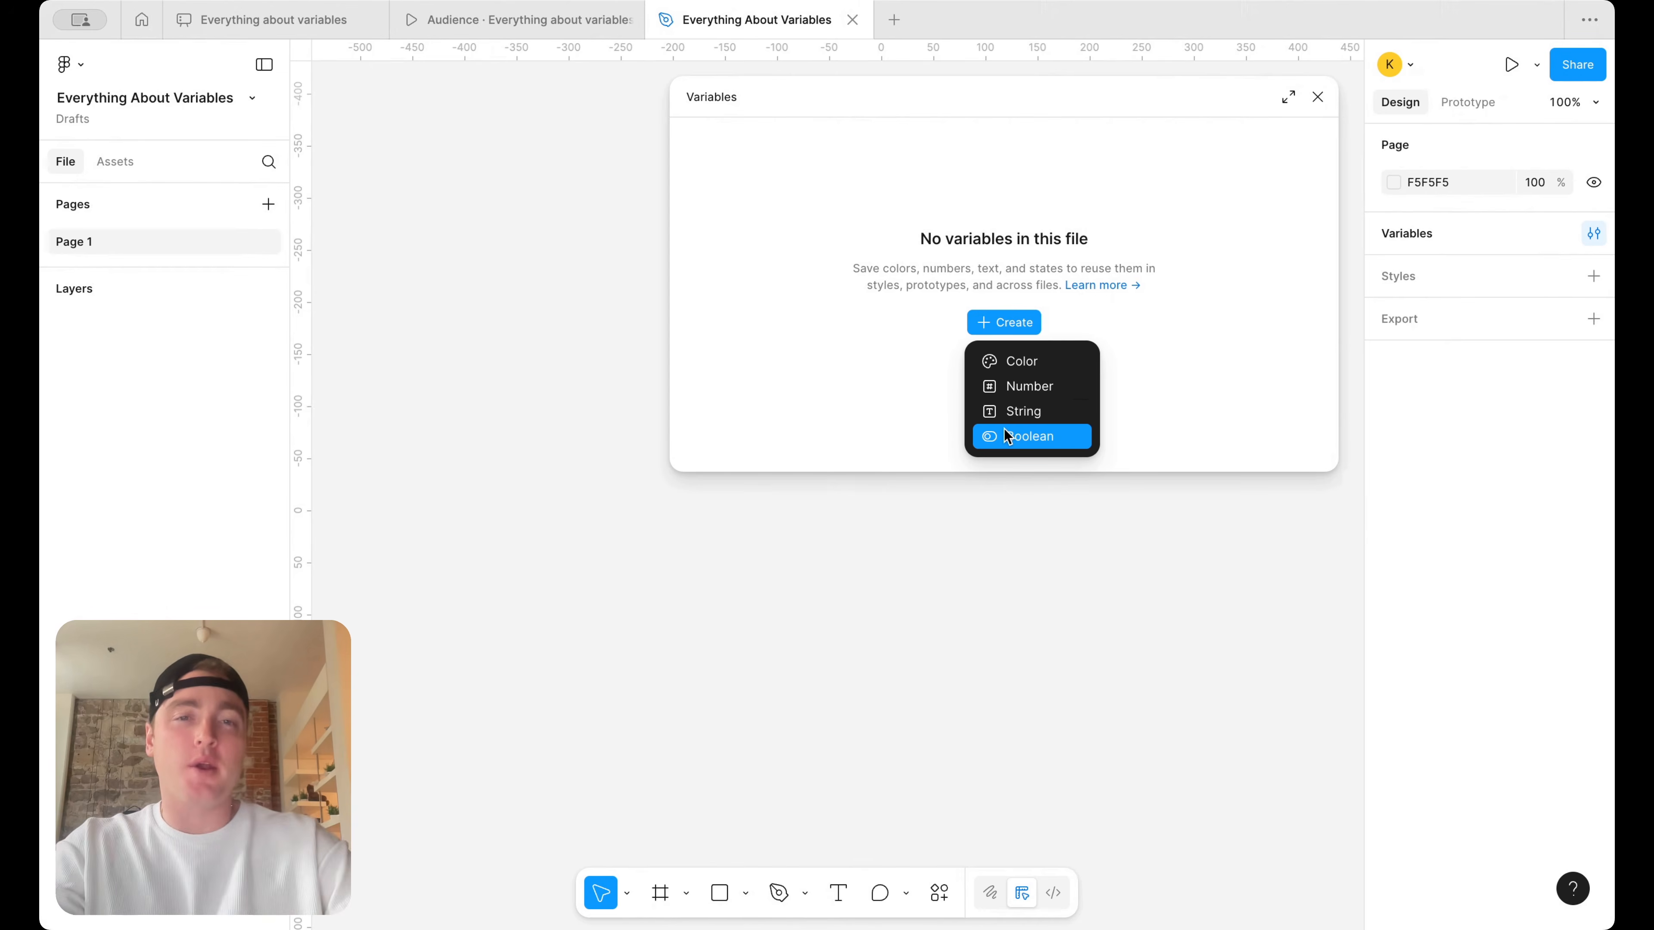
Create a Boolean variable in a new collection, widen the variables window, and close it
{"action": "left_click", "coordinate": [1006, 435]}
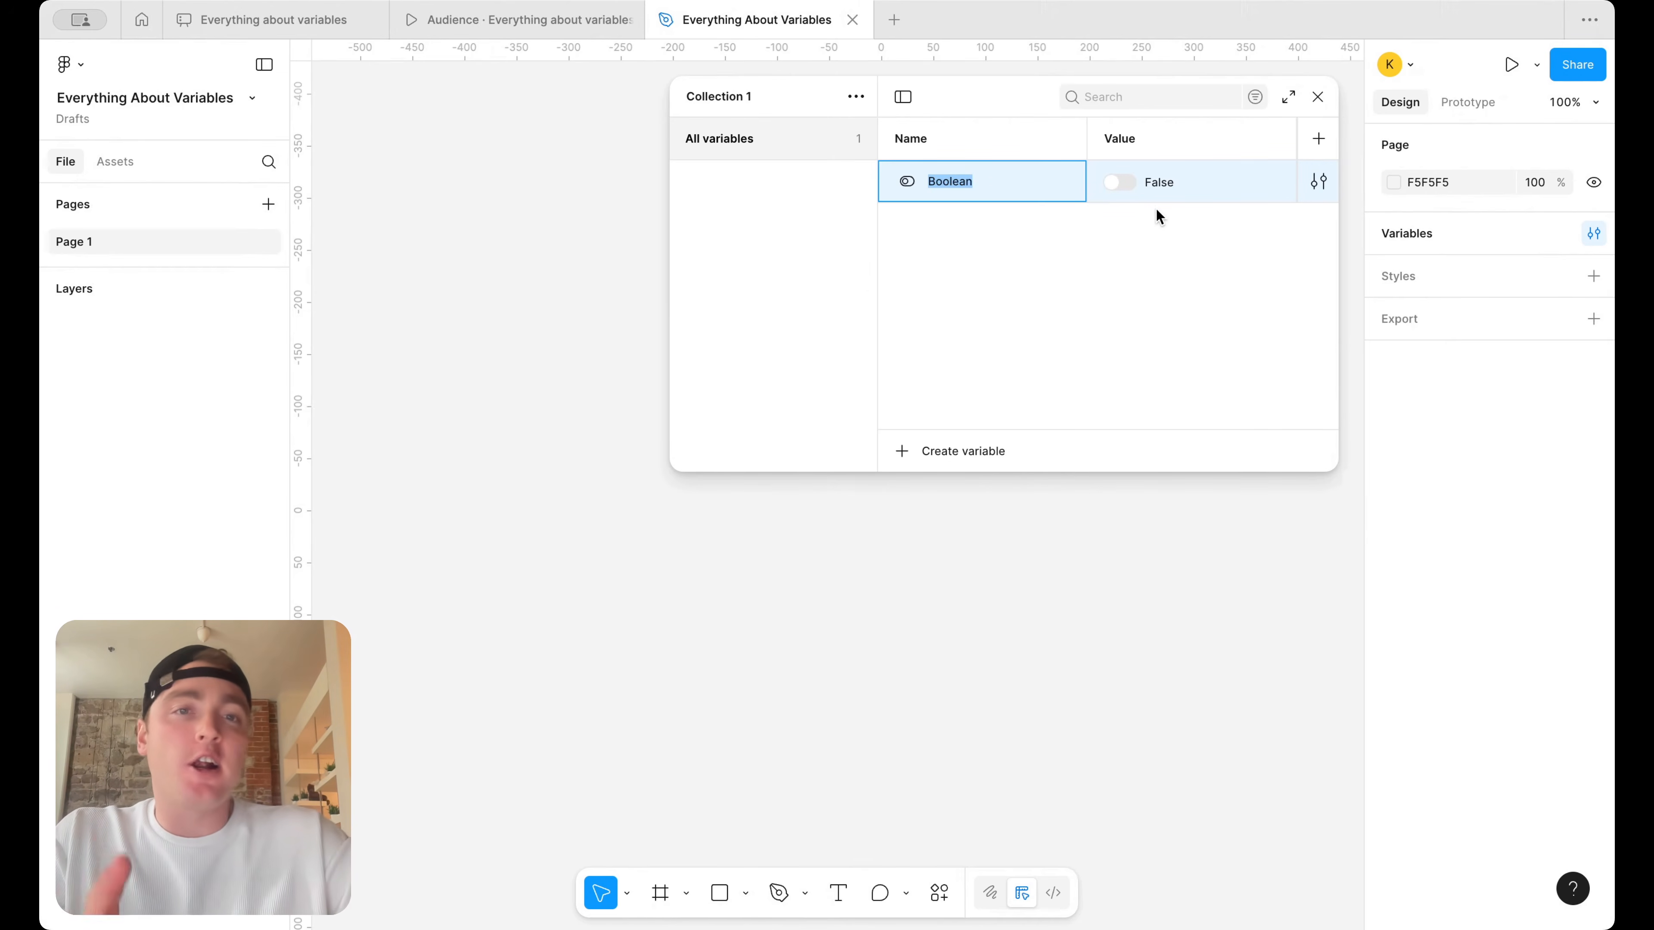
{"action": "left_click_drag", "start_coordinate": [671, 299], "coordinate": [503, 296]}
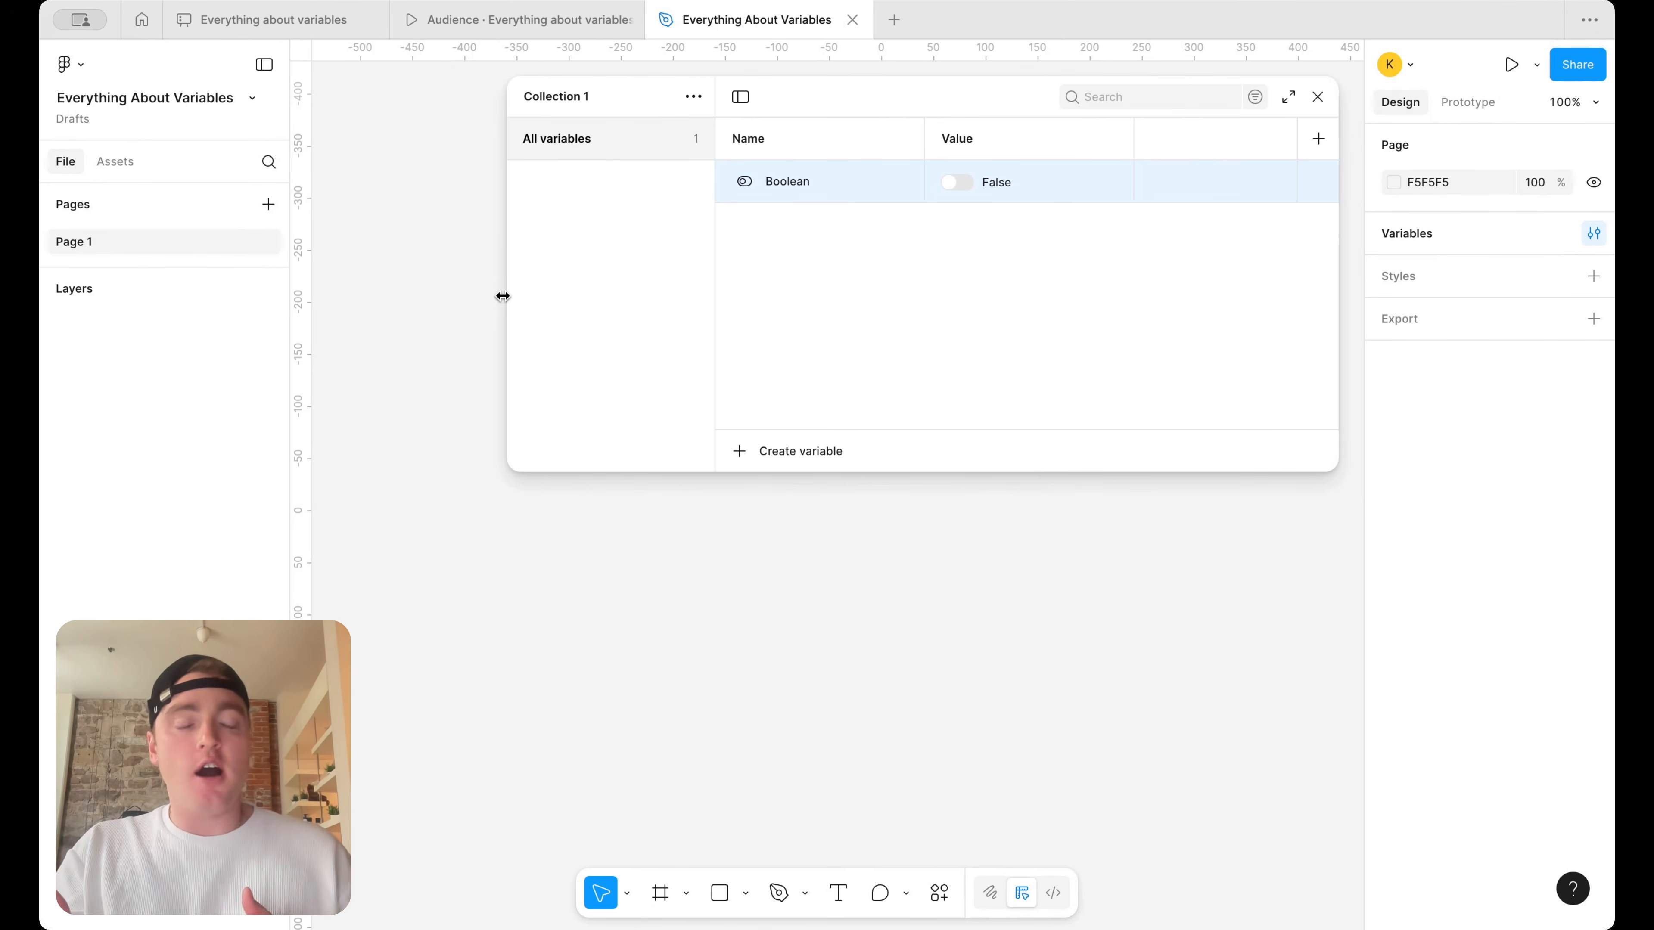
{"action": "left_click", "coordinate": [952, 184]}
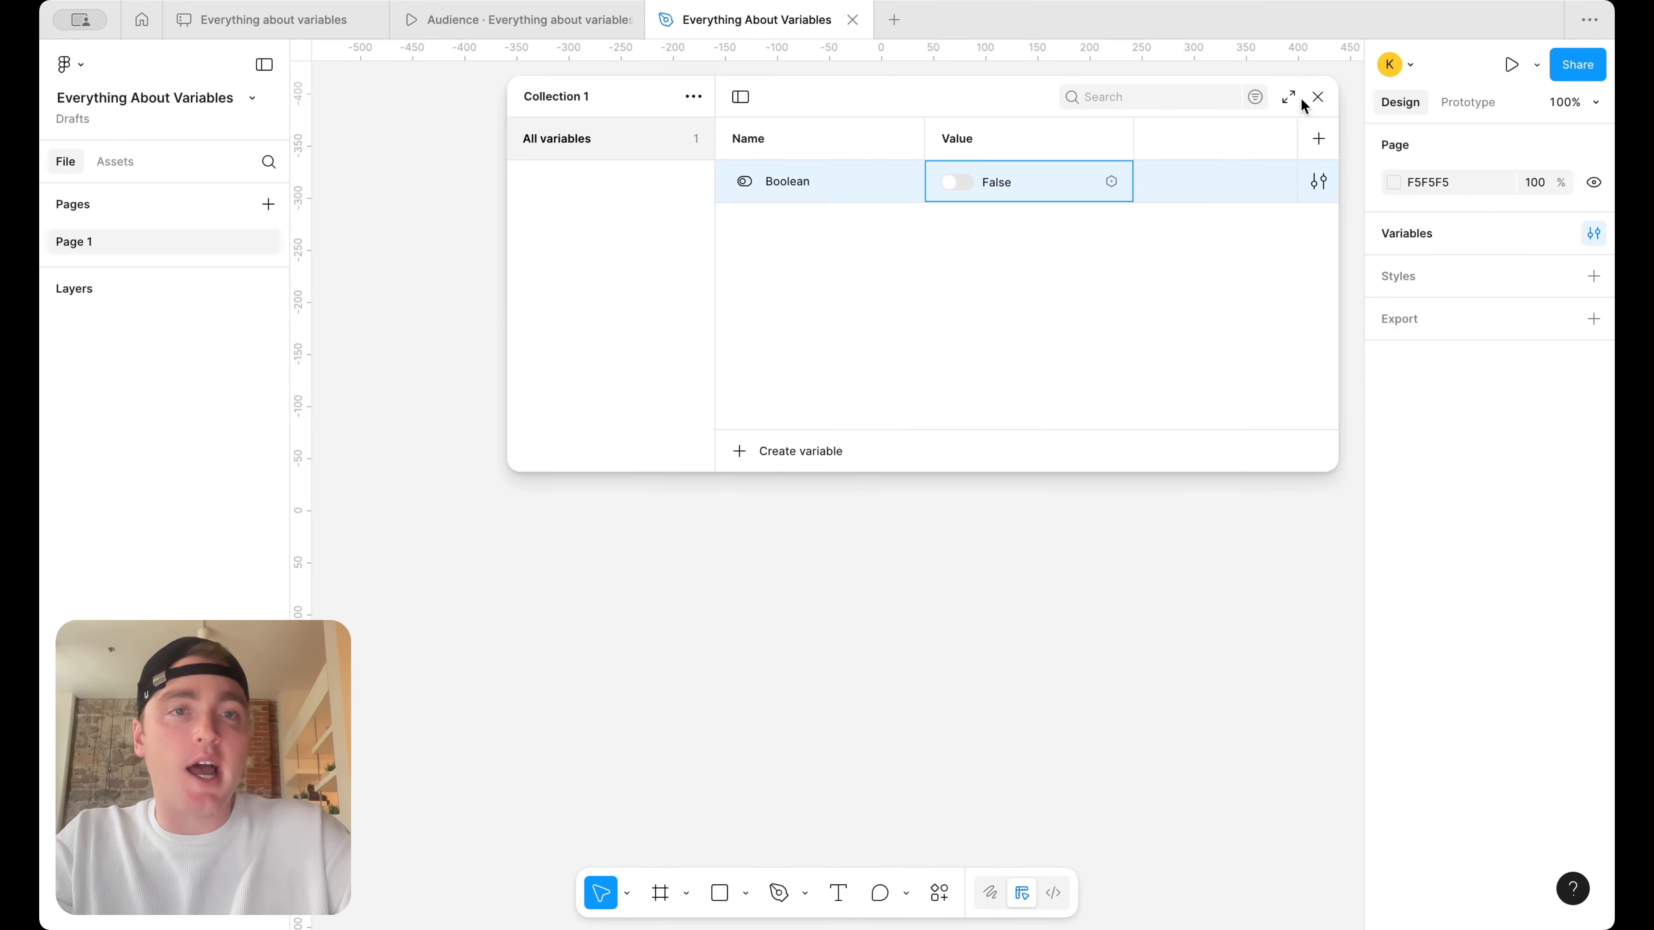
{"action": "left_click", "coordinate": [1318, 97]}
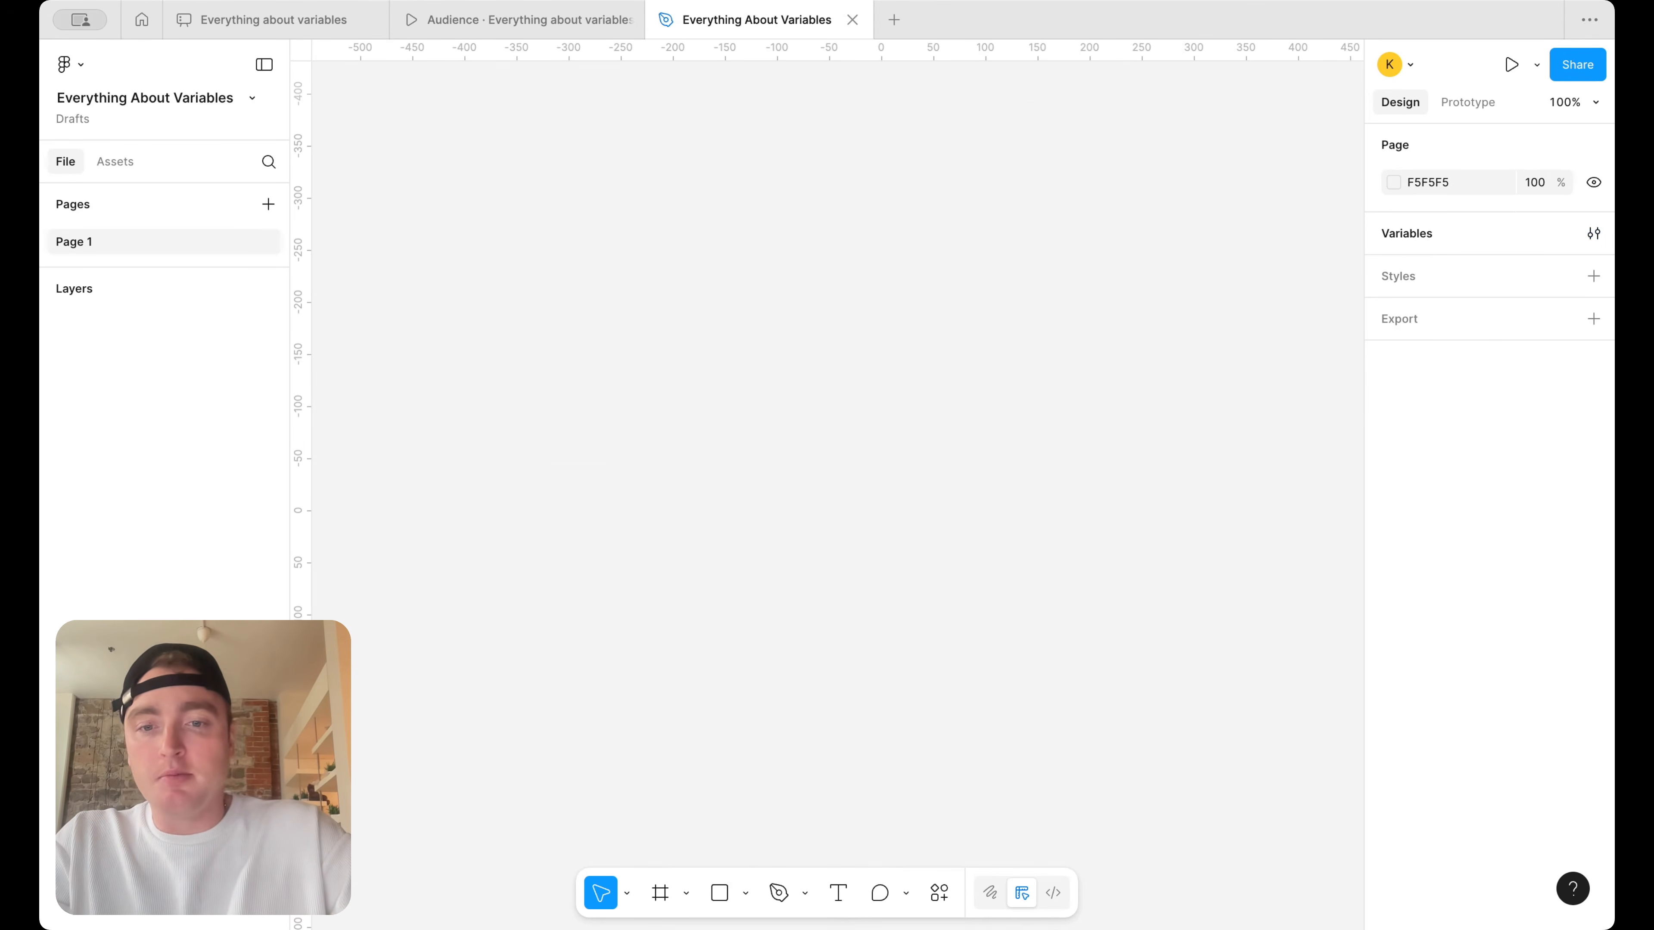
Add a frame to the canvas using the Desktop 1440 × 1024 preset
{"action": "left_click", "coordinate": [687, 894]}
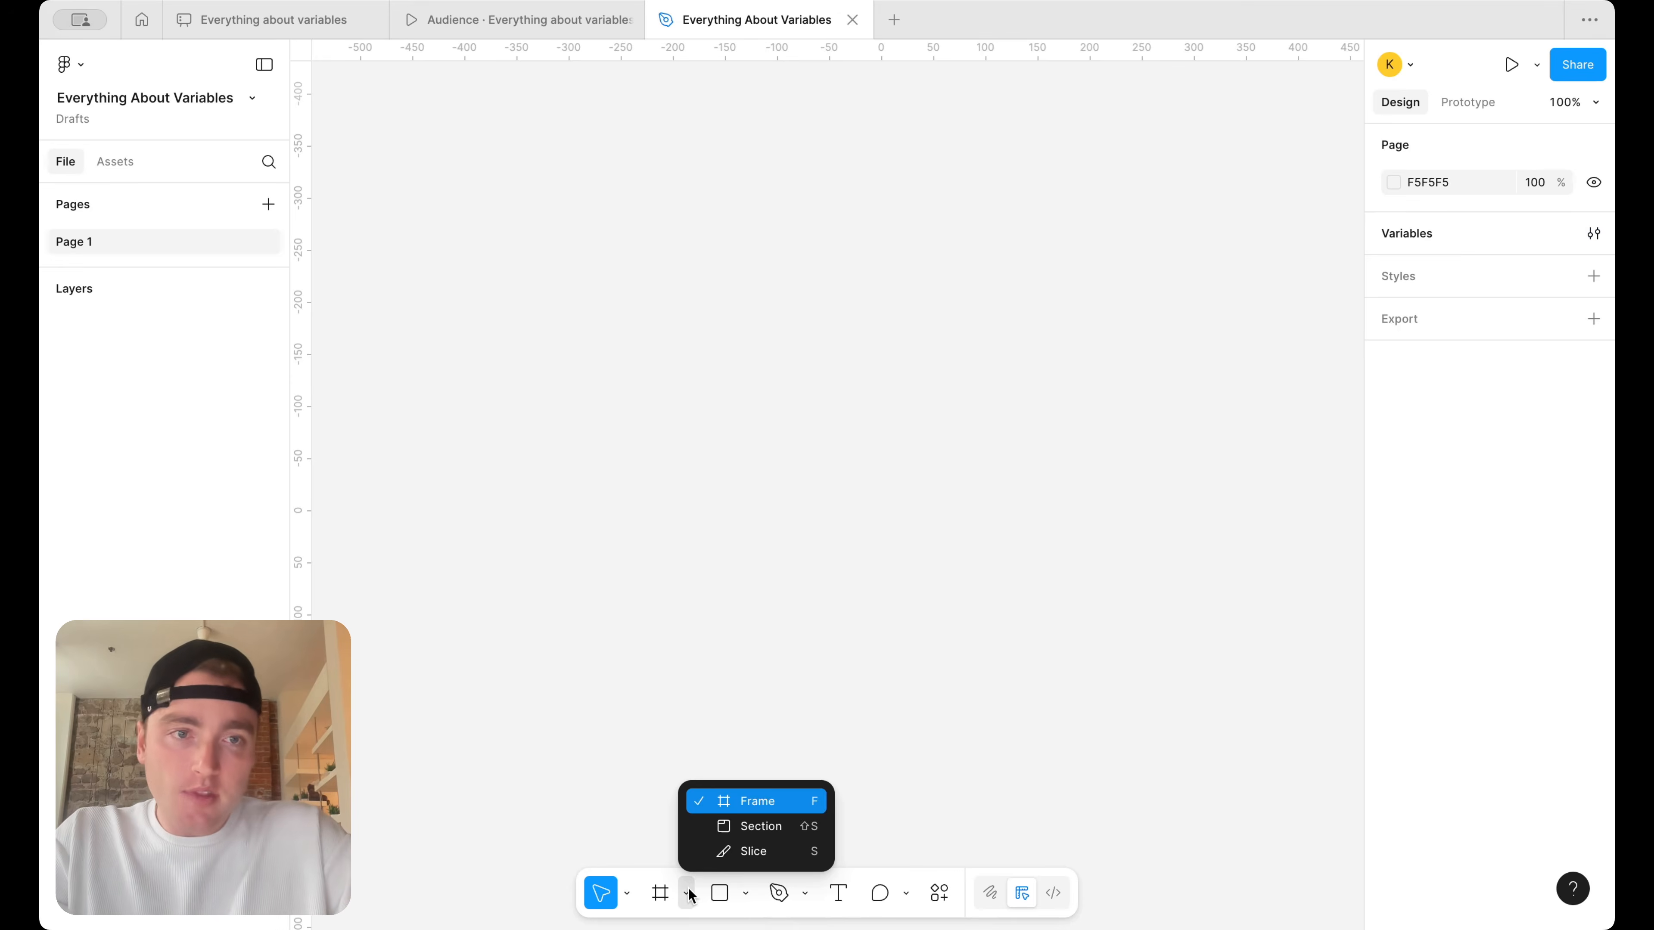
{"action": "left_click", "coordinate": [723, 800]}
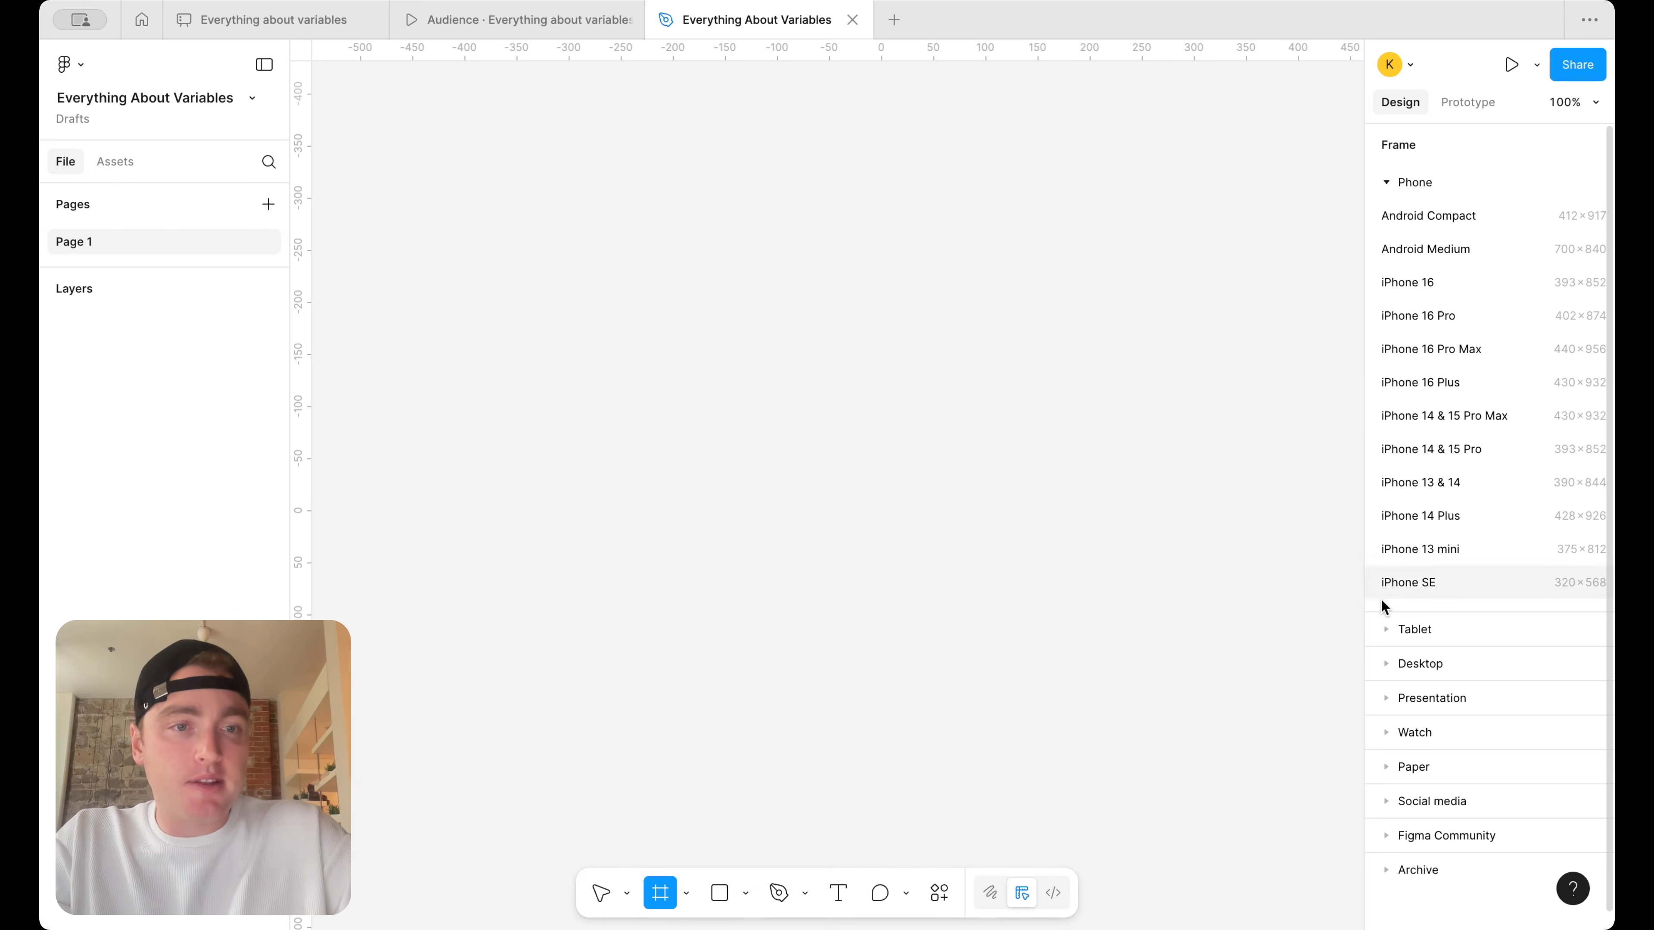
{"action": "left_click", "coordinate": [1384, 665]}
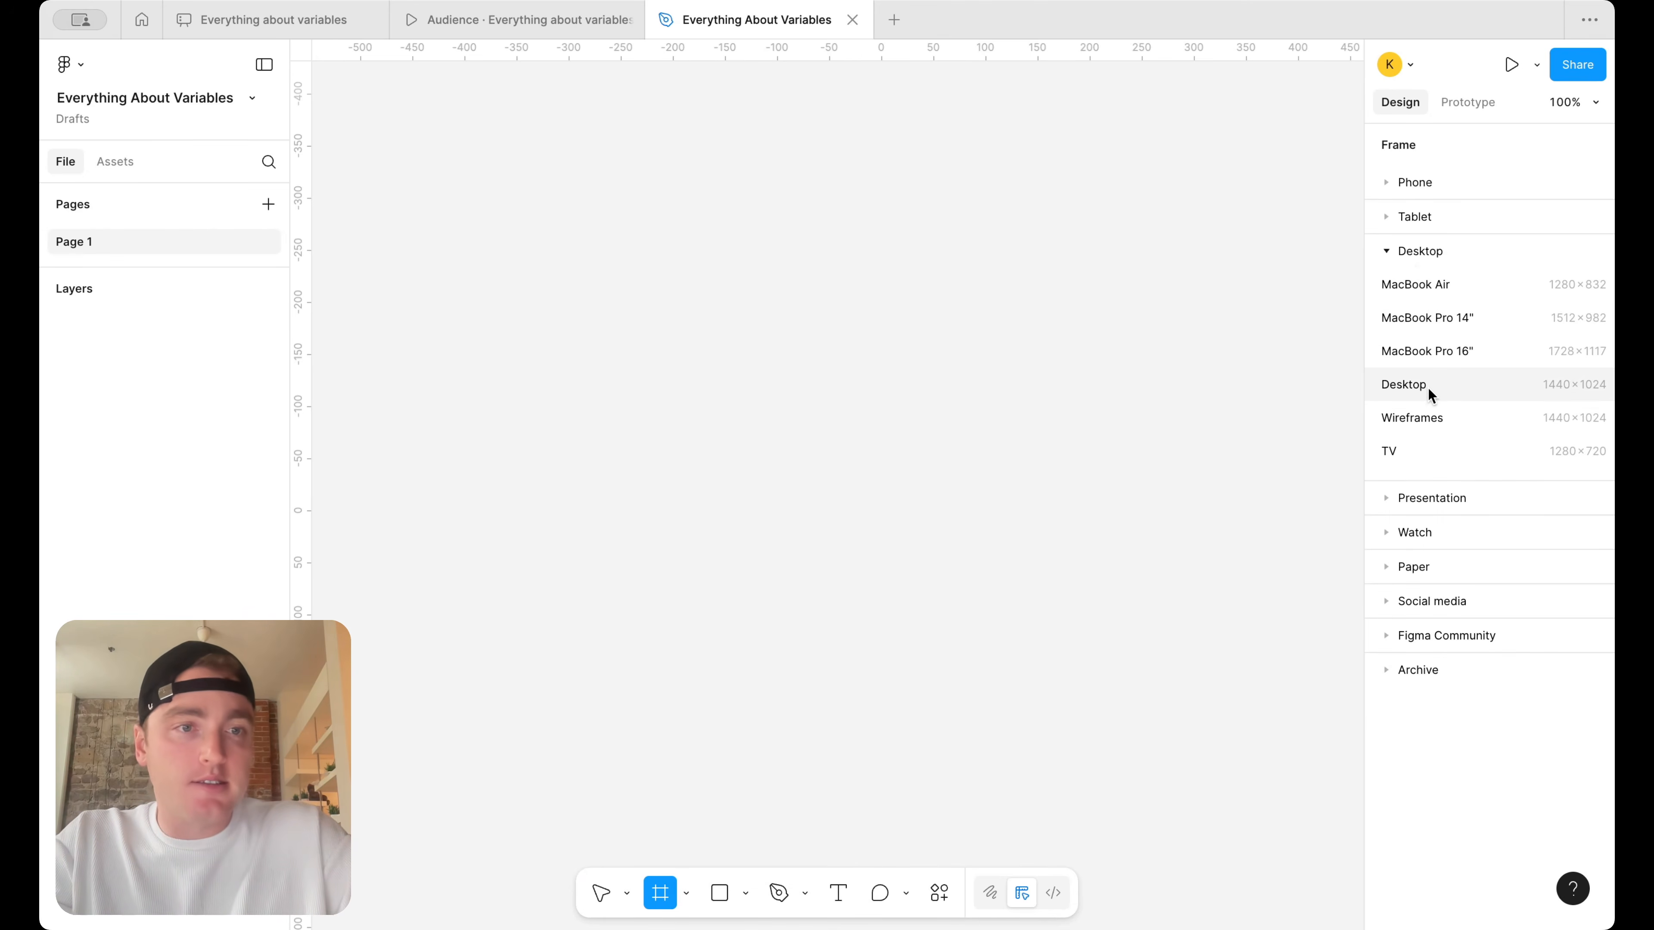
{"action": "left_click", "coordinate": [1407, 385]}
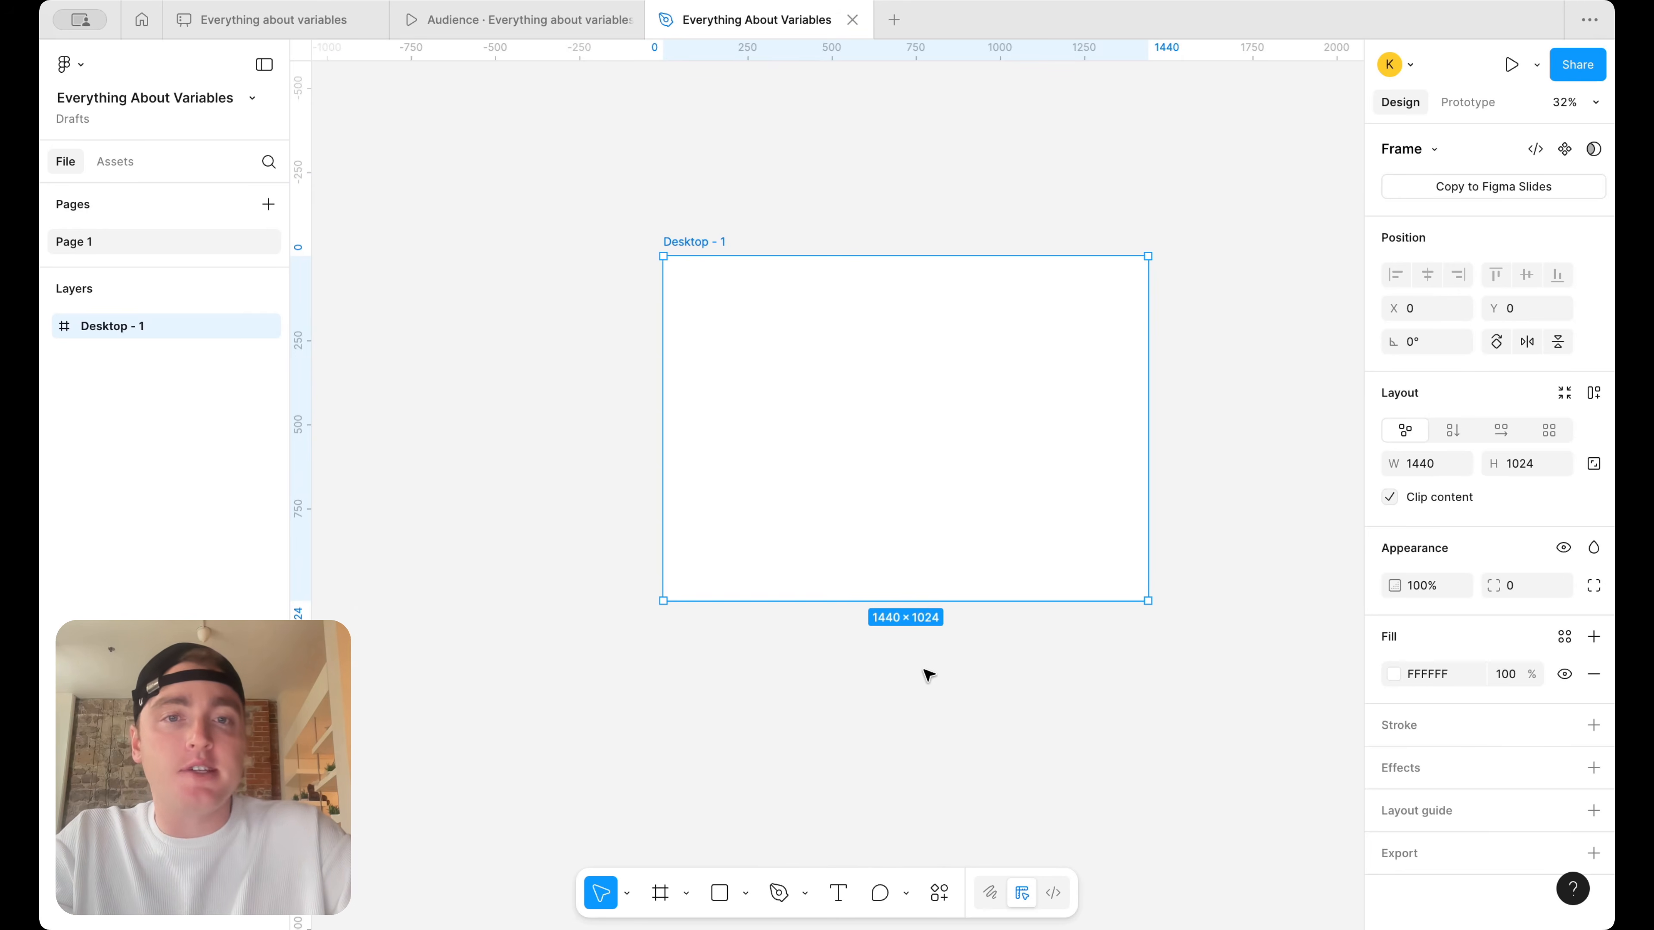
{"action": "left_click", "coordinate": [928, 674]}
Draw a wide banner rectangle, about 1321 × 101, across the upper part of the Desktop frame
{"action": "left_click", "coordinate": [719, 898]}
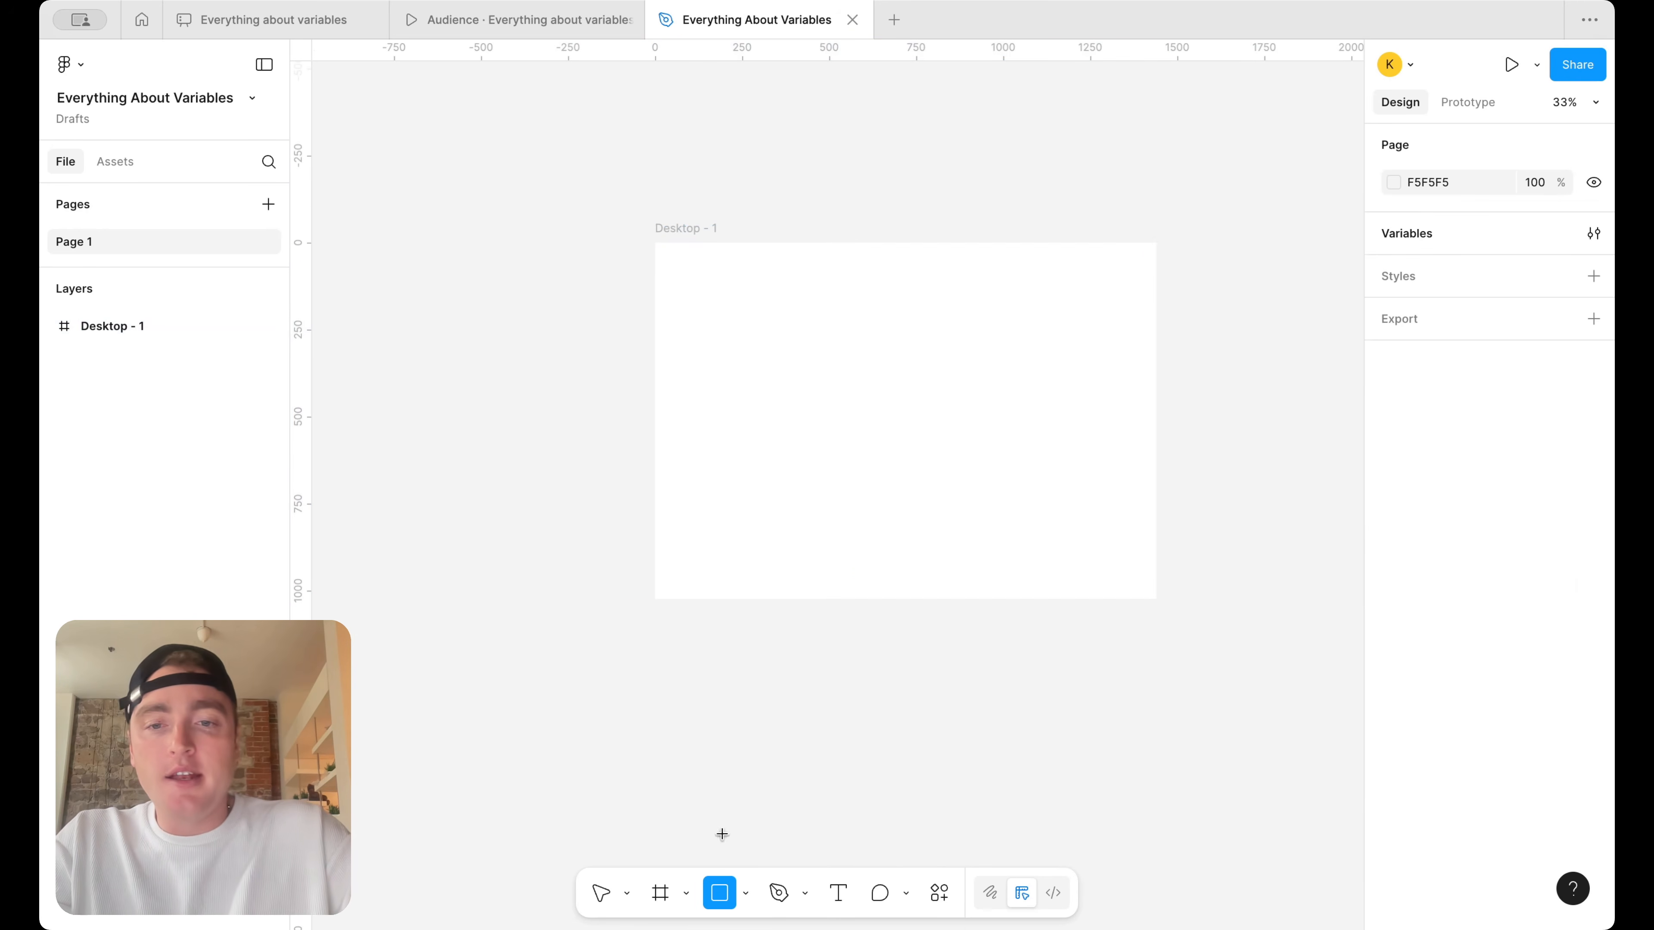
{"action": "scroll", "coordinate": [769, 345], "scroll_direction": "up", "scroll_amount": 5, "text": "ctrl"}
{"action": "scroll", "coordinate": [771, 344], "scroll_direction": "down", "scroll_amount": 2}
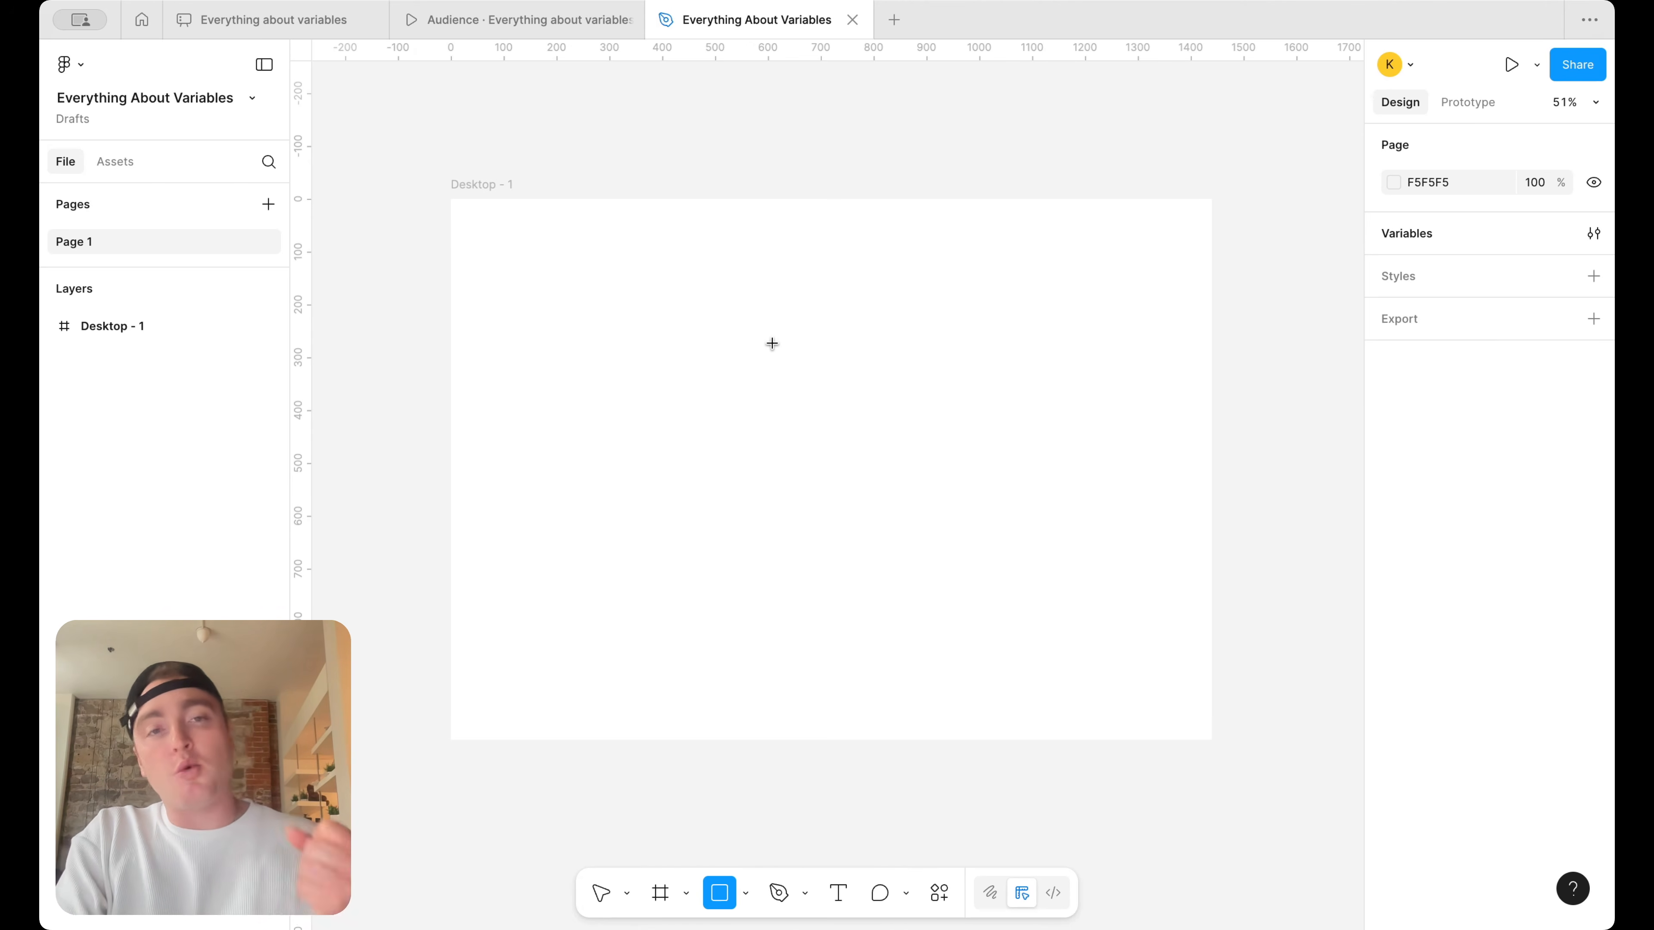
{"action": "mouse_move", "coordinate": [485, 232]}
{"action": "left_mouse_down"}
{"action": "mouse_move", "coordinate": [967, 329]}
{"action": "mouse_move", "coordinate": [1145, 314]}
{"action": "mouse_move", "coordinate": [1200, 286]}
{"action": "mouse_move", "coordinate": [1183, 285]}
{"action": "left_mouse_up"}
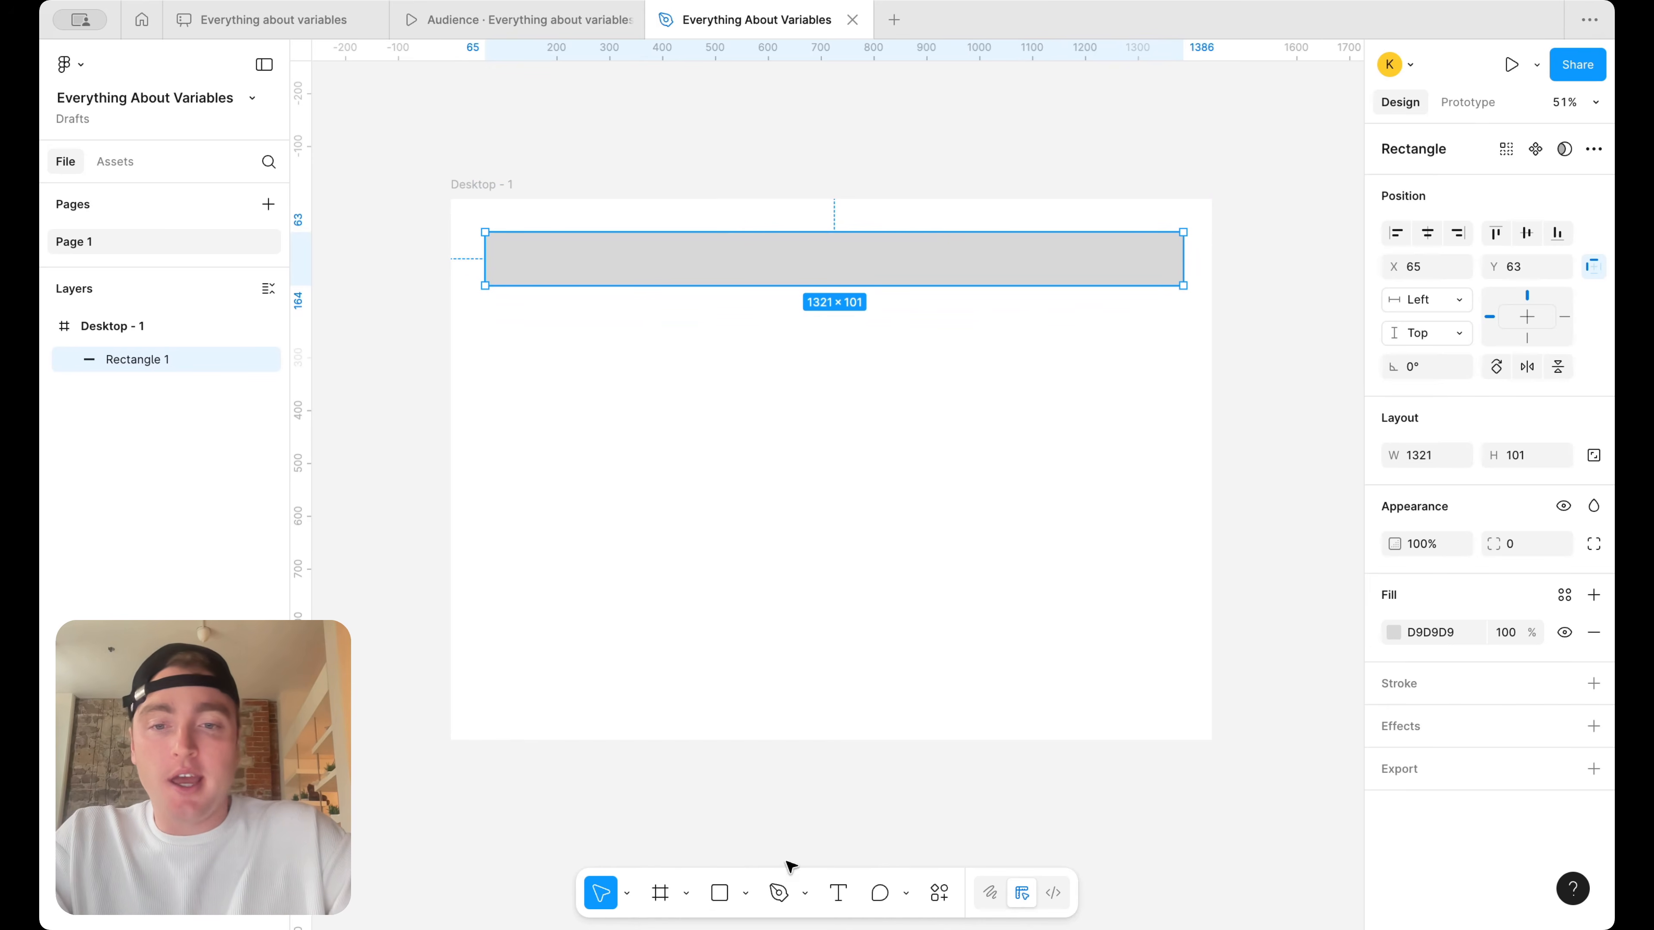
Add a text box about 83 × 21 reading "Close" on the empty canvas beside the Desktop frame
{"action": "left_click", "coordinate": [838, 892]}
{"action": "left_click", "coordinate": [1254, 315]}
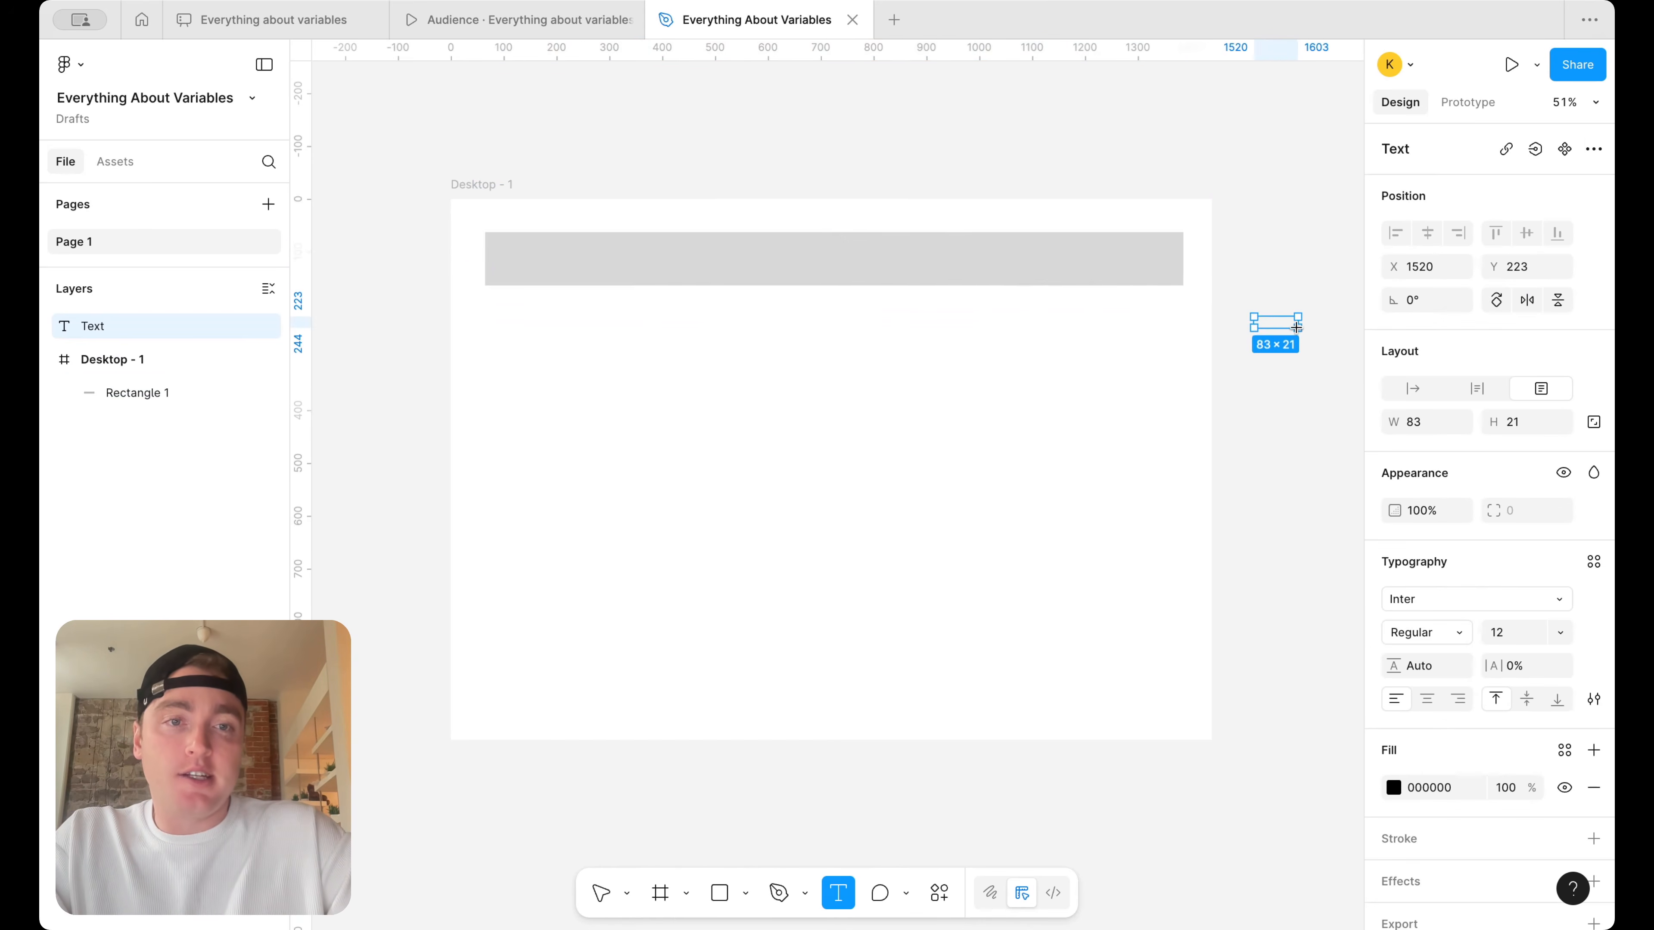
{"action": "scroll", "coordinate": [1253, 315], "scroll_direction": "up", "scroll_amount": 5}
{"action": "type", "text": "Close"}
{"action": "key", "text": "Escape"}
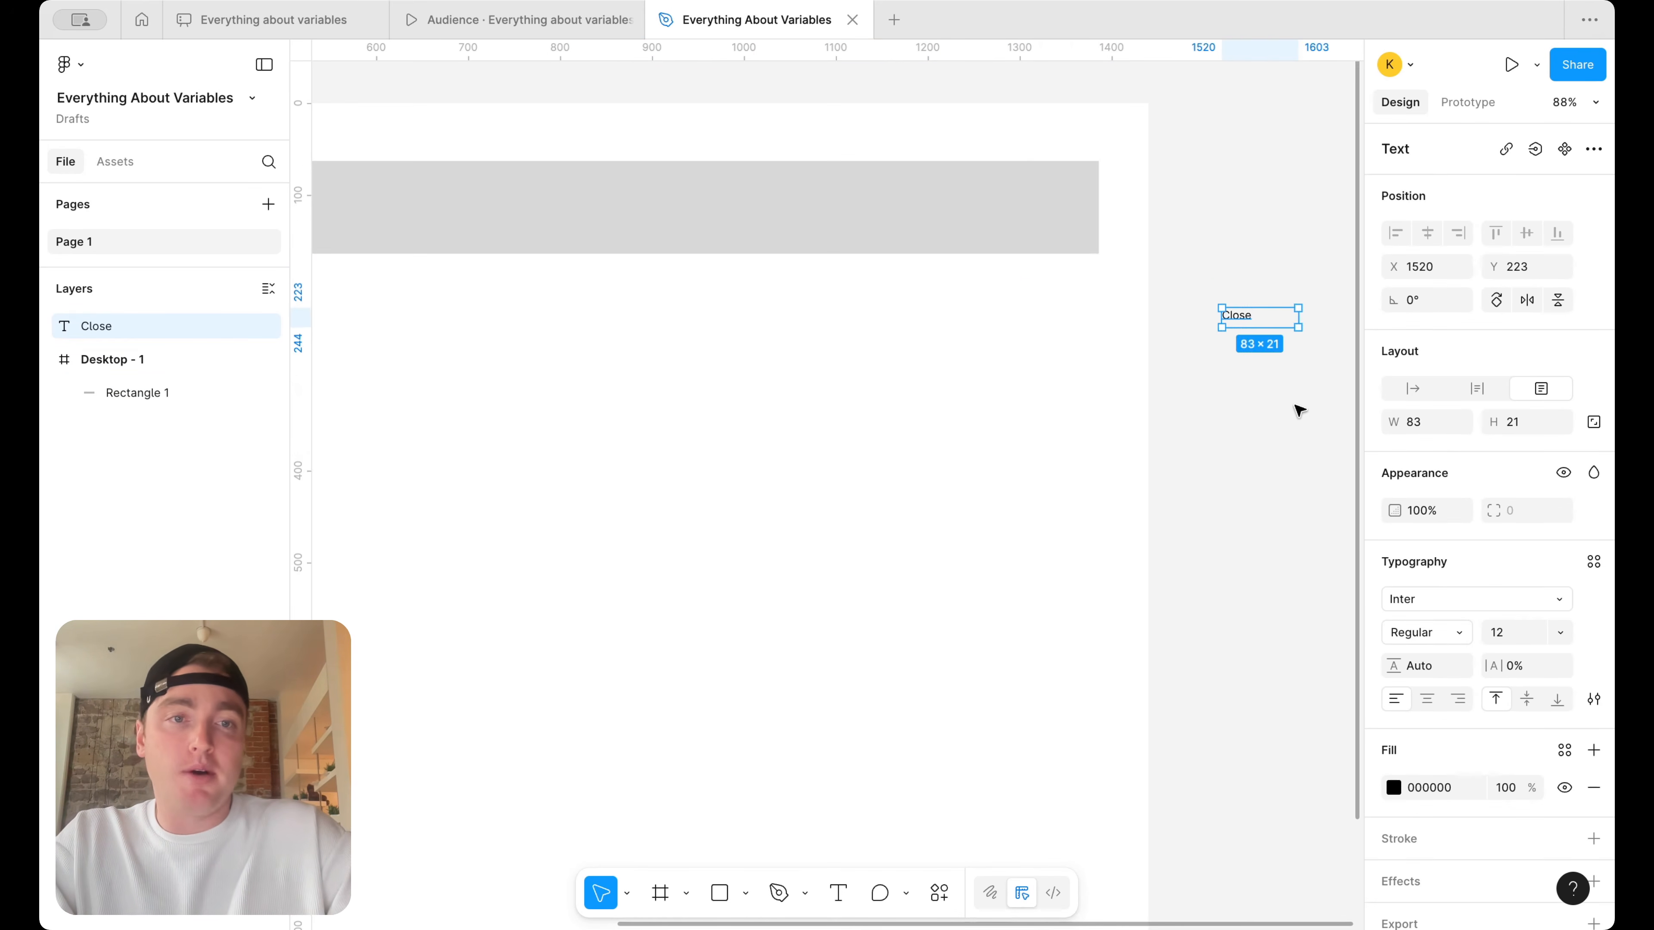
Wrap the Close text in an auto layout frame and set the frame's fill to black (000000)
{"action": "key", "text": "shift+a"}
{"action": "left_click", "coordinate": [1587, 699]}
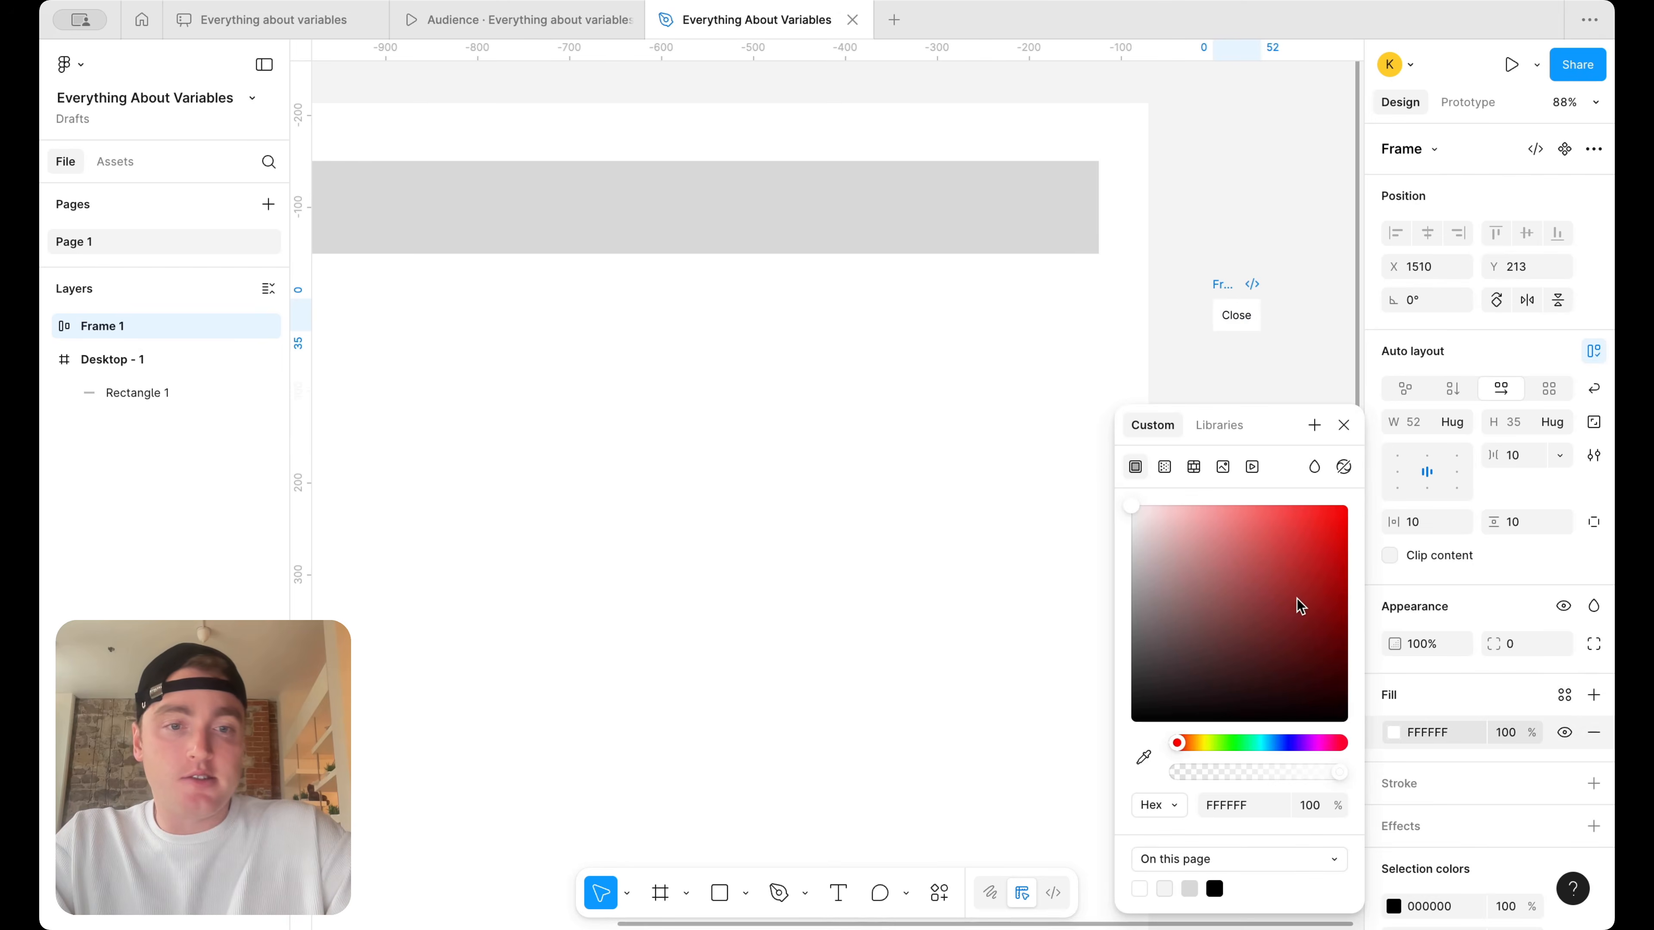
{"action": "left_click_drag", "start_coordinate": [1297, 598], "coordinate": [1062, 784]}
{"action": "scroll", "coordinate": [1515, 859], "scroll_direction": "down", "scroll_amount": 2}
{"action": "scroll", "coordinate": [1516, 859], "scroll_direction": "down", "scroll_amount": 1}
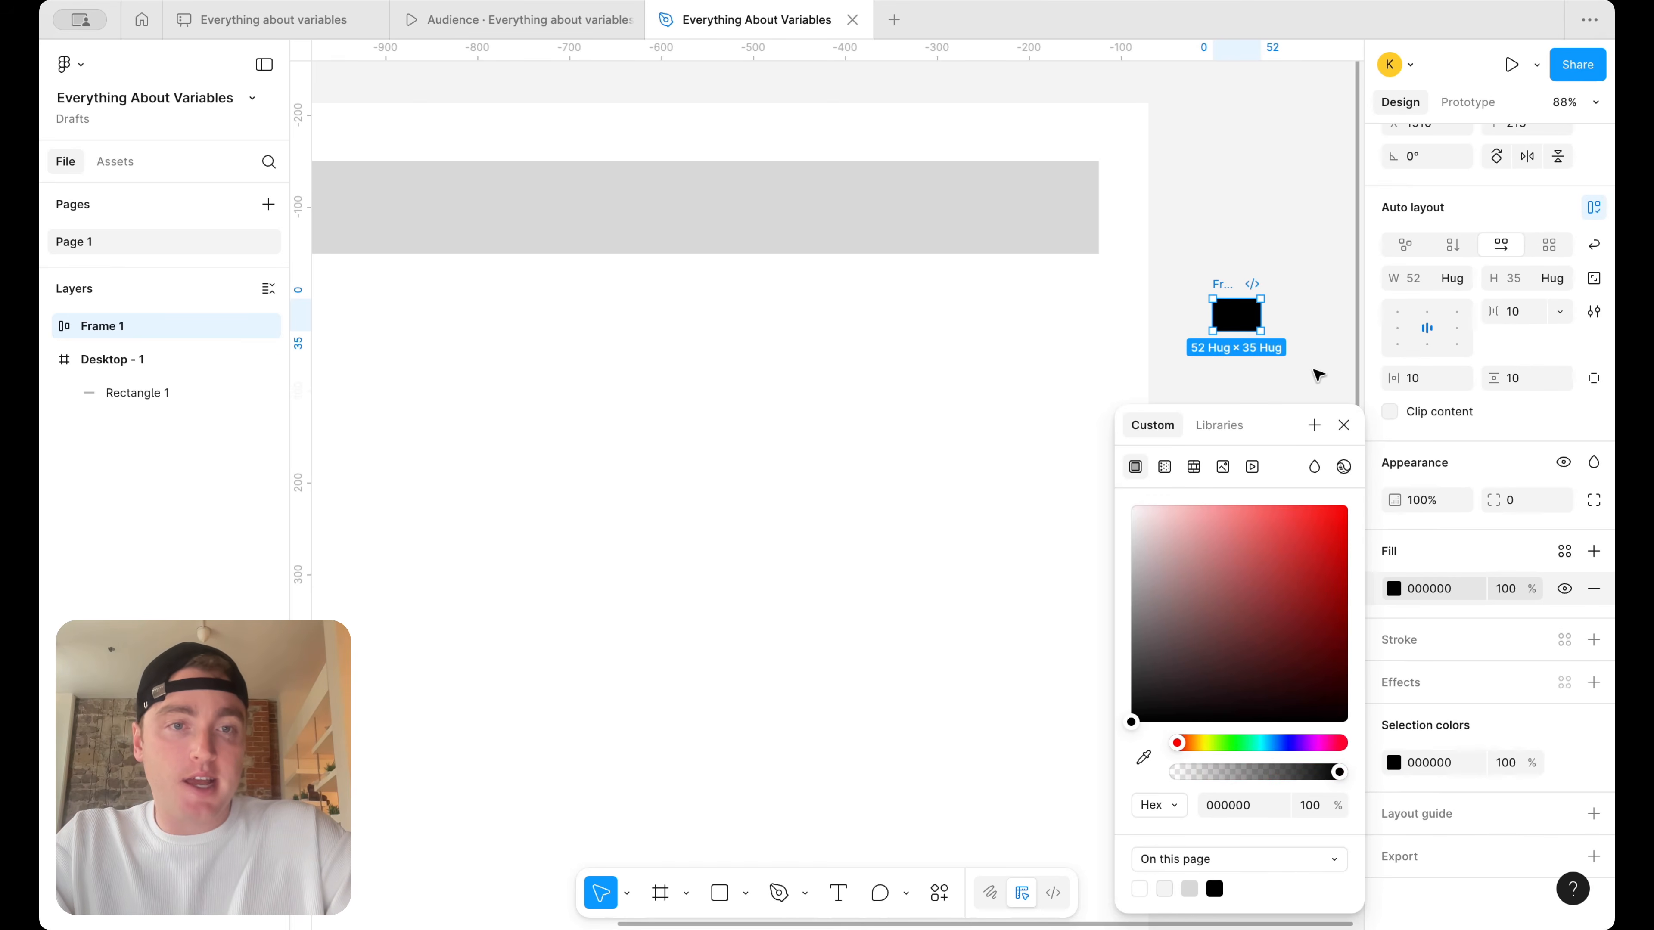
Change the fill of the Close text inside the black button to white
{"action": "left_click", "coordinate": [1238, 315]}
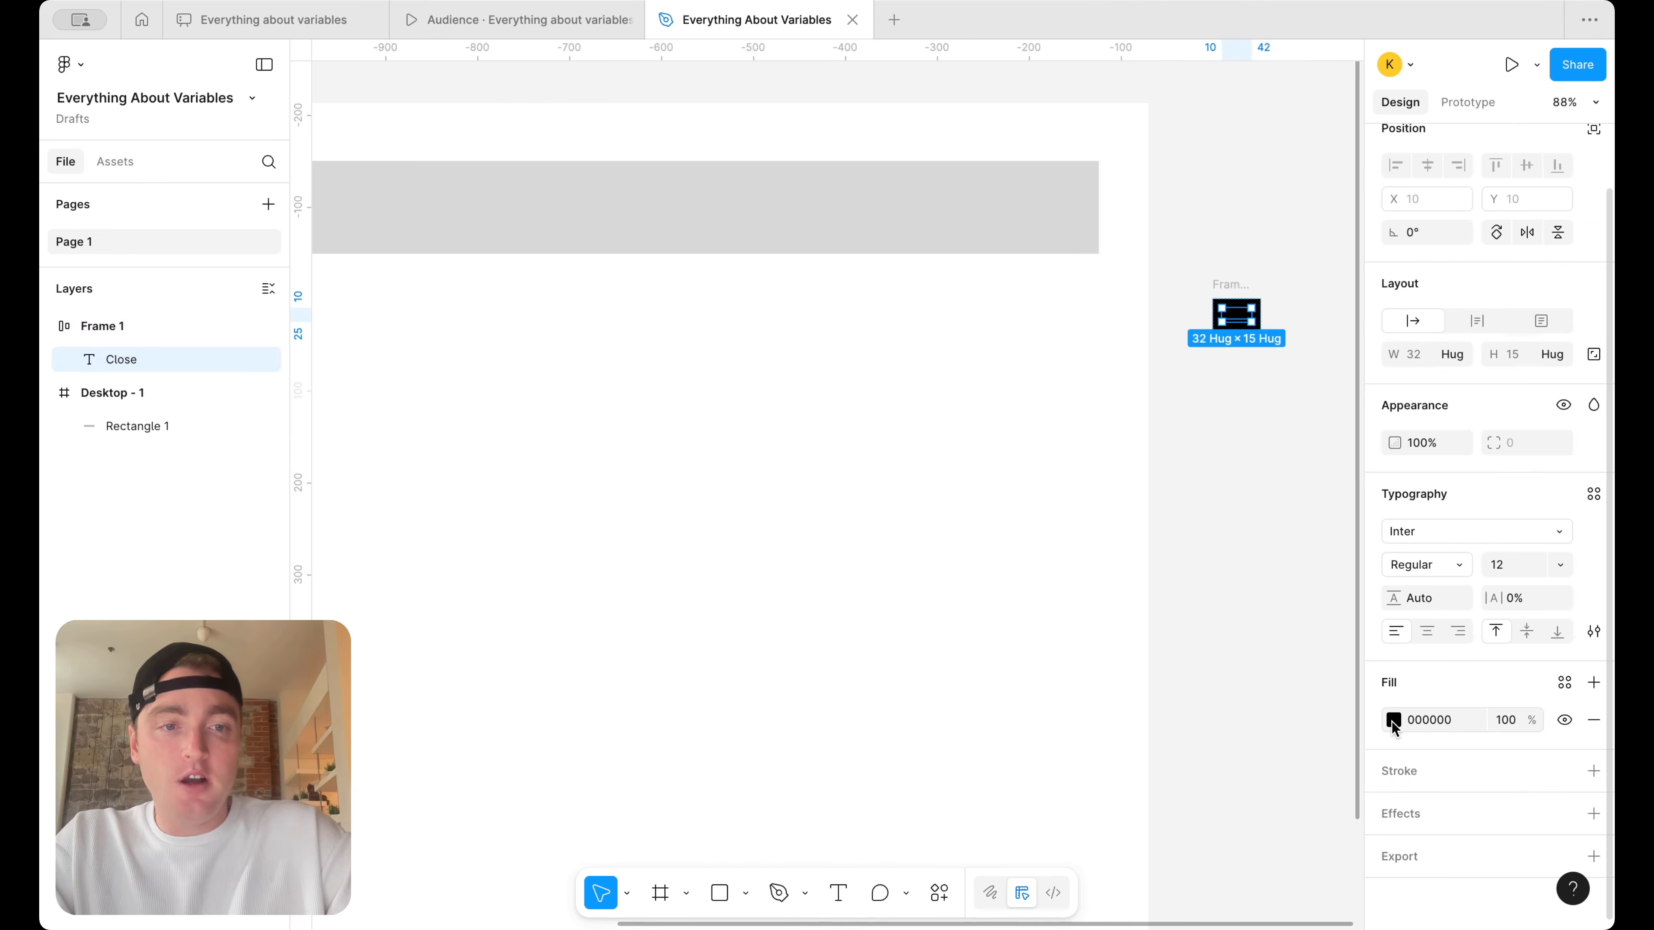
{"action": "left_click", "coordinate": [1393, 720]}
{"action": "left_click", "coordinate": [1265, 612]}
{"action": "left_click", "coordinate": [1001, 310]}
Move the Close button into the Desktop frame, onto the right end of the banner rectangle
{"action": "scroll", "coordinate": [1002, 310], "scroll_direction": "down", "scroll_amount": 5}
{"action": "left_click_drag", "start_coordinate": [1133, 309], "coordinate": [1011, 248]}
{"action": "scroll", "coordinate": [1009, 237], "scroll_direction": "left", "scroll_amount": 2}
{"action": "left_click", "coordinate": [1116, 172]}
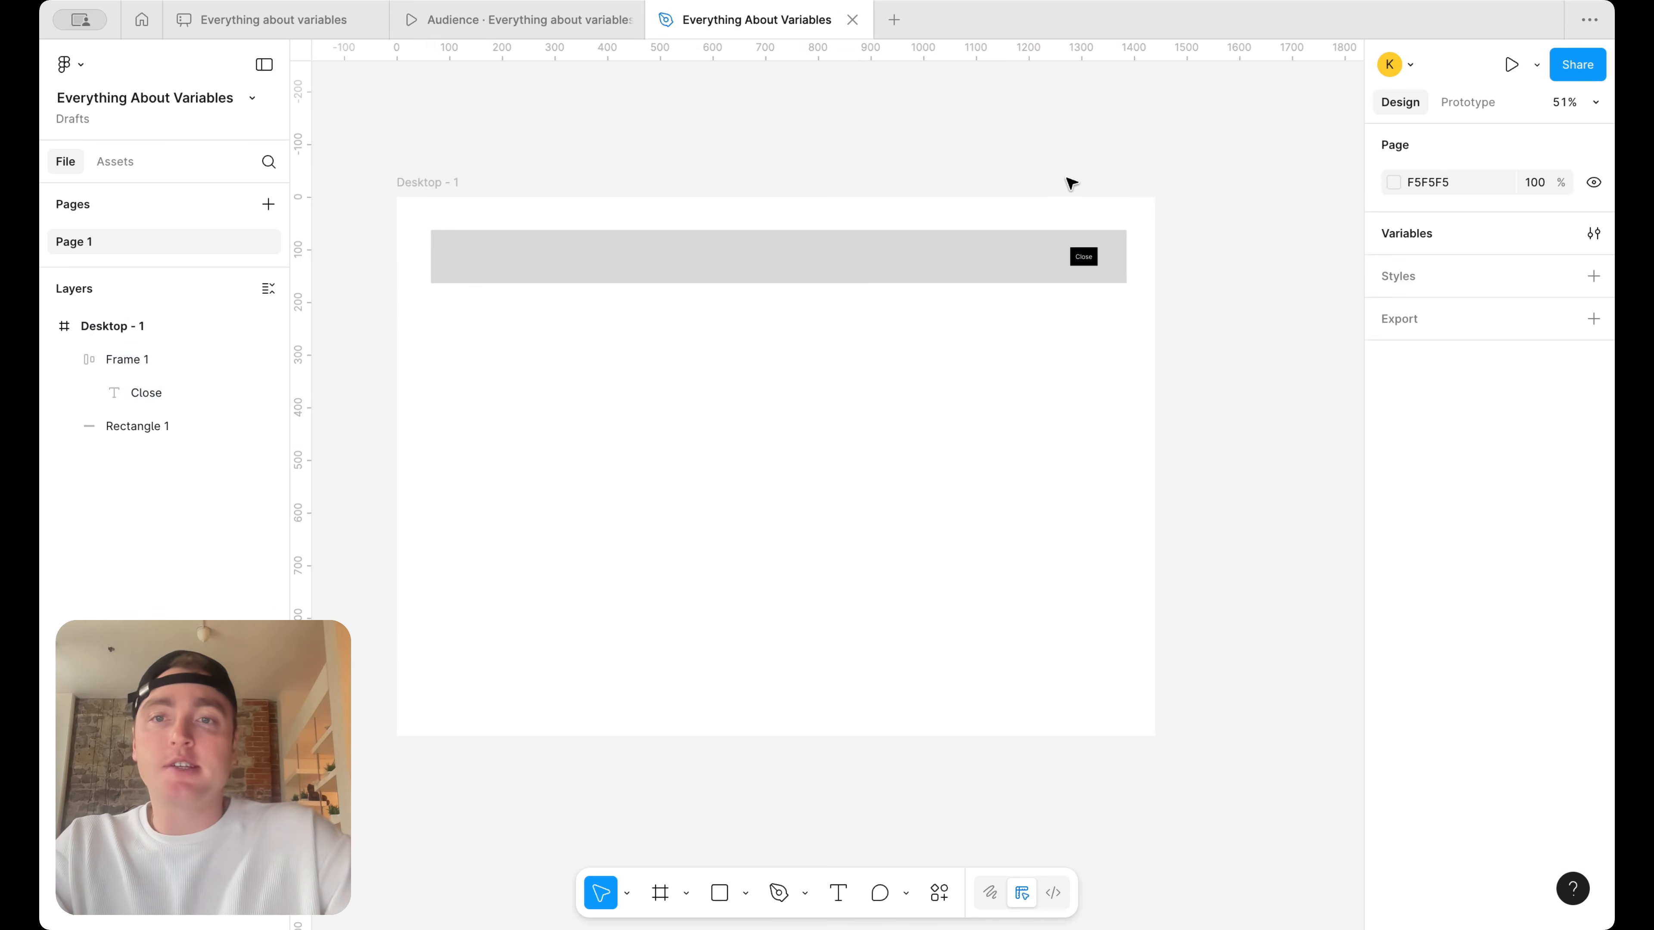
Draw a large content rectangle below the banner in the frame's left half and duplicate it alongside to fill the right half
{"action": "left_click", "coordinate": [720, 892]}
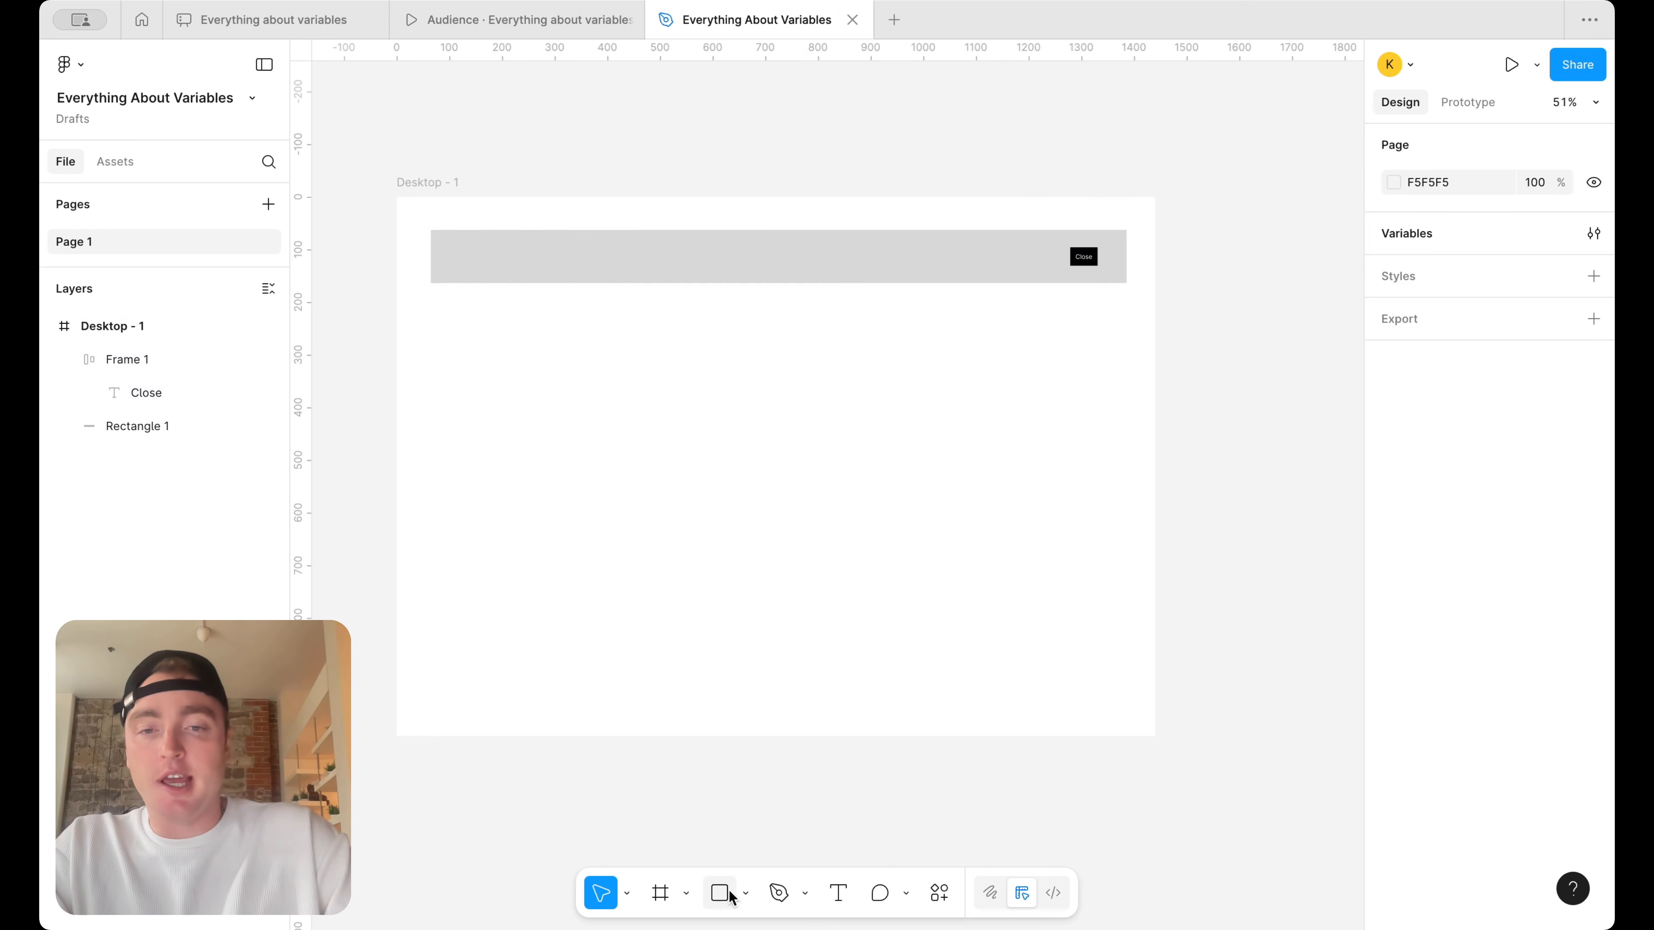
{"action": "mouse_move", "coordinate": [435, 307]}
{"action": "left_mouse_down"}
{"action": "mouse_move", "coordinate": [776, 567]}
{"action": "mouse_move", "coordinate": [778, 601]}
{"action": "left_mouse_up"}
{"action": "left_click_drag", "start_coordinate": [584, 451], "coordinate": [937, 454]}
{"action": "left_click", "coordinate": [1240, 458]}
Duplicate the left content rectangle below the pair and resize the copy into a footer block about 1311 × 152
{"action": "left_click_drag", "start_coordinate": [653, 410], "coordinate": [682, 710]}
{"action": "scroll", "coordinate": [682, 710], "scroll_direction": "down", "scroll_amount": 3}
{"action": "left_click_drag", "start_coordinate": [657, 783], "coordinate": [657, 568]}
{"action": "left_click_drag", "start_coordinate": [793, 514], "coordinate": [1137, 514]}
{"action": "scroll", "coordinate": [1191, 406], "scroll_direction": "up", "scroll_amount": 2}
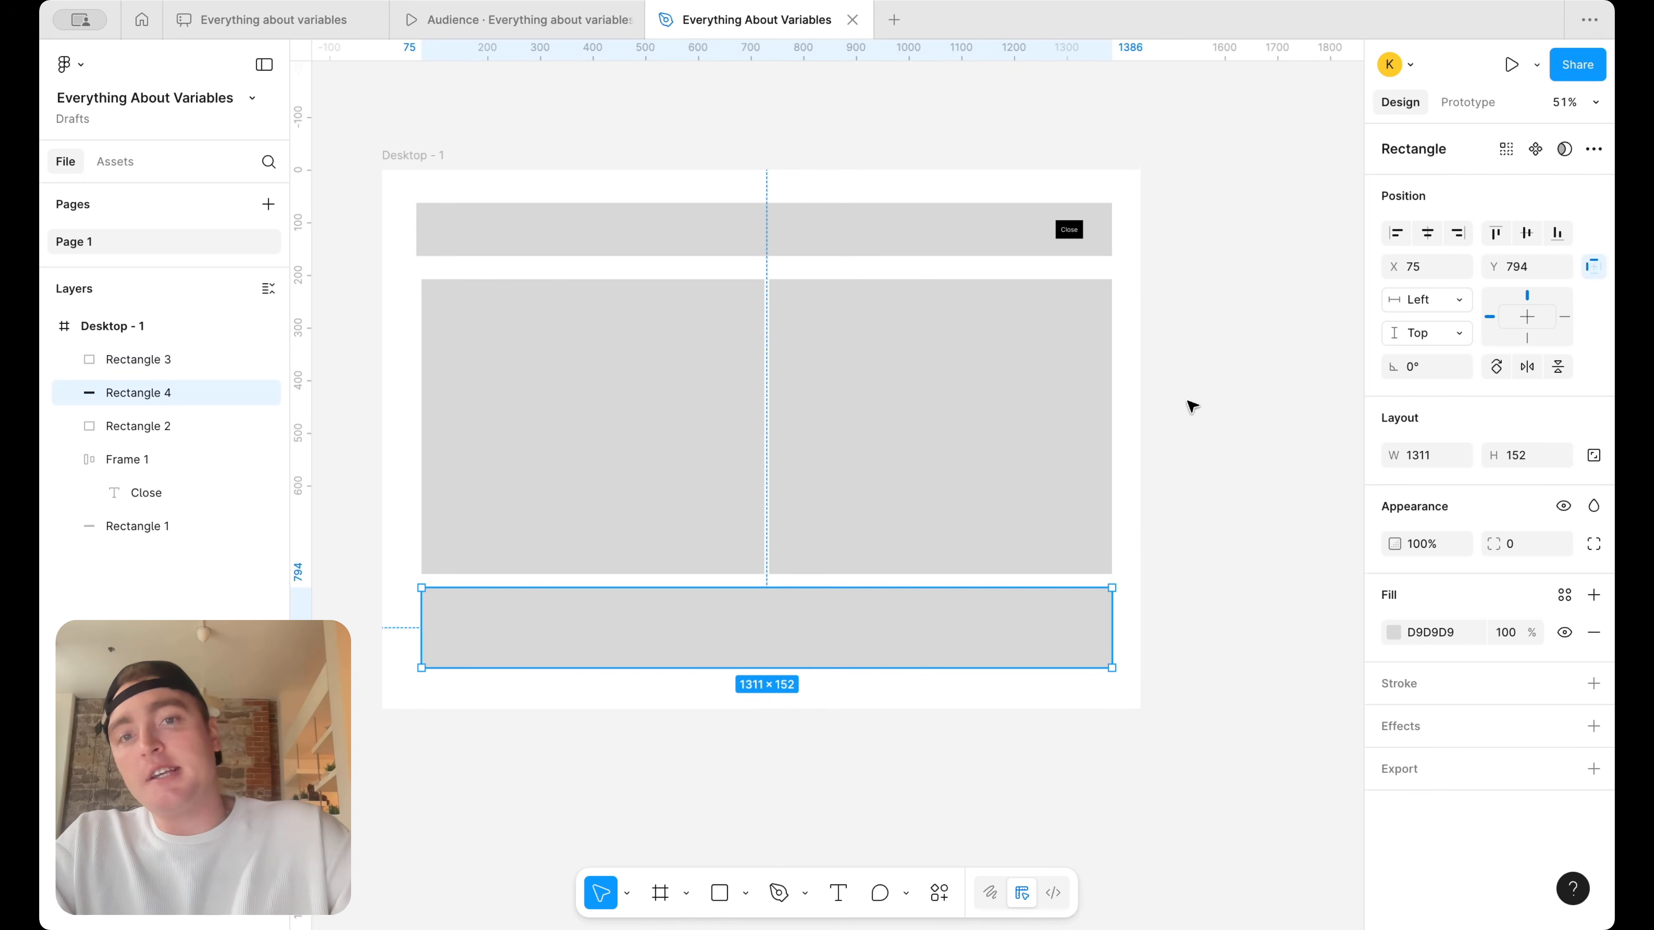
{"action": "left_click", "coordinate": [1207, 375]}
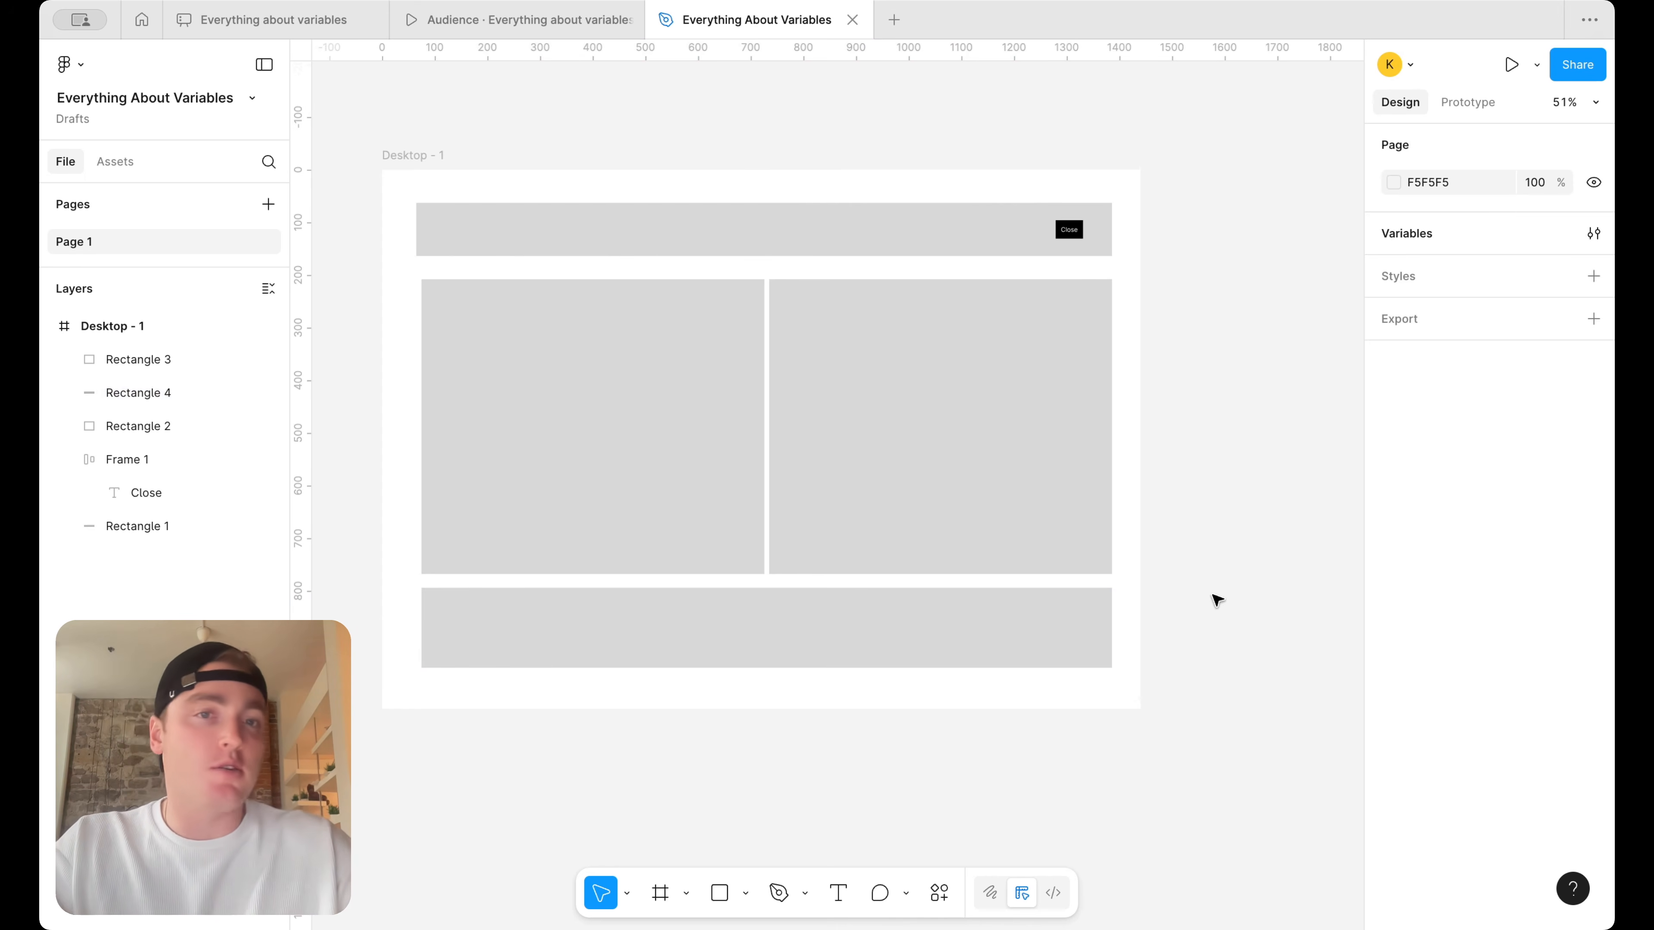
Group the banner rectangle and the Close button
{"action": "scroll", "coordinate": [1184, 305], "scroll_direction": "up", "scroll_amount": 3}
{"action": "scroll", "coordinate": [1184, 305], "scroll_direction": "left", "scroll_amount": 2}
{"action": "scroll", "coordinate": [1184, 305], "scroll_direction": "up", "scroll_amount": 1}
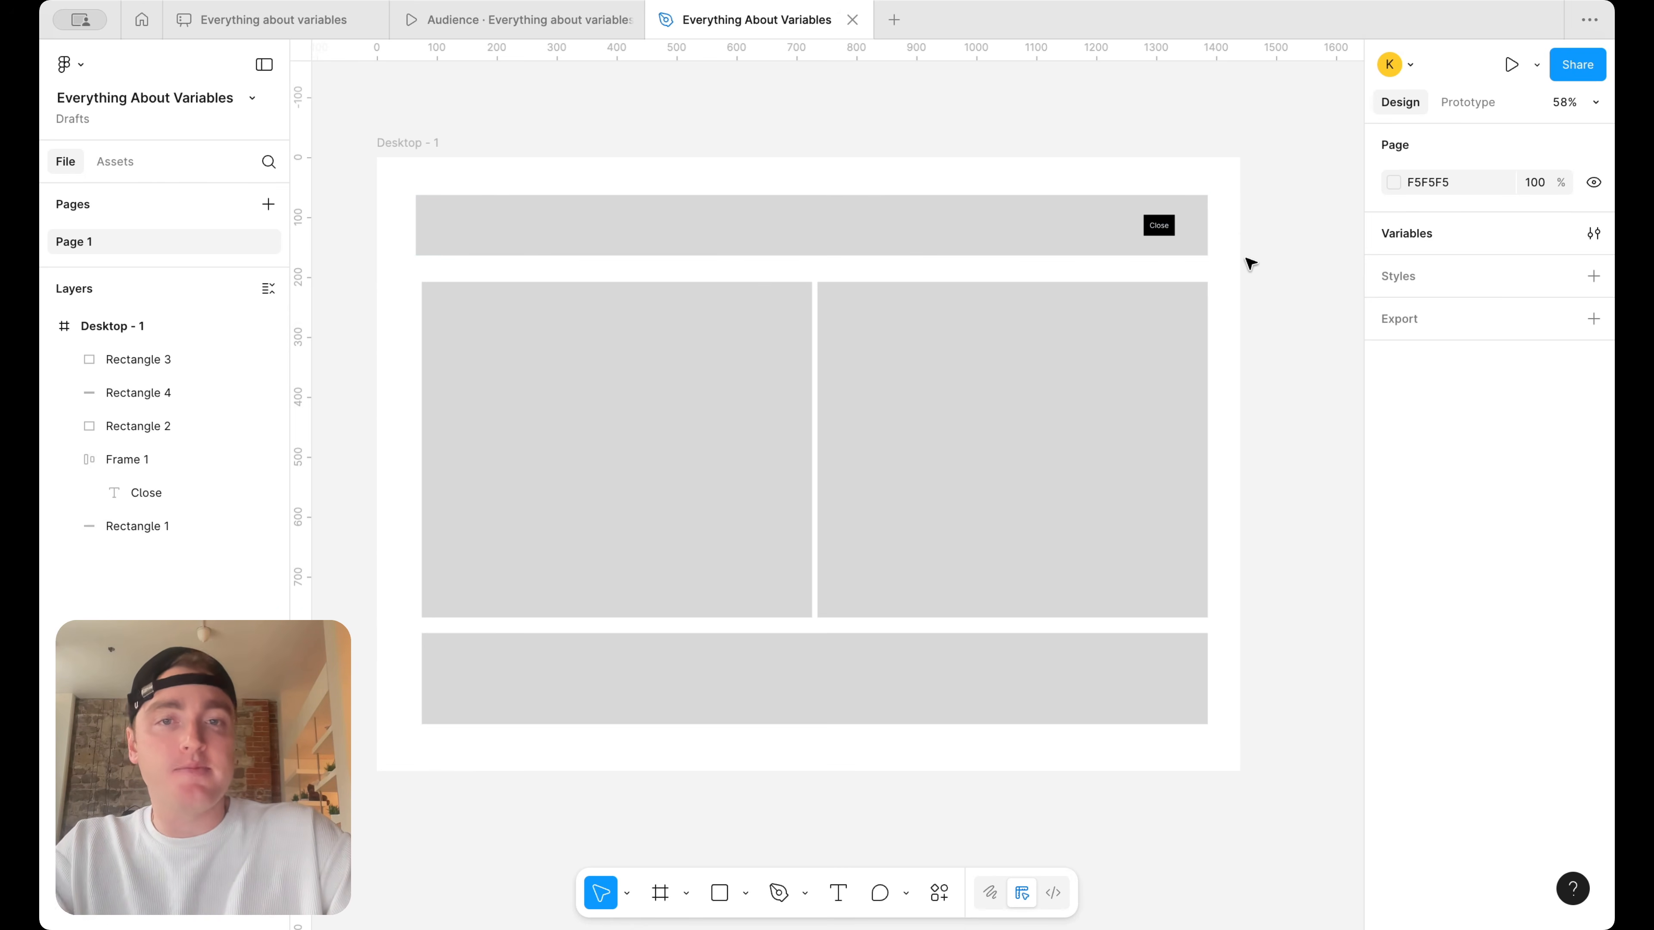
{"action": "left_click_drag", "start_coordinate": [1250, 263], "coordinate": [942, 218]}
{"action": "right_click", "coordinate": [941, 218]}
{"action": "left_click", "coordinate": [993, 432]}
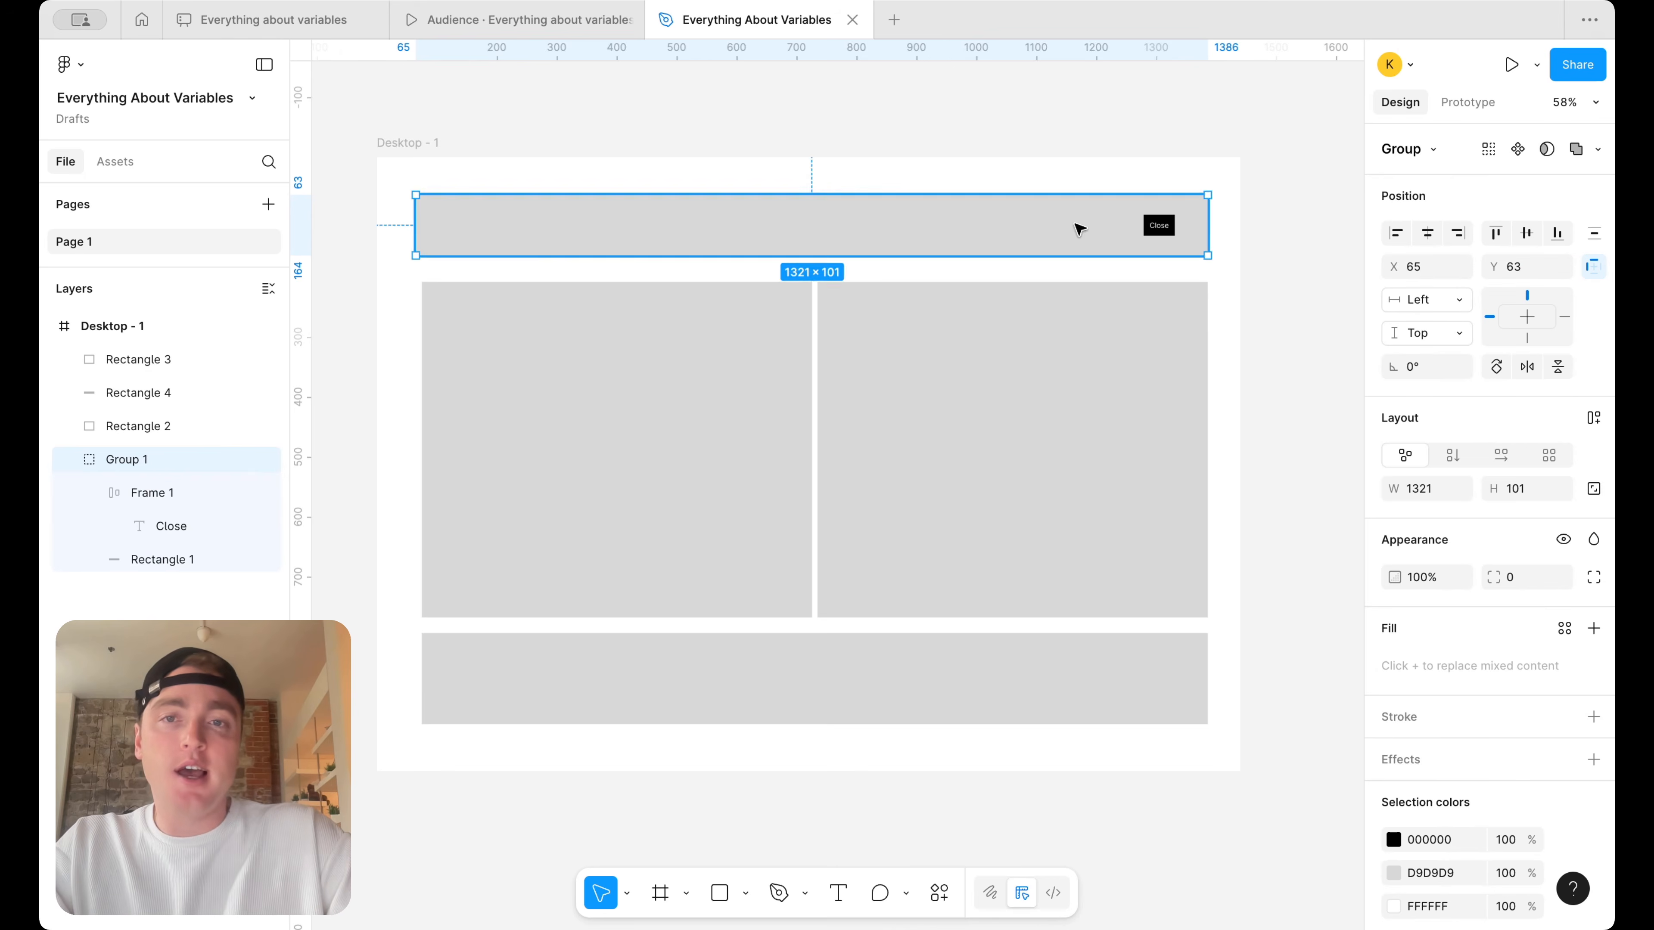
{"action": "scroll", "coordinate": [1078, 228], "scroll_direction": "down", "scroll_amount": 3}
{"action": "left_click", "coordinate": [1093, 162]}
{"action": "left_click", "coordinate": [886, 250]}
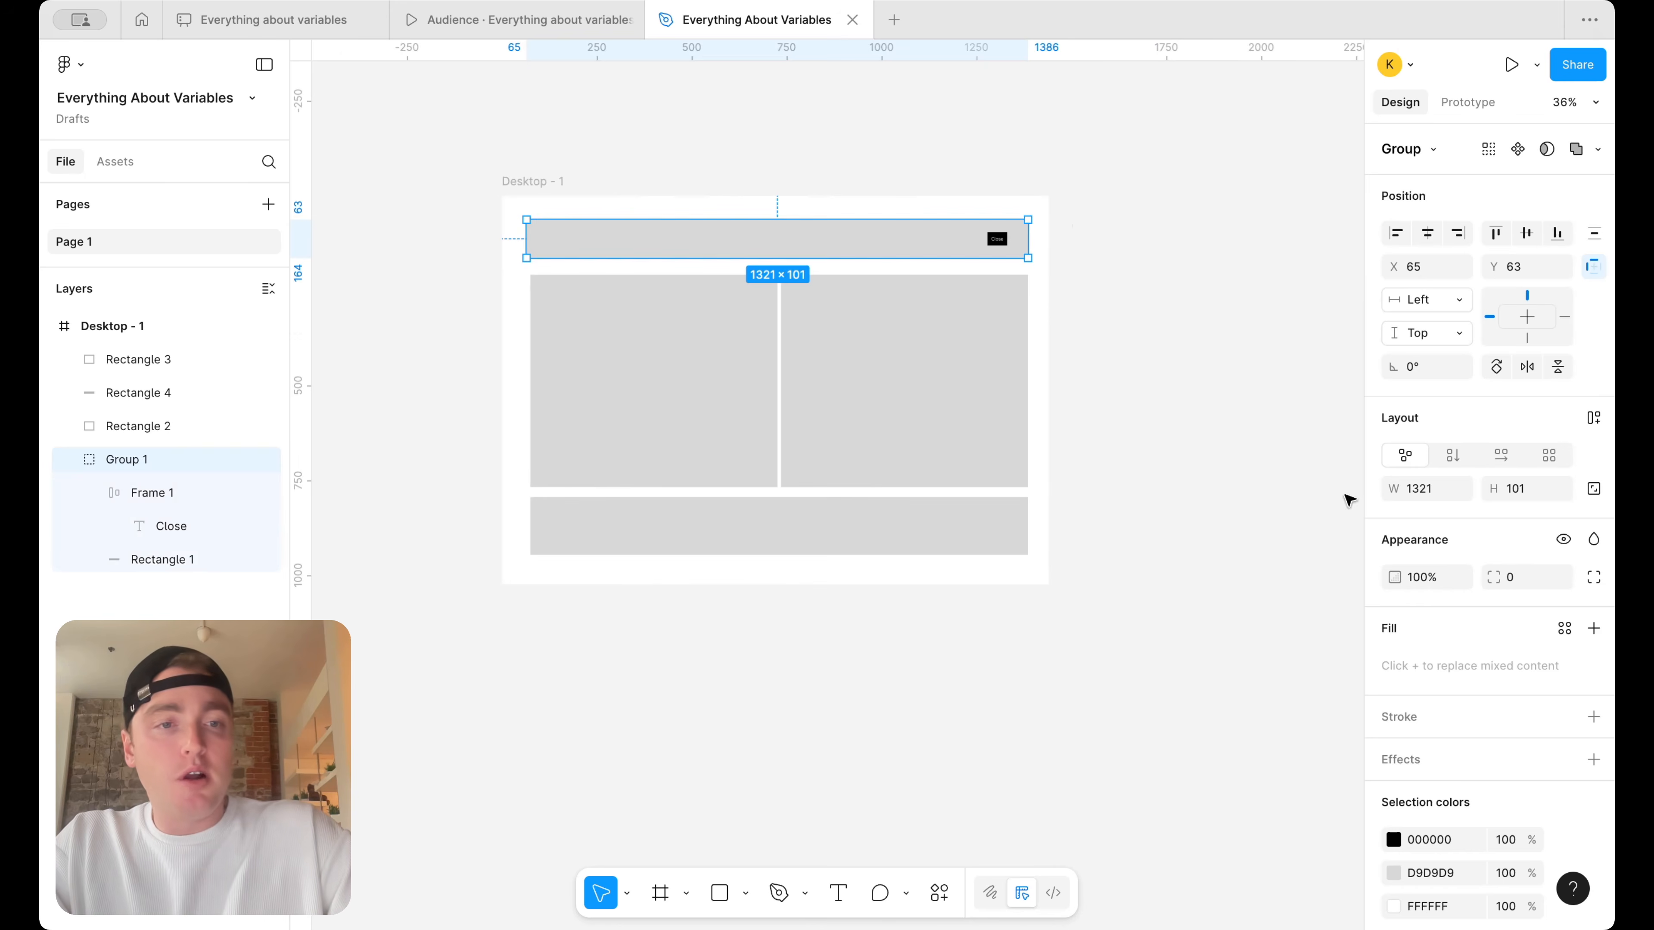
Open the file's variables and narrow the window so that the name and value columns still fit
{"action": "left_click", "coordinate": [1340, 300]}
{"action": "left_click", "coordinate": [1593, 232]}
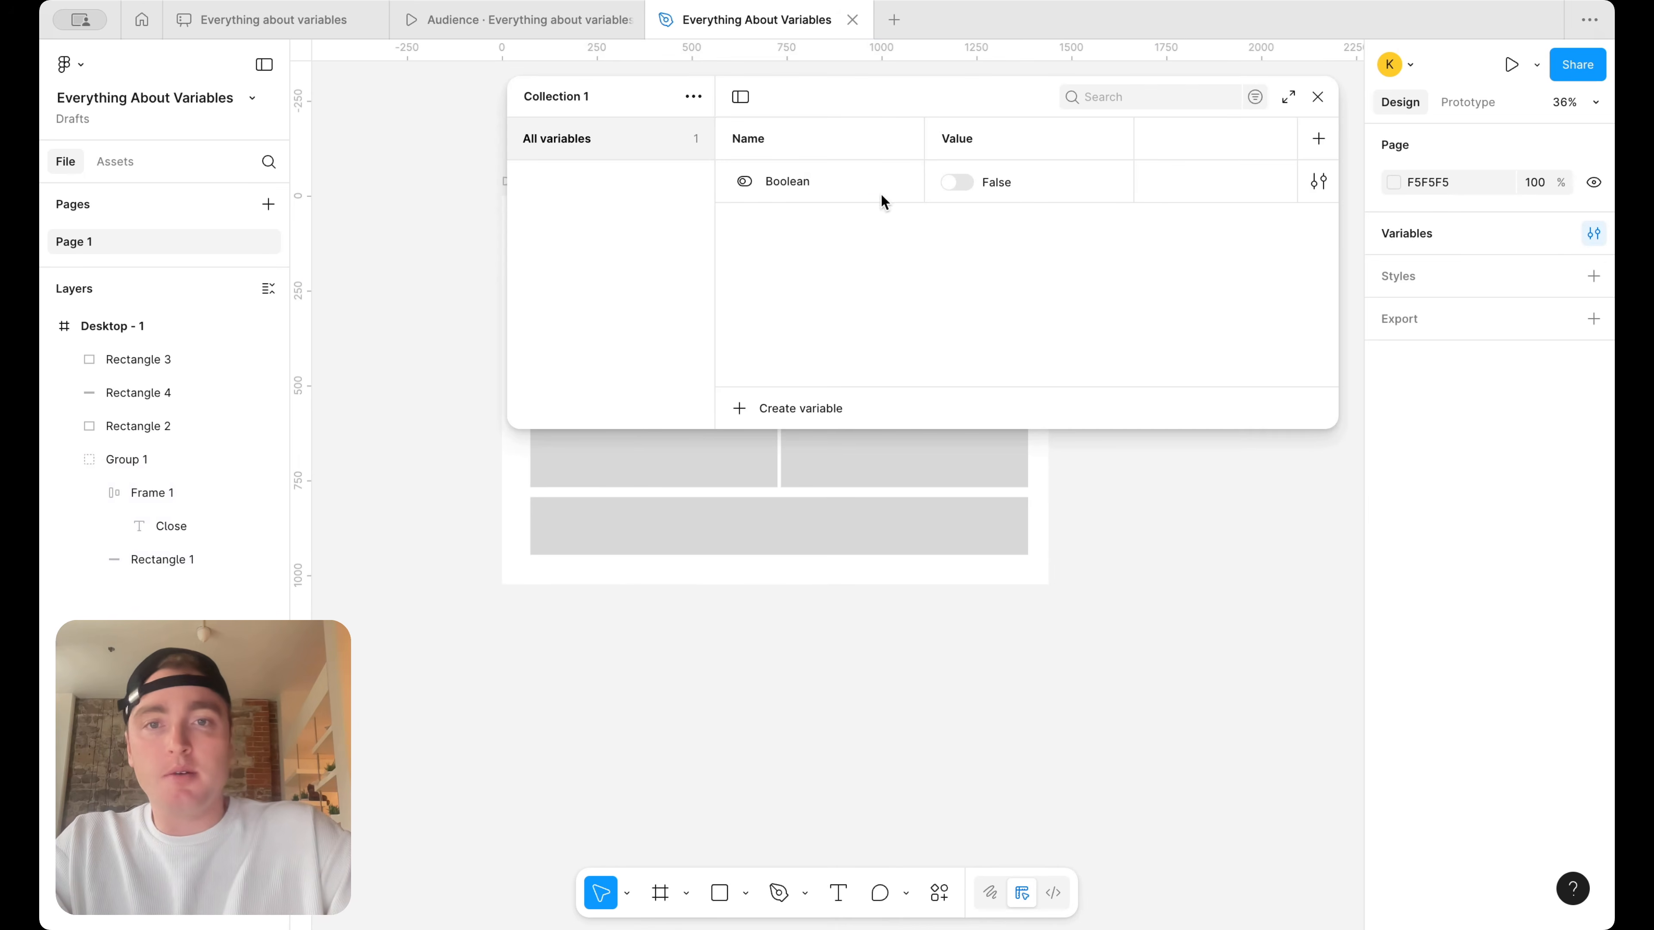
{"action": "left_click_drag", "start_coordinate": [508, 208], "coordinate": [851, 208]}
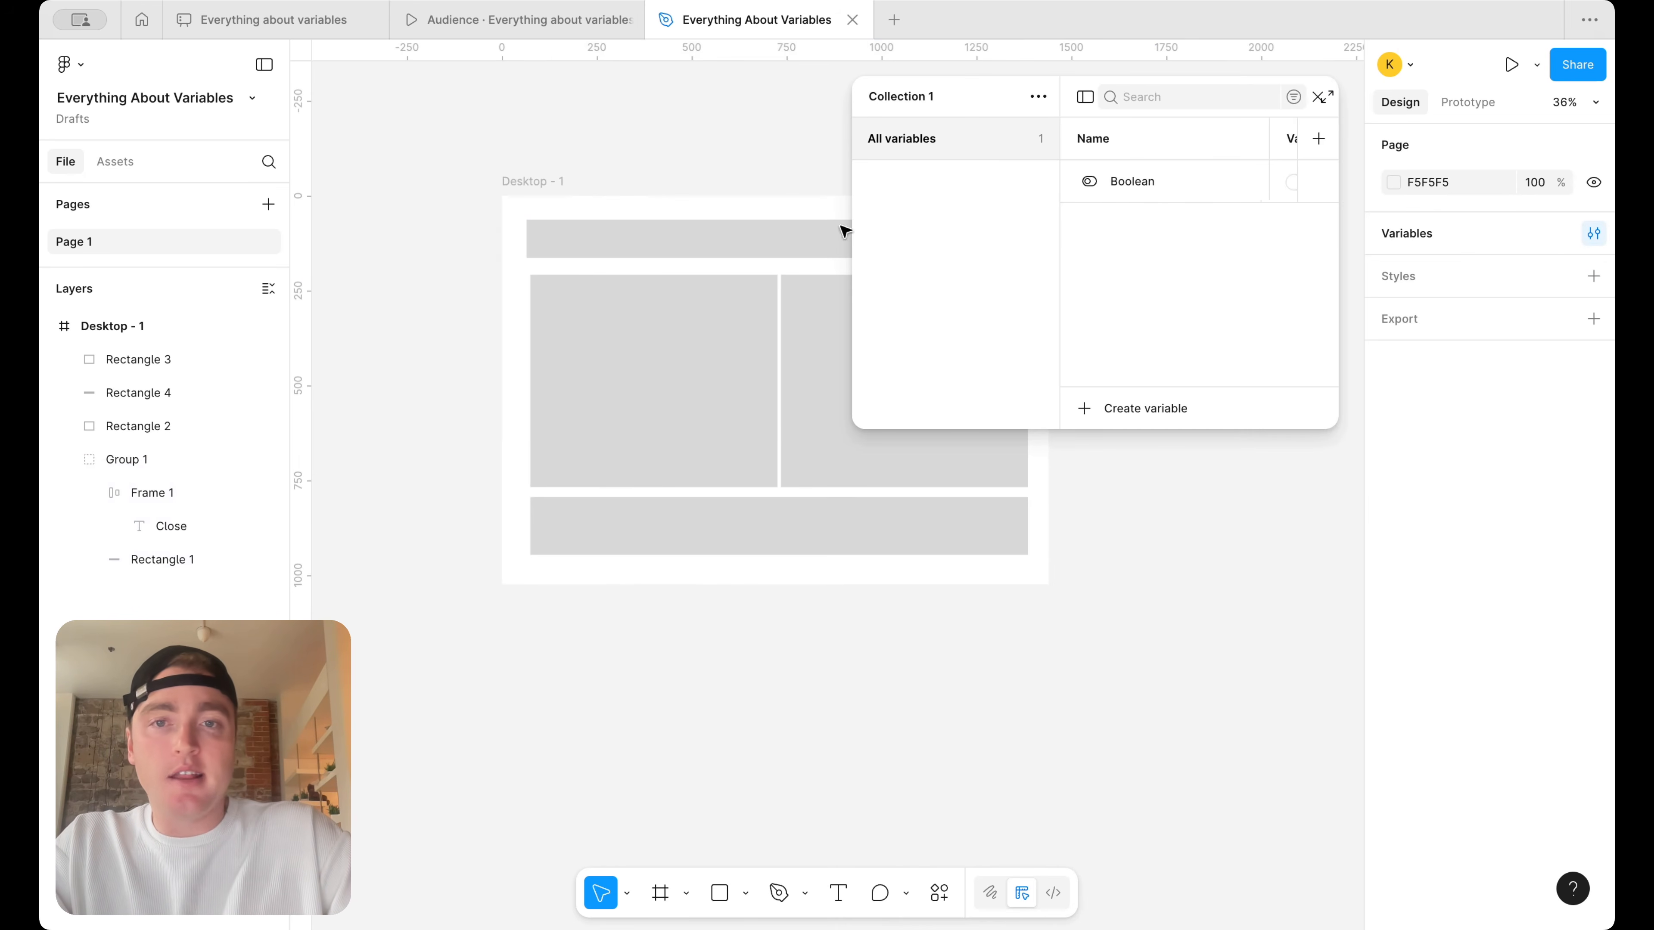
{"action": "scroll", "coordinate": [612, 266], "scroll_direction": "right", "scroll_amount": 5}
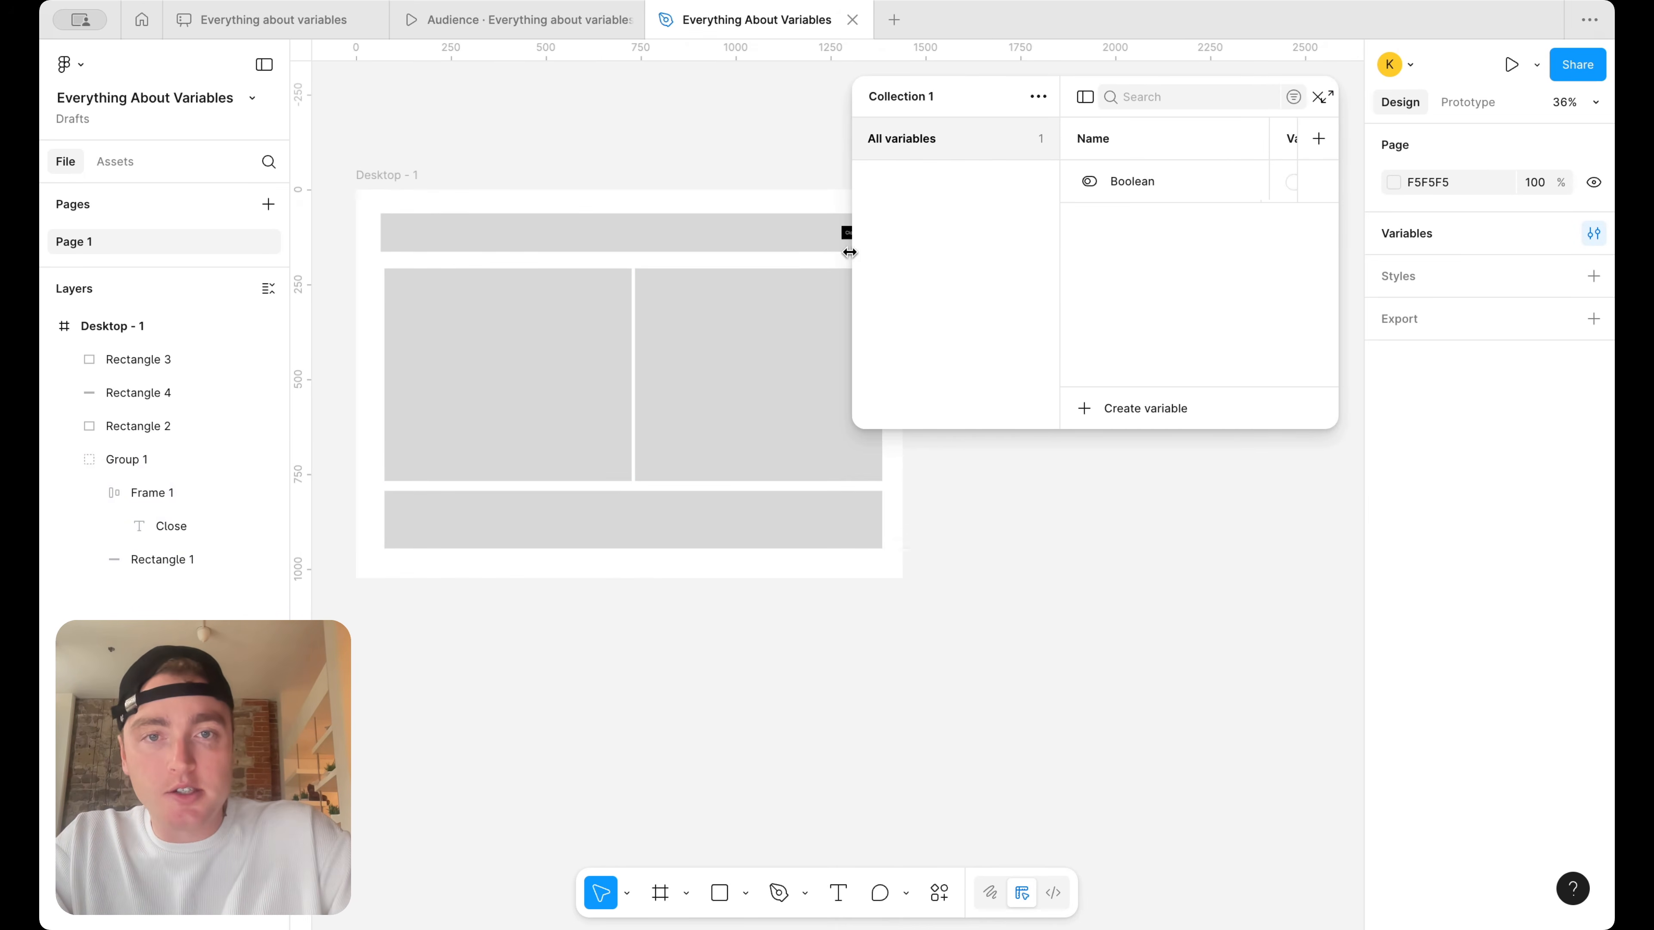
{"action": "left_click_drag", "start_coordinate": [850, 252], "coordinate": [759, 252]}
{"action": "scroll", "coordinate": [569, 414], "scroll_direction": "right", "scroll_amount": 5}
{"action": "scroll", "coordinate": [568, 414], "scroll_direction": "down", "scroll_amount": 2}
Rename the Boolean variable to "Alert" and set its value to True
{"action": "double_click", "coordinate": [1042, 183]}
{"action": "type", "text": "Alert"}
{"action": "key", "text": "Return"}
{"action": "left_click", "coordinate": [1213, 183]}
{"action": "scroll", "coordinate": [676, 214], "scroll_direction": "left", "scroll_amount": 4}
{"action": "scroll", "coordinate": [676, 214], "scroll_direction": "up", "scroll_amount": 2}
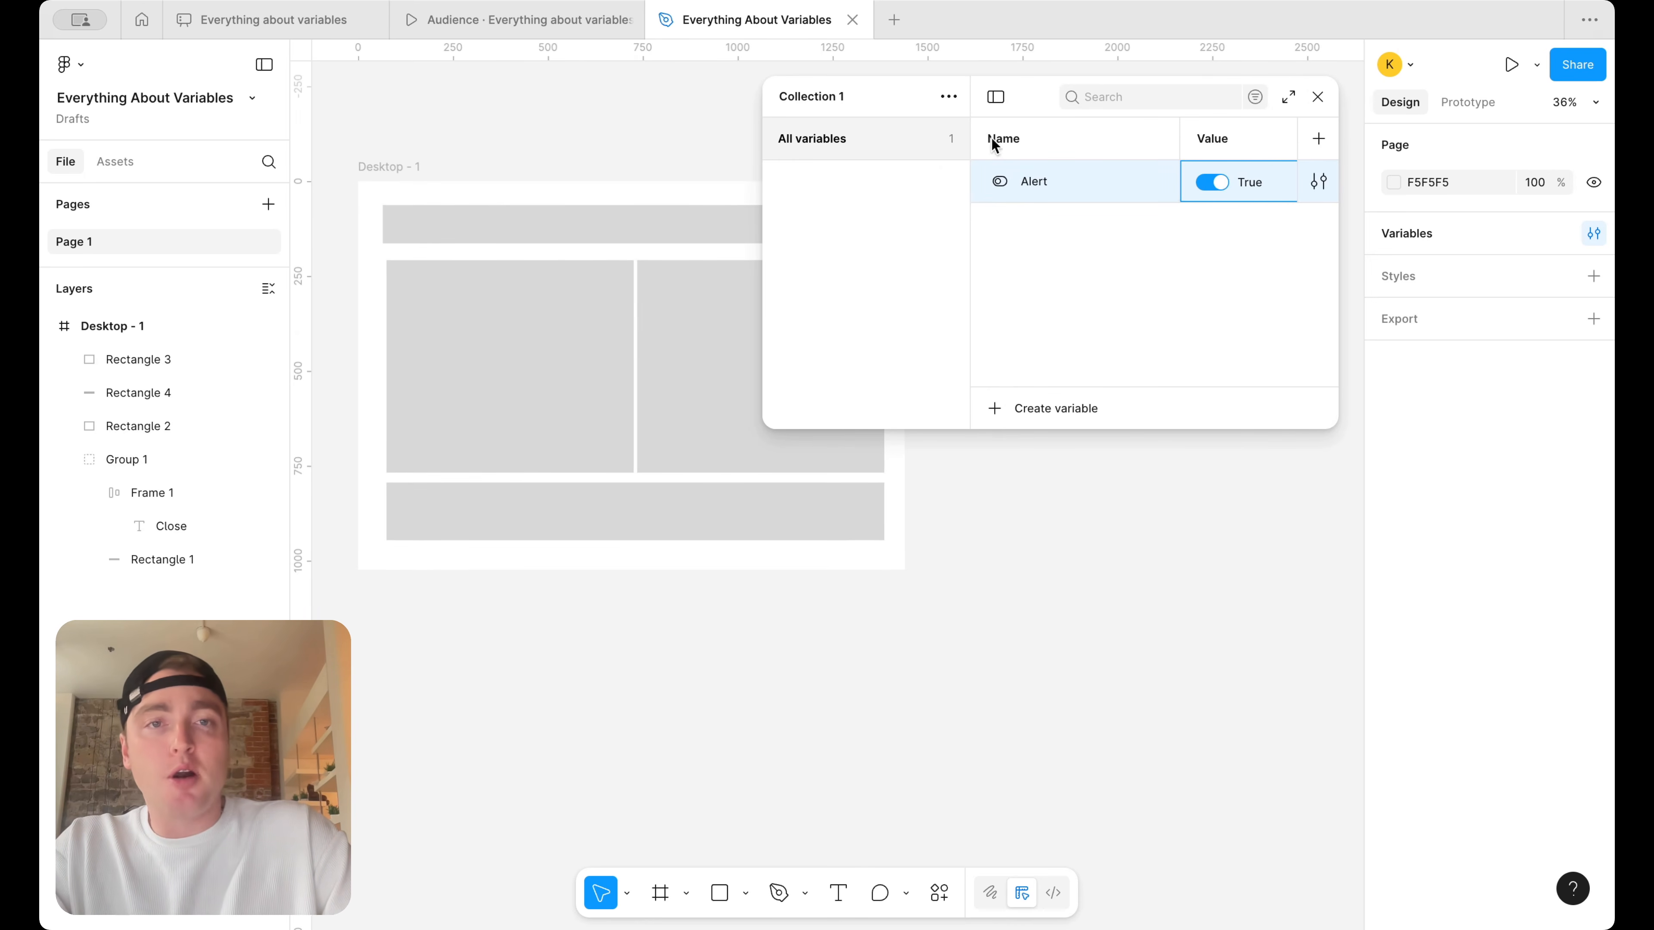
Move the variables window away from the banner and examine the page layout alongside the Alert variable
{"action": "left_click_drag", "start_coordinate": [1028, 104], "coordinate": [1079, 366]}
{"action": "scroll", "coordinate": [495, 310], "scroll_direction": "up", "scroll_amount": 2}
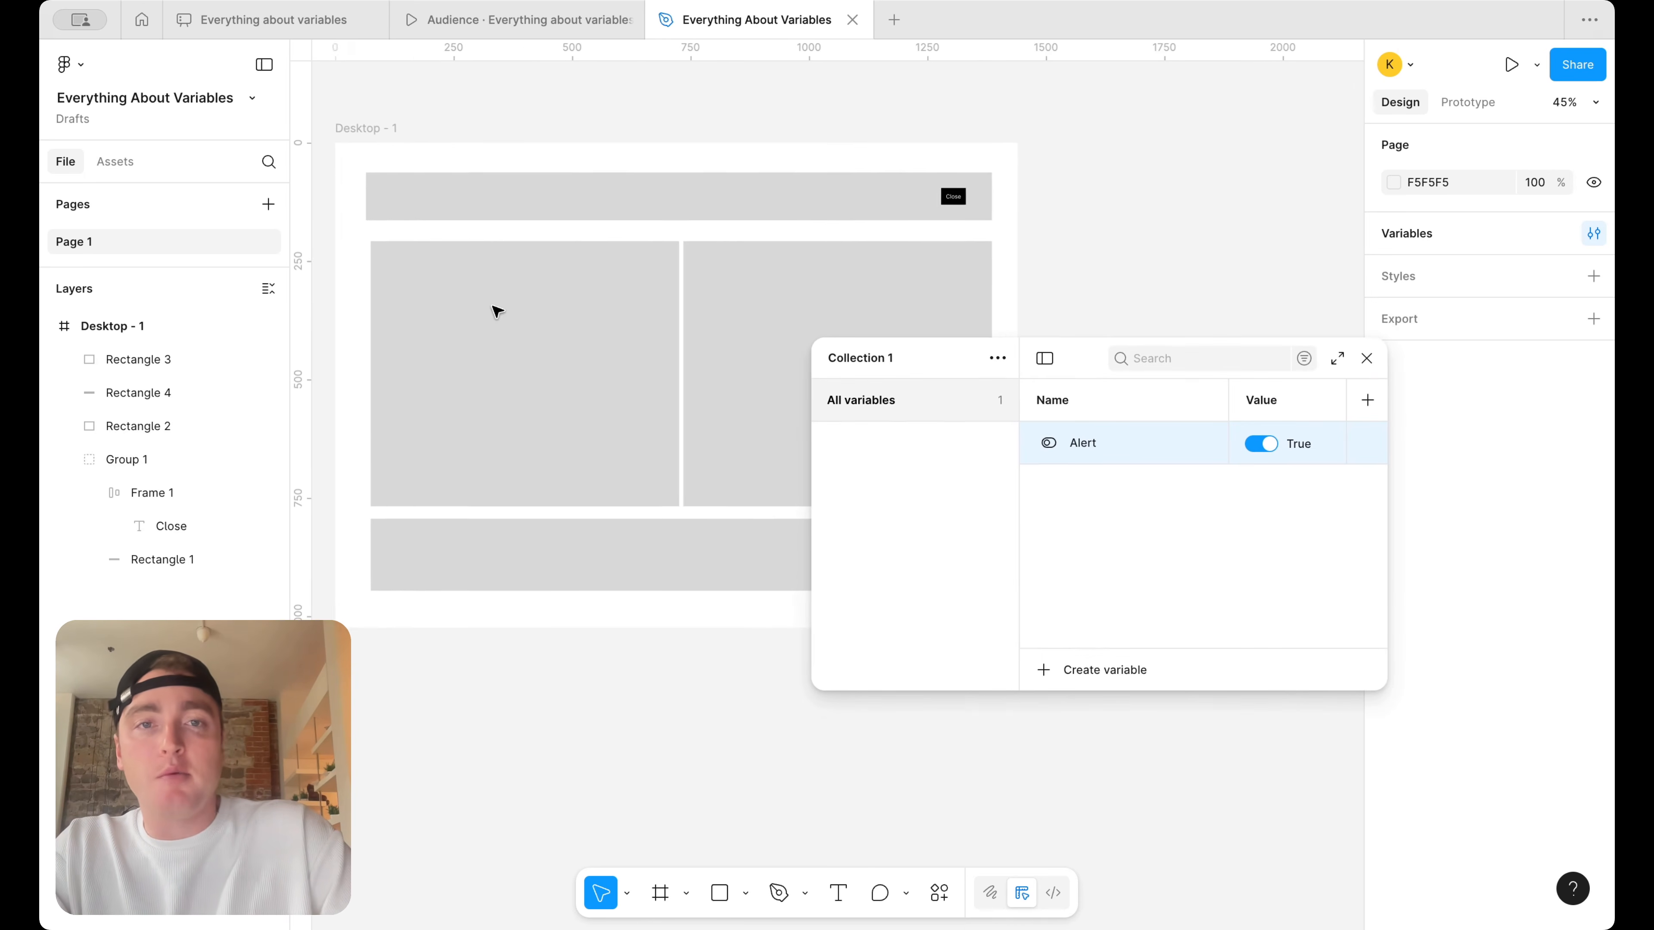
{"action": "scroll", "coordinate": [495, 310], "scroll_direction": "left", "scroll_amount": 2}
{"action": "scroll", "coordinate": [495, 311], "scroll_direction": "down", "scroll_amount": 1}
{"action": "scroll", "coordinate": [693, 234], "scroll_direction": "right", "scroll_amount": 1}
{"action": "scroll", "coordinate": [693, 234], "scroll_direction": "down", "scroll_amount": 1}
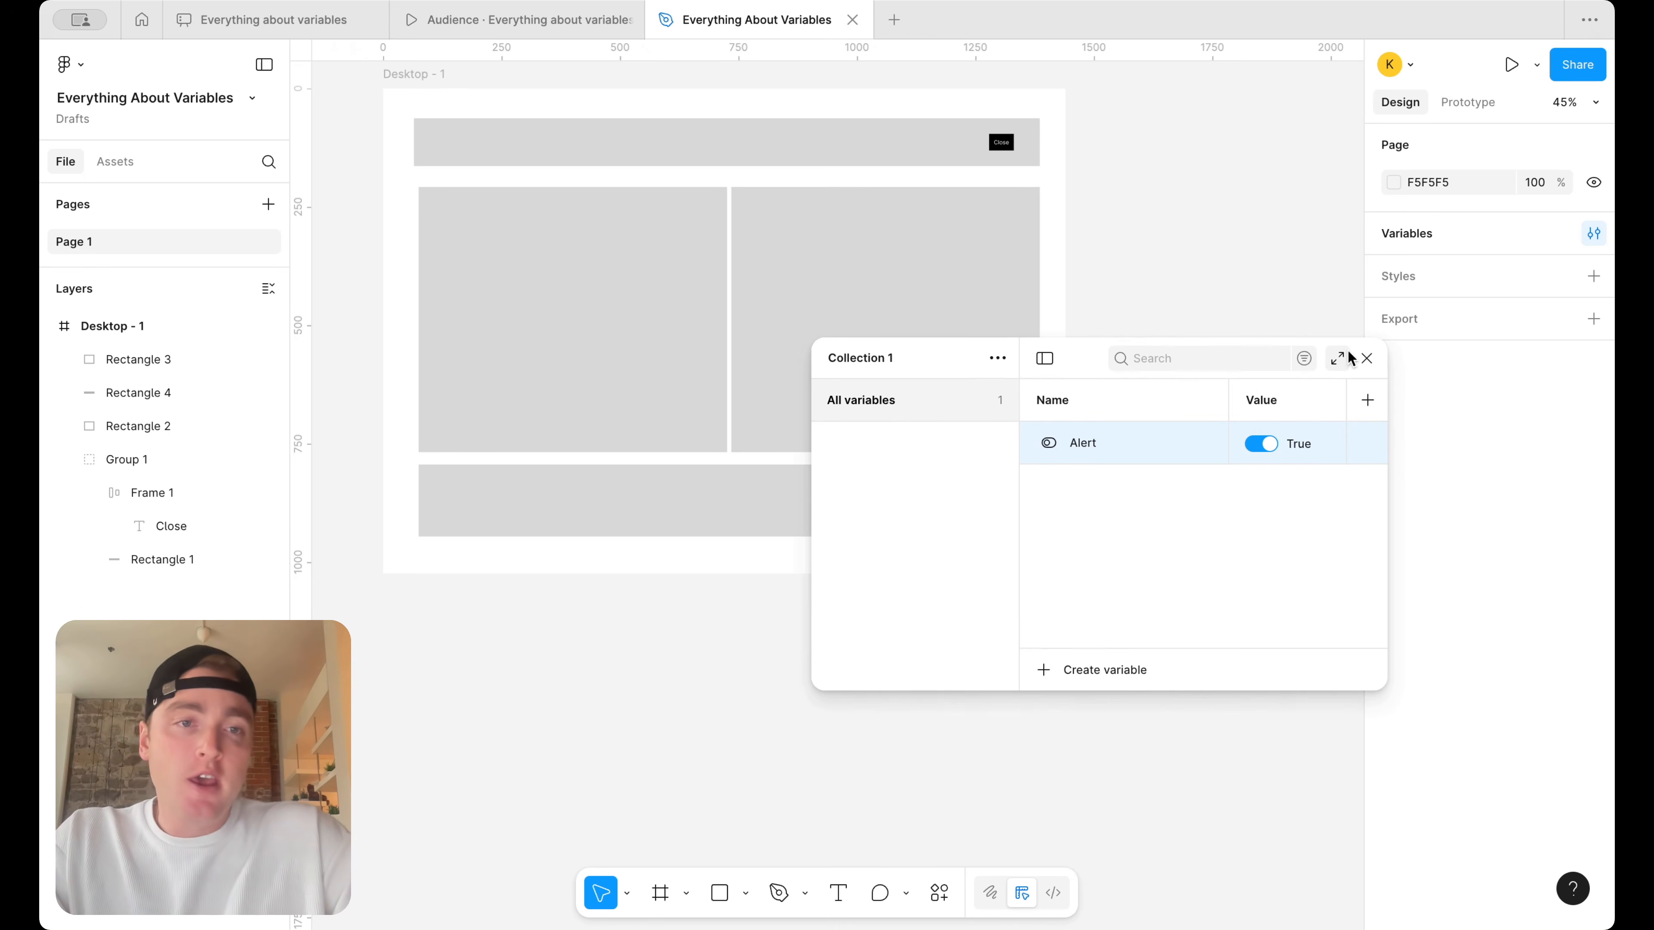
Close the variables window and bind the banner group's visibility to the Alert variable
{"action": "left_click", "coordinate": [1365, 359]}
{"action": "left_click", "coordinate": [897, 164]}
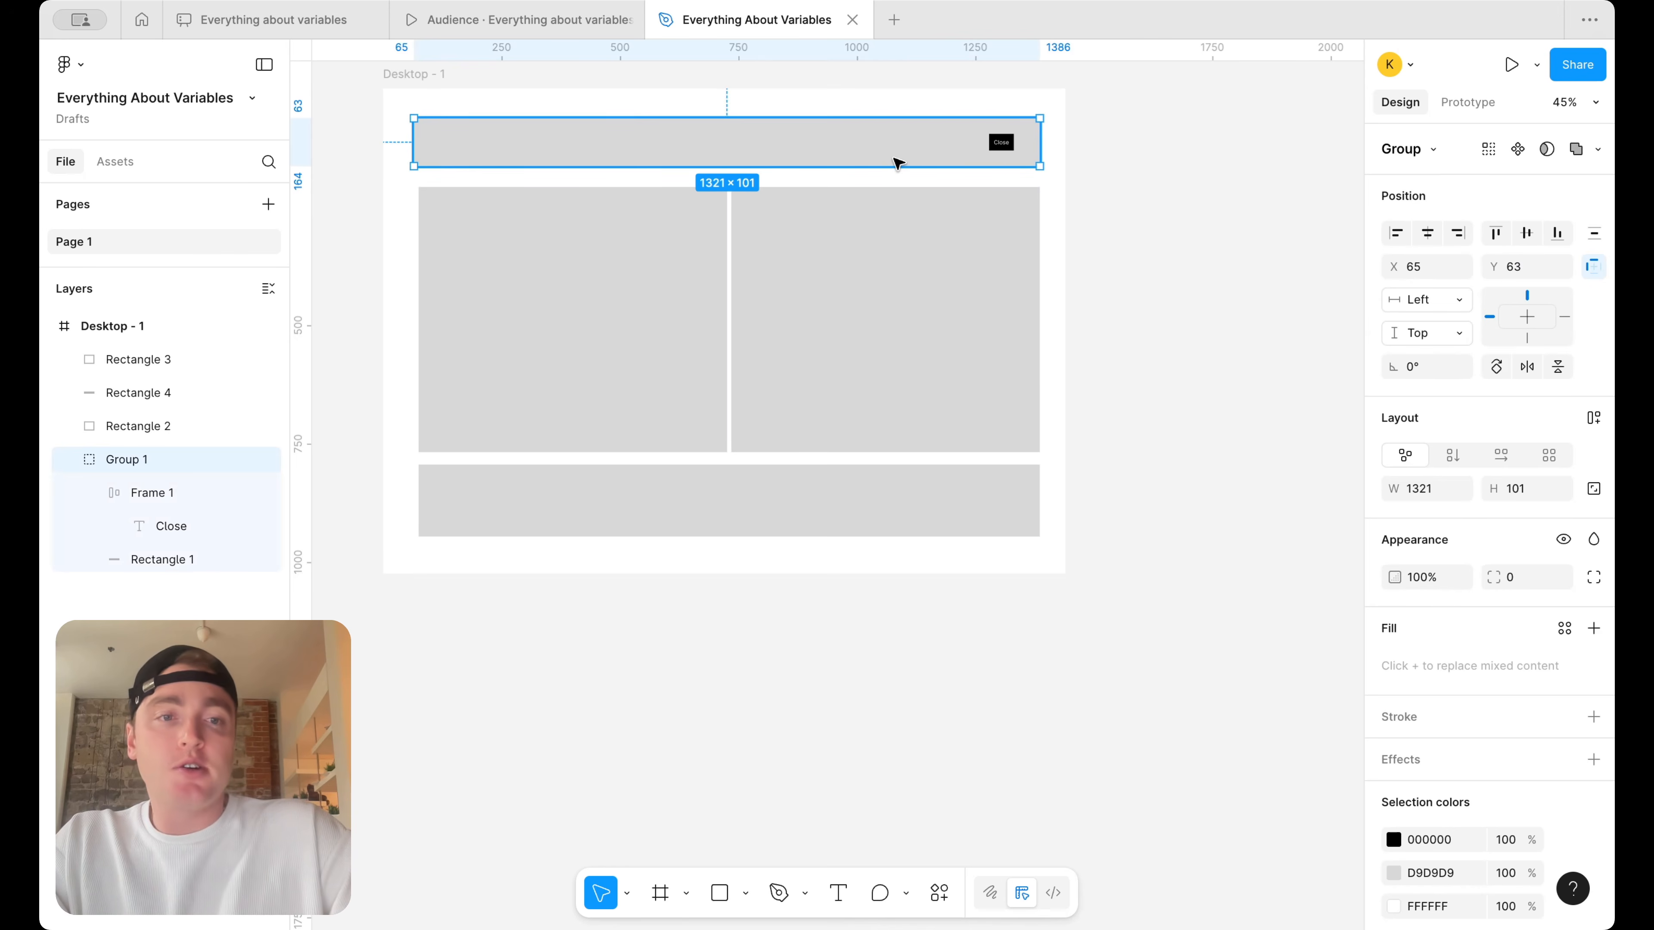
{"action": "scroll", "coordinate": [741, 163], "scroll_direction": "left", "scroll_amount": 2}
{"action": "scroll", "coordinate": [741, 163], "scroll_direction": "up", "scroll_amount": 1}
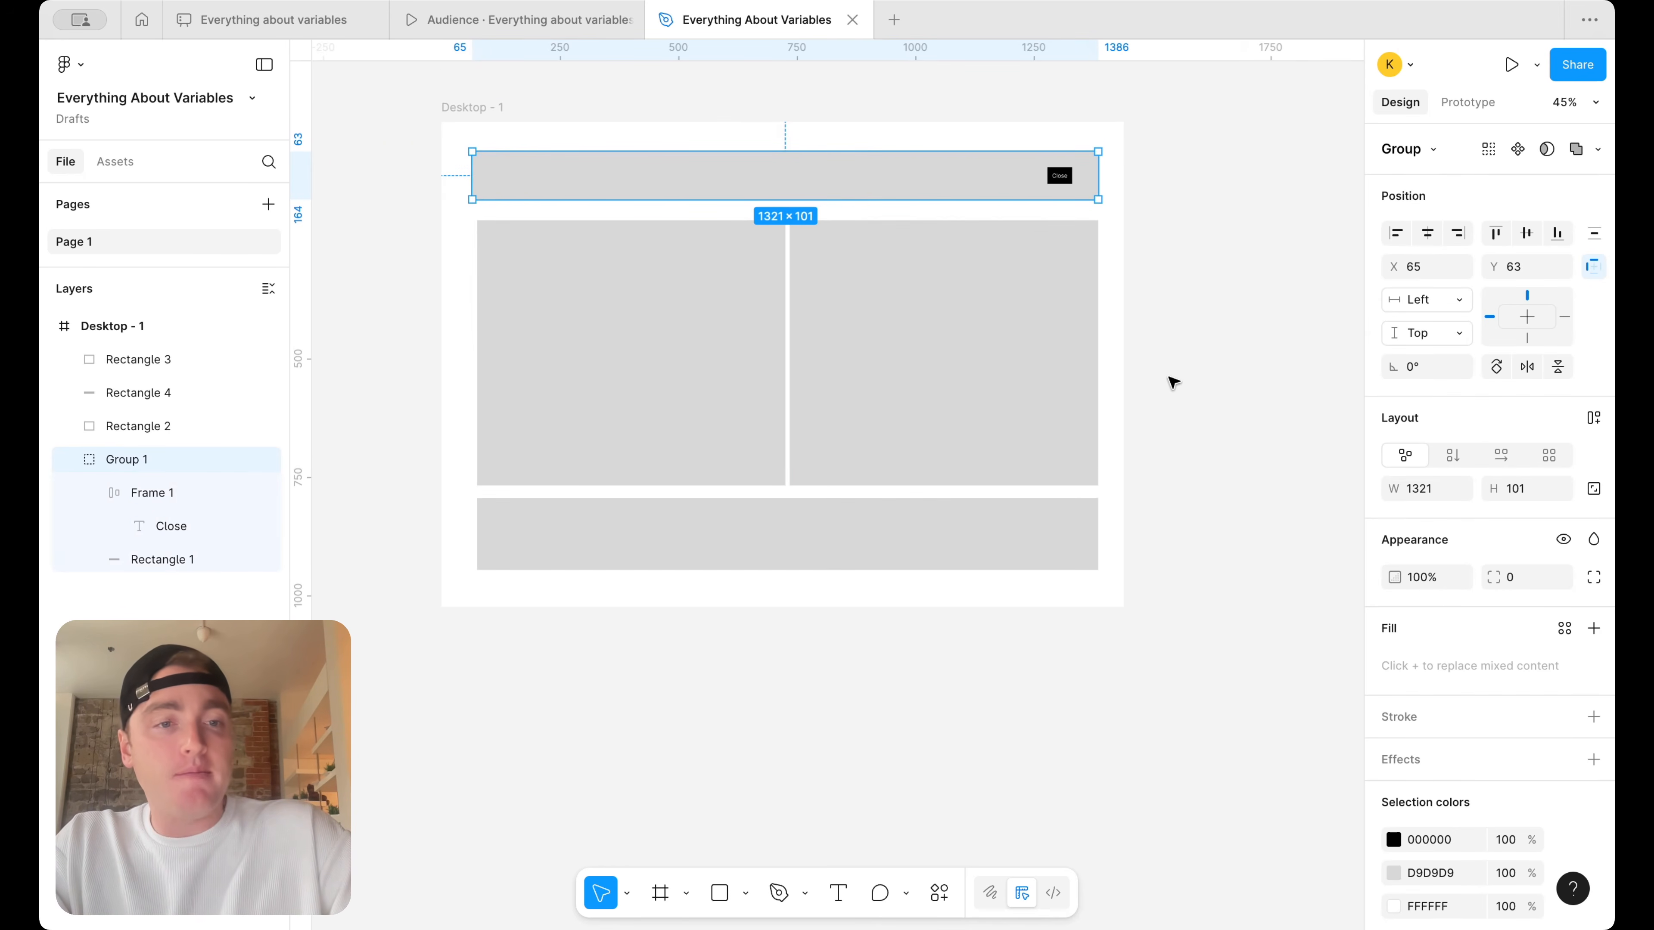
{"action": "right_click", "coordinate": [1564, 541]}
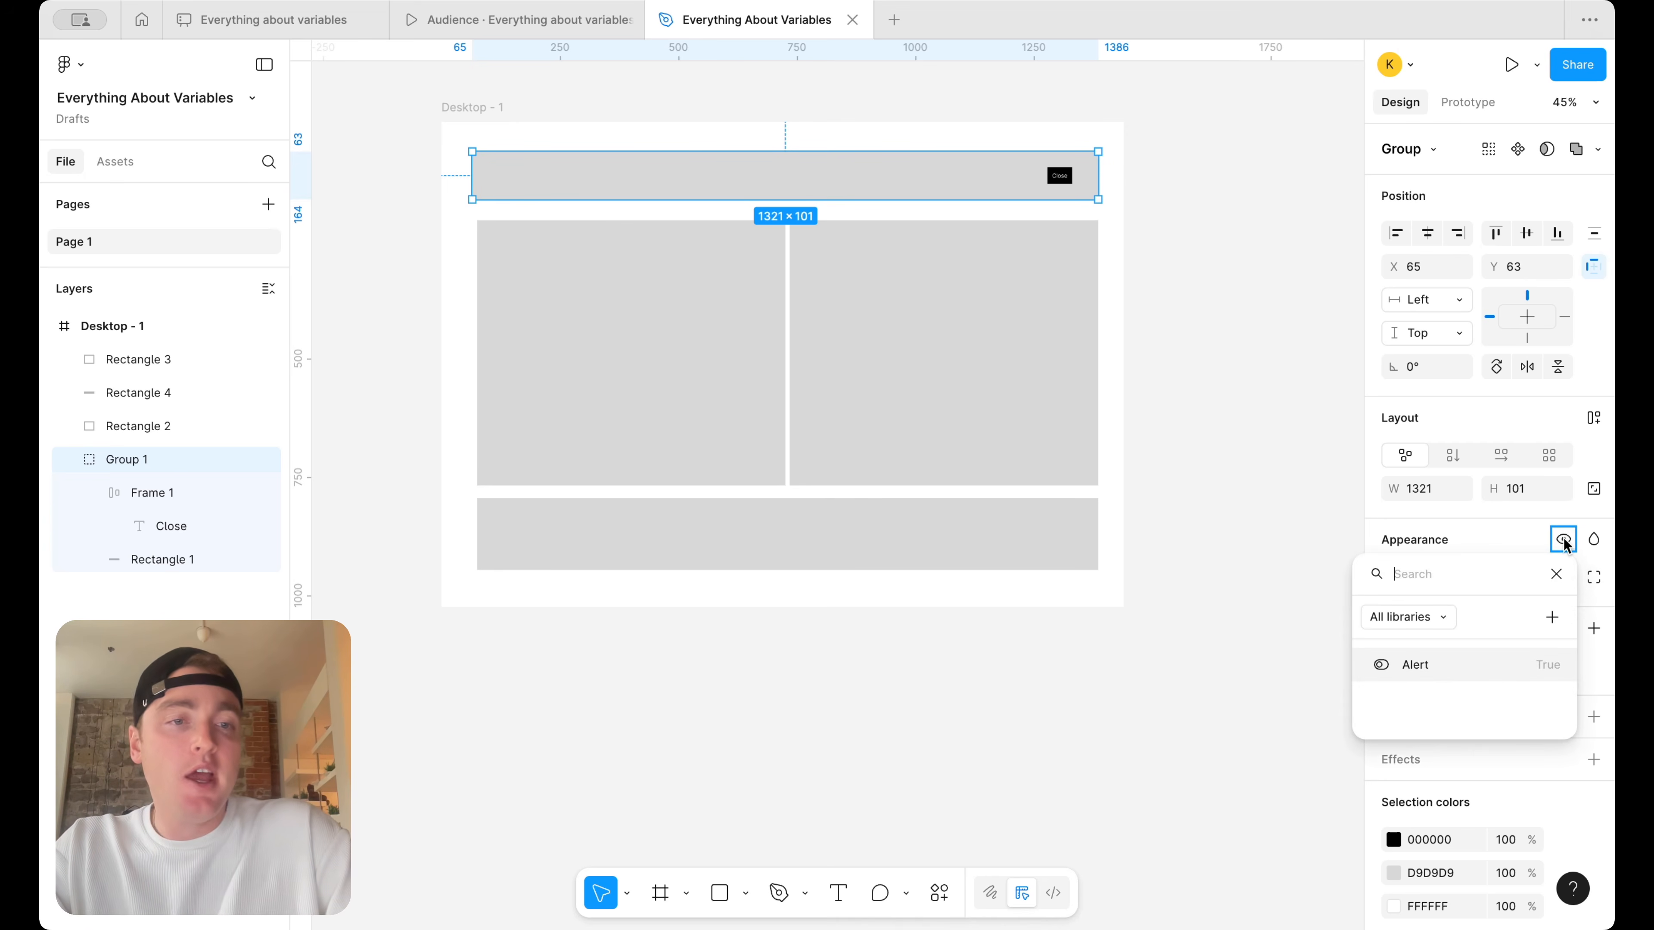
{"action": "left_click", "coordinate": [1480, 666]}
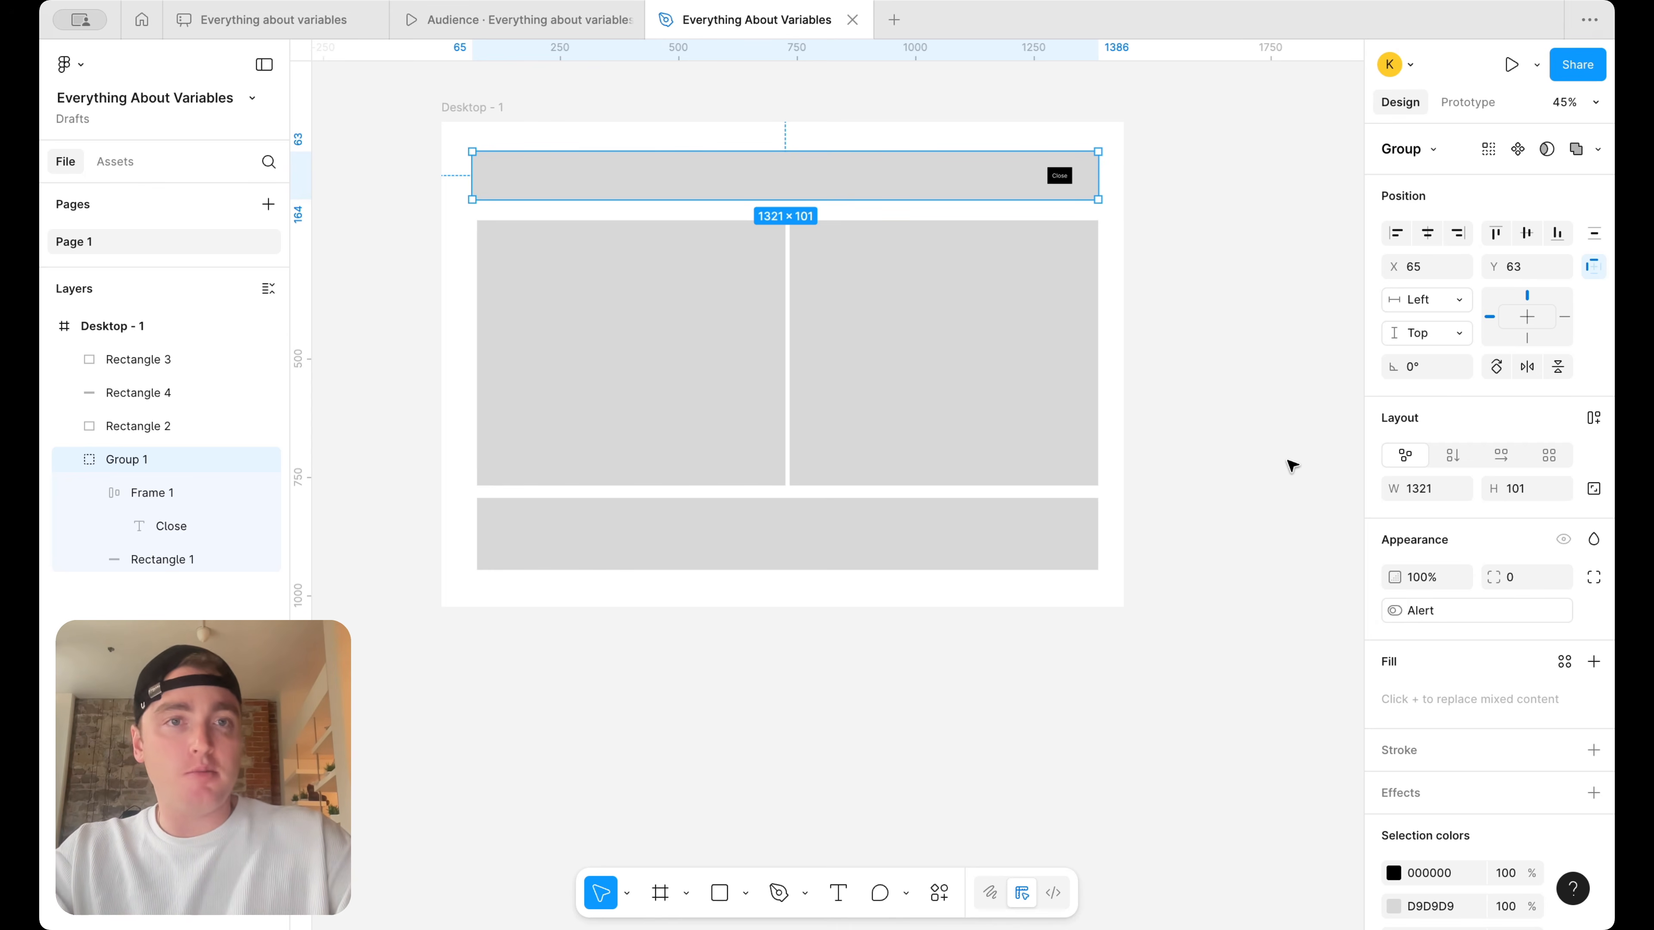
Wrap the two side-by-side content rectangles in auto layout, and wrap them with the banner group and footer in a vertical auto layout
{"action": "left_click_drag", "start_coordinate": [1148, 598], "coordinate": [517, 167]}
{"action": "left_click", "coordinate": [1198, 346]}
{"action": "left_click_drag", "start_coordinate": [1198, 347], "coordinate": [584, 326]}
{"action": "key", "text": "shift+a"}
{"action": "left_click_drag", "start_coordinate": [1192, 619], "coordinate": [463, 181]}
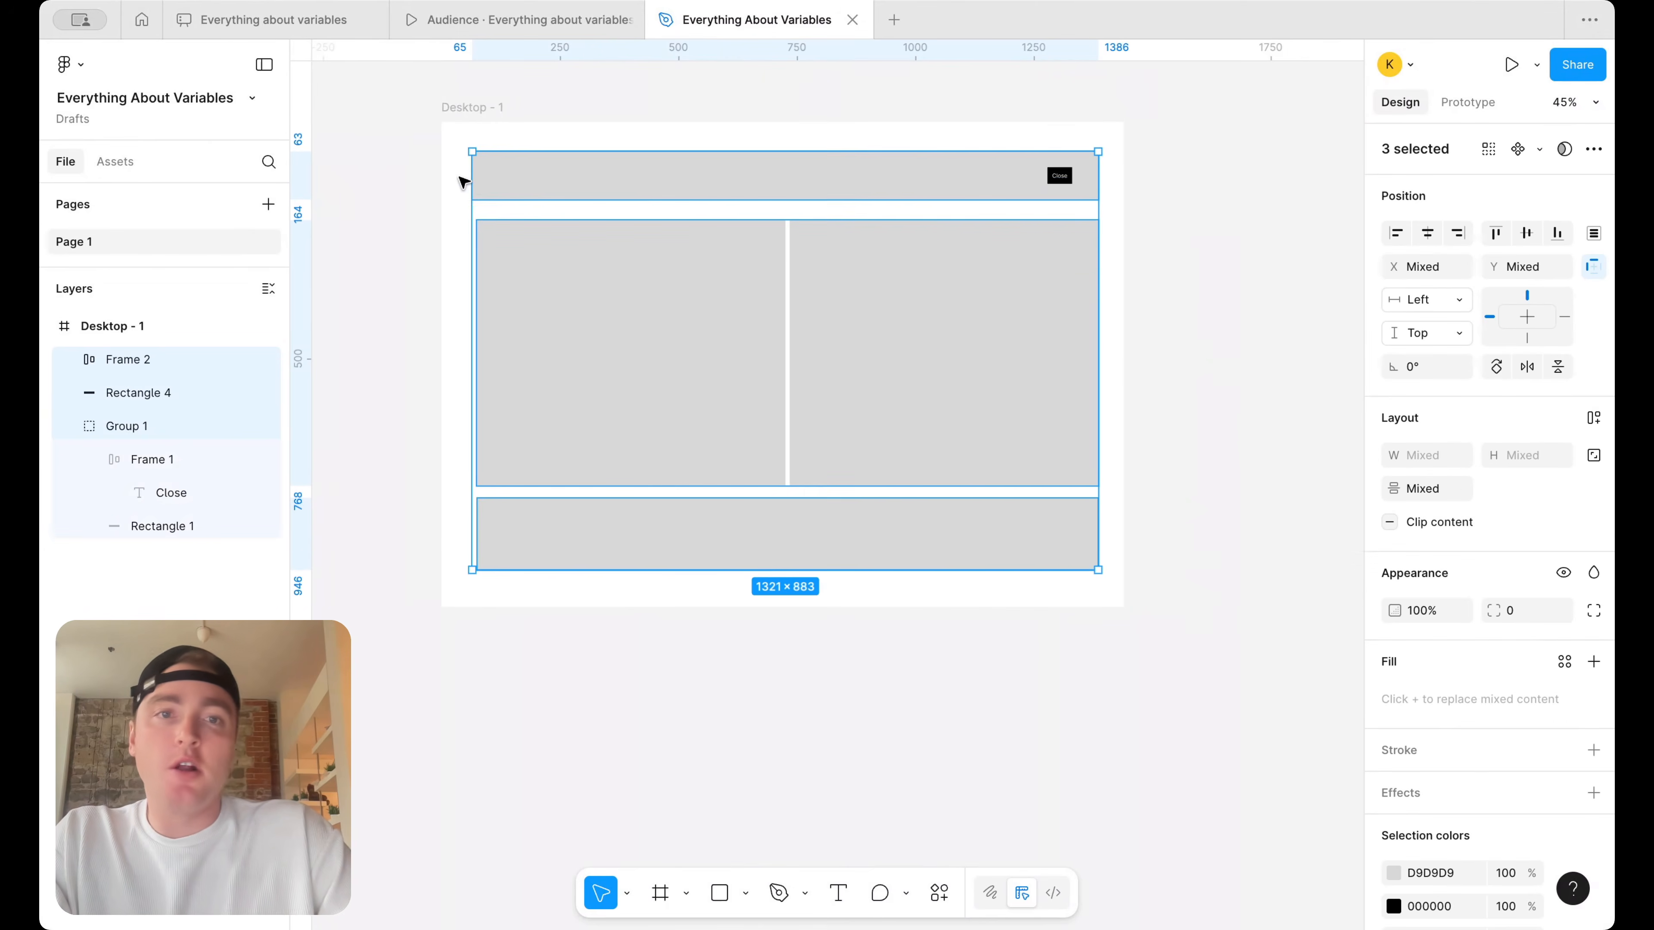
{"action": "key", "text": "shift+a"}
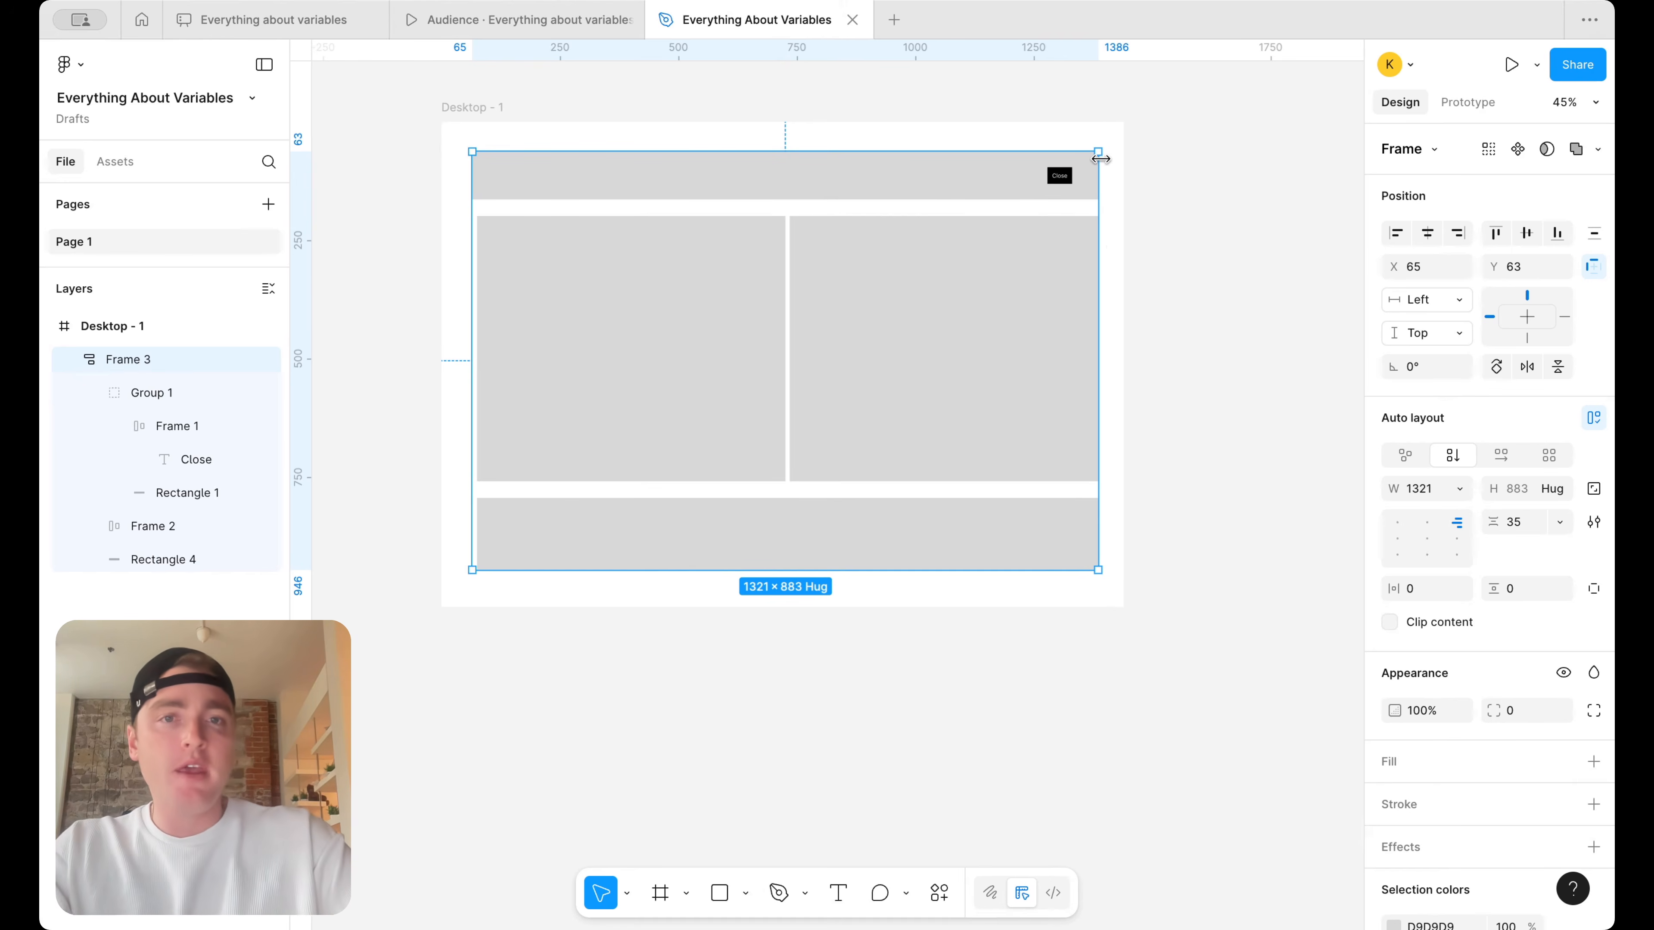
Add an on-click prototype interaction to the Close button in the alert banner
{"action": "scroll", "coordinate": [1100, 156], "scroll_direction": "up", "scroll_amount": 10}
{"action": "left_click", "coordinate": [1031, 217]}
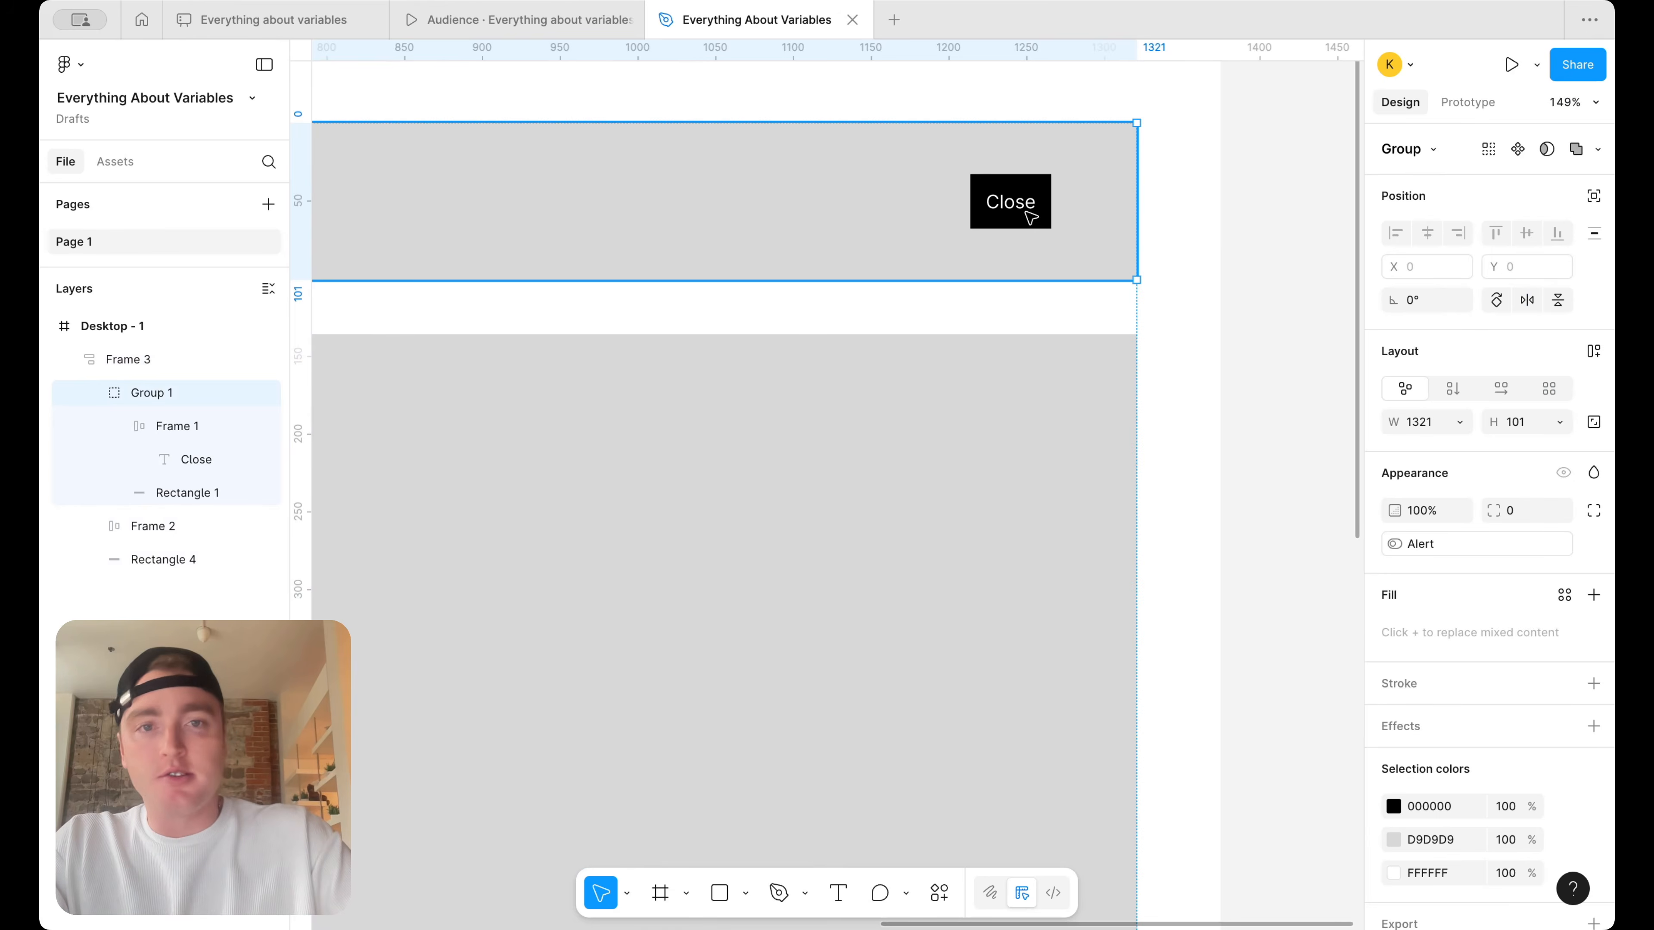
{"action": "left_click", "coordinate": [1028, 207]}
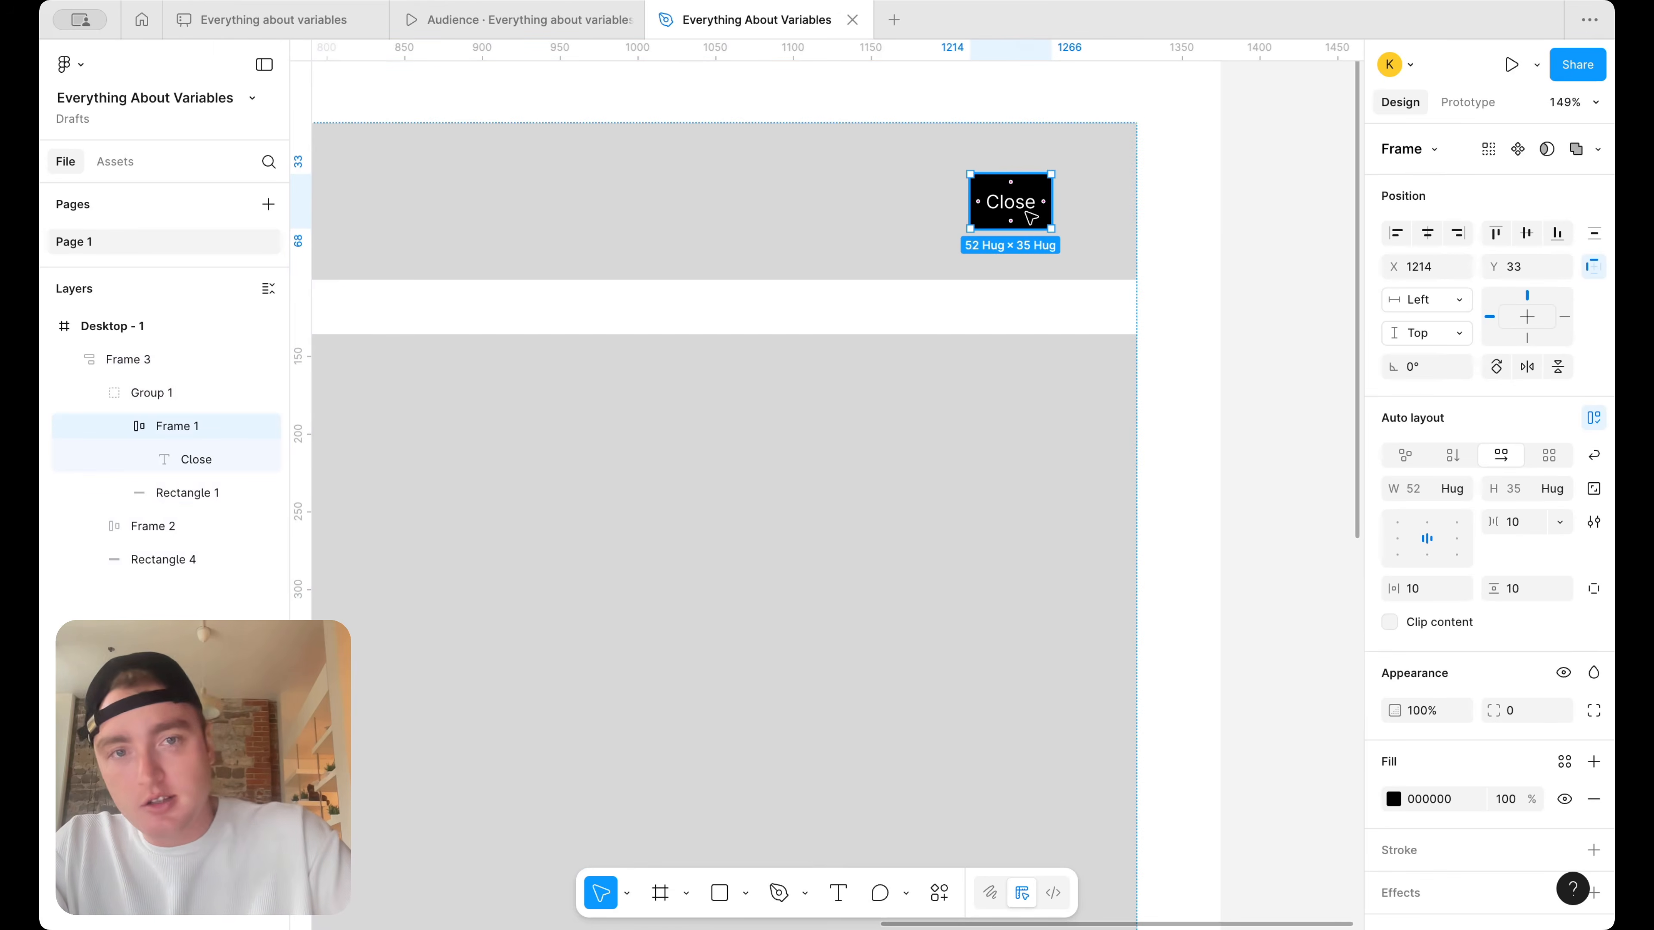
{"action": "left_click", "coordinate": [1483, 109]}
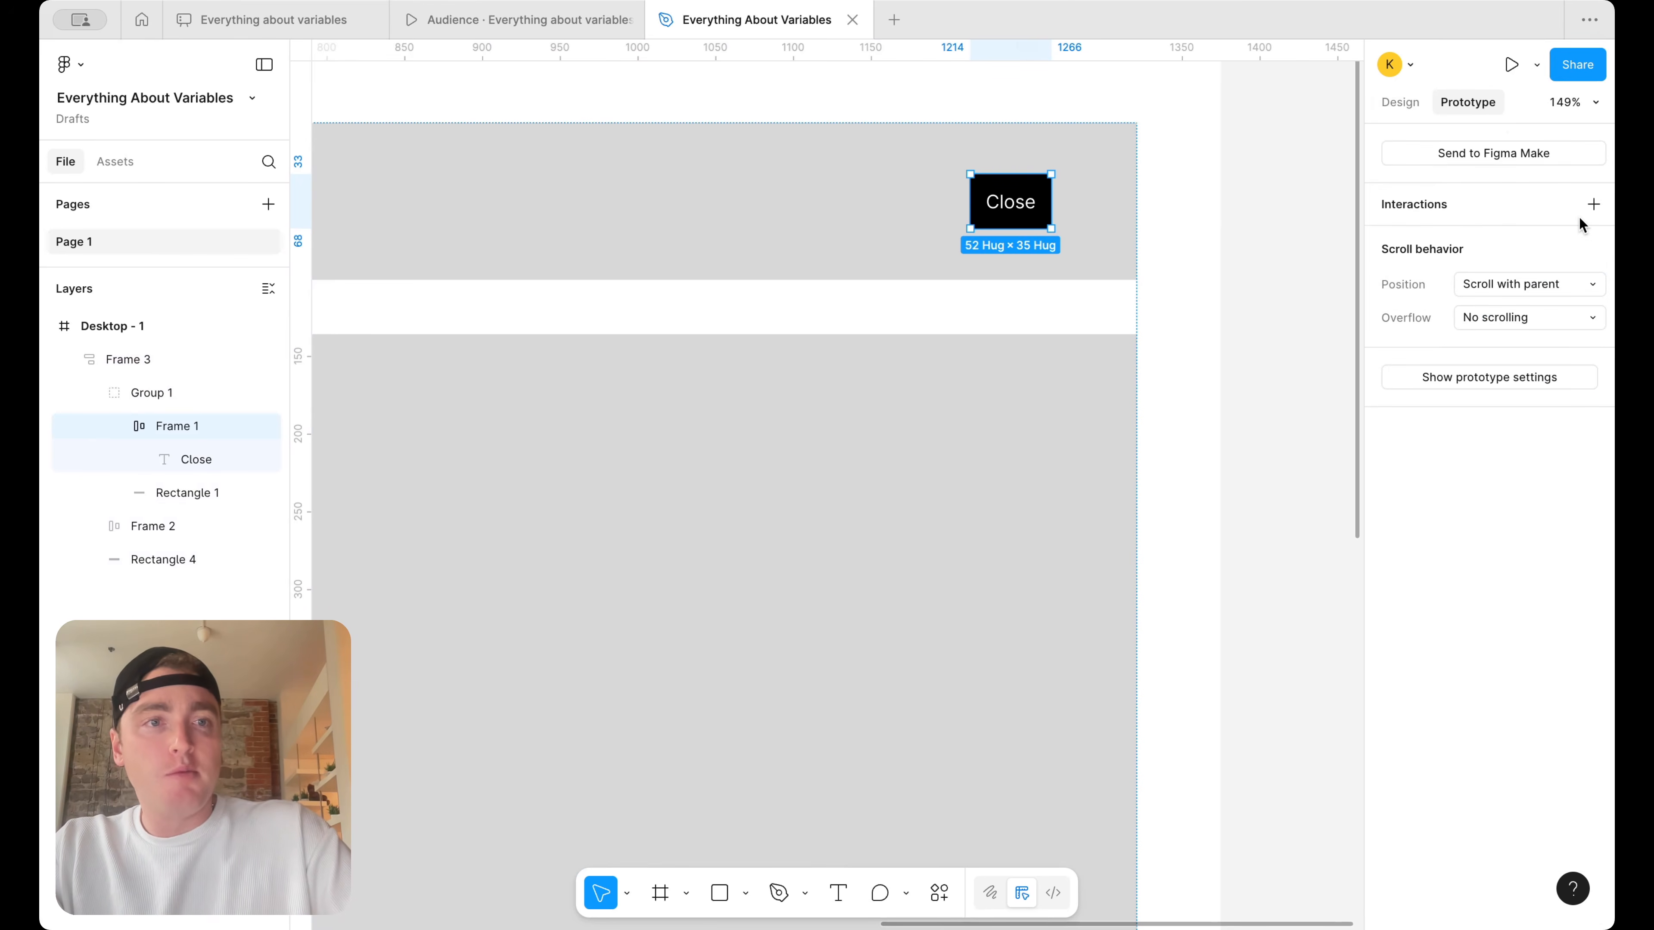
{"action": "left_click", "coordinate": [1593, 204]}
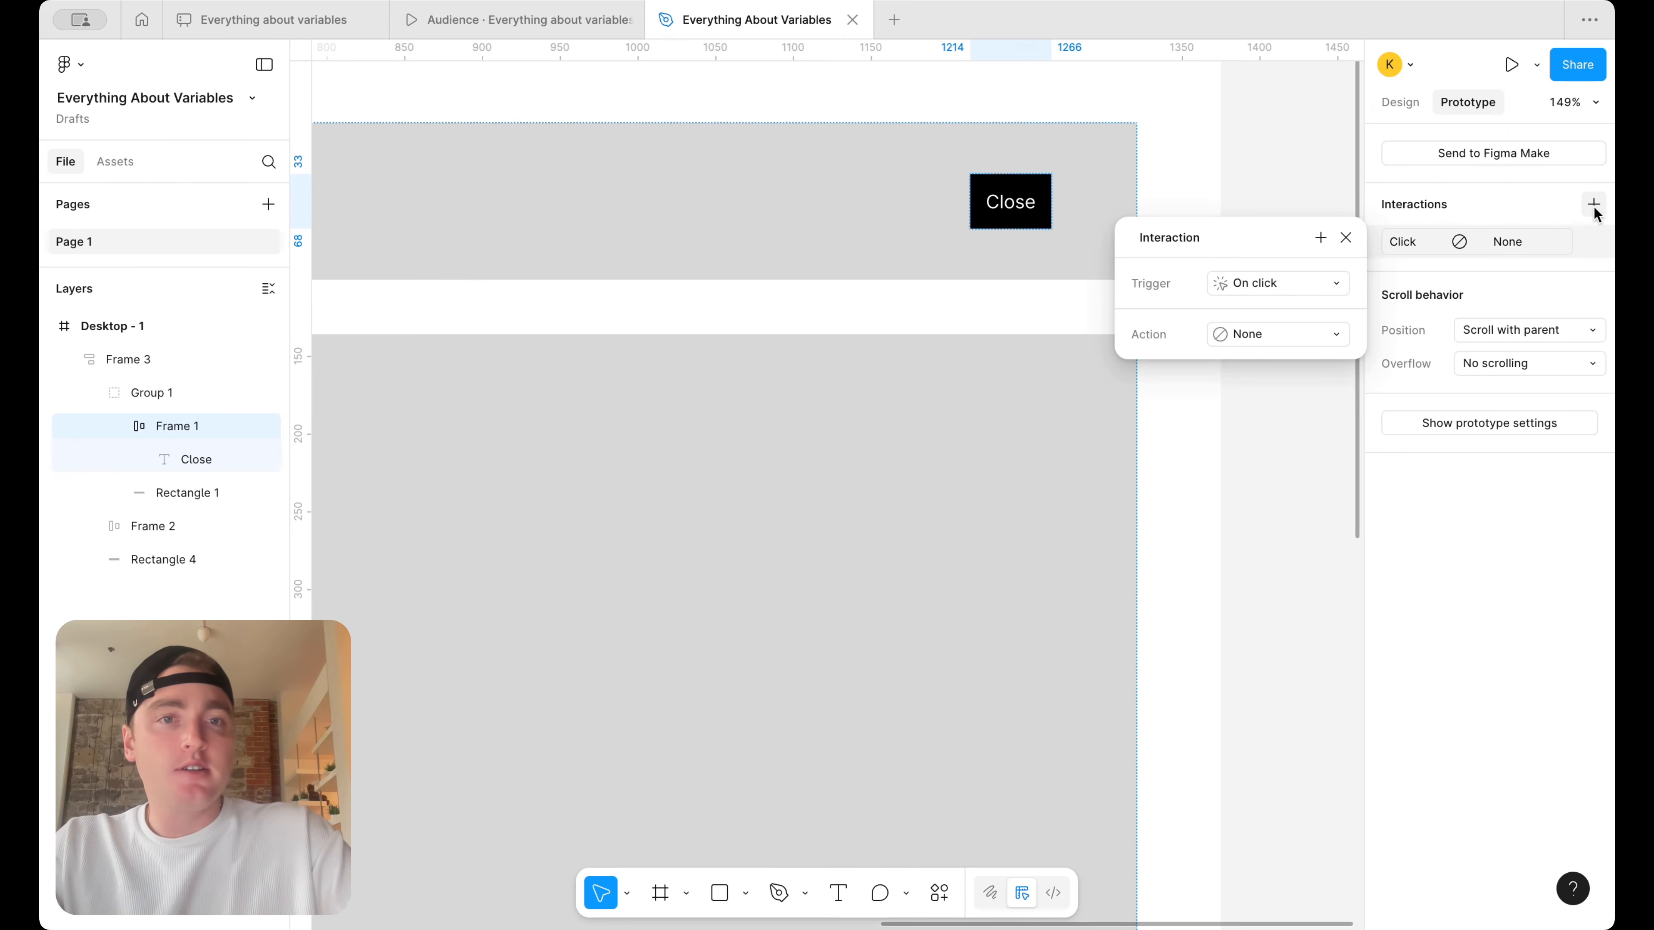
Make the Close button's interaction a Set variable action that sets Alert to False
{"action": "left_click", "coordinate": [1261, 334]}
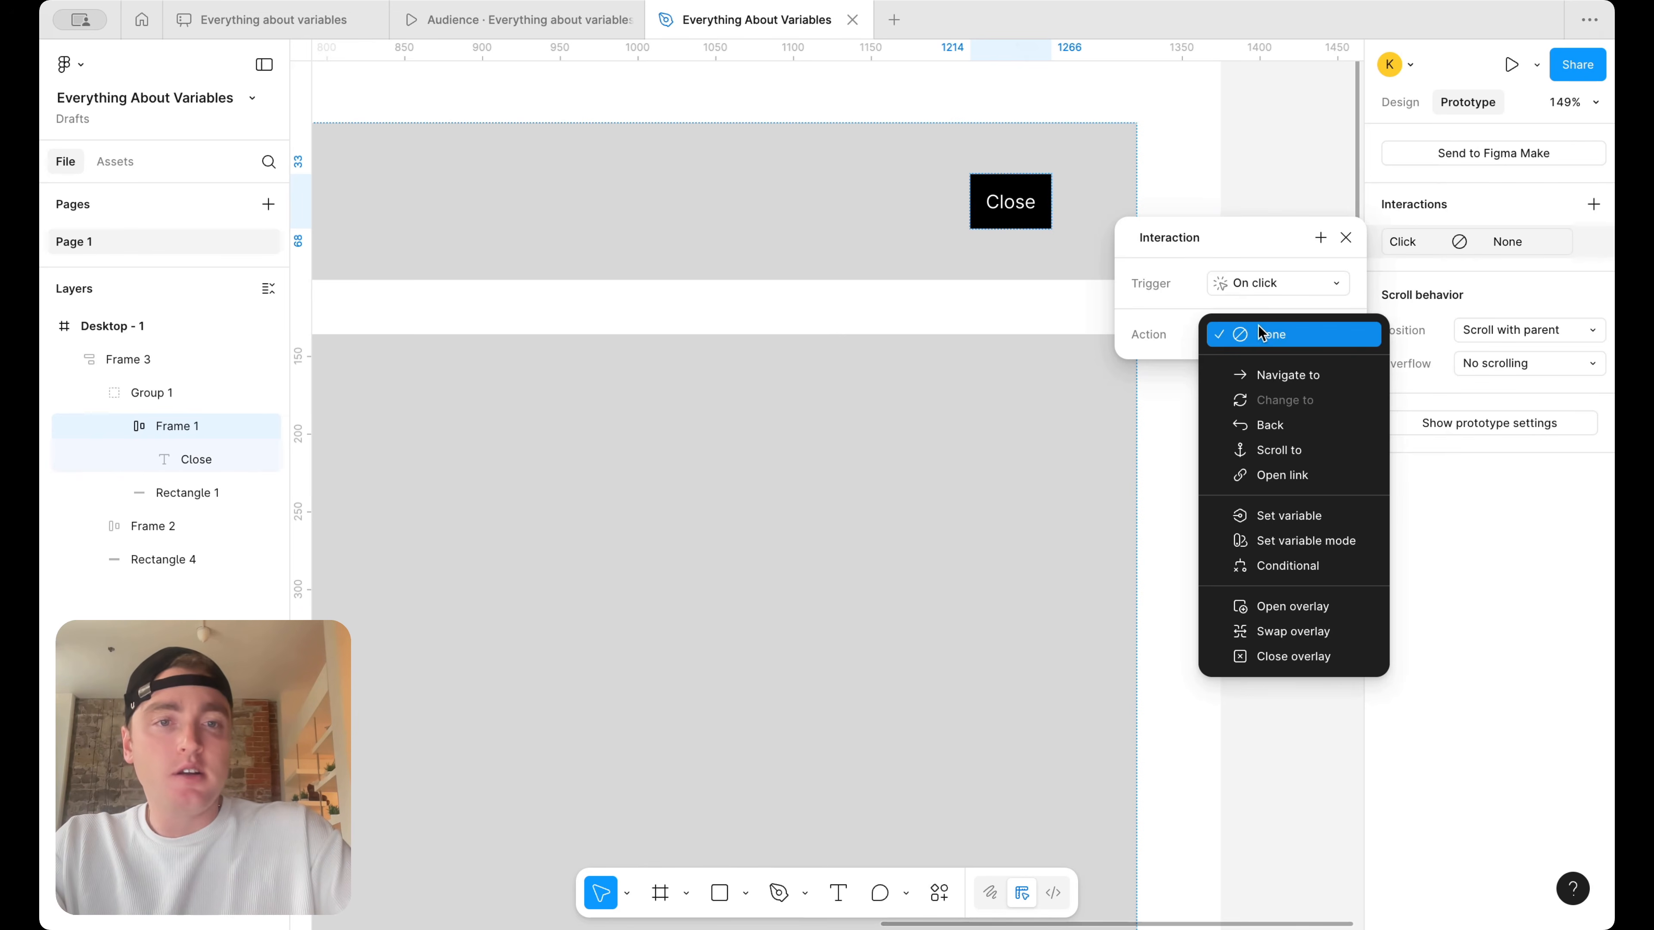
{"action": "left_click", "coordinate": [1277, 516]}
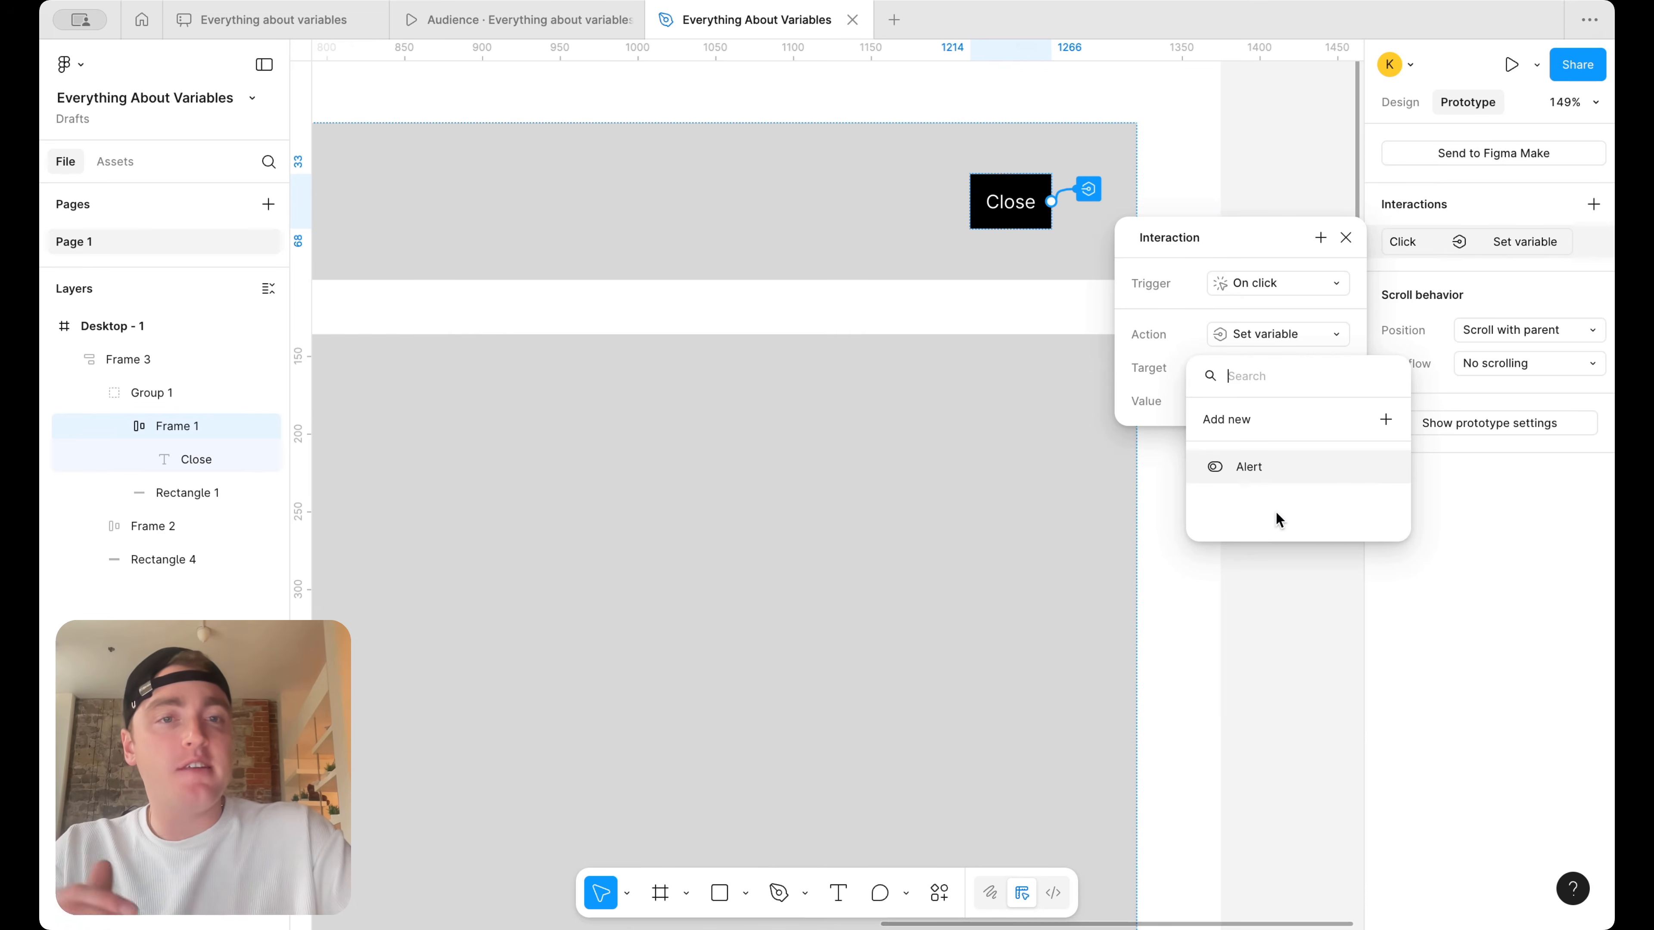
{"action": "left_click", "coordinate": [1276, 467]}
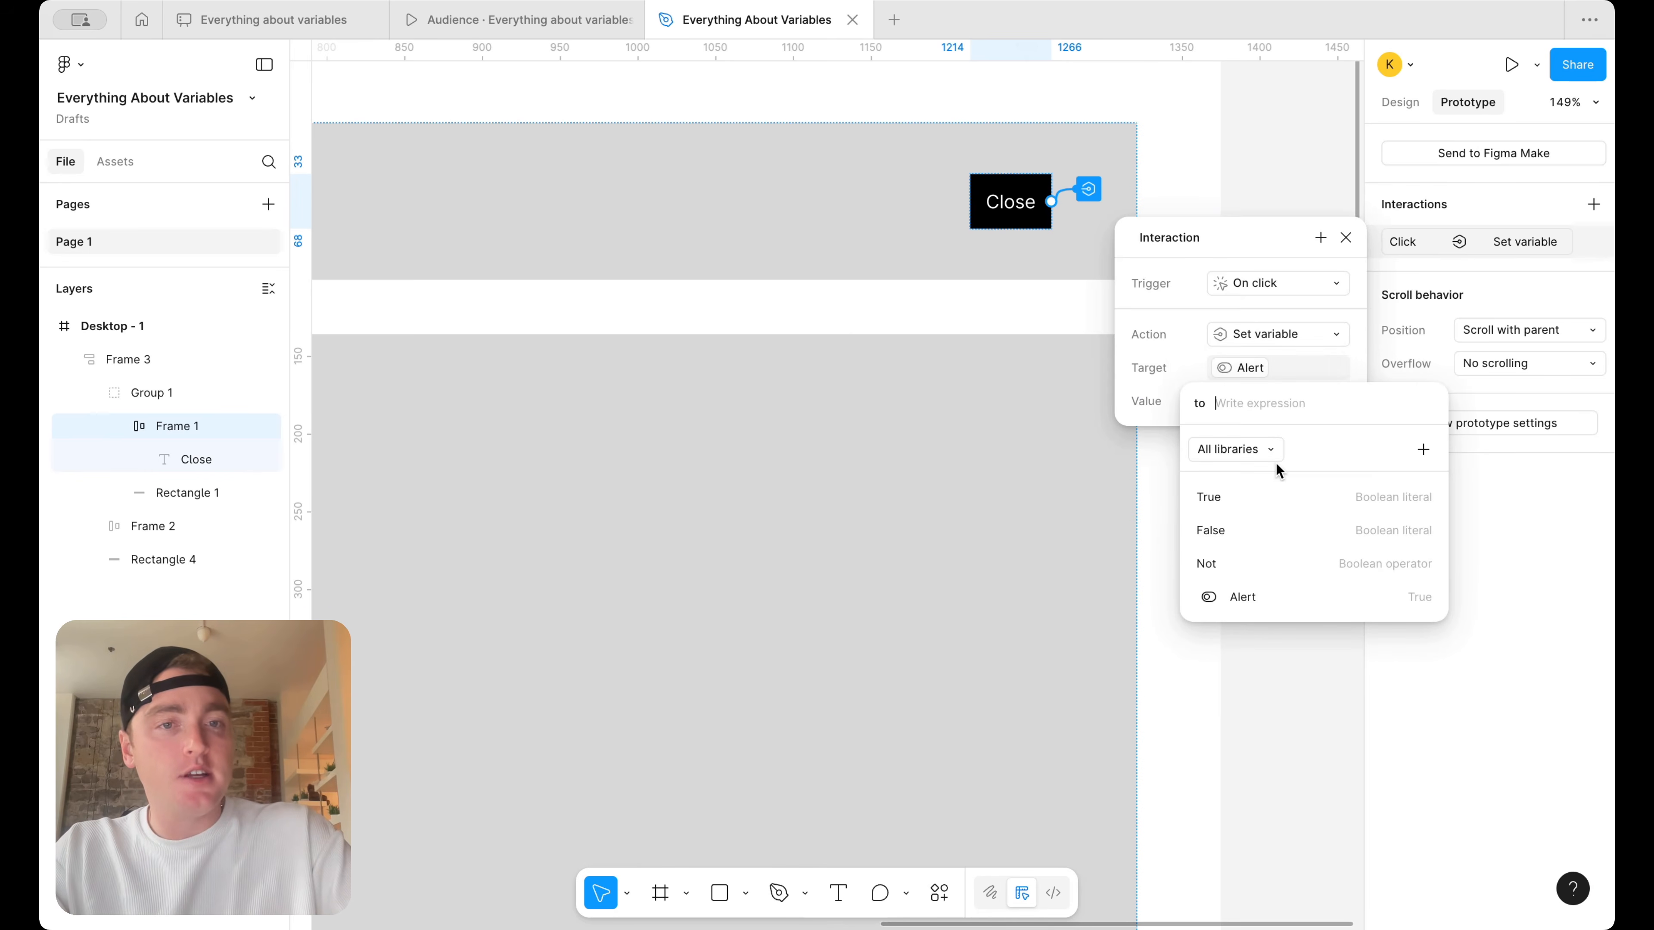
{"action": "left_click", "coordinate": [1264, 523]}
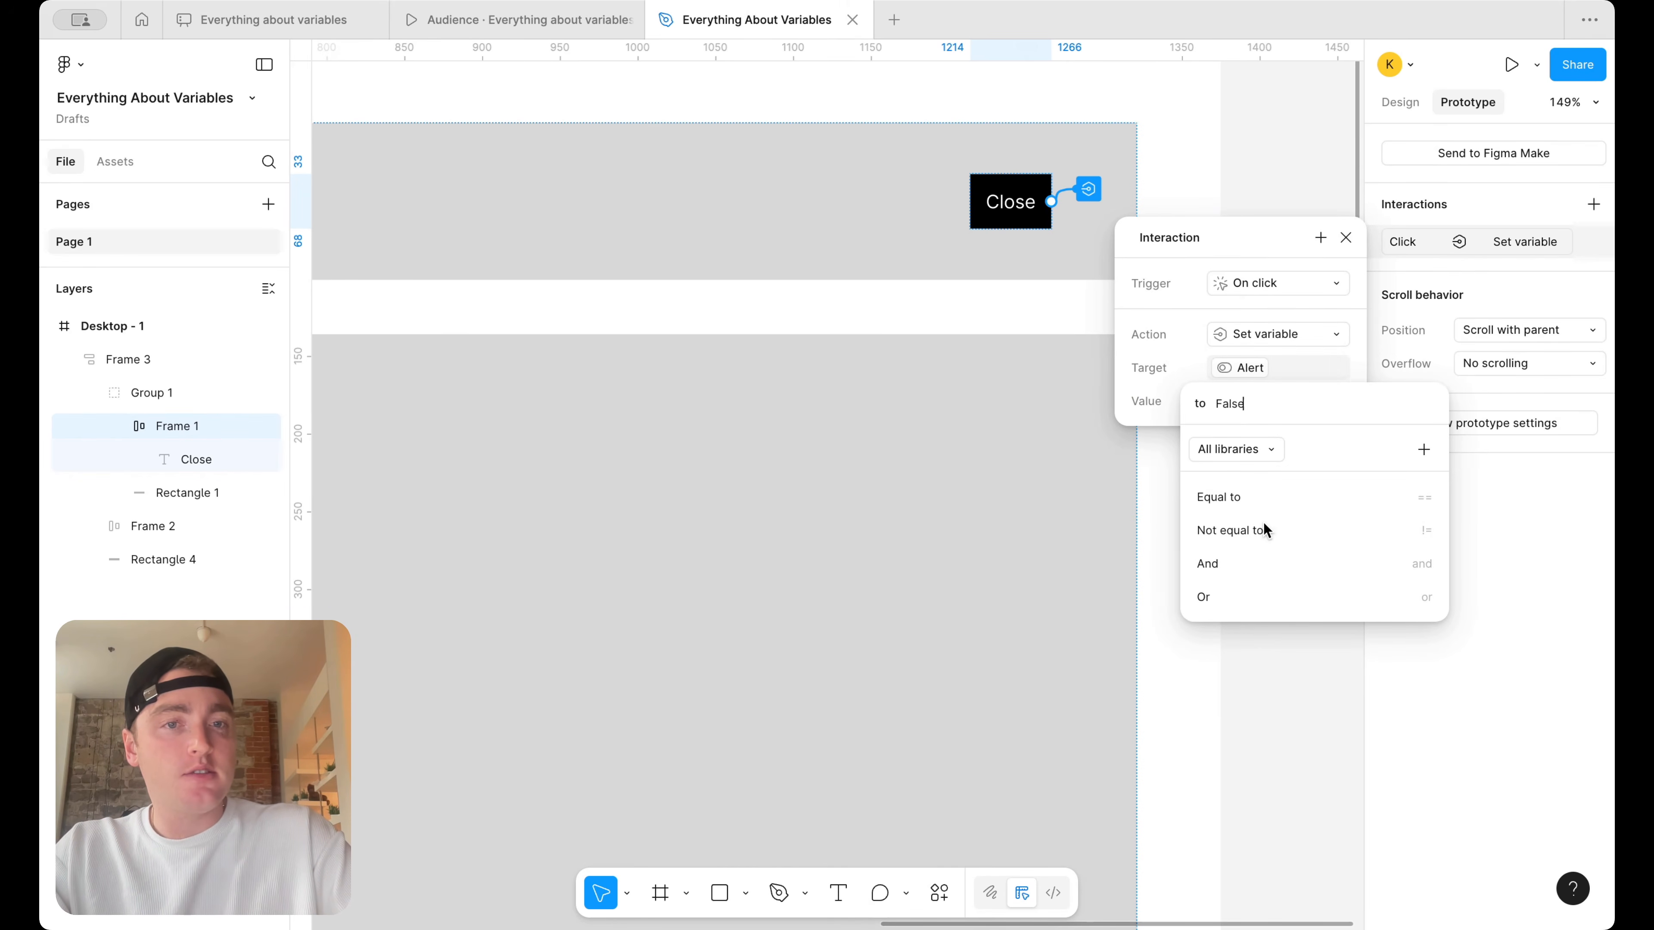
{"action": "left_click", "coordinate": [1274, 246]}
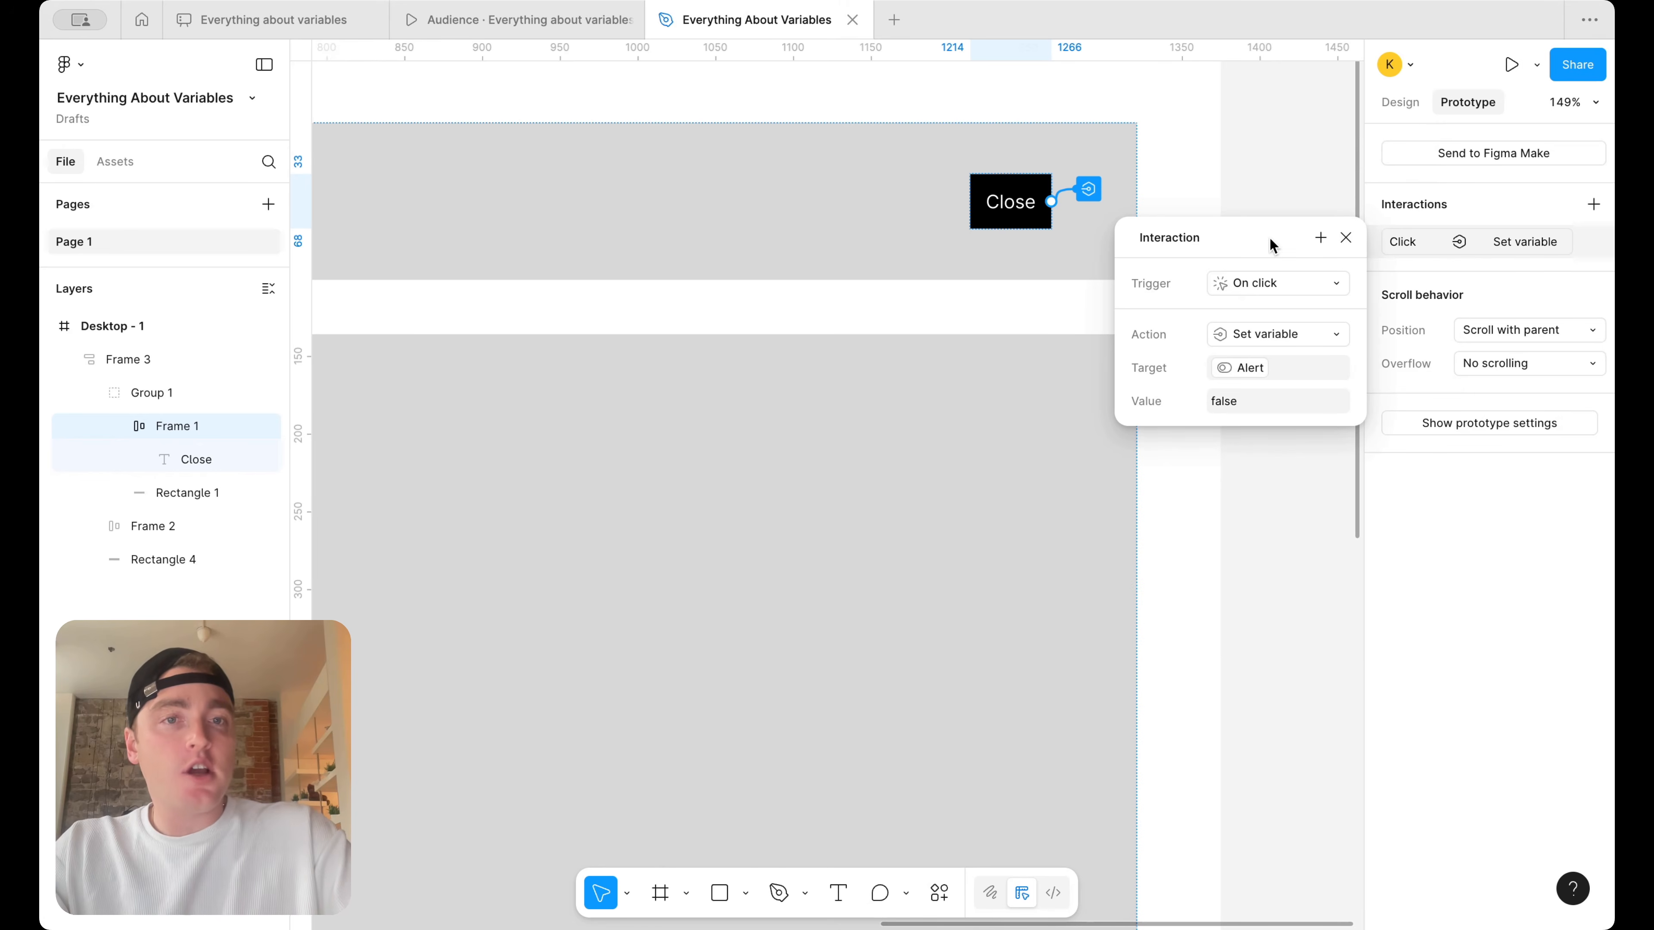
{"action": "left_click", "coordinate": [1343, 238]}
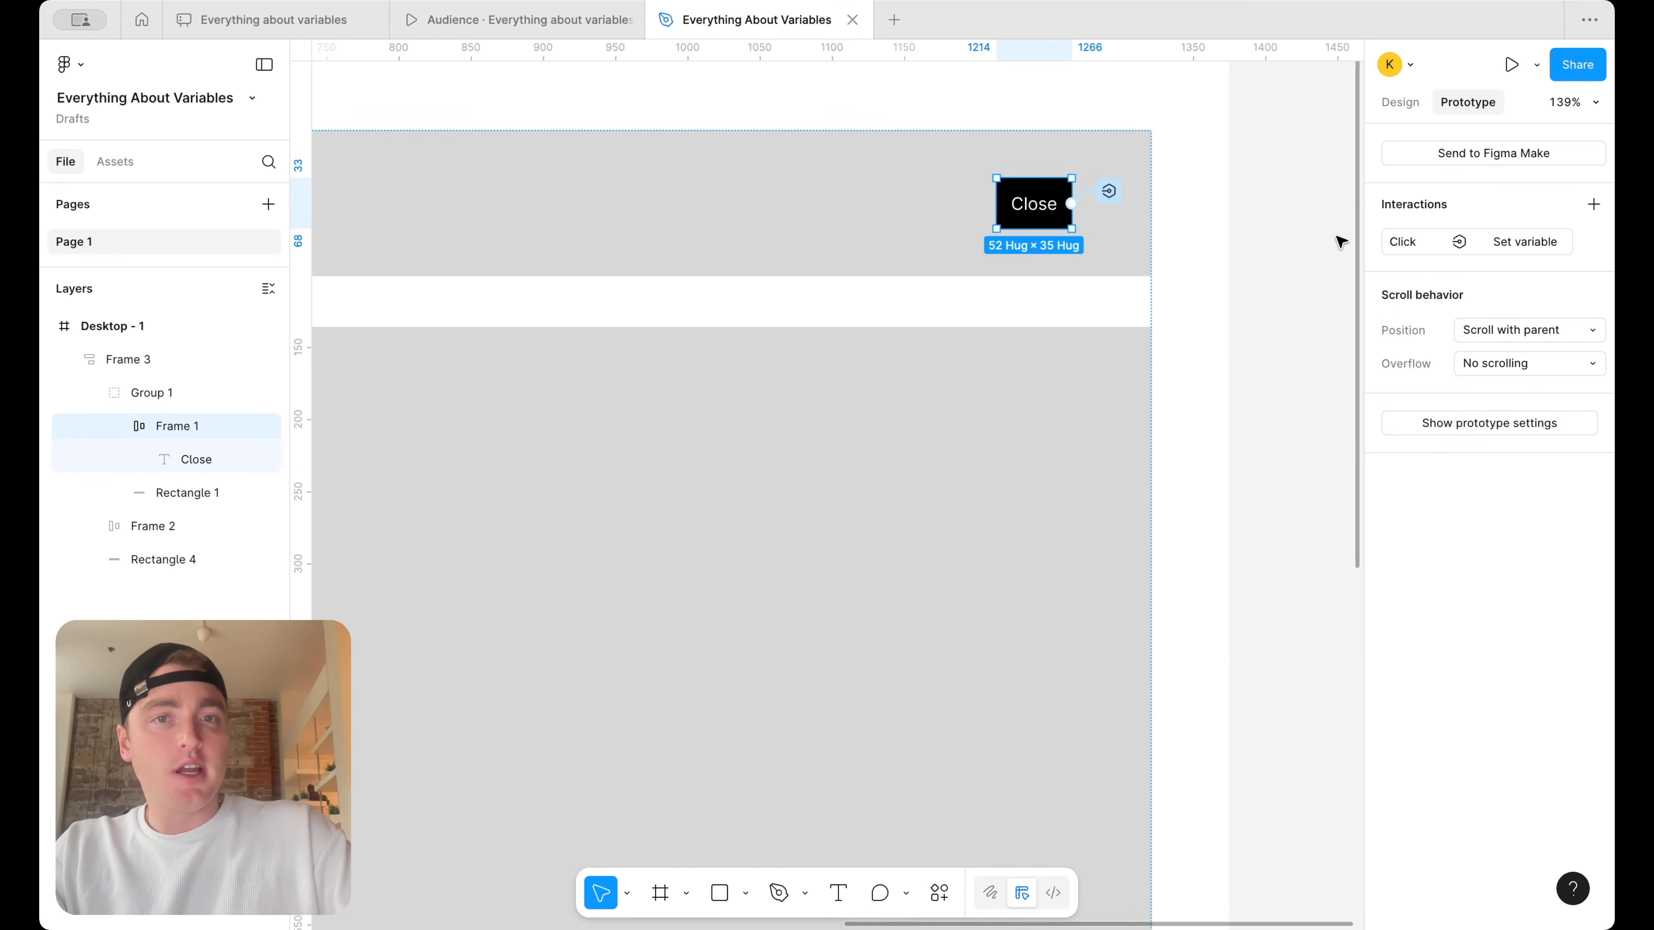
Switch the Alert variable to False and back to True to check the banner's visibility, and close the variables window
{"action": "scroll", "coordinate": [1328, 242], "scroll_direction": "down", "scroll_amount": 5}
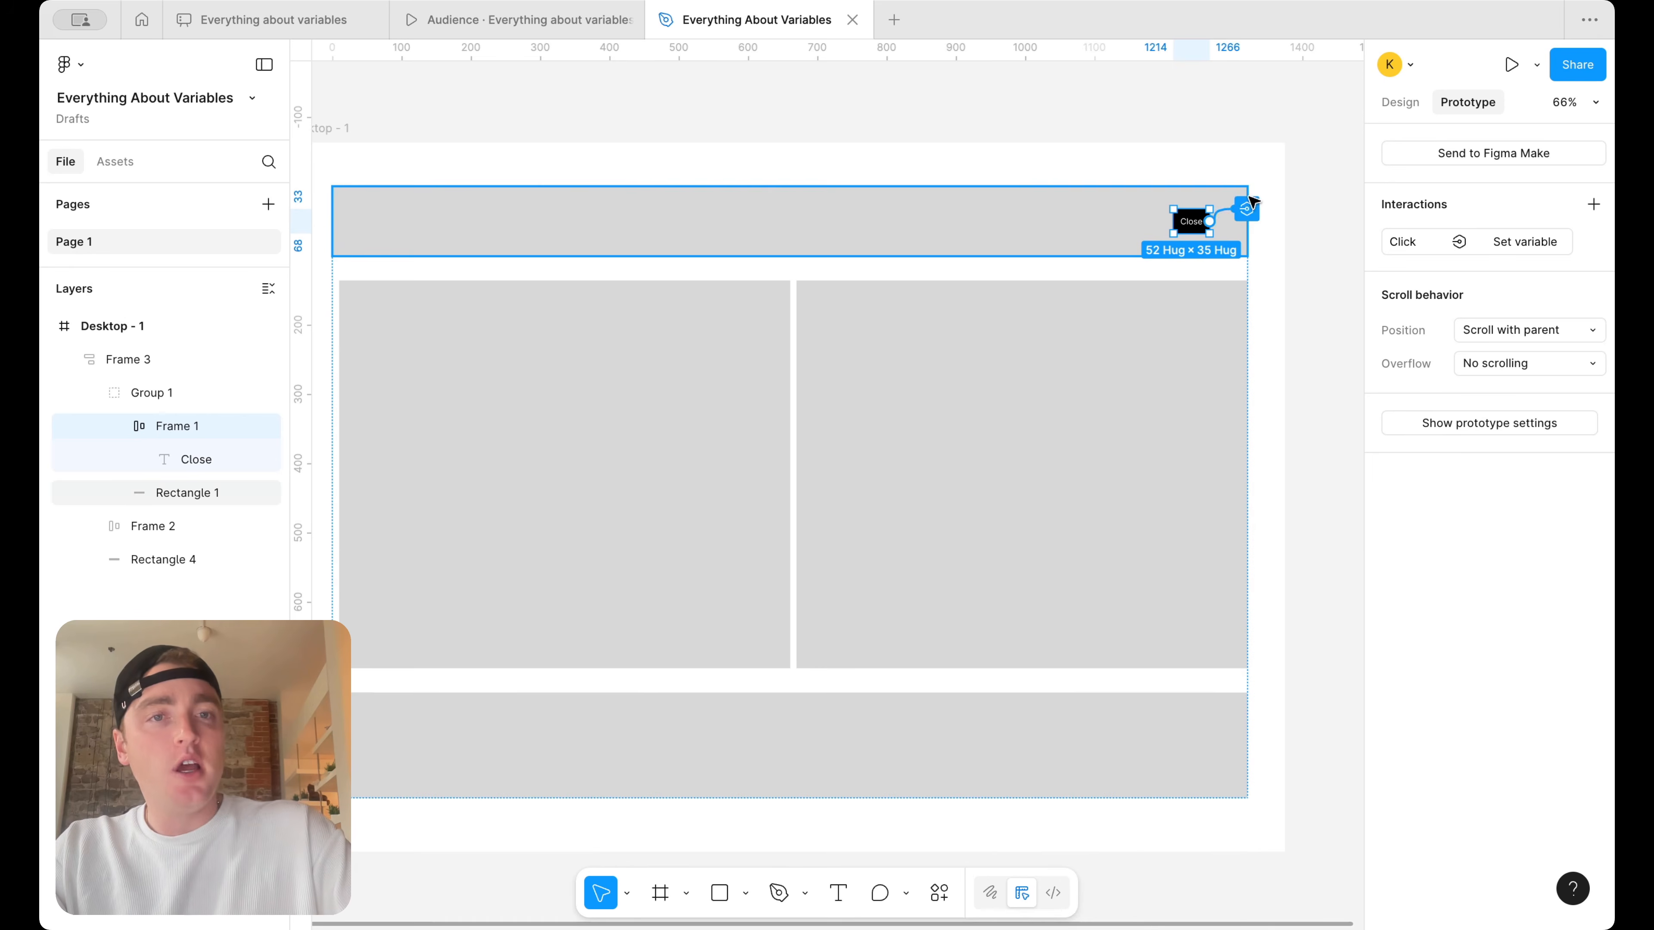
{"action": "scroll", "coordinate": [1270, 202], "scroll_direction": "up", "scroll_amount": 5}
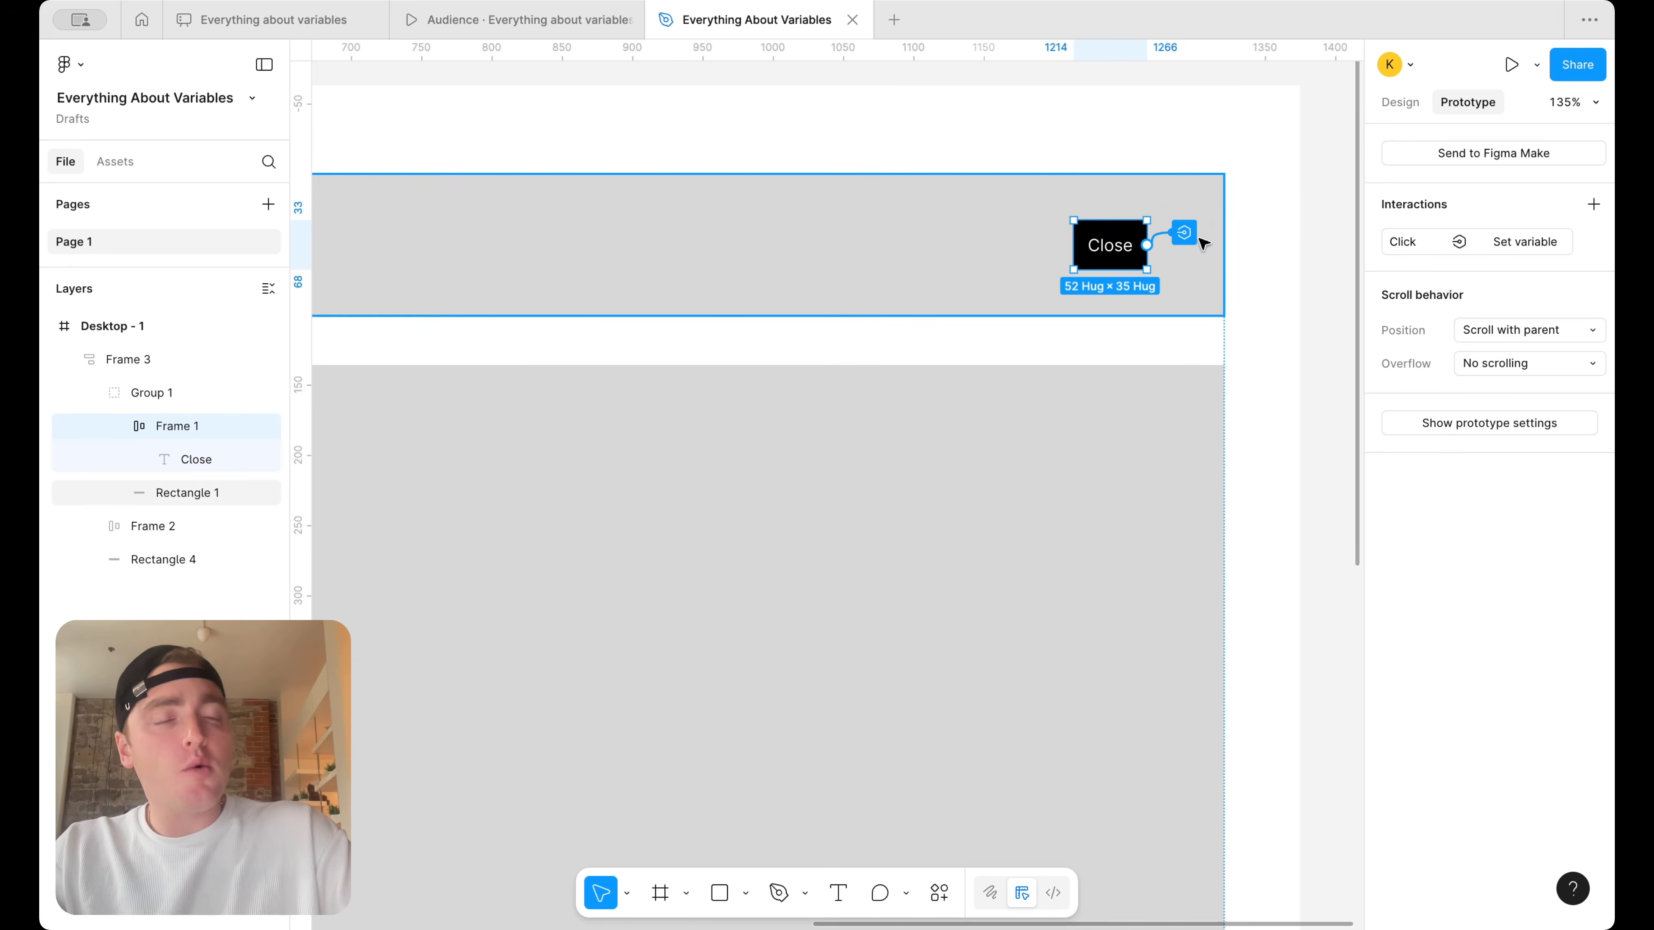
{"action": "left_click", "coordinate": [1400, 101]}
{"action": "left_click", "coordinate": [1324, 145]}
{"action": "left_click", "coordinate": [1594, 233]}
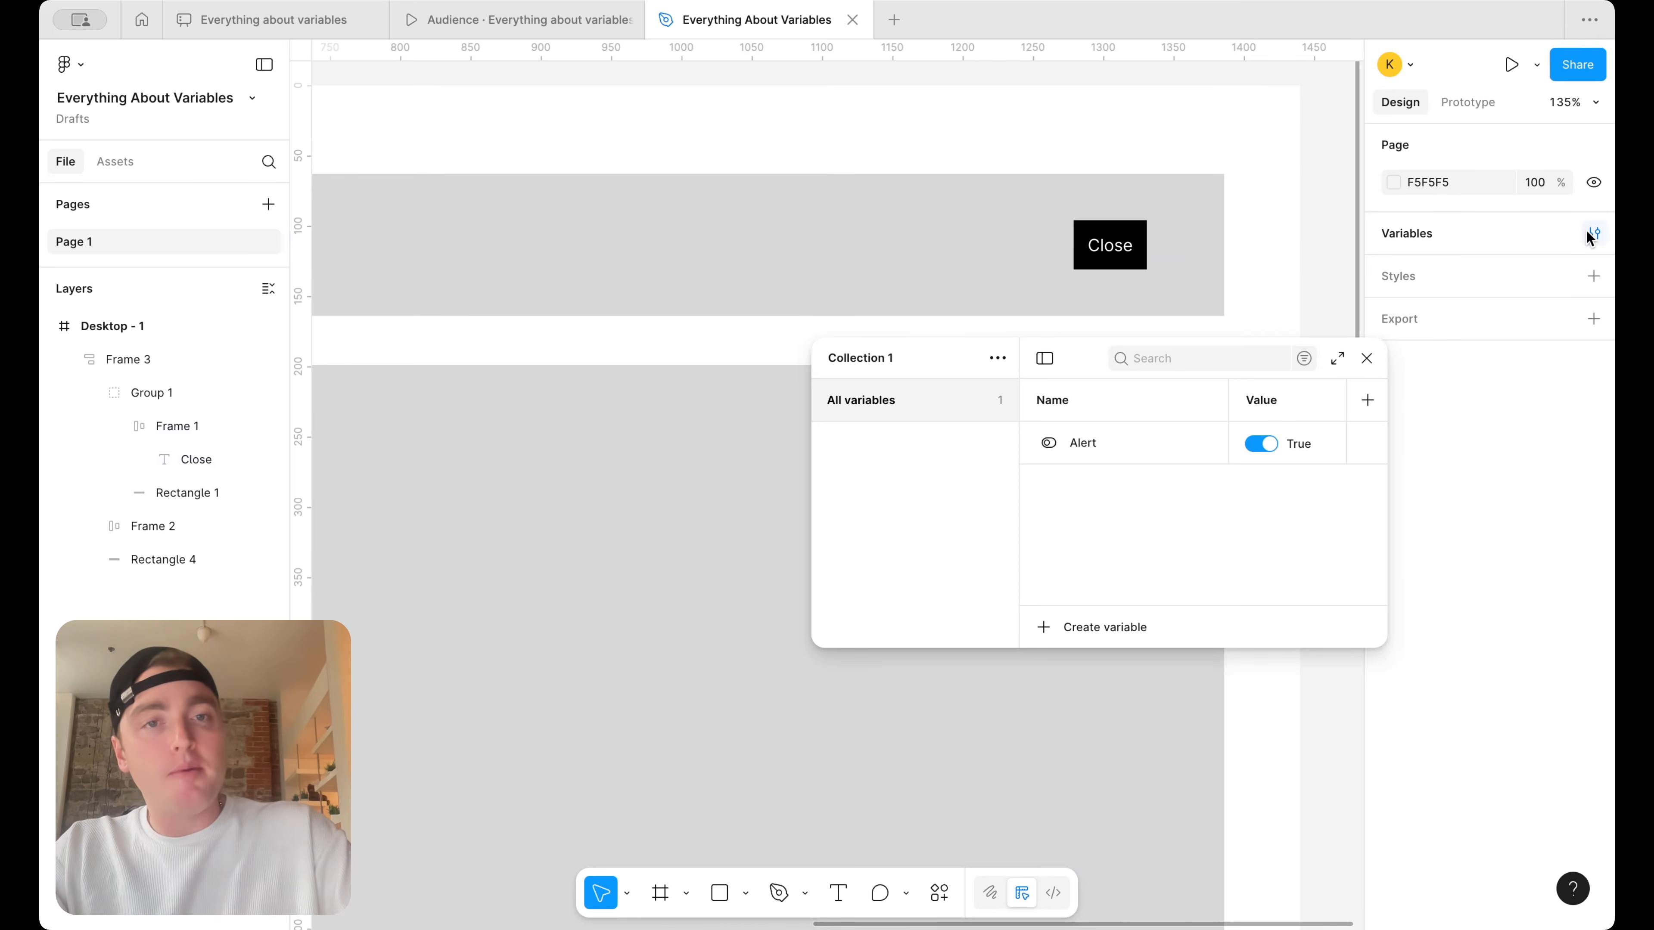
{"action": "left_click", "coordinate": [1265, 445]}
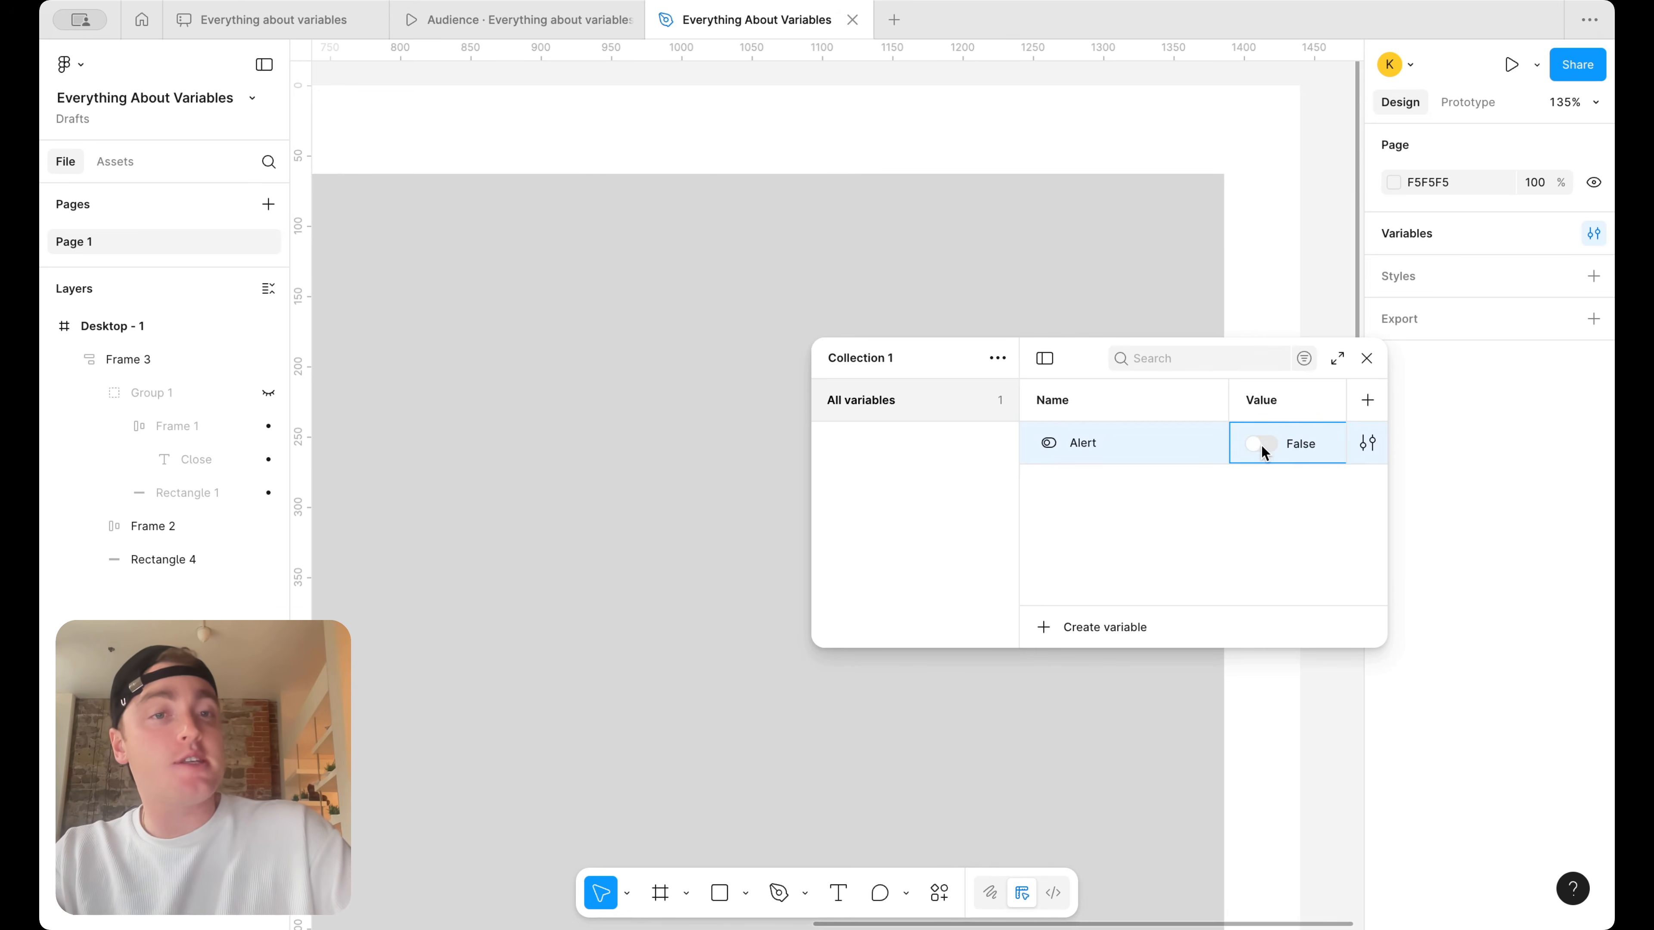
{"action": "left_click", "coordinate": [1261, 445]}
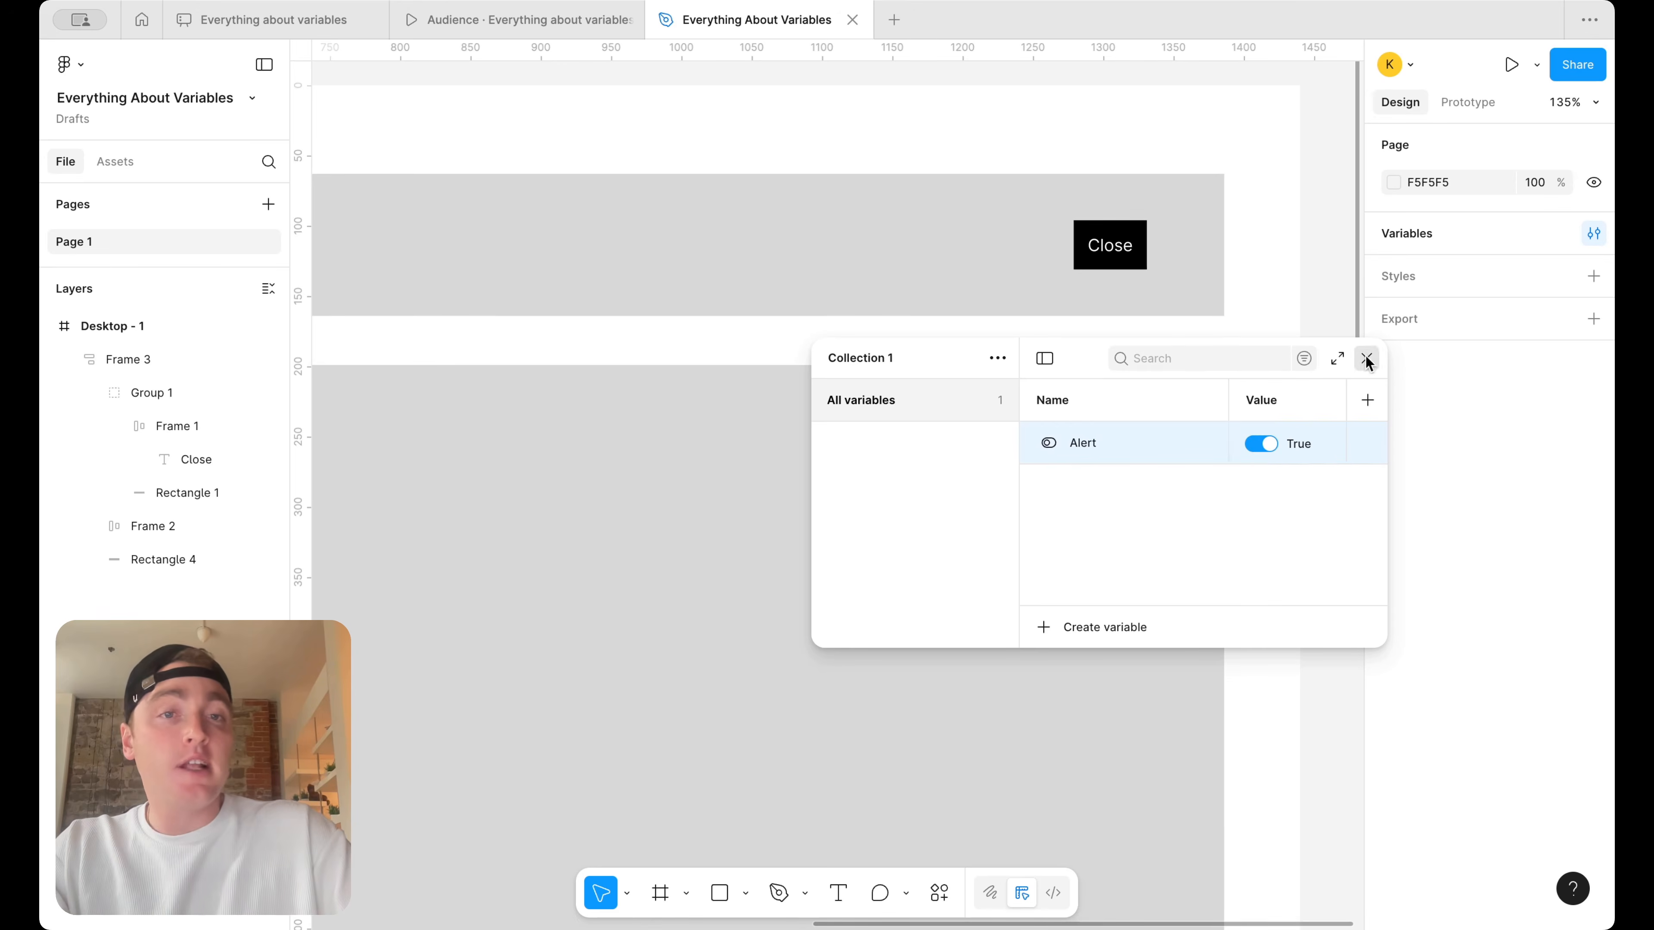
{"action": "left_click", "coordinate": [1367, 359]}
{"action": "key", "text": "shift+1"}
{"action": "left_click", "coordinate": [510, 173]}
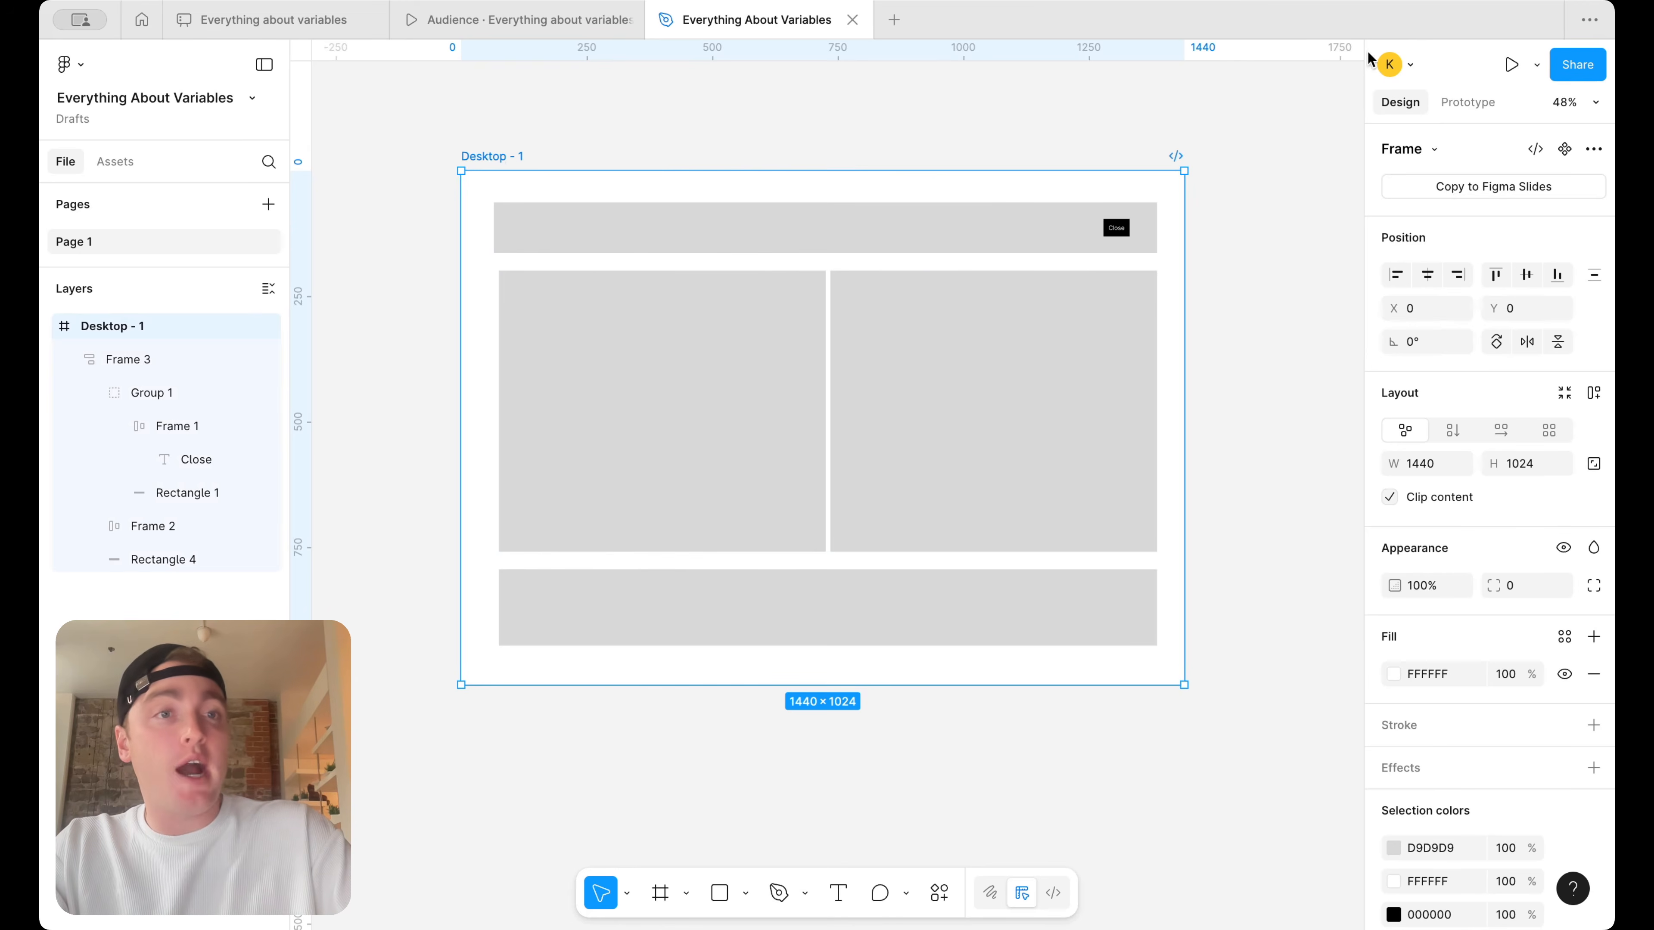
{"action": "left_click", "coordinate": [1536, 64]}
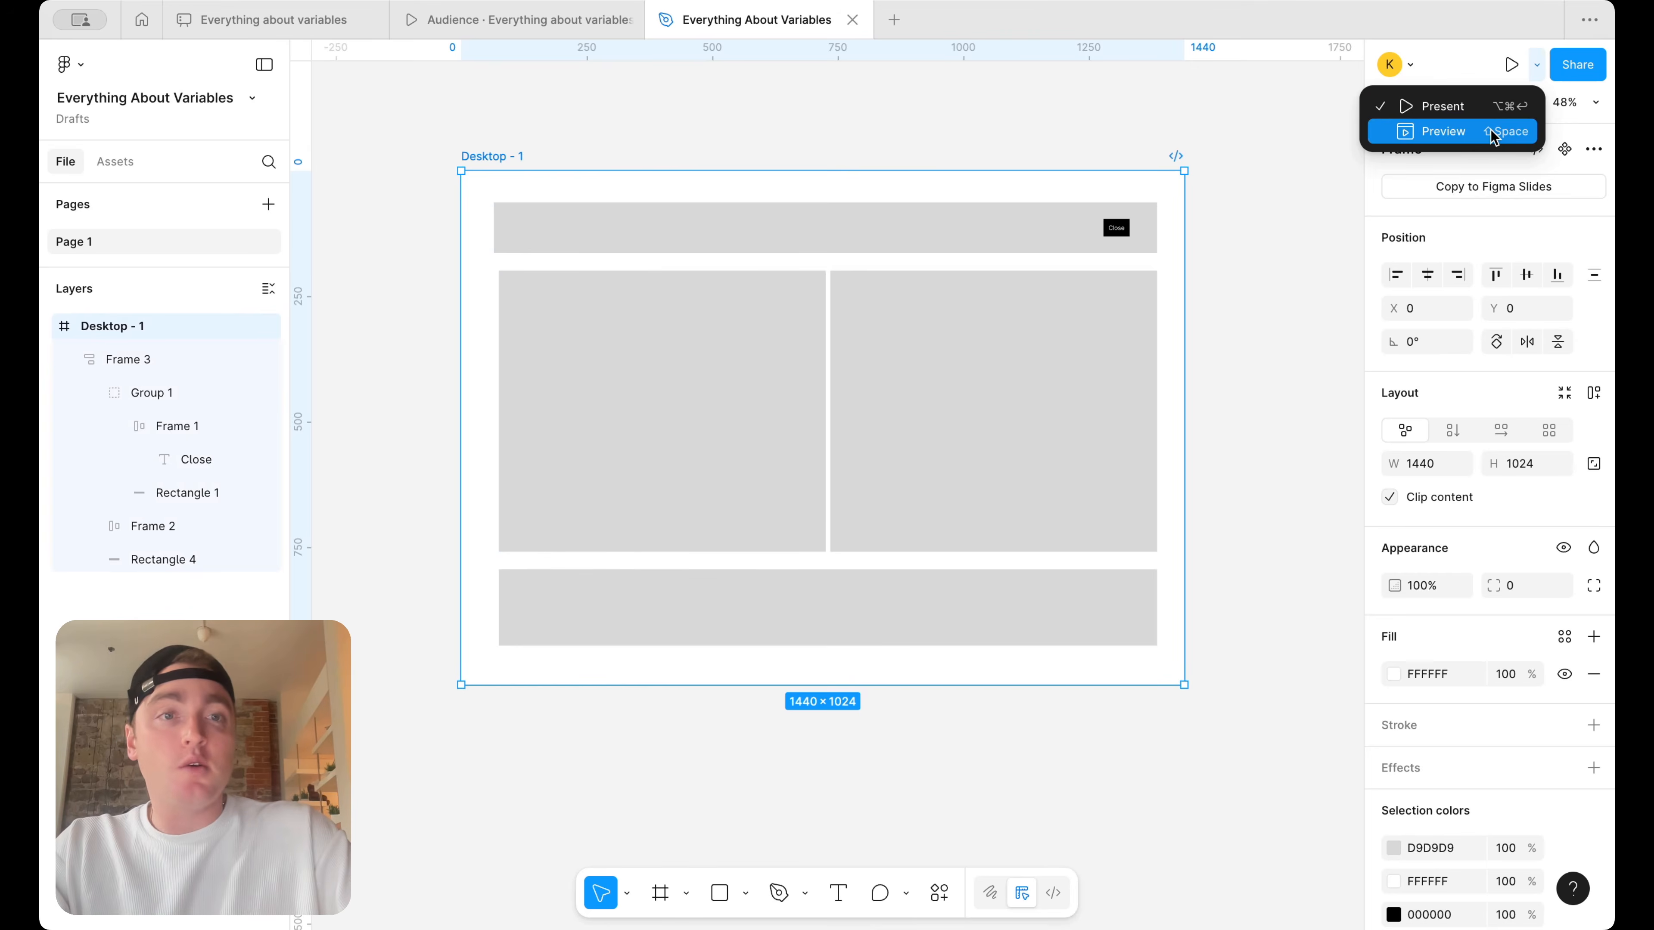
{"action": "left_click", "coordinate": [1497, 133]}
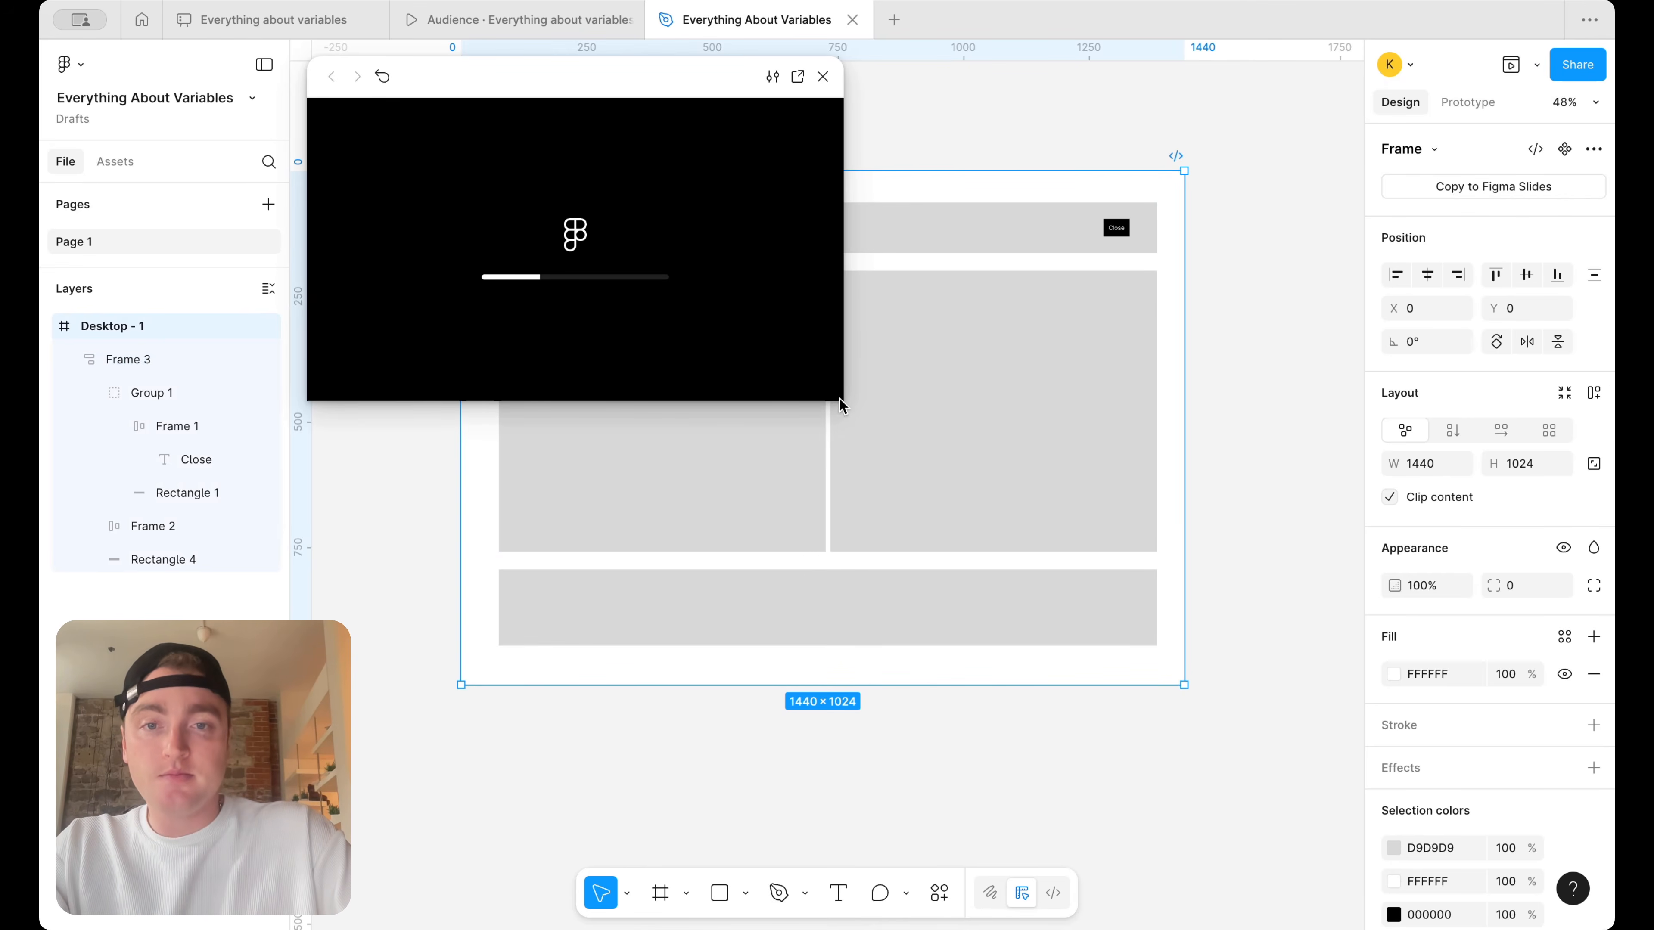
{"action": "left_click", "coordinate": [824, 76]}
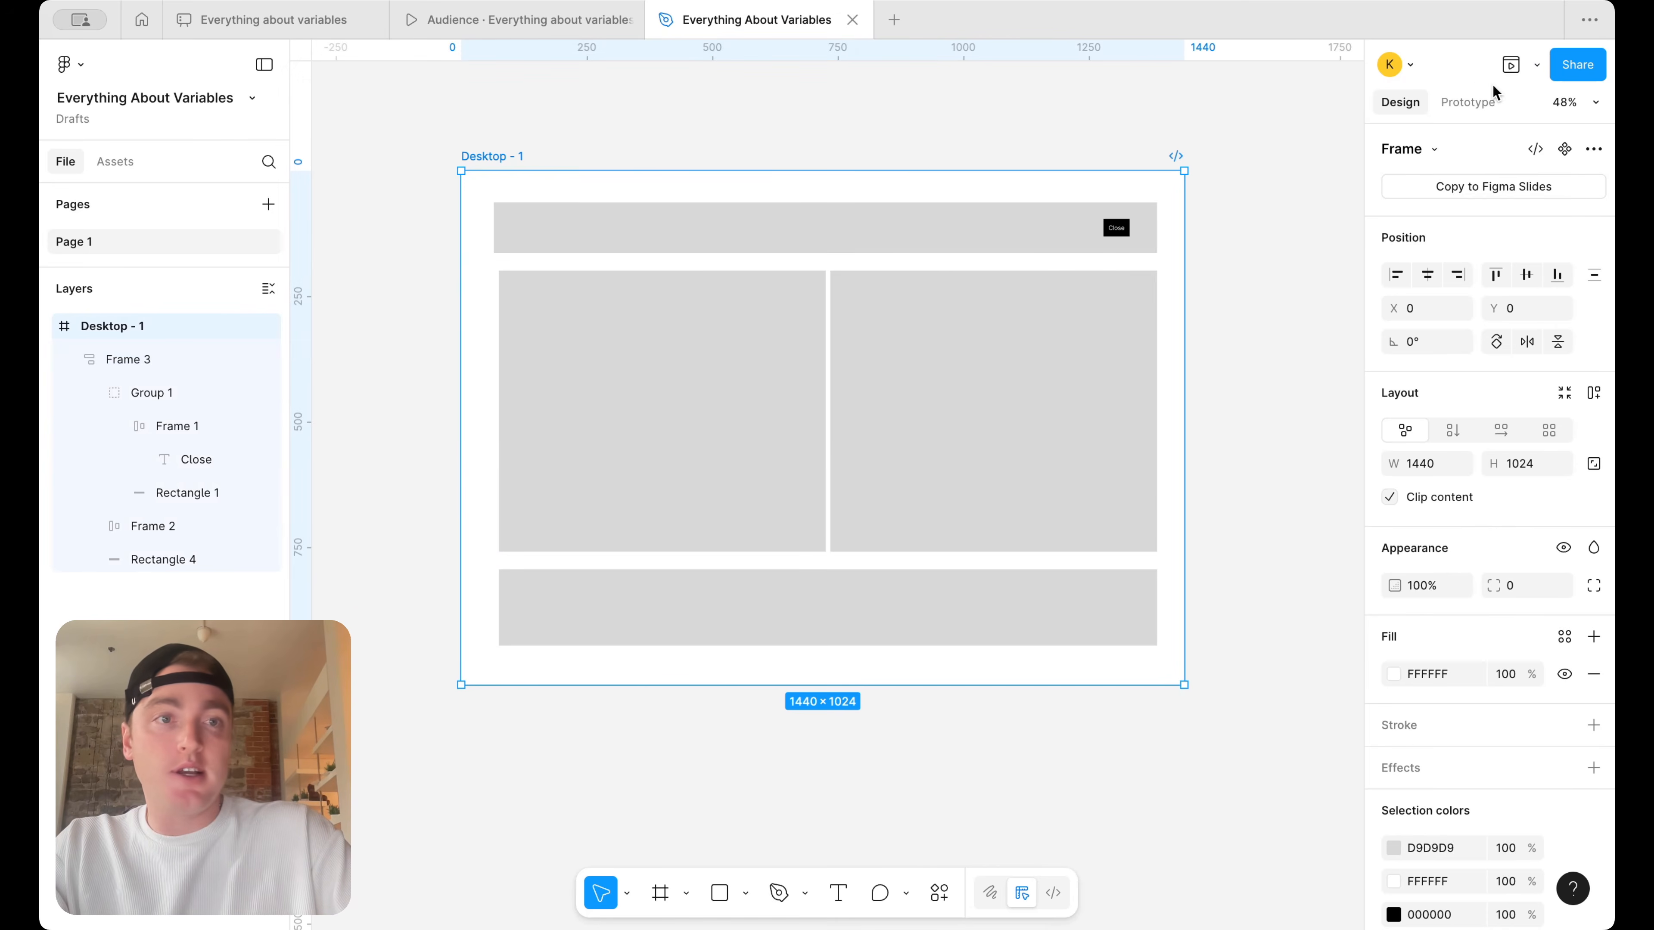
Present the prototype, fit the whole page to the screen, and test the banner's Close button
{"action": "left_click", "coordinate": [1536, 64]}
{"action": "left_click", "coordinate": [1460, 106]}
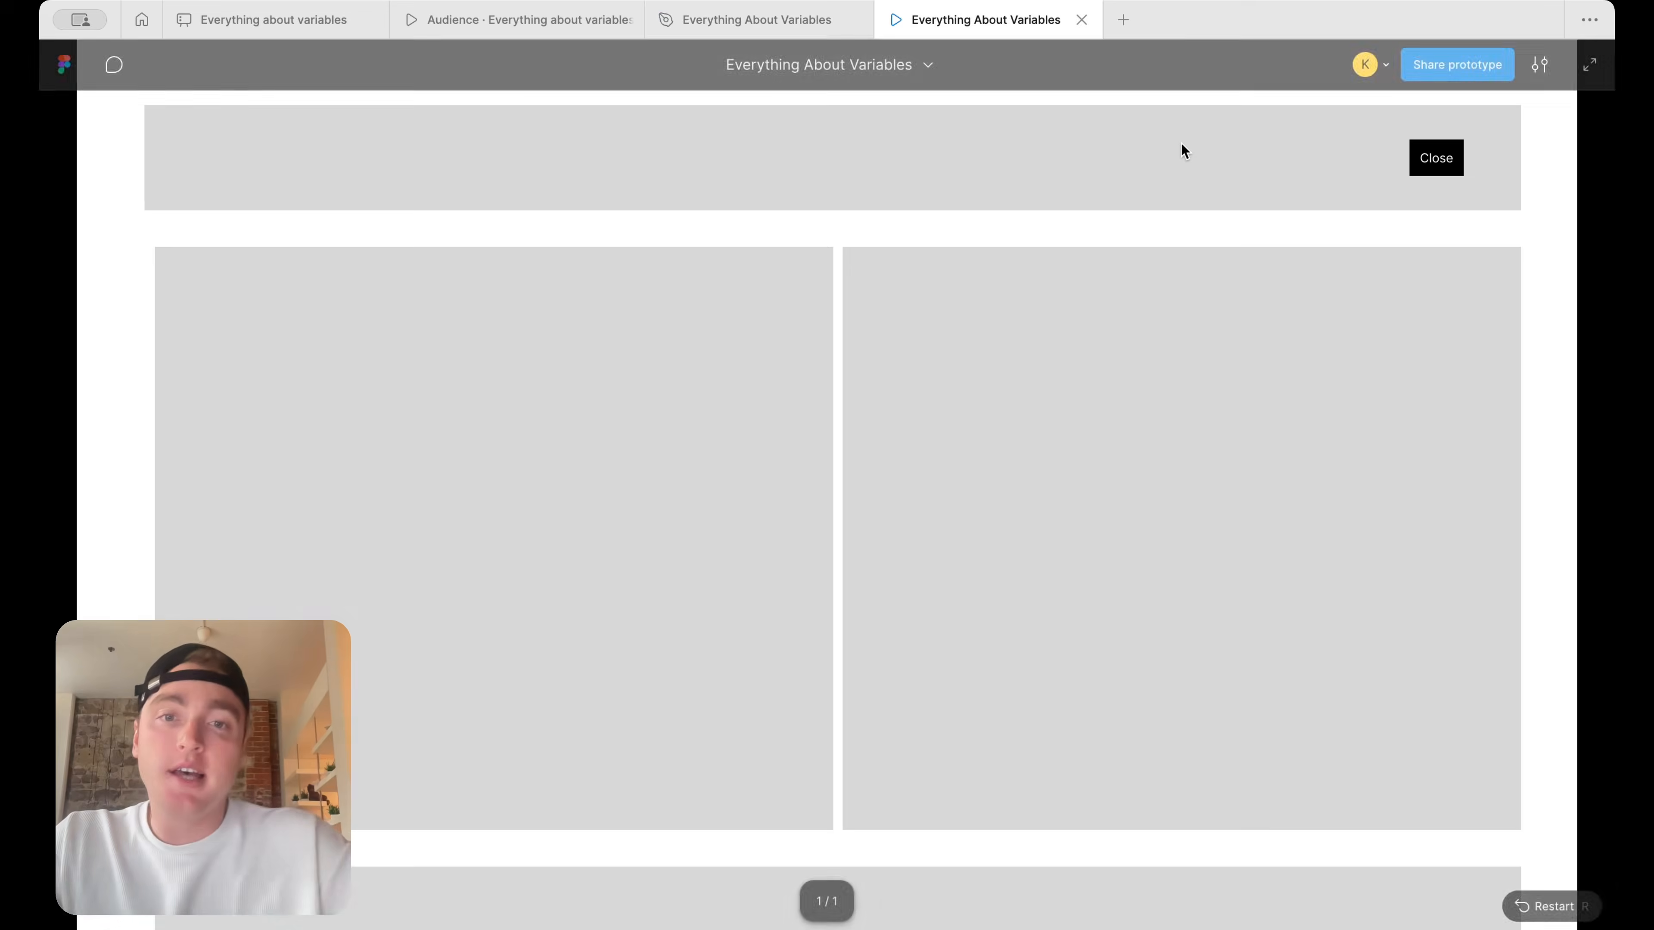
{"action": "left_click", "coordinate": [1539, 64]}
{"action": "left_click", "coordinate": [1480, 287]}
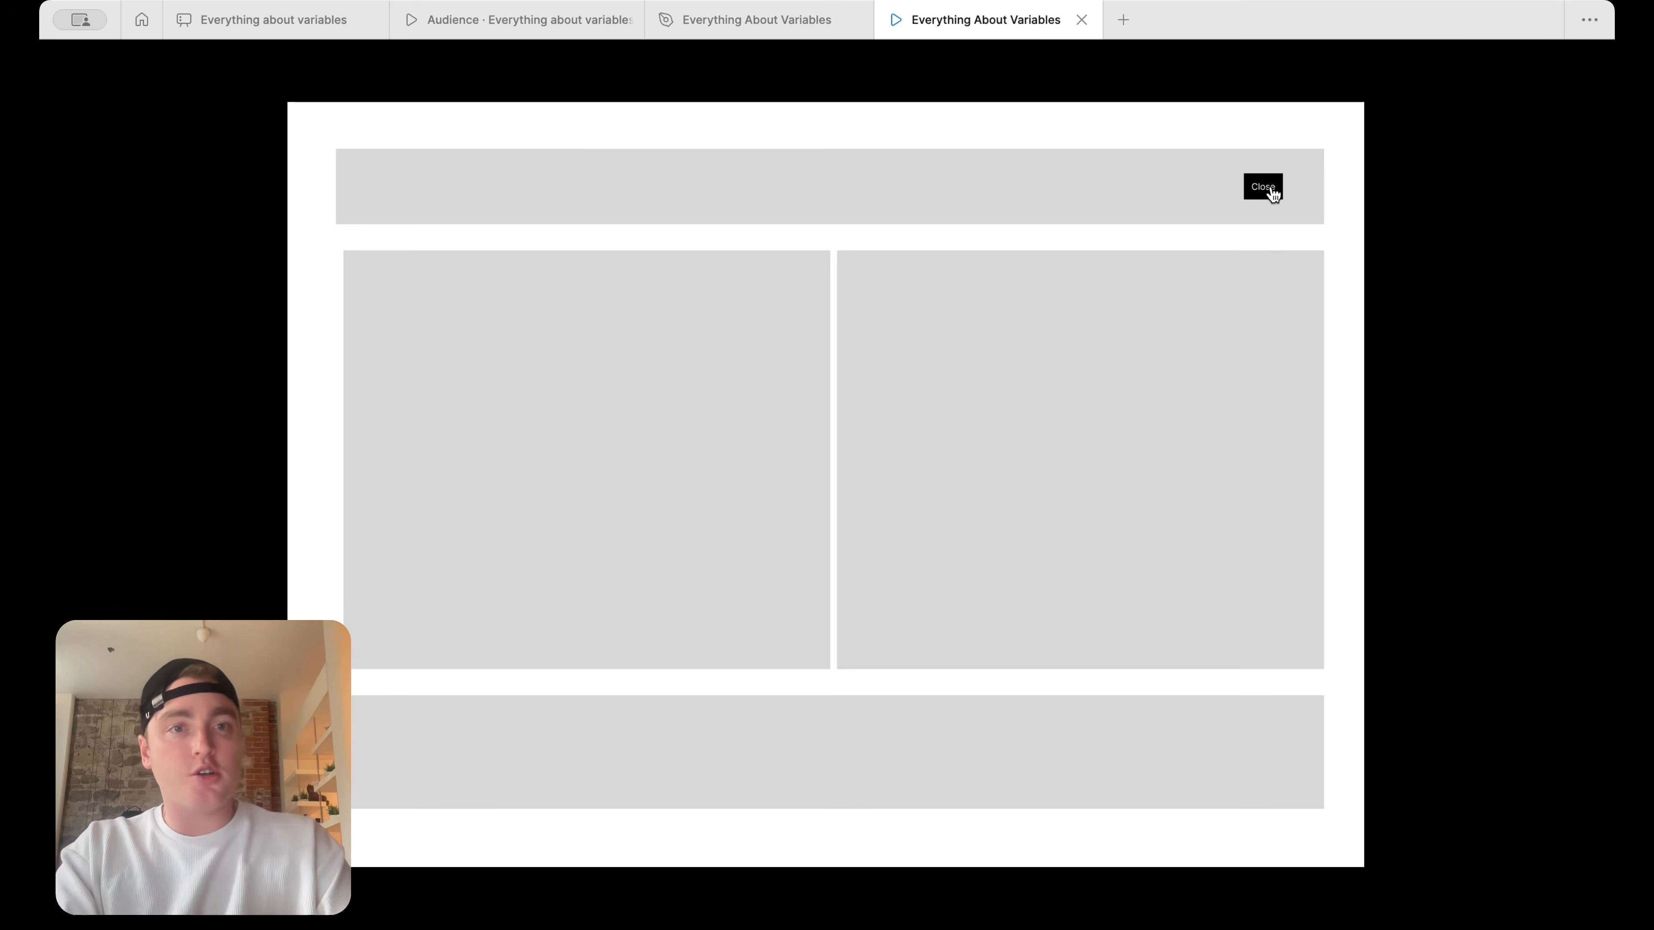
{"action": "left_click", "coordinate": [1267, 188]}
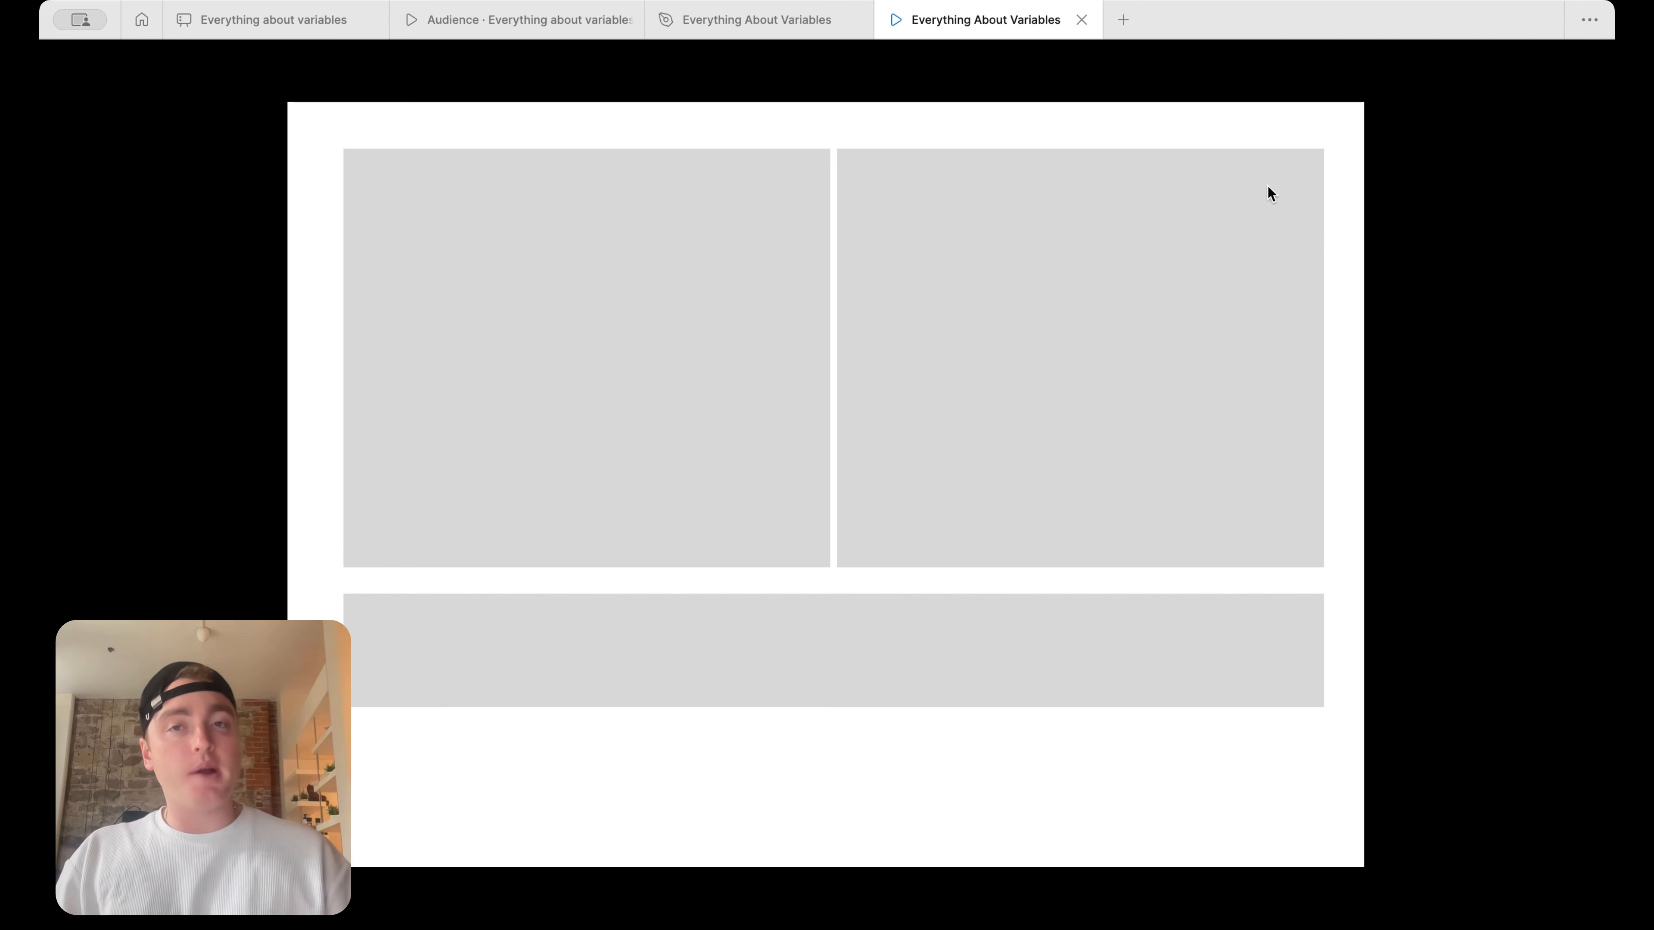
Return to the design file, duplicate the Desktop - 1 frame to its right, and delete the banner group from the copy
{"action": "left_click", "coordinate": [809, 20]}
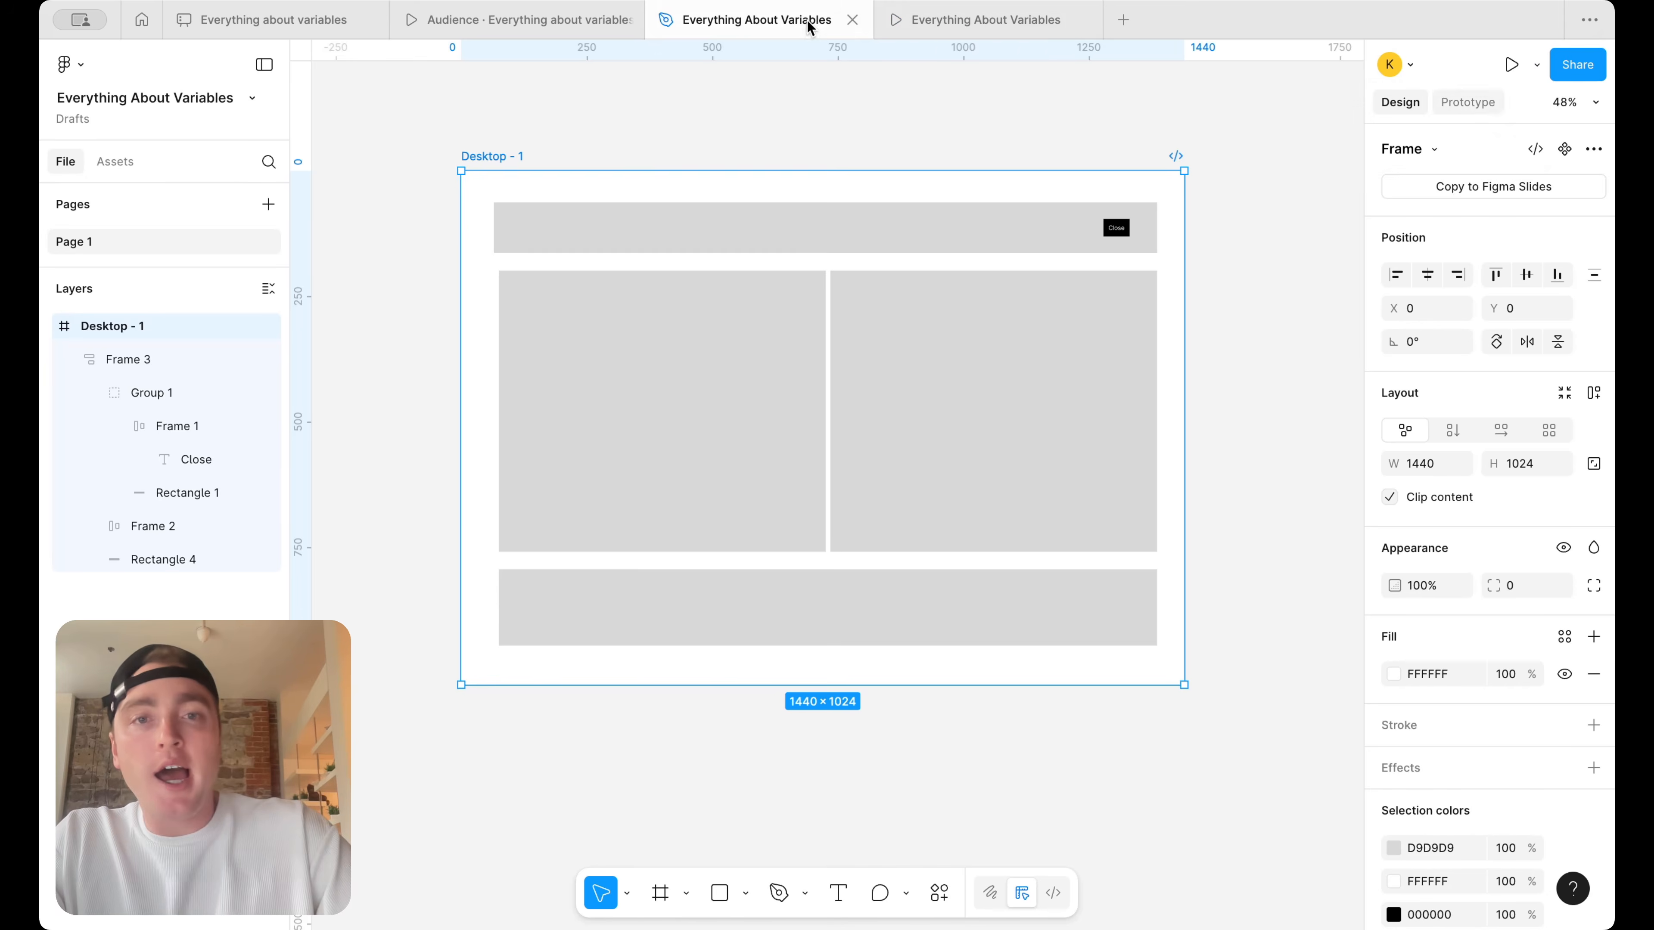
{"action": "scroll", "coordinate": [912, 273], "scroll_direction": "right", "scroll_amount": 5}
{"action": "left_click_drag", "start_coordinate": [509, 207], "coordinate": [998, 203]}
{"action": "scroll", "coordinate": [997, 260], "scroll_direction": "right", "scroll_amount": 3}
{"action": "double_click", "coordinate": [999, 280]}
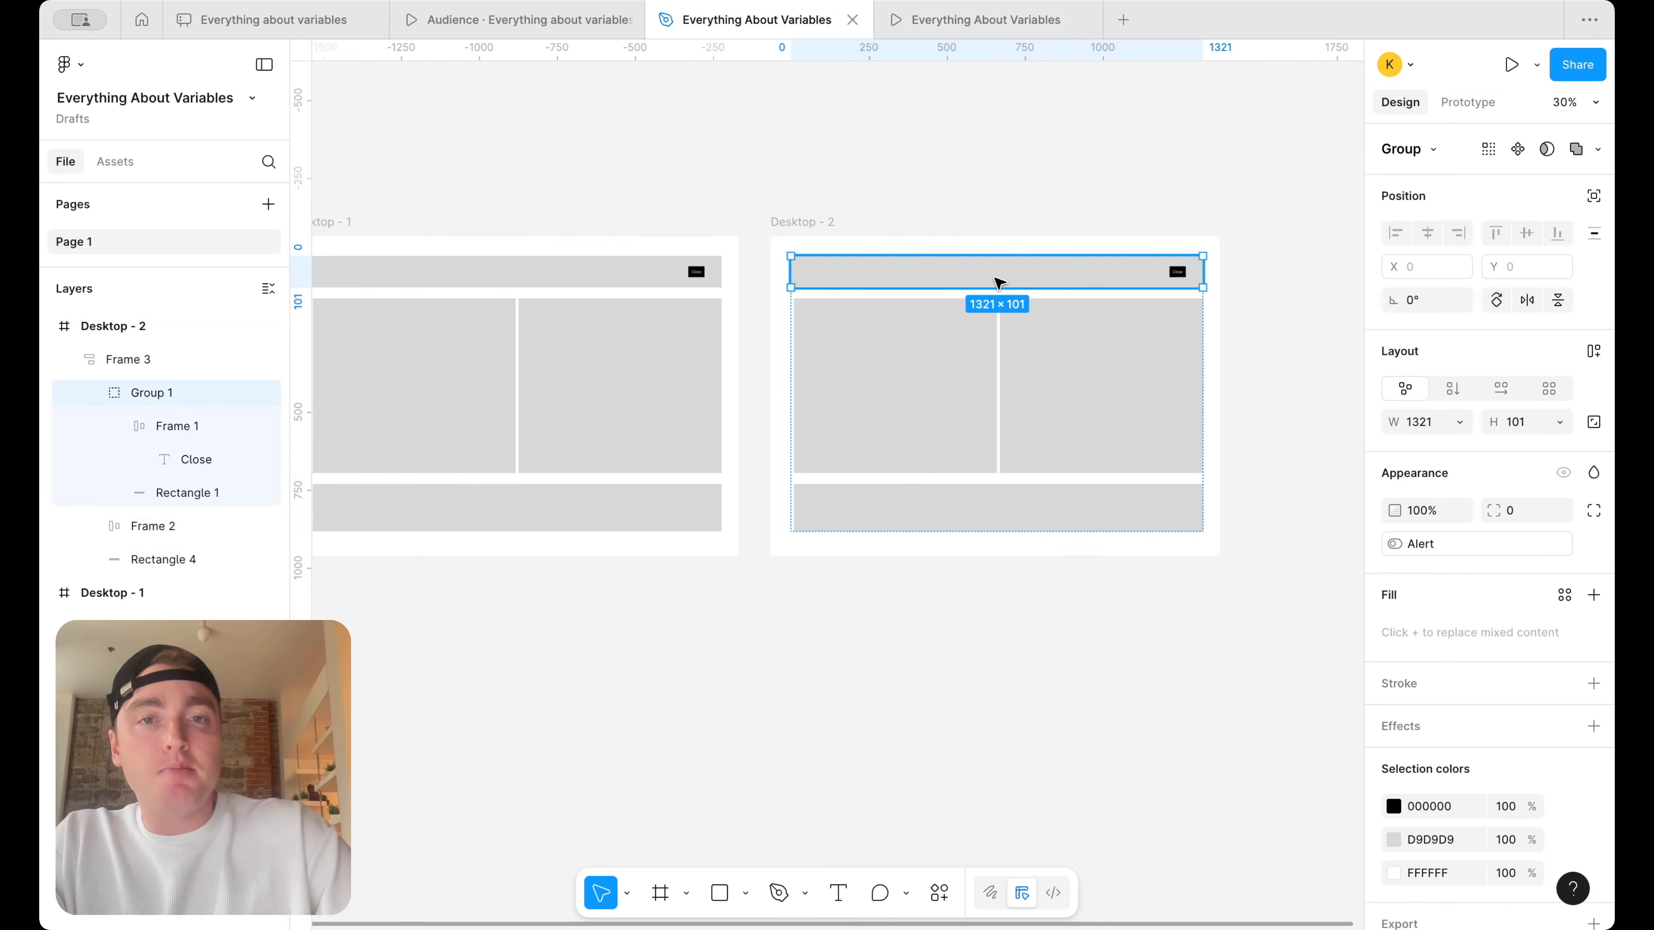
{"action": "key", "text": "Delete"}
Examine the Close button's prototype connection in the Desktop - 1 banner beside the banner-free copy
{"action": "scroll", "coordinate": [1003, 274], "scroll_direction": "left", "scroll_amount": 4}
{"action": "double_click", "coordinate": [971, 281]}
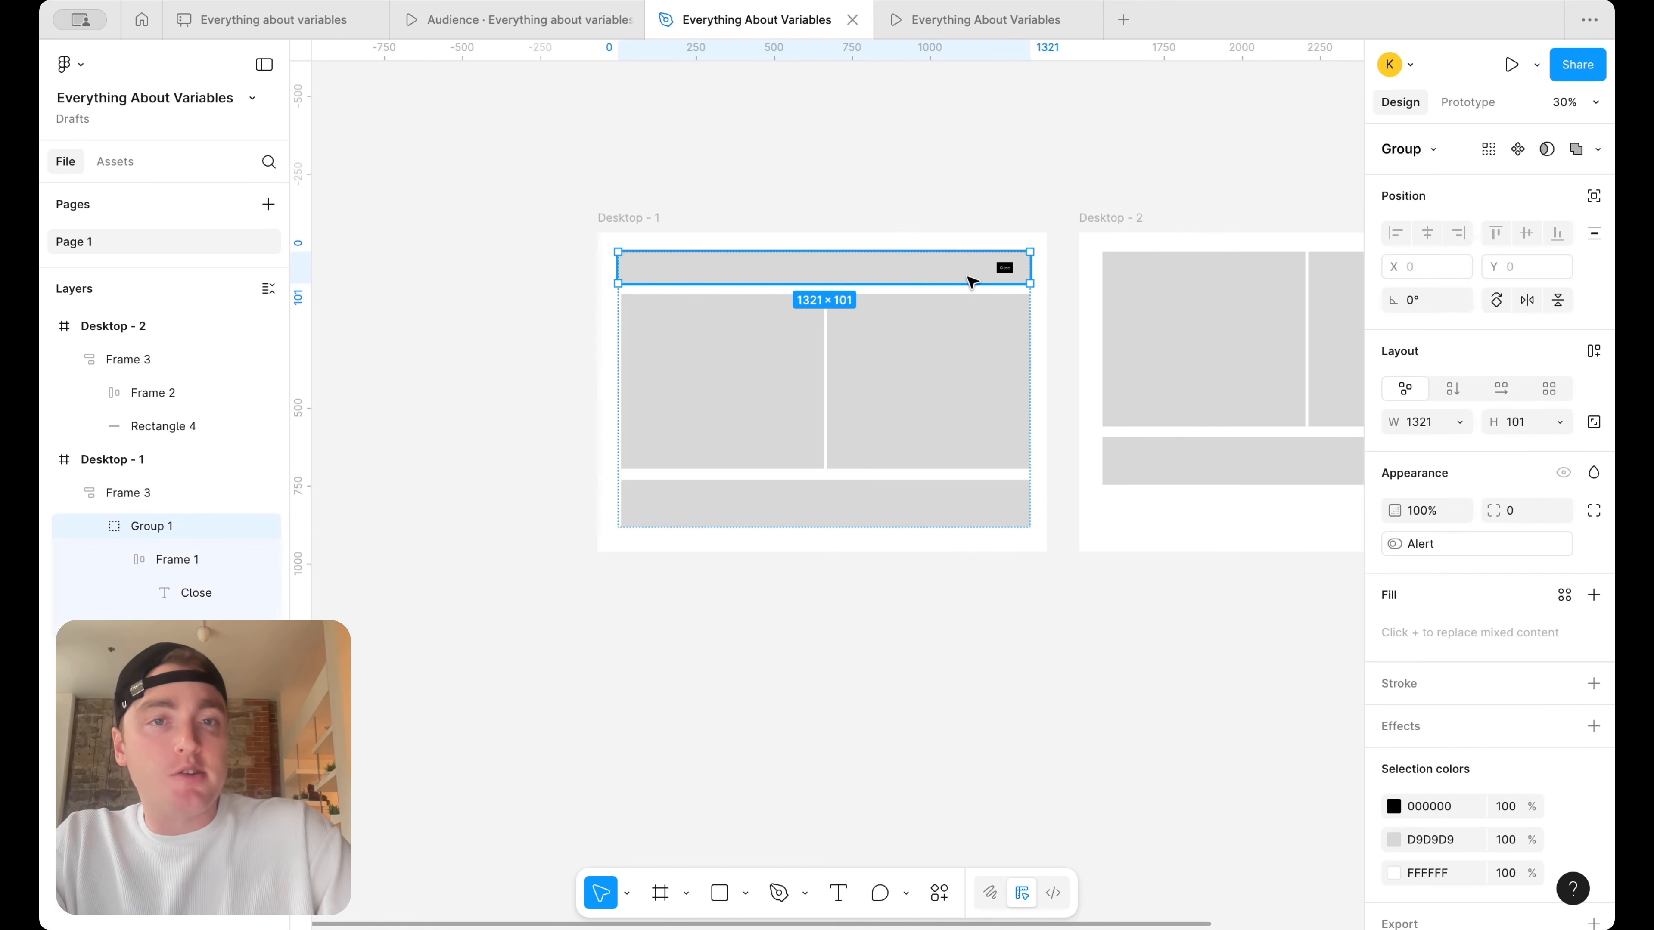
{"action": "left_click", "coordinate": [1467, 103]}
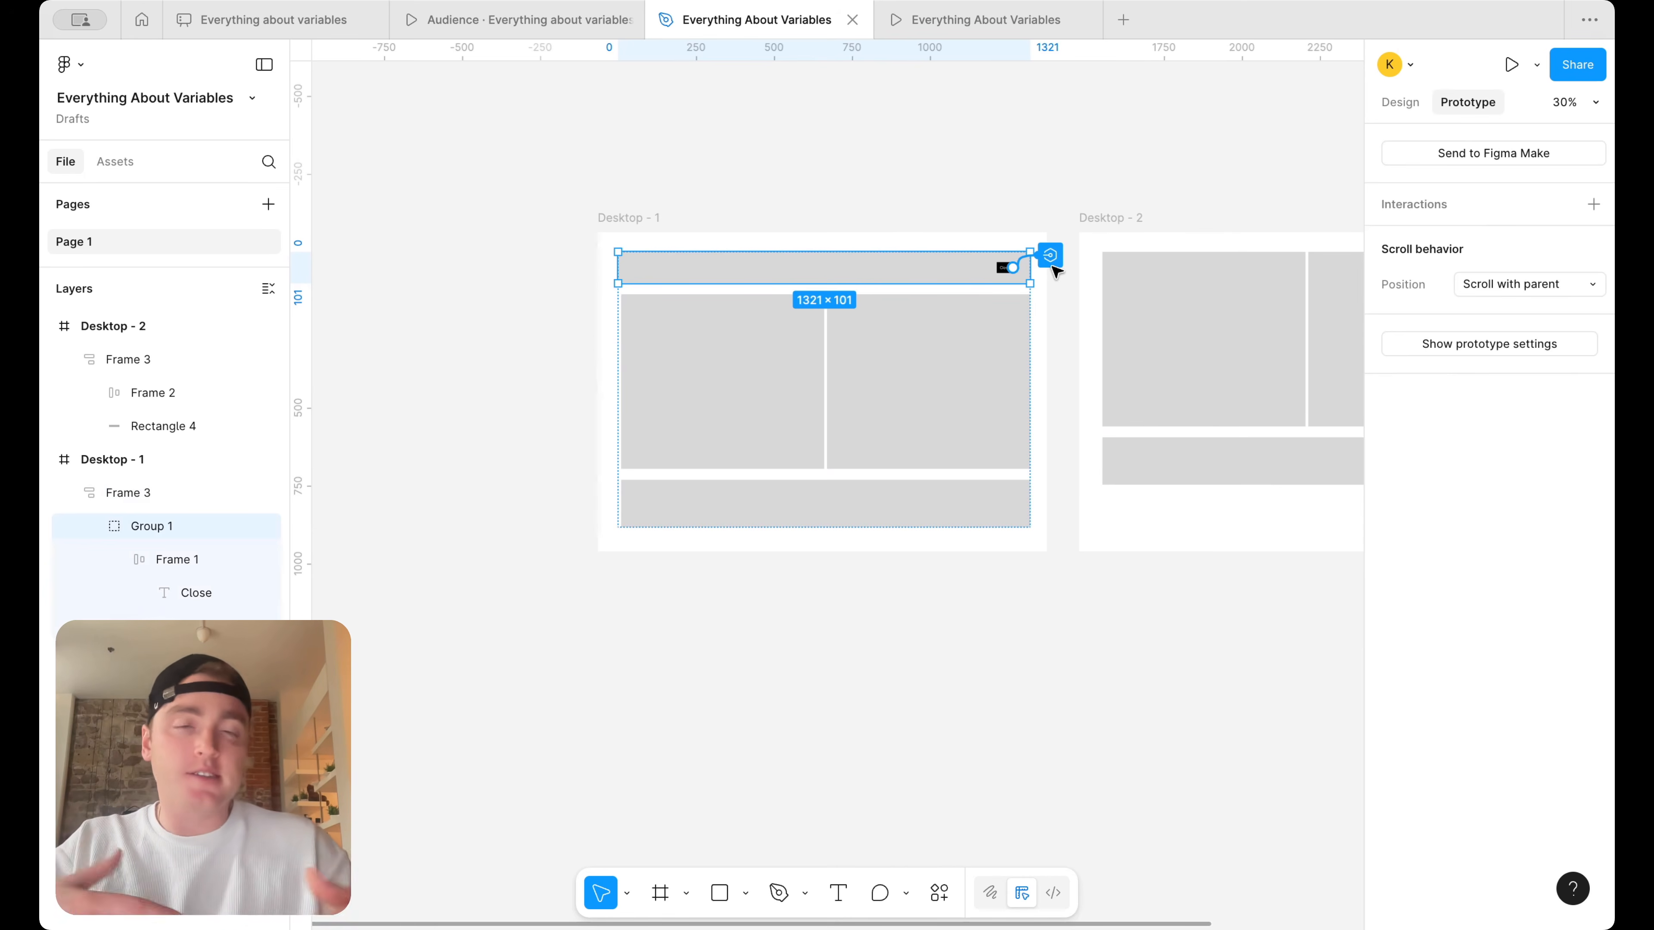
{"action": "scroll", "coordinate": [1056, 267], "scroll_direction": "right", "scroll_amount": 3}
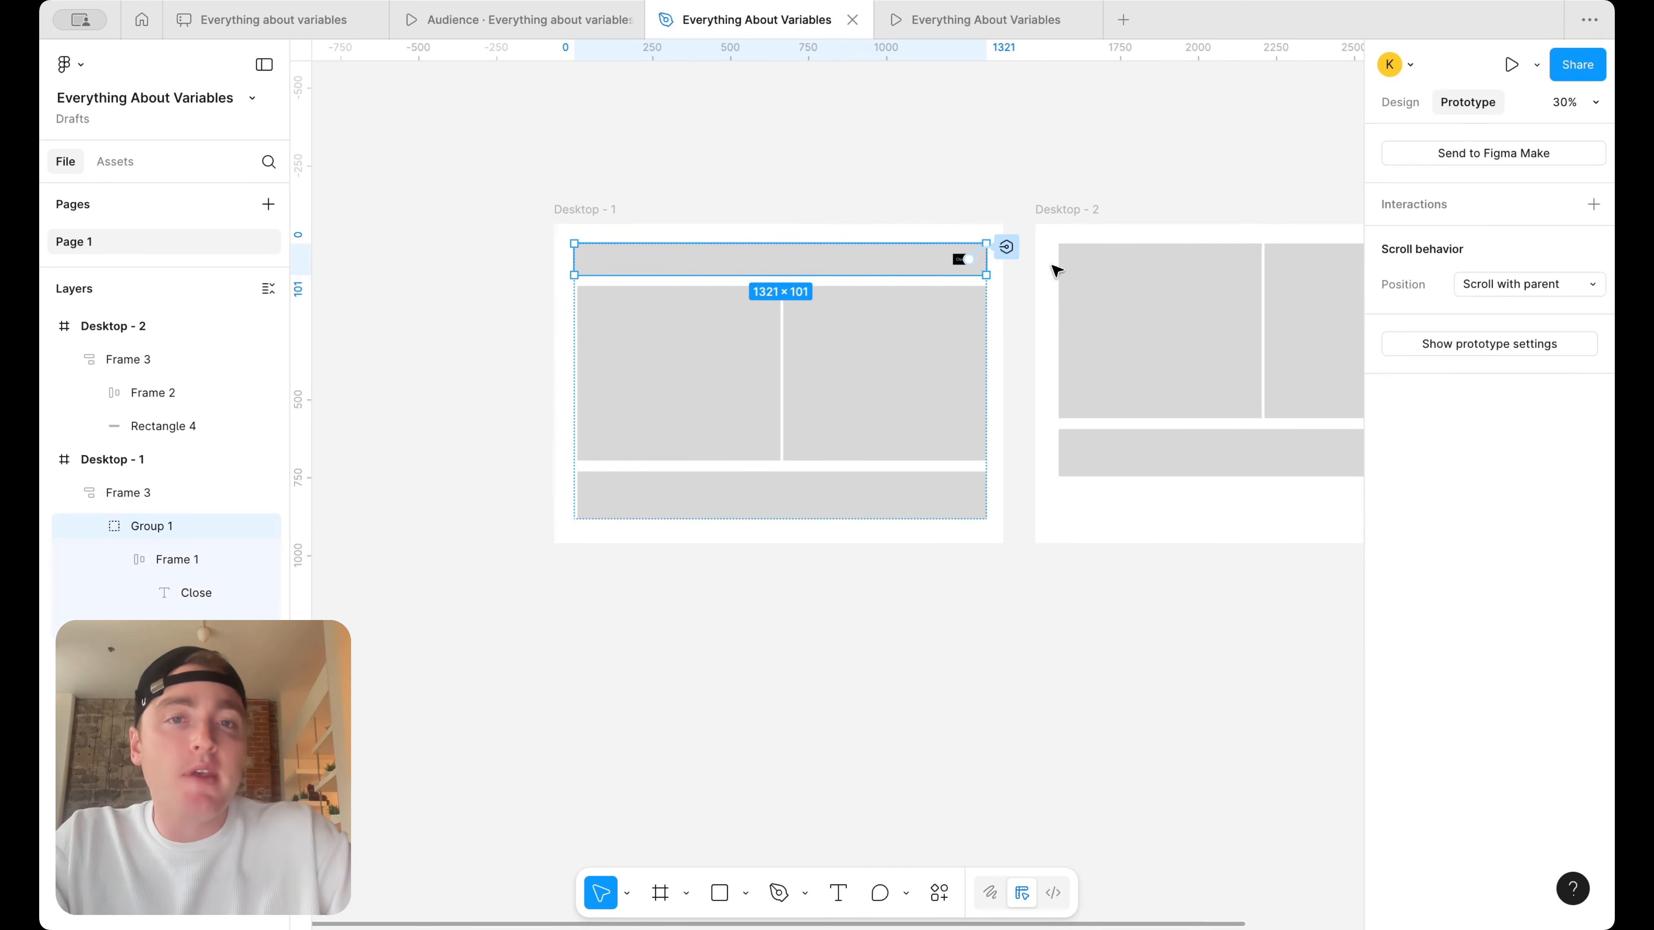
{"action": "left_click_drag", "start_coordinate": [864, 261], "coordinate": [961, 255]}
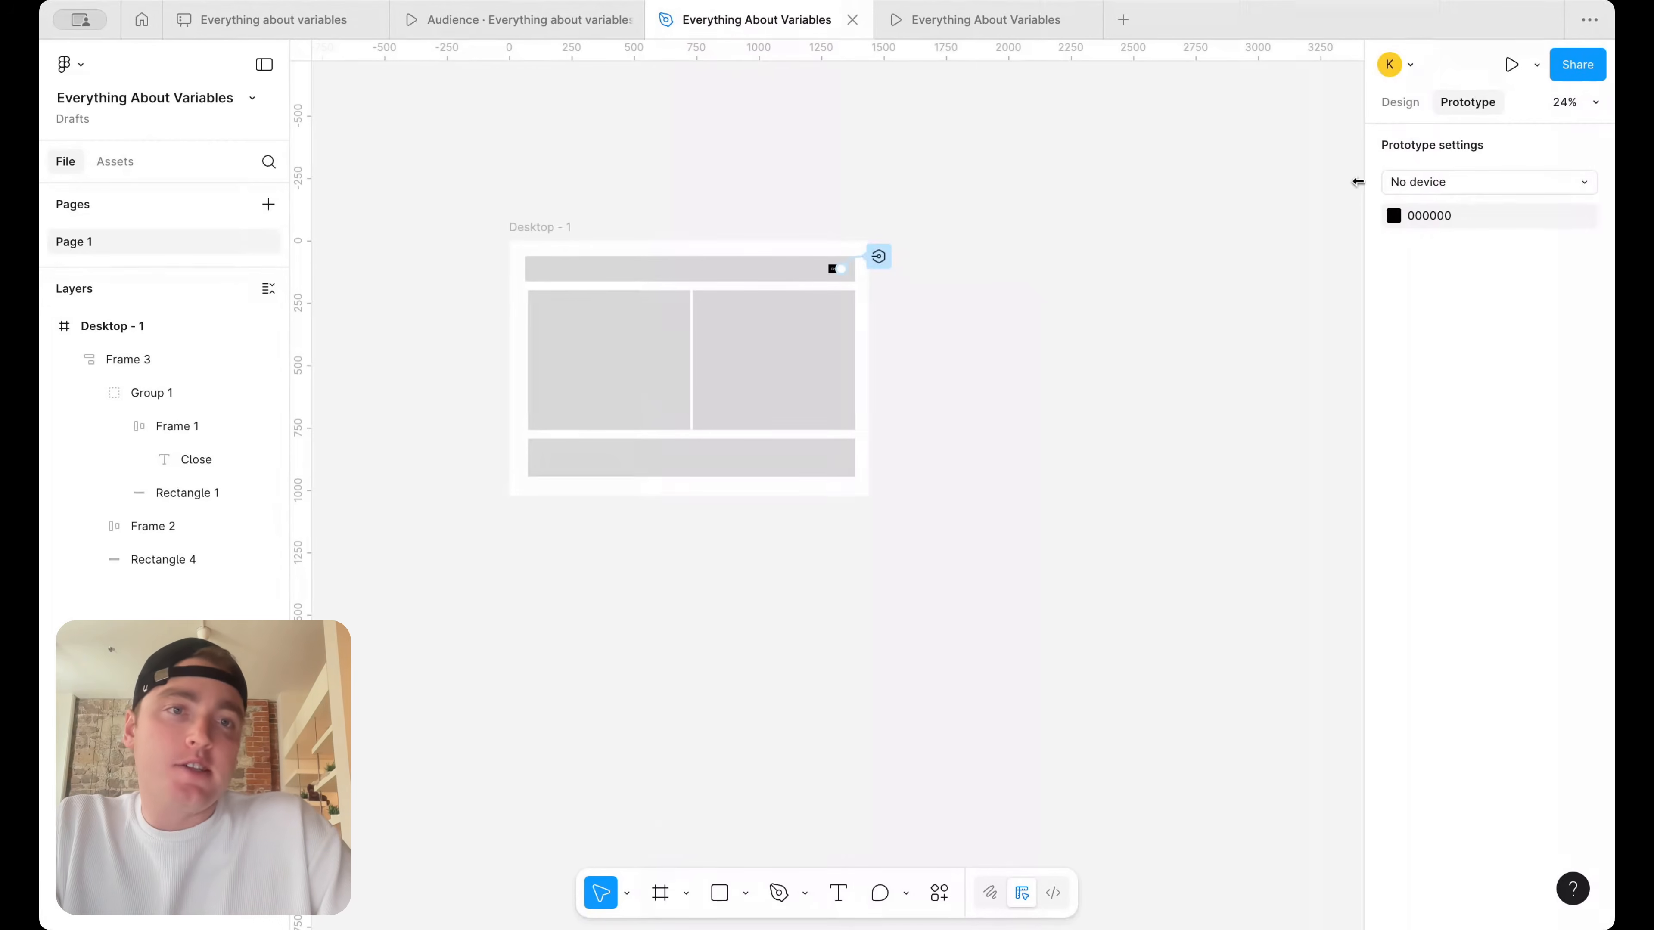
Reopen the variables window, move it clear of the page, and create a Boolean variable named "Alert 2"
{"action": "left_click", "coordinate": [1400, 102]}
{"action": "left_click", "coordinate": [1596, 235]}
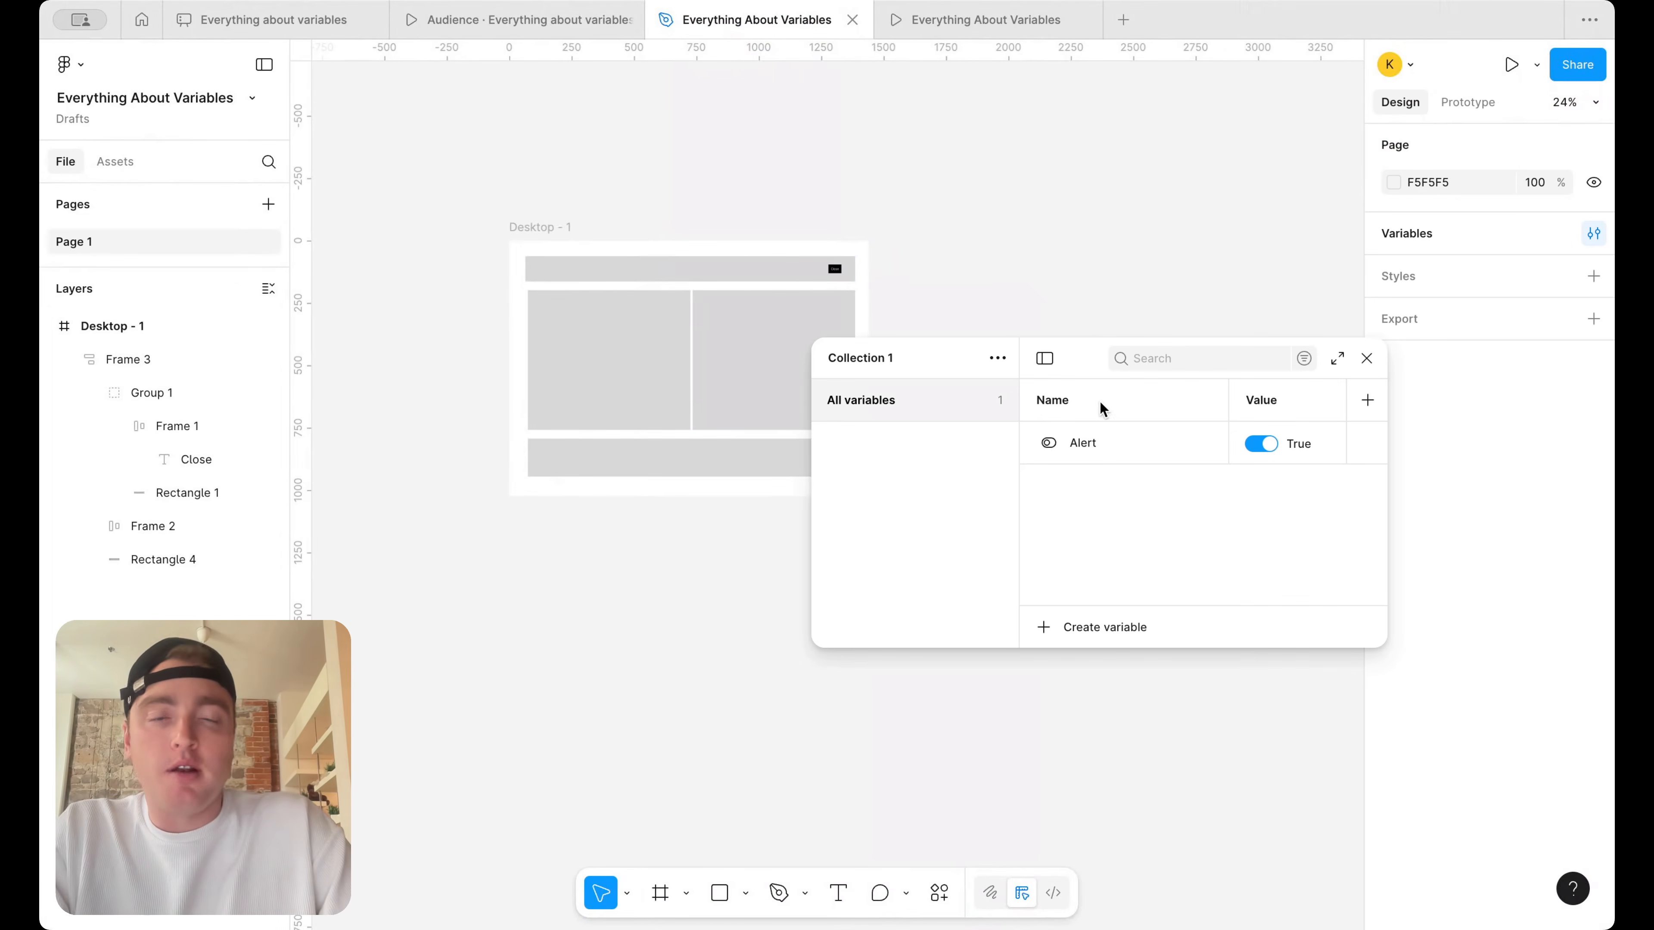
{"action": "left_click_drag", "start_coordinate": [1071, 367], "coordinate": [1150, 229]}
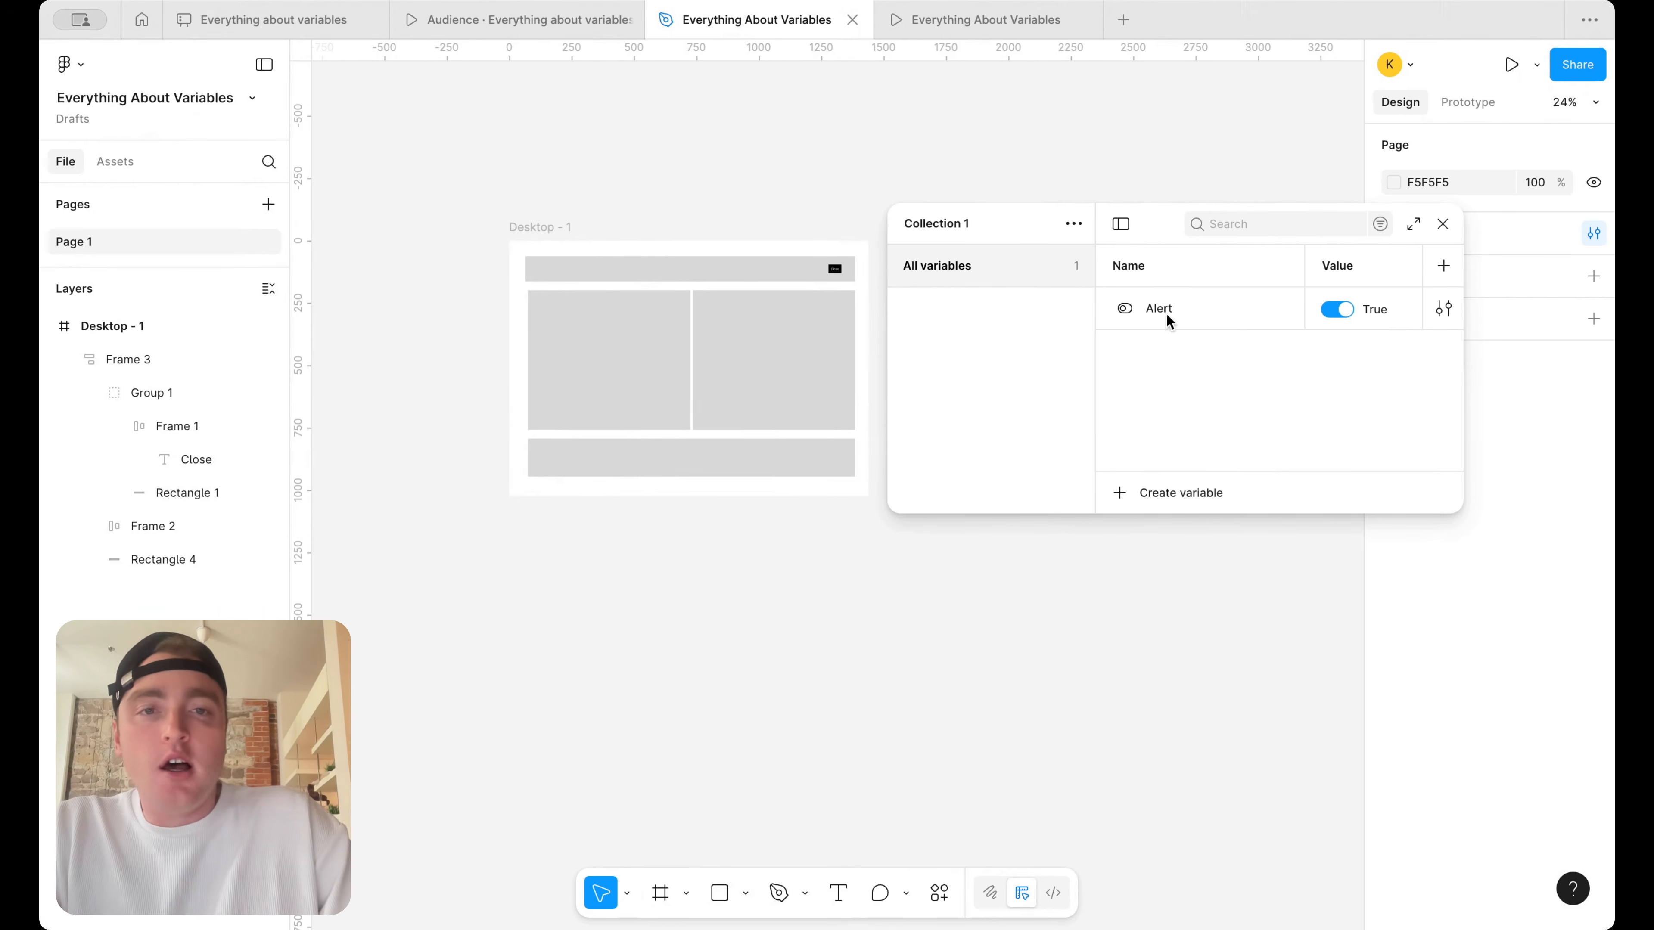
{"action": "left_click", "coordinate": [1202, 501]}
{"action": "left_click", "coordinate": [1185, 606]}
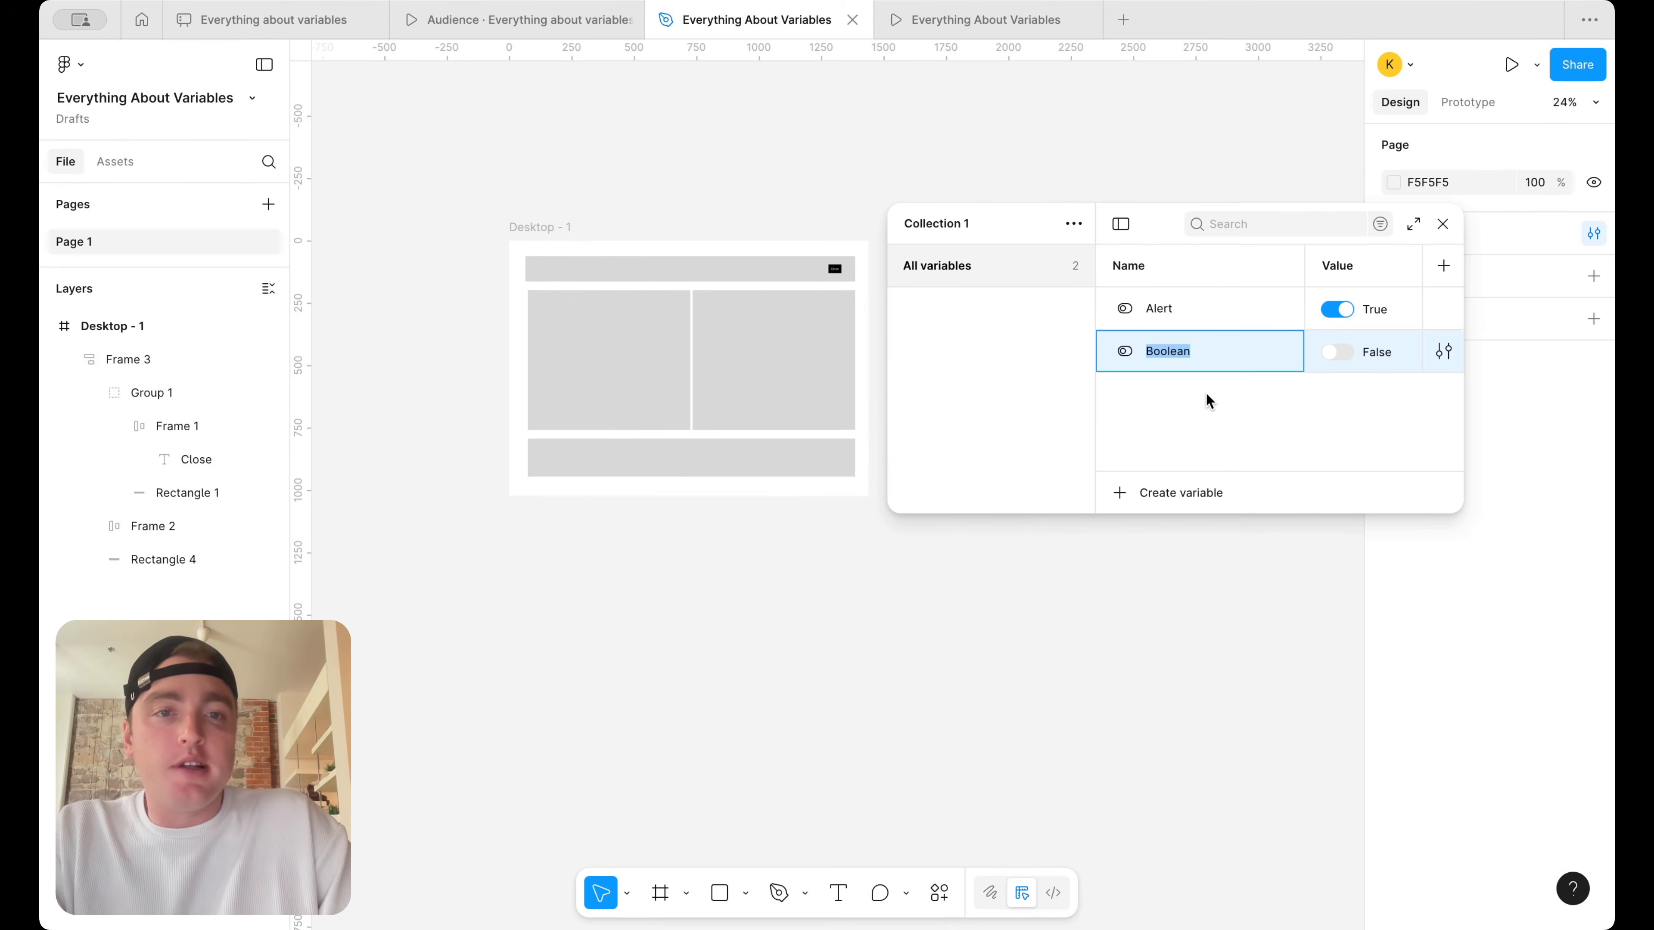
{"action": "type", "text": "Alert 2"}
{"action": "key", "text": "Return"}
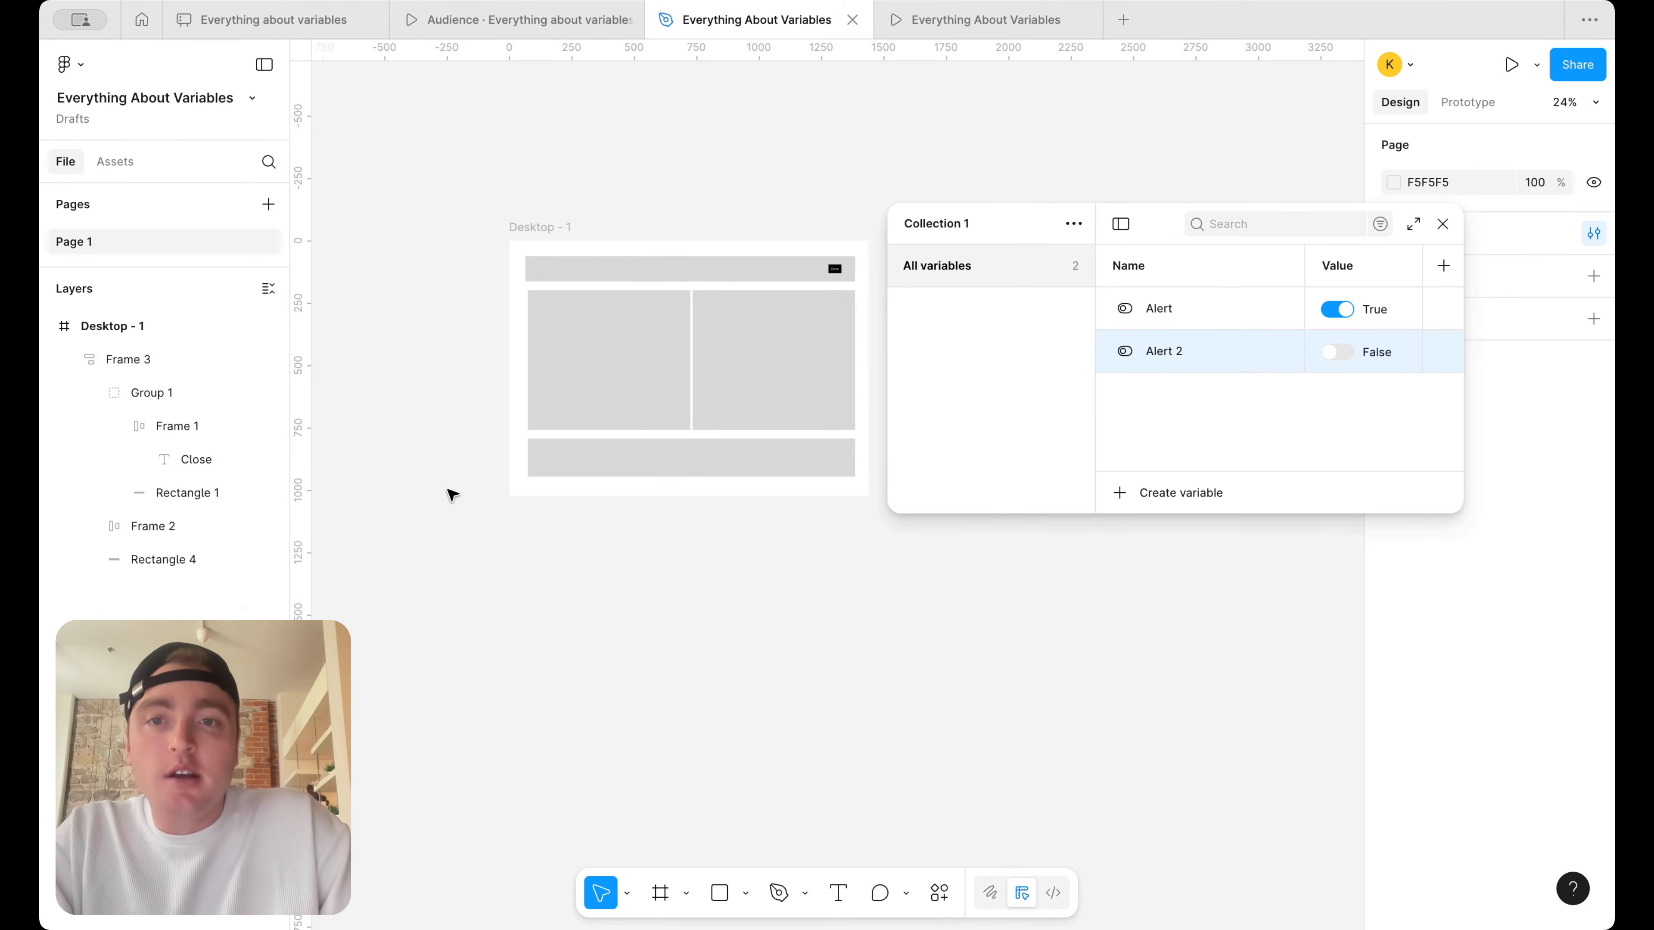
Duplicate the Desktop - 1 frame to its right and close the variables window
{"action": "scroll", "coordinate": [483, 525], "scroll_direction": "right", "scroll_amount": 3}
{"action": "left_click_drag", "start_coordinate": [353, 220], "coordinate": [738, 215]}
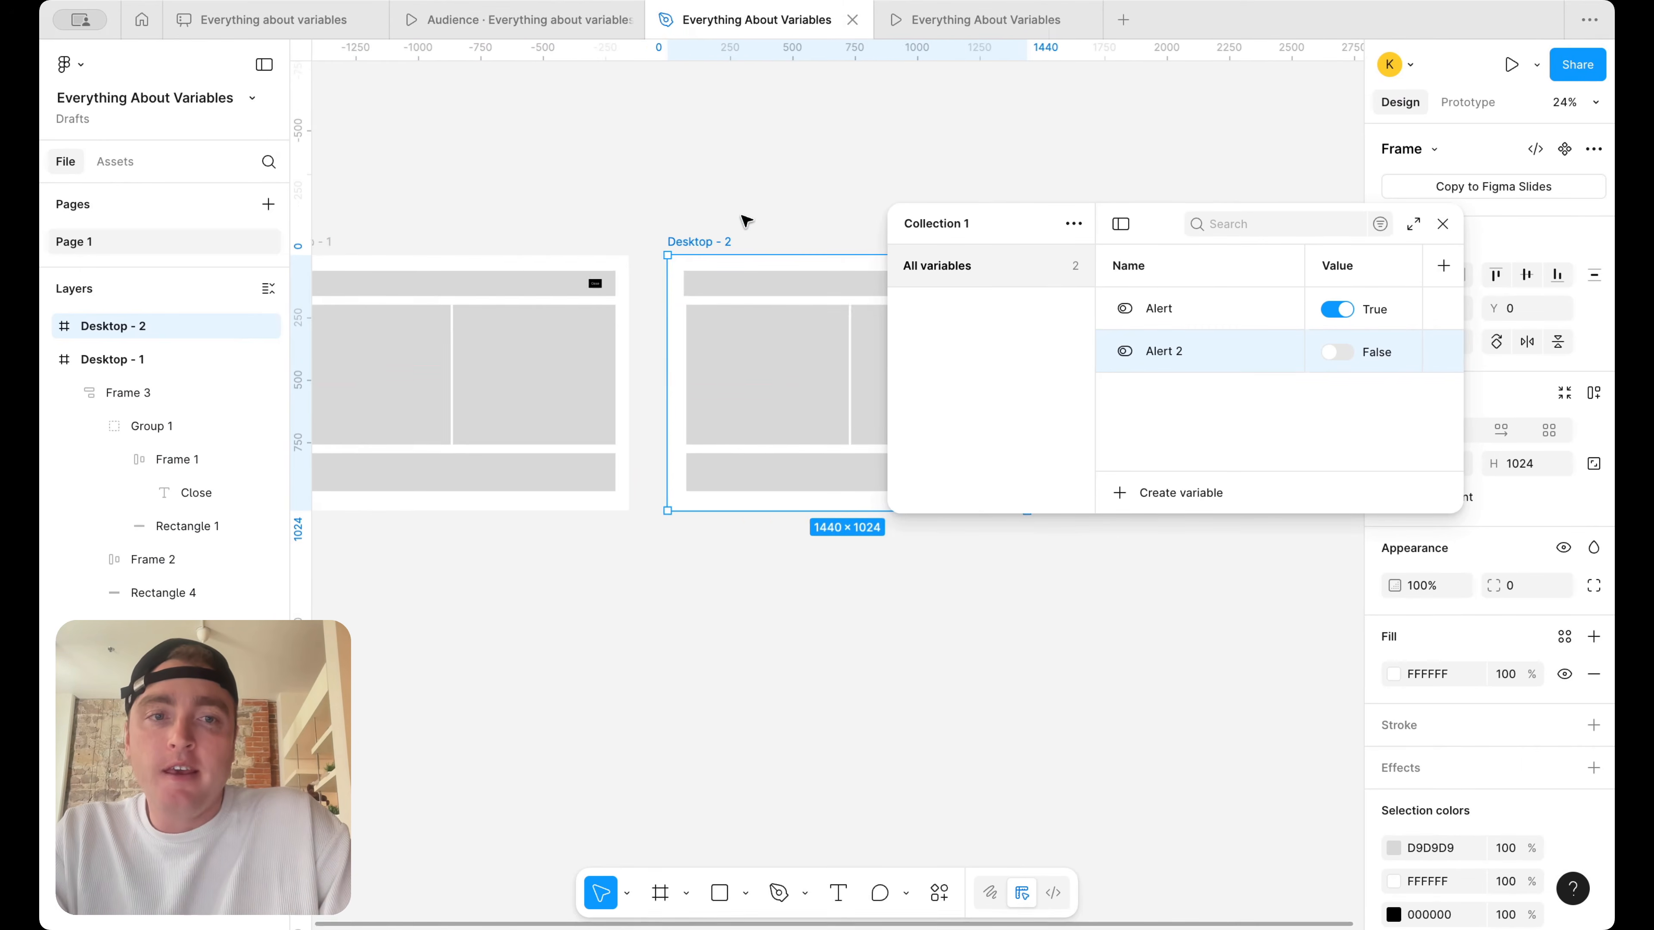
{"action": "scroll", "coordinate": [805, 235], "scroll_direction": "right", "scroll_amount": 3}
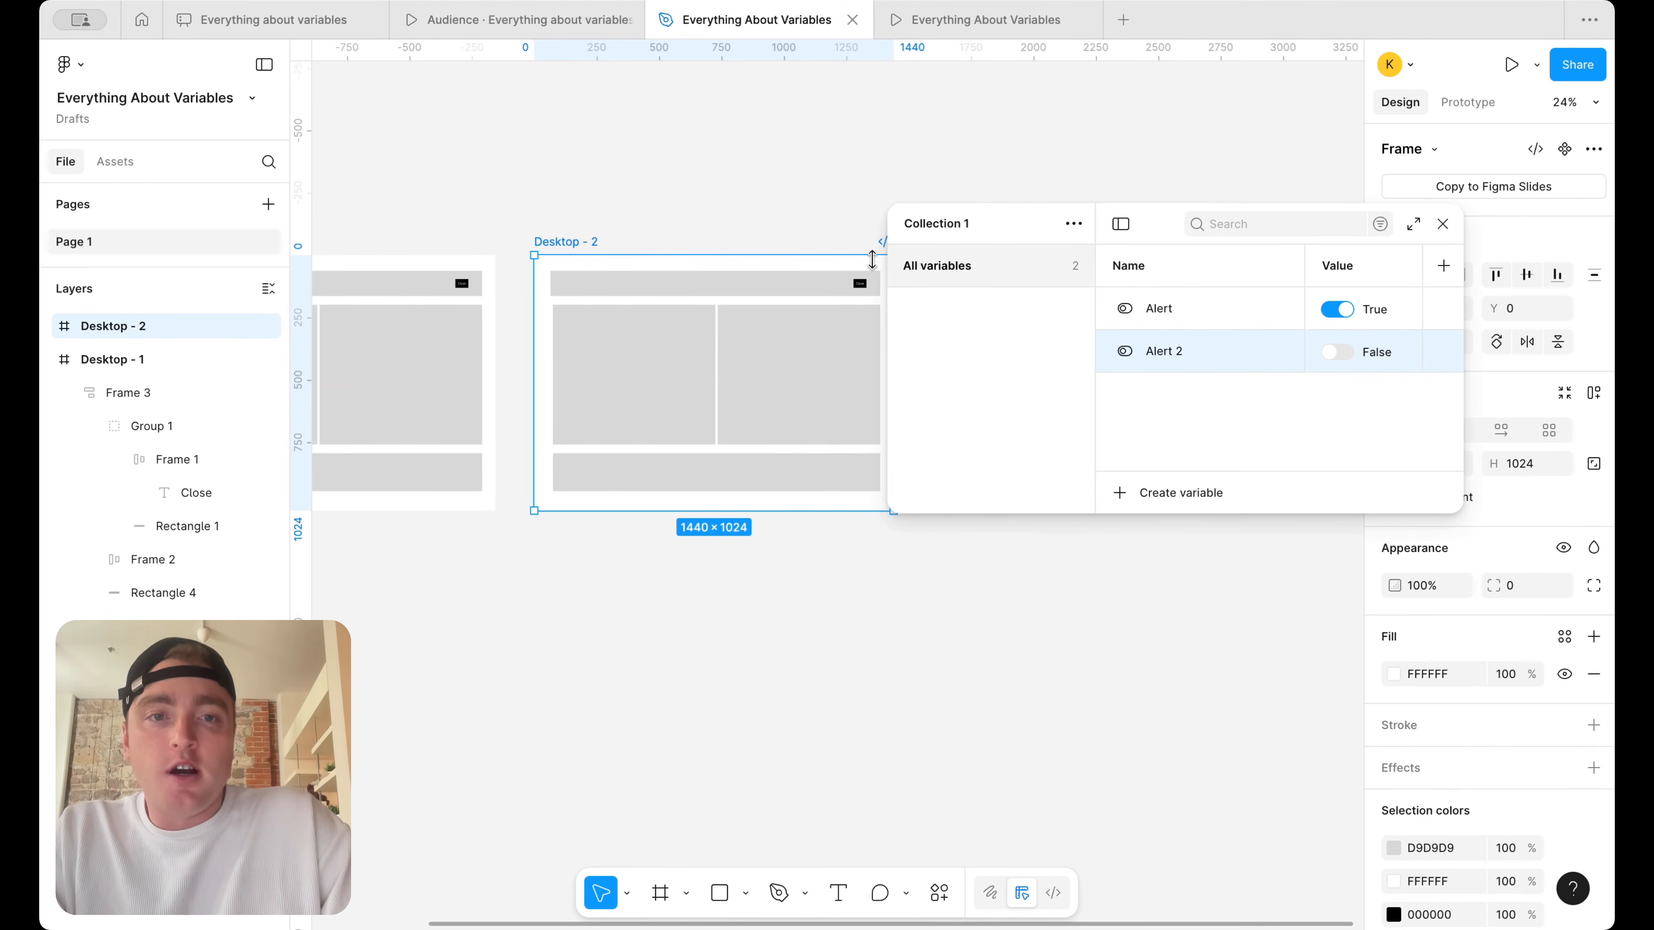
{"action": "left_click", "coordinate": [1439, 233]}
{"action": "scroll", "coordinate": [723, 372], "scroll_direction": "up", "scroll_amount": 5}
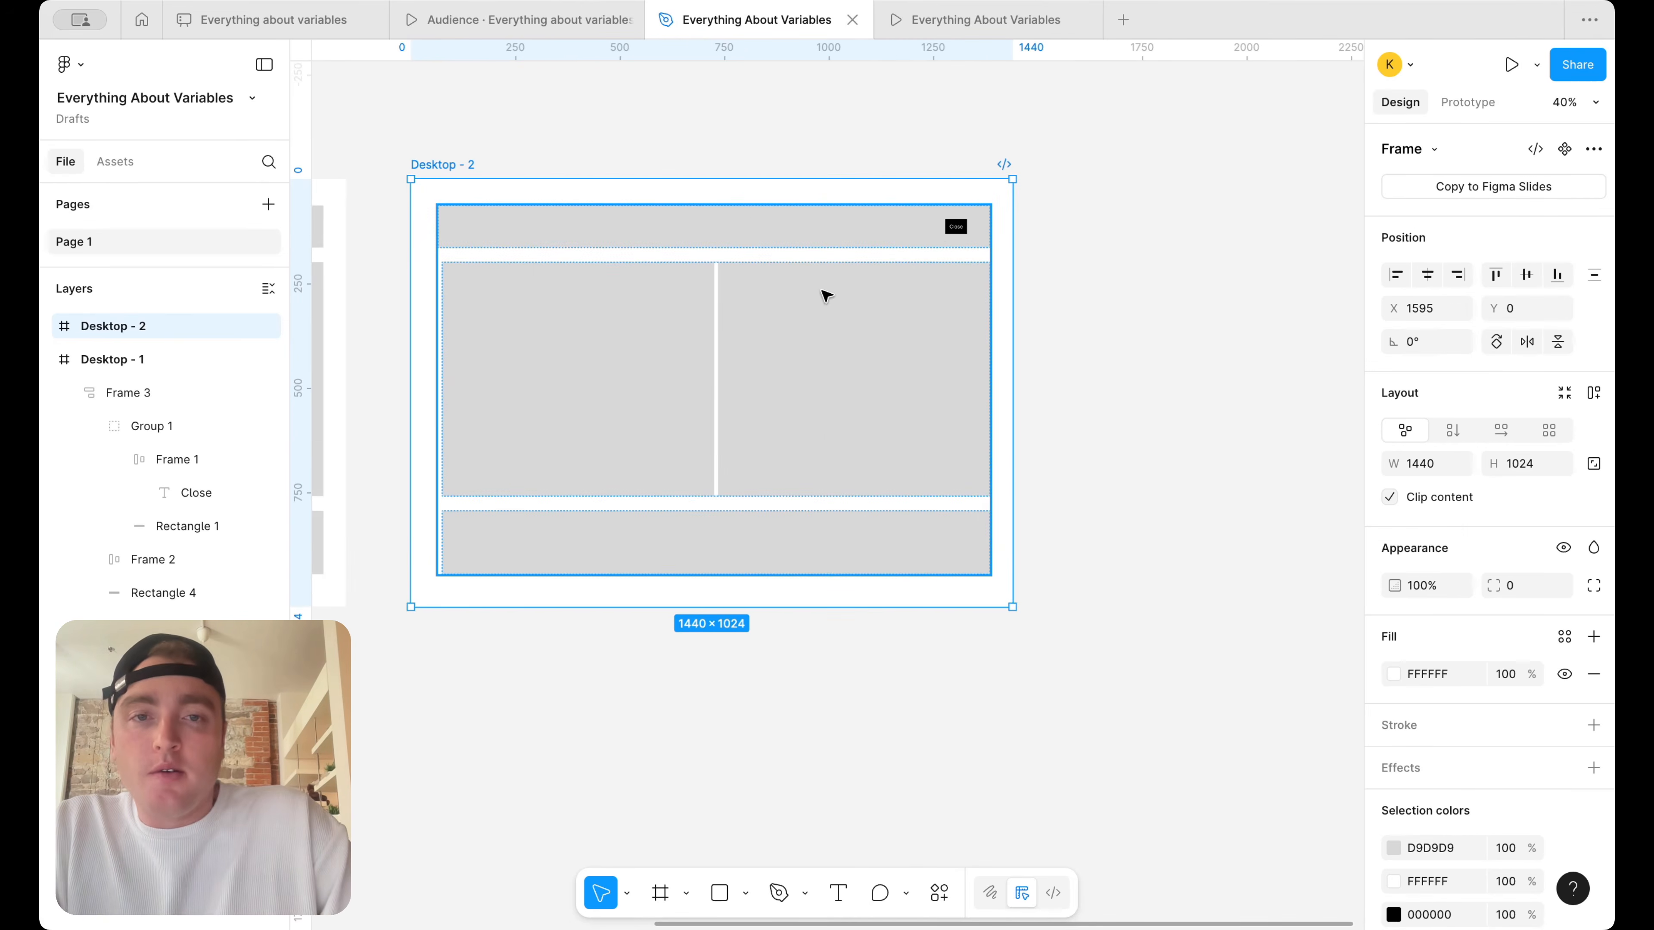
Detach the Alert variable from the Desktop - 2 banner group's visibility and bind the visibility to Alert 2 instead
{"action": "left_click", "coordinate": [945, 228]}
{"action": "double_click", "coordinate": [945, 229]}
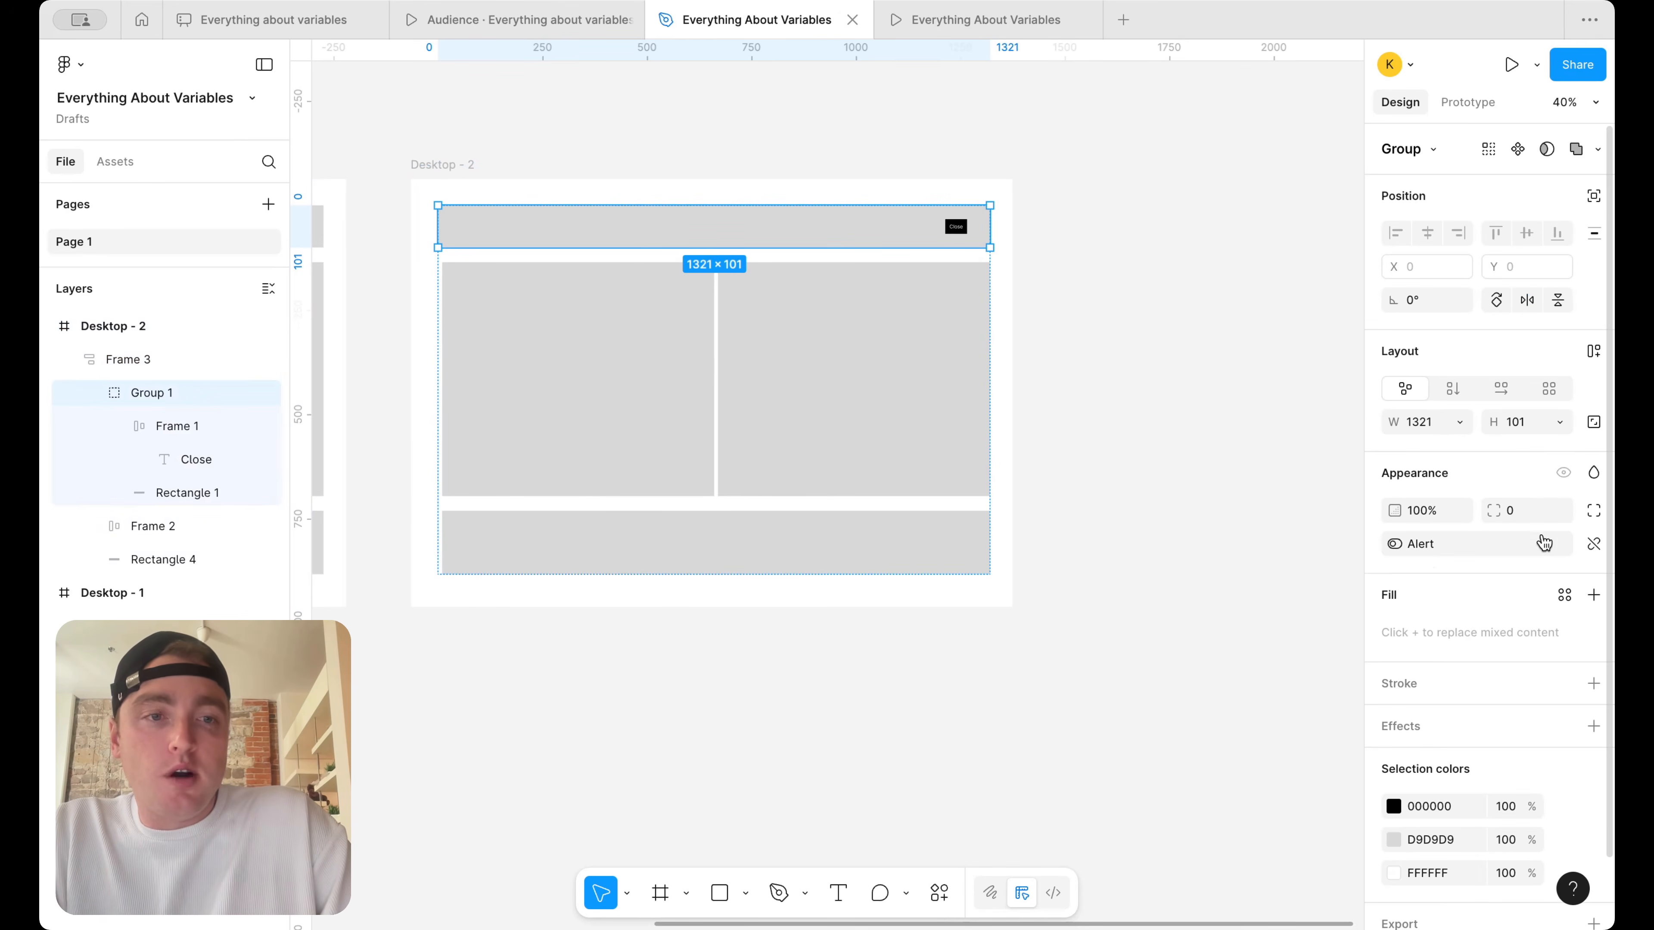
{"action": "left_click", "coordinate": [1594, 545]}
{"action": "scroll", "coordinate": [1085, 475], "scroll_direction": "left", "scroll_amount": 3}
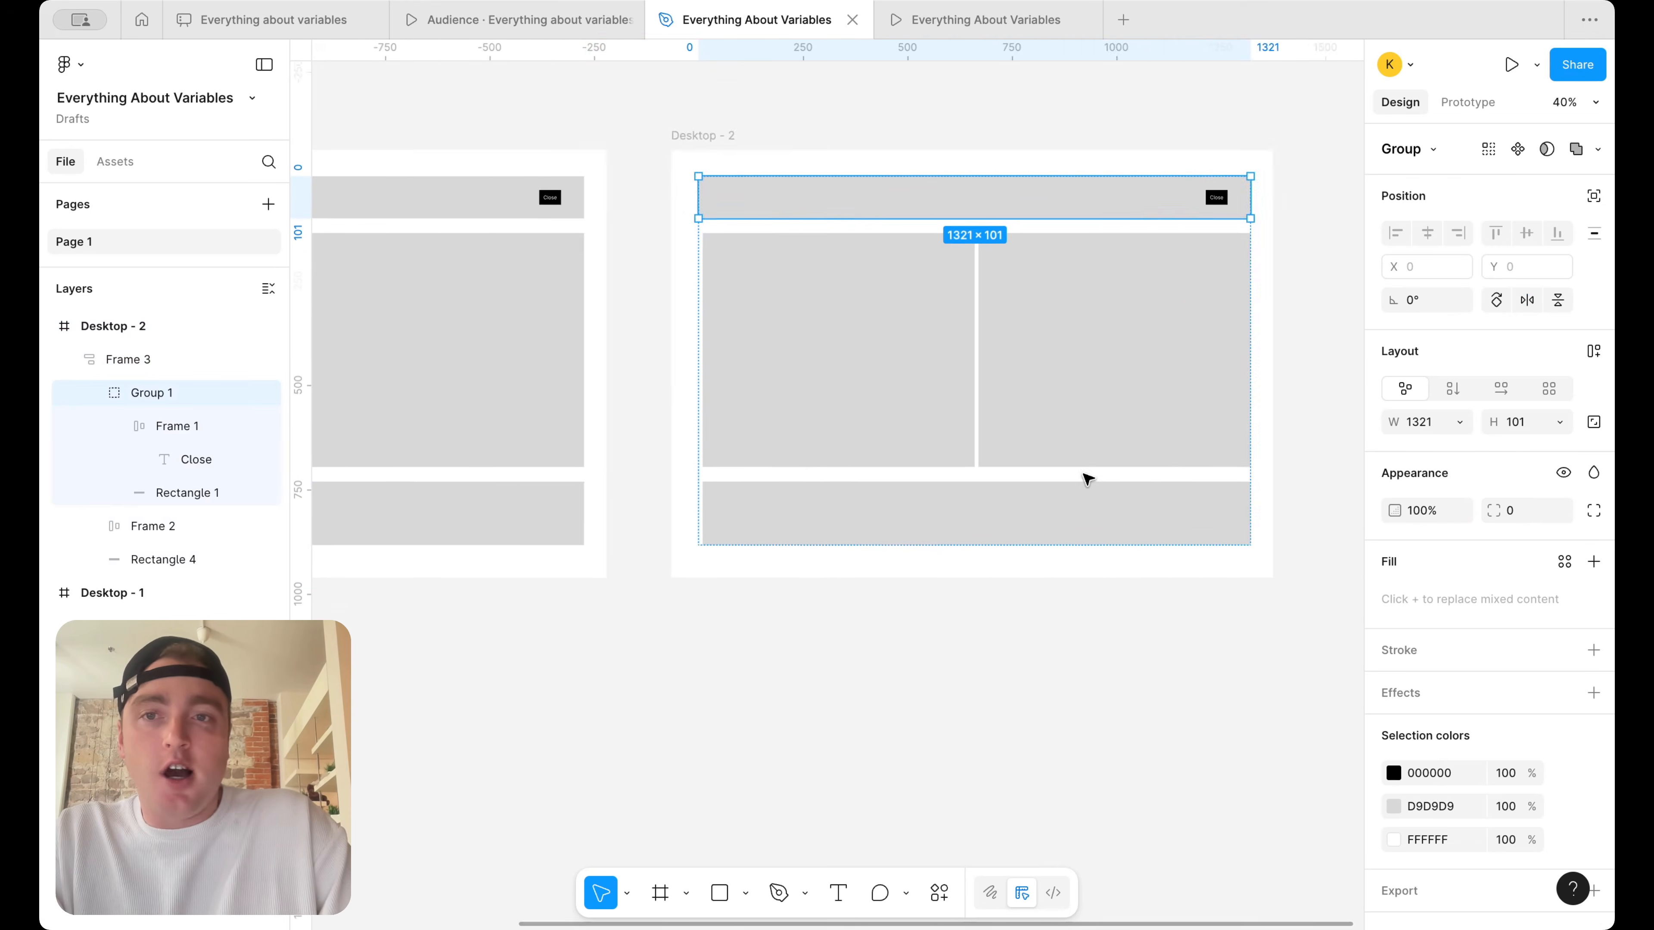
{"action": "left_click", "coordinate": [1563, 475]}
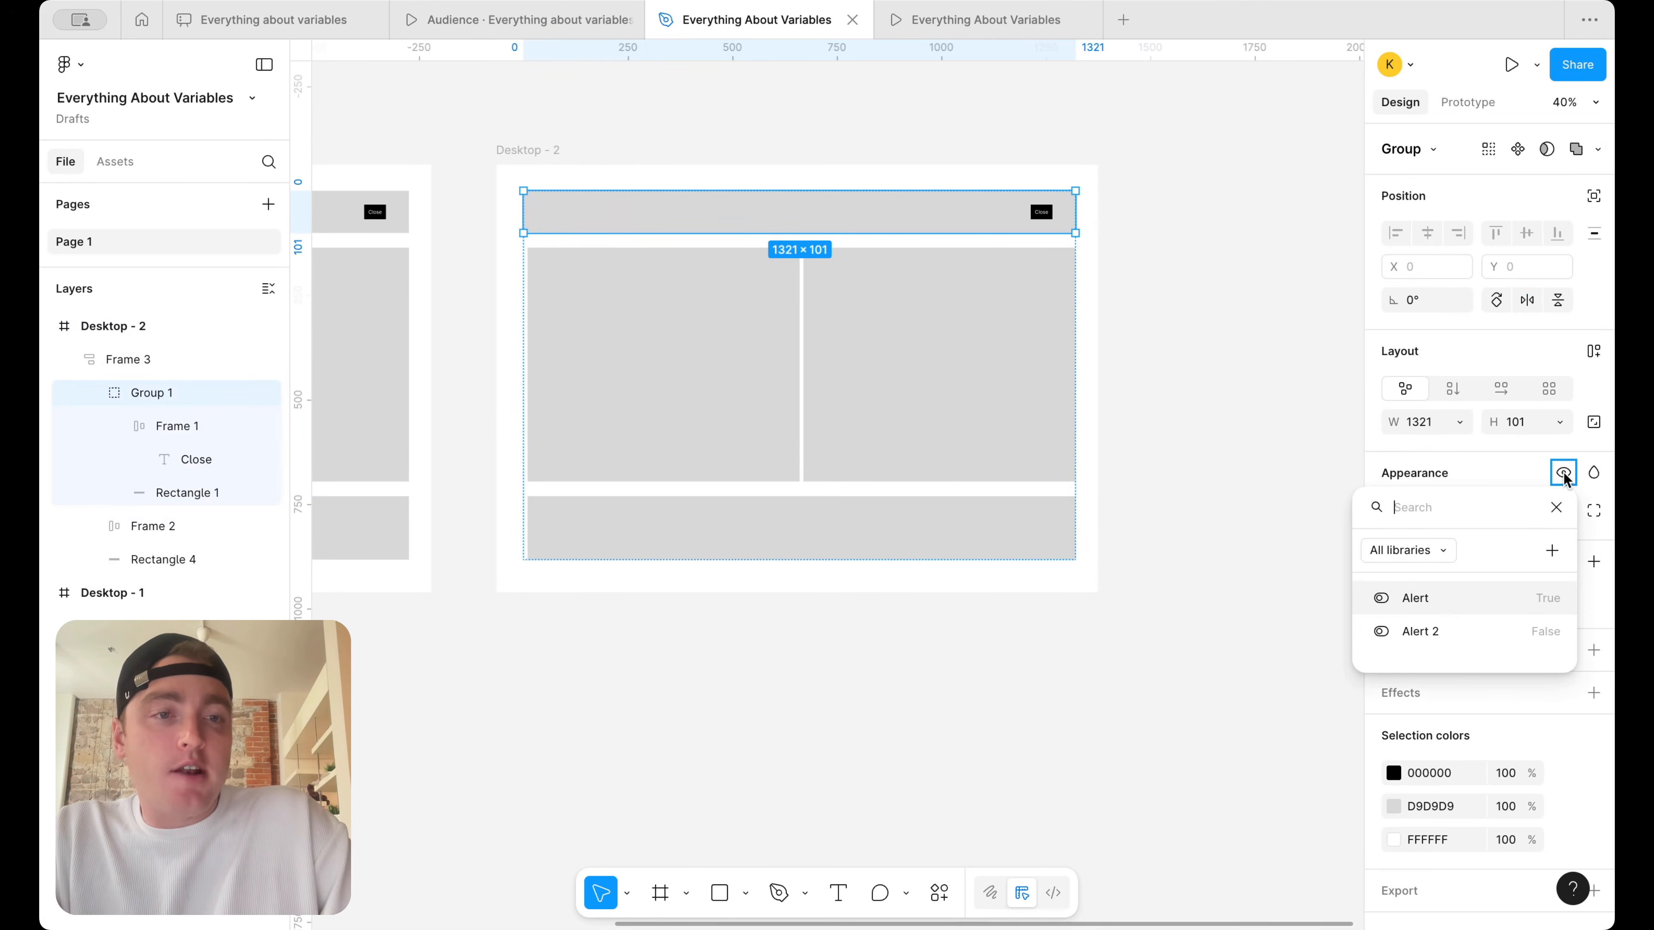
{"action": "left_click", "coordinate": [1459, 633]}
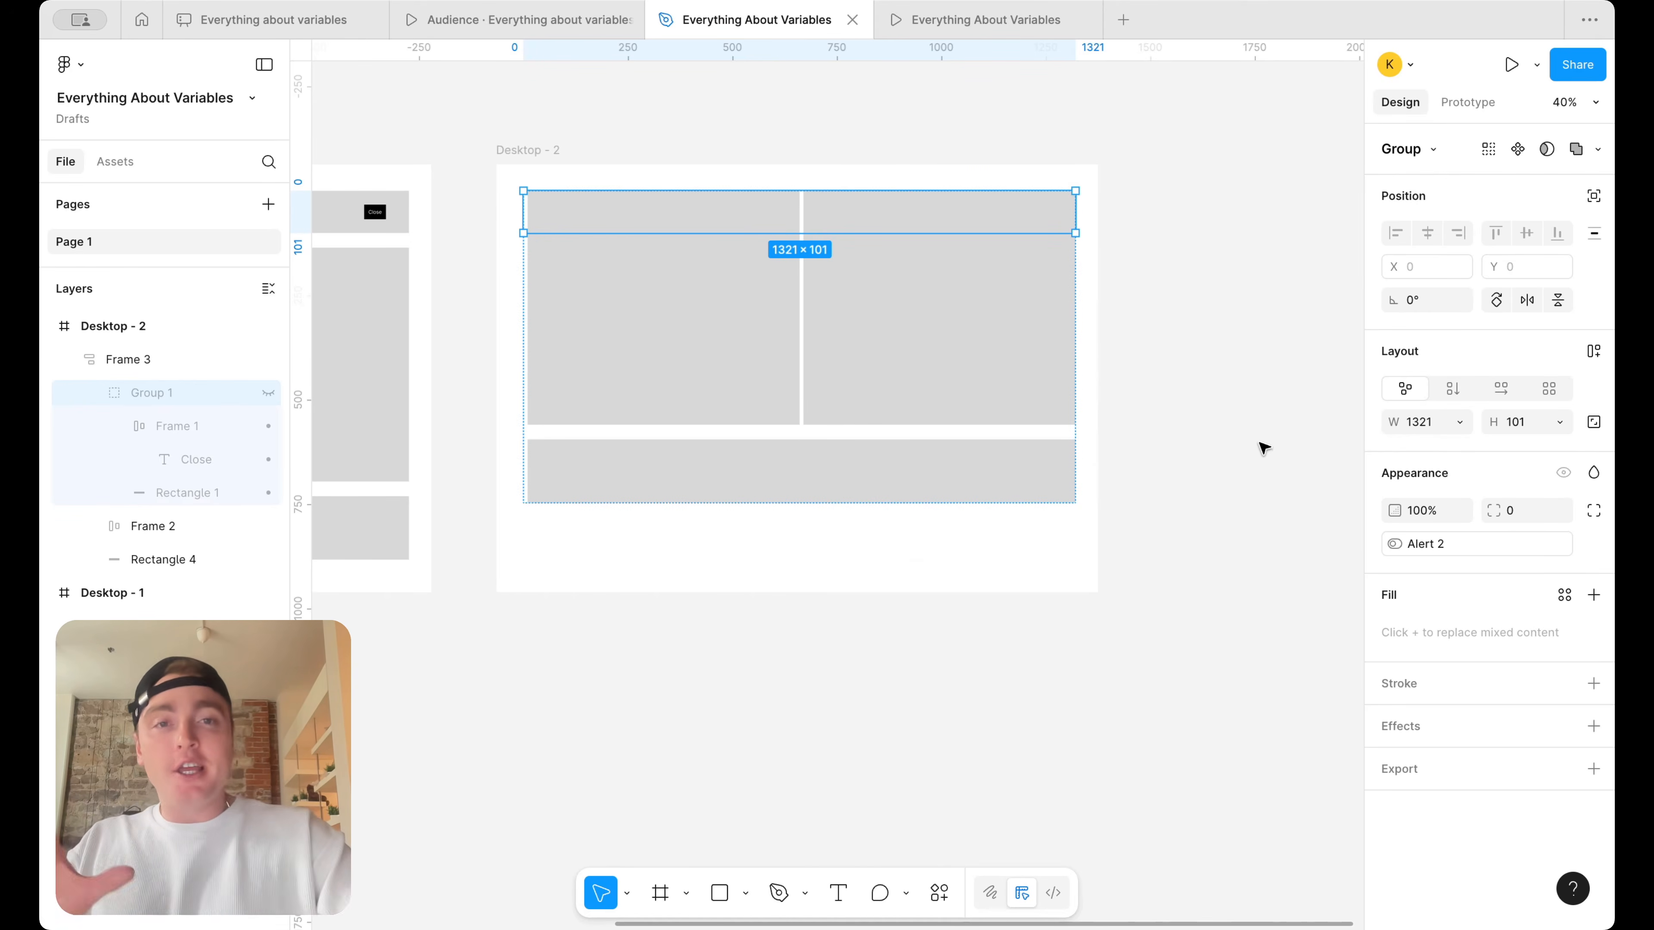
Deselect the banner group, open the variables window, and set Alert 2 to True
{"action": "scroll", "coordinate": [1263, 448], "scroll_direction": "down", "scroll_amount": 2}
{"action": "scroll", "coordinate": [1263, 448], "scroll_direction": "up", "scroll_amount": 3}
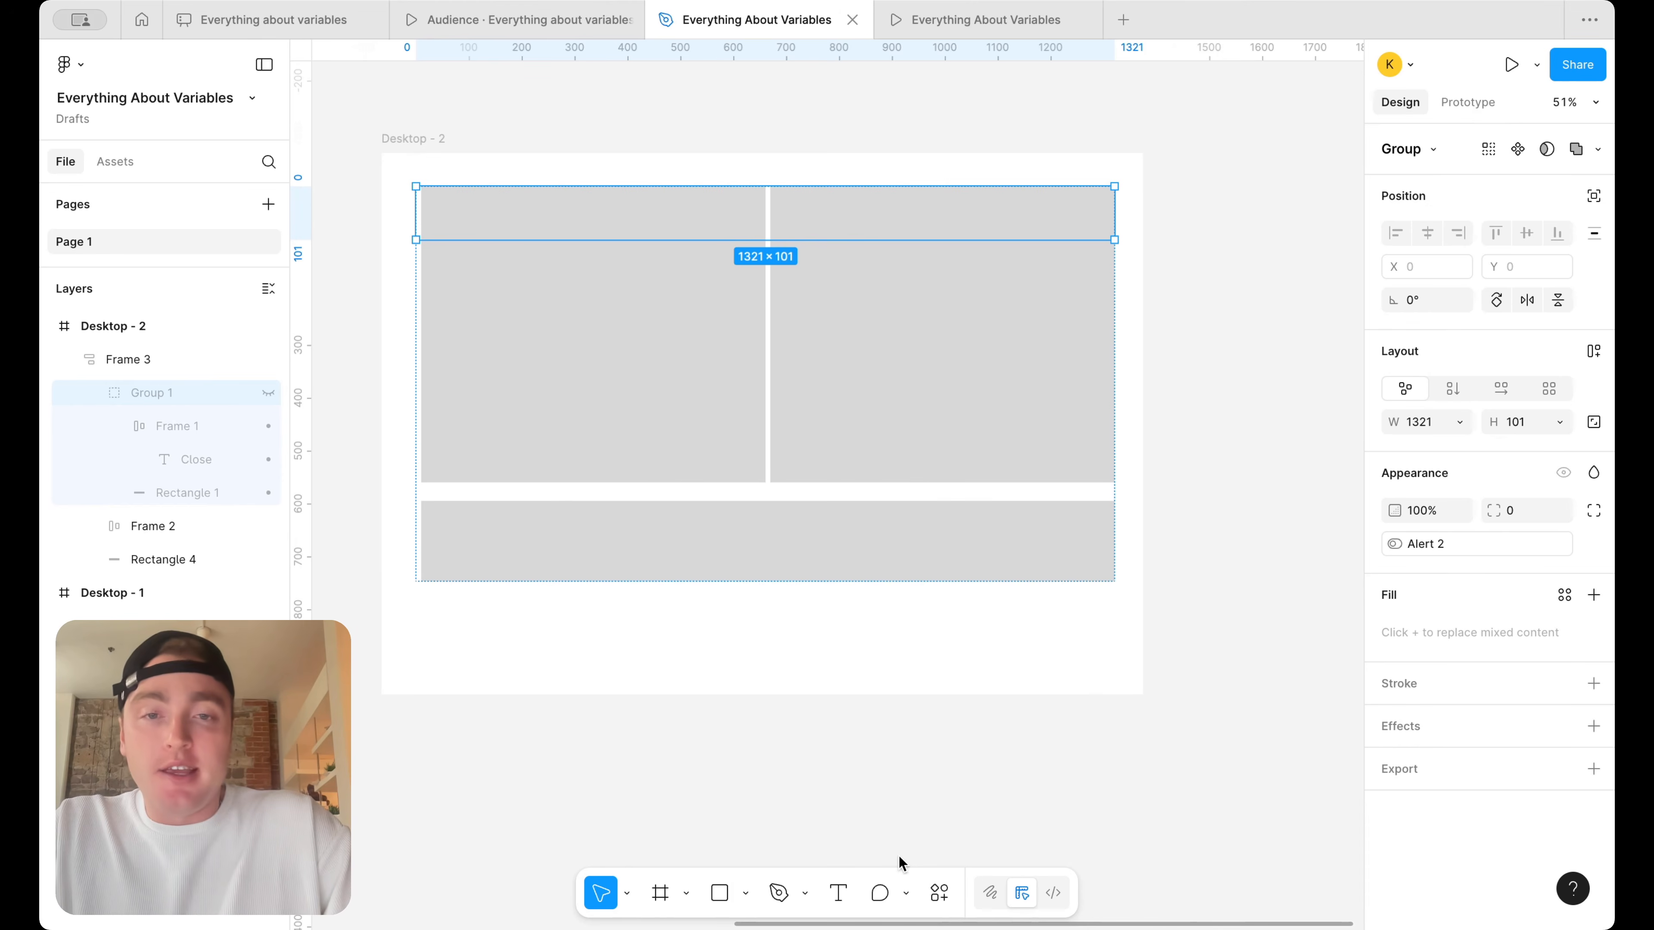
{"action": "left_click", "coordinate": [1244, 398]}
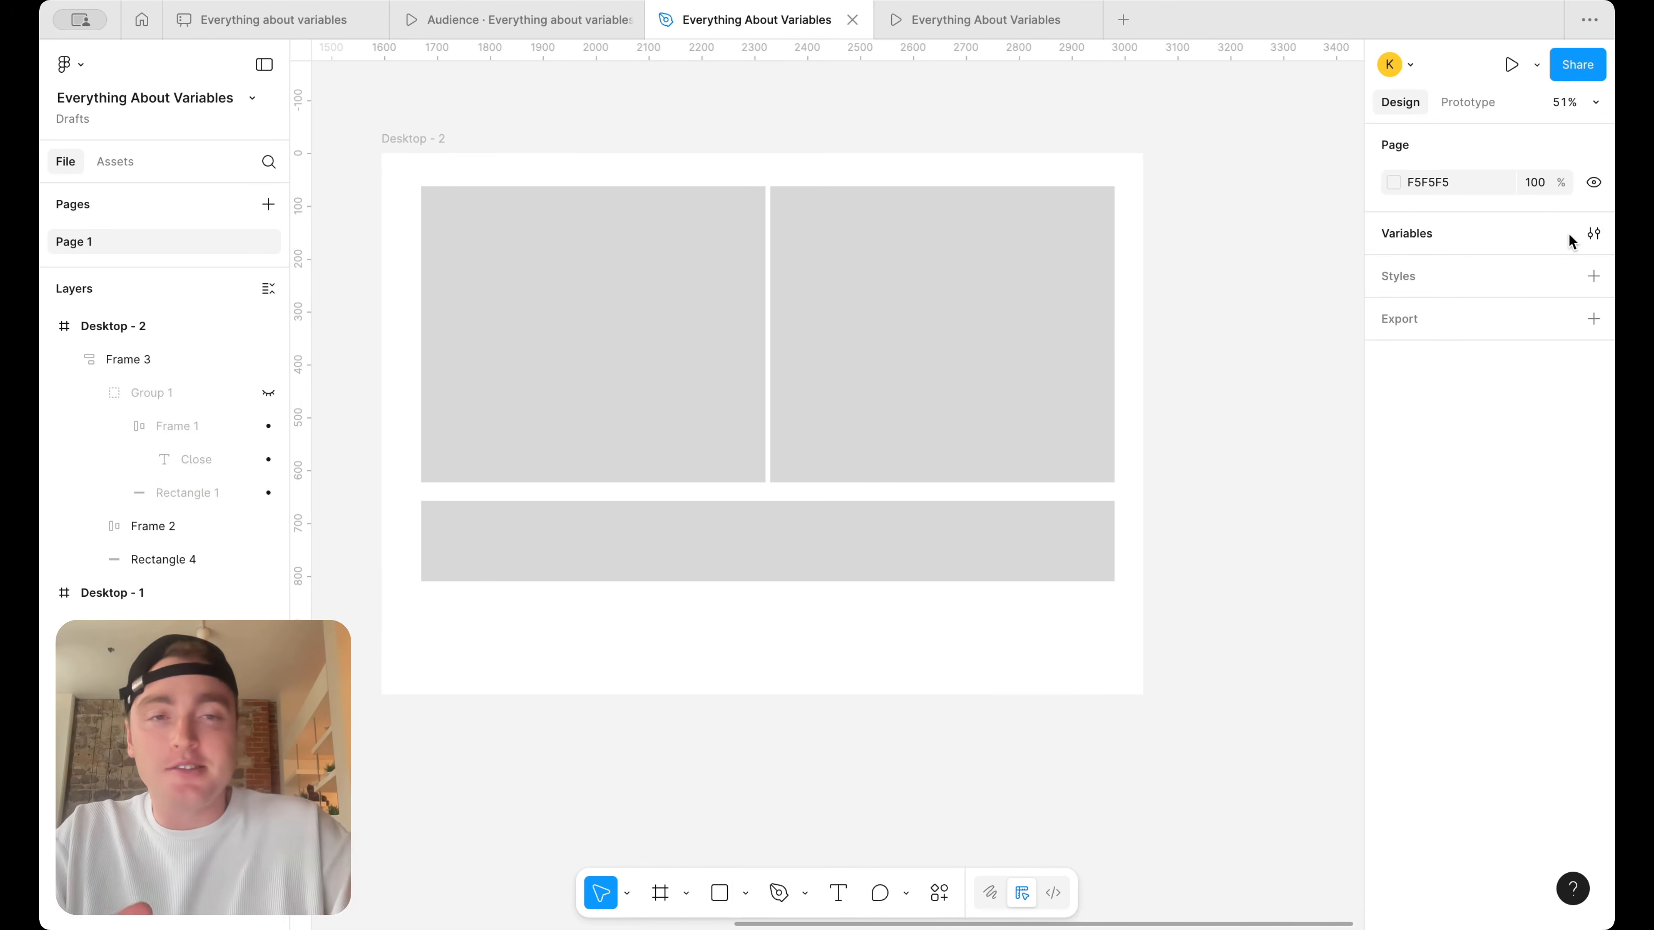
{"action": "left_click", "coordinate": [1593, 235]}
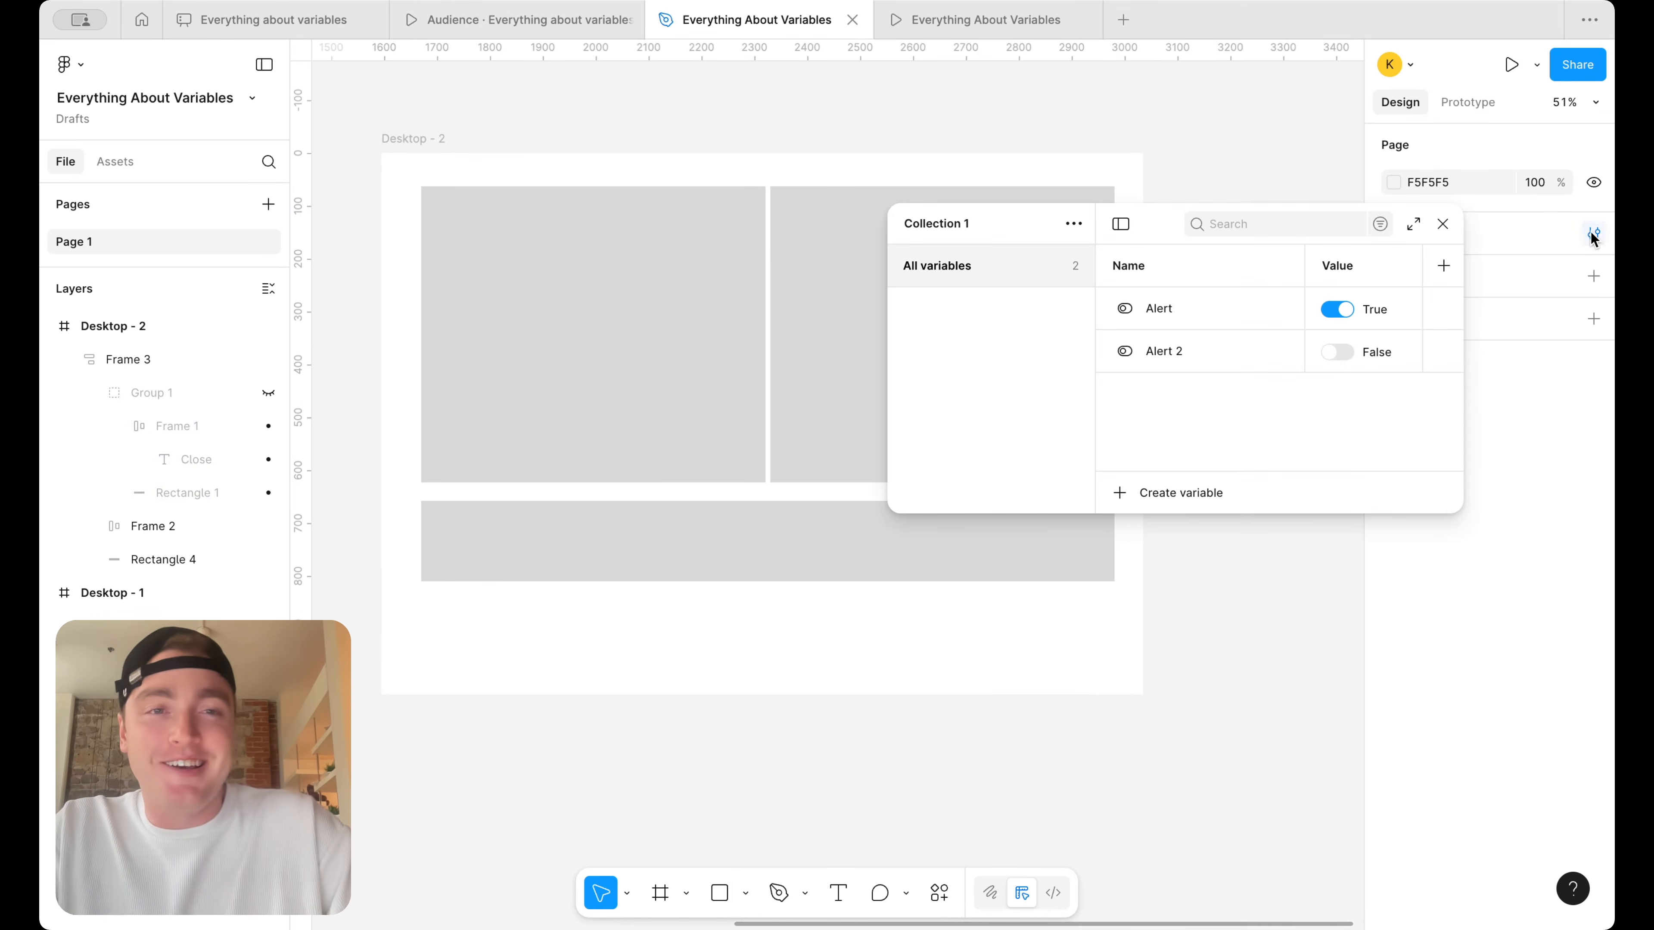
{"action": "left_click", "coordinate": [1338, 351]}
{"action": "scroll", "coordinate": [719, 346], "scroll_direction": "right", "scroll_amount": 5}
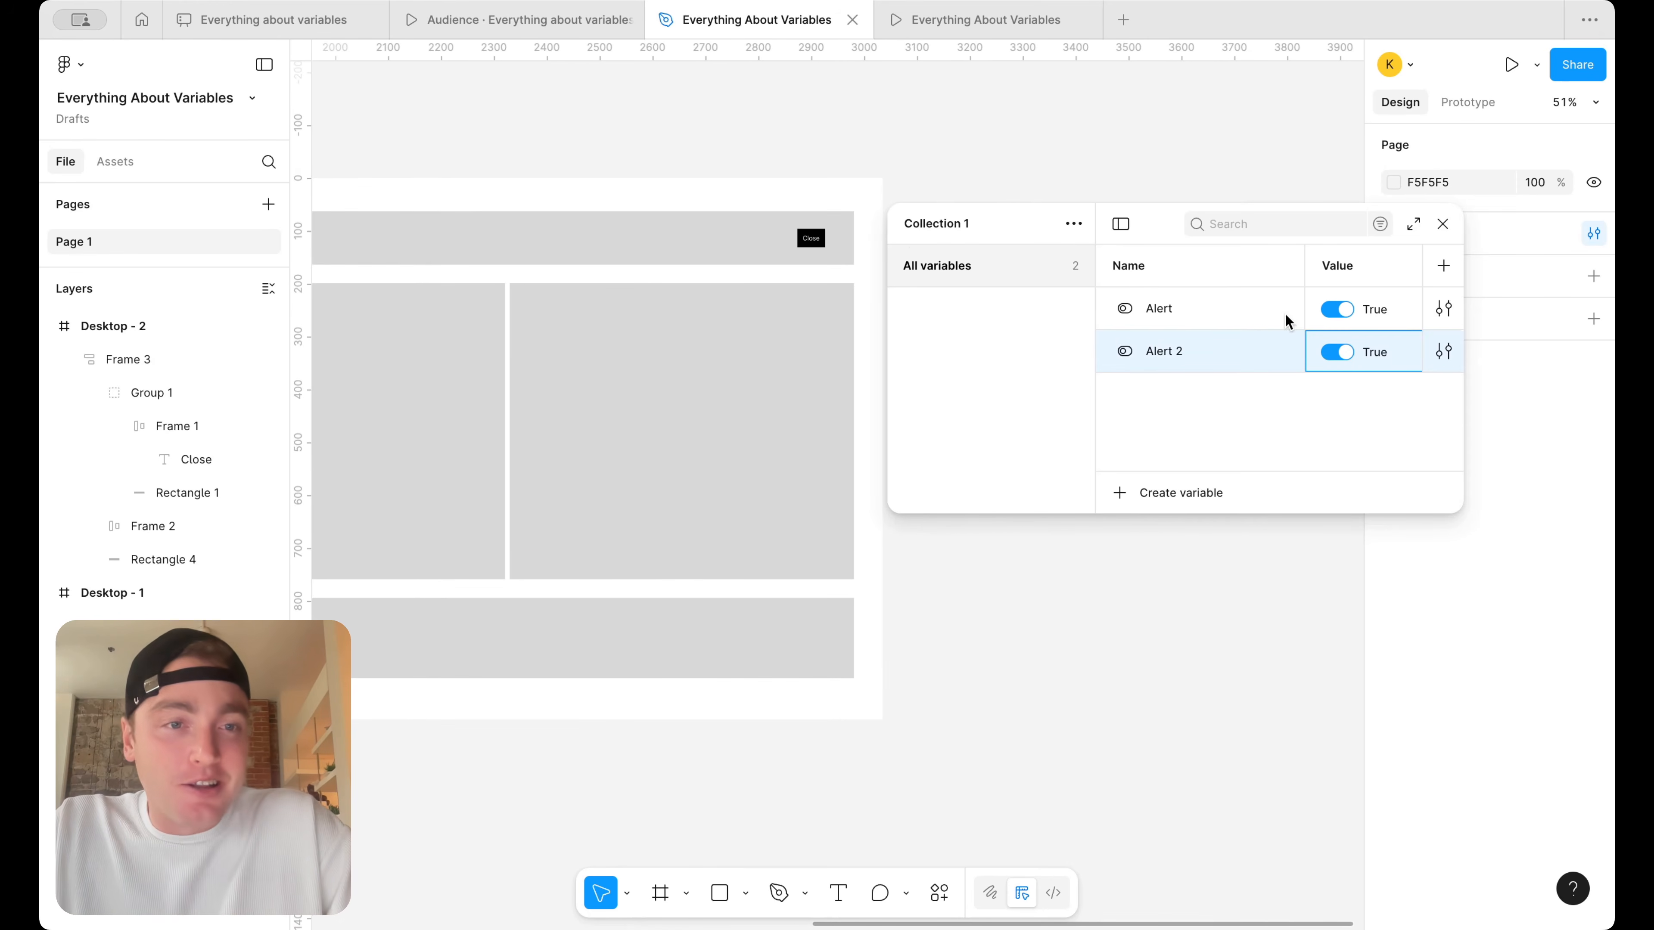
Change the target of the Desktop - 2 Close button's click interaction to the Alert 2 variable
{"action": "left_click", "coordinate": [845, 251]}
{"action": "scroll", "coordinate": [837, 250], "scroll_direction": "up", "scroll_amount": 3}
{"action": "left_click", "coordinate": [805, 244]}
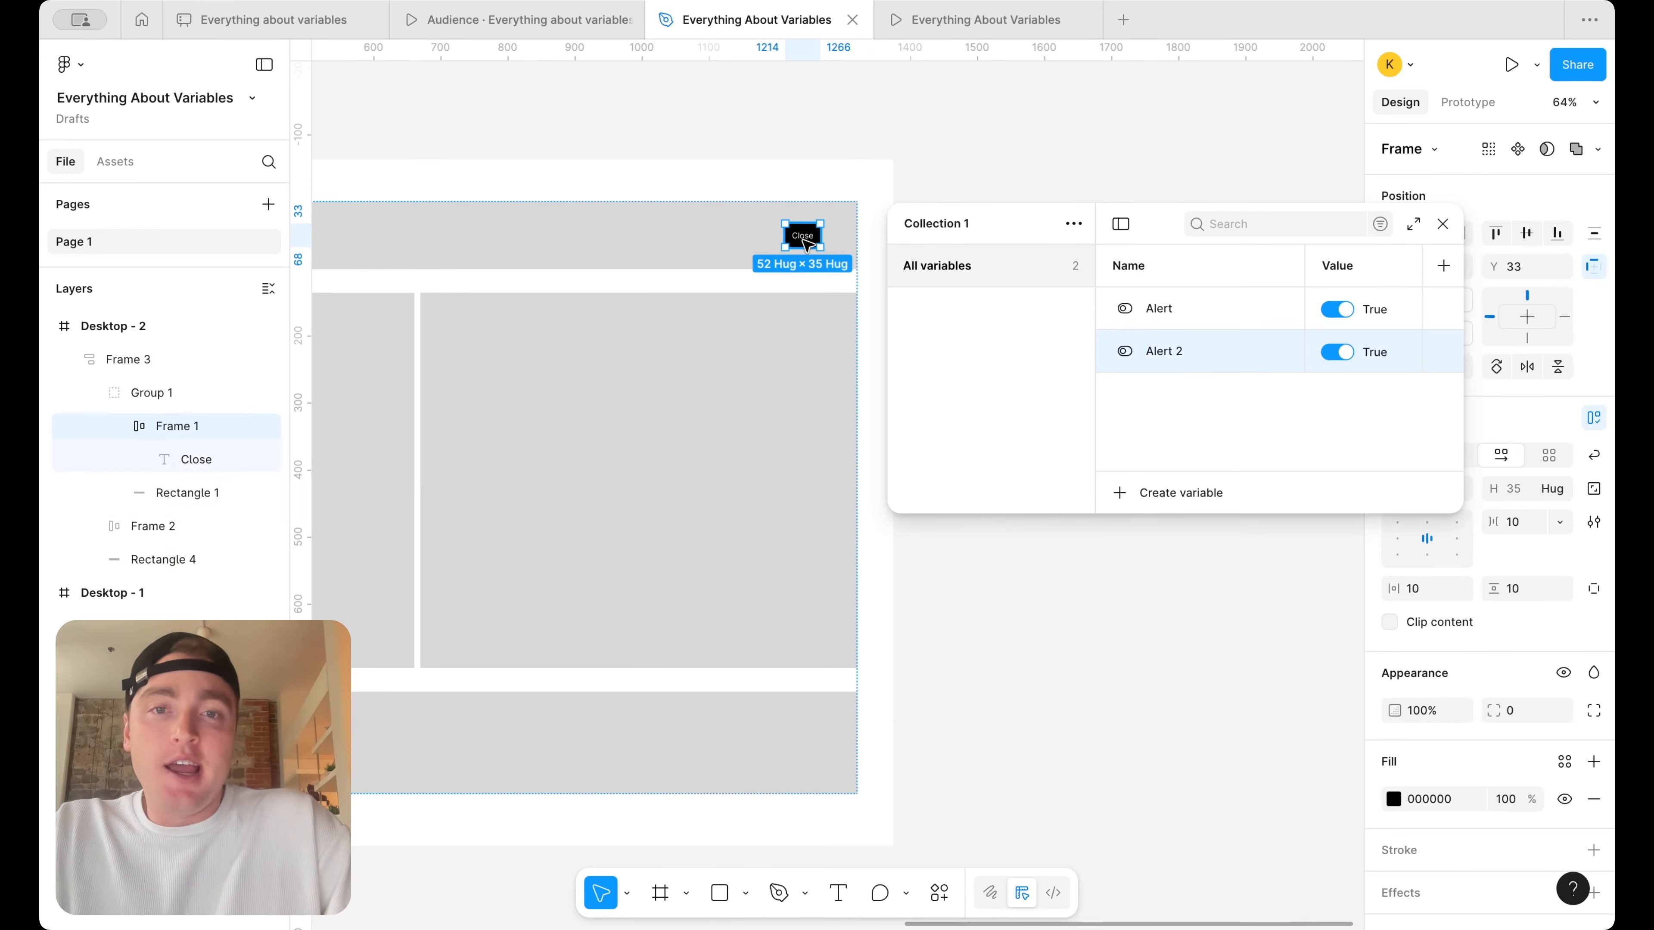
{"action": "left_click", "coordinate": [1443, 223]}
{"action": "left_click", "coordinate": [1468, 102]}
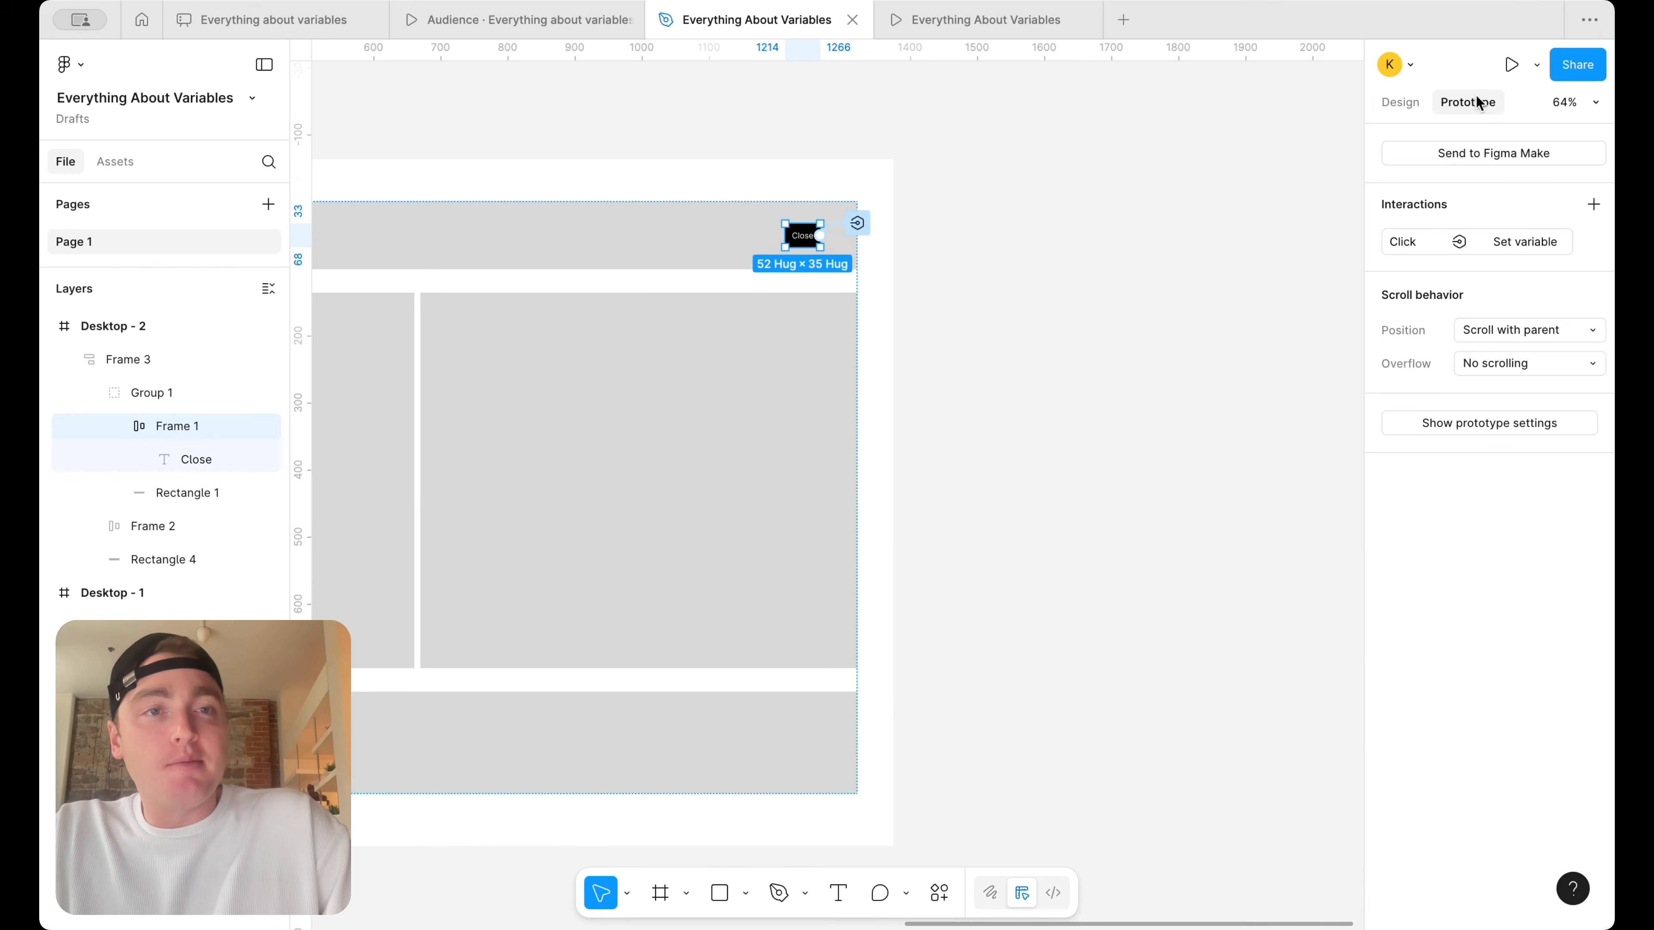
{"action": "left_click", "coordinate": [1520, 243]}
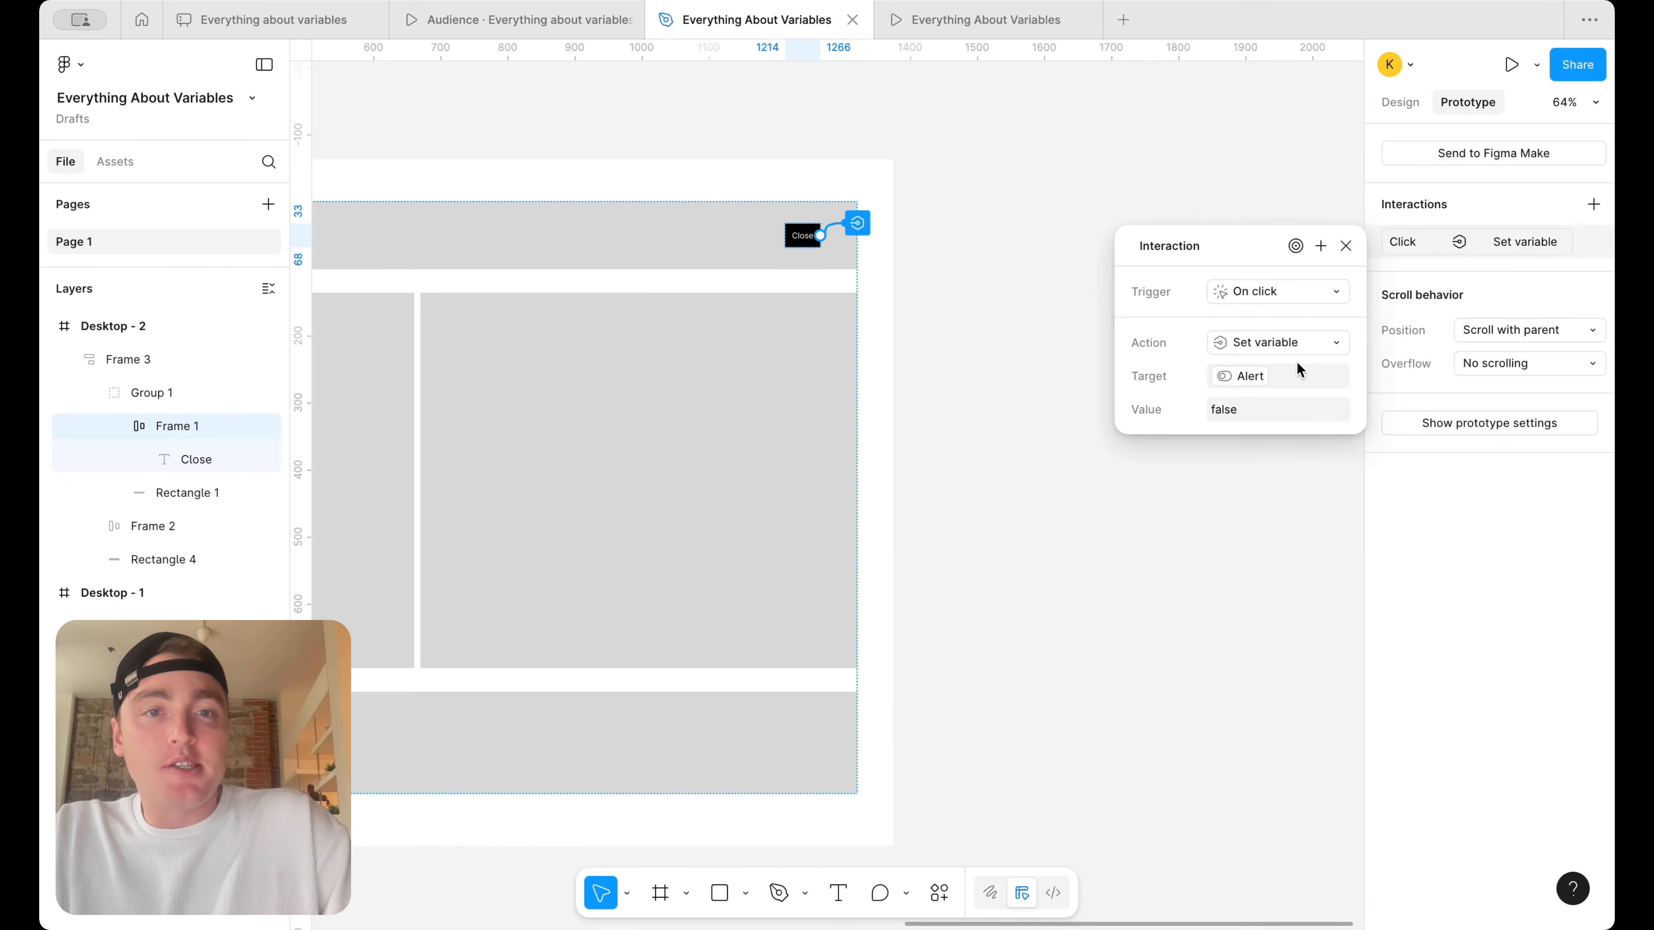
{"action": "left_click", "coordinate": [1256, 380]}
{"action": "left_click", "coordinate": [1277, 517]}
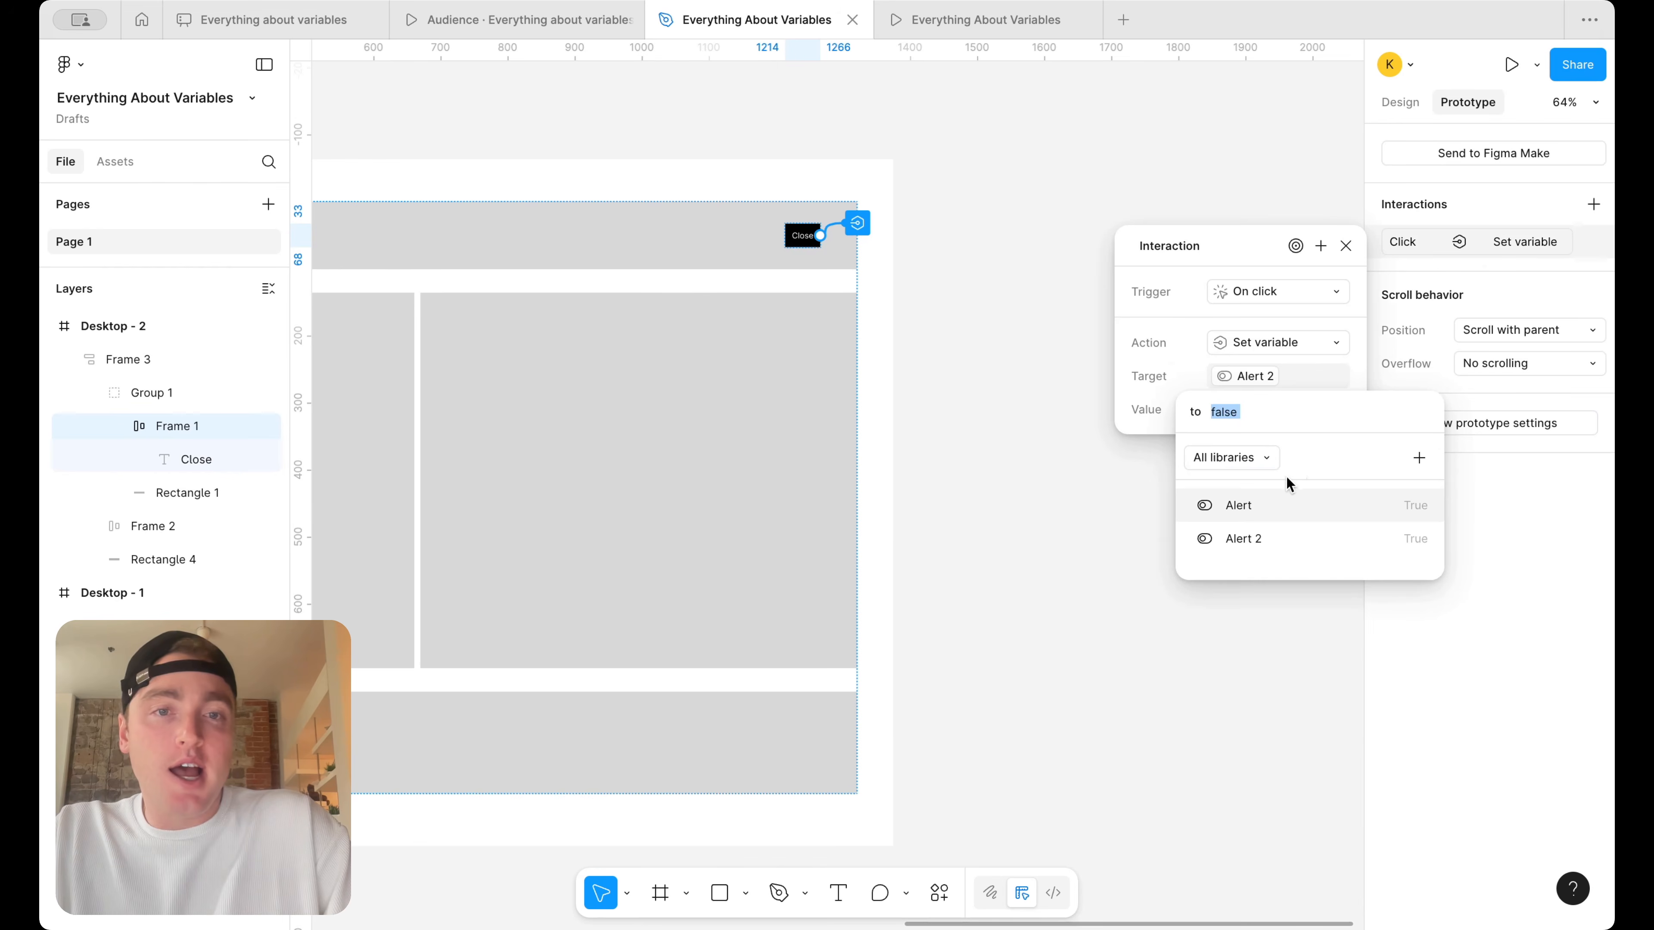
Set the Close interaction's value for Alert 2 to false and close the interaction settings
{"action": "type", "text": "fasl"}
{"action": "key", "text": "BackSpace"}
{"action": "key", "text": "BackSpace"}
{"action": "key", "text": "BackSpace"}
{"action": "type", "text": "alse"}
{"action": "key", "text": "Return"}
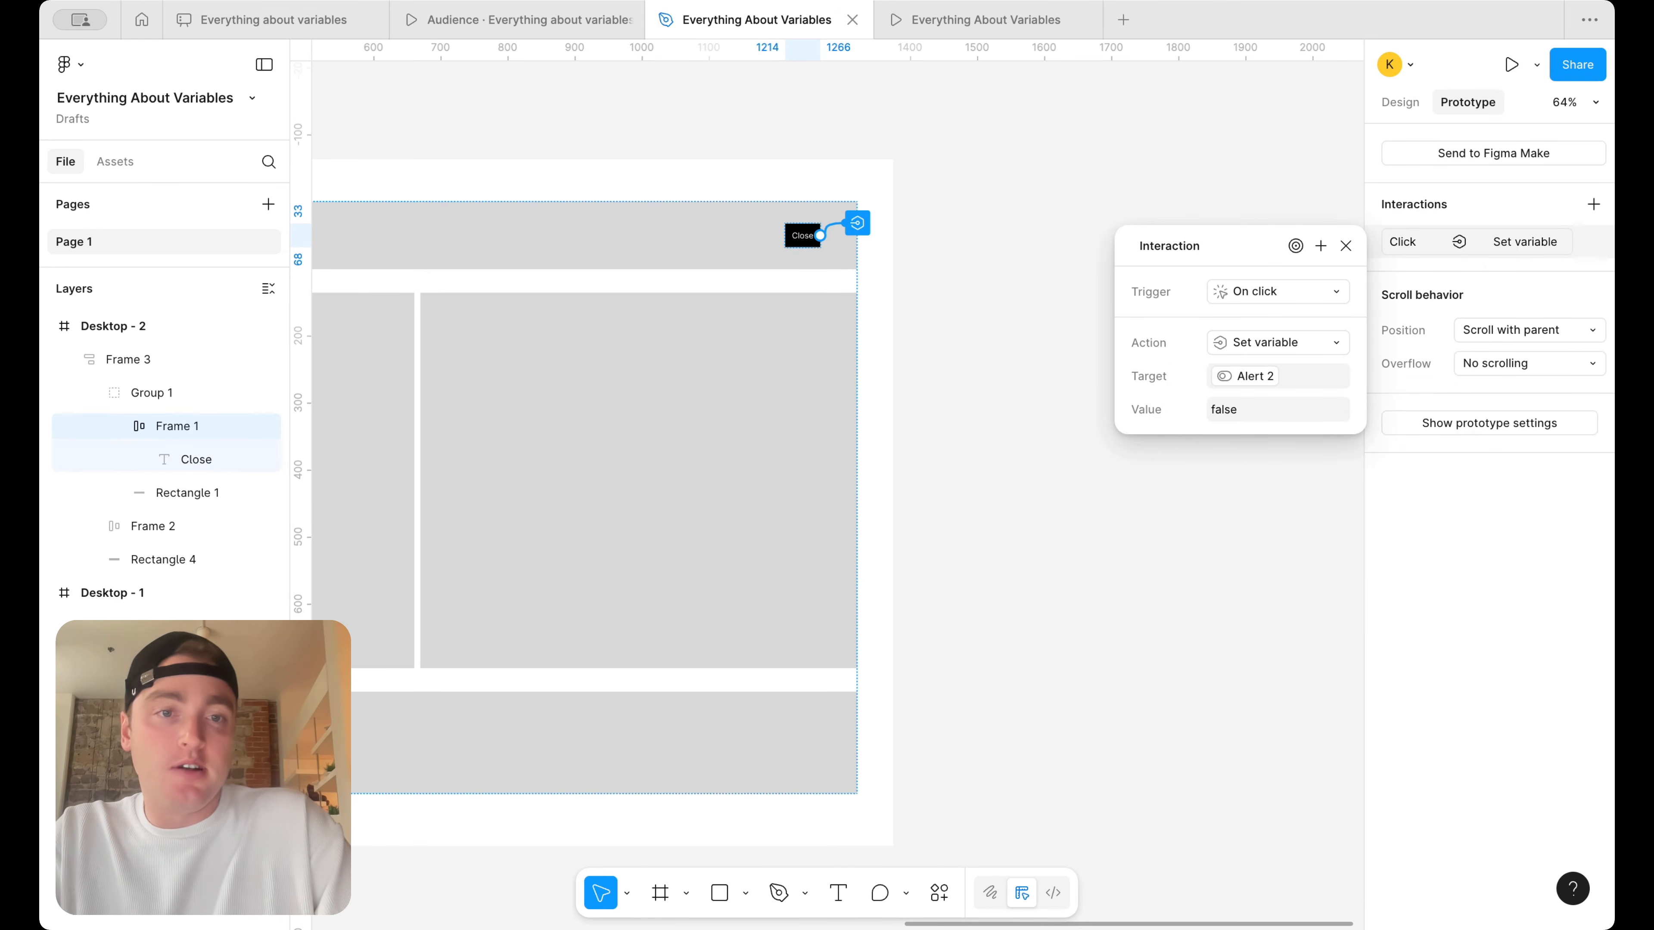
{"action": "scroll", "coordinate": [988, 242], "scroll_direction": "left", "scroll_amount": 3}
{"action": "scroll", "coordinate": [989, 243], "scroll_direction": "up", "scroll_amount": 1}
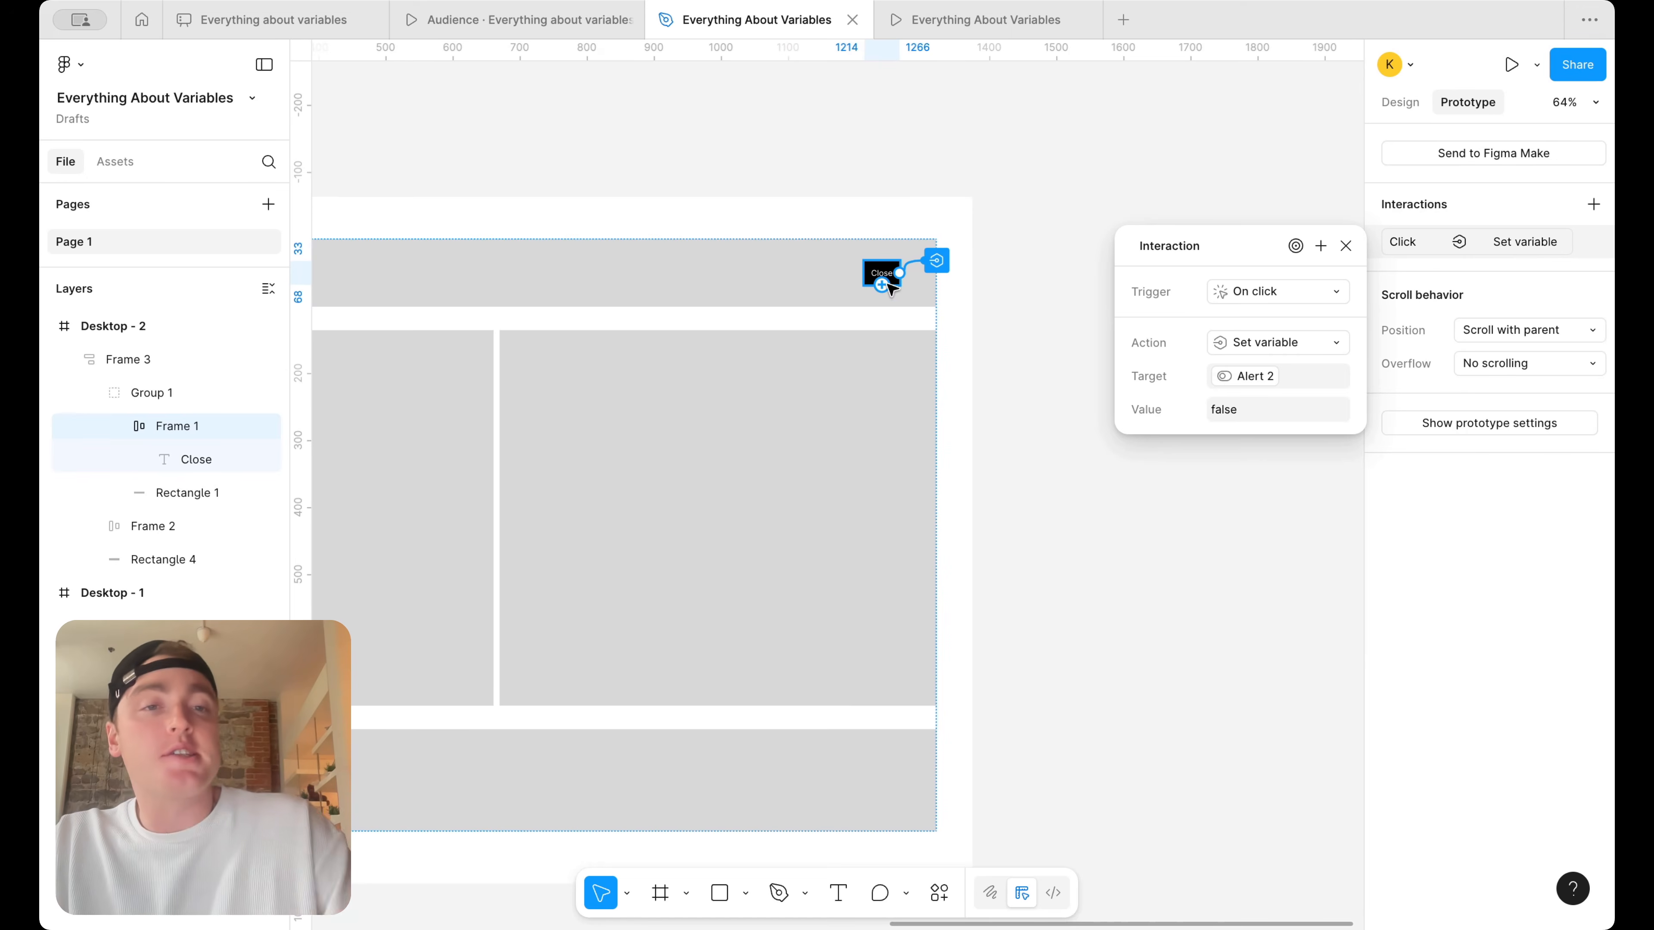
{"action": "left_click", "coordinate": [1345, 246]}
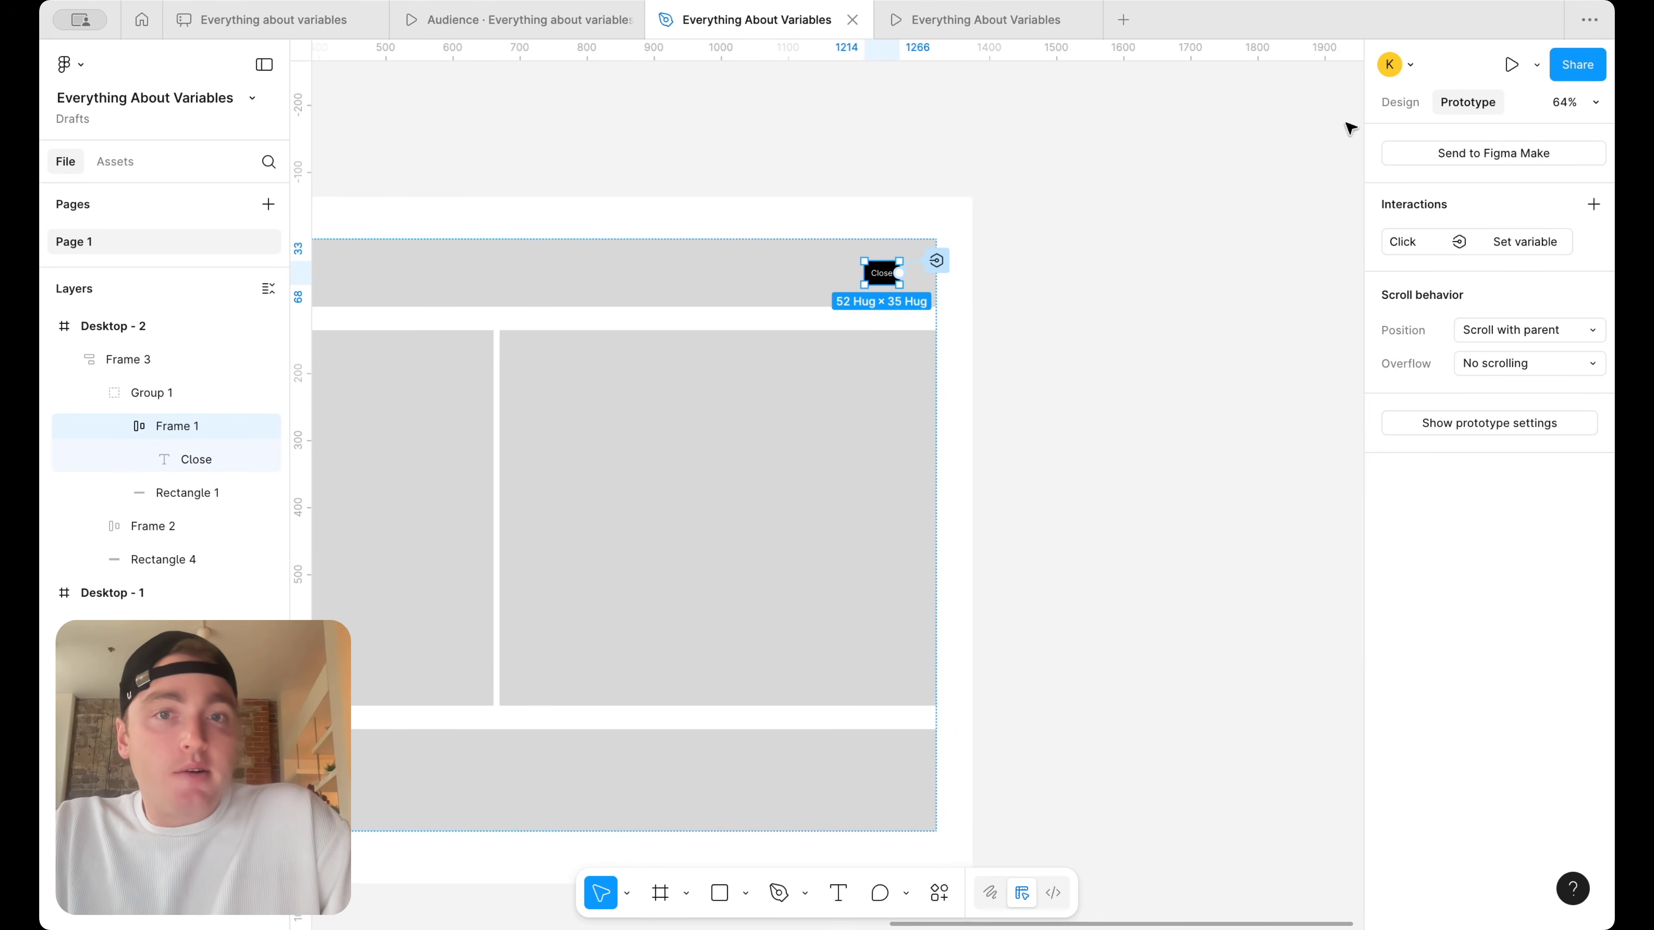
Reopen the variables window, set Alert 2 to False, and close the window
{"action": "scroll", "coordinate": [1172, 196], "scroll_direction": "down", "scroll_amount": 3}
{"action": "scroll", "coordinate": [1068, 237], "scroll_direction": "up", "scroll_amount": 1}
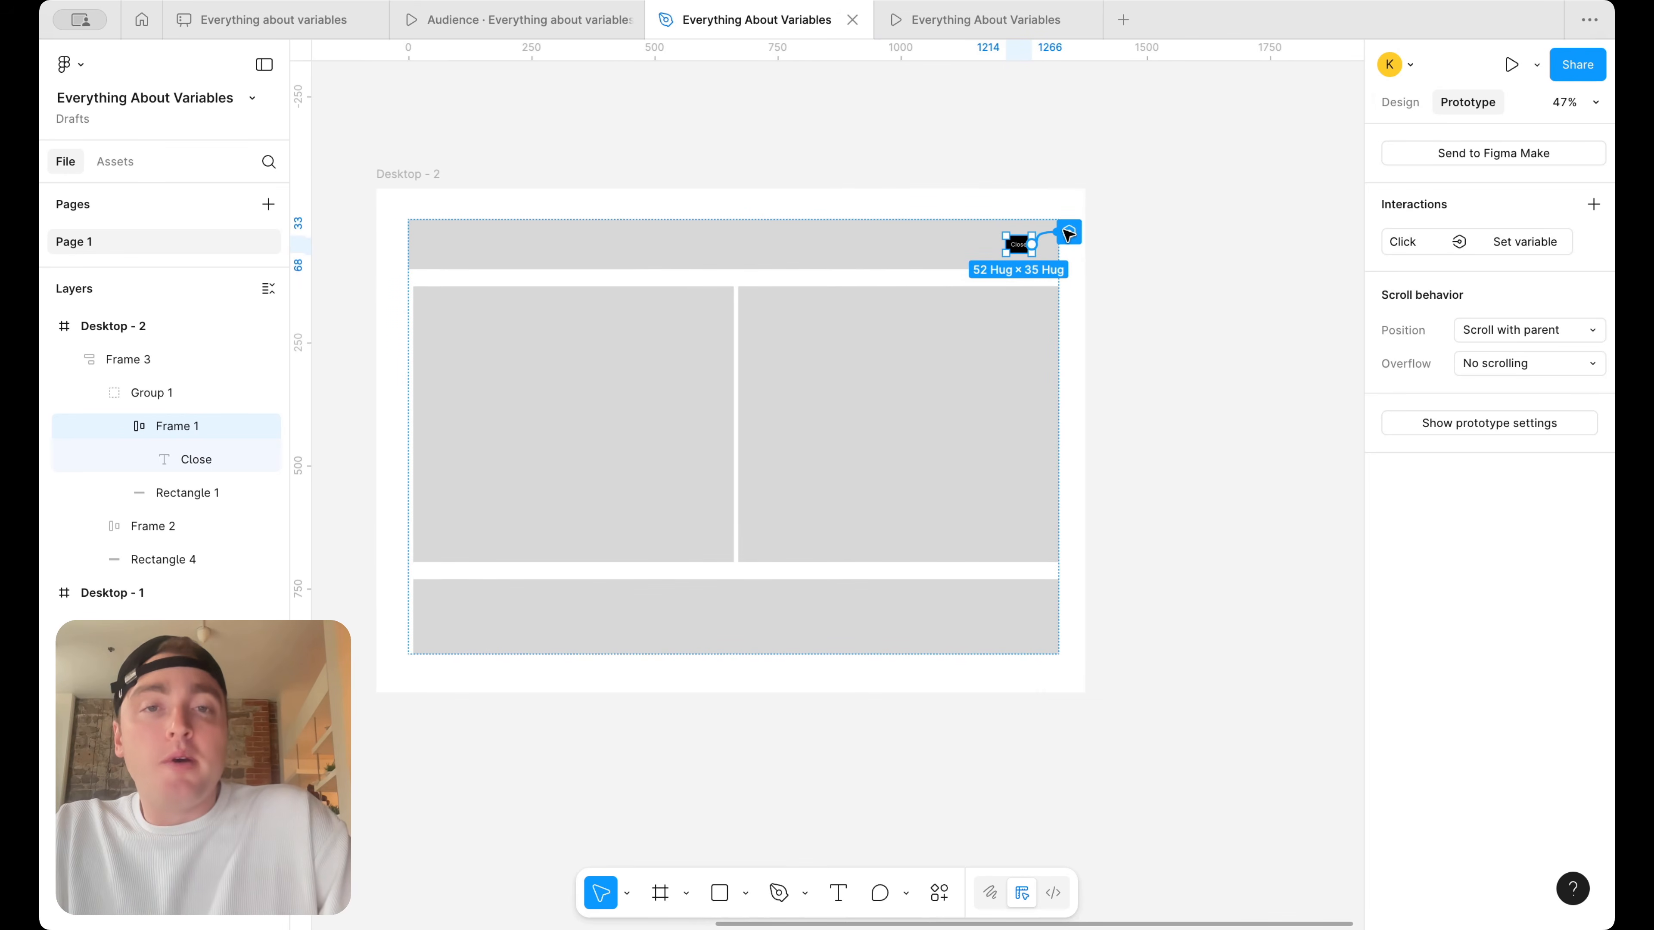
{"action": "left_click", "coordinate": [1017, 182]}
{"action": "left_click", "coordinate": [1404, 104]}
{"action": "left_click", "coordinate": [1593, 233]}
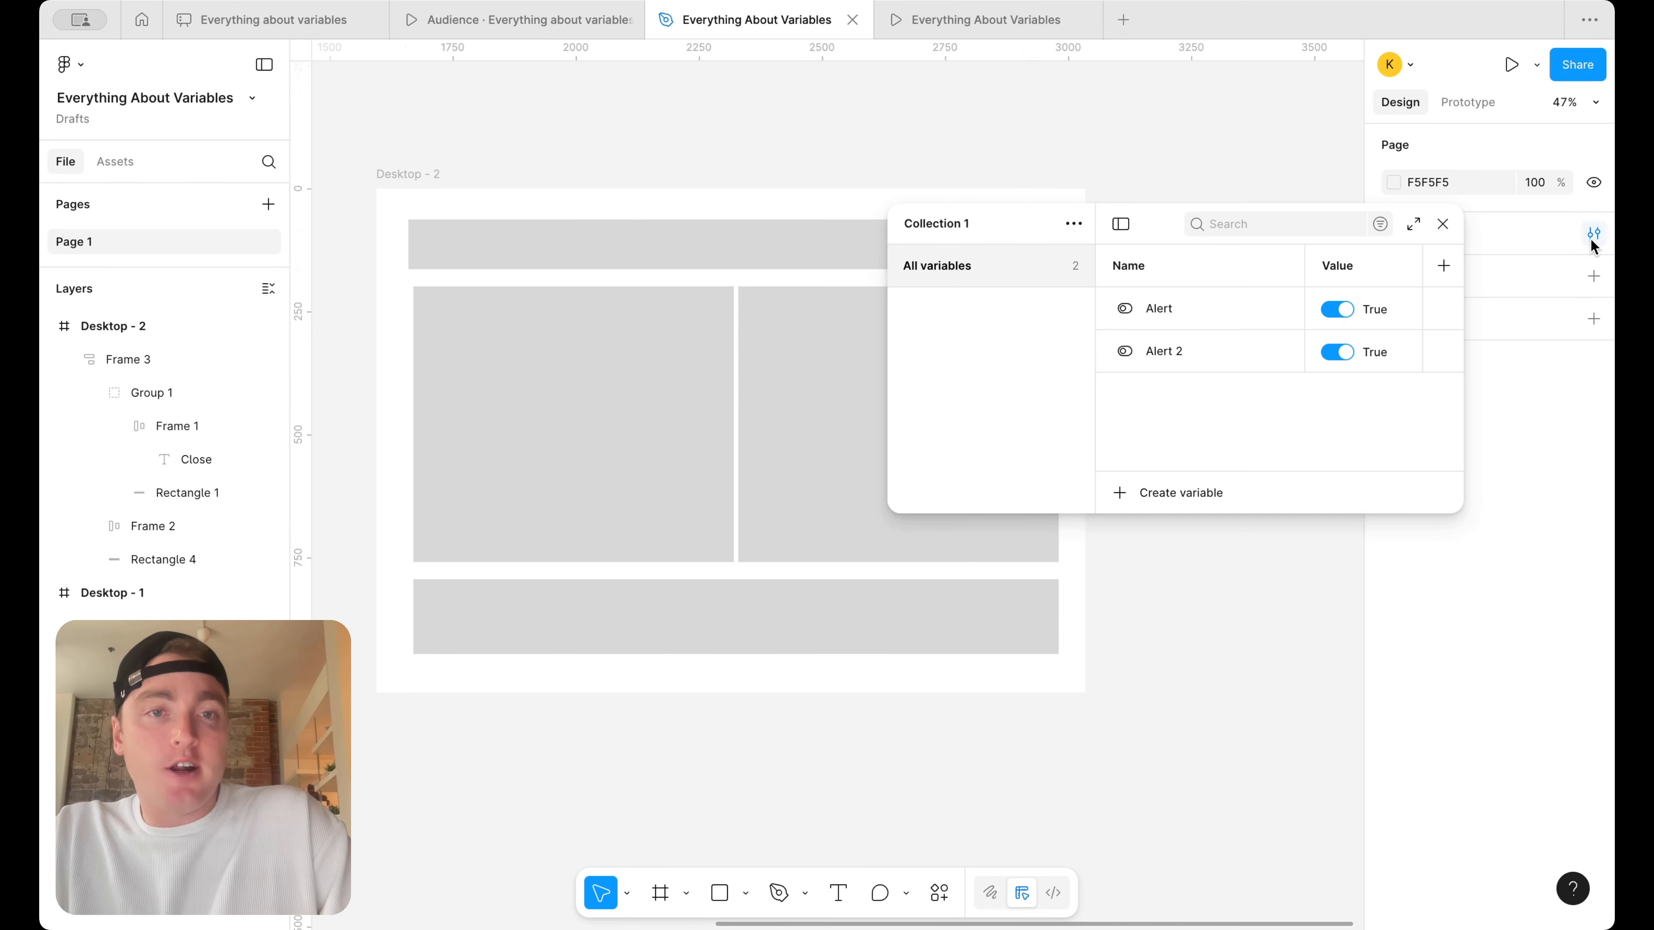
{"action": "left_click", "coordinate": [1338, 352]}
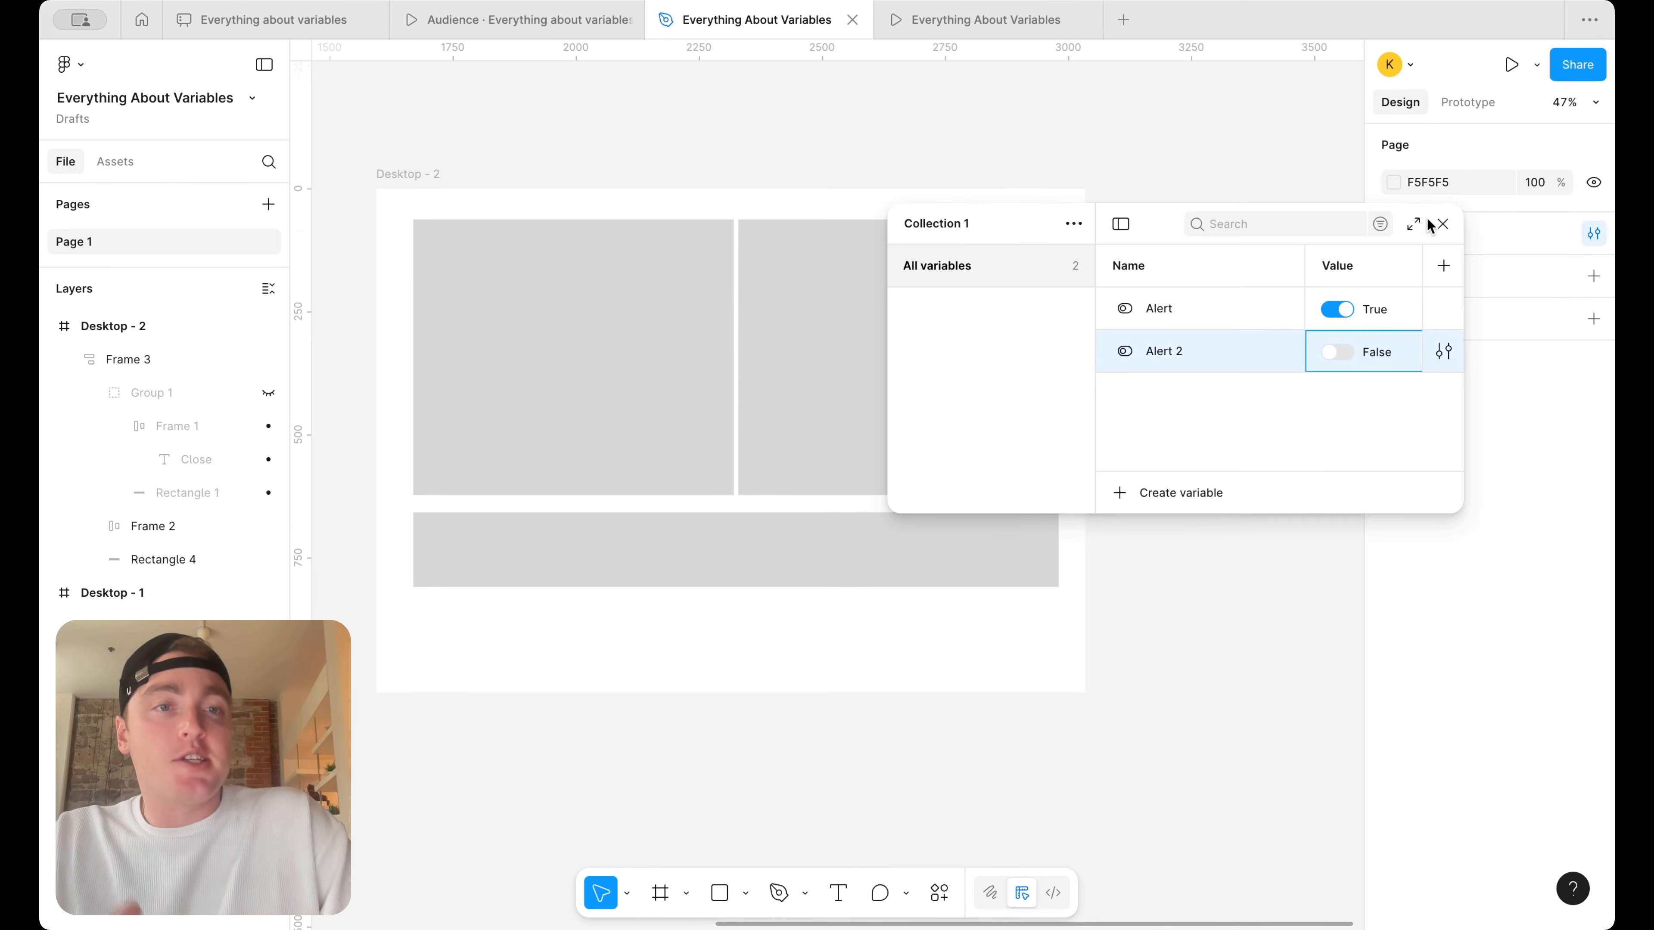
{"action": "left_click", "coordinate": [1442, 224]}
Add an "Open warning" text box about 83 × 18 above the right content block in Desktop - 2
{"action": "key", "text": "t"}
{"action": "scroll", "coordinate": [1059, 236], "scroll_direction": "up", "scroll_amount": 5}
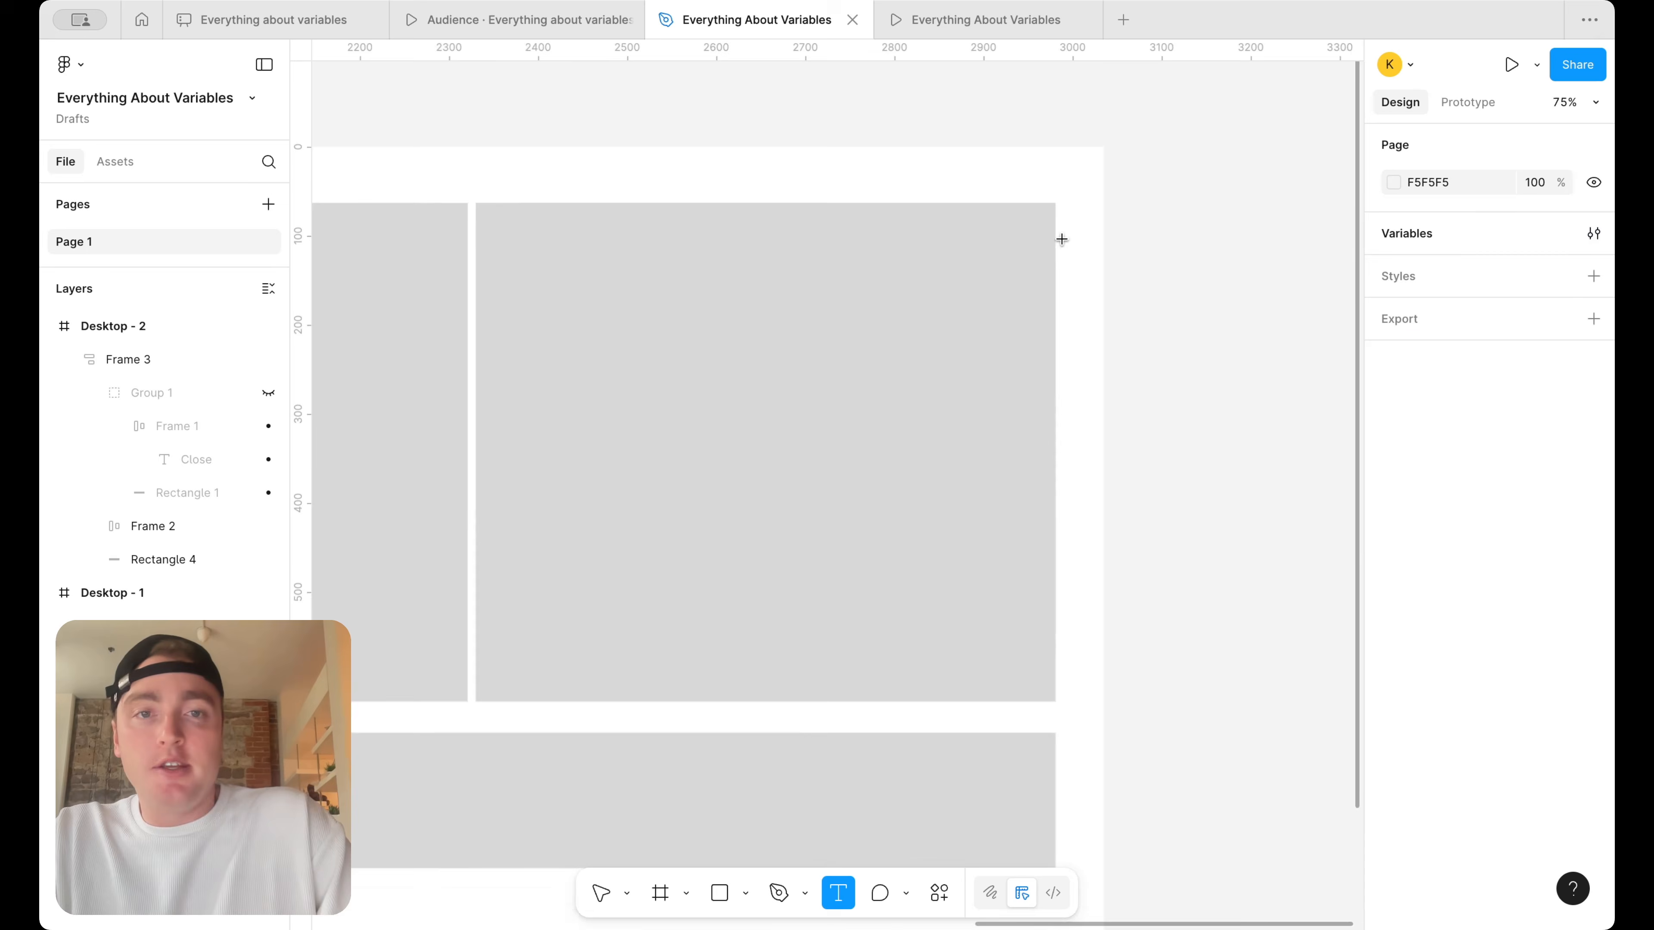
{"action": "left_click_drag", "start_coordinate": [959, 159], "coordinate": [1038, 175]}
{"action": "type", "text": "Open"}
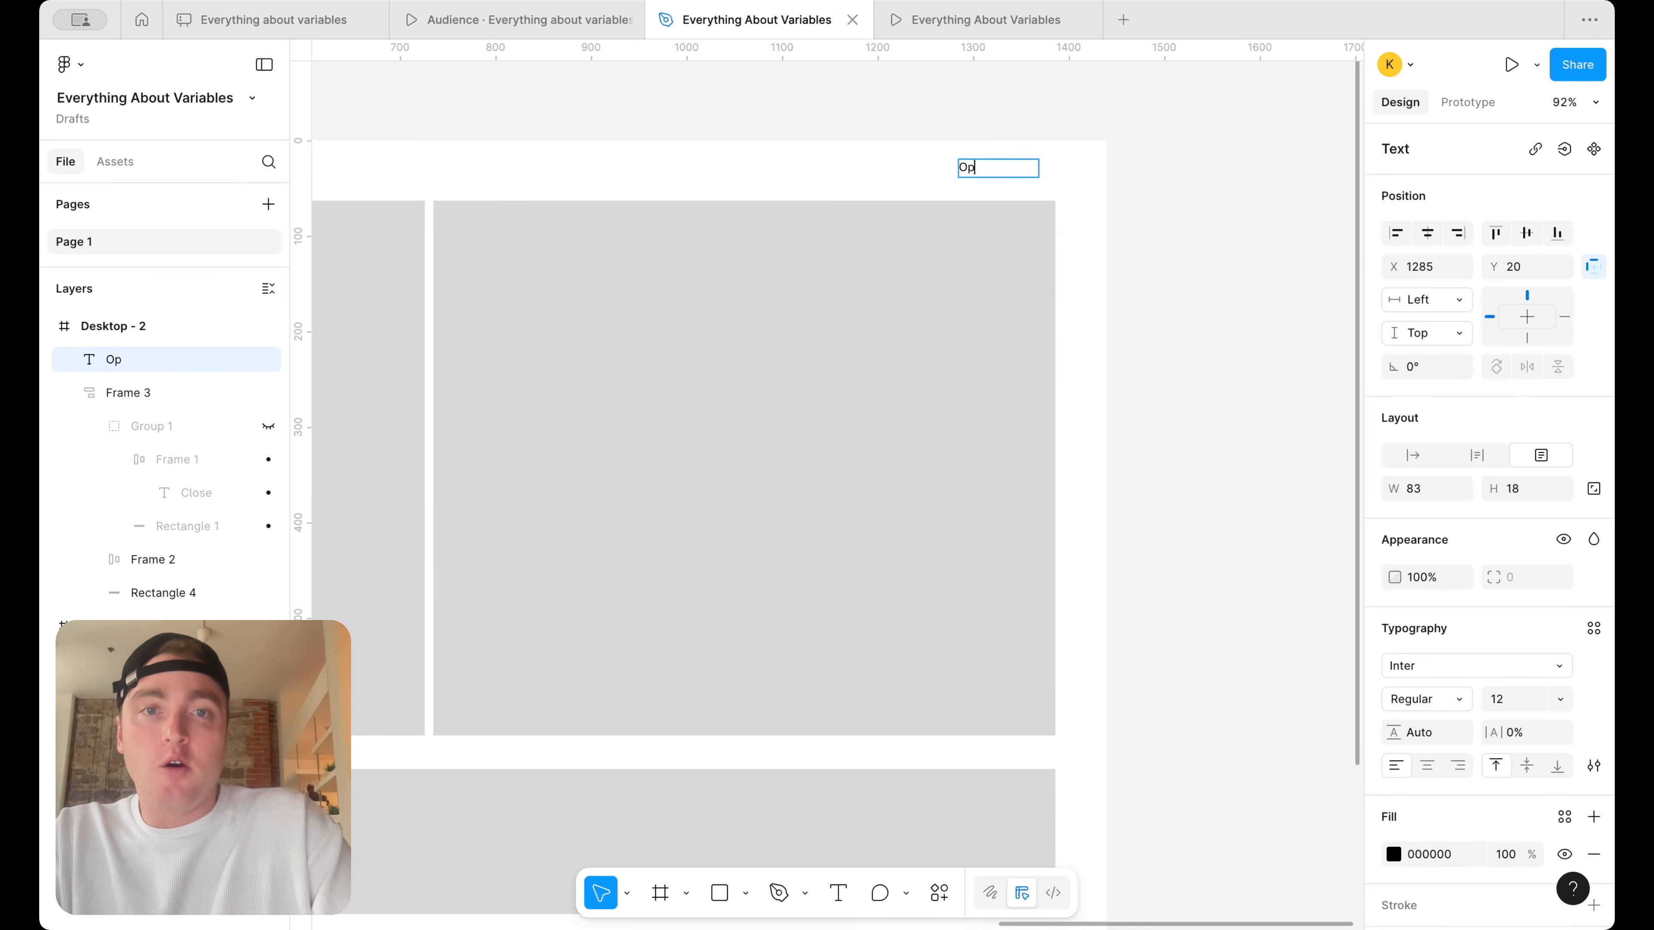
{"action": "key", "text": "Escape"}
{"action": "type", "text": "warning"}
{"action": "key", "text": "Escape"}
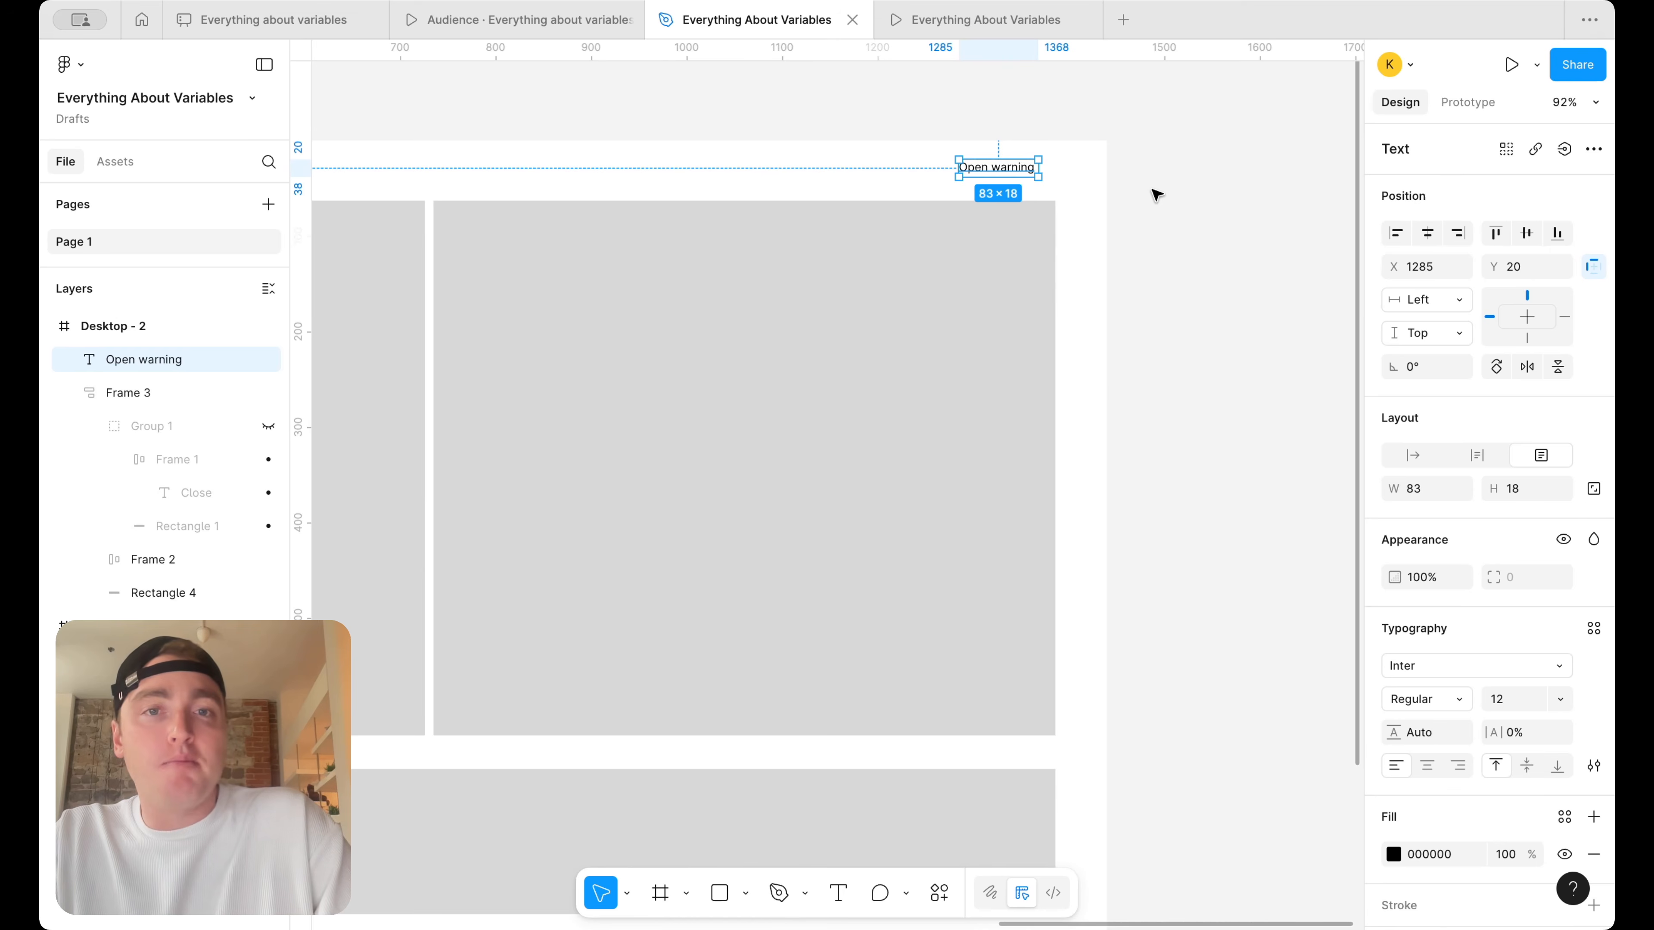
Give the "Open warning" text an on-click interaction that sets the Alert 2 variable to True
{"action": "scroll", "coordinate": [1156, 194], "scroll_direction": "up", "scroll_amount": 1}
{"action": "left_click", "coordinate": [1468, 102]}
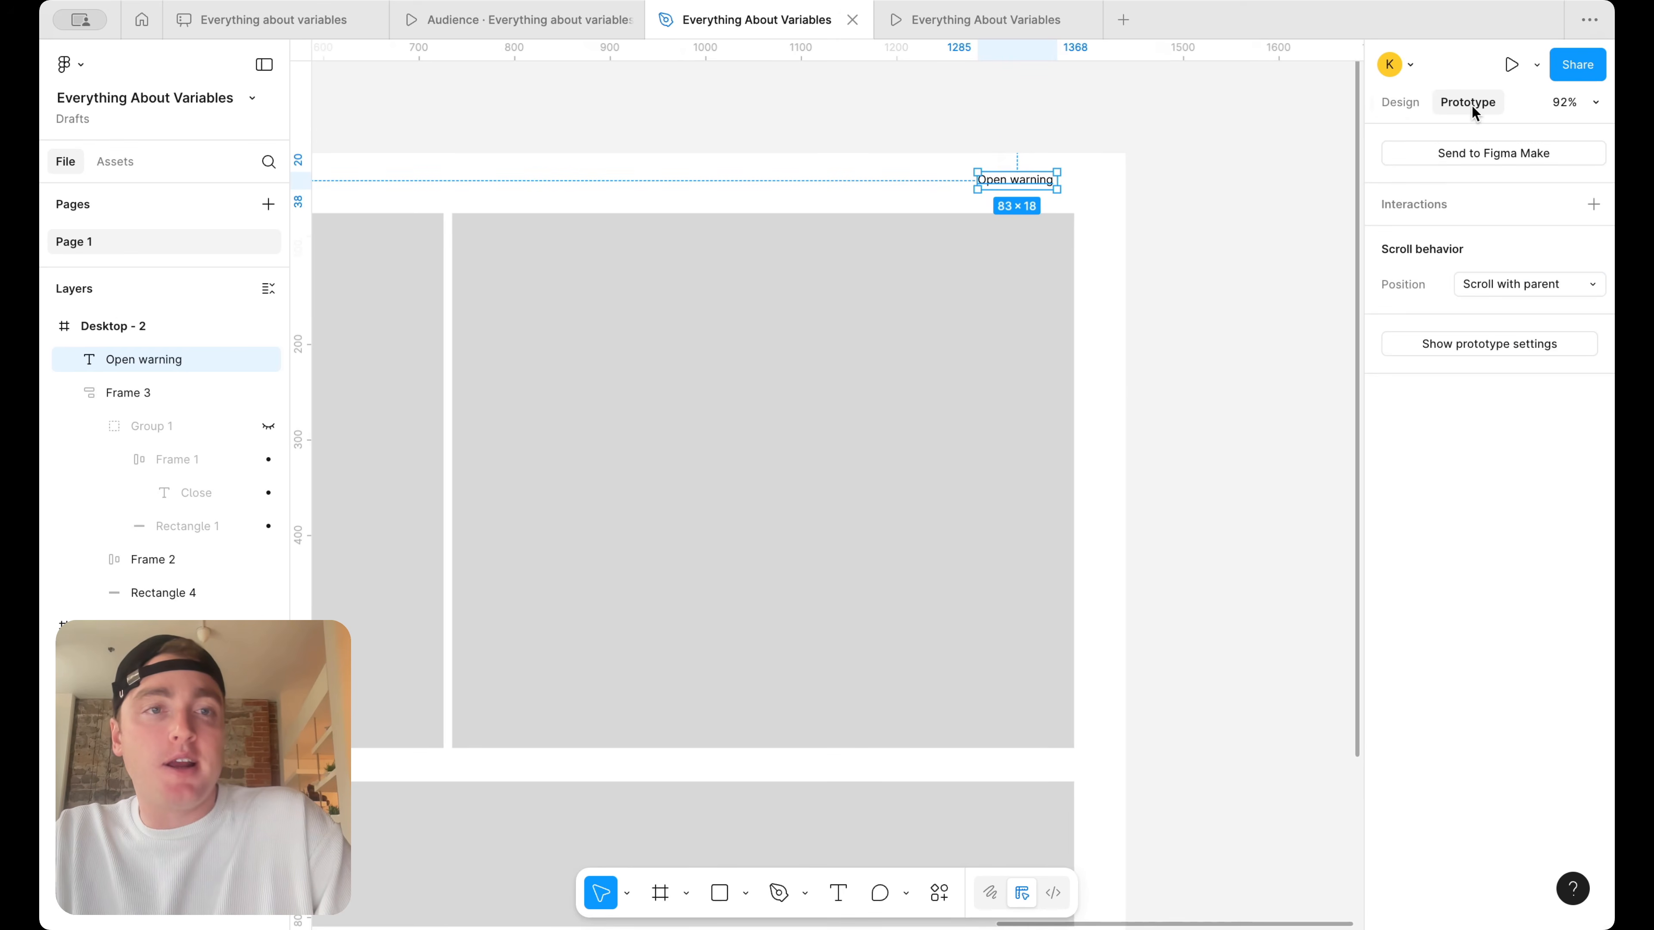
{"action": "left_click", "coordinate": [1593, 205]}
{"action": "left_click", "coordinate": [1265, 336]}
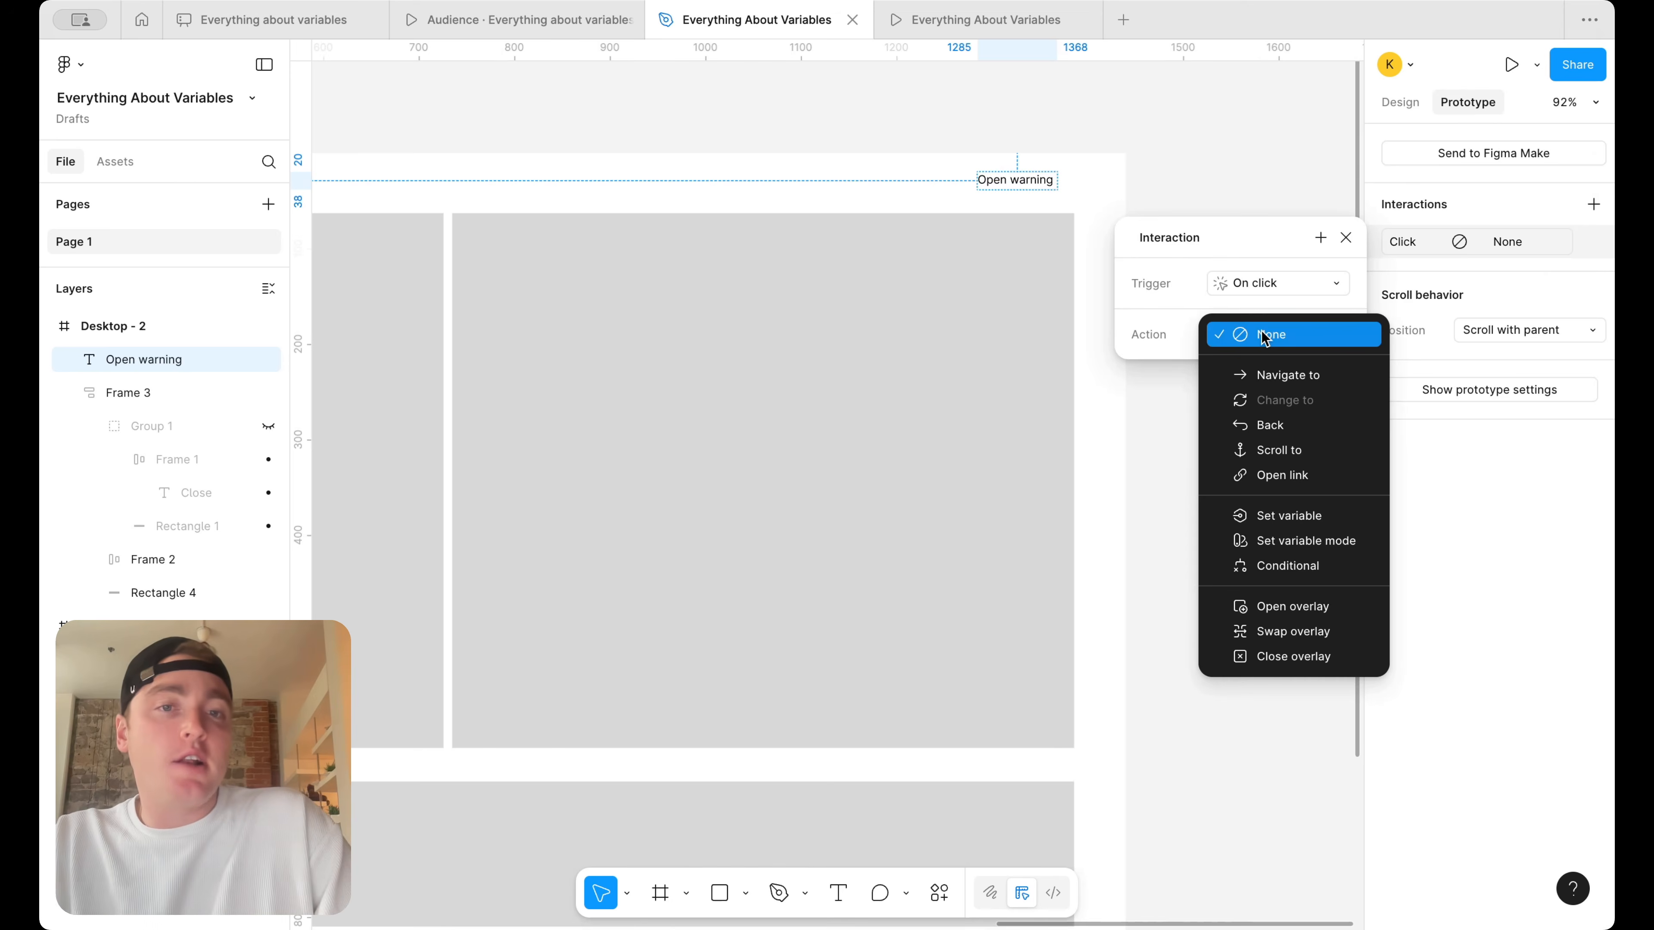
{"action": "left_click", "coordinate": [1286, 515]}
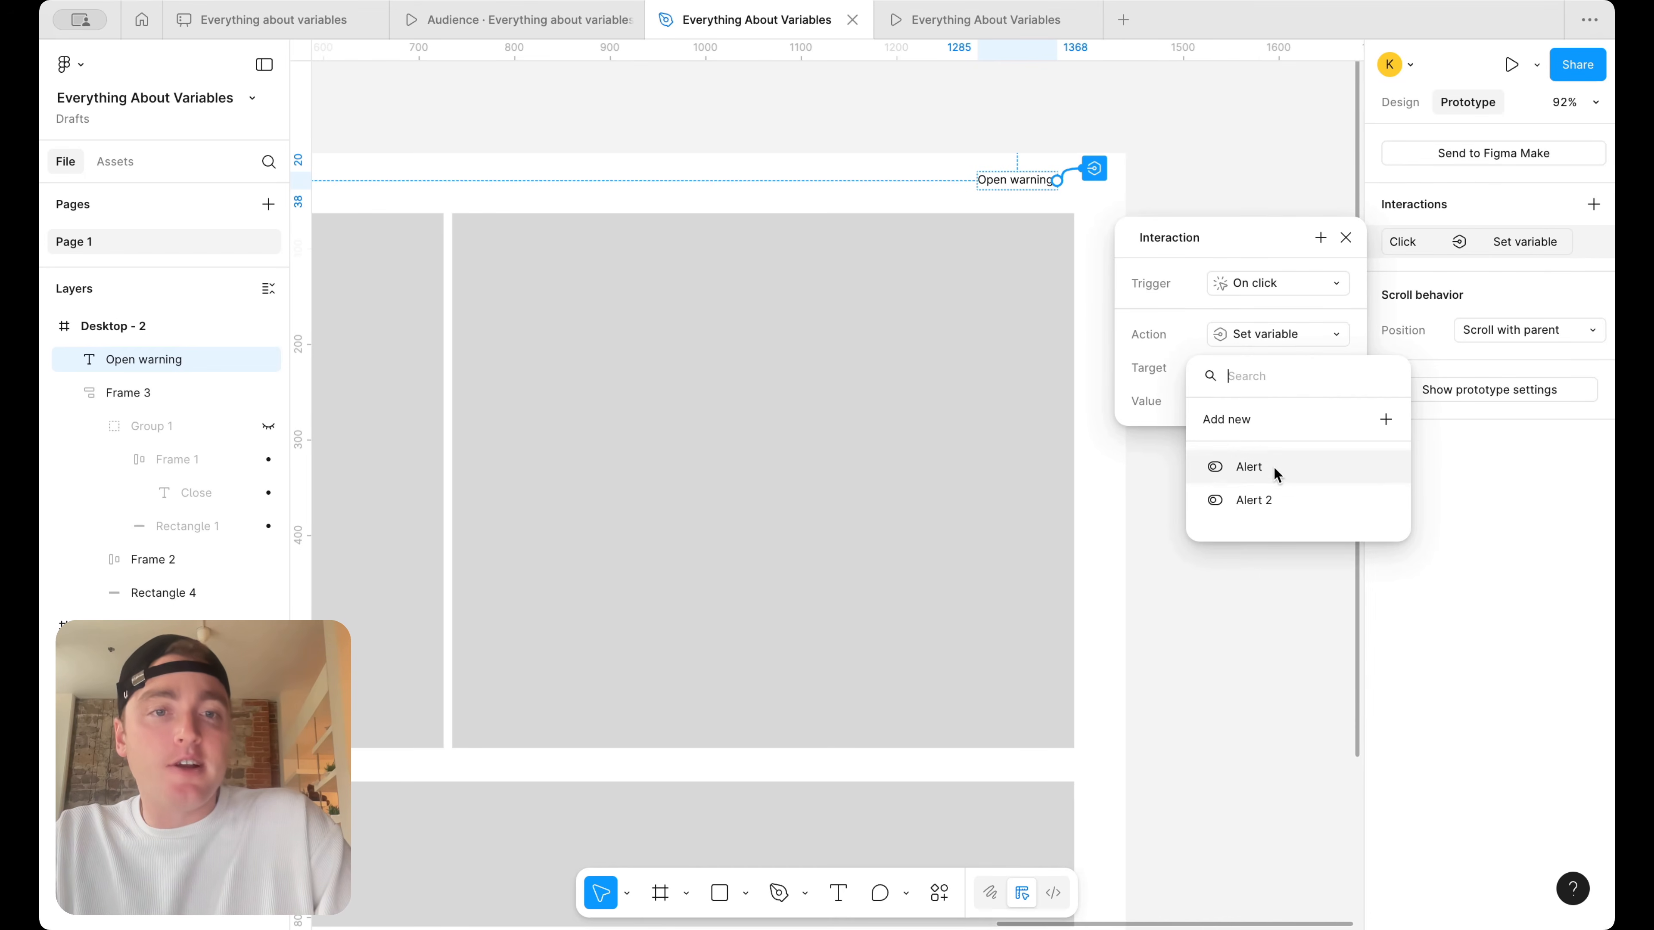
{"action": "left_click", "coordinate": [1276, 492]}
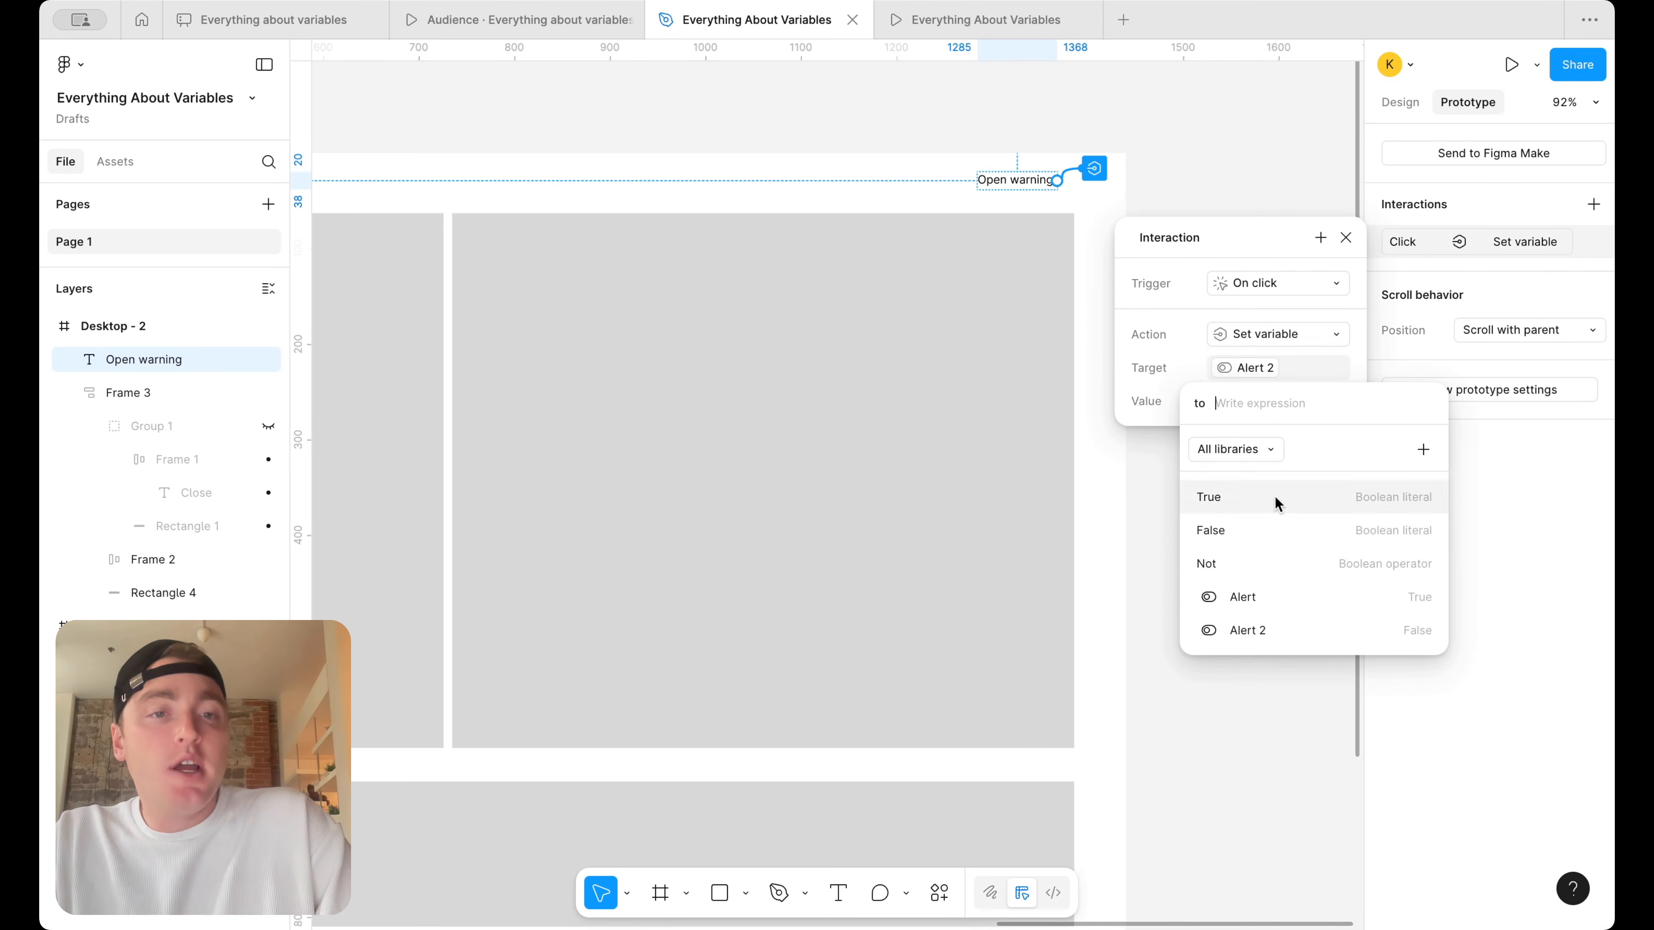
{"action": "left_click", "coordinate": [1275, 495]}
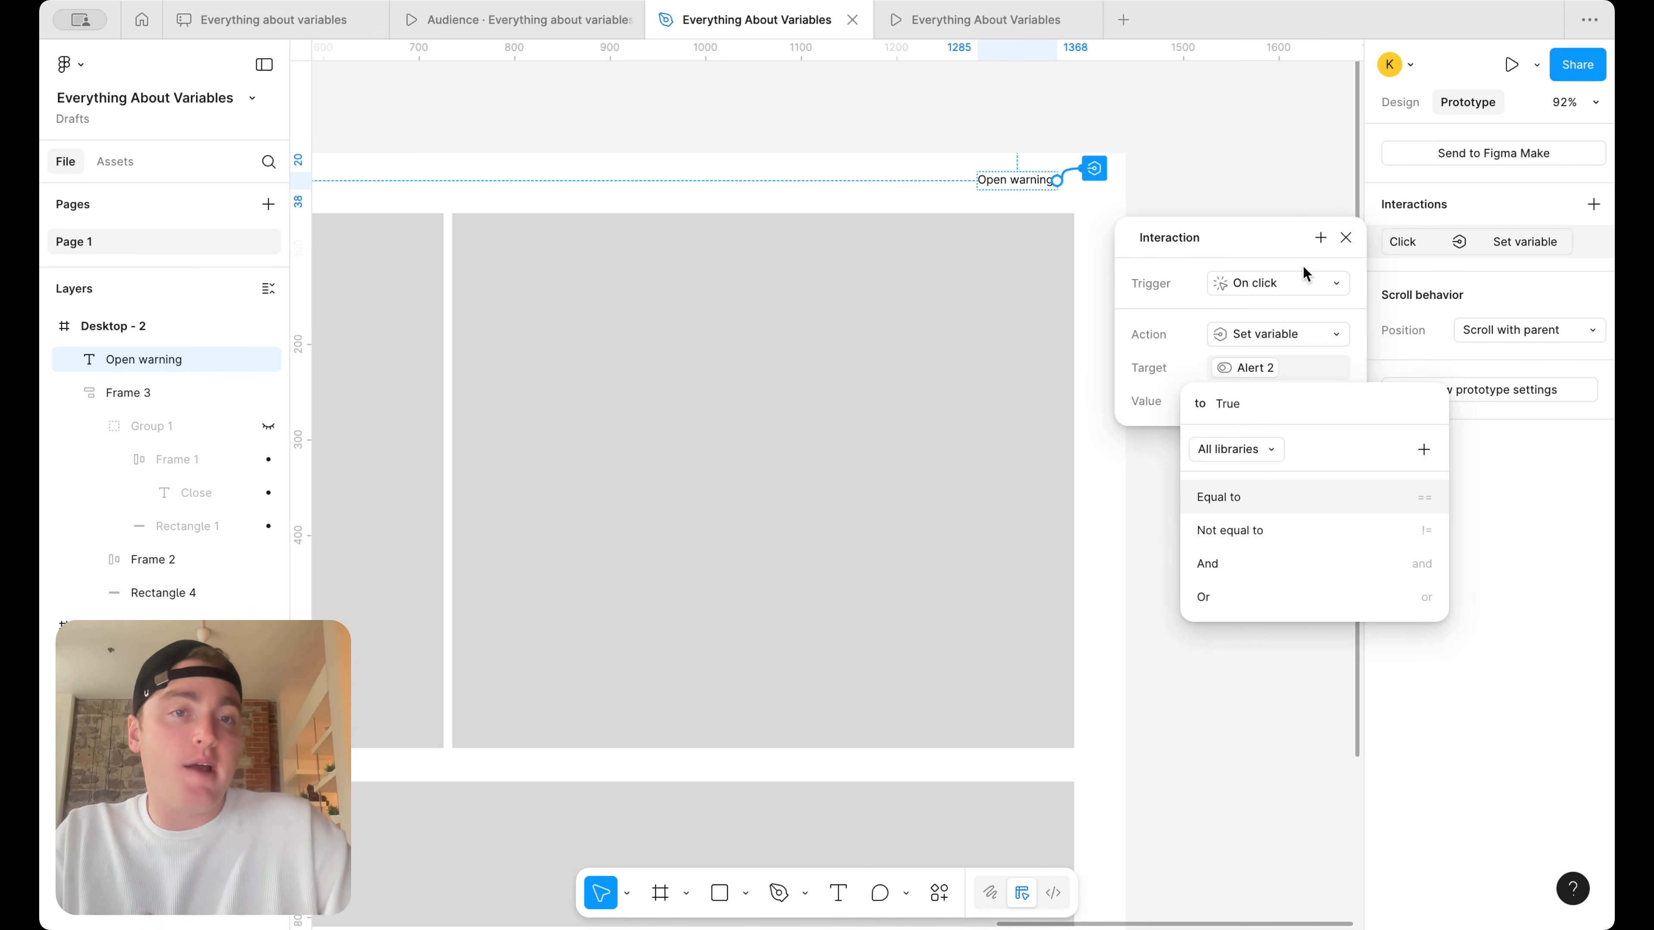
{"action": "left_click", "coordinate": [1353, 245]}
{"action": "left_click", "coordinate": [1353, 245]}
Present the Desktop - 2 frame as a prototype fitted to the screen, and test opening and closing its warning banner
{"action": "scroll", "coordinate": [1276, 147], "scroll_direction": "down", "scroll_amount": 5}
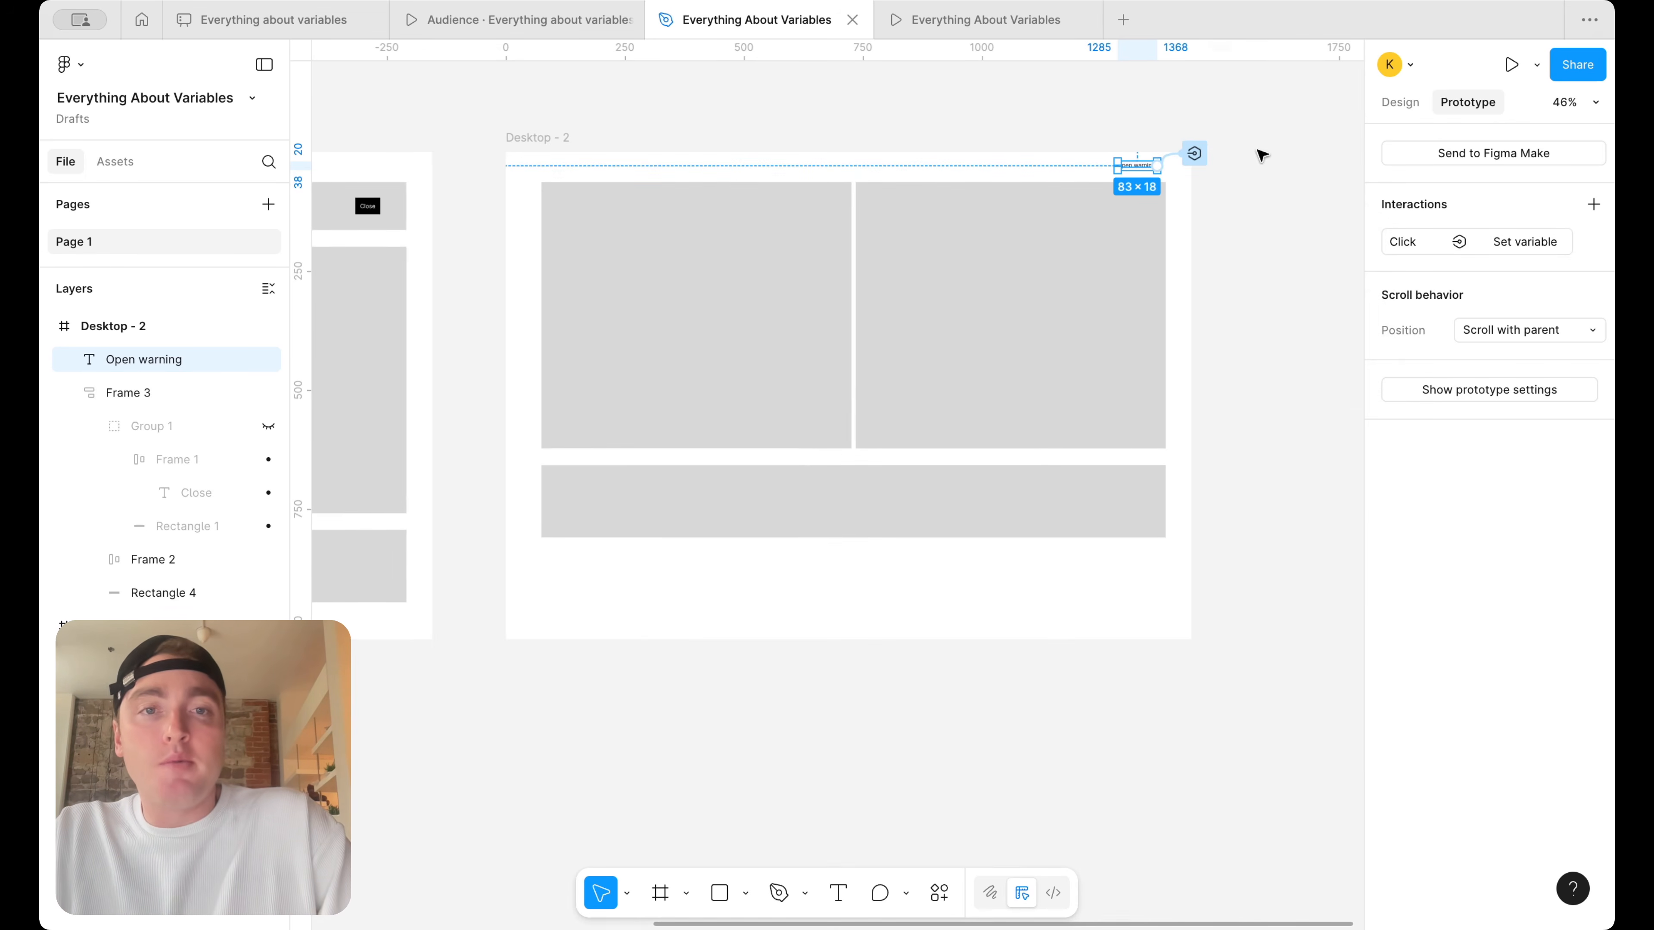
{"action": "left_click", "coordinate": [710, 127]}
{"action": "left_click", "coordinate": [553, 134]}
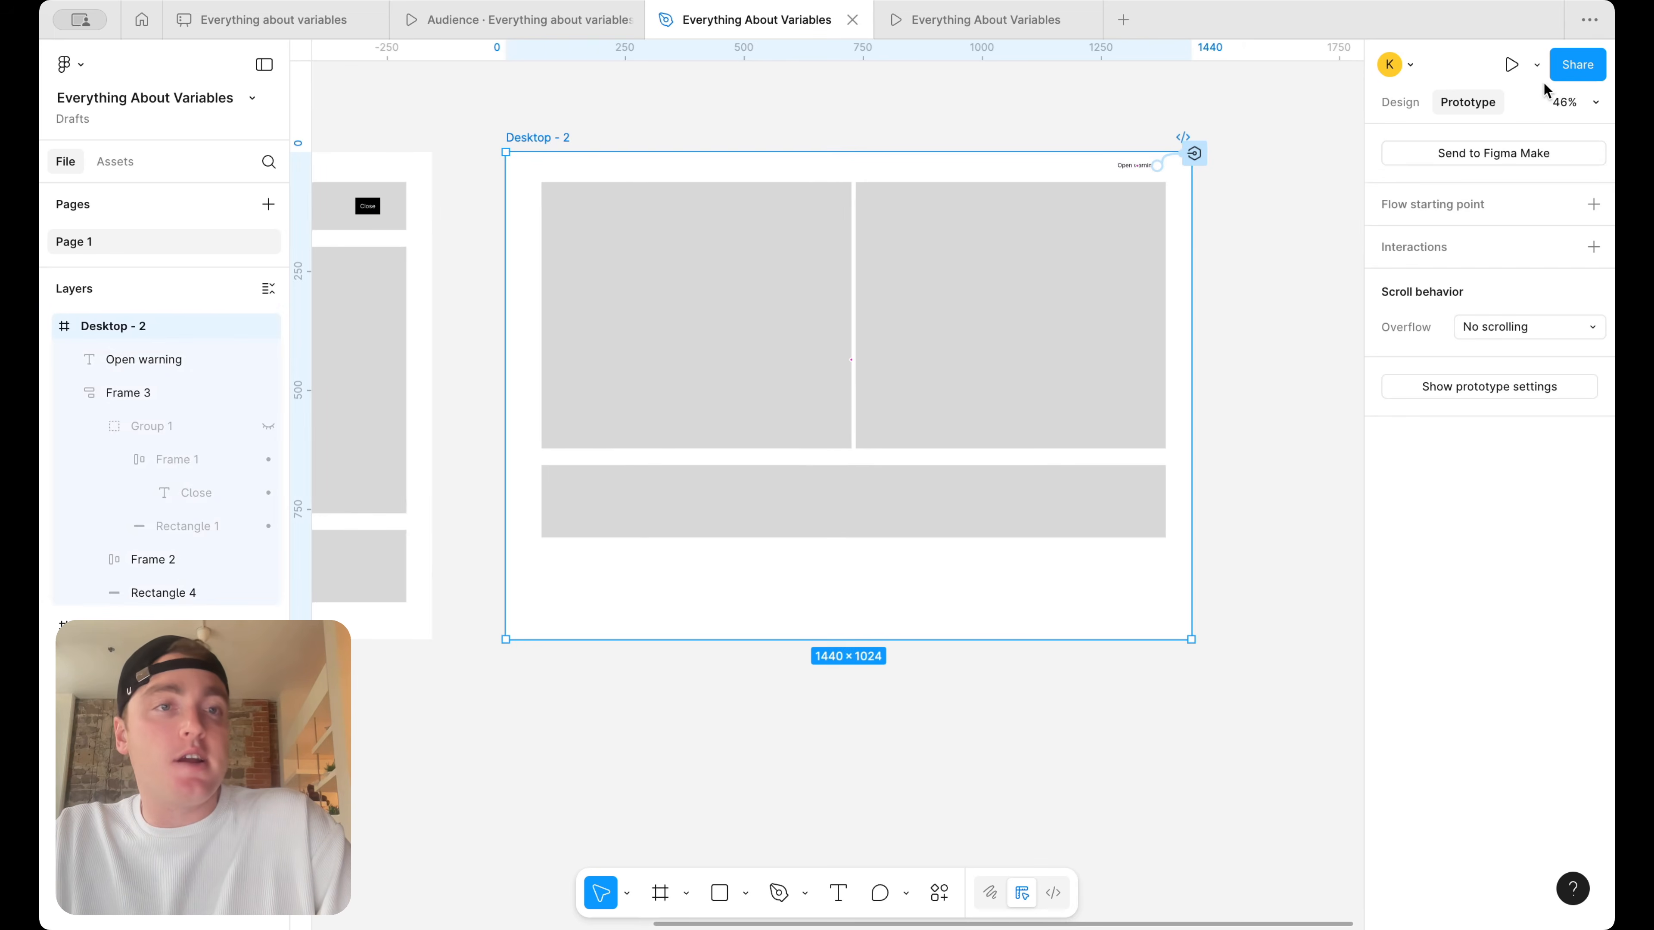
{"action": "left_click", "coordinate": [1537, 65]}
{"action": "left_click", "coordinate": [1496, 111]}
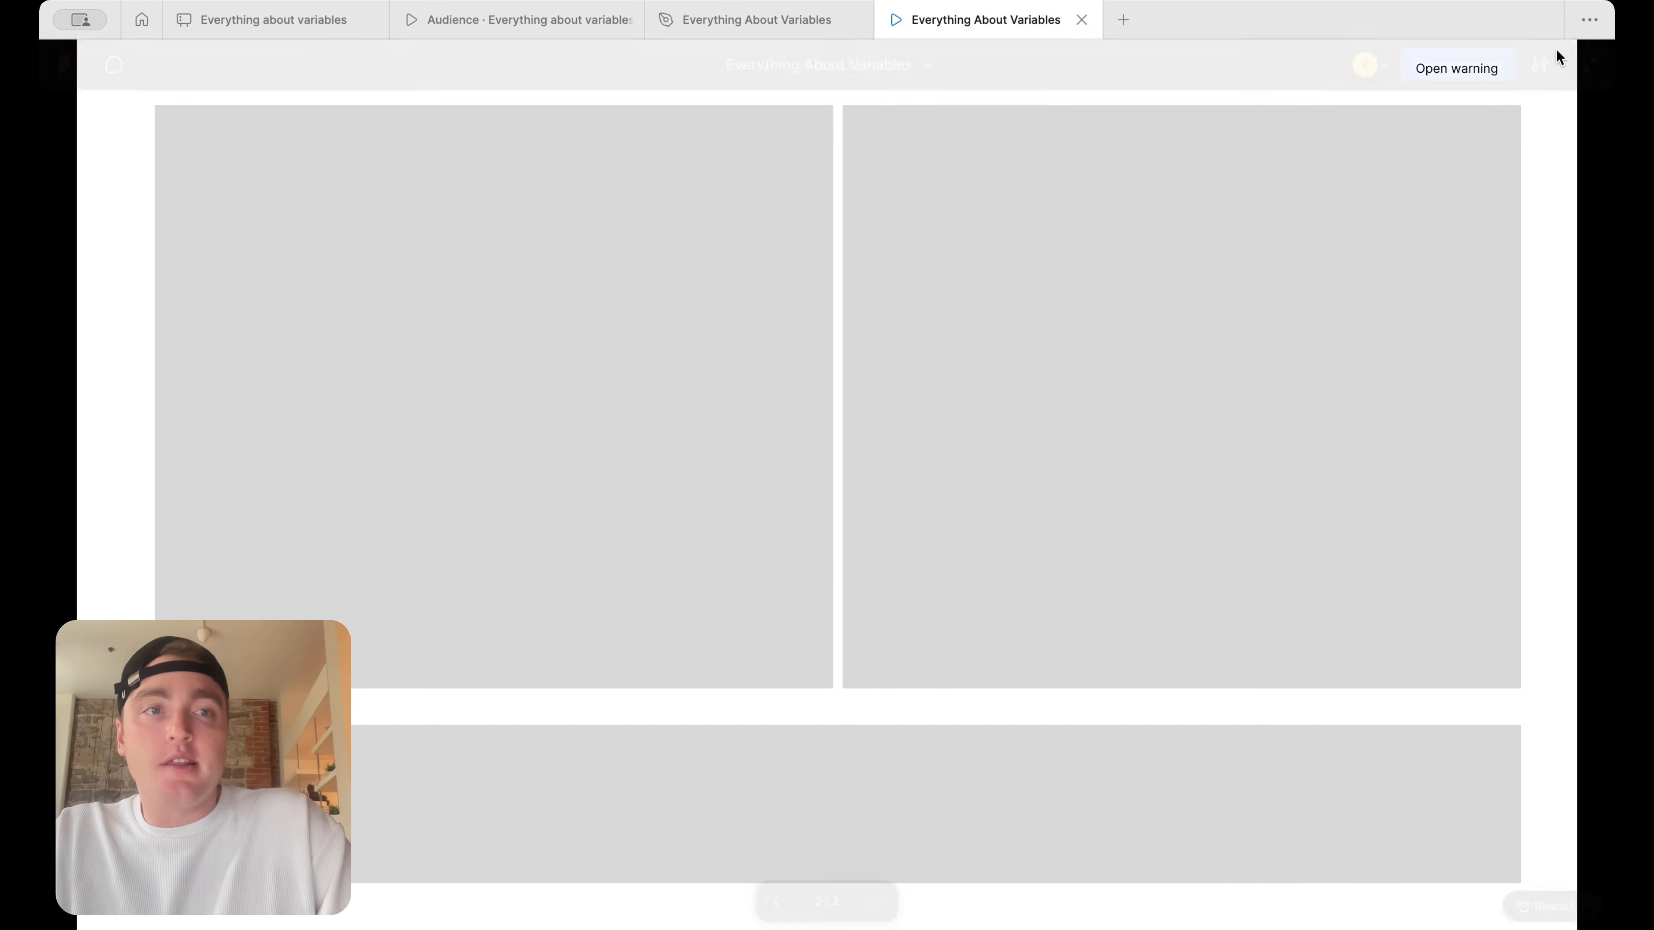
{"action": "left_click", "coordinate": [1539, 64]}
{"action": "left_click", "coordinate": [1475, 280]}
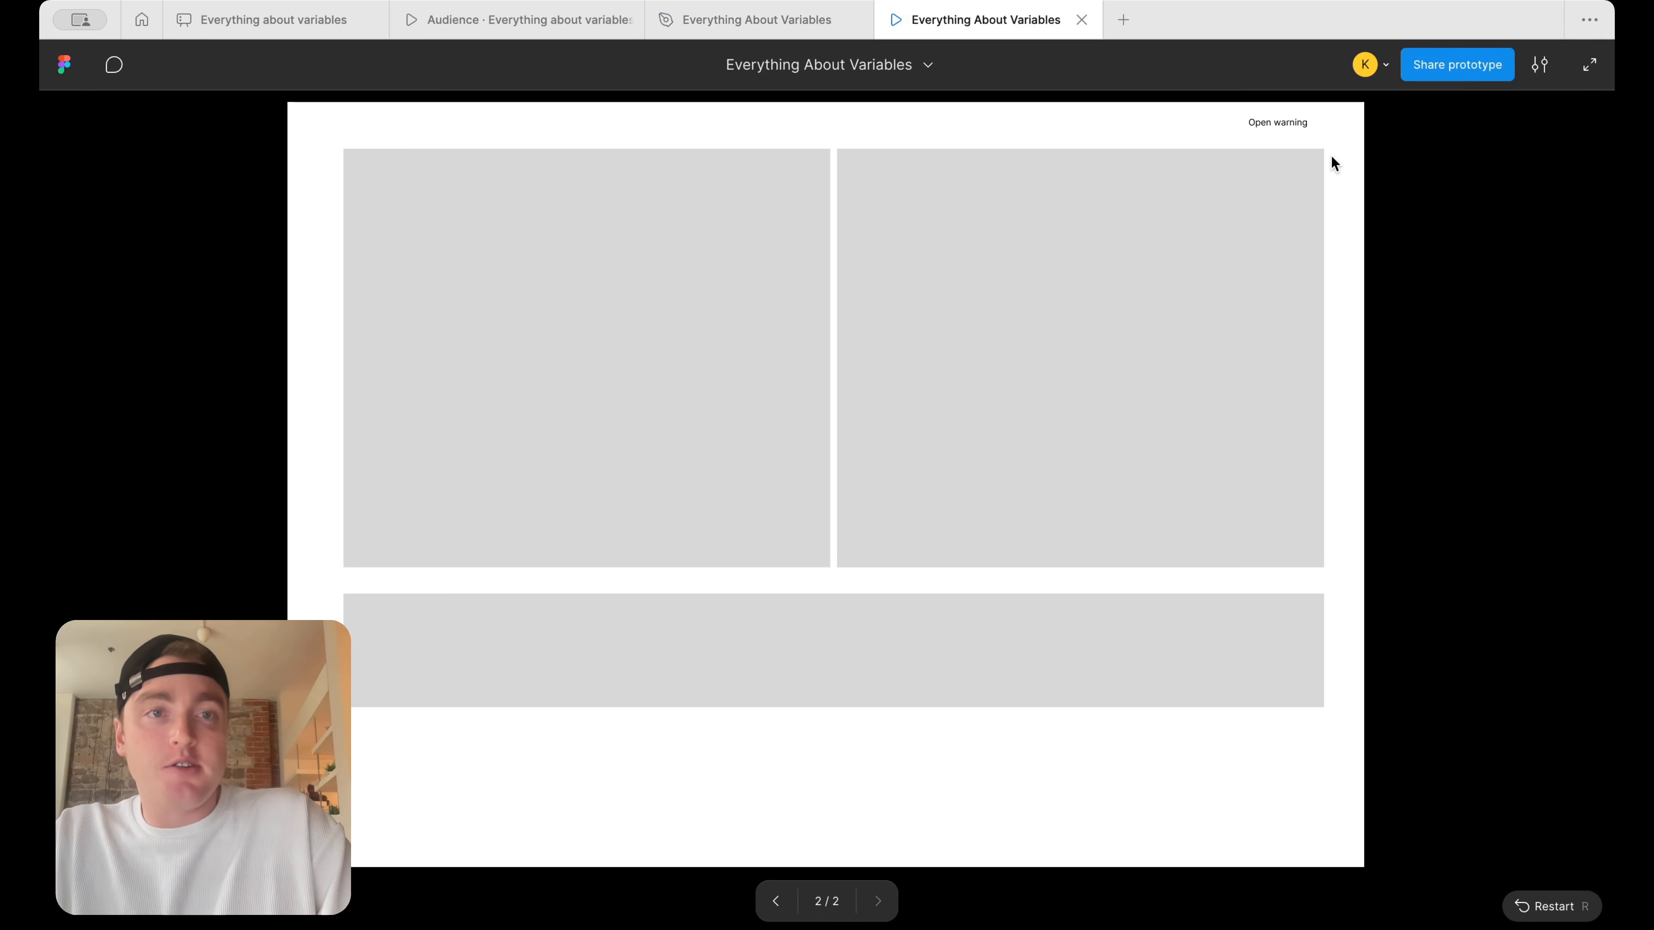
{"action": "left_click", "coordinate": [1306, 133]}
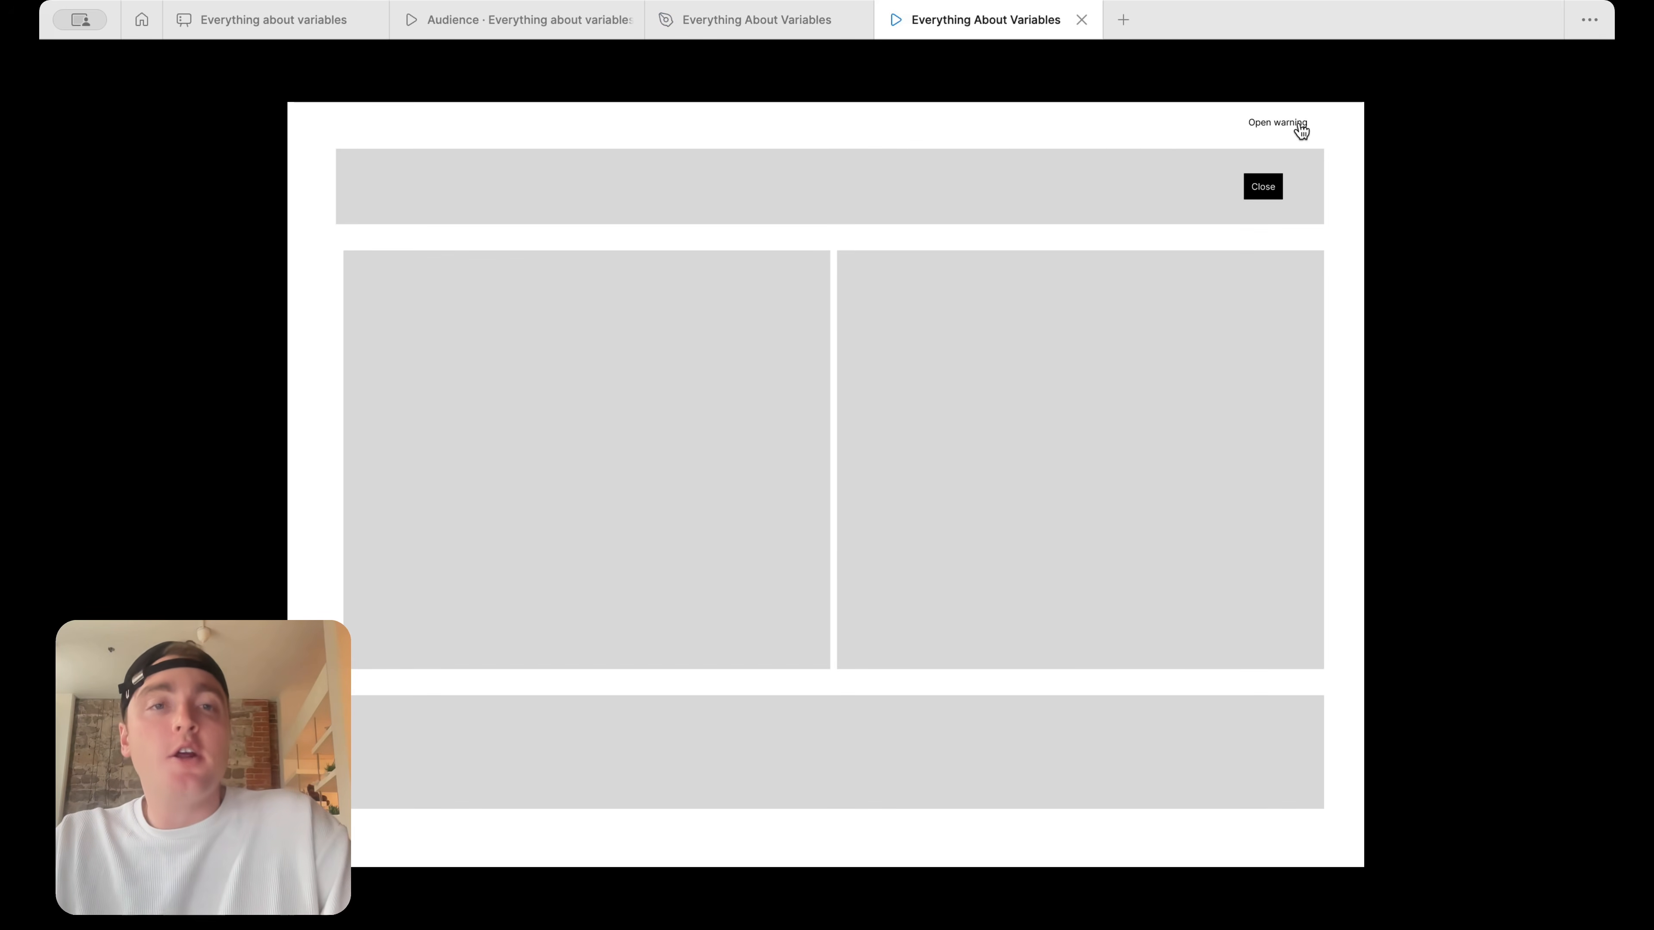
{"action": "left_click", "coordinate": [1265, 193]}
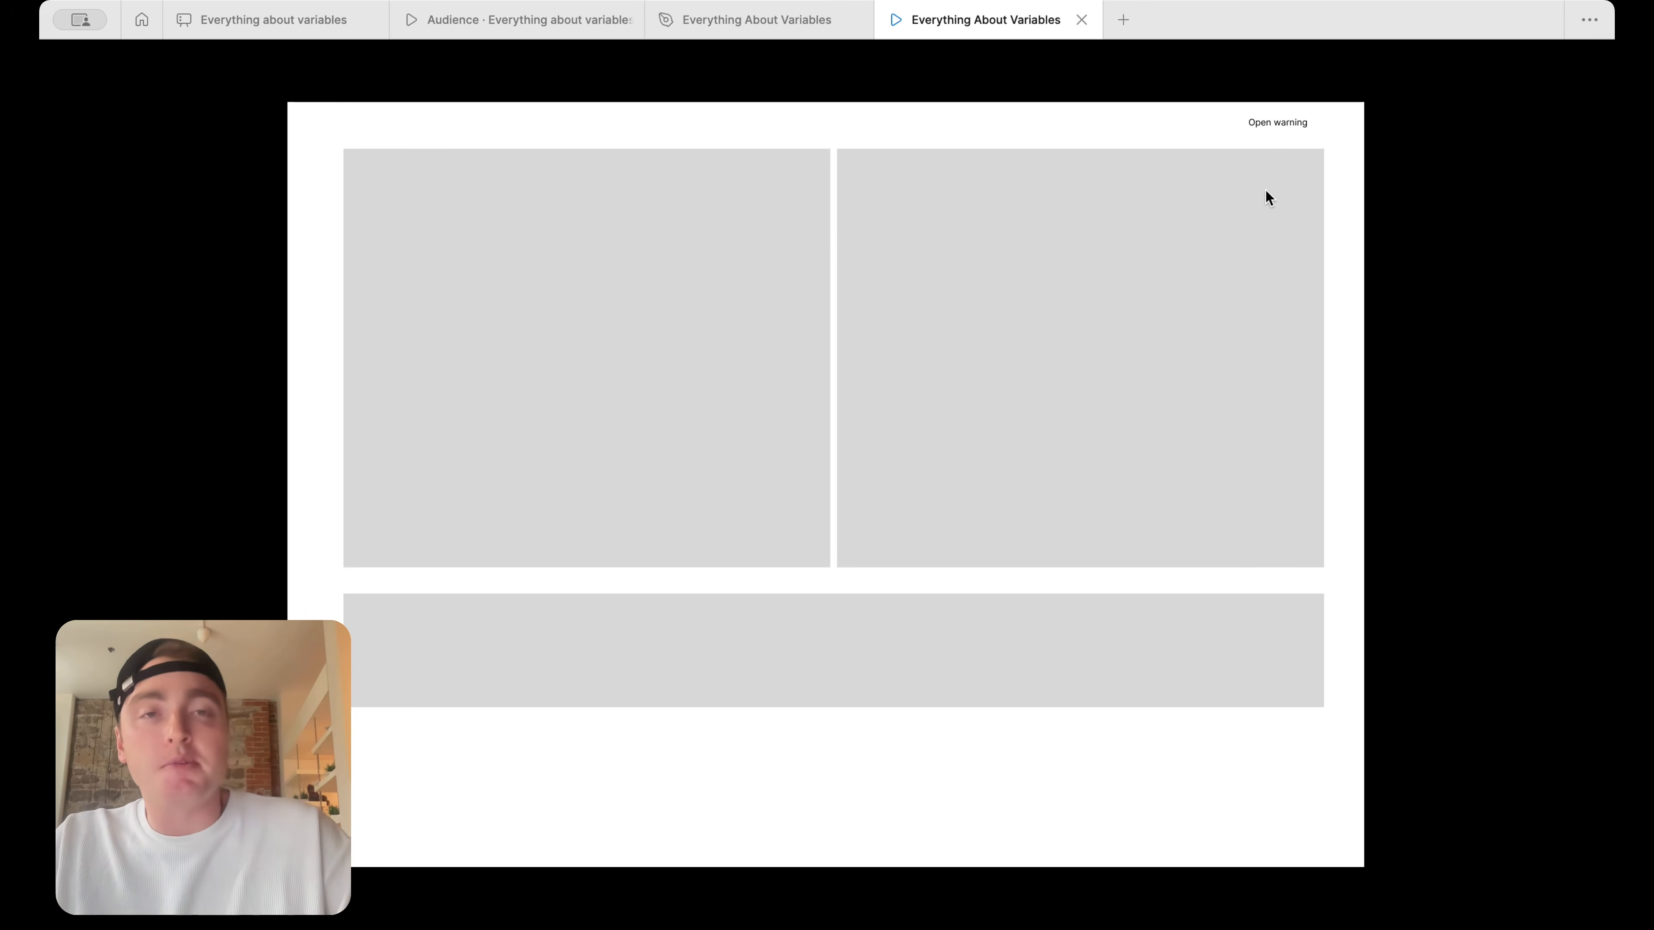
Return to the design file, create a number variable in the Number Variables collection, and move the variables window aside
{"action": "left_click", "coordinate": [790, 25]}
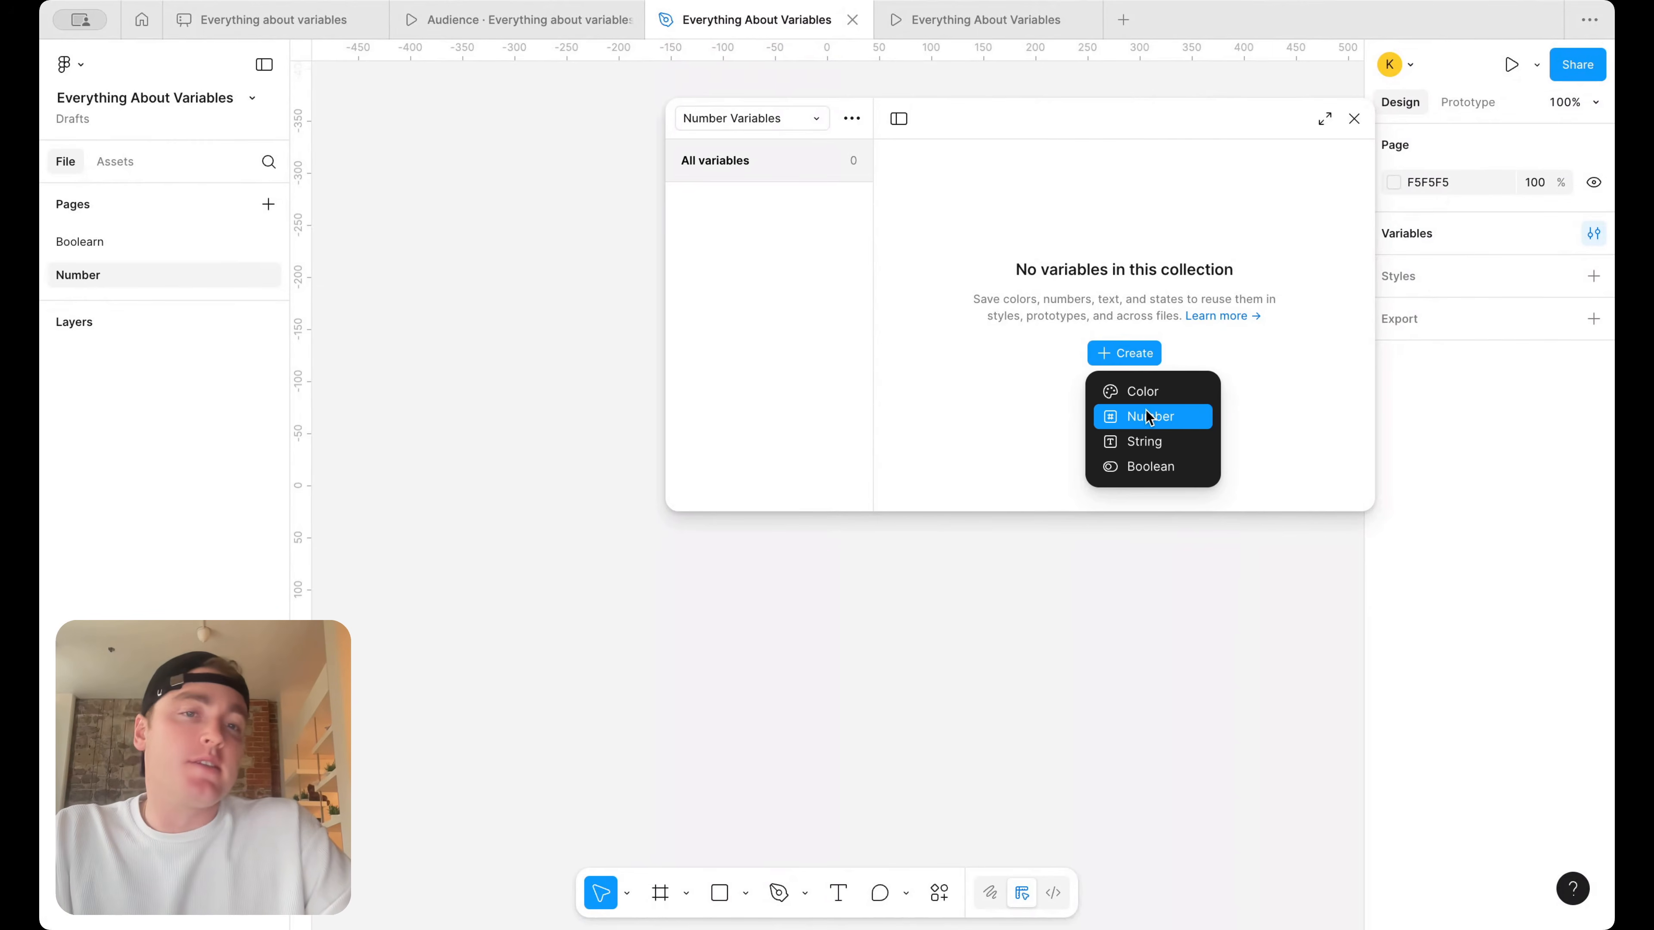
{"action": "left_click", "coordinate": [1146, 410]}
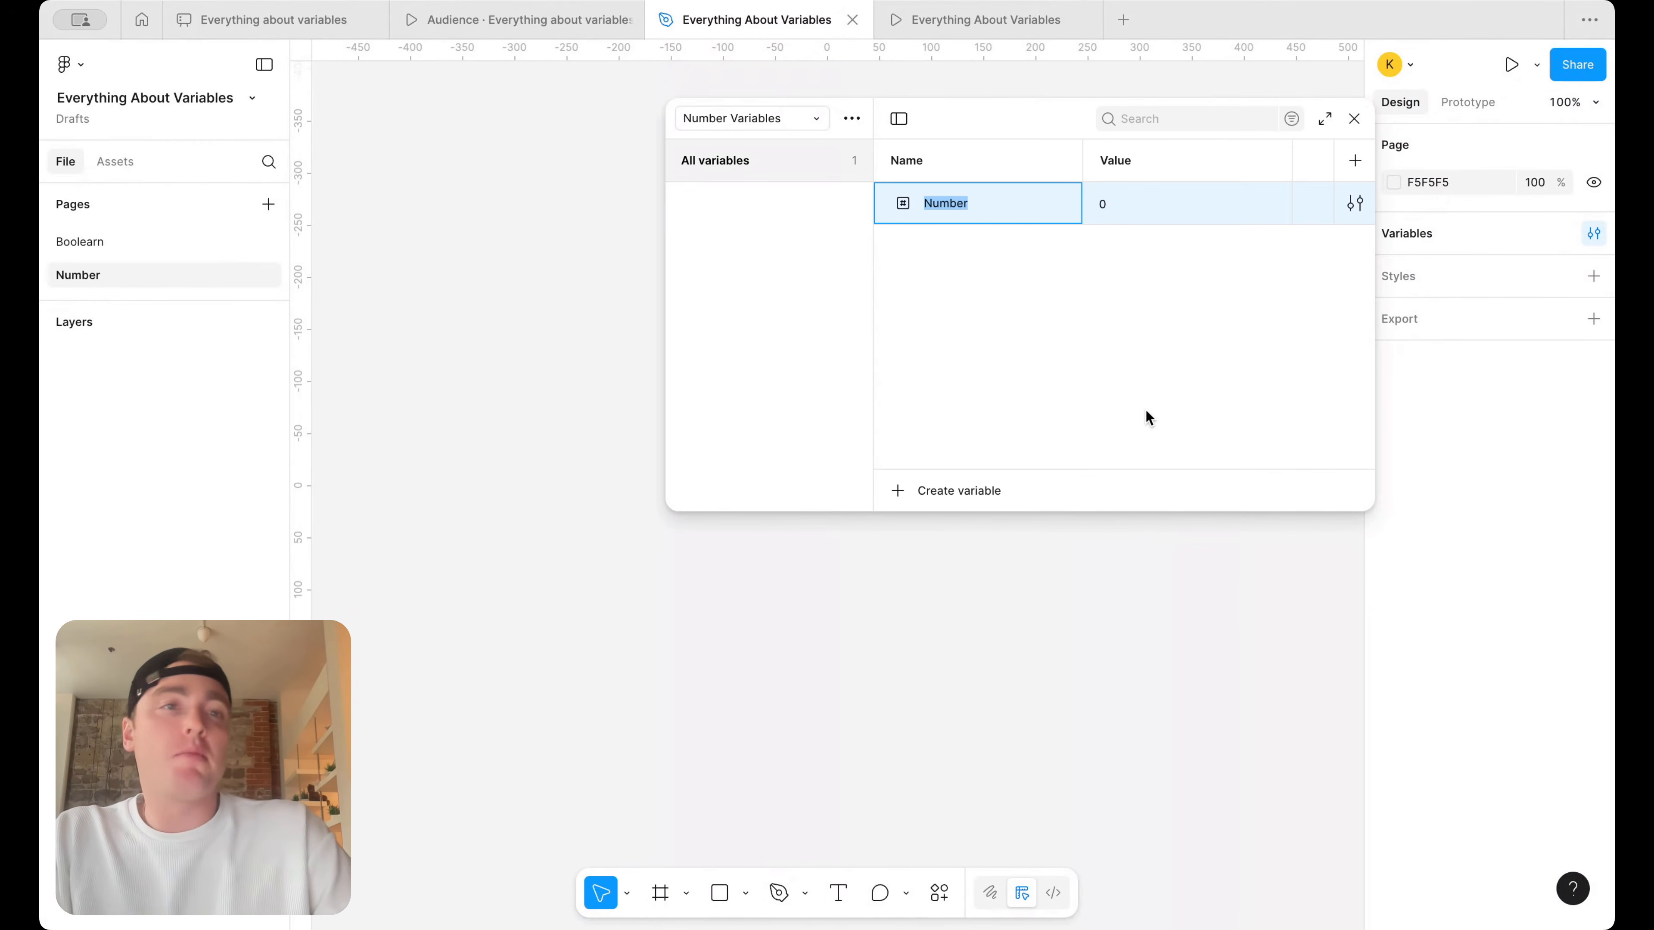
{"action": "left_click_drag", "start_coordinate": [1009, 108], "coordinate": [939, 106]}
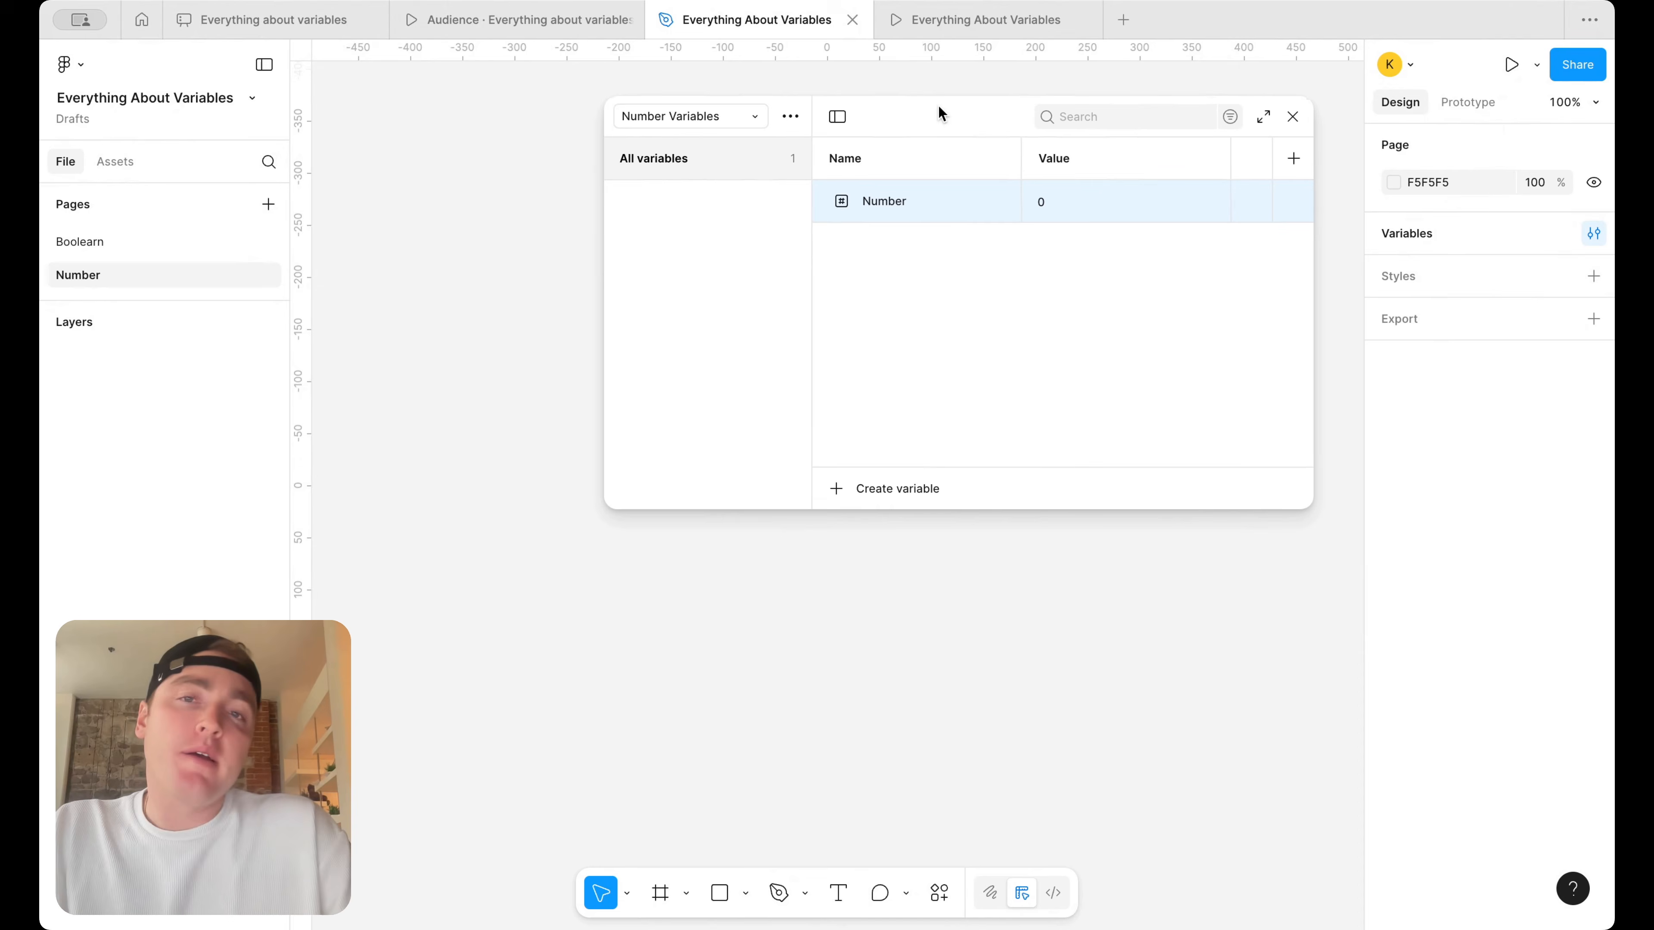
Rename the number variable as "Items in Cart" and close the variables window
{"action": "left_click", "coordinate": [908, 488]}
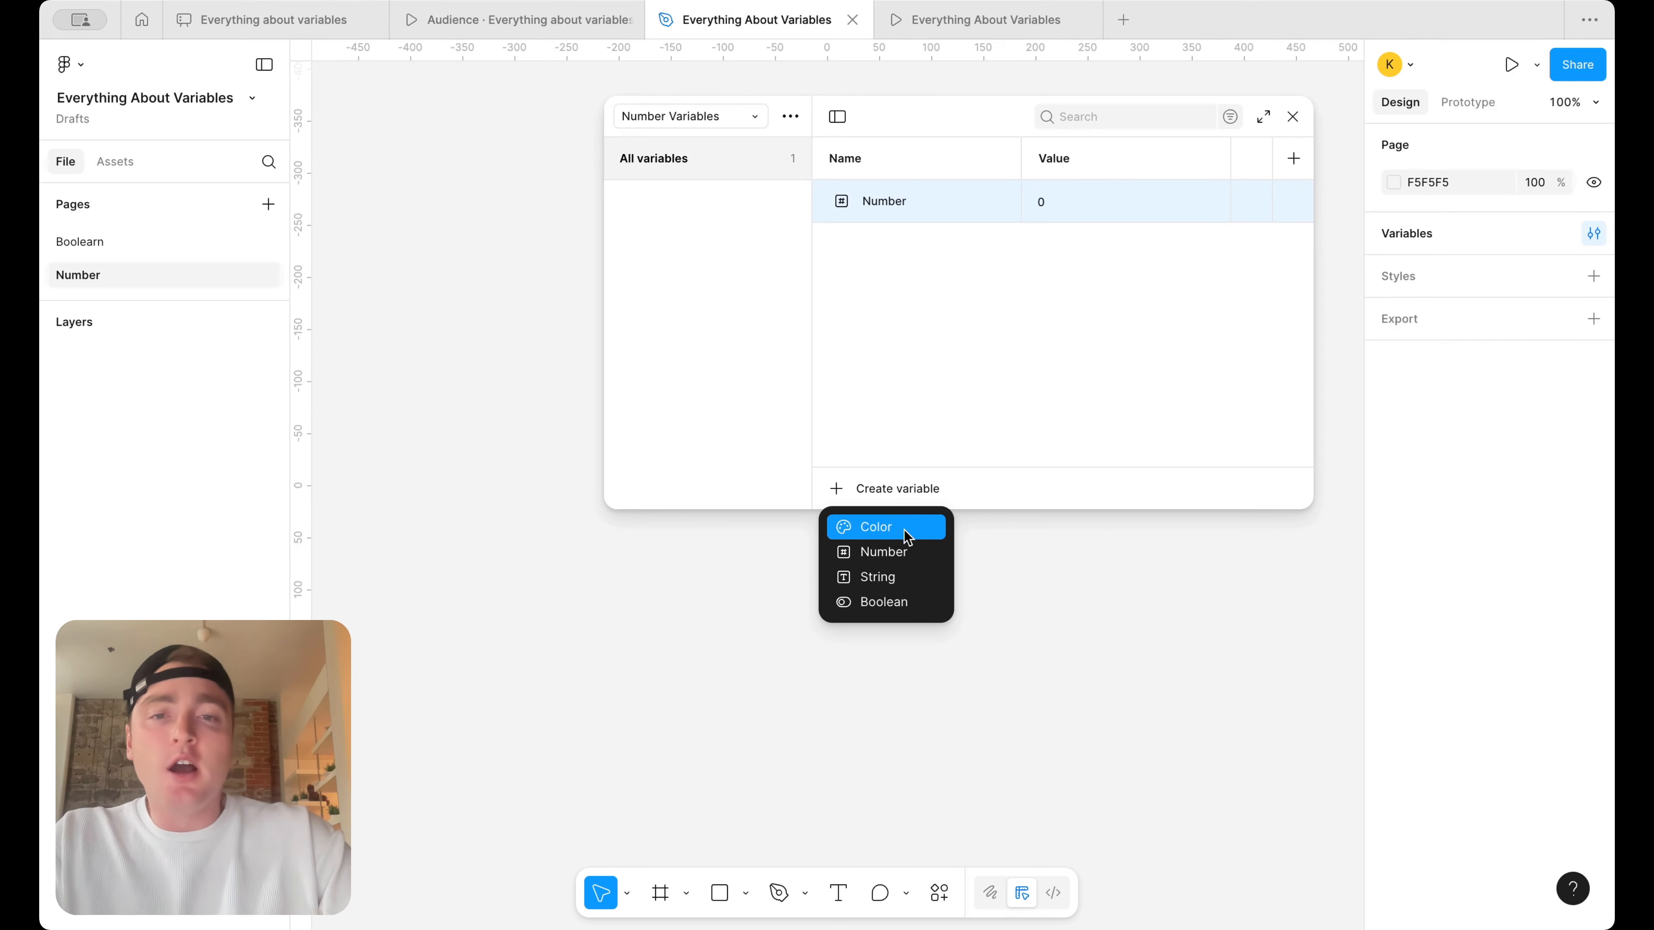
{"action": "left_click", "coordinate": [908, 198]}
{"action": "double_click", "coordinate": [884, 201]}
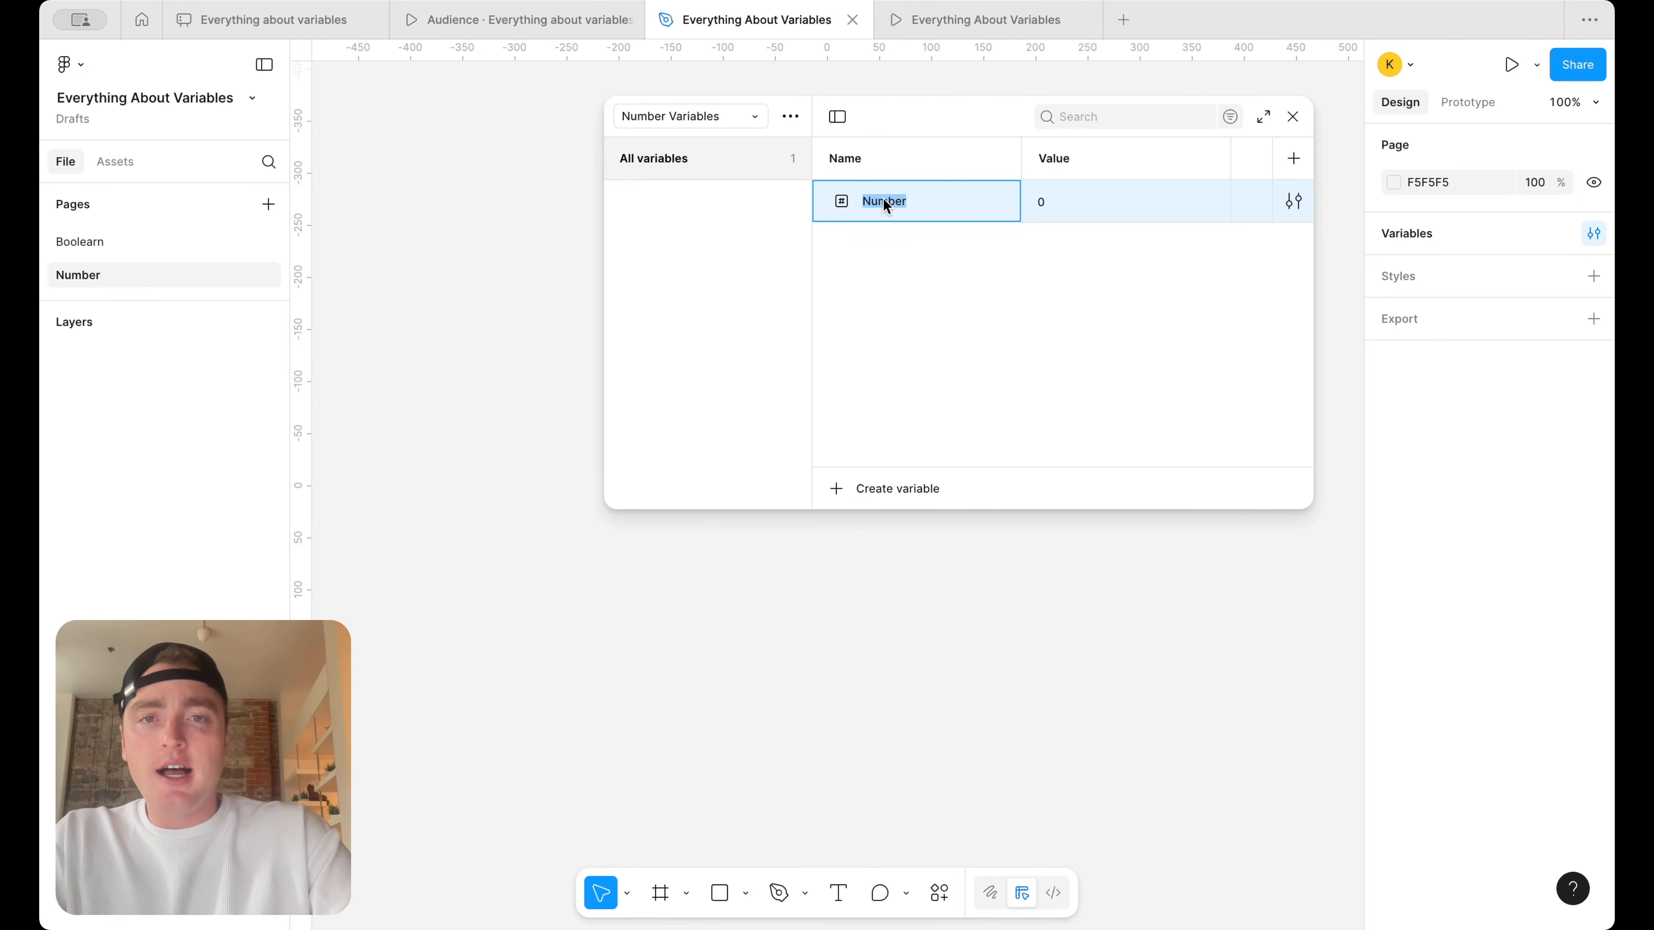
{"action": "type", "text": "Items in Cart"}
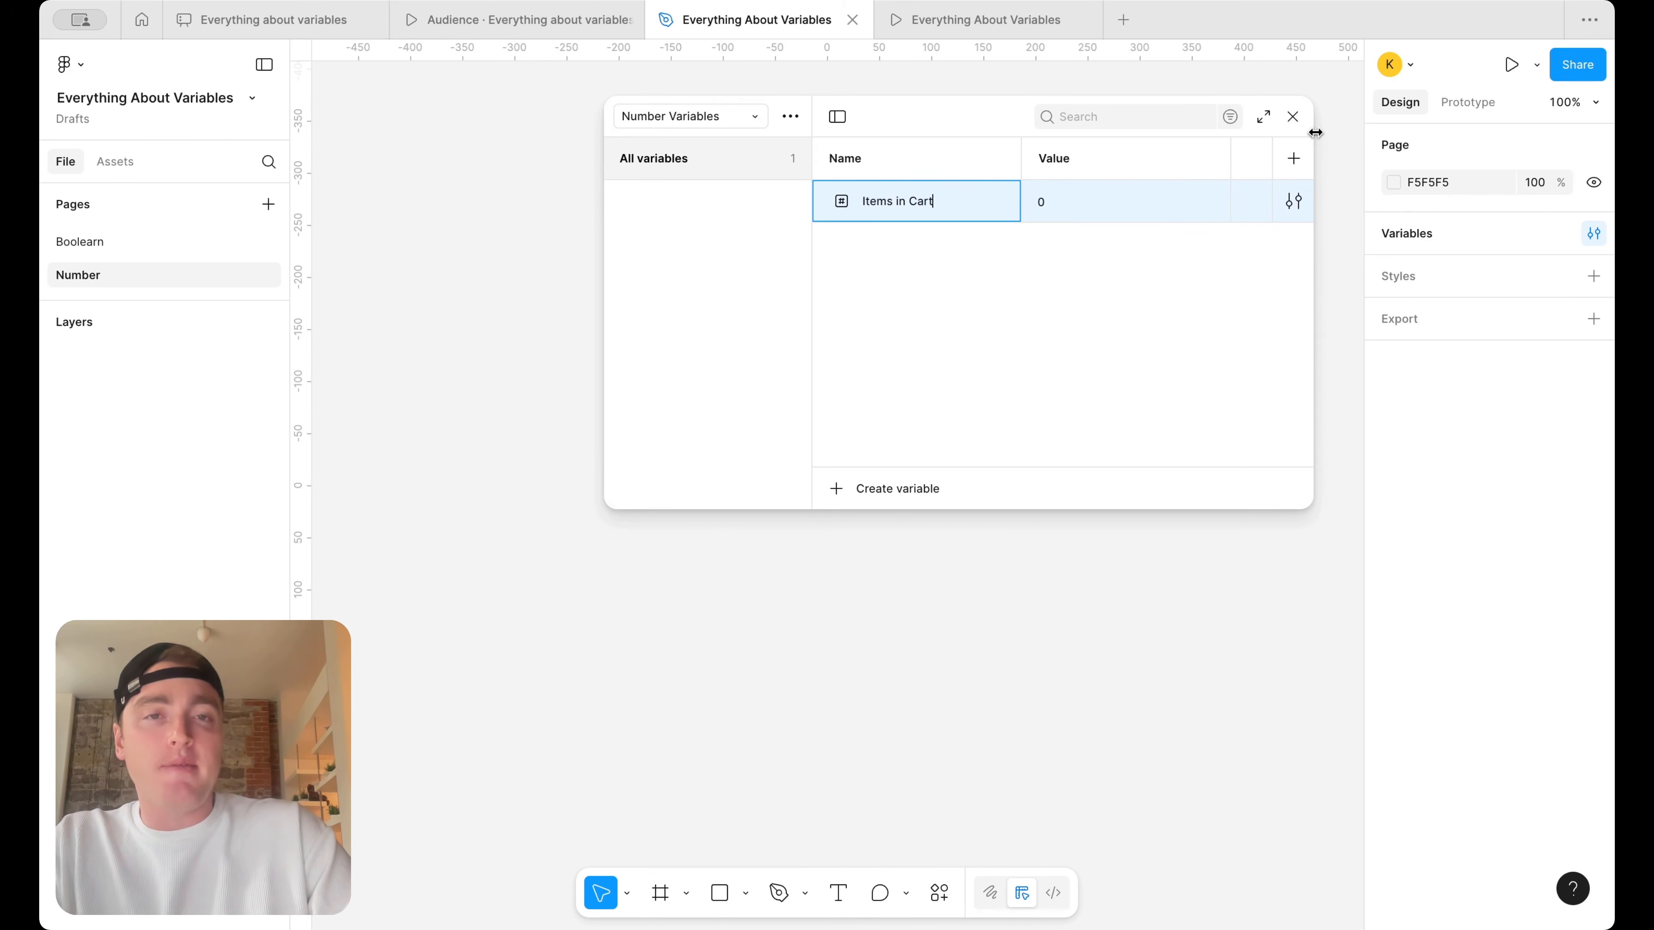
{"action": "left_click", "coordinate": [1292, 116]}
Draw a frame about 589 × 409 and add a "My Cart" text box about 56 × 16 near its upper-right corner
{"action": "left_click", "coordinate": [660, 892]}
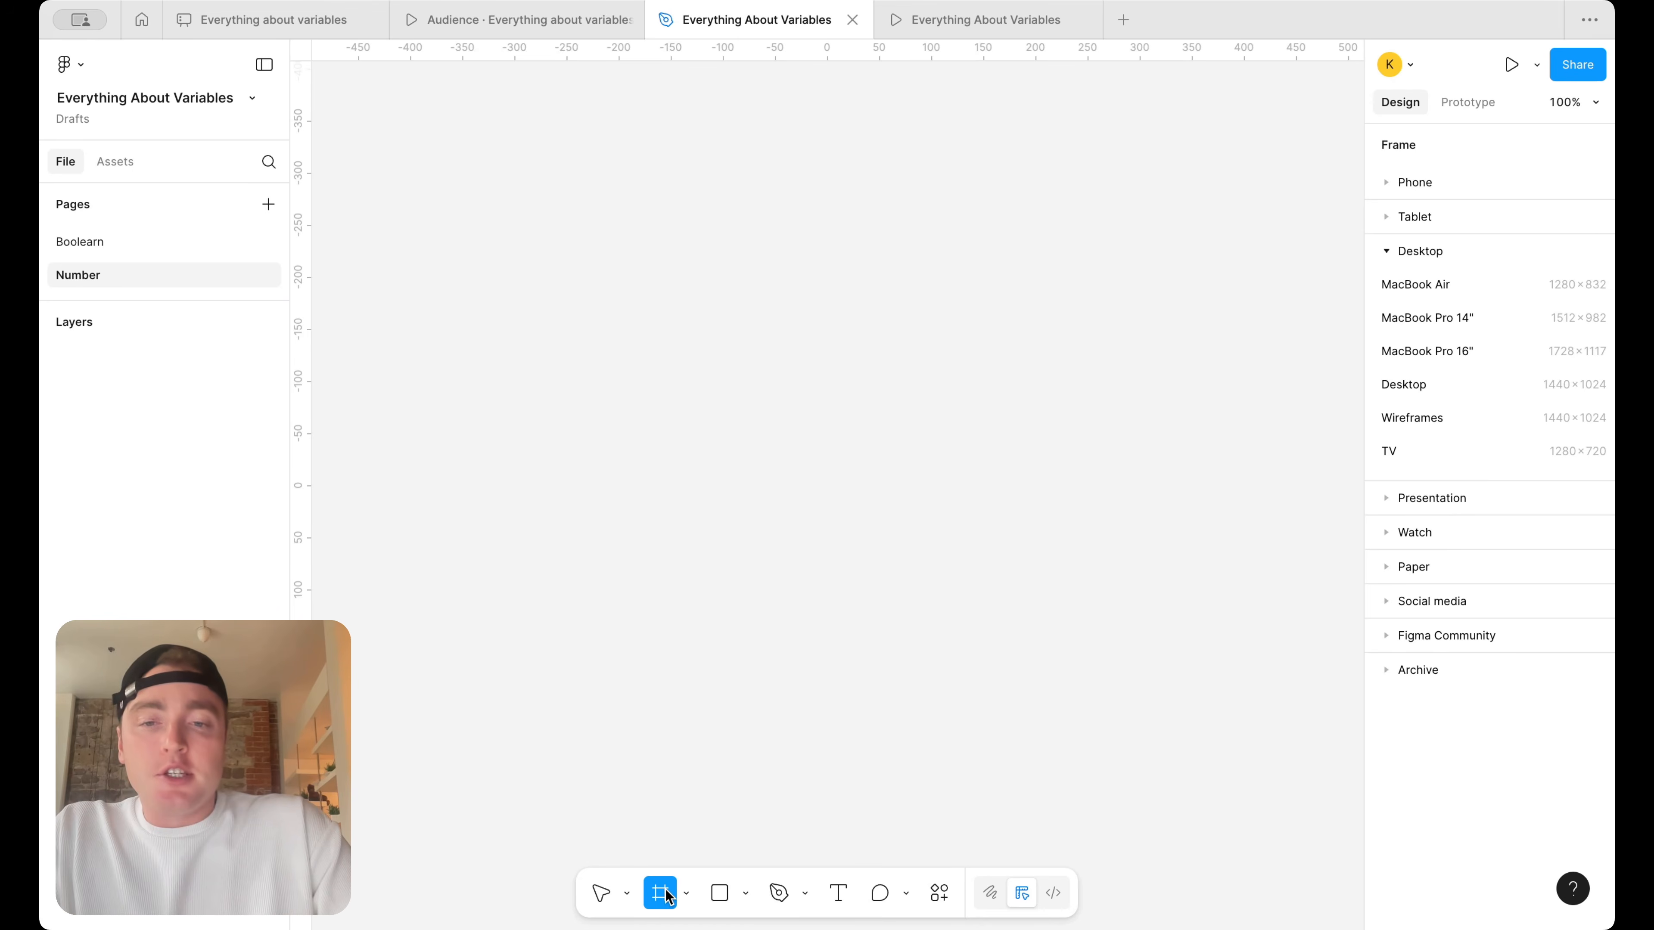
{"action": "left_click_drag", "start_coordinate": [537, 242], "coordinate": [1151, 668]}
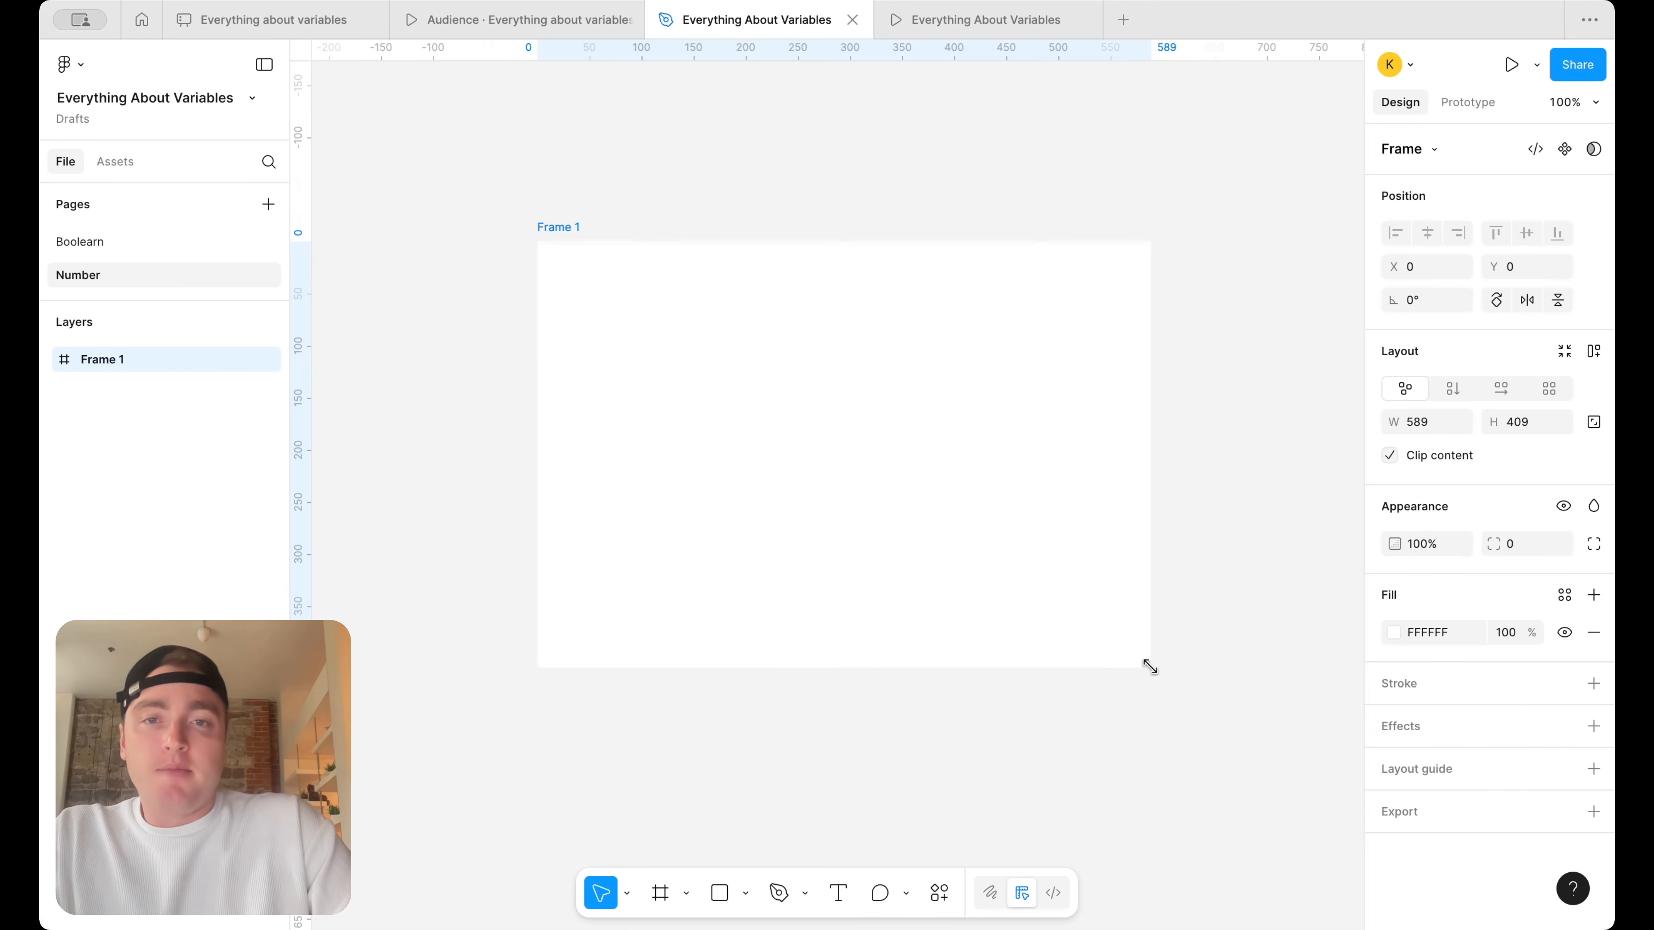
{"action": "left_click", "coordinate": [838, 892]}
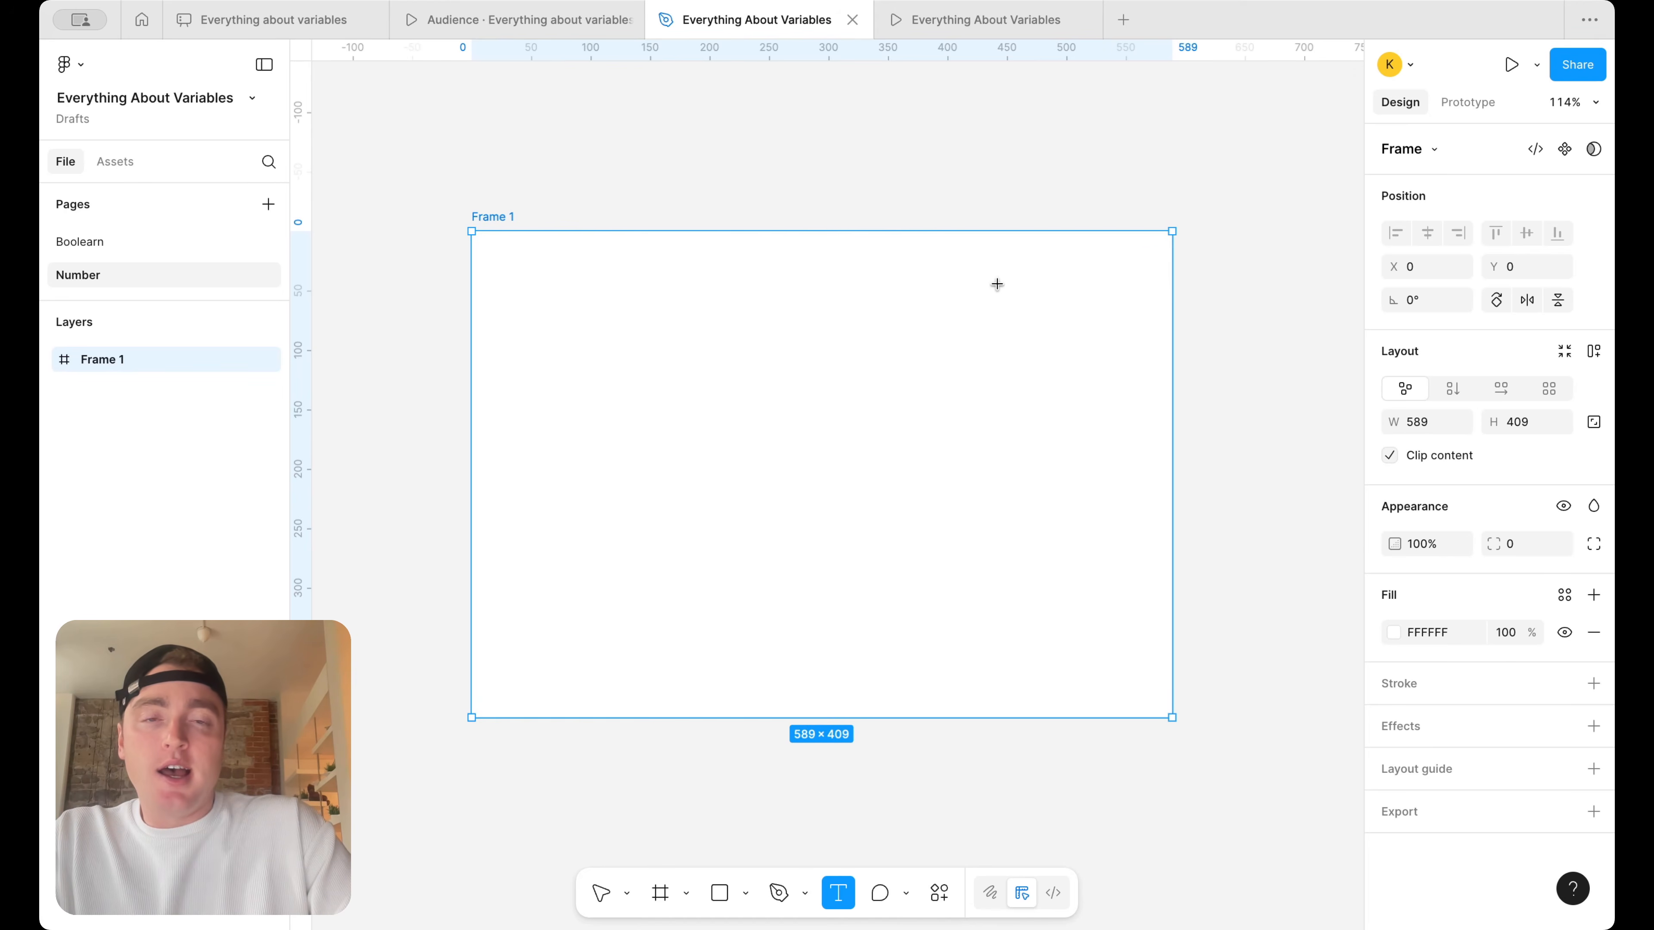
{"action": "scroll", "coordinate": [1004, 269], "scroll_direction": "up", "scroll_amount": 3}
{"action": "left_click_drag", "start_coordinate": [975, 252], "coordinate": [1057, 276]}
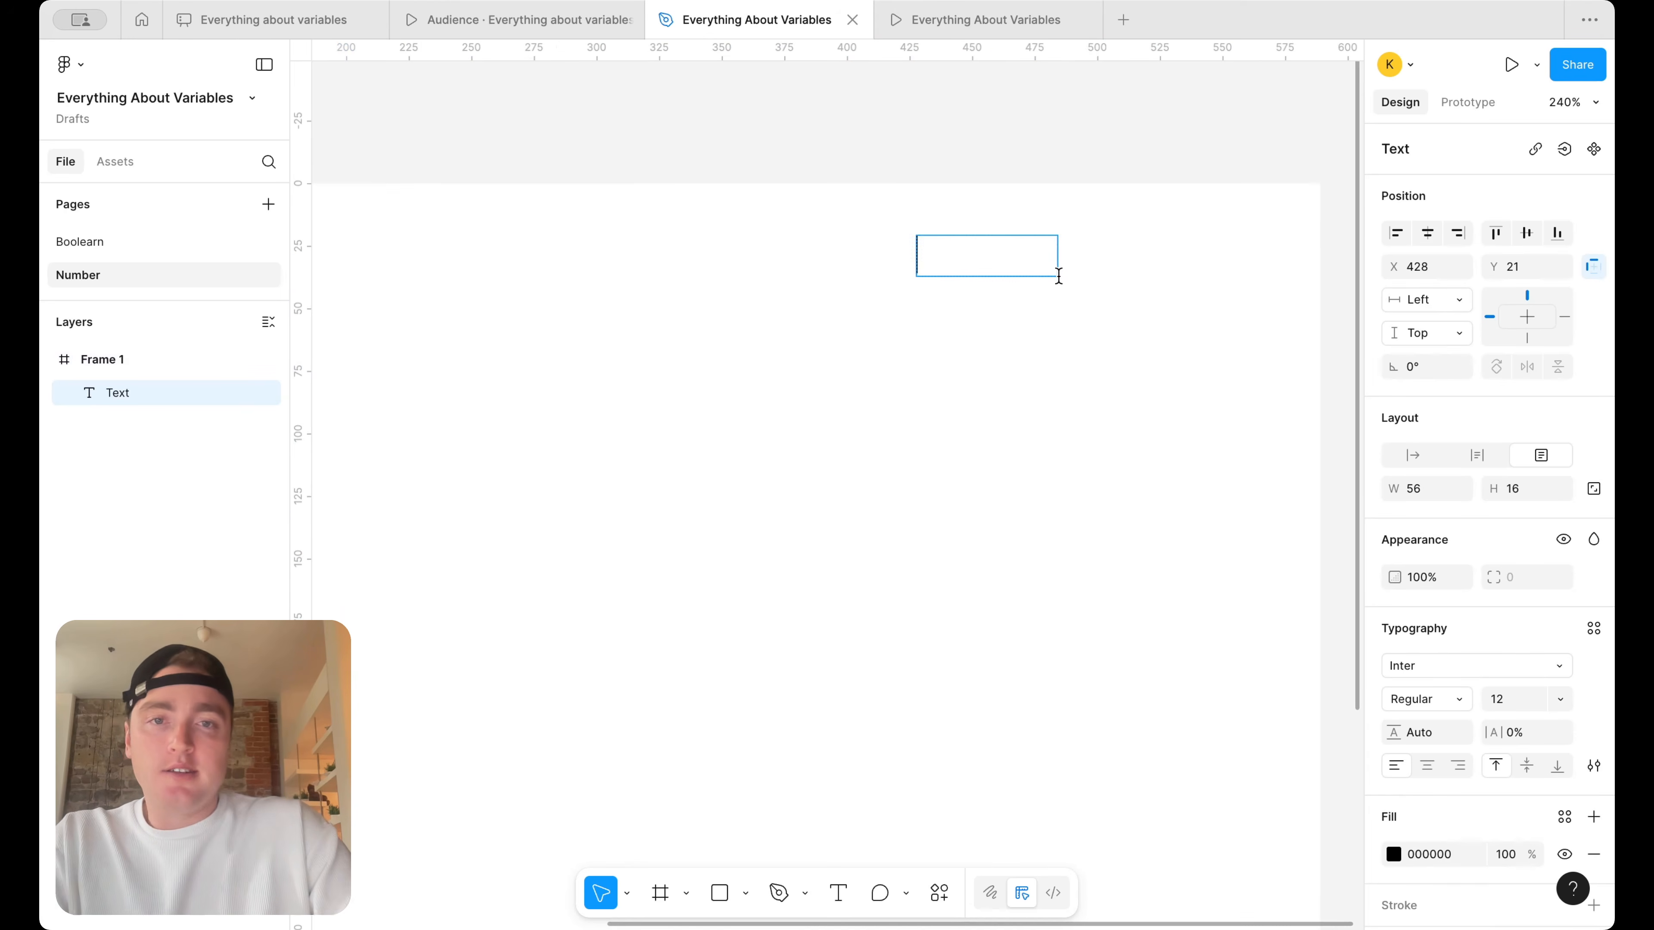
{"action": "type", "text": "My Cart"}
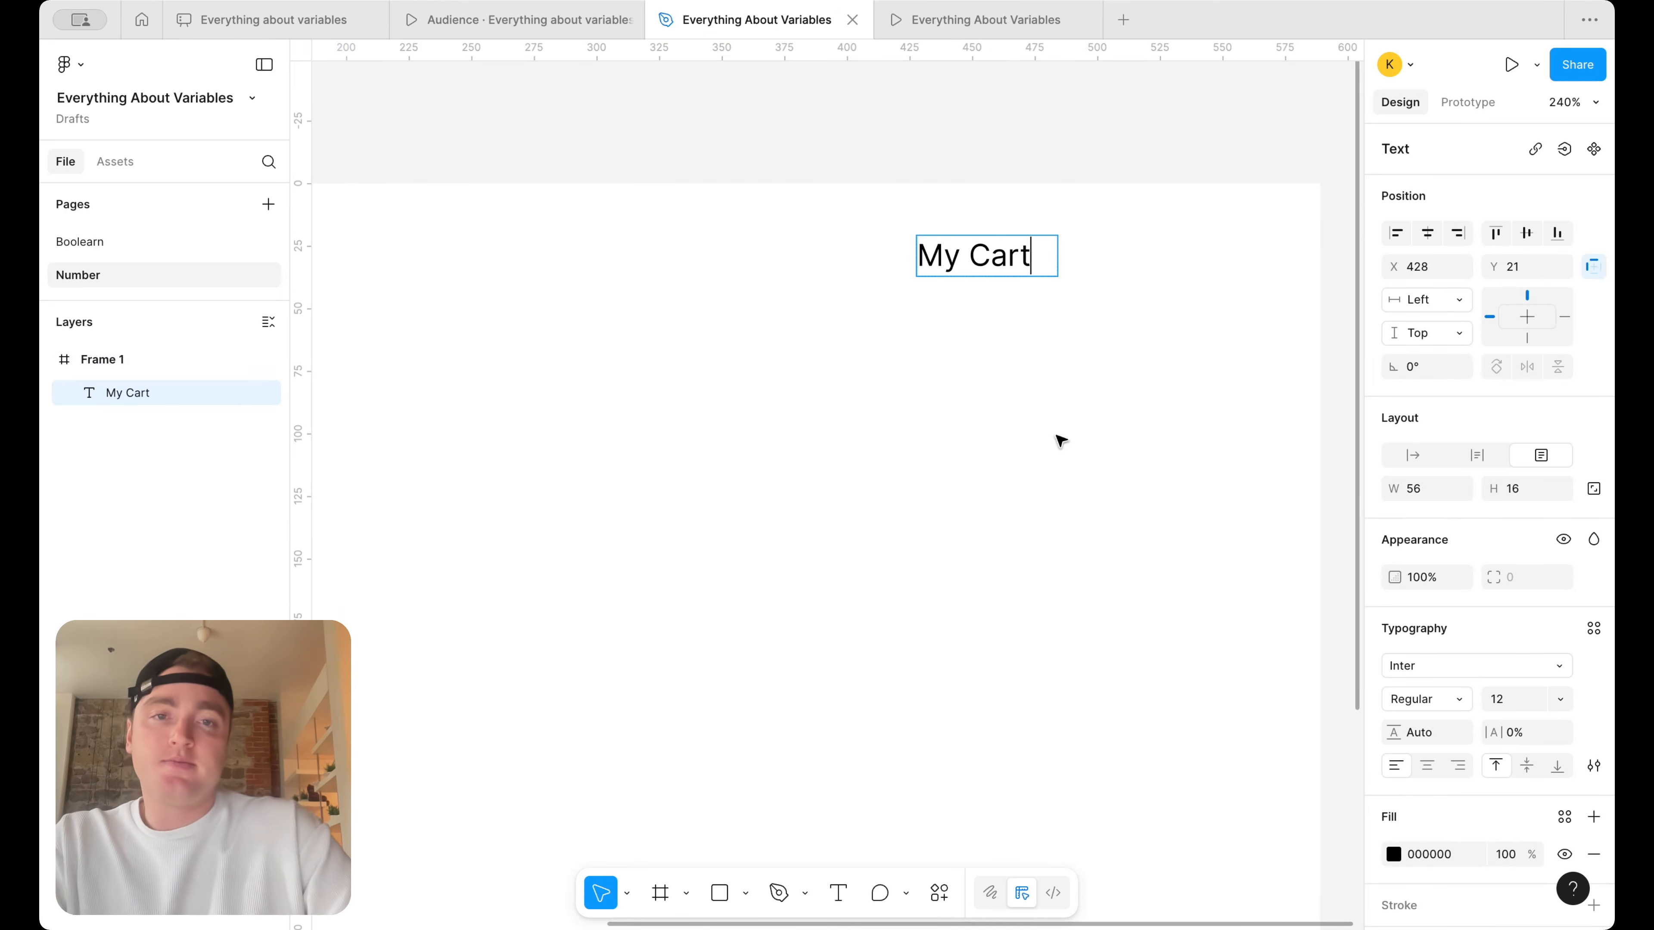
{"action": "key", "text": "Escape"}
Wrap the "My Cart" text in an auto-layout frame with a black 000000 fill and make the text white FFFFFF
{"action": "key", "text": "shift+a"}
{"action": "left_click", "coordinate": [1593, 761]}
{"action": "left_click", "coordinate": [1397, 799]}
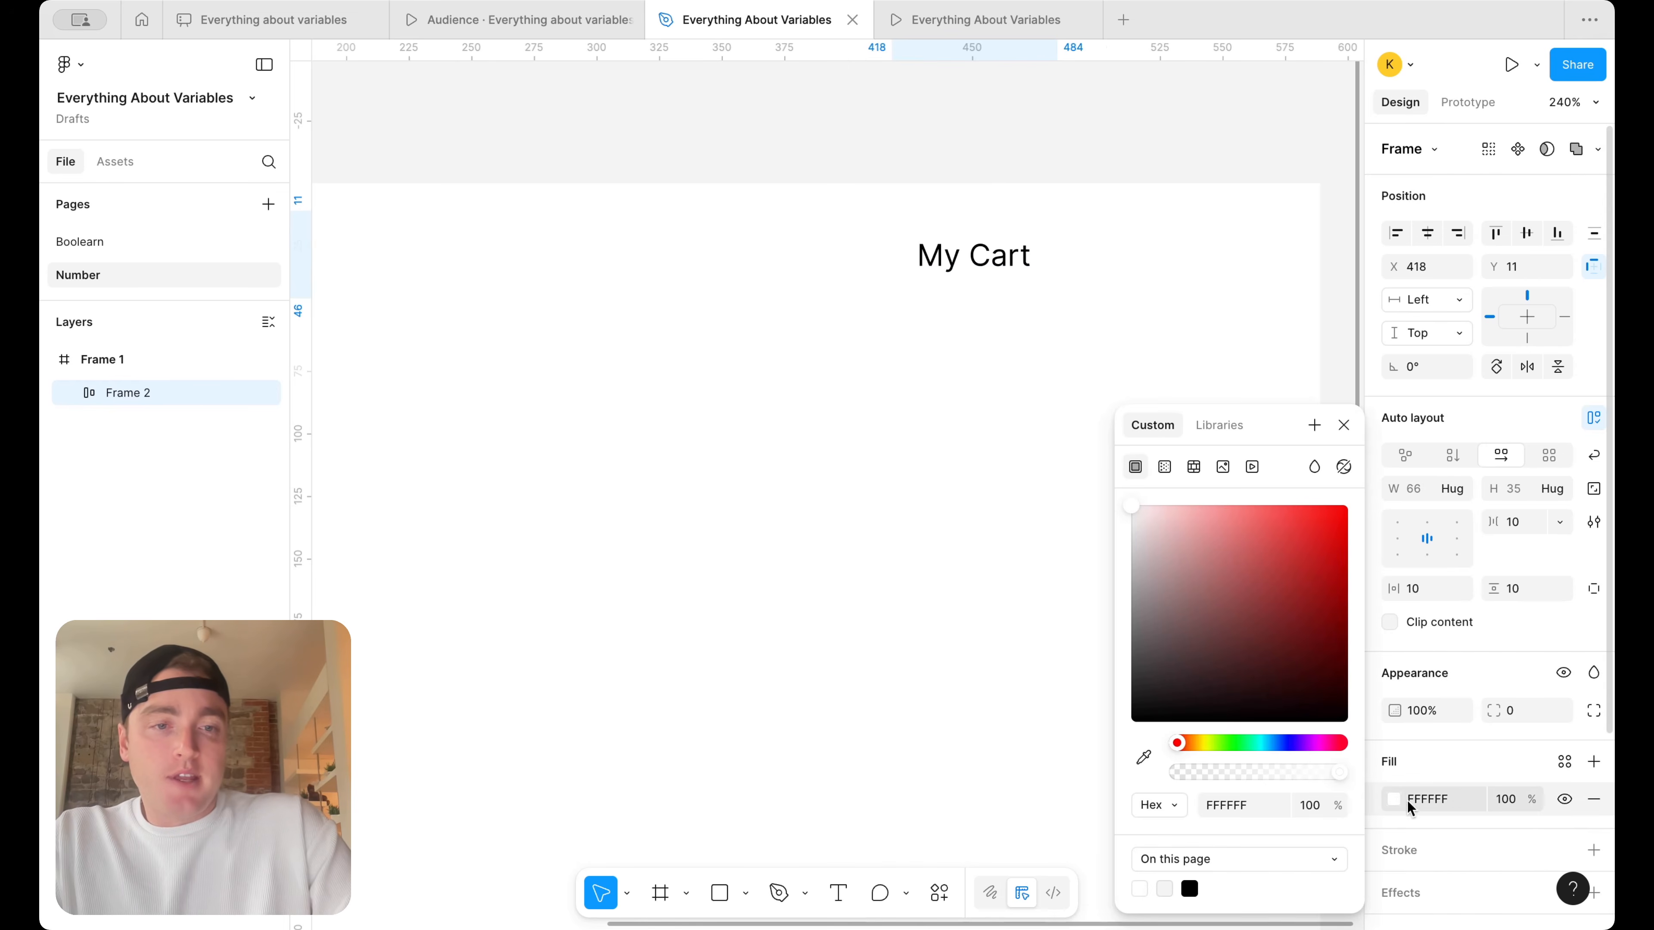
{"action": "left_click_drag", "start_coordinate": [1270, 723], "coordinate": [997, 754]}
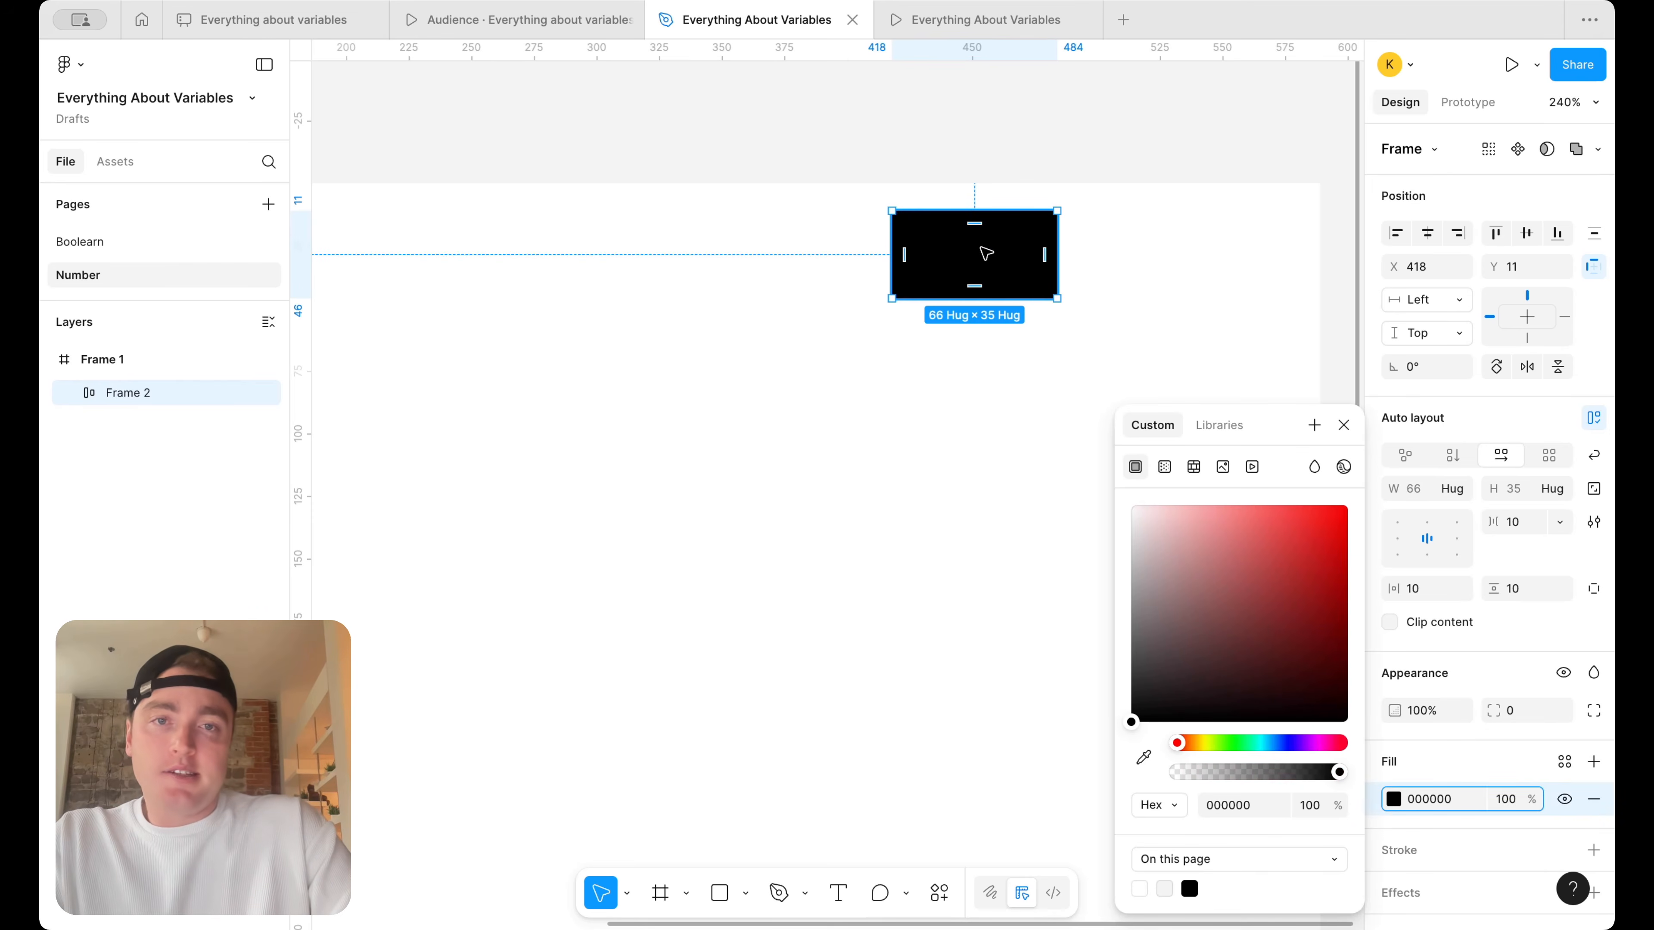
{"action": "double_click", "coordinate": [993, 257]}
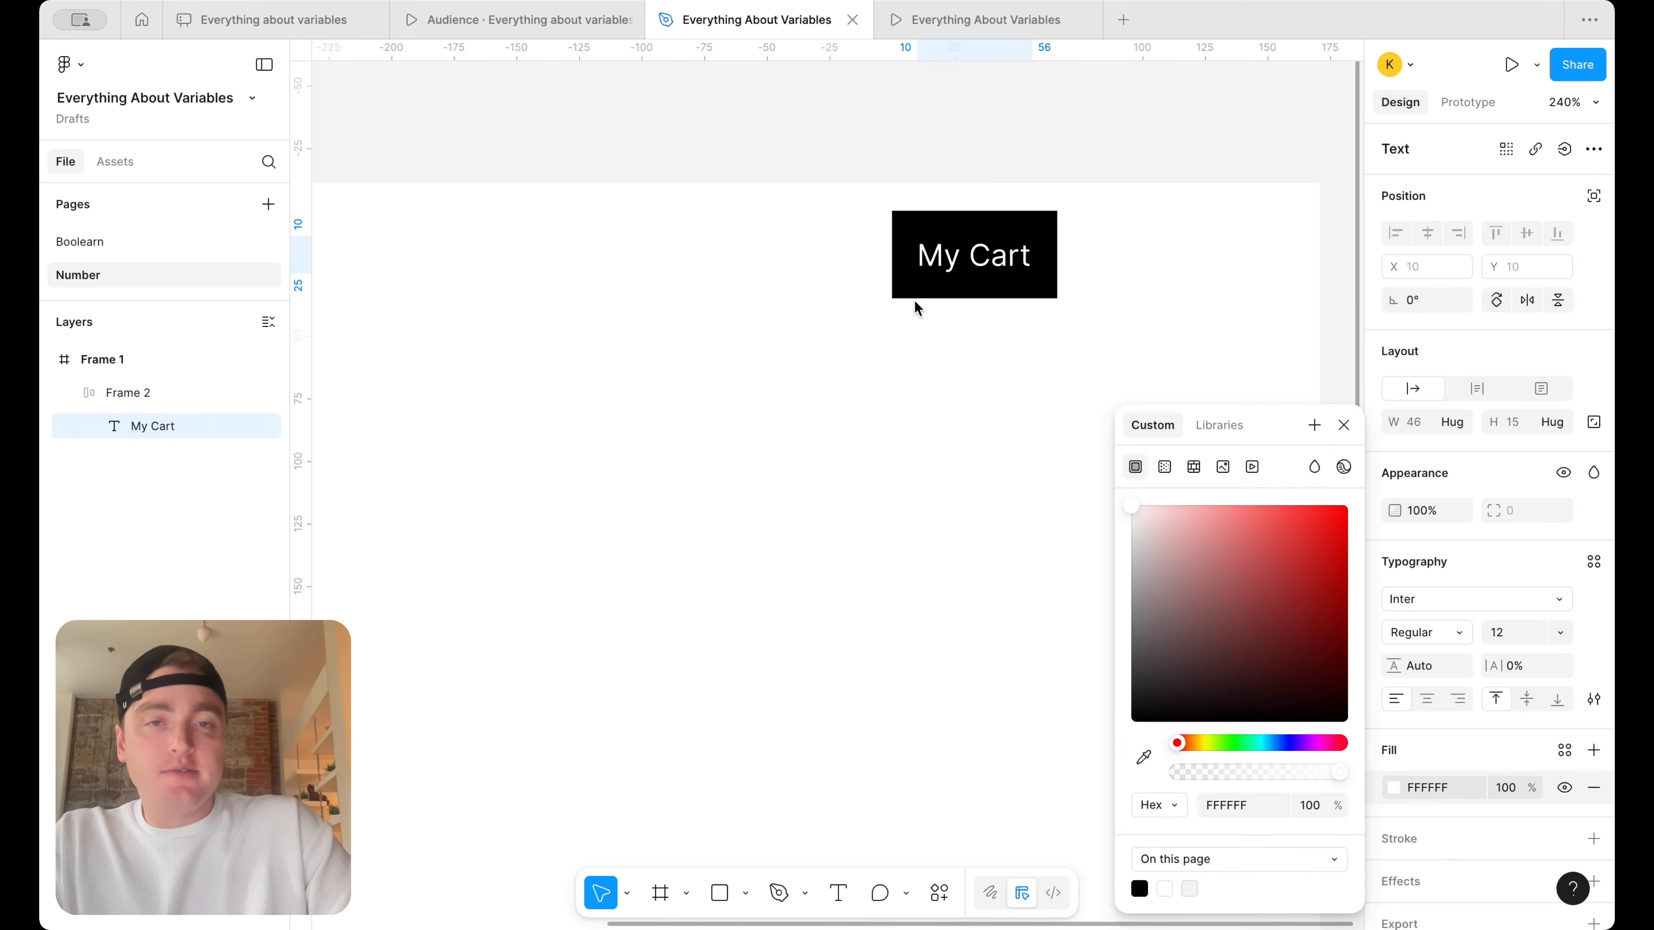
{"action": "left_click", "coordinate": [904, 402]}
Move the My Cart button to about X 423, Y 19 in Frame 1
{"action": "scroll", "coordinate": [937, 365], "scroll_direction": "down", "scroll_amount": 5}
{"action": "left_click", "coordinate": [984, 346]}
{"action": "left_click_drag", "start_coordinate": [985, 346], "coordinate": [958, 340]}
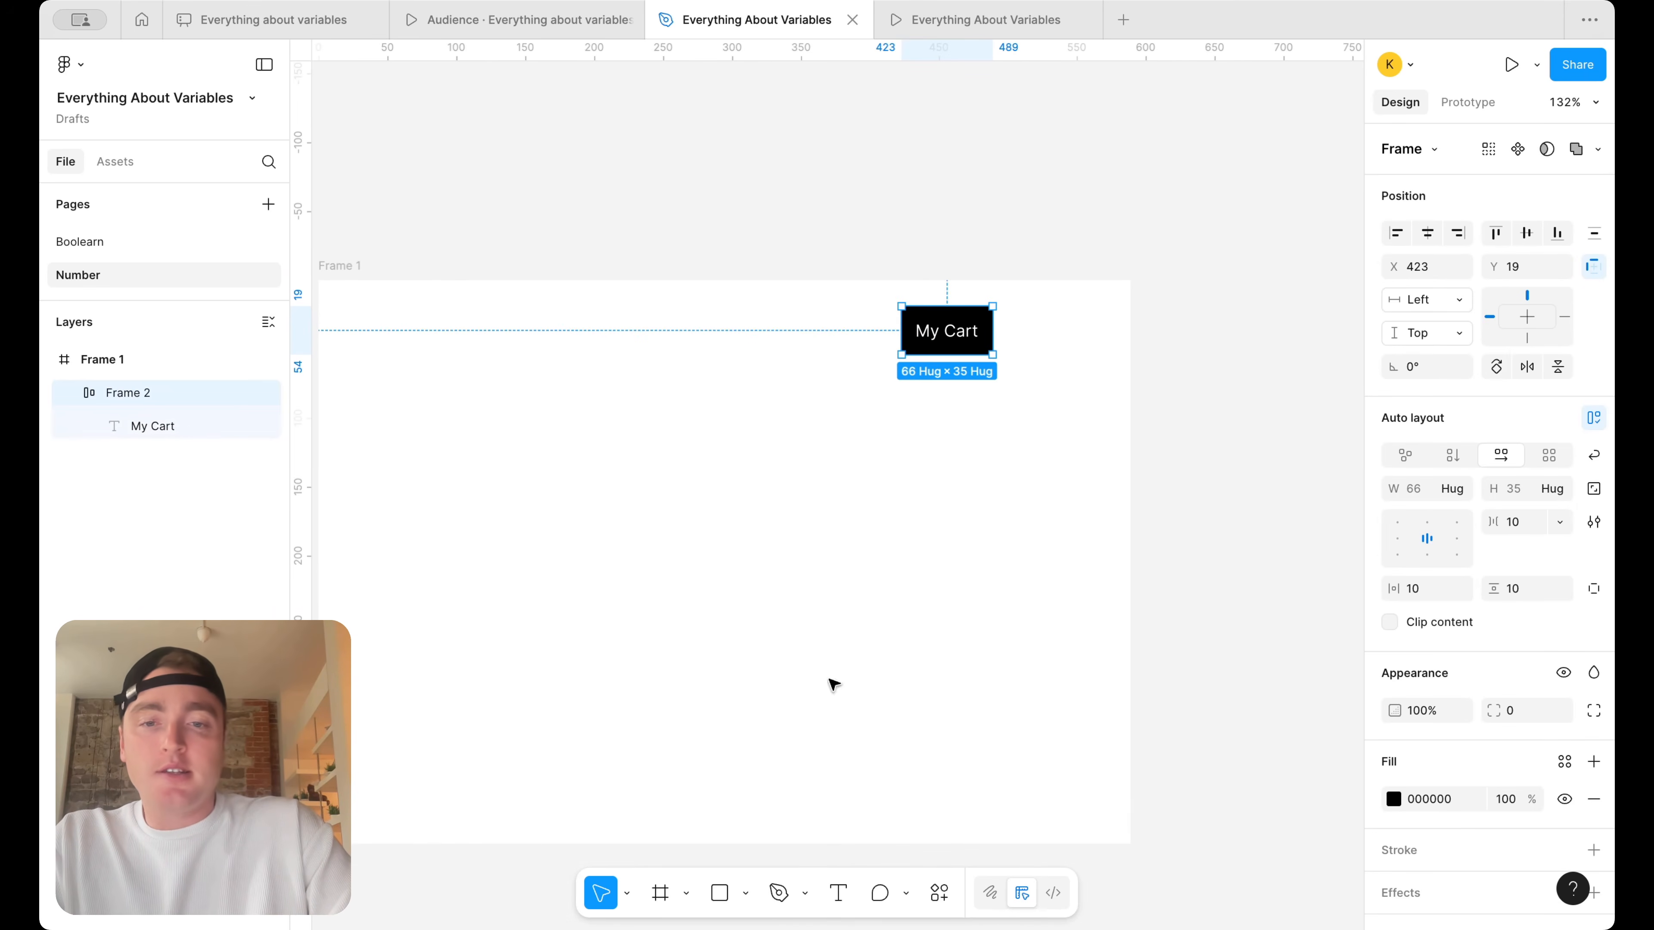
Add a "0" text box about 20 × 19 to the right of the My Cart button
{"action": "scroll", "coordinate": [1042, 306], "scroll_direction": "up", "scroll_amount": 3}
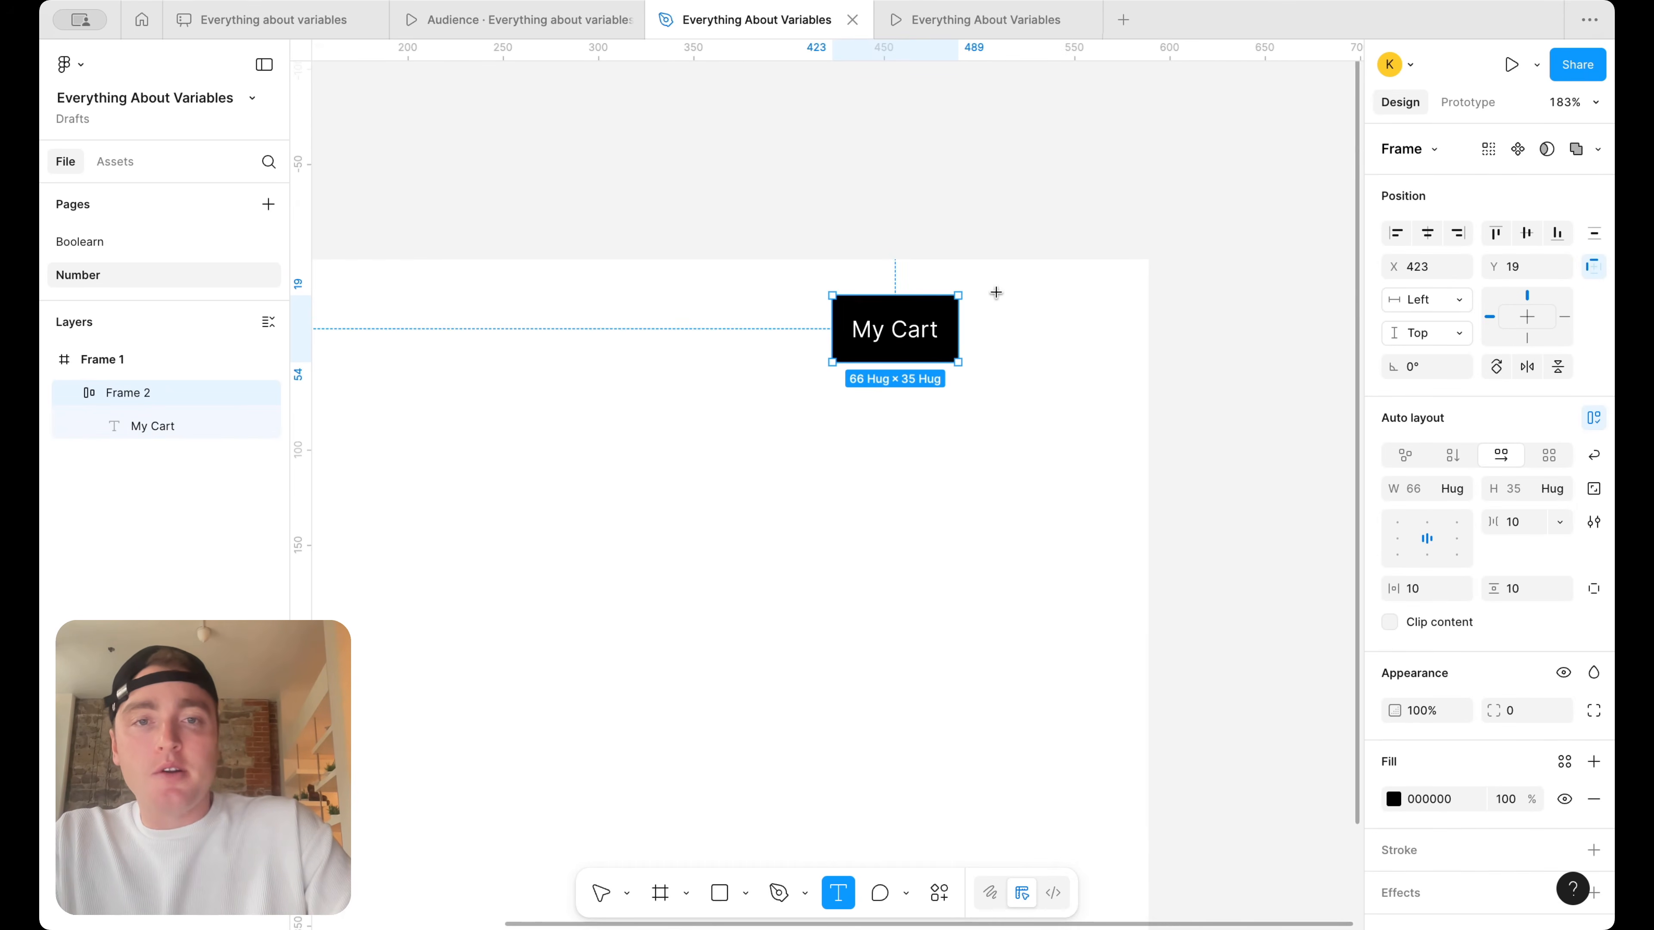
{"action": "left_click", "coordinate": [983, 287]}
{"action": "scroll", "coordinate": [1024, 327], "scroll_direction": "up", "scroll_amount": 3}
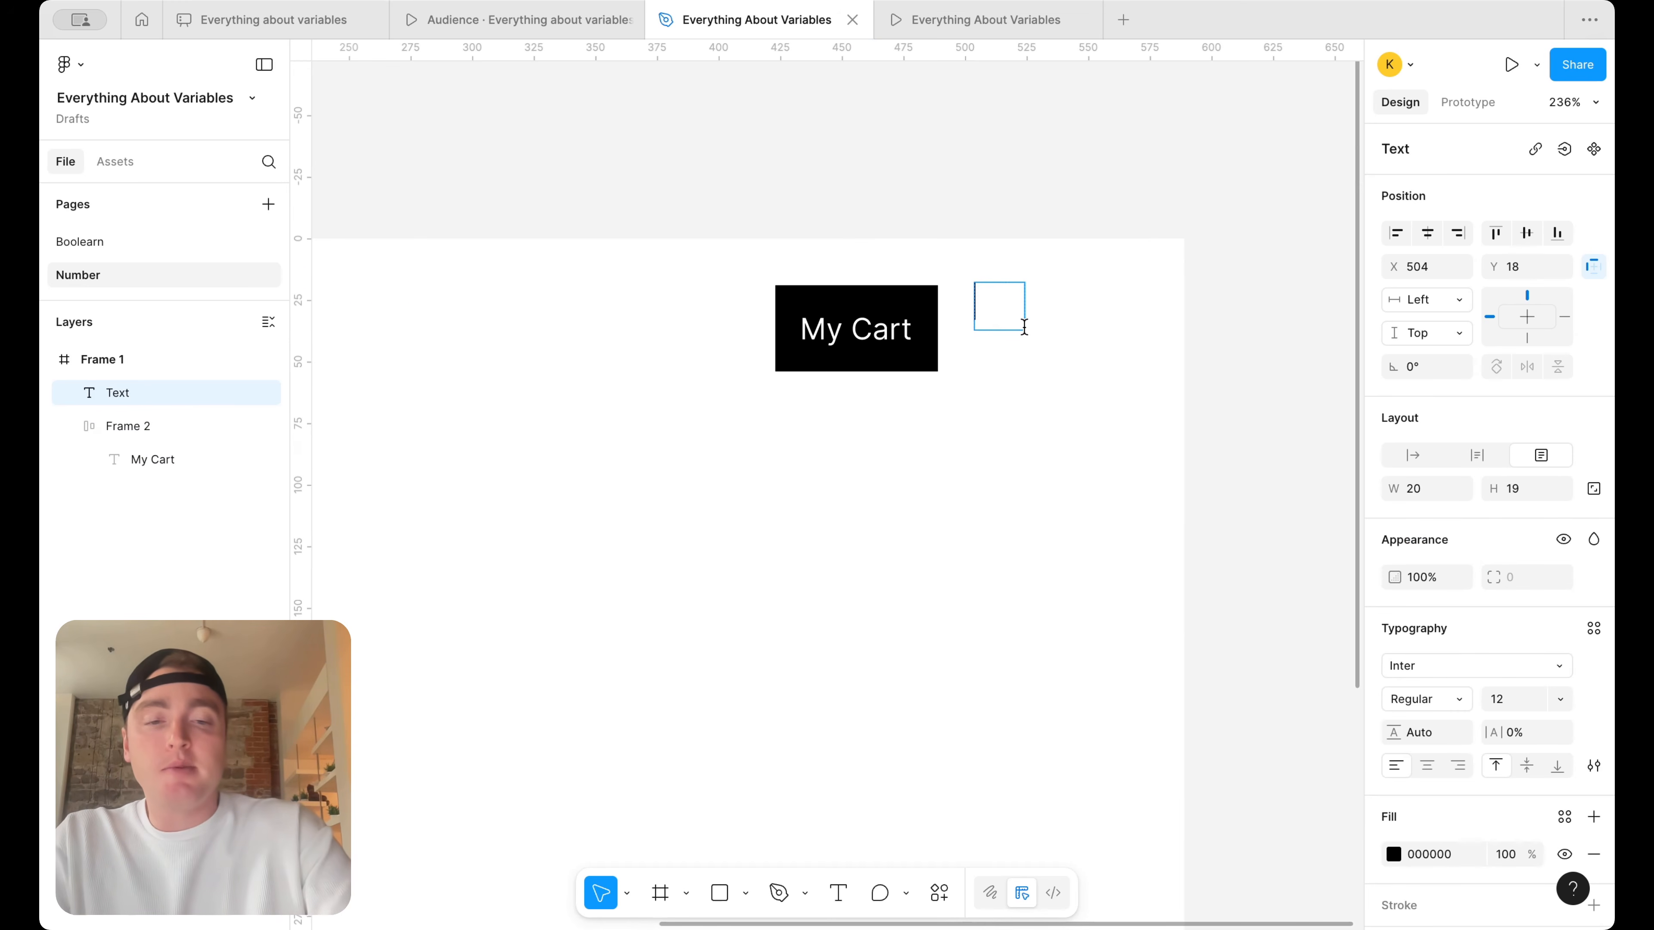
{"action": "type", "text": "0"}
{"action": "key", "text": "Escape"}
Wrap the "0" text in an auto-layout frame and give it a blue 0900FF fill
{"action": "key", "text": "shift+a"}
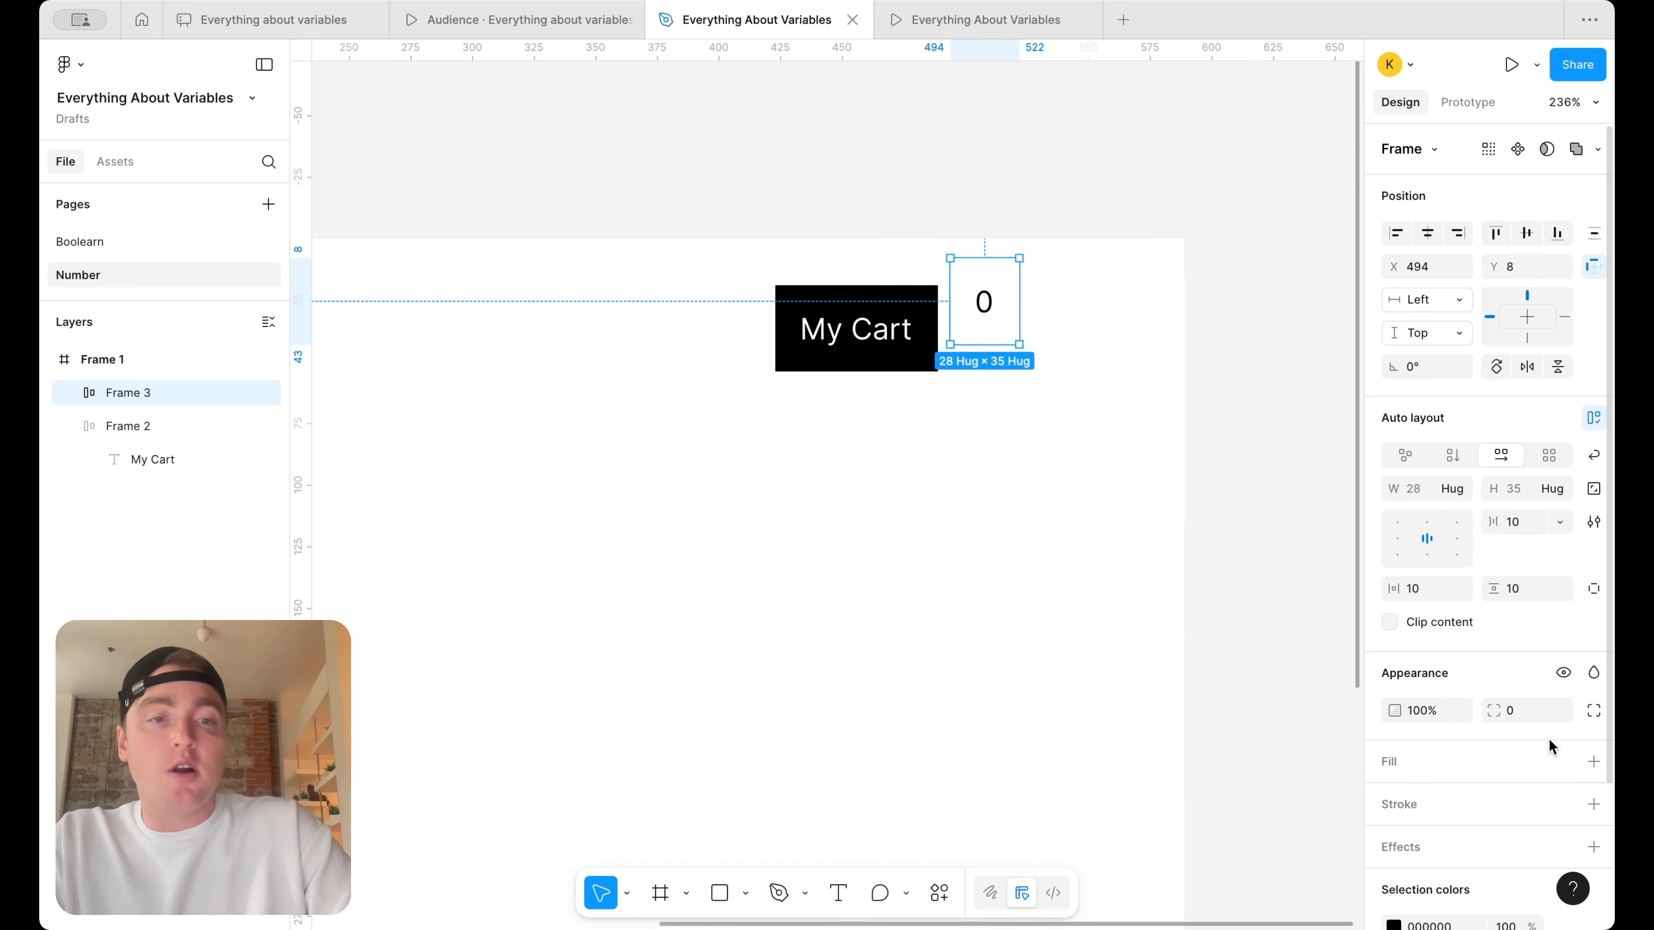
{"action": "left_click", "coordinate": [1592, 759]}
{"action": "left_click", "coordinate": [1304, 744]}
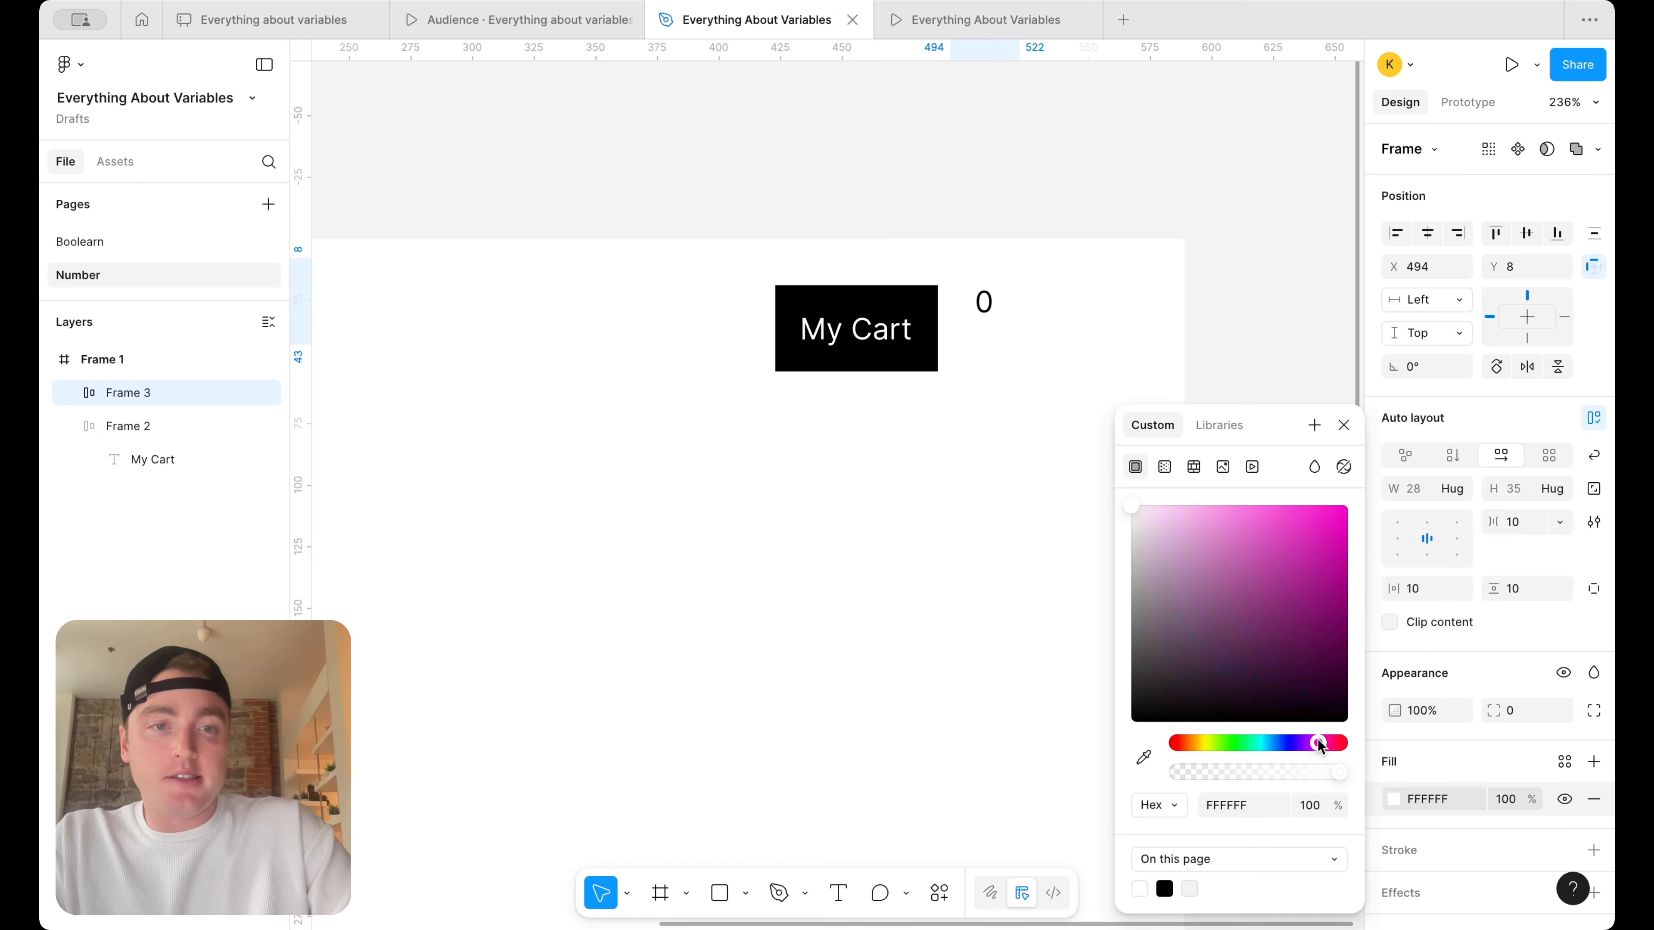
{"action": "left_click", "coordinate": [1293, 603]}
{"action": "left_click", "coordinate": [1302, 743]}
{"action": "left_click_drag", "start_coordinate": [1304, 751], "coordinate": [1287, 749]}
{"action": "left_click_drag", "start_coordinate": [1318, 598], "coordinate": [1354, 498]}
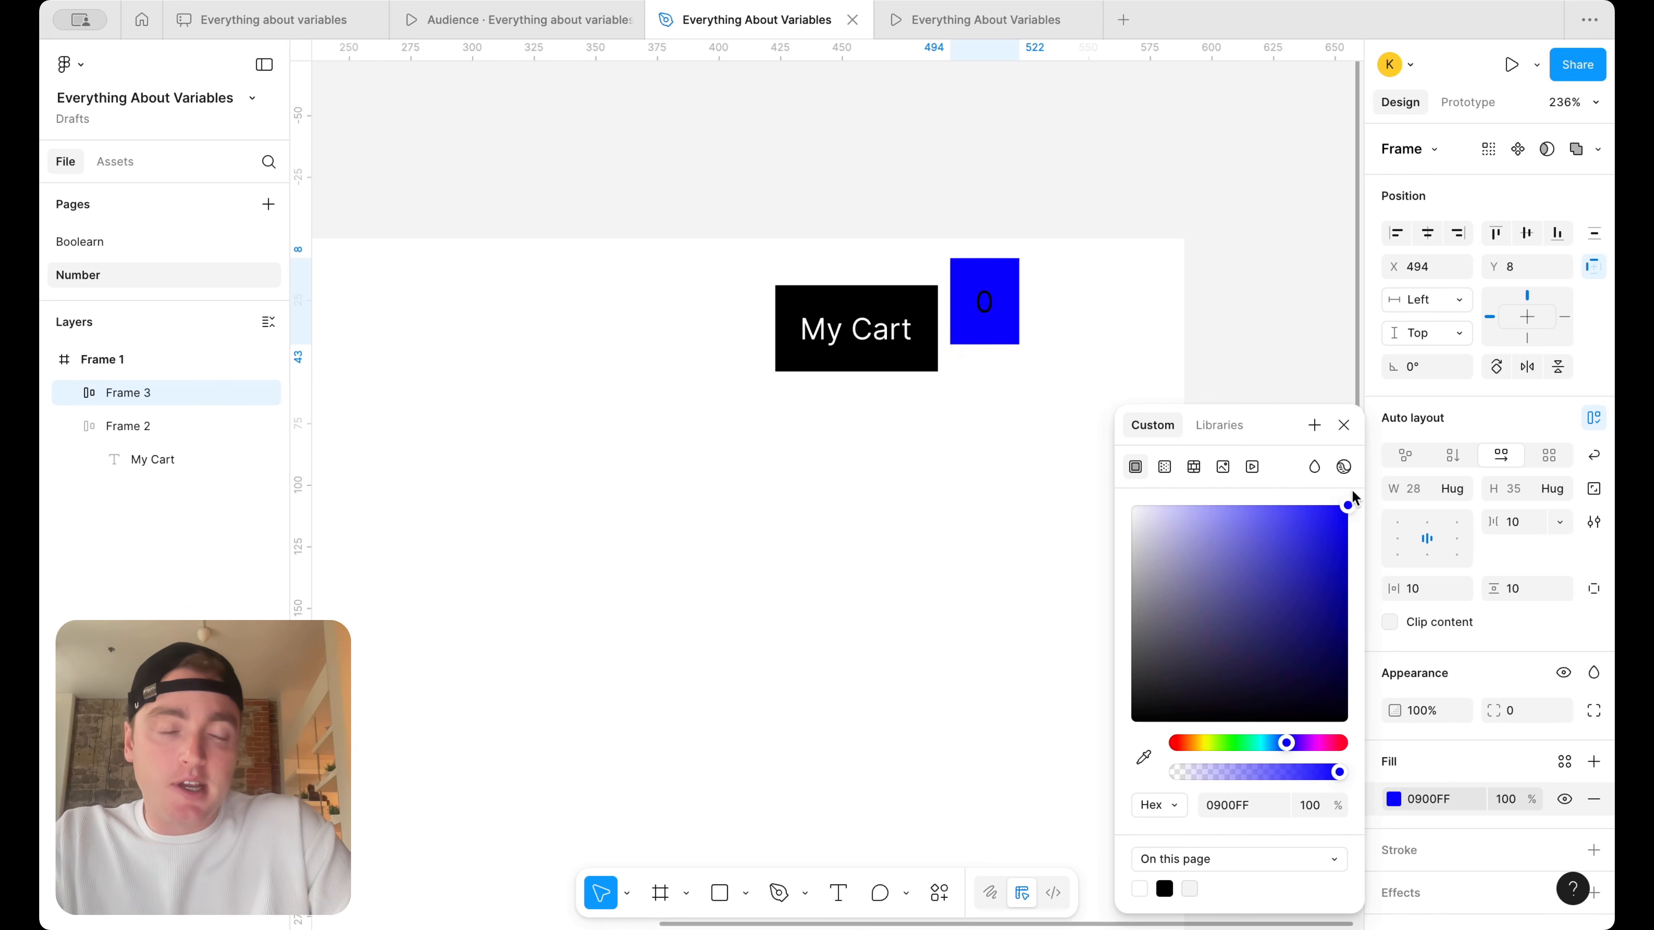
{"action": "left_click", "coordinate": [1107, 288]}
Change the "0" text color in the blue badge from the frame's selection colors to white
{"action": "left_click", "coordinate": [988, 303]}
{"action": "scroll", "coordinate": [1511, 648], "scroll_direction": "down", "scroll_amount": 4}
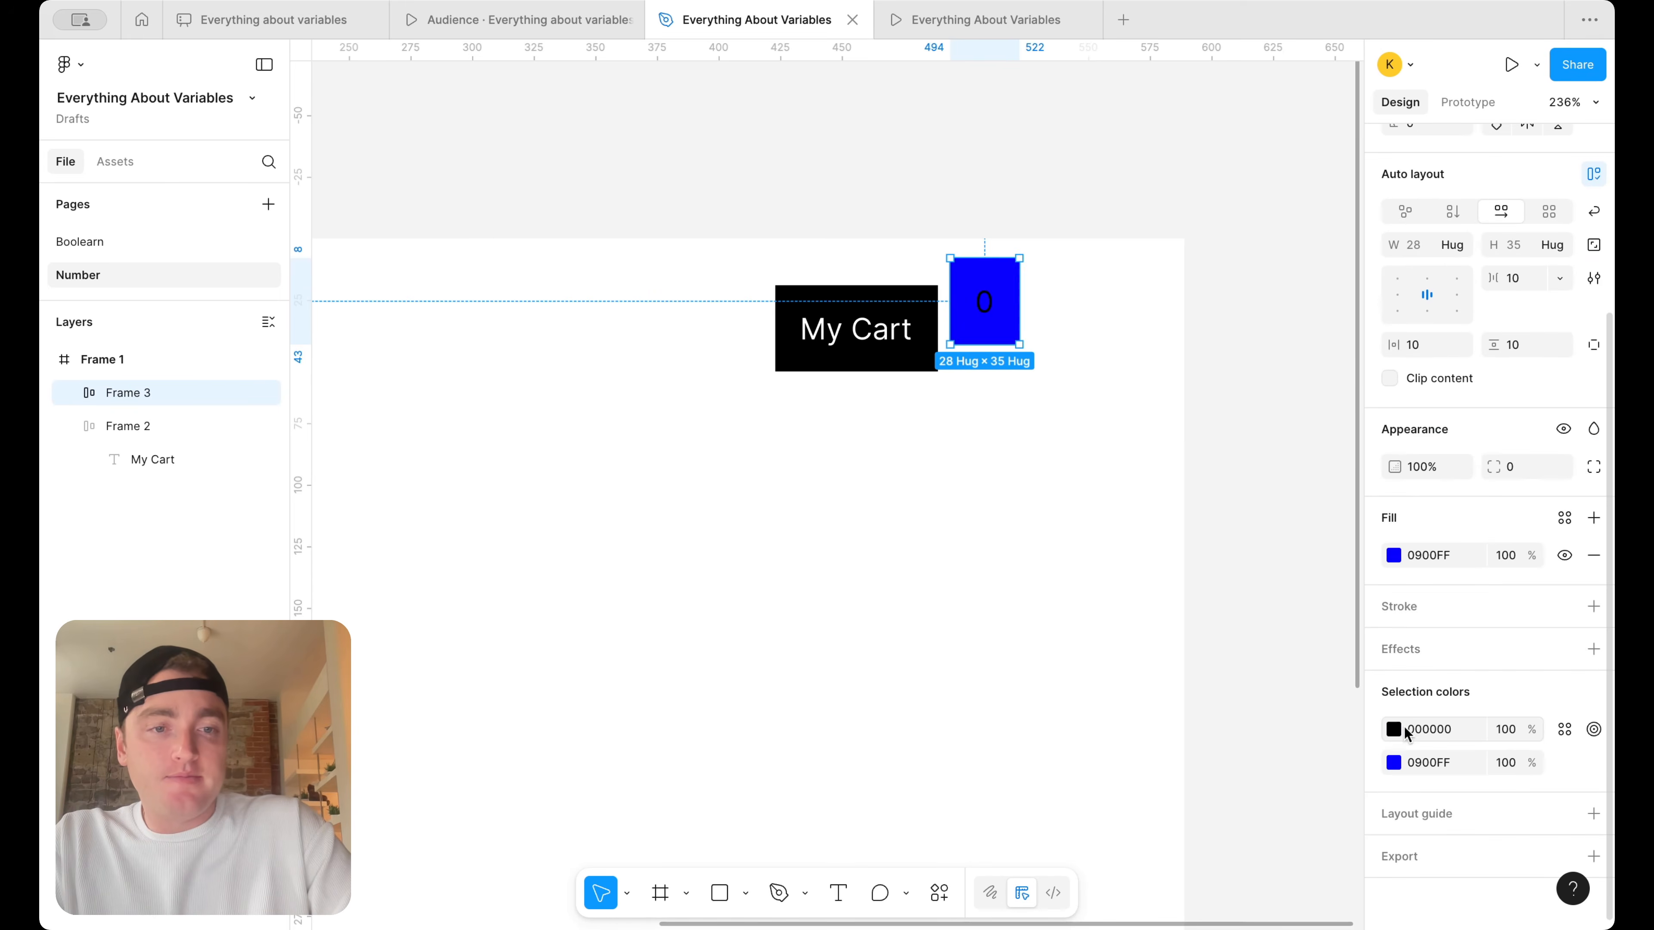
{"action": "left_click", "coordinate": [1395, 729]}
{"action": "left_click_drag", "start_coordinate": [1205, 573], "coordinate": [955, 355]}
{"action": "left_click", "coordinate": [1096, 311]}
Set the blue badge's height to 28 and its corner radius to 100
{"action": "left_click", "coordinate": [985, 306]}
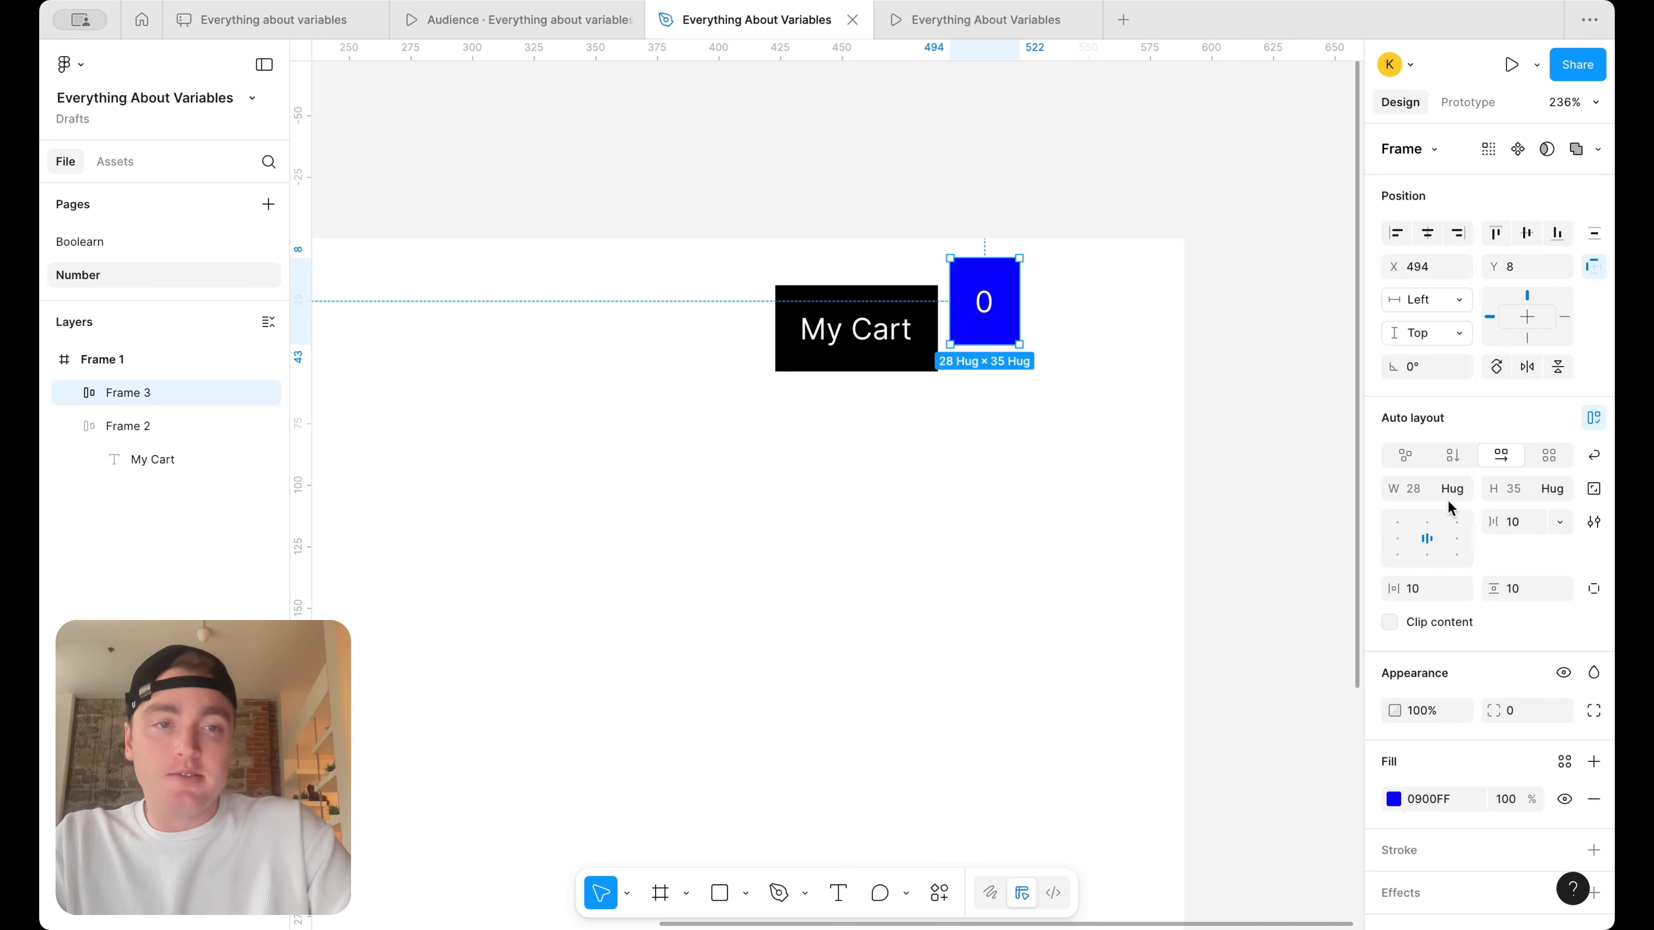
{"action": "left_click", "coordinate": [1511, 492]}
{"action": "type", "text": "38"}
{"action": "key", "text": "Return"}
{"action": "left_click", "coordinate": [1524, 487]}
{"action": "type", "text": "28"}
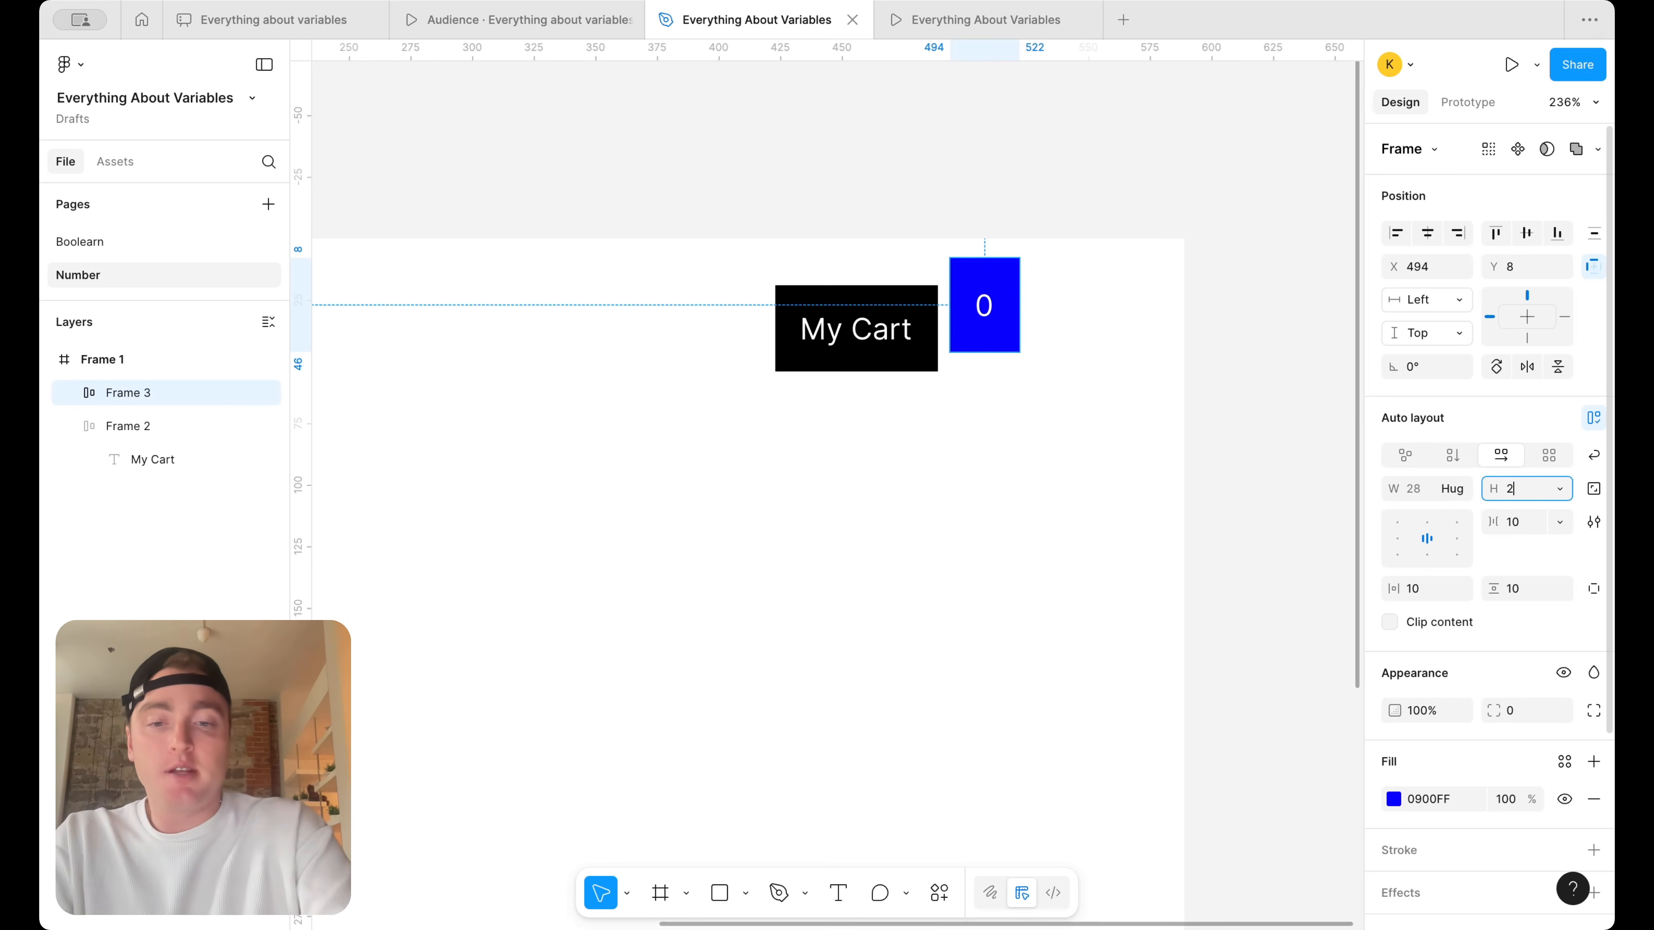
{"action": "key", "text": "Return"}
{"action": "left_click", "coordinate": [1520, 711]}
{"action": "type", "text": "100"}
{"action": "key", "text": "Return"}
{"action": "left_click", "coordinate": [1130, 340]}
Move the round badge onto the upper-right corner of the My Cart button, at X 477, Y 8
{"action": "left_click", "coordinate": [985, 296]}
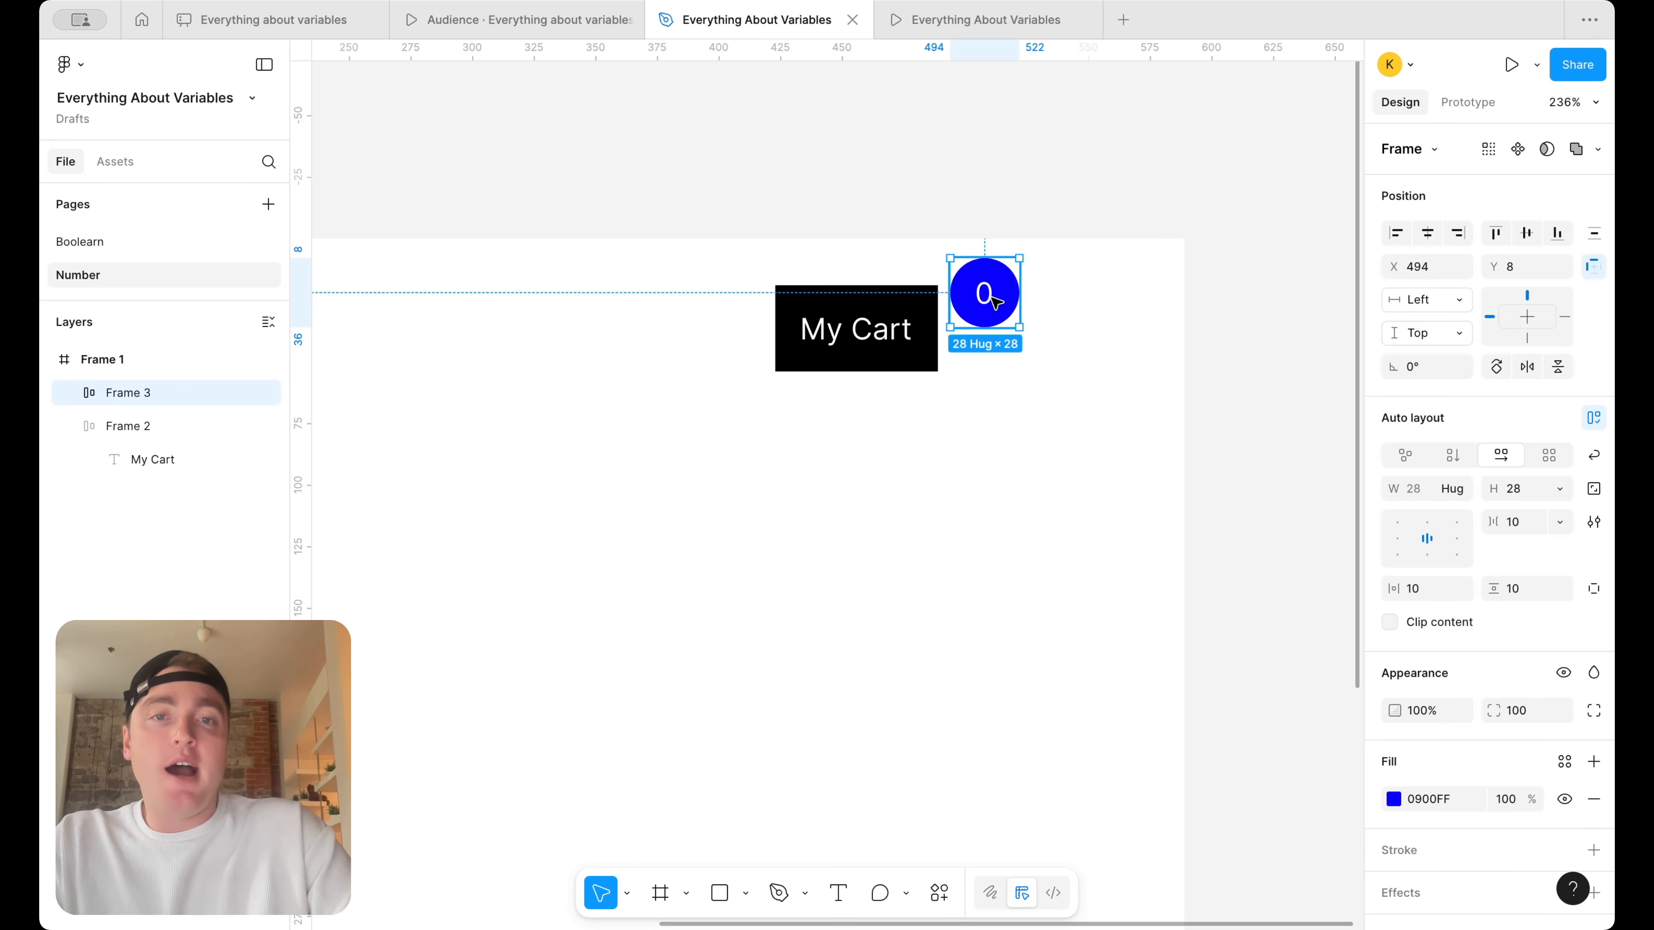
{"action": "key", "text": "shift+Left"}
{"action": "key", "text": "shift+Left"}
{"action": "key", "text": "Right"}
{"action": "key", "text": "Right"}
{"action": "key", "text": "Right"}
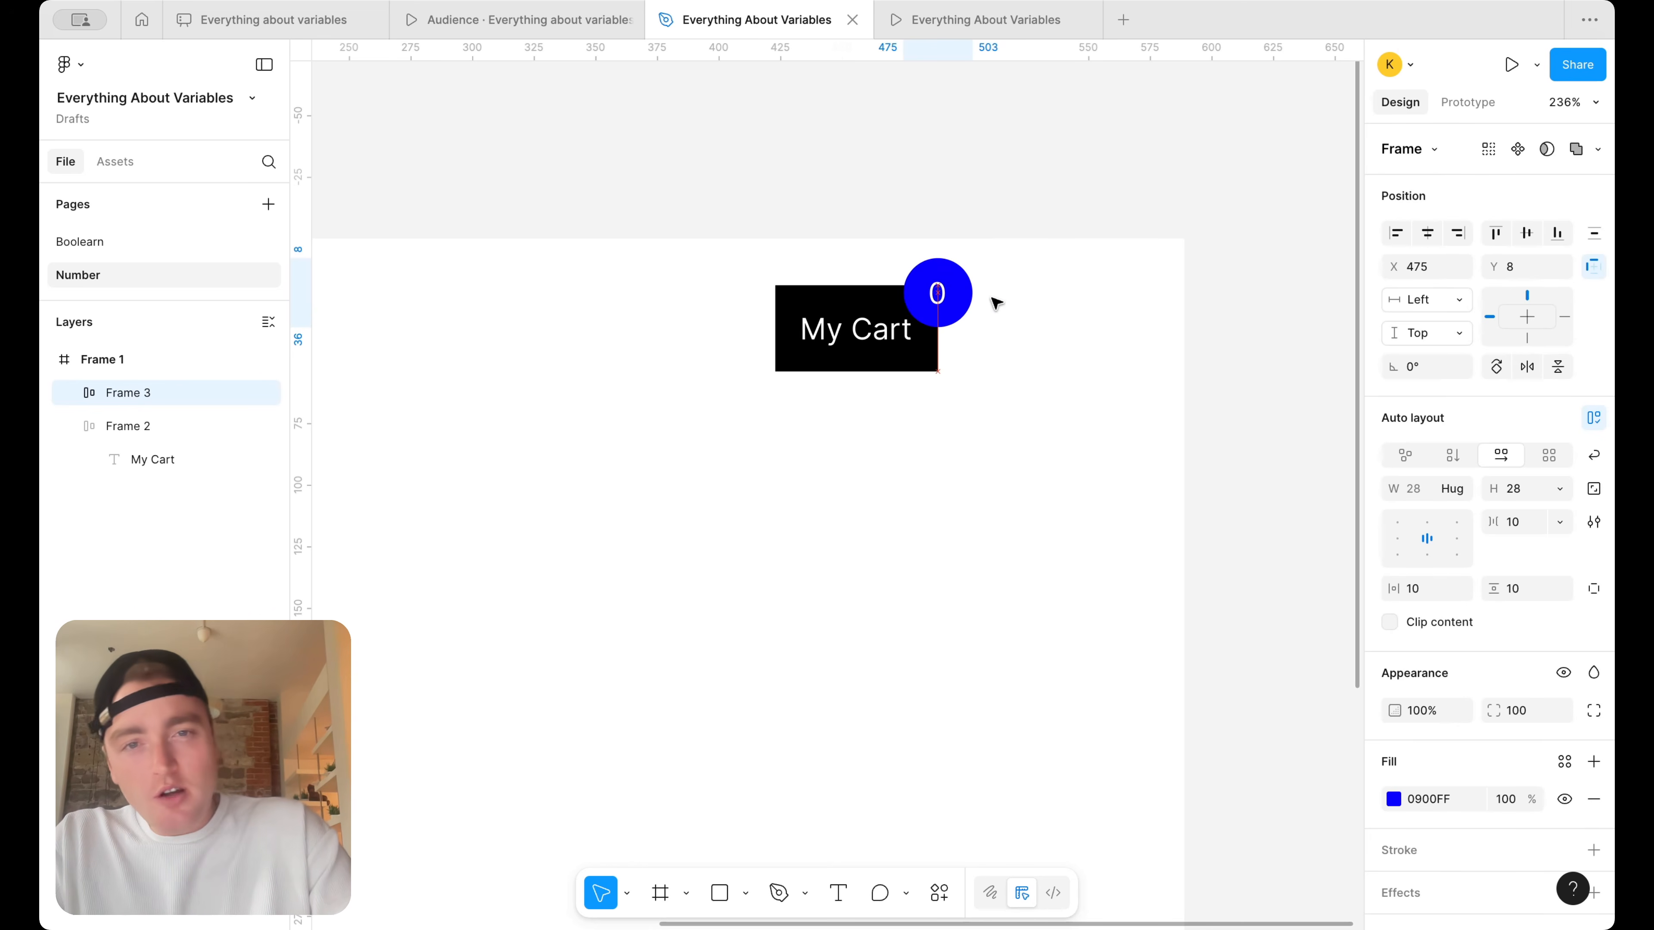
{"action": "scroll", "coordinate": [996, 301], "scroll_direction": "down", "scroll_amount": 5}
{"action": "scroll", "coordinate": [925, 345], "scroll_direction": "up", "scroll_amount": 3}
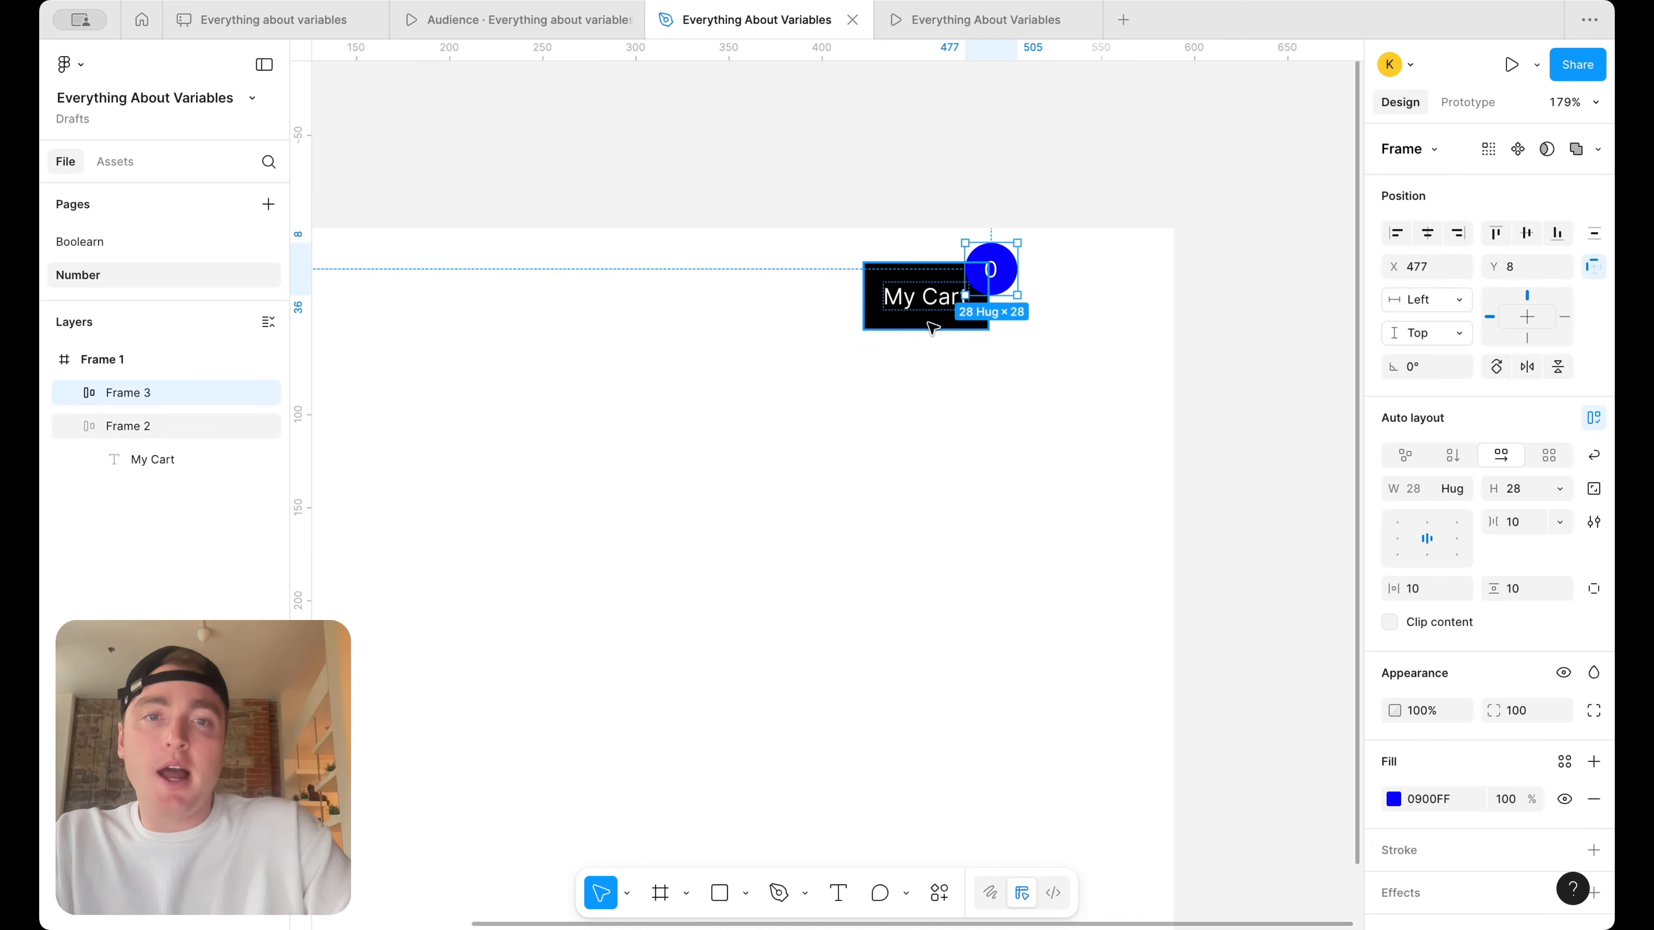
Duplicate the My Cart button into the middle of Frame 1 and change the copy's text to "Add to Cart"
{"action": "scroll", "coordinate": [1035, 264], "scroll_direction": "down", "scroll_amount": 5}
{"action": "left_click", "coordinate": [952, 307]}
{"action": "left_click", "coordinate": [986, 294]}
{"action": "left_click_drag", "start_coordinate": [986, 293], "coordinate": [814, 435]}
{"action": "double_click", "coordinate": [814, 436]}
{"action": "key", "text": "Return"}
{"action": "type", "text": "Add to Cart"}
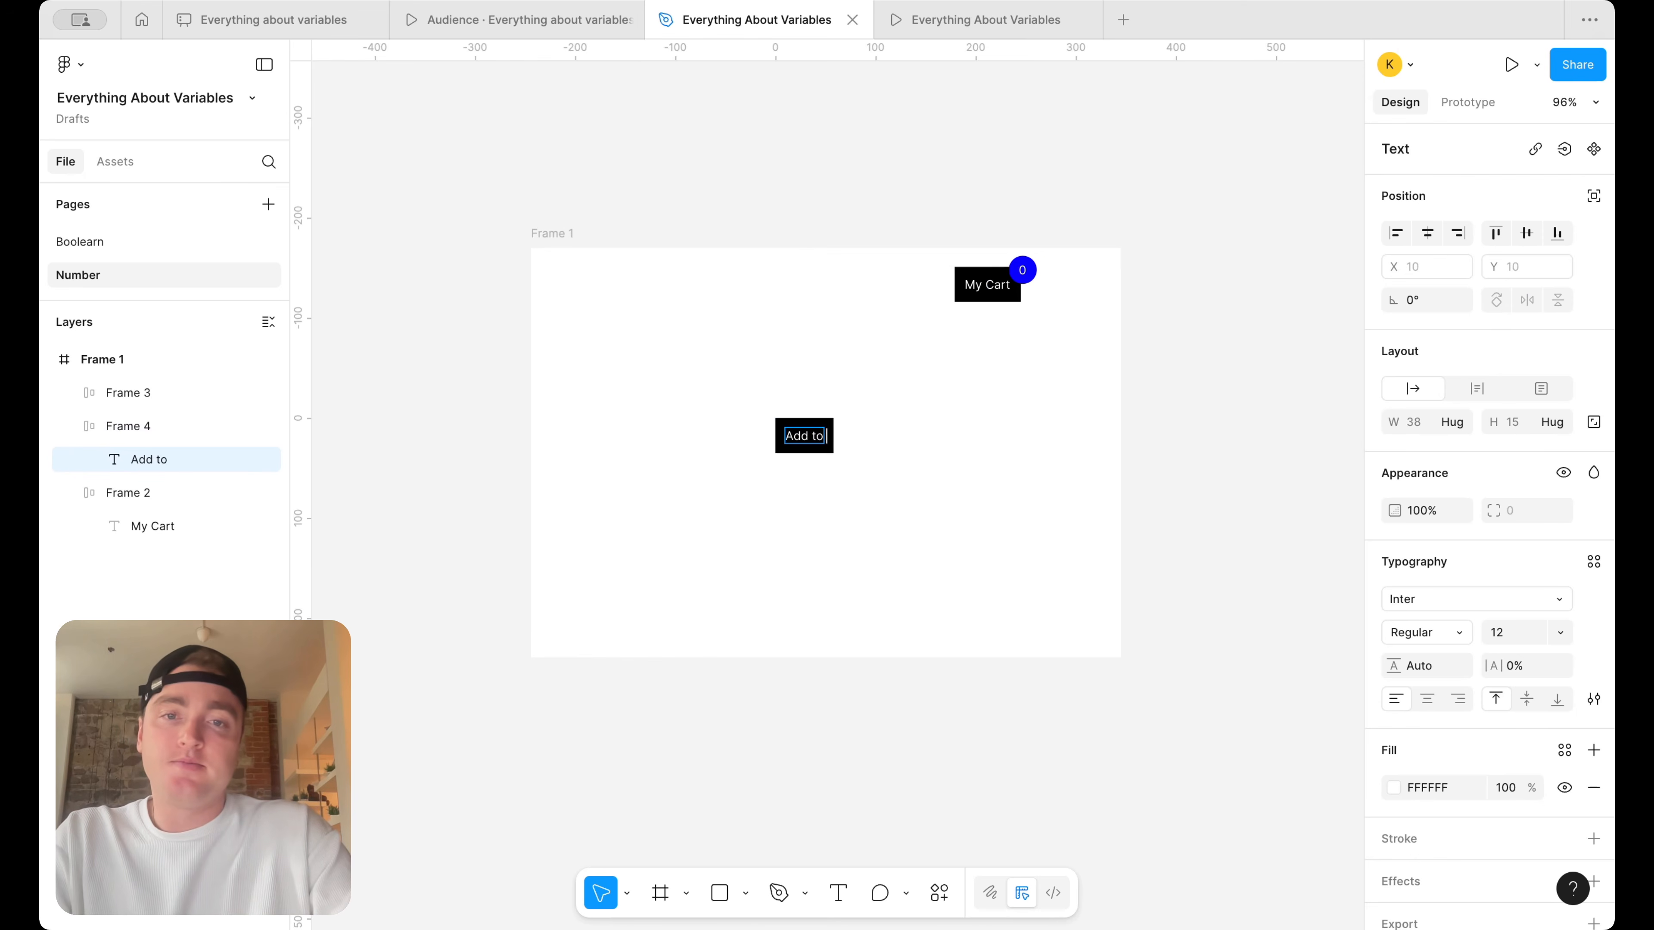
{"action": "key", "text": "Escape"}
{"action": "left_click", "coordinate": [855, 483]}
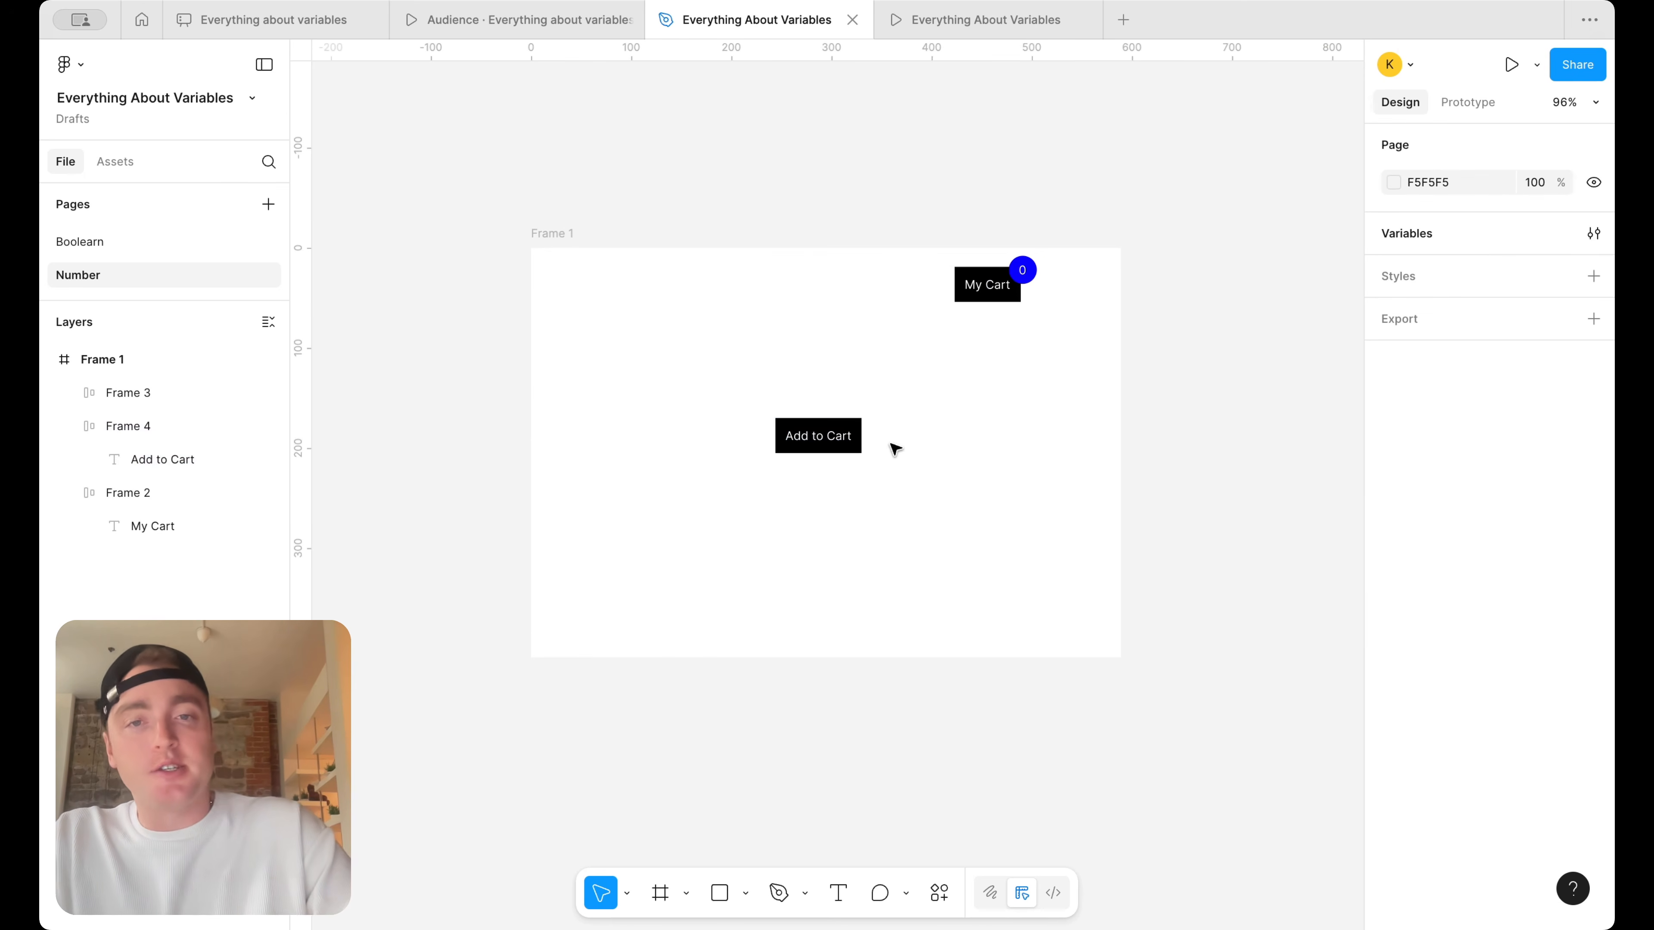
Shift the Add to Cart button slightly right so it is horizontally centered in Frame 1
{"action": "scroll", "coordinate": [890, 447], "scroll_direction": "up", "scroll_amount": 5}
{"action": "left_click_drag", "start_coordinate": [764, 431], "coordinate": [778, 430]}
{"action": "scroll", "coordinate": [1217, 220], "scroll_direction": "down", "scroll_amount": 4}
{"action": "scroll", "coordinate": [1230, 214], "scroll_direction": "right", "scroll_amount": 2}
{"action": "left_click", "coordinate": [1248, 206]}
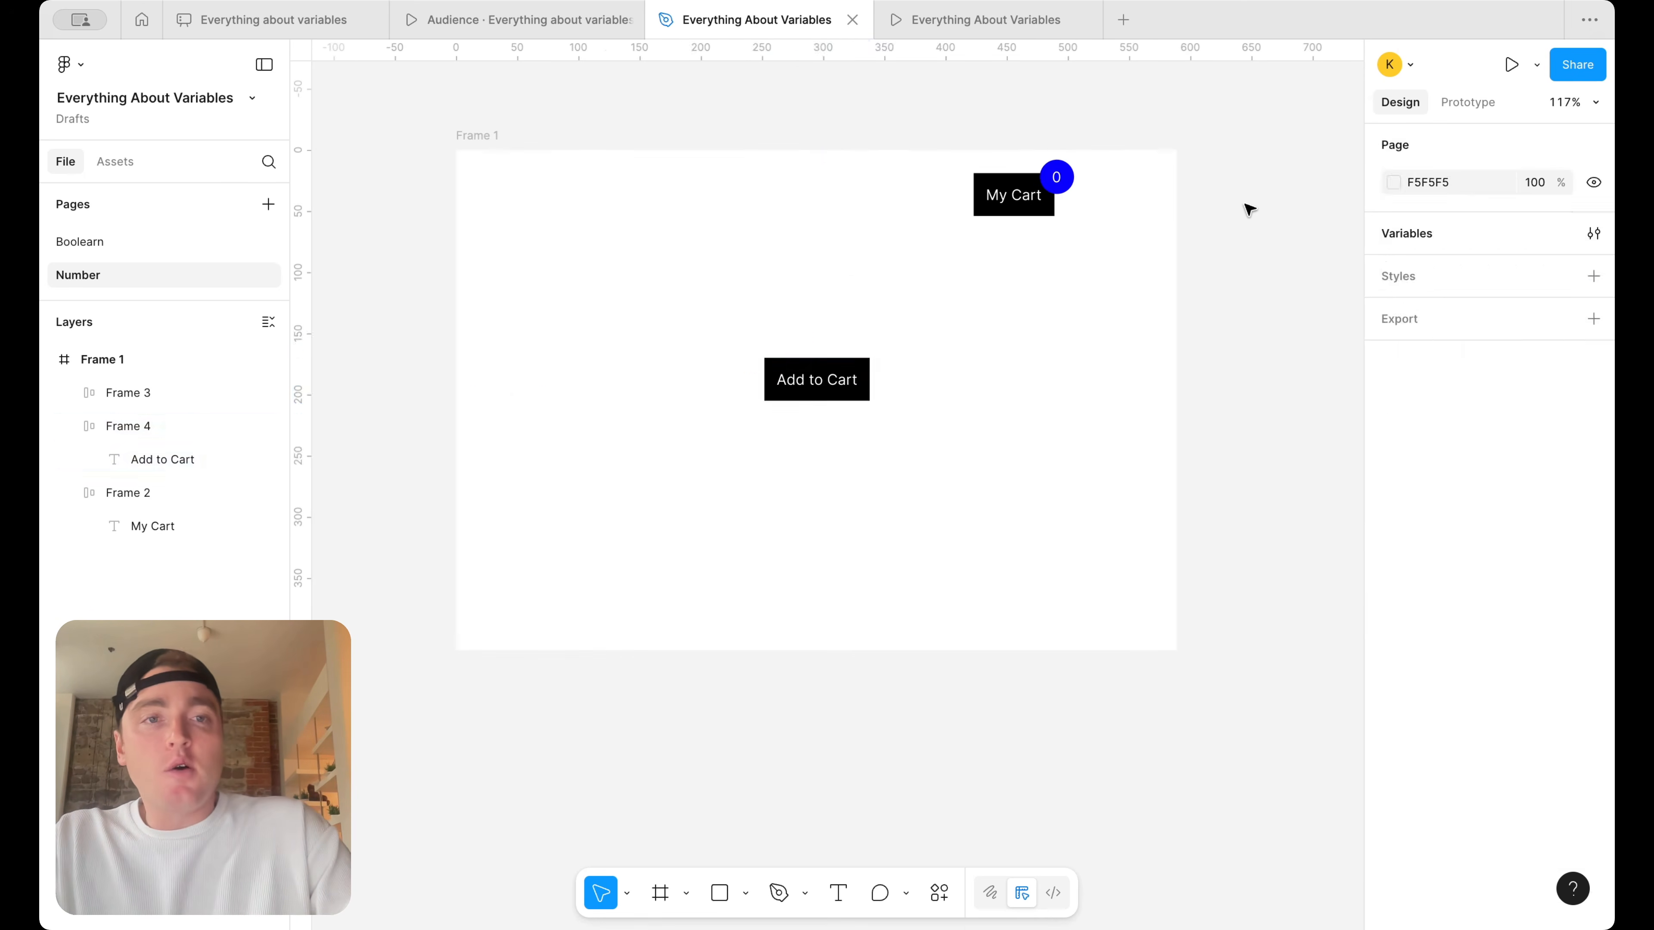
Review the Number Variables collection and bind the badge's "0" text to the Items in Cart variable
{"action": "left_click", "coordinate": [1594, 233]}
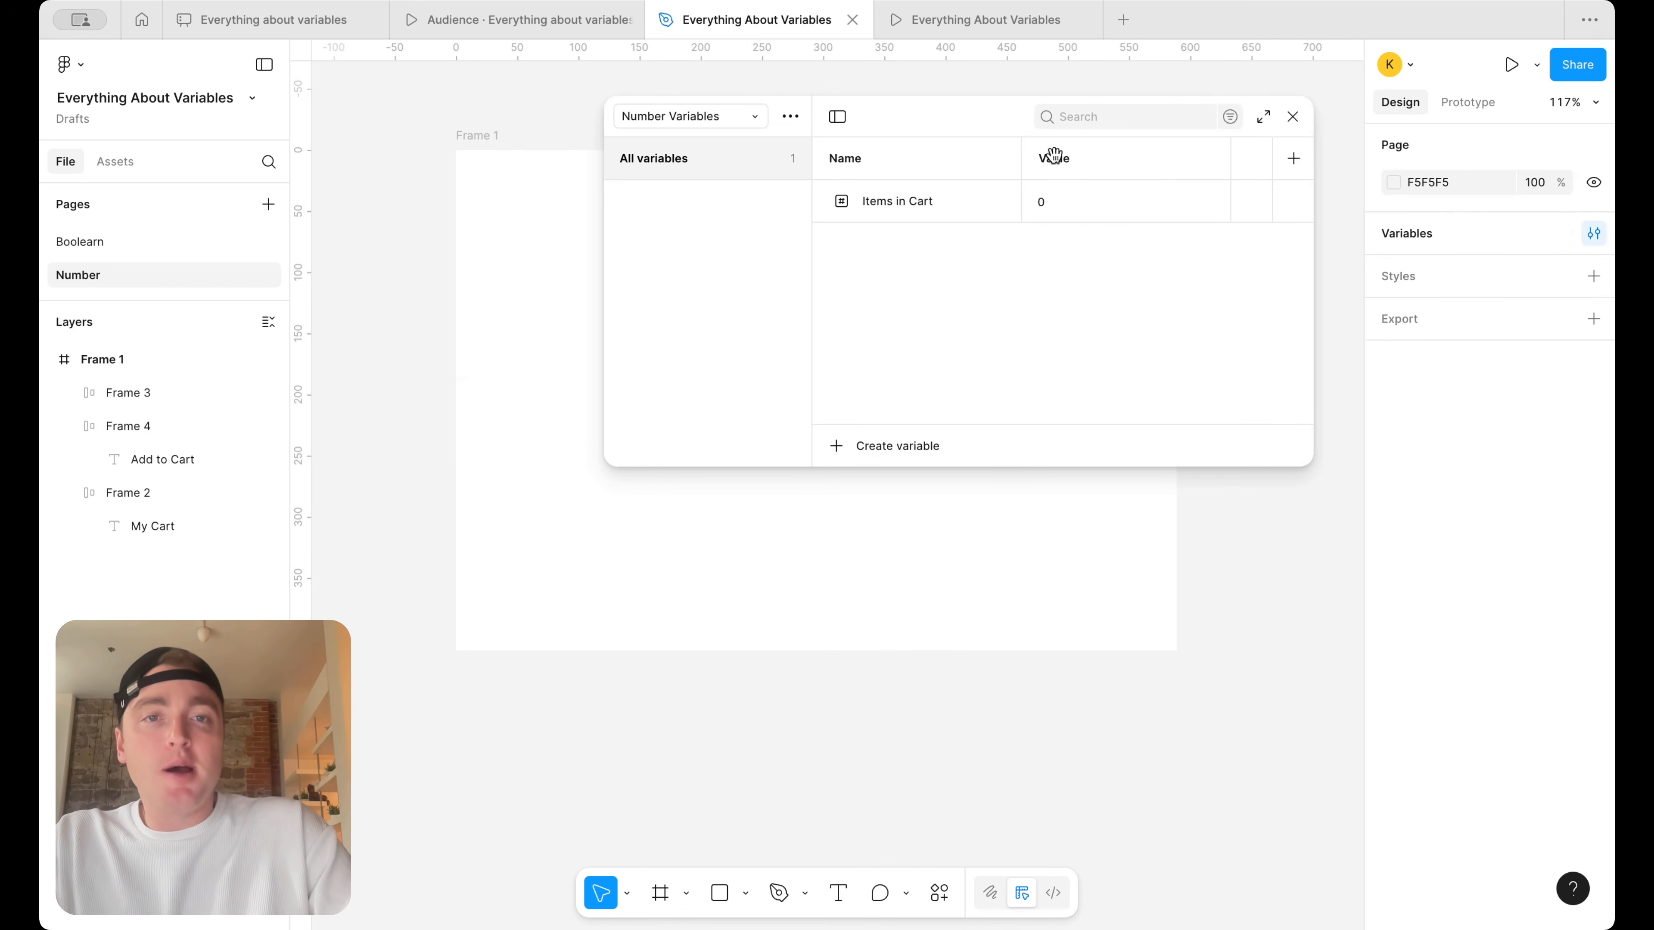
{"action": "left_click", "coordinate": [1293, 116]}
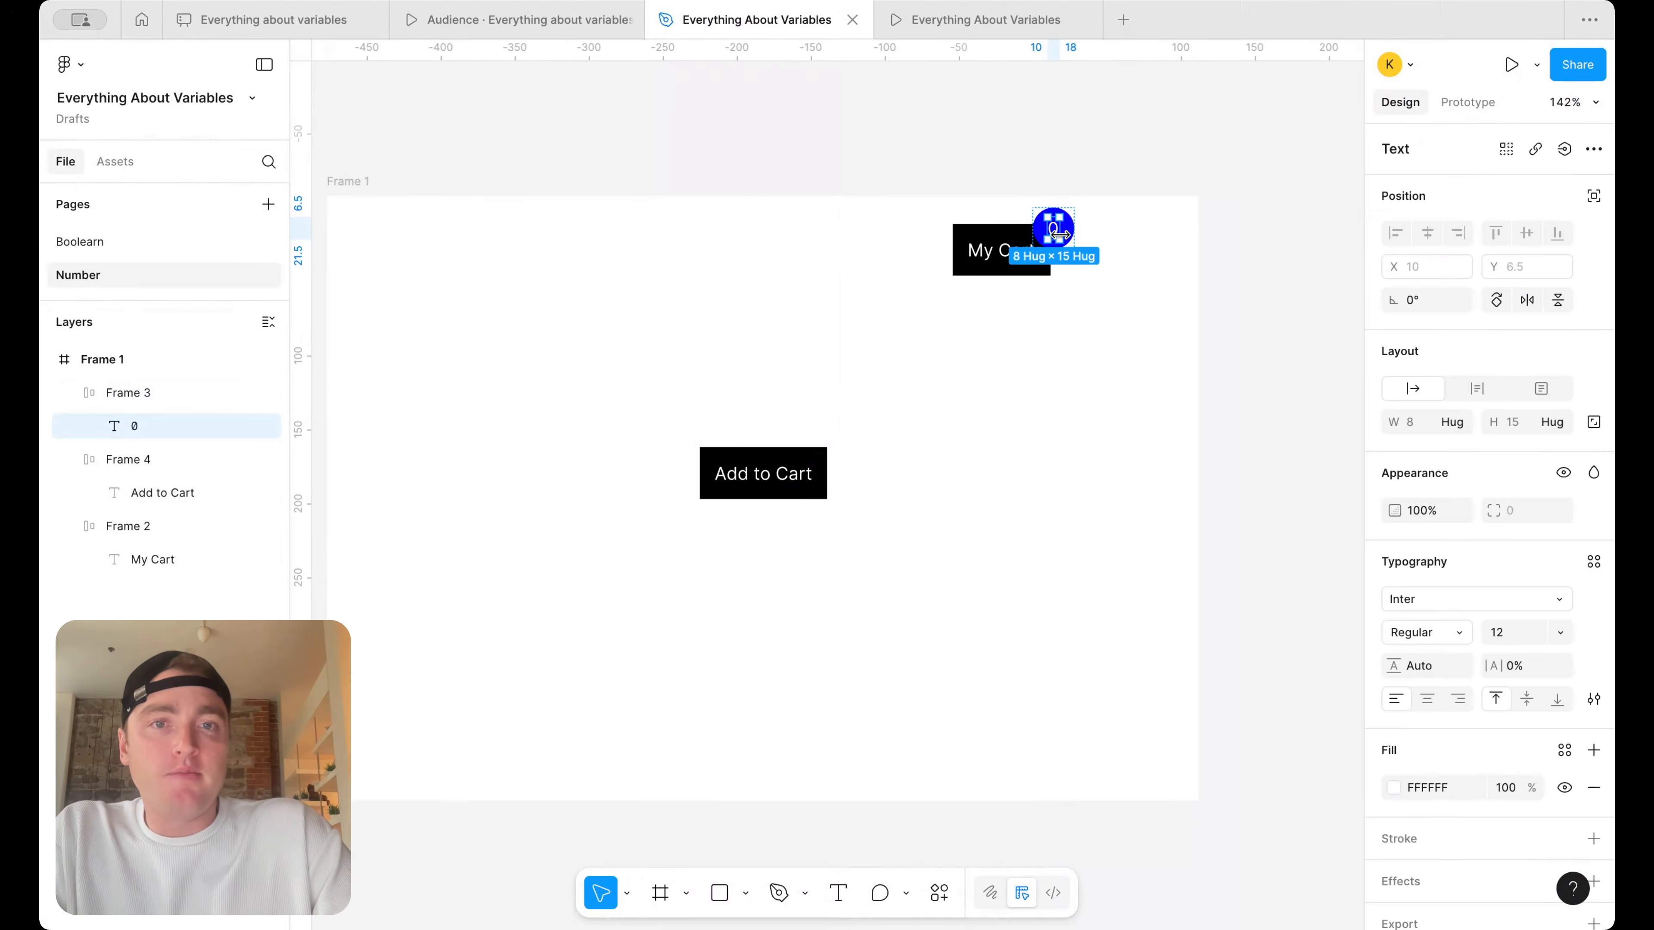
{"action": "scroll", "coordinate": [1068, 234], "scroll_direction": "up", "scroll_amount": 2}
{"action": "left_click", "coordinate": [1134, 231]}
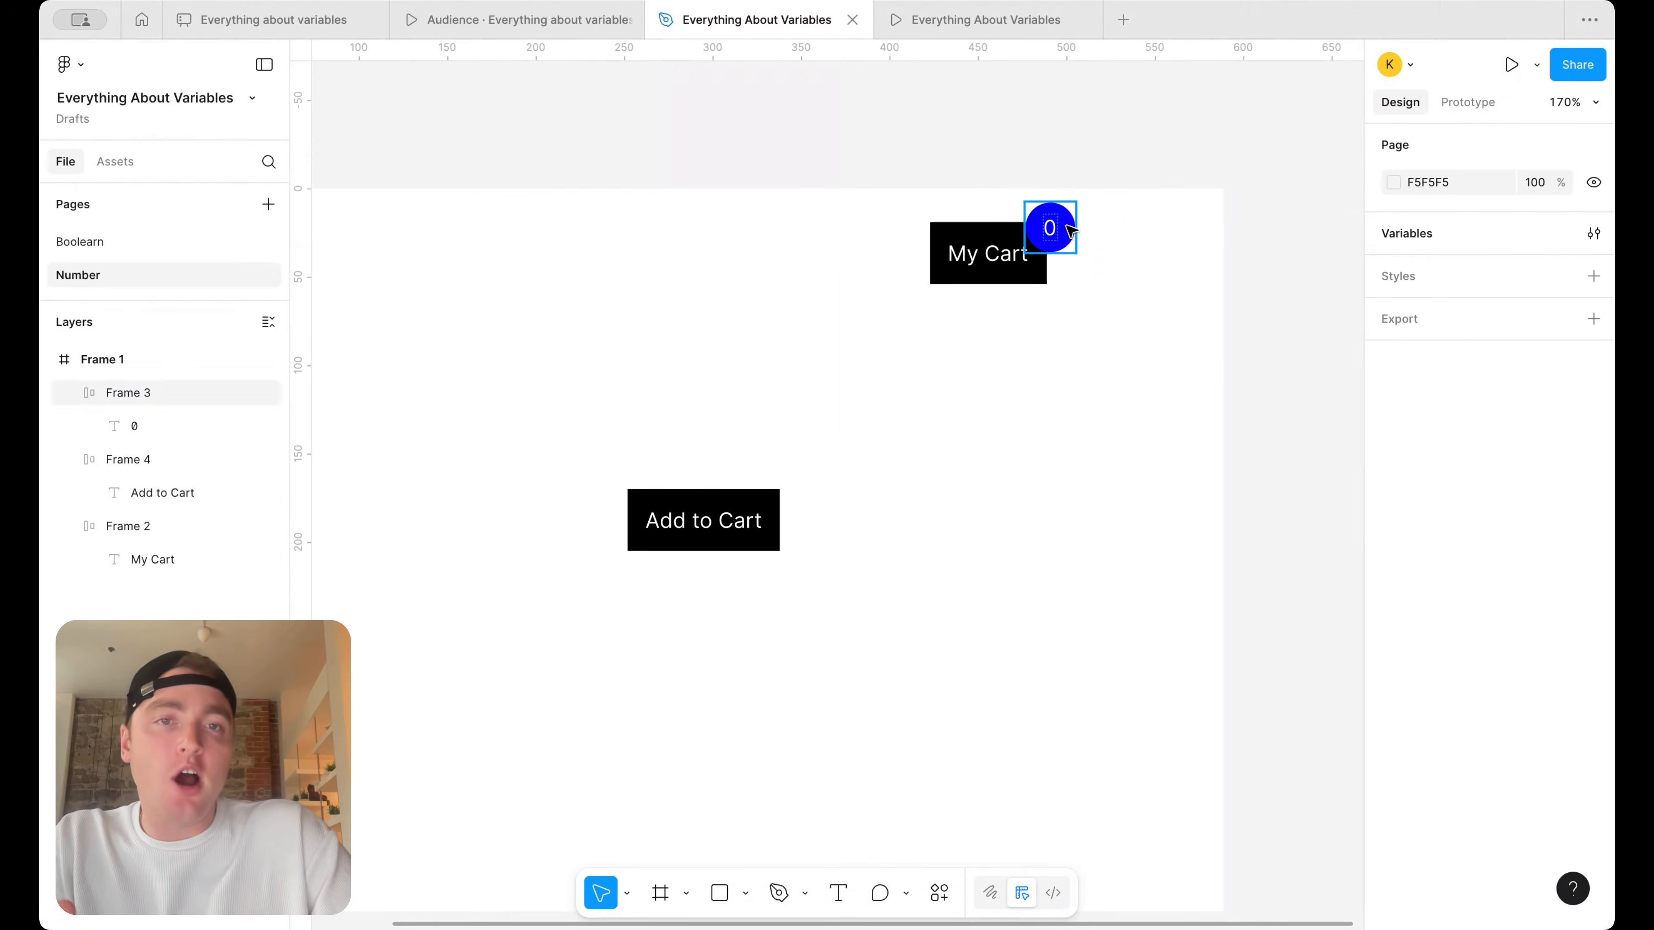
{"action": "left_click", "coordinate": [1062, 231]}
{"action": "left_click", "coordinate": [1062, 231]}
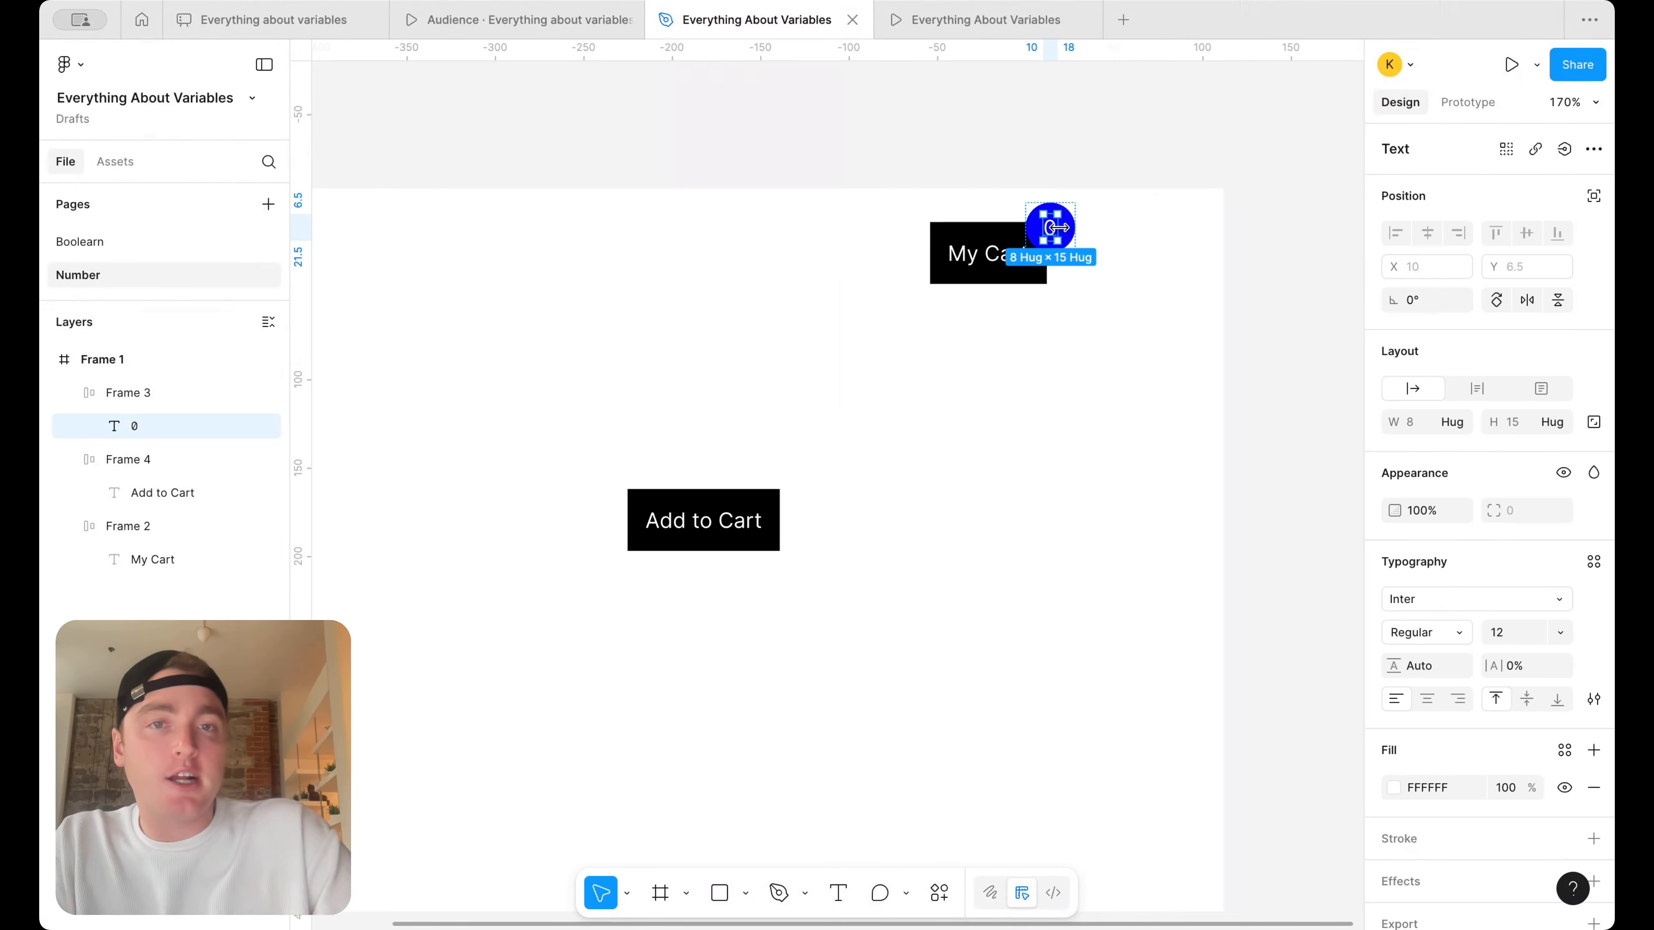
{"action": "left_click", "coordinate": [1565, 150]}
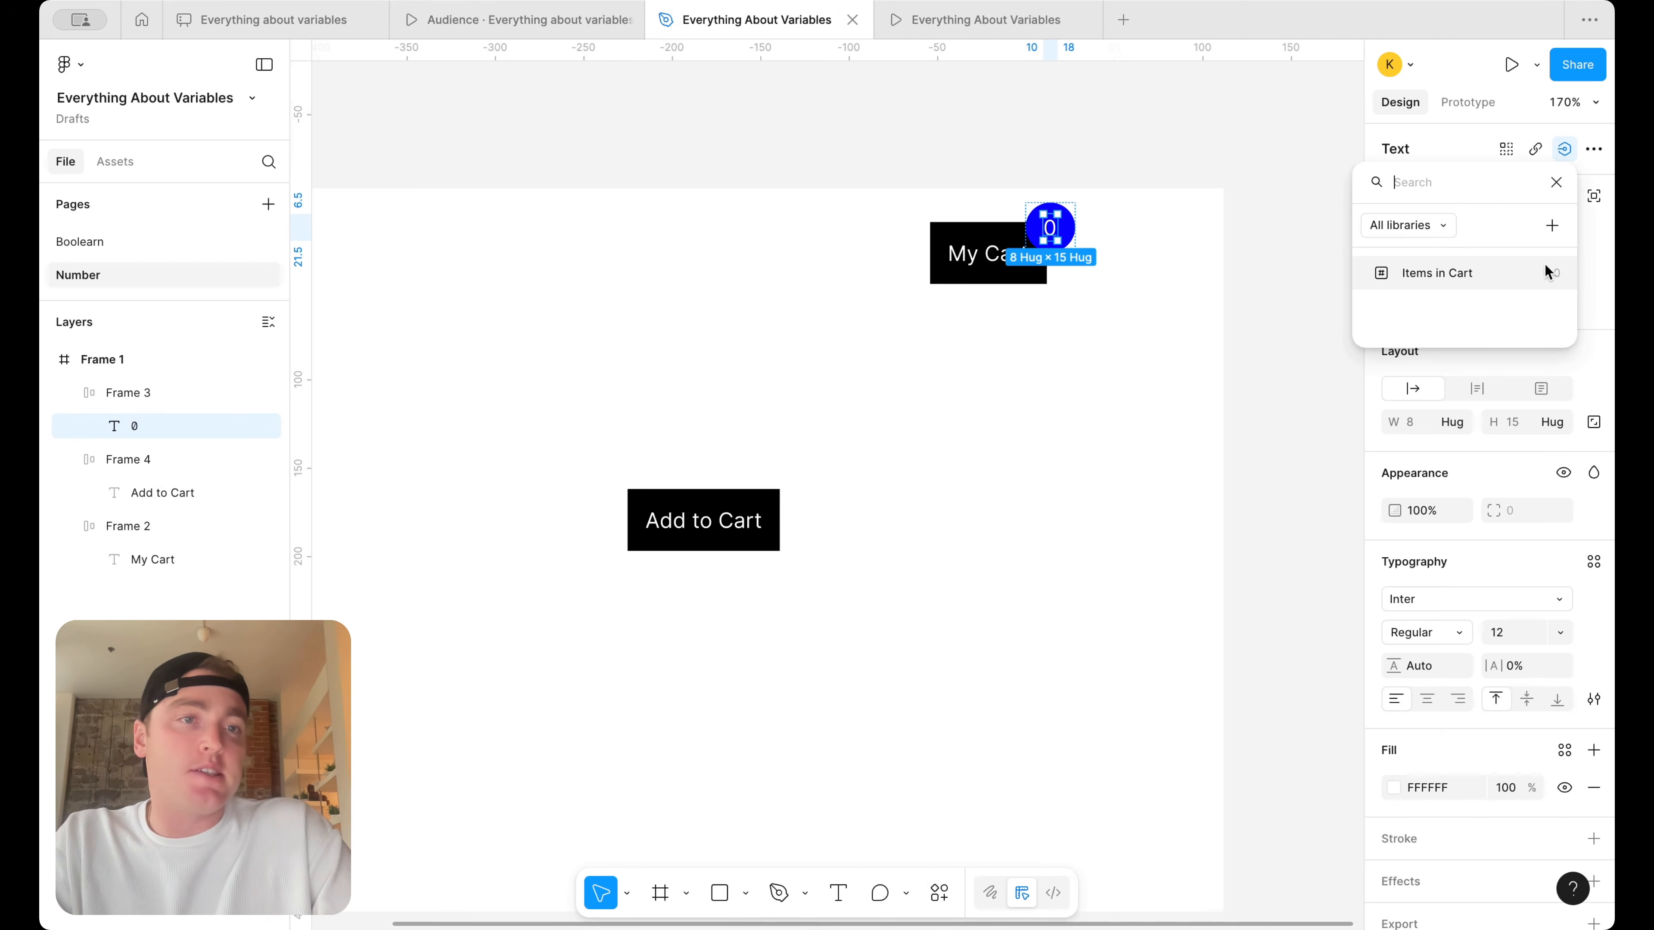
{"action": "left_click", "coordinate": [1558, 284]}
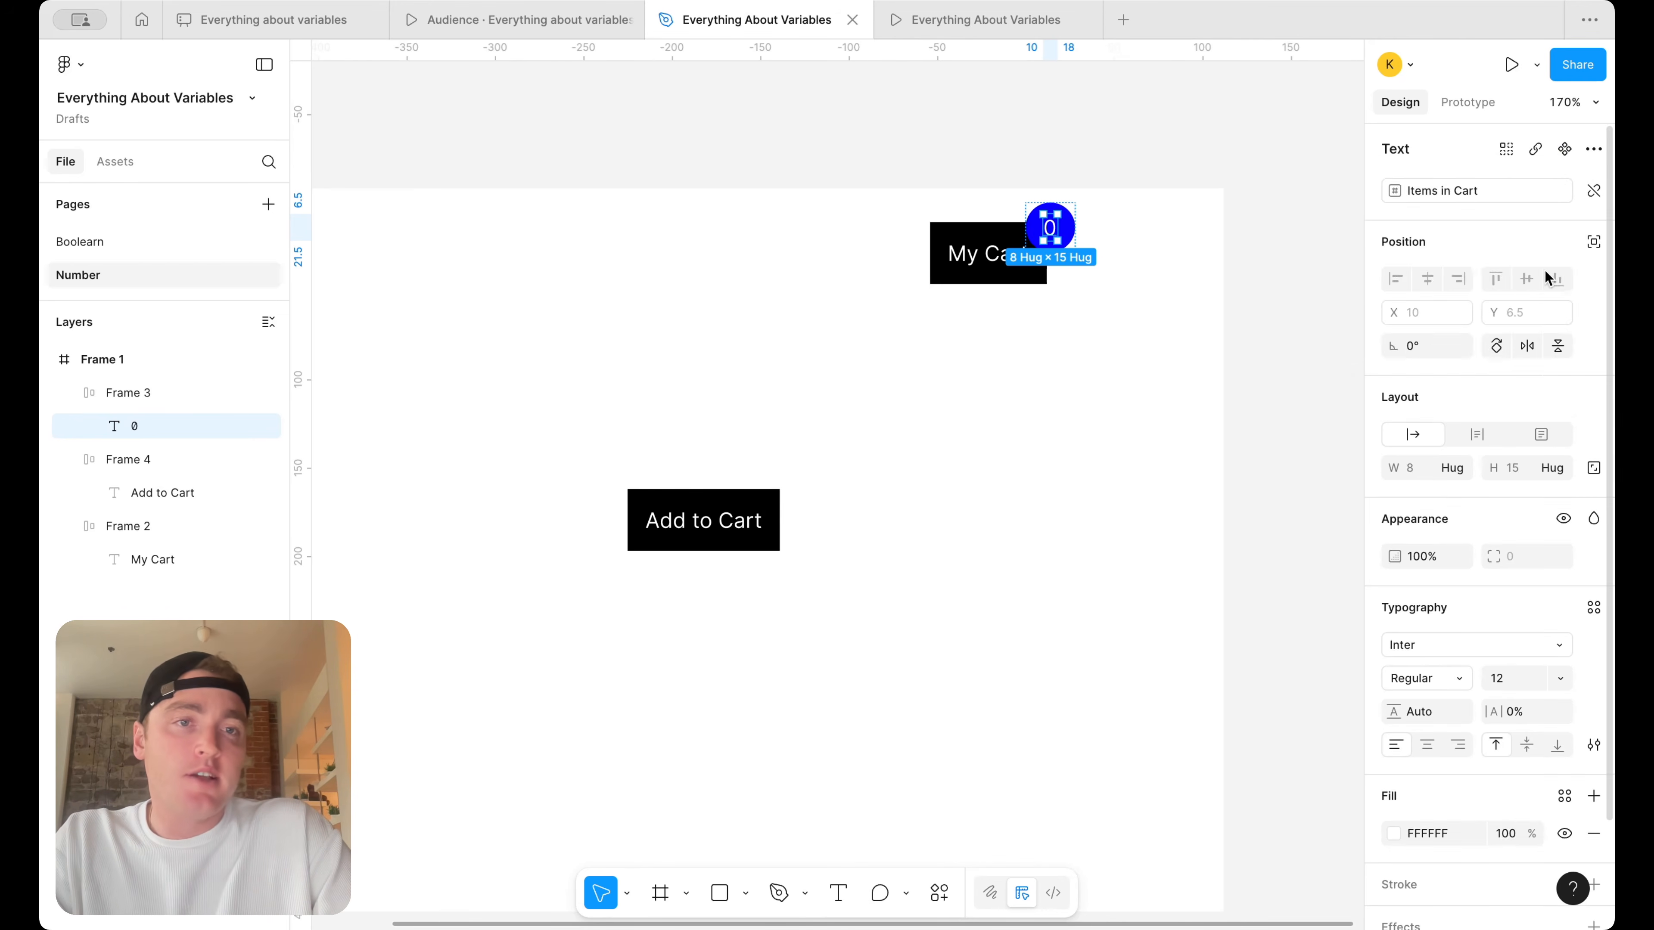
Test the badge's variable link by setting Items in Cart to 2 in the Number Variables collection and resetting it to 0
{"action": "left_click", "coordinate": [1246, 235]}
{"action": "left_click", "coordinate": [1594, 236]}
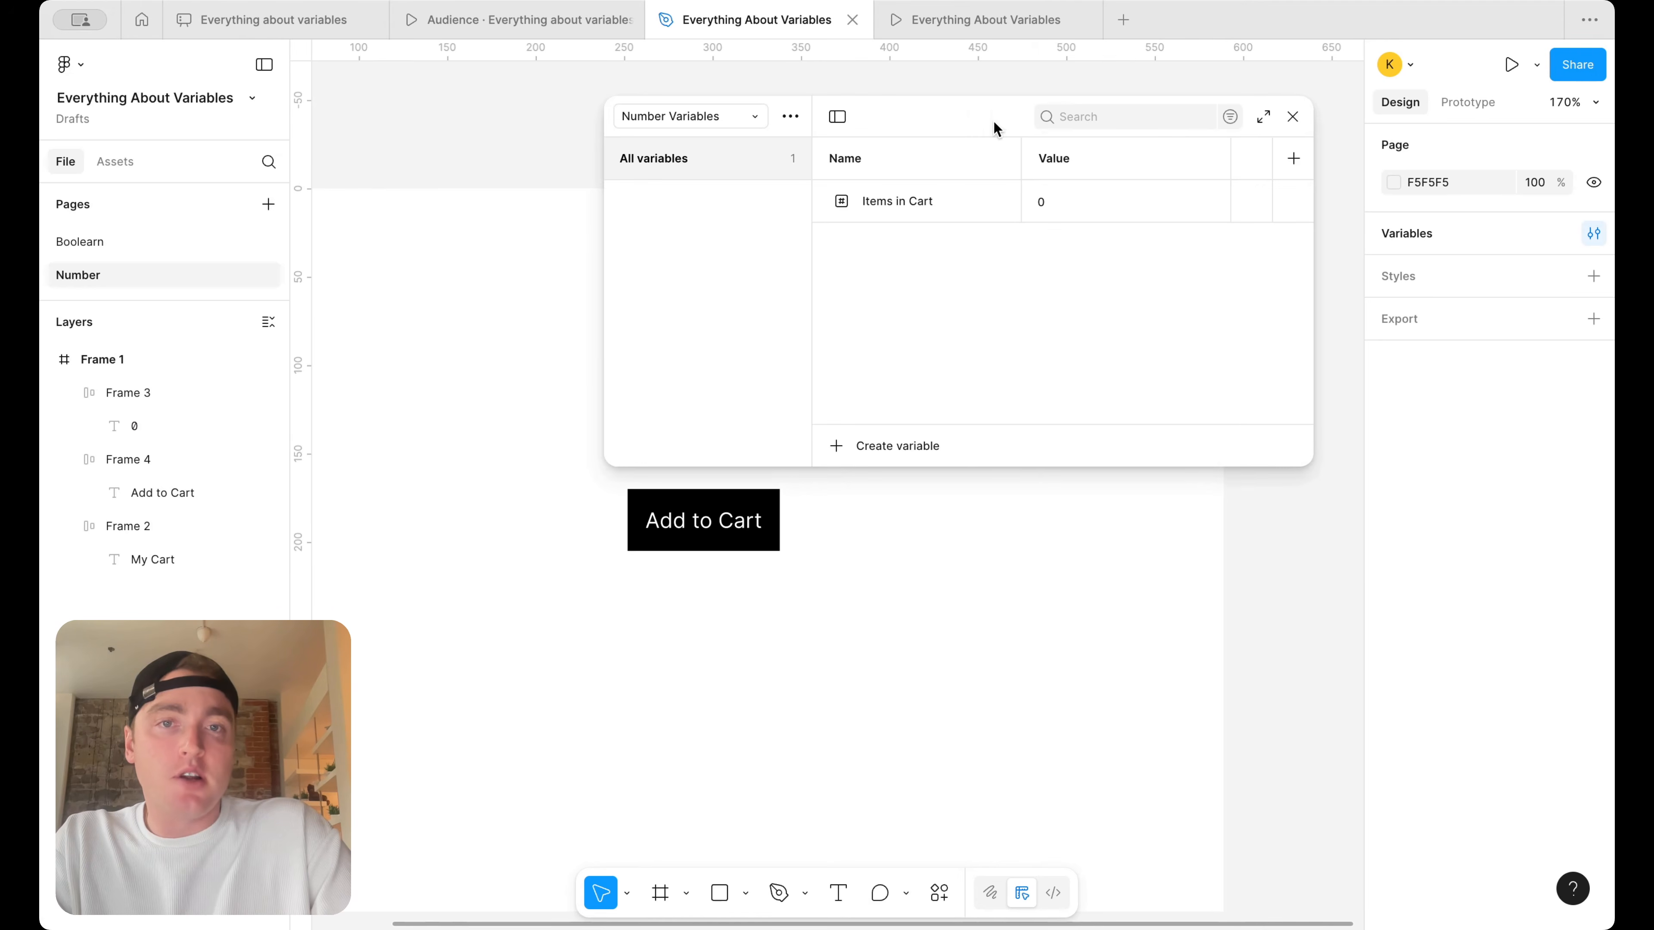
{"action": "left_click_drag", "start_coordinate": [990, 127], "coordinate": [979, 380]}
{"action": "left_click", "coordinate": [1101, 460]}
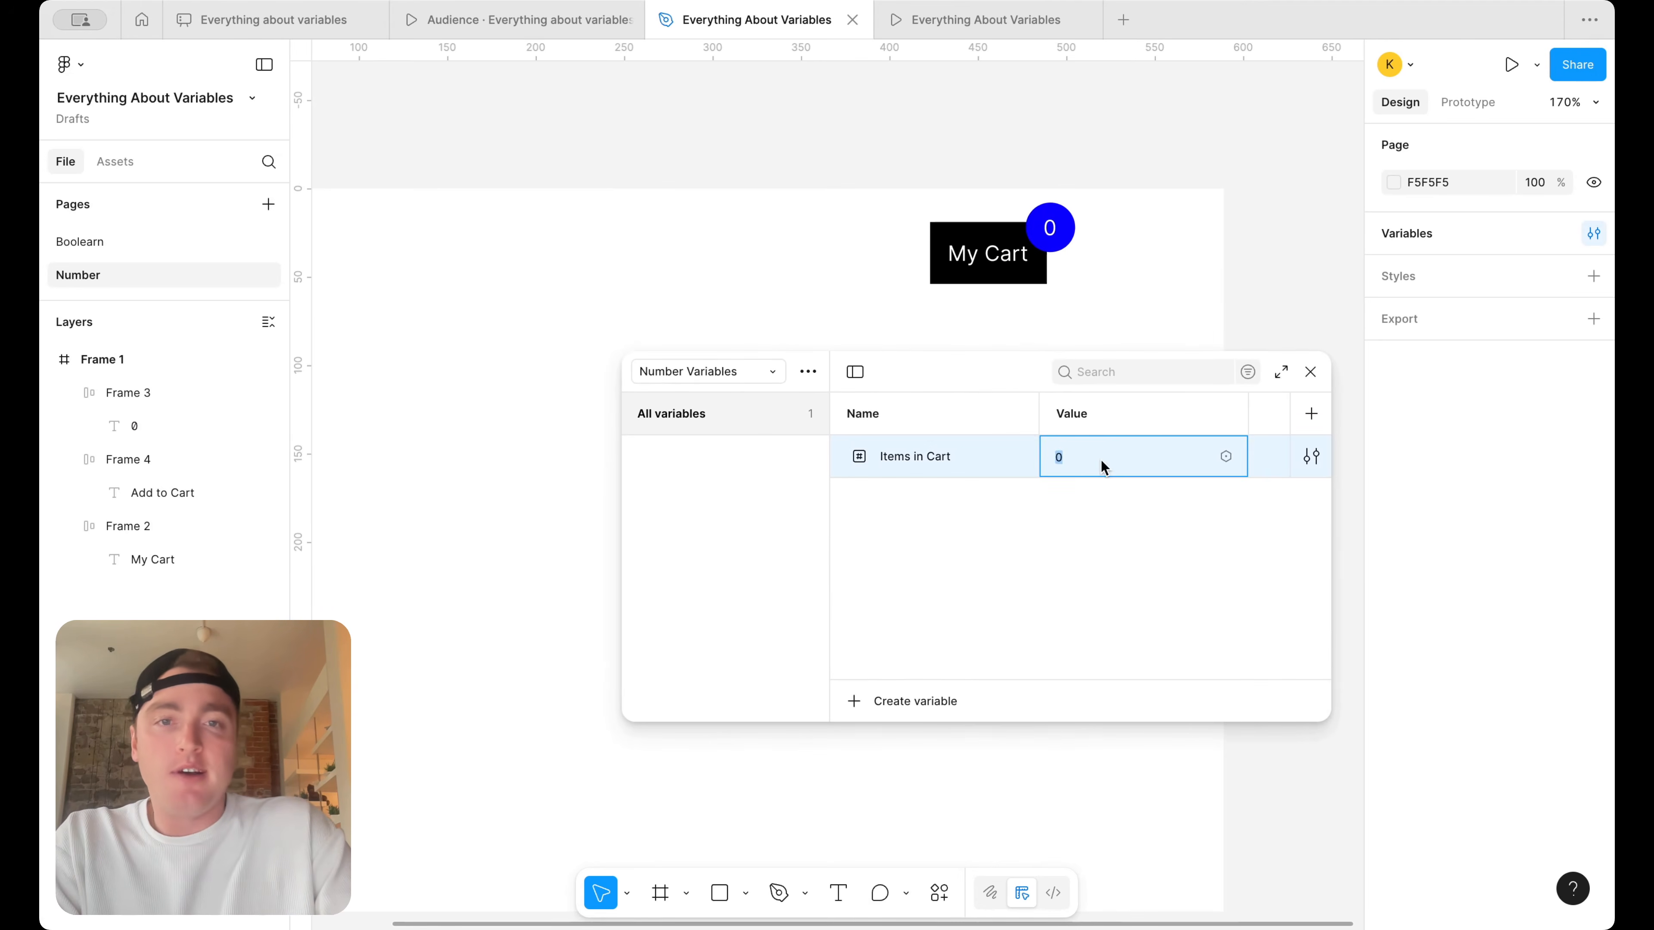
{"action": "type", "text": "2"}
{"action": "key", "text": "Return"}
{"action": "left_click", "coordinate": [1108, 460]}
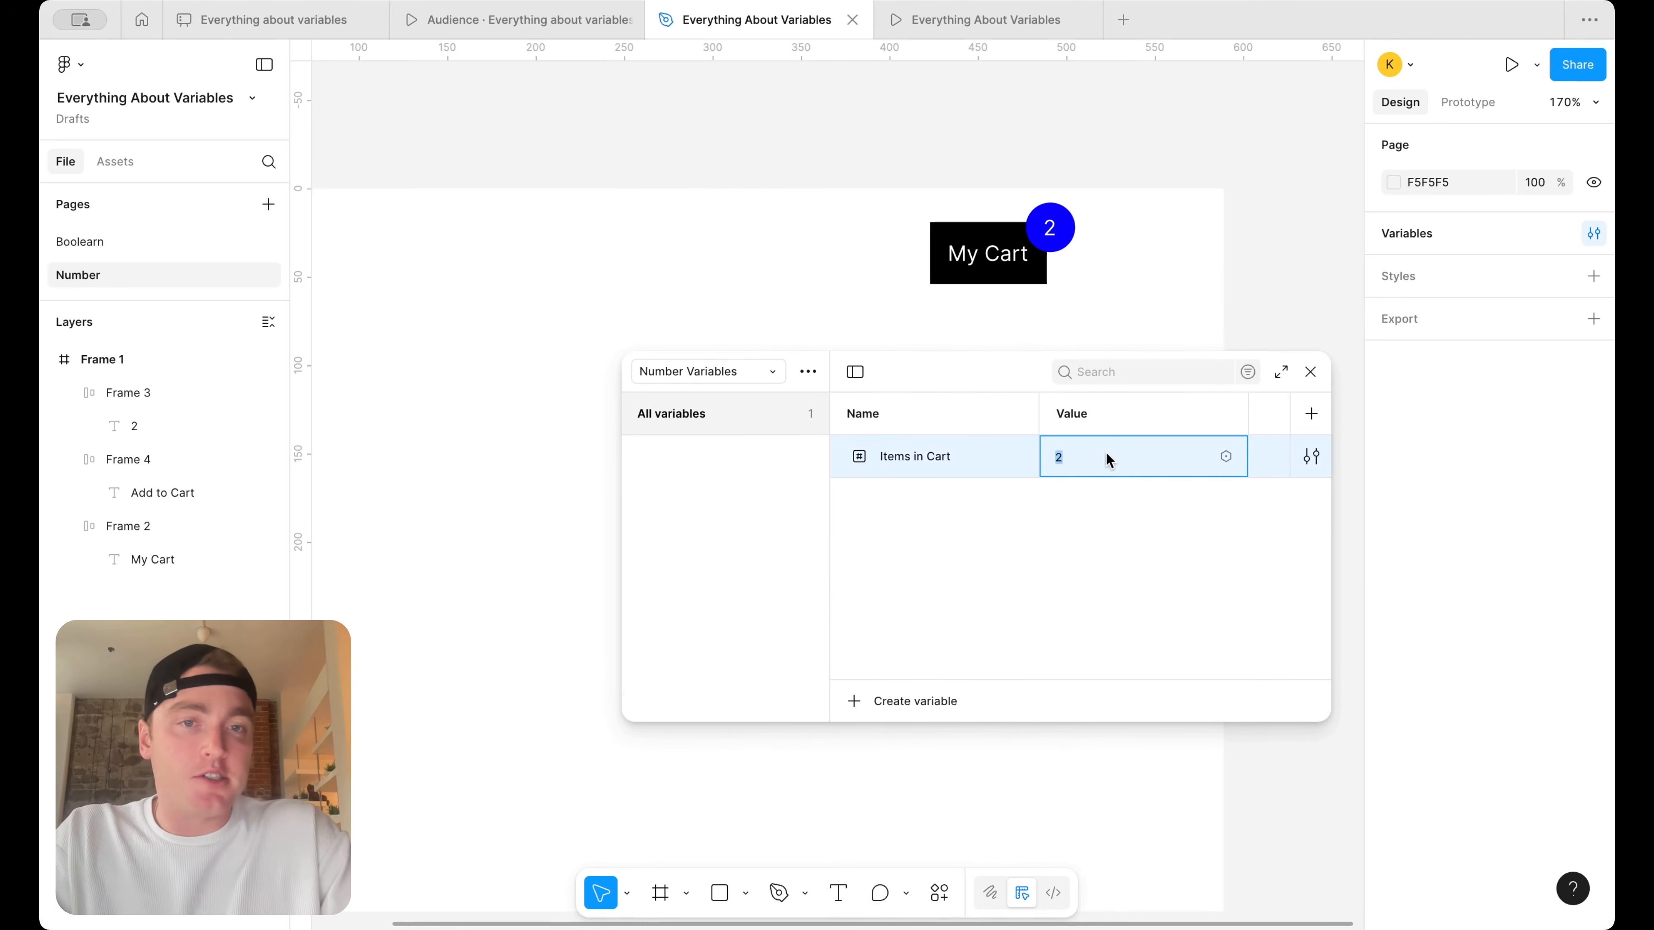
{"action": "type", "text": "0"}
{"action": "key", "text": "Return"}
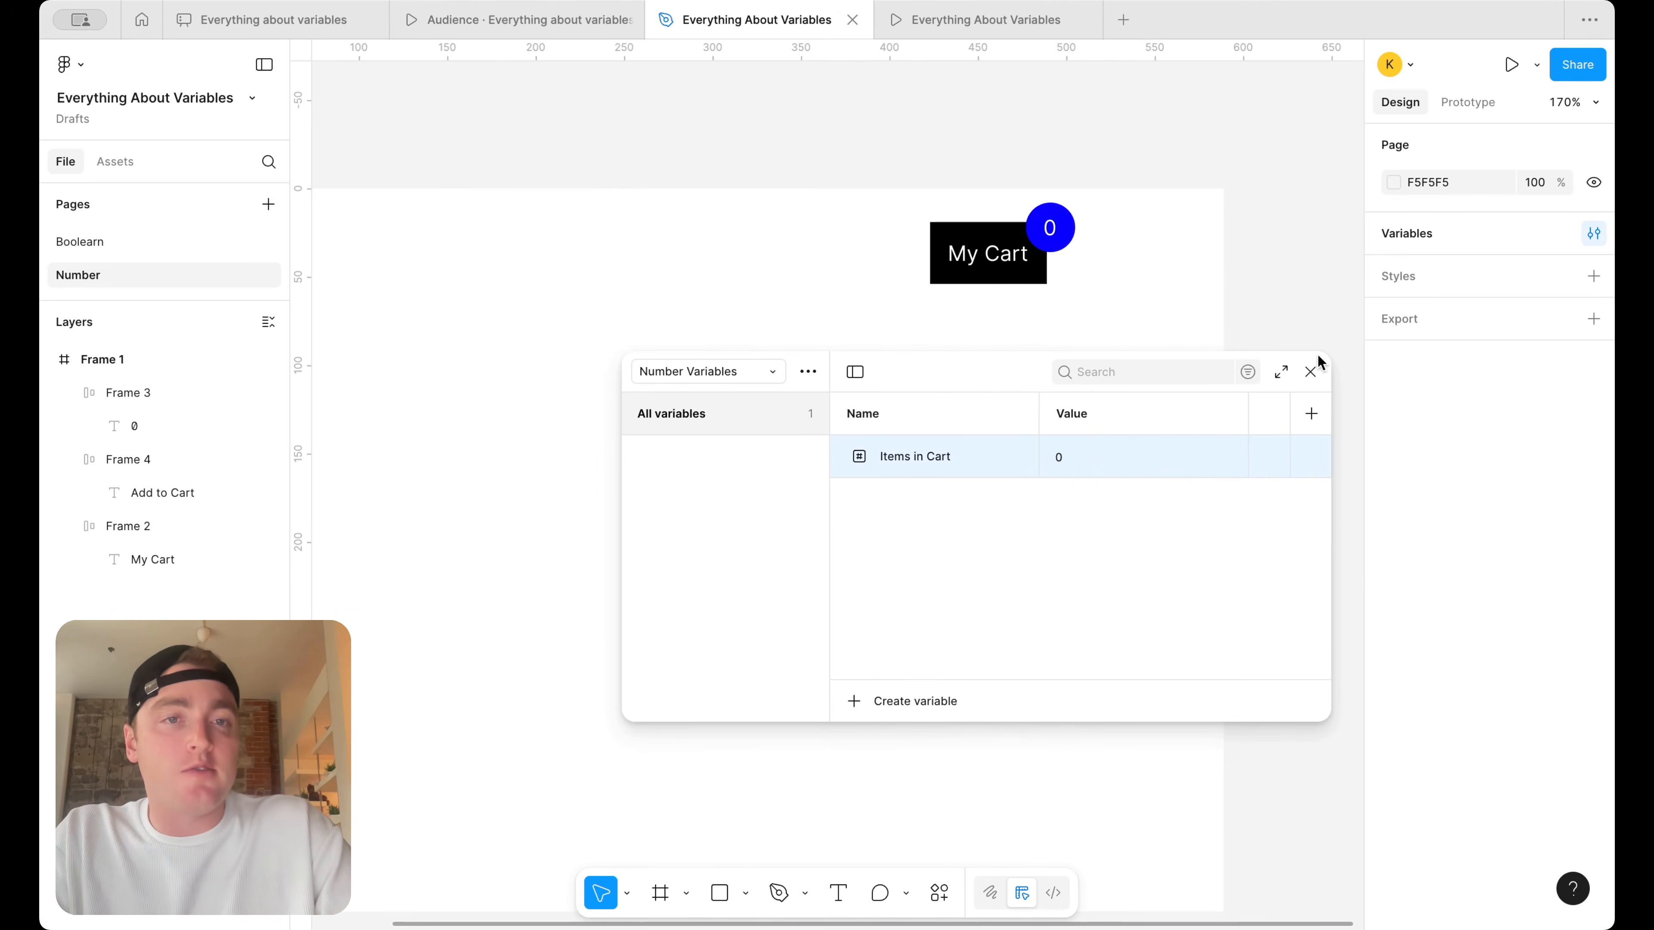
{"action": "left_click", "coordinate": [1311, 372]}
Add an On click interaction to the Add to Cart button with the Set variable action targeting Items in Cart
{"action": "left_click", "coordinate": [726, 539]}
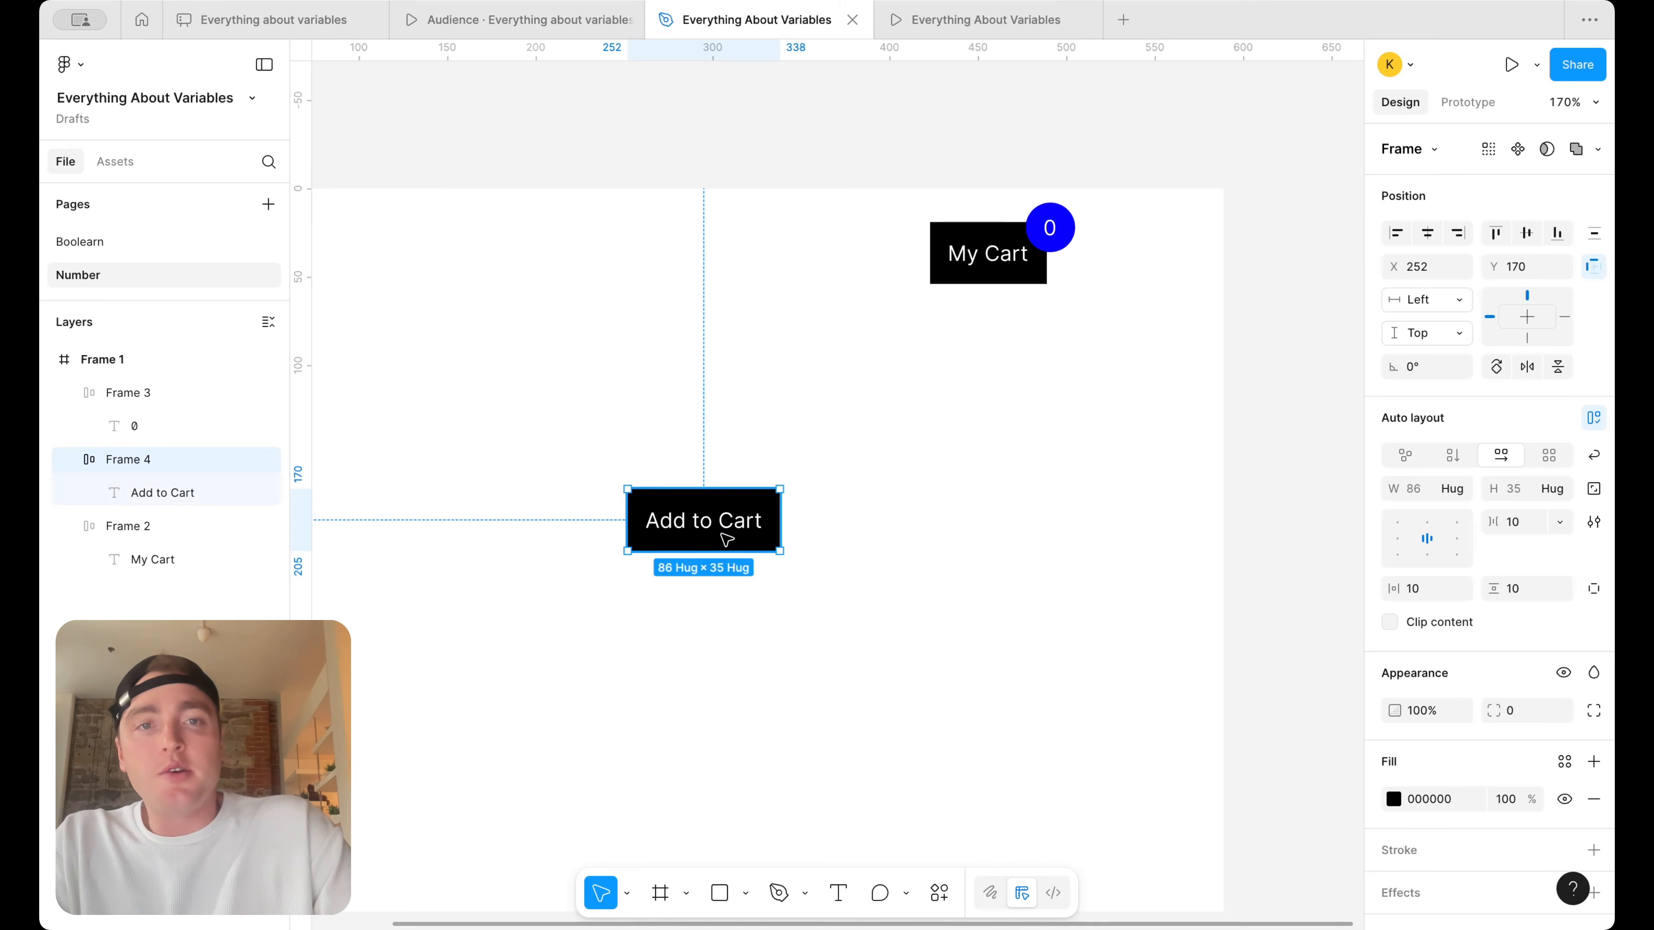
{"action": "scroll", "coordinate": [742, 507], "scroll_direction": "down", "scroll_amount": 1}
{"action": "scroll", "coordinate": [793, 500], "scroll_direction": "down", "scroll_amount": 1}
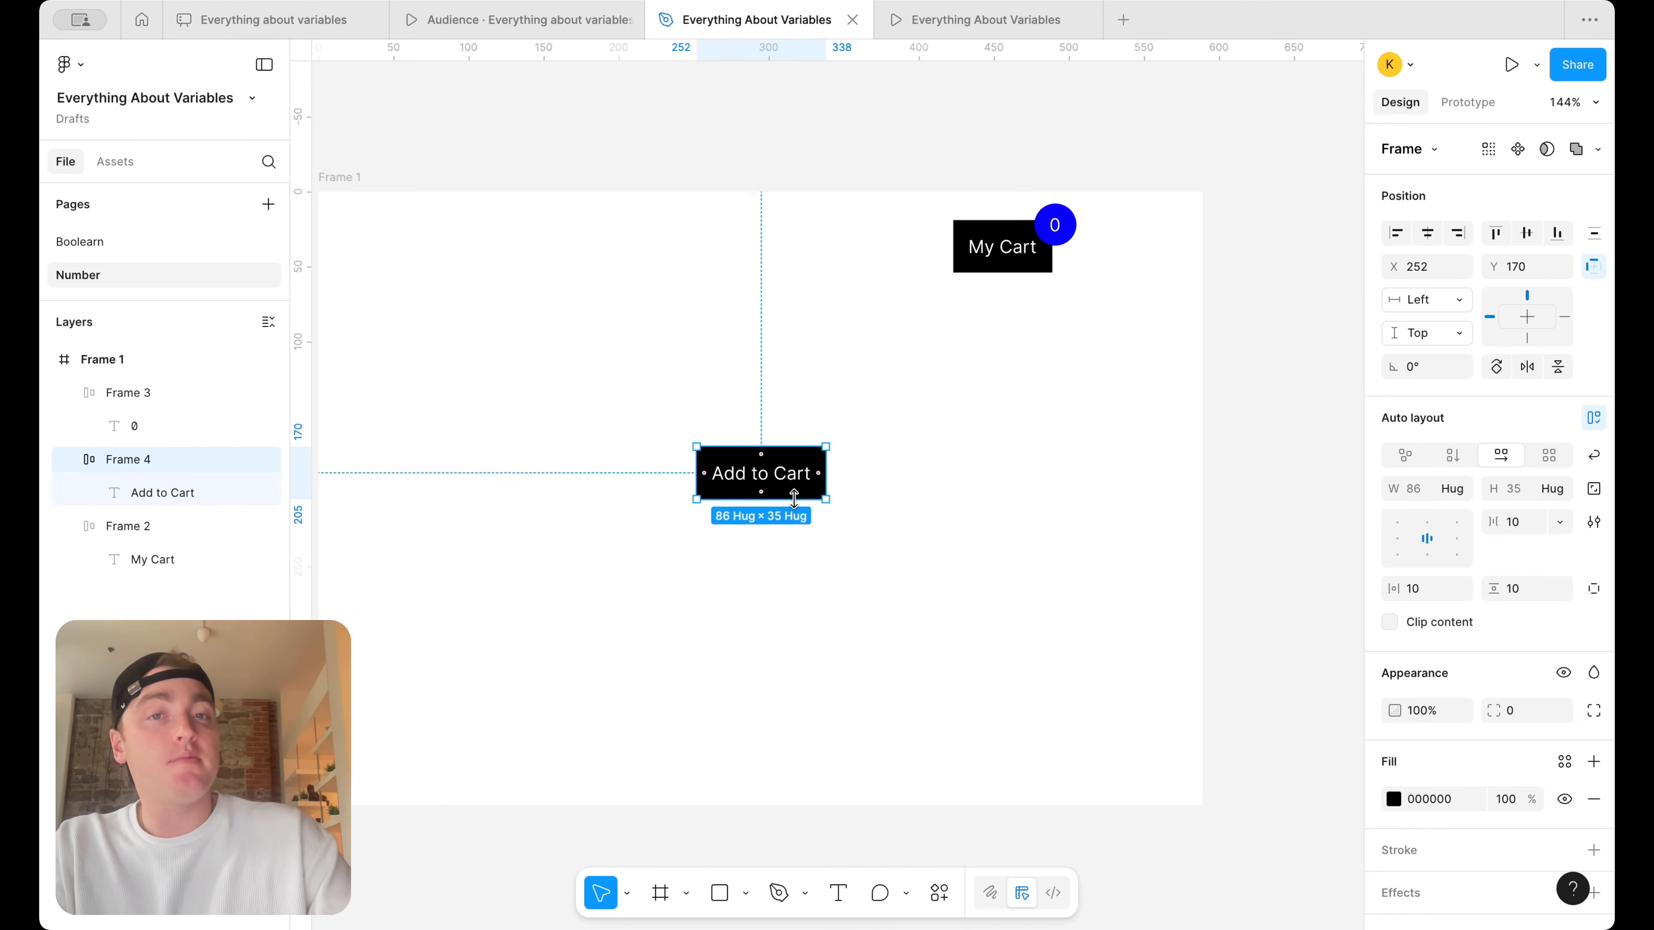
{"action": "left_click", "coordinate": [1485, 105]}
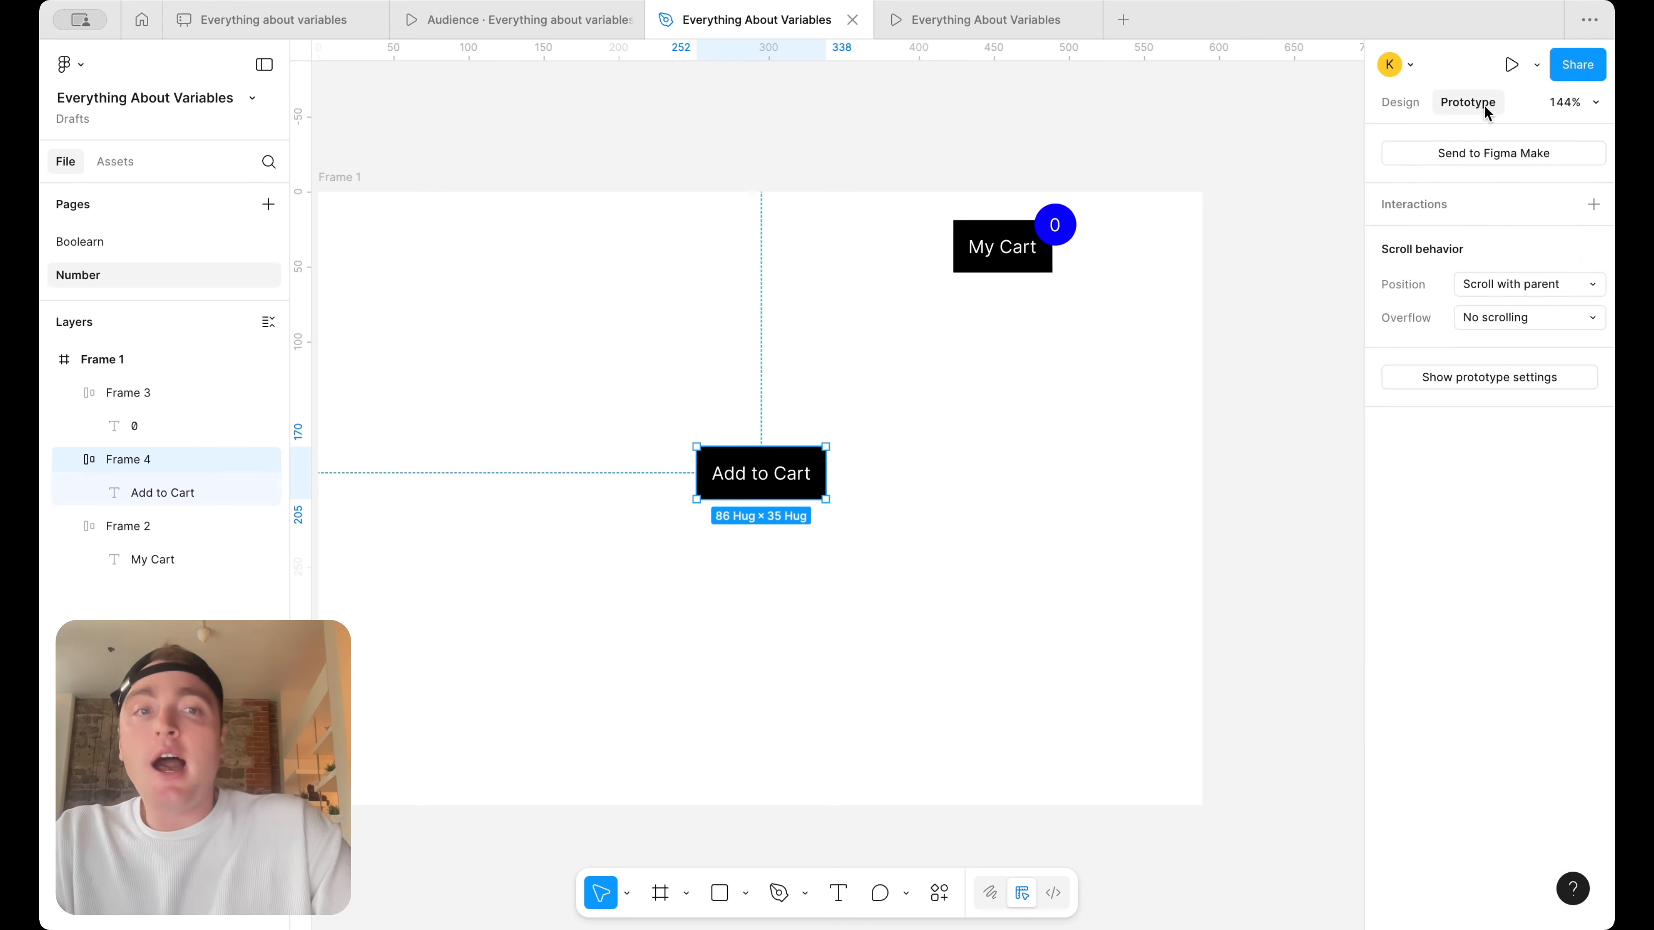
{"action": "left_click", "coordinate": [1593, 206]}
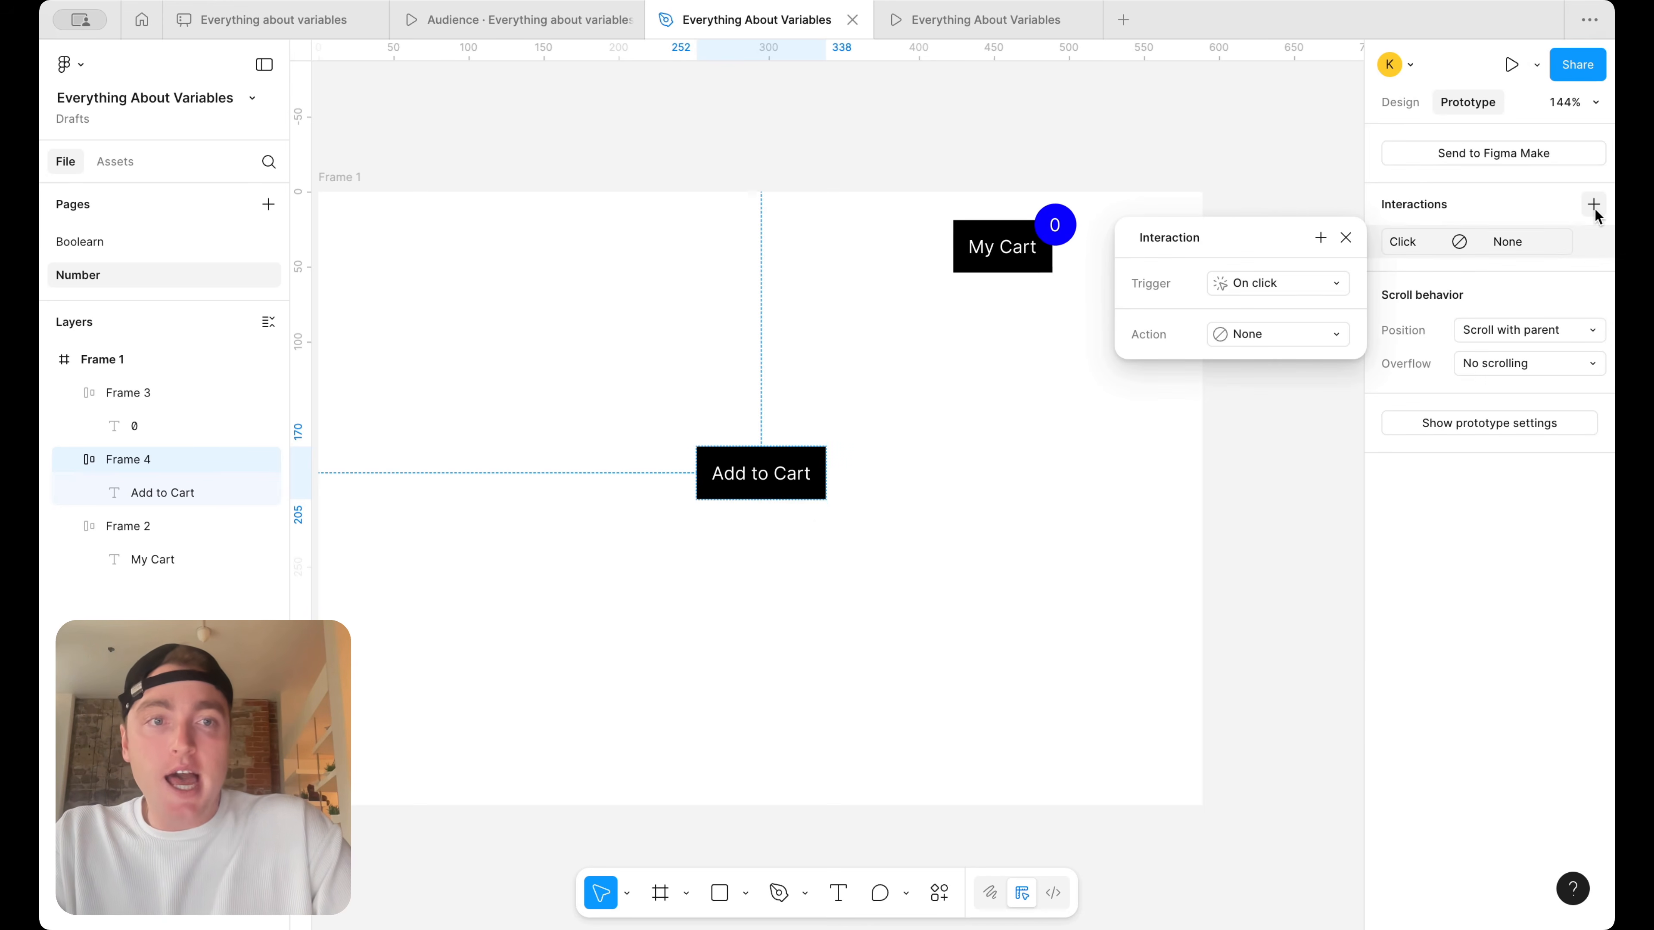
{"action": "left_click", "coordinate": [1246, 337]}
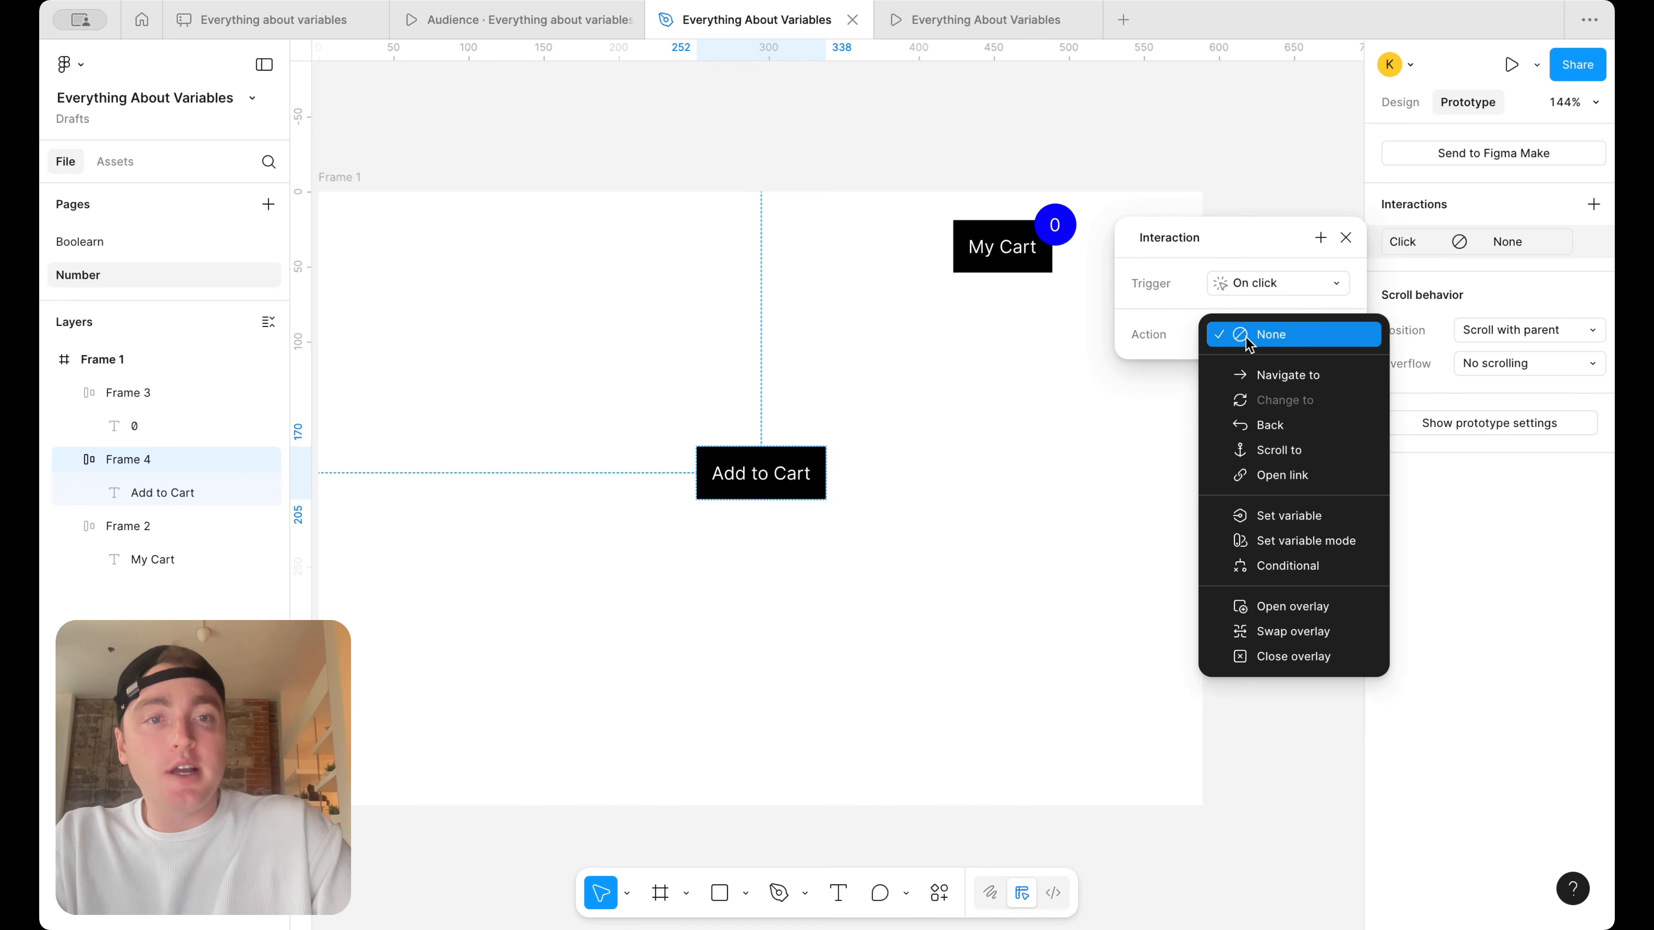
{"action": "left_click", "coordinate": [1272, 515]}
{"action": "left_click", "coordinate": [1280, 594]}
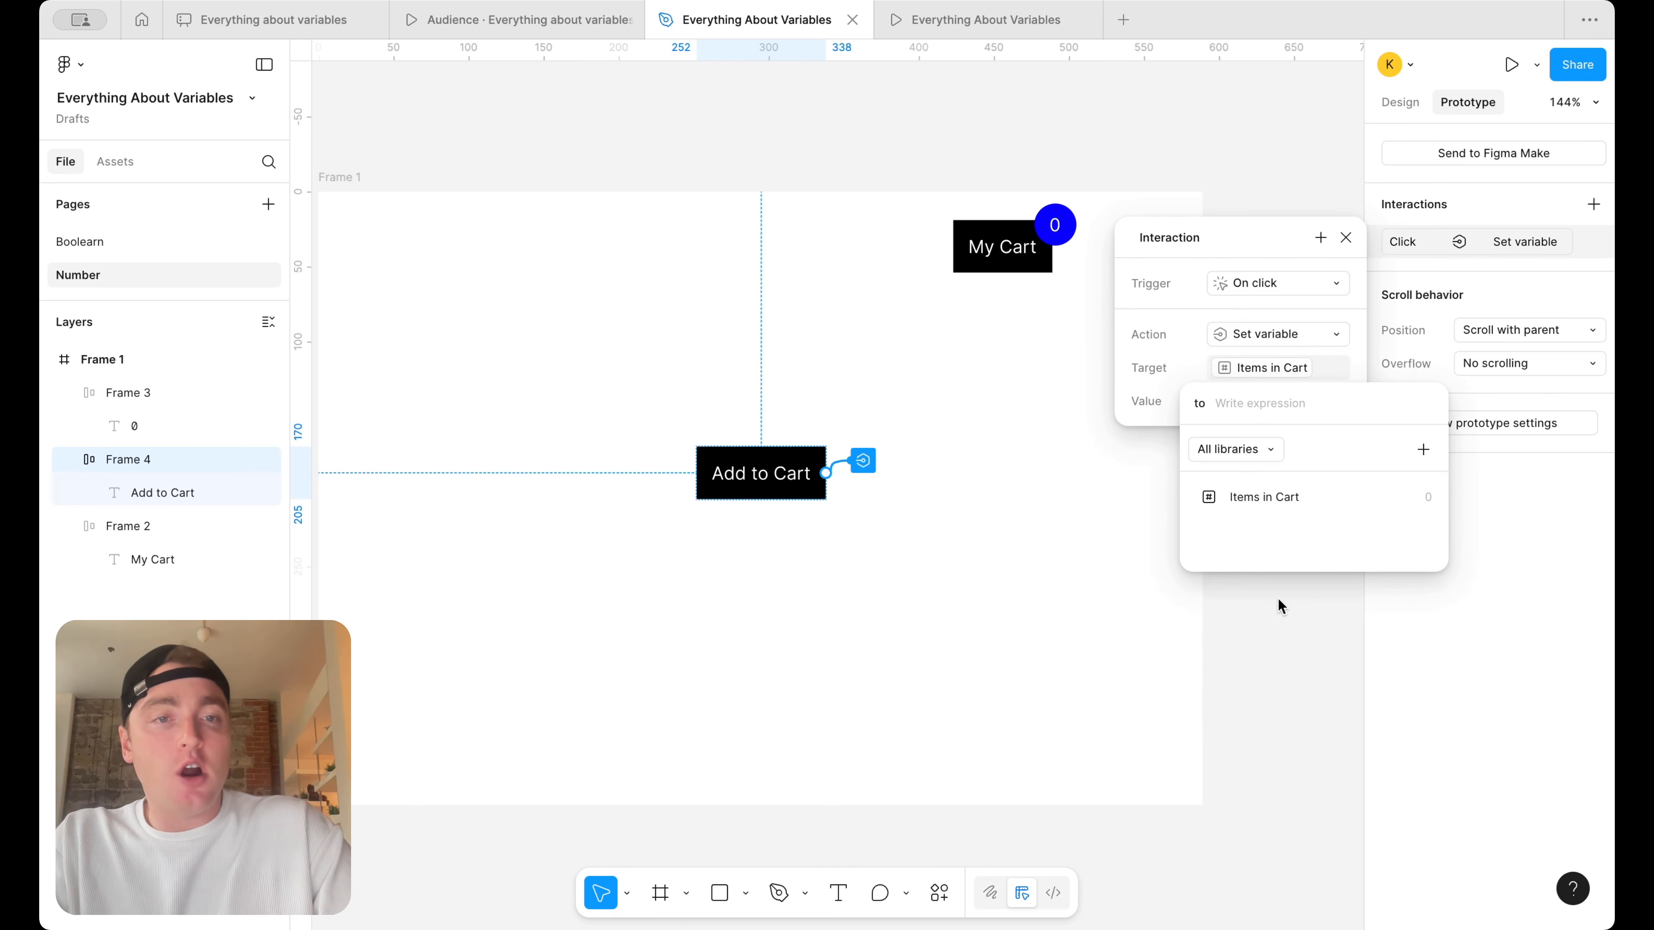
Set the interaction's value expression to Items in Cart + 1 and close the interaction settings
{"action": "left_click", "coordinate": [1294, 501]}
{"action": "type", "text": "+ 1"}
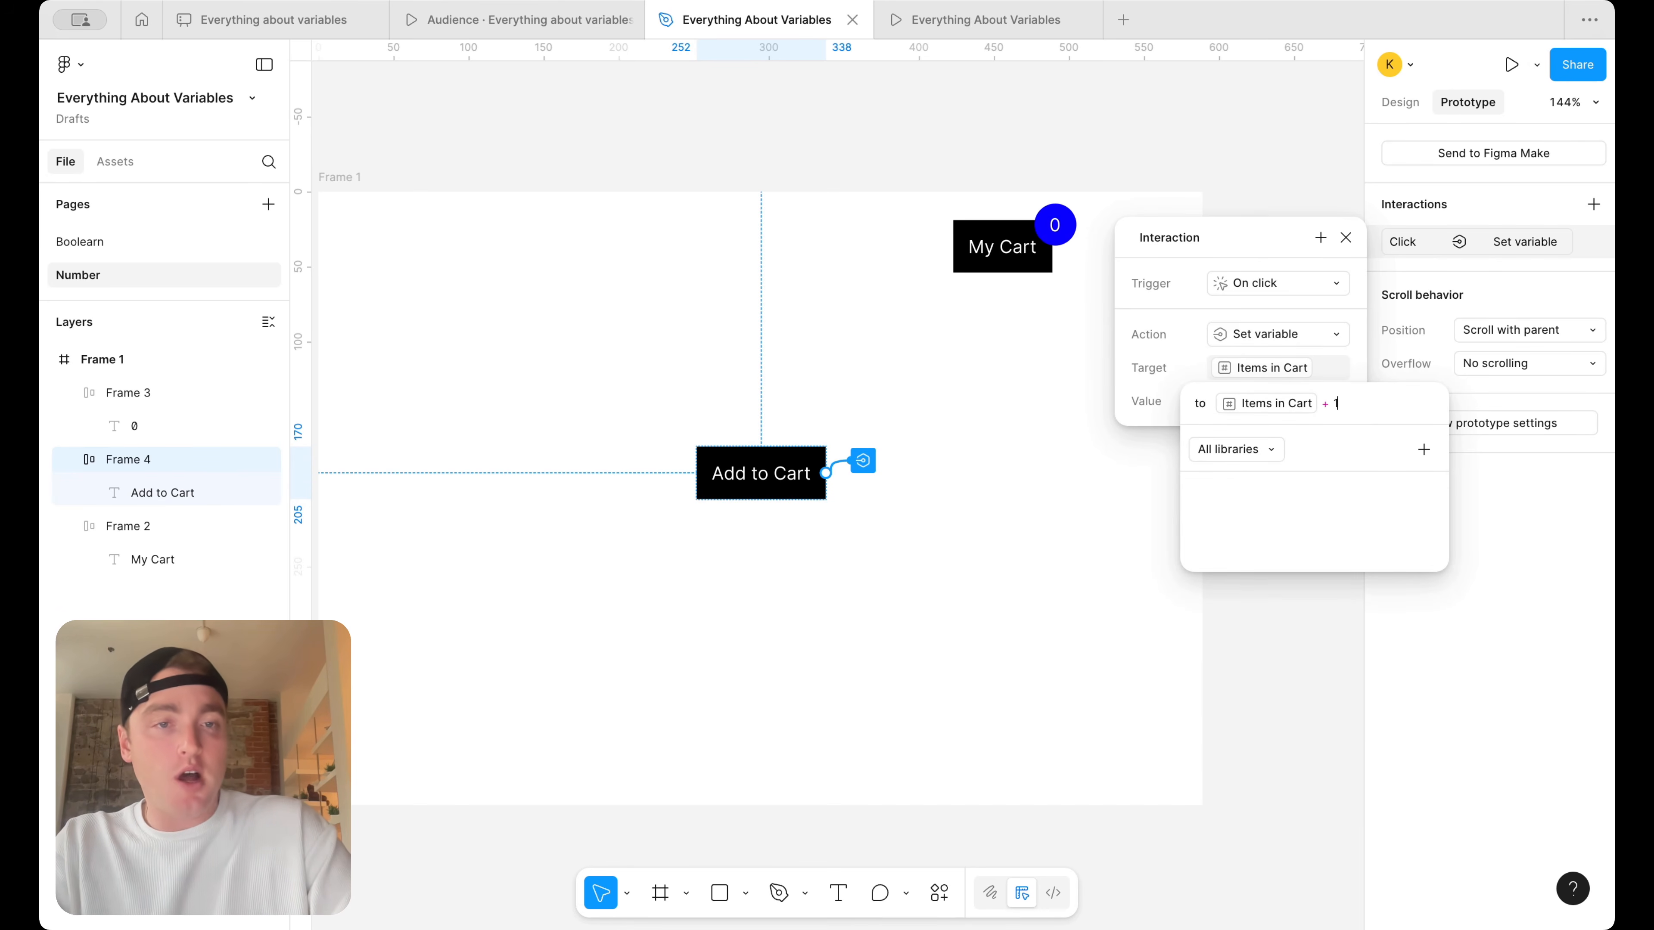
{"action": "key", "text": "Return"}
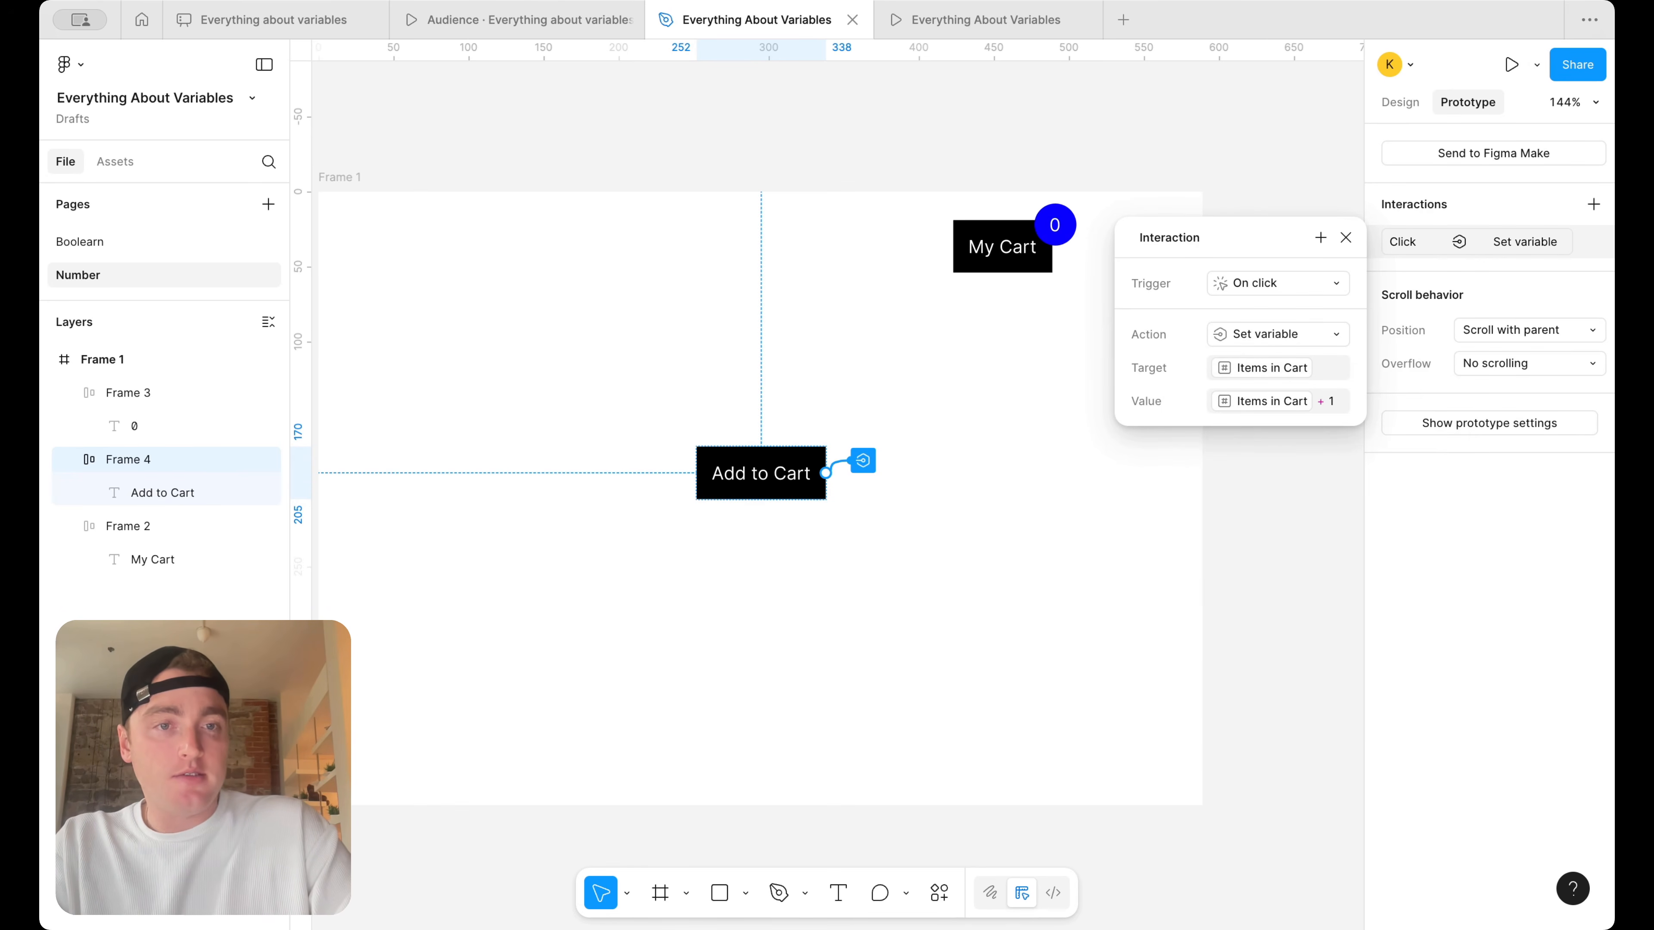
{"action": "left_click", "coordinate": [1347, 239]}
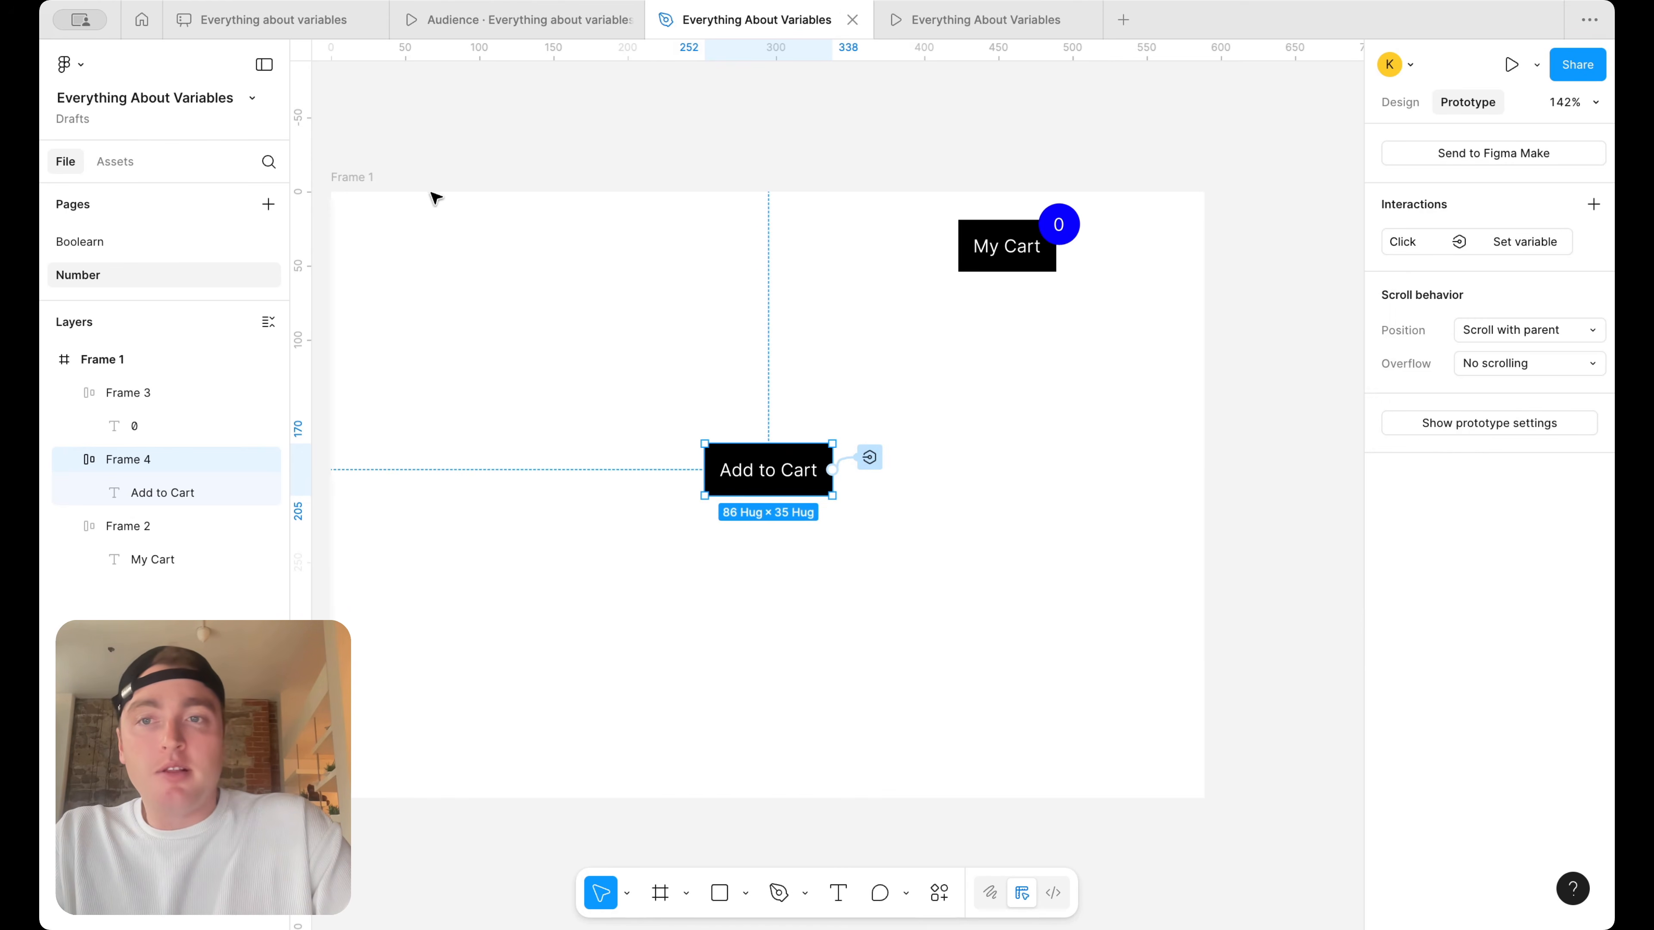
Present Frame 1 as a prototype and activate its Add to Cart button repeatedly to test the cart counter
{"action": "left_click", "coordinate": [355, 179]}
{"action": "left_click", "coordinate": [1539, 64]}
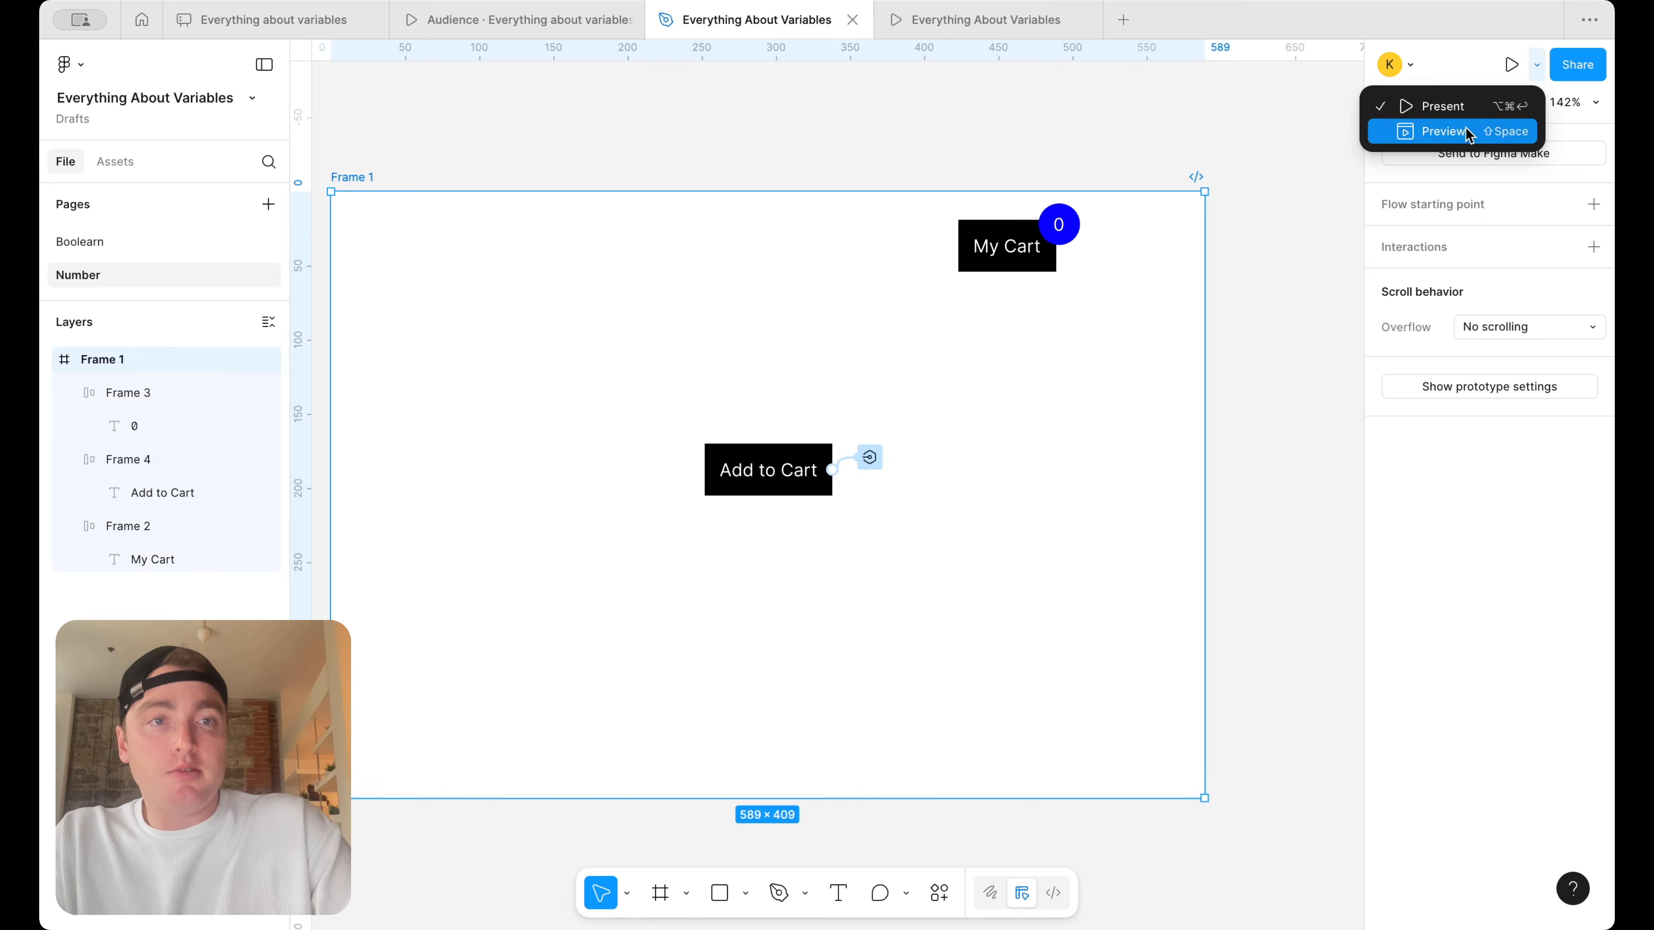
{"action": "left_click", "coordinate": [1475, 120]}
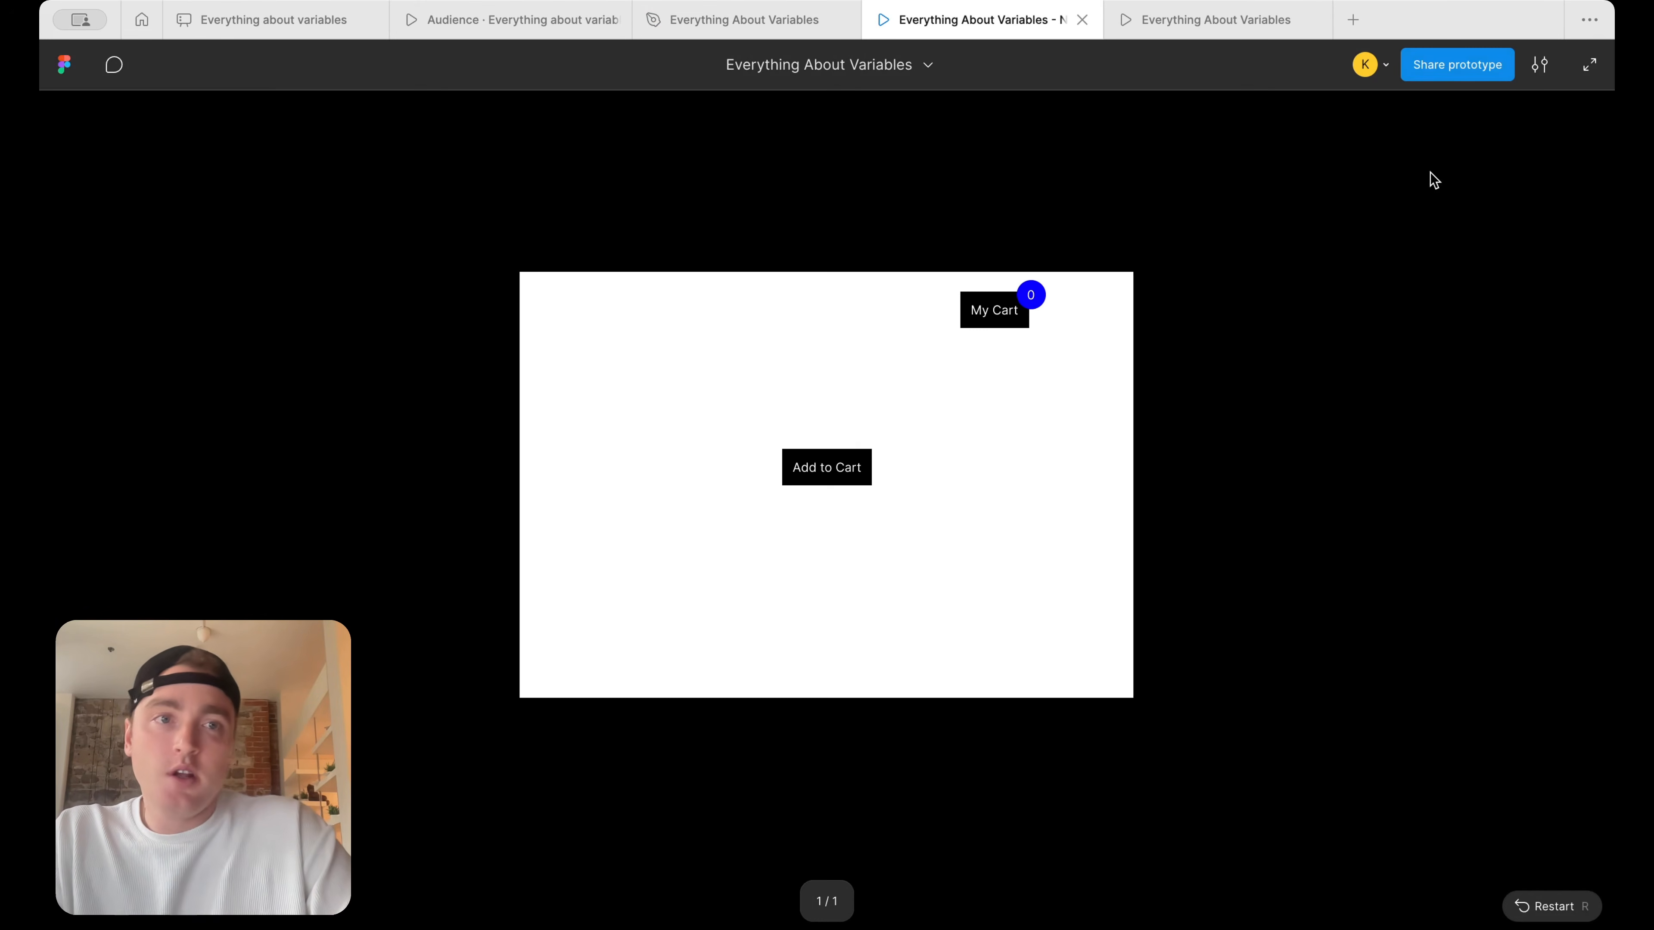
{"action": "left_click", "coordinate": [825, 478]}
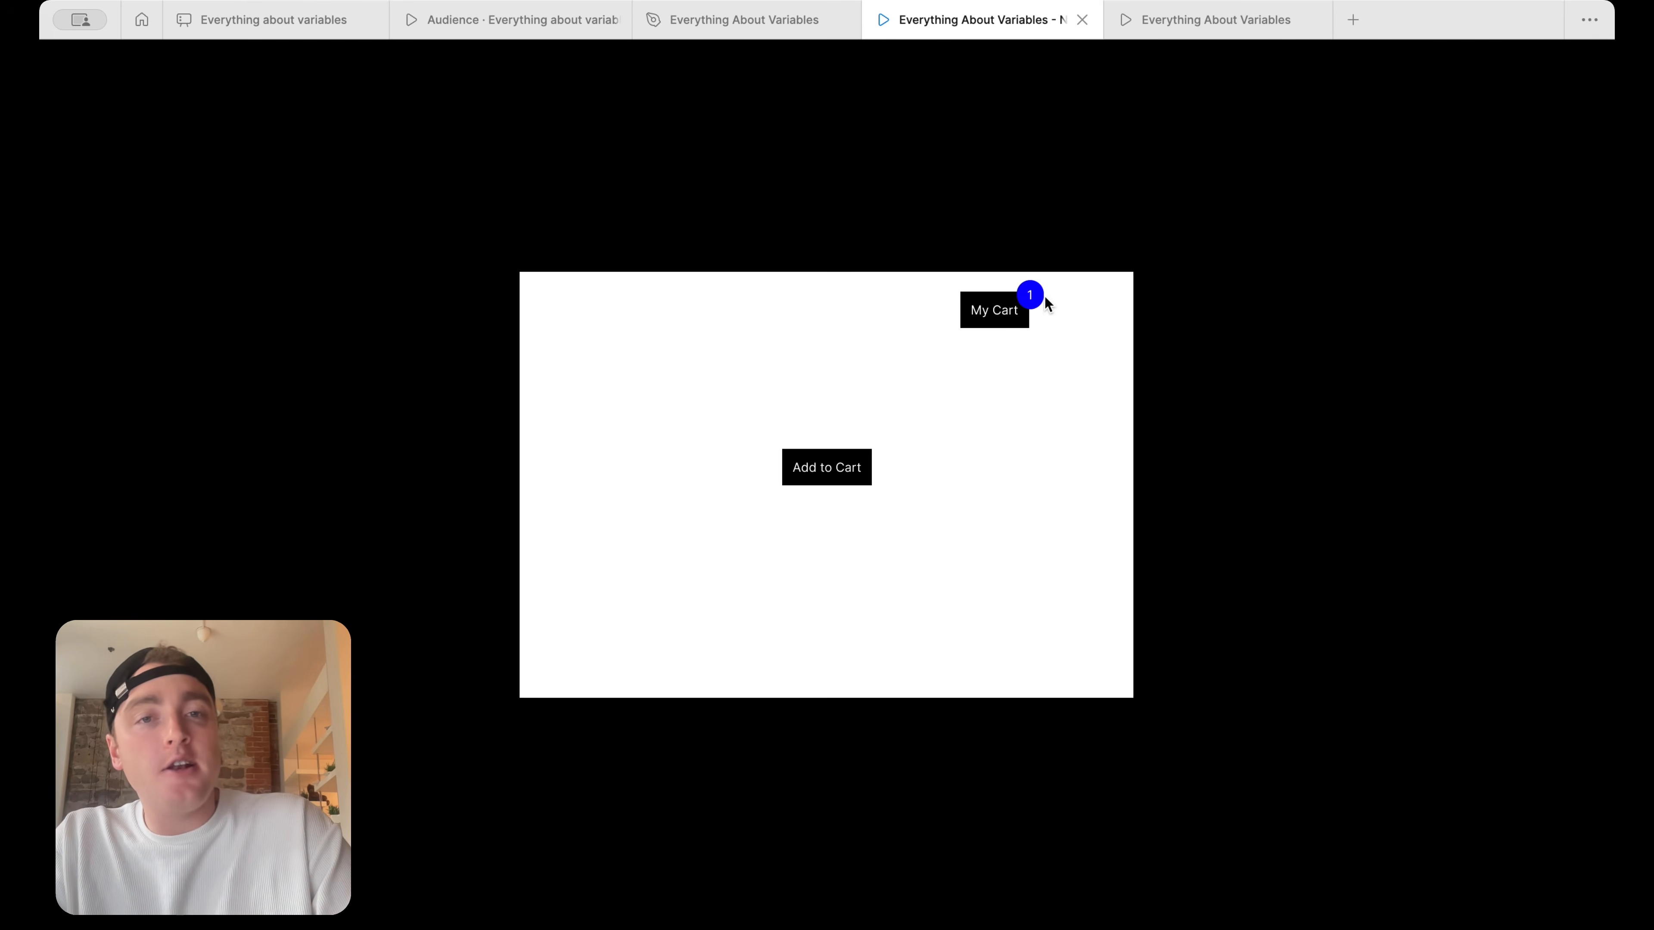
{"action": "left_click", "coordinate": [830, 478]}
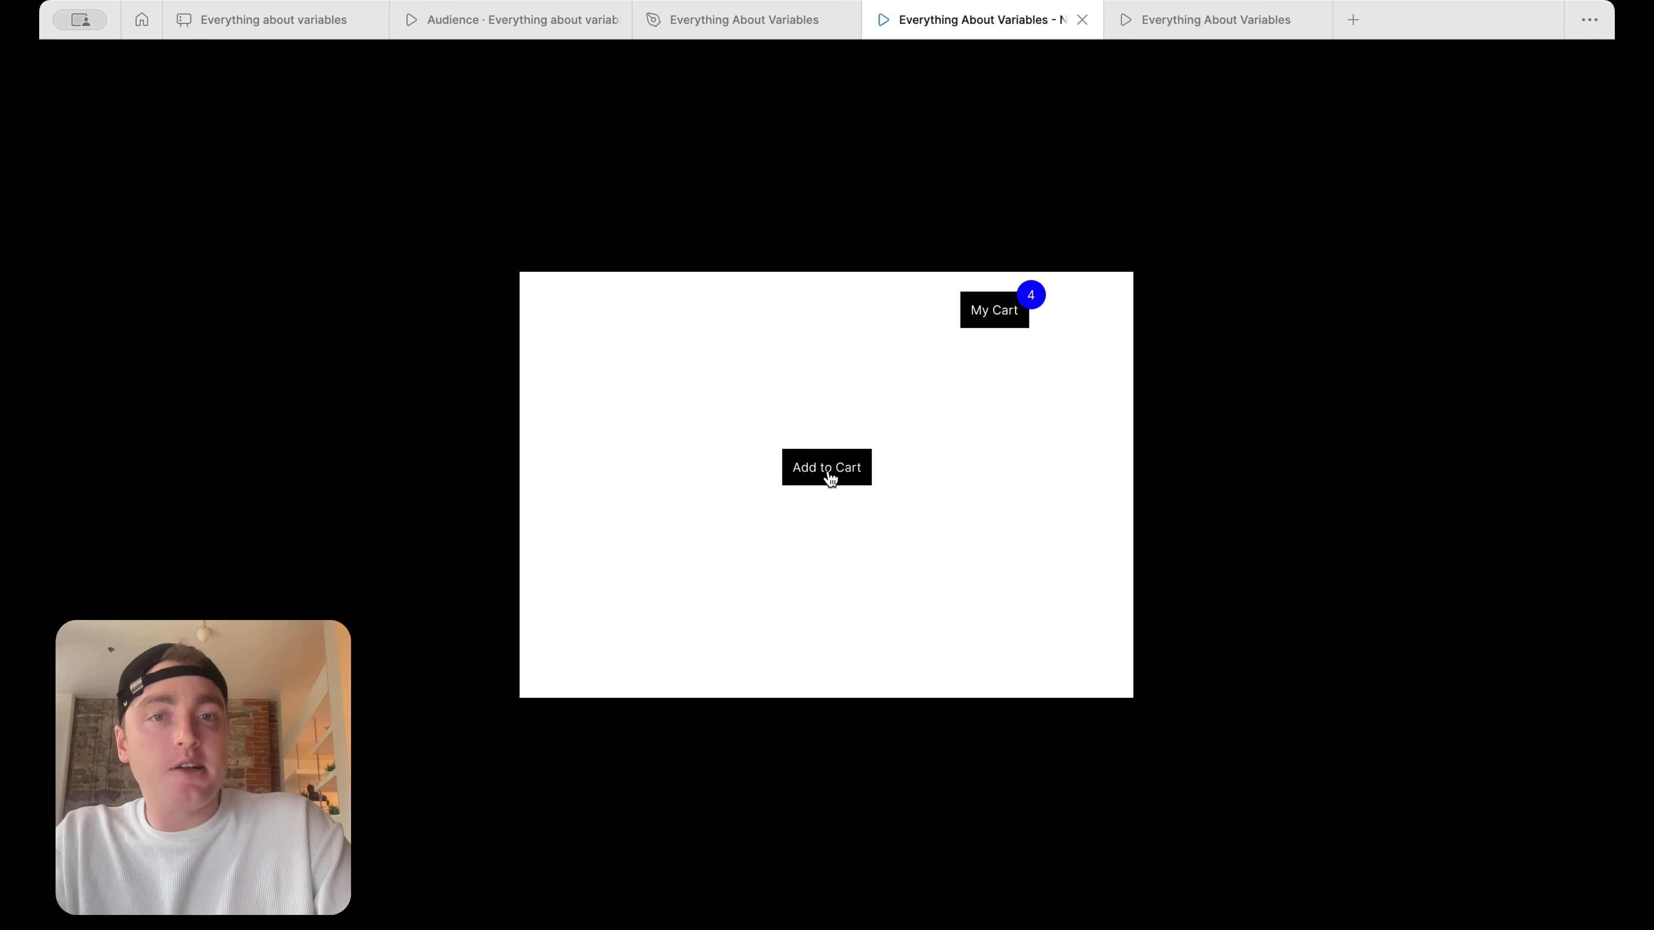
{"action": "left_click", "coordinate": [830, 478]}
{"action": "left_click", "coordinate": [830, 478]}
{"action": "left_click", "coordinate": [829, 478]}
{"action": "left_click", "coordinate": [830, 478]}
{"action": "left_click", "coordinate": [830, 478]}
{"action": "left_click", "coordinate": [830, 478]}
{"action": "left_click", "coordinate": [830, 478]}
{"action": "left_click", "coordinate": [830, 478]}
{"action": "left_click", "coordinate": [829, 478]}
{"action": "left_click", "coordinate": [829, 478]}
{"action": "left_click", "coordinate": [830, 479]}
{"action": "left_click", "coordinate": [829, 478]}
{"action": "left_click", "coordinate": [830, 478]}
{"action": "left_click", "coordinate": [830, 478]}
{"action": "left_click", "coordinate": [830, 478]}
{"action": "left_click", "coordinate": [829, 478]}
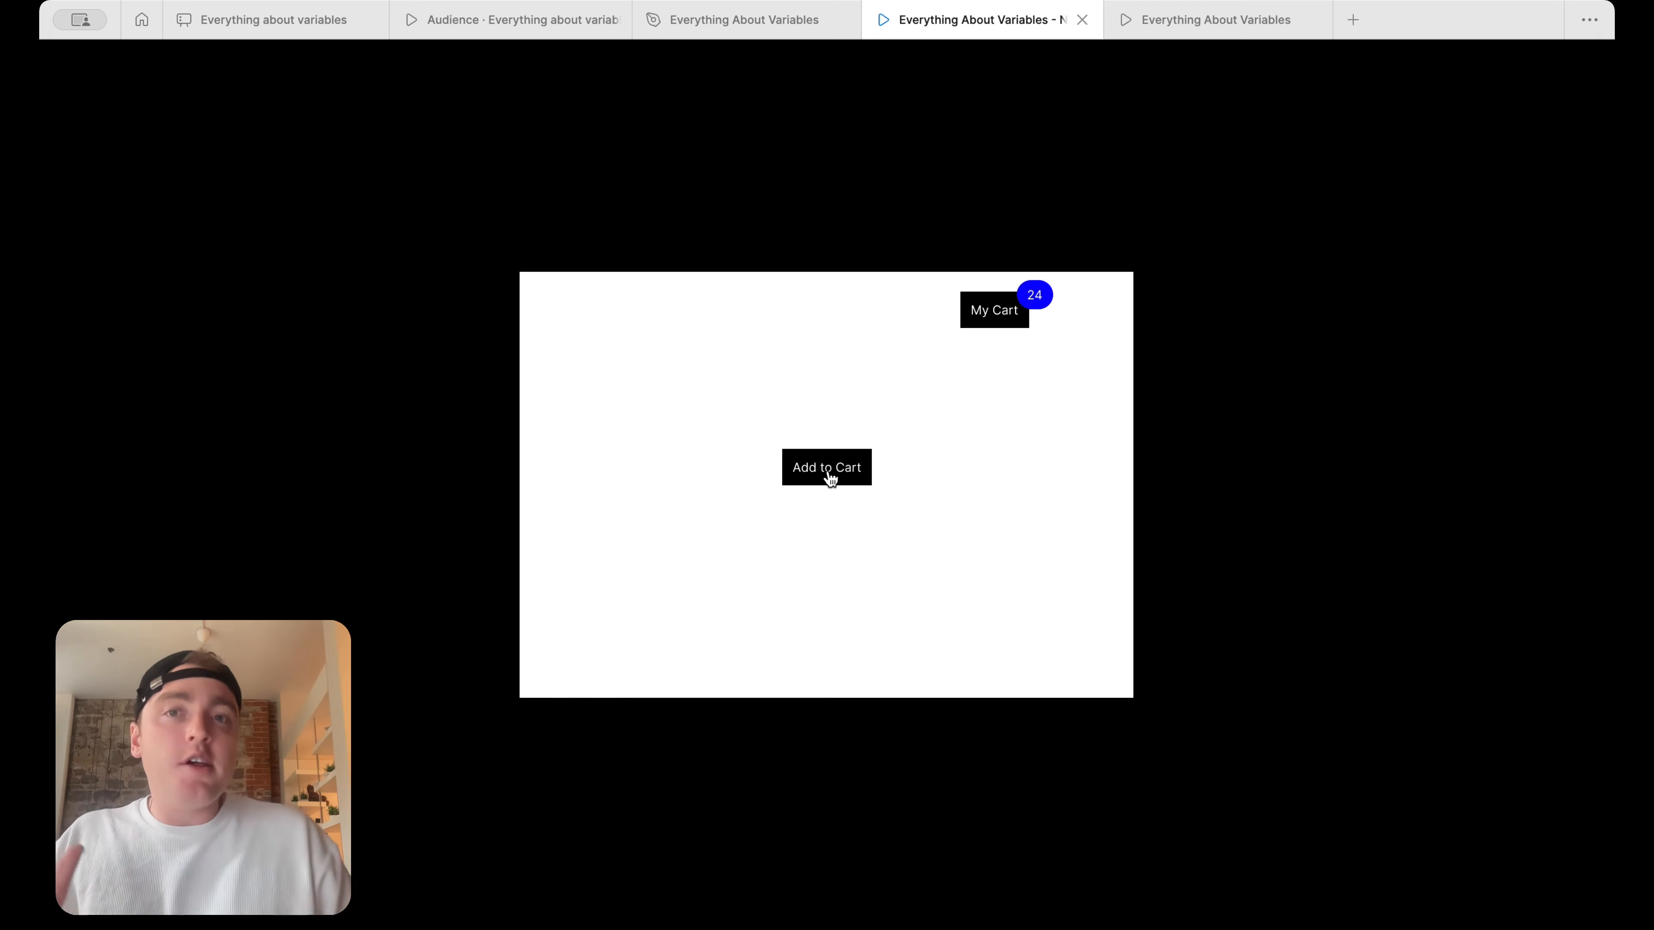
Compare the My Cart badge in the design file with the one in the running prototype, ending in the design file
{"action": "left_click", "coordinate": [796, 28]}
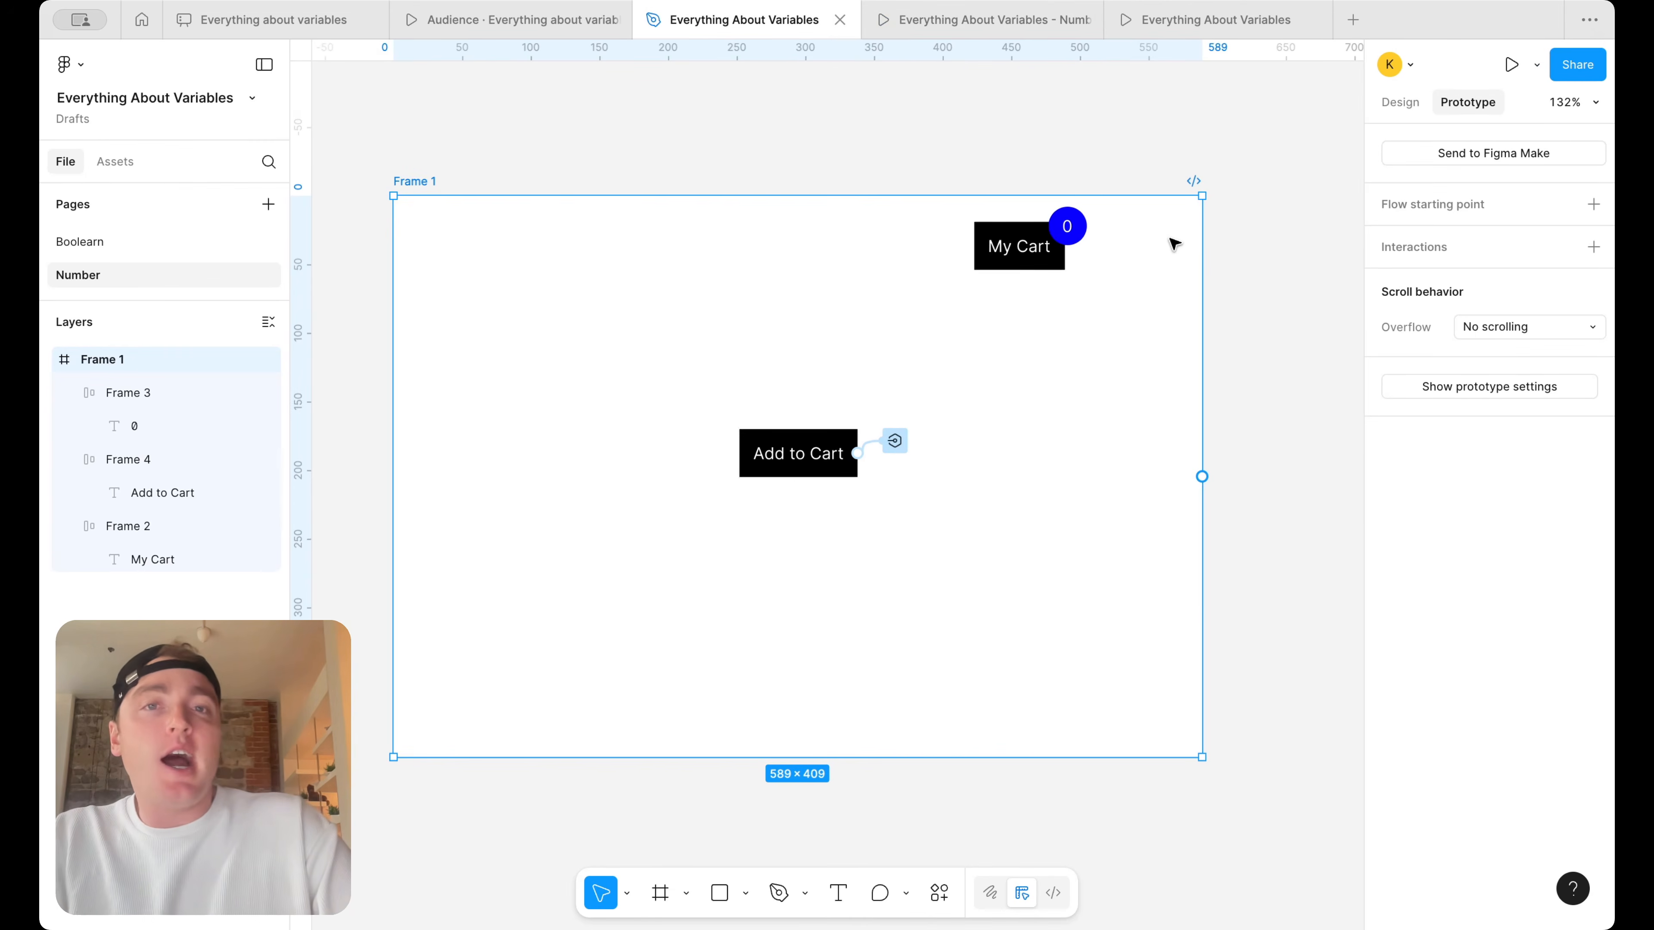
{"action": "left_click", "coordinate": [985, 23]}
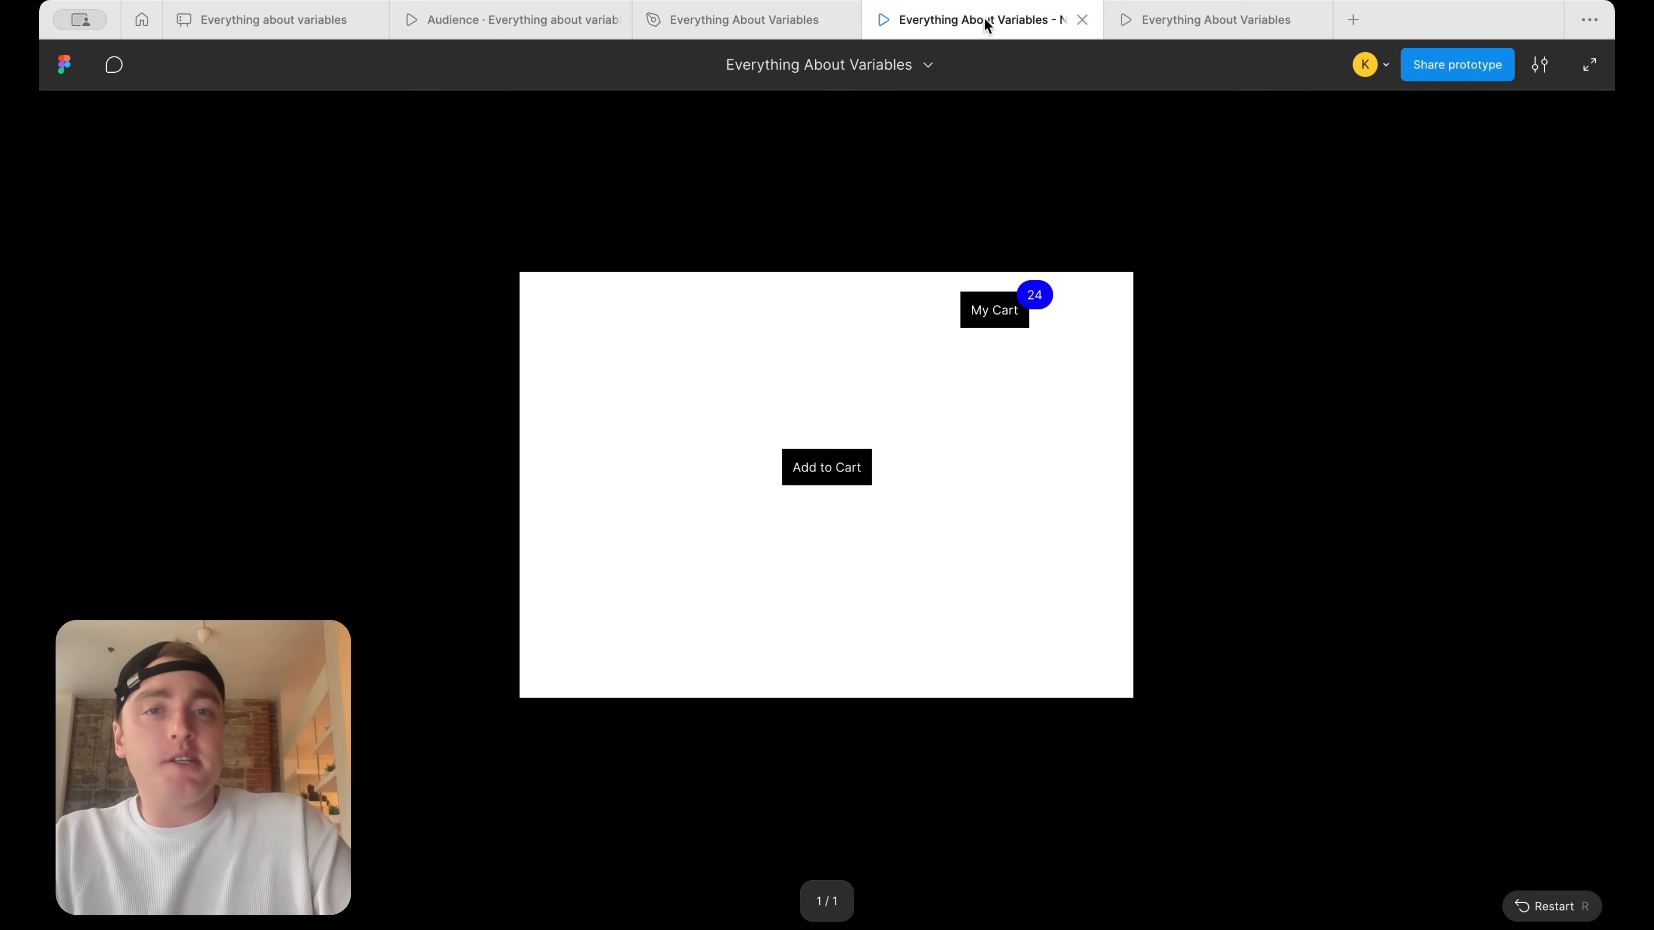
{"action": "left_click", "coordinate": [756, 23]}
{"action": "left_click", "coordinate": [1067, 227]}
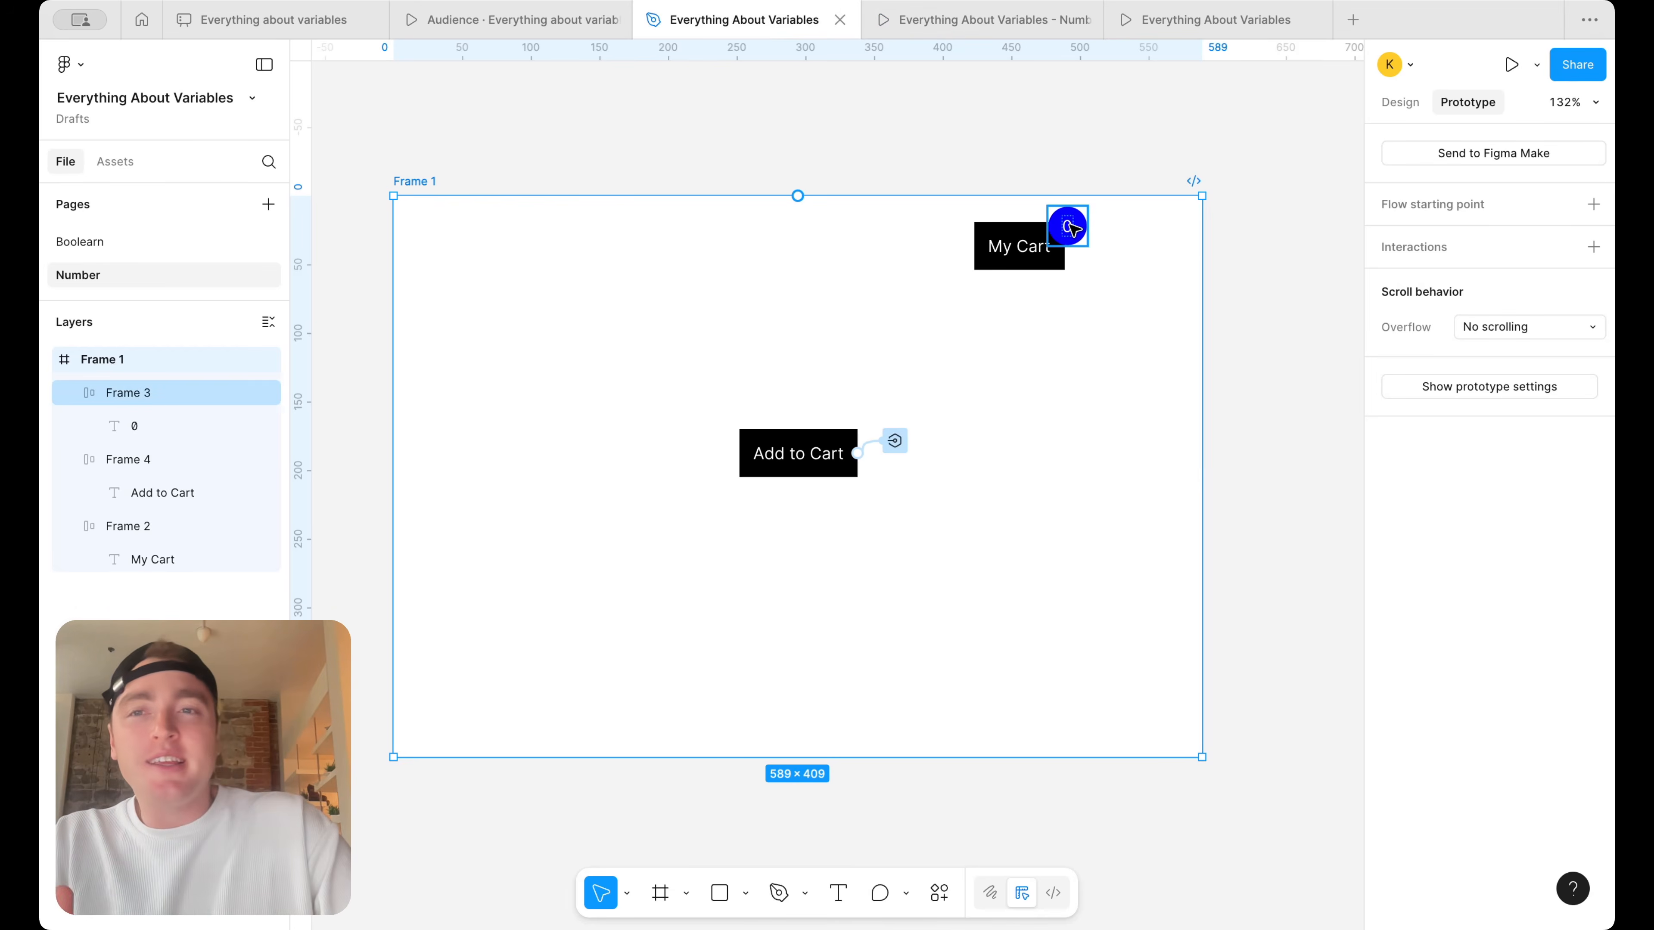
{"action": "key", "text": "Escape"}
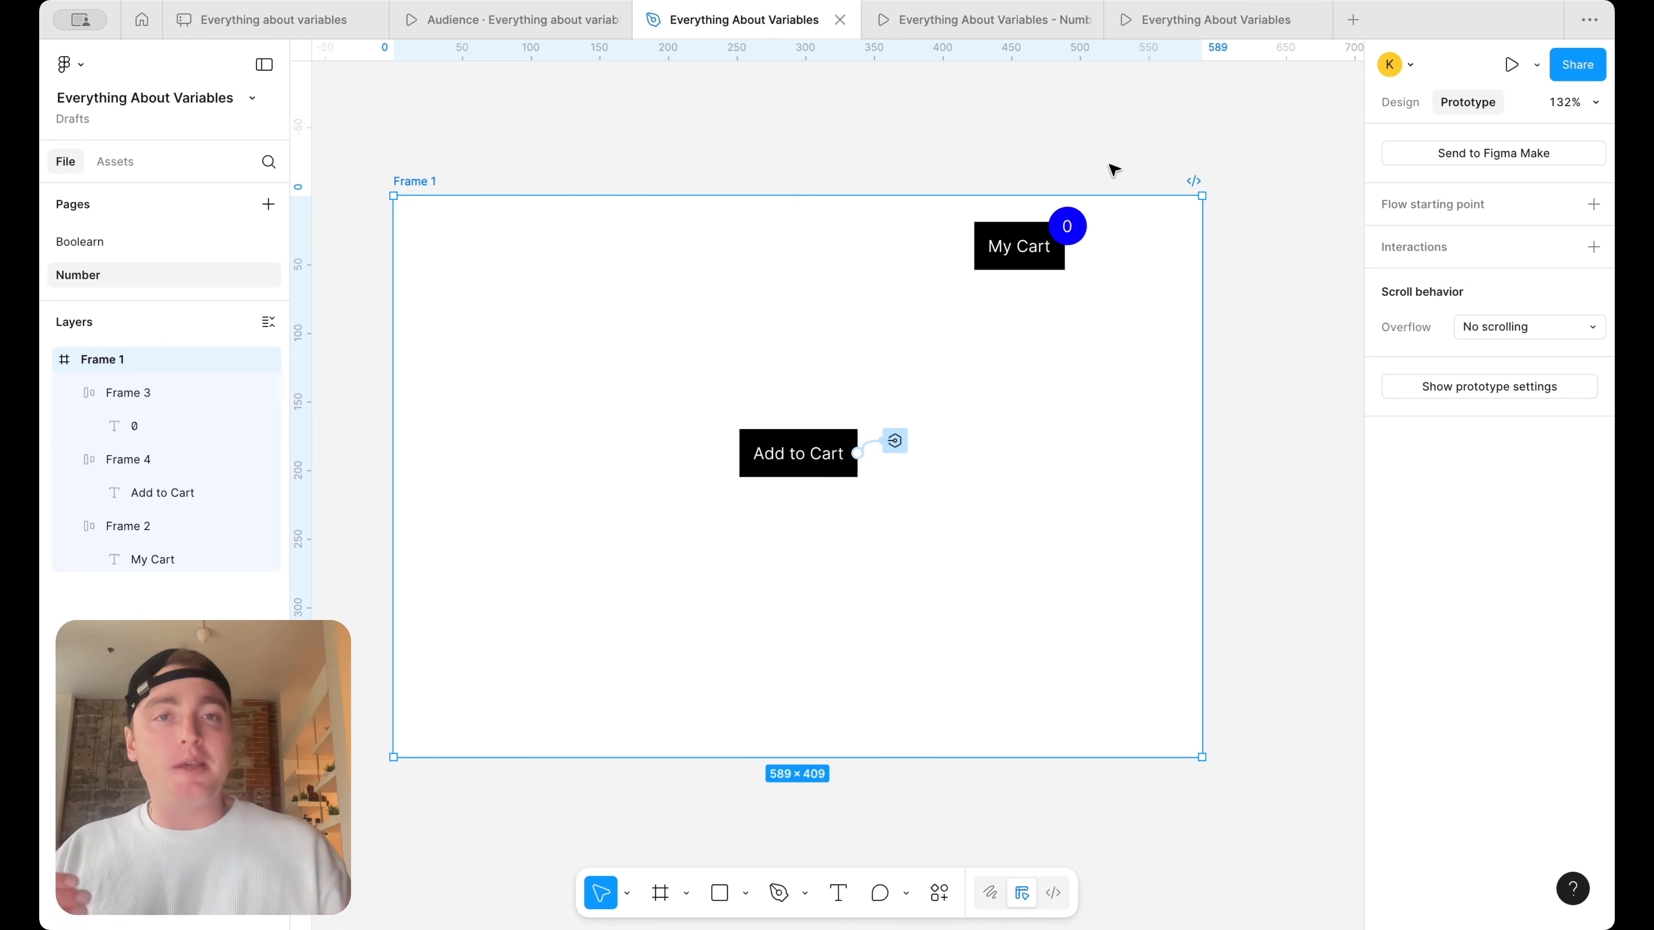
{"action": "left_click", "coordinate": [1120, 161]}
Try replacing the Add to Cart interaction's value expression with only + 1
{"action": "left_click", "coordinate": [895, 441]}
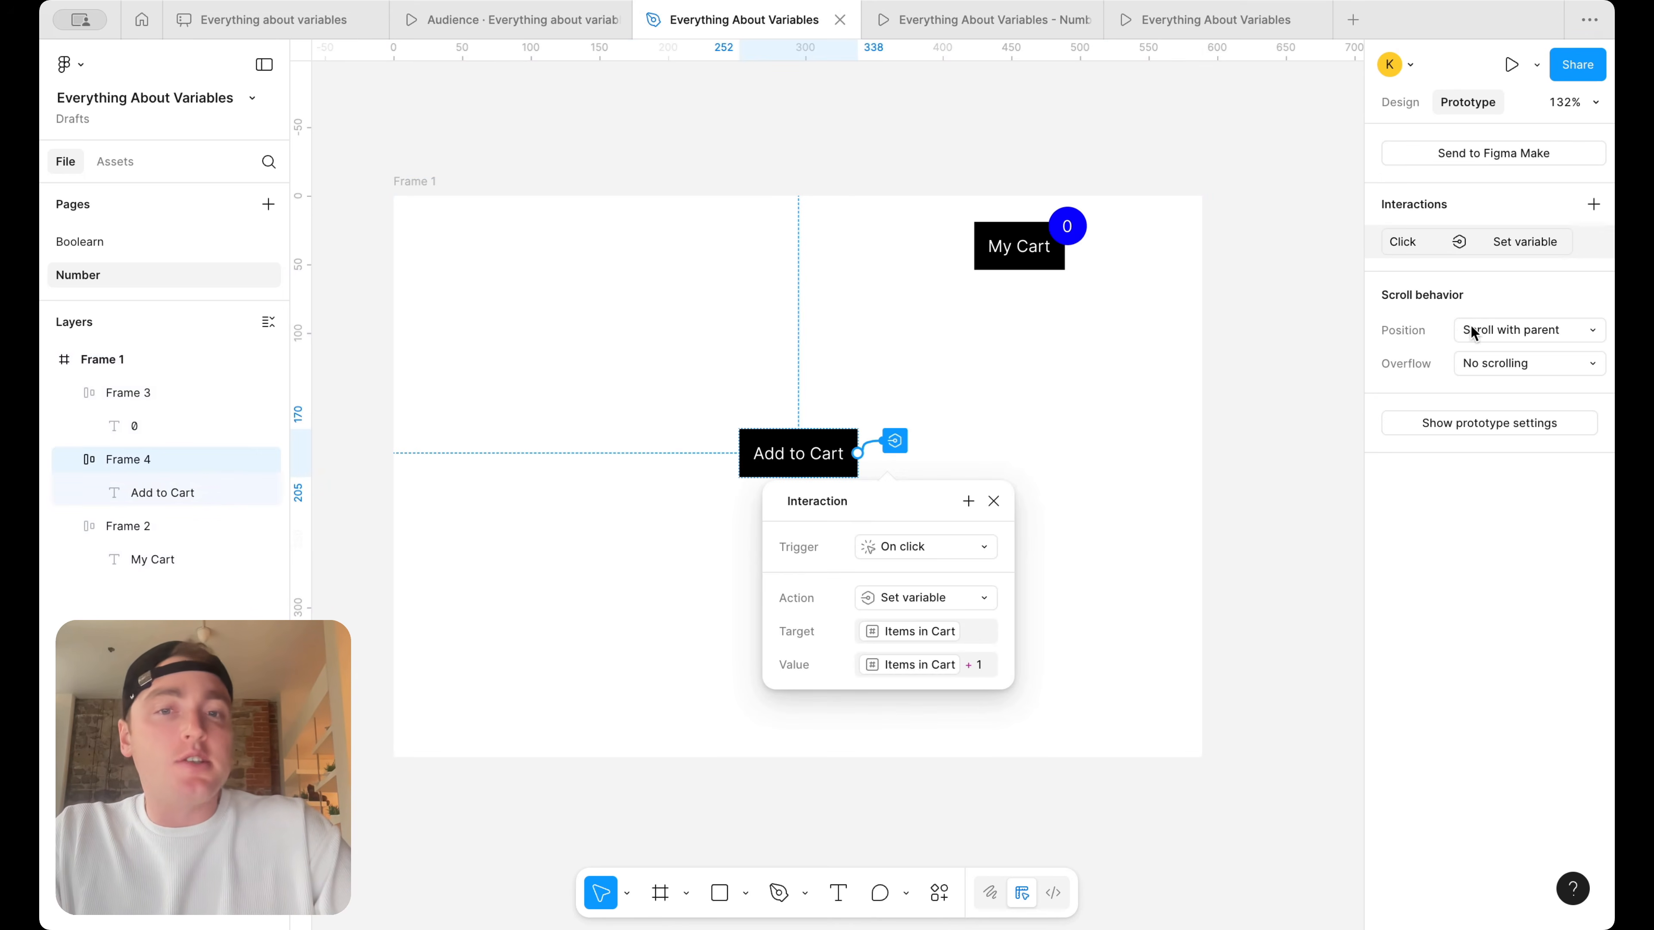
{"action": "left_click", "coordinate": [899, 664]}
{"action": "key", "text": "BackSpace"}
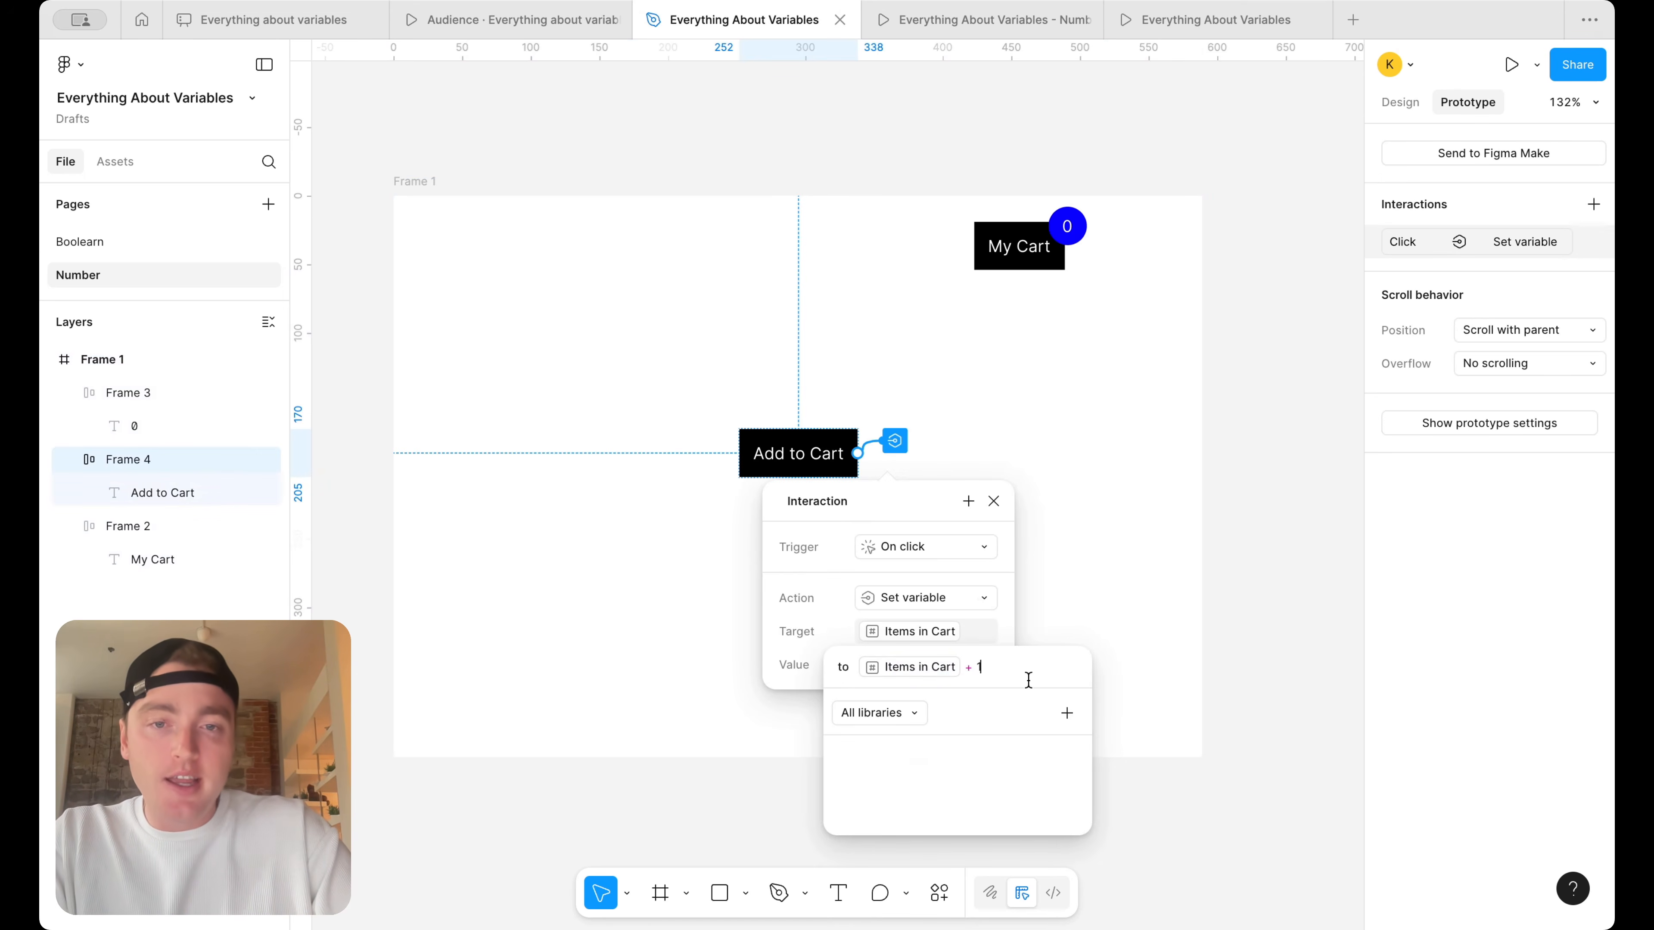
{"action": "key", "text": "BackSpace"}
{"action": "key", "text": "BackSpace"}
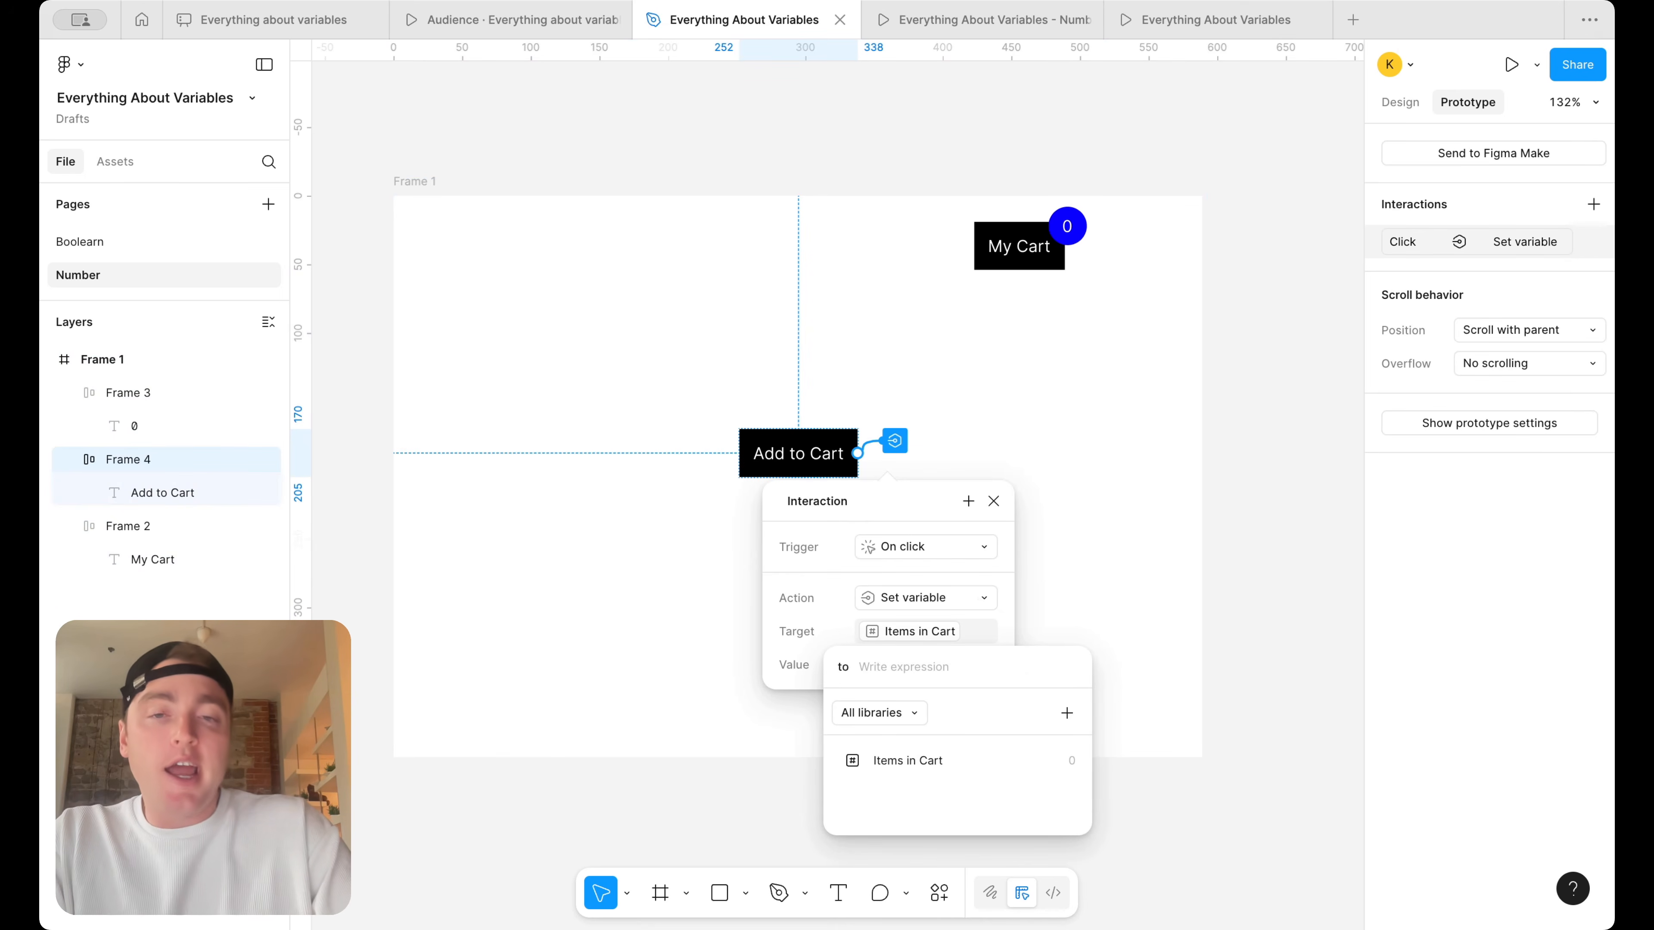
{"action": "type", "text": "+1"}
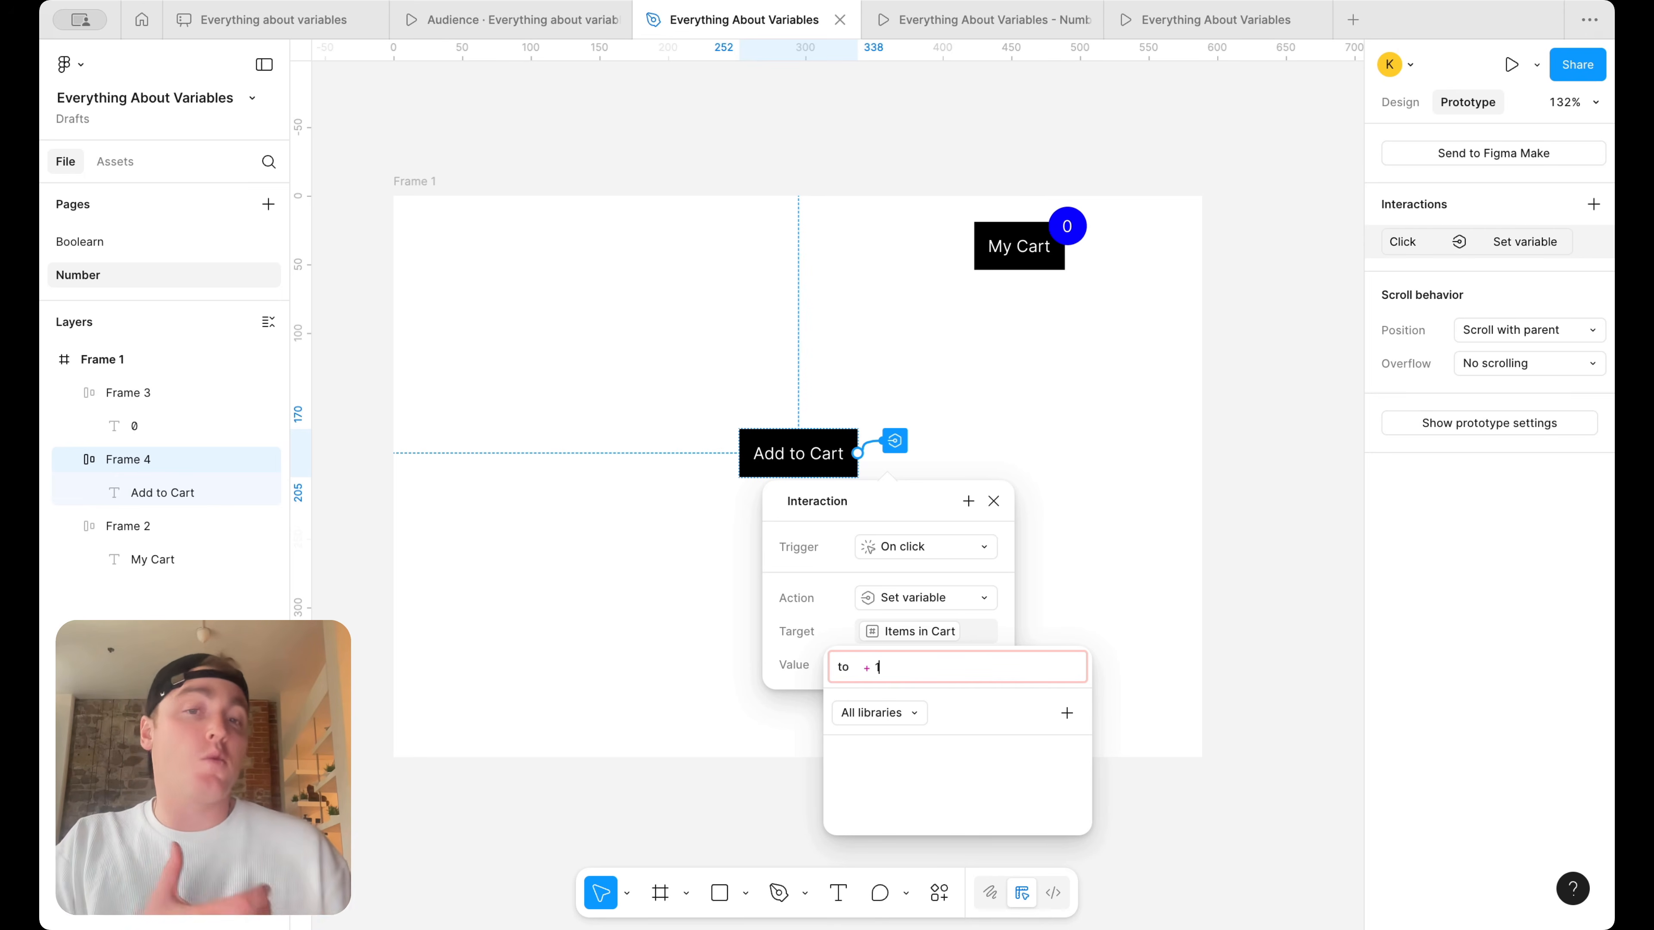
Rebuild the Add to Cart interaction's value expression as Items in Cart + 1
{"action": "key", "text": "BackSpace"}
{"action": "key", "text": "BackSpace"}
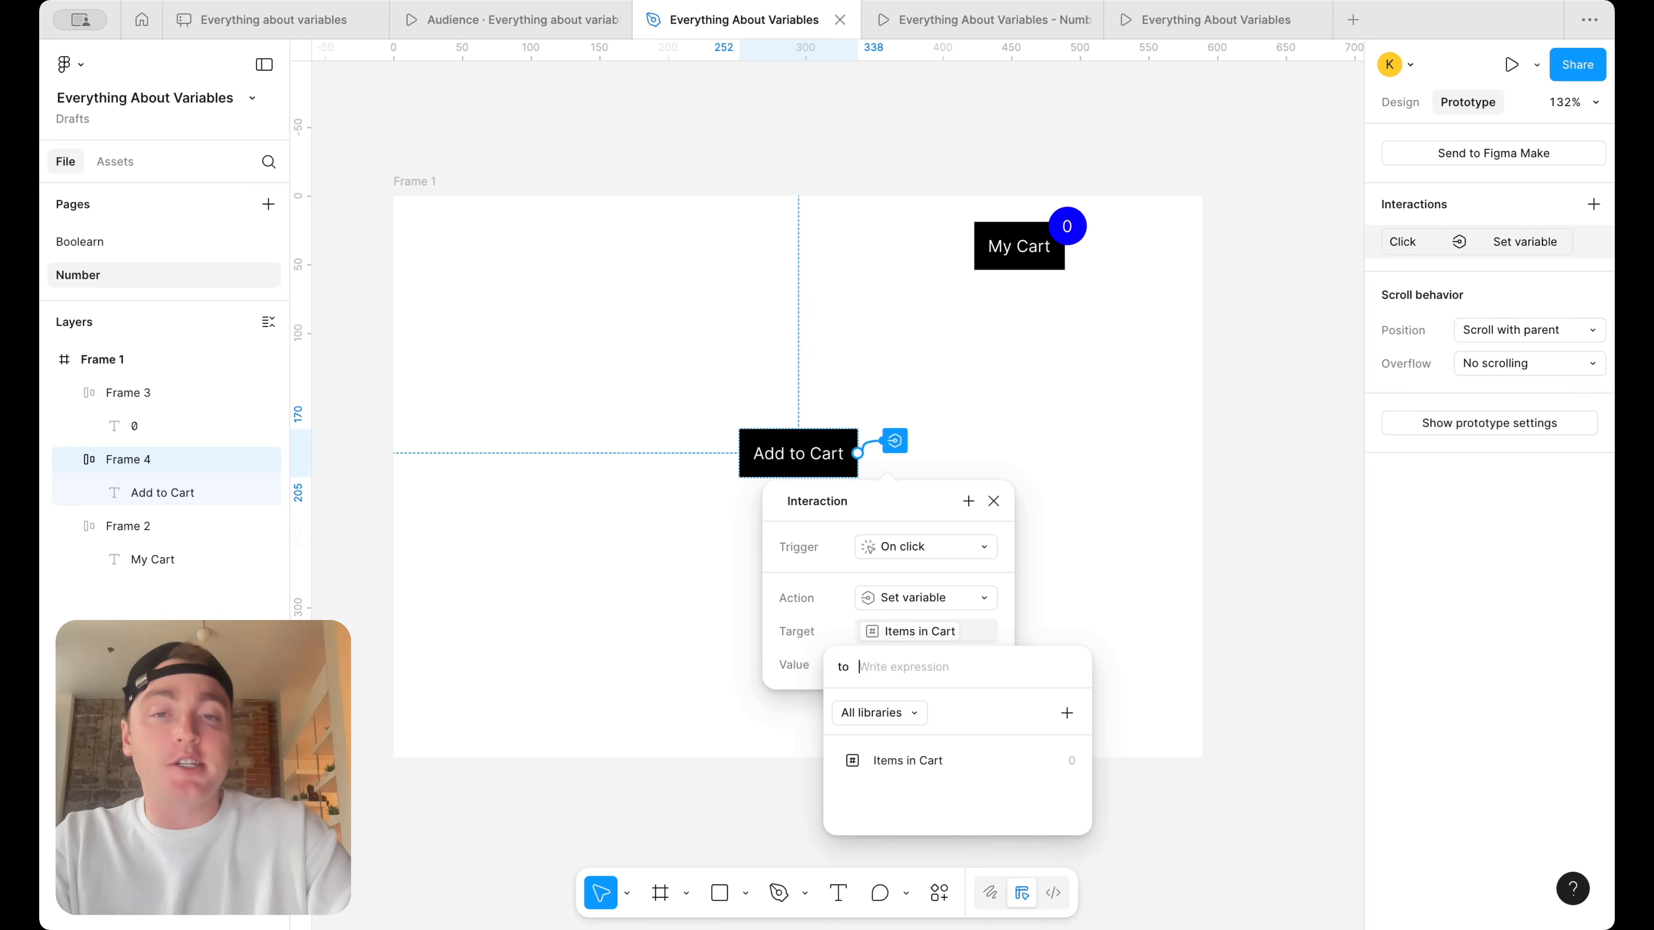
{"action": "left_click", "coordinate": [1007, 760]}
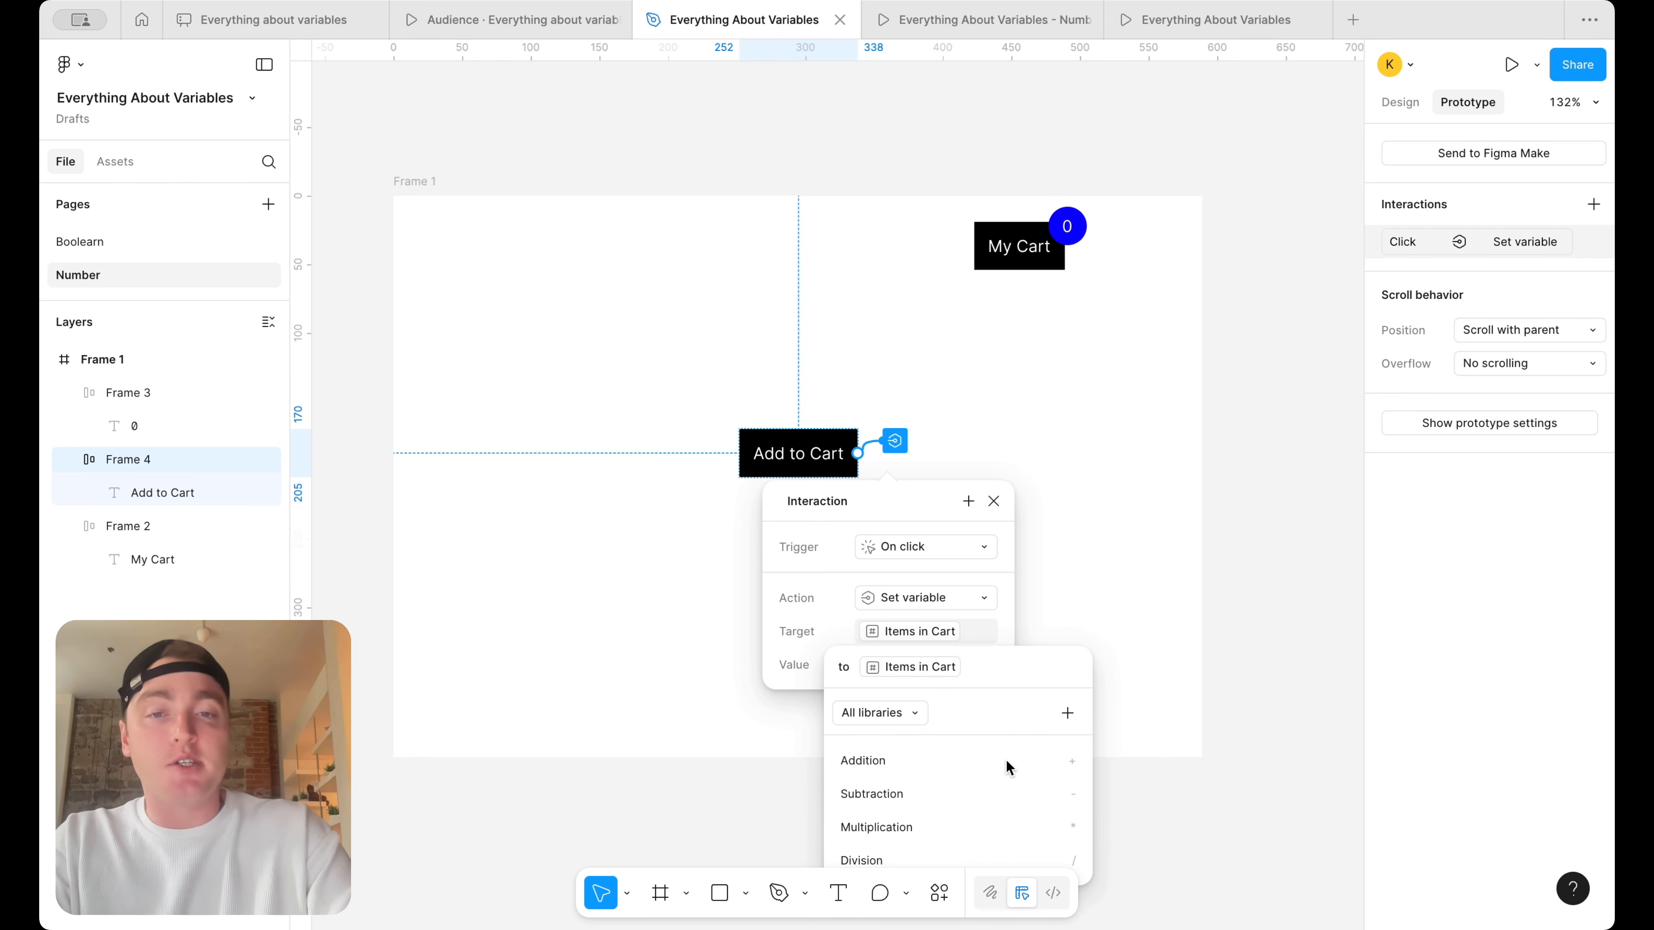
{"action": "type", "text": "+1"}
{"action": "key", "text": "Return"}
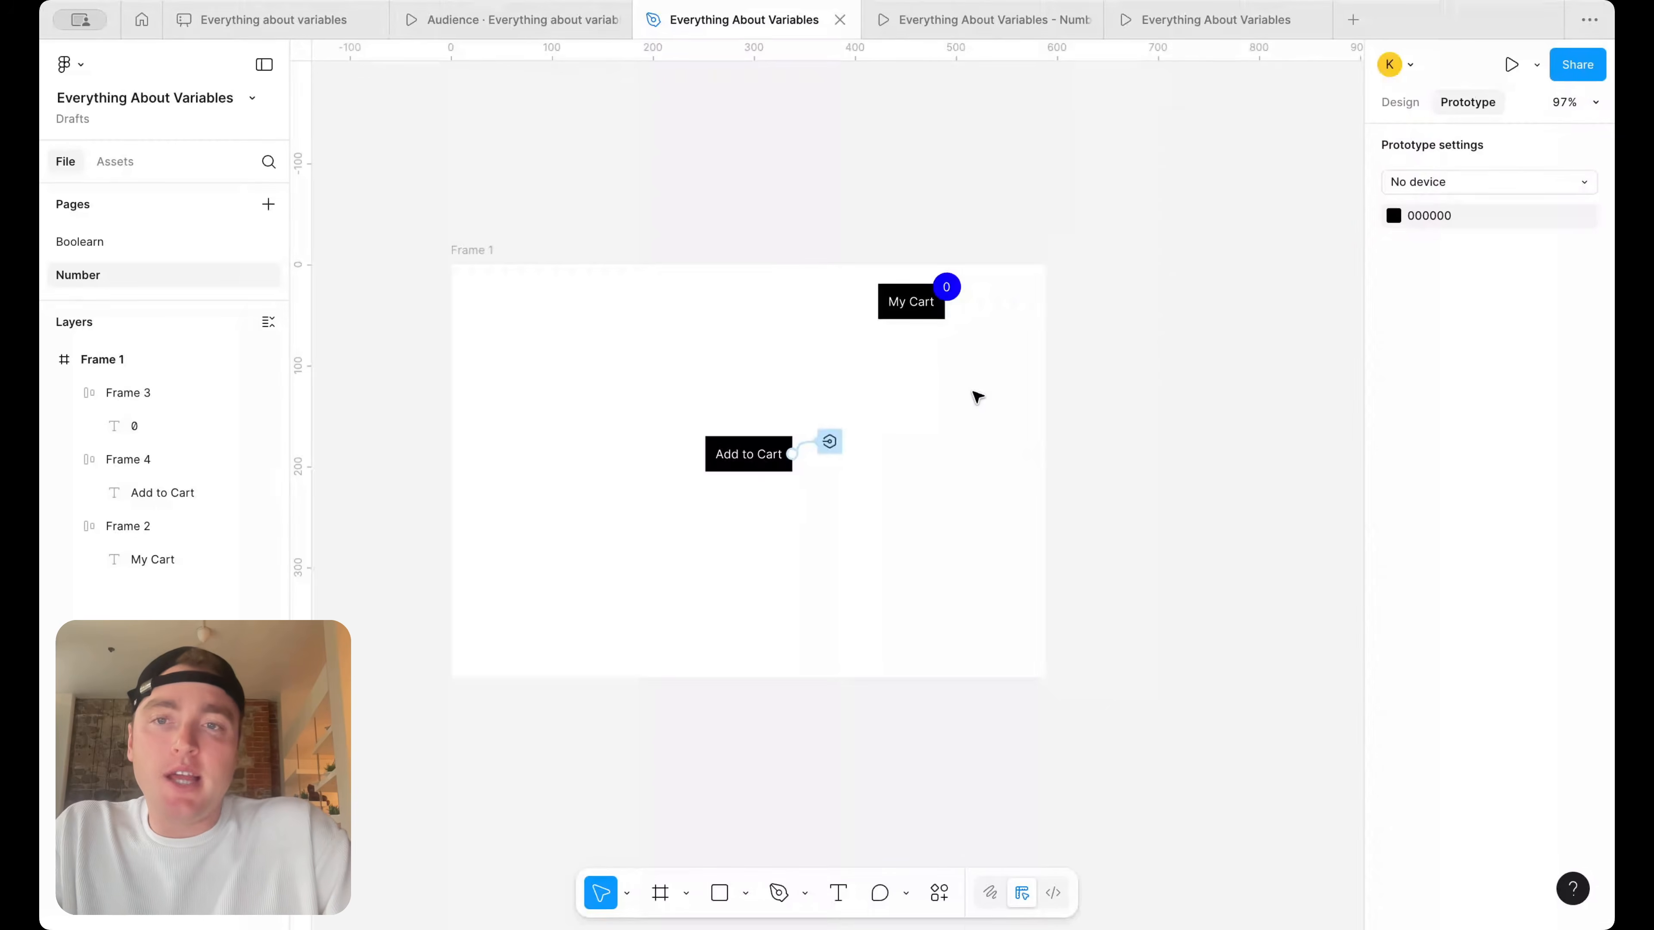
Create a new 589 × 409 frame beside Frame 1, at X 646, Y 0
{"action": "scroll", "coordinate": [930, 506], "scroll_direction": "right", "scroll_amount": 3}
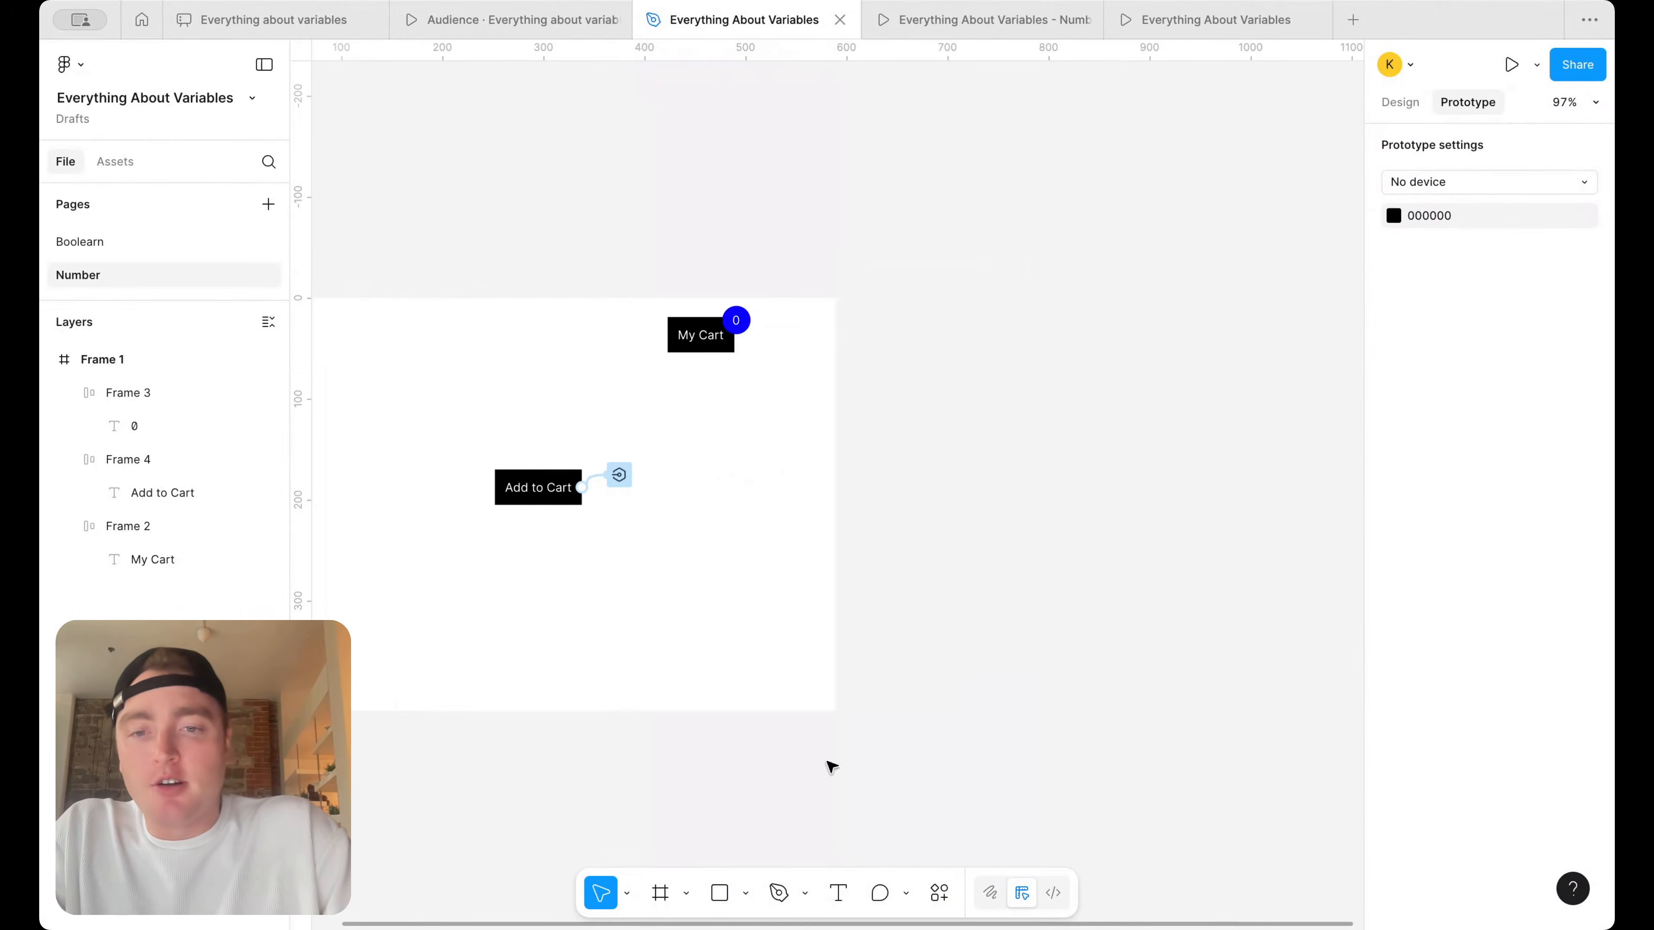
{"action": "left_click", "coordinate": [660, 892]}
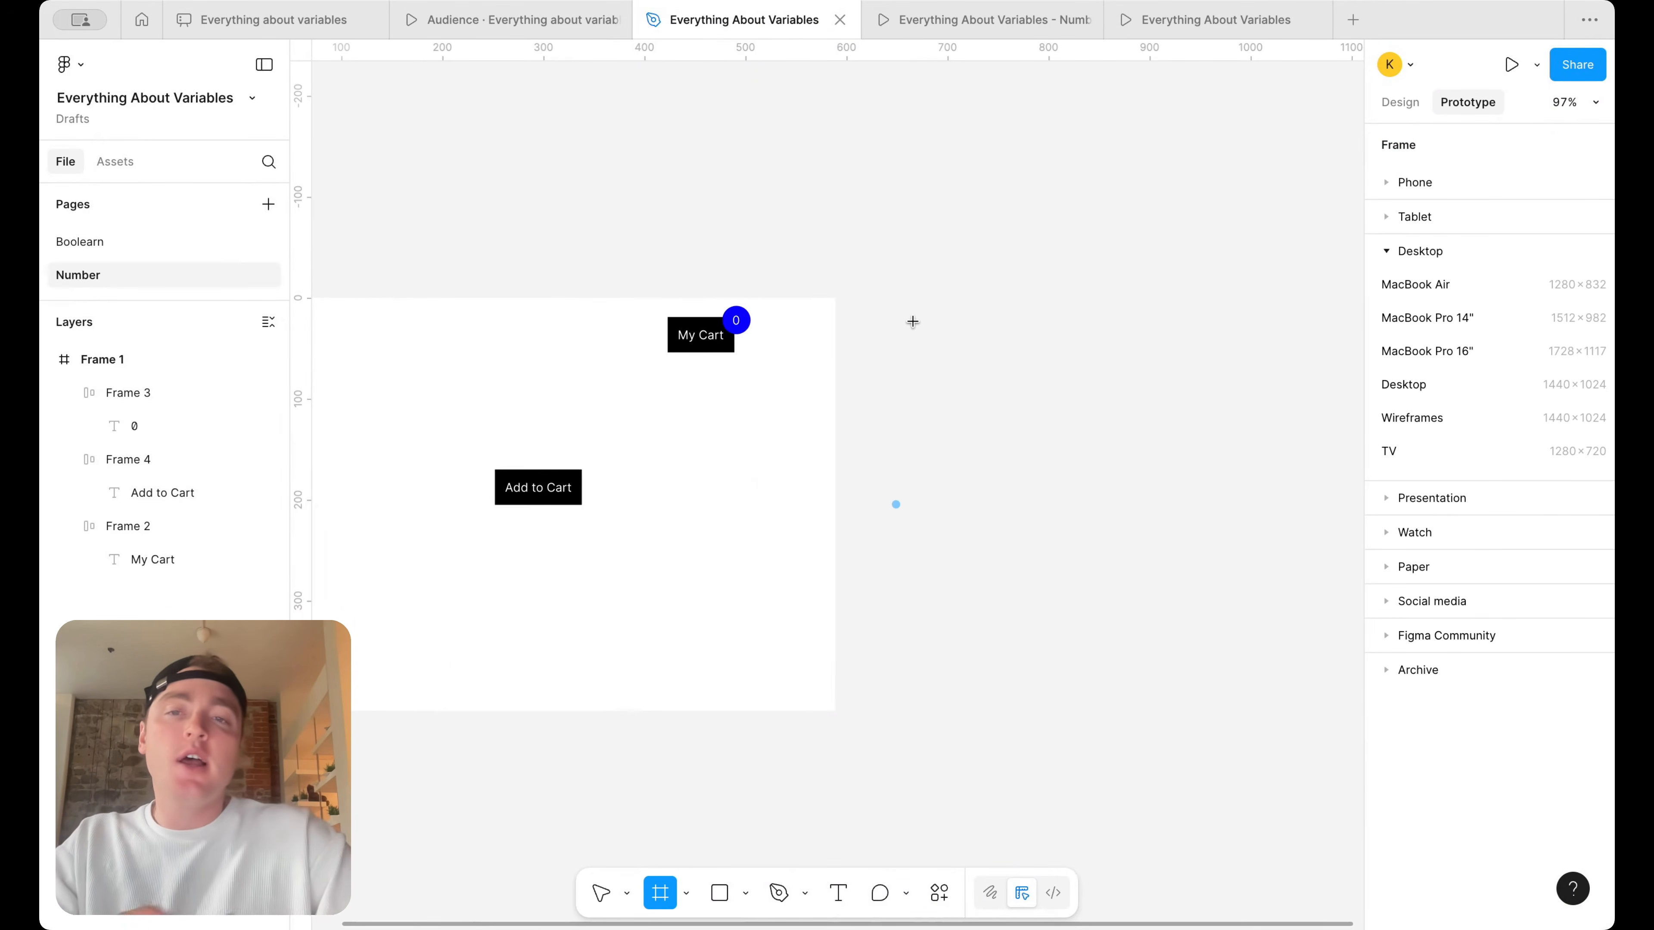
{"action": "scroll", "coordinate": [912, 321], "scroll_direction": "left", "scroll_amount": 5}
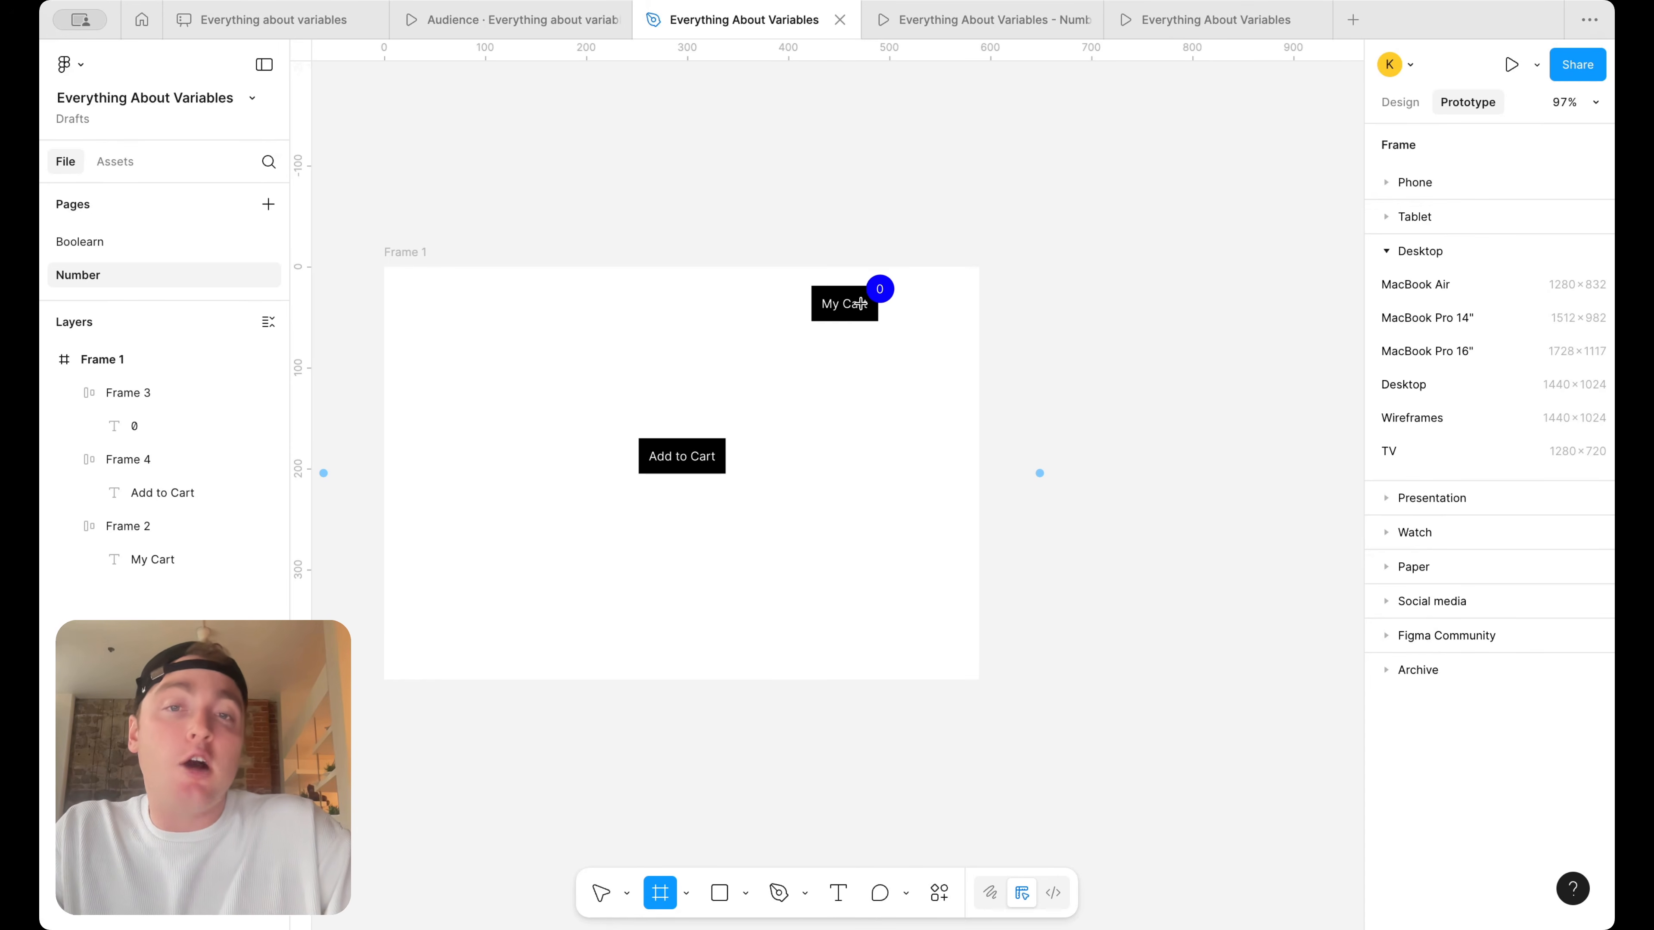
{"action": "left_click", "coordinate": [1038, 265]}
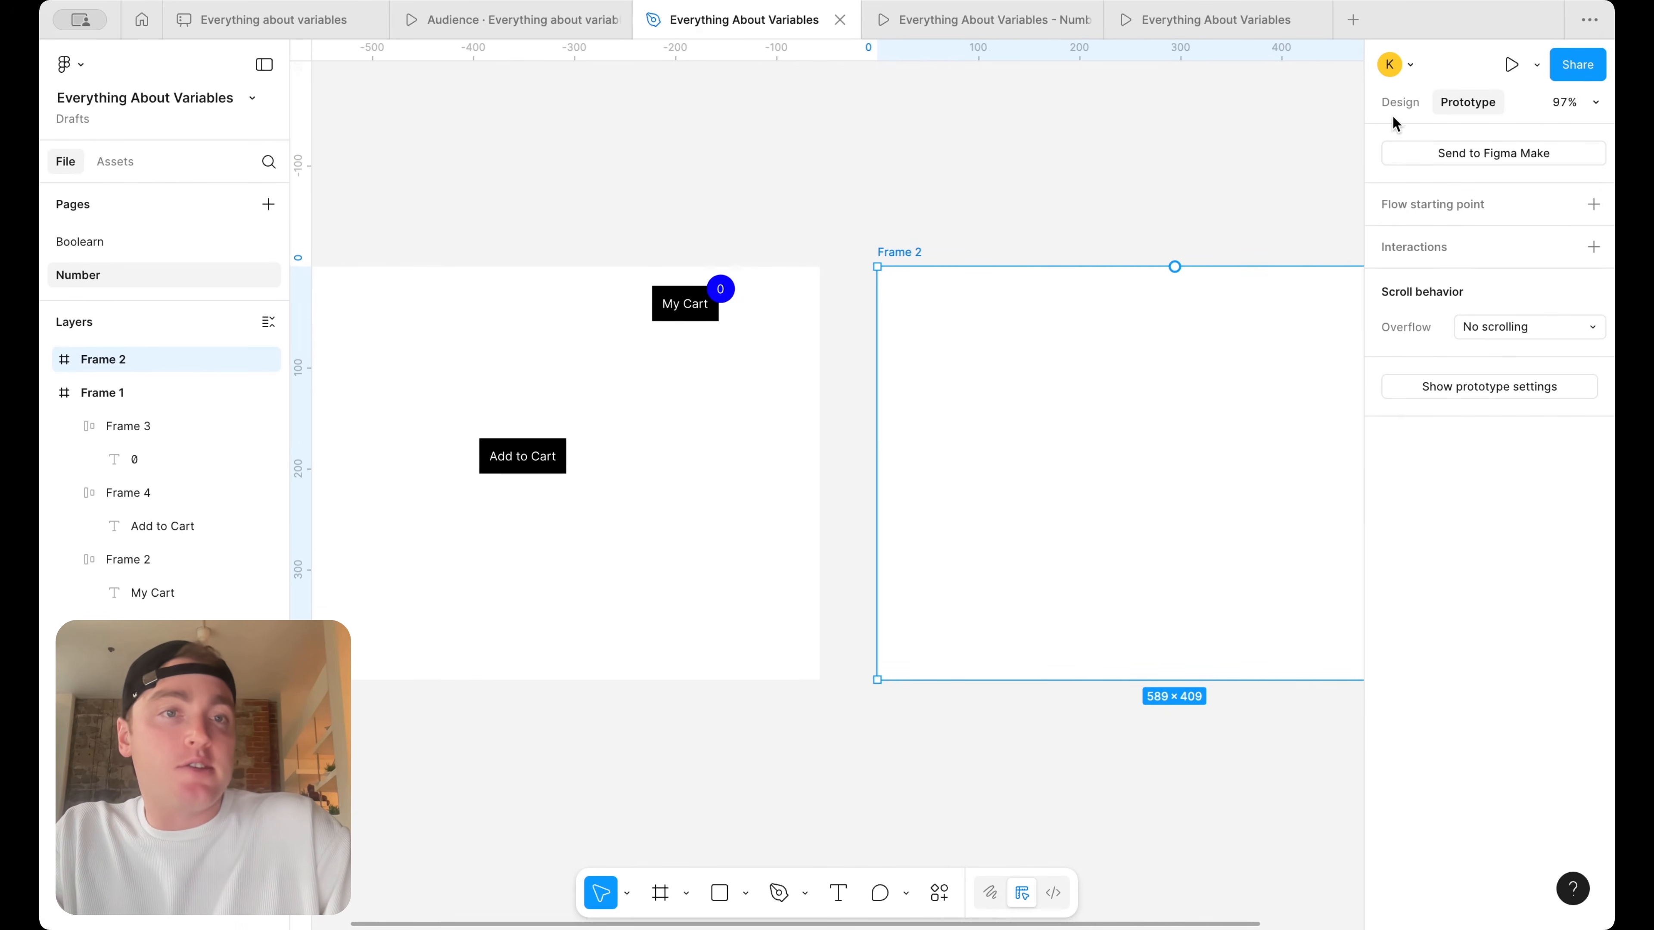
Duplicate the Add to Cart button from Frame 1 into Frame 2 at X 95, Y 170, and show the copy's prototype interactions
{"action": "left_click", "coordinate": [1400, 102]}
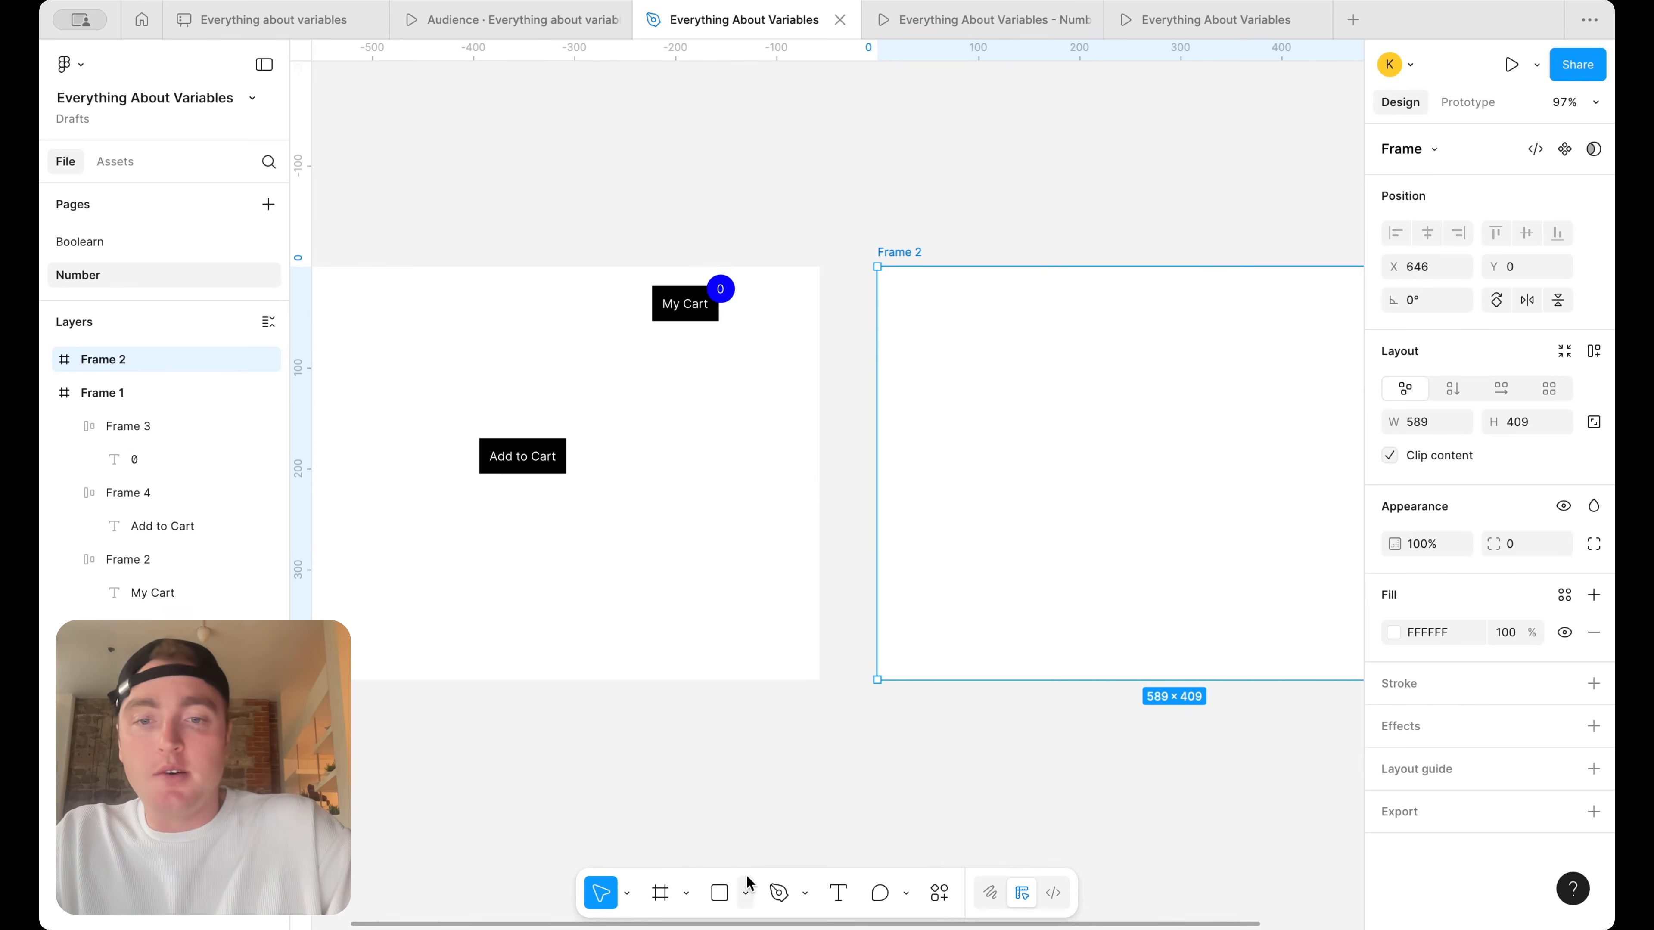
{"action": "left_click_drag", "start_coordinate": [547, 469], "coordinate": [1016, 462]}
{"action": "left_click", "coordinate": [1479, 104]}
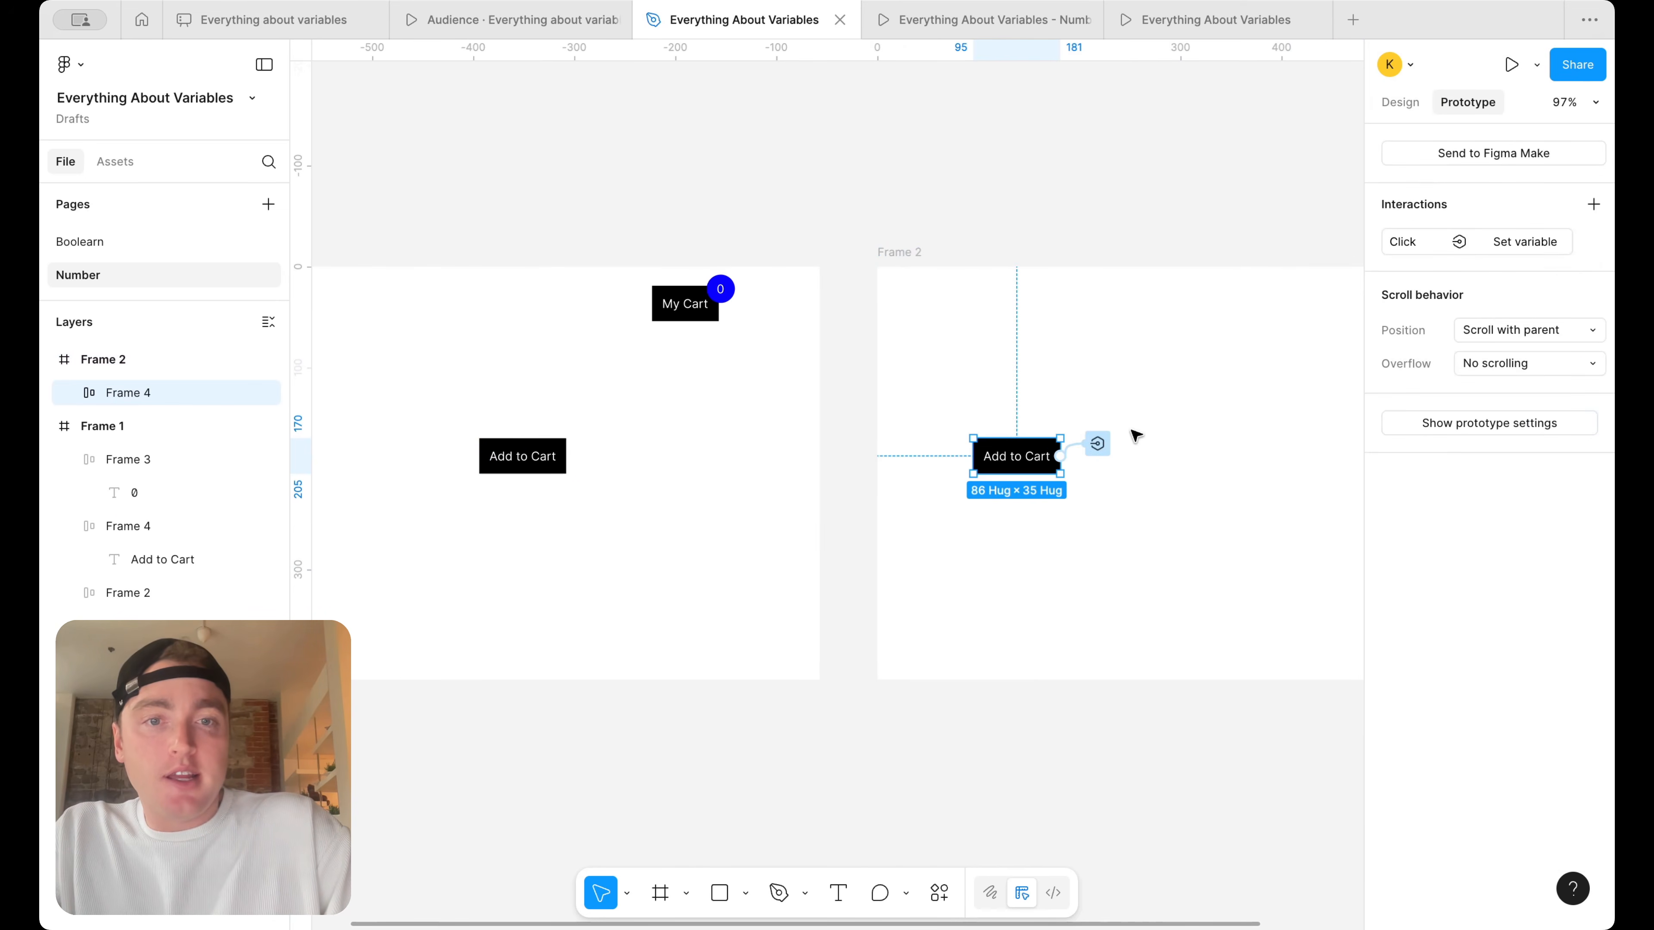
Delete the copied Set variable click interaction from the Add to Cart button in Frame 2
{"action": "left_click", "coordinate": [1098, 445]}
{"action": "left_click", "coordinate": [1208, 494]}
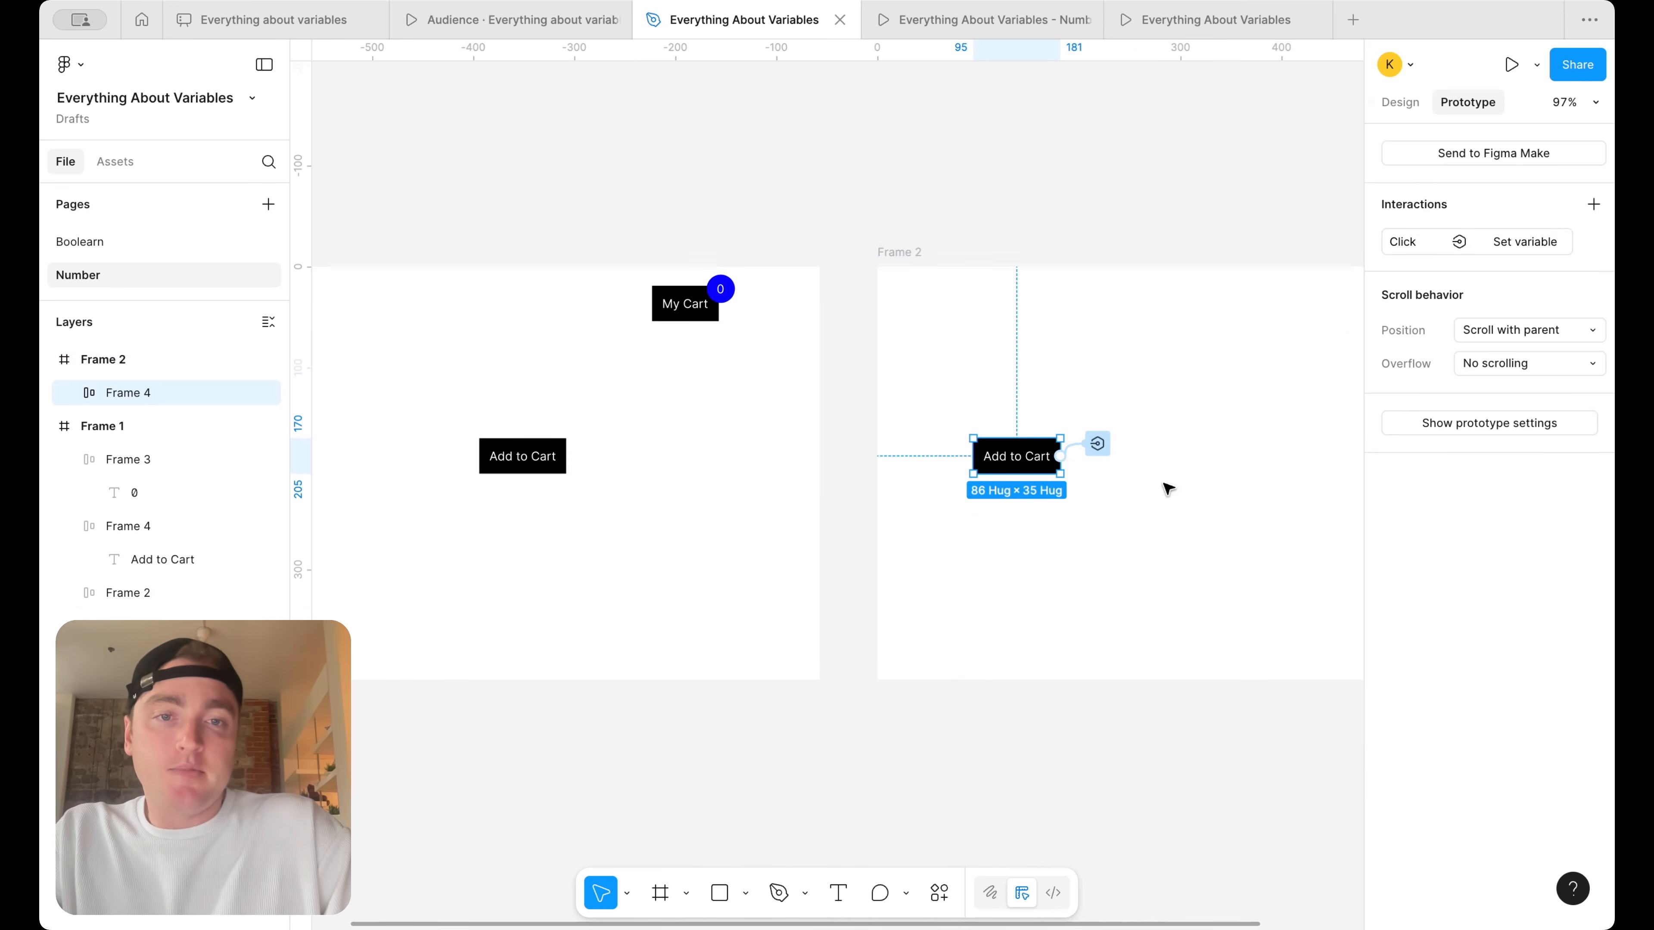
{"action": "double_click", "coordinate": [1024, 455]}
{"action": "left_click", "coordinate": [1075, 423]}
{"action": "left_click", "coordinate": [1046, 449]}
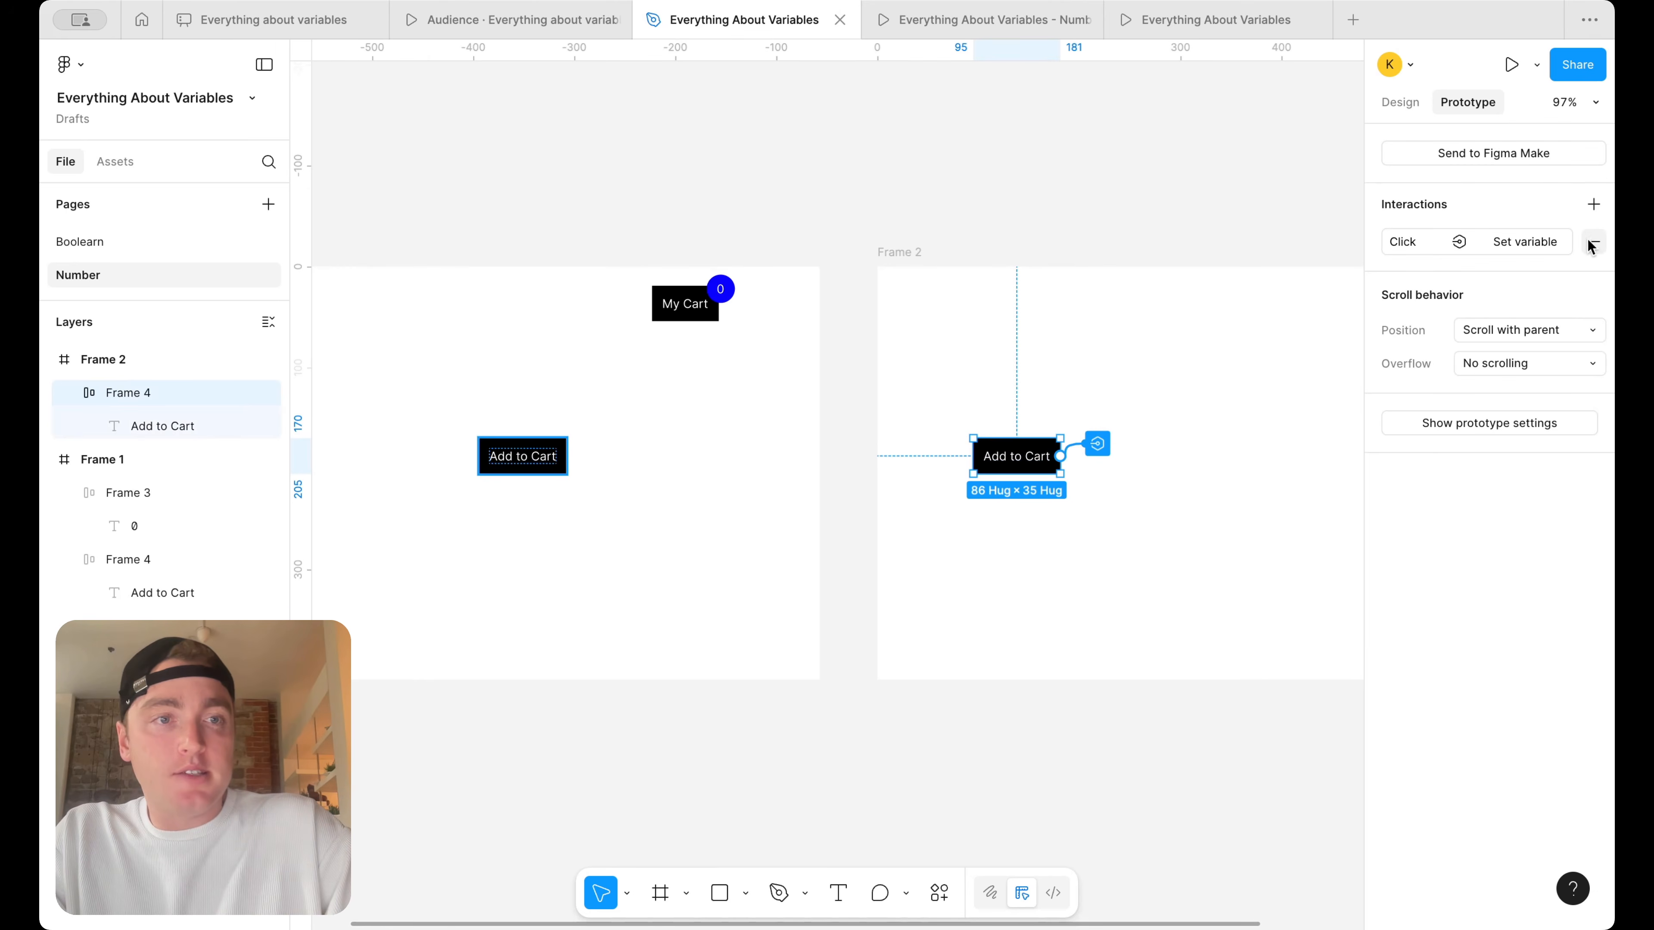
{"action": "left_click", "coordinate": [1590, 238]}
Change the label of Frame 2's Add to Cart button to Subtract
{"action": "double_click", "coordinate": [1037, 460]}
{"action": "type", "text": "Subtract"}
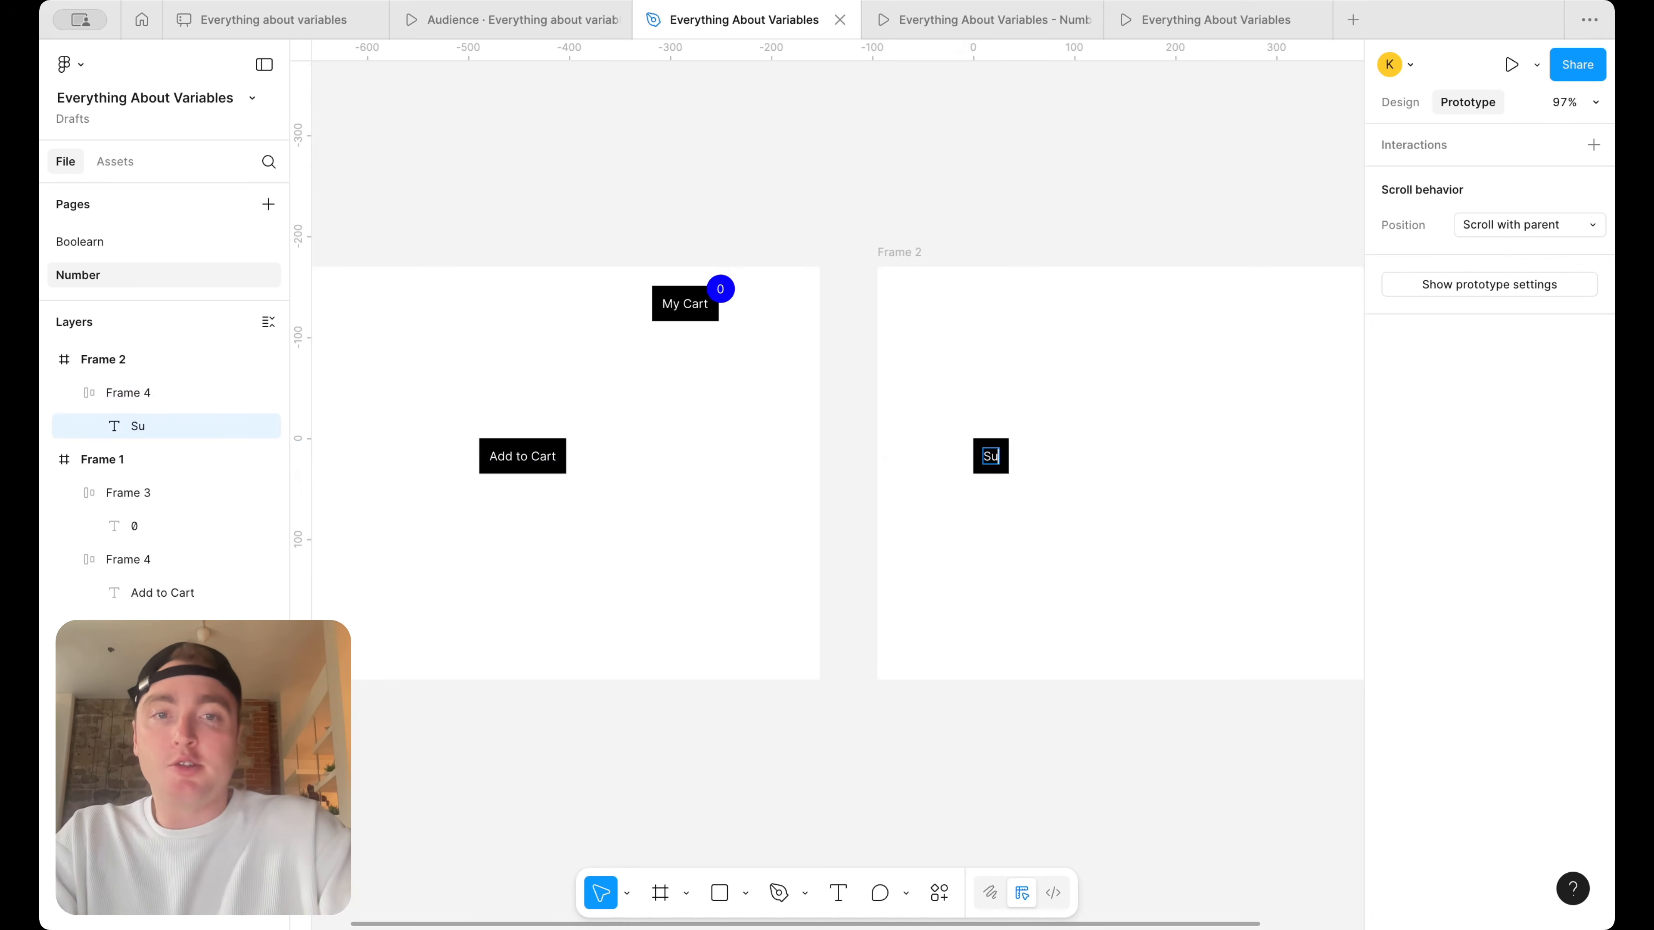
{"action": "left_click", "coordinate": [1114, 530]}
Duplicate the Subtract button beside the original in Frame 2 and label the copy Divide
{"action": "scroll", "coordinate": [1117, 534], "scroll_direction": "right", "scroll_amount": 2}
{"action": "left_click", "coordinate": [1119, 534]}
{"action": "left_click_drag", "start_coordinate": [878, 459], "coordinate": [1036, 461], "text": "alt"}
{"action": "double_click", "coordinate": [1042, 466]}
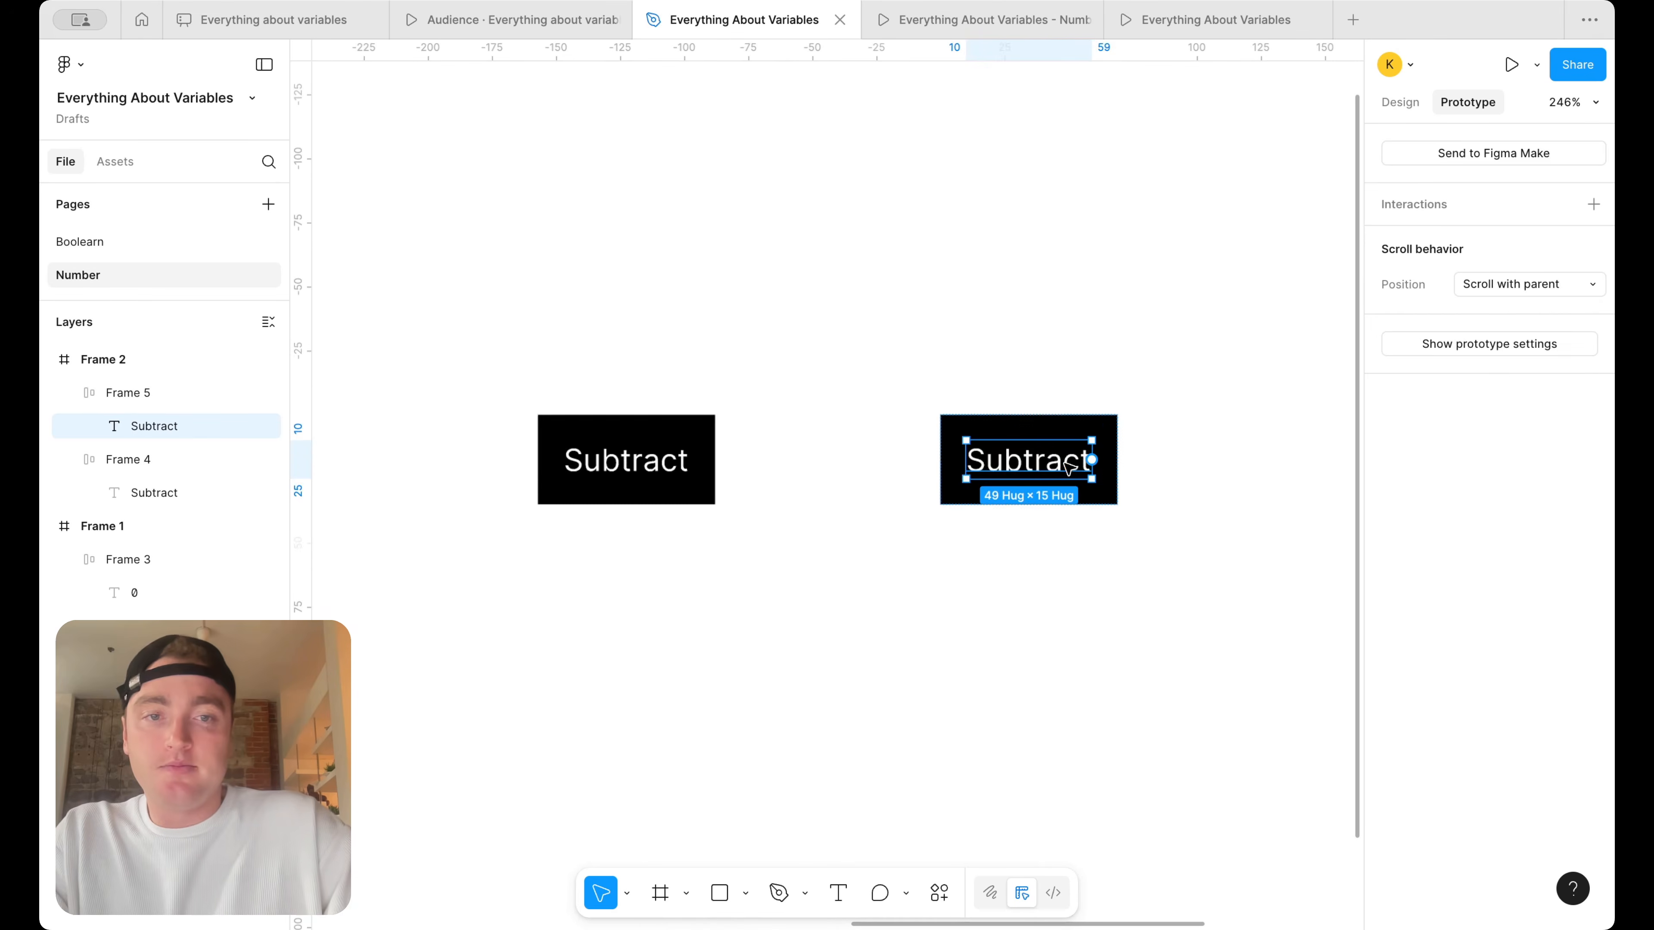
{"action": "scroll", "coordinate": [1041, 466], "scroll_direction": "up", "scroll_amount": 5}
{"action": "double_click", "coordinate": [1019, 473]}
{"action": "type", "text": "Divide"}
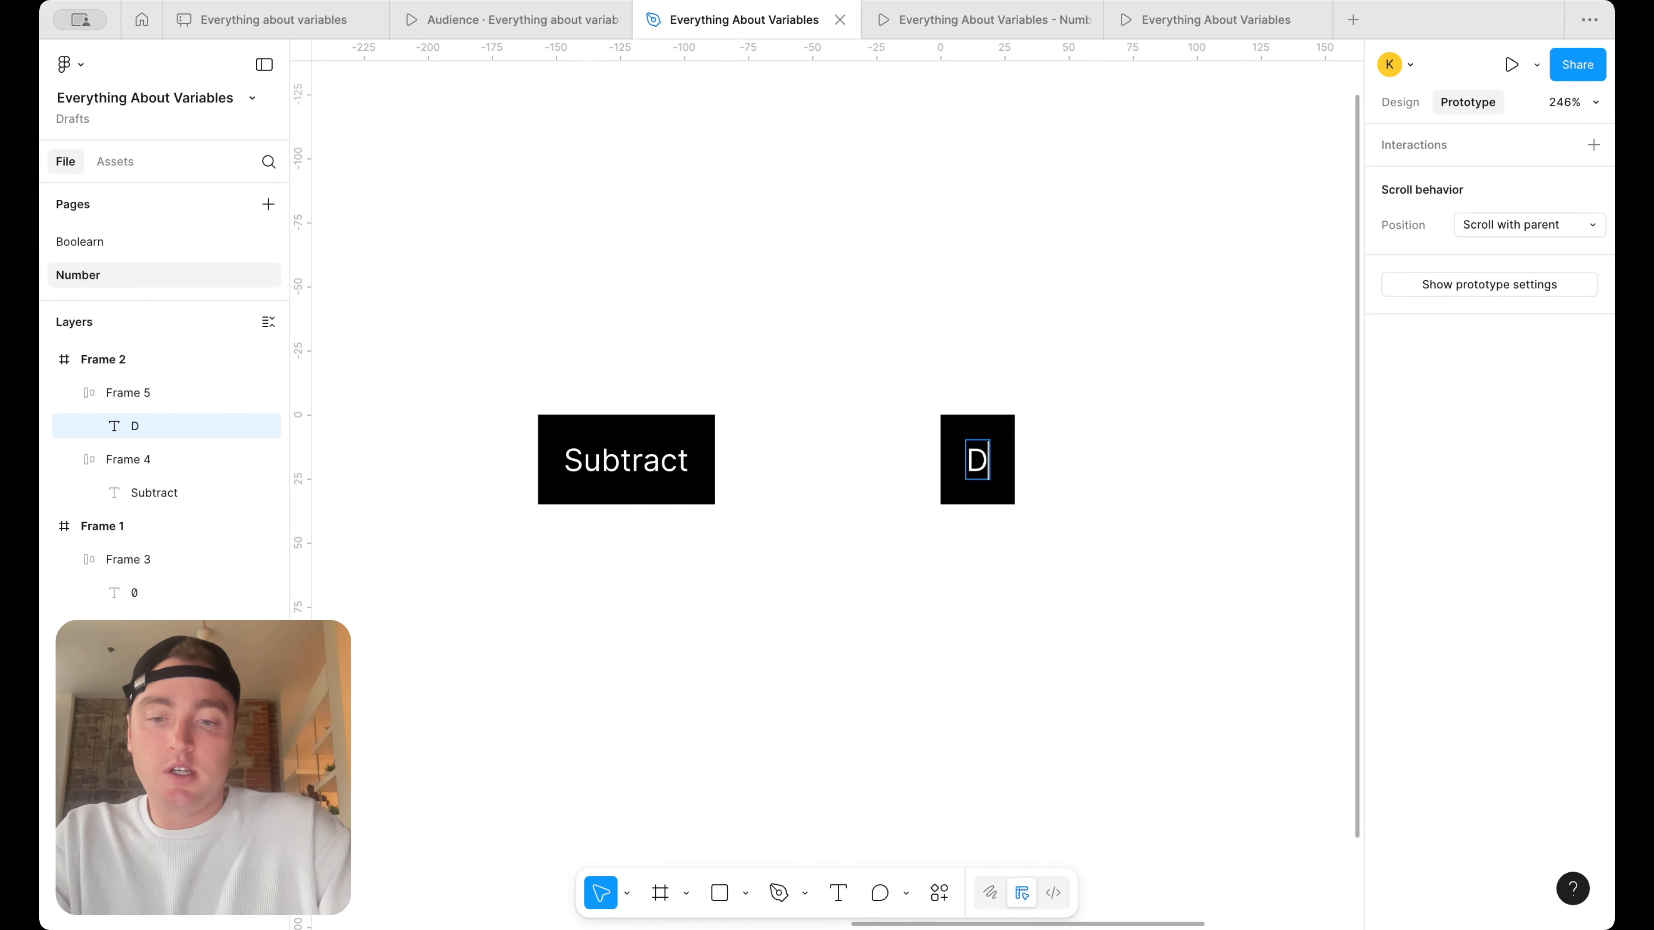
{"action": "left_click", "coordinate": [1400, 102]}
{"action": "key", "text": "Escape"}
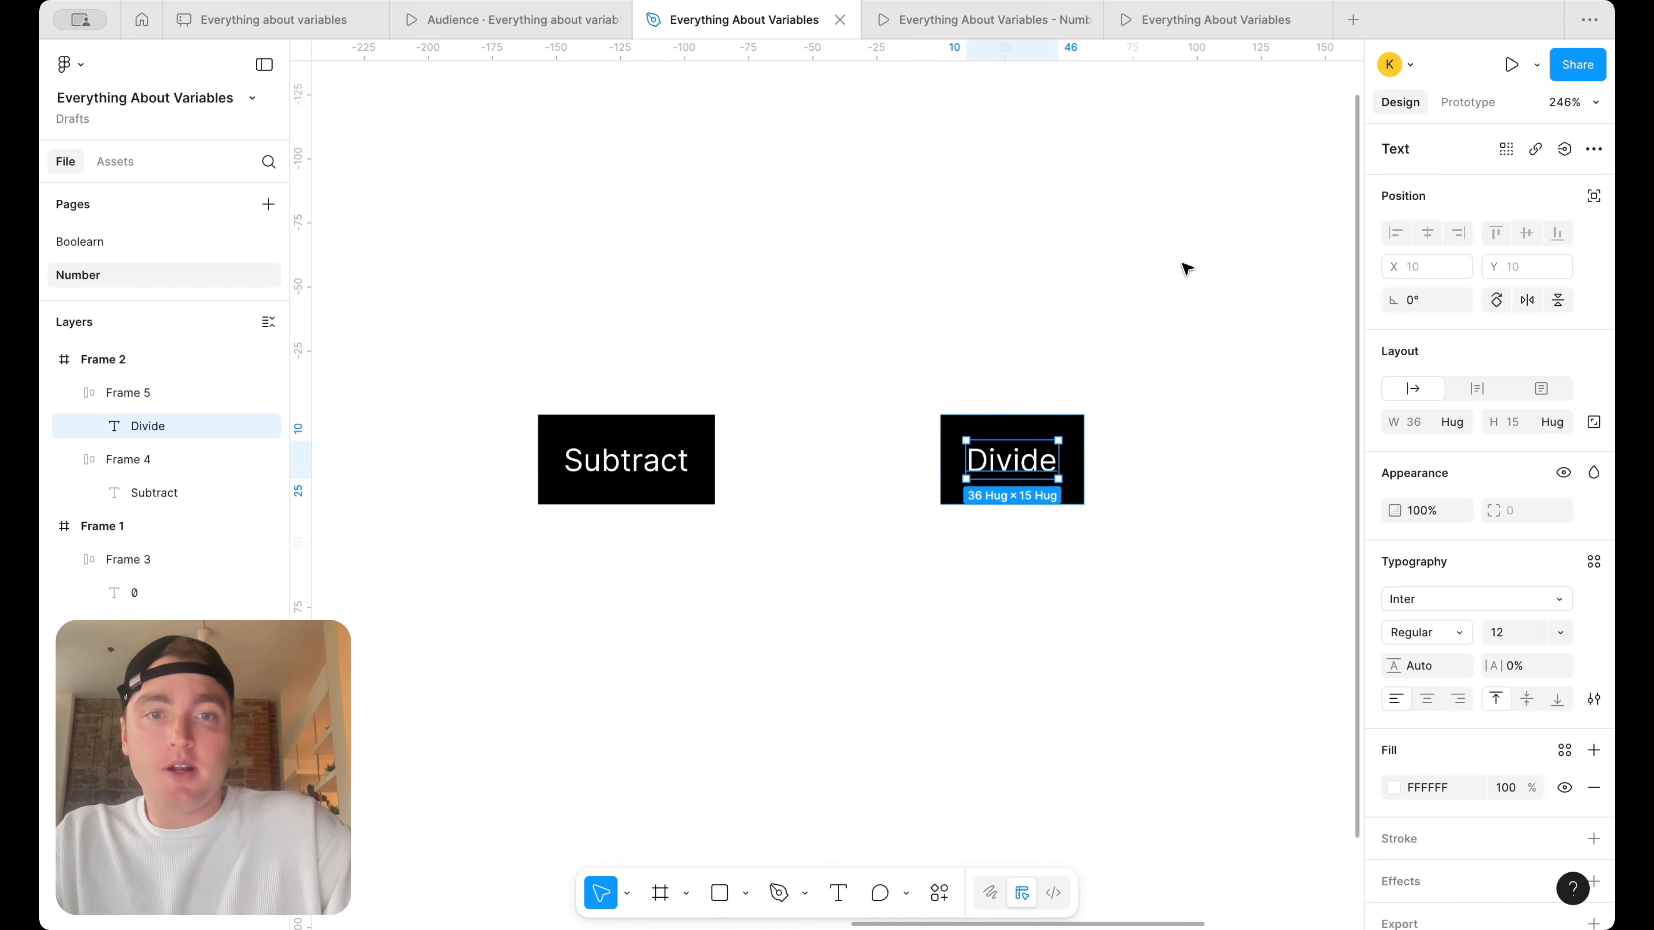
Duplicate the Divide button to X 369, Y 170 in Frame 2 and label the copy Multiply
{"action": "left_click", "coordinate": [1185, 266]}
{"action": "scroll", "coordinate": [1185, 266], "scroll_direction": "down", "scroll_amount": 3}
{"action": "left_click_drag", "start_coordinate": [1076, 422], "coordinate": [1299, 422], "text": "alt"}
{"action": "scroll", "coordinate": [1295, 422], "scroll_direction": "right", "scroll_amount": 3}
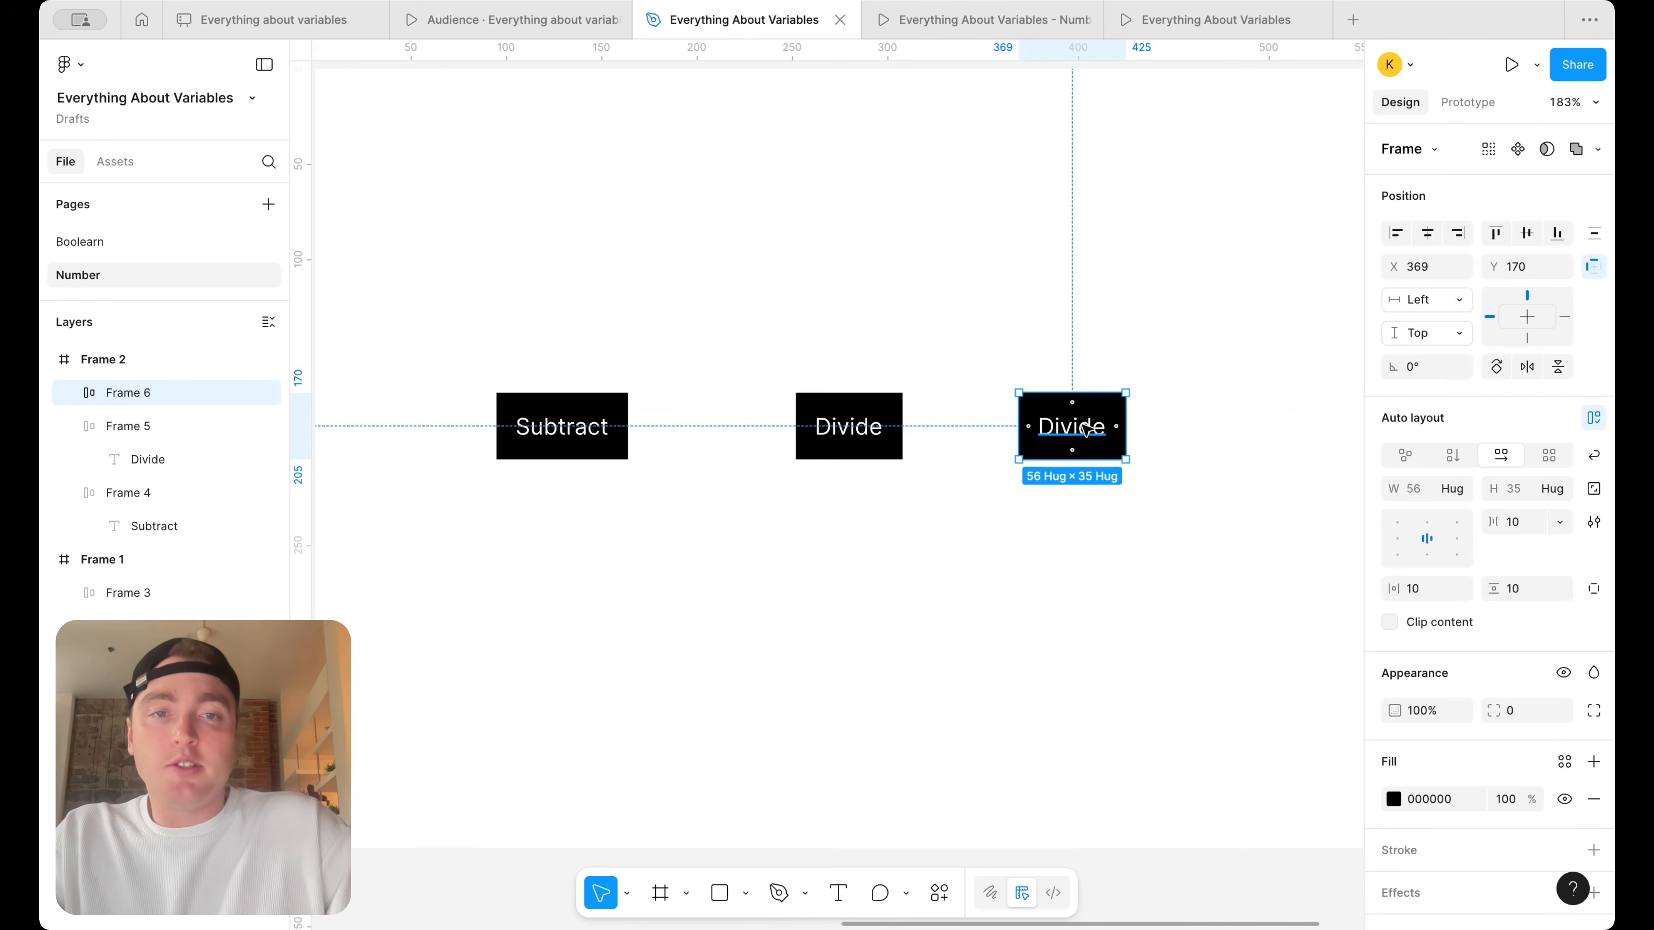
{"action": "double_click", "coordinate": [1081, 427]}
{"action": "type", "text": "Multiple"}
{"action": "key", "text": "BackSpace"}
{"action": "key", "text": "BackSpace"}
{"action": "type", "text": "ly"}
{"action": "left_click", "coordinate": [1108, 636]}
Spread the Subtract, Divide and Multiply buttons across Frame 2 with wider, roughly even gaps
{"action": "scroll", "coordinate": [1086, 621], "scroll_direction": "down", "scroll_amount": 3}
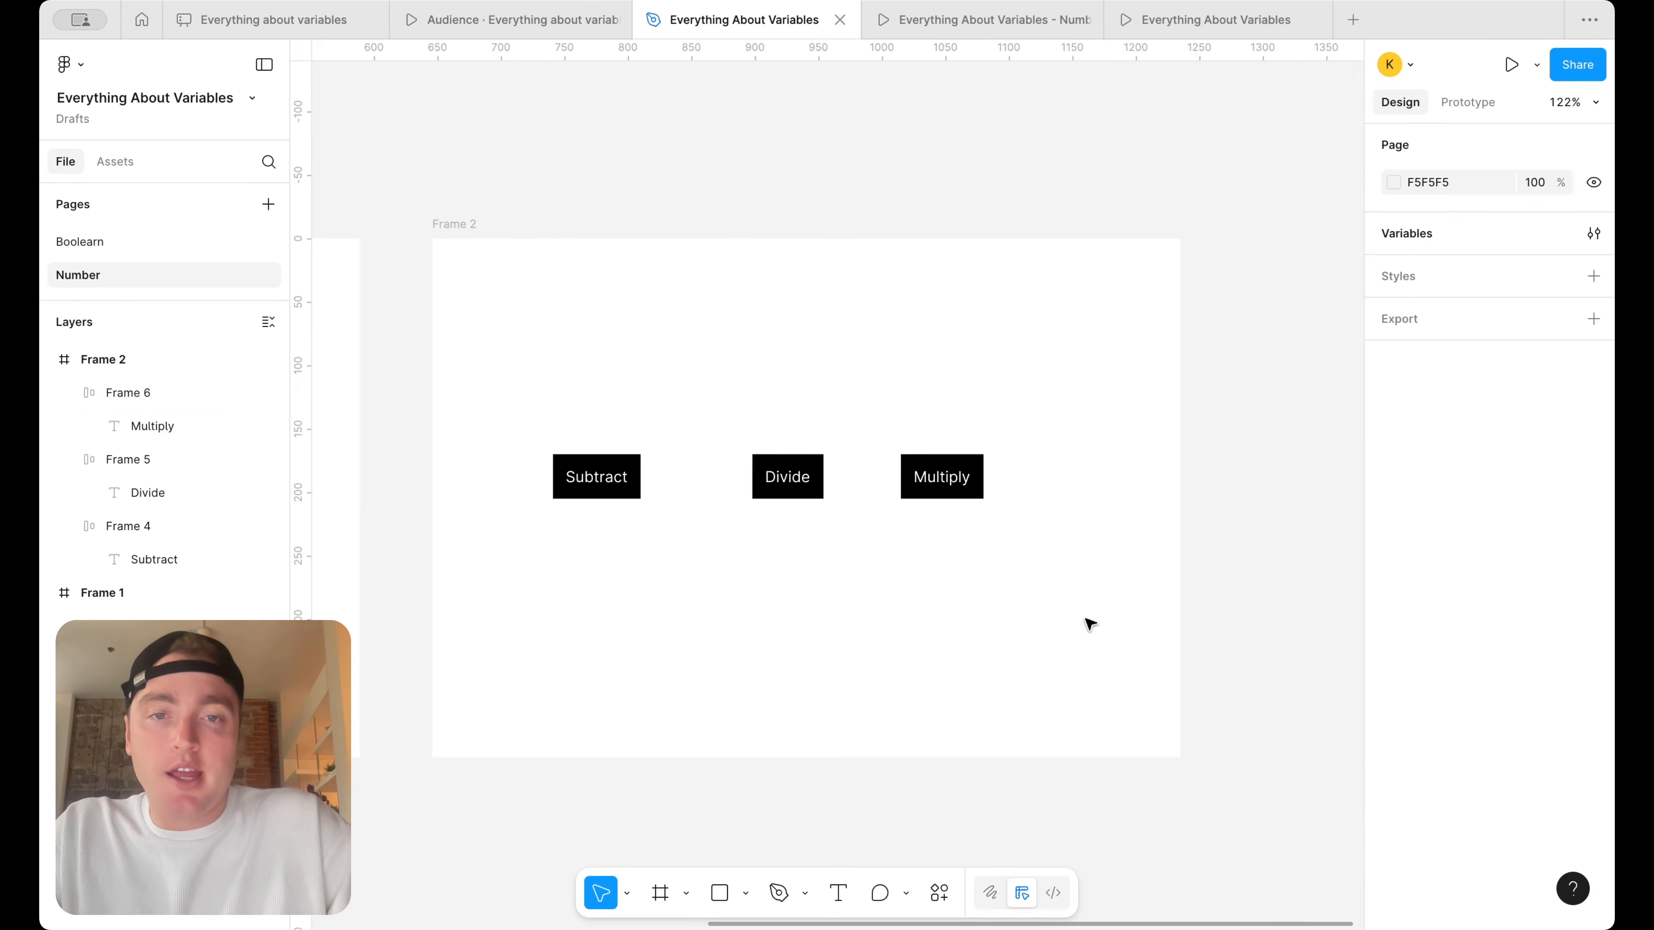
{"action": "left_click", "coordinate": [1029, 481]}
{"action": "left_click_drag", "start_coordinate": [818, 478], "coordinate": [837, 479]}
{"action": "left_click_drag", "start_coordinate": [625, 481], "coordinate": [636, 483]}
{"action": "left_click", "coordinate": [850, 297]}
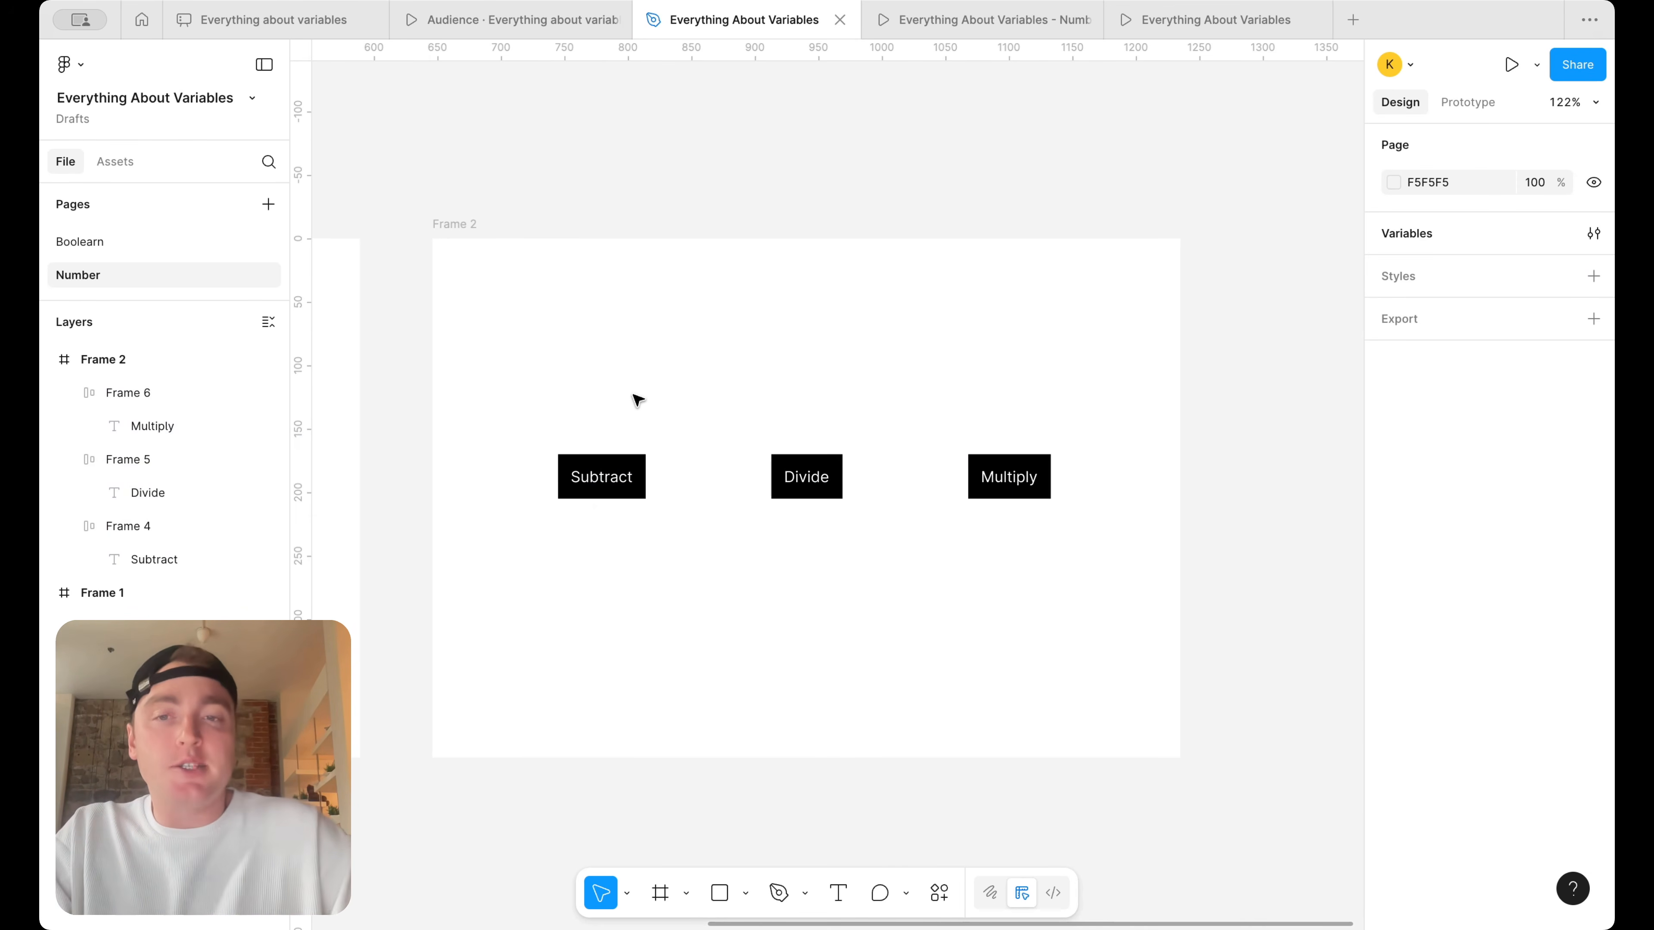
Add a text layer reading 0 above the Subtract button at X 115, Y 103
{"action": "left_click", "coordinate": [840, 897]}
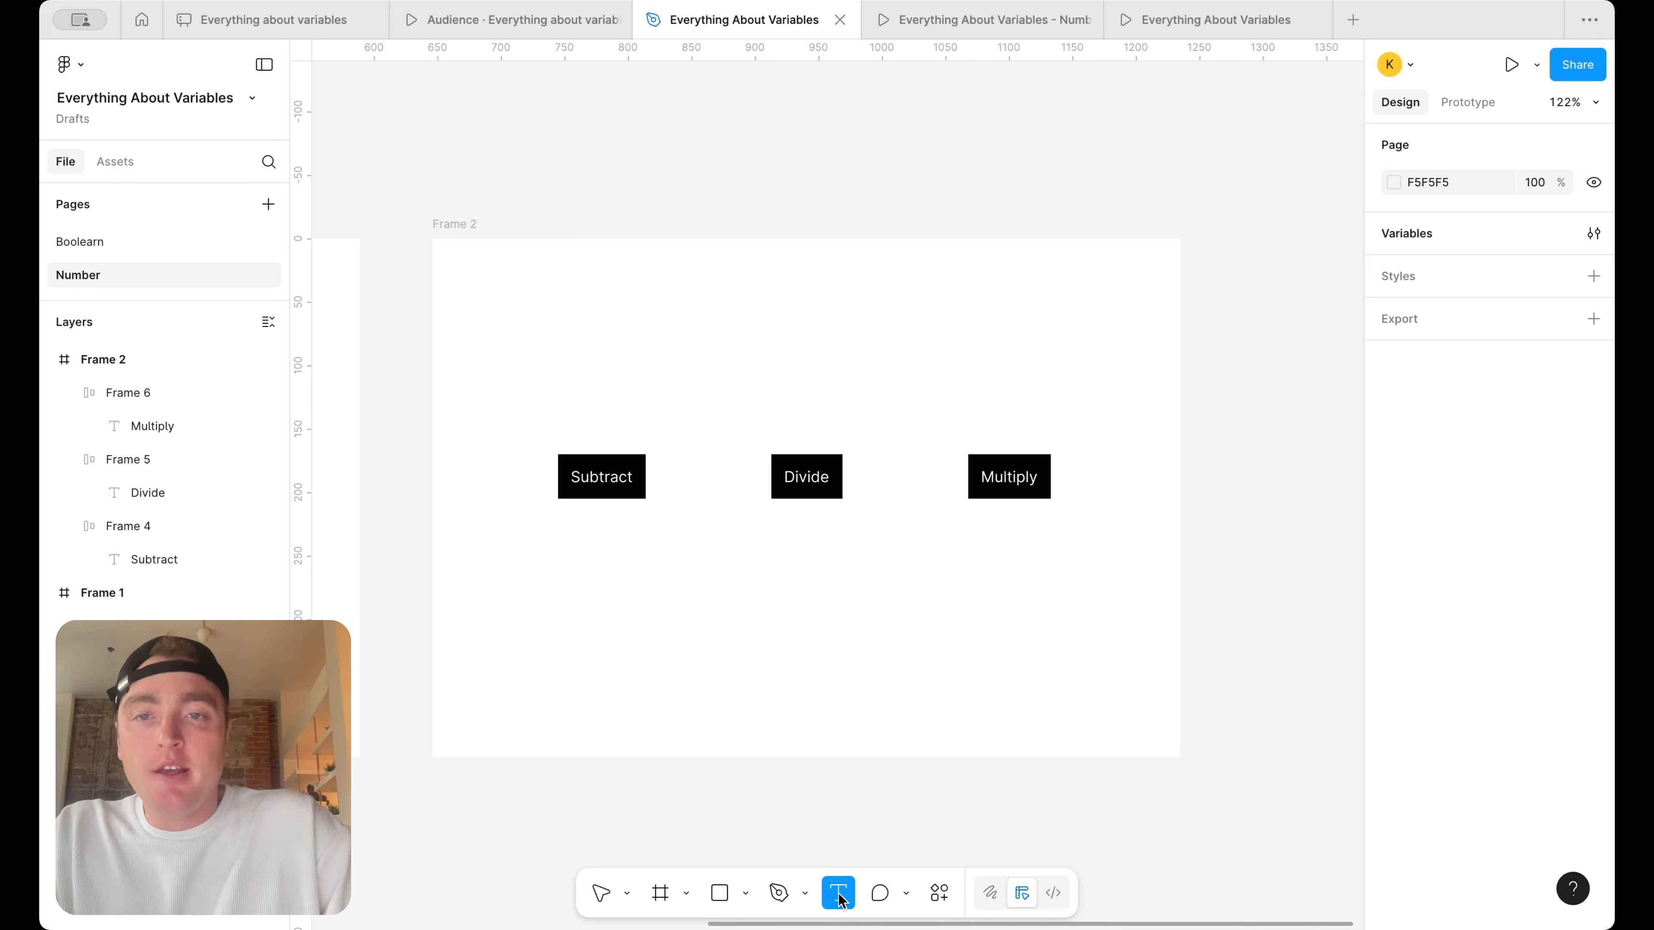
{"action": "left_click", "coordinate": [576, 368]}
{"action": "scroll", "coordinate": [614, 399], "scroll_direction": "up", "scroll_amount": 3}
{"action": "type", "text": "0"}
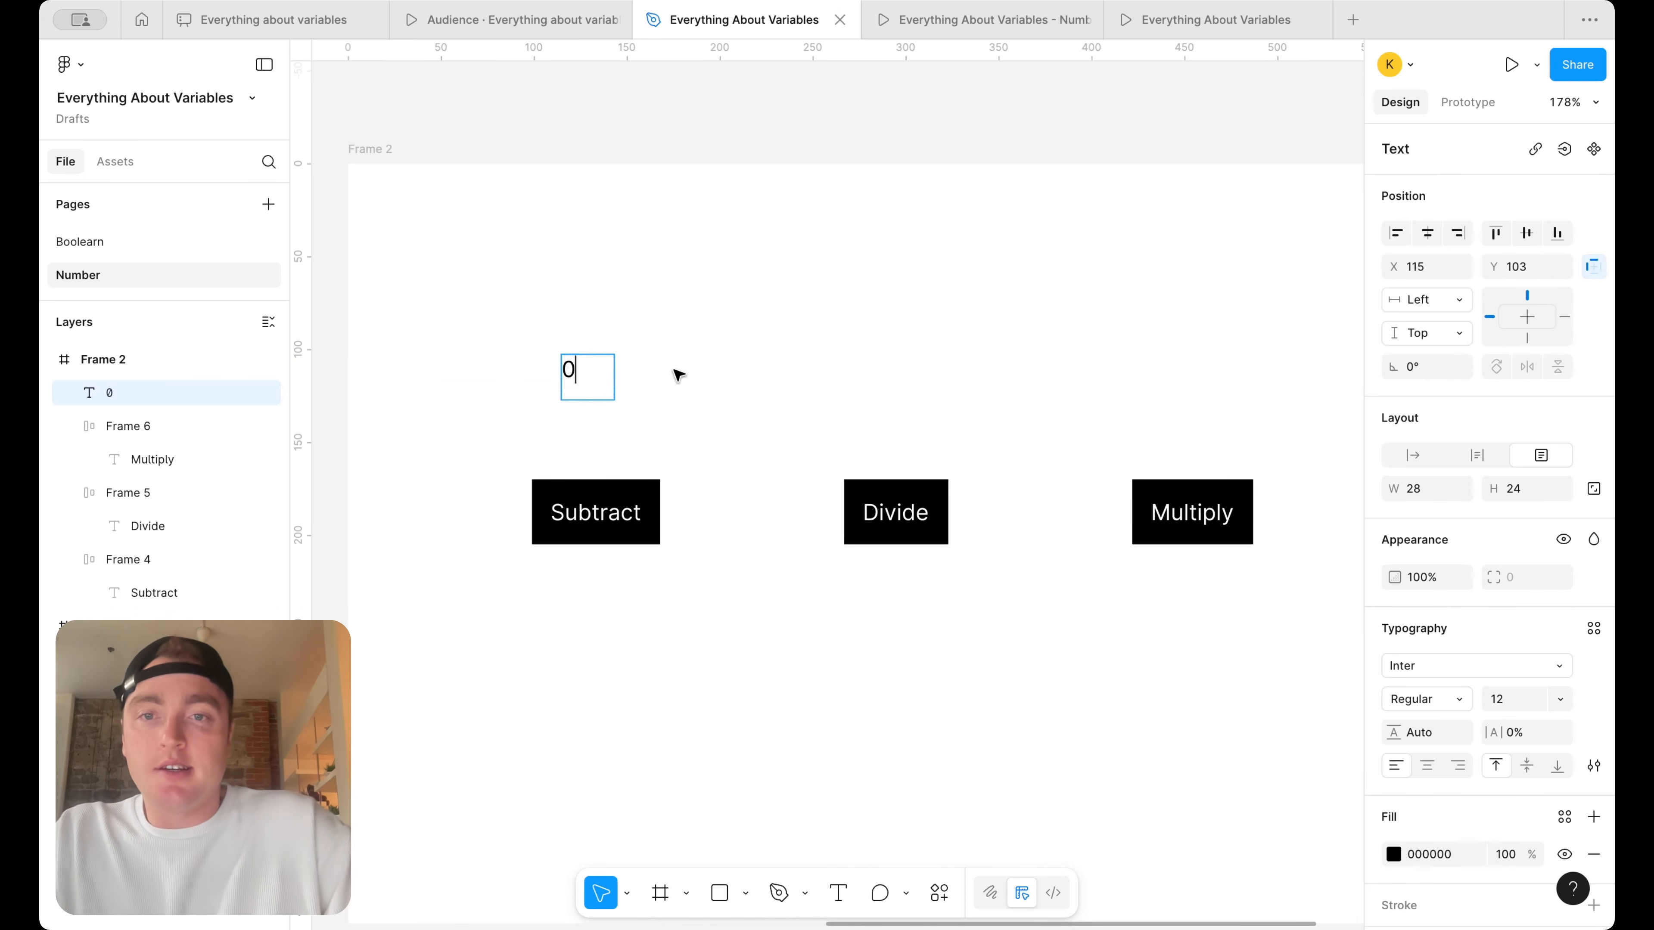
{"action": "left_click", "coordinate": [666, 381]}
Copy the 0 text layer so that one copy sits above Divide and another above Multiply
{"action": "left_click_drag", "start_coordinate": [570, 378], "coordinate": [880, 378]}
{"action": "left_click_drag", "start_coordinate": [880, 377], "coordinate": [1153, 374]}
{"action": "left_click", "coordinate": [1181, 318]}
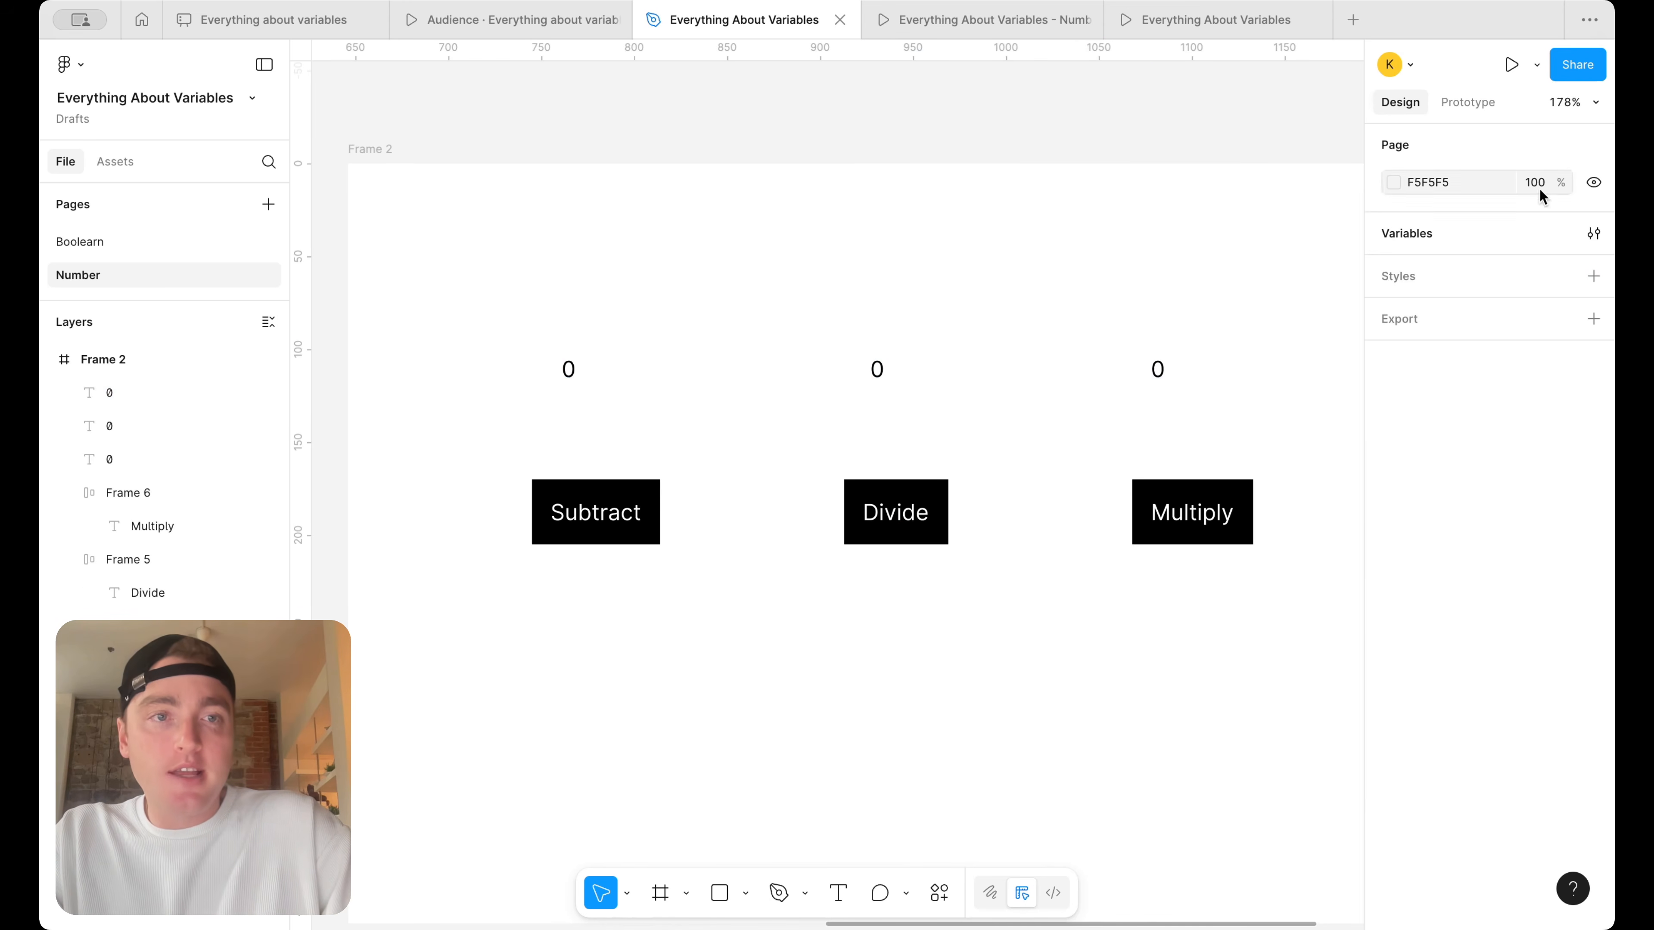
Create a number variable named subtract in the Number Variables collection
{"action": "left_click", "coordinate": [1594, 234]}
{"action": "left_click_drag", "start_coordinate": [940, 369], "coordinate": [933, 509]}
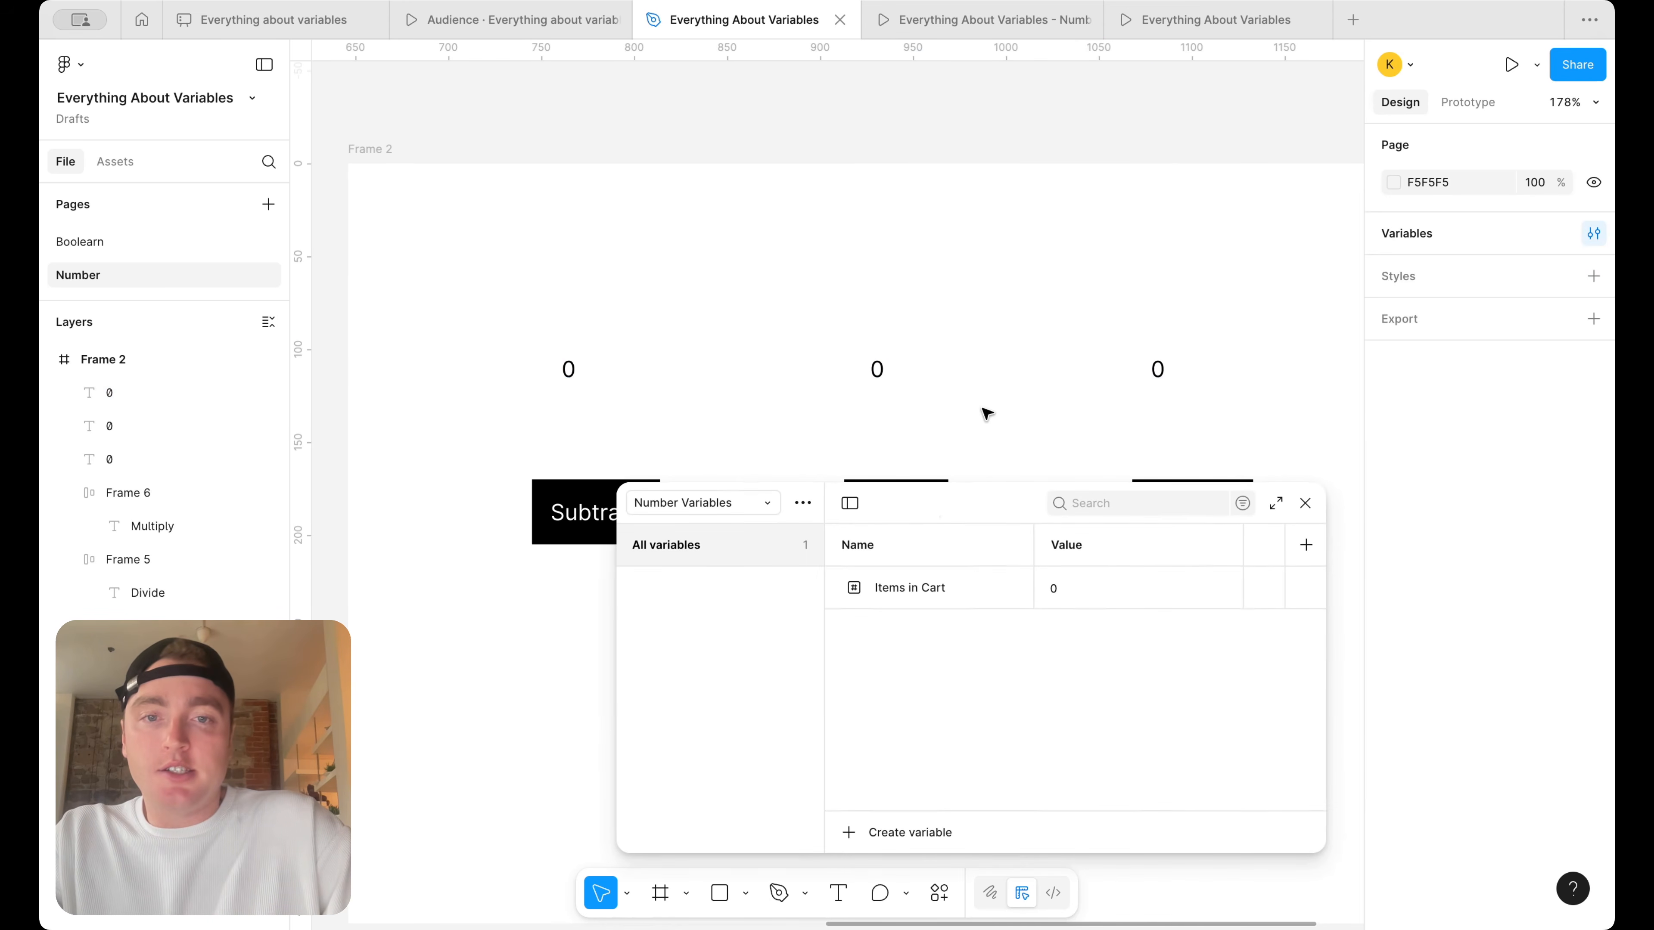
{"action": "scroll", "coordinate": [986, 414], "scroll_direction": "down", "scroll_amount": 5}
{"action": "left_click", "coordinate": [927, 835]}
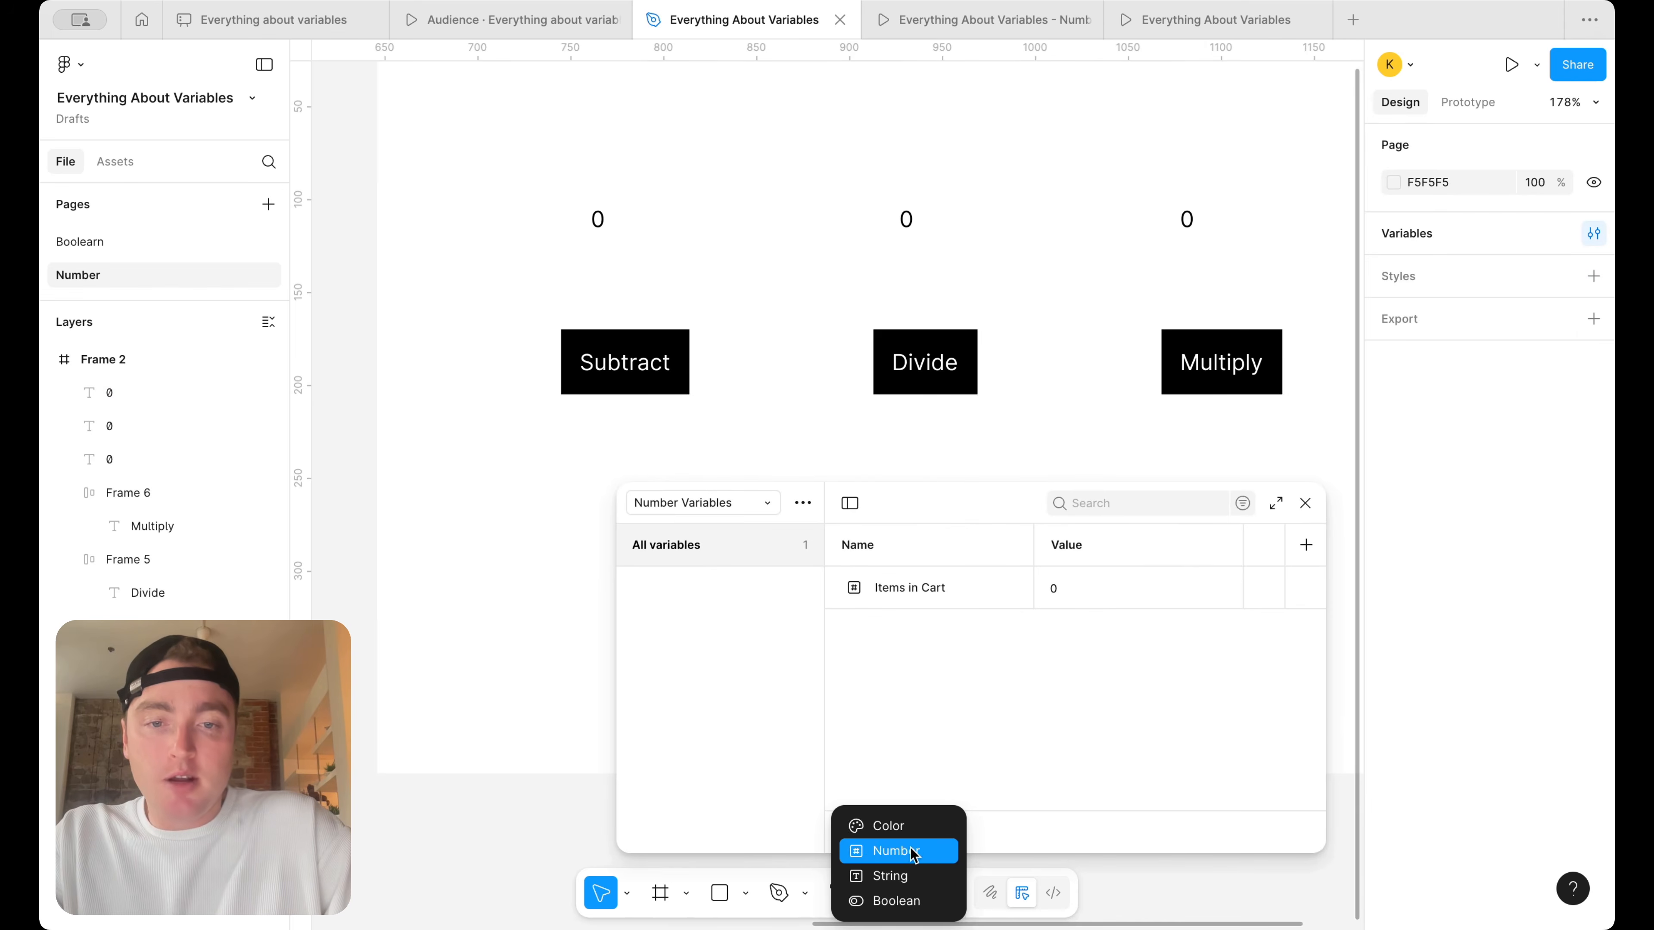
{"action": "left_click", "coordinate": [915, 847]}
{"action": "type", "text": "subtract"}
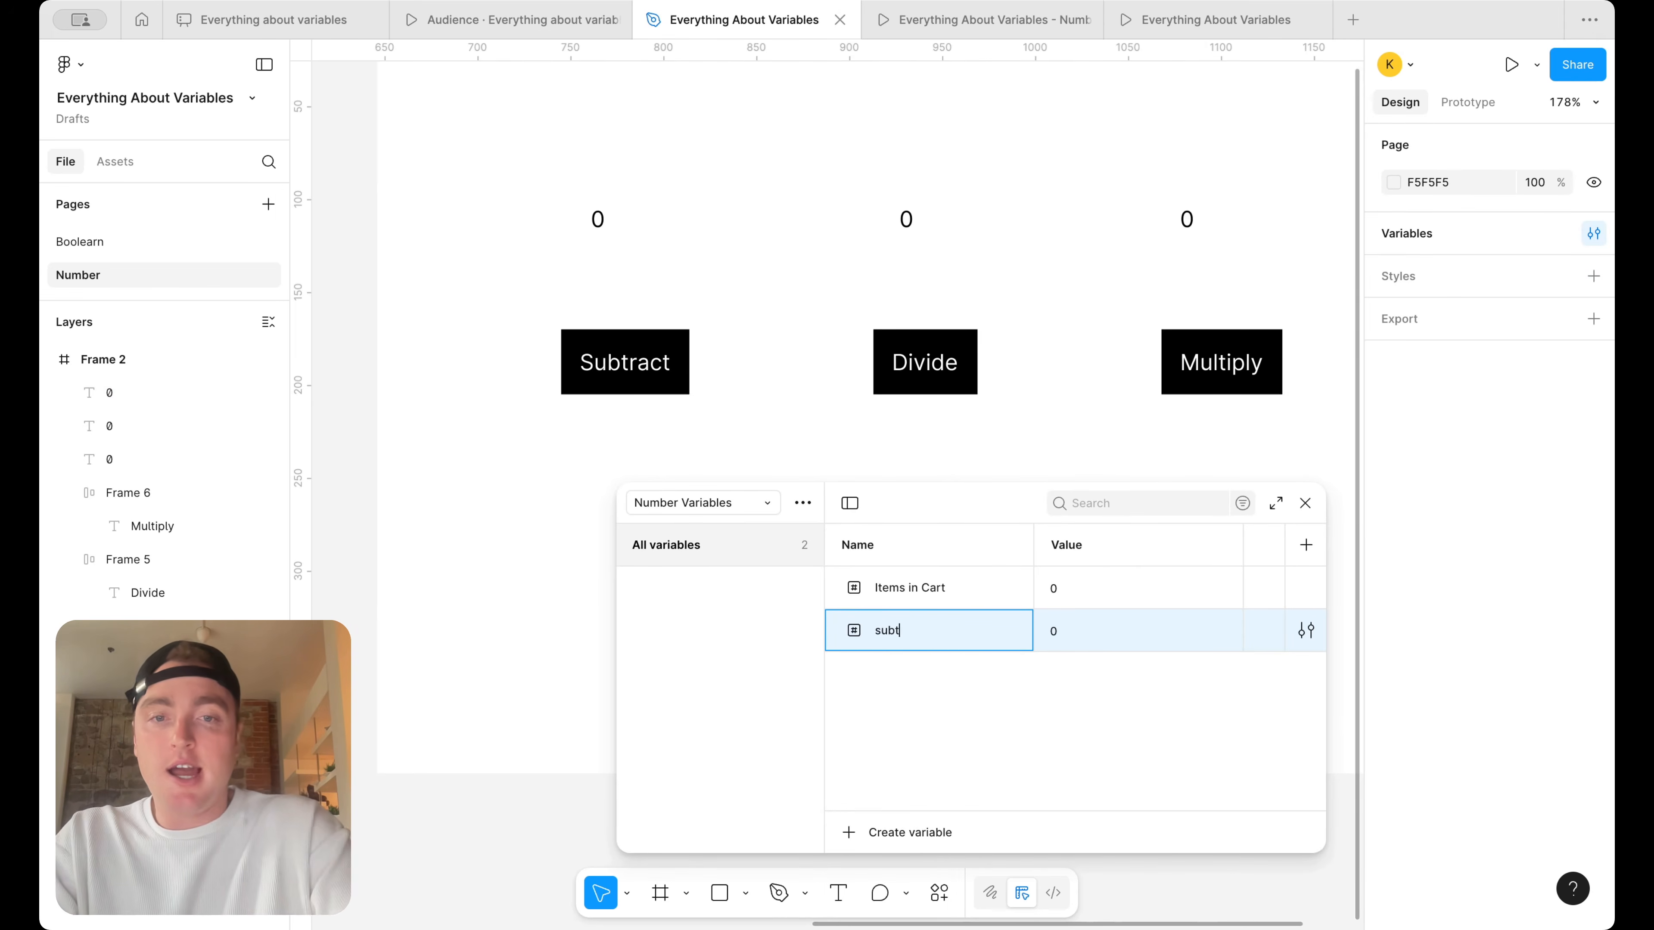
{"action": "key", "text": "Return"}
Add two more number variables named divide and multiply to the Number Variables collection
{"action": "key", "text": "Return"}
{"action": "type", "text": "divide"}
{"action": "key", "text": "Return"}
{"action": "key", "text": "Return"}
{"action": "type", "text": "multiply"}
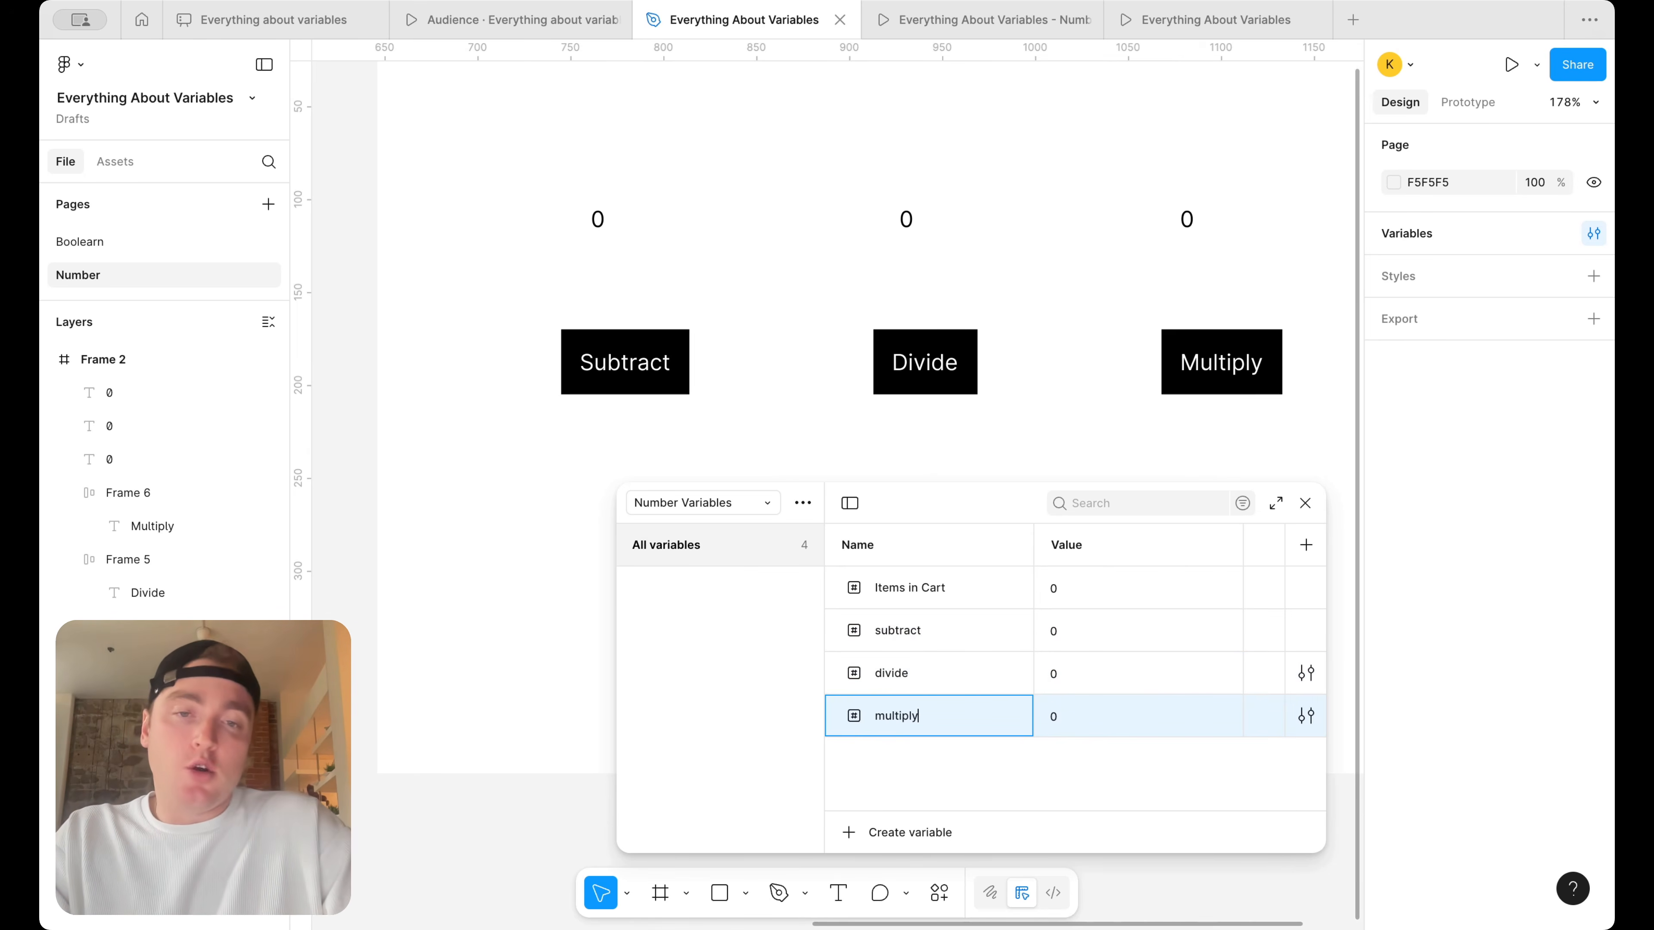
{"action": "left_click", "coordinate": [866, 776]}
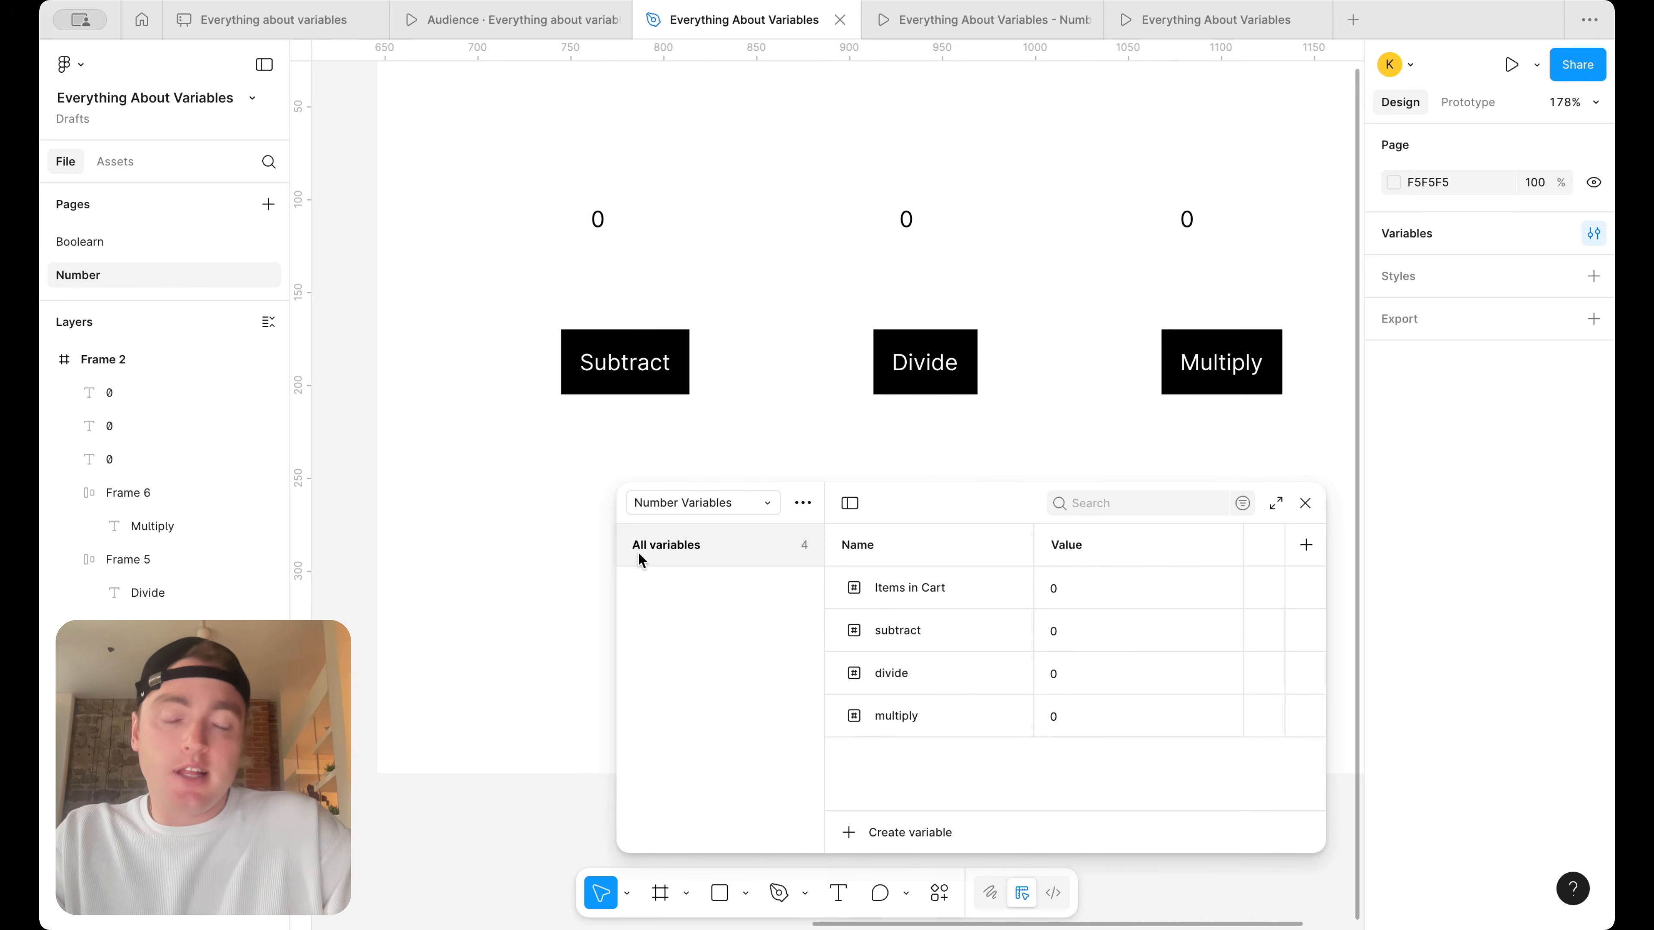
Narrow the variables window and move it up over the Divide and Multiply buttons
{"action": "scroll", "coordinate": [538, 577], "scroll_direction": "down", "scroll_amount": 3}
{"action": "left_click_drag", "start_coordinate": [619, 597], "coordinate": [736, 621]}
{"action": "scroll", "coordinate": [1026, 377], "scroll_direction": "right", "scroll_amount": 1}
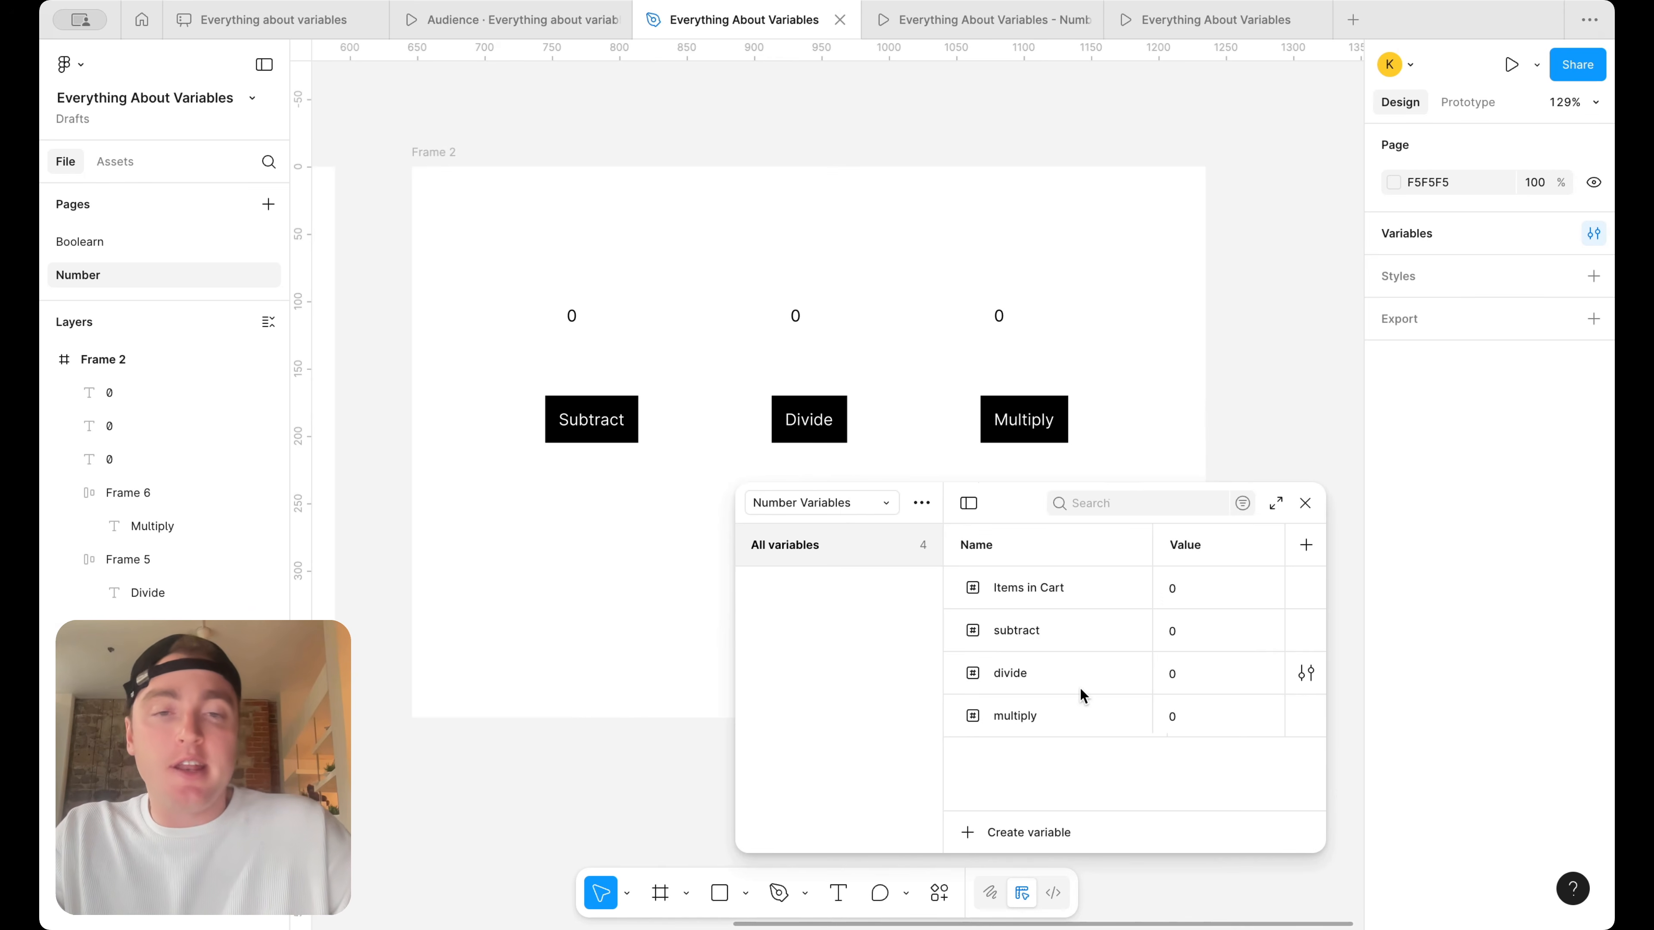
{"action": "left_click", "coordinate": [1018, 834]}
{"action": "left_click", "coordinate": [1084, 756]}
{"action": "left_click_drag", "start_coordinate": [1008, 510], "coordinate": [1079, 332]}
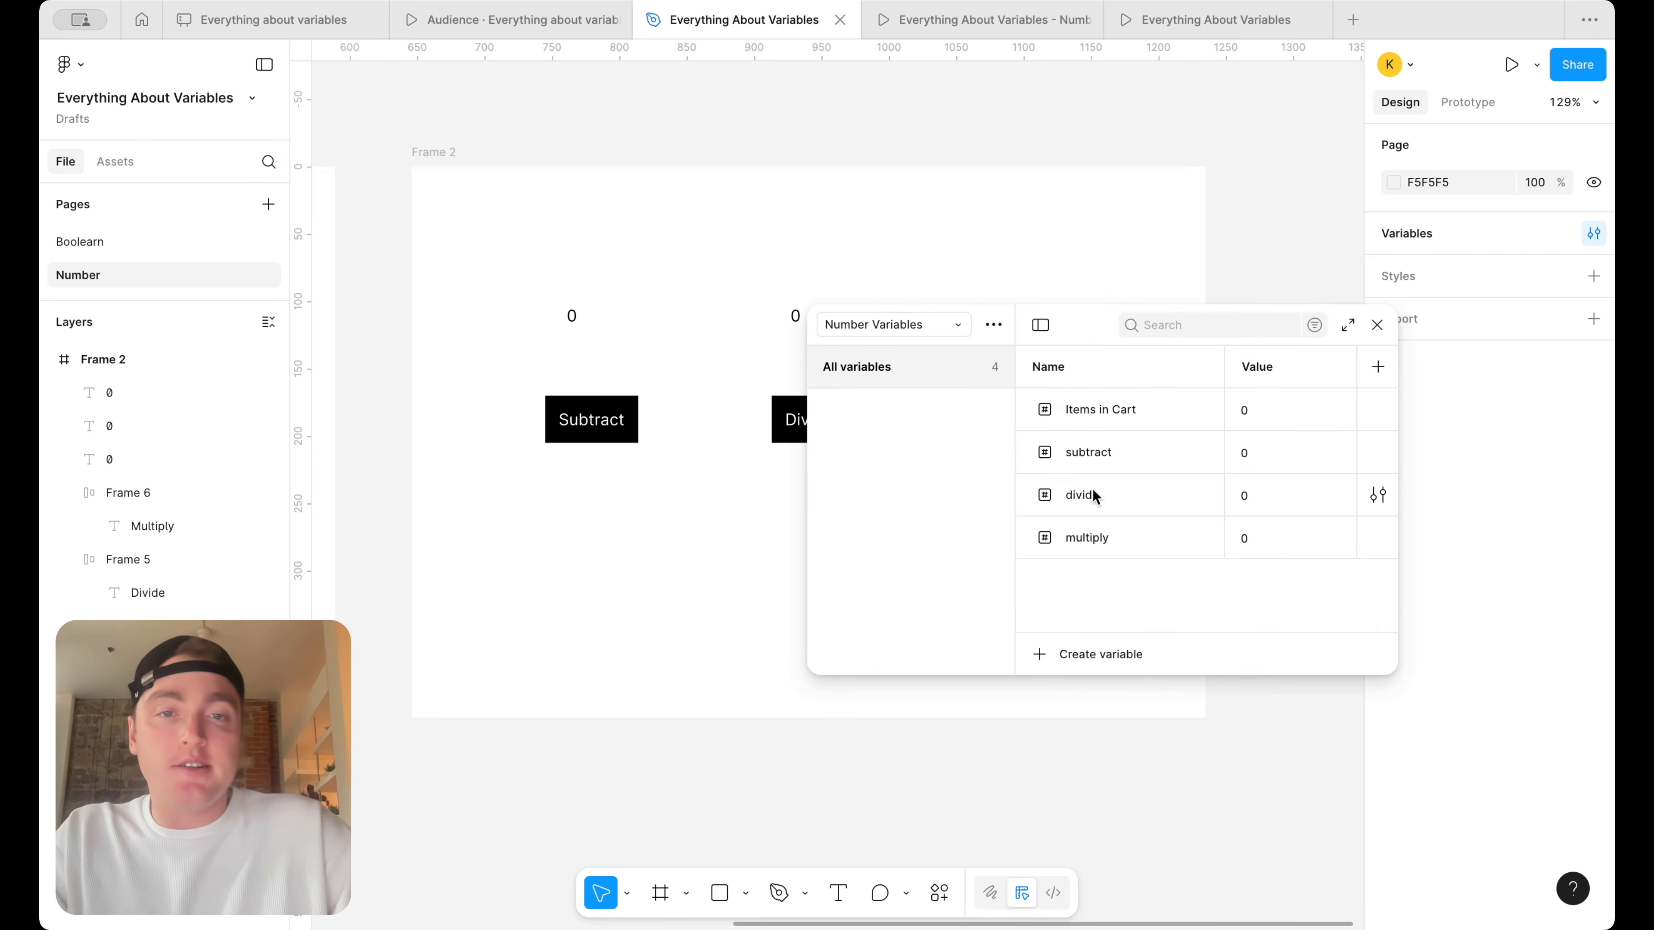
Duplicate the multiply variable and delete the copy
{"action": "left_click", "coordinate": [1086, 529]}
{"action": "key", "text": "super+d"}
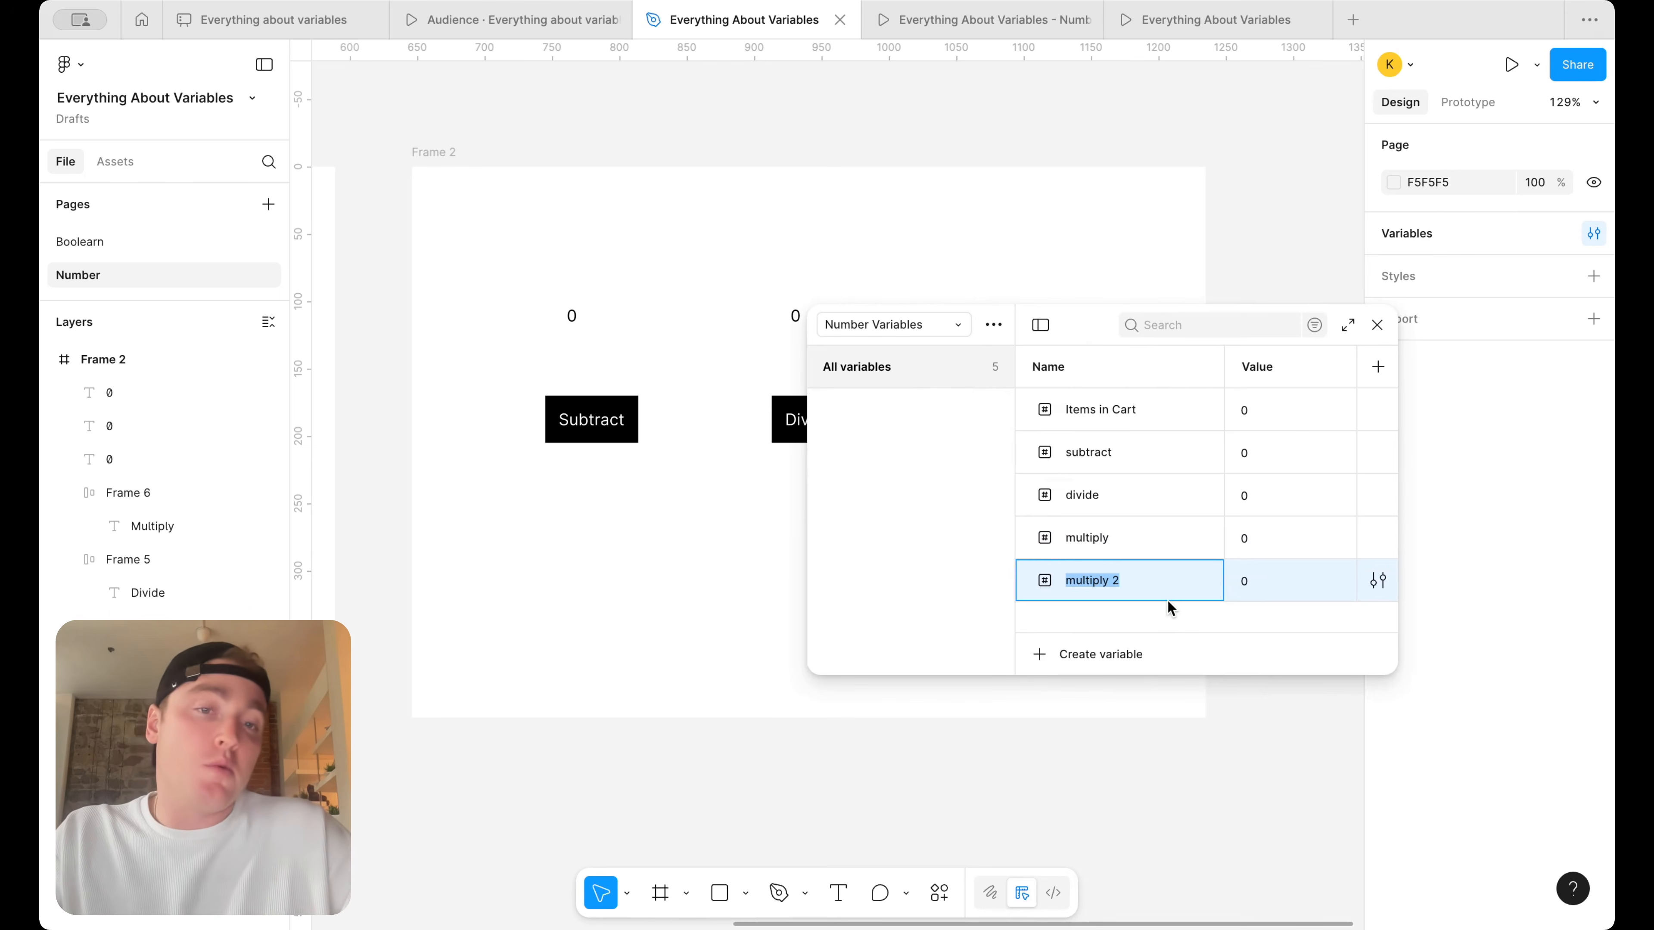
{"action": "left_click", "coordinate": [1178, 619]}
{"action": "right_click", "coordinate": [1145, 577]}
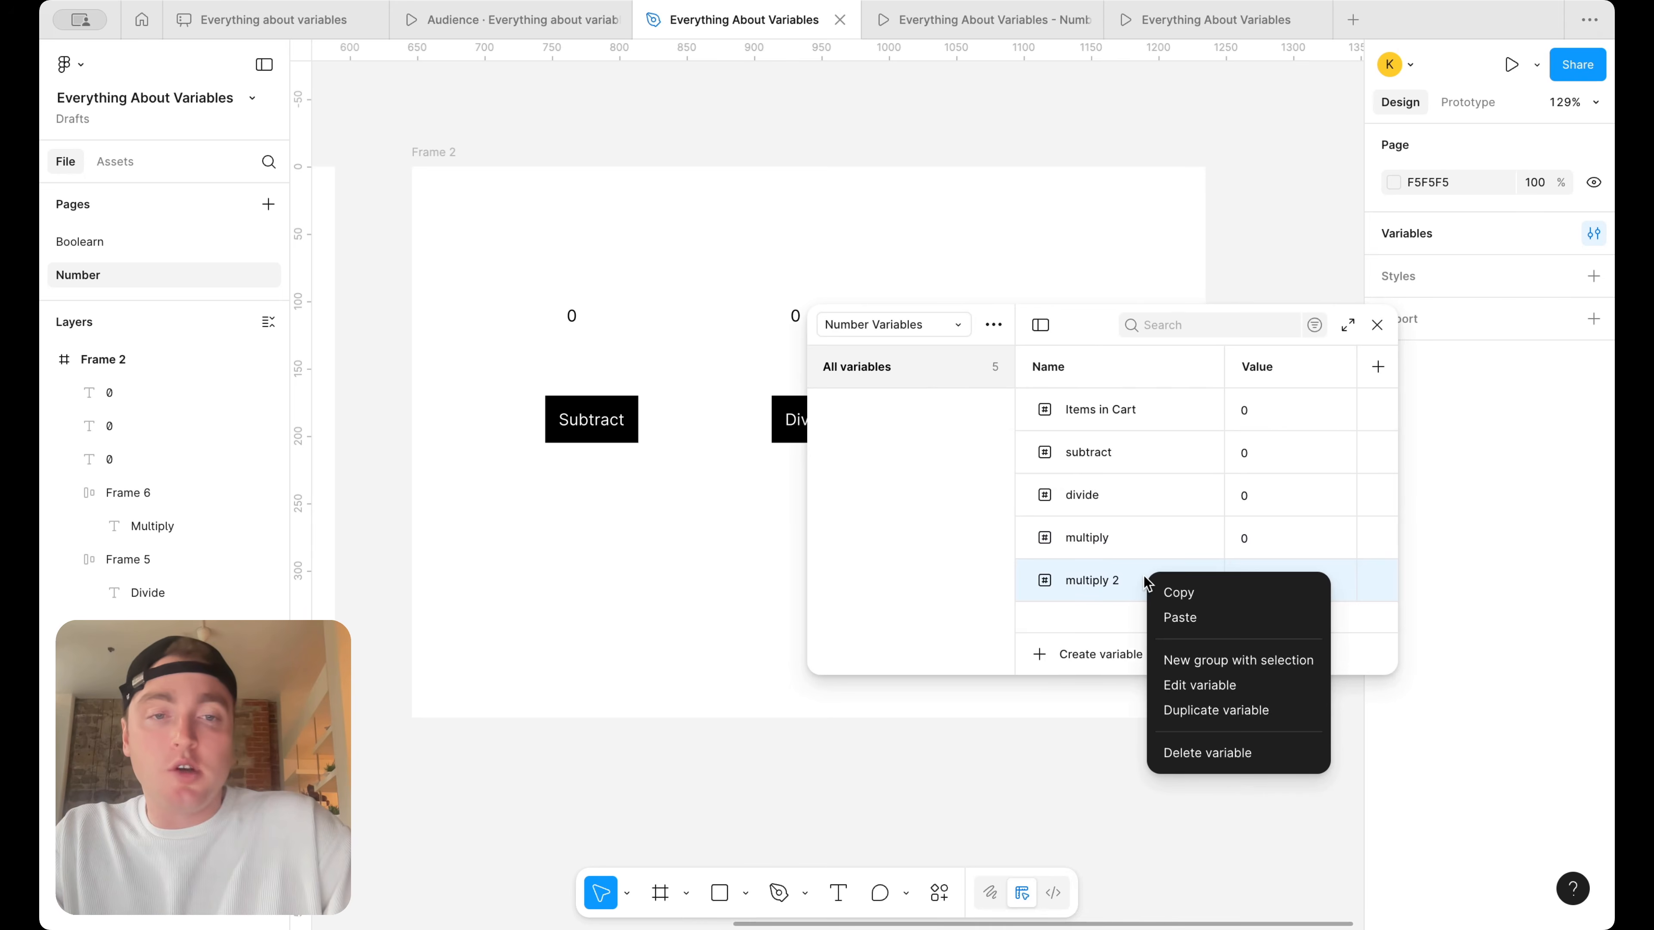
{"action": "left_click", "coordinate": [1209, 754]}
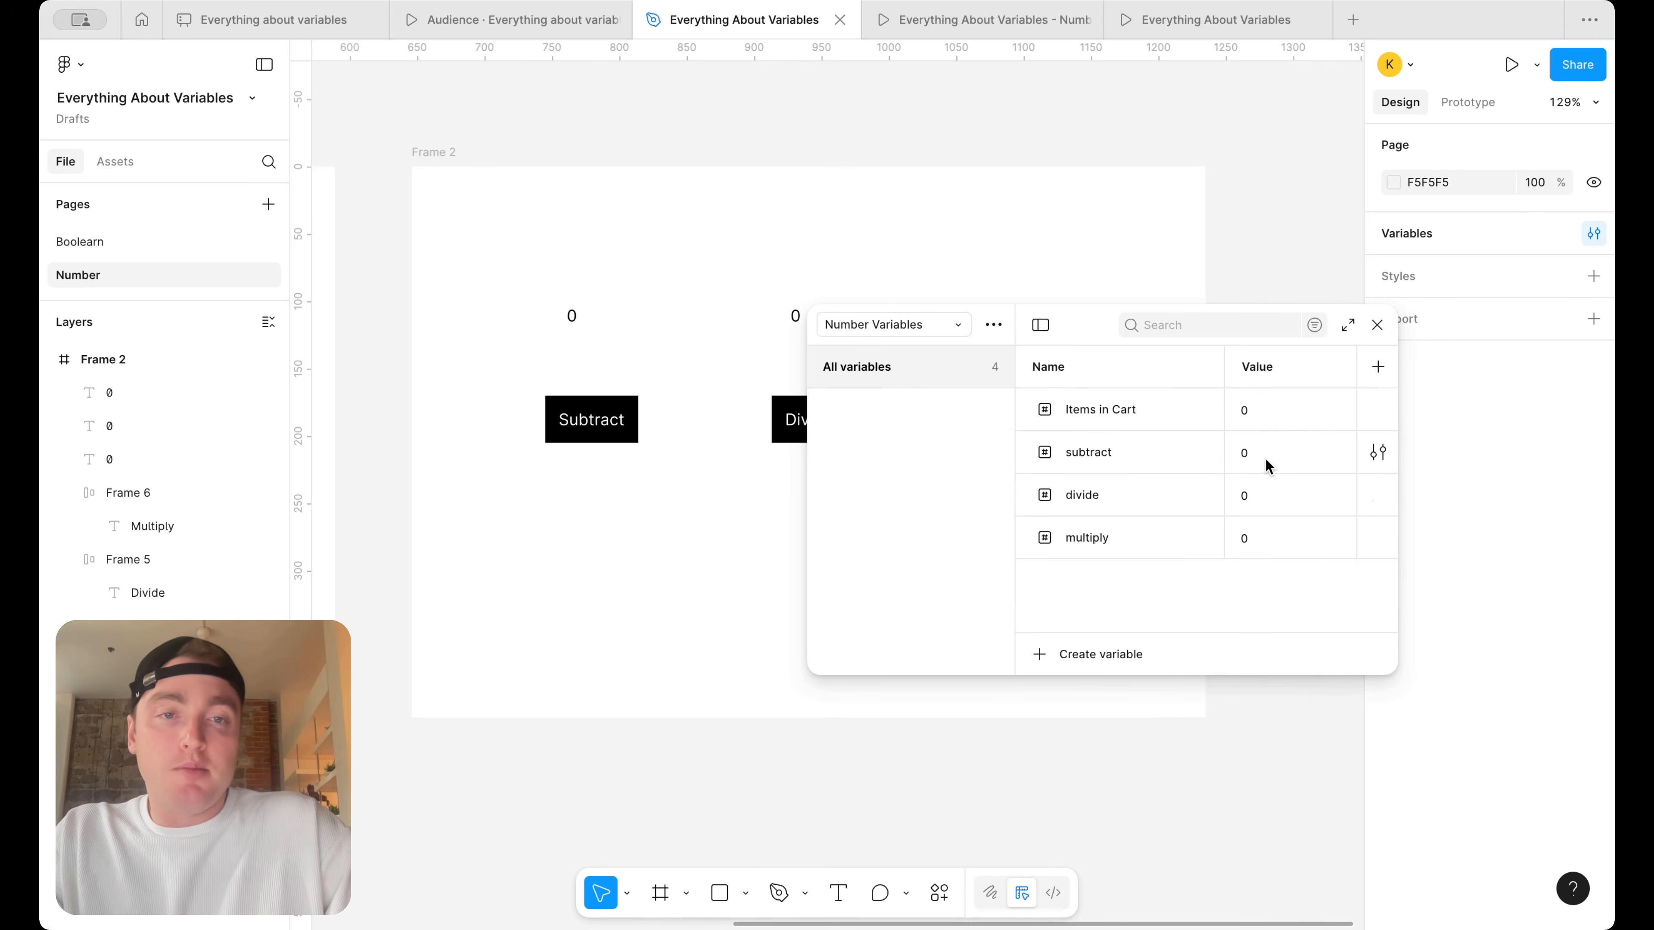
Set the variable values to 5 for subtract, 10 for divide and 2 for multiply, and close the variables window
{"action": "left_click", "coordinate": [1269, 456]}
{"action": "type", "text": "5"}
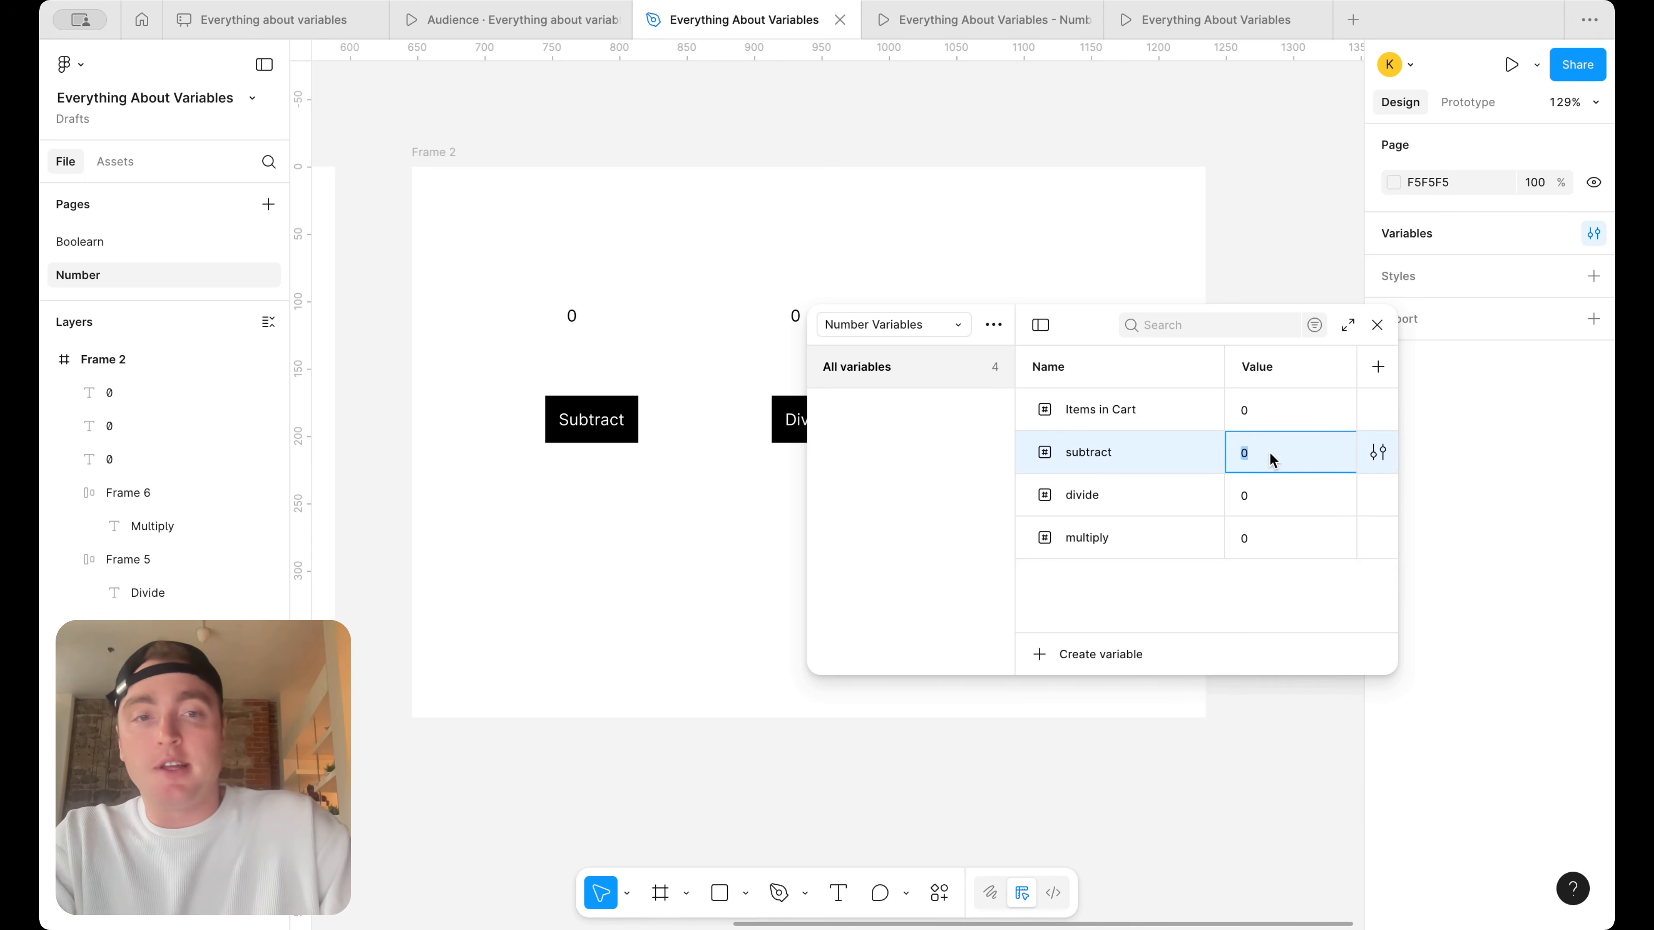
{"action": "left_click", "coordinate": [1262, 493]}
{"action": "type", "text": "10"}
{"action": "key", "text": "Return"}
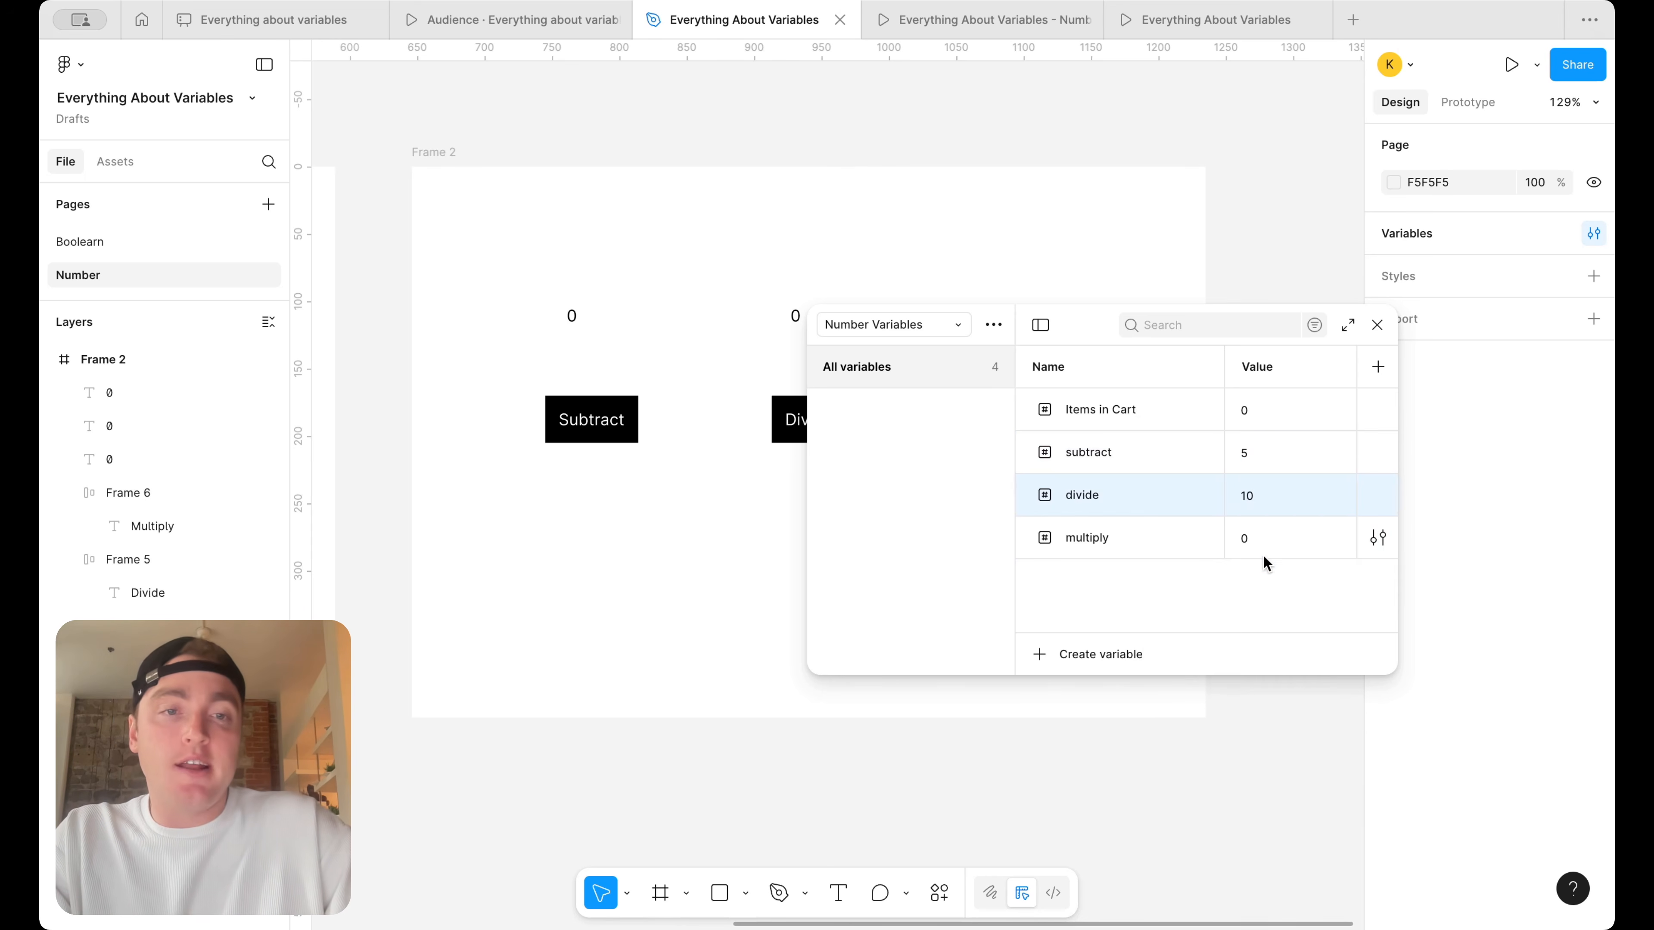
{"action": "left_click", "coordinate": [1265, 537]}
{"action": "type", "text": "2"}
{"action": "key", "text": "Return"}
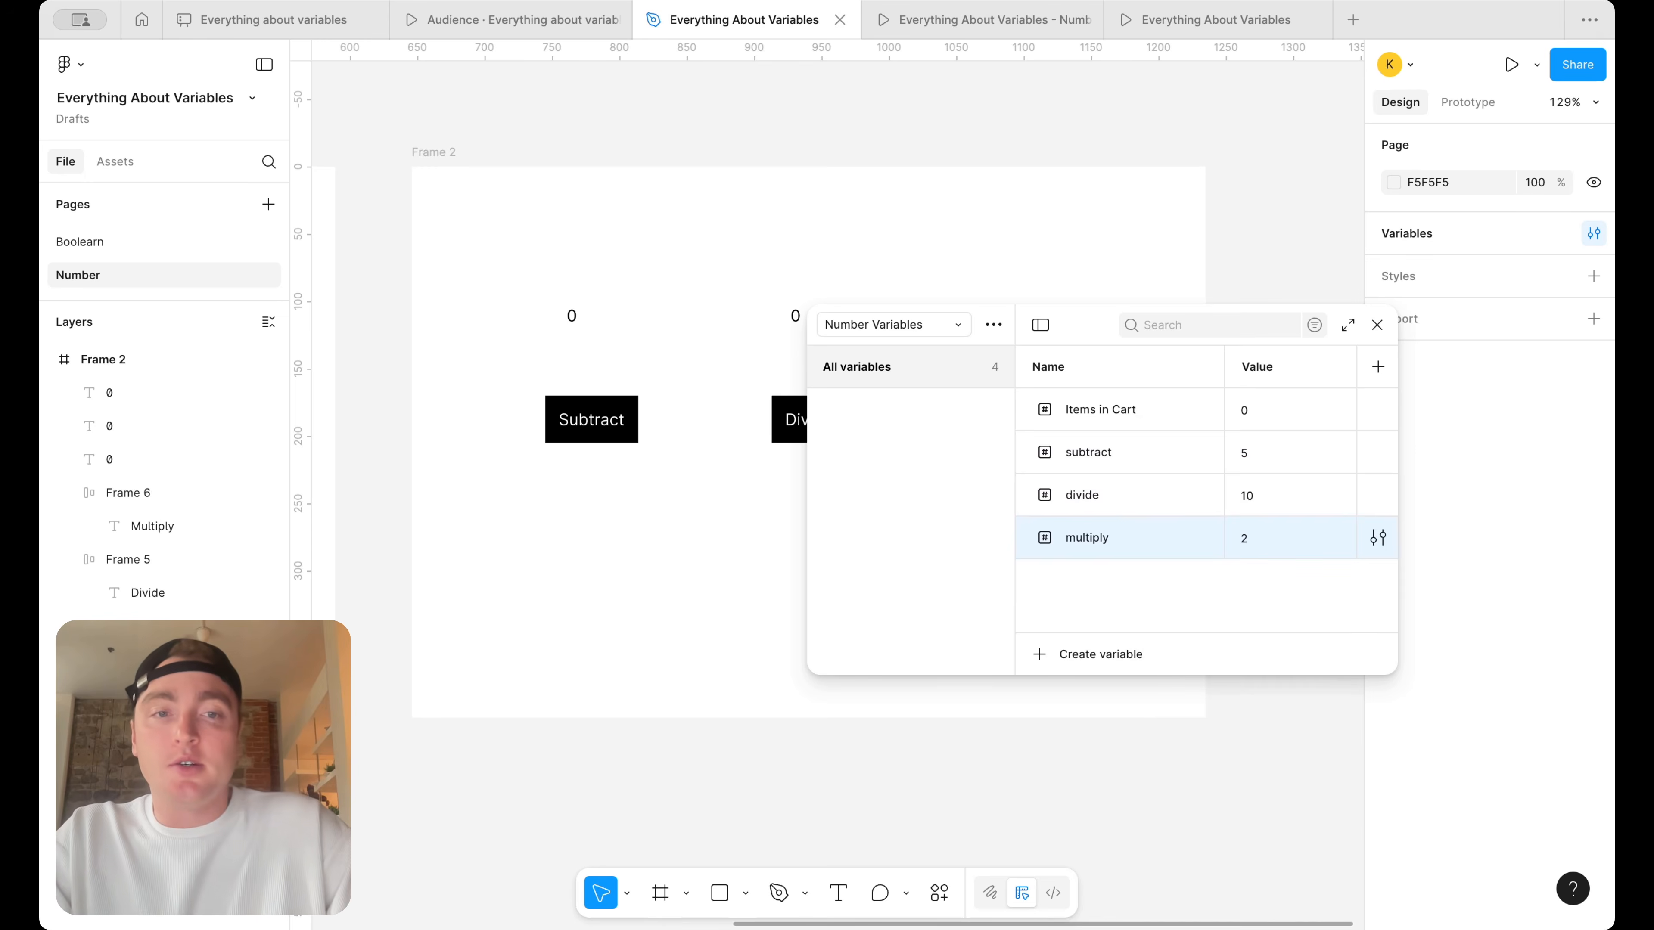
{"action": "left_click", "coordinate": [1377, 324]}
Bind the 0 text above the Subtract button to the subtract variable
{"action": "left_click", "coordinate": [572, 318]}
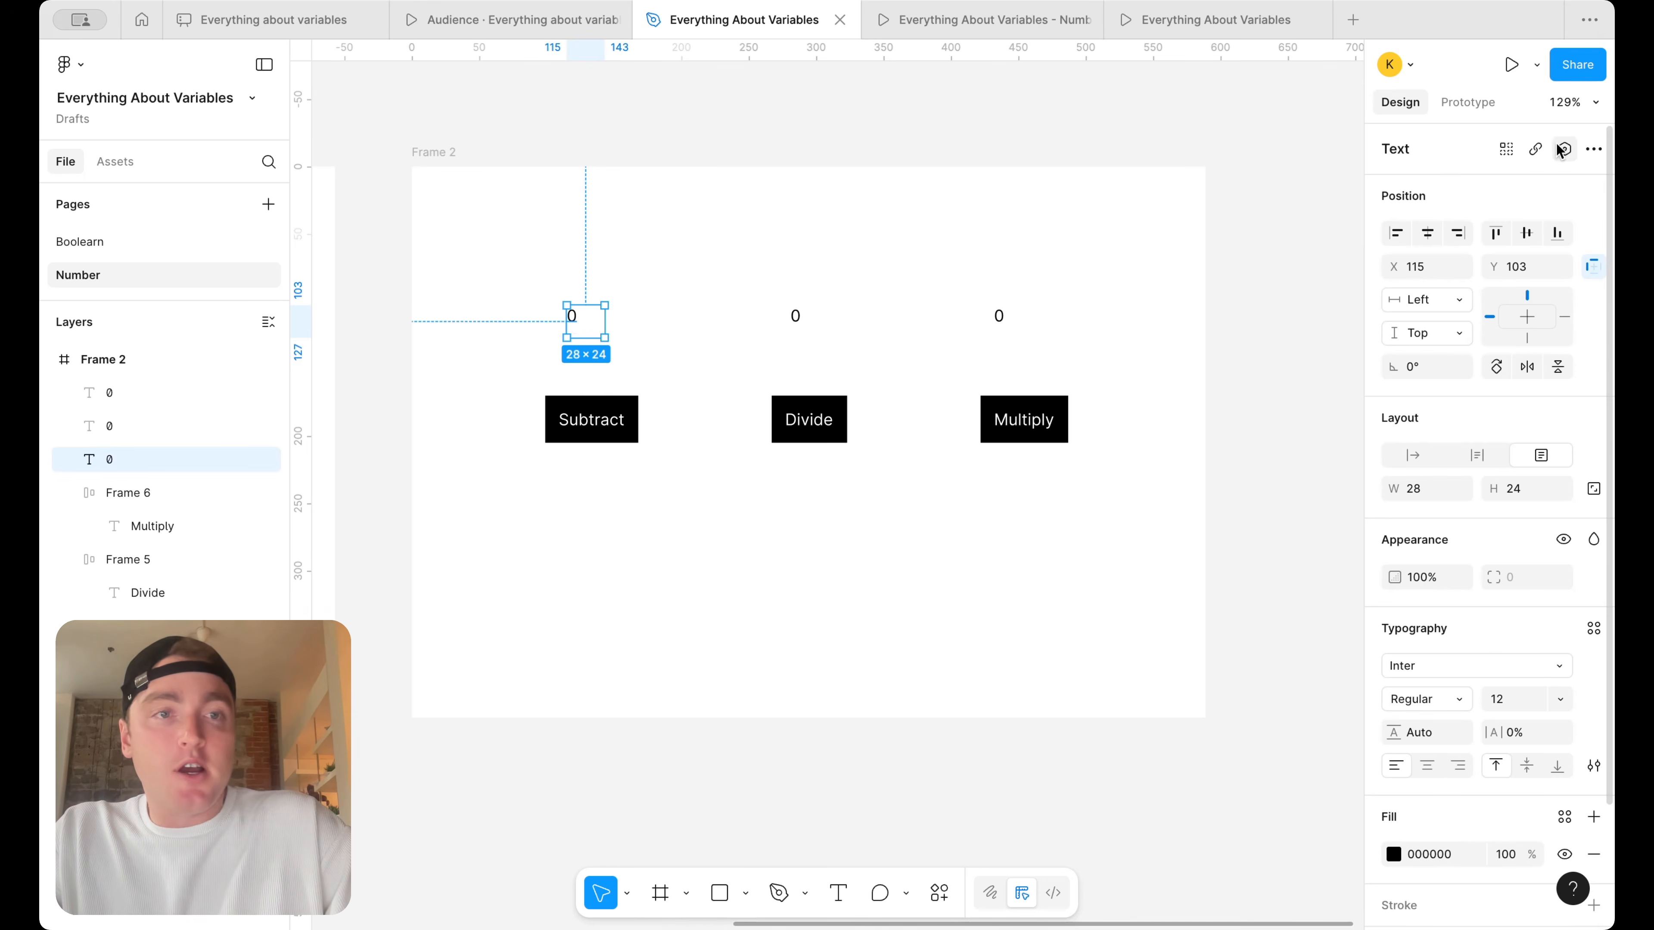
{"action": "left_click", "coordinate": [1562, 152]}
{"action": "left_click", "coordinate": [1477, 303]}
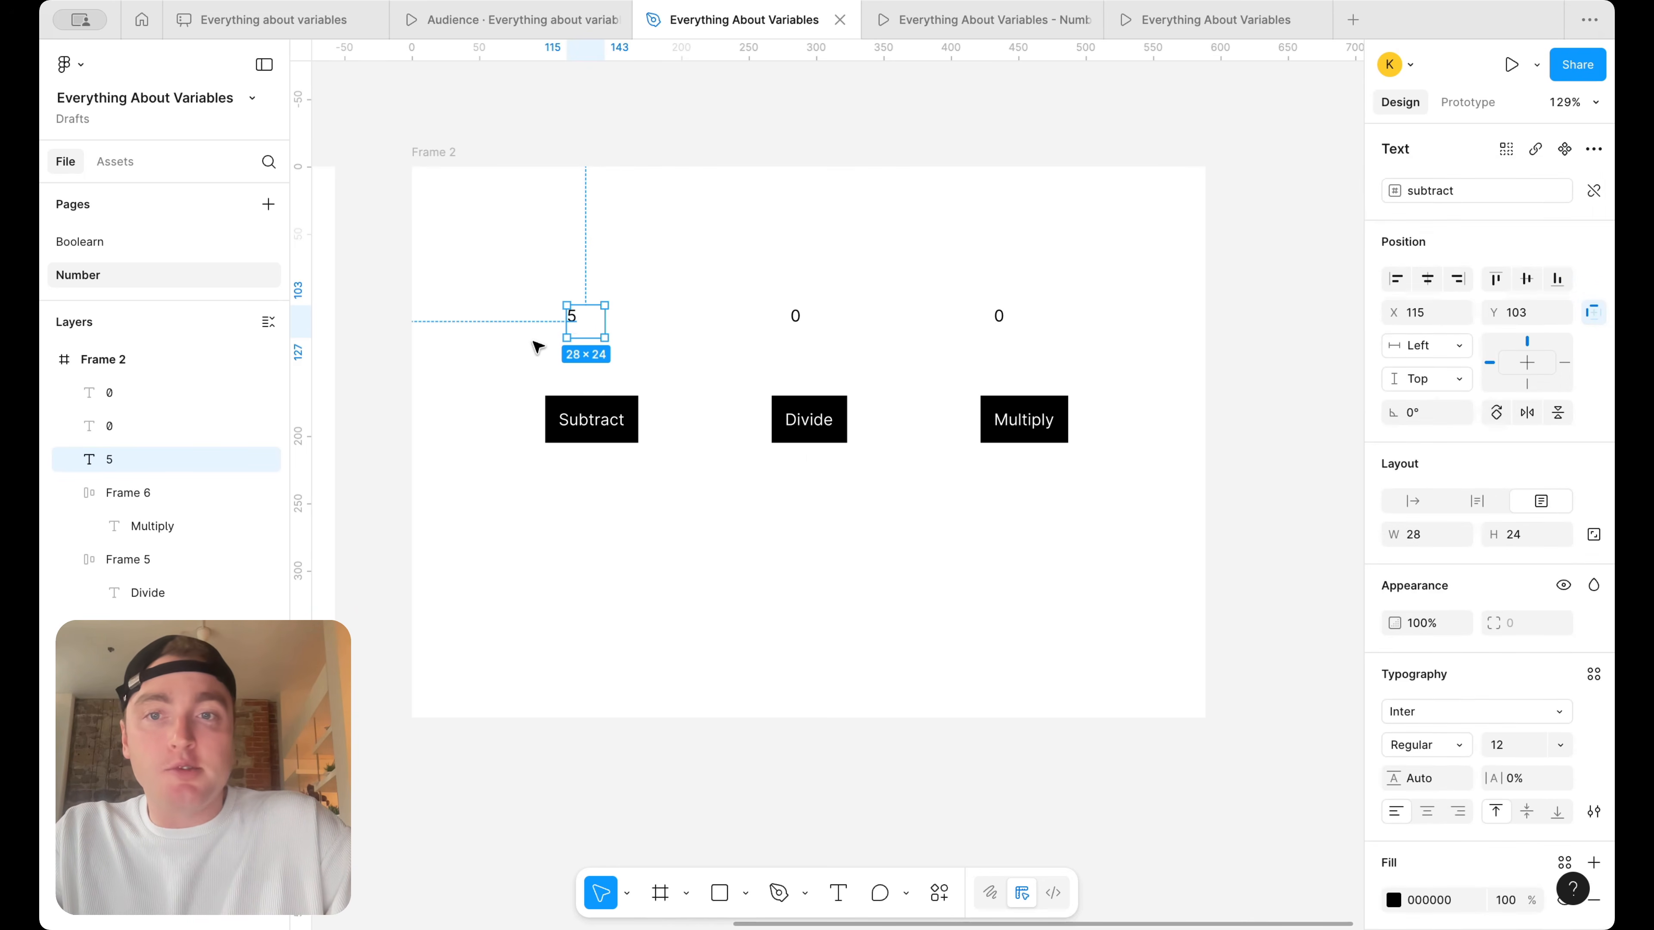
Bind the 0 text above the Divide button to the divide variable
{"action": "scroll", "coordinate": [580, 297], "scroll_direction": "up", "scroll_amount": 3}
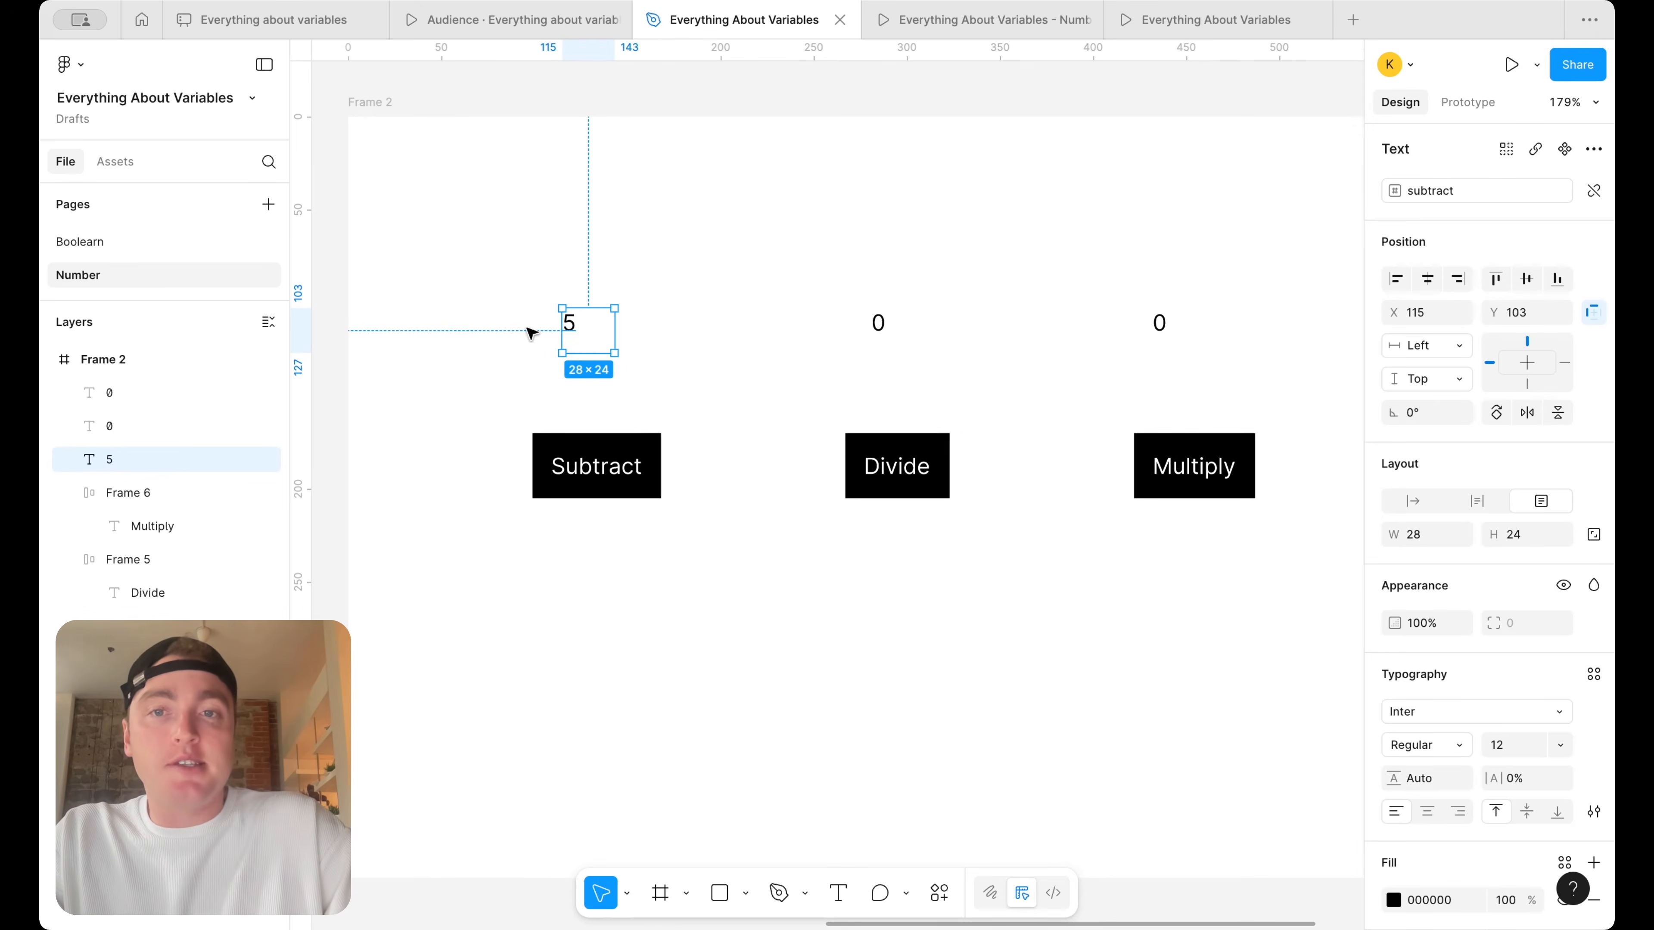
{"action": "left_click", "coordinate": [879, 324]}
{"action": "left_click", "coordinate": [1565, 149]}
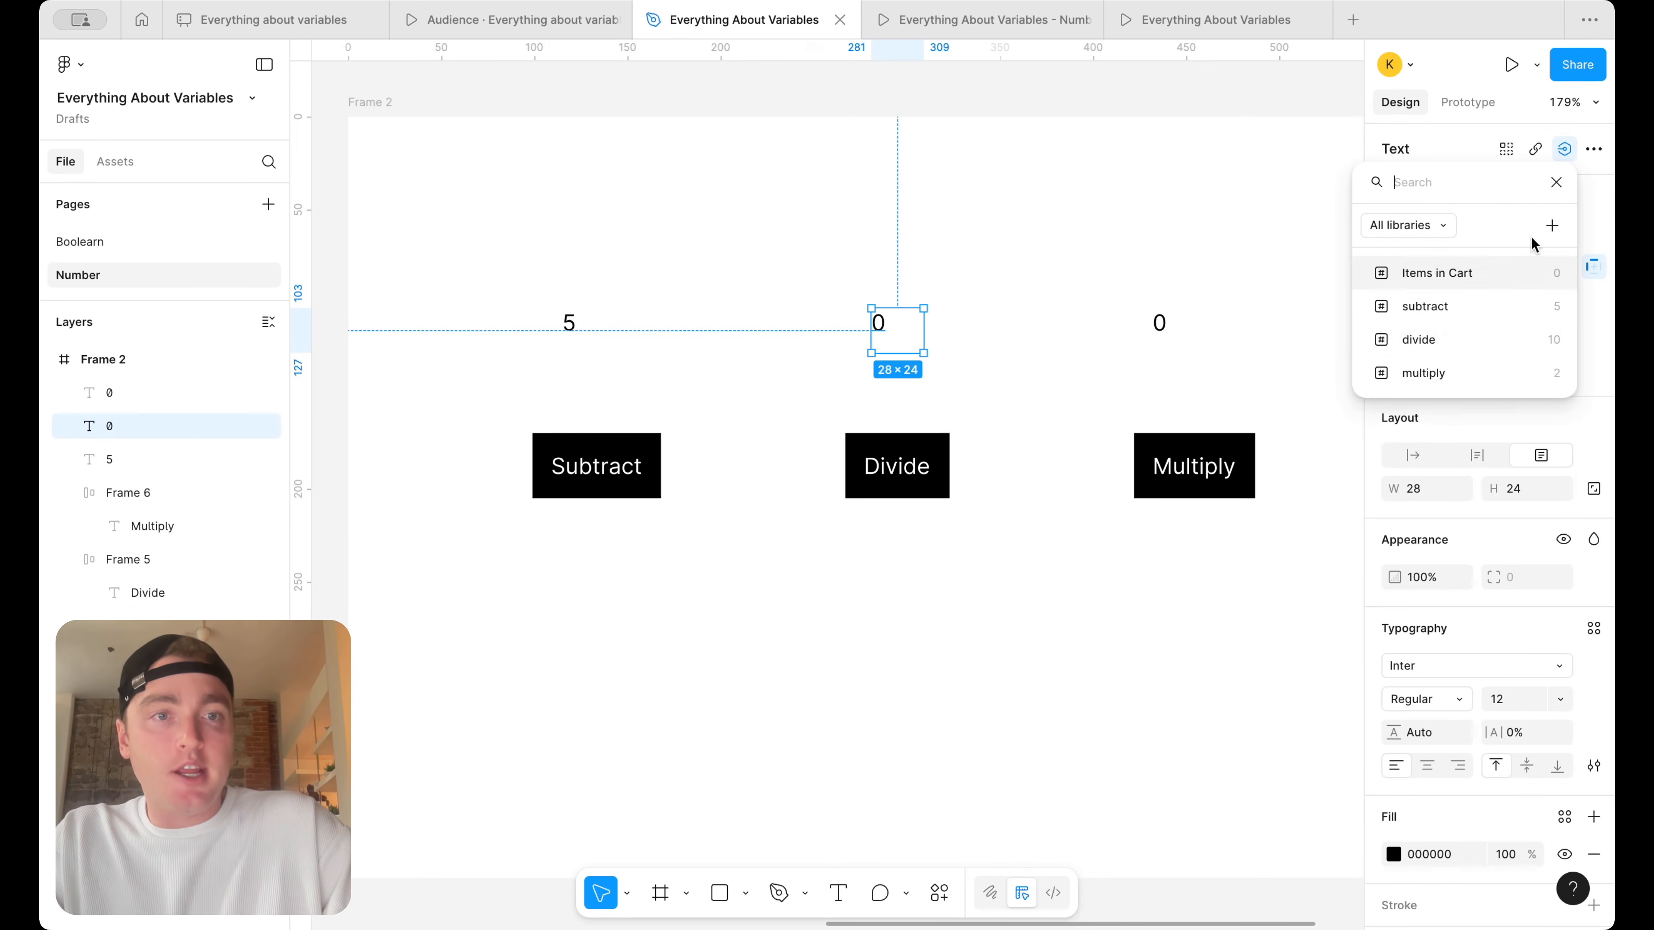
{"action": "left_click", "coordinate": [1485, 339]}
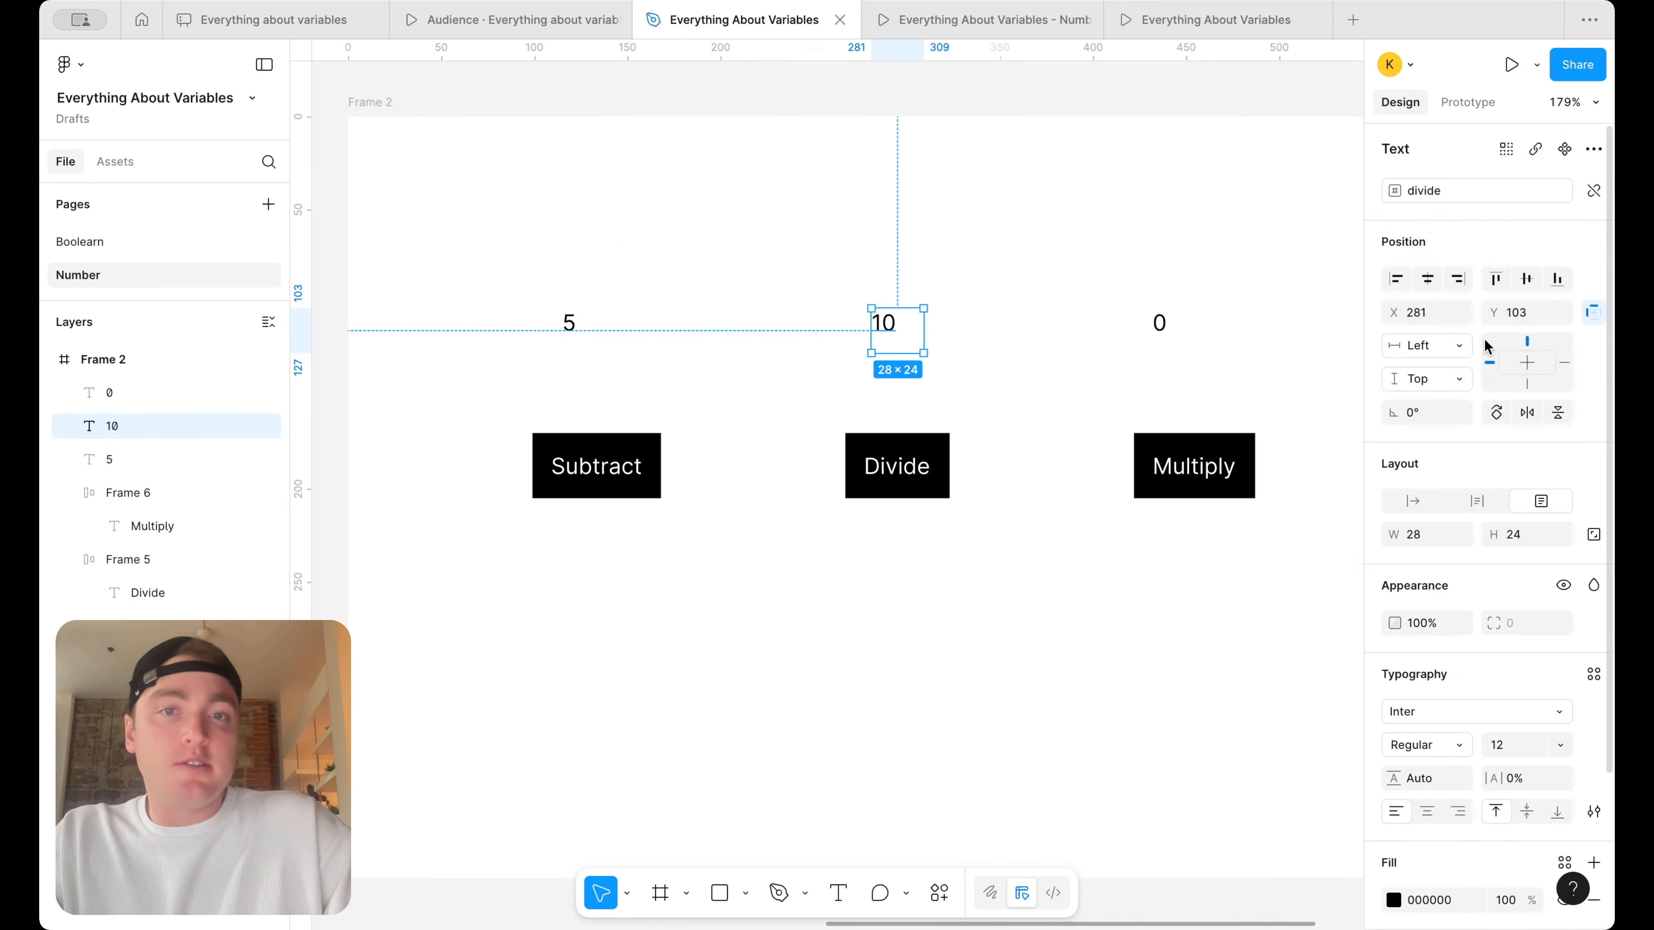
Bind the 0 text above the Multiply button to the multiply variable
{"action": "left_click", "coordinate": [1172, 330]}
{"action": "left_click", "coordinate": [1566, 149]}
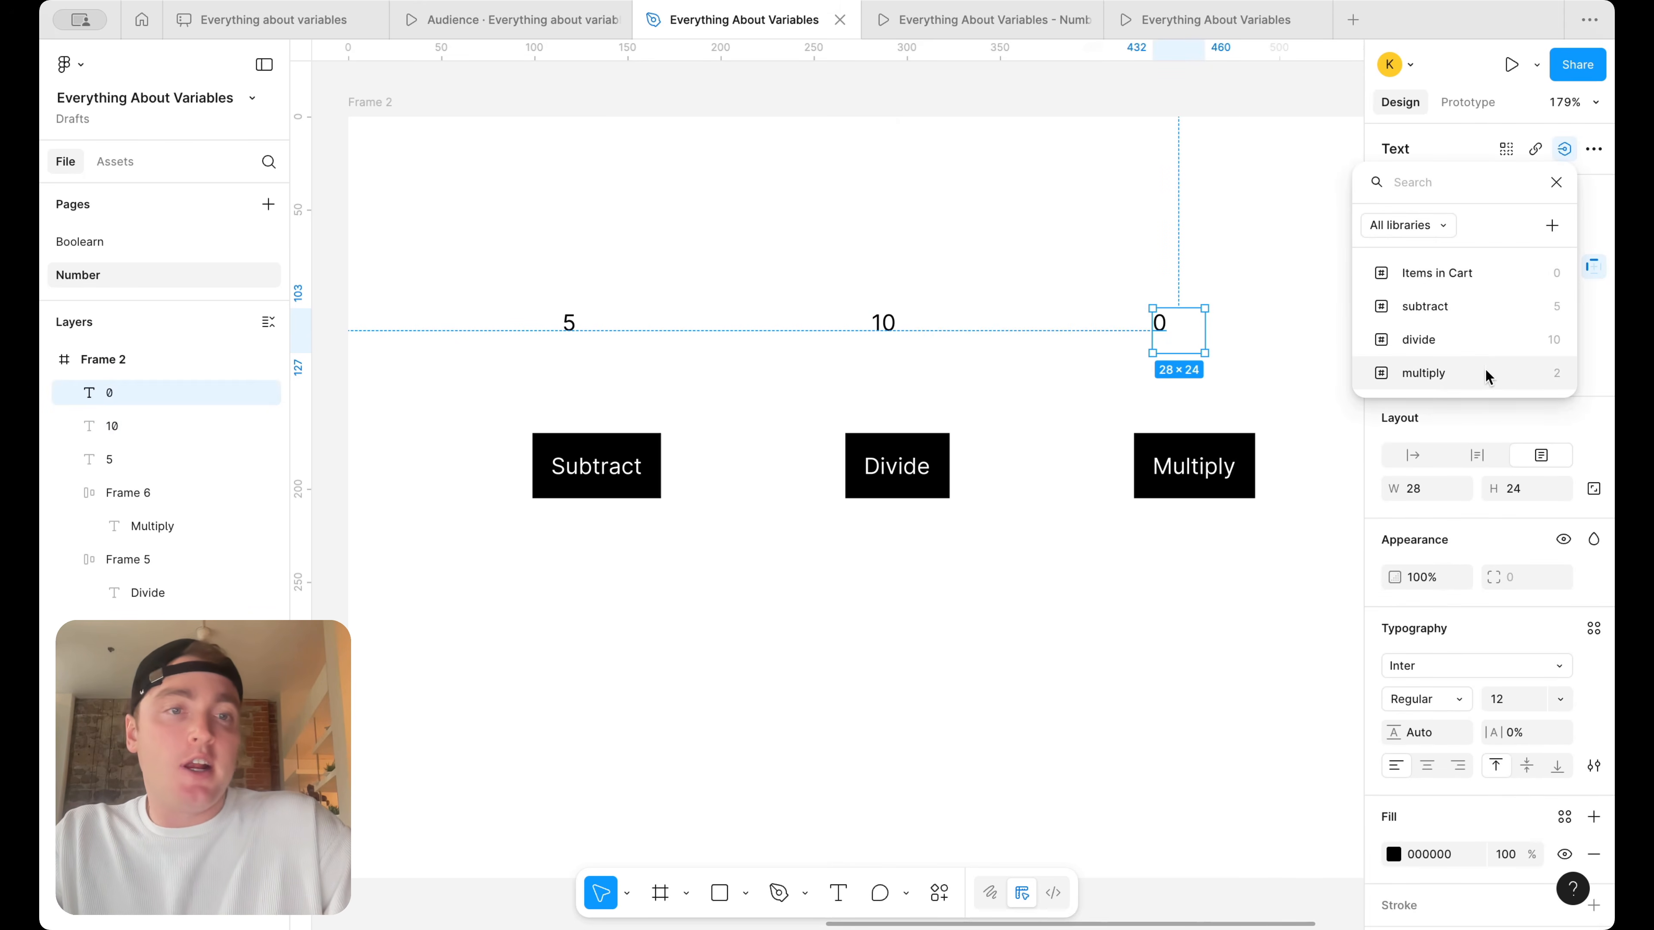
{"action": "left_click", "coordinate": [1486, 370]}
{"action": "left_click", "coordinate": [1008, 217]}
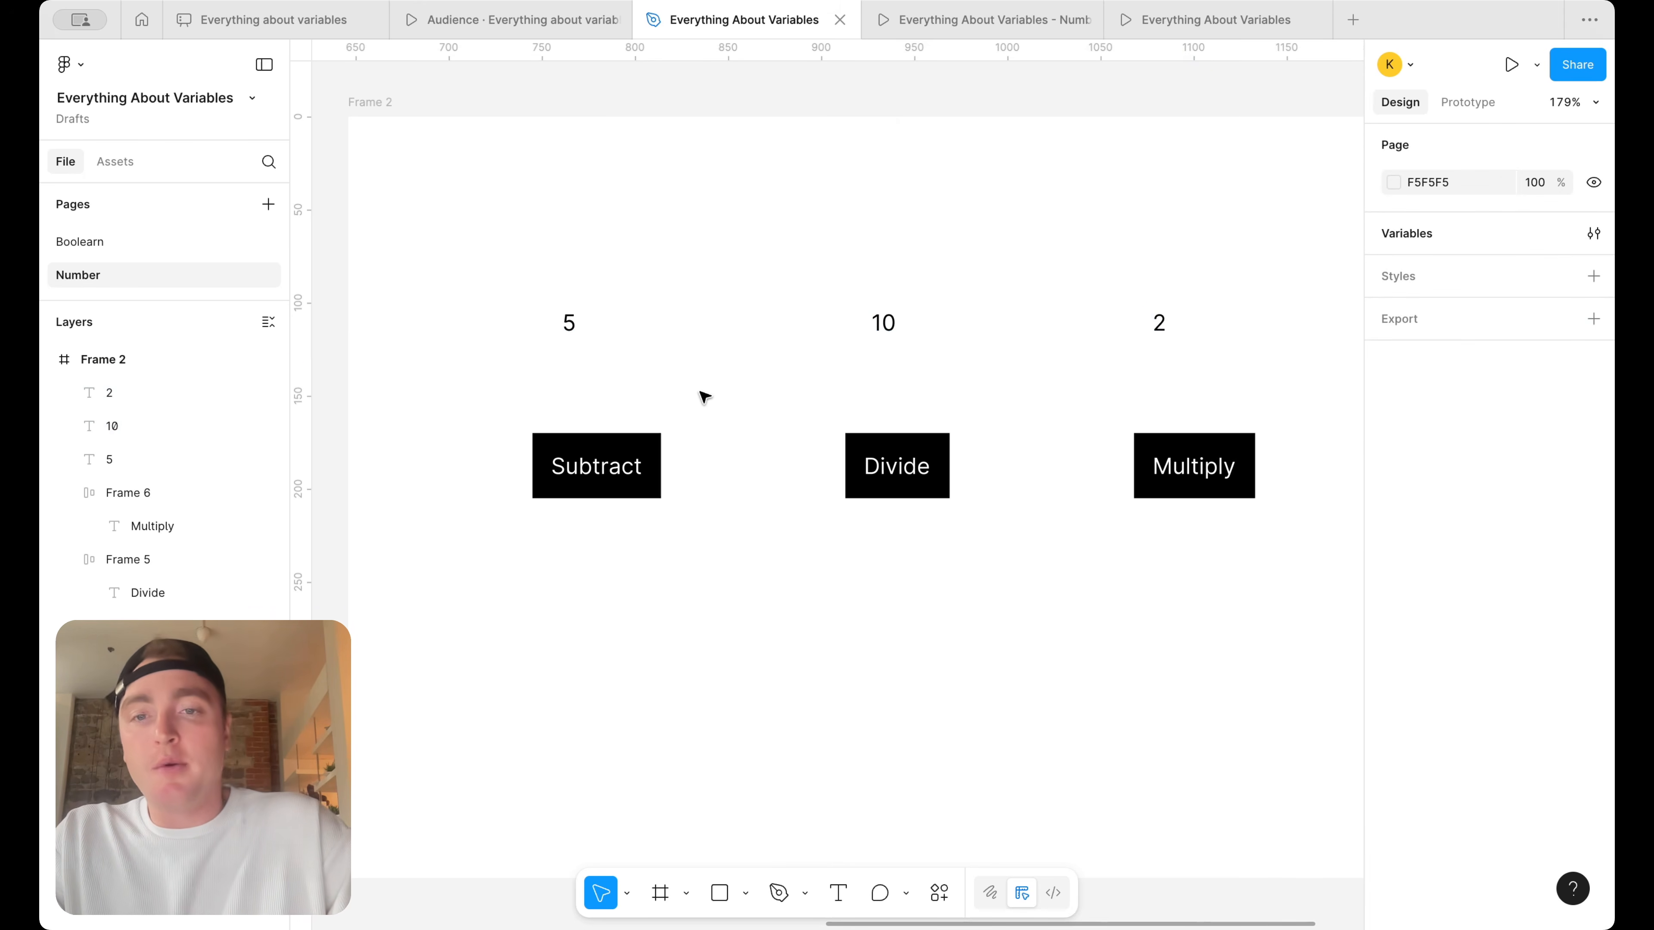
Add an on-click interaction with a Set variable action to the Subtract button
{"action": "scroll", "coordinate": [815, 319], "scroll_direction": "right", "scroll_amount": 2}
{"action": "scroll", "coordinate": [814, 319], "scroll_direction": "down", "scroll_amount": 1}
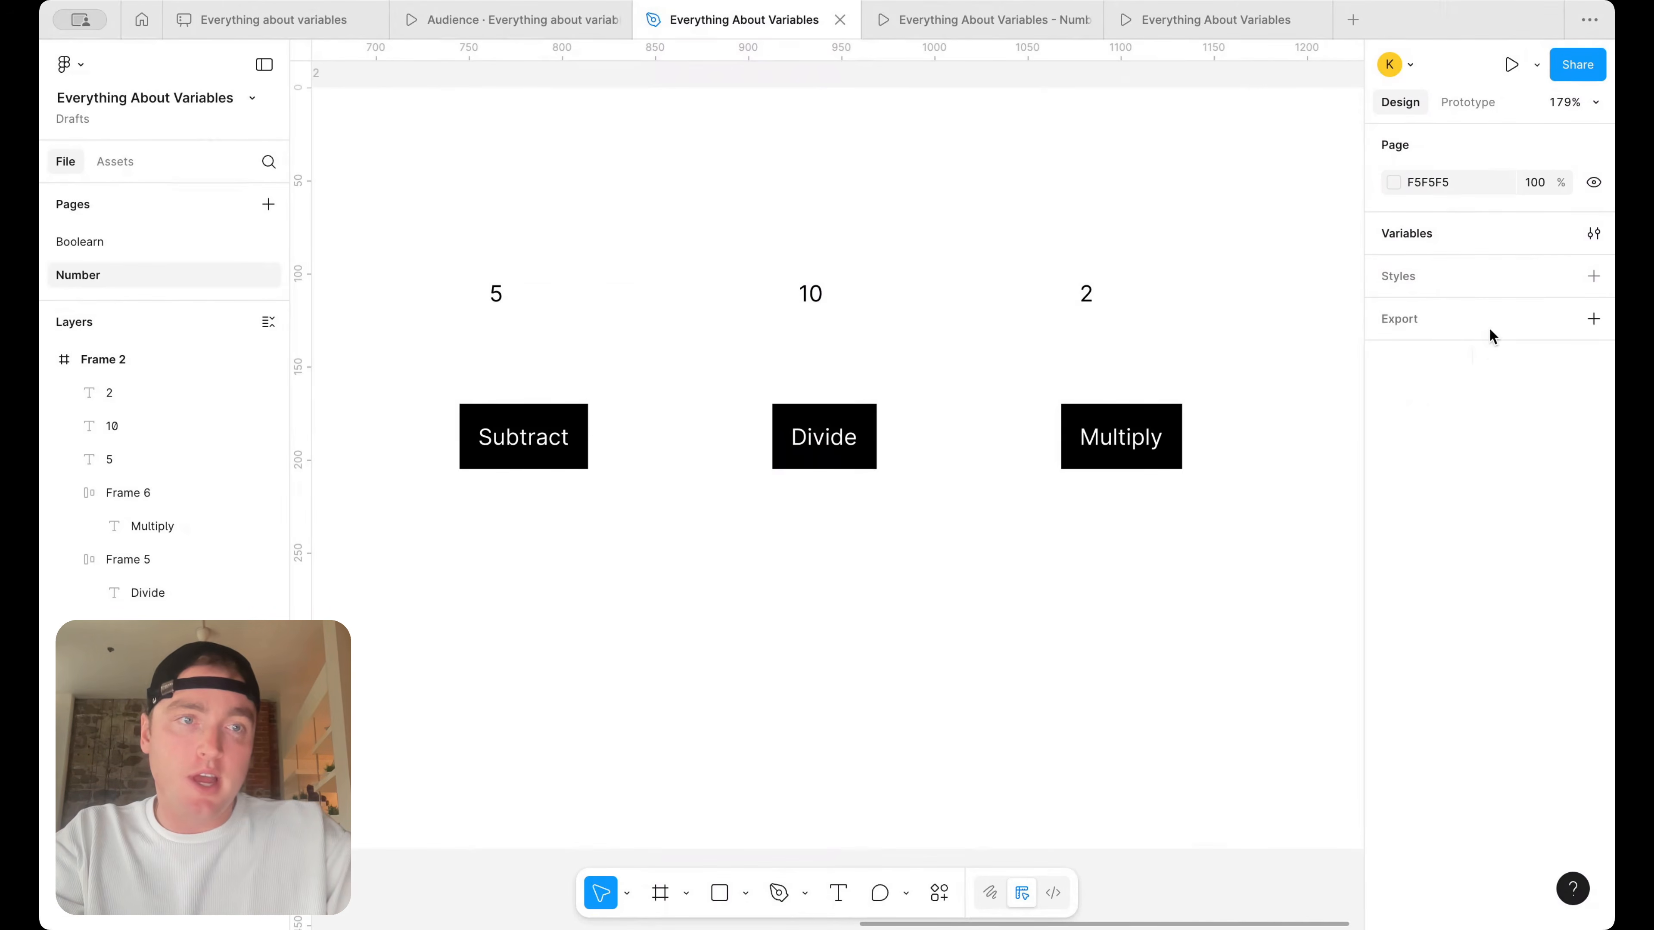
{"action": "left_click", "coordinate": [542, 445]}
{"action": "left_click", "coordinate": [1473, 103]}
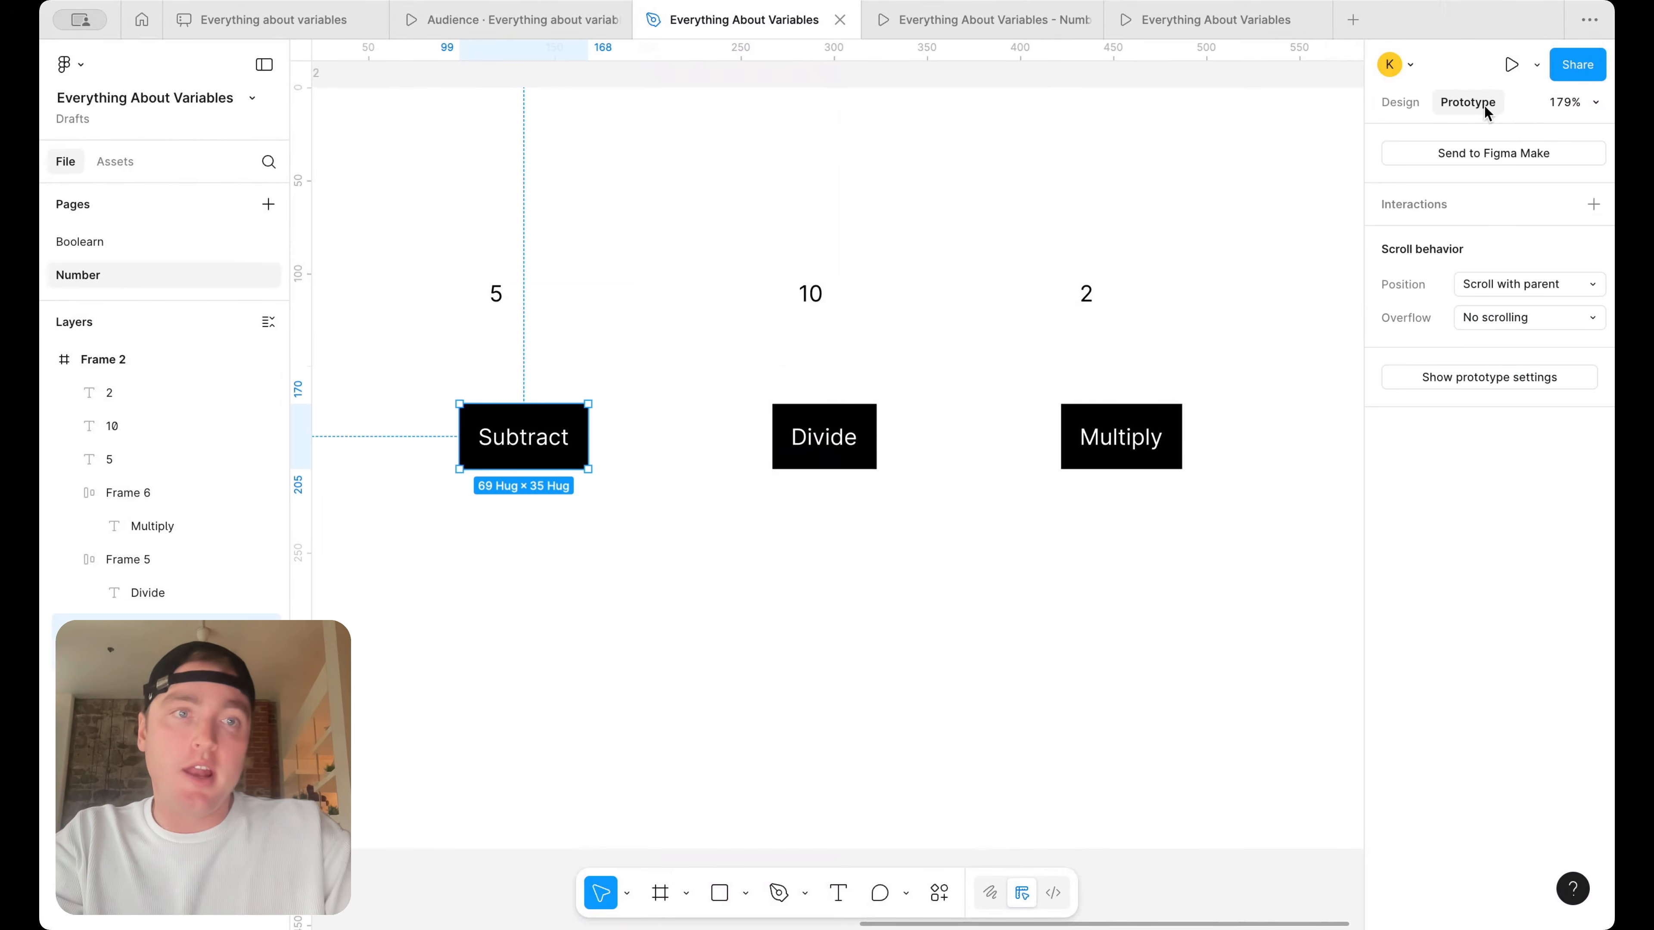
{"action": "left_click", "coordinate": [1593, 203]}
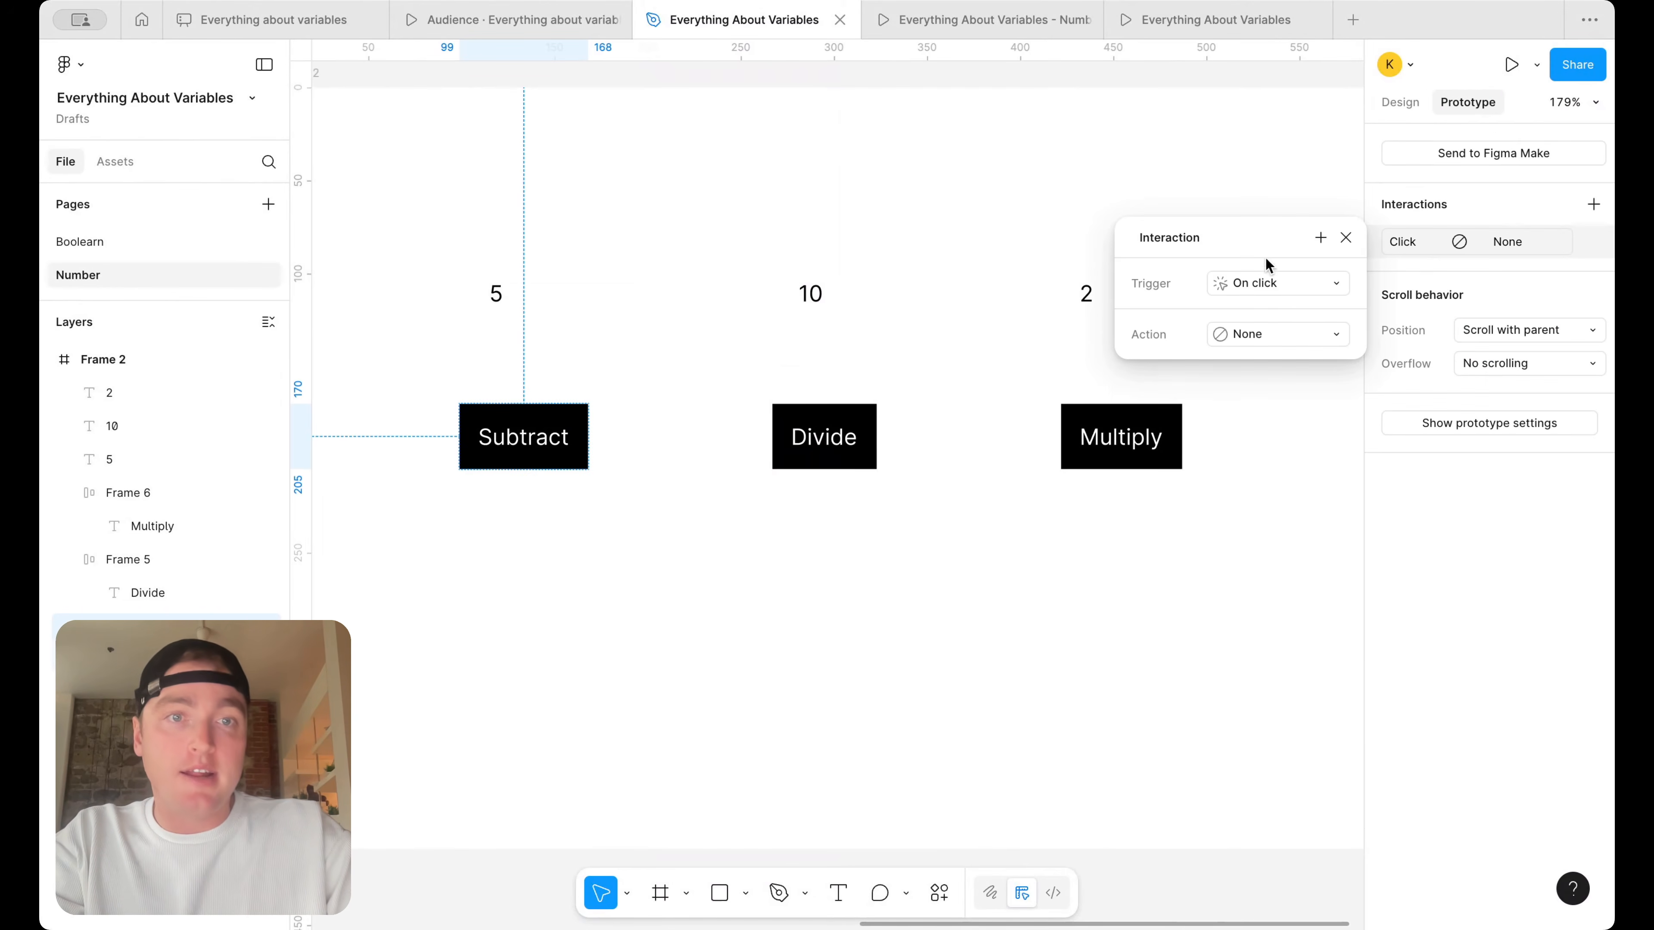
{"action": "left_click", "coordinate": [1277, 330]}
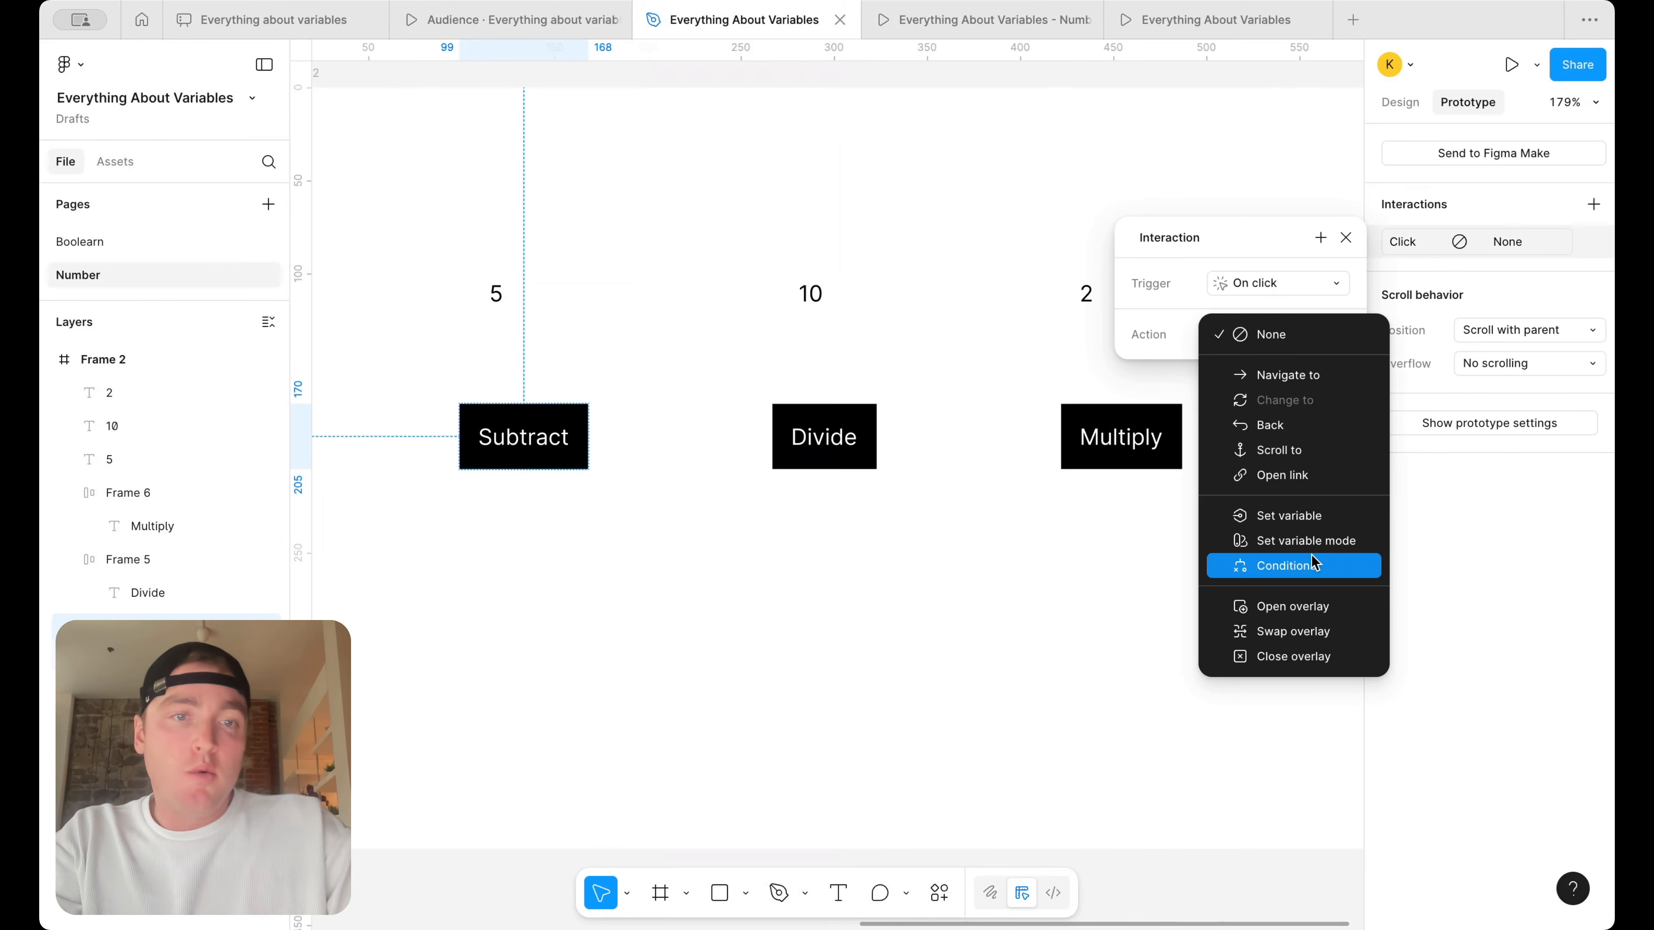
{"action": "left_click", "coordinate": [1313, 524]}
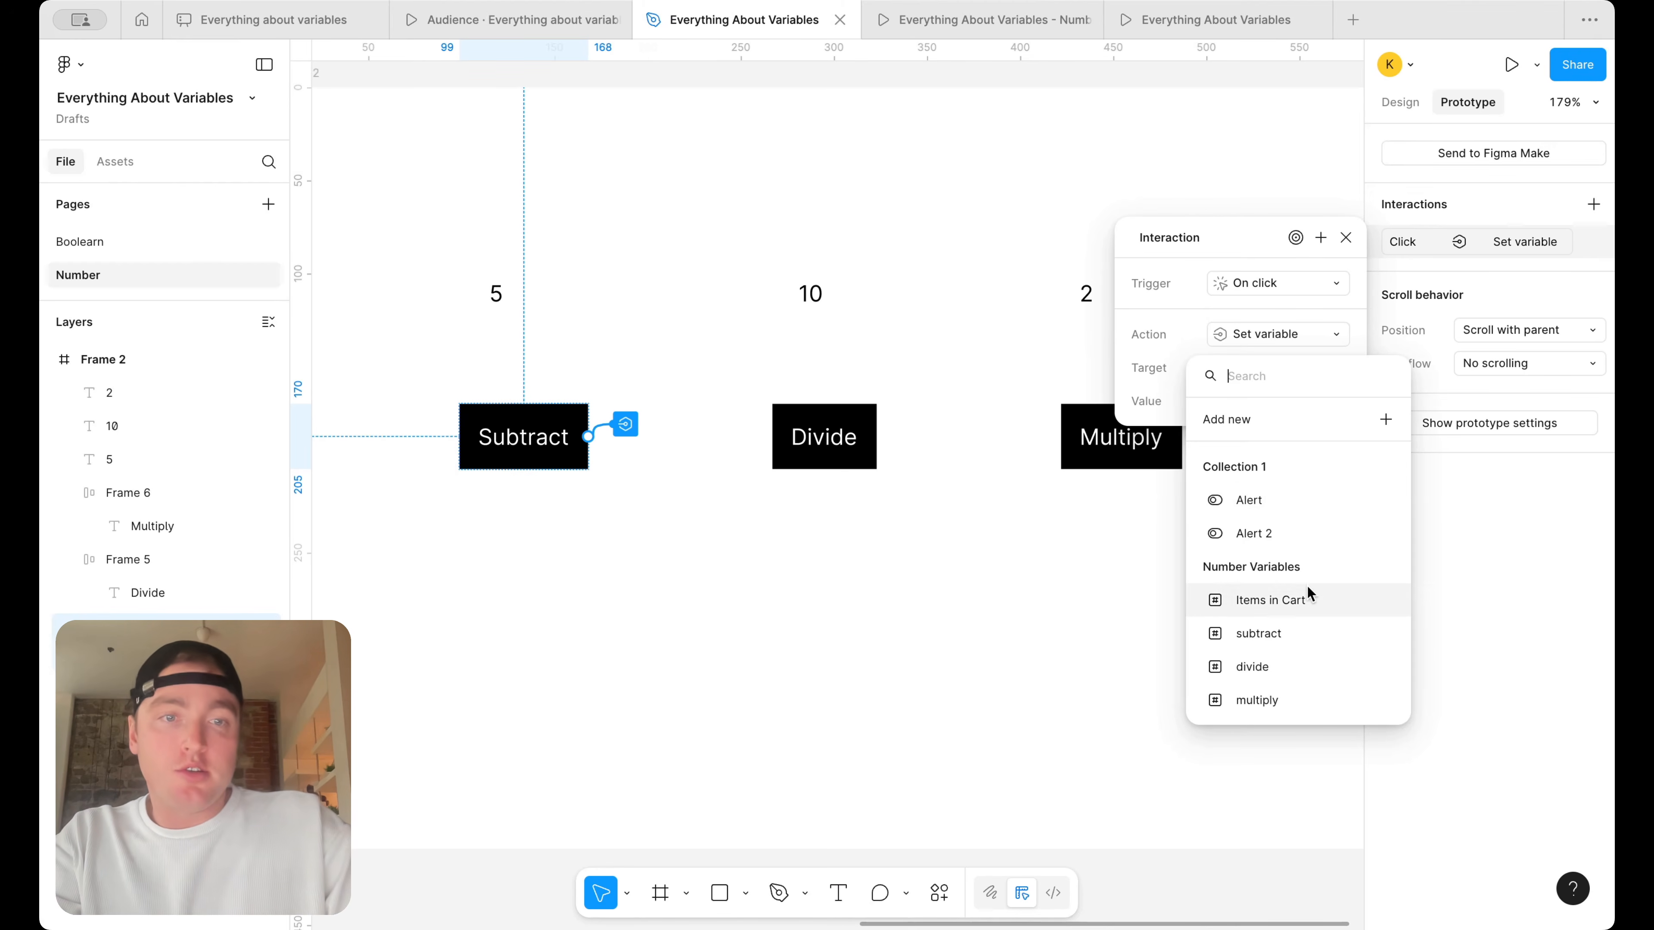
Target the subtract variable in the Subtract button's action, set its value to subtract - 1, and close the interaction settings
{"action": "left_click", "coordinate": [1294, 633]}
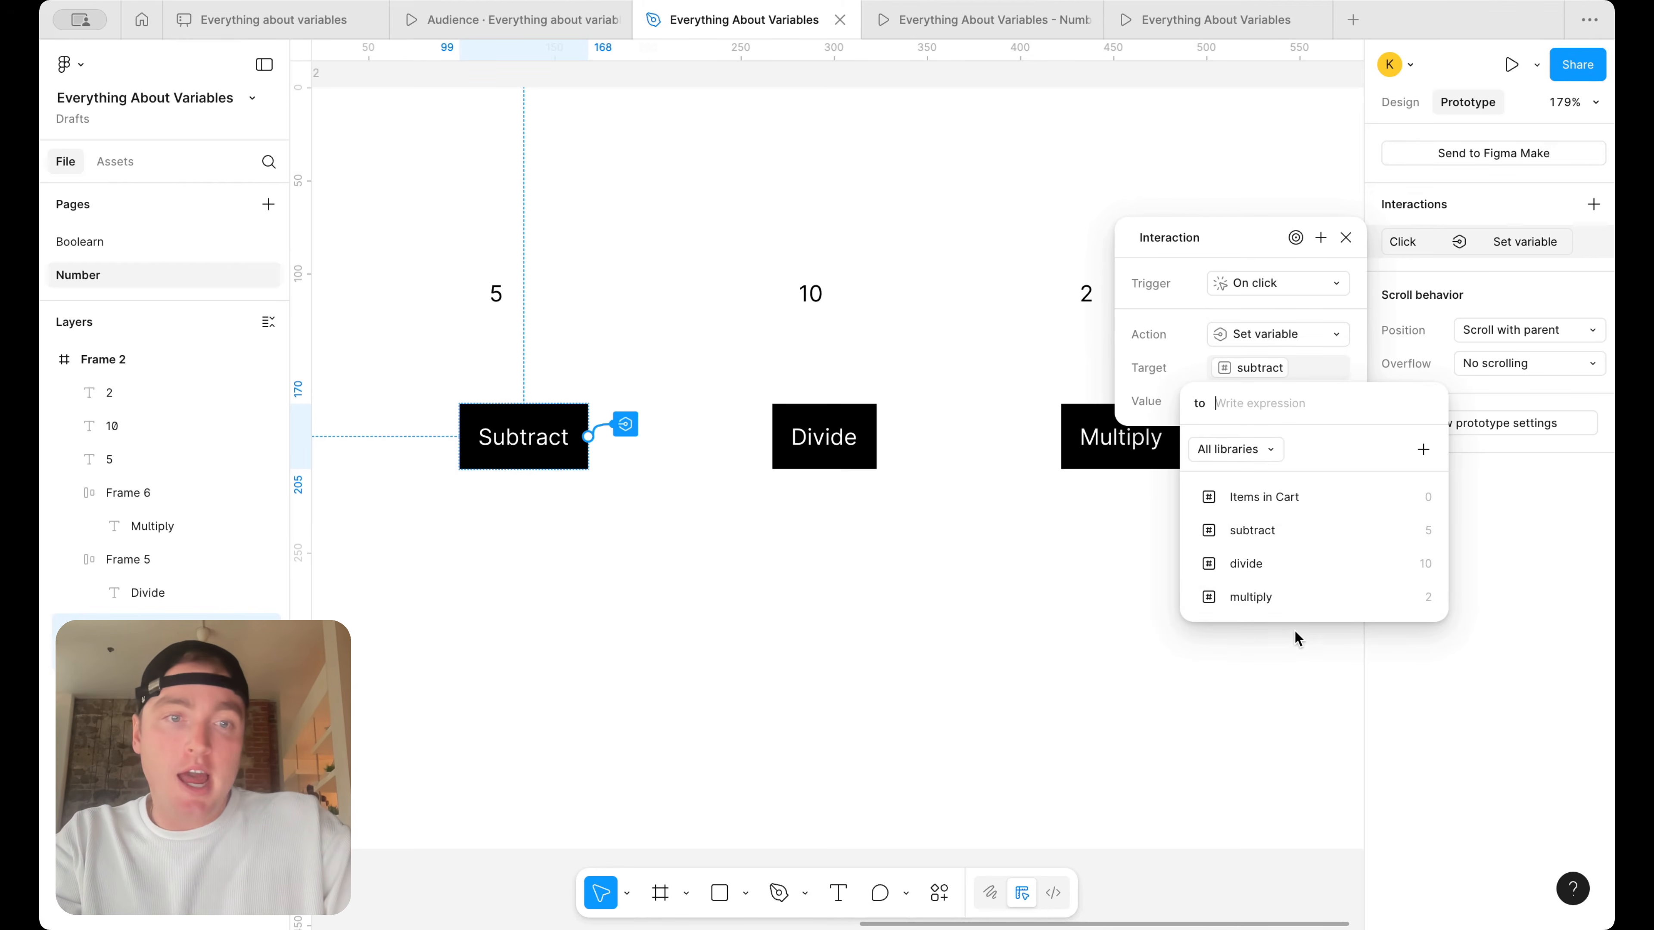
{"action": "left_click", "coordinate": [1312, 528]}
{"action": "type", "text": "- "}
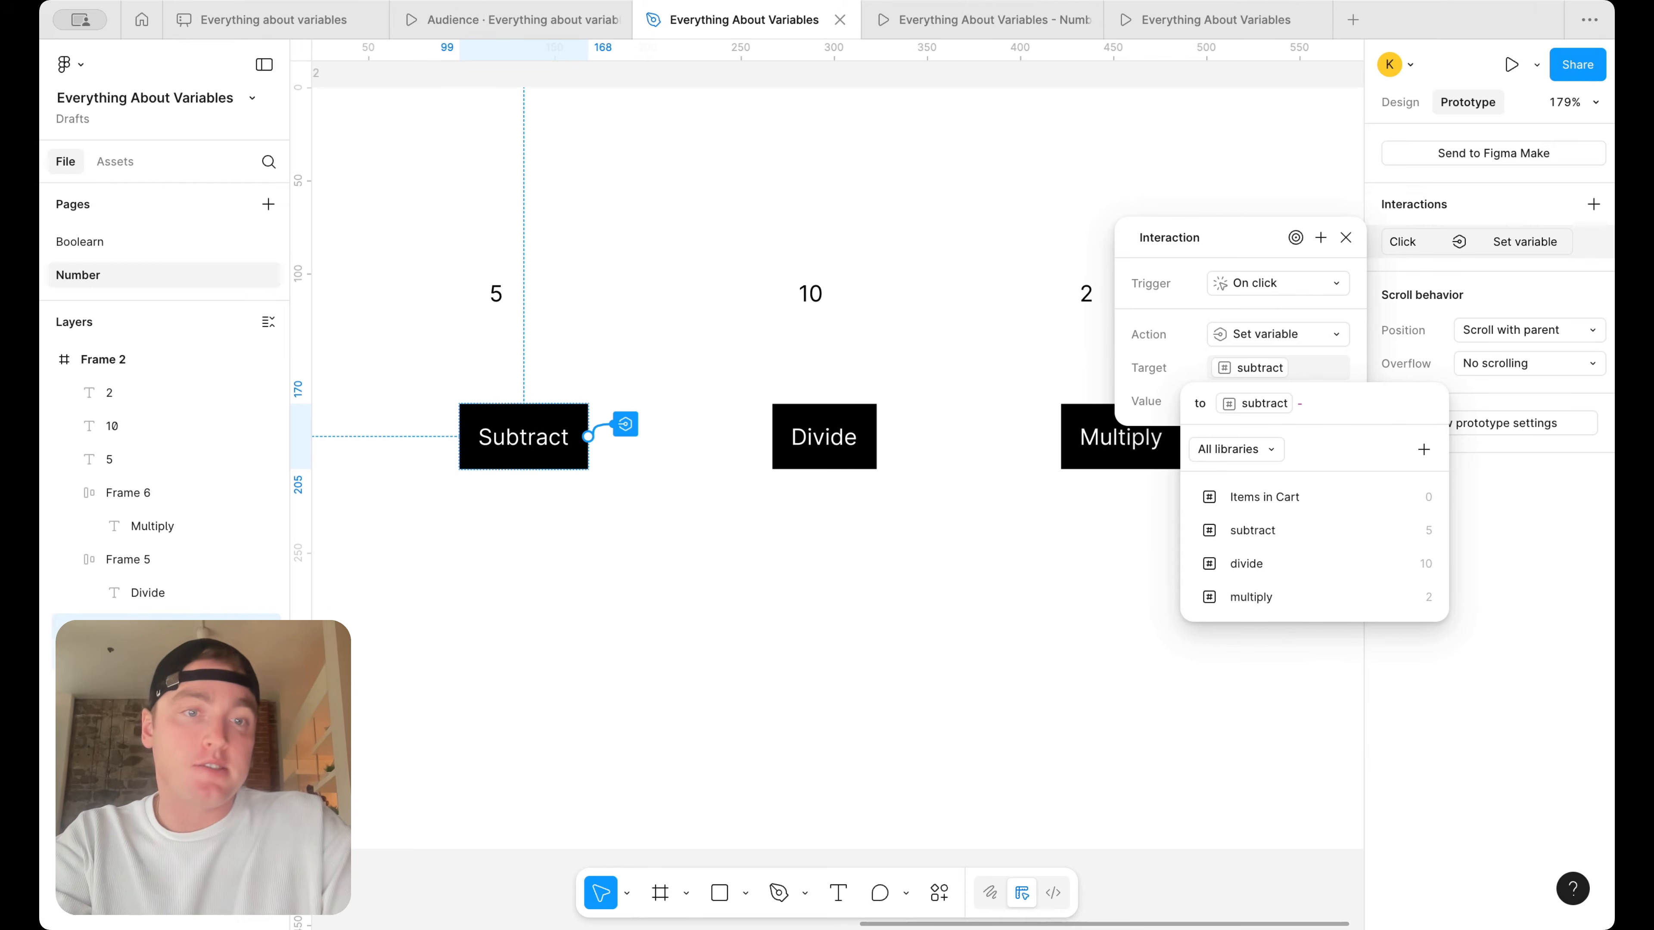
{"action": "type", "text": "1"}
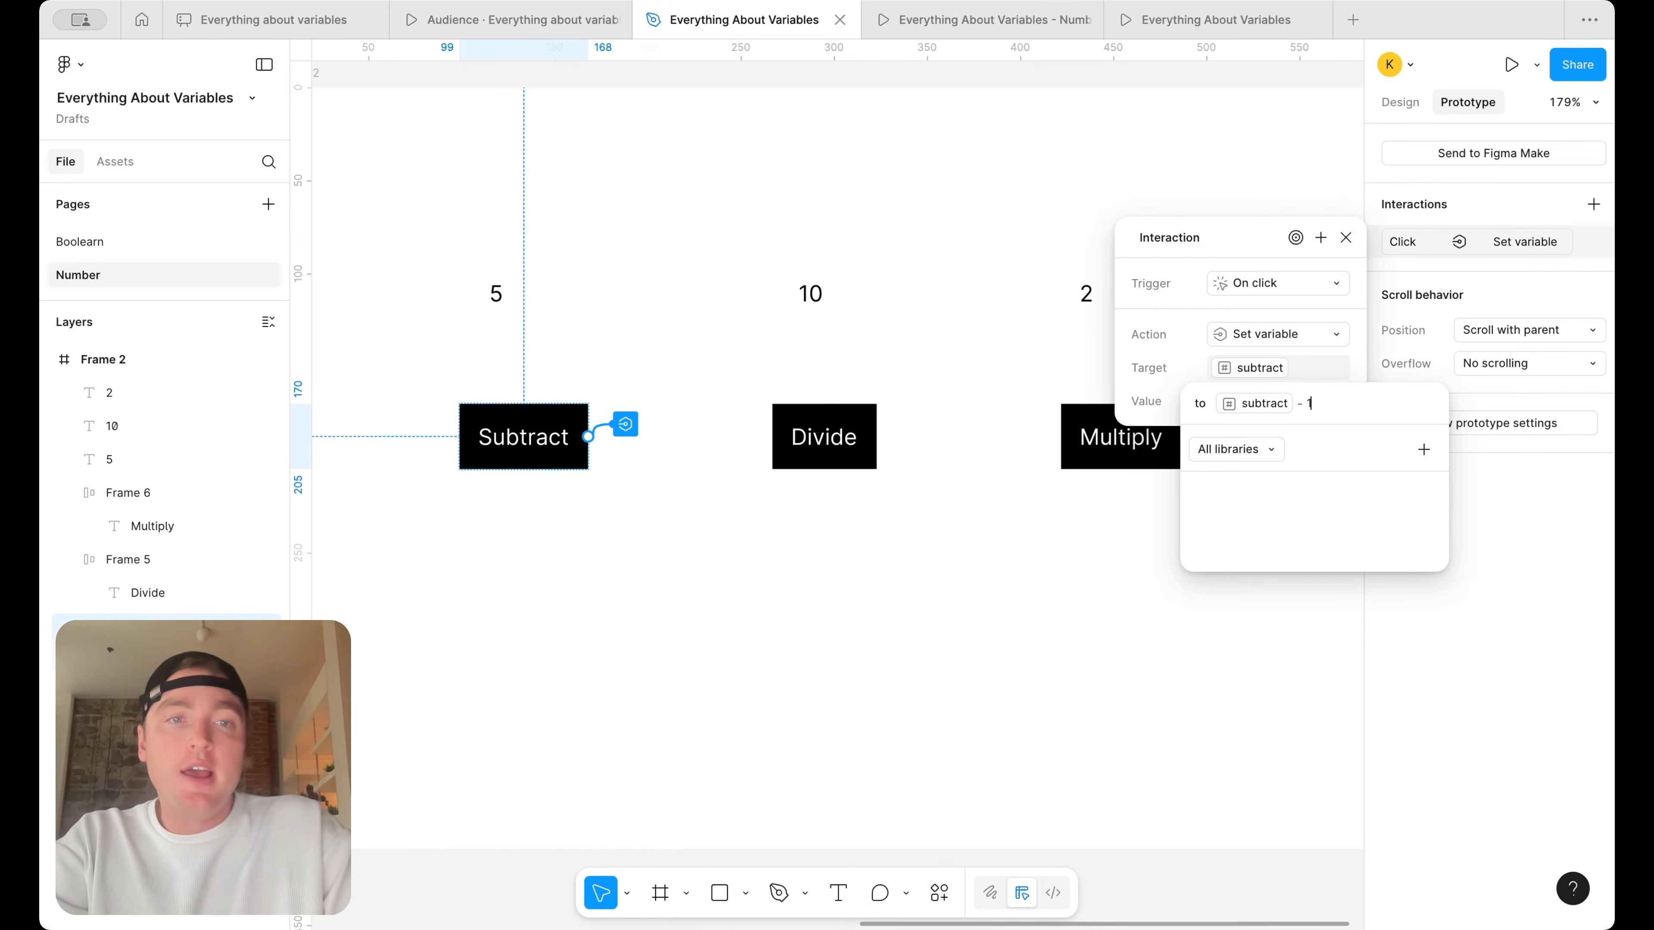
{"action": "key", "text": "Return"}
{"action": "left_click", "coordinate": [702, 314]}
Present Frame 2 and close the two outdated prototype presentations
{"action": "scroll", "coordinate": [701, 314], "scroll_direction": "down", "scroll_amount": 5}
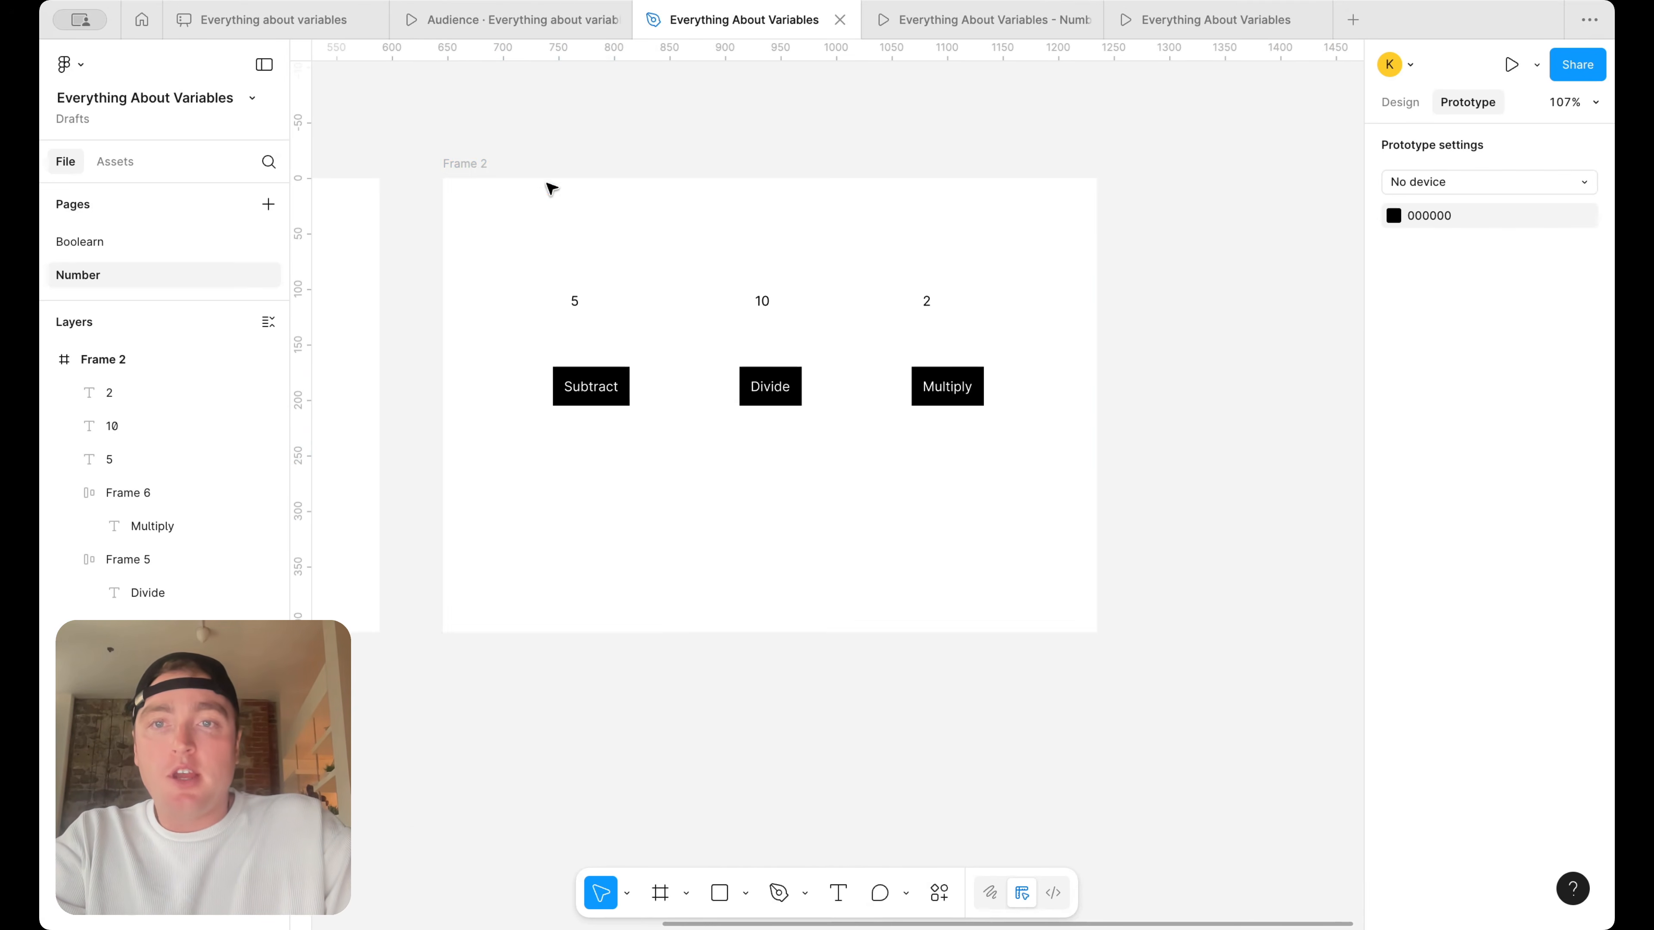
{"action": "left_click", "coordinate": [475, 165]}
{"action": "left_click", "coordinate": [1534, 72]}
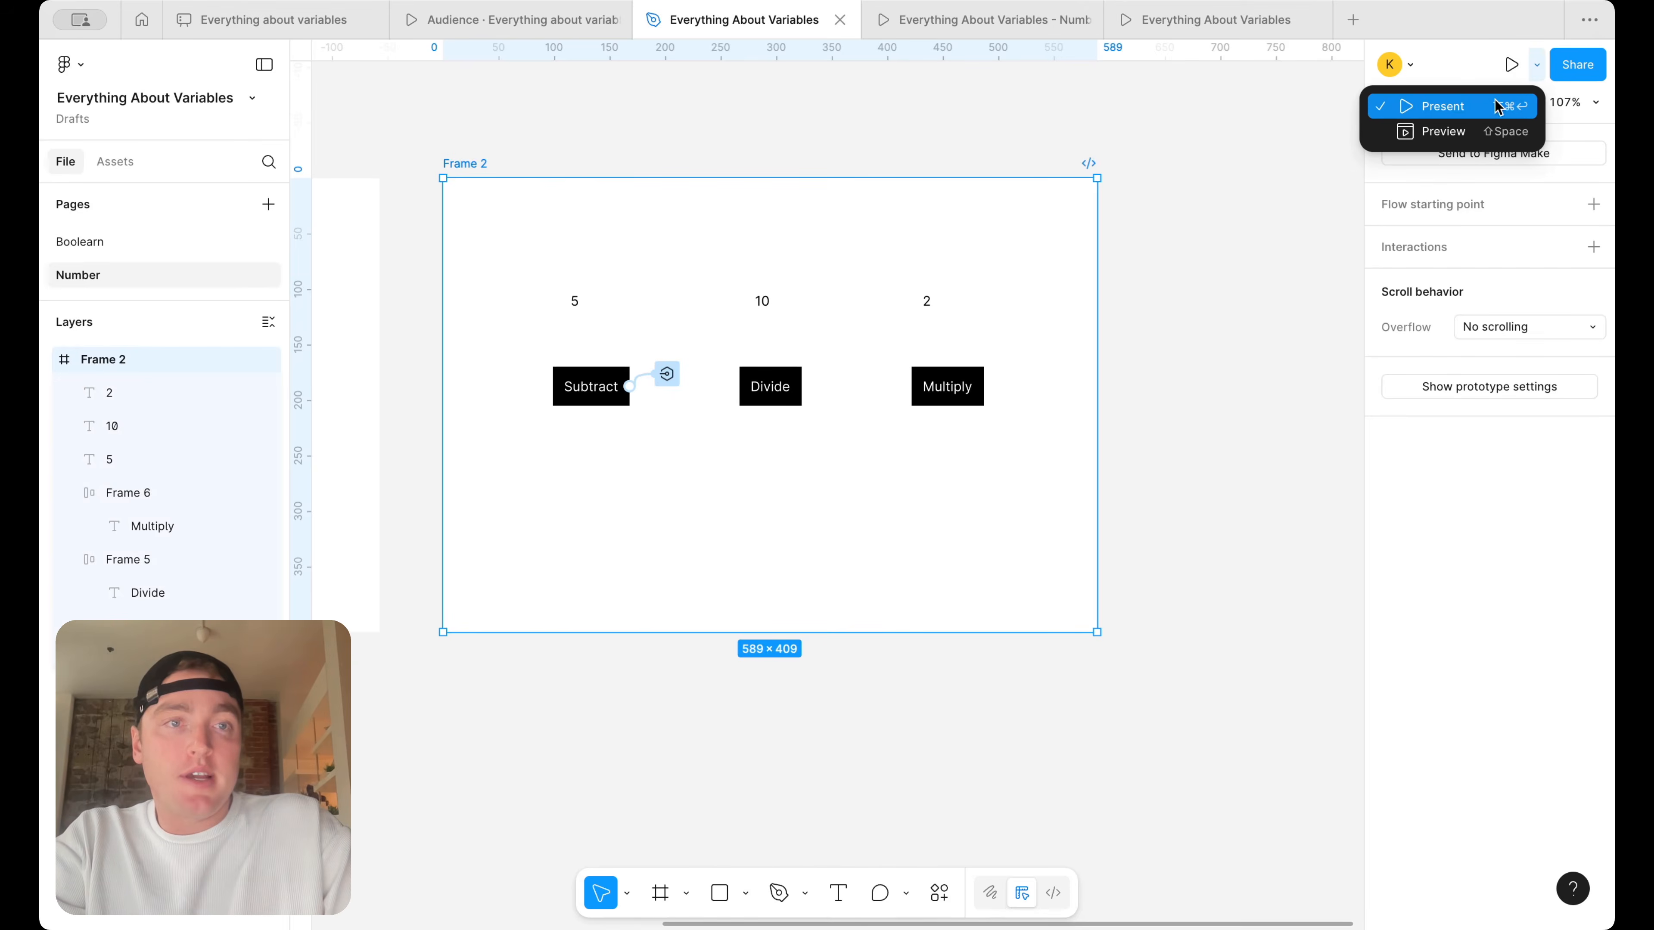
{"action": "left_click", "coordinate": [1496, 102]}
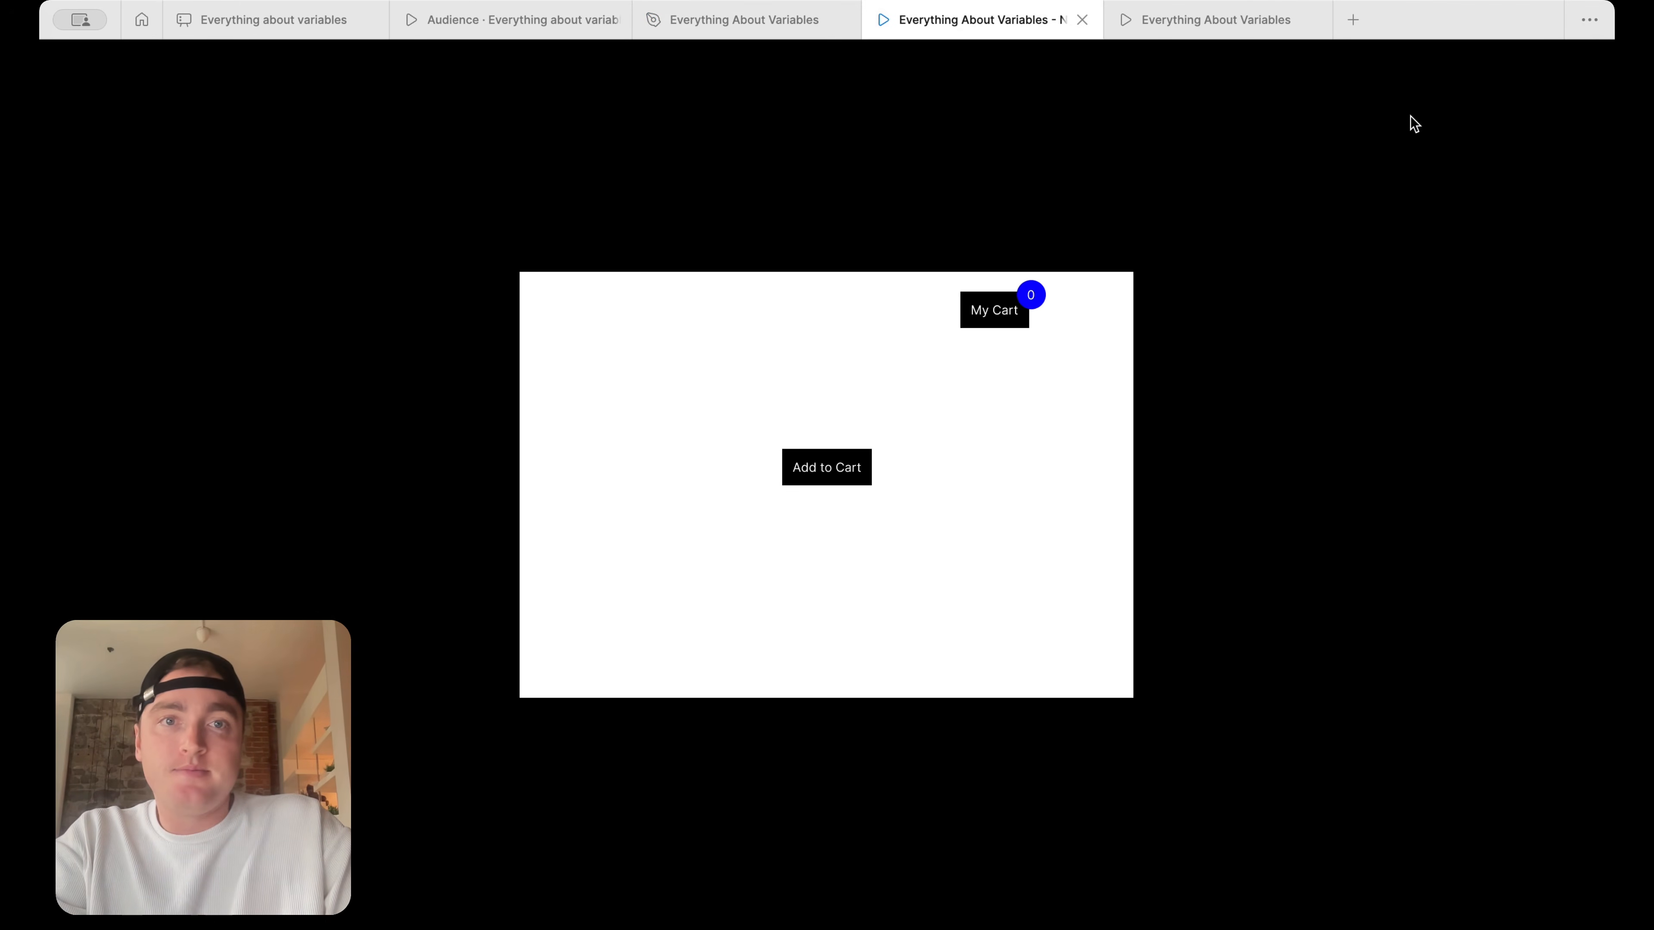
{"action": "left_click", "coordinate": [1082, 19]}
{"action": "left_click", "coordinate": [1082, 19]}
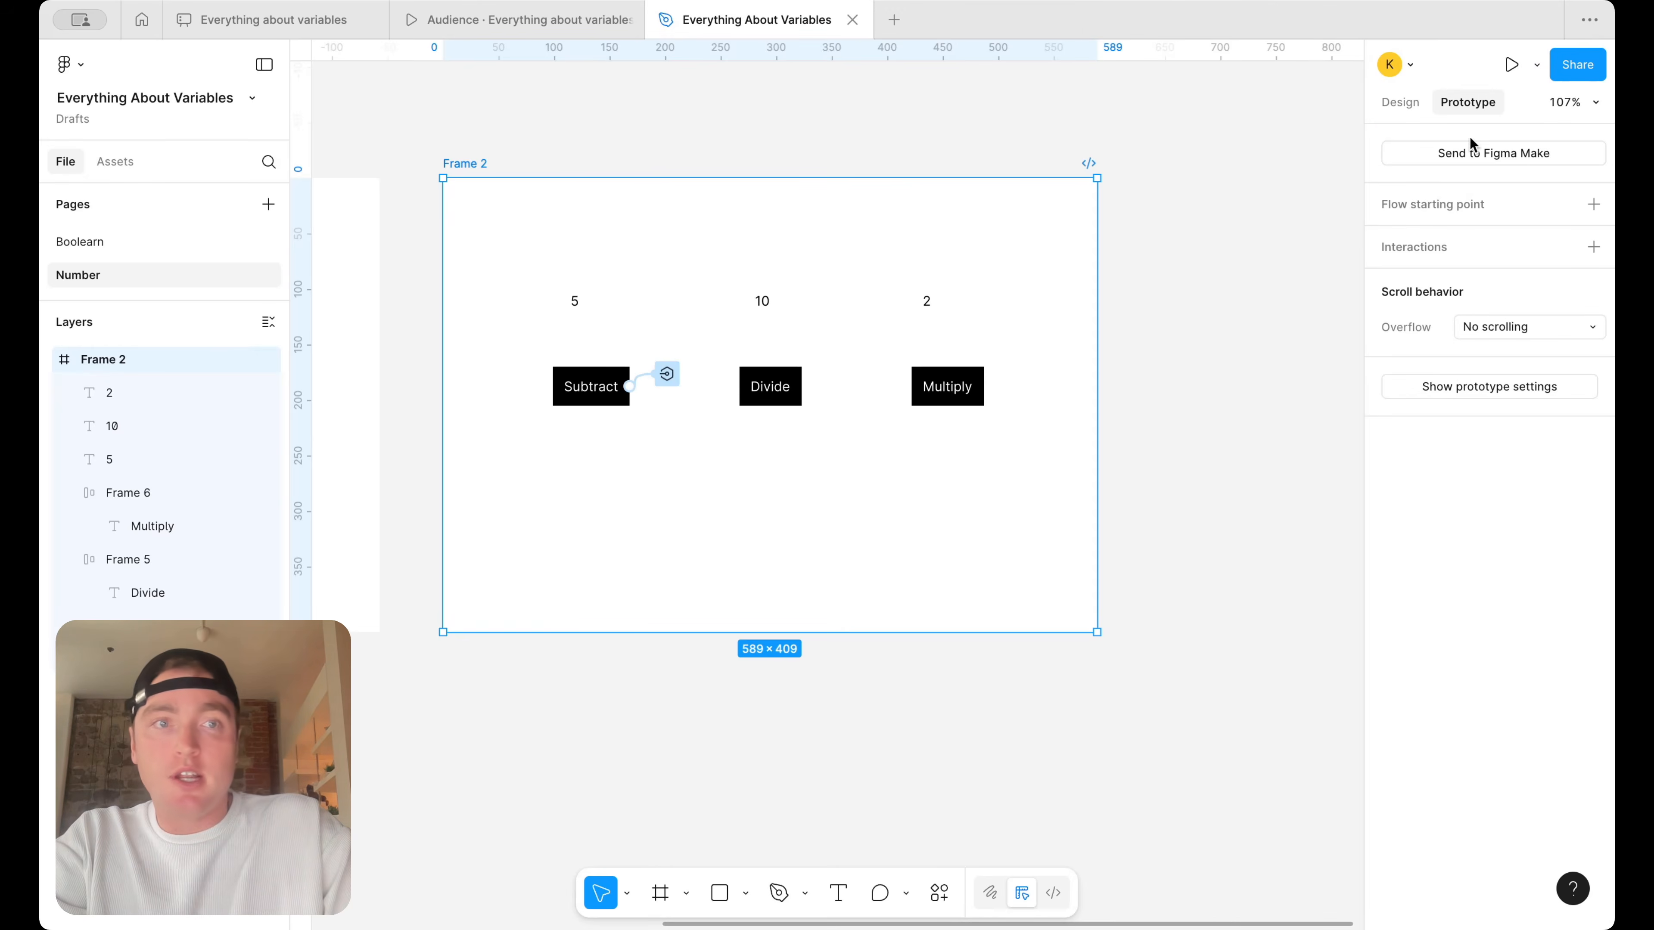
Present Frame 2 in a fresh prototype and test the Subtract button
{"action": "left_click", "coordinate": [1537, 65]}
{"action": "left_click", "coordinate": [1497, 105]}
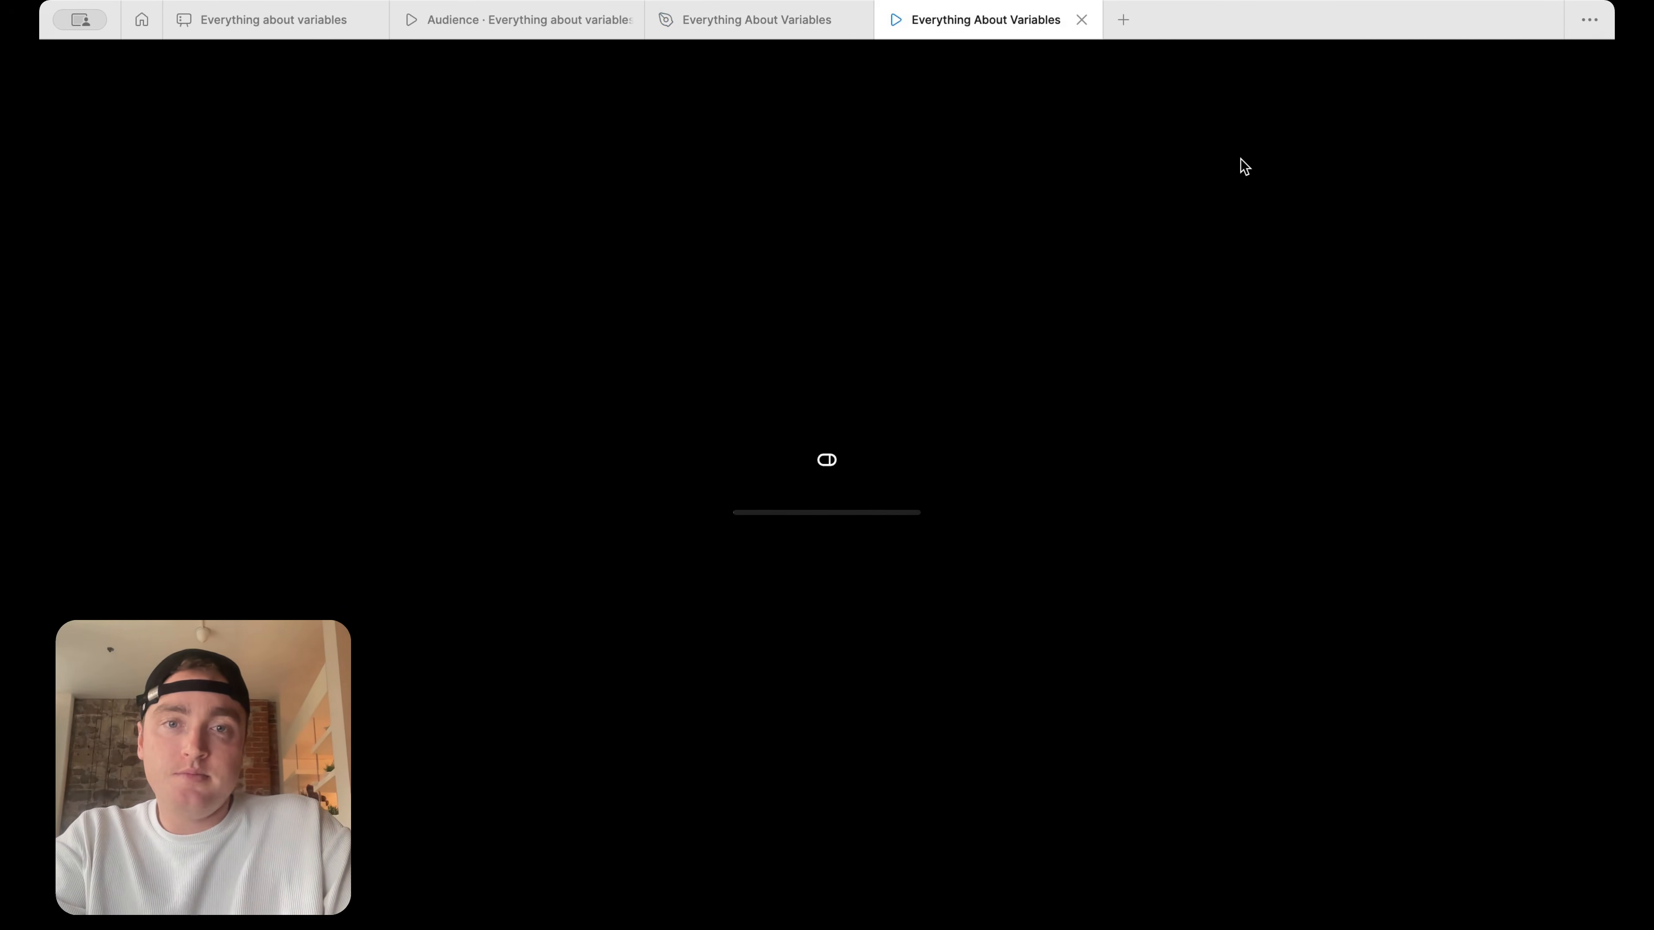
{"action": "left_click", "coordinate": [643, 469]}
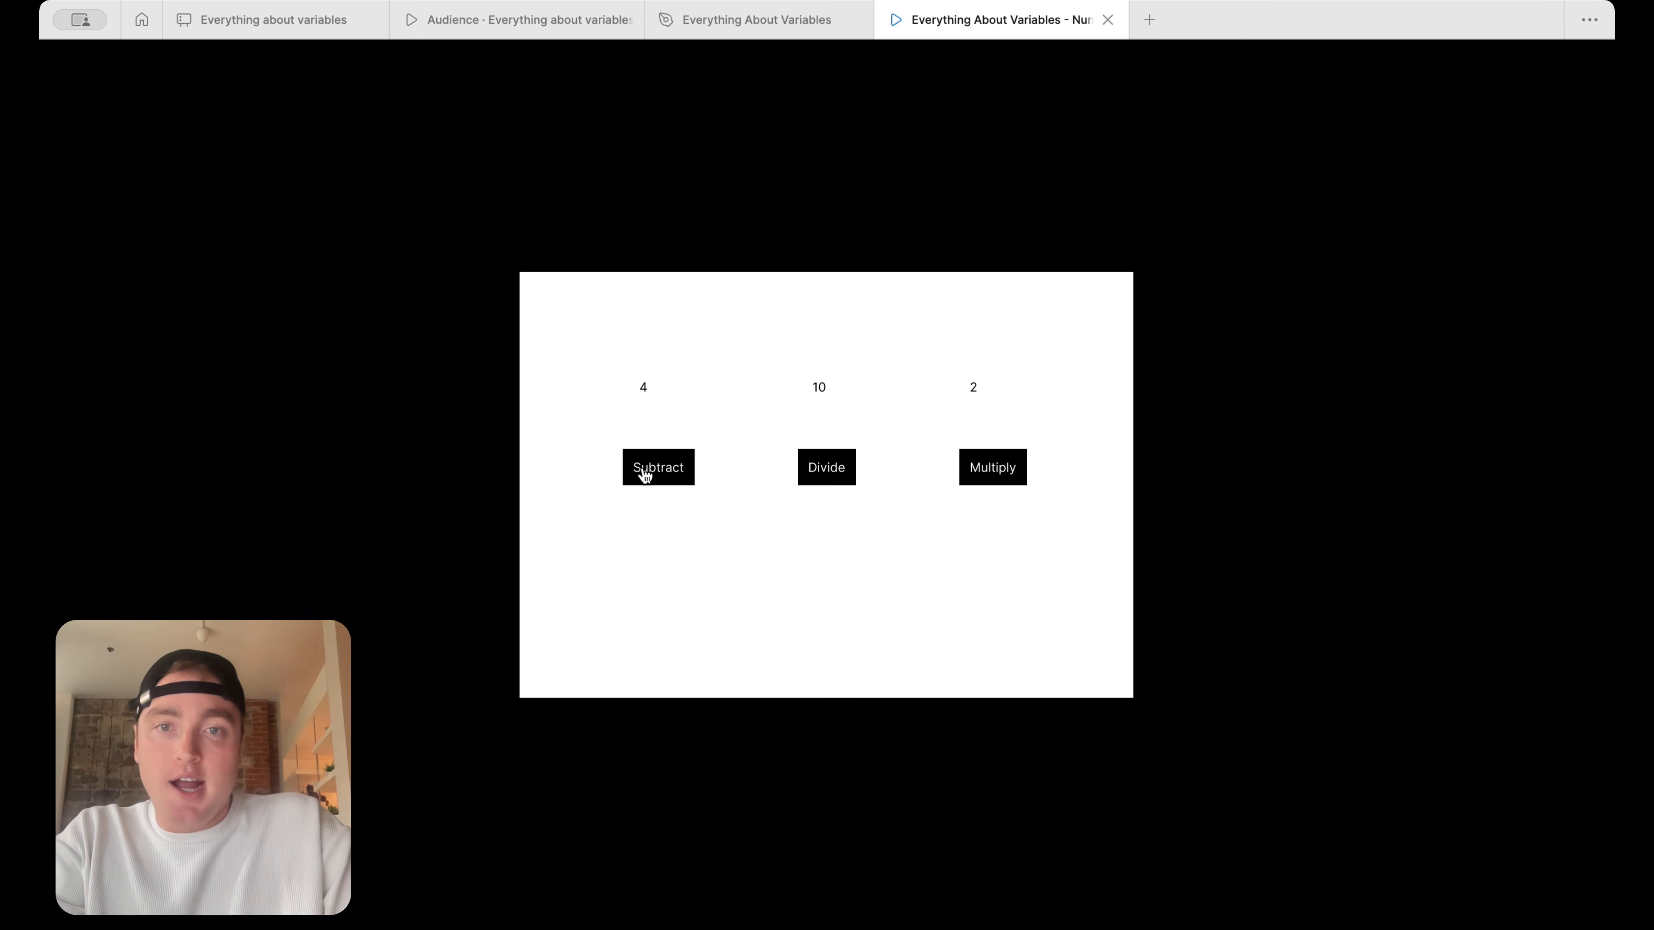
{"action": "left_click", "coordinate": [589, 456]}
Return to the design file and add an on-click Set variable action to the Divide button
{"action": "left_click", "coordinate": [736, 19]}
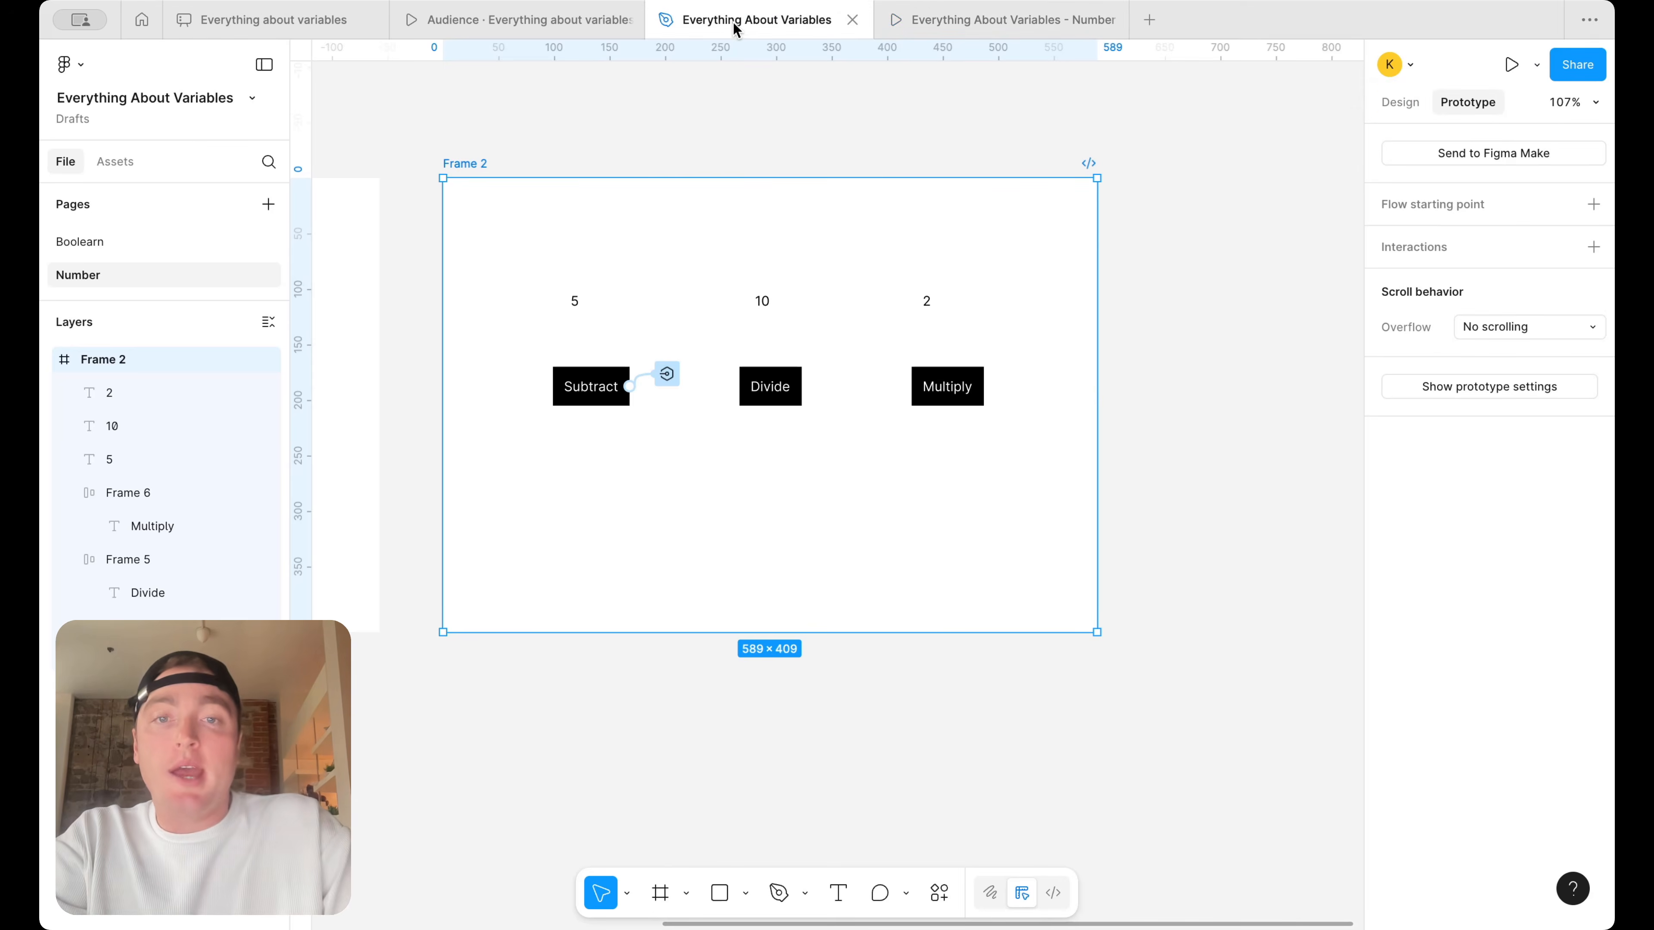
{"action": "left_click", "coordinate": [782, 384]}
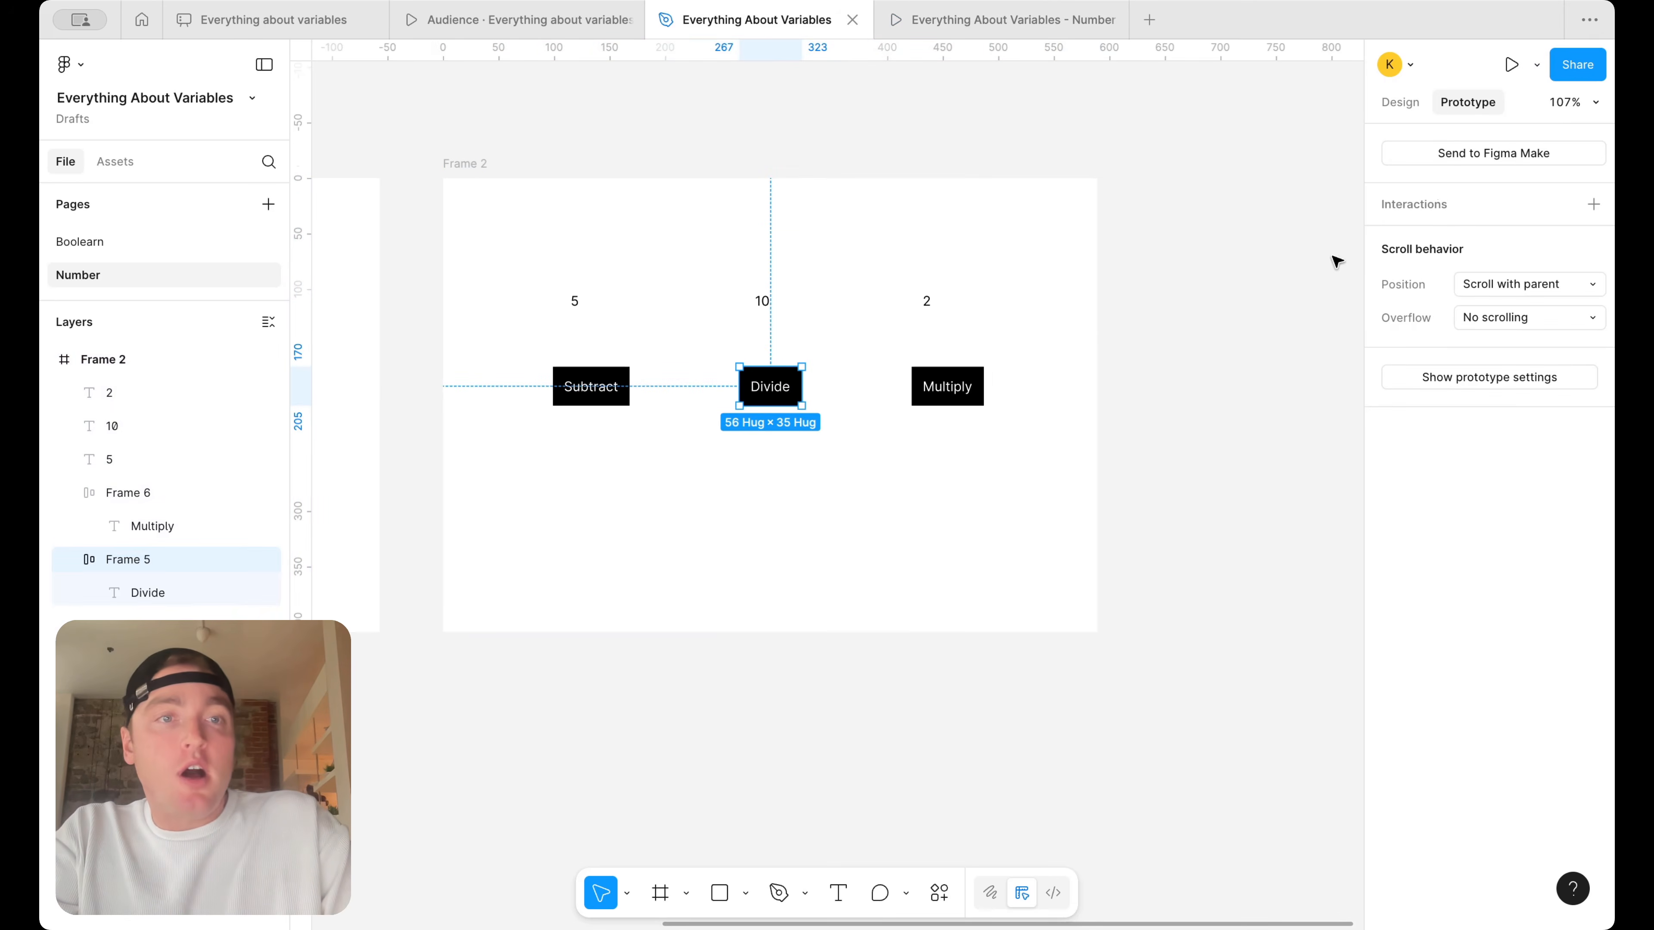
{"action": "left_click", "coordinate": [1594, 205]}
{"action": "left_click", "coordinate": [1293, 336]}
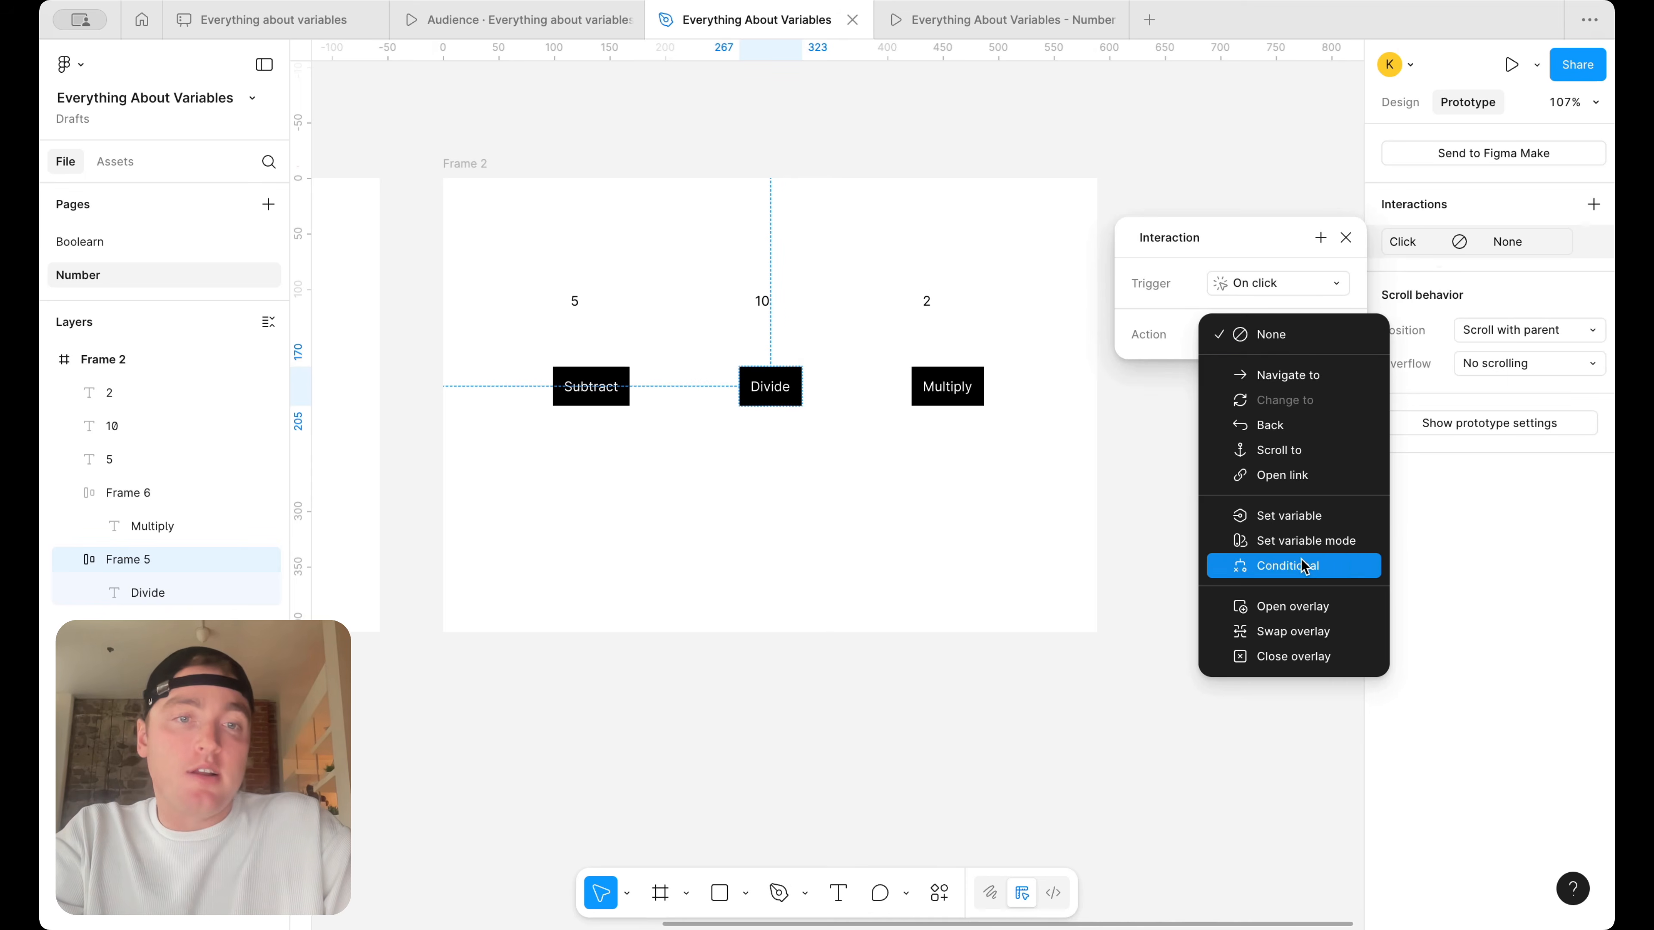
{"action": "left_click", "coordinate": [1309, 518]}
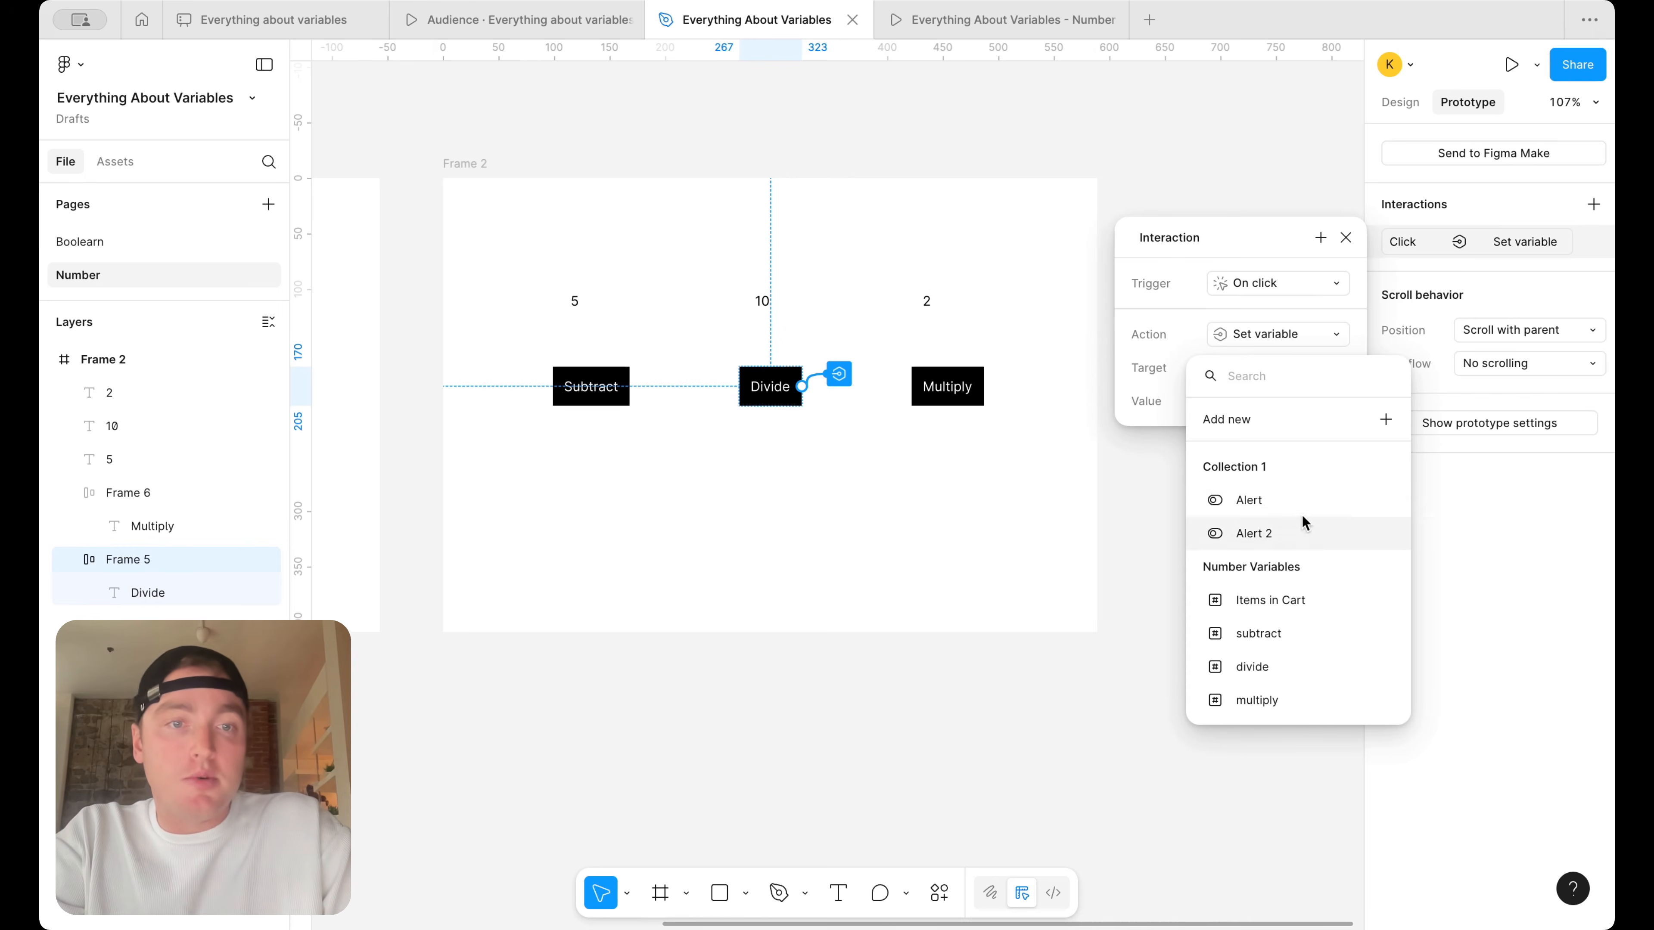
Set the Divide button's action to change the divide variable to divide / 2, and test the button in the prototype
{"action": "left_click", "coordinate": [1292, 666]}
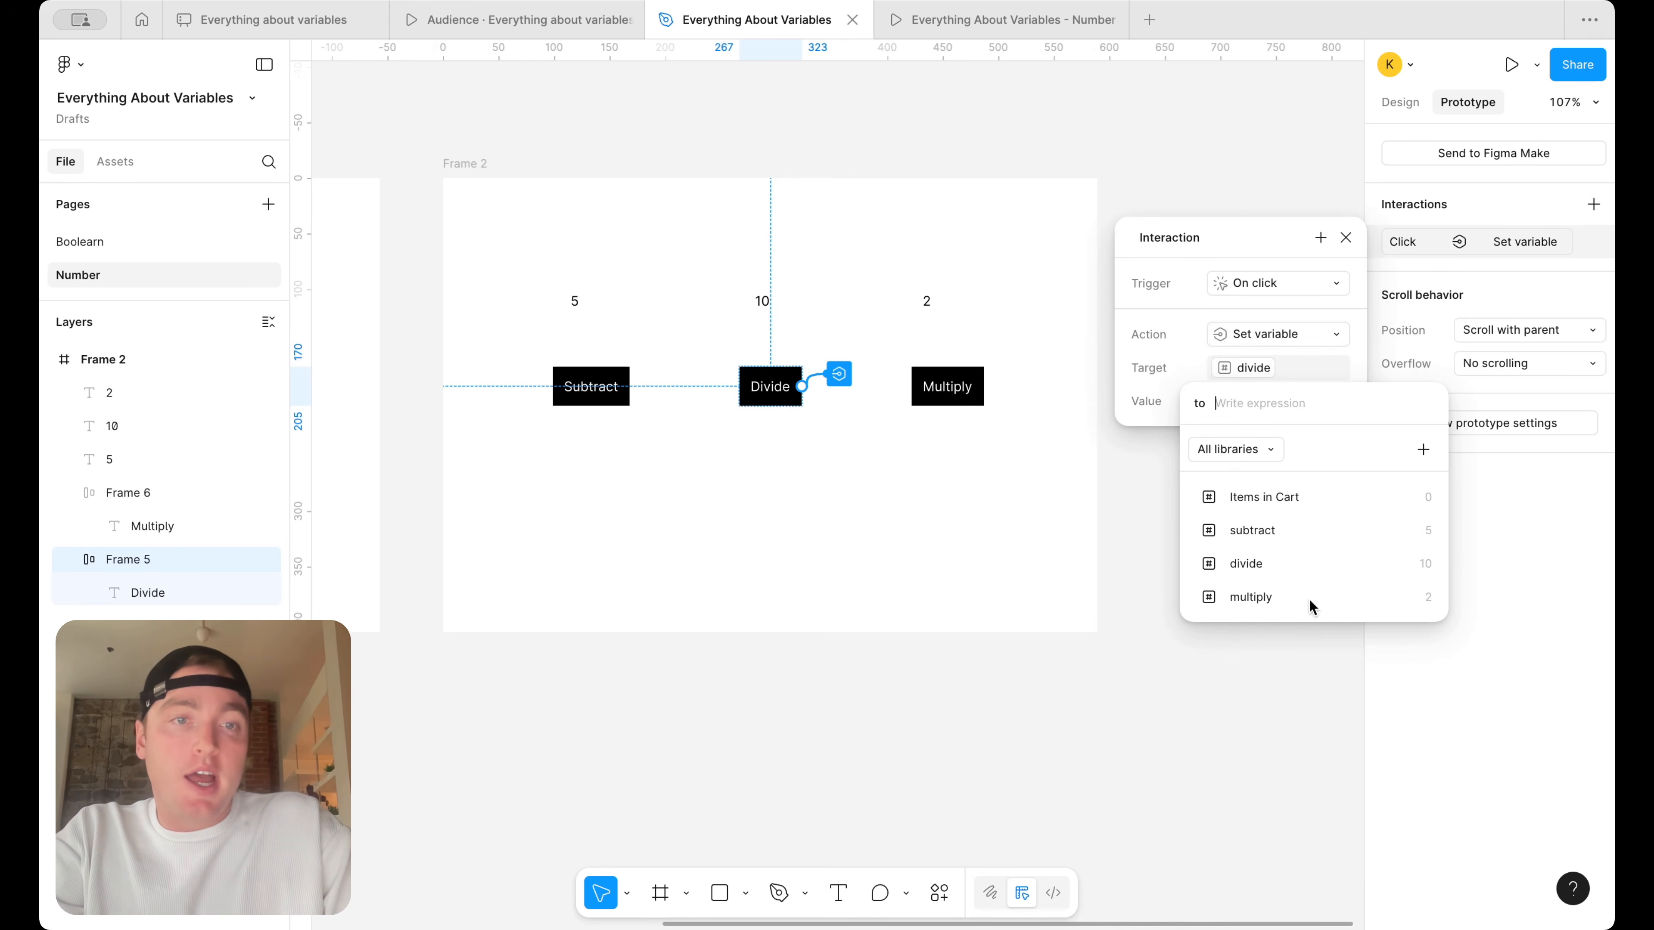
{"action": "left_click", "coordinate": [1323, 576]}
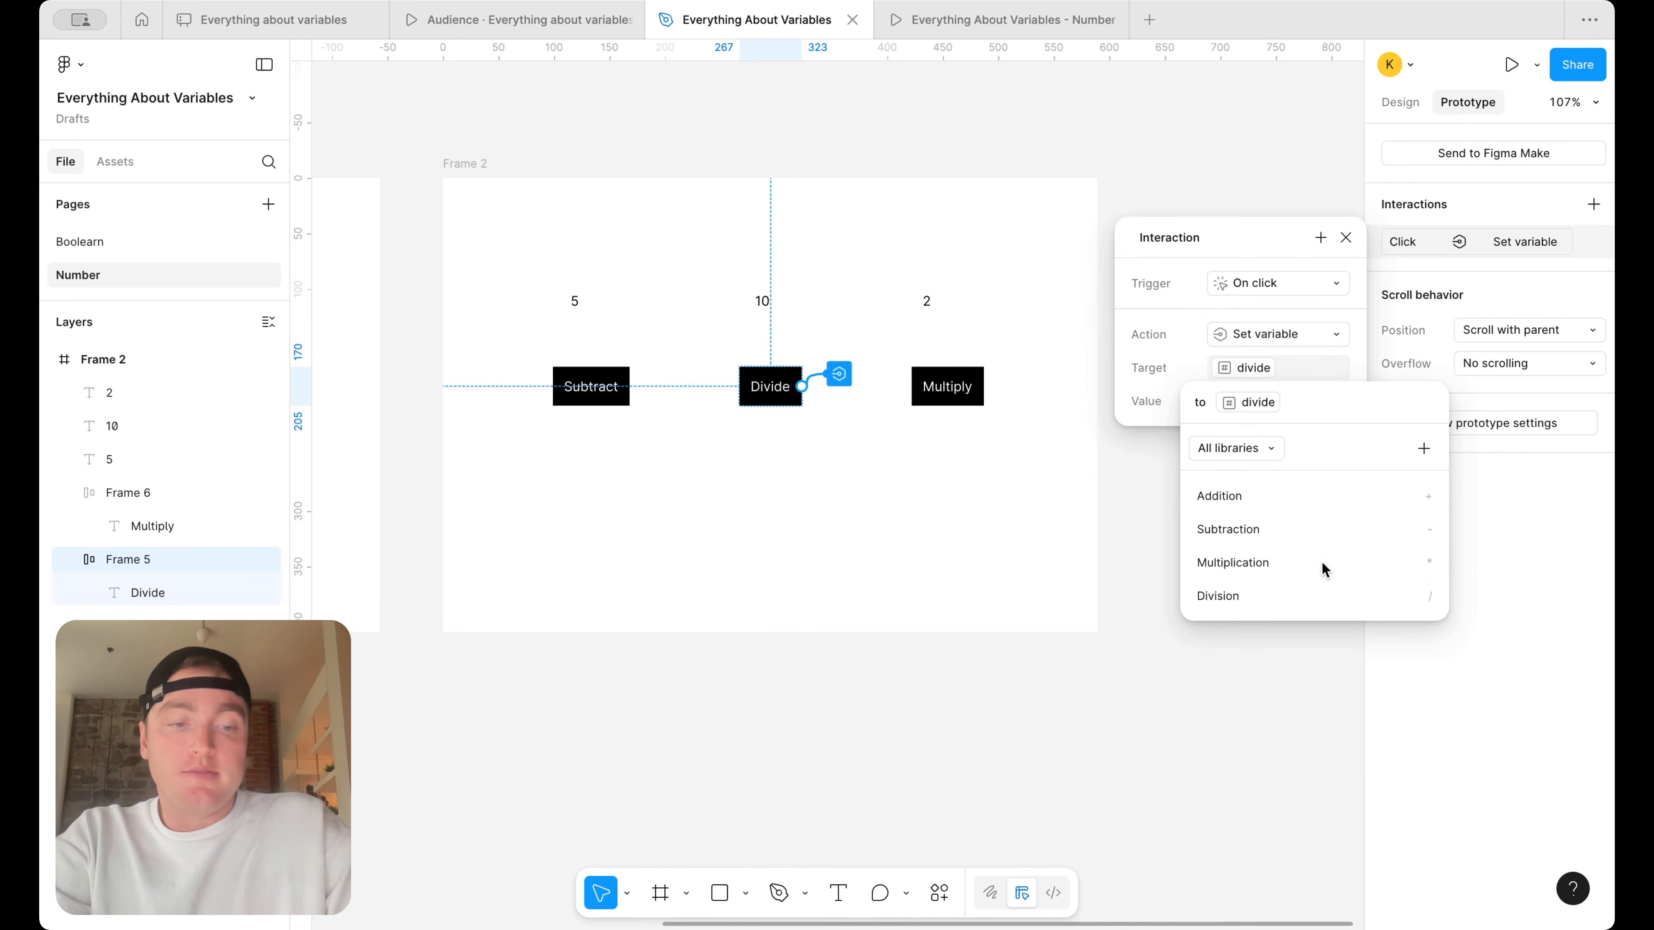
{"action": "left_click", "coordinate": [1319, 593]}
{"action": "type", "text": "2"}
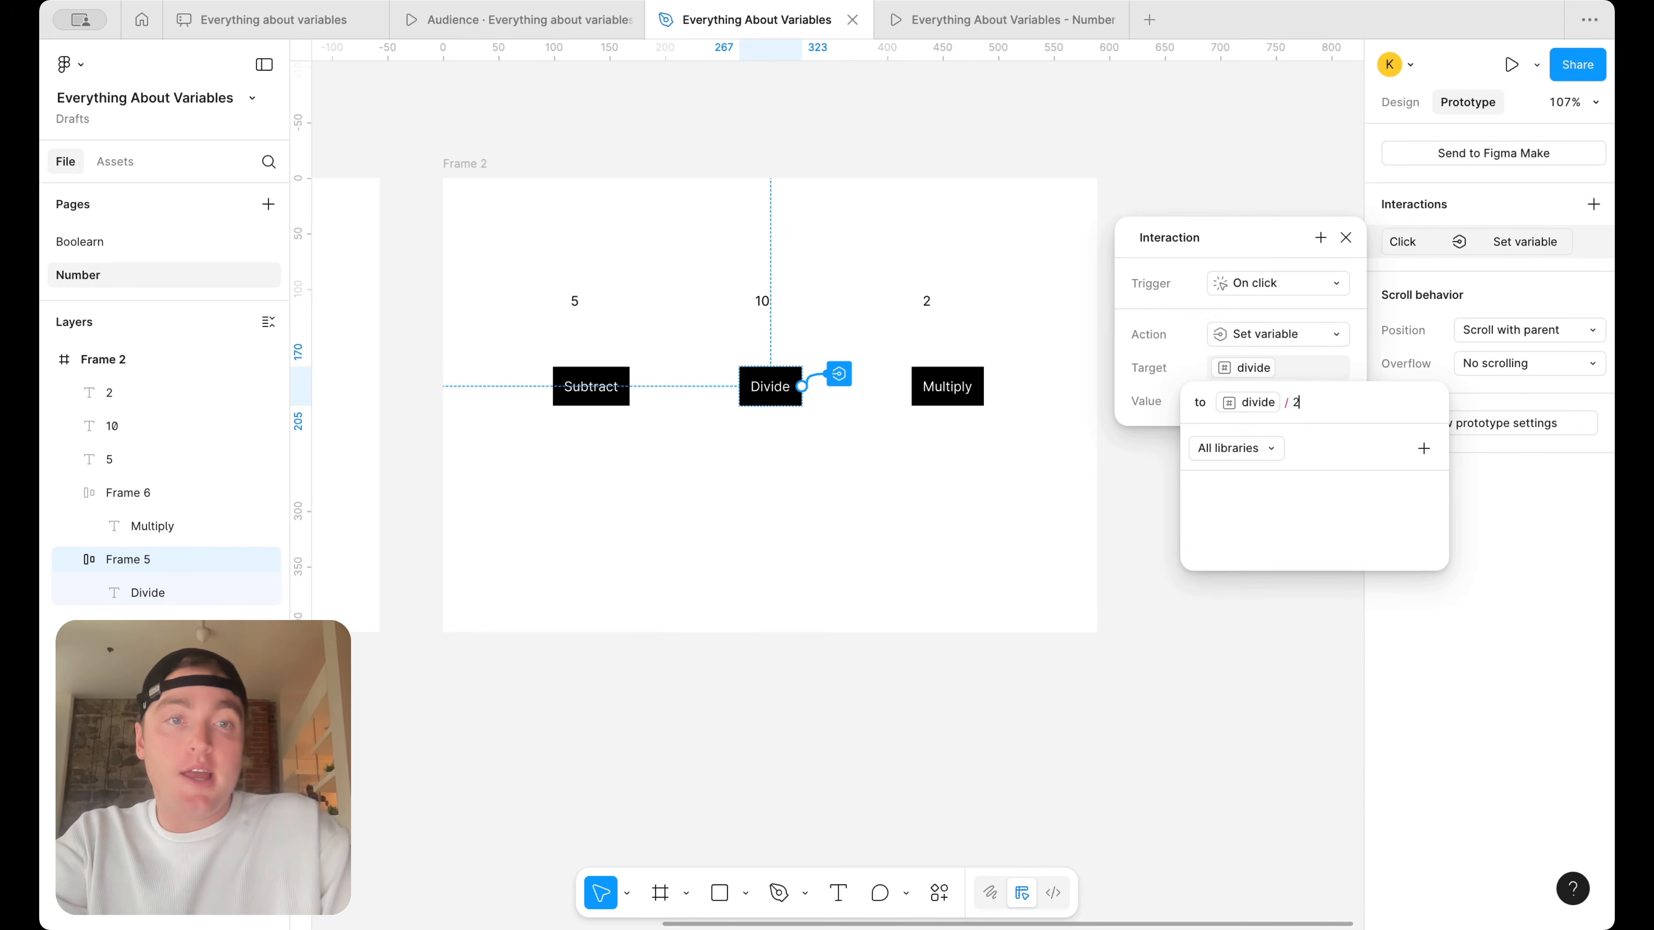
{"action": "key", "text": "Return"}
{"action": "left_click", "coordinate": [1036, 24]}
{"action": "left_click", "coordinate": [827, 465]}
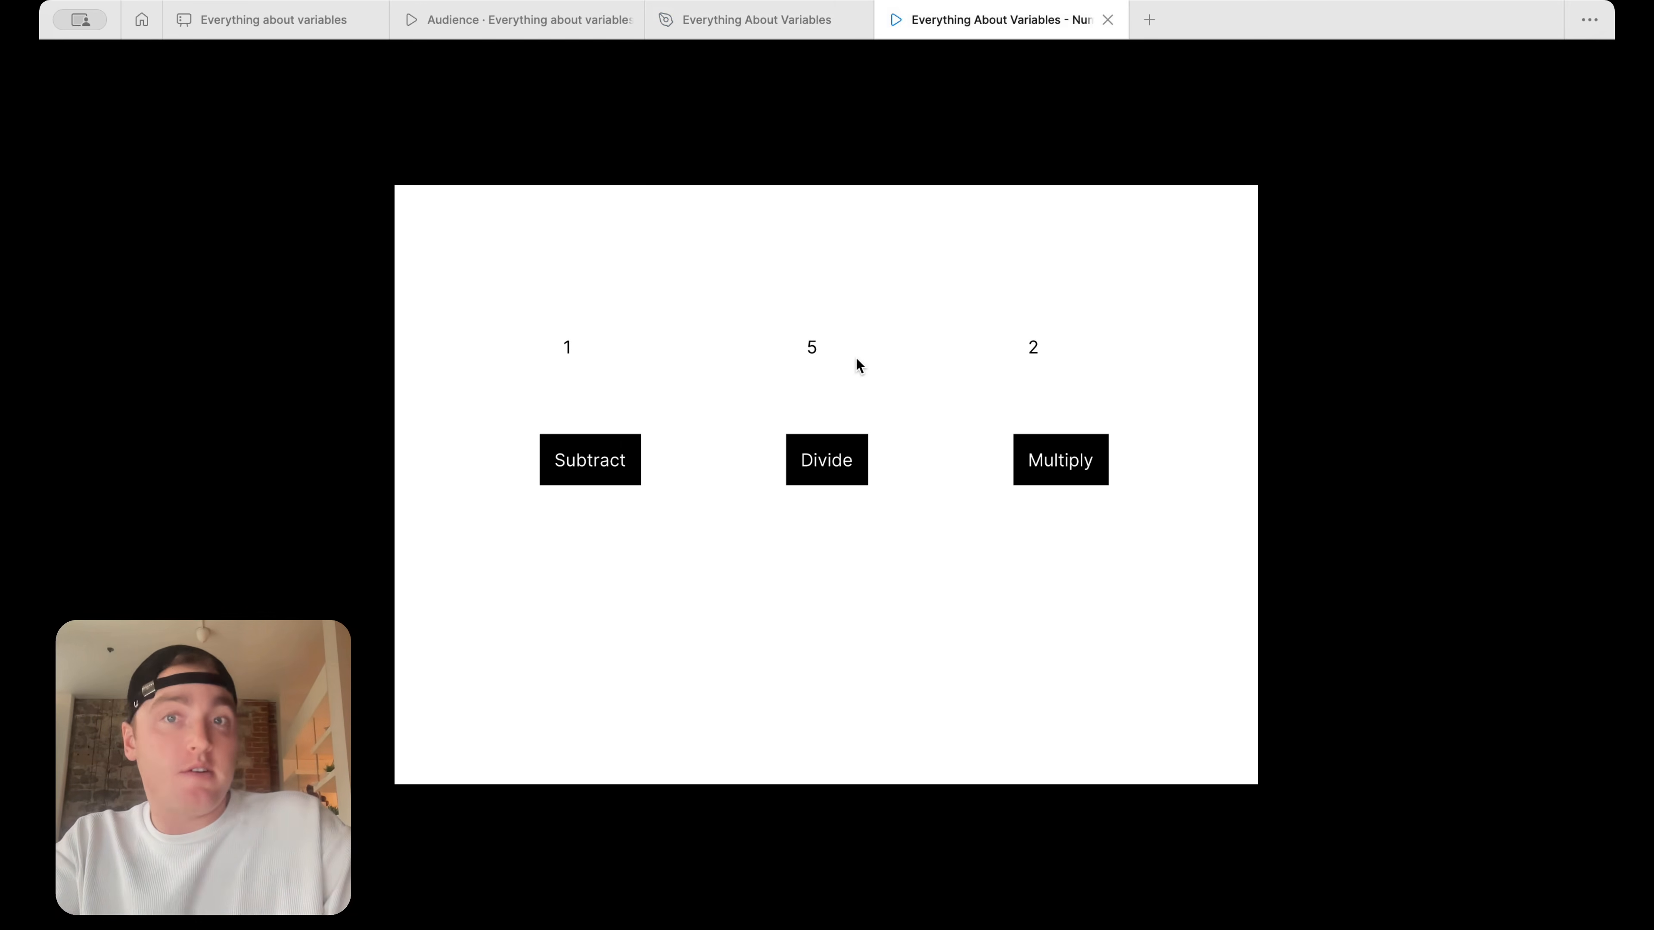
Add an on-click Set variable action to the Multiply button in the design file
{"action": "left_click", "coordinate": [977, 390]}
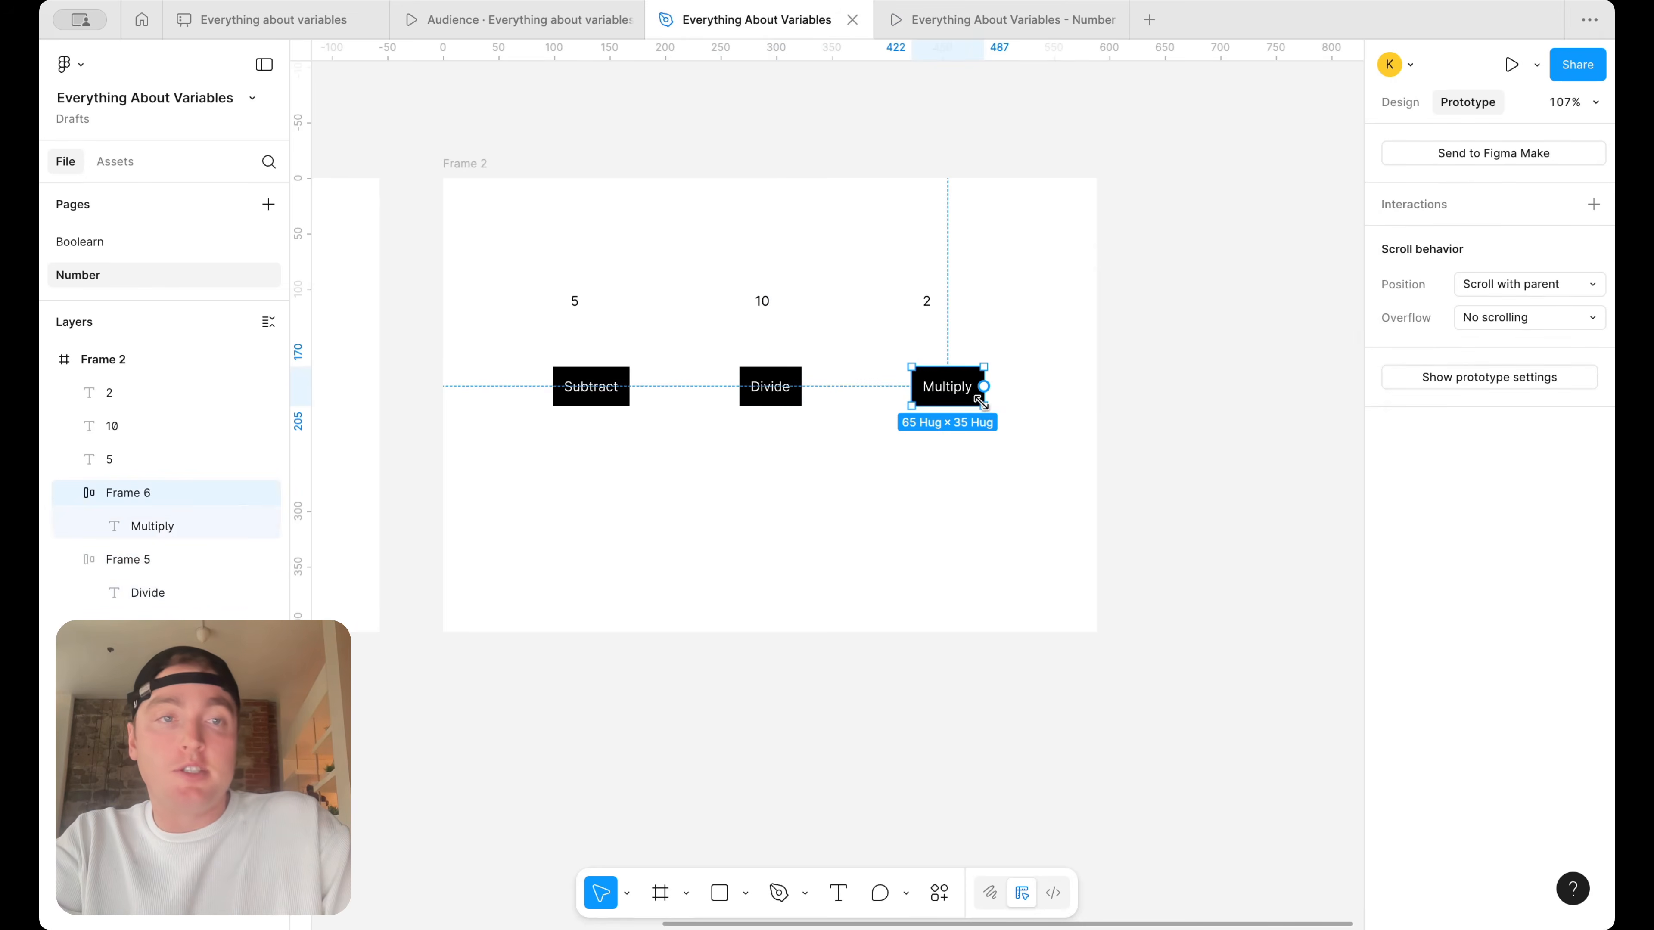
{"action": "left_click", "coordinate": [1593, 203]}
{"action": "left_click", "coordinate": [1288, 332]}
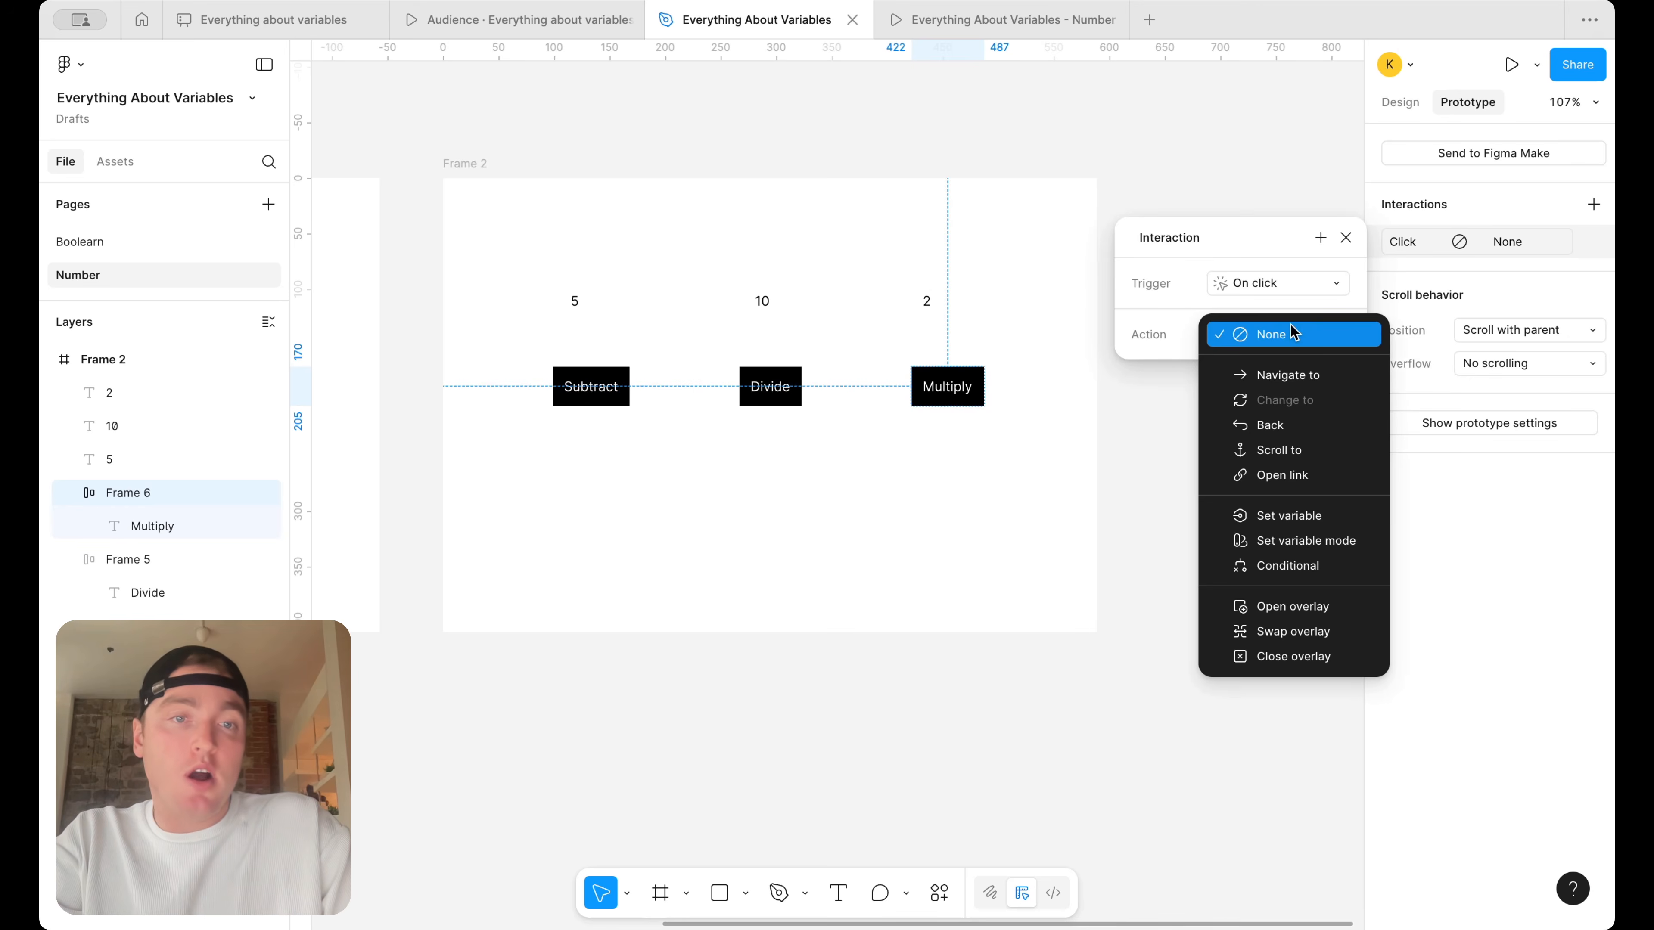
{"action": "left_click", "coordinate": [1292, 521]}
Target the multiply variable in the Multiply button's action, set its value to multiply * 2, and close the interaction settings
{"action": "left_click", "coordinate": [1272, 696]}
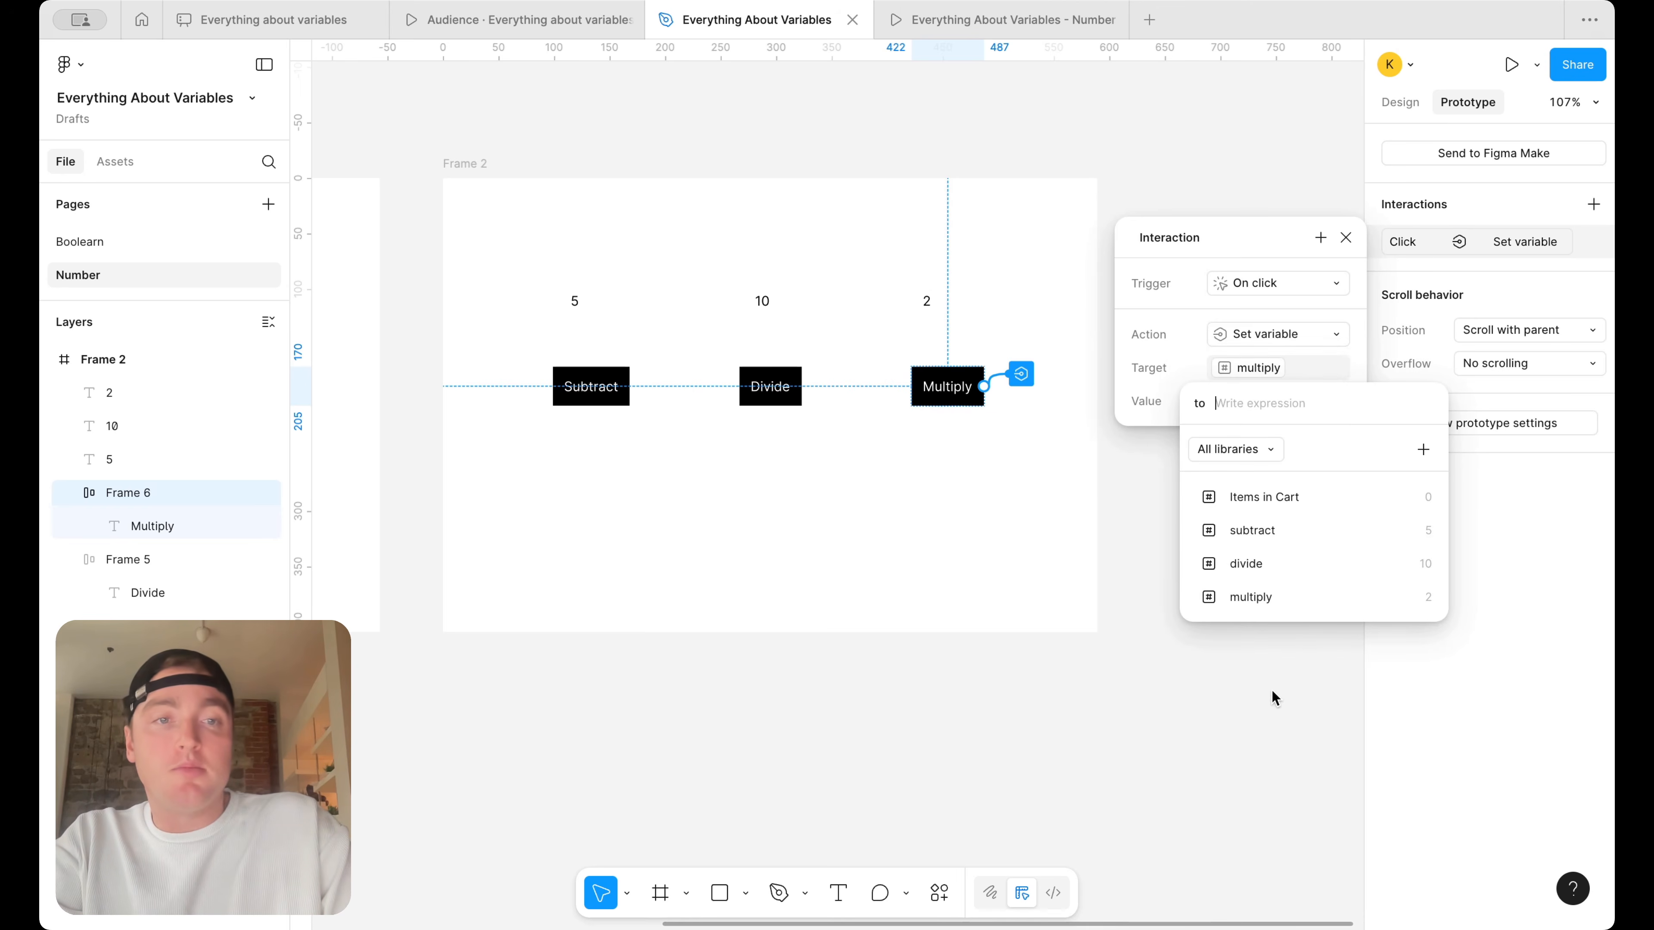
{"action": "left_click", "coordinate": [1298, 607]}
{"action": "left_click", "coordinate": [1313, 565]}
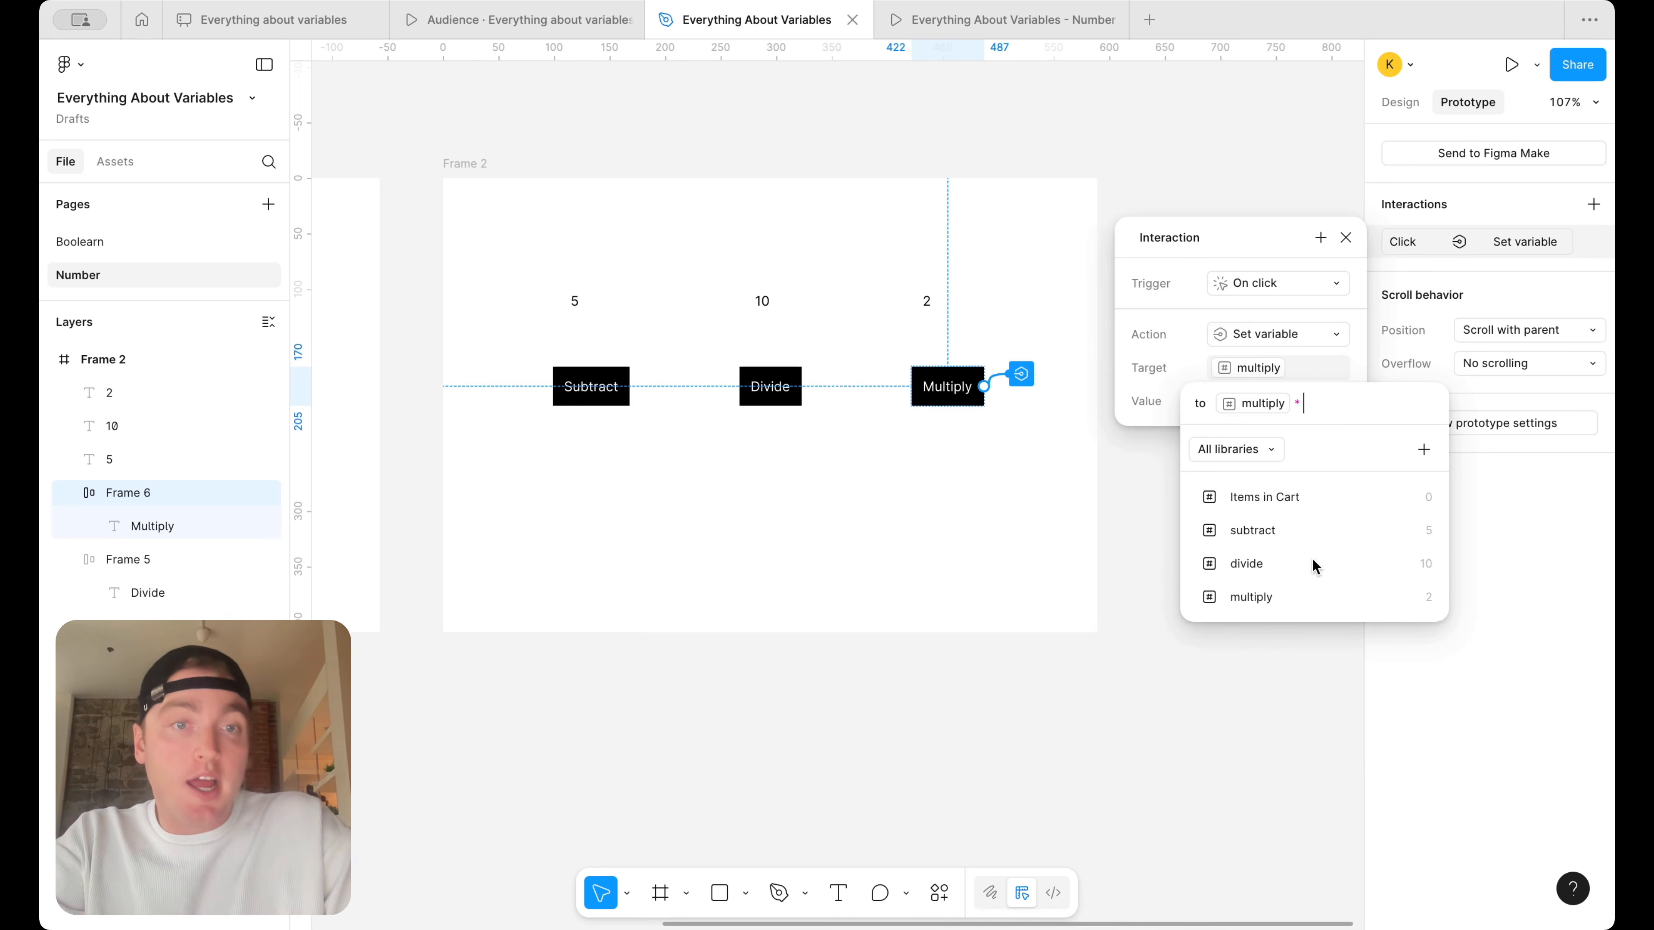
{"action": "key", "text": "BackSpace"}
{"action": "type", "text": "*"}
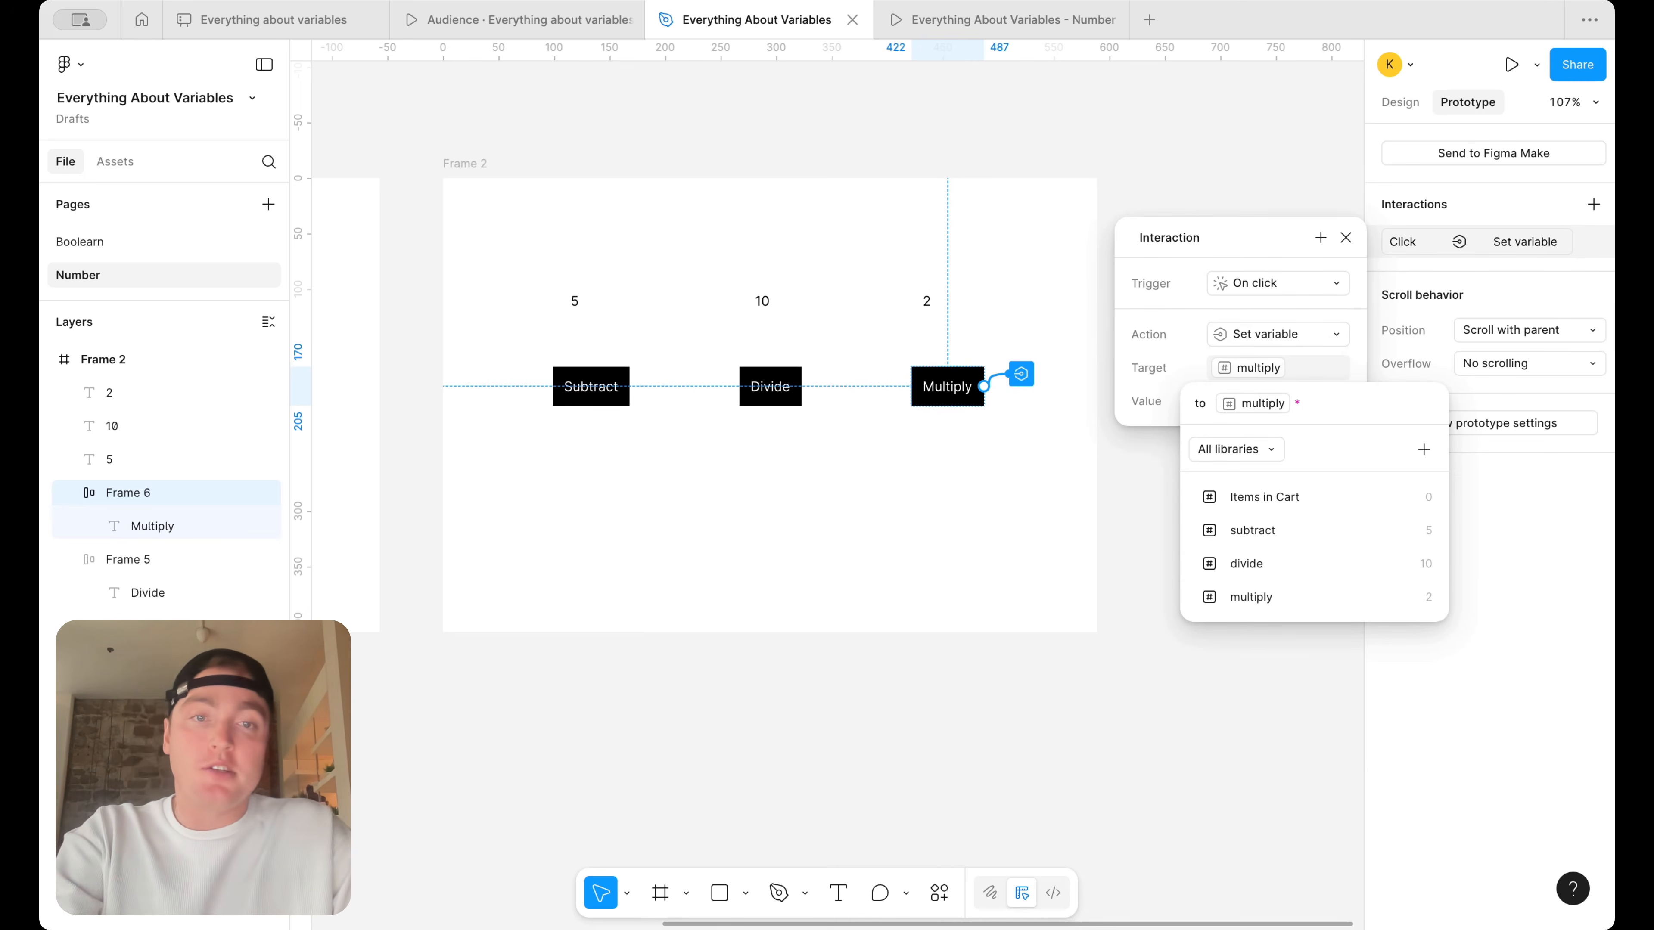
{"action": "type", "text": "2"}
{"action": "key", "text": "Return"}
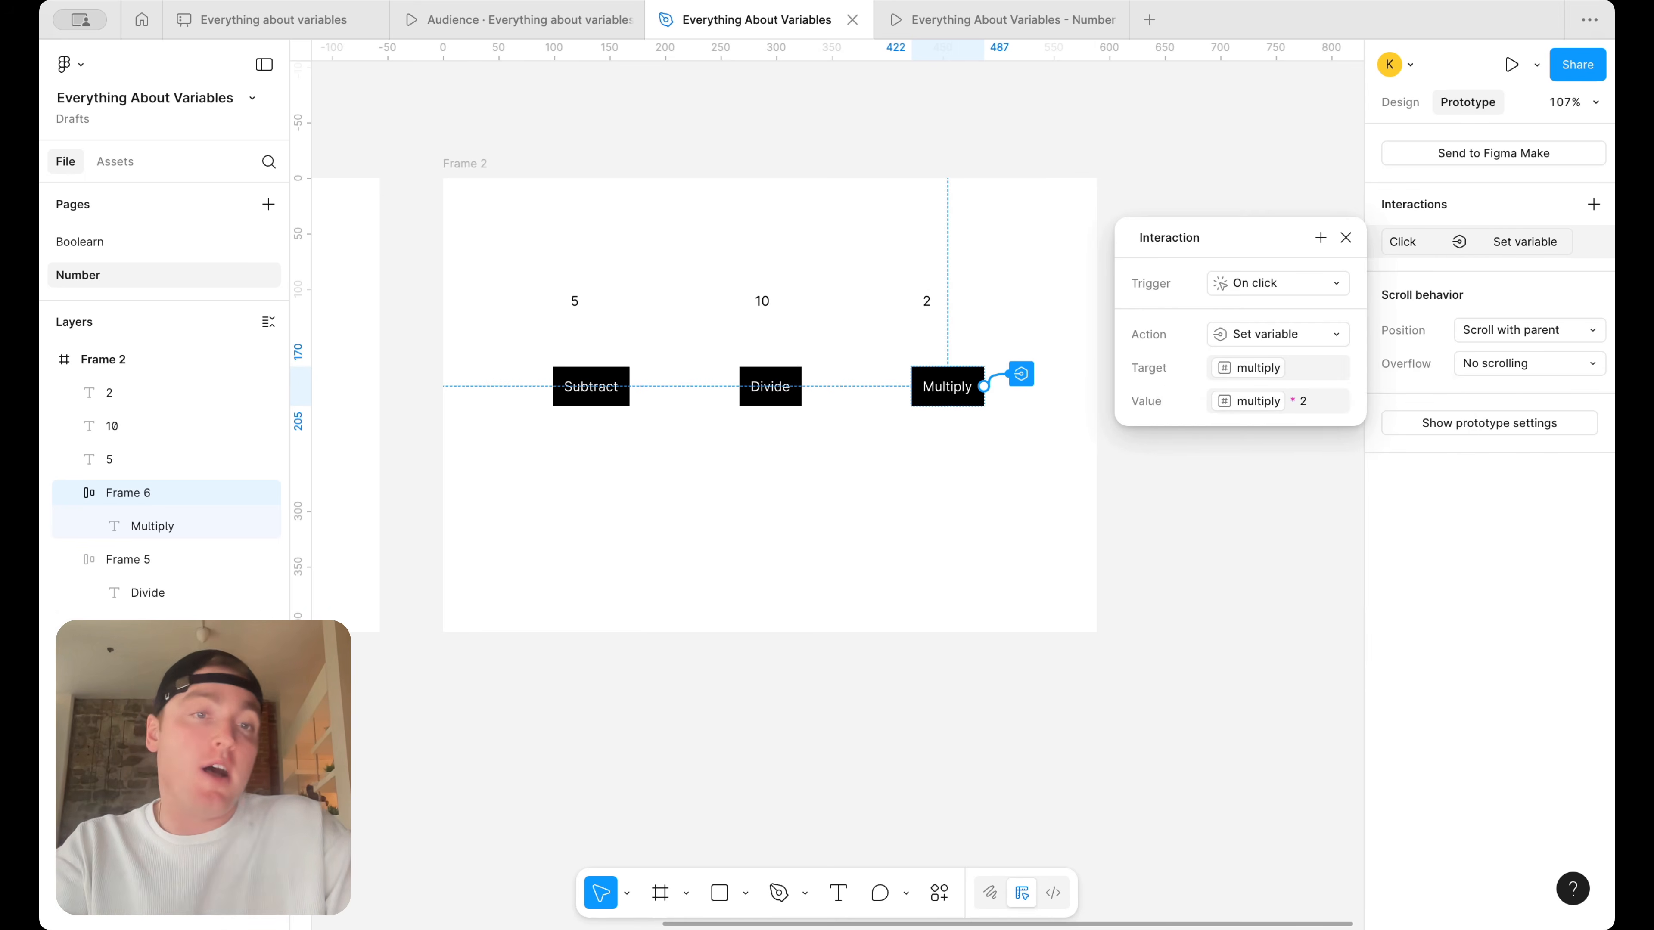
{"action": "left_click", "coordinate": [1345, 238]}
Switch to the running prototype and test the Multiply button repeatedly
{"action": "left_click", "coordinate": [1026, 20]}
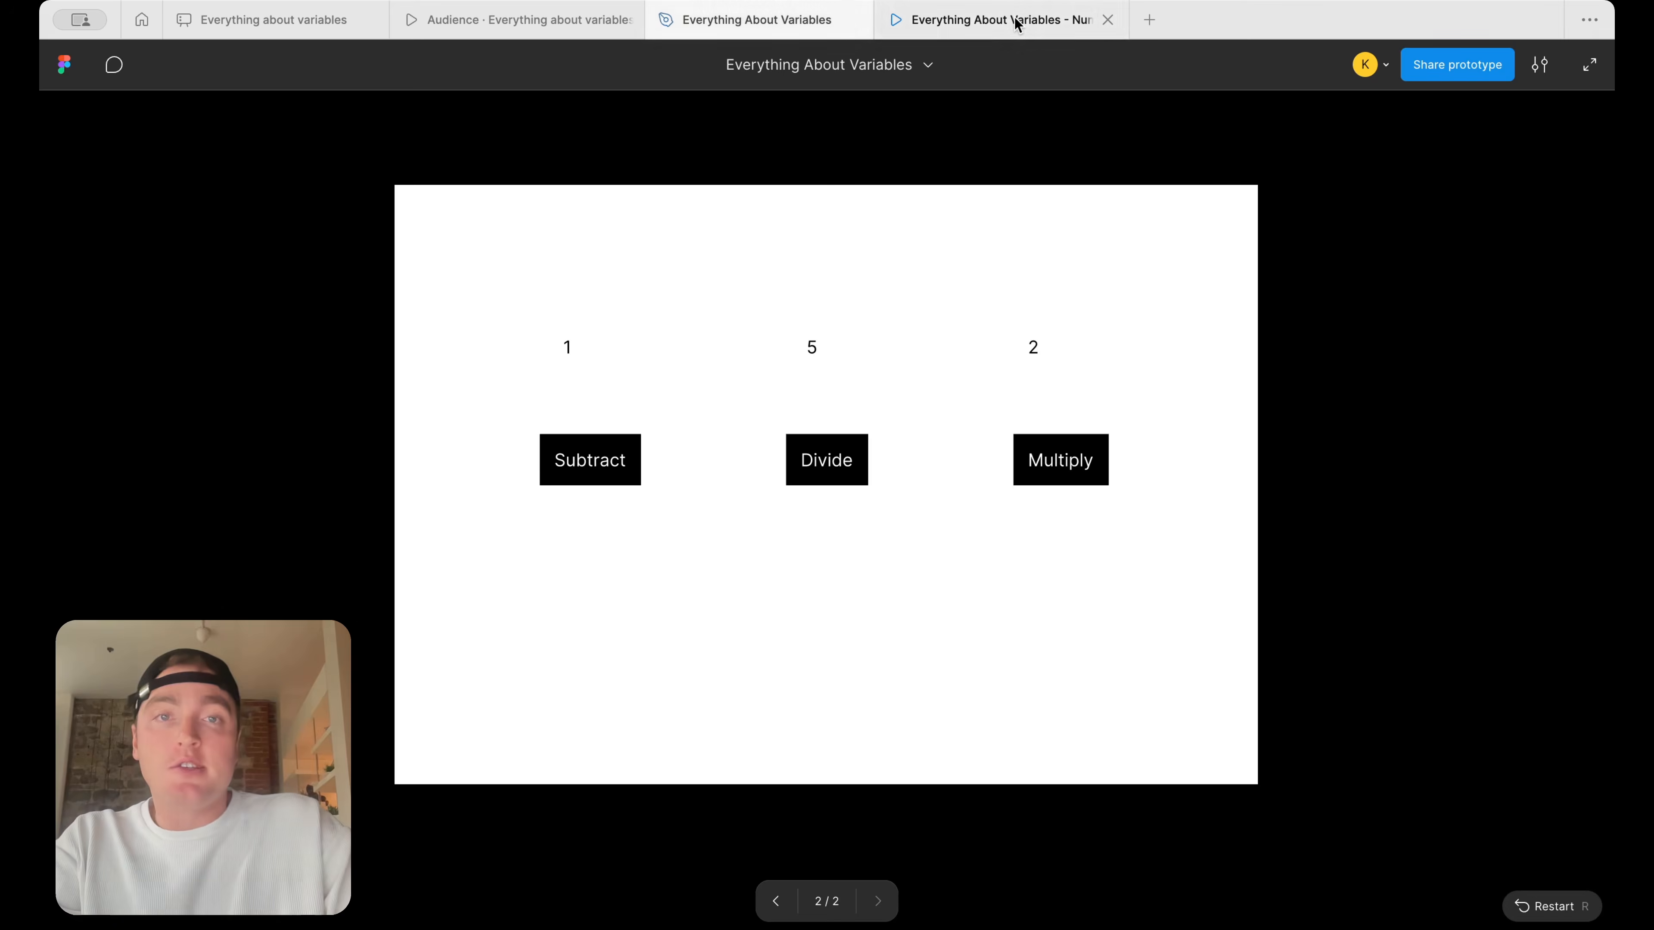
{"action": "left_click", "coordinate": [1056, 464]}
{"action": "left_click", "coordinate": [1056, 464]}
{"action": "left_click", "coordinate": [1056, 464]}
{"action": "left_click", "coordinate": [1057, 463]}
{"action": "left_click", "coordinate": [1056, 464]}
{"action": "left_click", "coordinate": [1057, 464]}
{"action": "left_click", "coordinate": [1056, 464]}
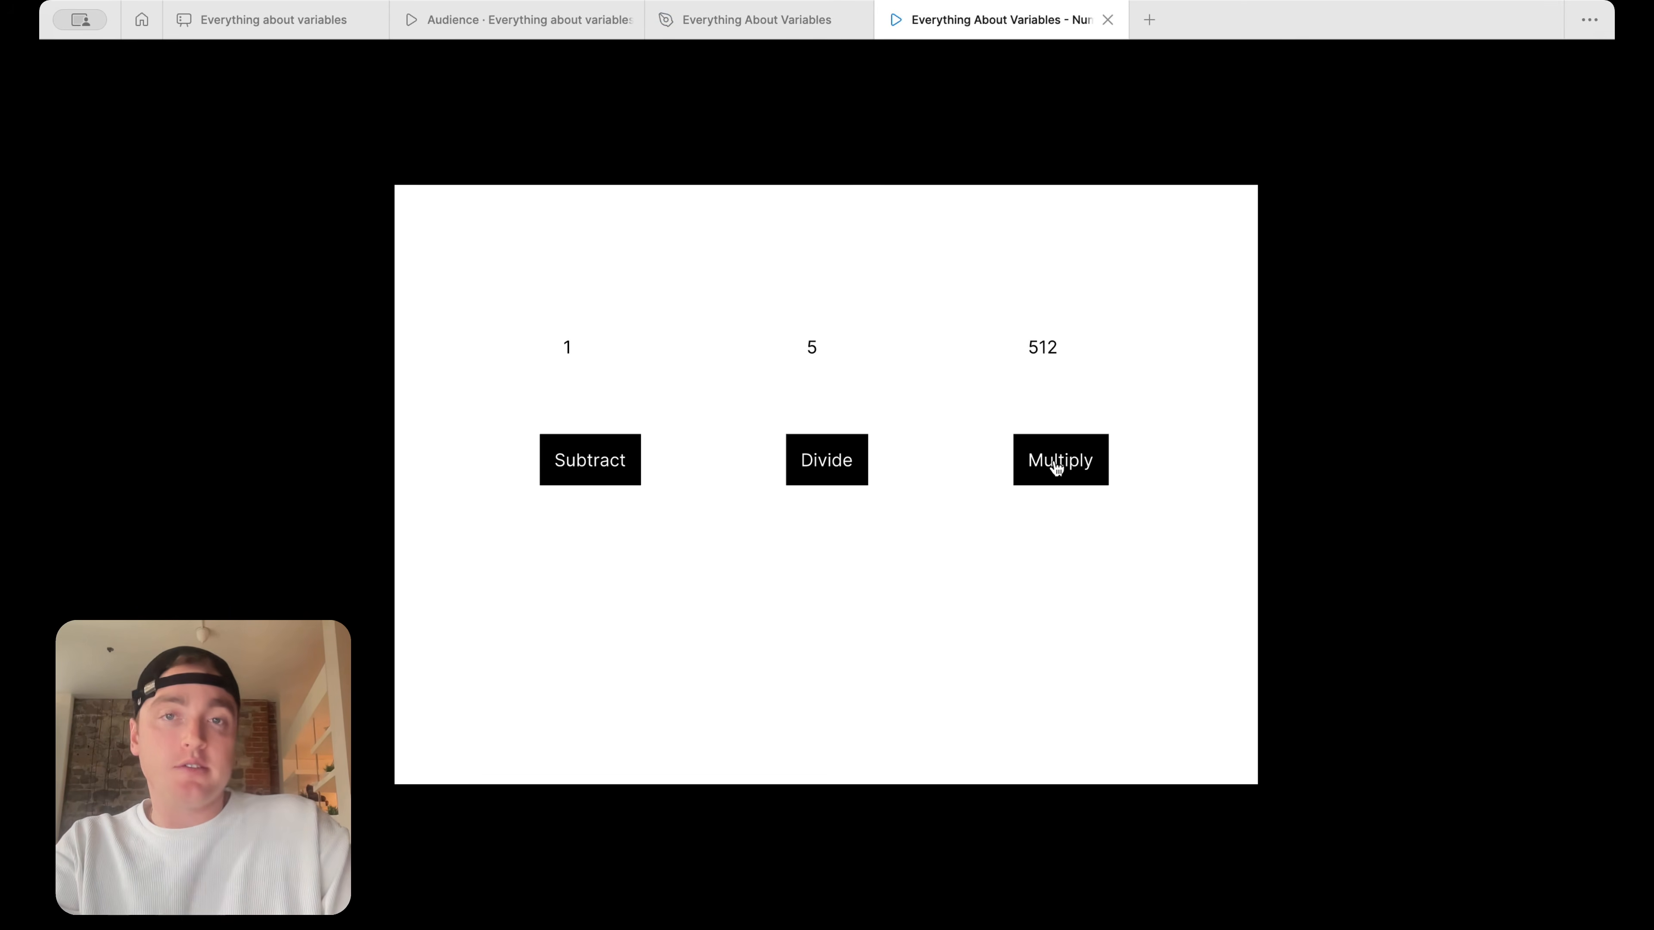
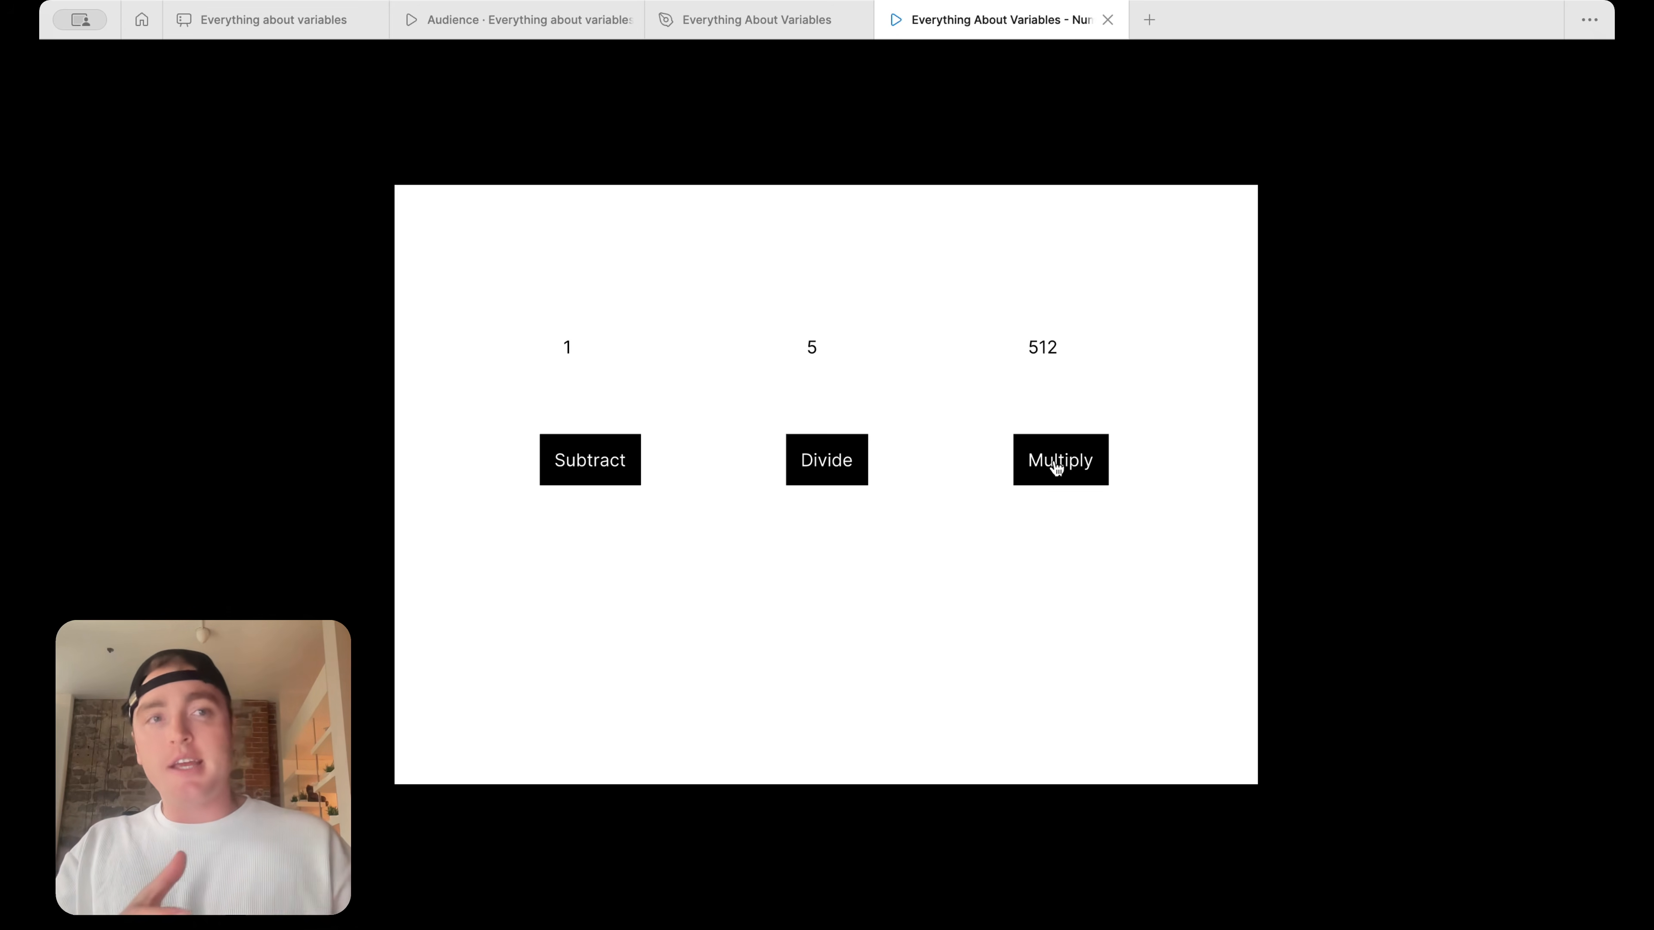
Return to the design file and delete the frame containing the Subtract, Divide and Multiply buttons
{"action": "key", "text": "ctrl+shift+Tab"}
{"action": "left_click", "coordinate": [885, 299]}
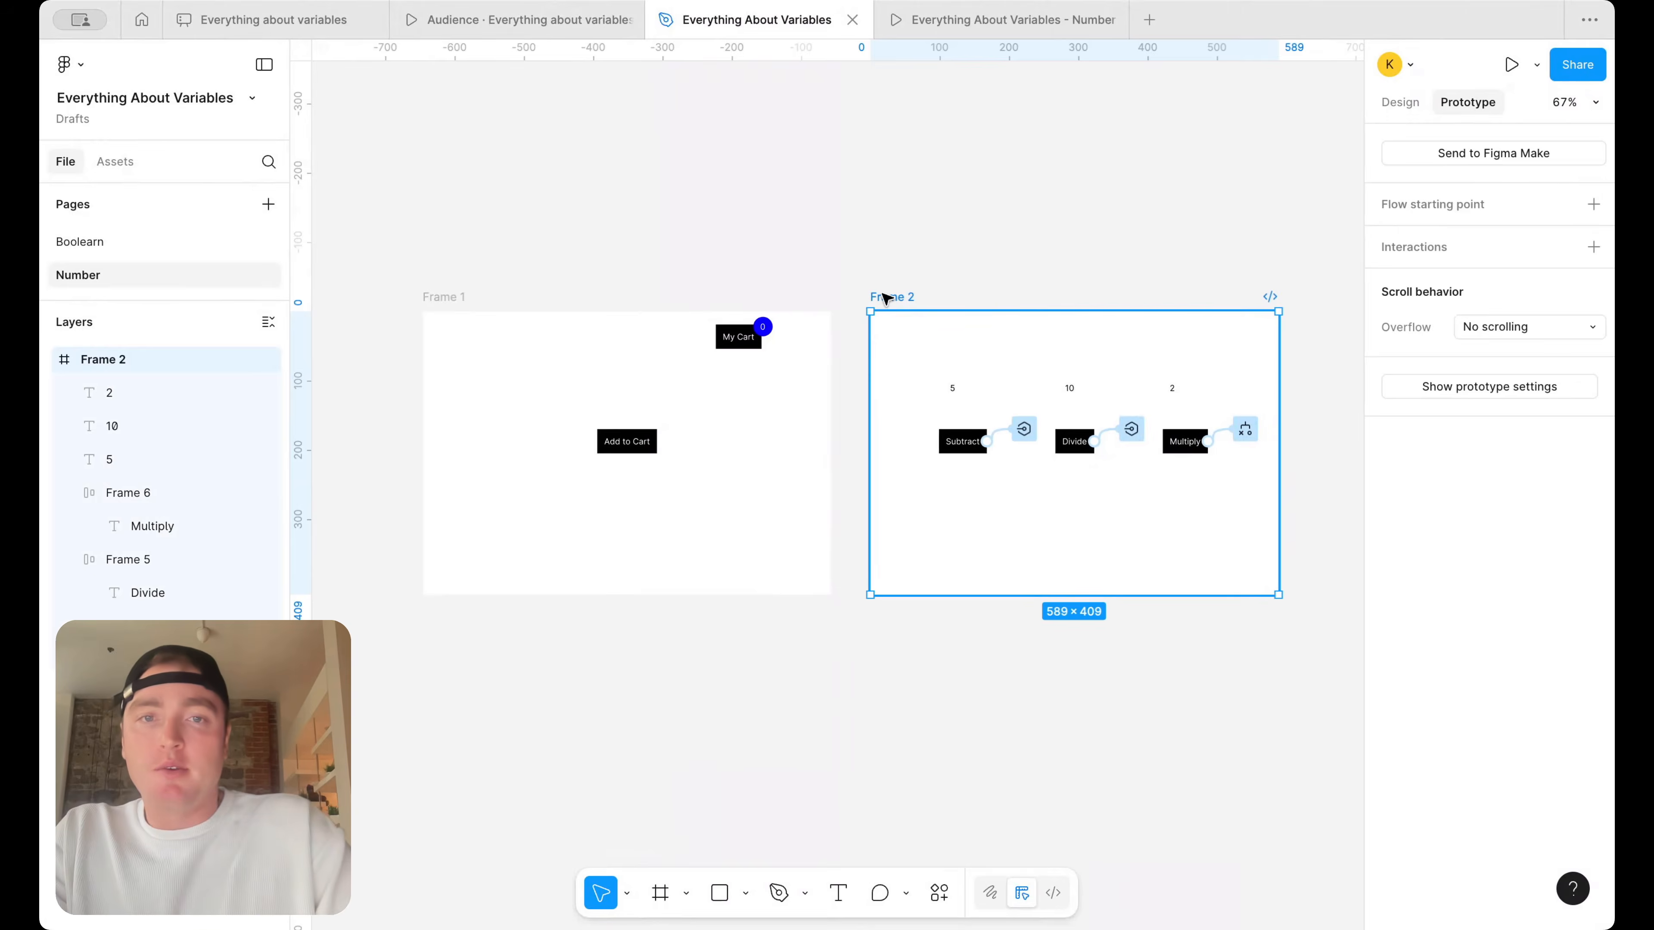
{"action": "key", "text": "Delete"}
{"action": "scroll", "coordinate": [867, 351], "scroll_direction": "left", "scroll_amount": 2}
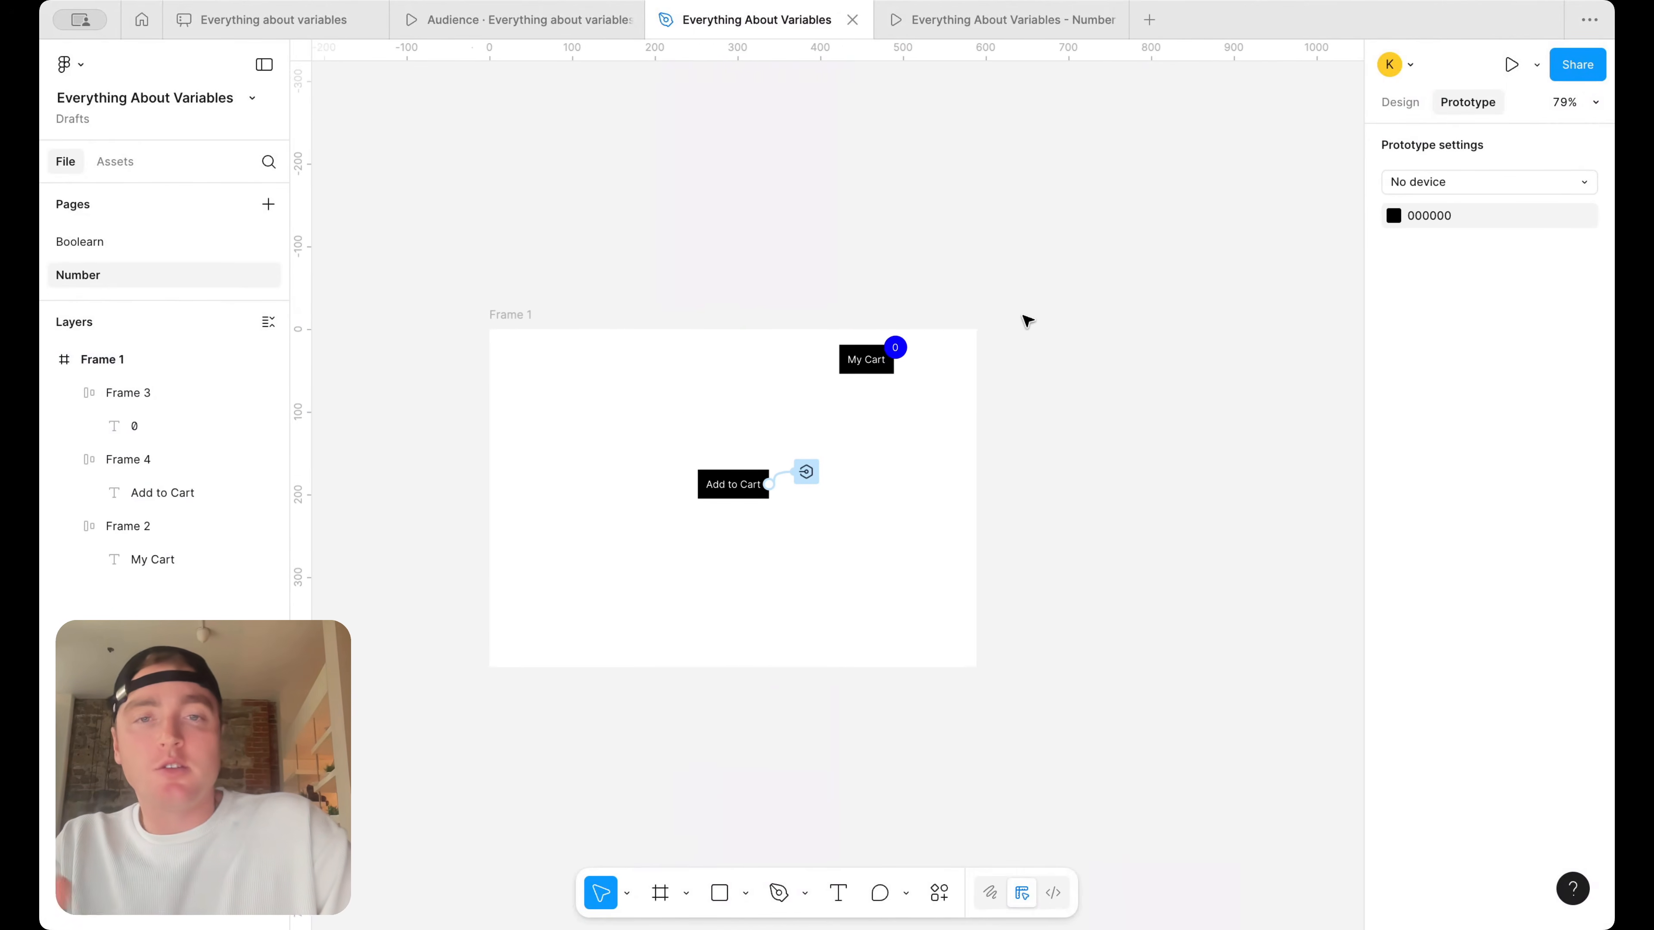
Add a text box about 101 wide reading "10" near the upper-left corner of the cart frame
{"action": "scroll", "coordinate": [1027, 319], "scroll_direction": "up", "scroll_amount": 3}
{"action": "scroll", "coordinate": [1027, 320], "scroll_direction": "left", "scroll_amount": 1}
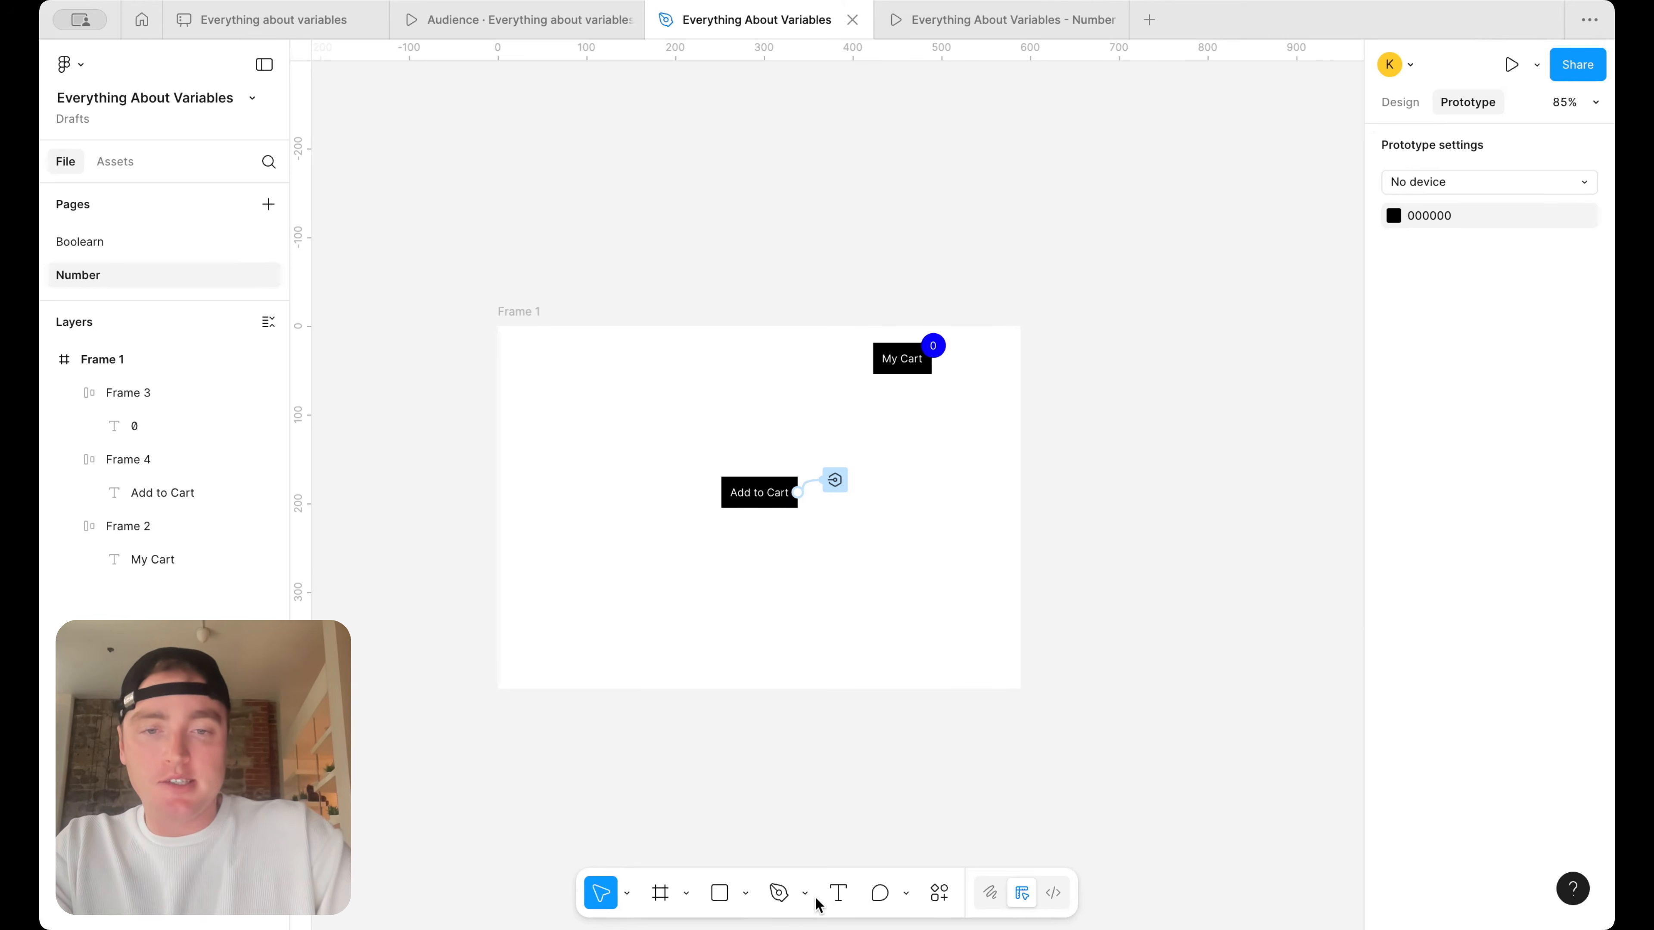
{"action": "left_click", "coordinate": [837, 893]}
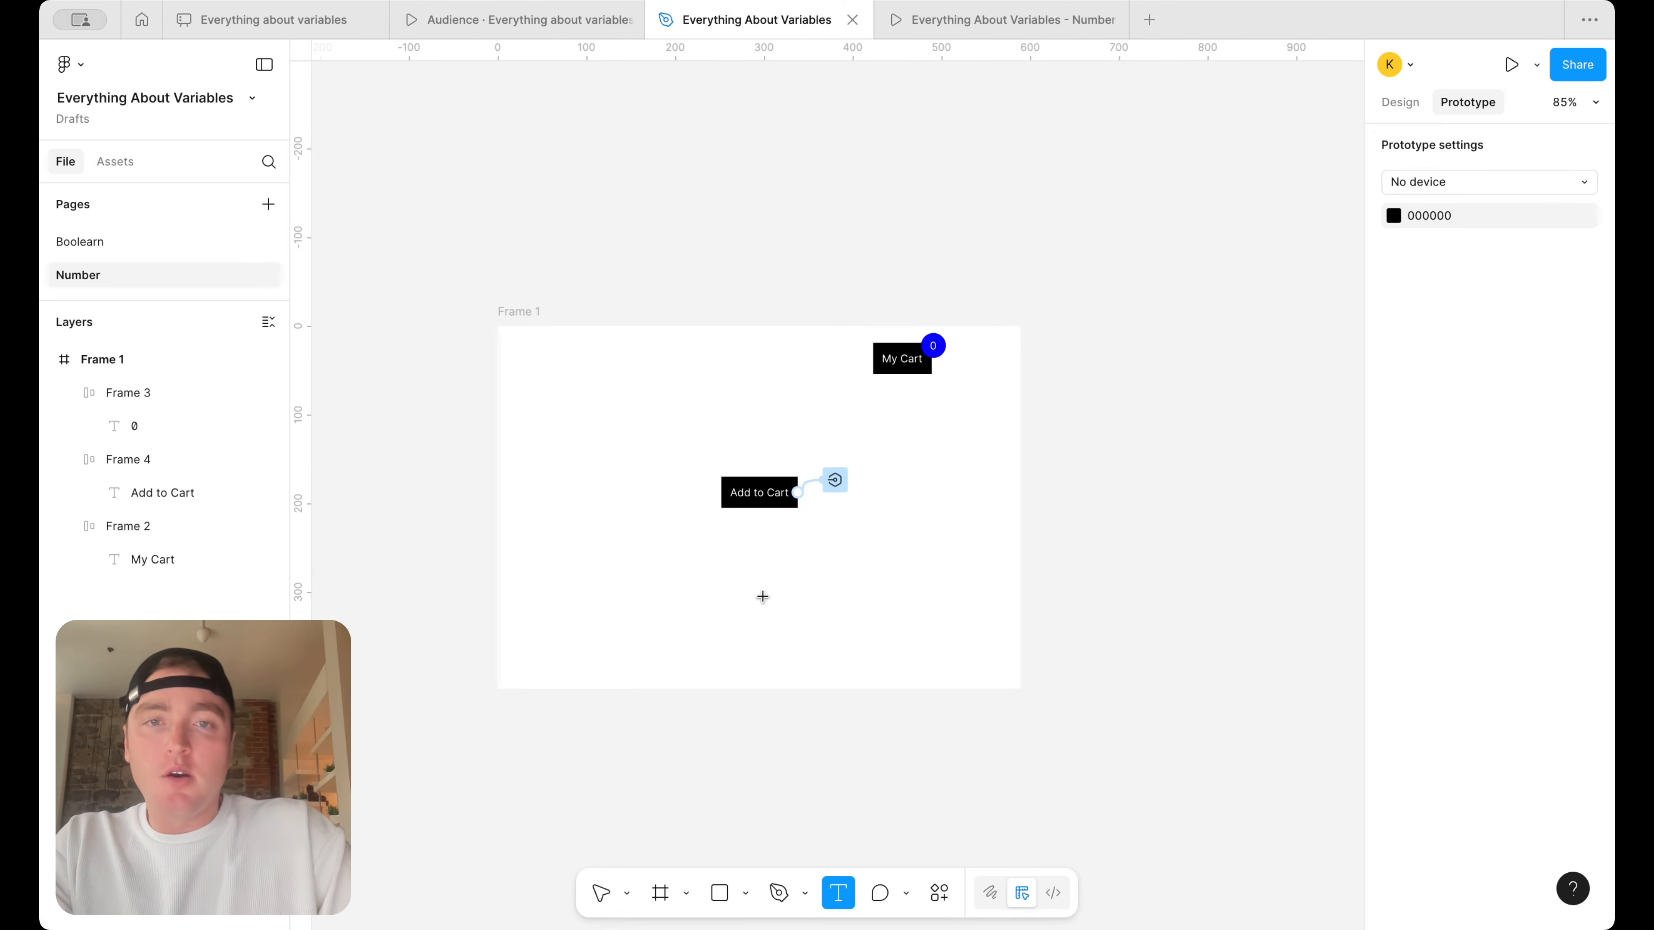
{"action": "scroll", "coordinate": [573, 352], "scroll_direction": "up", "scroll_amount": 3}
{"action": "left_click_drag", "start_coordinate": [492, 349], "coordinate": [625, 369]}
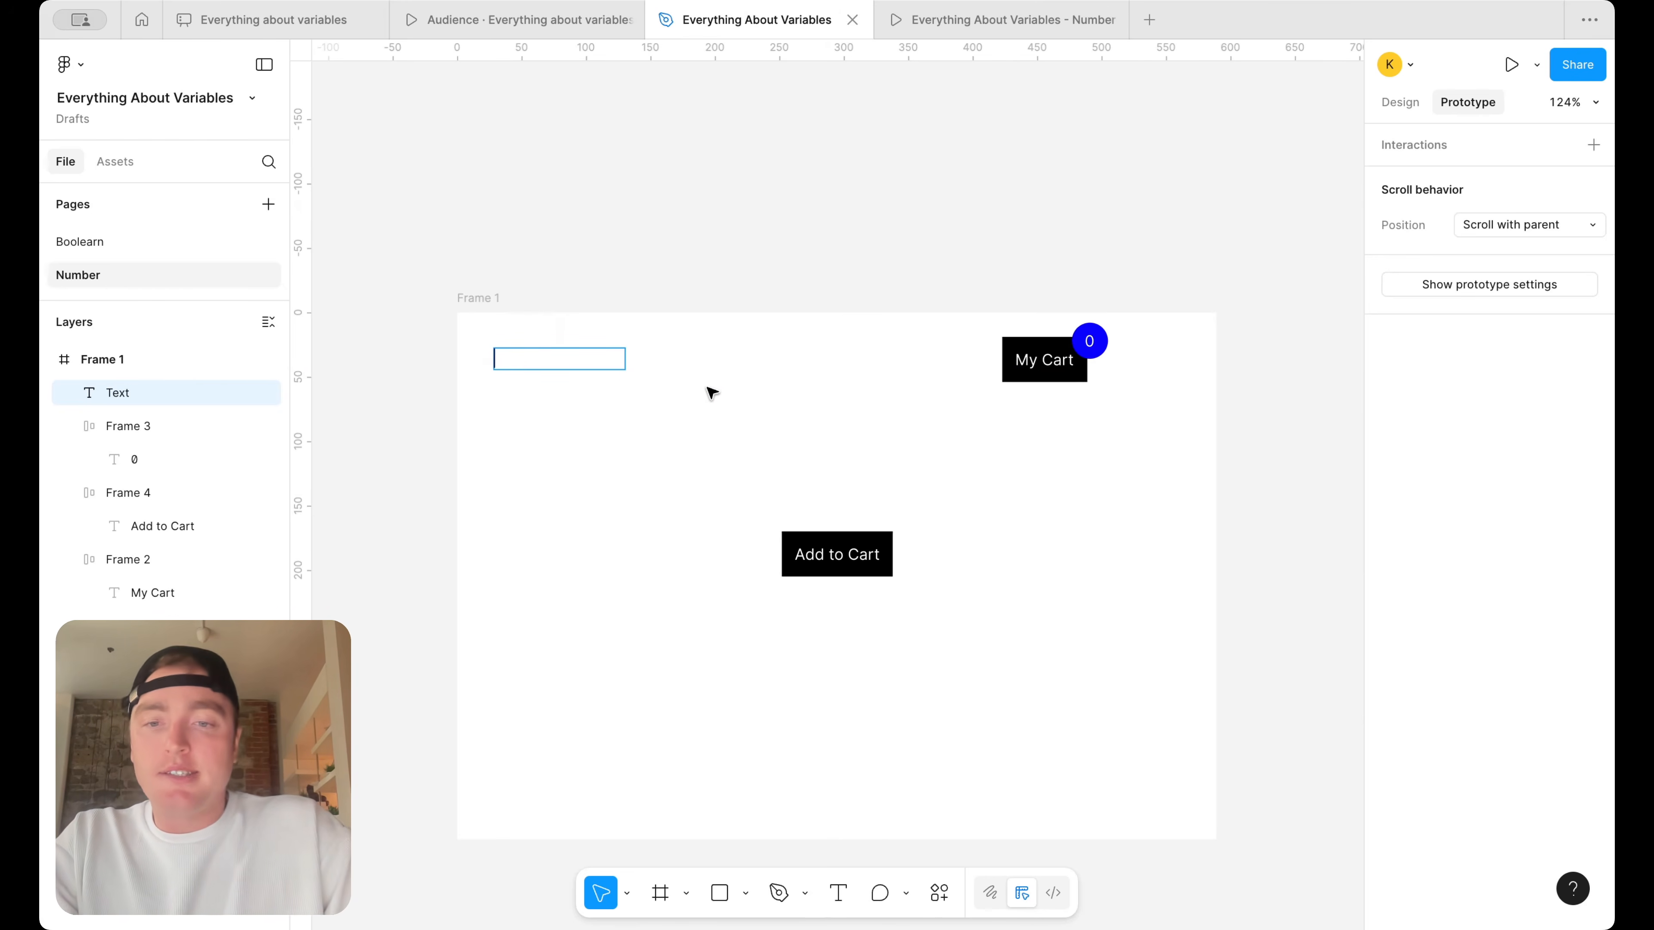
{"action": "type", "text": "10"}
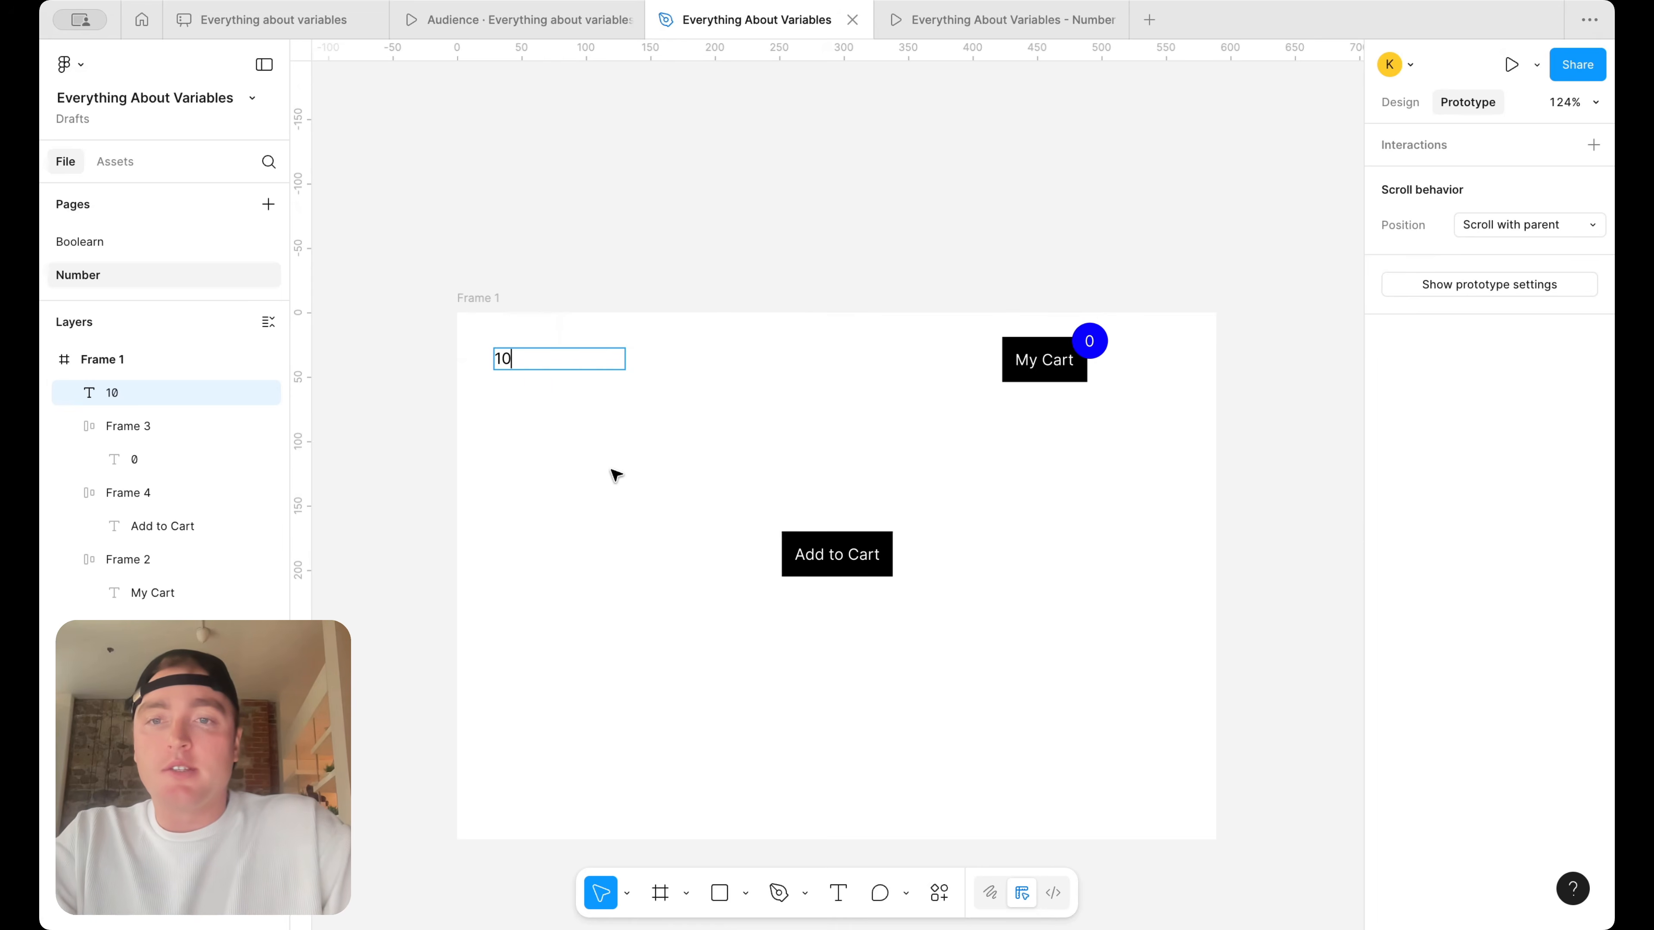
{"action": "key", "text": "Escape"}
{"action": "left_click", "coordinate": [543, 329]}
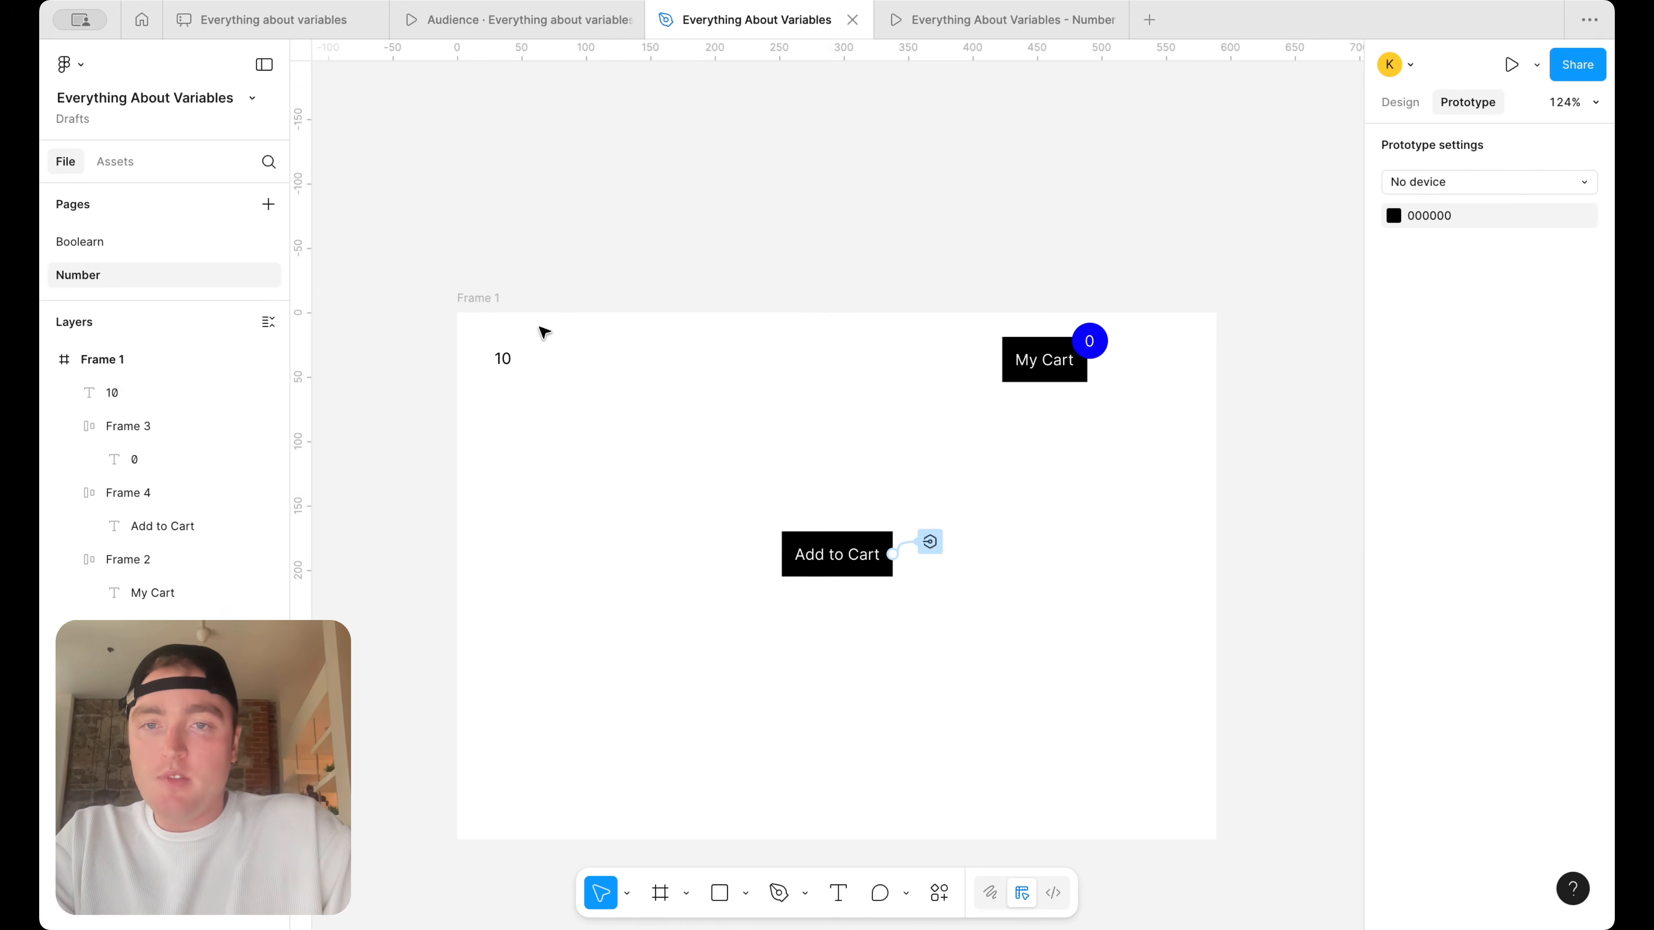
Narrow the "10" text box to about 26 wide, duplicate it to its left, and change the copy's text to "$"
{"action": "left_click", "coordinate": [518, 366]}
{"action": "scroll", "coordinate": [556, 367], "scroll_direction": "up", "scroll_amount": 3}
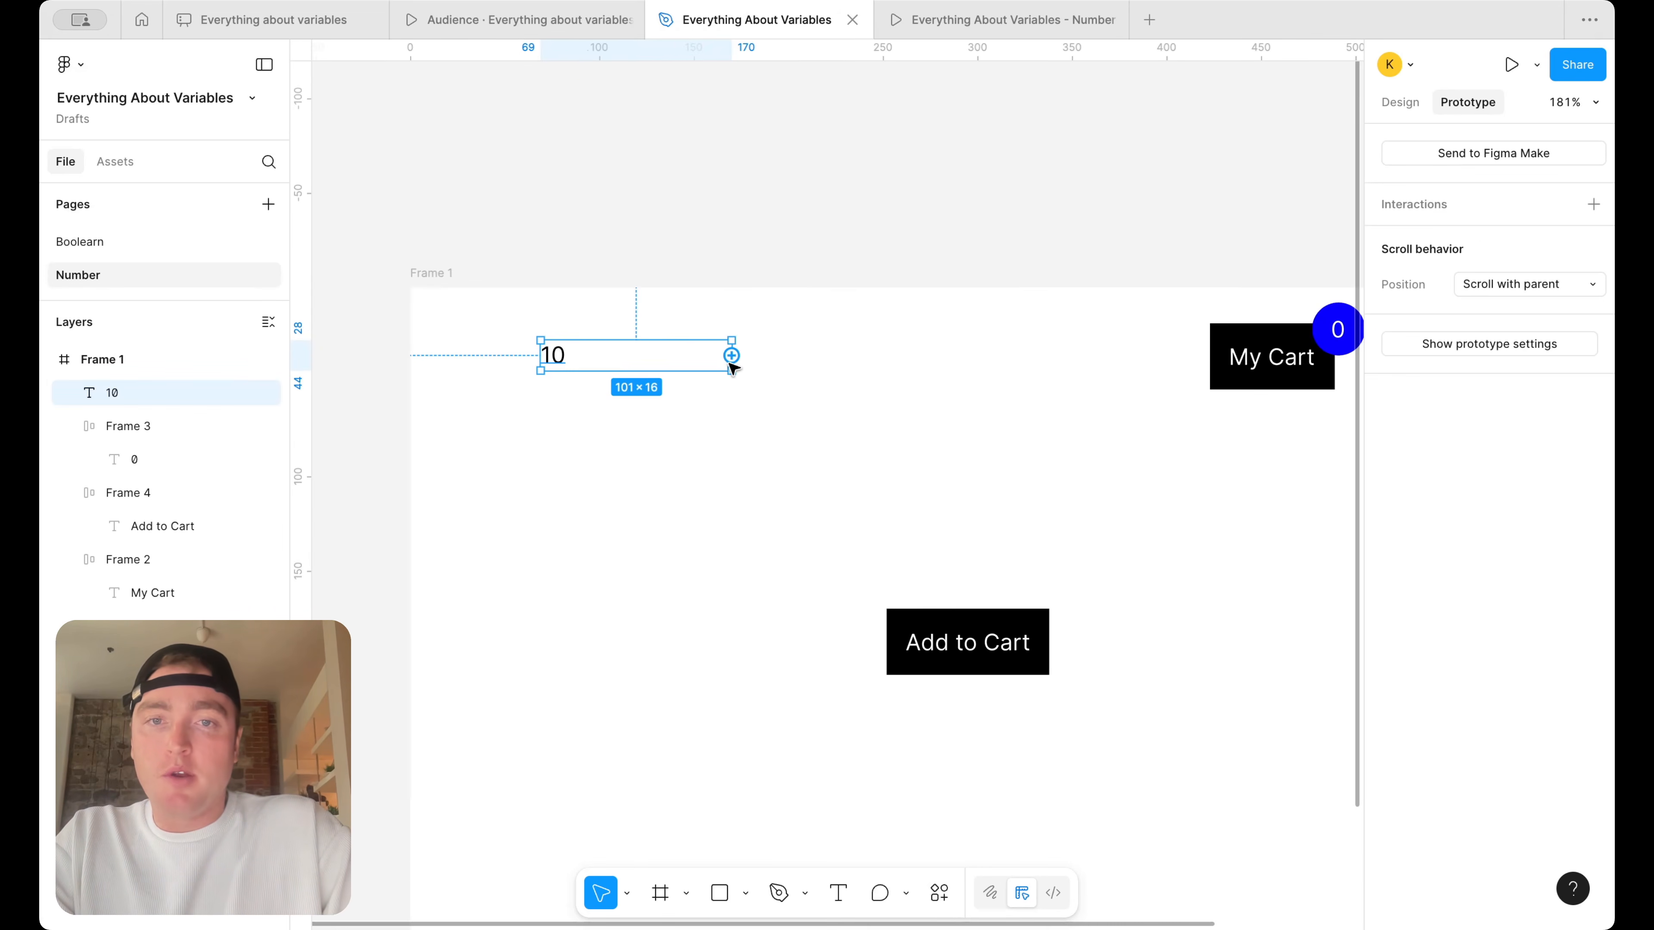
{"action": "scroll", "coordinate": [731, 365], "scroll_direction": "up", "scroll_amount": 5}
{"action": "left_click_drag", "start_coordinate": [728, 357], "coordinate": [377, 359]}
{"action": "scroll", "coordinate": [405, 361], "scroll_direction": "left", "scroll_amount": 7}
{"action": "scroll", "coordinate": [741, 380], "scroll_direction": "down", "scroll_amount": 3}
{"action": "left_click_drag", "start_coordinate": [786, 360], "coordinate": [716, 360], "text": "alt"}
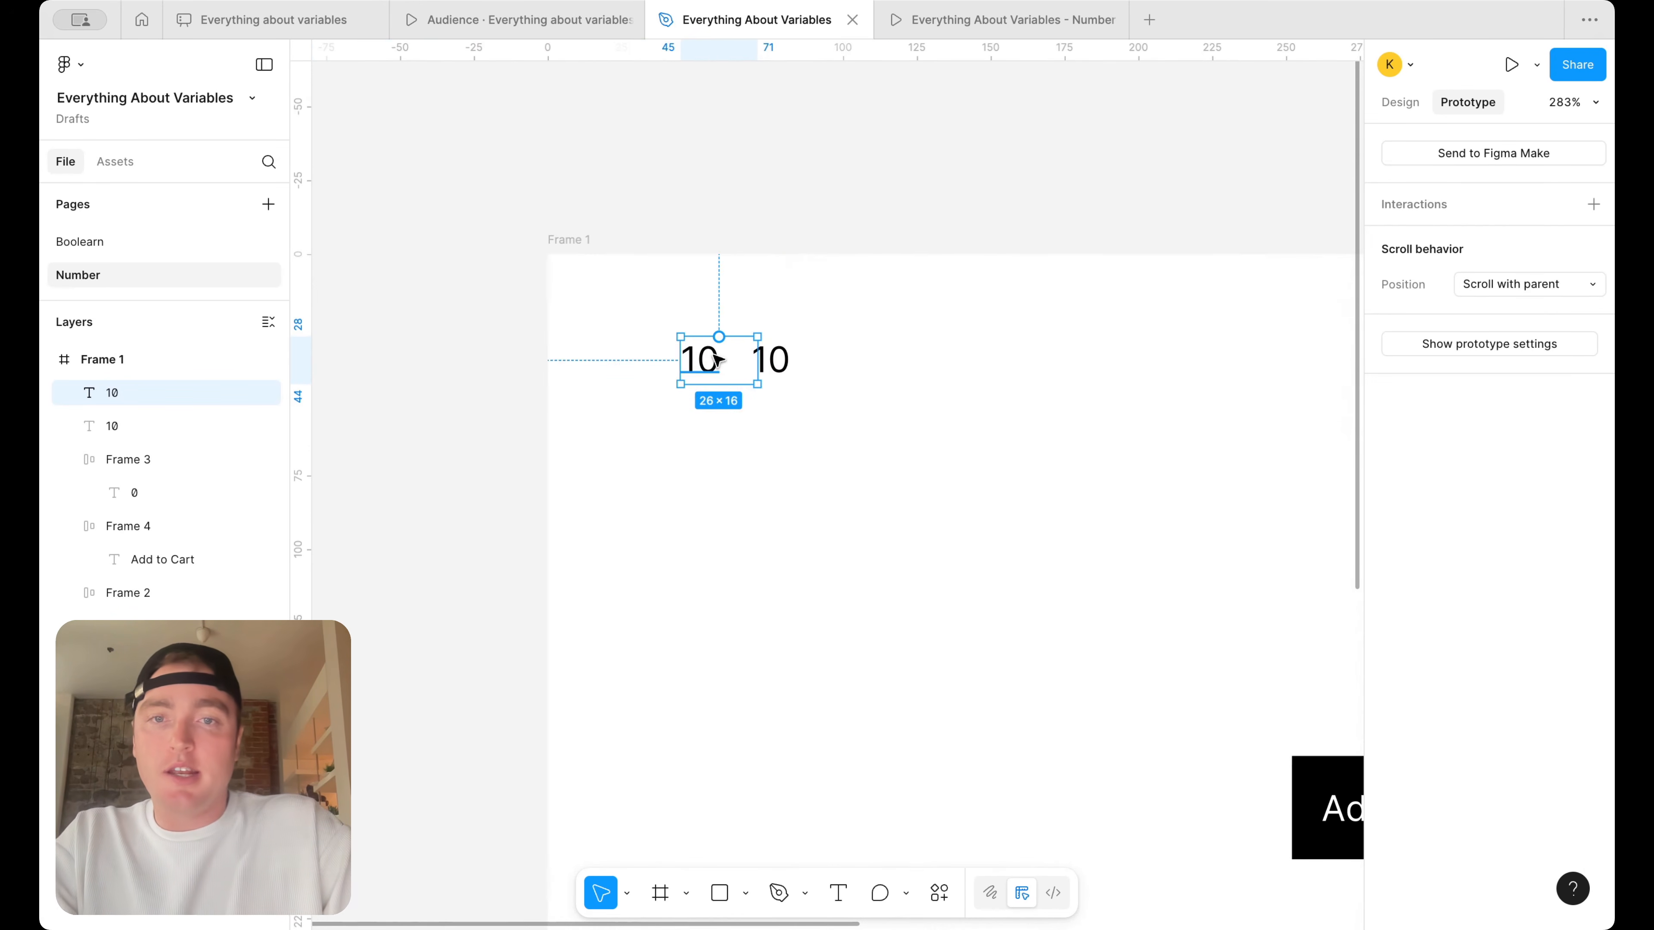
{"action": "double_click", "coordinate": [717, 360]}
{"action": "type", "text": "$"}
{"action": "key", "text": "Escape"}
Wrap the "$" and "10" texts together in an auto layout frame and show its design properties
{"action": "left_click_drag", "start_coordinate": [931, 444], "coordinate": [555, 307]}
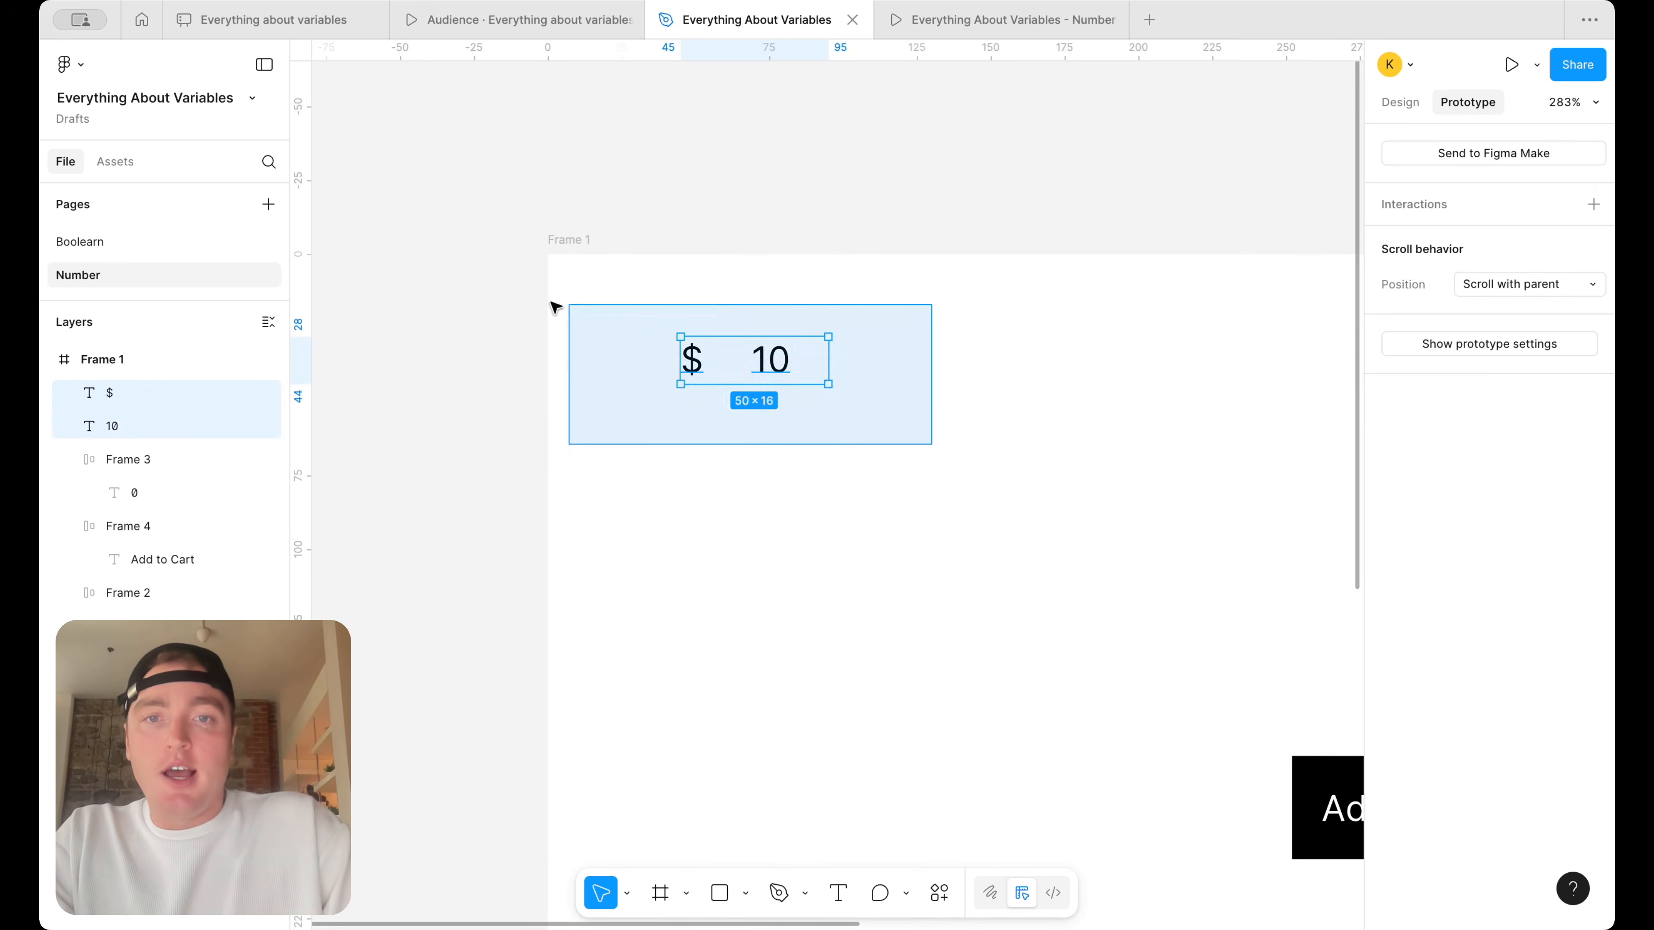
{"action": "key", "text": "shift+a"}
{"action": "left_click", "coordinate": [1400, 102]}
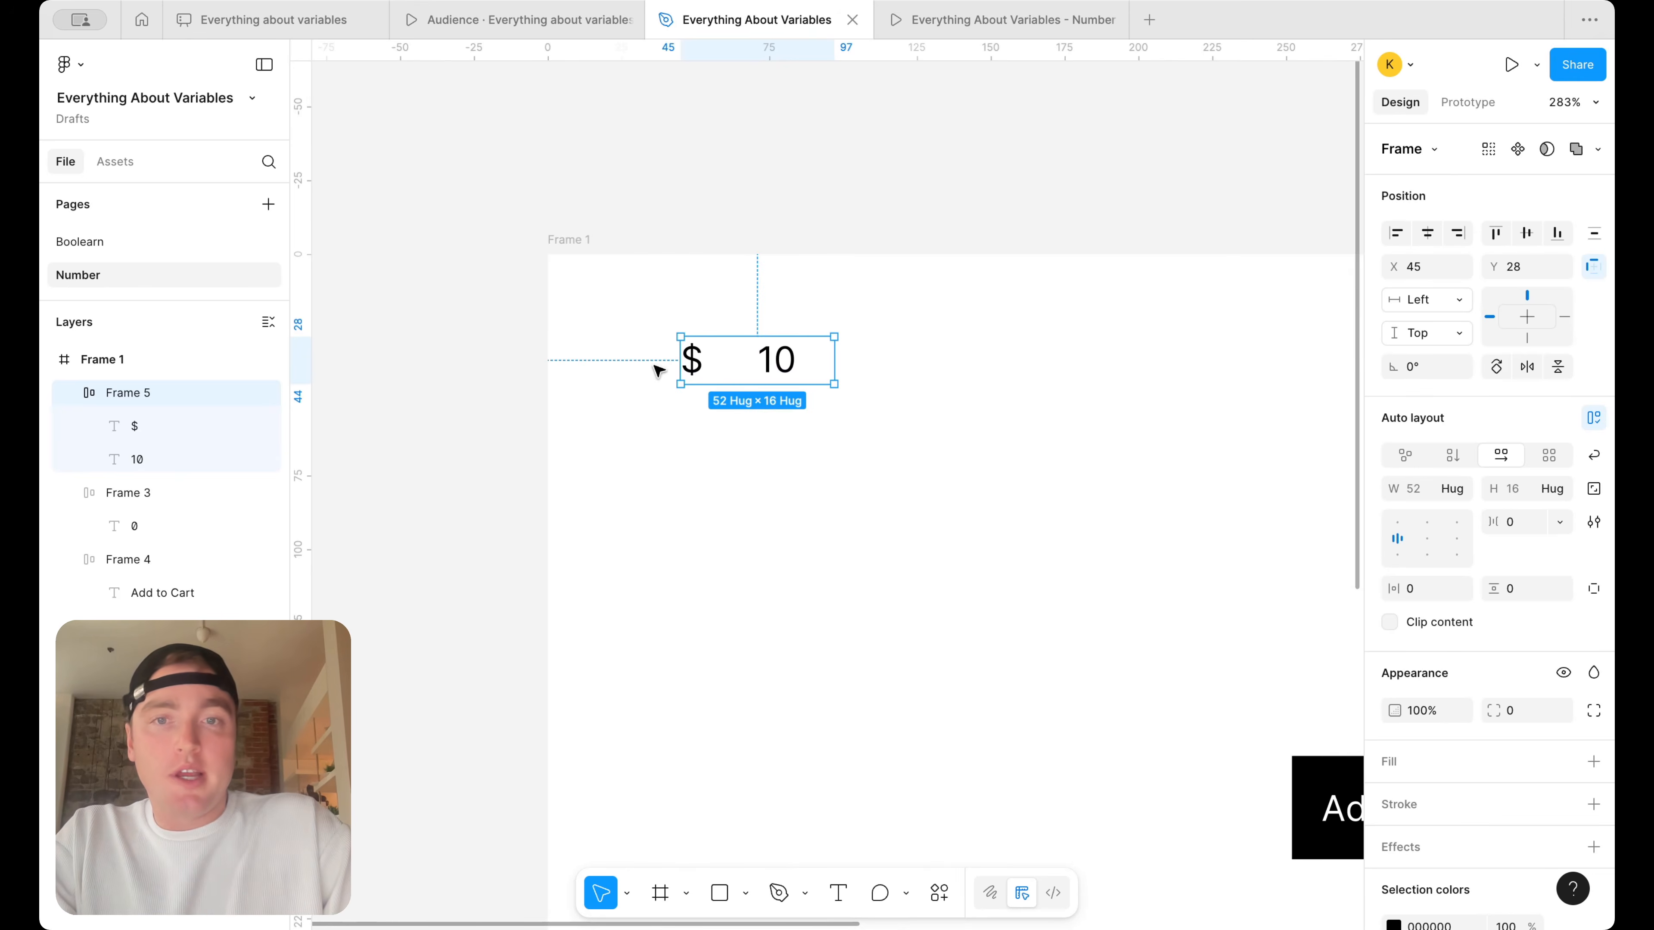
Set the "$" and "10" texts to hug their contents in width so they sit directly beside each other
{"action": "double_click", "coordinate": [691, 360]}
{"action": "left_click", "coordinate": [776, 360], "text": "shift"}
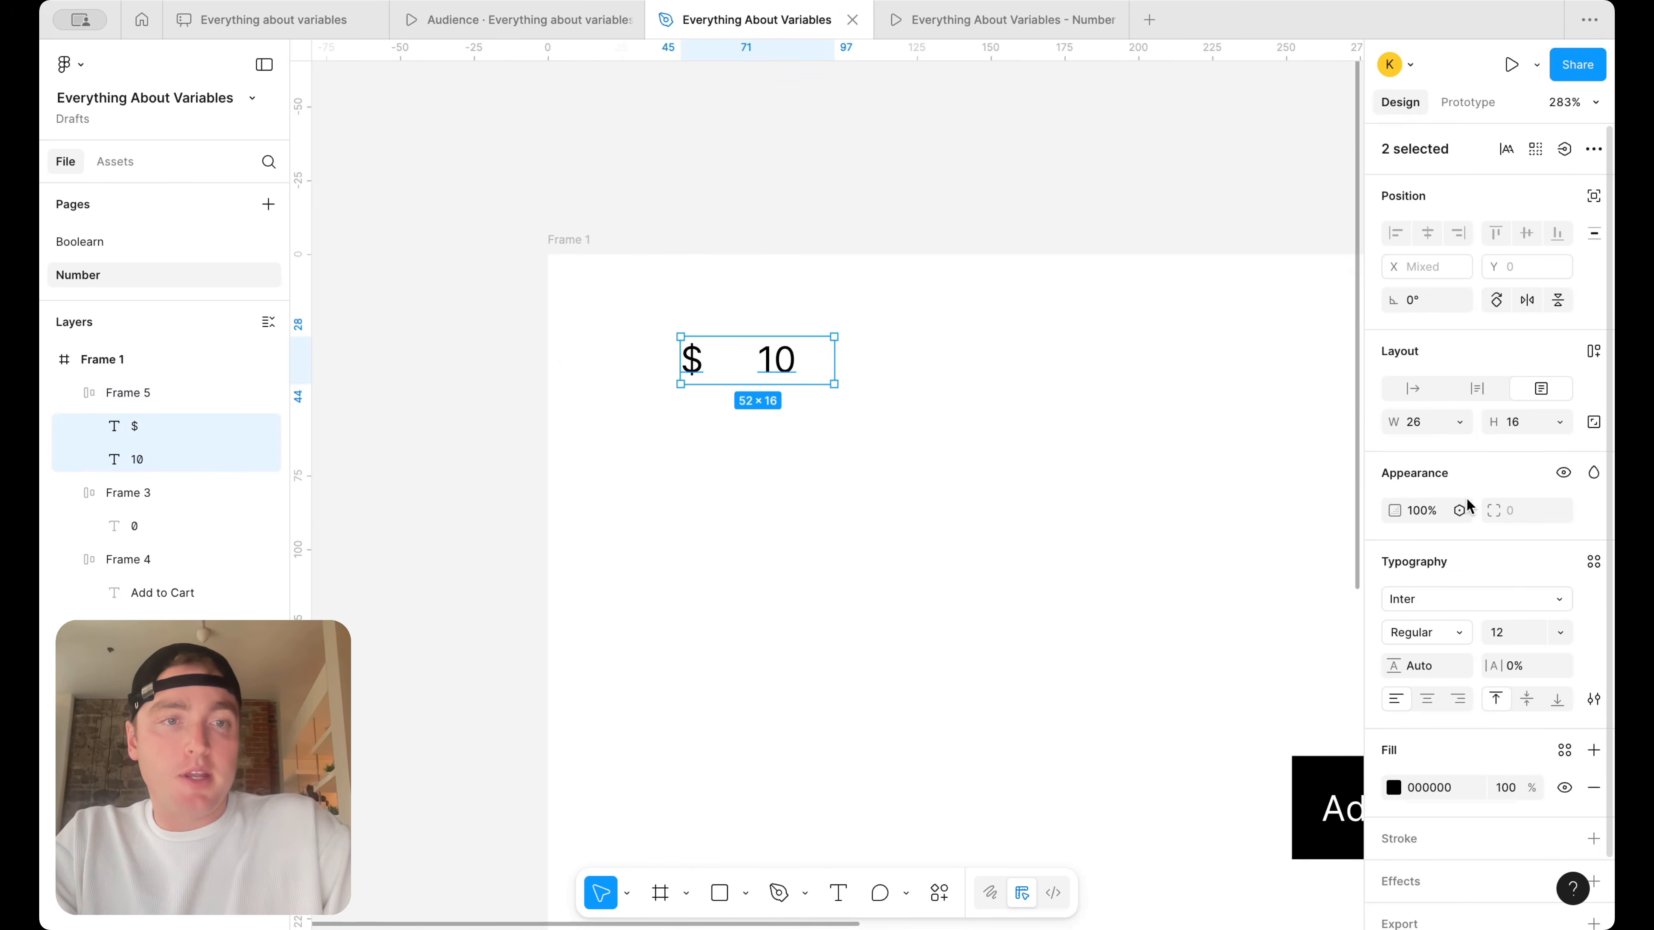
{"action": "left_click", "coordinate": [1460, 422]}
{"action": "left_click", "coordinate": [1385, 447]}
{"action": "left_click", "coordinate": [1022, 428]}
{"action": "left_click_drag", "start_coordinate": [708, 362], "coordinate": [751, 364]}
{"action": "double_click", "coordinate": [768, 363]}
{"action": "left_click", "coordinate": [884, 355]}
{"action": "double_click", "coordinate": [760, 369]}
{"action": "left_click", "coordinate": [734, 370]}
{"action": "left_click", "coordinate": [1014, 285]}
{"action": "scroll", "coordinate": [1014, 285], "scroll_direction": "right", "scroll_amount": 3}
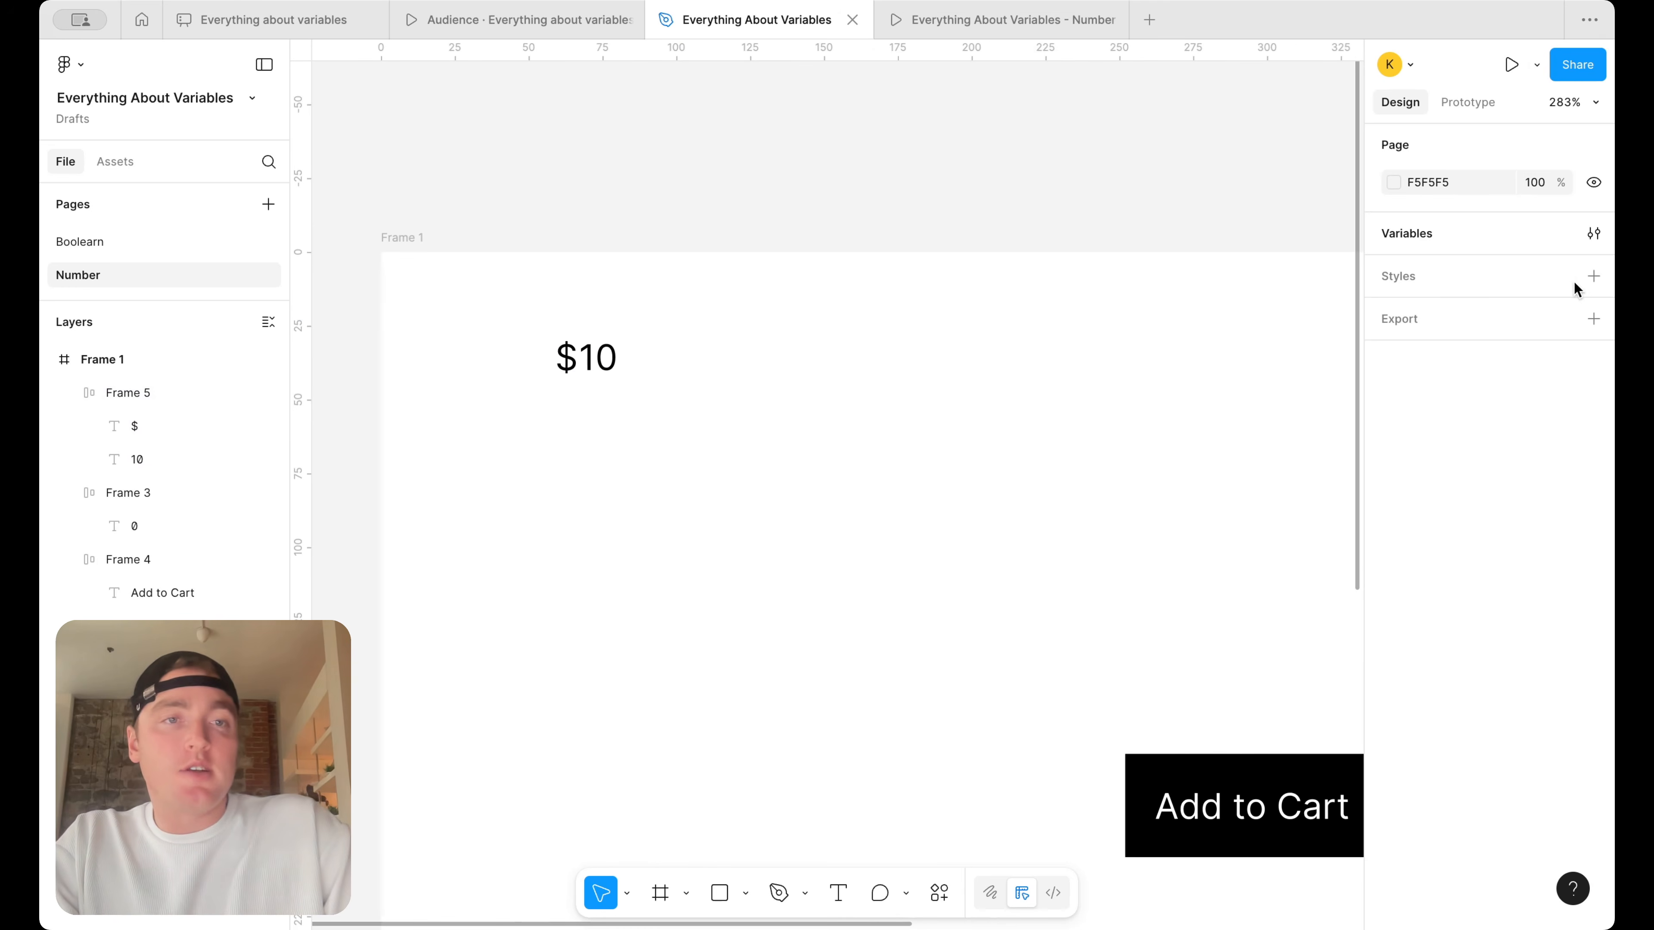
Create a number variable named "total value" with the value 0 in the Number Variables collection
{"action": "left_click", "coordinate": [1593, 233]}
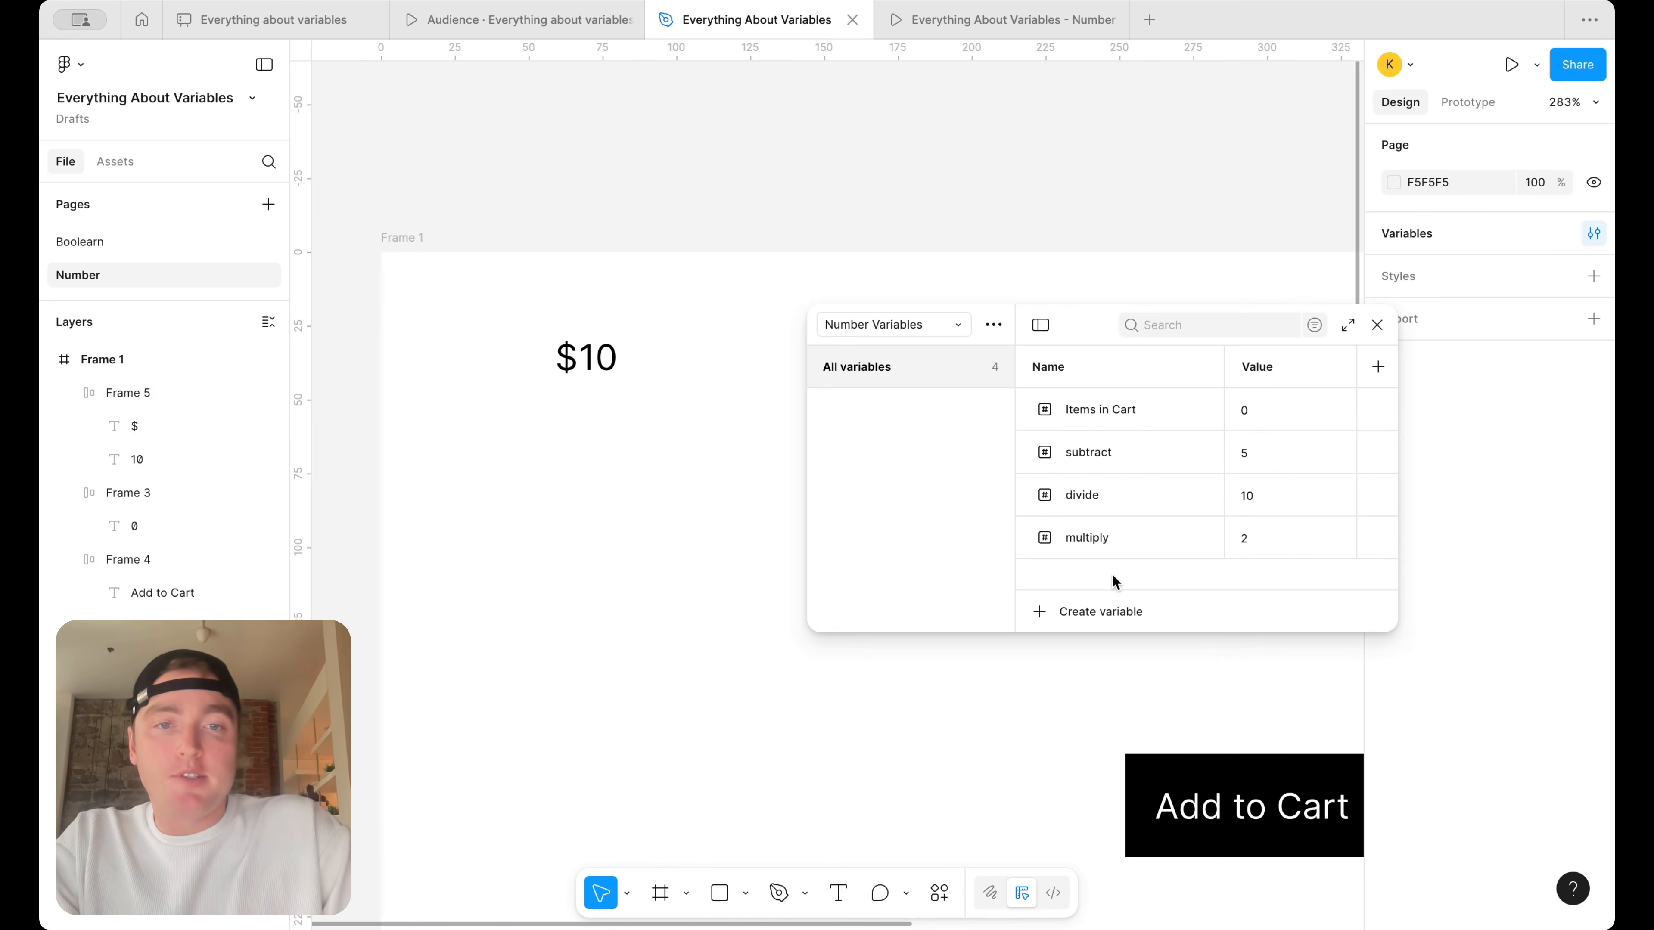
{"action": "left_click", "coordinate": [1098, 611]}
{"action": "left_click", "coordinate": [1100, 675]}
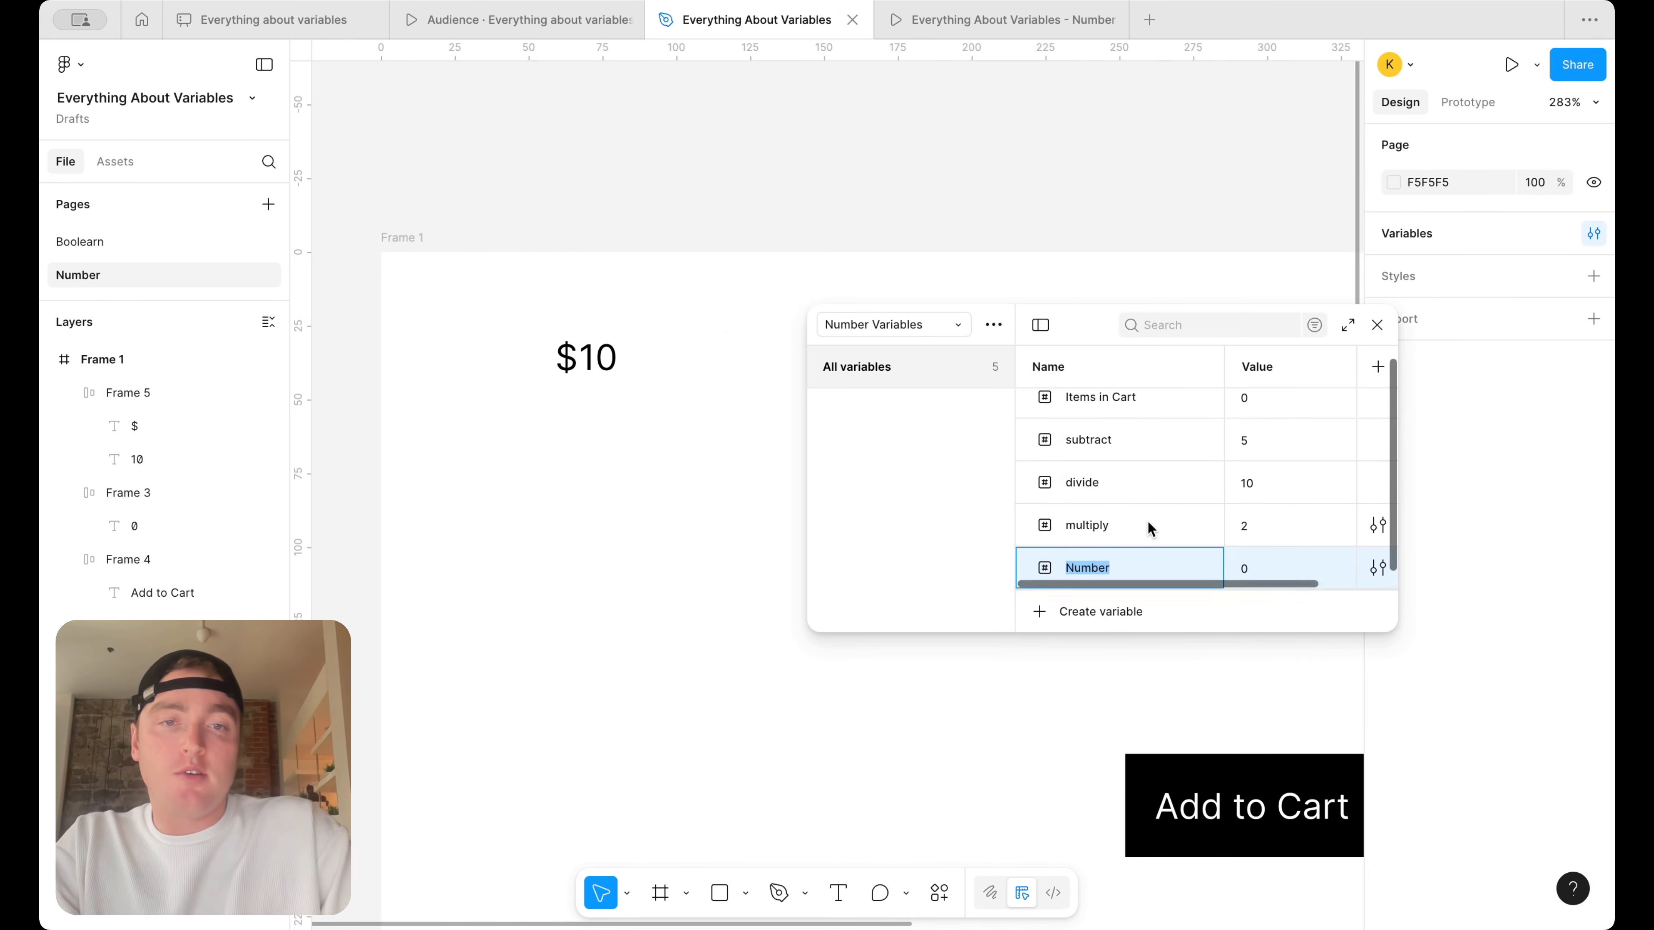
{"action": "type", "text": "price"}
{"action": "type", "text": "total"}
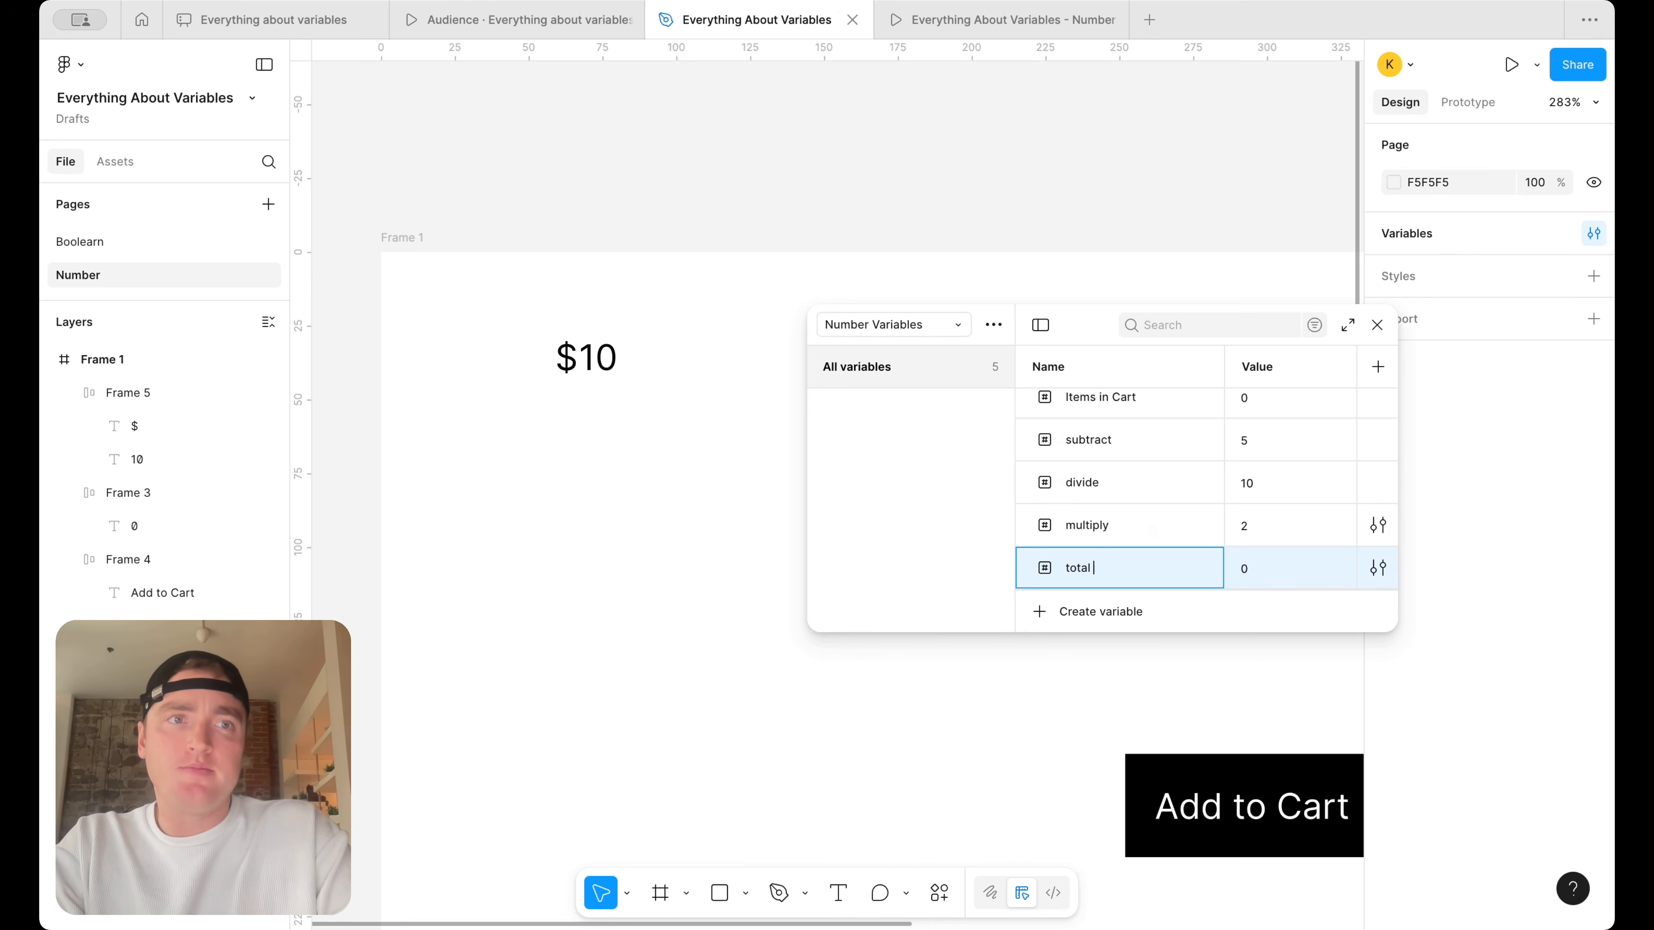
{"action": "type", "text": " value"}
{"action": "left_click", "coordinate": [1269, 567]}
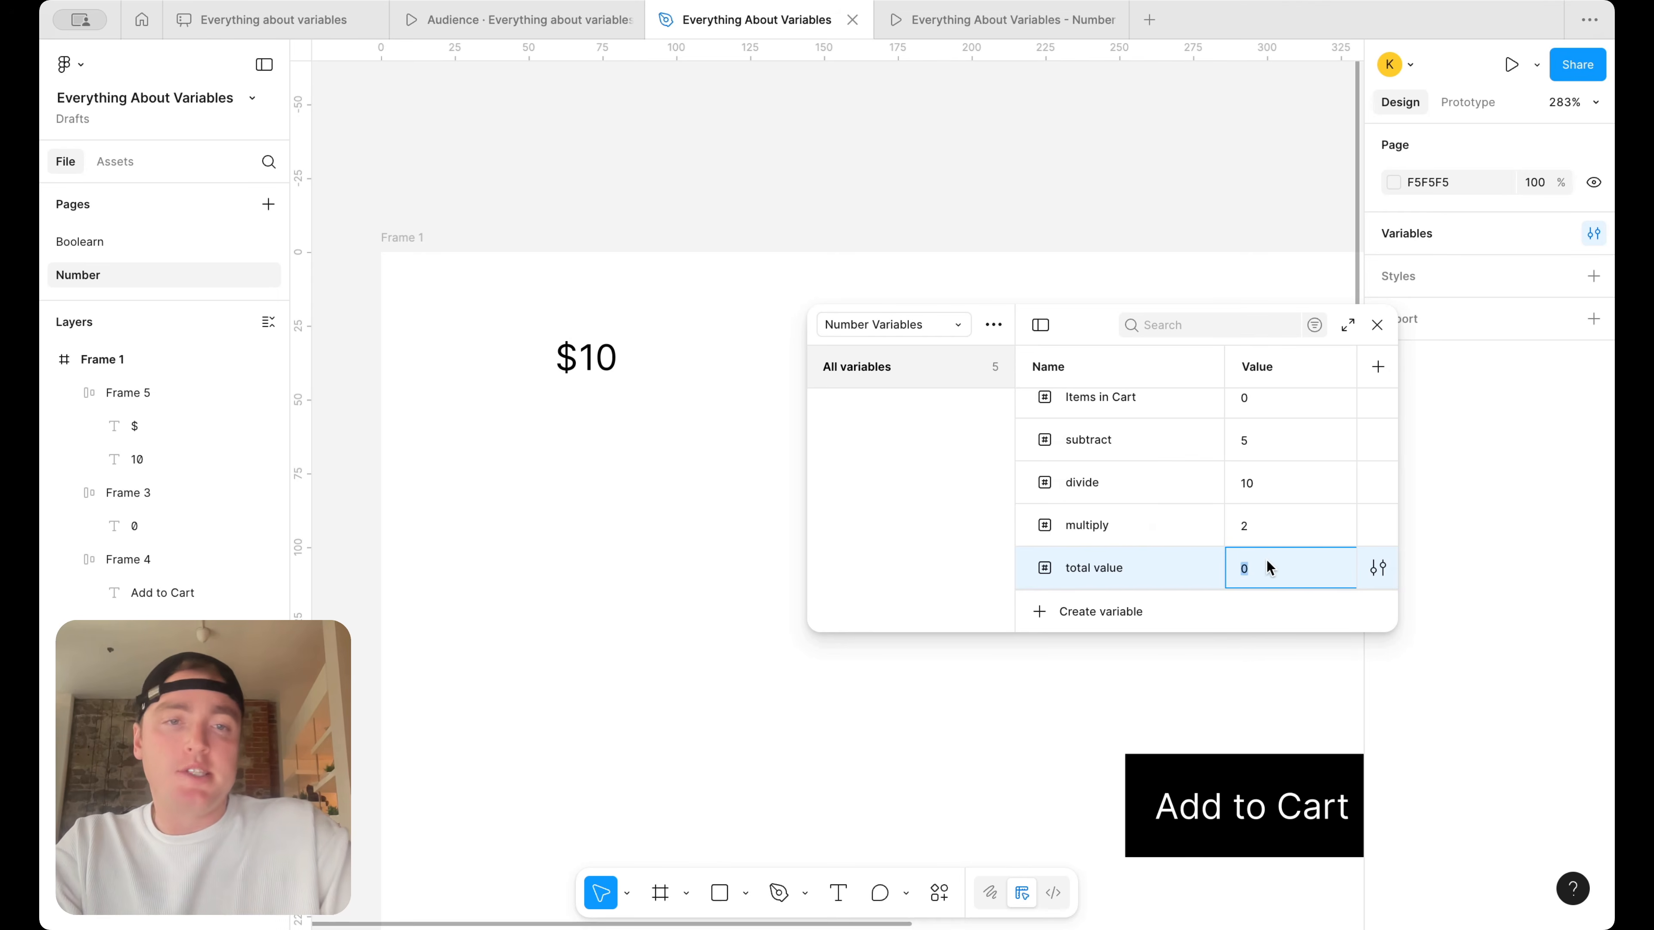
{"action": "key", "text": "Return"}
Bind the "10" text beside the dollar sign to the total value variable
{"action": "double_click", "coordinate": [589, 359]}
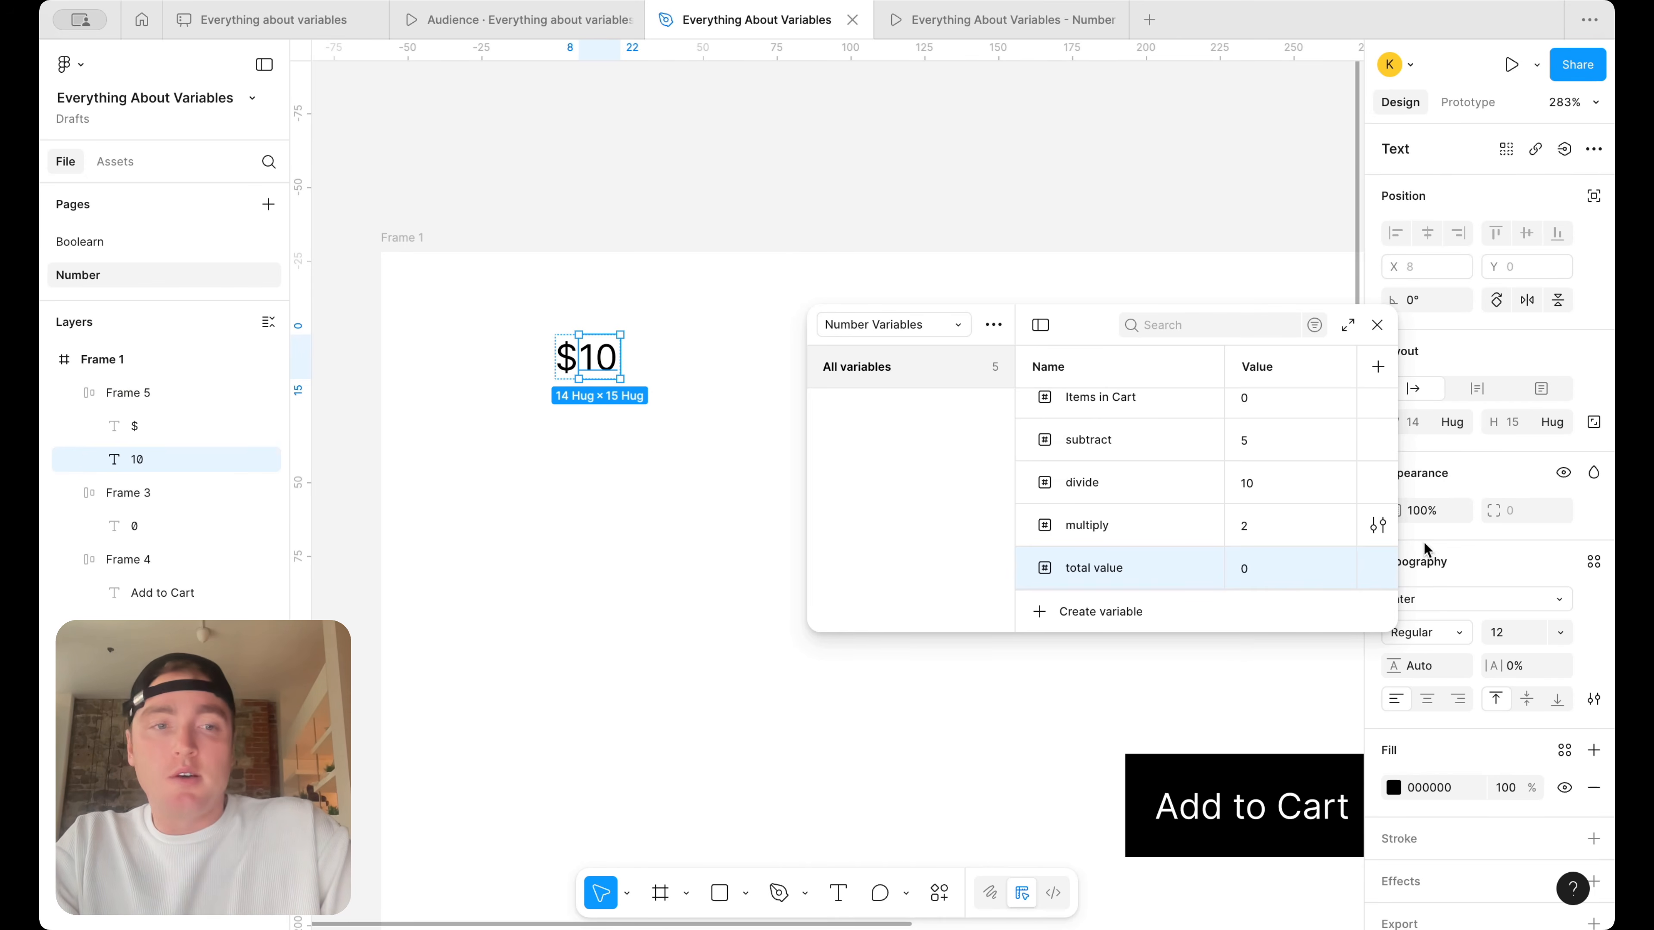
{"action": "left_click", "coordinate": [1377, 325]}
{"action": "left_click", "coordinate": [1565, 149]}
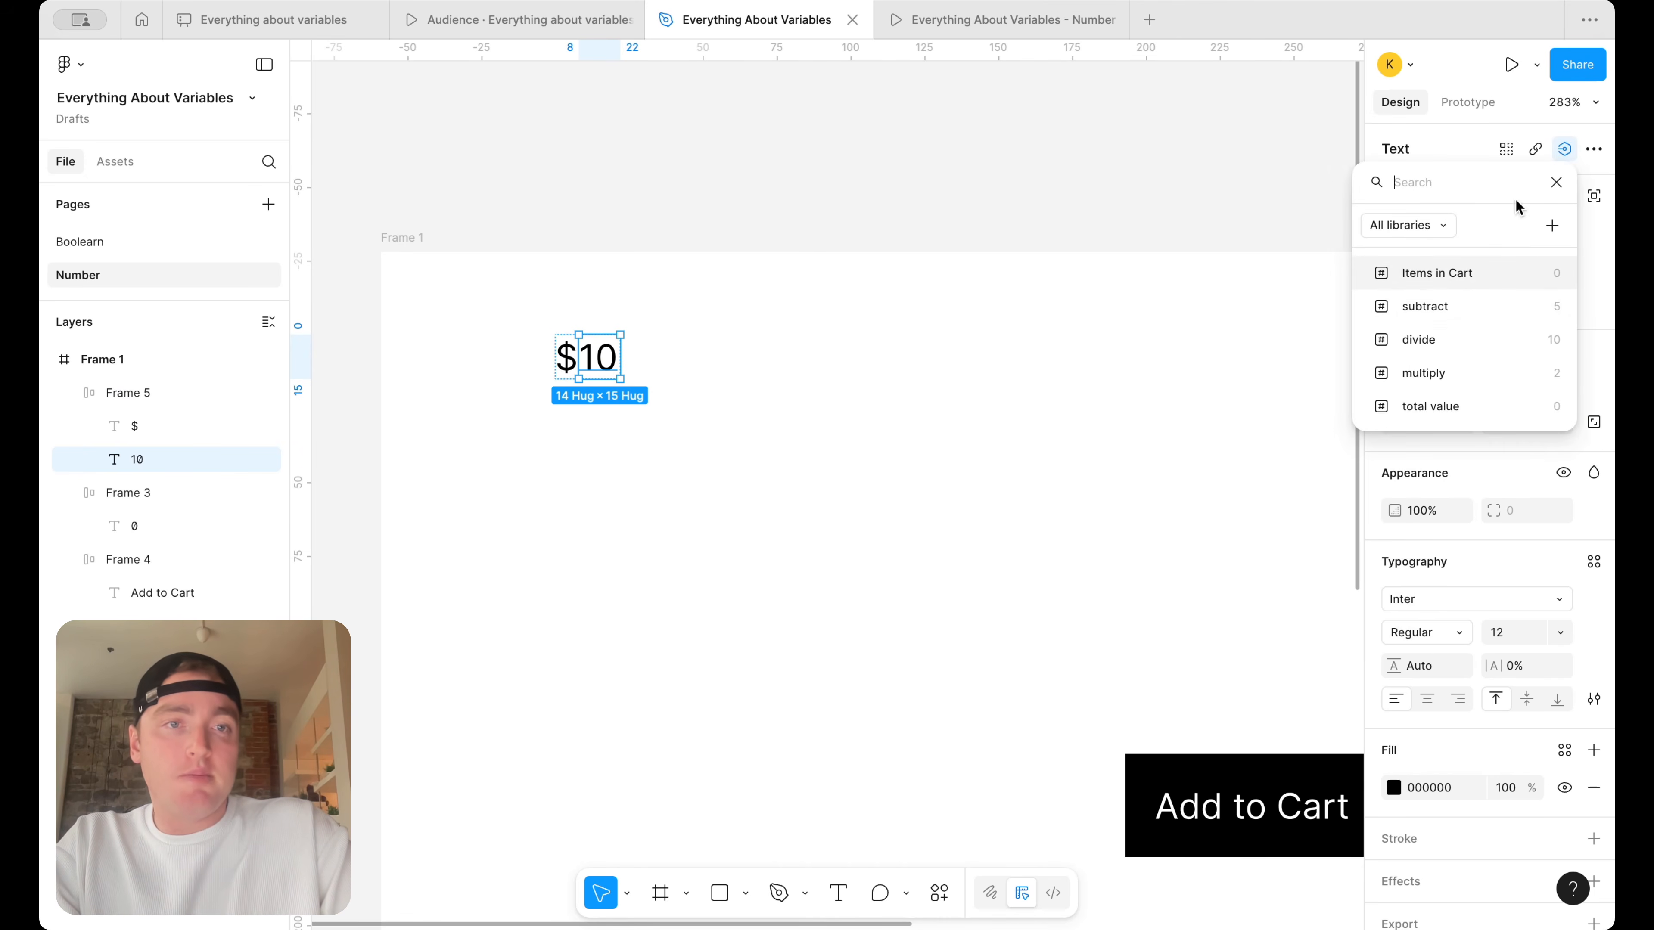
{"action": "left_click", "coordinate": [1434, 406]}
{"action": "left_click", "coordinate": [873, 315]}
Move the price group beside the My Cart button, to about X 527, Y 27
{"action": "scroll", "coordinate": [878, 315], "scroll_direction": "down", "scroll_amount": 5}
{"action": "scroll", "coordinate": [869, 314], "scroll_direction": "down", "scroll_amount": 3}
{"action": "left_click_drag", "start_coordinate": [589, 352], "coordinate": [1143, 352]}
{"action": "scroll", "coordinate": [1145, 383], "scroll_direction": "up", "scroll_amount": 3}
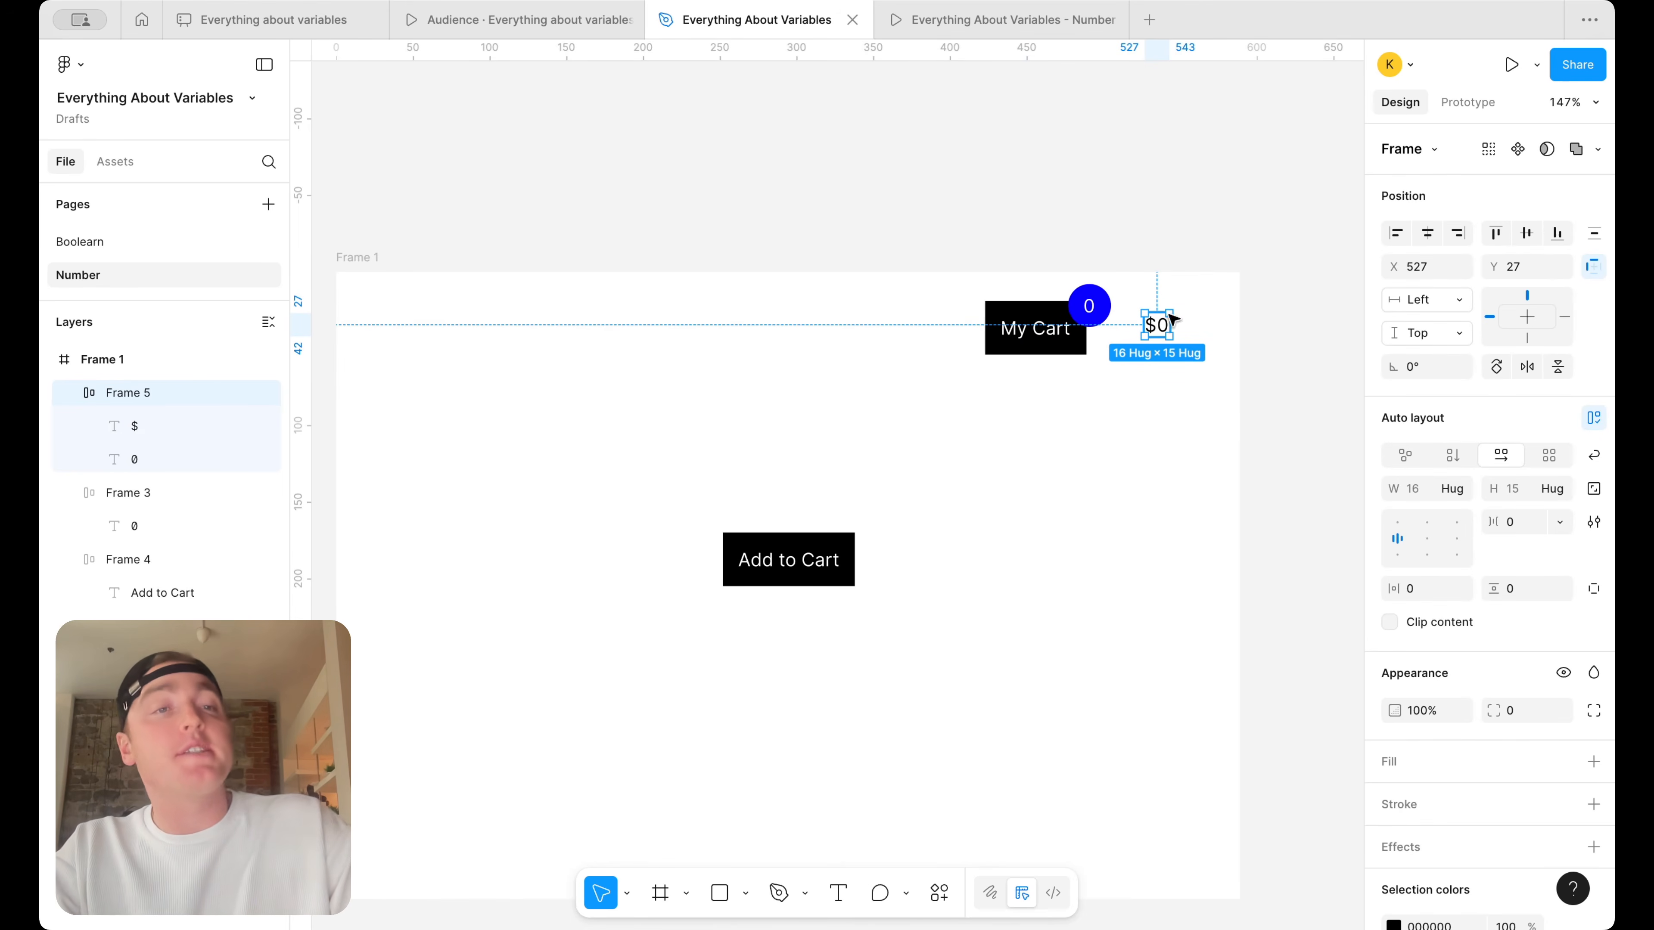
{"action": "left_click", "coordinate": [1206, 215]}
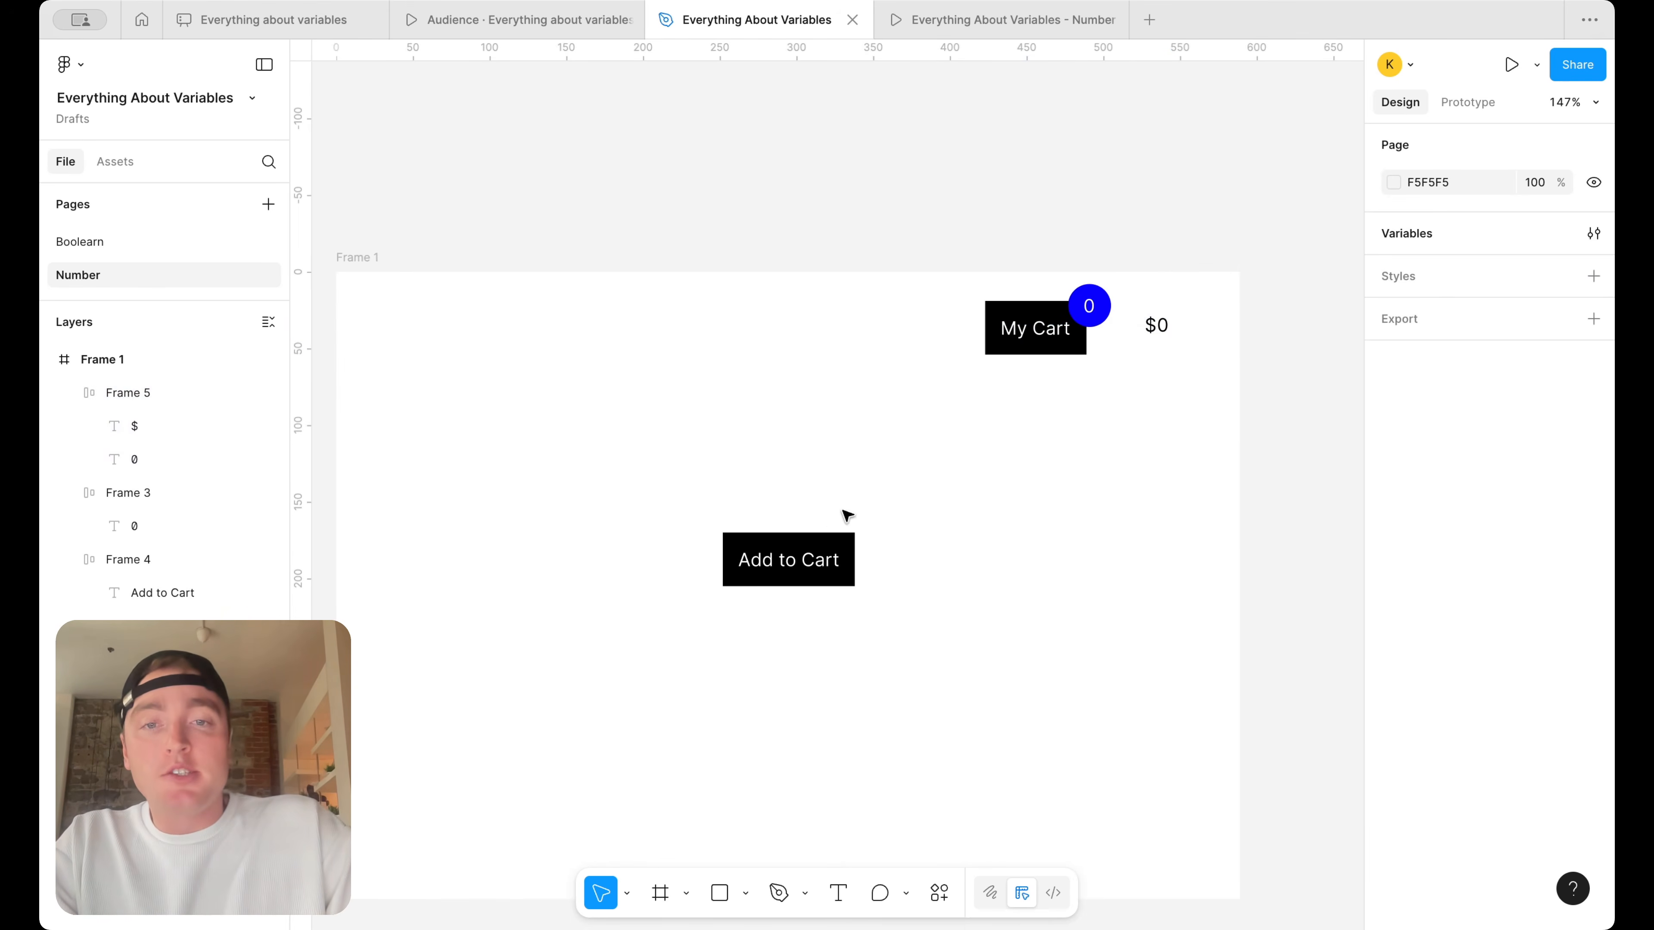
Add a second Set variable action to the Add to Cart button's existing on-click interaction
{"action": "left_click", "coordinate": [843, 544]}
{"action": "left_click", "coordinate": [1469, 104]}
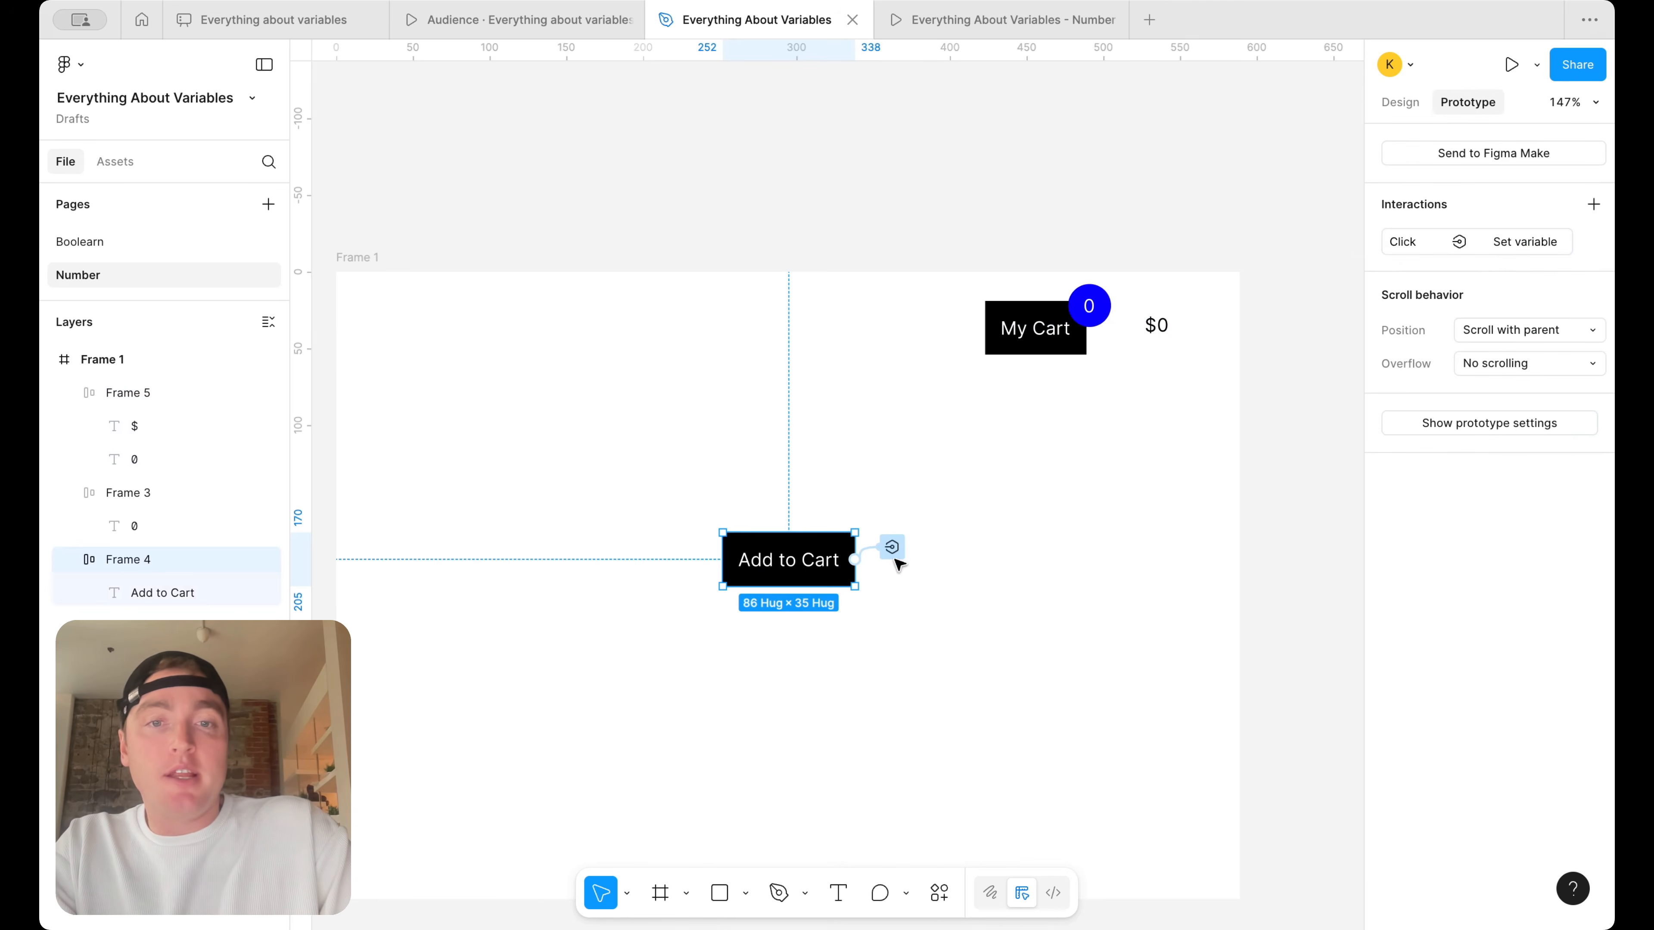
{"action": "left_click", "coordinate": [893, 547]}
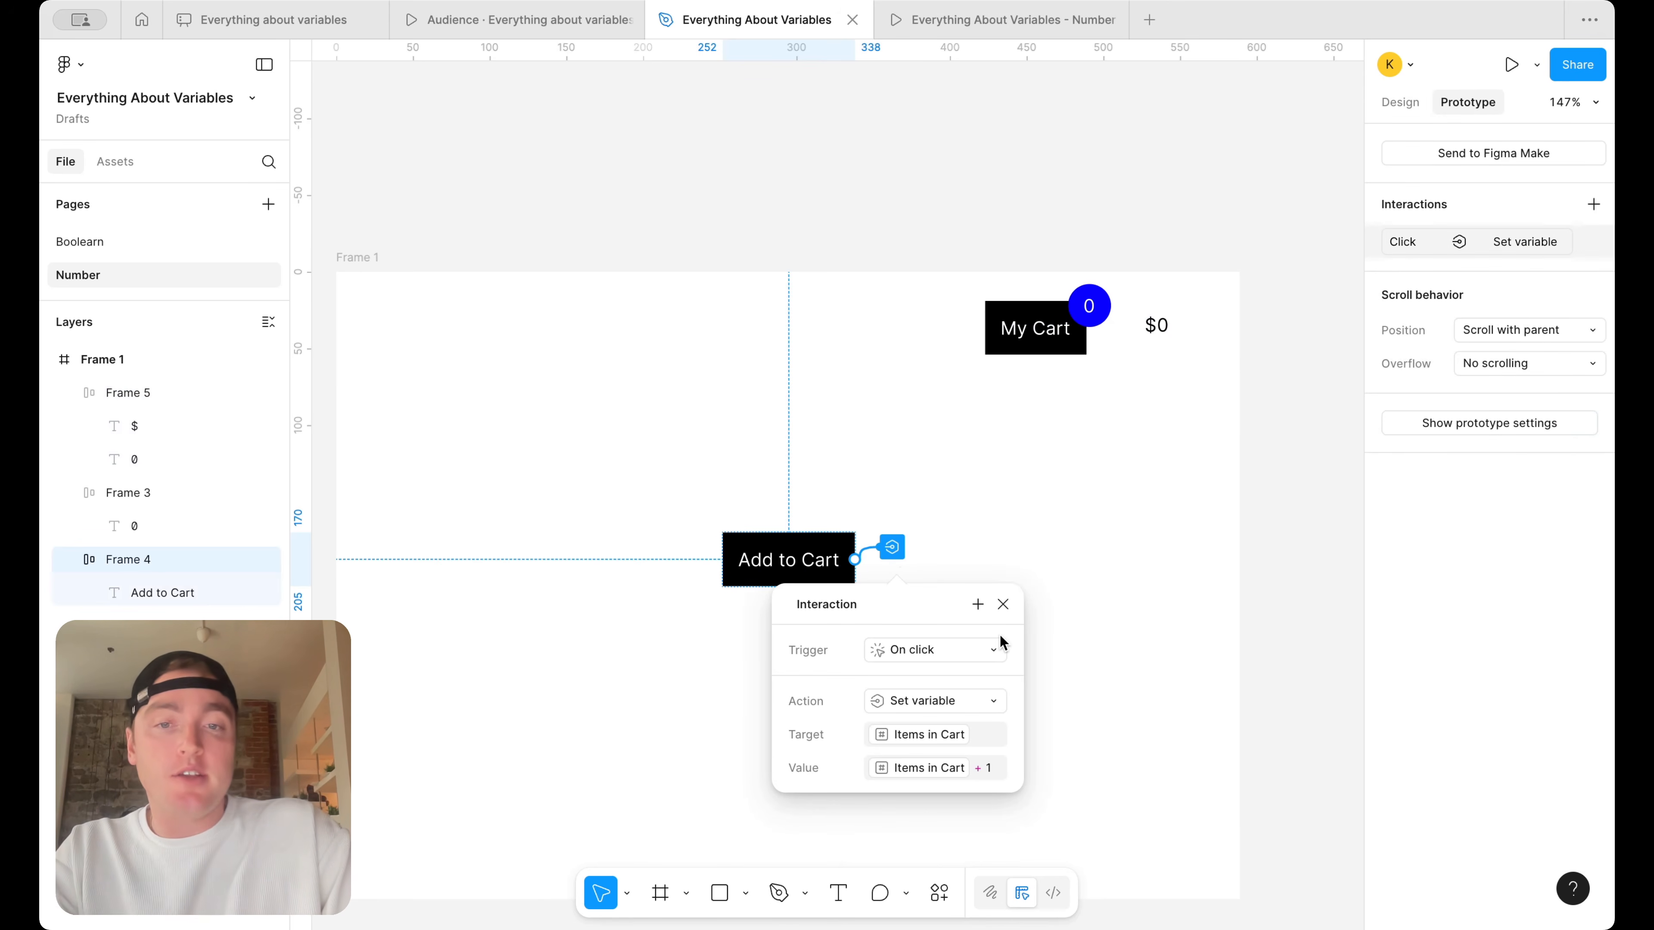
{"action": "scroll", "coordinate": [1049, 557], "scroll_direction": "down", "scroll_amount": 2}
{"action": "scroll", "coordinate": [1048, 557], "scroll_direction": "left", "scroll_amount": 2}
{"action": "left_click_drag", "start_coordinate": [973, 553], "coordinate": [1203, 462]}
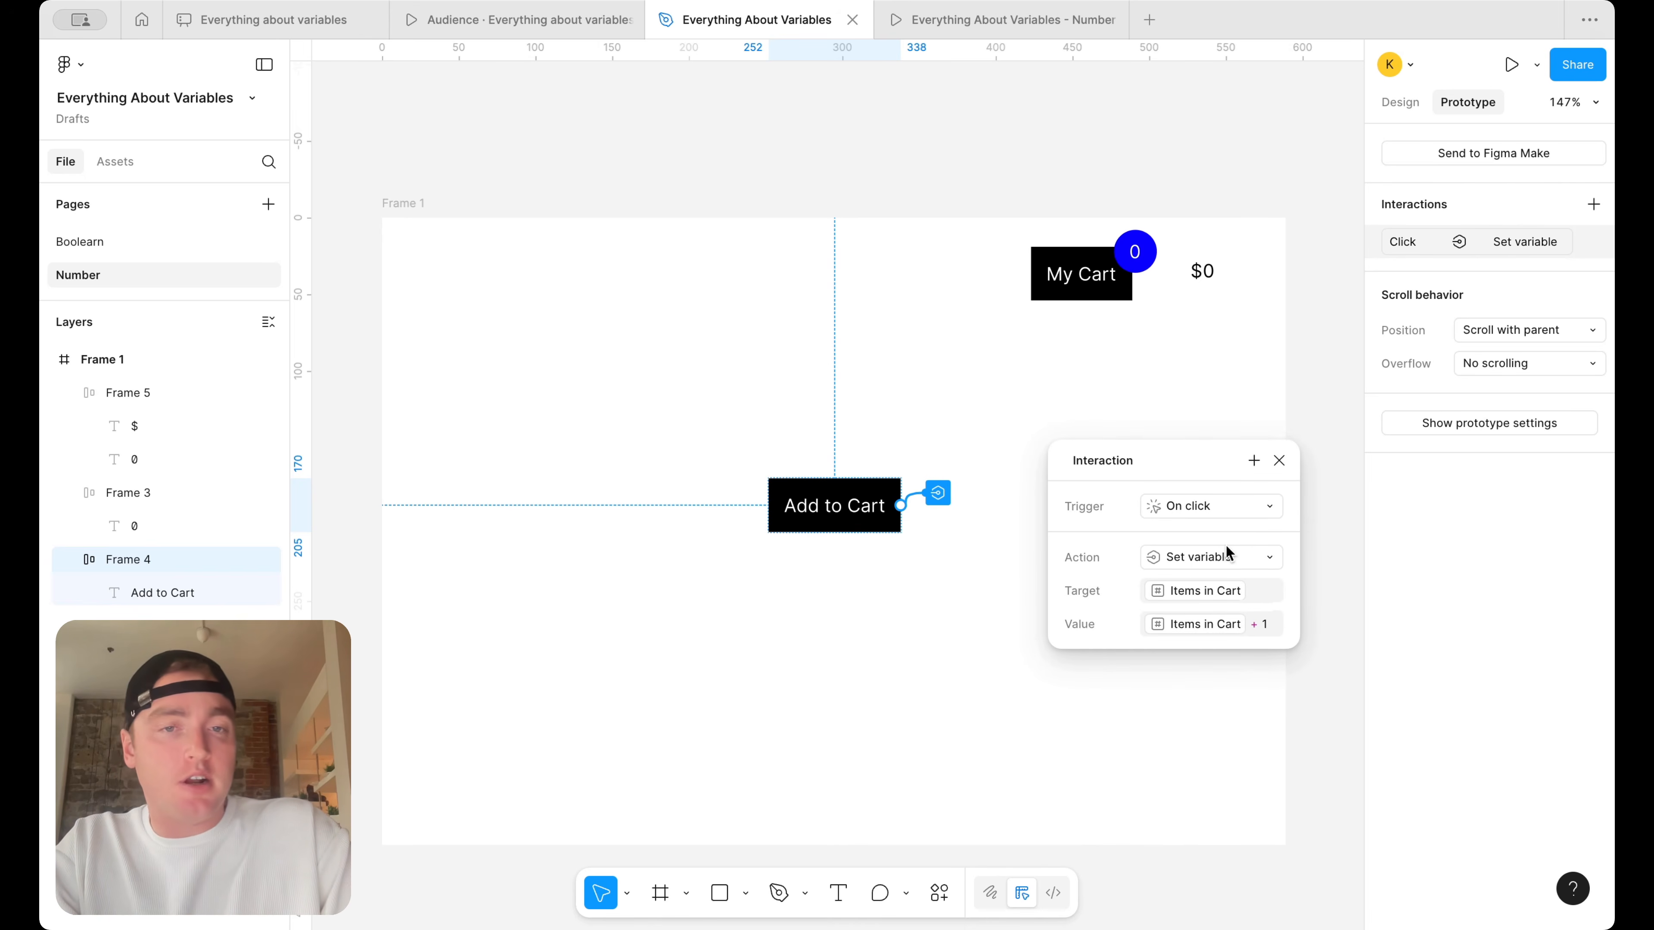
{"action": "left_click", "coordinate": [1254, 461]}
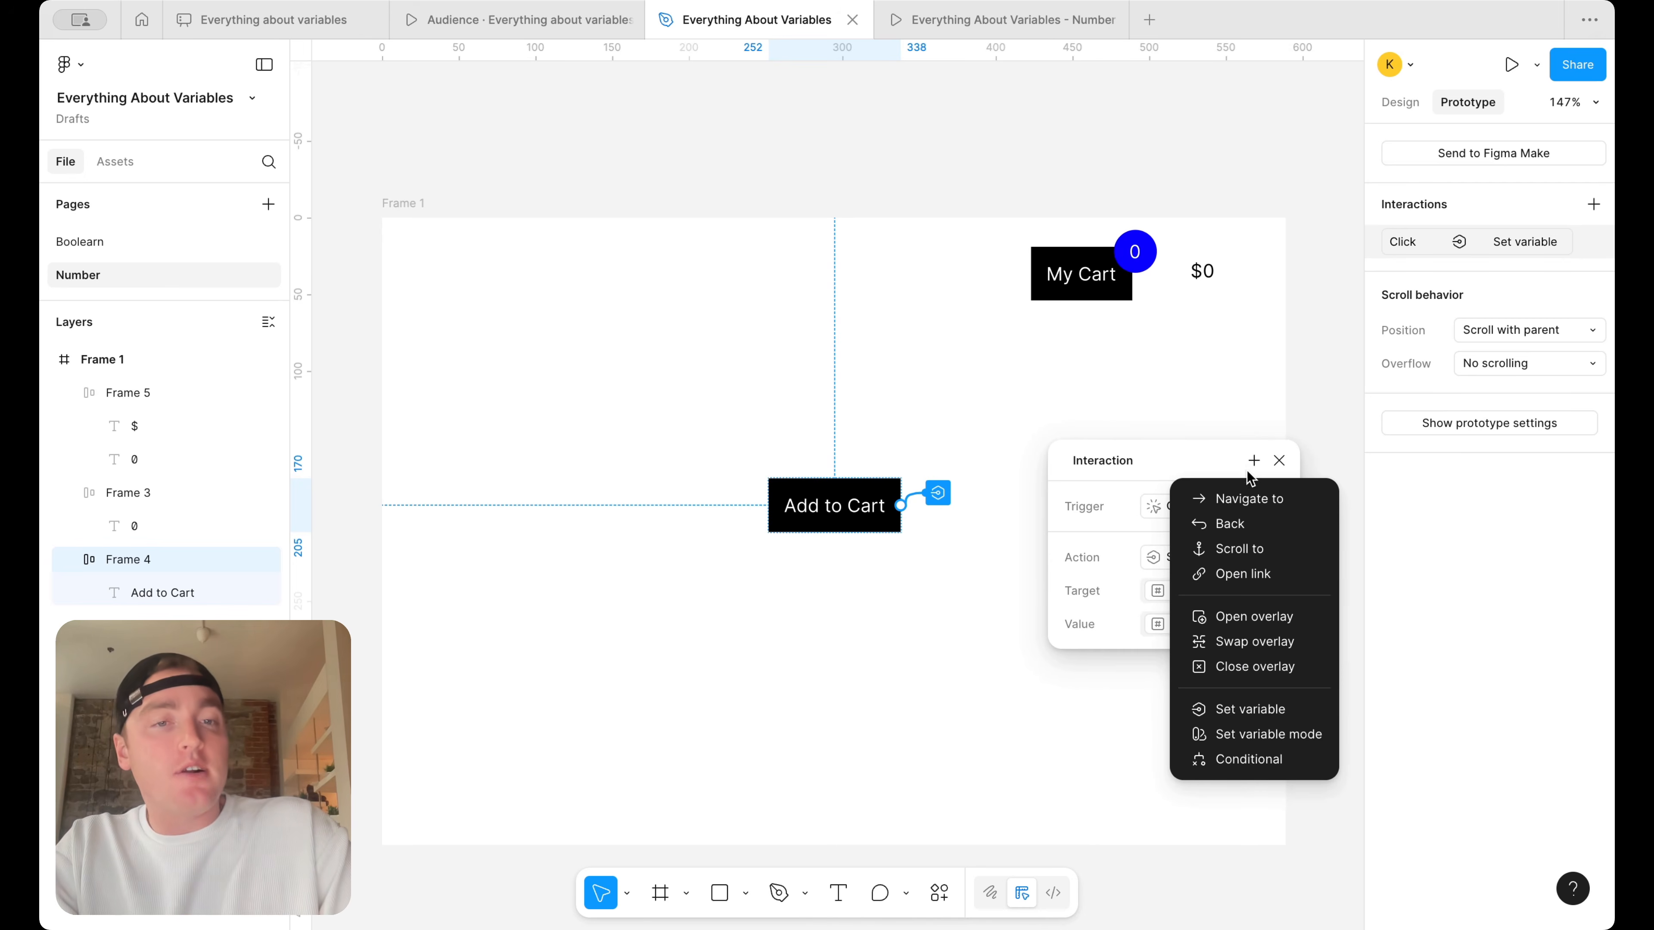
{"action": "left_click", "coordinate": [1247, 711]}
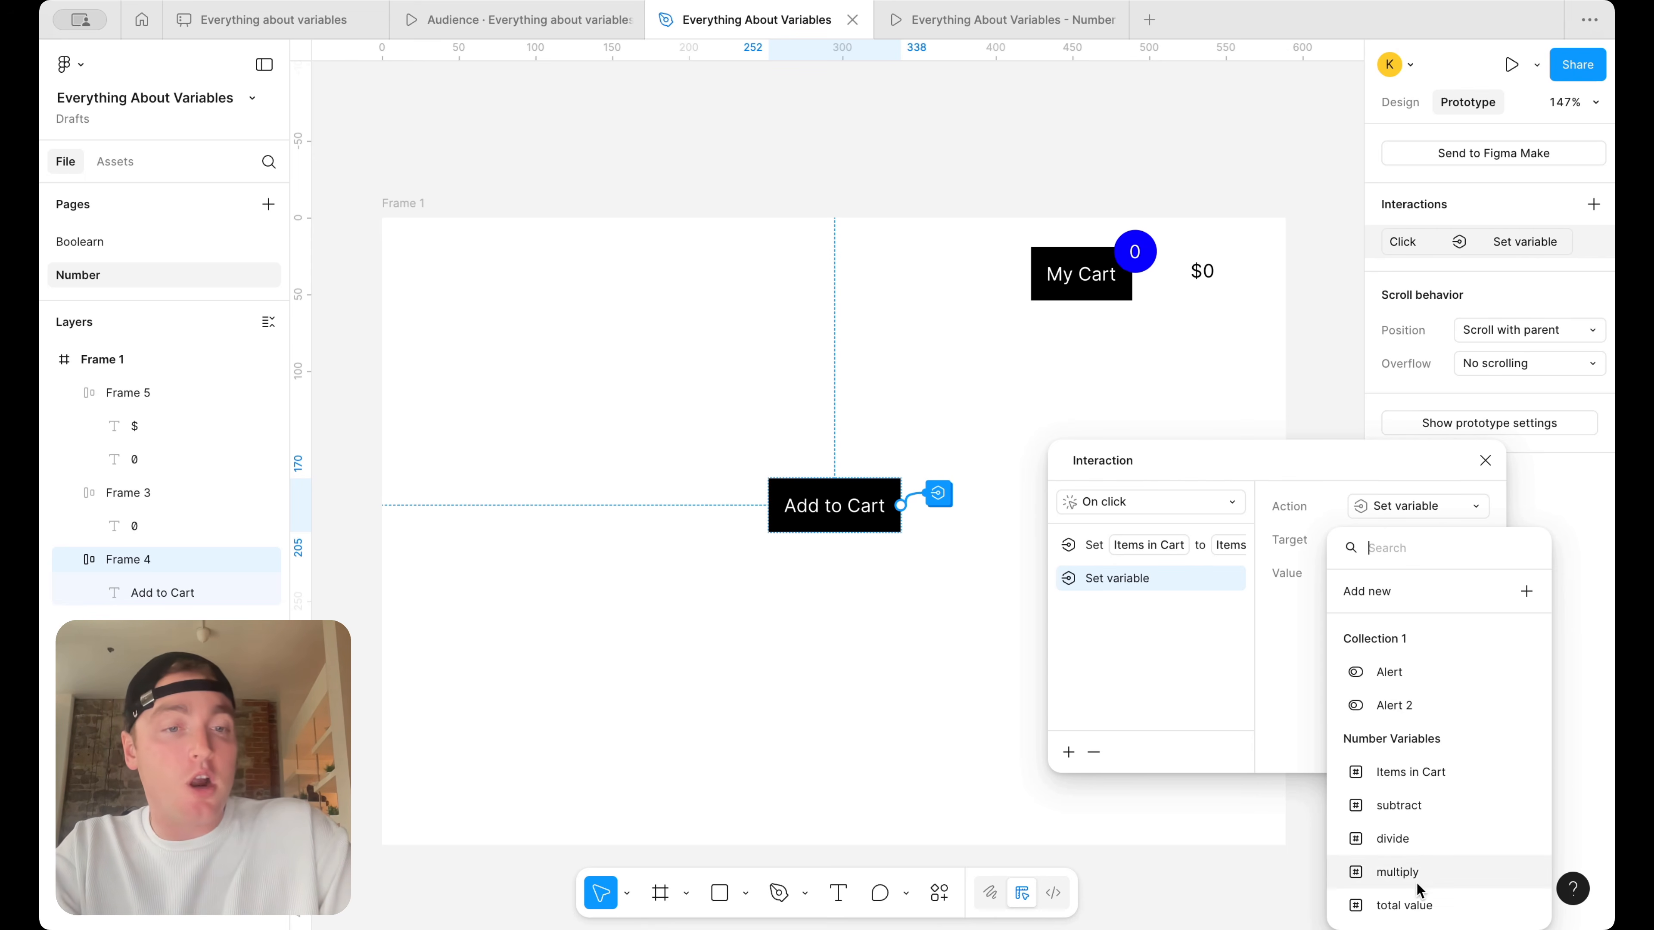
Target the total value variable in the new action, set its value to total value + 10, and close the interaction settings
{"action": "left_click", "coordinate": [1407, 905]}
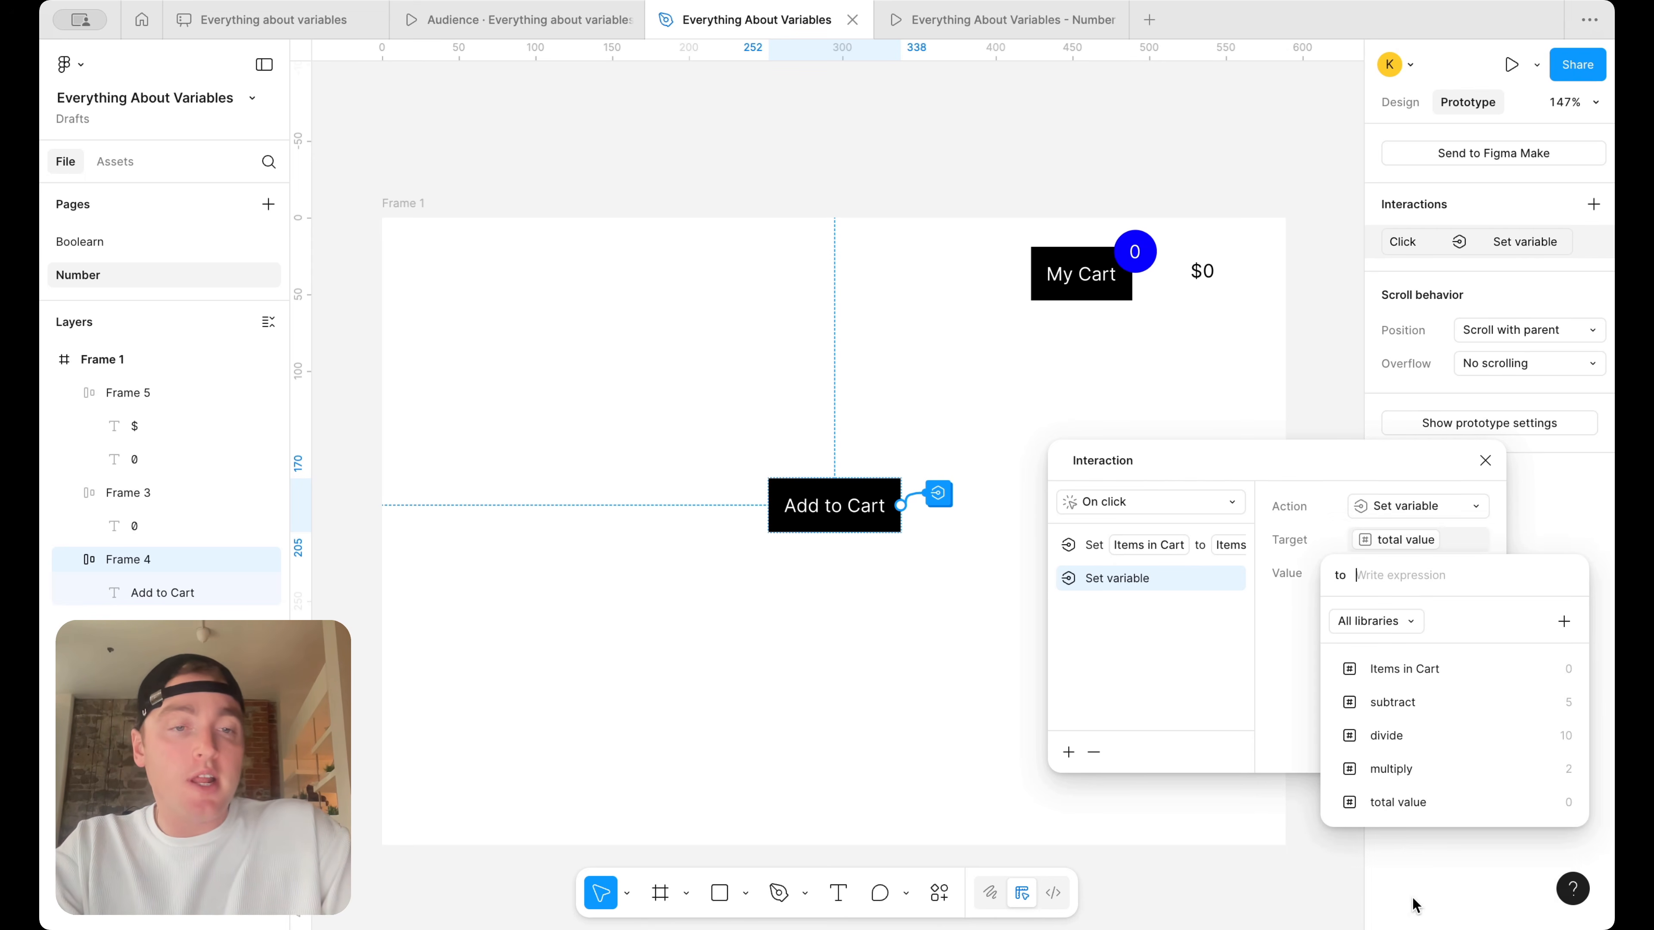
{"action": "left_click", "coordinate": [1412, 809]}
{"action": "type", "text": "+10"}
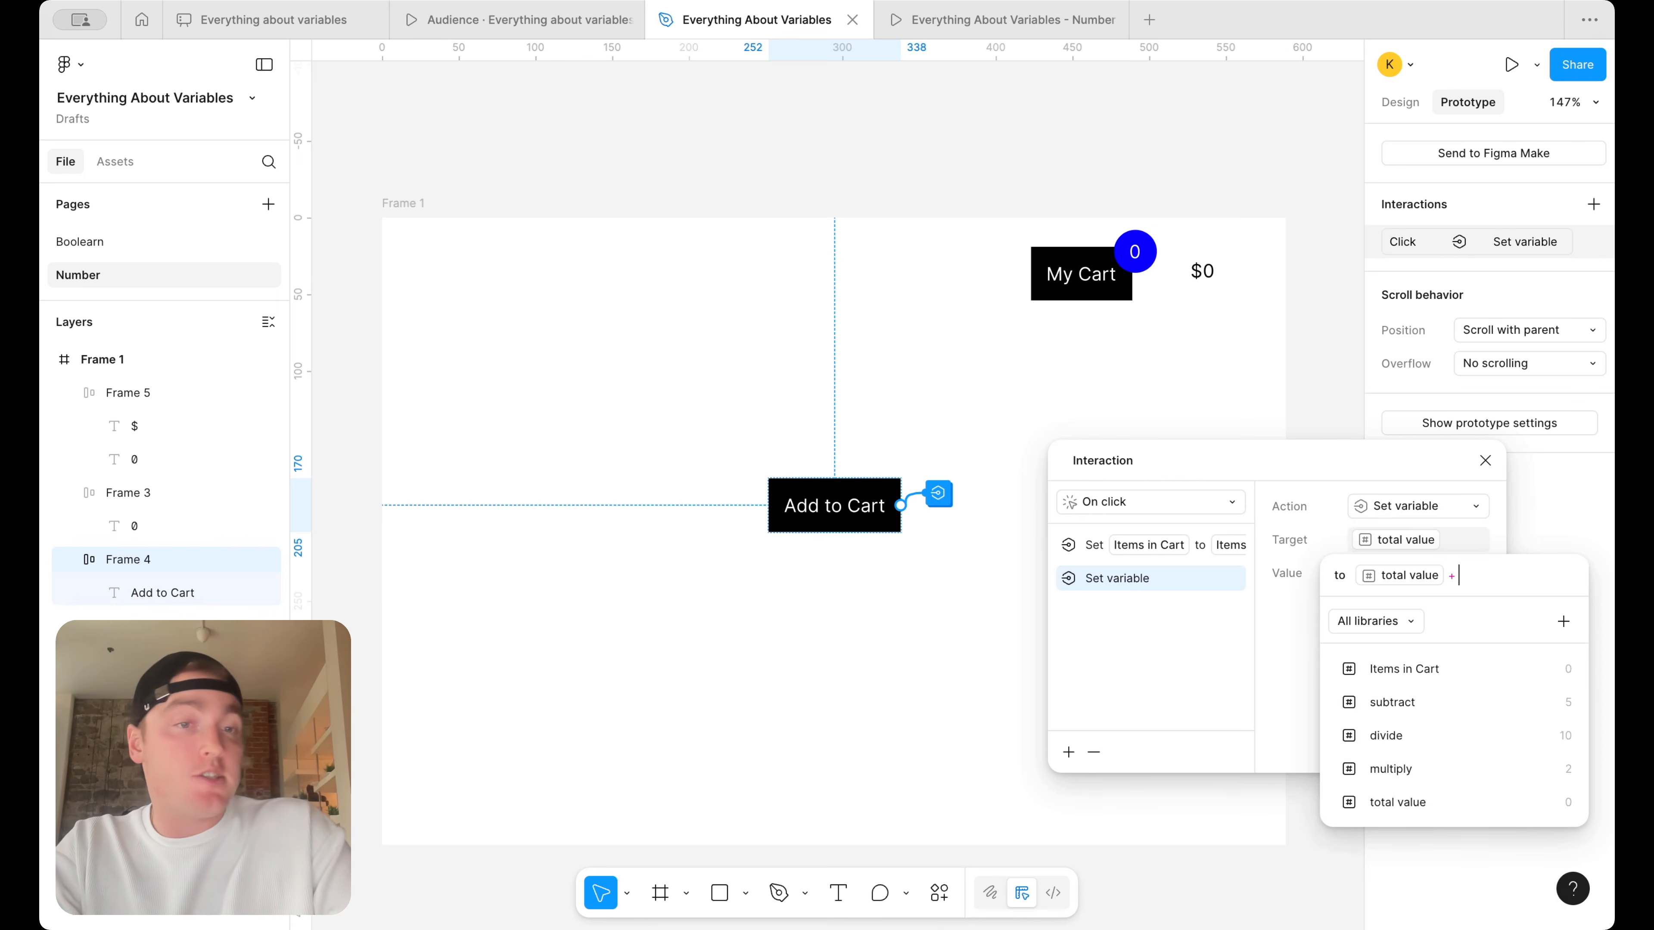
{"action": "key", "text": "Return"}
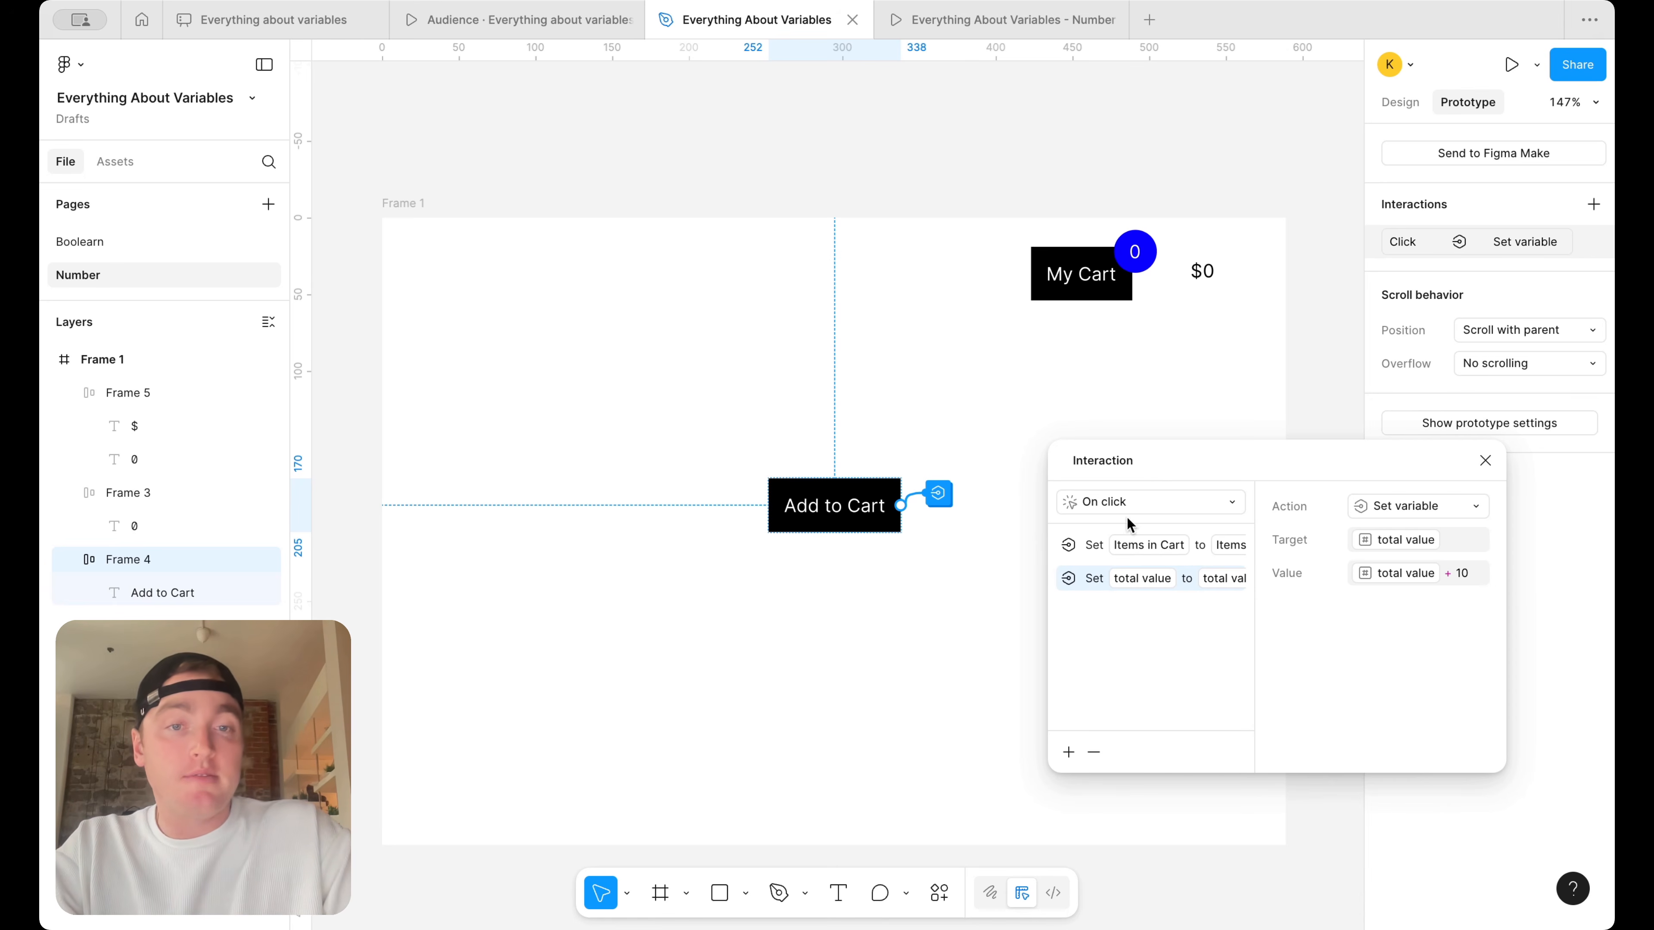
{"action": "left_click", "coordinate": [1488, 461]}
Present the cart frame as a prototype and test the Add to Cart button repeatedly
{"action": "left_click", "coordinate": [411, 207]}
{"action": "left_click", "coordinate": [1537, 65]}
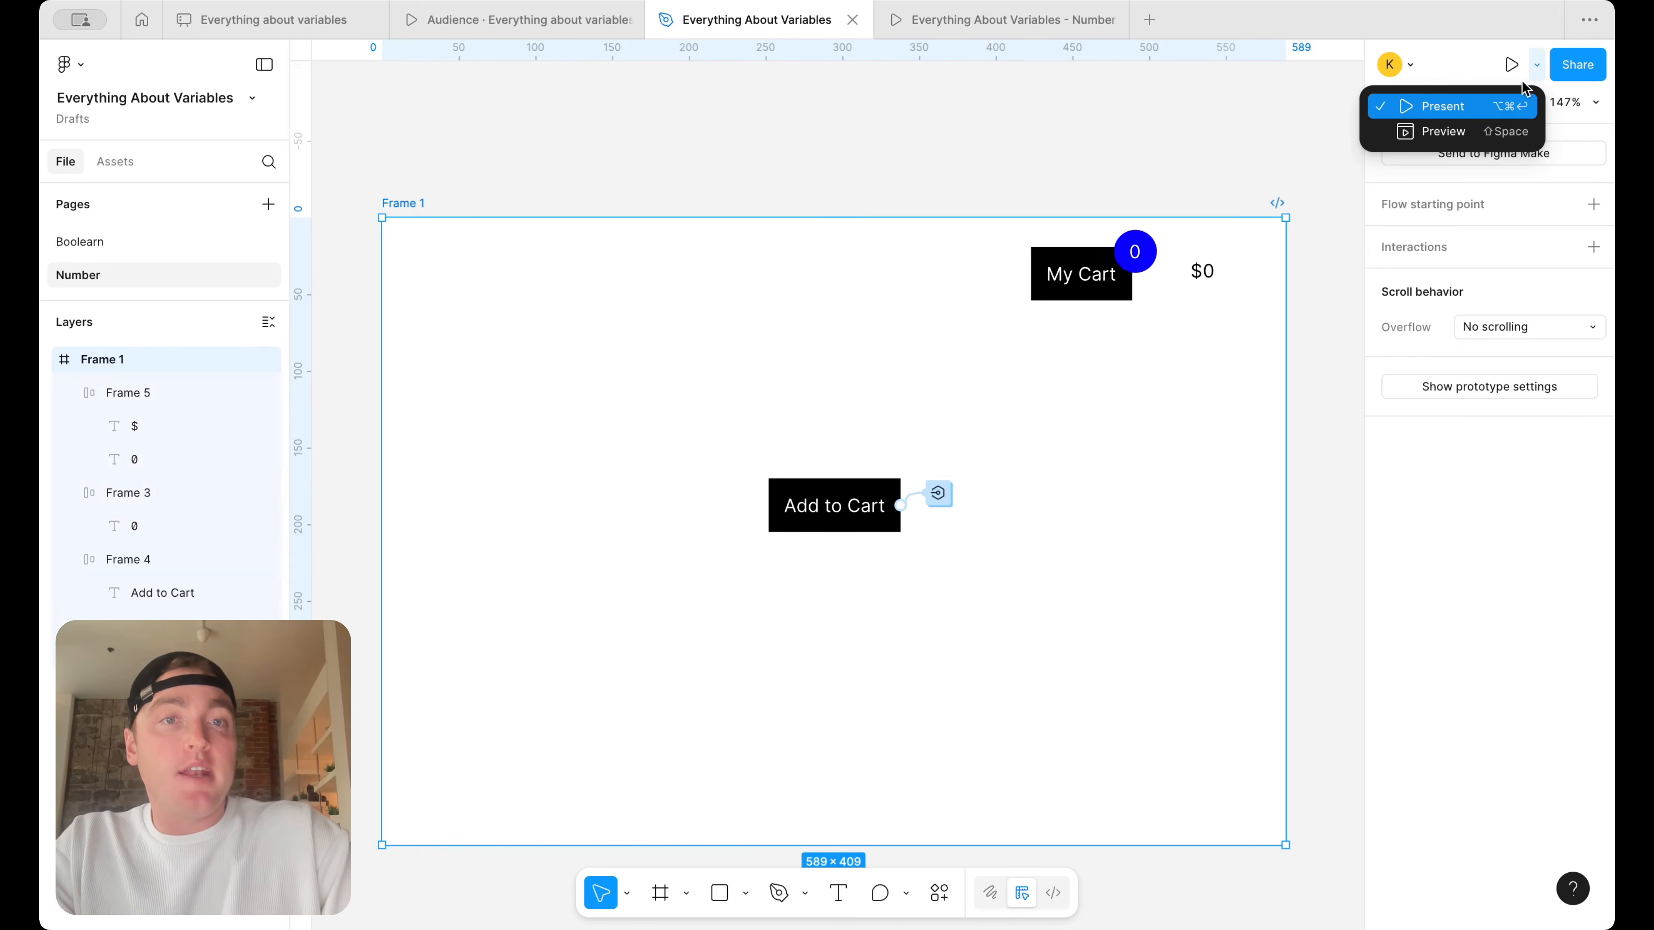
{"action": "left_click", "coordinate": [1490, 106]}
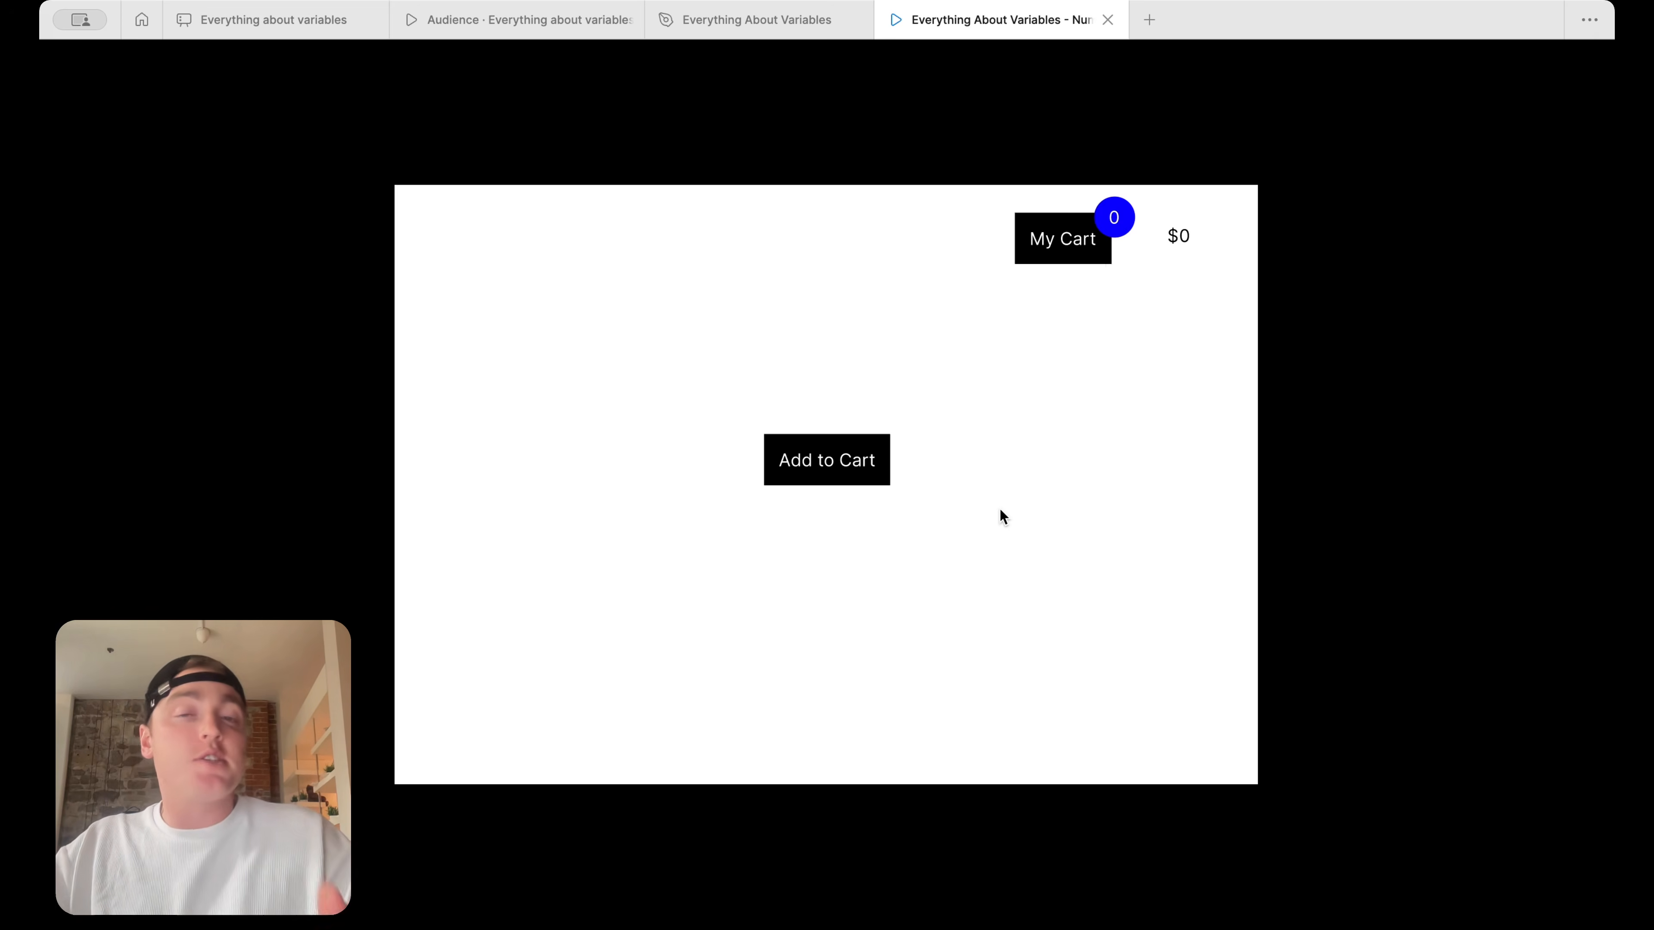
{"action": "left_click", "coordinate": [847, 470]}
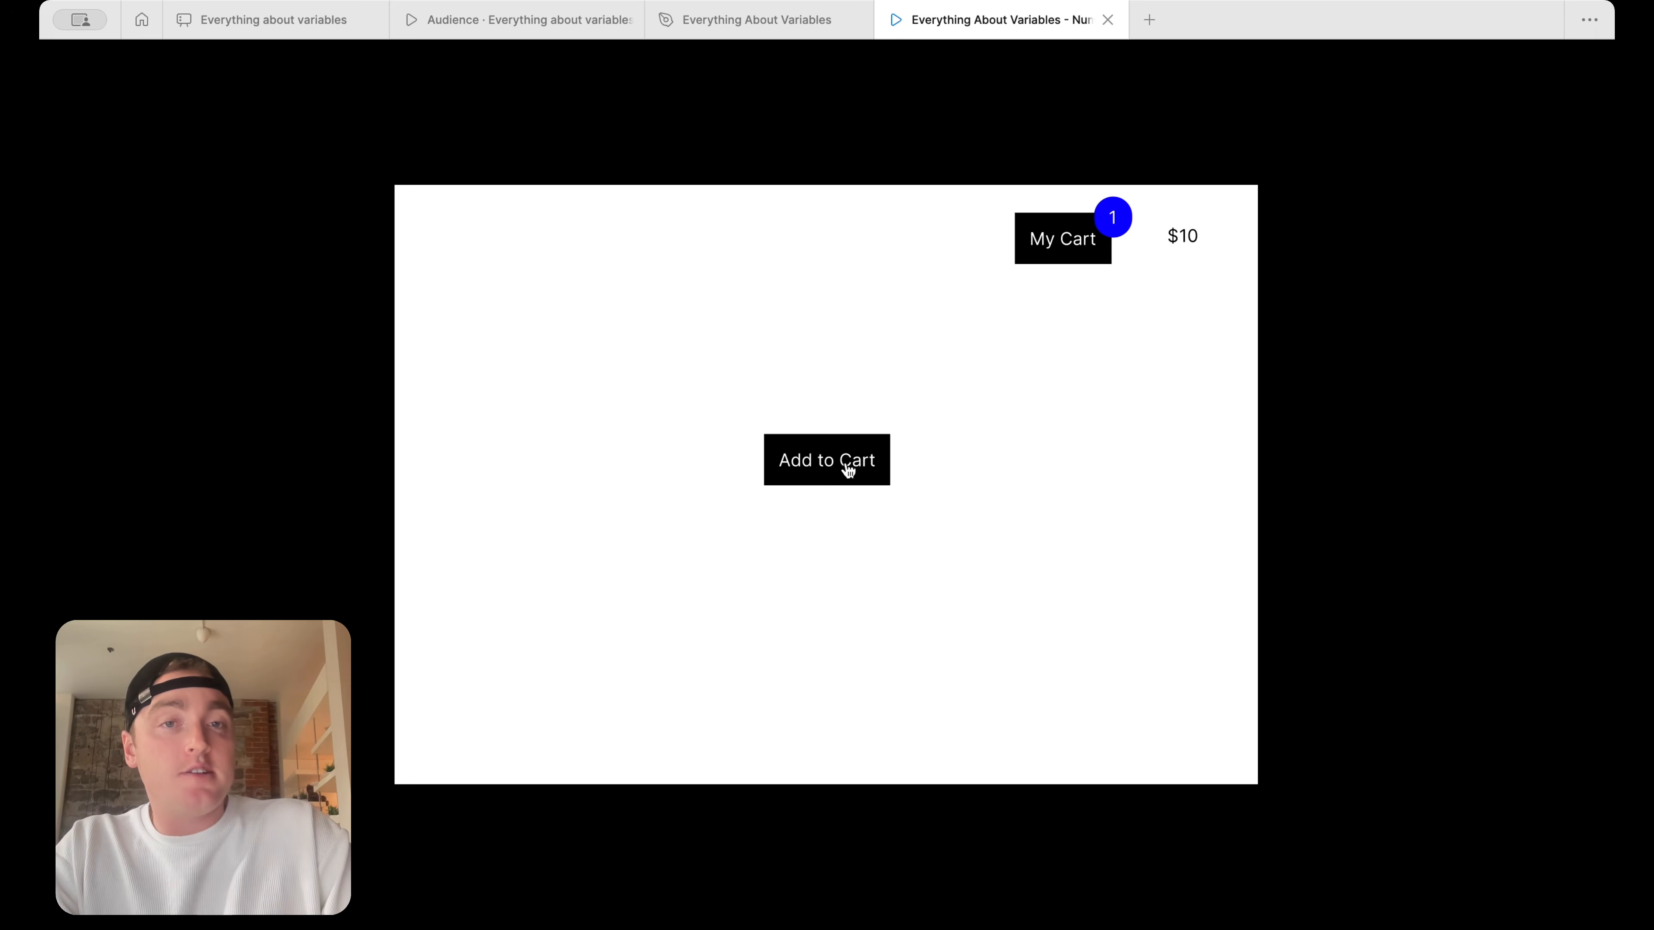
{"action": "left_click", "coordinate": [847, 470]}
{"action": "left_click", "coordinate": [847, 471]}
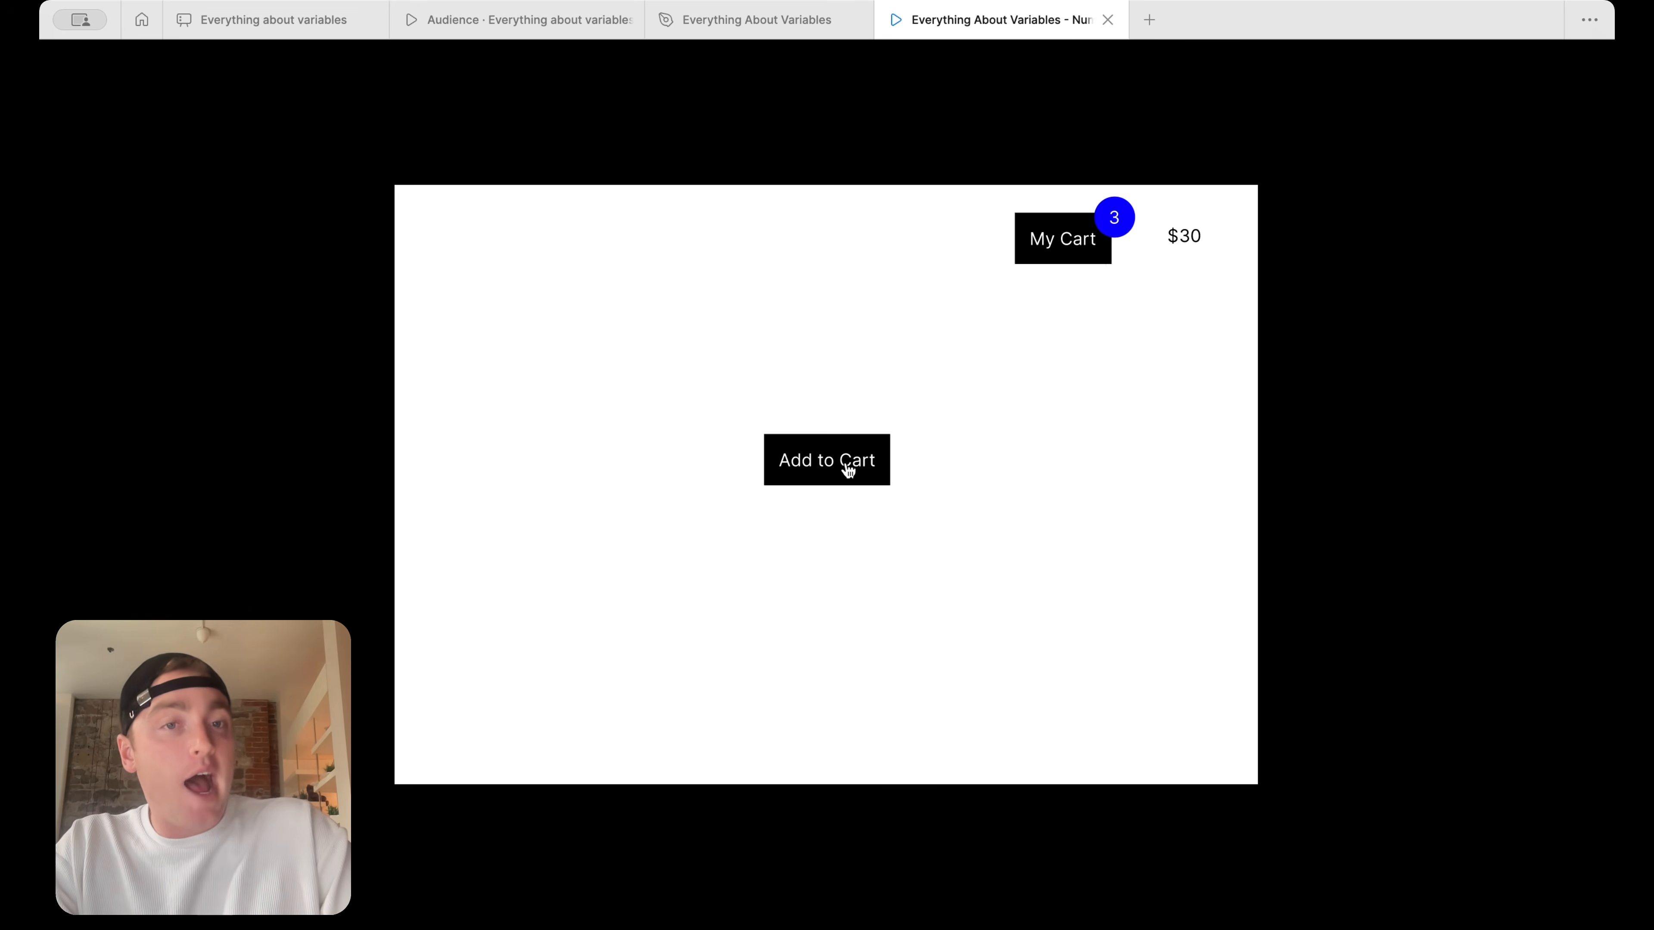
{"action": "left_click", "coordinate": [847, 470]}
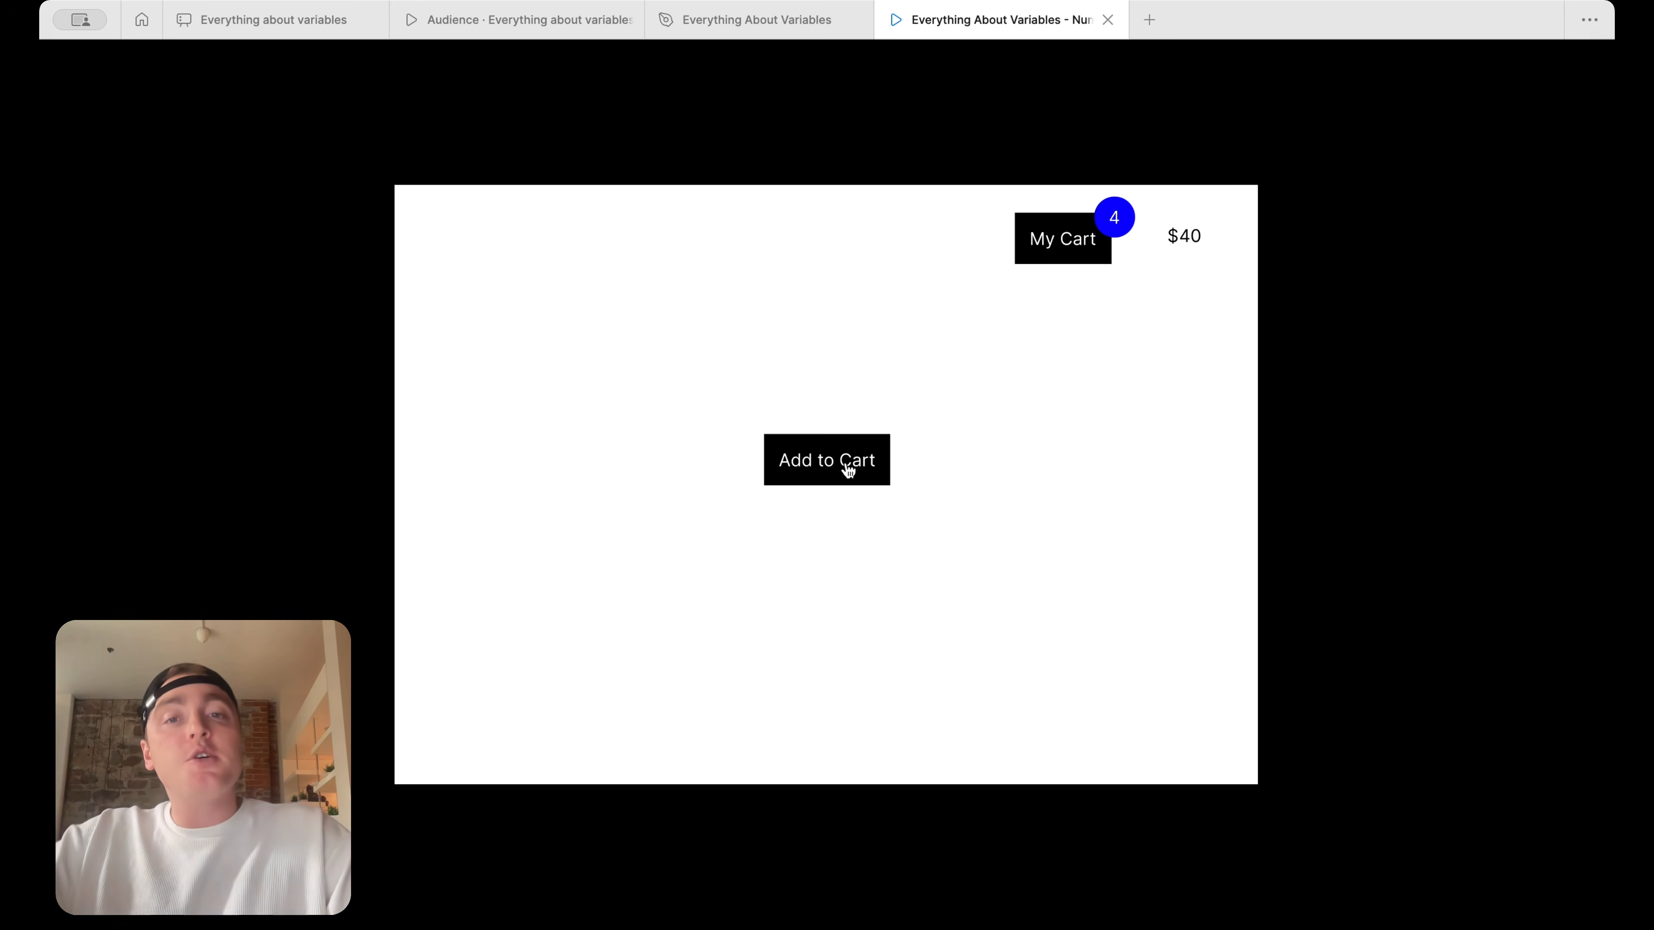
Return to the design file and review both Set variable actions in the Add to Cart button's on-click interaction, widening the settings to read them
{"action": "left_click", "coordinate": [769, 23]}
{"action": "left_click", "coordinate": [939, 493]}
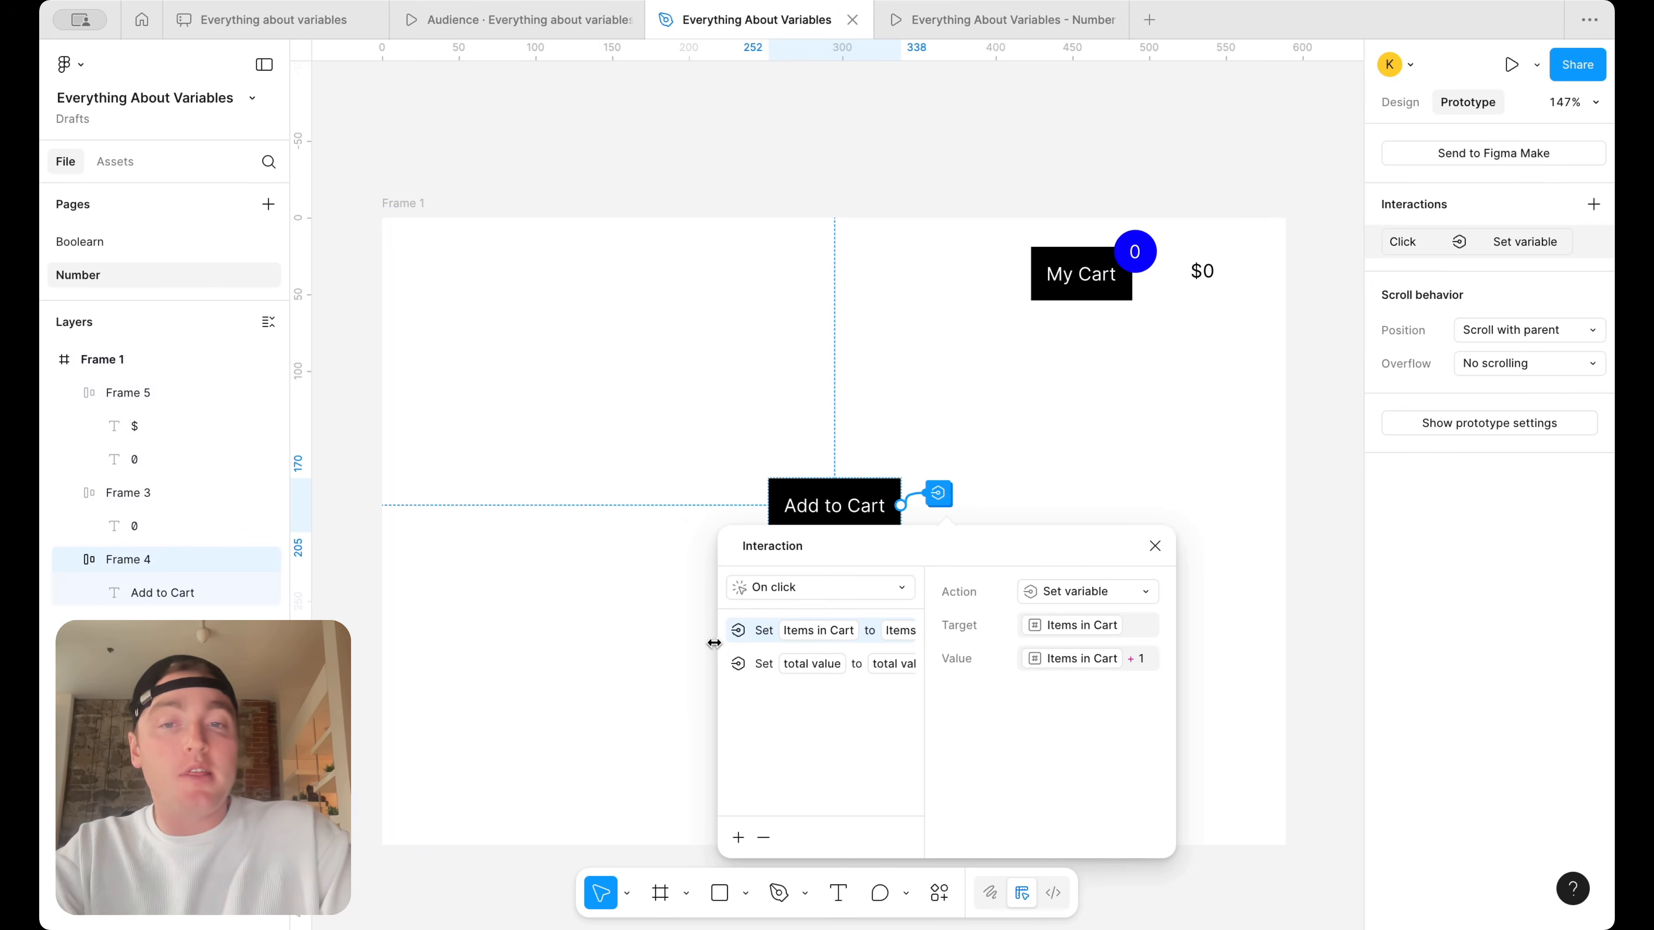
{"action": "left_click_drag", "start_coordinate": [718, 638], "coordinate": [448, 638]}
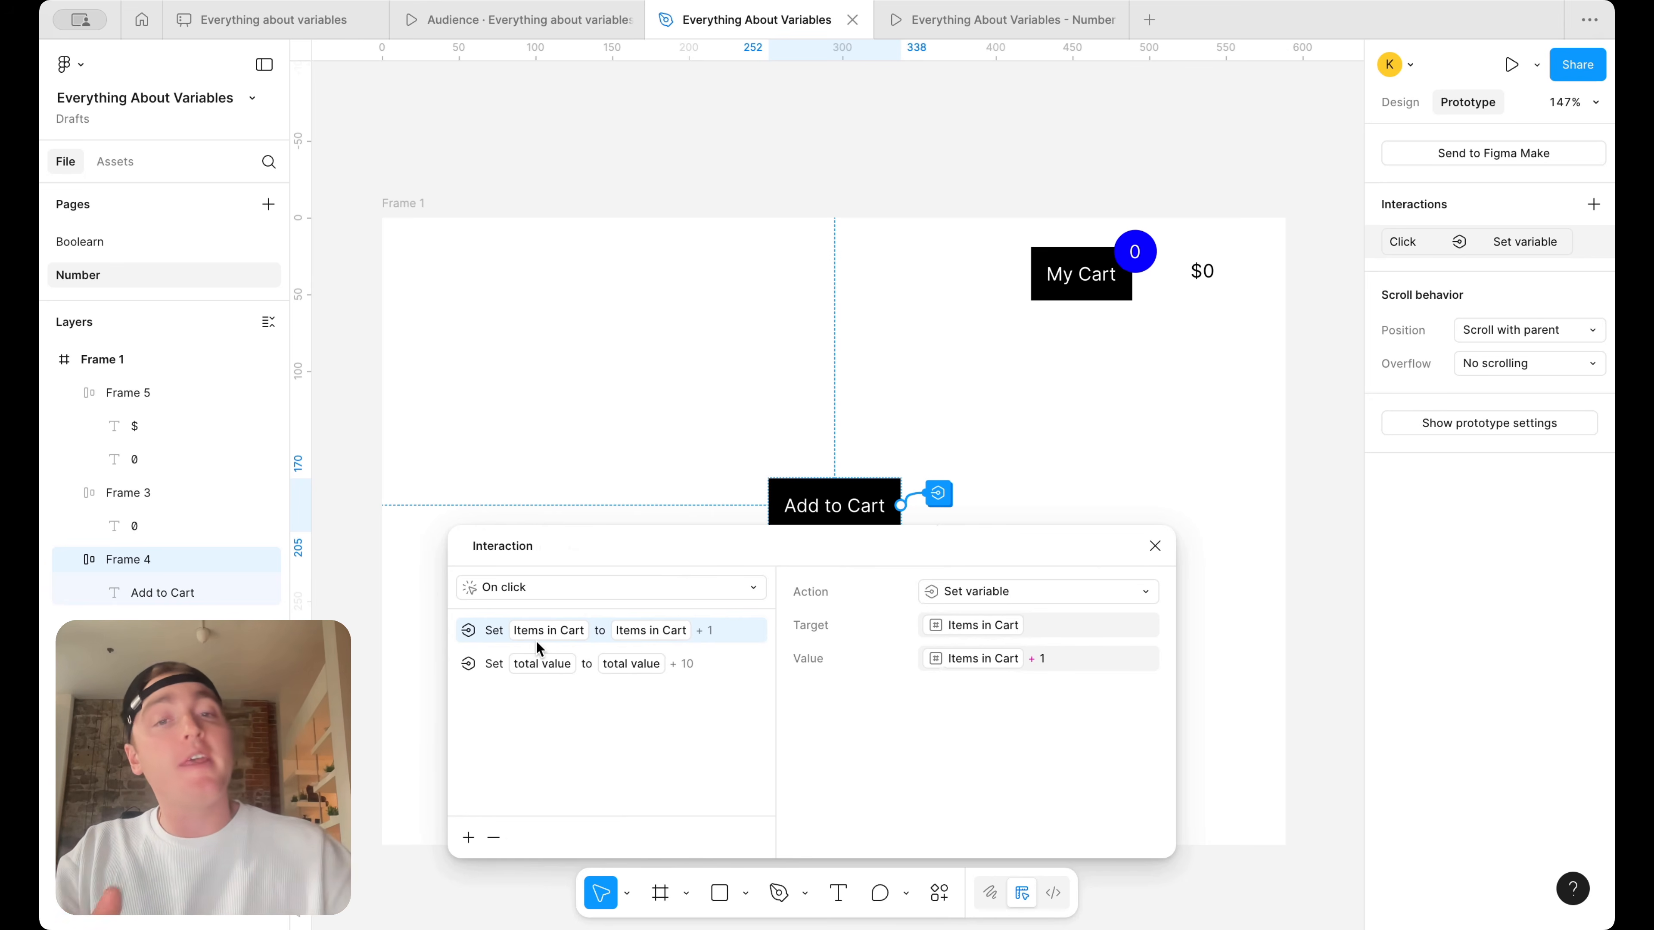
Examine the price group's separate $ and 0 text layers beside My Cart, checking which one is bound to a variable
{"action": "scroll", "coordinate": [1280, 243], "scroll_direction": "up", "scroll_amount": 5}
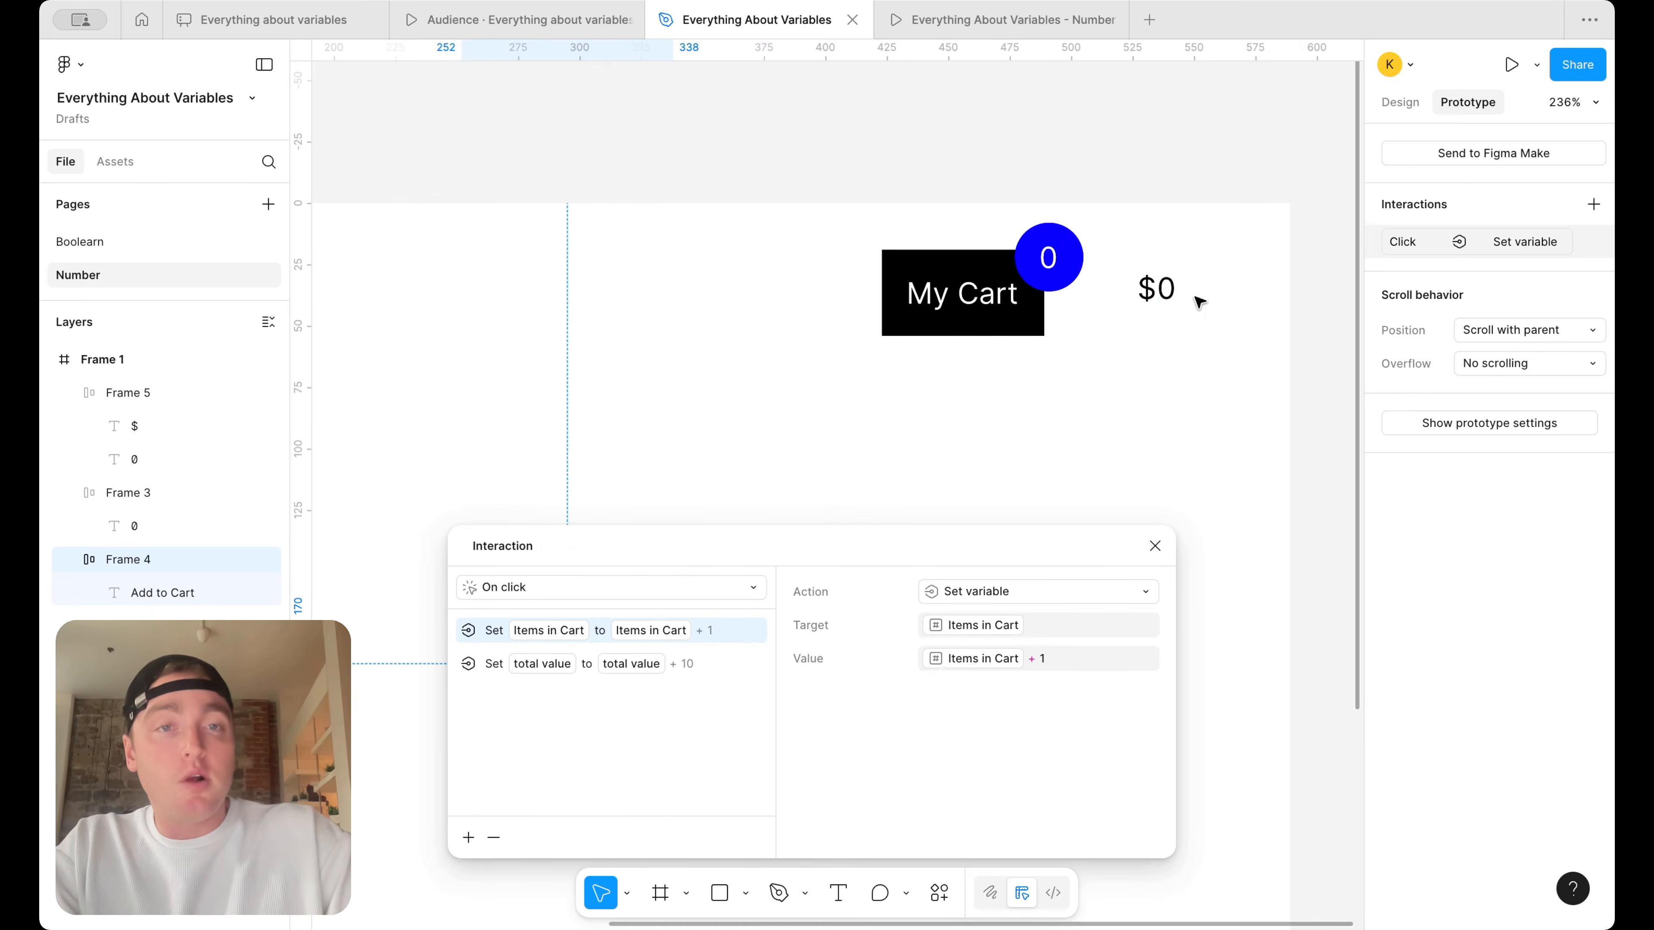
{"action": "left_click", "coordinate": [1169, 298]}
{"action": "left_click", "coordinate": [1400, 102]}
{"action": "scroll", "coordinate": [1169, 254], "scroll_direction": "up", "scroll_amount": 4}
{"action": "left_click", "coordinate": [1144, 314]}
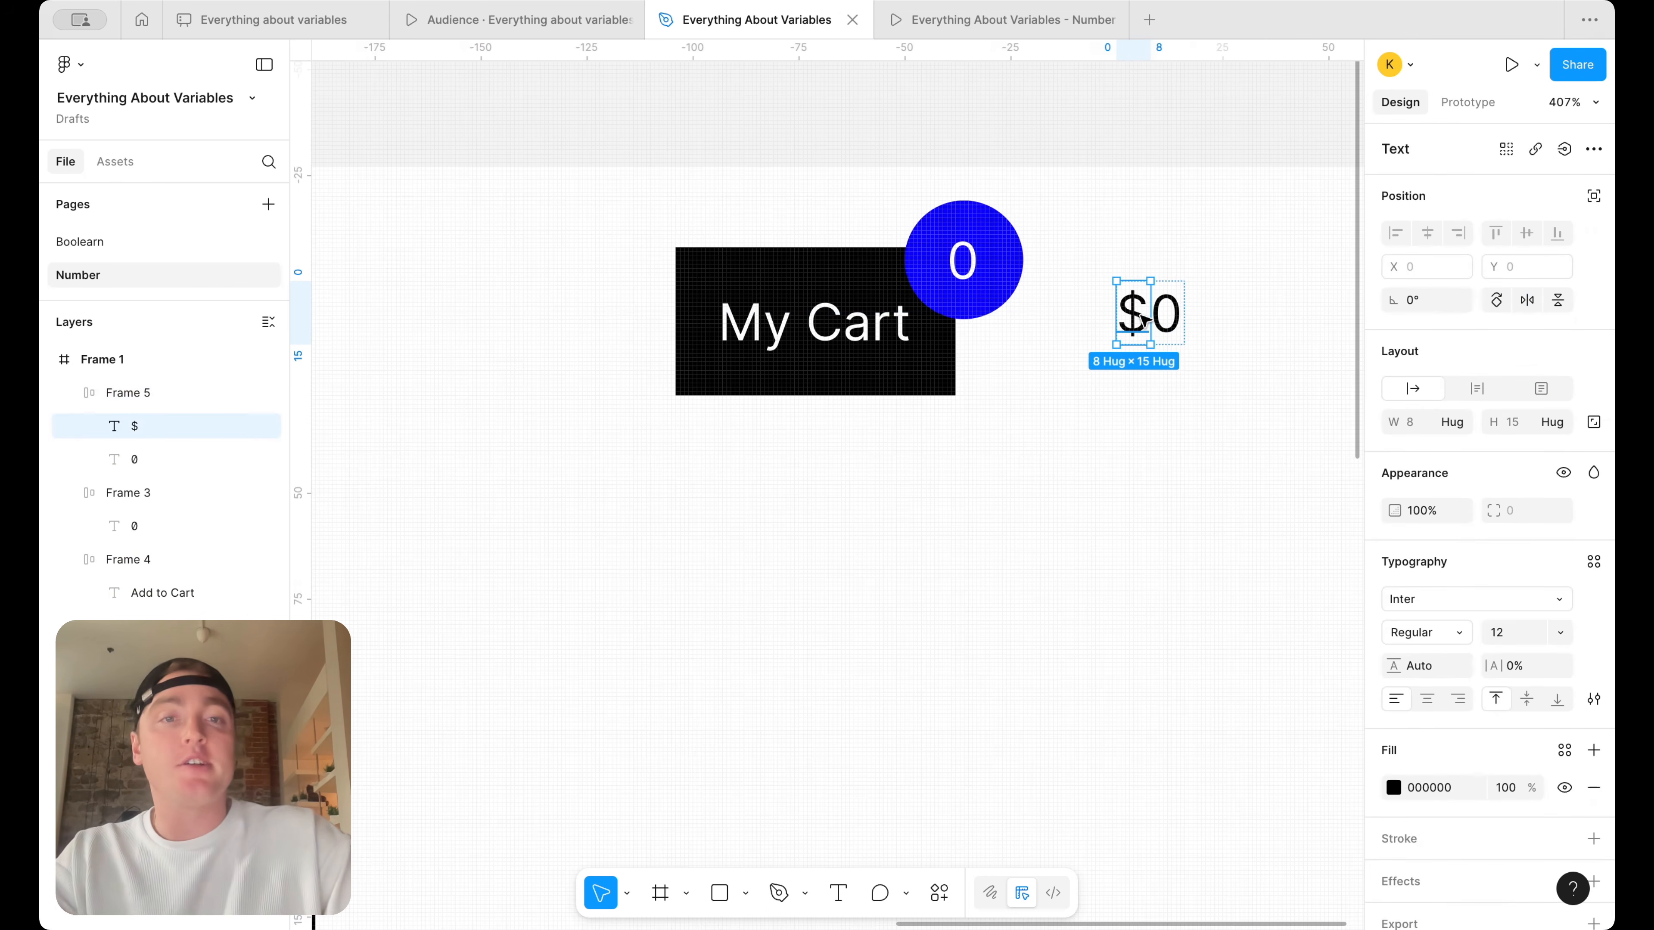
{"action": "left_click", "coordinate": [1172, 325]}
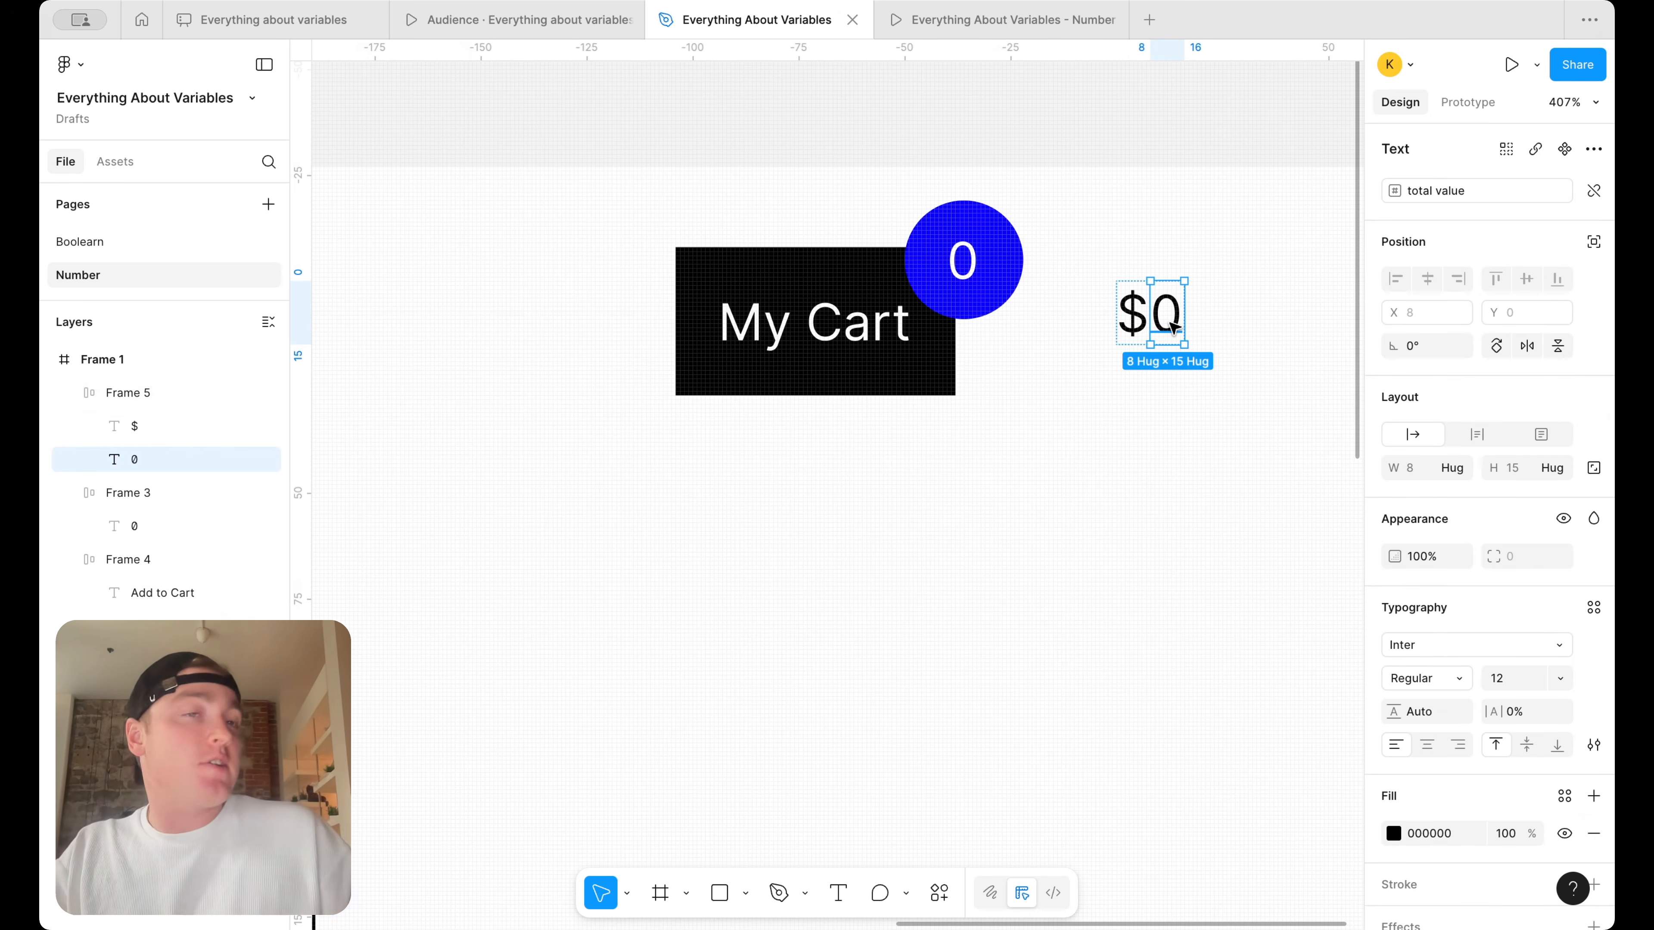
{"action": "left_click", "coordinate": [1229, 310]}
{"action": "double_click", "coordinate": [1168, 325]}
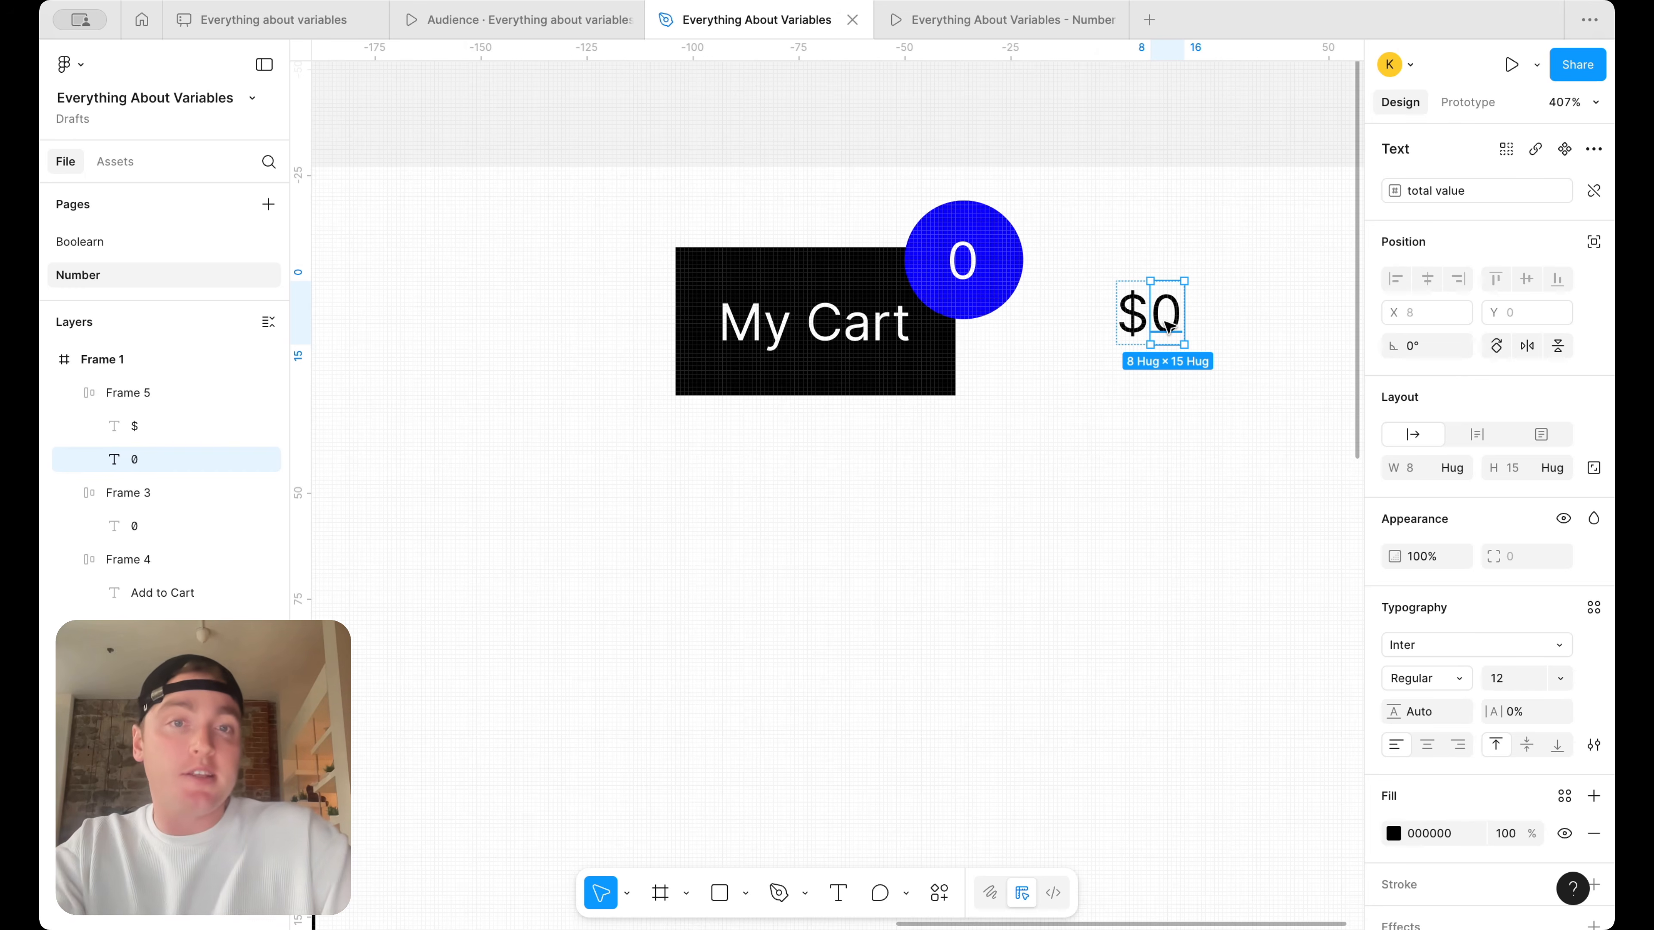
{"action": "scroll", "coordinate": [1300, 362], "scroll_direction": "down", "scroll_amount": 10}
{"action": "left_click", "coordinate": [1300, 362]}
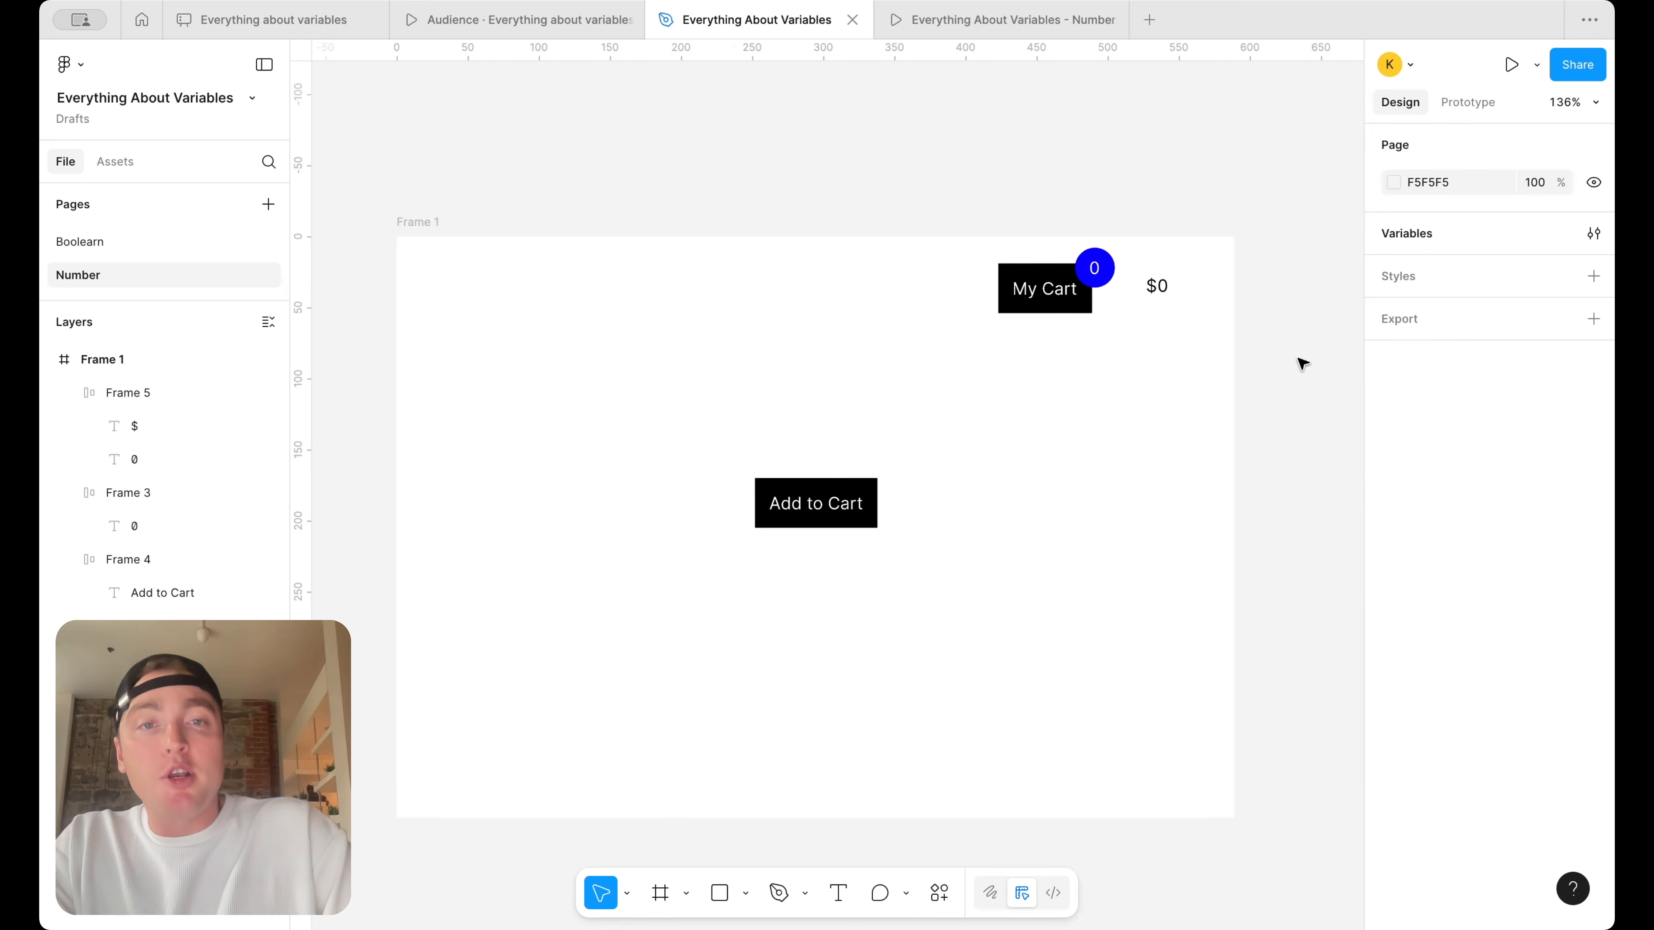
Add a Conditional action with an empty condition to the Add to Cart button's existing on-click interaction and close the interaction settings
{"action": "scroll", "coordinate": [1300, 362], "scroll_direction": "down", "scroll_amount": 1}
{"action": "left_click", "coordinate": [869, 464]}
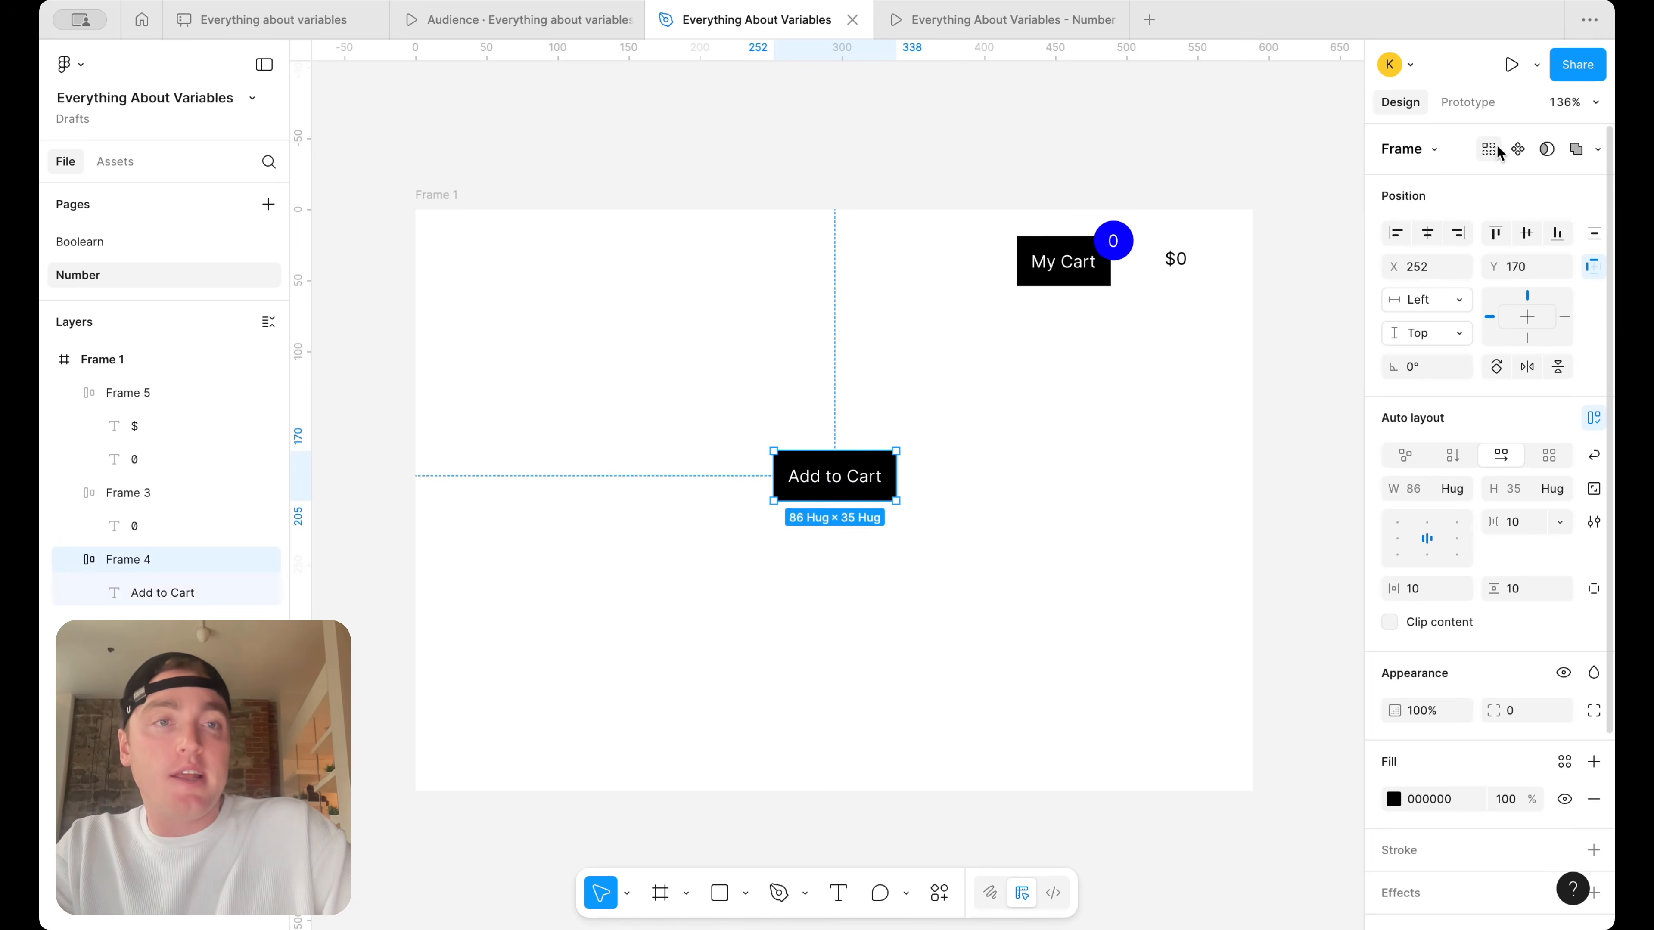
{"action": "left_click", "coordinate": [1468, 101]}
{"action": "left_click", "coordinate": [934, 464]}
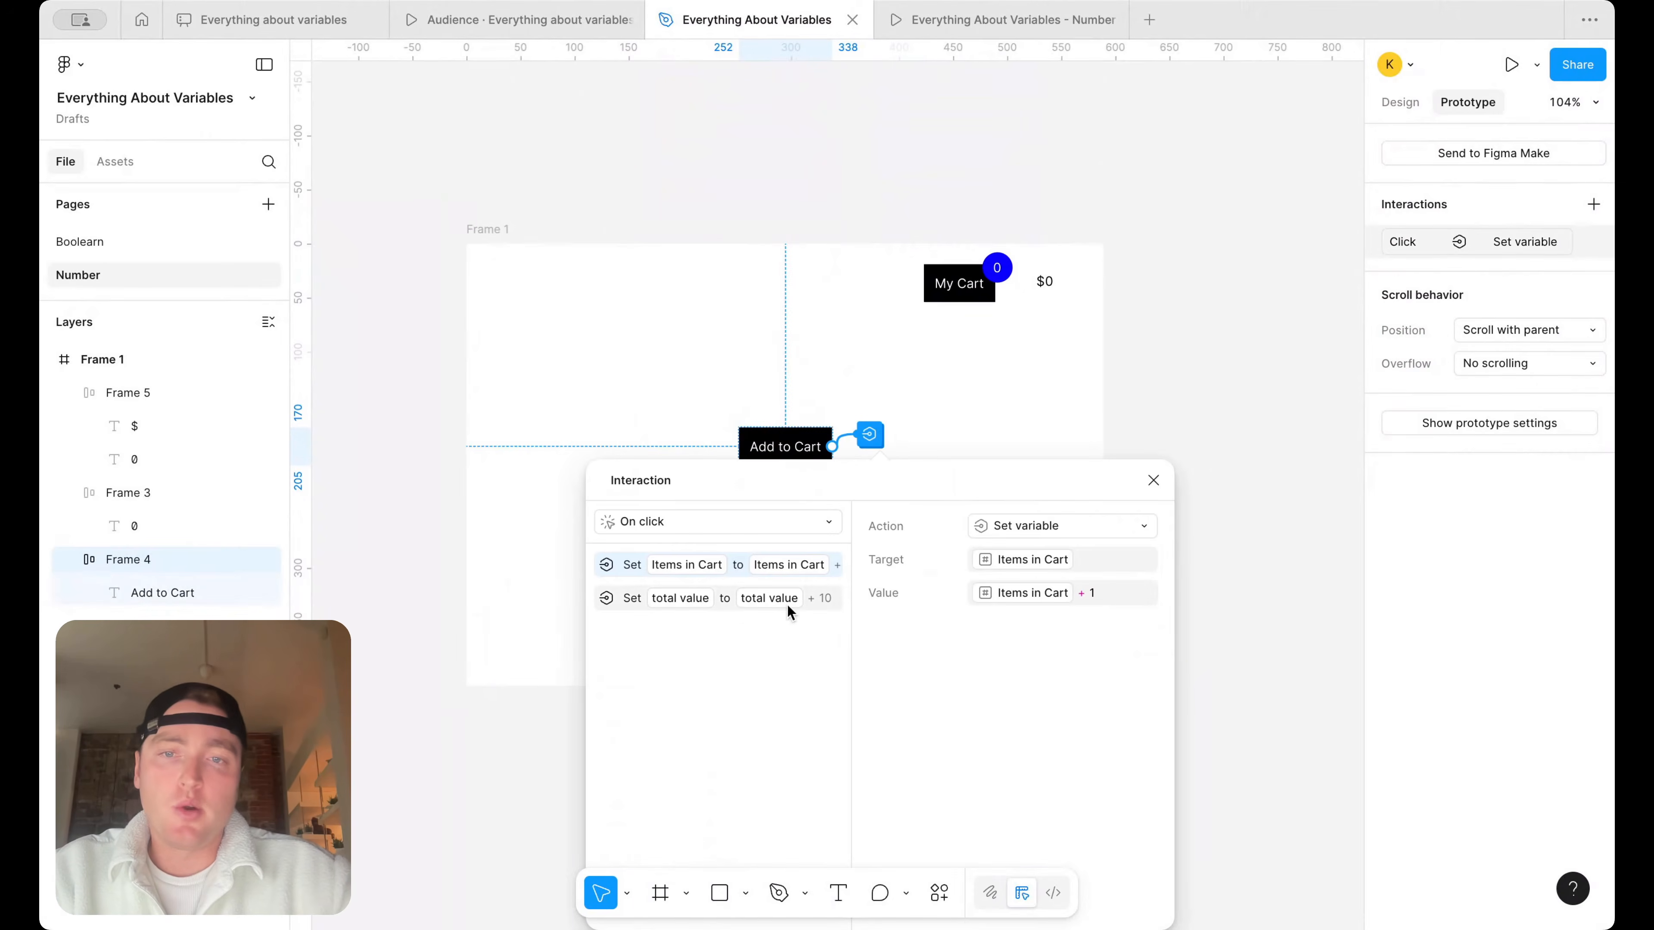
{"action": "left_click_drag", "start_coordinate": [856, 486], "coordinate": [1125, 270]}
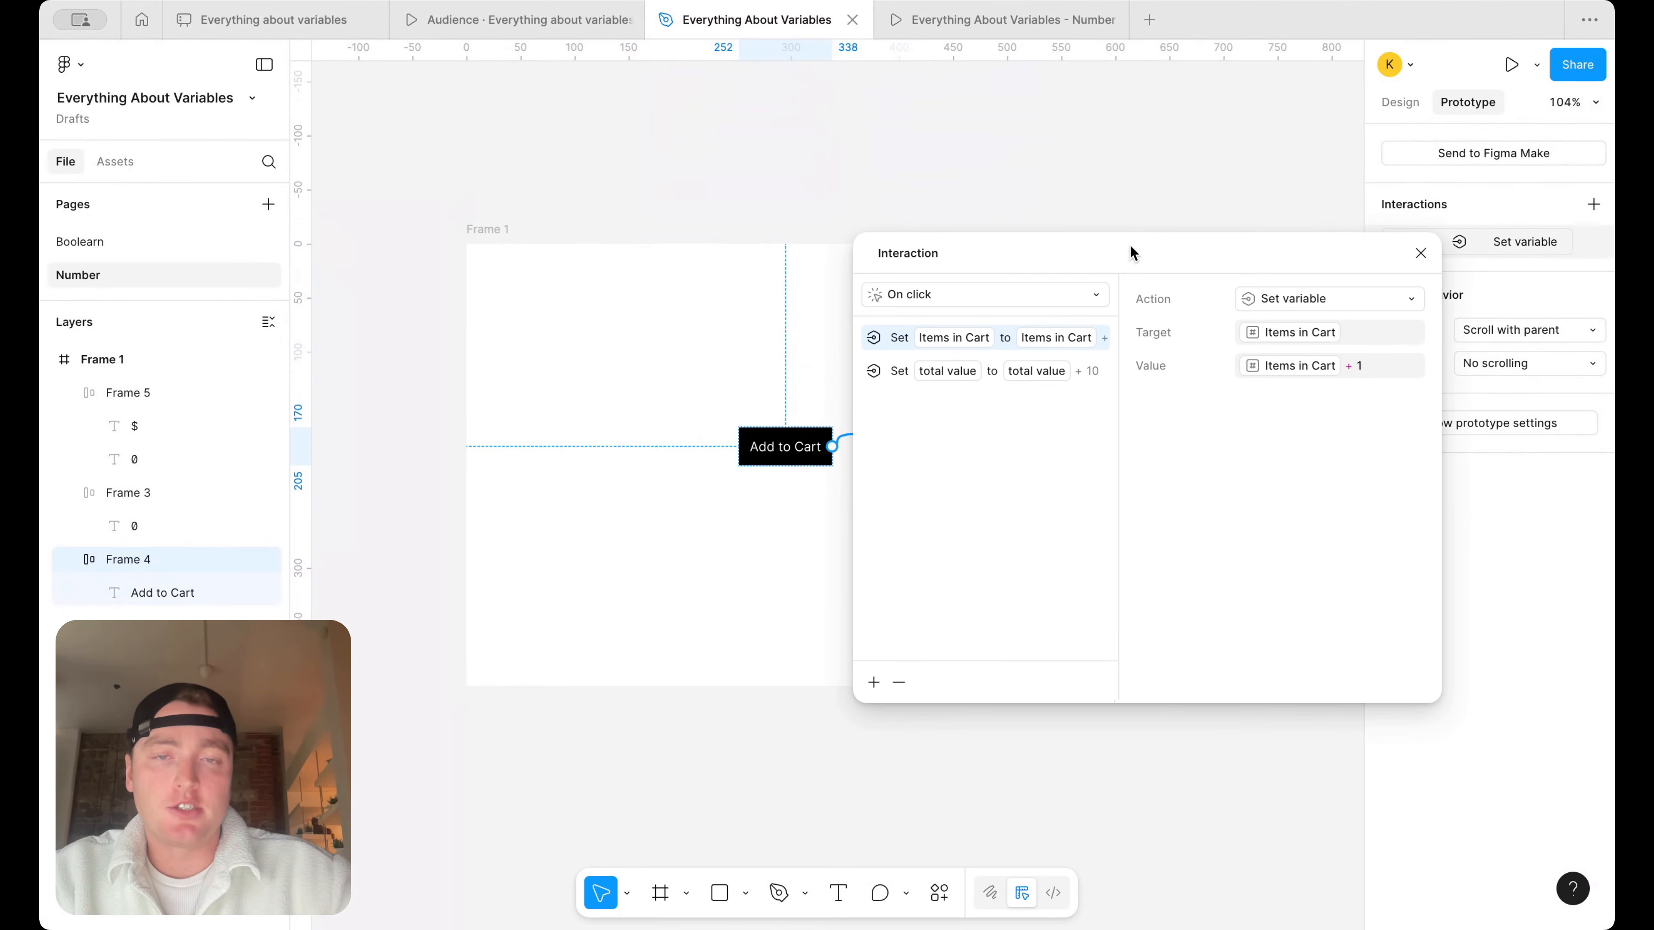
{"action": "left_click", "coordinate": [874, 682]}
{"action": "left_click", "coordinate": [869, 839]}
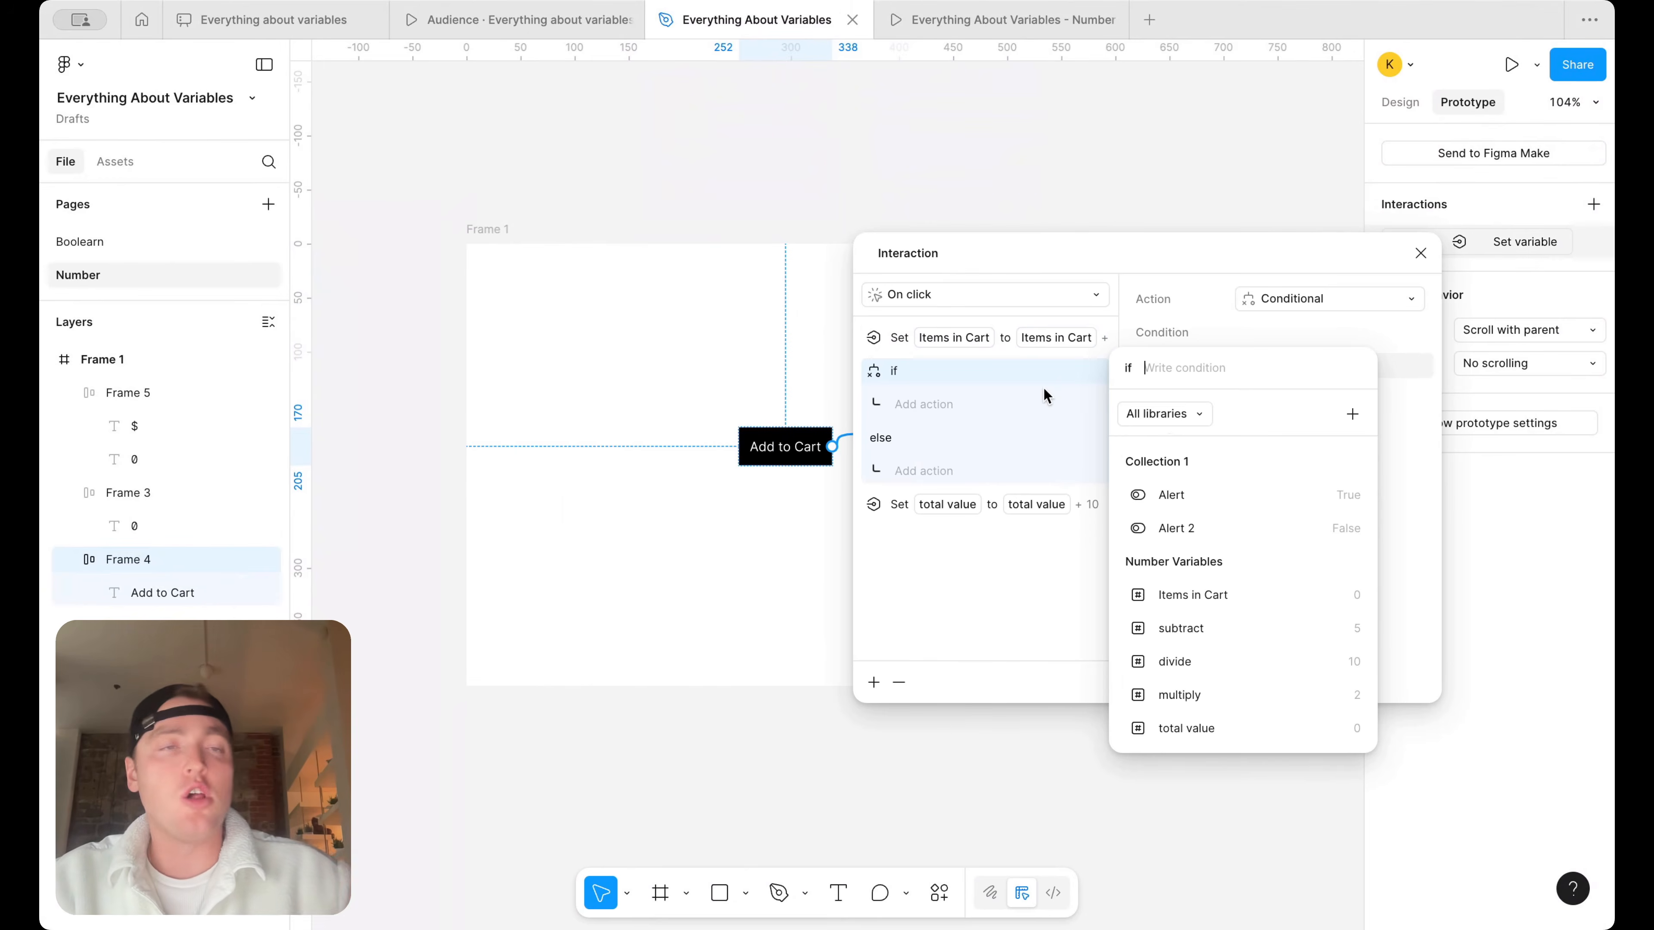
{"action": "left_click", "coordinate": [1054, 385]}
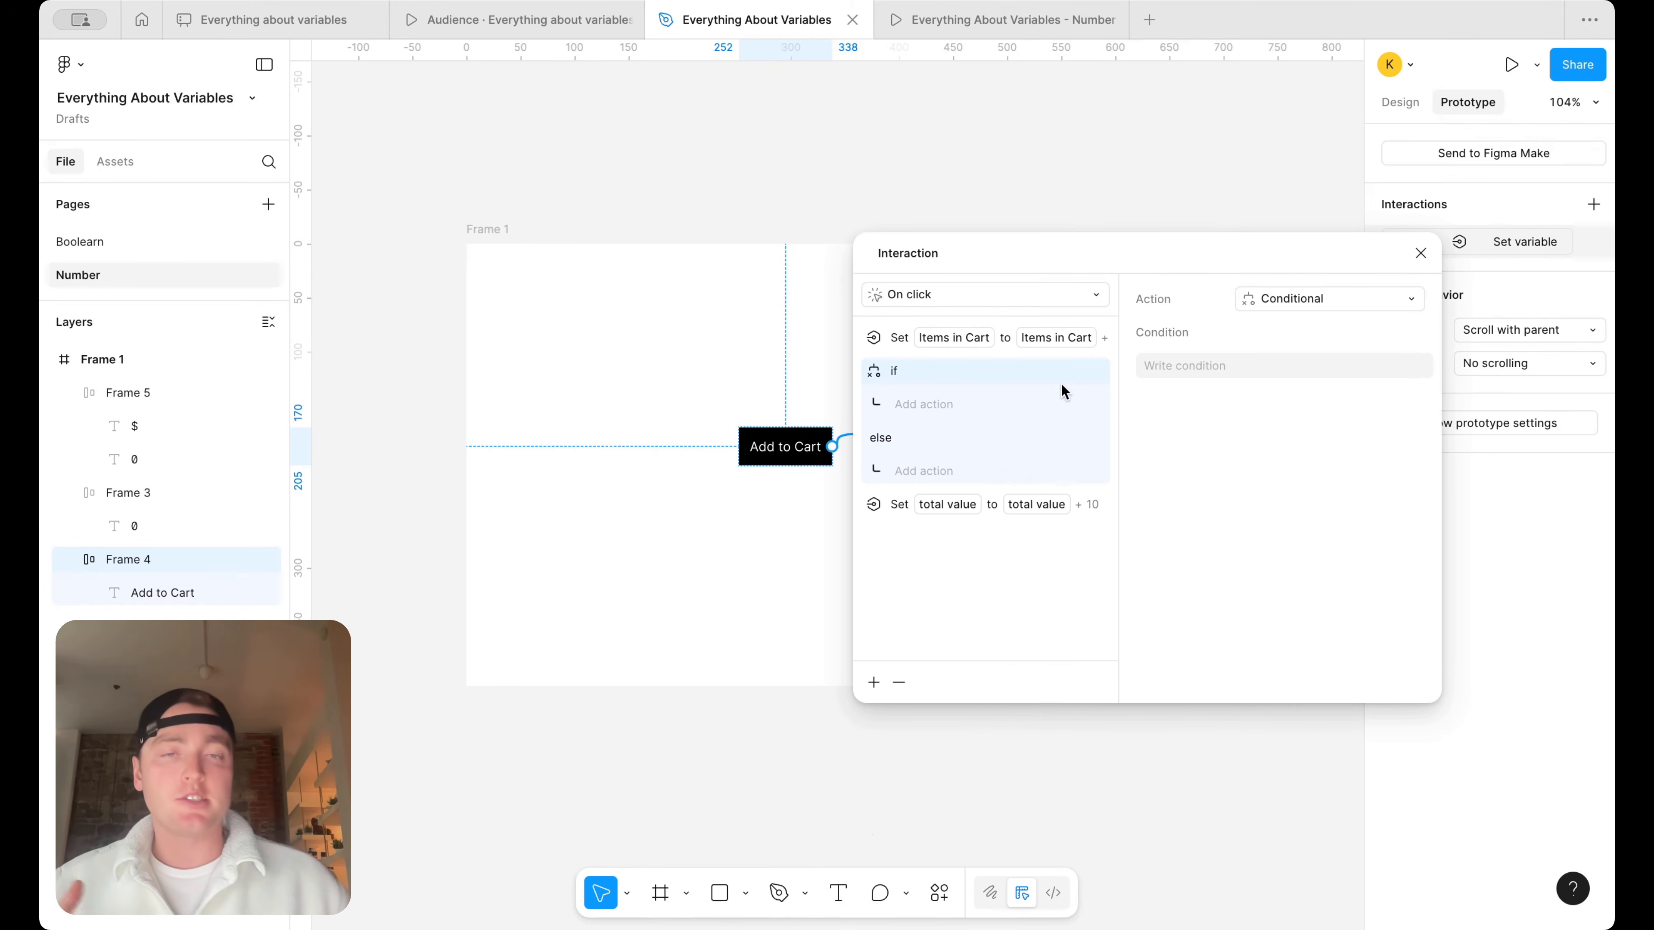
{"action": "key", "text": "Escape"}
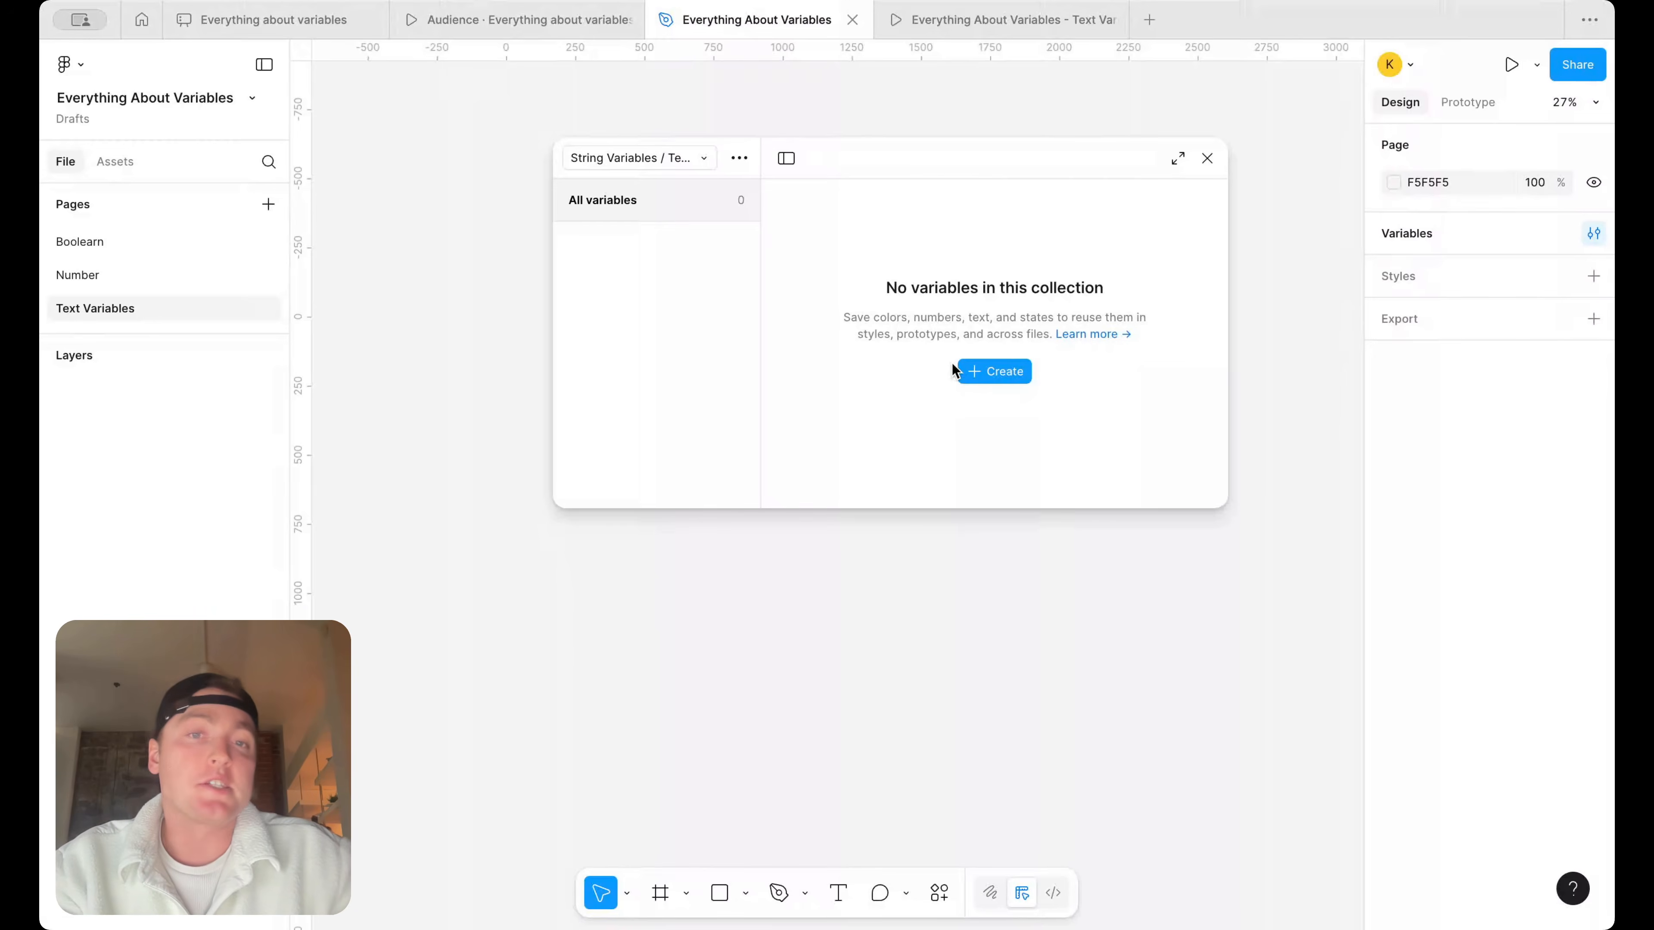
Create a string variable named font size with the value 64 in the String Variables collection
{"action": "left_click", "coordinate": [972, 373]}
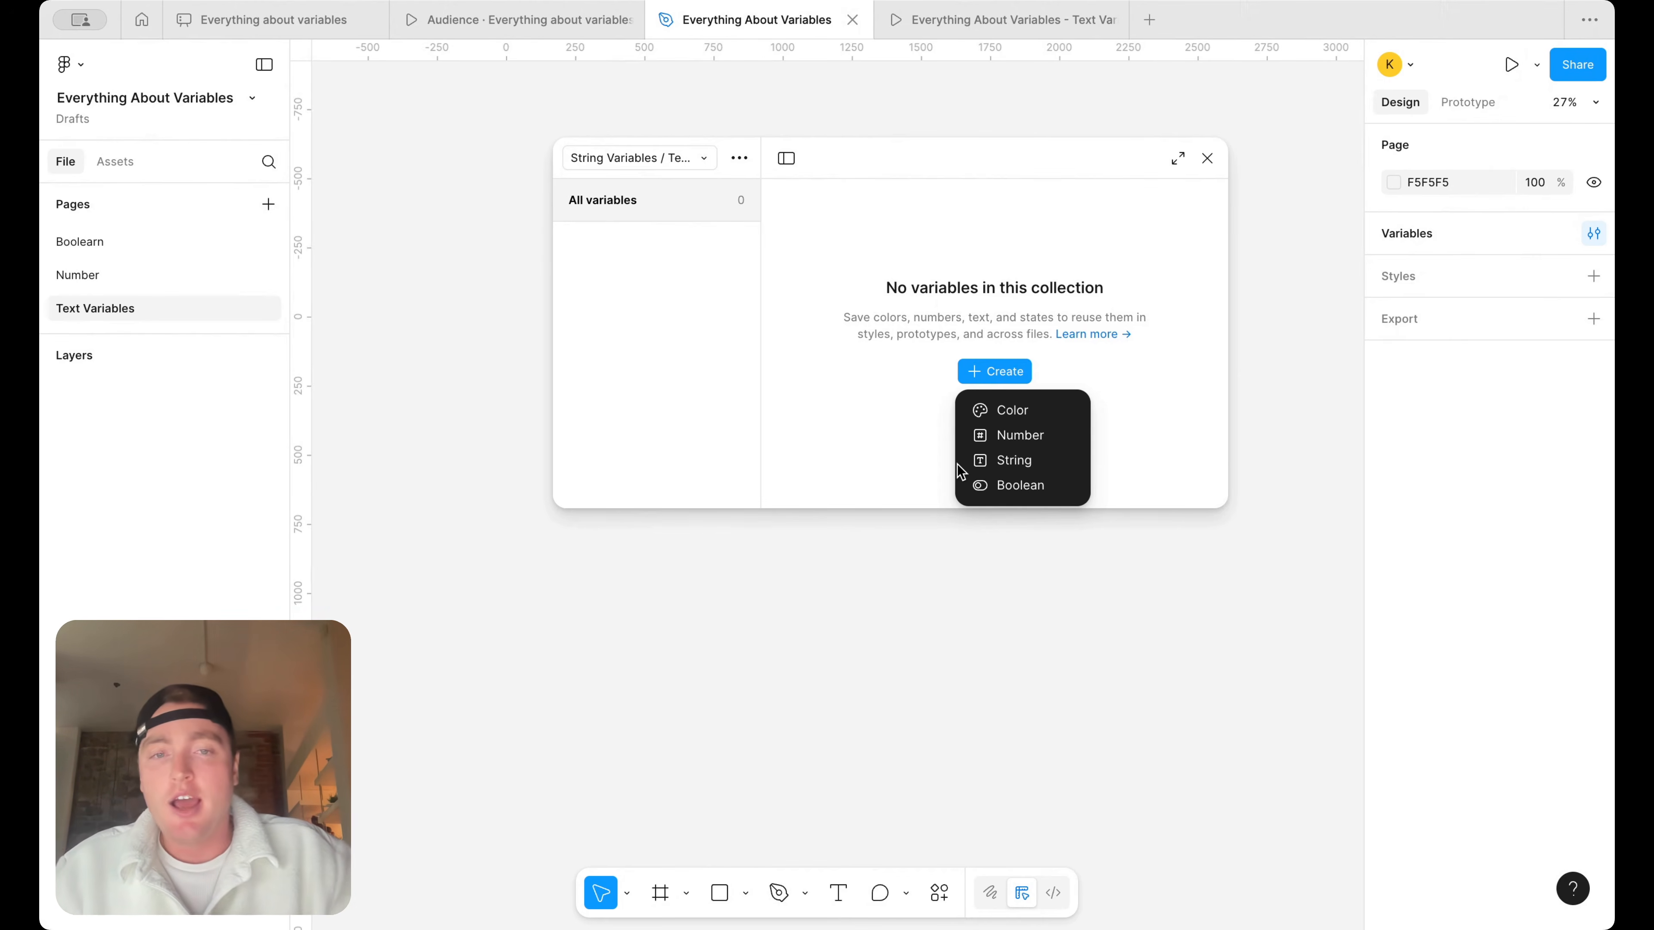
{"action": "left_click", "coordinate": [989, 459]}
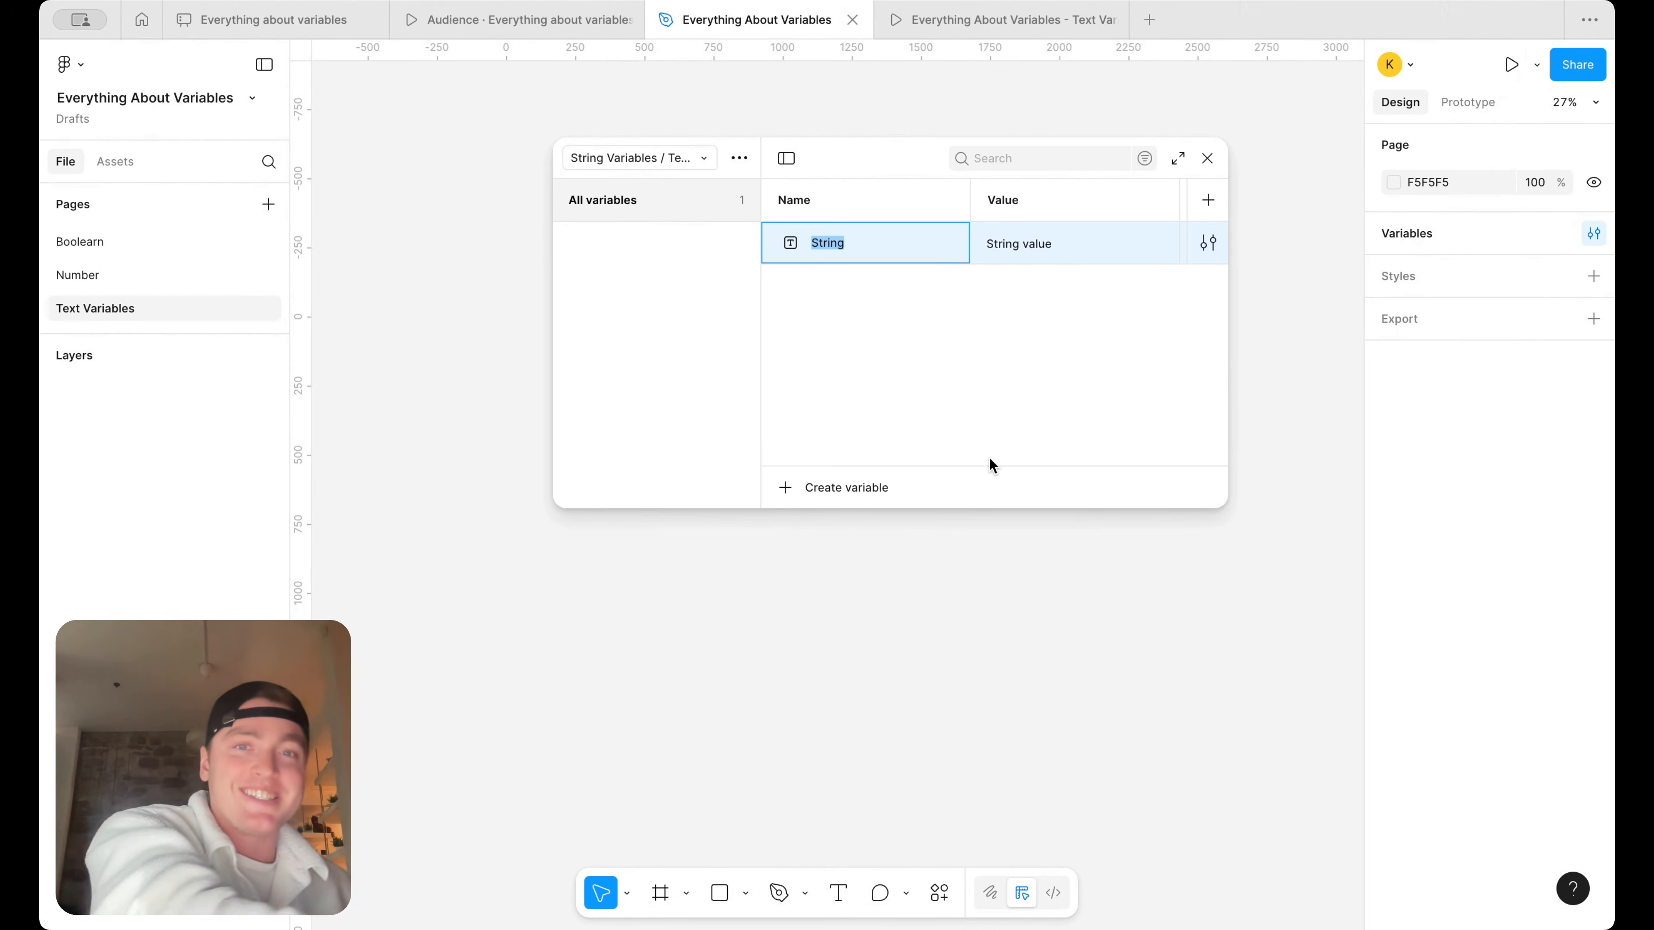
{"action": "type", "text": "fo"}
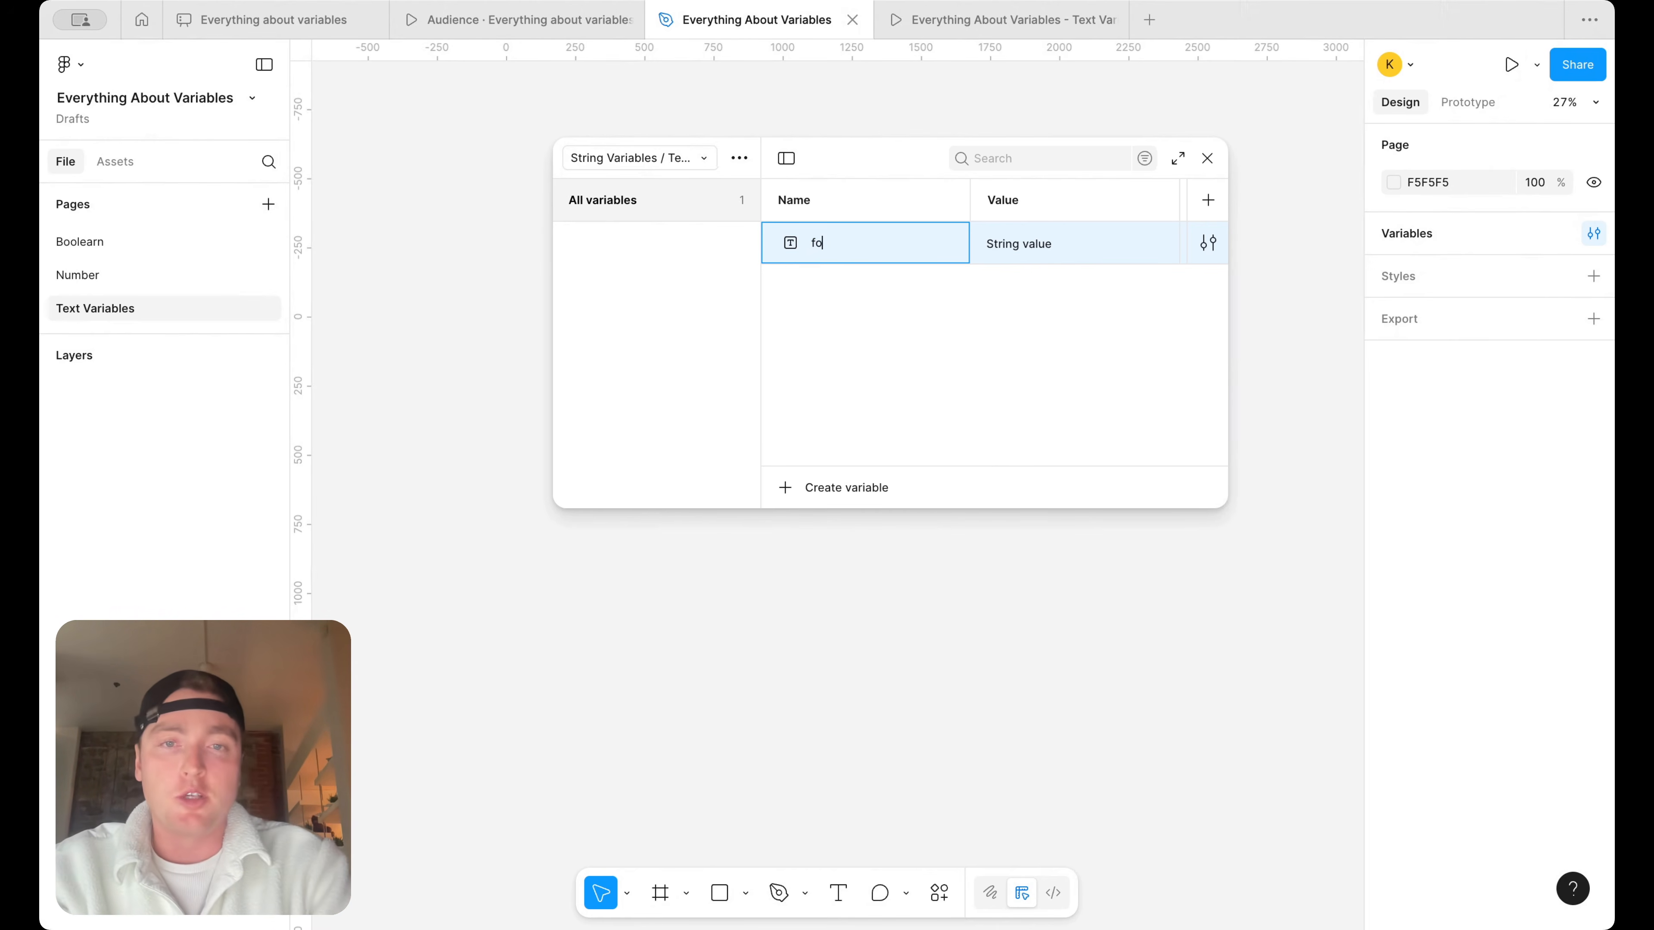
{"action": "type", "text": "nt size"}
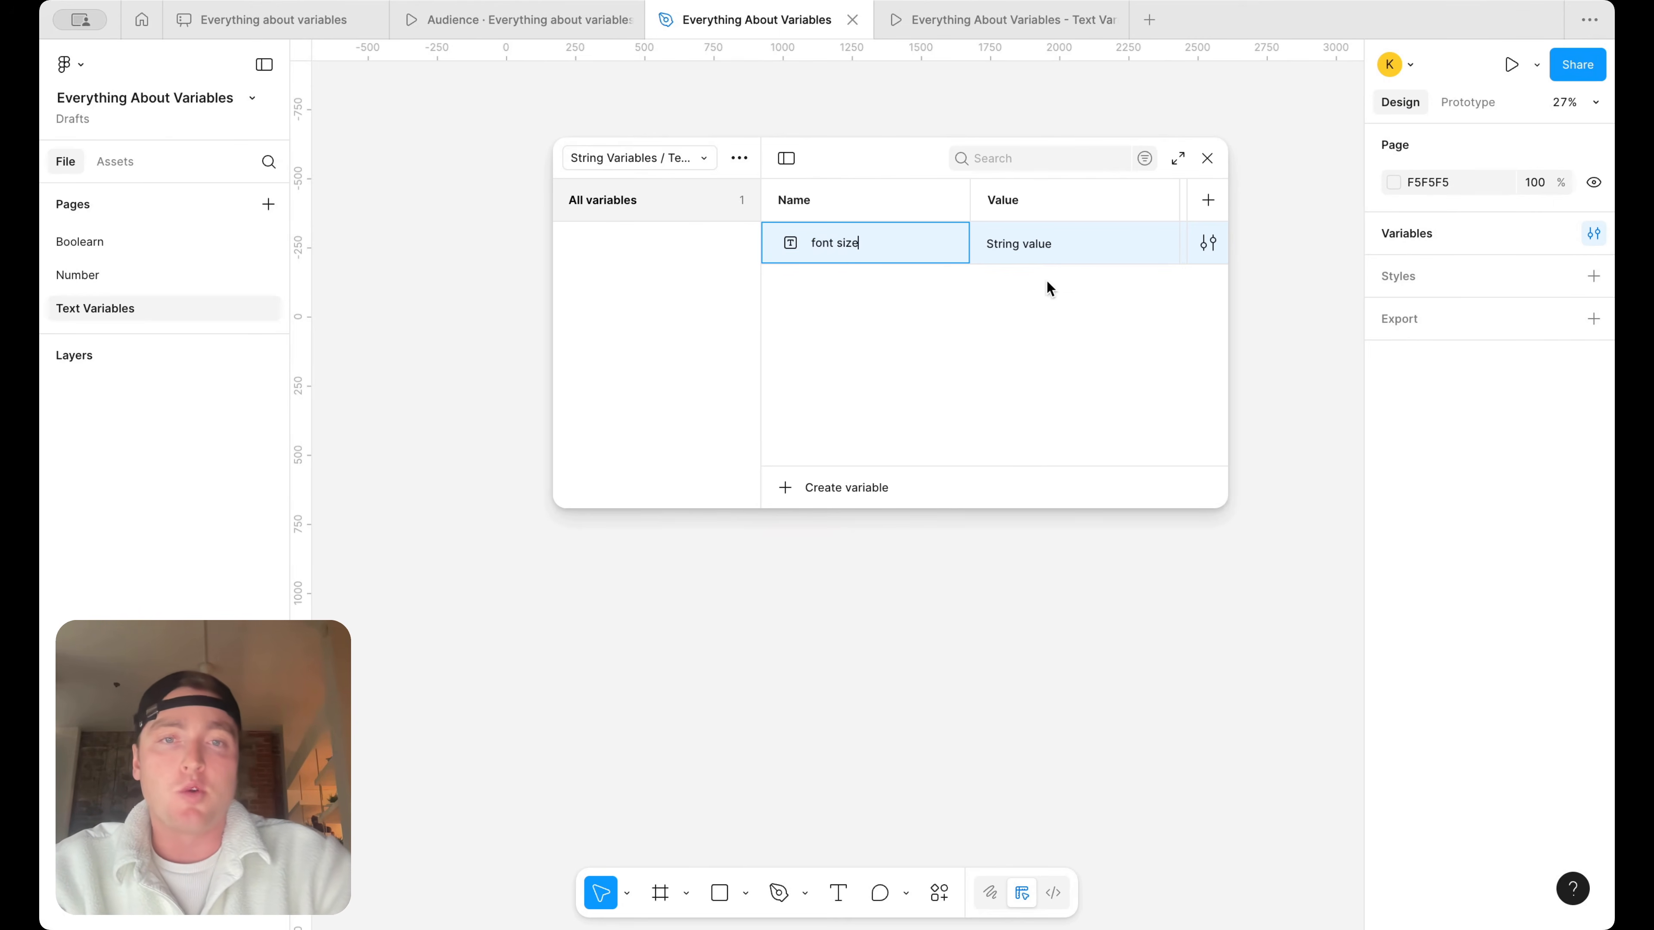
{"action": "left_click", "coordinate": [1054, 244]}
{"action": "type", "text": "64"}
{"action": "left_click", "coordinate": [1053, 353]}
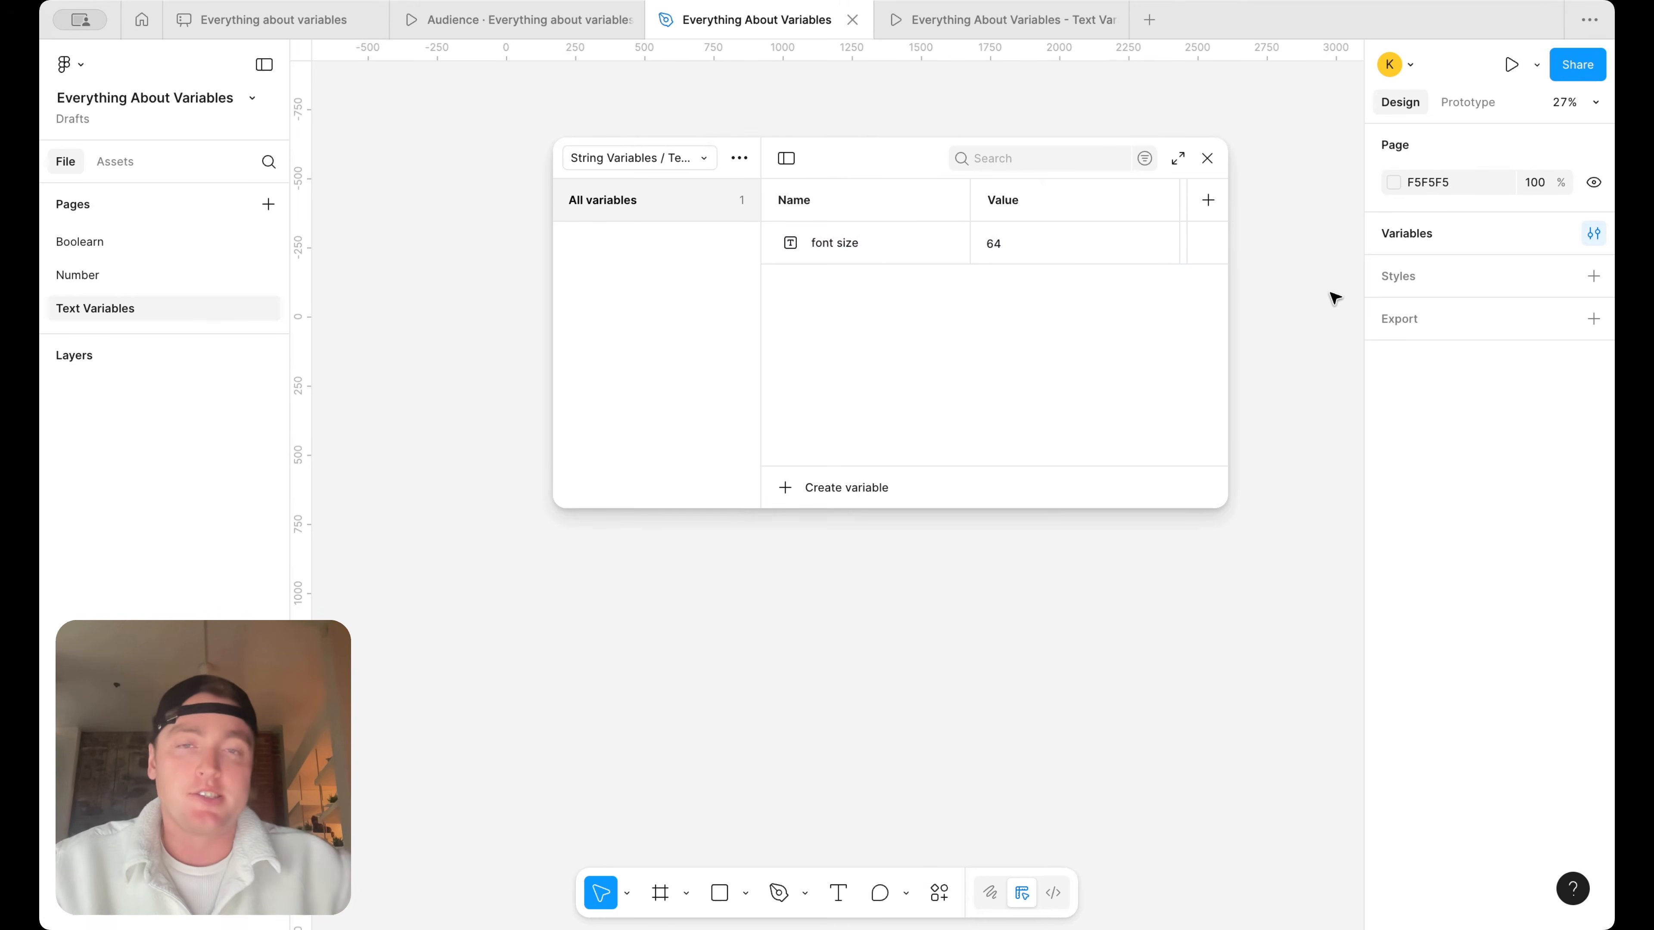
Delete the font size string variable and close the variables window
{"action": "double_click", "coordinate": [876, 243]}
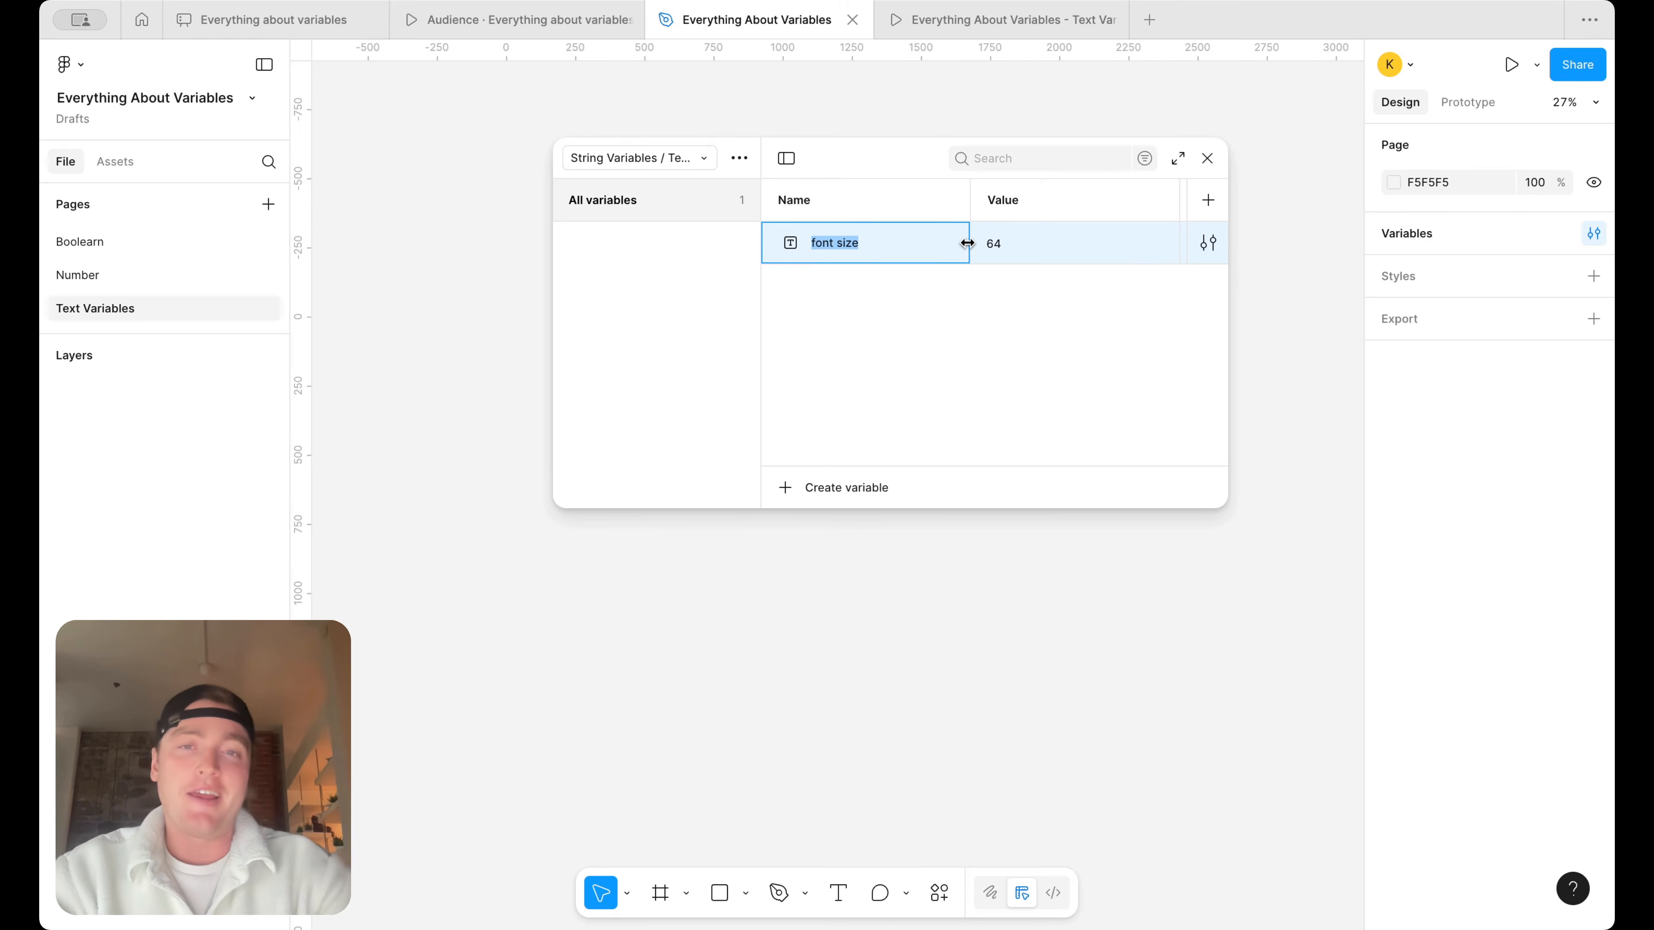
{"action": "left_click", "coordinate": [940, 293]}
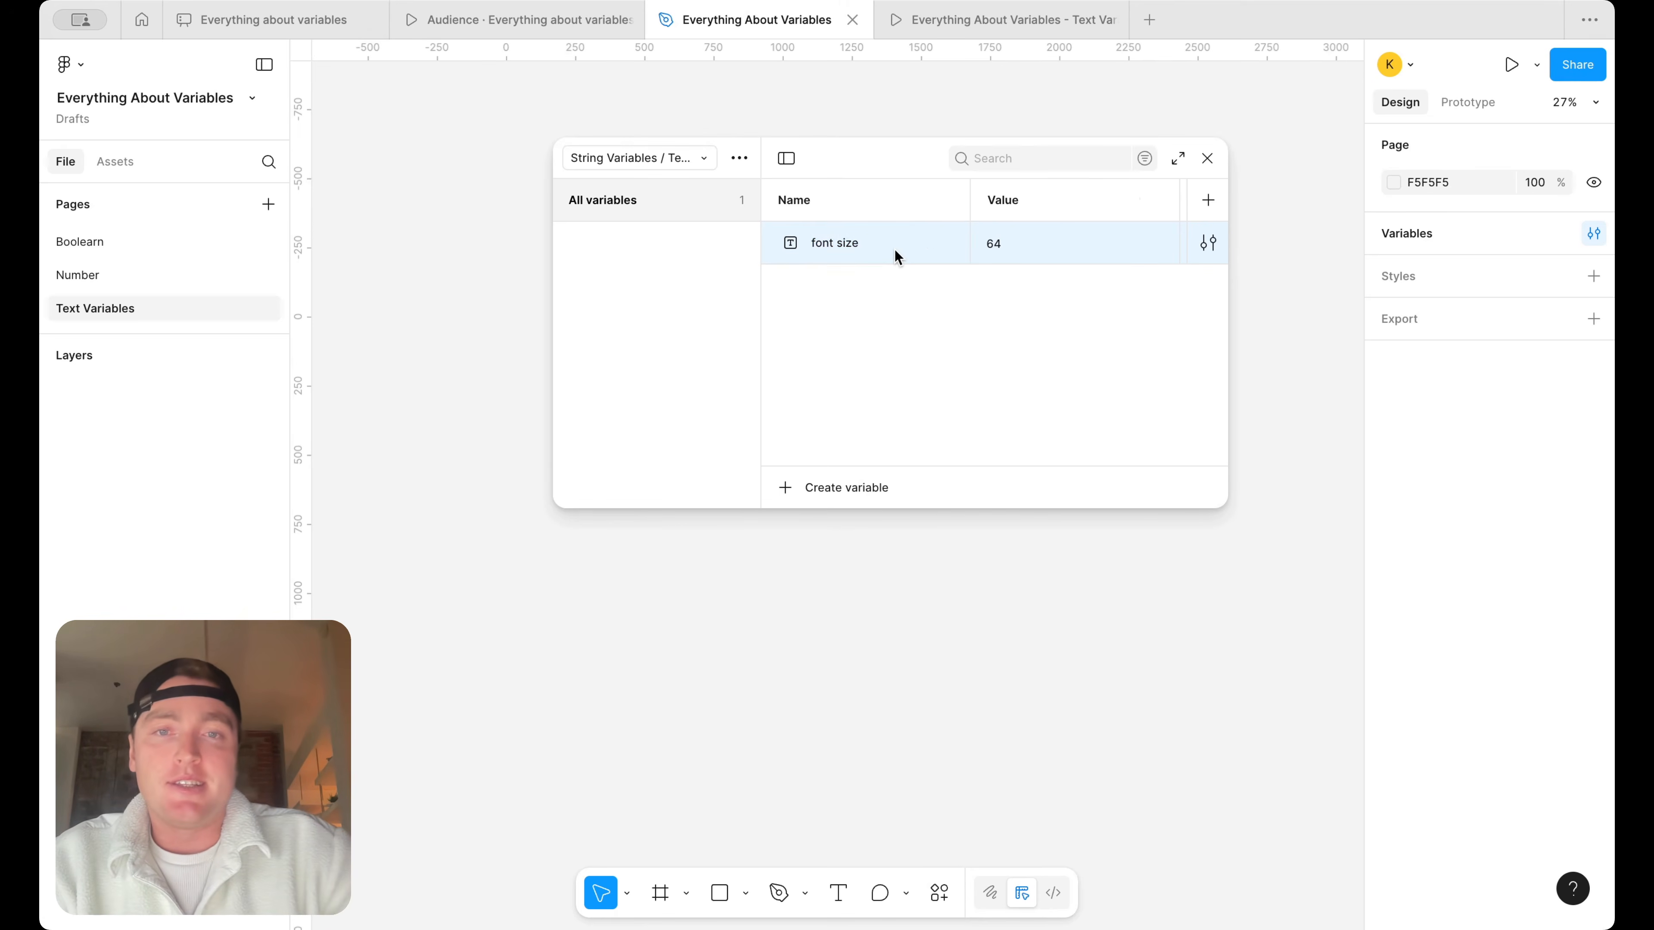
{"action": "right_click", "coordinate": [898, 251]}
{"action": "left_click", "coordinate": [967, 430]}
{"action": "left_click", "coordinate": [1207, 159]}
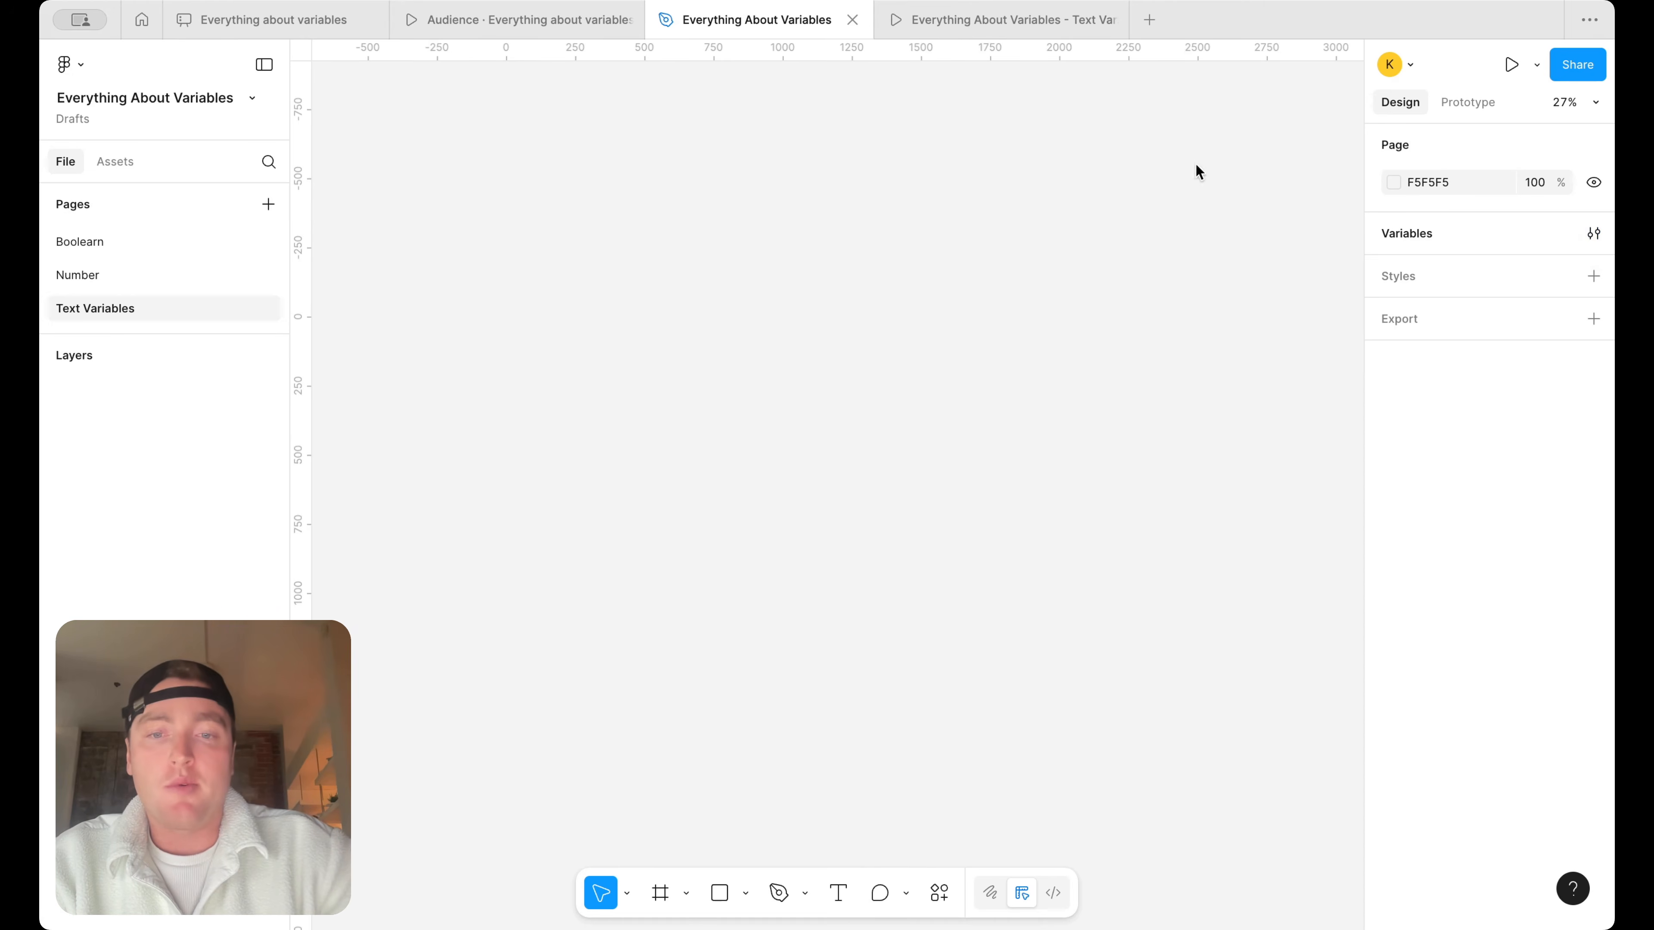
Create a 1440 × 1024 Desktop frame on the Text Variables page
{"action": "left_click", "coordinate": [659, 894]}
{"action": "left_click", "coordinate": [1426, 383]}
{"action": "key", "text": "shift+2"}
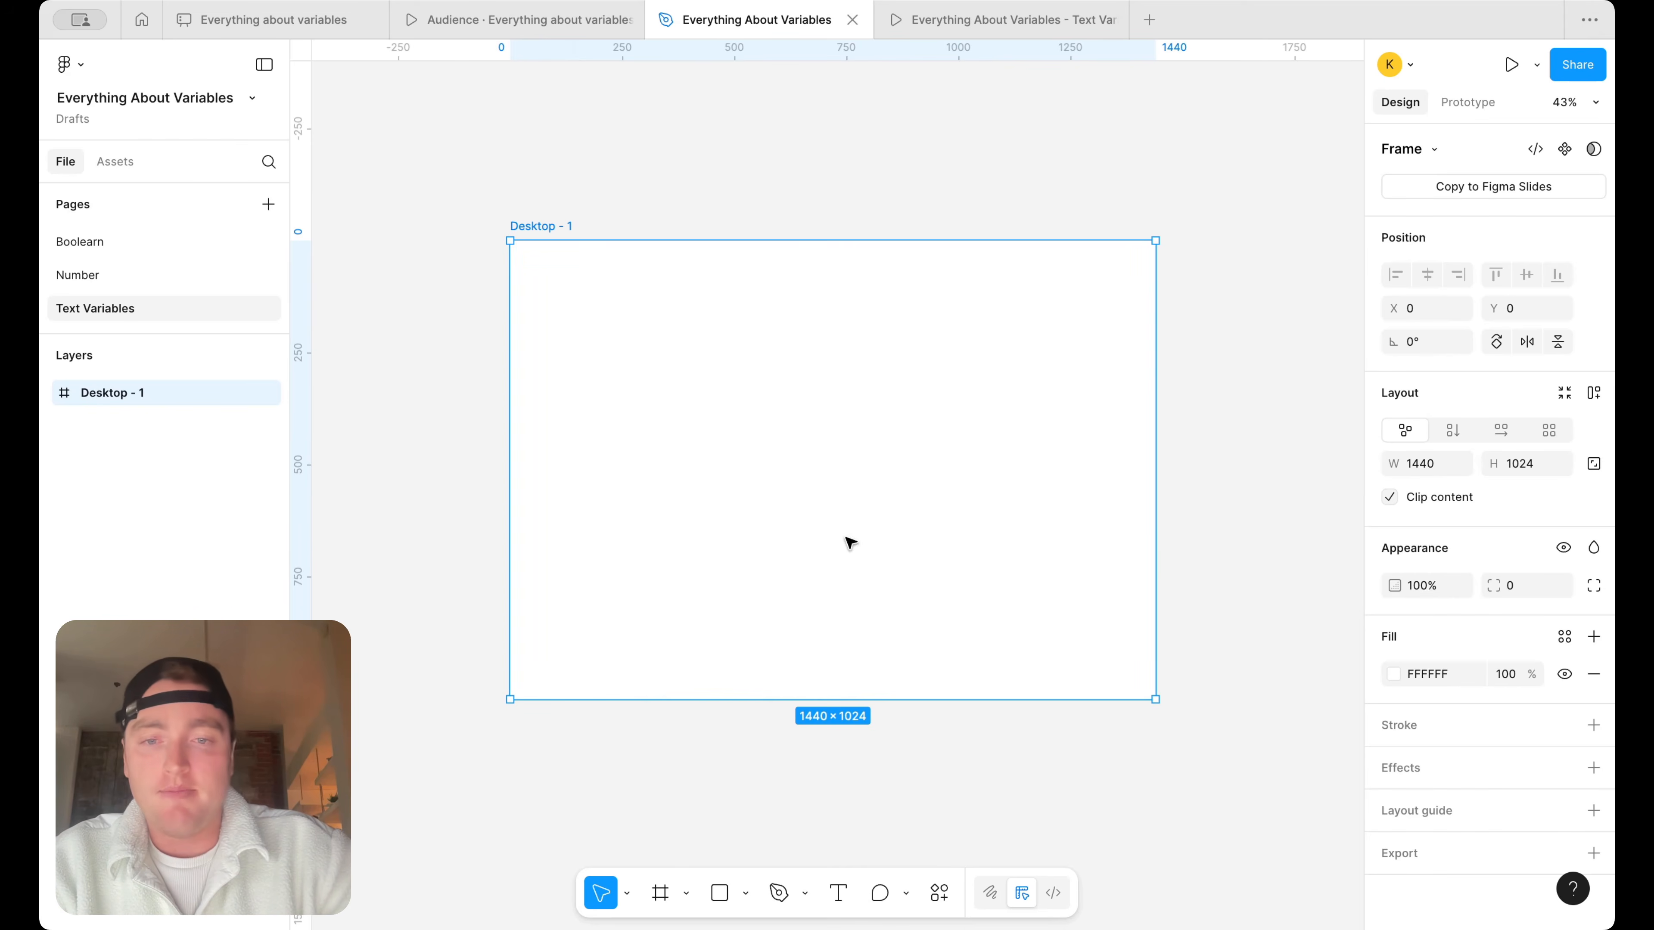
Place a text box about 423 × 95 near the middle of the Desktop frame reading "Add to Cart"
{"action": "left_click", "coordinate": [848, 898]}
{"action": "scroll", "coordinate": [840, 472], "scroll_direction": "up", "scroll_amount": 2}
{"action": "left_click_drag", "start_coordinate": [724, 425], "coordinate": [960, 480]}
{"action": "scroll", "coordinate": [962, 475], "scroll_direction": "up", "scroll_amount": 3}
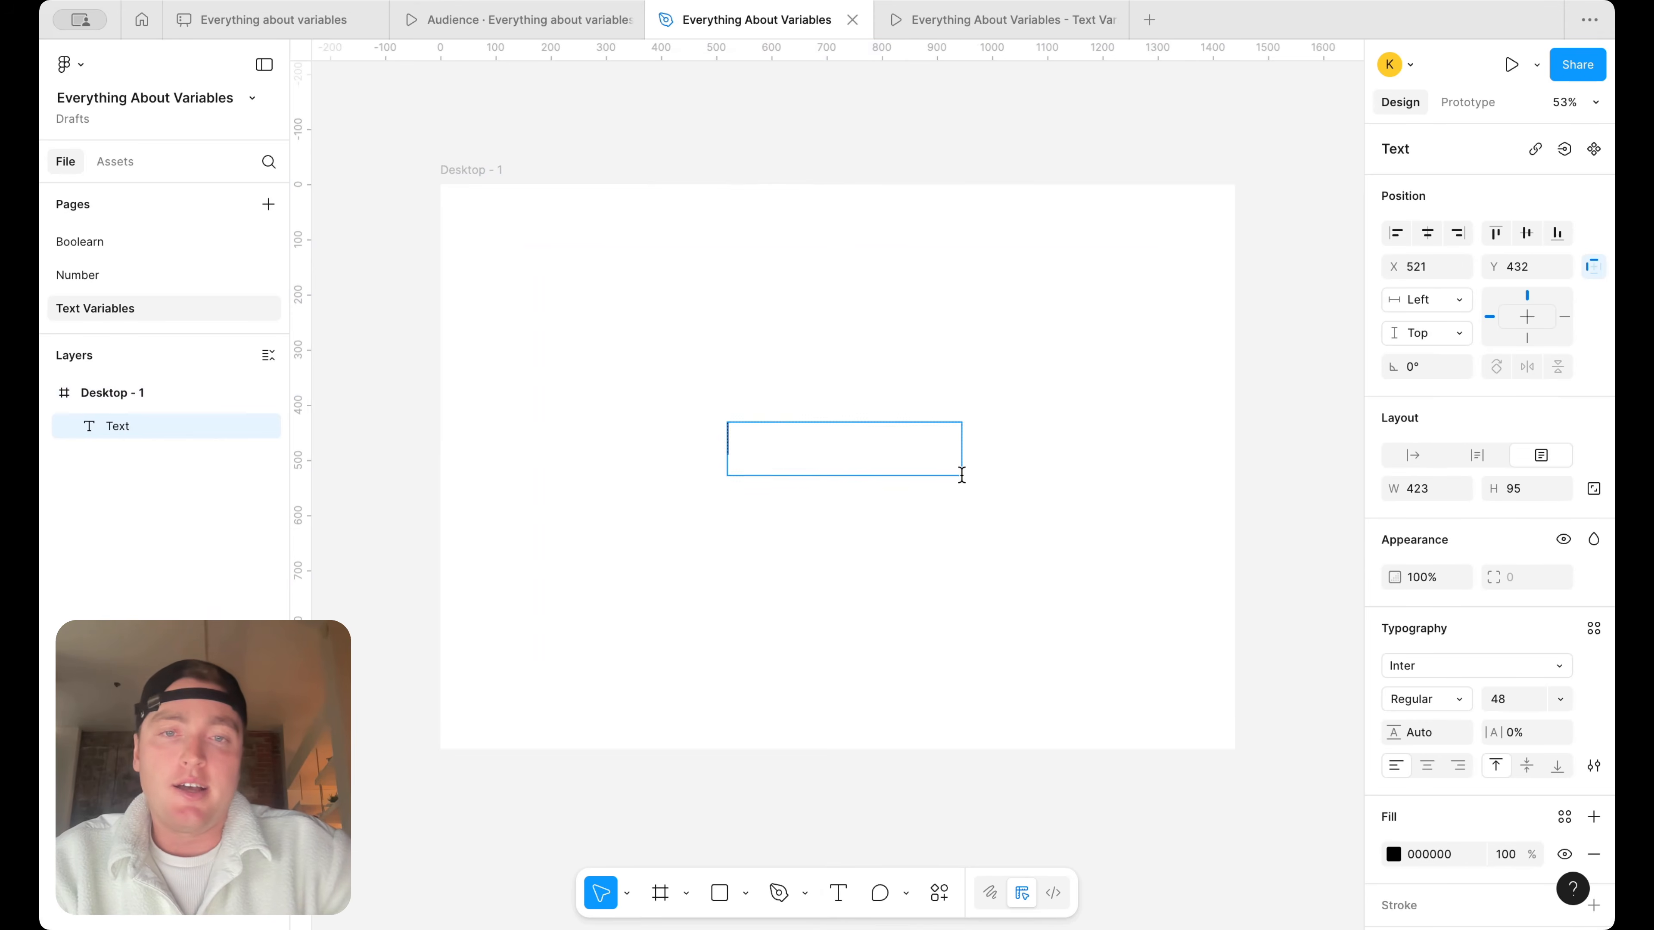
{"action": "type", "text": "Add to "}
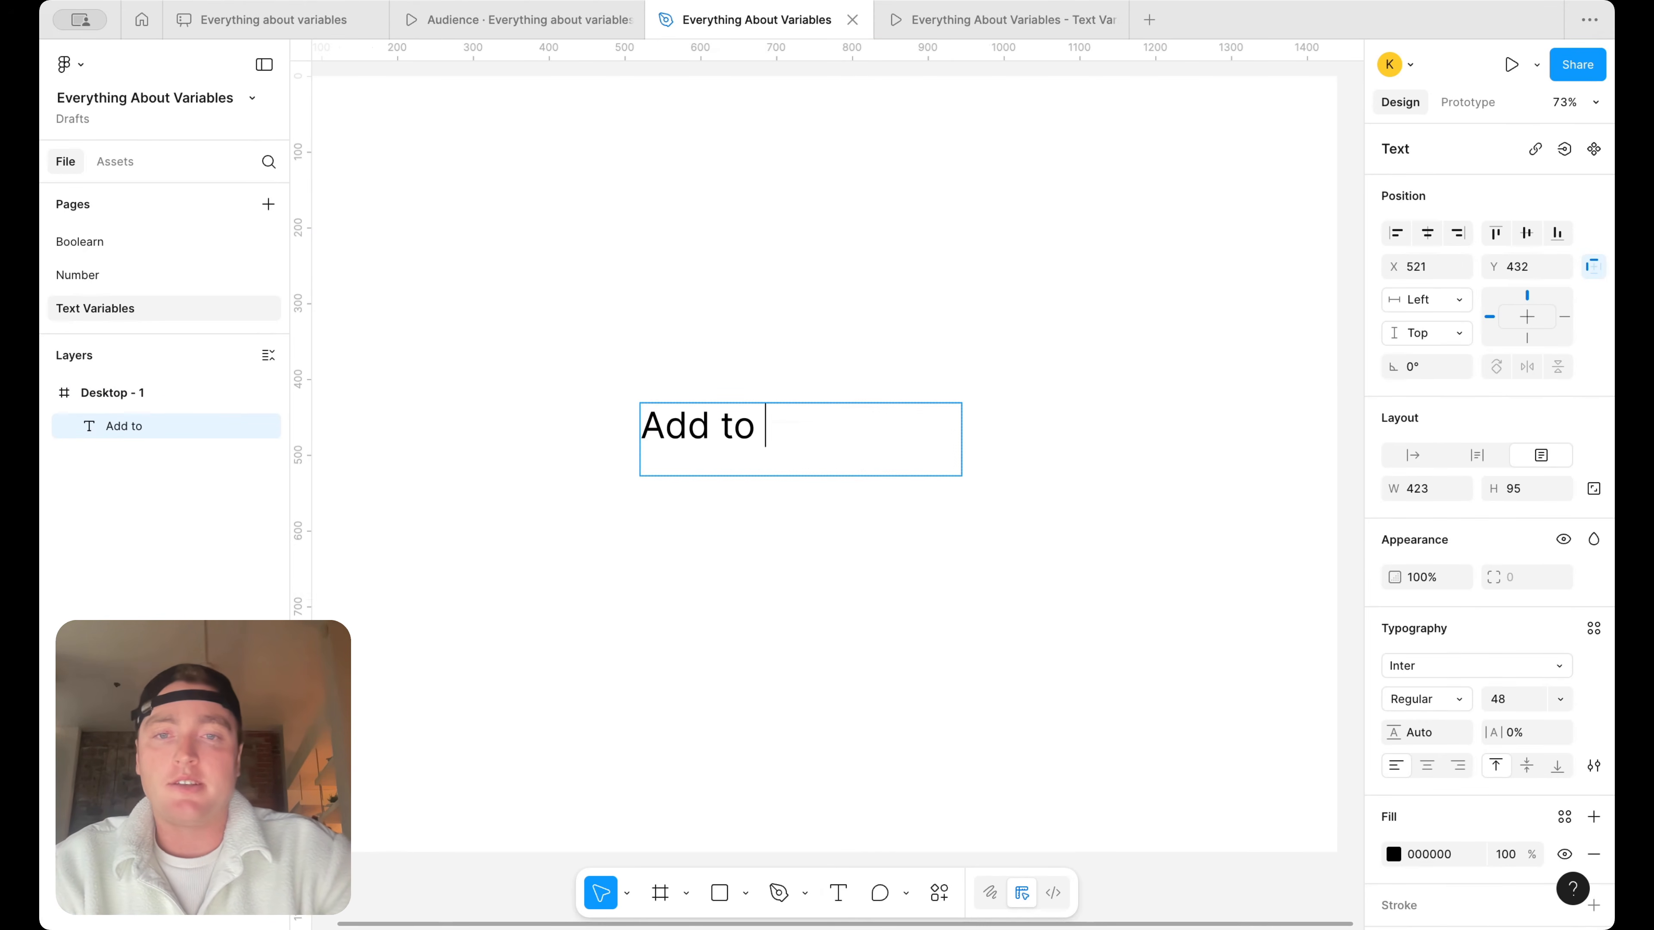
{"action": "type", "text": "Cart"}
{"action": "key", "text": "Escape"}
Wrap the Add to Cart text in an auto layout frame, shift it to about X 664, and fill the frame with 000000
{"action": "key", "text": "shift+a"}
{"action": "left_click_drag", "start_coordinate": [804, 439], "coordinate": [920, 442]}
{"action": "left_click", "coordinate": [1593, 762]}
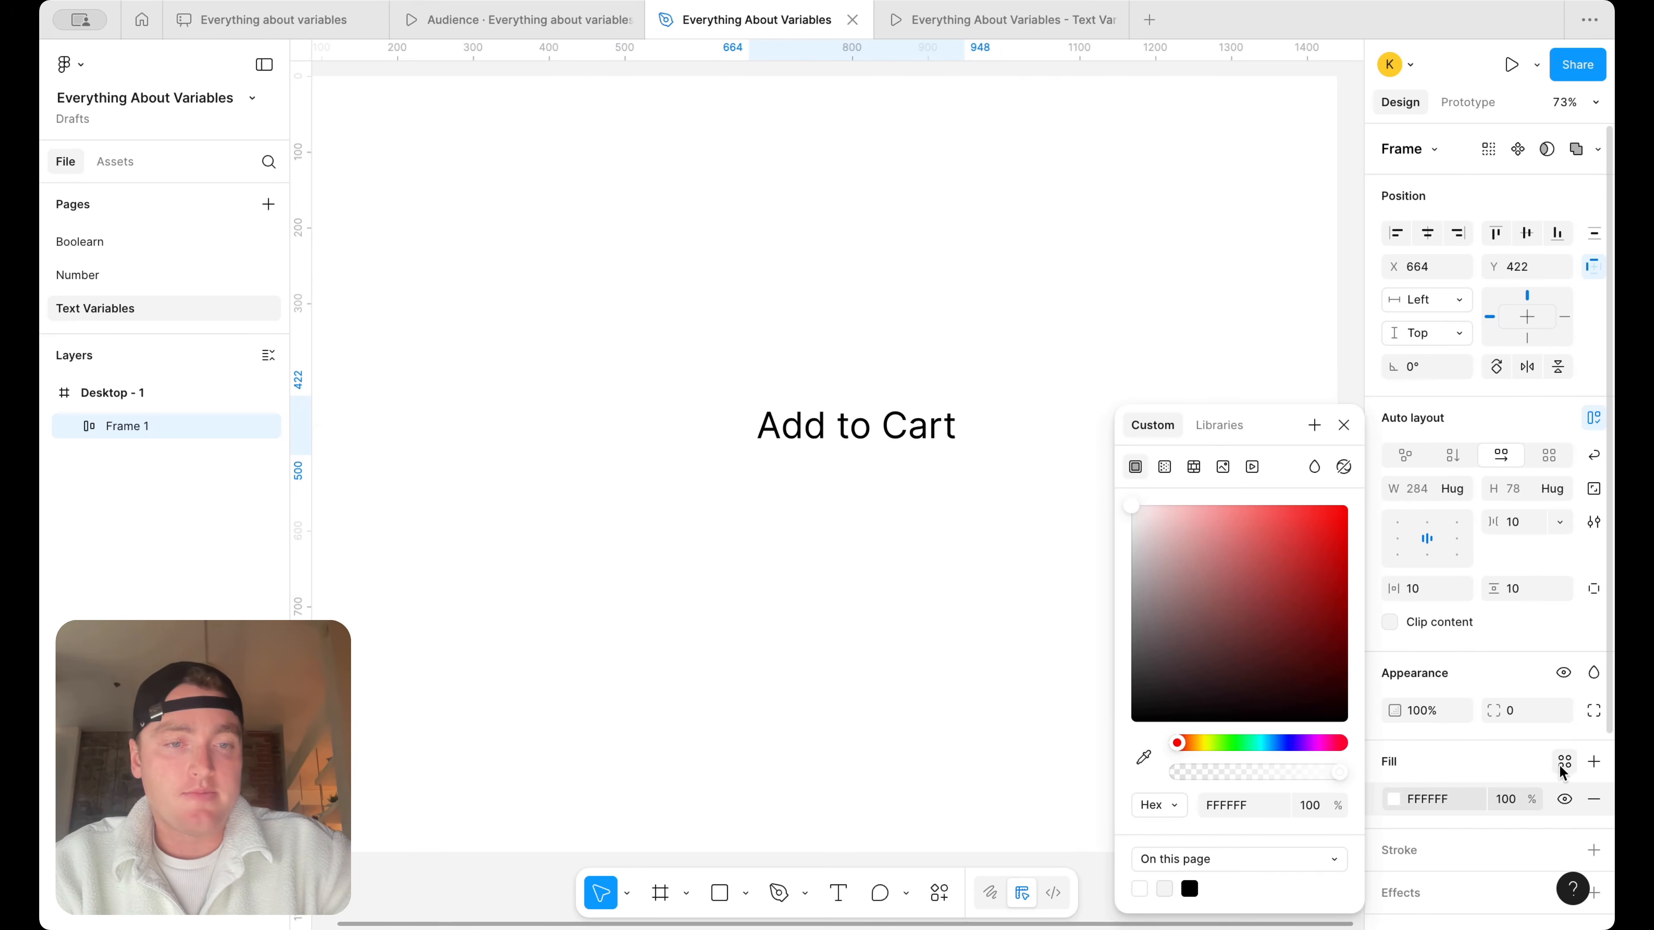
{"action": "left_click", "coordinate": [1189, 890]}
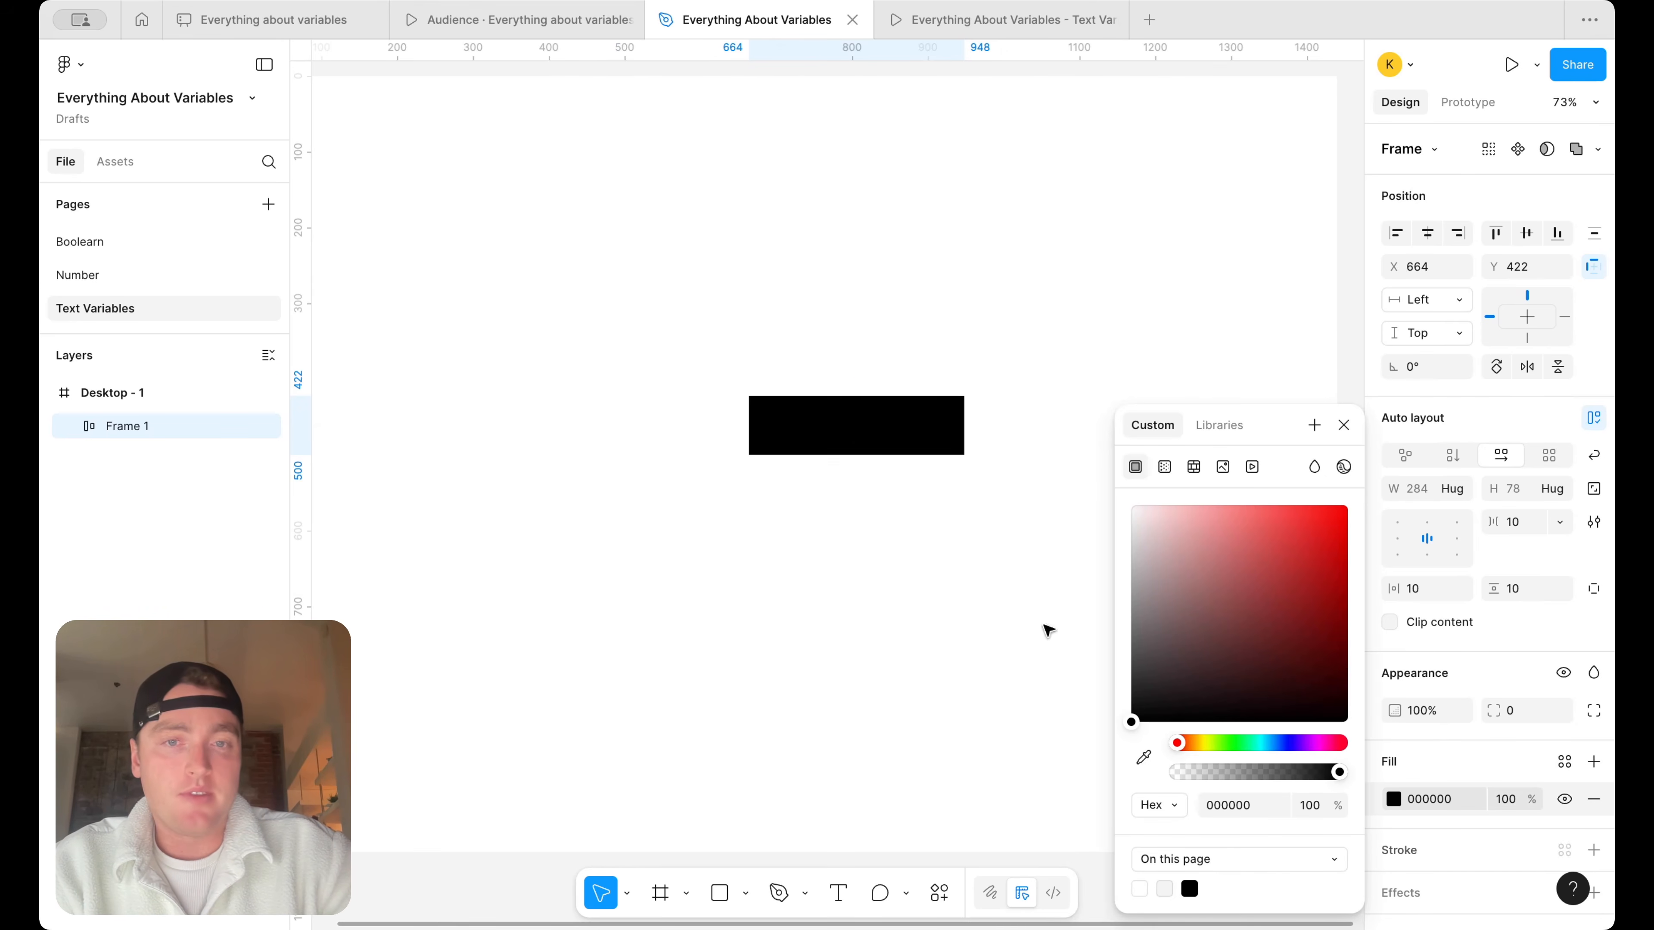
Recolor the Add to Cart label white and move the button to the frame's horizontal center, about X 578, Y 434
{"action": "double_click", "coordinate": [883, 438]}
{"action": "left_click", "coordinate": [1393, 787]}
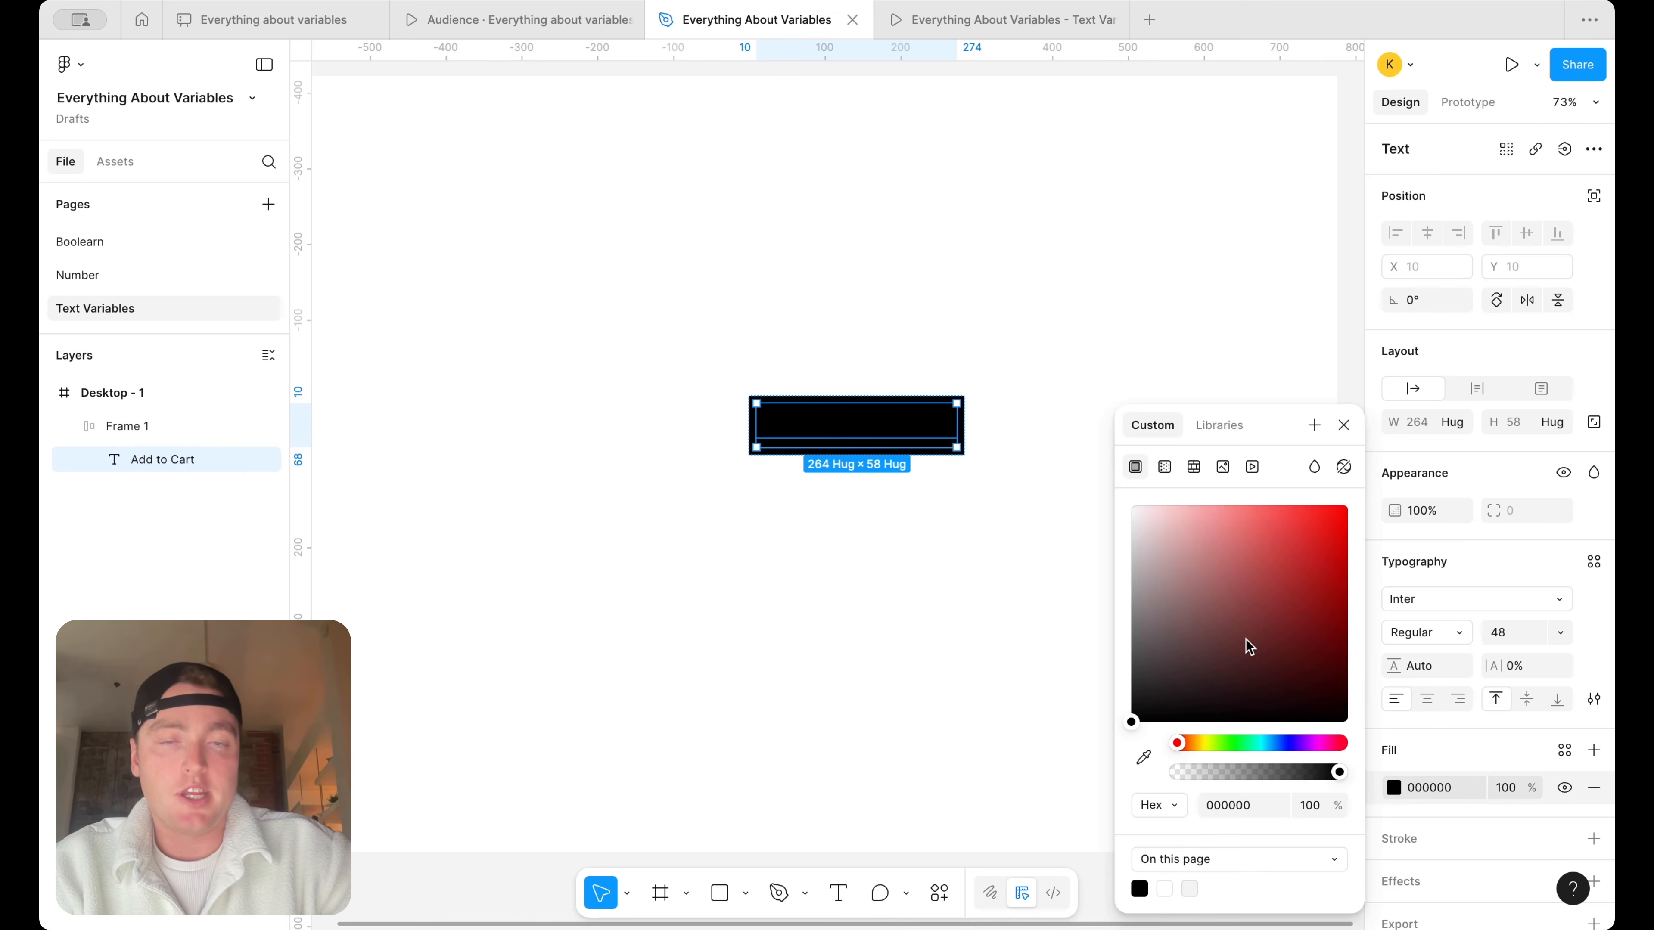
{"action": "left_click_drag", "start_coordinate": [1248, 650], "coordinate": [1073, 237]}
{"action": "left_click", "coordinate": [1071, 235]}
{"action": "scroll", "coordinate": [1073, 236], "scroll_direction": "down", "scroll_amount": 5}
{"action": "left_click_drag", "start_coordinate": [946, 353], "coordinate": [903, 359]}
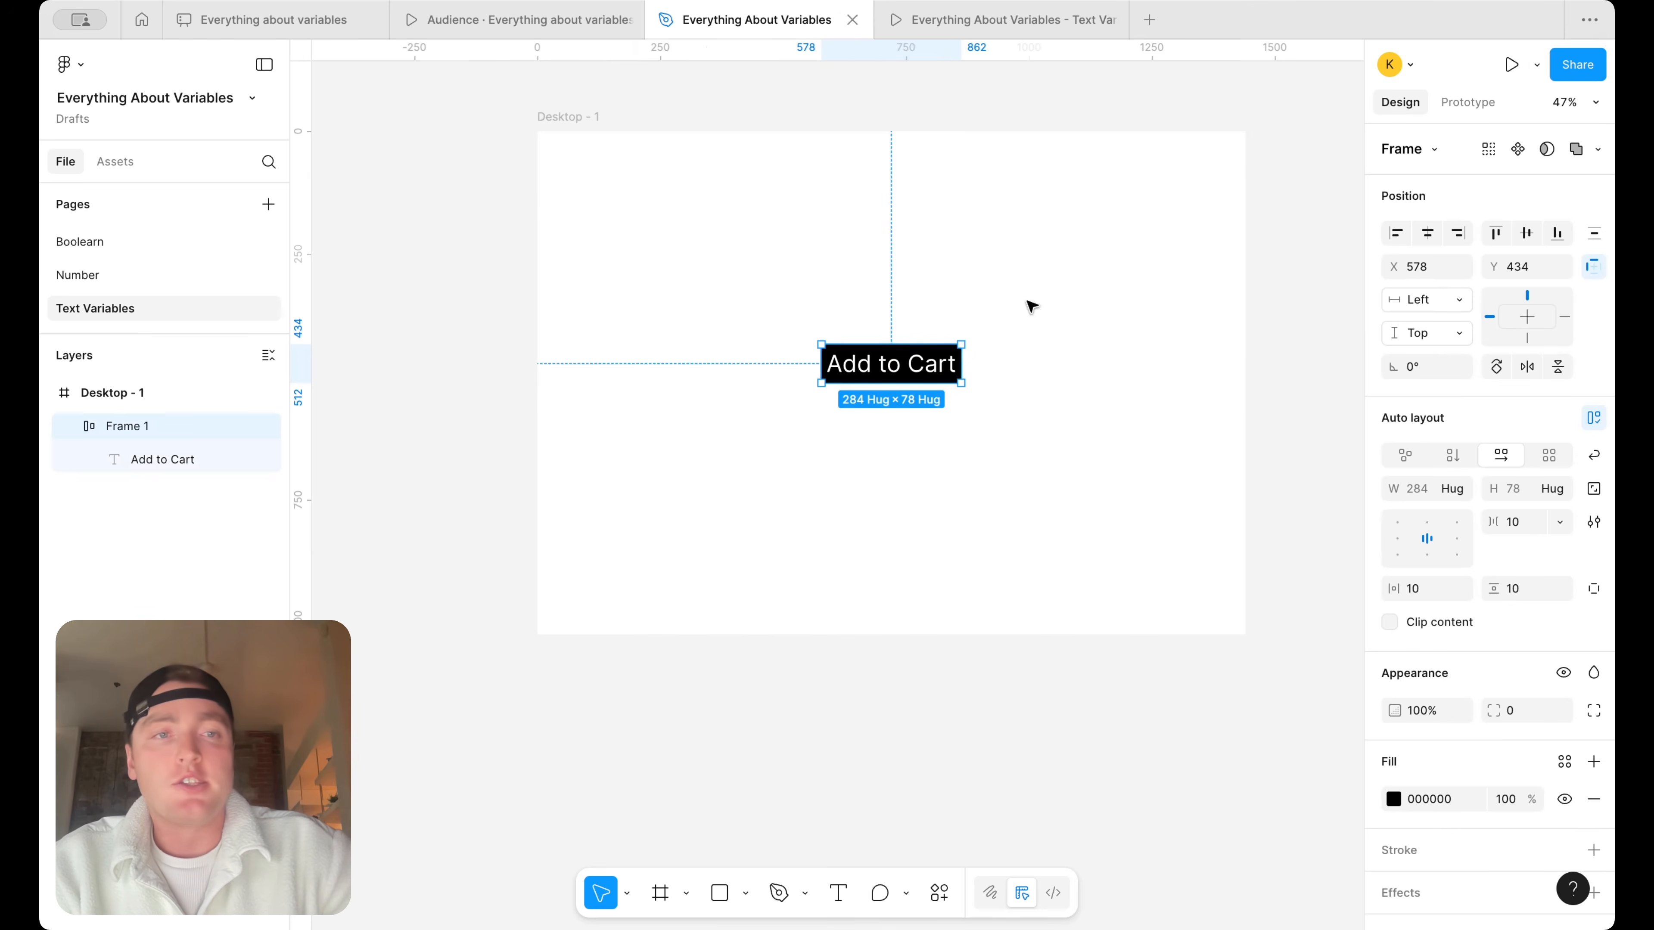
Create a string variable named Button with the value "Add to Cart" in the String Variables collection
{"action": "left_click", "coordinate": [1232, 190]}
{"action": "left_click", "coordinate": [1594, 233]}
{"action": "left_click_drag", "start_coordinate": [820, 187], "coordinate": [797, 512]}
{"action": "left_click", "coordinate": [913, 694]}
{"action": "left_click", "coordinate": [960, 793]}
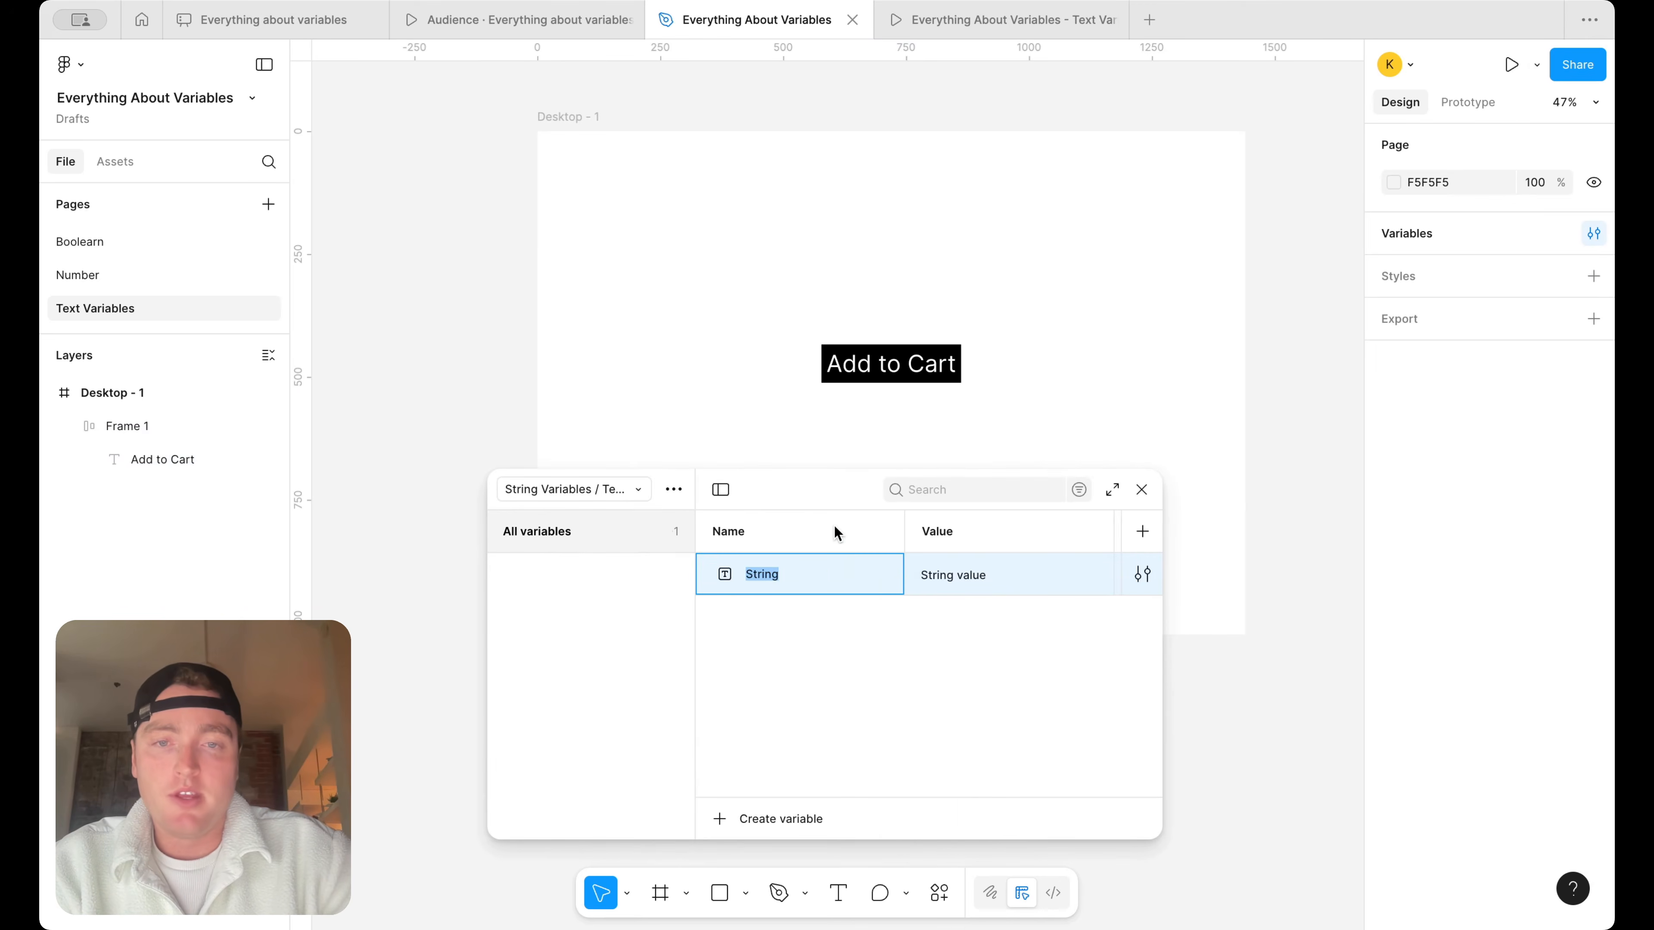
{"action": "type", "text": "Button"}
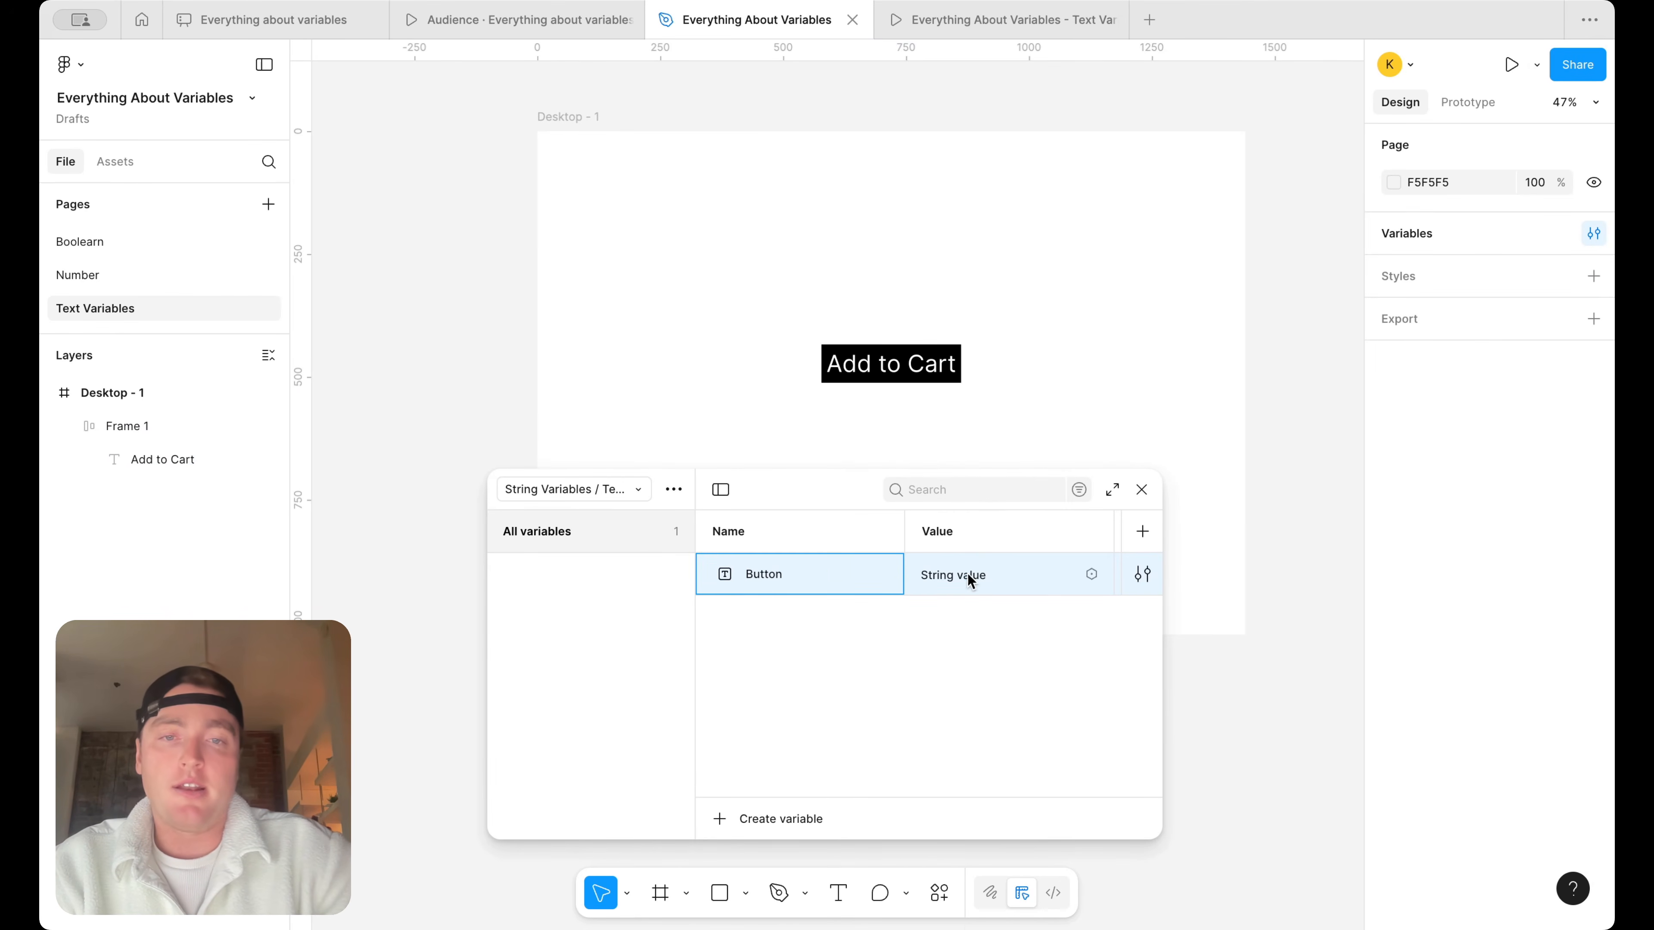
{"action": "left_click", "coordinate": [968, 574]}
{"action": "key", "text": "super+a"}
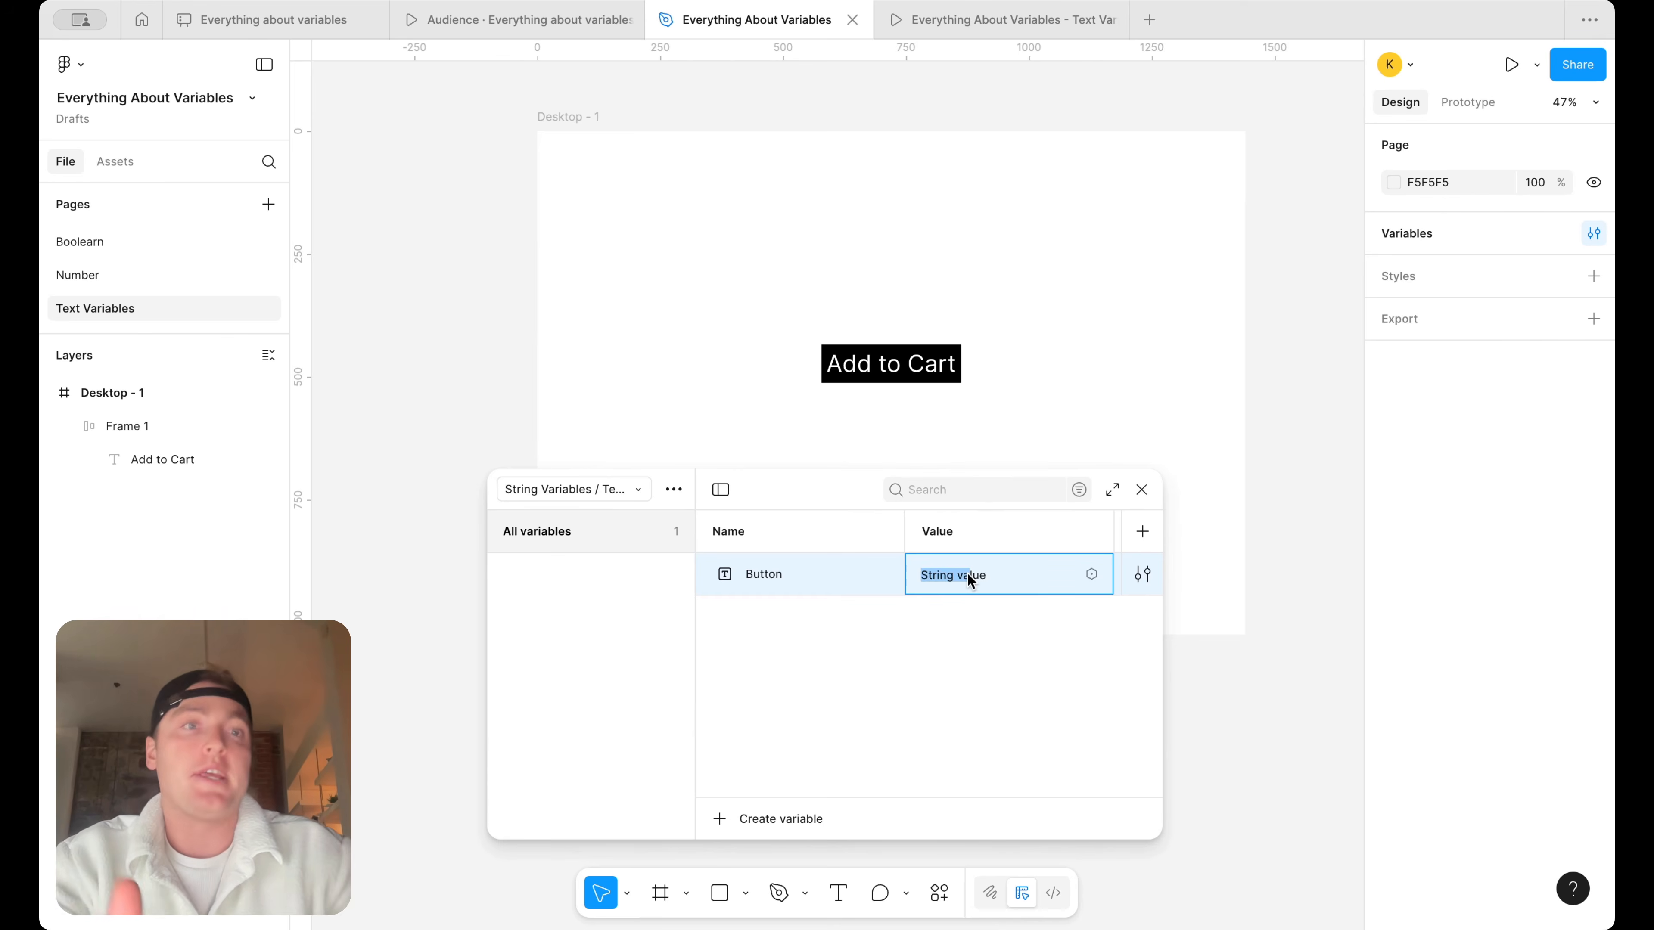
{"action": "type", "text": "Add to "}
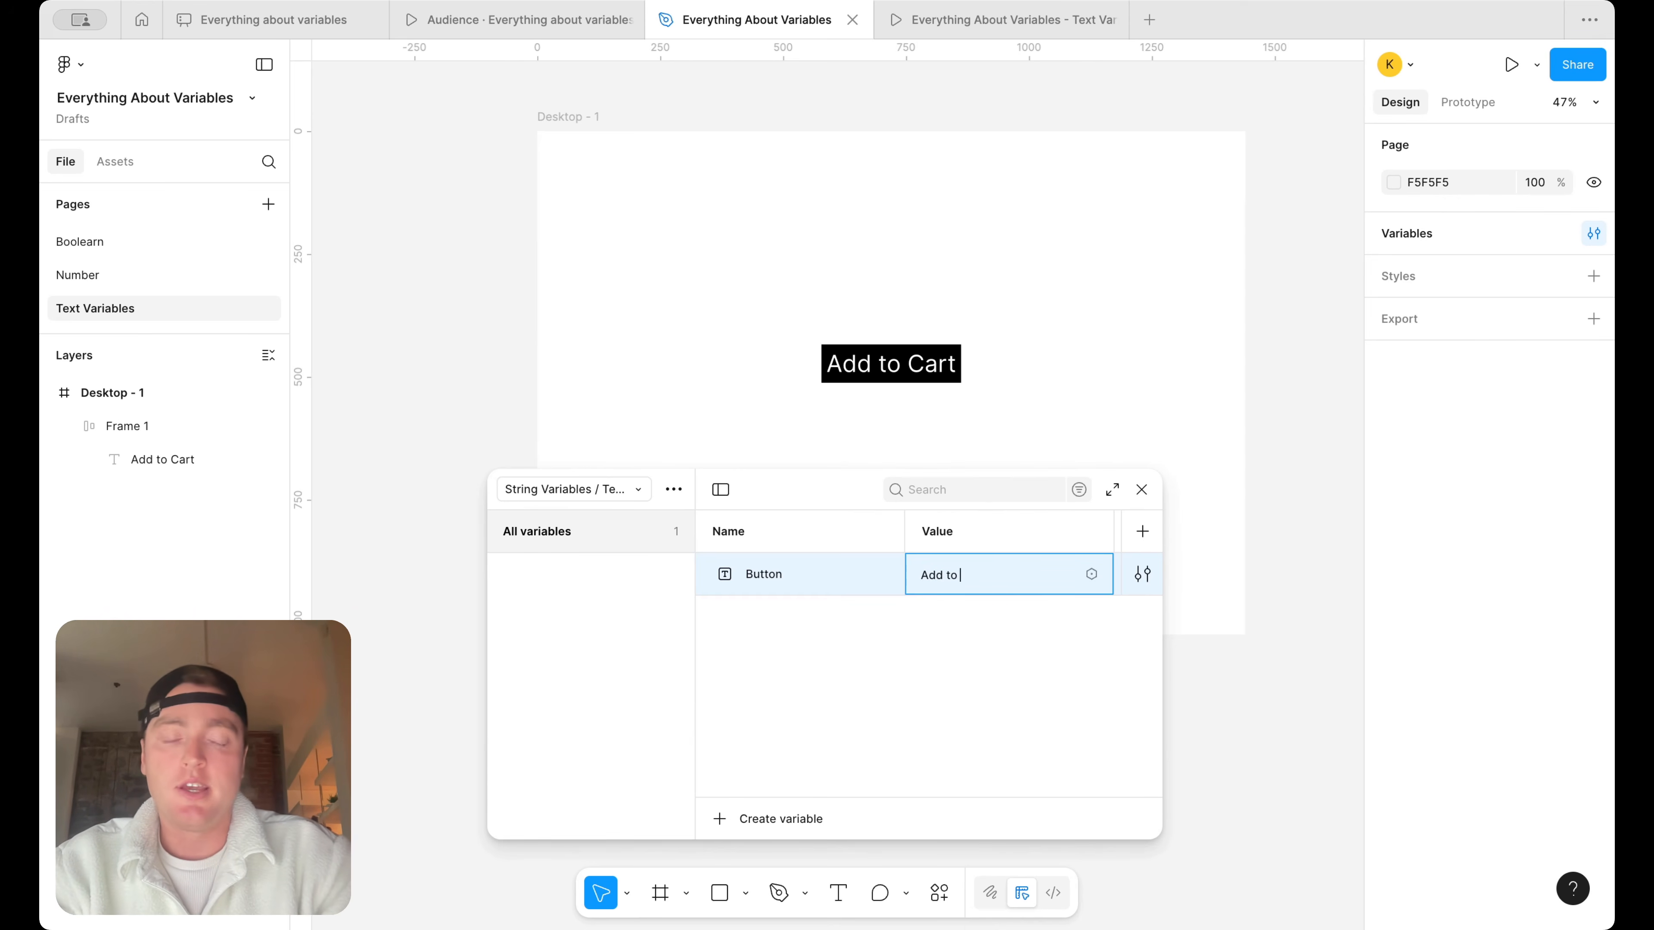
{"action": "type", "text": "Cart"}
{"action": "key", "text": "Return"}
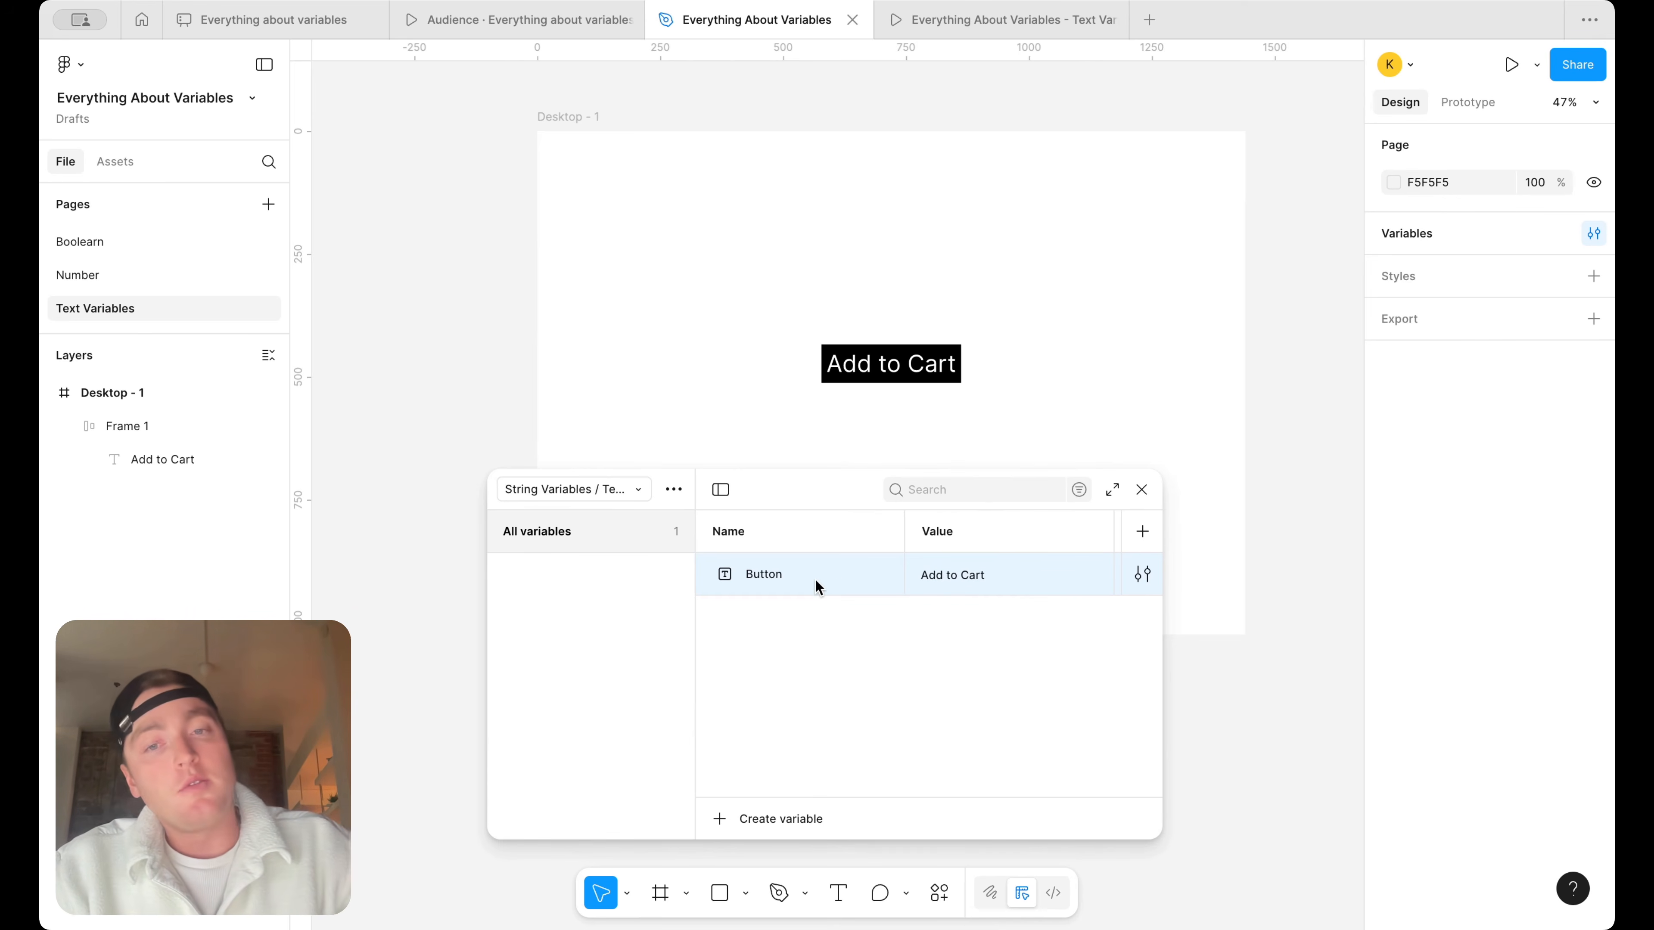
Duplicate the Button string variable and name the copy "None left"
{"action": "key", "text": "super+d"}
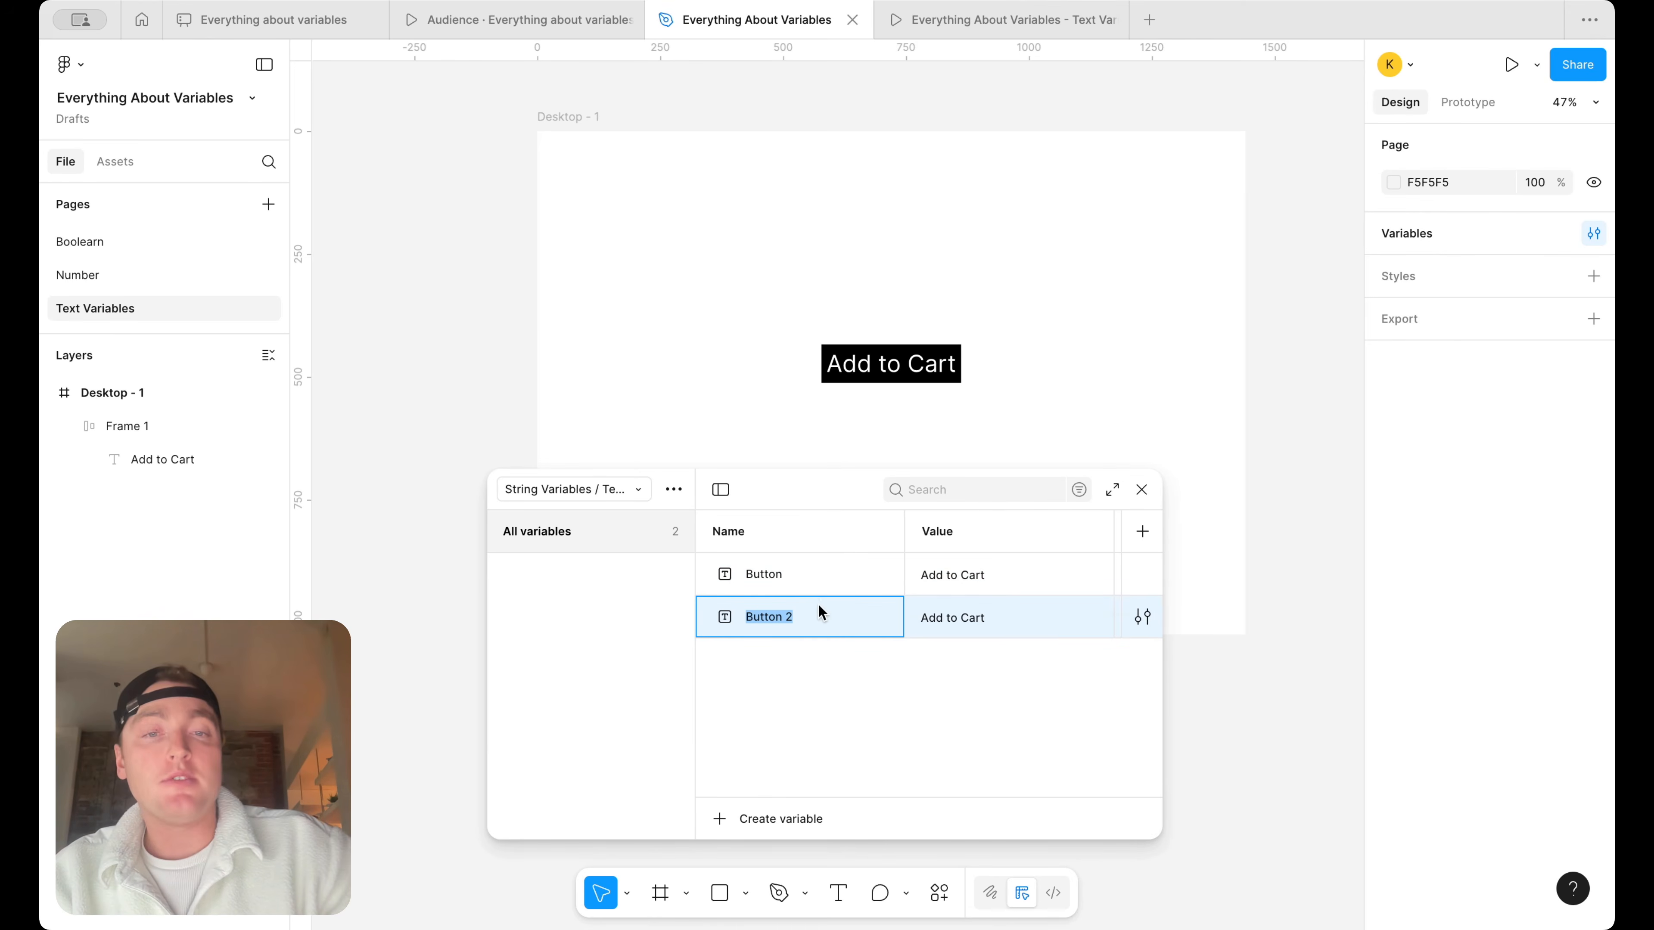
{"action": "type", "text": "Disabled Button"}
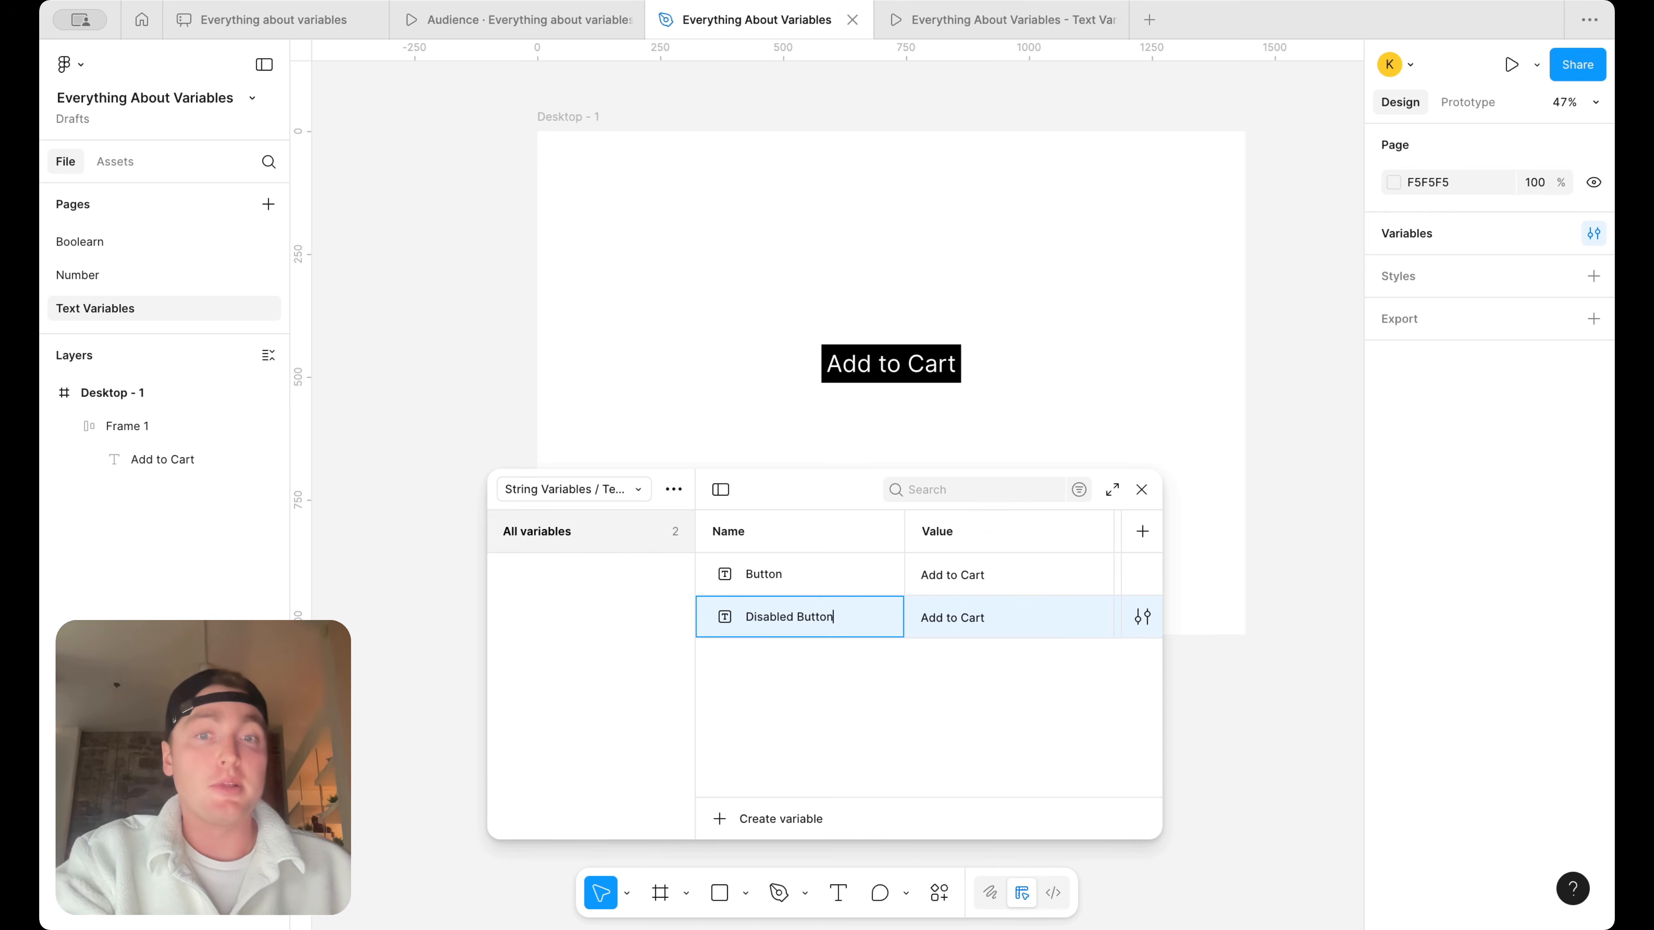
{"action": "double_click", "coordinate": [974, 609]}
{"action": "triple_click", "coordinate": [974, 609]}
{"action": "double_click", "coordinate": [812, 617]}
{"action": "type", "text": "None"}
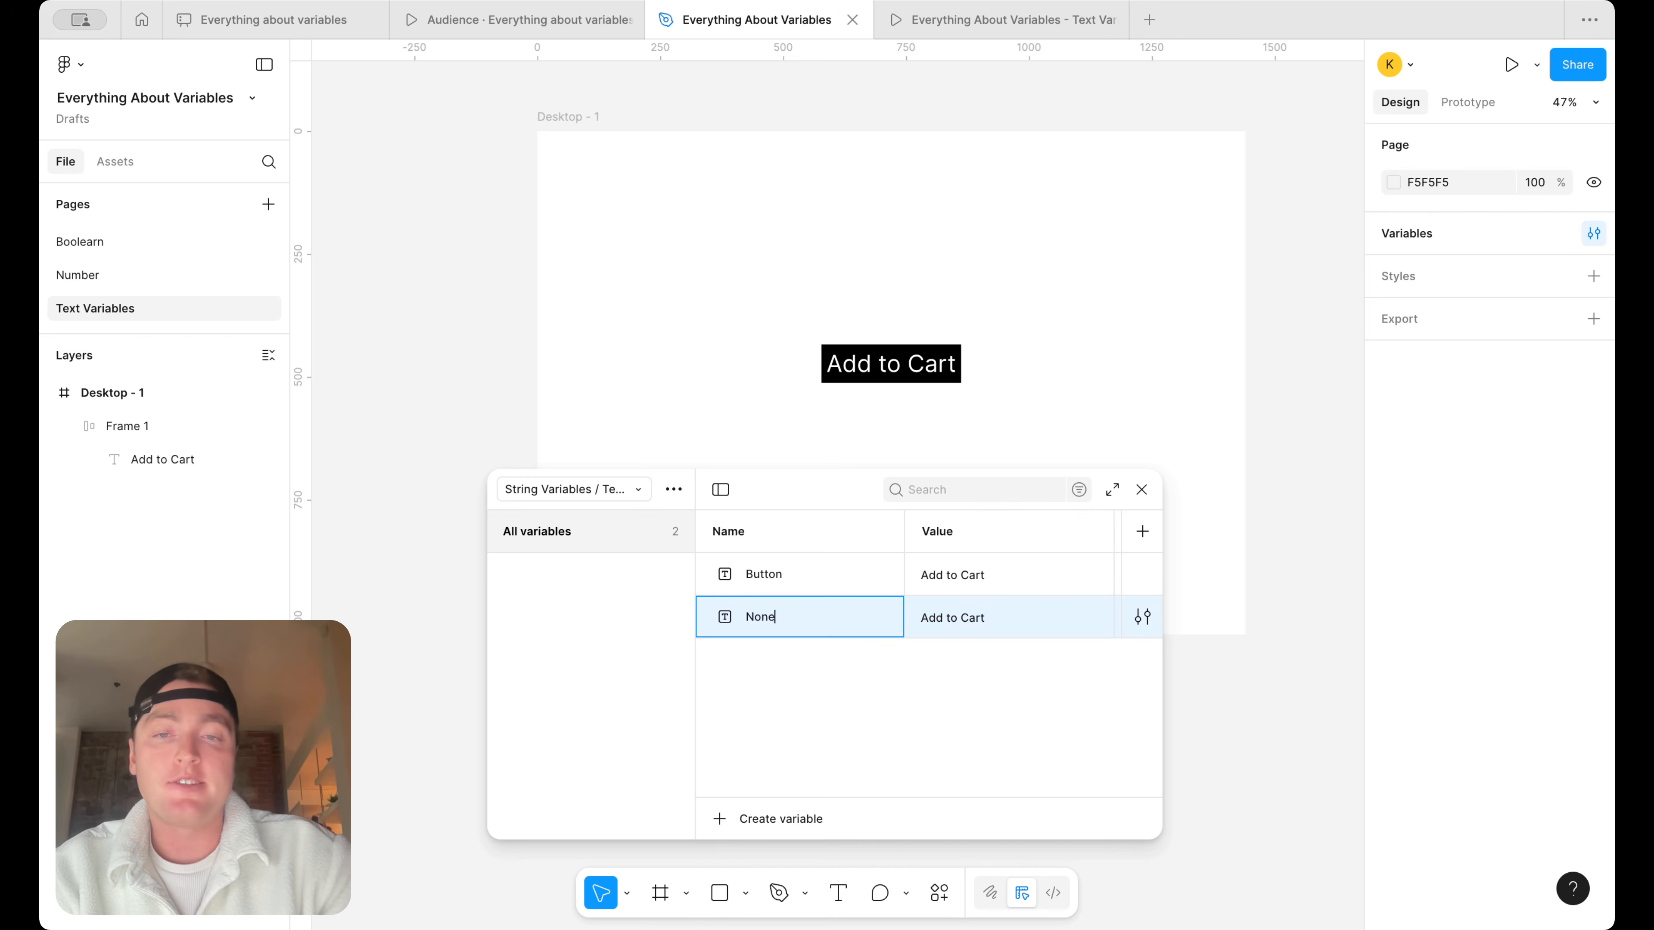
{"action": "type", "text": " left"}
Set the None left variable's value to "None left"
{"action": "double_click", "coordinate": [995, 616]}
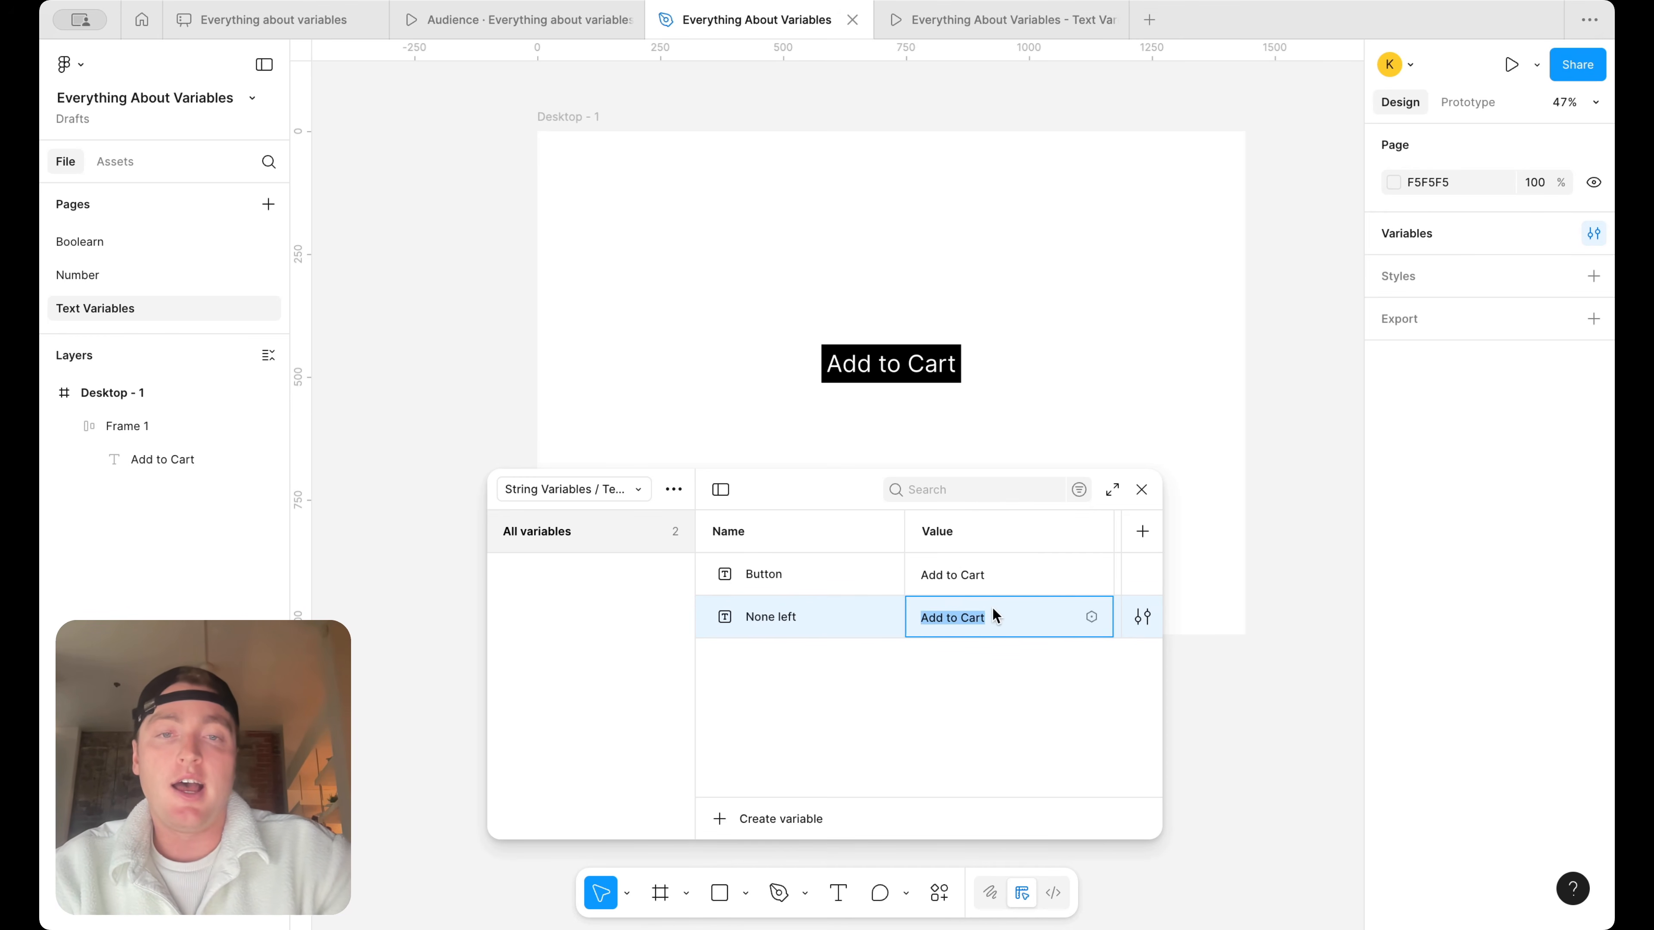
{"action": "key", "text": "BackSpace"}
{"action": "type", "text": "None left"}
{"action": "key", "text": "Return"}
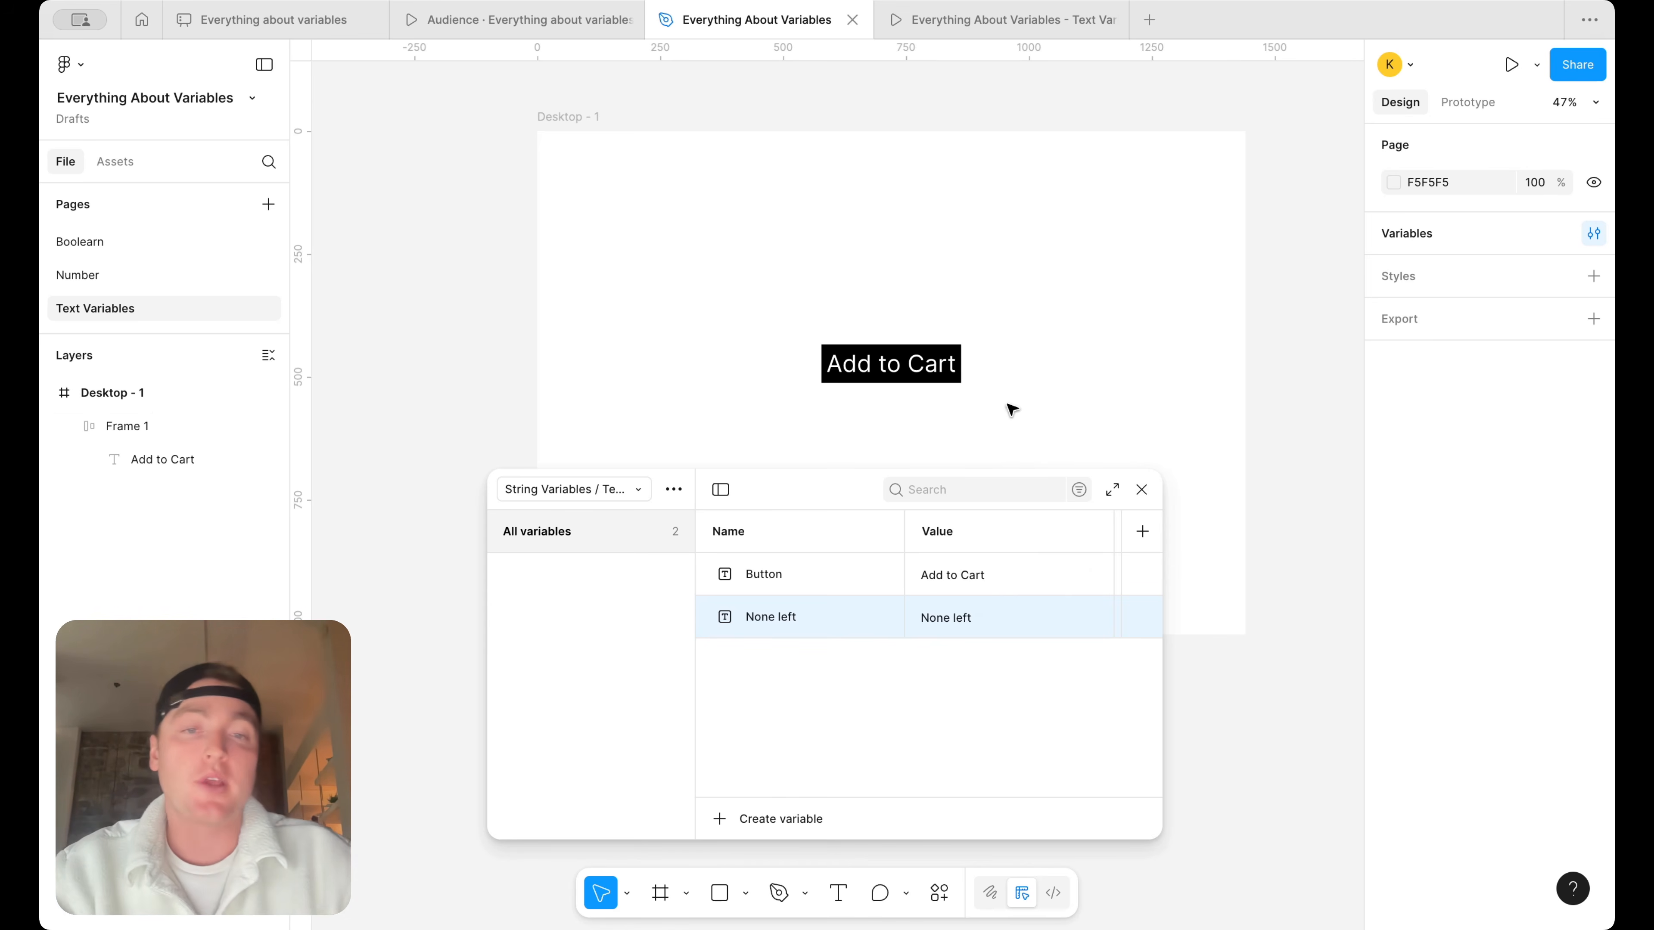
Bind the text of the Add to Cart label to the Button string variable
{"action": "double_click", "coordinate": [941, 378]}
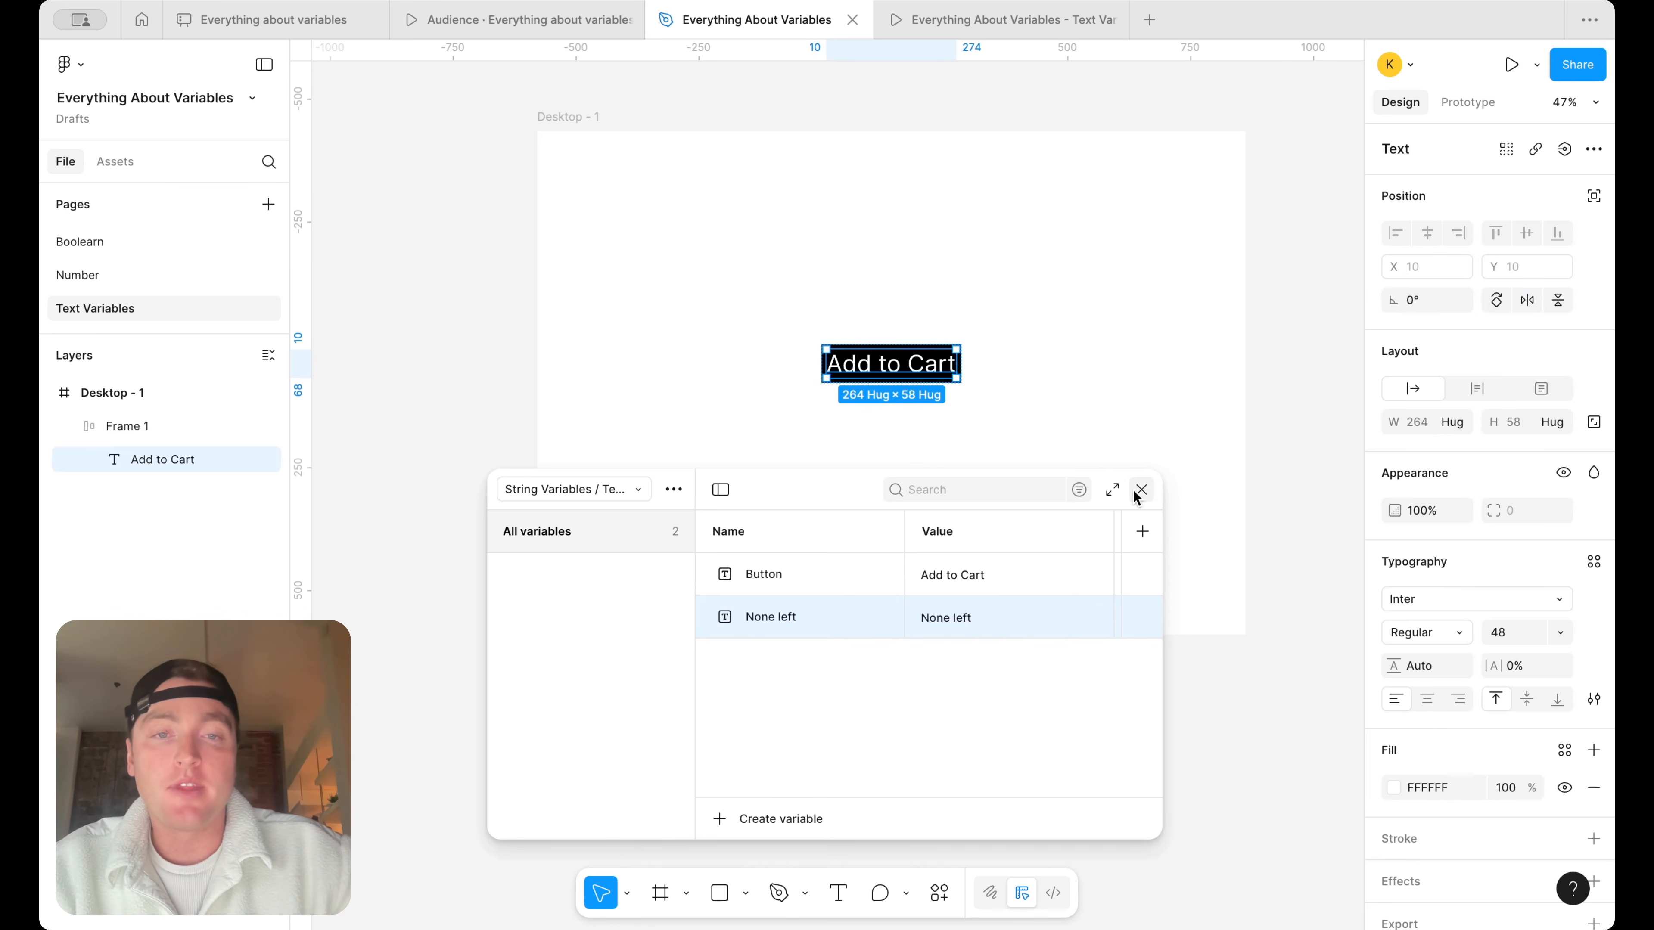
{"action": "left_click", "coordinate": [1141, 491]}
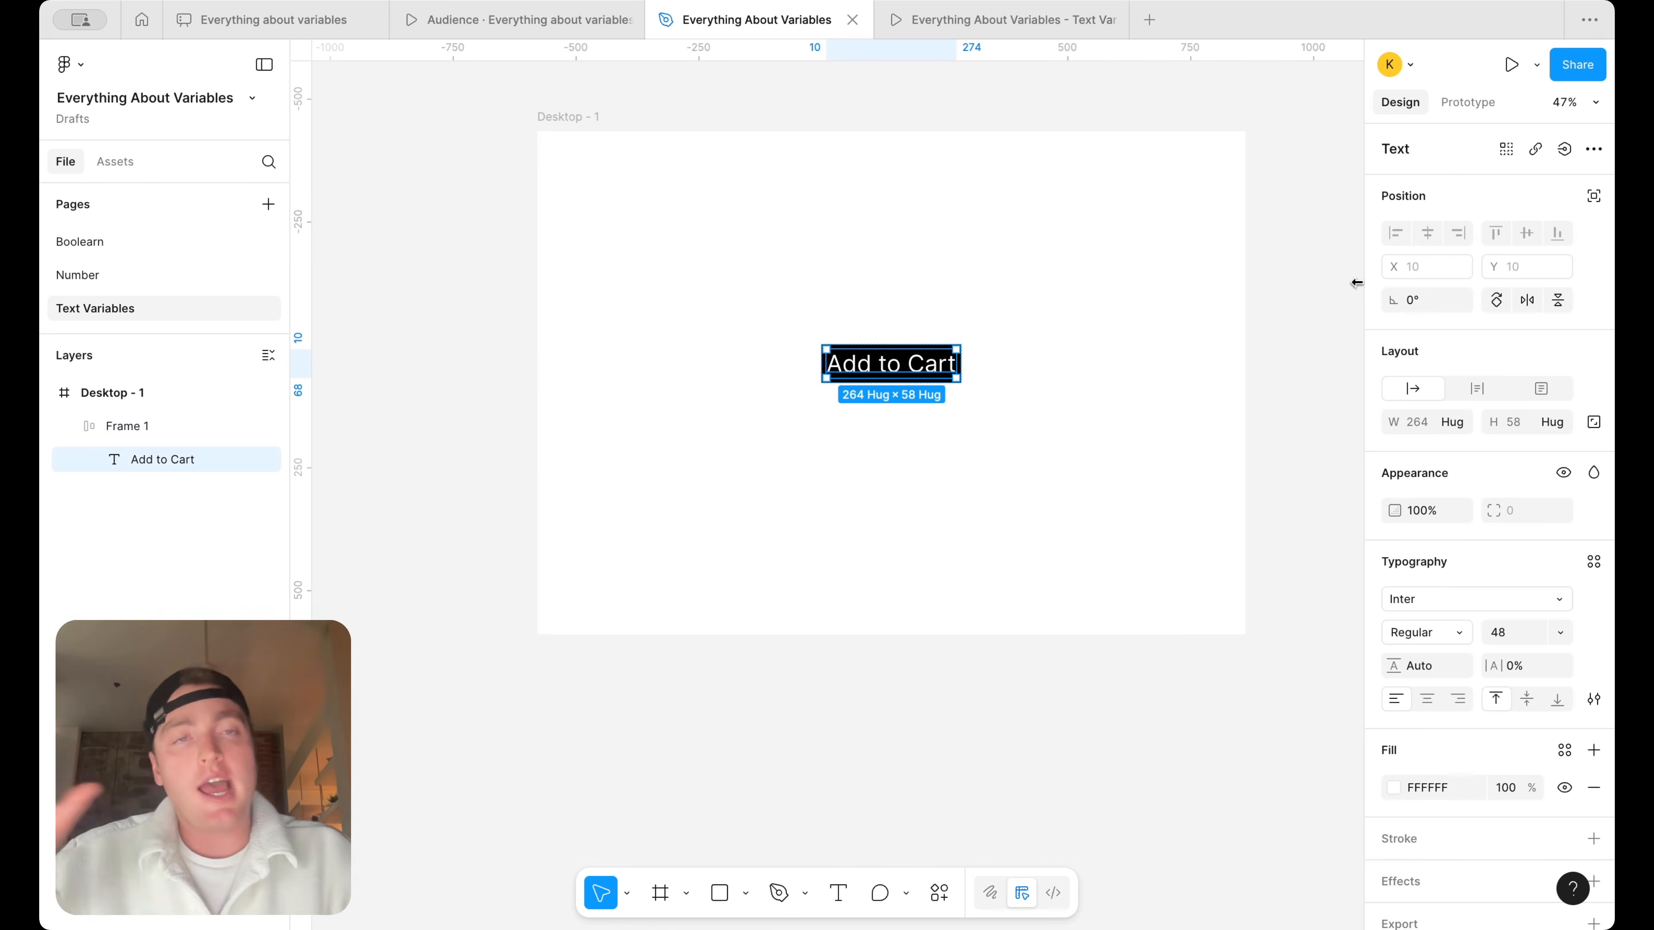
{"action": "left_click", "coordinate": [1566, 153]}
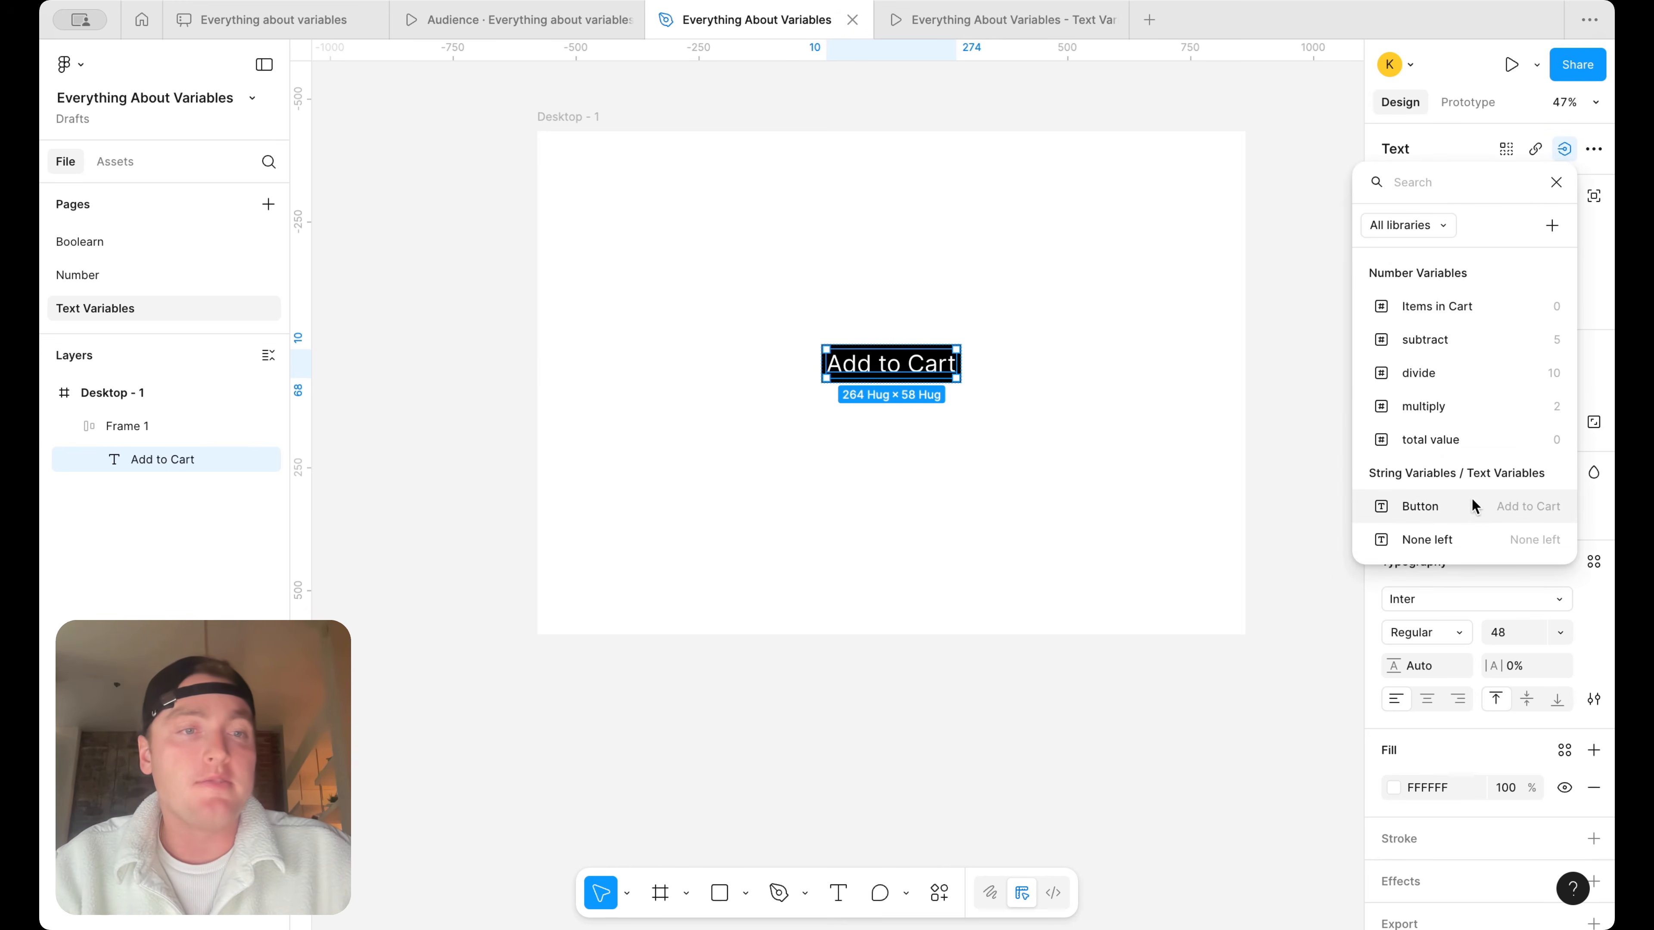
{"action": "left_click", "coordinate": [1104, 314]}
Give the Add to Cart button frame an on-click Set variable interaction that changes Button to the None left variable
{"action": "left_click", "coordinate": [892, 364]}
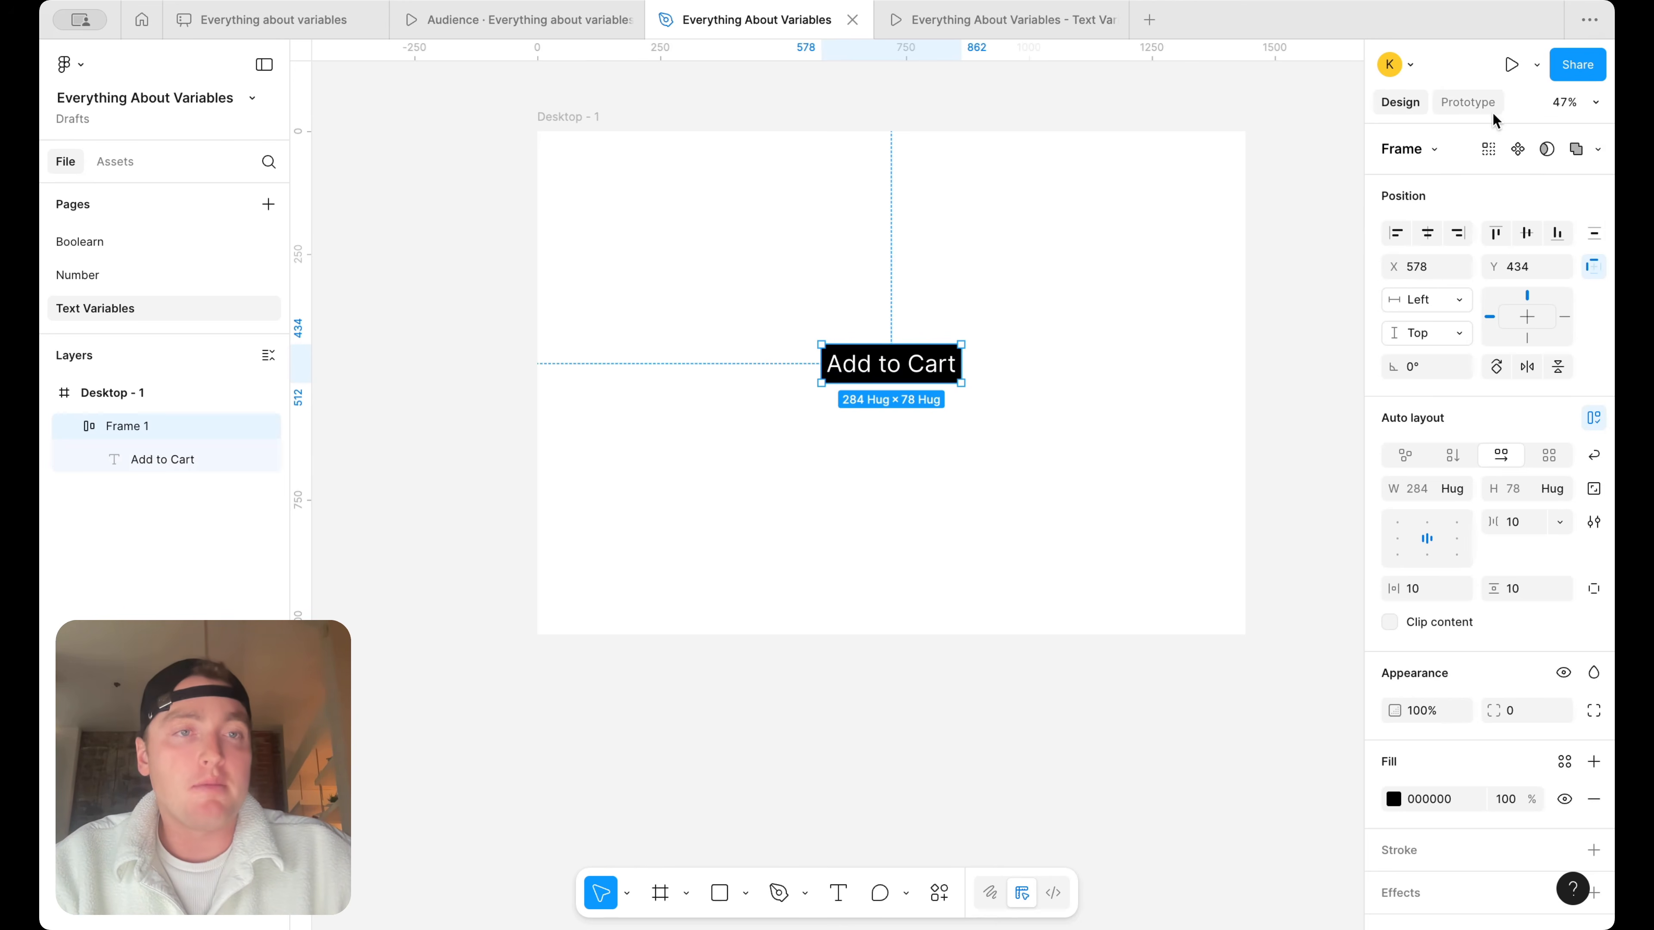
{"action": "left_click", "coordinate": [1468, 102]}
{"action": "left_click", "coordinate": [1592, 204]}
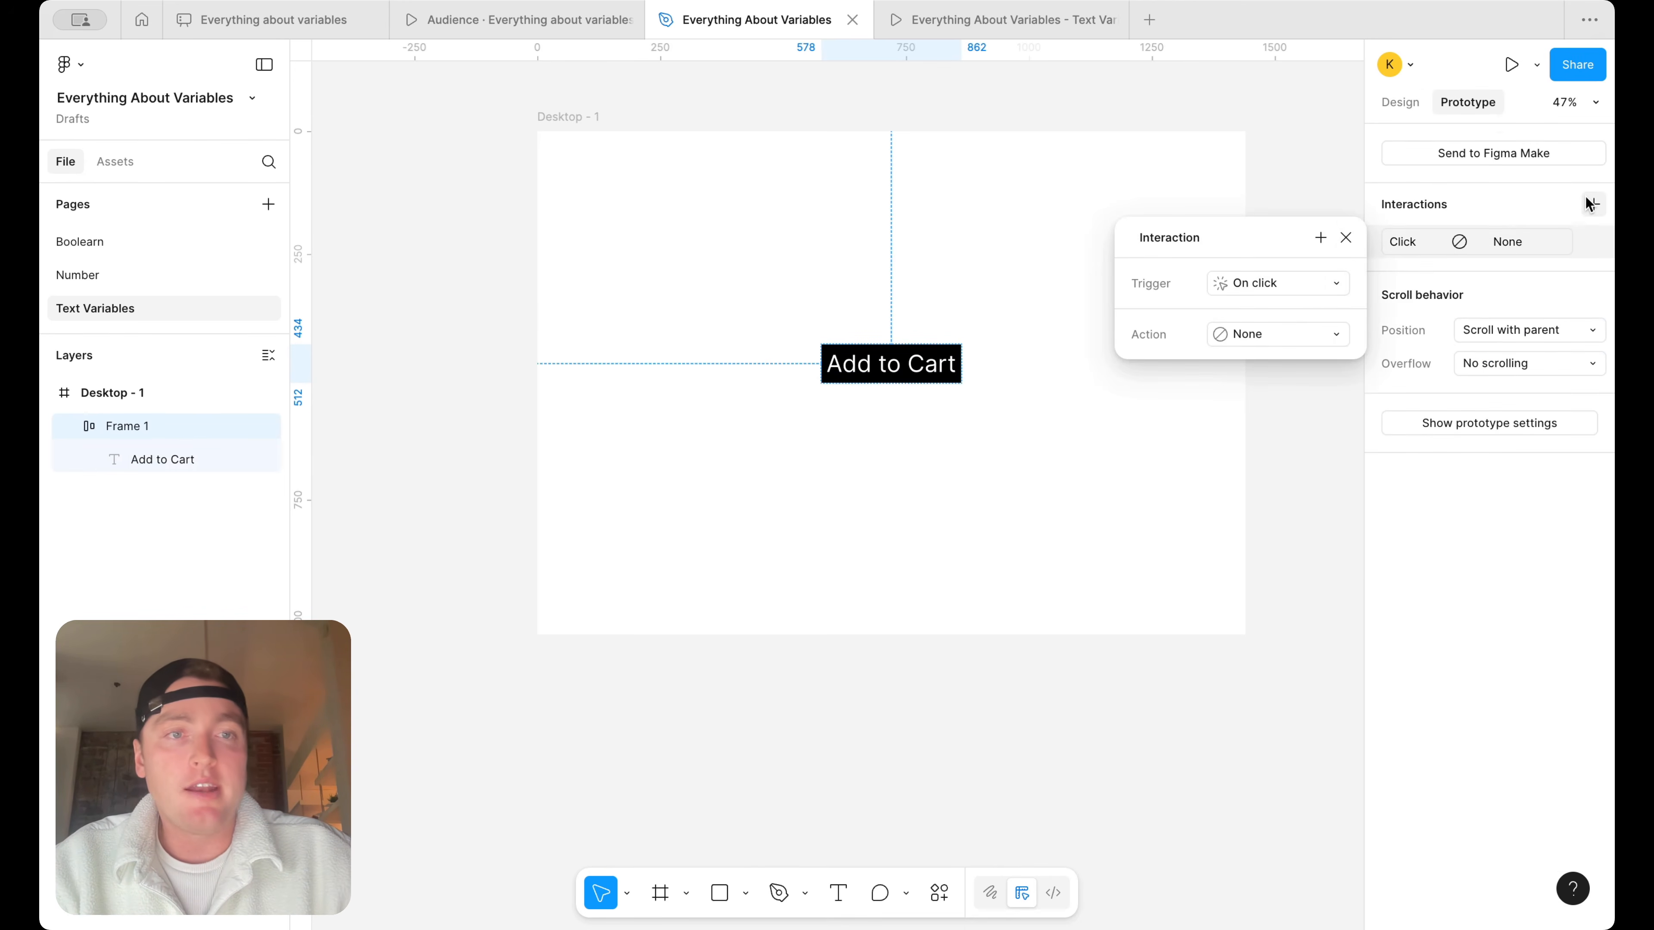
{"action": "left_click", "coordinate": [1293, 334]}
{"action": "left_click", "coordinate": [1297, 514]}
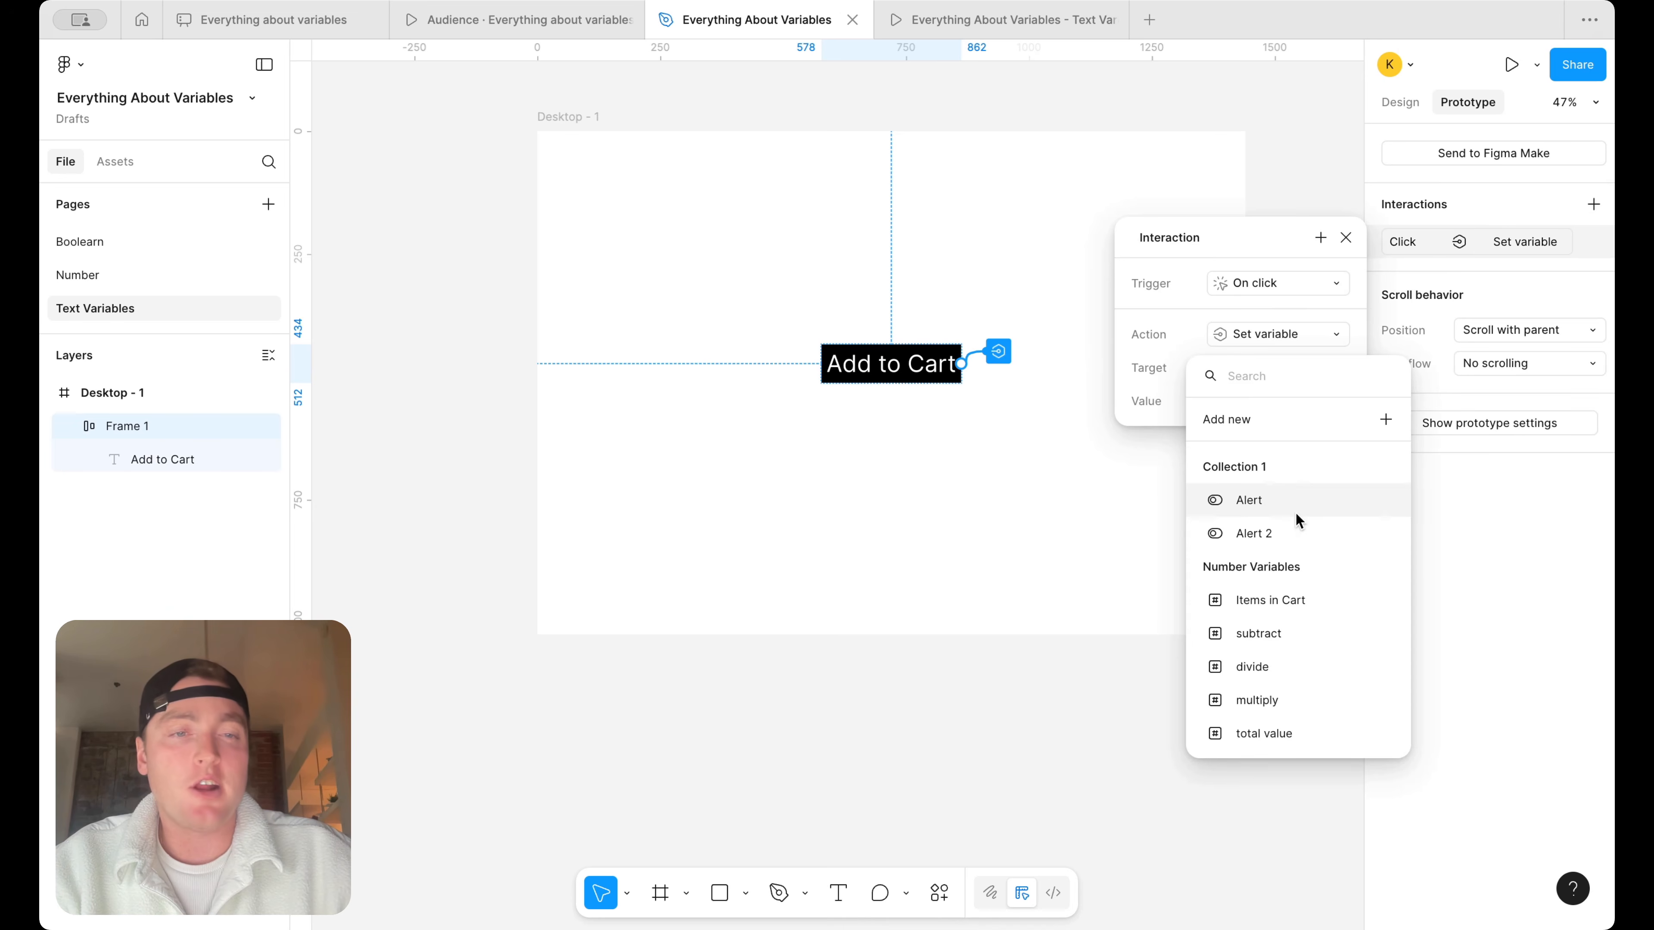
{"action": "scroll", "coordinate": [1279, 697], "scroll_direction": "down", "scroll_amount": 3}
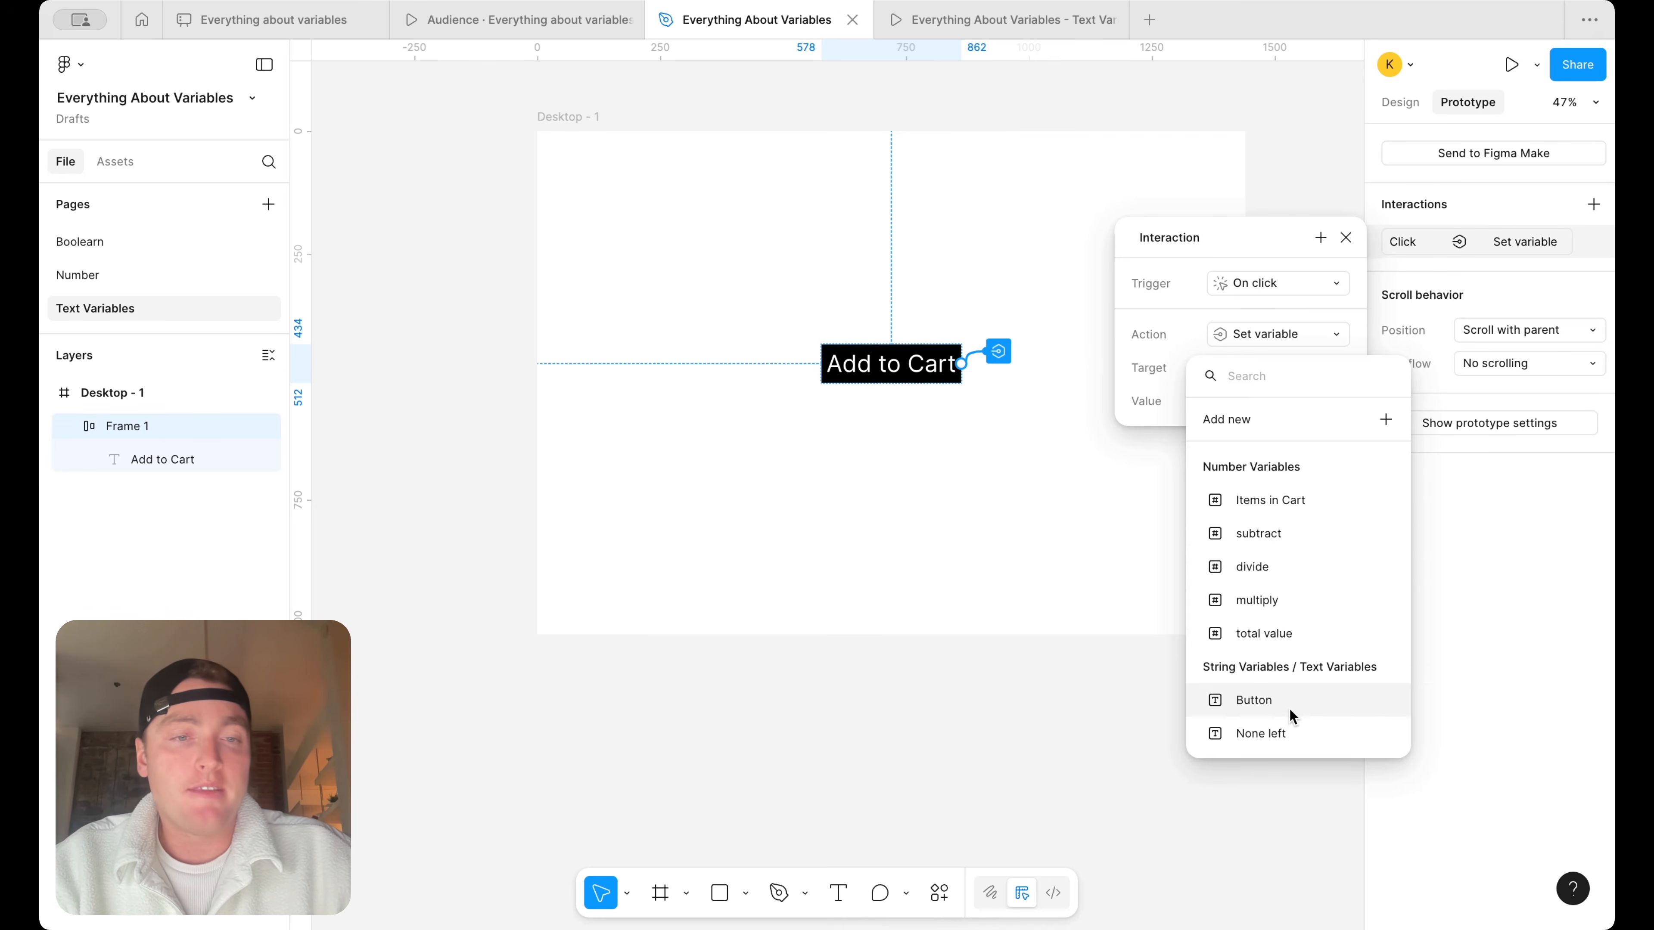
{"action": "left_click", "coordinate": [1290, 708]}
{"action": "left_click", "coordinate": [1283, 758]}
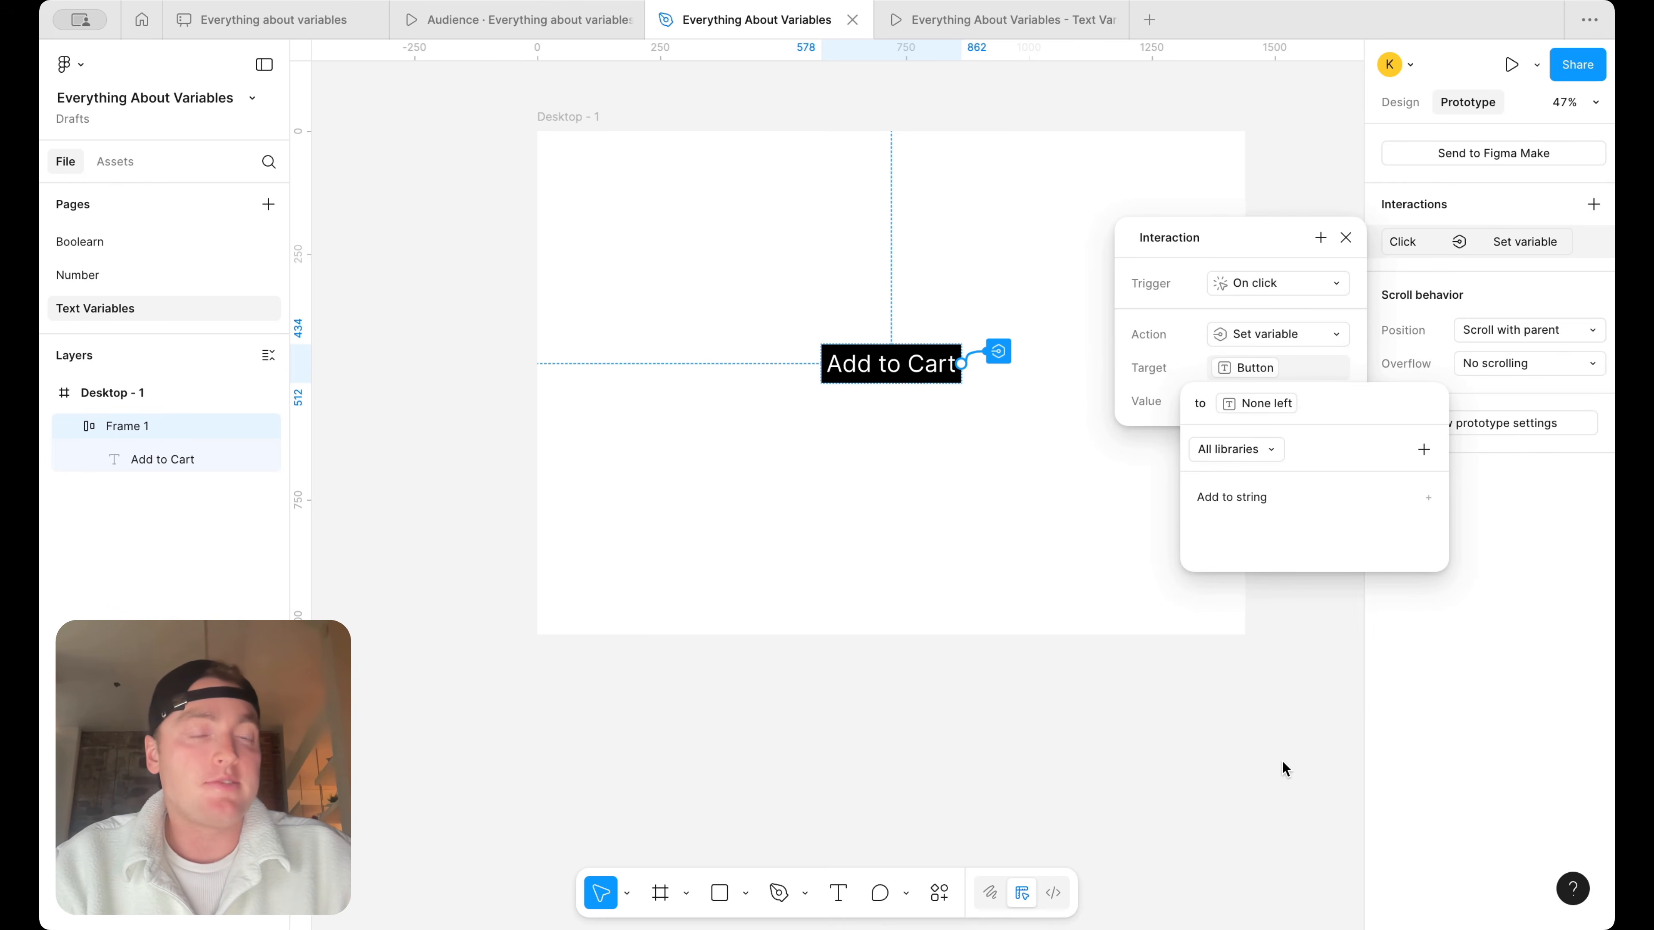
{"action": "left_click", "coordinate": [1344, 235]}
{"action": "left_click", "coordinate": [1344, 237]}
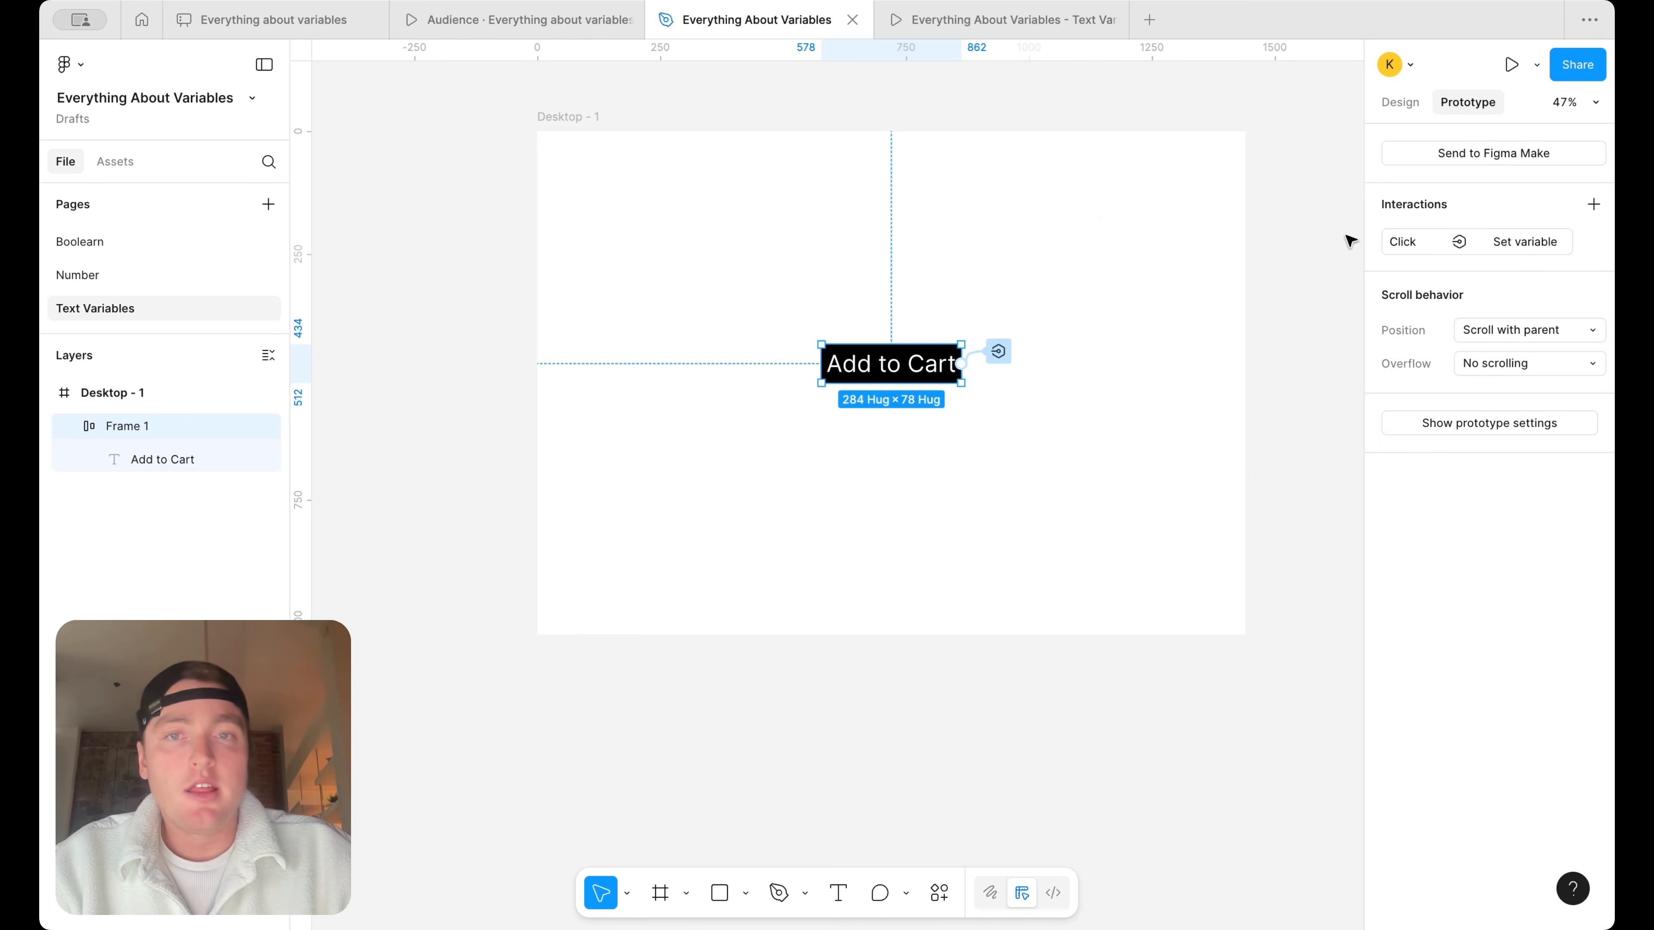
Preview the Desktop - 1 frame in a new prototype tab, test the Add to Cart button, and return to the design file
{"action": "left_click", "coordinate": [619, 127]}
{"action": "left_click", "coordinate": [1116, 22]}
{"action": "left_click", "coordinate": [573, 119]}
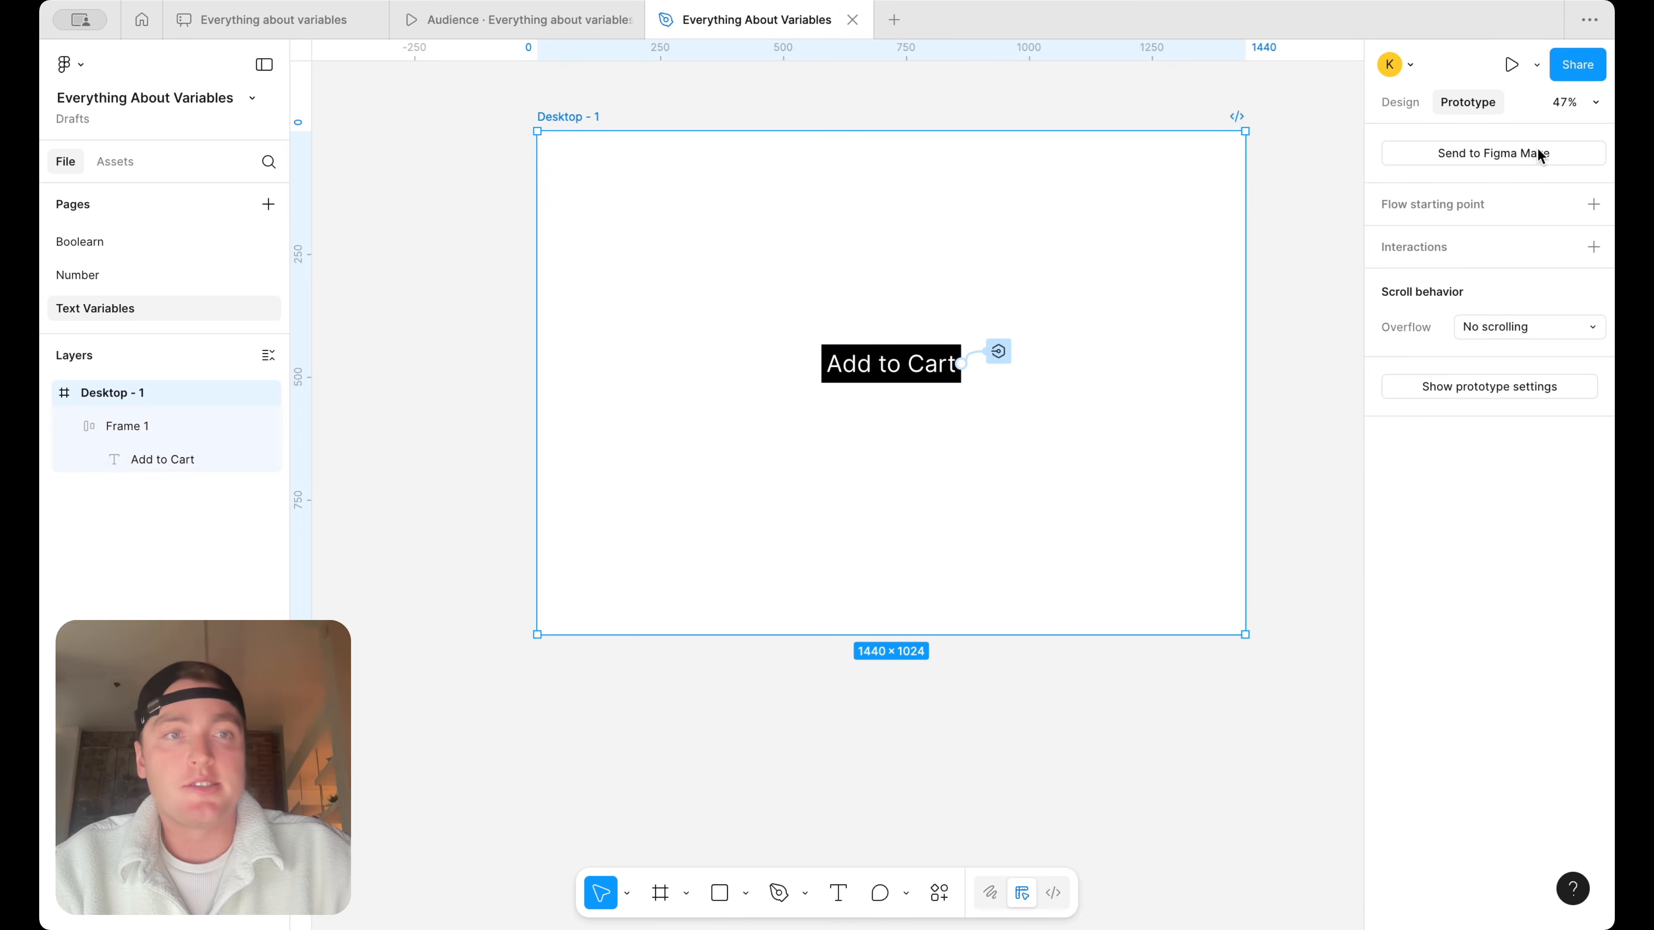
{"action": "left_click", "coordinate": [1537, 64]}
{"action": "left_click", "coordinate": [1504, 104]}
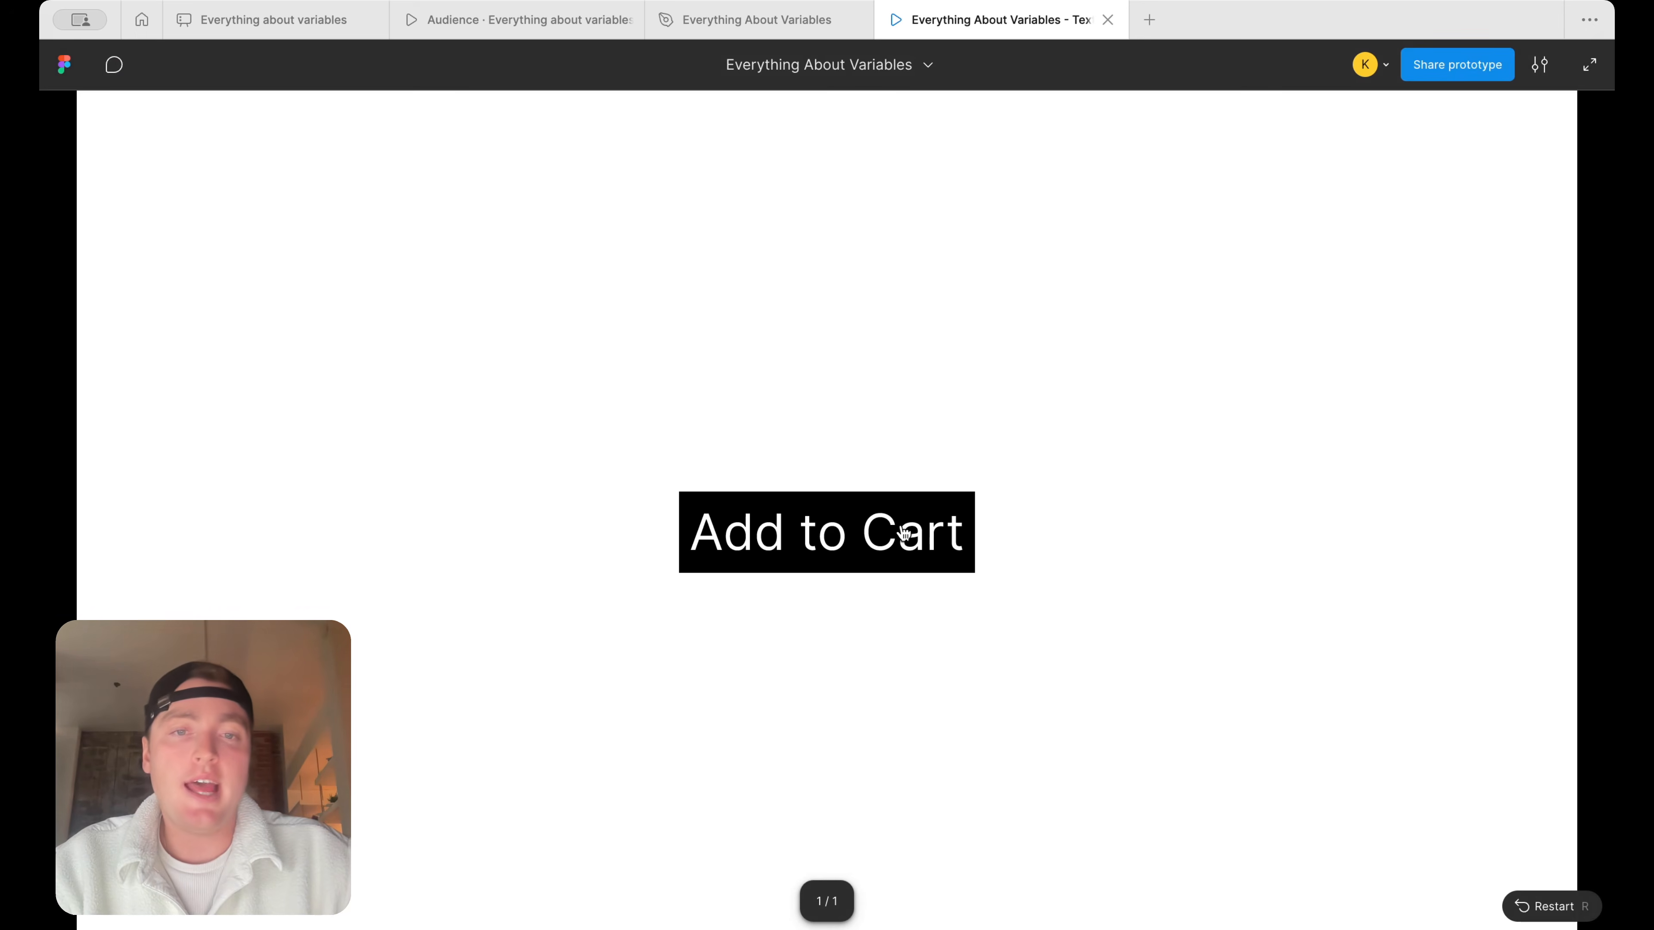
{"action": "left_click", "coordinate": [904, 533]}
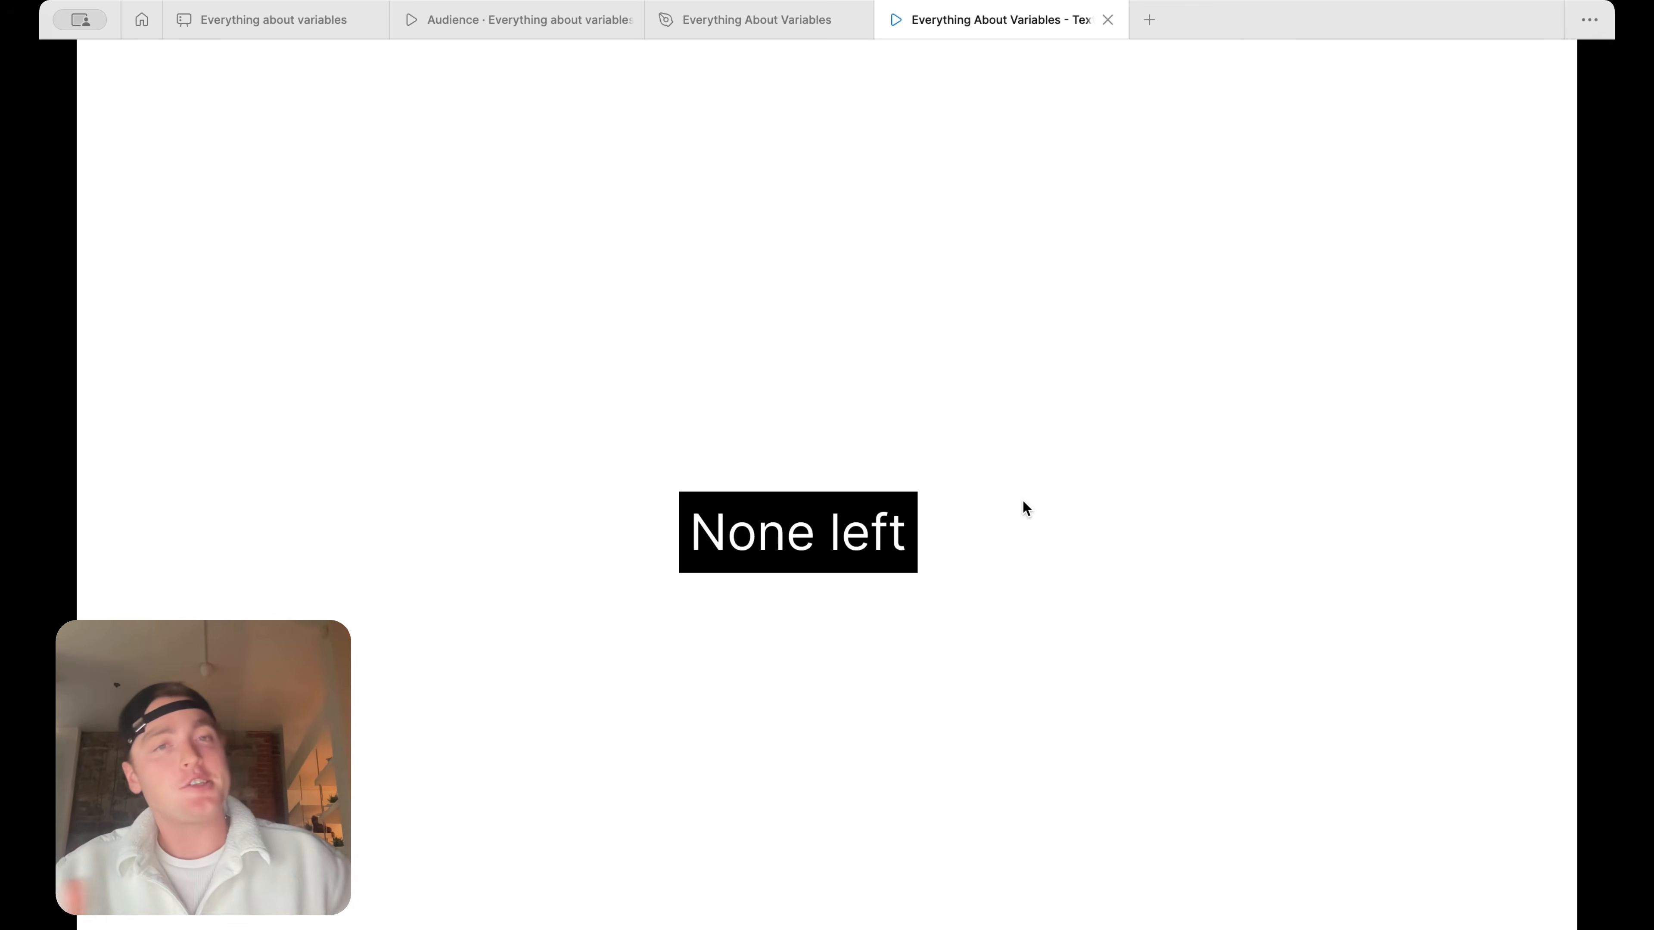
{"action": "left_click", "coordinate": [765, 24]}
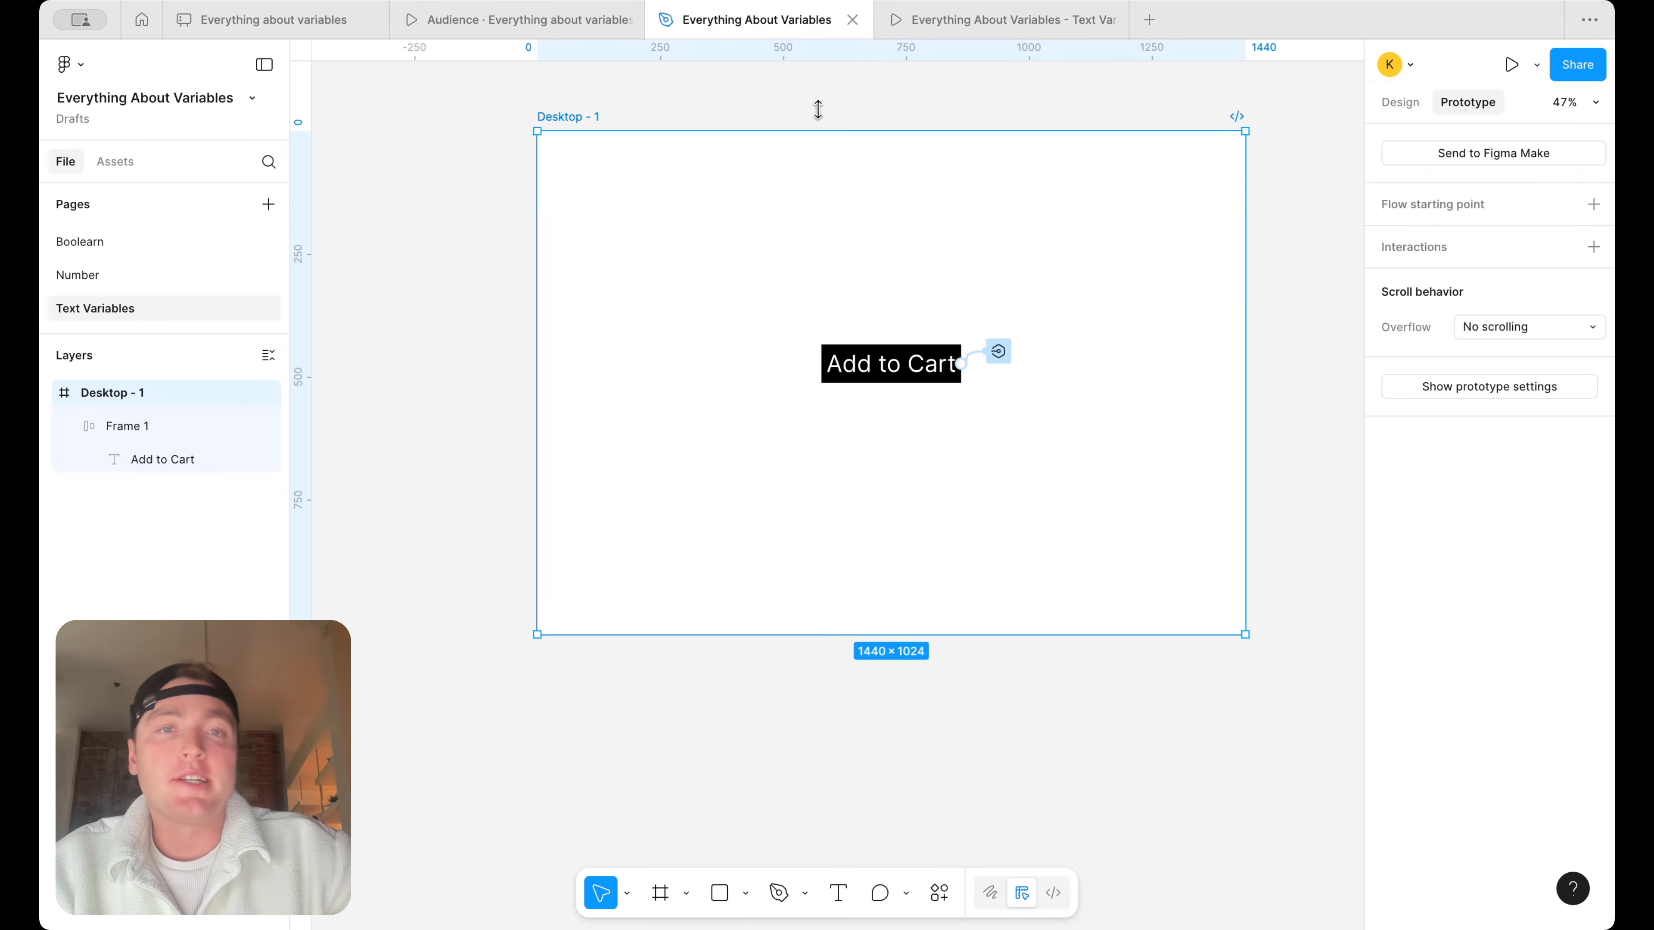
Delete the None left variable from the String Variables collection
{"action": "left_click", "coordinate": [1400, 103]}
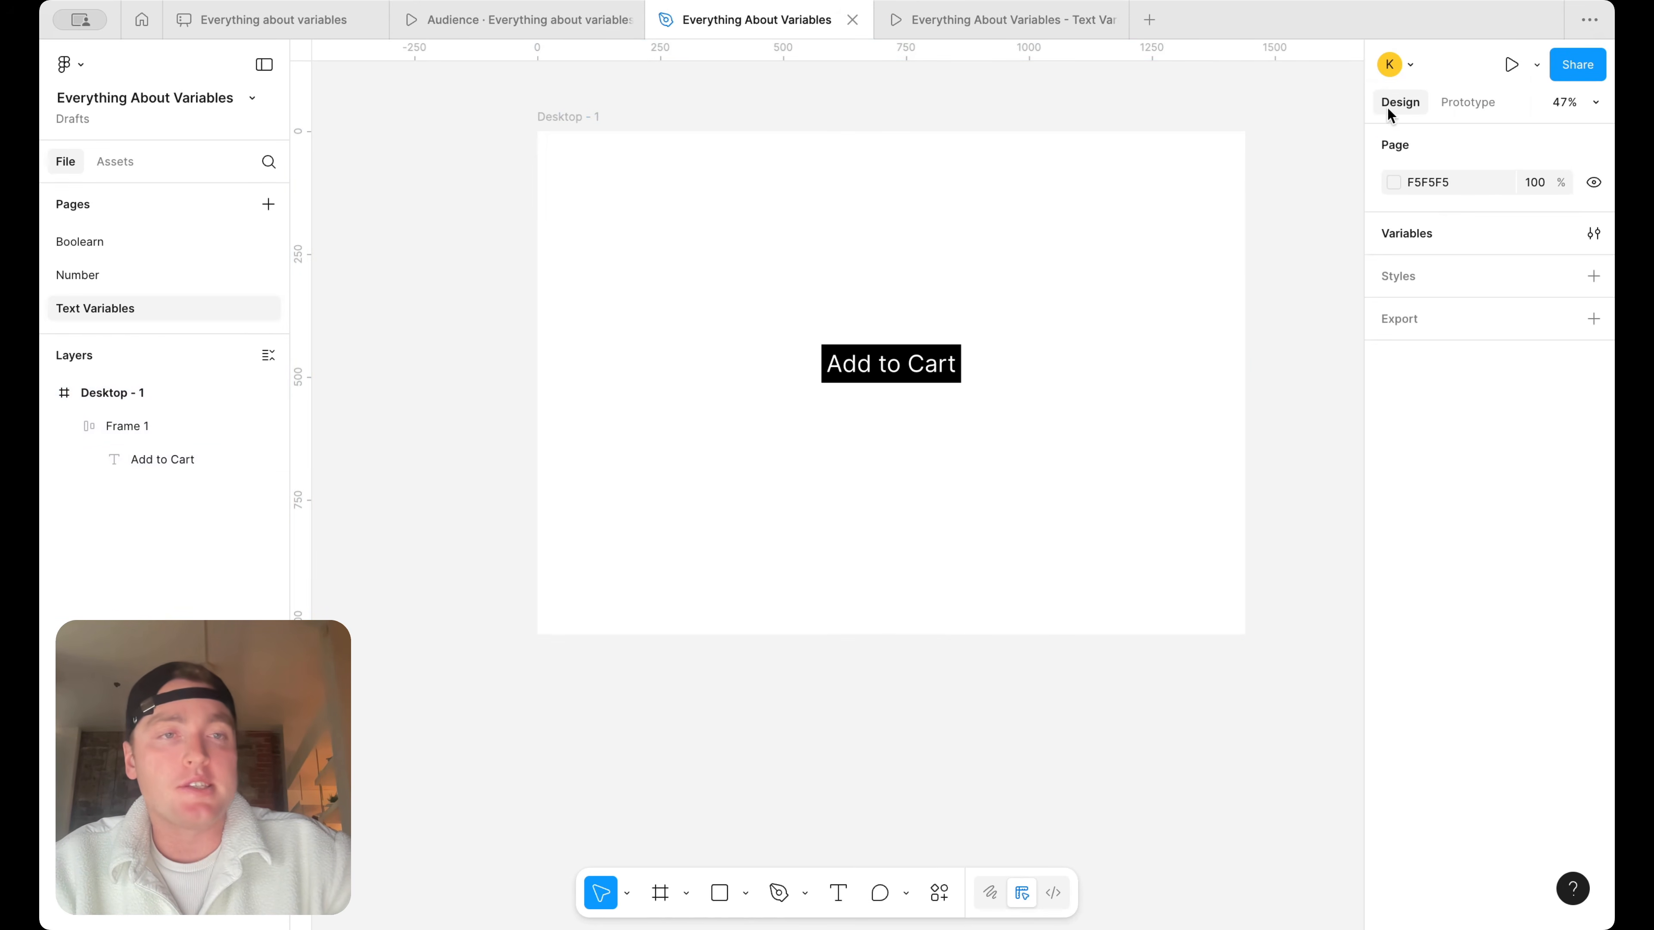
{"action": "left_click", "coordinate": [1594, 233]}
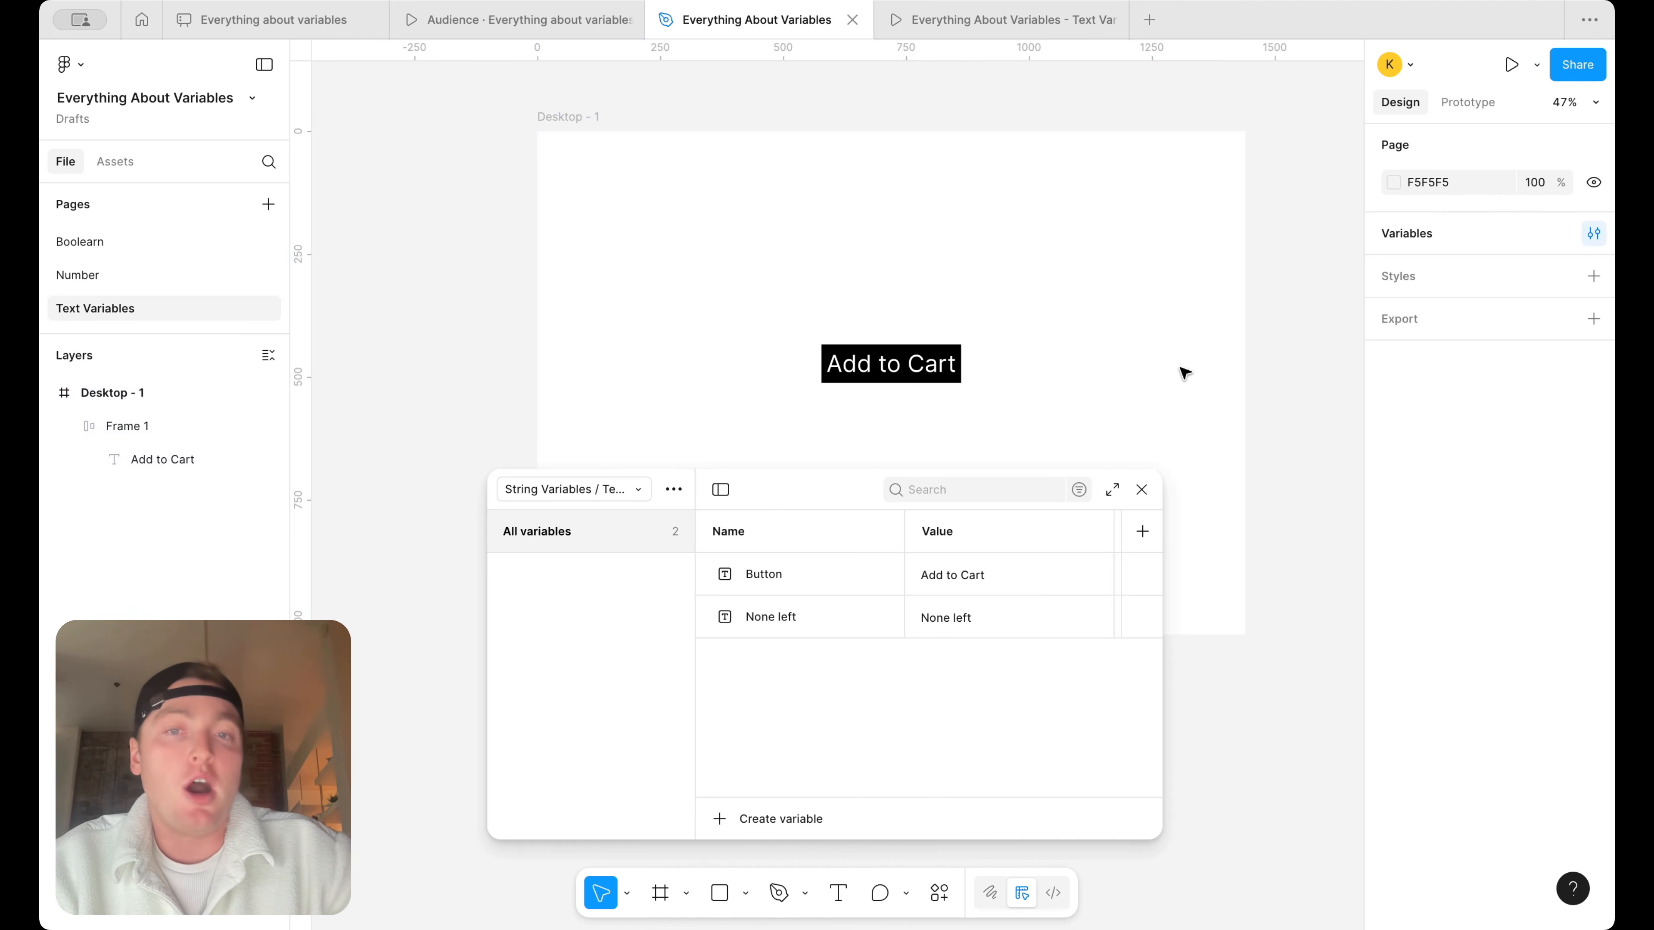
{"action": "scroll", "coordinate": [1031, 332], "scroll_direction": "down", "scroll_amount": 2}
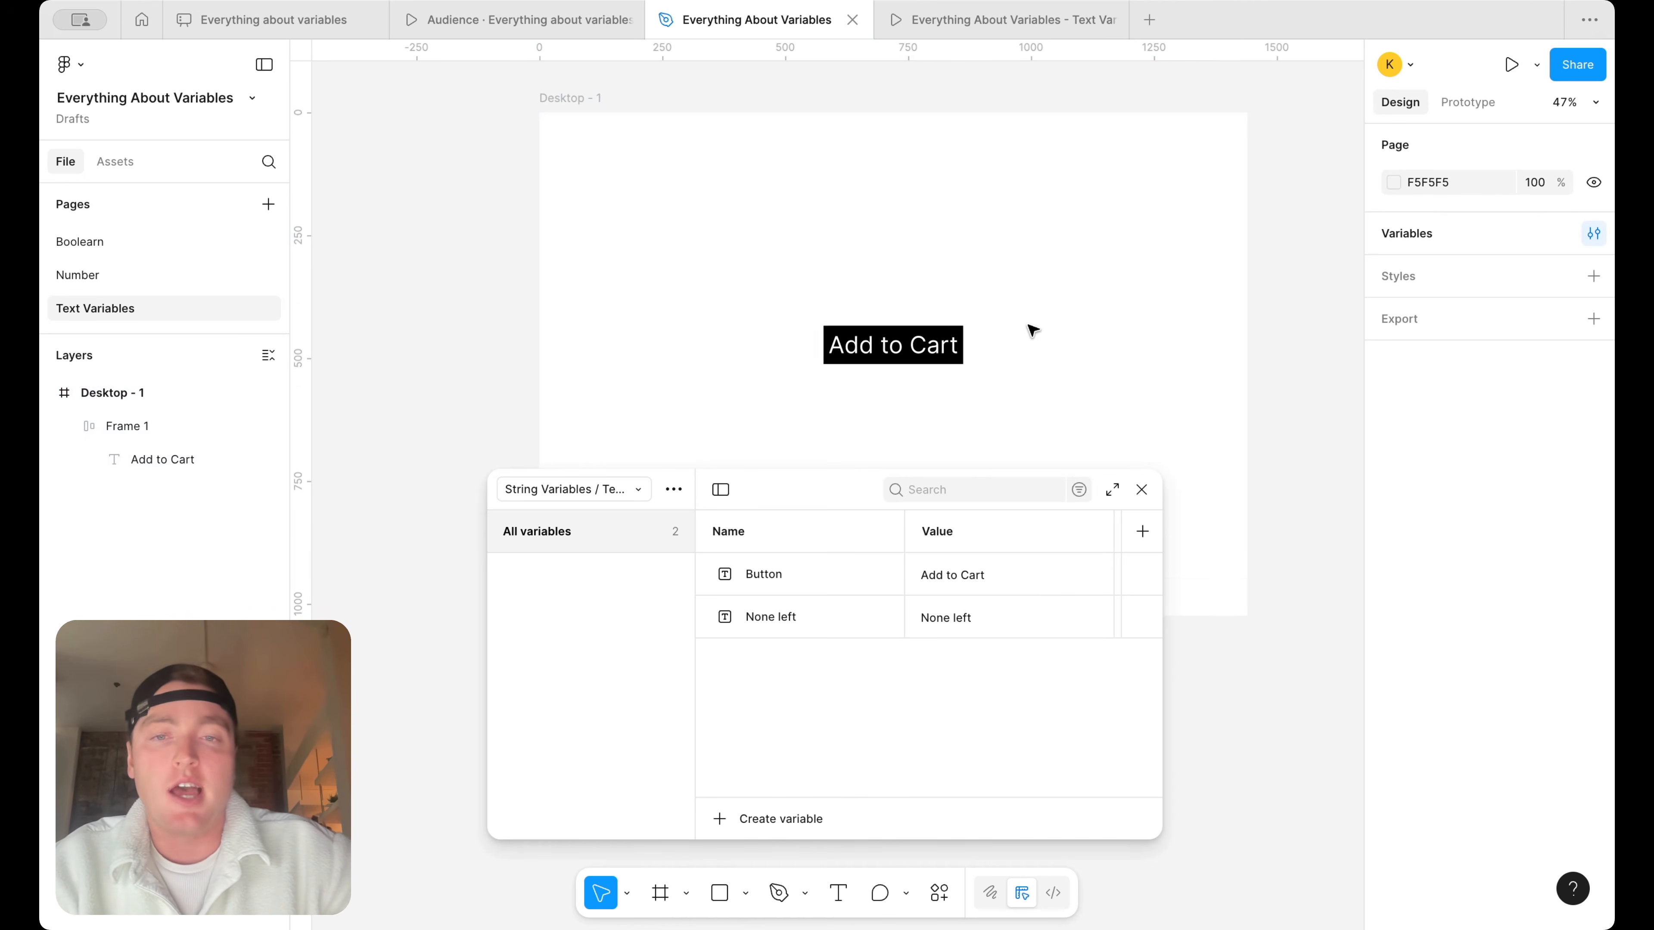
{"action": "scroll", "coordinate": [1011, 410], "scroll_direction": "up", "scroll_amount": 2}
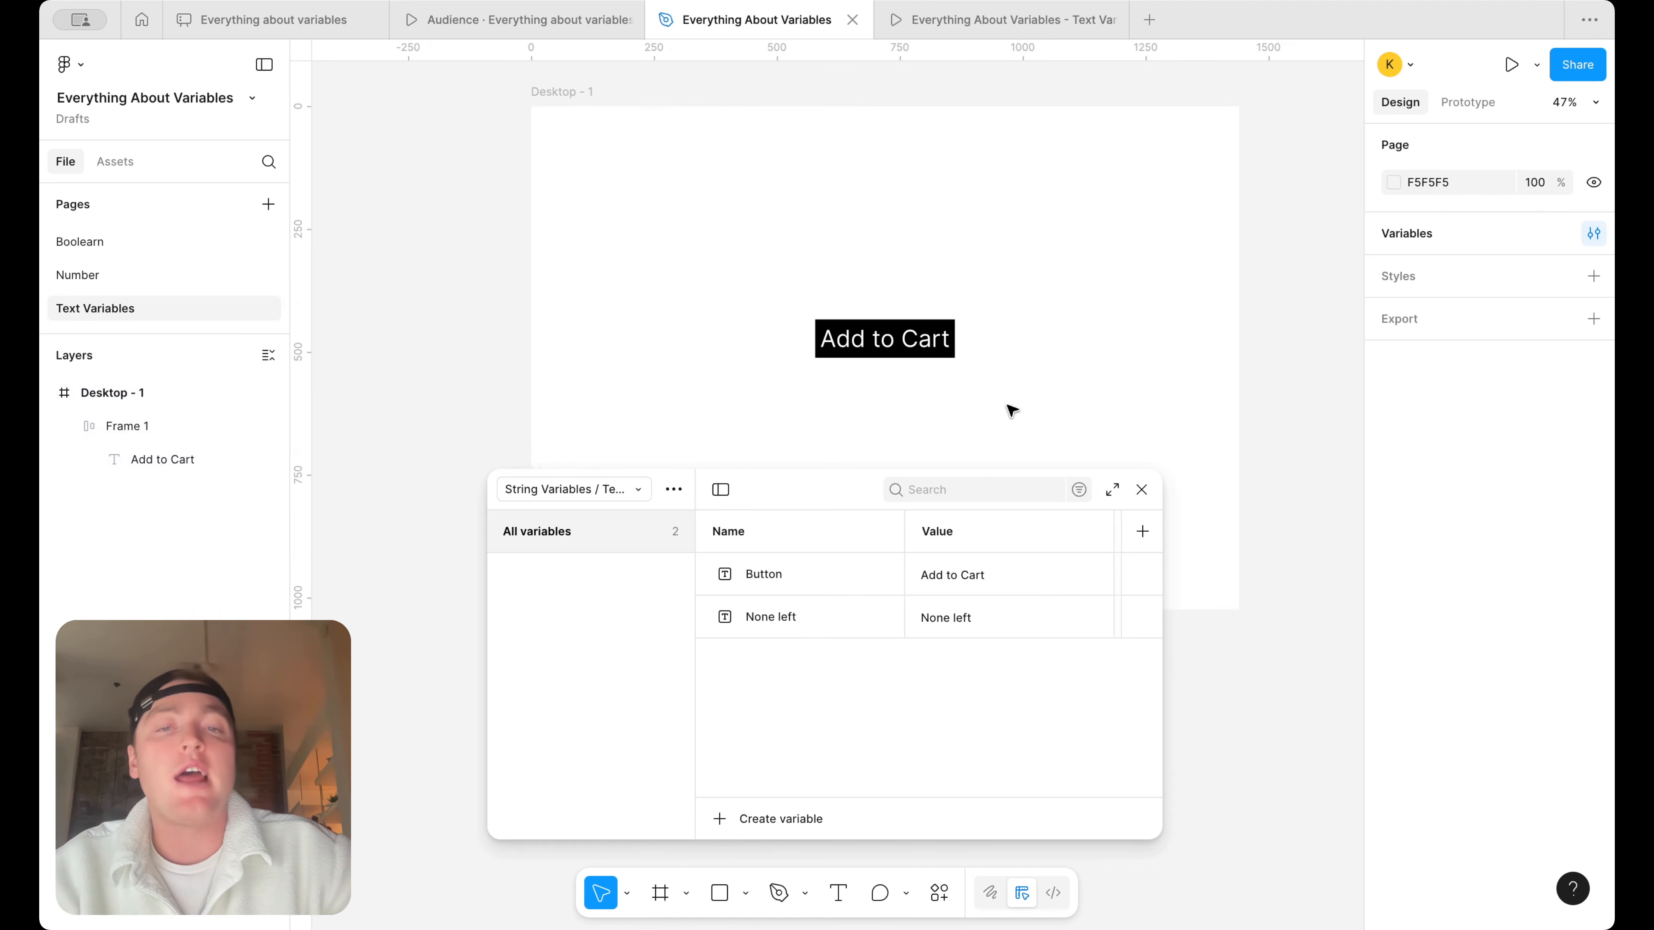
{"action": "right_click", "coordinate": [785, 621]}
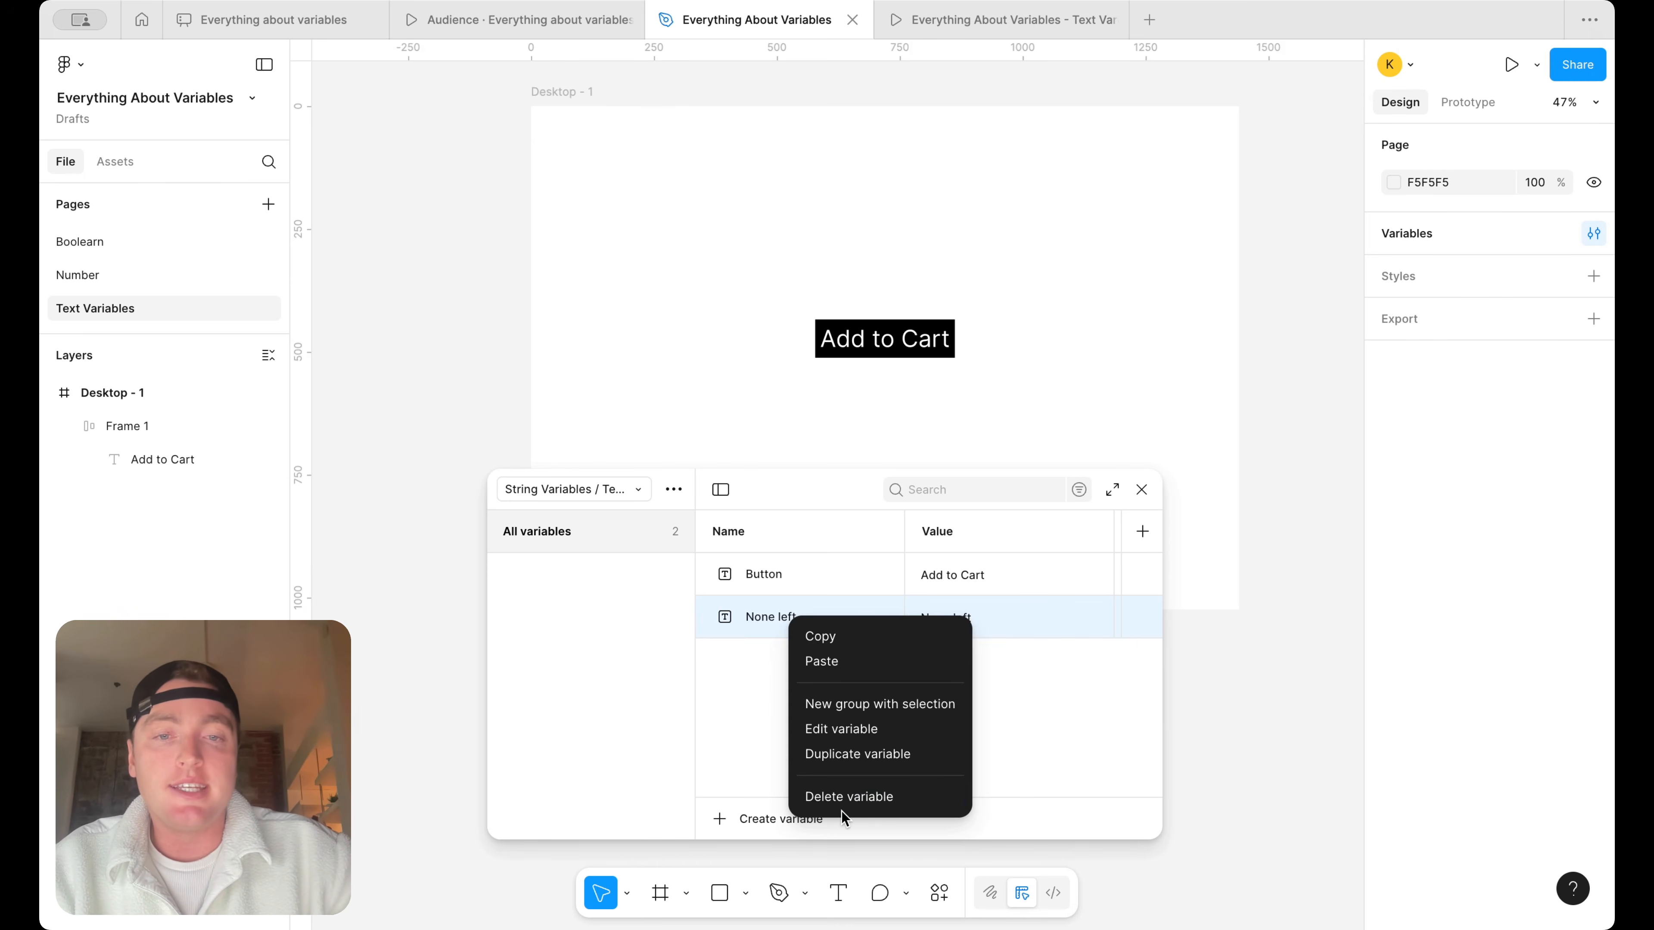
{"action": "left_click", "coordinate": [848, 797]}
{"action": "left_click", "coordinate": [1141, 489]}
Replace the value in the button's on-click Set variable interaction with the literal string "None left"
{"action": "left_click", "coordinate": [924, 339]}
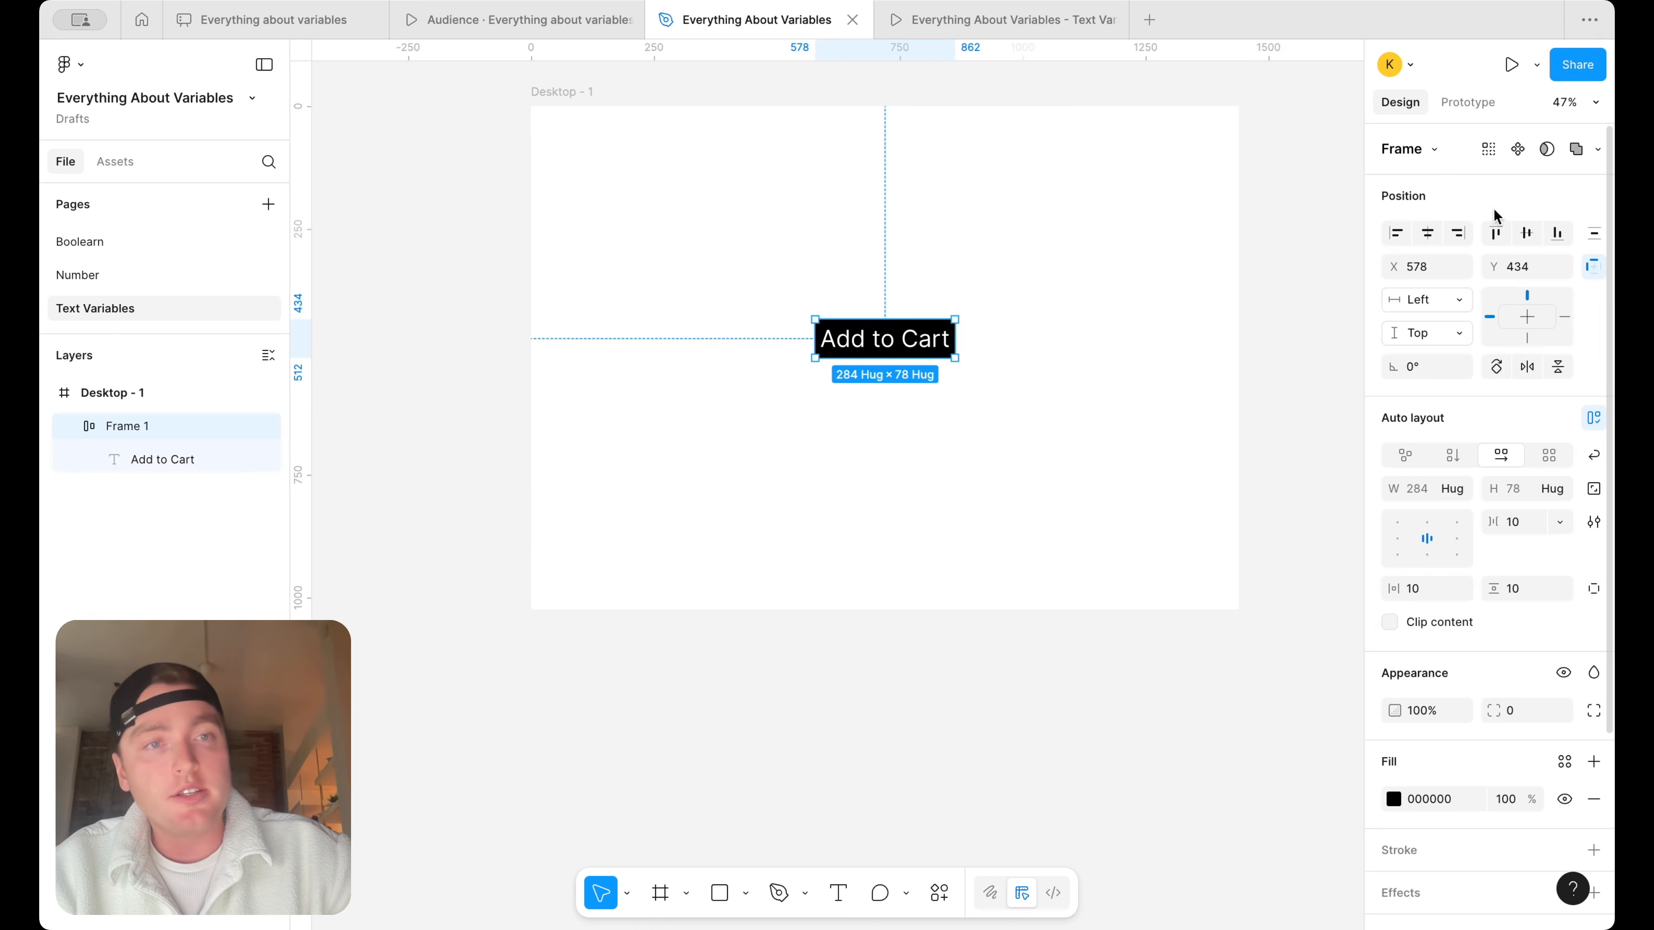
{"action": "left_click", "coordinate": [1468, 101]}
{"action": "left_click", "coordinate": [992, 326]}
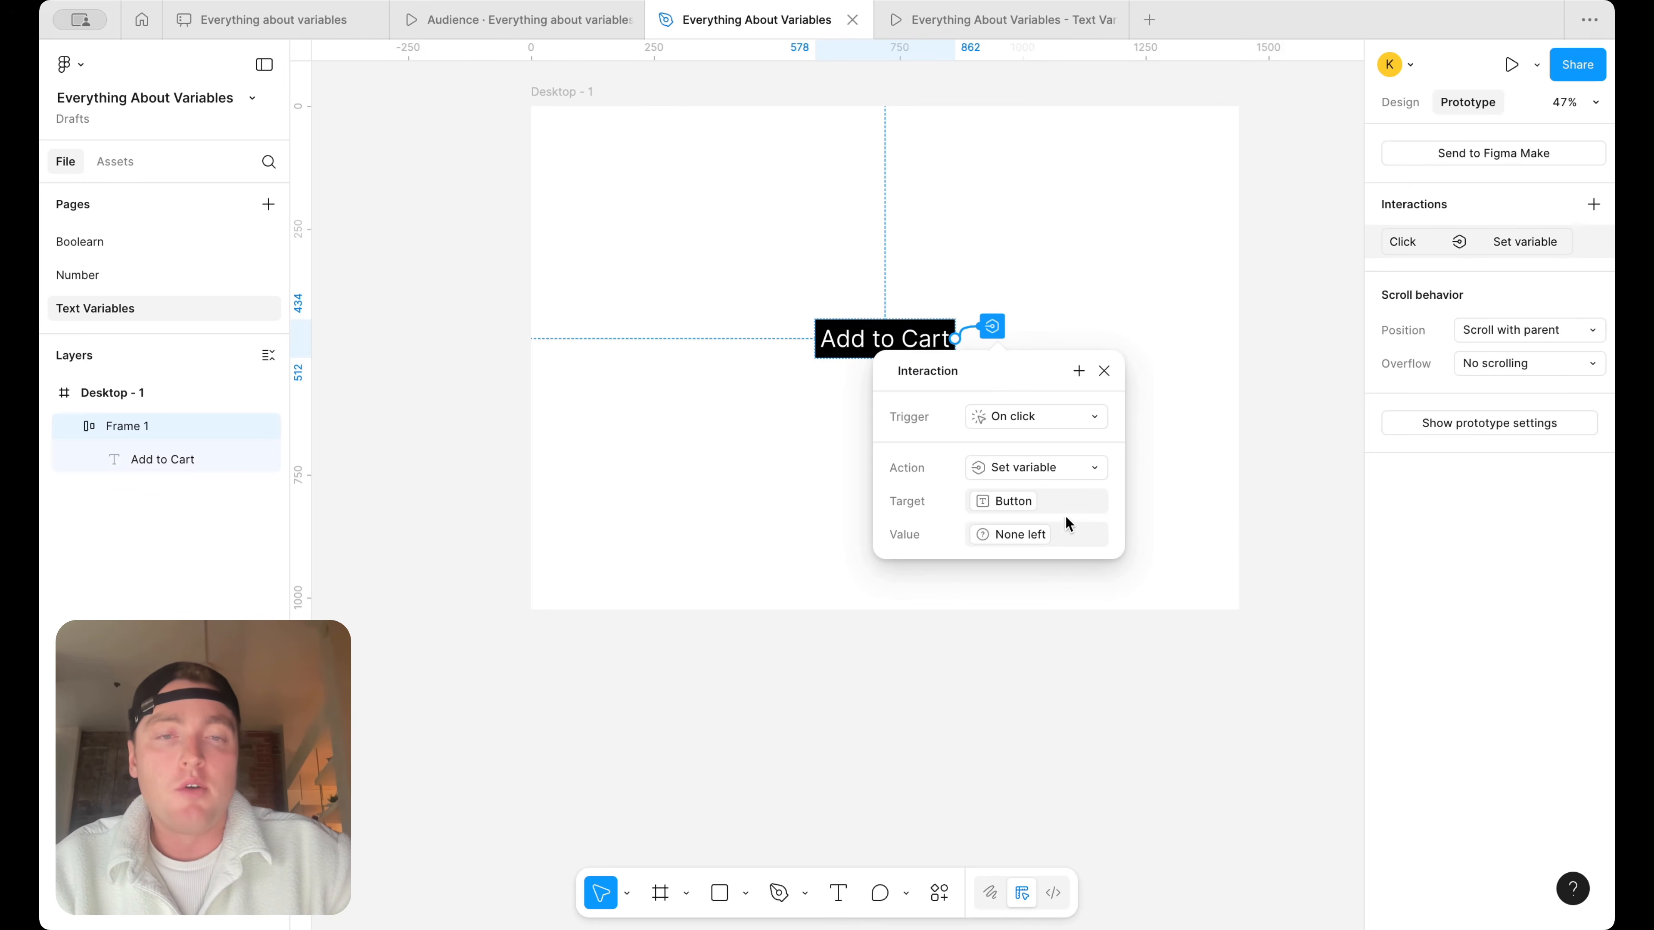
{"action": "left_click", "coordinate": [1066, 532]}
{"action": "key", "text": "BackSpace"}
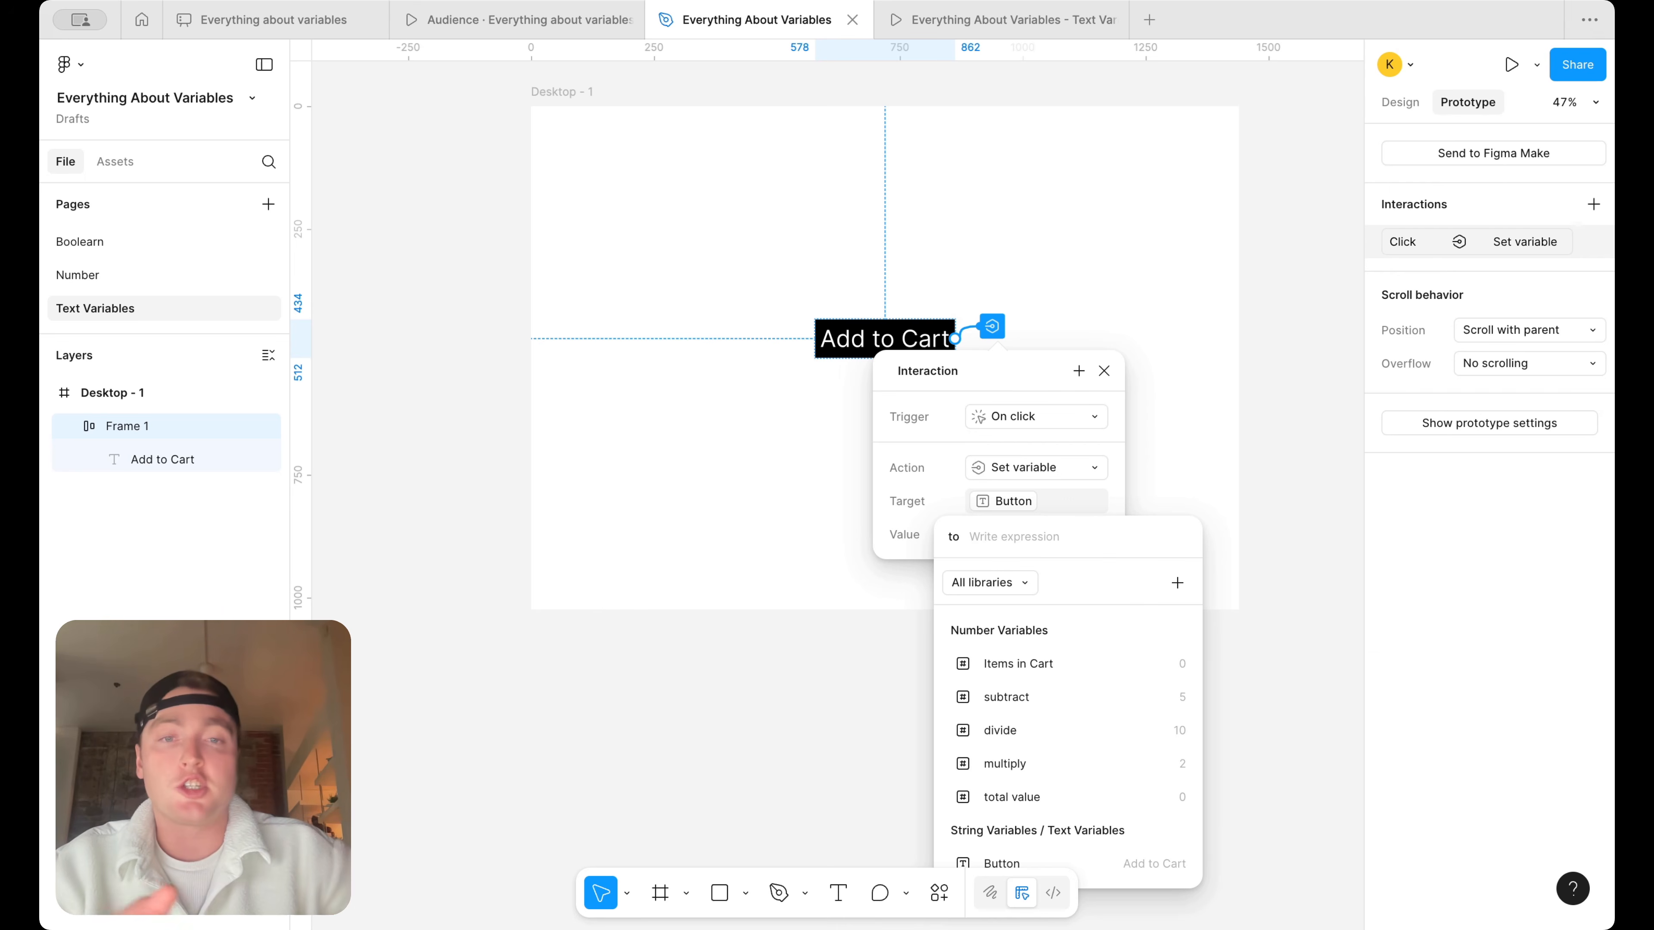
{"action": "type", "text": "\"None\""}
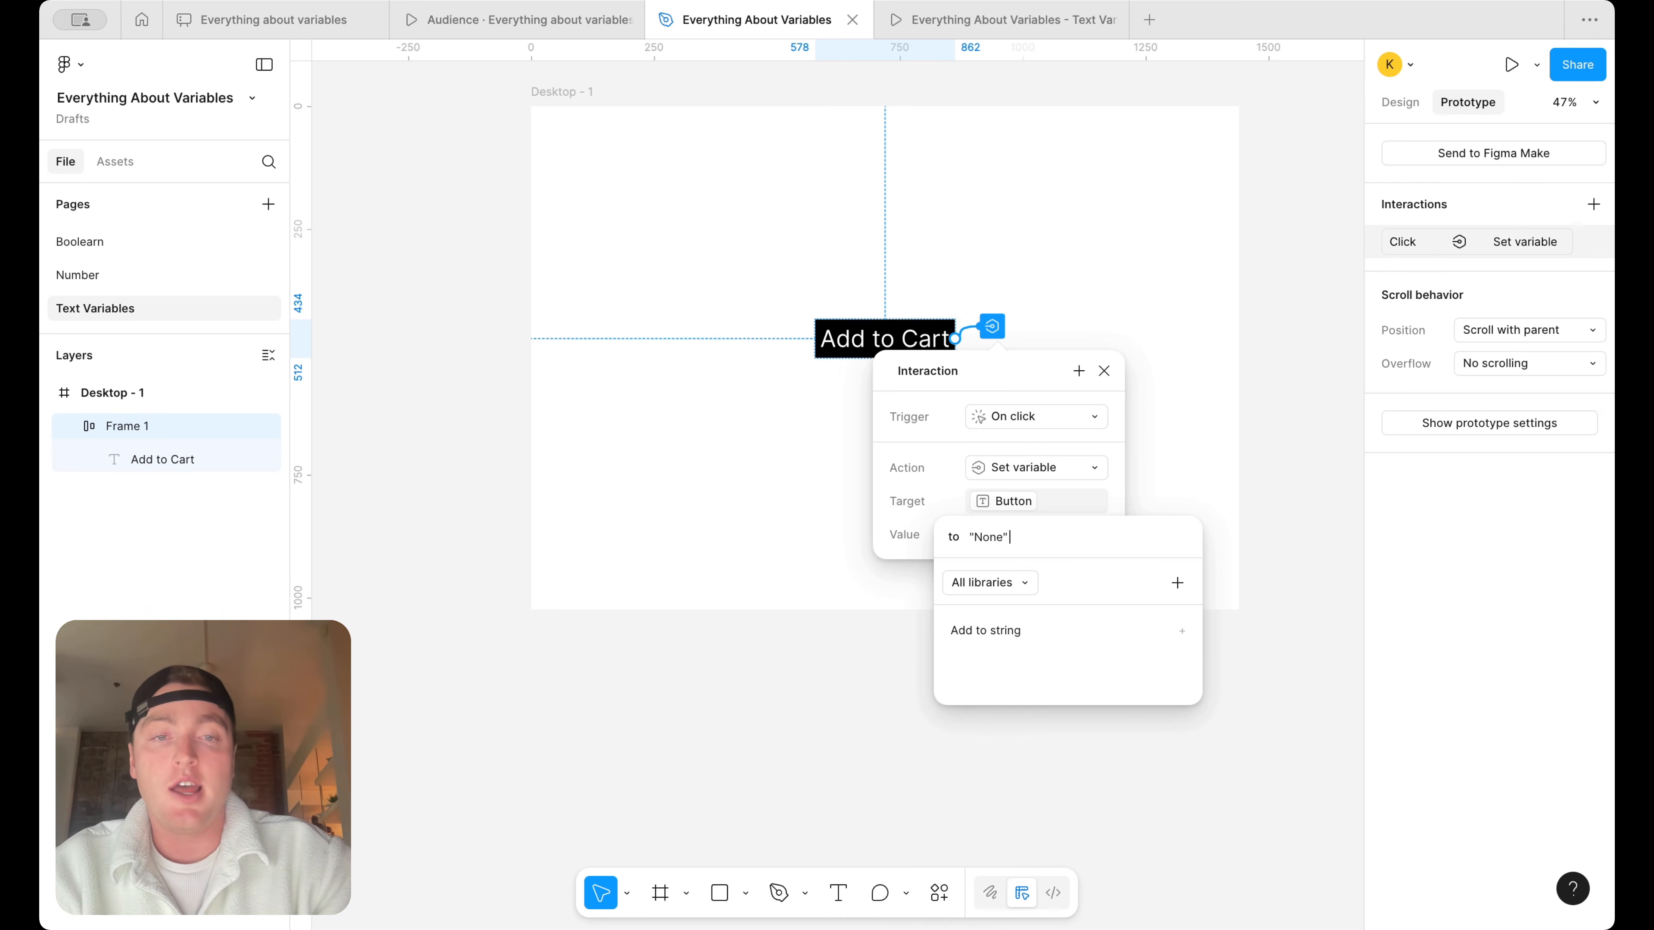
{"action": "type", "text": " left"}
{"action": "key", "text": "BackSpace"}
{"action": "key", "text": "BackSpace"}
{"action": "key", "text": "BackSpace"}
{"action": "key", "text": "BackSpace"}
{"action": "key", "text": "BackSpace"}
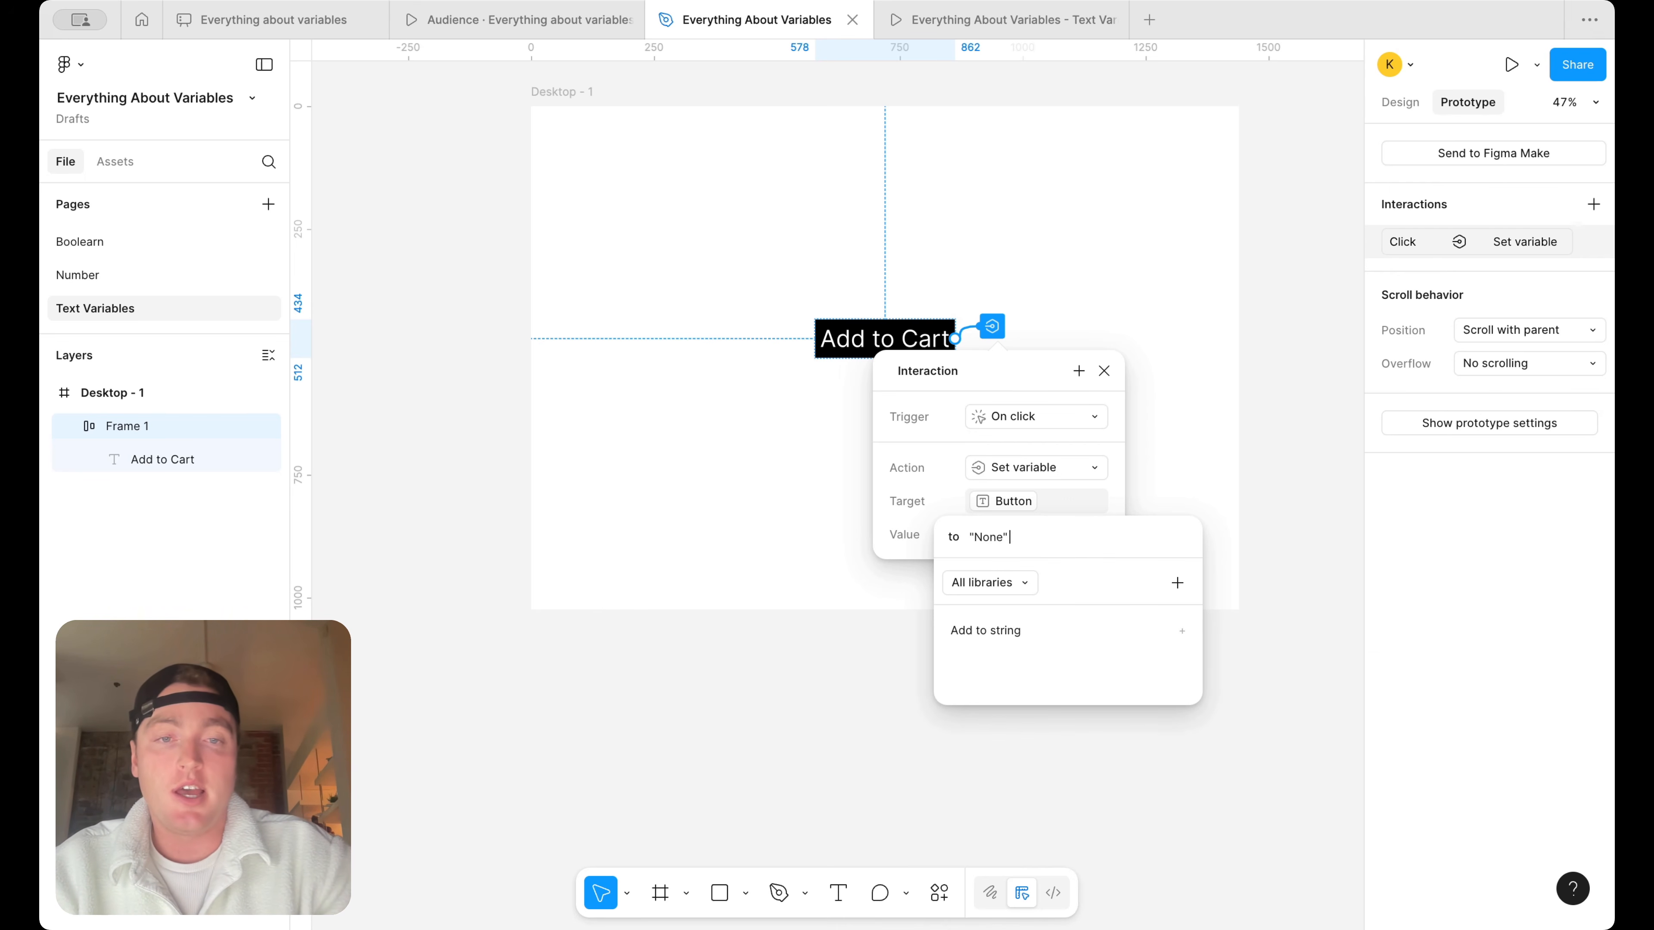
{"action": "key", "text": "BackSpace"}
{"action": "type", "text": "left\""}
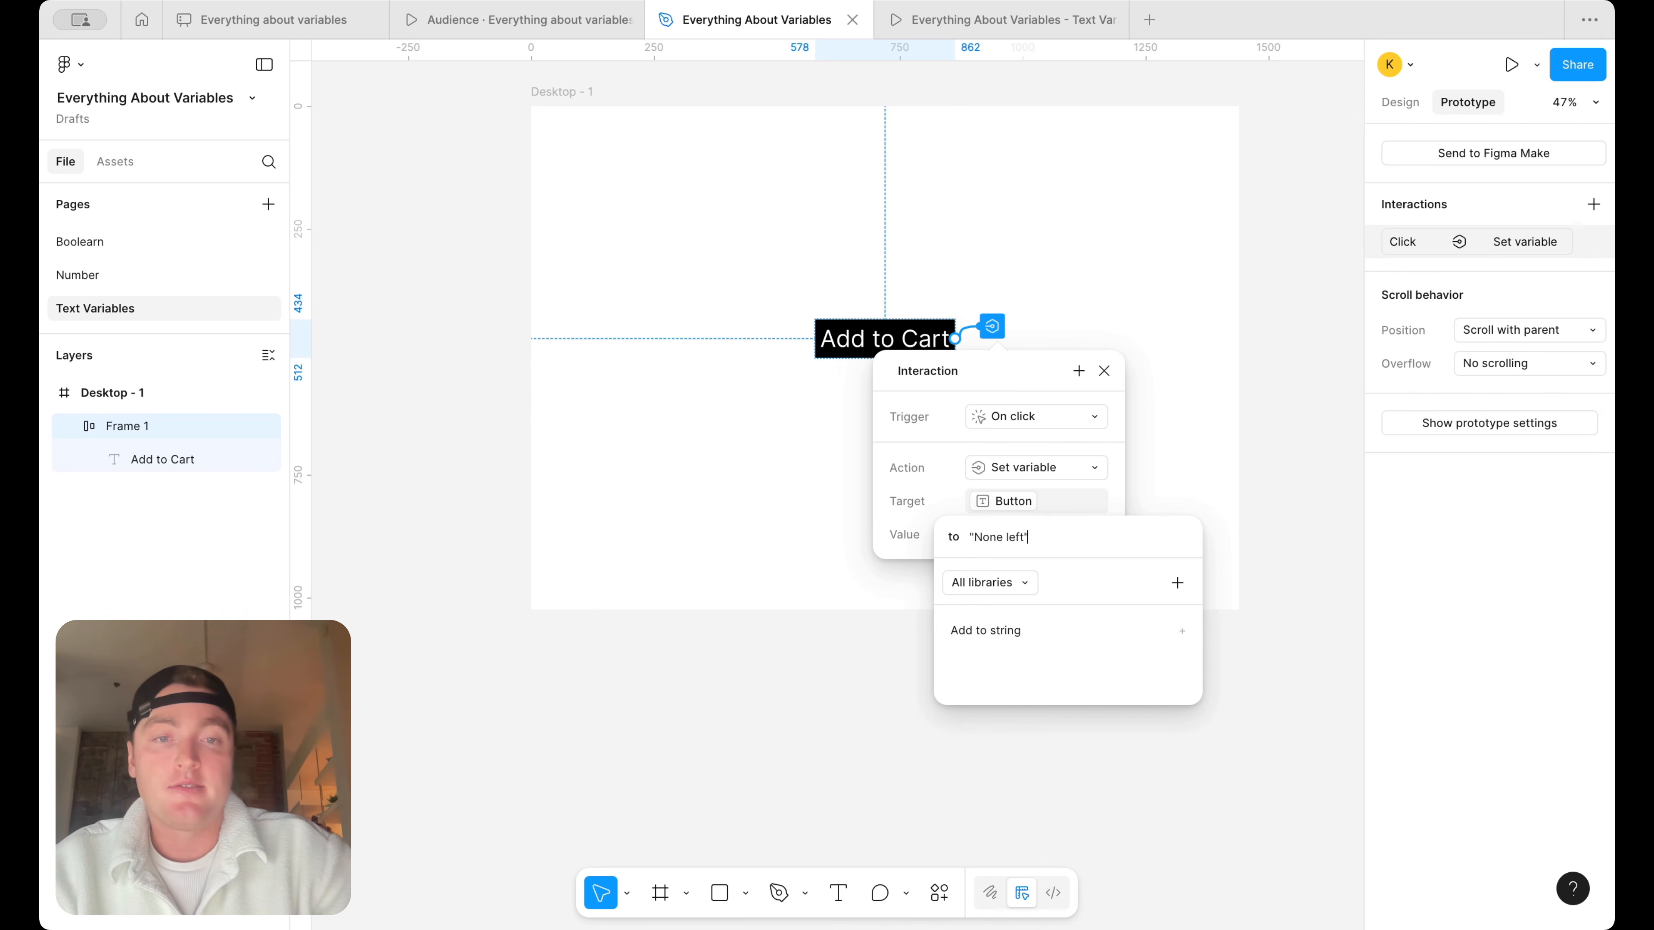
{"action": "key", "text": "Return"}
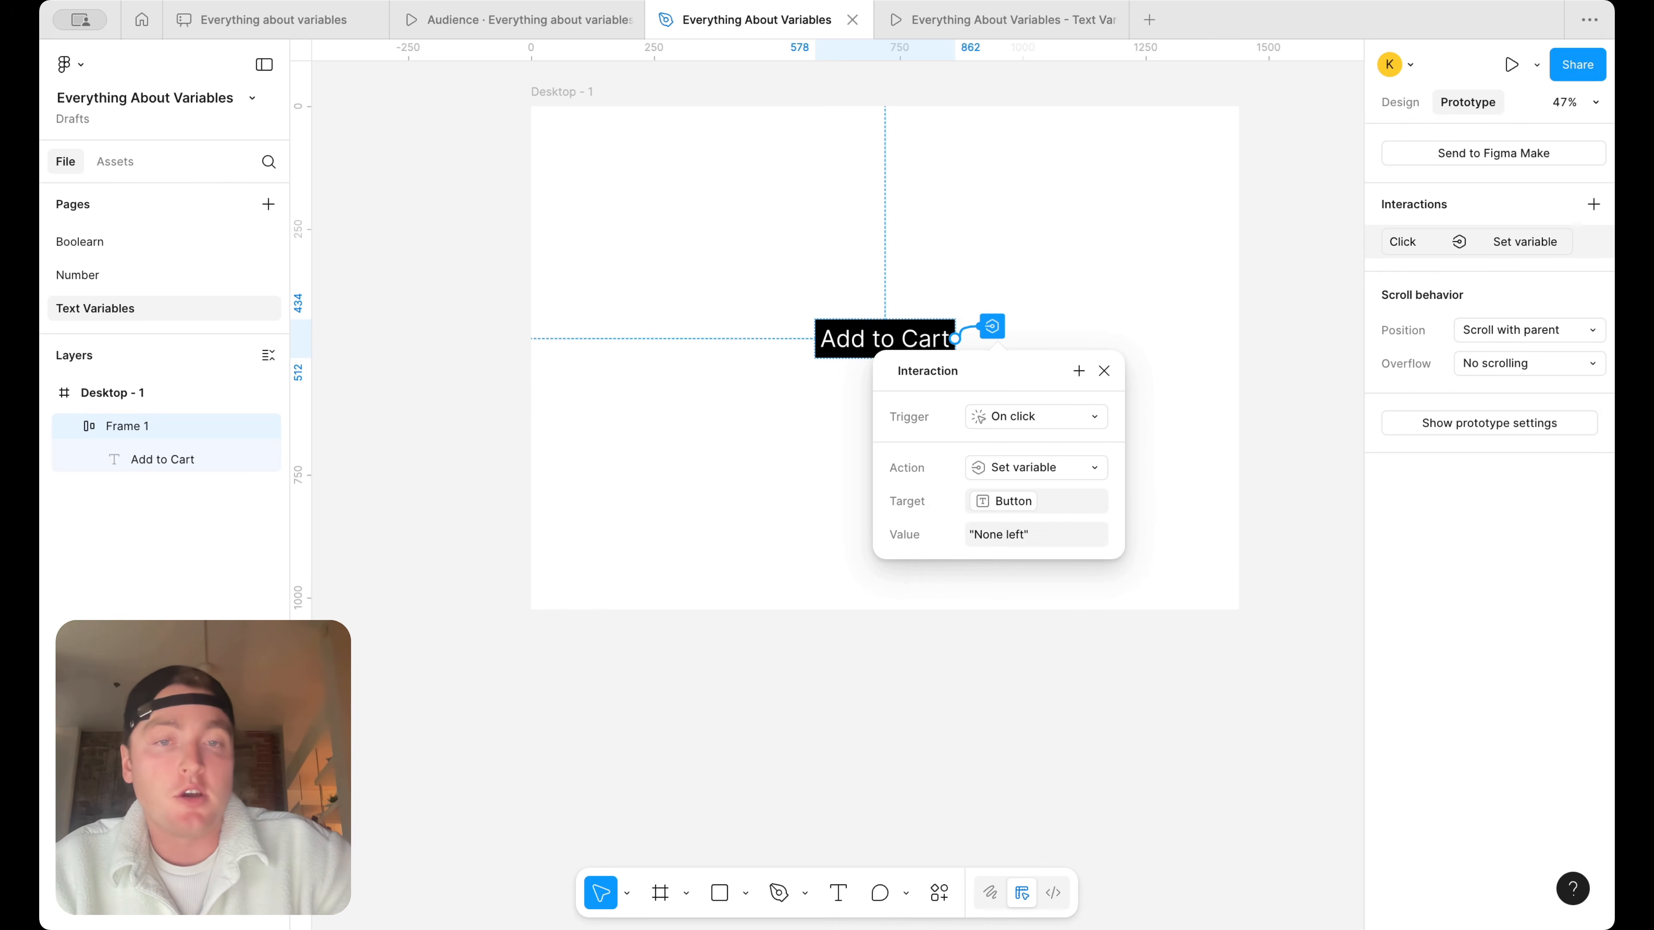
{"action": "left_click", "coordinate": [1105, 372]}
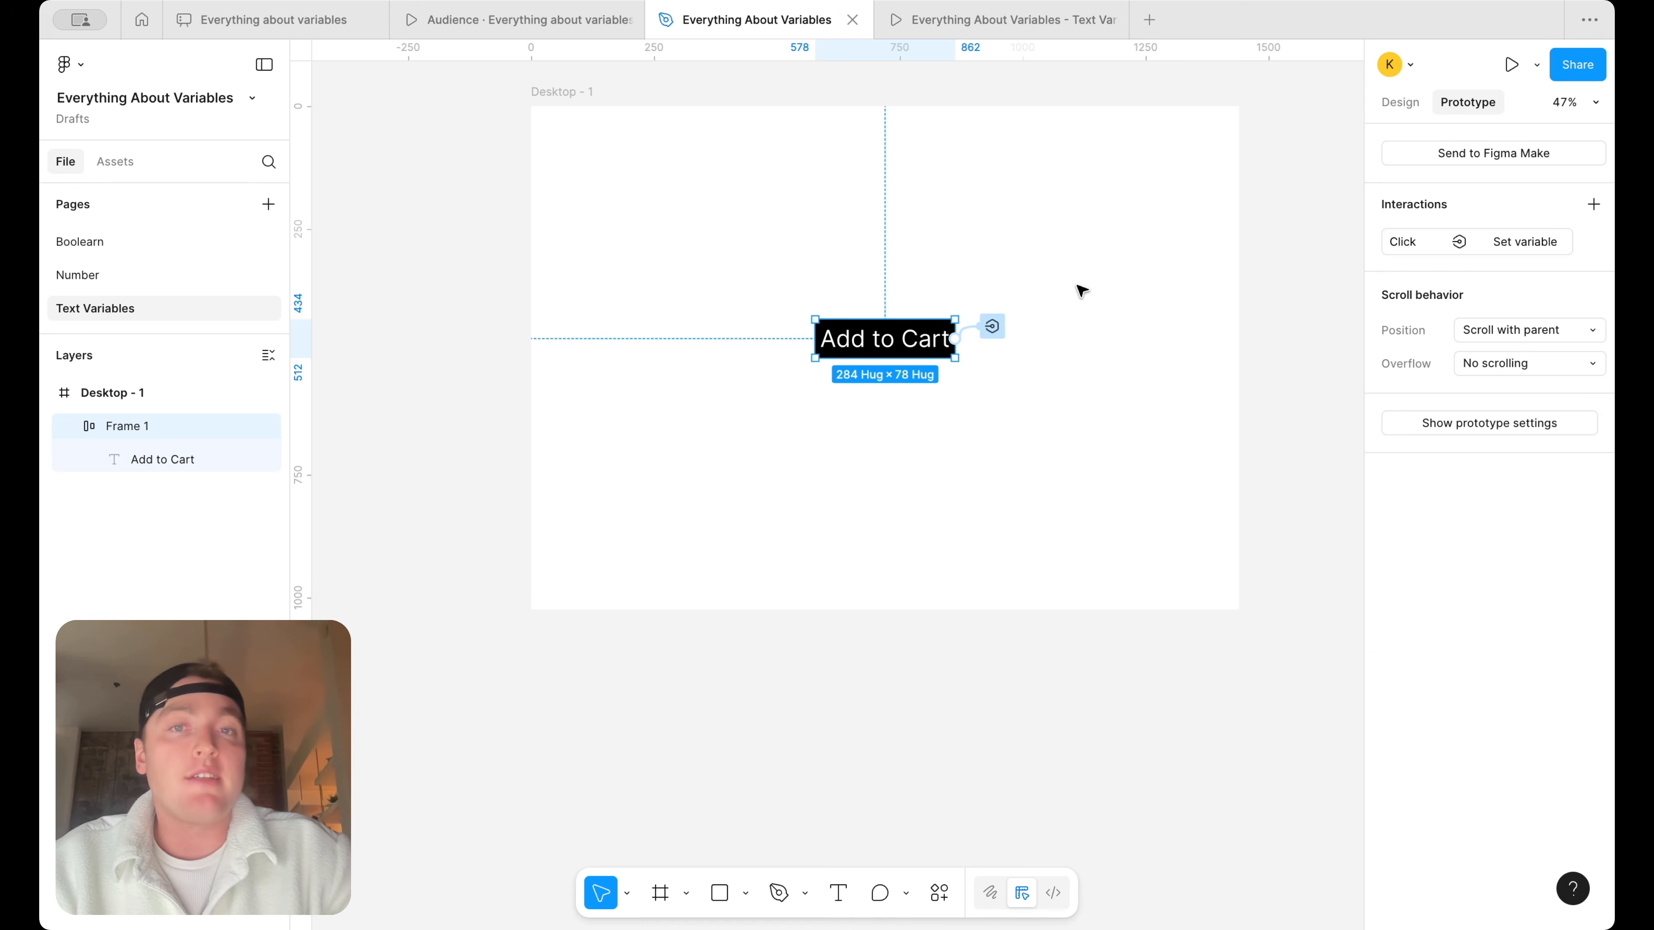
Relaunch the Desktop - 1 prototype in a new tab and test the Add to Cart button with the typed string value
{"action": "left_click", "coordinate": [1109, 19]}
{"action": "key", "text": "Escape"}
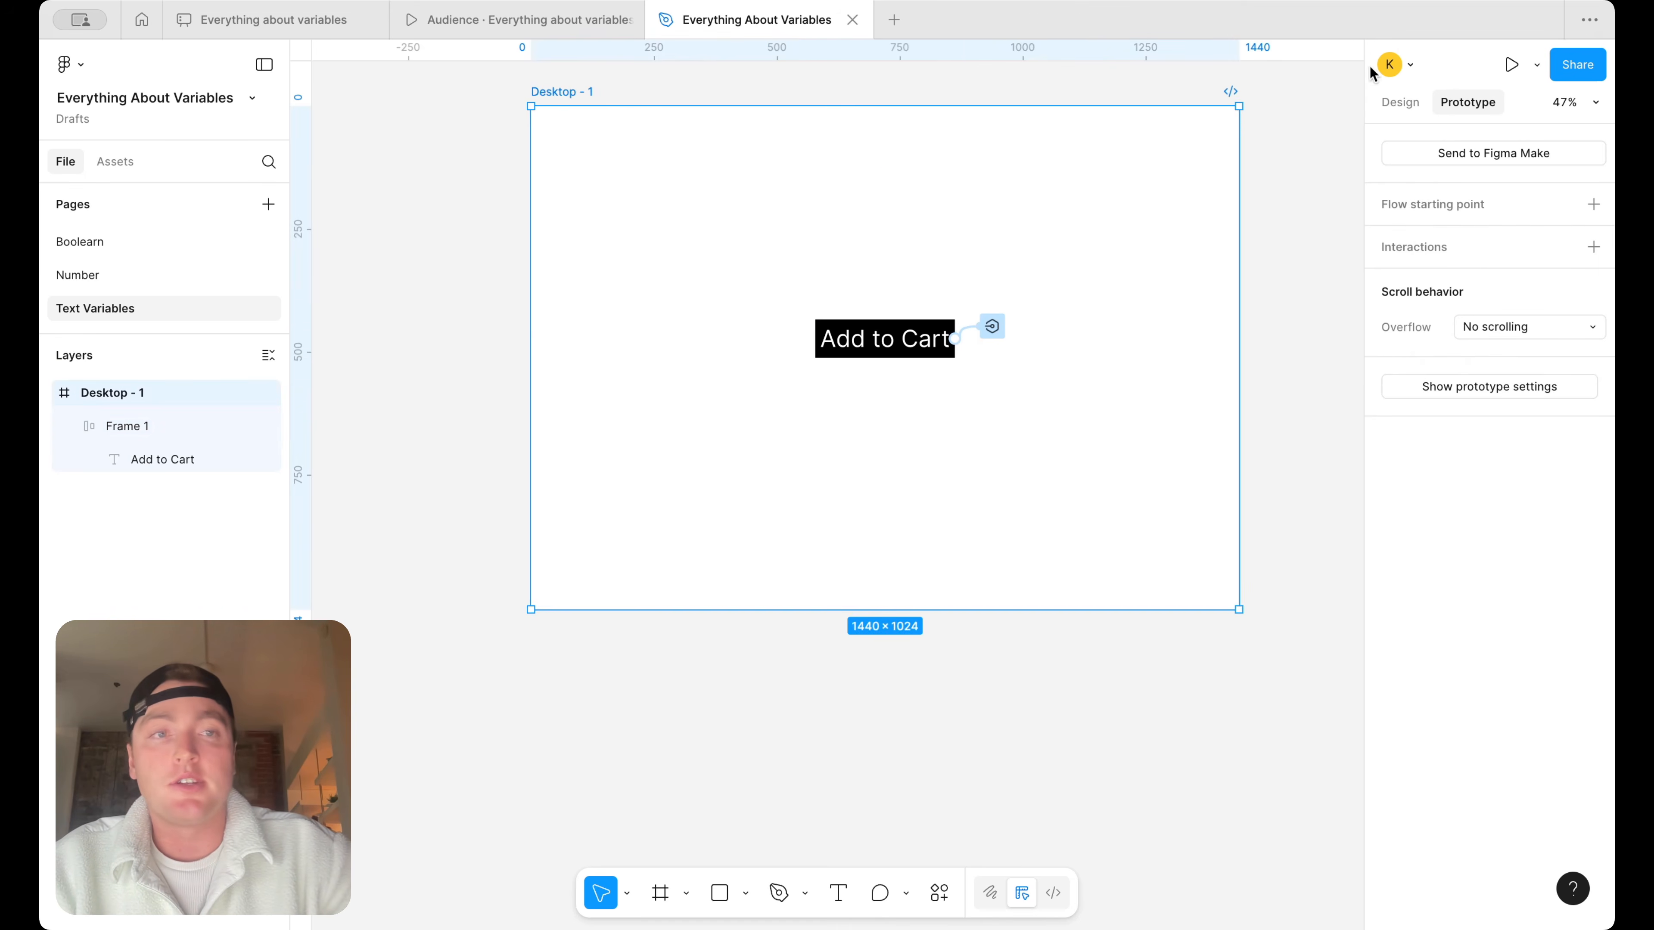
{"action": "left_click", "coordinate": [1538, 67]}
{"action": "left_click", "coordinate": [1488, 103]}
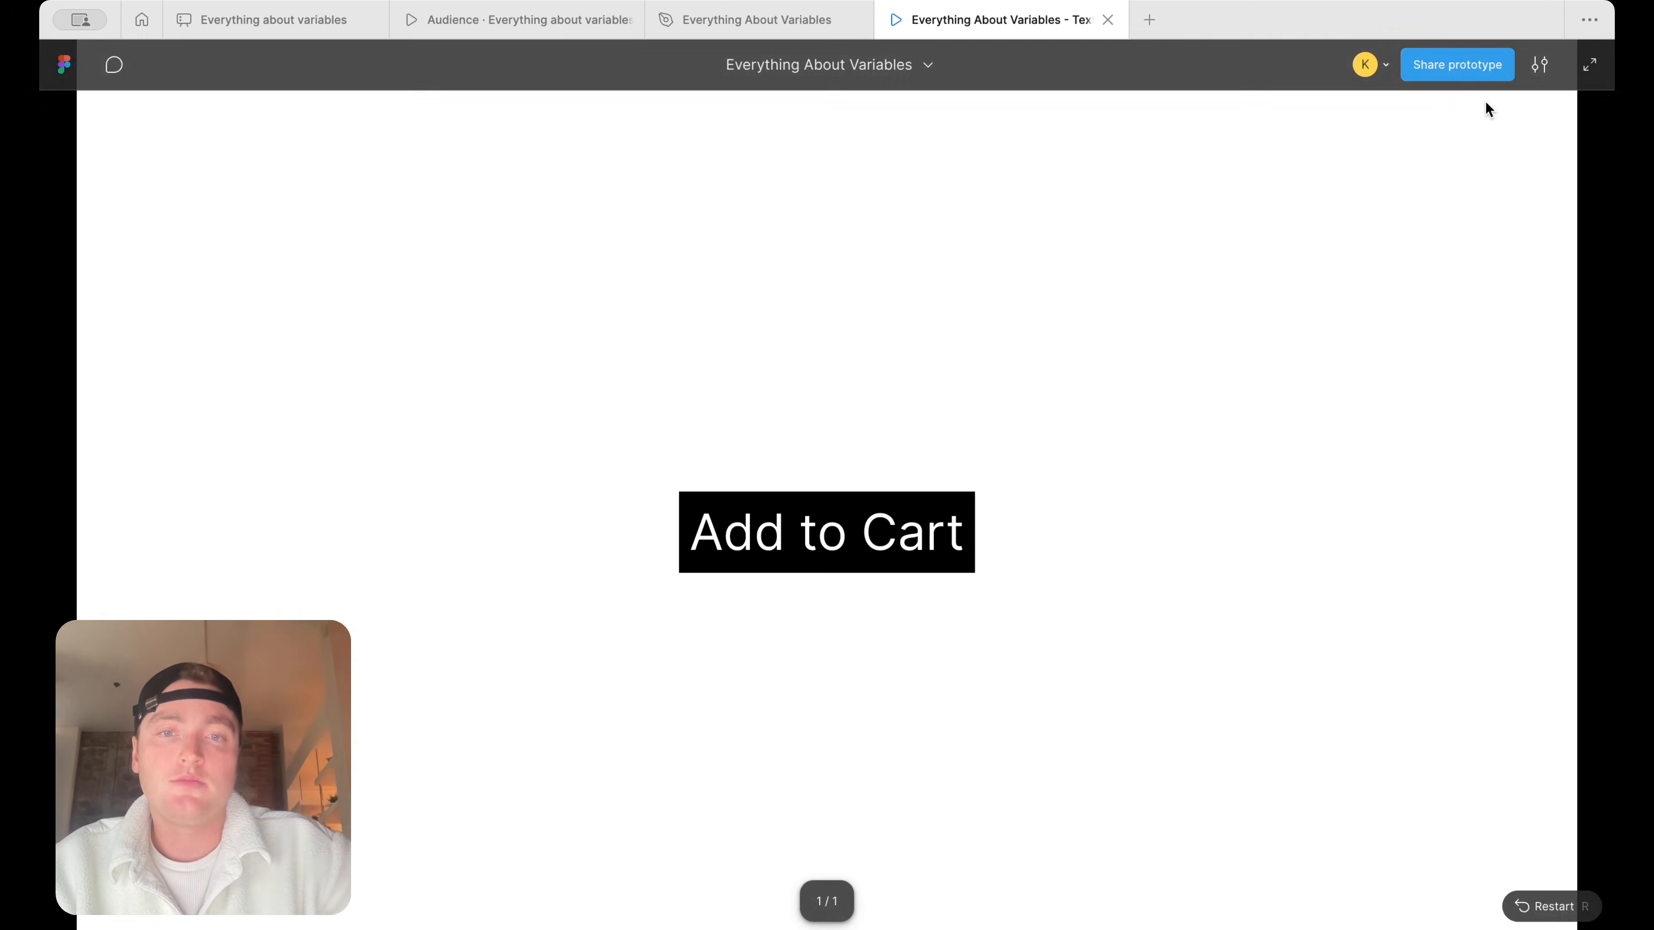
{"action": "left_click", "coordinate": [903, 525]}
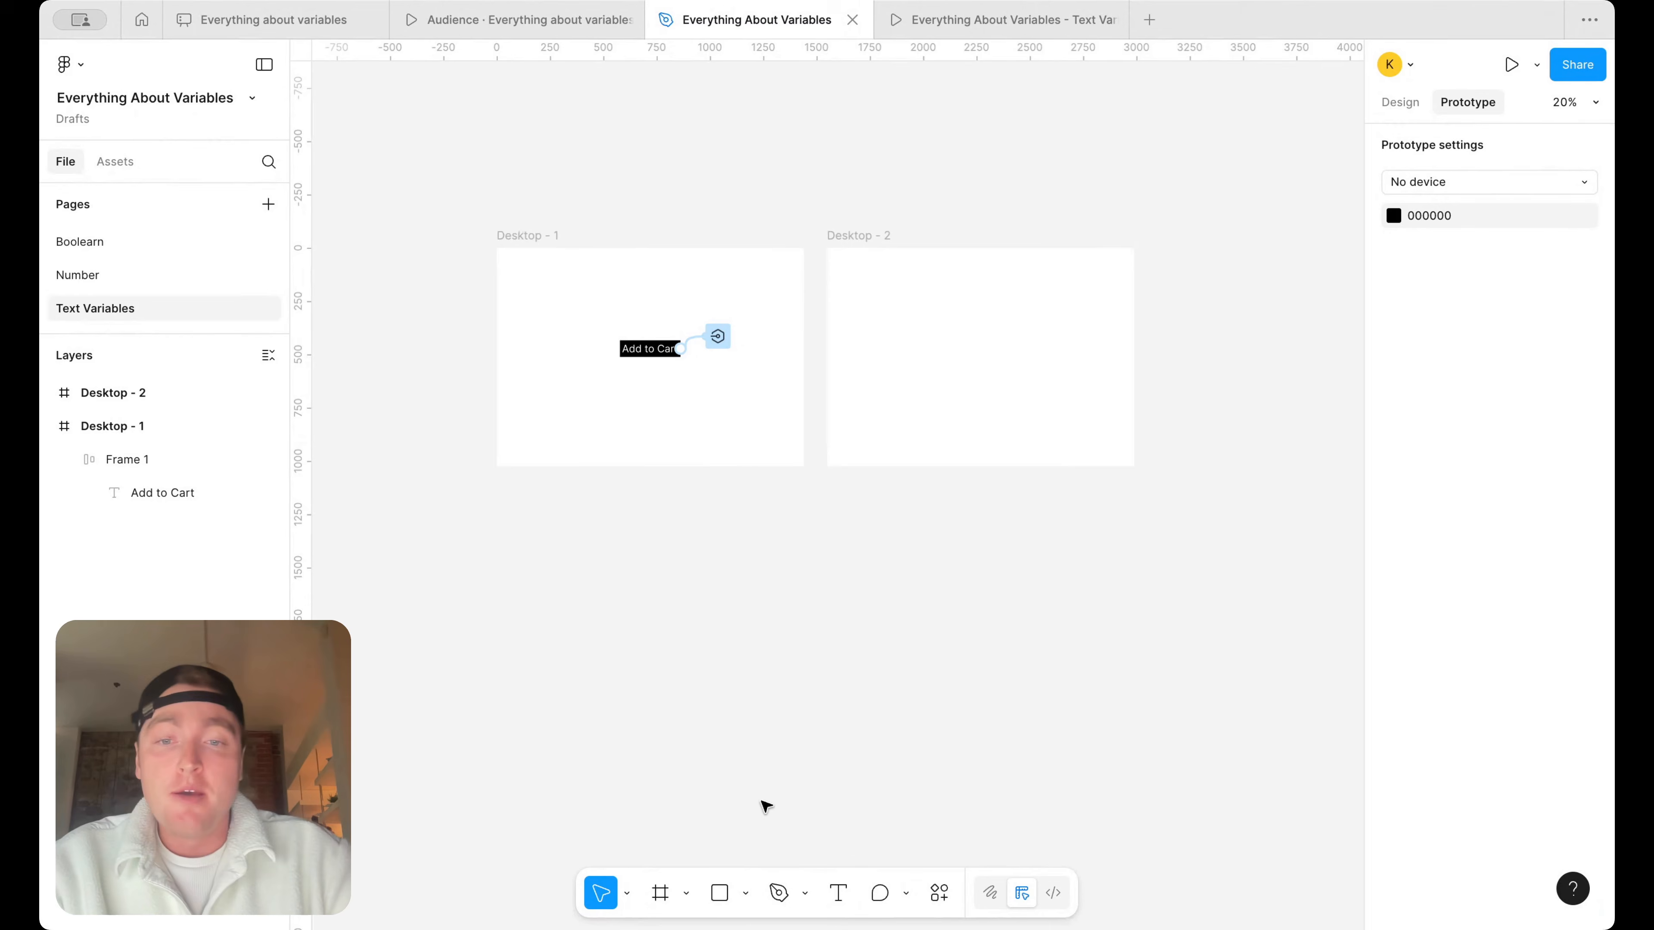
Add a text box about 270 × 65 near the Desktop - 2 frame's upper-left corner, reading "Hey" followed by a sample first name
{"action": "left_click", "coordinate": [839, 893]}
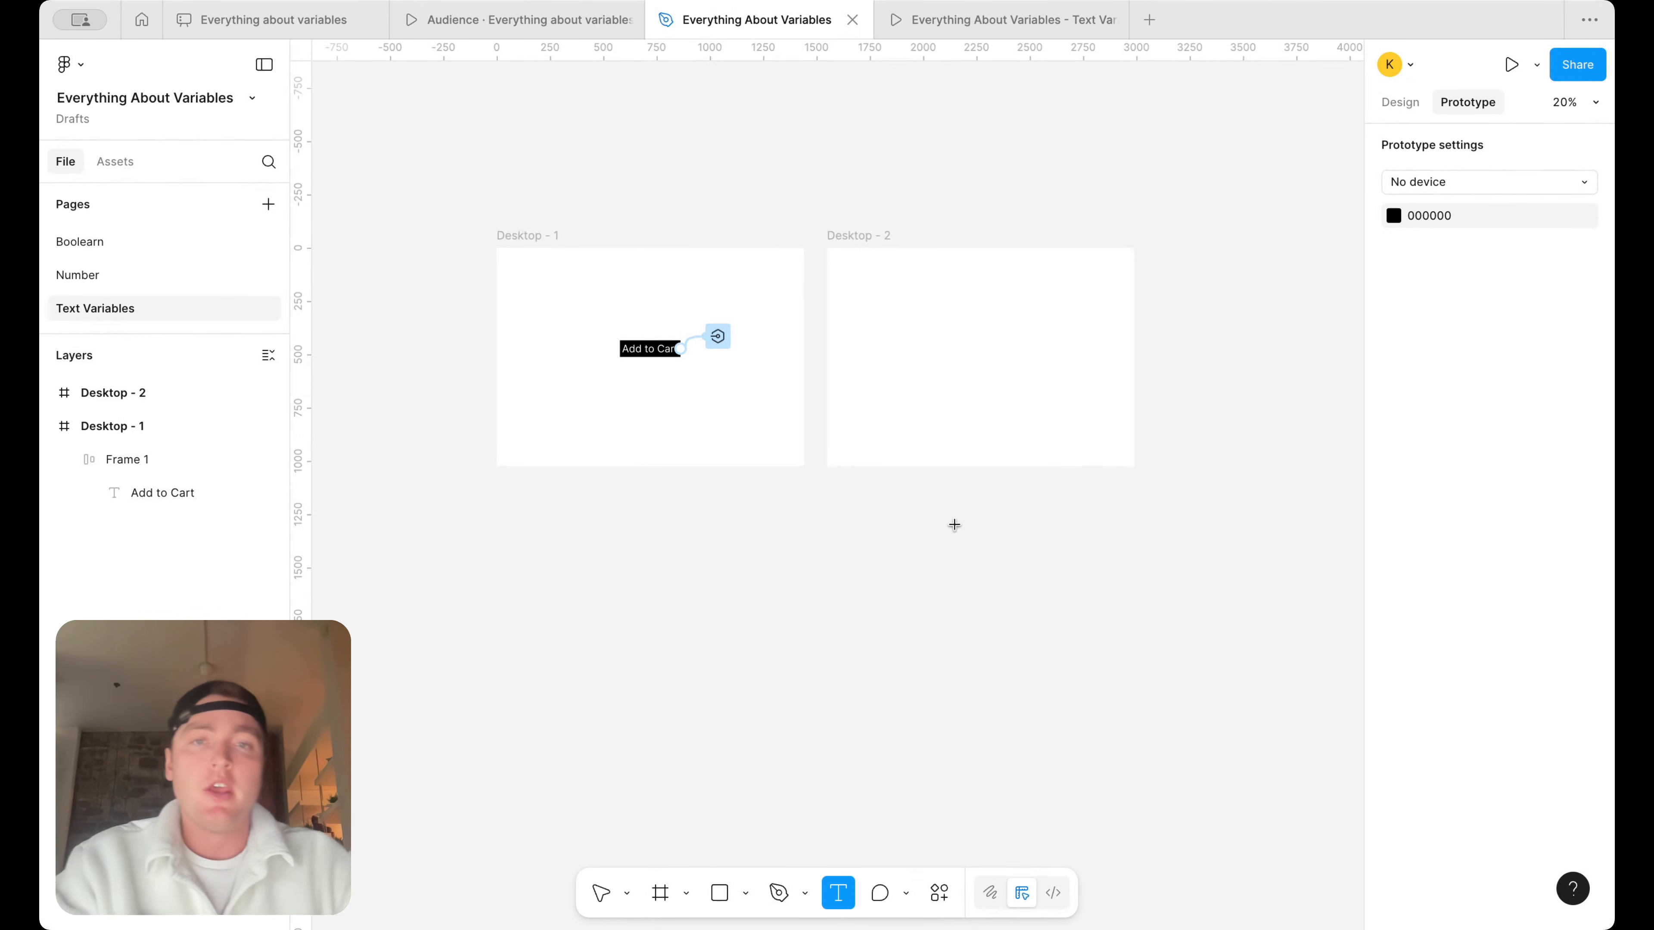
{"action": "scroll", "coordinate": [968, 282], "scroll_direction": "up", "scroll_amount": 5}
{"action": "scroll", "coordinate": [715, 257], "scroll_direction": "up", "scroll_amount": 2}
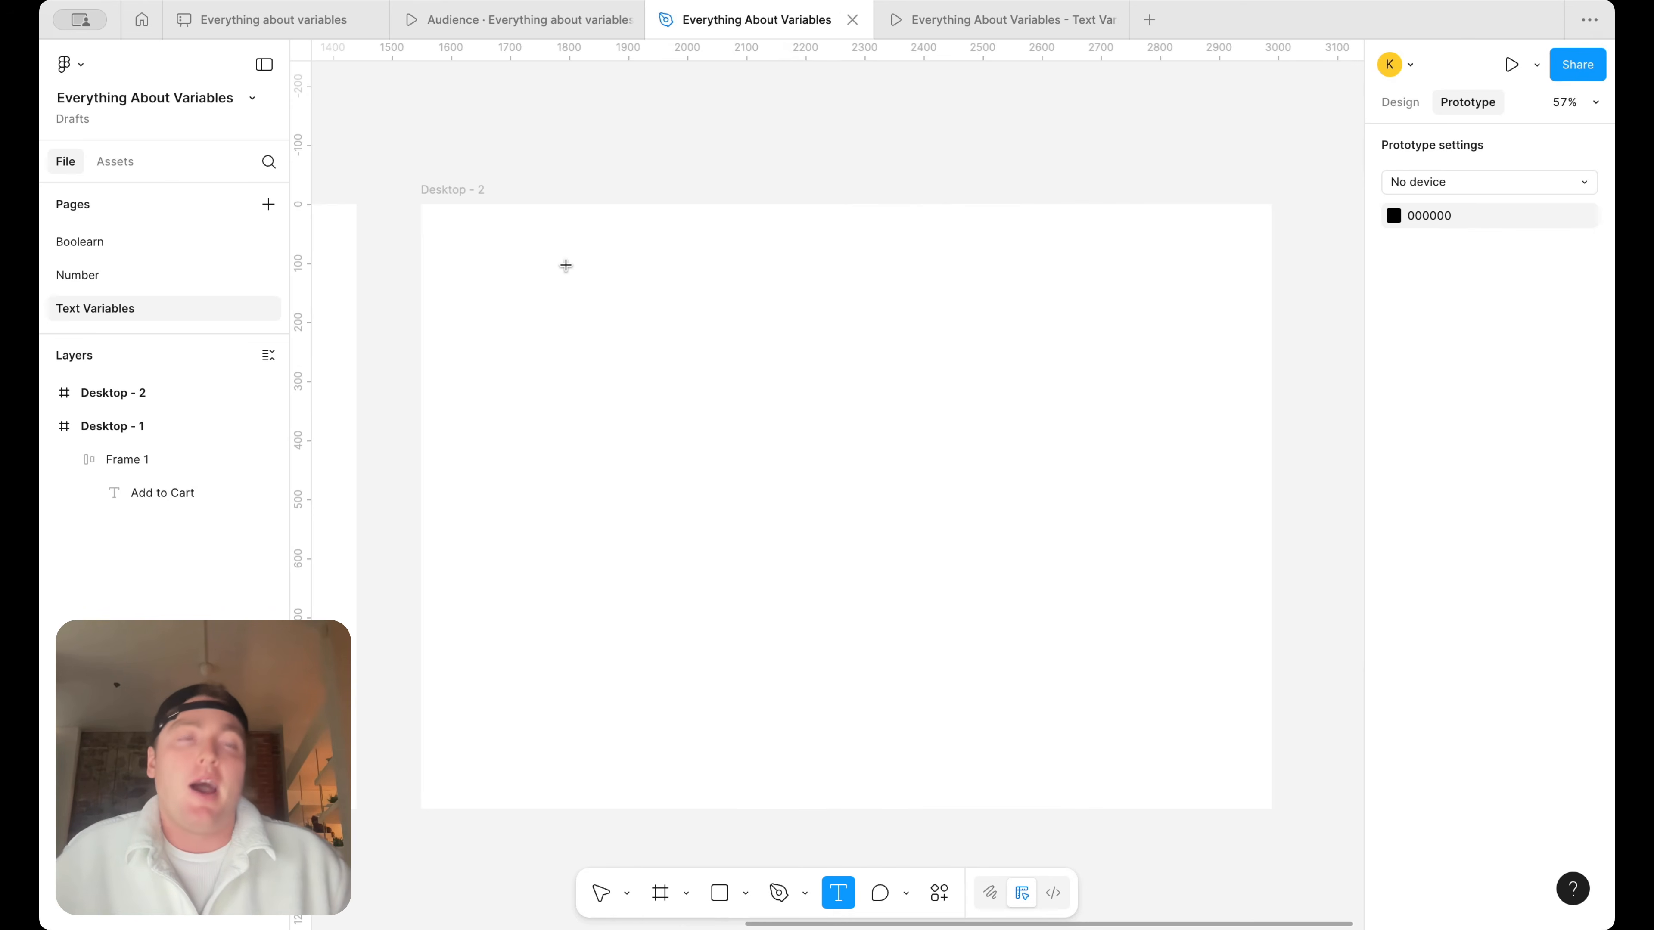
{"action": "left_click_drag", "start_coordinate": [488, 258], "coordinate": [647, 295]}
{"action": "type", "text": "Hey Steve"}
{"action": "key", "text": "Escape"}
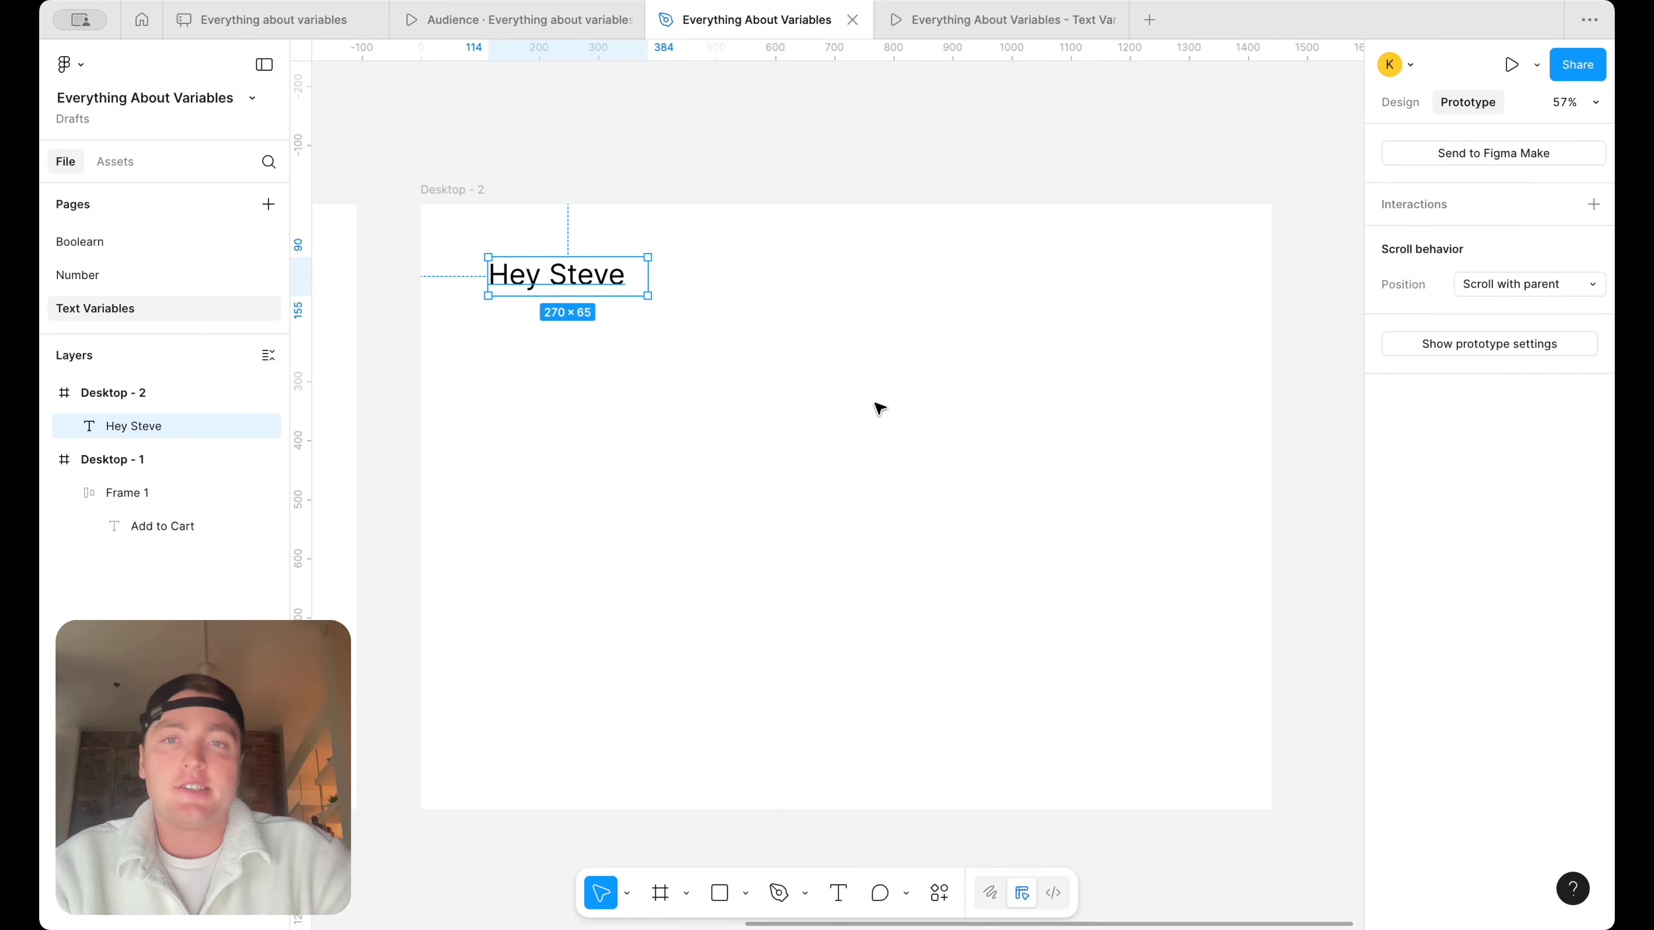
Duplicate the greeting beside the original and split it into two texts, one reading "Hey," and the other only the first name
{"action": "scroll", "coordinate": [476, 259], "scroll_direction": "right", "scroll_amount": 5}
{"action": "left_click_drag", "start_coordinate": [469, 289], "coordinate": [657, 290]}
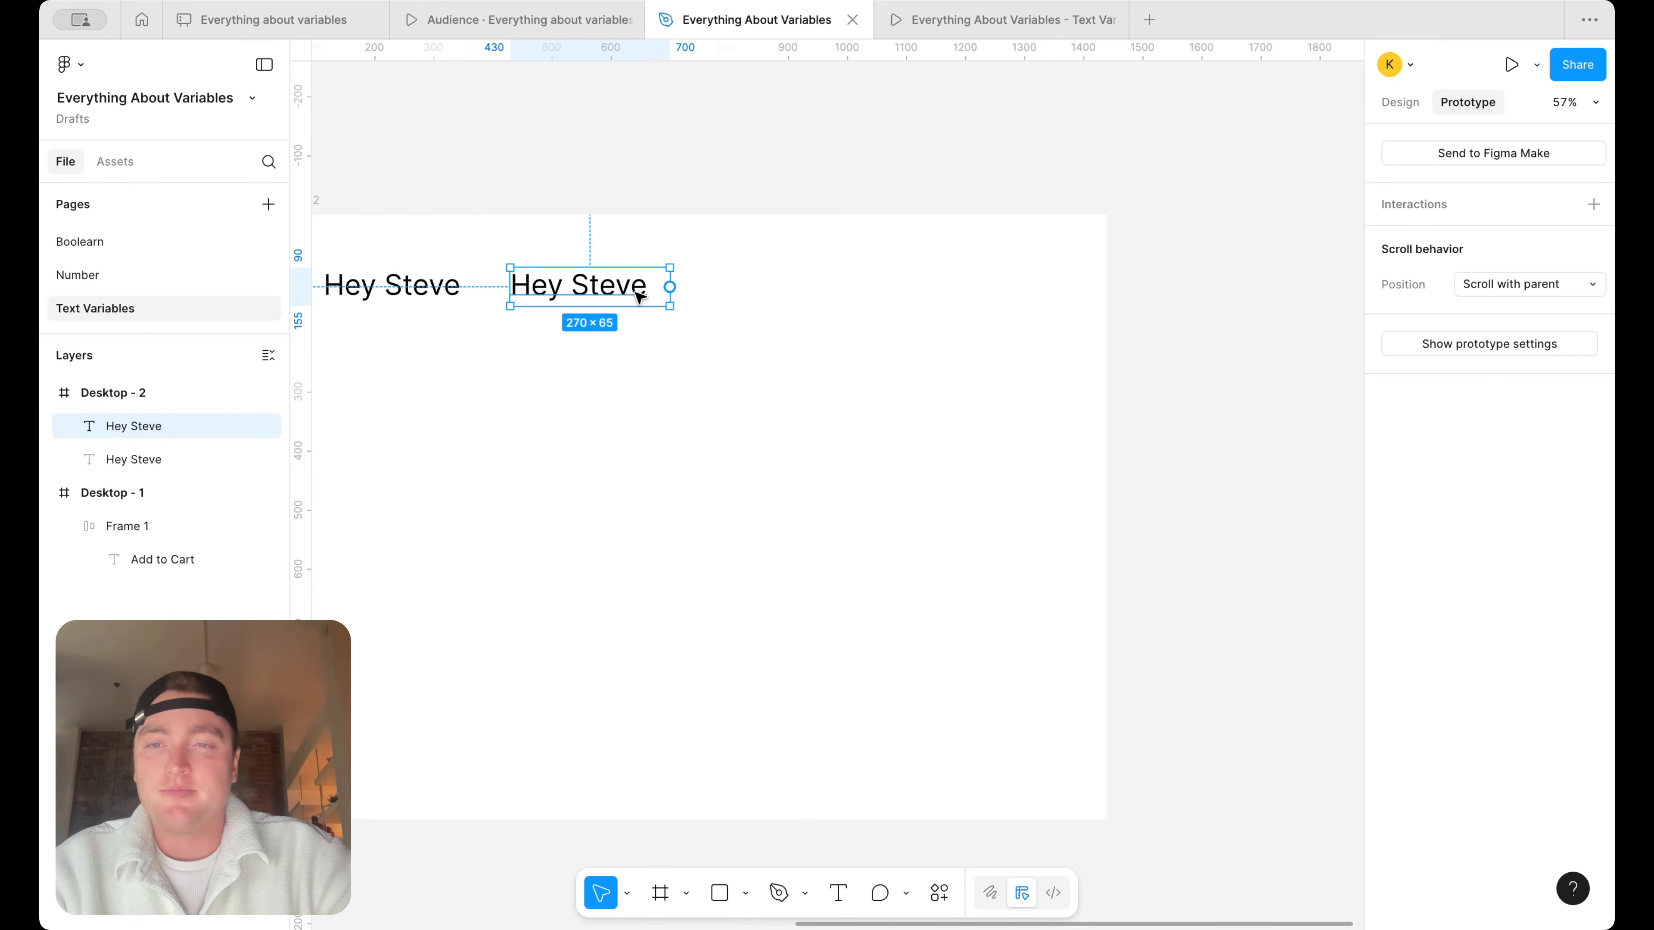
{"action": "scroll", "coordinate": [619, 306], "scroll_direction": "left", "scroll_amount": 3}
{"action": "left_click", "coordinate": [521, 295]}
{"action": "double_click", "coordinate": [558, 305]}
{"action": "double_click", "coordinate": [545, 304]}
{"action": "key", "text": "BackSpace"}
{"action": "key", "text": "BackSpace"}
{"action": "key", "text": "Escape"}
{"action": "double_click", "coordinate": [691, 306]}
{"action": "type", "text": "Steve"}
{"action": "double_click", "coordinate": [514, 292]}
{"action": "type", "text": ","}
{"action": "key", "text": "Escape"}
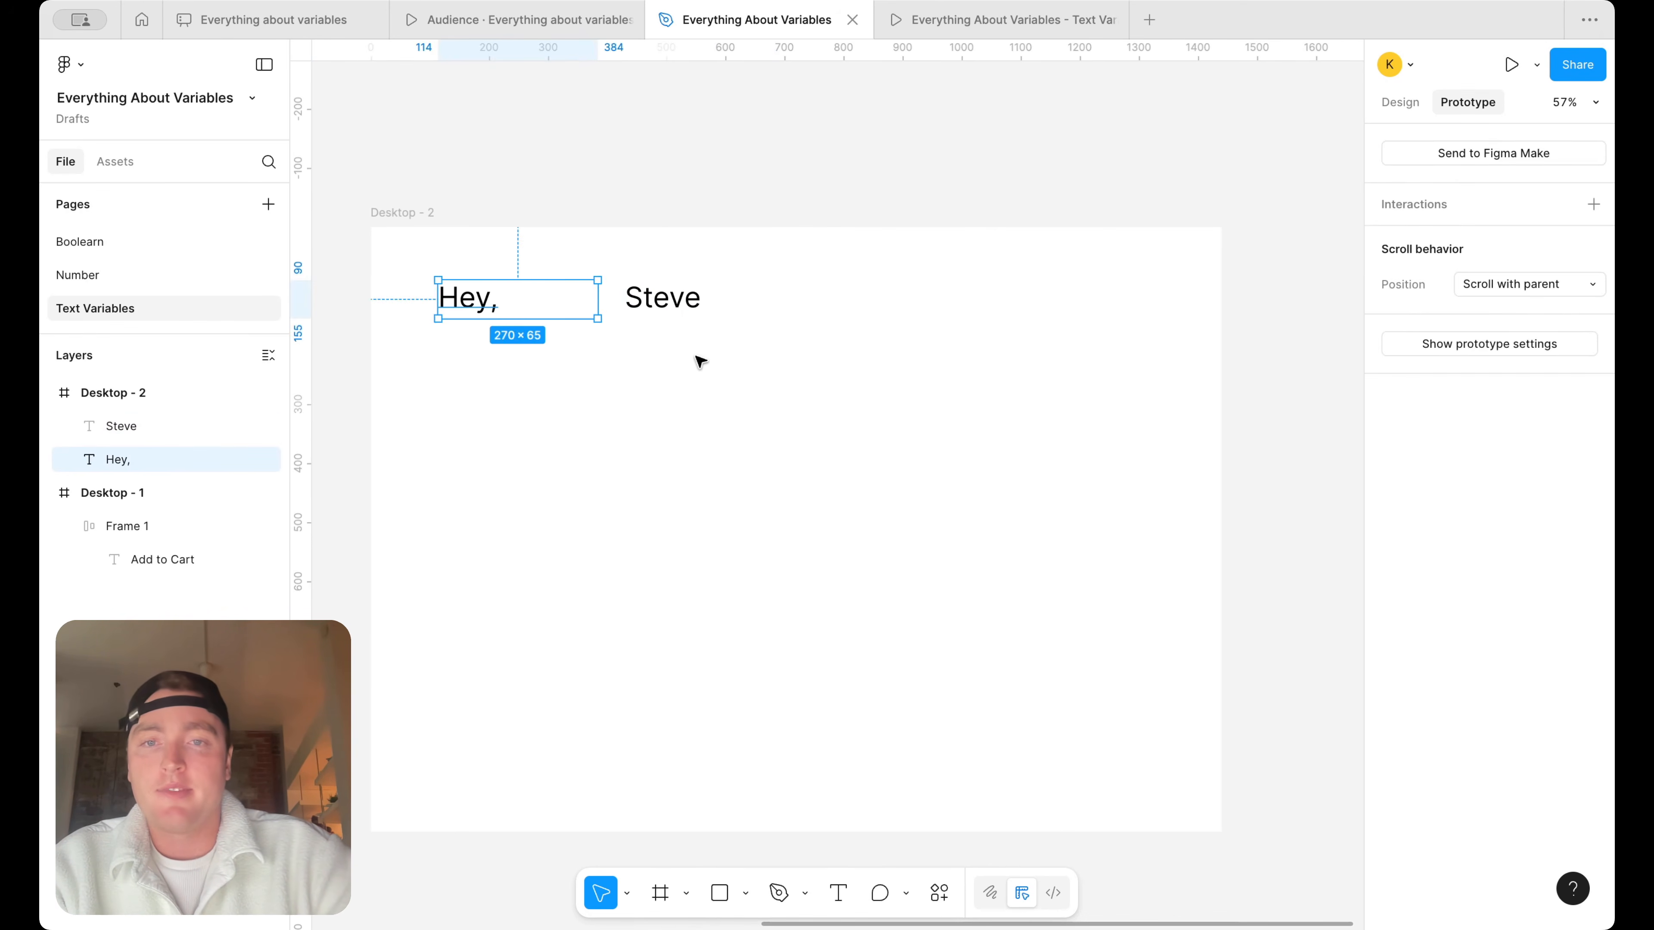
Wrap the "Hey," and first-name texts in an auto layout frame and set both text widths to hug contents
{"action": "left_click_drag", "start_coordinate": [668, 359], "coordinate": [516, 244]}
{"action": "key", "text": "shift+a"}
{"action": "left_click", "coordinate": [462, 297]}
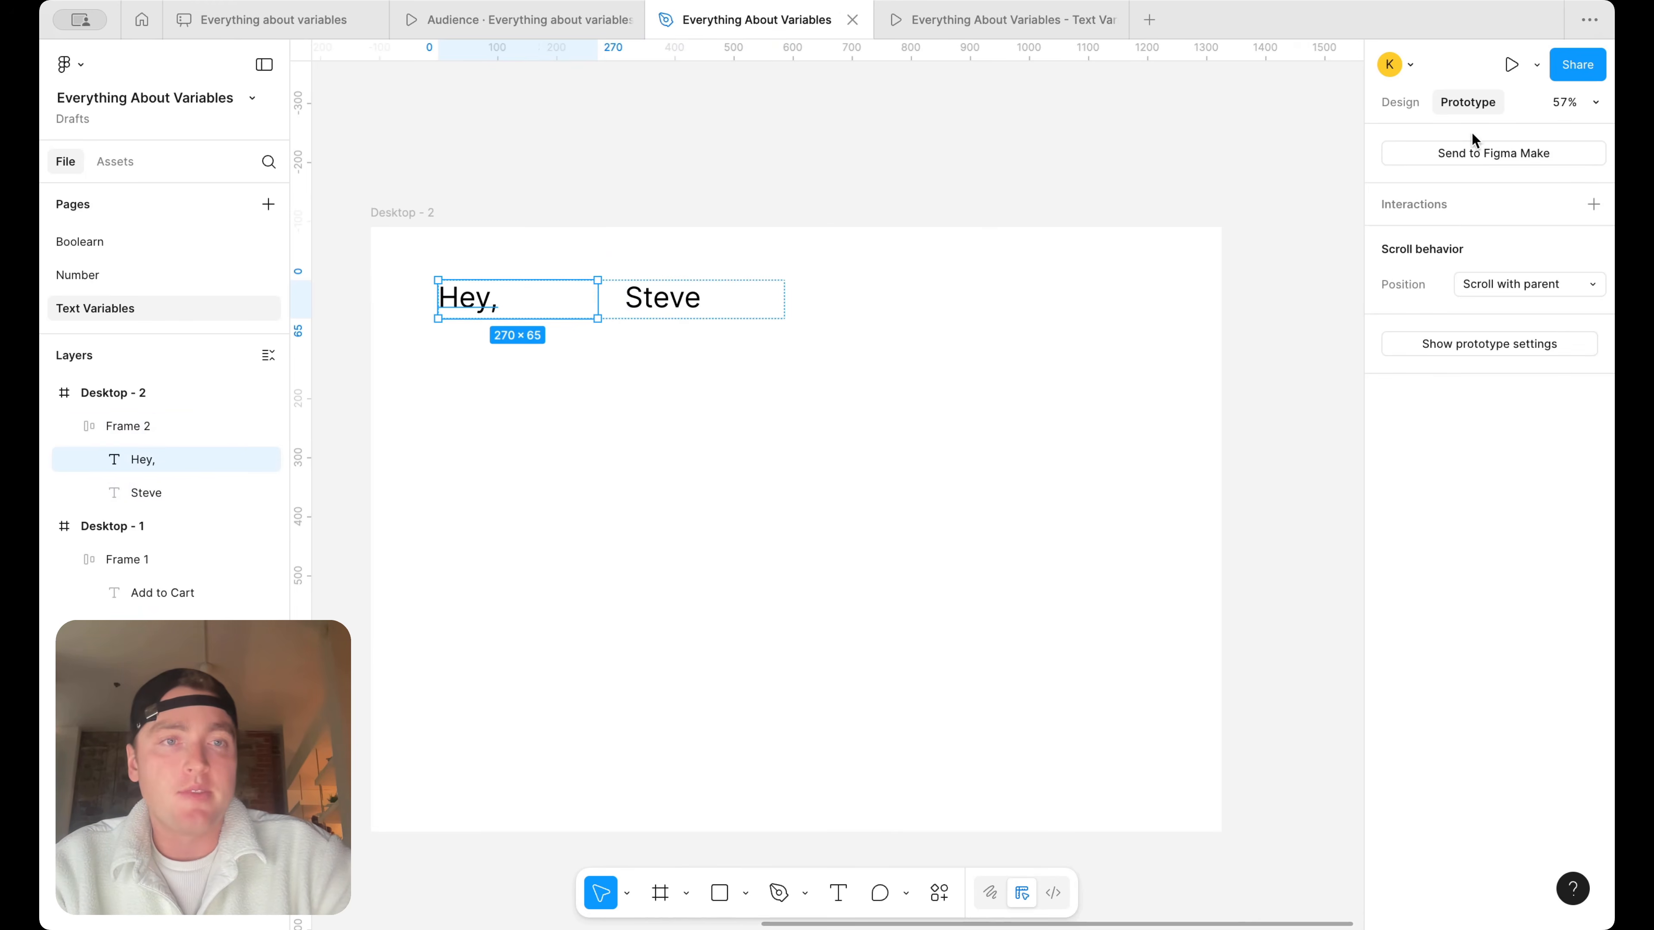
{"action": "left_click", "coordinate": [1400, 102]}
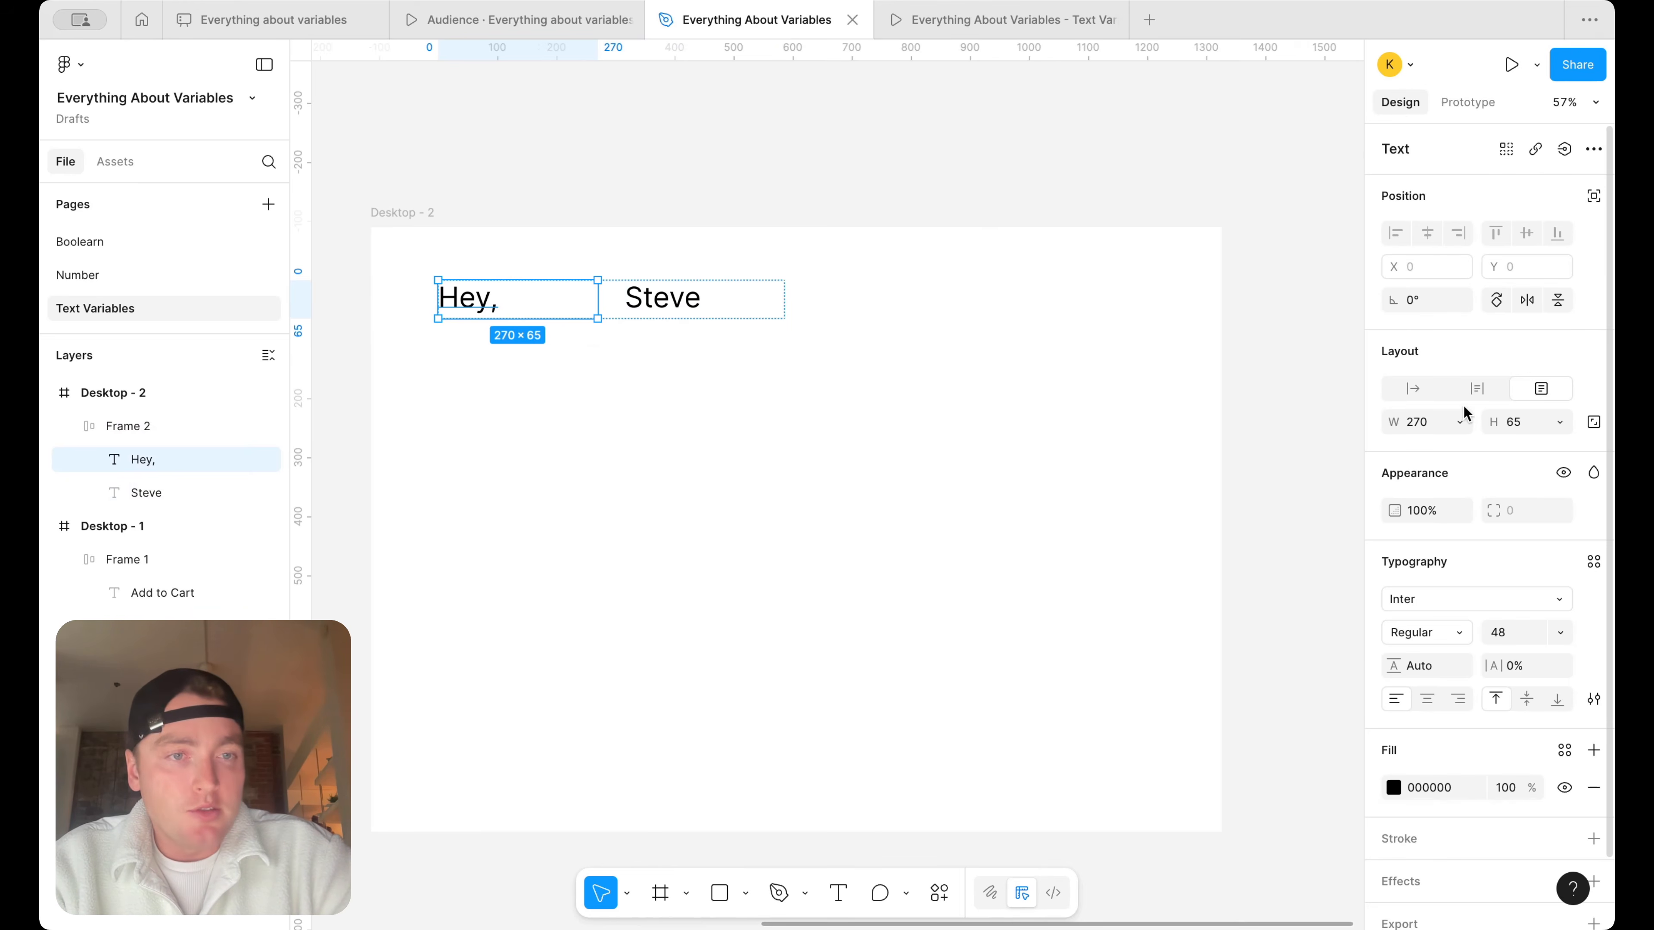
{"action": "left_click", "coordinate": [1460, 422]}
{"action": "left_click", "coordinate": [1456, 444]}
{"action": "left_click", "coordinate": [609, 299]}
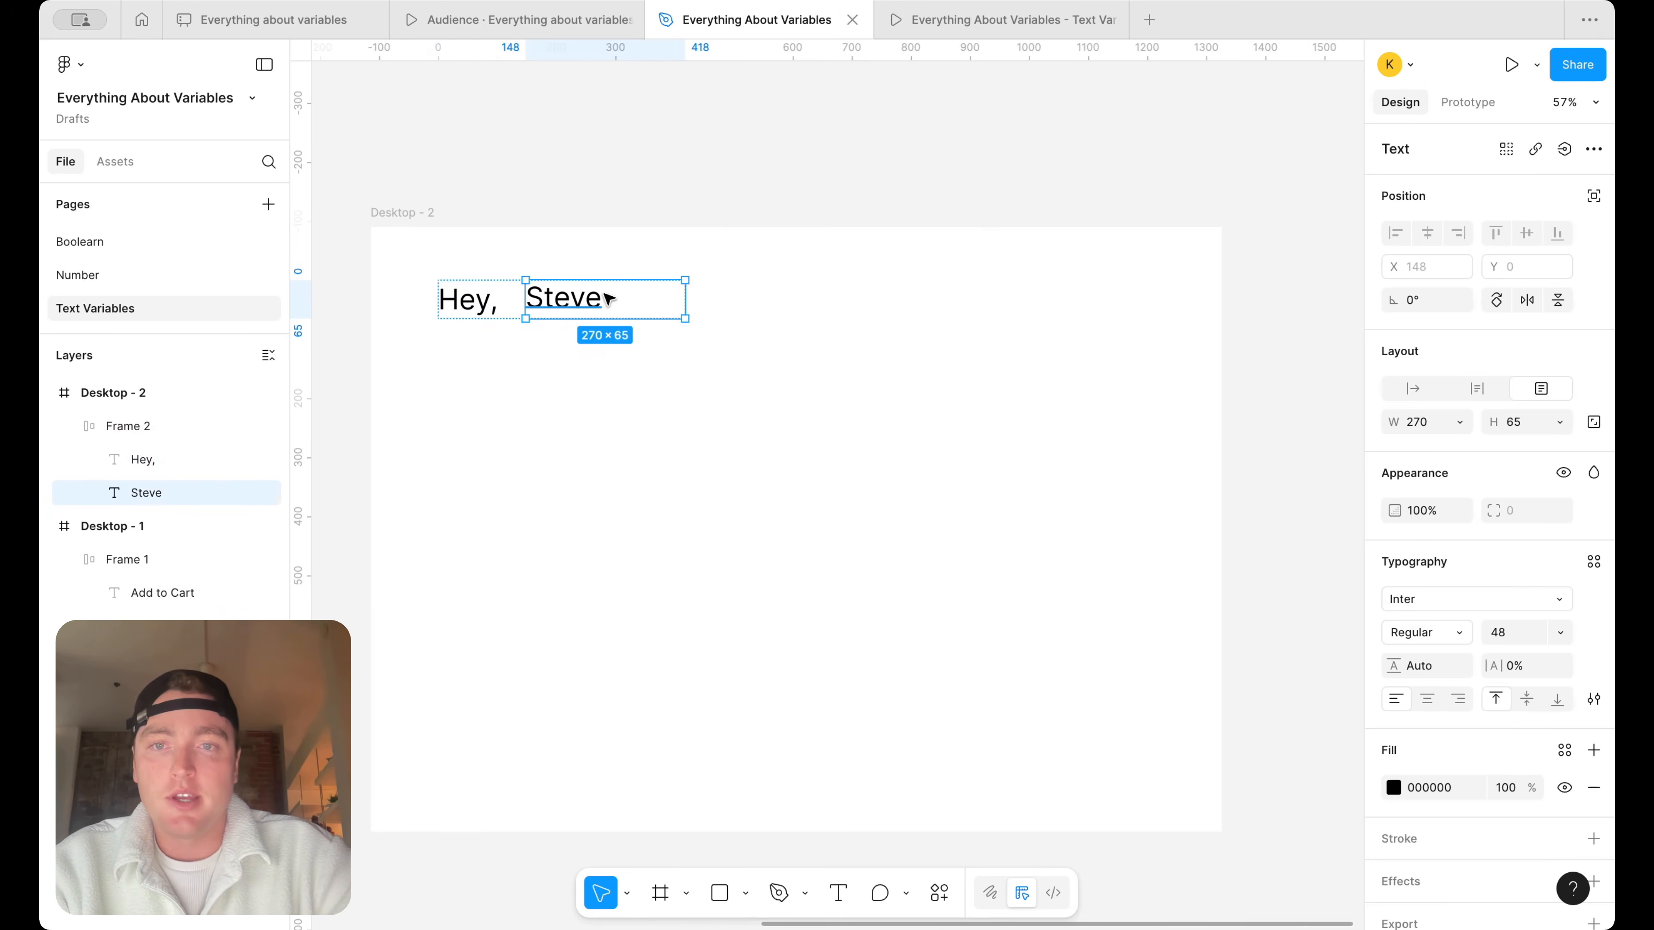
{"action": "left_click", "coordinate": [1460, 421]}
{"action": "left_click", "coordinate": [1457, 445]}
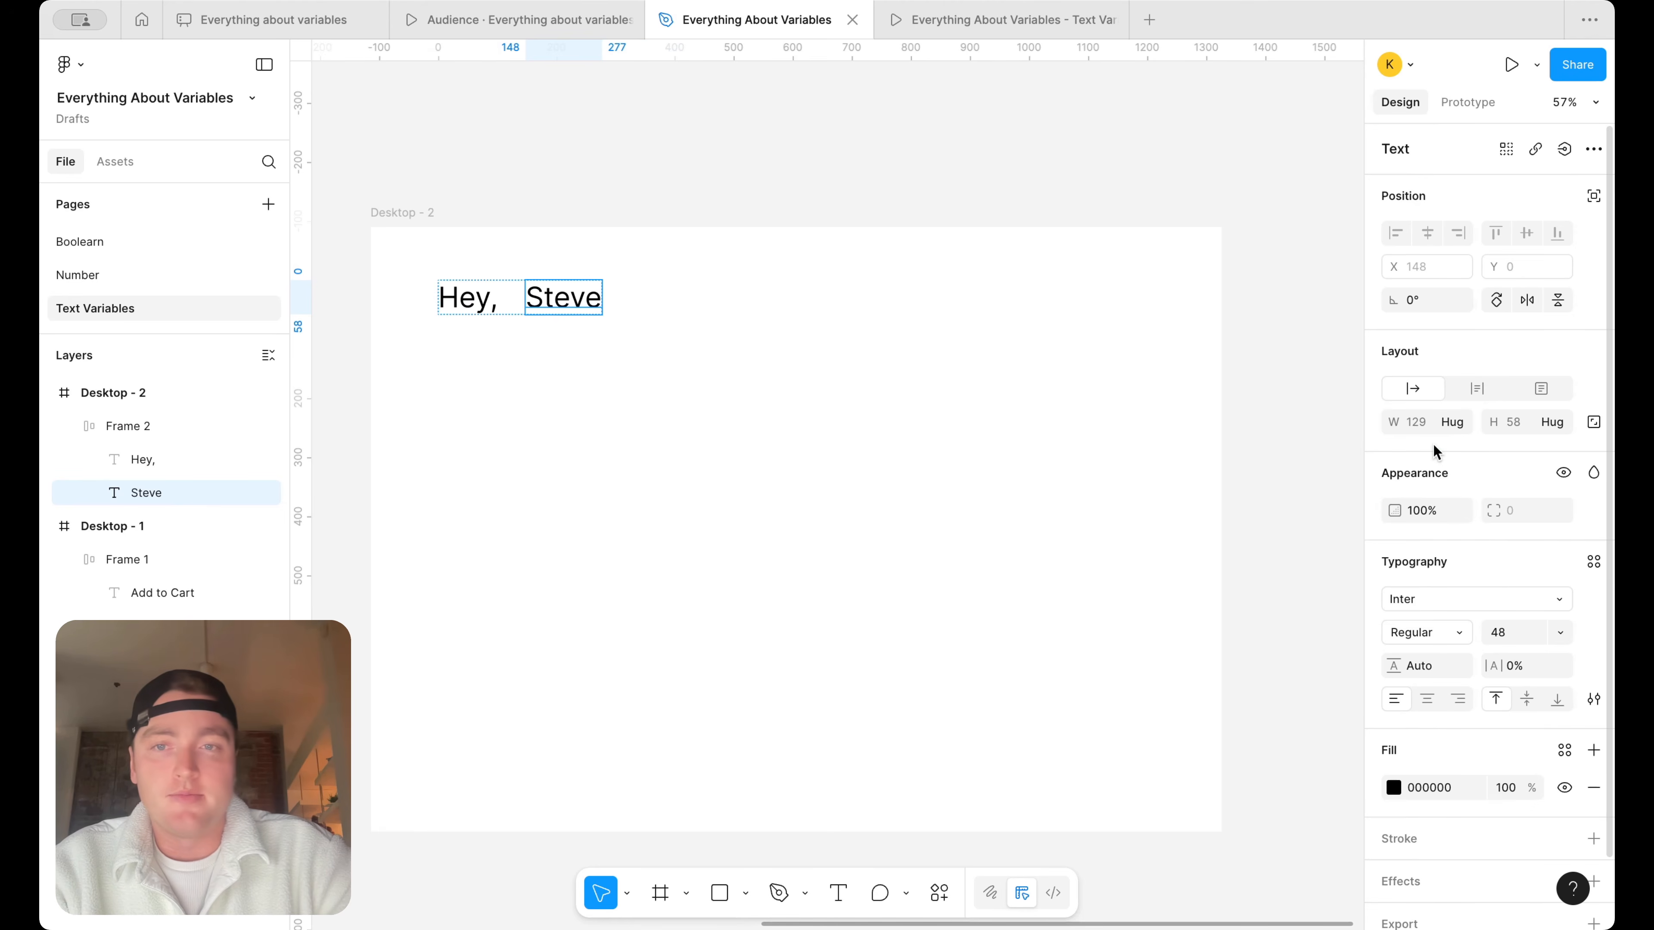
Set the greeting auto layout frame's item gap to 12
{"action": "left_click", "coordinate": [464, 270]}
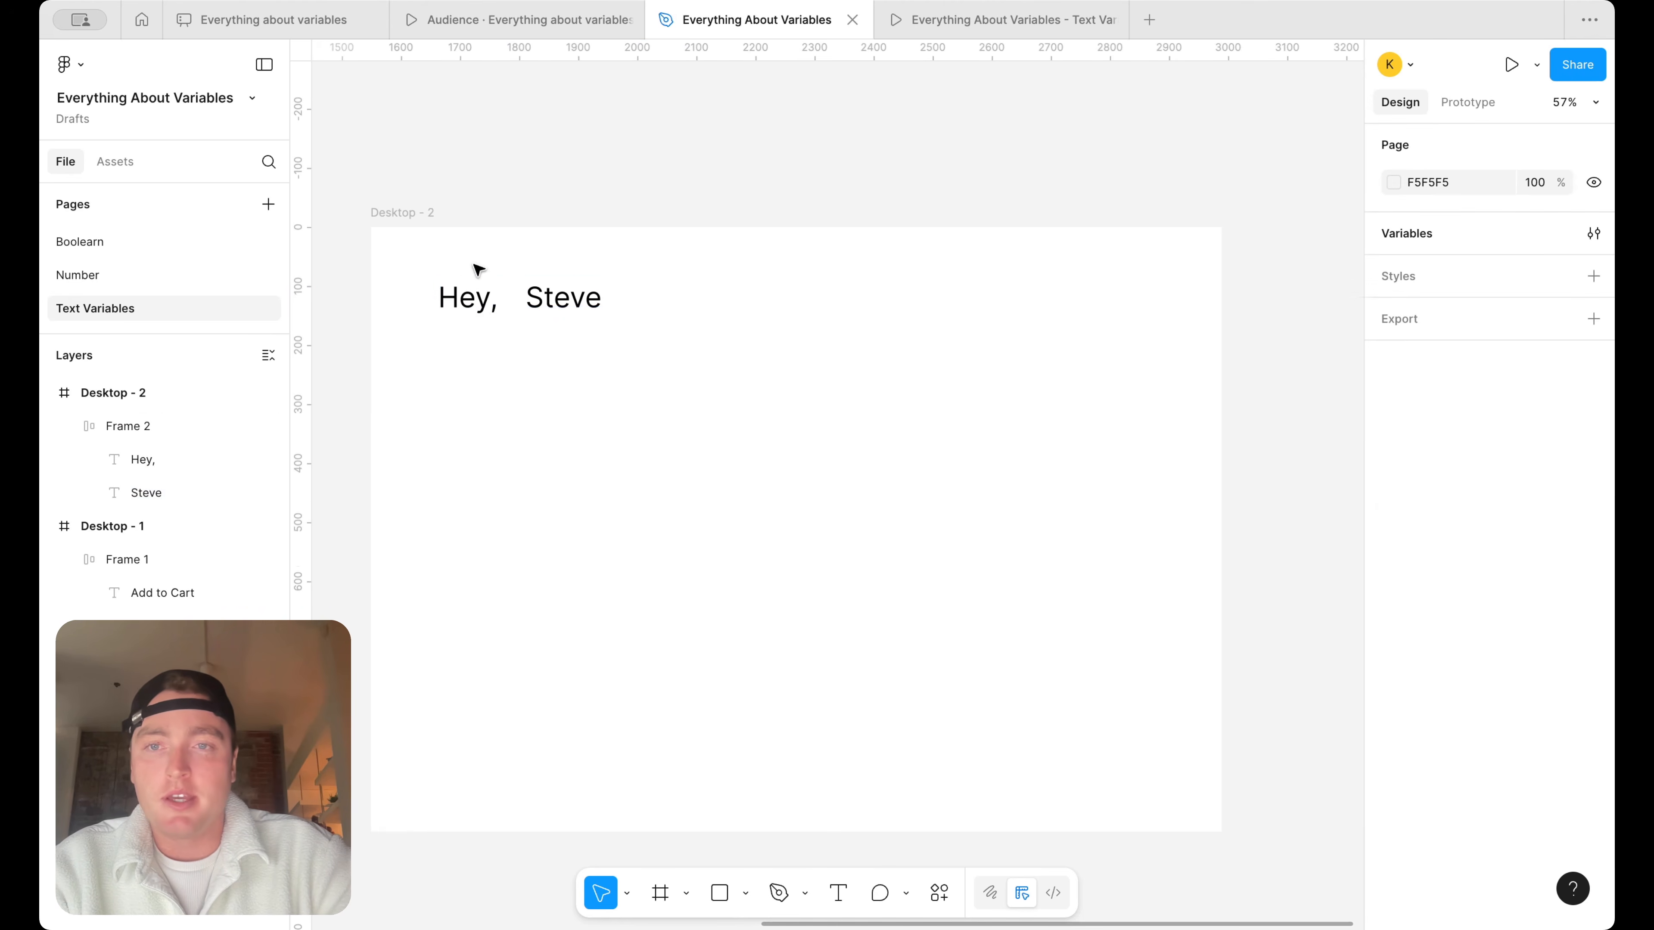
{"action": "left_click", "coordinate": [473, 297]}
{"action": "left_click_drag", "start_coordinate": [1494, 523], "coordinate": [1466, 524]}
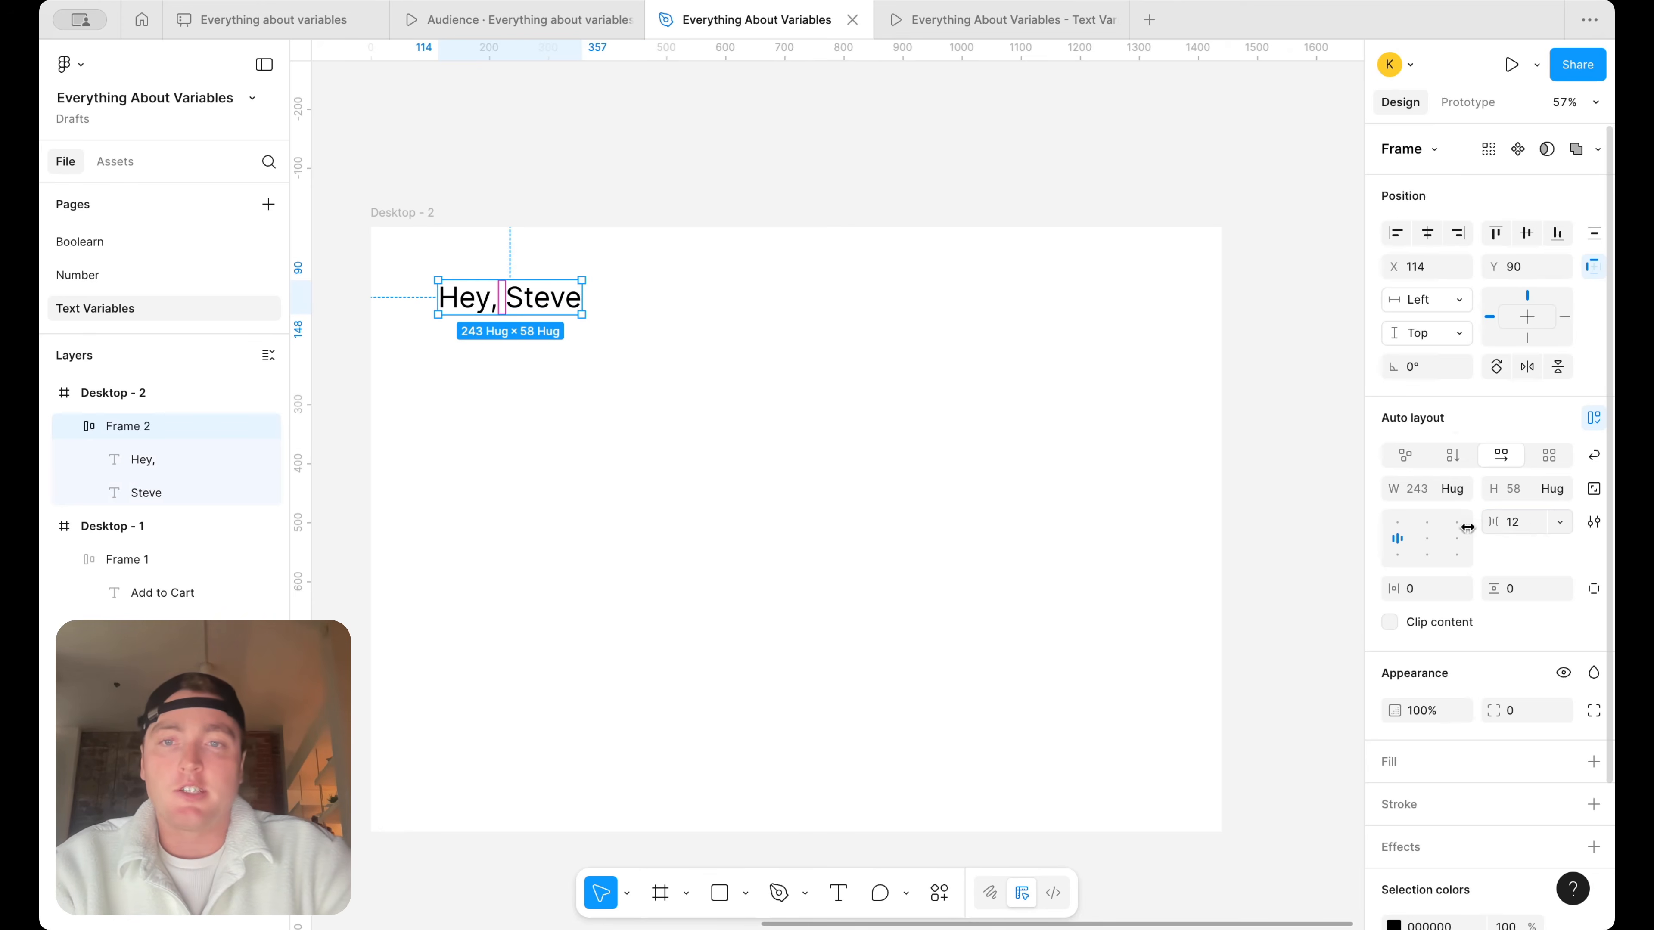
Duplicate the Button string variable, rename the copy User name, and set its value to the sample first name
{"action": "left_click", "coordinate": [816, 438]}
{"action": "left_click", "coordinate": [1594, 232]}
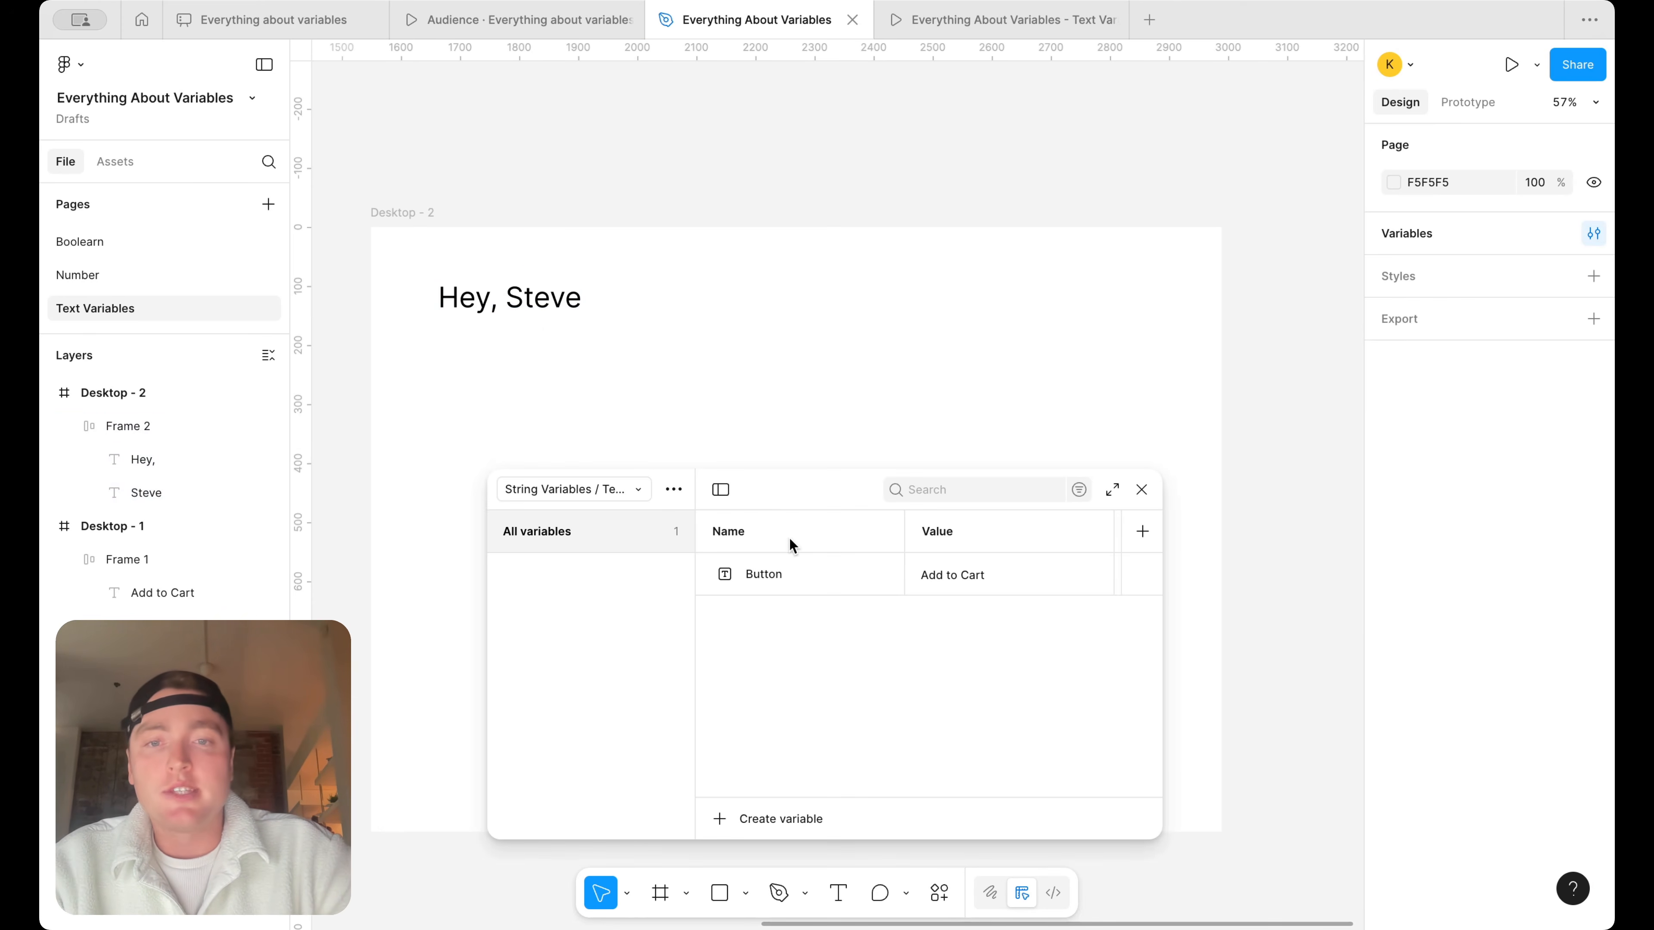
{"action": "left_click", "coordinate": [818, 574]}
{"action": "key", "text": "ctrl+d"}
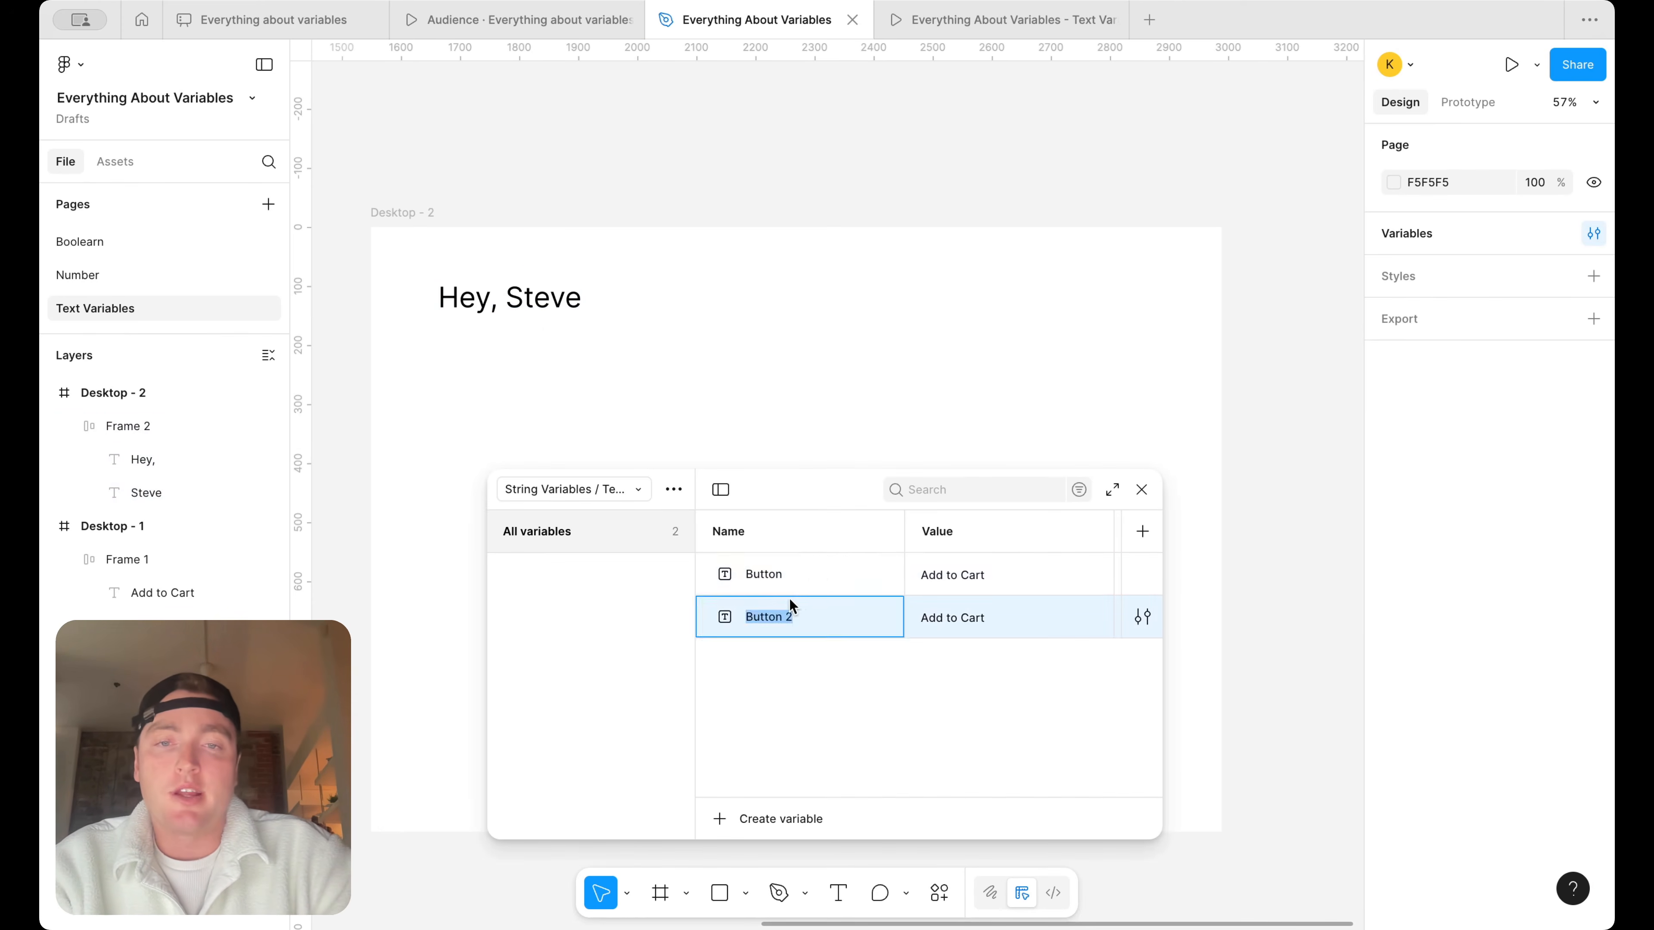
{"action": "type", "text": "C"}
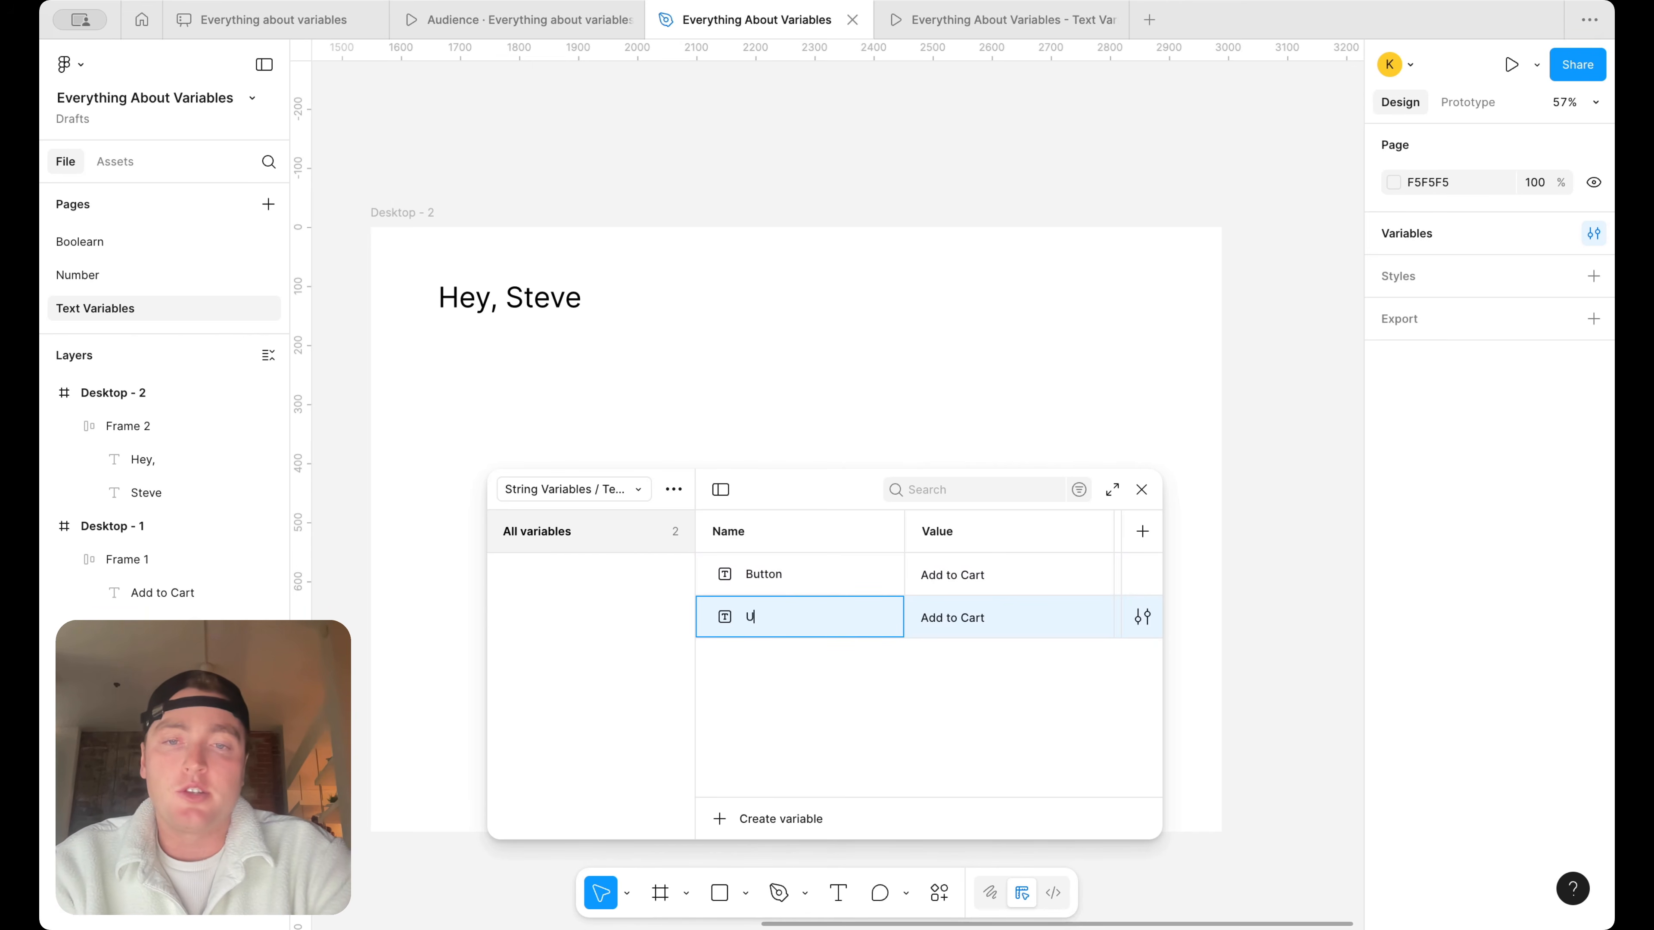
{"action": "type", "text": "ser name"}
{"action": "left_click", "coordinate": [965, 617]}
{"action": "type", "text": "Steve"}
{"action": "key", "text": "Return"}
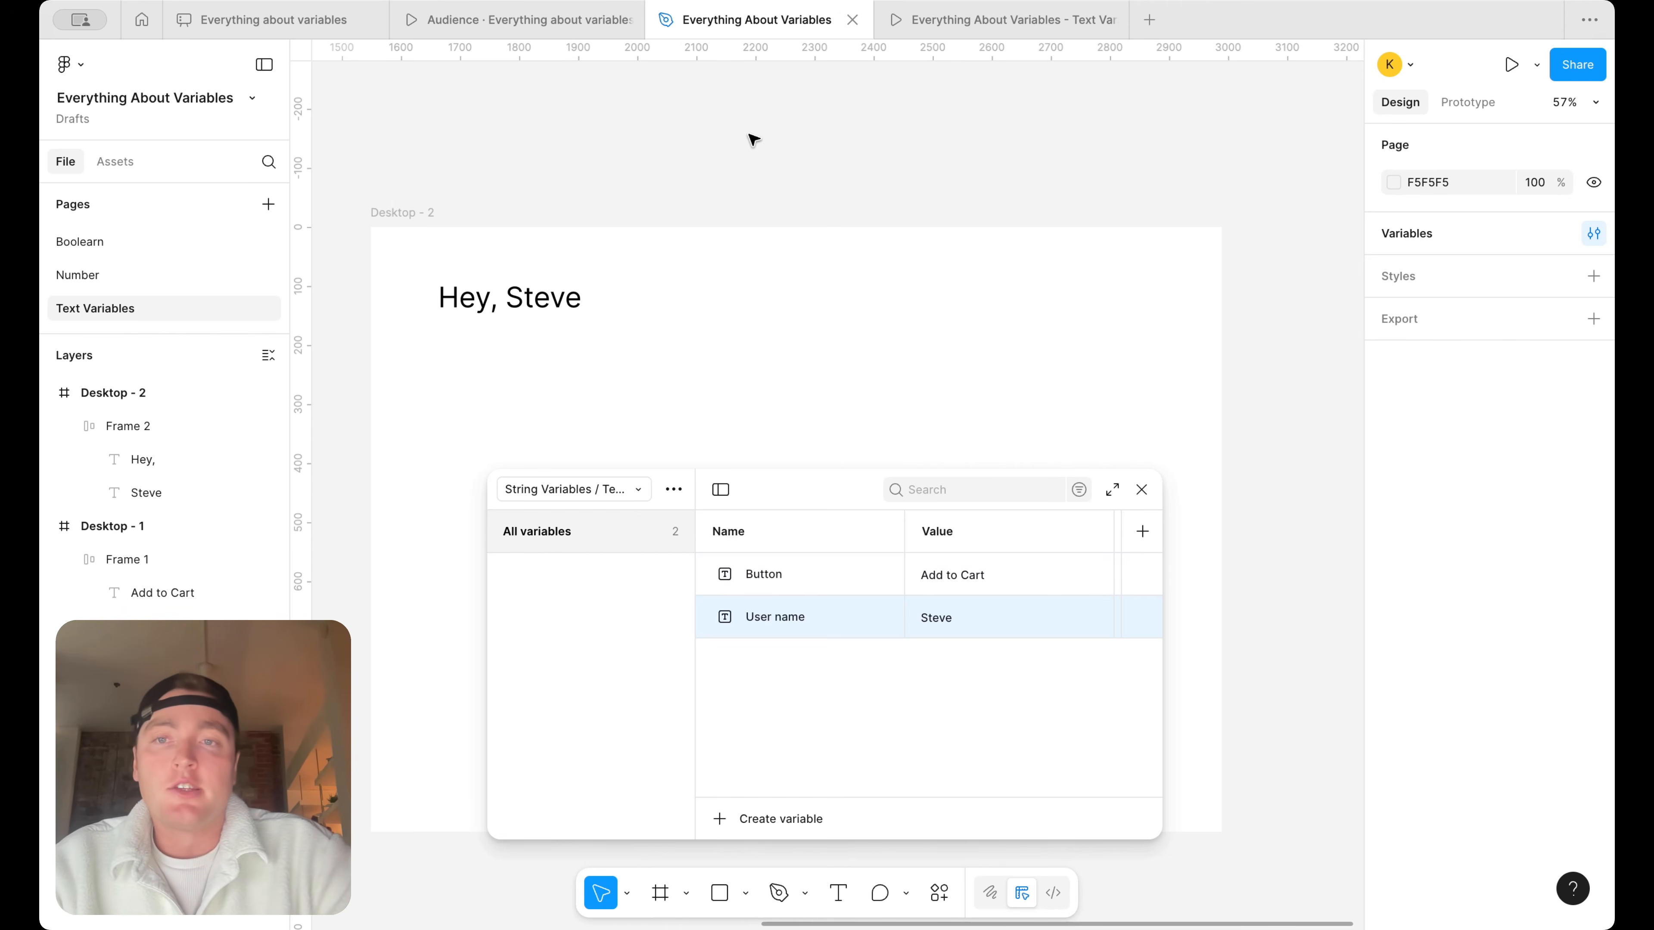
Rename the Desktop - 2 frame as Dashboard and place a duplicate of it beside the original
{"action": "left_click", "coordinate": [376, 212]}
{"action": "type", "text": "Das"}
{"action": "type", "text": "hba"}
{"action": "type", "text": "oard"}
{"action": "key", "text": "Return"}
{"action": "scroll", "coordinate": [591, 211], "scroll_direction": "down", "scroll_amount": 5}
{"action": "left_click_drag", "start_coordinate": [369, 224], "coordinate": [896, 225]}
Copy the greeting in the duplicated Dashboard frame and place the copy lower within that frame
{"action": "left_click", "coordinate": [965, 281]}
{"action": "double_click", "coordinate": [933, 282]}
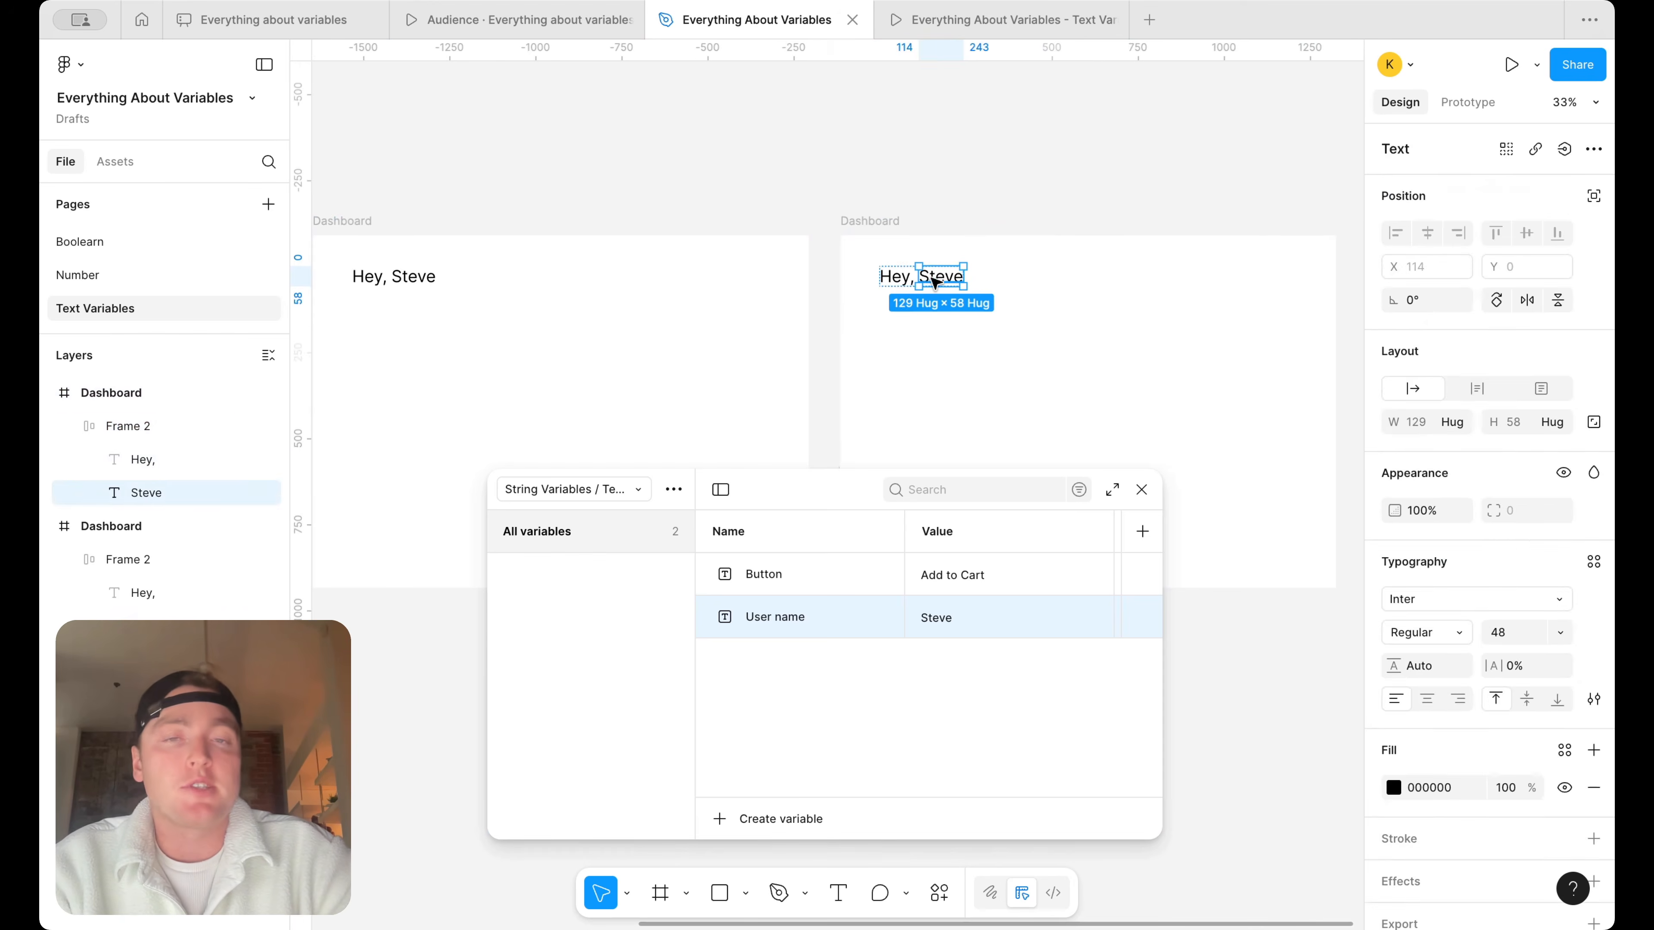
{"action": "left_click", "coordinate": [886, 303]}
{"action": "left_click", "coordinate": [898, 280]}
{"action": "left_click_drag", "start_coordinate": [898, 280], "coordinate": [918, 422]}
{"action": "left_click", "coordinate": [916, 276]}
{"action": "left_click", "coordinate": [896, 276]}
Rename the duplicated frame as Settings and turn its upper greeting into the heading "Settings", deleting the first-name text
{"action": "left_click", "coordinate": [883, 222]}
{"action": "double_click", "coordinate": [883, 221]}
{"action": "type", "text": "Settings"}
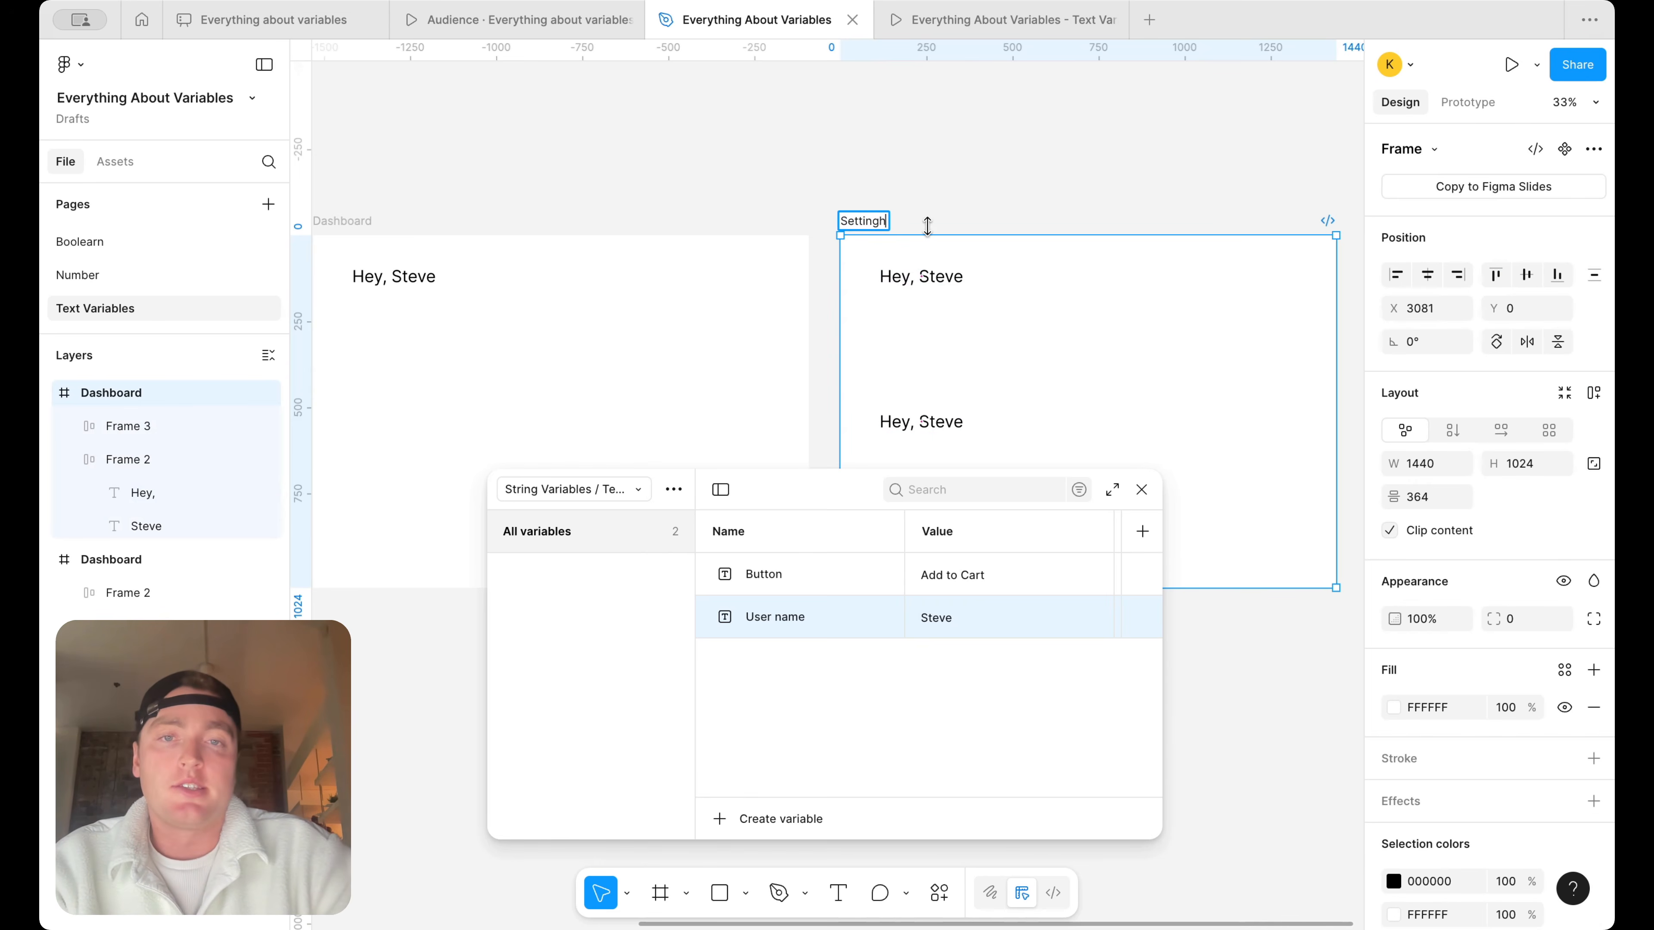
{"action": "left_click", "coordinate": [943, 276]}
{"action": "key", "text": "Delete"}
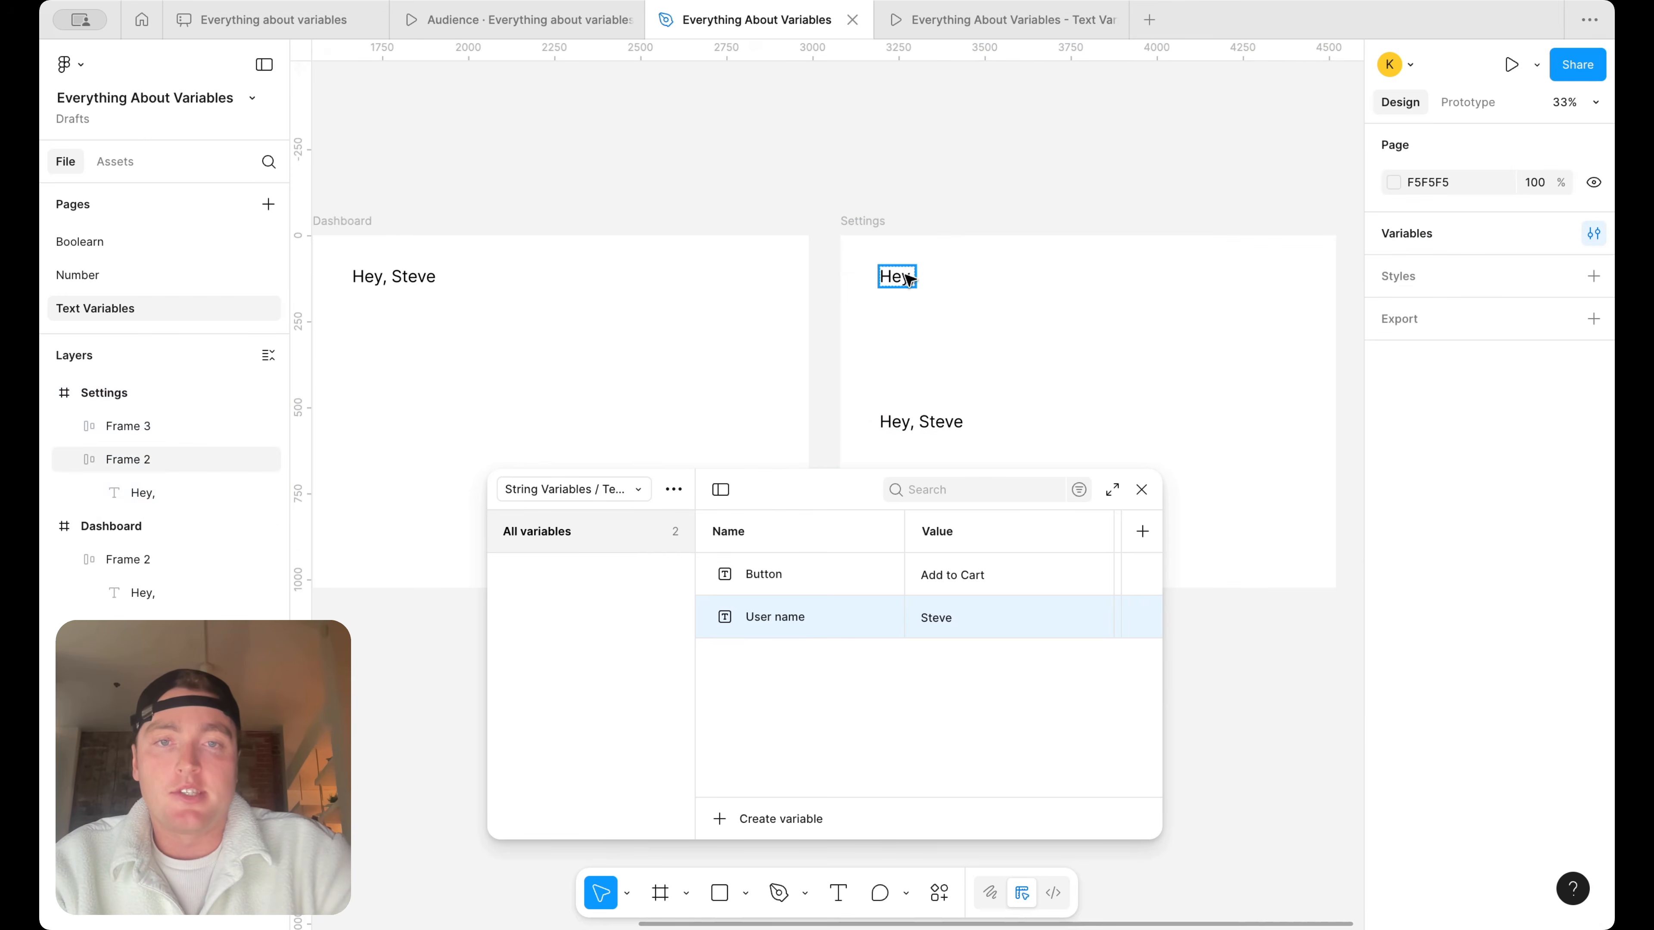
{"action": "double_click", "coordinate": [909, 279]}
{"action": "type", "text": "Settings"}
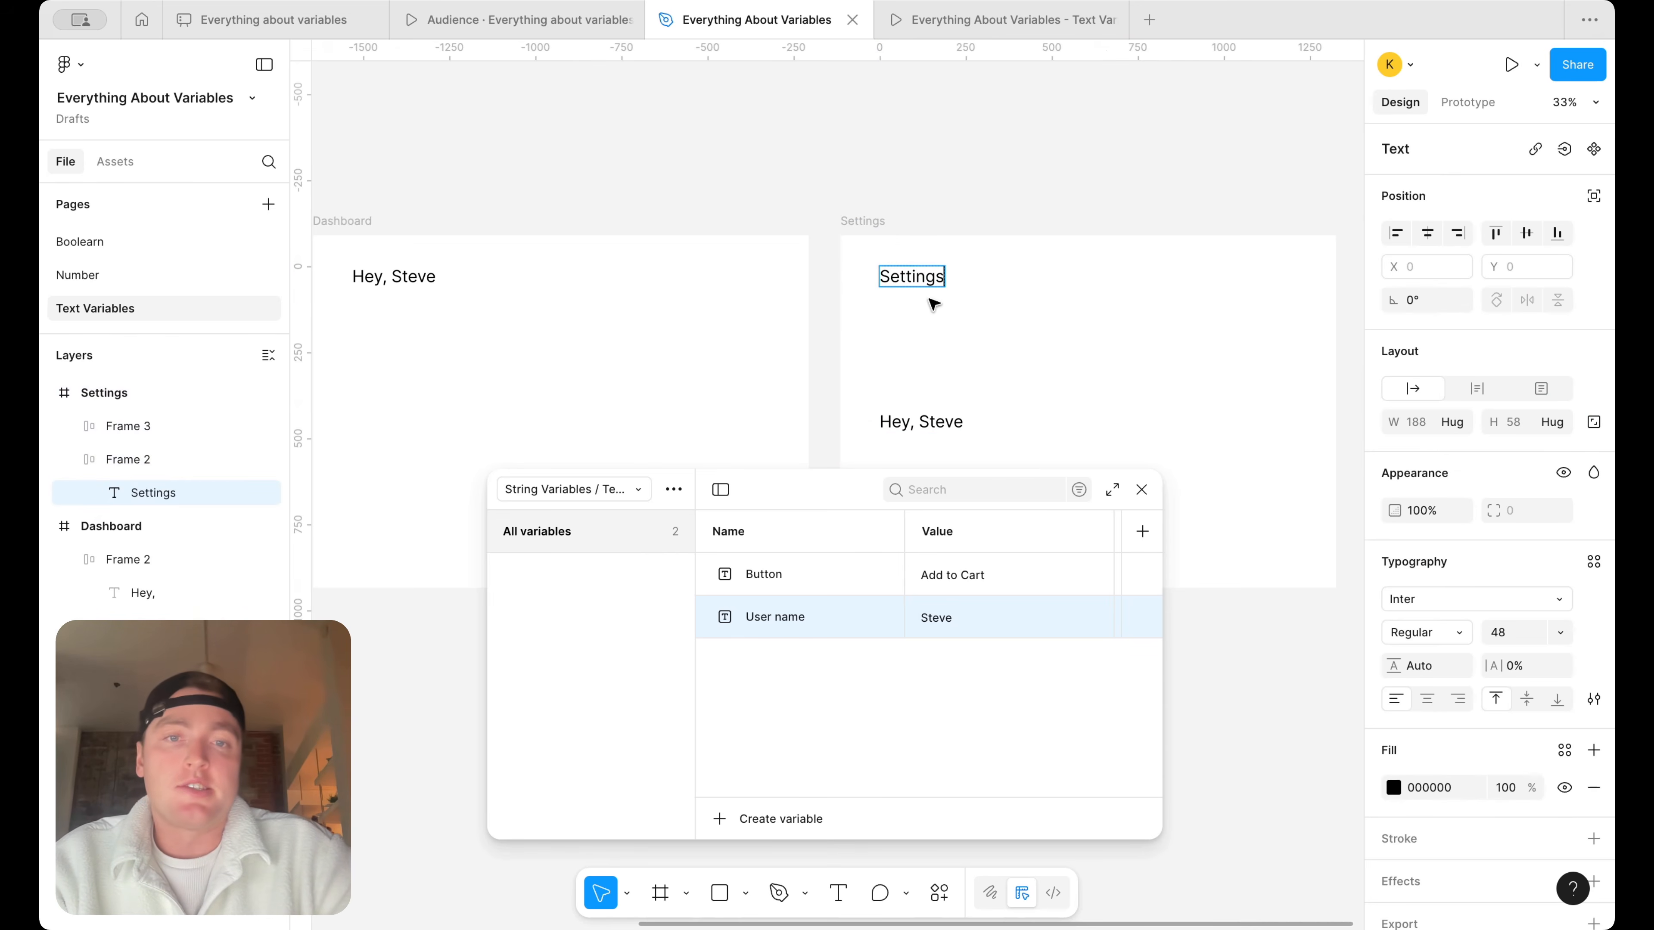
Move the lower greeting up under the Settings heading, draw a rectangle about 1150 × 134 around it, and send the rectangle to back
{"action": "left_click", "coordinate": [963, 387]}
{"action": "left_click", "coordinate": [998, 358]}
{"action": "left_click", "coordinate": [745, 896]}
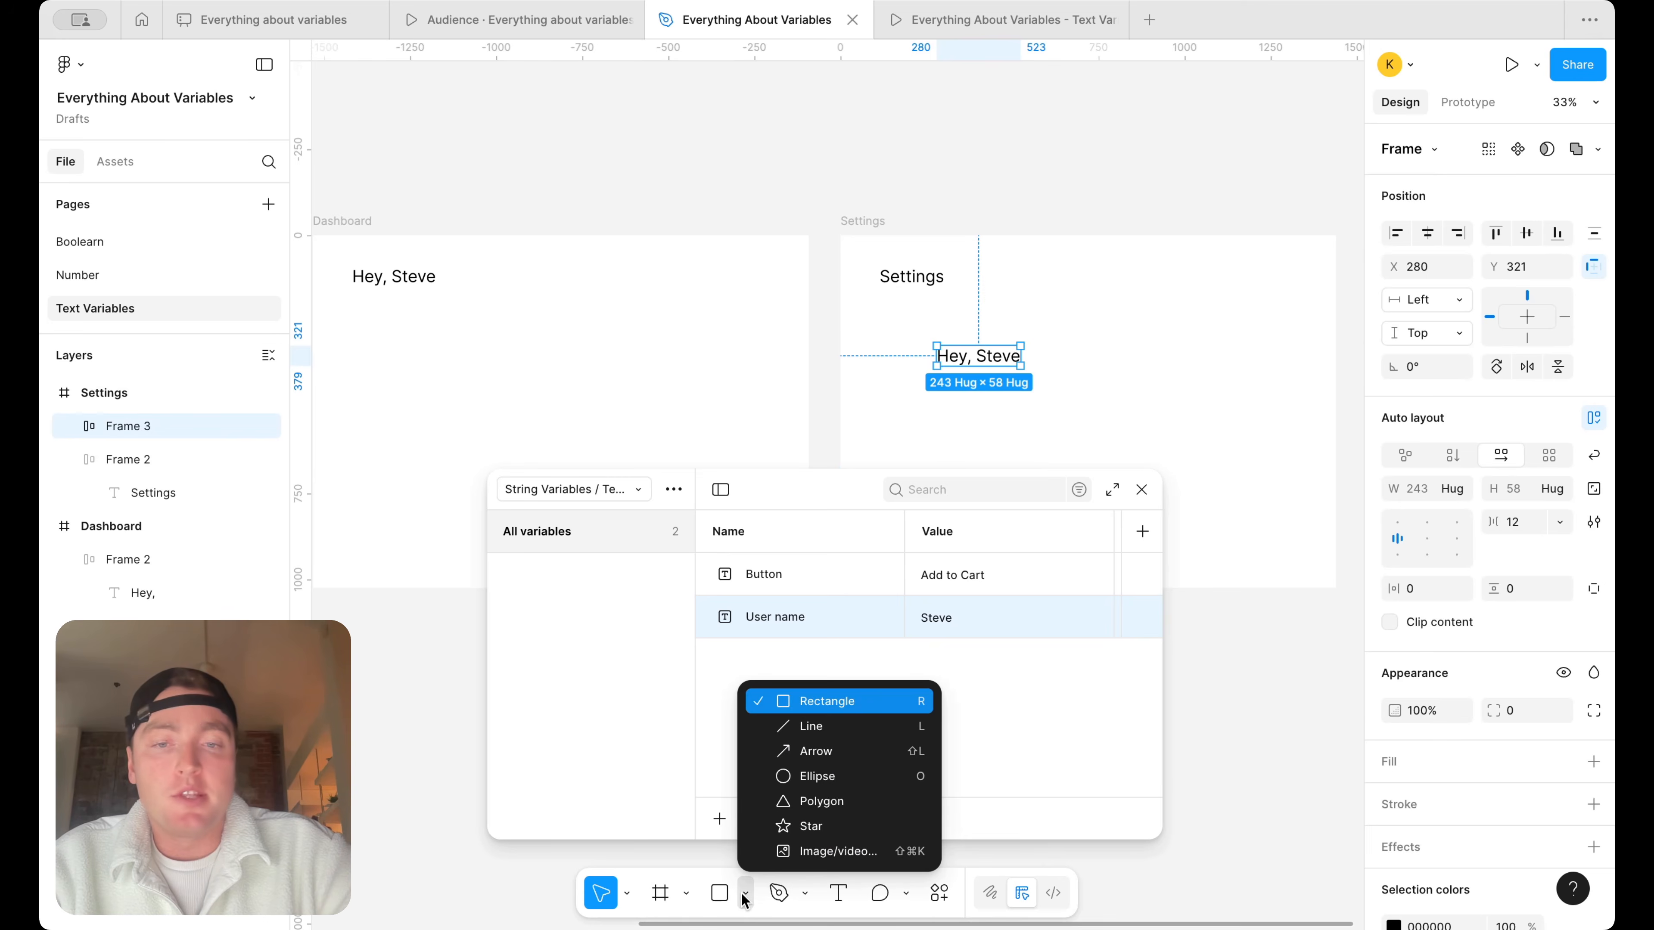
{"action": "left_click", "coordinate": [827, 701]}
{"action": "left_click_drag", "start_coordinate": [889, 330], "coordinate": [1285, 376]}
{"action": "right_click", "coordinate": [1144, 370]}
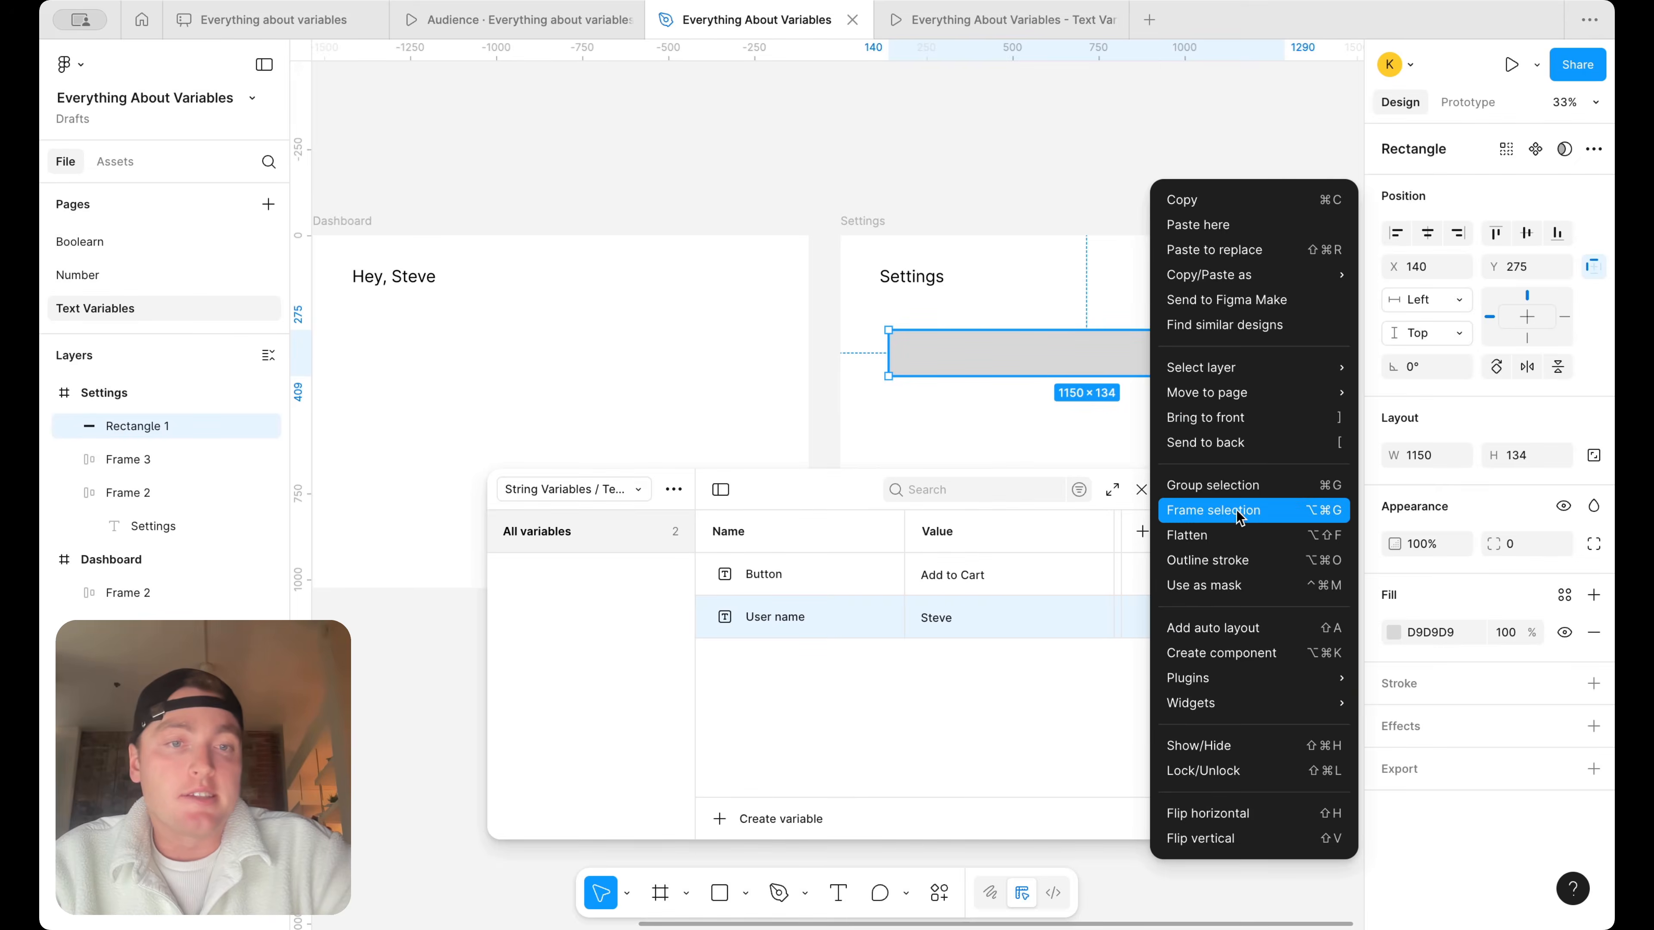
{"action": "left_click", "coordinate": [1244, 444]}
Delete the "Hey," text from the greeting on the rectangle and position the remaining first name near the rectangle's start
{"action": "double_click", "coordinate": [963, 356]}
{"action": "key", "text": "Delete"}
{"action": "left_click", "coordinate": [958, 355]}
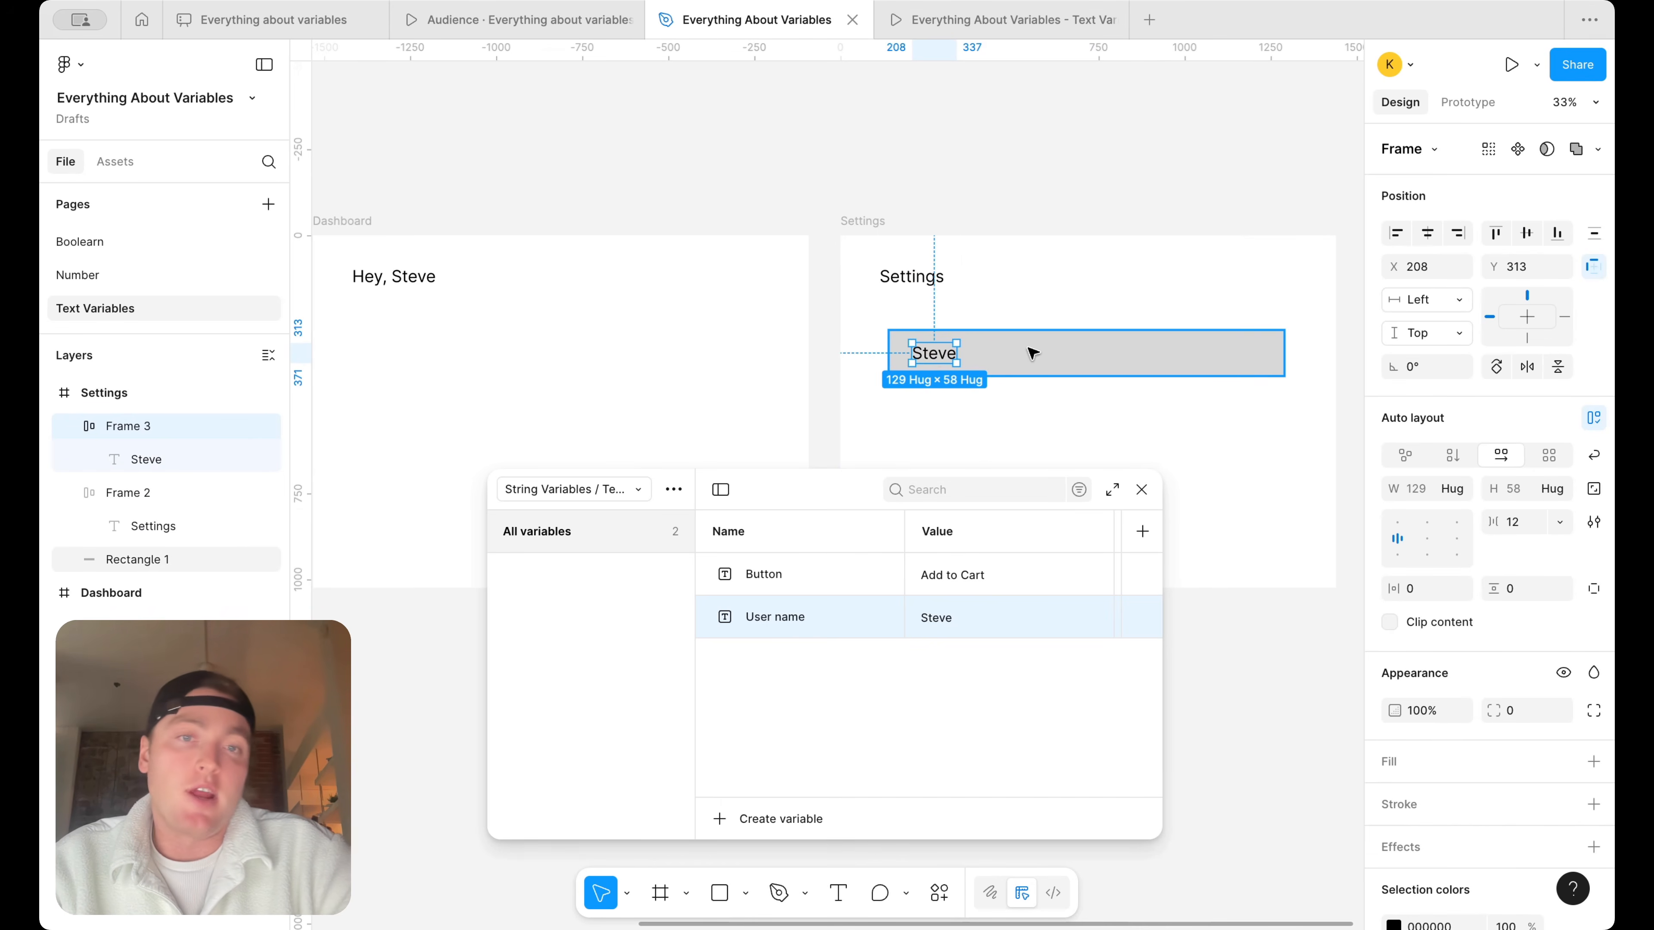
Bind the first-name texts in the Dashboard and Settings frames to the User name string variable
{"action": "scroll", "coordinate": [713, 339], "scroll_direction": "down", "scroll_amount": 3}
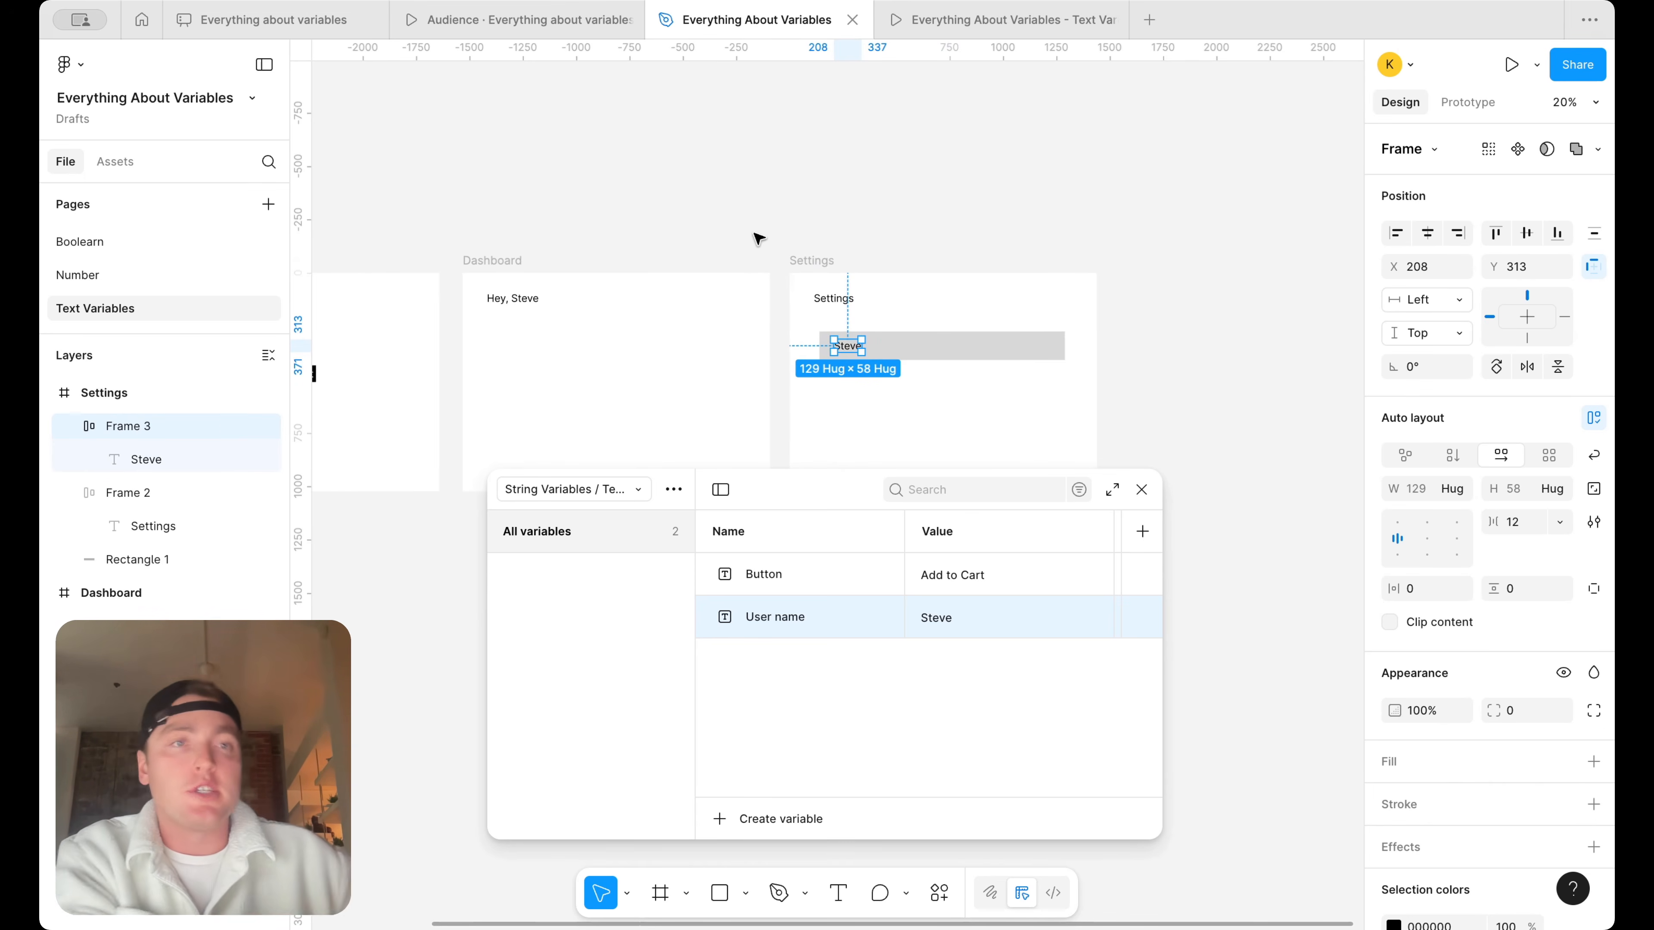
{"action": "double_click", "coordinate": [954, 619]}
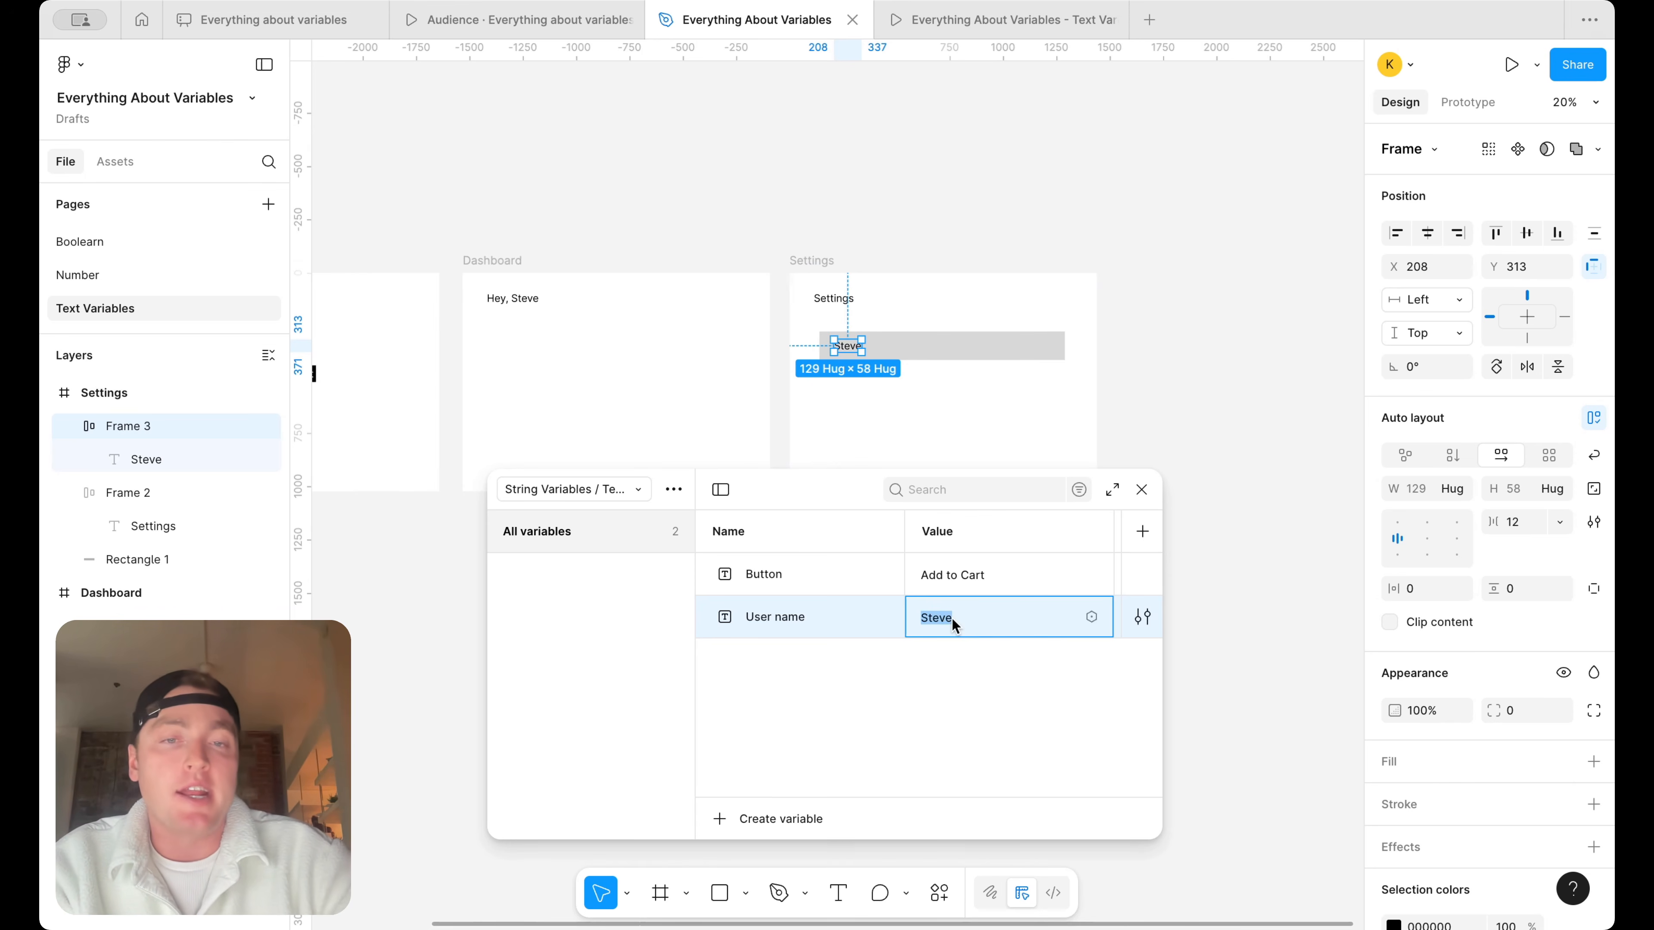
{"action": "left_click", "coordinate": [526, 299]}
{"action": "left_click", "coordinate": [1565, 149]}
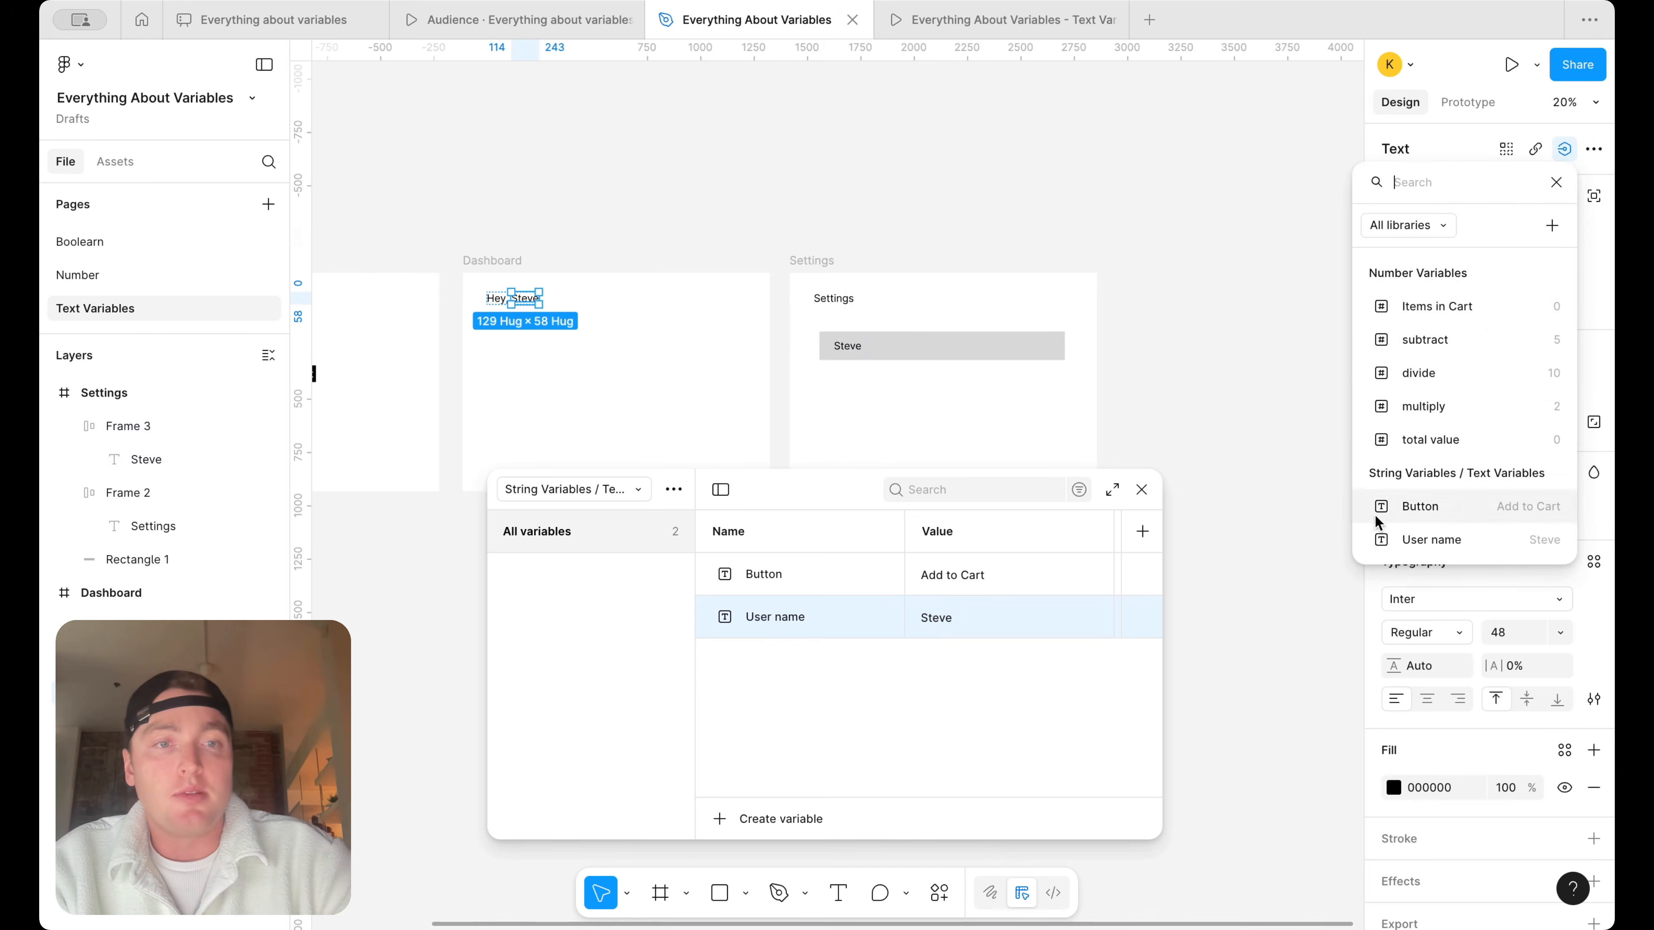
{"action": "left_click", "coordinate": [1413, 539]}
{"action": "double_click", "coordinate": [847, 345]}
{"action": "left_click", "coordinate": [1565, 149]}
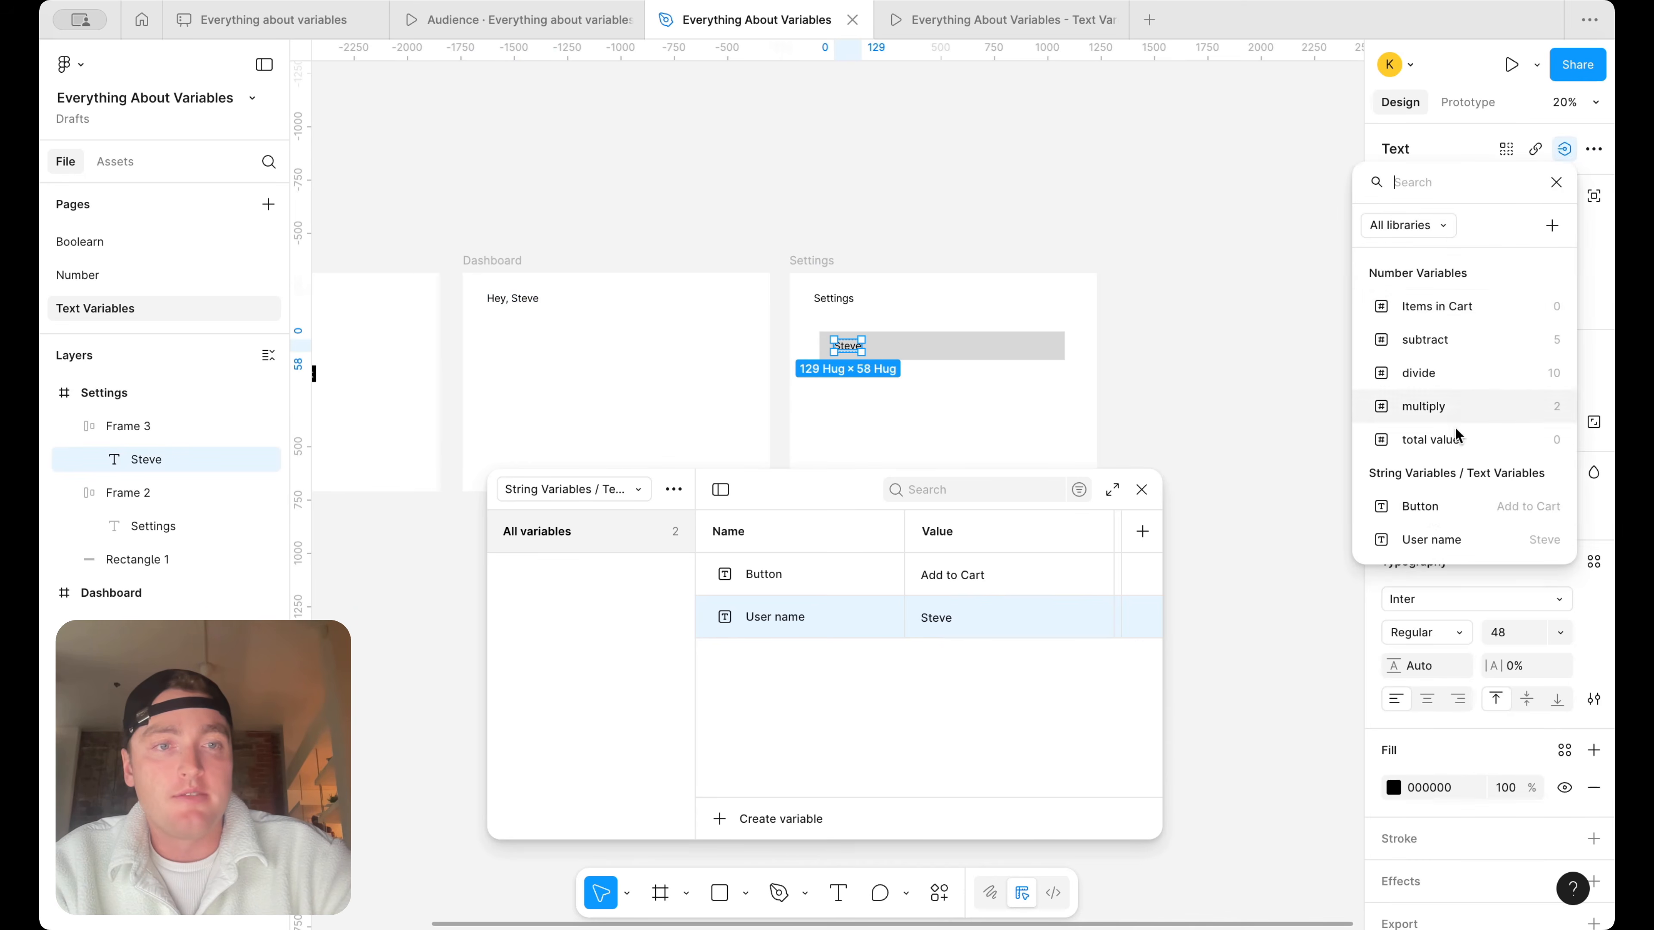
{"action": "left_click", "coordinate": [1414, 539]}
Change the User name variable's value to a different first name and check the linked texts in both frames
{"action": "double_click", "coordinate": [939, 622]}
{"action": "type", "text": "Kirk"}
{"action": "key", "text": "Return"}
{"action": "left_click", "coordinate": [708, 198]}
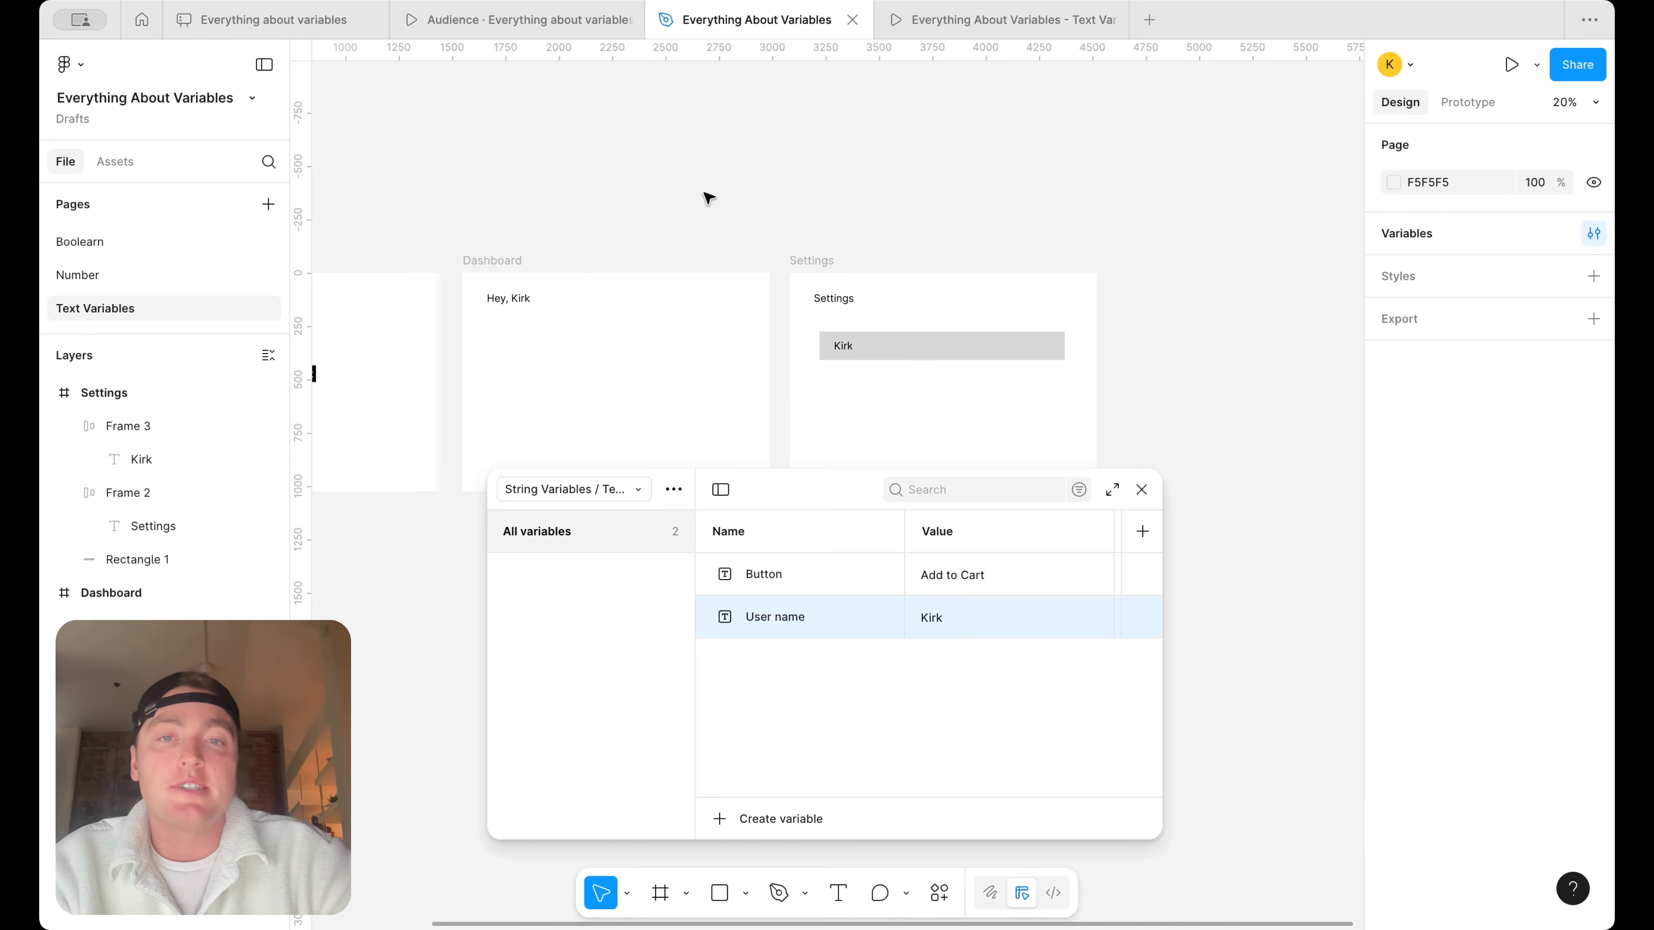
{"action": "scroll", "coordinate": [721, 250], "scroll_direction": "up", "scroll_amount": 3}
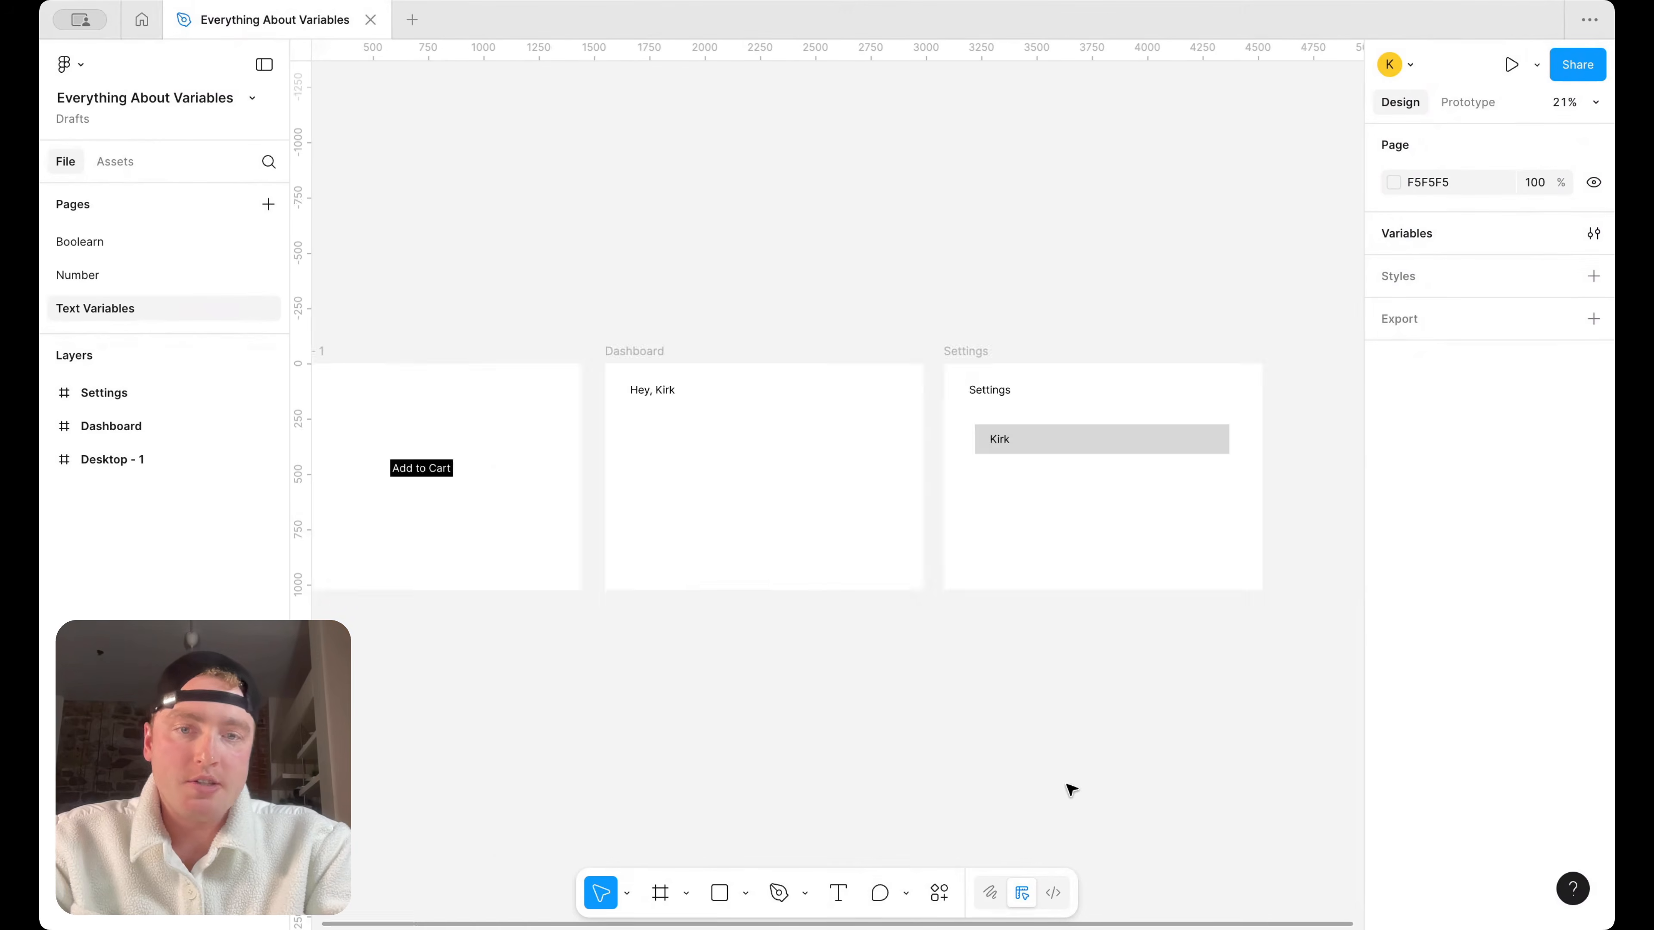
Add a text box about 297 × 95 reading "Add to Card" on the empty canvas beside the Settings frame
{"action": "scroll", "coordinate": [1052, 794], "scroll_direction": "right", "scroll_amount": 10}
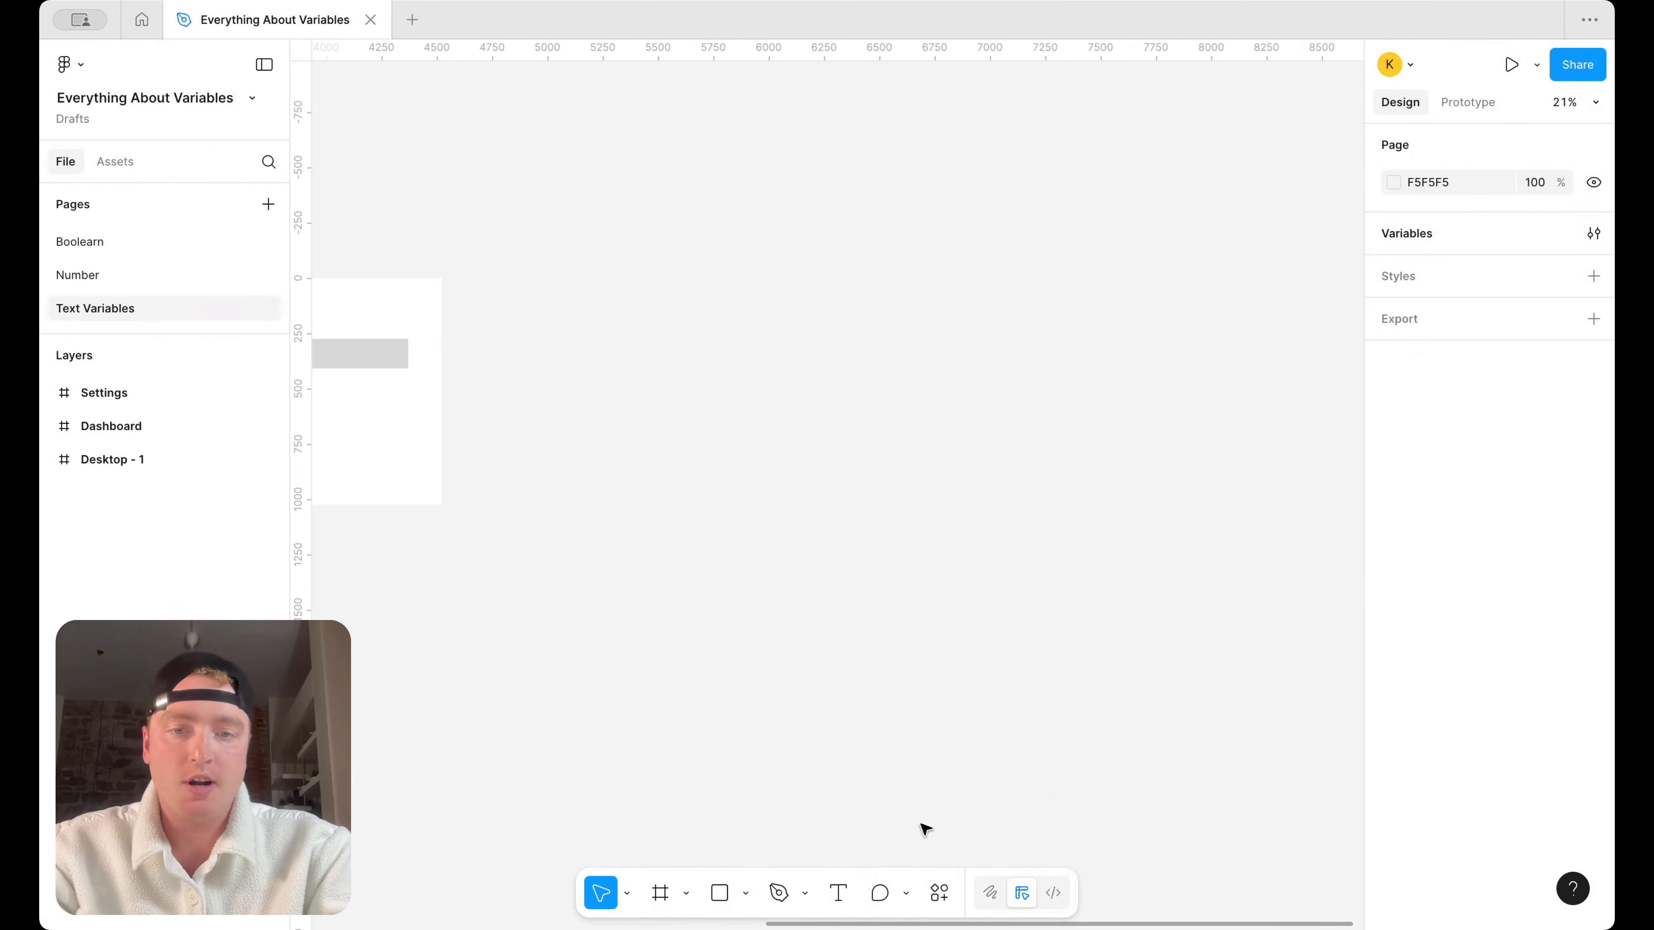
{"action": "left_click", "coordinate": [838, 892]}
{"action": "scroll", "coordinate": [728, 550], "scroll_direction": "up", "scroll_amount": 3}
{"action": "left_click_drag", "start_coordinate": [727, 469], "coordinate": [838, 503]}
{"action": "scroll", "coordinate": [846, 505], "scroll_direction": "up", "scroll_amount": 5}
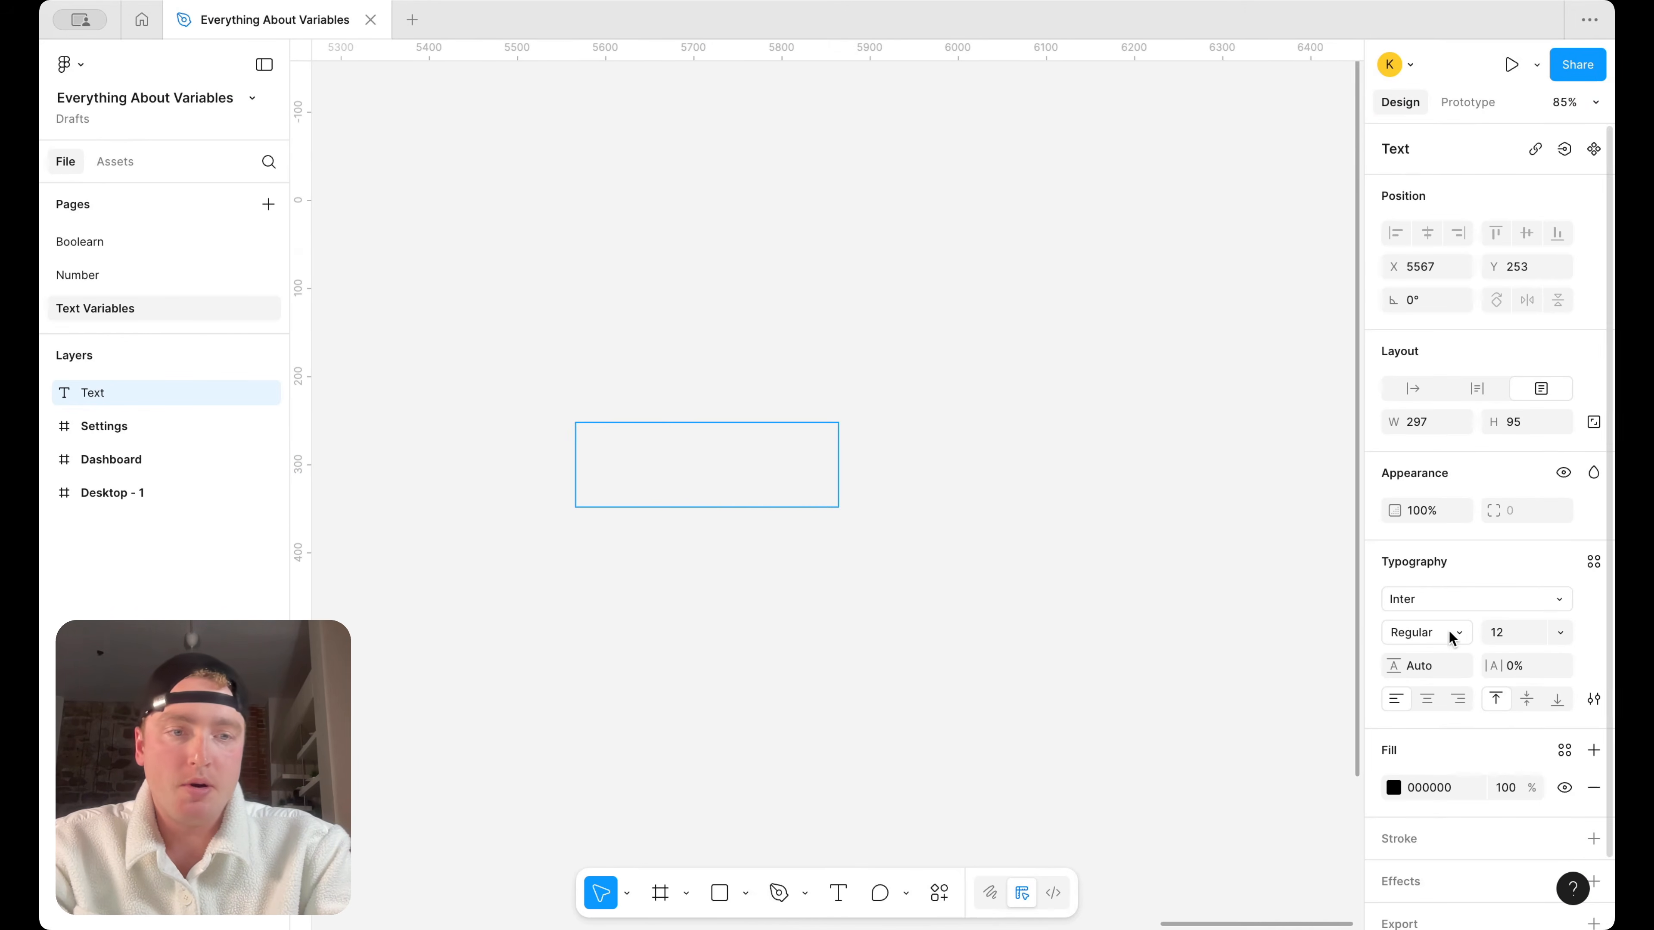
{"action": "scroll", "coordinate": [578, 421], "scroll_direction": "up", "scroll_amount": 4}
{"action": "type", "text": "Add to Card"}
{"action": "key", "text": "Escape"}
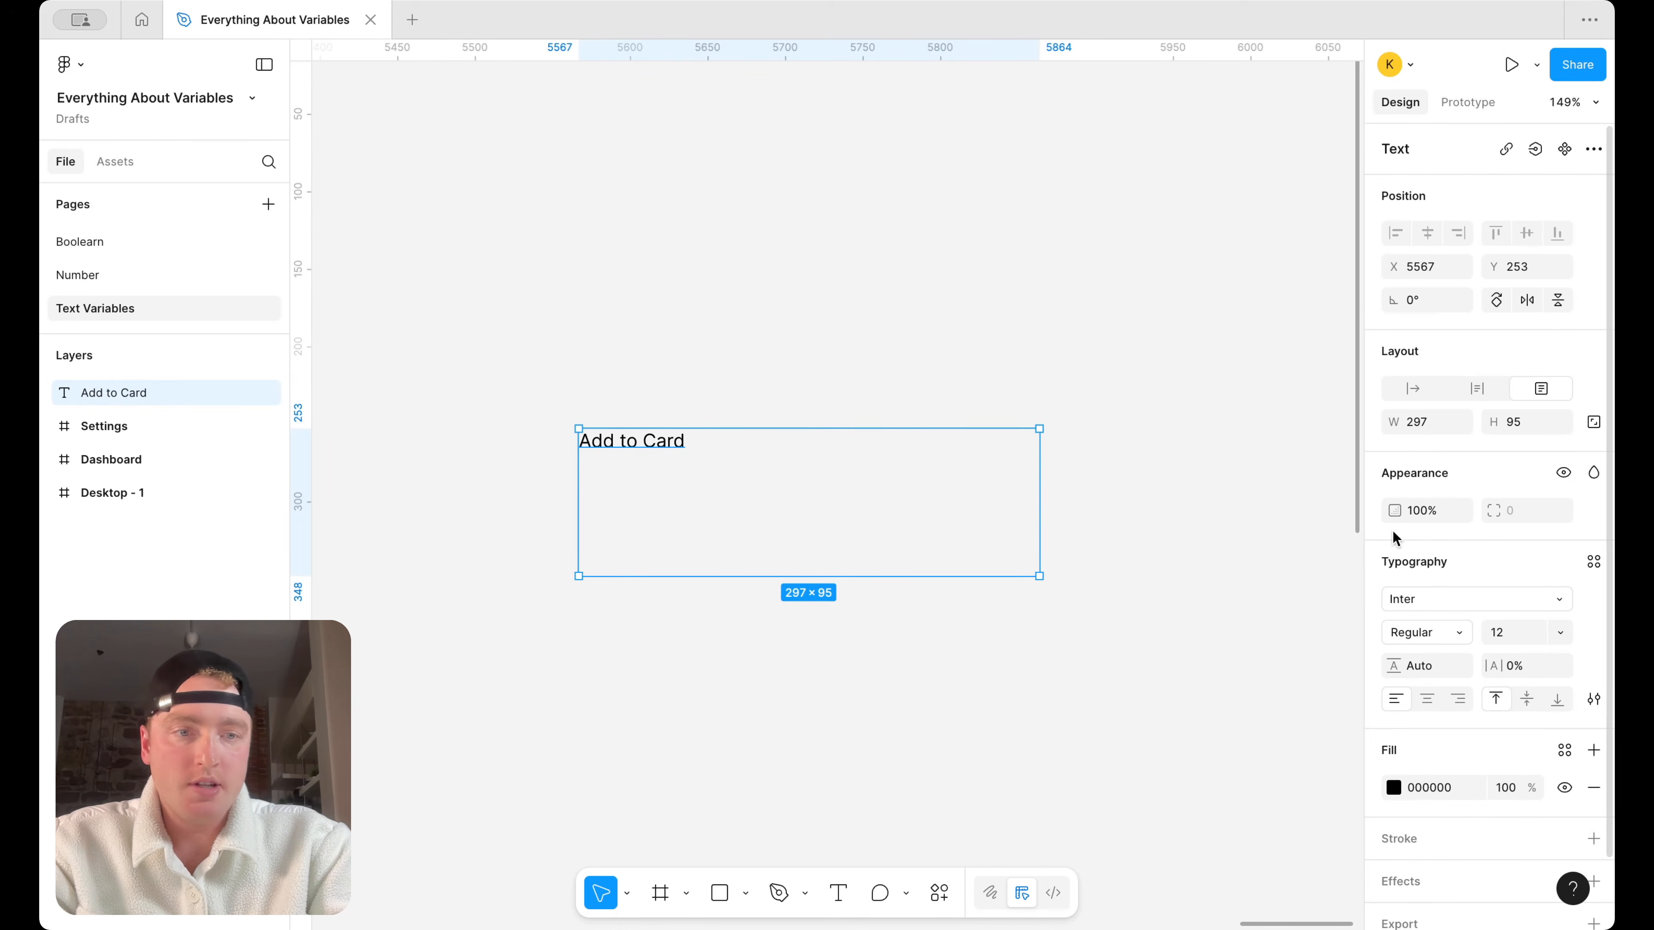
Wrap the "Add to Card" text in an auto layout frame with a purple fill and set the text colour to white (FFFFFF)
{"action": "key", "text": "shift+a"}
{"action": "left_click", "coordinate": [1594, 695]}
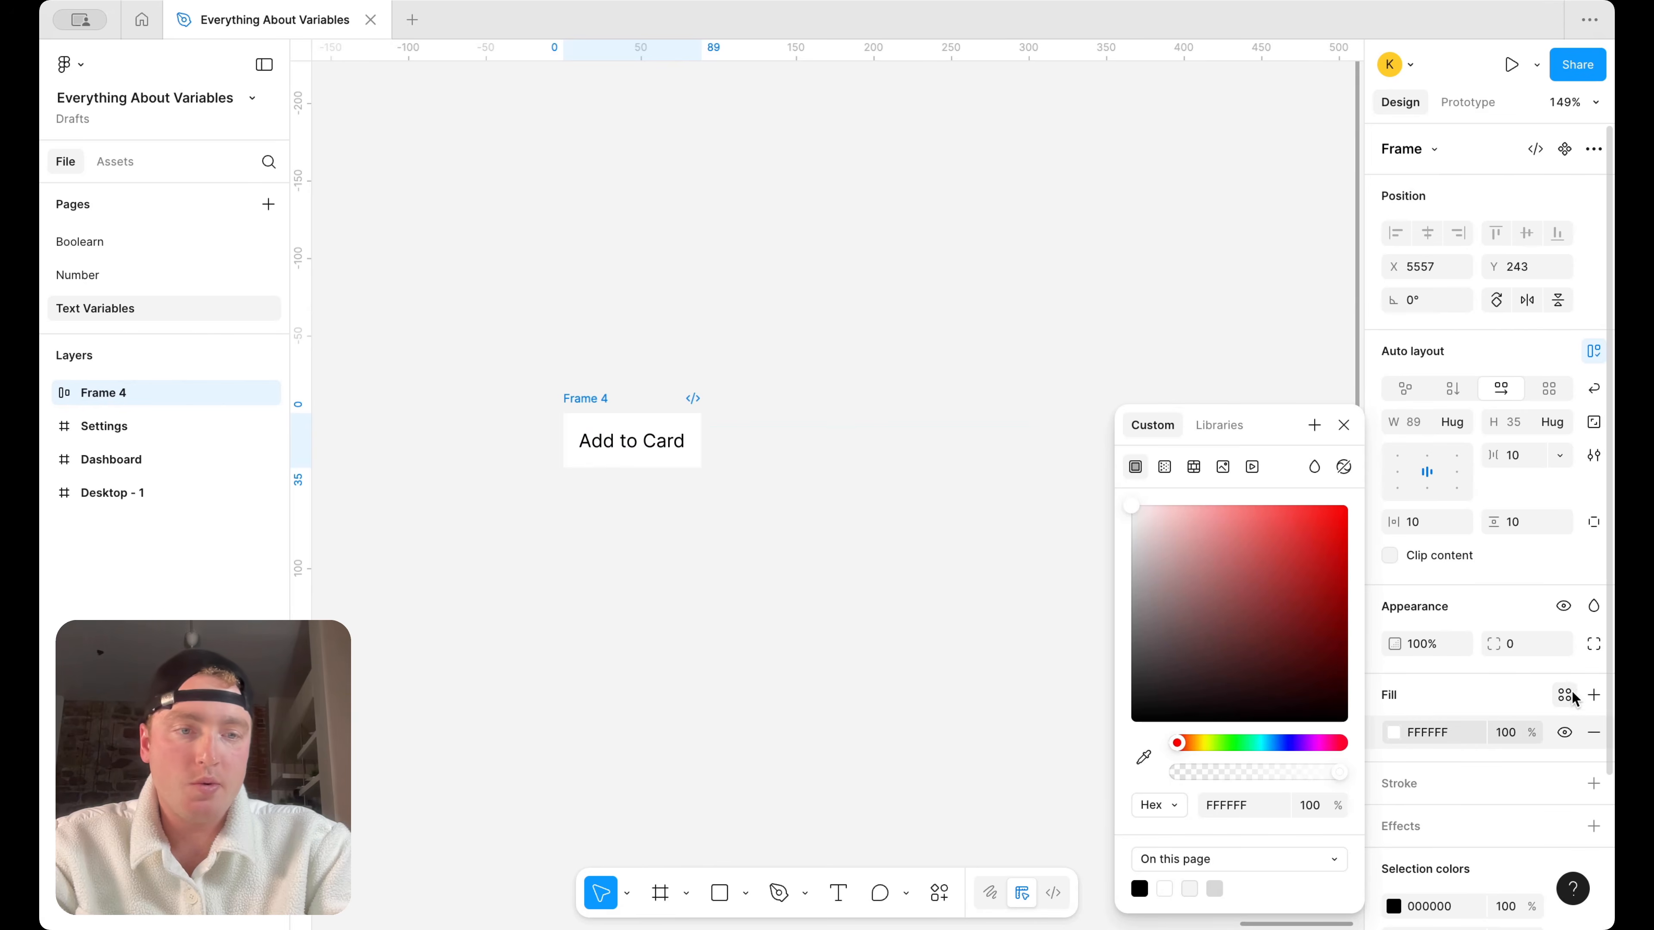
{"action": "left_click", "coordinate": [1304, 744]}
{"action": "left_click_drag", "start_coordinate": [1301, 609], "coordinate": [1274, 525]}
{"action": "key", "text": "Return"}
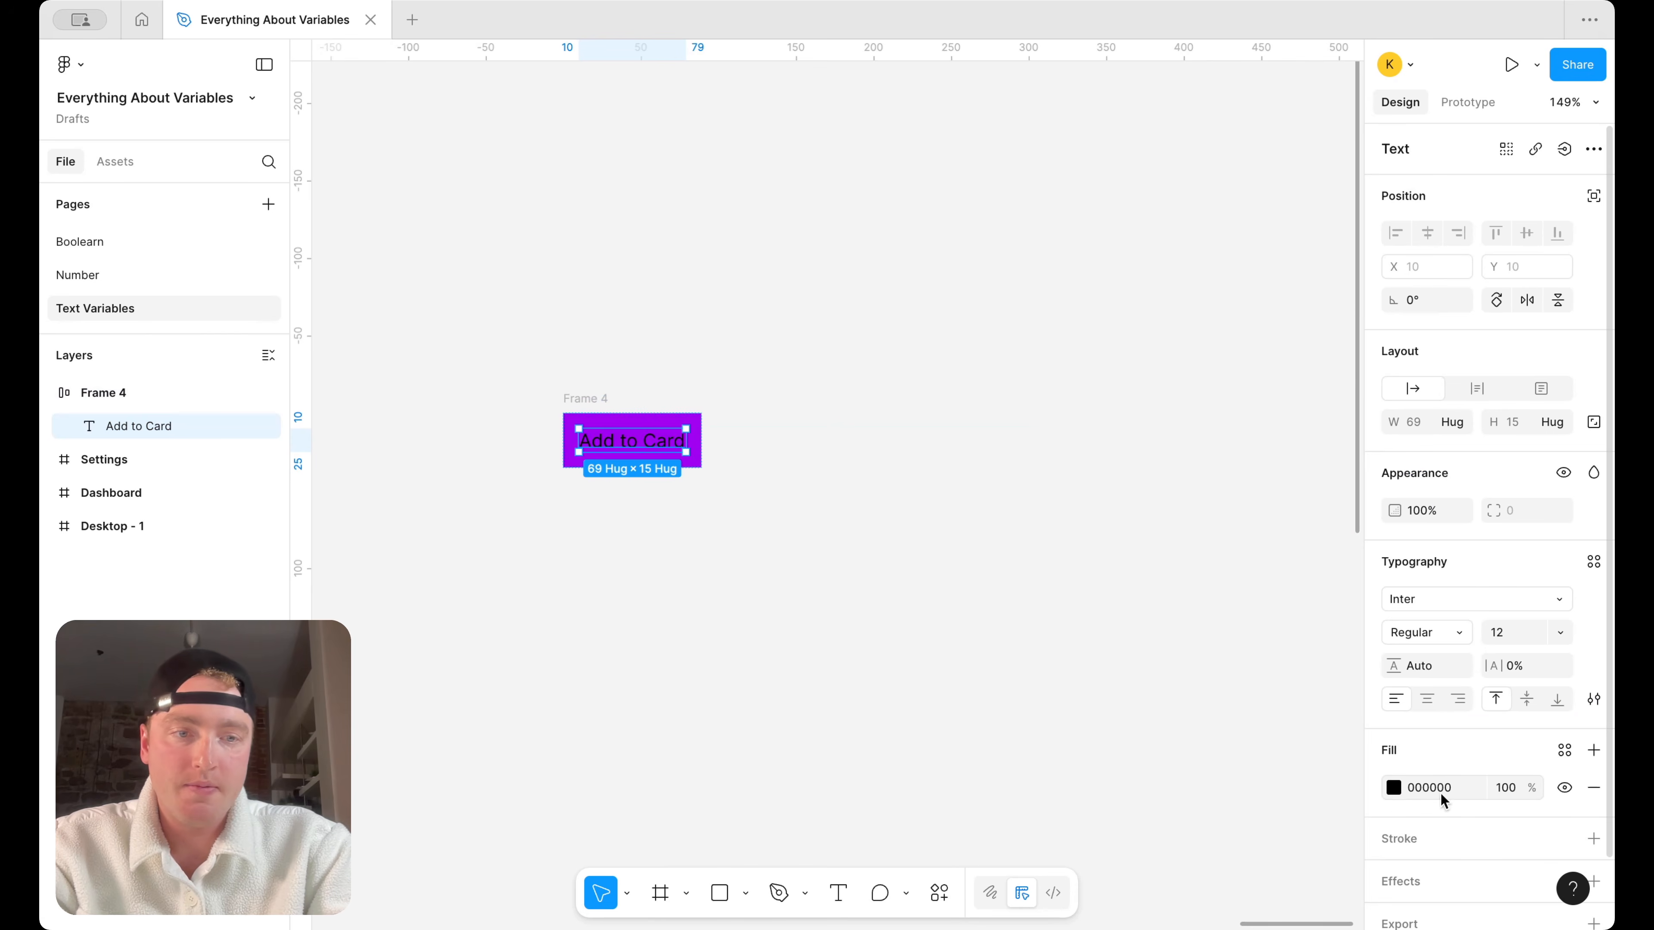
{"action": "left_click", "coordinate": [1392, 788]}
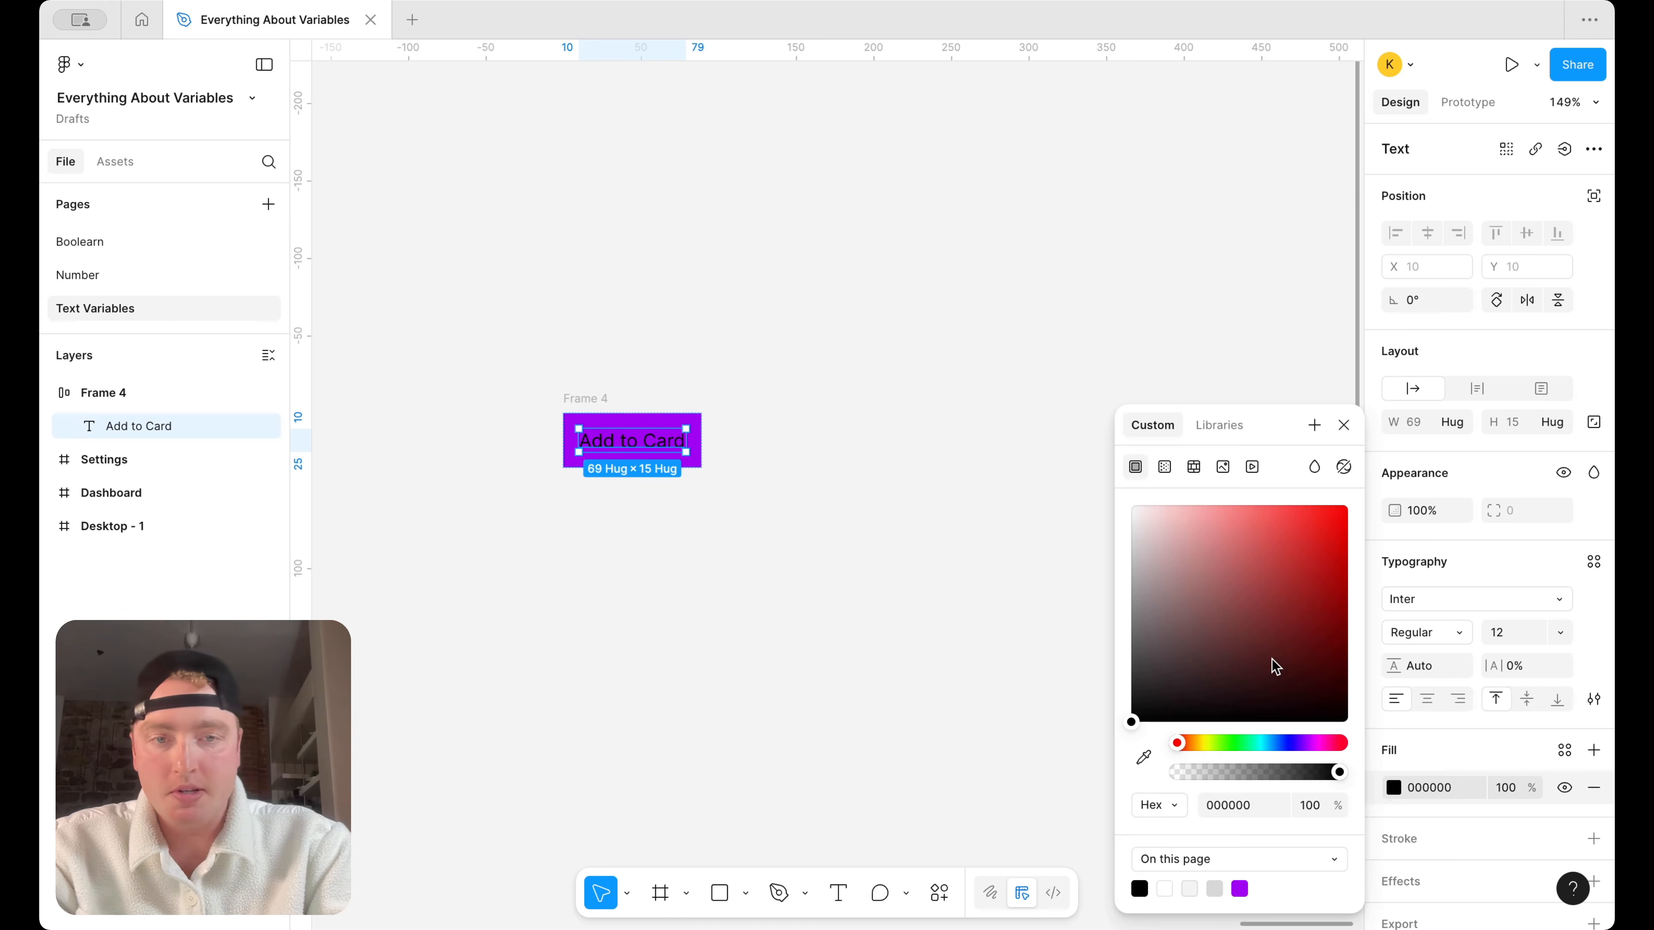
{"action": "left_click_drag", "start_coordinate": [1270, 666], "coordinate": [1042, 476]}
Correct the purple button's text to "Add to Cart"
{"action": "left_click", "coordinate": [572, 401]}
{"action": "double_click", "coordinate": [643, 435]}
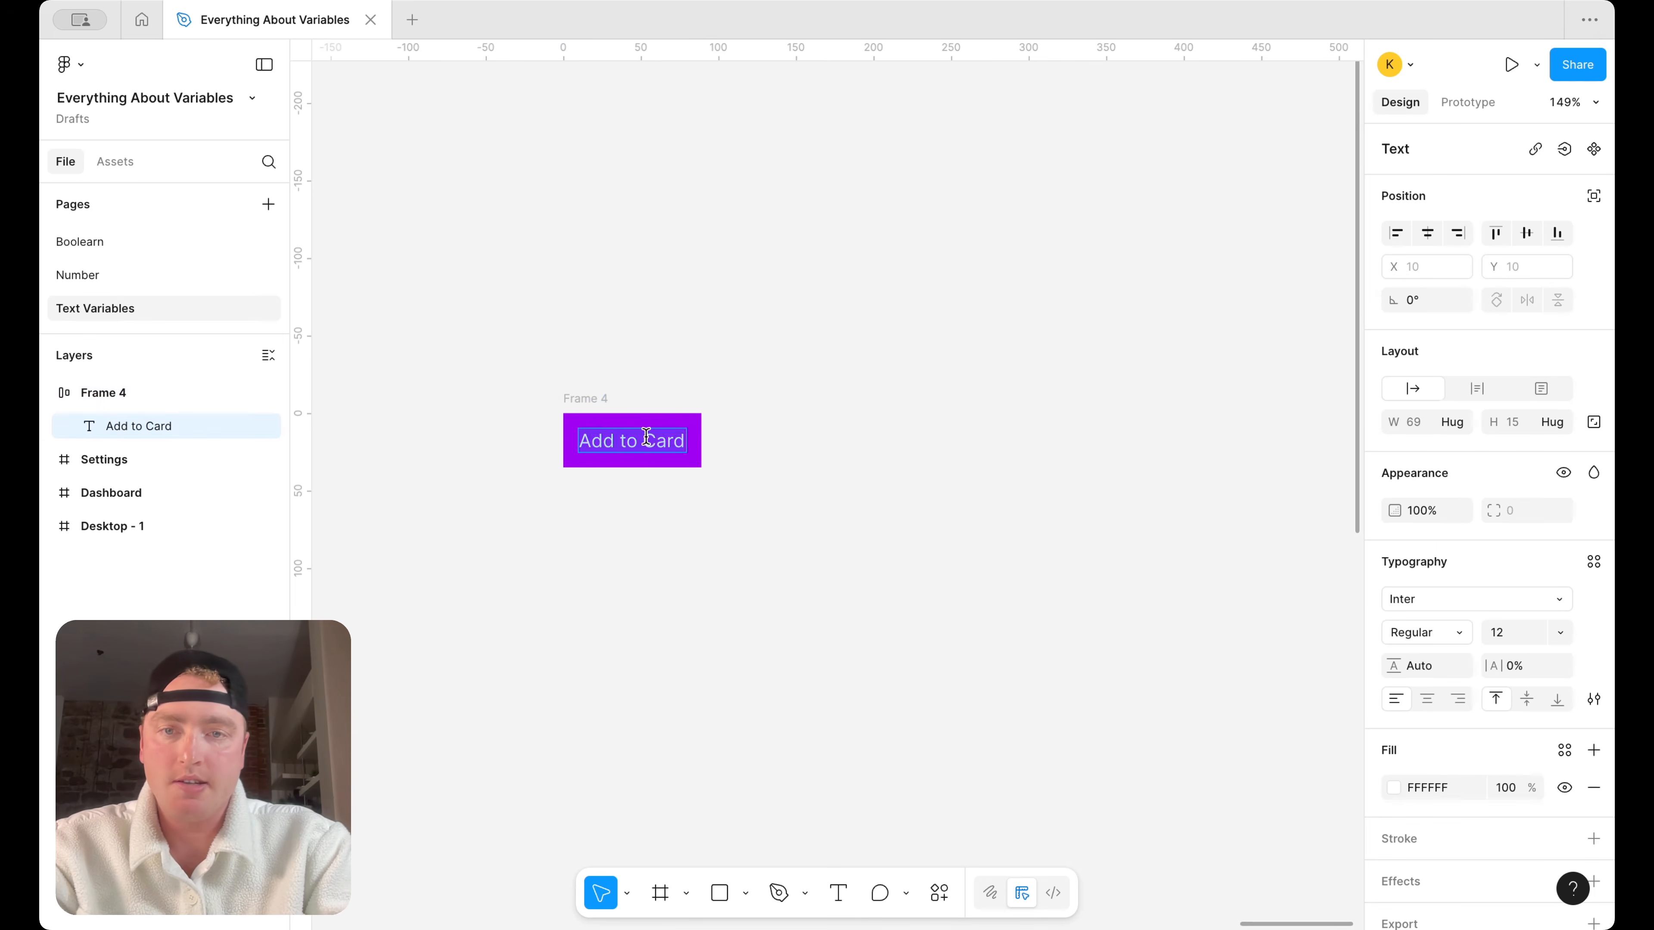
{"action": "key", "text": "BackSpace"}
{"action": "type", "text": "t"}
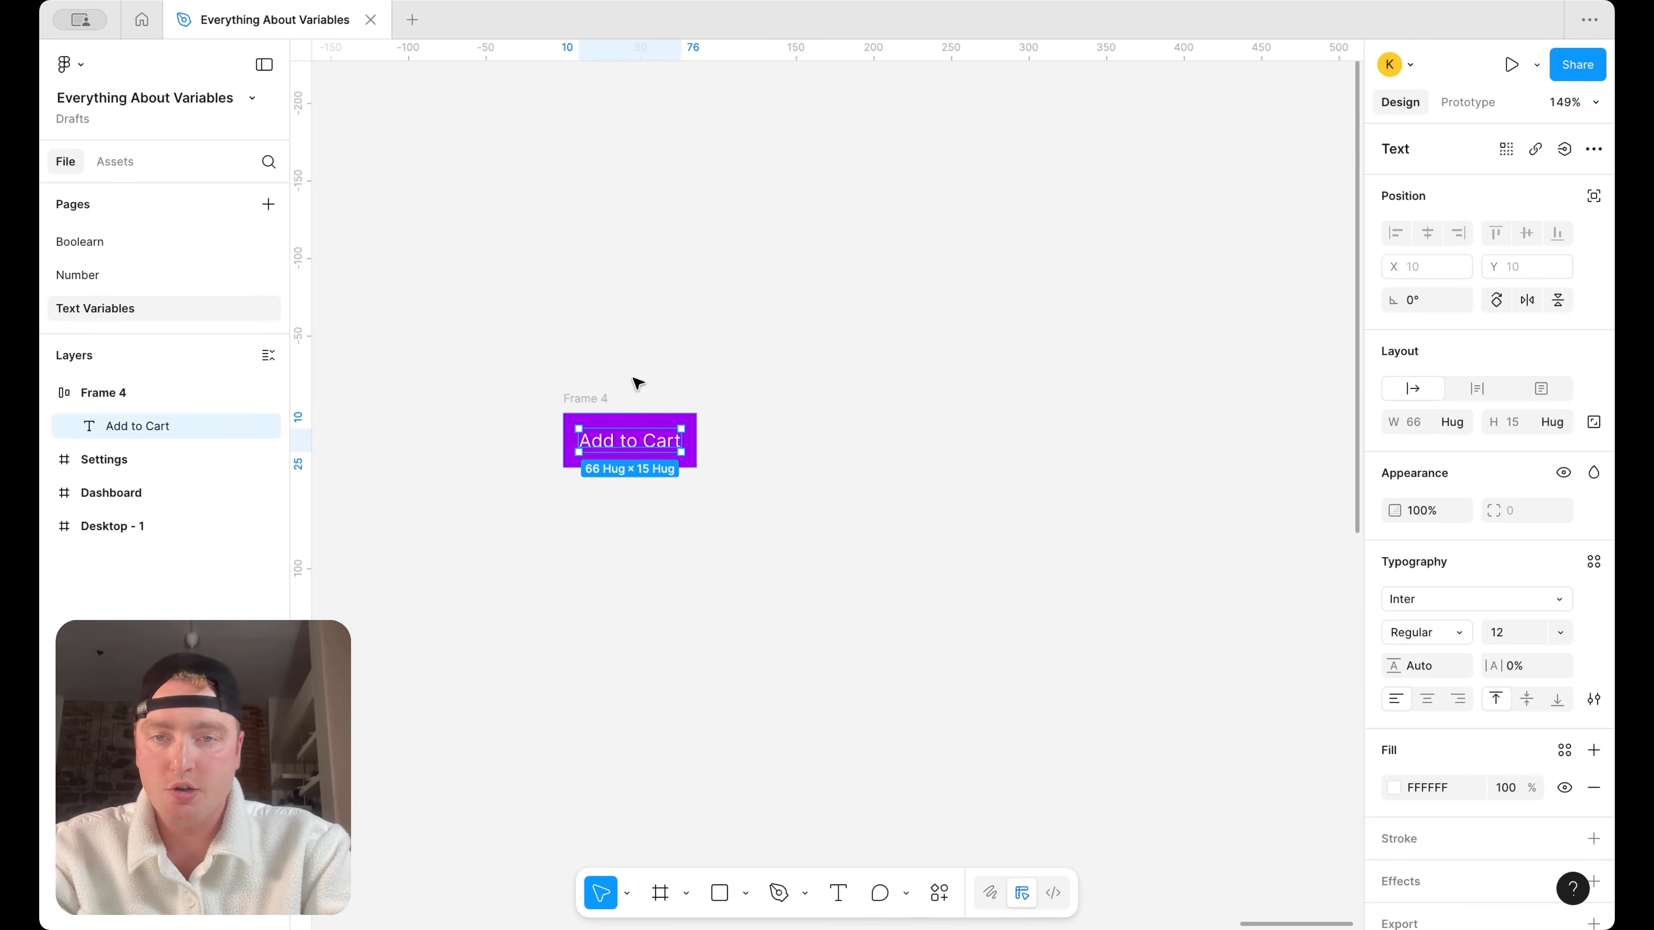
Rename the purple auto layout frame to "Button" and convert it into a component
{"action": "left_click", "coordinate": [567, 396]}
{"action": "type", "text": "Button"}
{"action": "key", "text": "Return"}
{"action": "right_click", "coordinate": [596, 441]}
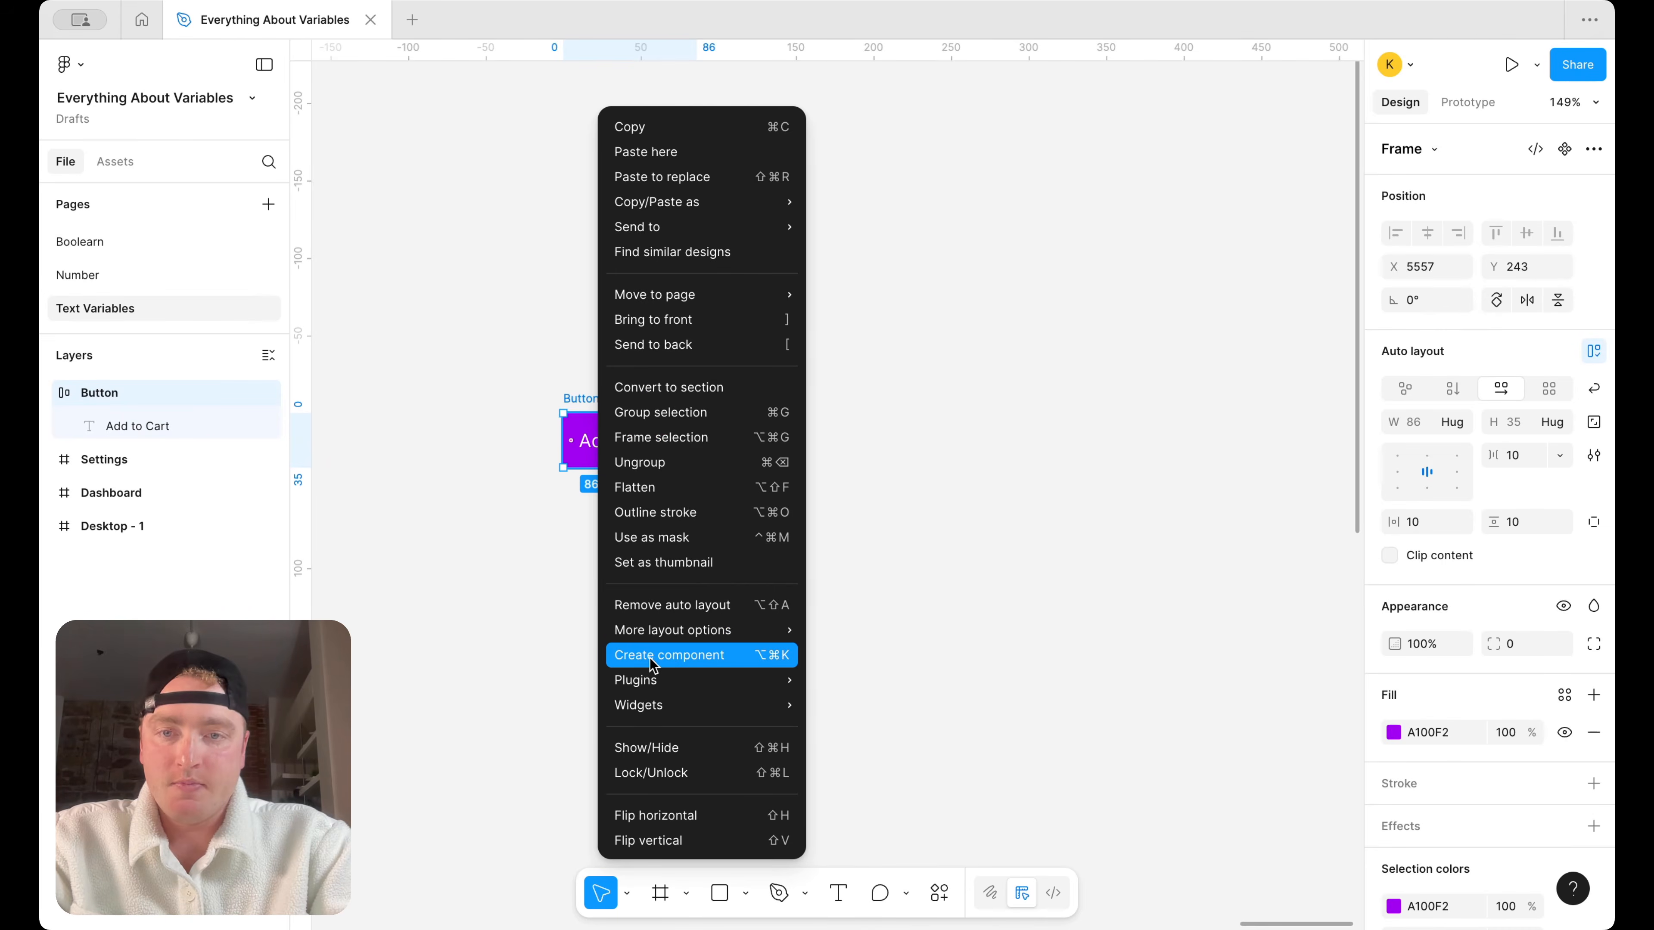
{"action": "left_click", "coordinate": [653, 655]}
Add a second variant to the Button component
{"action": "right_click", "coordinate": [630, 440]}
{"action": "mouse_move", "coordinate": [742, 651]}
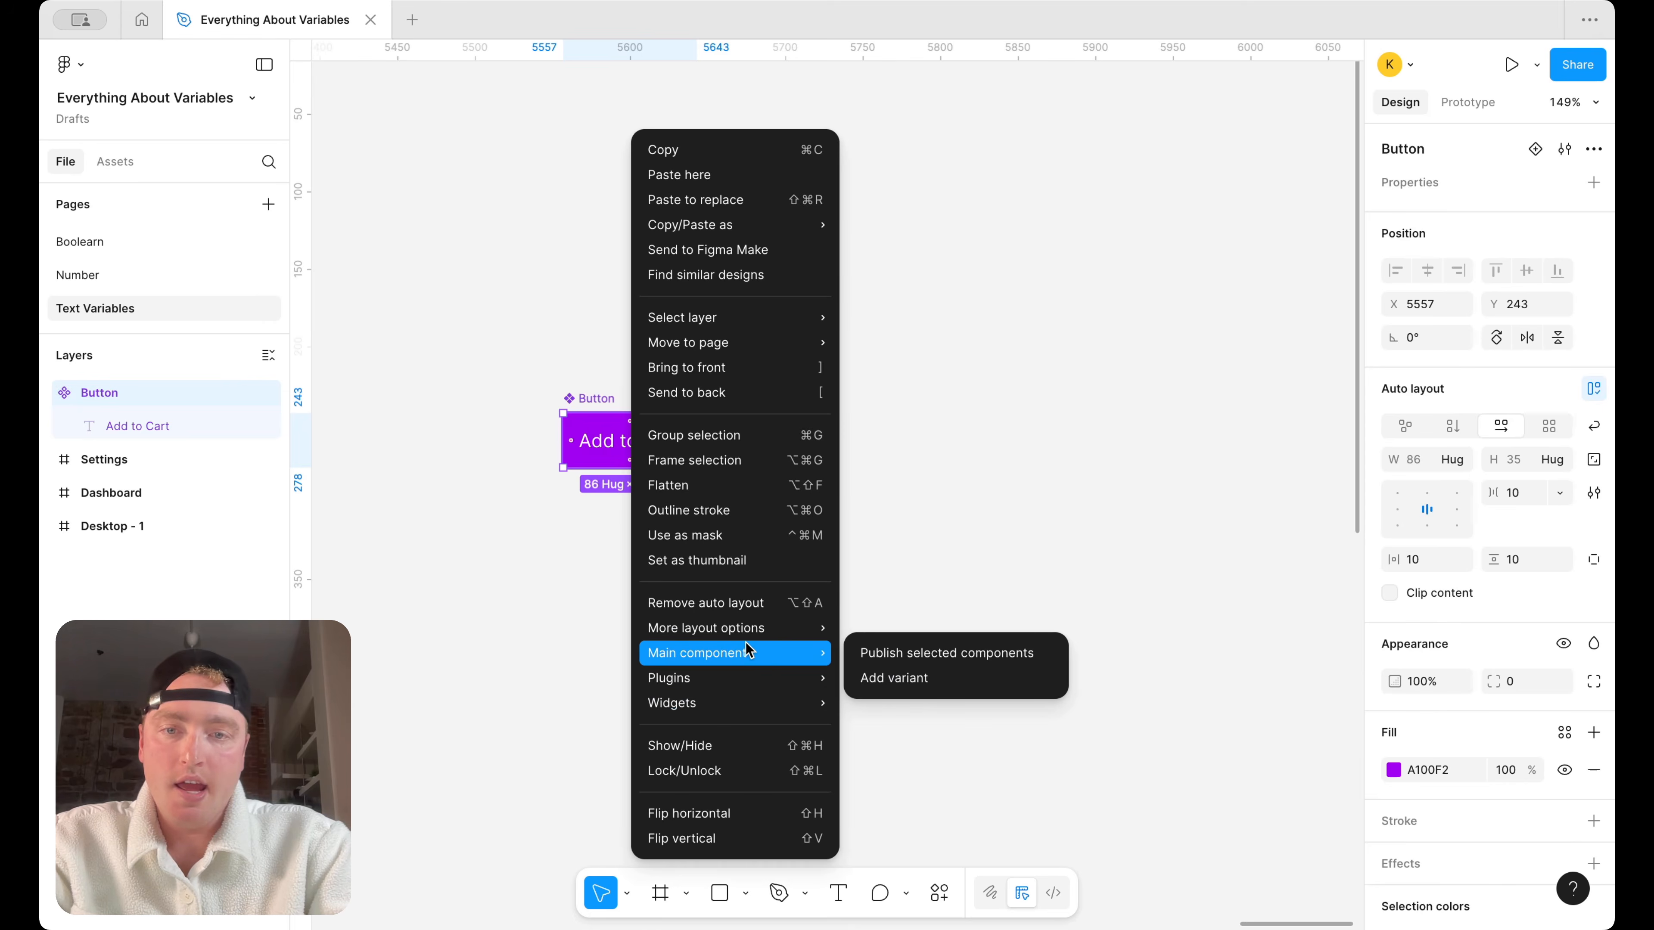
{"action": "left_click", "coordinate": [917, 677]}
{"action": "left_click", "coordinate": [1041, 462]}
{"action": "left_click", "coordinate": [641, 430]}
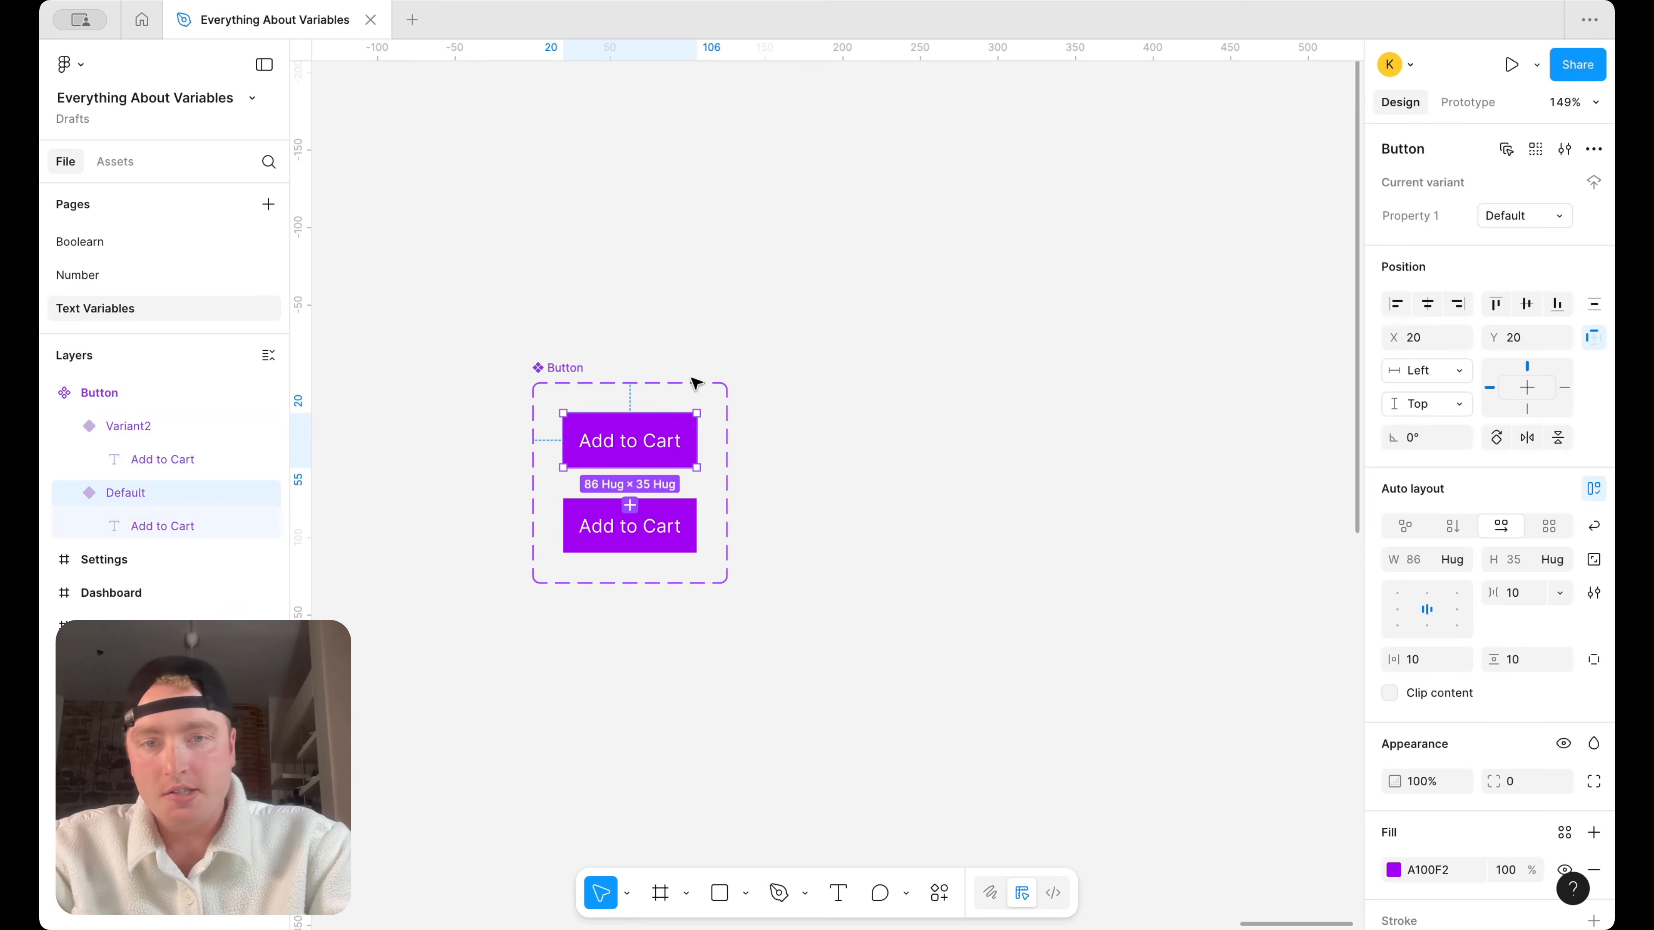
Rename the Button component set's variant property to "Status"
{"action": "left_click", "coordinate": [552, 367]}
{"action": "double_click", "coordinate": [1450, 218]}
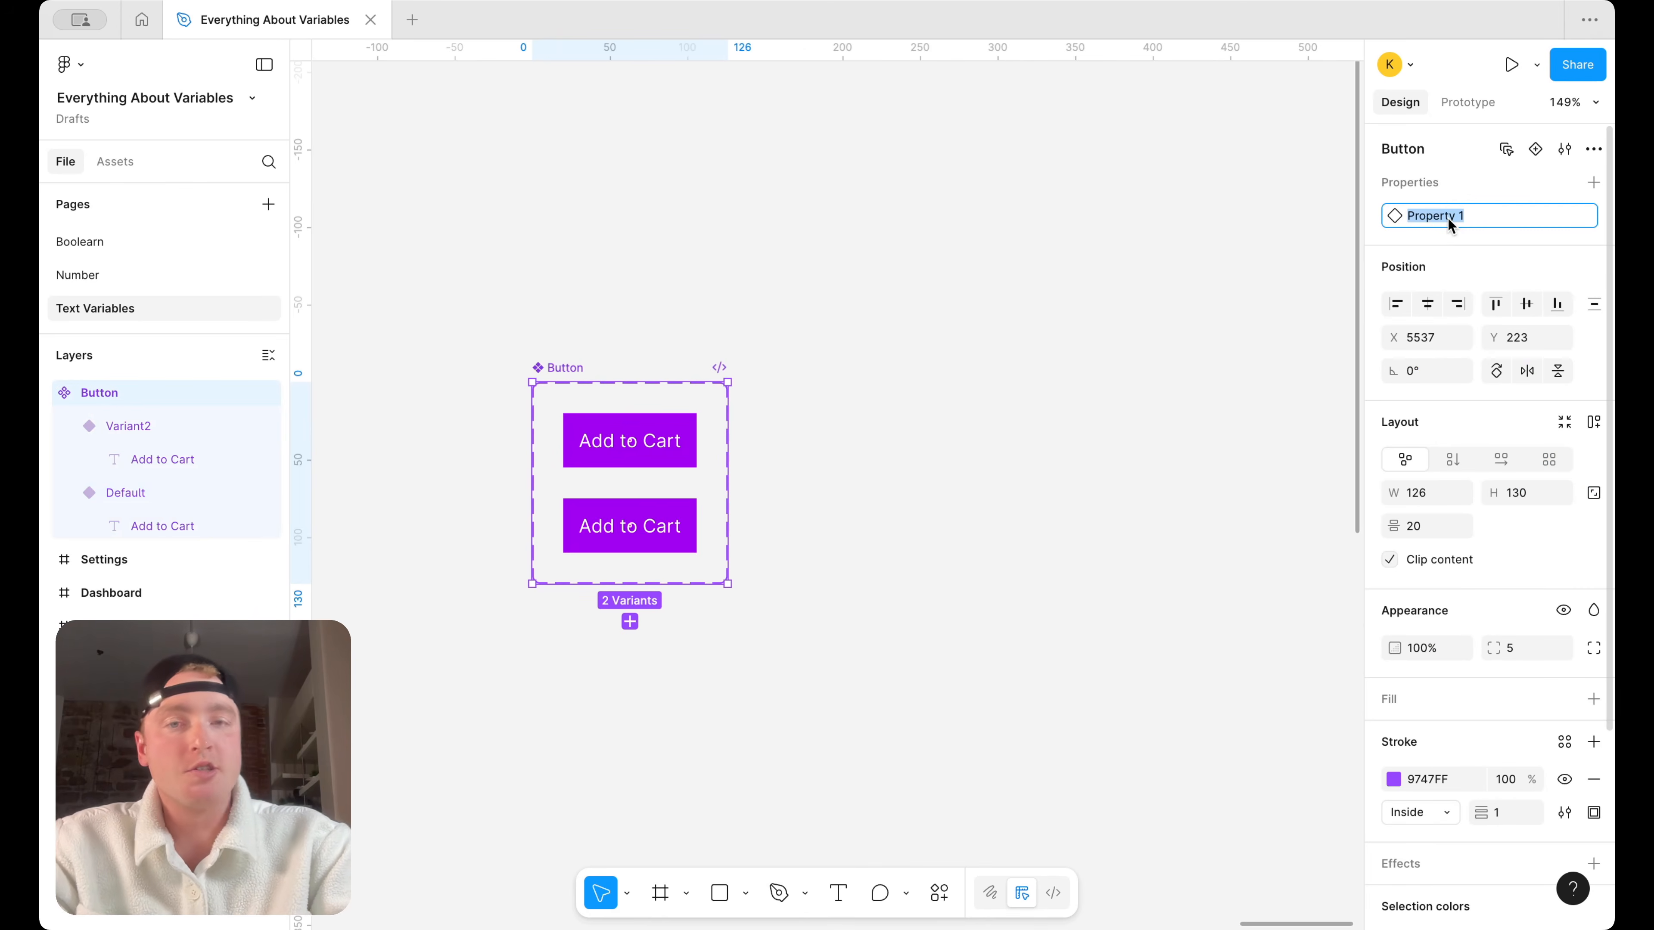
{"action": "type", "text": "Type"}
{"action": "key", "text": "ctrl+a"}
{"action": "type", "text": "Stat"}
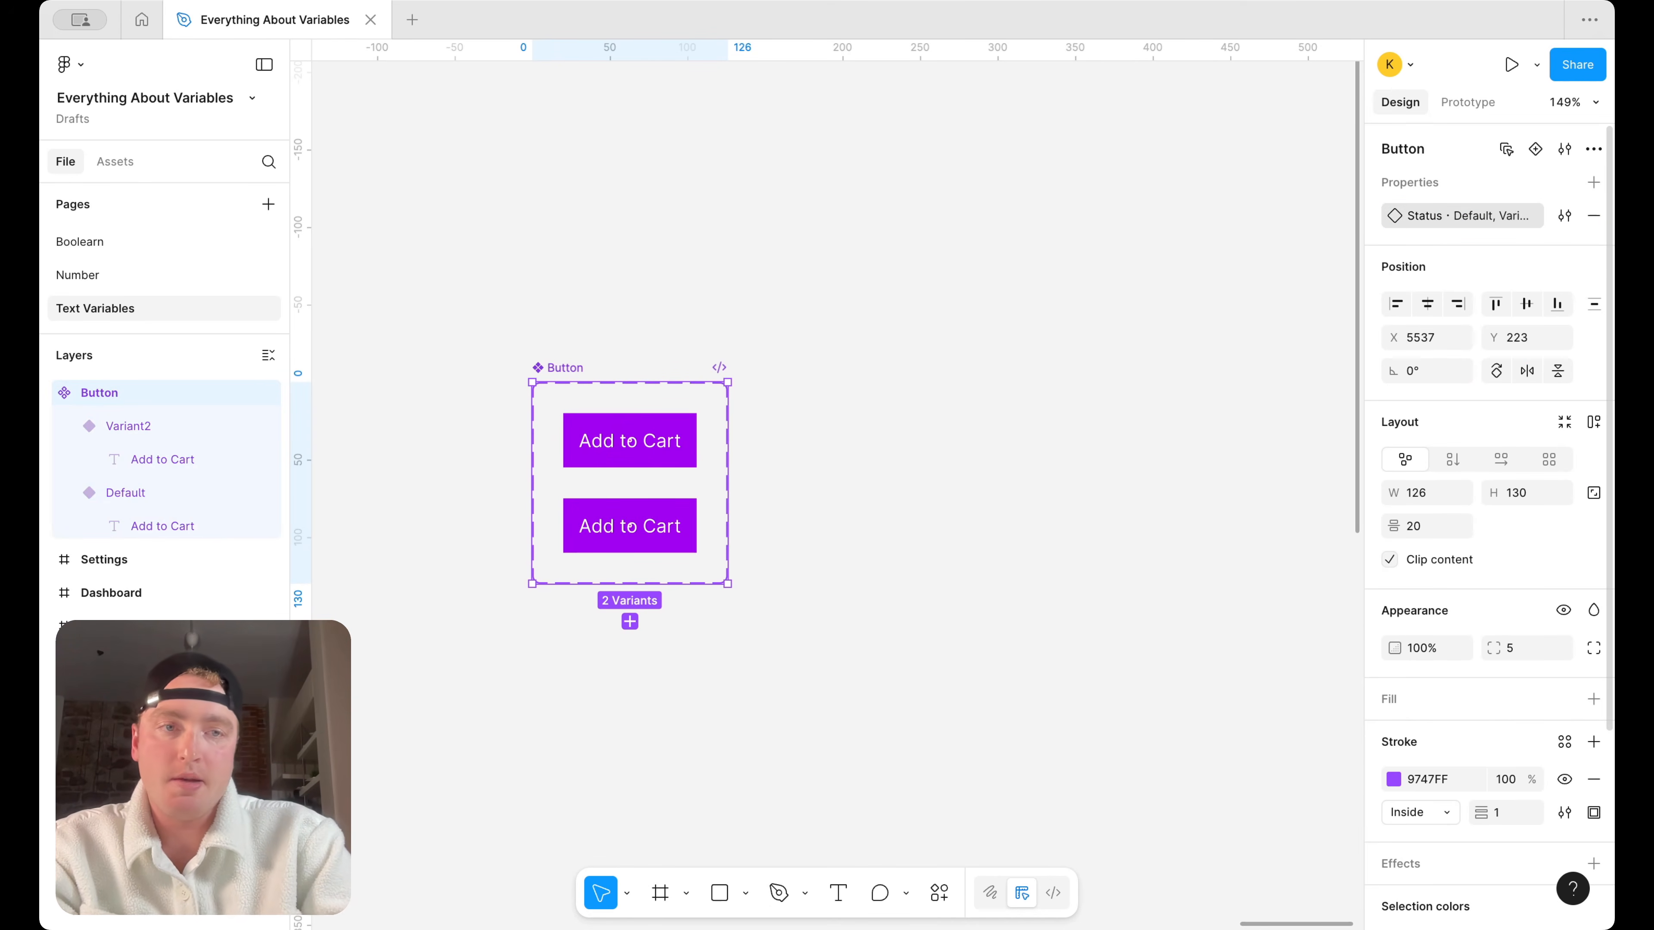
{"action": "key", "text": "Return"}
{"action": "left_click", "coordinate": [1086, 283]}
Set the upper variant's Status value to "default" in lowercase
{"action": "left_click", "coordinate": [677, 443]}
{"action": "left_click", "coordinate": [1532, 218]}
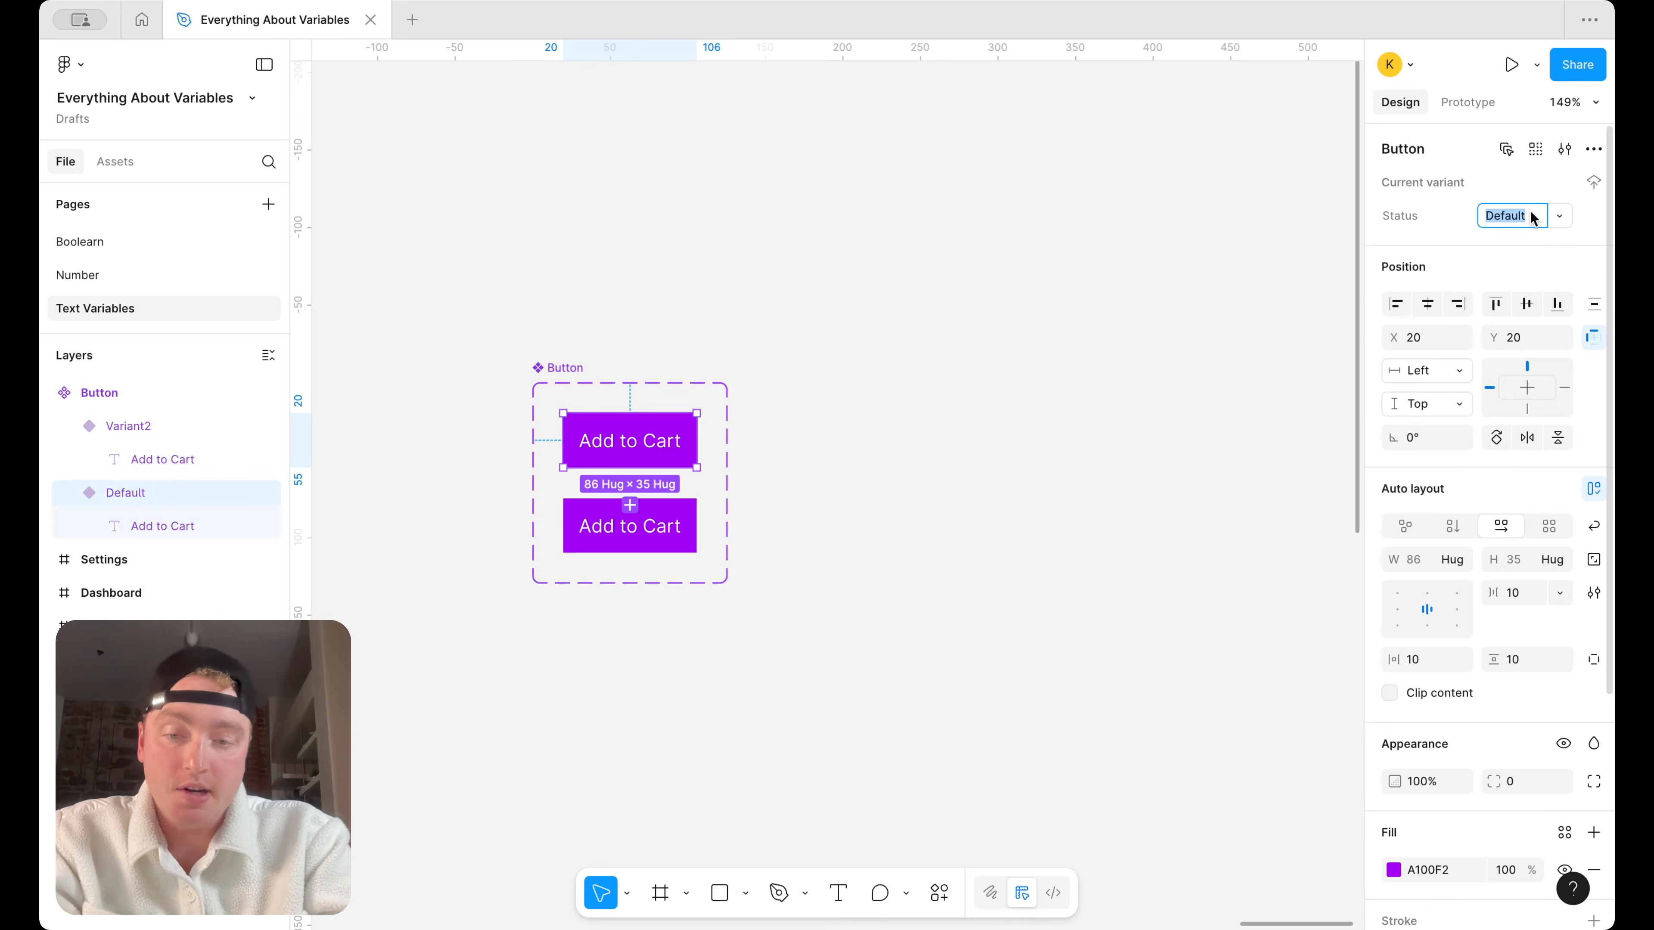
{"action": "type", "text": "deft"}
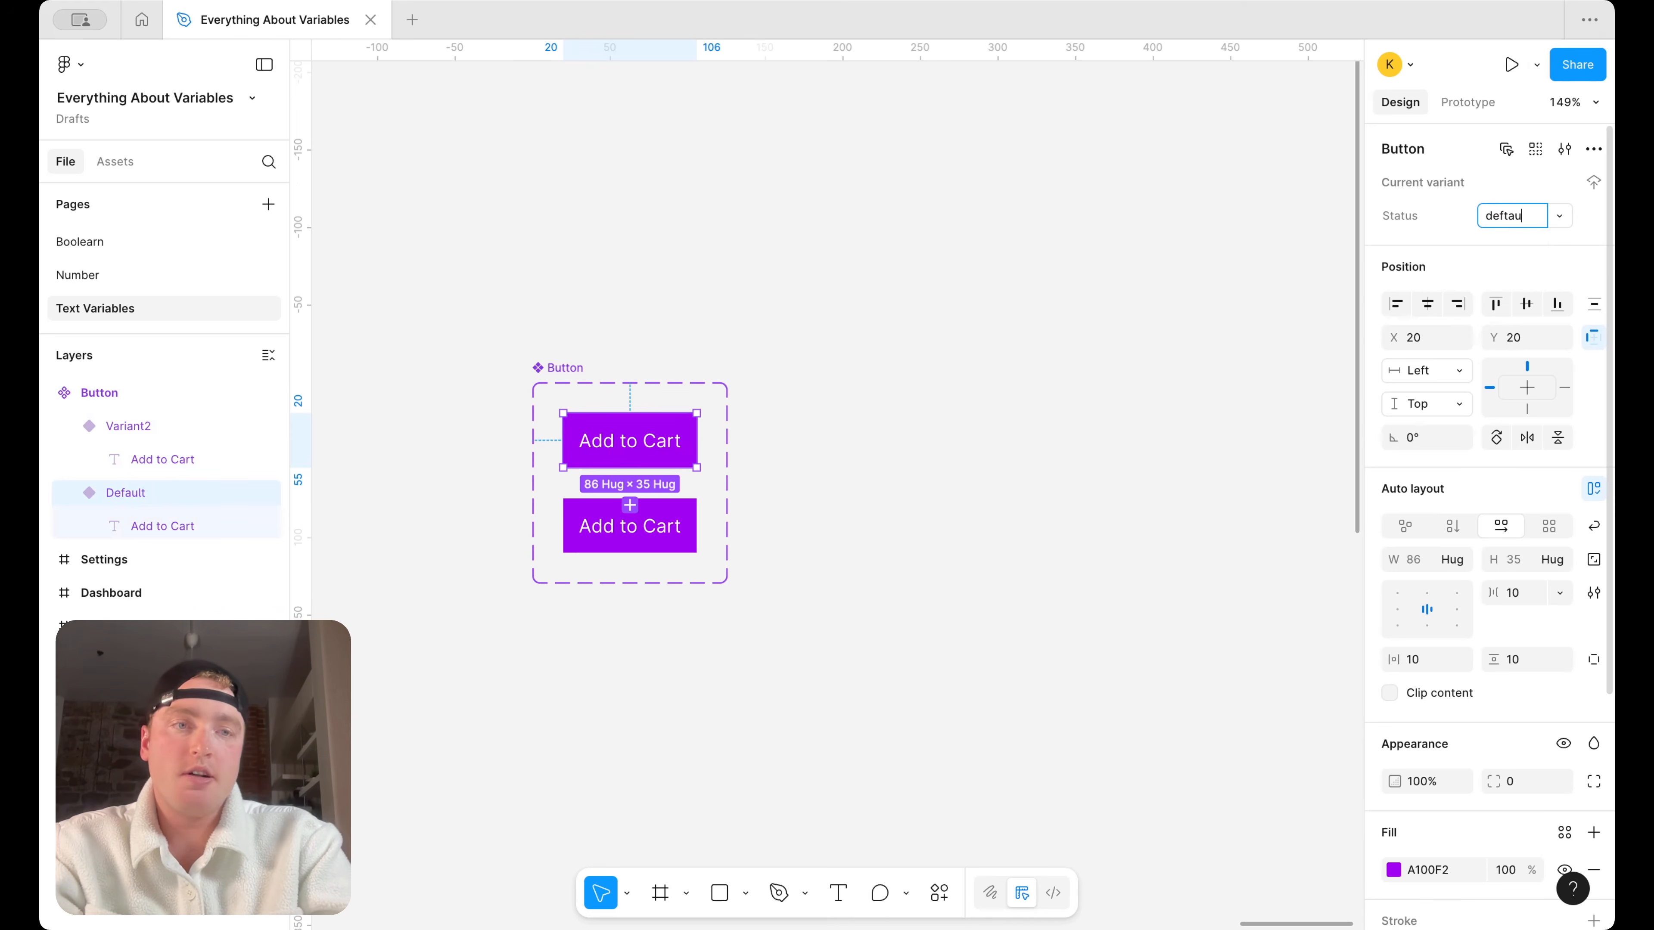
{"action": "key", "text": "Return"}
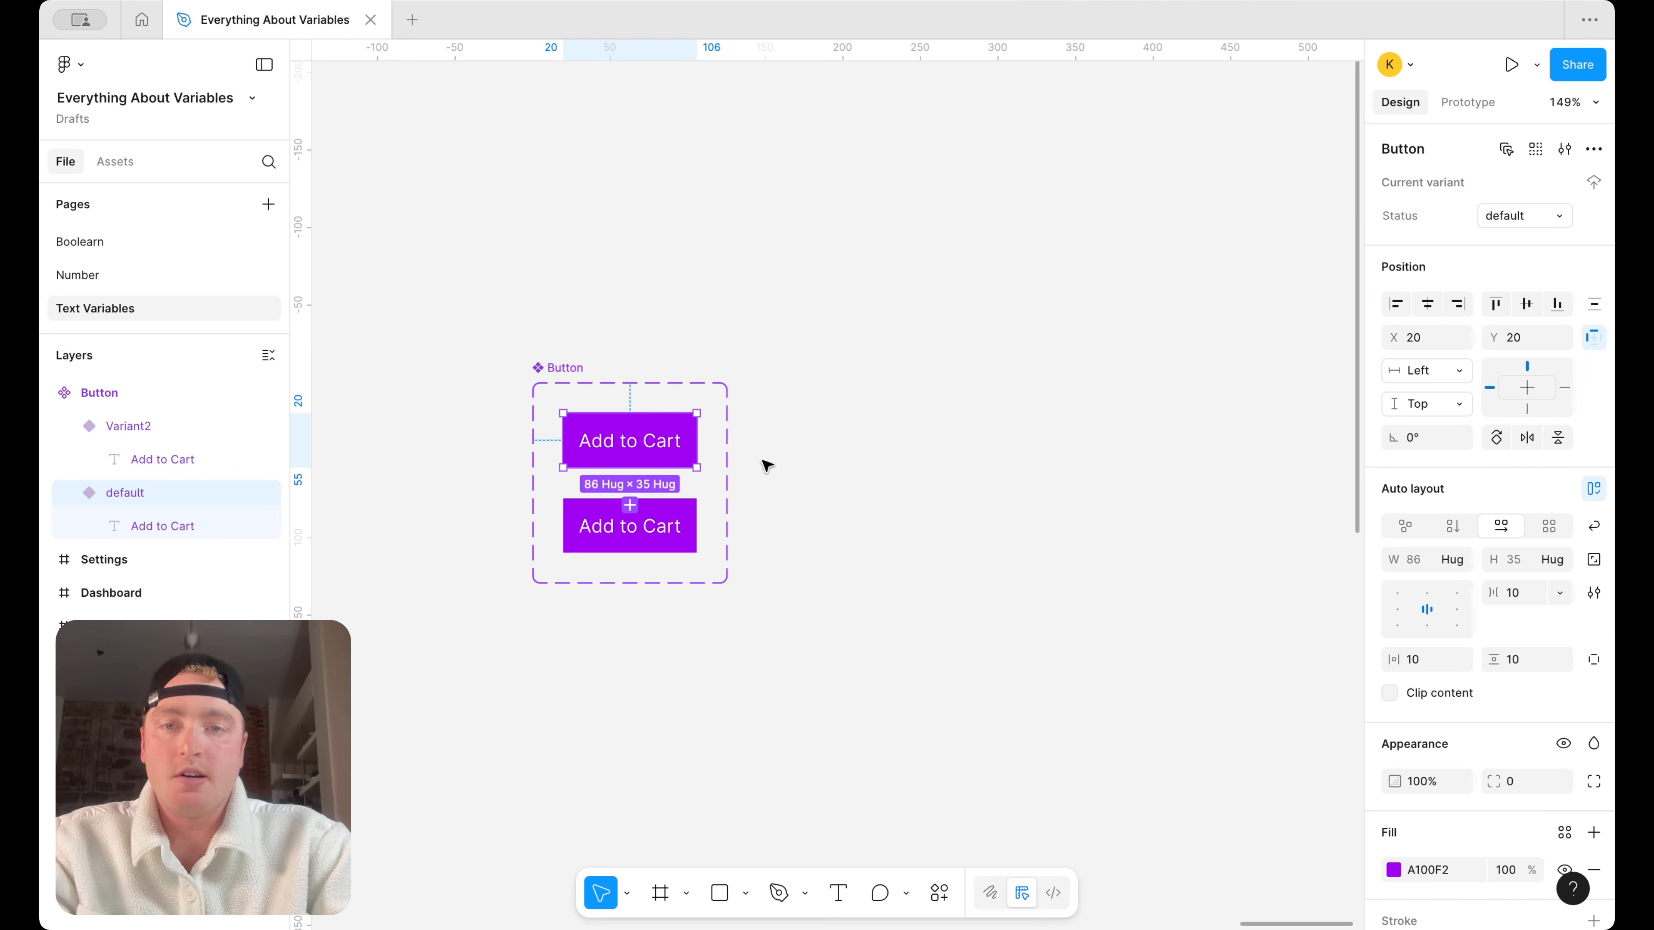
Set the lower Button variant's Status value to "disabled"
{"action": "left_click", "coordinate": [658, 528]}
{"action": "left_click", "coordinate": [1512, 217]}
{"action": "type", "text": "dis"}
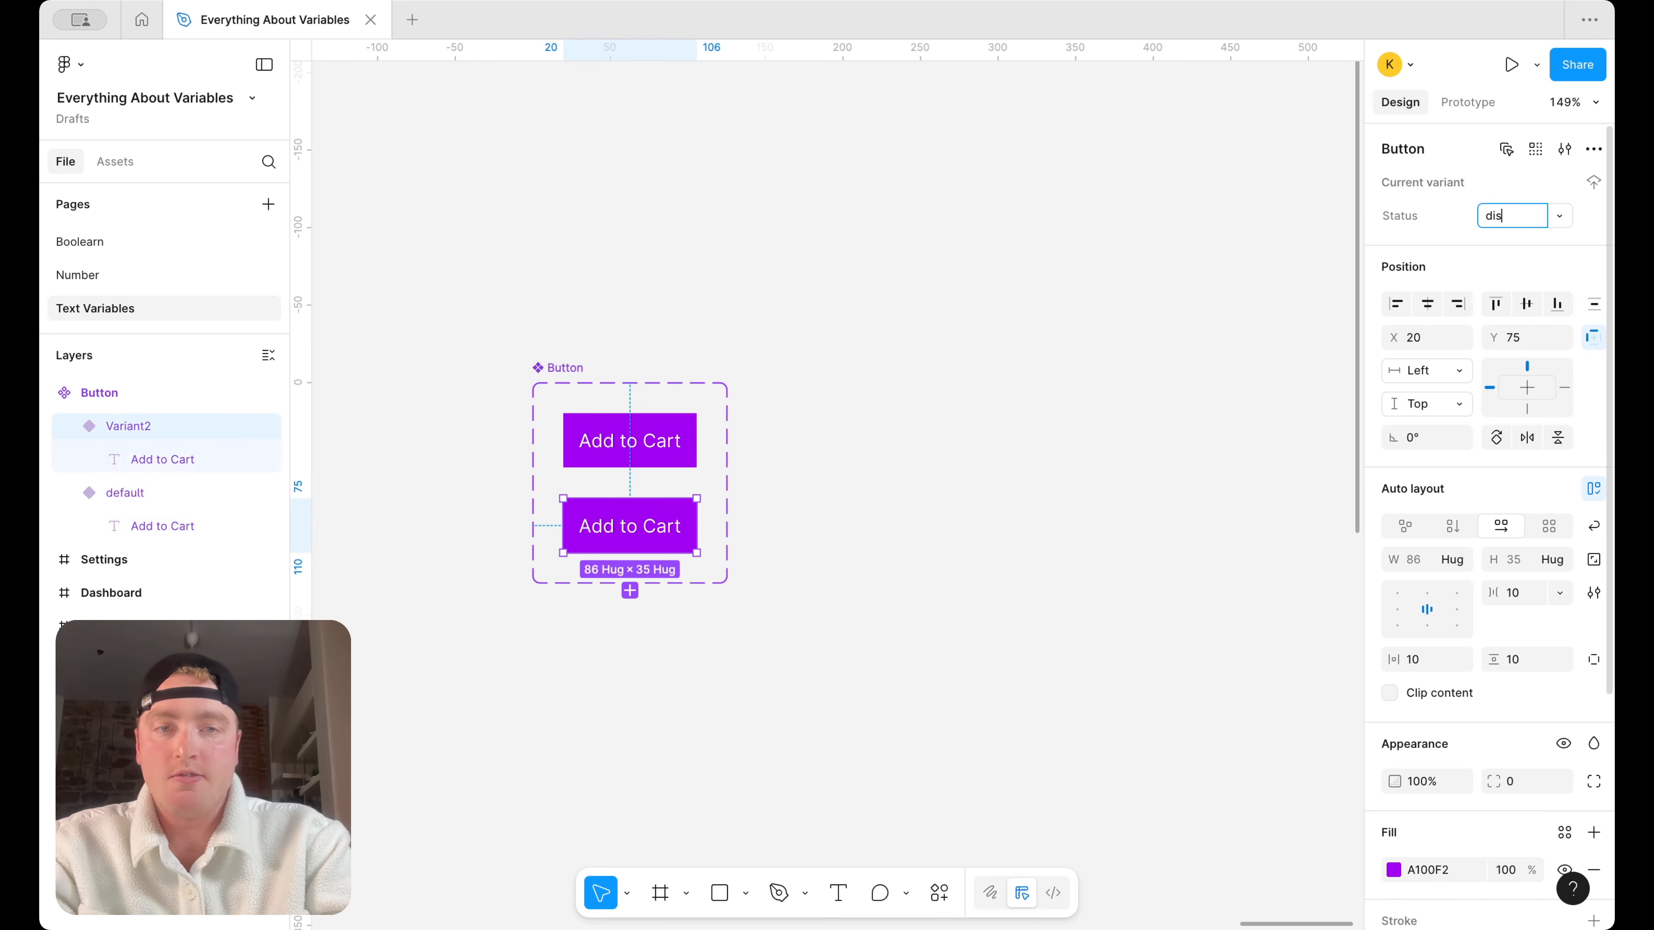
{"action": "type", "text": "abled"}
{"action": "key", "text": "Return"}
Give the disabled variant a light grey fill (ECECEC) and add a grey stroke (D2D2D2)
{"action": "left_click", "coordinate": [1393, 870]}
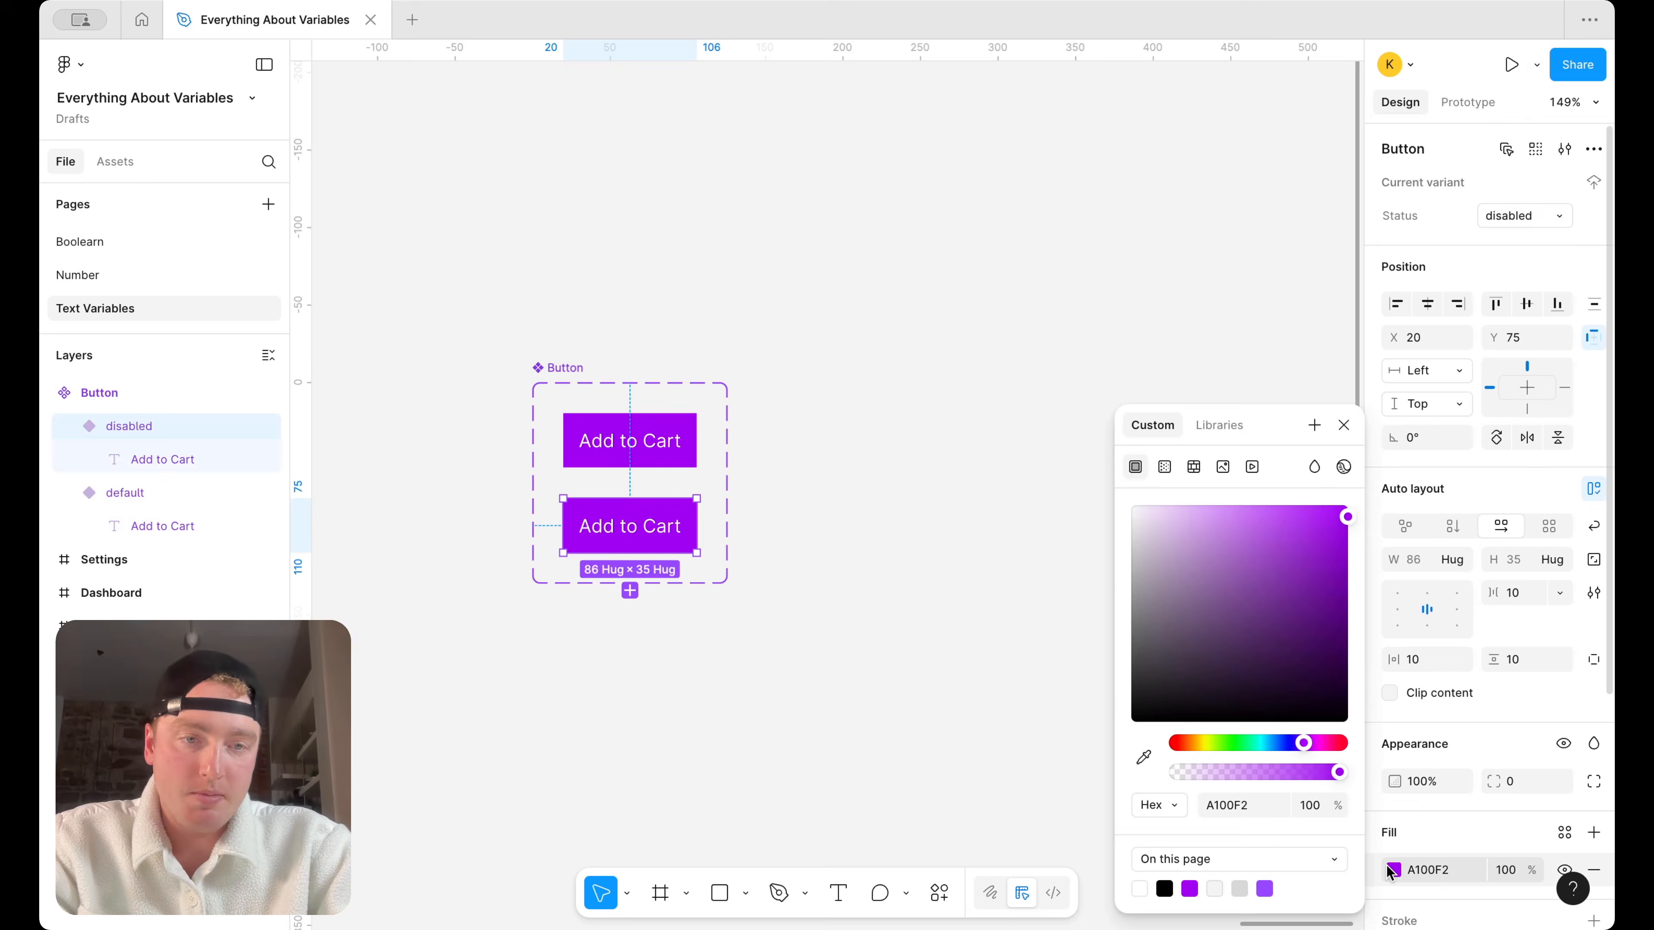
{"action": "left_click_drag", "start_coordinate": [1315, 642], "coordinate": [1045, 531]}
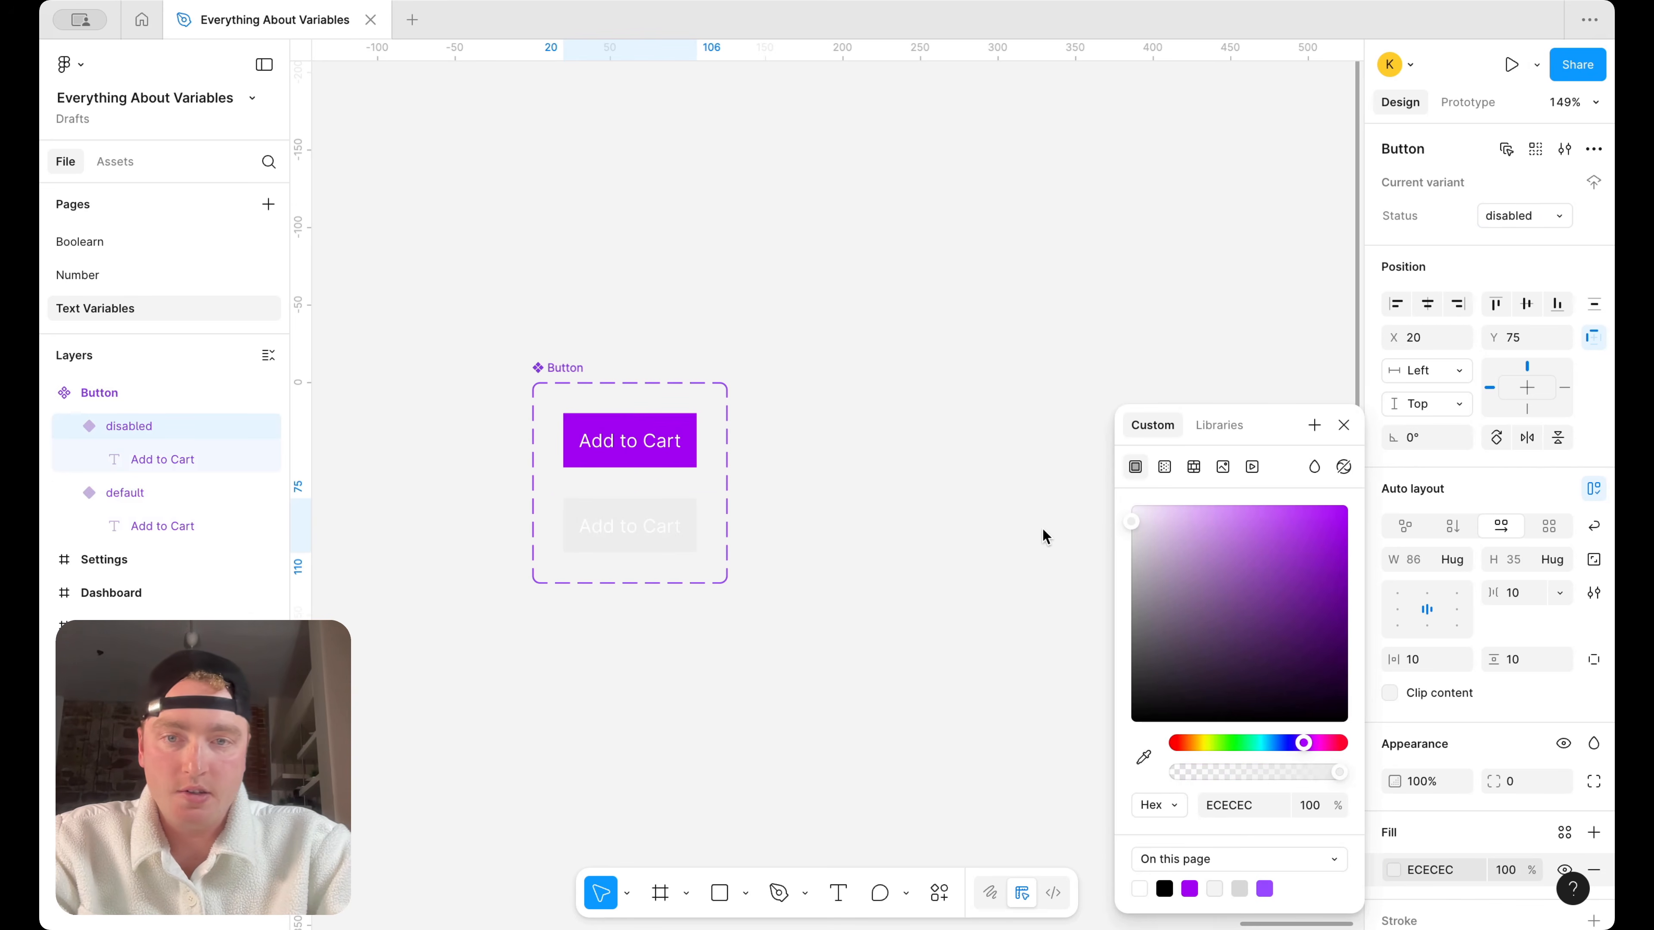
{"action": "scroll", "coordinate": [1509, 745], "scroll_direction": "down", "scroll_amount": 1}
{"action": "scroll", "coordinate": [1509, 745], "scroll_direction": "down", "scroll_amount": 5}
{"action": "left_click", "coordinate": [1594, 749]}
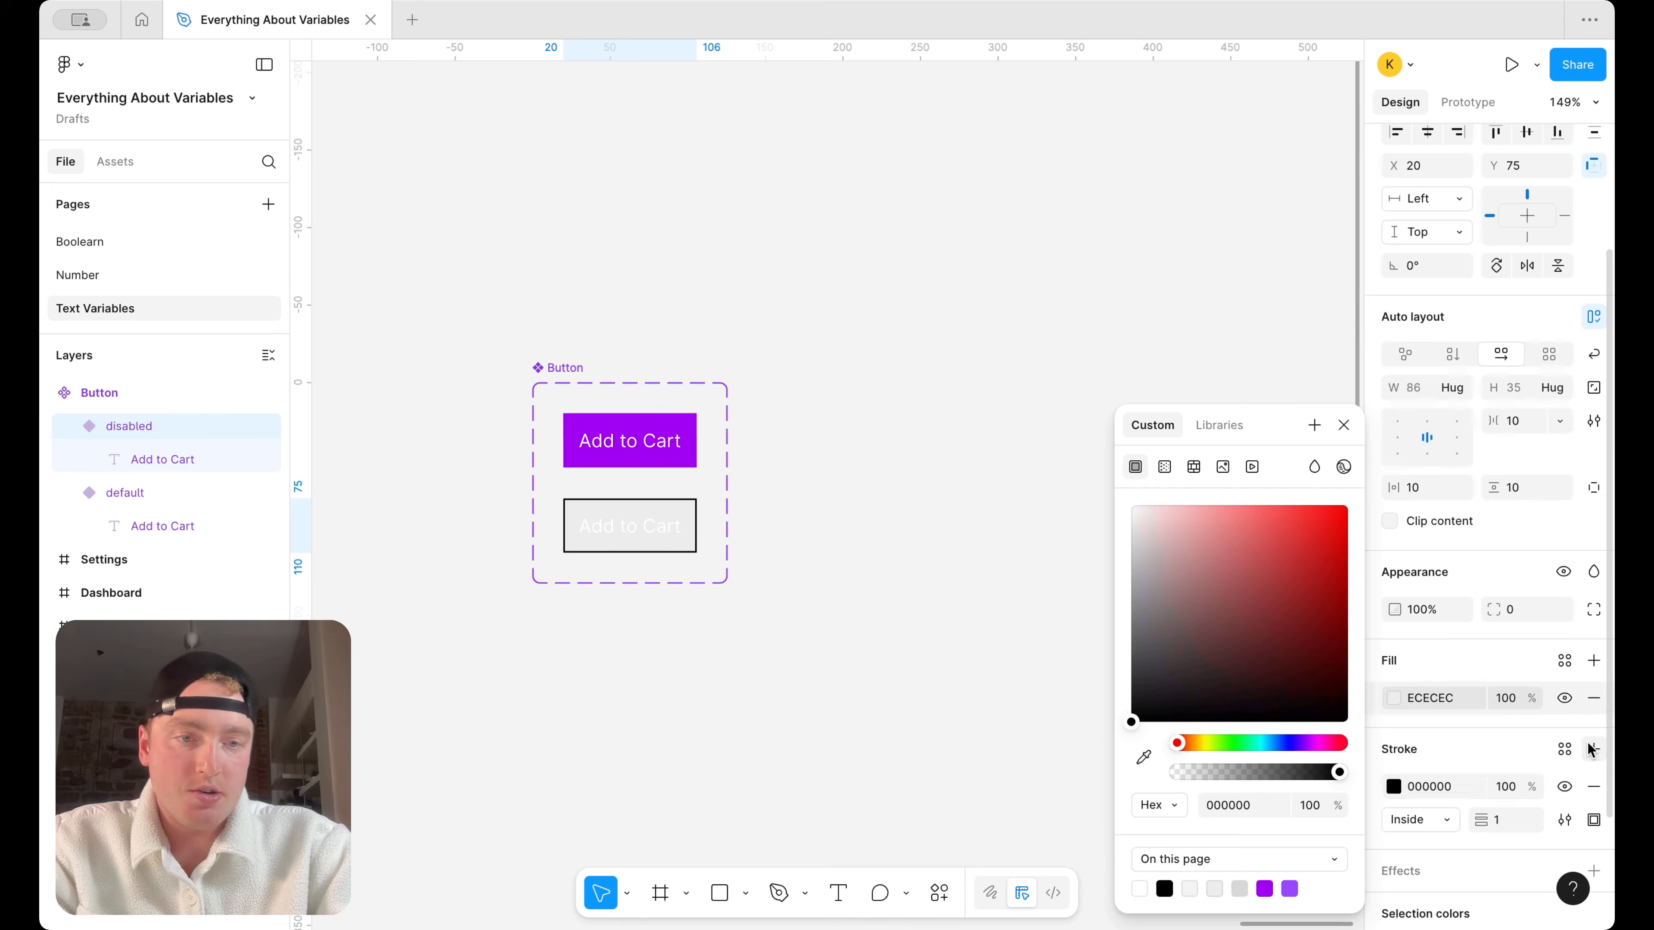
{"action": "left_click", "coordinate": [1394, 787]}
{"action": "mouse_move", "coordinate": [1185, 643]}
{"action": "left_mouse_down"}
{"action": "mouse_move", "coordinate": [1136, 560]}
{"action": "mouse_move", "coordinate": [1081, 548]}
{"action": "left_mouse_up"}
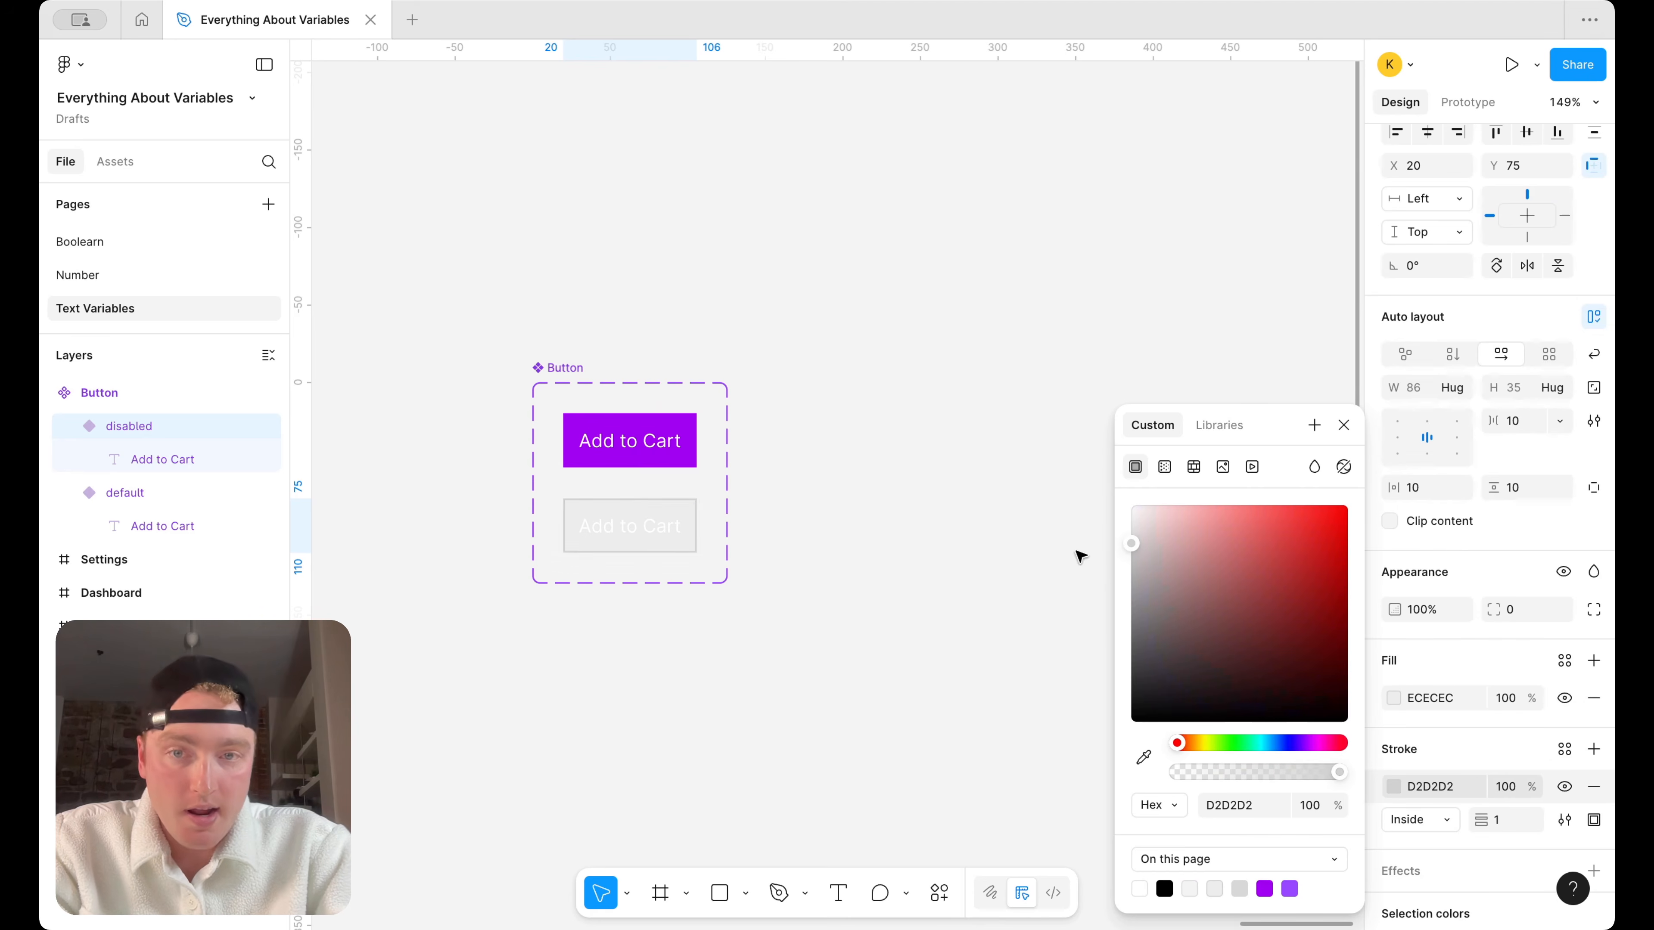
Set the disabled variant's "Add to Cart" text colour to dark grey (6F6F6F)
{"action": "left_click", "coordinate": [645, 536]}
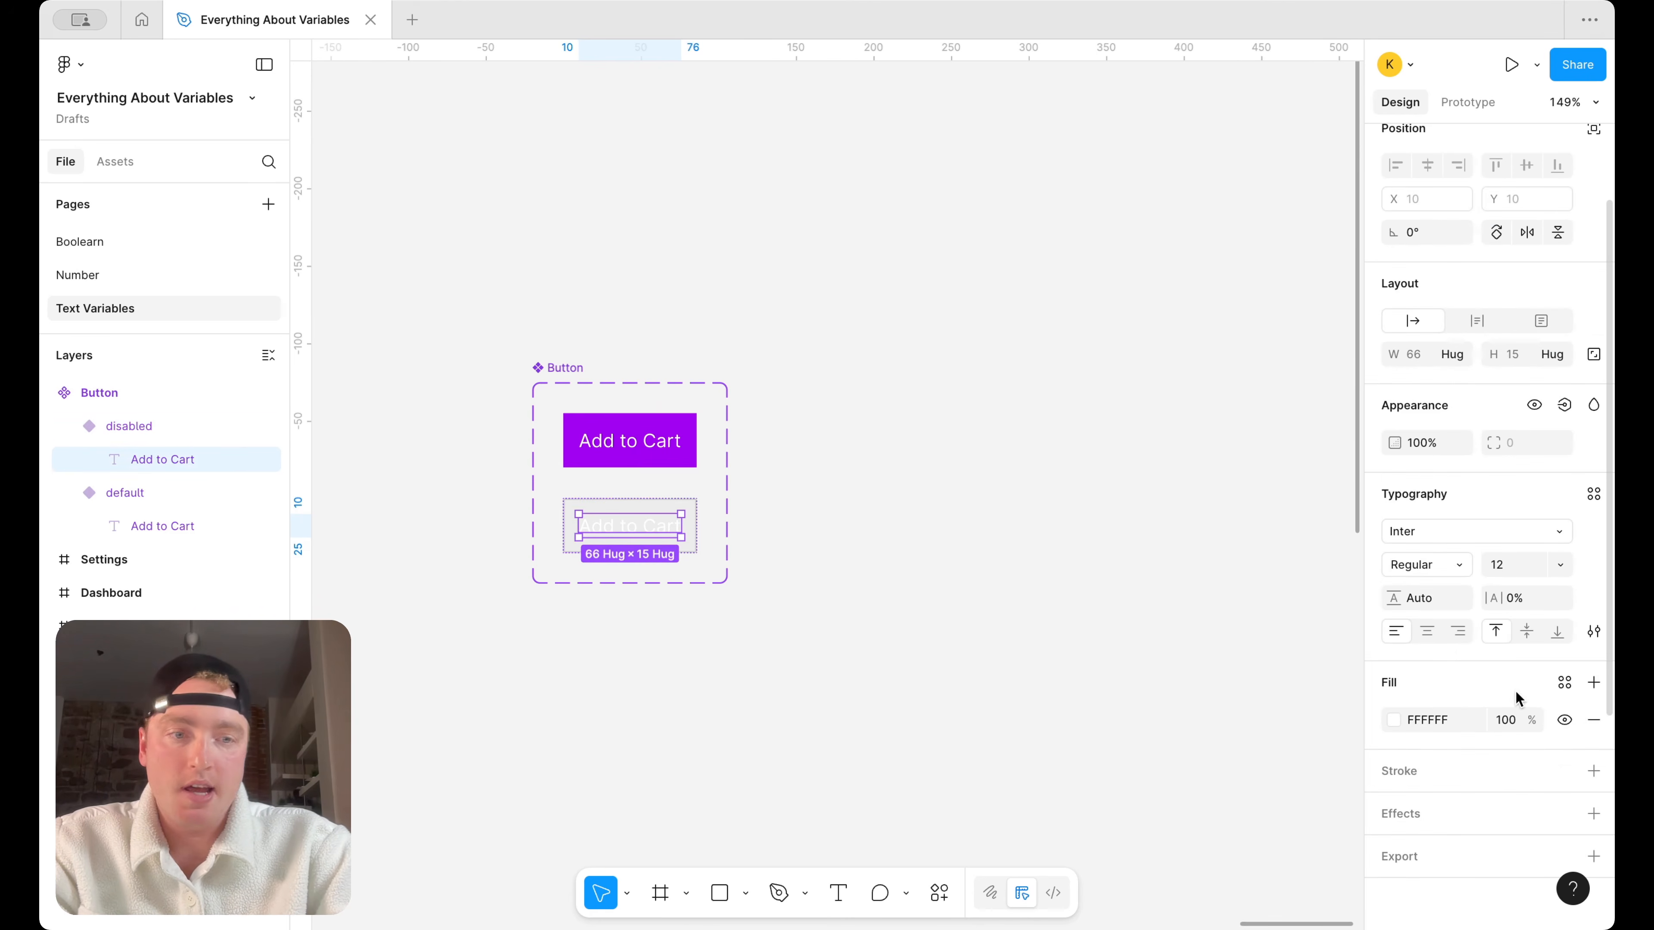
{"action": "left_click", "coordinate": [1392, 725]}
{"action": "left_click_drag", "start_coordinate": [1237, 628], "coordinate": [1017, 642]}
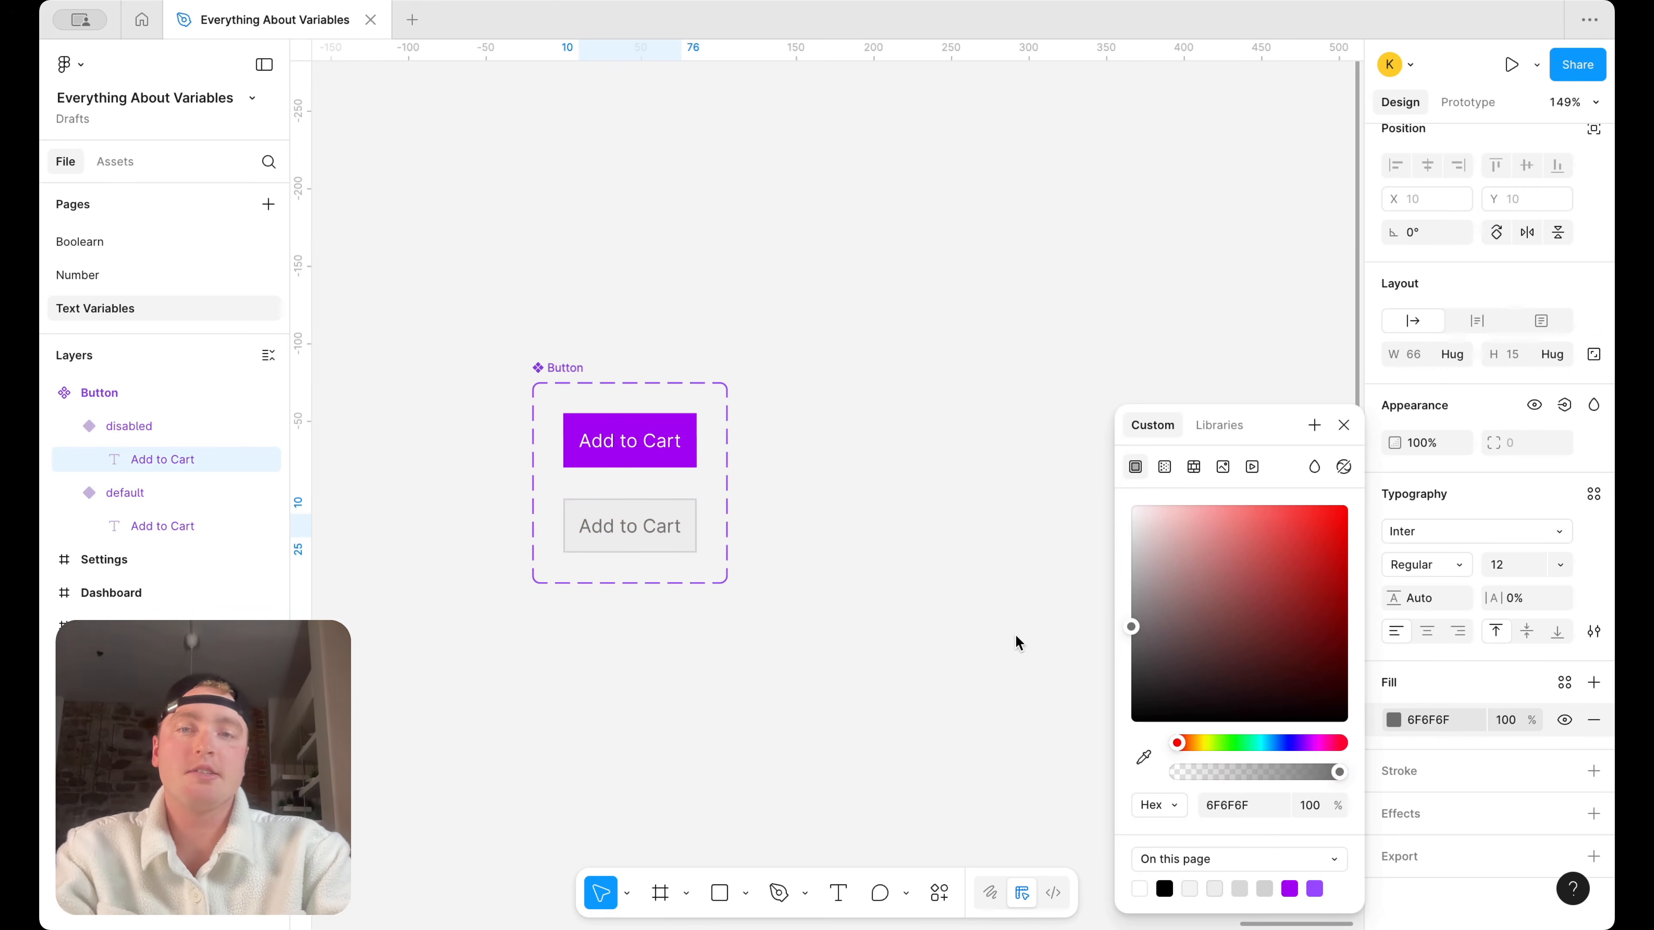
{"action": "left_click", "coordinate": [806, 483]}
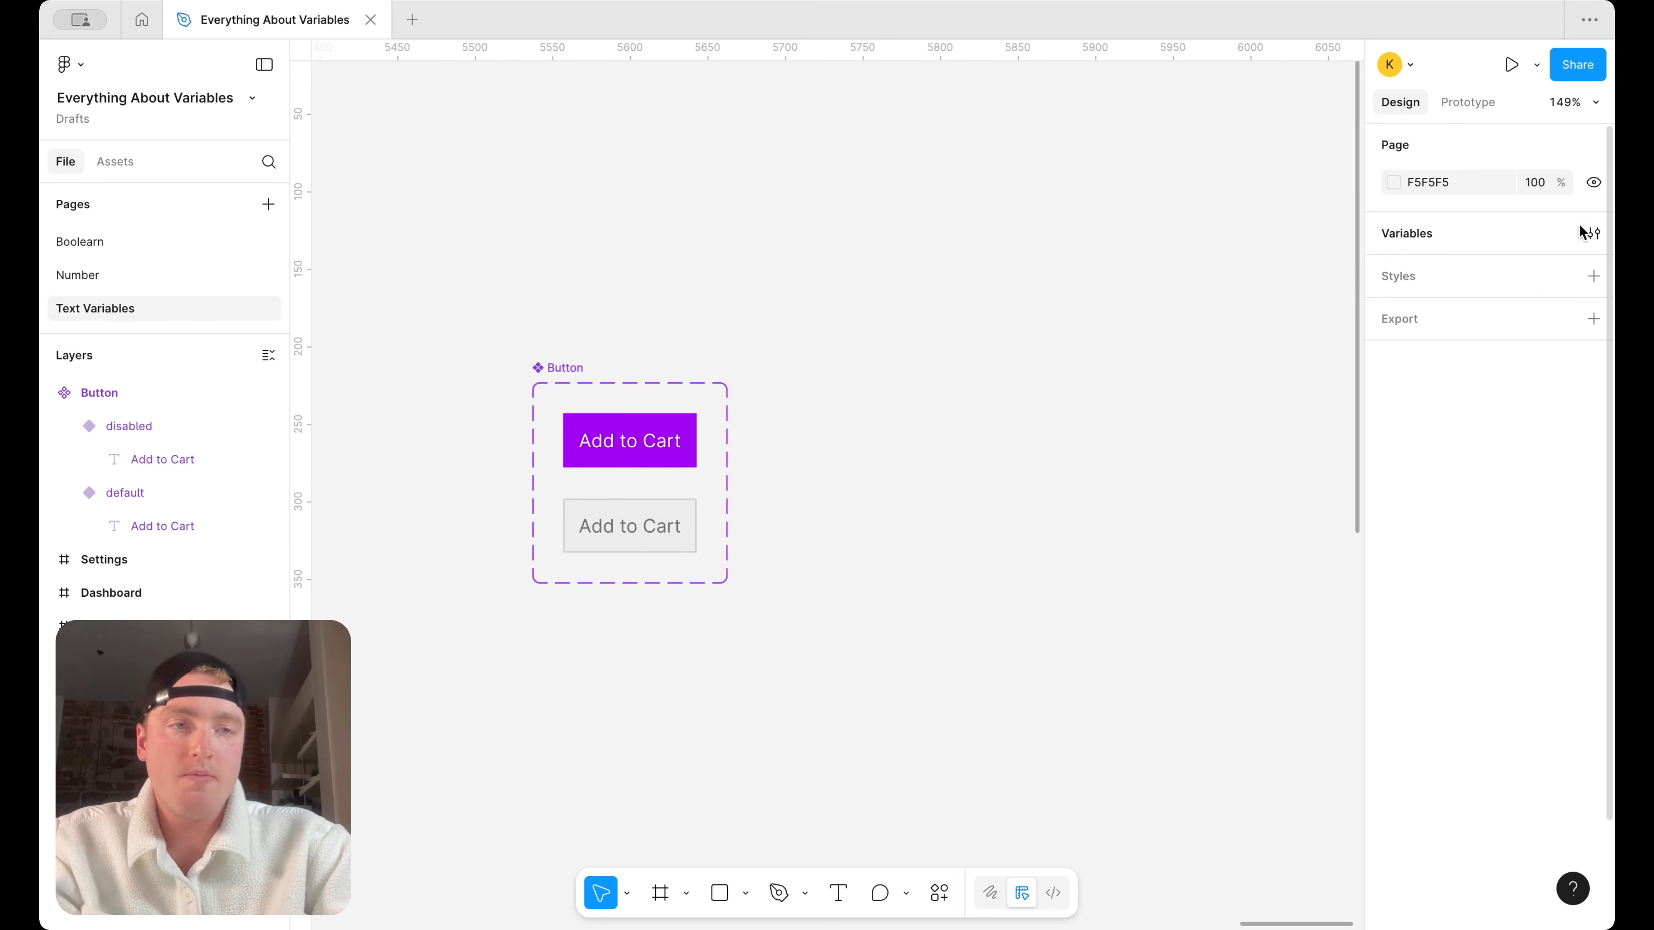
Create a string variable named "Button default" with the value "default"
{"action": "left_click", "coordinate": [1593, 234]}
{"action": "left_click_drag", "start_coordinate": [380, 89], "coordinate": [1122, 127]}
{"action": "left_click", "coordinate": [1055, 464]}
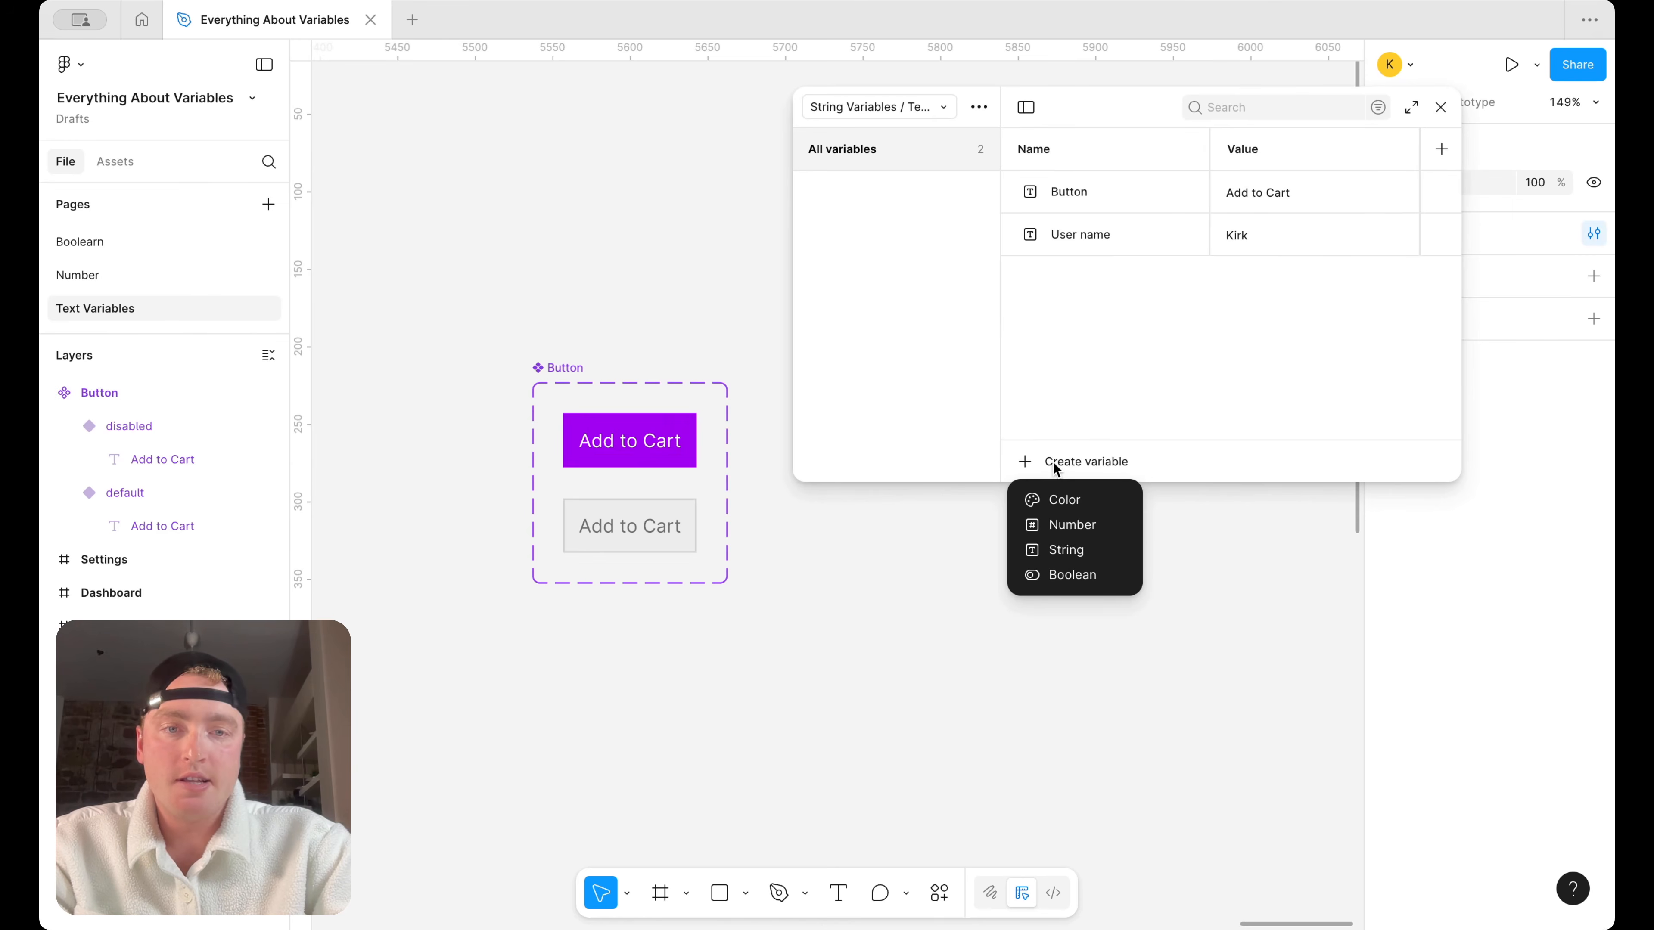
{"action": "left_click", "coordinate": [1097, 549]}
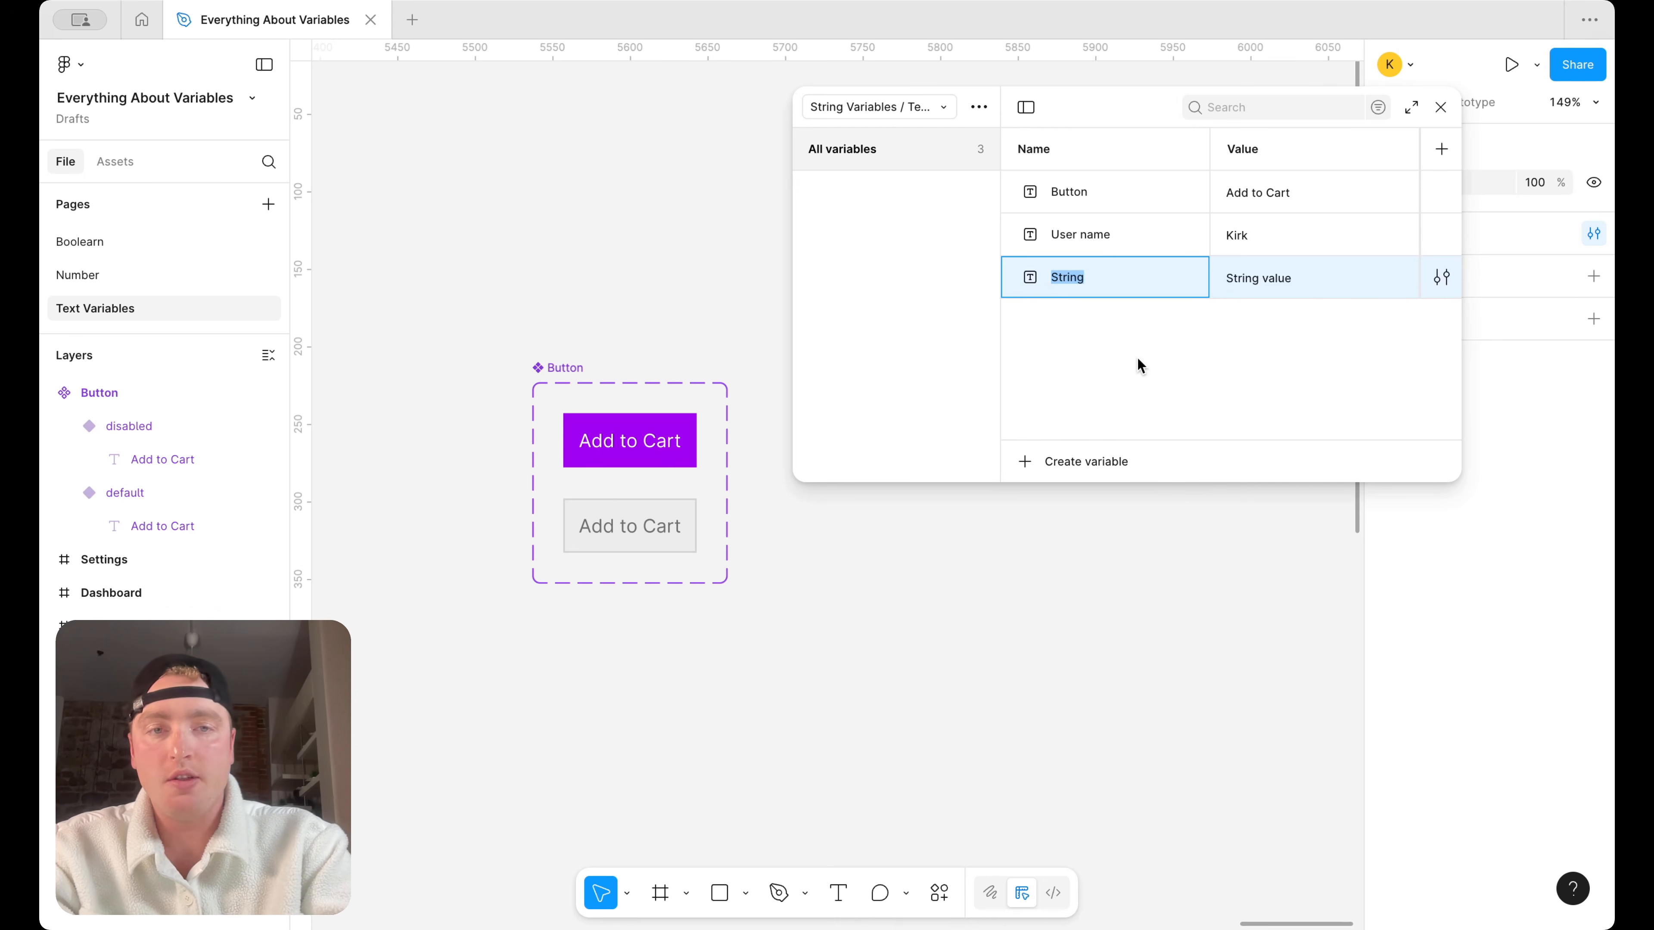
{"action": "type", "text": "Button default"}
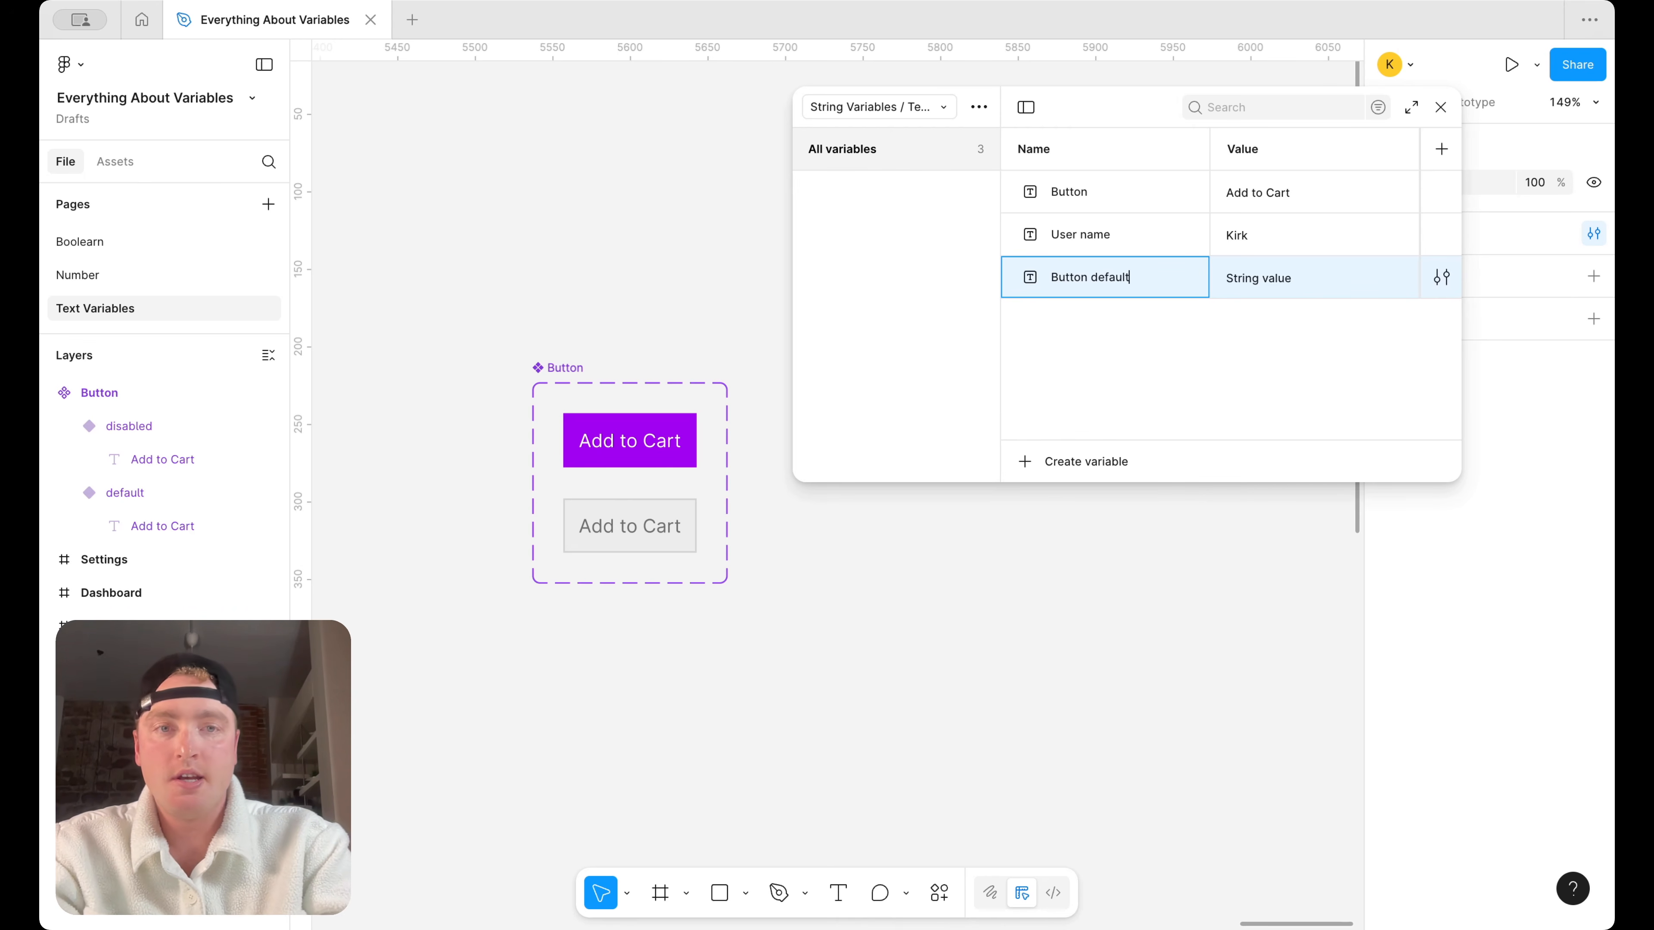
{"action": "left_click", "coordinate": [1274, 274]}
{"action": "type", "text": "default"}
{"action": "key", "text": "Return"}
Add another string variable named "Button disabled" with the value "disabled" and close the variables window
{"action": "key", "text": "shift+Return"}
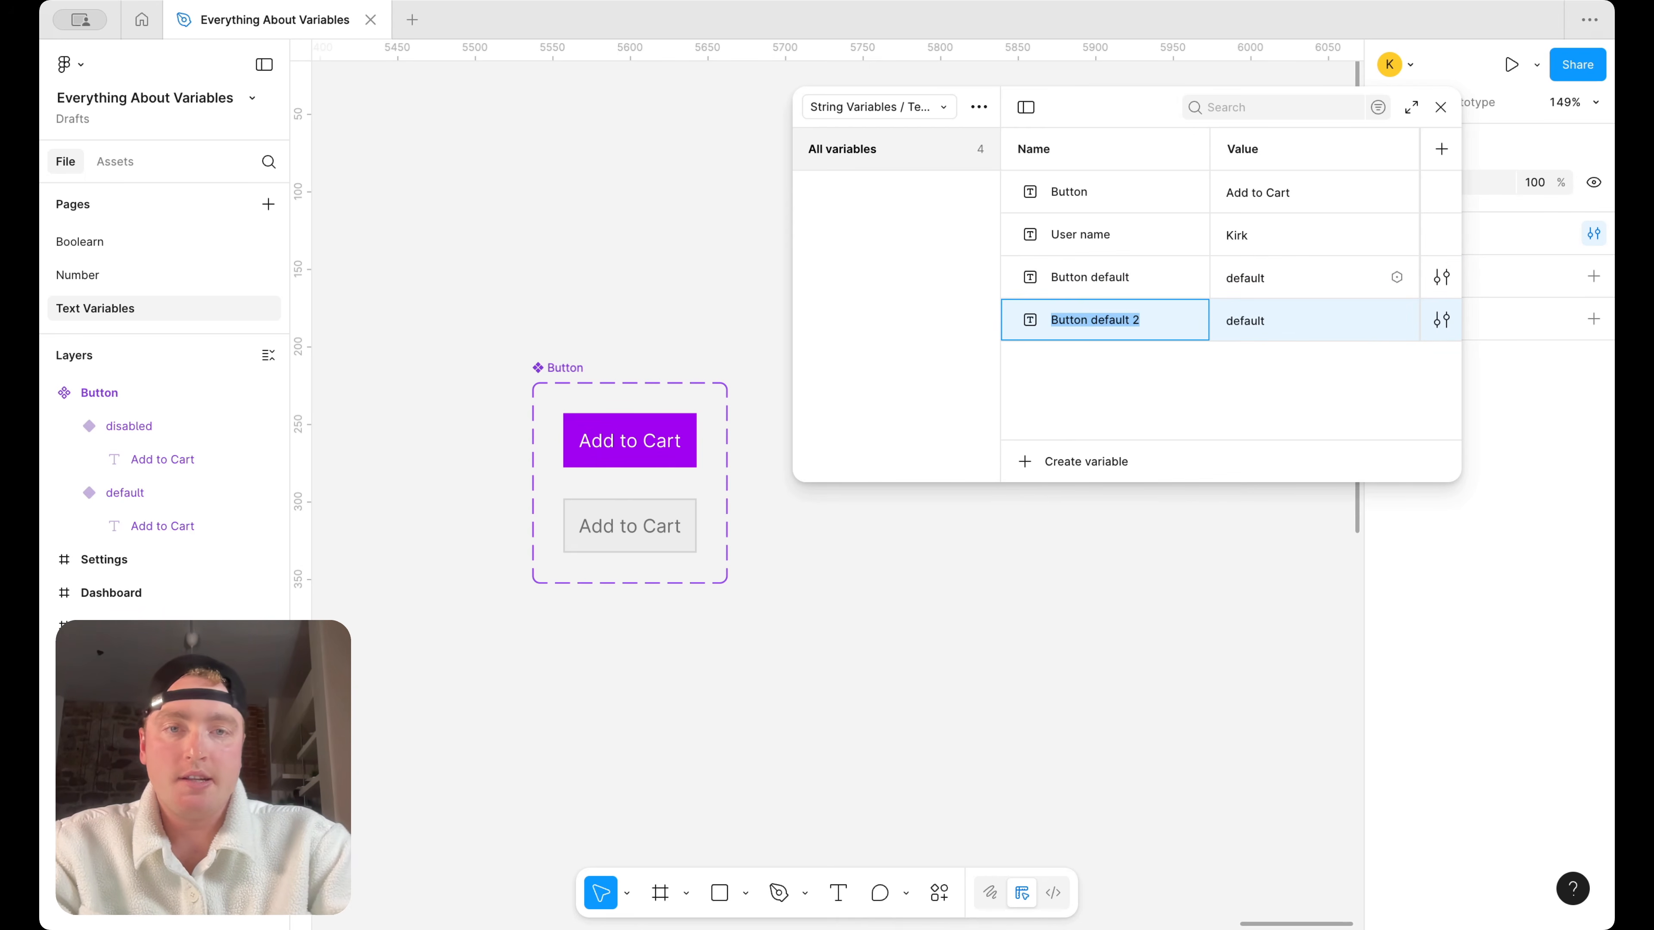
{"action": "type", "text": "Button disabled"}
{"action": "left_click", "coordinate": [1257, 322]}
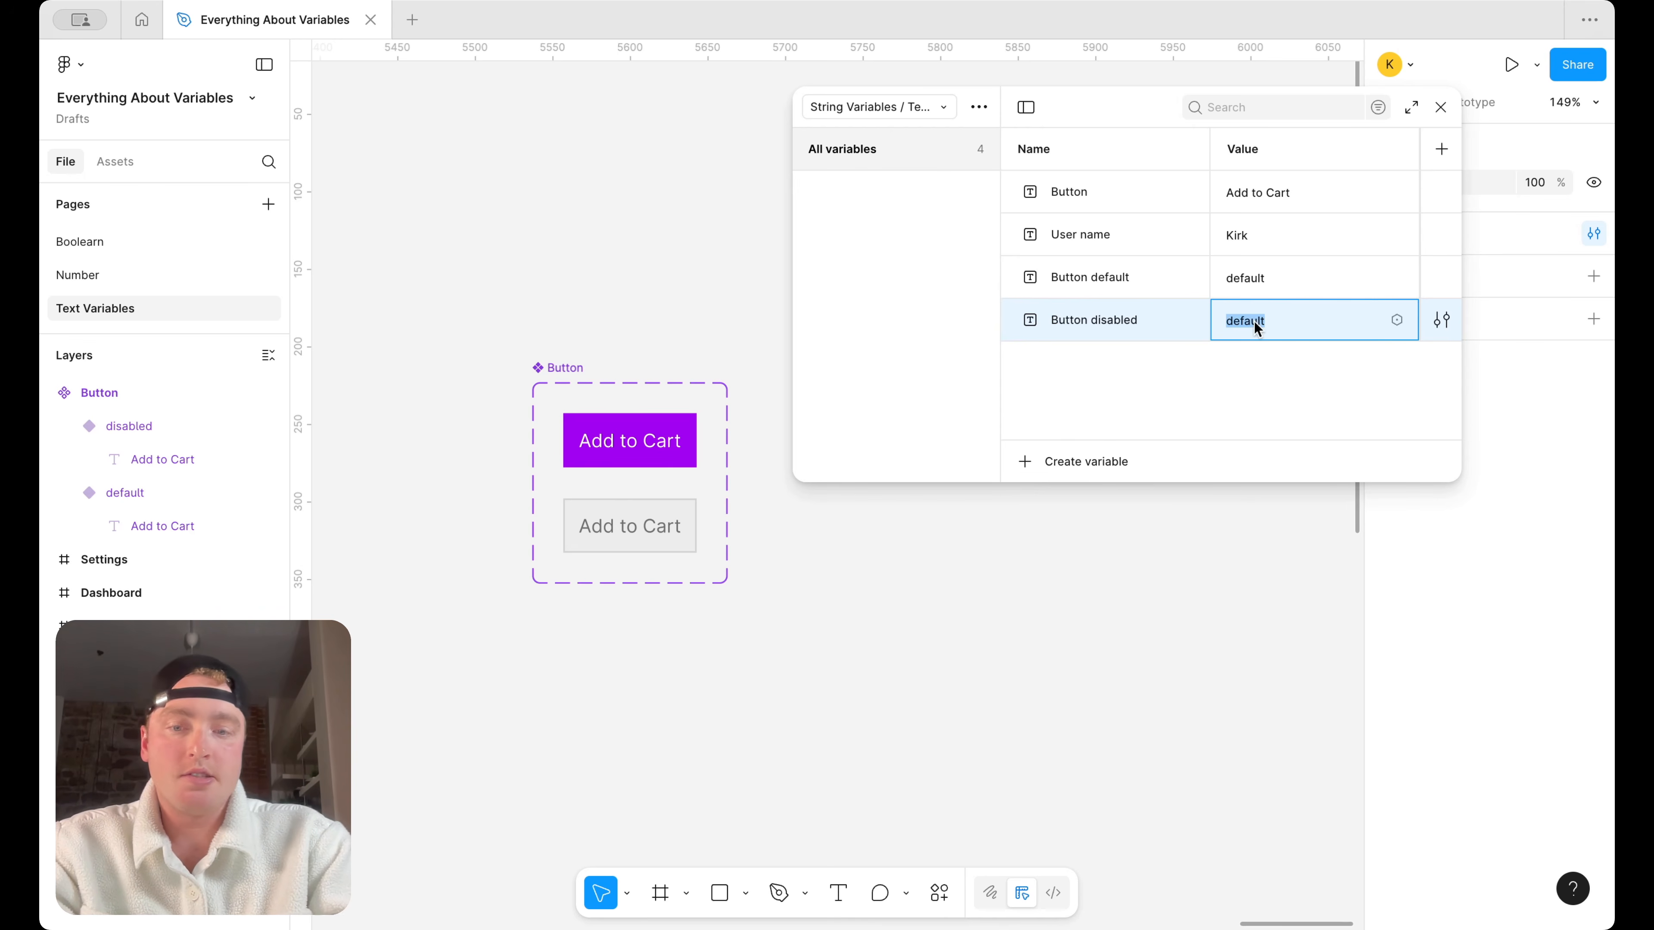
{"action": "type", "text": "disabled"}
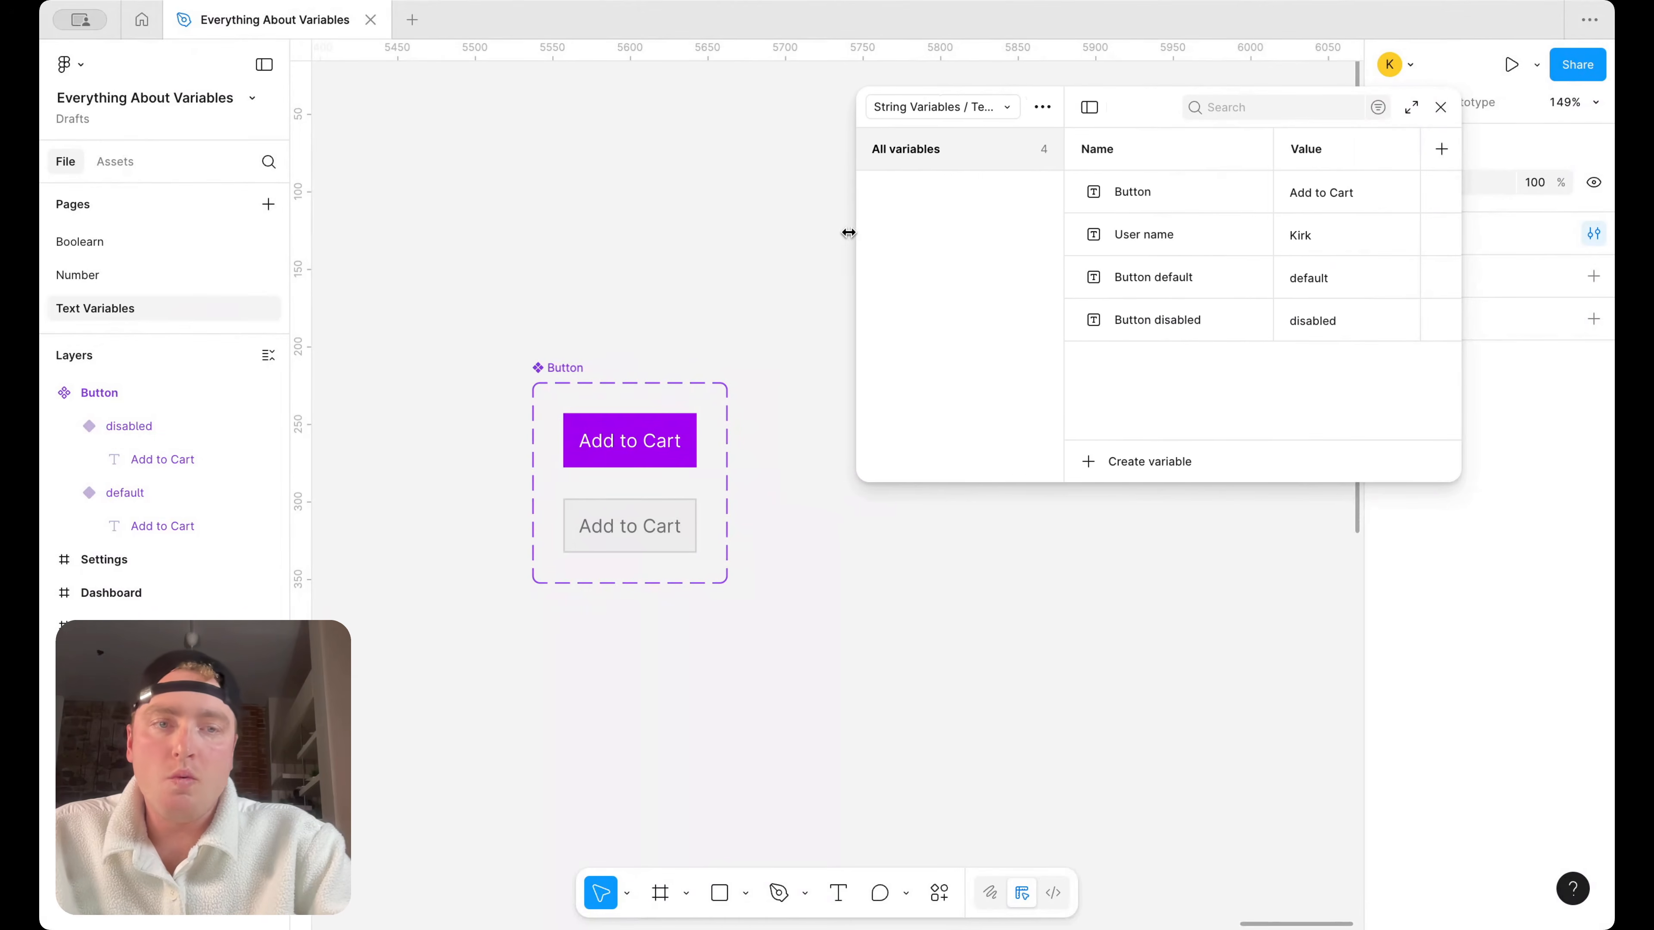
{"action": "left_click", "coordinate": [1442, 107]}
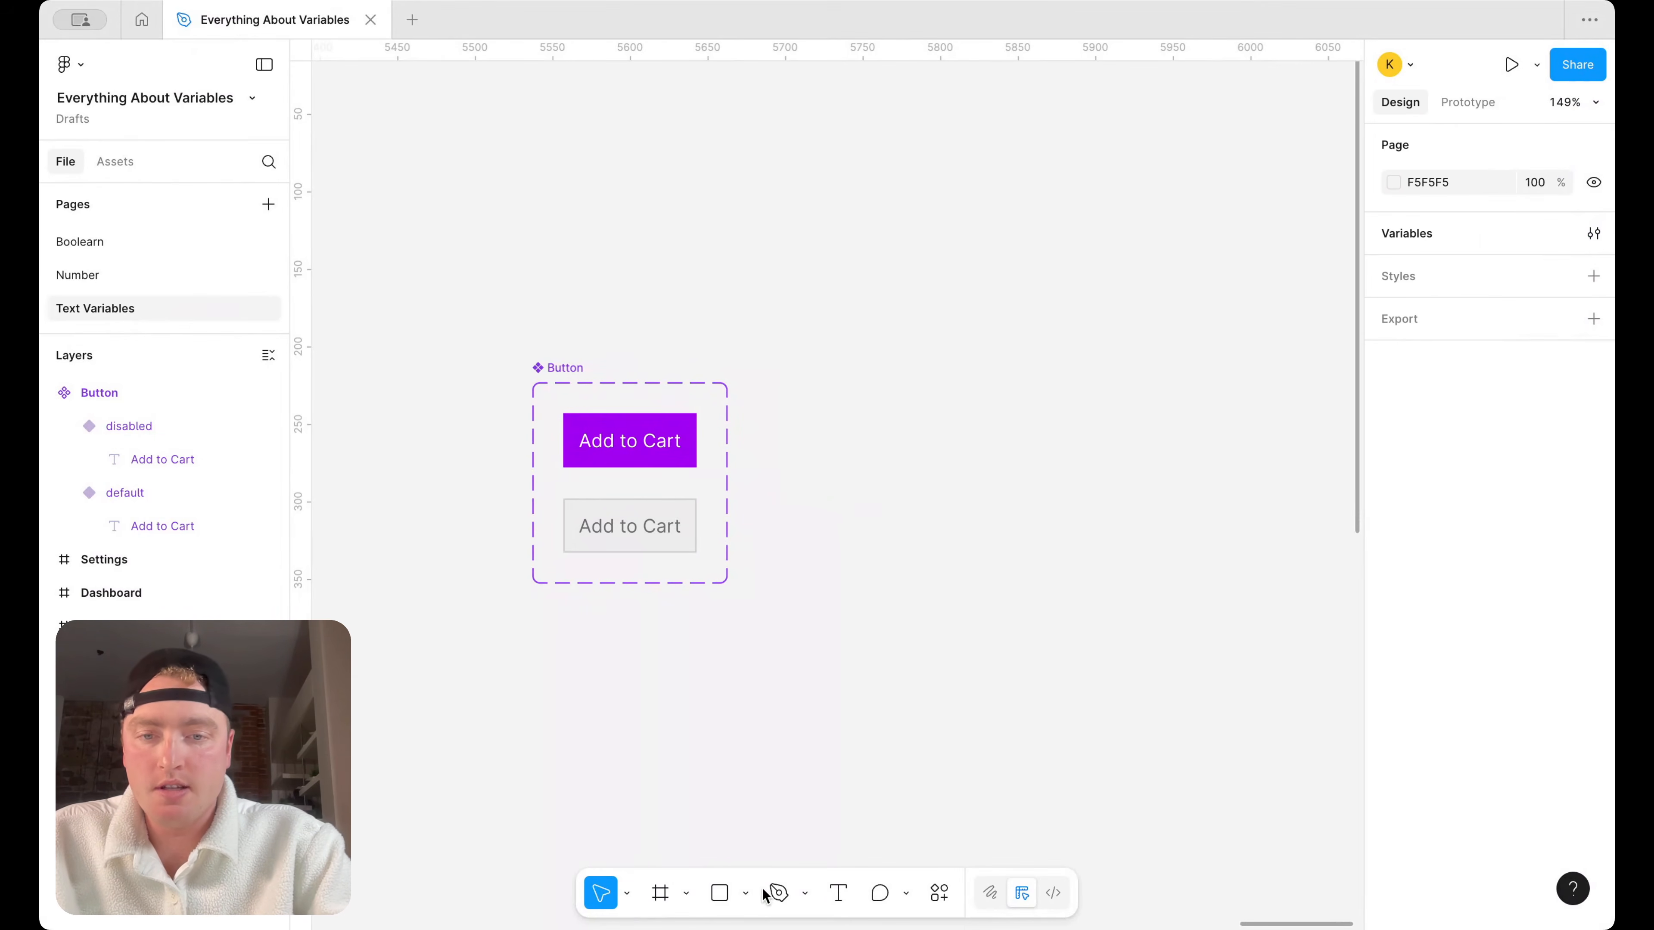
Add a Desktop frame (1440 × 1024) beside the Button component set and move it slightly down
{"action": "left_click", "coordinate": [663, 888]}
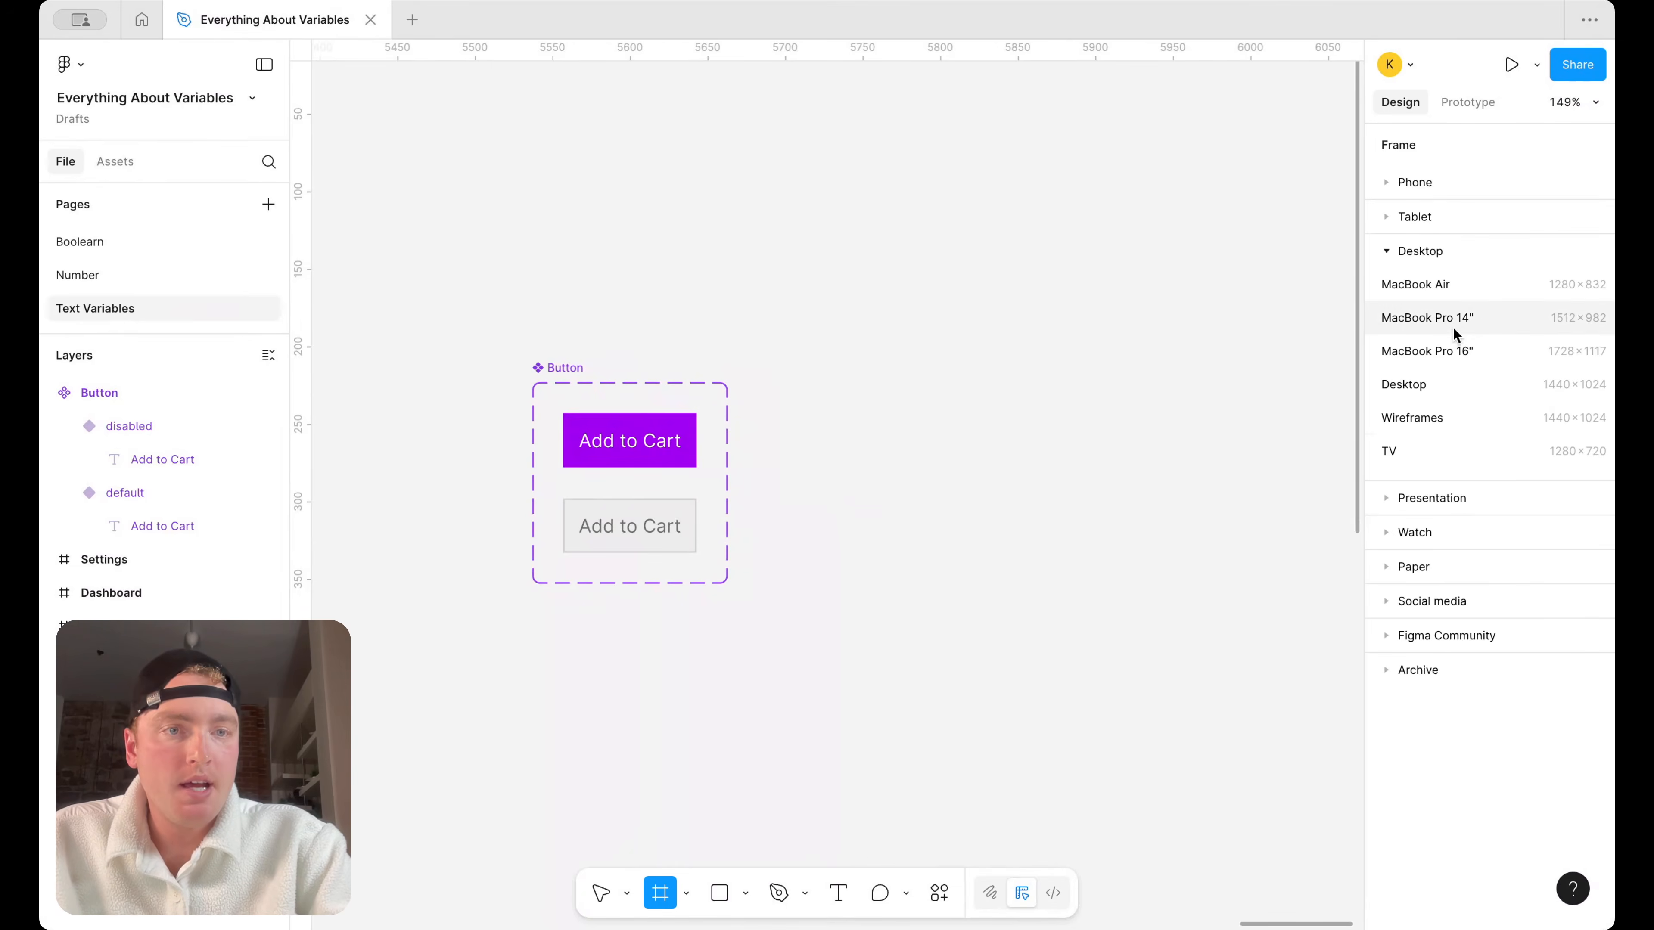
{"action": "left_click", "coordinate": [1403, 384]}
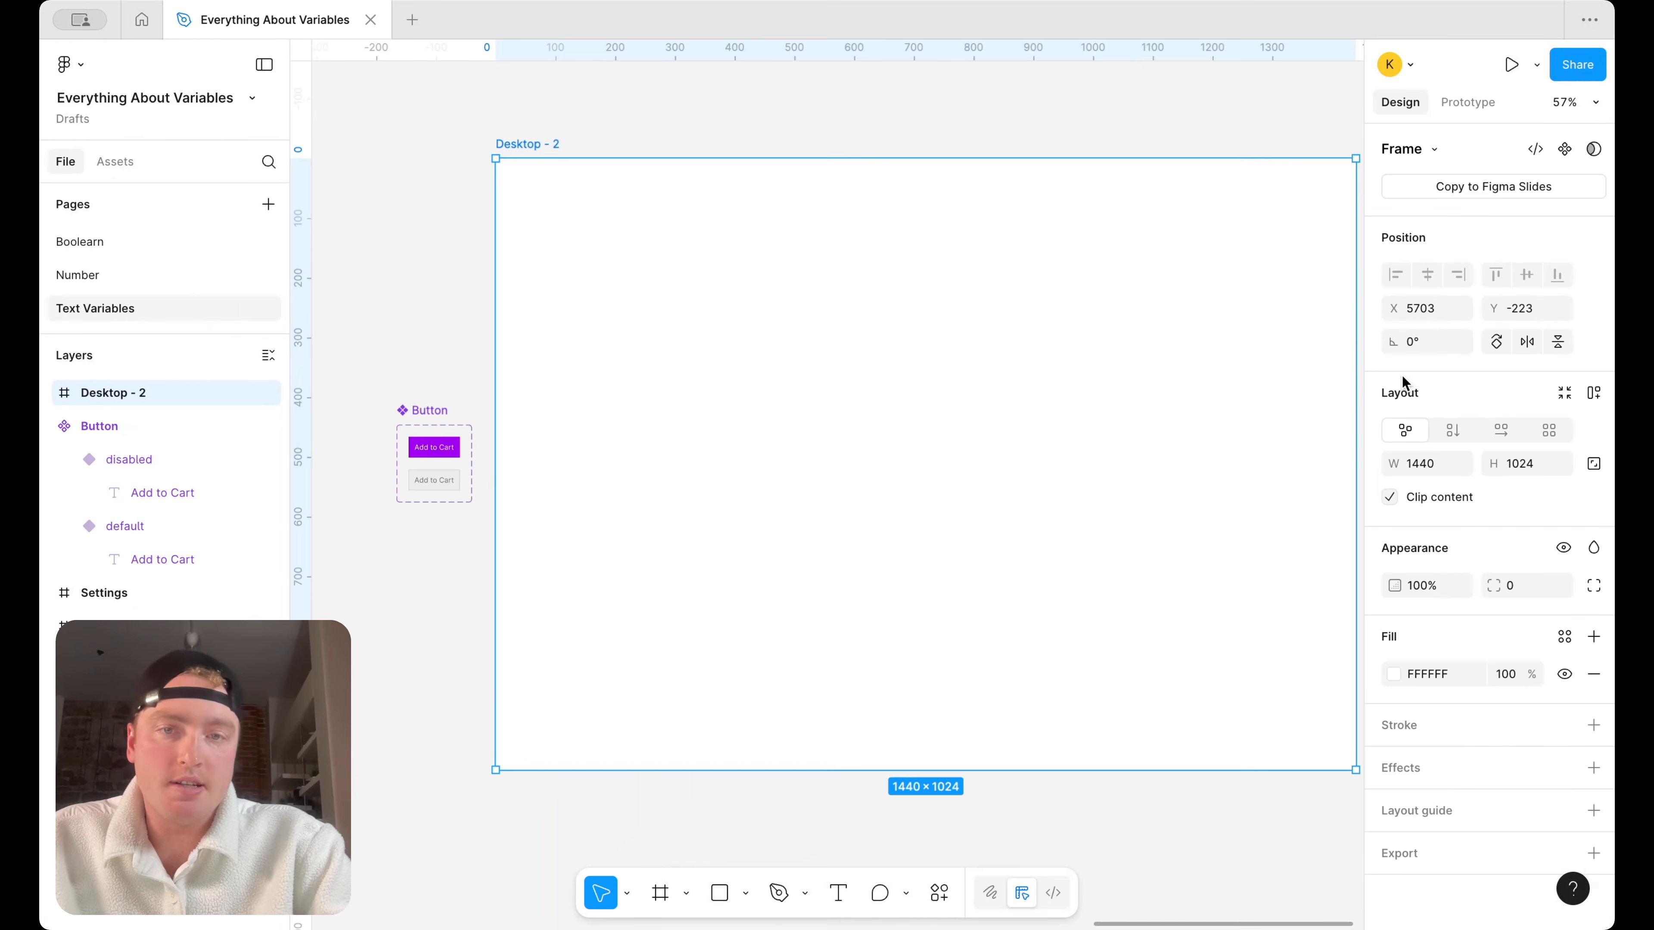
{"action": "scroll", "coordinate": [493, 394], "scroll_direction": "up", "scroll_amount": 2}
{"action": "left_click_drag", "start_coordinate": [755, 331], "coordinate": [756, 362]}
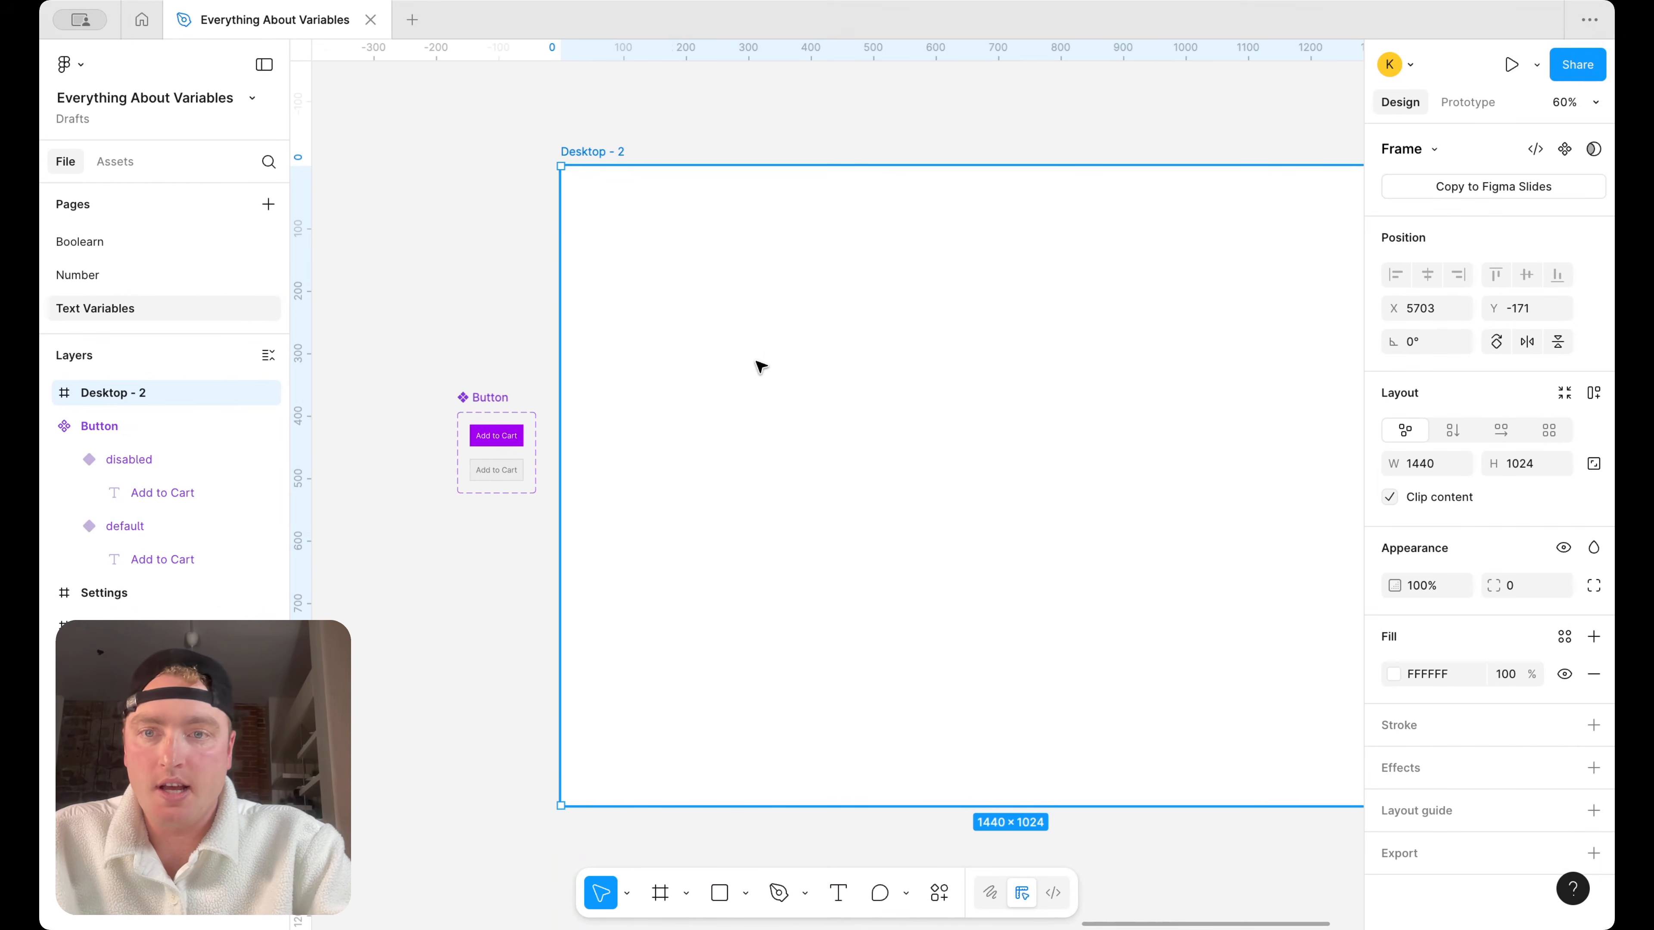
{"action": "scroll", "coordinate": [732, 477], "scroll_direction": "right", "scroll_amount": 5}
{"action": "scroll", "coordinate": [732, 477], "scroll_direction": "down", "scroll_amount": 2}
{"action": "scroll", "coordinate": [945, 636], "scroll_direction": "down", "scroll_amount": 4}
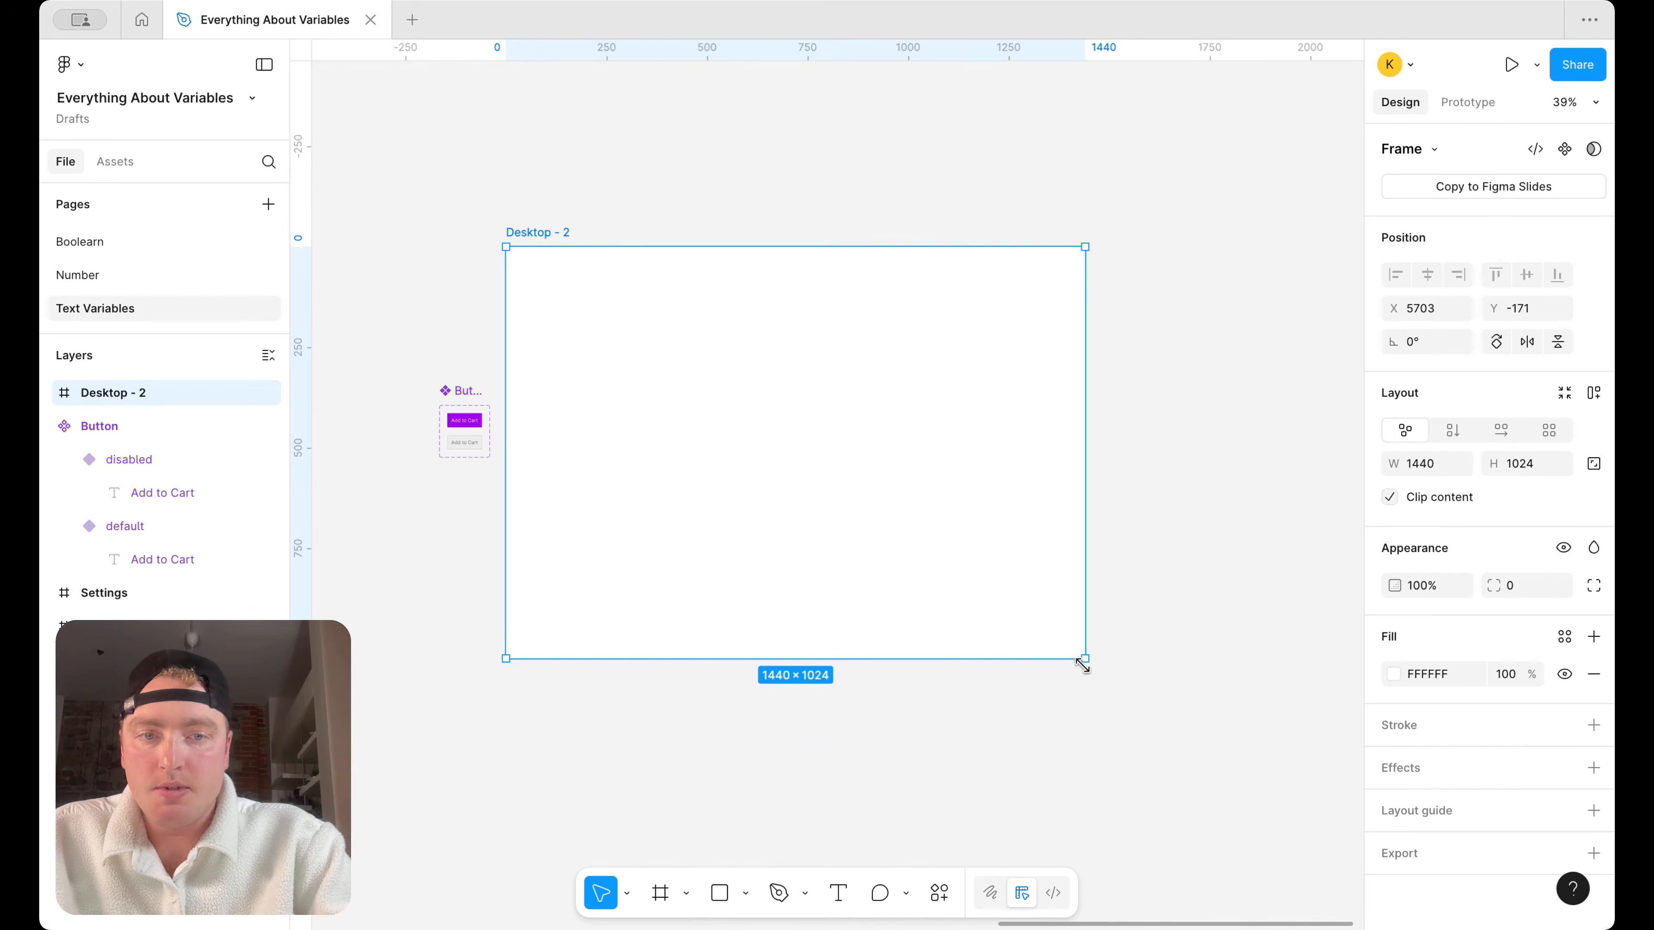
Set the font size of the "Add to Cart" text in both Button variants to 16
{"action": "scroll", "coordinate": [470, 456], "scroll_direction": "up", "scroll_amount": 4}
{"action": "left_click", "coordinate": [469, 454]}
{"action": "double_click", "coordinate": [474, 401]}
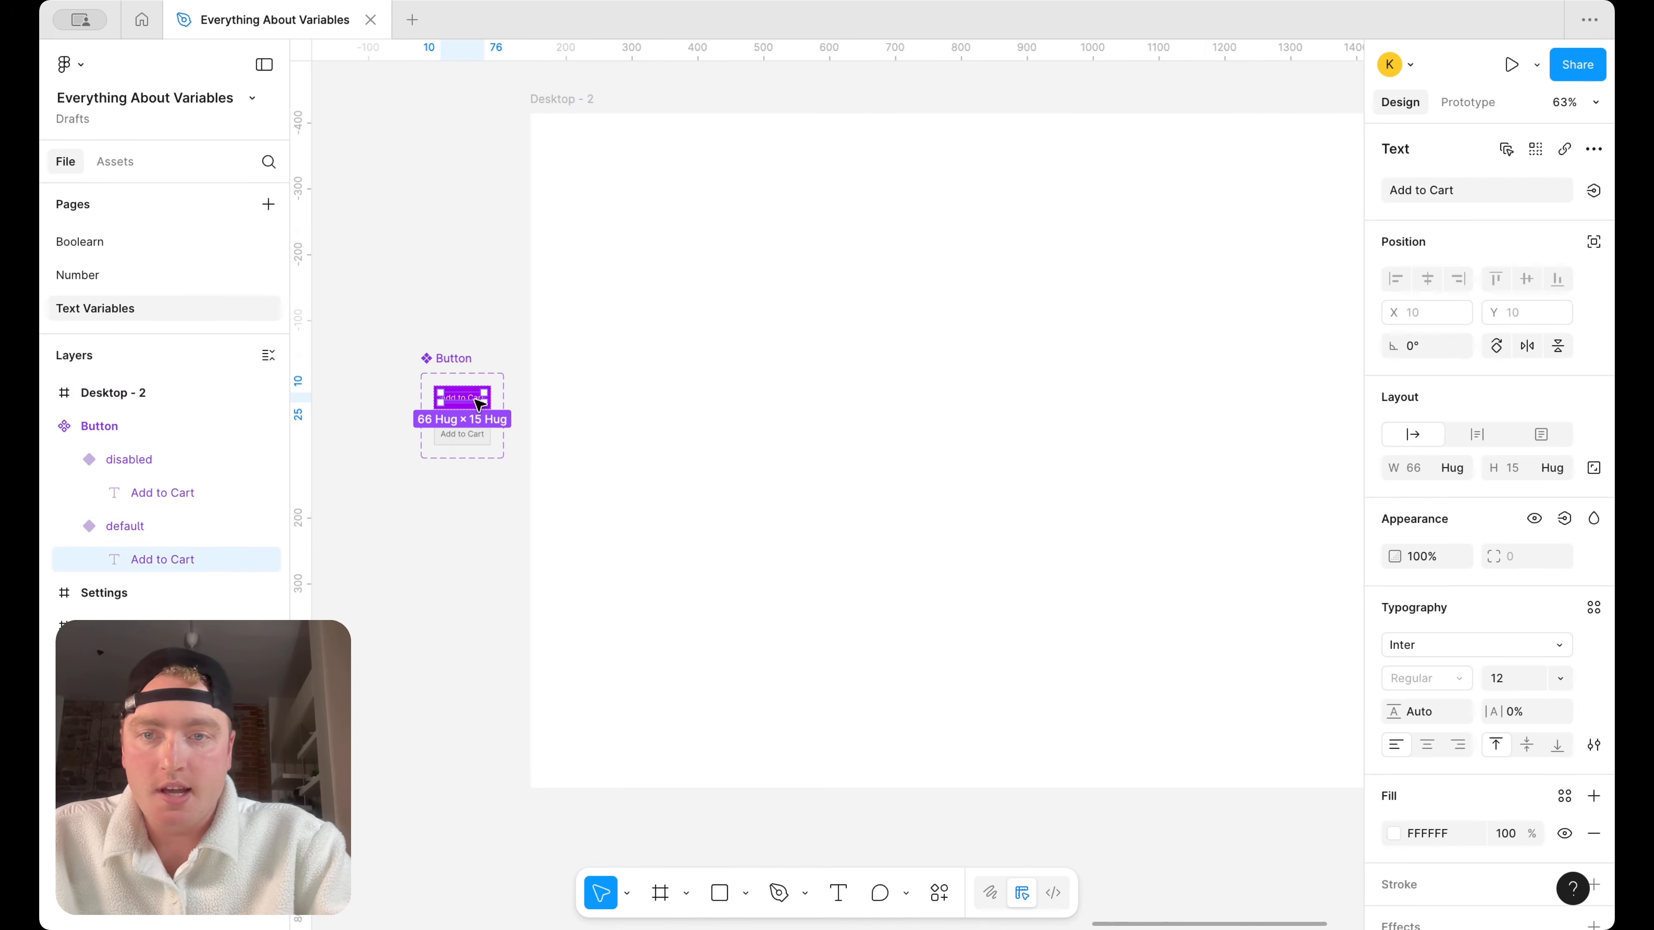
{"action": "left_click", "coordinate": [463, 432], "text": "shift"}
{"action": "left_click", "coordinate": [1515, 678]}
{"action": "type", "text": "16"}
{"action": "key", "text": "Return"}
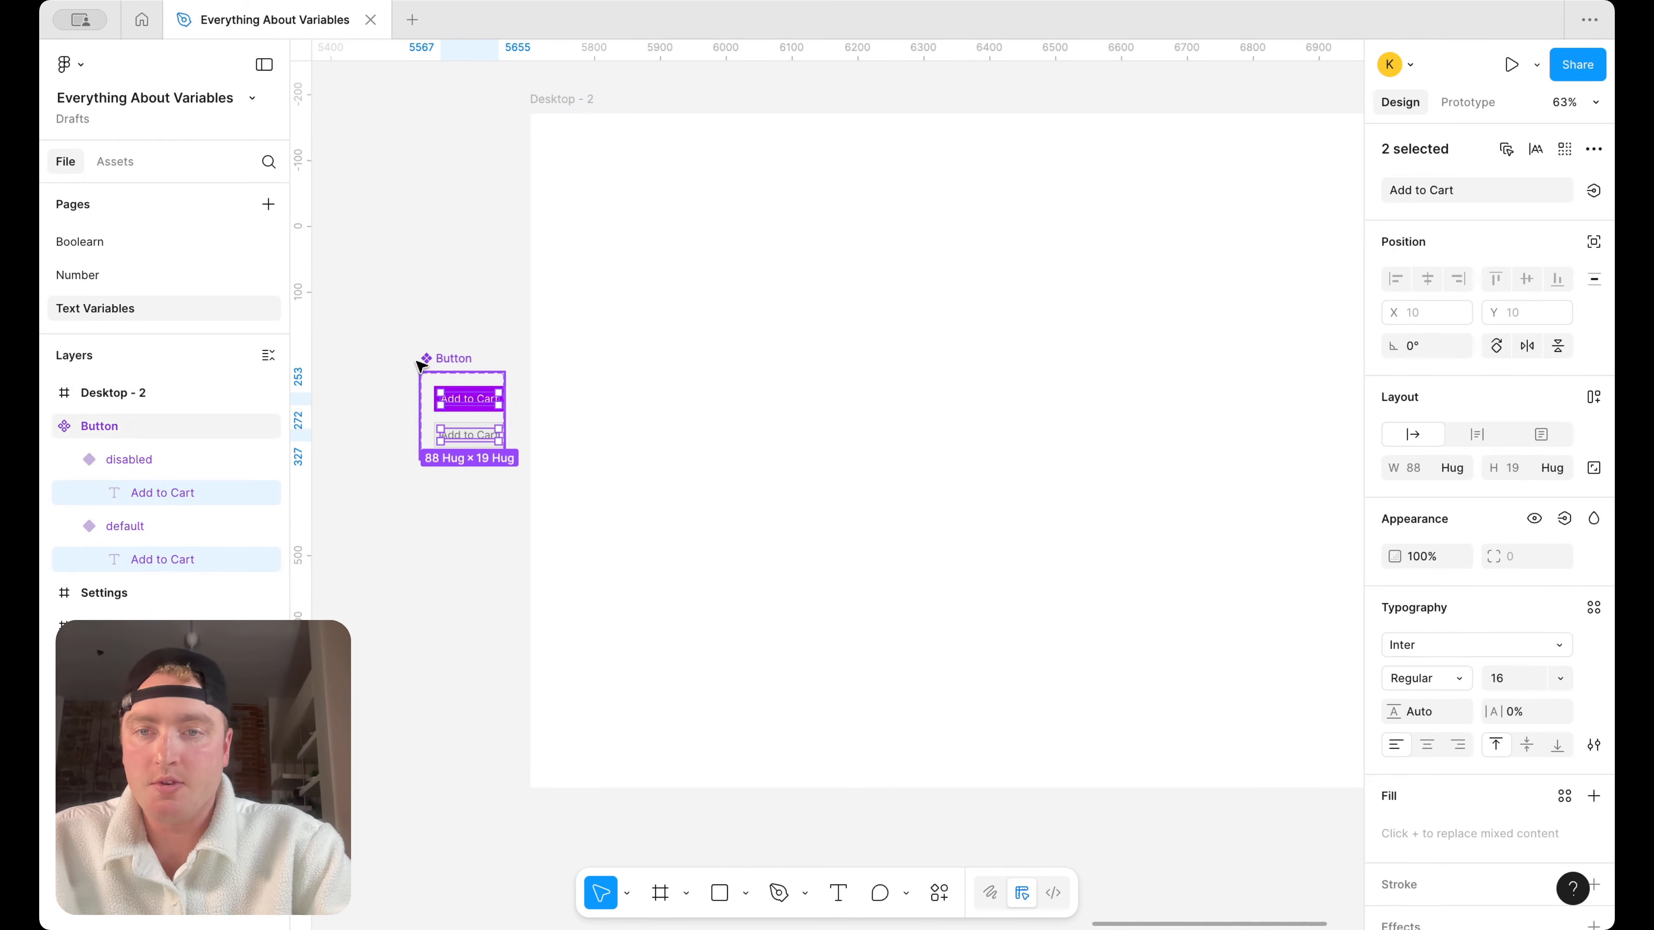
Shift and widen the Button component set, and place an instance of its default variant in the Desktop - 2 frame
{"action": "left_click", "coordinate": [430, 358]}
{"action": "left_click_drag", "start_coordinate": [475, 386], "coordinate": [939, 404]}
{"action": "left_click", "coordinate": [502, 336]}
{"action": "left_click", "coordinate": [1082, 351]}
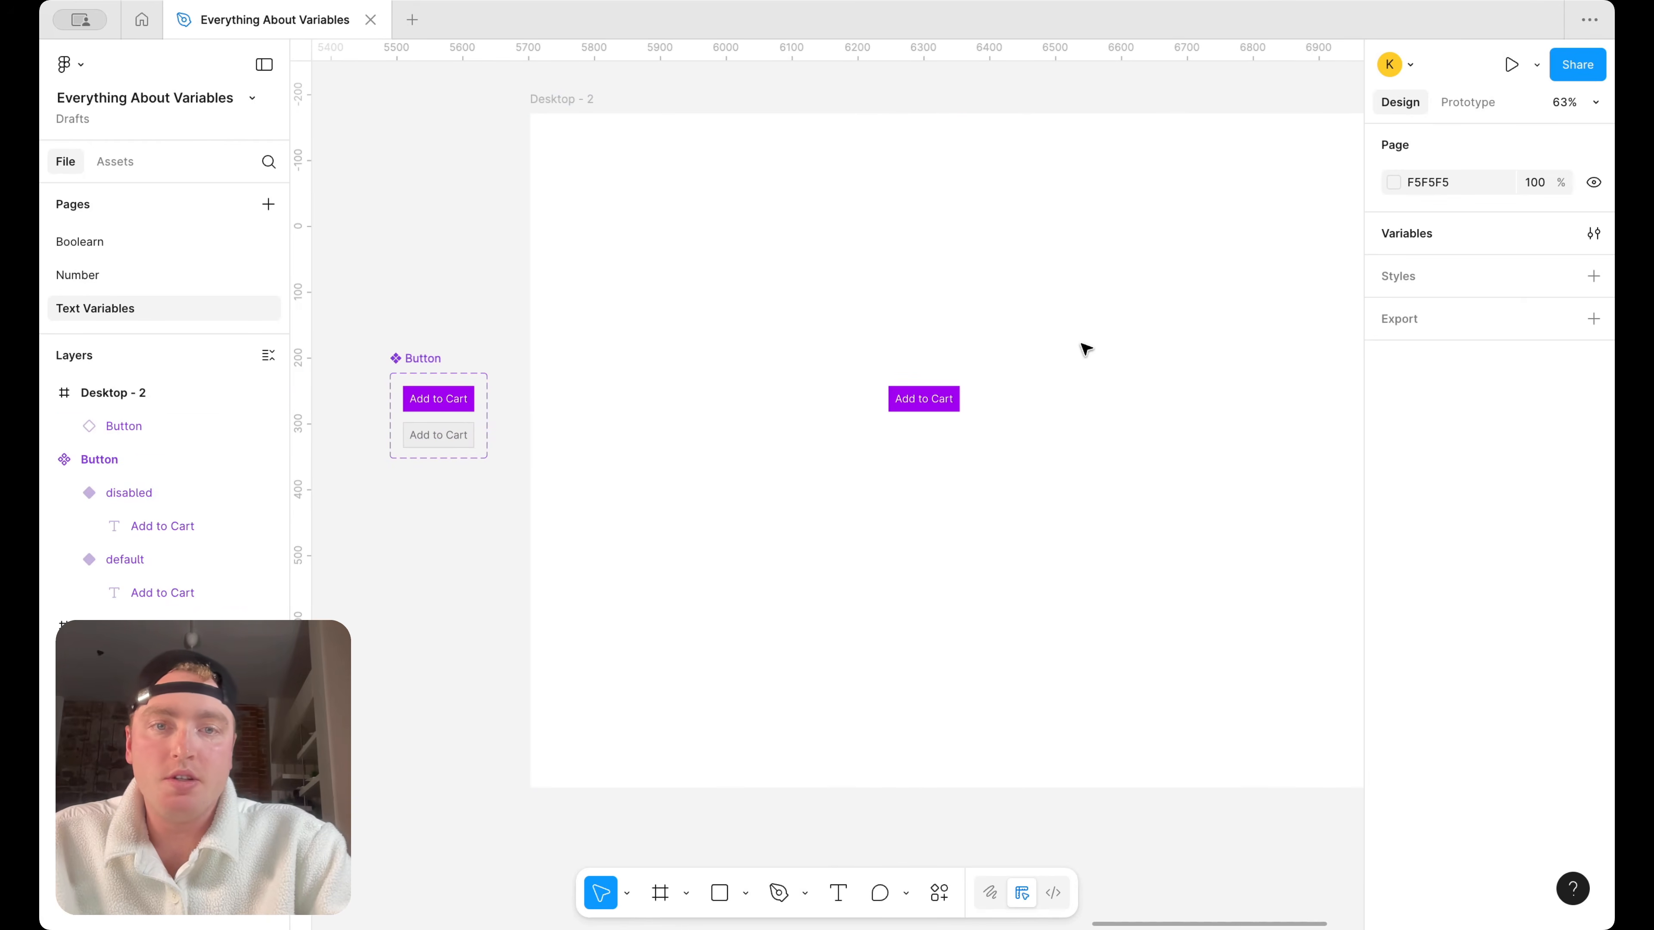
Extend the Button component set's boundary to the left to make room around the variants
{"action": "left_click", "coordinate": [452, 391]}
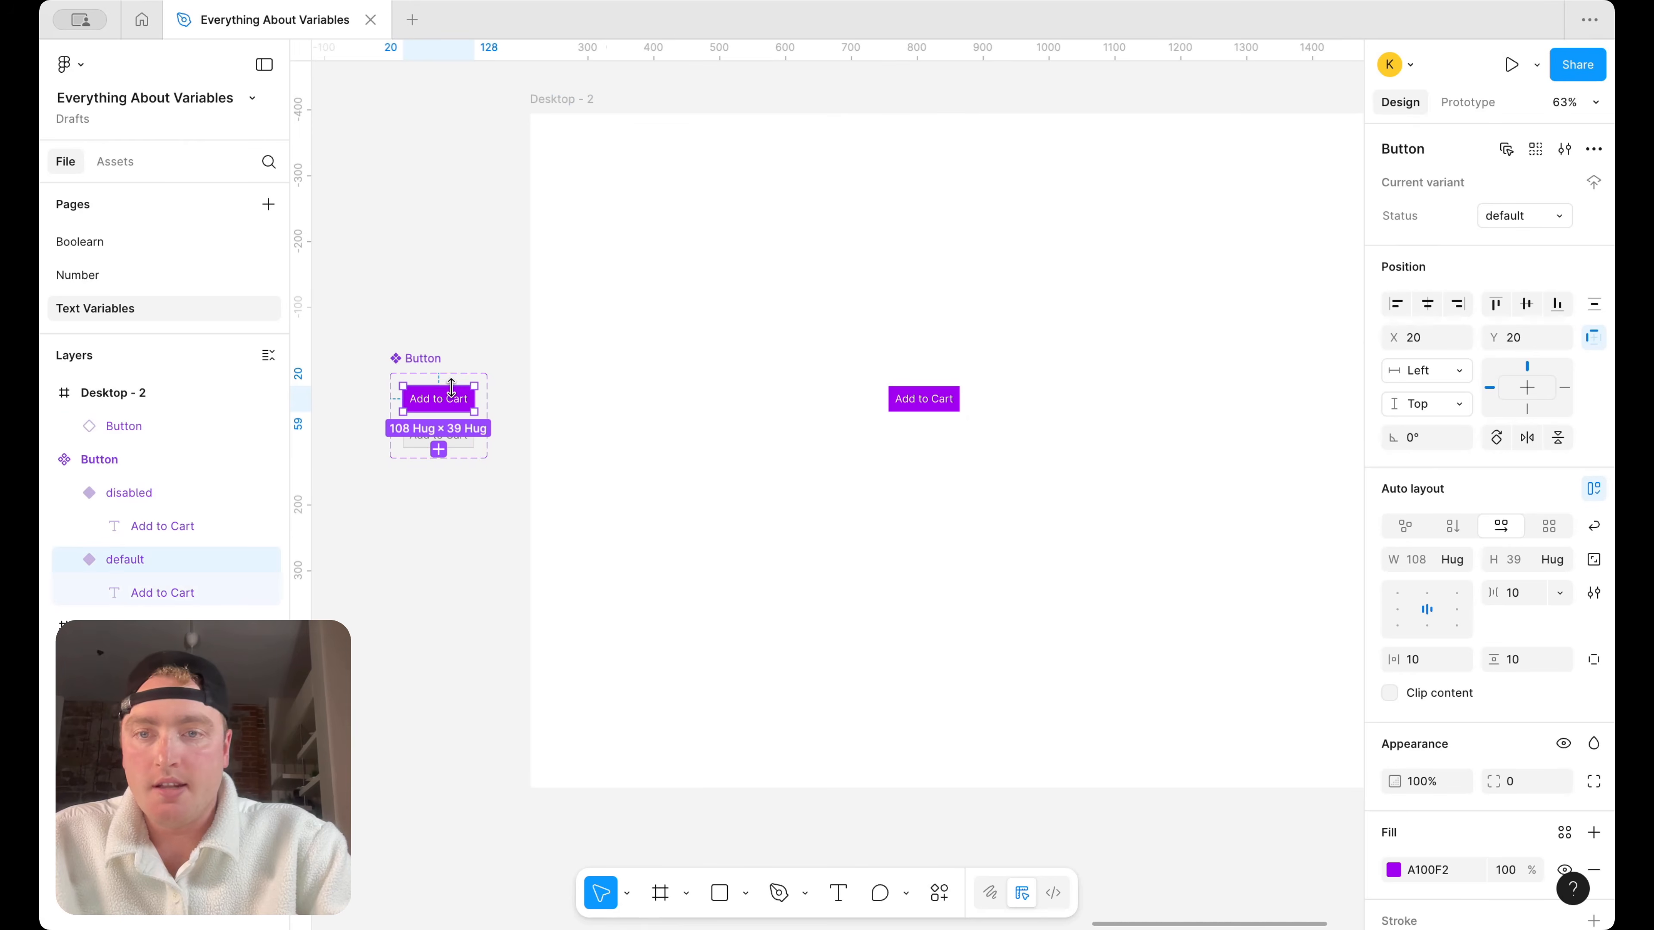
{"action": "left_click", "coordinate": [401, 359]}
{"action": "left_click_drag", "start_coordinate": [391, 416], "coordinate": [351, 416]}
Set the horizontal padding of both Button variants to 18
{"action": "left_click_drag", "start_coordinate": [498, 585], "coordinate": [447, 397]}
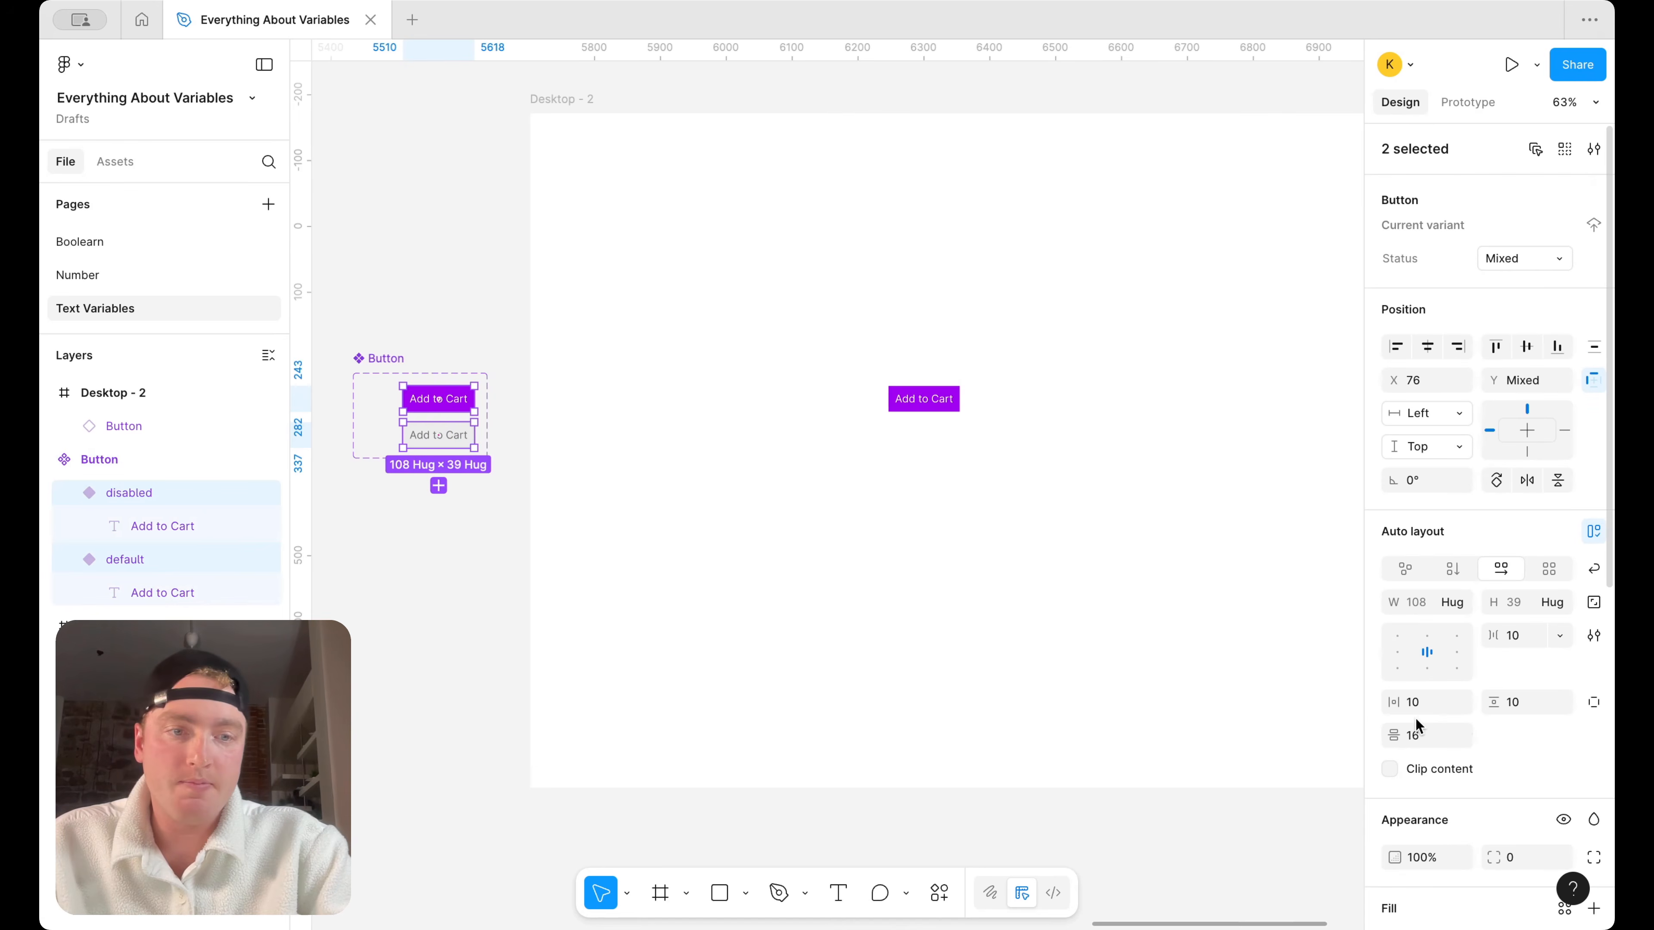
{"action": "left_click", "coordinate": [1423, 705]}
{"action": "type", "text": "18"}
{"action": "key", "text": "Return"}
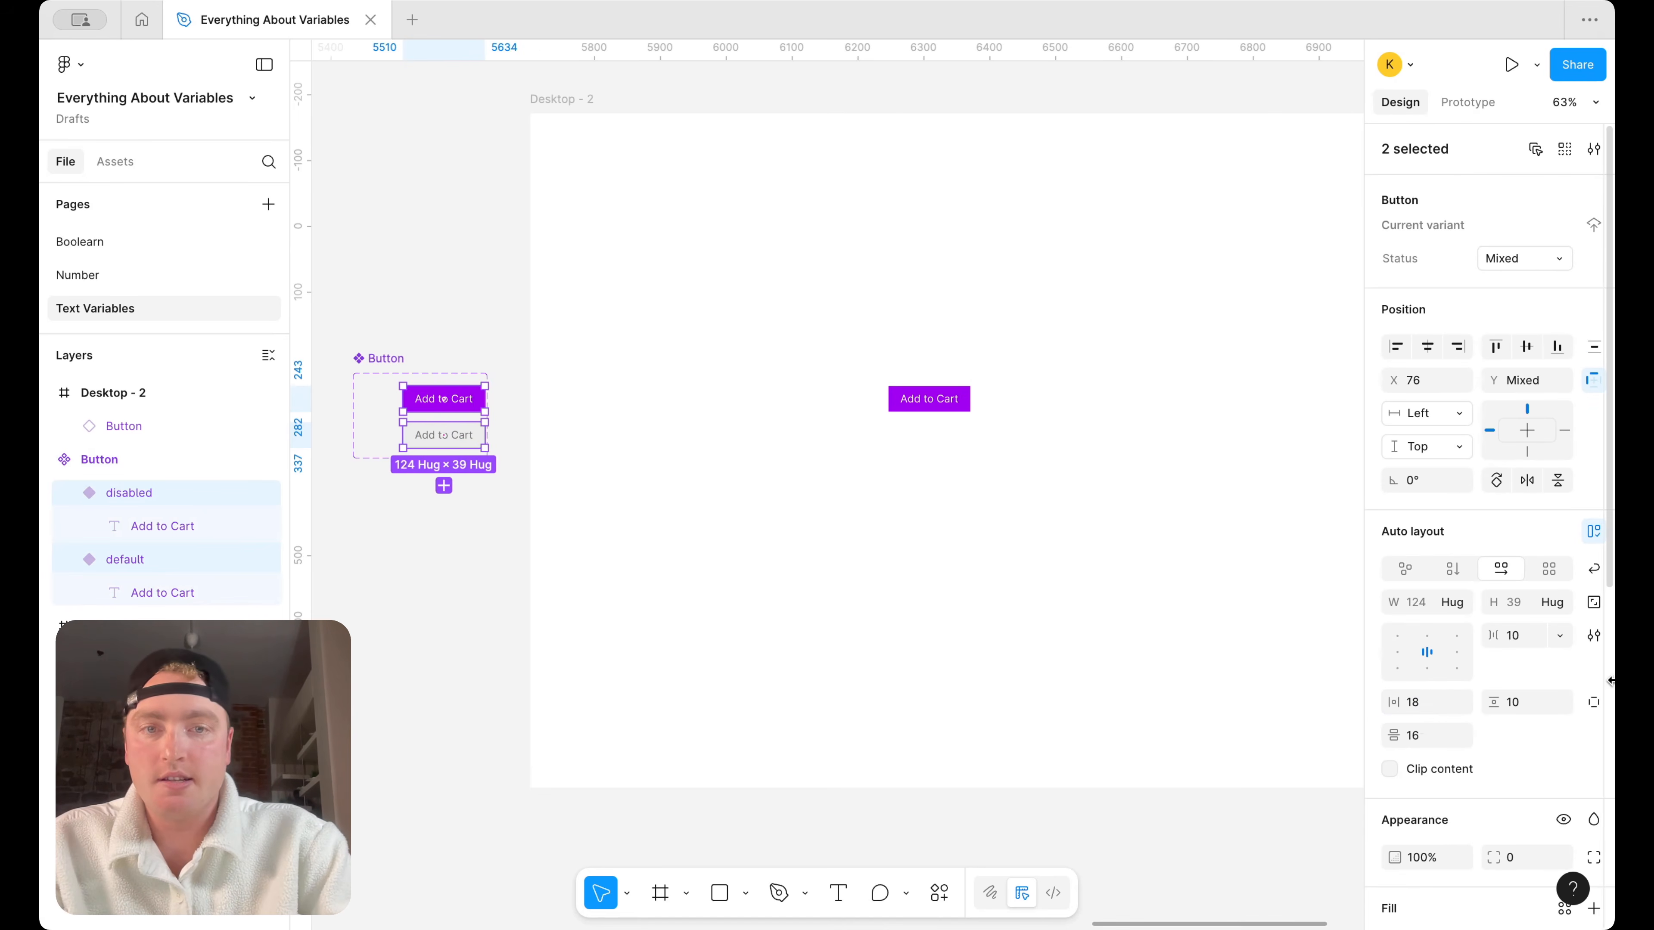
Set the vertical padding of both Button variants to 16
{"action": "left_click", "coordinate": [1534, 706]}
{"action": "type", "text": "16"}
{"action": "key", "text": "Return"}
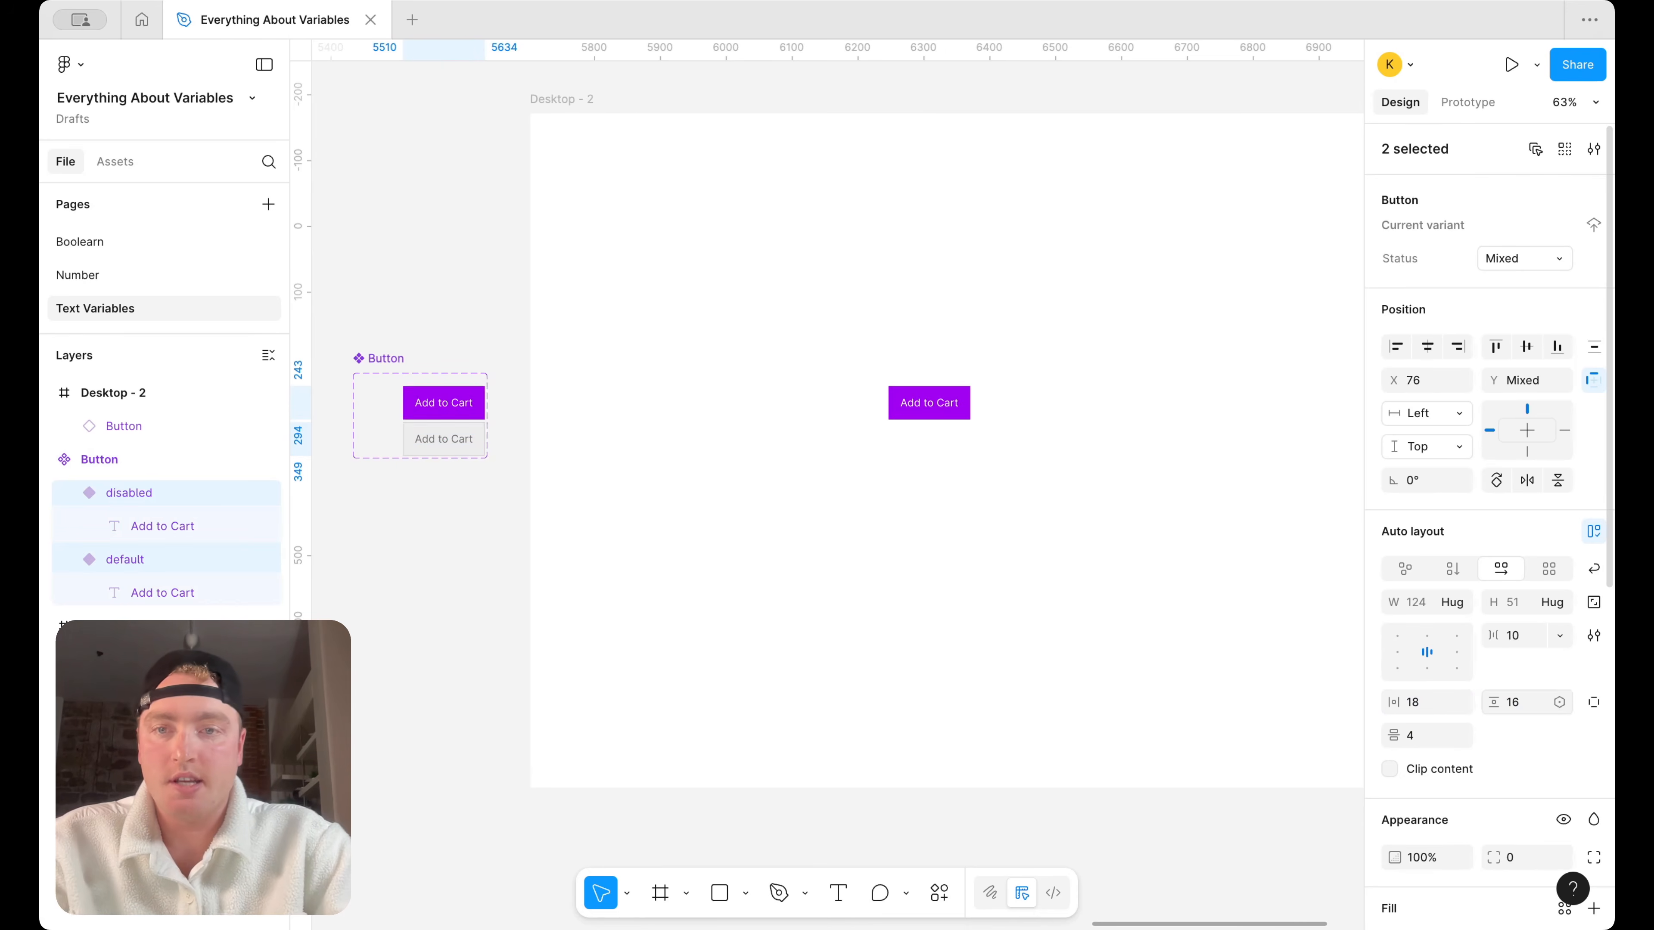
Change the font weight of the "Add to Cart" text in both Button variants to Semi Bold
{"action": "scroll", "coordinate": [993, 580], "scroll_direction": "left", "scroll_amount": 5}
{"action": "double_click", "coordinate": [678, 397]}
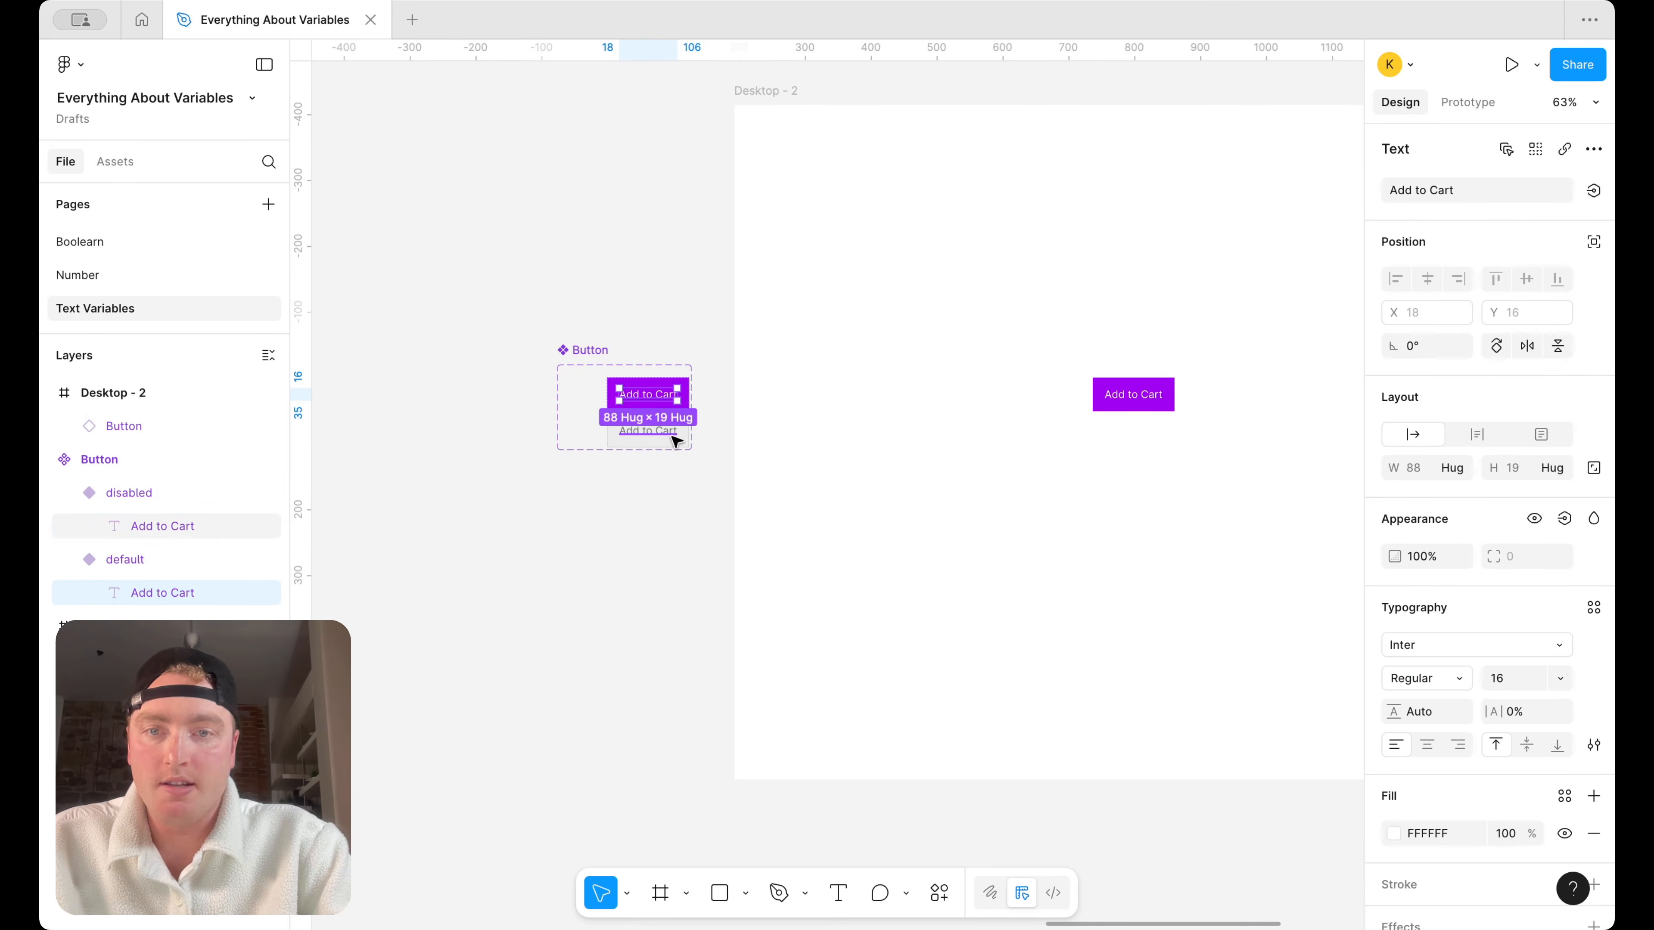
{"action": "left_click", "coordinate": [668, 432], "text": "shift"}
{"action": "left_click", "coordinate": [1484, 676]}
{"action": "left_click", "coordinate": [1449, 727]}
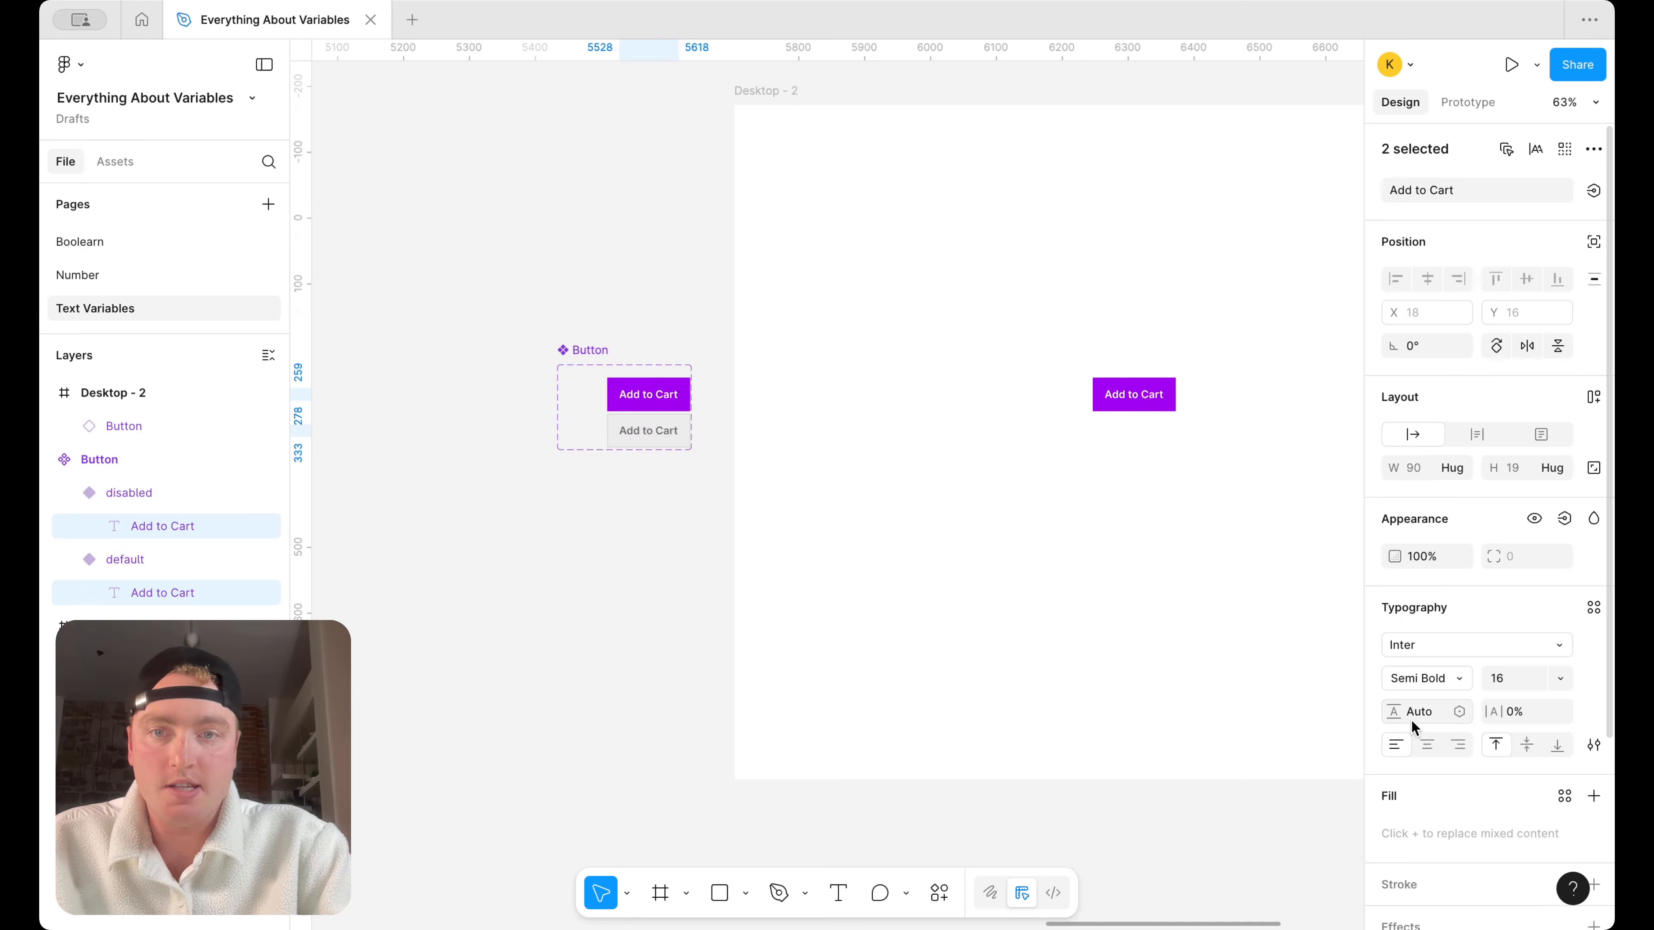
{"action": "left_click", "coordinate": [641, 554]}
Move the default and disabled variants inside the Button component set so both sit at X 39
{"action": "scroll", "coordinate": [630, 470], "scroll_direction": "right", "scroll_amount": 5}
{"action": "scroll", "coordinate": [369, 469], "scroll_direction": "left", "scroll_amount": 3}
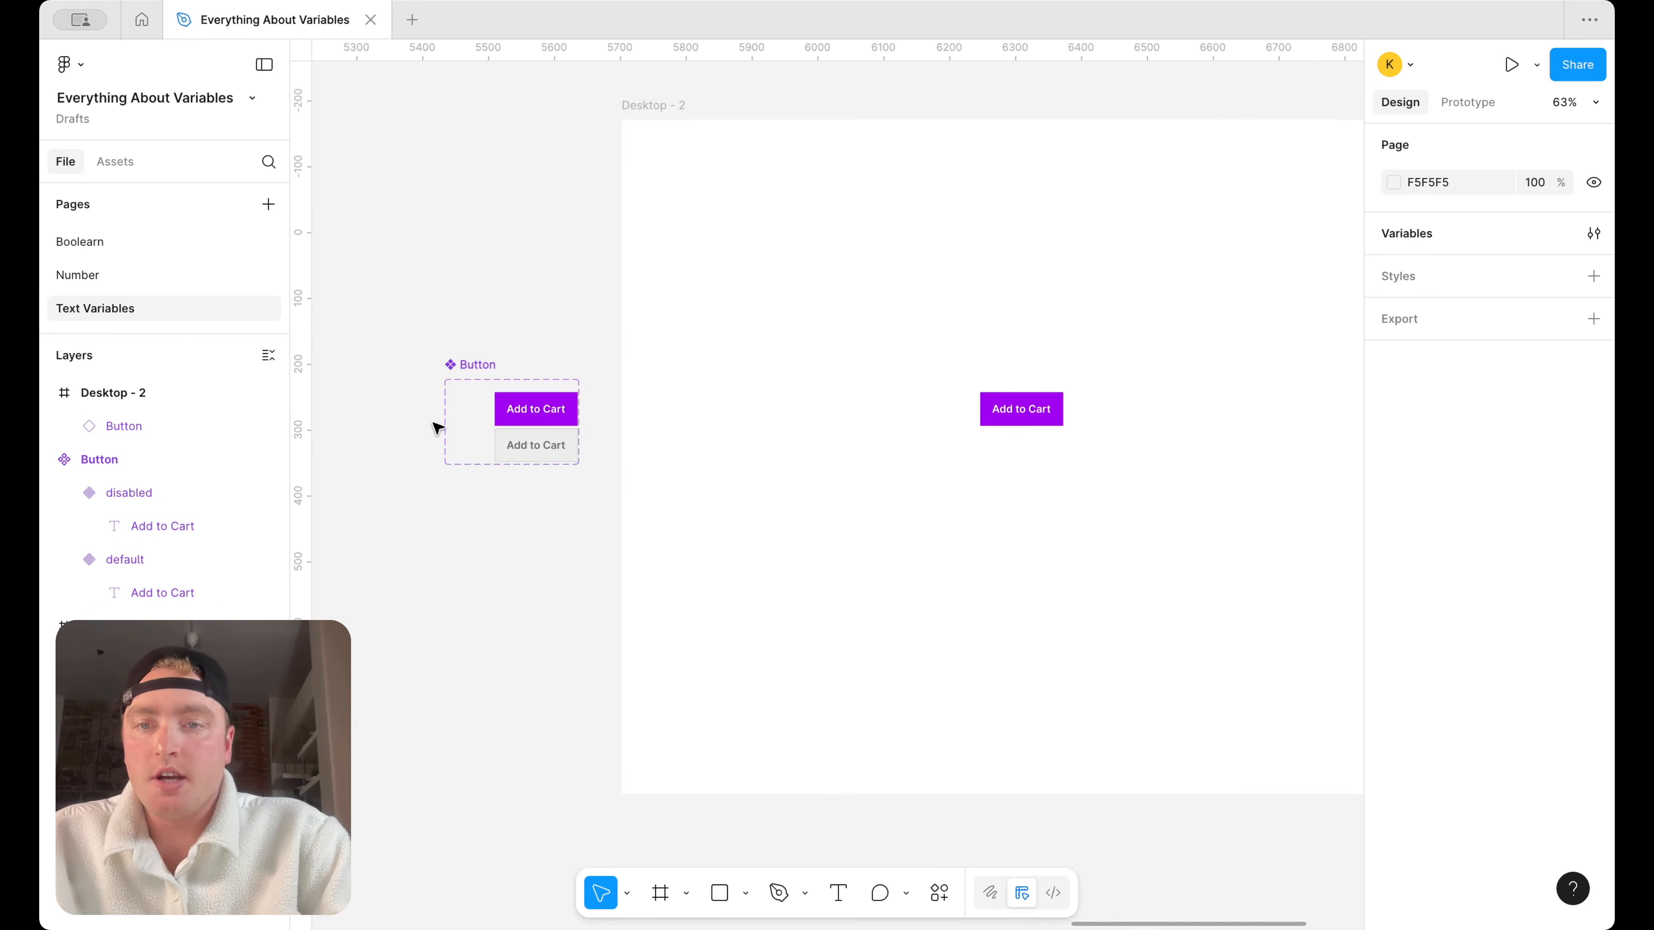
{"action": "scroll", "coordinate": [435, 429], "scroll_direction": "up", "scroll_amount": 5}
{"action": "left_click", "coordinate": [629, 404]}
{"action": "left_click_drag", "start_coordinate": [629, 404], "coordinate": [588, 398]}
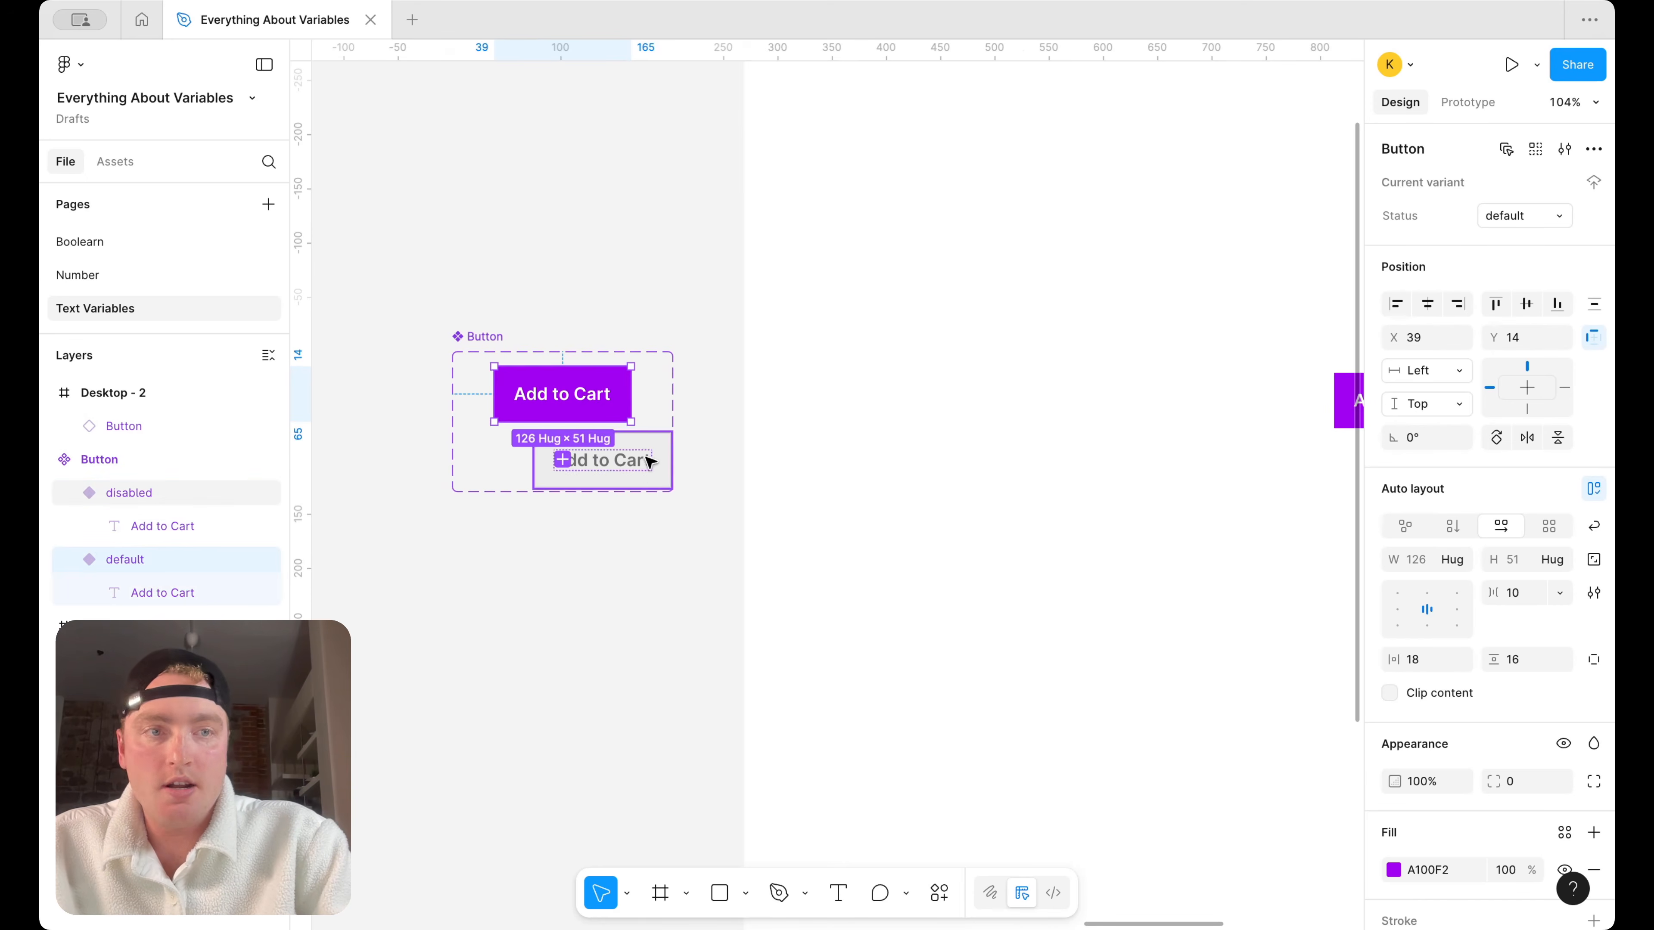
{"action": "left_click_drag", "start_coordinate": [646, 472], "coordinate": [609, 473]}
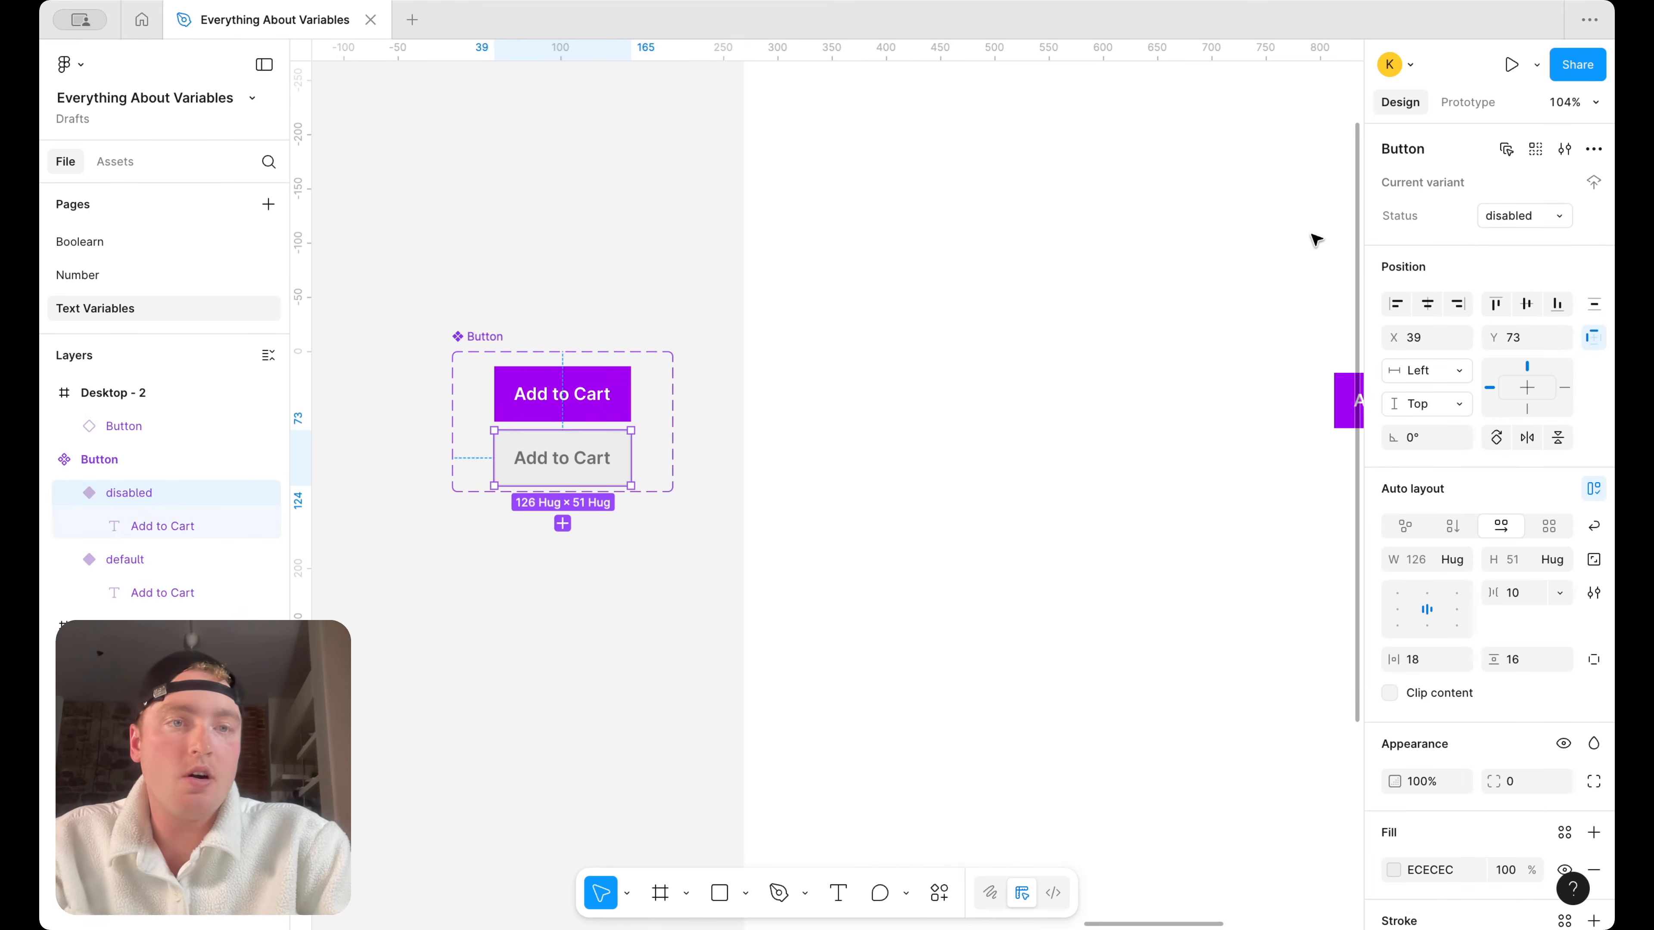
Move the Button instance in the Desktop - 2 frame to about X 657, Y 461, centred horizontally
{"action": "scroll", "coordinate": [1190, 269], "scroll_direction": "down", "scroll_amount": 5}
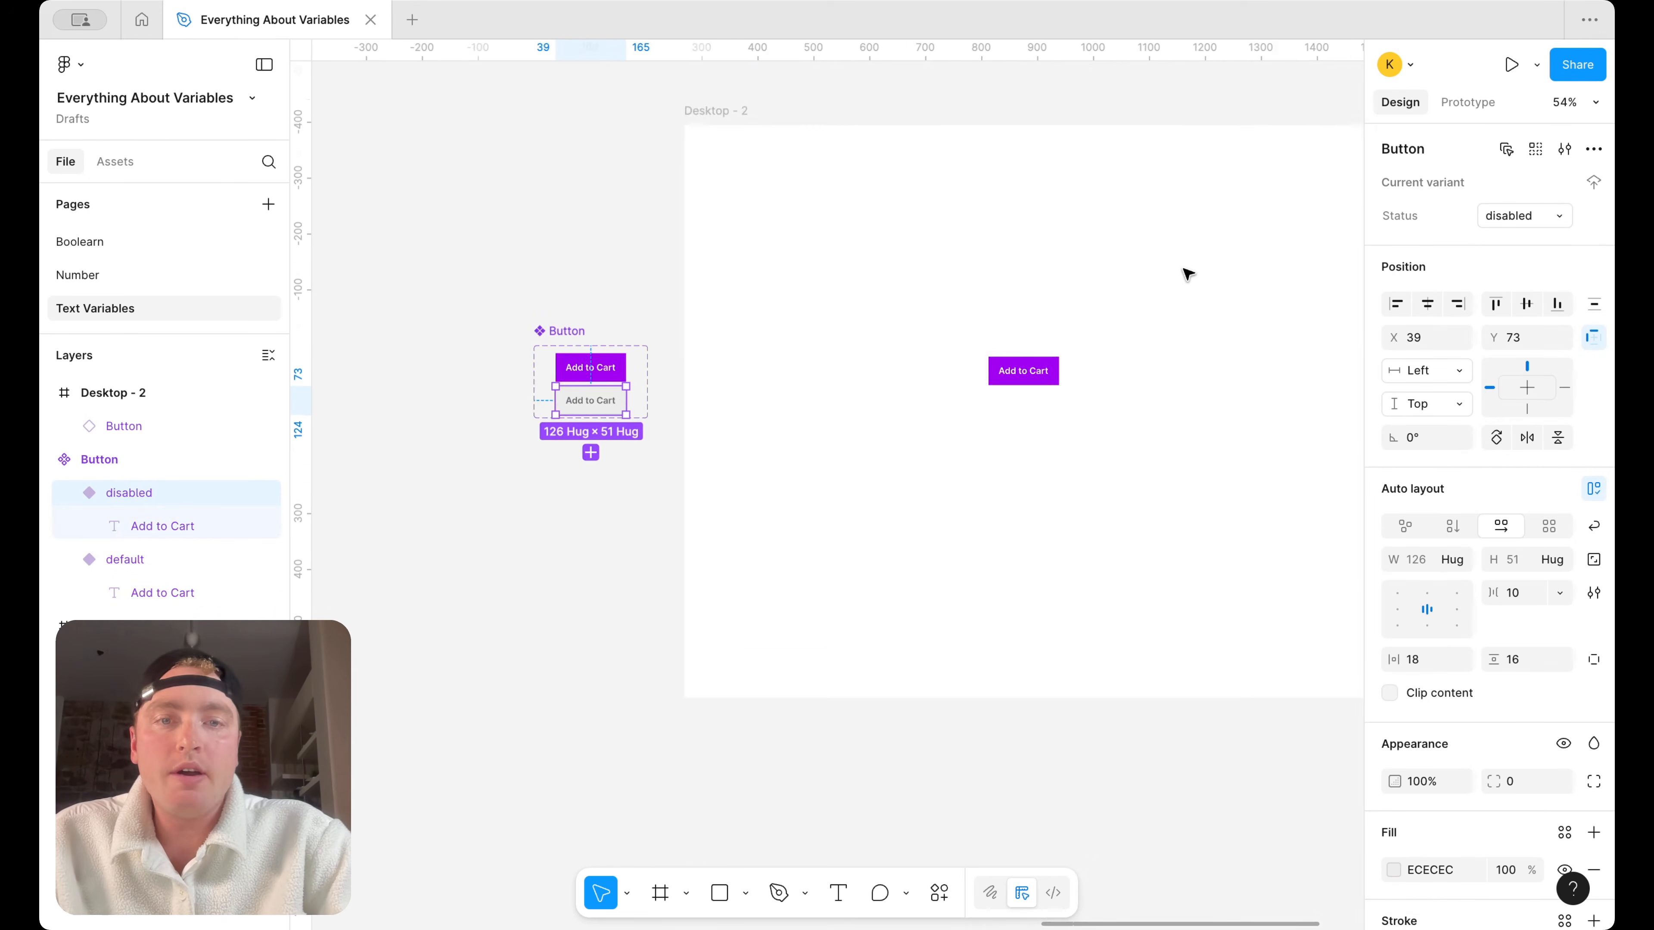
{"action": "scroll", "coordinate": [1087, 297], "scroll_direction": "left", "scroll_amount": 1}
{"action": "left_click", "coordinate": [1247, 297]}
{"action": "left_click_drag", "start_coordinate": [720, 395], "coordinate": [784, 417]}
{"action": "scroll", "coordinate": [781, 428], "scroll_direction": "left", "scroll_amount": 5}
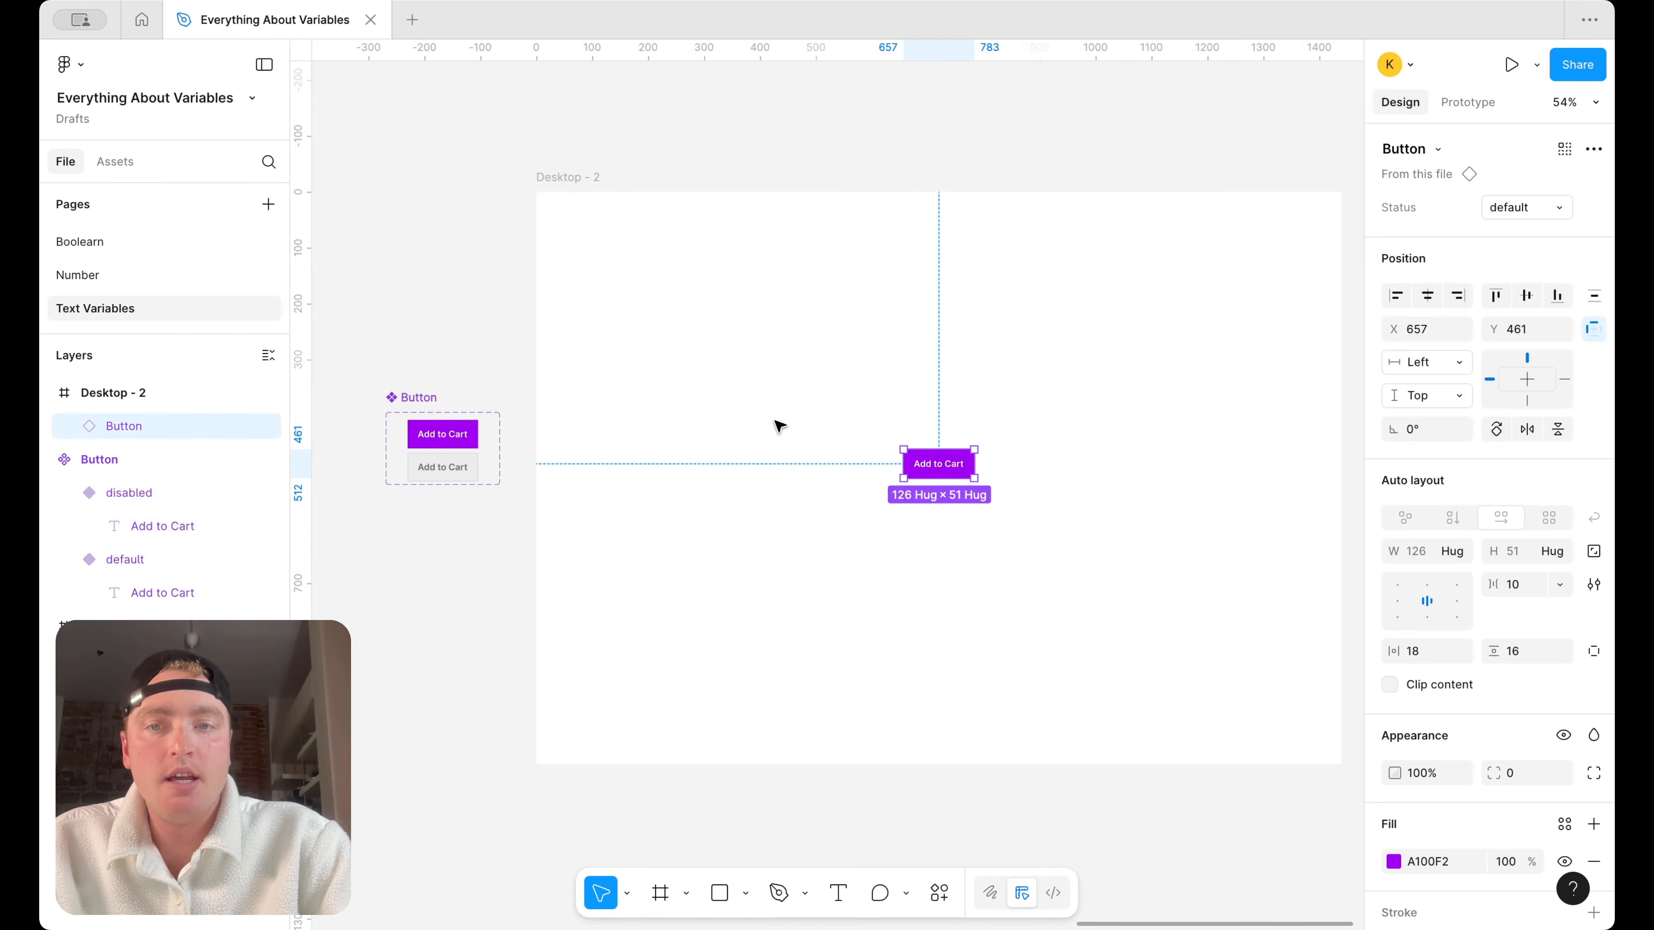
Narrow the Button component set from both sides so its boundary fits closely around the two variants
{"action": "left_click", "coordinate": [430, 399]}
{"action": "left_click", "coordinate": [797, 426]}
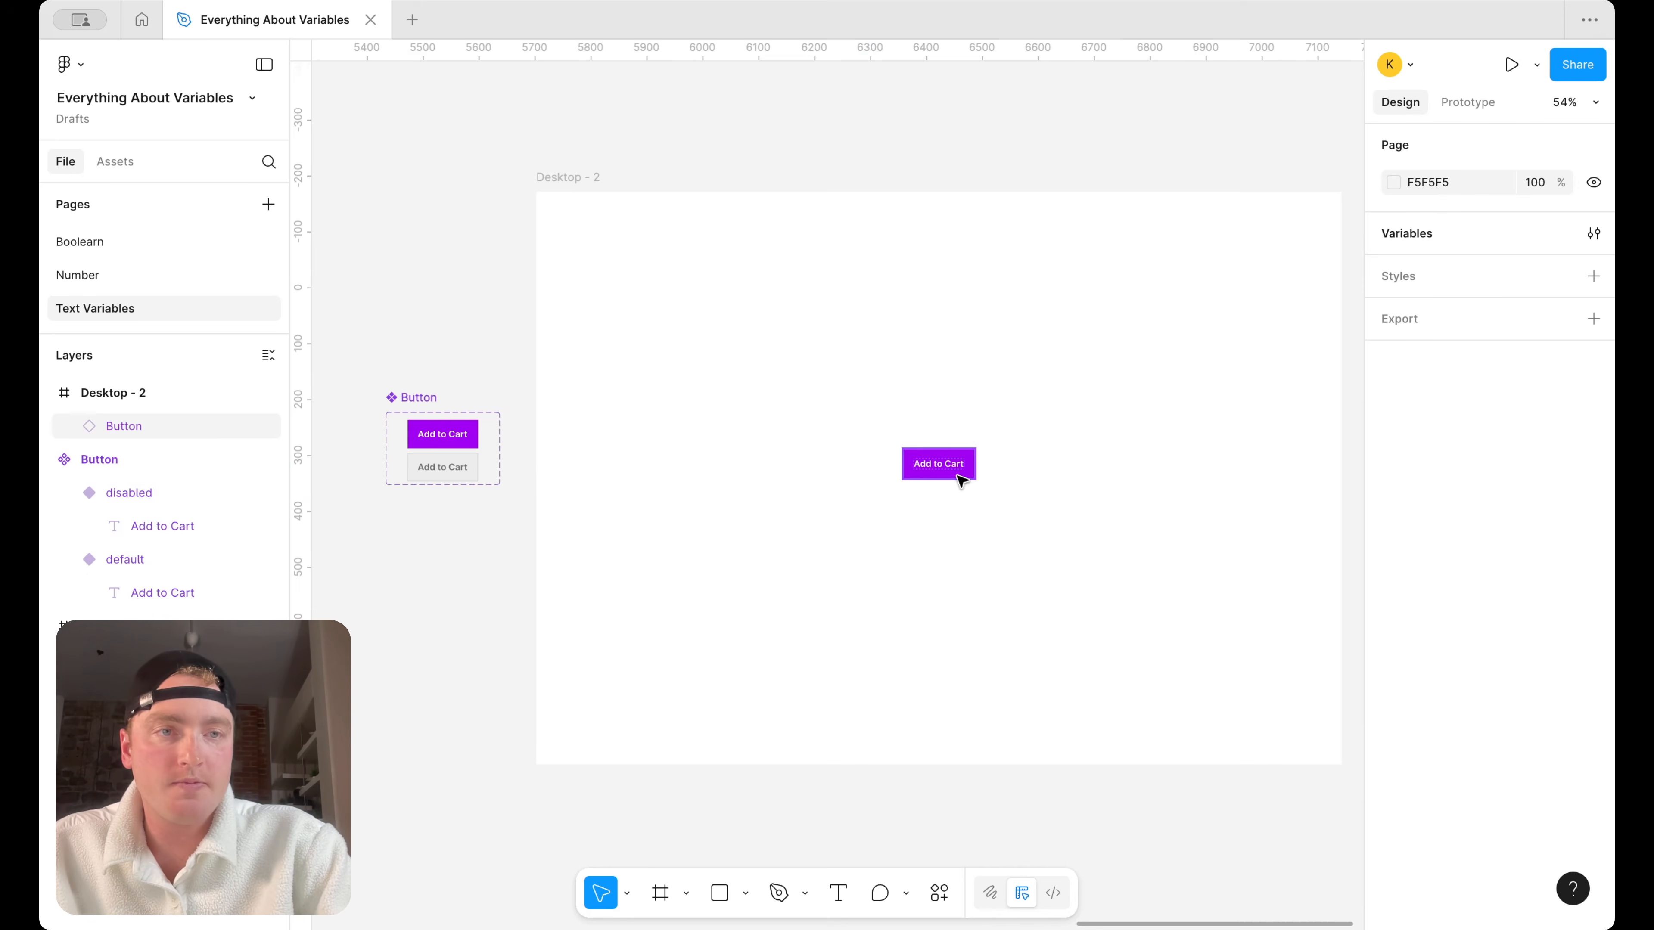
{"action": "left_click", "coordinate": [390, 430]}
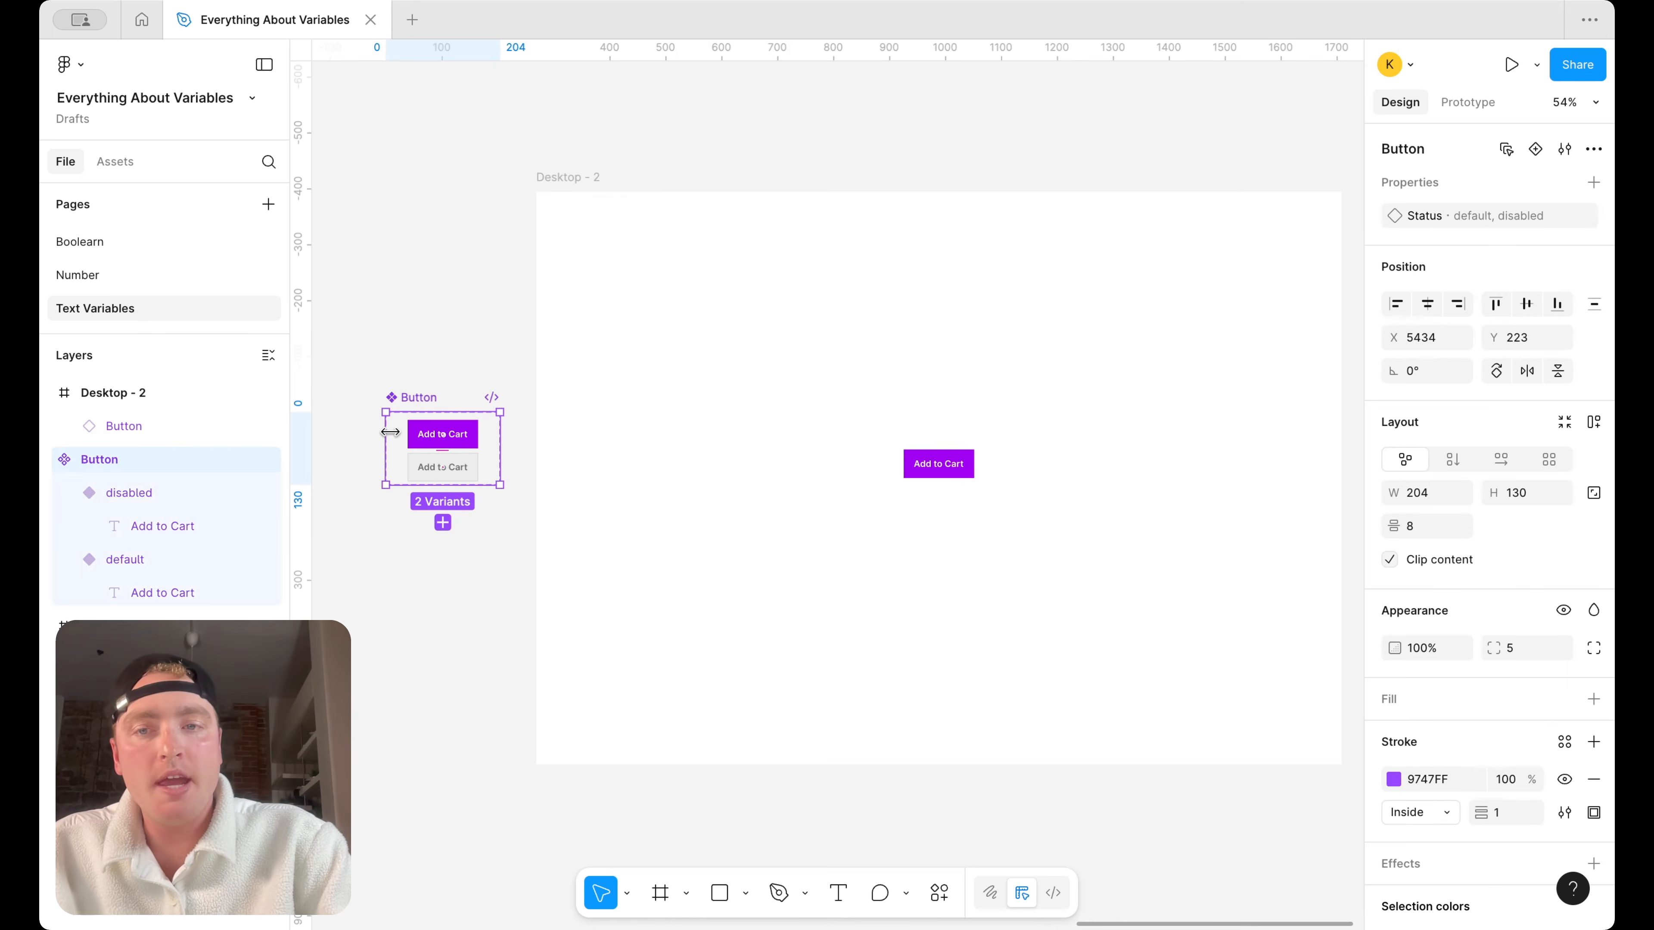
{"action": "scroll", "coordinate": [391, 432], "scroll_direction": "up", "scroll_amount": 3}
{"action": "left_click_drag", "start_coordinate": [391, 432], "coordinate": [412, 432]}
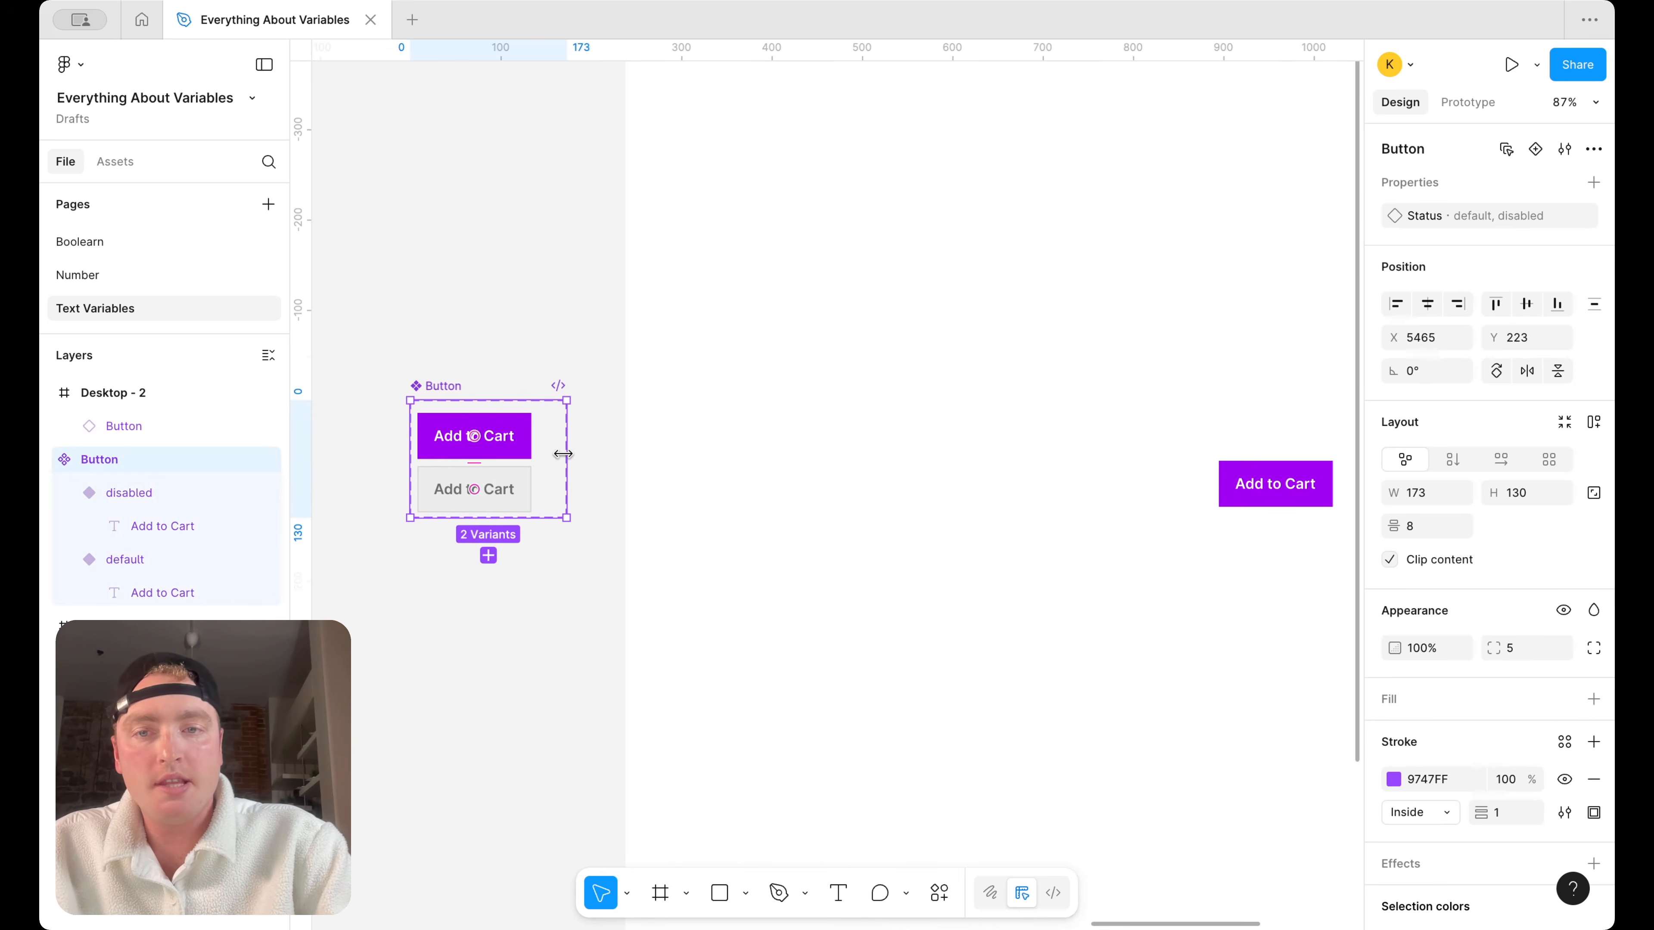
{"action": "left_click_drag", "start_coordinate": [566, 456], "coordinate": [542, 454]}
{"action": "left_click", "coordinate": [585, 412]}
Apply the "Button default" string variable to the Status property of the Button instance in Desktop - 2
{"action": "scroll", "coordinate": [585, 412], "scroll_direction": "down", "scroll_amount": 3}
{"action": "scroll", "coordinate": [585, 412], "scroll_direction": "right", "scroll_amount": 5}
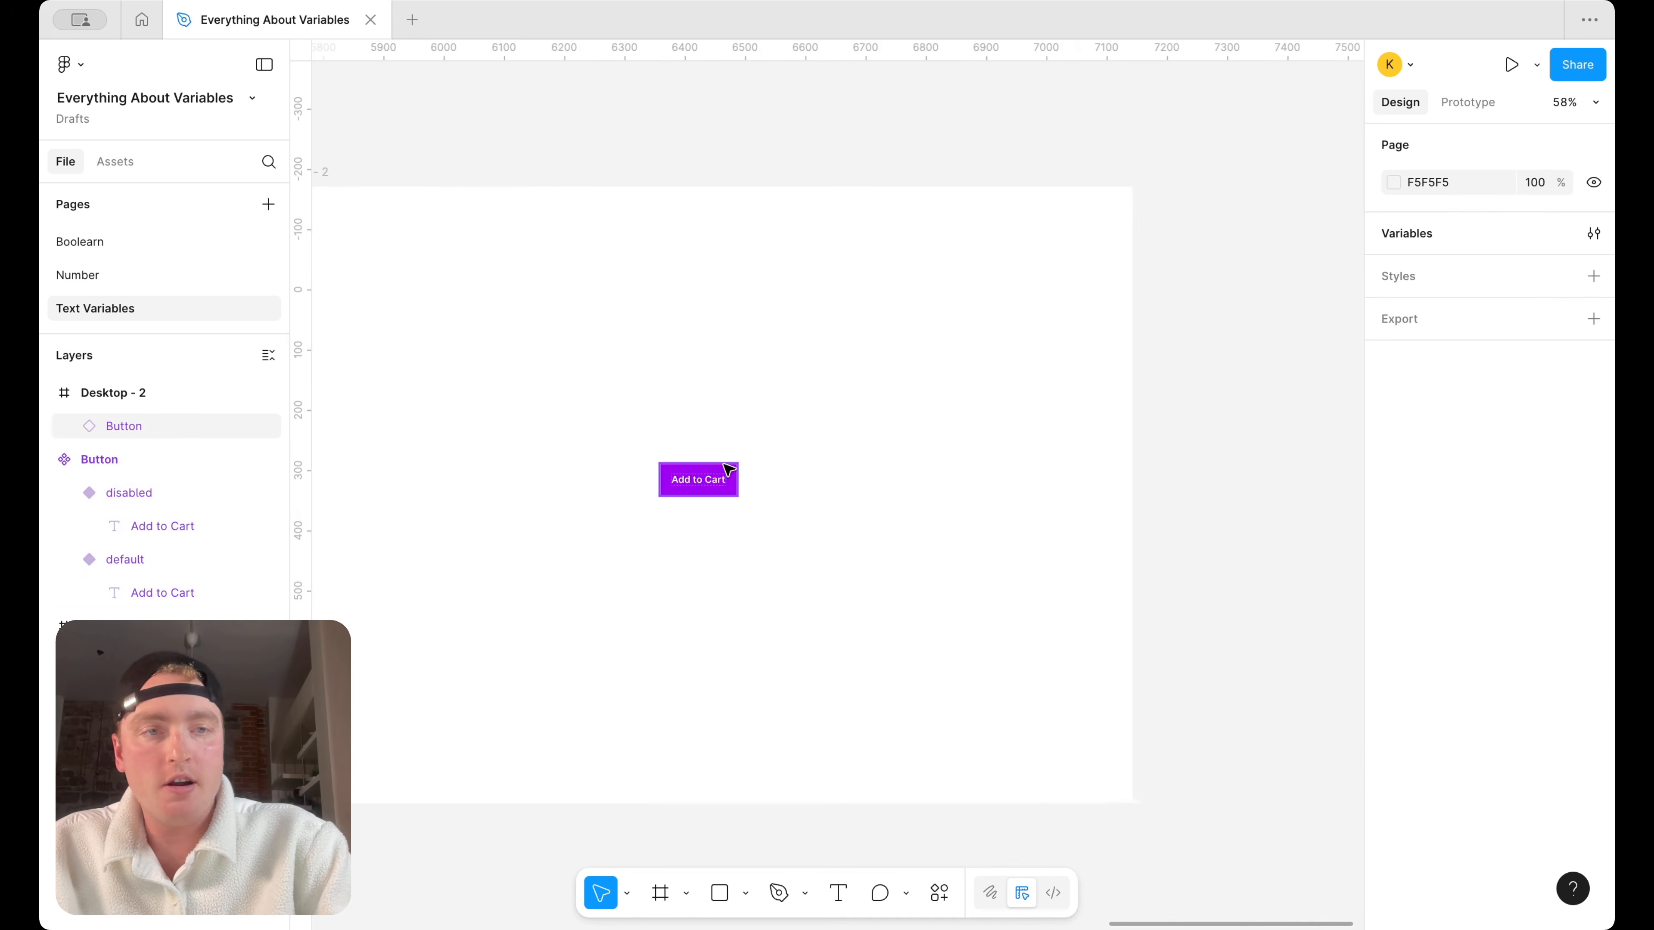
{"action": "scroll", "coordinate": [720, 470], "scroll_direction": "left", "scroll_amount": 3}
{"action": "scroll", "coordinate": [719, 470], "scroll_direction": "down", "scroll_amount": 2}
{"action": "left_click", "coordinate": [822, 419]}
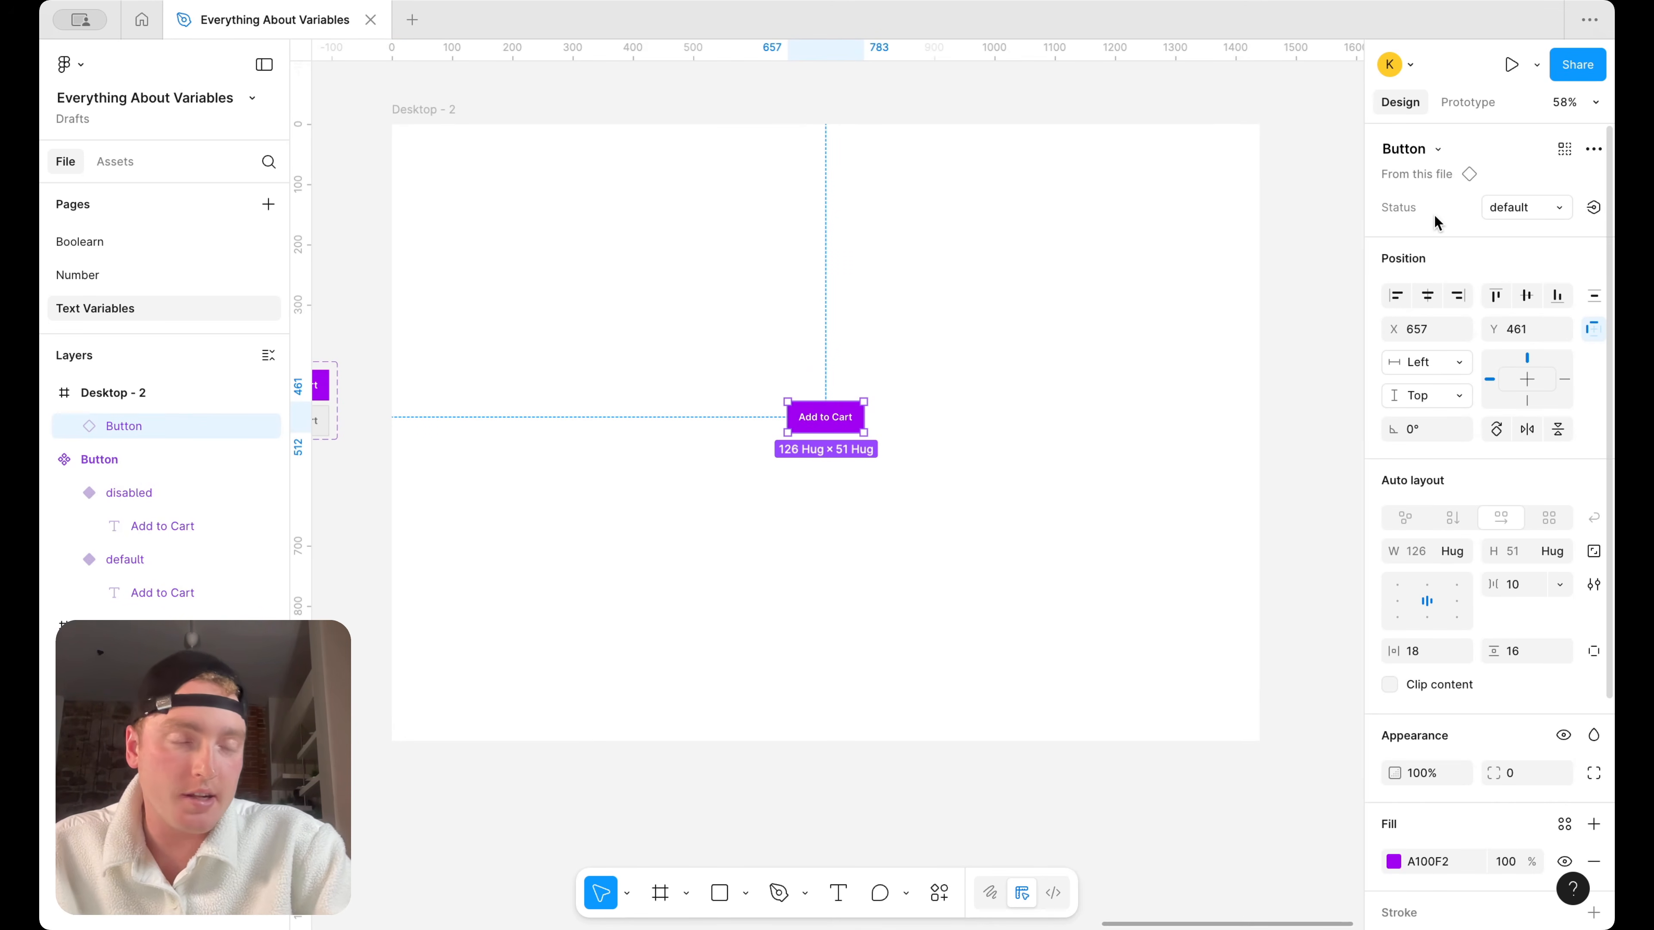
{"action": "left_click", "coordinate": [1593, 208]}
{"action": "scroll", "coordinate": [1511, 564], "scroll_direction": "down", "scroll_amount": 2}
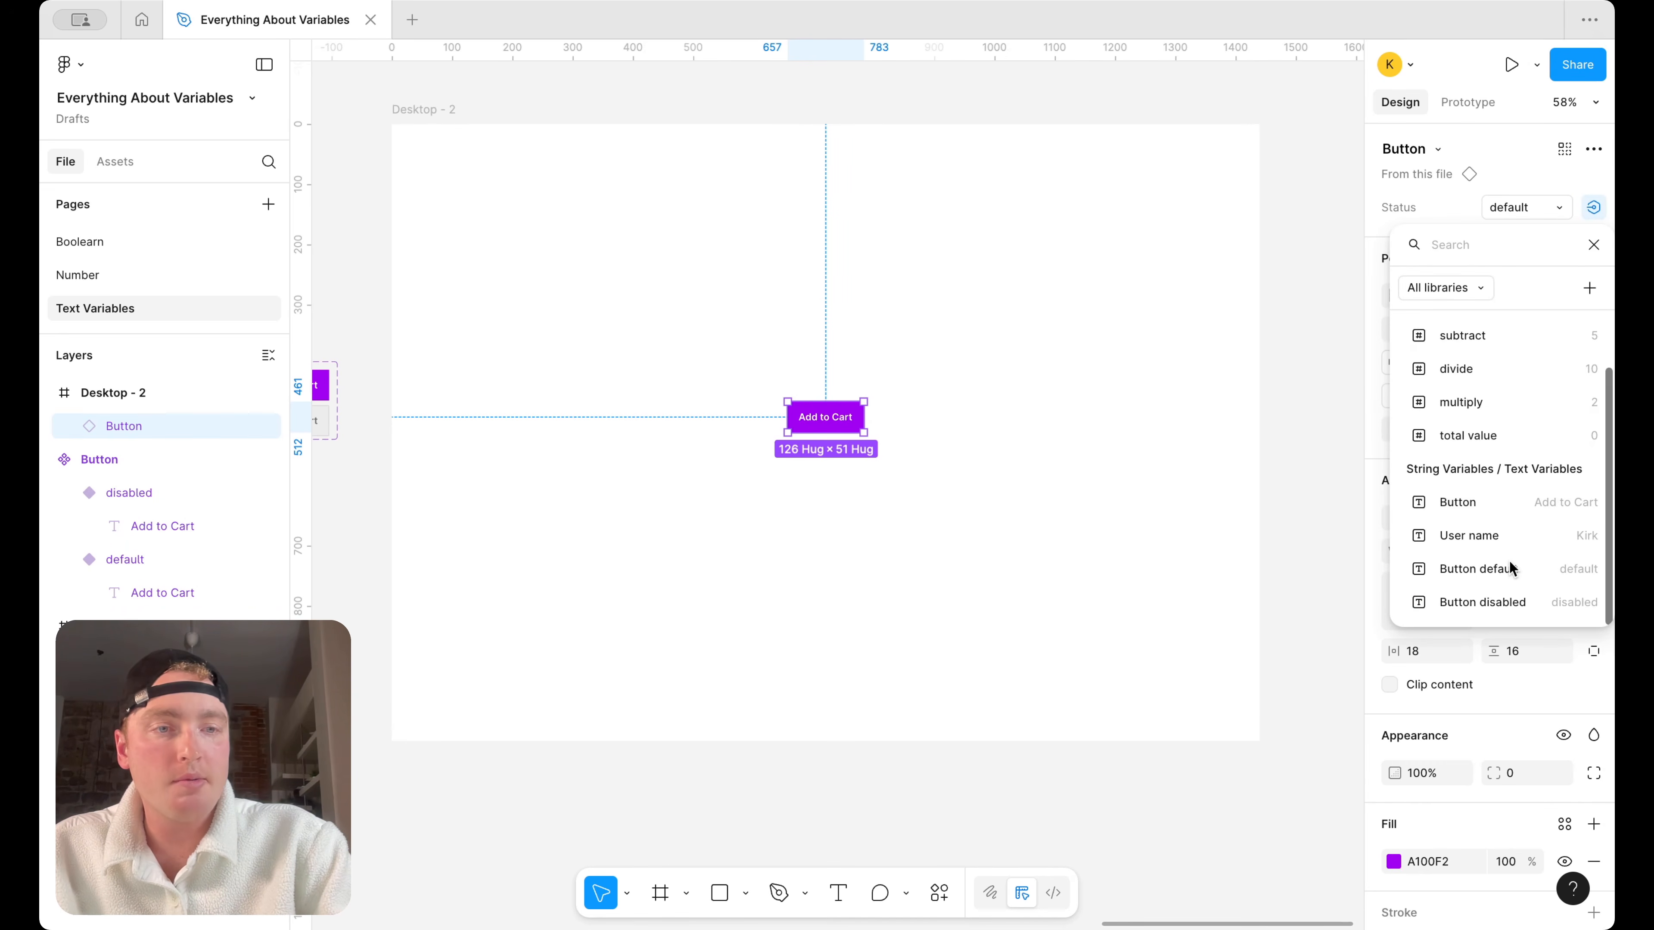
{"action": "left_click", "coordinate": [1539, 570]}
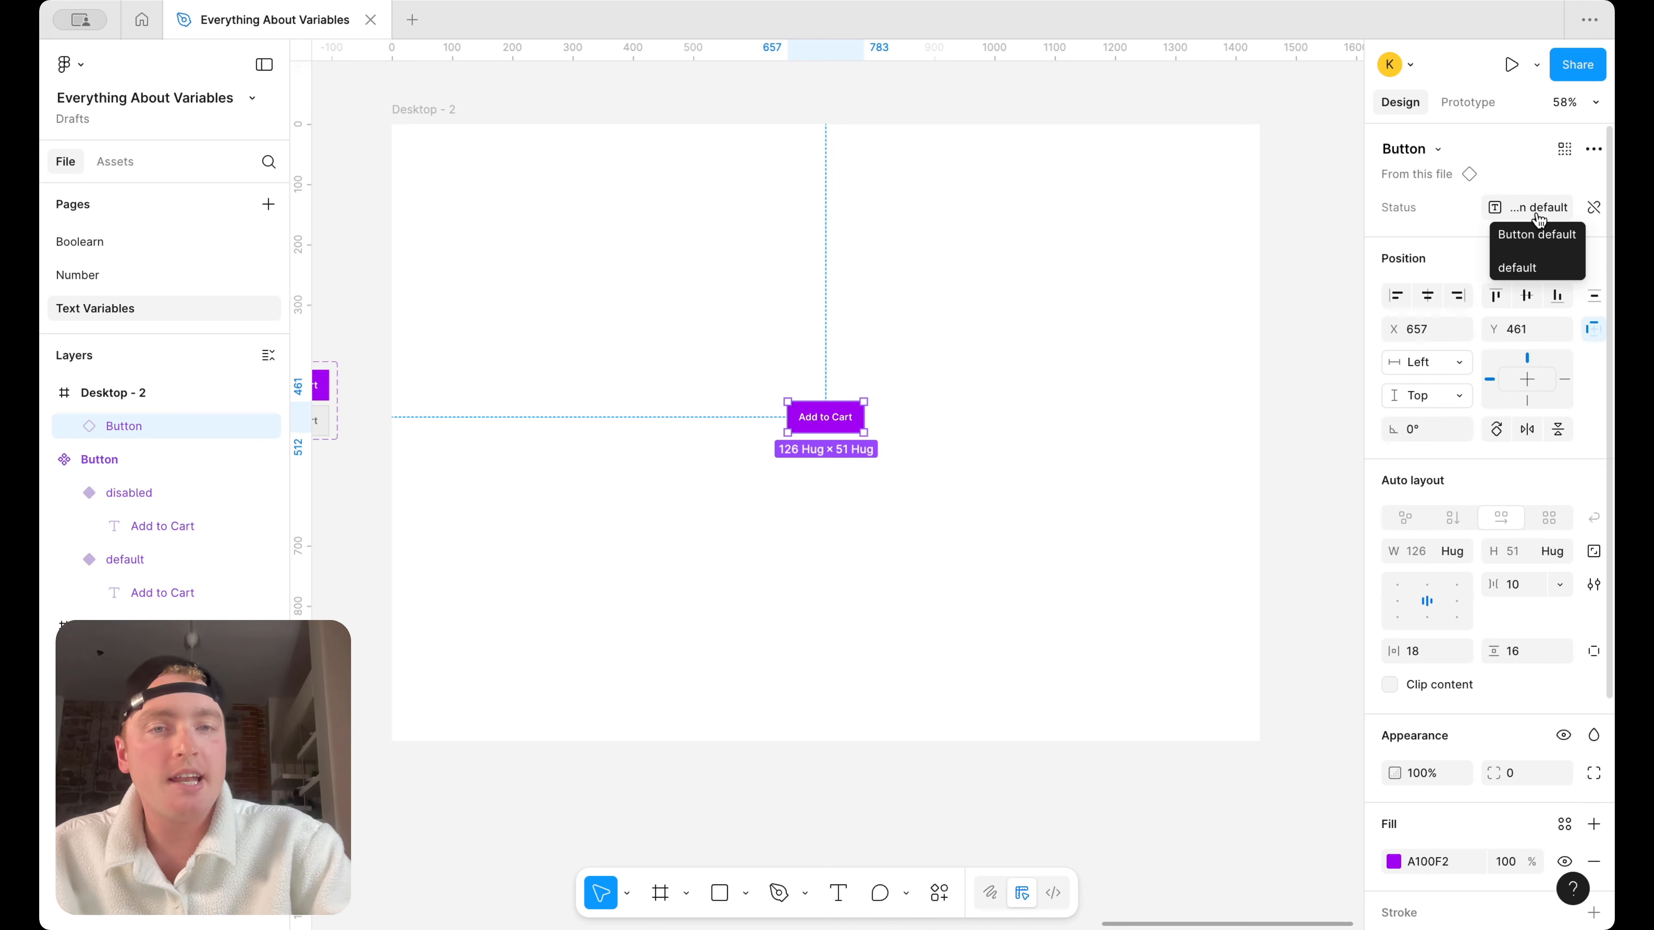
With the Button instance in view beside the local variables, set the "Button default" variable's value to "default 1" and check the instance's Status property
{"action": "left_click", "coordinate": [1152, 329]}
{"action": "left_click", "coordinate": [1595, 234]}
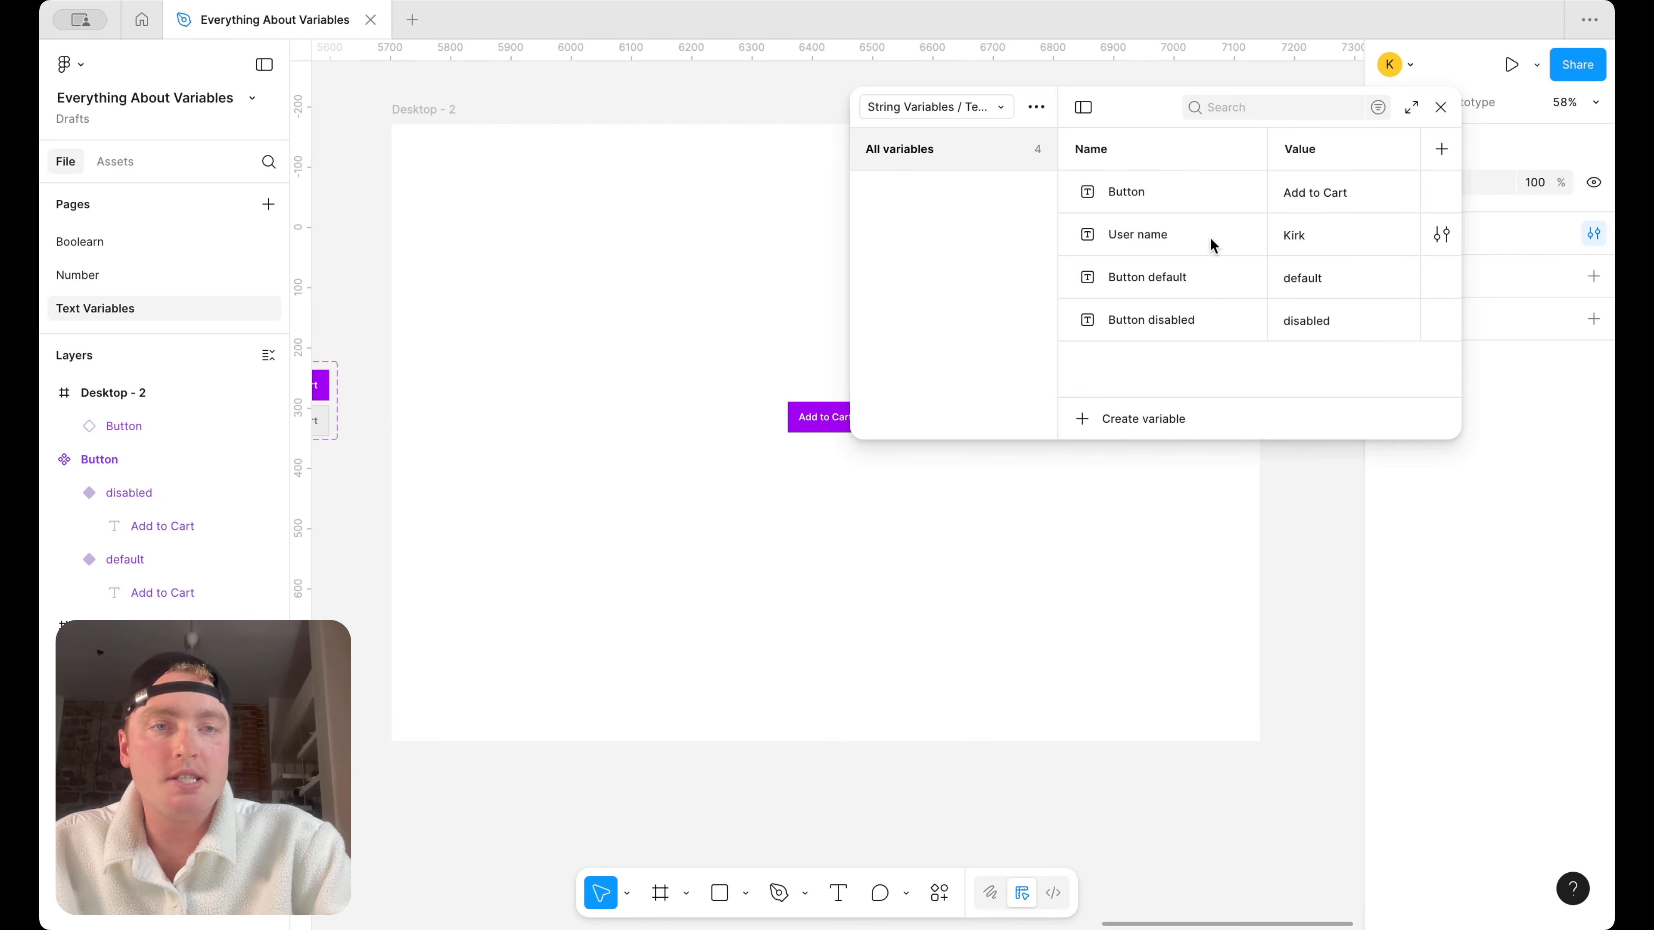
{"action": "left_click_drag", "start_coordinate": [1141, 112], "coordinate": [891, 114]}
{"action": "scroll", "coordinate": [1261, 247], "scroll_direction": "left", "scroll_amount": 4}
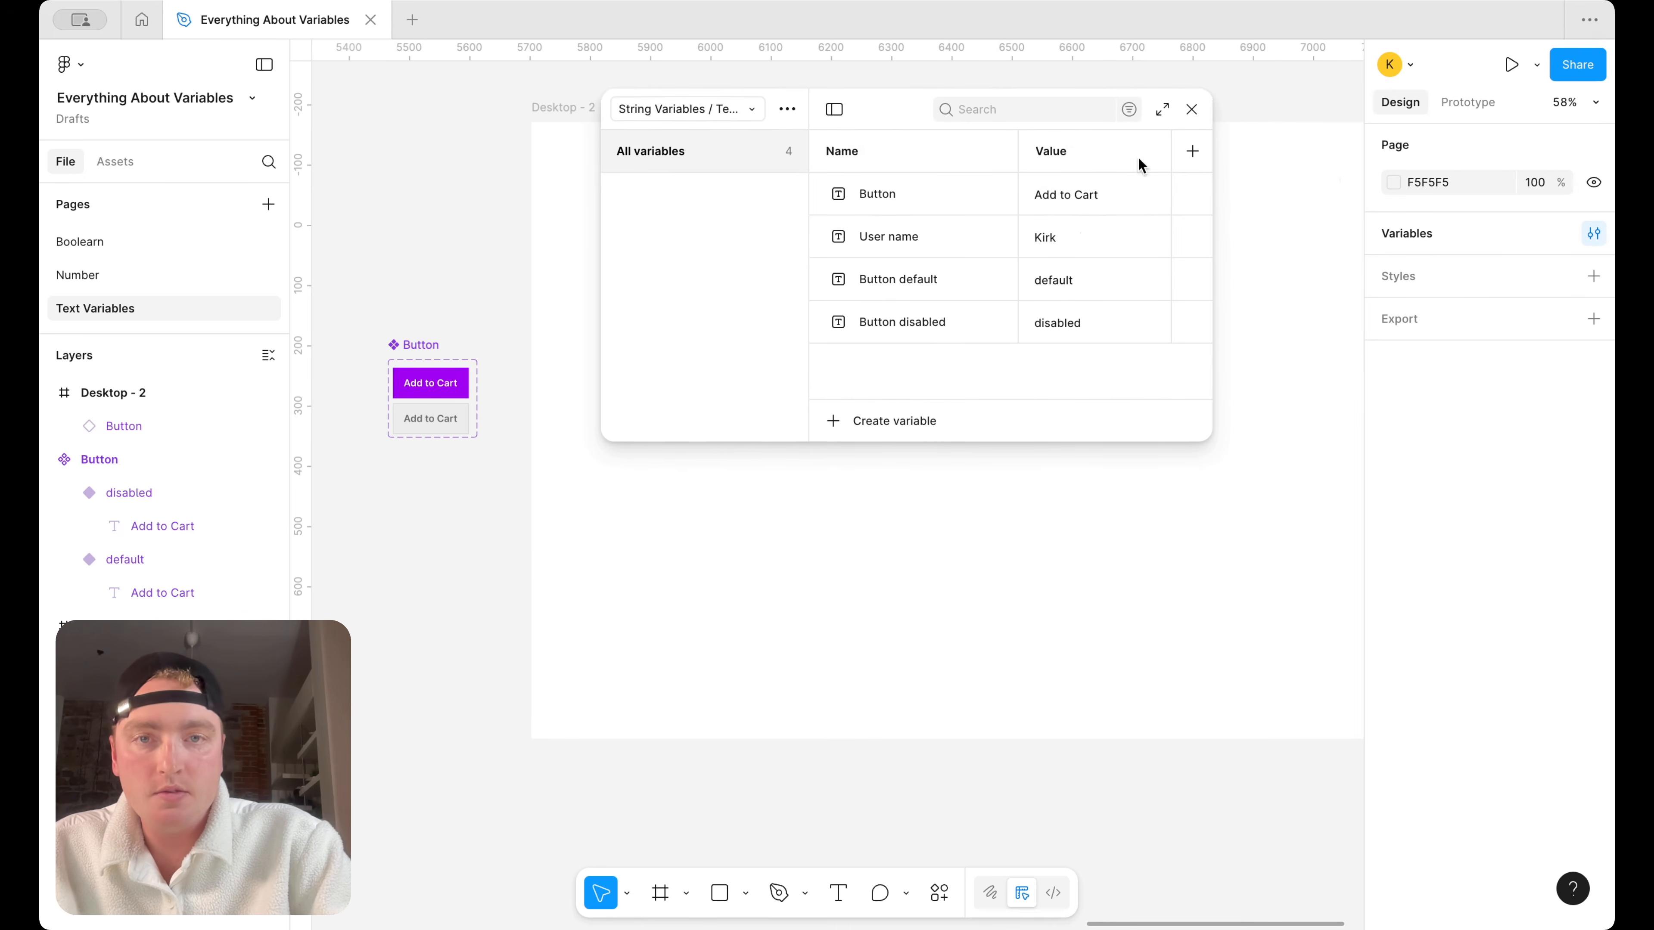
{"action": "left_click_drag", "start_coordinate": [842, 112], "coordinate": [545, 167]}
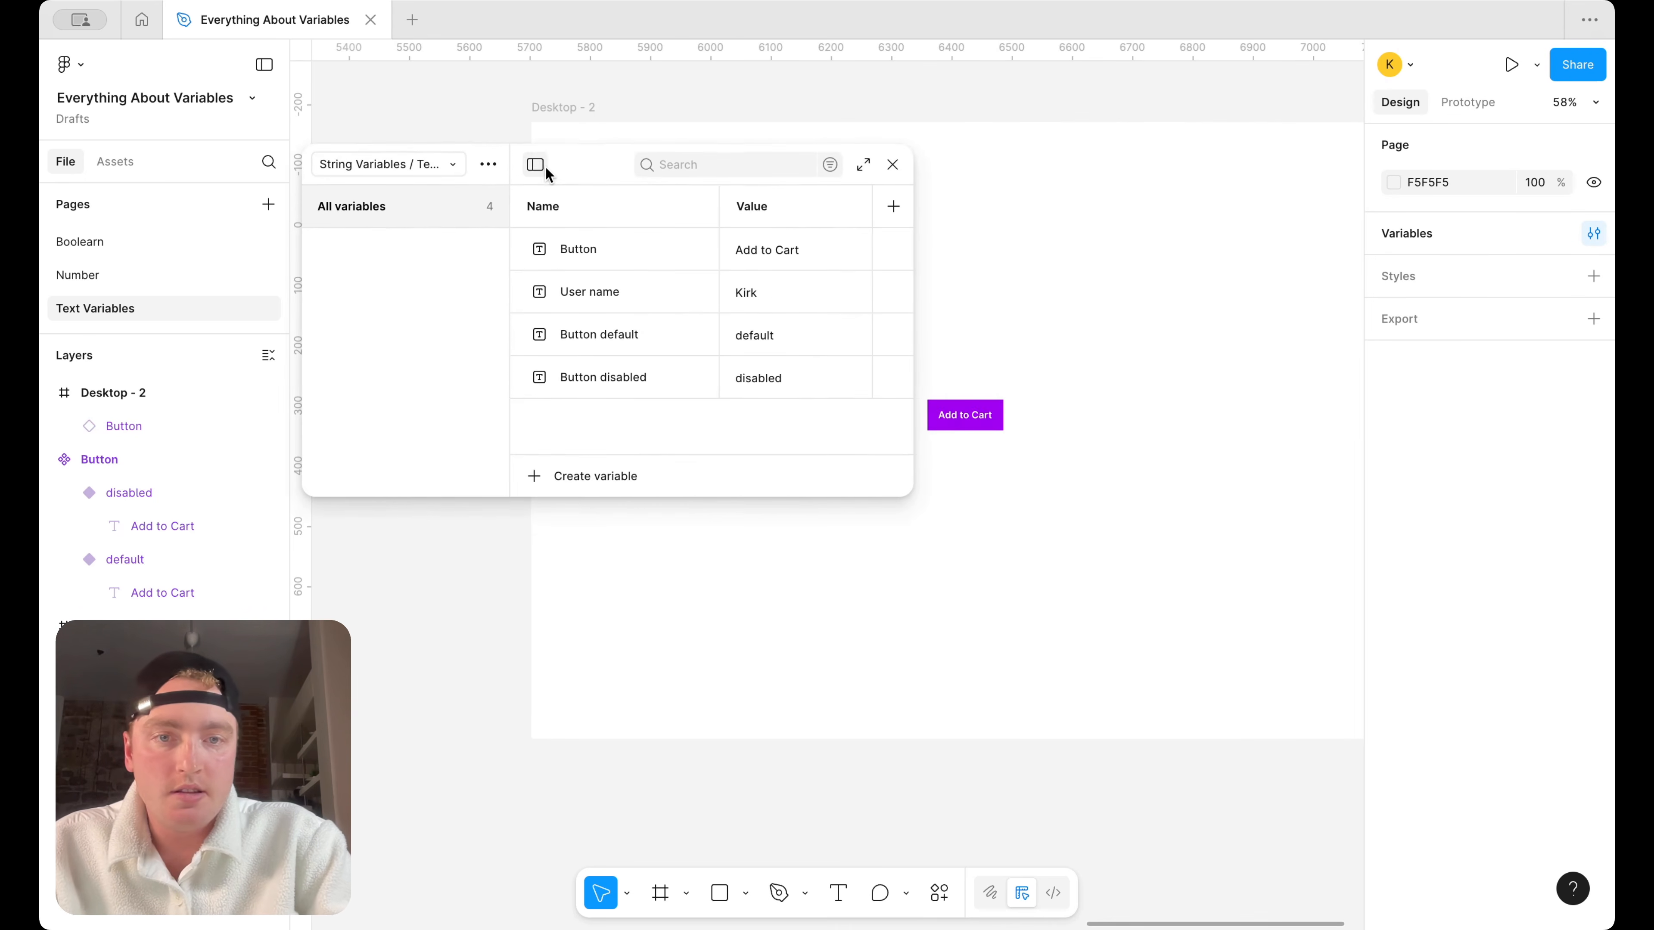
{"action": "scroll", "coordinate": [1078, 323], "scroll_direction": "left", "scroll_amount": 3}
{"action": "scroll", "coordinate": [1078, 322], "scroll_direction": "down", "scroll_amount": 3}
{"action": "left_click", "coordinate": [1078, 327]}
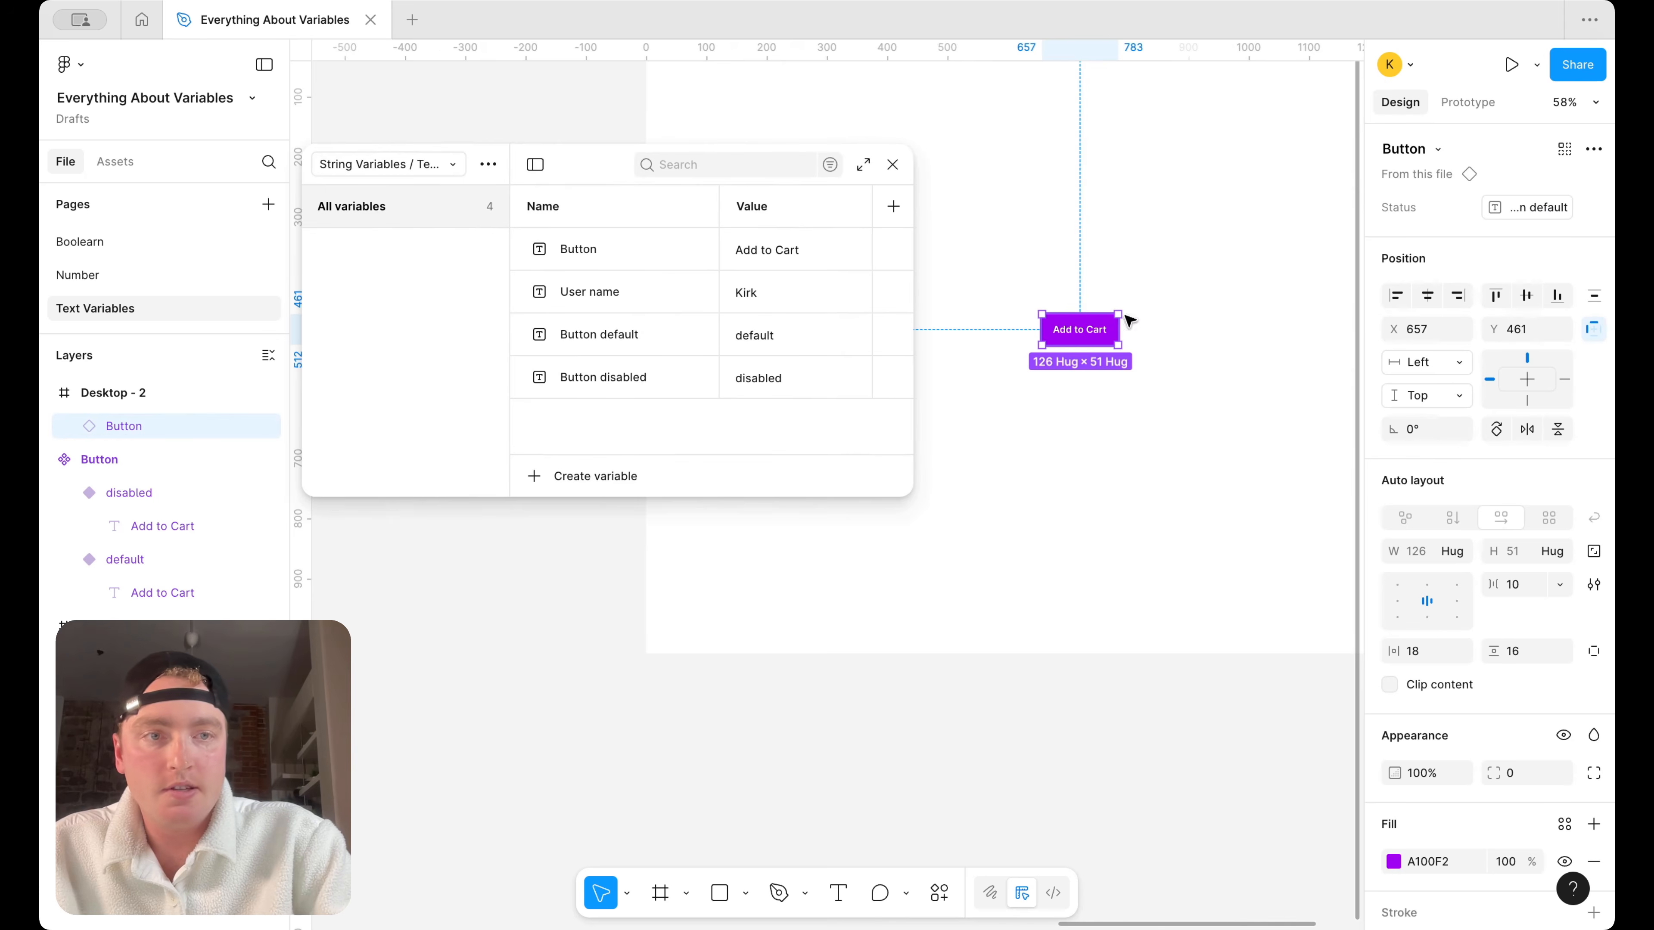
{"action": "double_click", "coordinate": [788, 335]}
{"action": "type", "text": "1"}
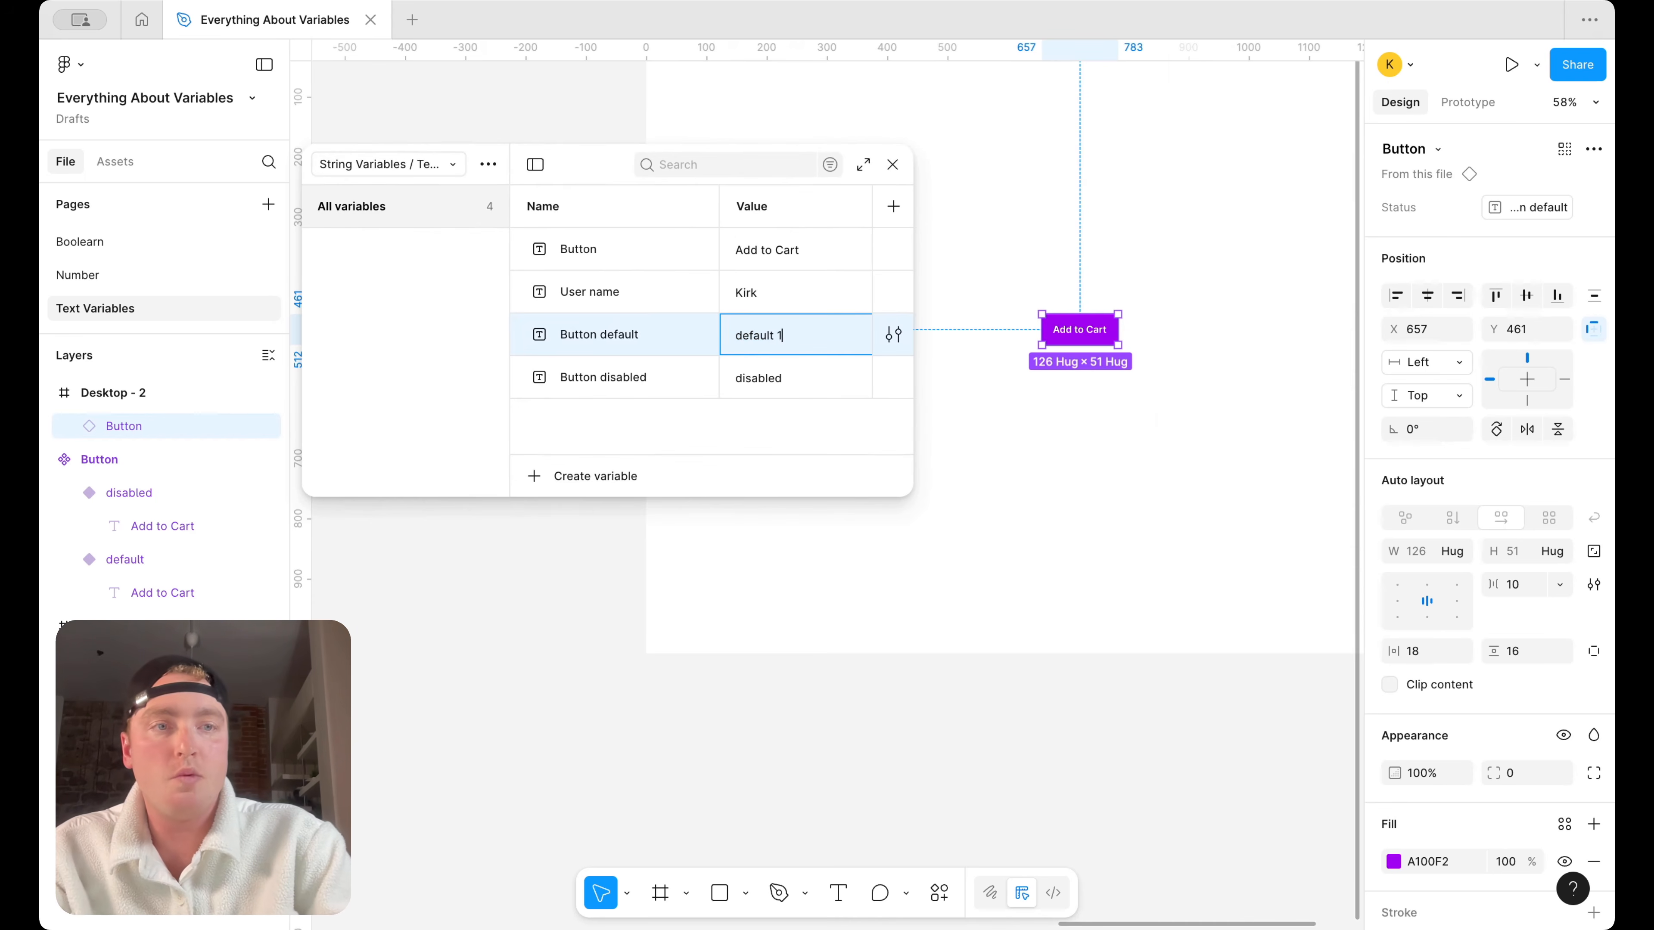
{"action": "key", "text": "Return"}
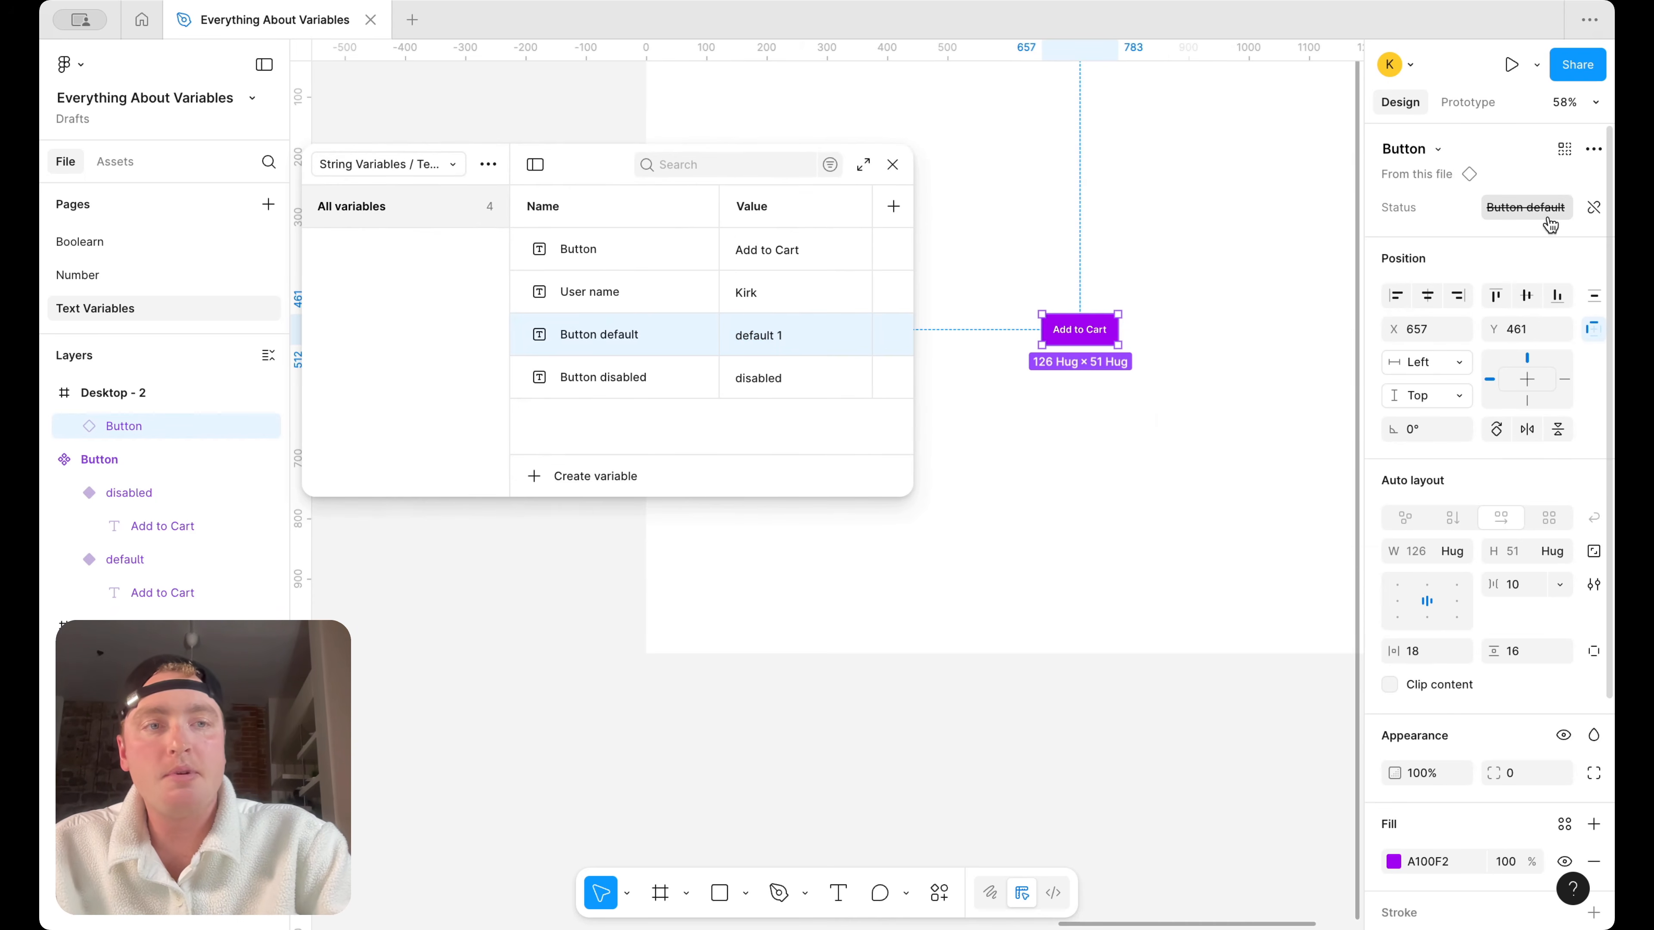
{"action": "mouse_move", "coordinate": [1544, 213]}
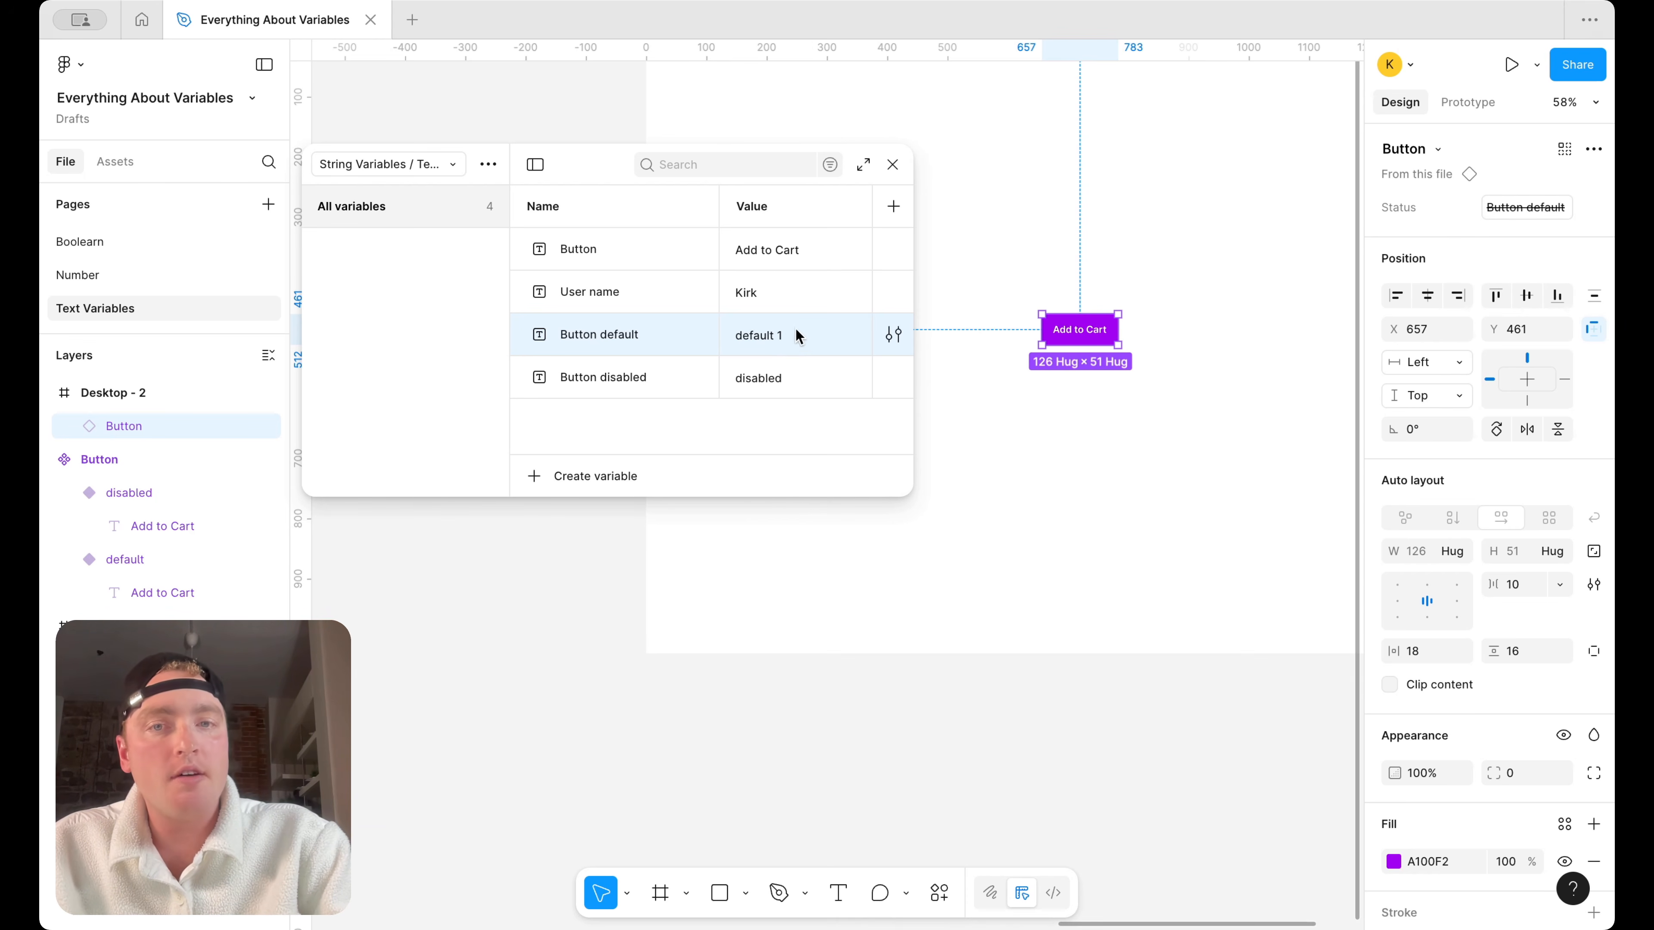
Set the "Button default" variable's value to "default", compare it with the default variant's Status, and close the variables window
{"action": "scroll", "coordinate": [1014, 367], "scroll_direction": "left", "scroll_amount": 10}
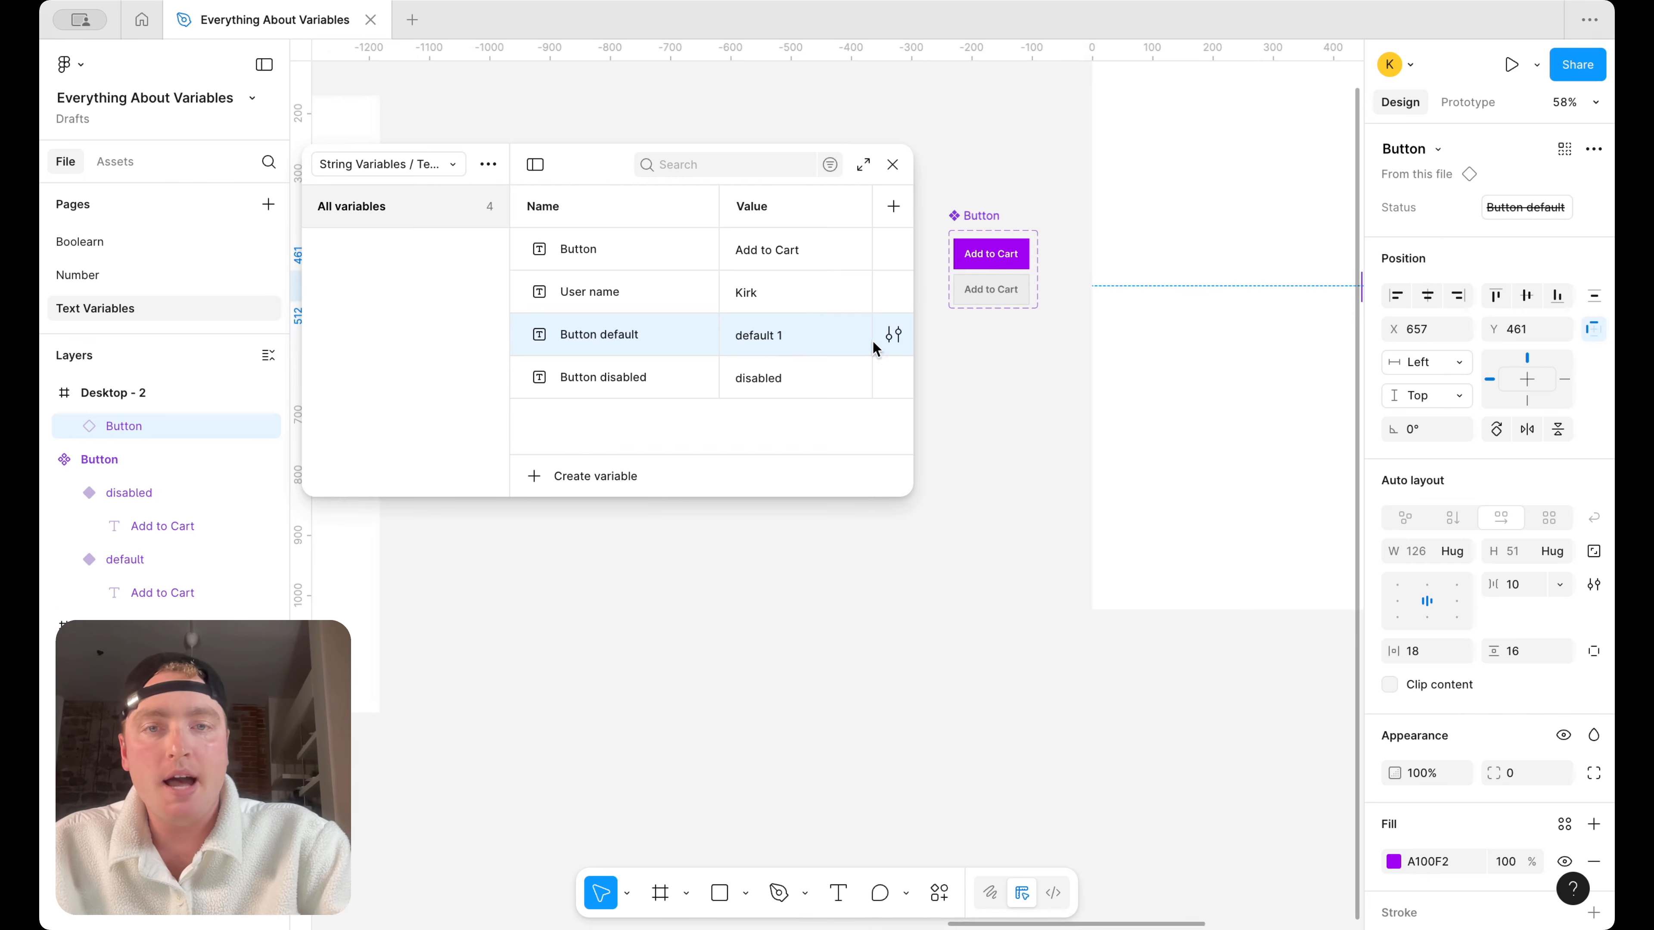
{"action": "double_click", "coordinate": [778, 333]}
{"action": "left_click", "coordinate": [798, 336]}
{"action": "key", "text": "Return"}
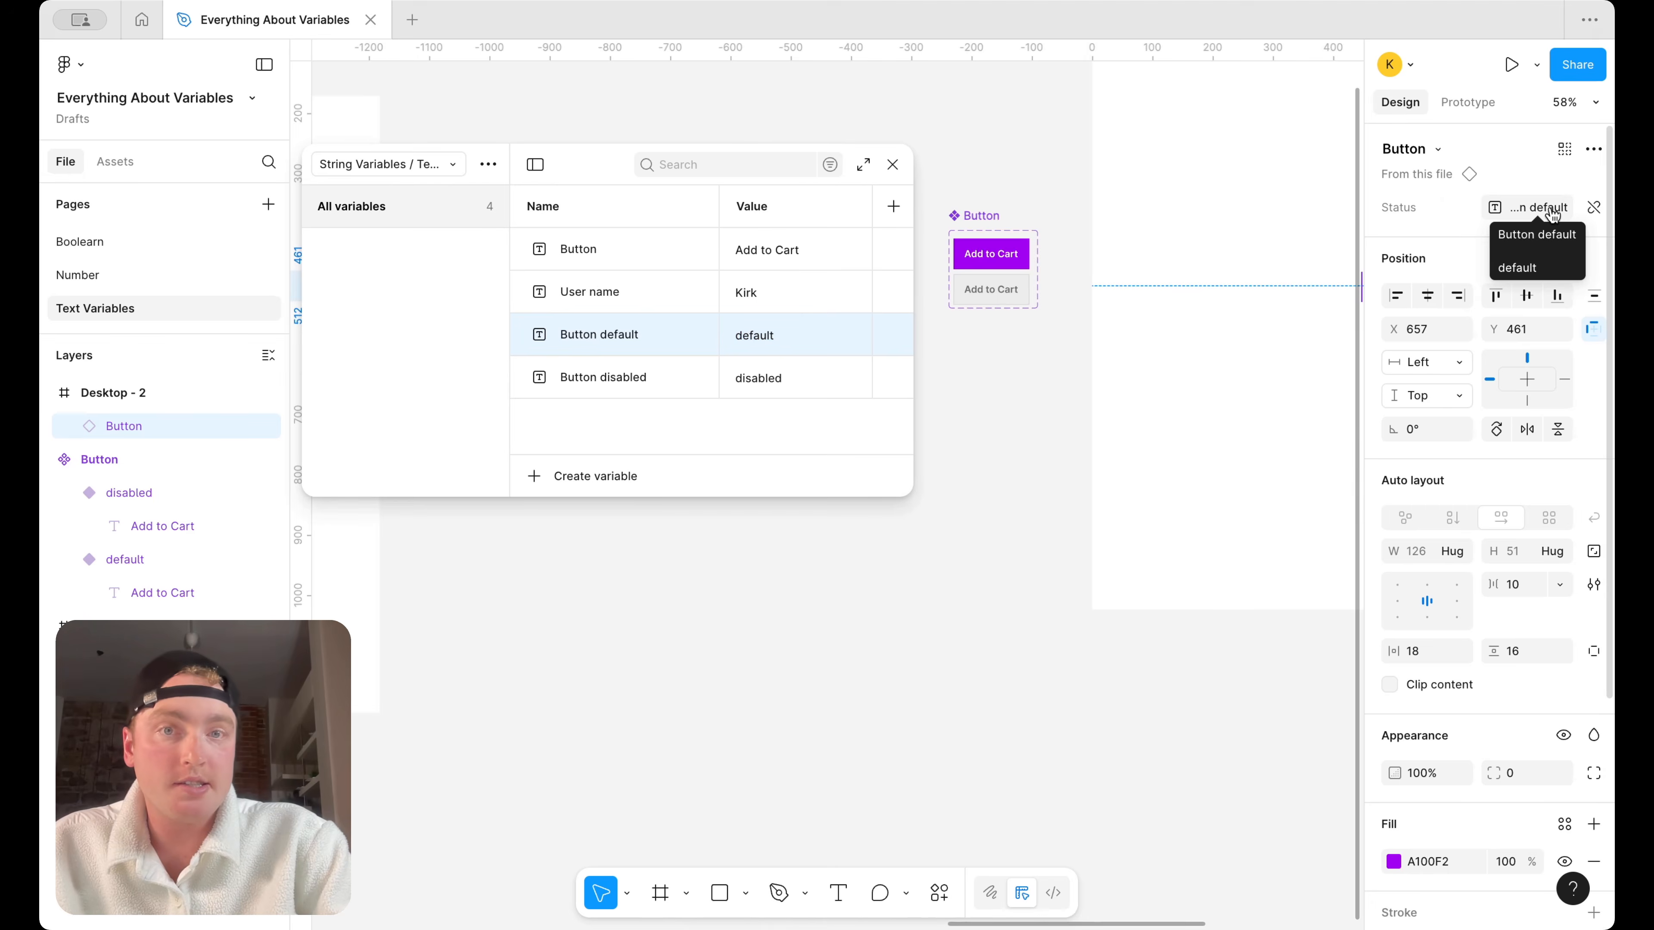
{"action": "left_click", "coordinate": [1009, 258]}
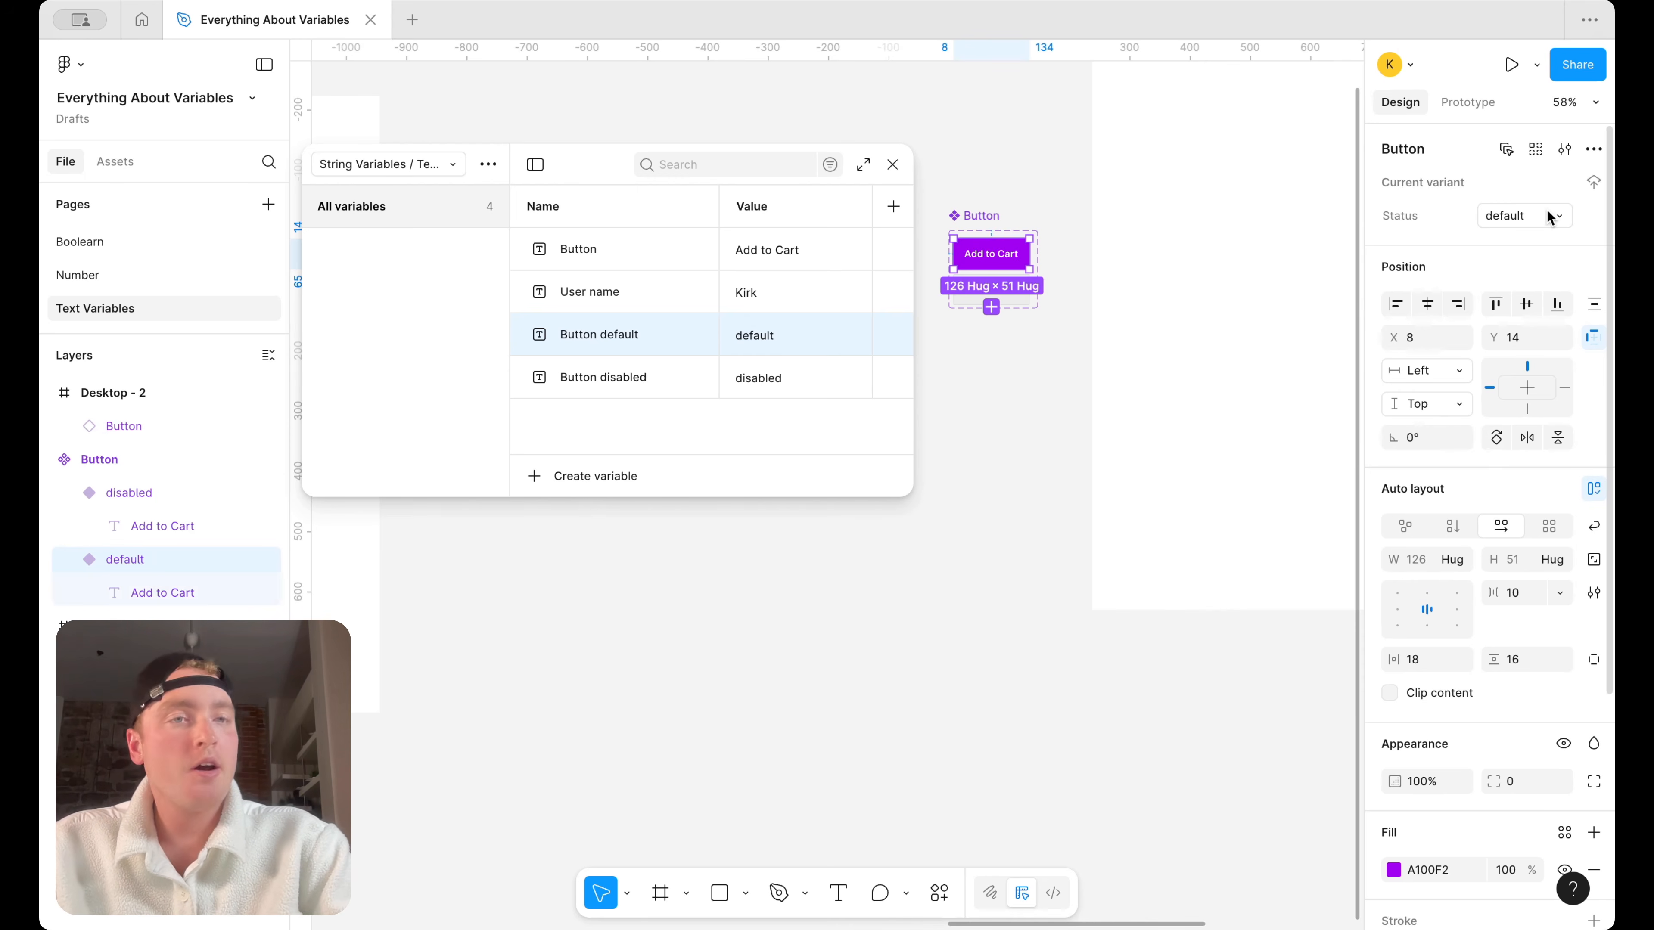
{"action": "left_click", "coordinate": [892, 164]}
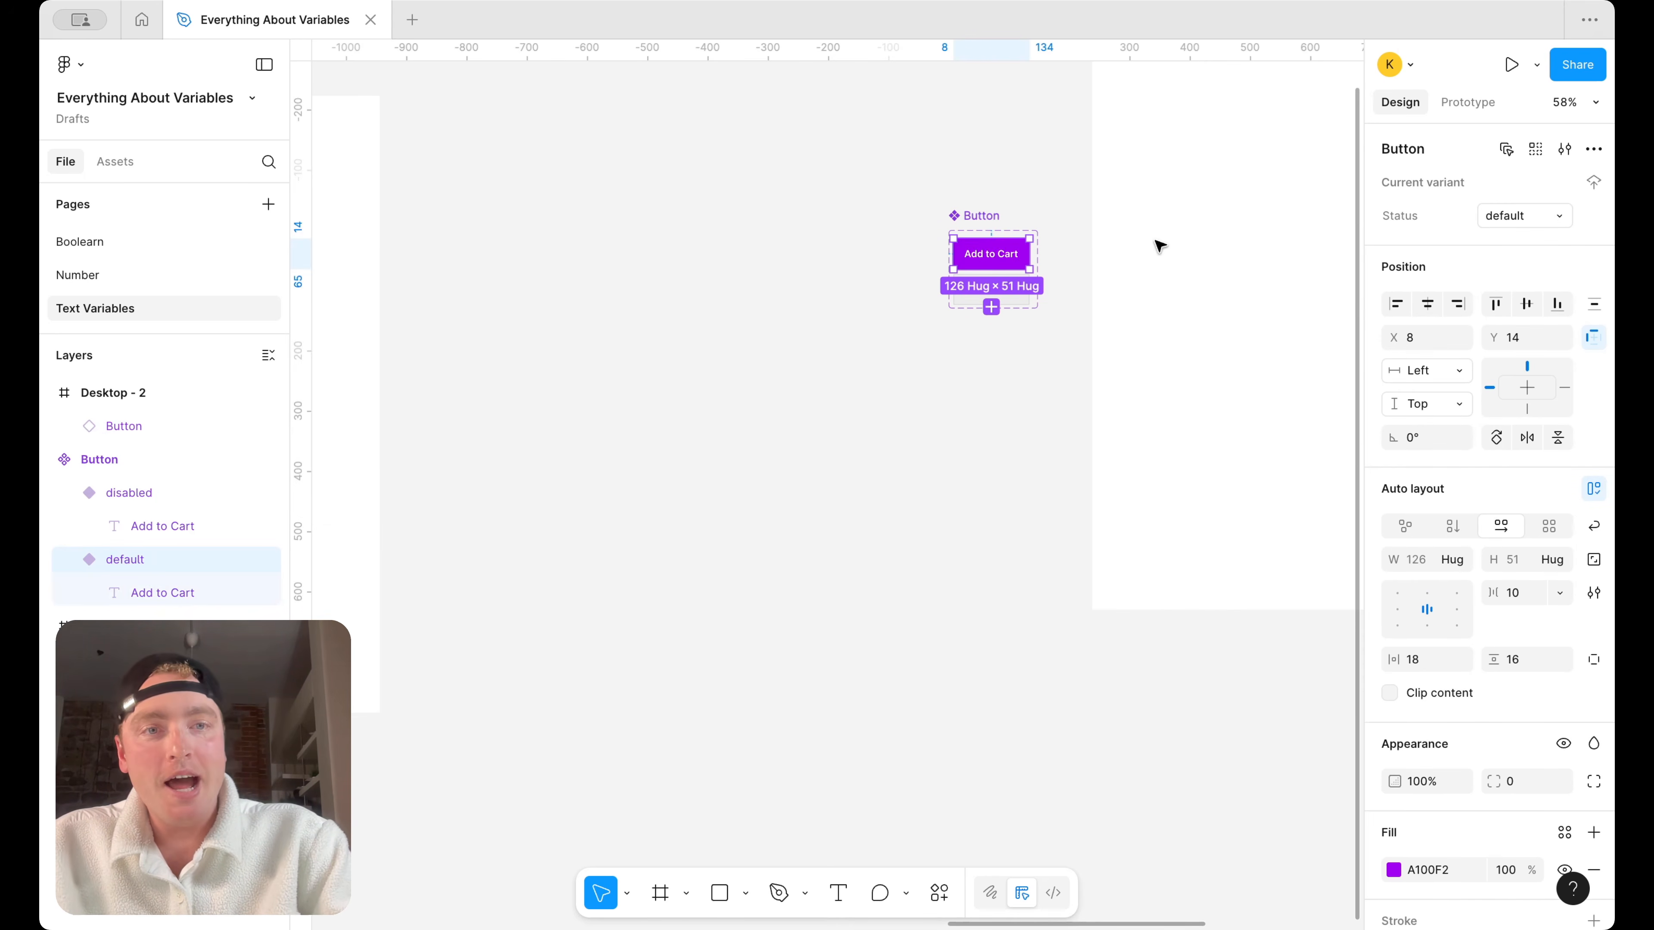
Add an on-click prototype interaction with the Set variable action to the Button instance in Desktop - 2
{"action": "scroll", "coordinate": [1154, 240], "scroll_direction": "right", "scroll_amount": 10}
{"action": "left_click", "coordinate": [916, 358]}
{"action": "scroll", "coordinate": [1032, 312], "scroll_direction": "up", "scroll_amount": 1}
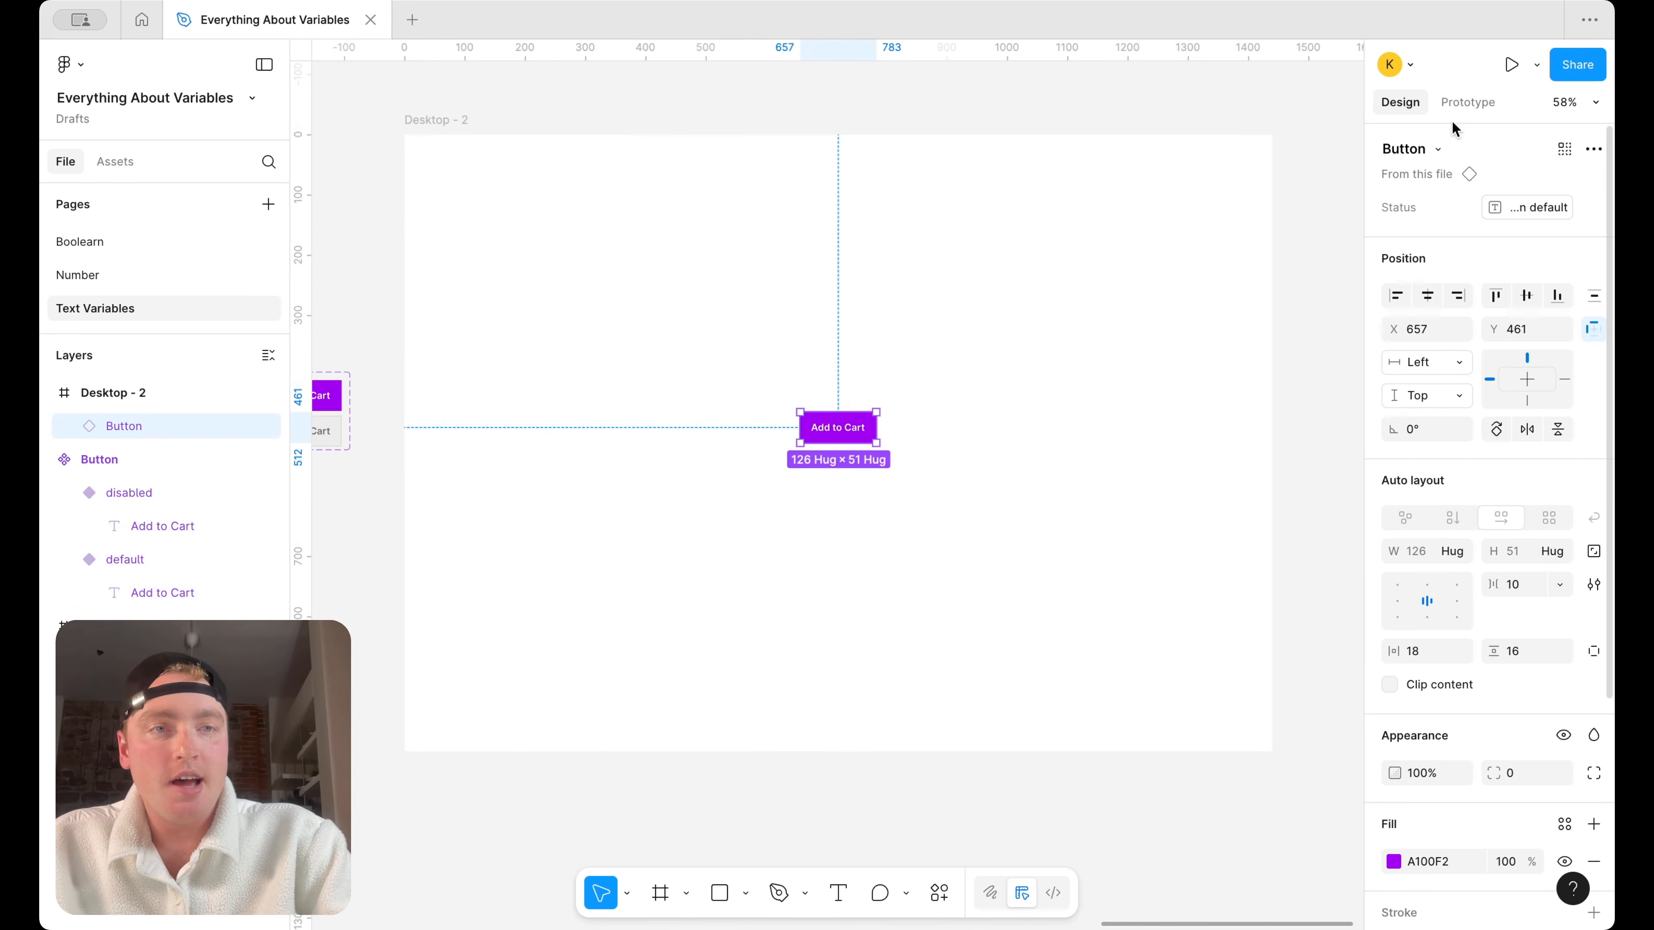
{"action": "left_click", "coordinate": [1465, 104]}
{"action": "left_click", "coordinate": [1593, 204]}
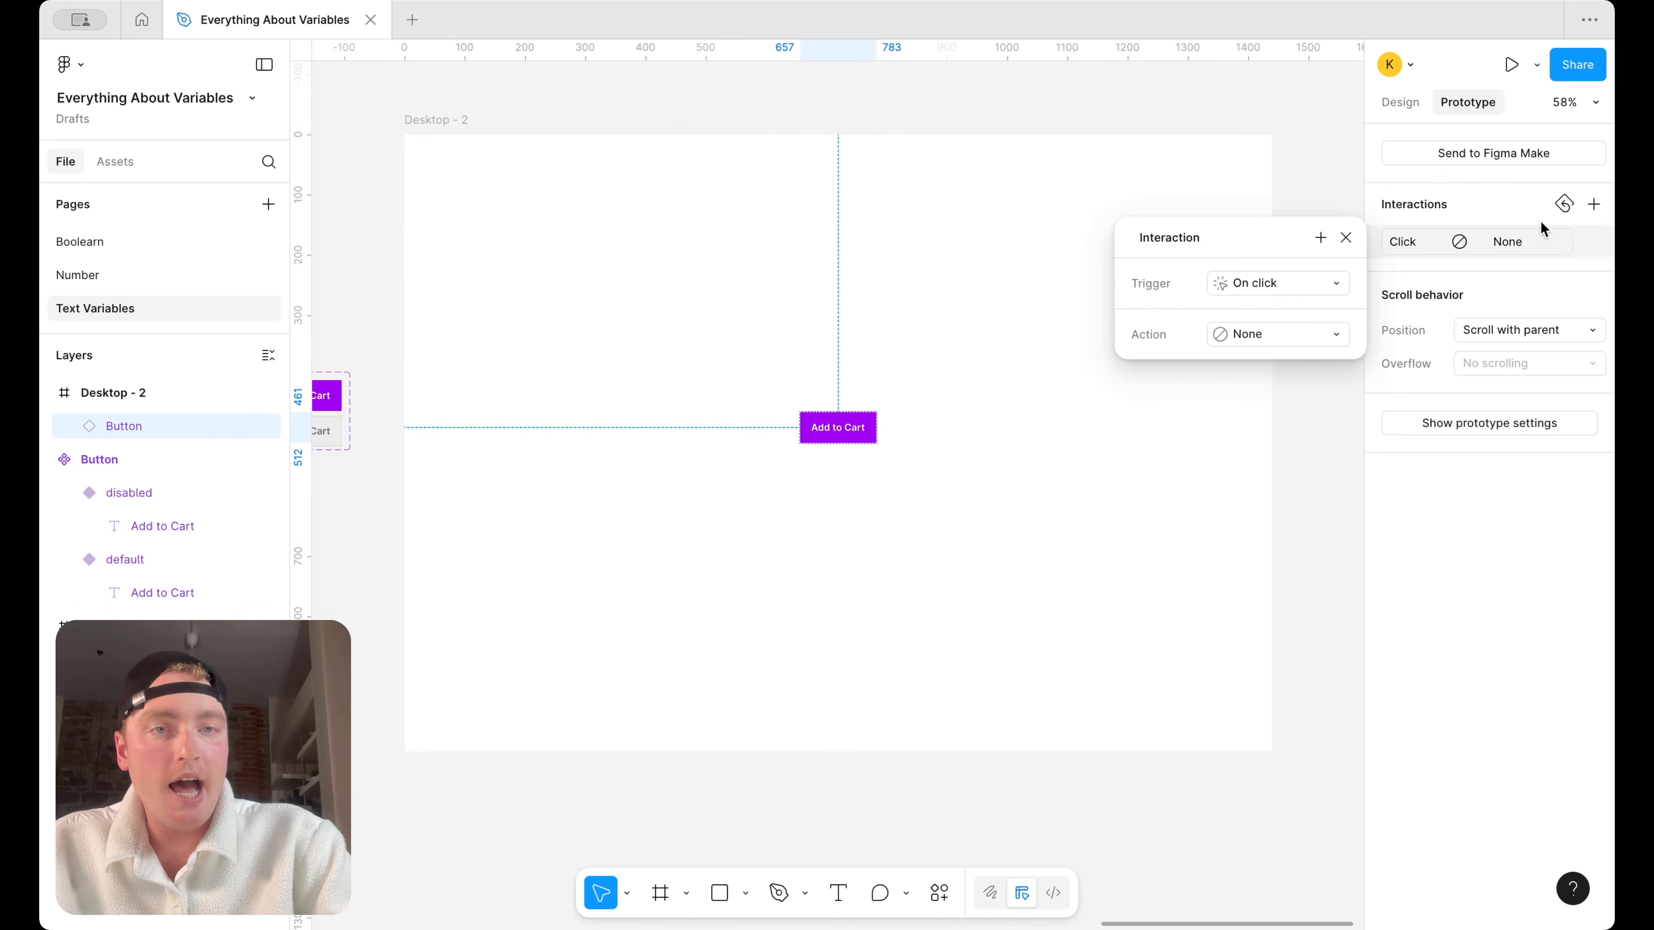
{"action": "left_click", "coordinate": [1277, 334]}
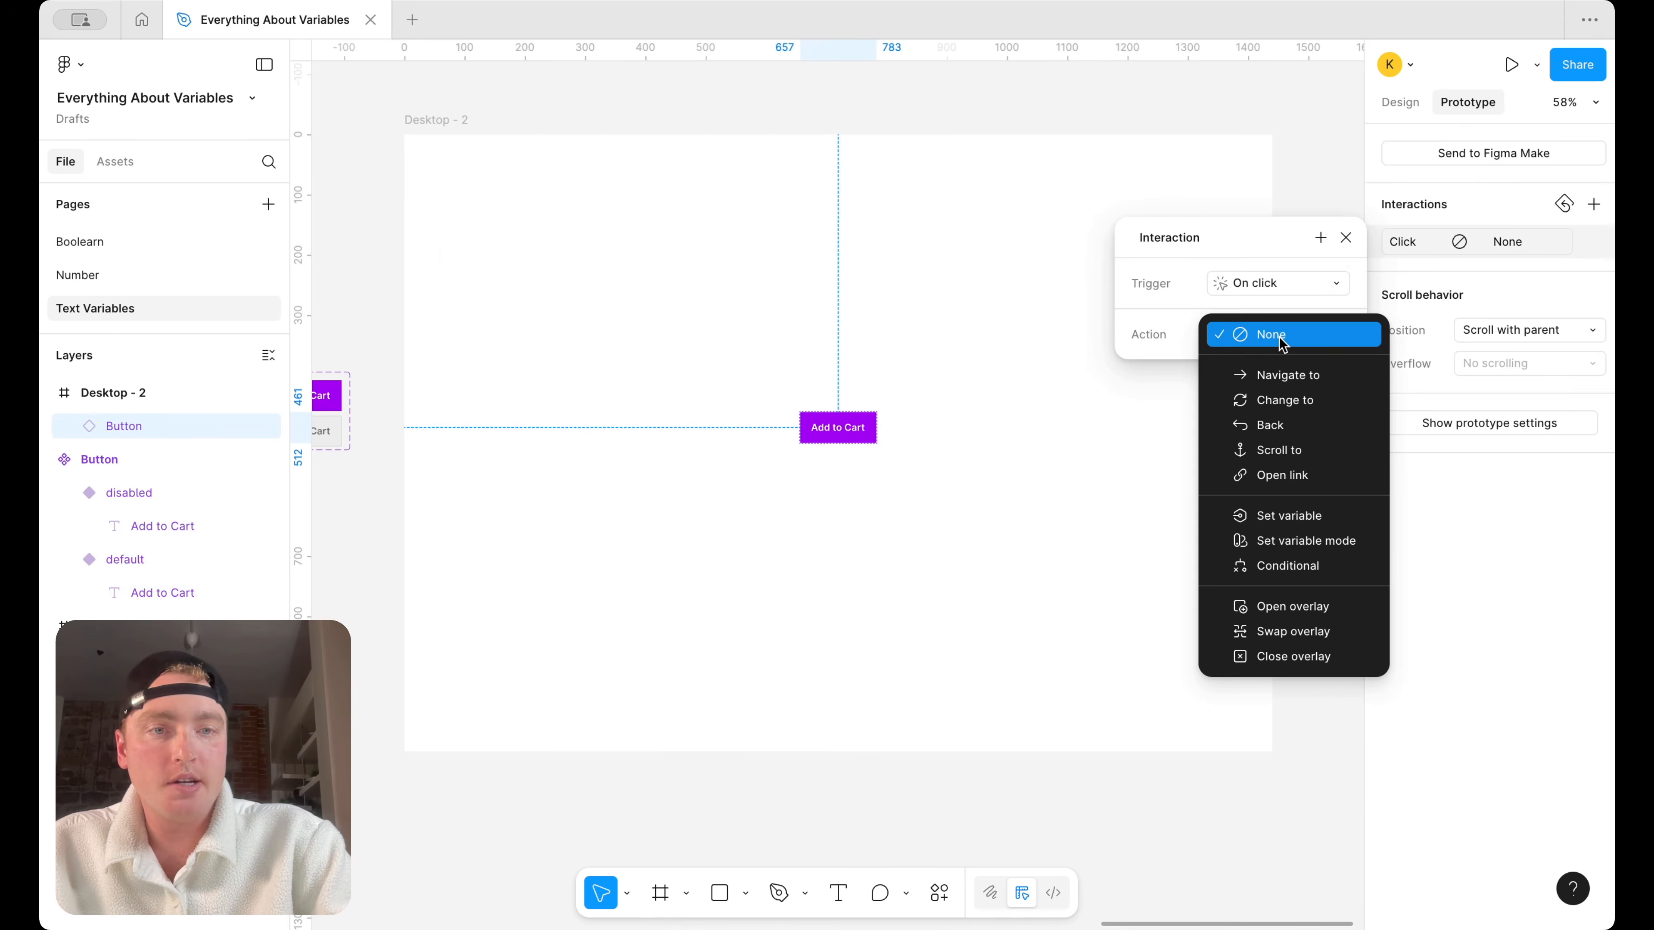
{"action": "left_click", "coordinate": [1289, 519]}
Make the interaction target the "Button default" variable with "Button disabled" as its value, and close the interaction settings
{"action": "scroll", "coordinate": [1329, 643], "scroll_direction": "down", "scroll_amount": 2}
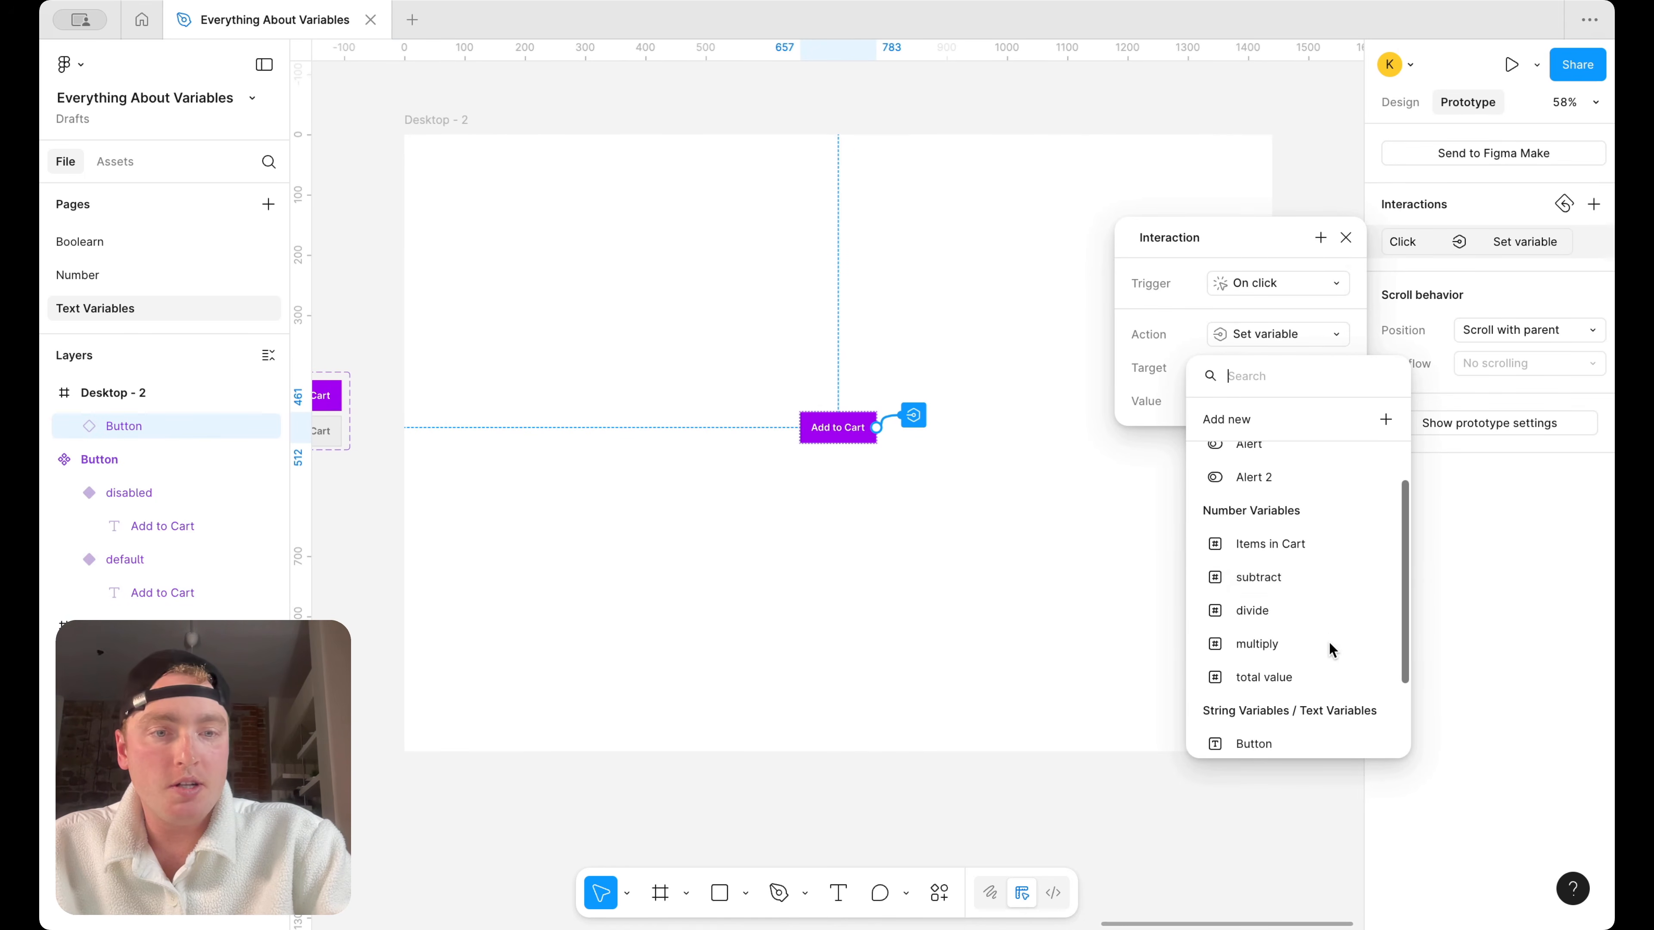
{"action": "scroll", "coordinate": [1330, 645], "scroll_direction": "down", "scroll_amount": 2}
{"action": "left_click", "coordinate": [1312, 695]}
{"action": "scroll", "coordinate": [1321, 736], "scroll_direction": "down", "scroll_amount": 2}
{"action": "left_click", "coordinate": [1320, 761]}
{"action": "left_click", "coordinate": [1102, 607]}
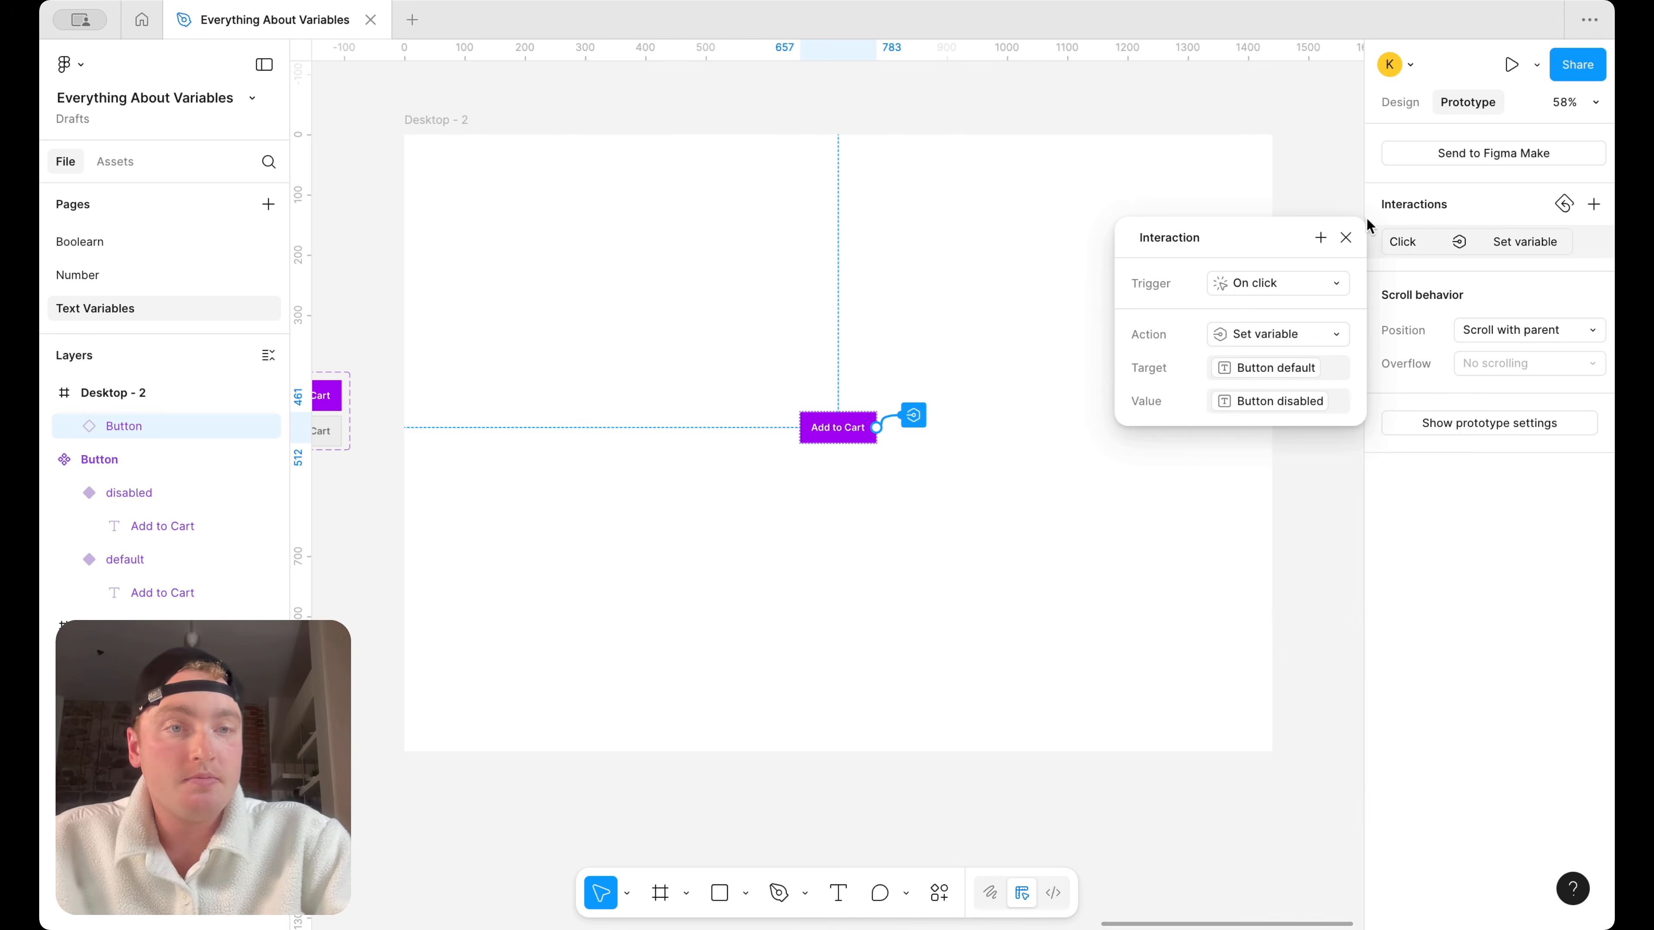
{"action": "left_click", "coordinate": [1346, 240]}
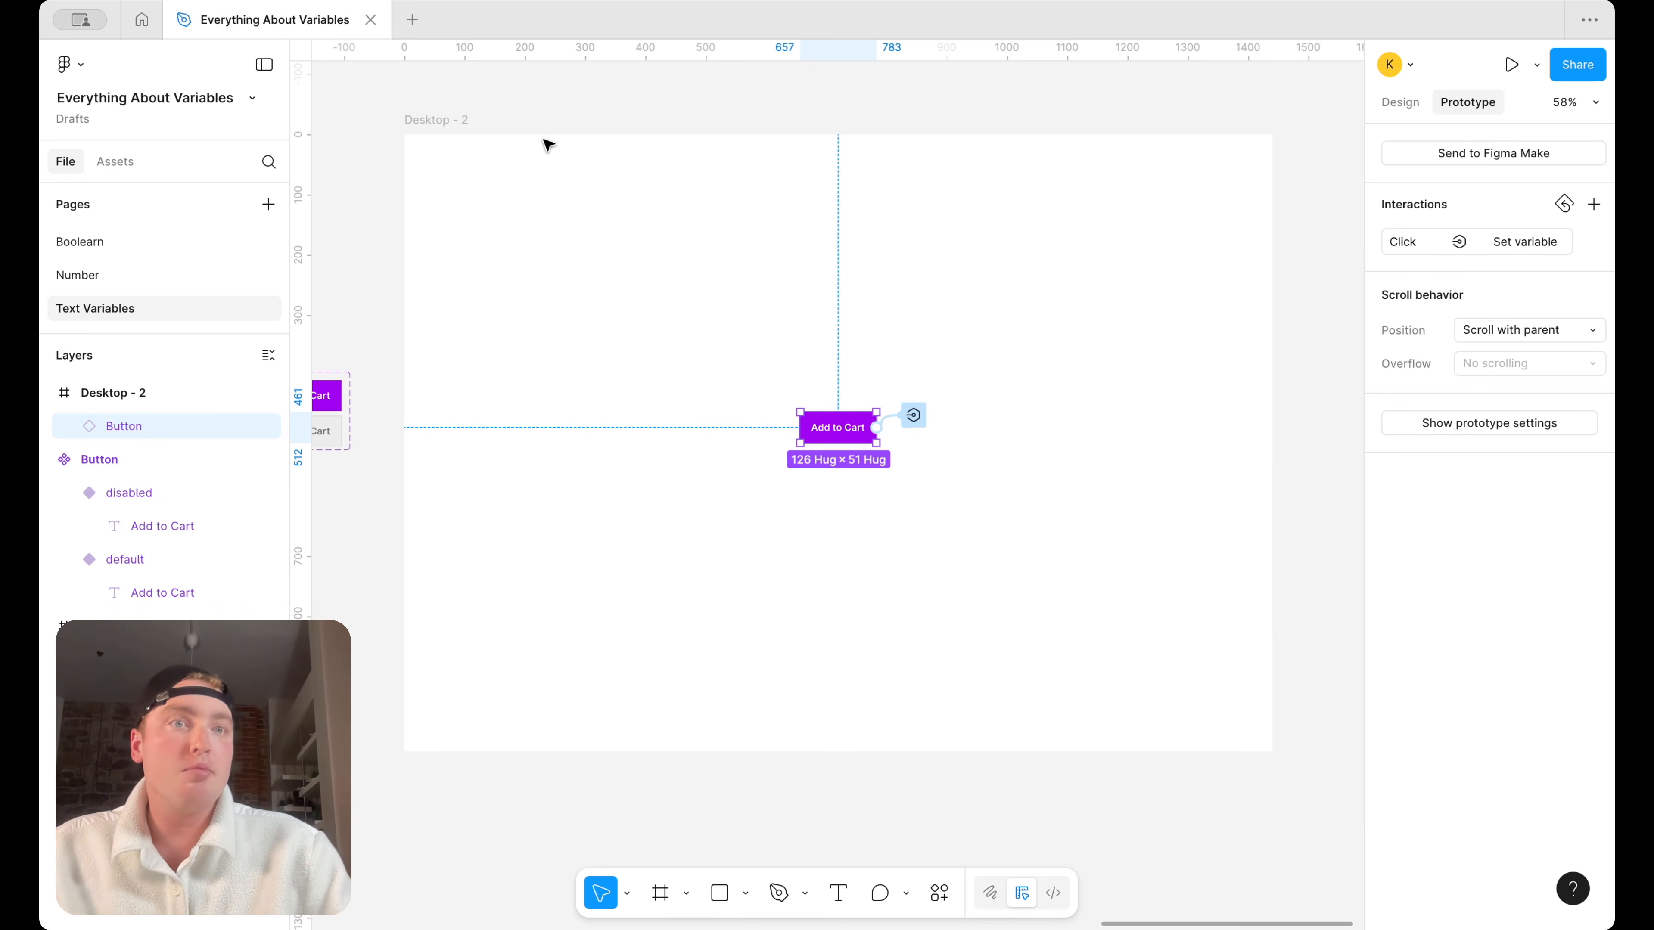
Present the Desktop - 2 frame as a prototype to test the button's variant switch
{"action": "left_click", "coordinate": [463, 123]}
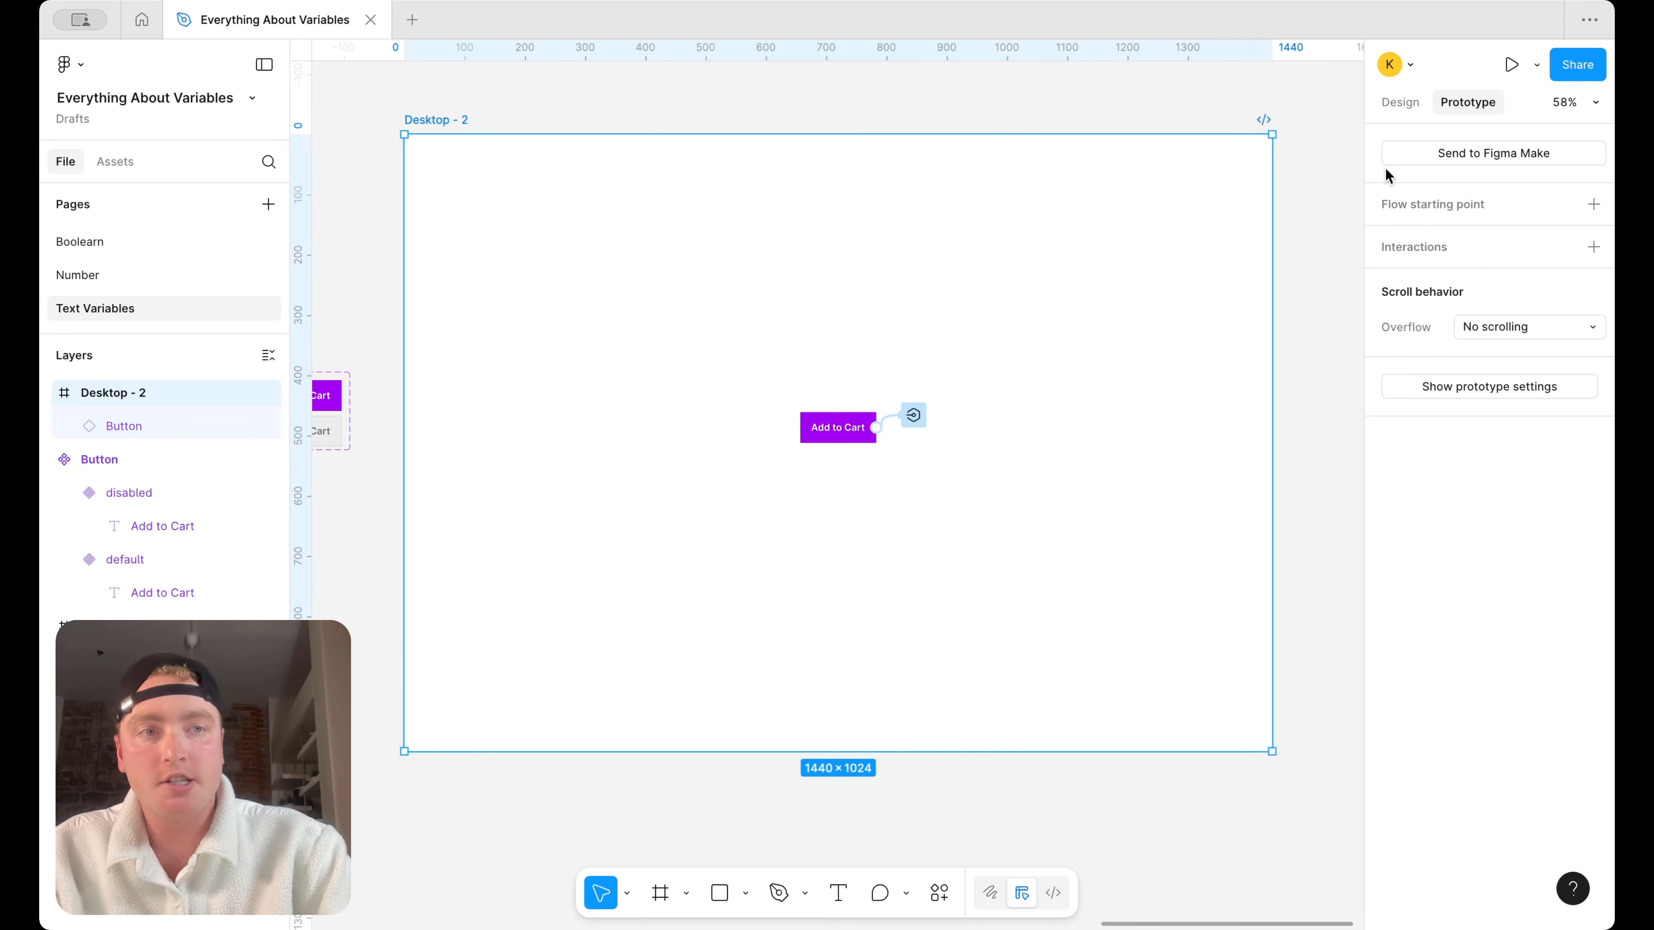
{"action": "left_click", "coordinate": [1536, 65]}
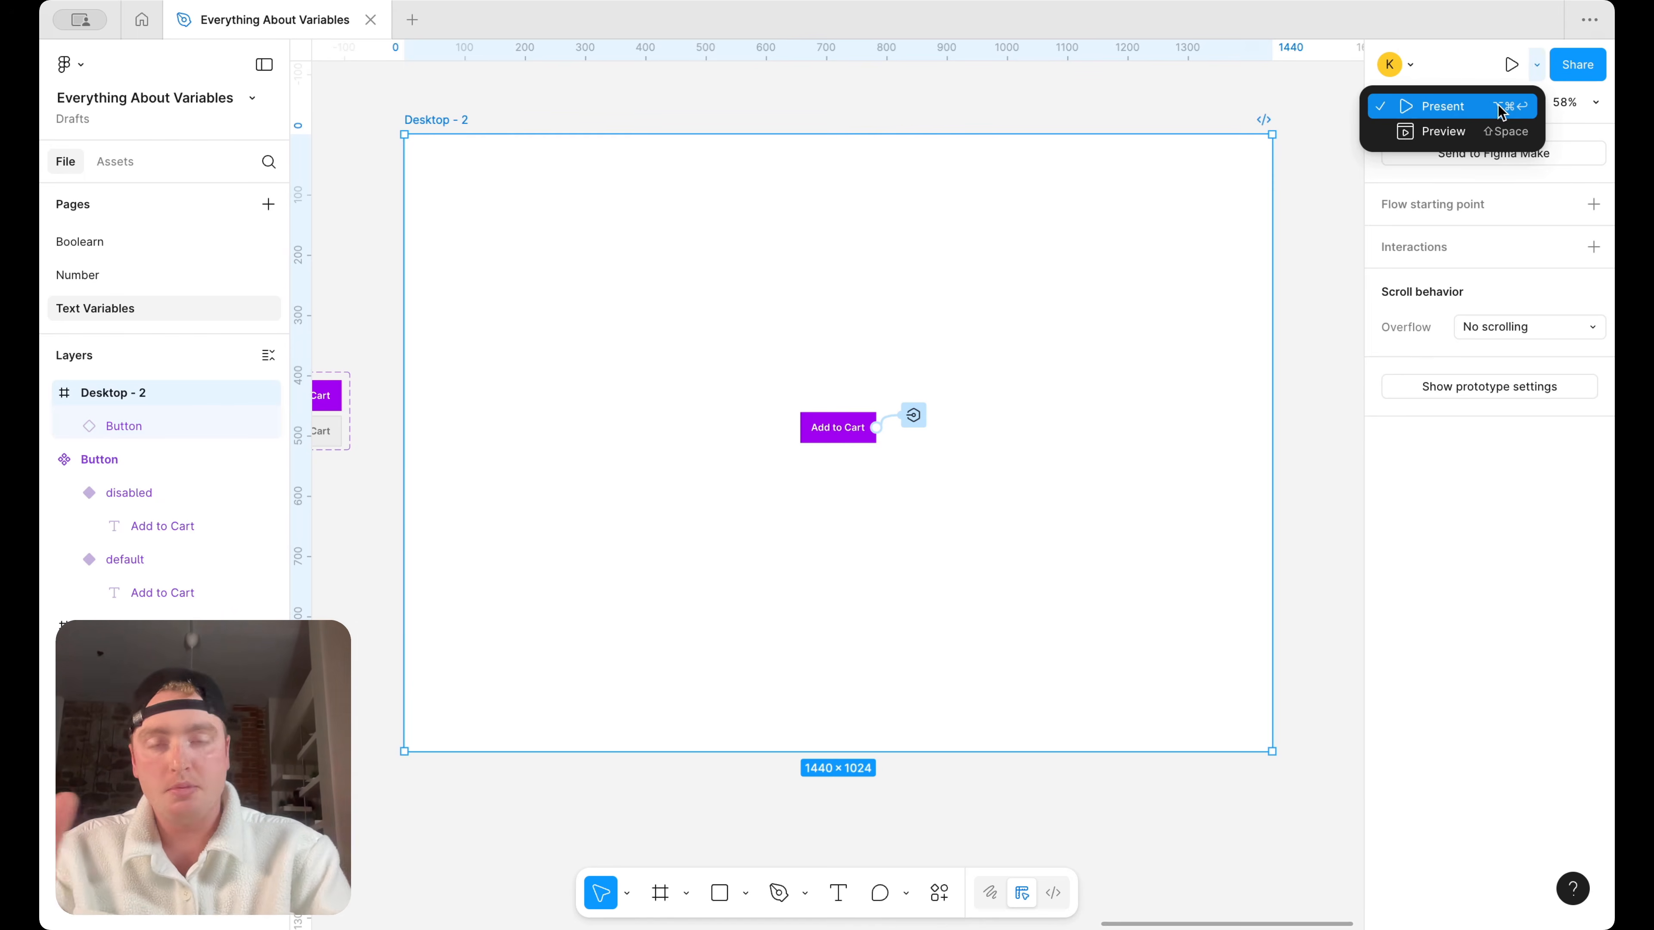
{"action": "left_click", "coordinate": [1443, 107]}
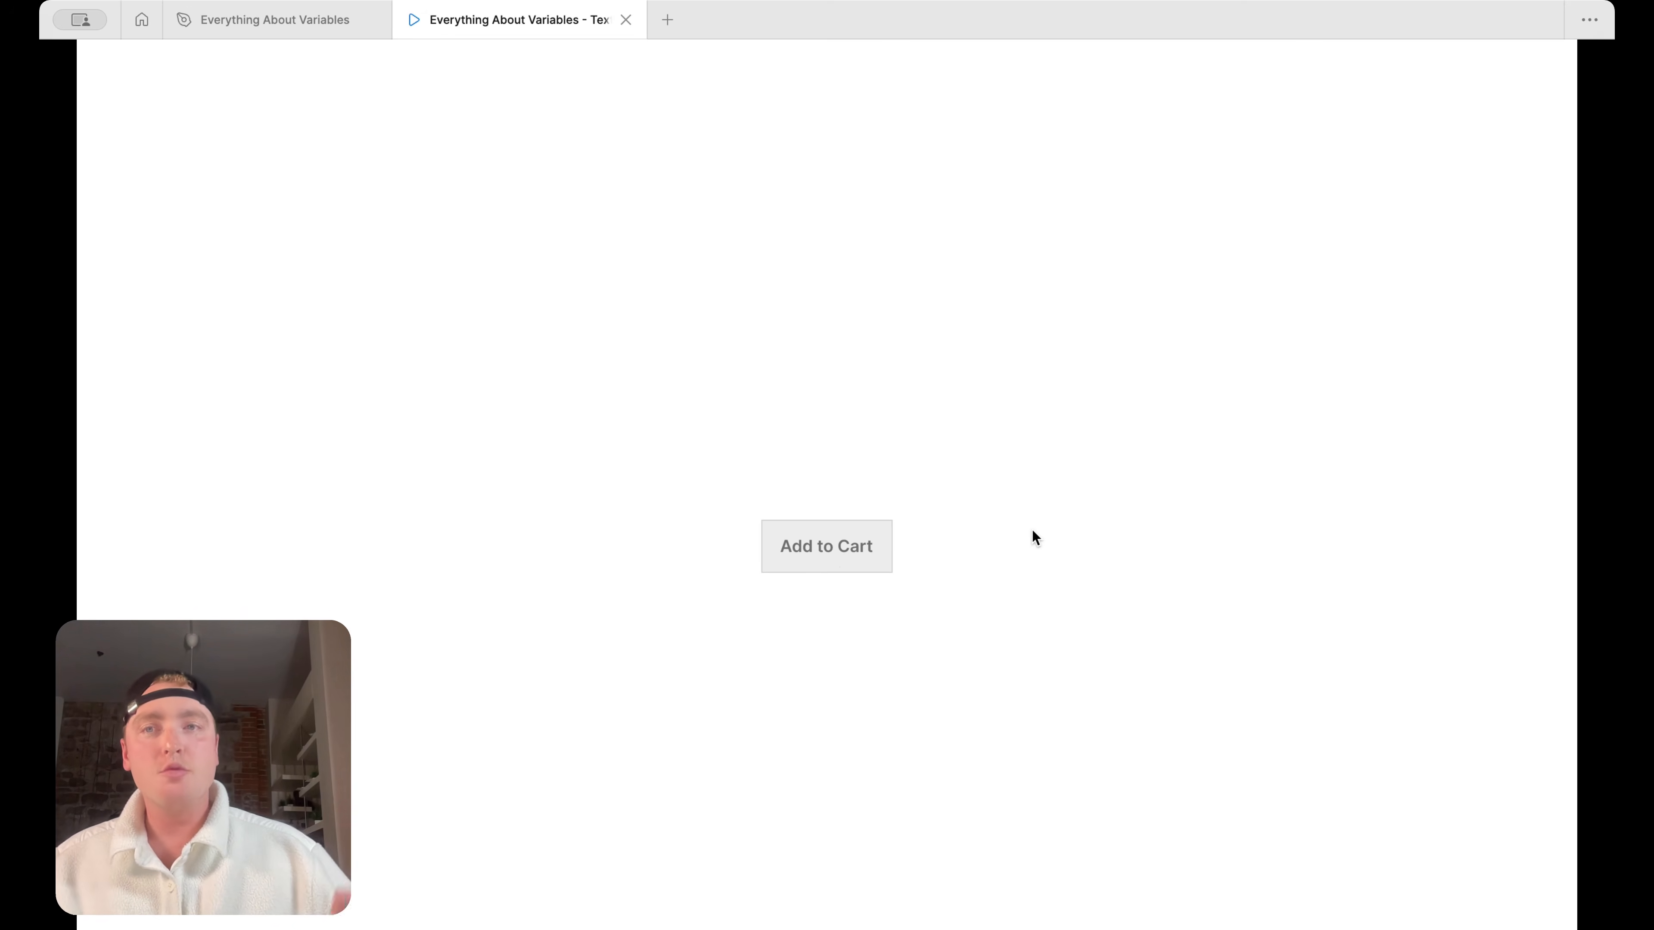
Return to the design file and move the Button instance from Desktop - 2 into Frame 1 on the Number page, beside the black Add to Cart button
{"action": "left_click", "coordinate": [317, 20]}
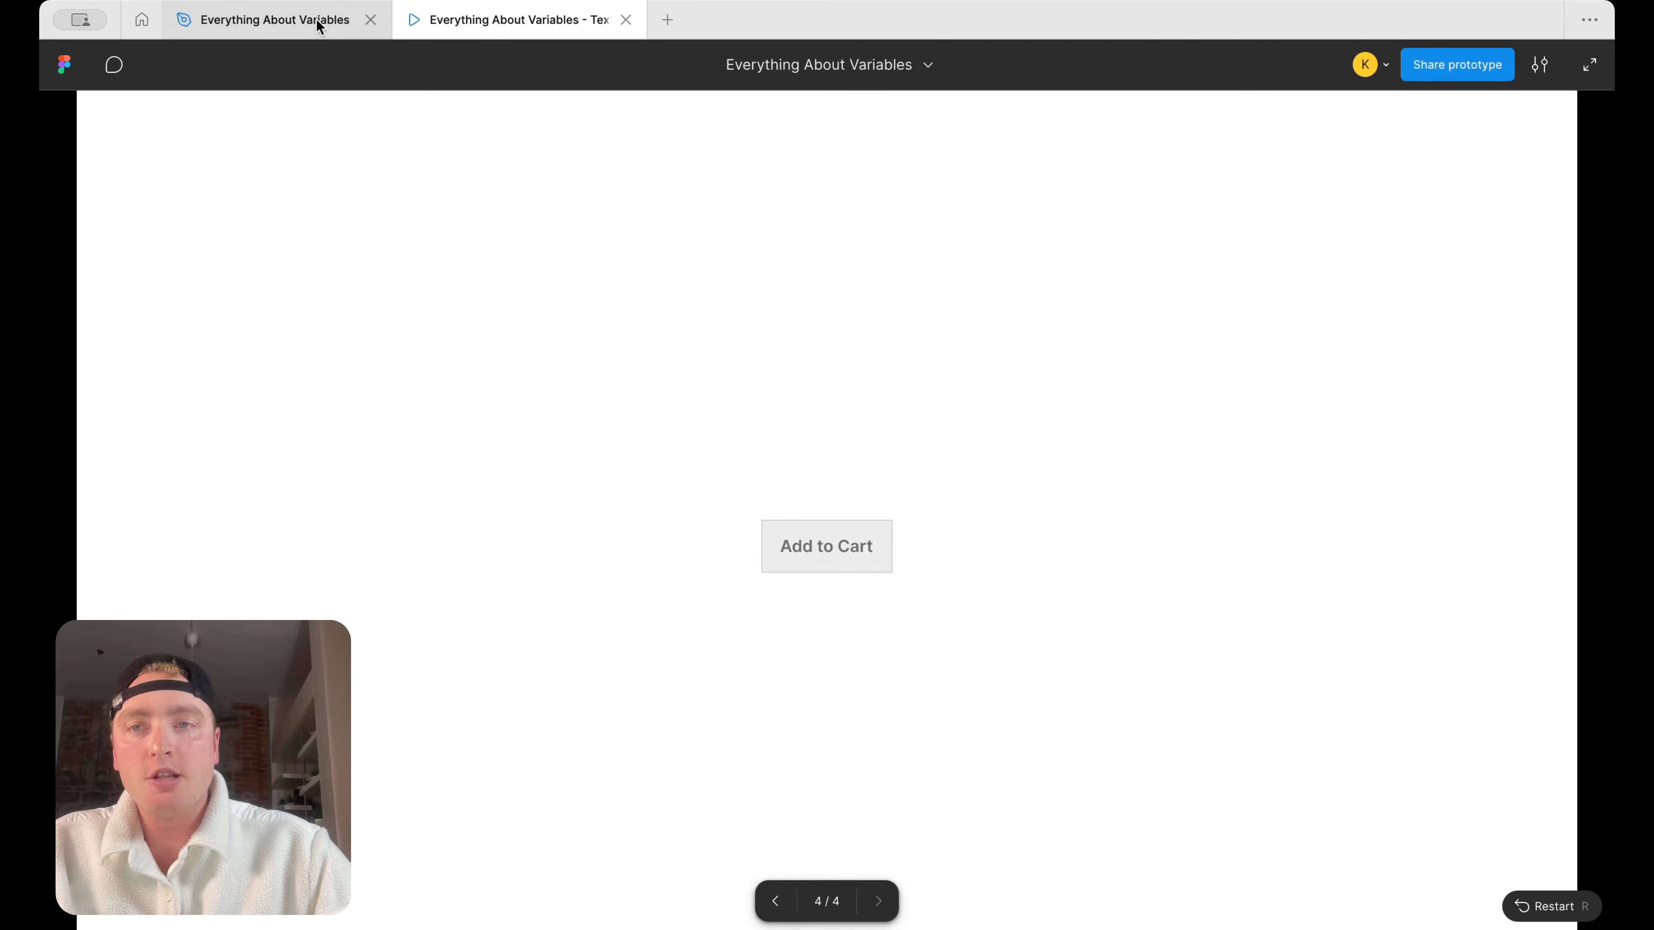
{"action": "scroll", "coordinate": [1027, 409], "scroll_direction": "down", "scroll_amount": 2}
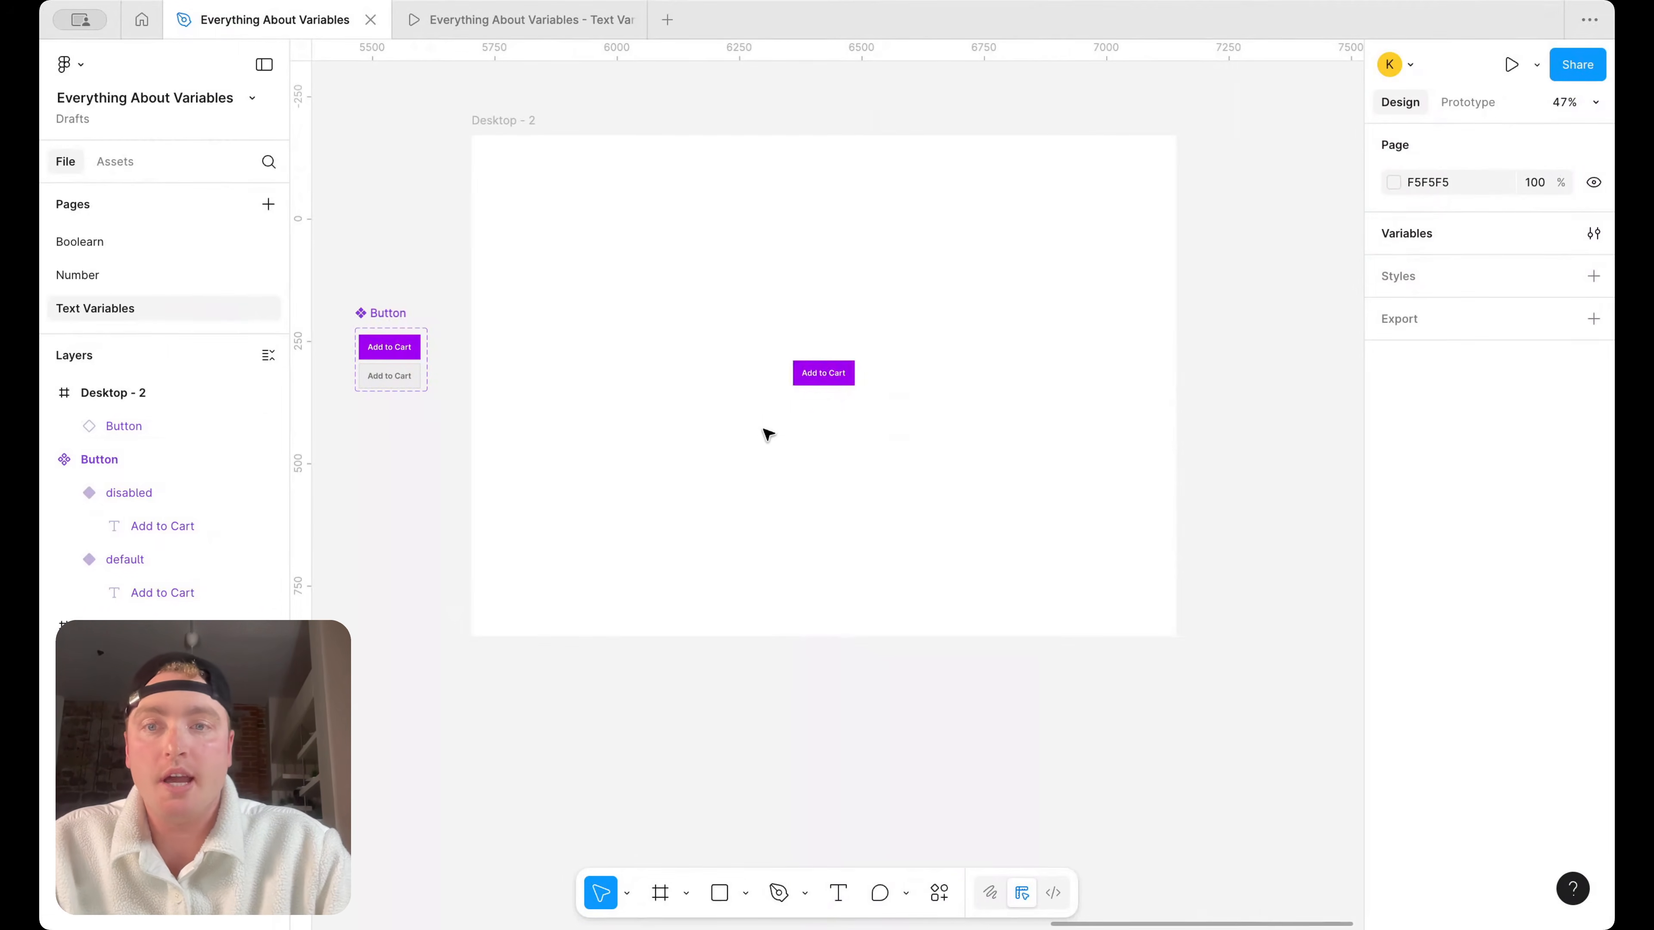
{"action": "left_click", "coordinate": [804, 381]}
{"action": "key", "text": "Escape"}
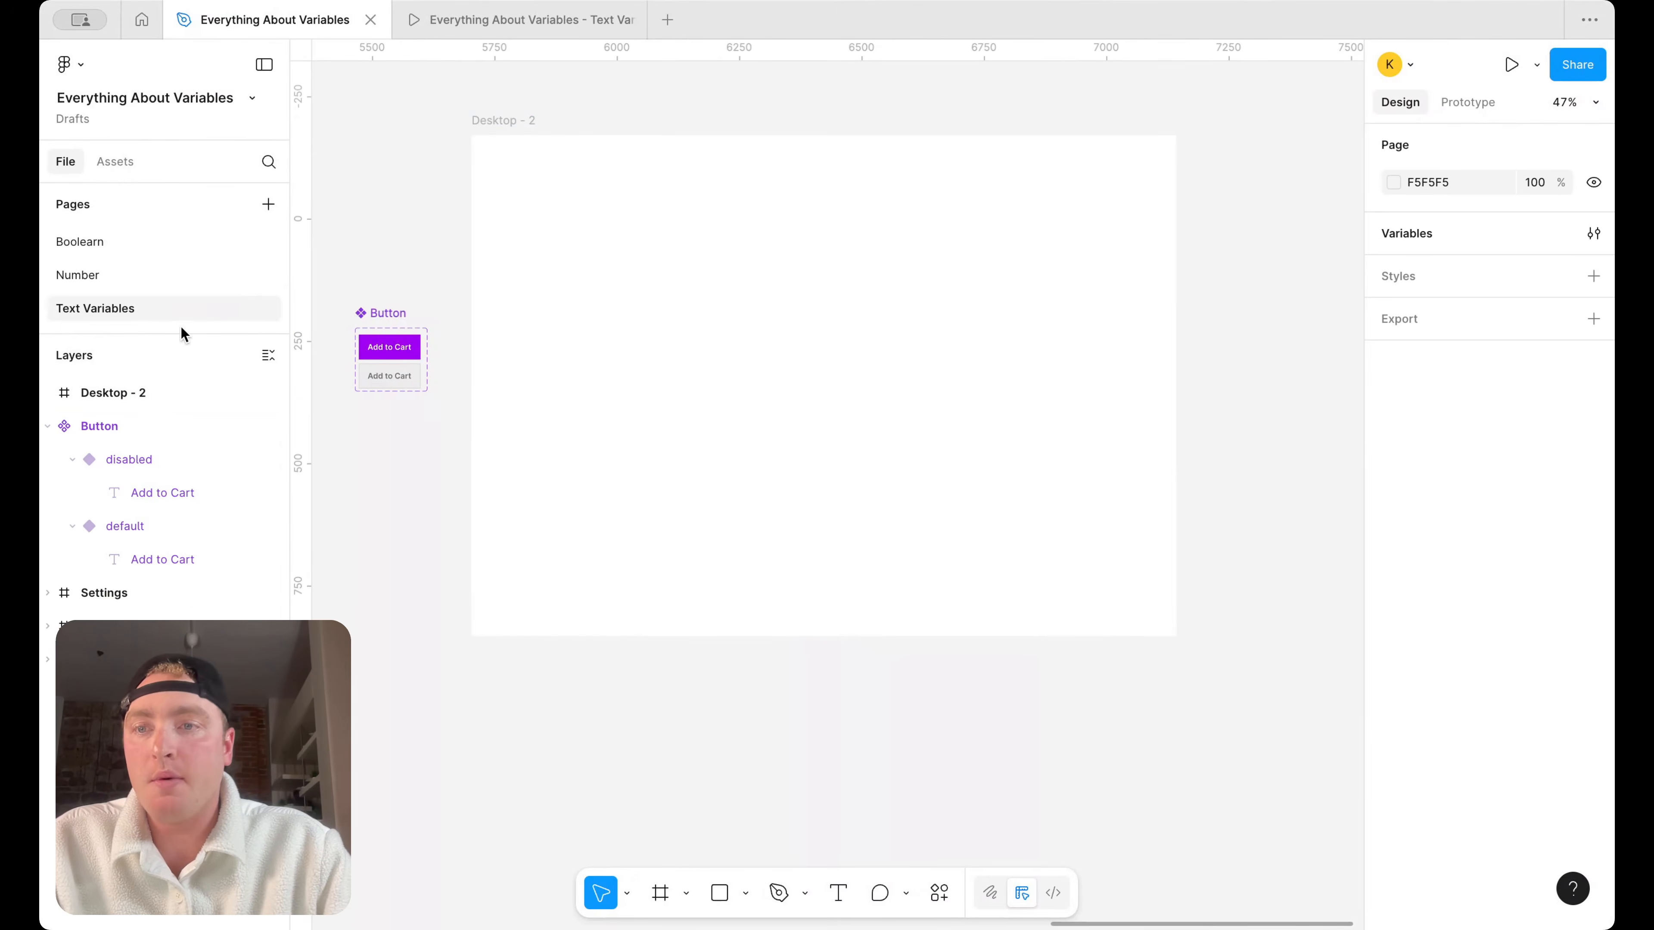
{"action": "left_click", "coordinate": [170, 274]}
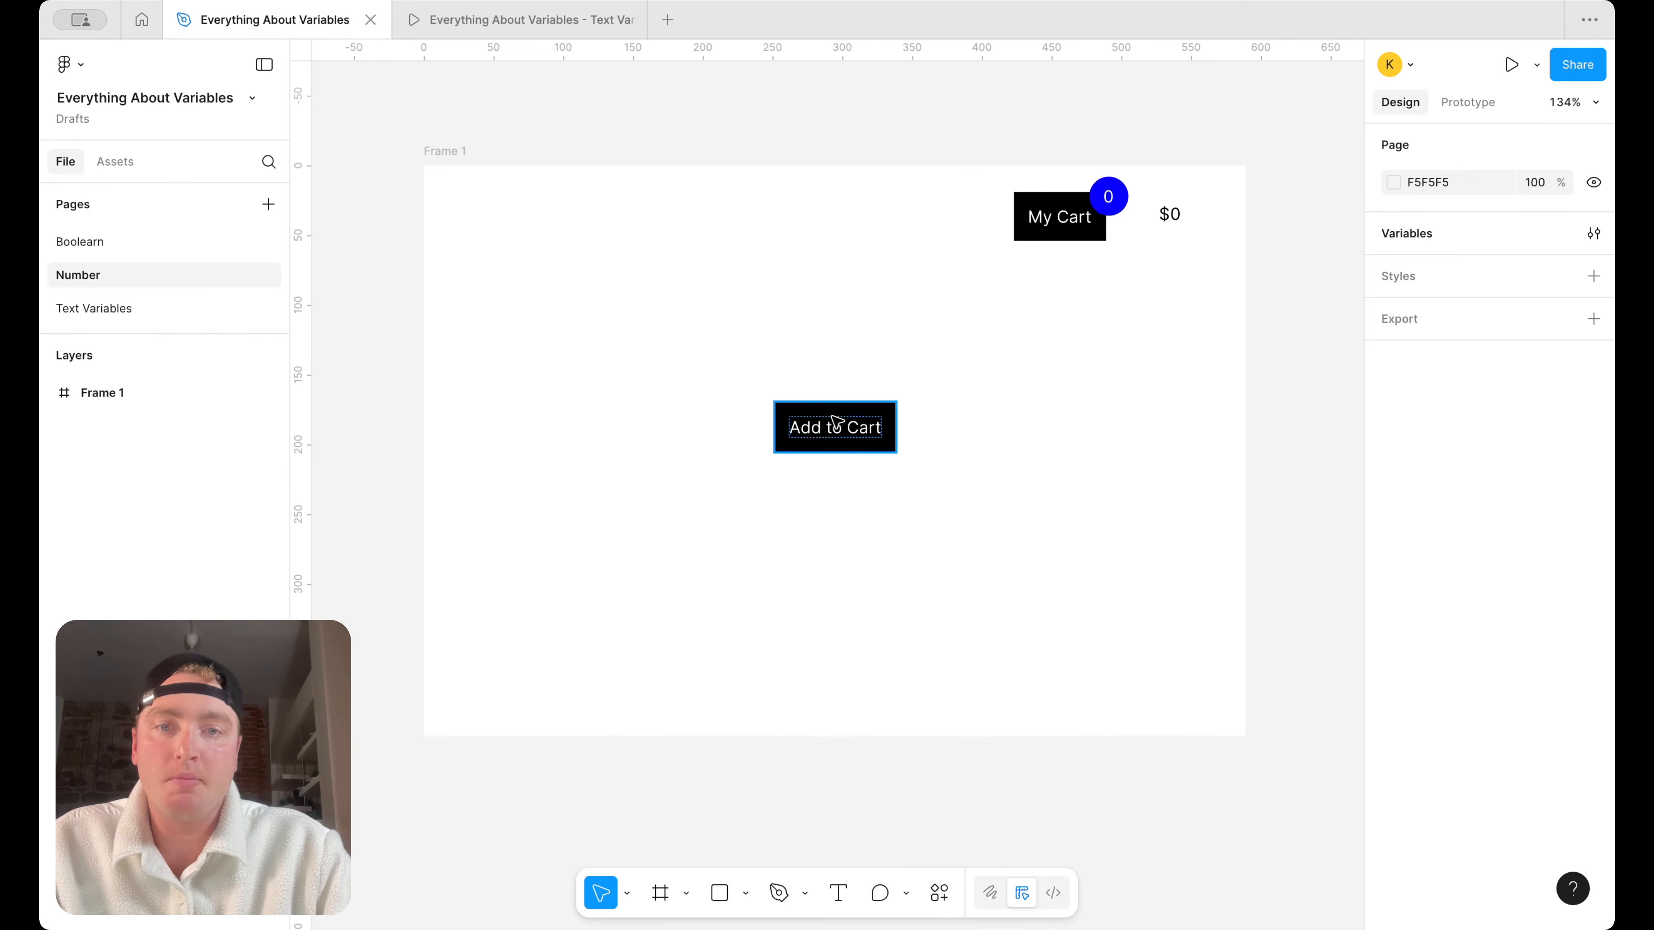
{"action": "left_click", "coordinate": [835, 425]}
{"action": "left_click", "coordinate": [961, 446]}
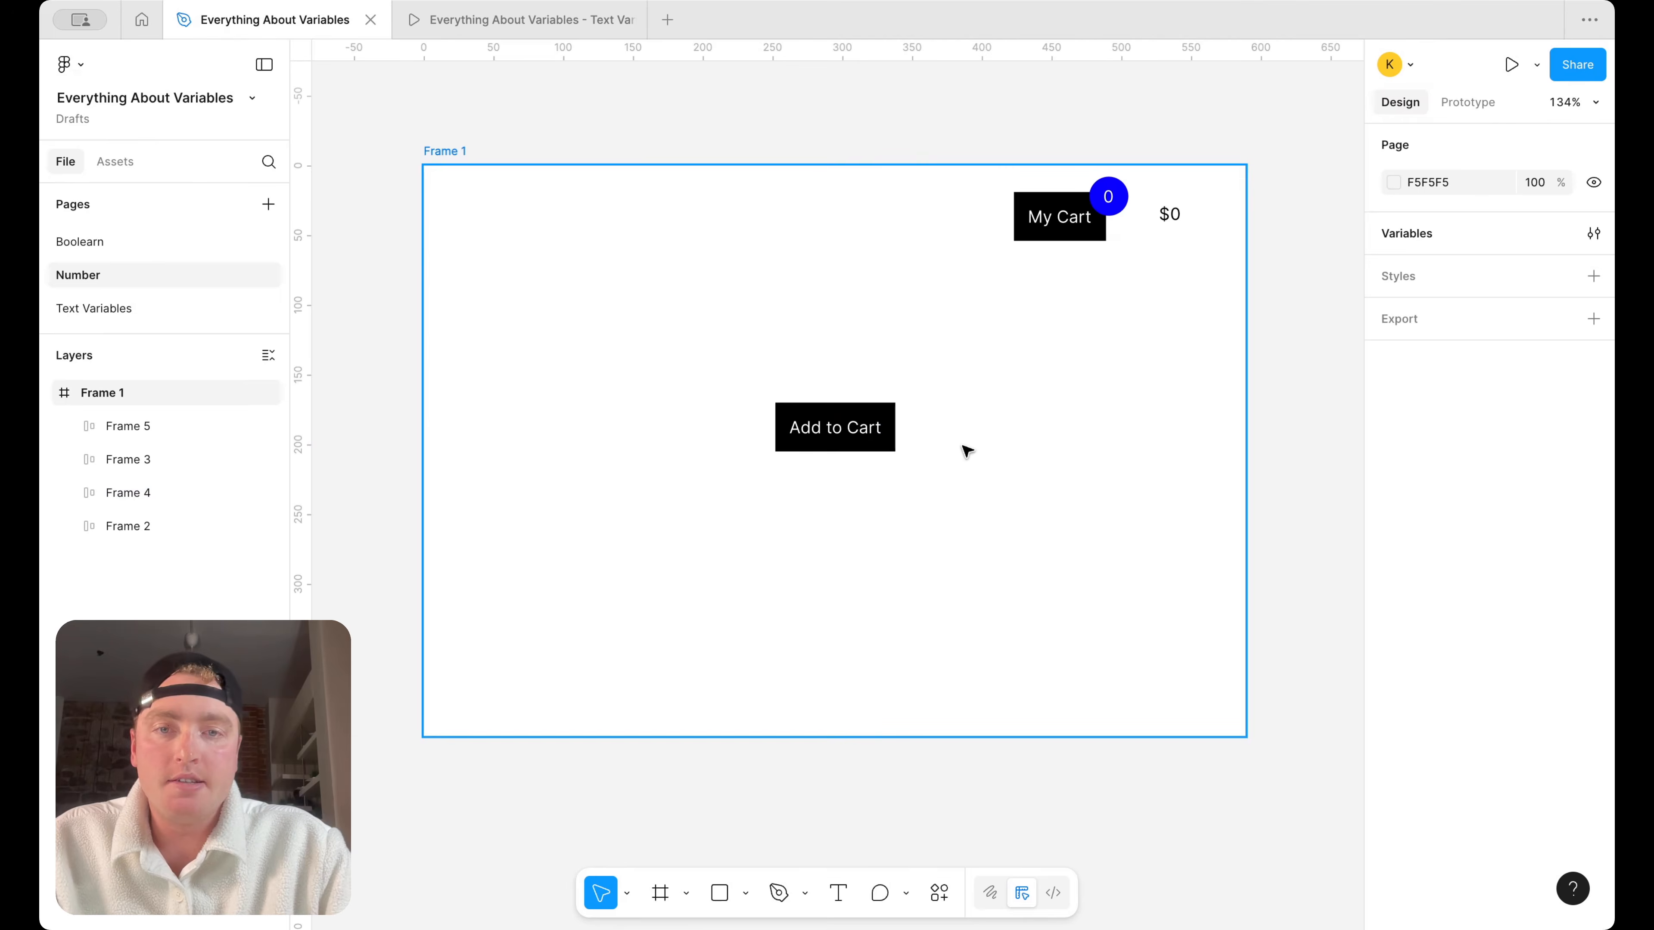
{"action": "key", "text": "super+v"}
{"action": "left_click_drag", "start_coordinate": [840, 490], "coordinate": [1029, 449]}
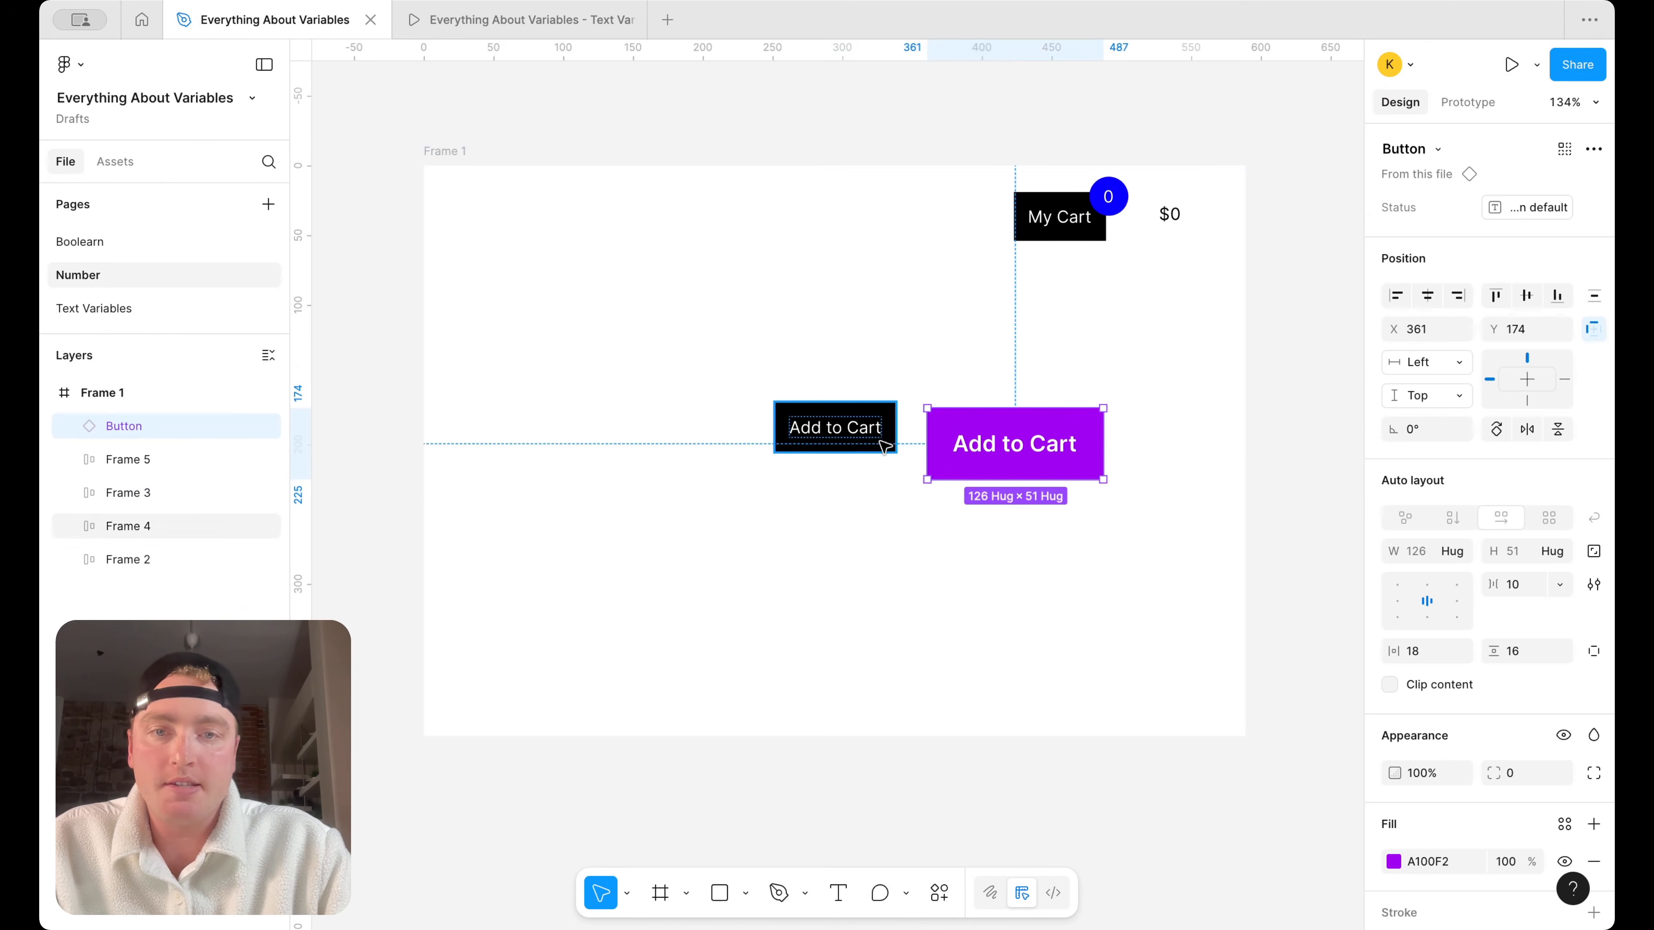
Review the Set variable actions in the black Add to Cart button's prototype interaction, widening the settings to read them fully
{"action": "left_click", "coordinate": [978, 317]}
{"action": "left_click", "coordinate": [1457, 106]}
{"action": "left_click", "coordinate": [1400, 106]}
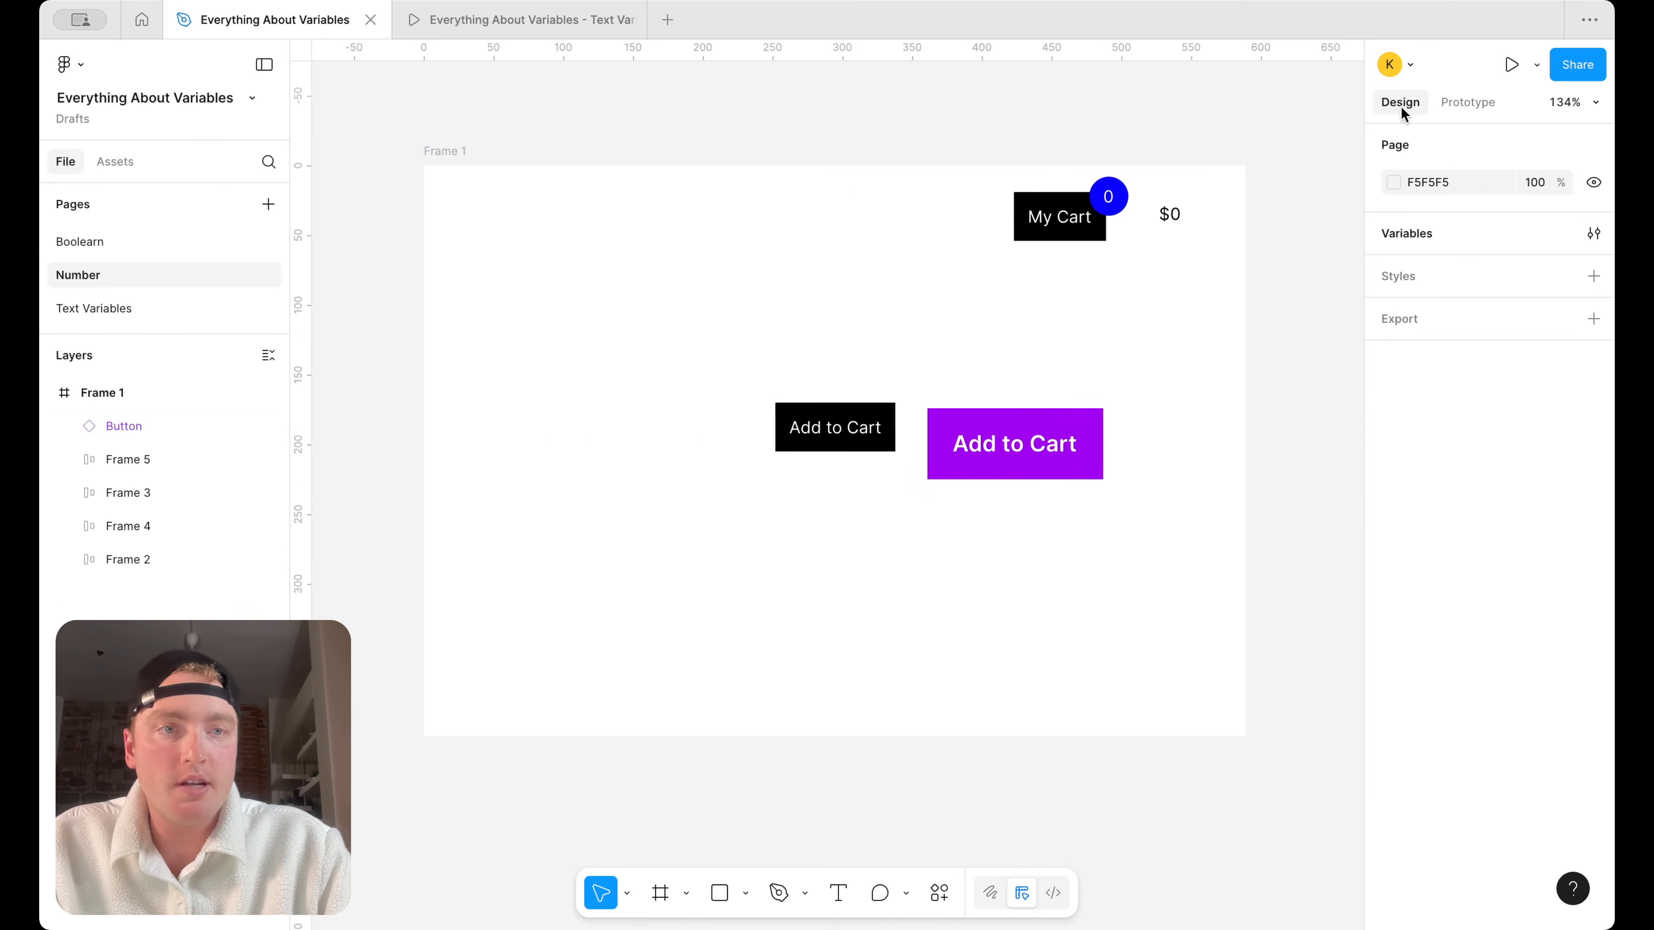
{"action": "left_click", "coordinate": [840, 430]}
{"action": "left_click", "coordinate": [1468, 102]}
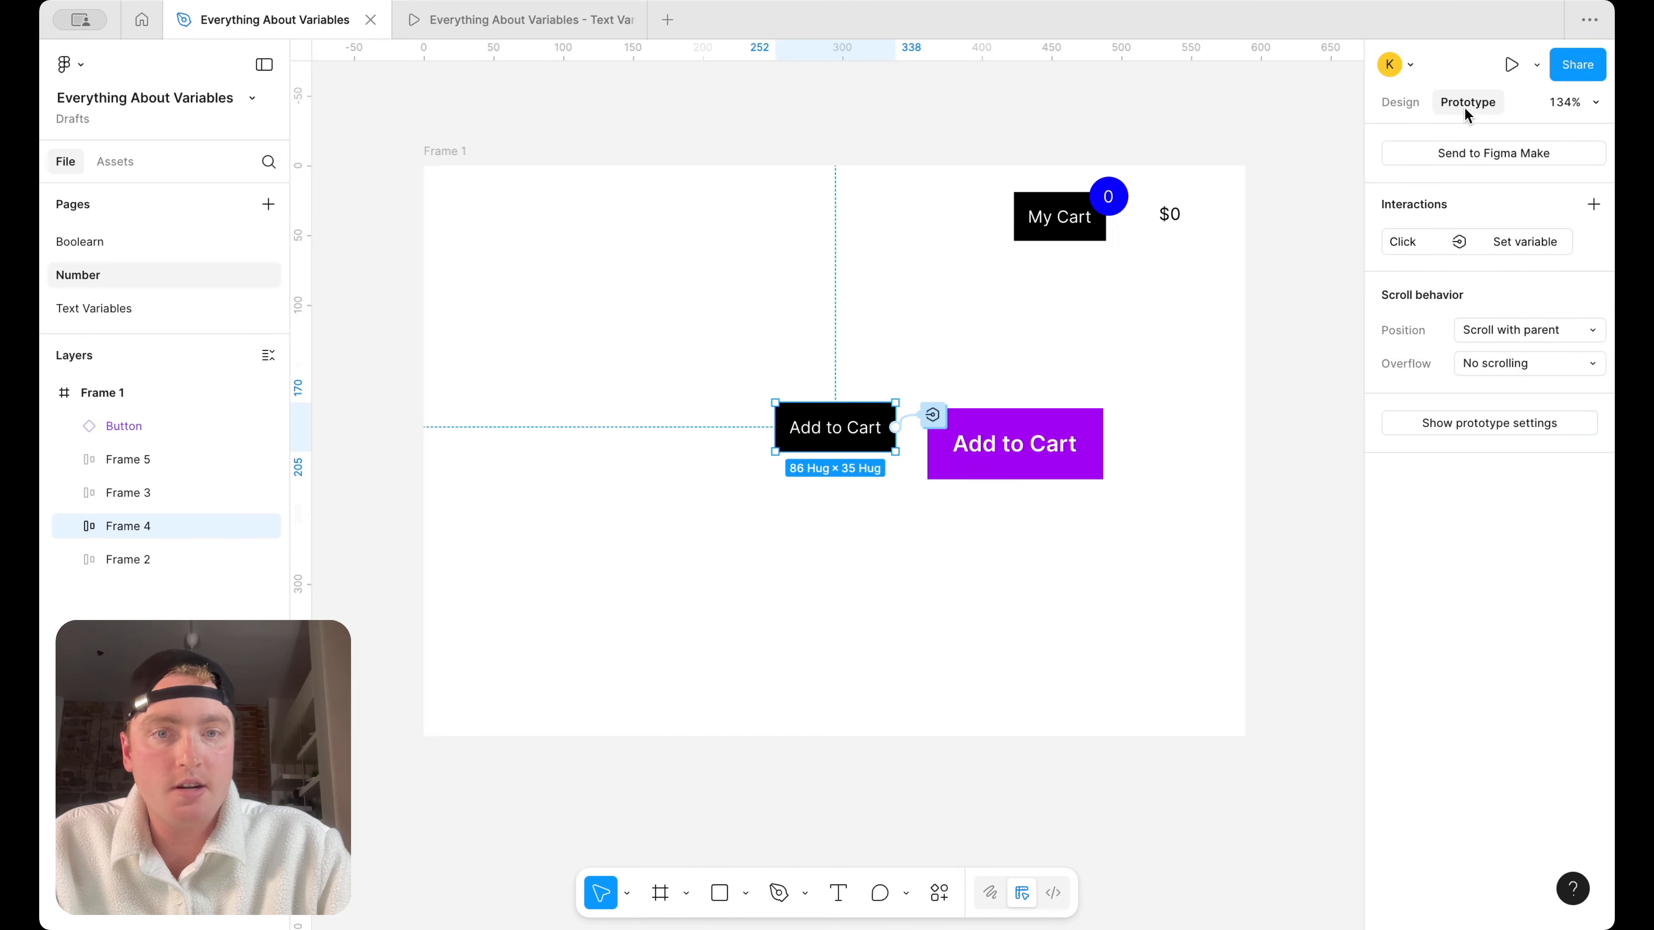
{"action": "left_click", "coordinate": [933, 414]}
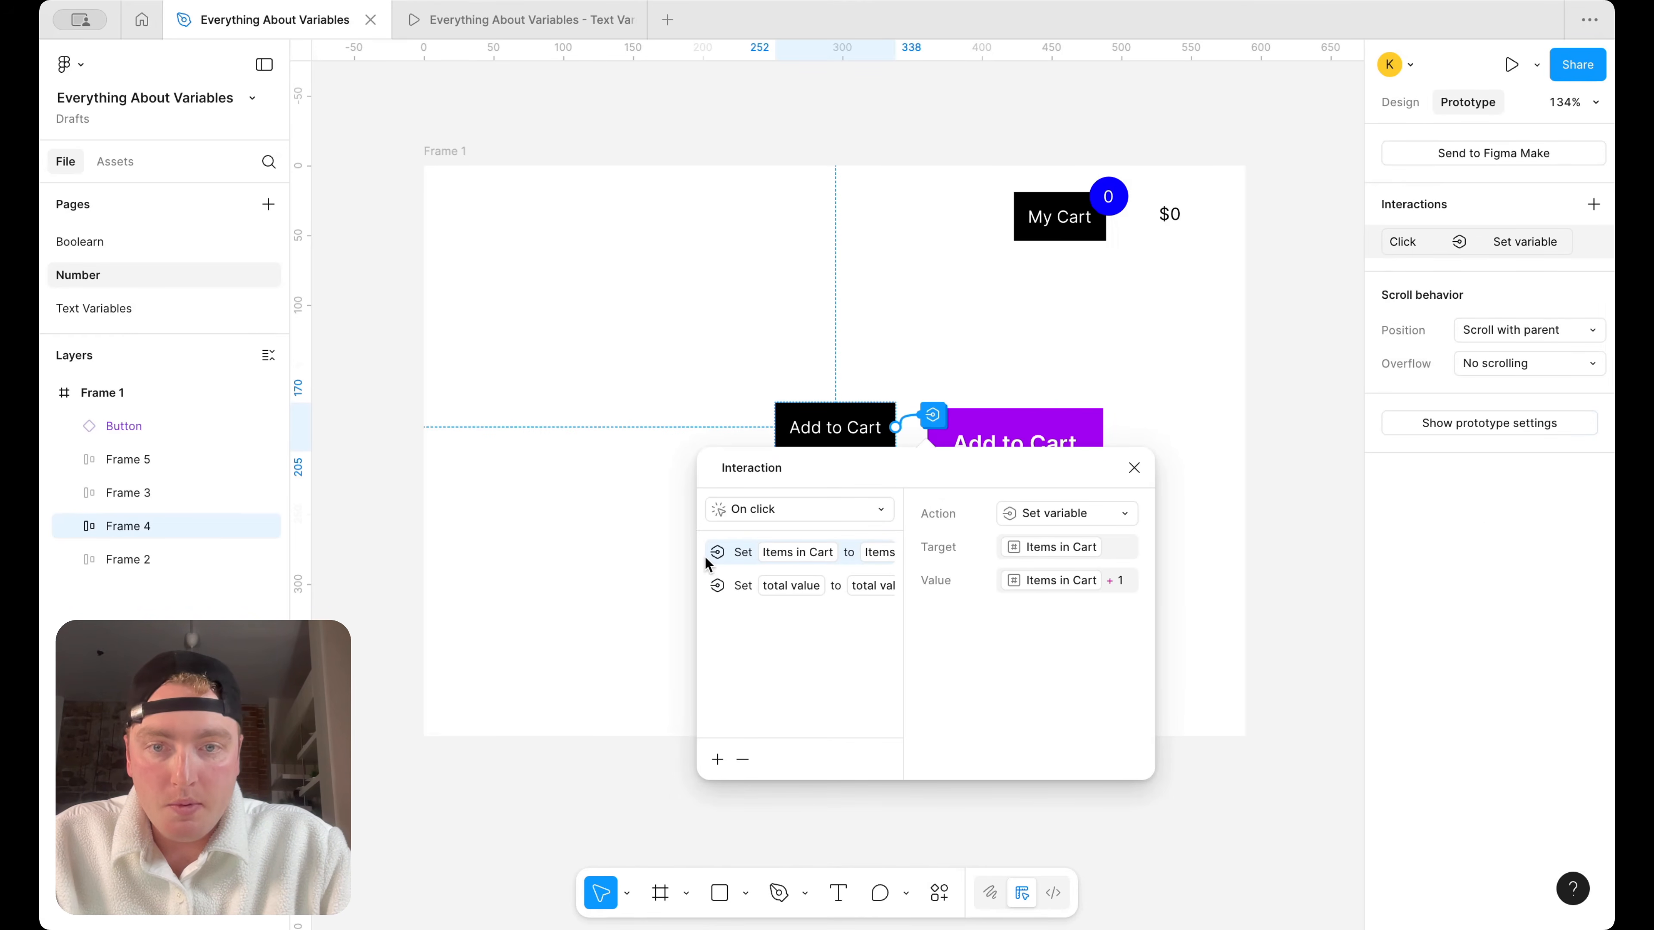
{"action": "left_click_drag", "start_coordinate": [697, 561], "coordinate": [402, 560]}
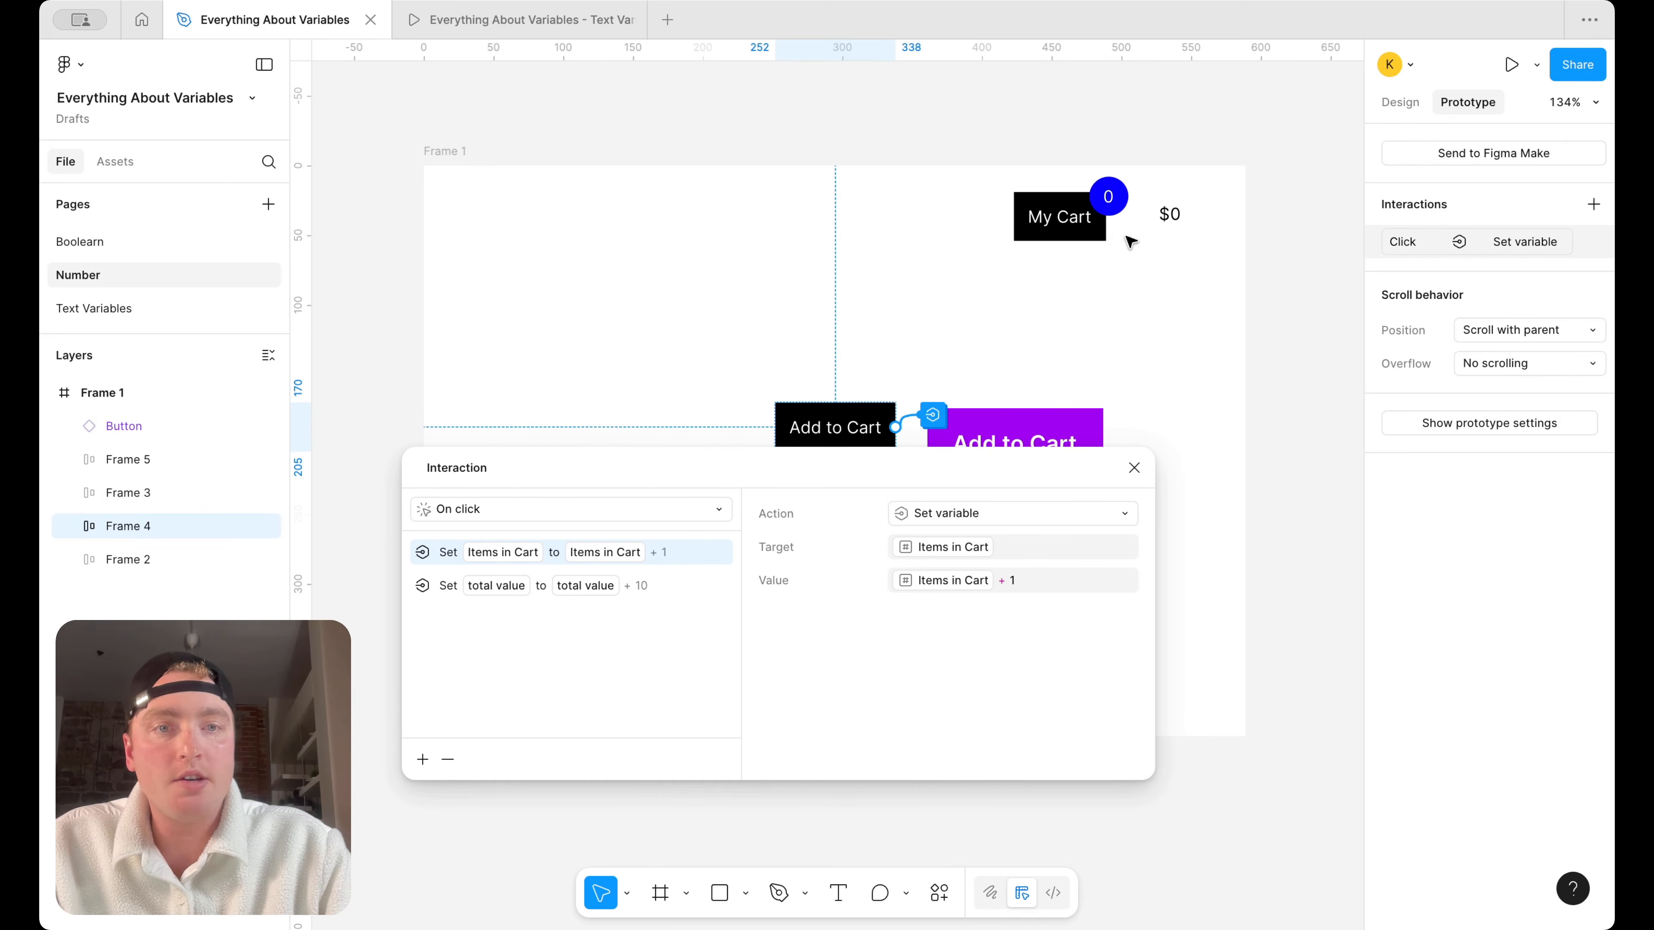
{"action": "left_click", "coordinate": [1134, 468]}
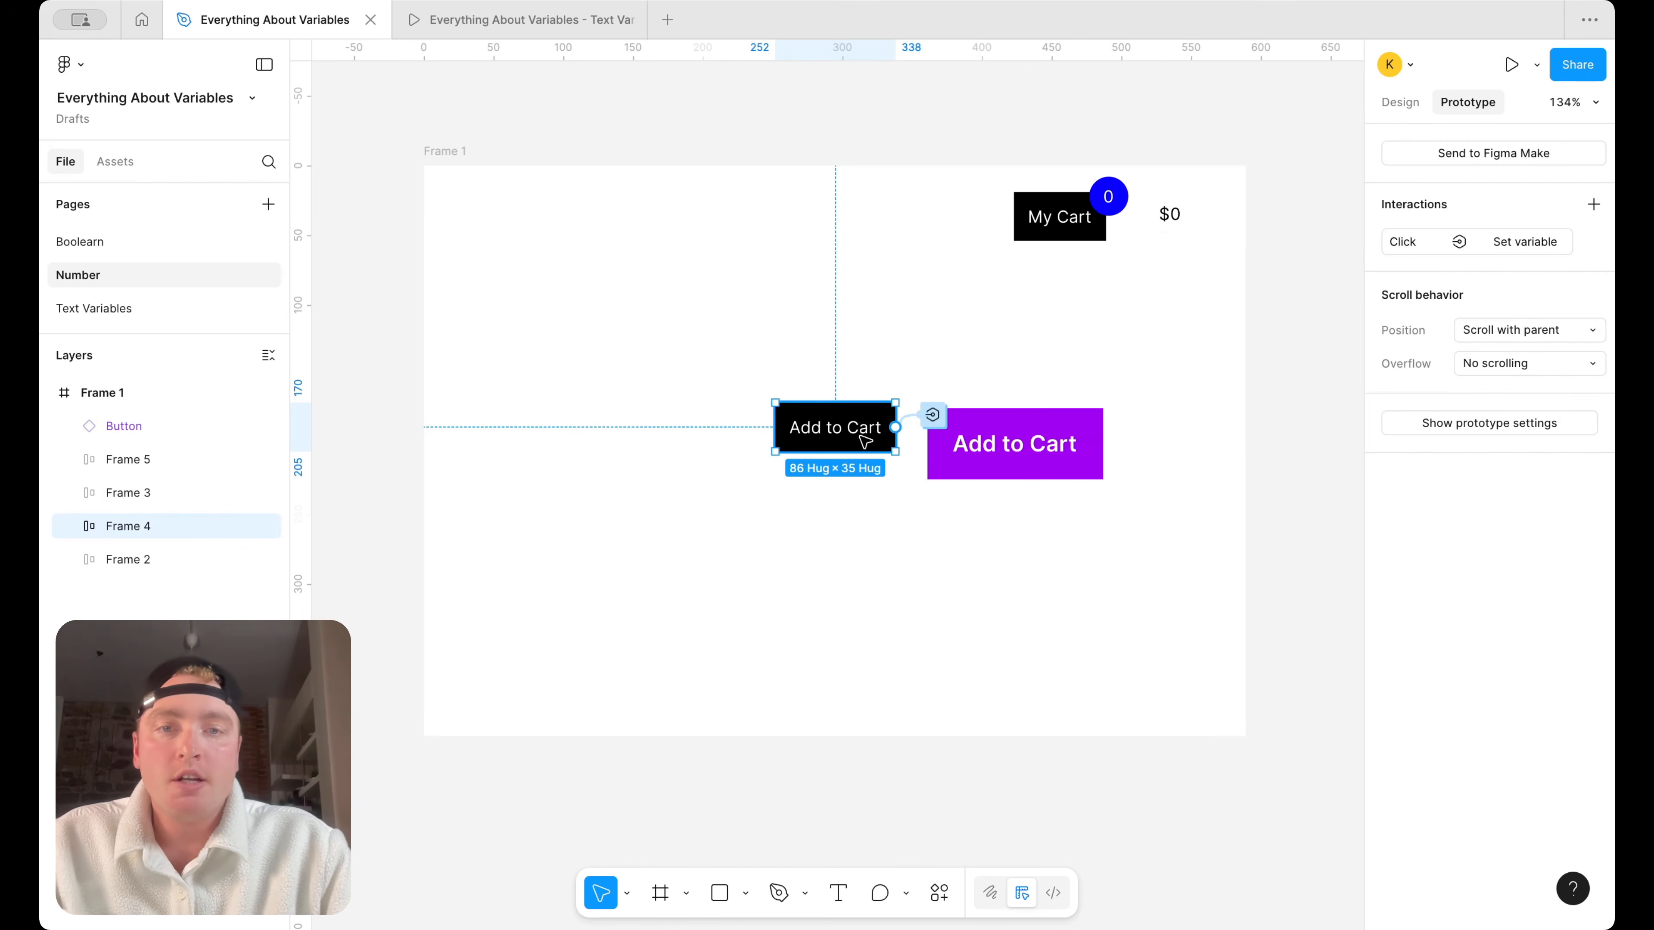
Delete the black Add to Cart button and move the purple Button instance into its place at about X 244
{"action": "left_click_drag", "start_coordinate": [867, 432], "coordinate": [752, 441]}
{"action": "key", "text": "Delete"}
{"action": "left_click_drag", "start_coordinate": [1016, 444], "coordinate": [852, 444]}
Check the purple Button's existing on-click Set variable interaction and remove it
{"action": "left_click", "coordinate": [968, 436]}
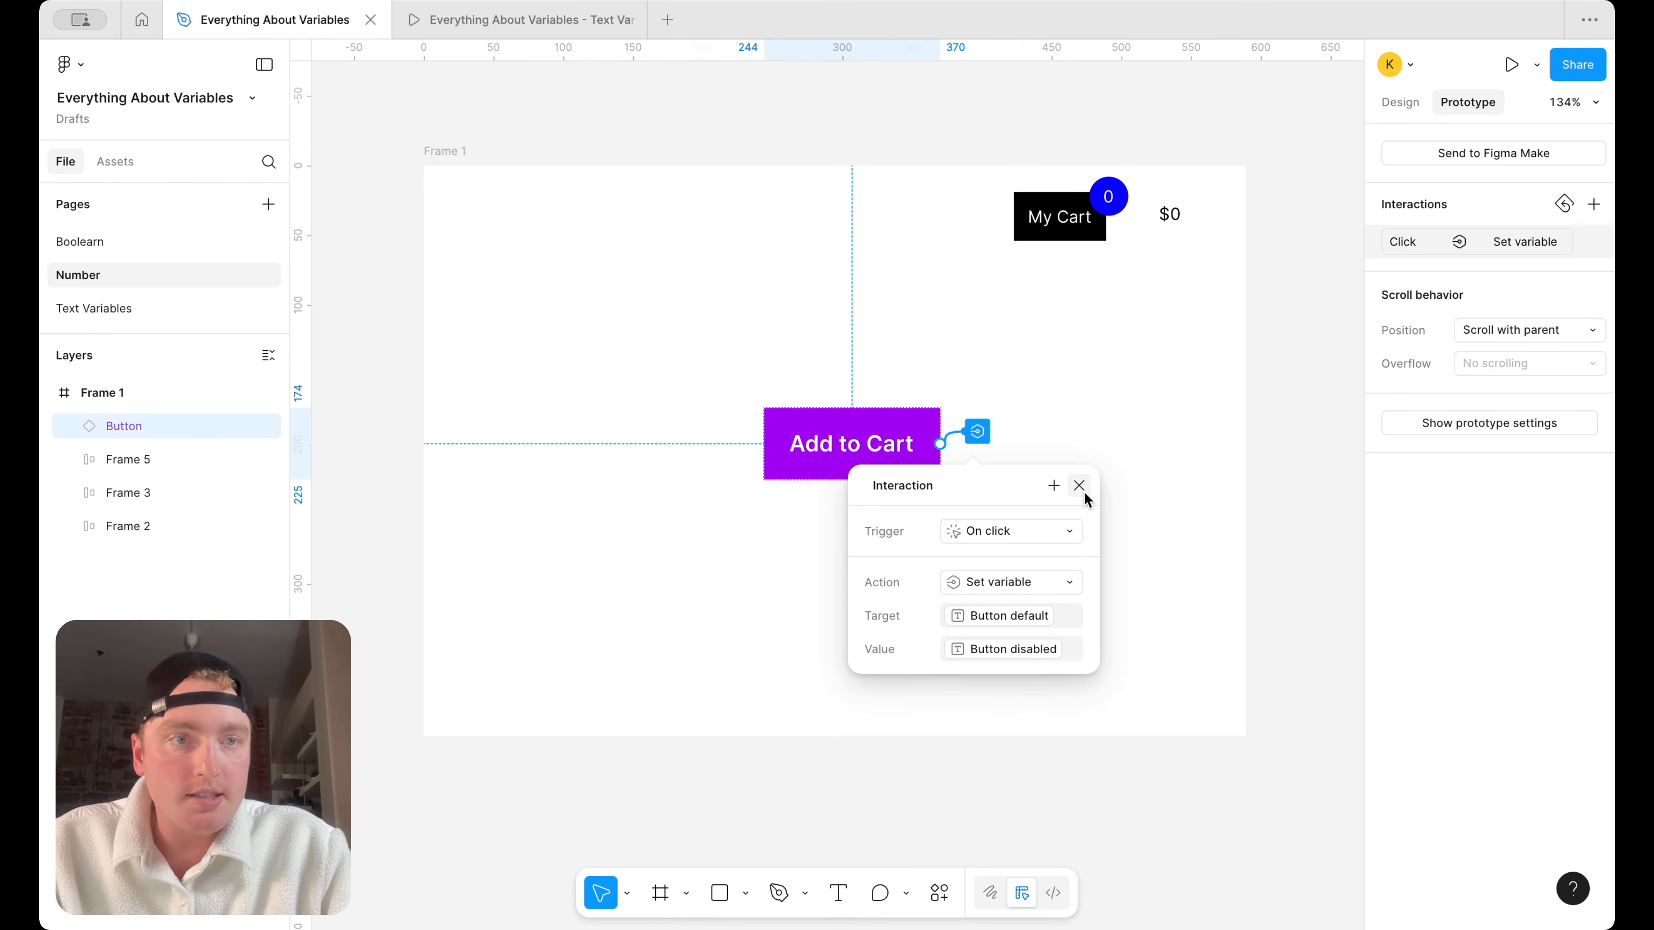
{"action": "left_click", "coordinate": [1595, 243]}
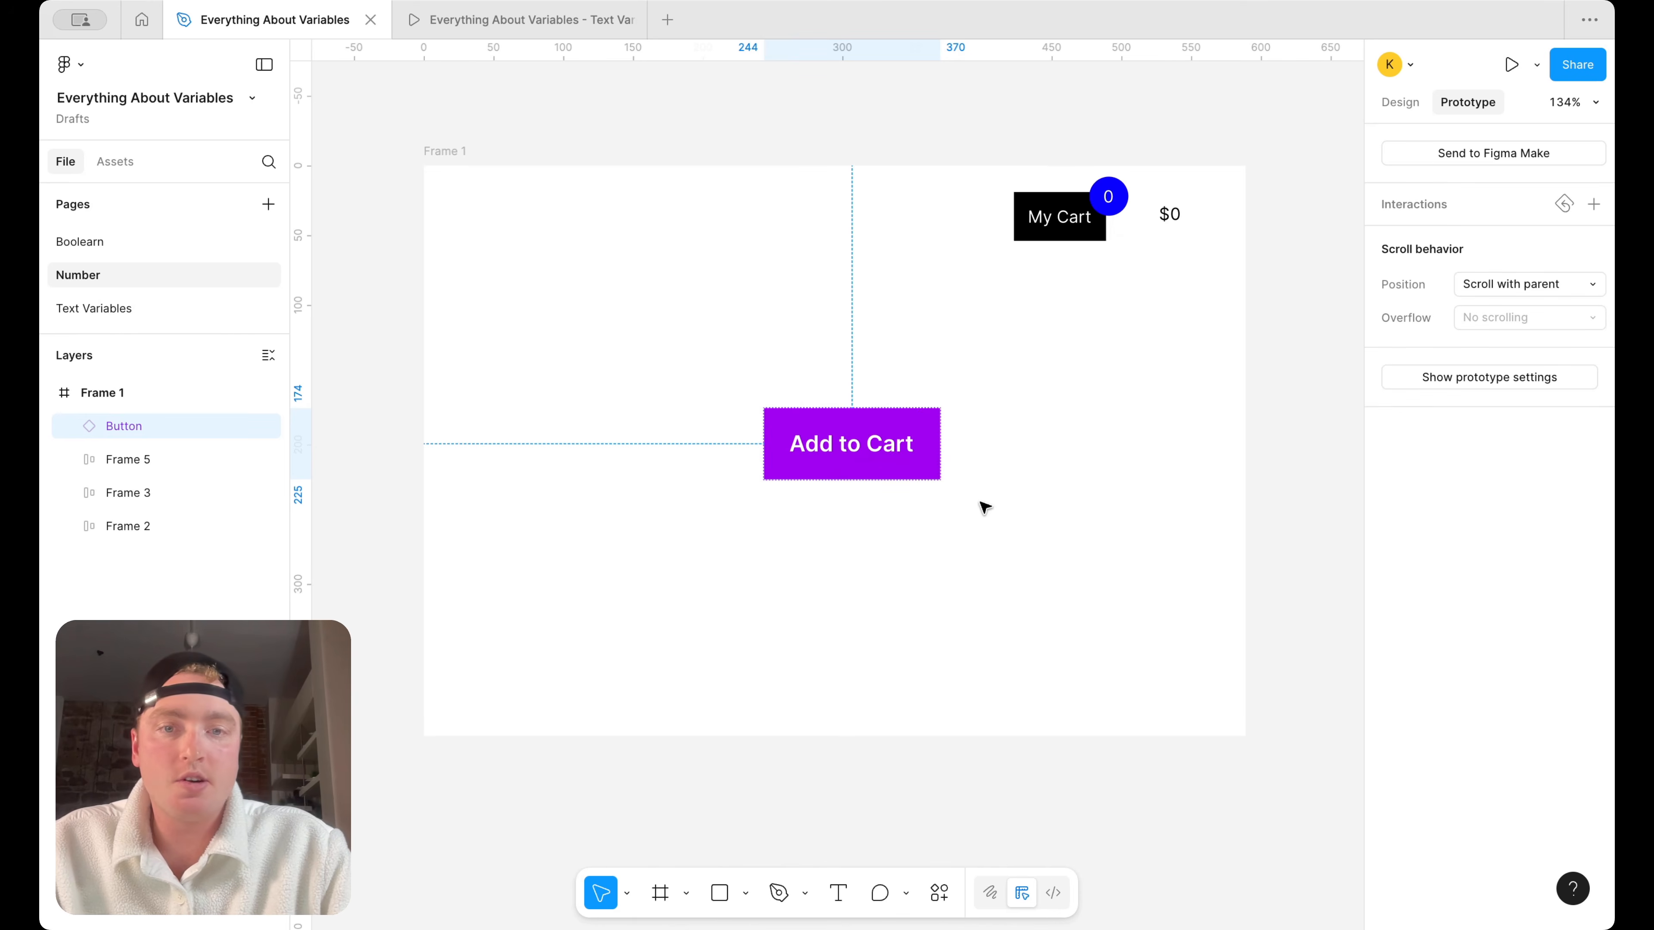
{"action": "left_click", "coordinate": [1073, 441]}
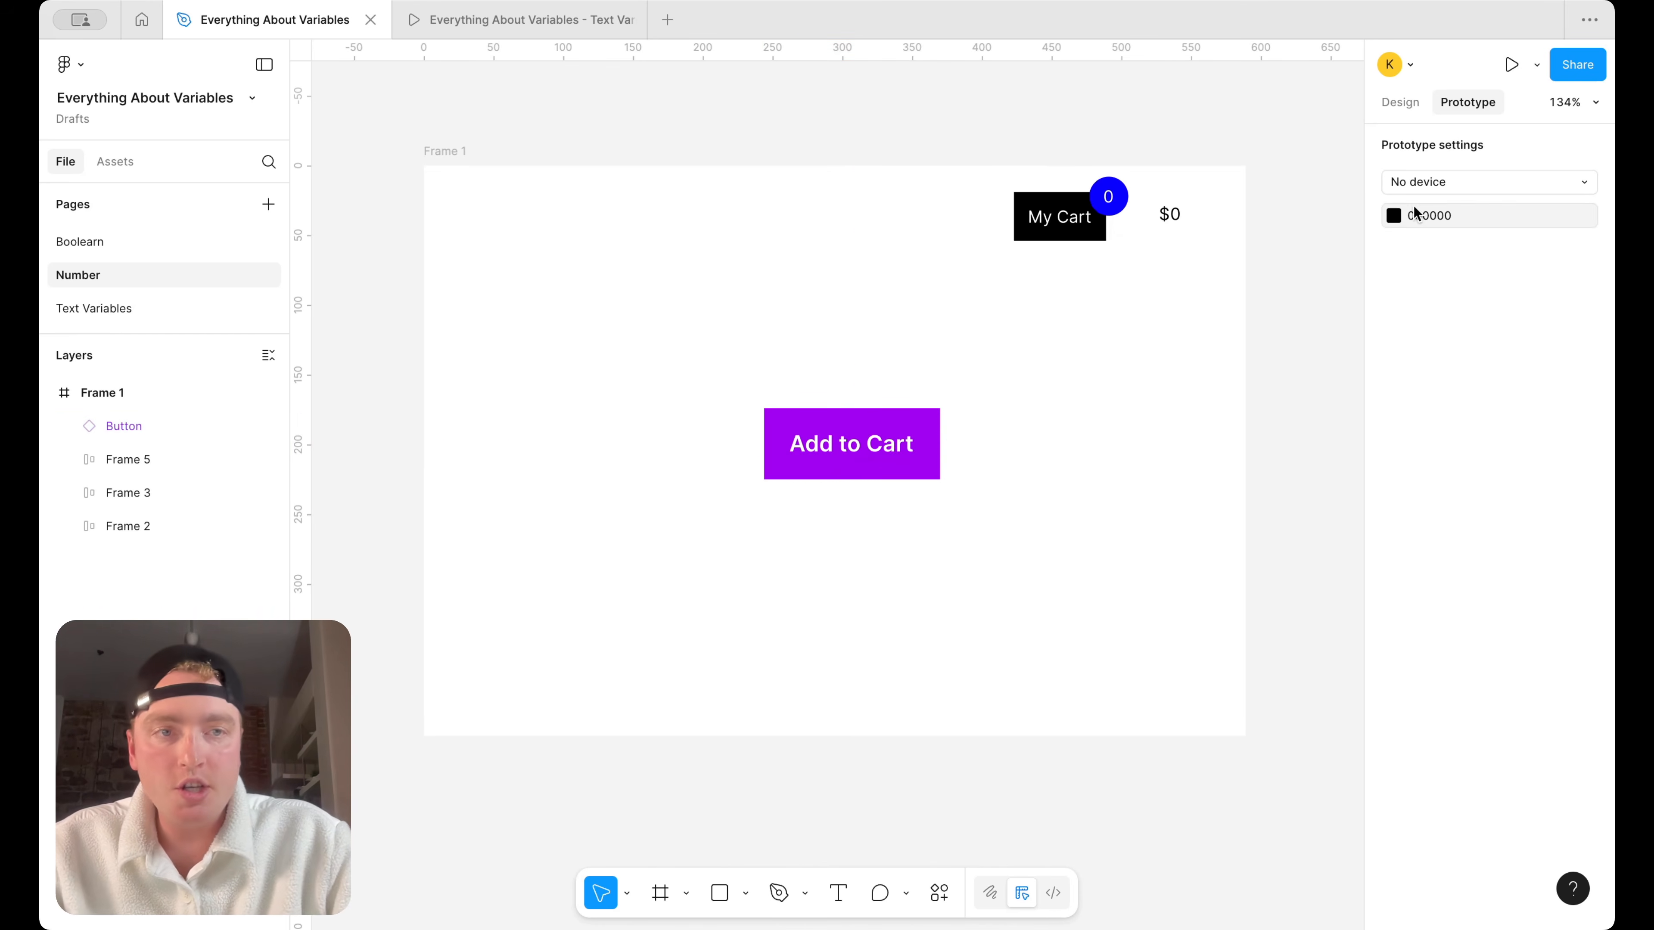
Add a new on-click prototype interaction with the Set variable action to the purple Button
{"action": "left_click", "coordinate": [868, 468]}
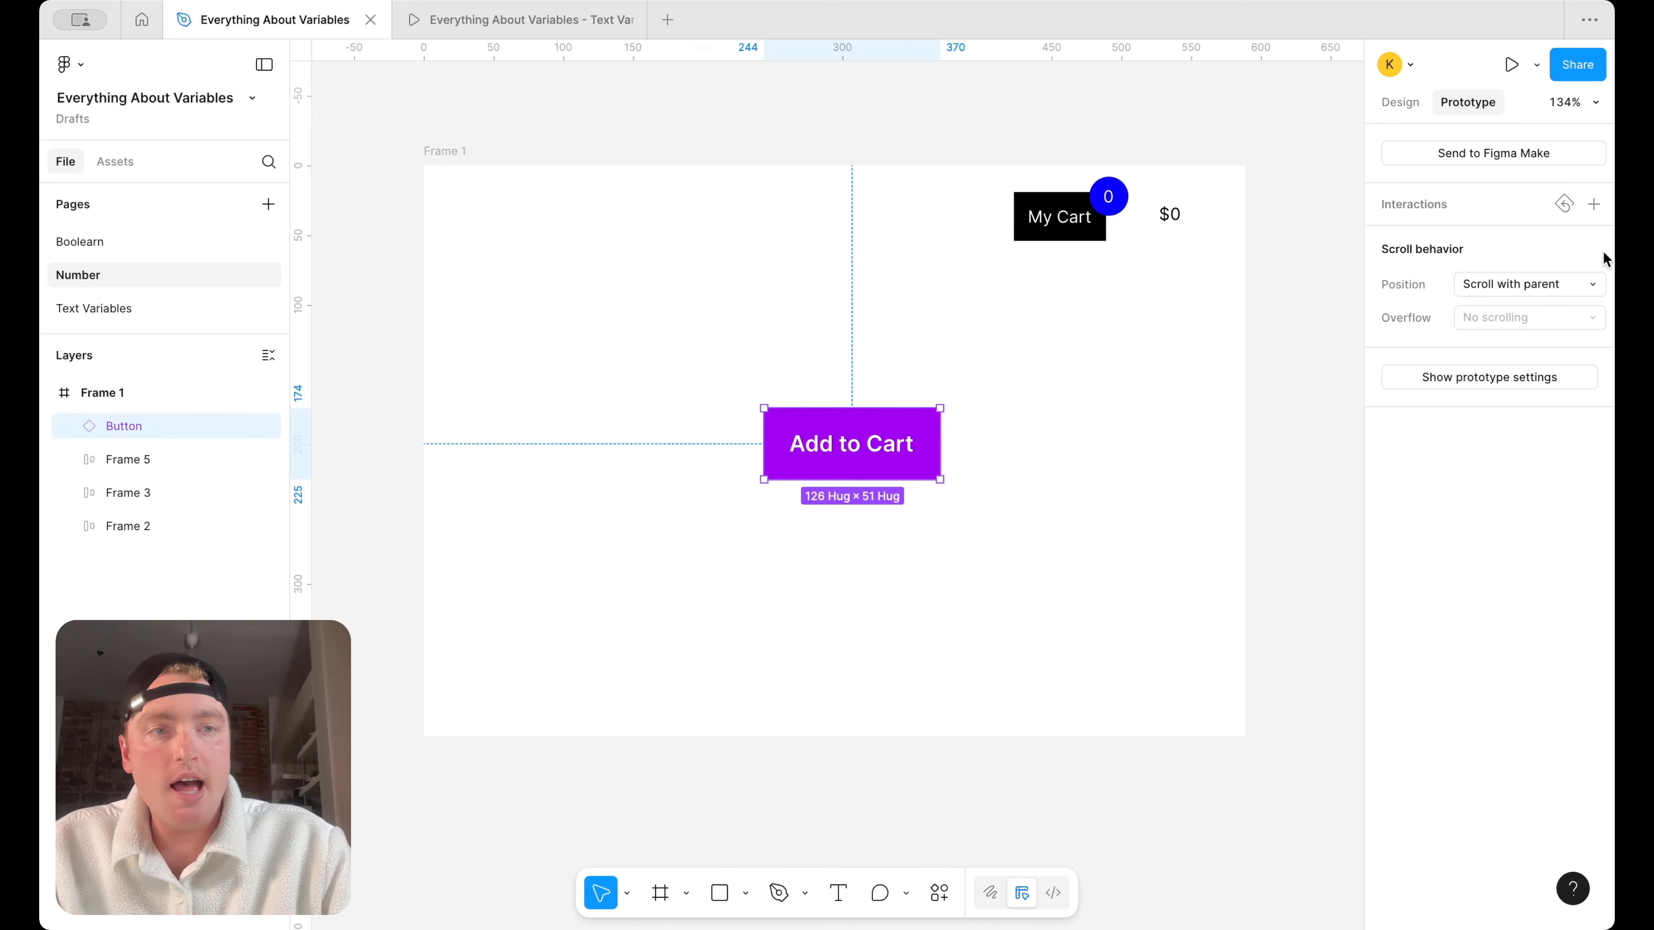
{"action": "left_click", "coordinate": [1593, 203]}
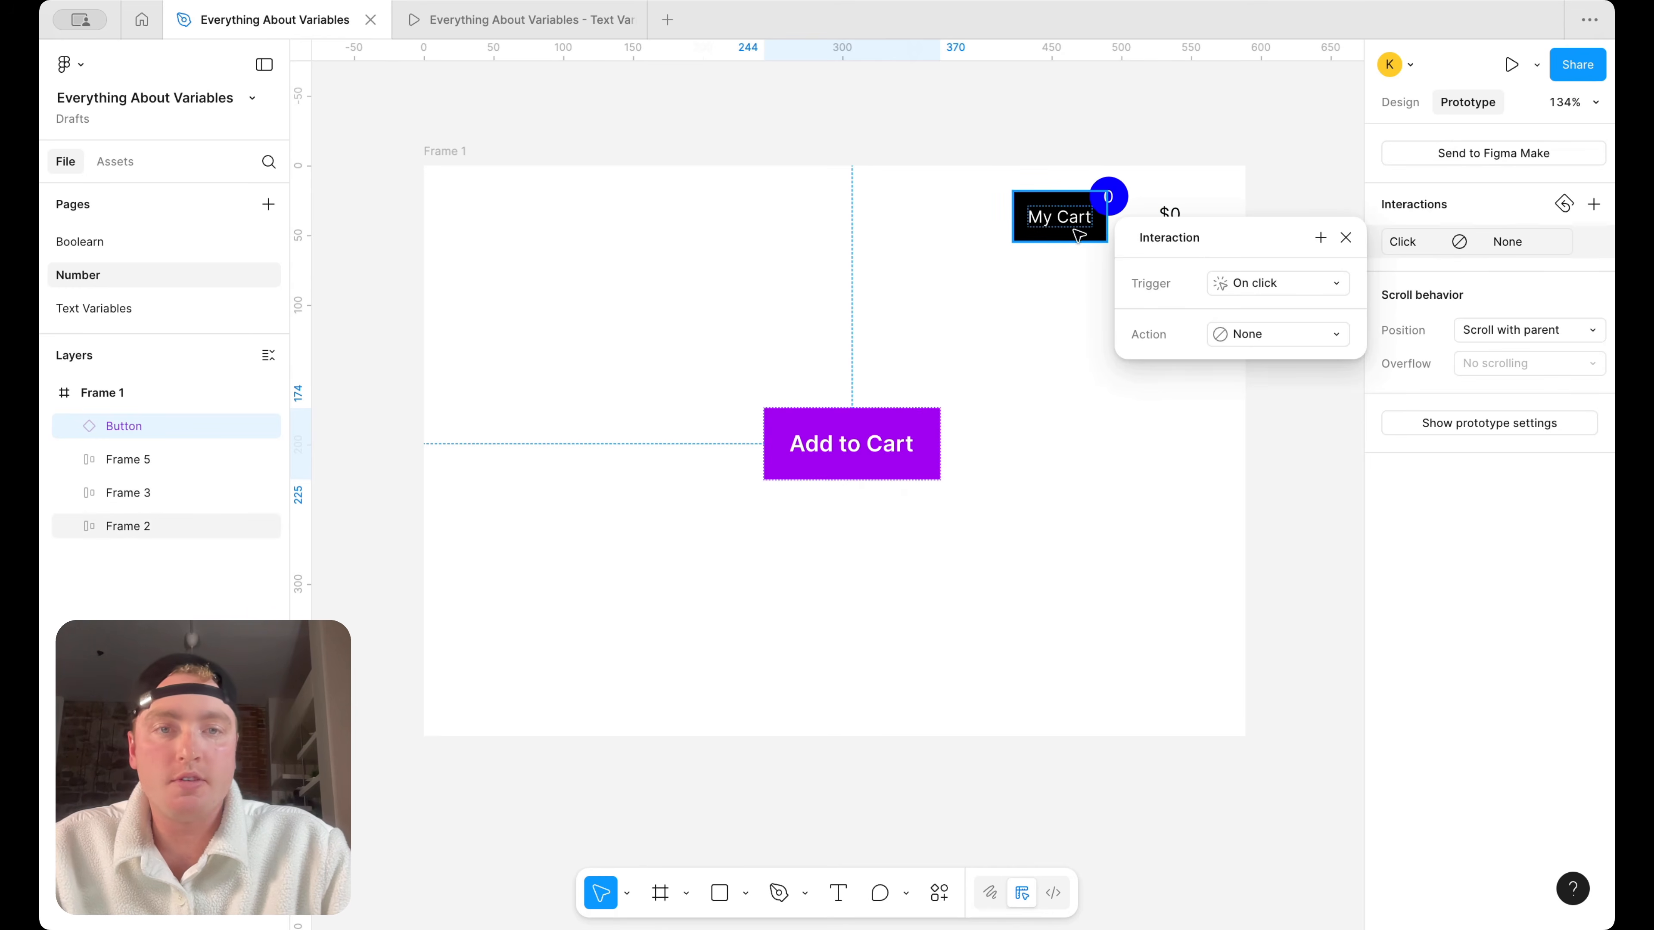
{"action": "left_click", "coordinate": [1303, 288]}
{"action": "left_click", "coordinate": [1302, 292]}
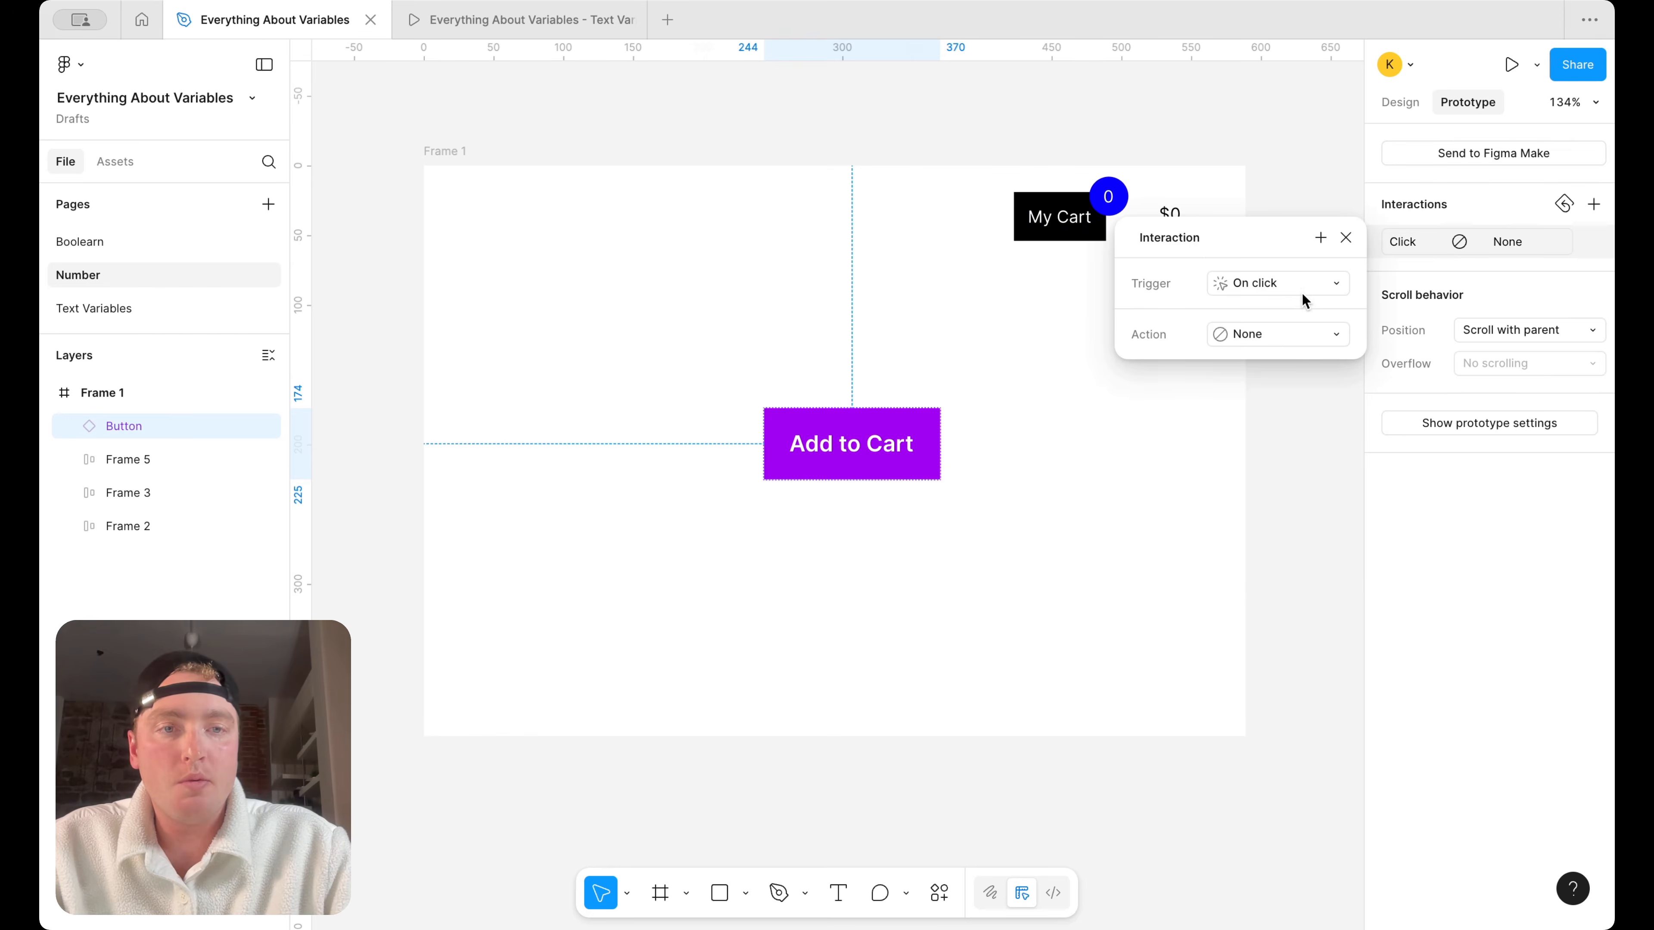
{"action": "left_click", "coordinate": [1290, 329]}
{"action": "left_click", "coordinate": [1277, 515]}
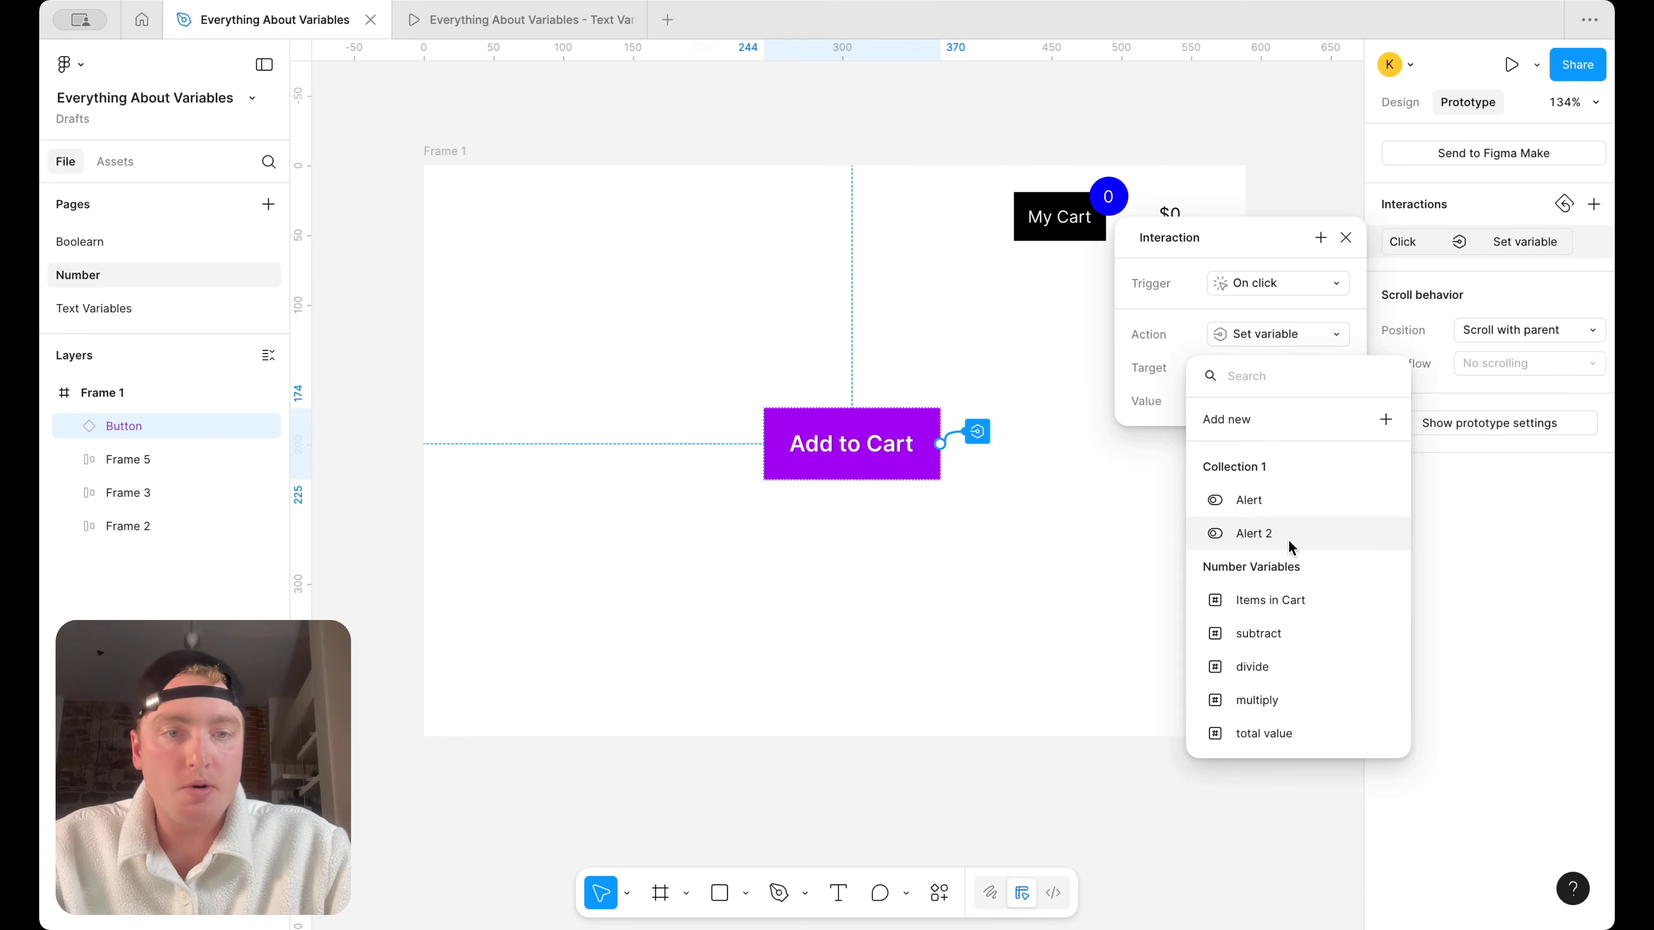
Make the action target the "Items in Cart" variable with the value "Items in Cart + 1"
{"action": "scroll", "coordinate": [1289, 540], "scroll_direction": "down", "scroll_amount": 1}
{"action": "left_click", "coordinate": [1288, 576]}
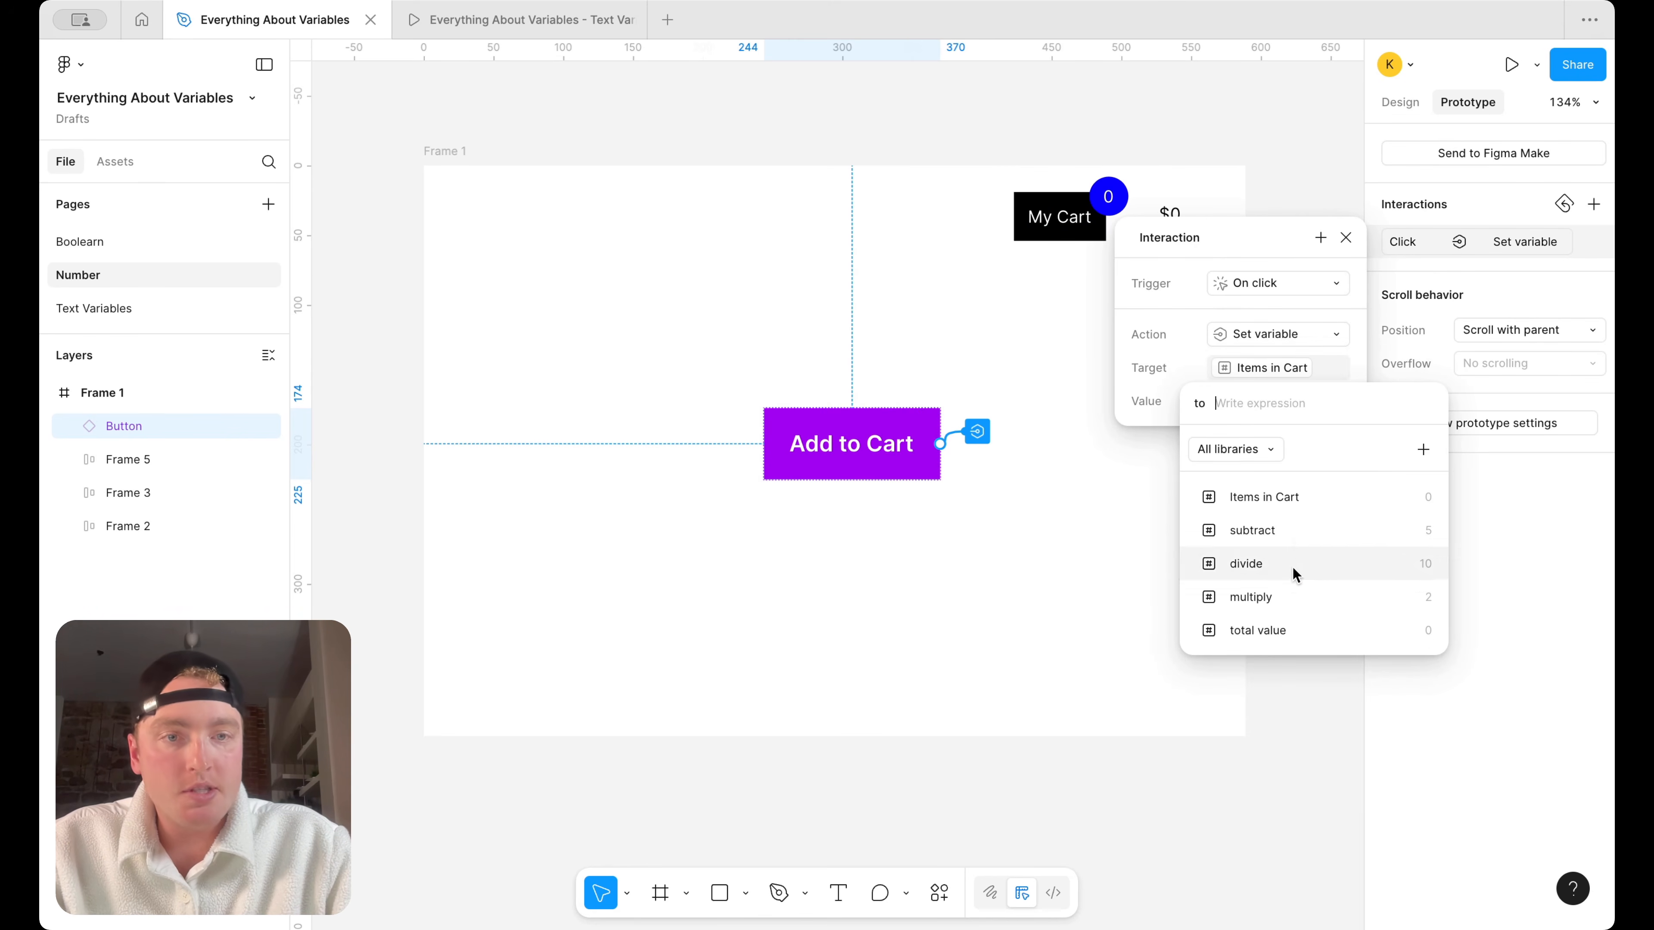
{"action": "left_click", "coordinate": [1313, 500]}
{"action": "type", "text": "+1"}
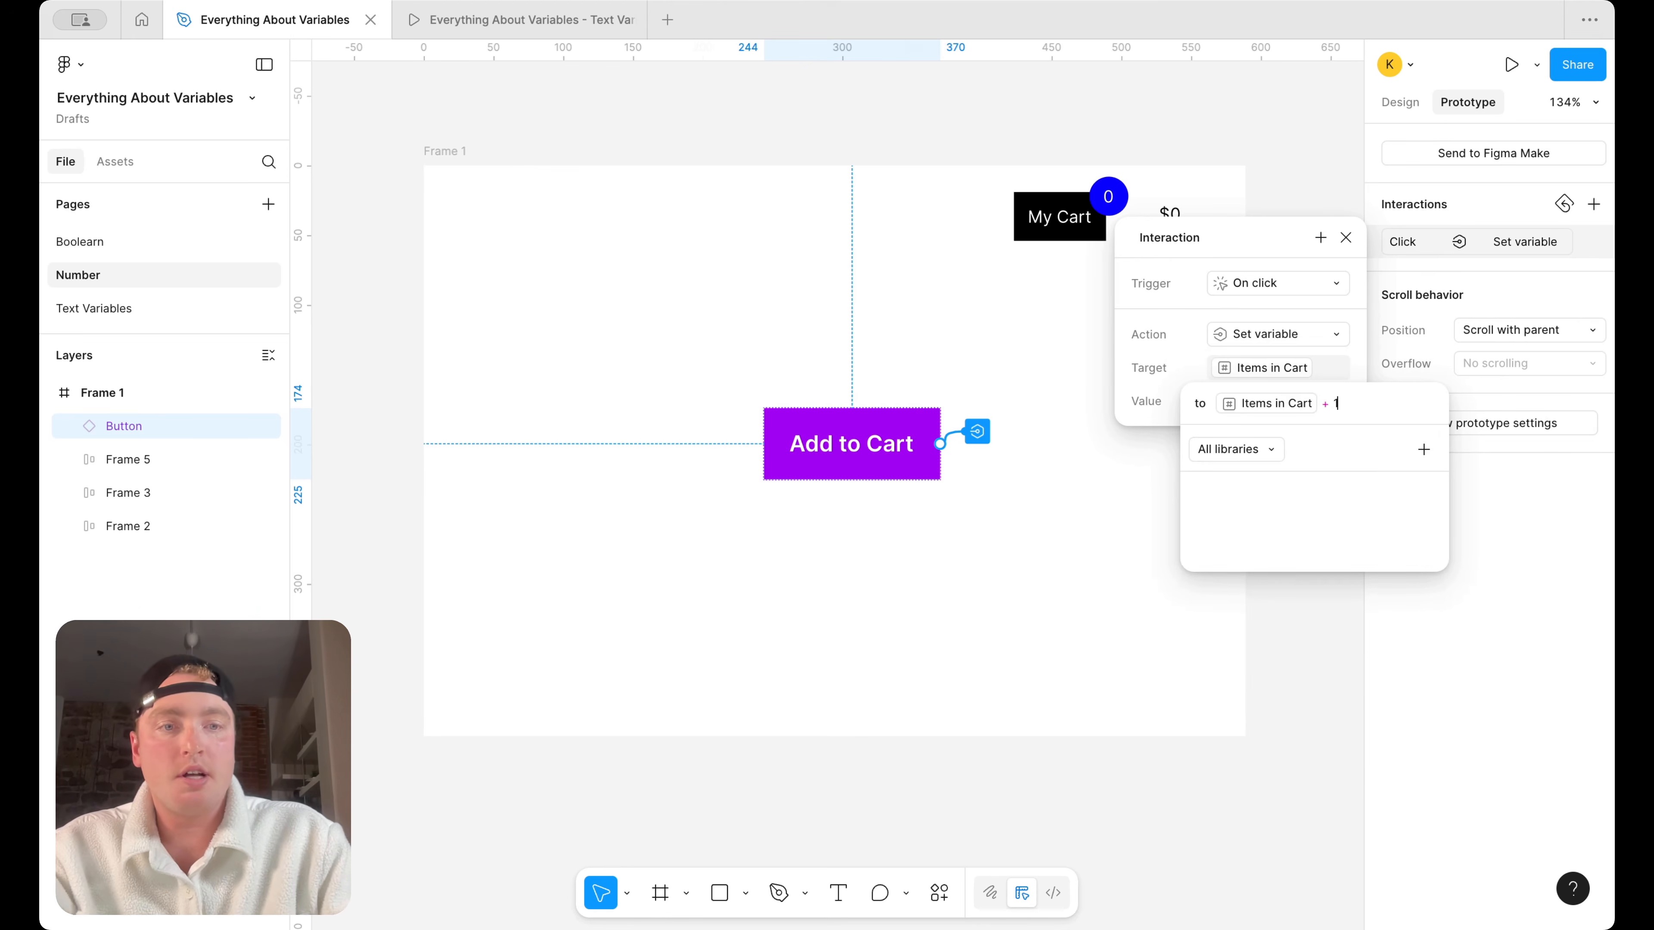
{"action": "key", "text": "Return"}
Add a second Set variable action to the Button's on-click interaction
{"action": "left_click", "coordinate": [1321, 238]}
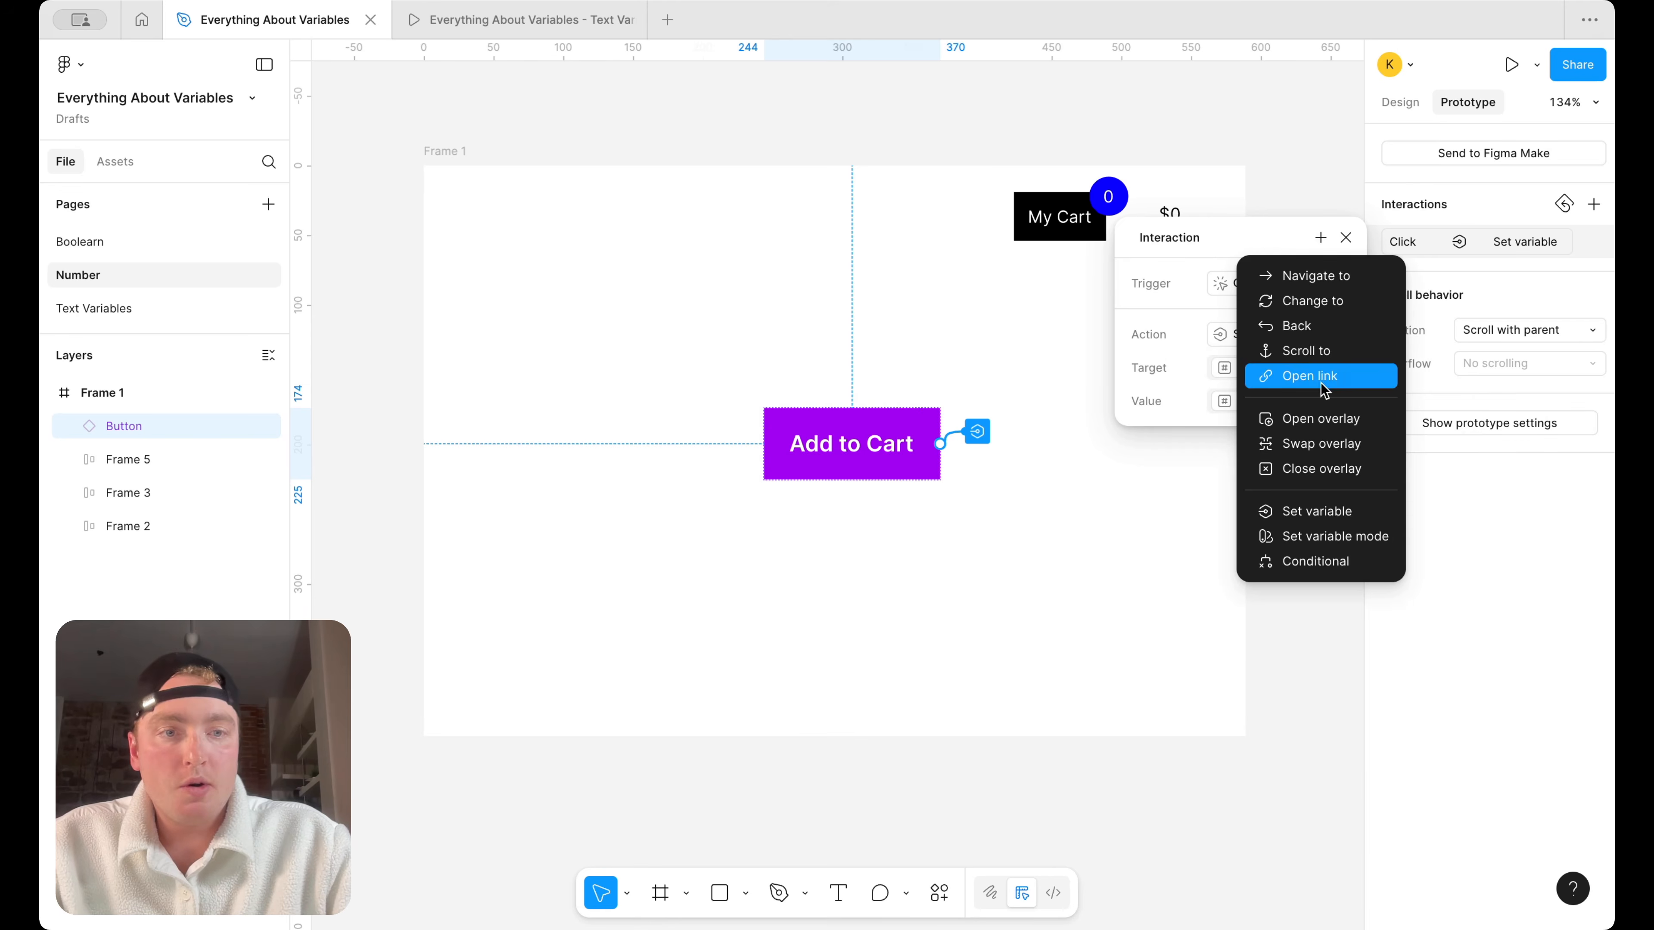
{"action": "left_click", "coordinate": [1293, 510]}
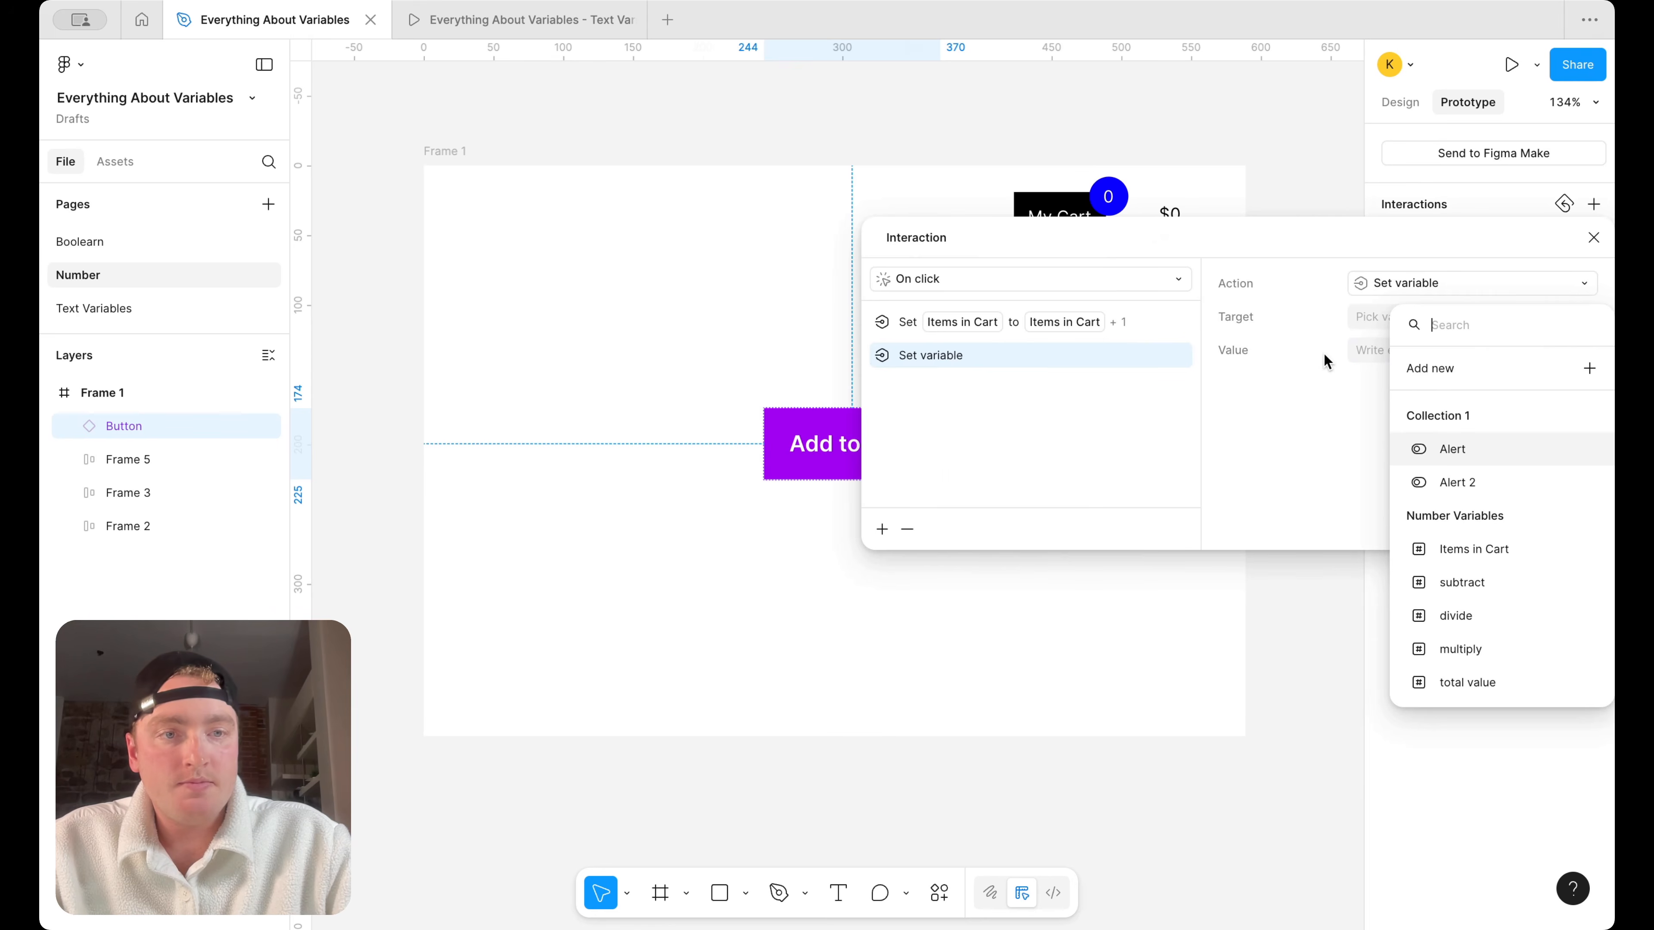
{"action": "left_click", "coordinate": [1302, 353]}
{"action": "left_click", "coordinate": [1398, 284]}
{"action": "left_click", "coordinate": [1265, 322]}
Make the second action target "total value" with the value "total value + 10", and close the interaction settings
{"action": "left_click", "coordinate": [1406, 312]}
{"action": "scroll", "coordinate": [1402, 600], "scroll_direction": "down", "scroll_amount": 3}
{"action": "scroll", "coordinate": [1402, 606], "scroll_direction": "up", "scroll_amount": 2}
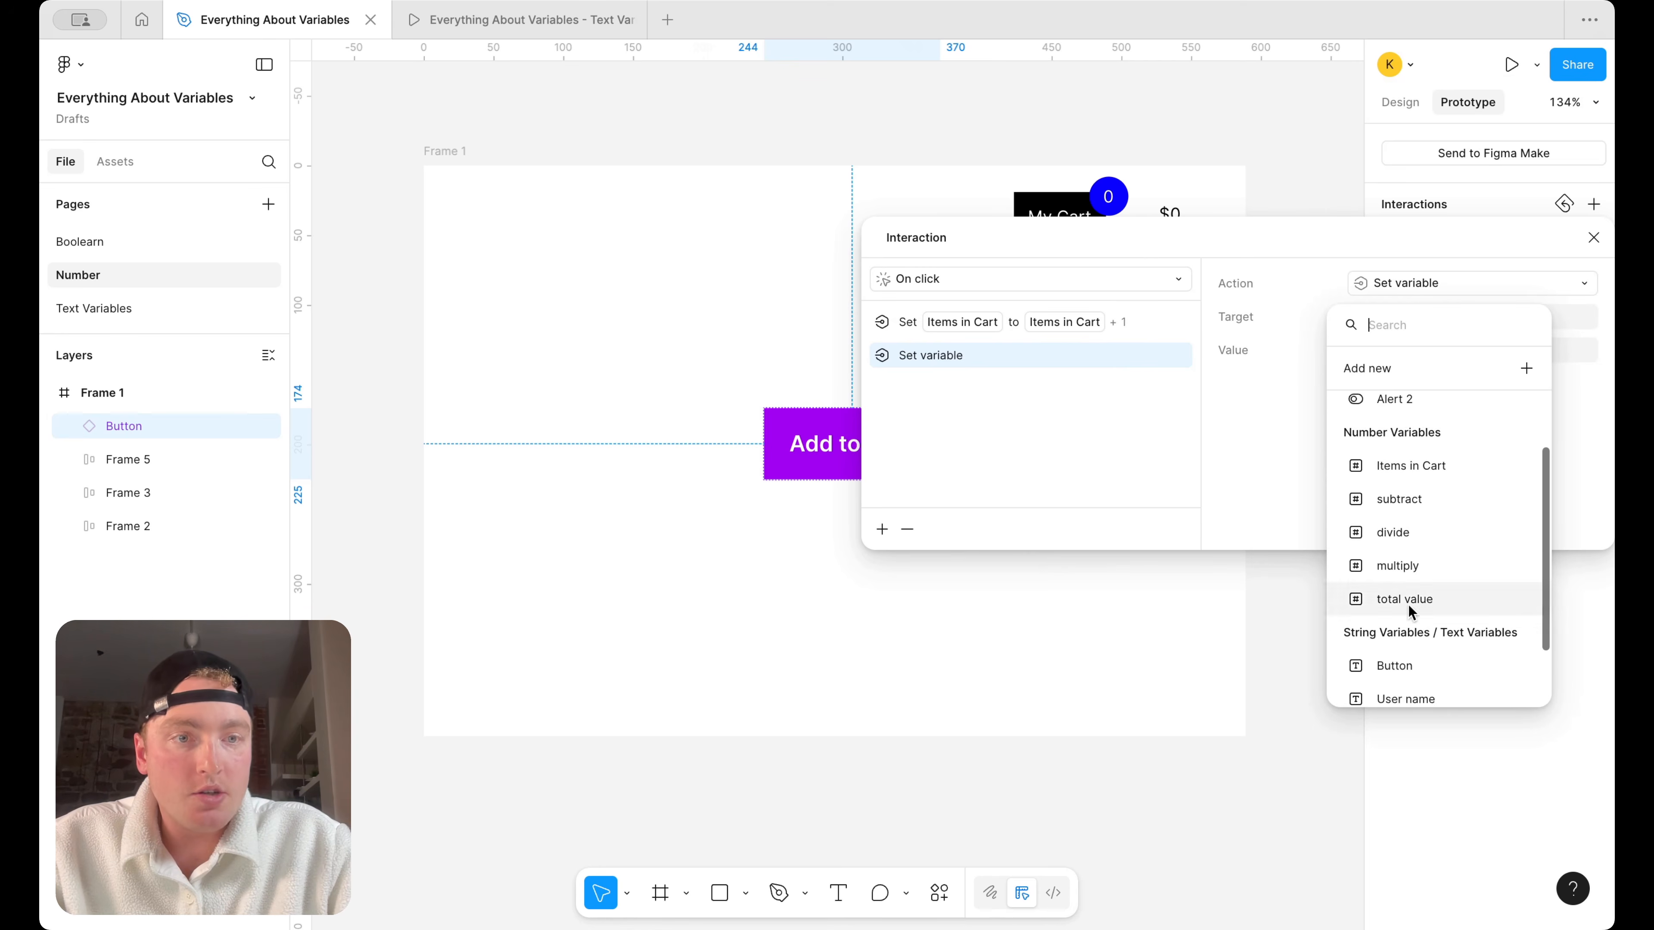
{"action": "left_click", "coordinate": [1405, 607]}
{"action": "left_click", "coordinate": [1445, 571]}
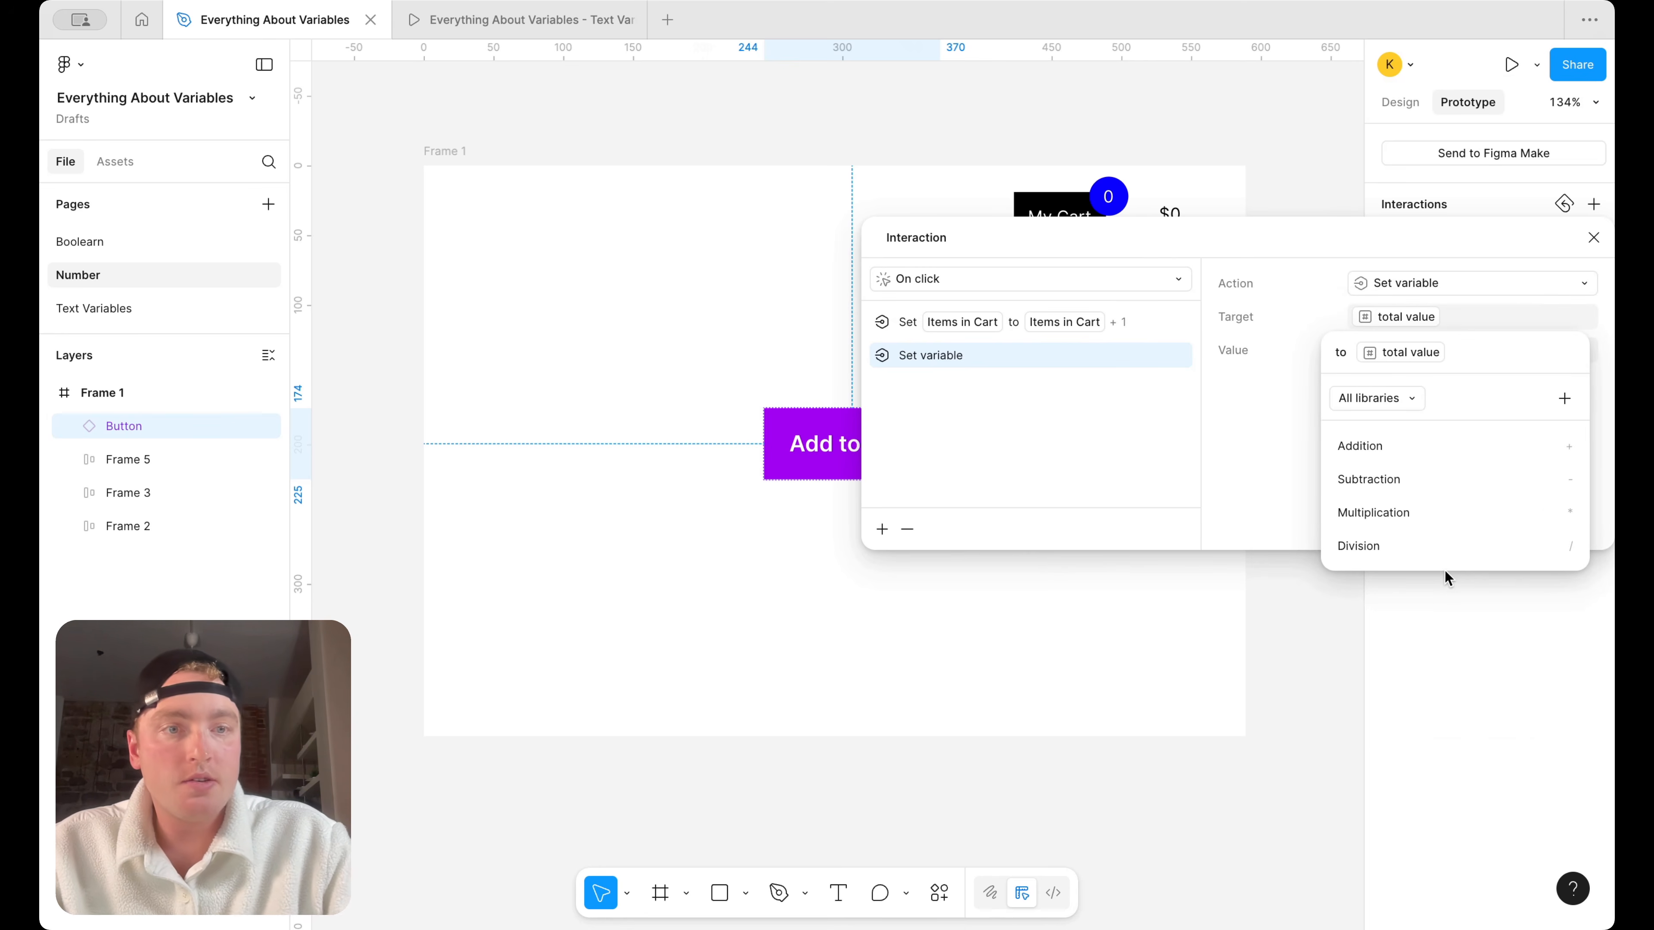
{"action": "type", "text": "+10"}
{"action": "key", "text": "Return"}
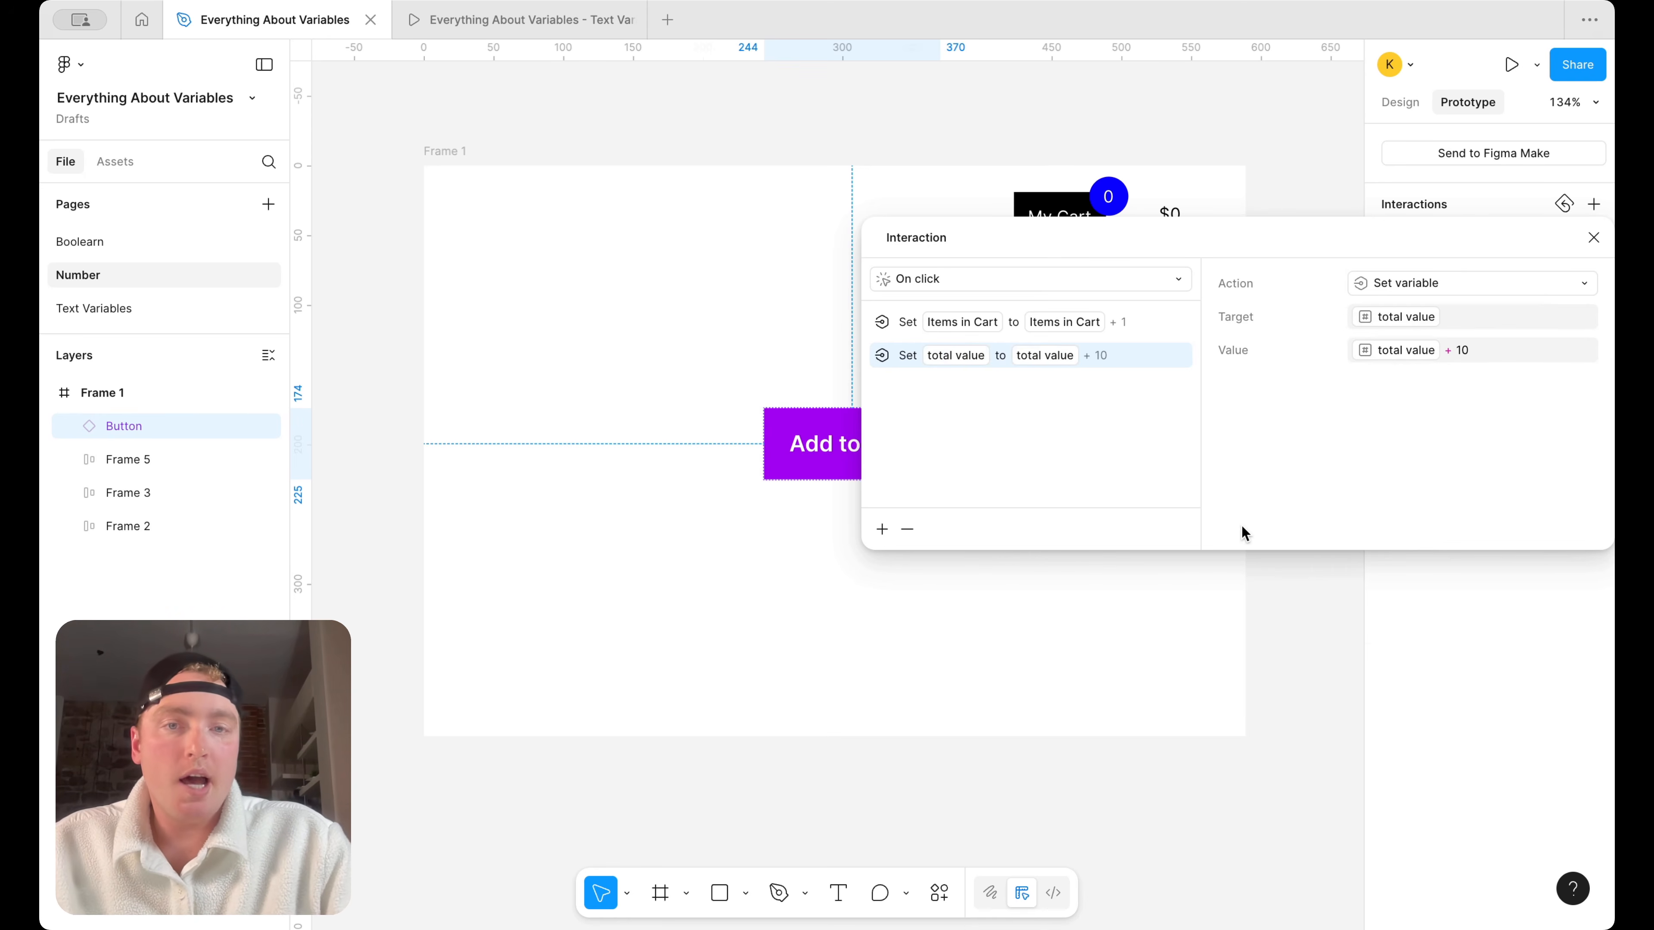
{"action": "left_click_drag", "start_coordinate": [1250, 259], "coordinate": [953, 443]}
{"action": "left_click", "coordinate": [1283, 435]}
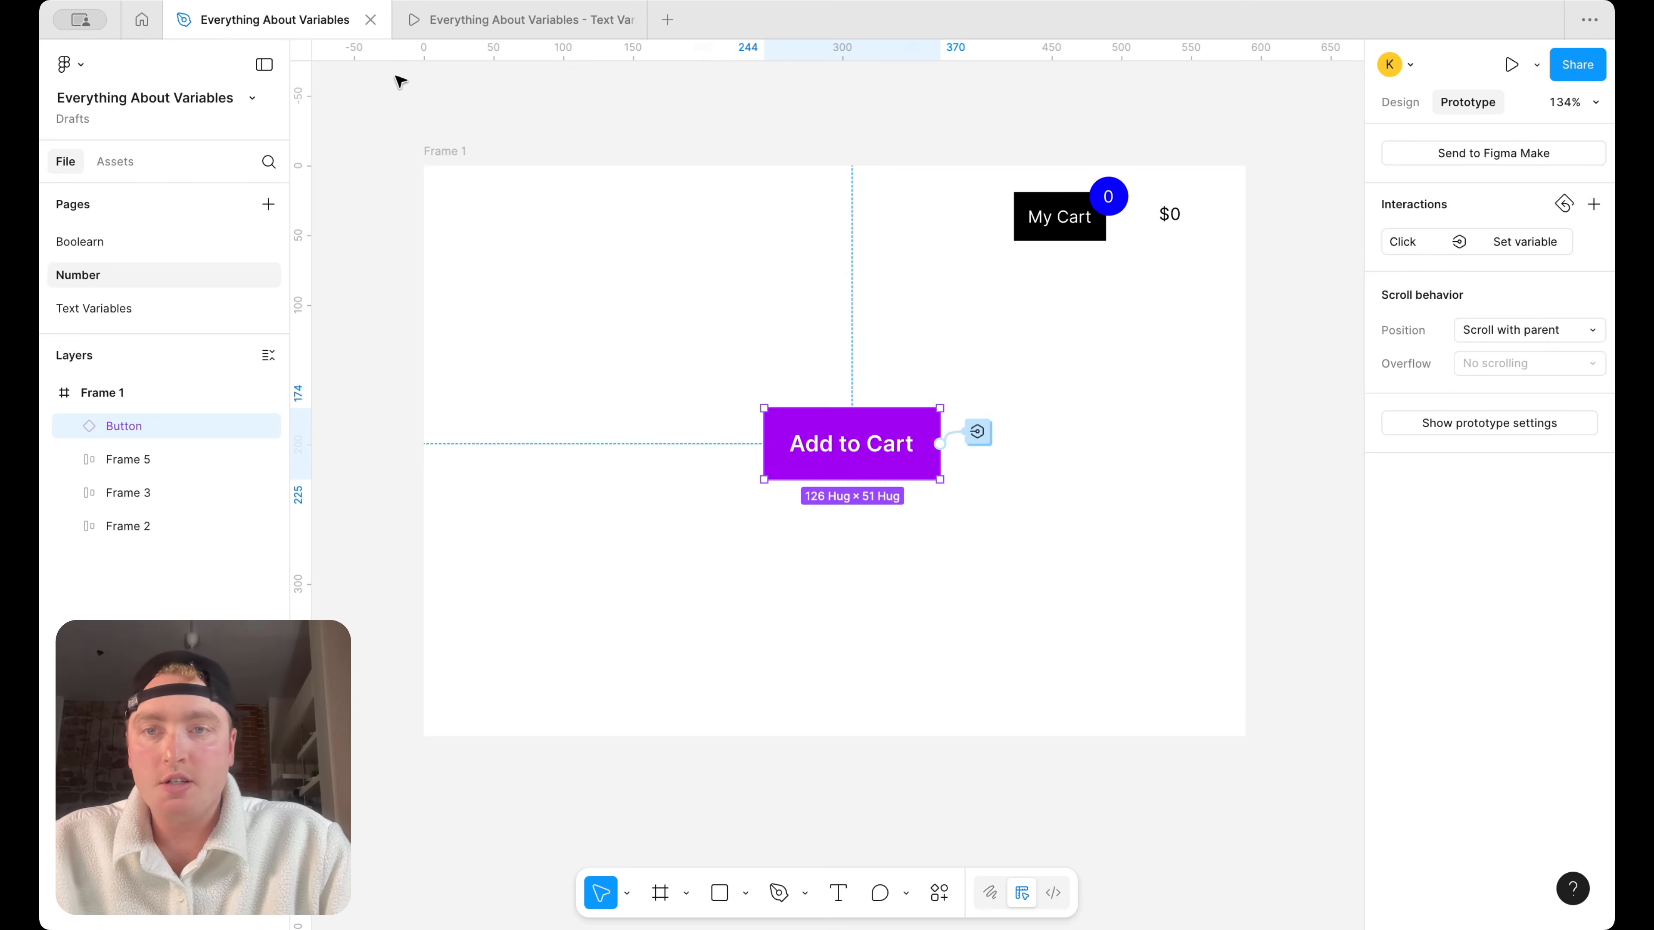
Close the old prototype, present Frame 1, and test the purple Add to Cart button by adding several items to the cart
{"action": "left_click", "coordinate": [633, 19]}
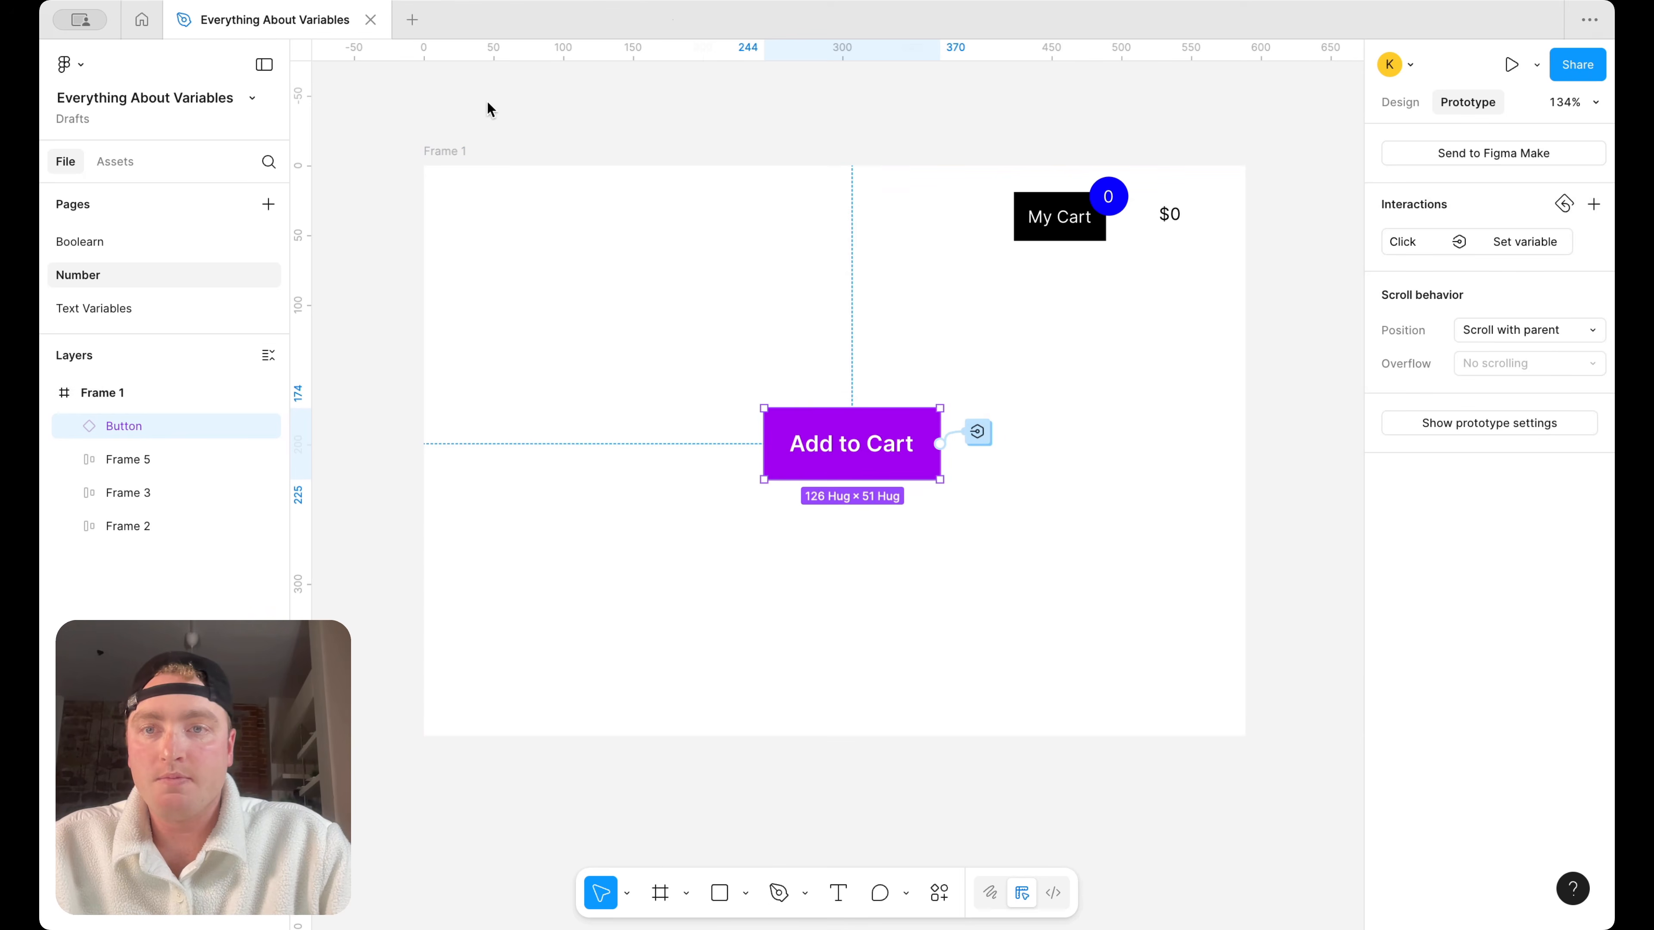
{"action": "left_click", "coordinate": [449, 151]}
{"action": "left_click", "coordinate": [1537, 64]}
{"action": "left_click", "coordinate": [1492, 104]}
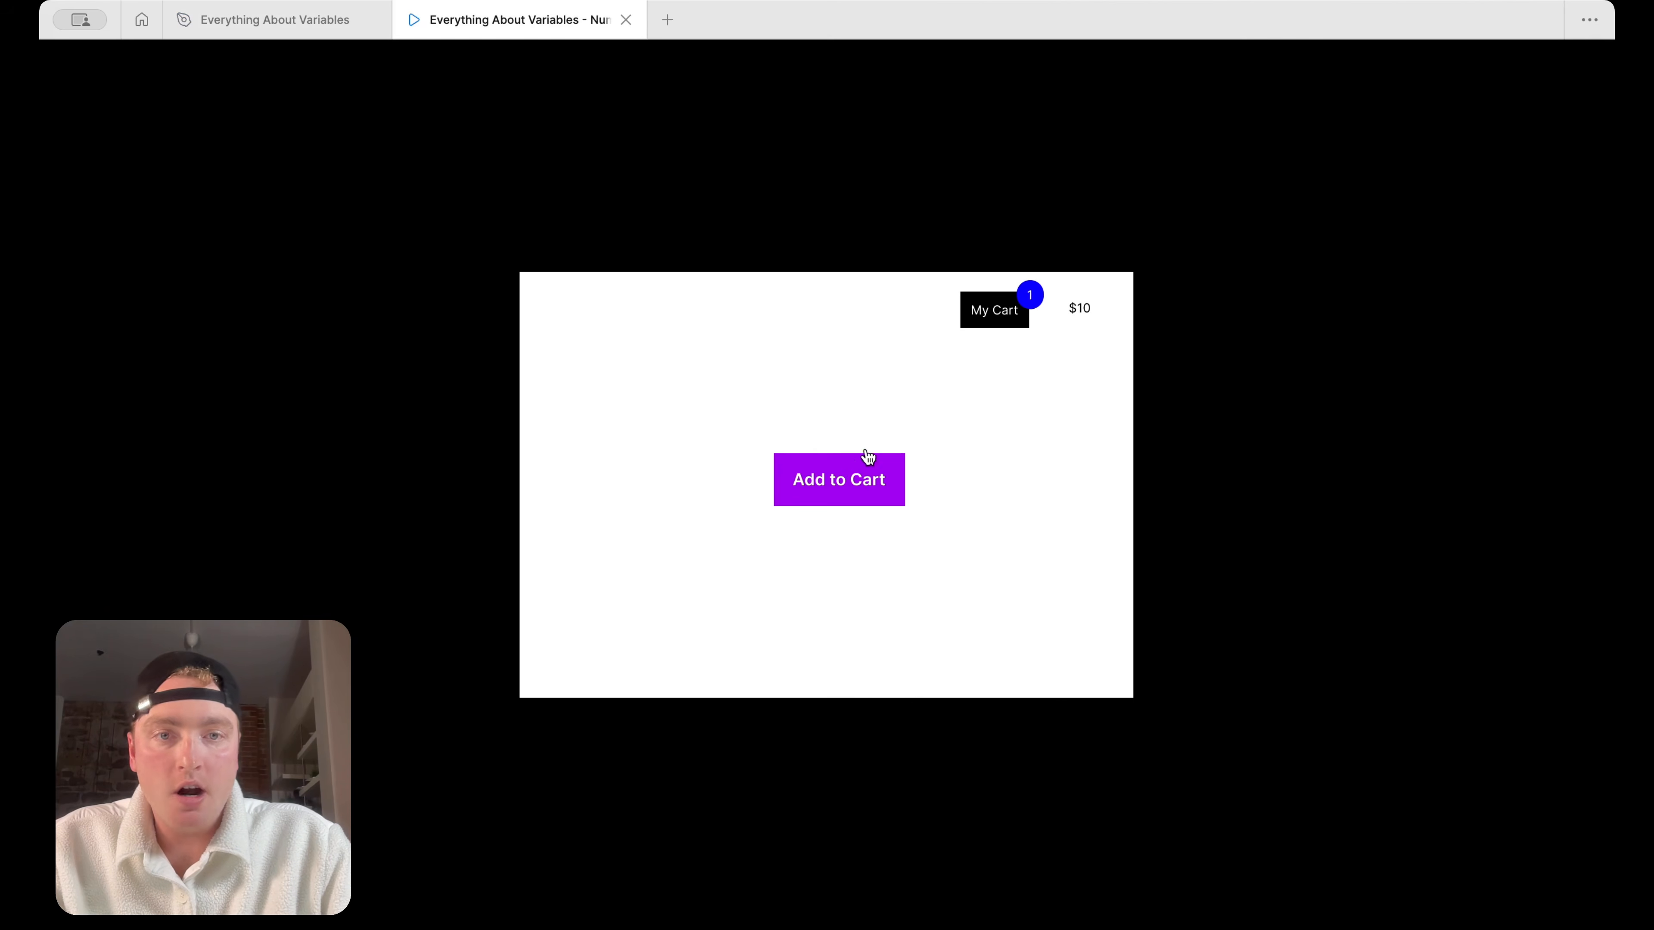
{"action": "left_click", "coordinate": [876, 484]}
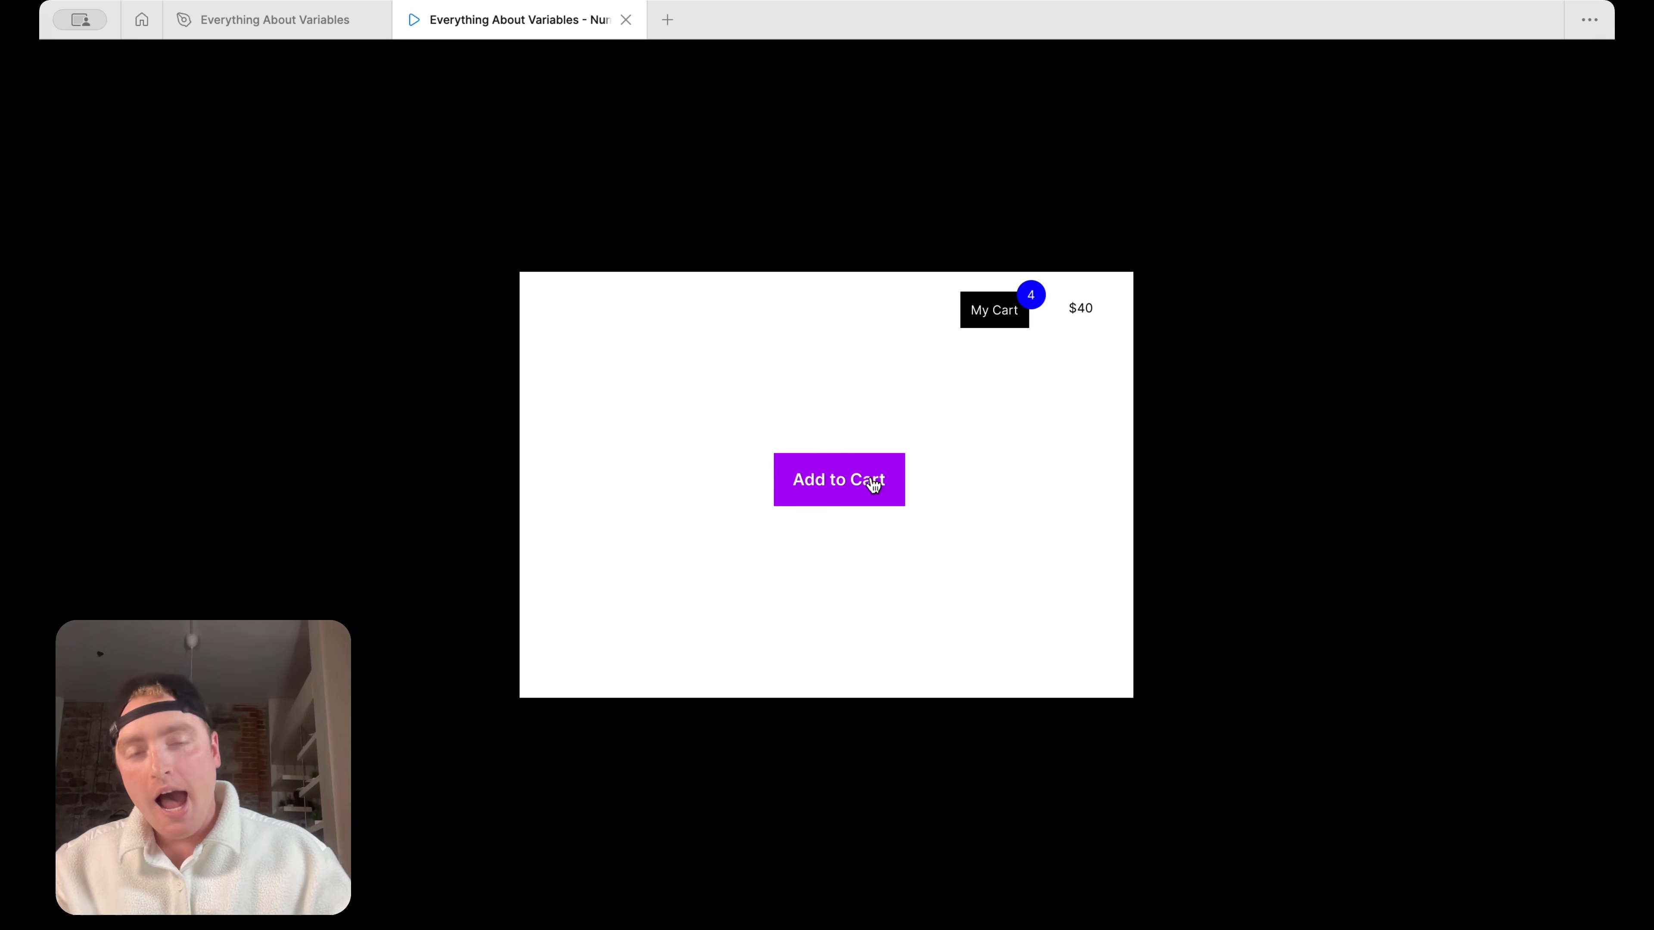
{"action": "left_click", "coordinate": [874, 484]}
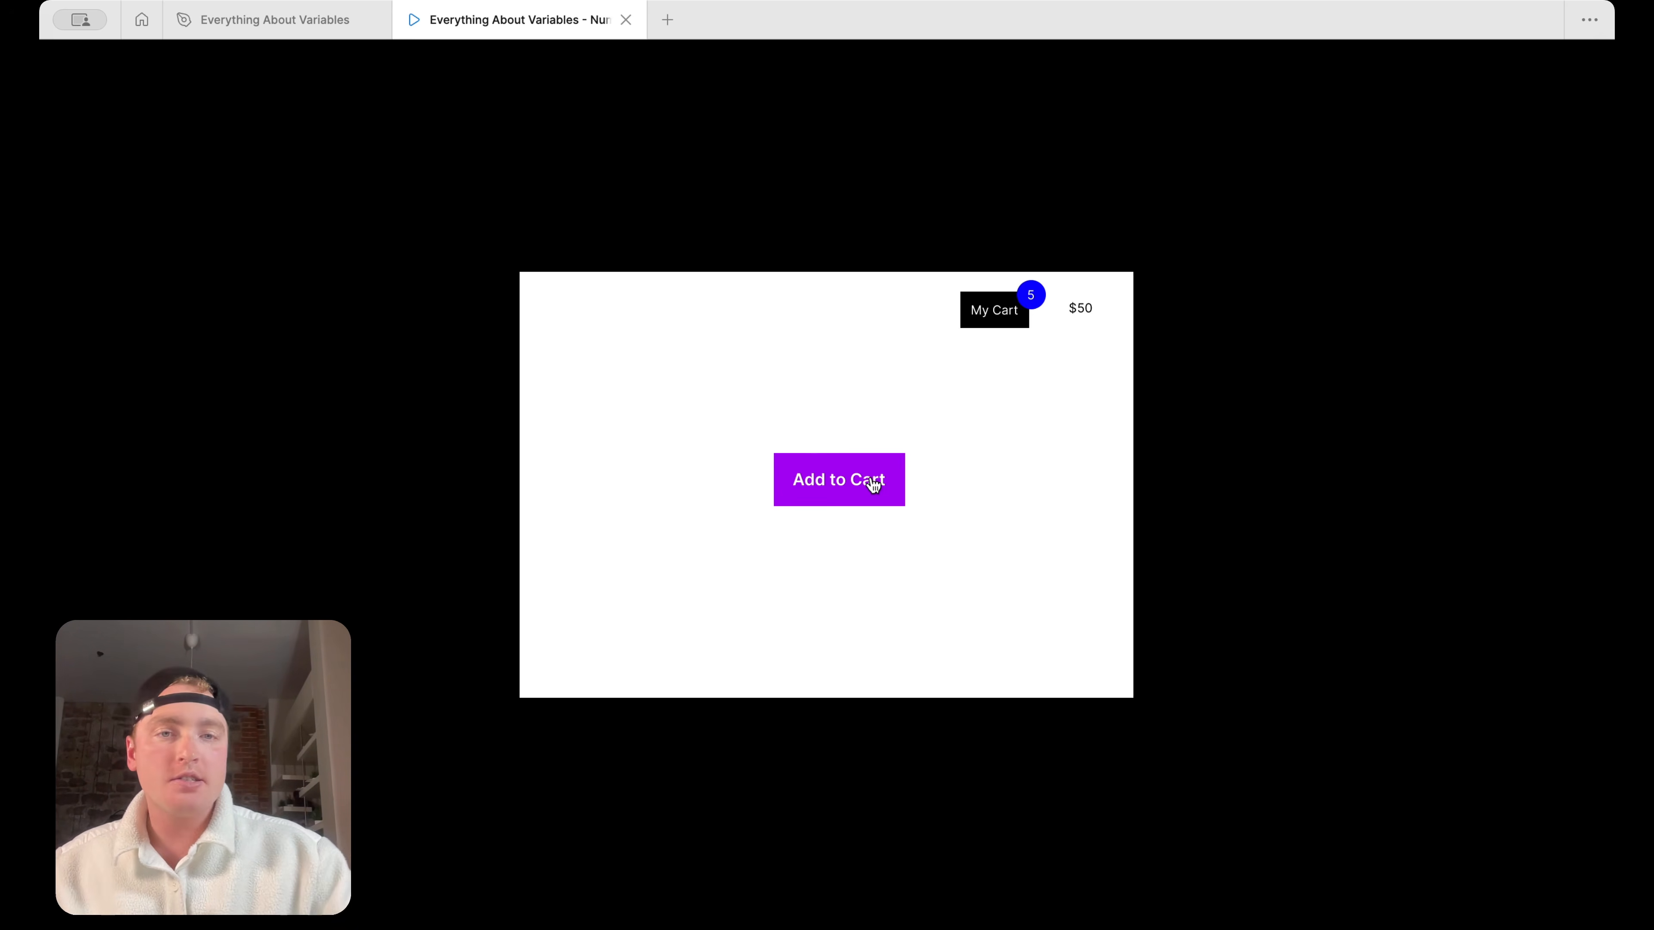
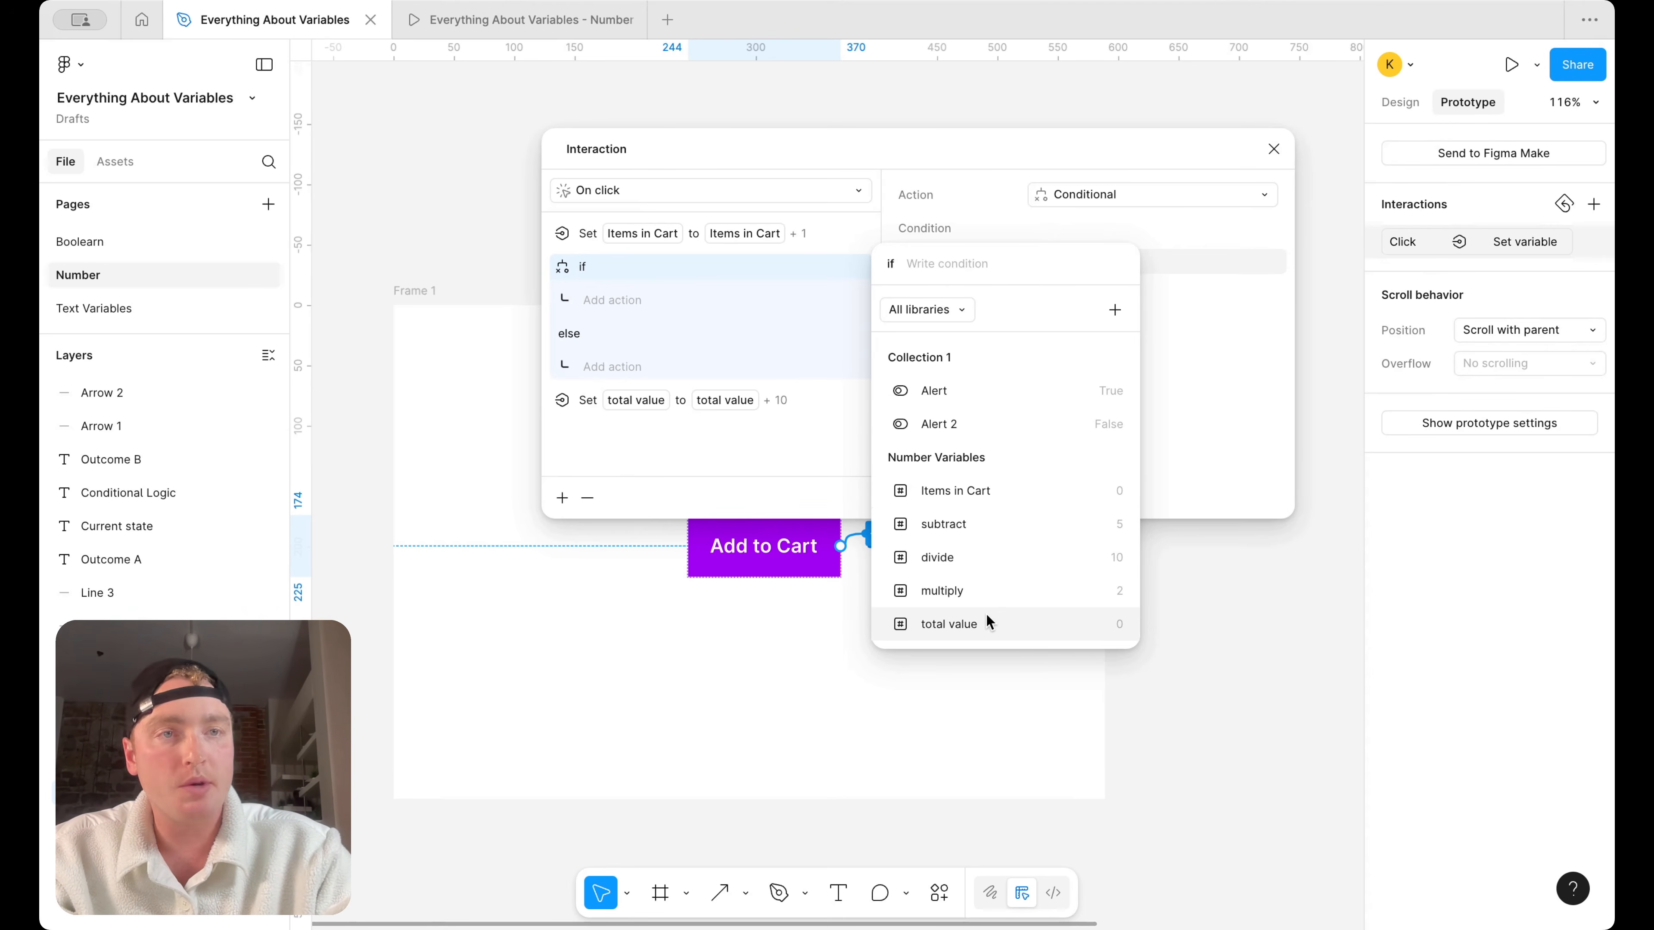
Set the conditional action's condition in the Button's on-click interaction to "total value >= 5"
{"action": "left_click", "coordinate": [988, 623]}
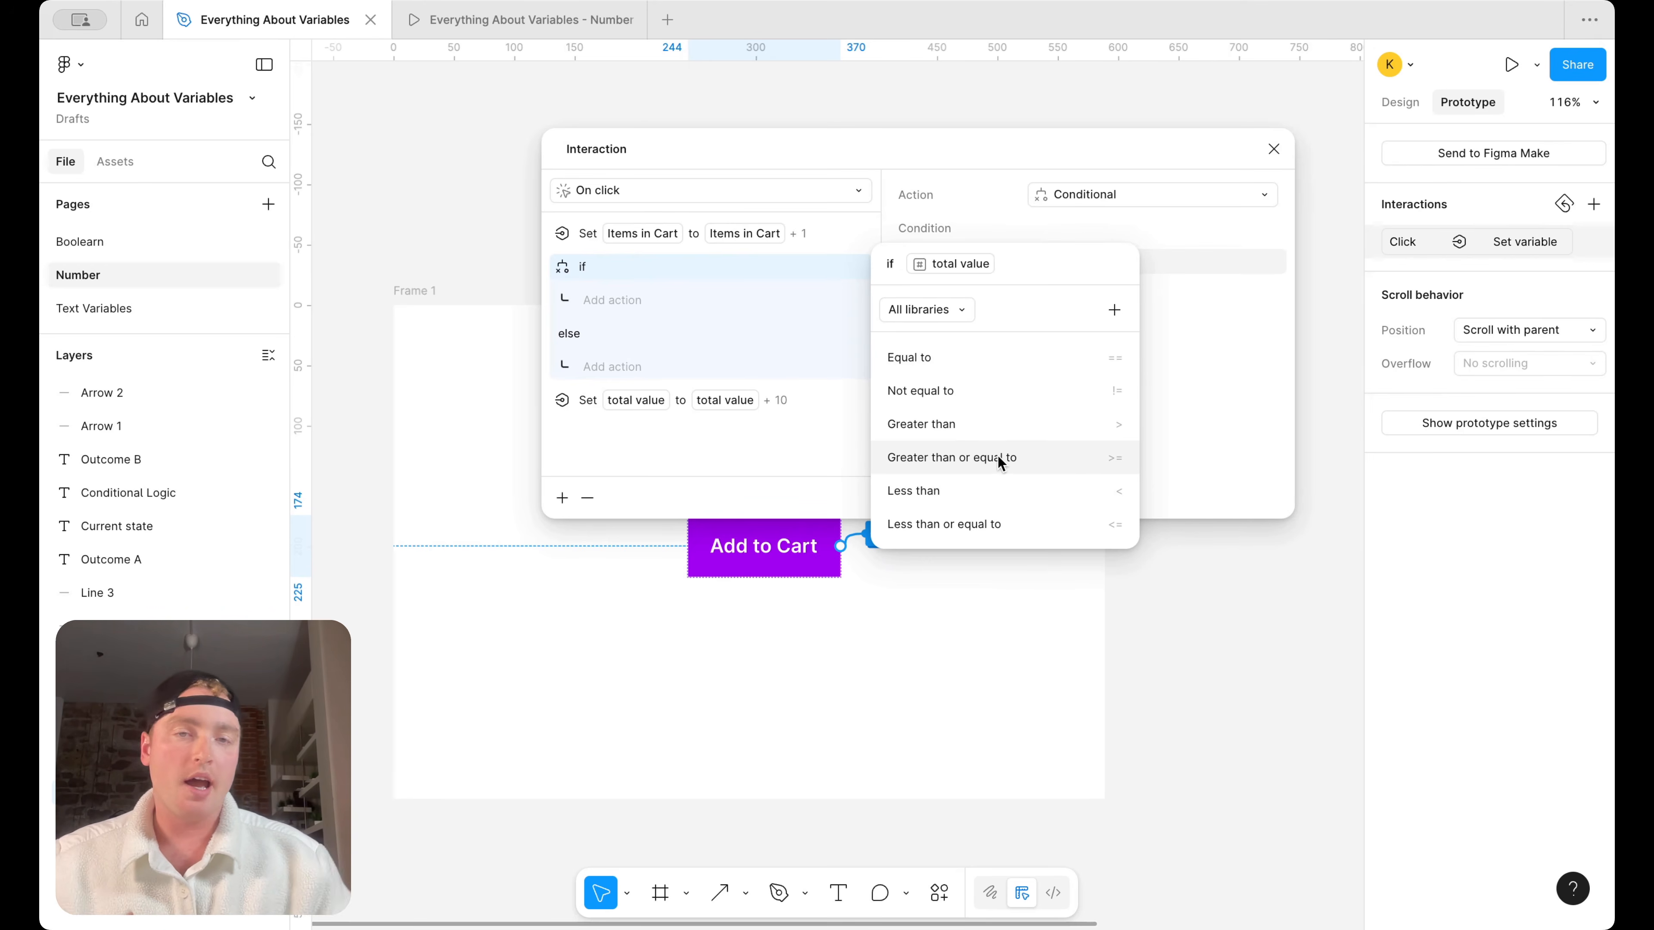
{"action": "left_click", "coordinate": [971, 459]}
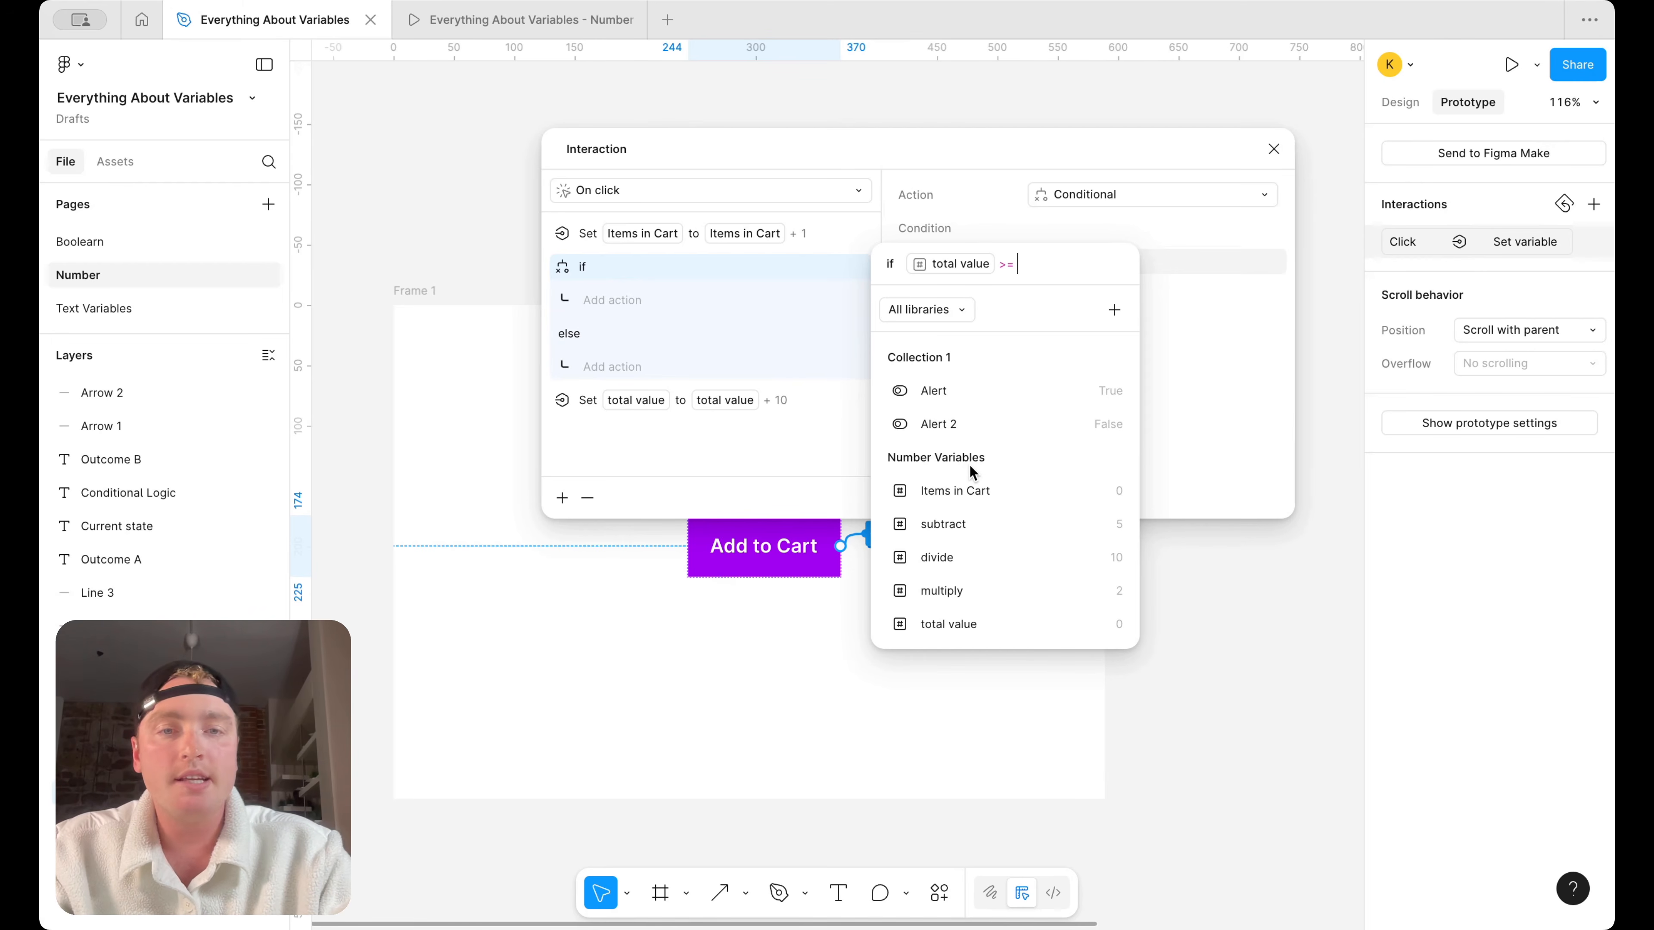
{"action": "type", "text": "5"}
{"action": "key", "text": "Return"}
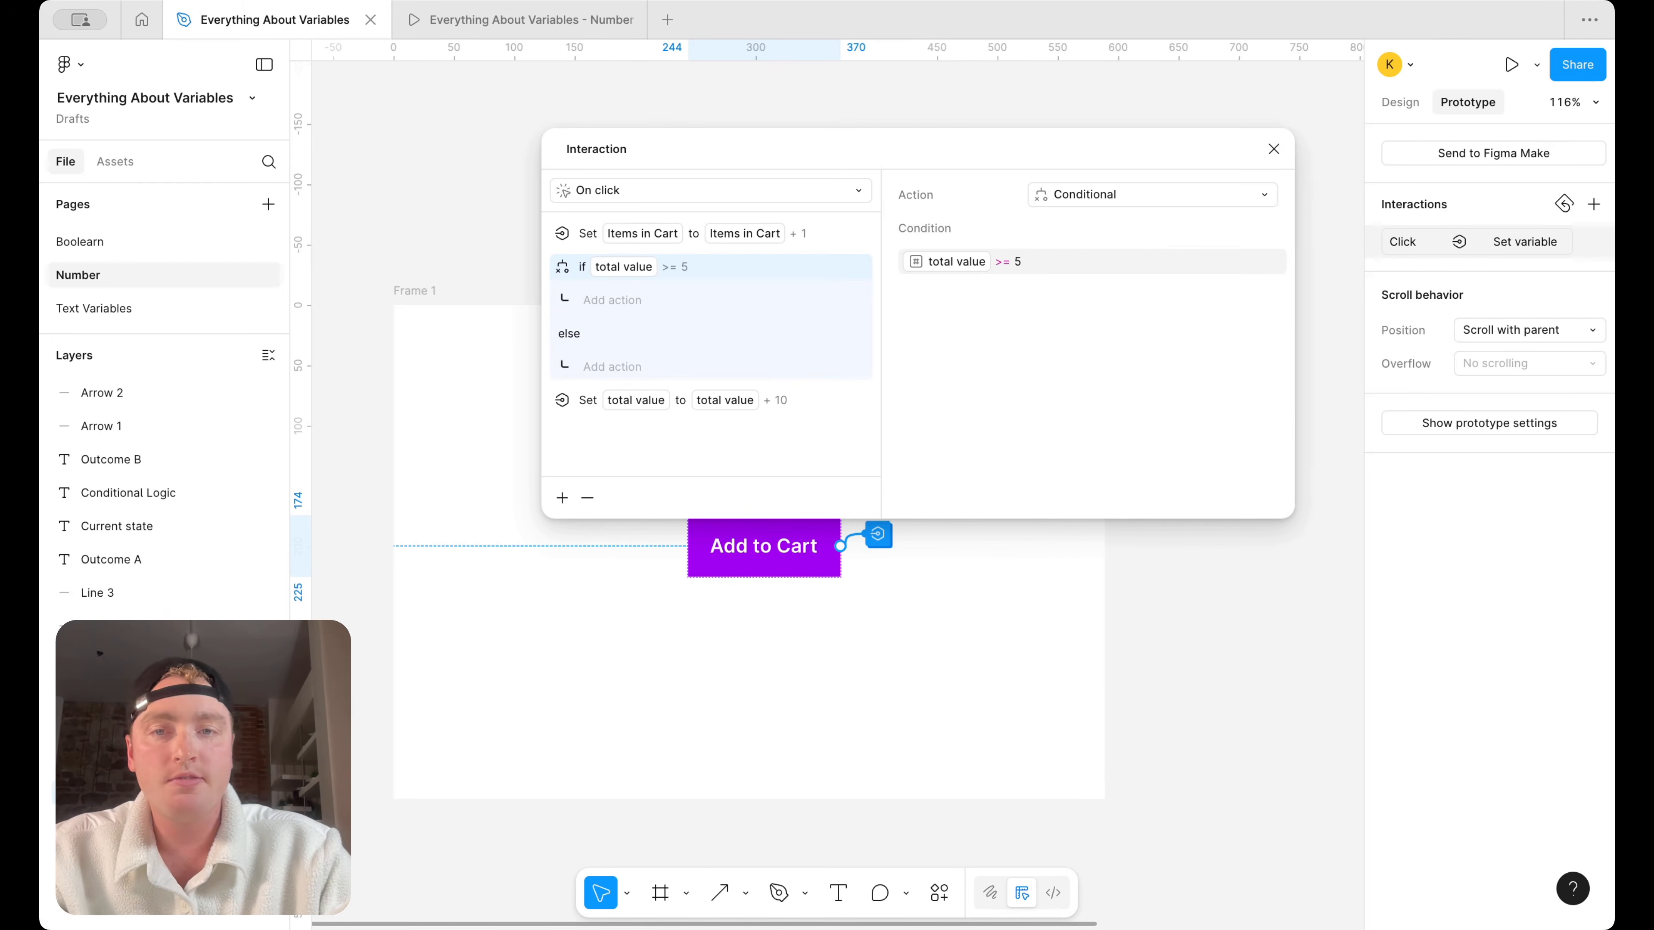
Add a Set variable action under the if branch that sets "Button default" to "Button disabled"
{"action": "left_click", "coordinate": [621, 302]}
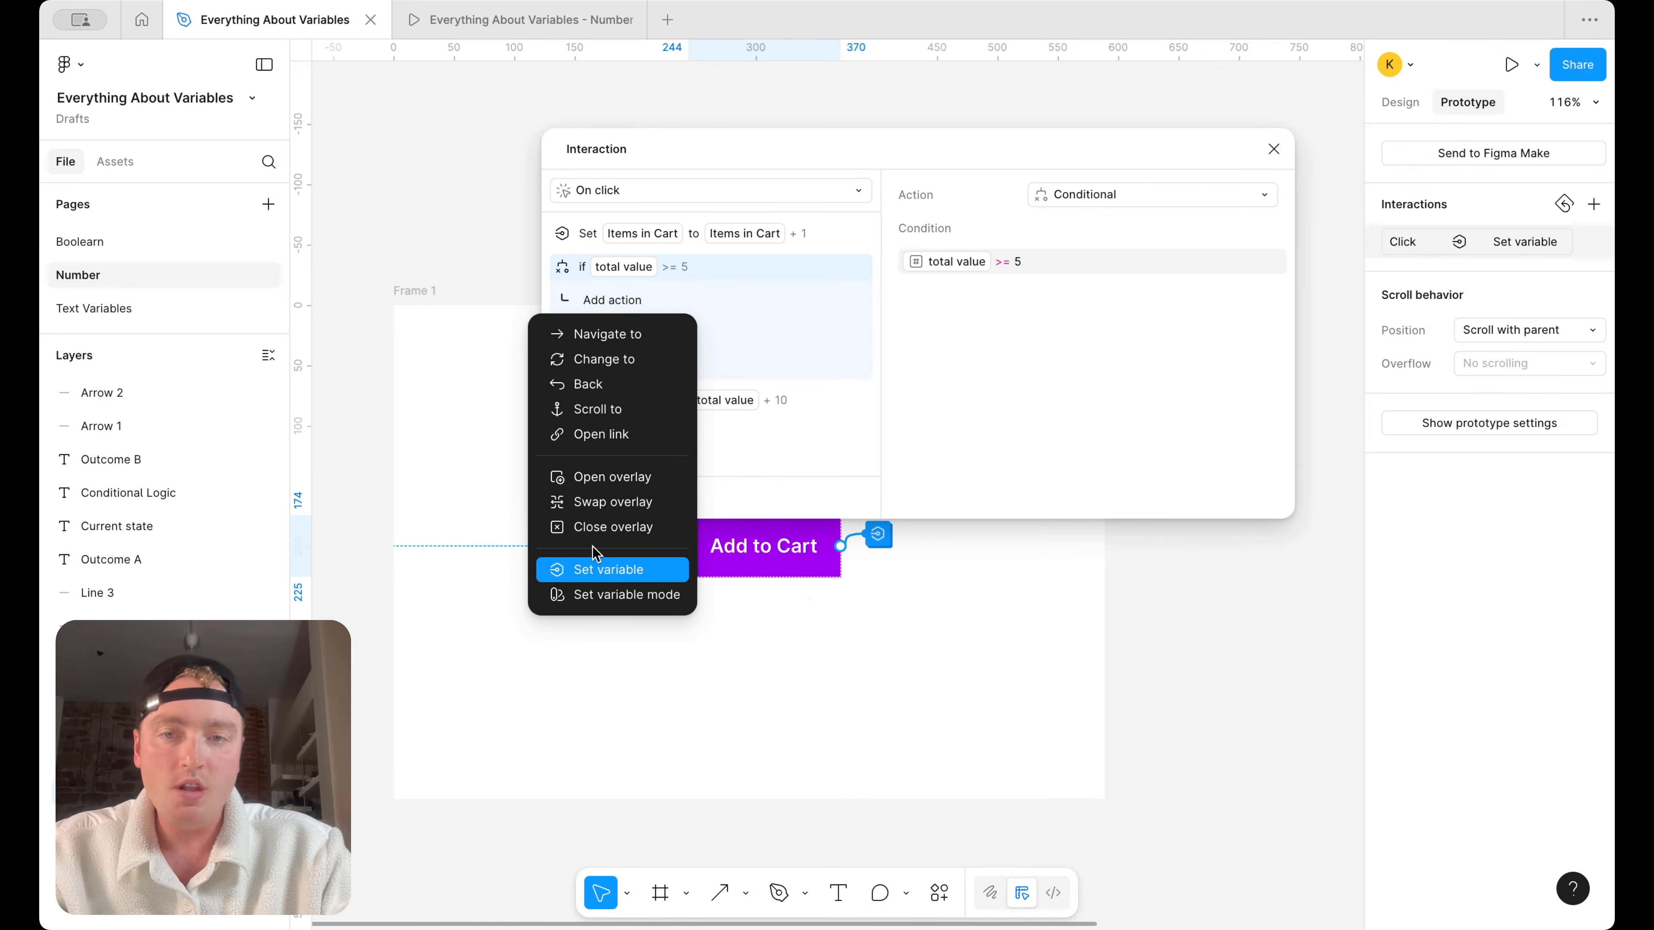
{"action": "left_click", "coordinate": [609, 570]}
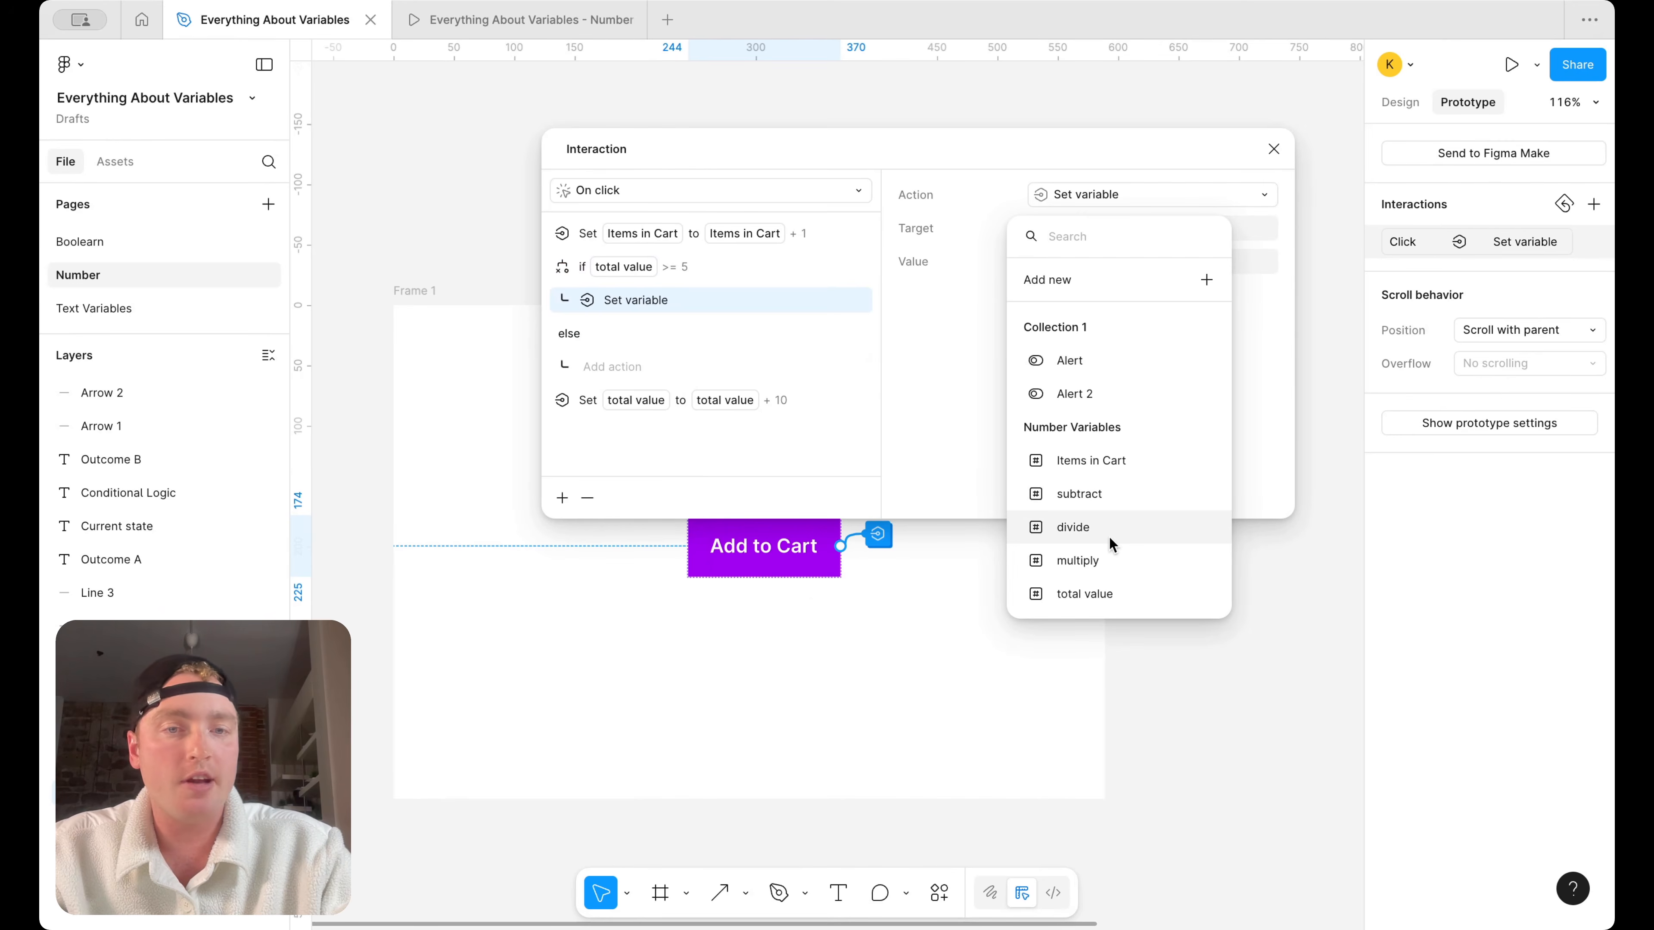
{"action": "scroll", "coordinate": [1109, 537], "scroll_direction": "down", "scroll_amount": 3}
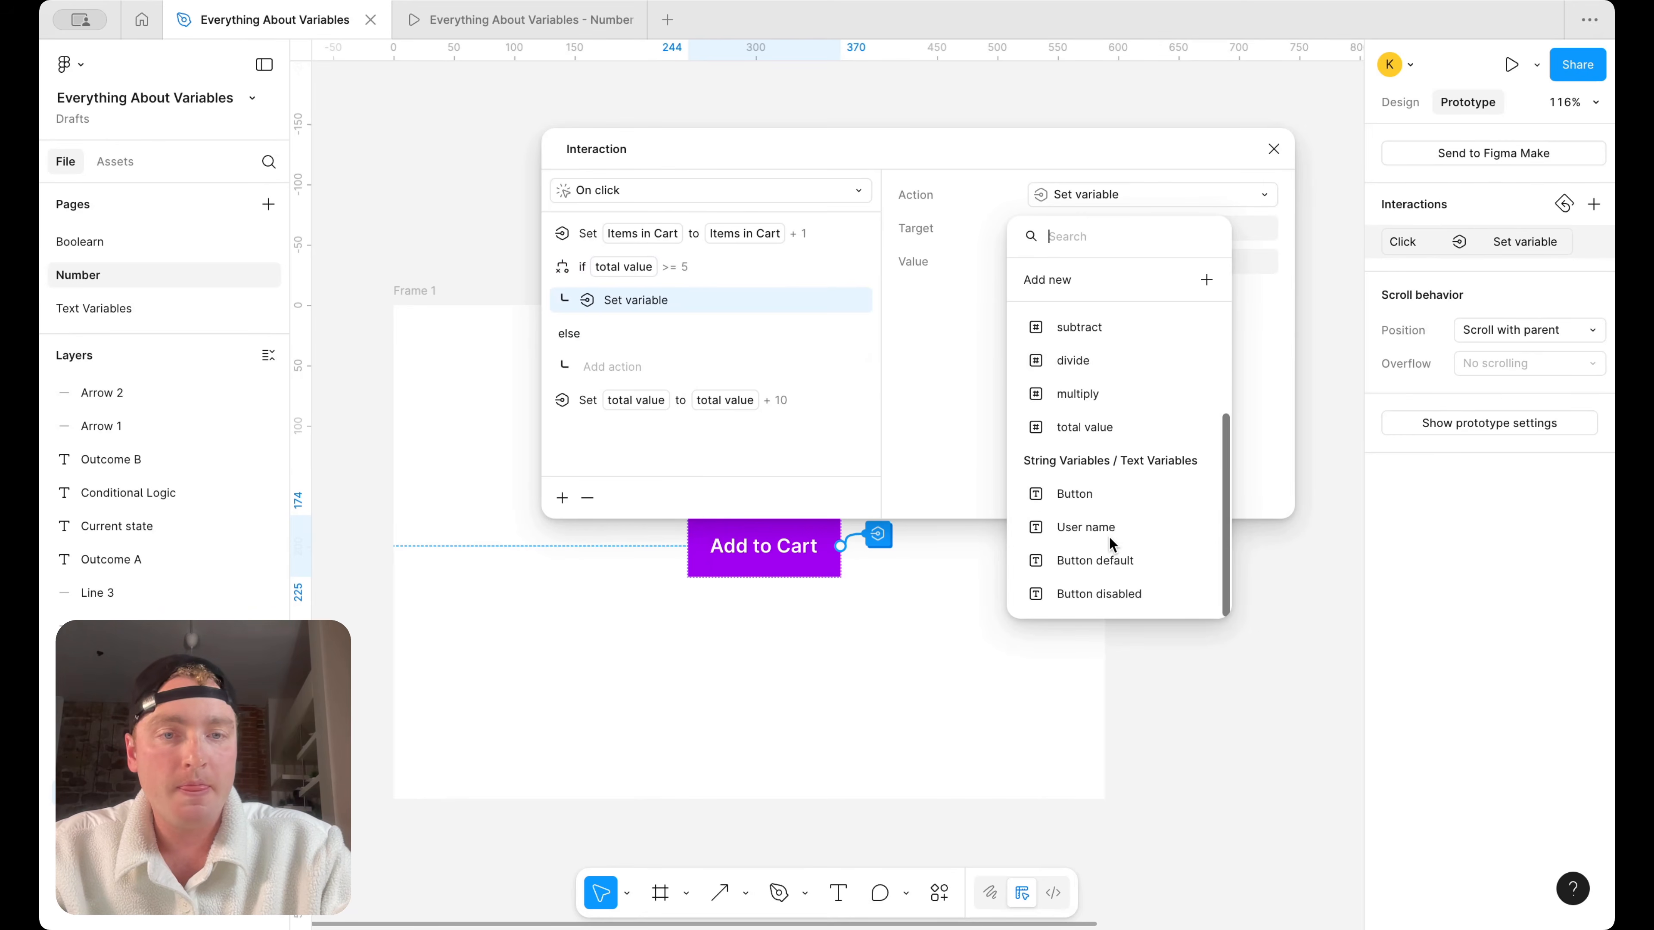
{"action": "left_click", "coordinate": [1116, 559]}
{"action": "scroll", "coordinate": [1116, 560], "scroll_direction": "down", "scroll_amount": 2}
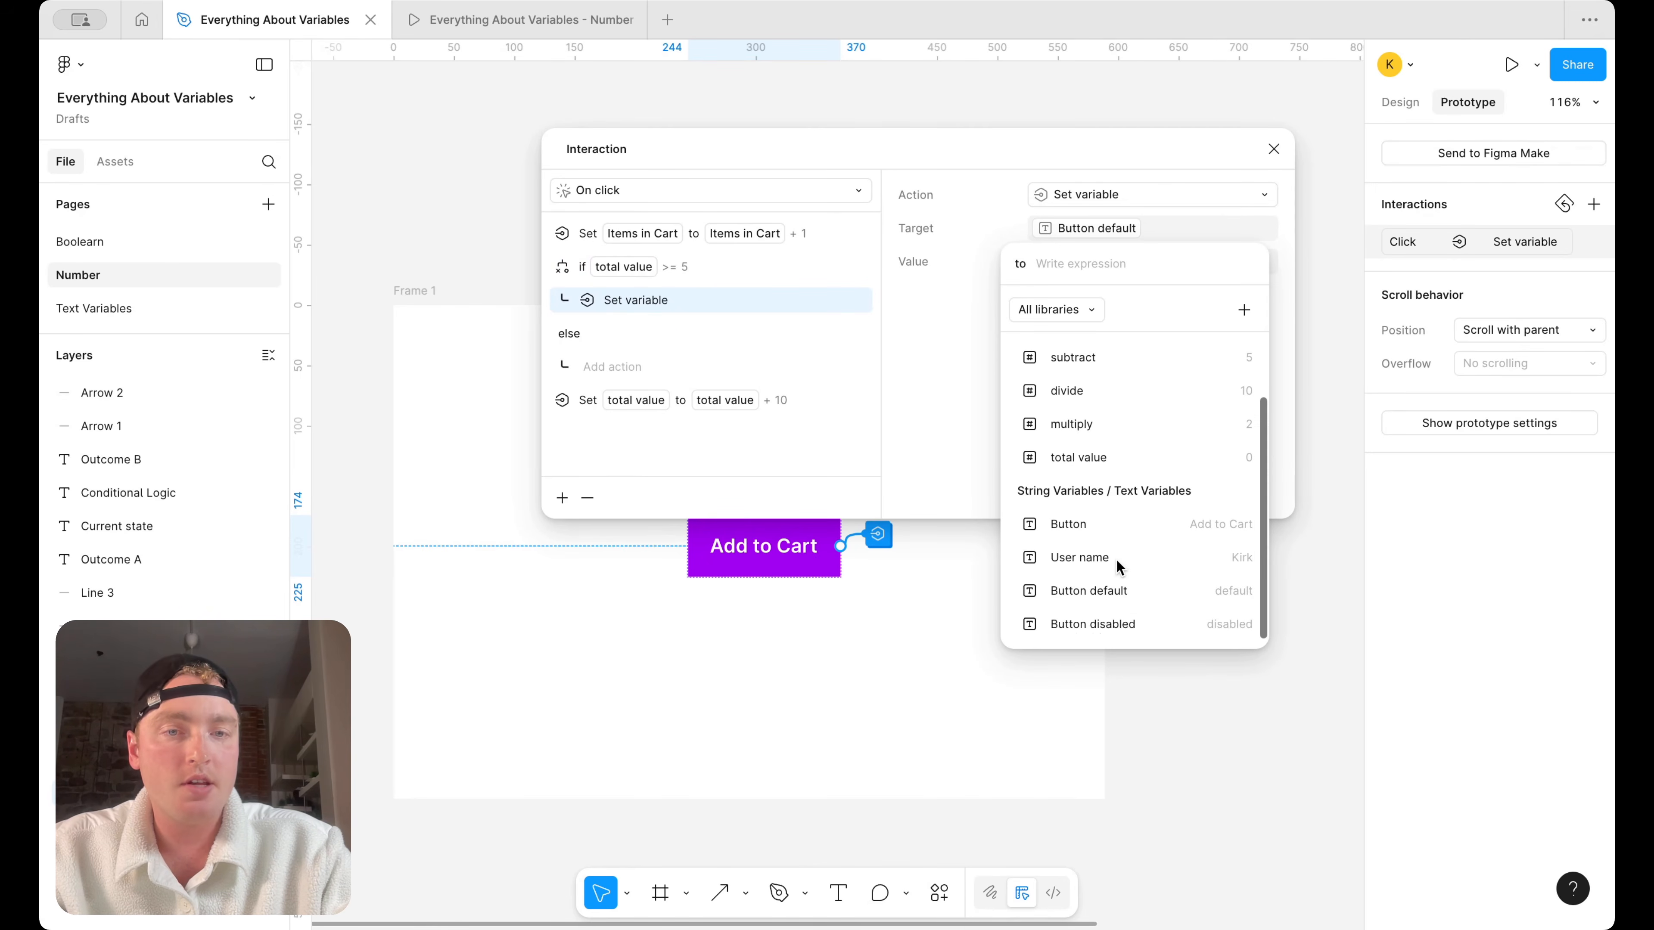
{"action": "left_click", "coordinate": [1114, 620]}
{"action": "left_click", "coordinate": [998, 493]}
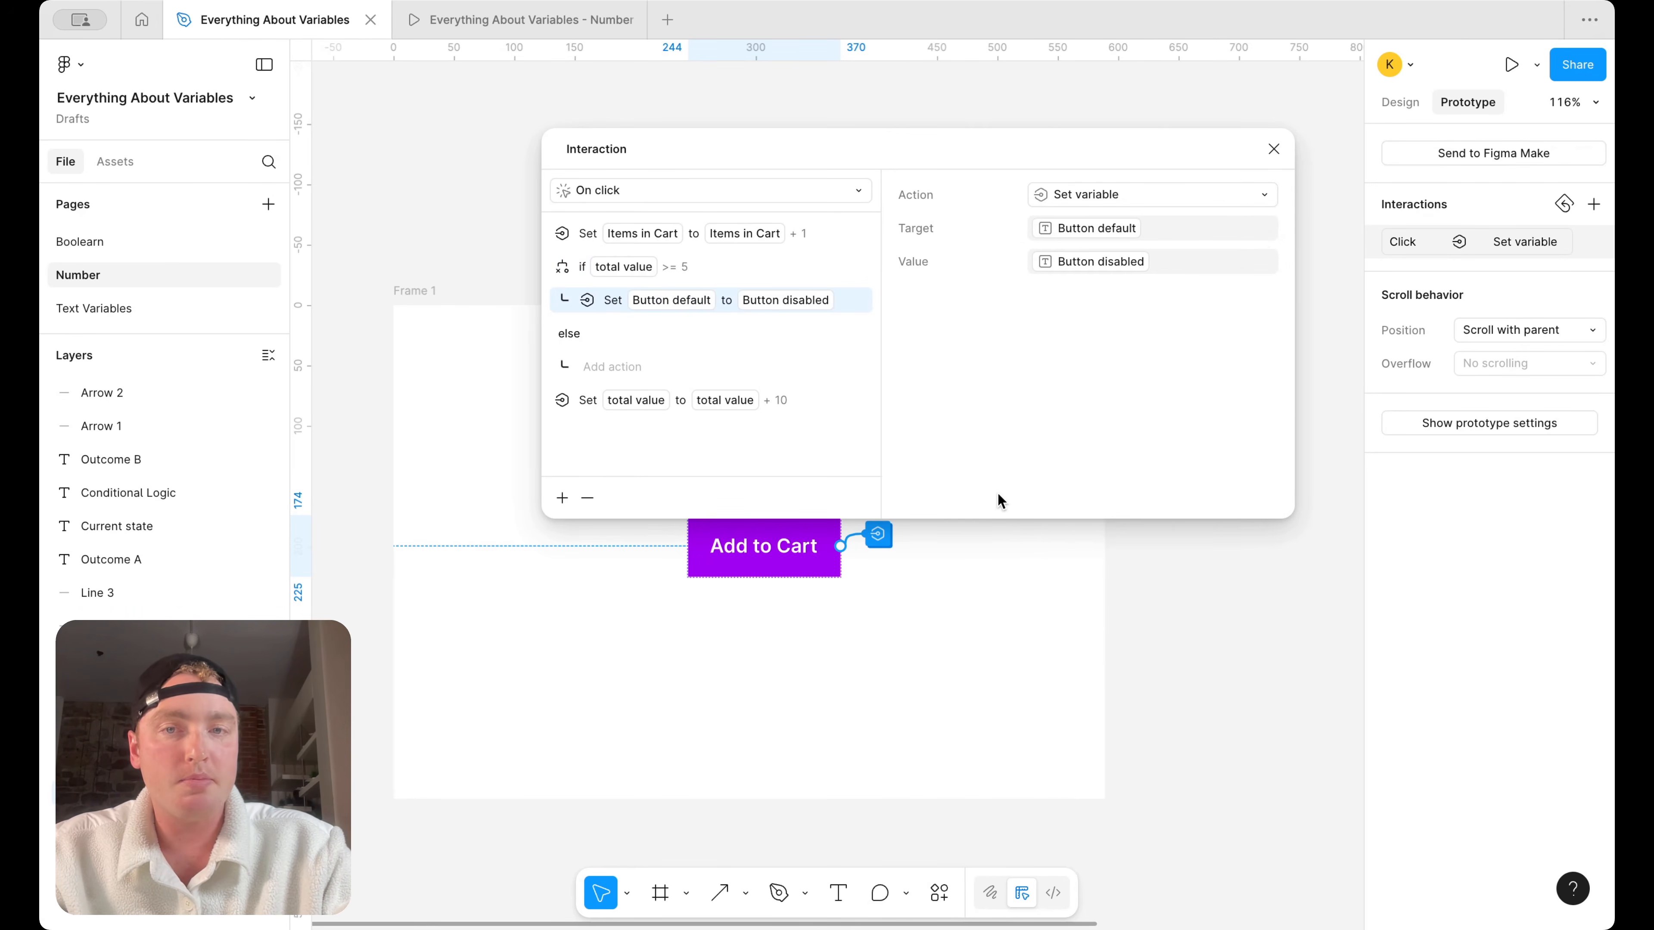
{"action": "left_click_drag", "start_coordinate": [785, 147], "coordinate": [925, 184]}
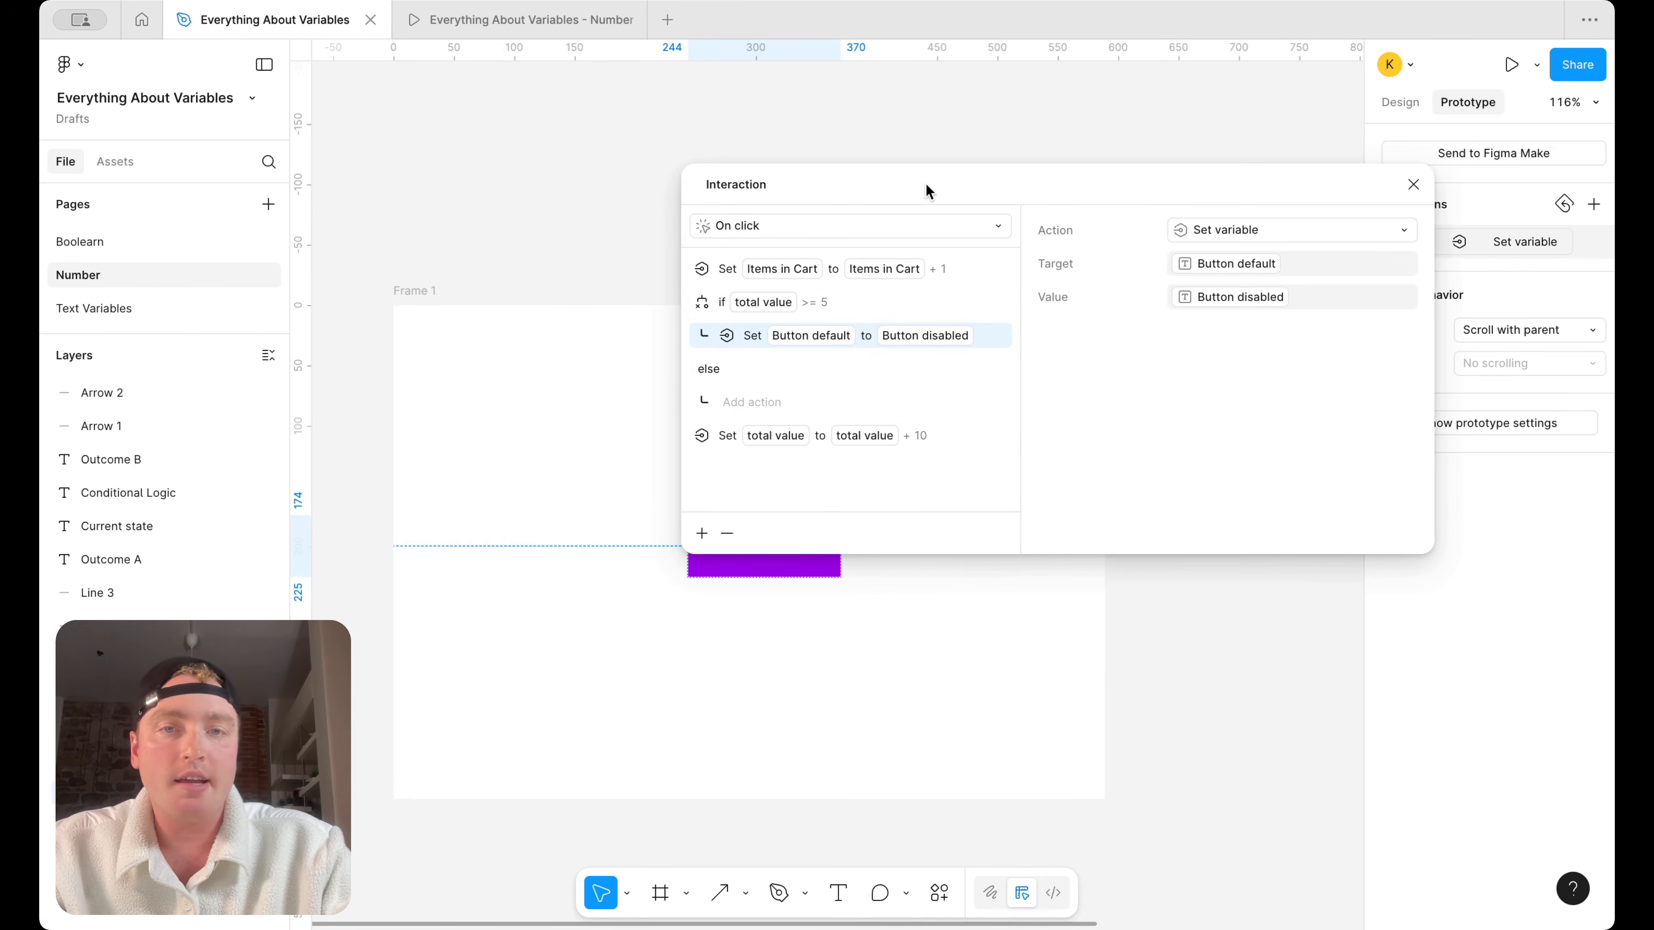
Replace "total value" in the condition with "Items in Cart" so it reads "Items in Cart >= 5", and close the interaction settings
{"action": "scroll", "coordinate": [609, 543], "scroll_direction": "right", "scroll_amount": 10}
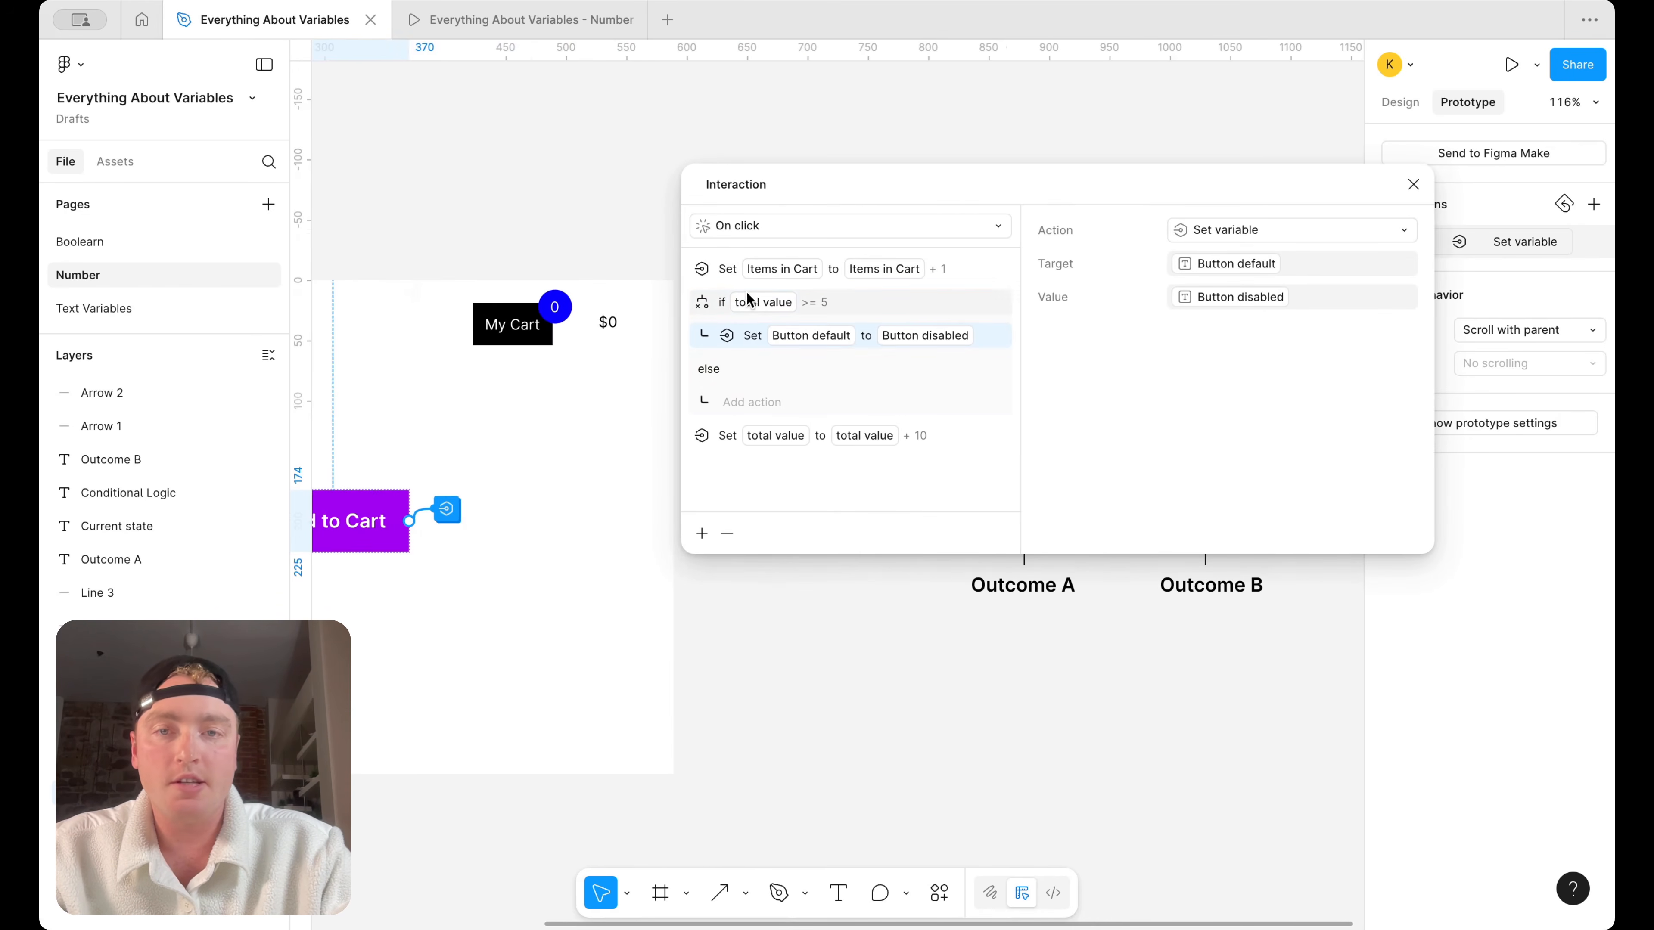
{"action": "left_click", "coordinate": [760, 303]}
{"action": "left_click", "coordinate": [1081, 297]}
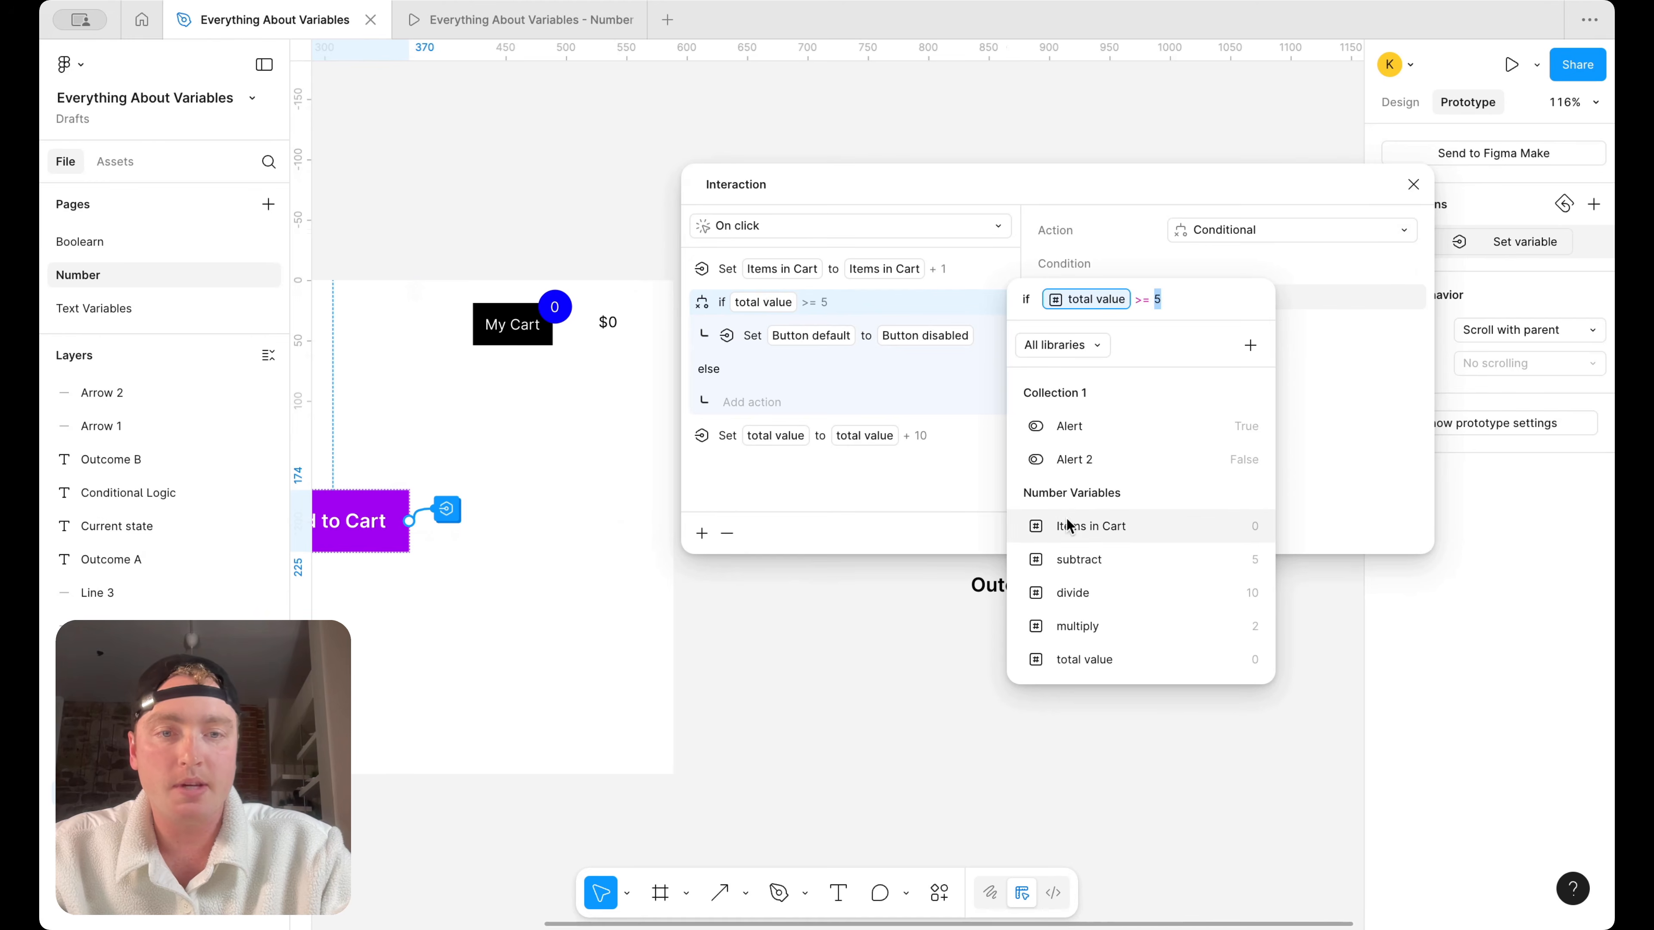
{"action": "scroll", "coordinate": [1086, 590], "scroll_direction": "down", "scroll_amount": 3}
{"action": "scroll", "coordinate": [1100, 560], "scroll_direction": "up", "scroll_amount": 2}
{"action": "left_click", "coordinate": [1134, 479]}
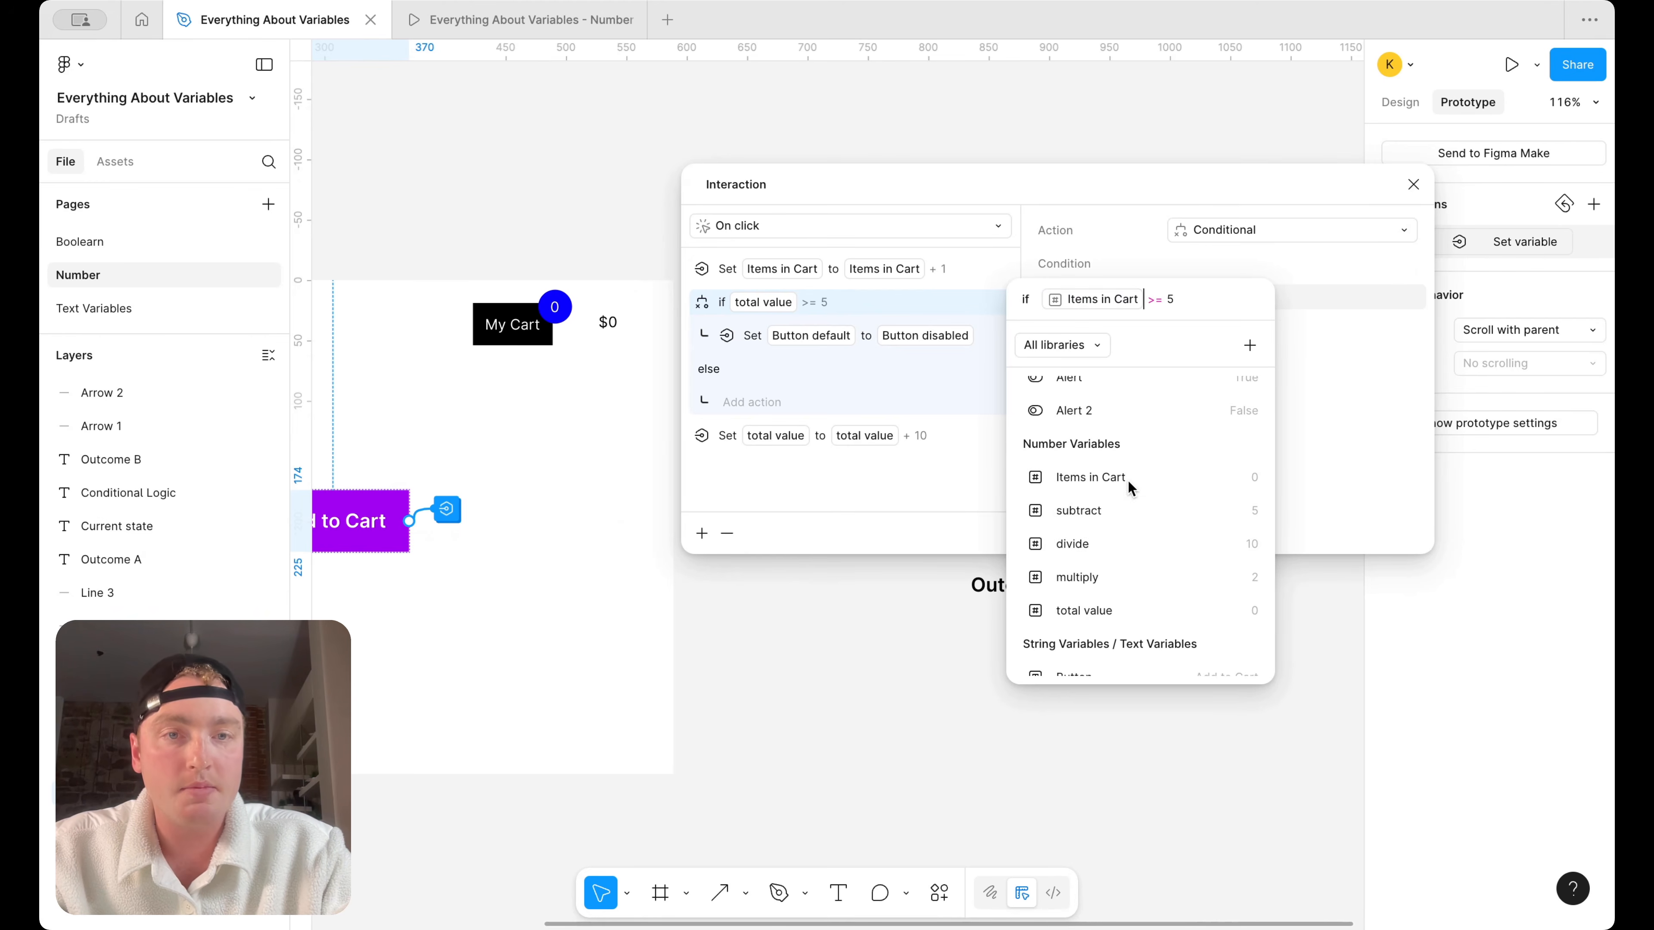
{"action": "left_click", "coordinate": [822, 671]}
{"action": "scroll", "coordinate": [827, 673], "scroll_direction": "left", "scroll_amount": 10}
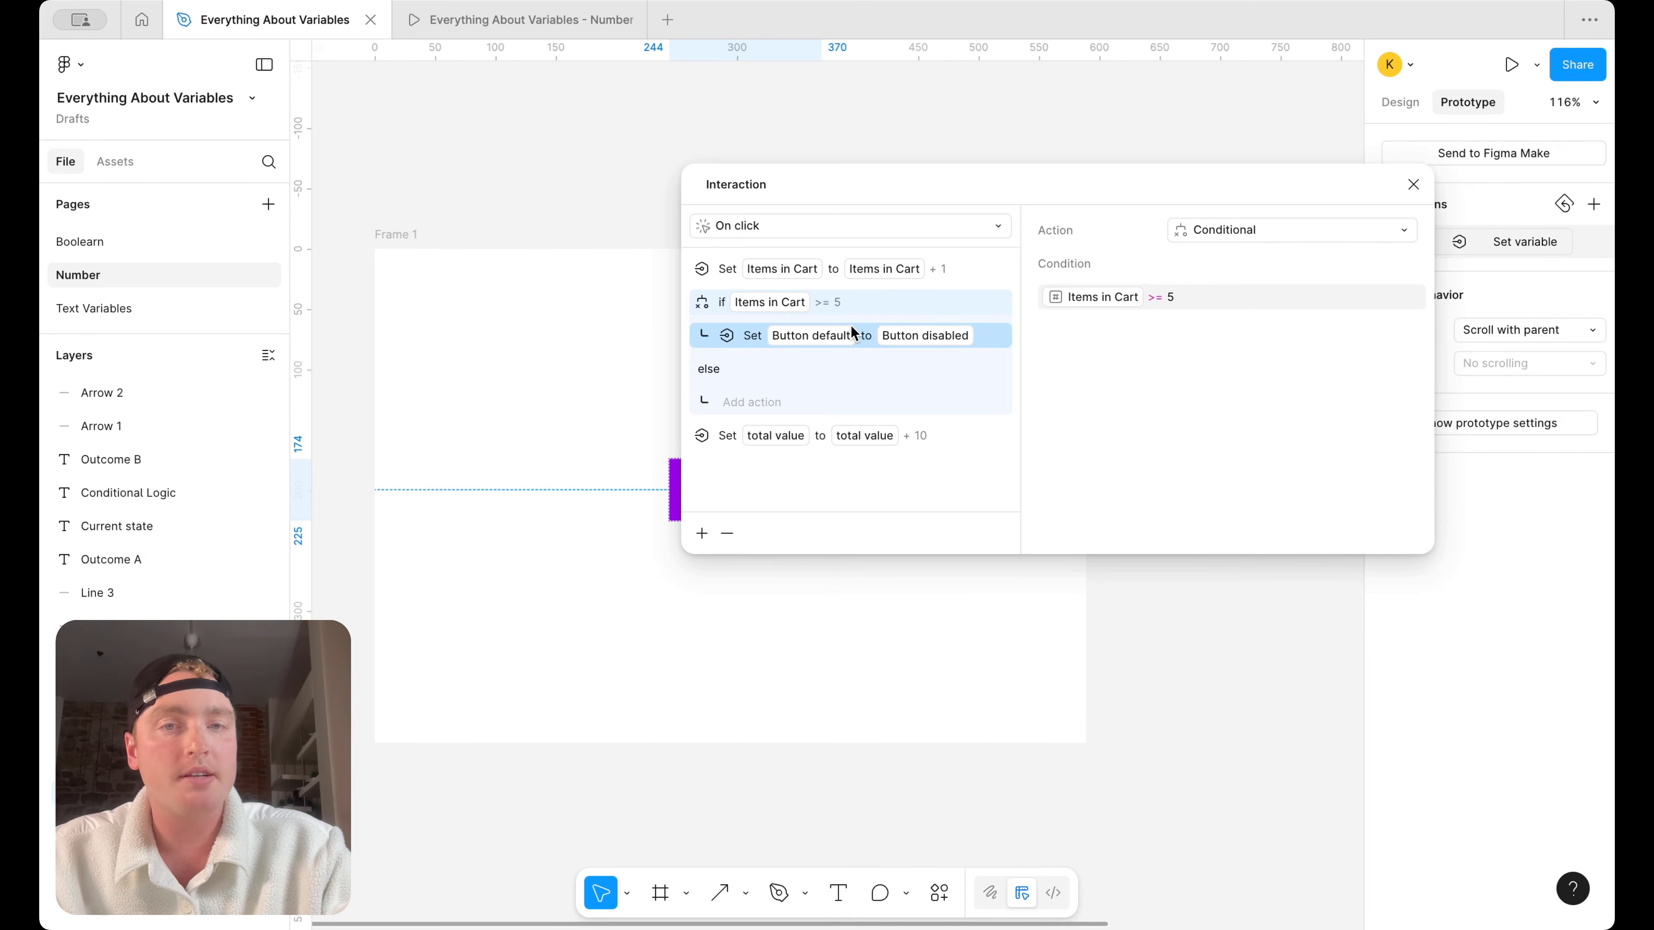
{"action": "left_click", "coordinate": [1413, 184]}
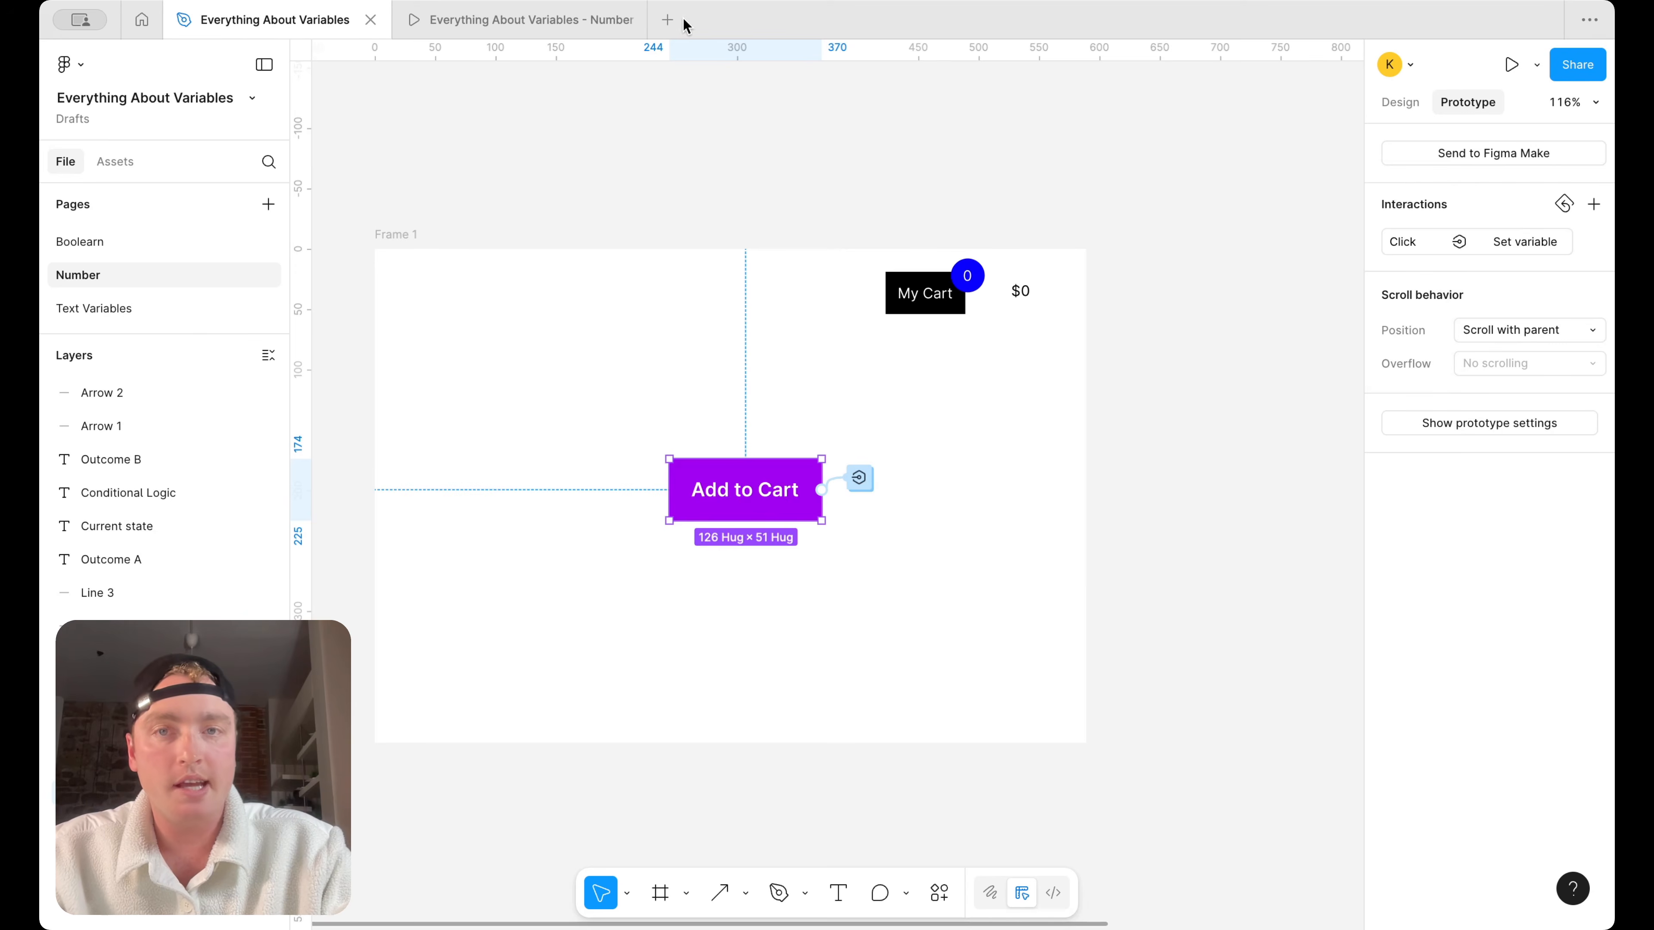
Close the old prototype and present Frame 1 again
{"action": "left_click", "coordinate": [627, 20]}
{"action": "left_click", "coordinate": [410, 233]}
{"action": "left_click", "coordinate": [1537, 64]}
{"action": "left_click", "coordinate": [1498, 109]}
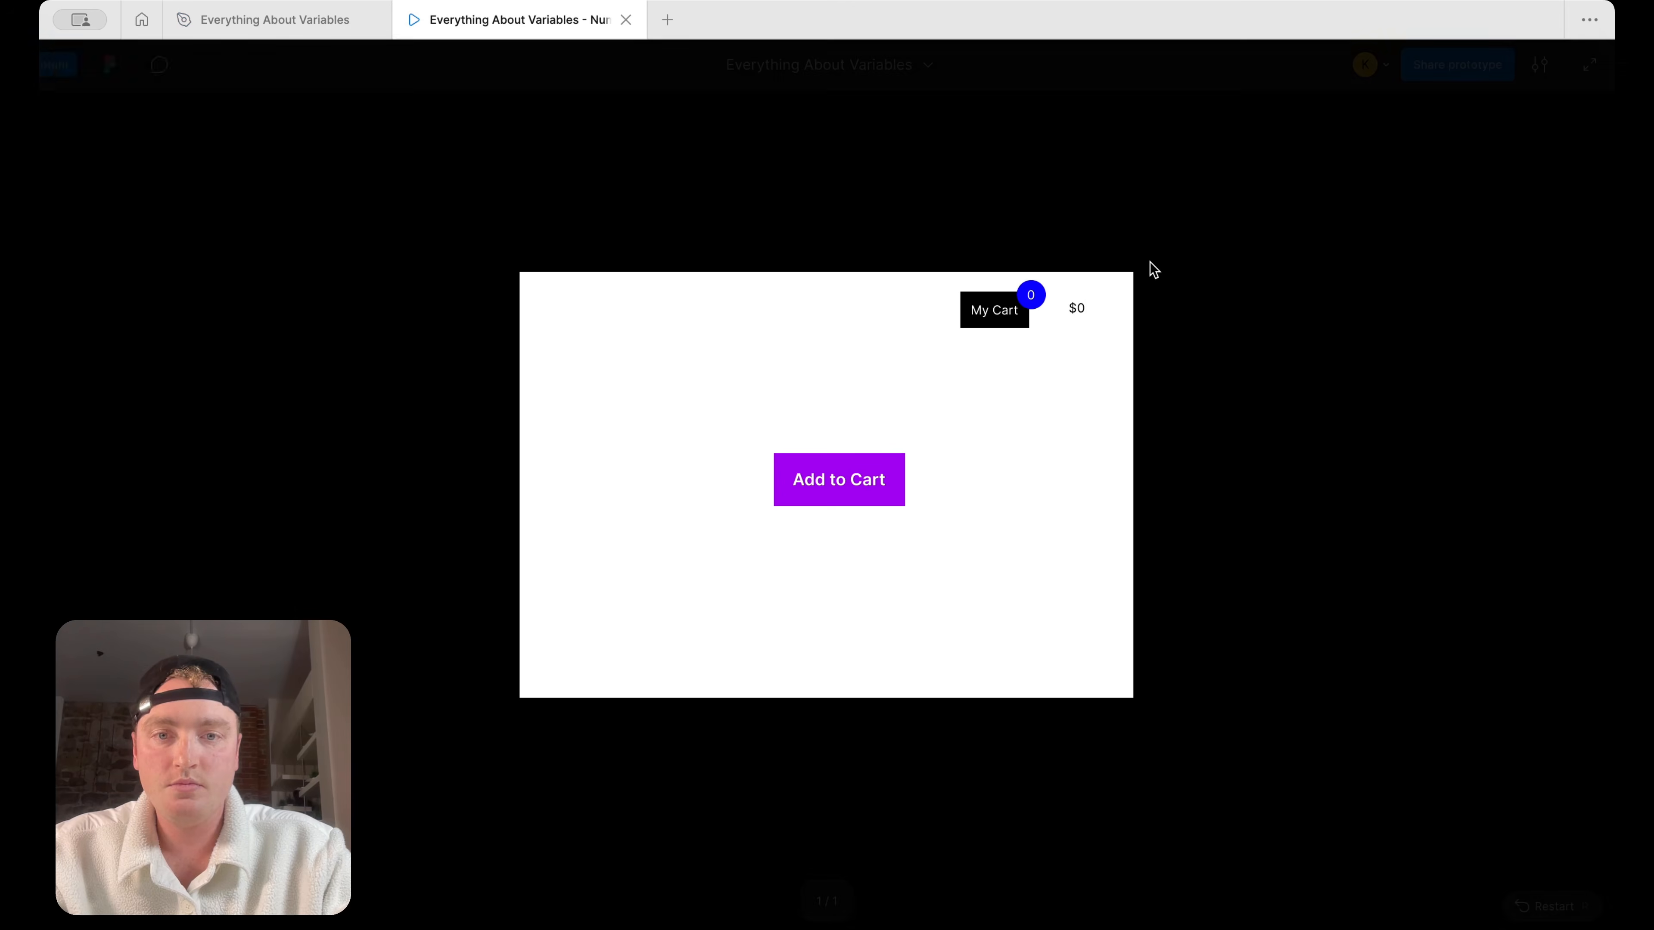
Test the Add to Cart button by adding items until the cart reaches five, and keep adding beyond that limit
{"action": "left_click", "coordinate": [820, 488]}
{"action": "left_click", "coordinate": [820, 488]}
{"action": "left_click", "coordinate": [821, 488]}
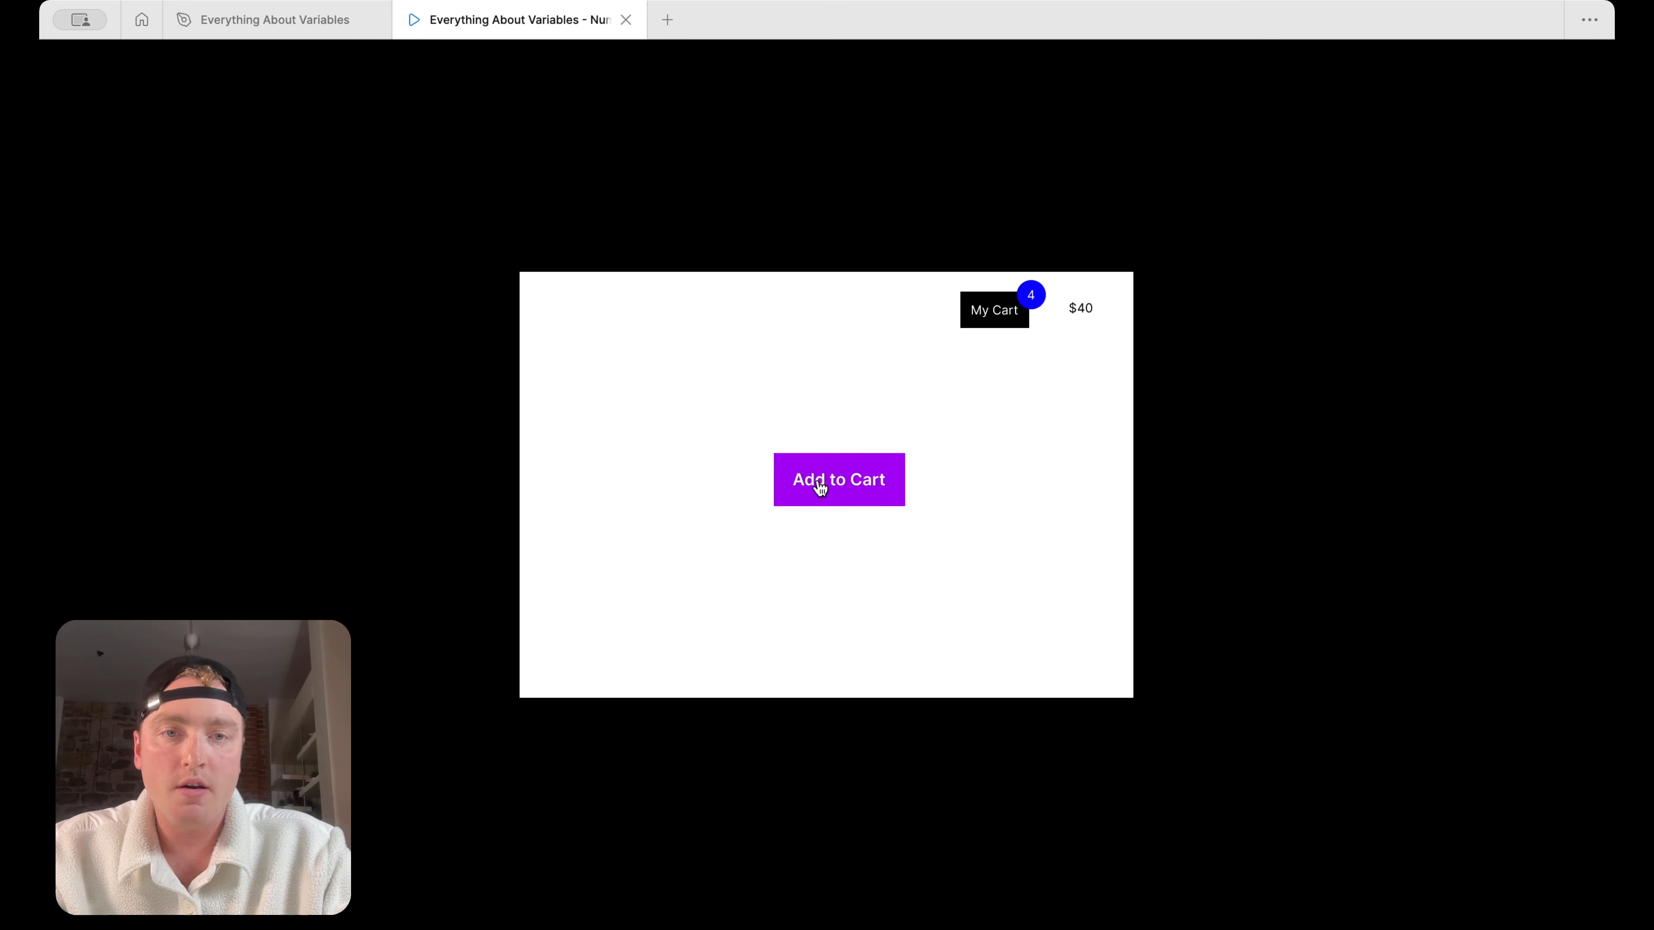
{"action": "left_click", "coordinate": [821, 488]}
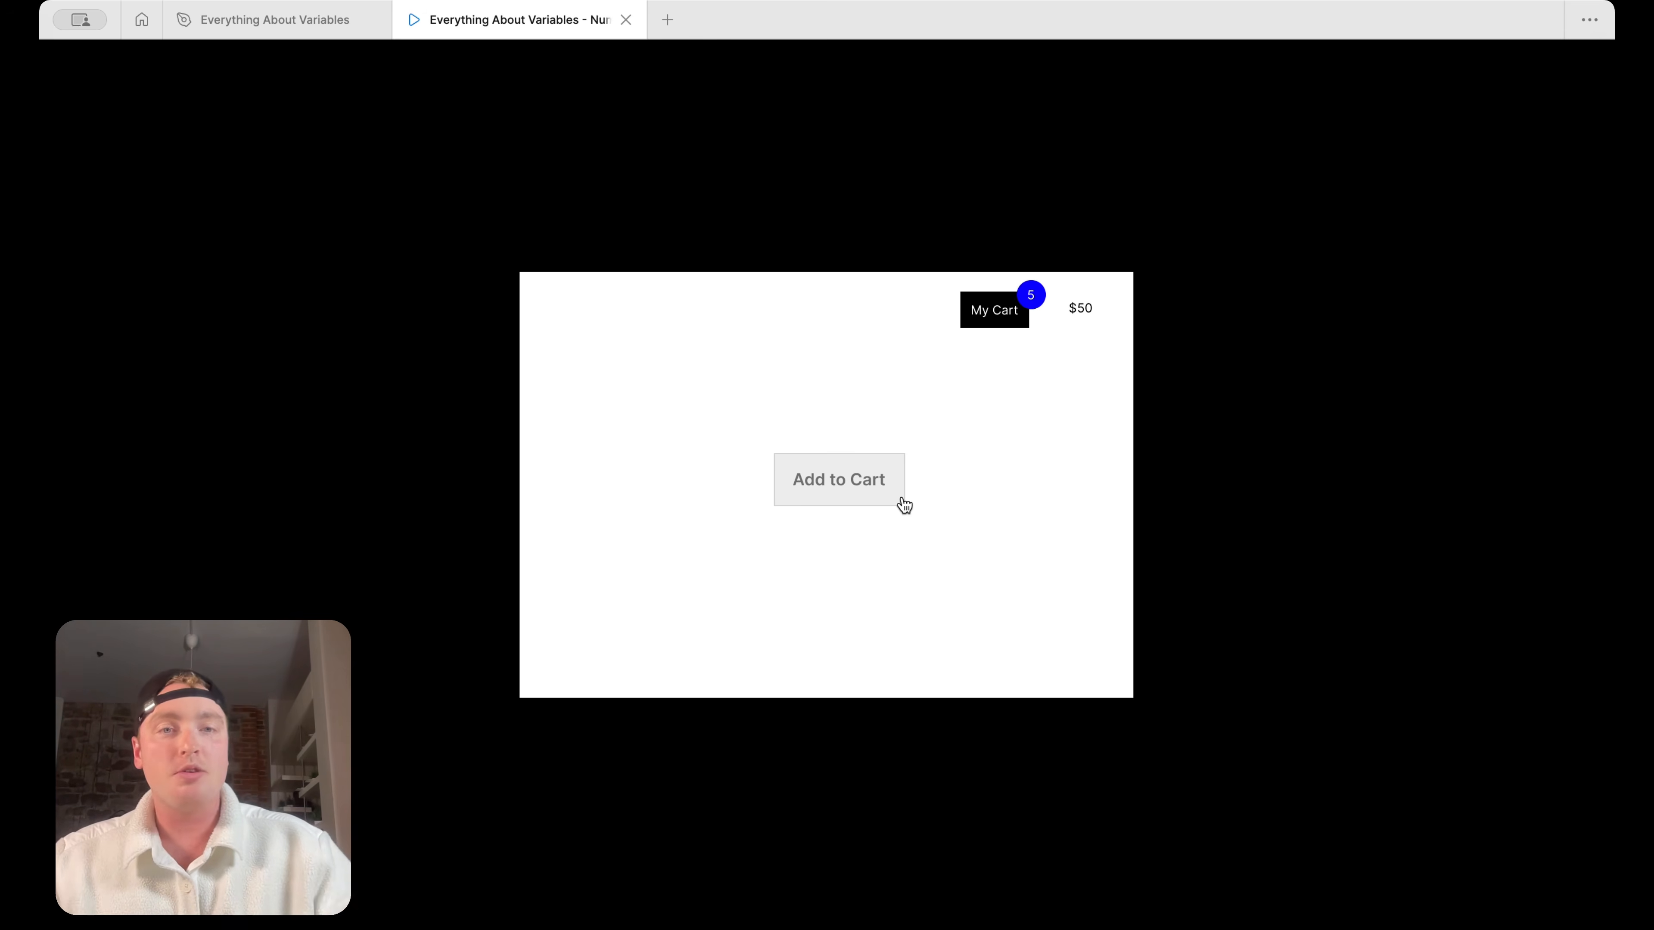
{"action": "left_click", "coordinate": [869, 486]}
{"action": "left_click", "coordinate": [869, 485]}
{"action": "left_click", "coordinate": [868, 486]}
{"action": "left_click", "coordinate": [869, 486]}
{"action": "left_click", "coordinate": [869, 486]}
{"action": "left_click", "coordinate": [868, 486]}
{"action": "left_click", "coordinate": [868, 486]}
{"action": "left_click", "coordinate": [869, 486]}
{"action": "left_click", "coordinate": [869, 486]}
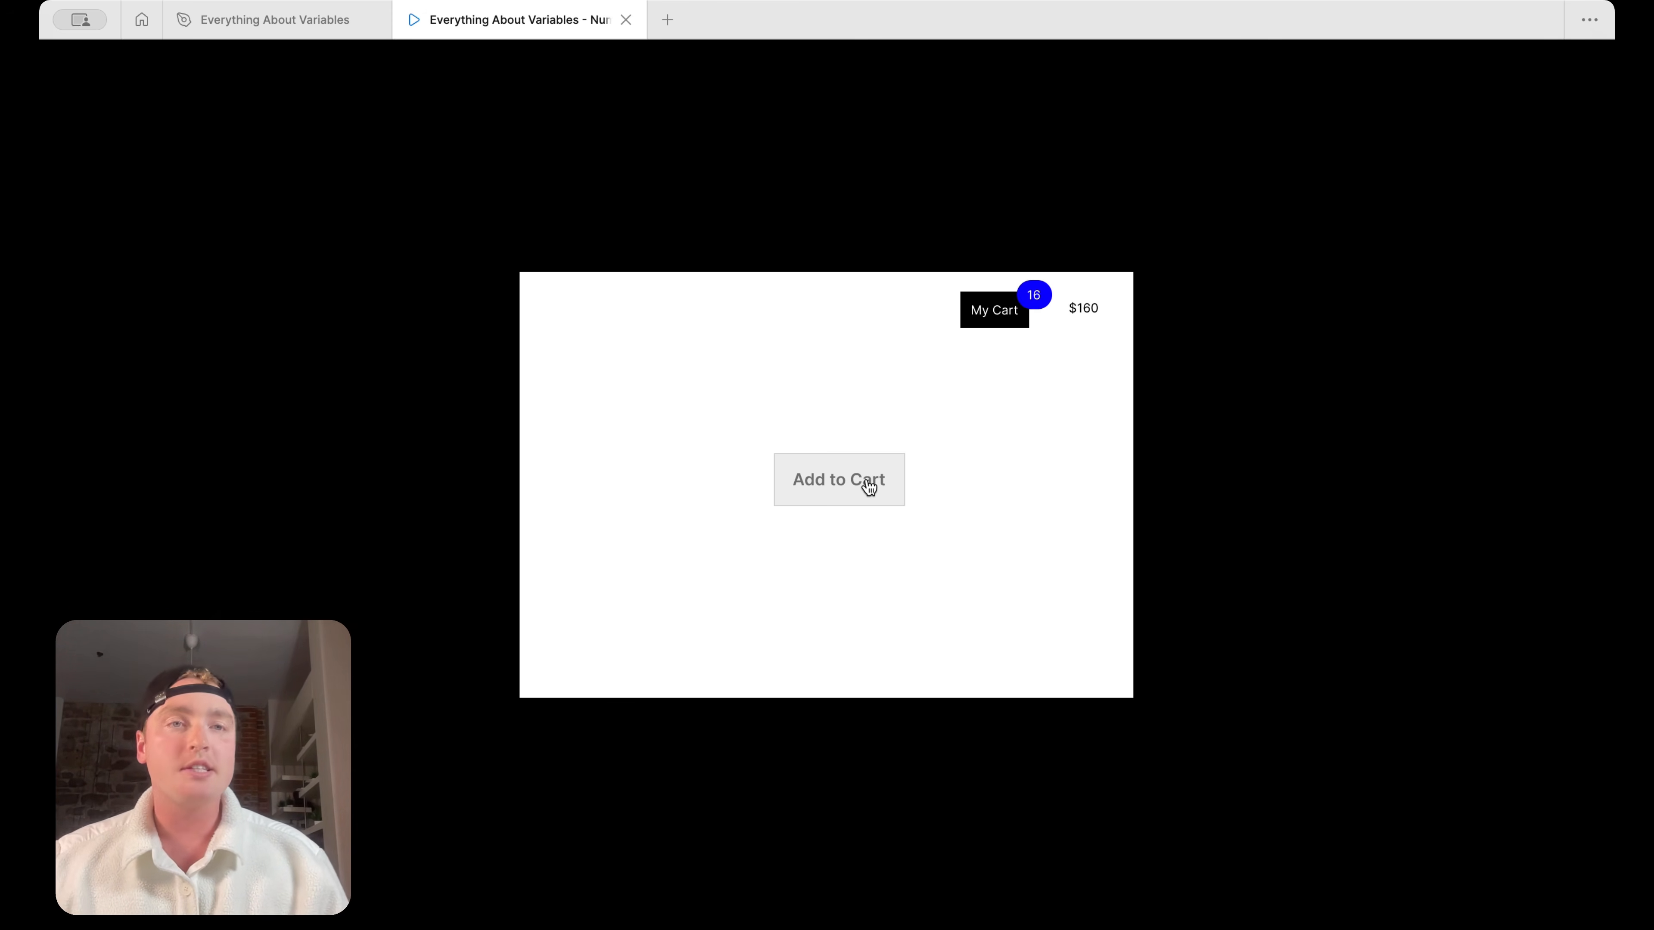
Return to the design file and add a second Set variable action under the if branch of the Add to Cart button's interaction
{"action": "key", "text": "ctrl+Tab"}
{"action": "left_click", "coordinate": [861, 480]}
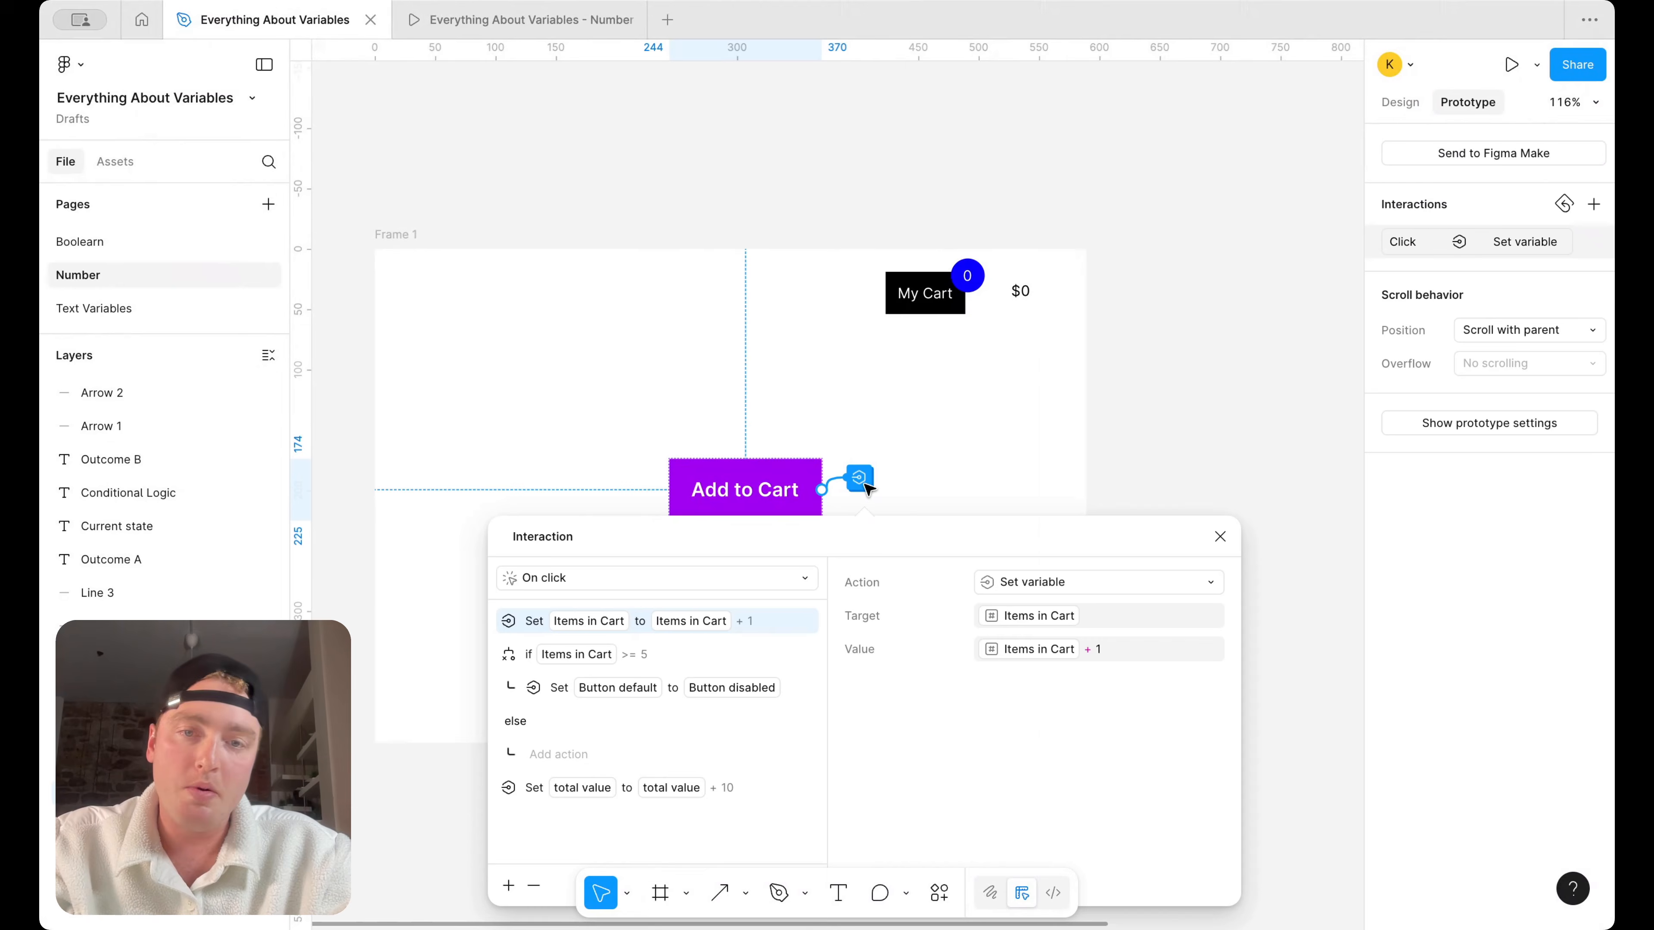
{"action": "left_click_drag", "start_coordinate": [868, 533], "coordinate": [907, 494]}
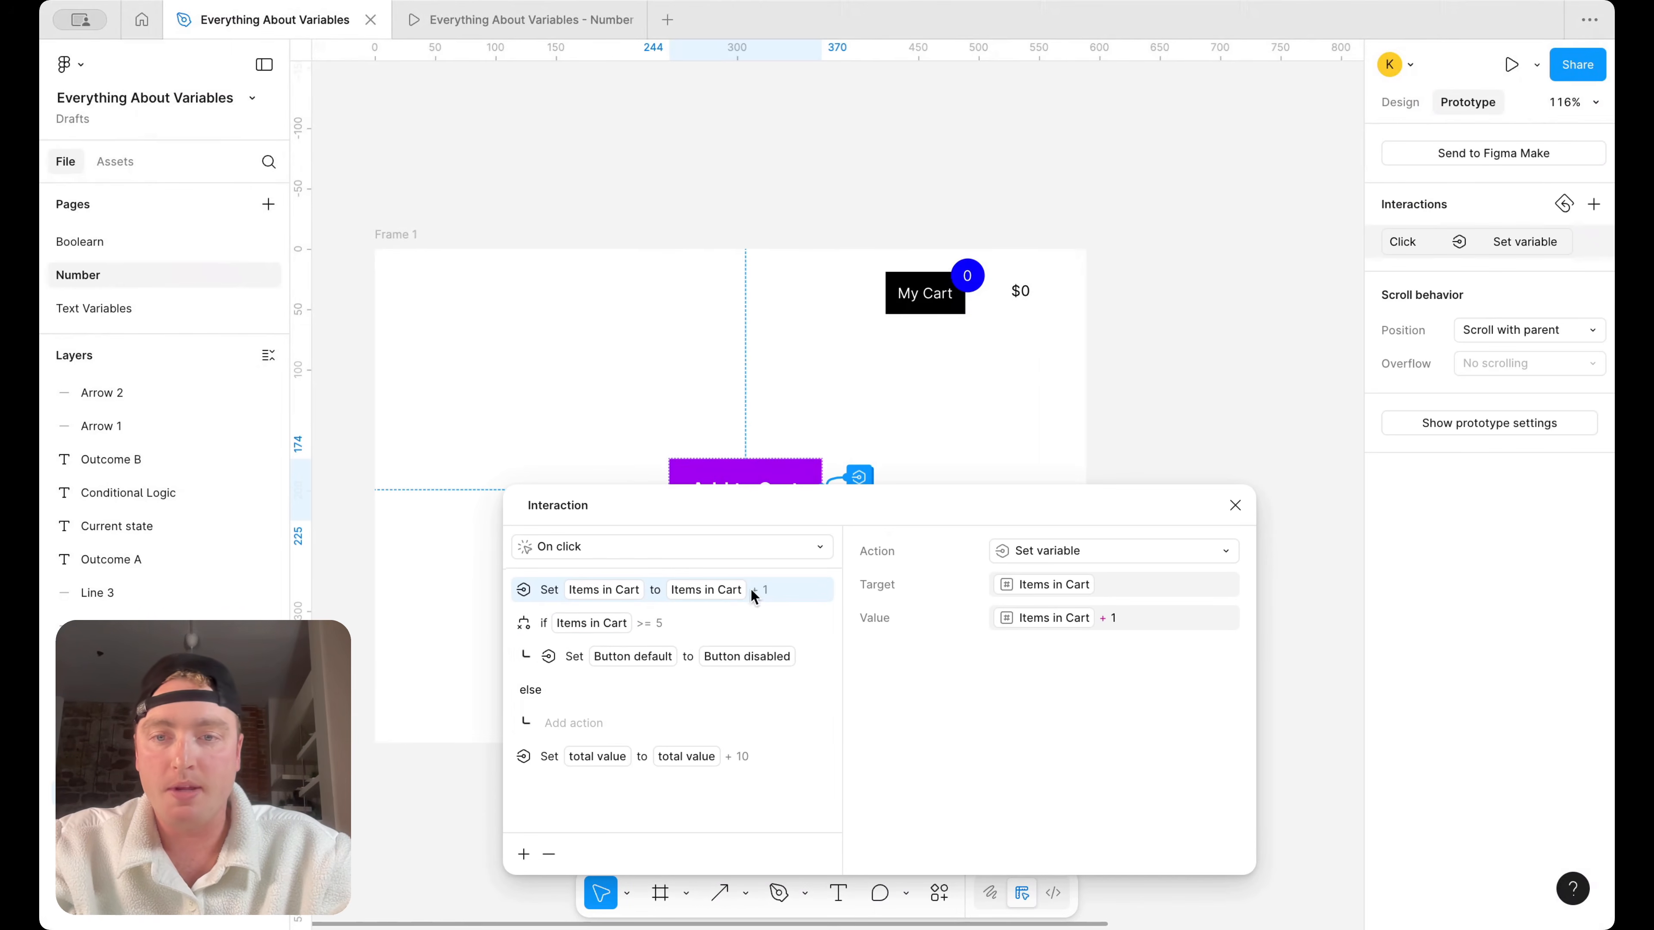
{"action": "left_click", "coordinate": [549, 656]}
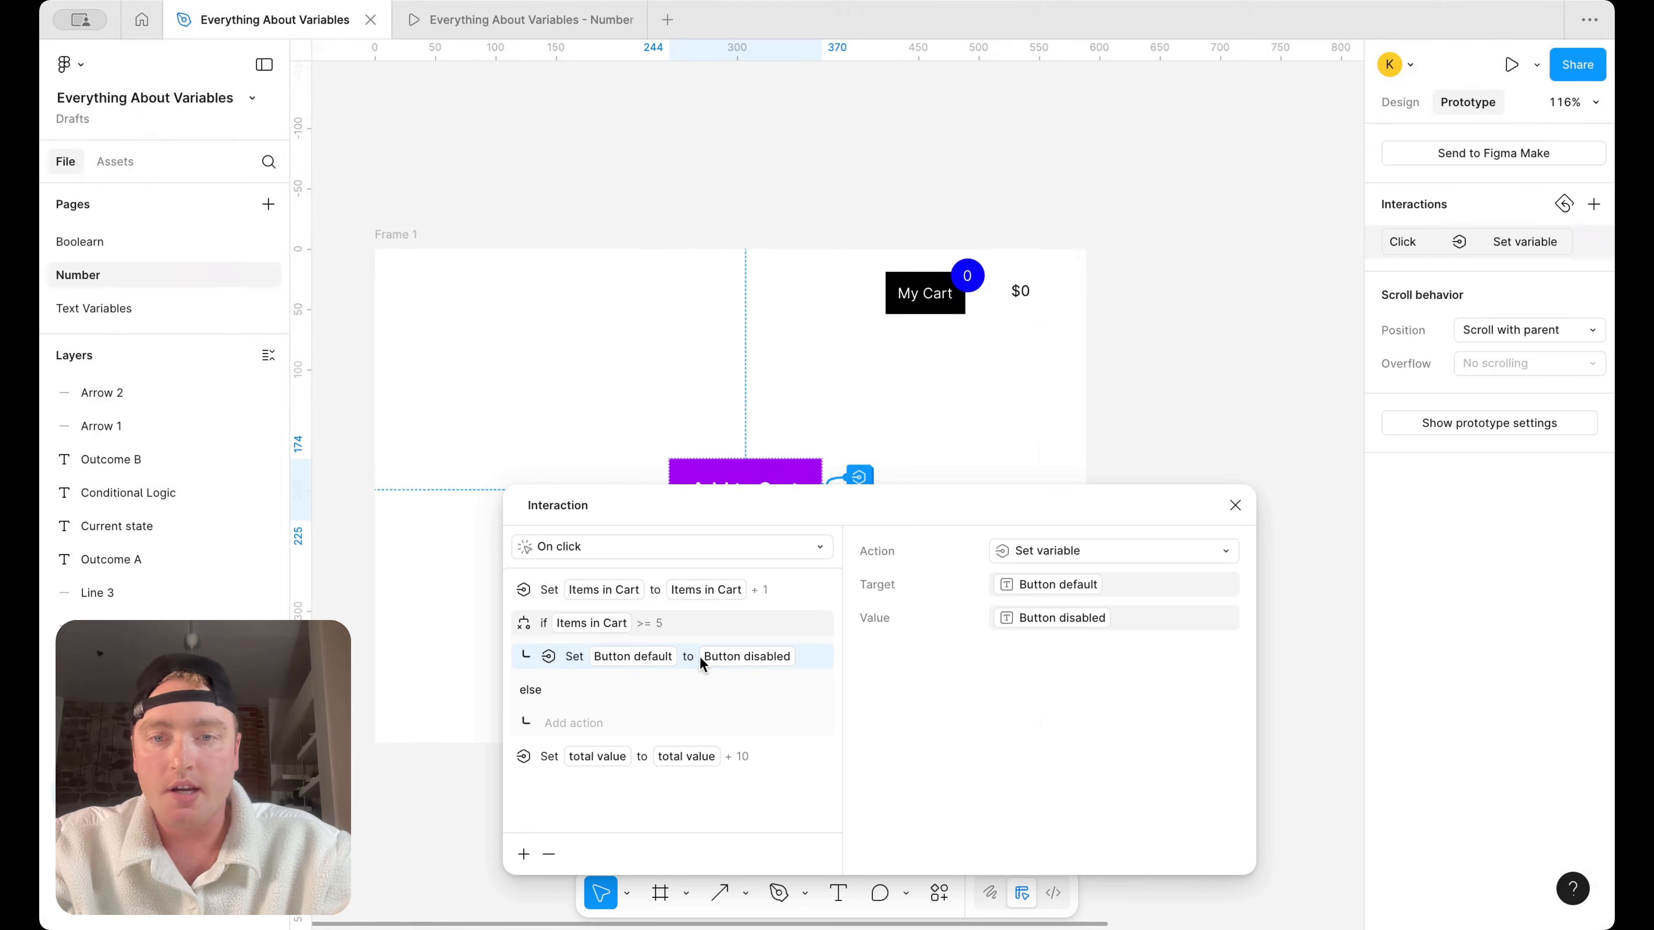
{"action": "left_click", "coordinate": [523, 855]}
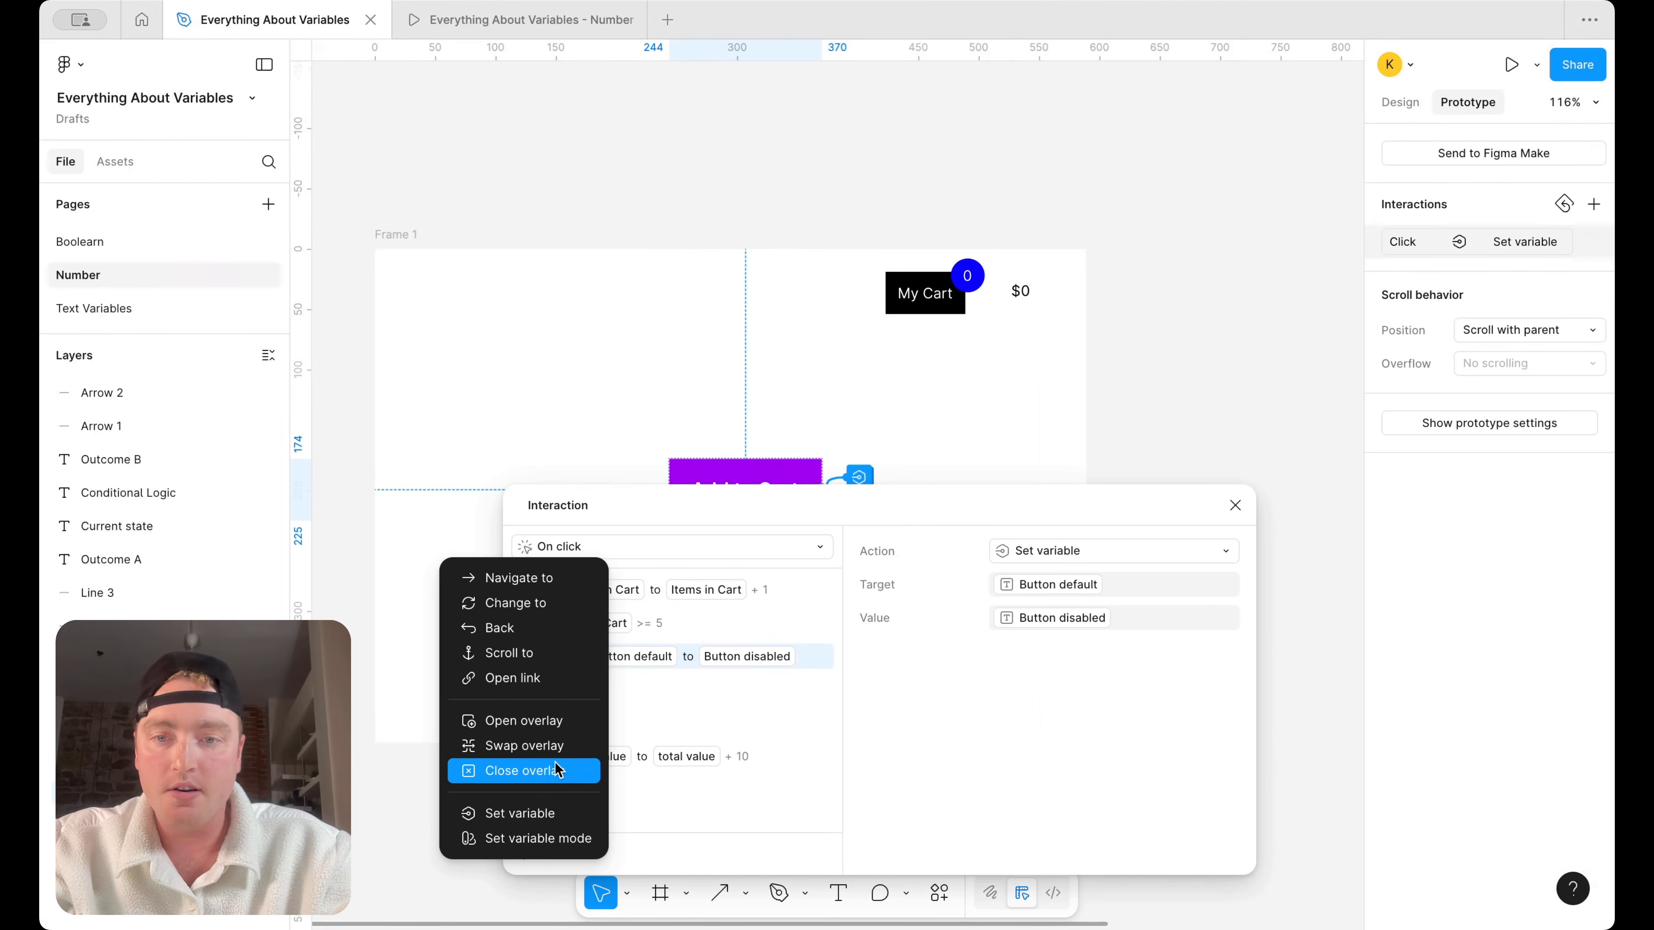
{"action": "left_click", "coordinate": [546, 811]}
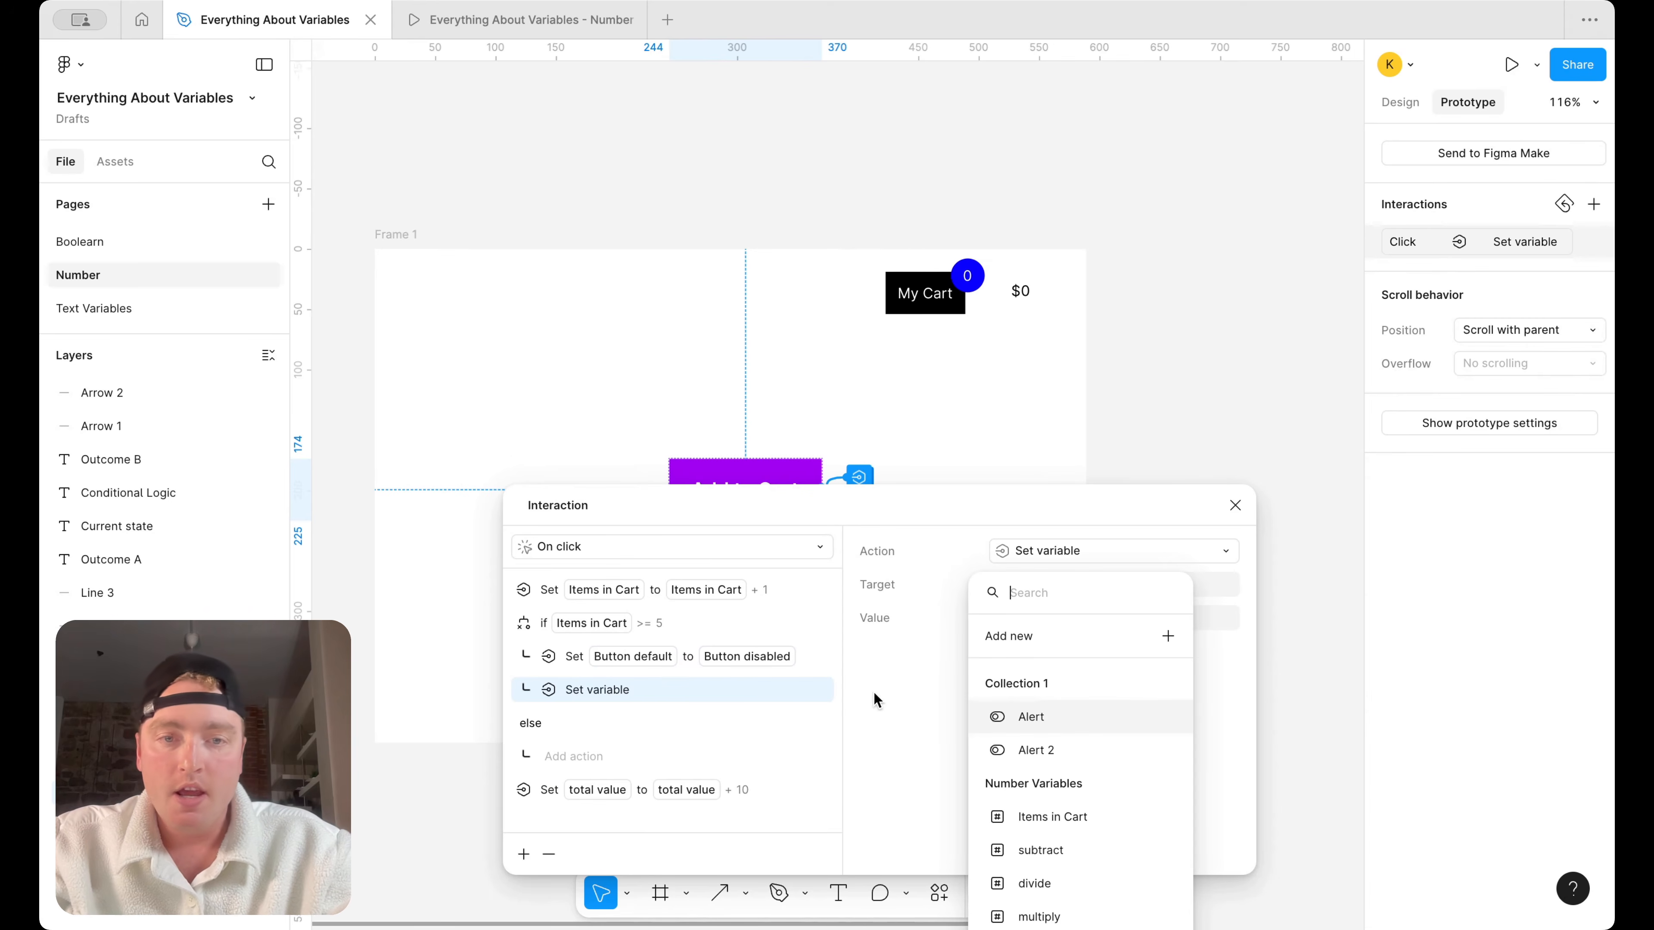
Make the new action target "Items in Cart" with the value 5, and close the interaction settings
{"action": "left_click", "coordinate": [983, 518]}
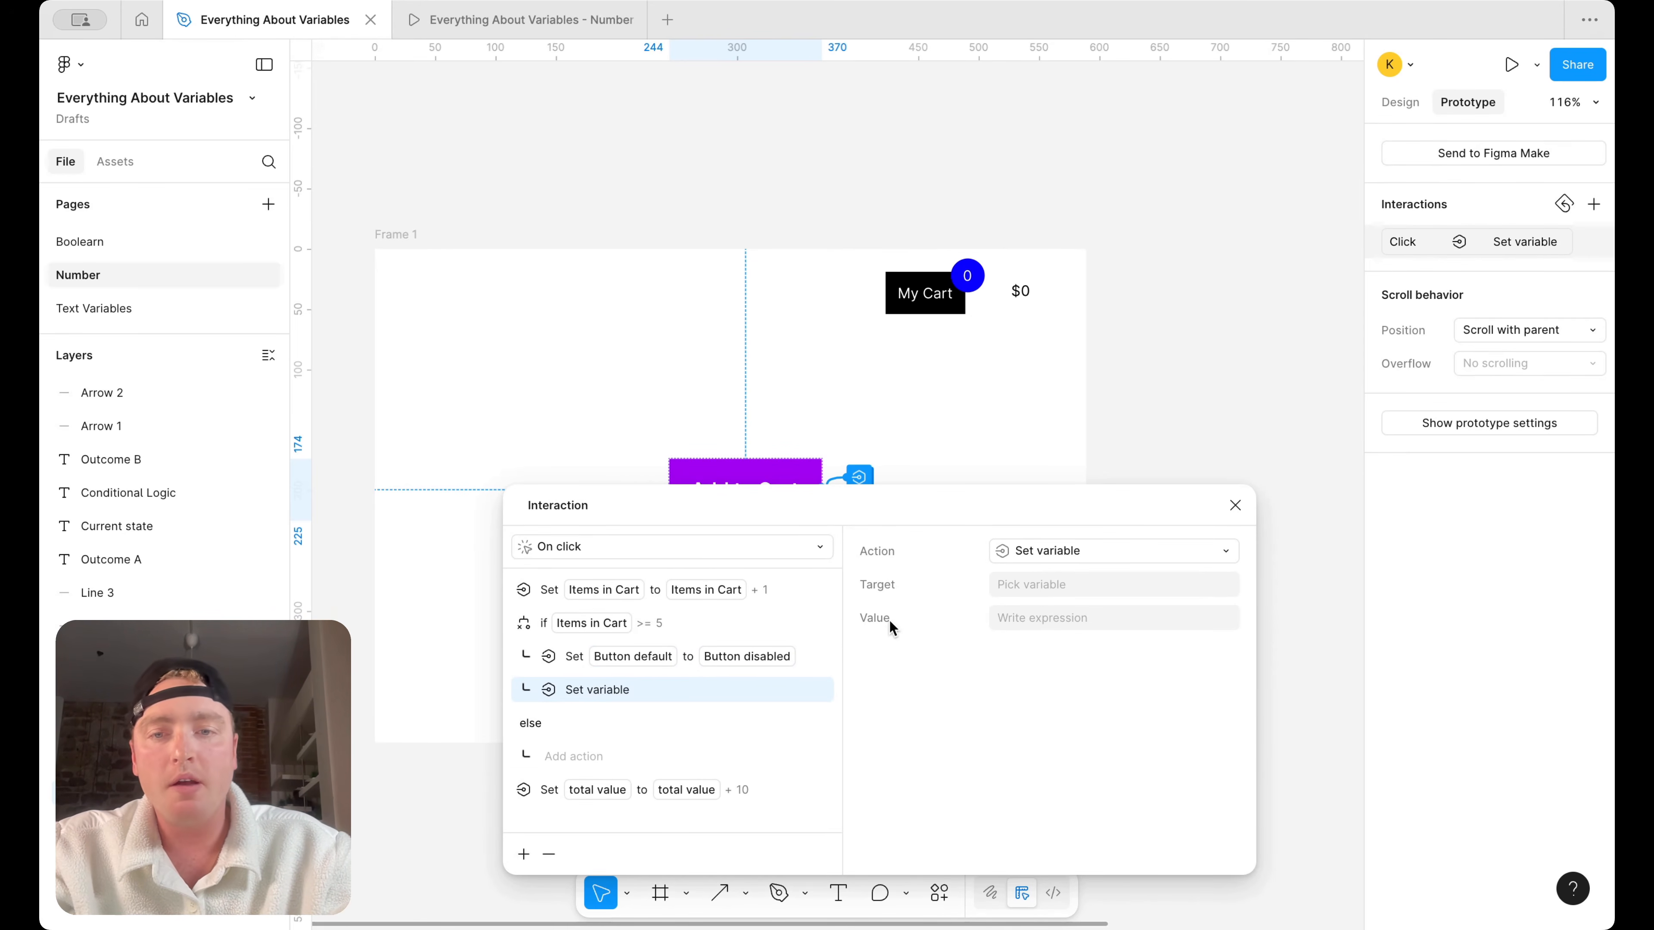
{"action": "left_click", "coordinate": [1022, 576]}
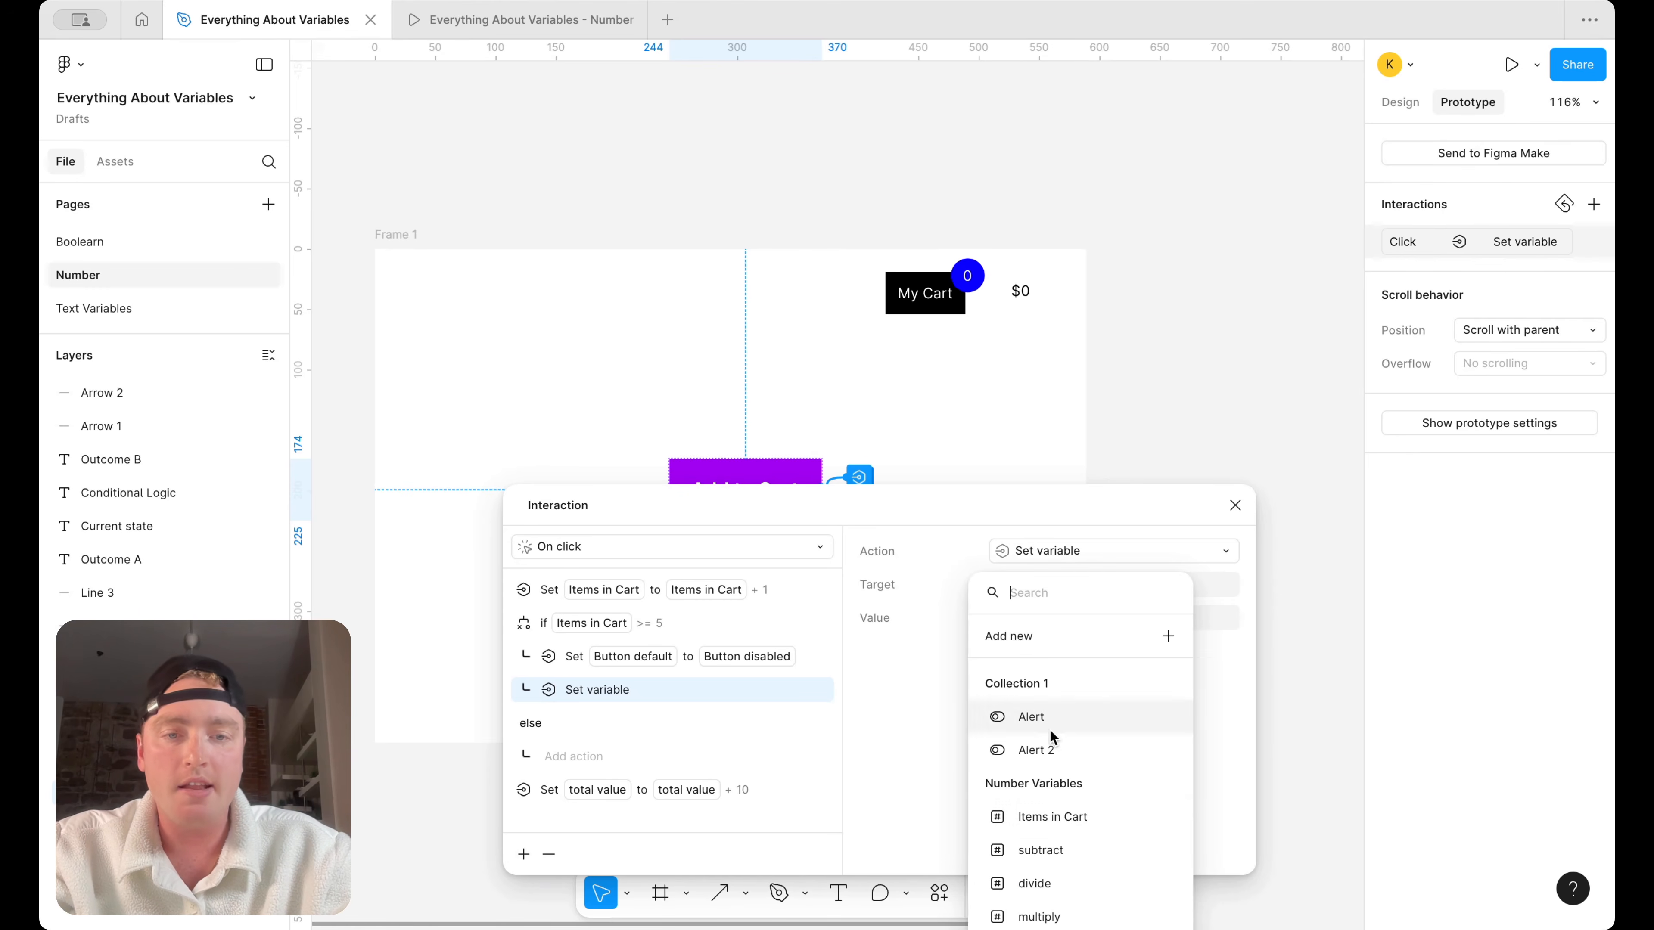
{"action": "left_click", "coordinate": [1067, 815]}
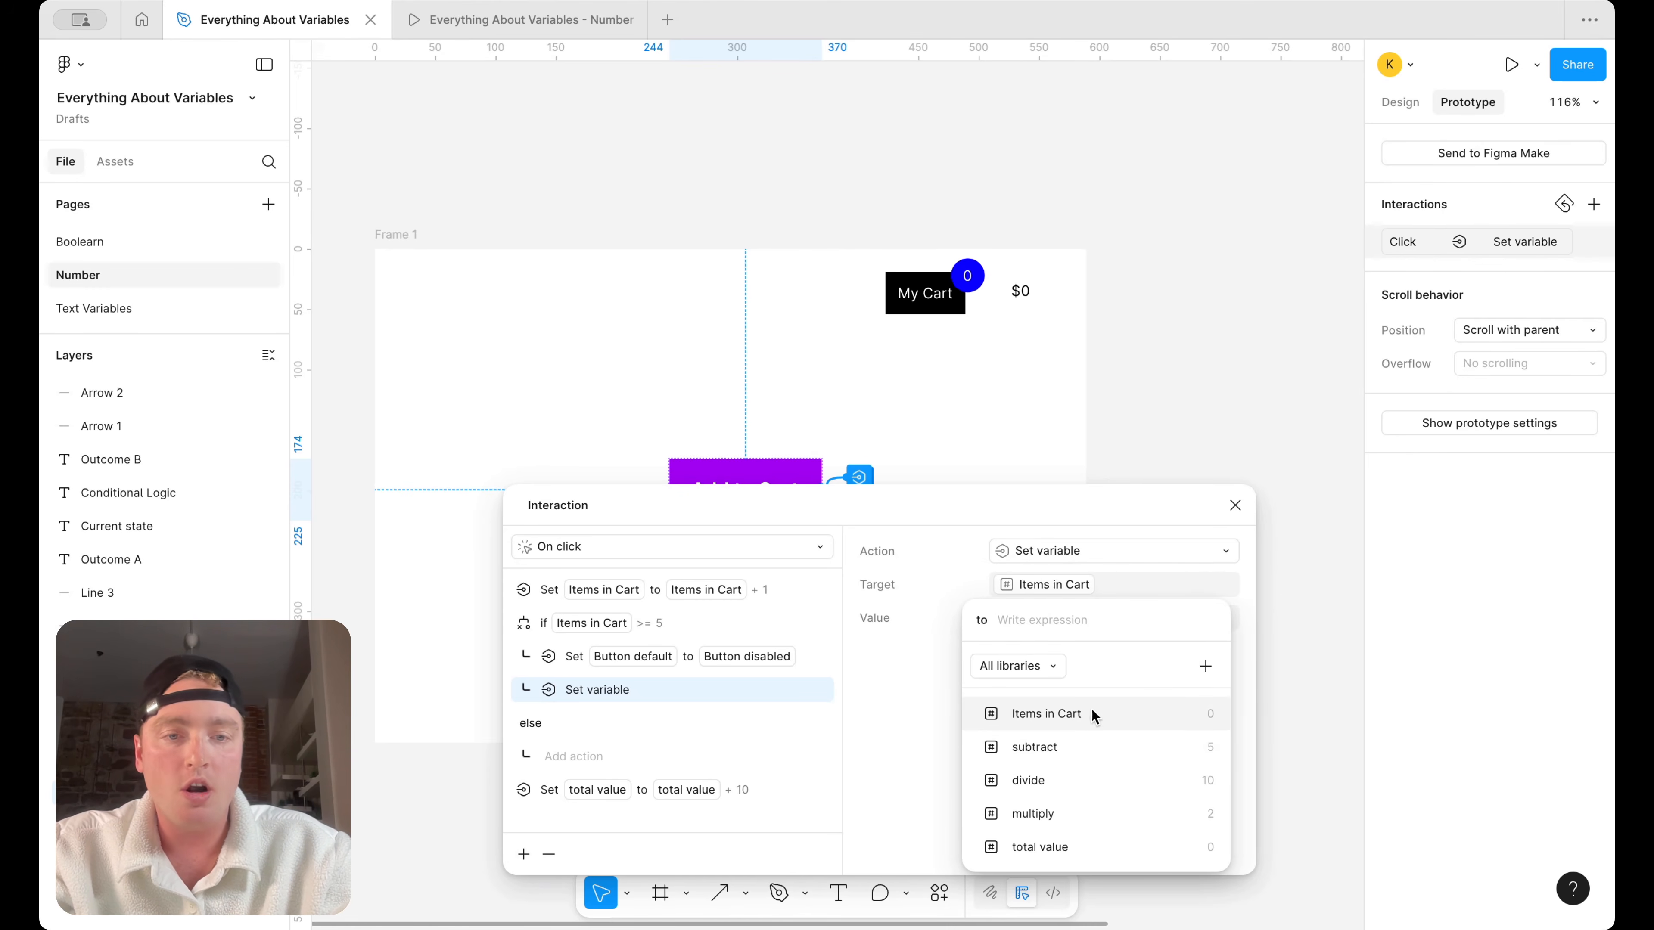
{"action": "type", "text": "5"}
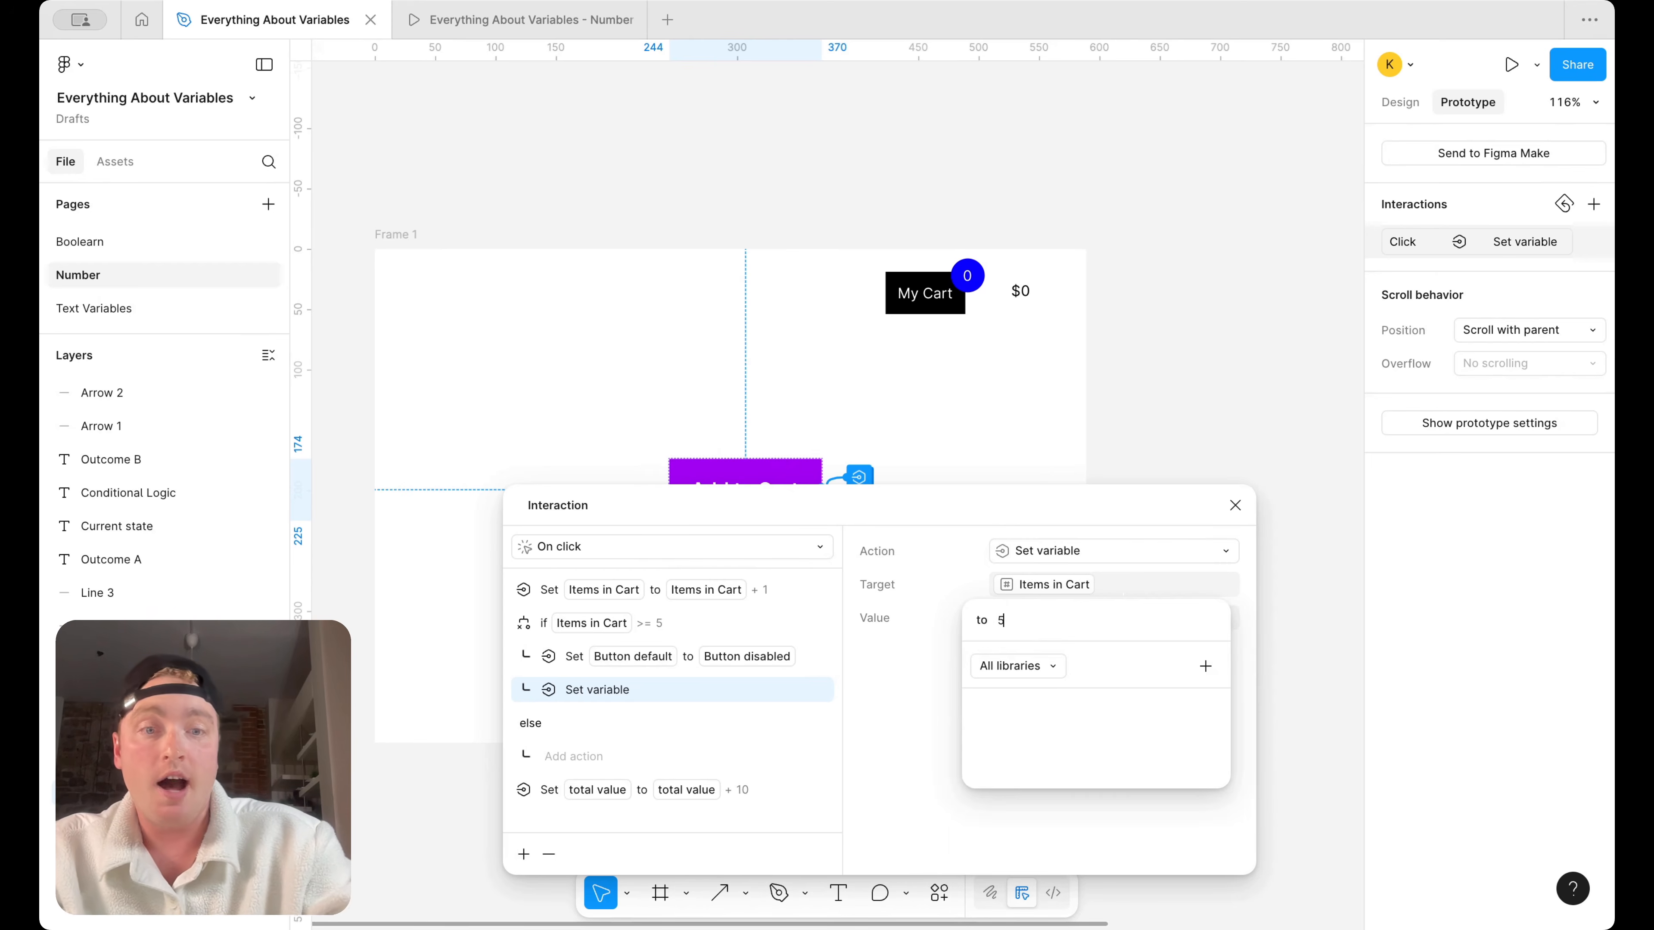
{"action": "key", "text": "Return"}
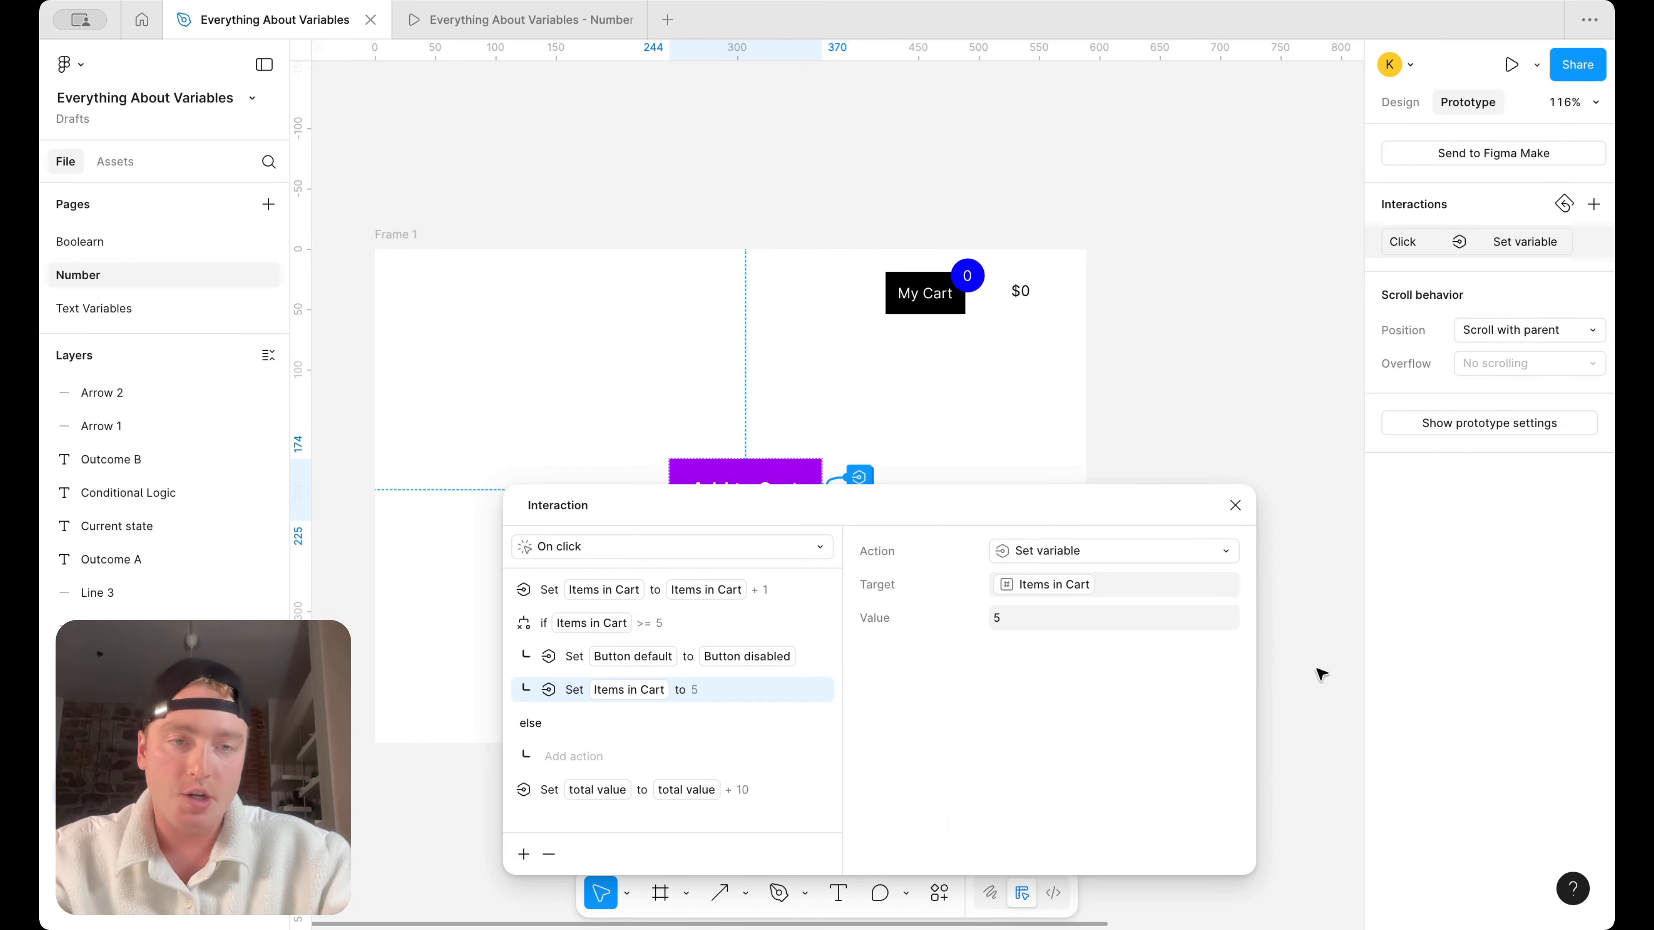
{"action": "left_click", "coordinate": [1235, 505]}
Select Frame 1, close the outdated prototype, and present the frame with the updated interaction
{"action": "left_click", "coordinate": [422, 240]}
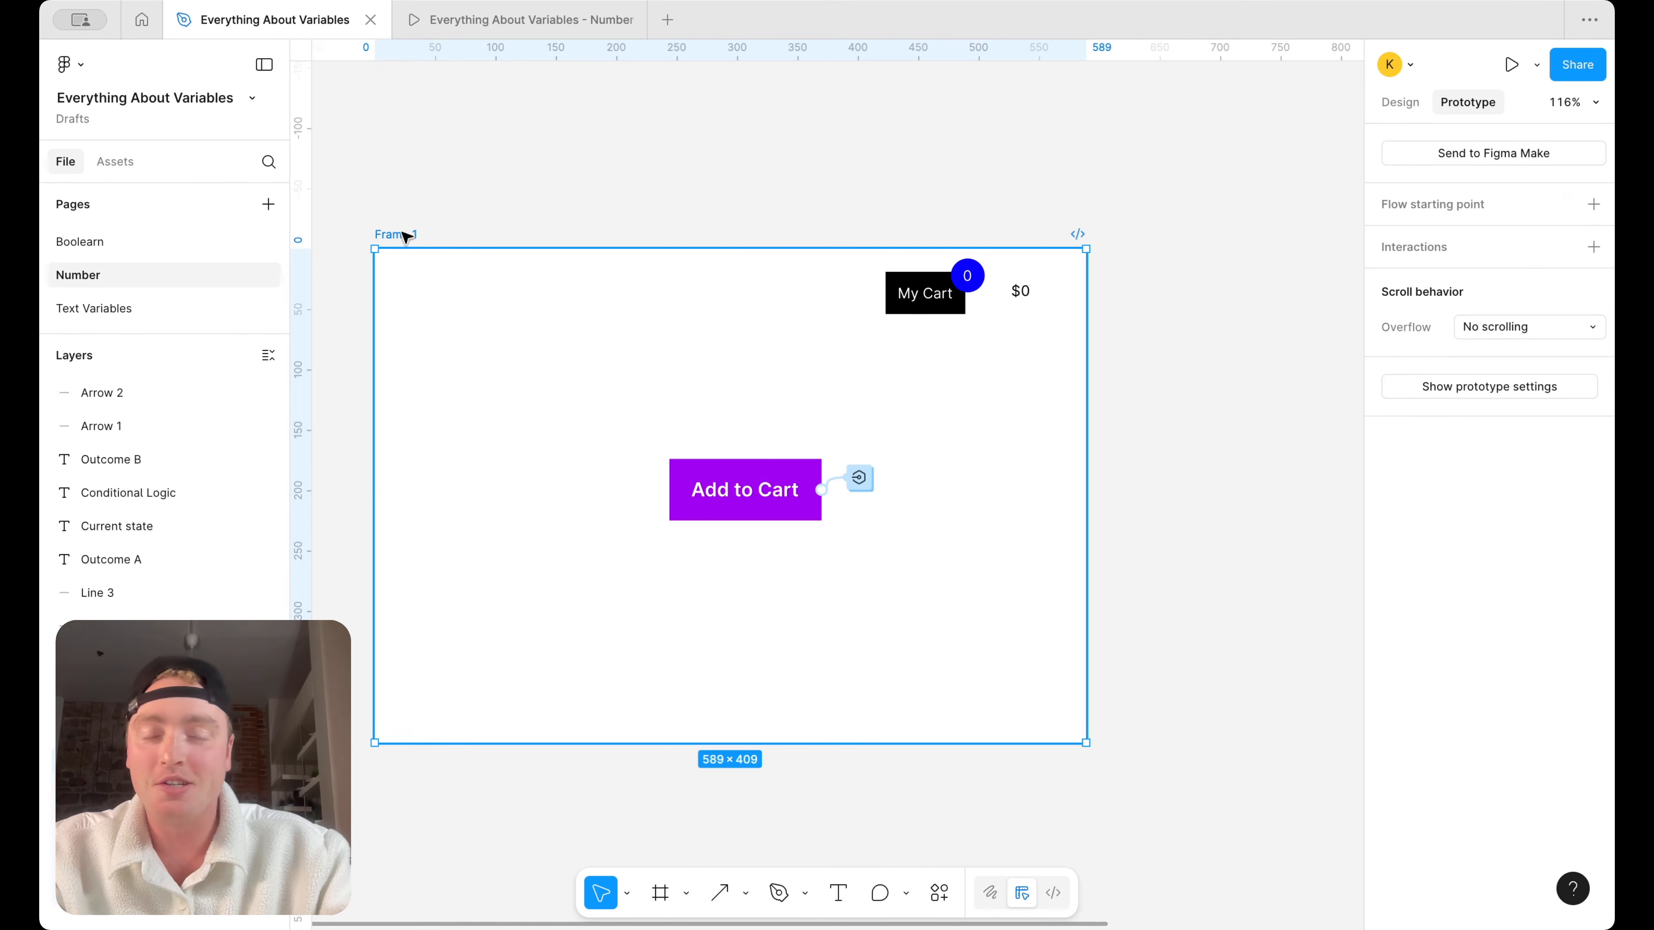
{"action": "left_click", "coordinate": [630, 19]}
{"action": "left_click", "coordinate": [1537, 64]}
{"action": "left_click", "coordinate": [1490, 101]}
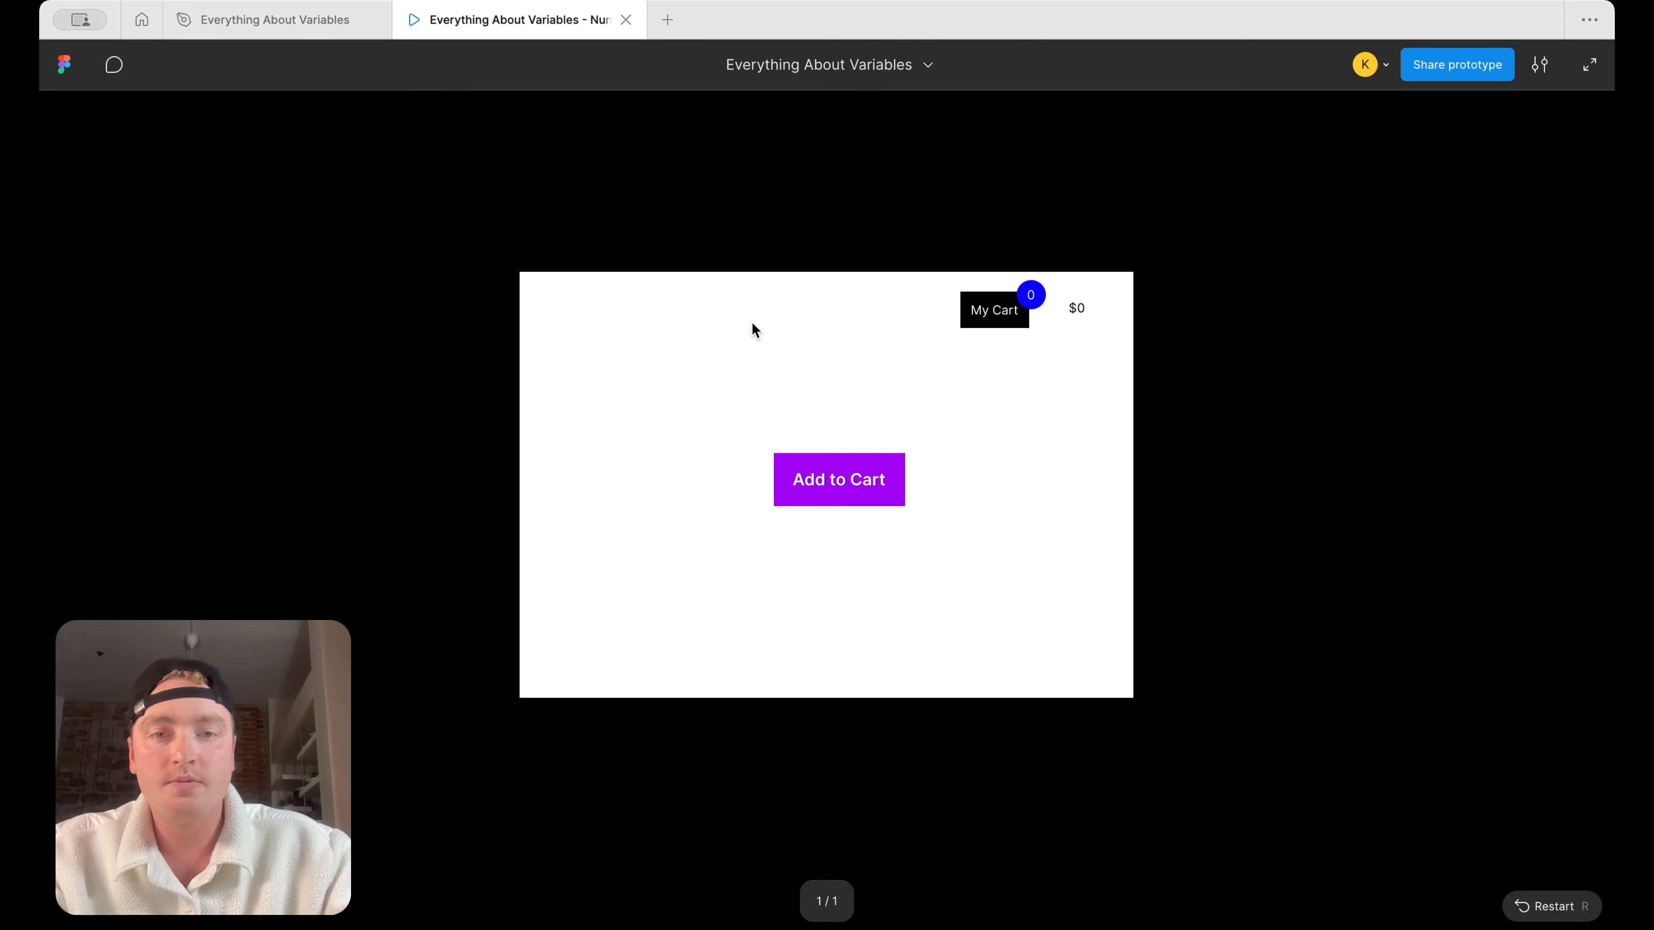
Test the five-item cap by repeatedly using Add to Cart past five items, checking the cart badge and the total price
{"action": "left_click", "coordinate": [844, 482]}
{"action": "left_click", "coordinate": [844, 482]}
{"action": "left_click", "coordinate": [843, 482]}
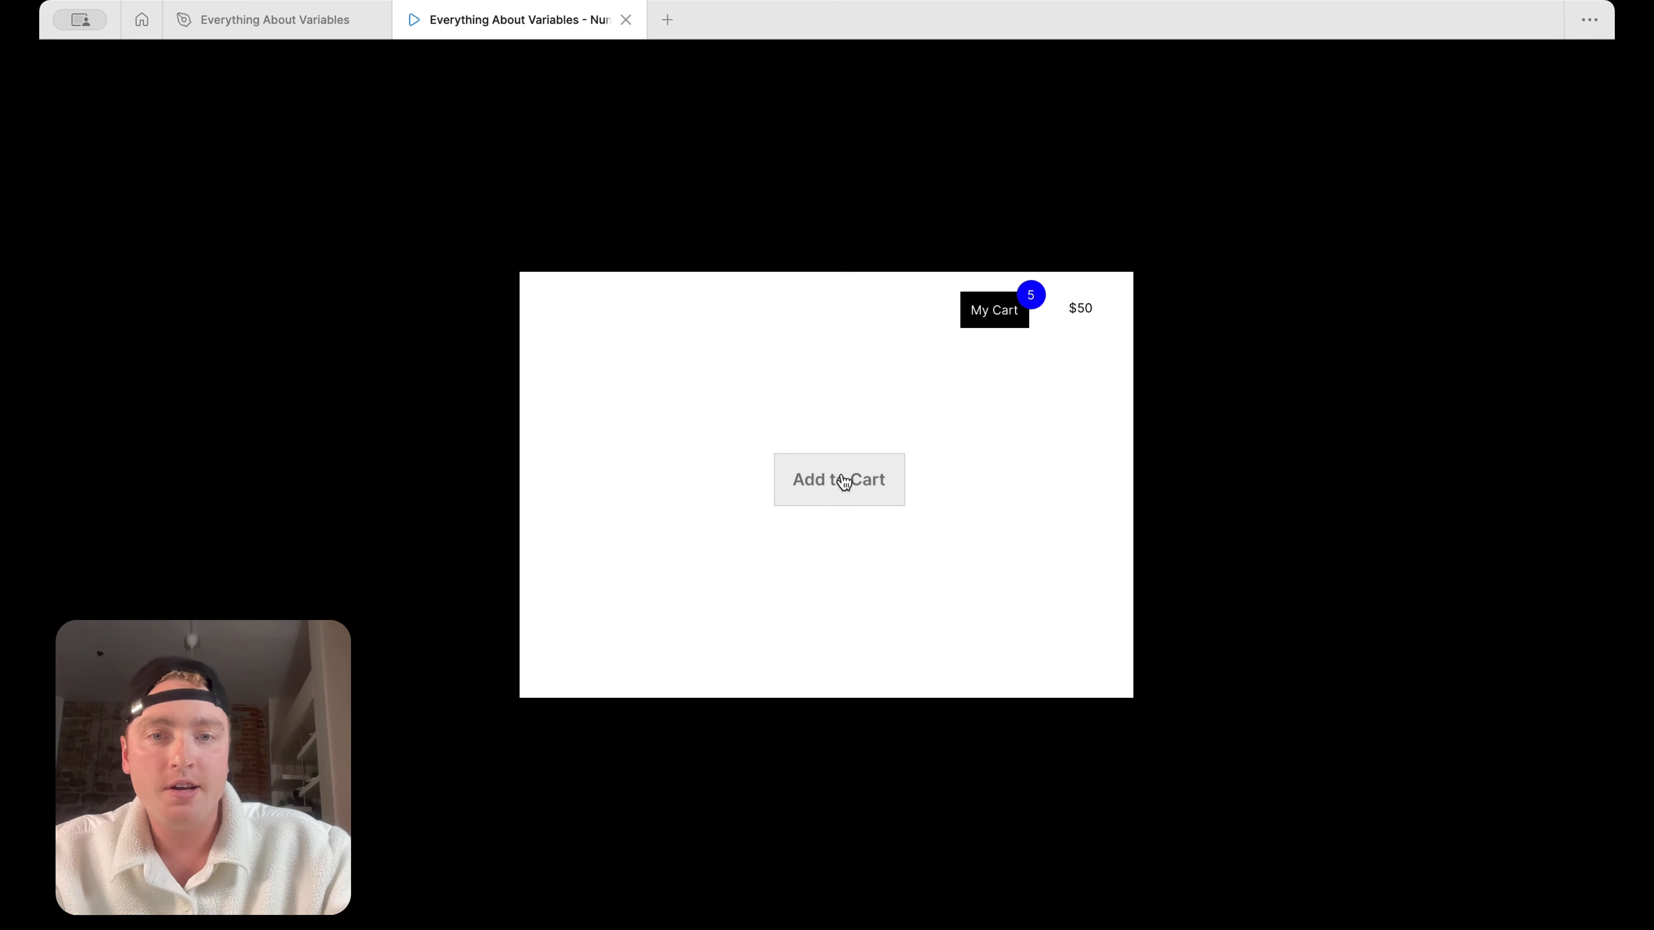
{"action": "left_click", "coordinate": [844, 482]}
{"action": "left_click", "coordinate": [844, 482]}
{"action": "left_click", "coordinate": [844, 482]}
{"action": "left_click", "coordinate": [844, 482]}
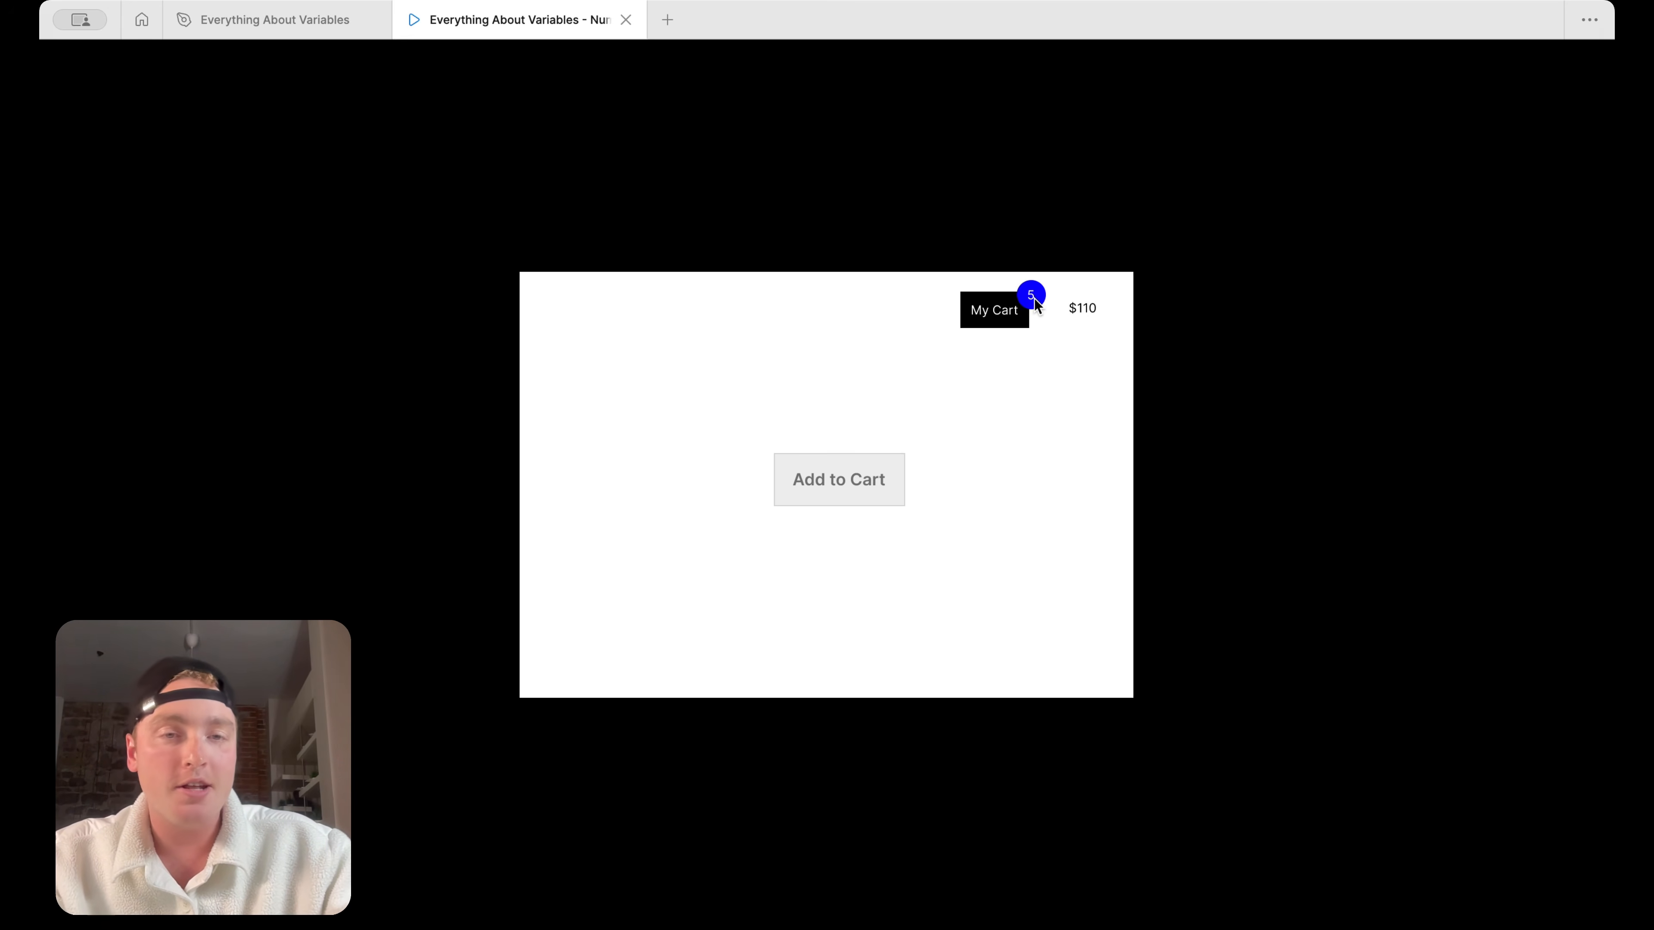
{"action": "left_click", "coordinate": [842, 468]}
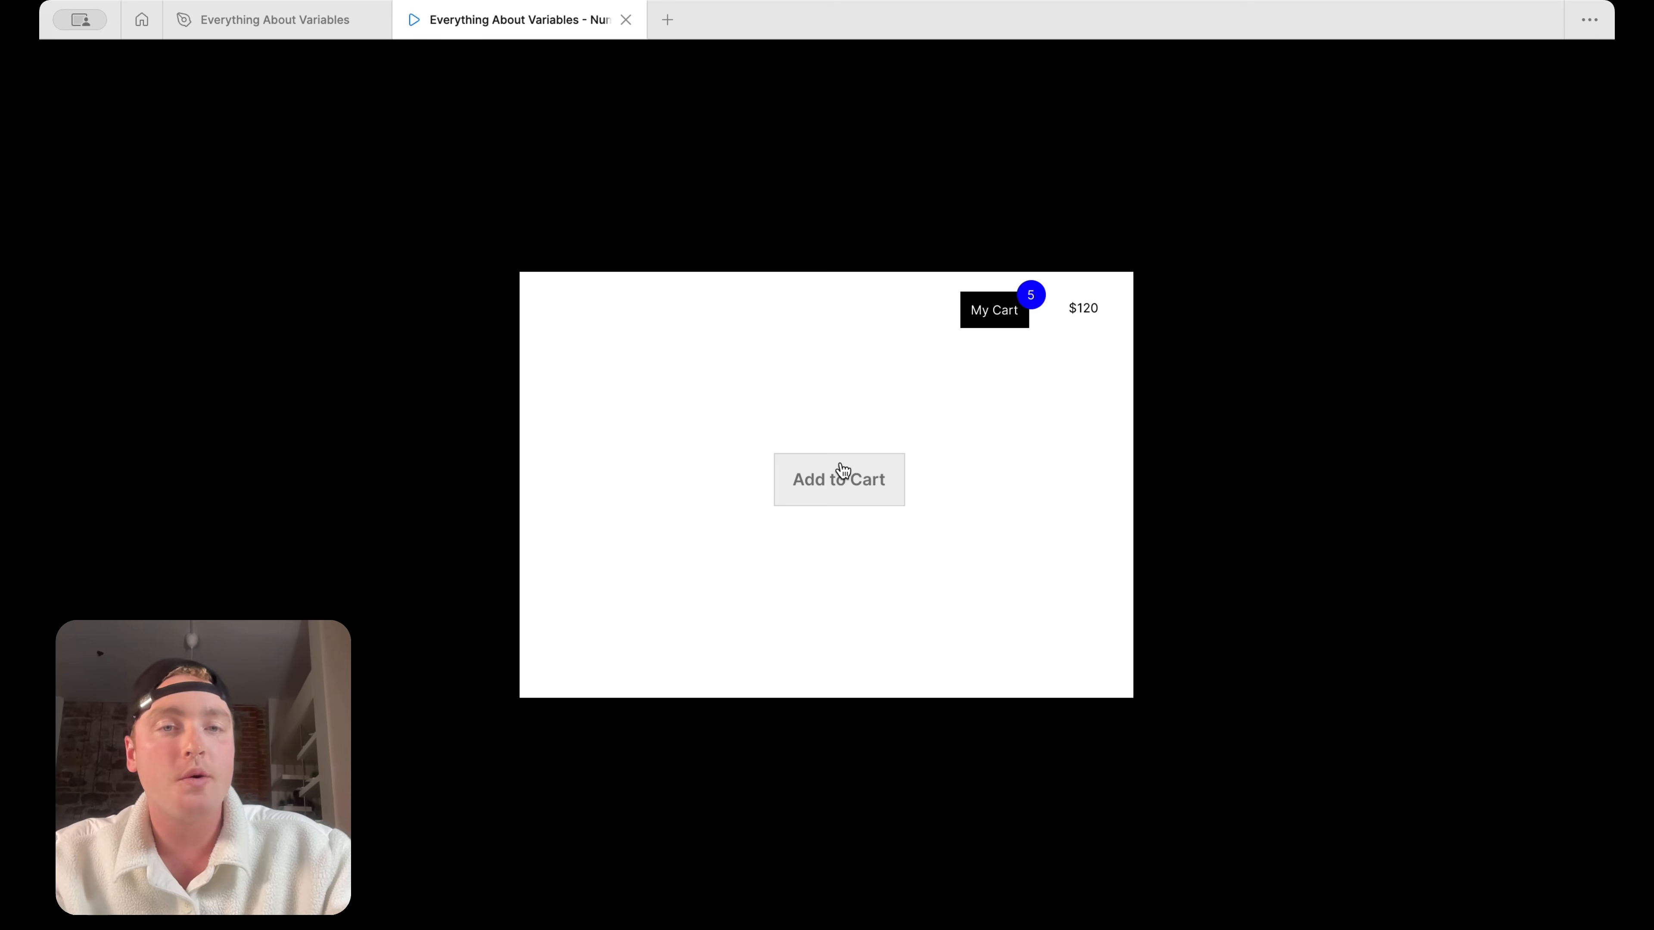
{"action": "left_click", "coordinate": [842, 468]}
{"action": "left_click", "coordinate": [842, 467]}
{"action": "left_click", "coordinate": [842, 468]}
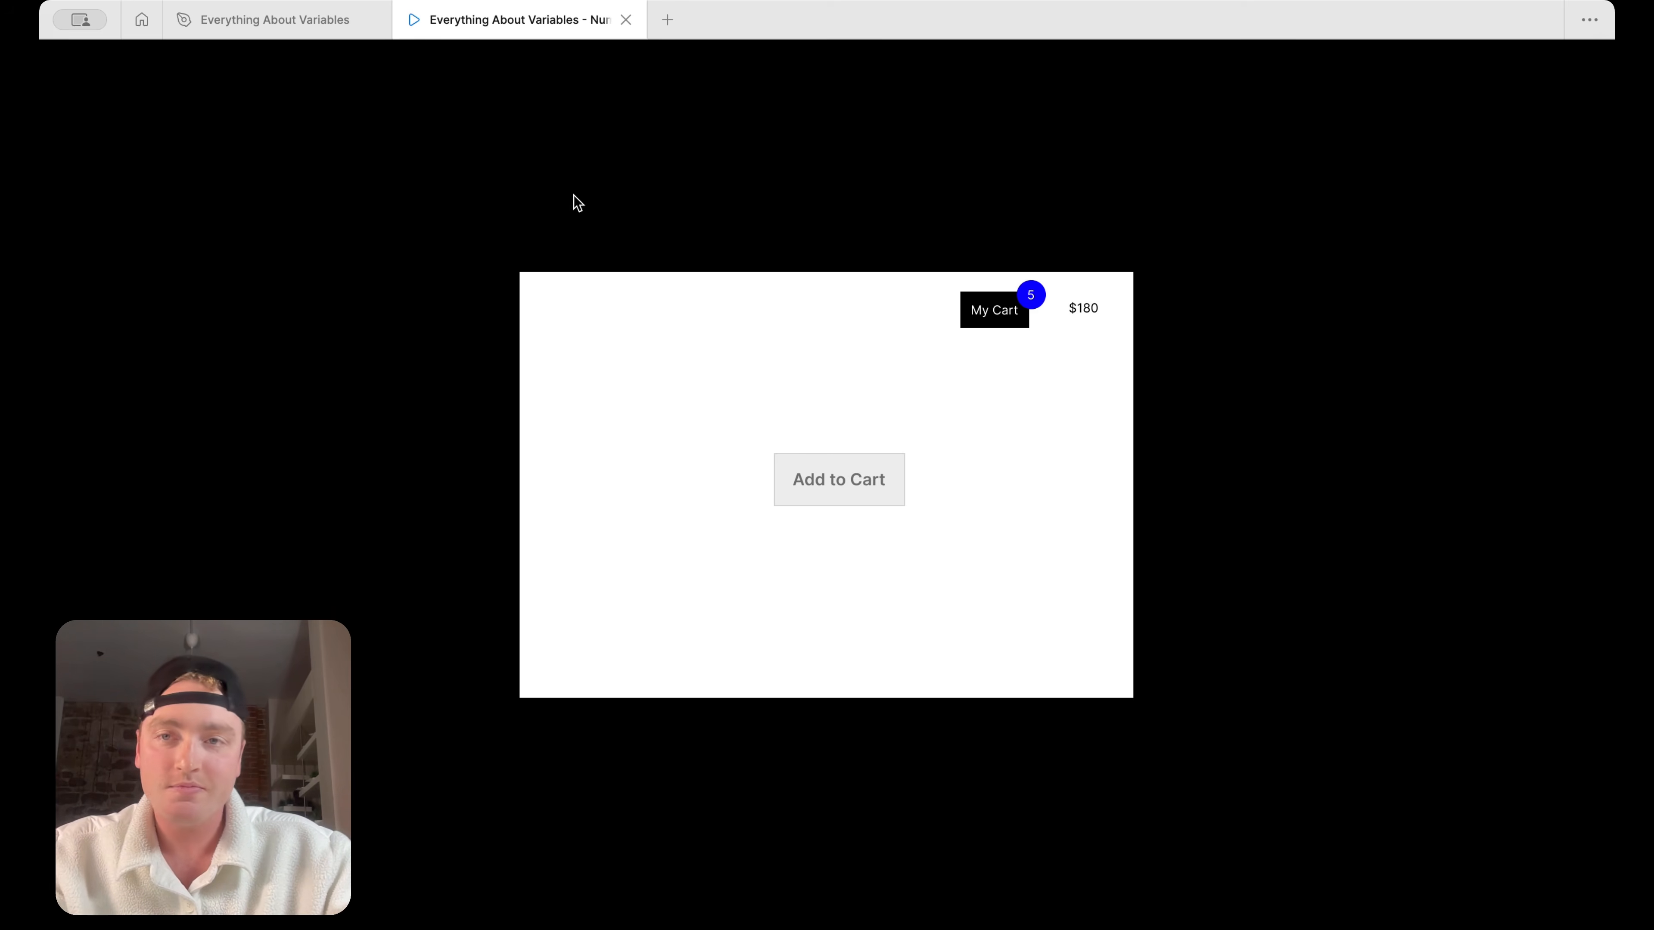
Return to the design file and review the actions in the Add to Cart button's click interaction
{"action": "left_click", "coordinate": [323, 25]}
{"action": "left_click", "coordinate": [861, 479]}
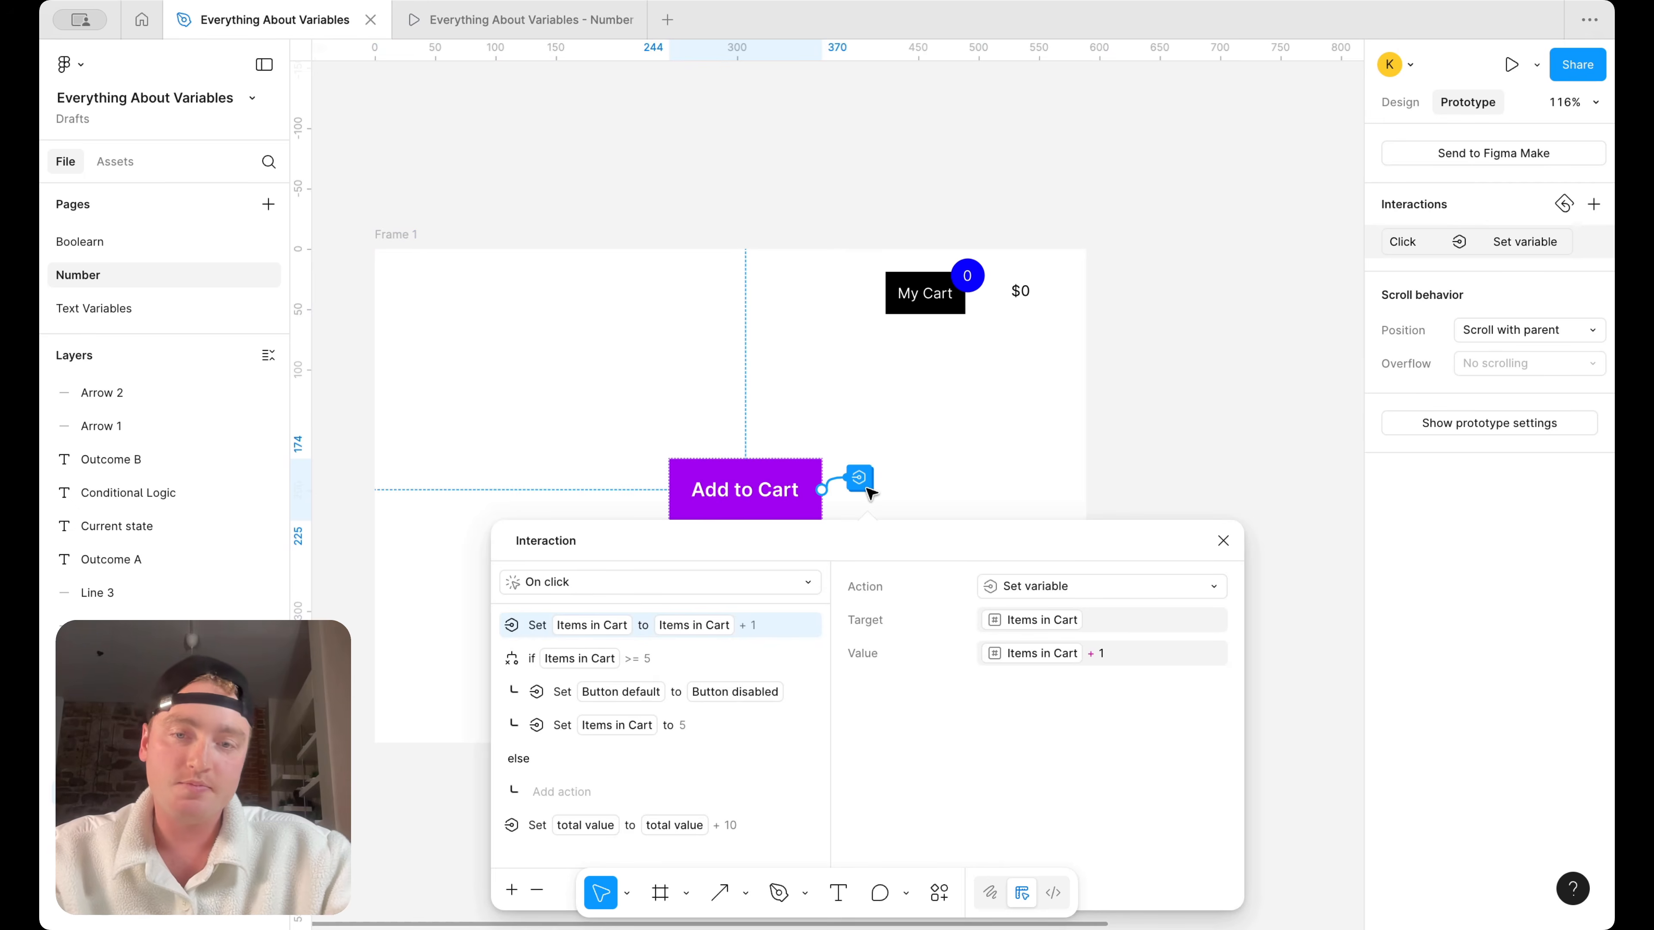
{"action": "left_click_drag", "start_coordinate": [939, 544], "coordinate": [940, 530]}
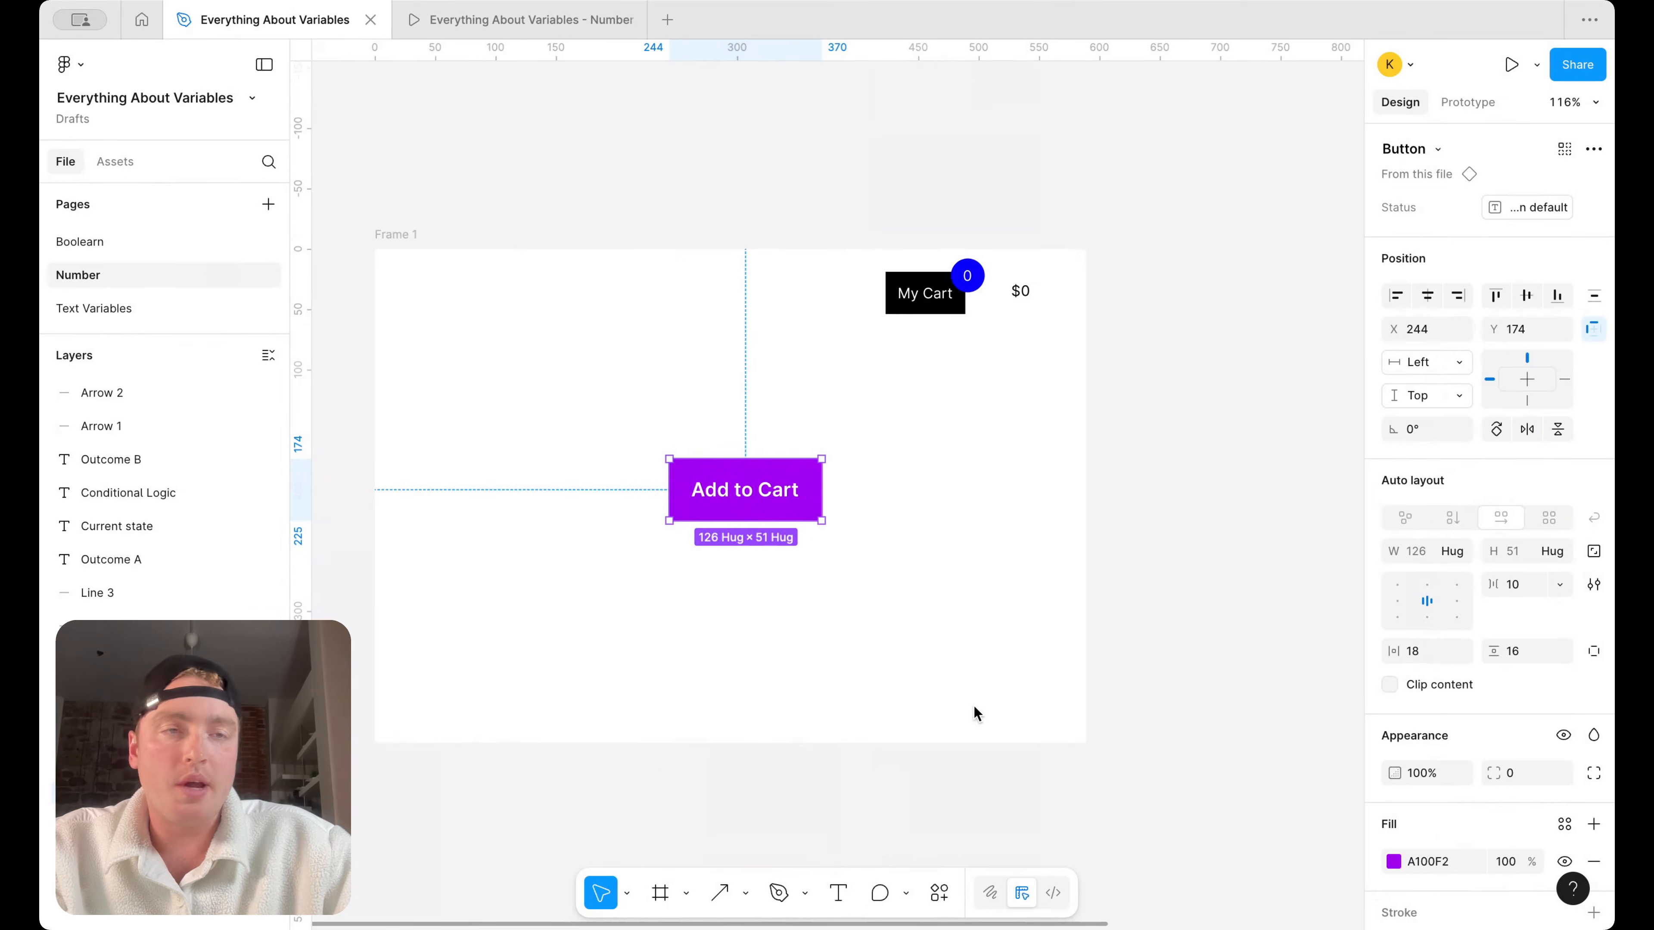
Close the interaction, bring up the file's local variables and switch to the "Collection 1" collection
{"action": "left_click", "coordinate": [1293, 346]}
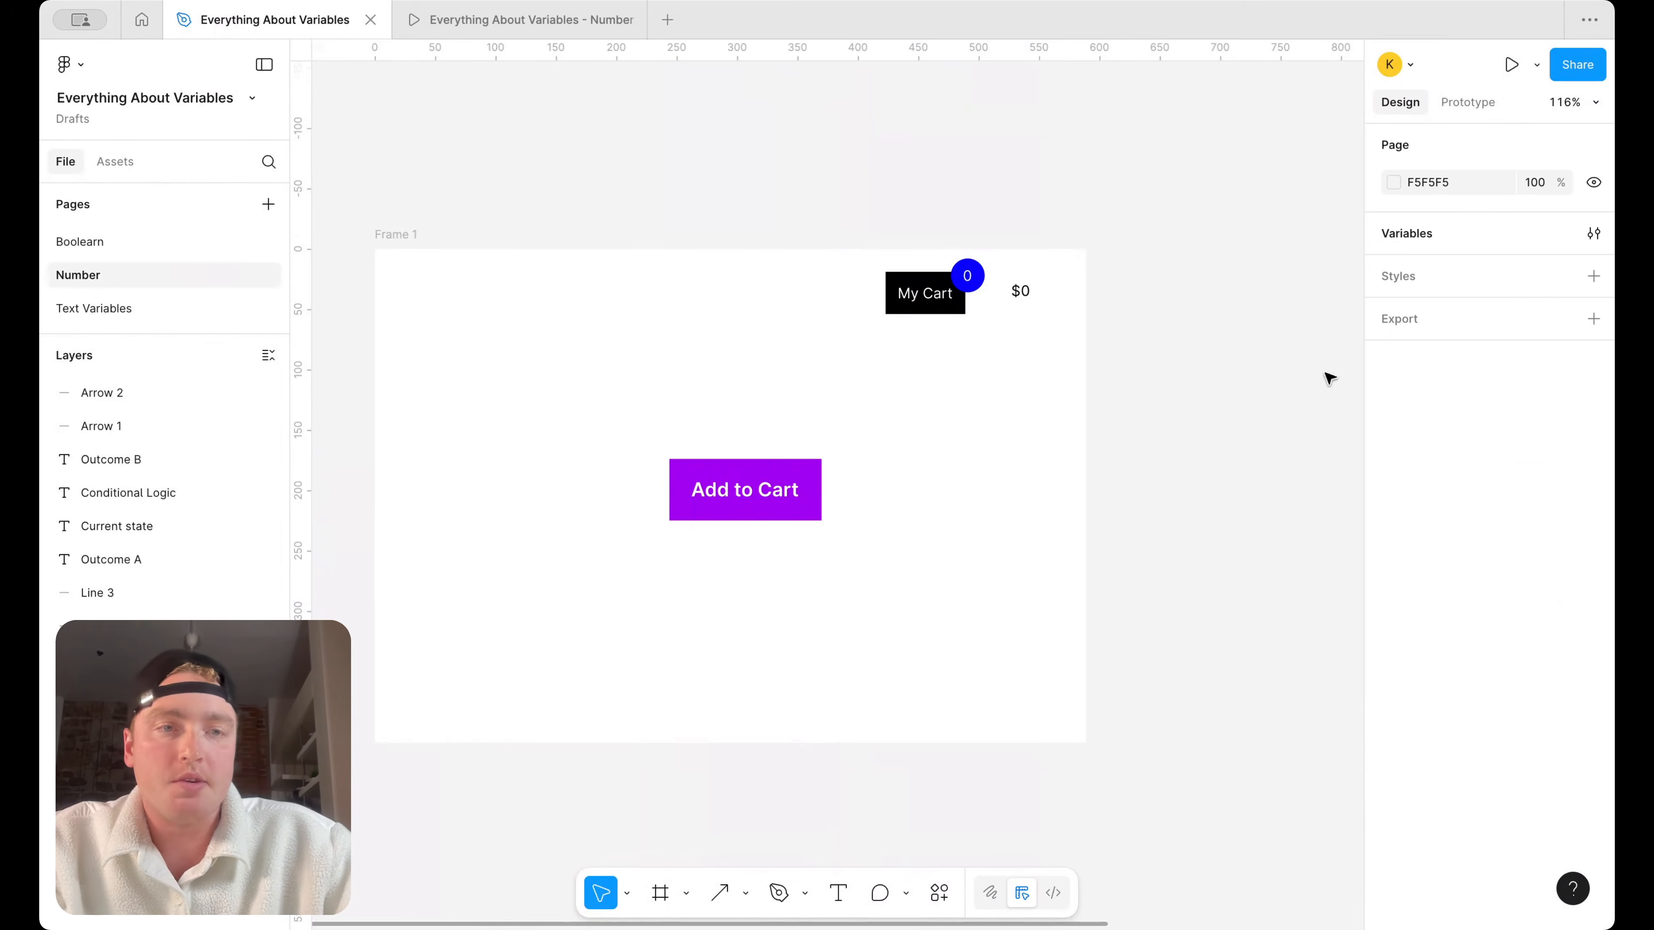
{"action": "left_click", "coordinate": [1593, 234]}
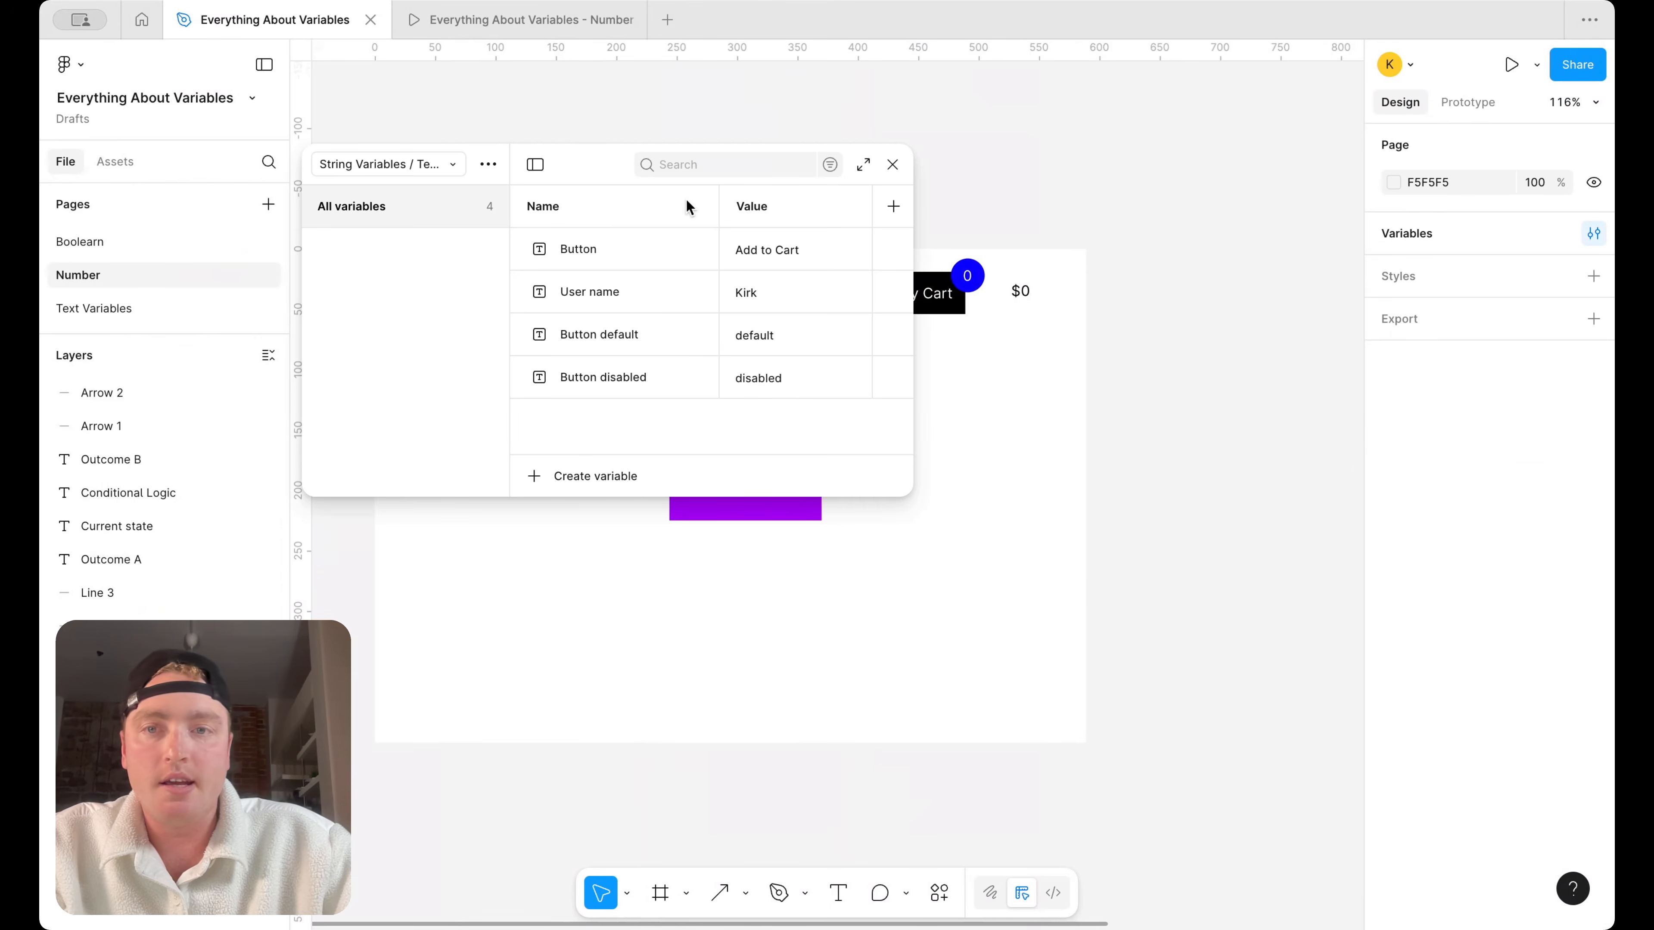
{"action": "left_click_drag", "start_coordinate": [602, 174], "coordinate": [1046, 98]}
{"action": "left_click", "coordinate": [880, 86]}
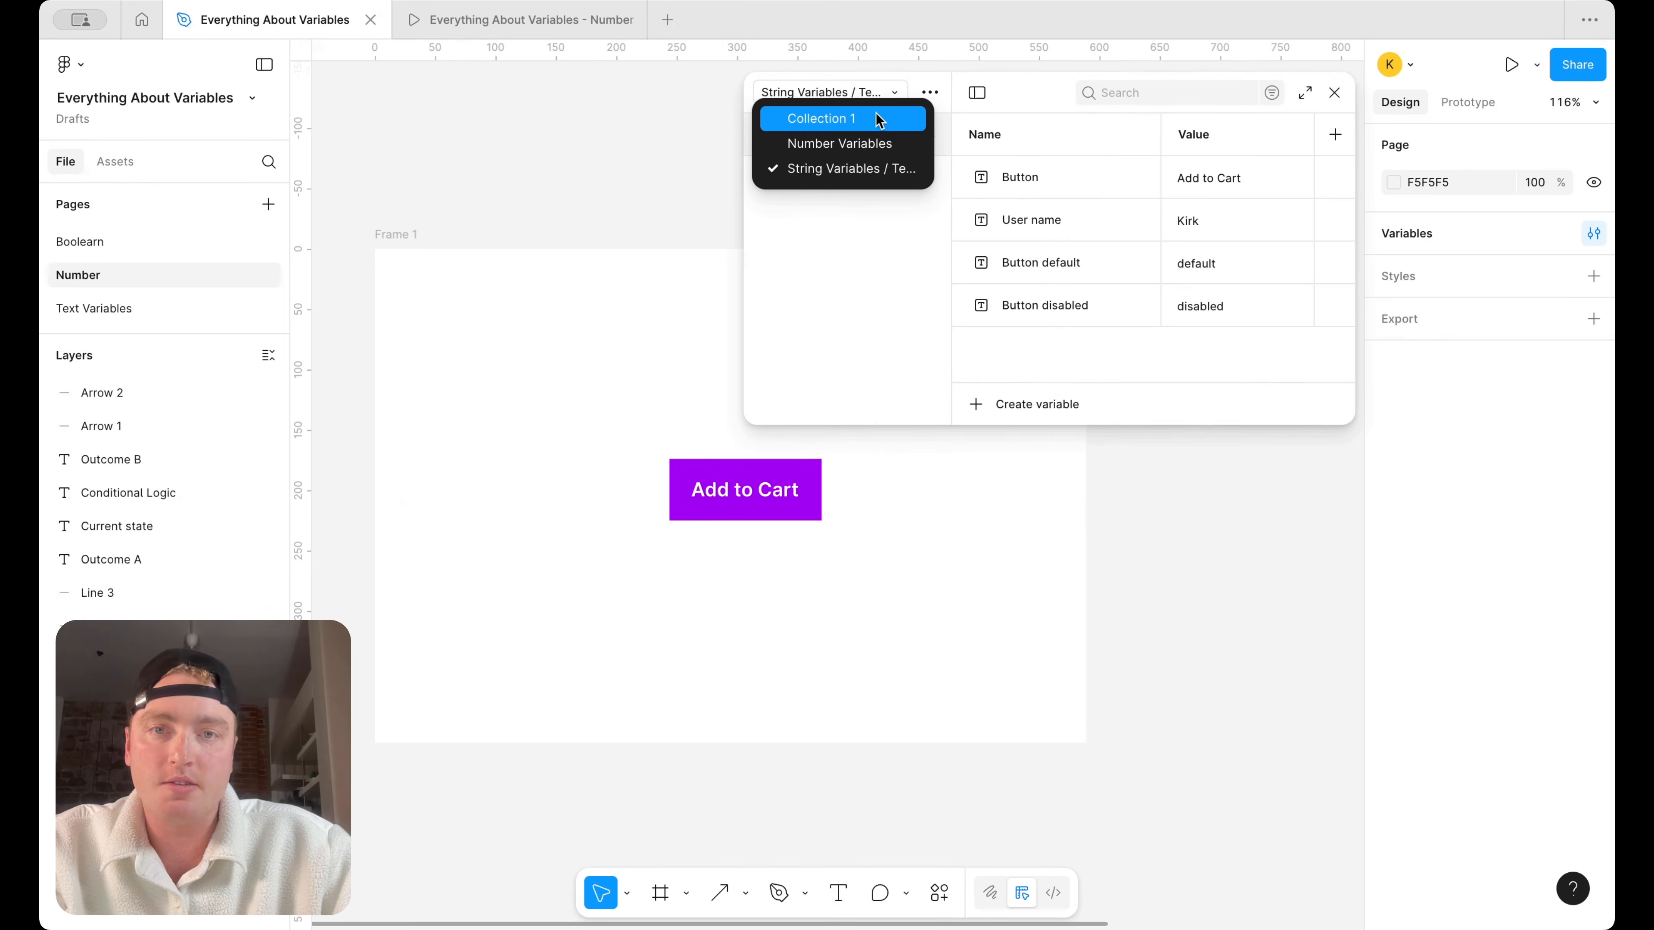
{"action": "left_click", "coordinate": [876, 114]}
{"action": "left_click", "coordinate": [1037, 399]}
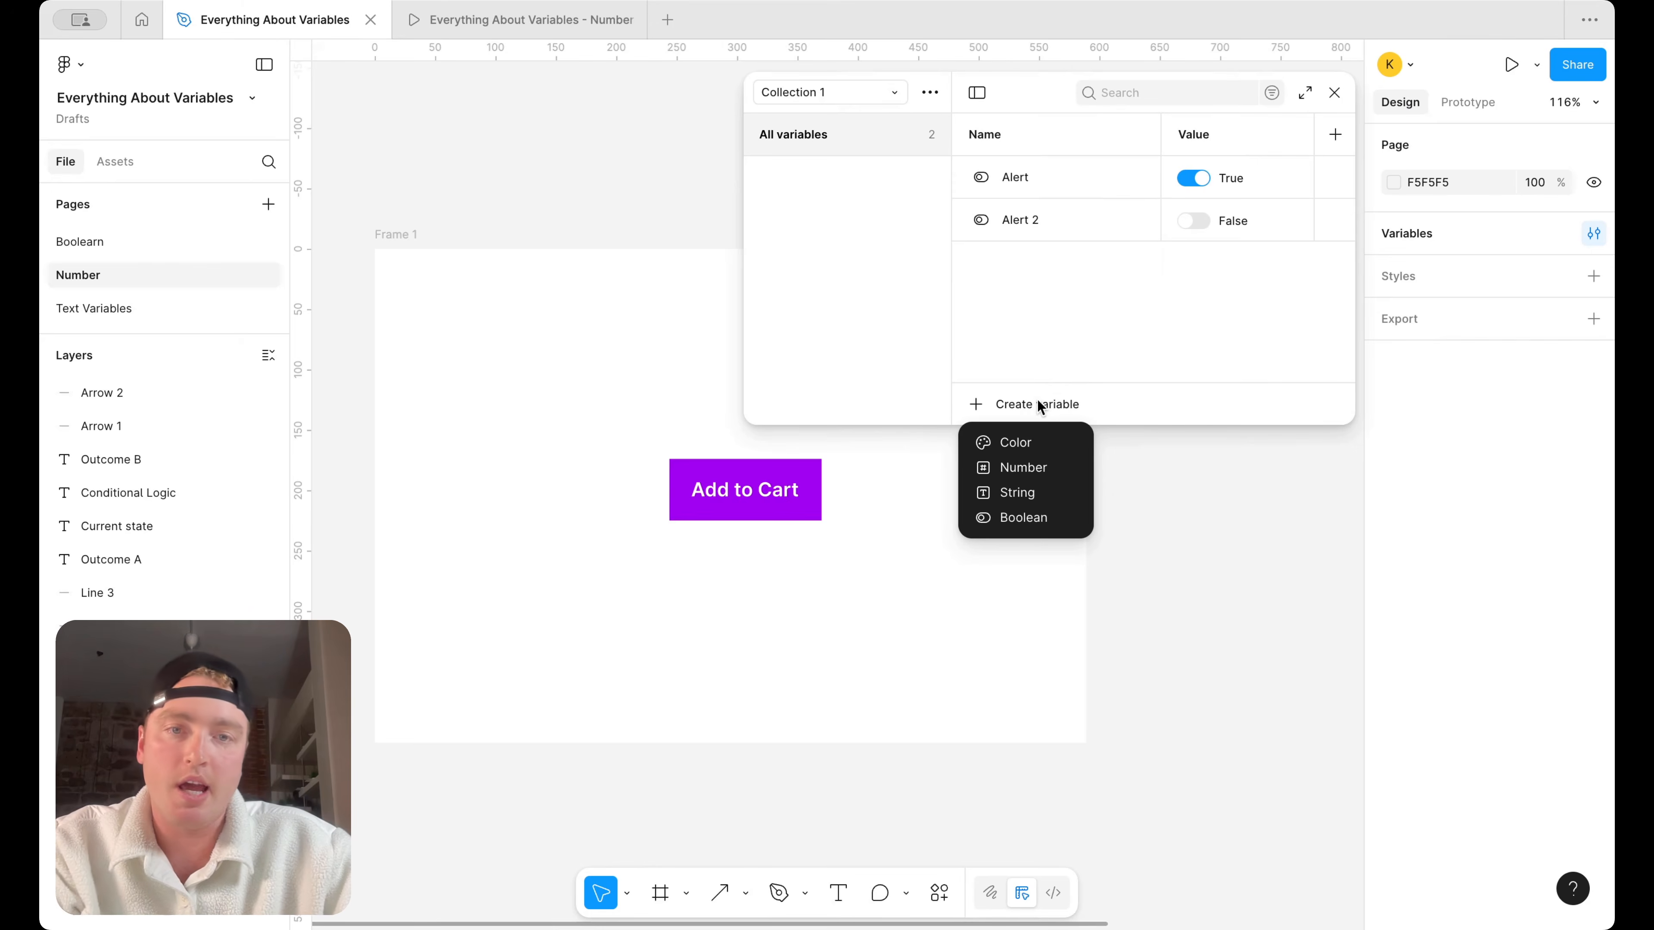
{"action": "left_click", "coordinate": [949, 139]}
Rename the variable collection "Collection 1" to "Booleans"
{"action": "left_click", "coordinate": [937, 88]}
{"action": "left_click", "coordinate": [919, 122]}
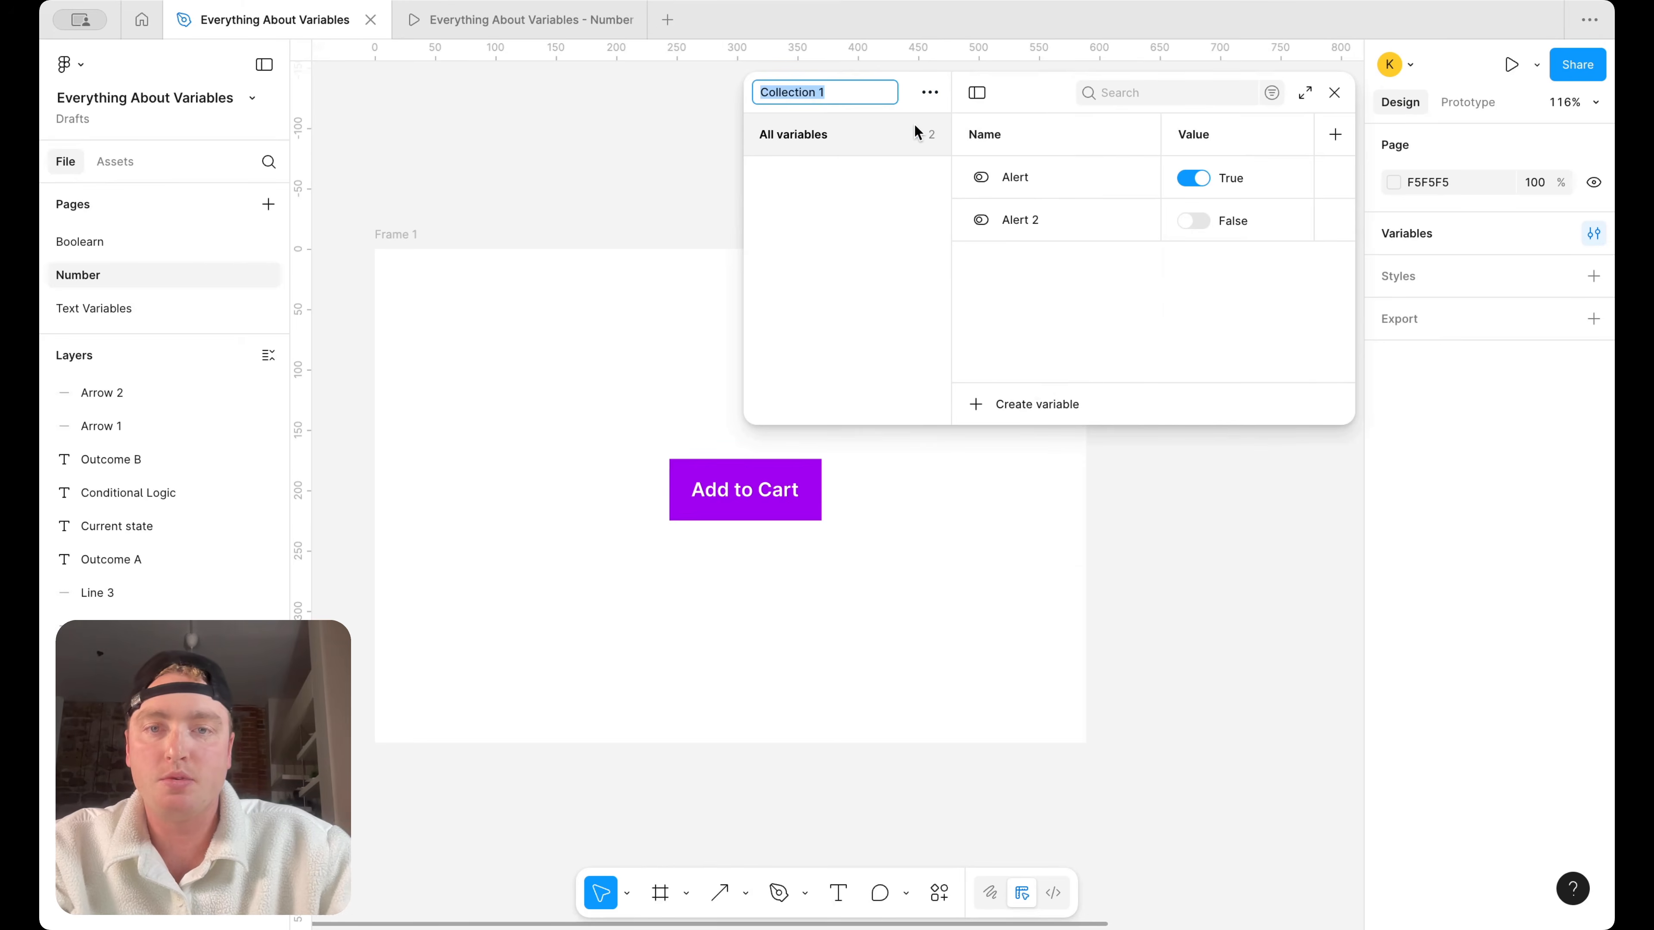
{"action": "type", "text": "Boollean"}
{"action": "key", "text": "BackSpace"}
{"action": "key", "text": "BackSpace"}
{"action": "key", "text": "BackSpace"}
{"action": "key", "text": "BackSpace"}
{"action": "type", "text": "eans"}
{"action": "key", "text": "Return"}
Create a boolean variable named "Items remaining" in the Booleans collection
{"action": "left_click", "coordinate": [1023, 400]}
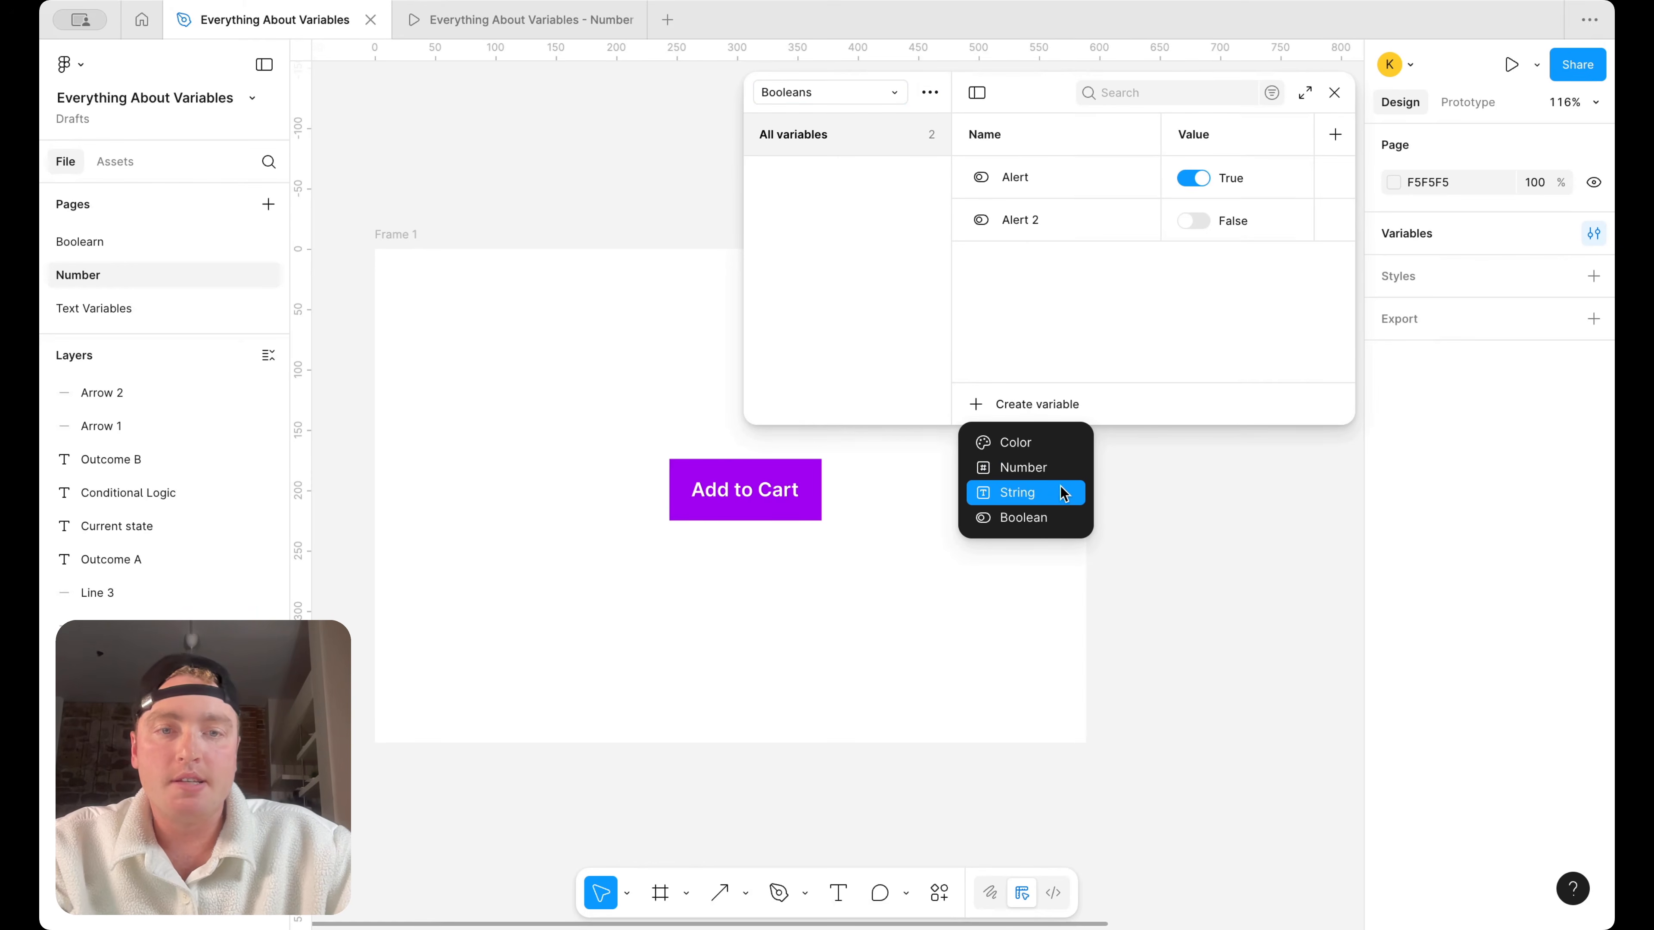
{"action": "left_click", "coordinate": [1042, 516]}
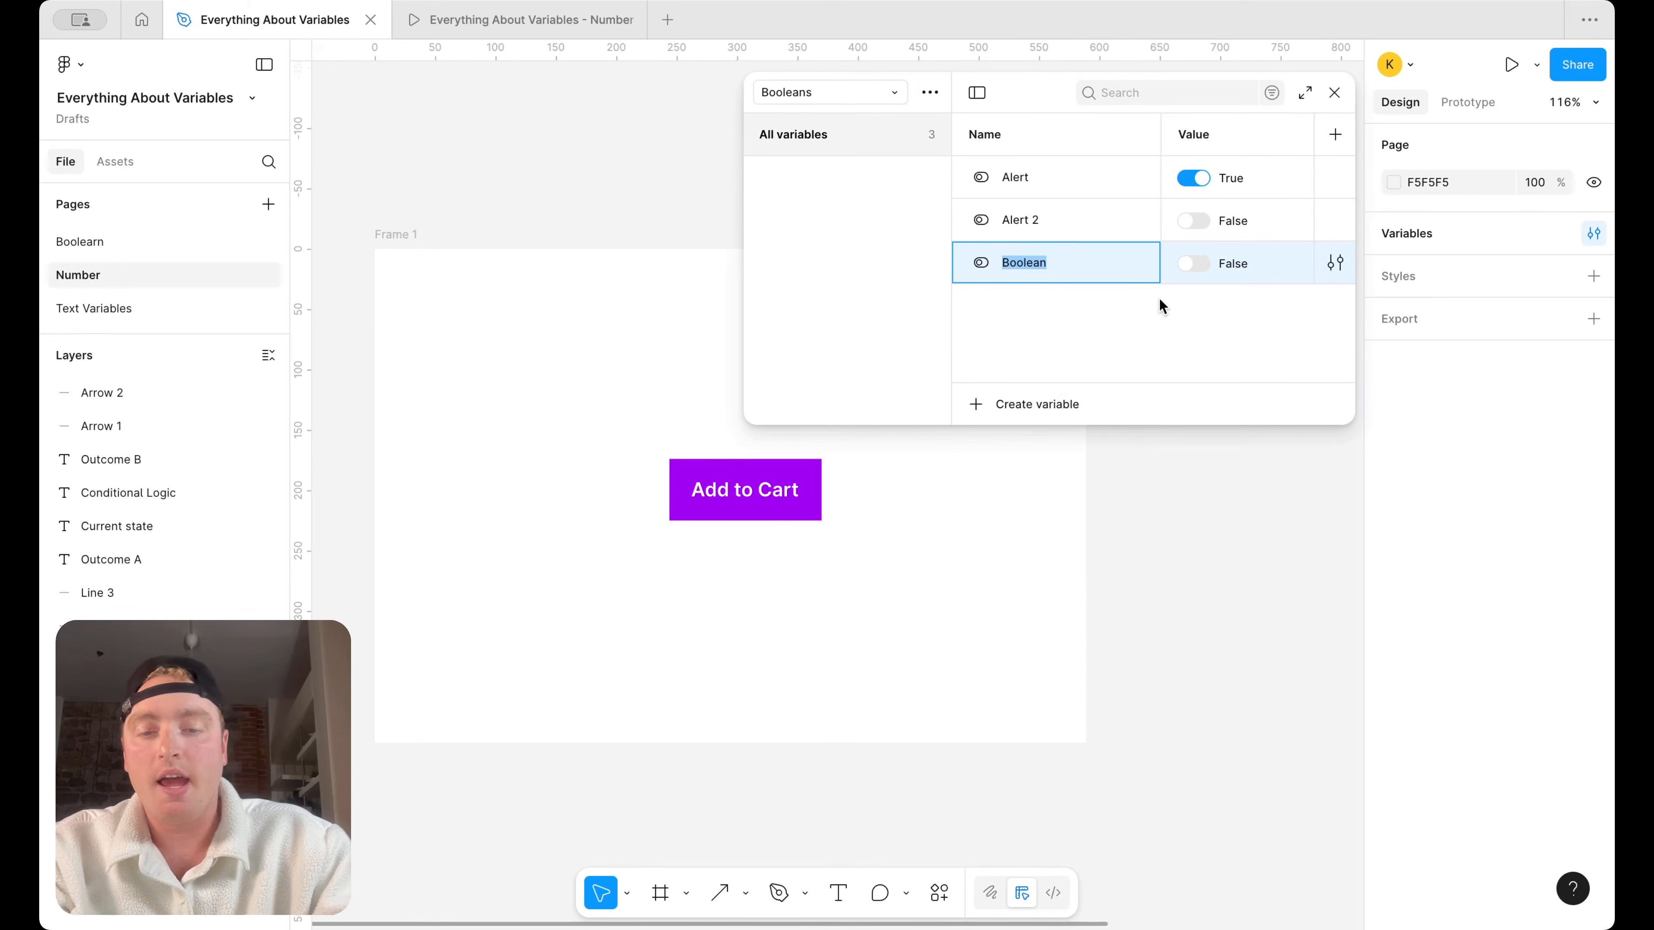
{"action": "type", "text": "Items remaining"}
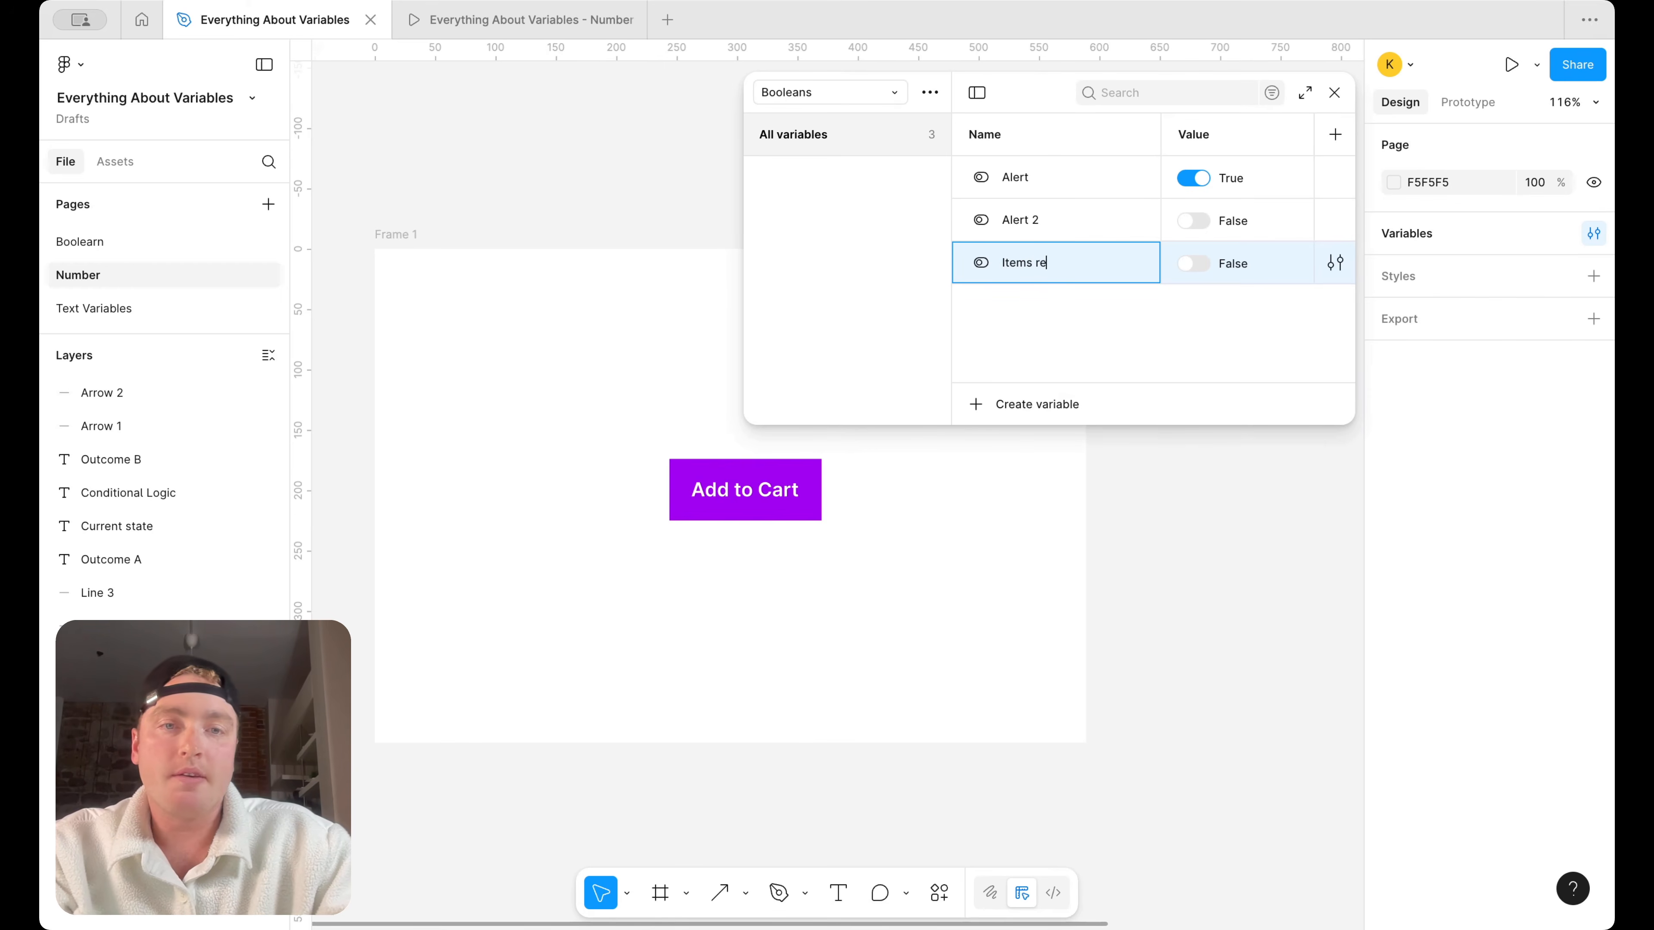
{"action": "key", "text": "Return"}
Add a text box about 145 × 22 below the Add to Cart button reading "There are no items remaining"
{"action": "left_click", "coordinate": [838, 889]}
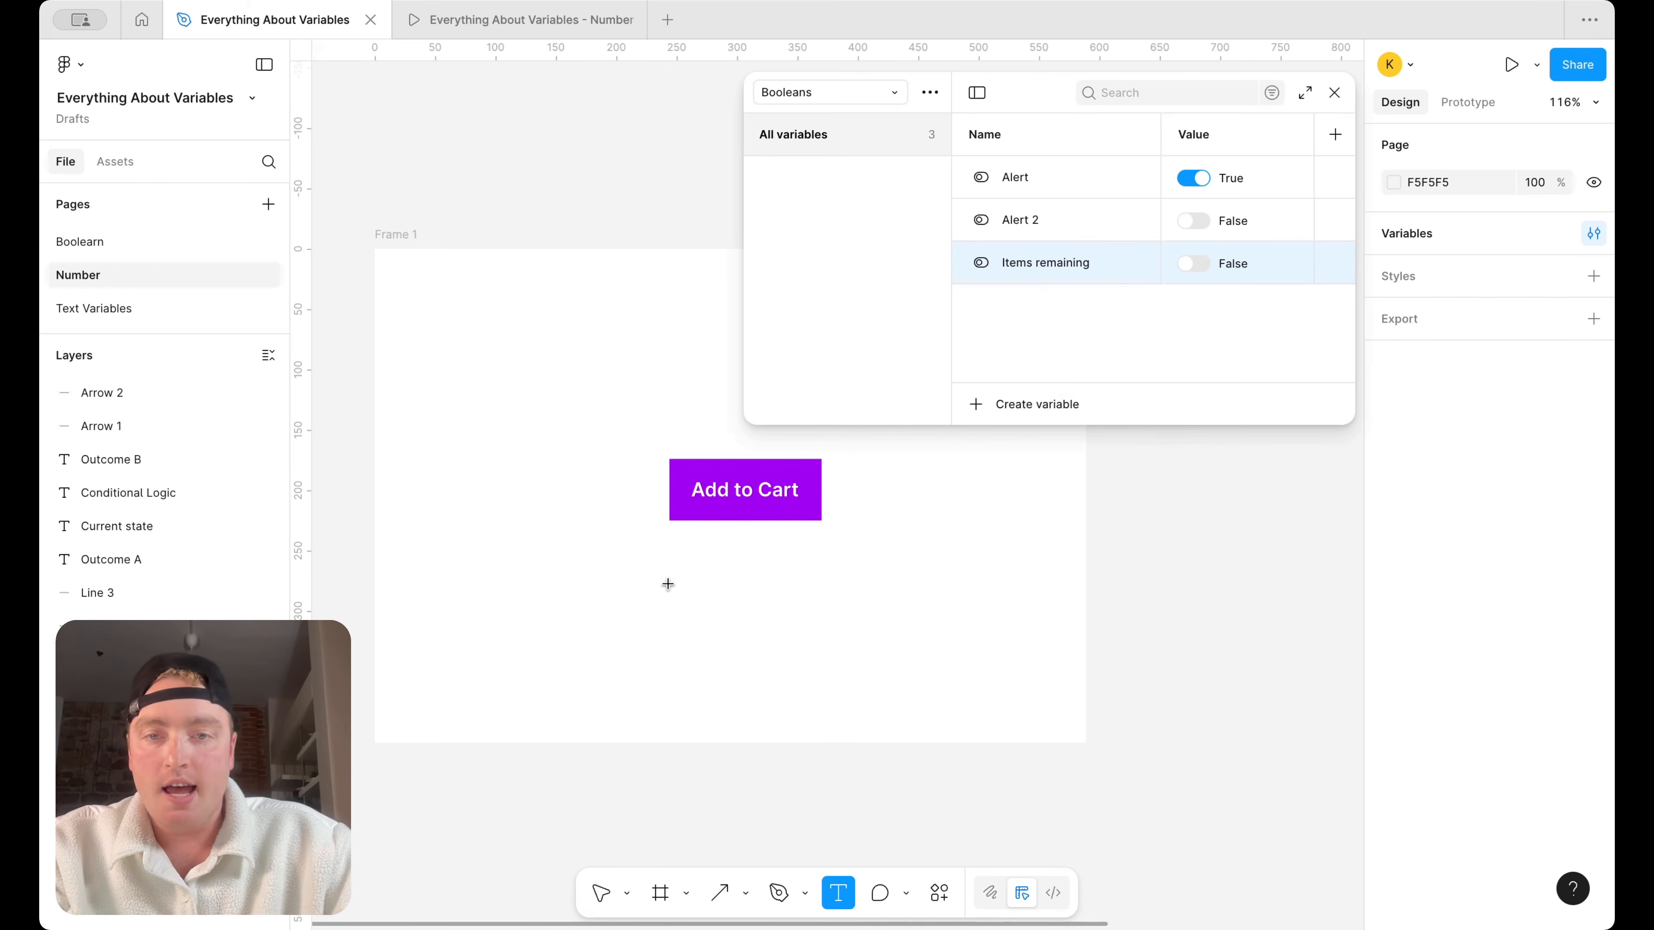
{"action": "left_click_drag", "start_coordinate": [666, 572], "coordinate": [842, 598]}
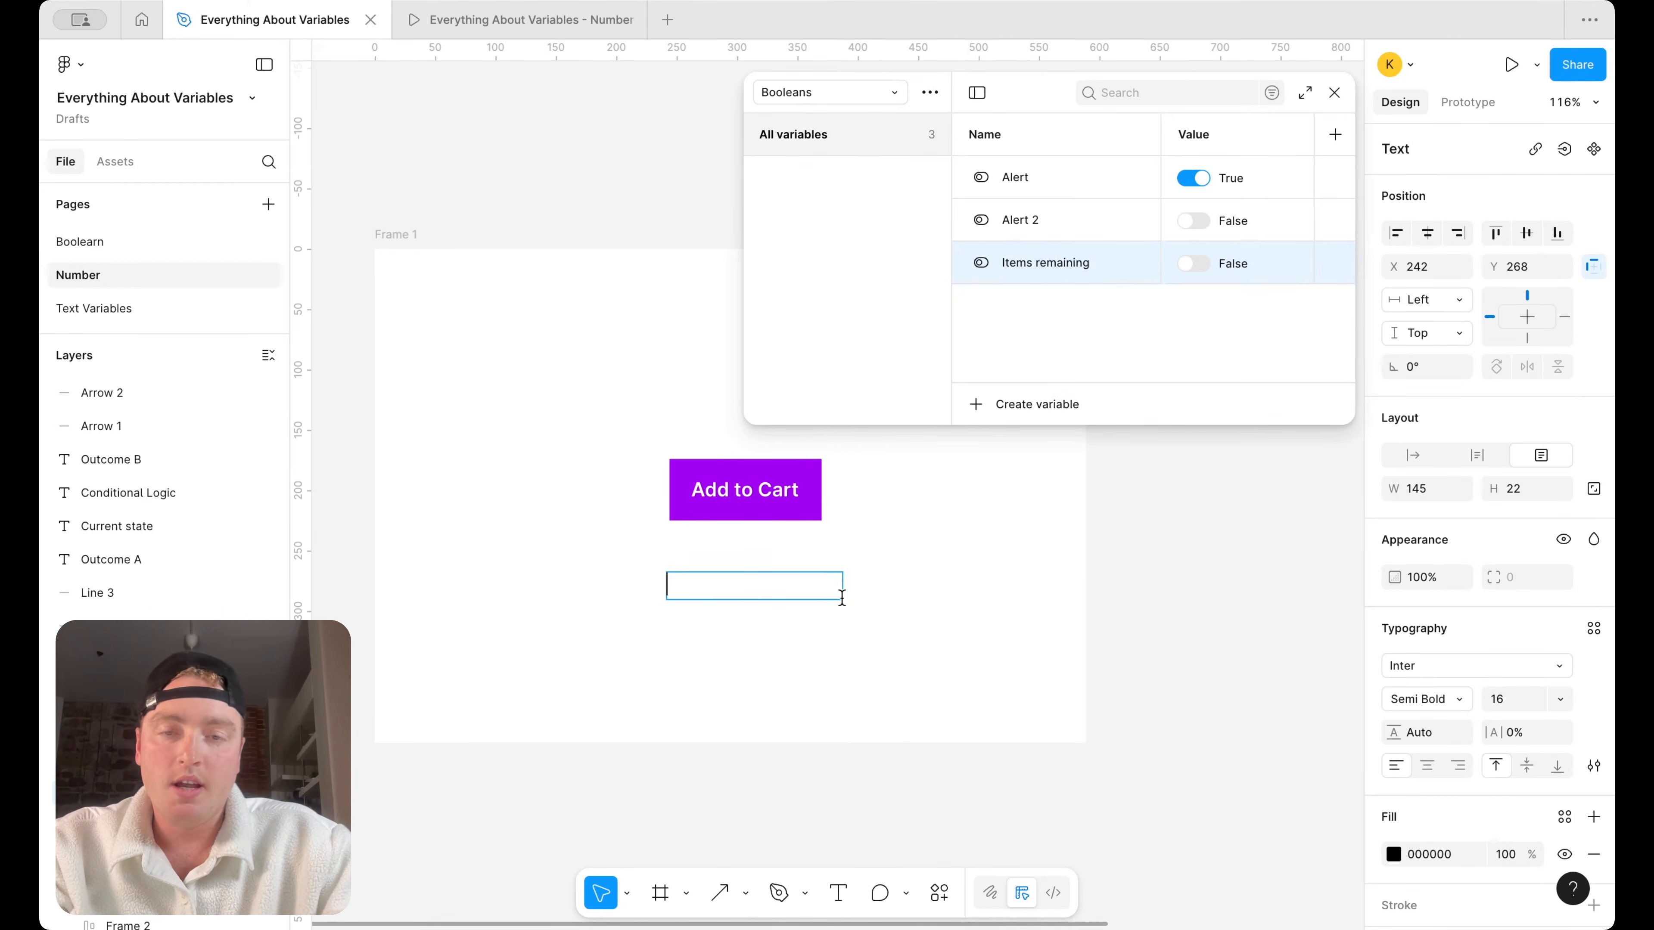
{"action": "type", "text": "T"}
{"action": "key", "text": "BackSpace"}
{"action": "type", "text": "There"}
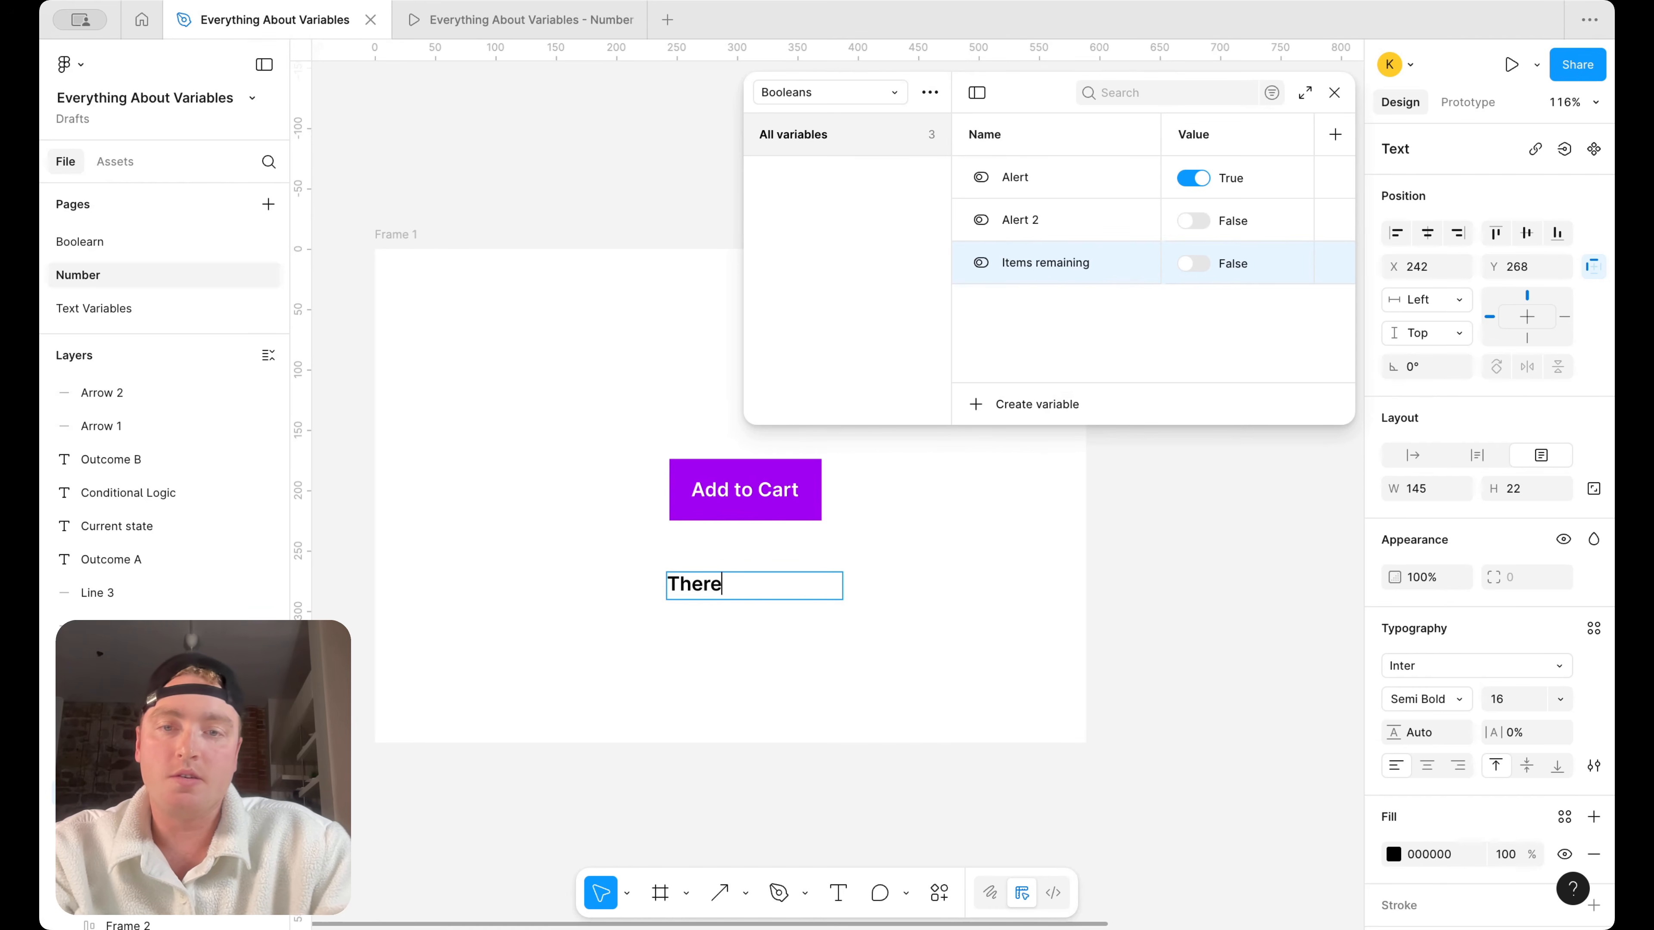
{"action": "type", "text": " are no items ream"}
{"action": "key", "text": "BackSpace"}
{"action": "key", "text": "BackSpace"}
{"action": "type", "text": "mai"}
Widen the message's text box to about 263 × 22, place it closer beneath the button and centre-align its text
{"action": "left_click", "coordinate": [932, 703]}
{"action": "left_click_drag", "start_coordinate": [846, 583], "coordinate": [797, 572]}
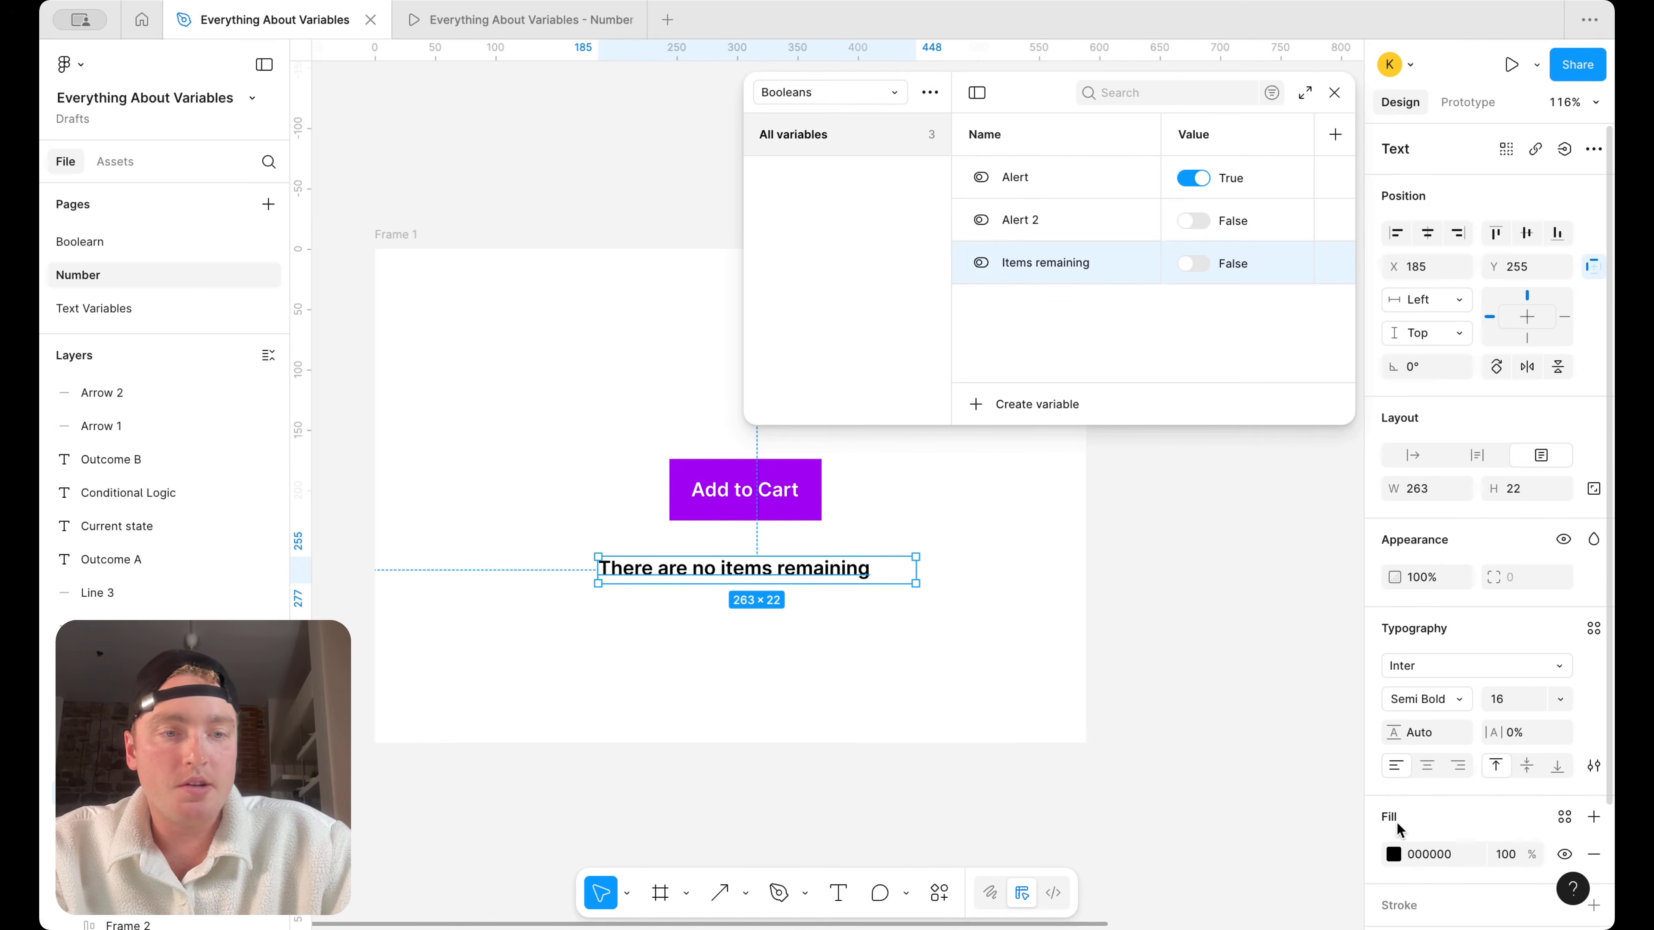
{"action": "left_click", "coordinate": [1427, 766]}
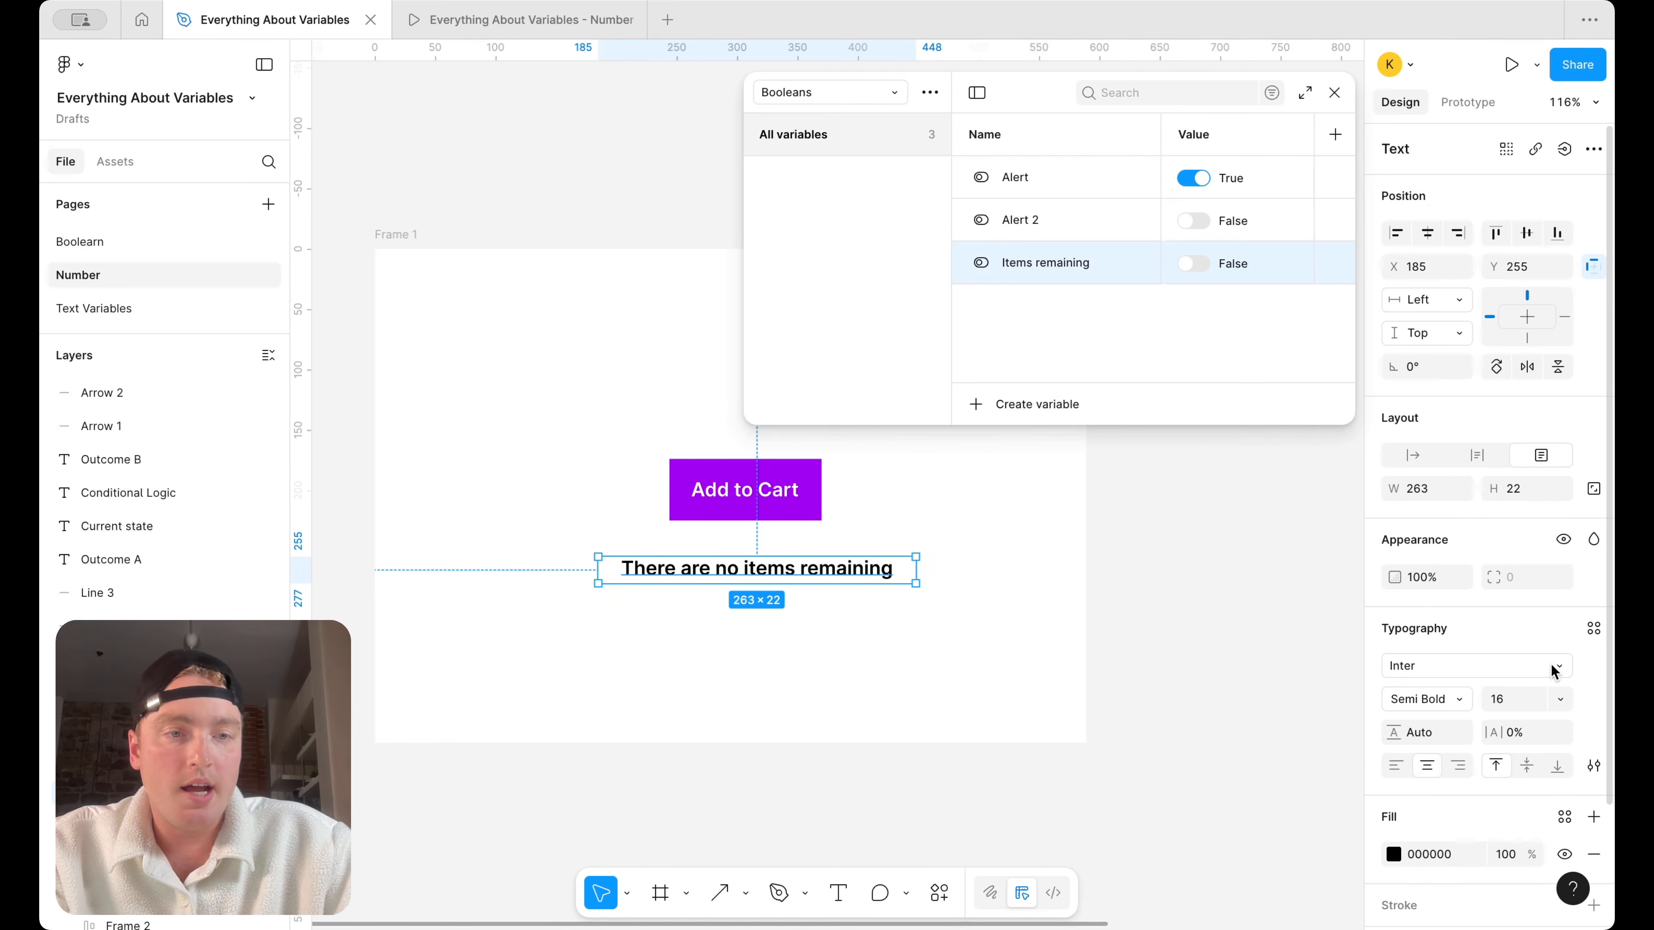
{"action": "left_click", "coordinate": [1564, 149]}
{"action": "scroll", "coordinate": [1453, 368], "scroll_direction": "down", "scroll_amount": 2}
{"action": "scroll", "coordinate": [1455, 375], "scroll_direction": "up", "scroll_amount": 2}
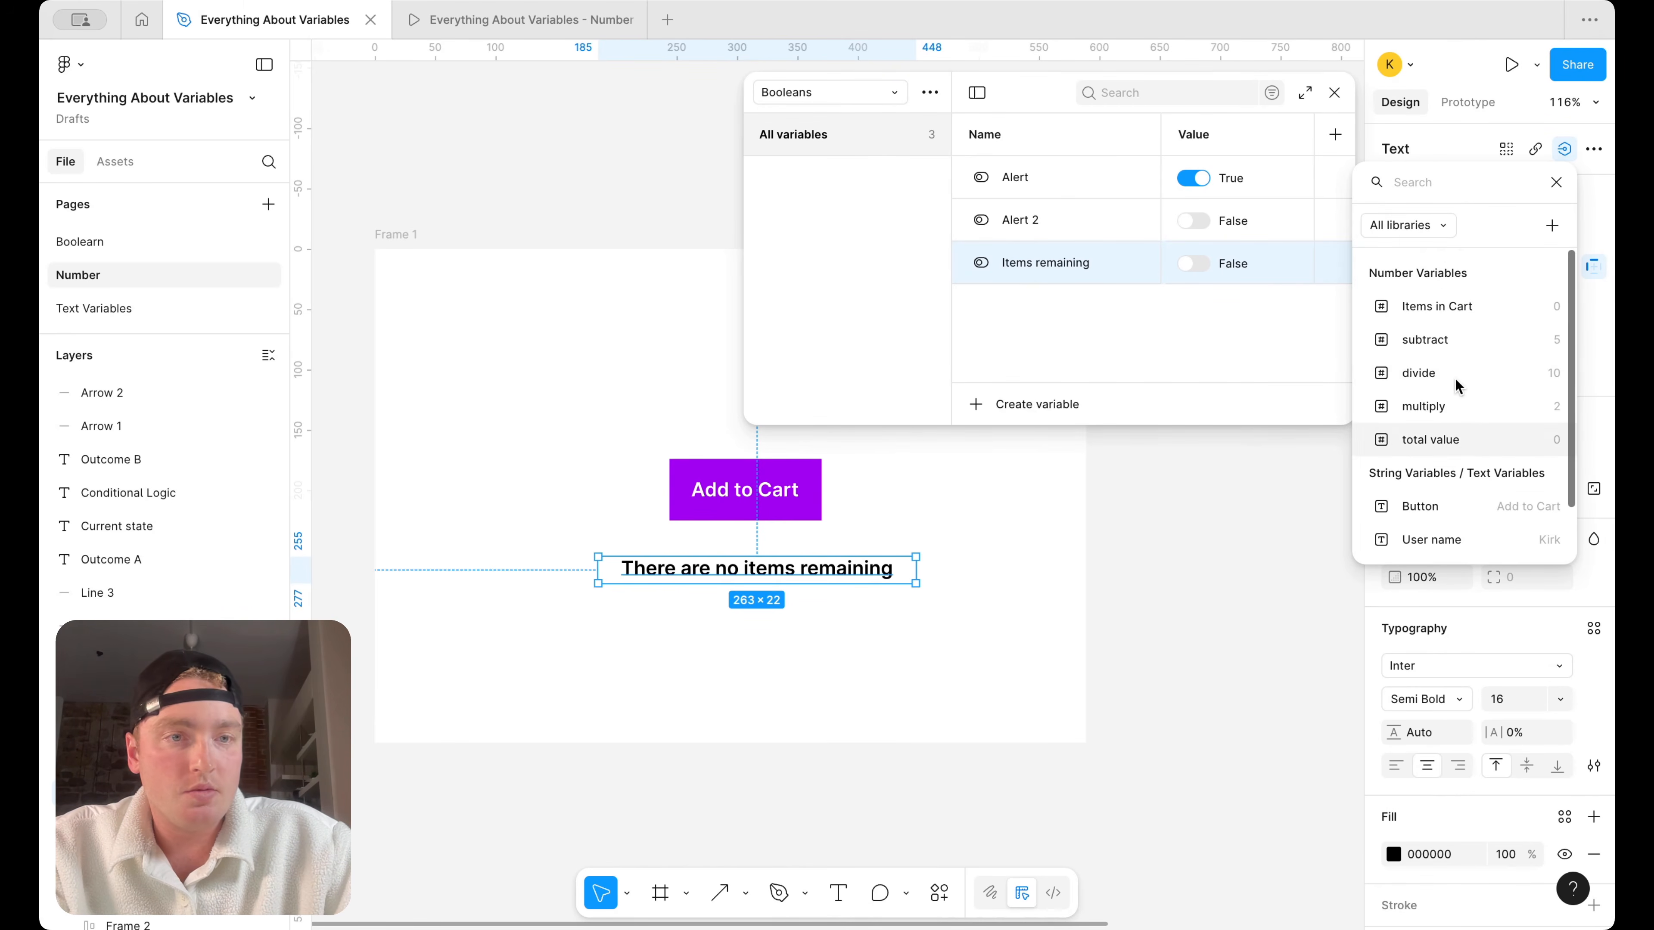
{"action": "key", "text": "Escape"}
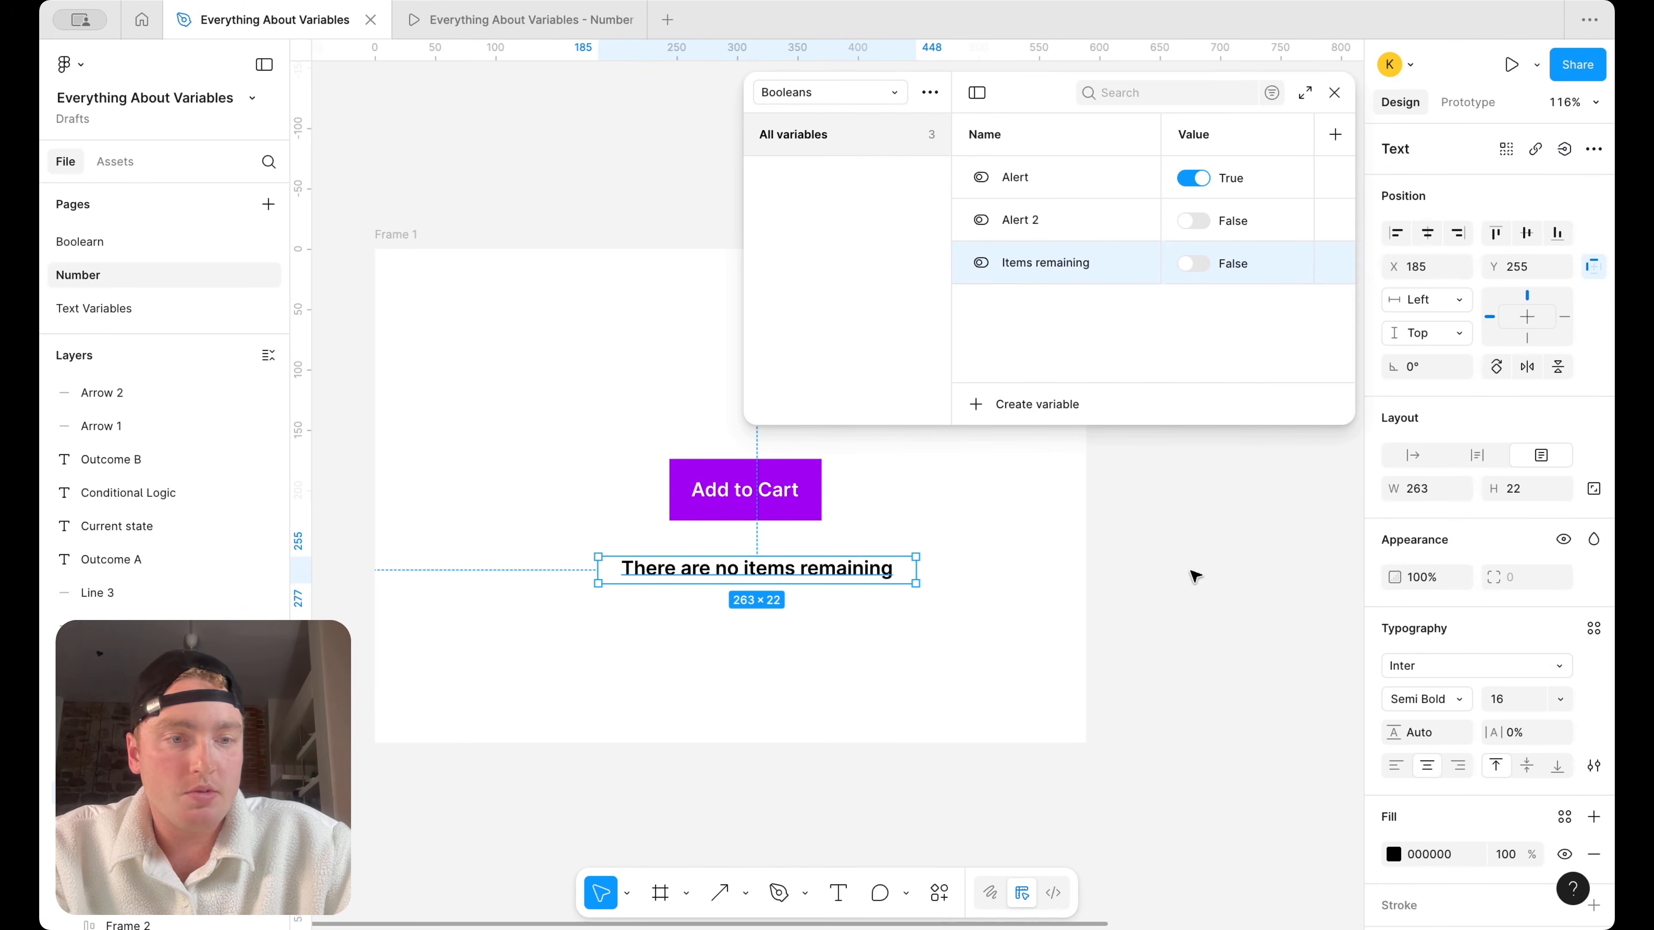
Bind the message text's visibility to the "Items remaining" variable, close the variables window and deselect the text
{"action": "left_click", "coordinate": [1563, 539]}
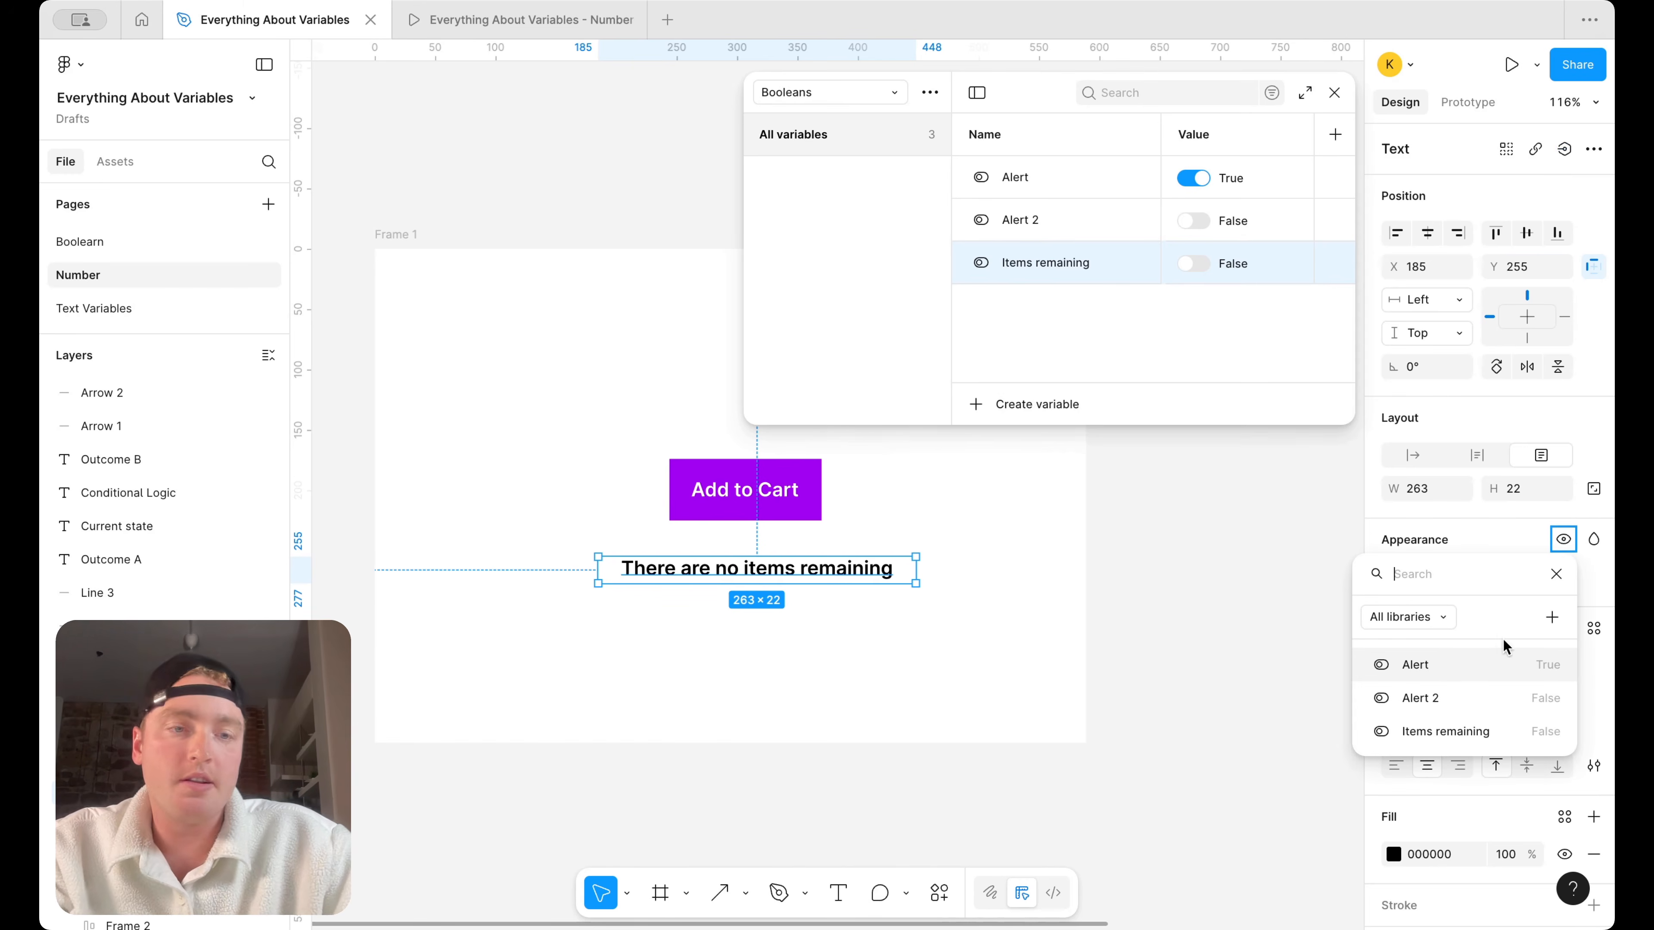
{"action": "left_click", "coordinate": [1474, 732]}
{"action": "left_click", "coordinate": [1335, 93]}
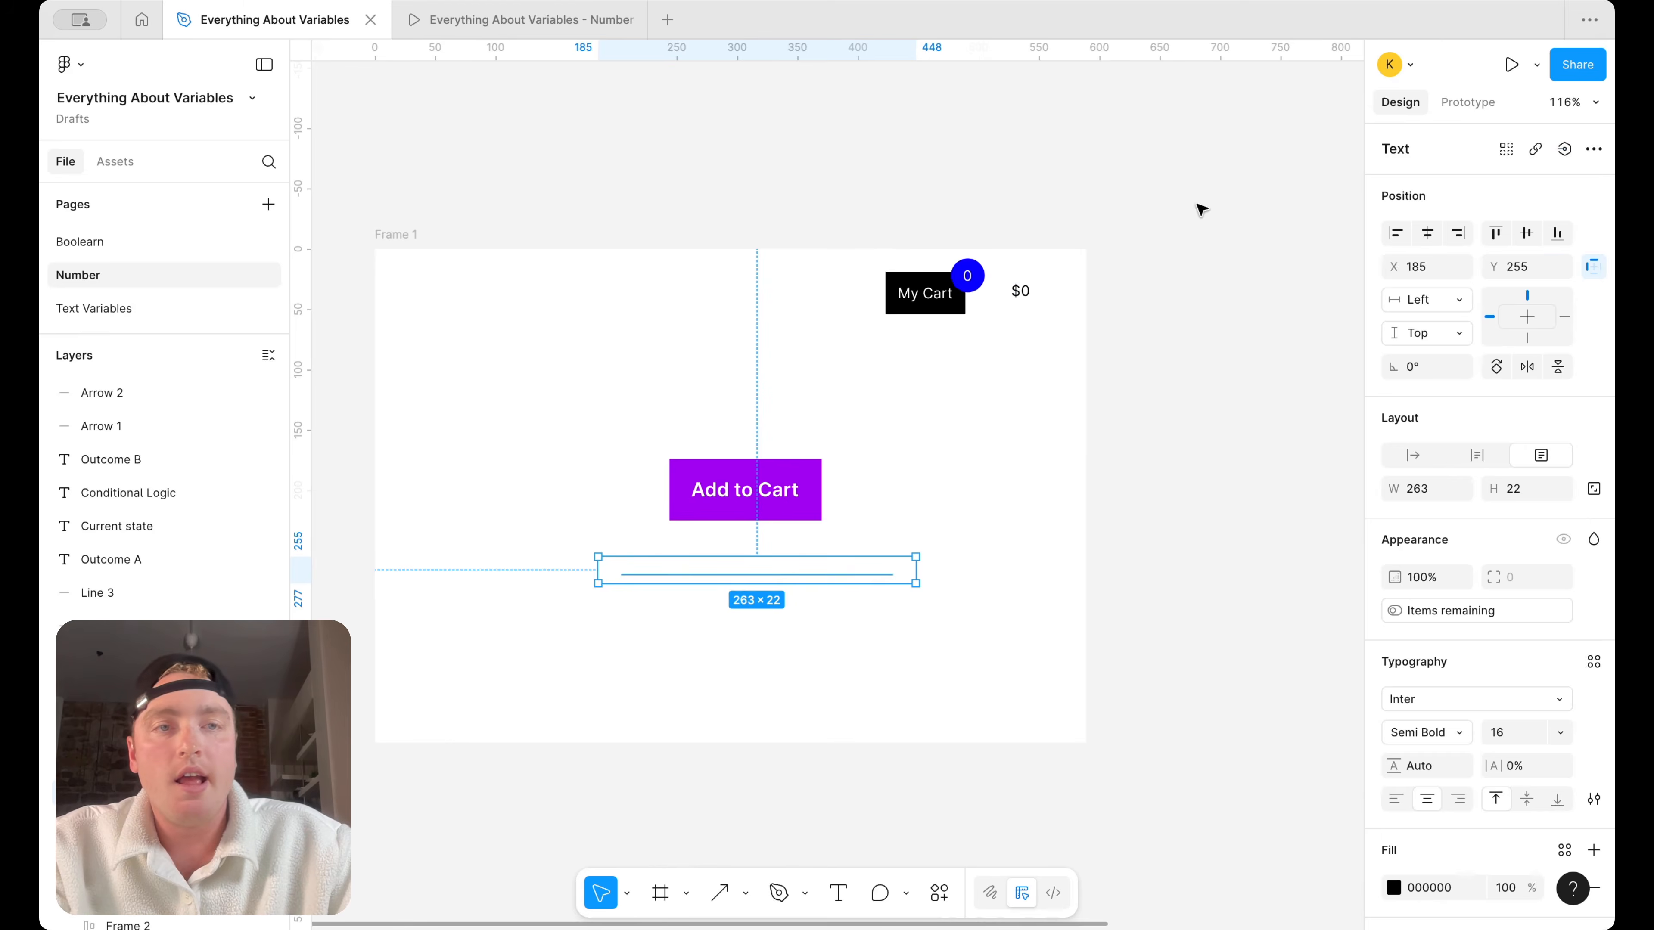
{"action": "left_click", "coordinate": [1245, 175]}
Add a Set variable action to the Add to Cart button's click interaction that sets "Items remaining" to True
{"action": "left_click", "coordinate": [1467, 101]}
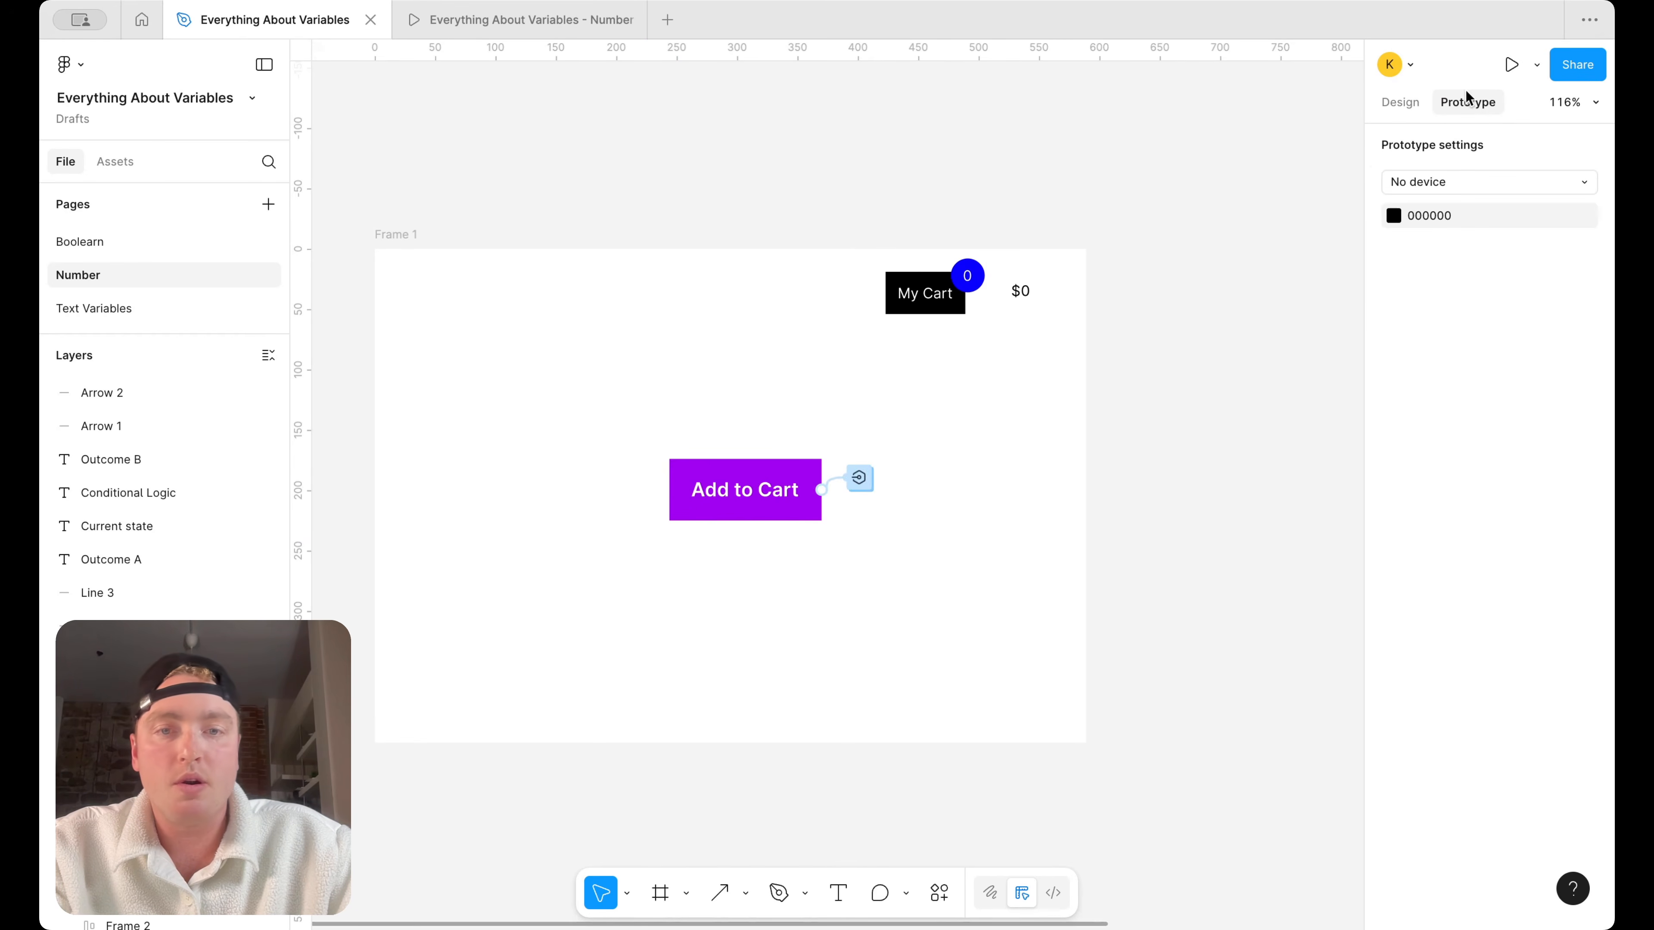
{"action": "left_click", "coordinate": [860, 479]}
{"action": "left_click_drag", "start_coordinate": [797, 517], "coordinate": [1076, 411]}
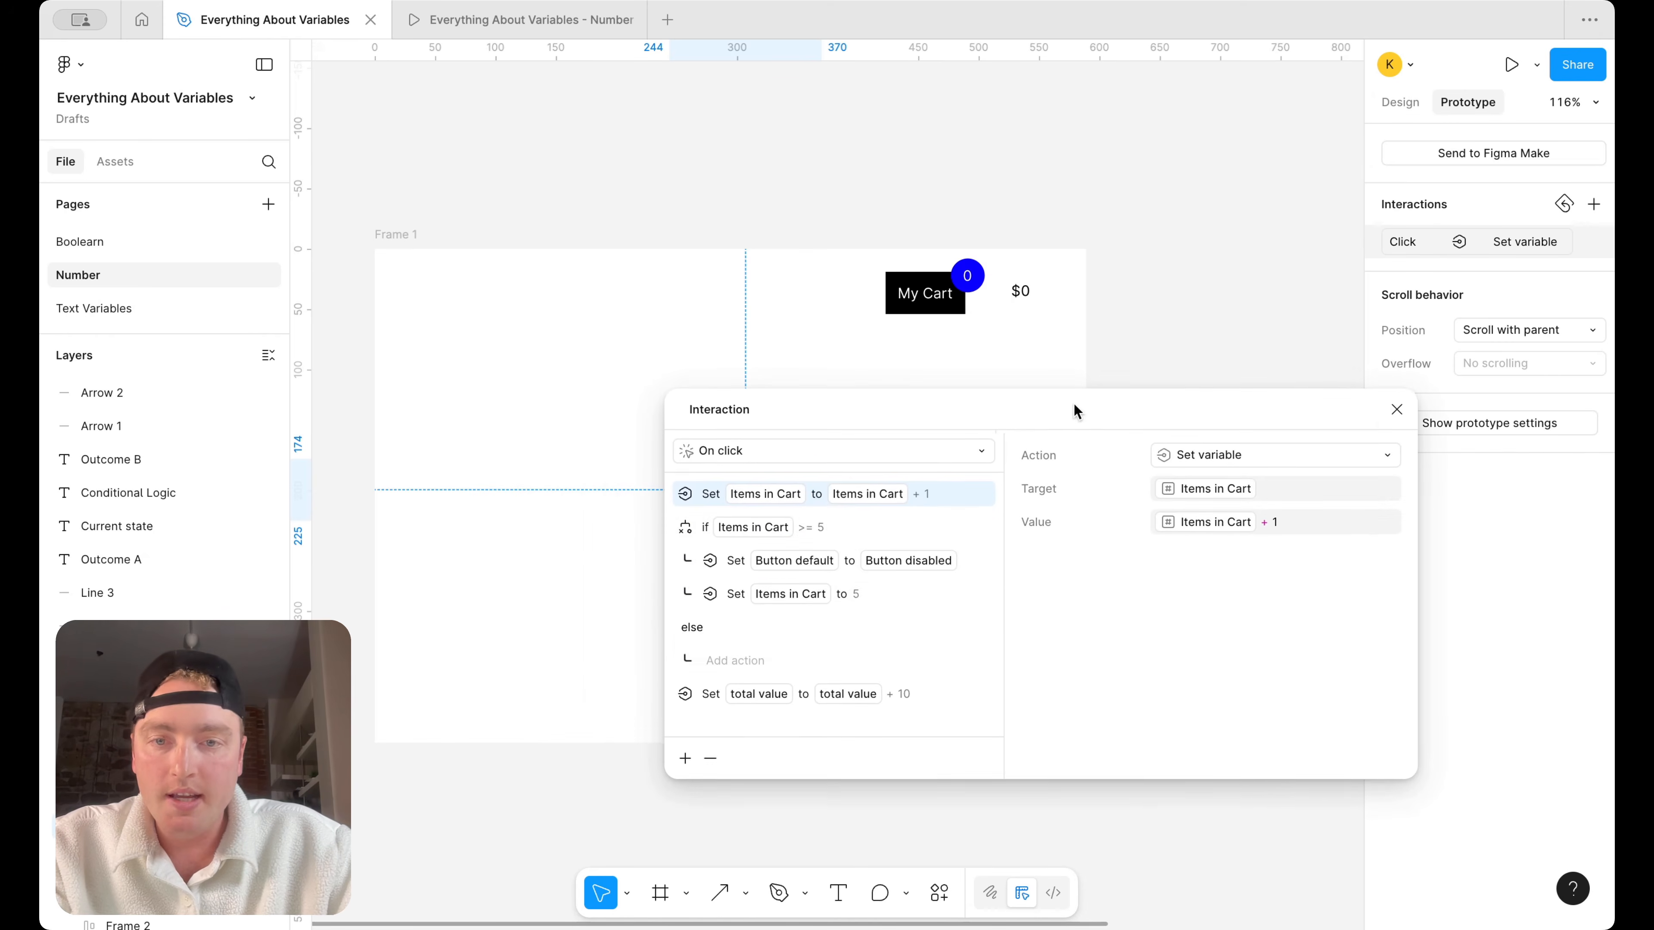
{"action": "left_click", "coordinate": [685, 758]}
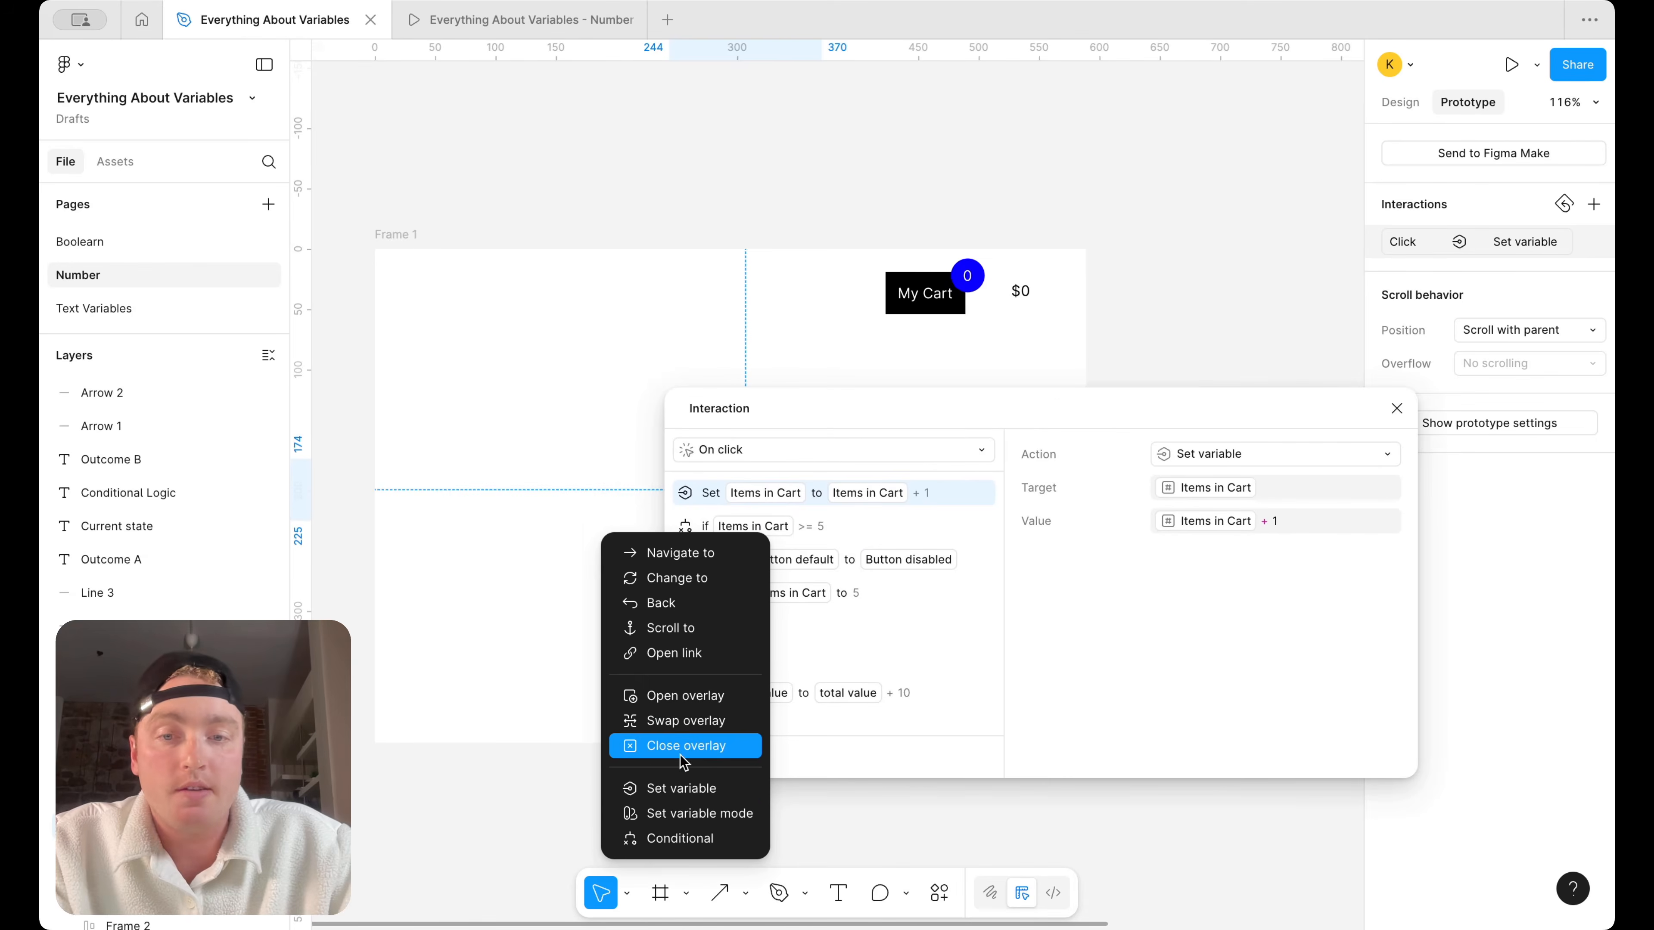
{"action": "left_click", "coordinate": [681, 788]}
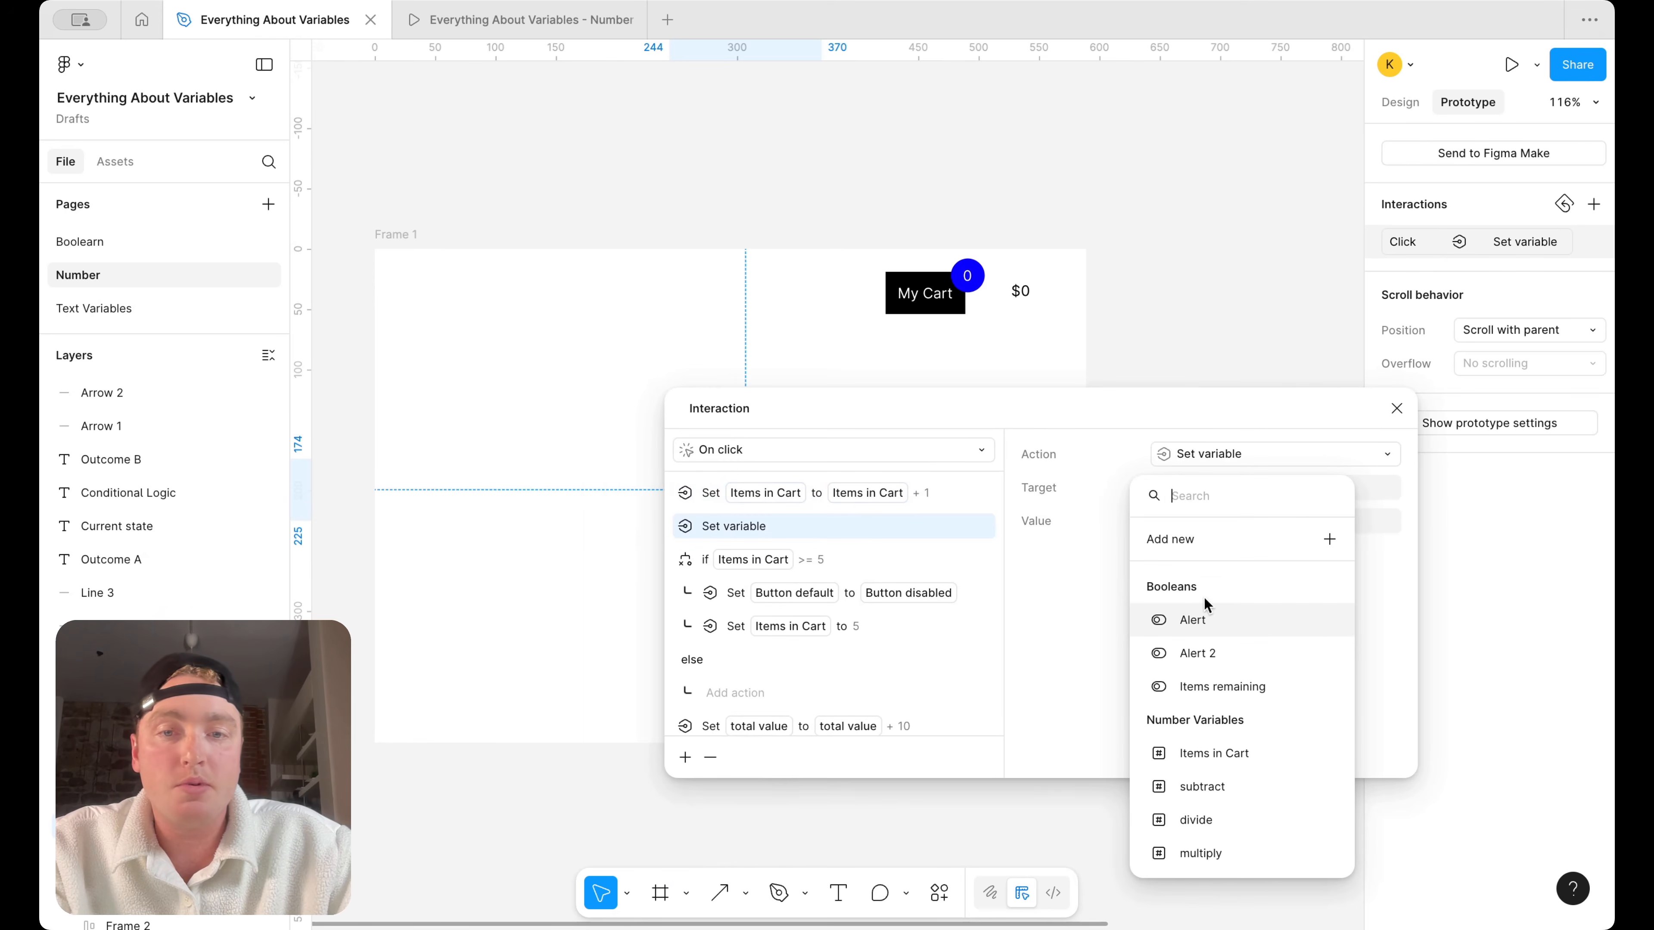
{"action": "scroll", "coordinate": [1211, 628], "scroll_direction": "down", "scroll_amount": 1}
{"action": "left_click", "coordinate": [1218, 643]}
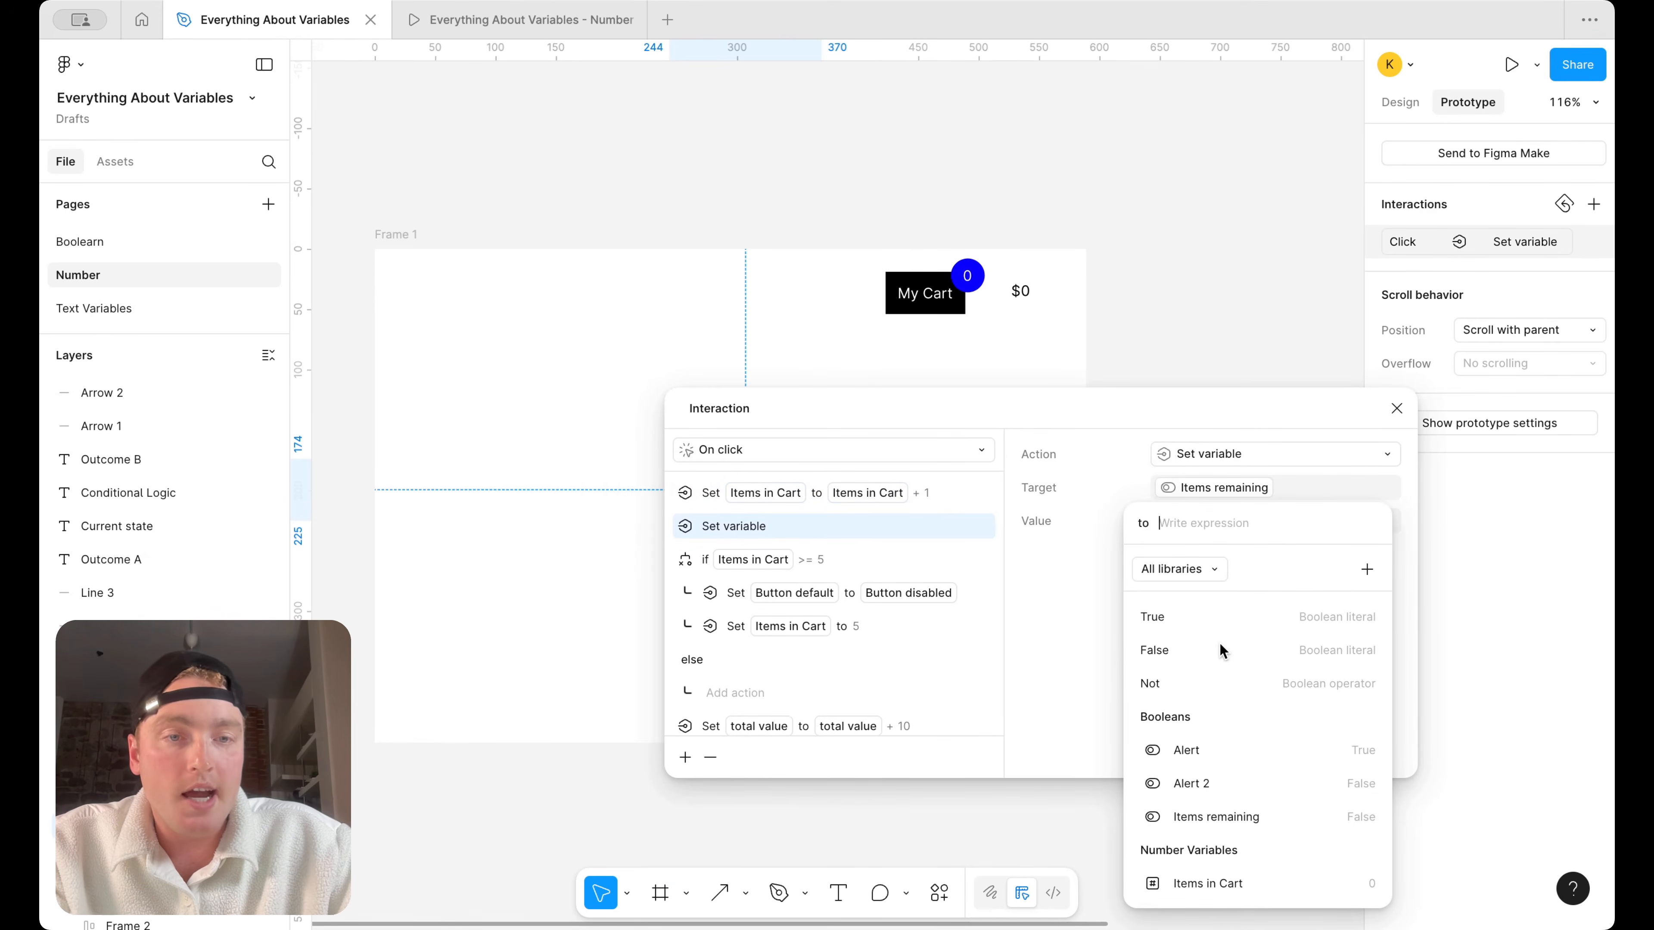
{"action": "left_click", "coordinate": [1241, 628]}
Move the "Items remaining" action into the if branch, after the action setting "Items in Cart" to 5, and close the interaction
{"action": "left_click", "coordinate": [895, 527]}
{"action": "left_click_drag", "start_coordinate": [842, 528], "coordinate": [910, 606]}
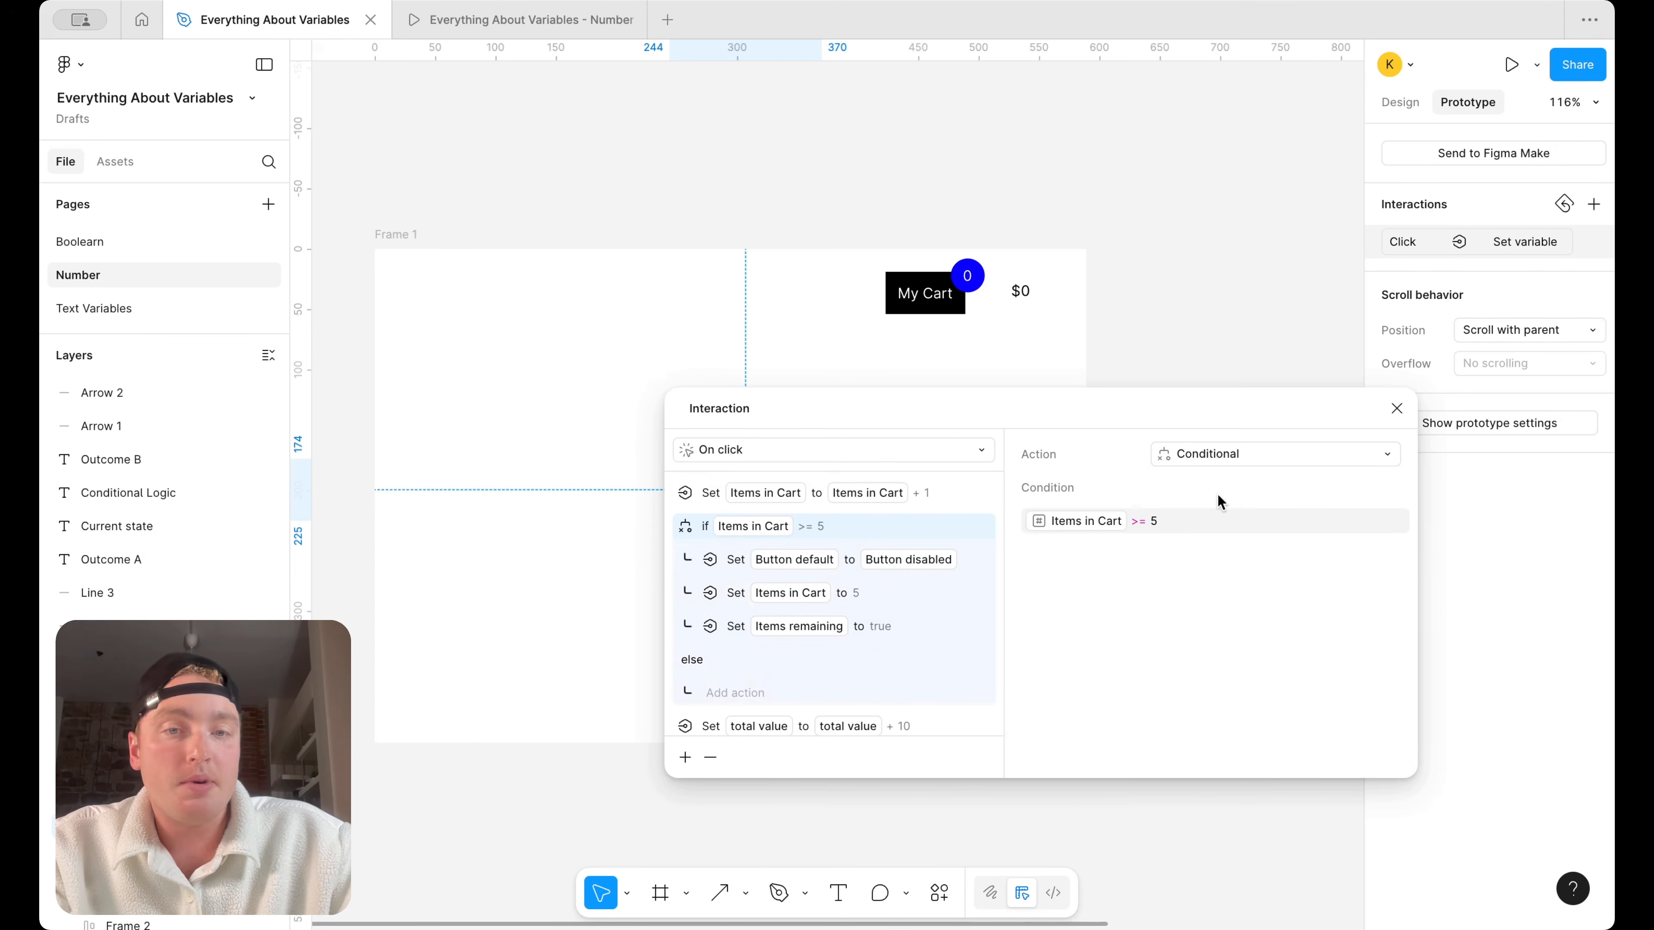
{"action": "left_click", "coordinate": [1397, 409]}
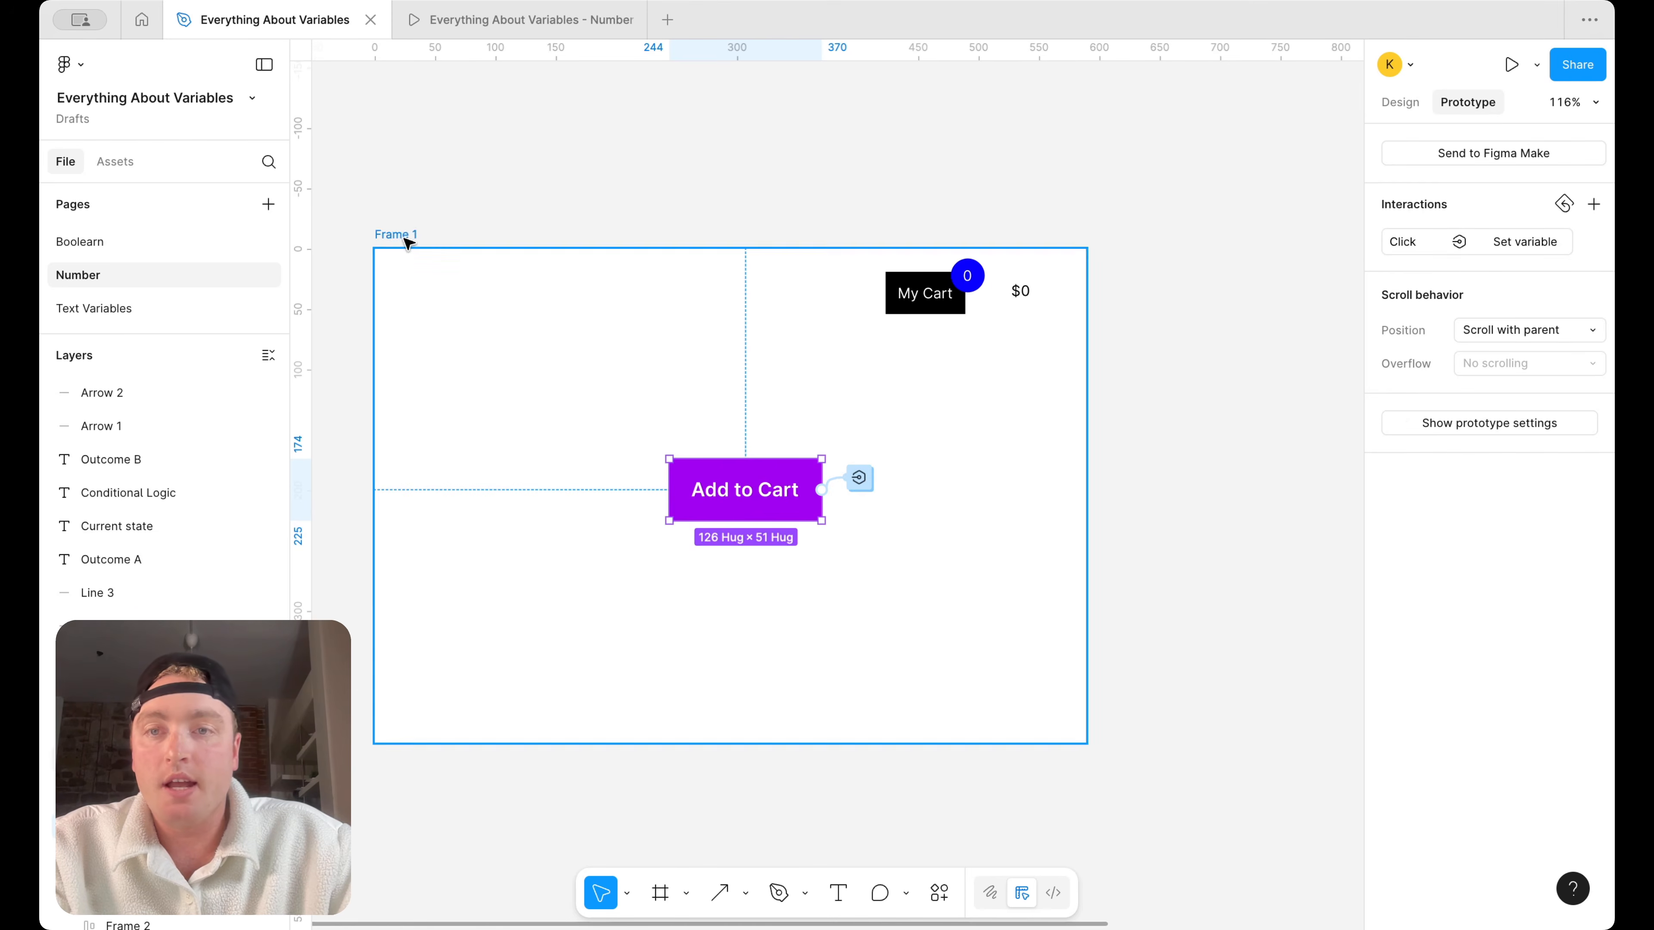
Close the outdated prototype, select Frame 1 and present it in a new tab
{"action": "left_click", "coordinate": [568, 26]}
{"action": "left_click", "coordinate": [626, 20]}
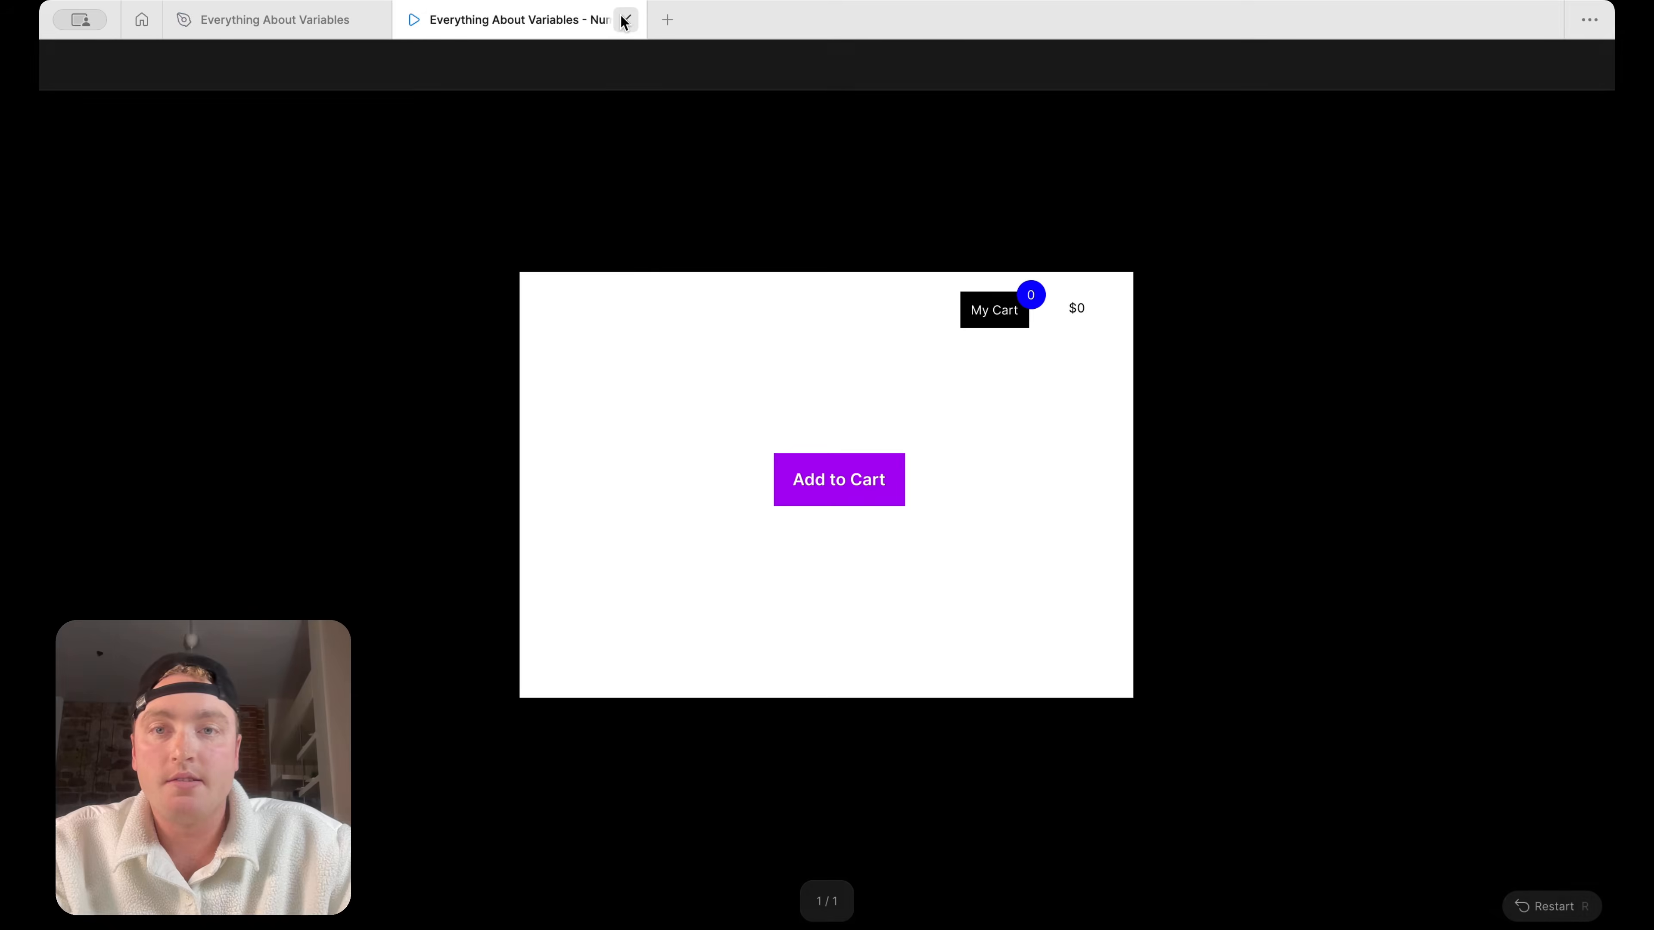
{"action": "left_click", "coordinate": [498, 260]}
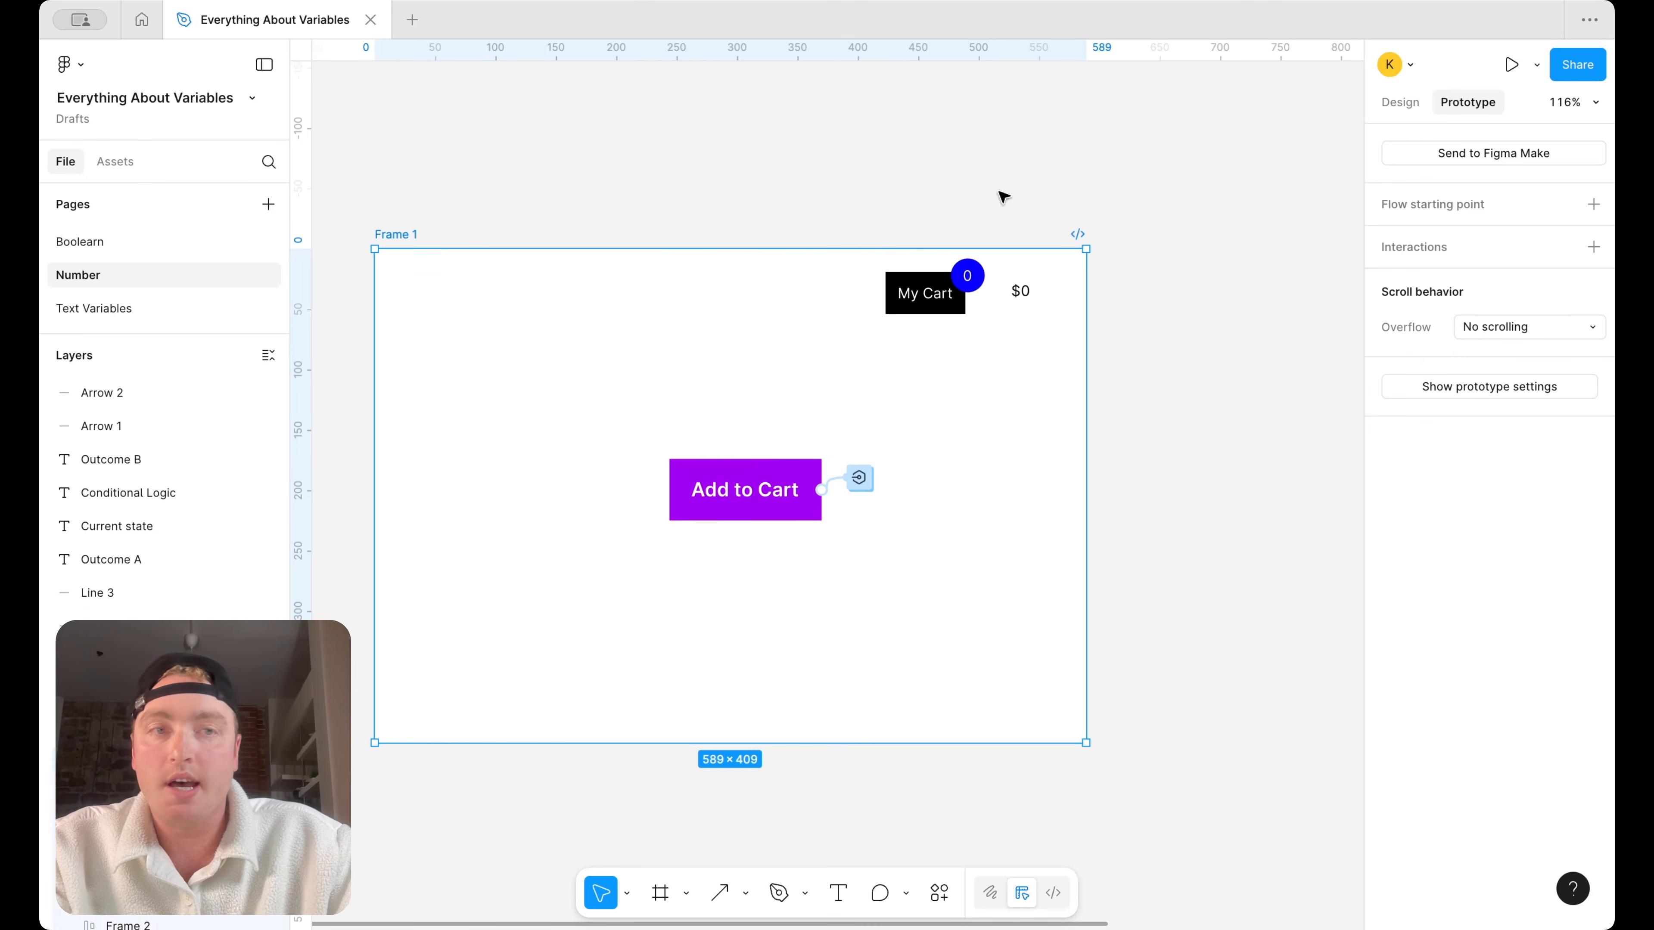
{"action": "left_click", "coordinate": [1537, 65]}
{"action": "left_click", "coordinate": [1491, 106]}
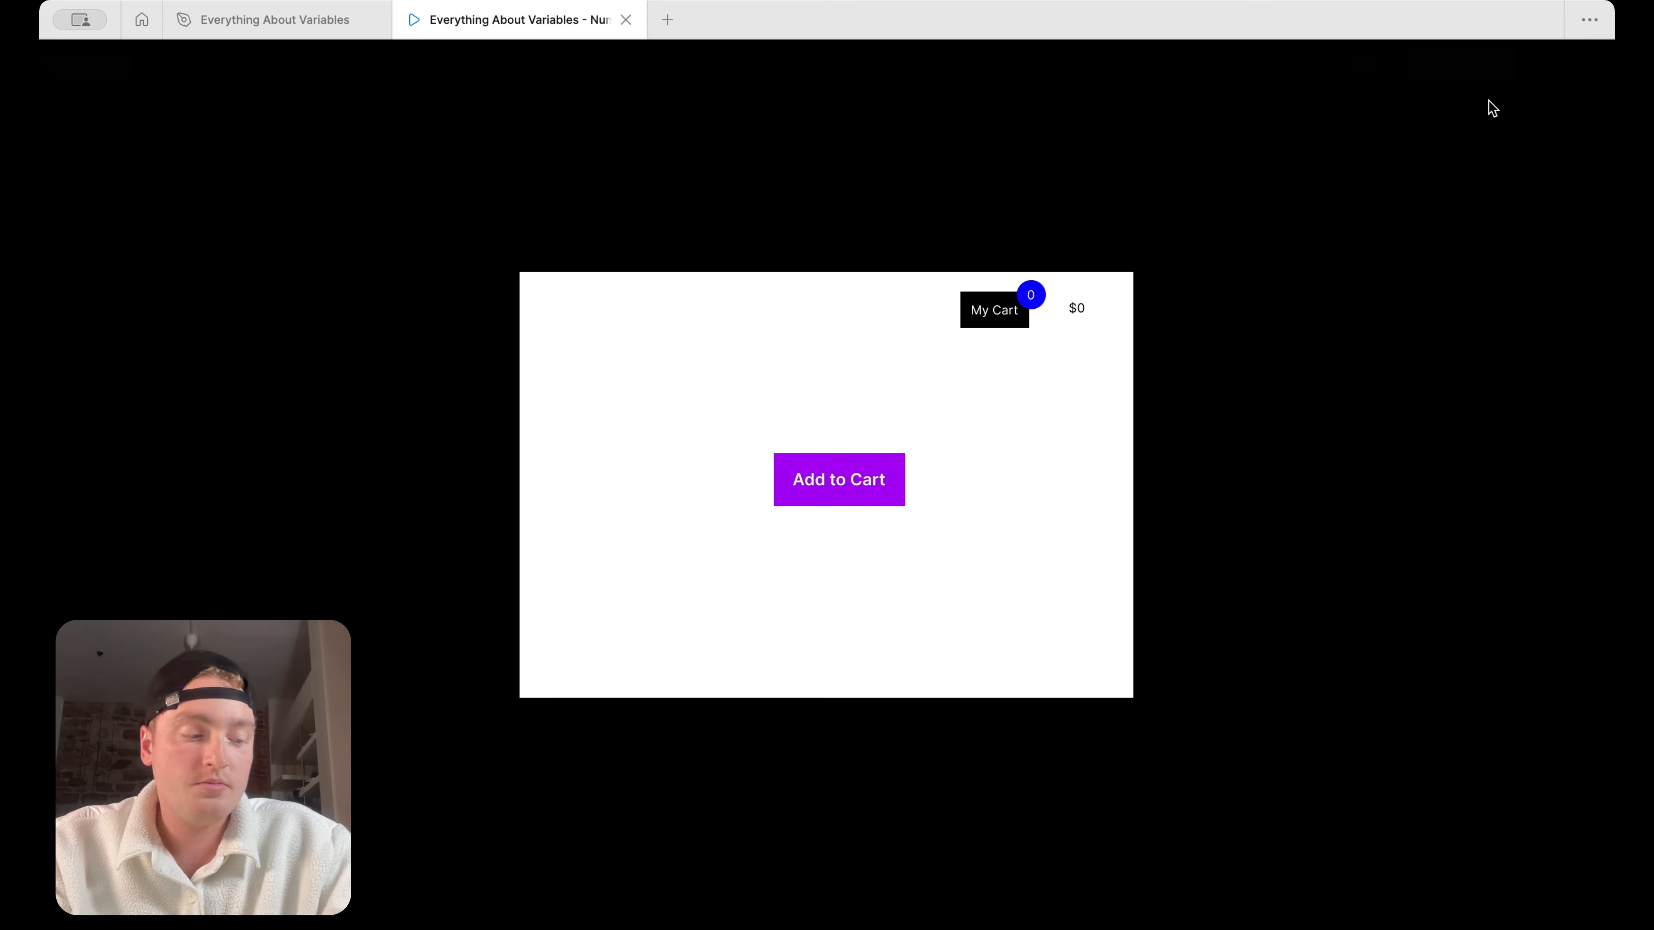
Test the prototype by using Add to Cart repeatedly up to five items, checking the button state and the message below it
{"action": "left_click", "coordinate": [827, 485]}
{"action": "left_click", "coordinate": [828, 485]}
{"action": "left_click", "coordinate": [827, 485]}
{"action": "left_click", "coordinate": [827, 486]}
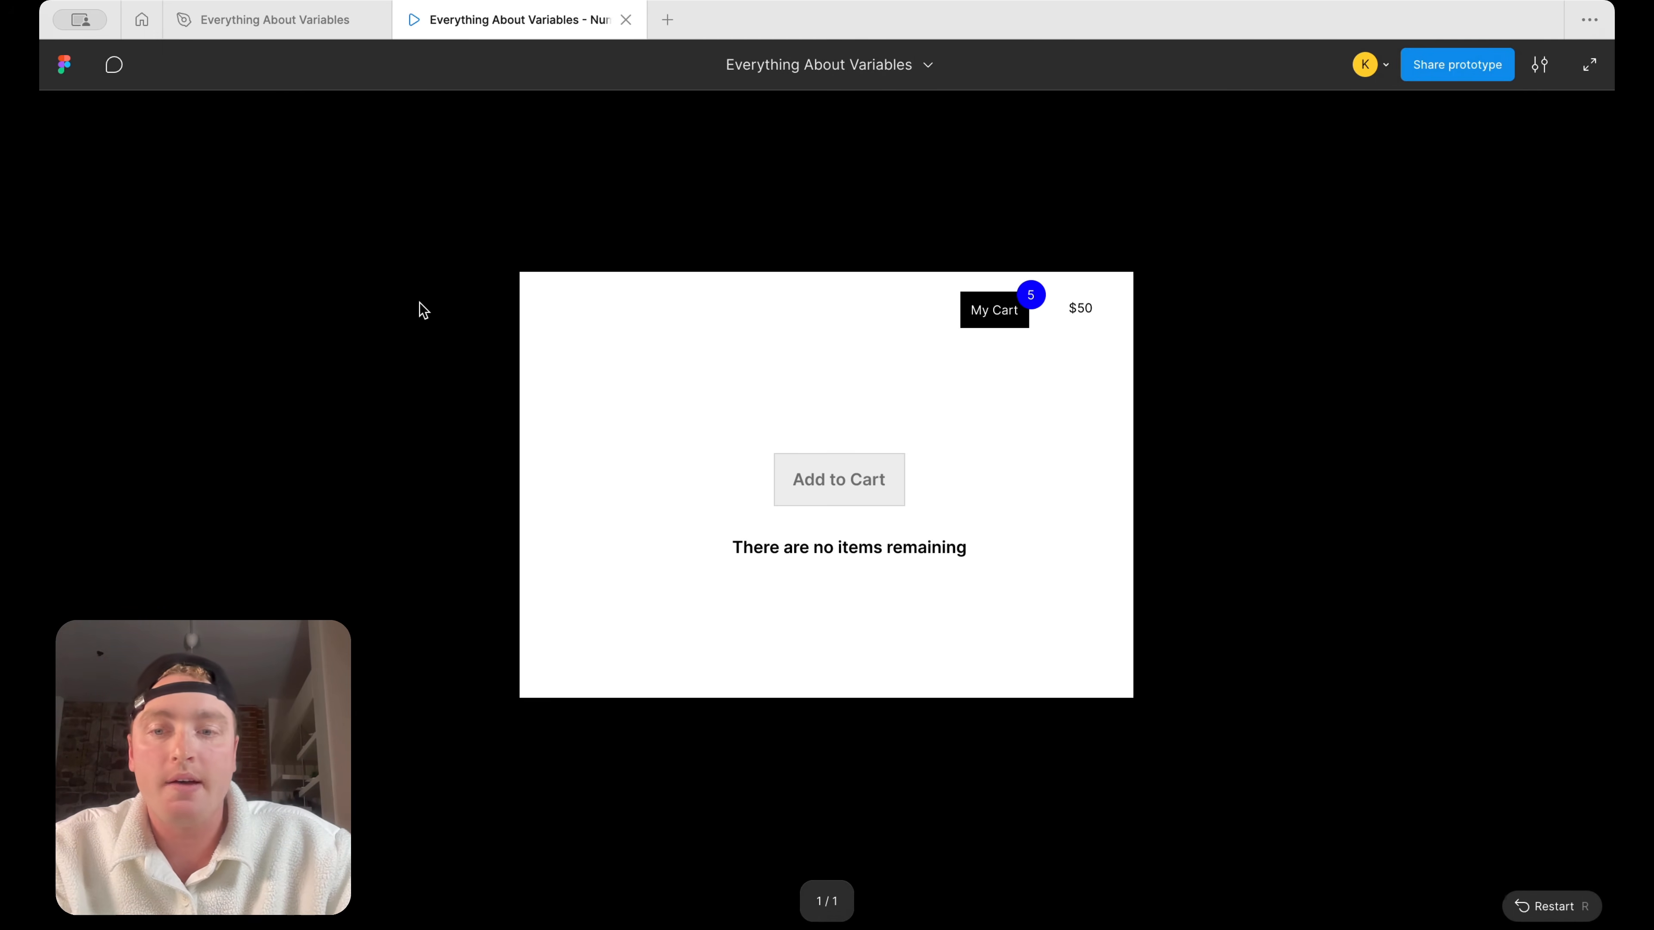
Return to the design file, reopen the Add to Cart interaction and move the "Items in Cart" + 1 action after the "total value" action
{"action": "left_click", "coordinate": [339, 19]}
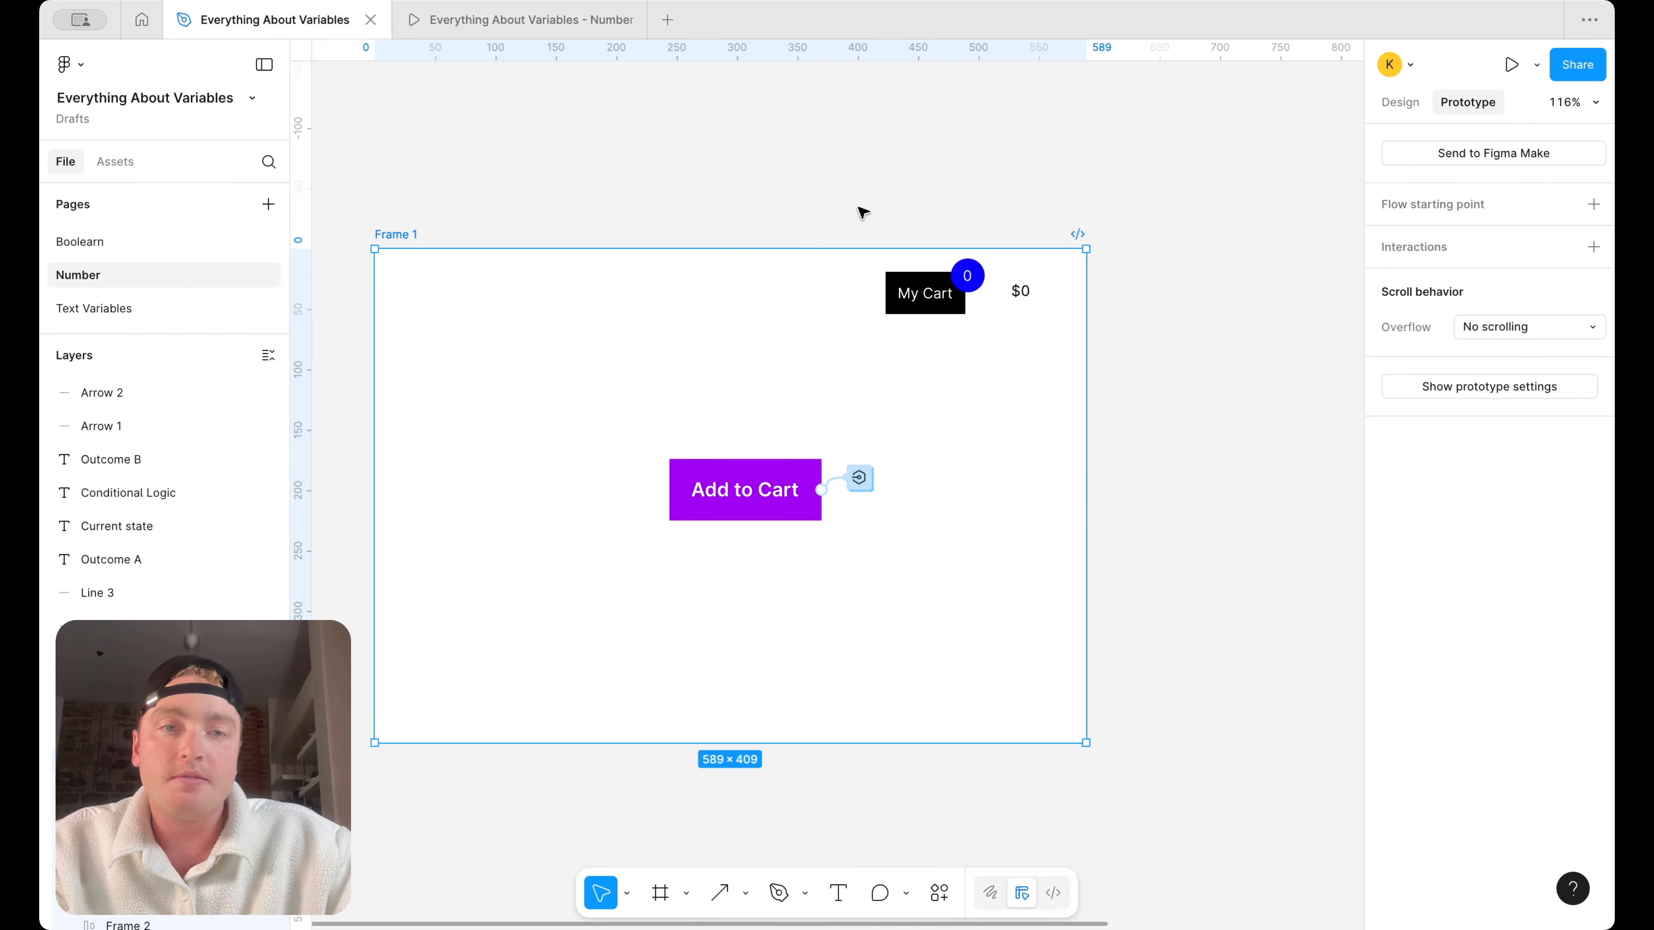
{"action": "left_click", "coordinate": [860, 478]}
{"action": "left_click_drag", "start_coordinate": [881, 534], "coordinate": [910, 426]}
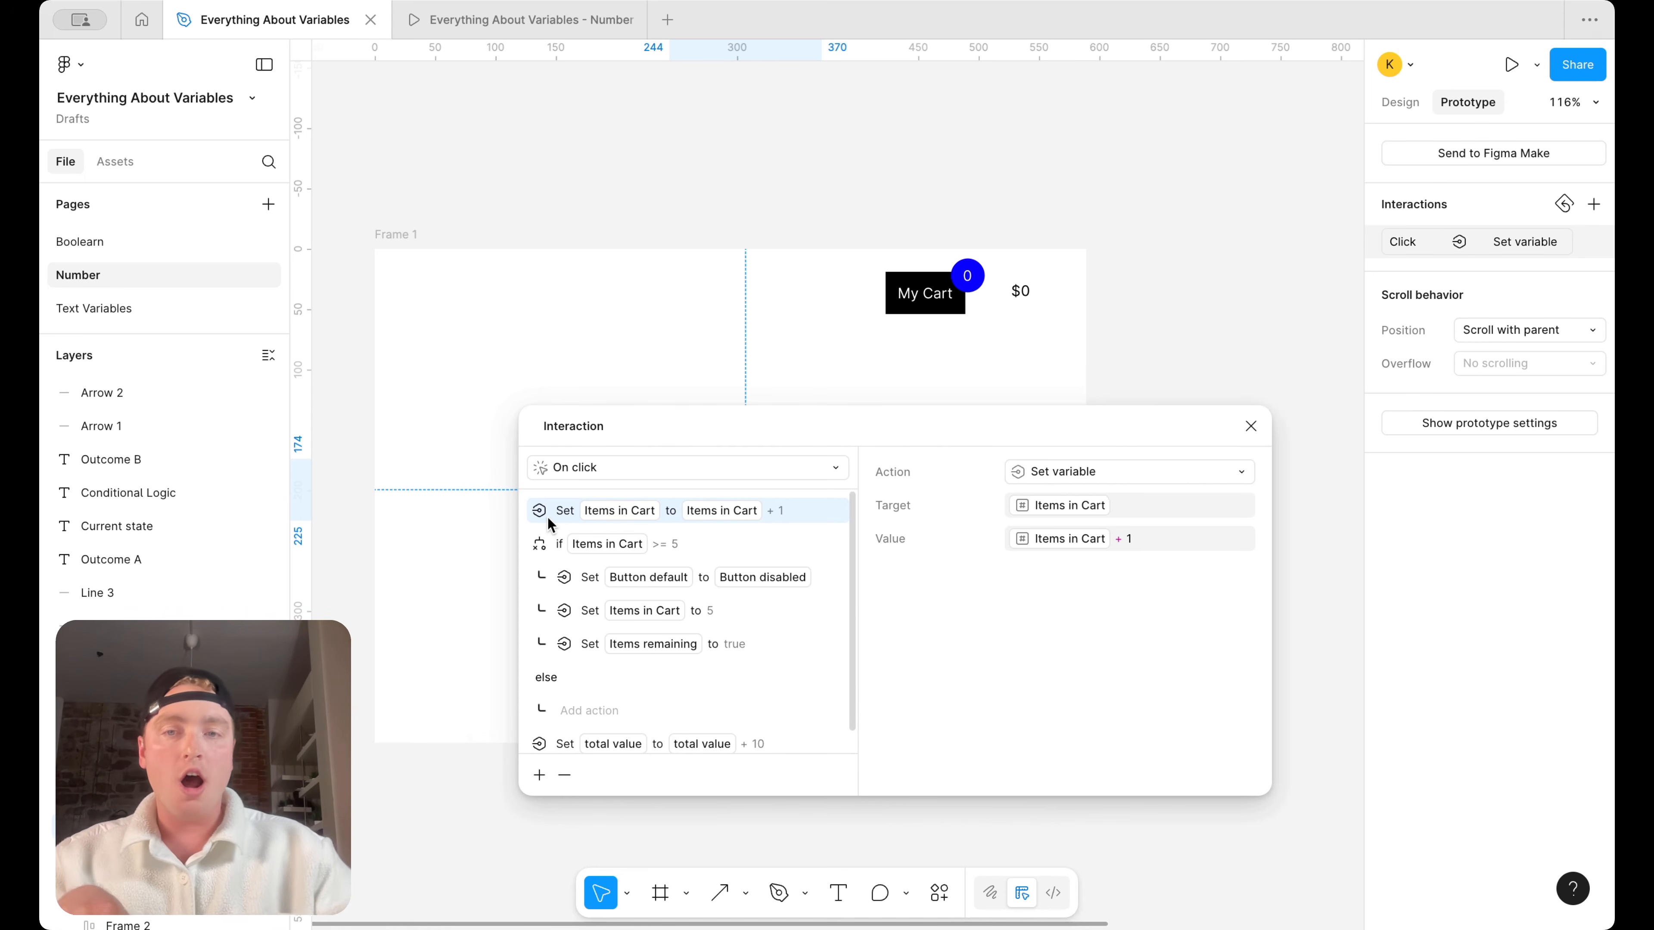
{"action": "left_click_drag", "start_coordinate": [597, 796], "coordinate": [597, 831]}
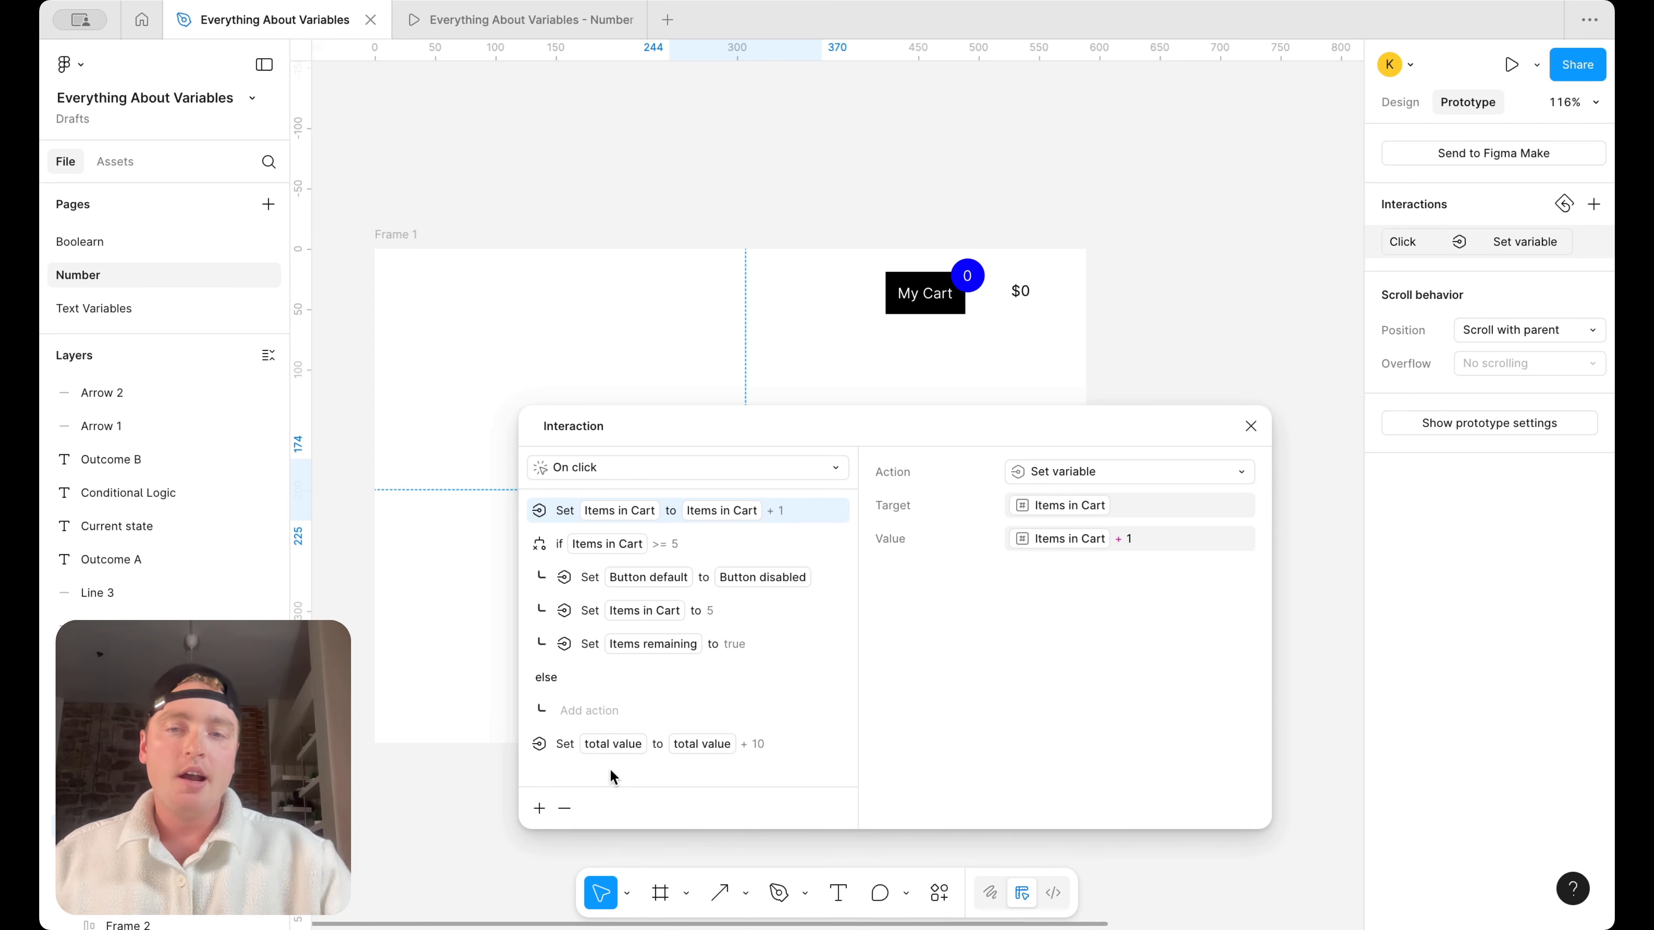
{"action": "left_click_drag", "start_coordinate": [538, 749], "coordinate": [540, 537]}
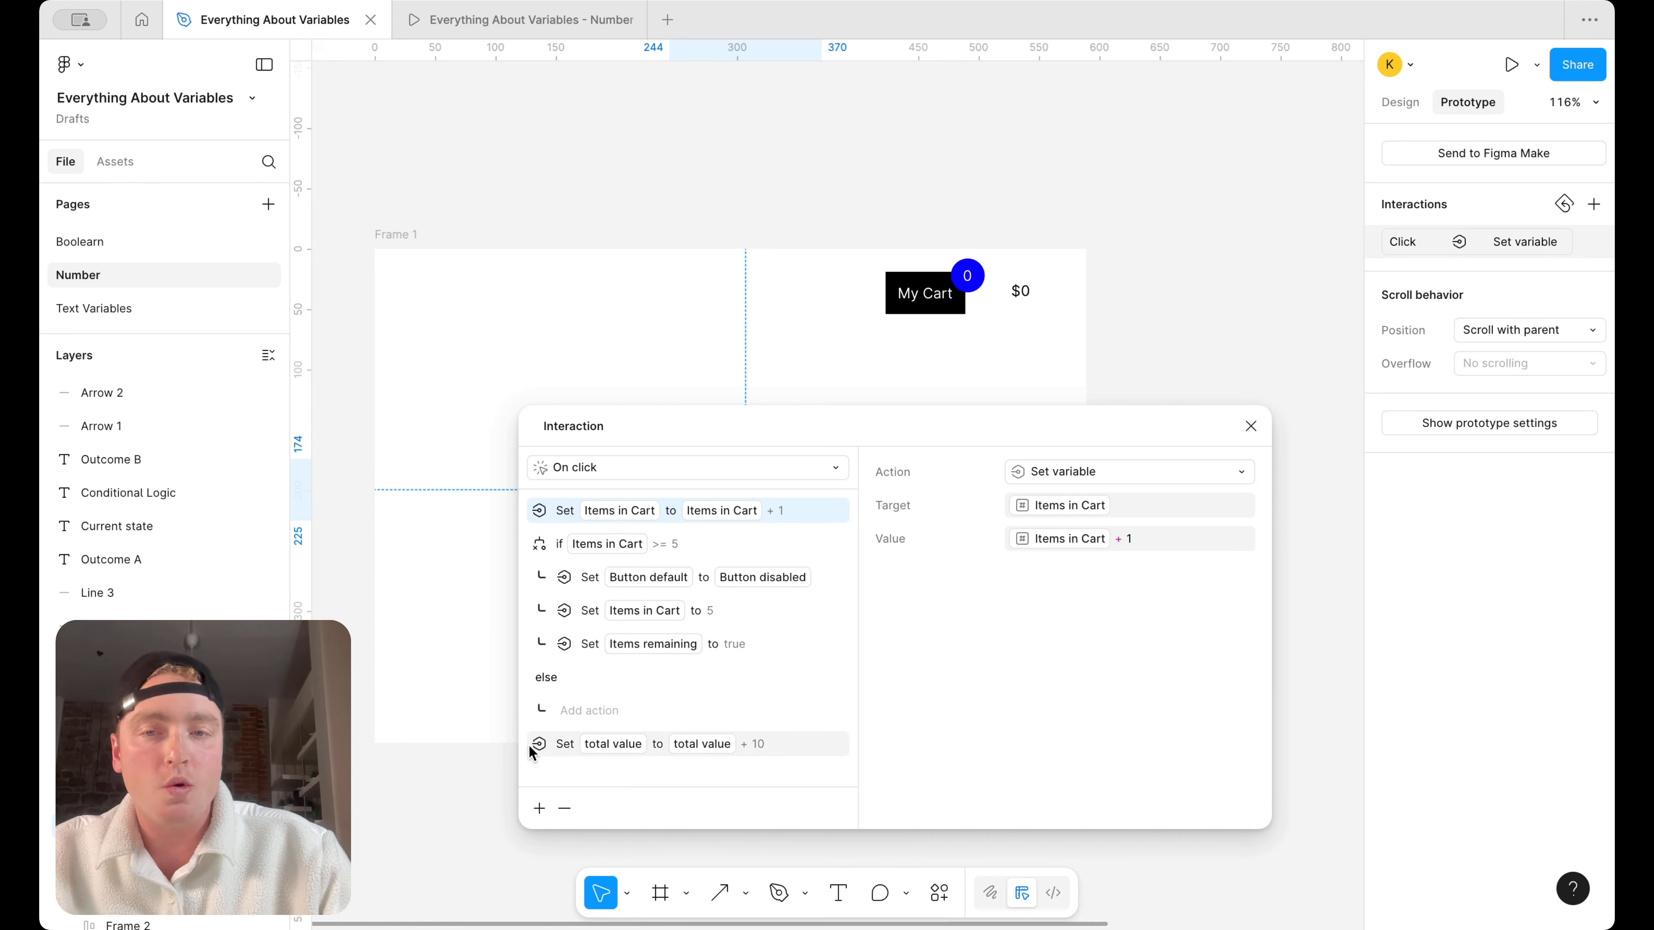
{"action": "left_click_drag", "start_coordinate": [533, 542], "coordinate": [537, 756]}
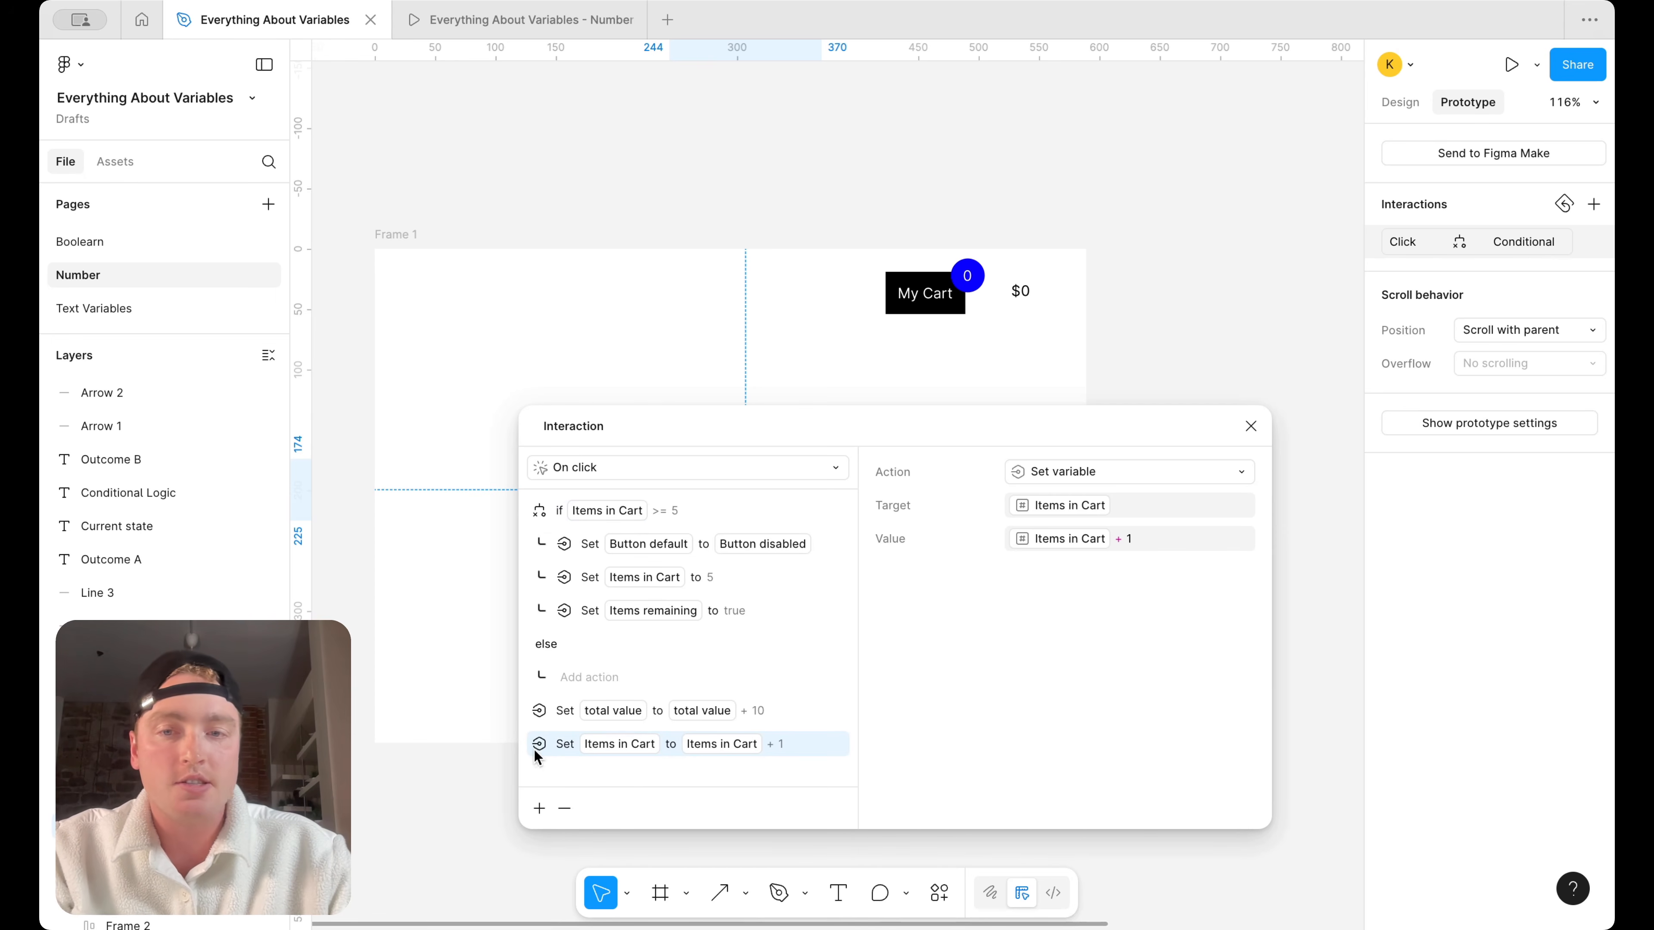
Undo the last action reorder and move the second-row action to the end of the Add to Cart interaction's action list
{"action": "key", "text": "super+z"}
{"action": "left_click_drag", "start_coordinate": [537, 541], "coordinate": [545, 759]}
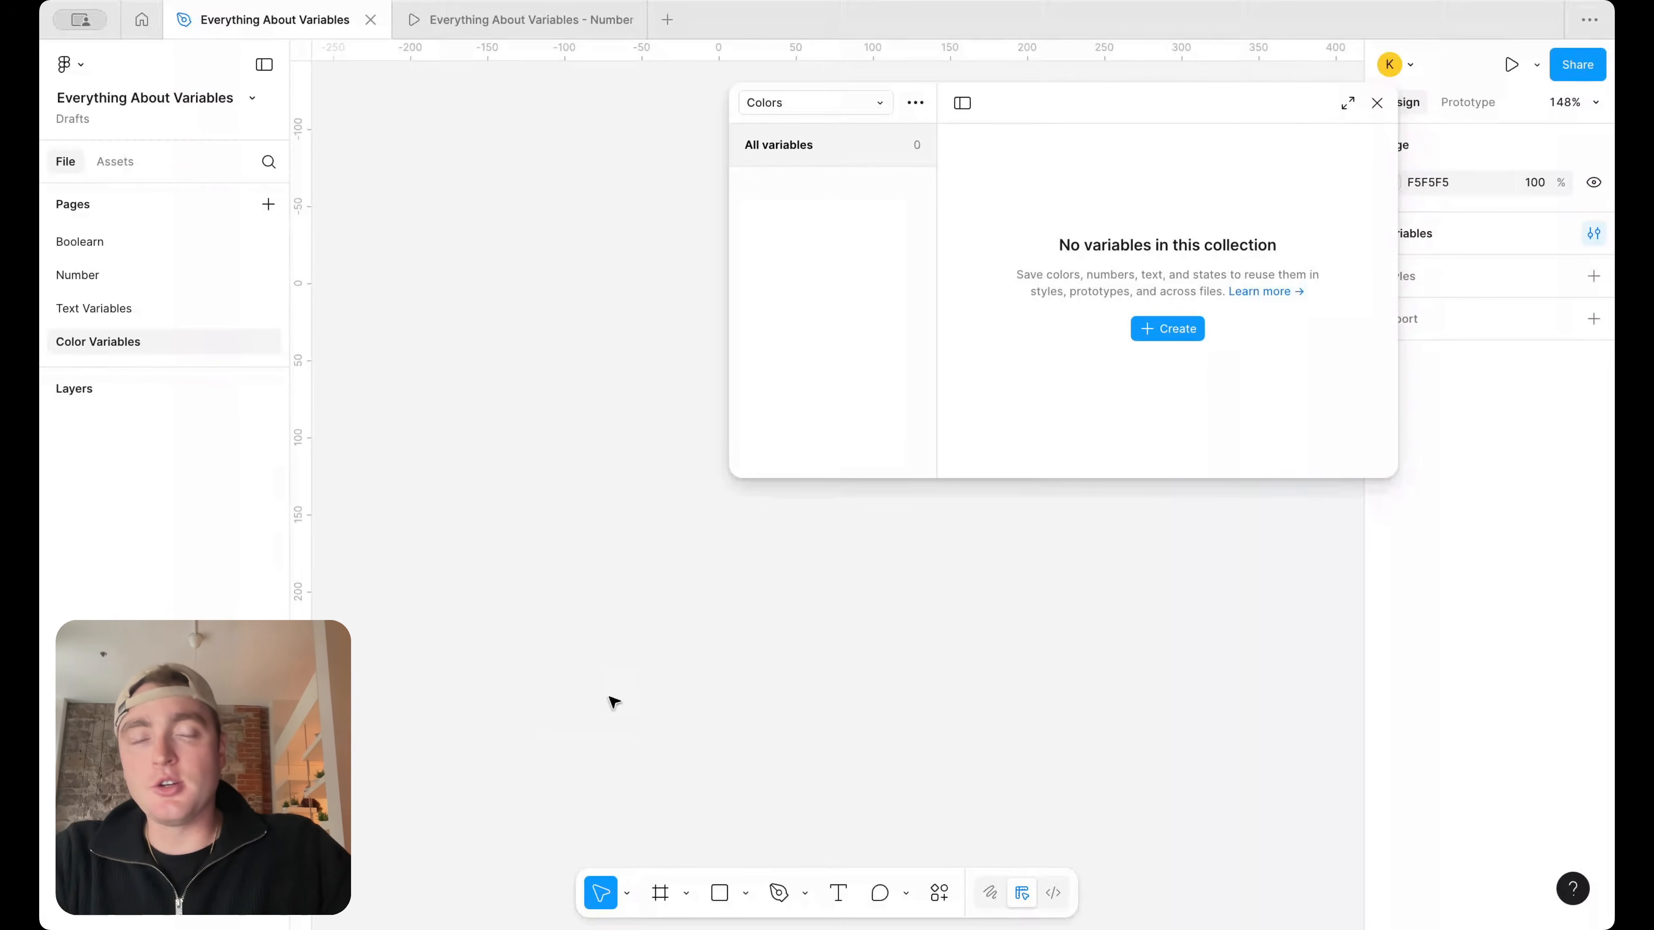
Draw a square of about 102 × 102 on the empty canvas and create a color variable named Blue in the Colors collection
{"action": "left_click", "coordinate": [720, 893]}
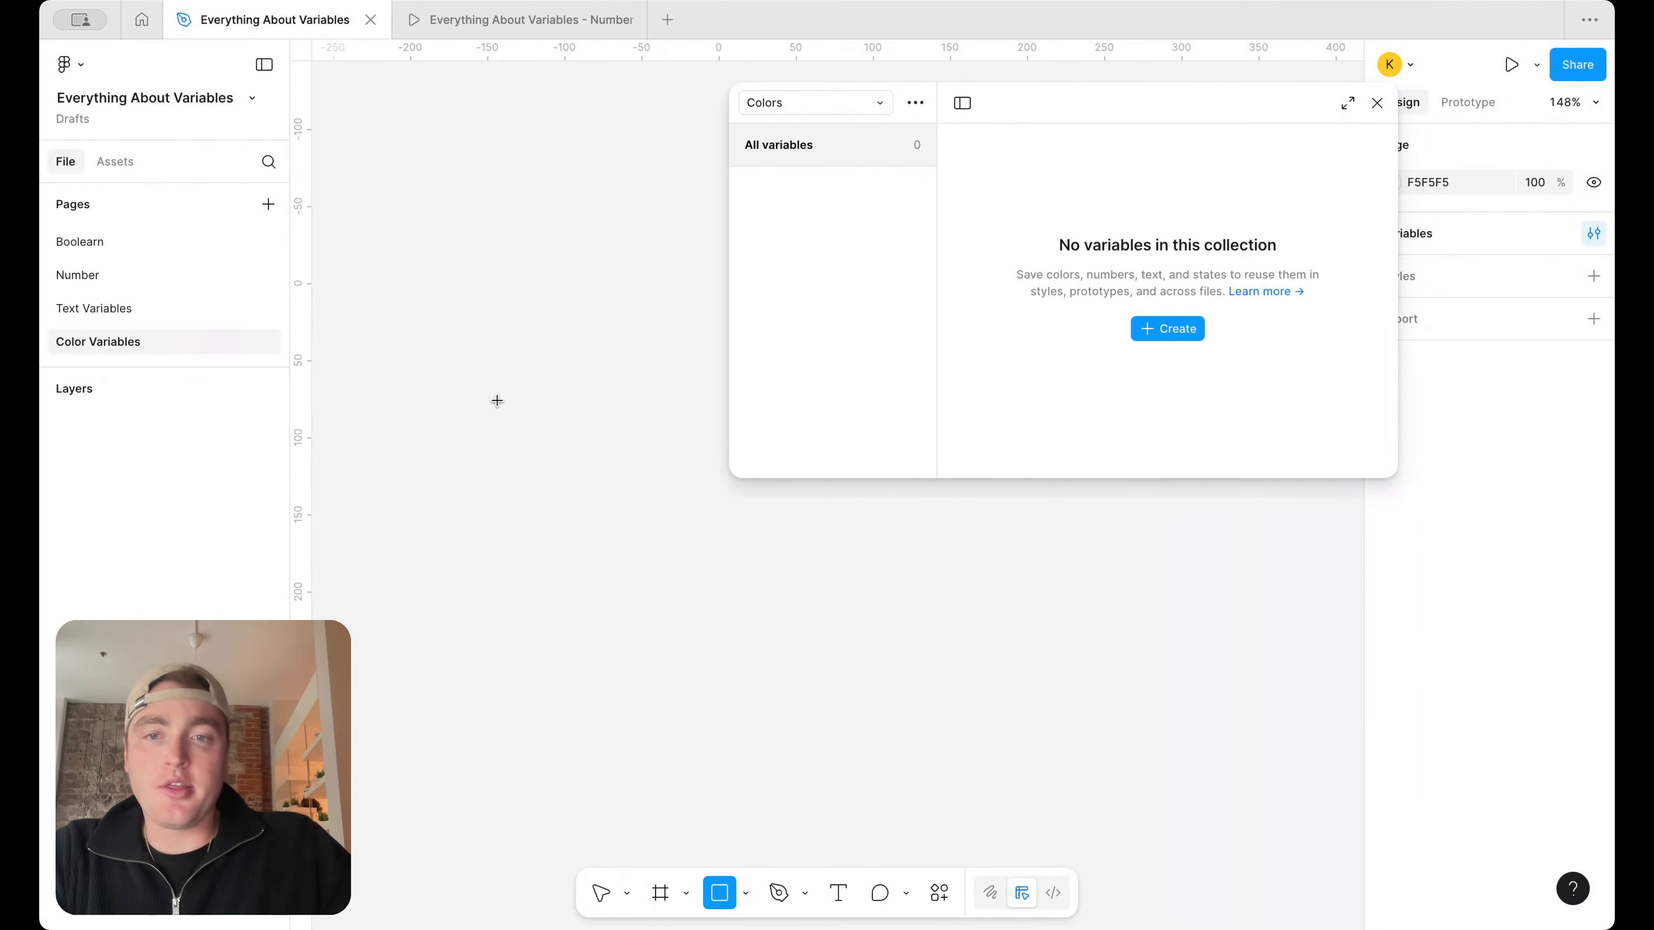
{"action": "left_click_drag", "start_coordinate": [495, 398], "coordinate": [652, 554]}
{"action": "left_click", "coordinate": [1172, 329]}
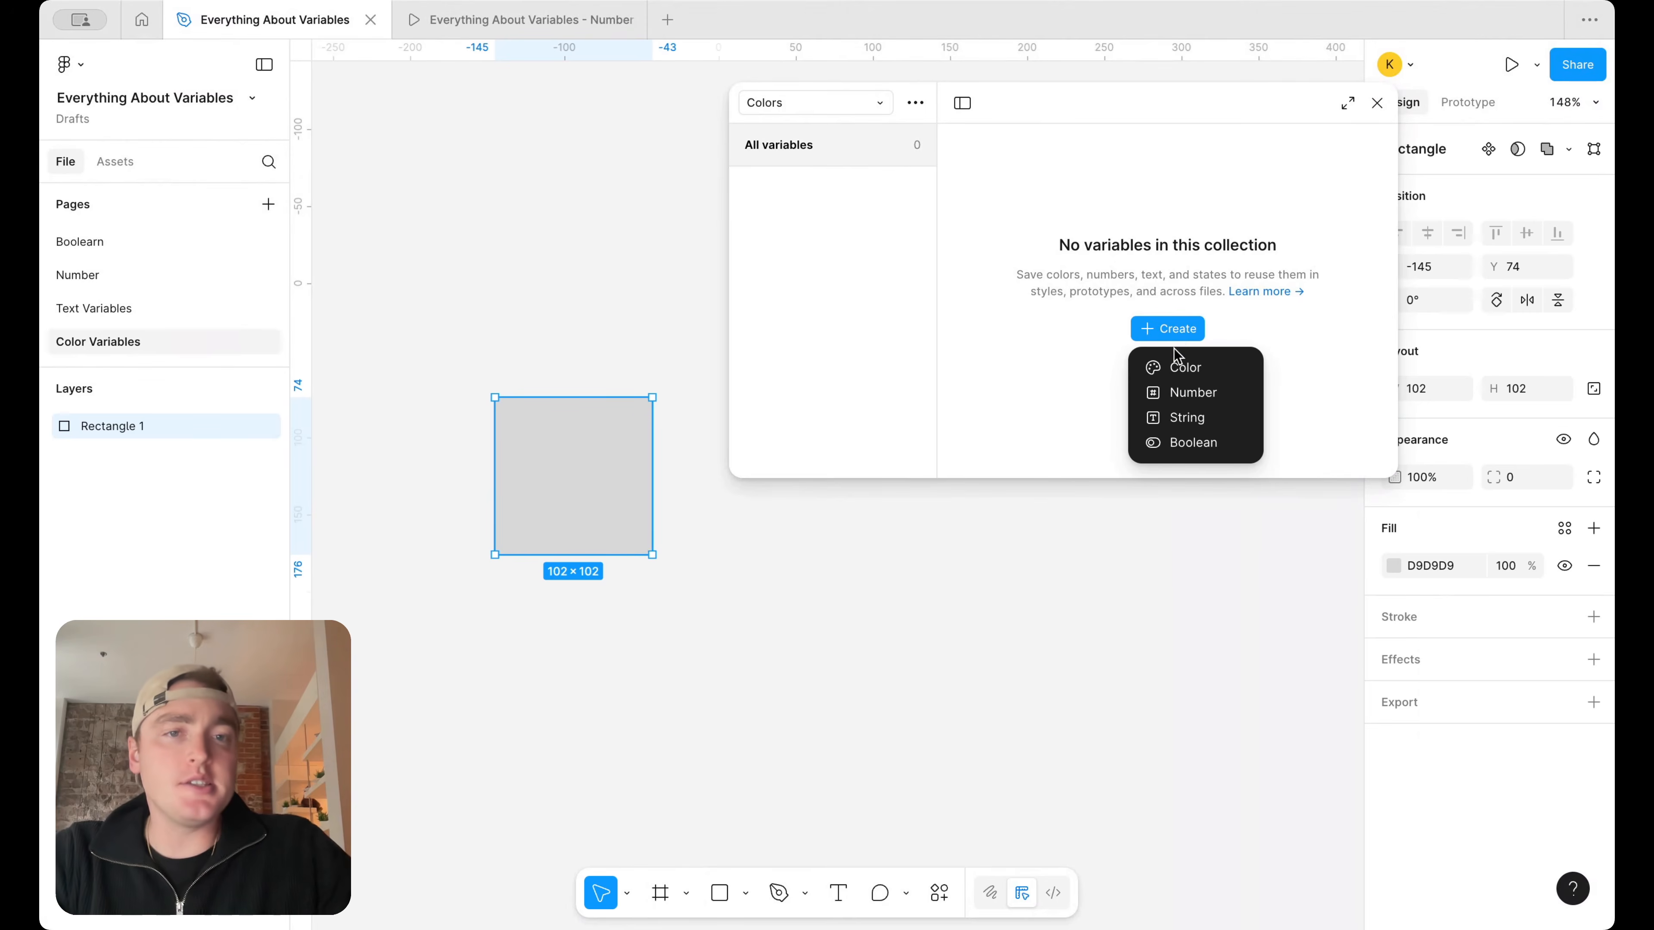
{"action": "left_click", "coordinate": [1193, 370]}
{"action": "type", "text": "Blue"}
{"action": "key", "text": "Return"}
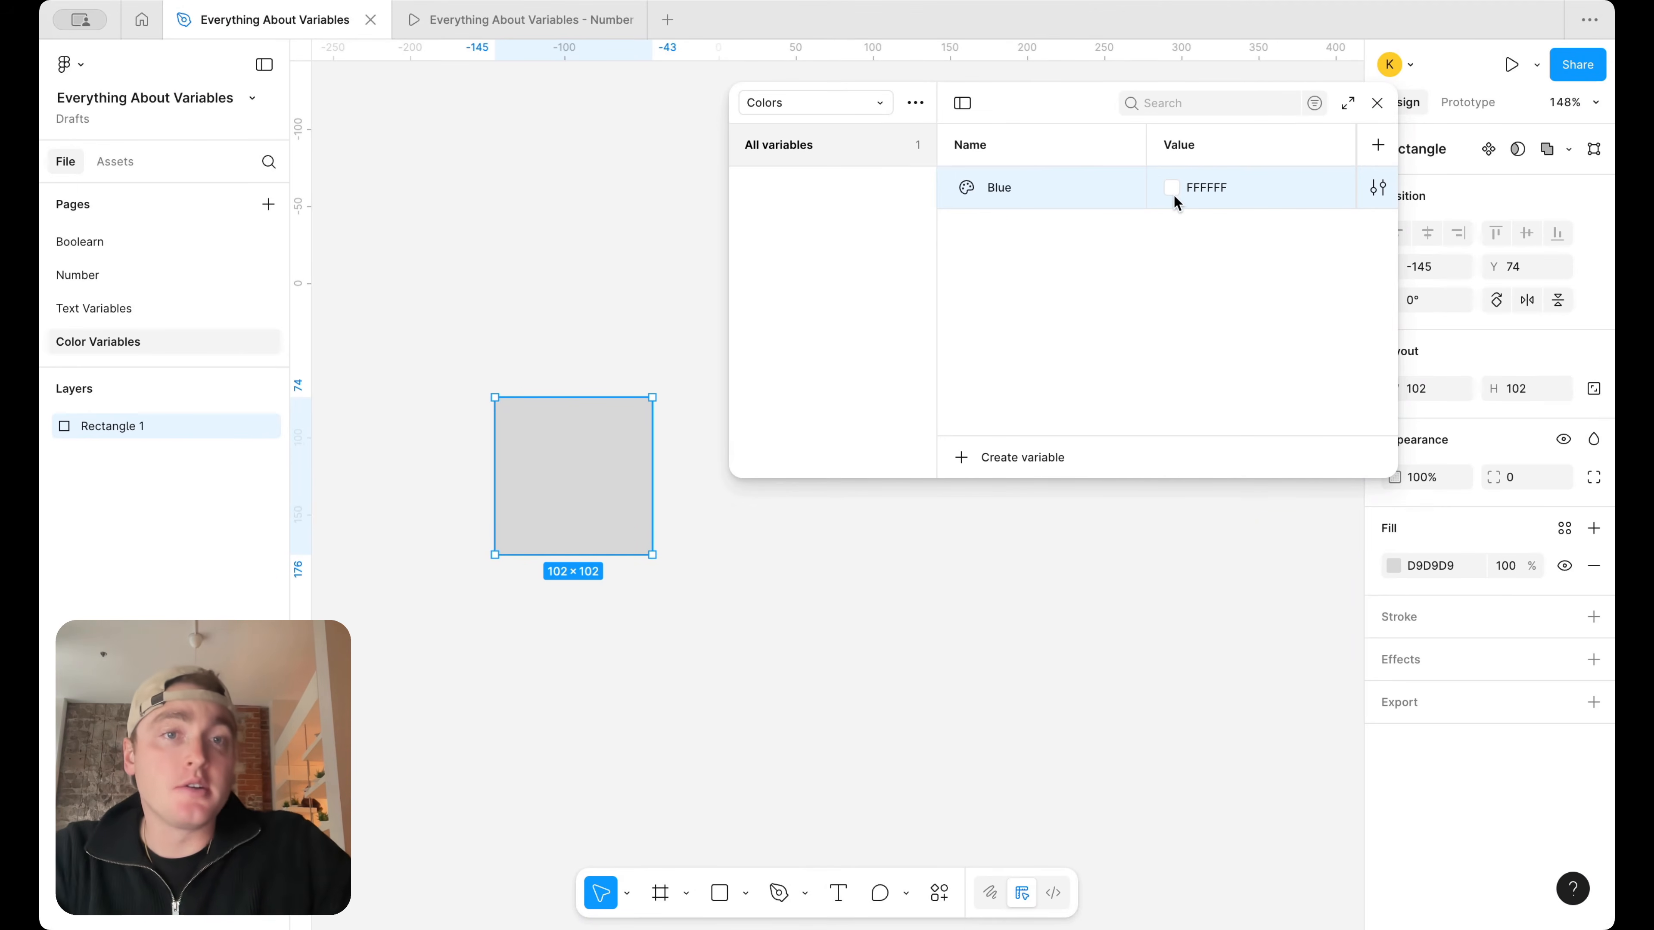
Set the Blue variable's color value to 3437E7
{"action": "left_click", "coordinate": [1172, 187]}
{"action": "left_click", "coordinate": [1337, 498]}
{"action": "left_click_drag", "start_coordinate": [1392, 281], "coordinate": [1346, 279]}
{"action": "left_click", "coordinate": [517, 521]}
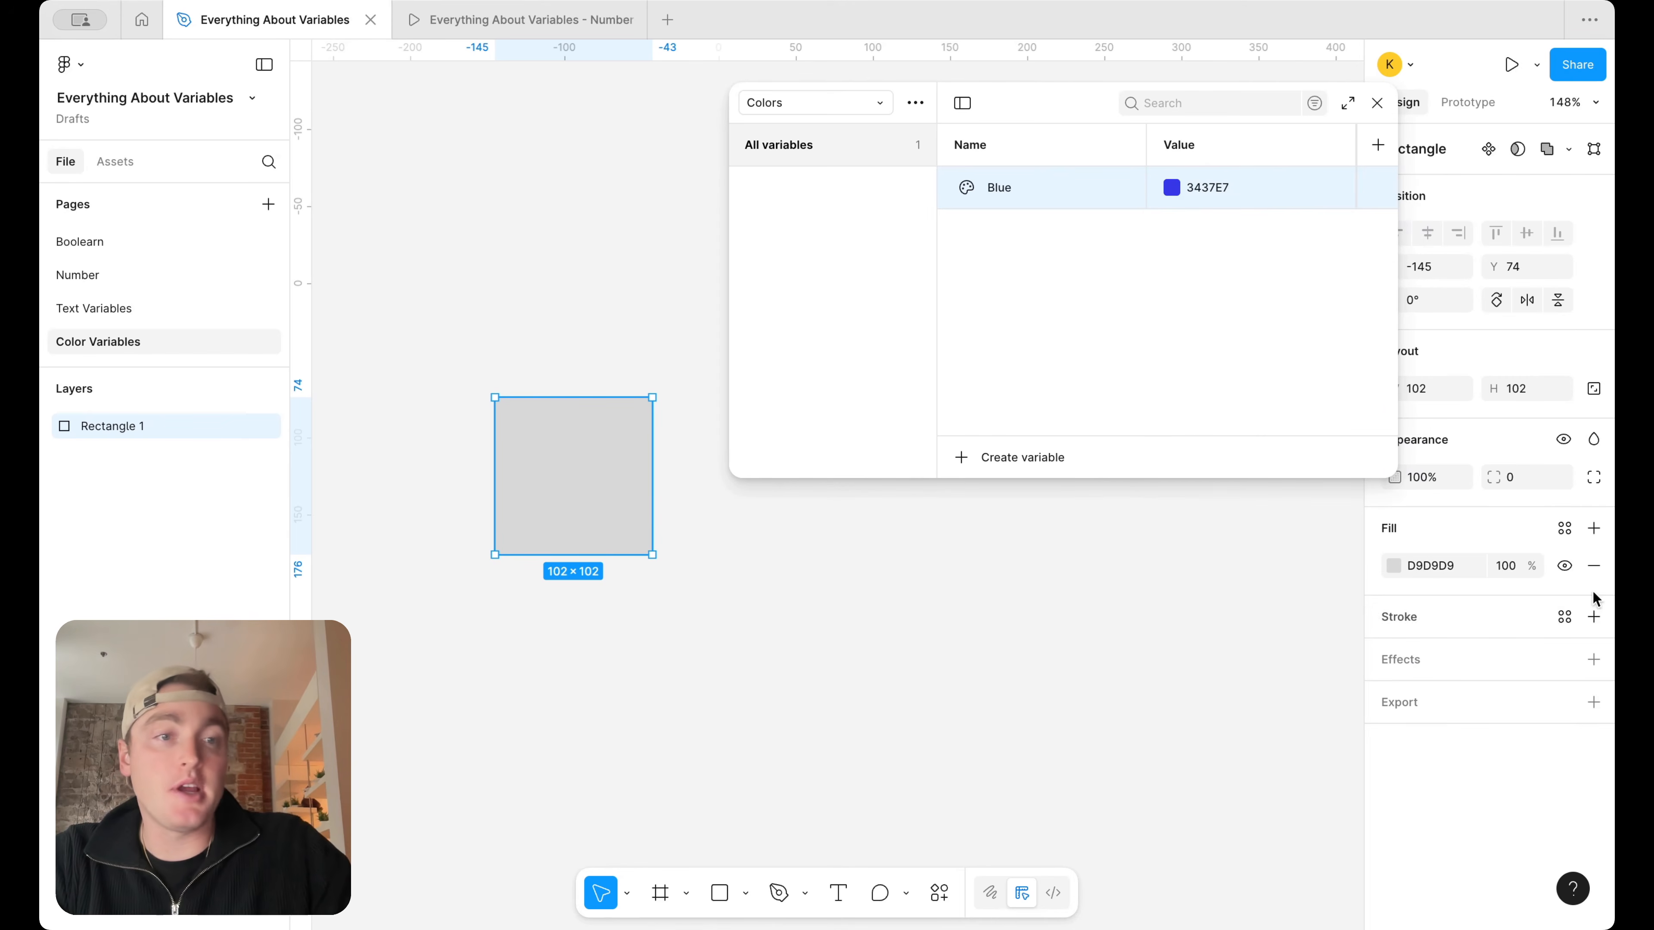
Apply the Blue color variable to the rectangle's fill and deselect it
{"action": "left_click", "coordinate": [1564, 529]}
{"action": "left_click", "coordinate": [1257, 665]}
{"action": "left_click", "coordinate": [860, 711]}
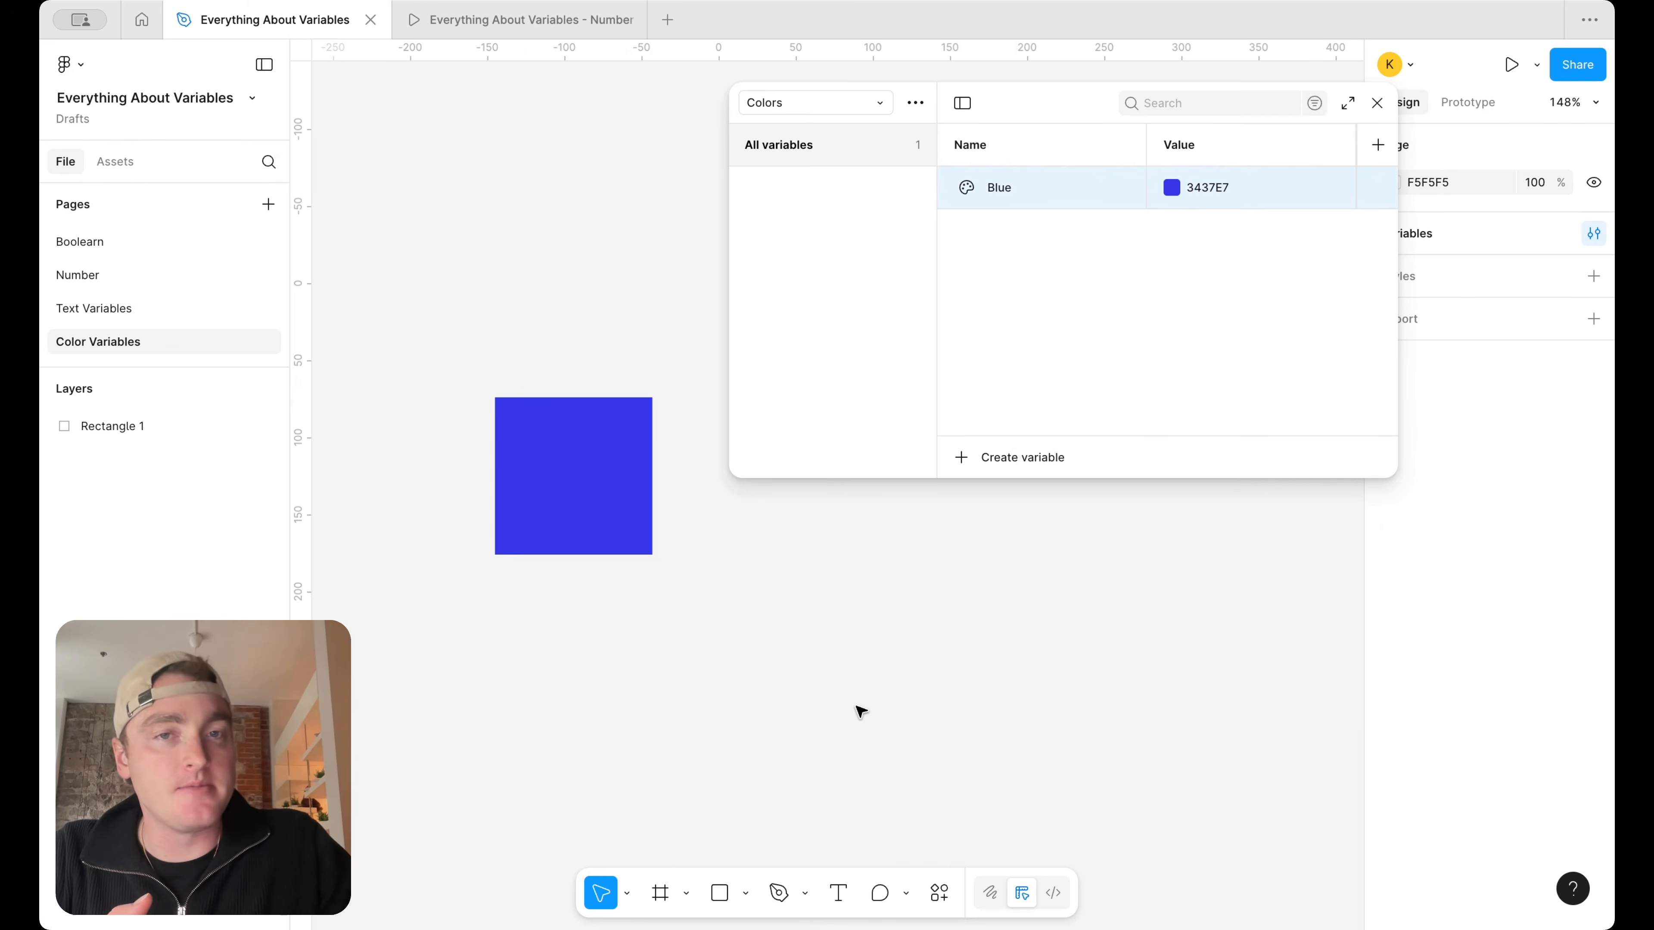
Move the rectangle to about X -210, Y 21 and shift the variables window so it clears the design properties
{"action": "left_click", "coordinate": [588, 523]}
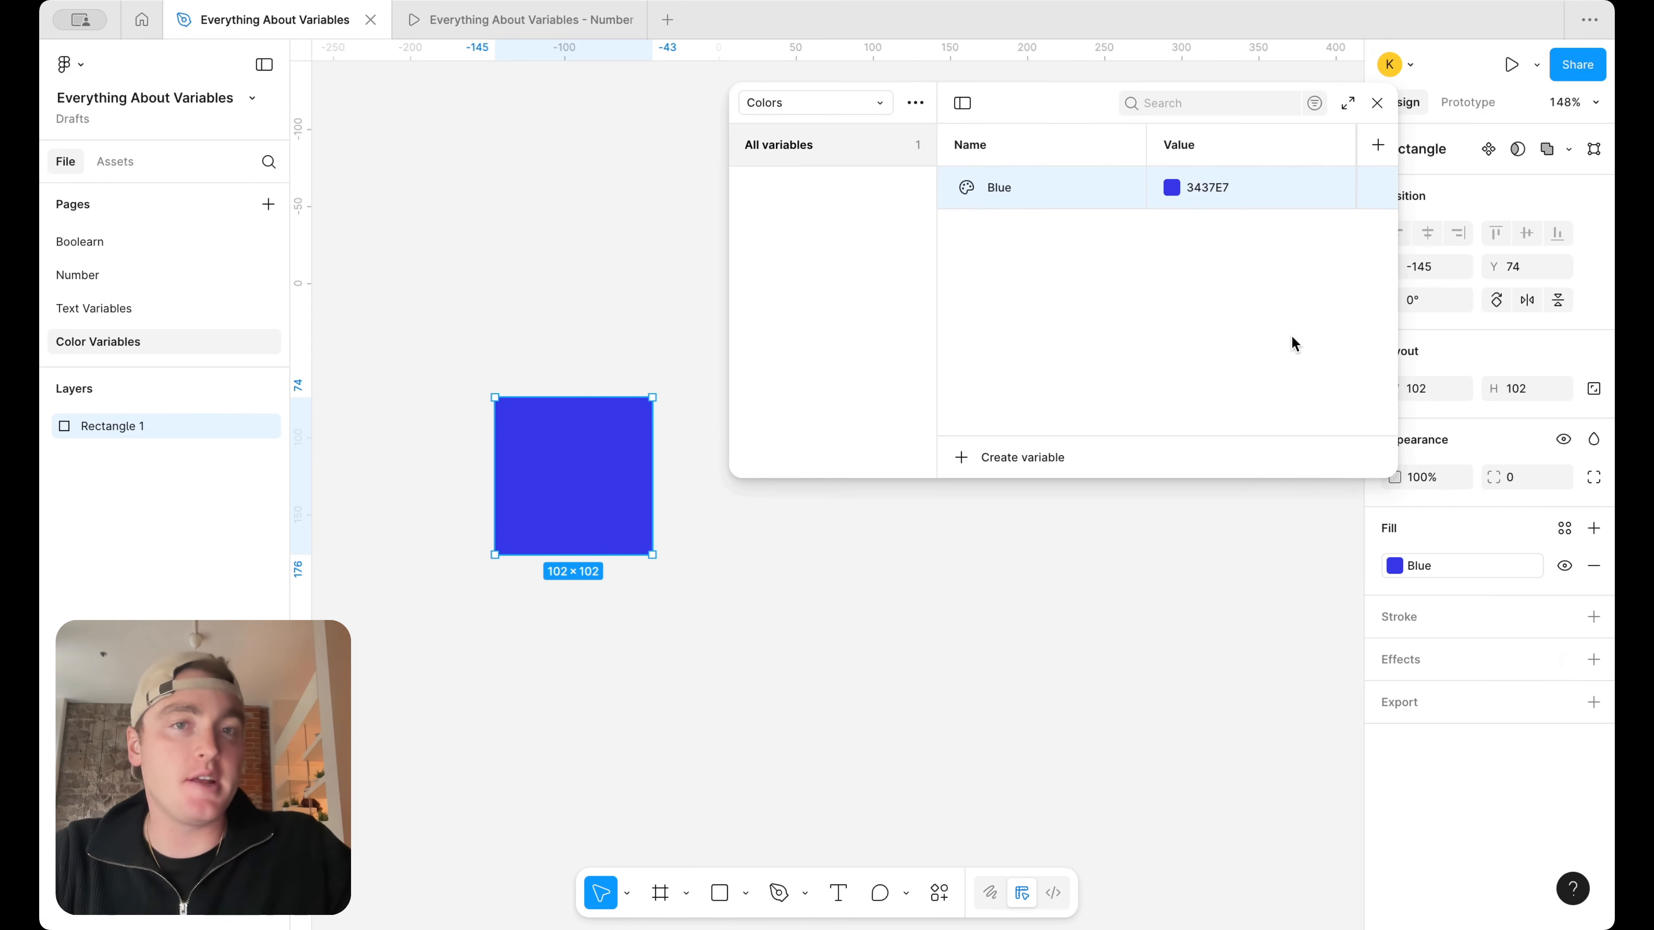
{"action": "left_click_drag", "start_coordinate": [536, 438], "coordinate": [435, 355]}
{"action": "left_click_drag", "start_coordinate": [1024, 115], "coordinate": [957, 119]}
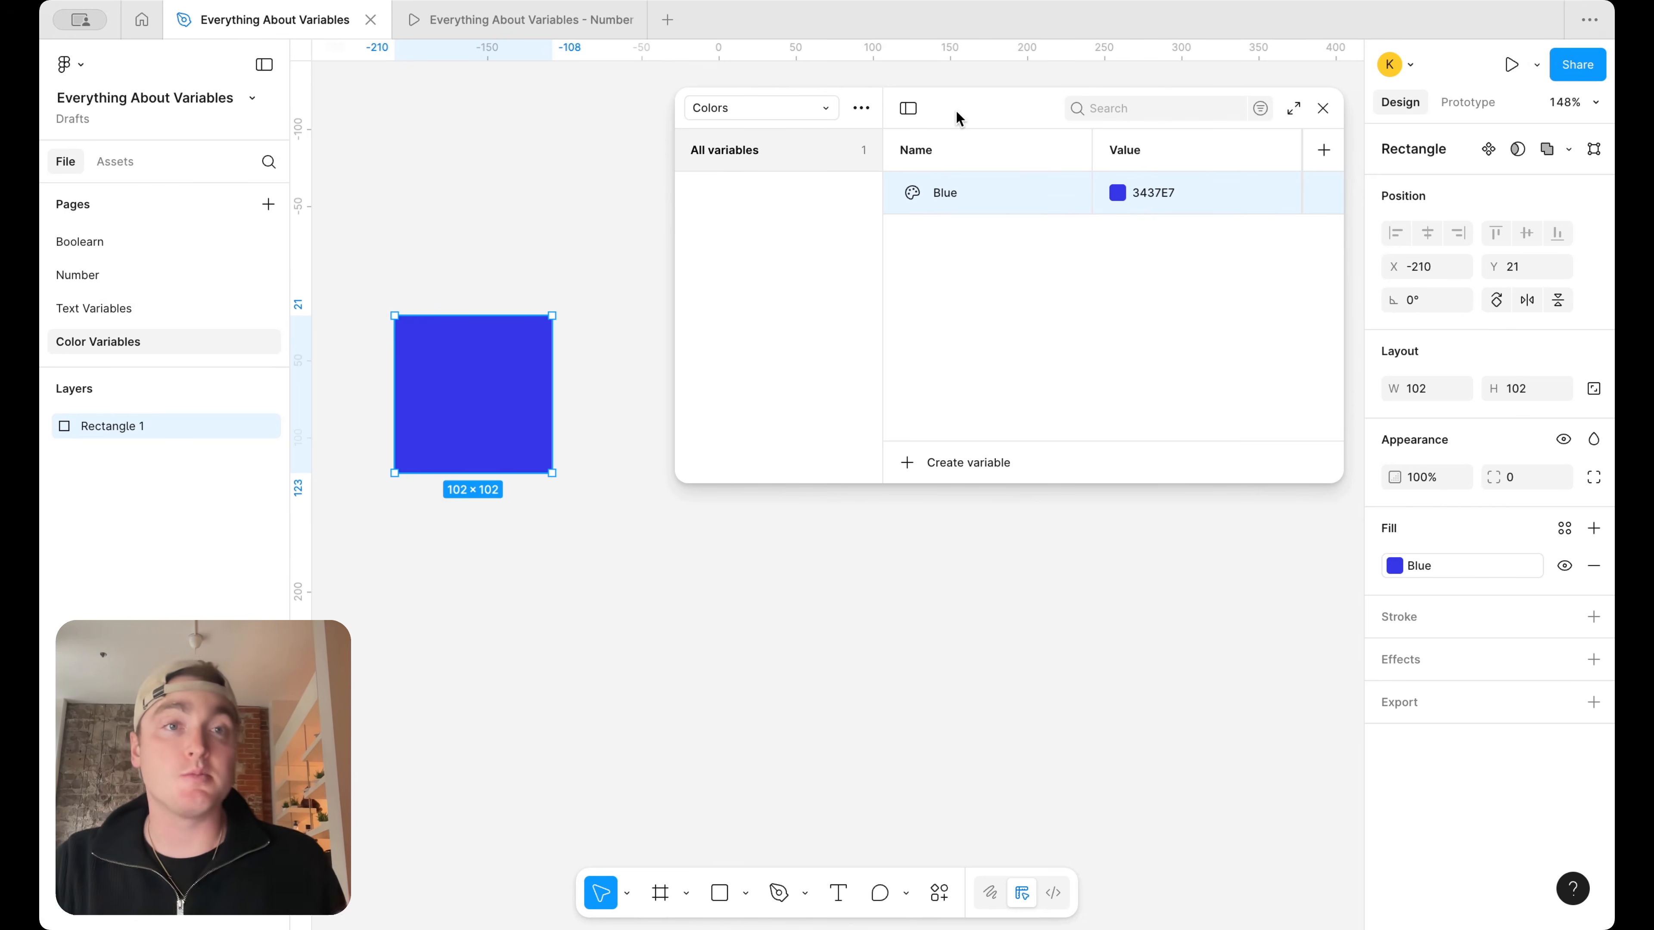
{"action": "left_click", "coordinate": [723, 710]}
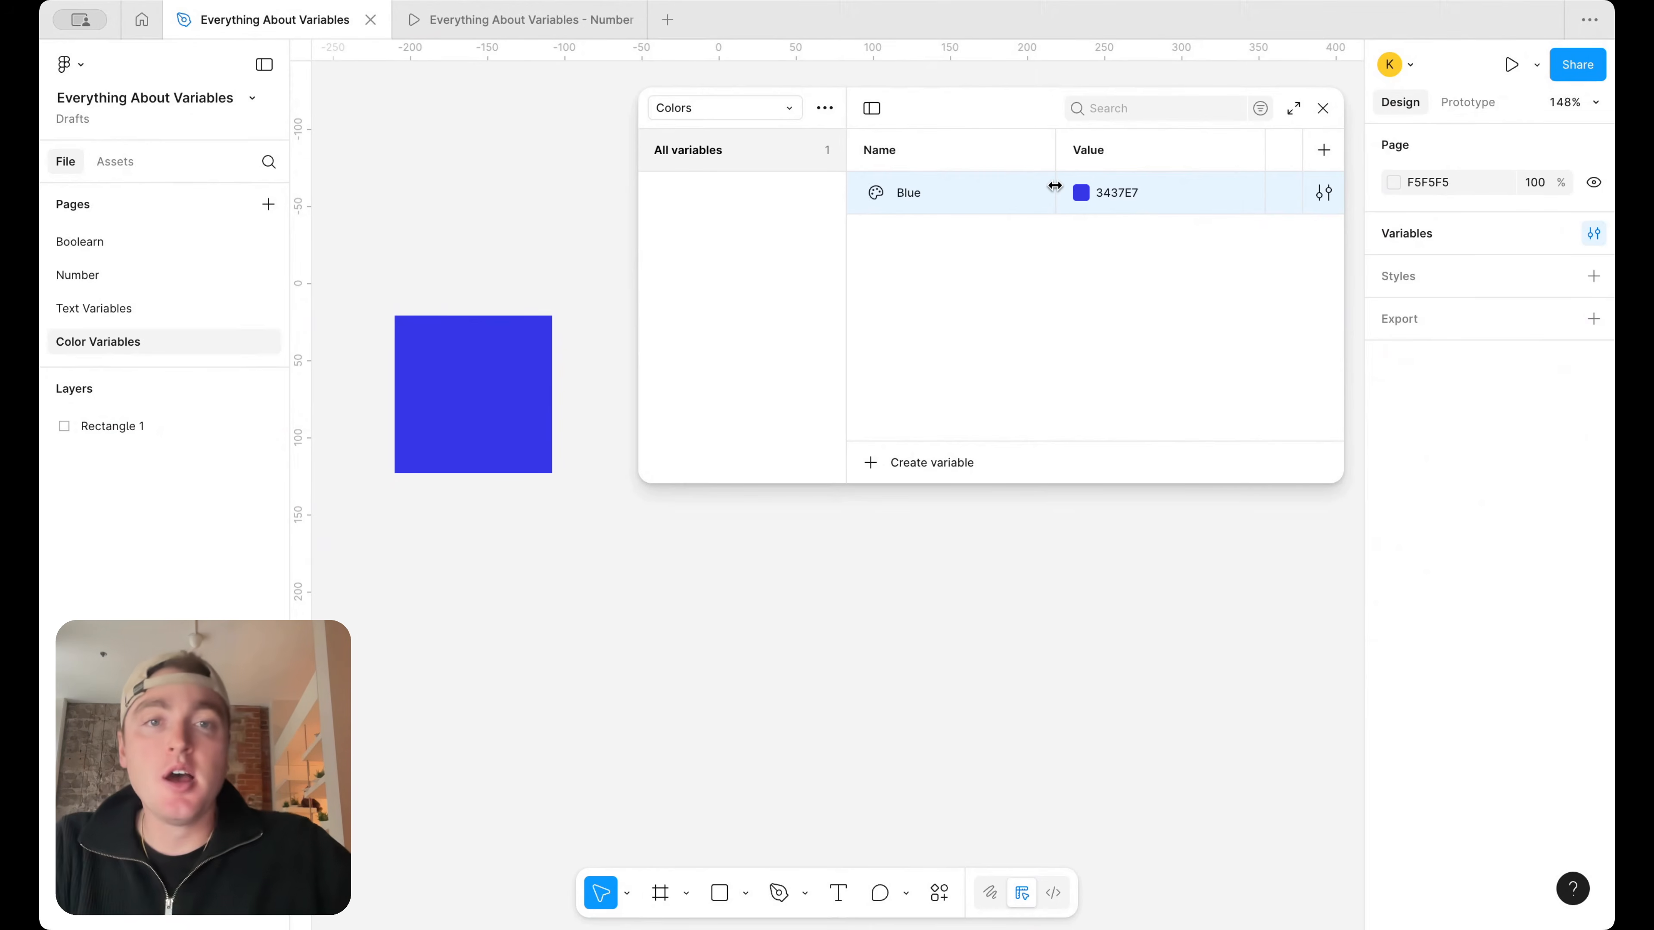
Rename the Value mode of the Colors collection to Light and add a second mode named Dark
{"action": "left_click", "coordinate": [1085, 281]}
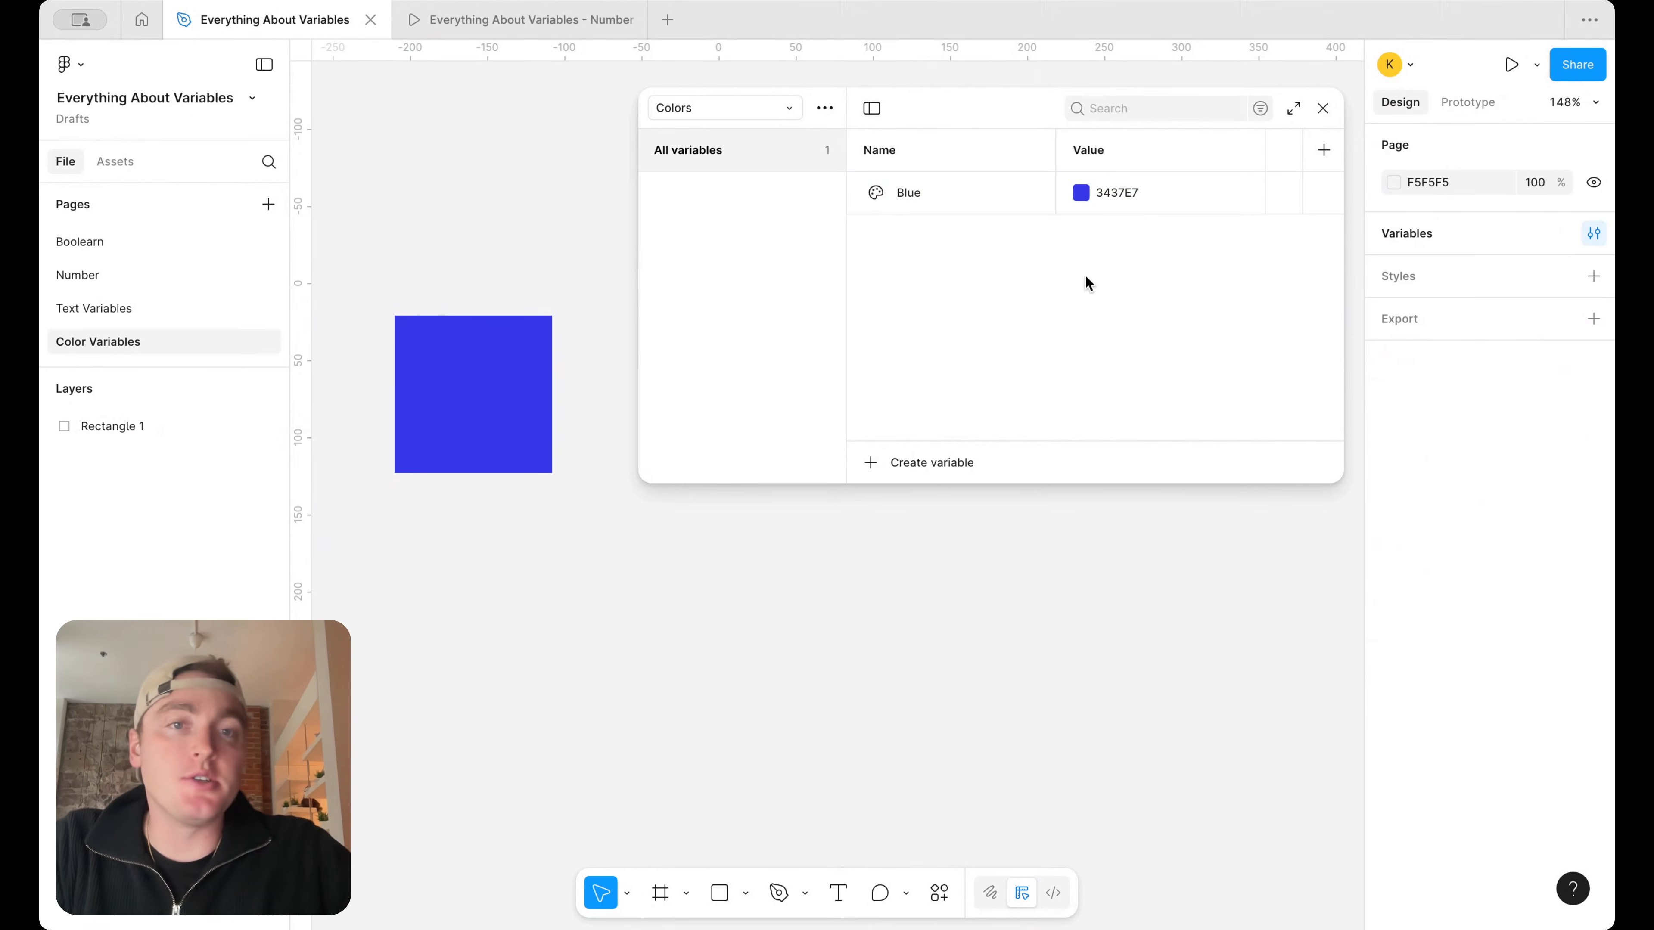
{"action": "double_click", "coordinate": [1094, 150]}
{"action": "type", "text": "Light"}
{"action": "key", "text": "Return"}
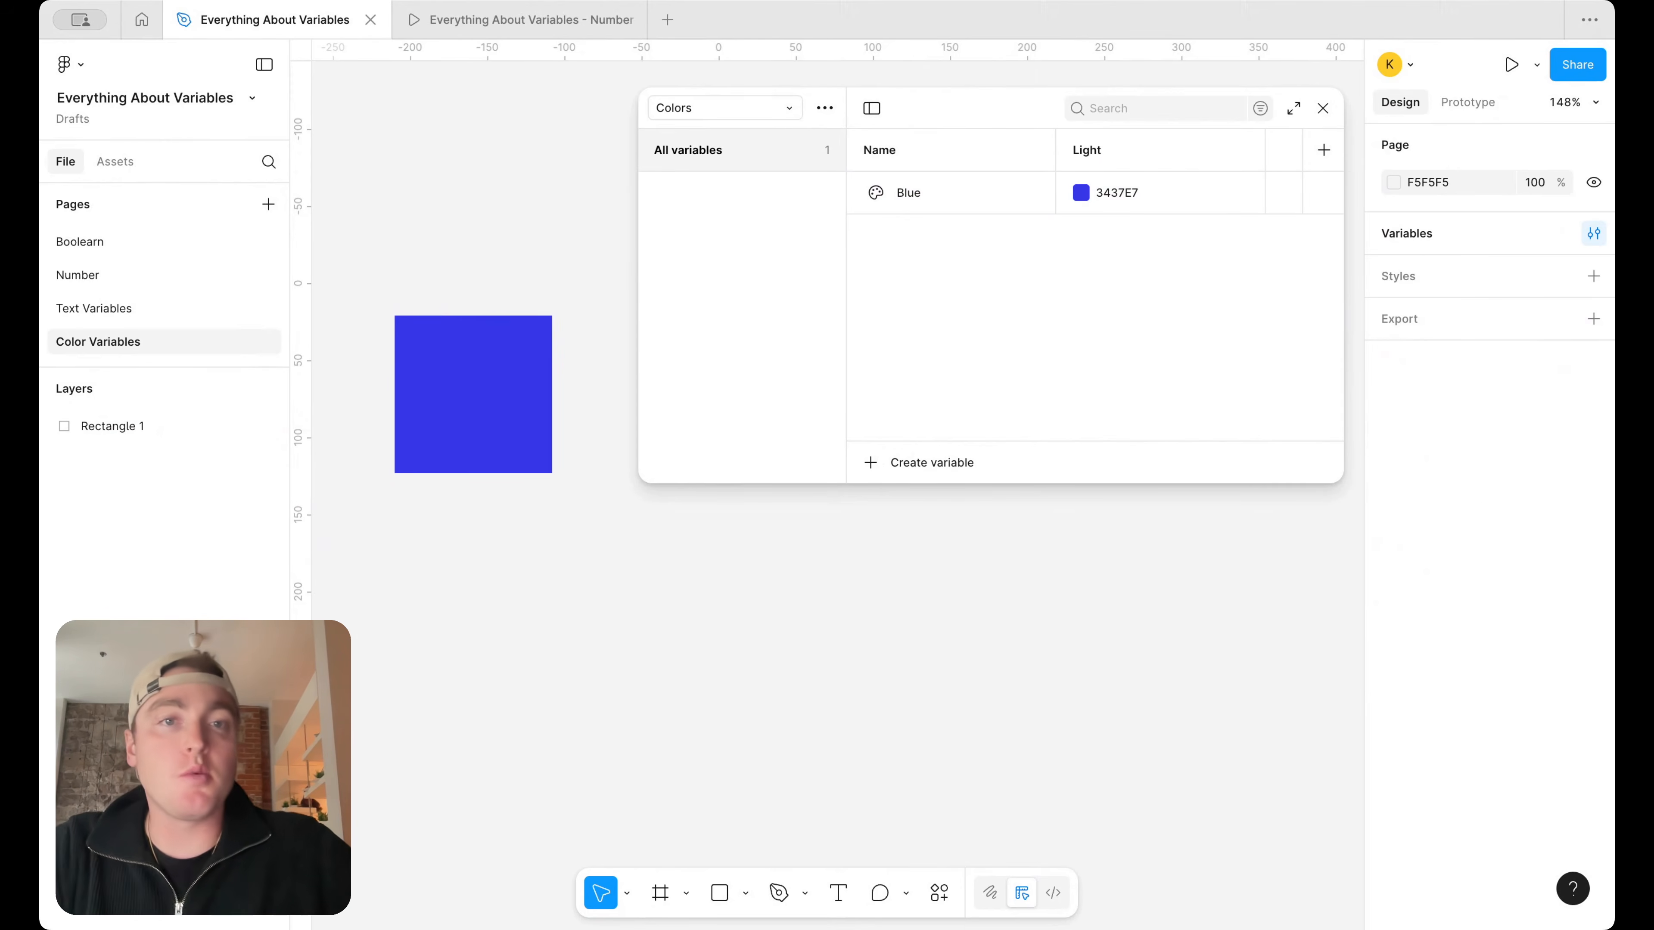
{"action": "left_click", "coordinate": [1322, 151]}
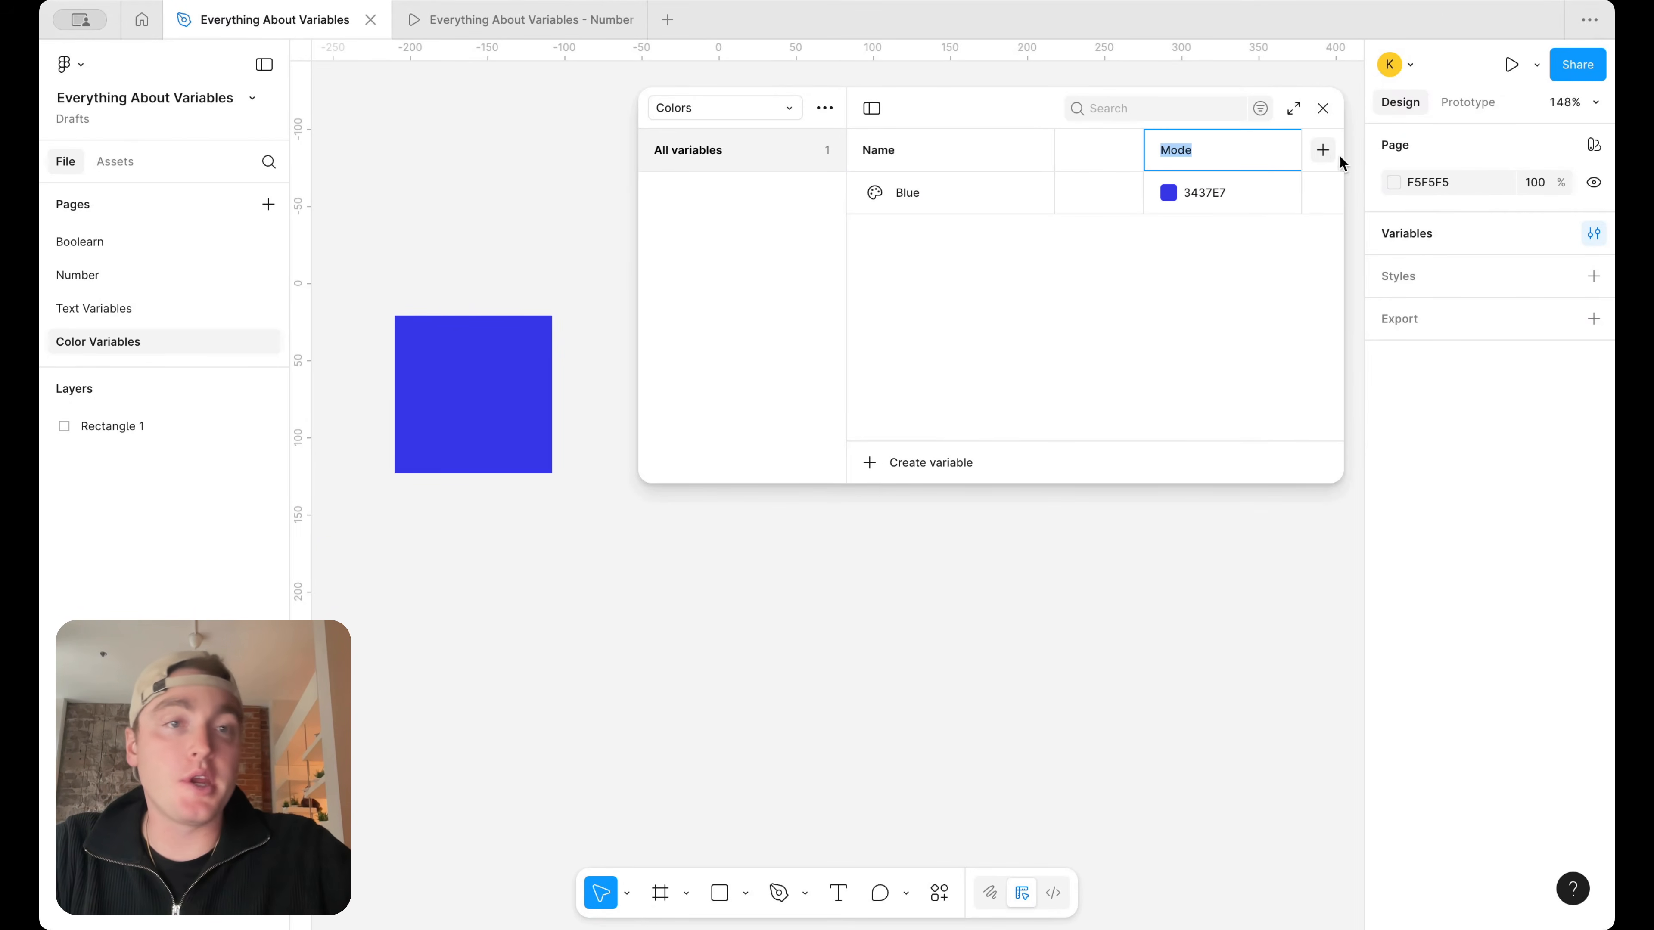
{"action": "type", "text": "Dark"}
{"action": "key", "text": "Return"}
Resize the variables window and narrow the Name, Light and Dark columns so both modes show without covering the rectangle
{"action": "left_click_drag", "start_coordinate": [632, 217], "coordinate": [463, 219]}
{"action": "left_click_drag", "start_coordinate": [1096, 152], "coordinate": [1021, 151]}
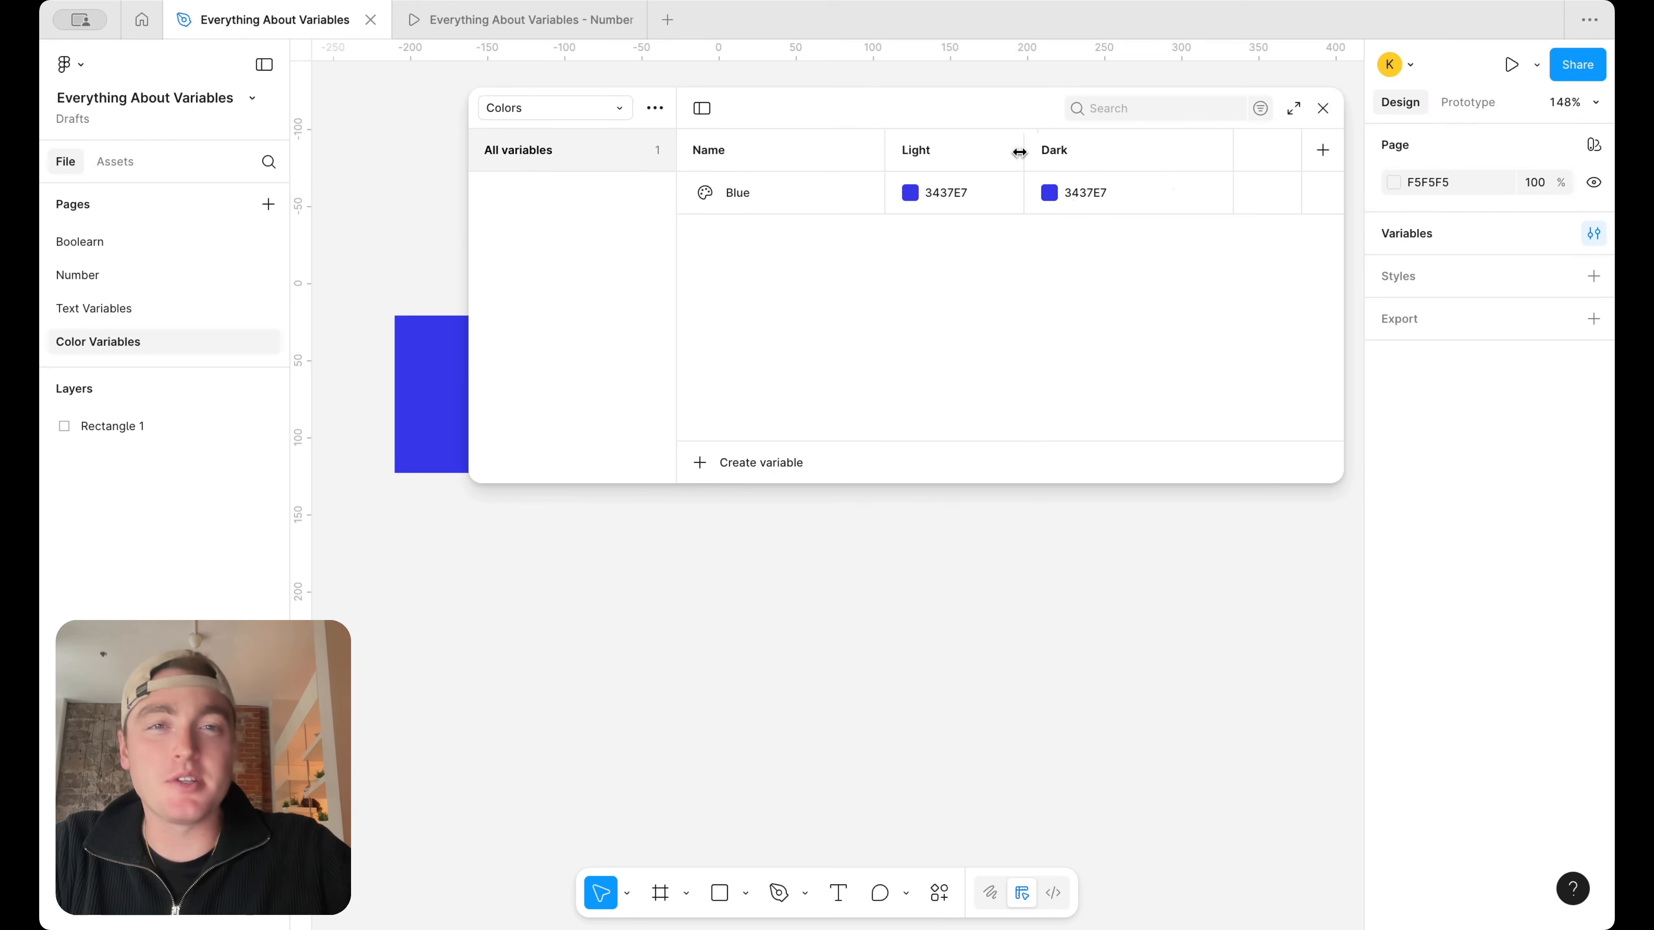
{"action": "left_click_drag", "start_coordinate": [1230, 151], "coordinate": [1137, 151]}
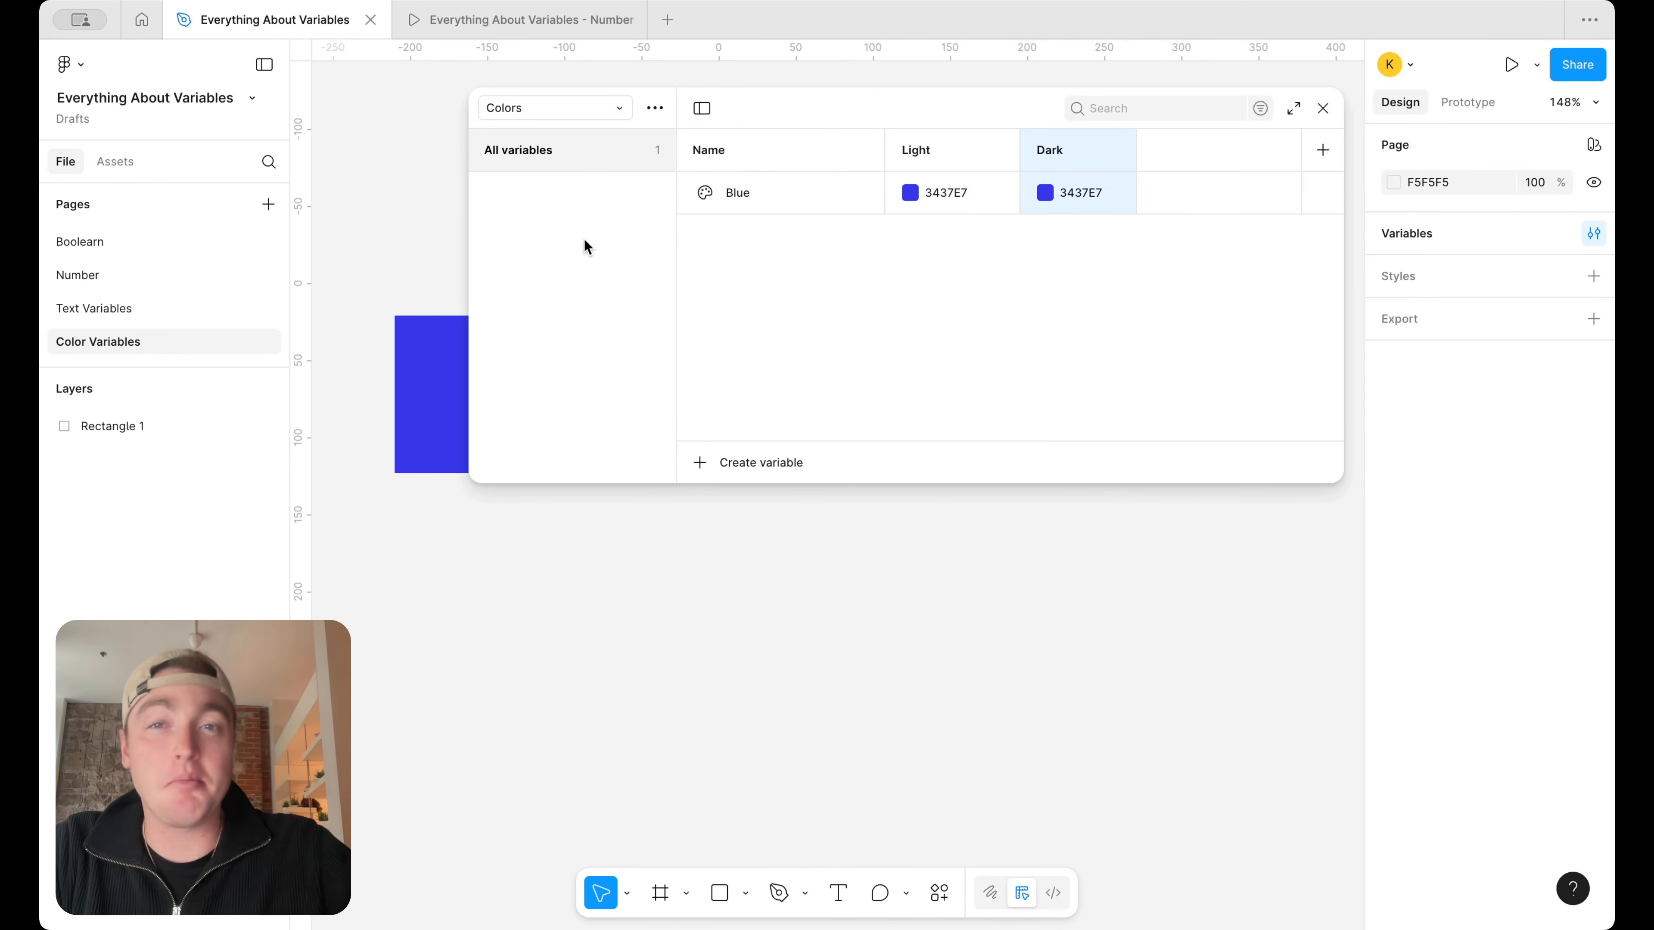
{"action": "left_click_drag", "start_coordinate": [466, 241], "coordinate": [640, 243]}
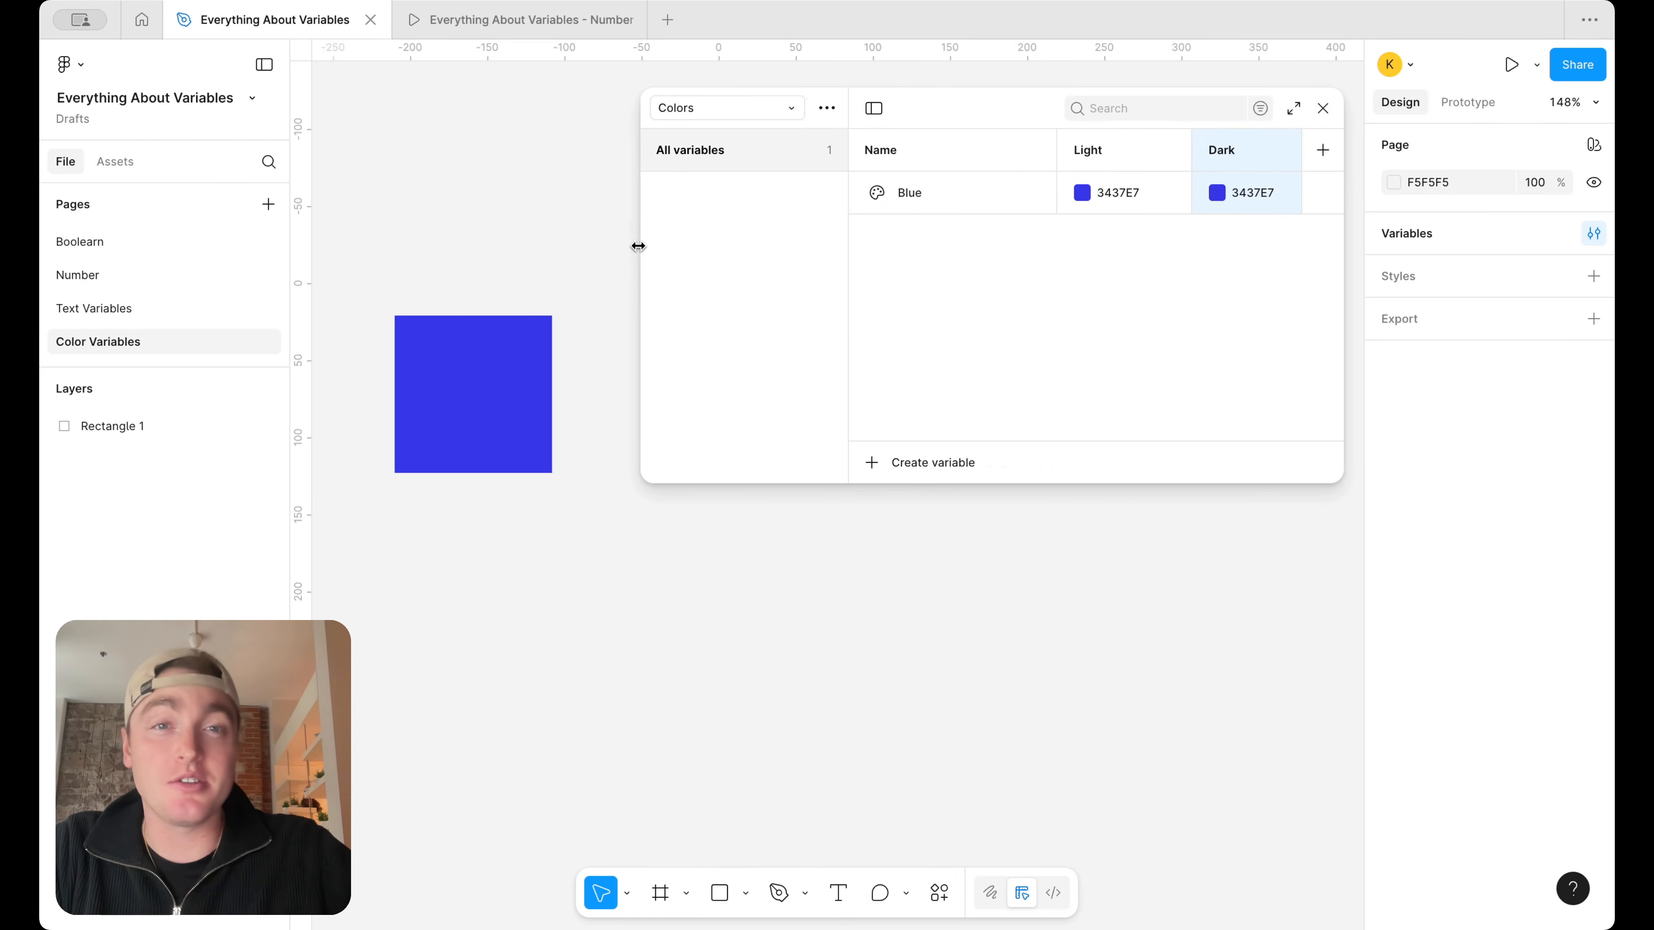
{"action": "left_click_drag", "start_coordinate": [1060, 151], "coordinate": [964, 150]}
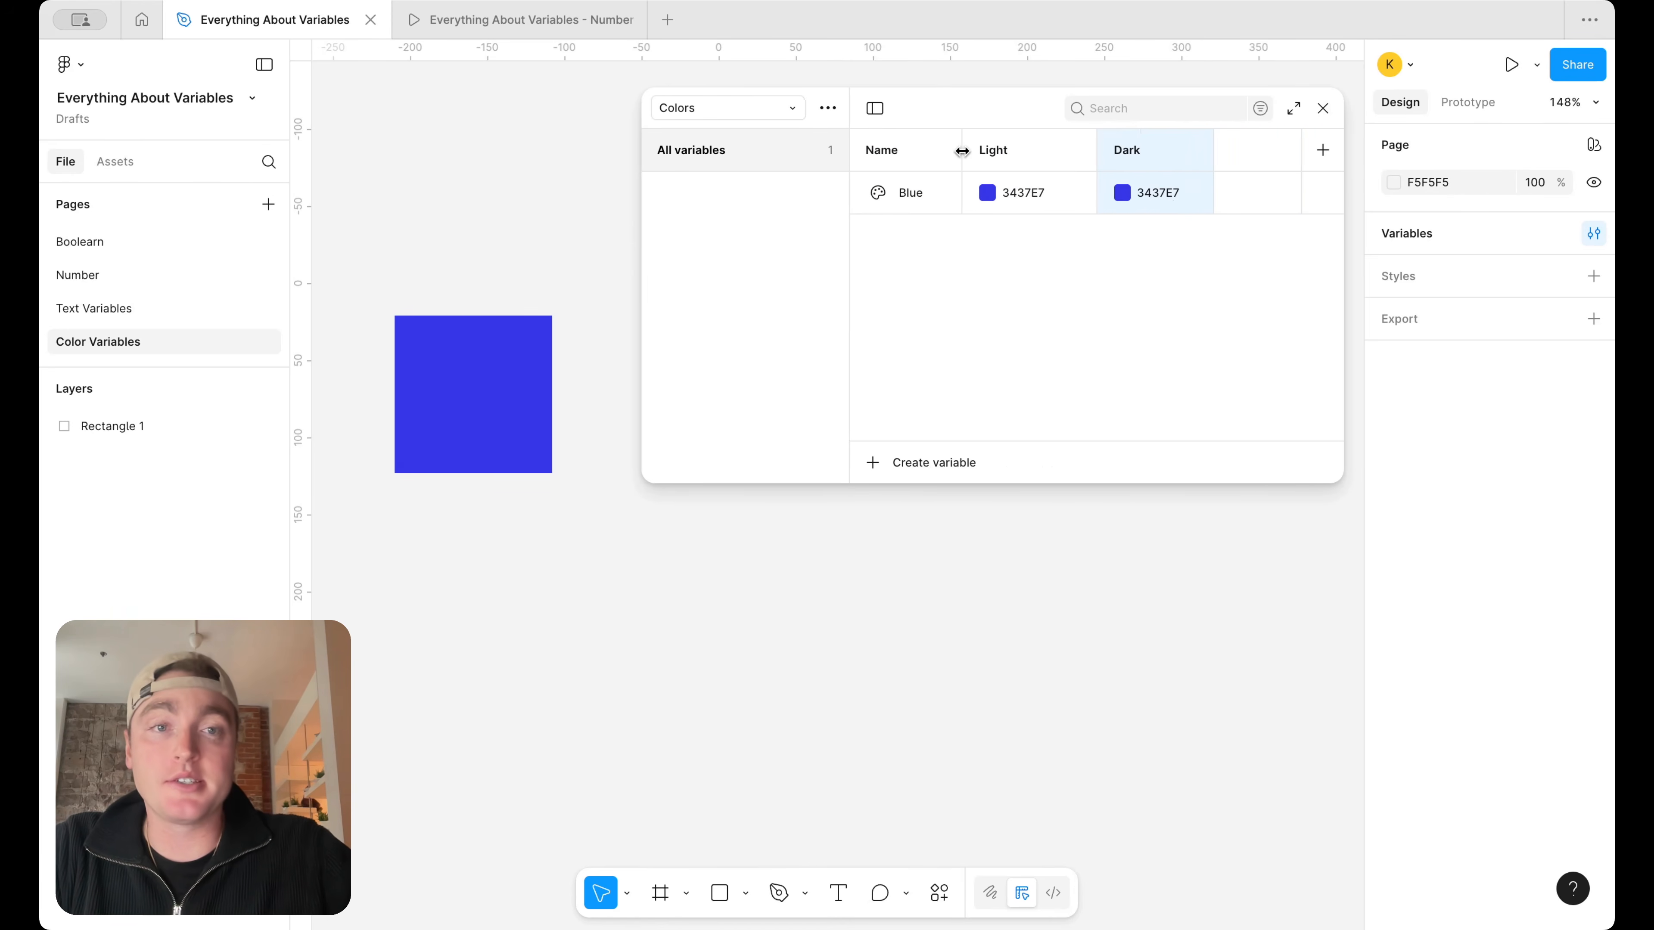
{"action": "left_click_drag", "start_coordinate": [644, 210], "coordinate": [711, 211]}
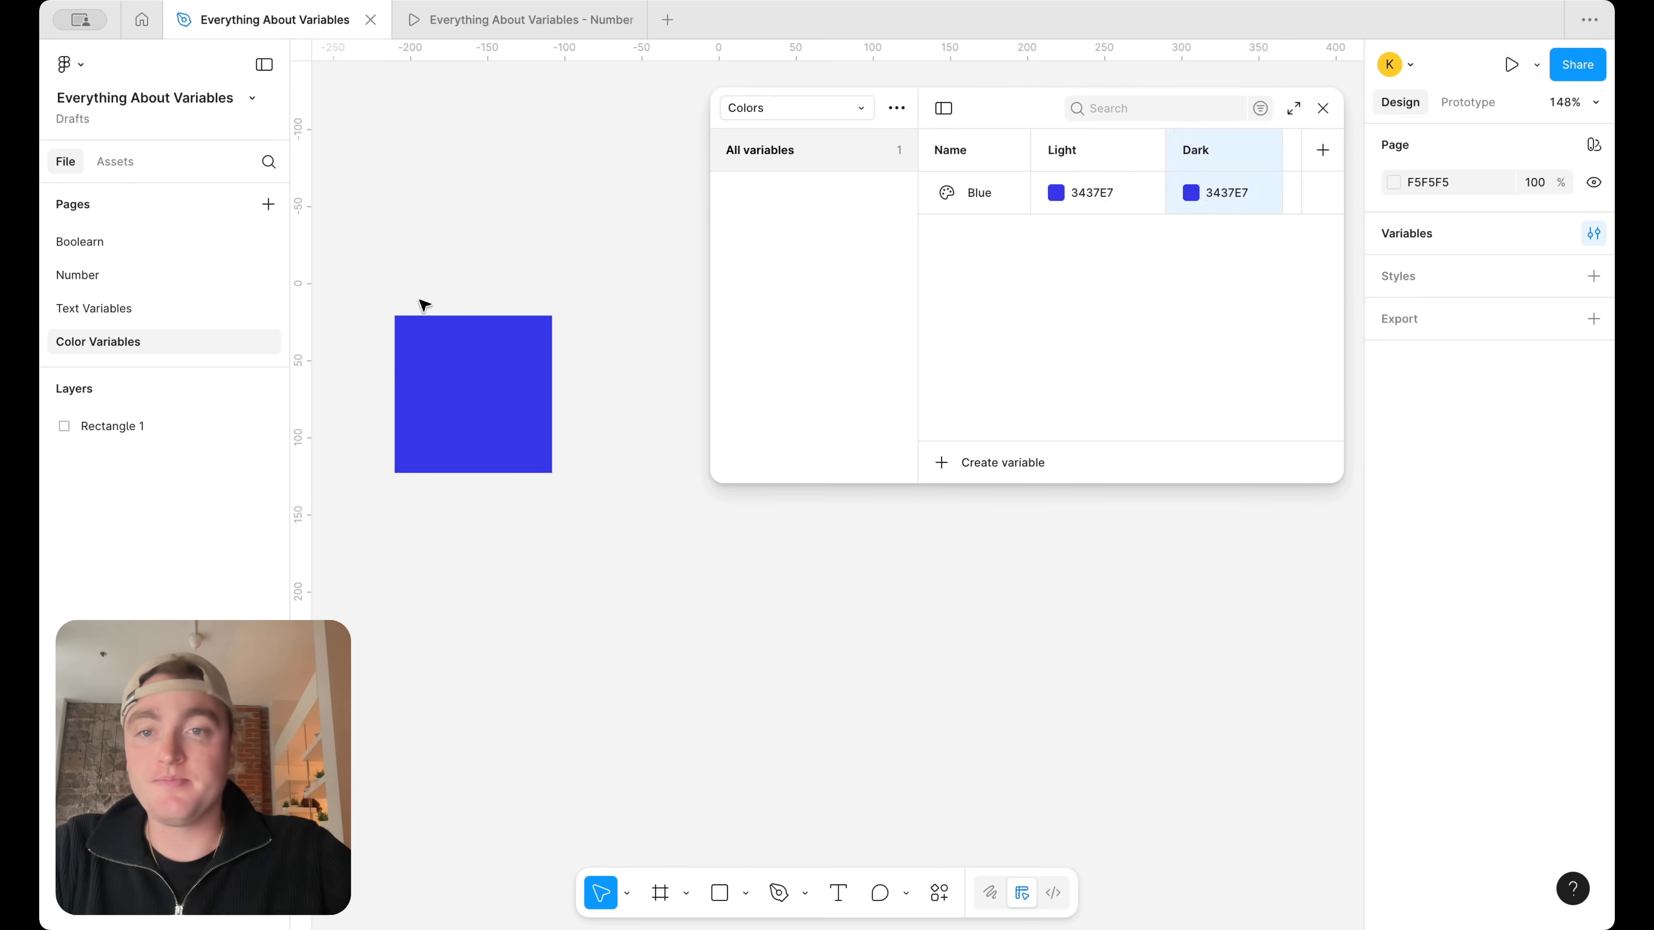
Draw a frame of about 234 × 237 around the rectangle so that it contains it
{"action": "scroll", "coordinate": [533, 345], "scroll_direction": "down", "scroll_amount": 3}
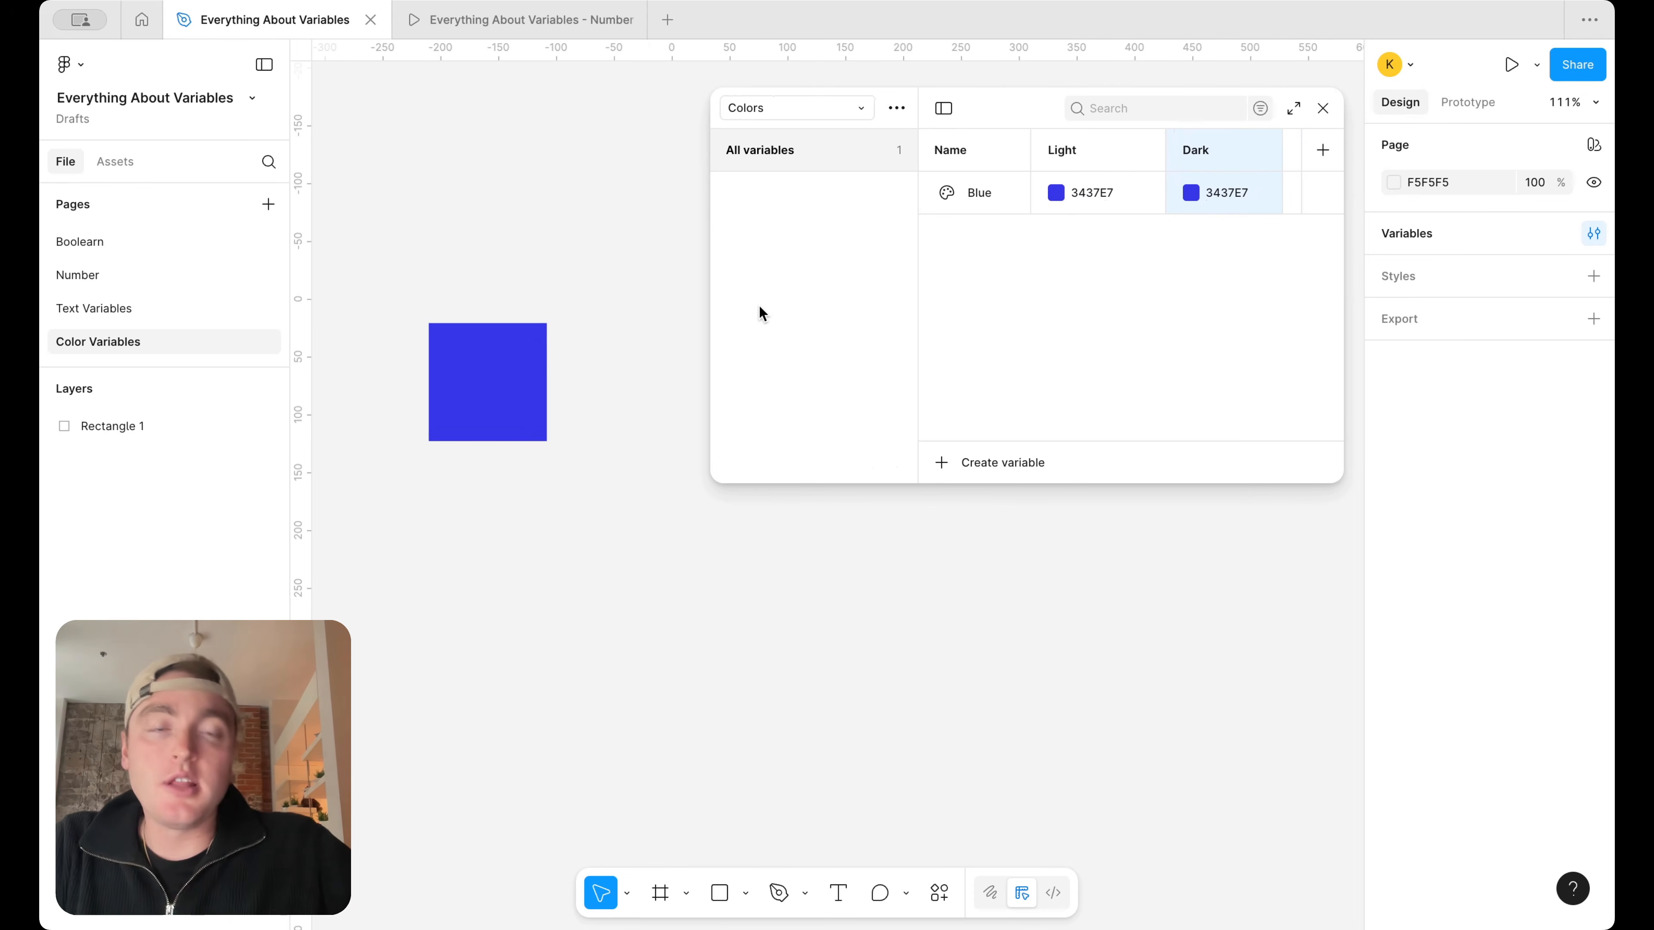
{"action": "left_click", "coordinate": [529, 385]}
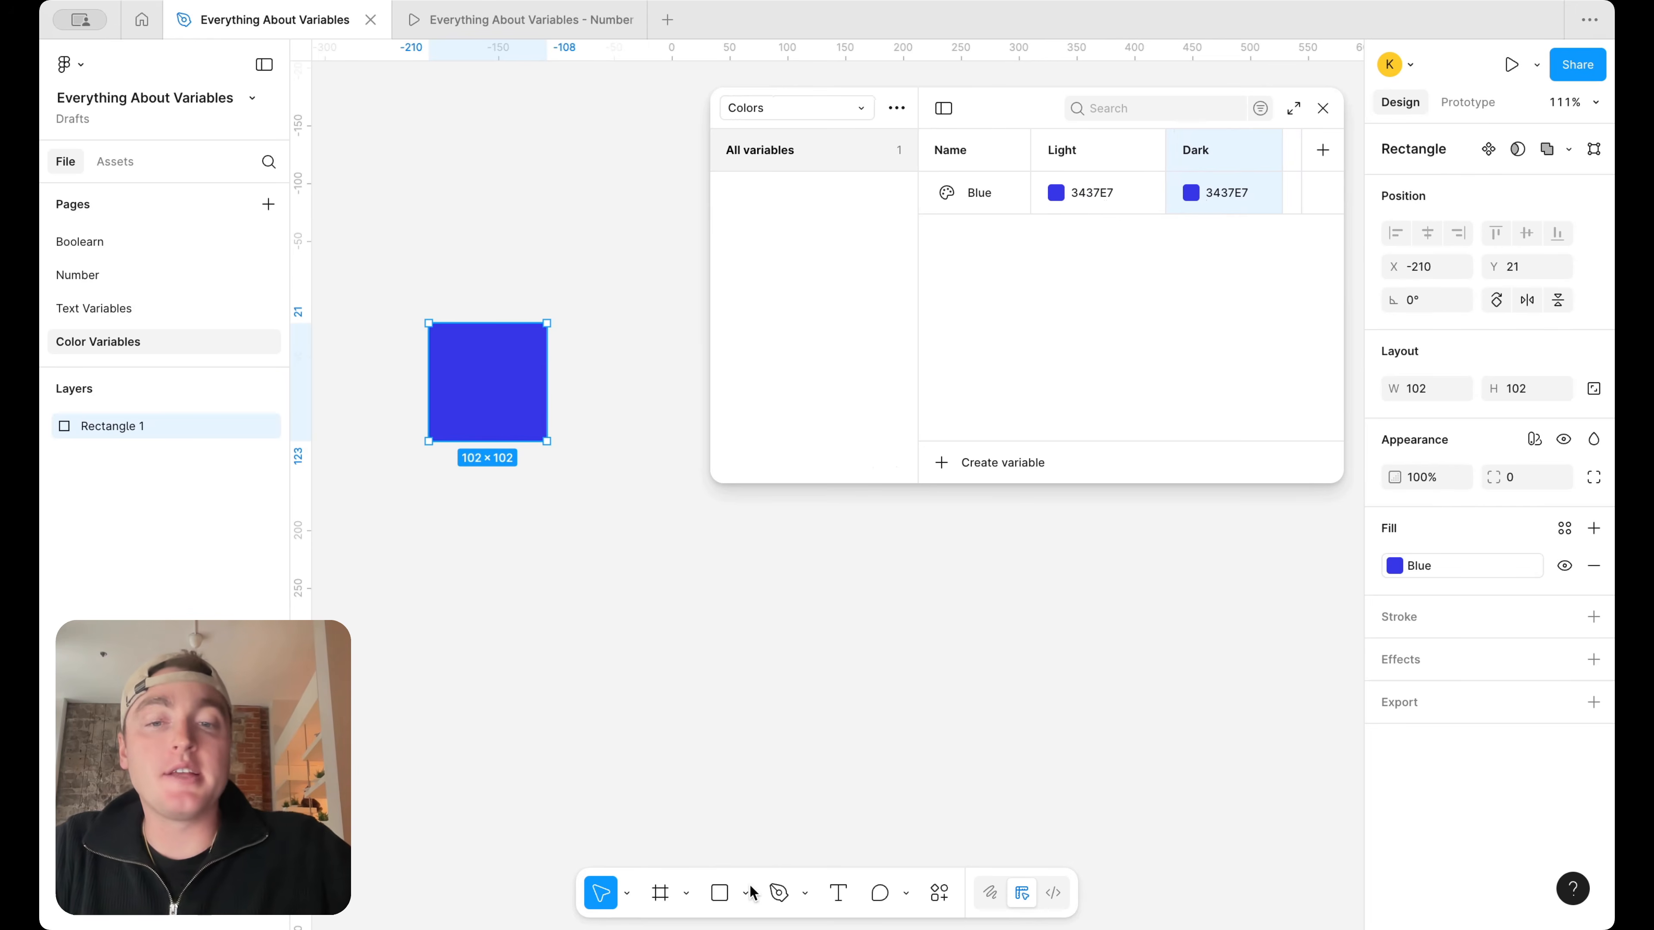
{"action": "left_click", "coordinate": [686, 893]}
{"action": "left_click", "coordinate": [731, 835]}
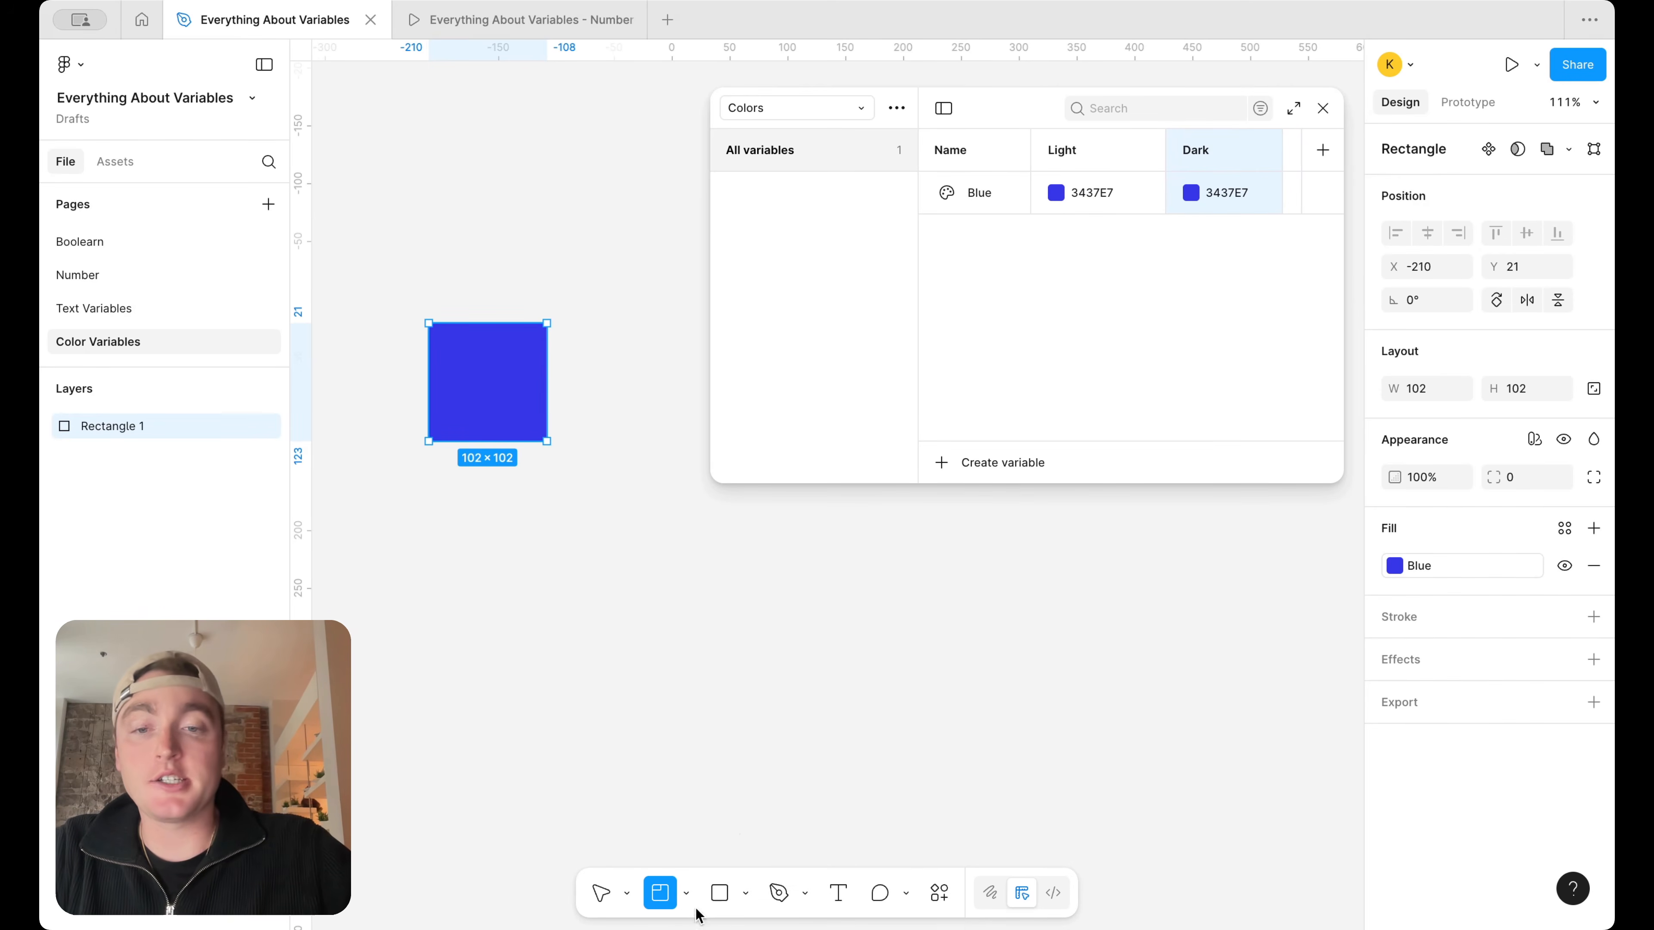
{"action": "left_click", "coordinate": [685, 893]}
{"action": "left_click", "coordinate": [721, 806]}
{"action": "left_click_drag", "start_coordinate": [354, 256], "coordinate": [625, 529]}
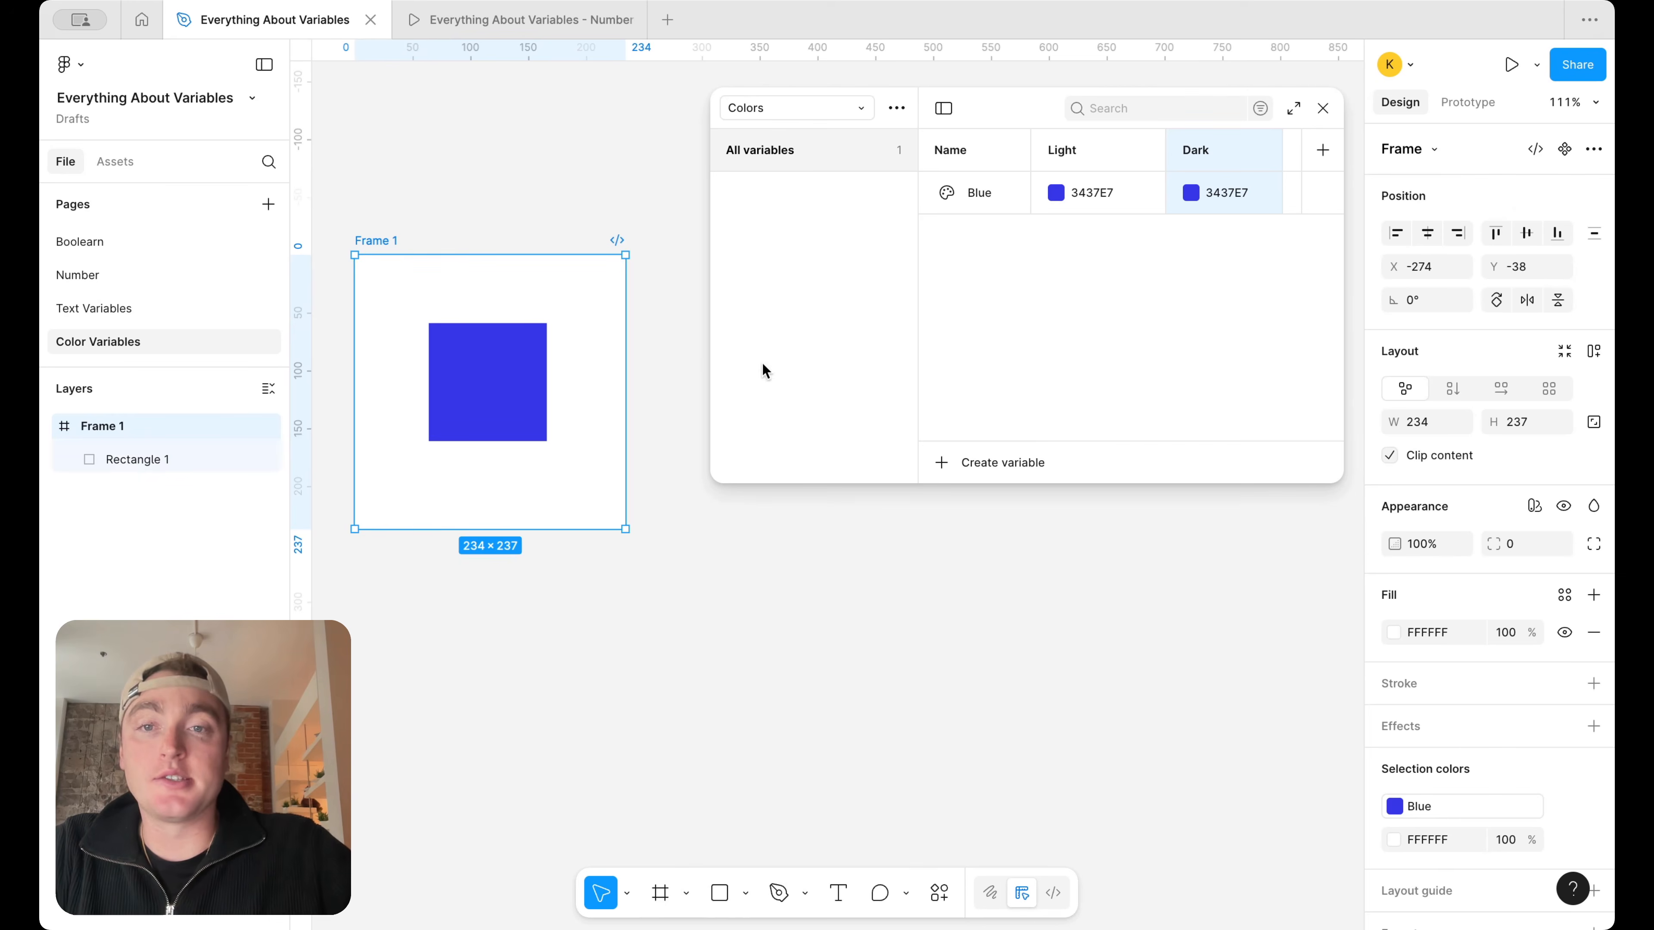
Set the Dark mode value of the Blue variable to the light purple A1A2FA
{"action": "left_click", "coordinate": [1191, 192]}
{"action": "left_click", "coordinate": [1356, 307]}
{"action": "left_click_drag", "start_coordinate": [1356, 312], "coordinate": [1276, 276]}
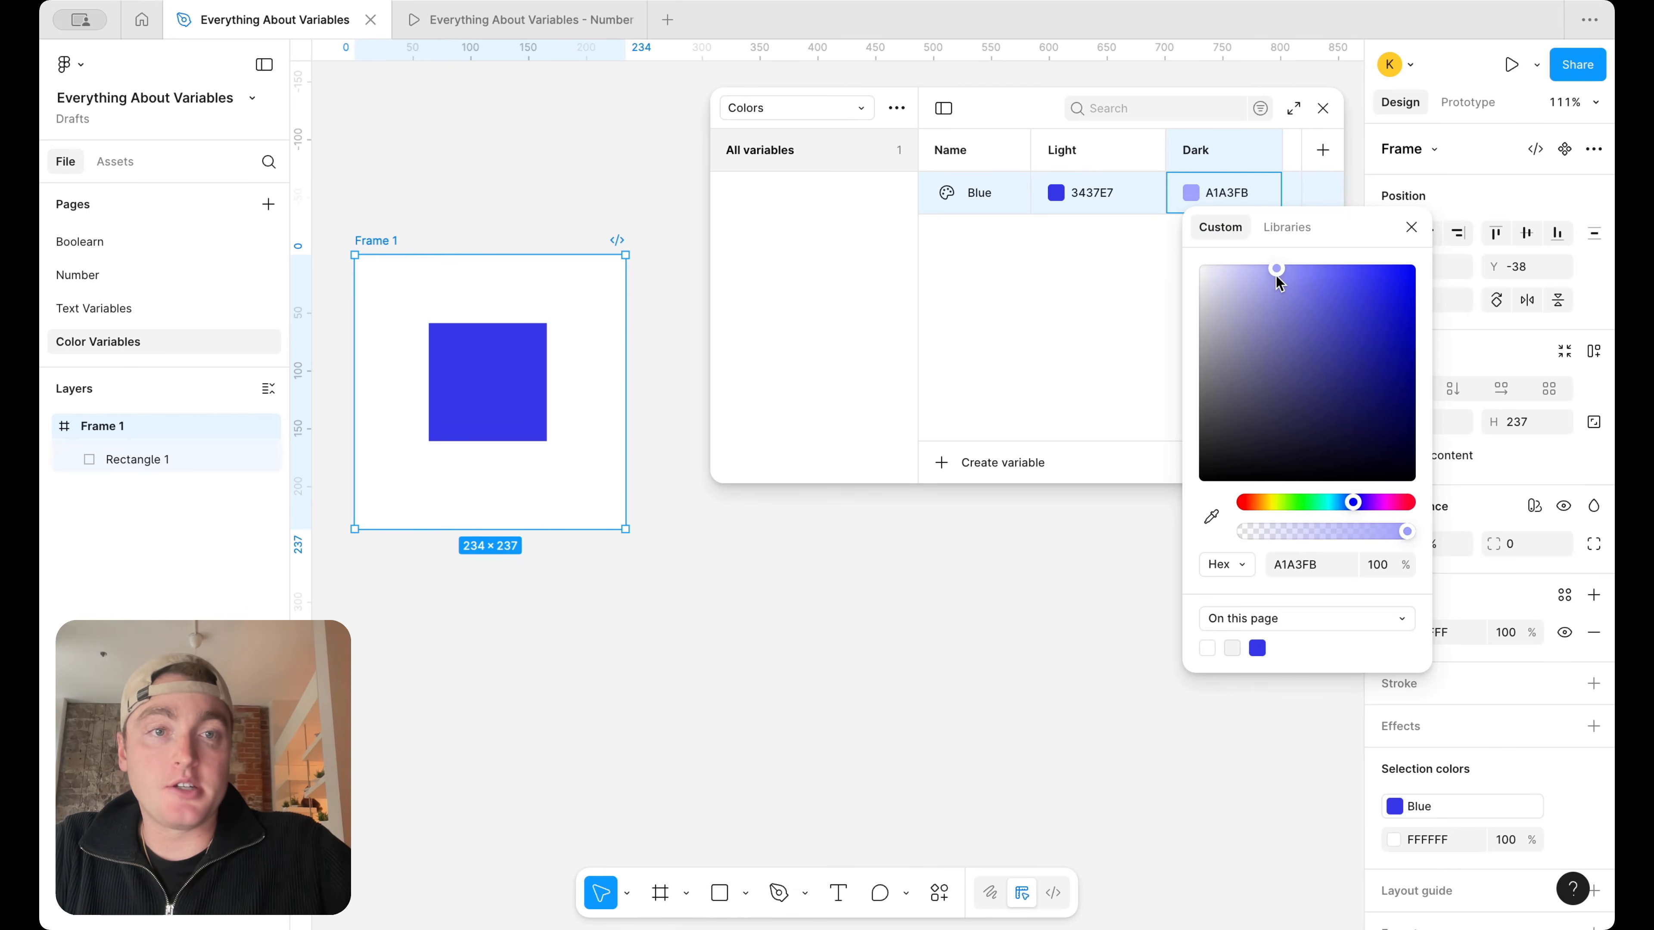
{"action": "left_click", "coordinate": [1012, 254]}
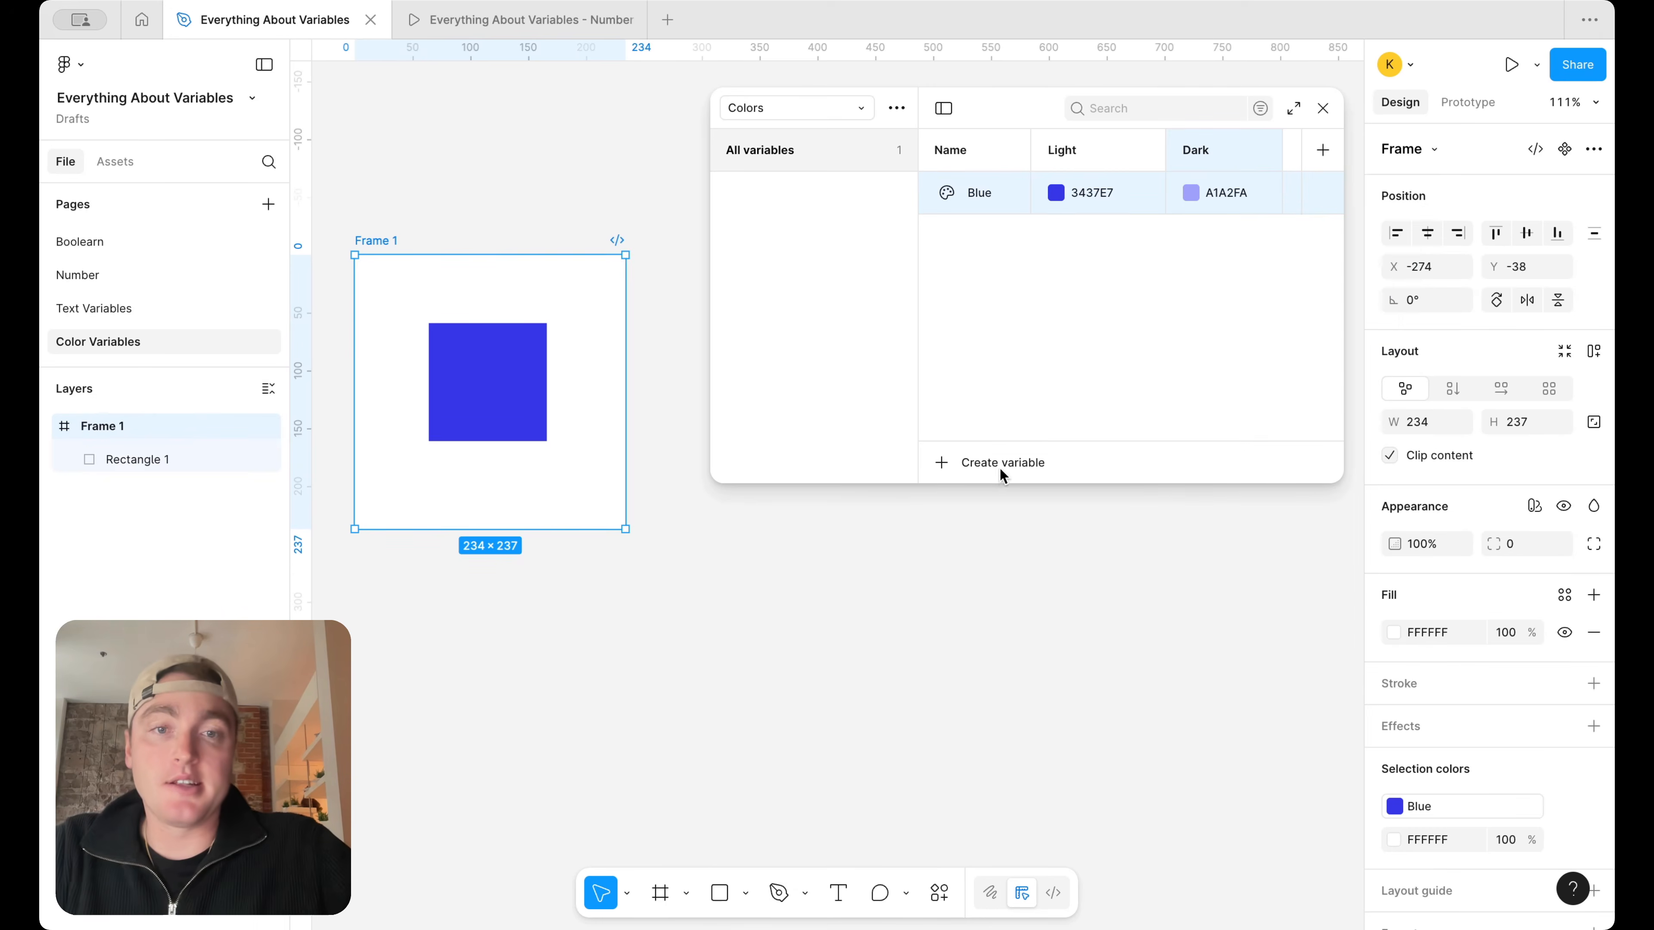
Create a second color variable named Surface in the Colors collection
{"action": "left_click", "coordinate": [996, 466]}
{"action": "left_click", "coordinate": [1000, 502]}
{"action": "type", "text": "surfacve"}
{"action": "key", "text": "BackSpace"}
{"action": "key", "text": "BackSpace"}
{"action": "key", "text": "BackSpace"}
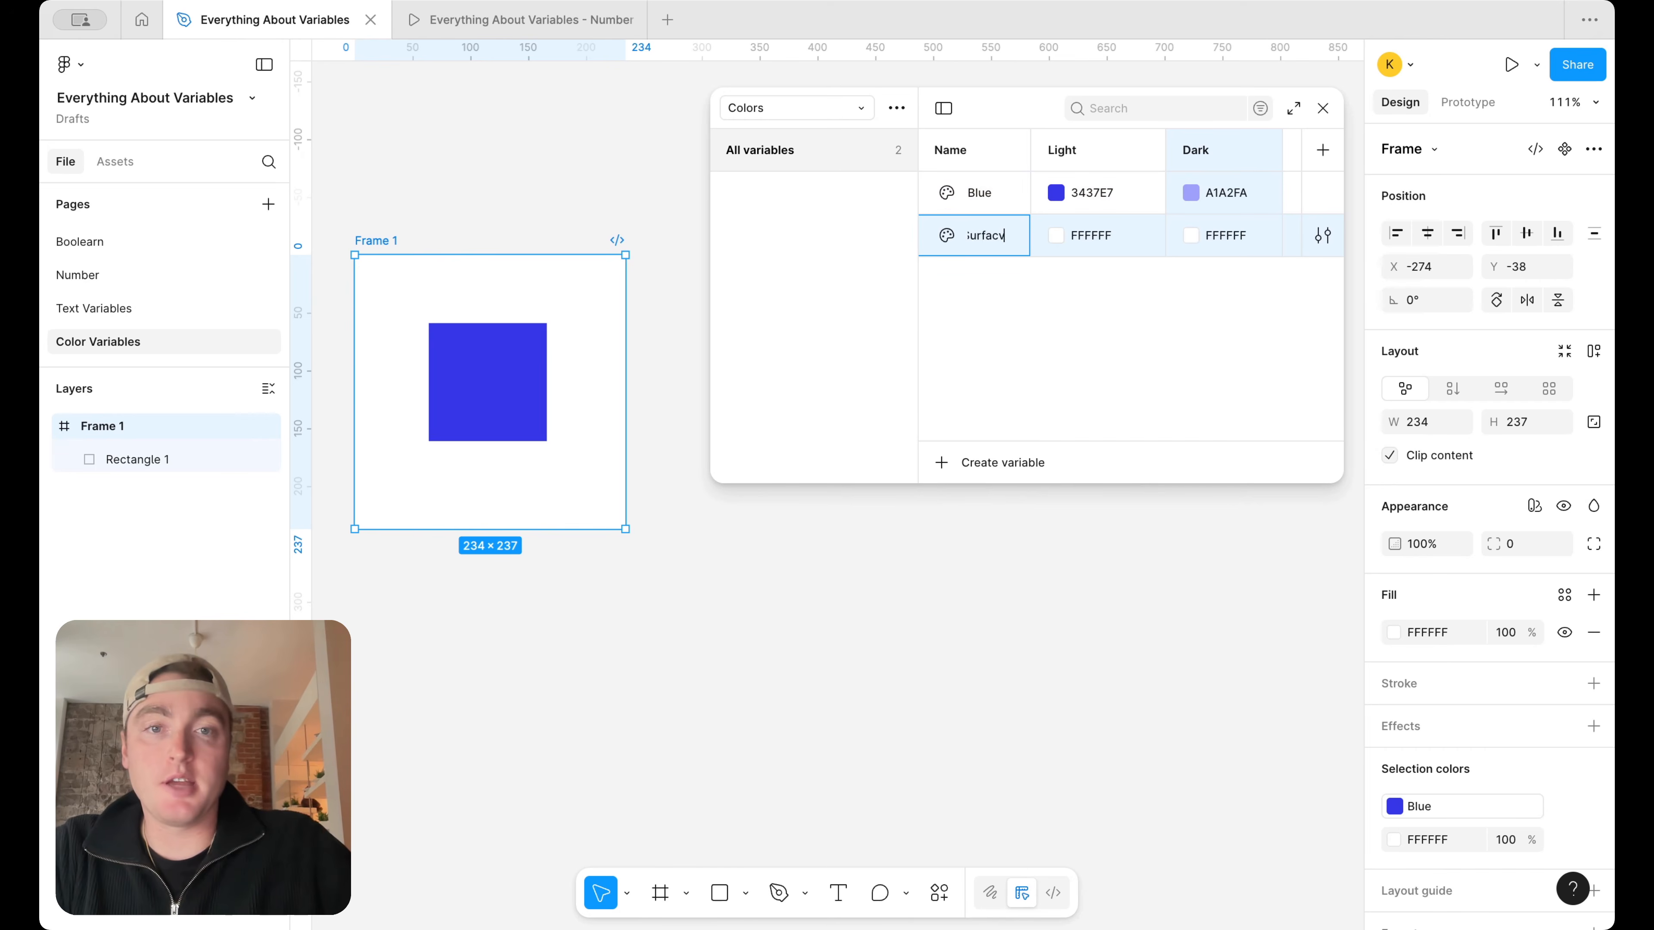
{"action": "type", "text": "ce"}
Set the Dark mode value of the Surface variable to black, 000000
{"action": "left_click", "coordinate": [1189, 234]}
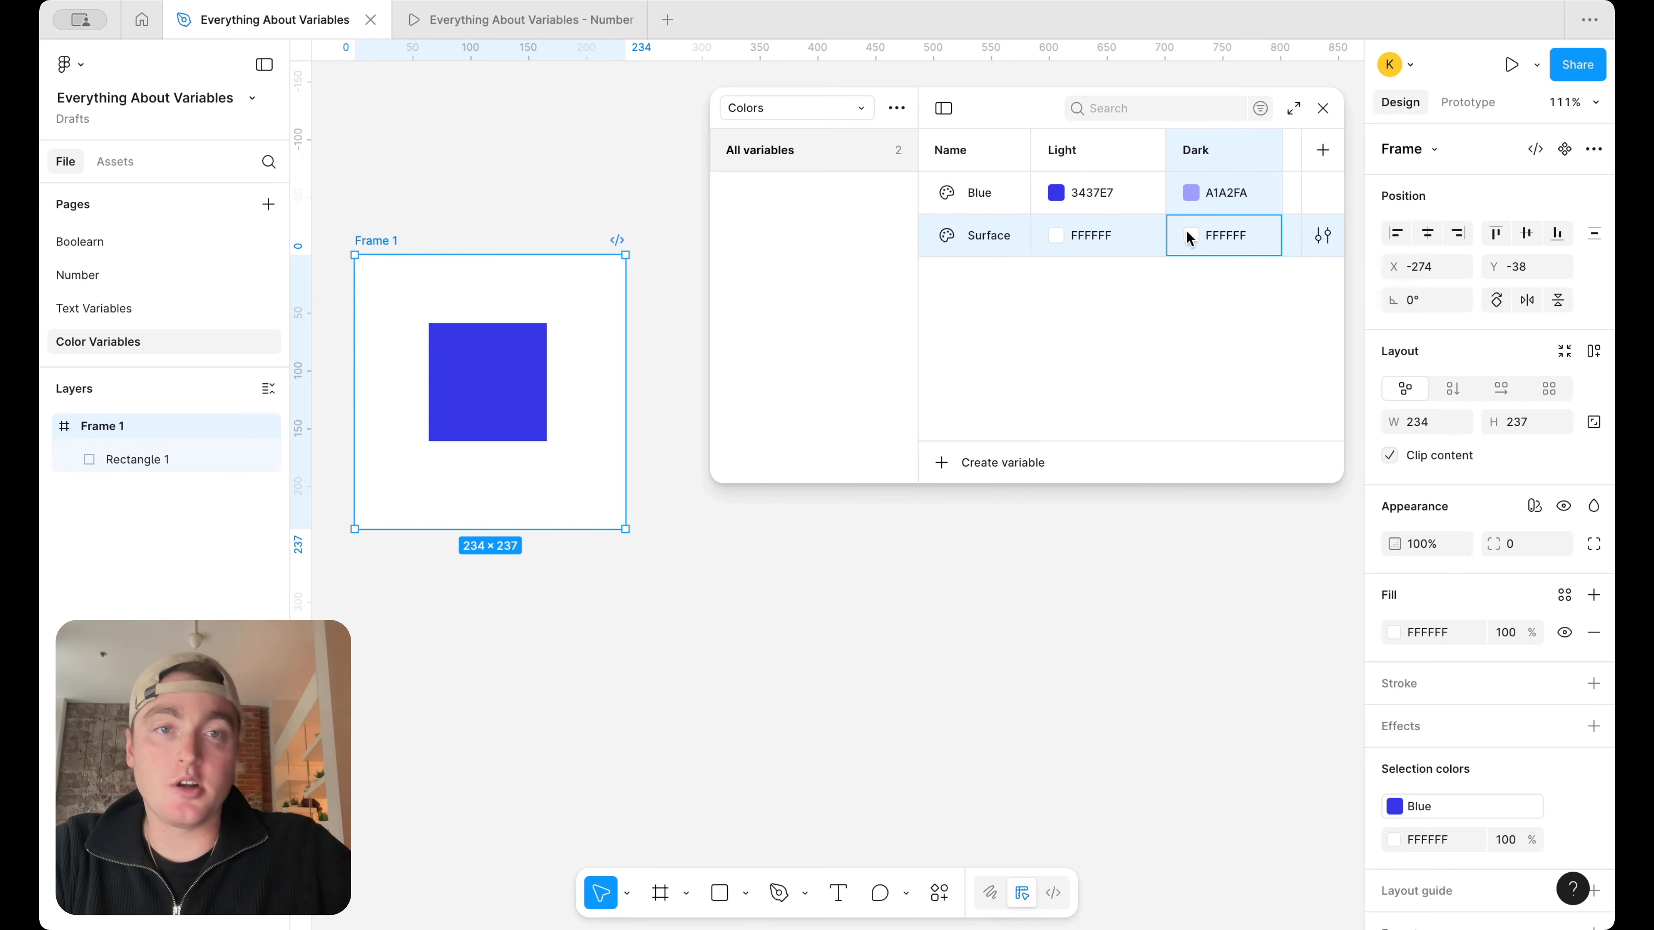
{"action": "left_click_drag", "start_coordinate": [1308, 469], "coordinate": [890, 659]}
{"action": "key", "text": "Escape"}
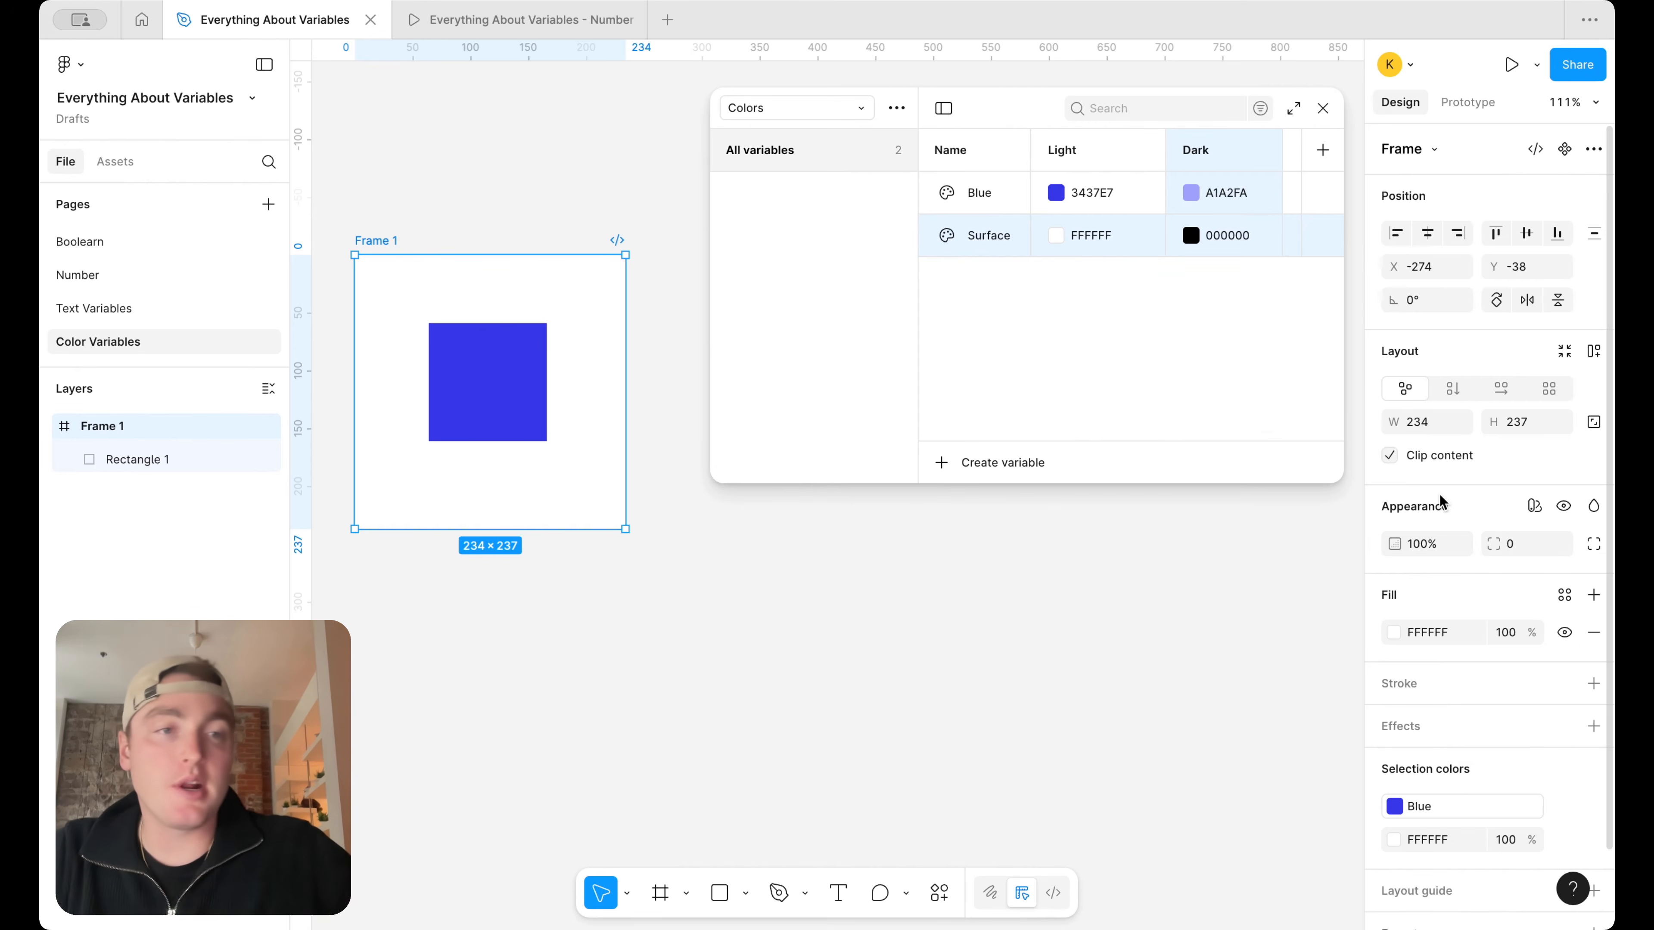
Apply the Dark mode of the Colors collection to Frame 1 and set its fill to the Surface variable
{"action": "left_click", "coordinate": [1534, 506]}
{"action": "mouse_move", "coordinate": [1475, 577]}
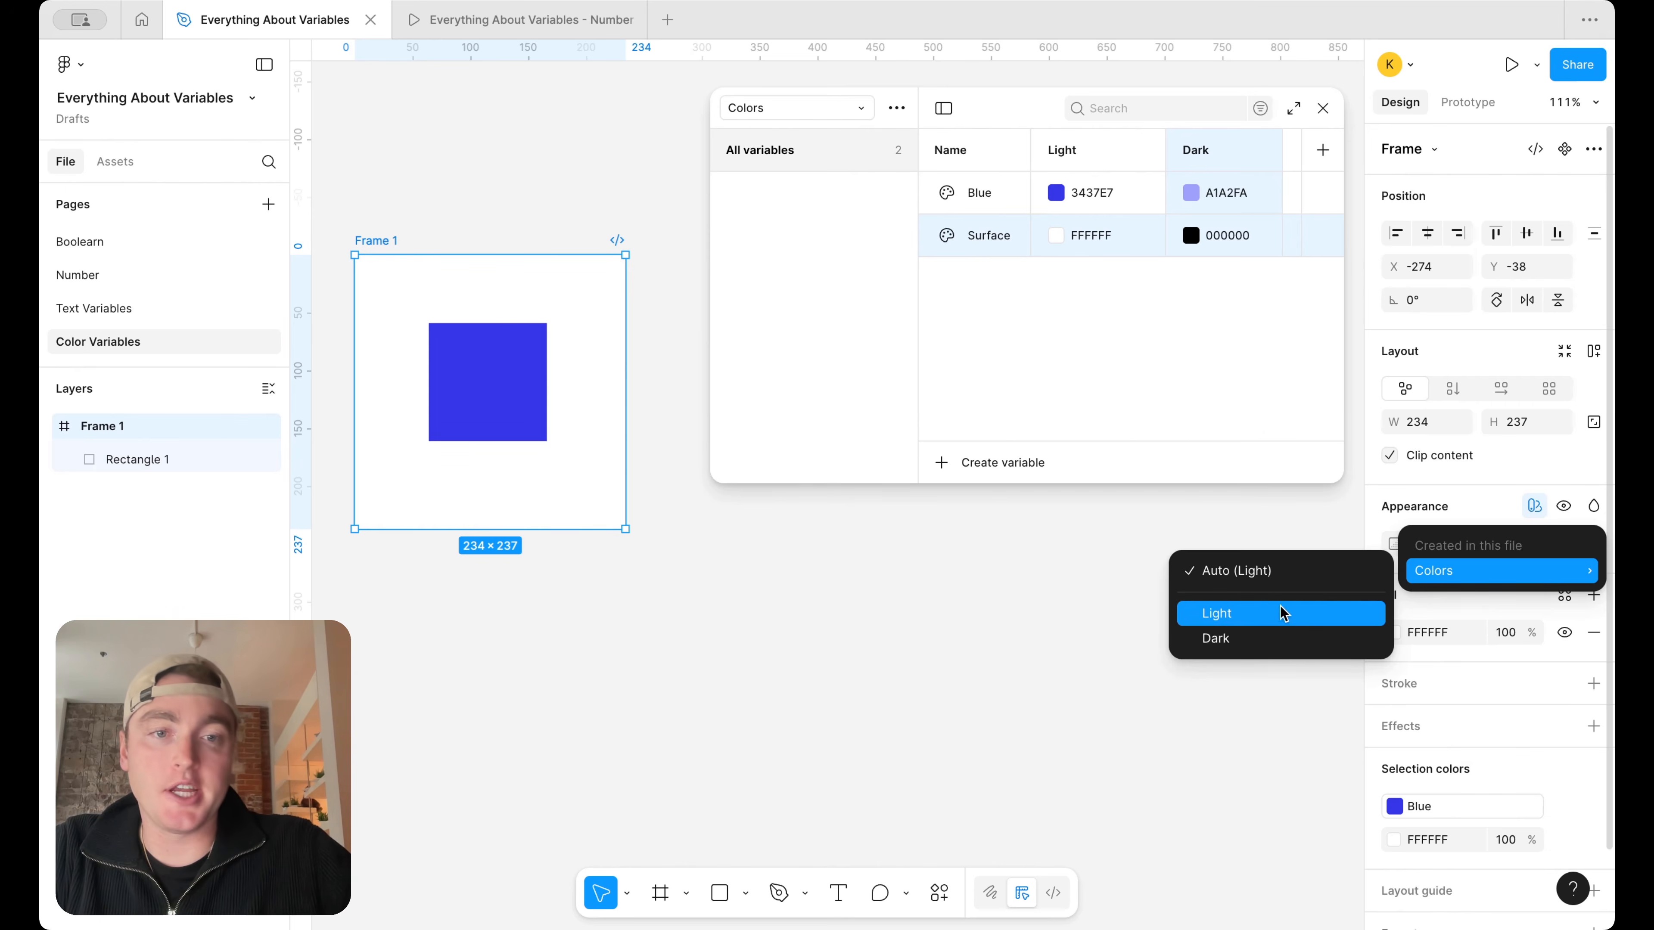
{"action": "left_click", "coordinate": [1273, 638]}
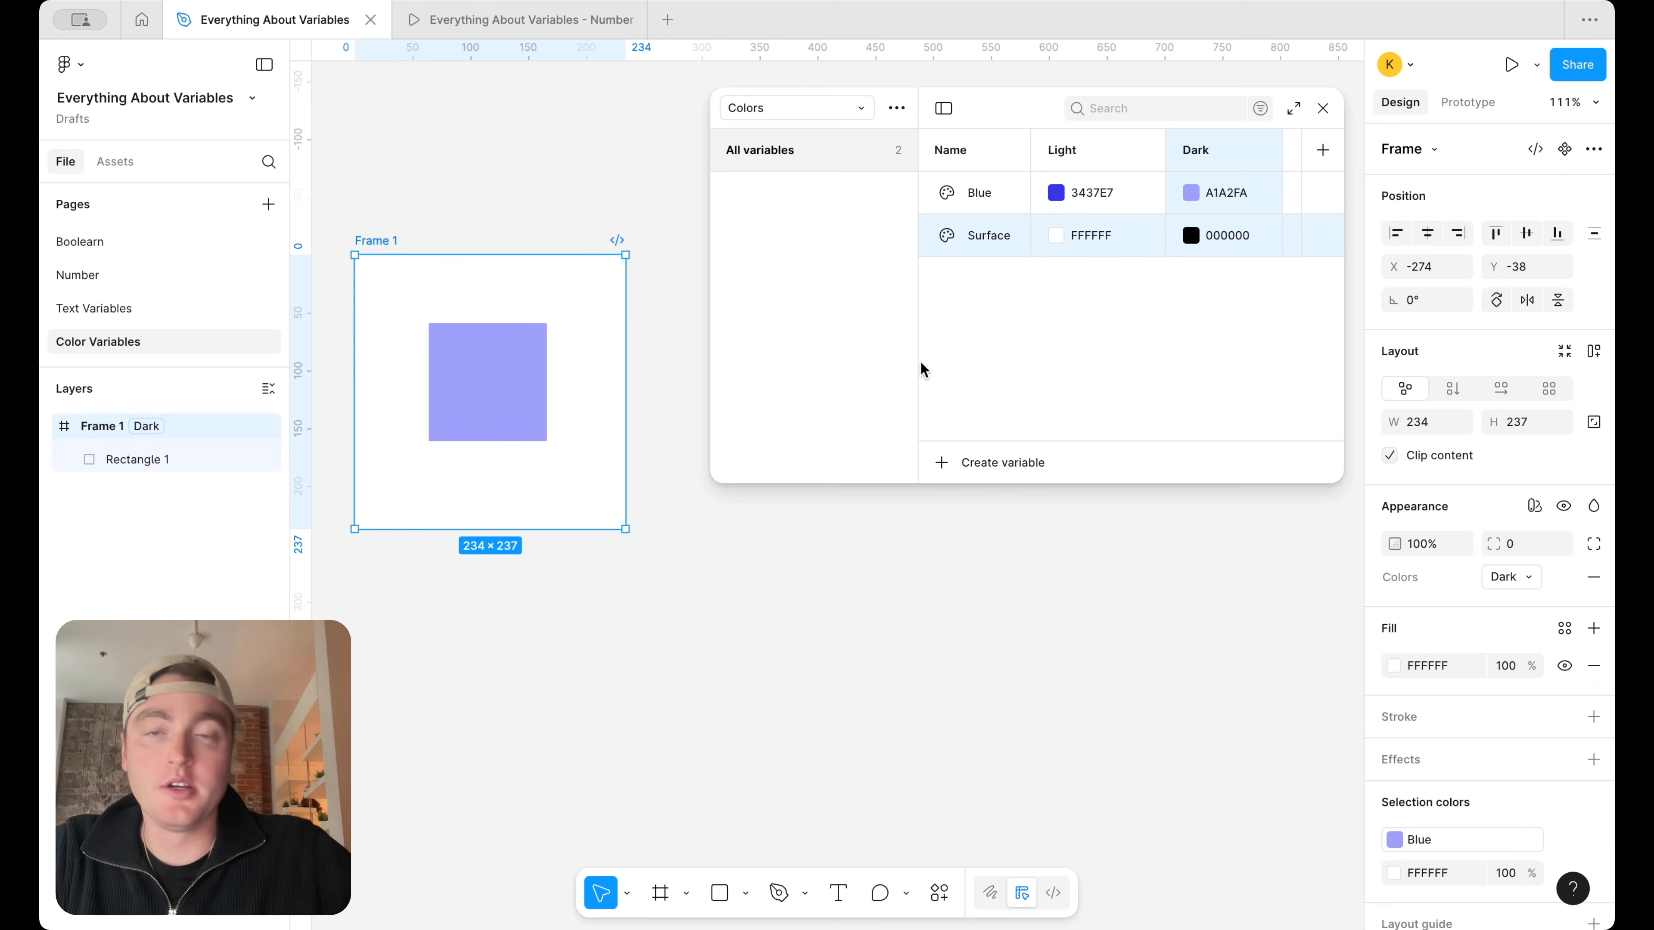
{"action": "left_click", "coordinate": [1565, 629]}
{"action": "left_click", "coordinate": [1184, 785]}
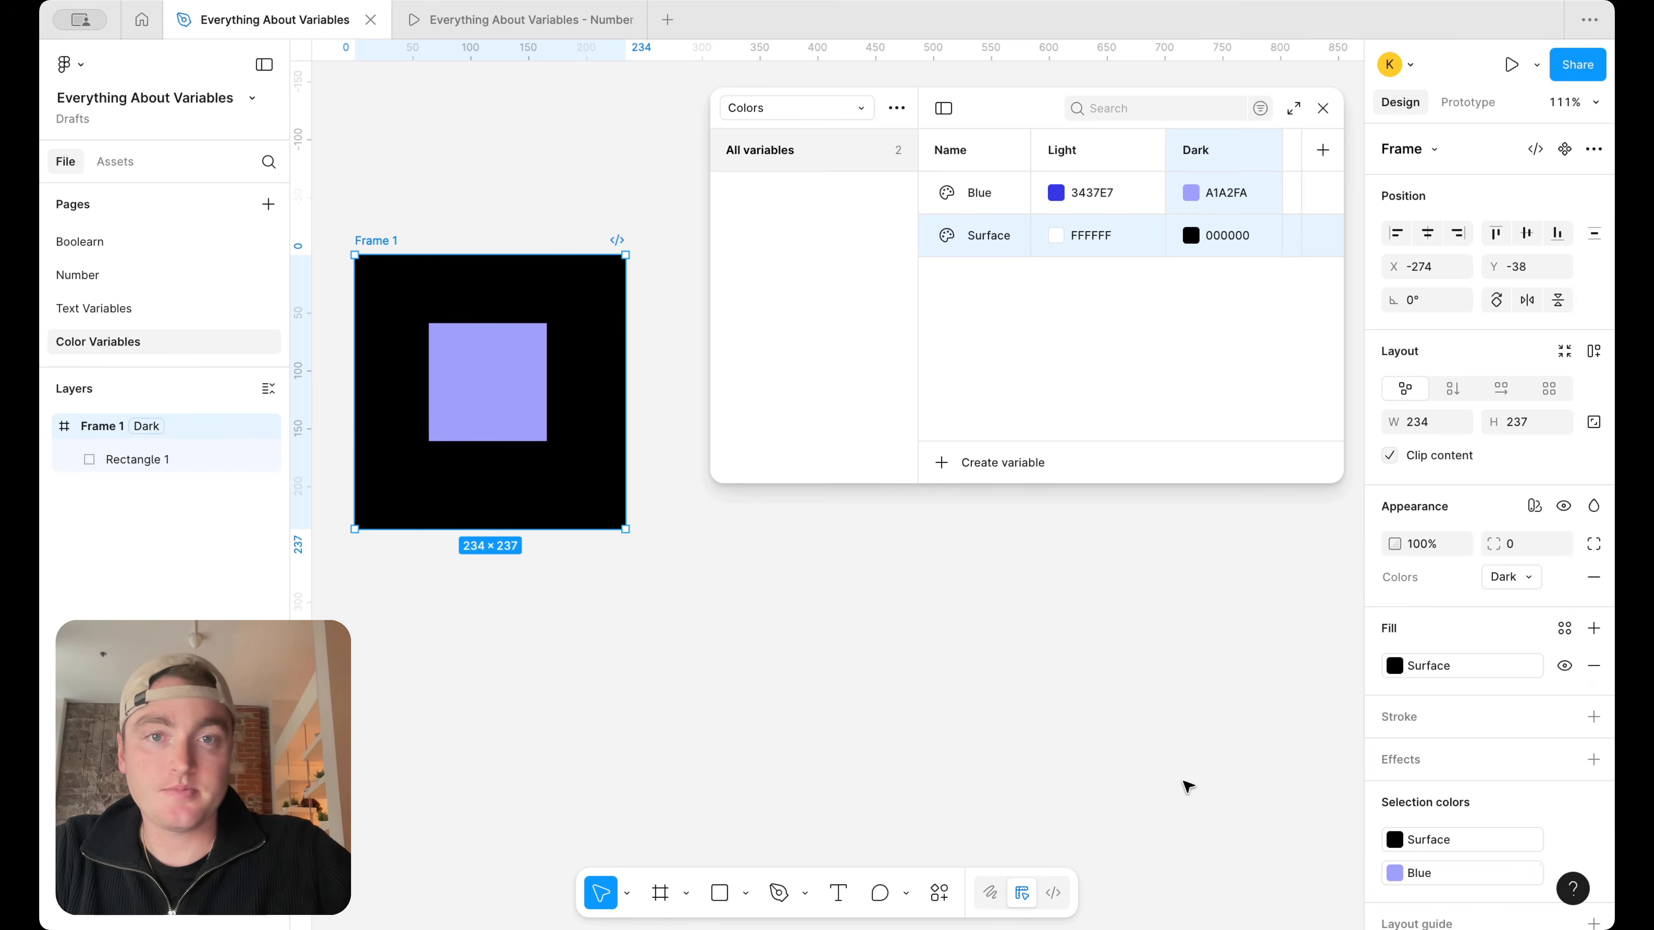
Switch Frame 1's Colors mode back and forth between Light and Dark several times, ending on Light
{"action": "left_click", "coordinate": [1507, 578]}
{"action": "left_click", "coordinate": [1510, 553]}
{"action": "left_click", "coordinate": [1507, 578]}
{"action": "left_click", "coordinate": [1512, 602]}
{"action": "left_click", "coordinate": [1512, 578]}
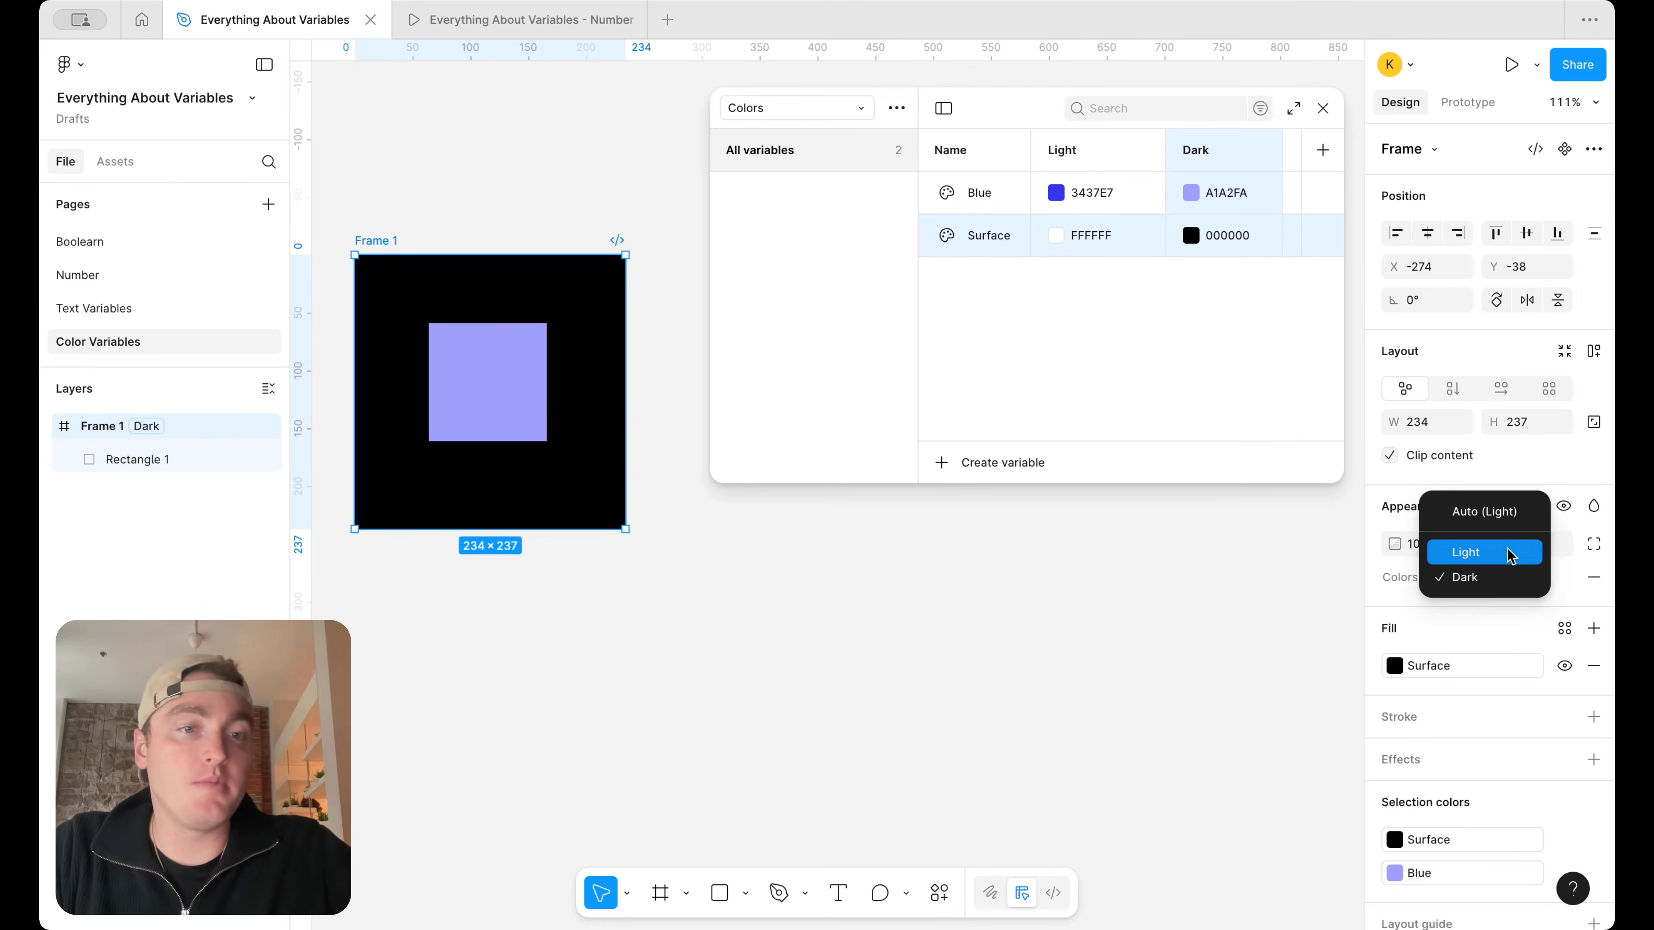
{"action": "left_click", "coordinate": [1512, 552]}
{"action": "left_click", "coordinate": [1512, 578]}
{"action": "left_click", "coordinate": [1511, 603]}
{"action": "left_click", "coordinate": [1512, 578]}
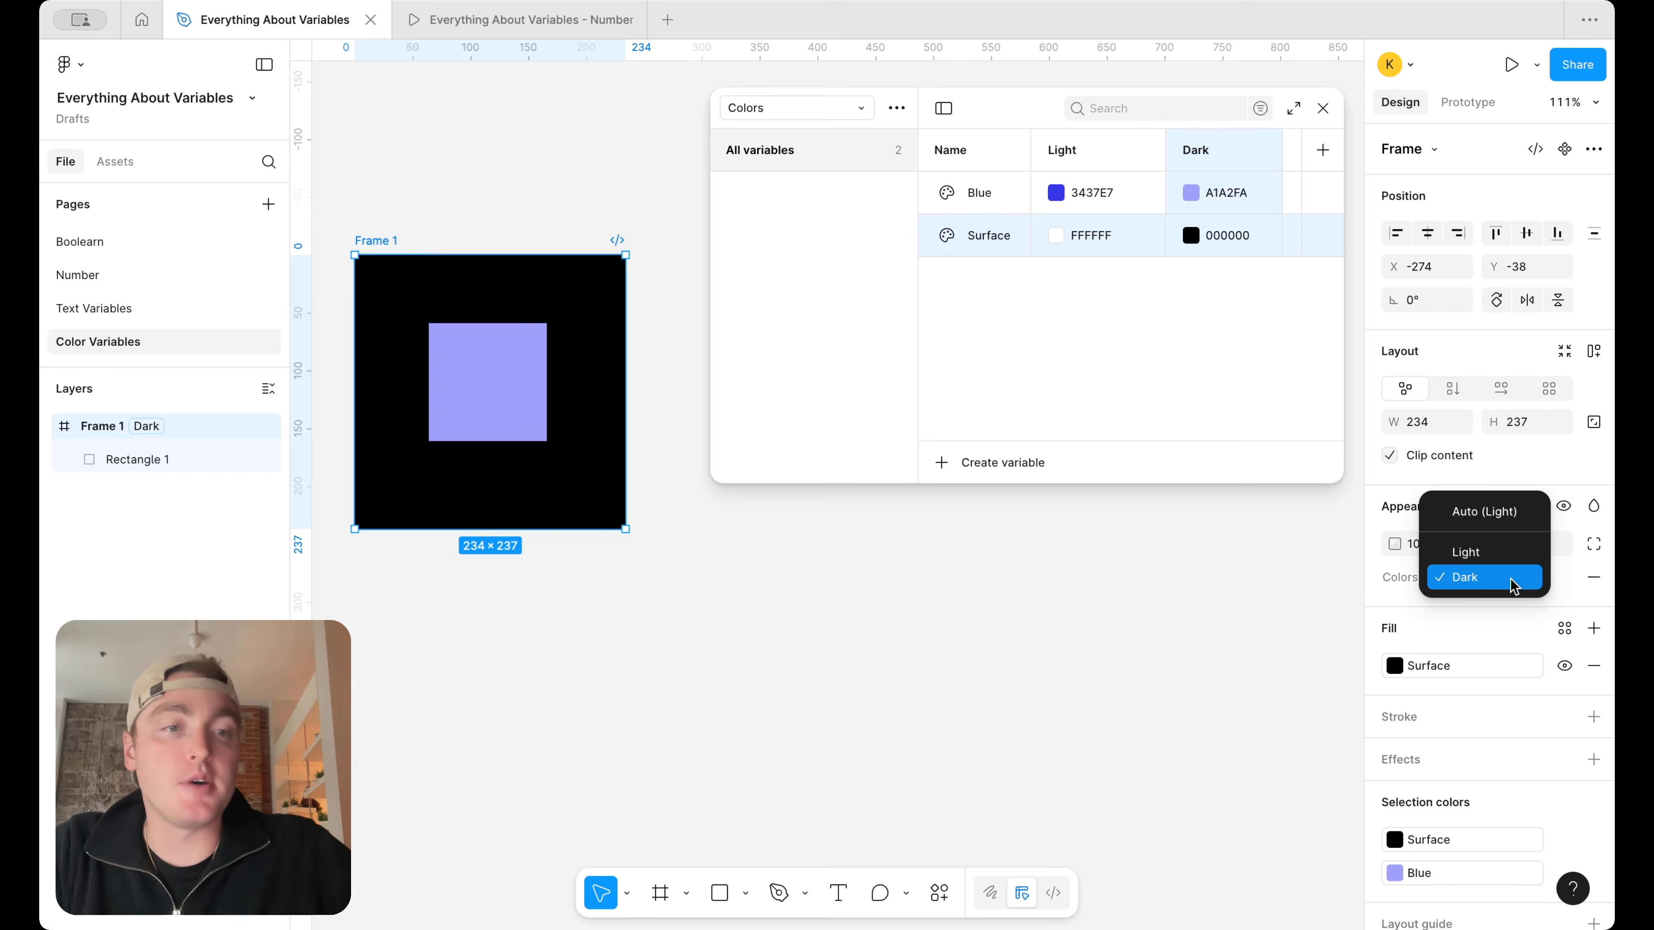
{"action": "left_click", "coordinate": [1512, 553]}
{"action": "left_click", "coordinate": [1511, 578]}
{"action": "left_click", "coordinate": [1512, 601]}
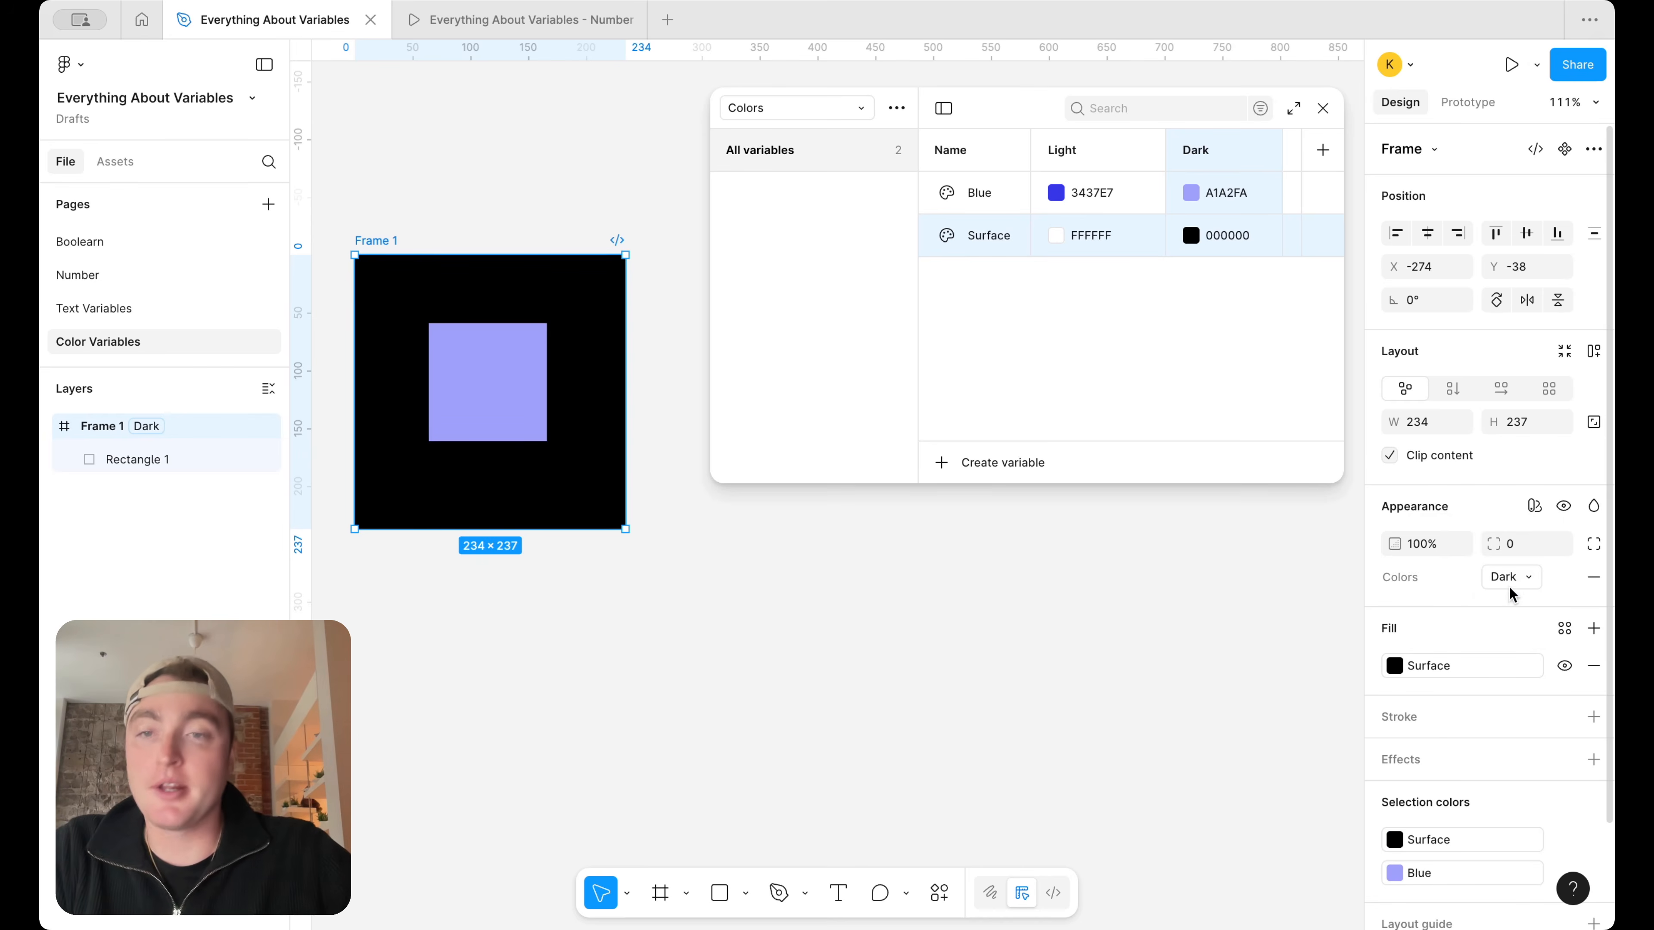
{"action": "left_click", "coordinate": [1512, 578]}
{"action": "left_click", "coordinate": [1512, 553]}
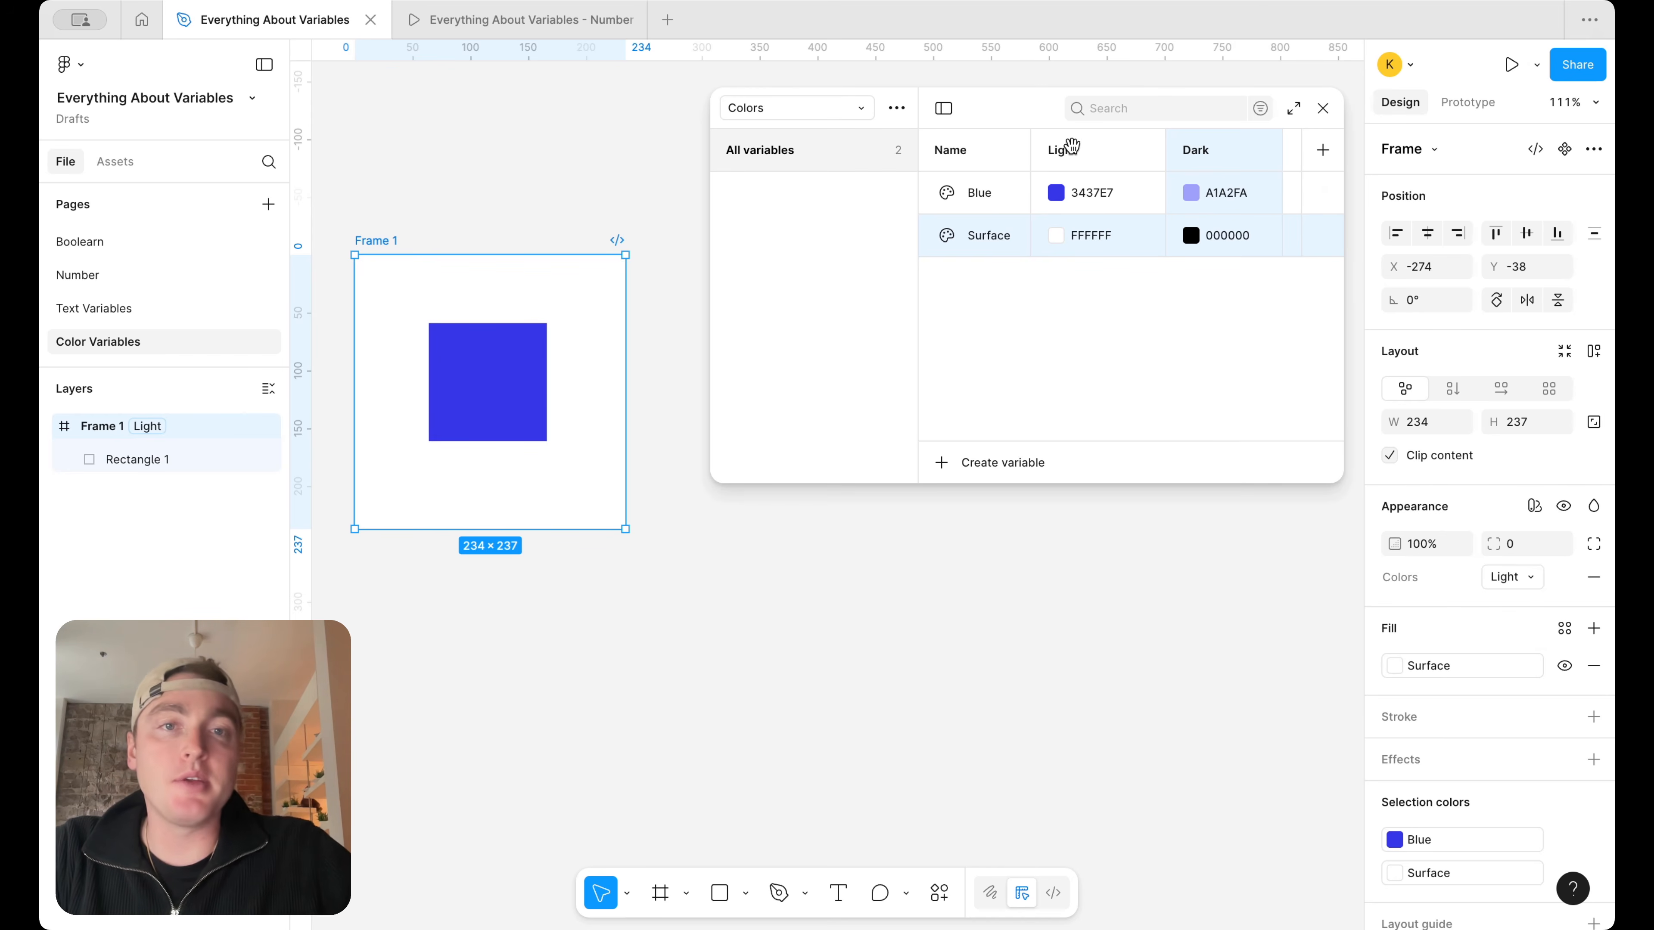
Rename the Light mode to Brand A and the Dark mode to Brand B
{"action": "double_click", "coordinate": [1064, 149]}
{"action": "type", "text": "Brand A"}
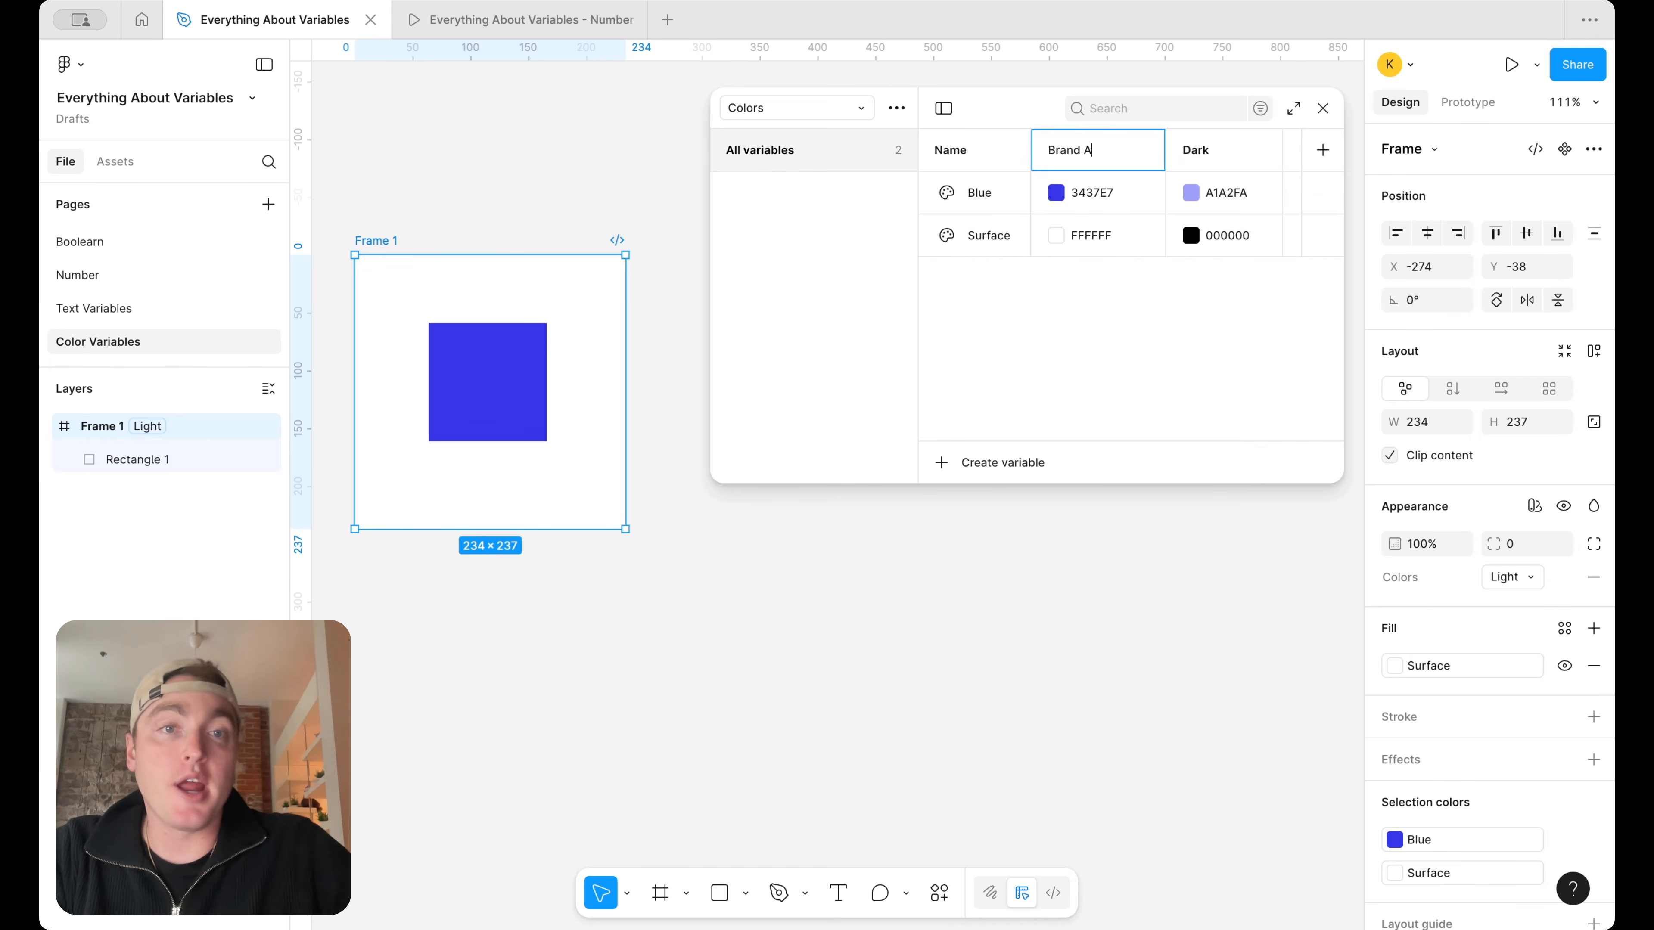
{"action": "left_click", "coordinate": [1206, 149]}
{"action": "double_click", "coordinate": [1206, 150]}
{"action": "type", "text": "Brand B"}
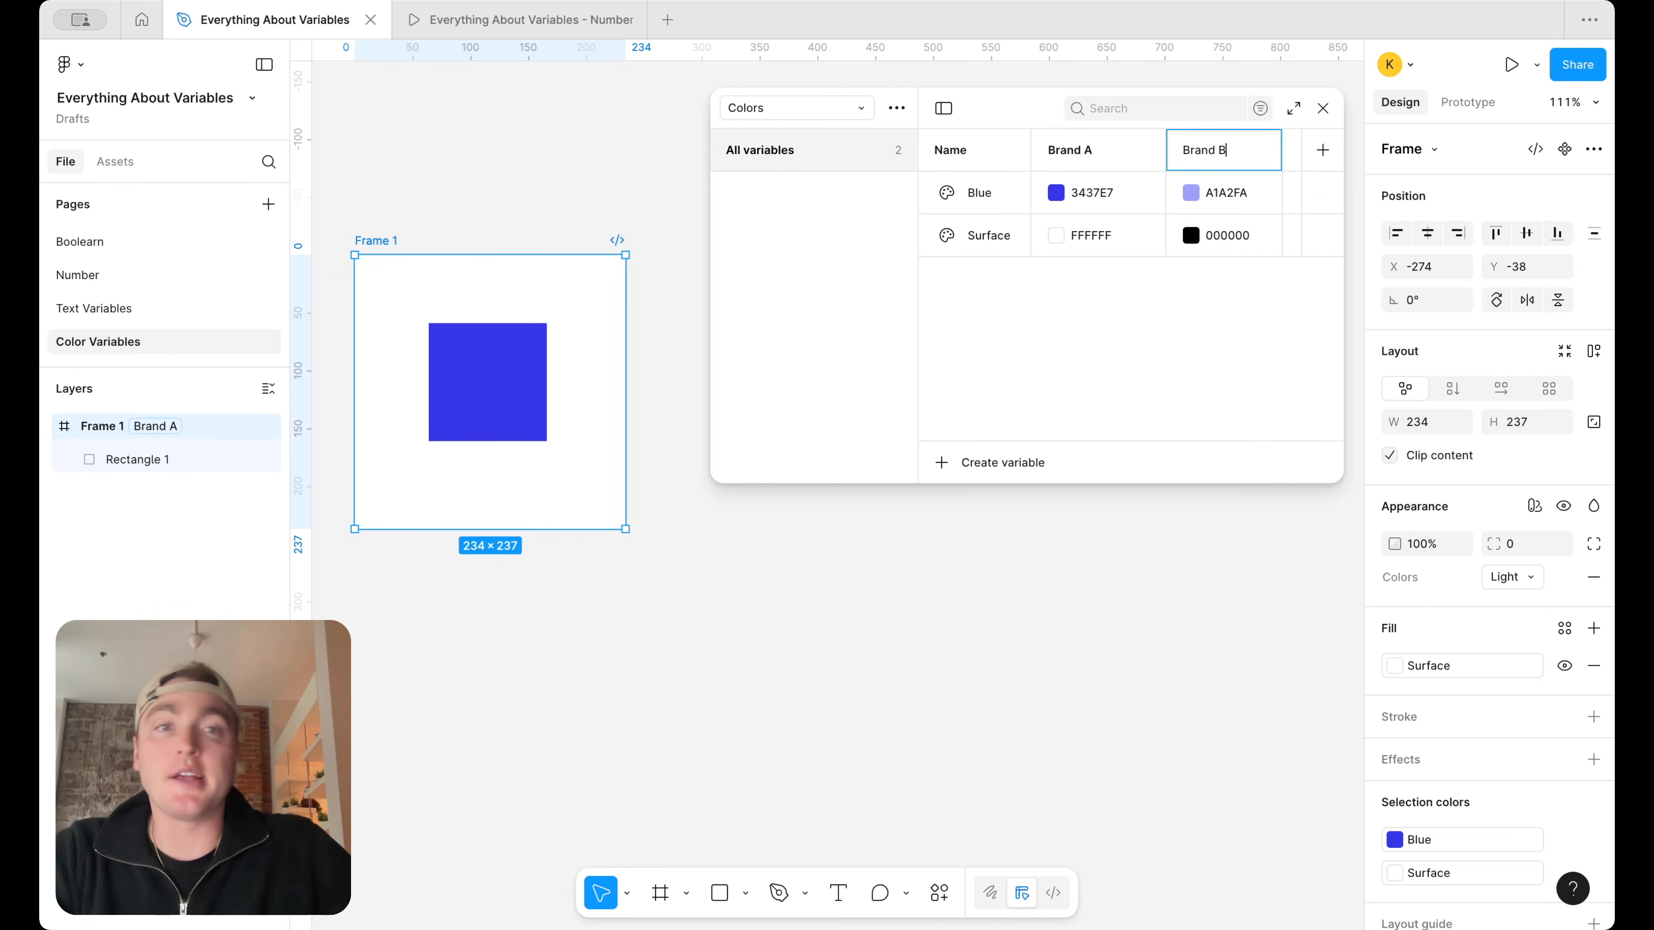
In the string variables collection, rename the Value mode to English and add a second mode named French
{"action": "key", "text": "Return"}
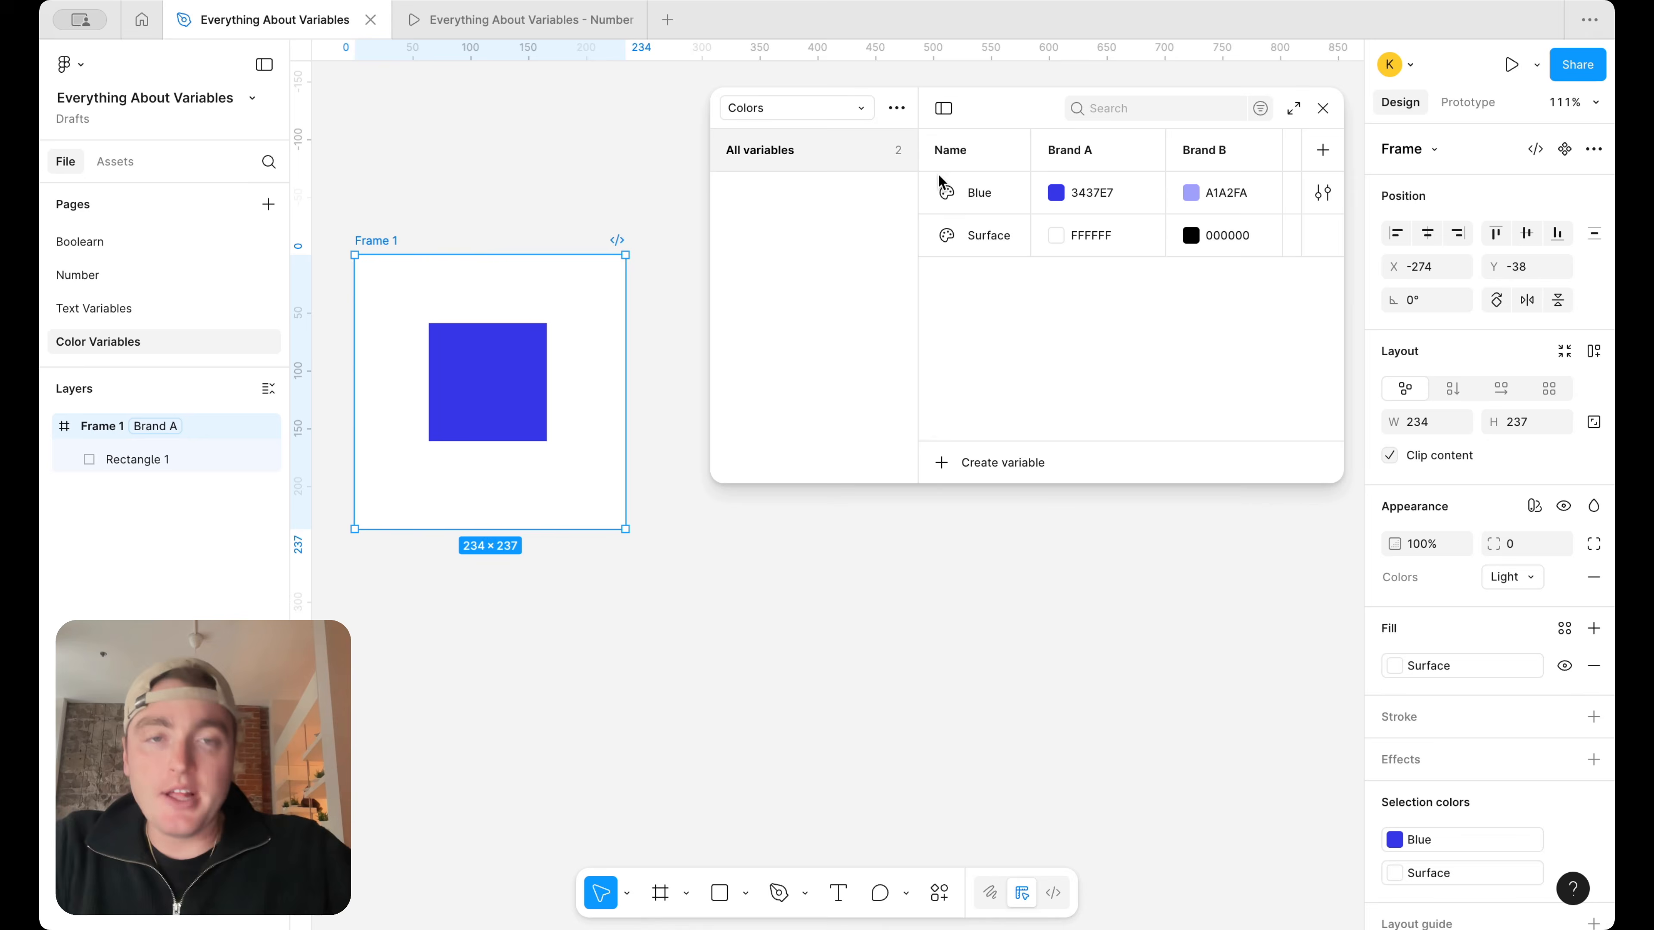
{"action": "left_click", "coordinate": [845, 116]}
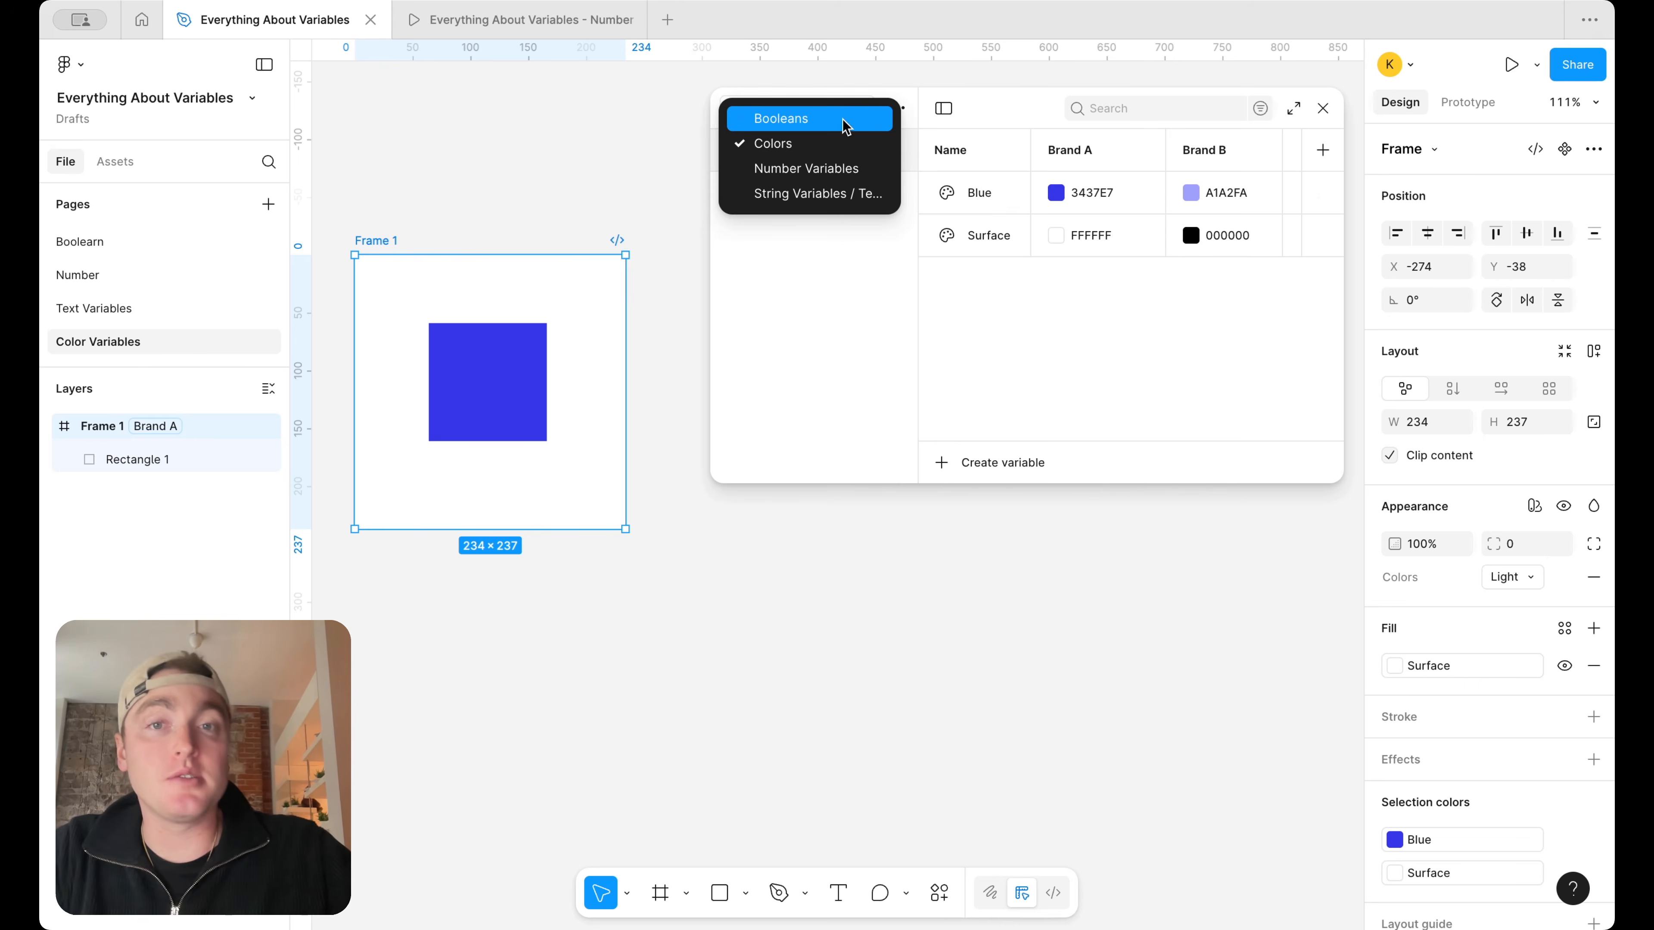
{"action": "left_click", "coordinate": [840, 191]}
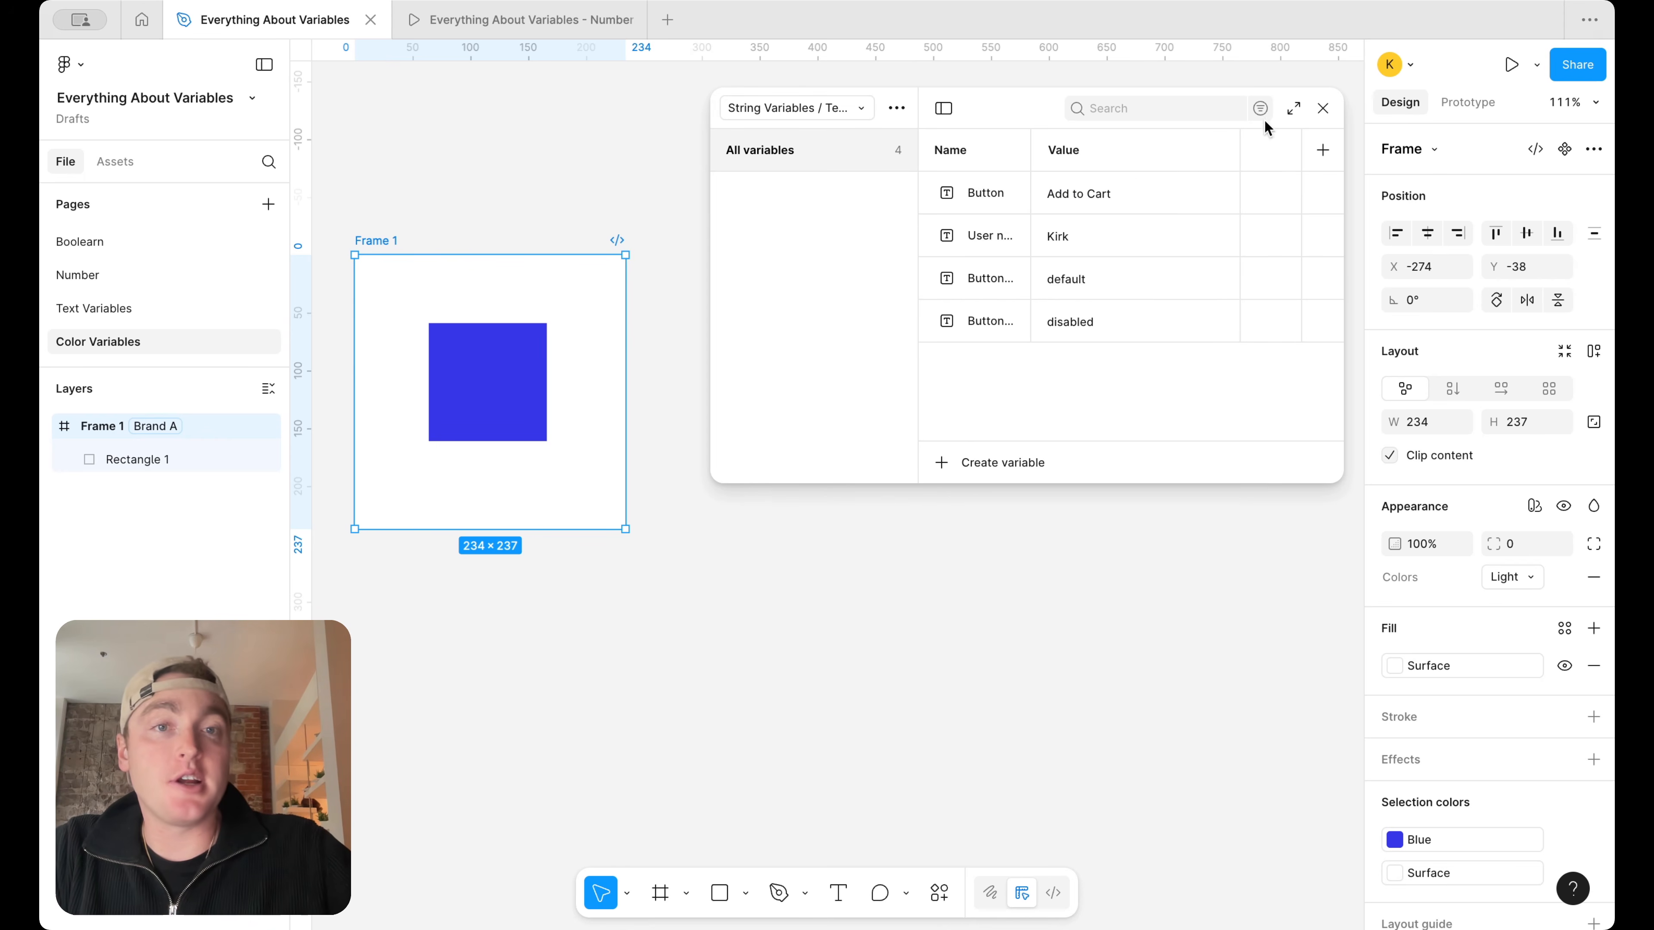
{"action": "left_click", "coordinate": [1323, 151]}
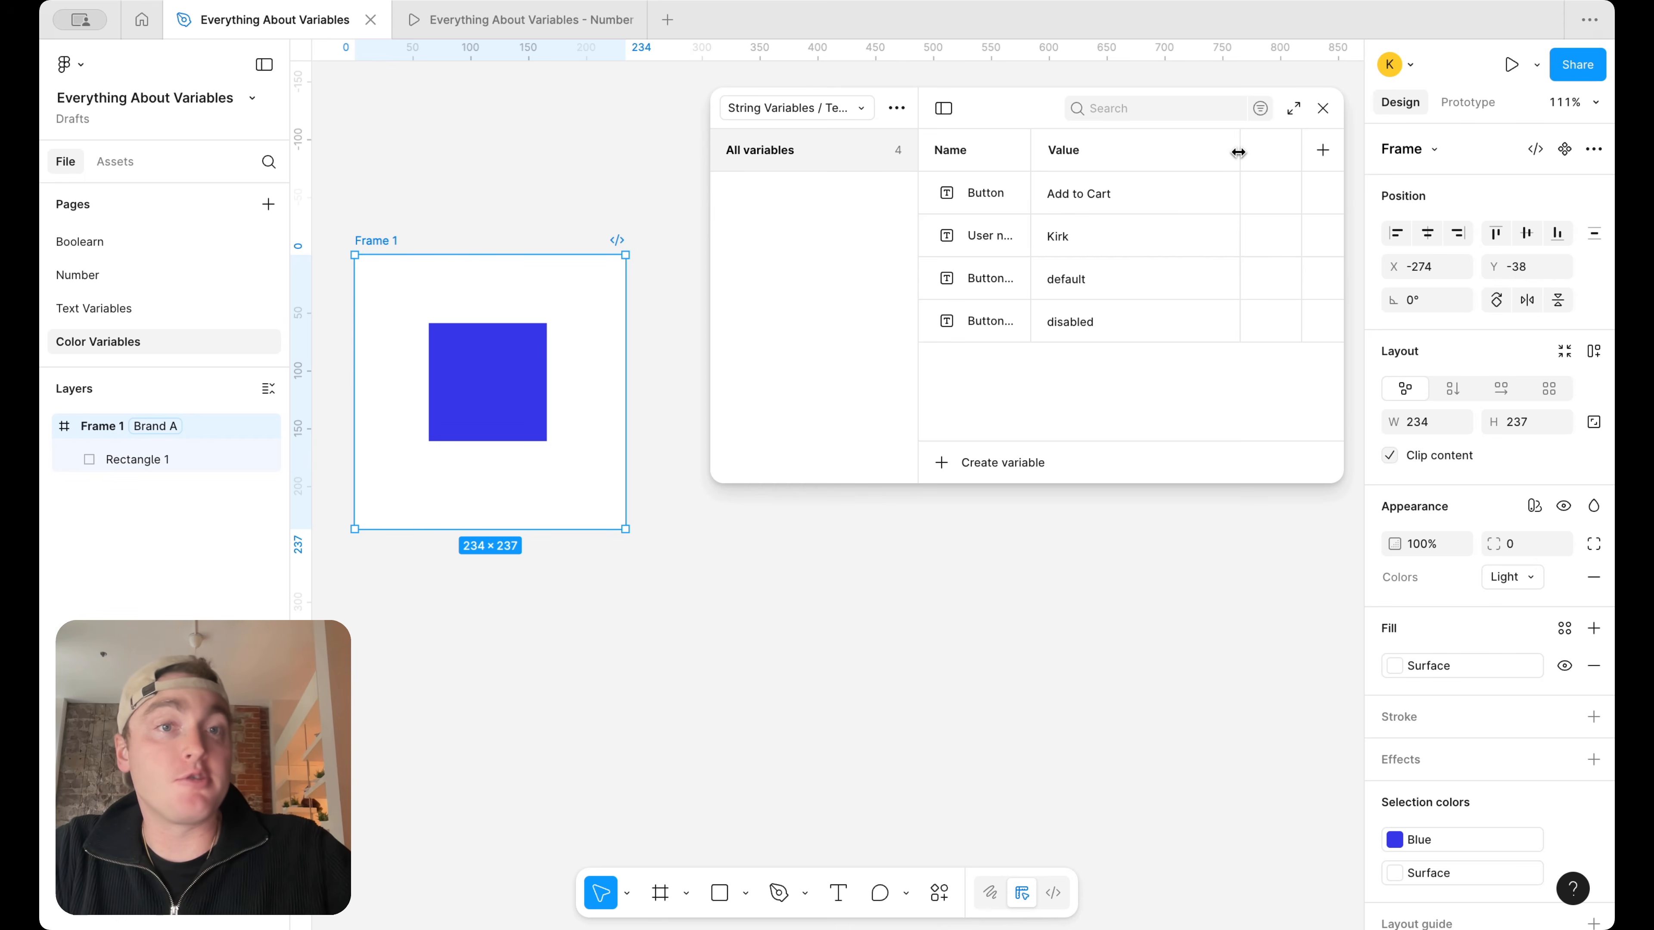
{"action": "double_click", "coordinate": [1068, 154]}
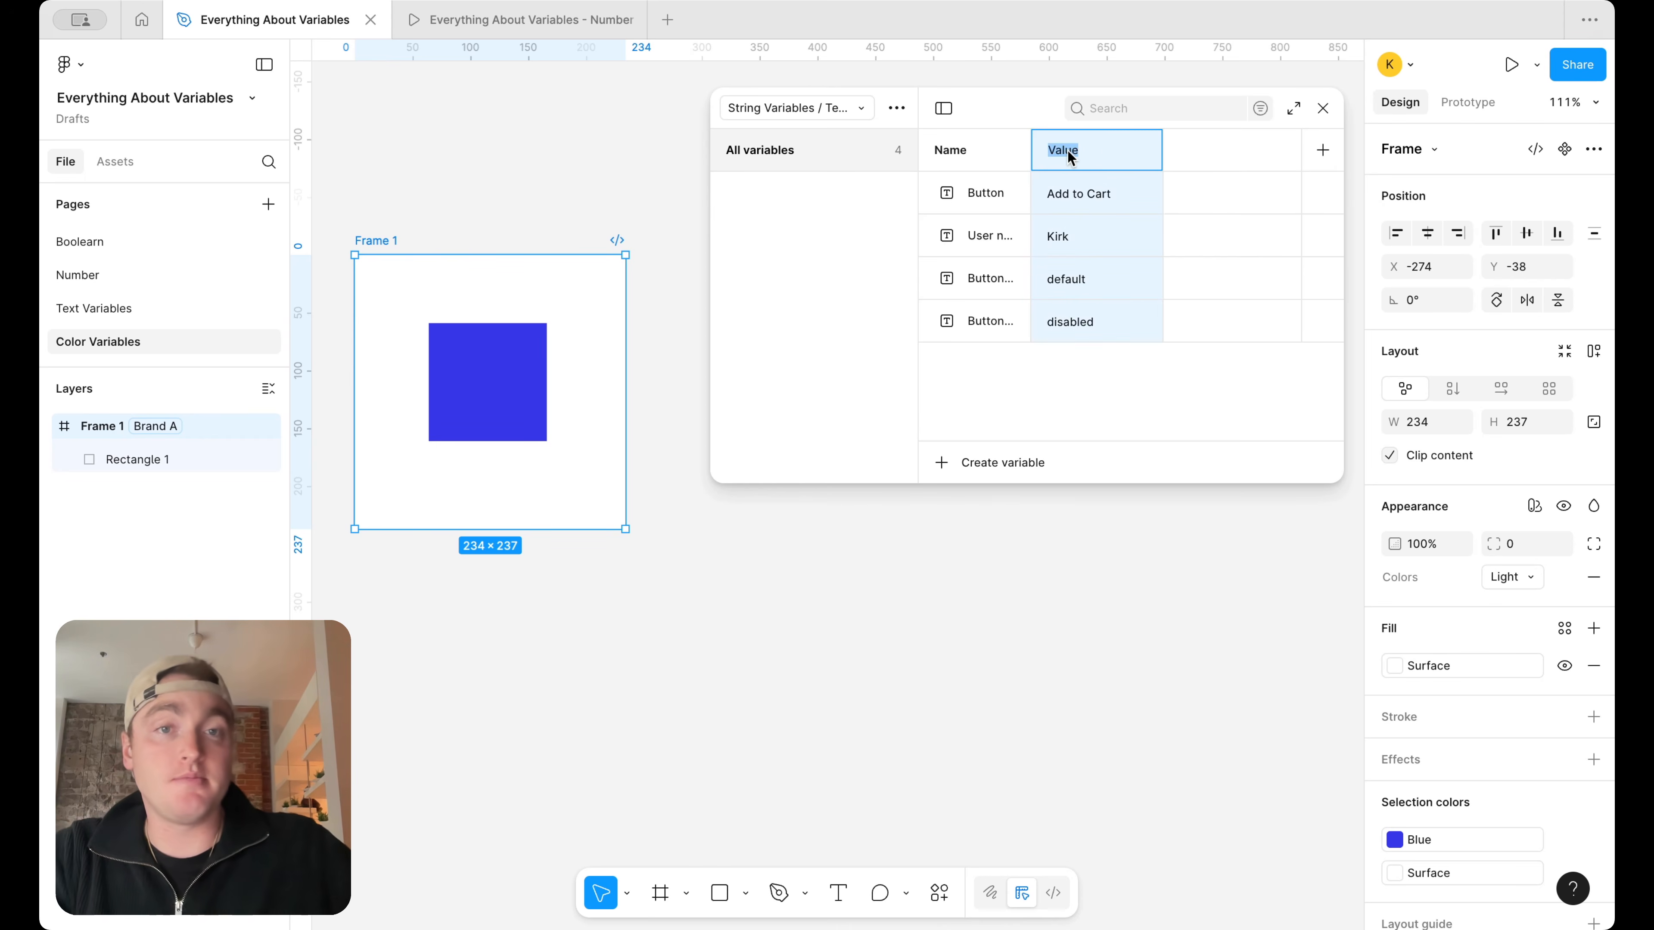
{"action": "type", "text": "English"}
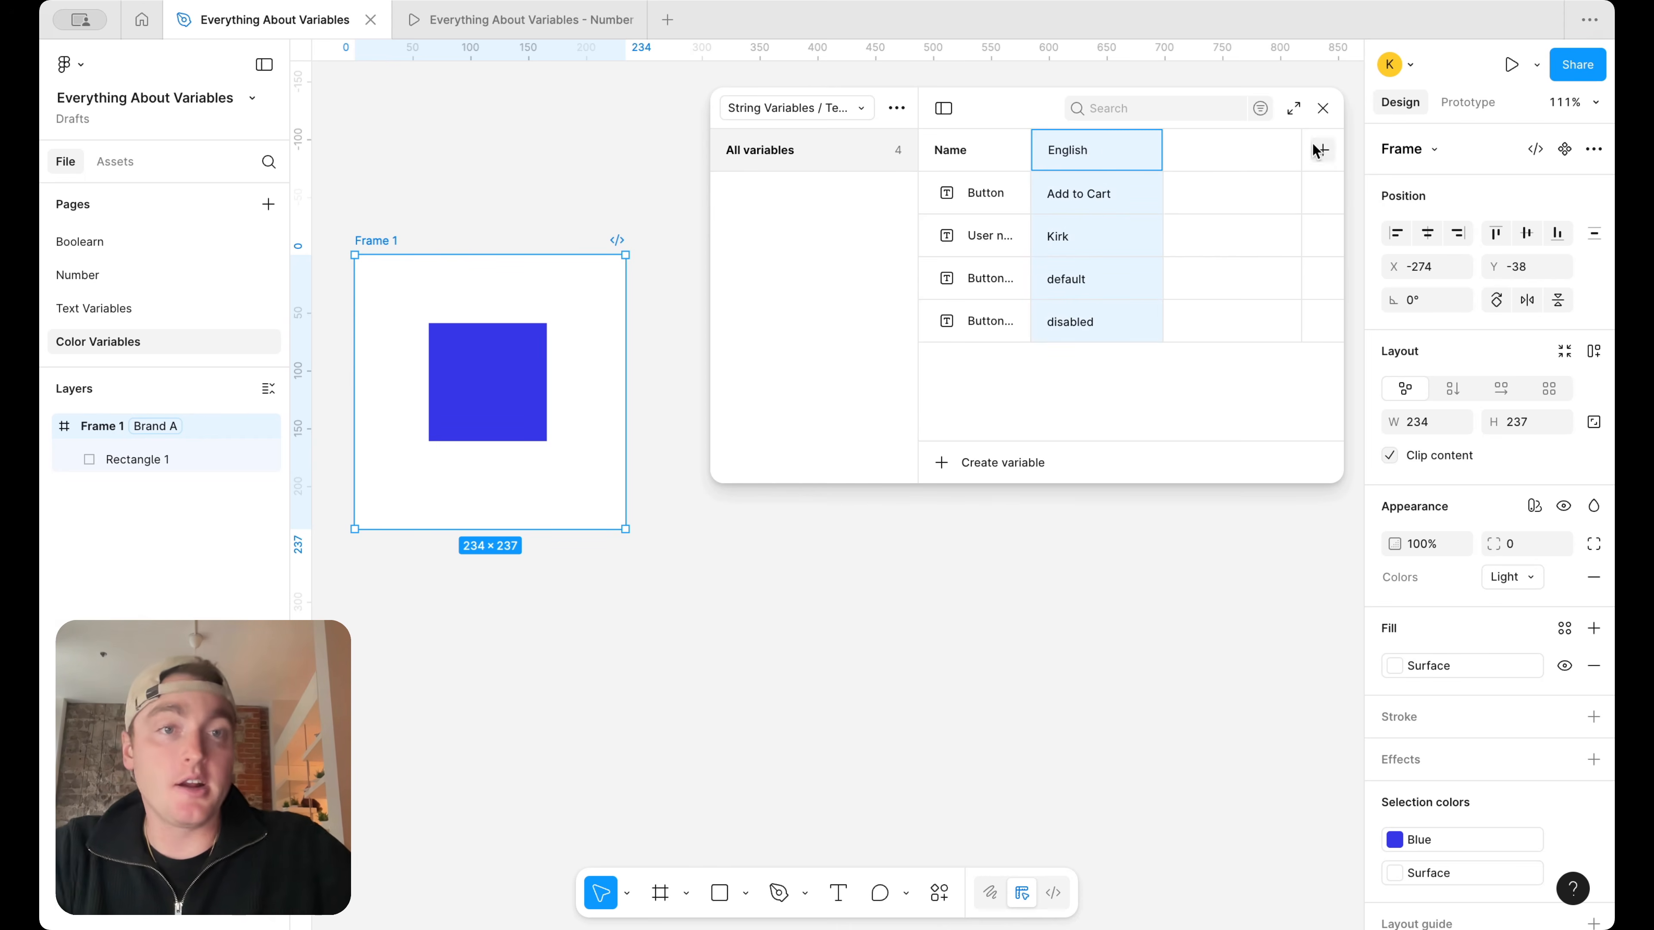
{"action": "left_click", "coordinate": [1324, 150]}
{"action": "type", "text": "Fe"}
{"action": "type", "text": "ench"}
{"action": "key", "text": "Return"}
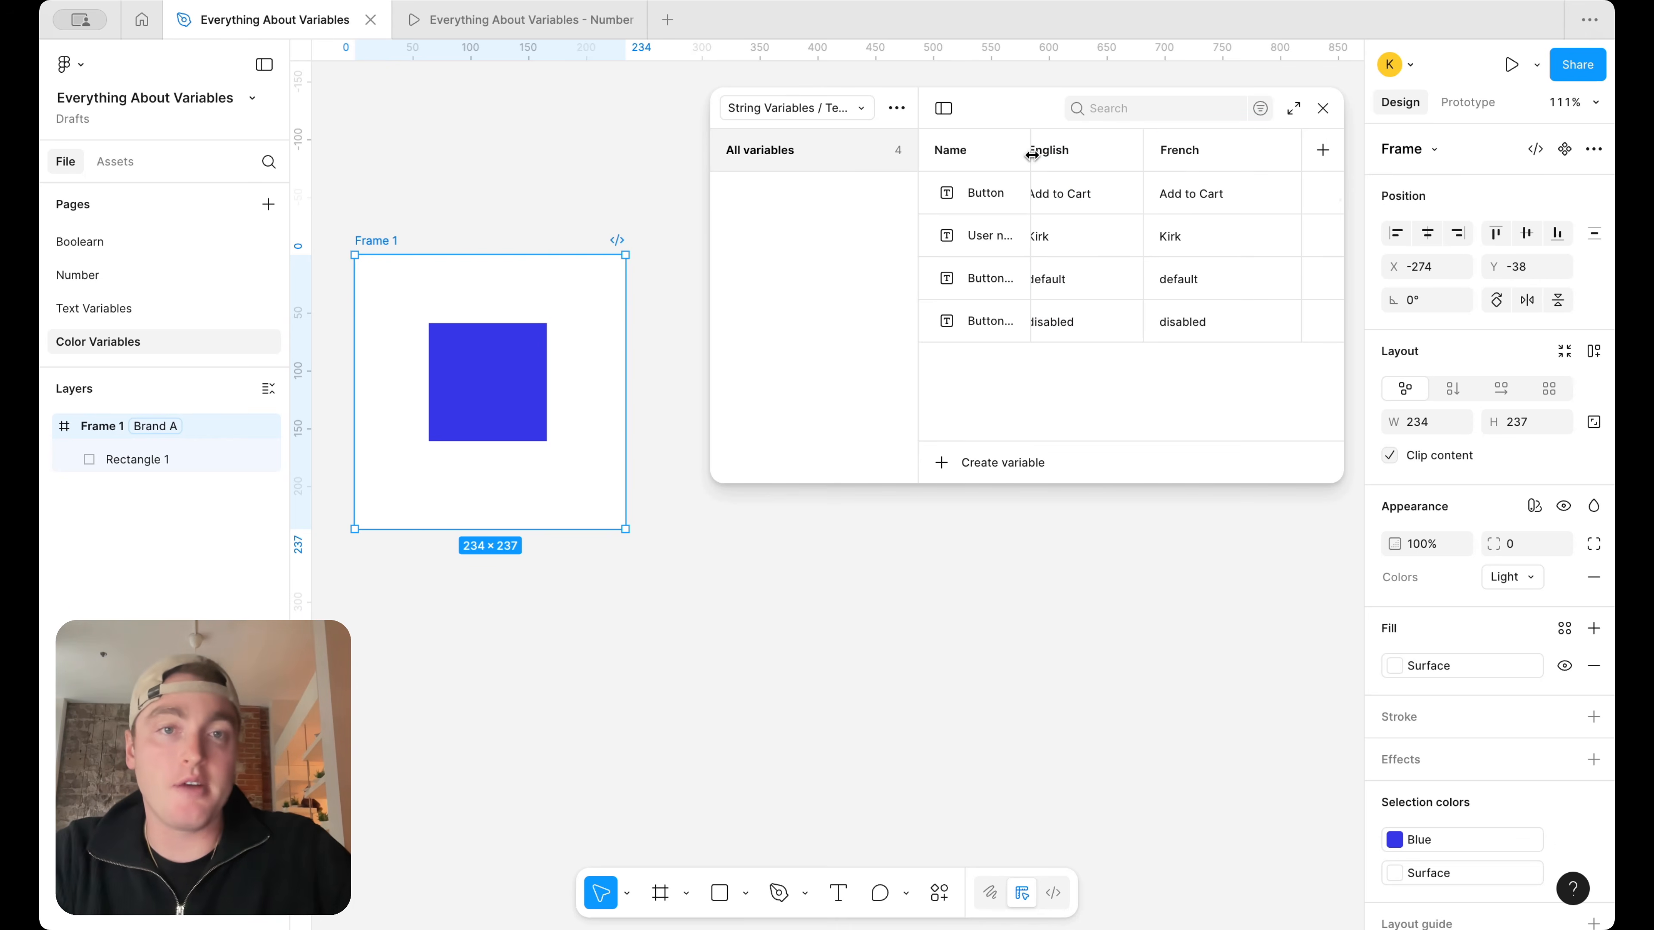
{"action": "scroll", "coordinate": [1161, 170], "scroll_direction": "left", "scroll_amount": 1}
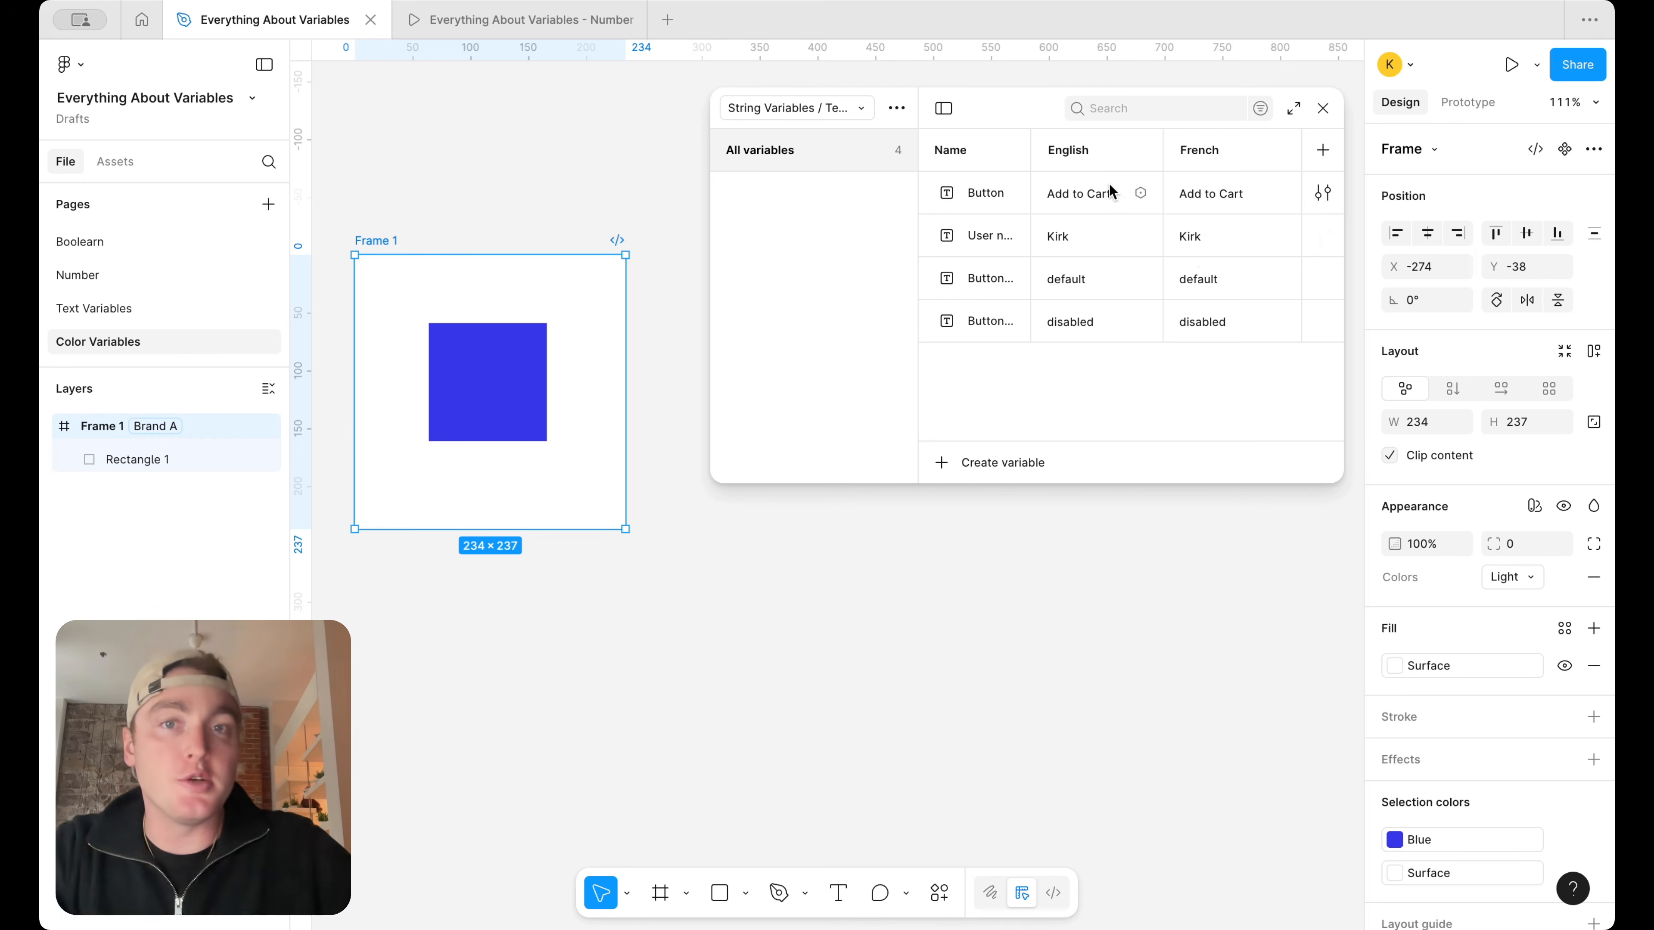
In the Number Variables collection, add a second mode and name the two modes Desktop and Mobile
{"action": "left_click", "coordinate": [815, 104]}
{"action": "left_click", "coordinate": [809, 166]}
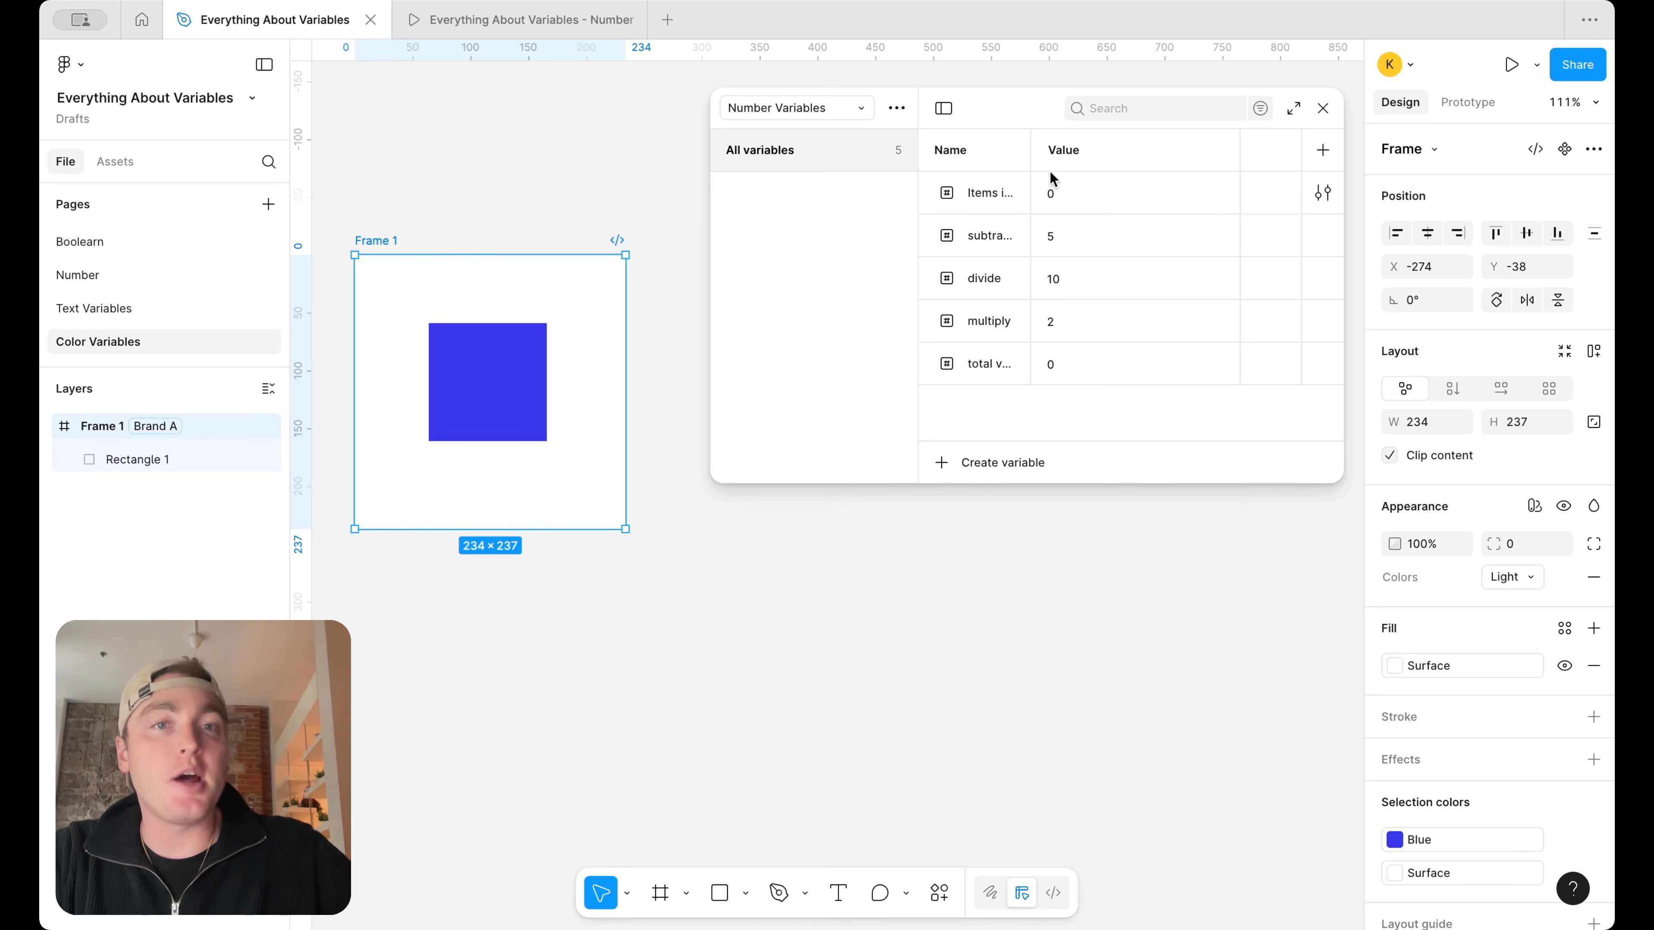
{"action": "left_click", "coordinate": [1319, 153]}
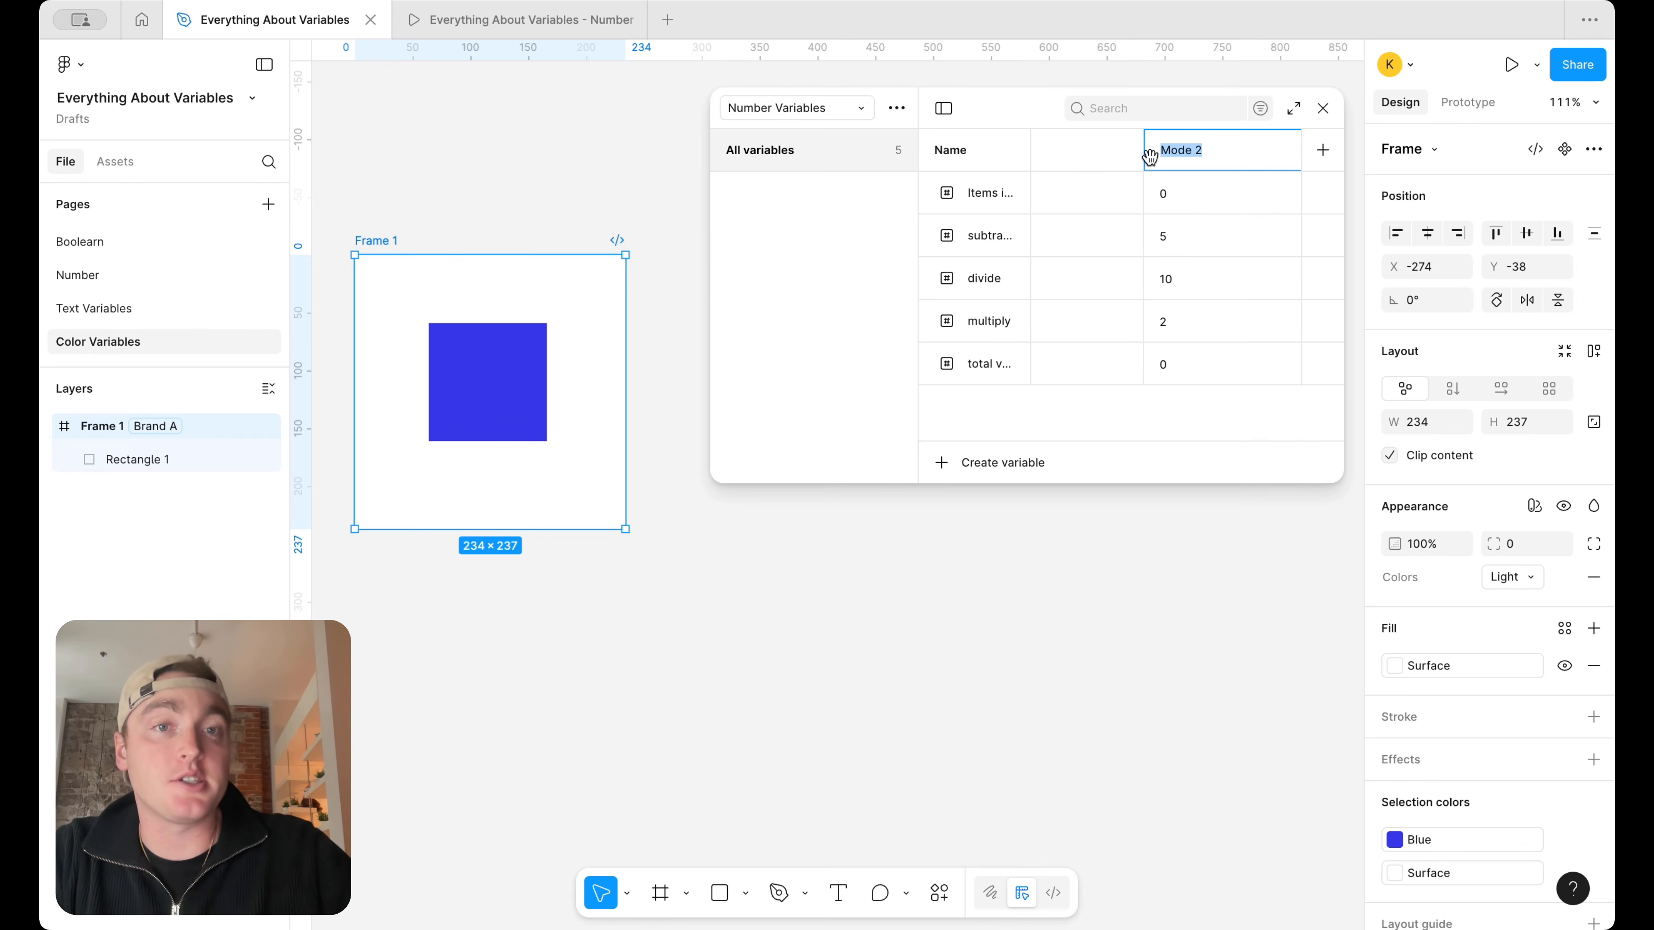
{"action": "left_click_drag", "start_coordinate": [1143, 154], "coordinate": [1079, 155]}
{"action": "double_click", "coordinate": [1076, 149]}
{"action": "type", "text": "Desktop"}
{"action": "double_click", "coordinate": [1257, 163]}
{"action": "type", "text": "Mobui"}
{"action": "key", "text": "BackSpace"}
{"action": "type", "text": "le"}
{"action": "key", "text": "Return"}
Create a number variable named Page Width with 1440 for Desktop and 440 for Mobile, and close the variables window
{"action": "left_click", "coordinate": [990, 472]}
{"action": "left_click", "coordinate": [996, 525]}
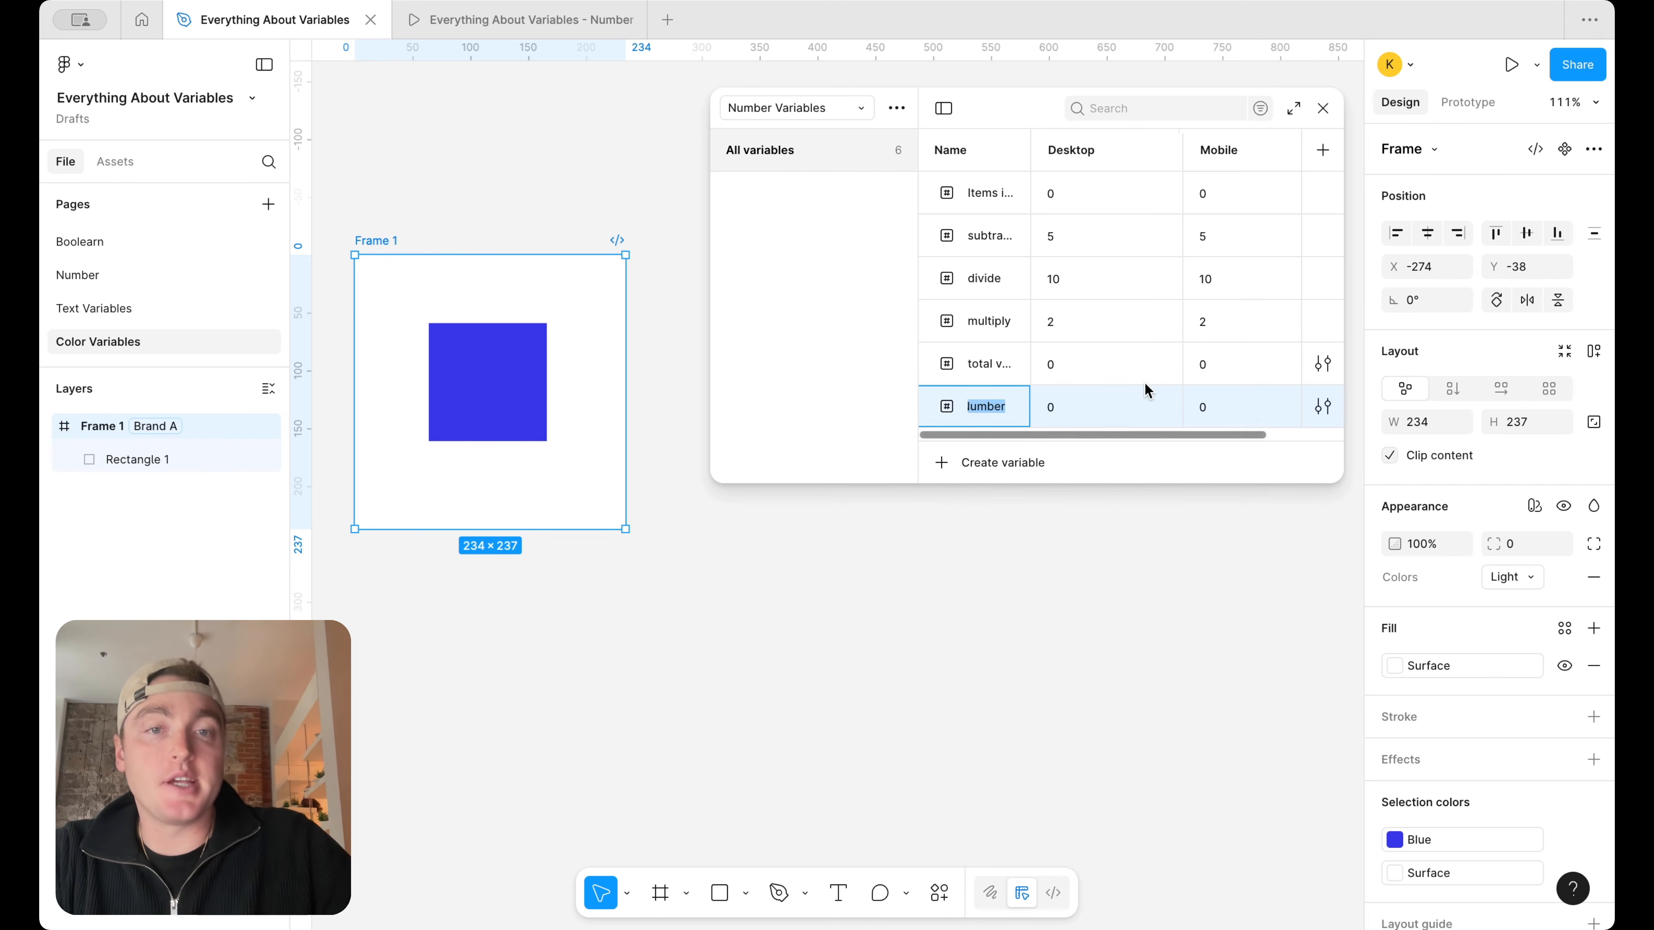
{"action": "type", "text": "Page Width"}
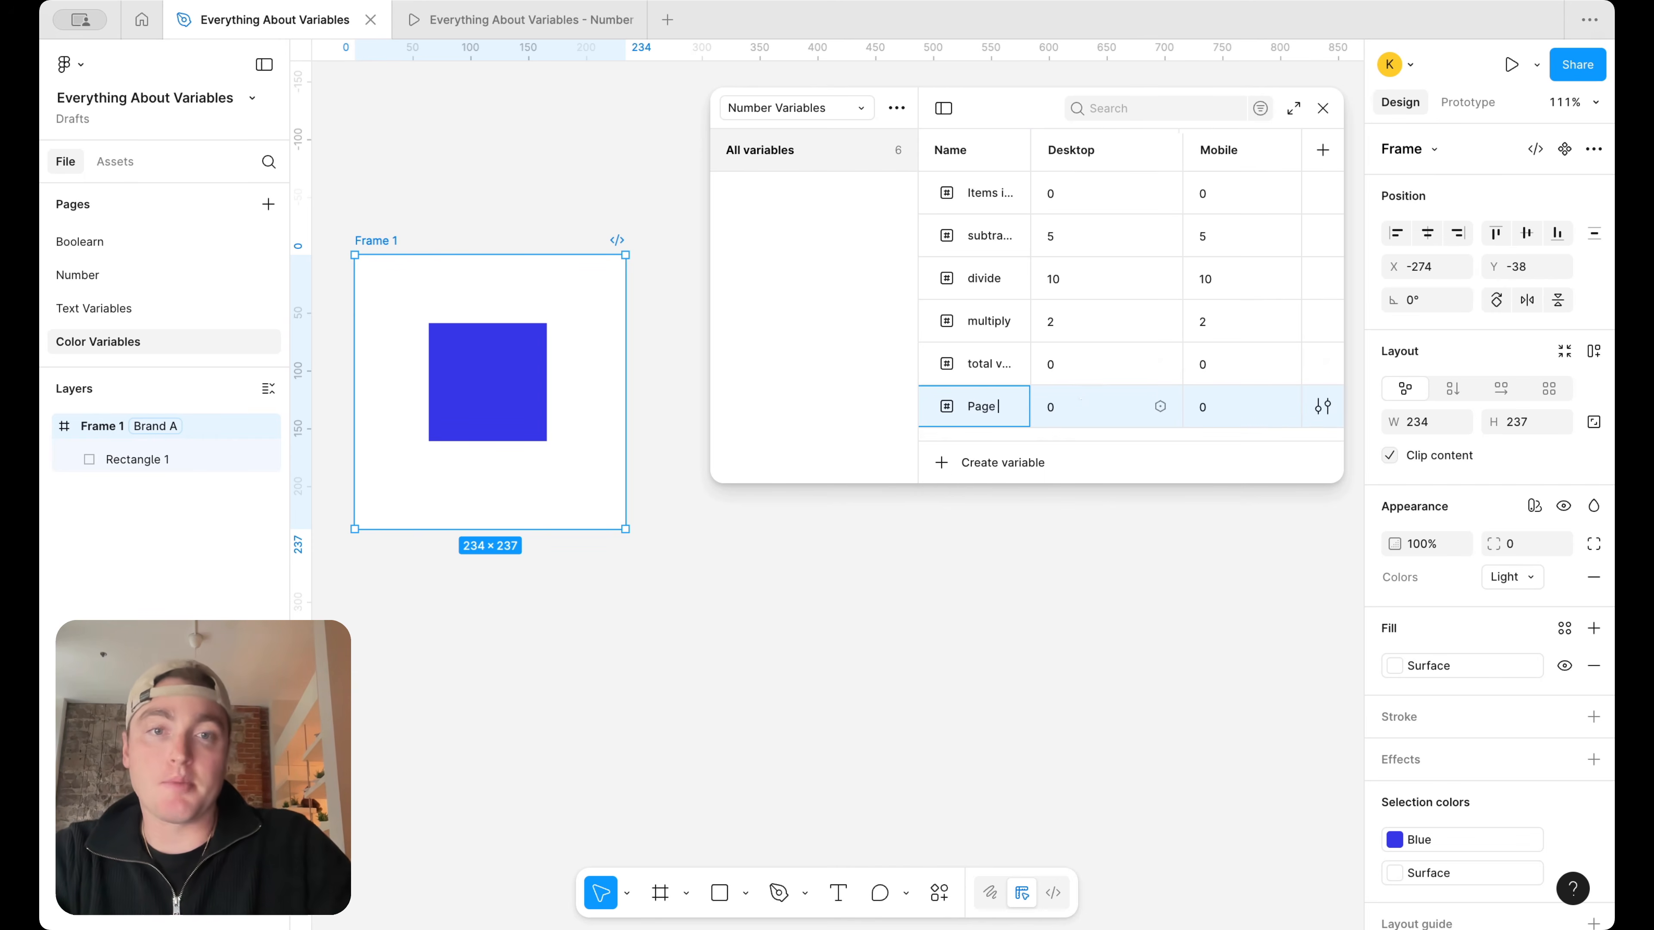
{"action": "left_click", "coordinate": [1095, 407]}
{"action": "type", "text": "1440"}
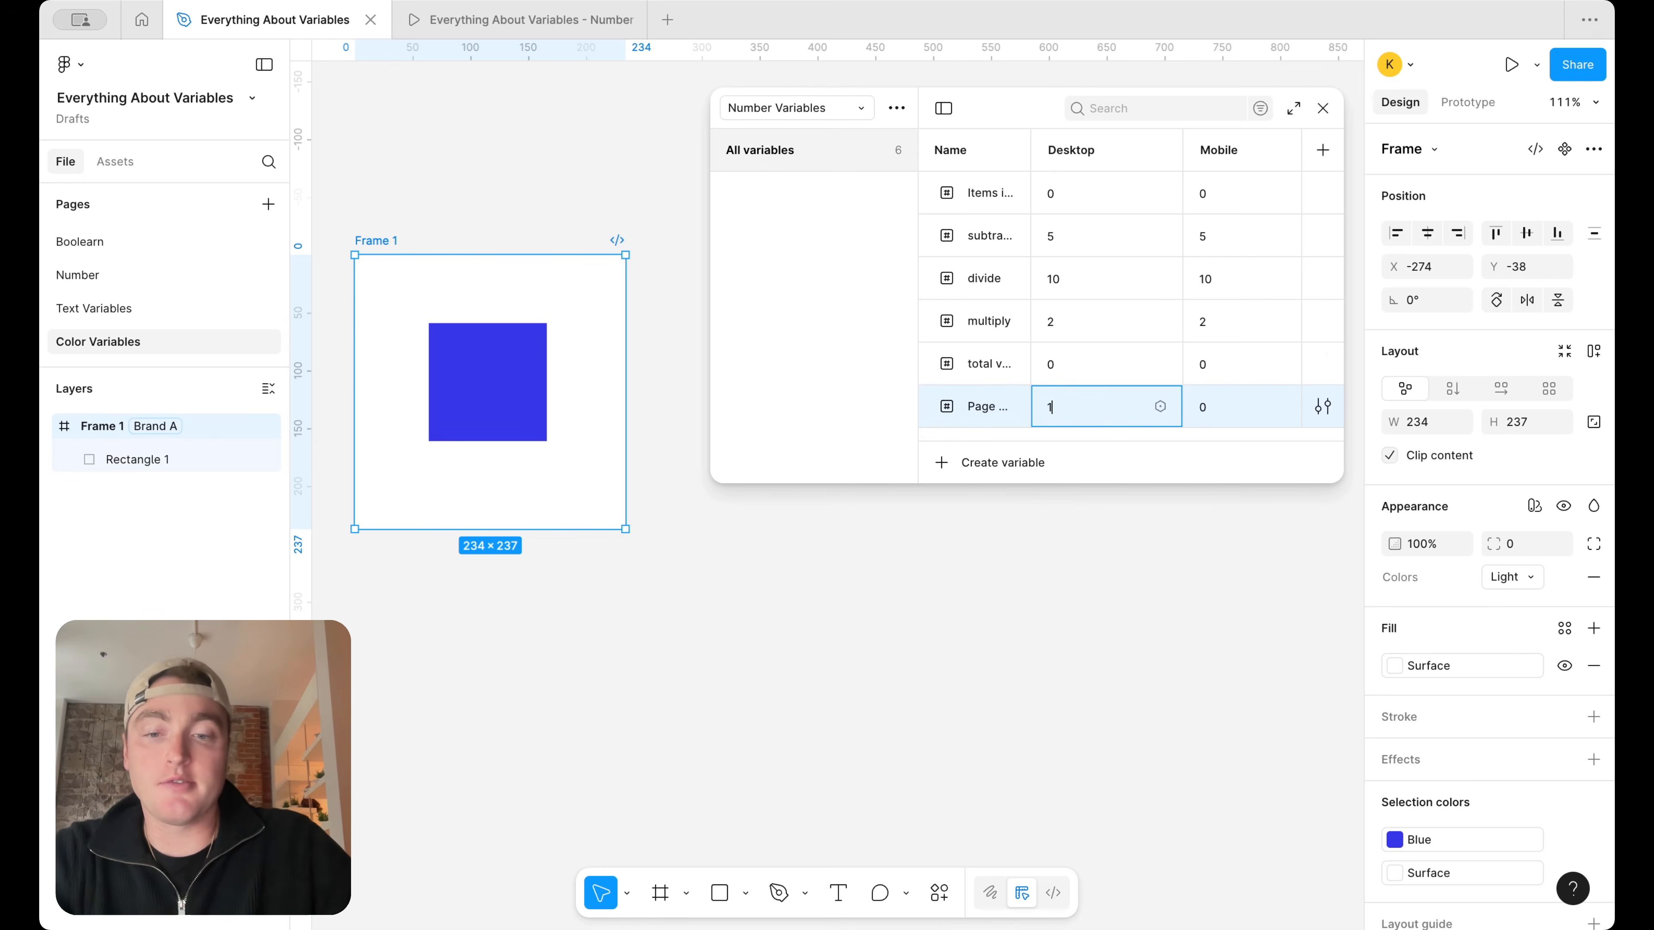
{"action": "key", "text": "Return"}
{"action": "left_click", "coordinate": [1210, 404]}
{"action": "type", "text": "440"}
{"action": "key", "text": "Return"}
{"action": "left_click", "coordinate": [1323, 109]}
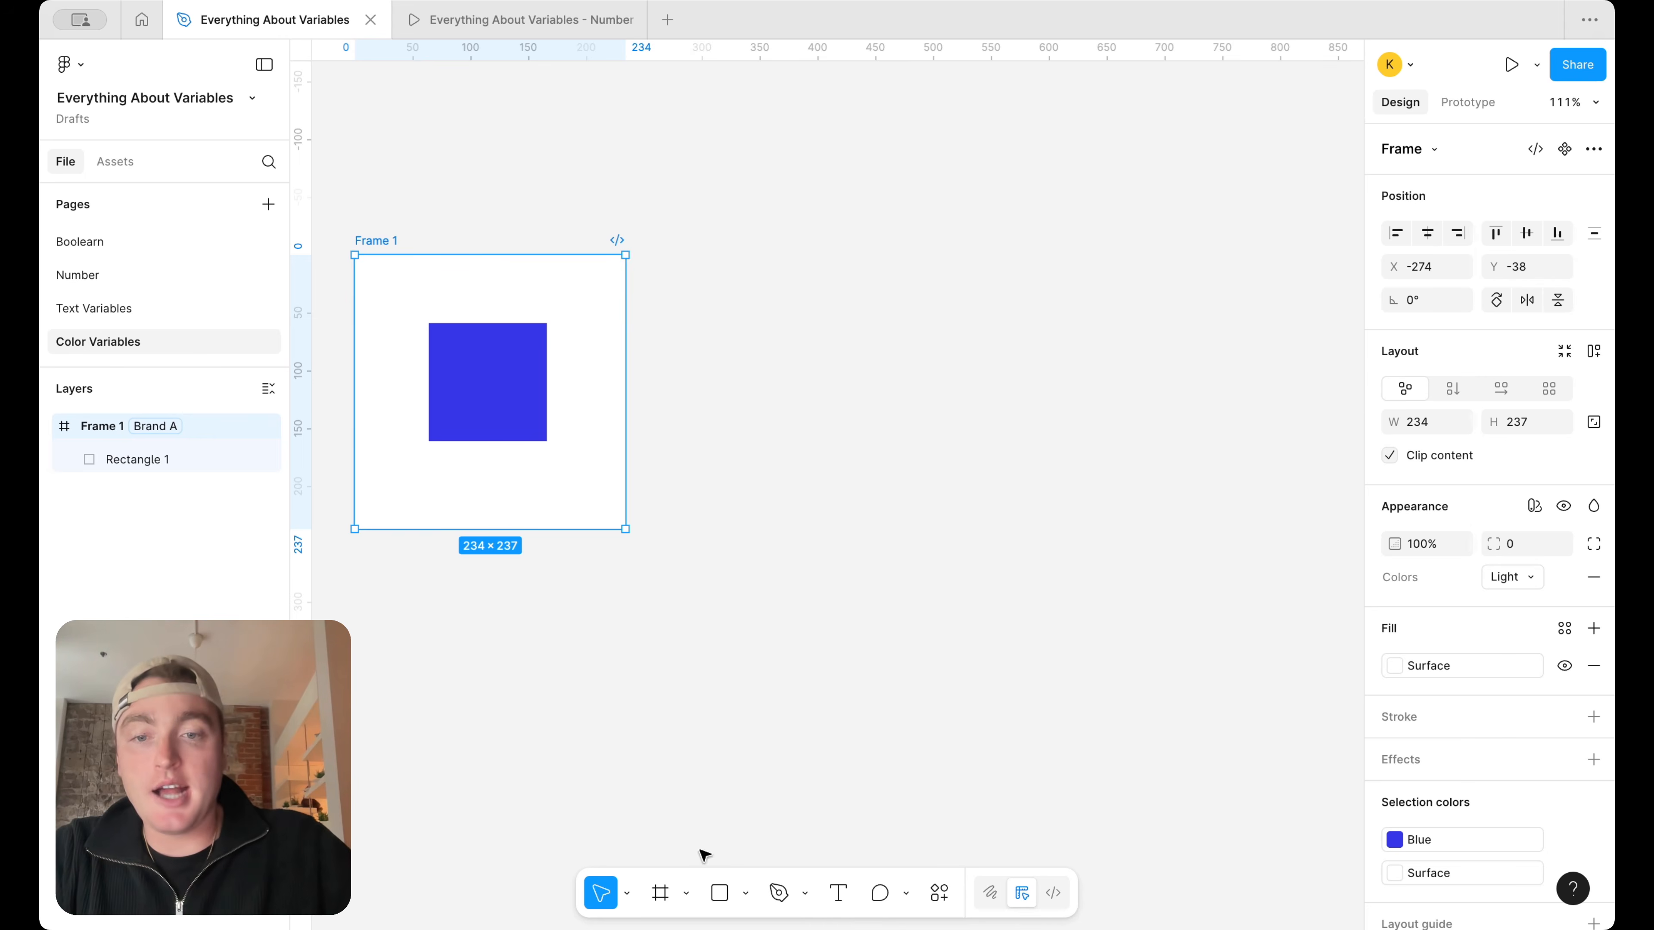
Draw a new frame of about 291 × 355 on the empty canvas beside Frame 1
{"action": "left_click", "coordinate": [686, 893]}
{"action": "key", "text": "Escape"}
{"action": "left_click", "coordinate": [661, 893]}
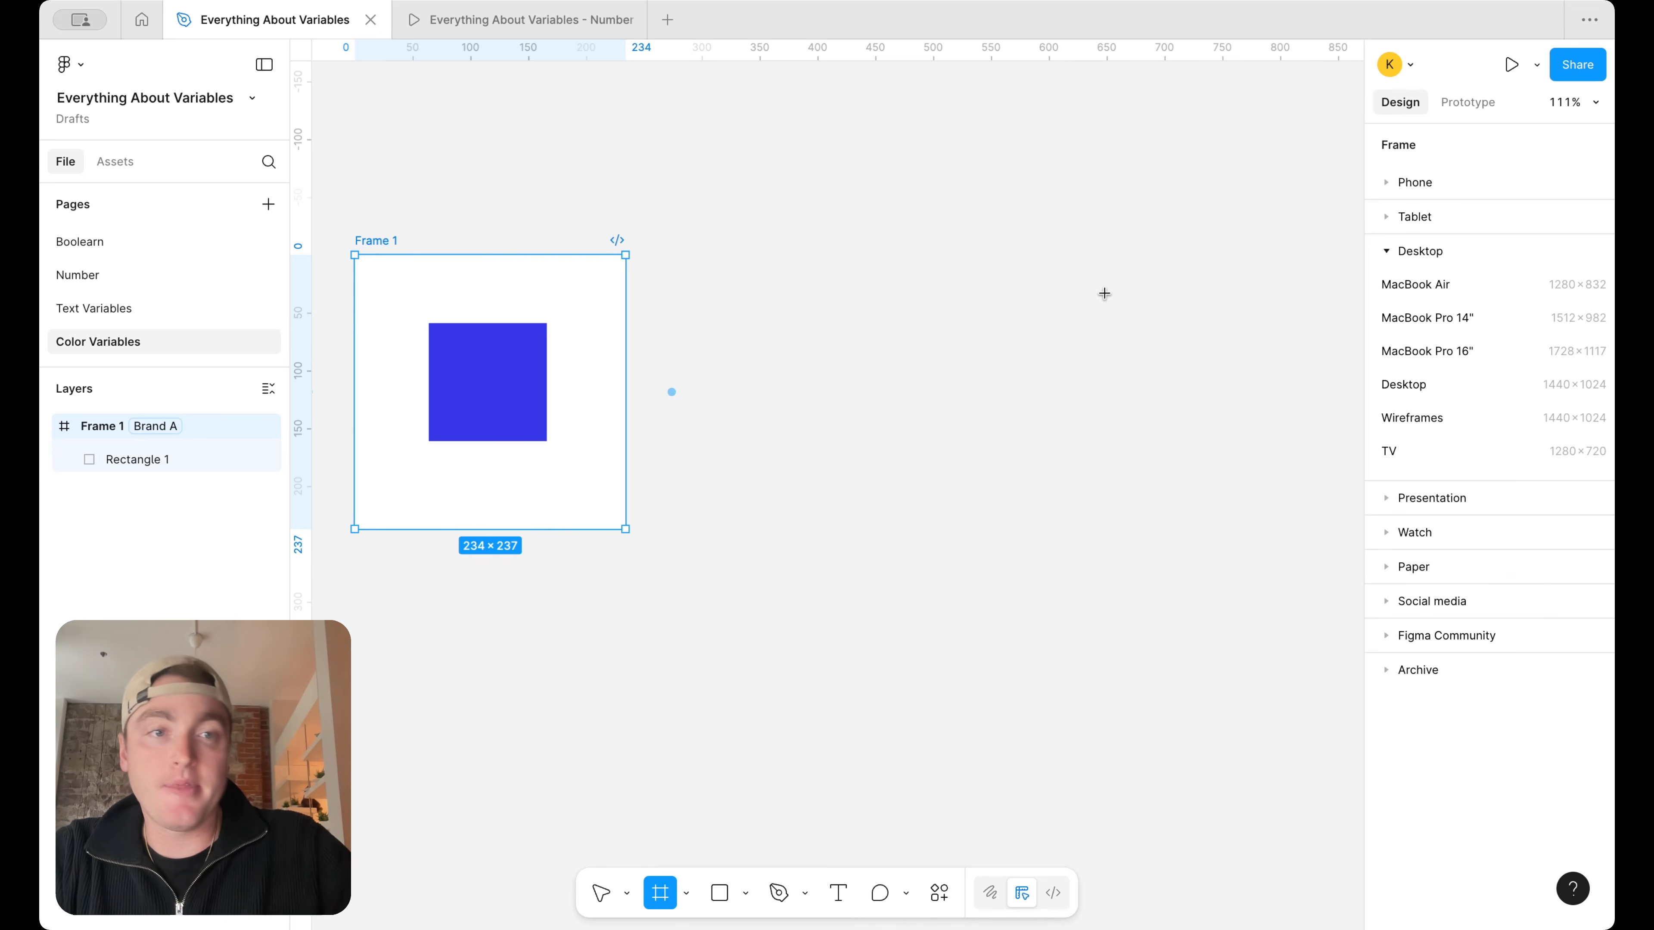
{"action": "left_click_drag", "start_coordinate": [881, 179], "coordinate": [1215, 588]}
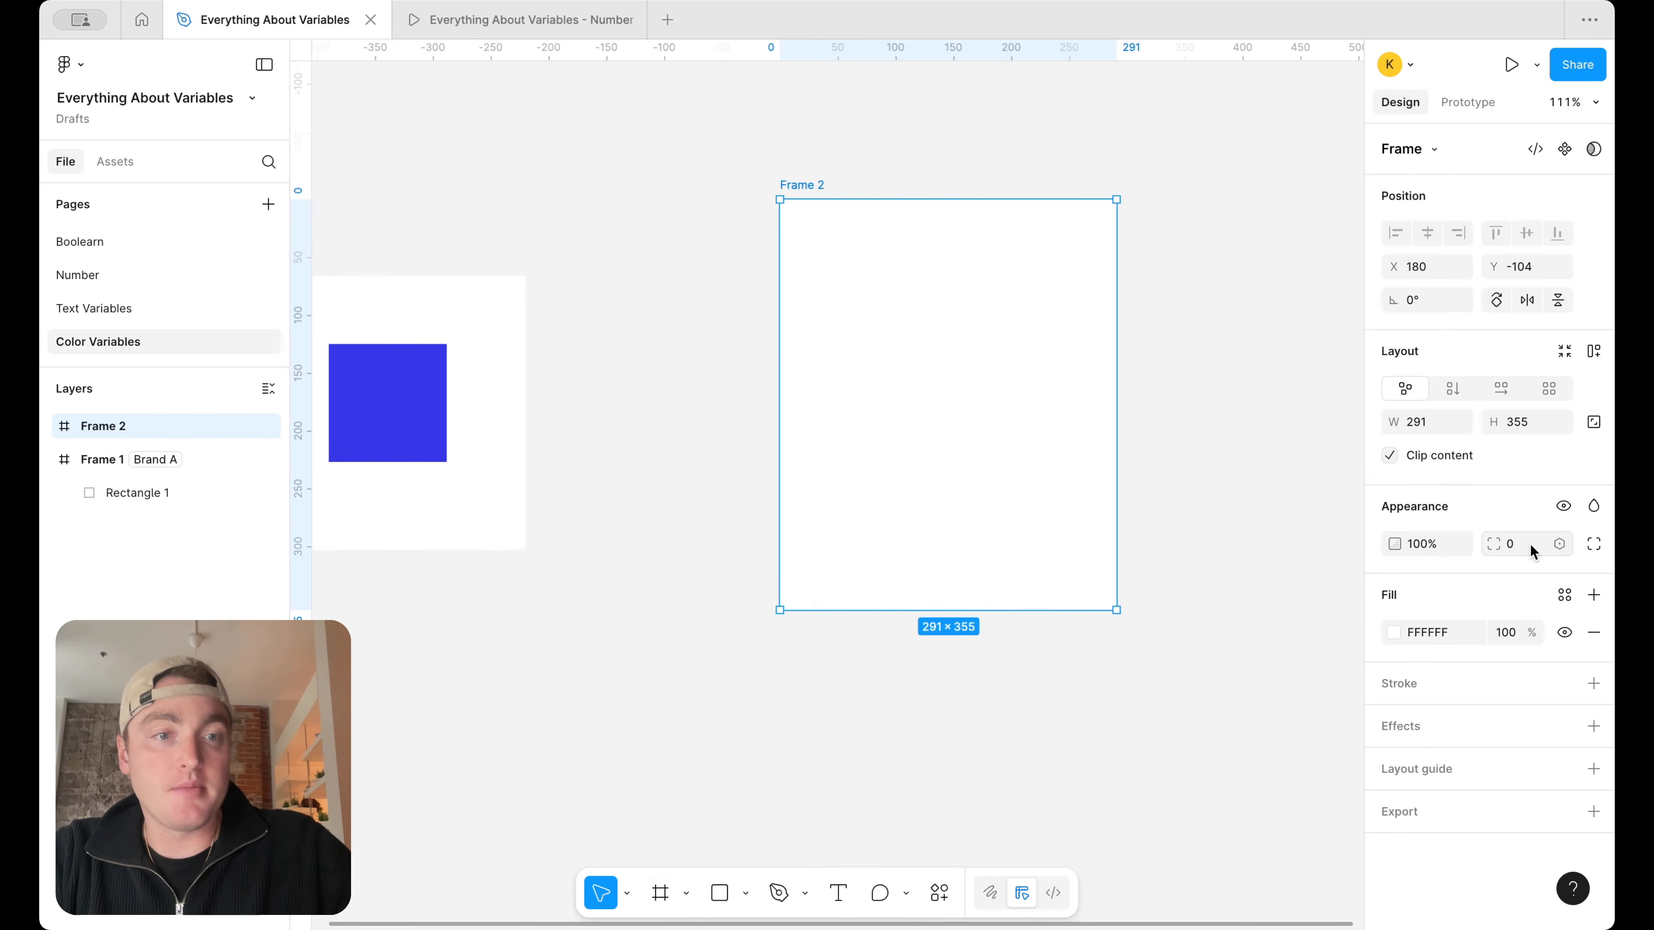
Bind the width of Frame 2 to the Page Width variable
{"action": "left_click", "coordinate": [1460, 422]}
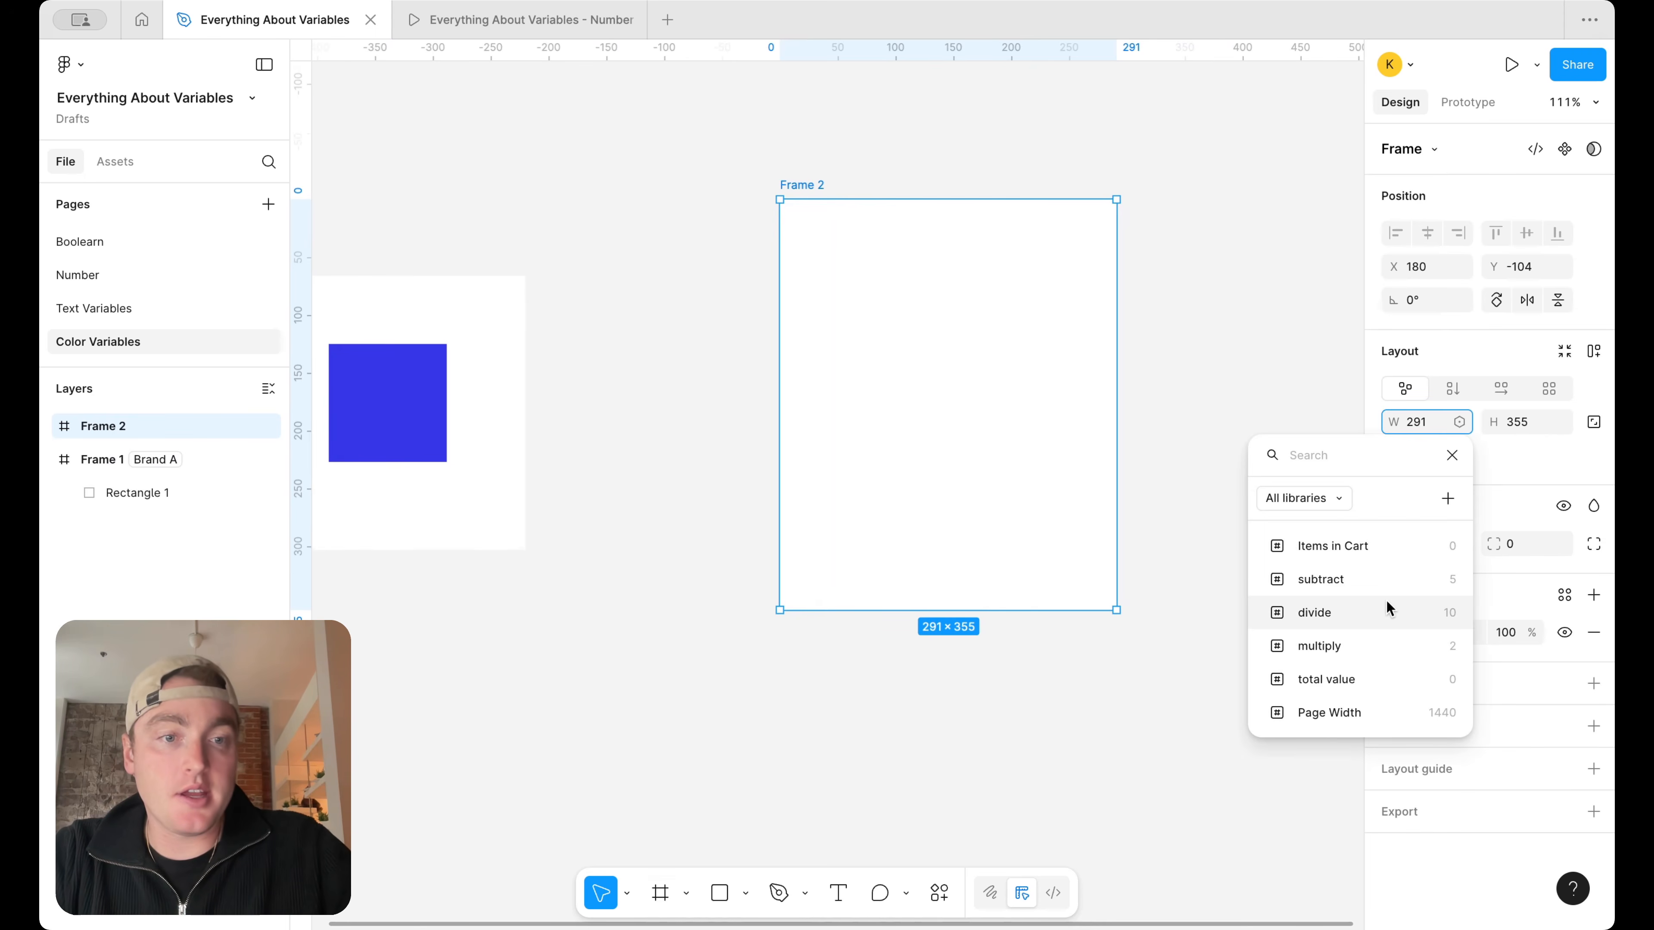
{"action": "left_click", "coordinate": [1380, 712]}
{"action": "scroll", "coordinate": [1083, 370], "scroll_direction": "down", "scroll_amount": 5}
{"action": "scroll", "coordinate": [1087, 369], "scroll_direction": "right", "scroll_amount": 5}
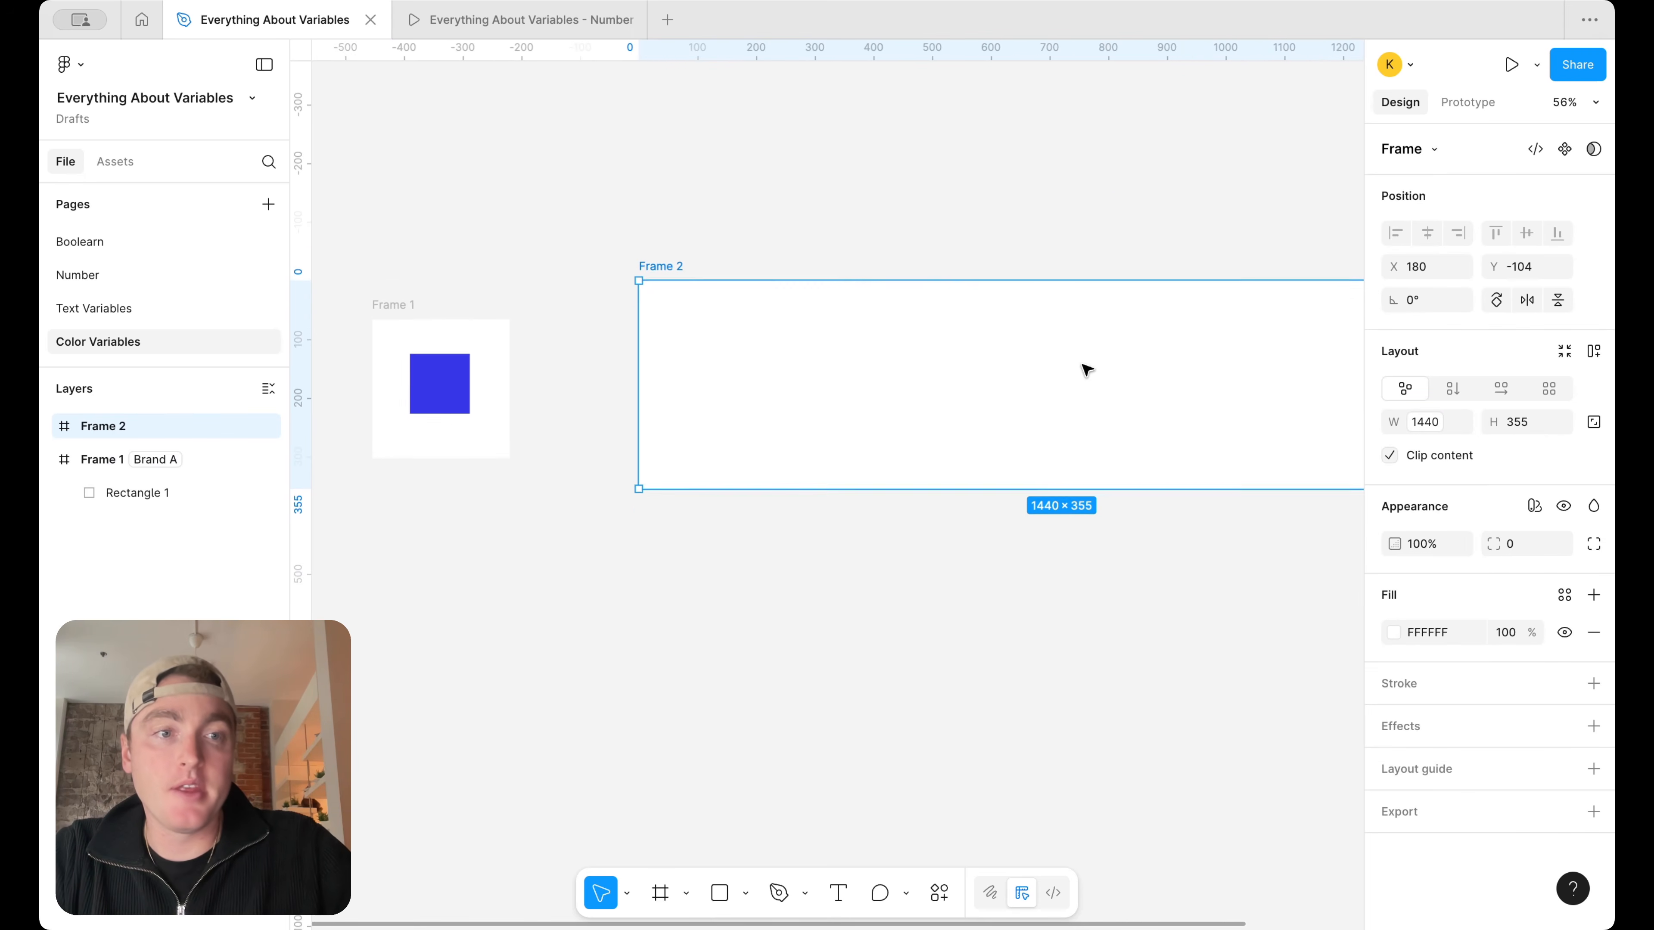
Apply the Mobile mode of the Number Variables collection to Frame 2 and deselect the frame
{"action": "left_click", "coordinate": [1535, 507]}
{"action": "mouse_move", "coordinate": [1474, 577]}
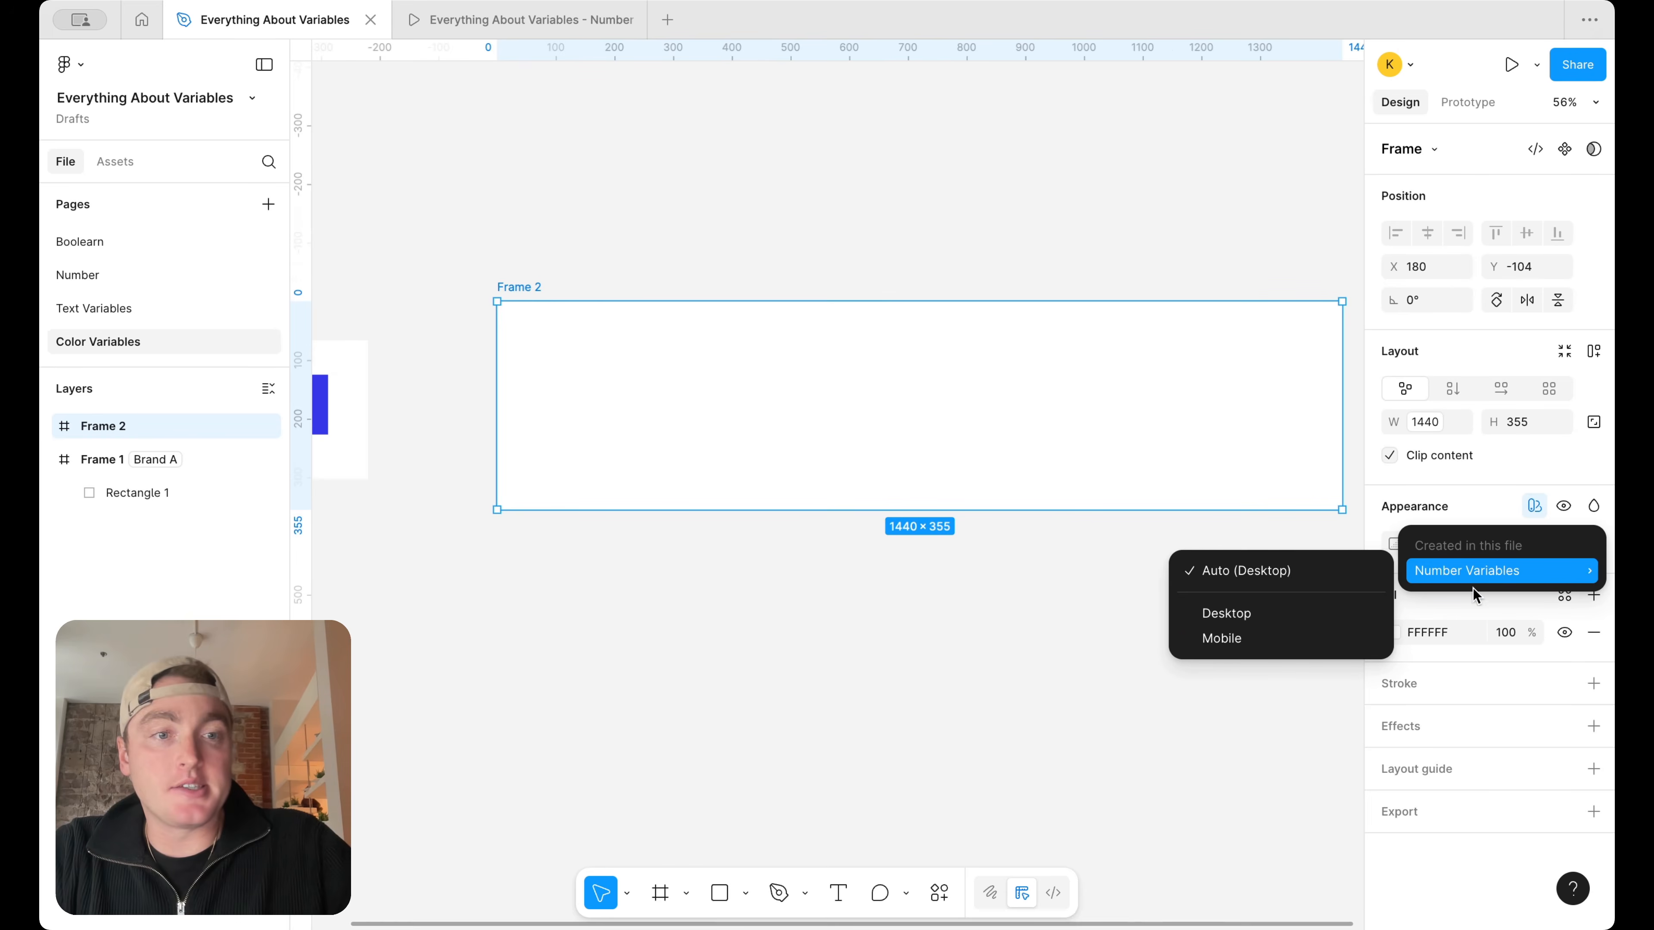
{"action": "left_click", "coordinate": [1275, 643]}
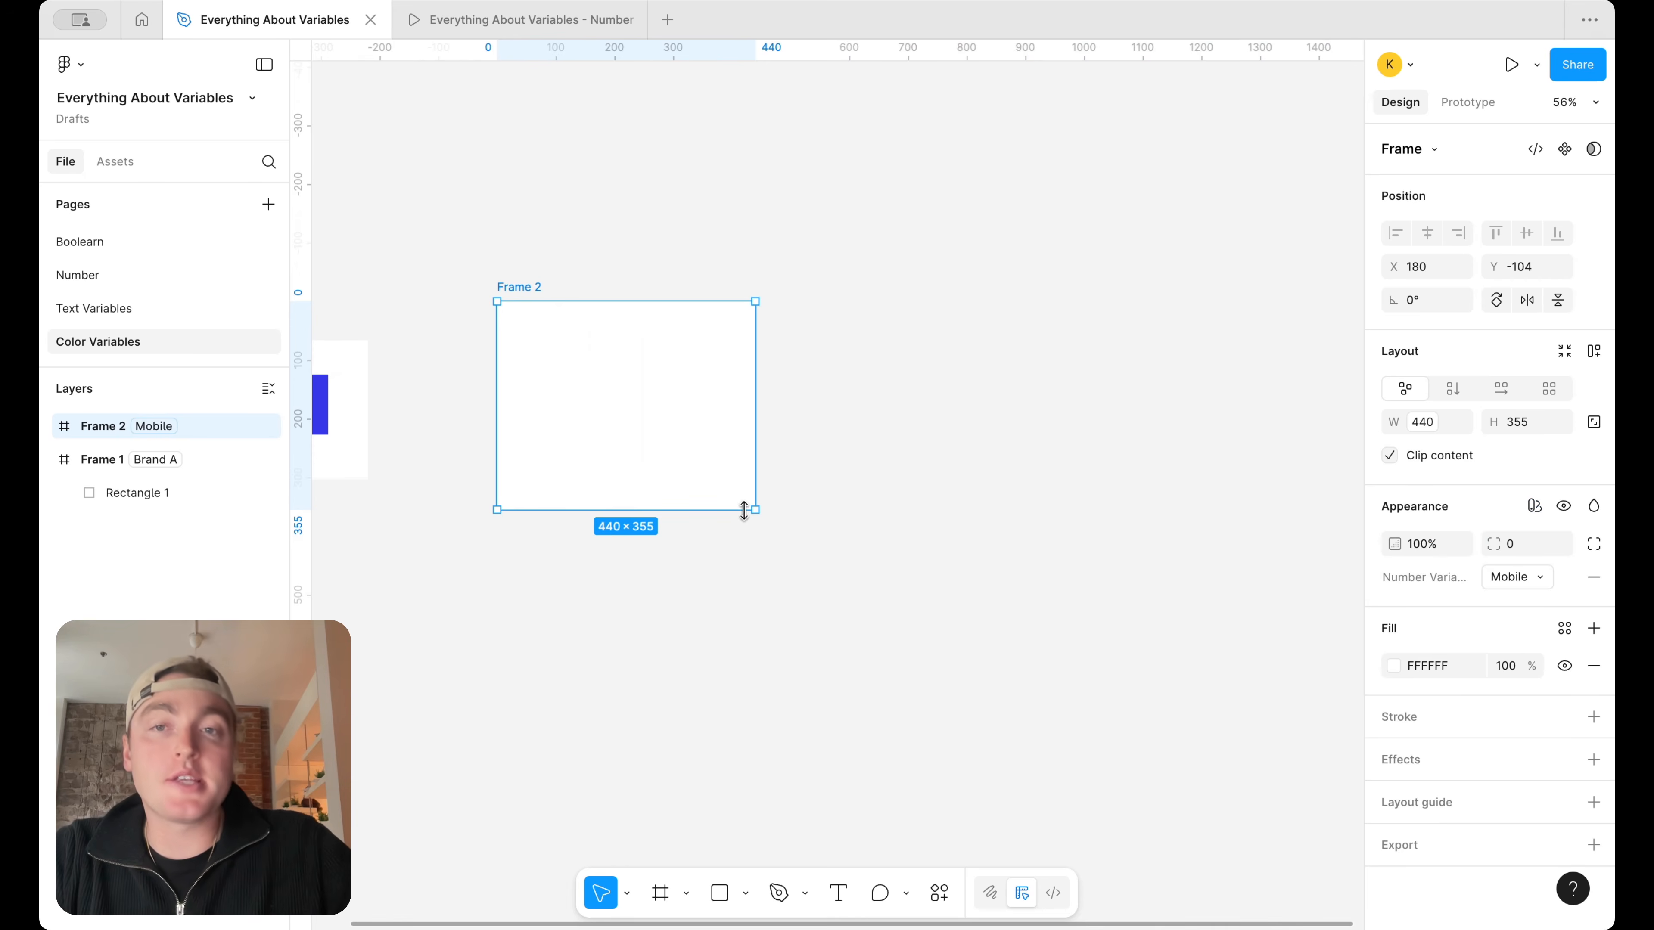
{"action": "scroll", "coordinate": [742, 510], "scroll_direction": "left", "scroll_amount": 3}
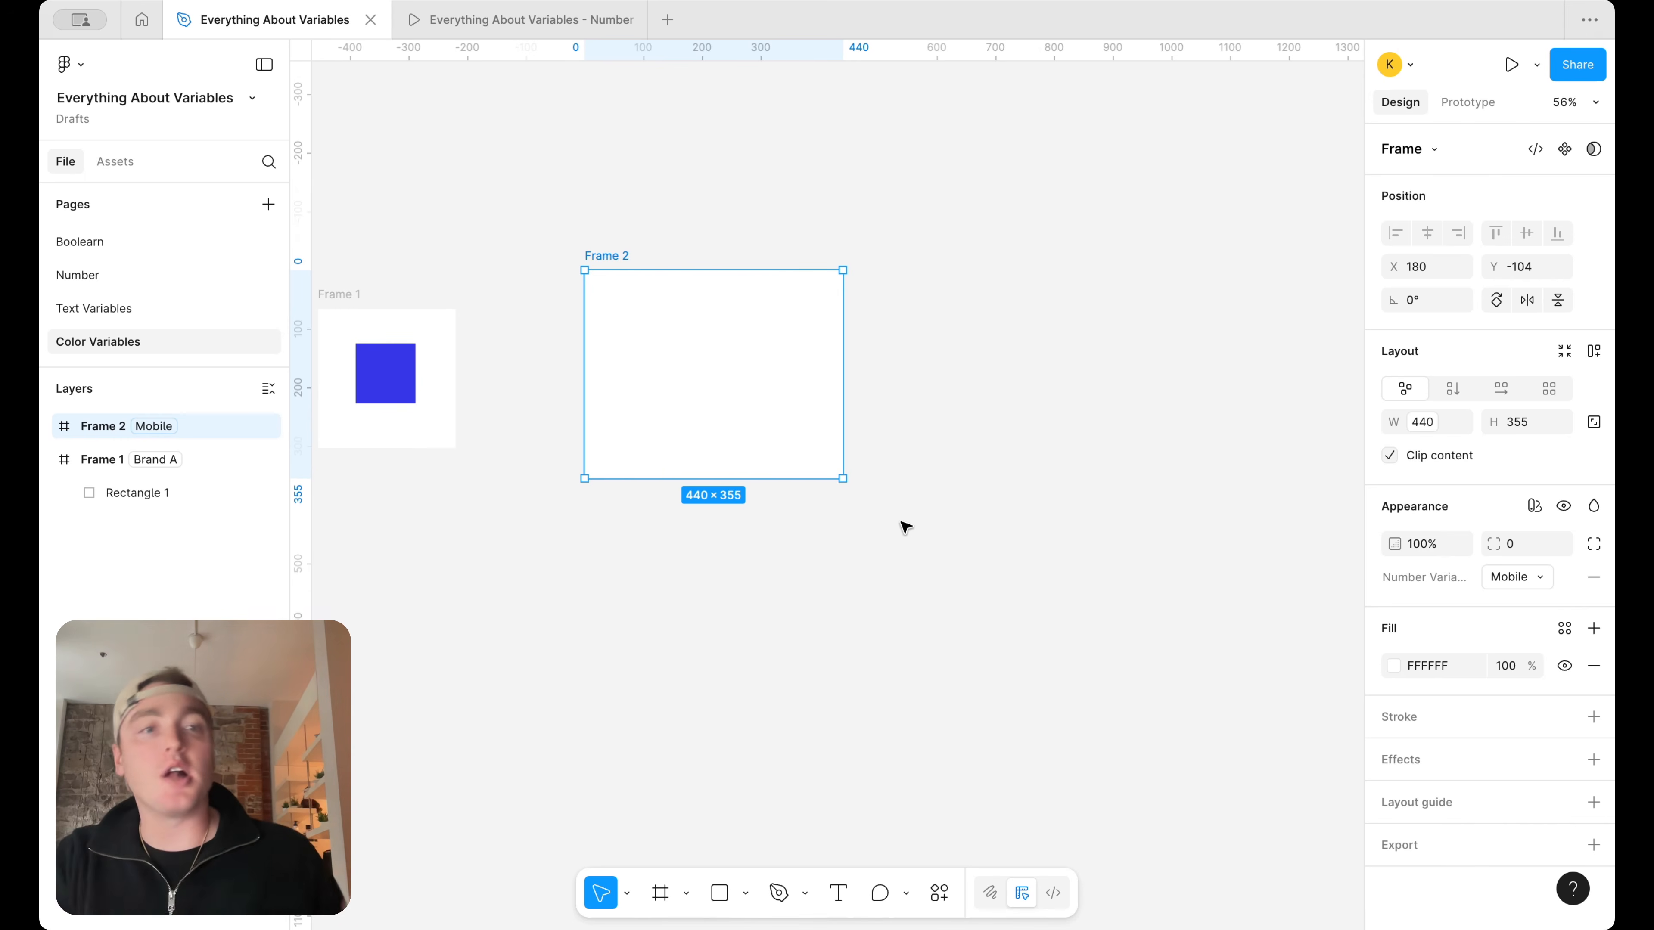
{"action": "left_click", "coordinate": [953, 540]}
{"action": "scroll", "coordinate": [956, 540], "scroll_direction": "left", "scroll_amount": 2}
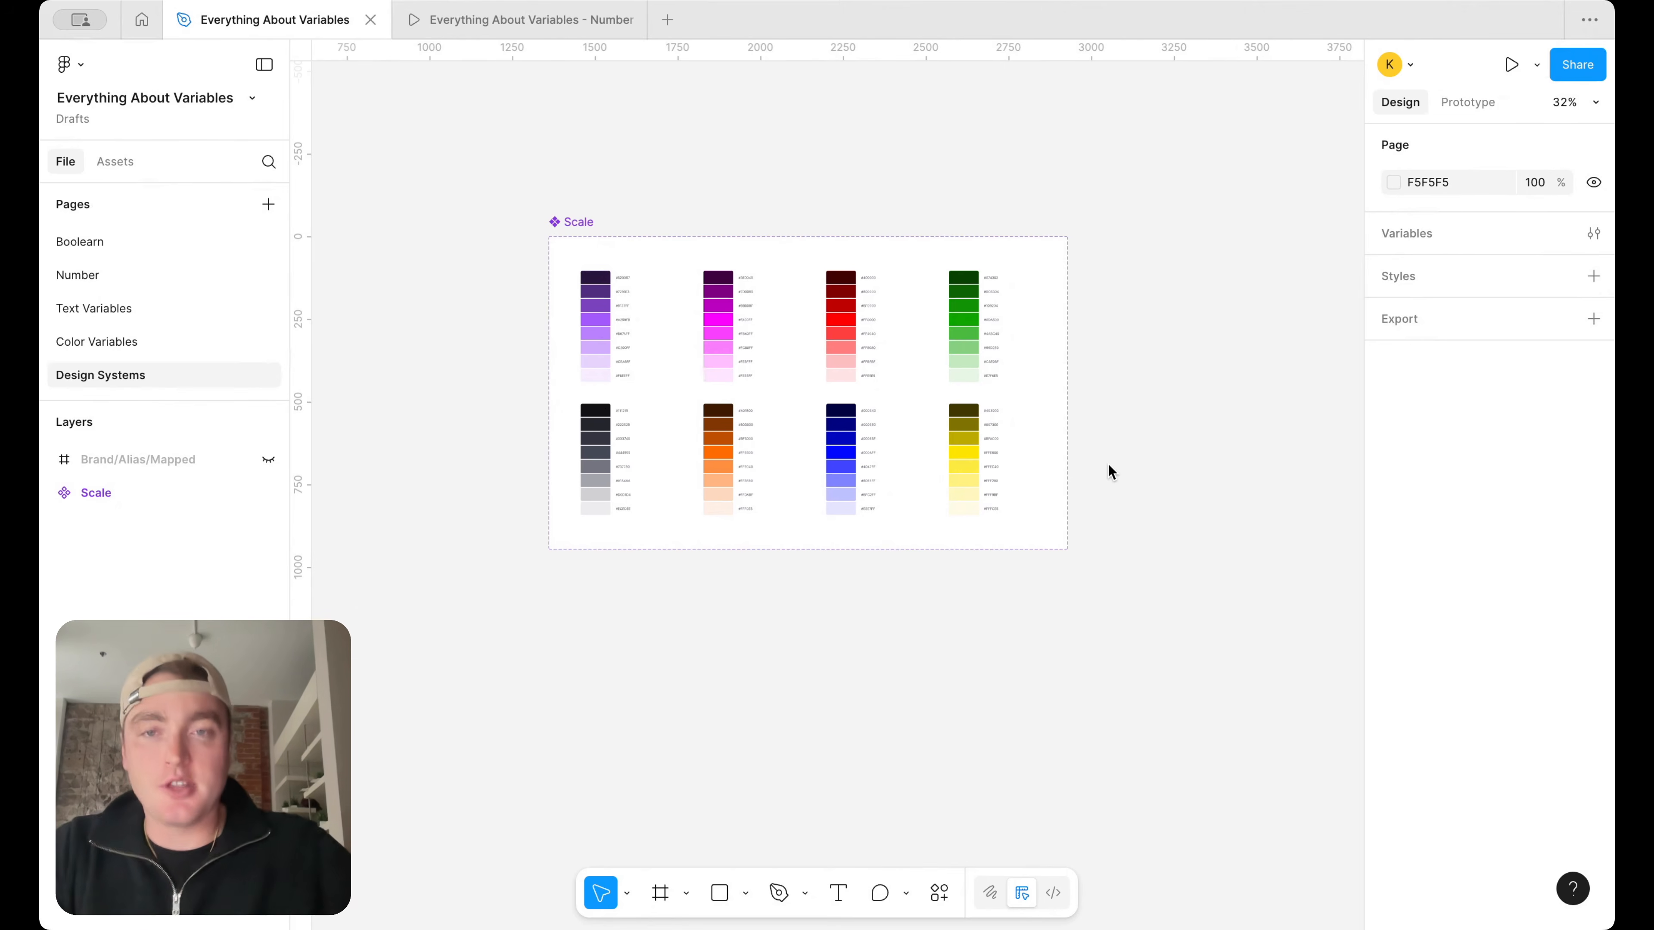
Delete the yellow color ramp from the Scale component on the Design Systems page
{"action": "scroll", "coordinate": [1064, 417], "scroll_direction": "up", "scroll_amount": 2}
{"action": "scroll", "coordinate": [652, 248], "scroll_direction": "up", "scroll_amount": 1}
{"action": "left_click", "coordinate": [514, 210]}
{"action": "left_click_drag", "start_coordinate": [804, 219], "coordinate": [804, 239]}
{"action": "left_click", "coordinate": [831, 146]}
{"action": "scroll", "coordinate": [768, 309], "scroll_direction": "up", "scroll_amount": 3}
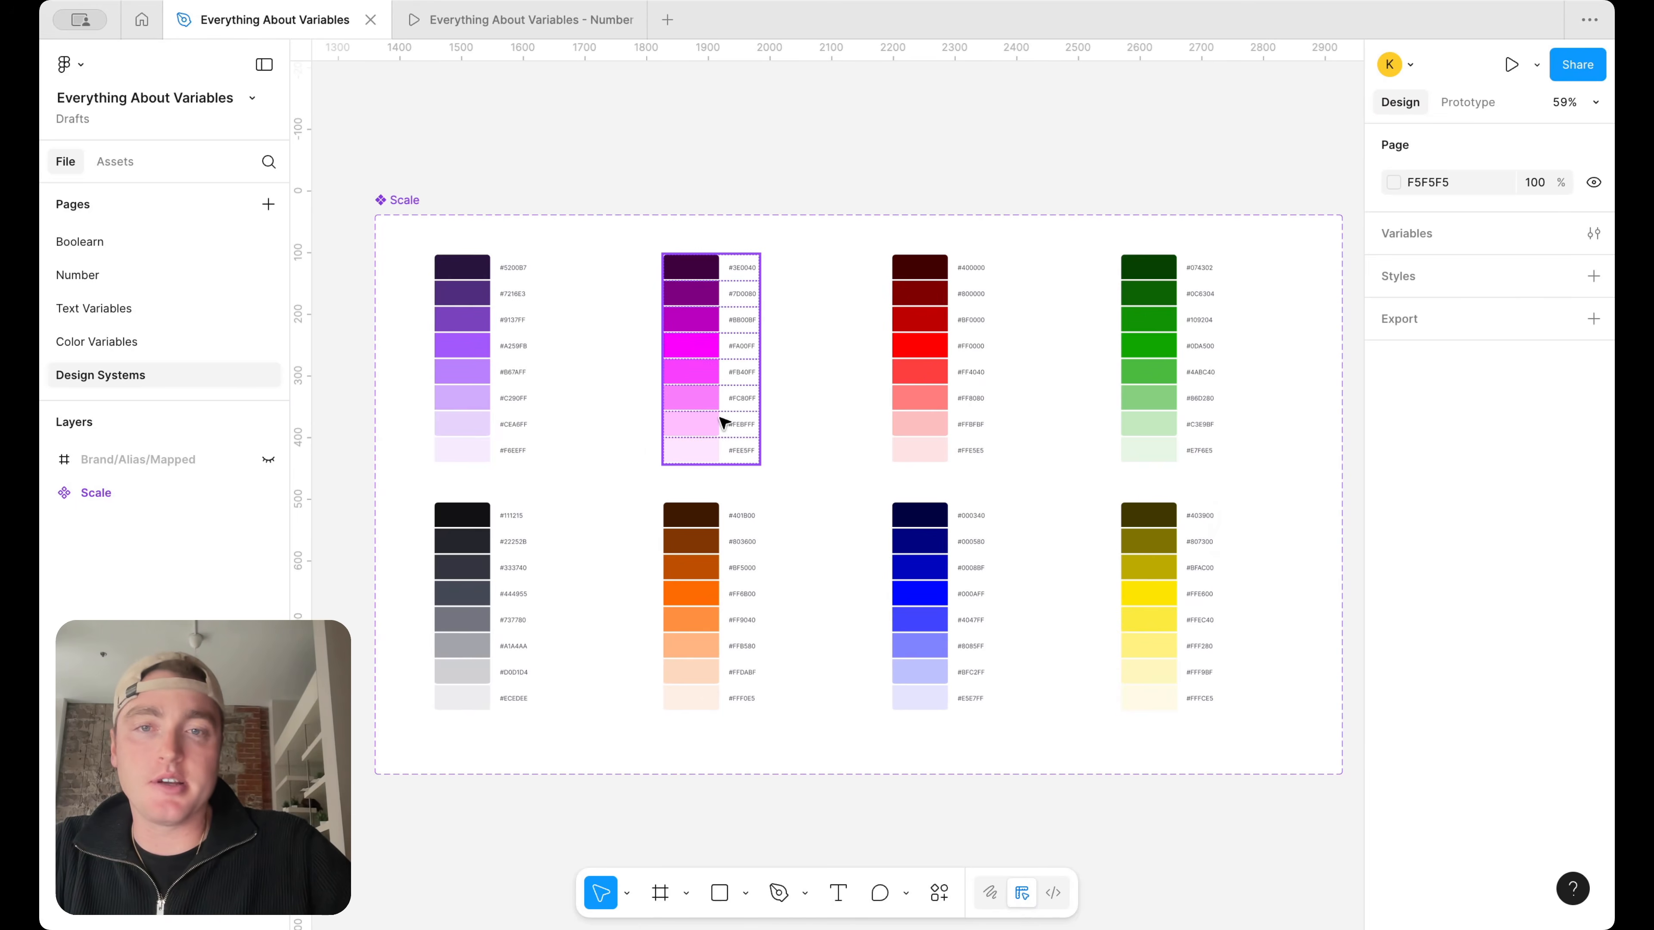
{"action": "left_click", "coordinate": [1148, 554]}
{"action": "key", "text": "Delete"}
{"action": "scroll", "coordinate": [994, 384], "scroll_direction": "down", "scroll_amount": 3}
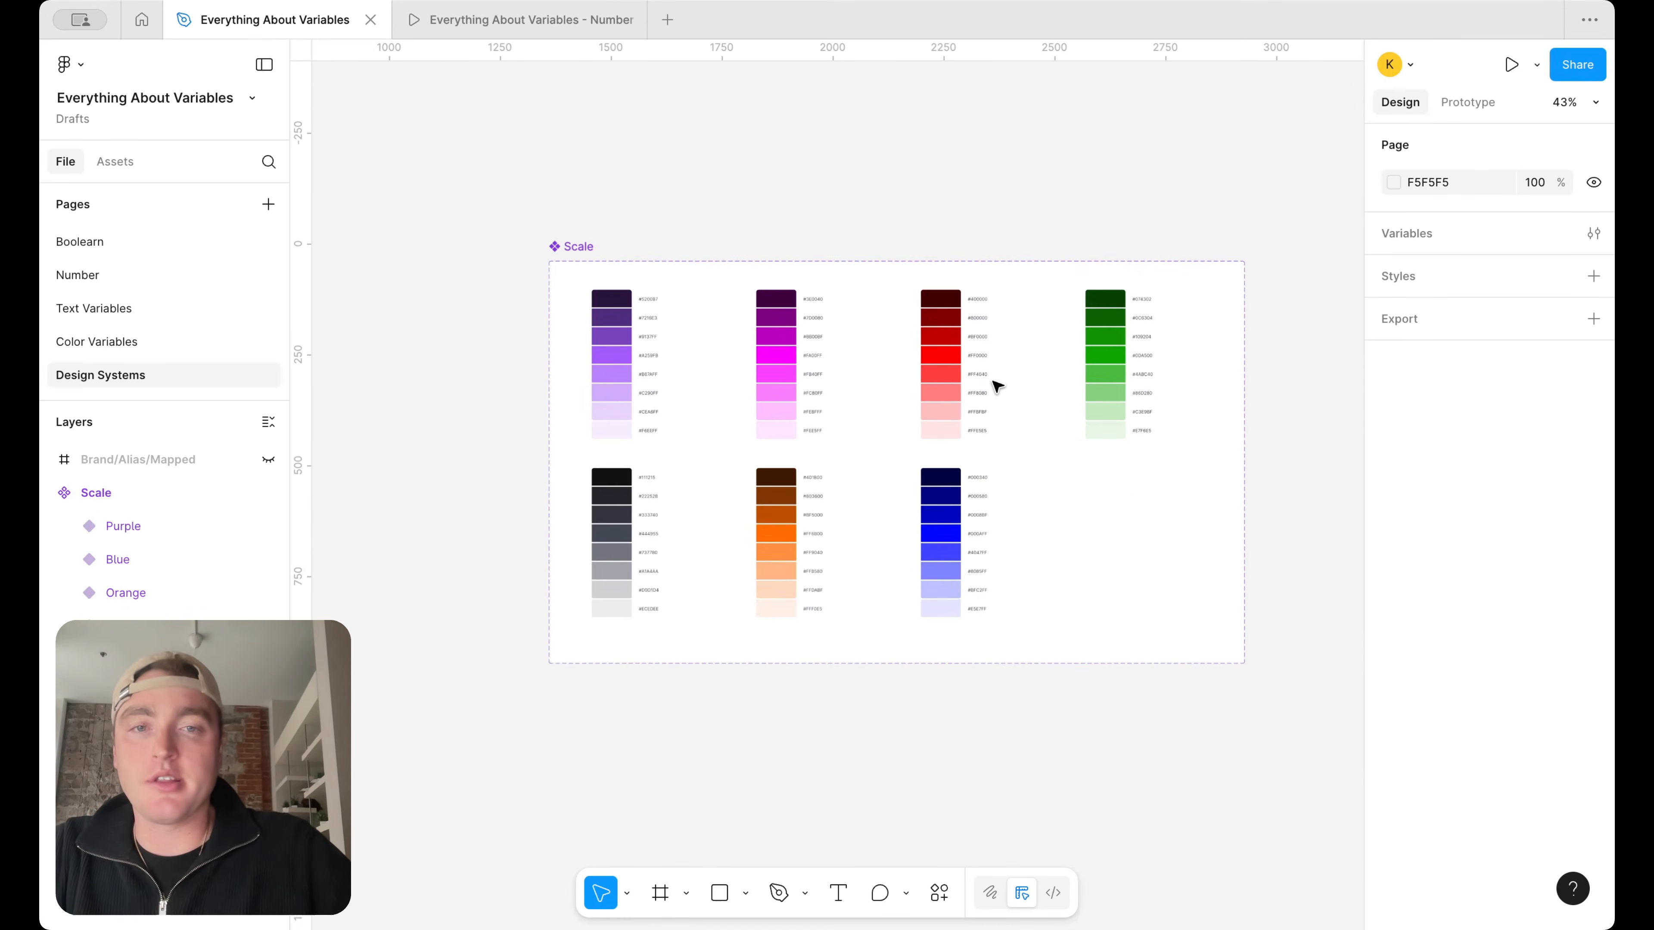
{"action": "scroll", "coordinate": [863, 385], "scroll_direction": "up", "scroll_amount": 3}
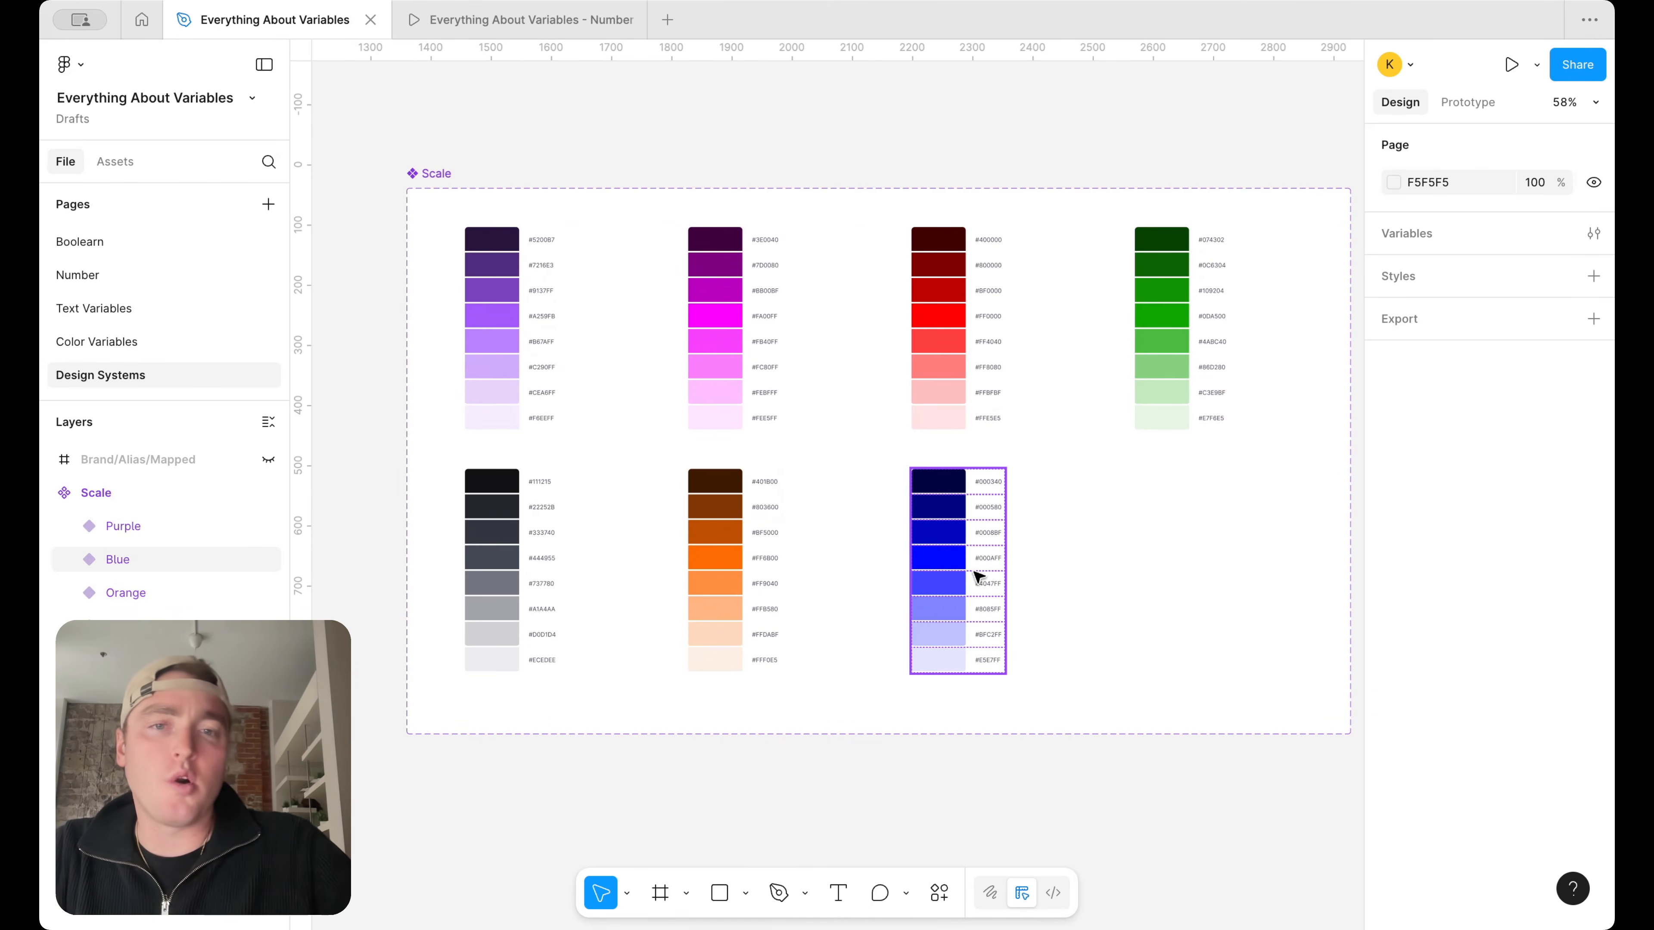
{"action": "scroll", "coordinate": [985, 589], "scroll_direction": "right", "scroll_amount": 2}
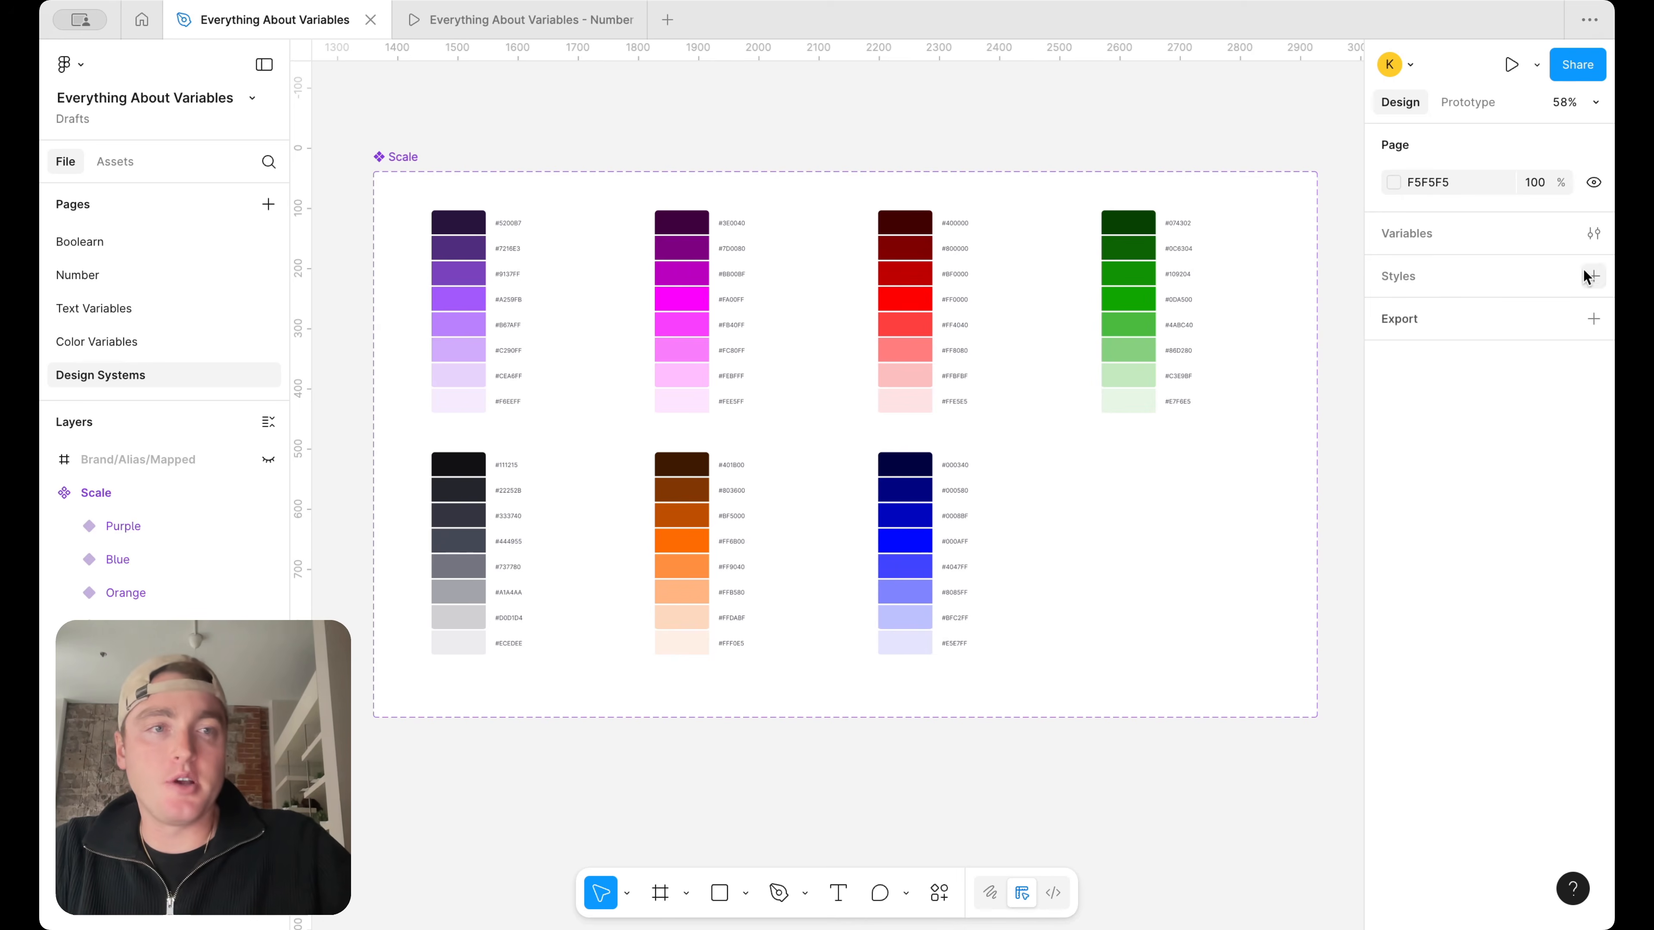
Open the file's local variables and create a first color variable
{"action": "left_click", "coordinate": [1594, 233]}
{"action": "left_click", "coordinate": [1039, 308]}
{"action": "left_click", "coordinate": [862, 174]}
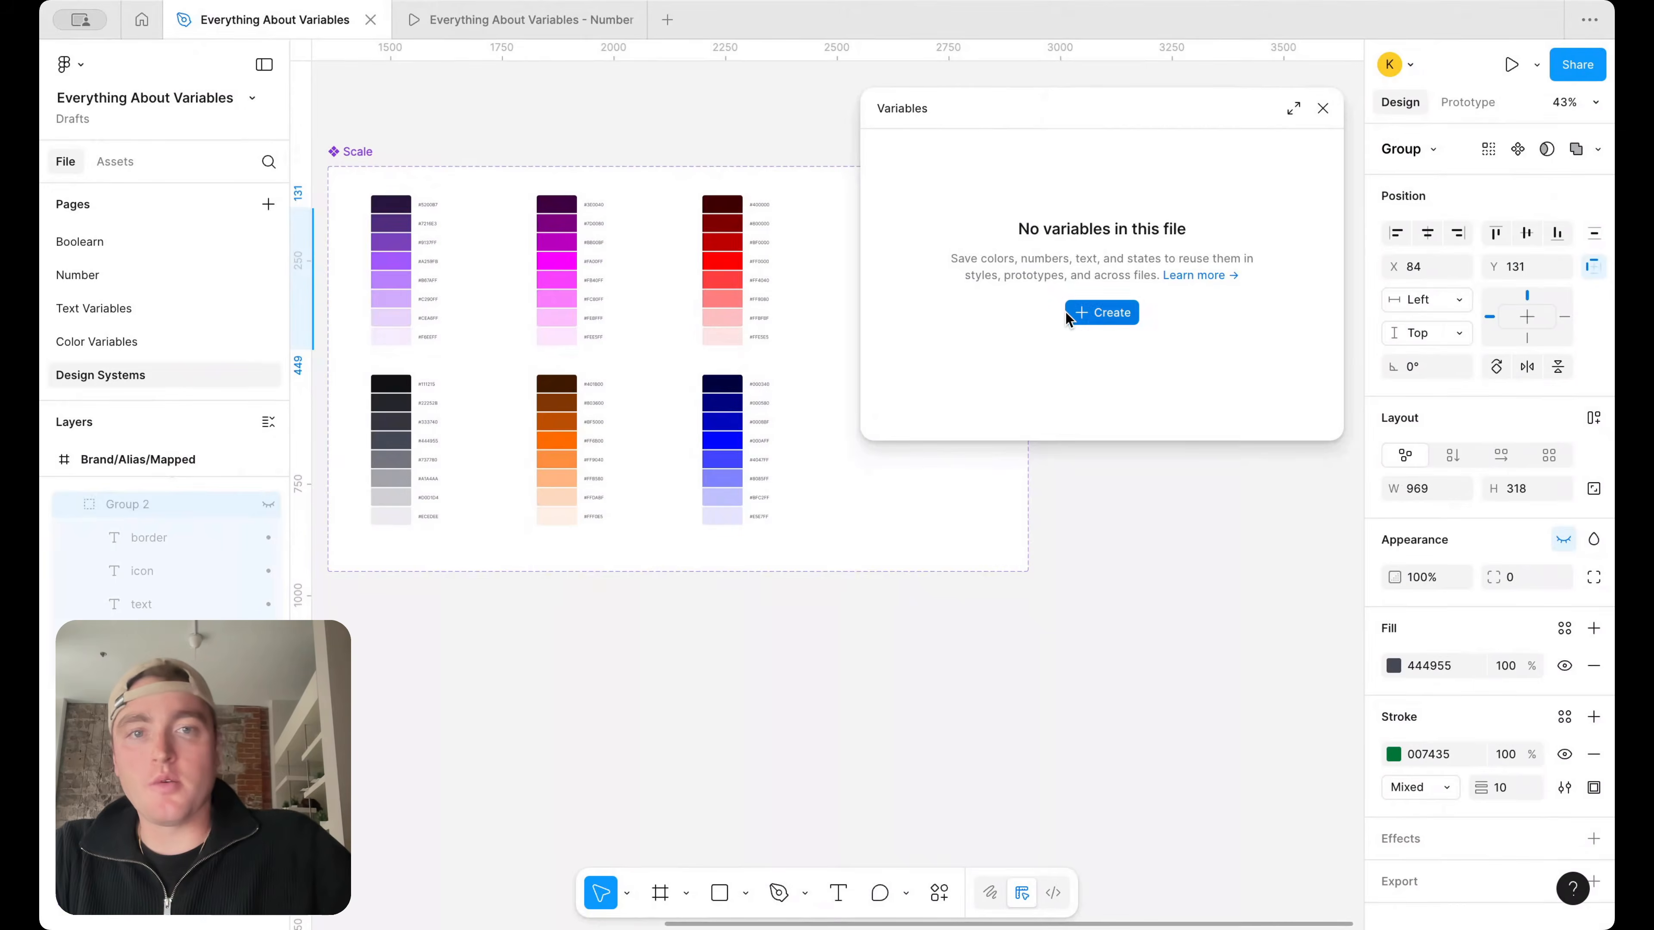
{"action": "left_click", "coordinate": [1084, 312]}
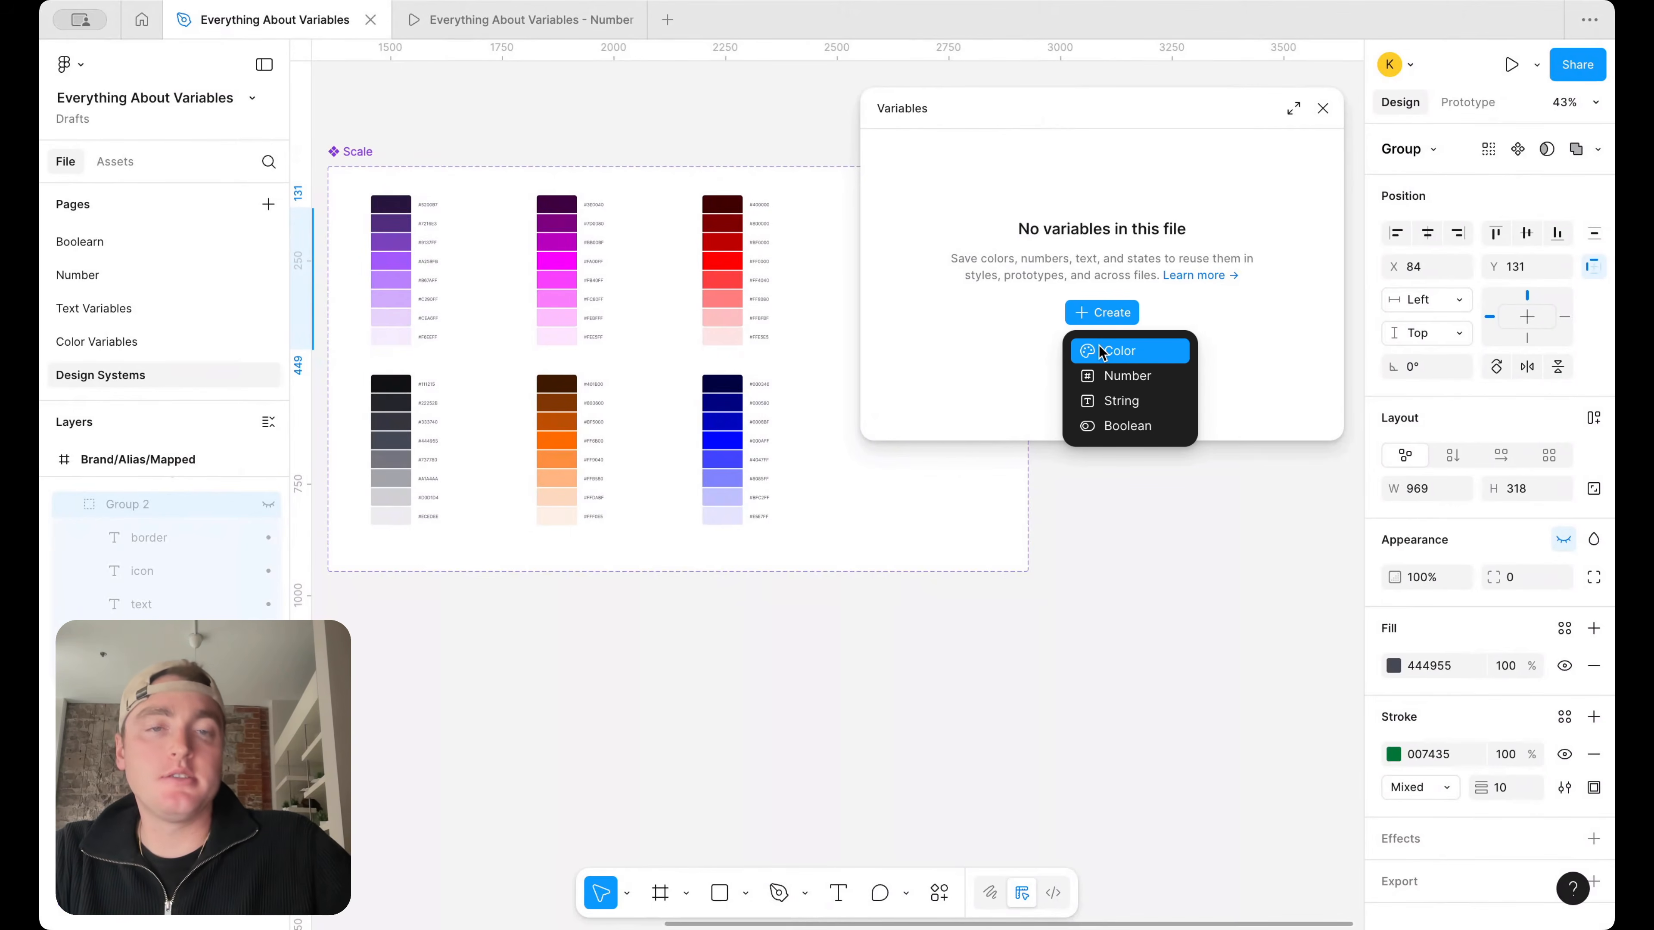
{"action": "left_click", "coordinate": [1098, 351]}
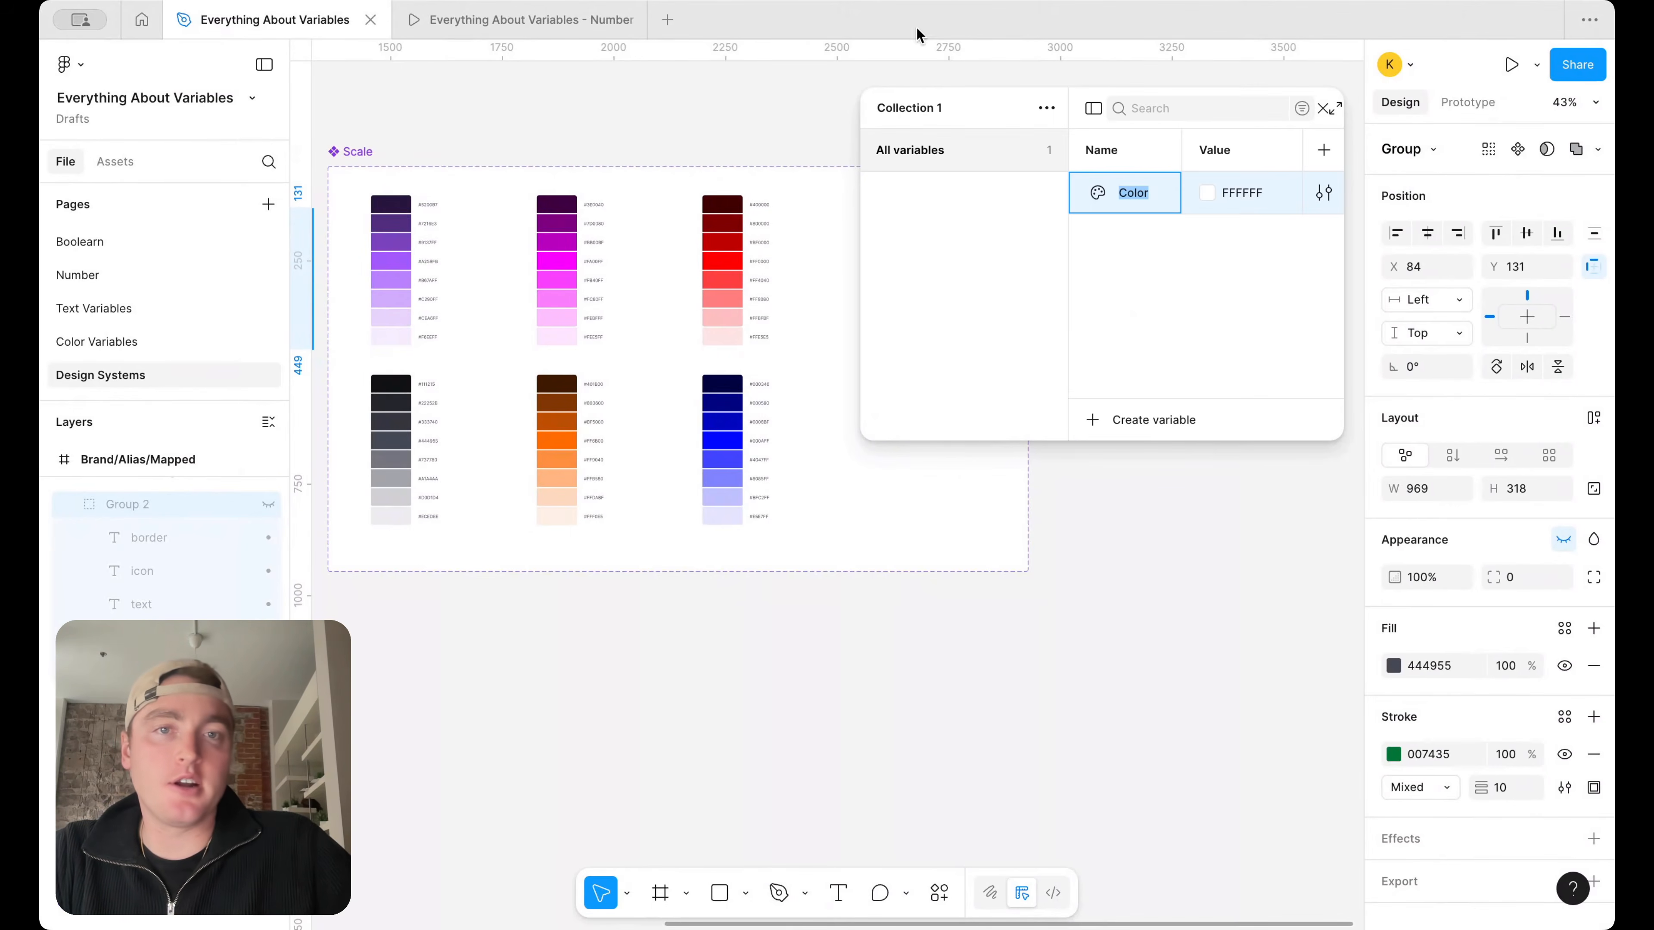
Rename the new variable collection to Brand
{"action": "left_click", "coordinate": [1045, 108]}
{"action": "left_click", "coordinate": [1044, 149]}
{"action": "type", "text": "Brand"}
{"action": "key", "text": "Return"}
Resize the Brand variables window so that the whole purple ramp and its hex codes stay readable beside it
{"action": "left_click_drag", "start_coordinate": [862, 219], "coordinate": [640, 217]}
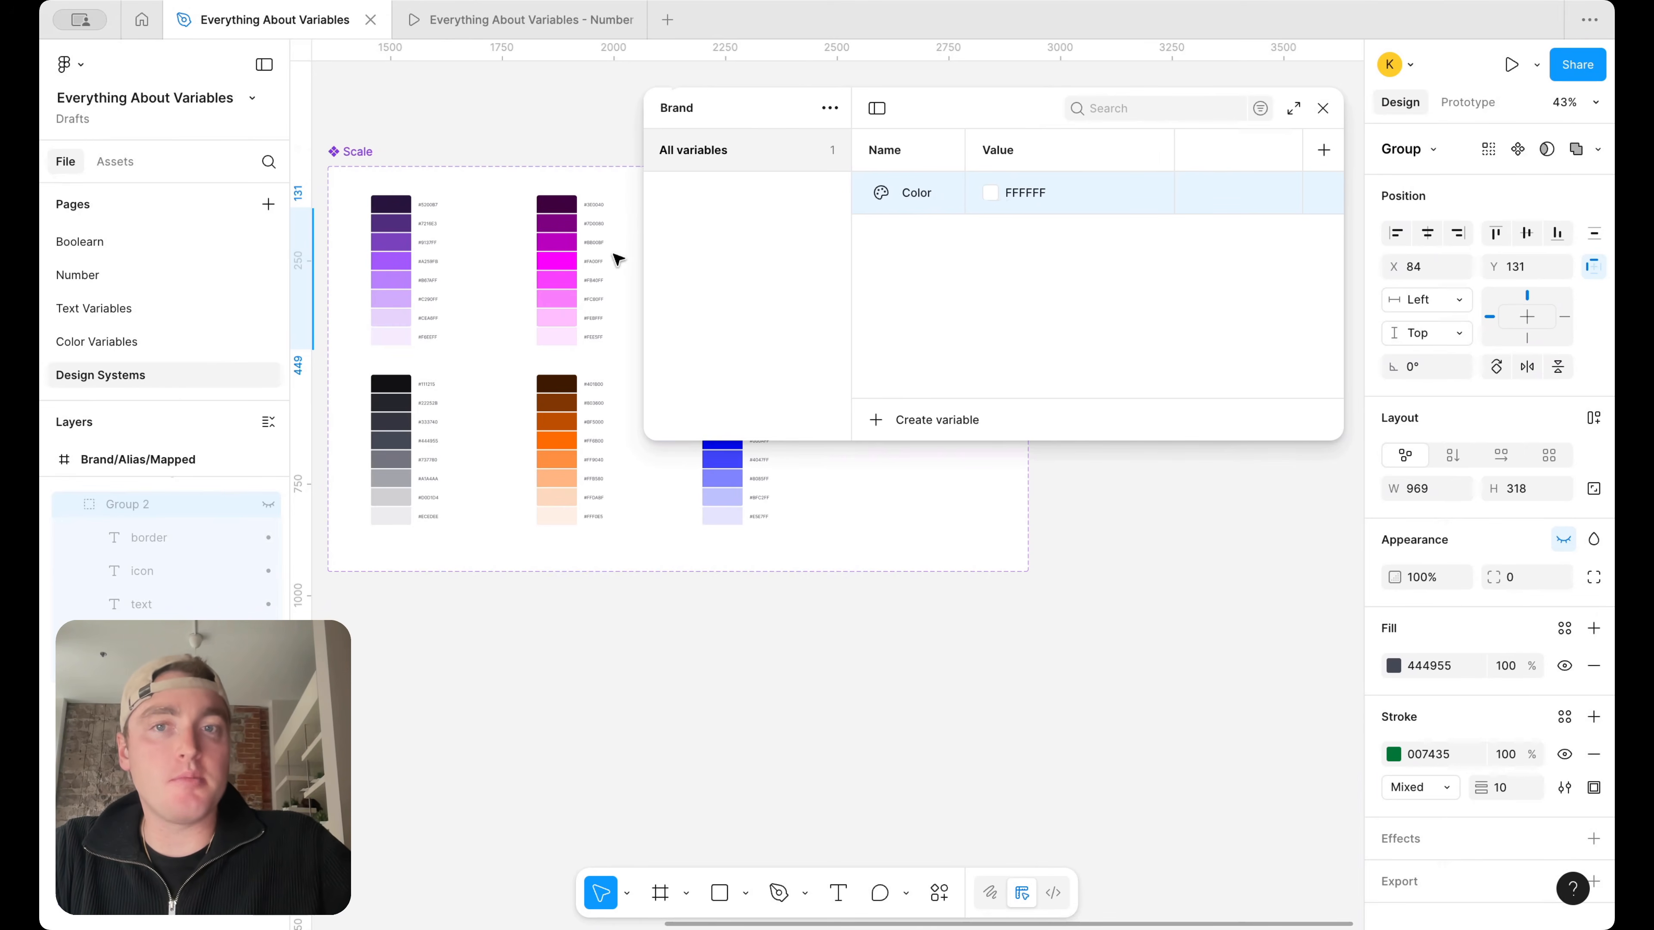
{"action": "left_click_drag", "start_coordinate": [645, 248], "coordinate": [556, 243]}
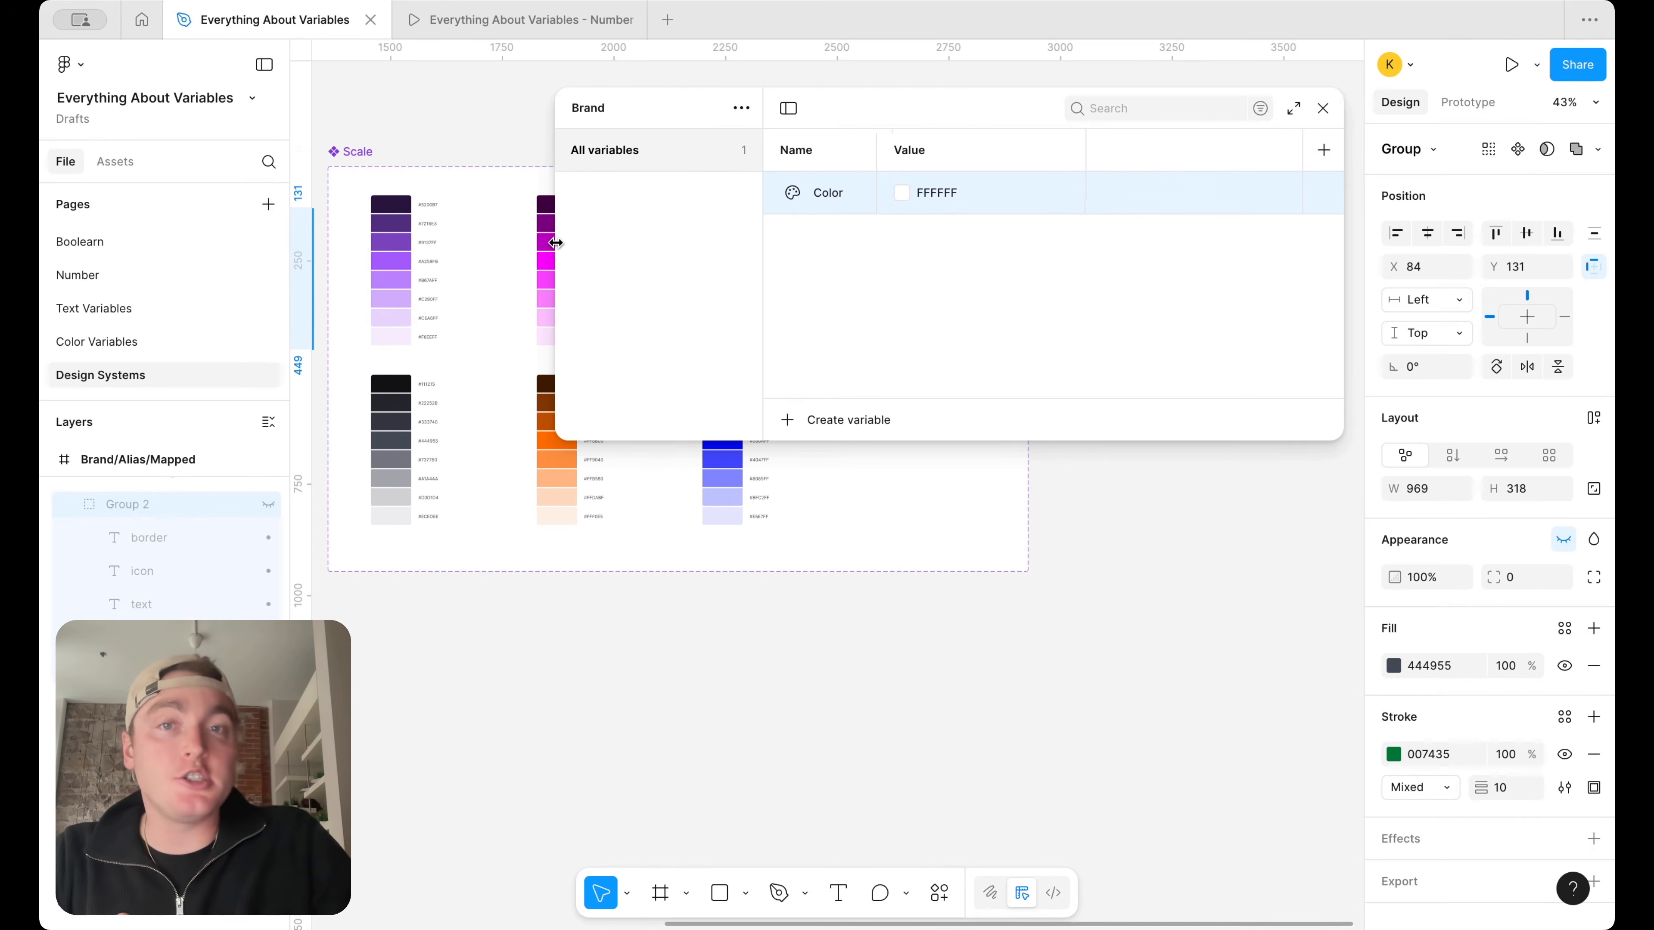
{"action": "scroll", "coordinate": [447, 306], "scroll_direction": "up", "scroll_amount": 3}
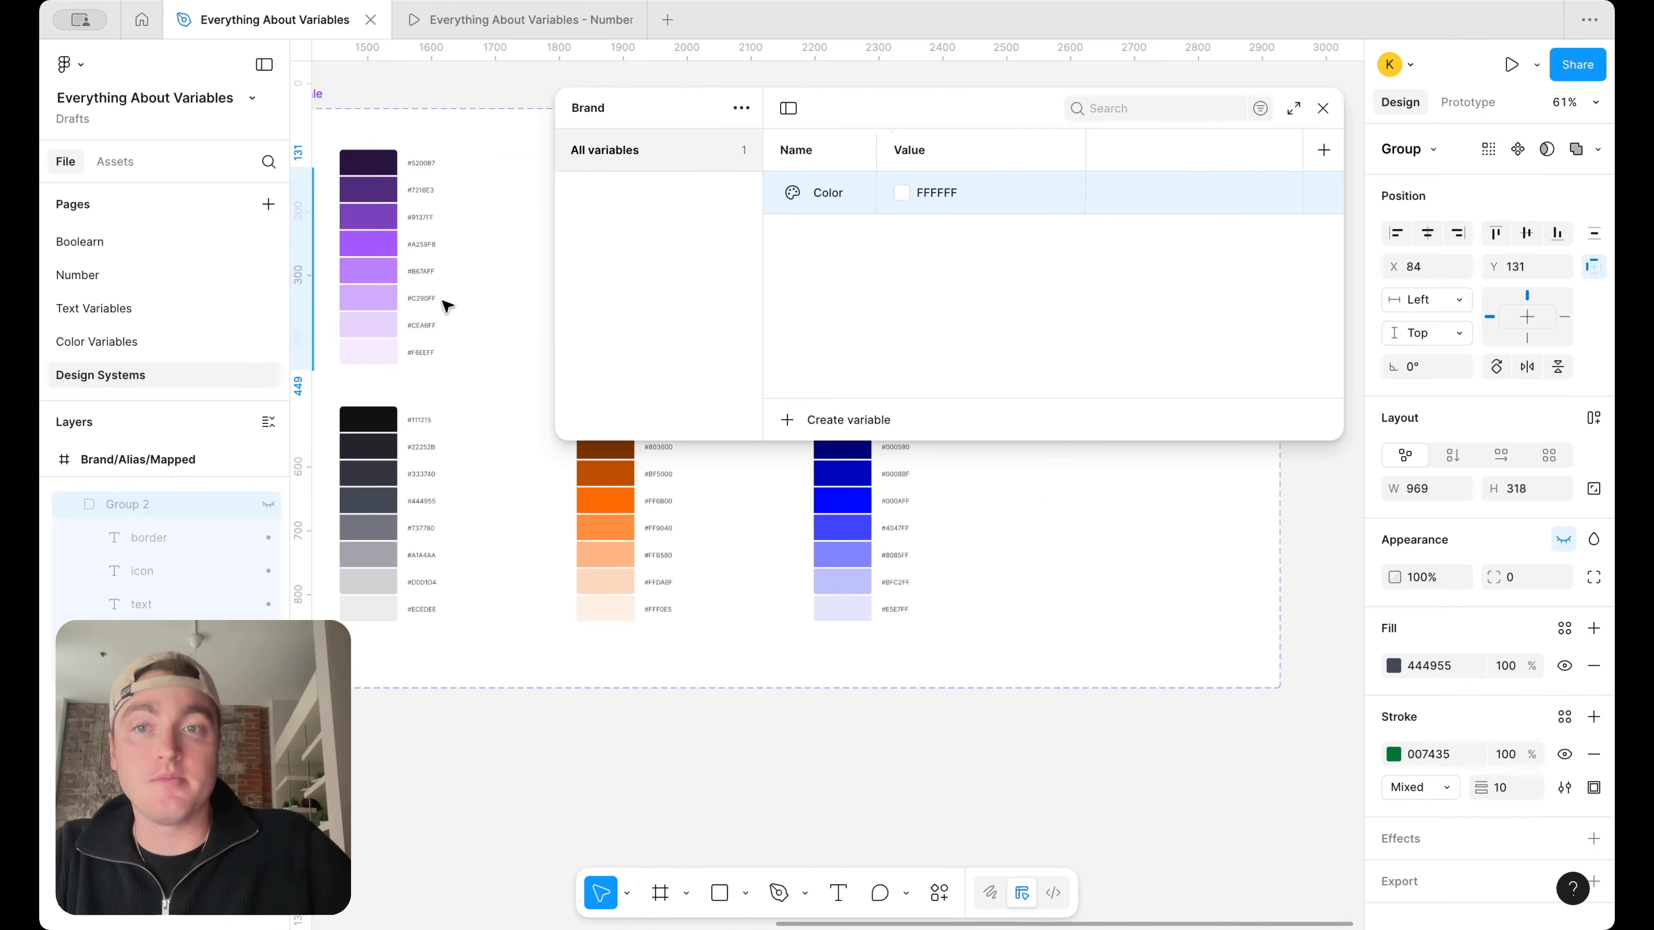
{"action": "left_click_drag", "start_coordinate": [554, 264], "coordinate": [688, 264]}
{"action": "scroll", "coordinate": [556, 282], "scroll_direction": "up", "scroll_amount": 3}
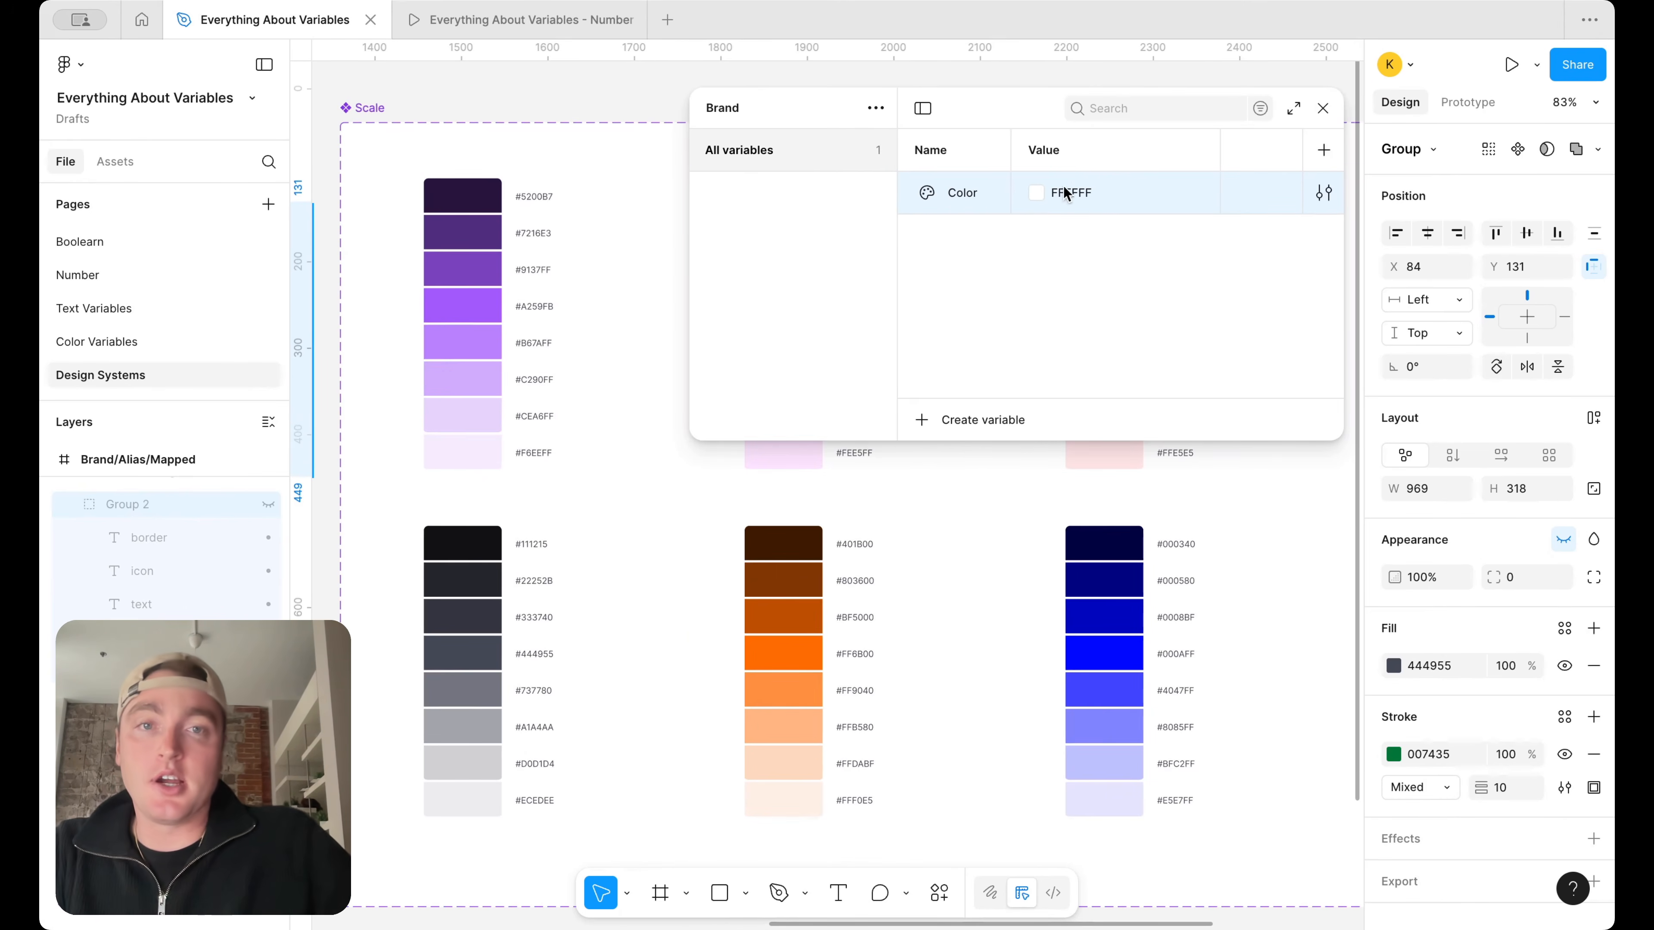
Rename the color variable in the Brand collection to Purple/100
{"action": "double_click", "coordinate": [975, 197]}
{"action": "type", "text": "Purople"}
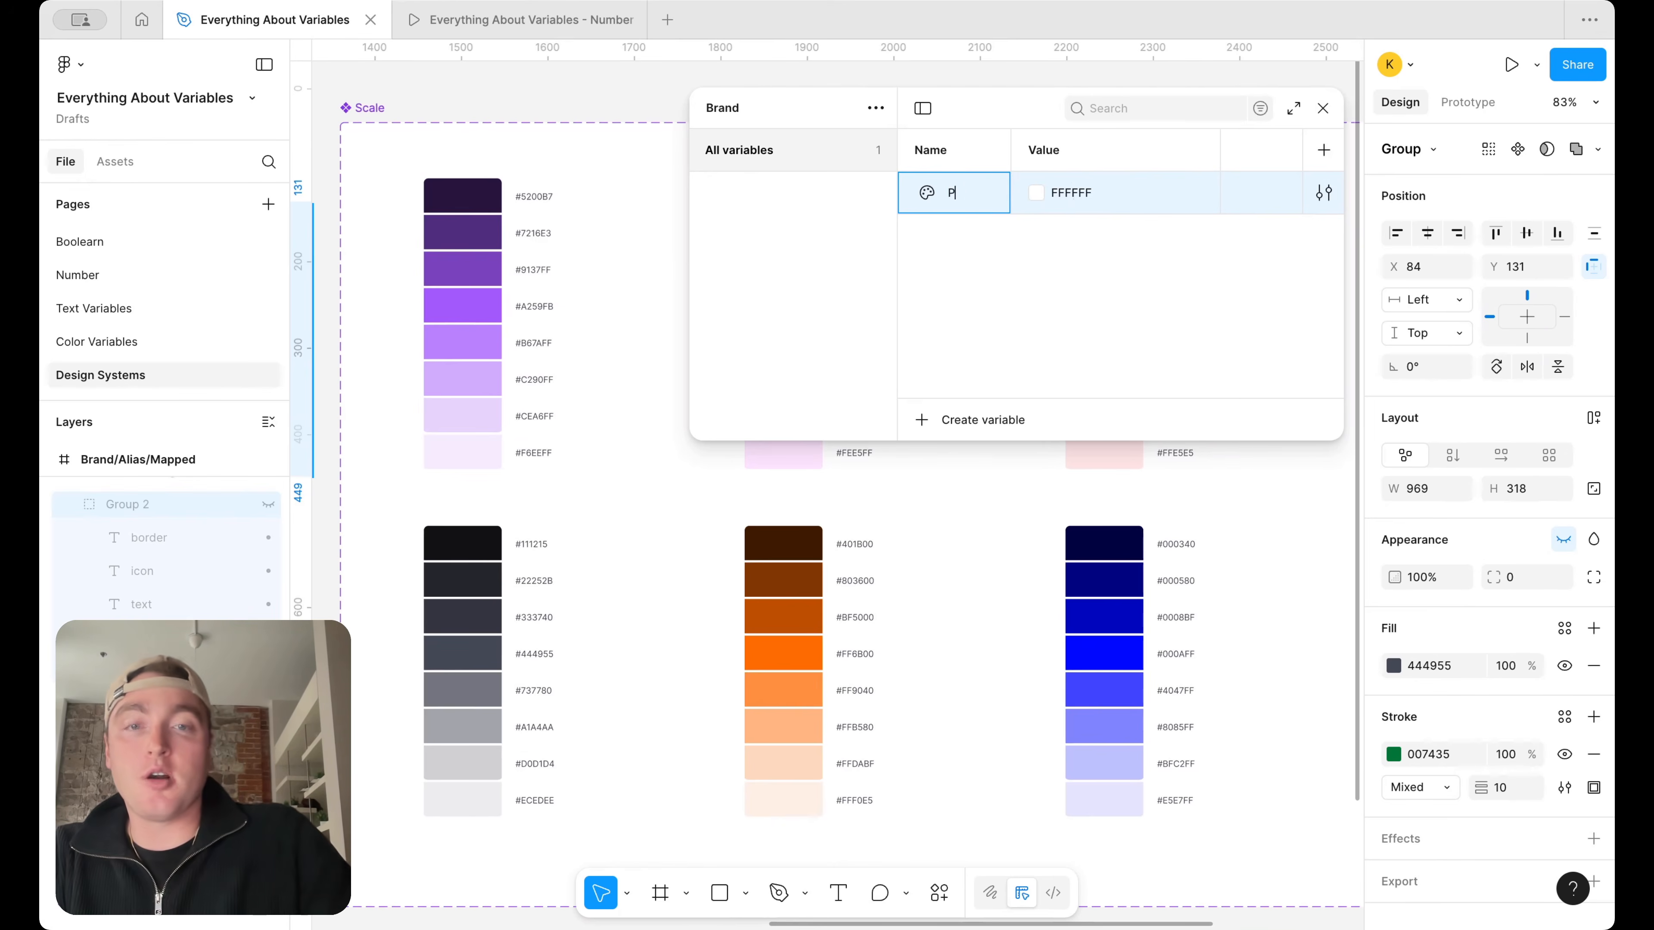
{"action": "key", "text": "BackSpace"}
{"action": "key", "text": "BackSpace"}
{"action": "key", "text": "BackSpace"}
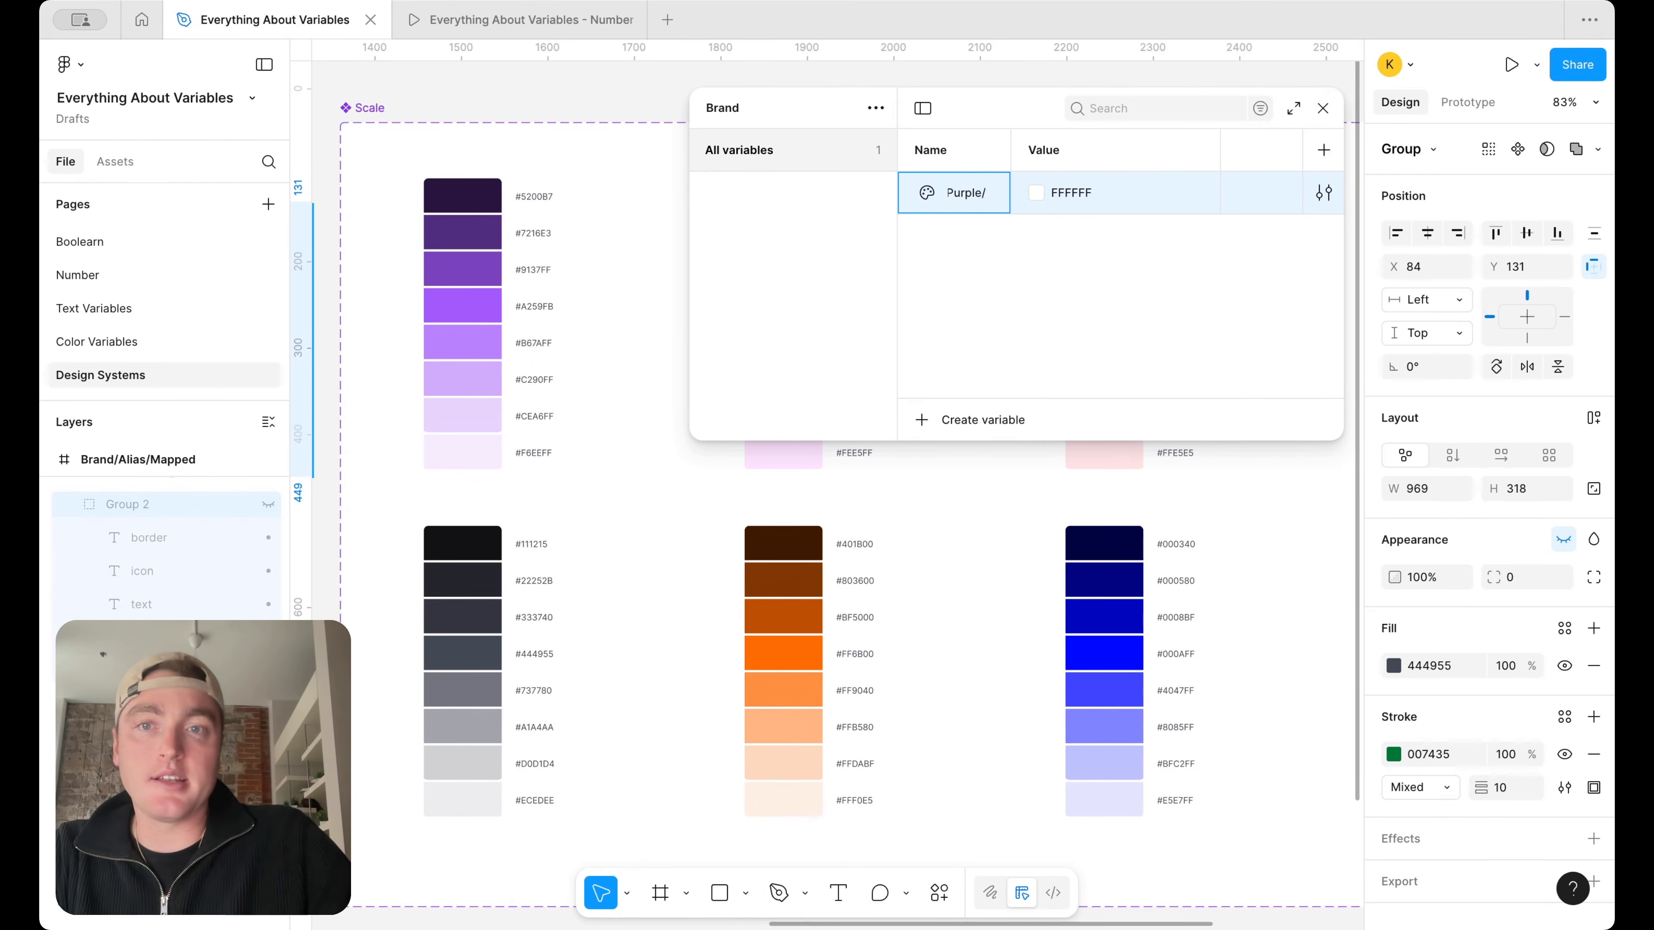
{"action": "type", "text": "/100"}
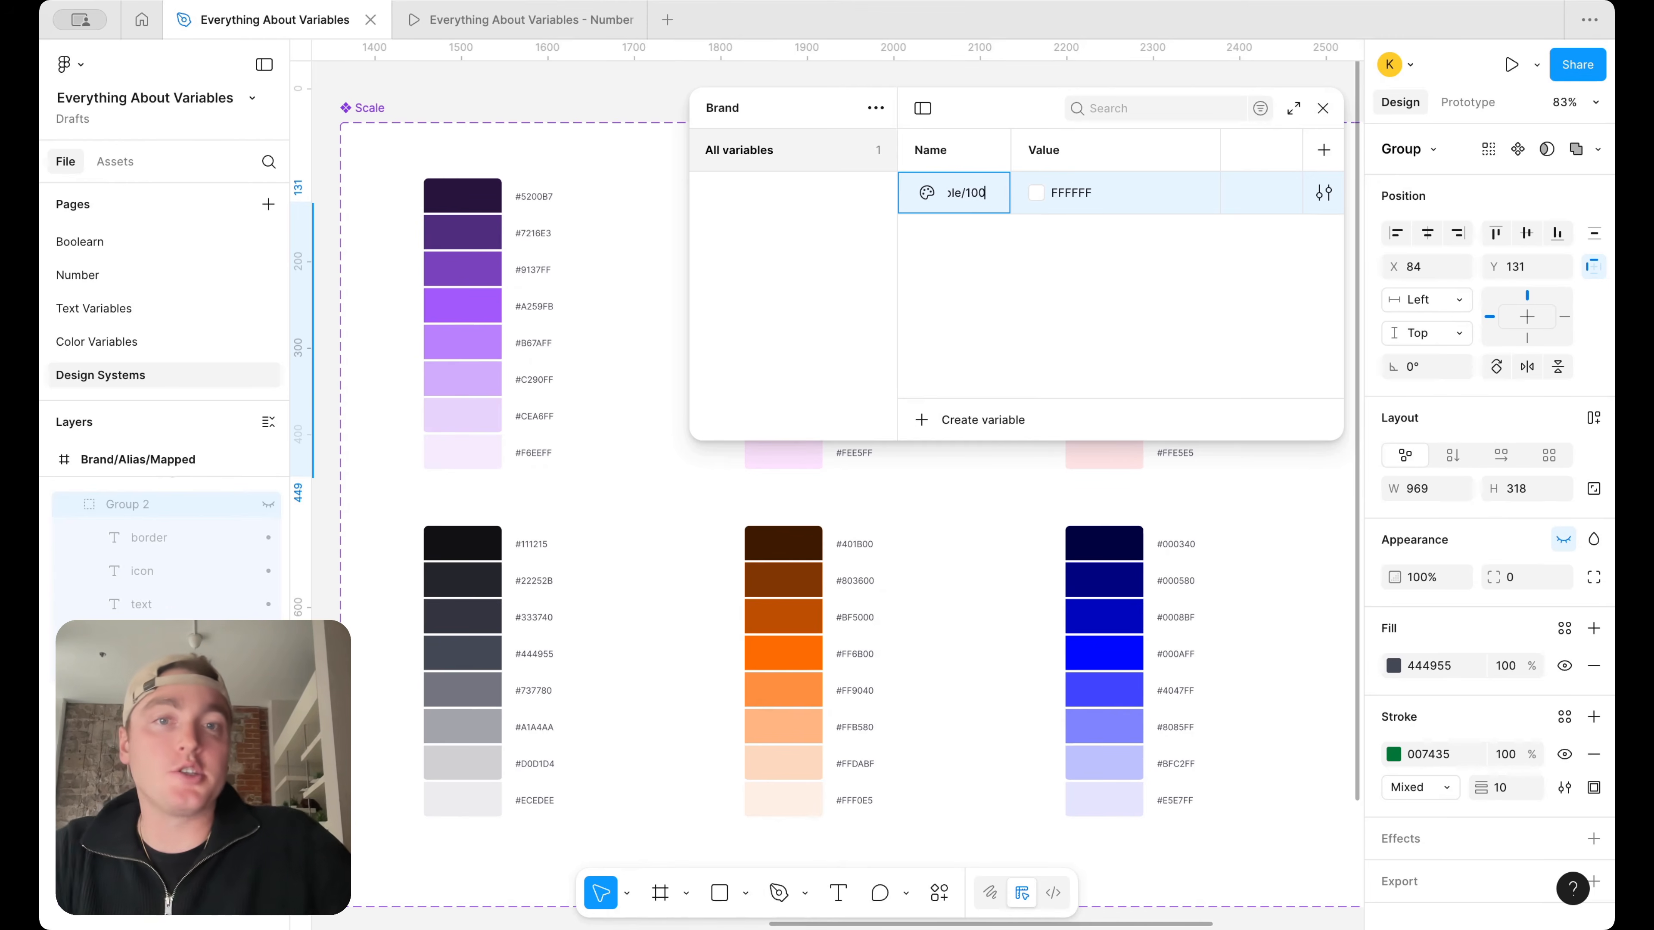
{"action": "key", "text": "Return"}
Set Purple 100 to F6EEFF by sampling the lightest swatch of the purple ramp
{"action": "left_click", "coordinate": [1039, 252]}
{"action": "left_click", "coordinate": [1057, 576]}
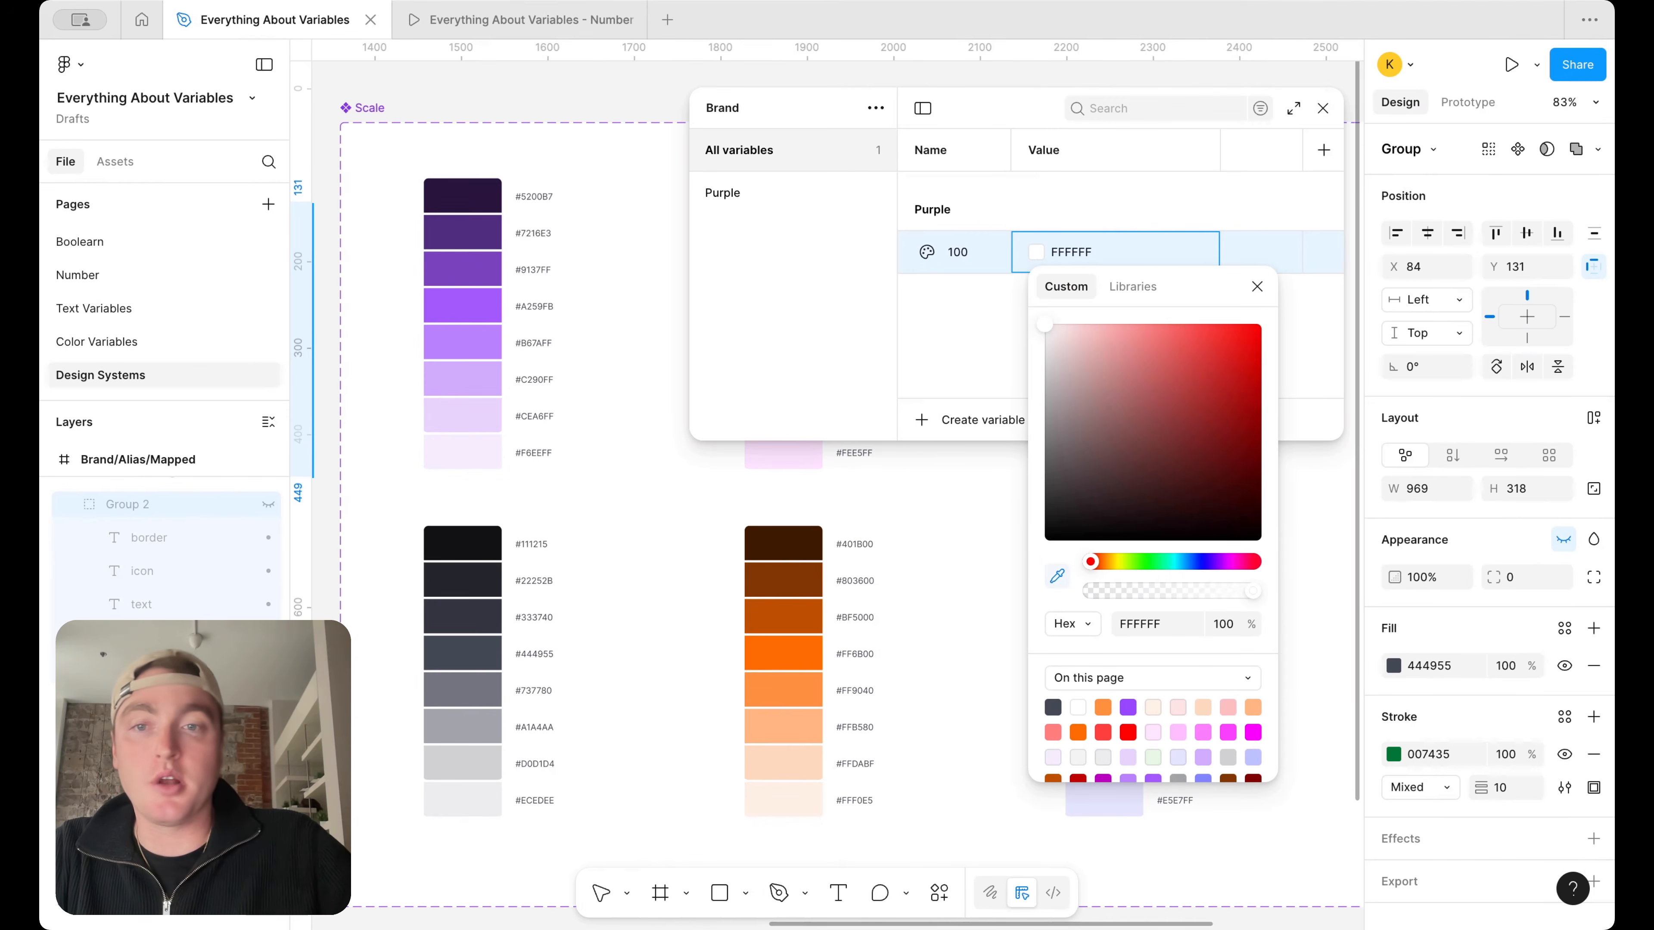
{"action": "left_click", "coordinate": [485, 457]}
{"action": "left_click", "coordinate": [990, 300]}
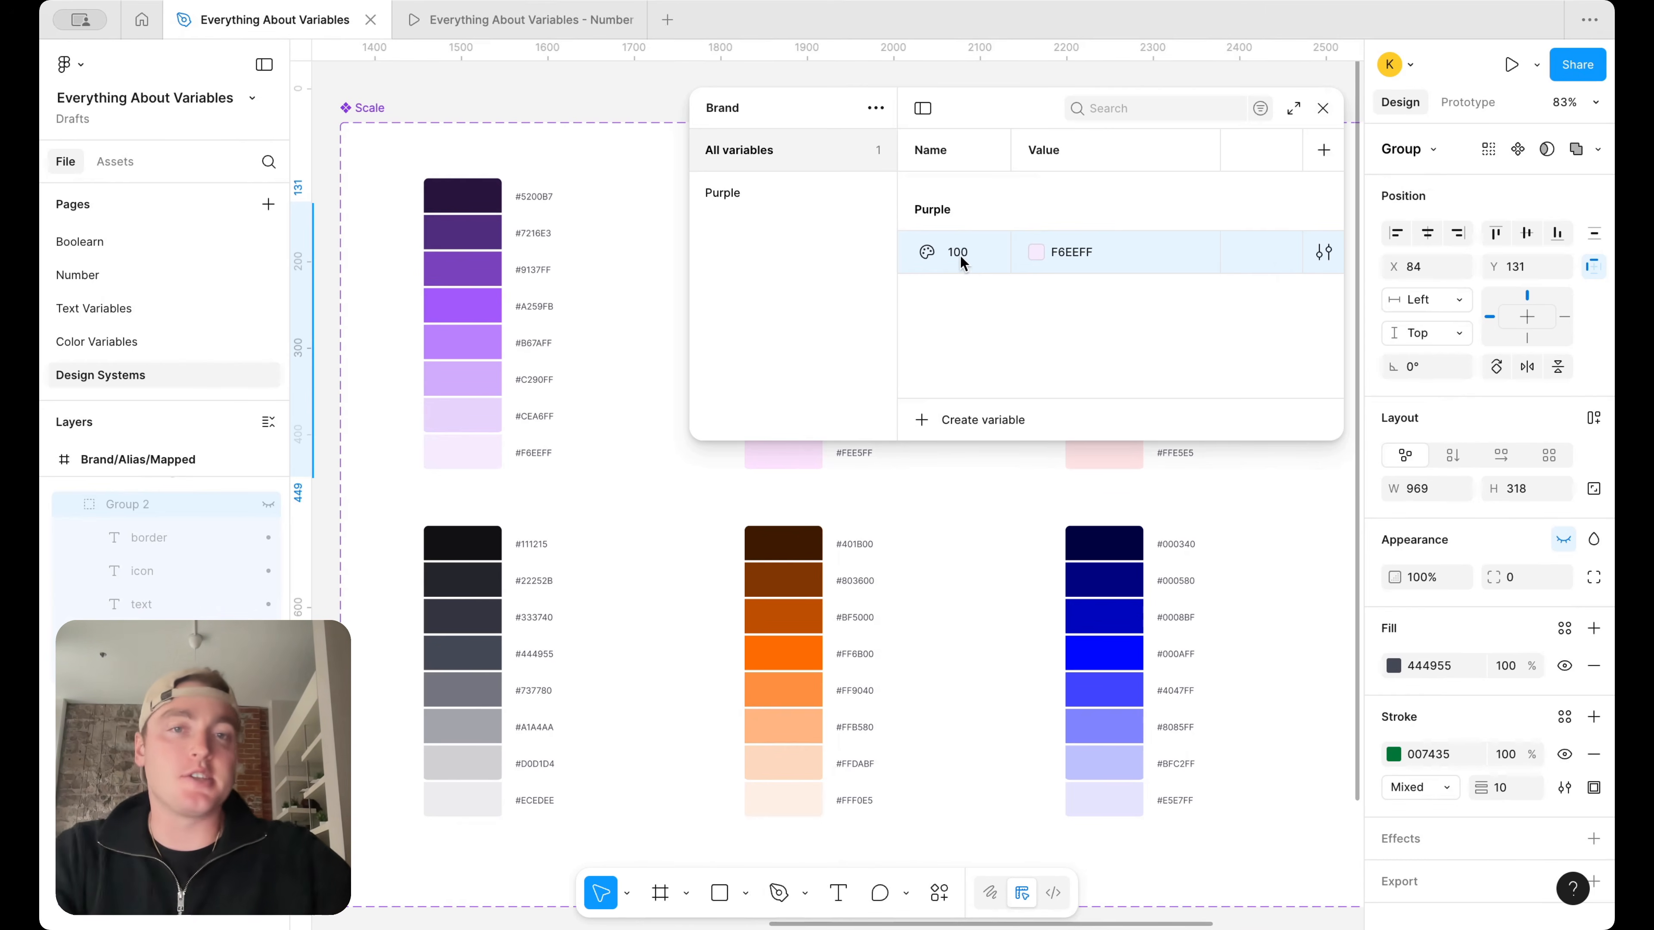
Duplicate Purple 100 as 200 and sample the second-lightest purple swatch for its value, E8D5FE
{"action": "key", "text": "shift+Return"}
{"action": "type", "text": "200"}
{"action": "key", "text": "Return"}
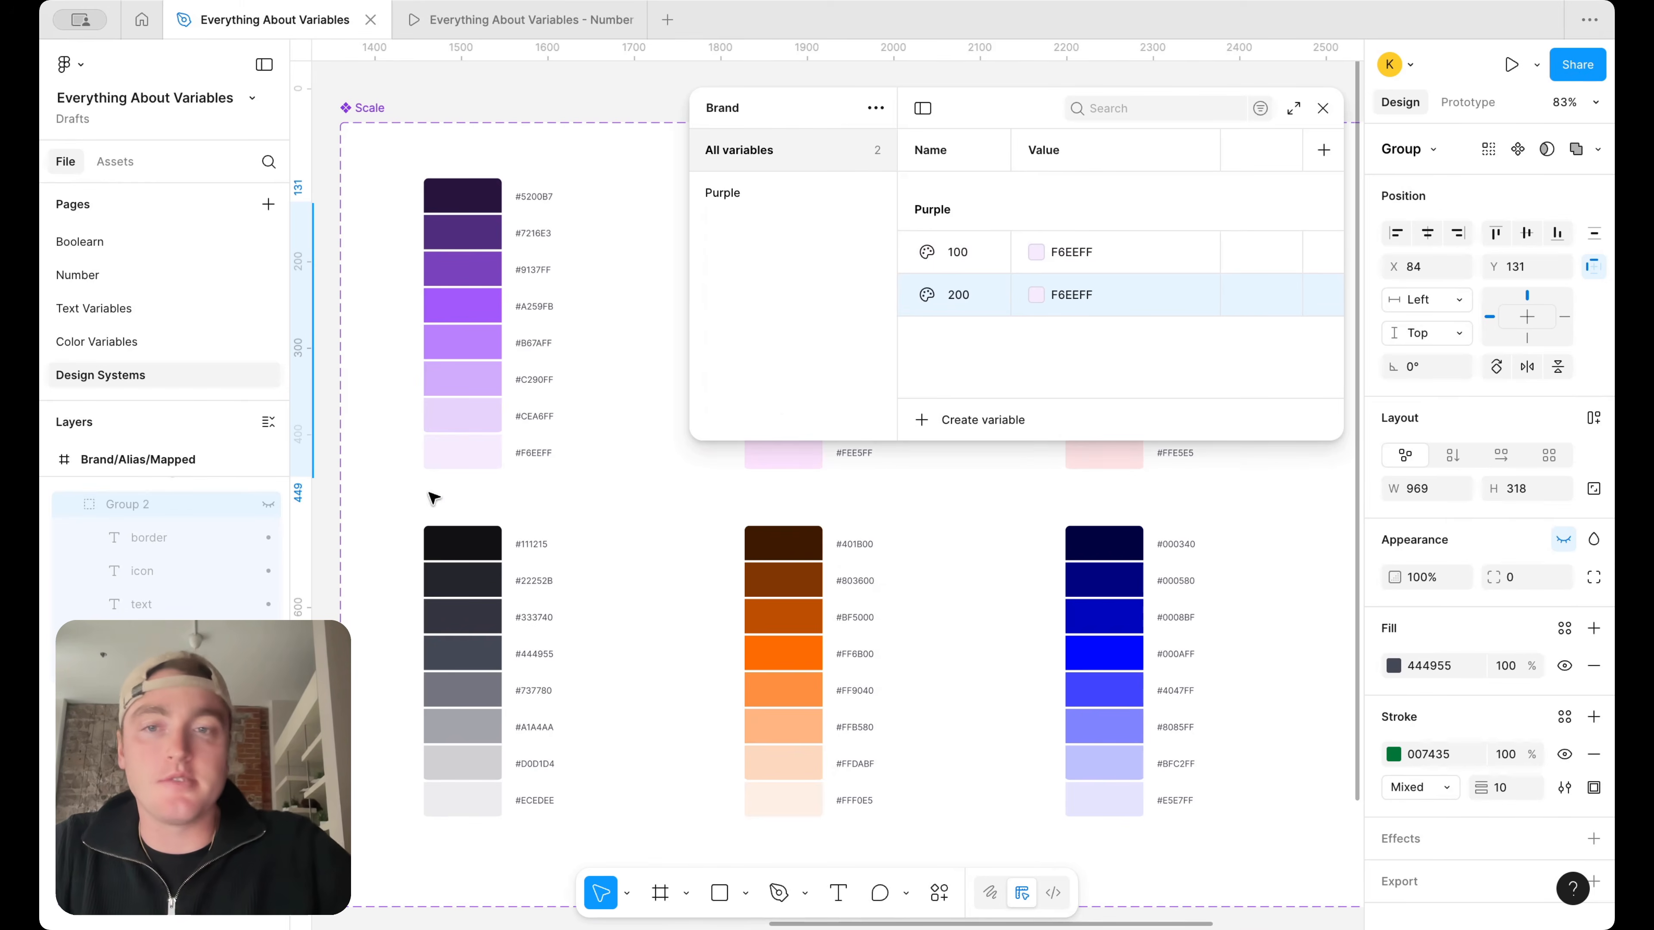
{"action": "left_click", "coordinate": [1039, 297]}
{"action": "left_click", "coordinate": [1056, 622]}
{"action": "left_click", "coordinate": [469, 433]}
{"action": "left_click", "coordinate": [954, 329]}
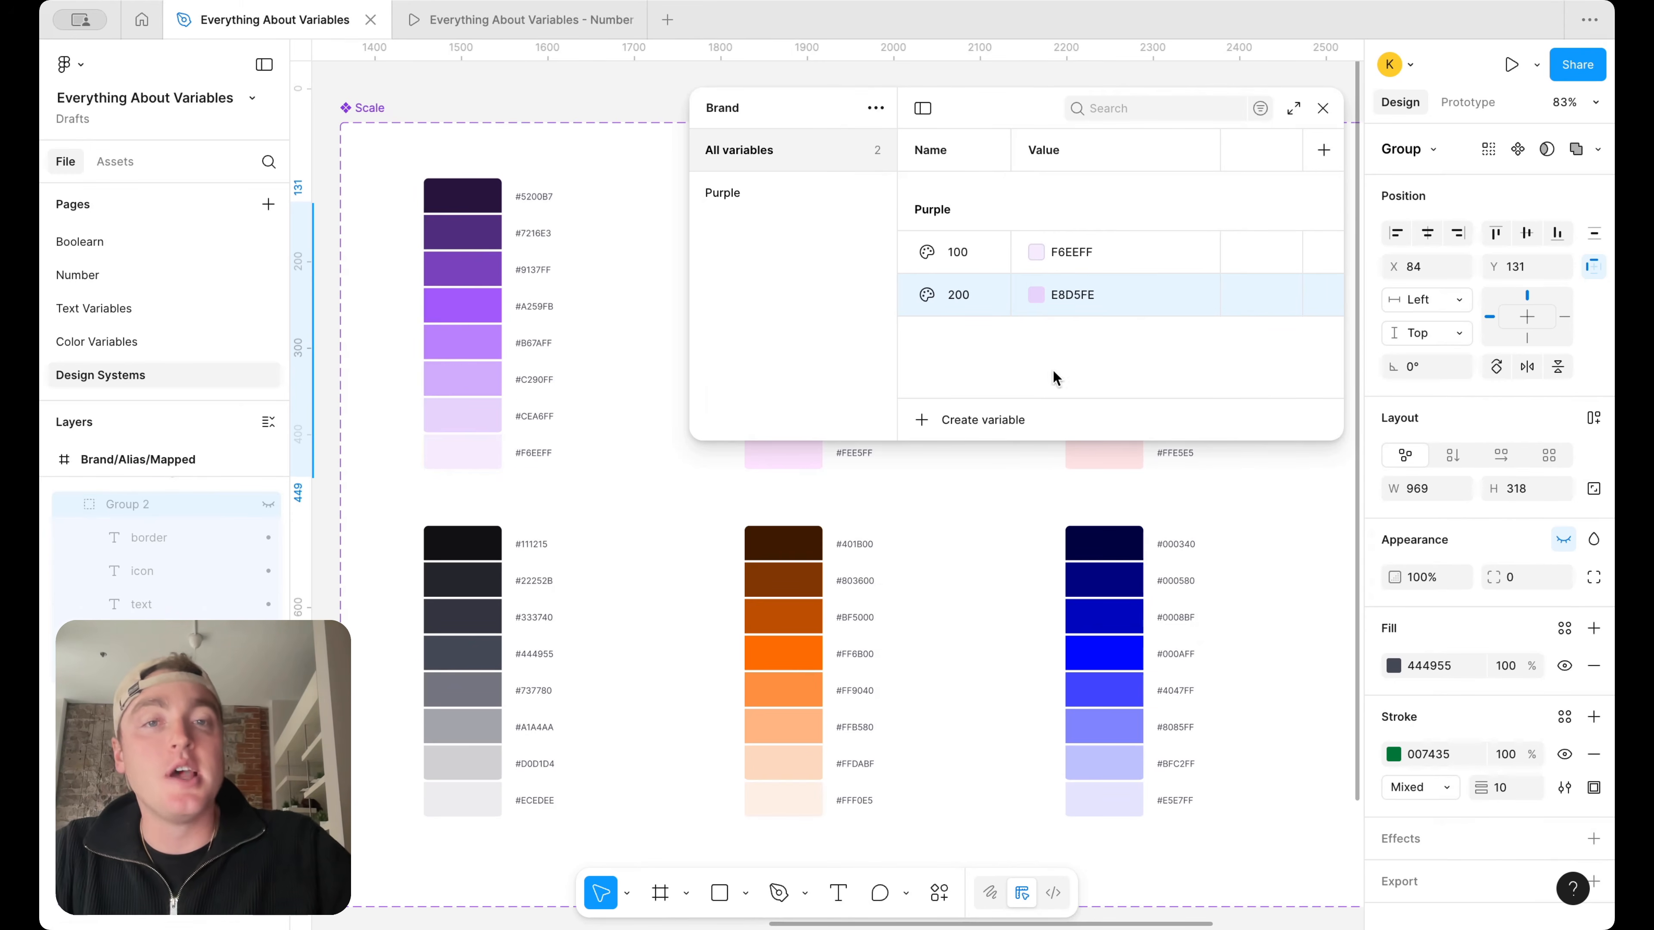
Insert a variable named 150 between Purple 100 and 200 by duplicating 100
{"action": "left_click", "coordinate": [963, 244]}
{"action": "key", "text": "shift+Return"}
{"action": "type", "text": "150"}
{"action": "key", "text": "Return"}
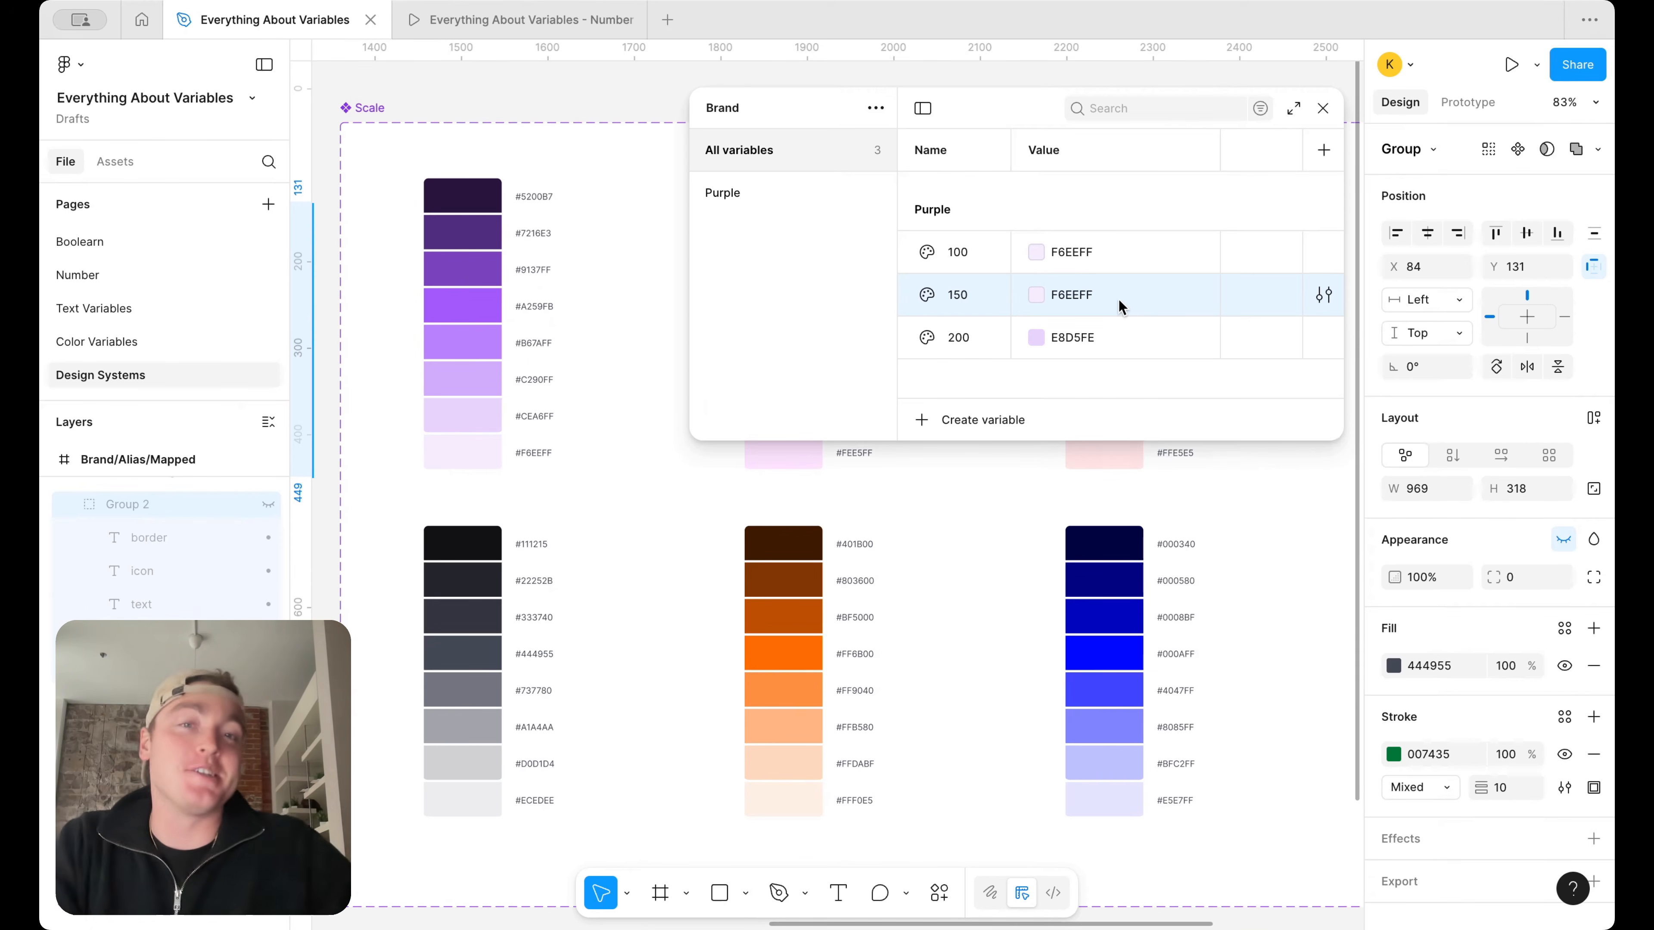
Delete the 150 variable from the Purple group
{"action": "right_click", "coordinate": [1012, 298]}
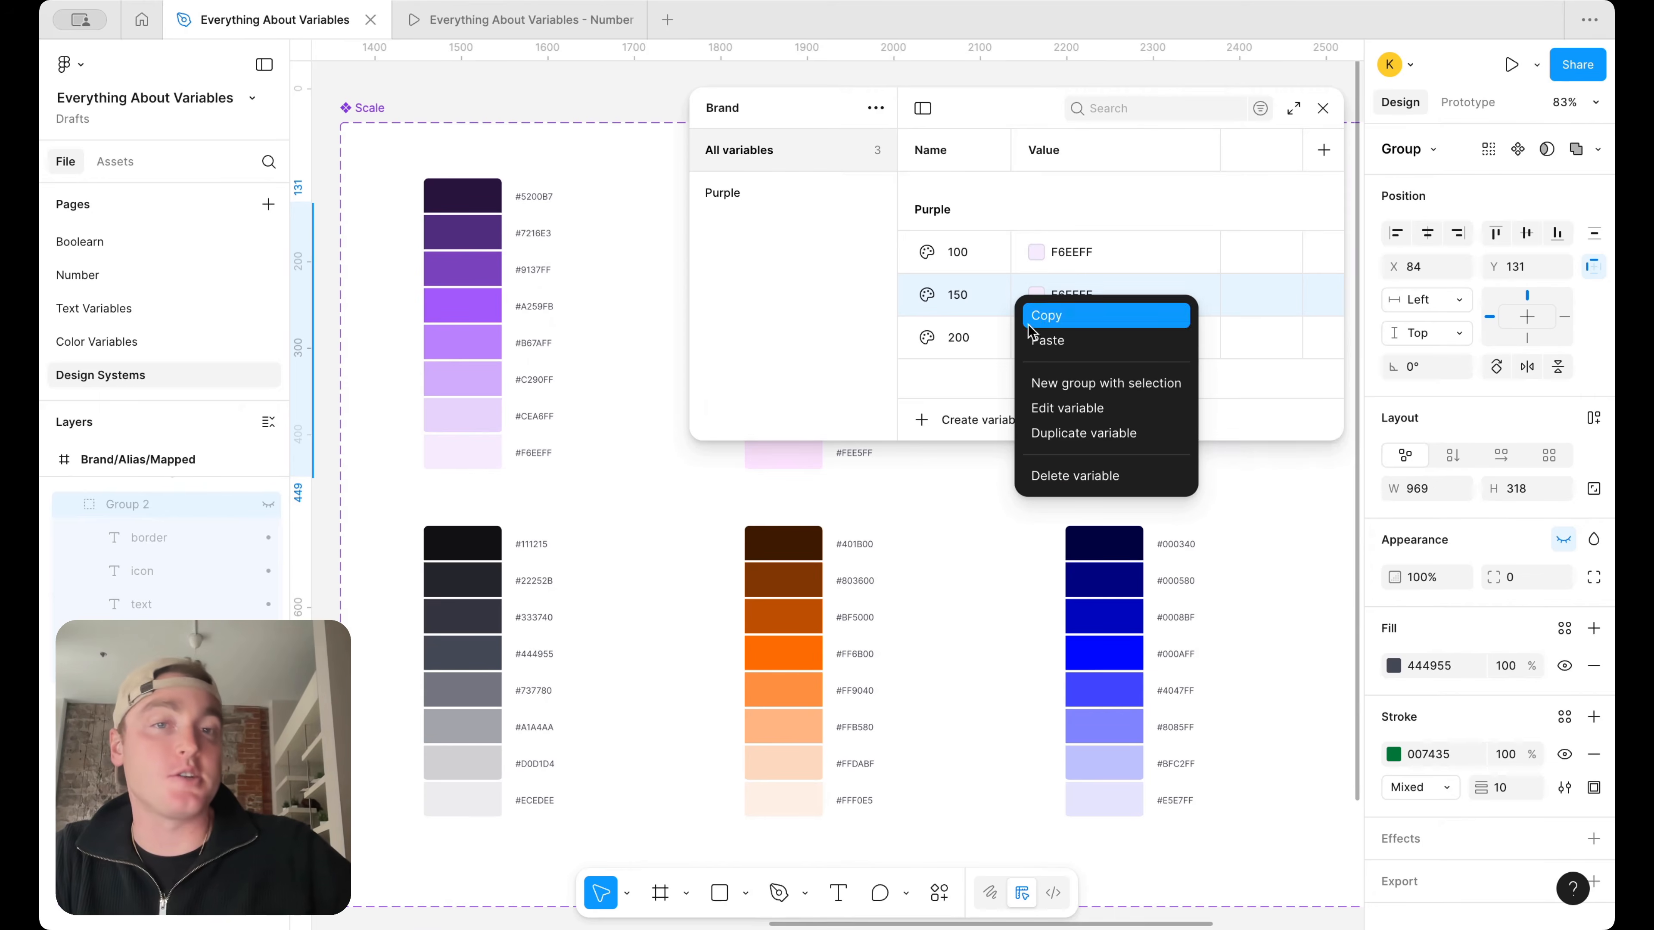
{"action": "left_click", "coordinate": [1129, 487]}
{"action": "right_click", "coordinate": [981, 301]}
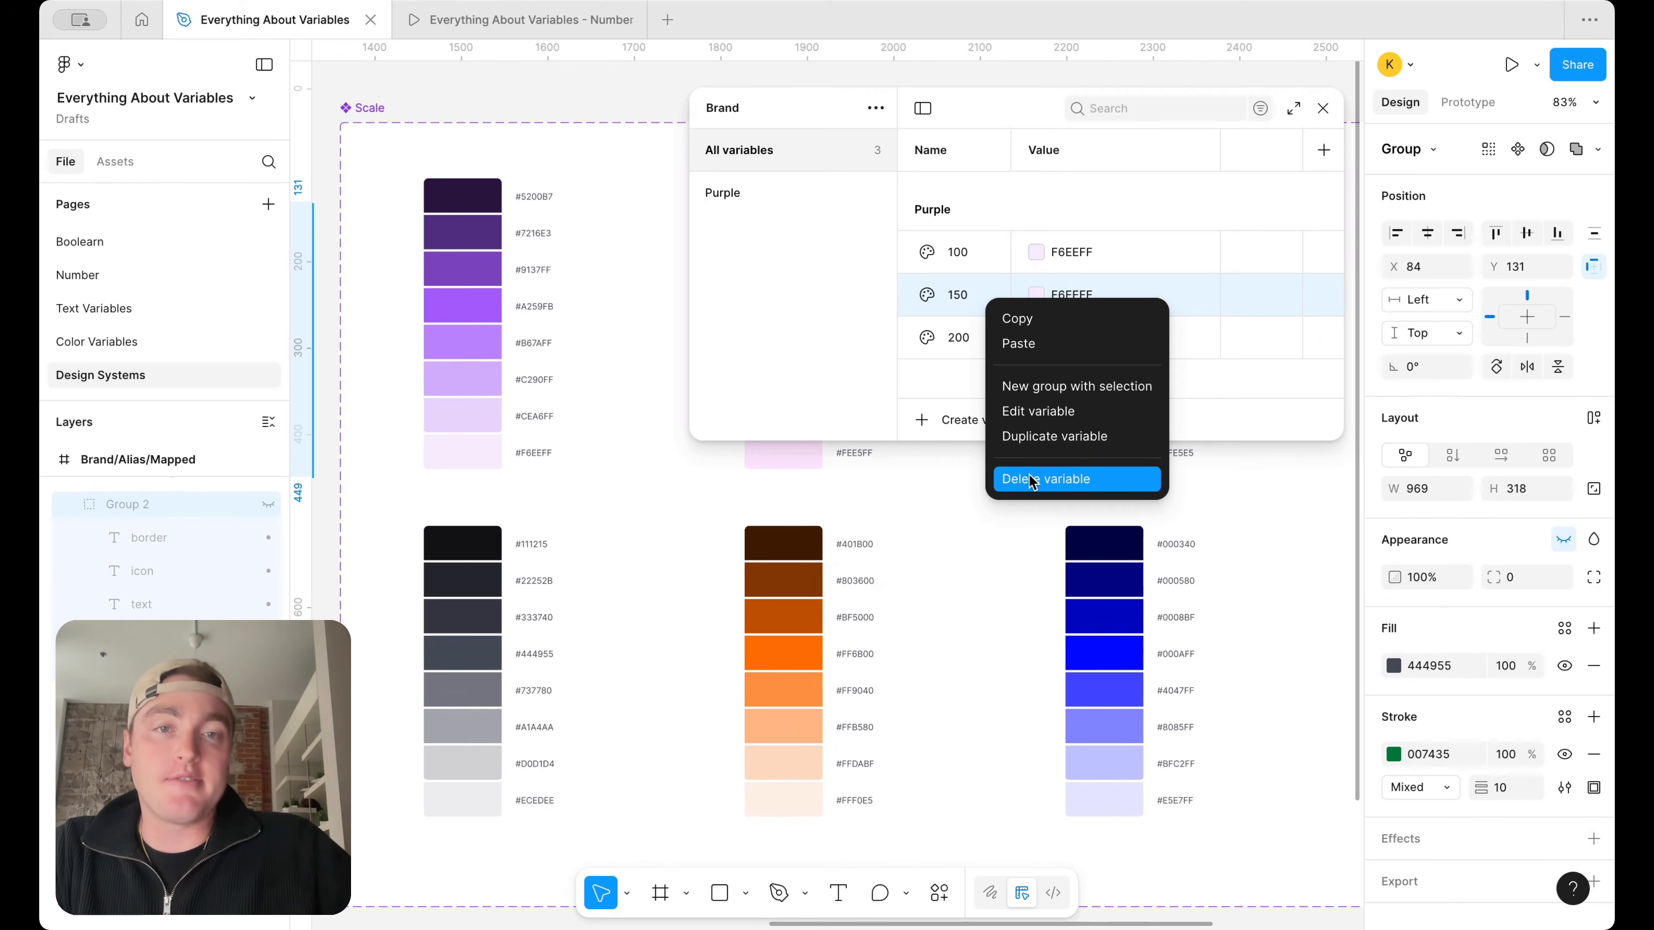
{"action": "left_click", "coordinate": [996, 480]}
Make the variables window taller and duplicate Purple 200 as 300, sampling D1ACFD from the third-lightest purple swatch
{"action": "left_click", "coordinate": [989, 301]}
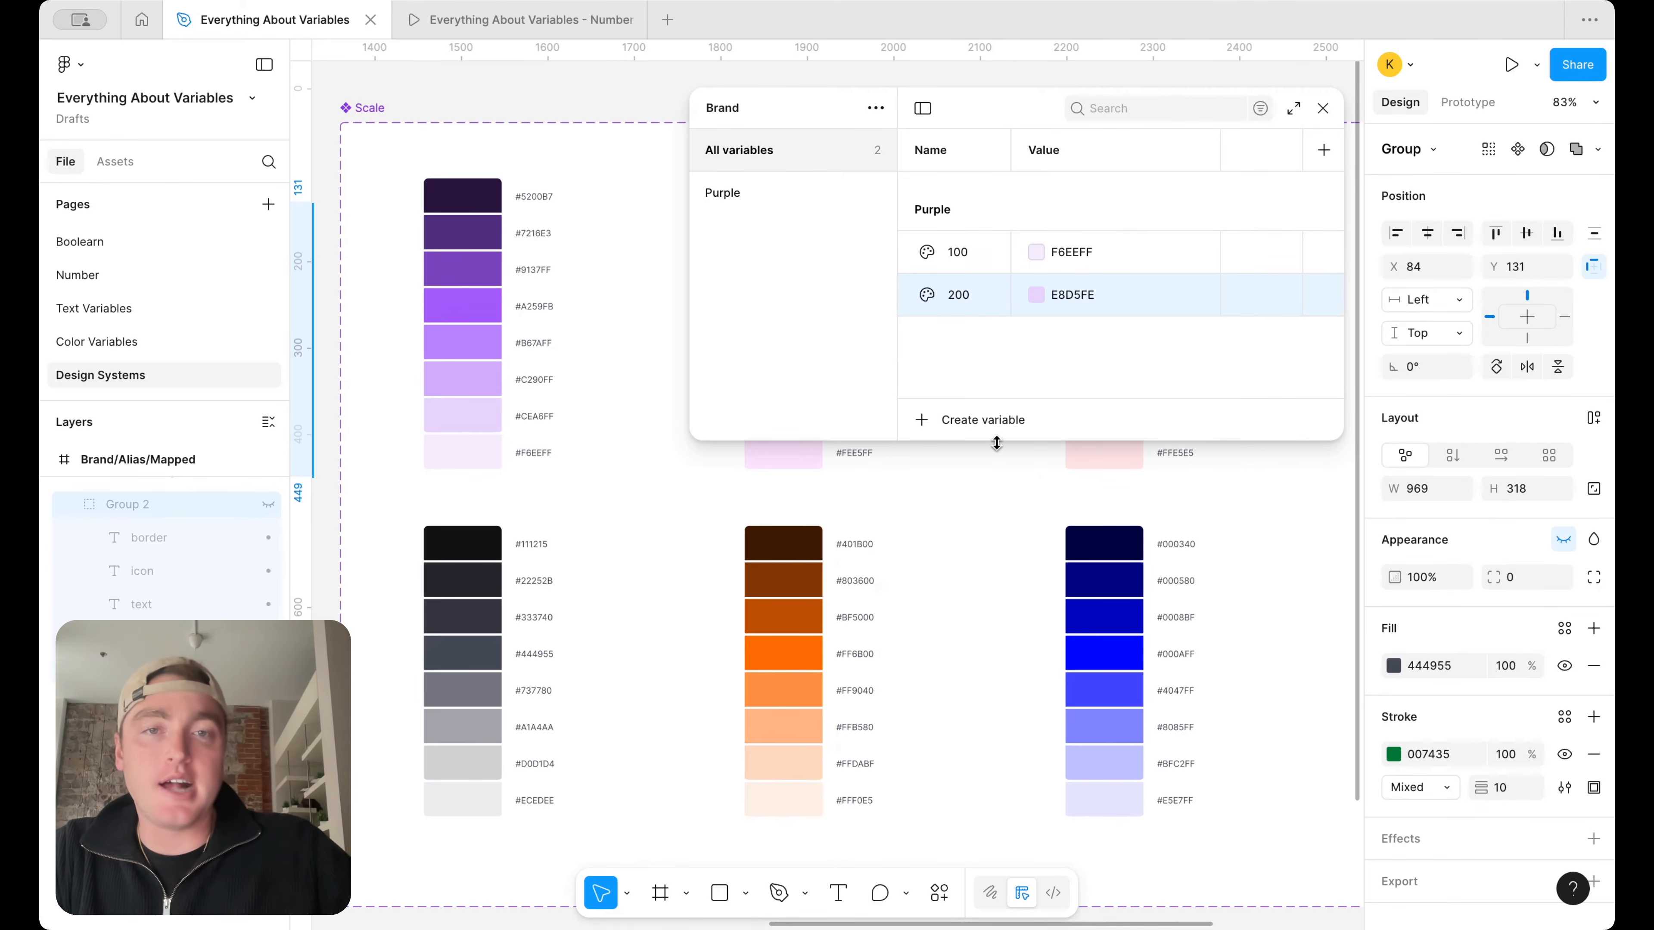
{"action": "left_click_drag", "start_coordinate": [995, 440], "coordinate": [1001, 595]}
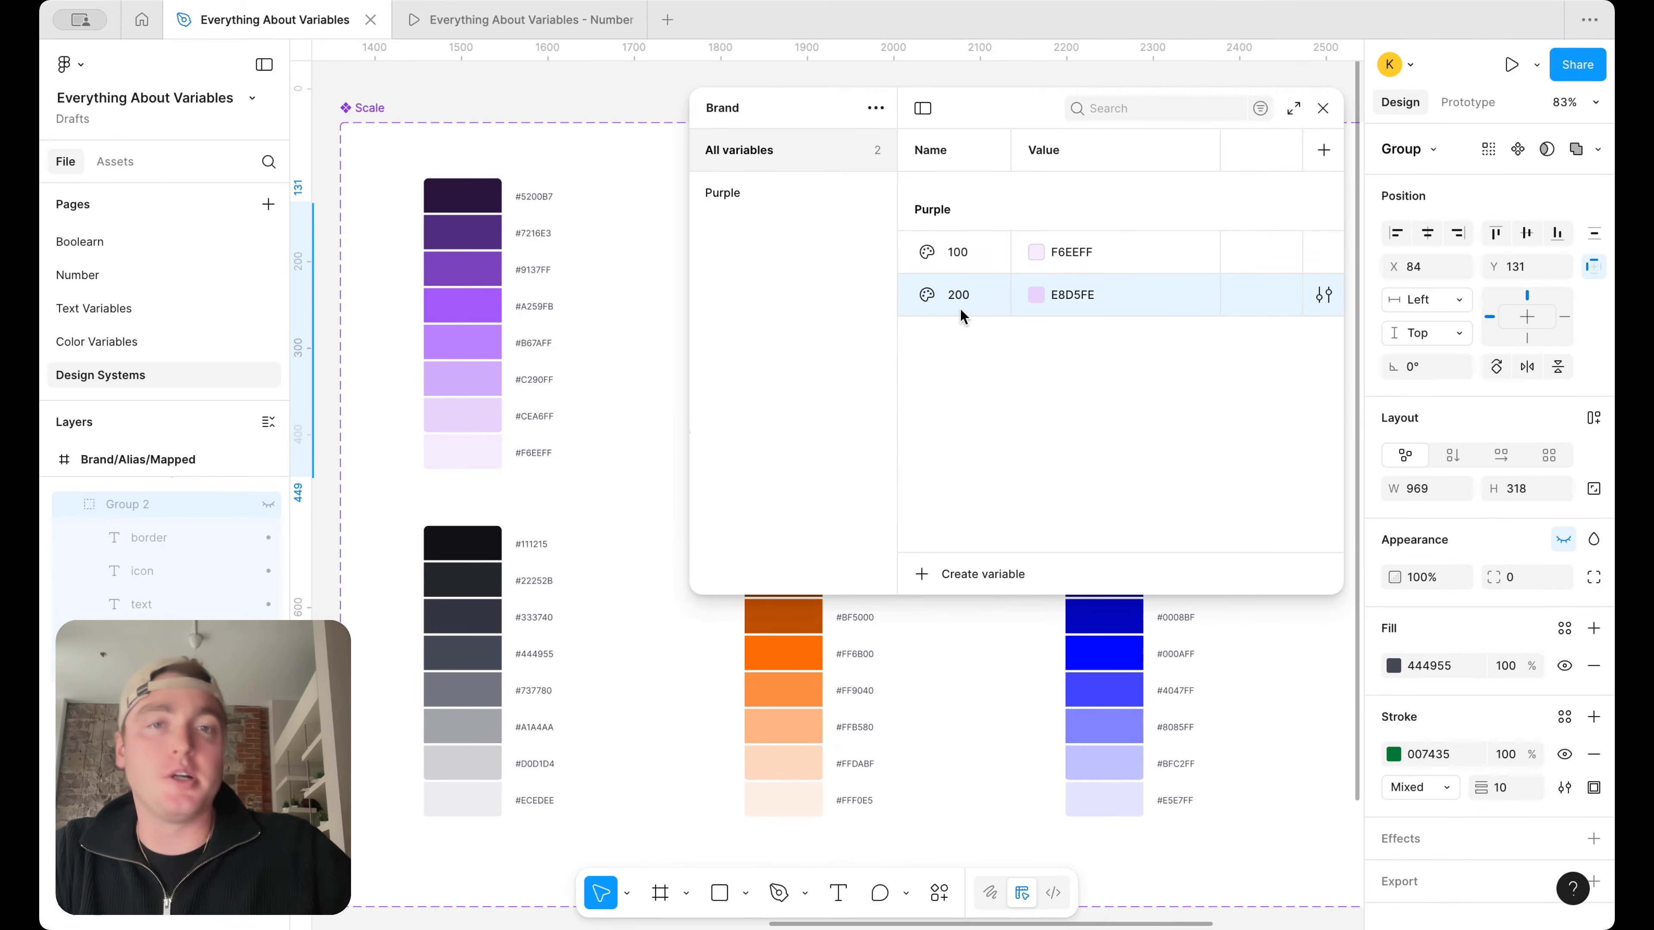
{"action": "key", "text": "shift+Return"}
{"action": "type", "text": "300"}
{"action": "left_click", "coordinate": [1034, 338]}
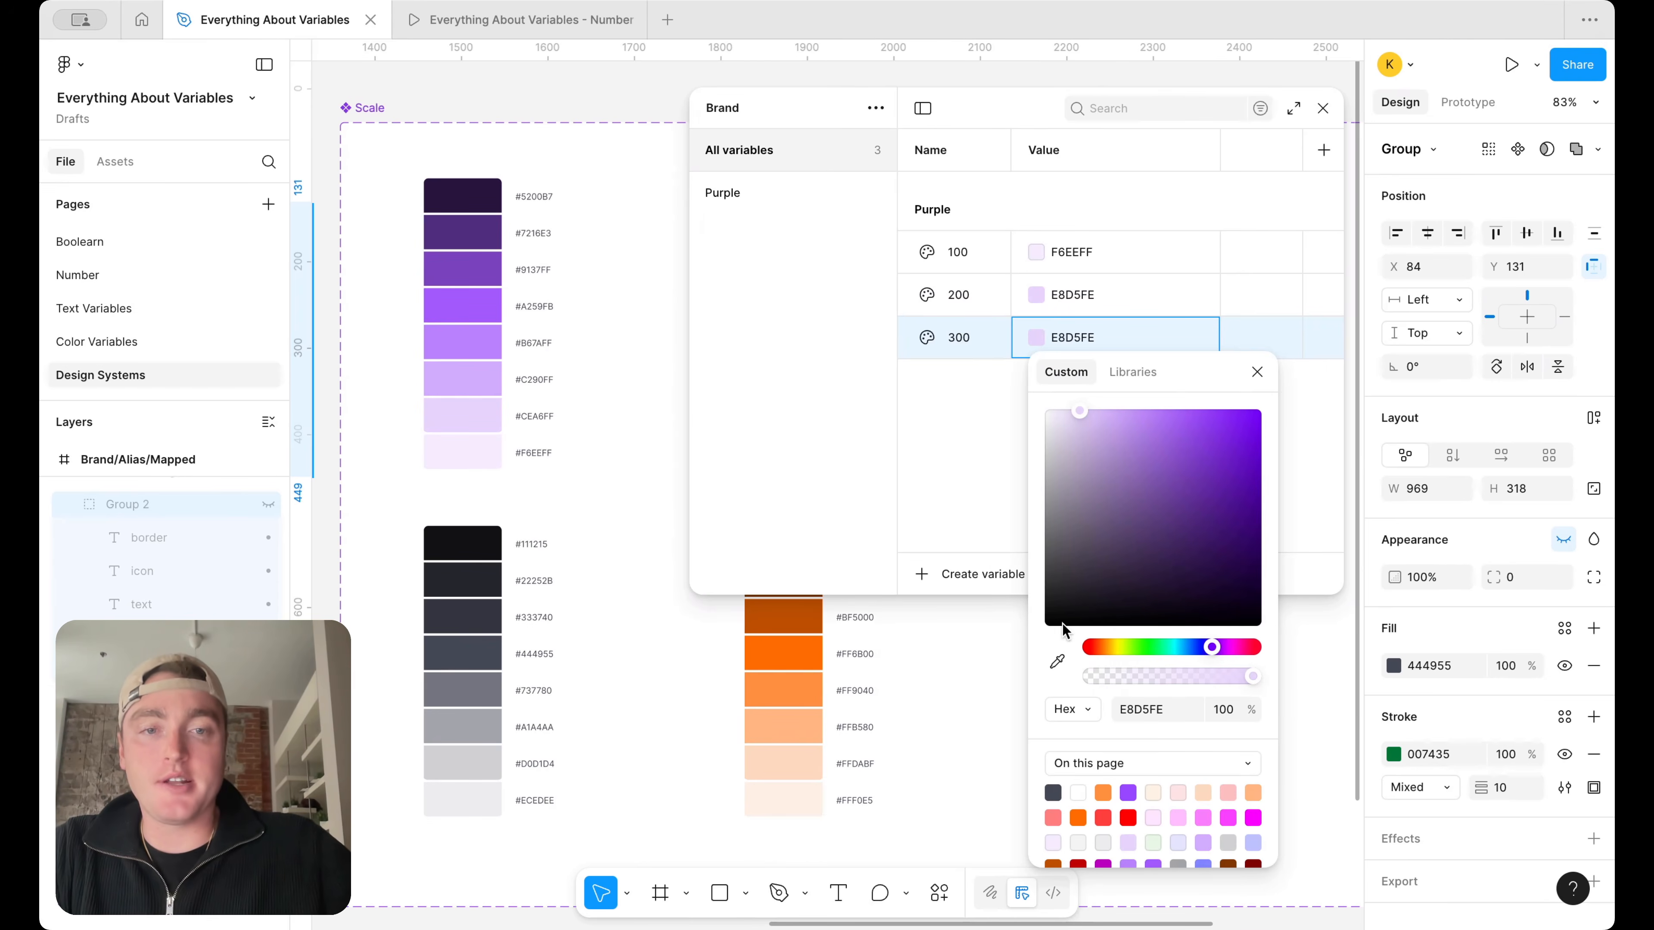
{"action": "left_click", "coordinate": [1057, 662]}
{"action": "left_click", "coordinate": [461, 378]}
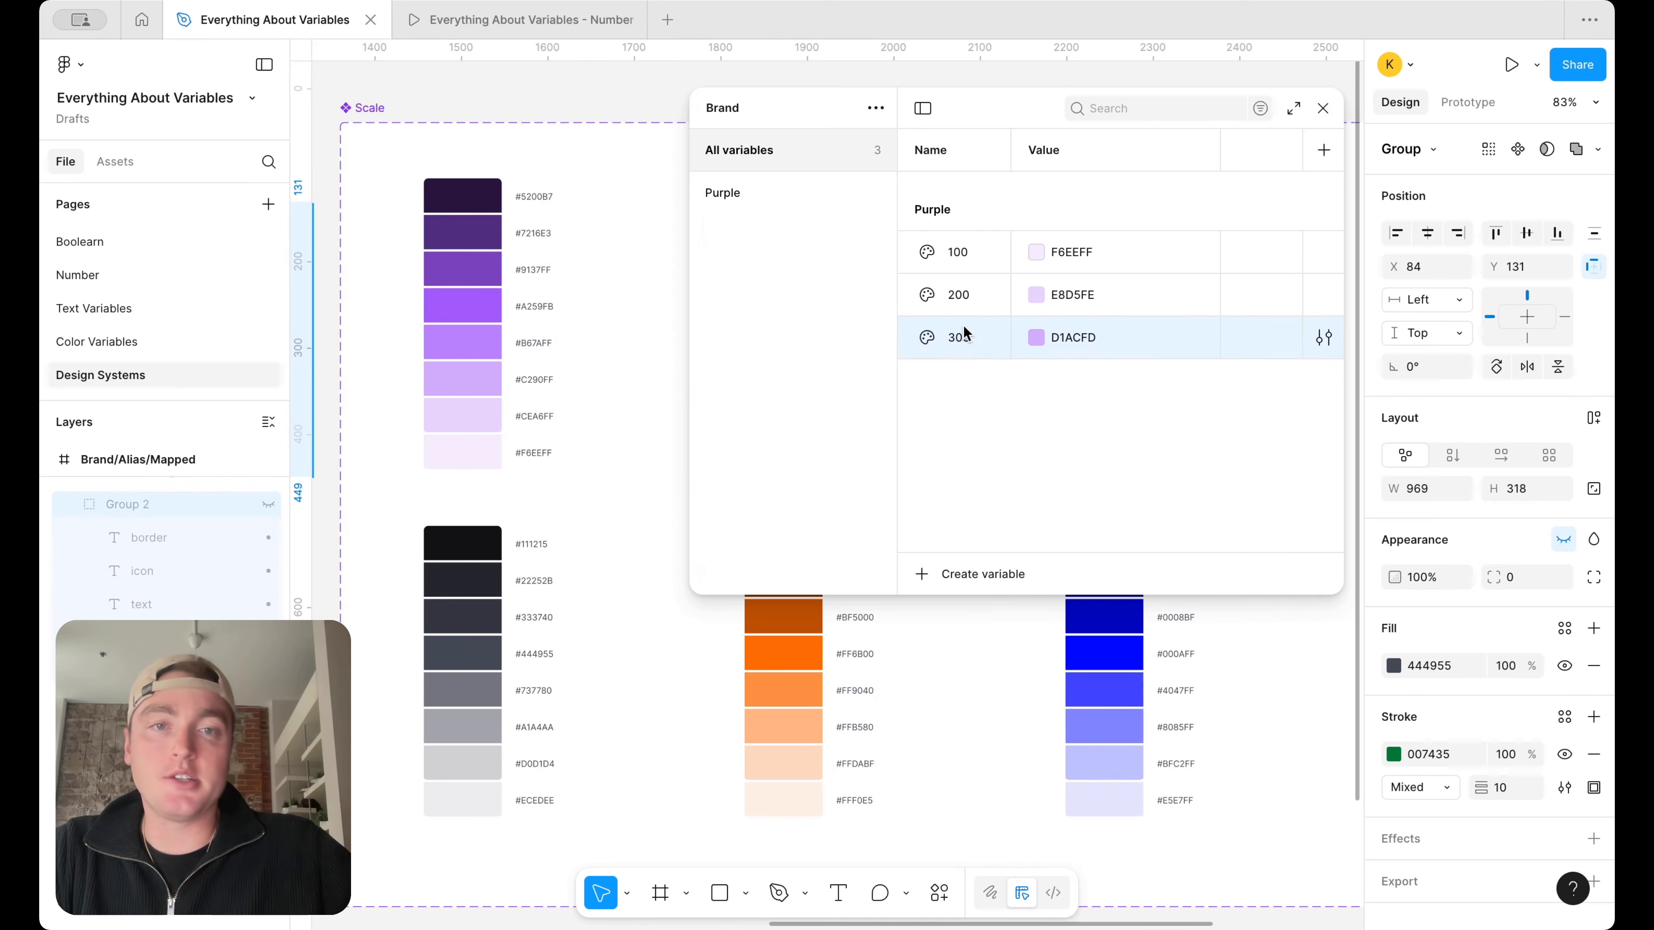
Duplicate Purple 300 as 400 and sample the fourth-lightest purple swatch for its value, B982FC
{"action": "key", "text": "shift+Return"}
{"action": "type", "text": "400"}
{"action": "left_click", "coordinate": [1037, 380]}
{"action": "left_click", "coordinate": [1057, 704]}
{"action": "left_click", "coordinate": [485, 333]}
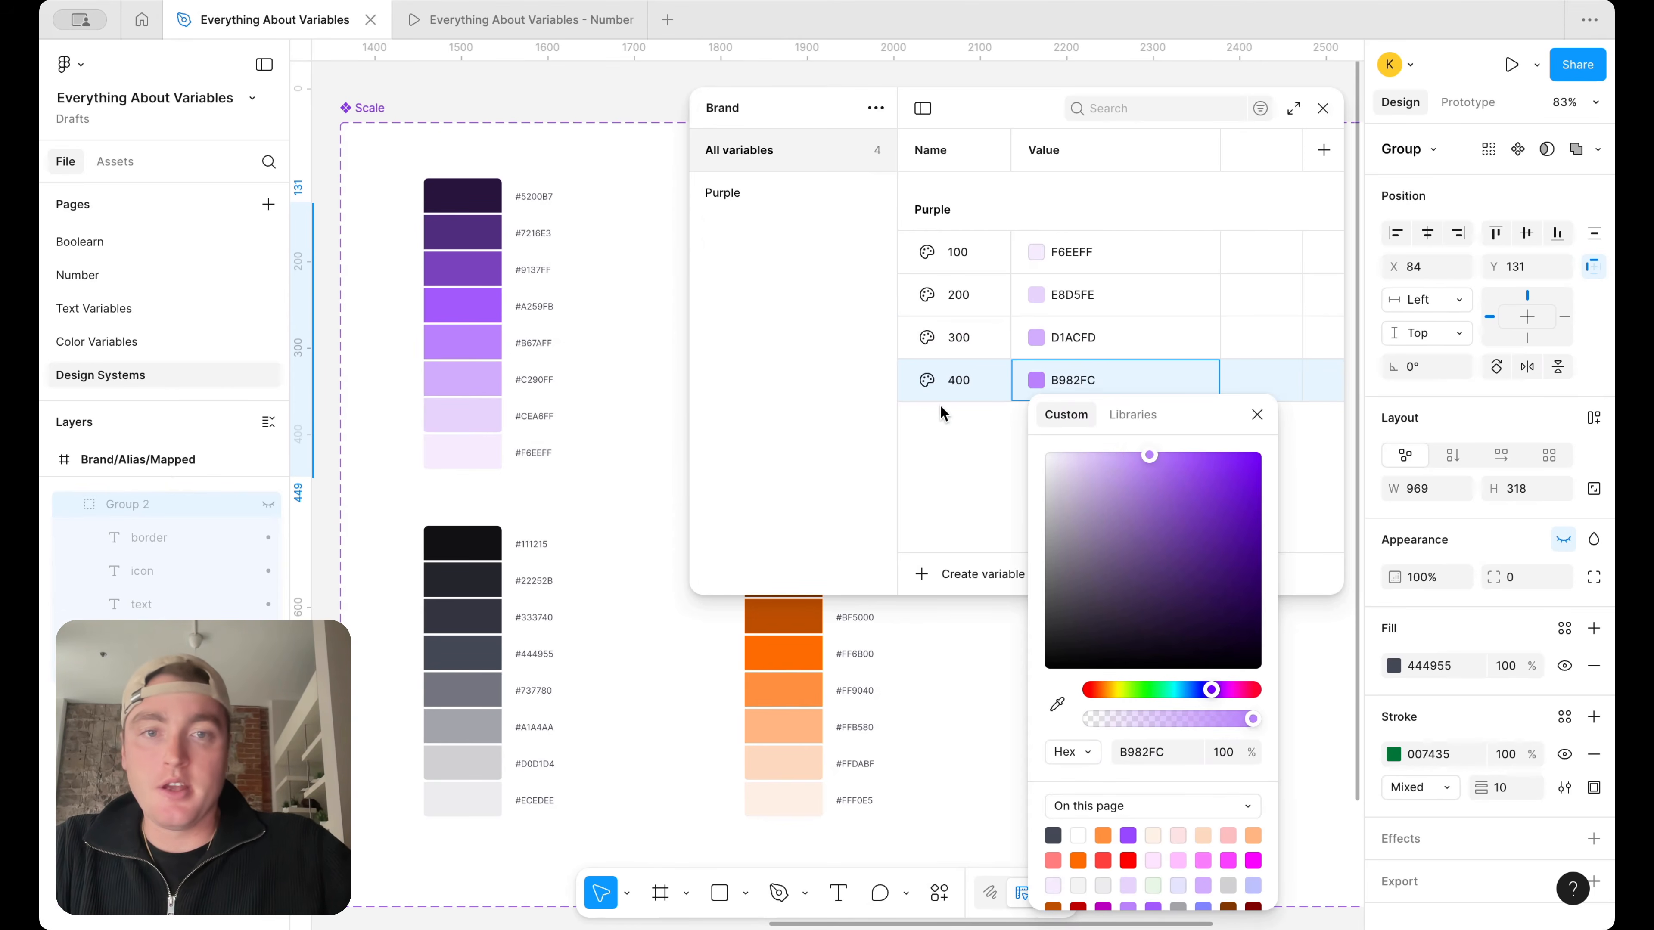
{"action": "key", "text": "Escape"}
Duplicate Purple 400 as 500 and sample the #A259FB purple swatch for its value
{"action": "key", "text": "shift+Return"}
{"action": "type", "text": "500"}
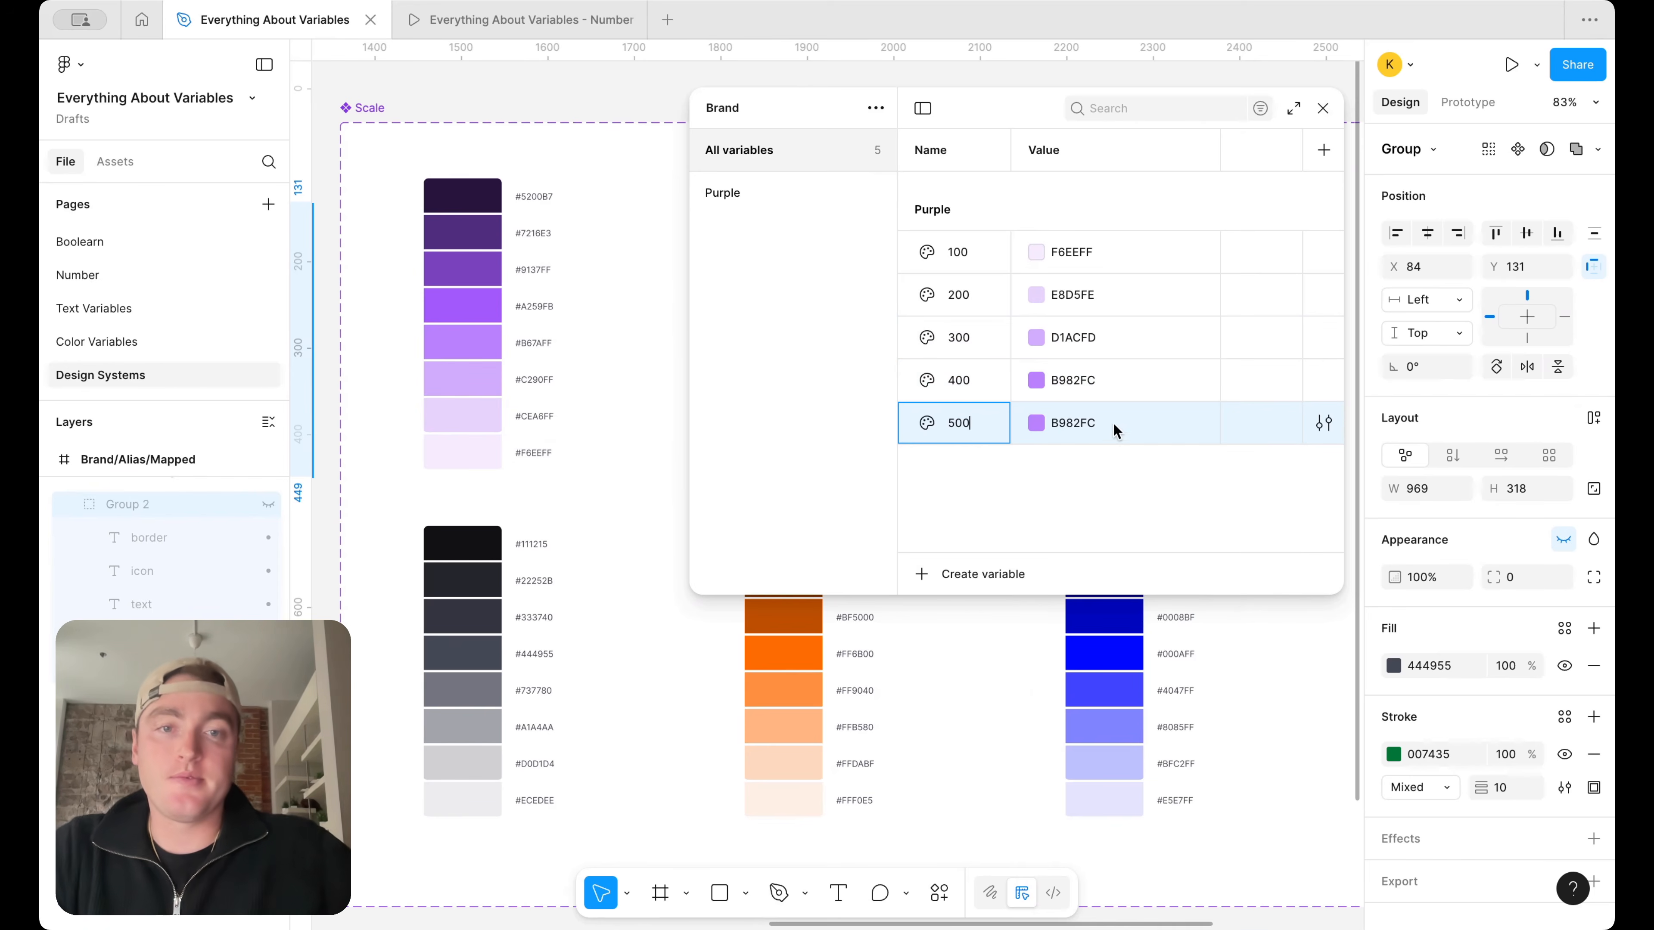
{"action": "left_click", "coordinate": [1035, 423]}
{"action": "left_click", "coordinate": [1057, 706]}
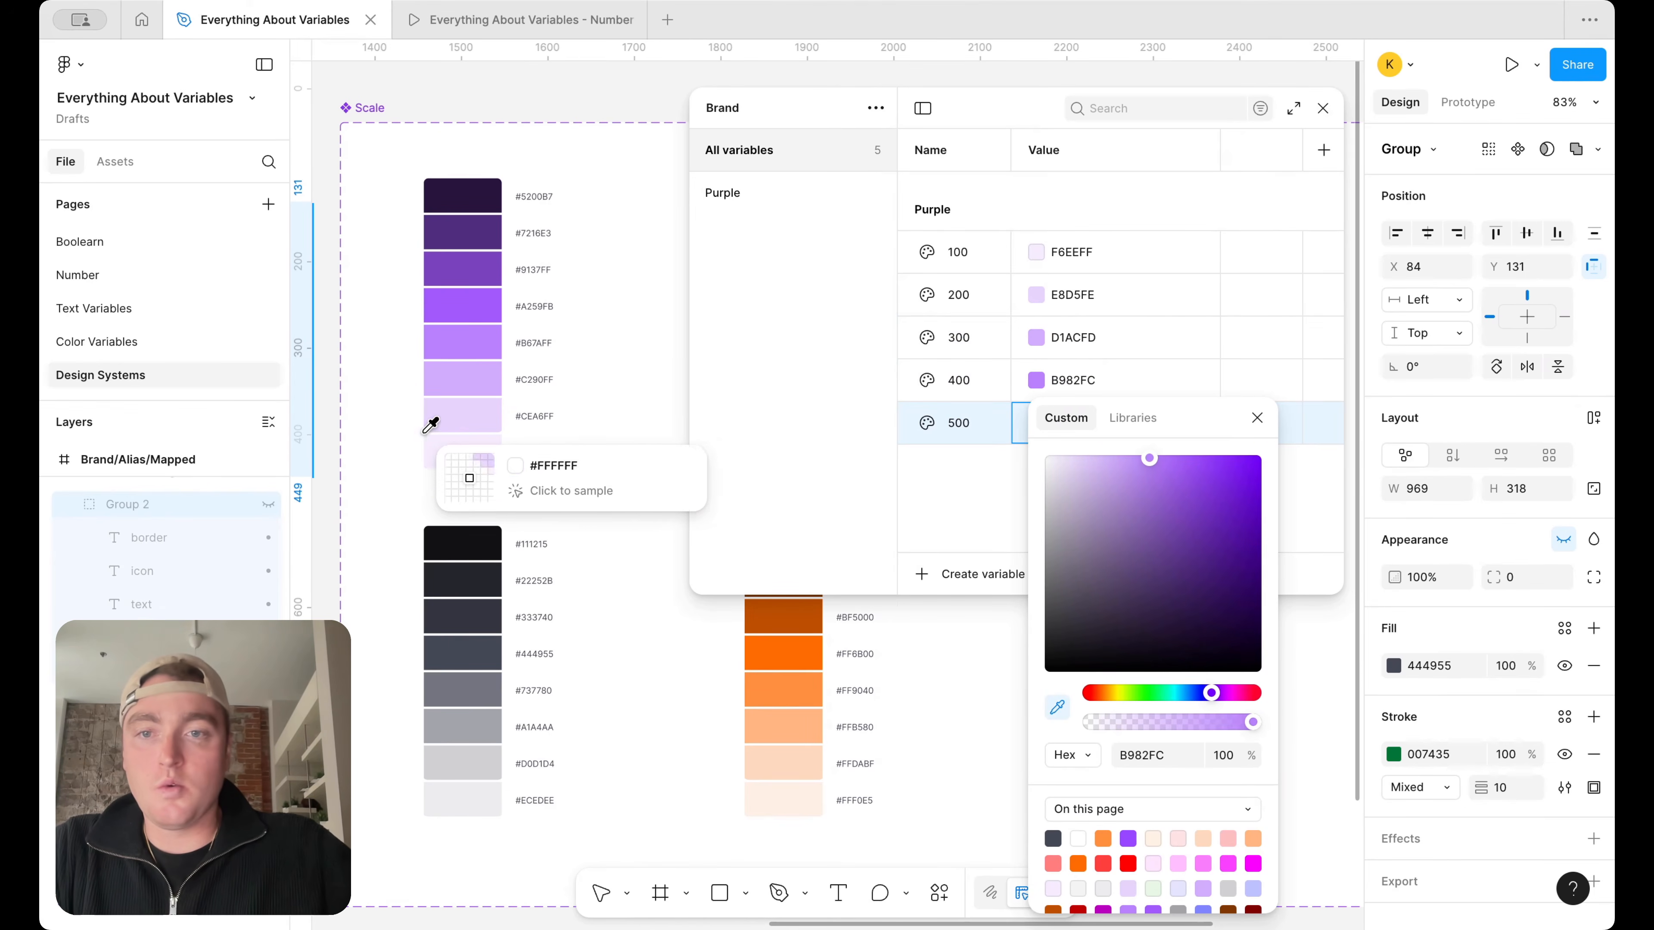
{"action": "left_click", "coordinate": [479, 310]}
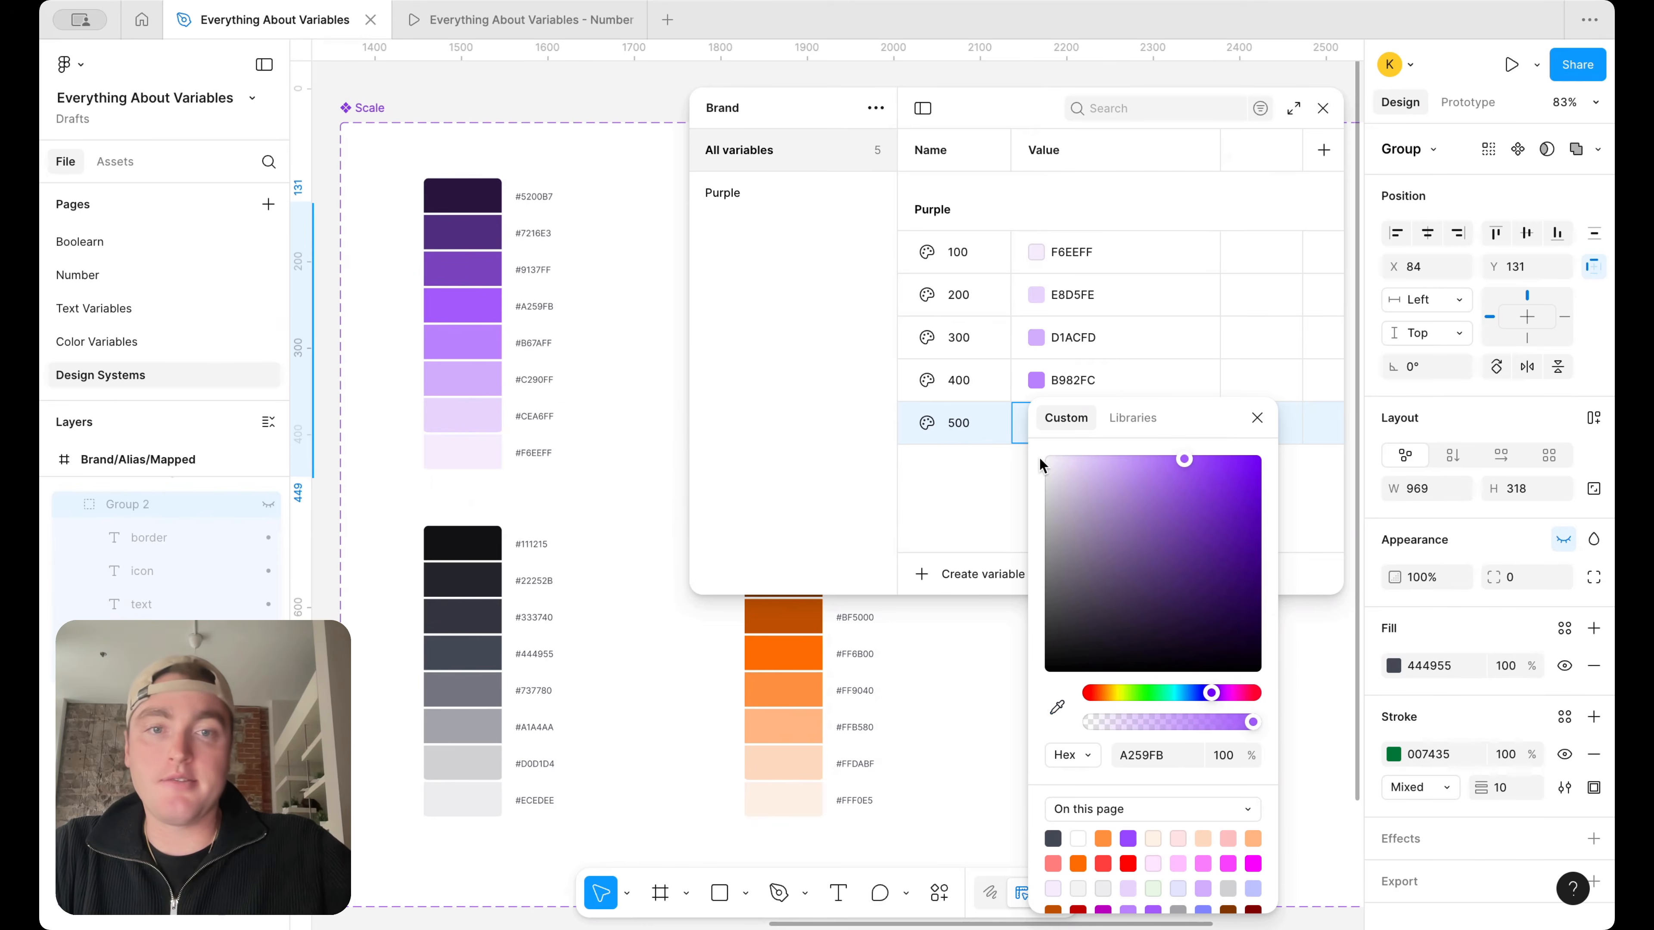
Duplicate Purple 500 as 600 and sample the third-darkest purple swatch for its value, 7A43BC
{"action": "left_click", "coordinate": [961, 421]}
{"action": "key", "text": "shift+Return"}
{"action": "type", "text": "600"}
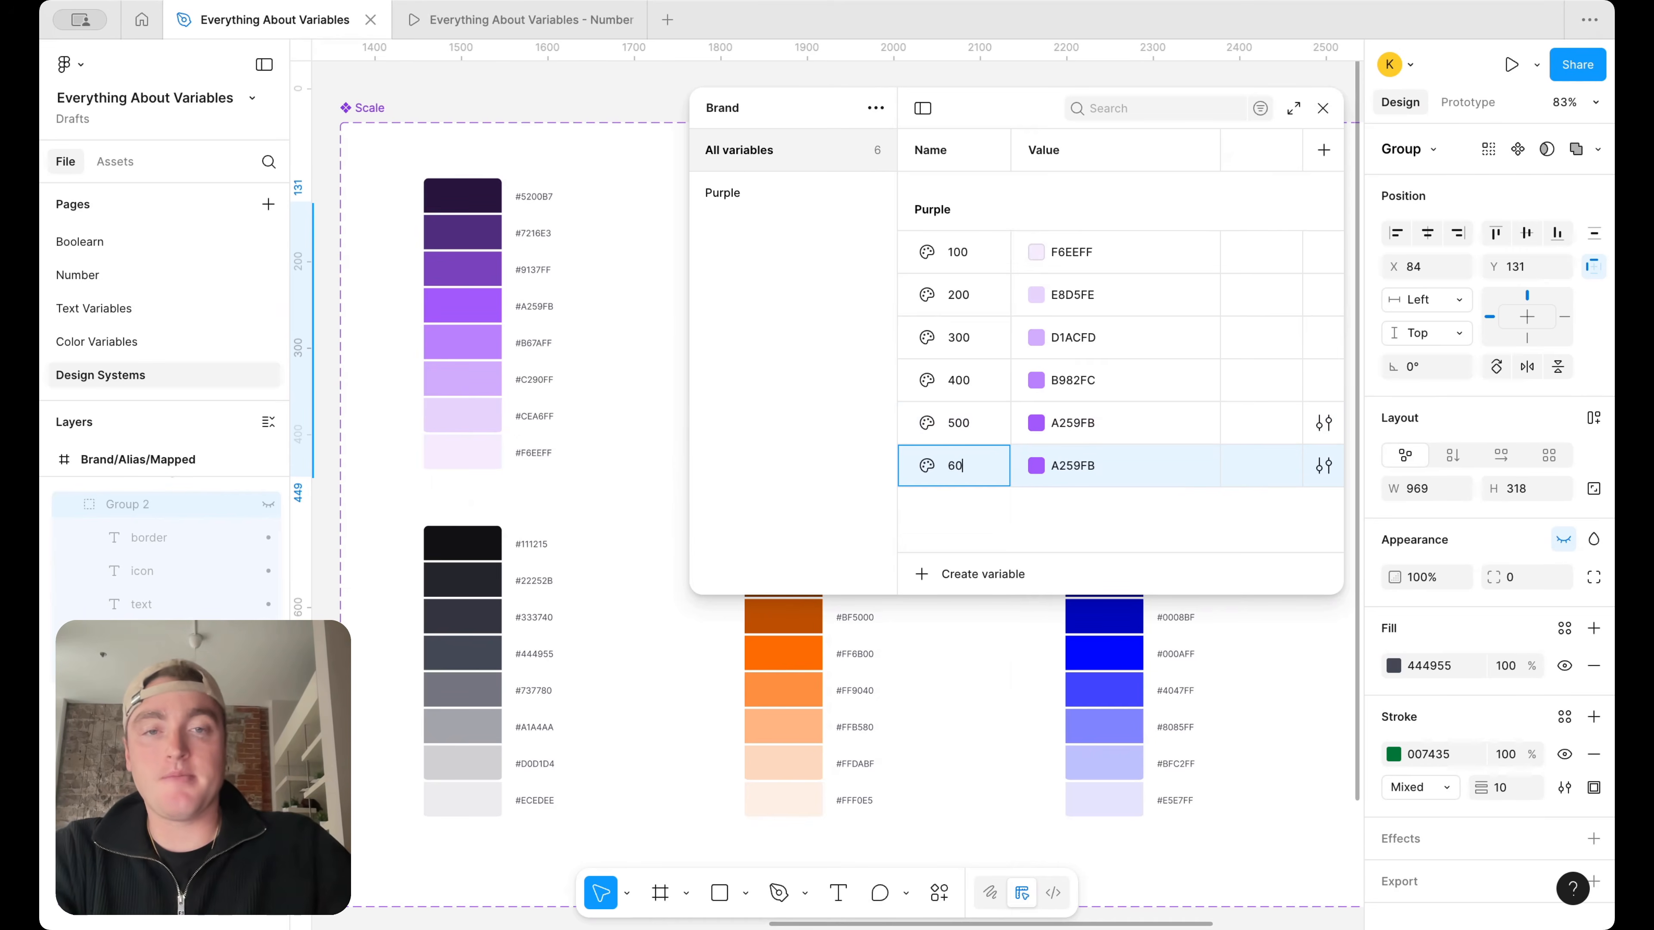
{"action": "key", "text": "Return"}
{"action": "left_click", "coordinate": [1042, 476]}
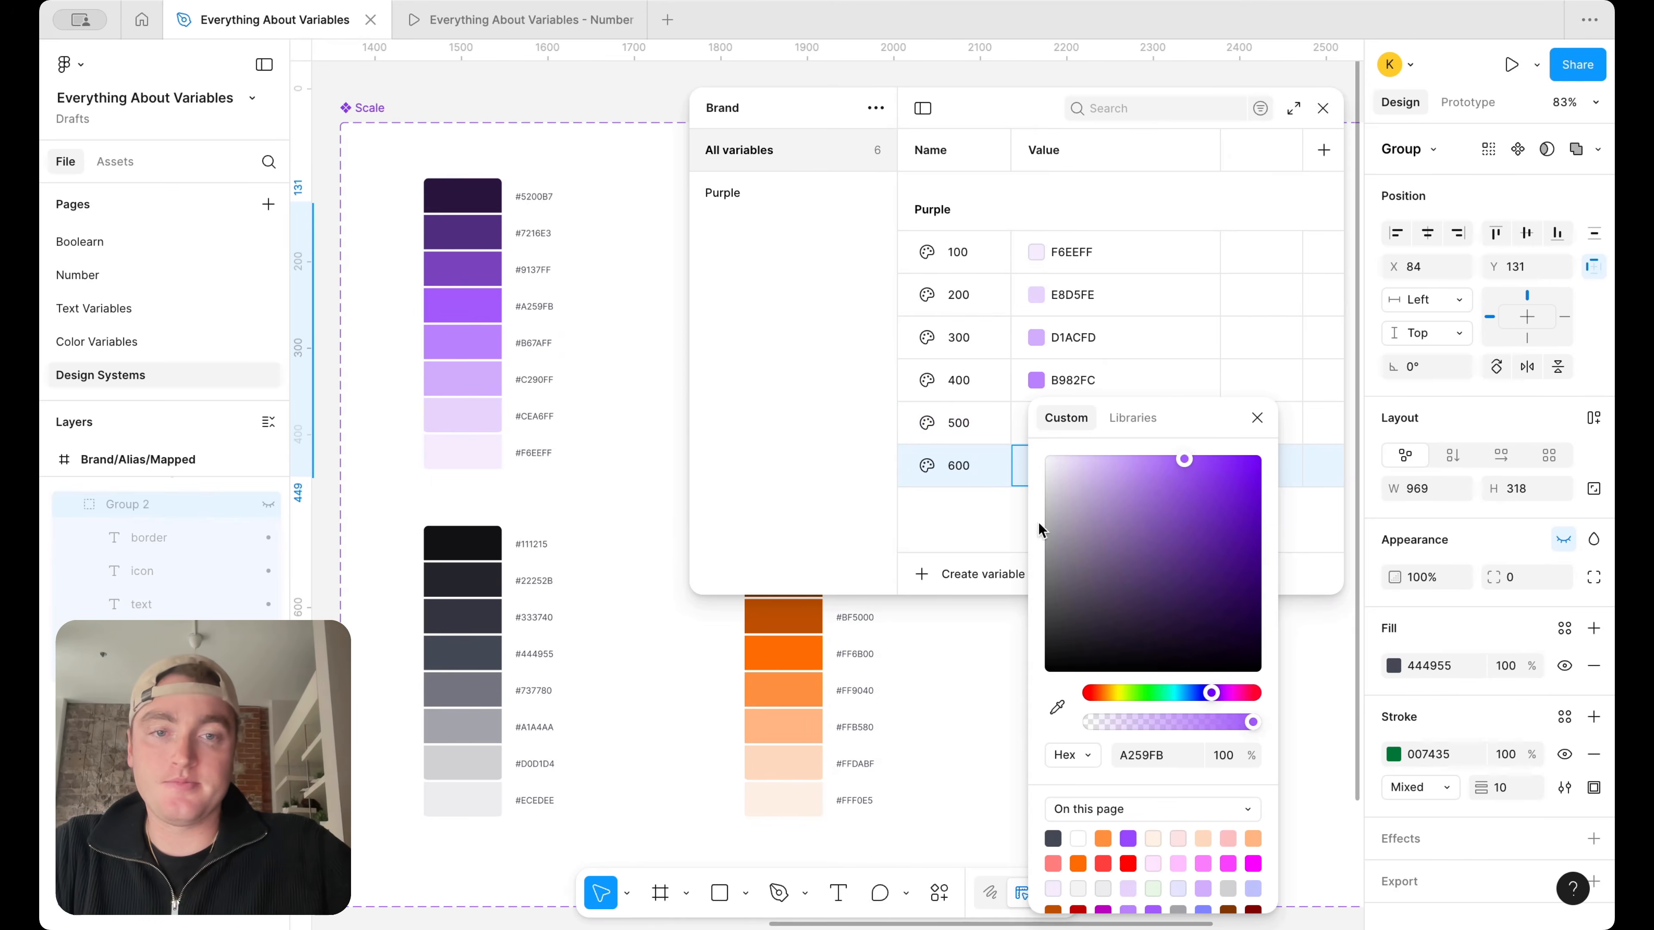
{"action": "left_click", "coordinate": [1057, 707]}
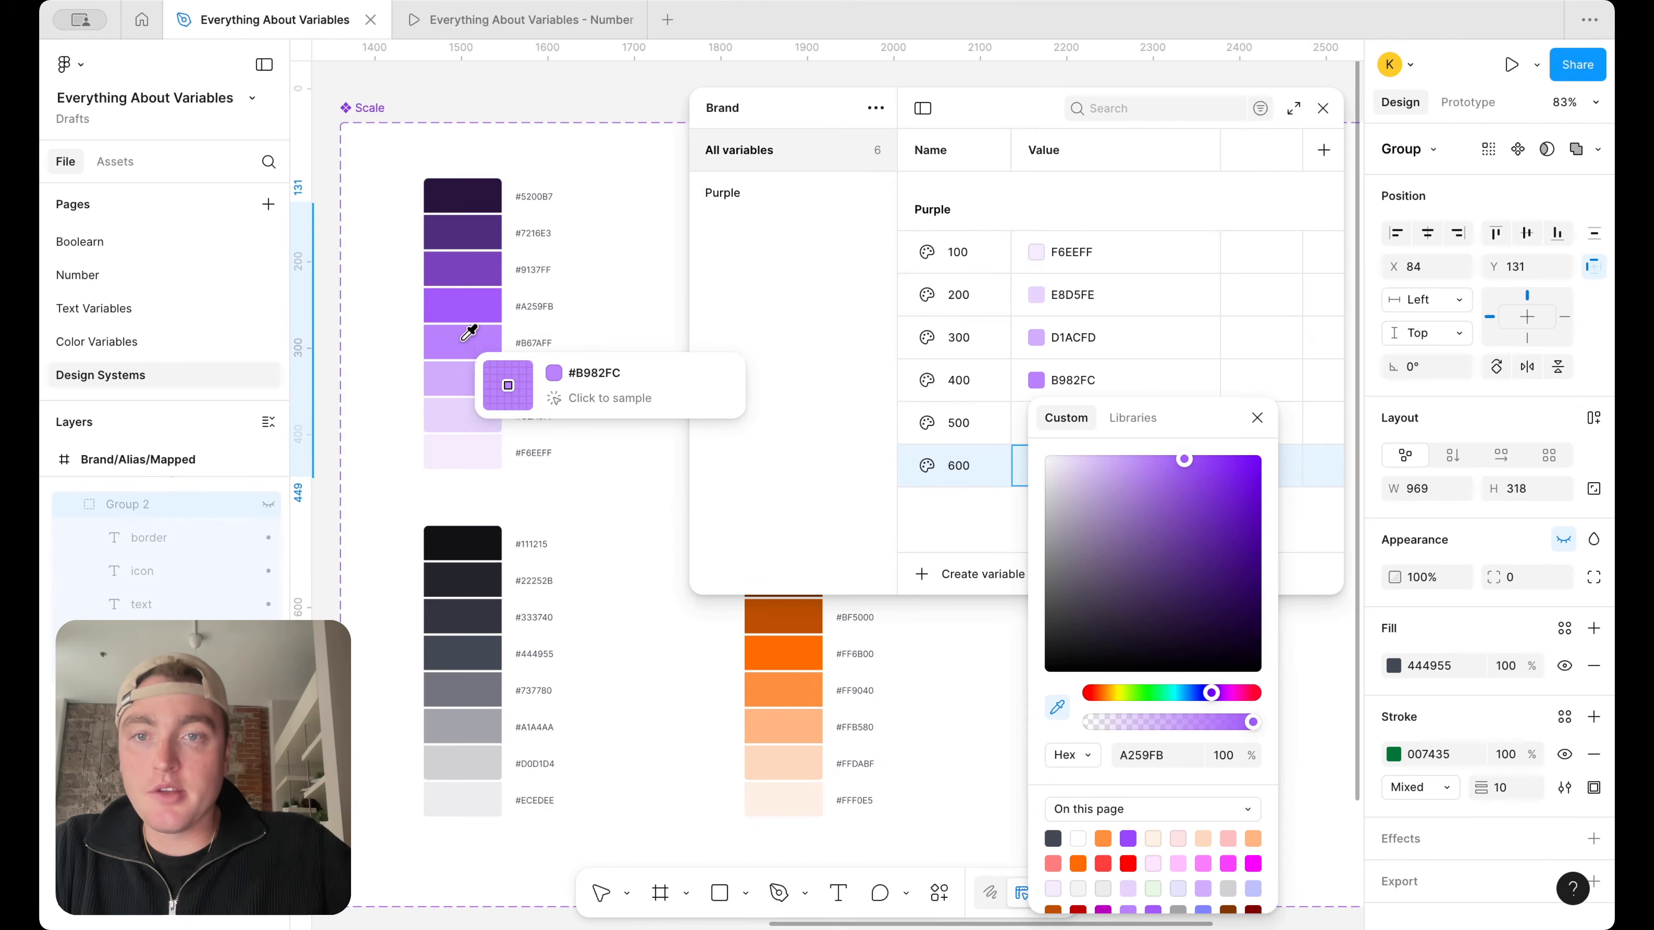
{"action": "left_click", "coordinate": [478, 277]}
Duplicate Purple 600 as 700 and sample the second-darkest purple swatch for its value, 512D7E
{"action": "left_click", "coordinate": [969, 482]}
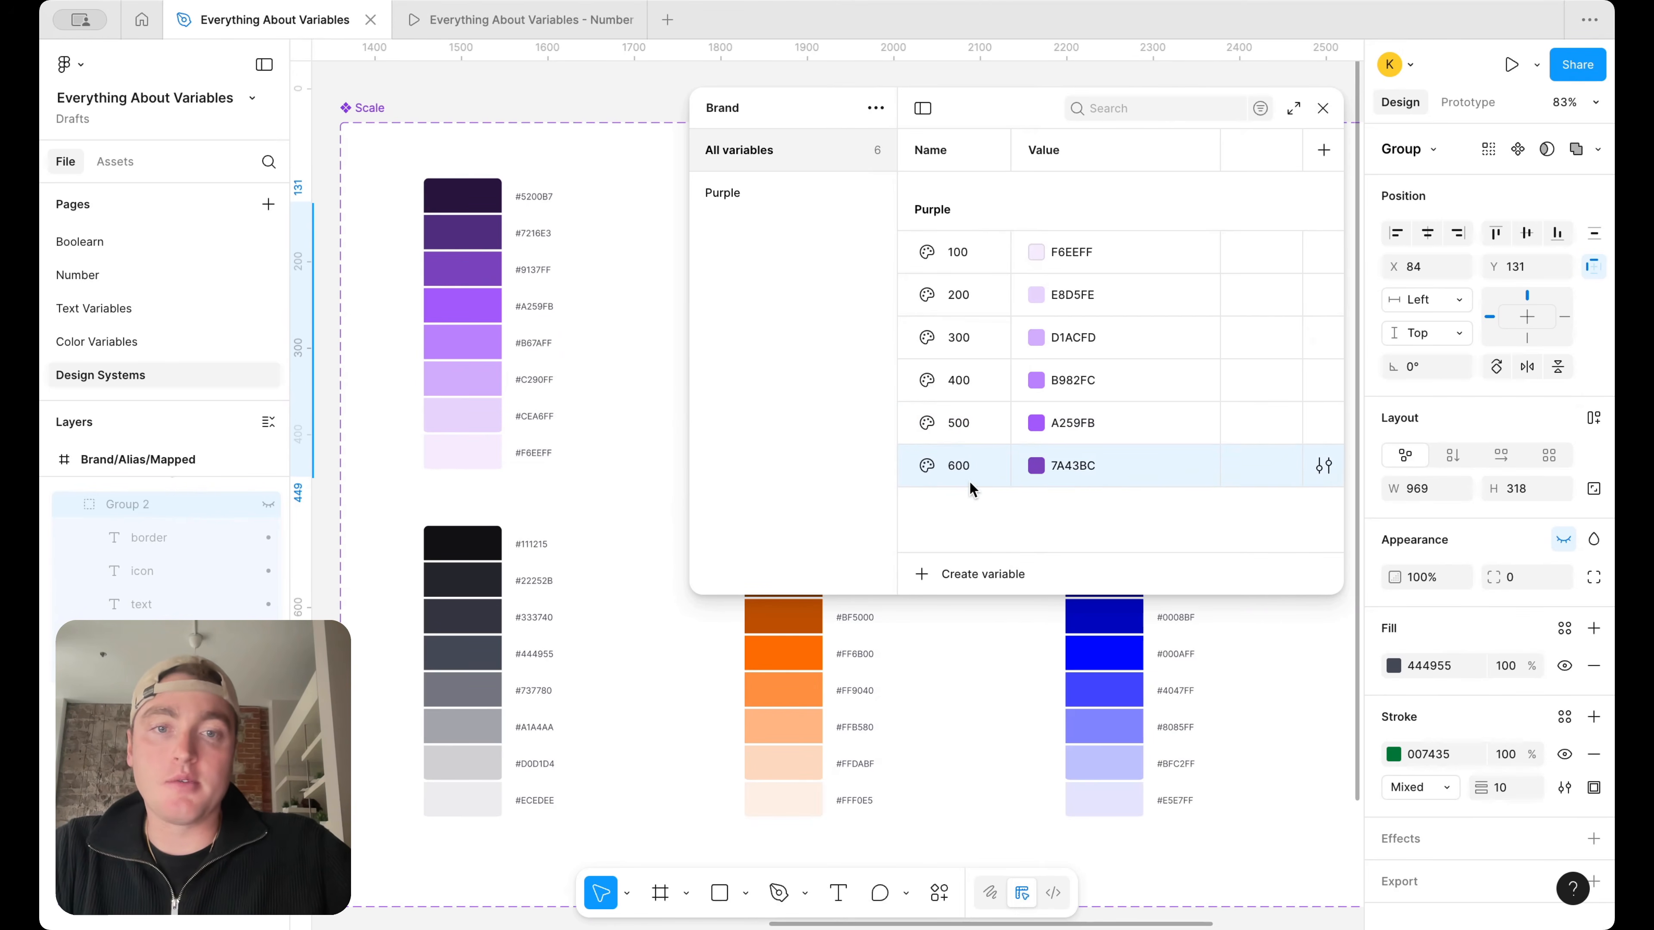
{"action": "key", "text": "ctrl+d"}
{"action": "type", "text": "700"}
{"action": "key", "text": "Return"}
{"action": "left_click", "coordinate": [1037, 508]}
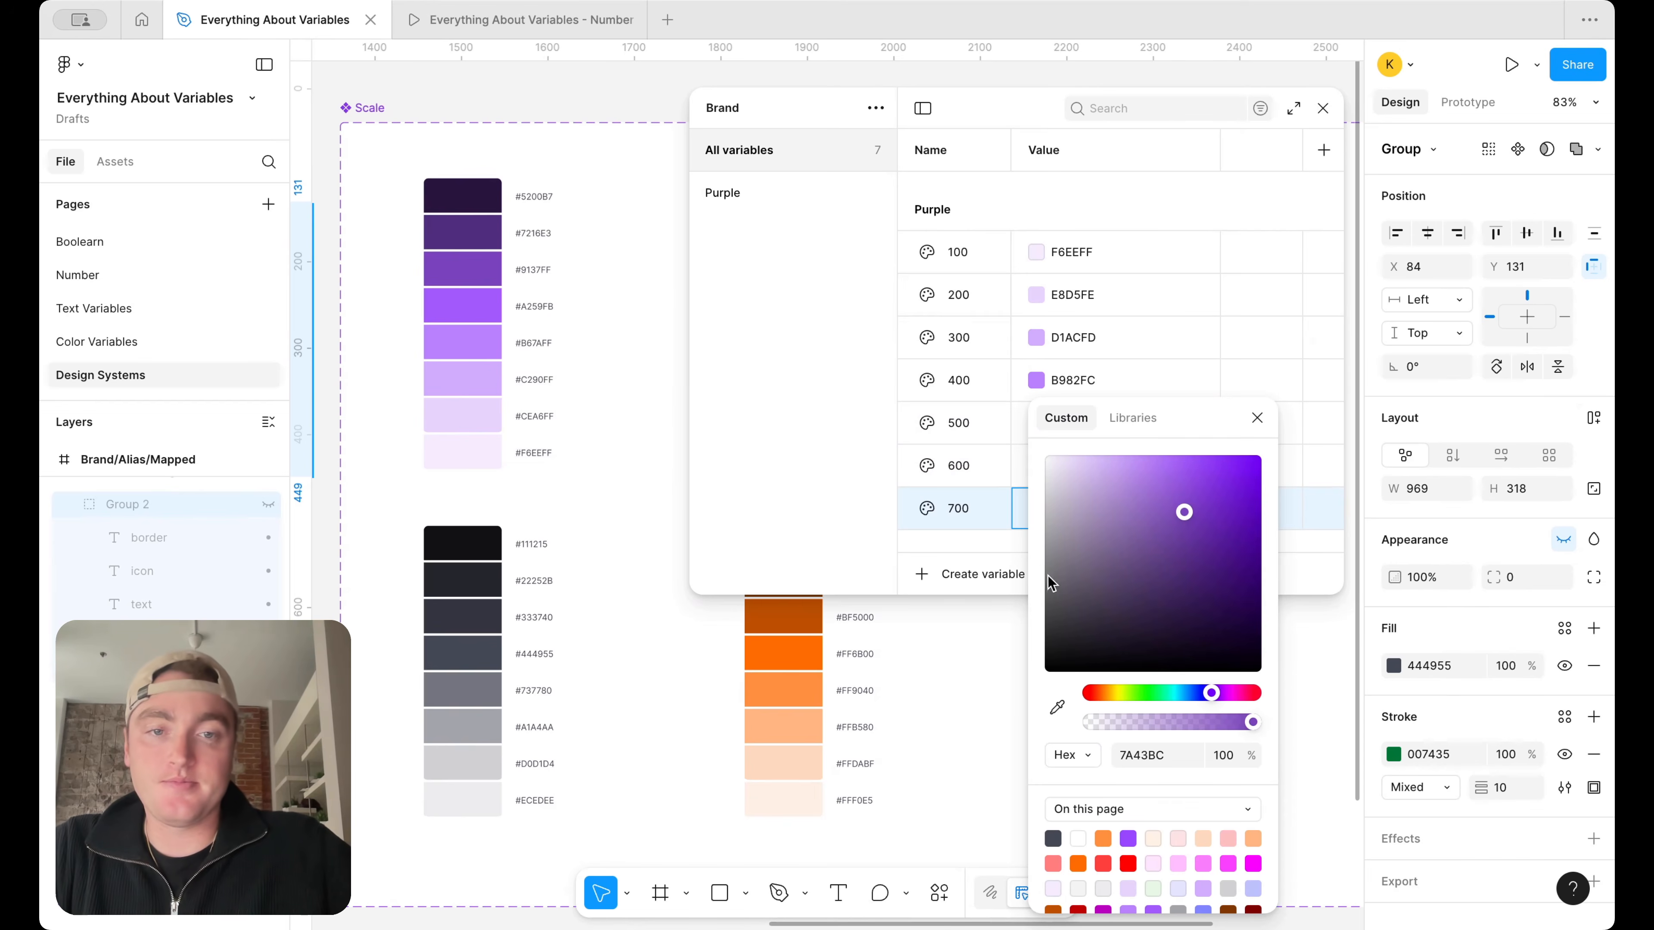
{"action": "left_click", "coordinate": [1055, 717]}
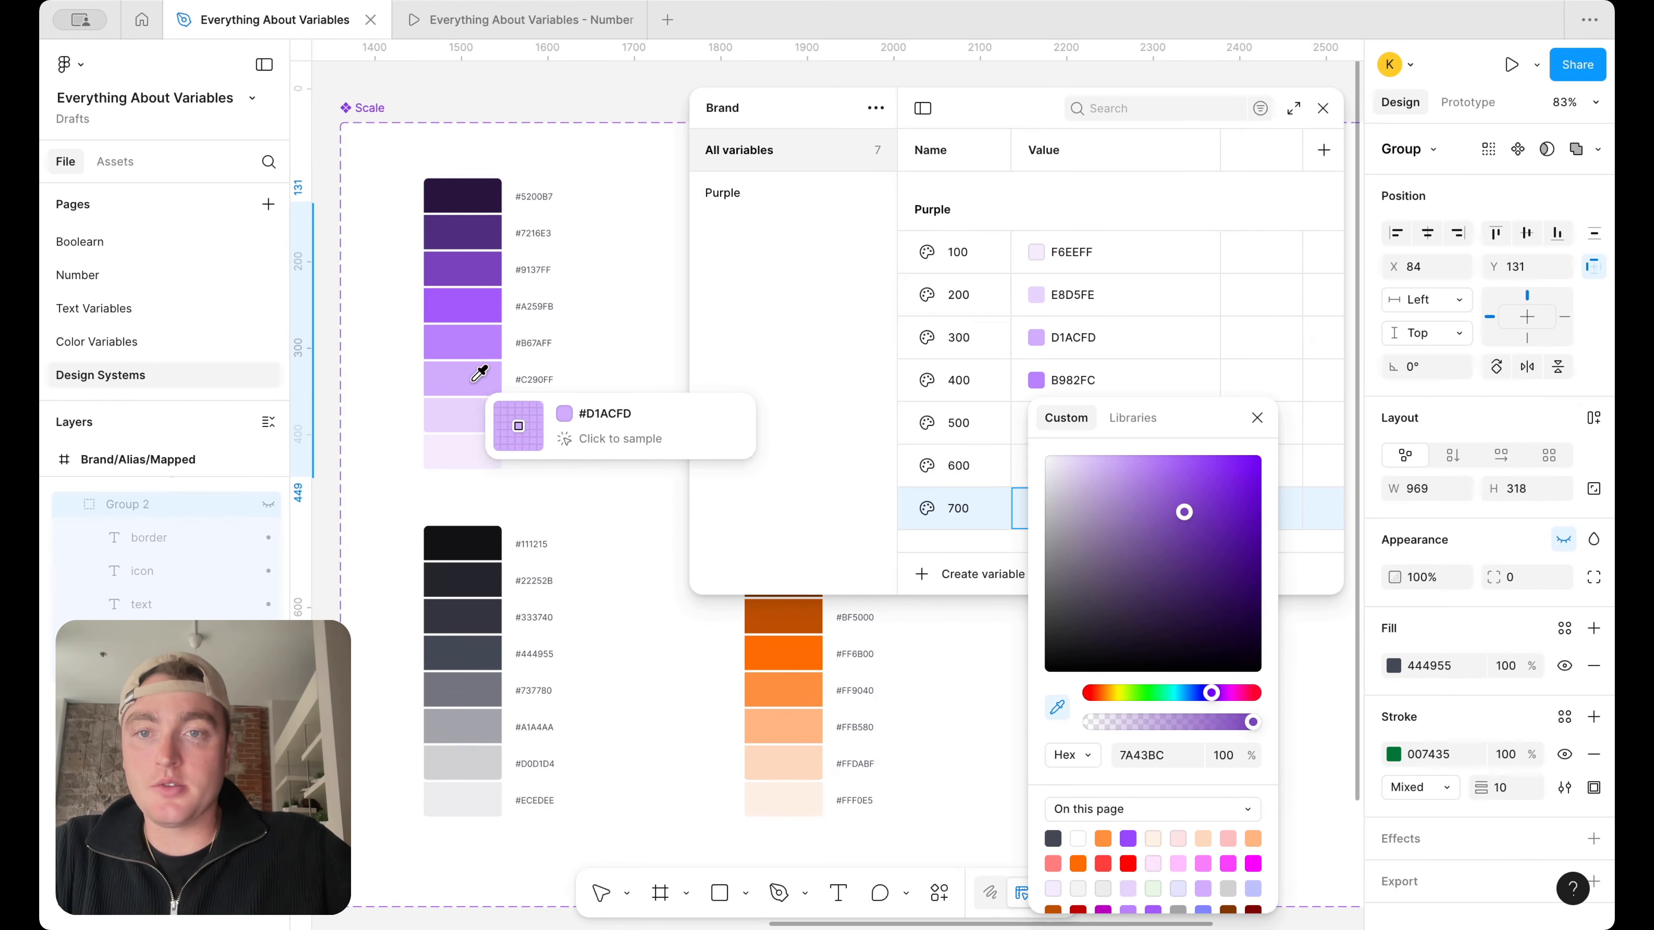
{"action": "left_click", "coordinate": [482, 240]}
{"action": "left_click", "coordinate": [1005, 461]}
Duplicate Purple 700 as 800, make the variables window taller, and sample the darkest purple swatch for the value 29163F
{"action": "left_click", "coordinate": [963, 520]}
{"action": "key", "text": "shift+Return"}
{"action": "type", "text": "800"}
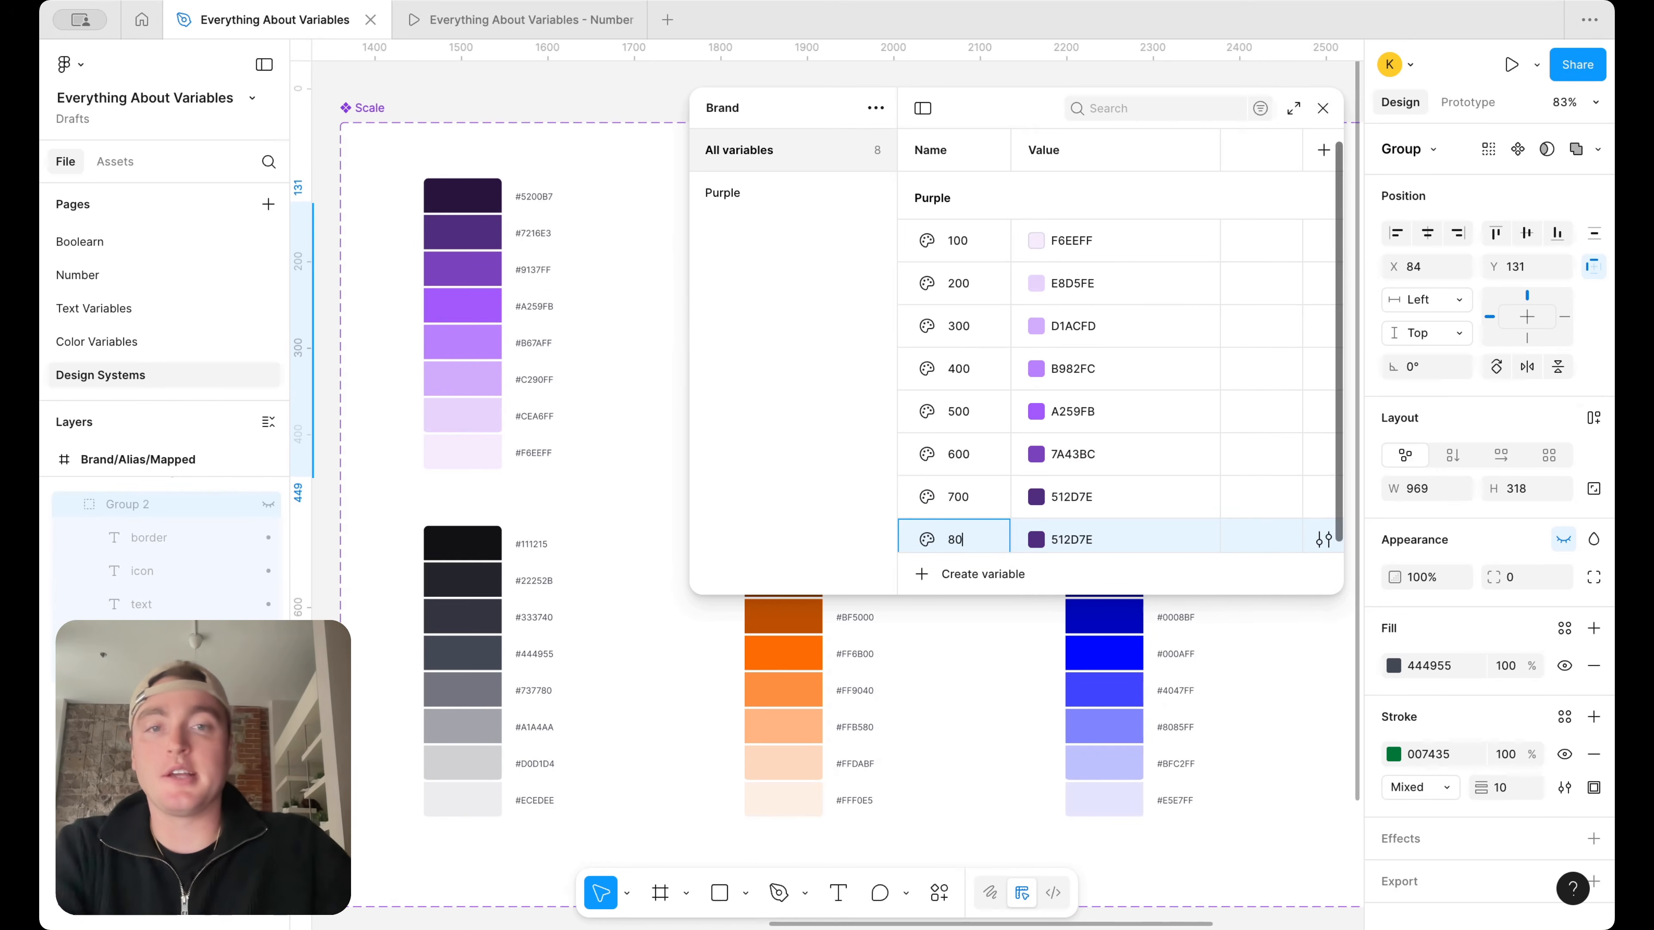
{"action": "key", "text": "Return"}
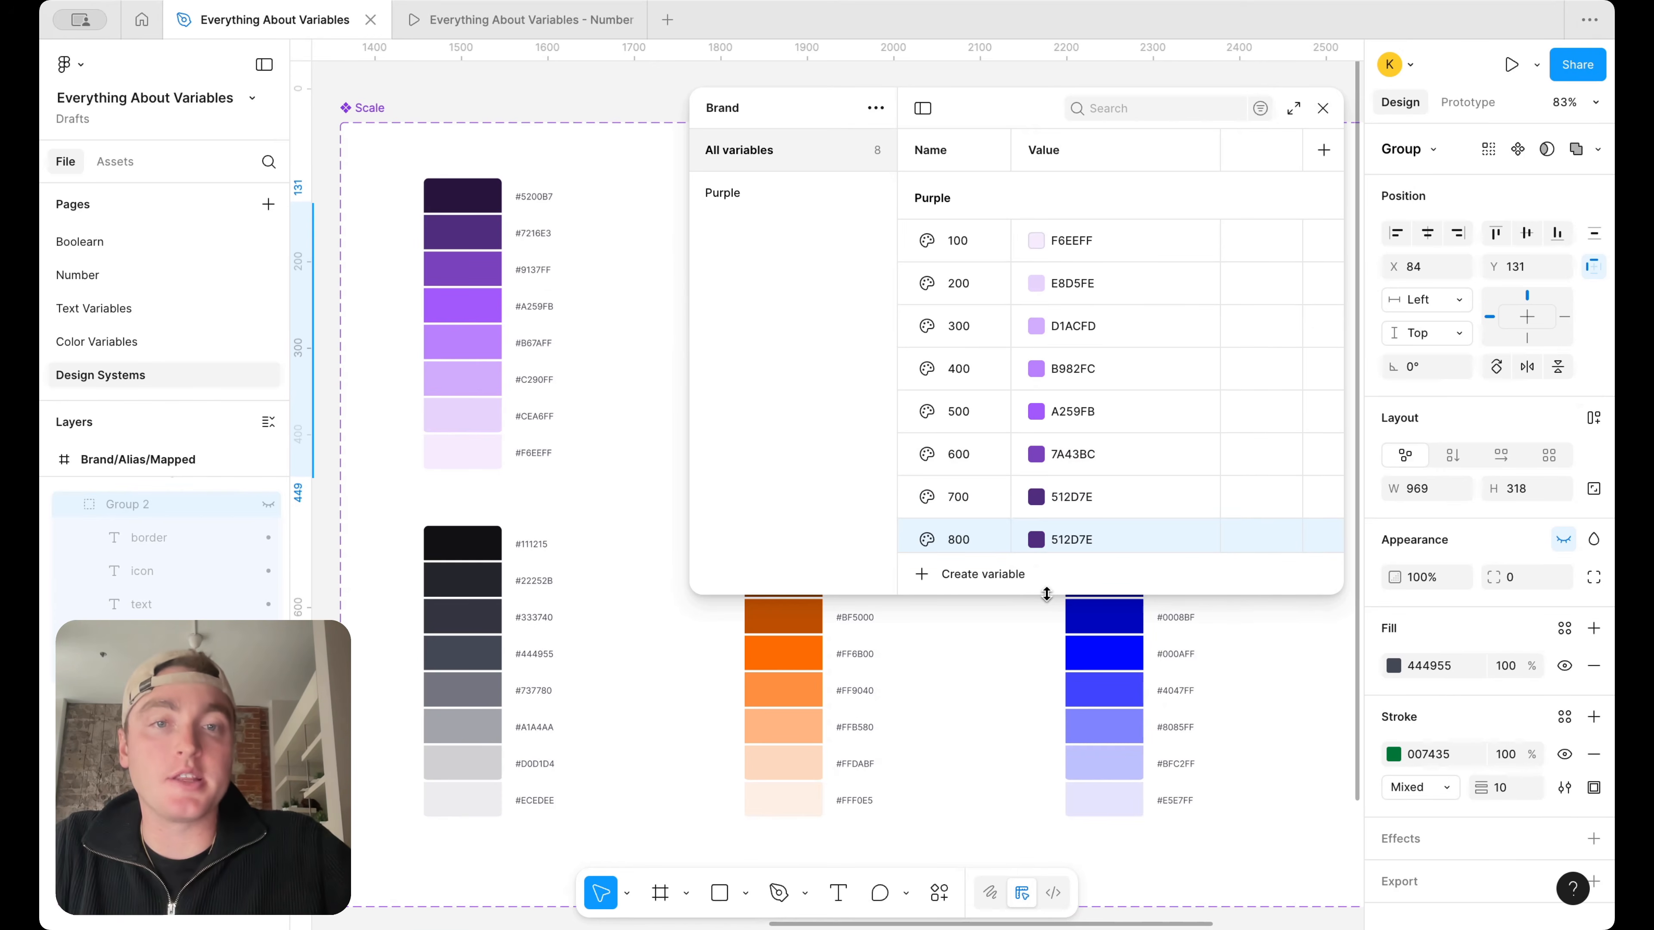
{"action": "left_click_drag", "start_coordinate": [1046, 594], "coordinate": [1042, 677]}
{"action": "left_click", "coordinate": [1036, 550]}
{"action": "left_click", "coordinate": [1057, 704]}
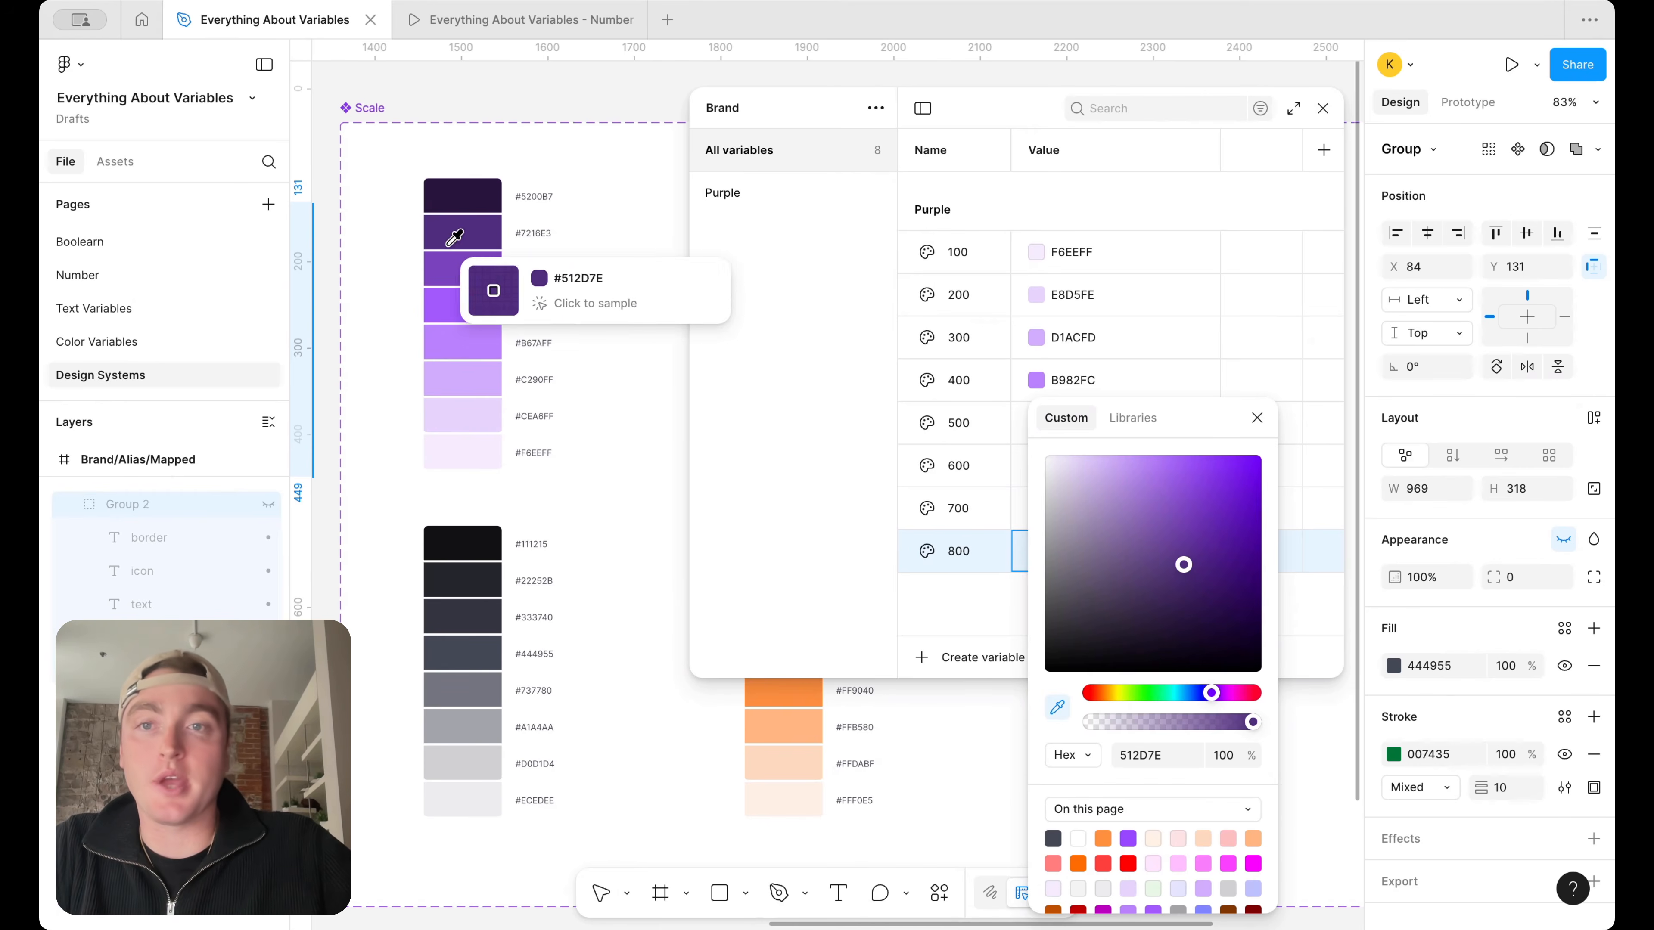
{"action": "left_click", "coordinate": [479, 198]}
{"action": "left_click", "coordinate": [1256, 422]}
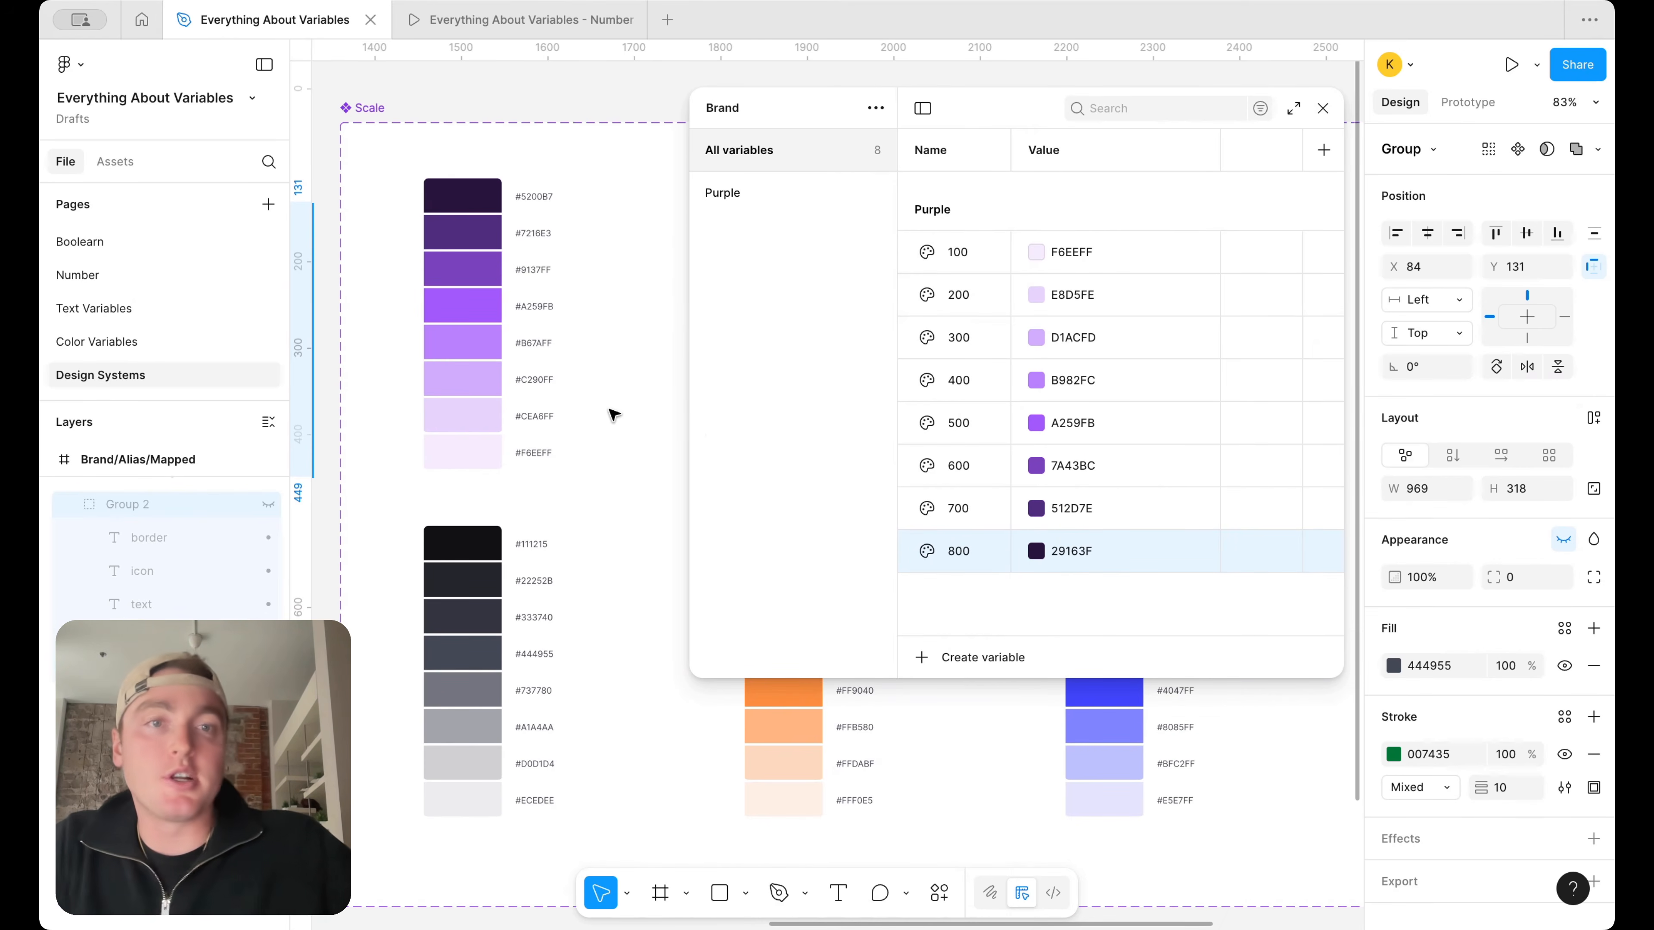
Duplicate the Purple variable group and rename the copy Pink
{"action": "scroll", "coordinate": [614, 414], "scroll_direction": "down", "scroll_amount": 5}
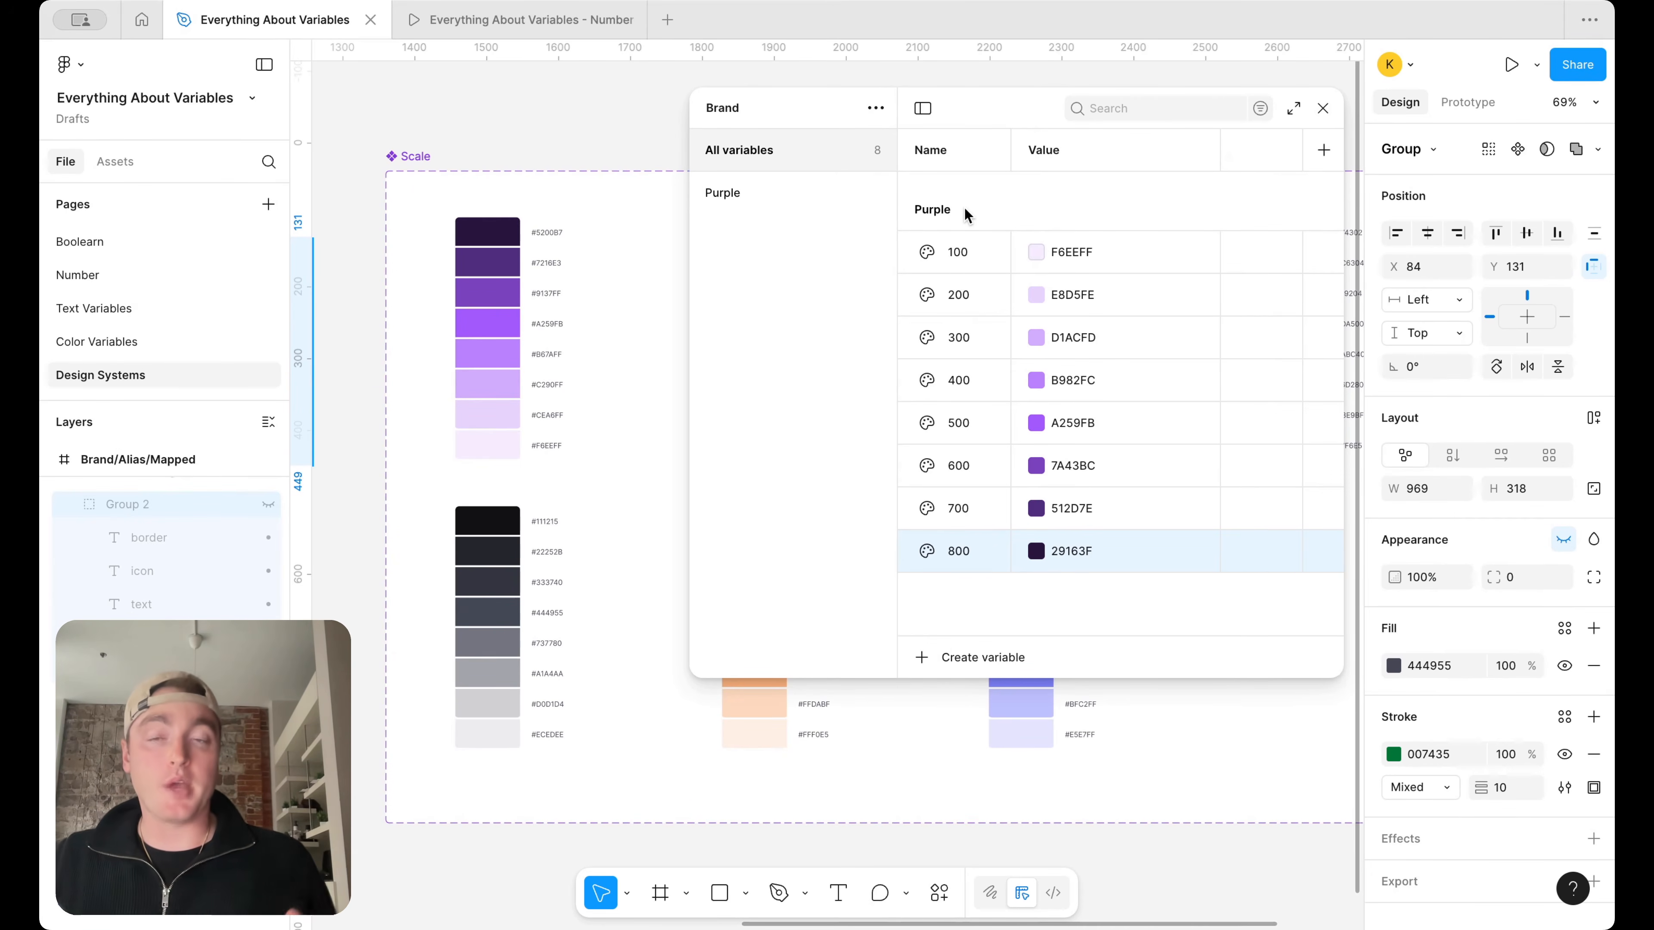
{"action": "scroll", "coordinate": [577, 495], "scroll_direction": "right", "scroll_amount": 5}
{"action": "scroll", "coordinate": [576, 496], "scroll_direction": "up", "scroll_amount": 1}
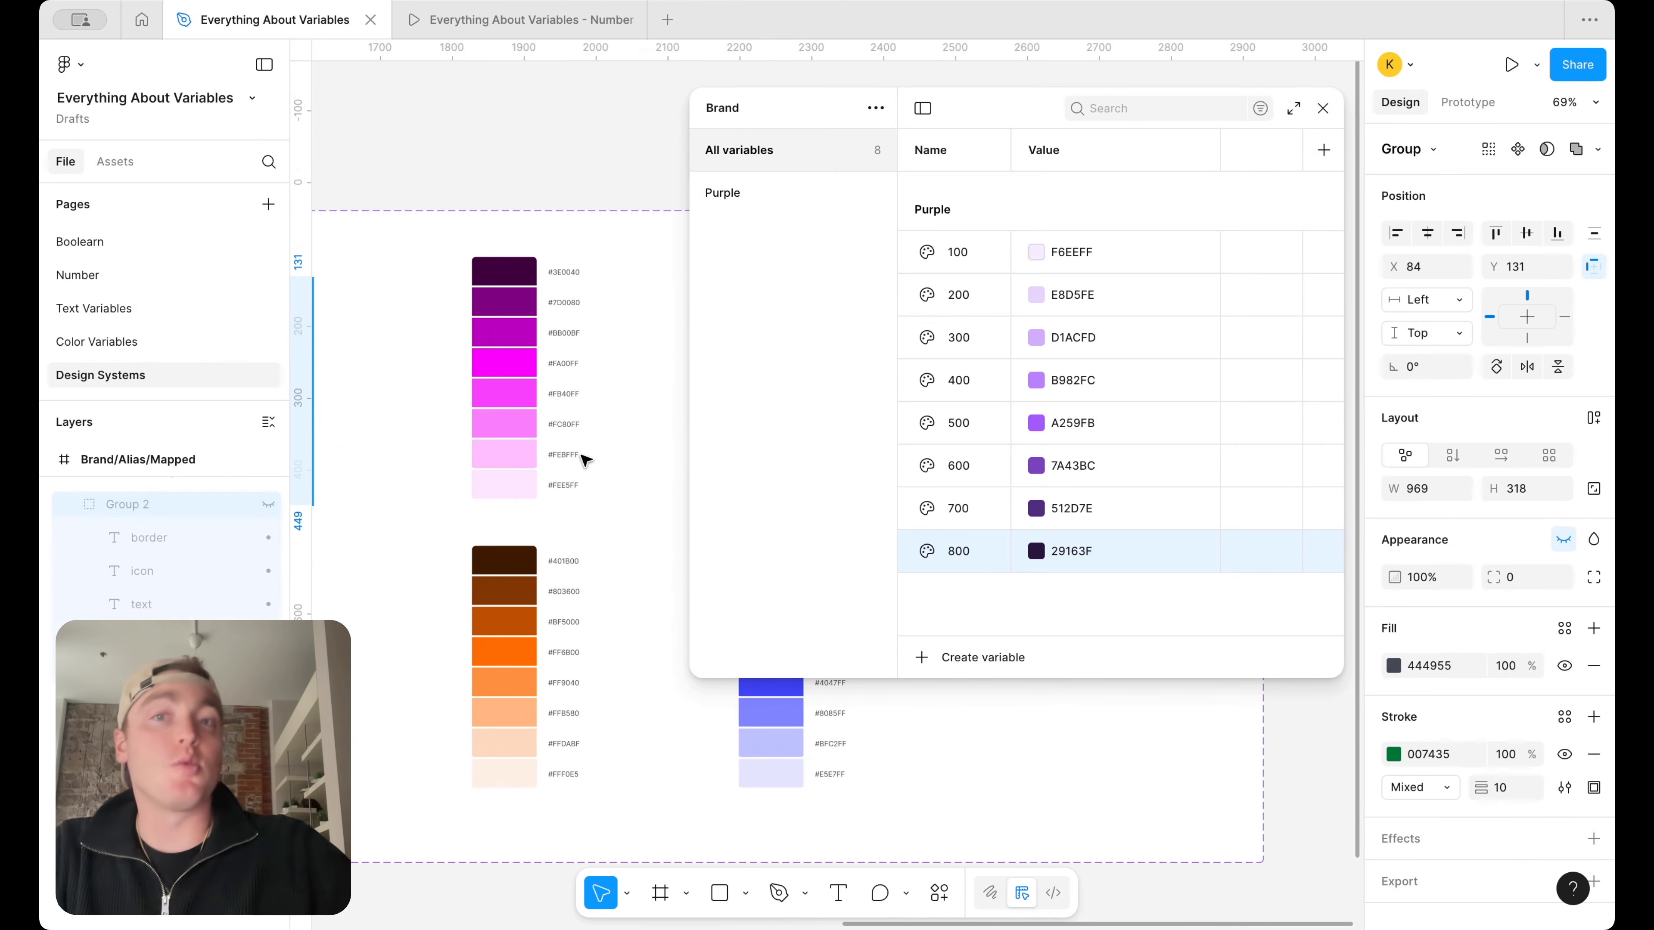
{"action": "left_click", "coordinate": [754, 196]}
{"action": "right_click", "coordinate": [756, 197]}
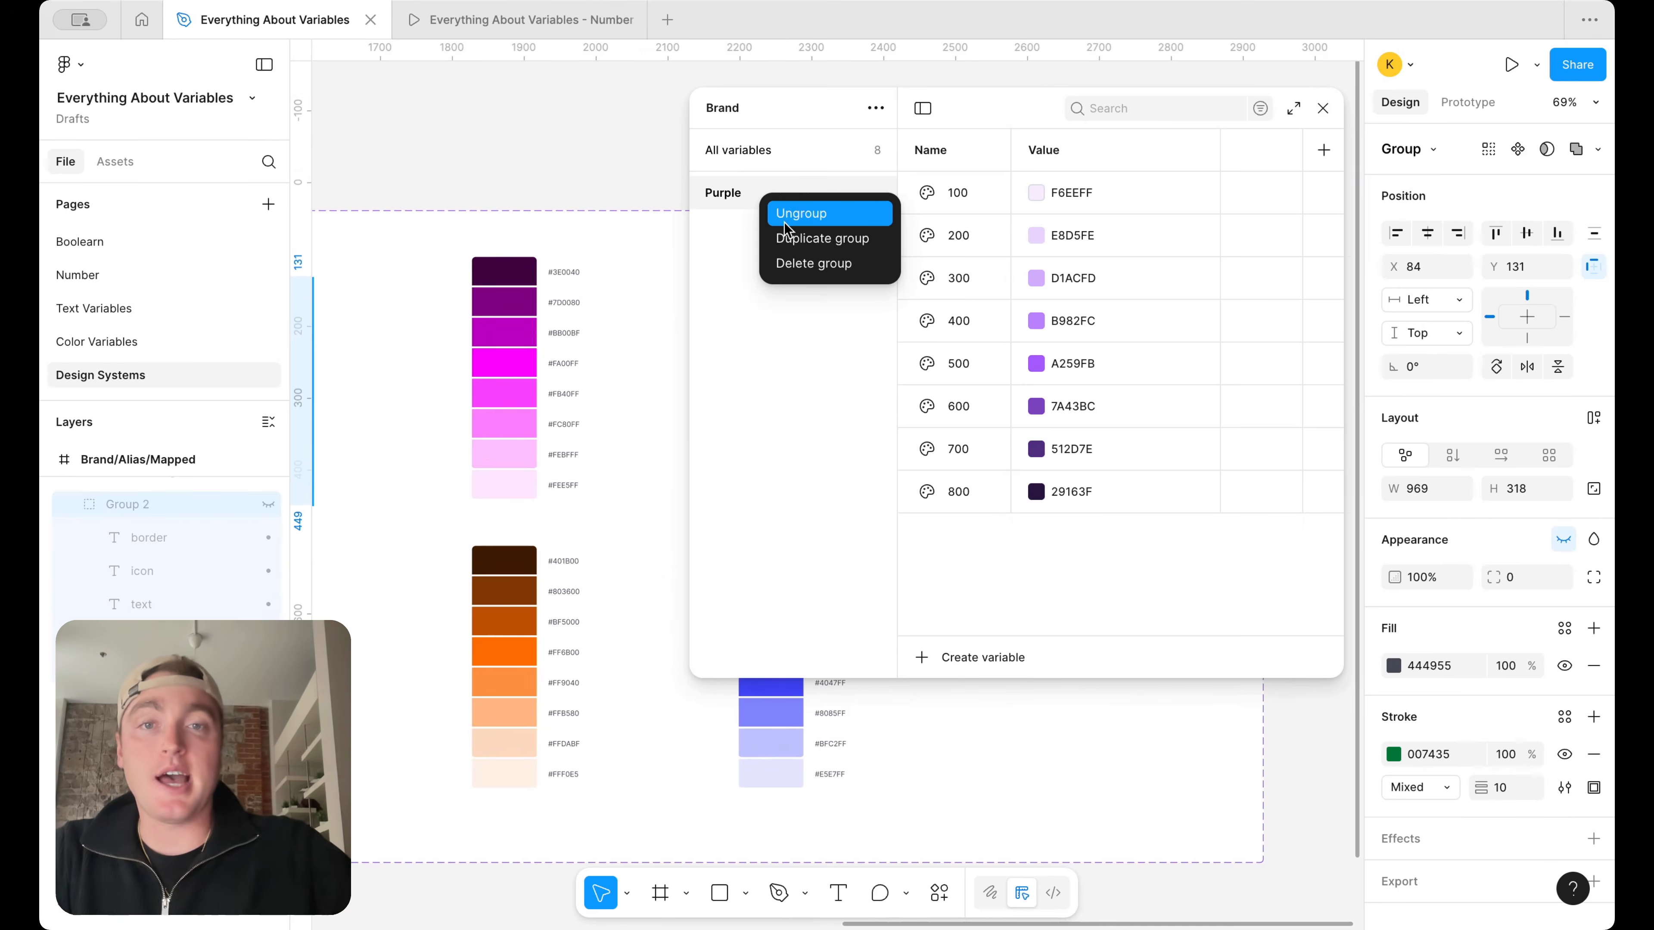
{"action": "left_click", "coordinate": [802, 246]}
{"action": "double_click", "coordinate": [743, 225]}
{"action": "type", "text": "Pink"}
{"action": "key", "text": "Return"}
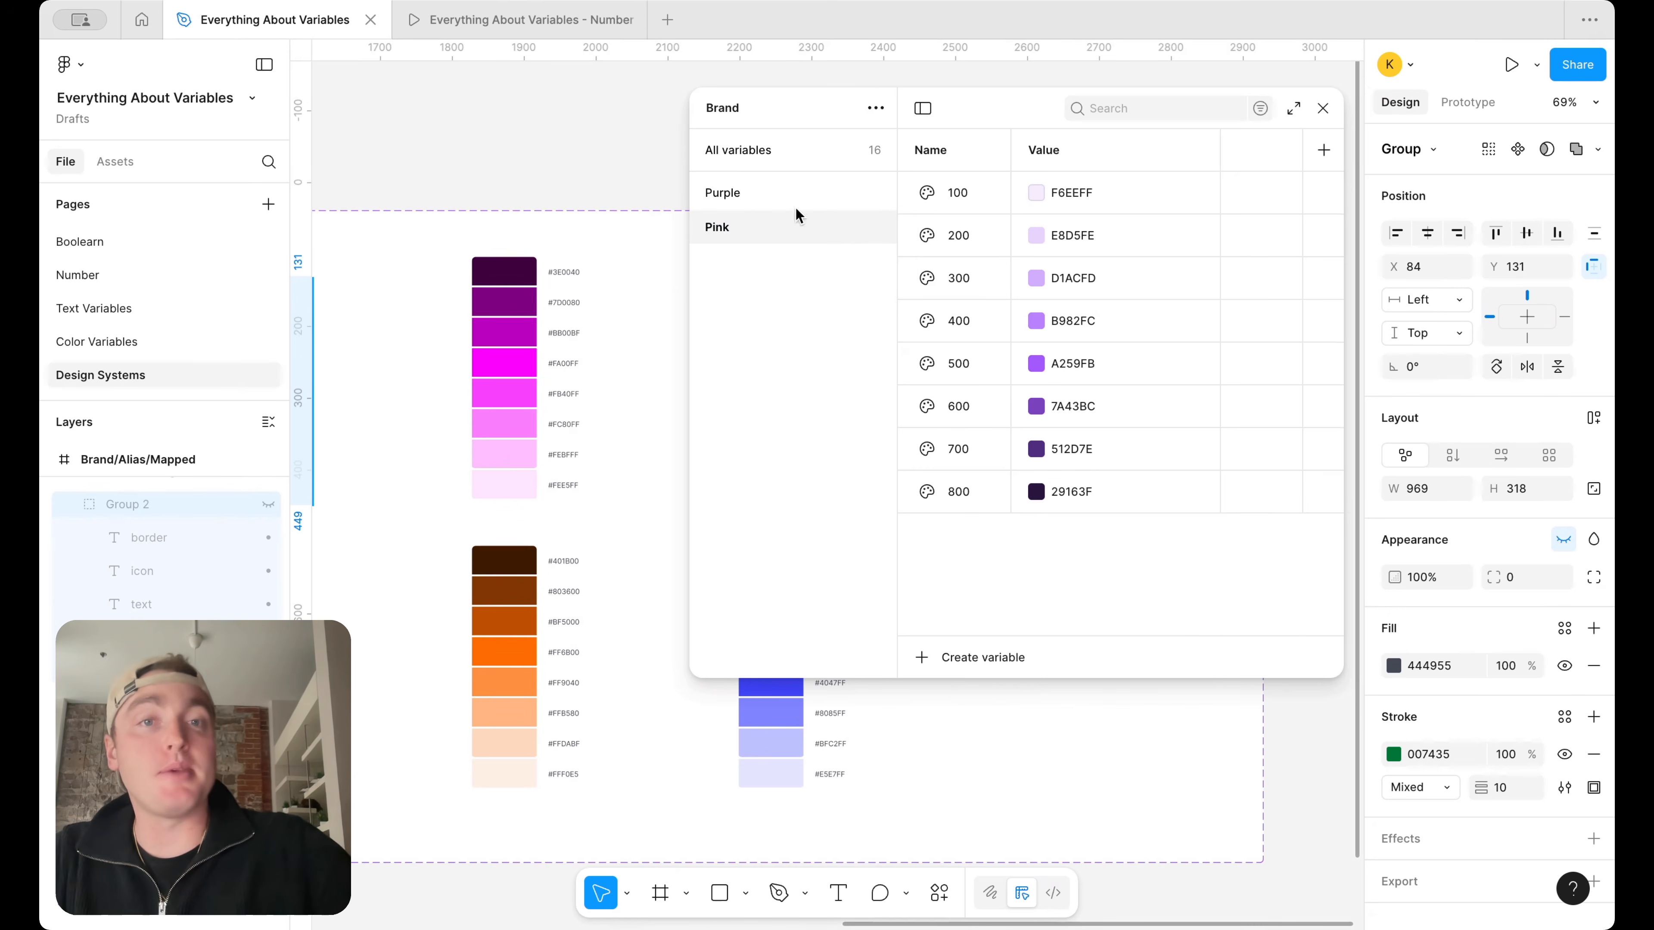
Set Pink 100 to FEE5FF by sampling the lightest swatch of the pink ramp
{"action": "left_click", "coordinate": [1037, 194]}
{"action": "left_click", "coordinate": [1057, 516]}
{"action": "left_click", "coordinate": [503, 484]}
{"action": "left_click", "coordinate": [1257, 228]}
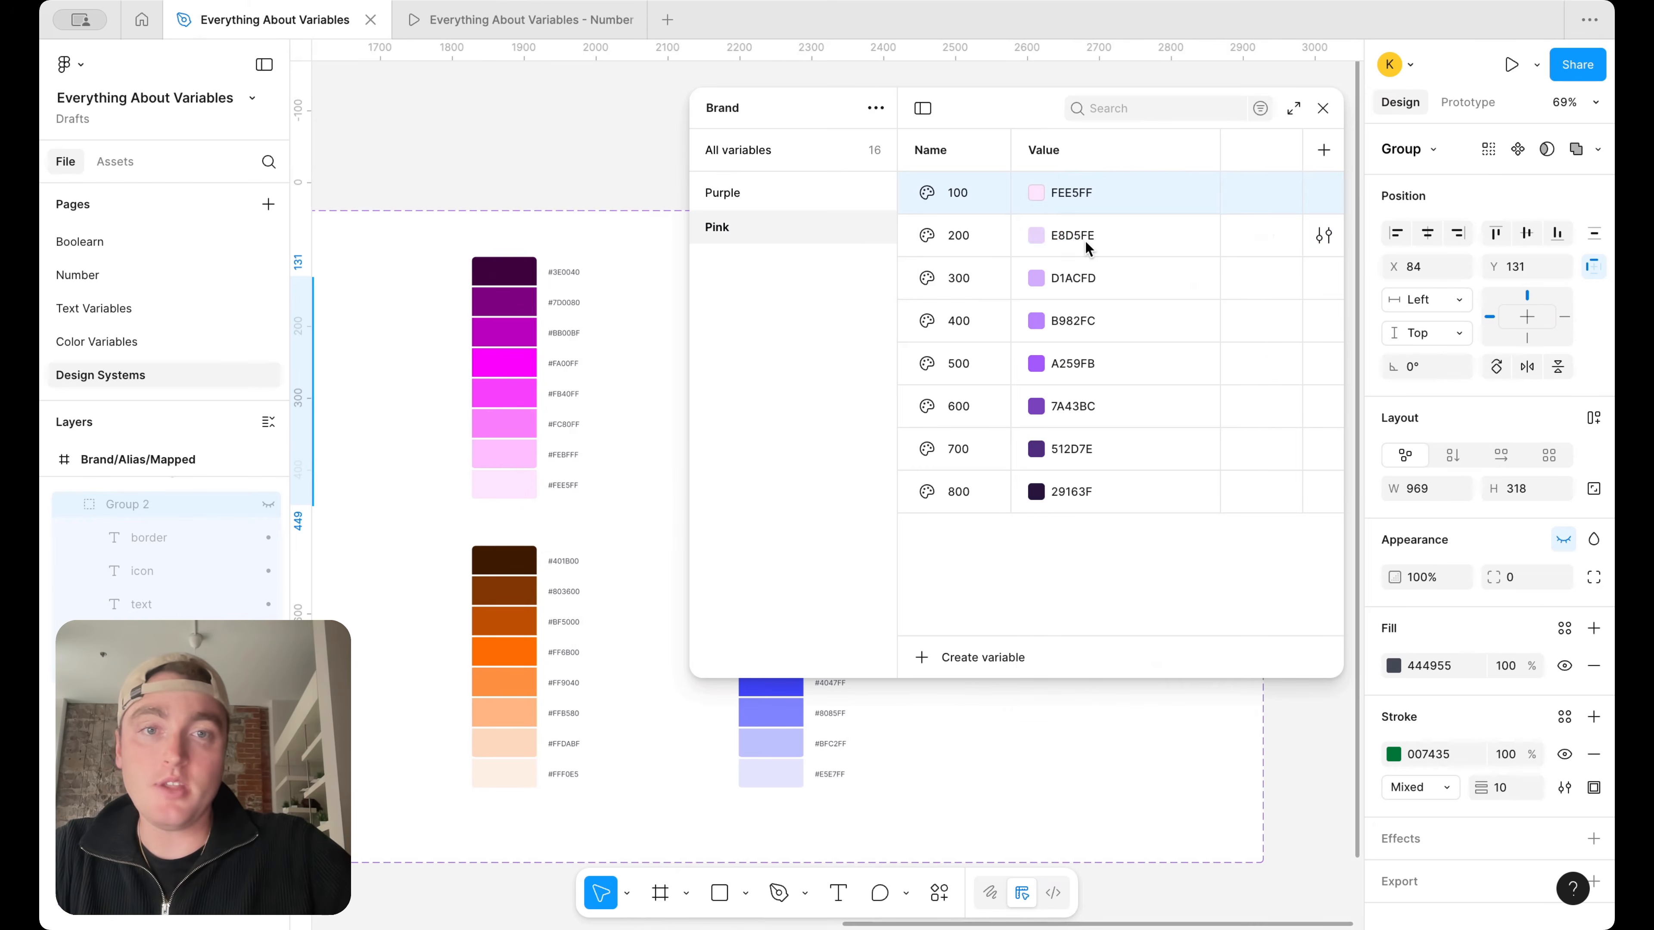
Set Pink 200 to FEBFFF by sampling the second-lightest swatch of the pink ramp
{"action": "left_click", "coordinate": [1039, 241]}
{"action": "left_click", "coordinate": [1057, 559]}
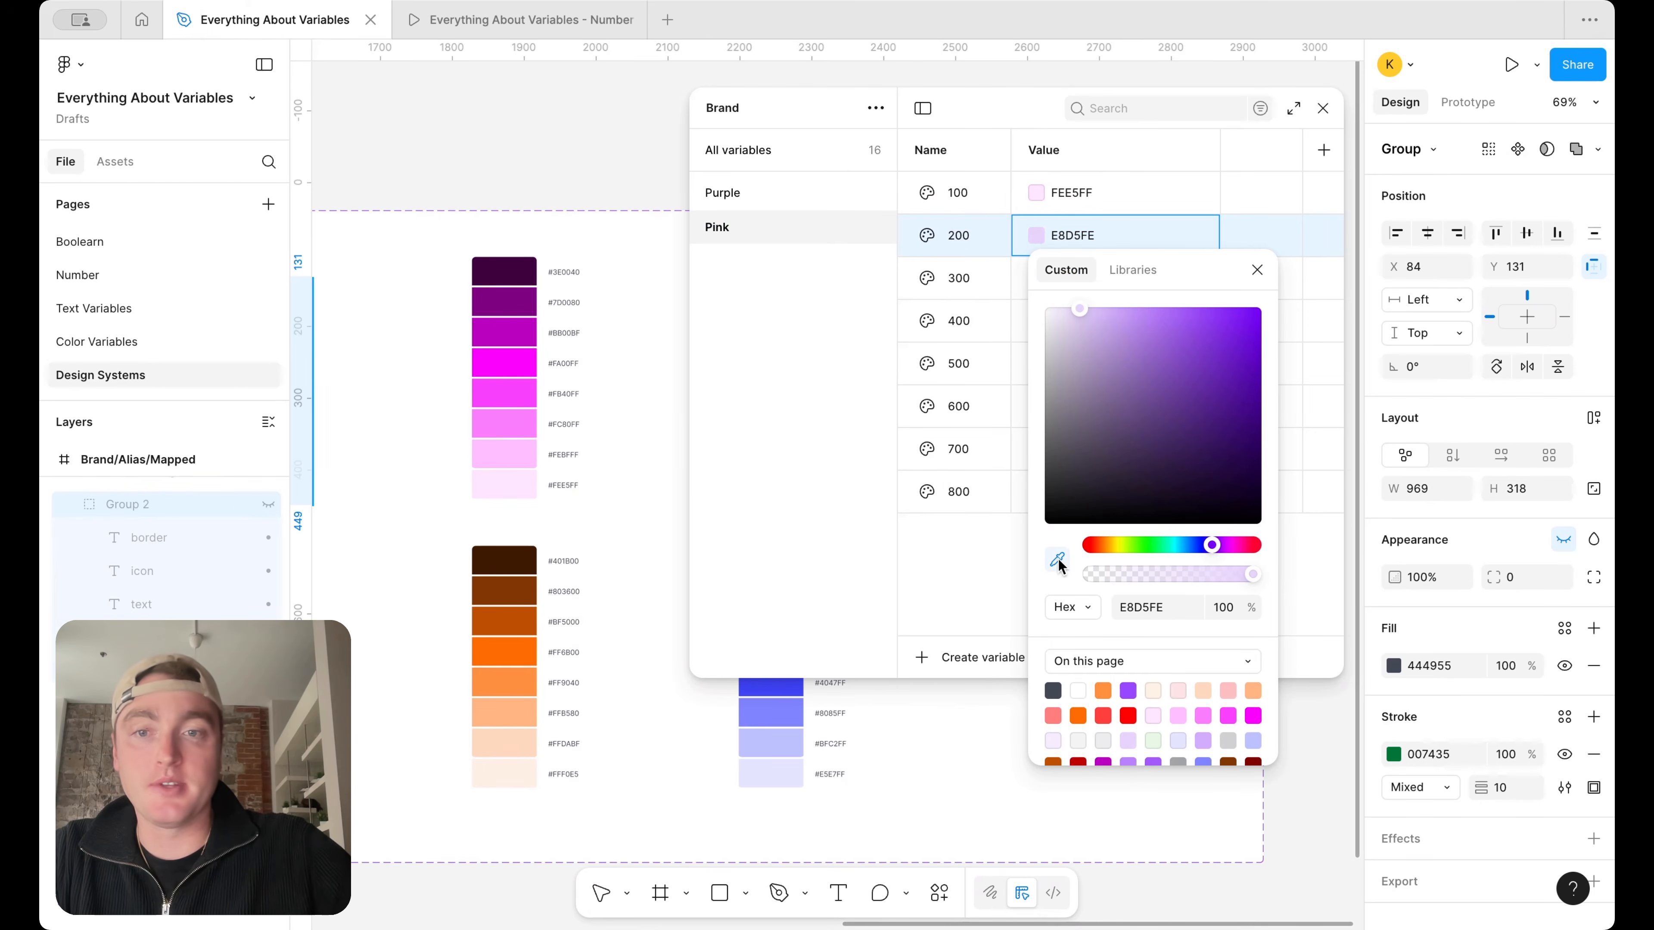
{"action": "left_click", "coordinate": [530, 456]}
{"action": "left_click", "coordinate": [1257, 269]}
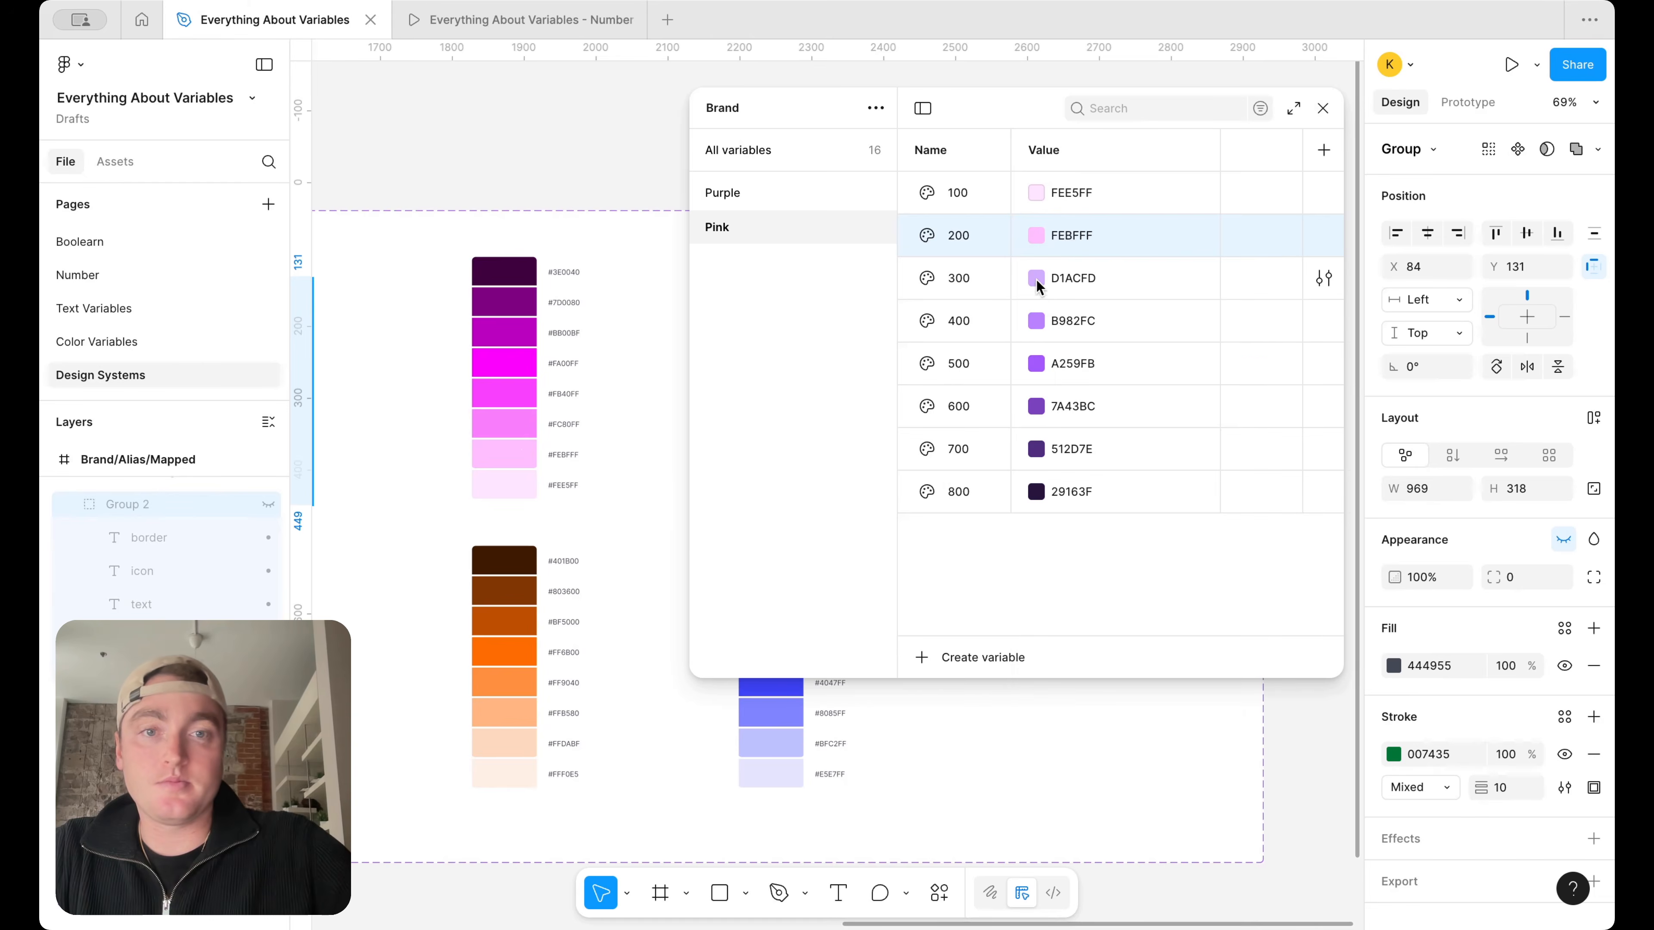
Set Pink 300 to FC80FF and Pink 400 to FB40FF by sampling the matching swatches of the pink ramp
{"action": "left_click", "coordinate": [1036, 278]}
{"action": "left_click", "coordinate": [1058, 602]}
{"action": "left_click", "coordinate": [530, 424]}
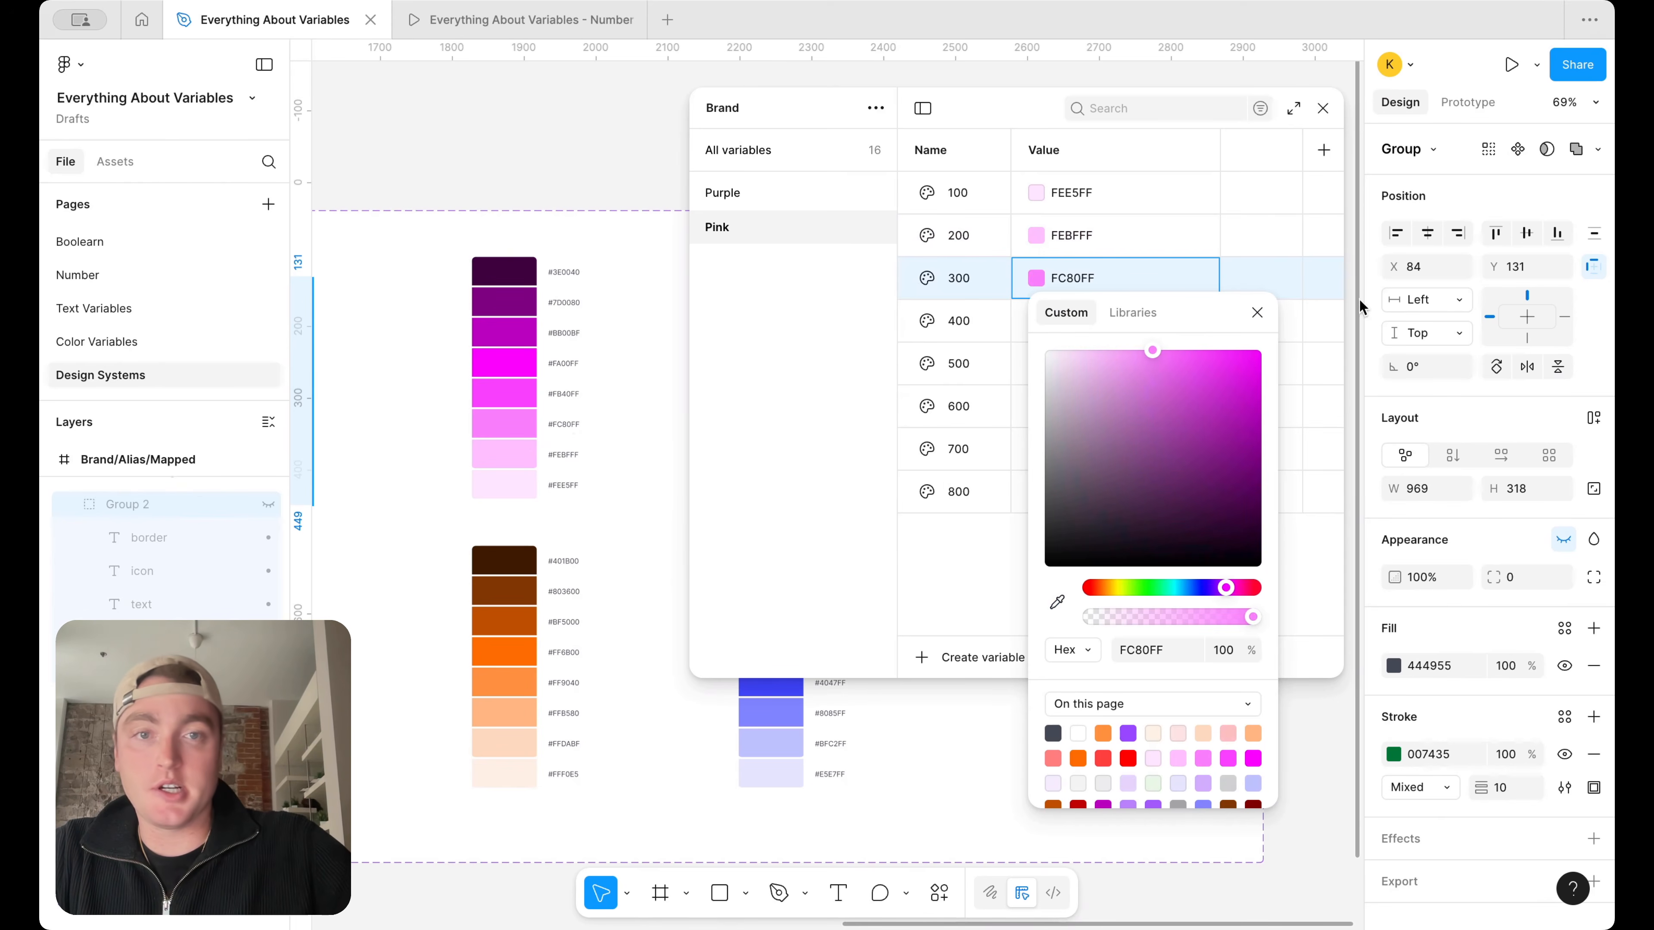
{"action": "left_click", "coordinate": [1257, 313]}
{"action": "left_click", "coordinate": [1040, 322]}
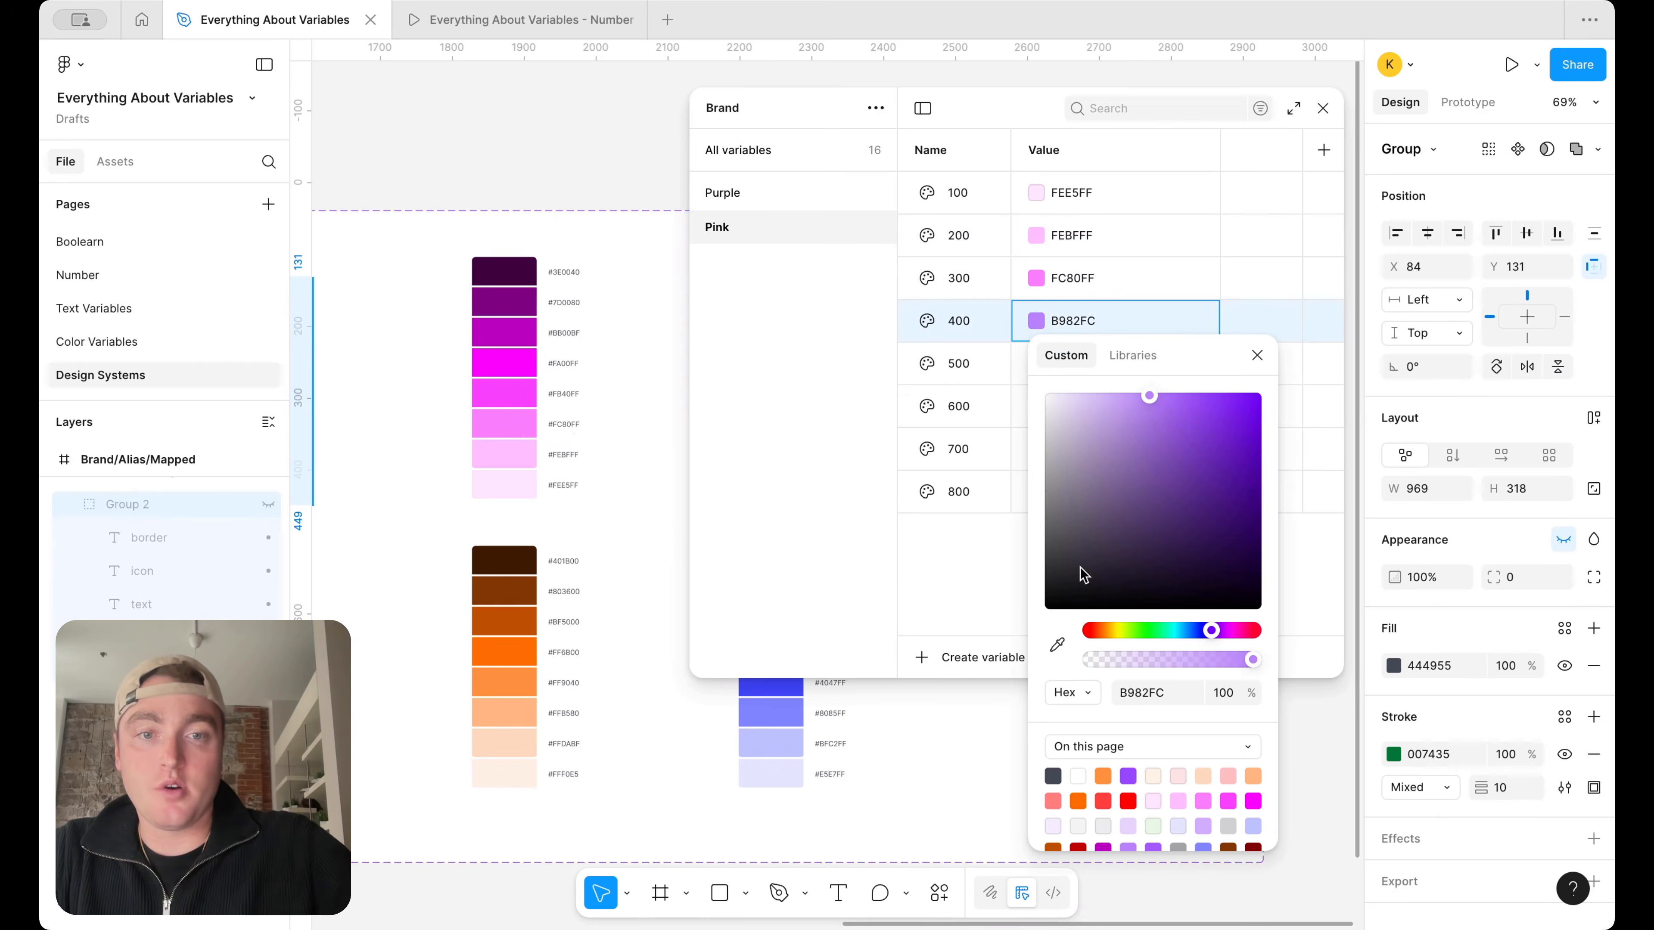
{"action": "left_click", "coordinate": [1057, 645]}
{"action": "left_click", "coordinate": [530, 394]}
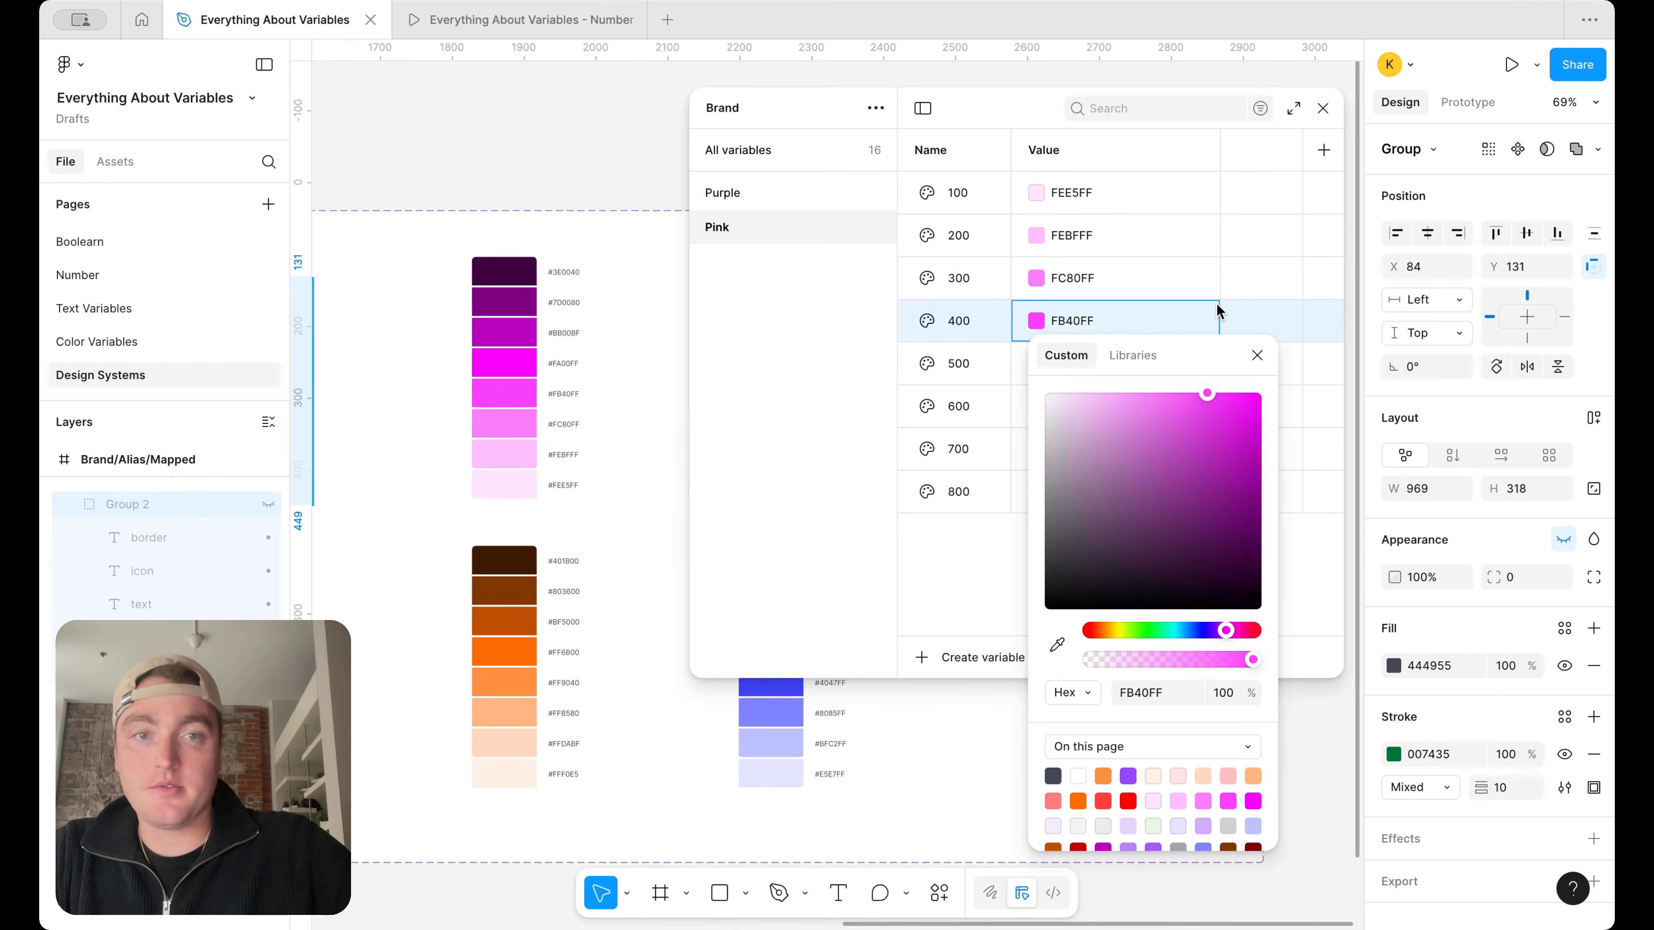
{"action": "left_click", "coordinate": [1257, 355]}
Set Pink 500 to FA00FF and Pink 600 to BB00BF by sampling the matching swatches of the pink ramp
{"action": "left_click", "coordinate": [1042, 363]}
{"action": "left_click", "coordinate": [1057, 687]}
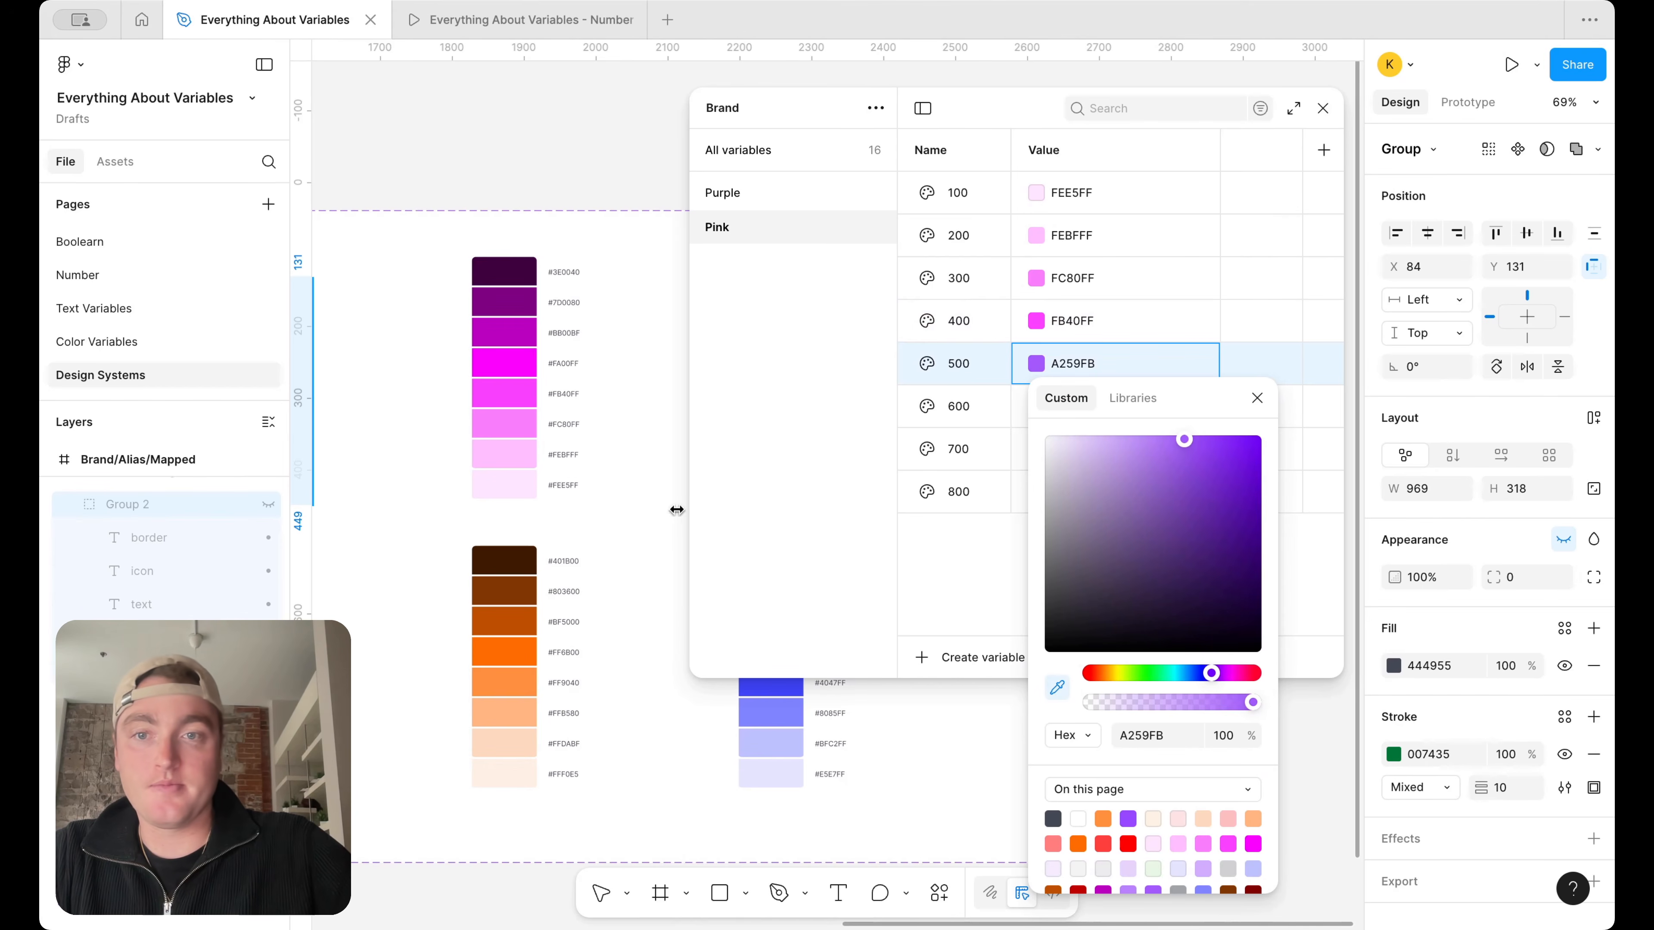
{"action": "left_click", "coordinate": [511, 362]}
{"action": "left_click", "coordinate": [1257, 398]}
{"action": "left_click", "coordinate": [1045, 406]}
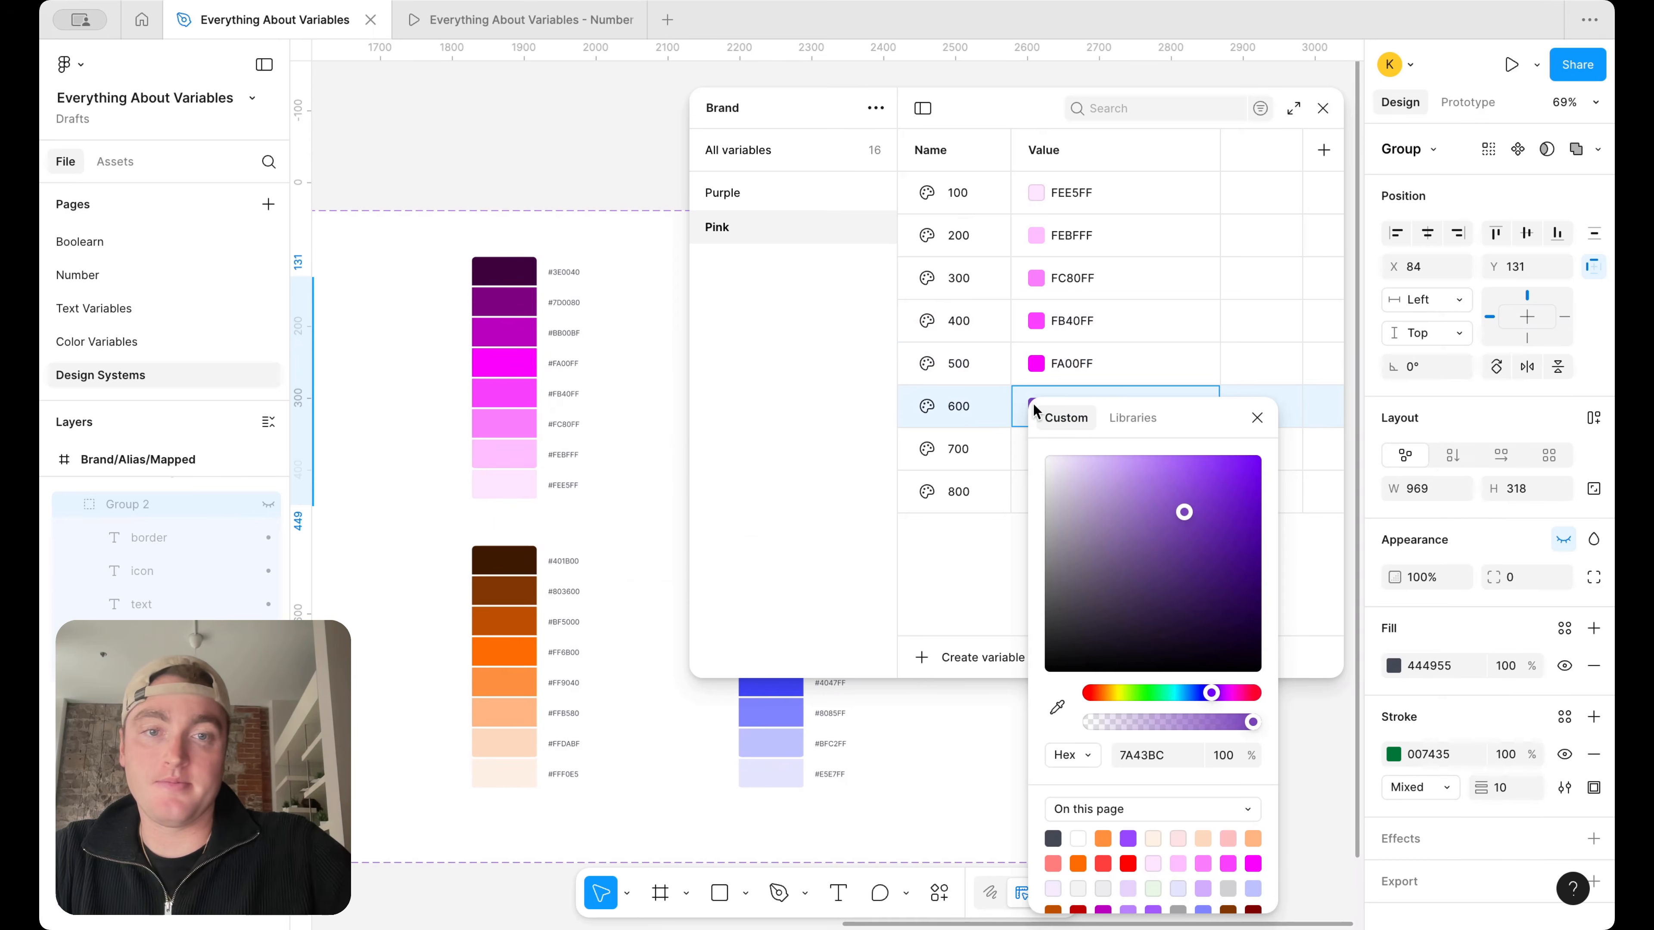
{"action": "left_click", "coordinate": [1057, 707]}
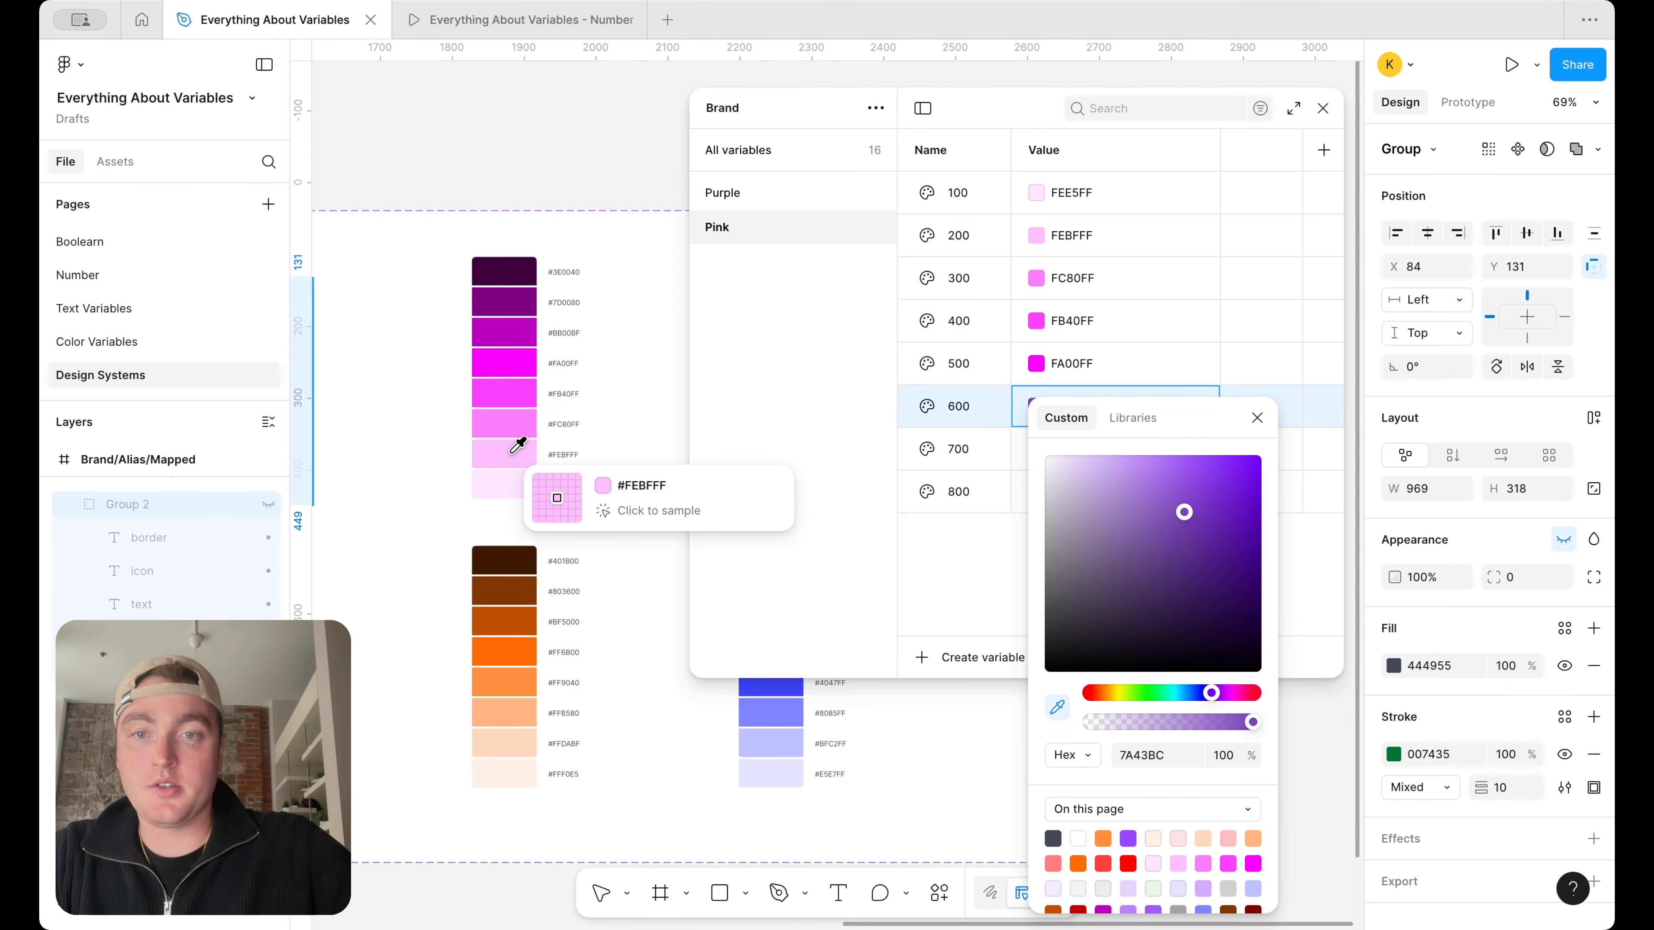
{"action": "left_click", "coordinate": [519, 337]}
{"action": "left_click", "coordinate": [938, 451]}
Set Pink 700 to 7D0080 and Pink 800 to 3E0040 by sampling the two darkest swatches of the pink ramp
{"action": "left_click", "coordinate": [1036, 451]}
{"action": "left_click", "coordinate": [1057, 707]}
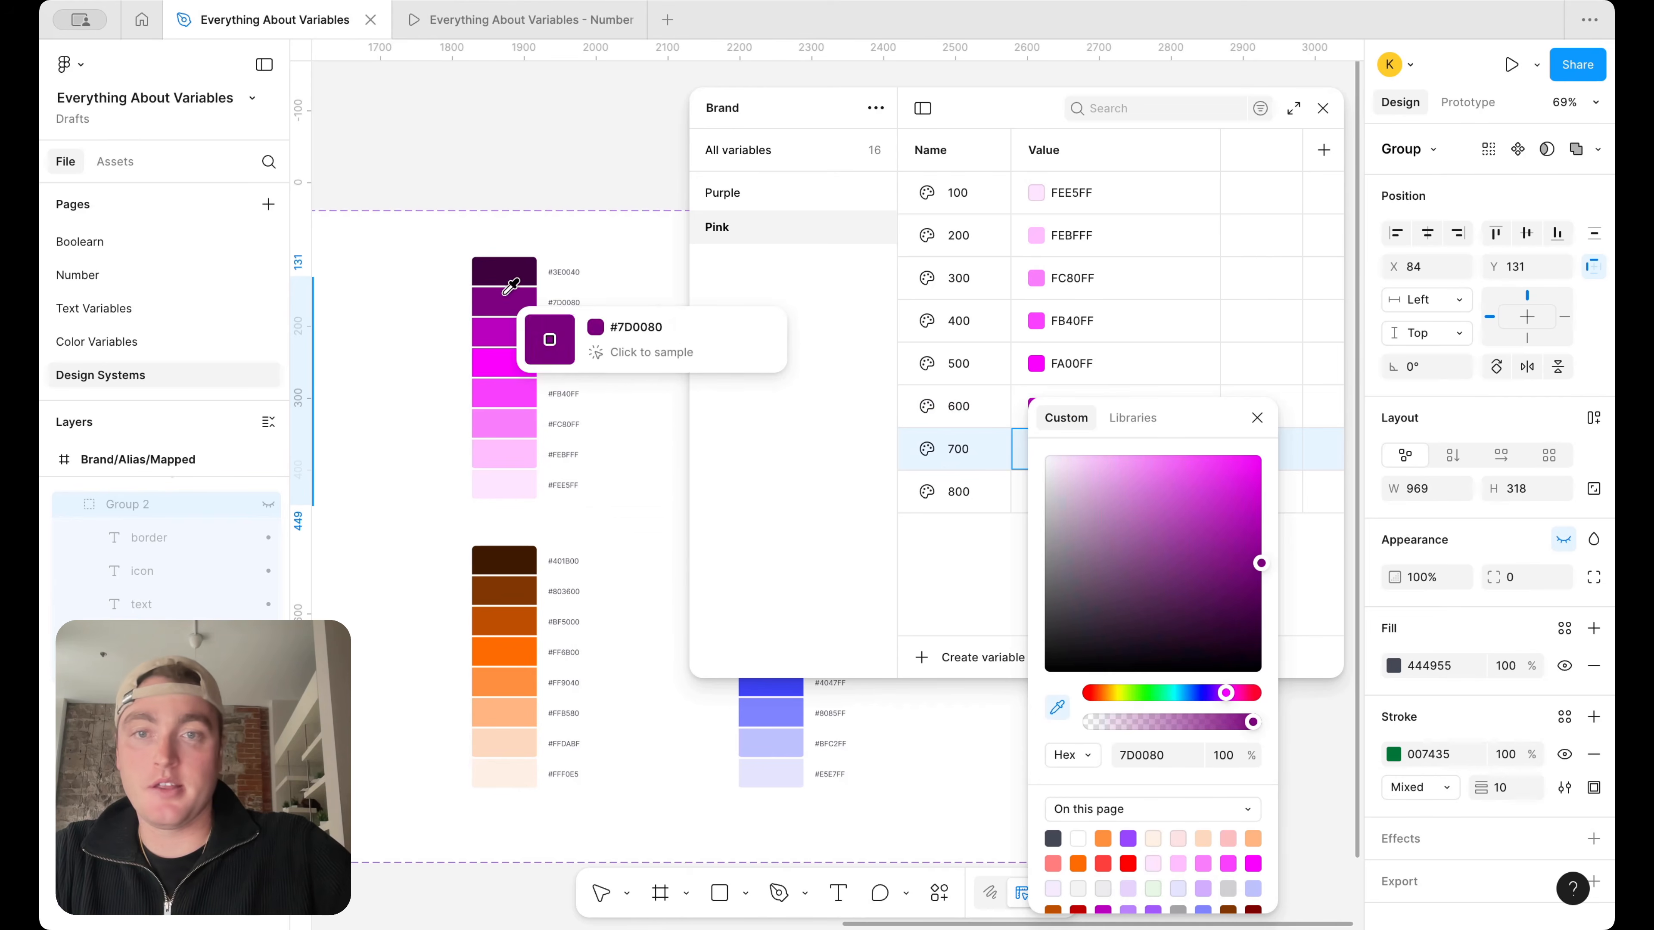
{"action": "left_click", "coordinate": [514, 302]}
{"action": "left_click", "coordinate": [1256, 419]}
{"action": "left_click", "coordinate": [1035, 492]}
{"action": "left_click", "coordinate": [1035, 492]}
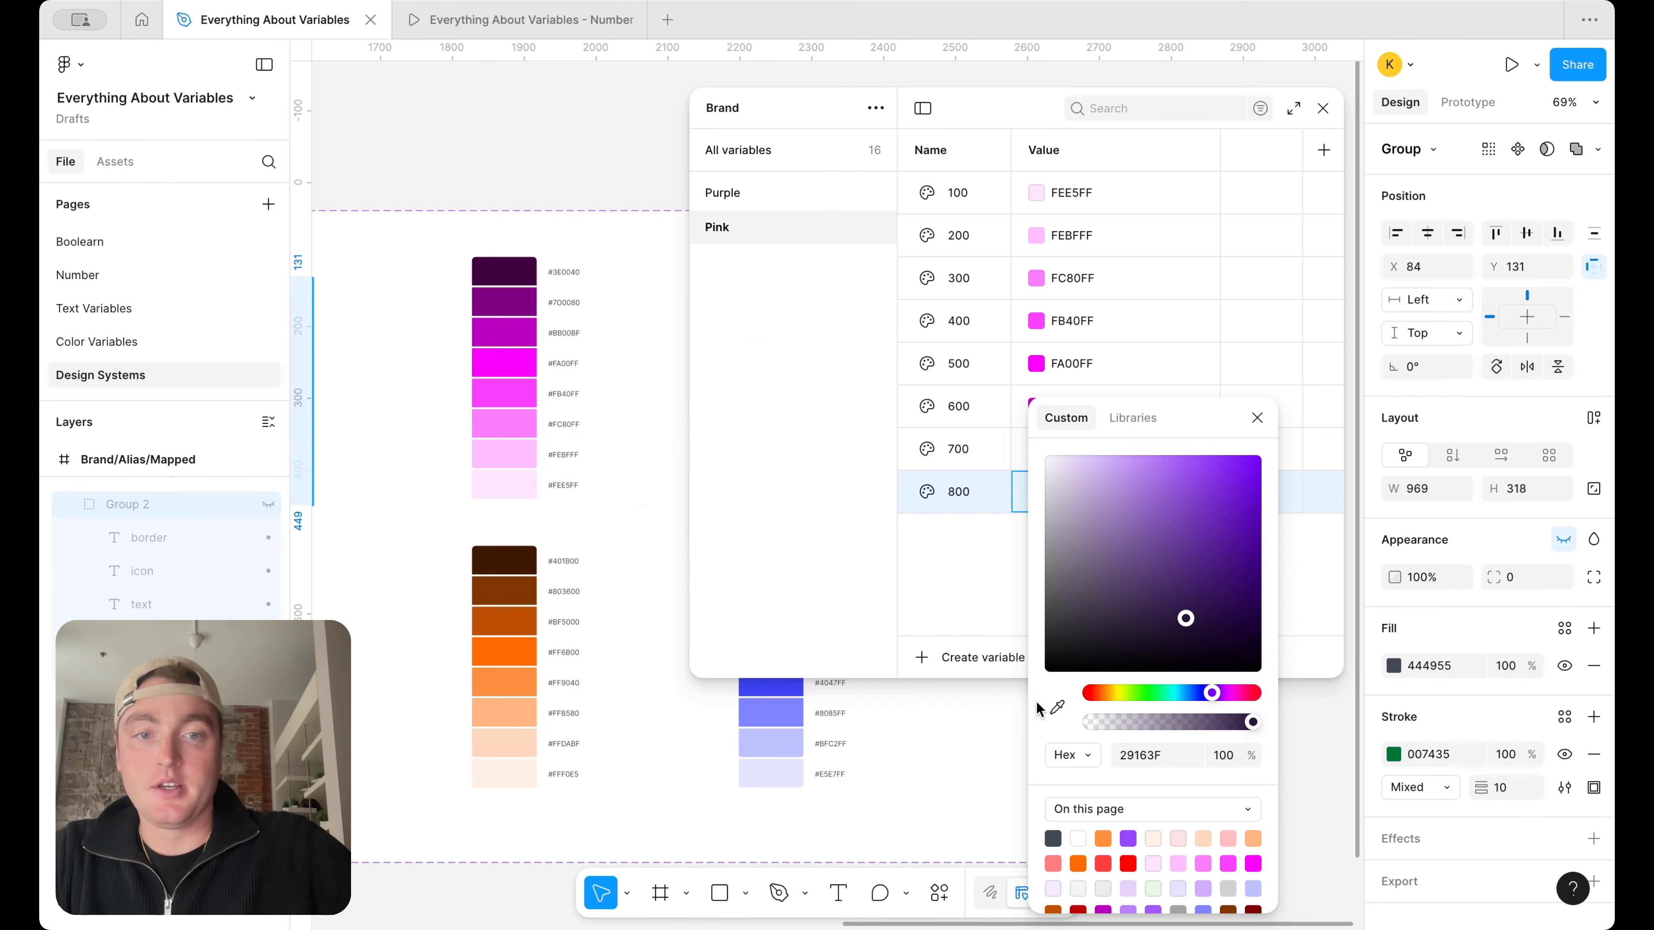
{"action": "left_click", "coordinate": [1057, 707]}
{"action": "left_click", "coordinate": [521, 269]}
{"action": "left_click", "coordinate": [722, 225]}
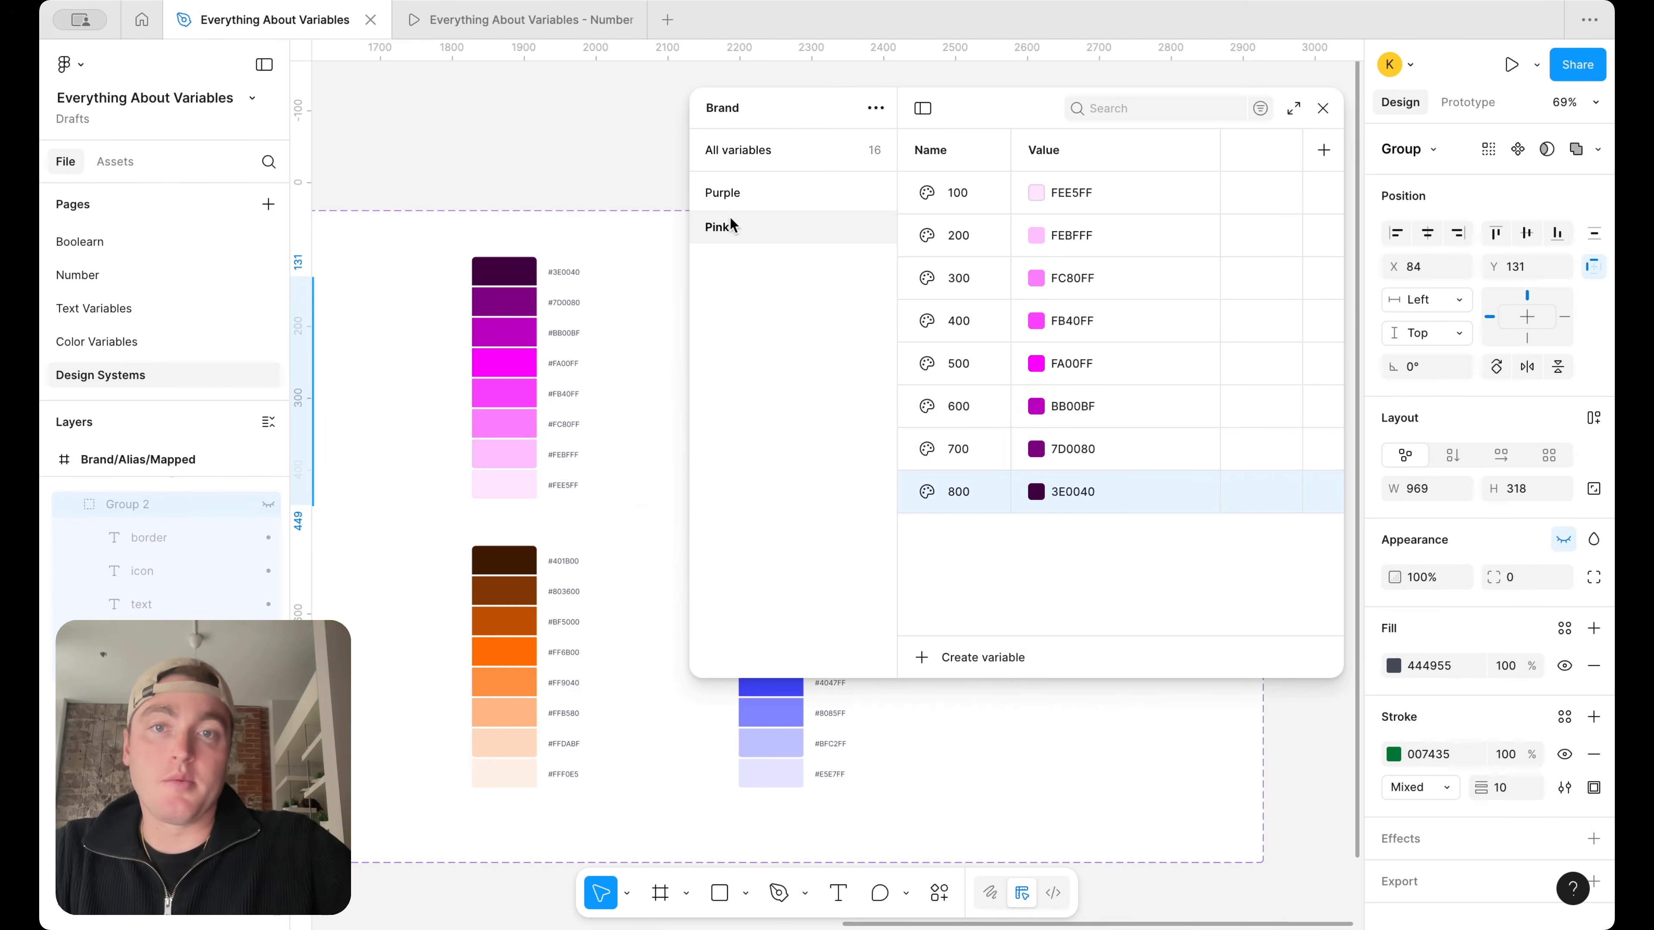
Duplicate the Pink variable group and rename the copy Red
{"action": "right_click", "coordinate": [726, 225]}
{"action": "left_click", "coordinate": [784, 268]}
{"action": "scroll", "coordinate": [565, 288], "scroll_direction": "right", "scroll_amount": 5}
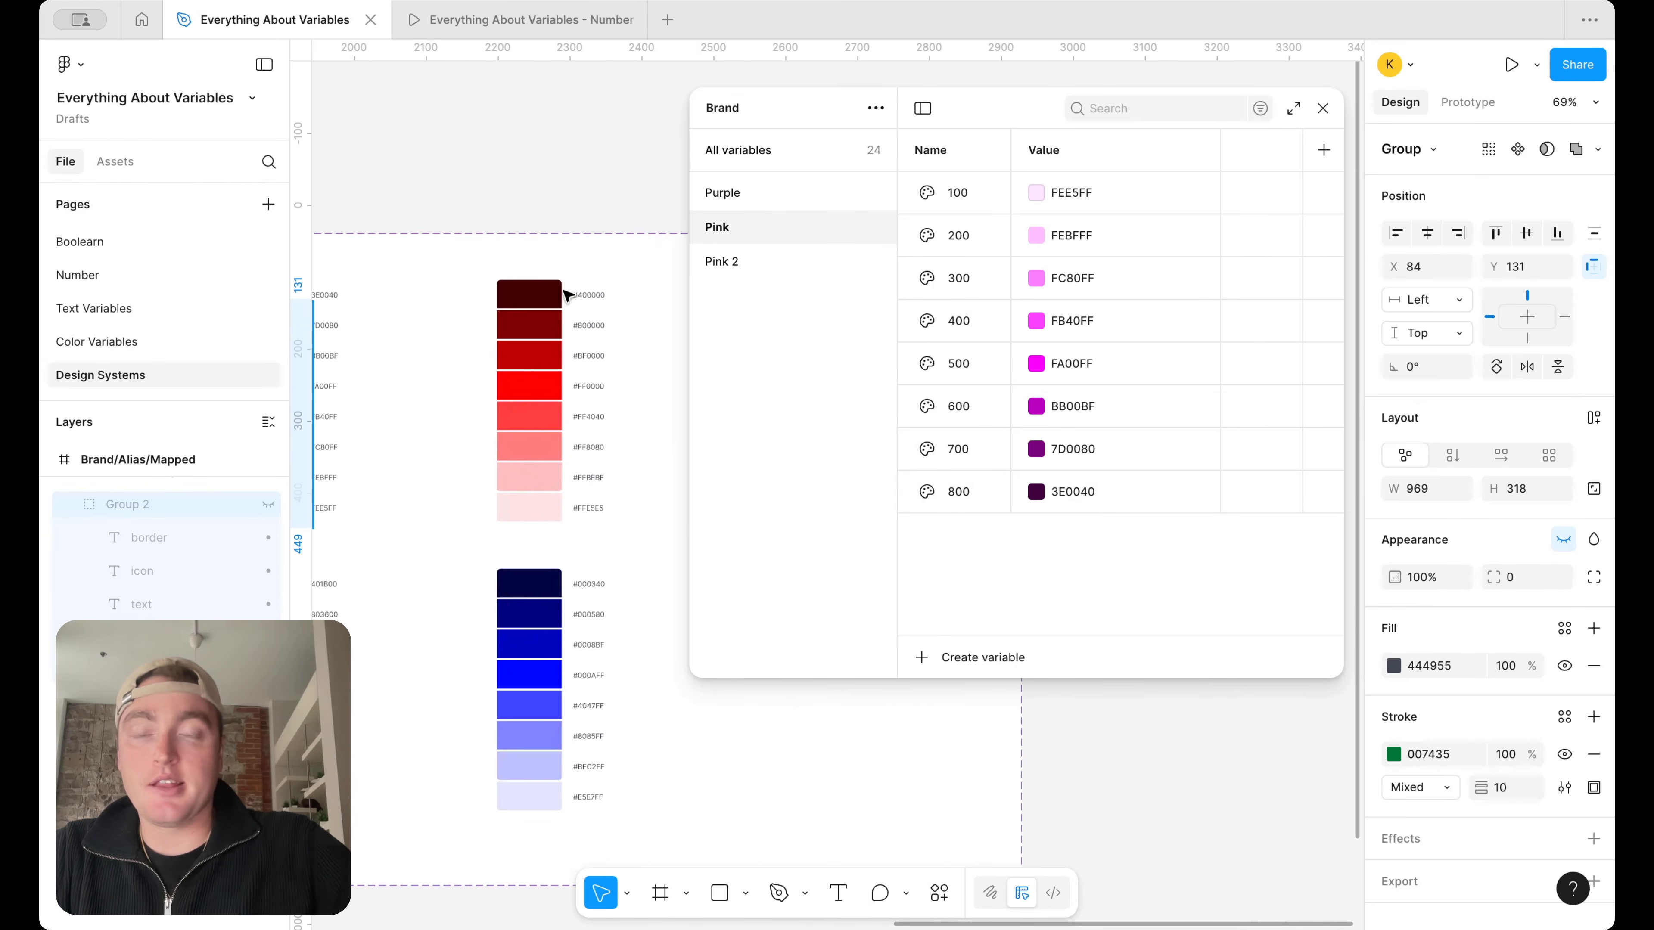
{"action": "double_click", "coordinate": [733, 261]}
{"action": "type", "text": "Red"}
{"action": "key", "text": "Return"}
Set Red 100 to FFE5E5 and Red 200 to FFBFBF by sampling the two lightest swatches of the red ramp
{"action": "left_click", "coordinate": [1037, 193]}
{"action": "left_click", "coordinate": [1057, 516]}
{"action": "left_click", "coordinate": [529, 507]}
{"action": "left_click_drag", "start_coordinate": [1193, 234], "coordinate": [1314, 234]}
{"action": "left_click", "coordinate": [1037, 237]}
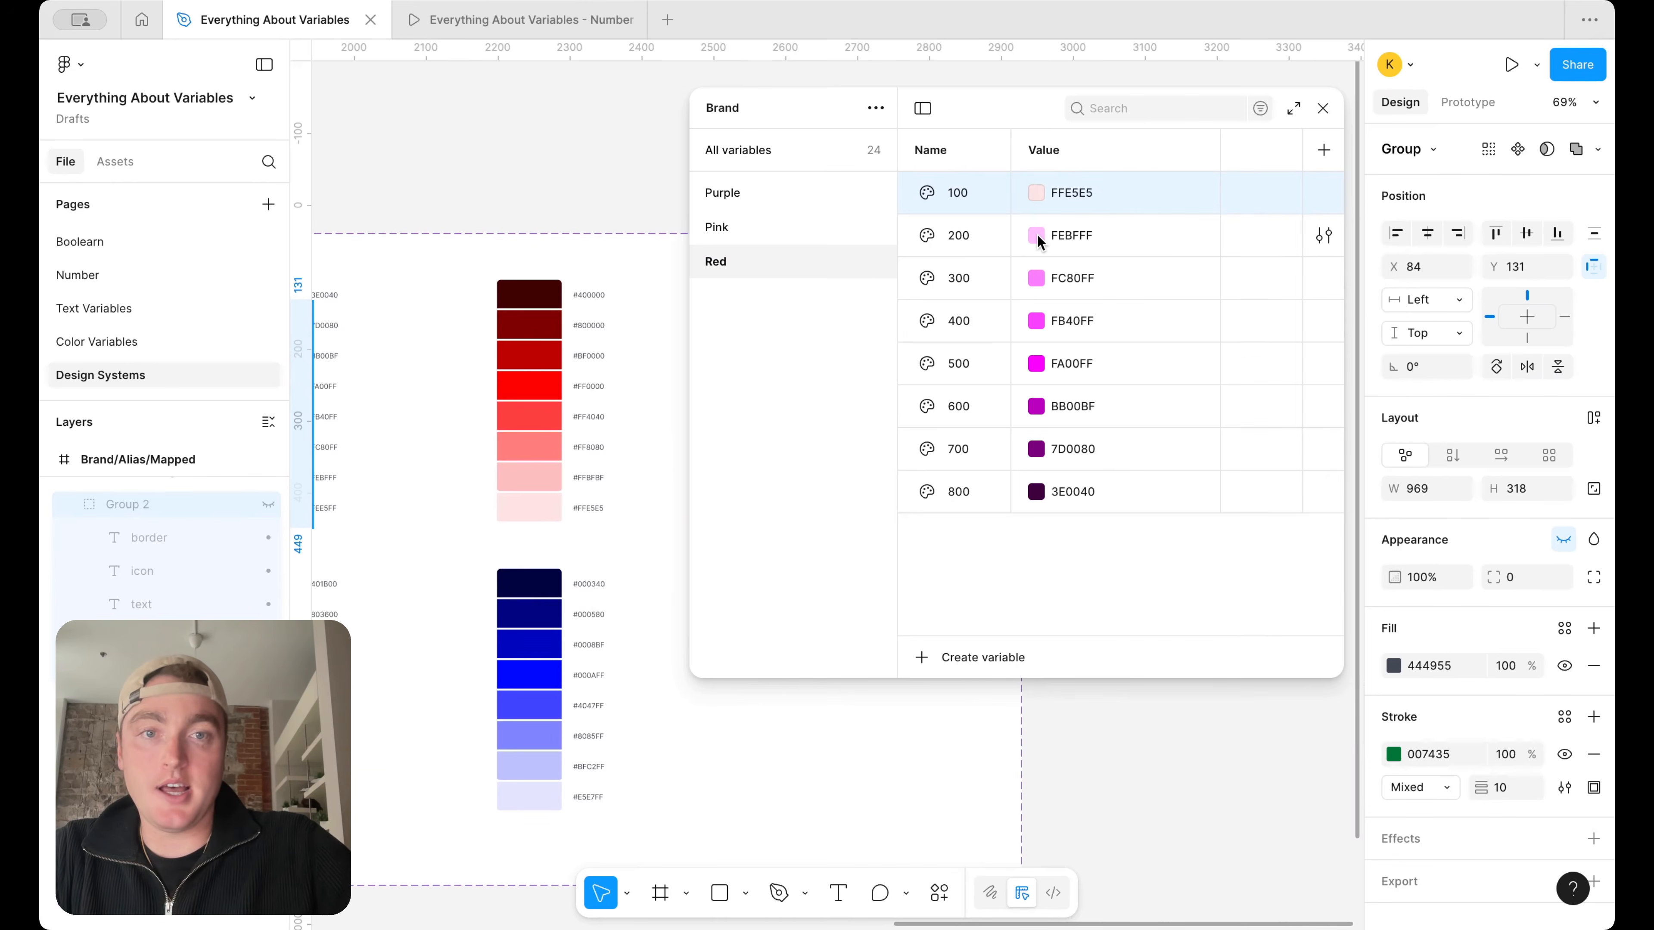
{"action": "left_click", "coordinate": [1035, 240]}
{"action": "left_click", "coordinate": [1058, 562]}
{"action": "left_click", "coordinate": [529, 477]}
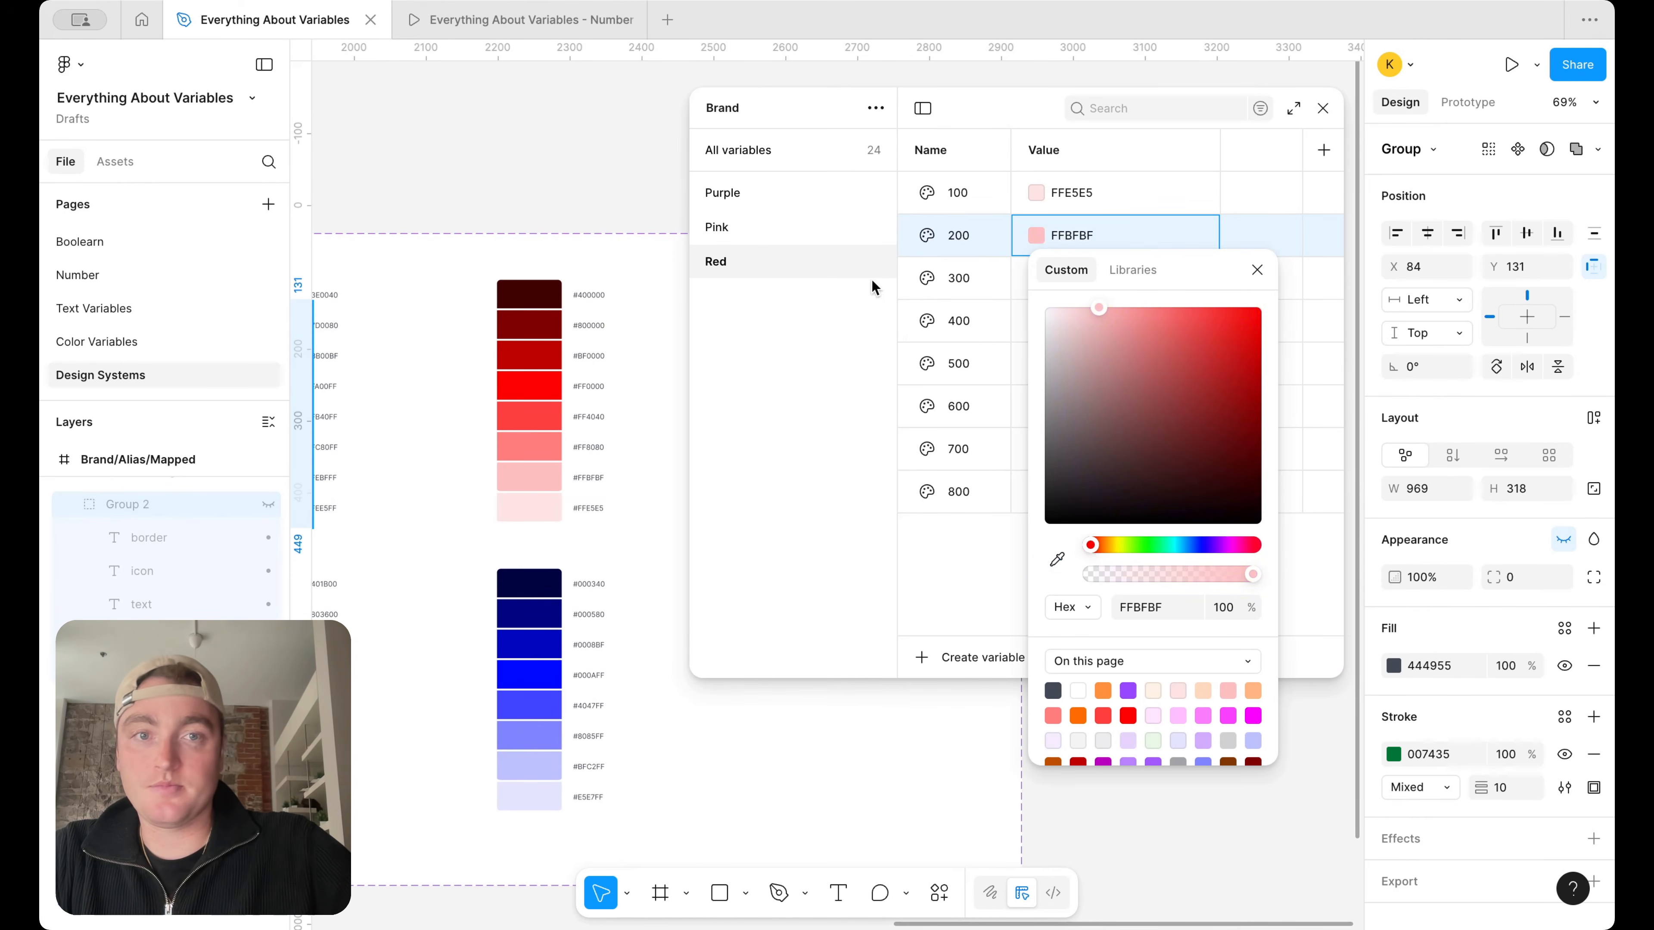
{"action": "left_click", "coordinate": [875, 285]}
Set Red 300 to FF8080 and Red 400 to FF4040 by sampling the matching swatches of the red ramp
{"action": "left_click", "coordinate": [1036, 279]}
{"action": "left_click_drag", "start_coordinate": [1176, 313], "coordinate": [1333, 315]}
{"action": "left_click", "coordinate": [1202, 603]}
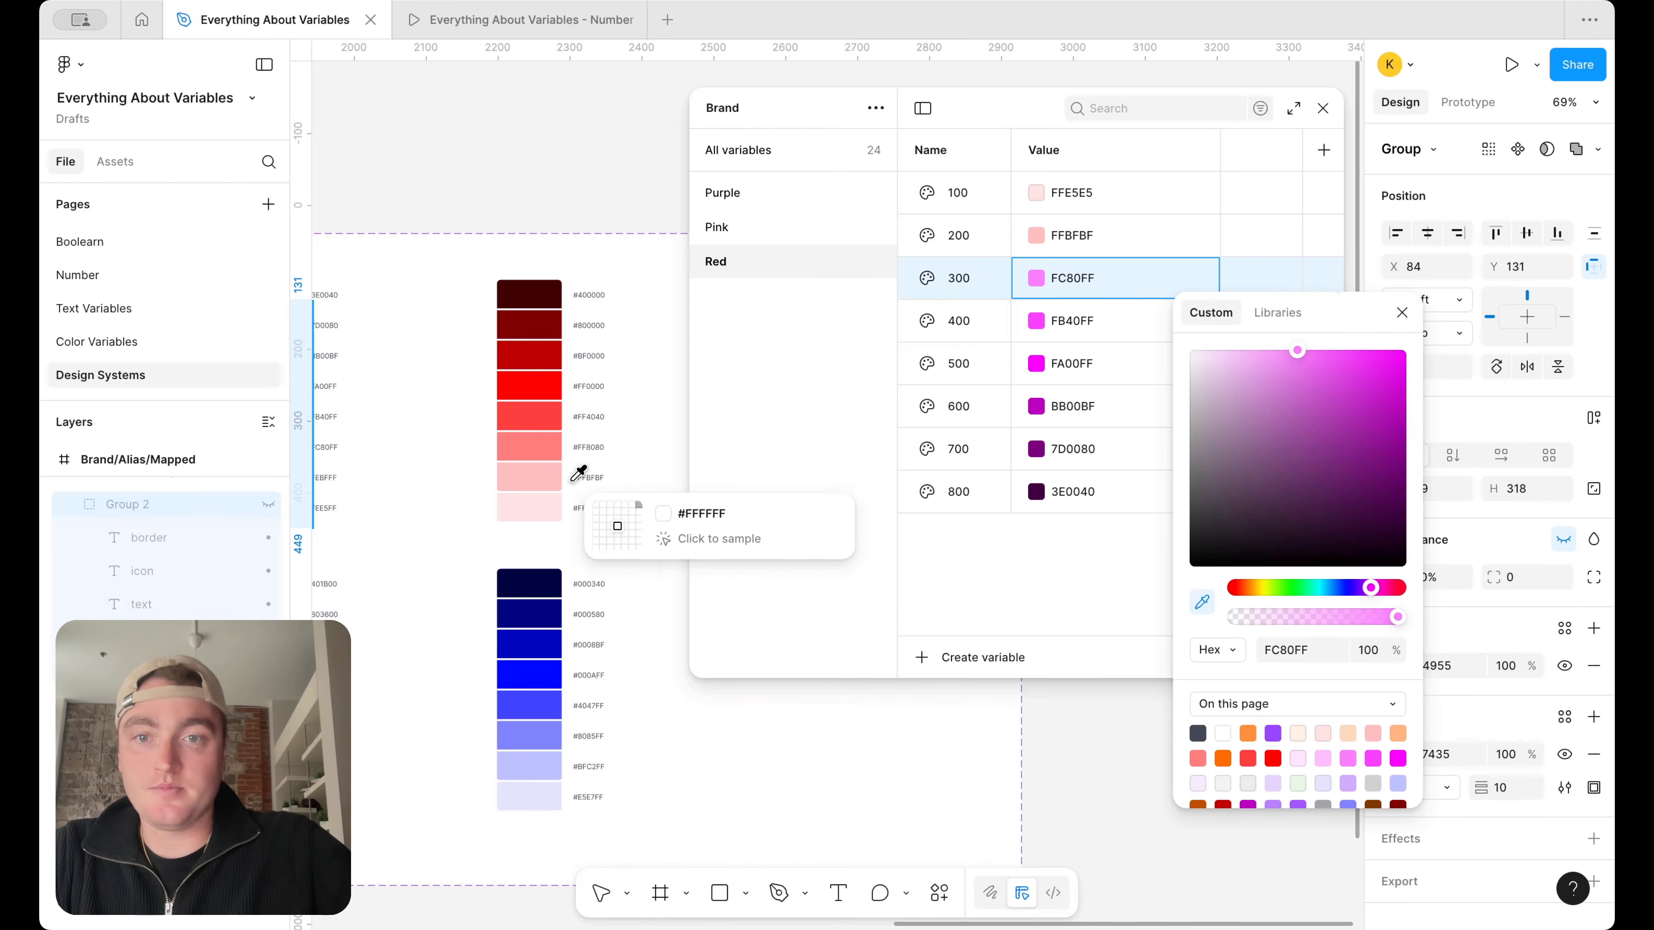
{"action": "left_click", "coordinate": [529, 447]}
{"action": "left_click", "coordinate": [1402, 313]}
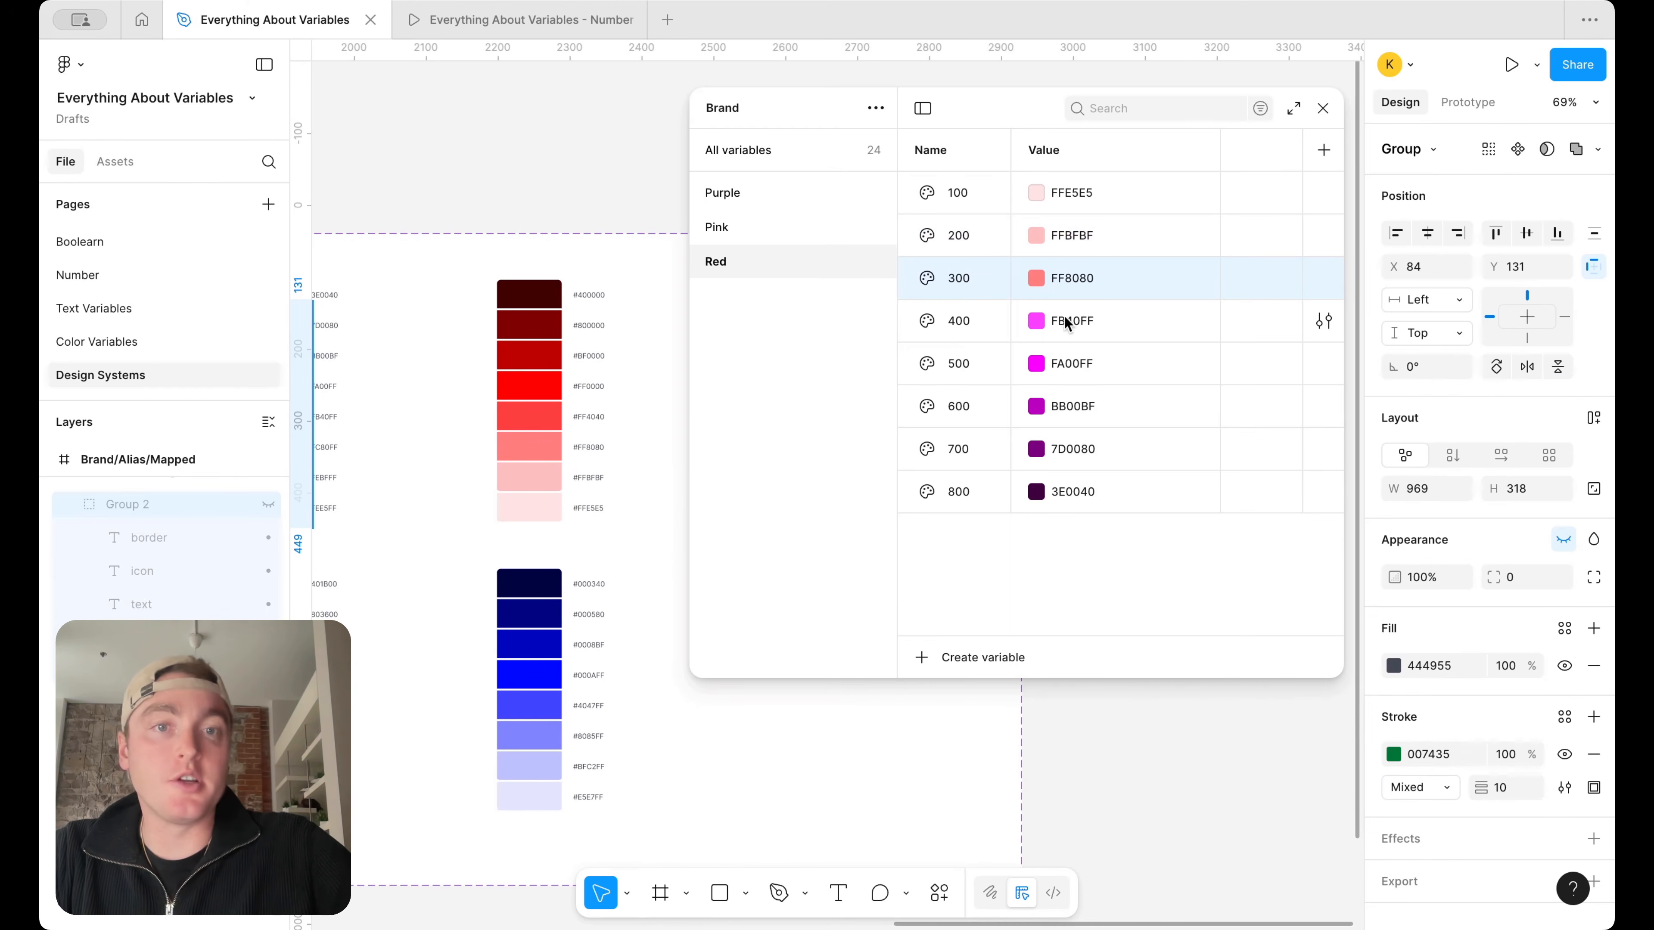
{"action": "left_click", "coordinate": [1037, 320]}
{"action": "left_click", "coordinate": [1059, 647]}
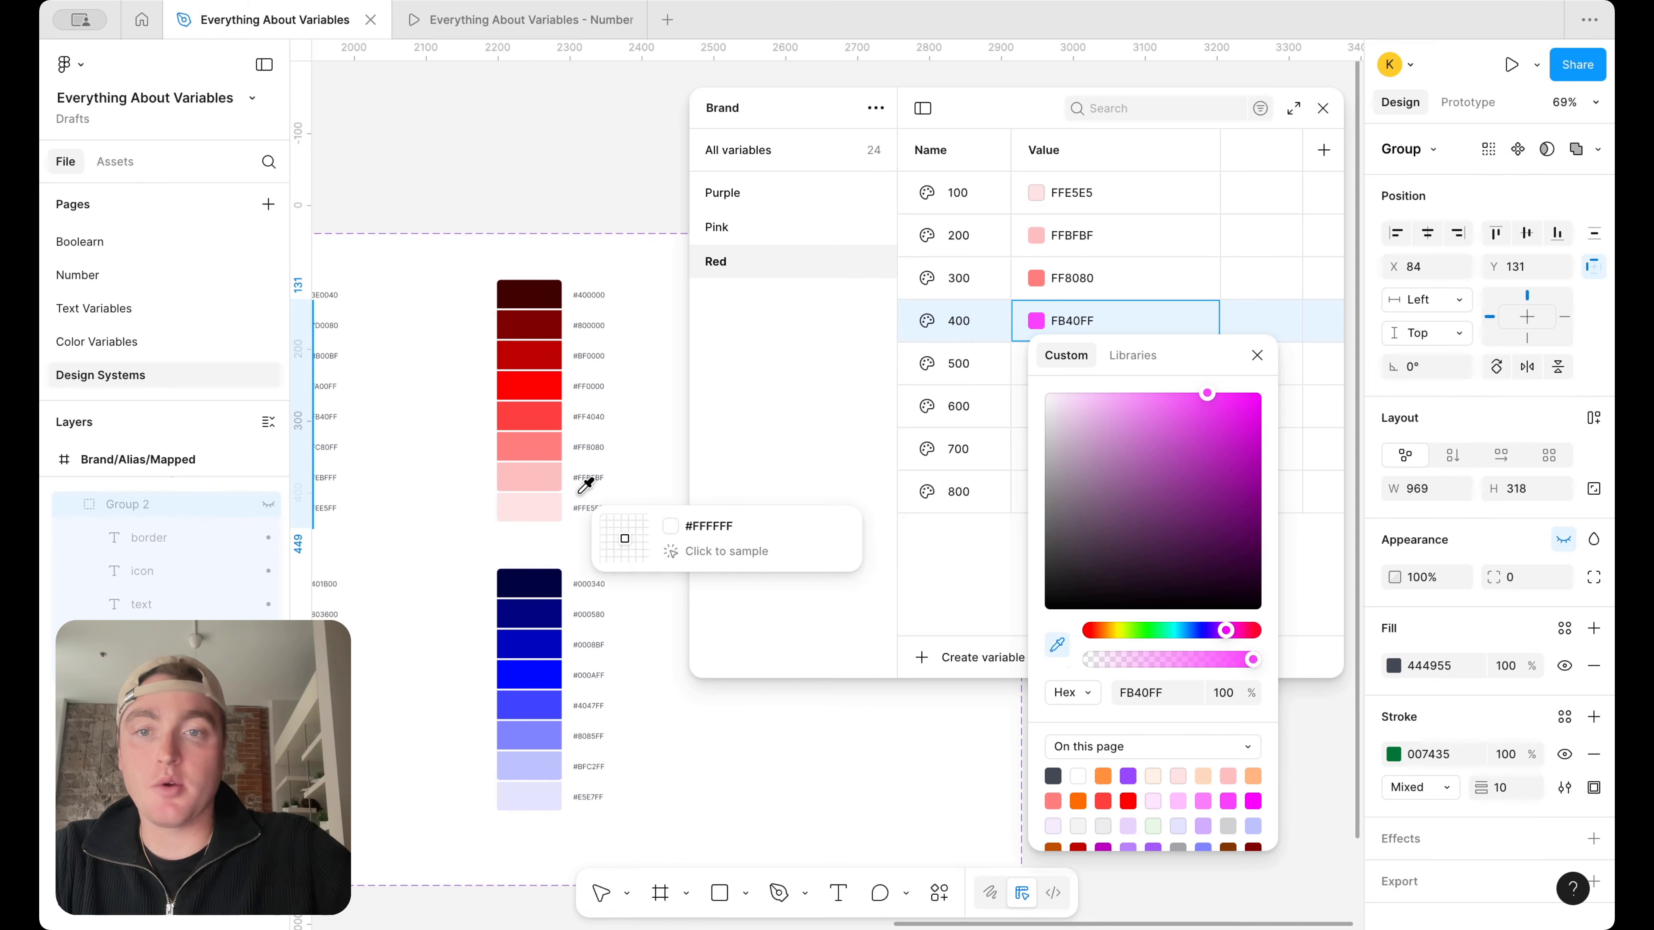
{"action": "left_click", "coordinate": [544, 417]}
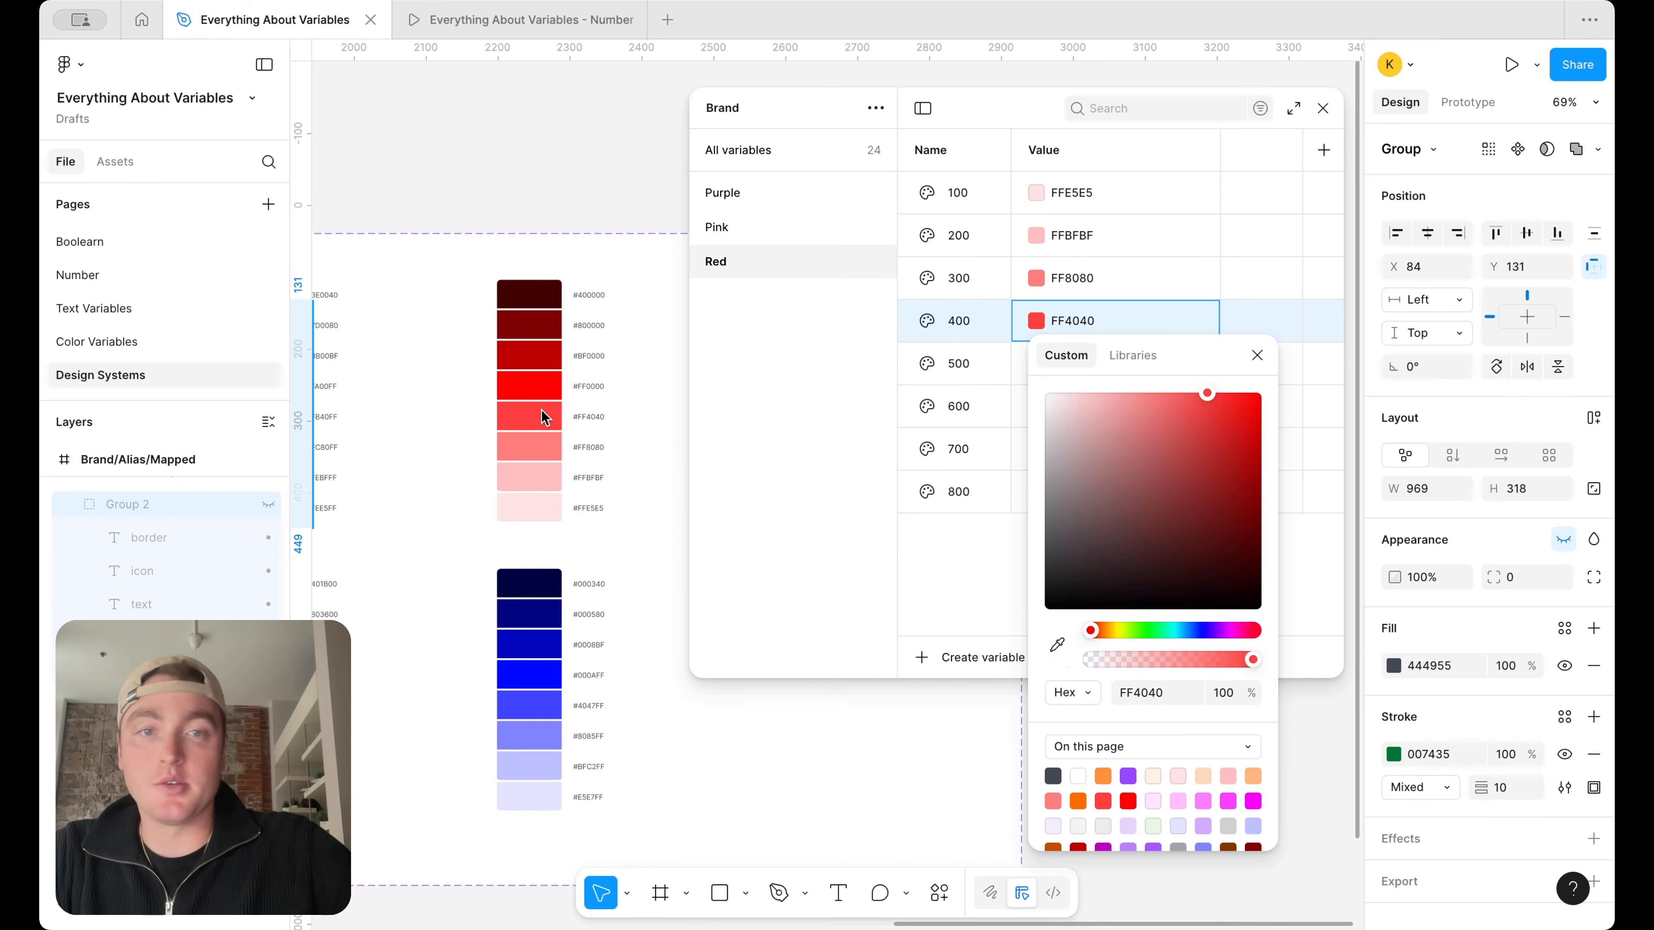
{"action": "left_click", "coordinate": [1257, 355]}
Set Red 500 to FF0000 by sampling the pure red swatch of the red ramp
{"action": "left_click", "coordinate": [1042, 370]}
{"action": "left_click", "coordinate": [1057, 688]}
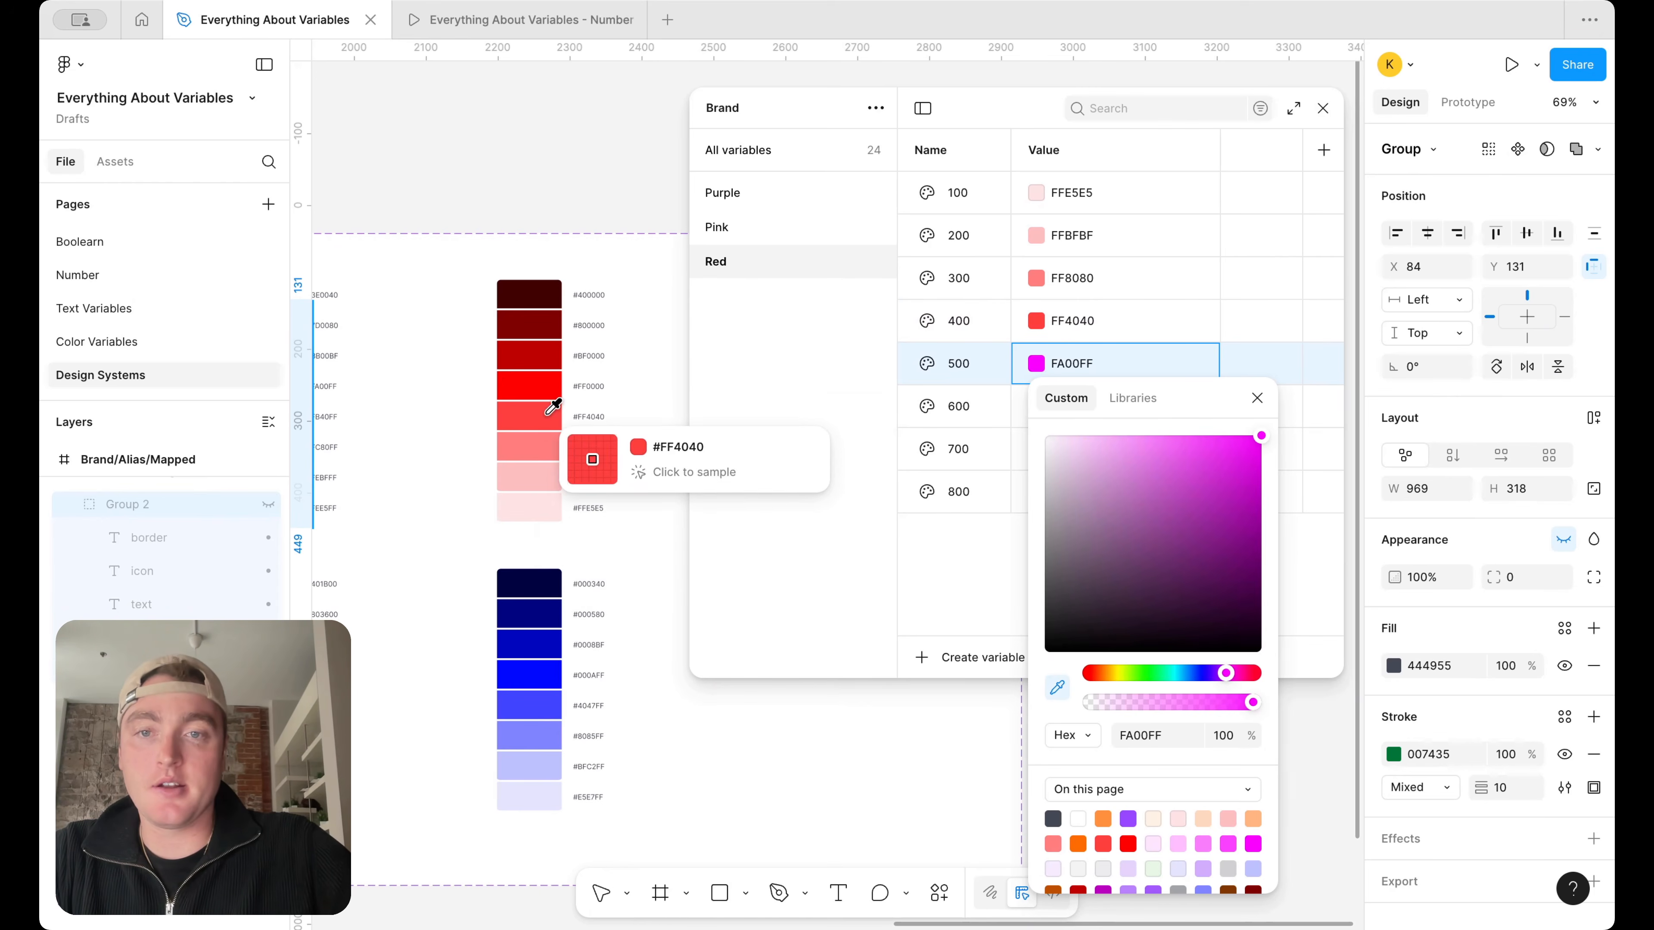
{"action": "left_click", "coordinate": [550, 389]}
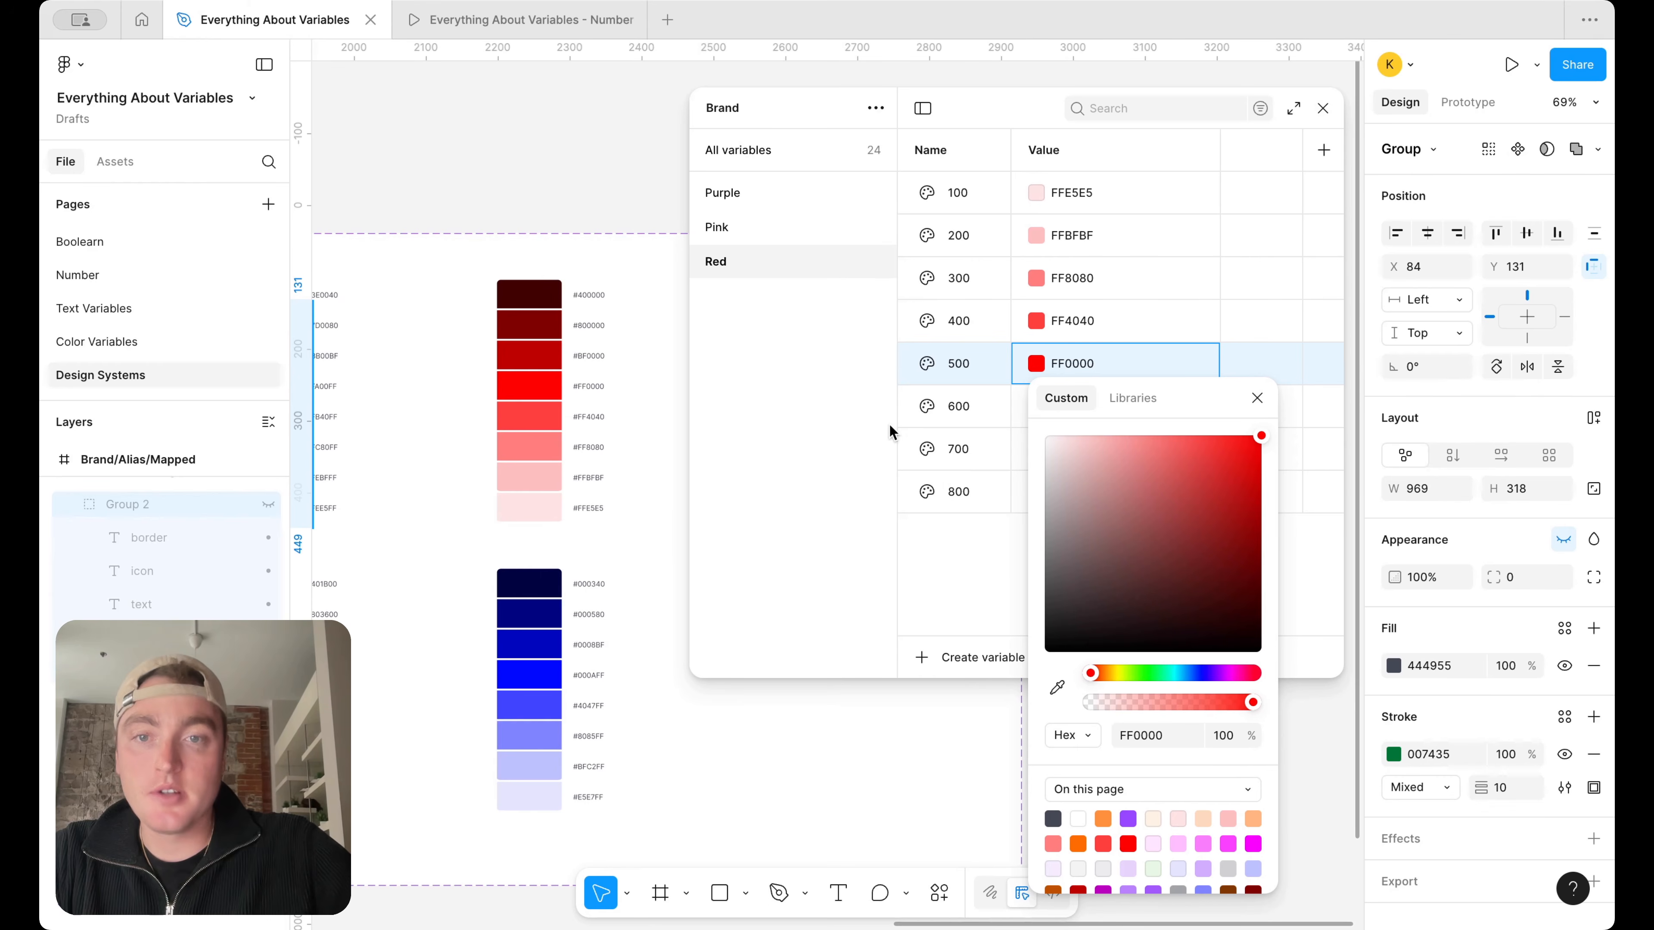
{"action": "left_click", "coordinate": [1071, 322]}
{"action": "left_click", "coordinate": [1040, 321]}
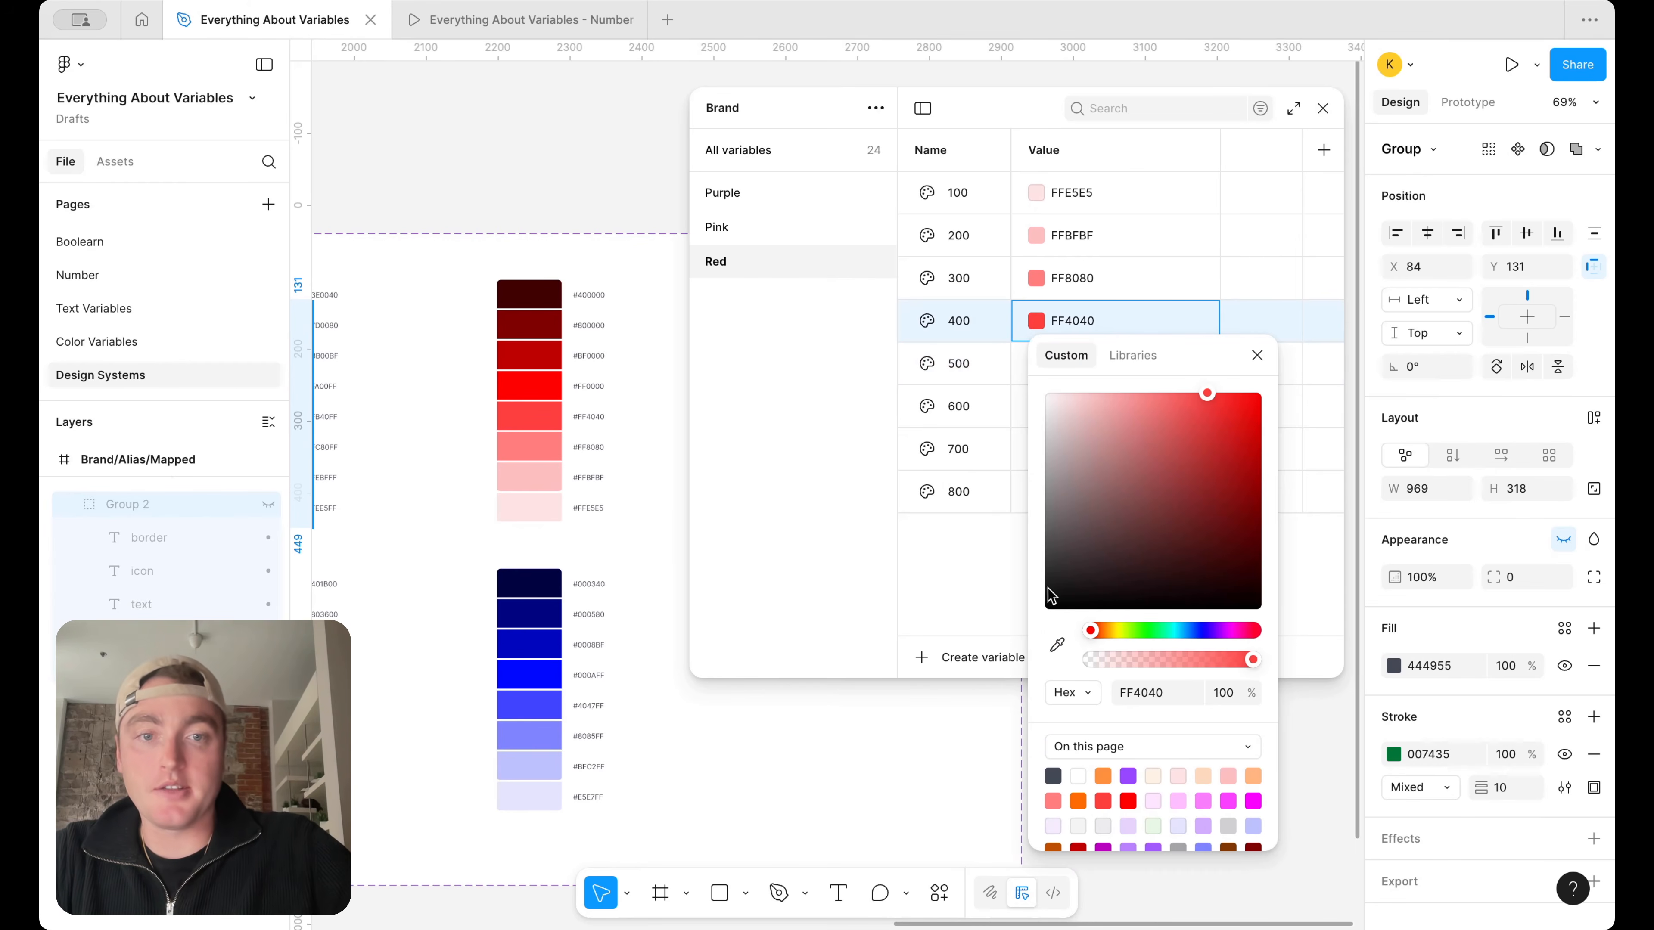
{"action": "left_click", "coordinate": [1057, 645]}
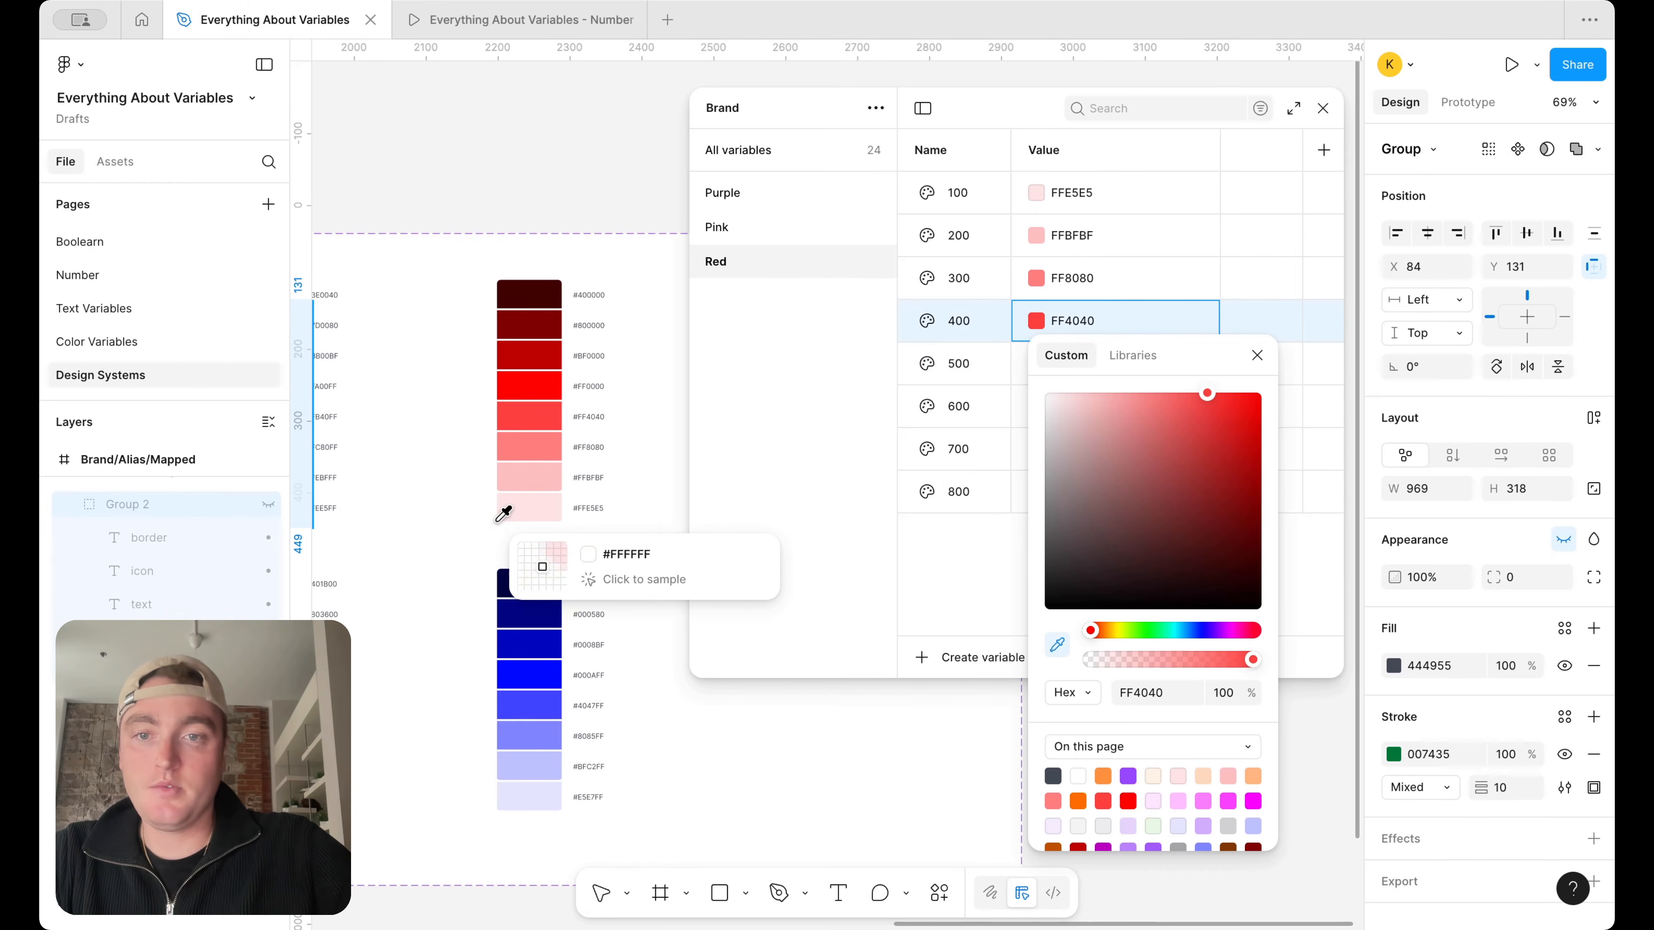
{"action": "key", "text": "Escape"}
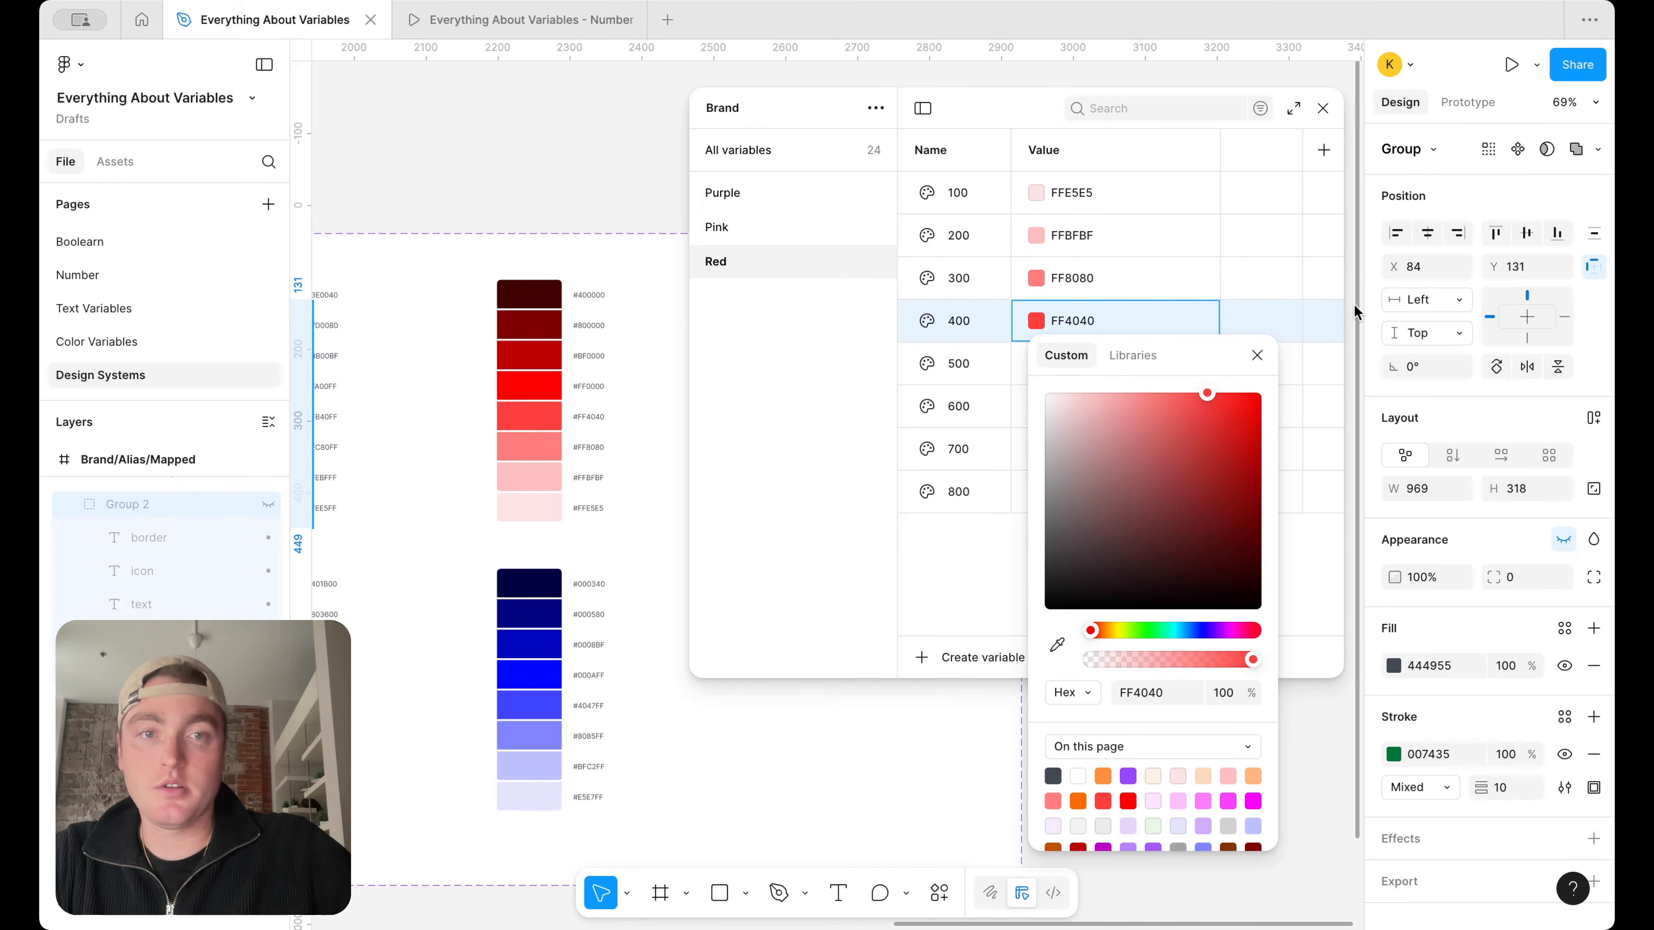
{"action": "left_click", "coordinate": [1257, 355]}
Set Red 600 to BF0000 and Red 700 to 800000 by sampling the matching dark swatches of the red ramp
{"action": "left_click", "coordinate": [1034, 407]}
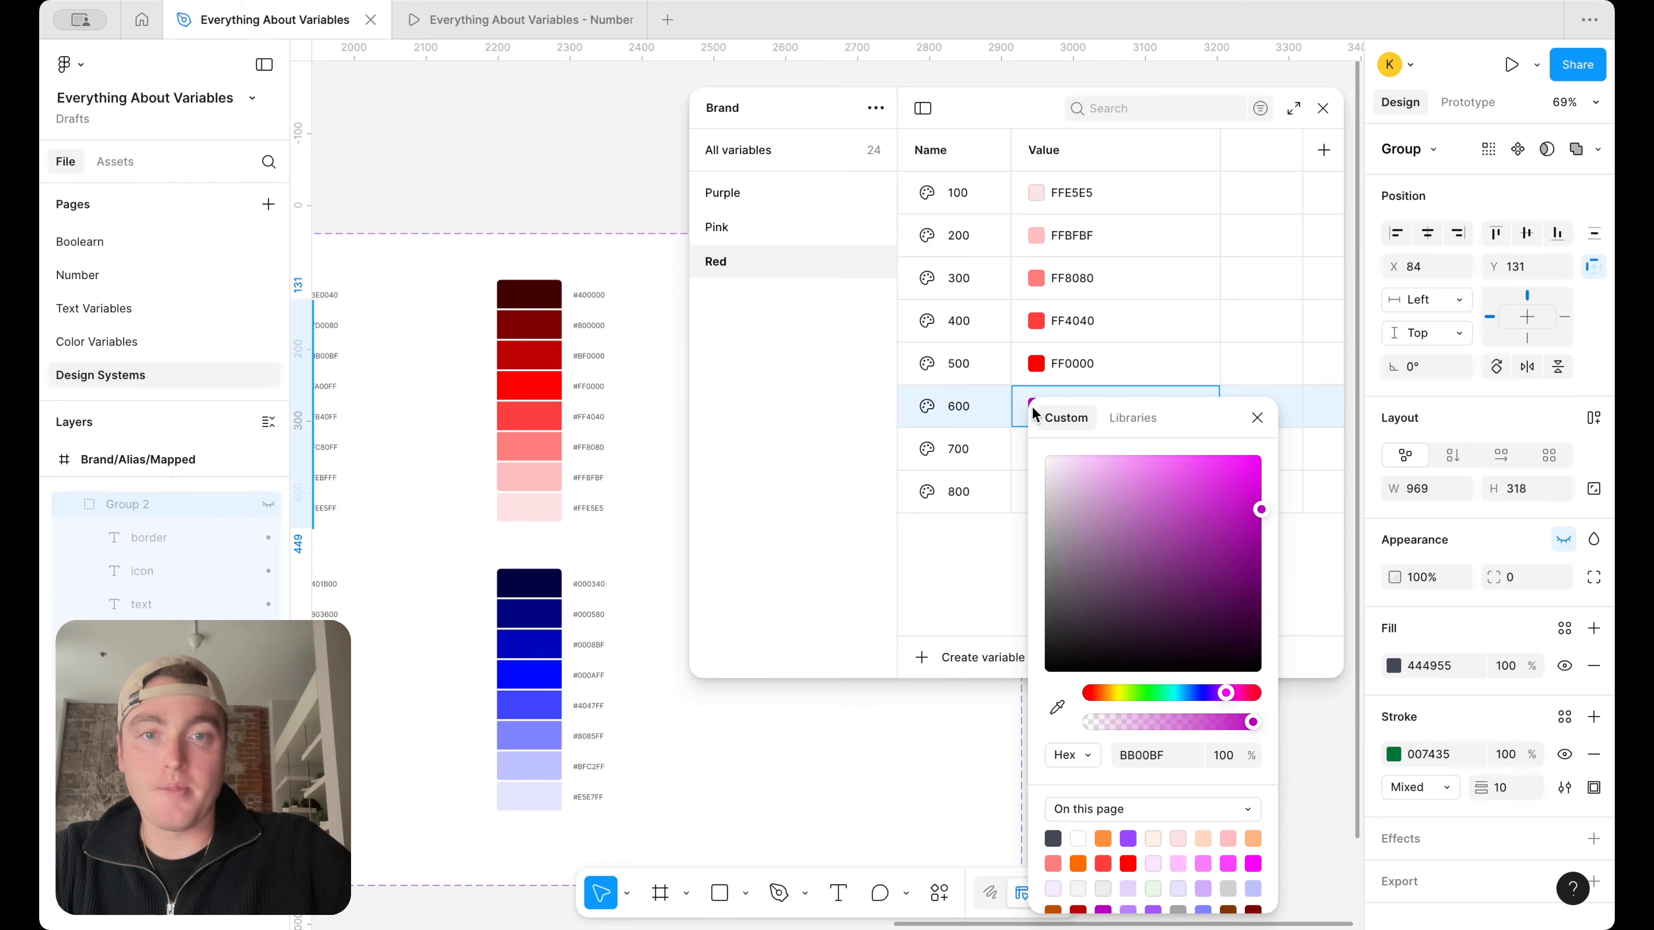
{"action": "left_click", "coordinate": [1057, 707]}
{"action": "left_click", "coordinate": [529, 356]}
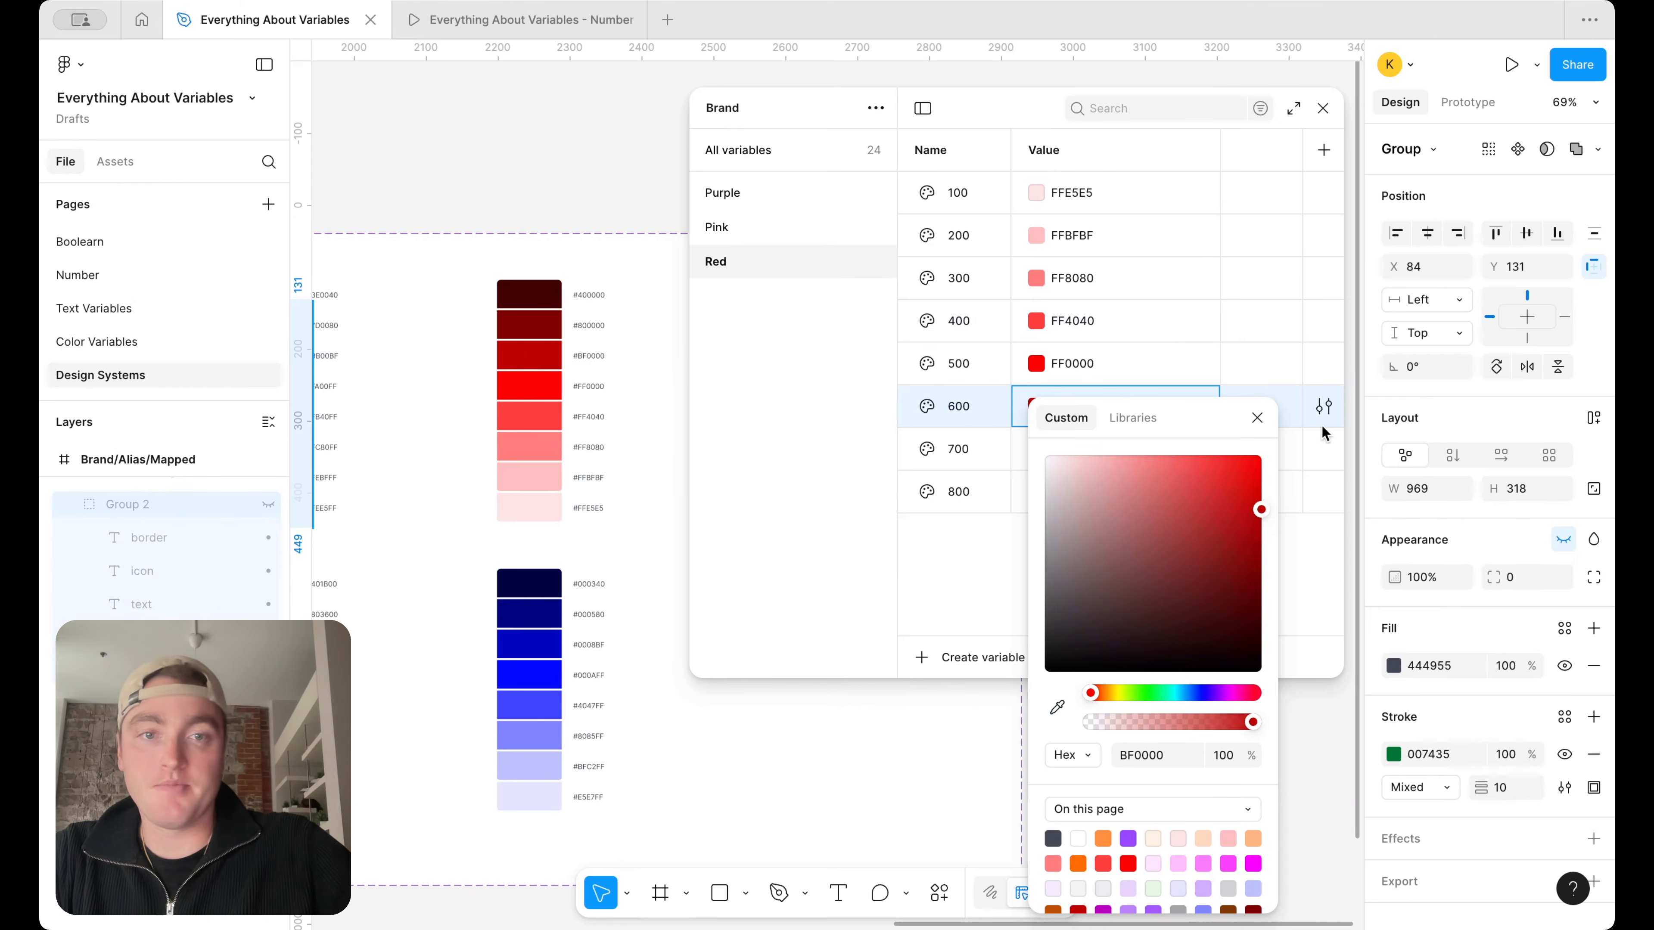
{"action": "left_click", "coordinate": [1257, 417]}
{"action": "left_click", "coordinate": [1035, 449]}
{"action": "left_click", "coordinate": [1057, 707]}
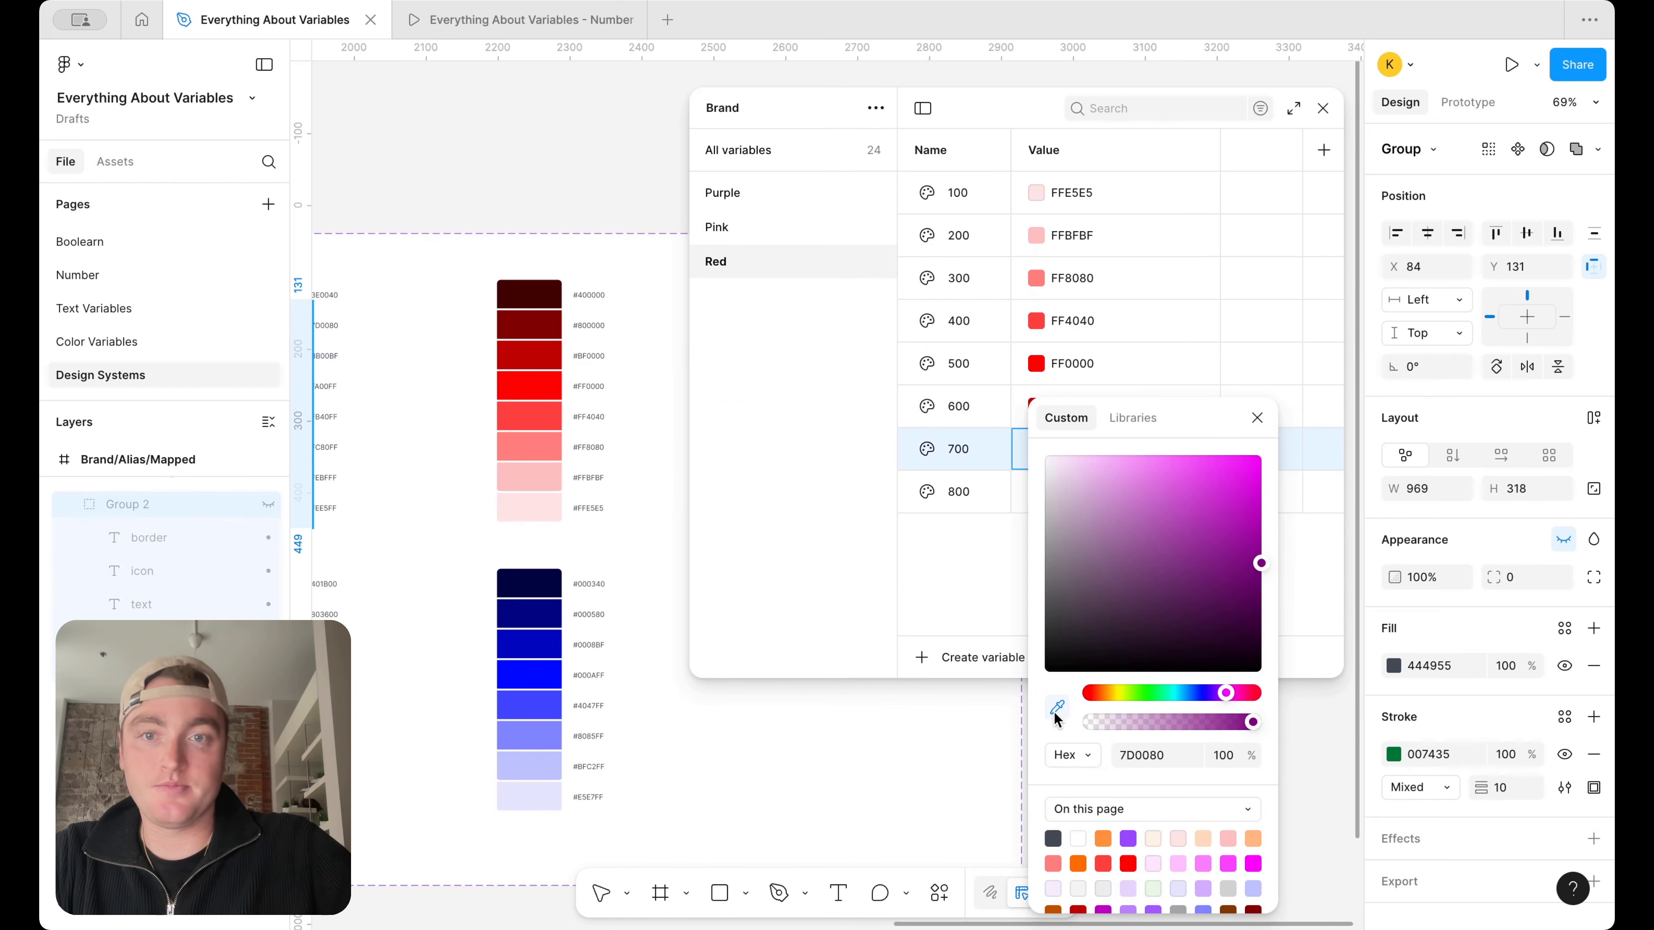
{"action": "left_click", "coordinate": [529, 325]}
{"action": "left_click", "coordinate": [1257, 417]}
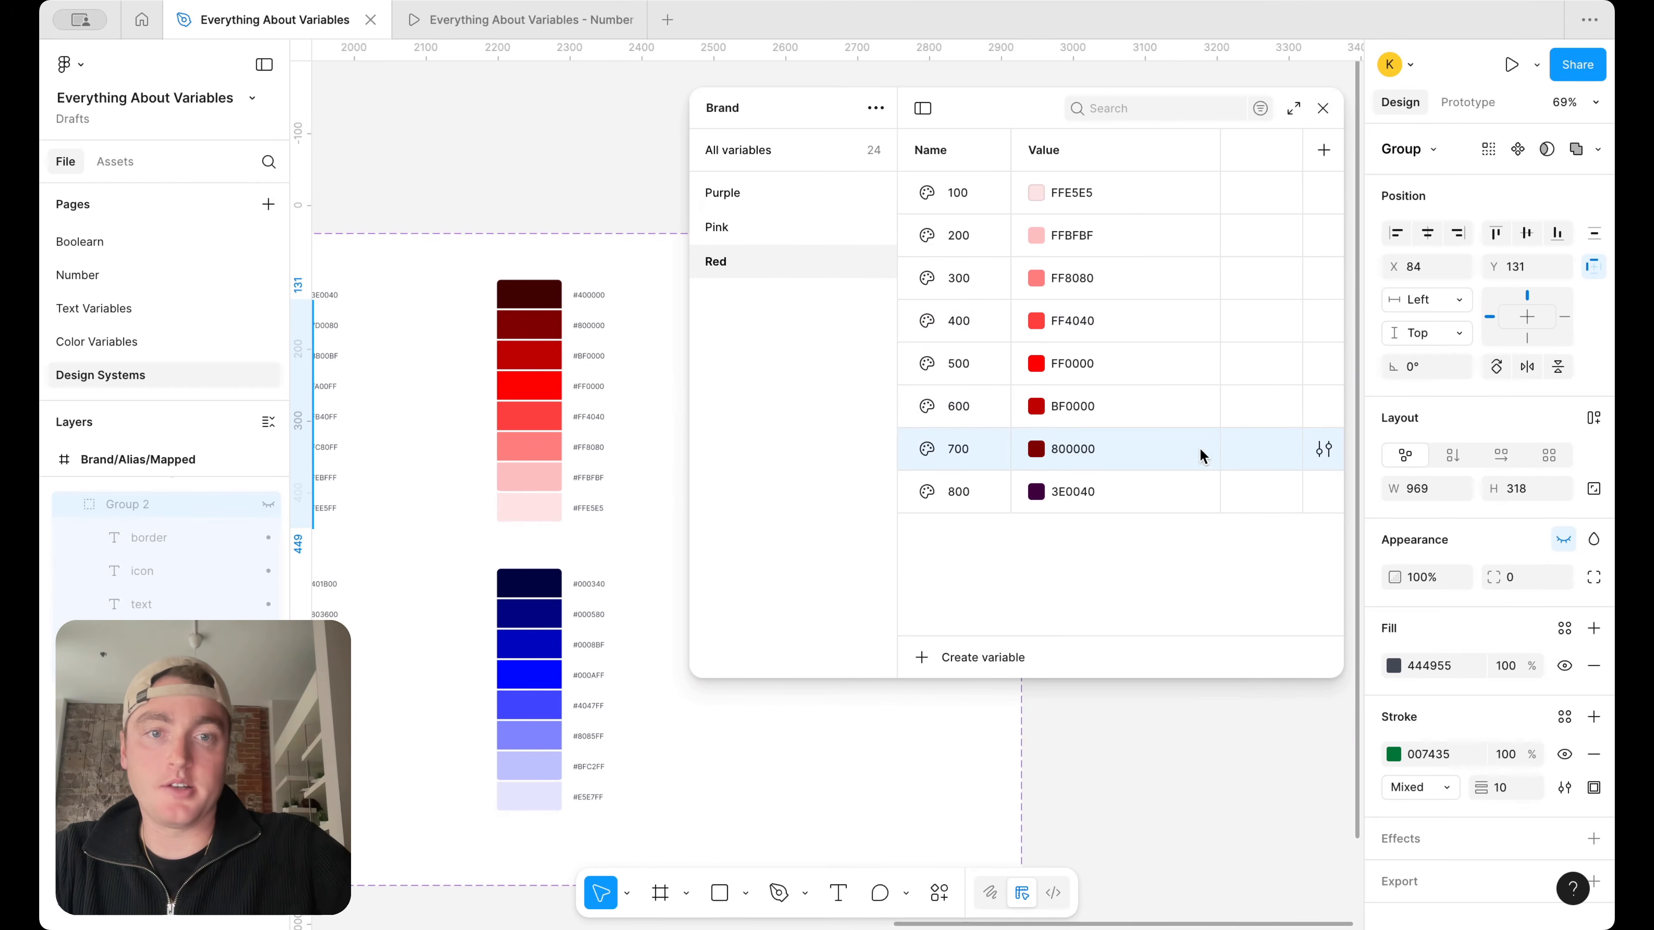
Set Red 800 to 400000 by sampling the darkest swatch of the red ramp
{"action": "left_click", "coordinate": [1032, 492]}
{"action": "left_click", "coordinate": [1057, 707]}
{"action": "left_click", "coordinate": [534, 293]}
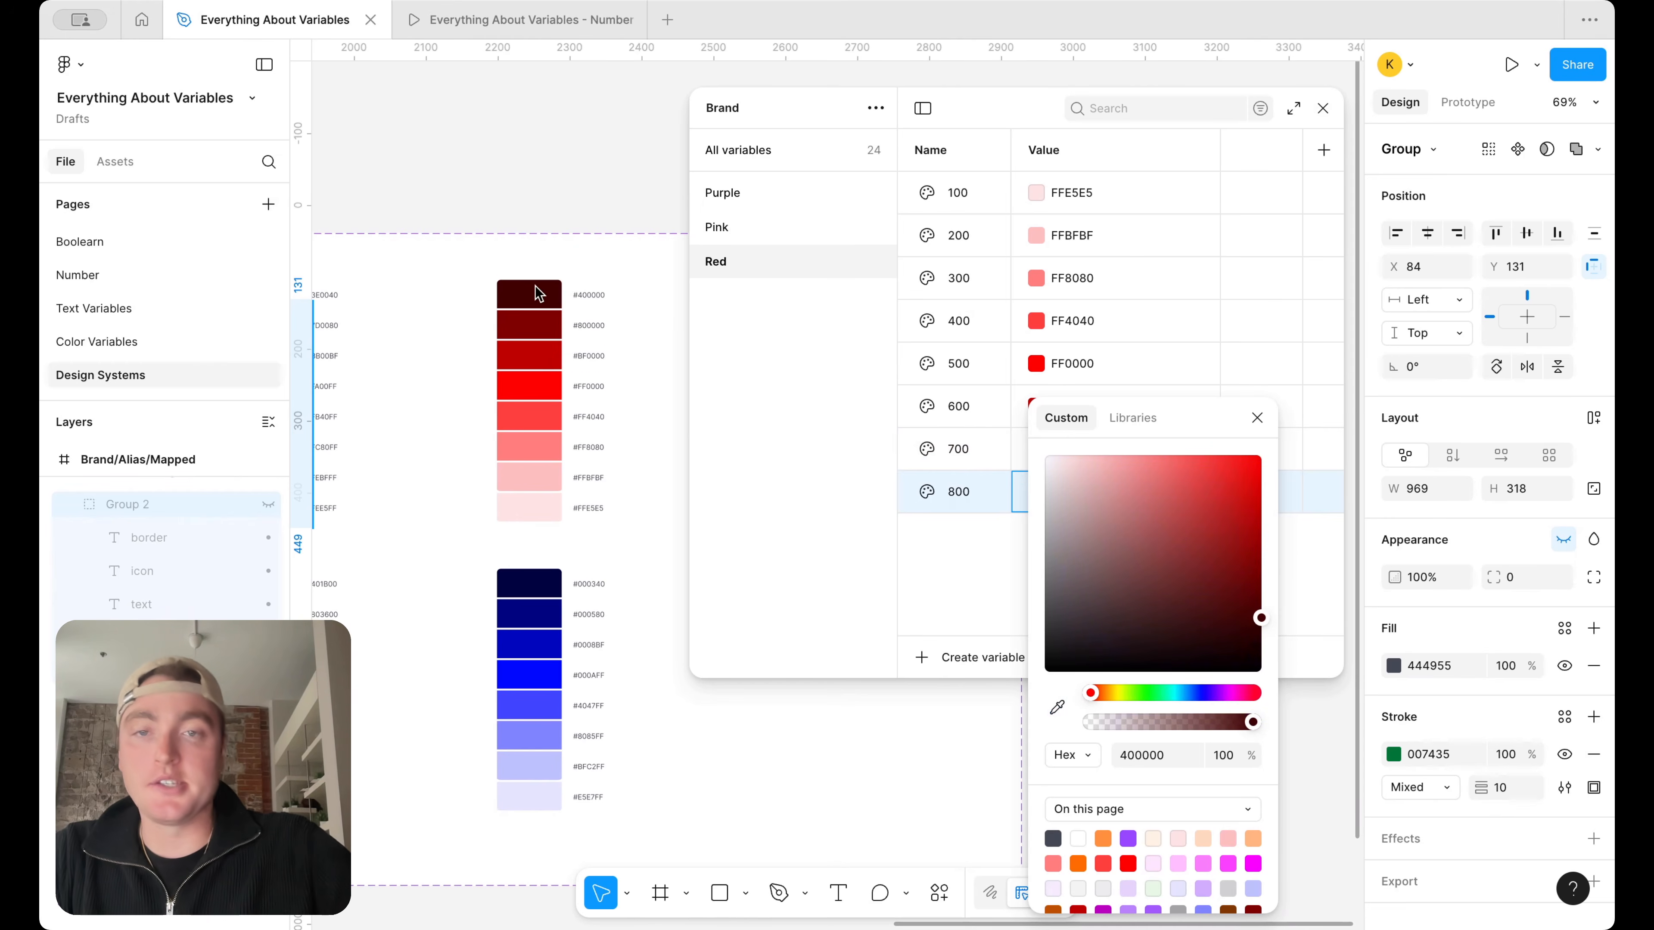
{"action": "left_click", "coordinate": [1257, 417]}
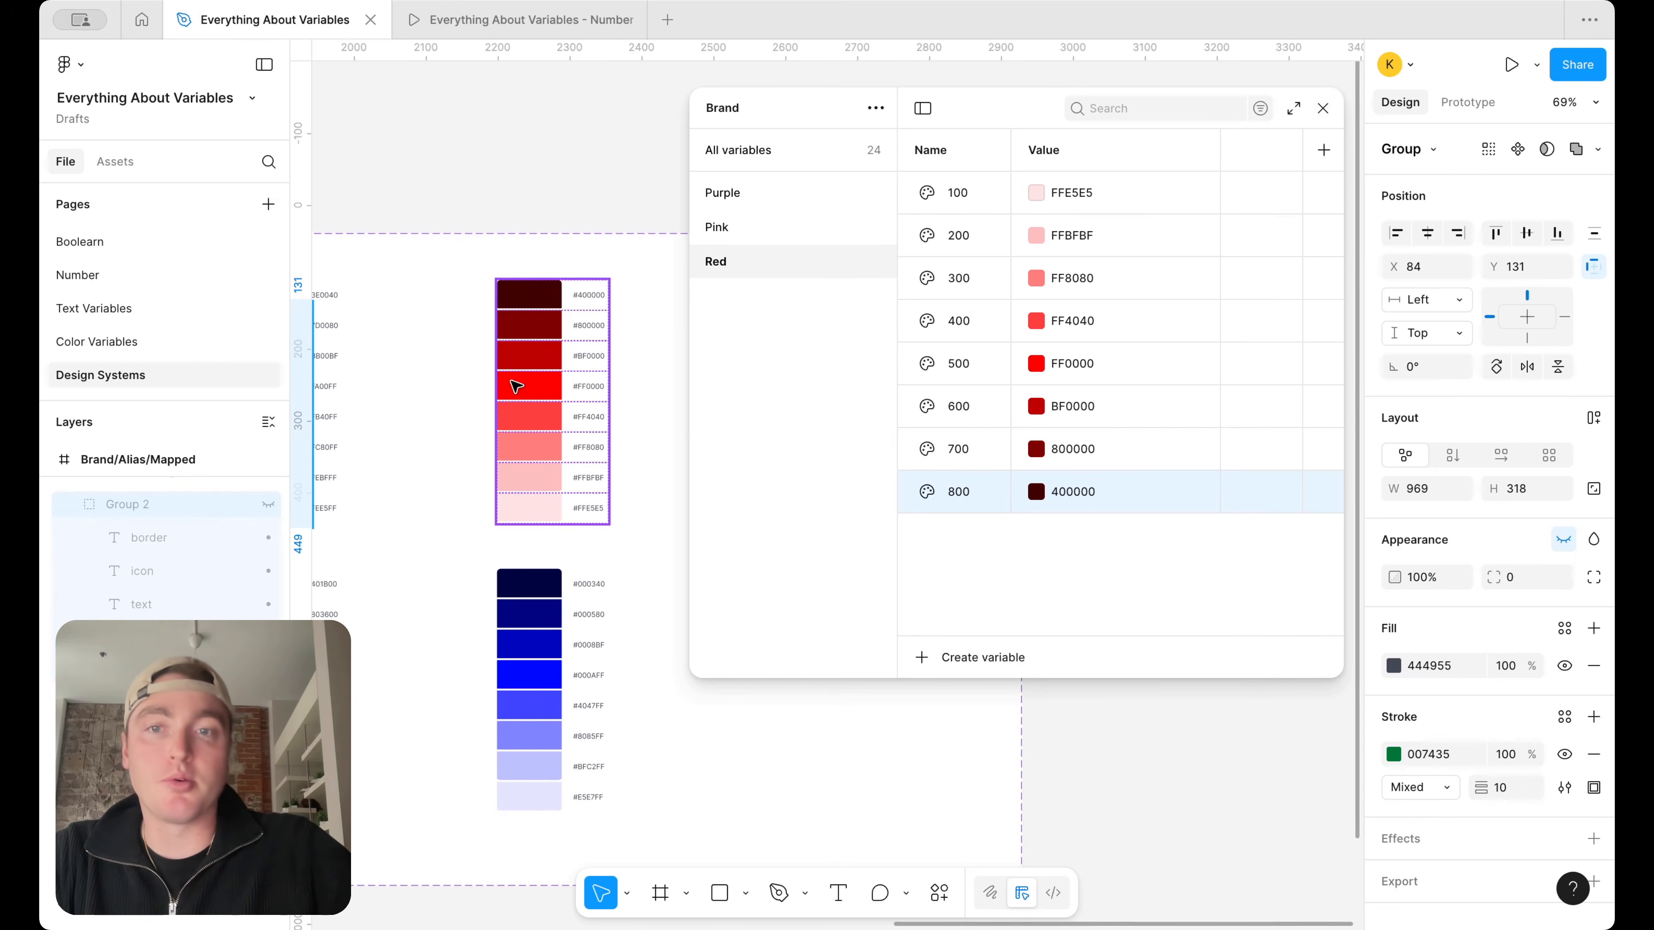
Duplicate the Red variable group and rename the copy Green
{"action": "scroll", "coordinate": [521, 381], "scroll_direction": "down", "scroll_amount": 5}
{"action": "scroll", "coordinate": [565, 375], "scroll_direction": "up", "scroll_amount": 5}
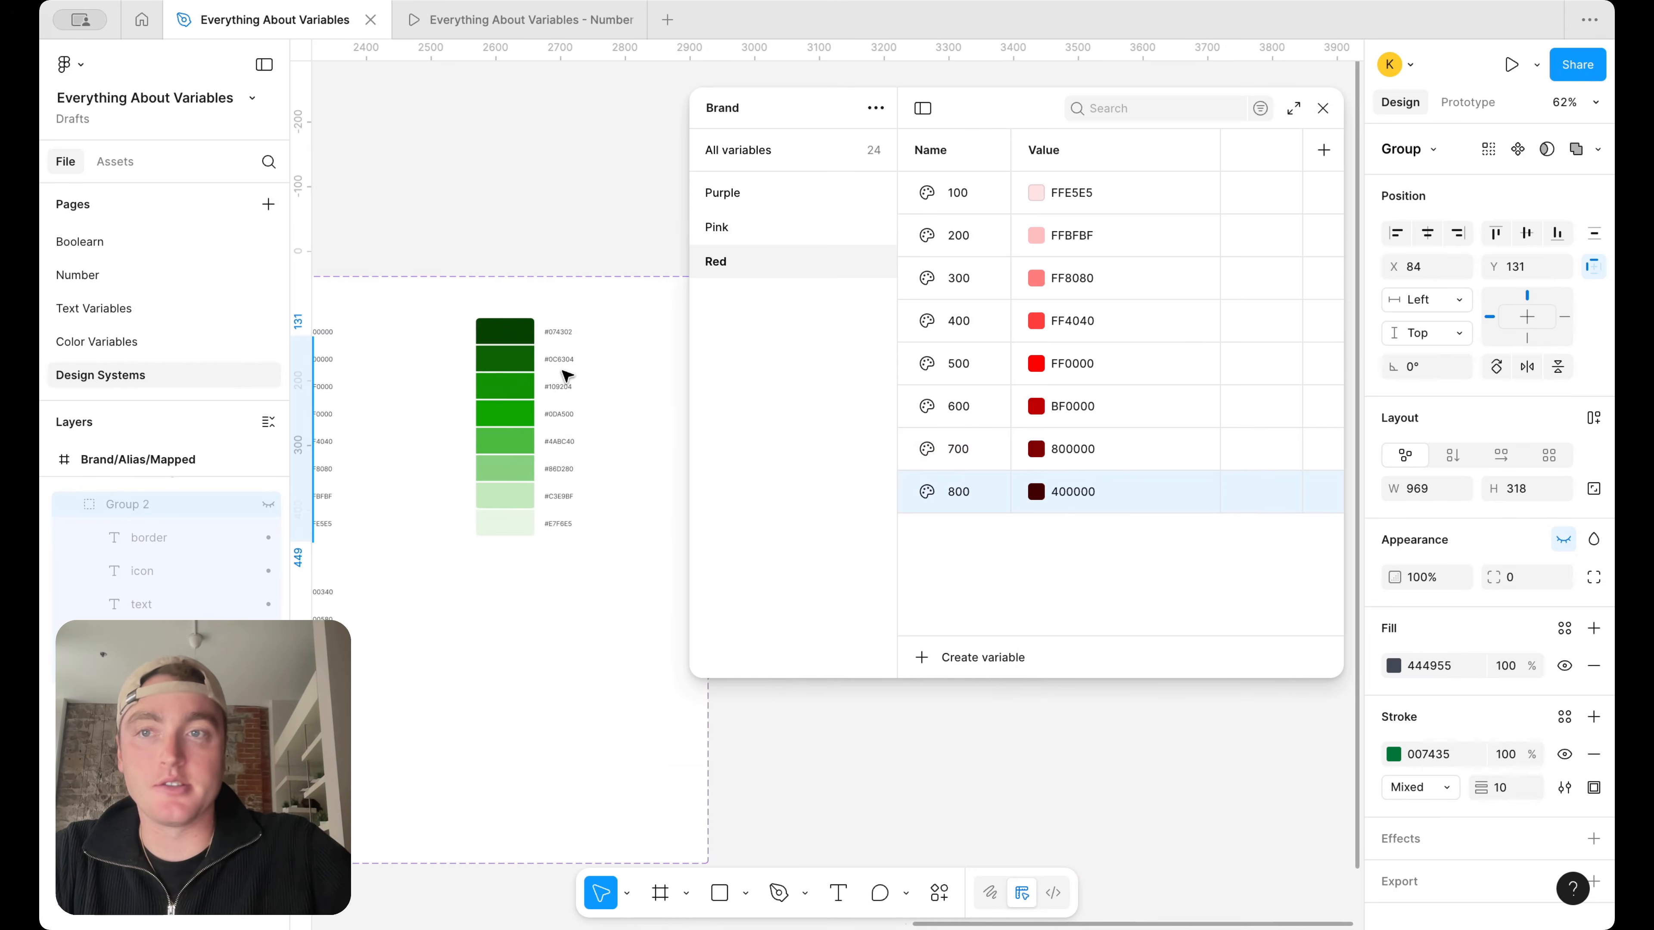
{"action": "right_click", "coordinate": [790, 250]}
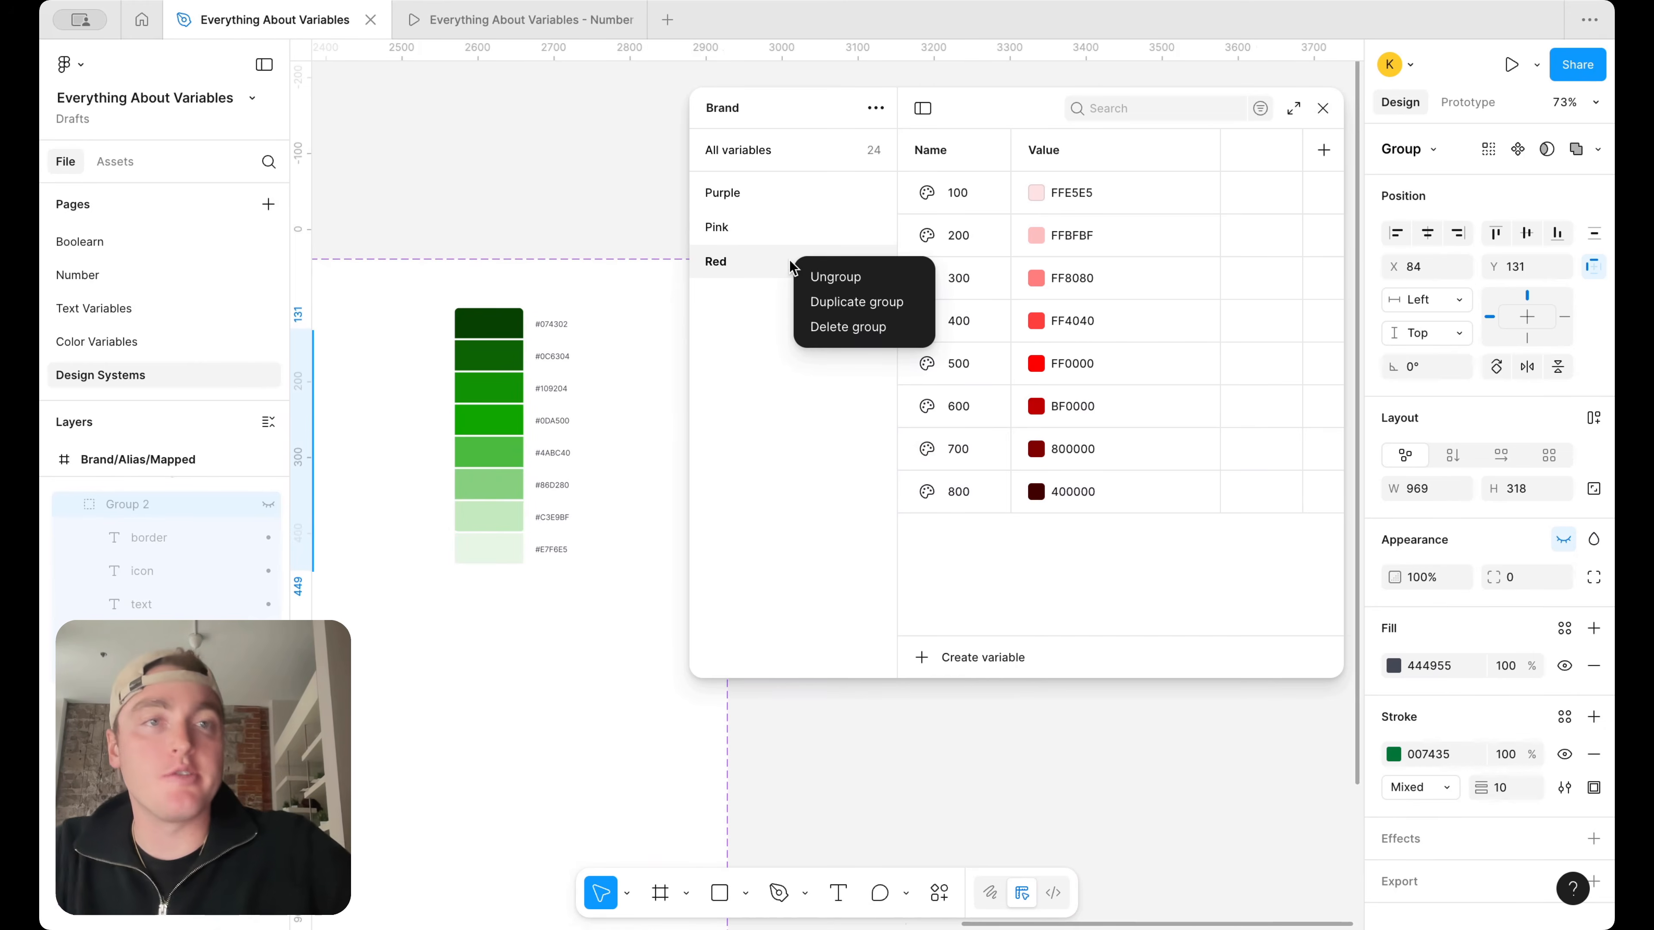
{"action": "left_click", "coordinate": [851, 306]}
{"action": "left_click", "coordinate": [734, 297]}
{"action": "double_click", "coordinate": [734, 295]}
{"action": "type", "text": "Green"}
{"action": "key", "text": "Return"}
Set Green 100 to E7F6E5 and Green 200 to C3E9BF by sampling the two lightest swatches of the green ramp
{"action": "left_click", "coordinate": [1039, 190]}
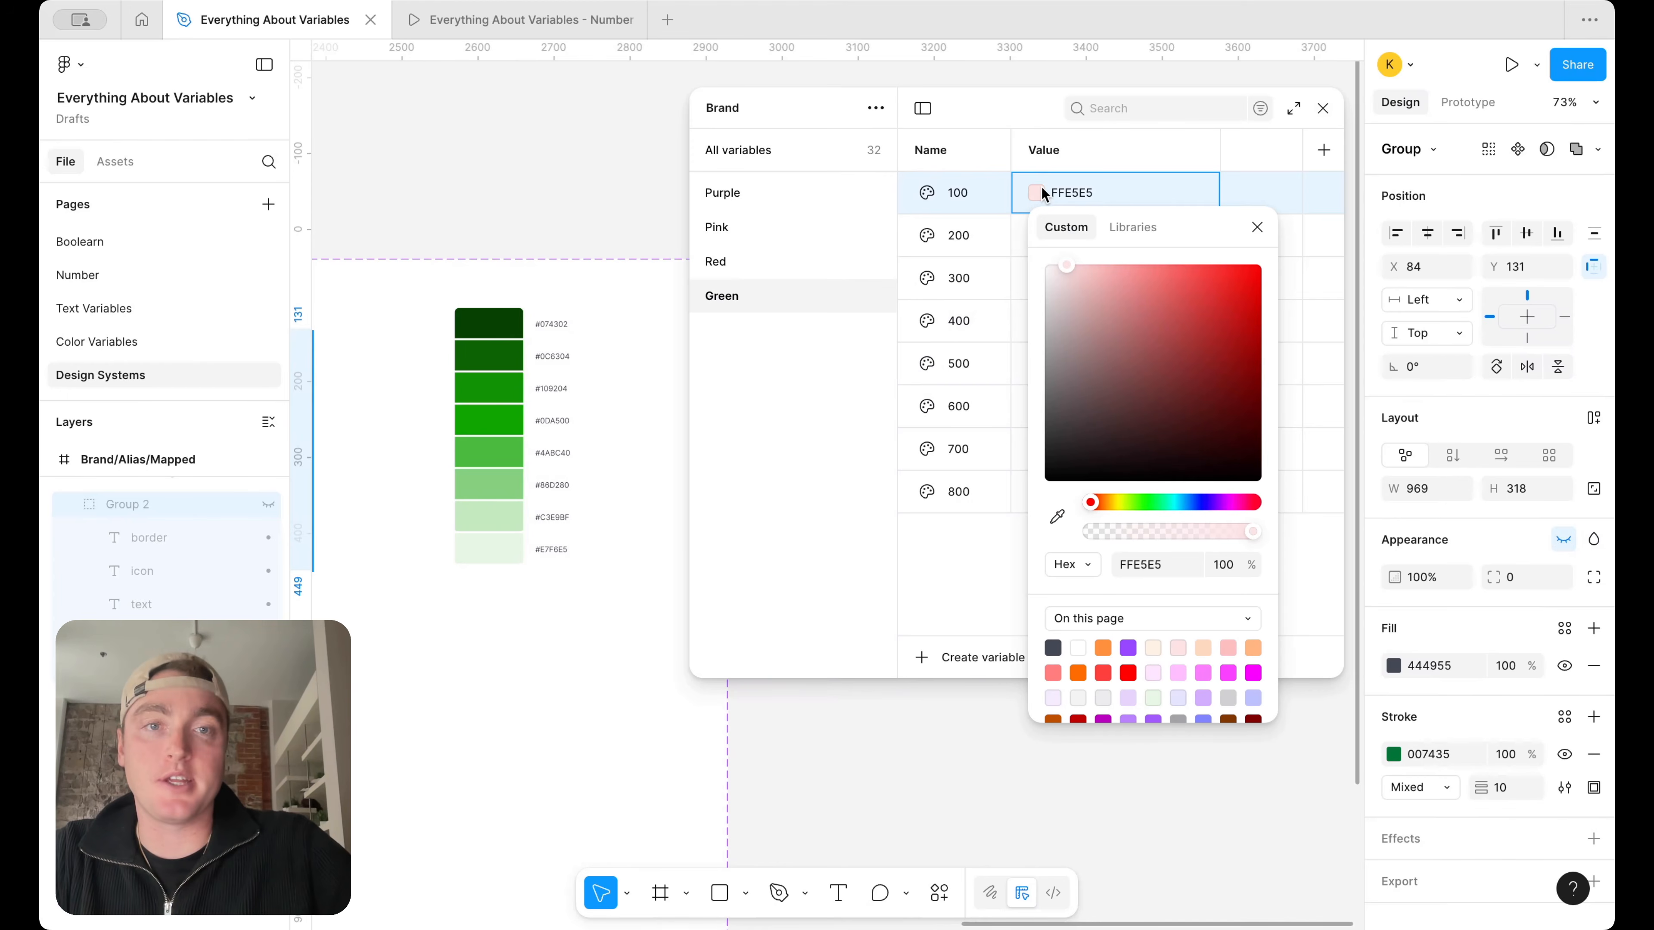
{"action": "left_click", "coordinate": [1057, 516]}
{"action": "left_click", "coordinate": [497, 548]}
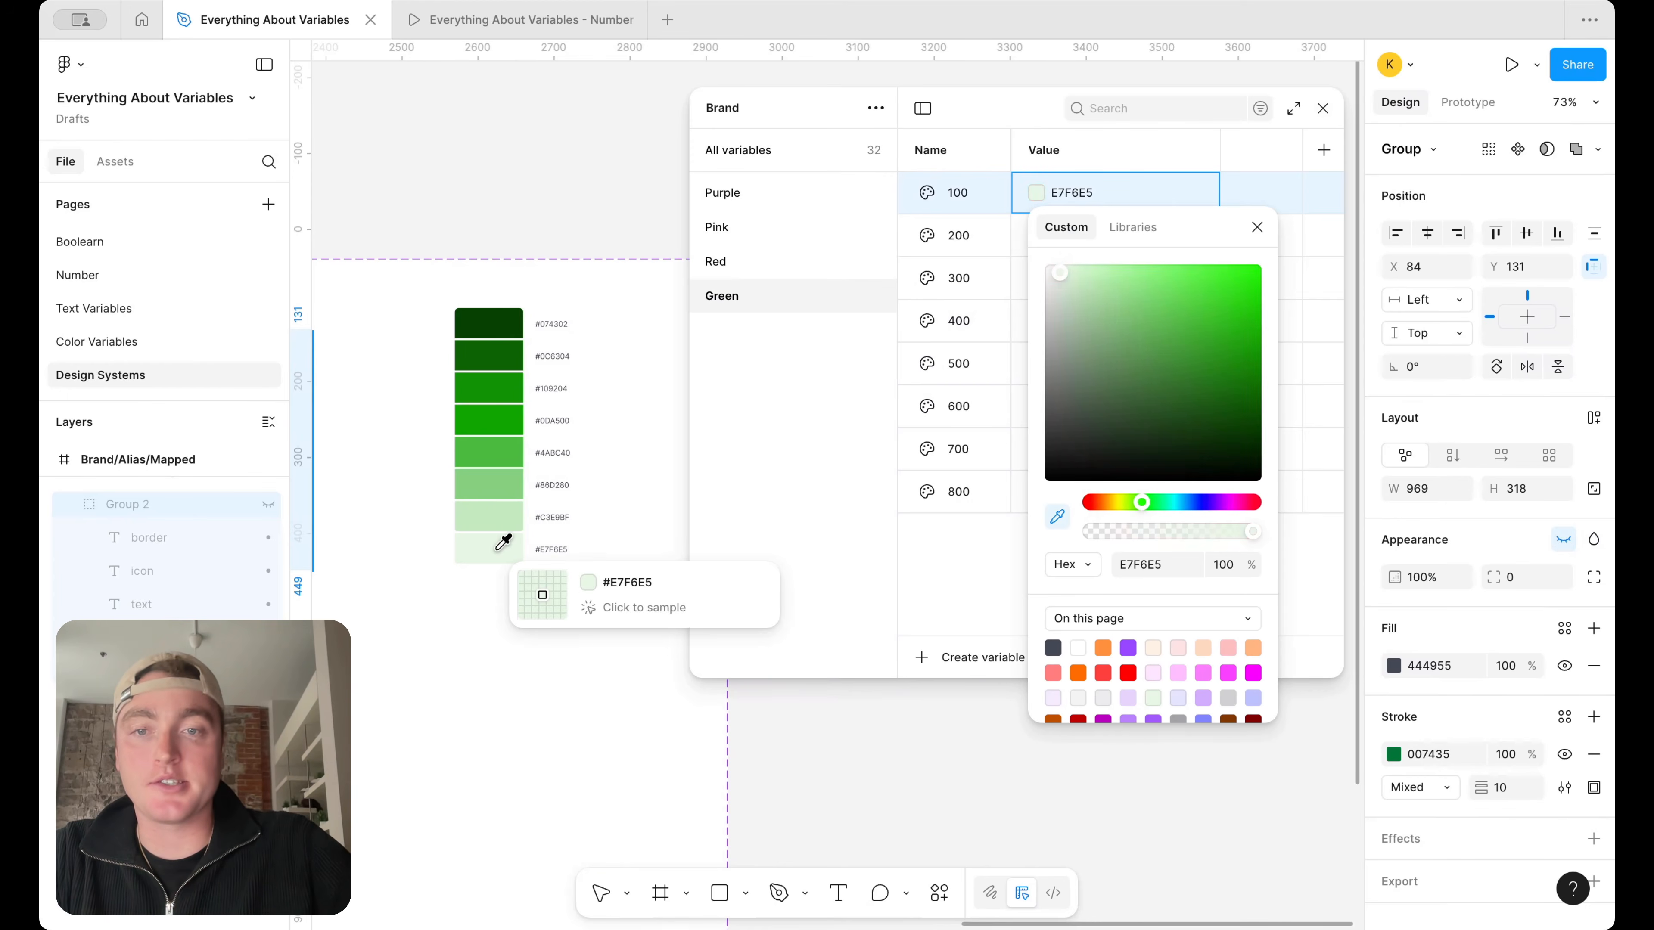
{"action": "left_click", "coordinate": [1264, 230]}
{"action": "left_click", "coordinate": [1042, 233]}
{"action": "left_click", "coordinate": [1058, 561]}
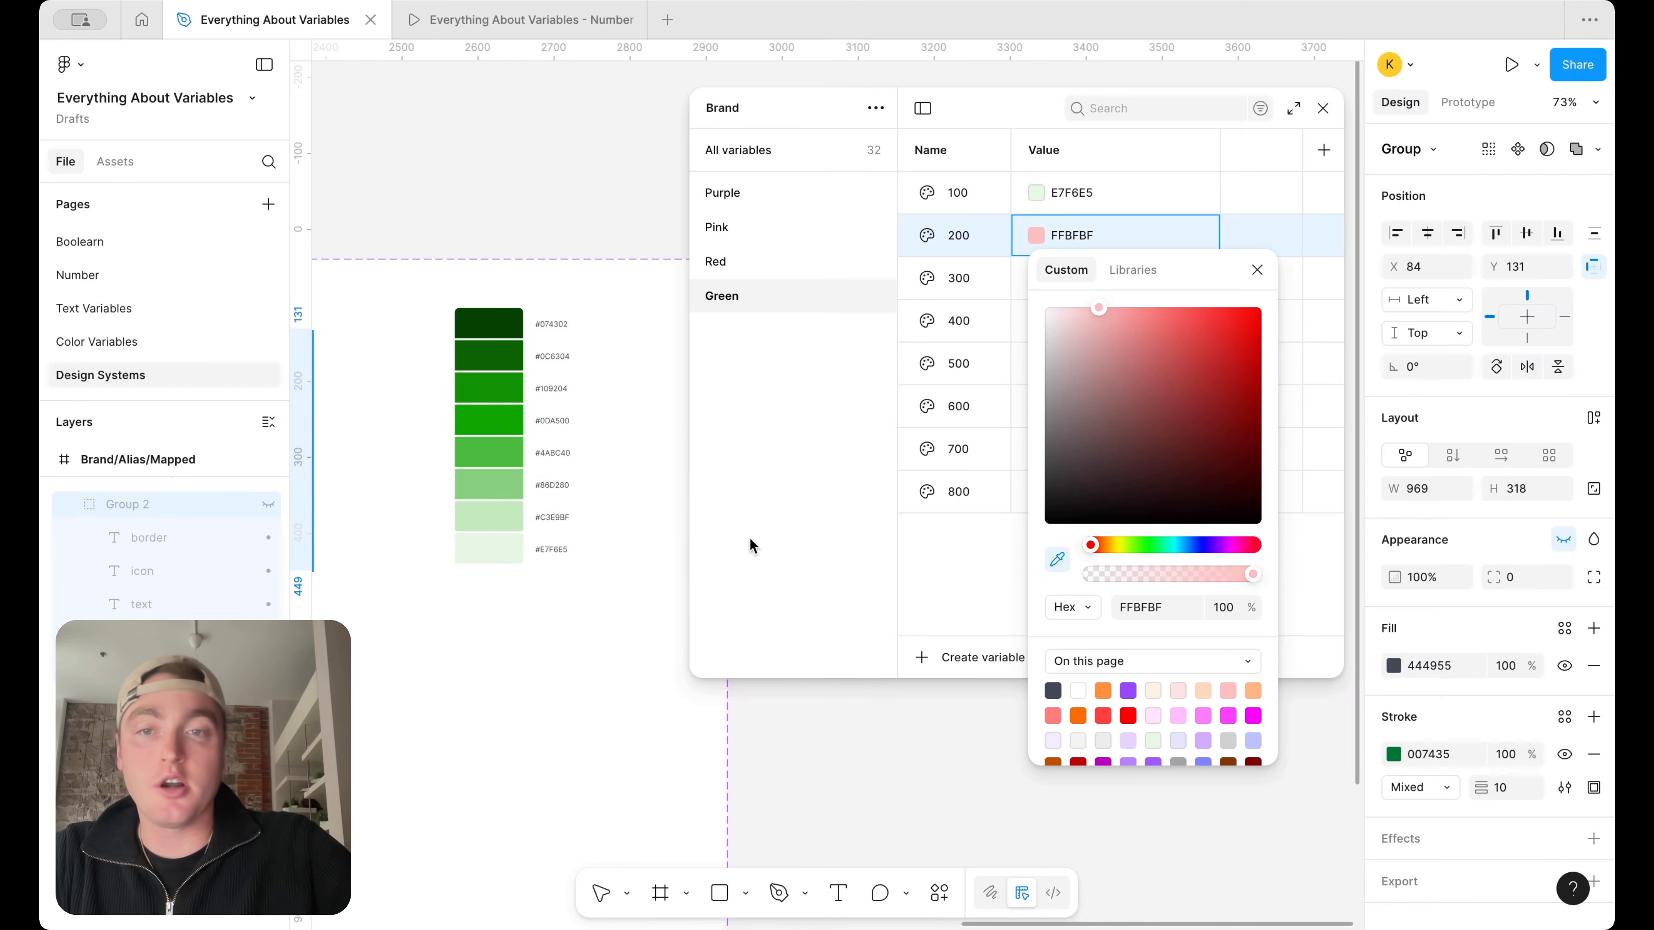
{"action": "left_click", "coordinate": [497, 516]}
{"action": "left_click", "coordinate": [1257, 270]}
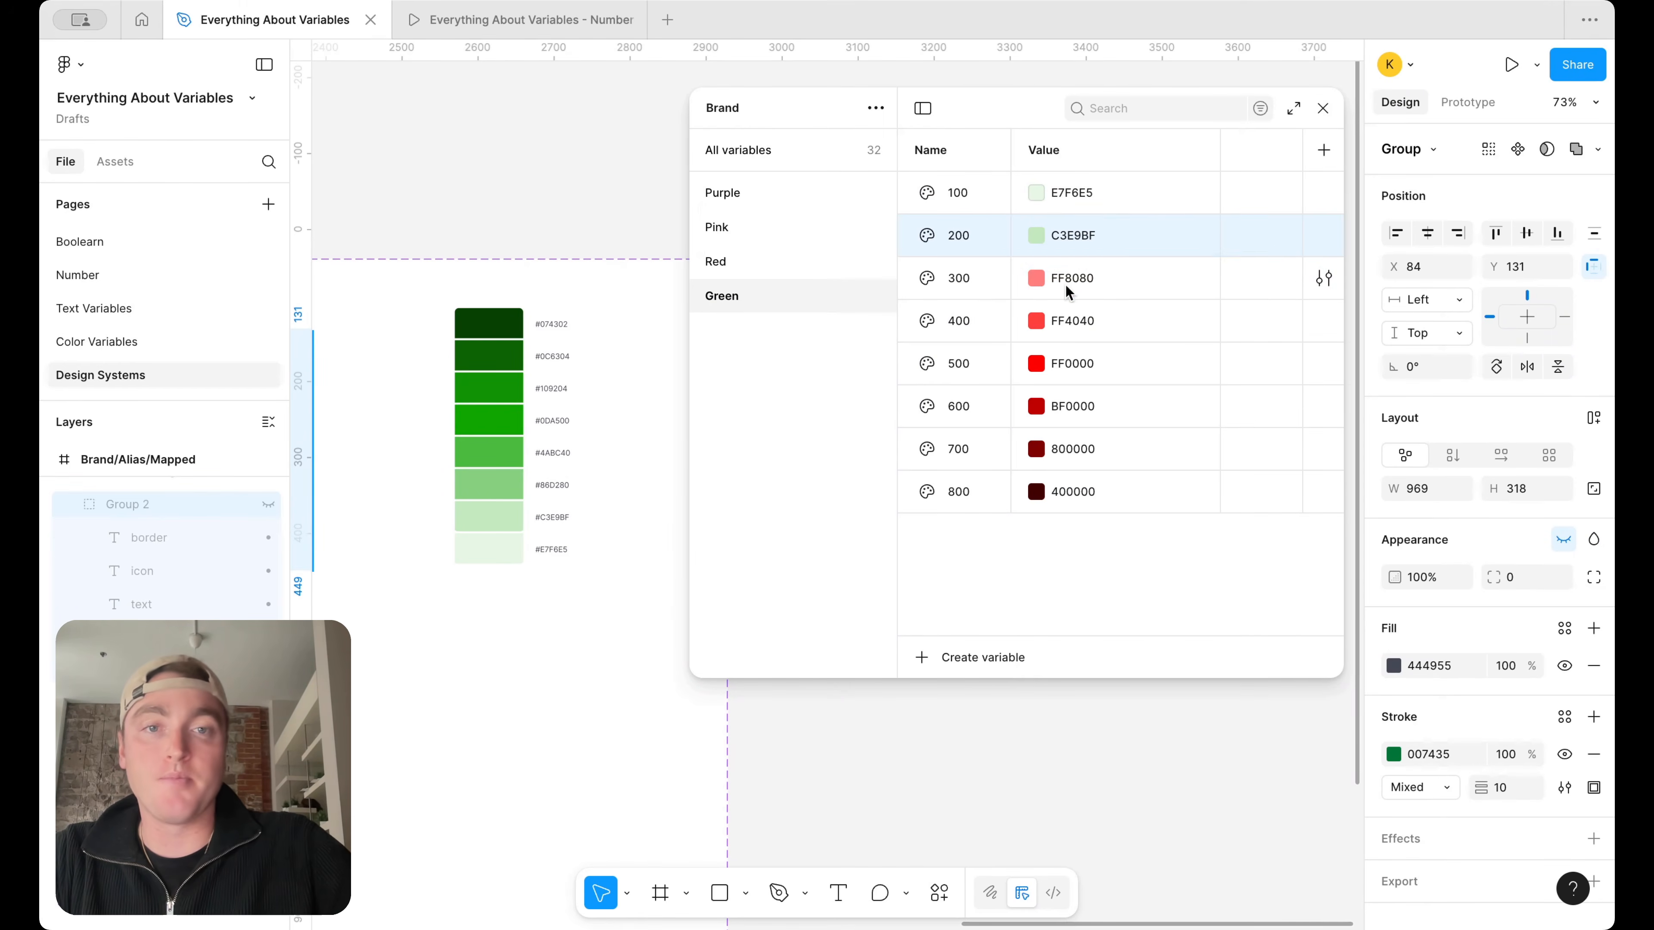
Set Green 300 to 86D280 by sampling the third-lightest swatch of the green ramp
{"action": "left_click", "coordinate": [1035, 279]}
{"action": "left_click", "coordinate": [1057, 602]}
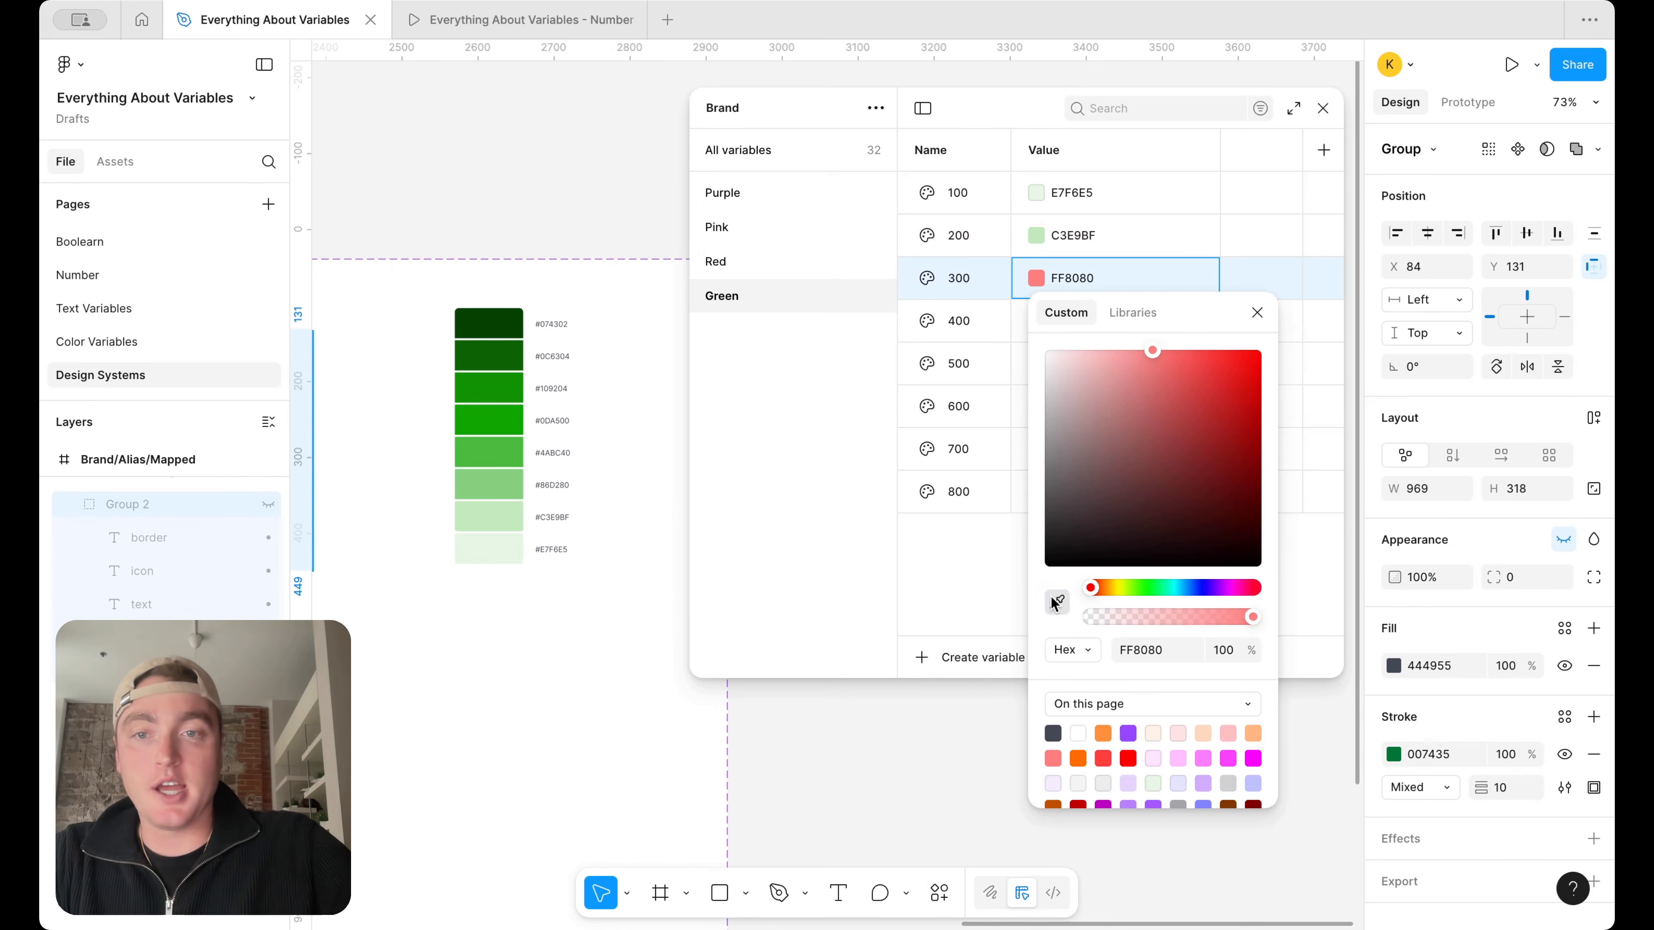
{"action": "left_click", "coordinate": [509, 490]}
{"action": "left_click", "coordinate": [1257, 312]}
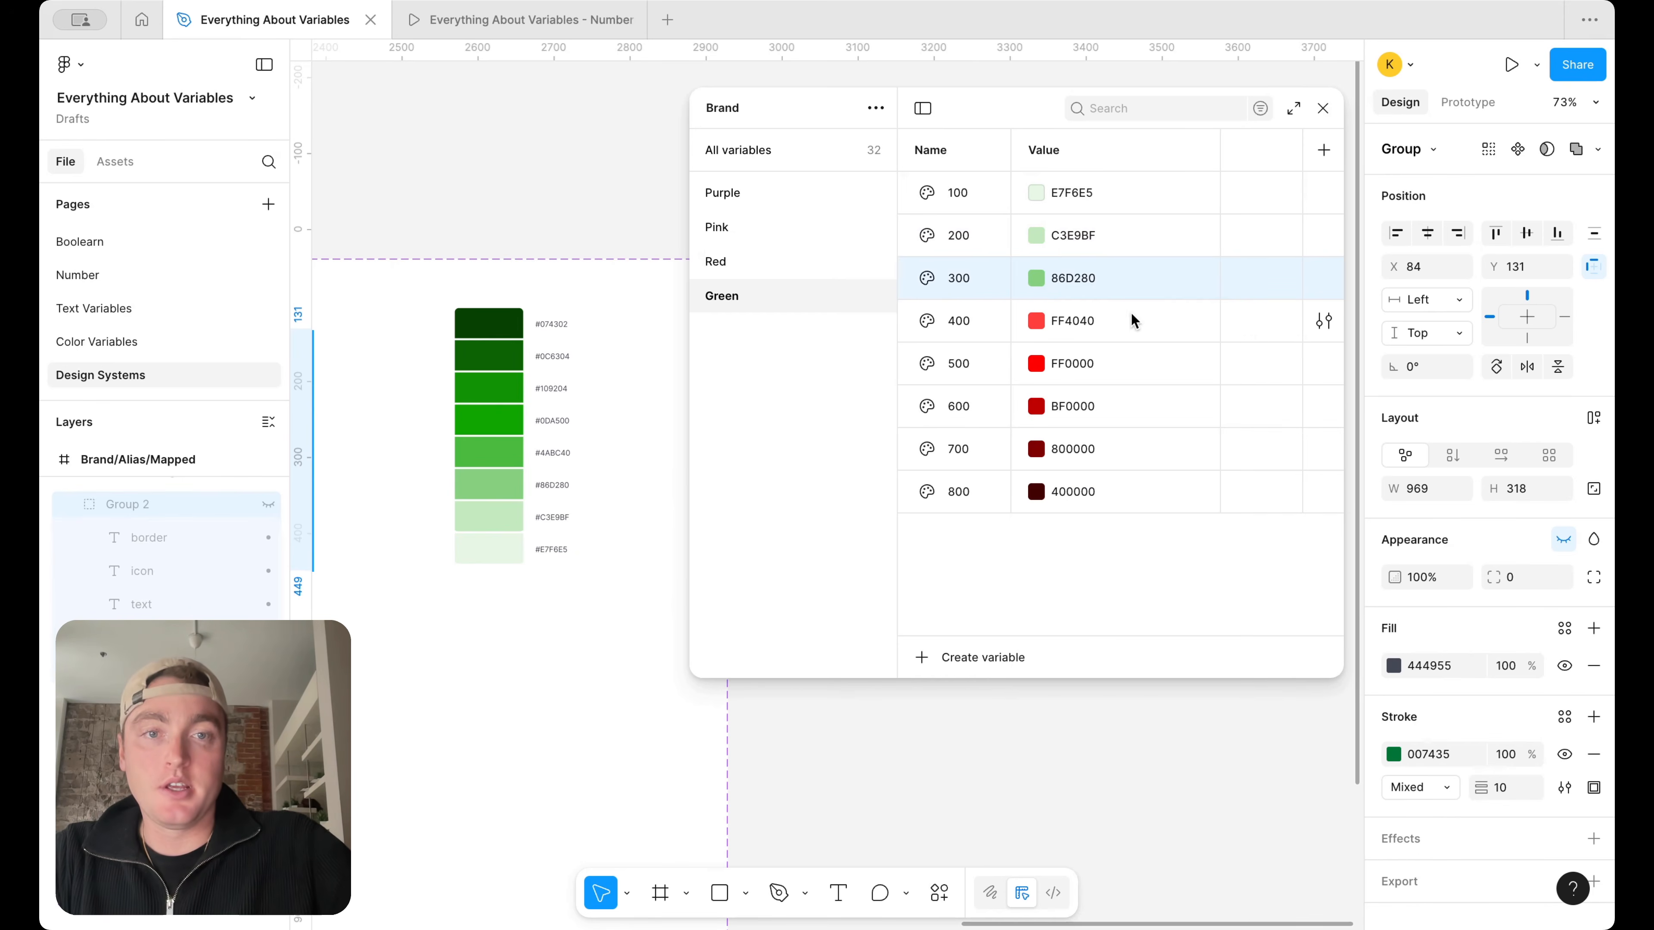
Set Green 400 to 4ABC40 and Green 500 to 0DA500 by sampling the fourth- and fifth-lightest swatches of the green ramp
{"action": "left_click", "coordinate": [1036, 321]}
{"action": "left_click", "coordinate": [1057, 645]}
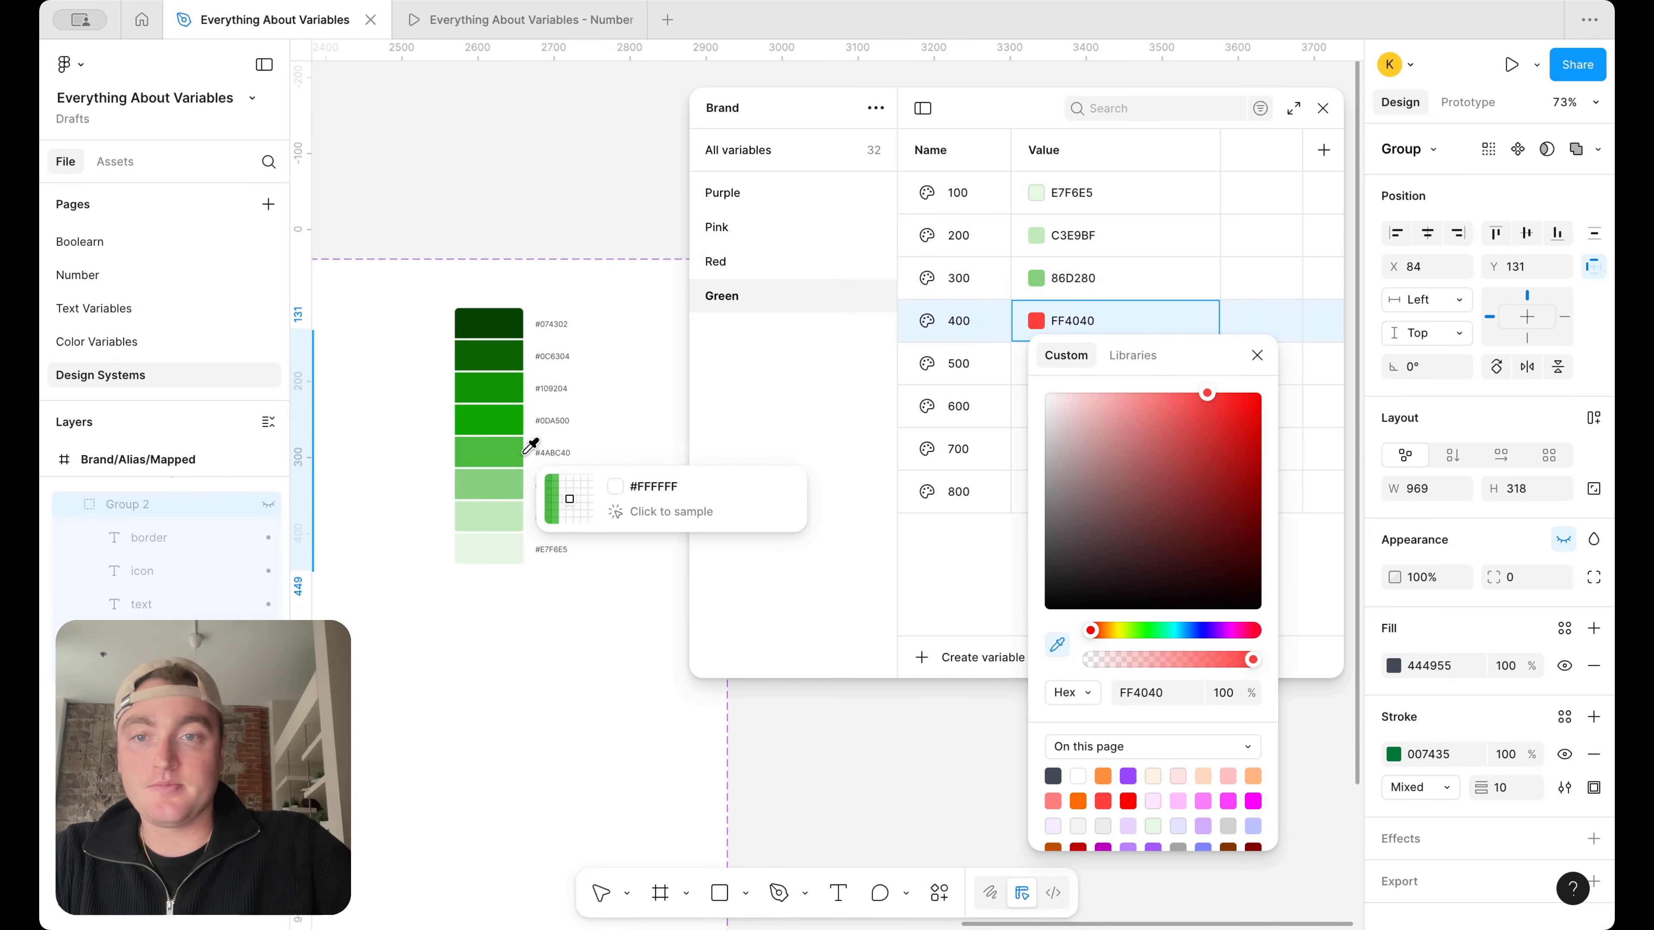
{"action": "left_click", "coordinate": [495, 453]}
{"action": "left_click", "coordinate": [1253, 353]}
{"action": "left_click", "coordinate": [1036, 363]}
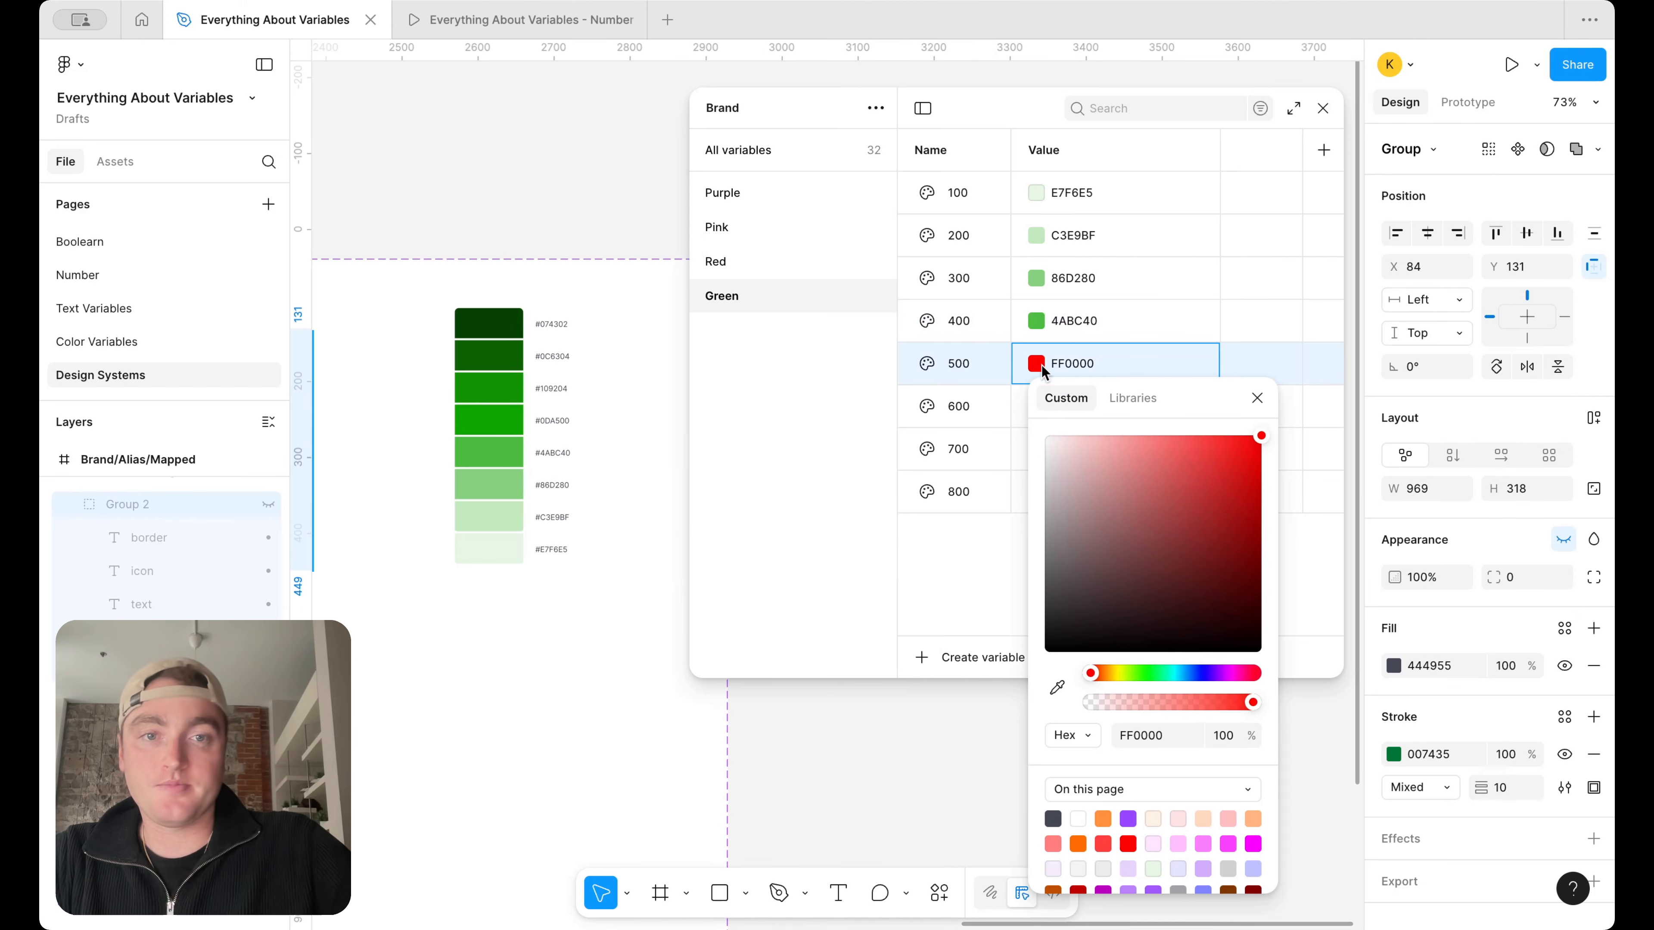
{"action": "left_click", "coordinate": [1058, 688]}
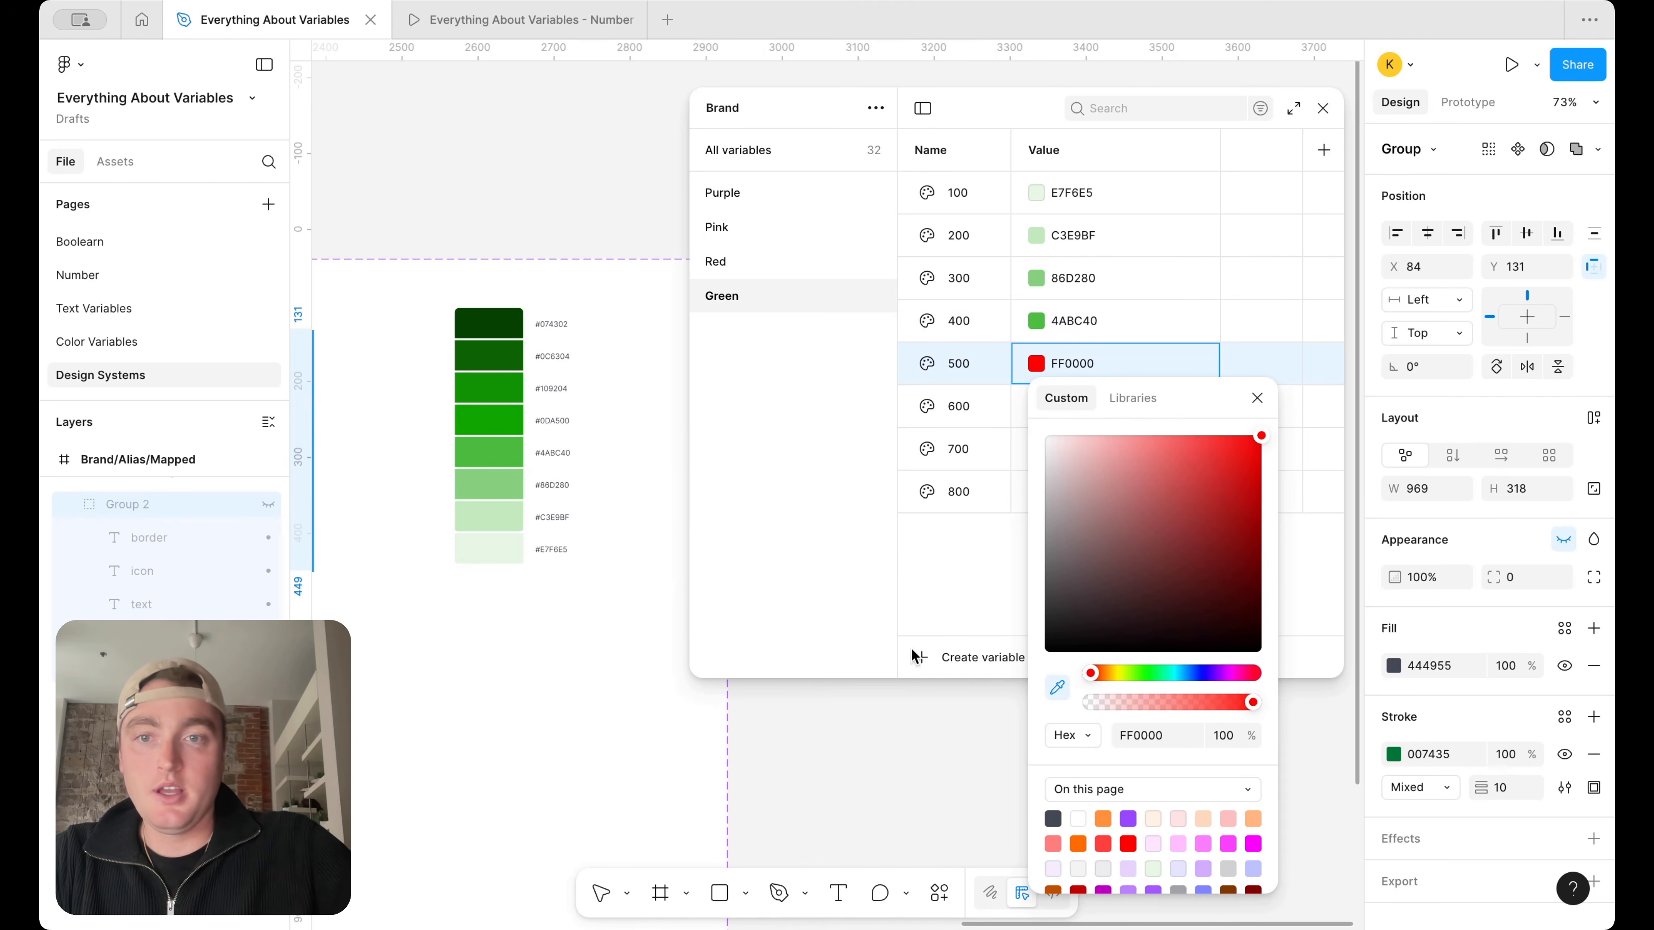
{"action": "left_click", "coordinate": [514, 414]}
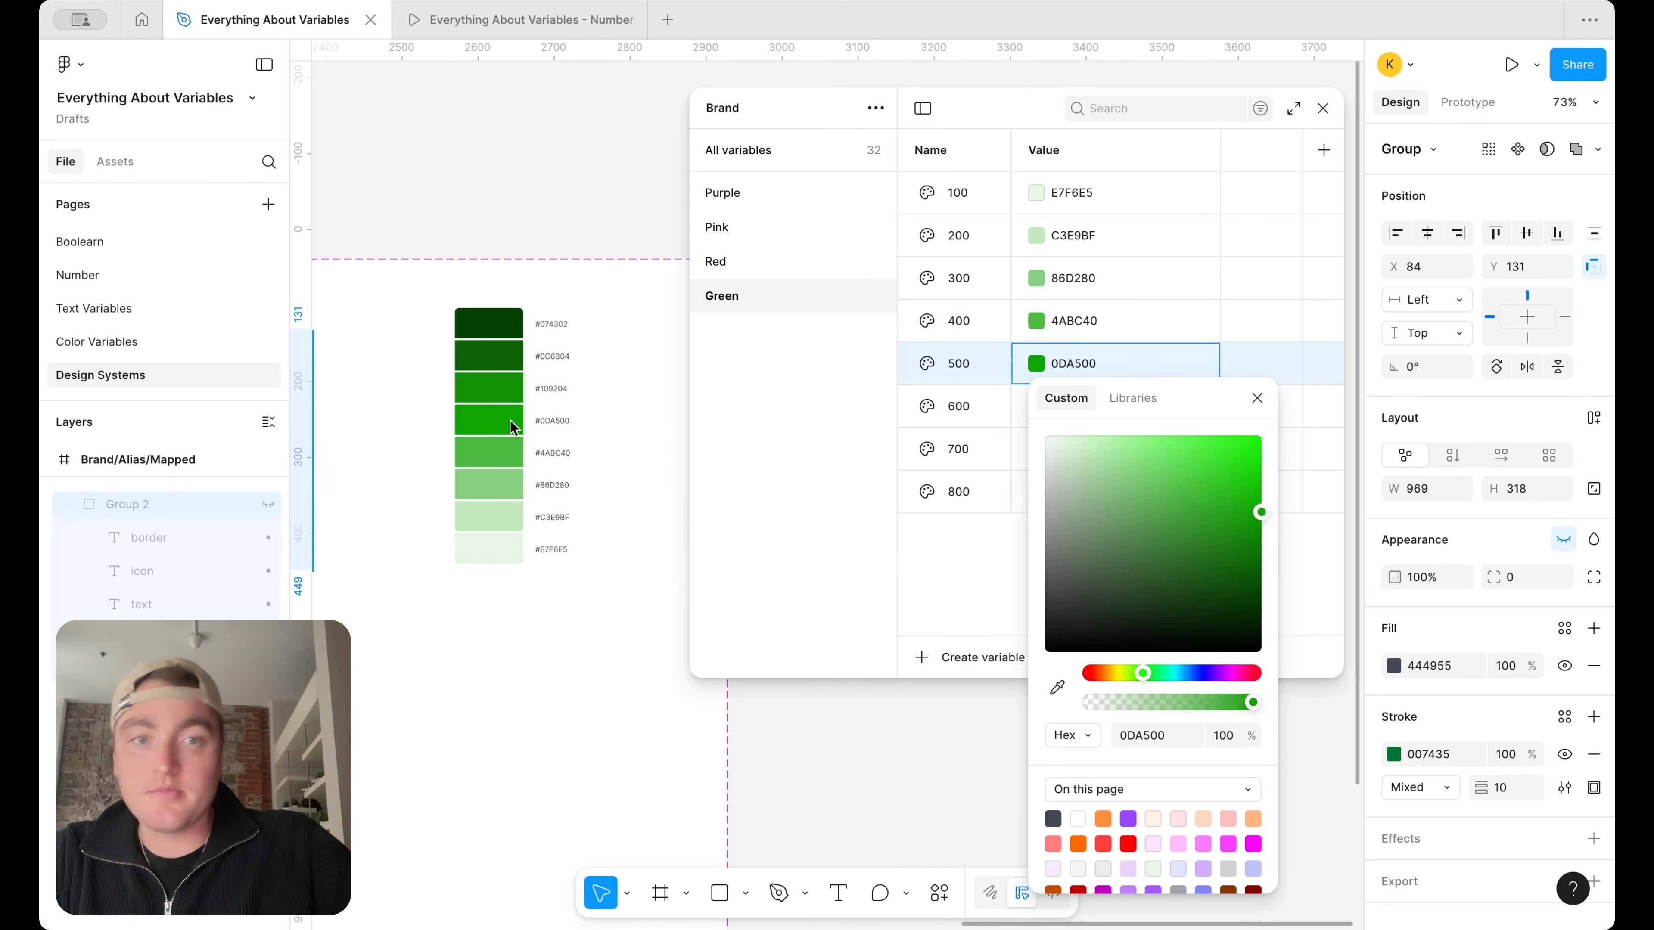
Set Green 800 to 074302 by sampling the darkest swatch of the green ramp
{"action": "left_click", "coordinate": [1036, 492]}
{"action": "left_click", "coordinate": [1036, 492]}
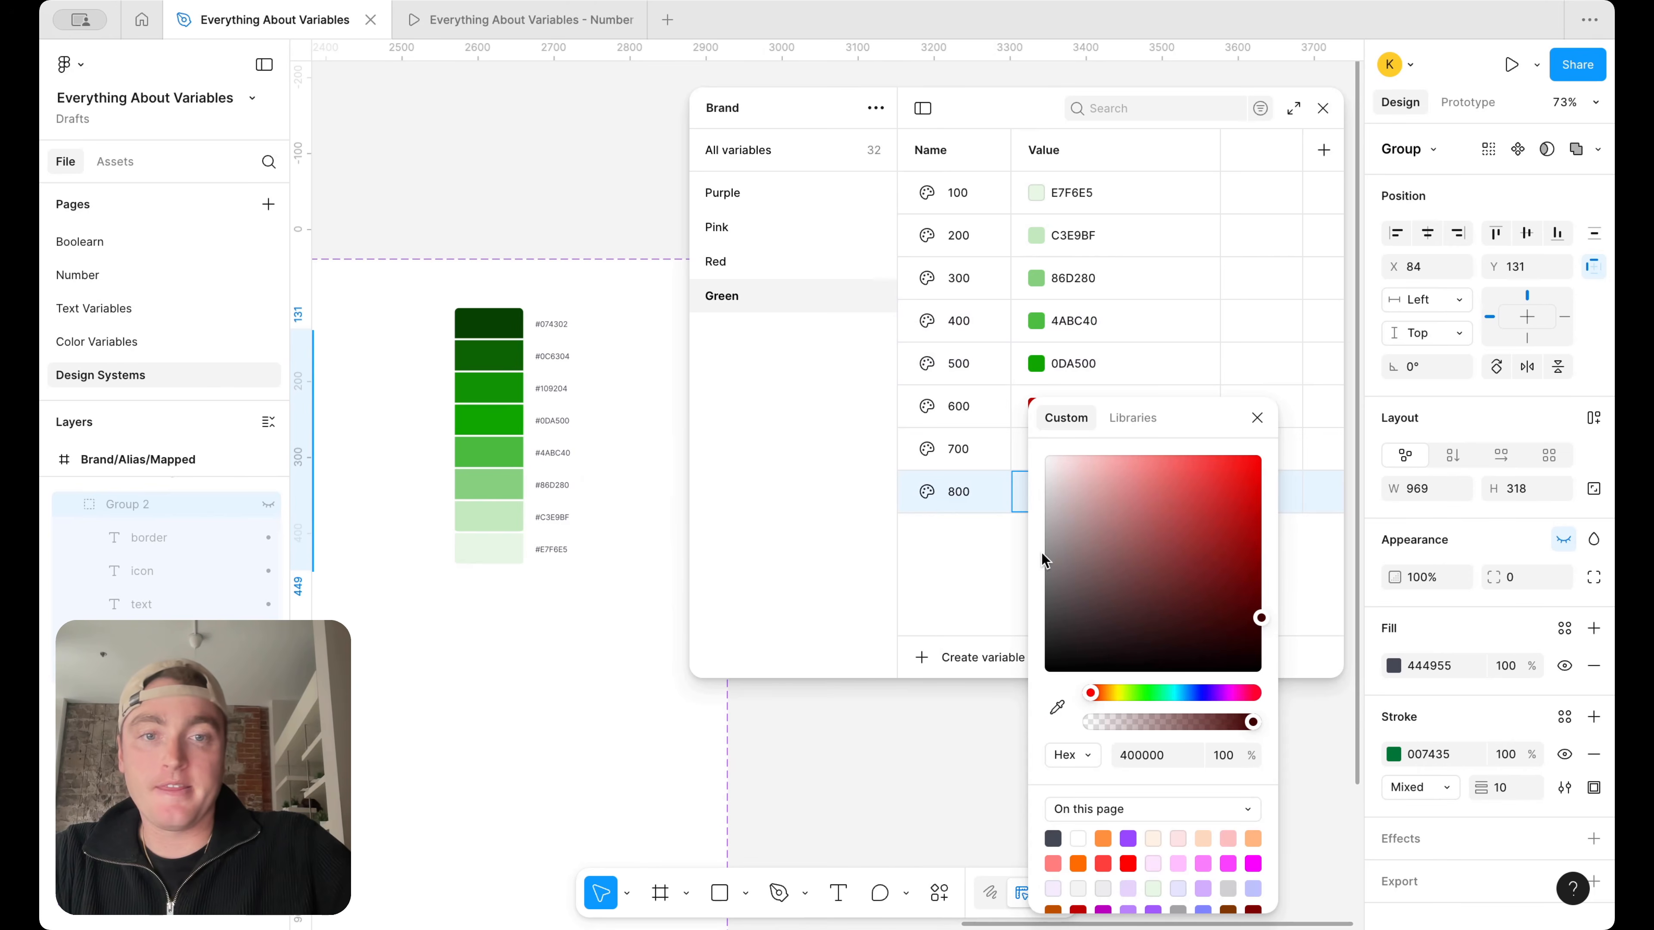
{"action": "left_click", "coordinate": [1056, 711]}
{"action": "left_click", "coordinate": [489, 324]}
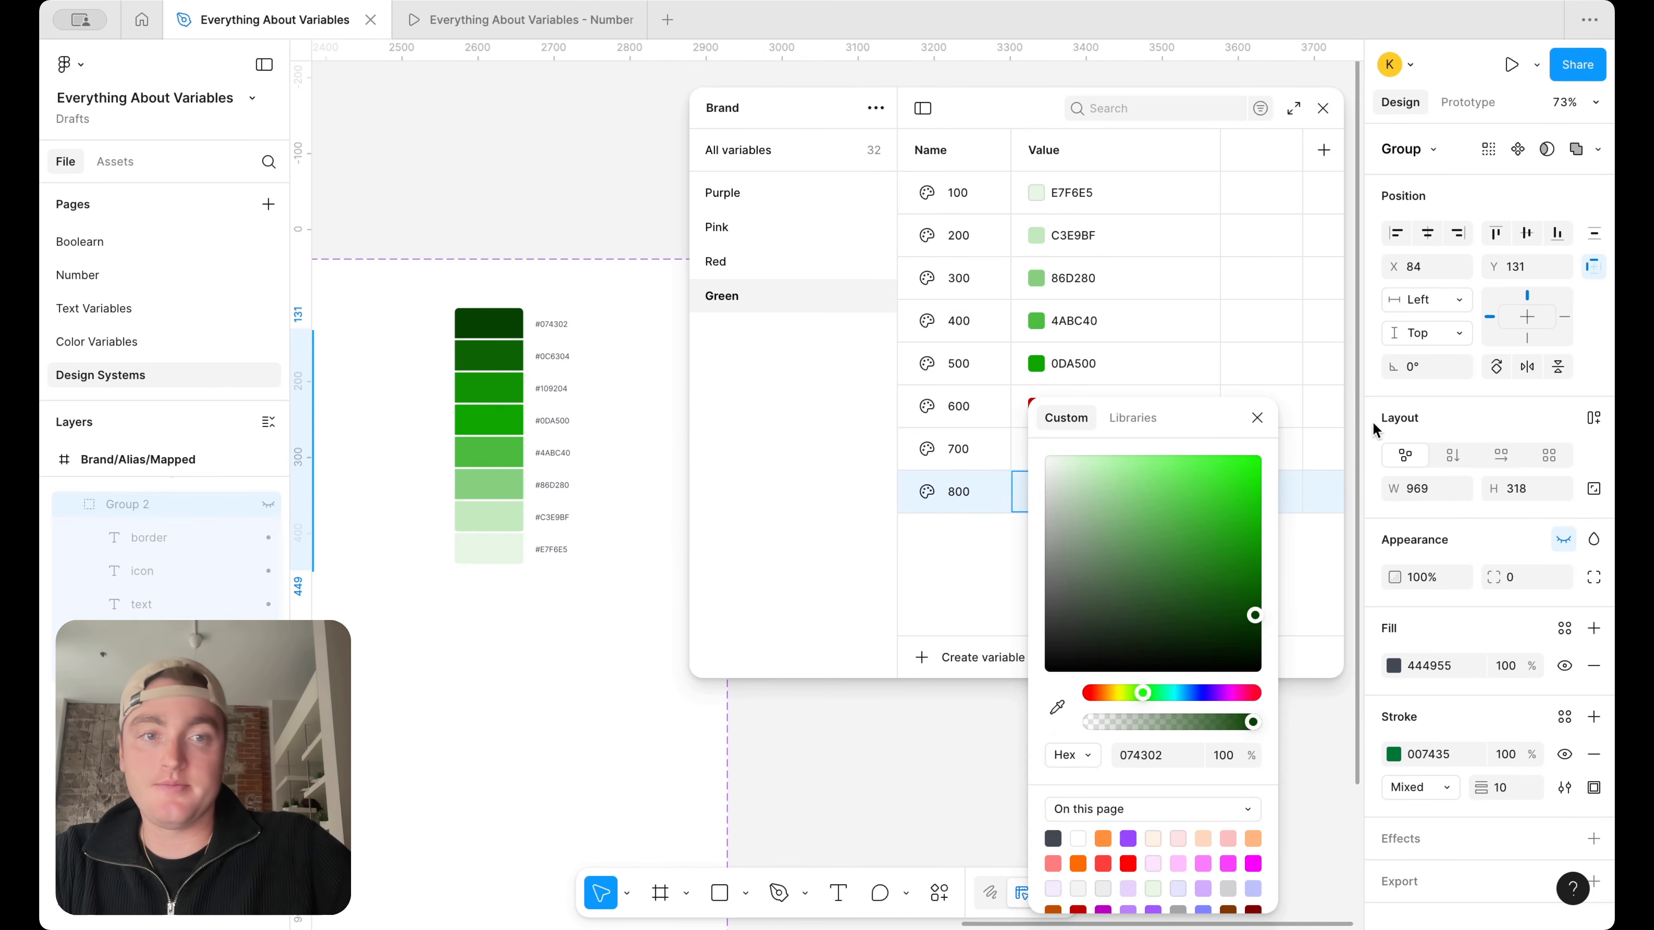
{"action": "left_click", "coordinate": [1259, 415]}
Set Green 700 to 0C6304 and Green 600 to 109204 by sampling the second- and third-darkest swatches of the green ramp
{"action": "left_click", "coordinate": [1036, 449]}
{"action": "left_click", "coordinate": [1057, 707]}
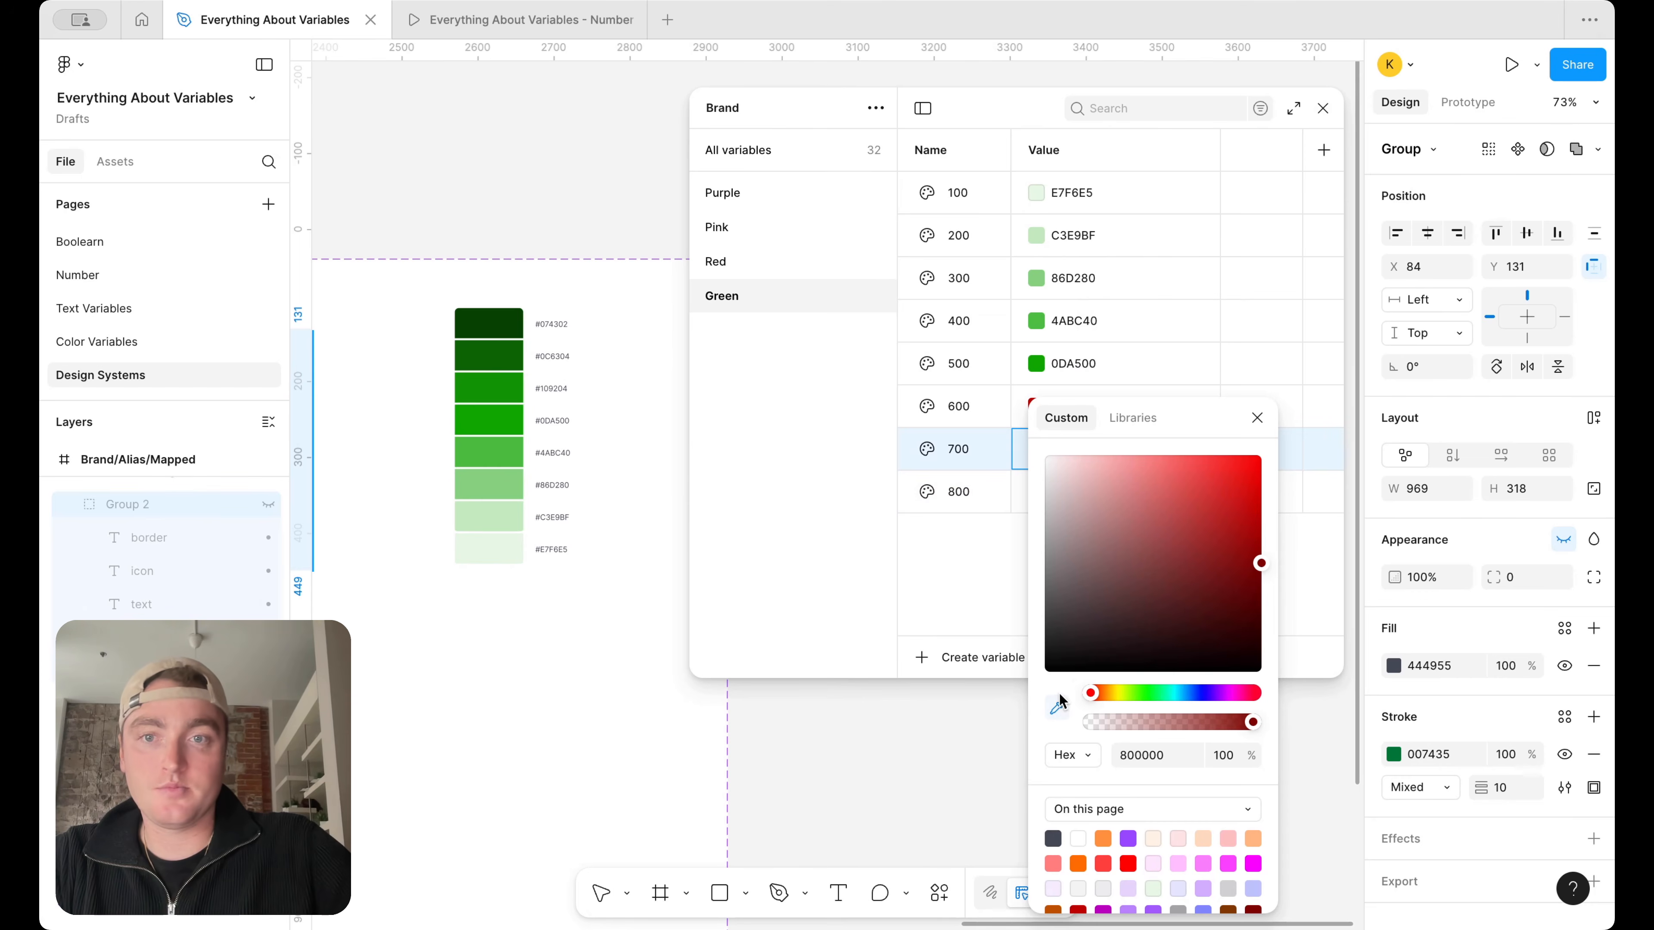
{"action": "left_click", "coordinate": [488, 346]}
{"action": "left_click", "coordinate": [1257, 417]}
{"action": "left_click", "coordinate": [1036, 406]}
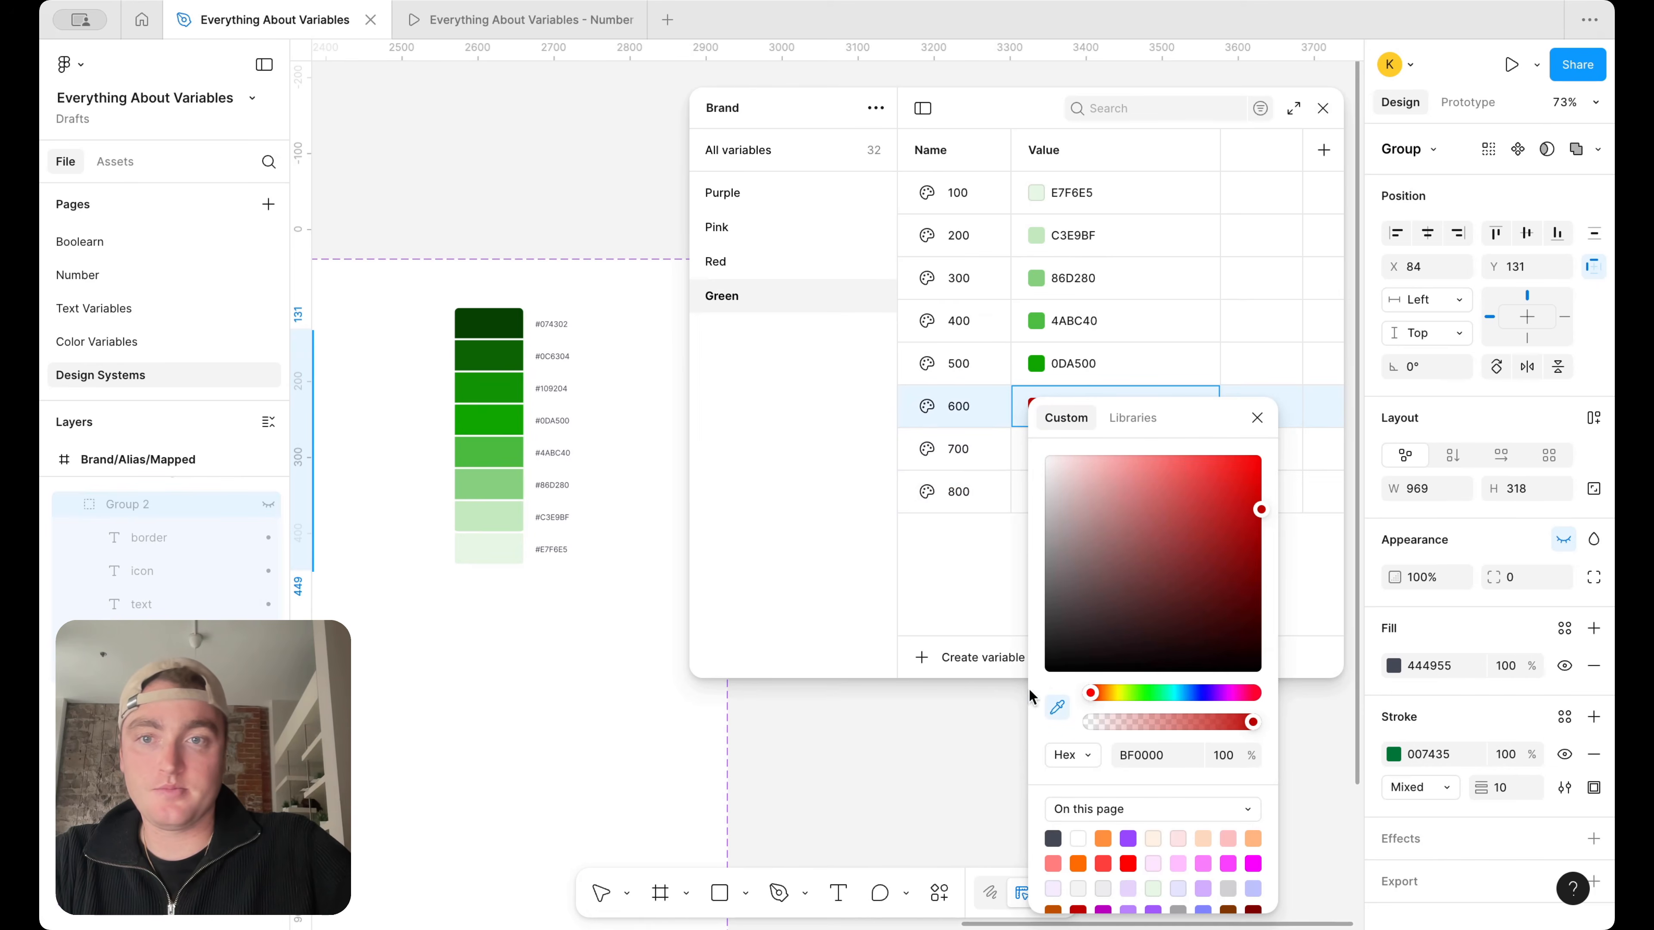
{"action": "left_click", "coordinate": [503, 383]}
Duplicate the Green variable group and rename the copy Grey
{"action": "scroll", "coordinate": [634, 240], "scroll_direction": "down", "scroll_amount": 6}
{"action": "scroll", "coordinate": [633, 246], "scroll_direction": "left", "scroll_amount": 3}
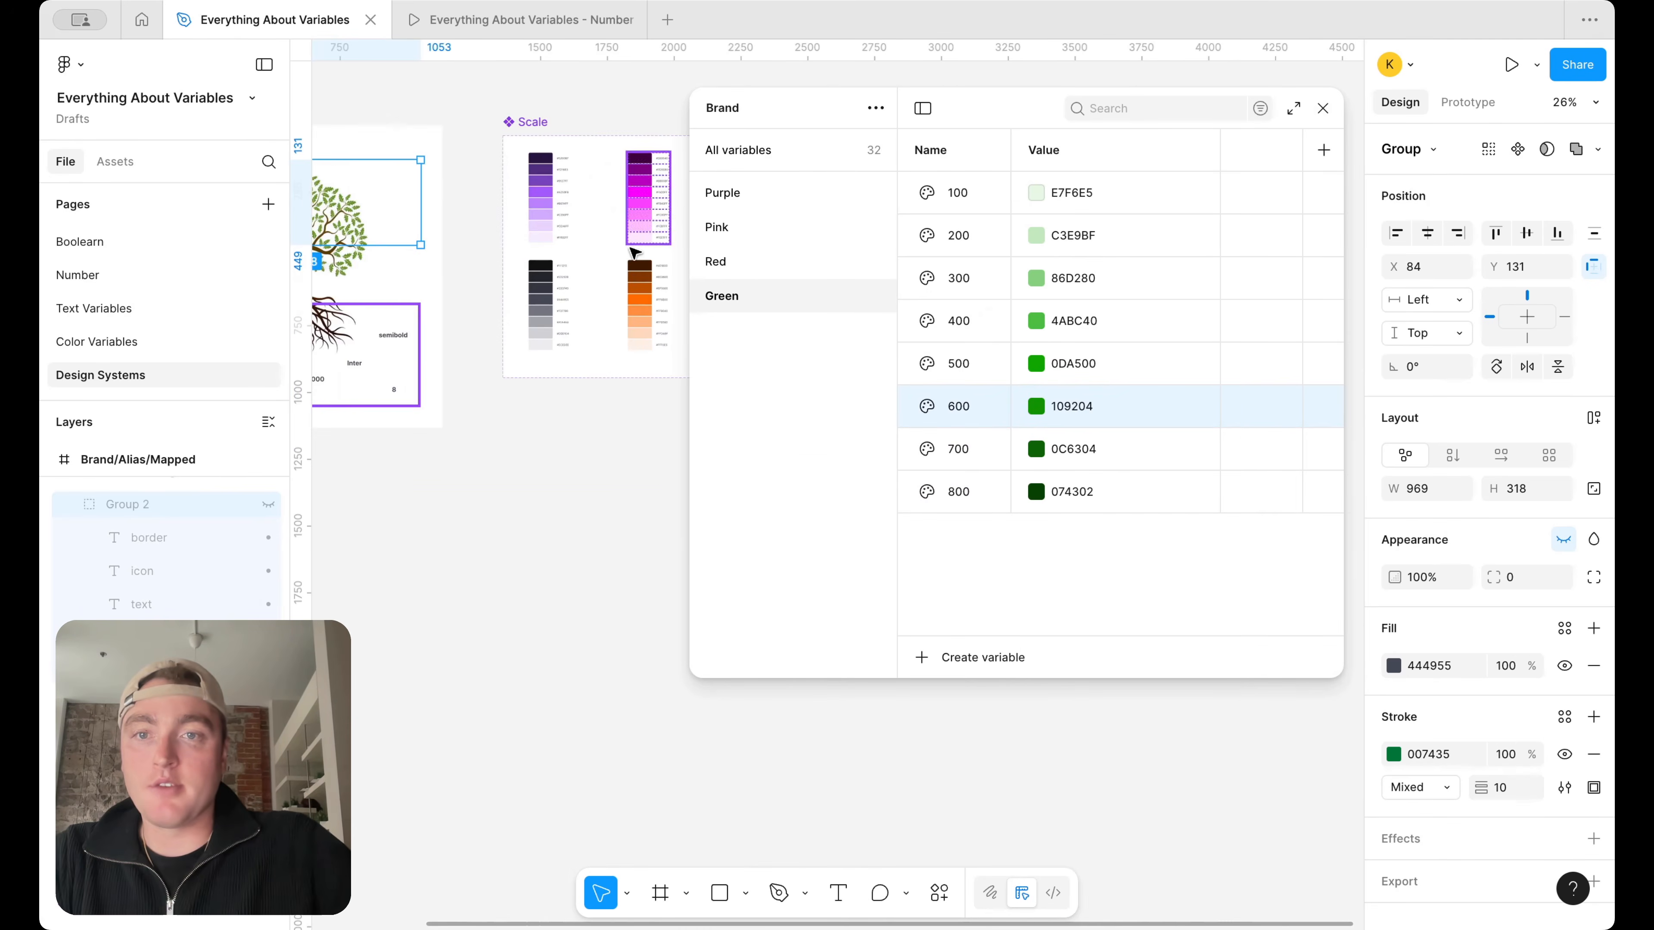
{"action": "scroll", "coordinate": [634, 253], "scroll_direction": "up", "scroll_amount": 5}
{"action": "right_click", "coordinate": [745, 292]}
{"action": "left_click", "coordinate": [829, 346]}
{"action": "double_click", "coordinate": [727, 330]}
{"action": "type", "text": "Grey"}
{"action": "key", "text": "Return"}
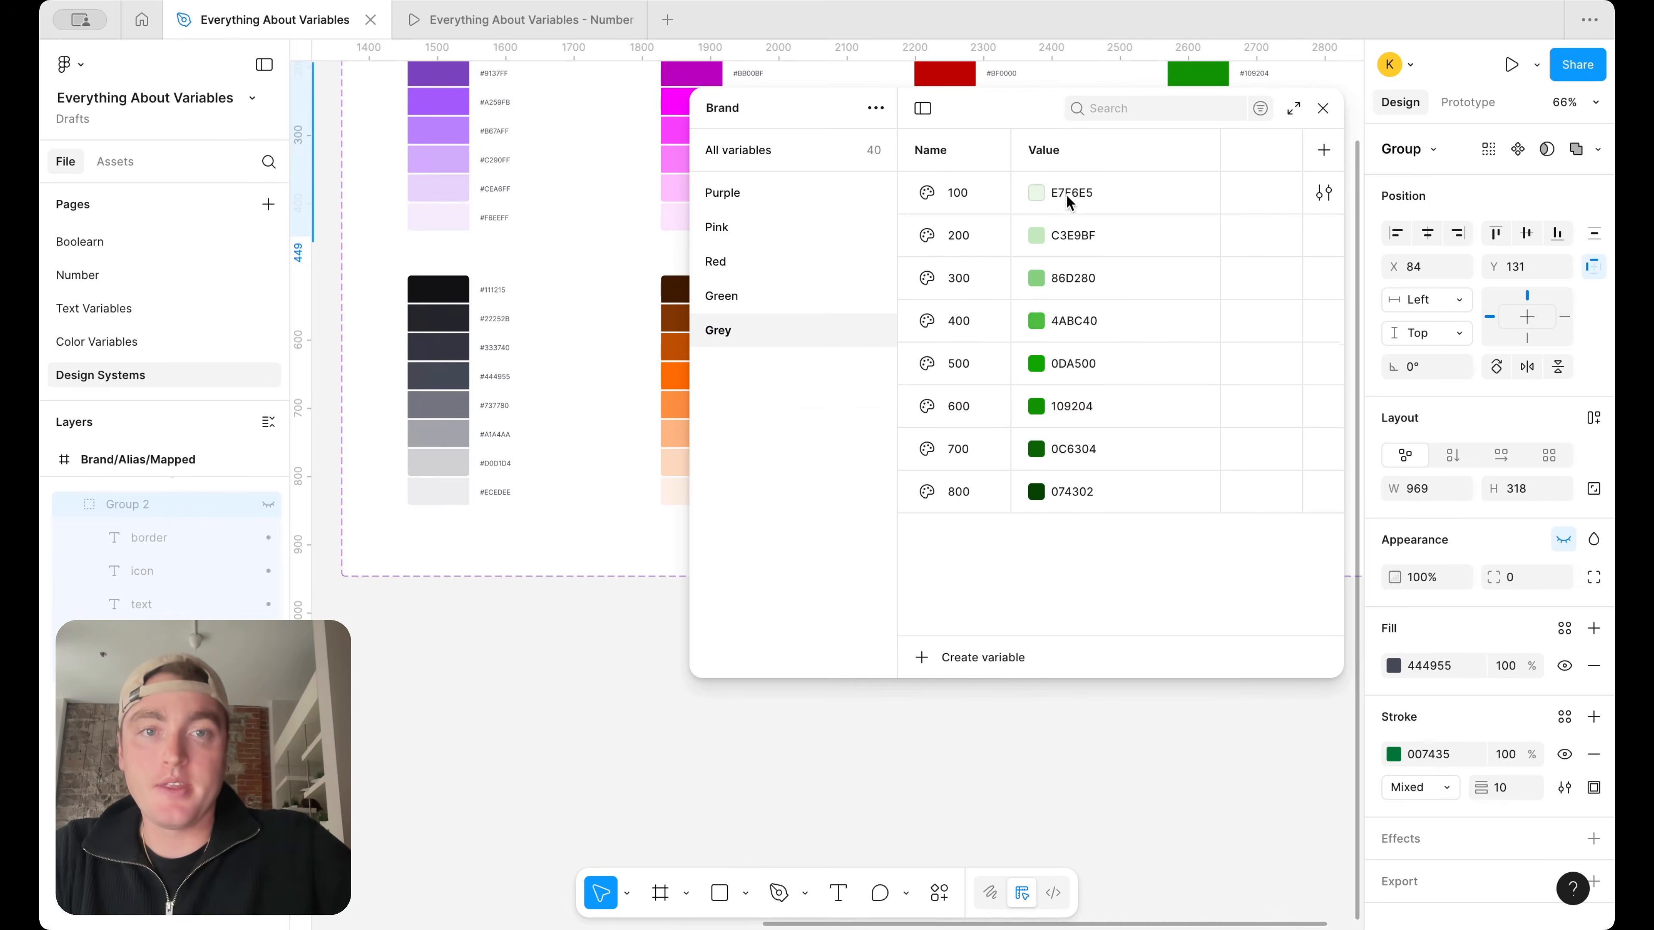
Set Grey 100 to ECEDEE and Grey 200 to D0D1D4 by sampling the two lightest swatches of the grey ramp
{"action": "left_click", "coordinate": [1066, 195]}
{"action": "left_click", "coordinate": [1056, 516]}
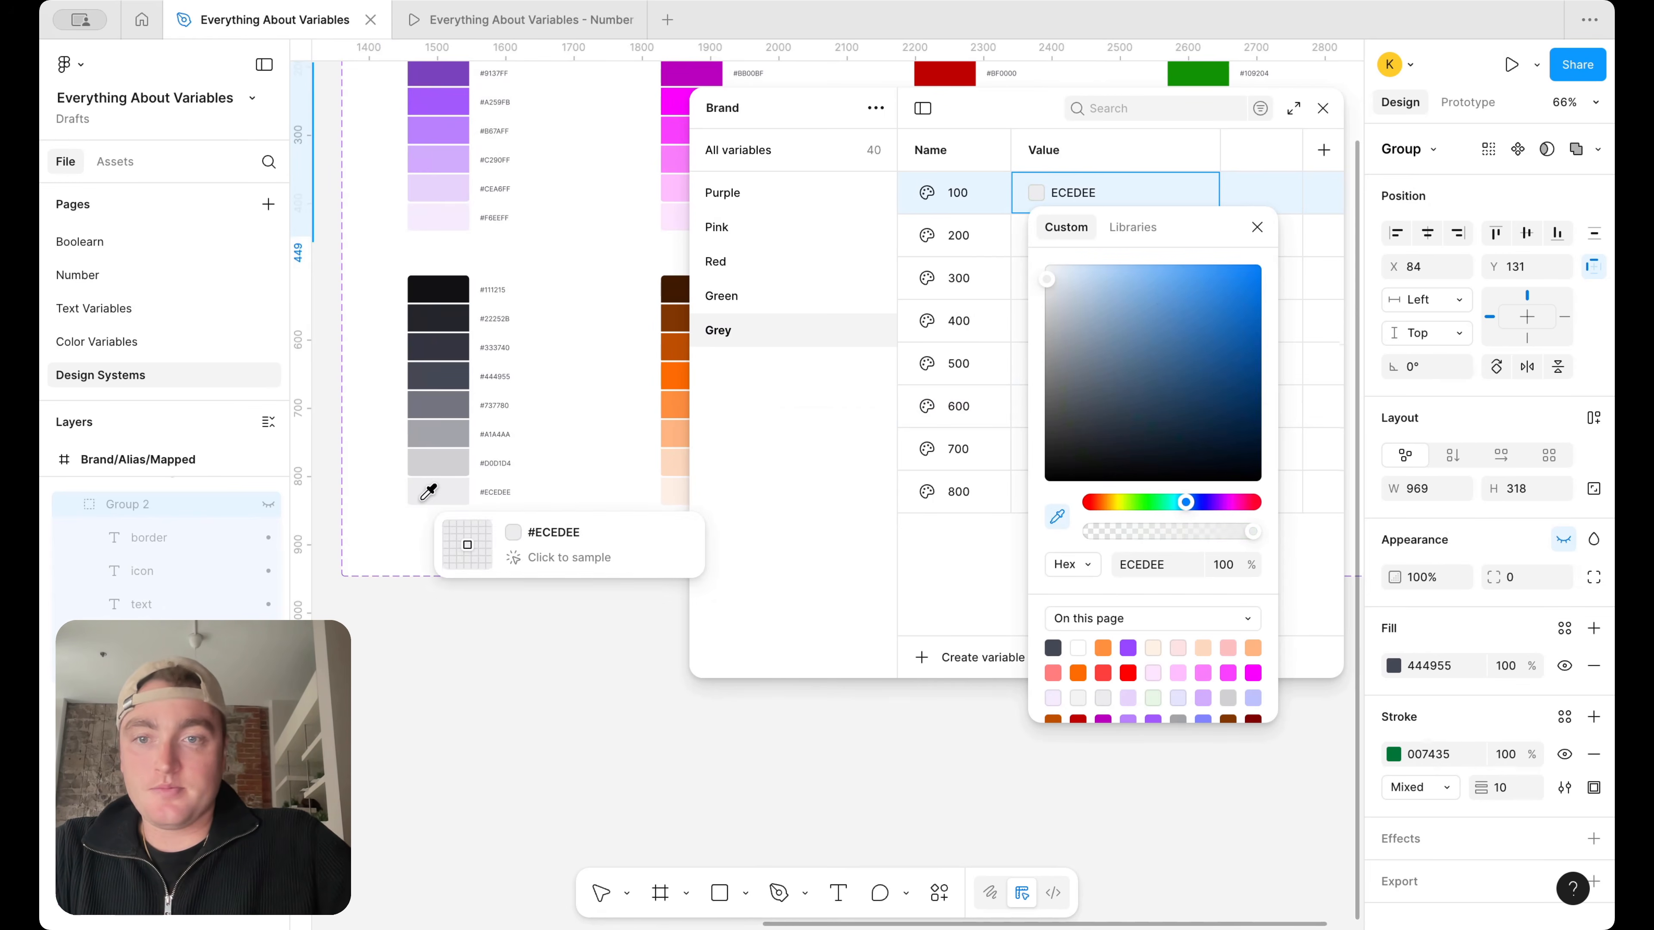
{"action": "left_click", "coordinate": [433, 490]}
{"action": "left_click", "coordinate": [1256, 227]}
{"action": "left_click", "coordinate": [1025, 235]}
{"action": "left_click", "coordinate": [1057, 559]}
{"action": "left_click", "coordinate": [449, 458]}
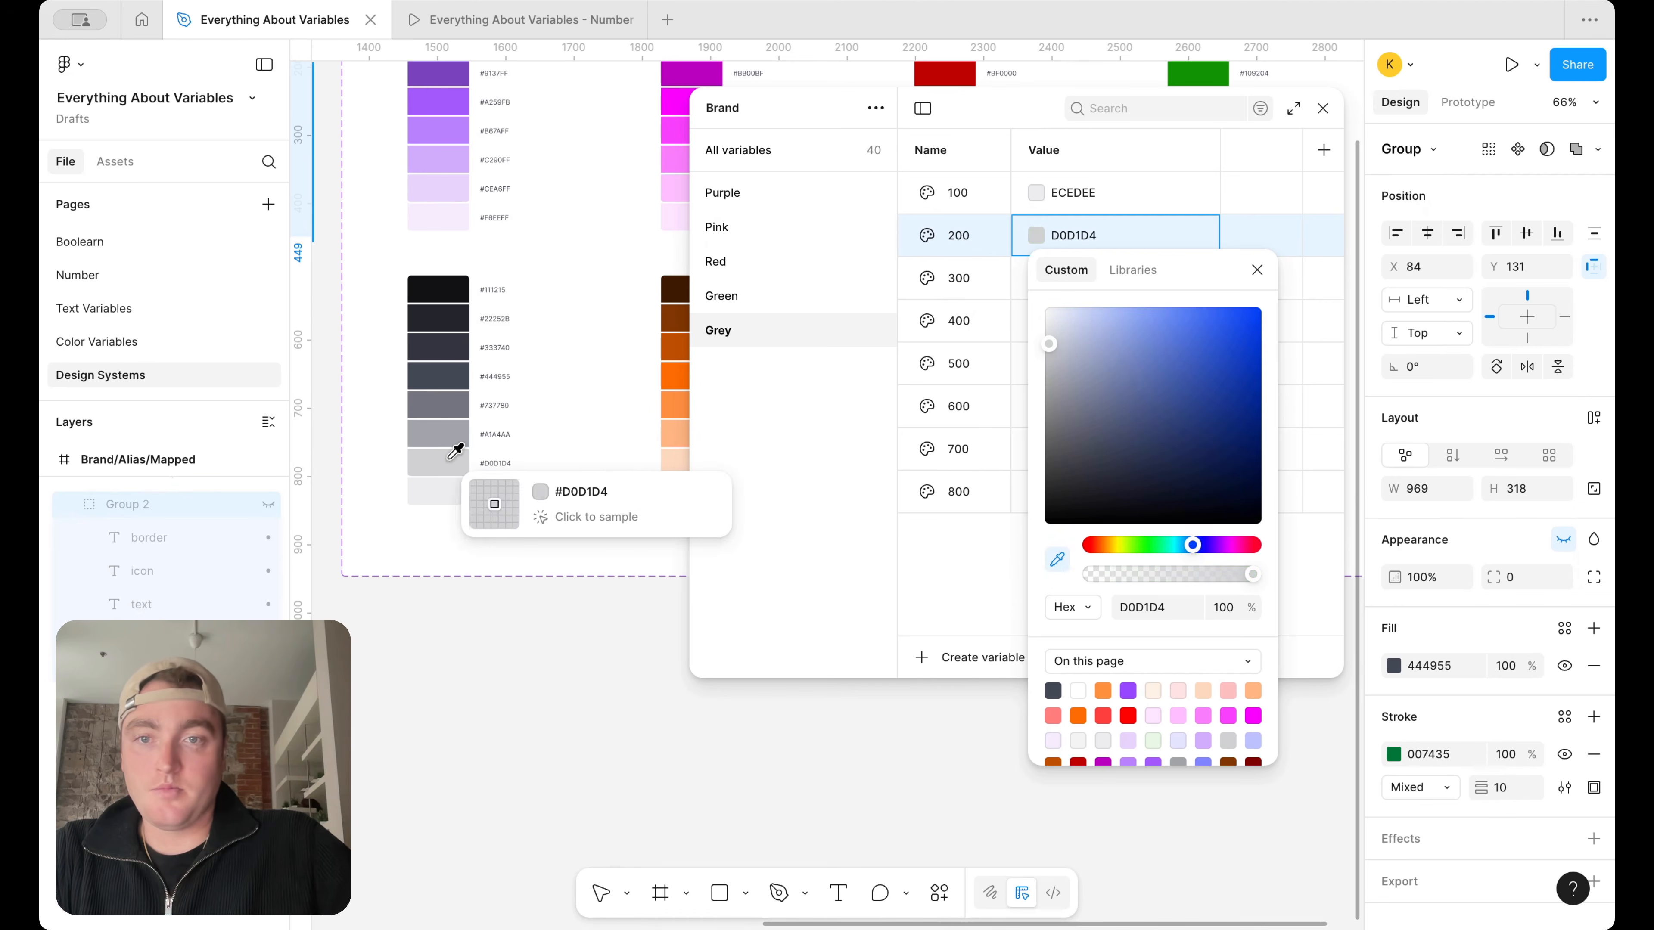
{"action": "left_click", "coordinate": [1255, 271]}
Set Grey 300 to A1A4AA and Grey 400 to 737780 by sampling the third- and fourth-lightest swatches of the grey ramp
{"action": "left_click", "coordinate": [1036, 279]}
{"action": "left_click", "coordinate": [1057, 603]}
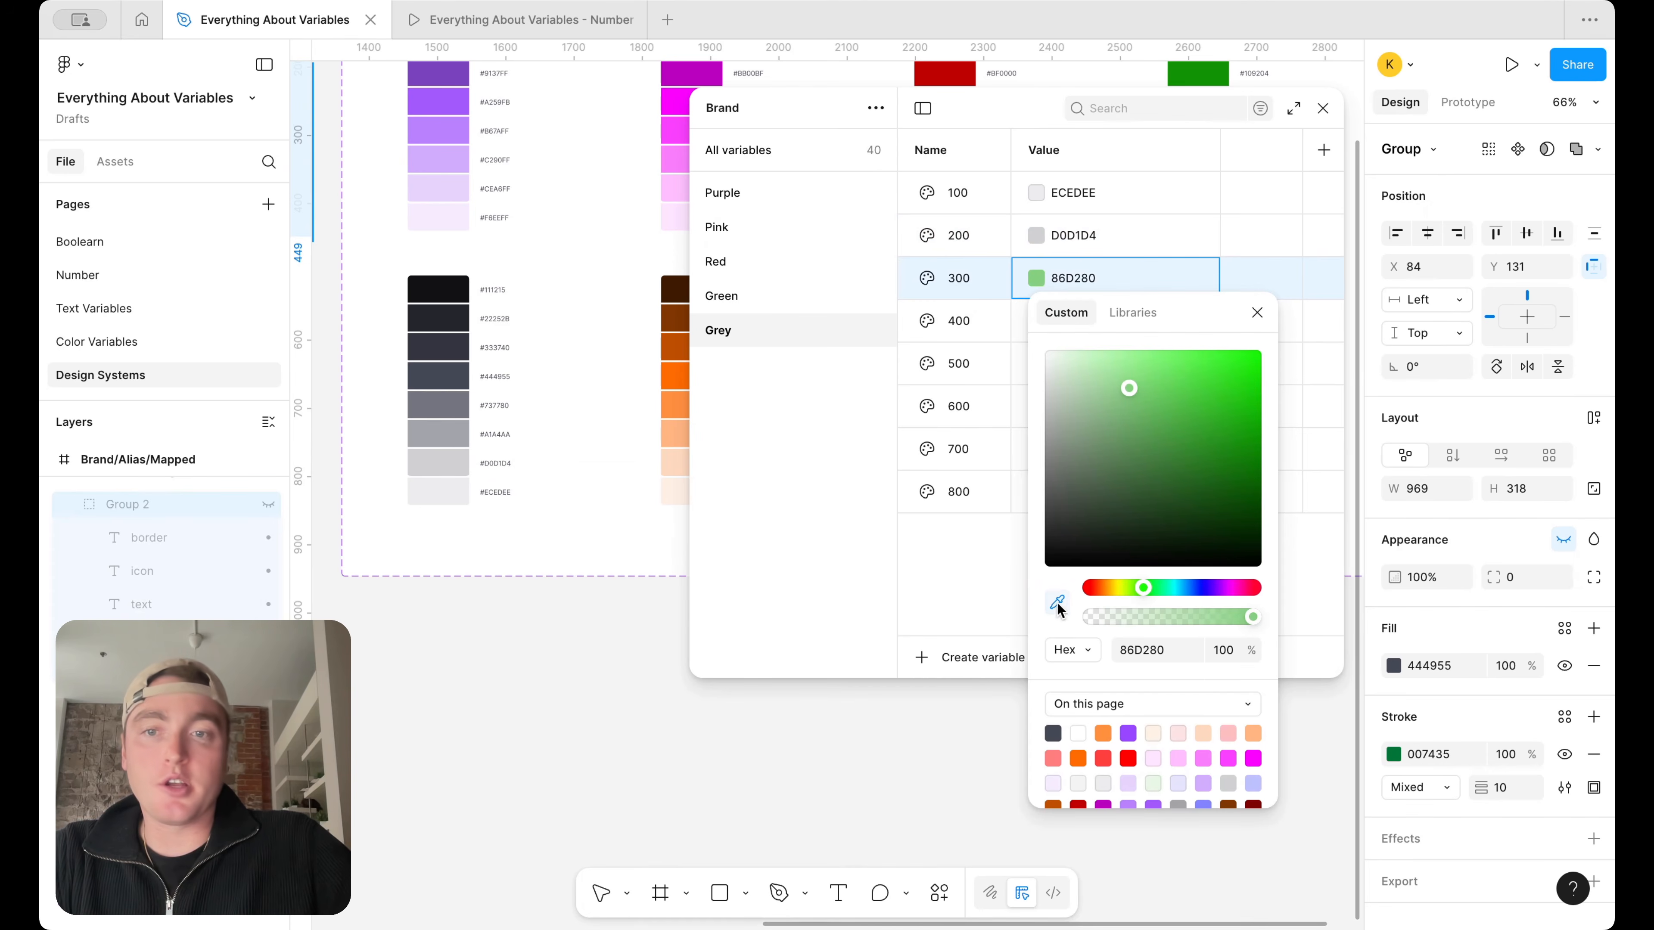
{"action": "left_click", "coordinate": [454, 433]}
{"action": "left_click", "coordinate": [1257, 313]}
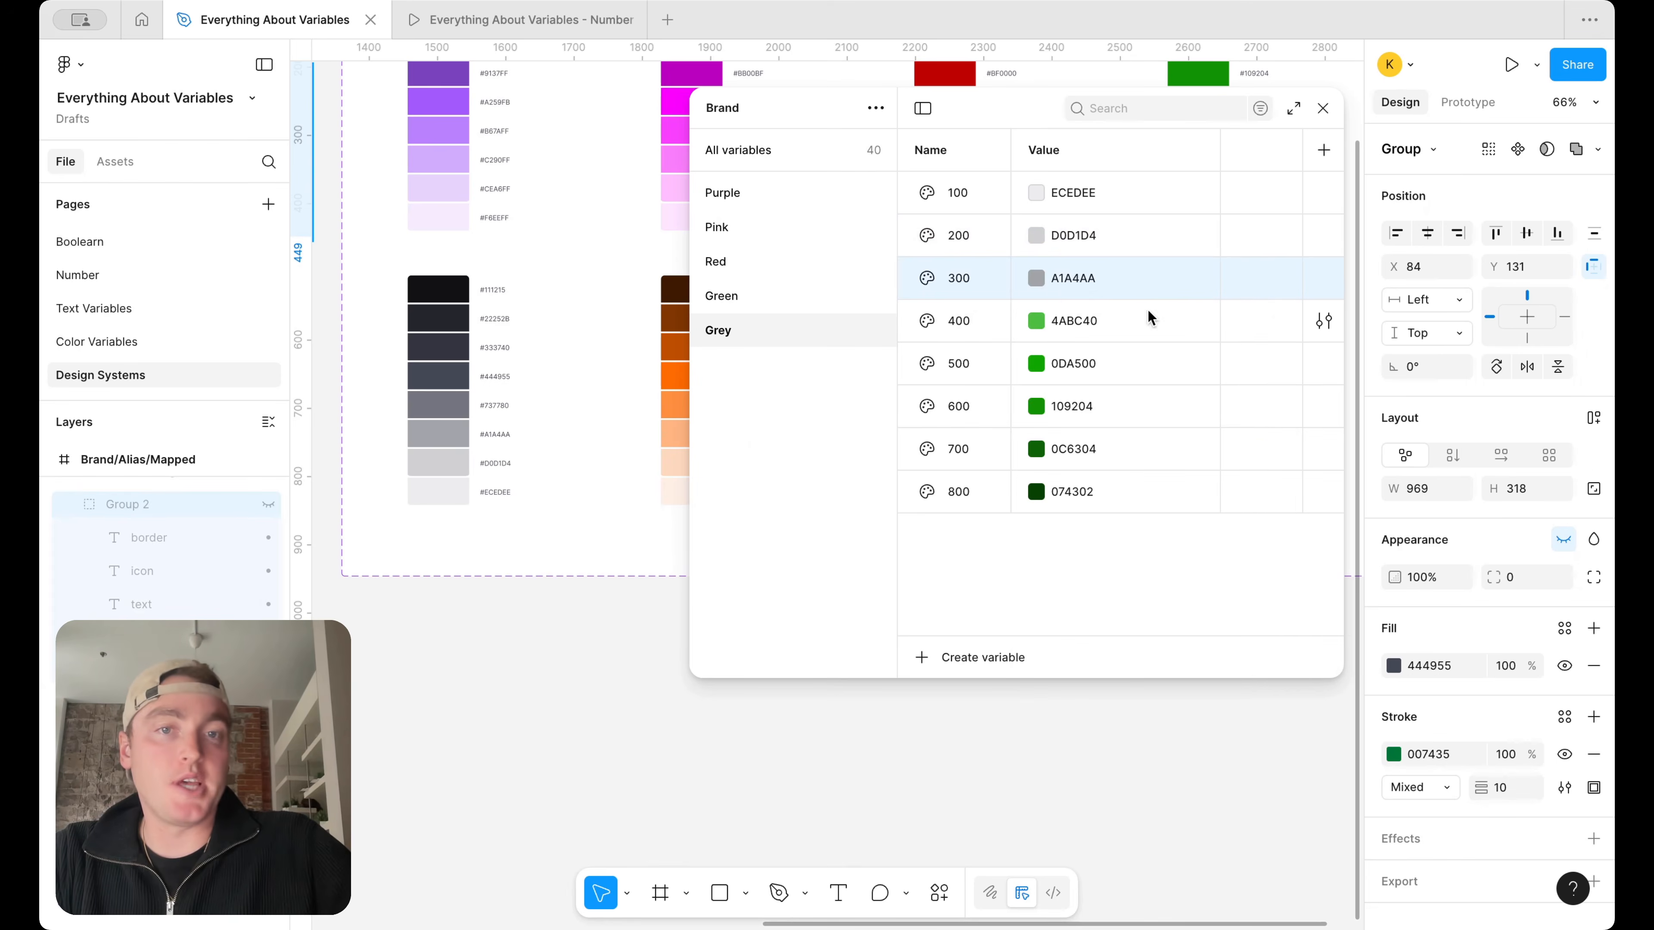
{"action": "left_click", "coordinate": [1038, 322]}
{"action": "left_click", "coordinate": [1057, 644]}
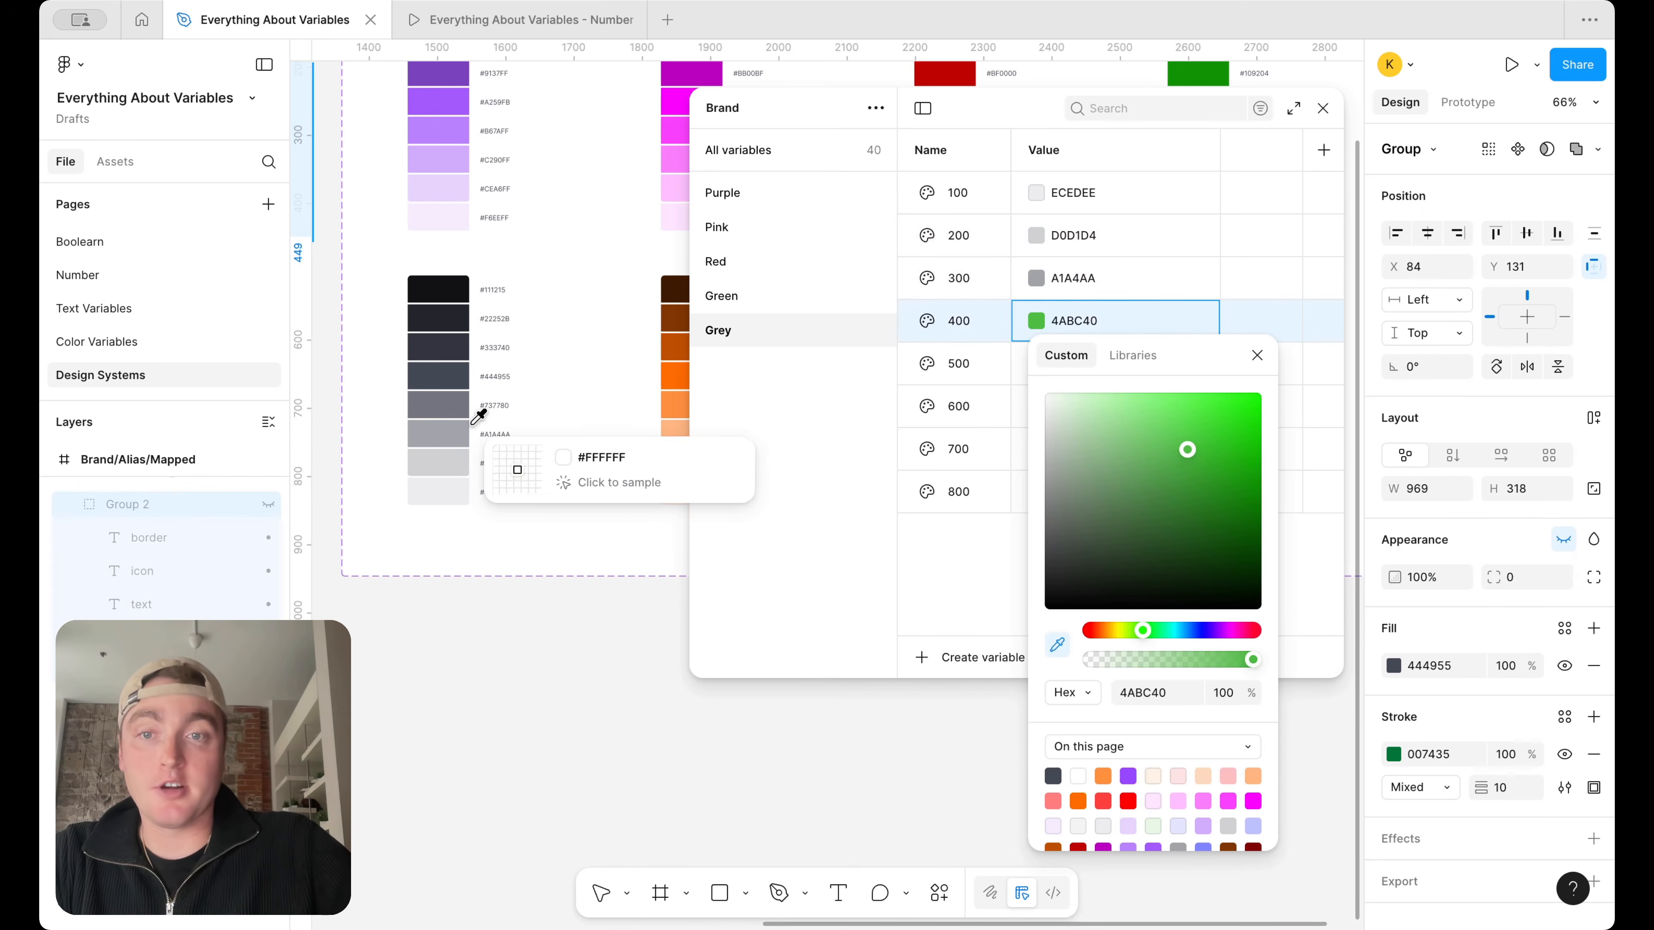
{"action": "left_click", "coordinate": [443, 404]}
{"action": "left_click", "coordinate": [1257, 357]}
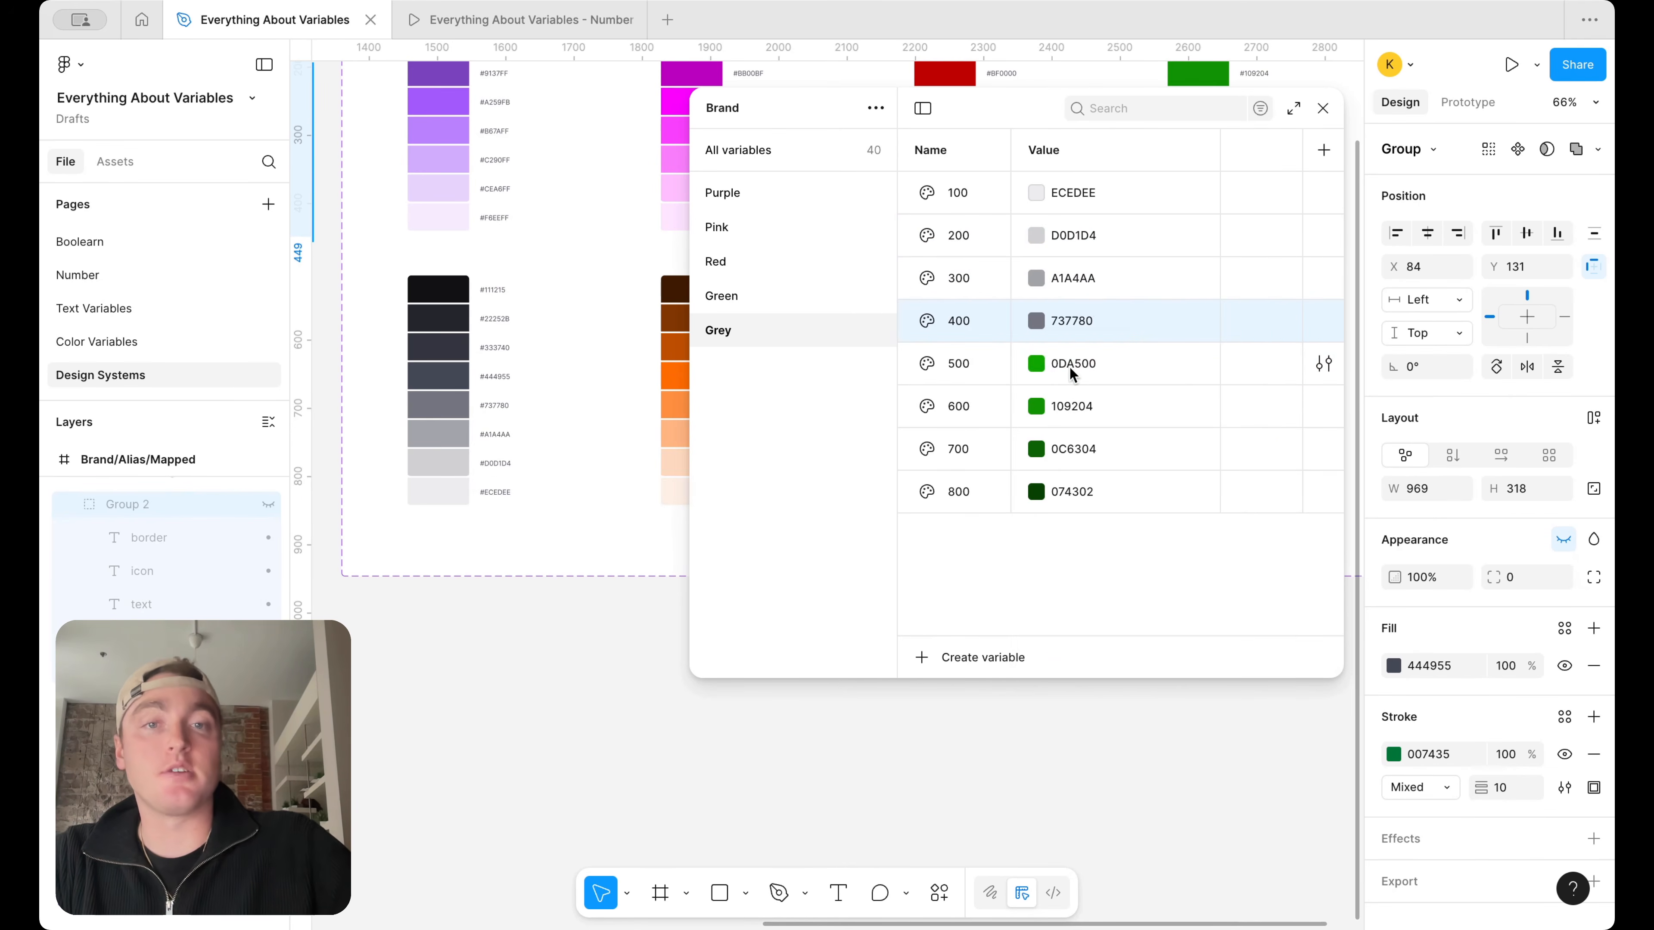
Set Grey 500 to 444955 and Grey 800 to 111215 by sampling the fourth-darkest and darkest swatches of the grey ramp
{"action": "left_click", "coordinate": [1068, 363]}
{"action": "left_click", "coordinate": [1057, 686]}
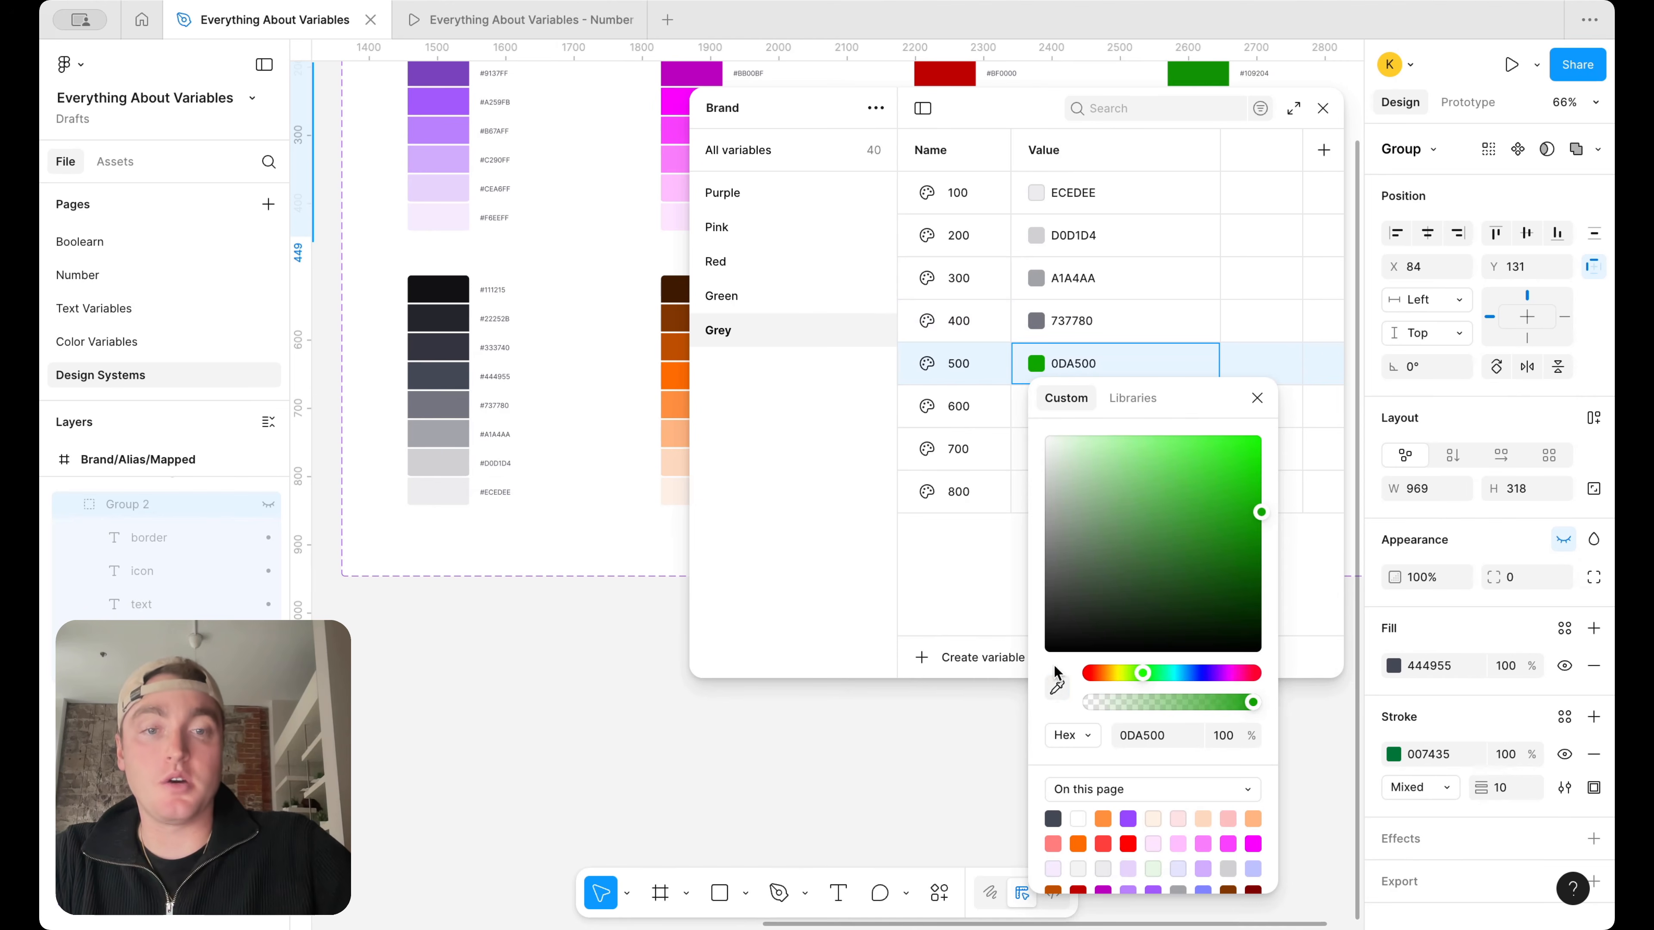
{"action": "left_click", "coordinate": [462, 382]}
{"action": "left_click", "coordinate": [1257, 398]}
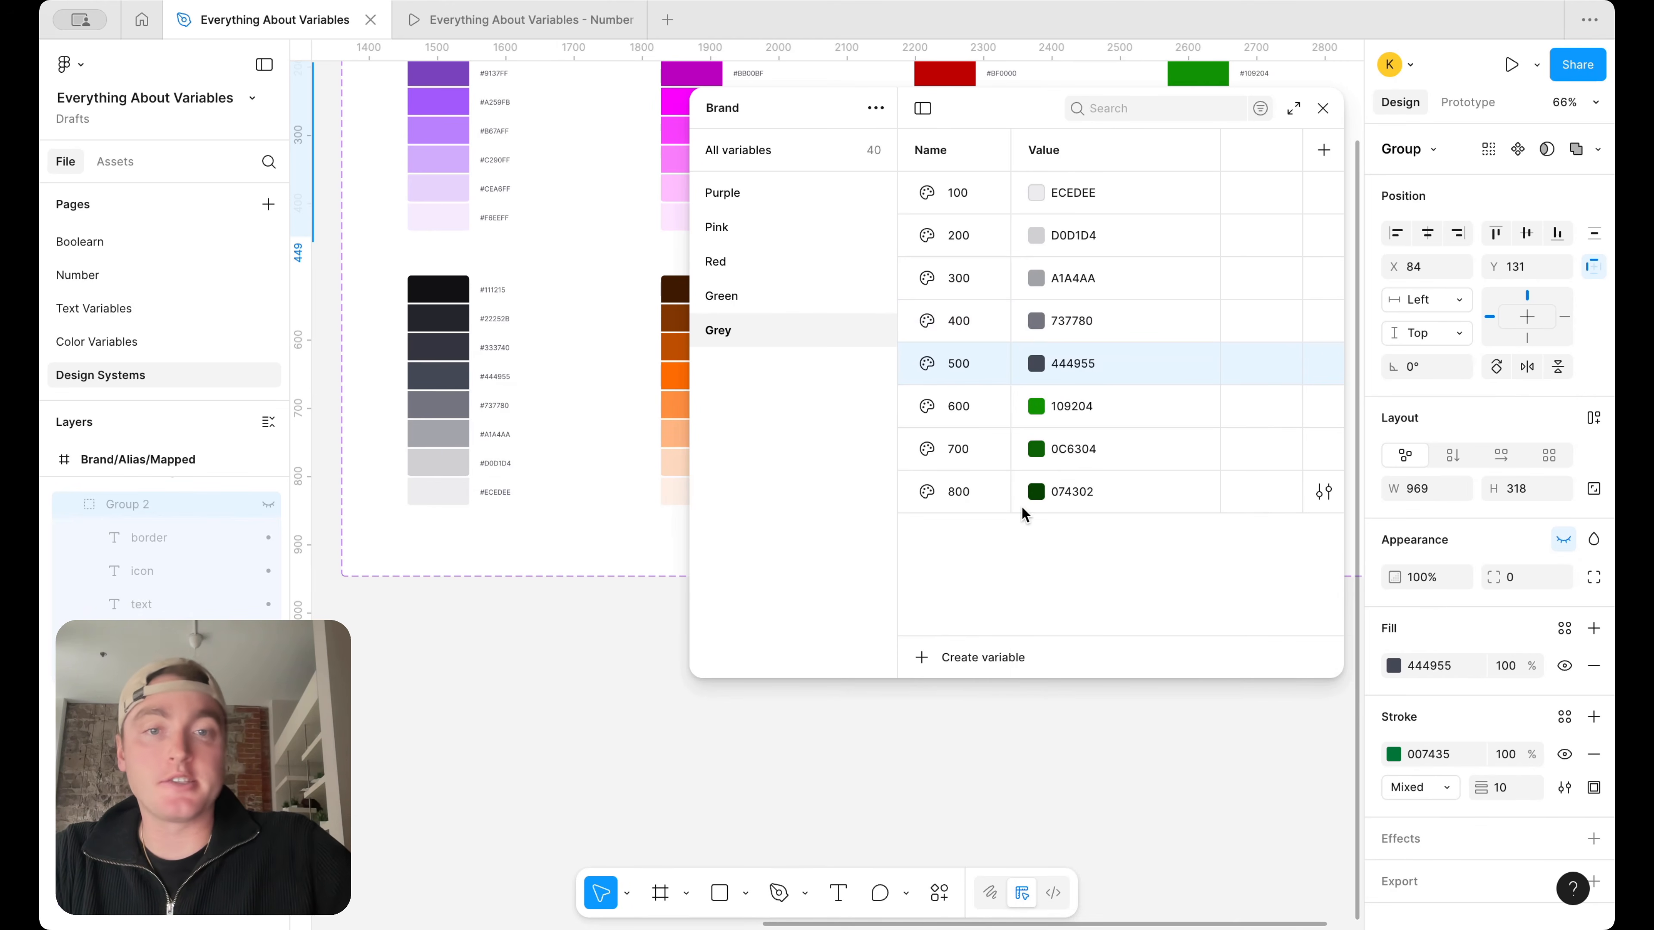
{"action": "left_click", "coordinate": [1038, 503]}
{"action": "left_click", "coordinate": [1057, 707]}
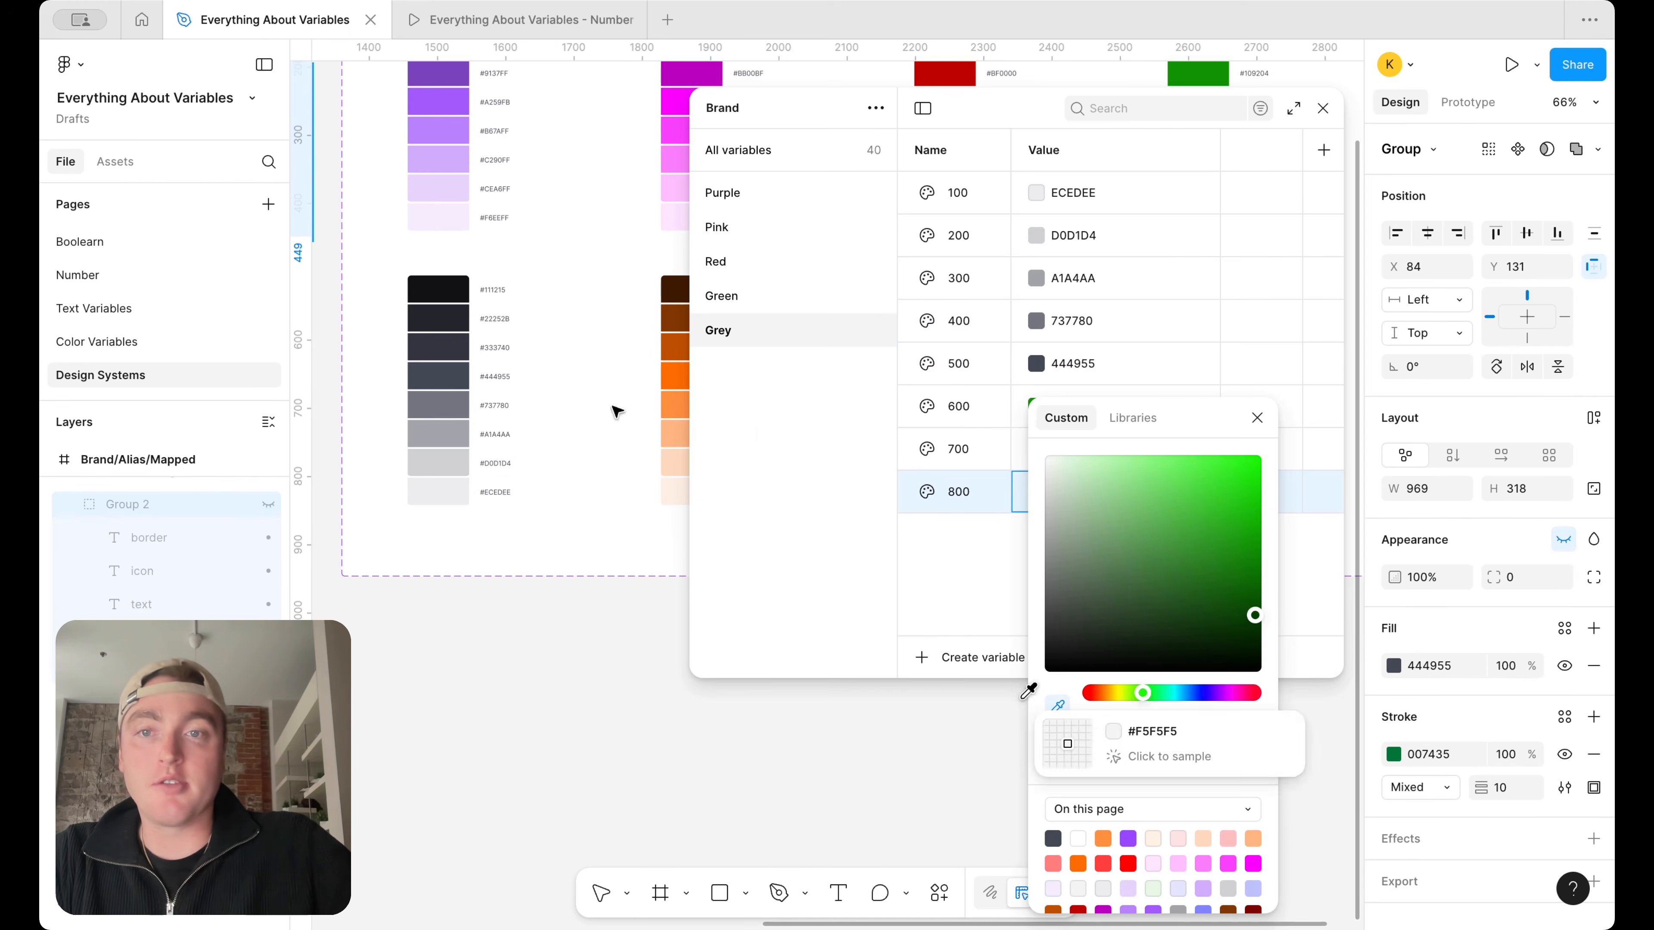
{"action": "left_click", "coordinate": [464, 297]}
{"action": "left_click", "coordinate": [1257, 418]}
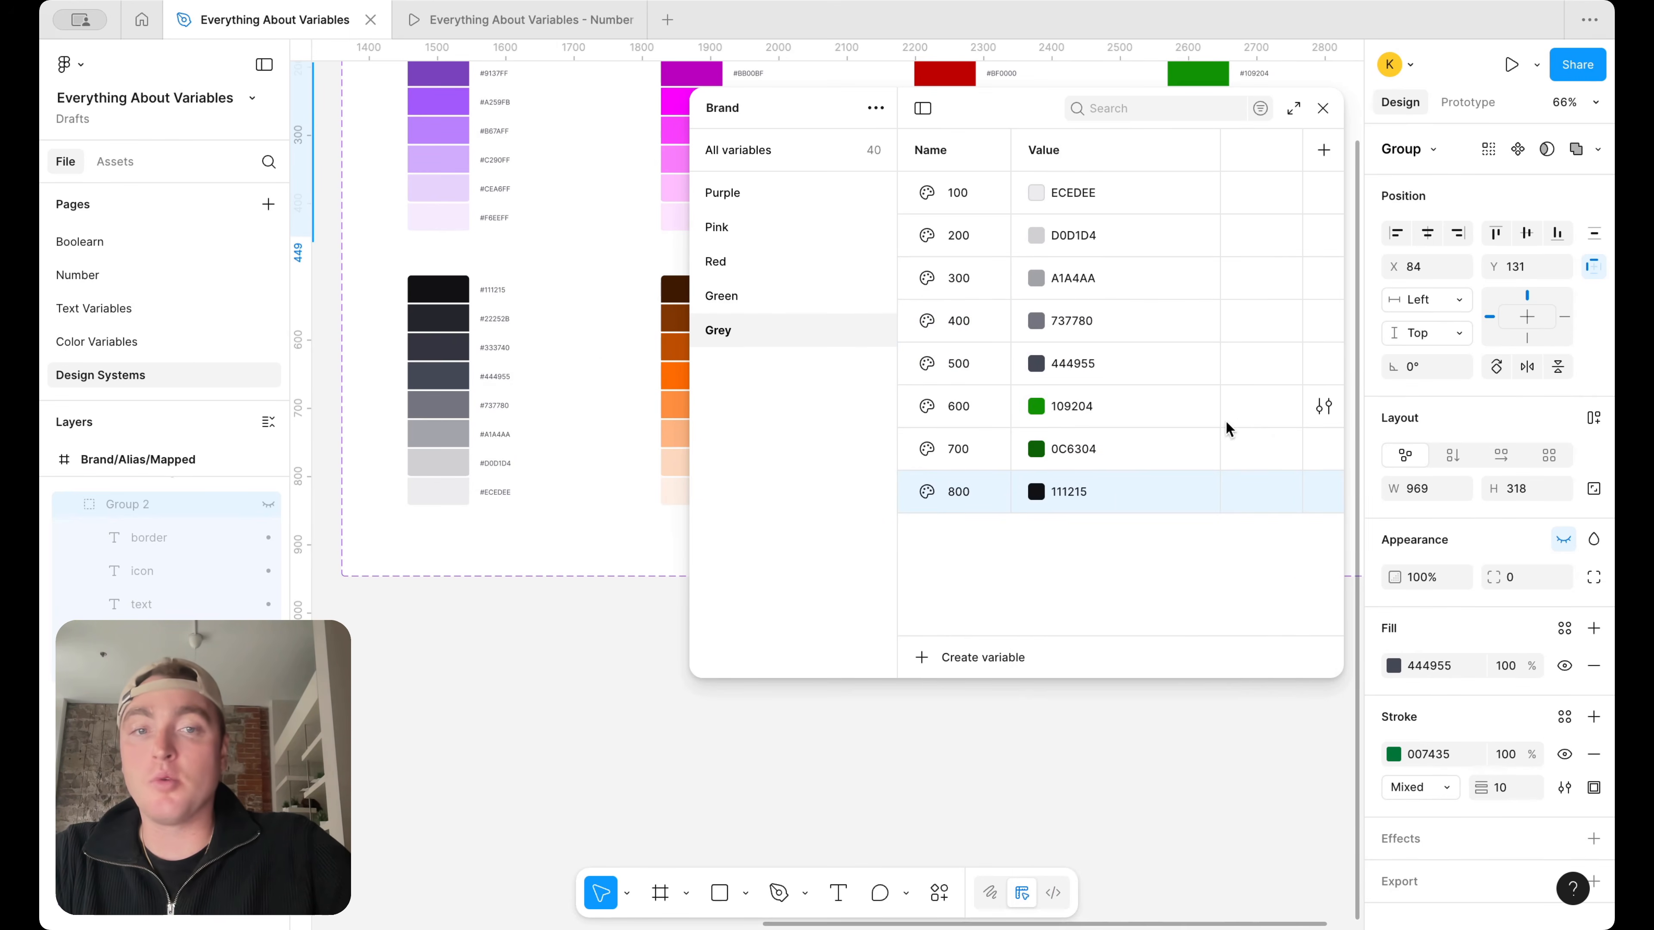
Set Grey 700 to 22252B and Grey 600 to 333740 by sampling the second- and third-darkest swatches of the grey ramp
{"action": "left_click", "coordinate": [1035, 448]}
{"action": "left_click", "coordinate": [1057, 707]}
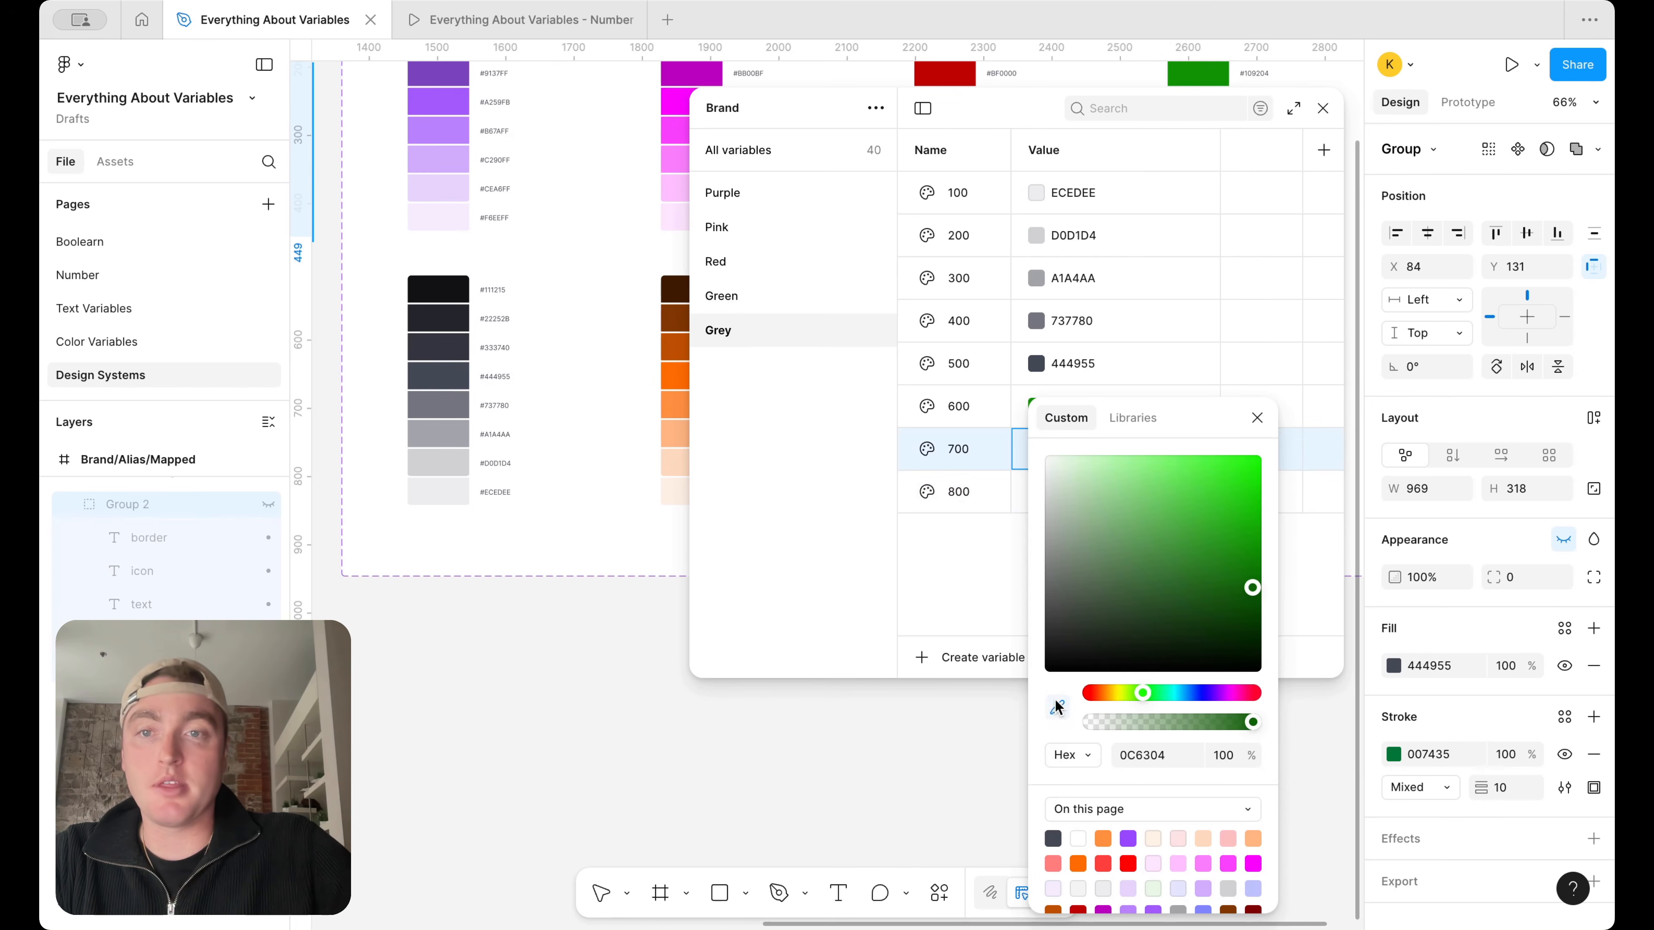
{"action": "left_click", "coordinate": [438, 319]}
{"action": "left_click", "coordinate": [1257, 418]}
{"action": "left_click", "coordinate": [1036, 406]}
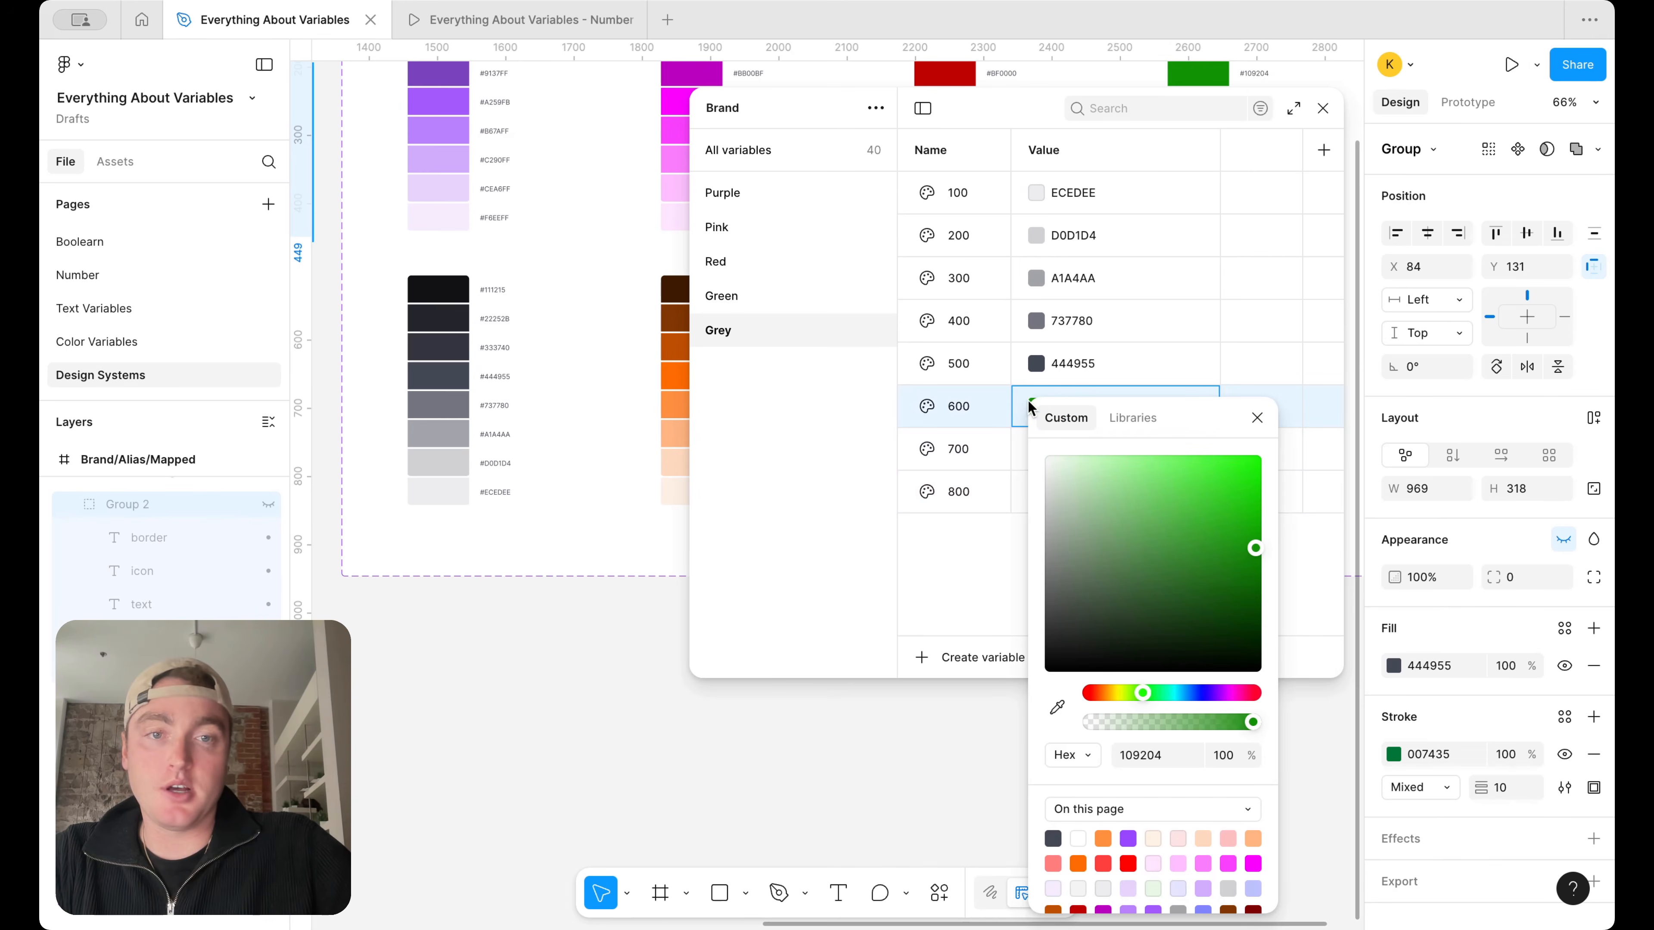
{"action": "left_click", "coordinate": [1057, 707]}
{"action": "left_click", "coordinate": [437, 347]}
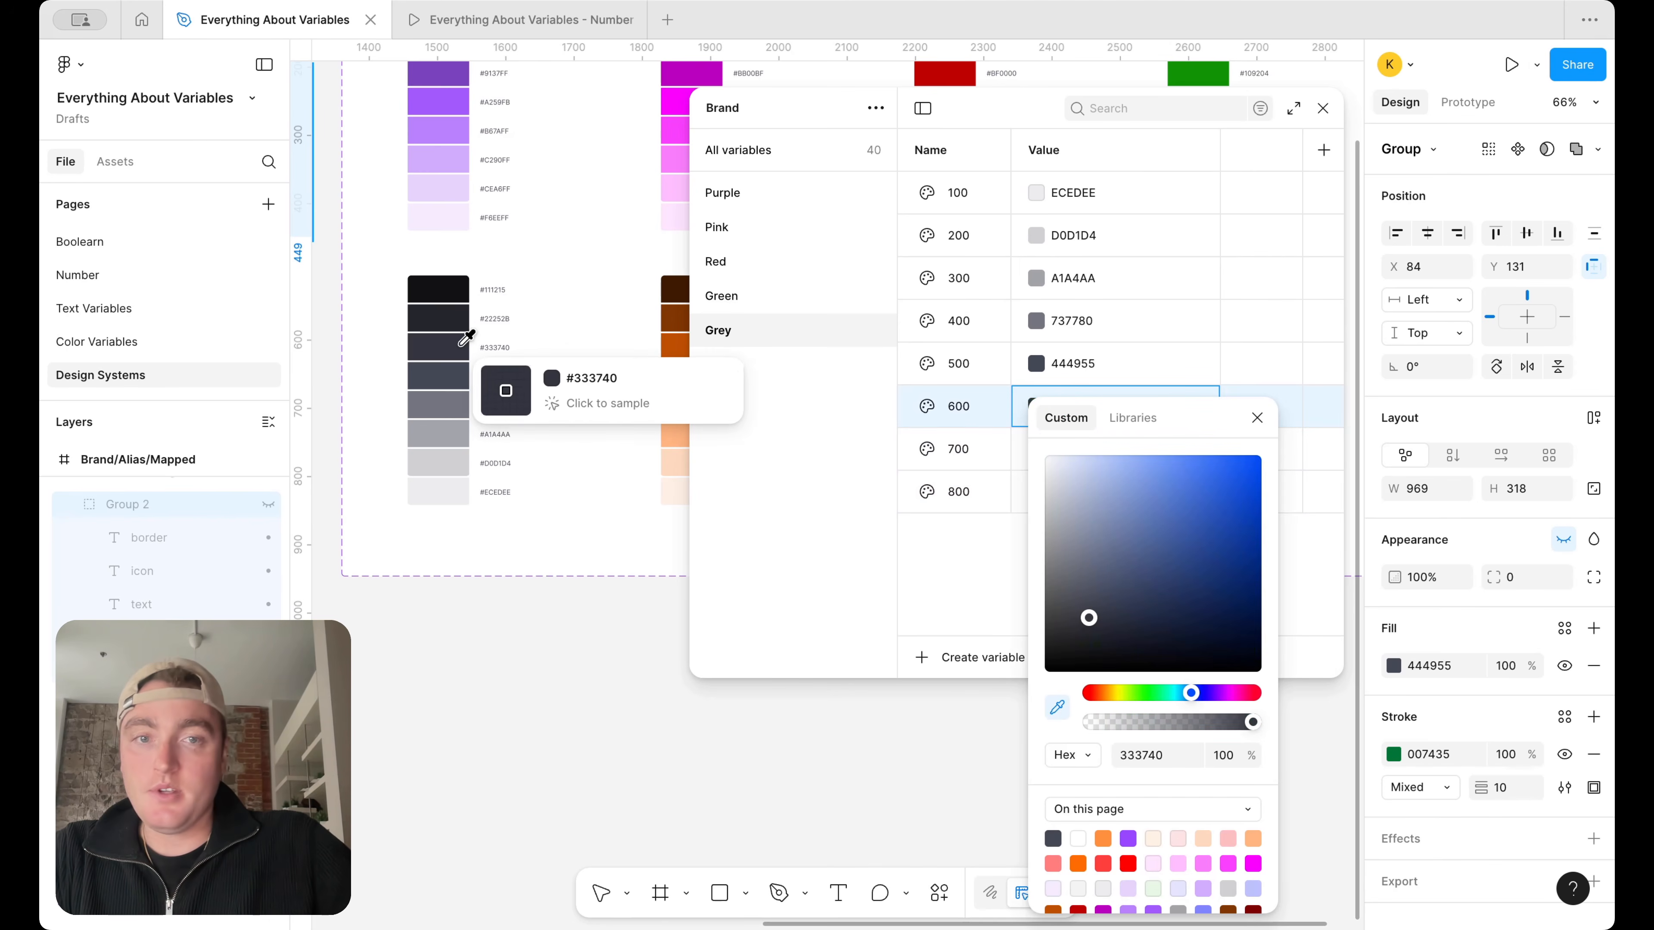
{"action": "key", "text": "Escape"}
Duplicate the Grey variable group and rename the copy Orange
{"action": "scroll", "coordinate": [546, 417], "scroll_direction": "right", "scroll_amount": 5}
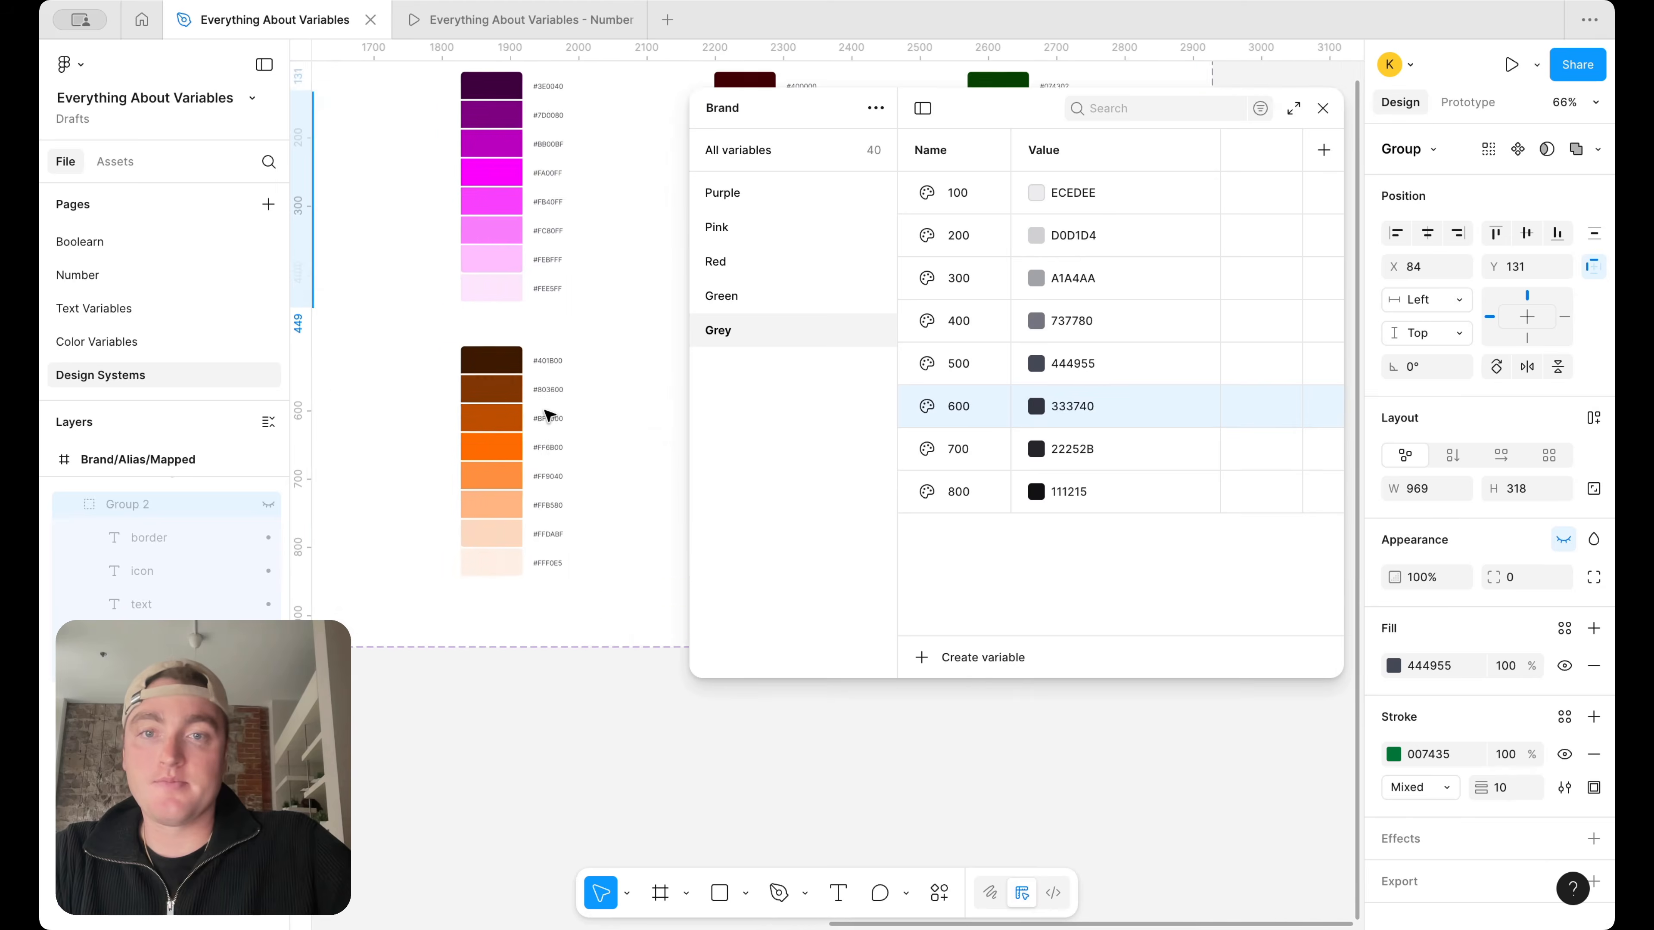
{"action": "scroll", "coordinate": [546, 417], "scroll_direction": "up", "scroll_amount": 2}
{"action": "right_click", "coordinate": [735, 323]}
{"action": "left_click", "coordinate": [813, 365]}
{"action": "double_click", "coordinate": [769, 358]}
{"action": "type", "text": "Orange"}
{"action": "key", "text": "Return"}
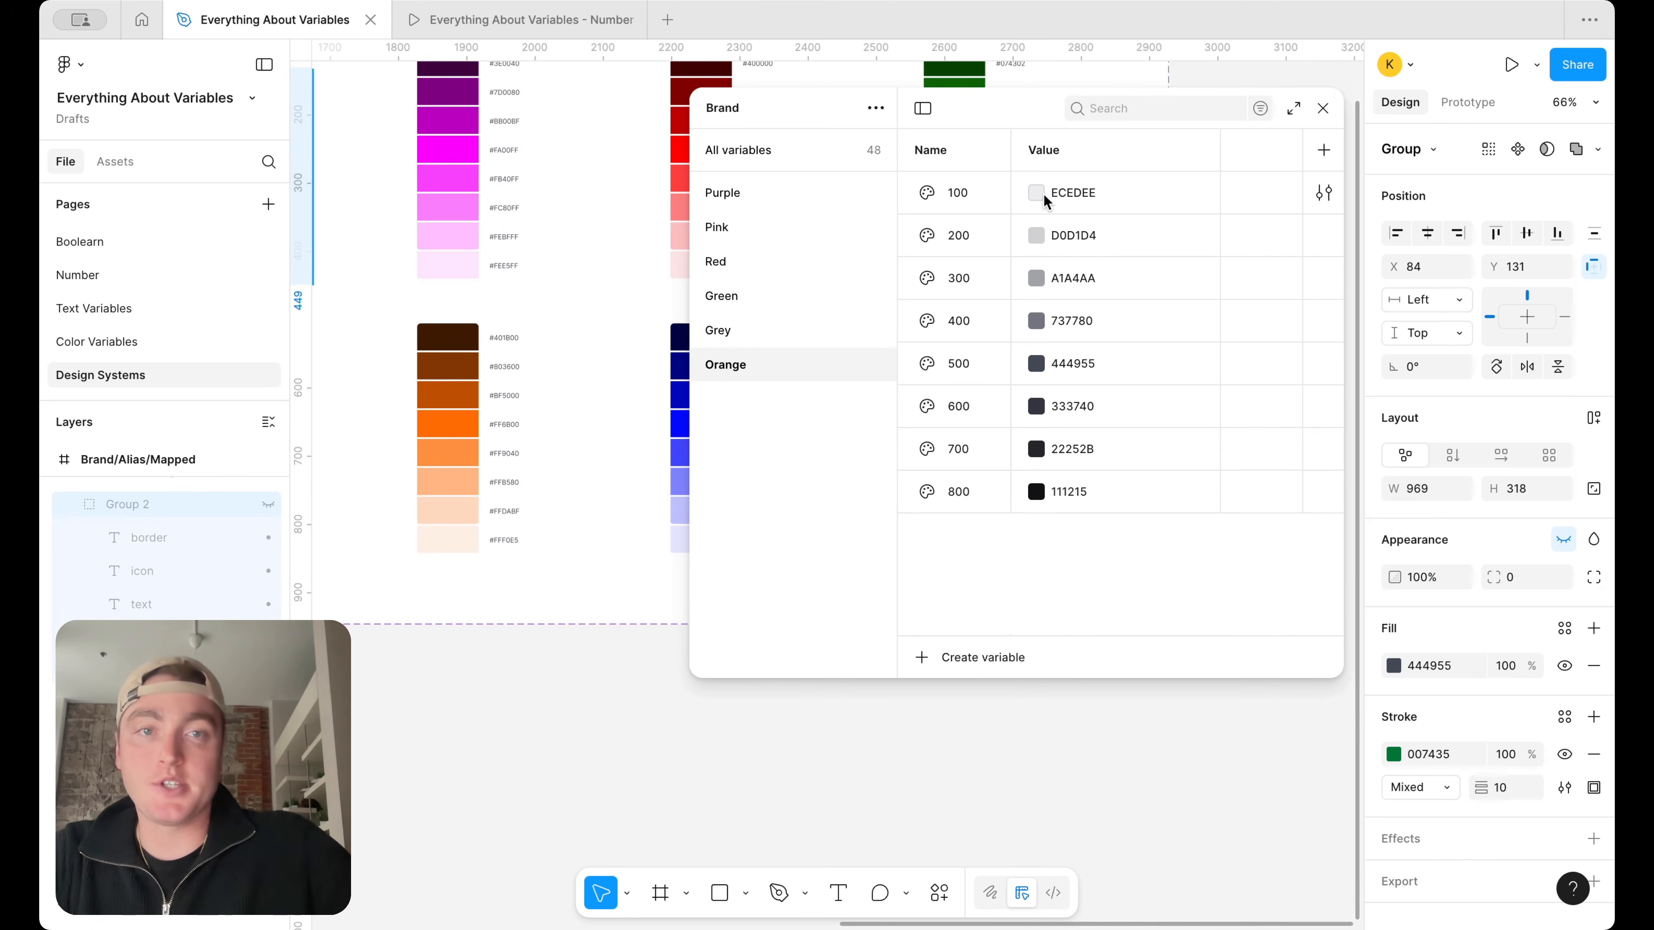
Set Orange 100 to FFF0E5 and Orange 200 to FFDABF by sampling the two lightest swatches of the orange ramp
{"action": "left_click", "coordinate": [1042, 194]}
{"action": "left_click", "coordinate": [1057, 516]}
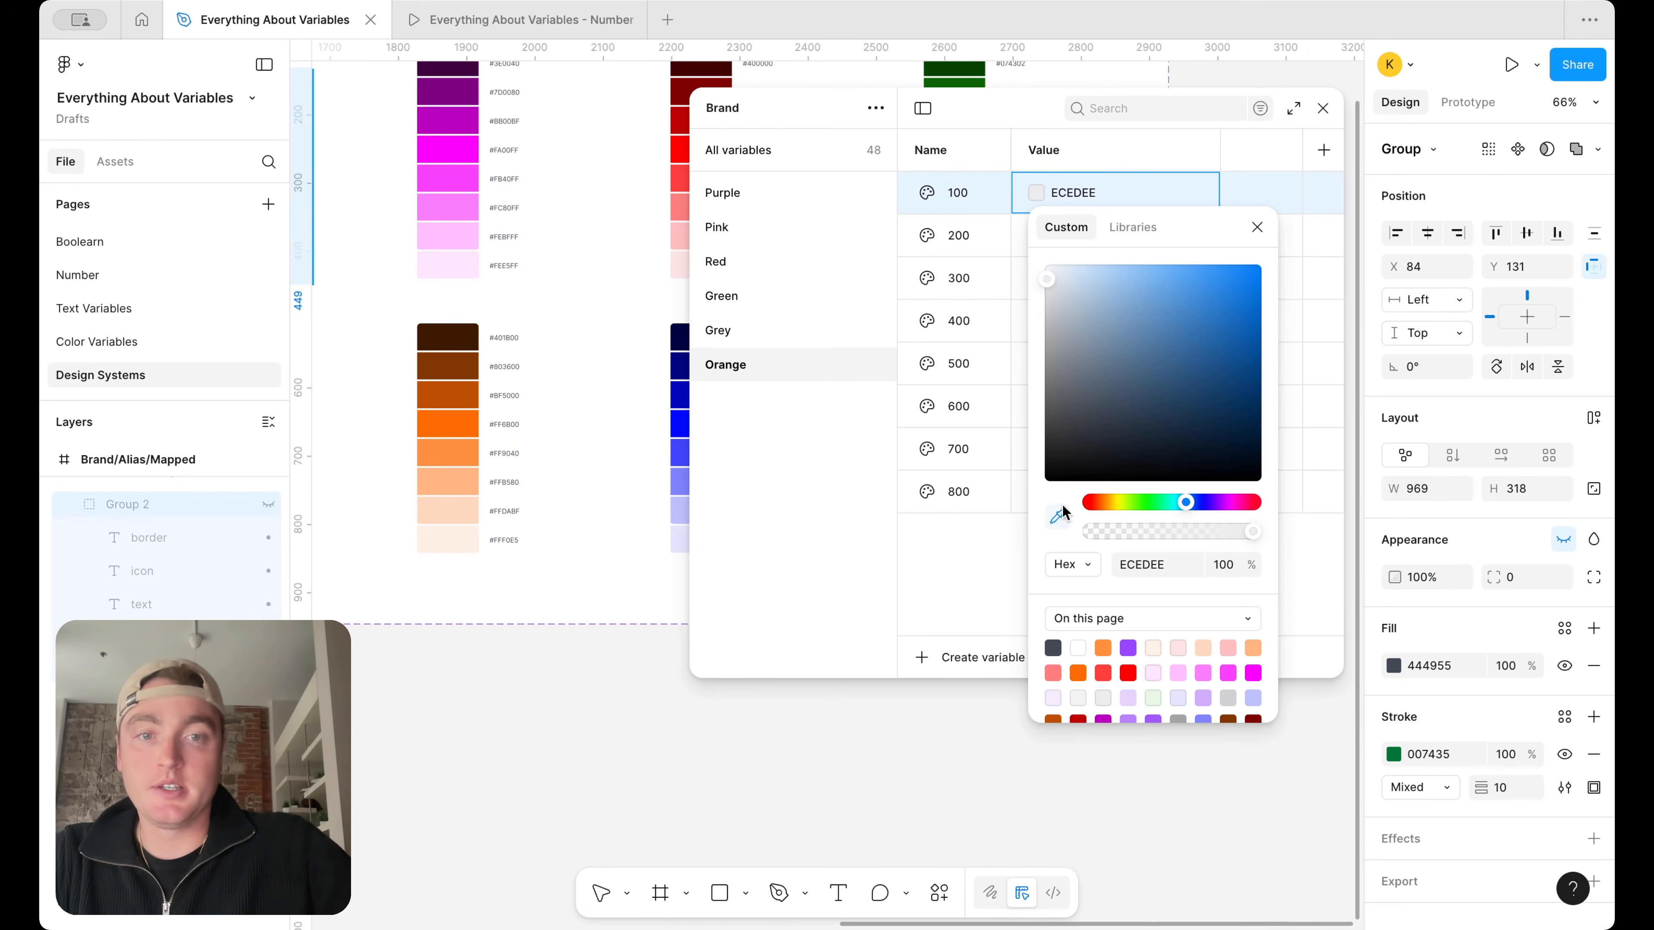
{"action": "left_click", "coordinate": [456, 540]}
{"action": "left_click", "coordinate": [1258, 225]}
{"action": "left_click", "coordinate": [1044, 234]}
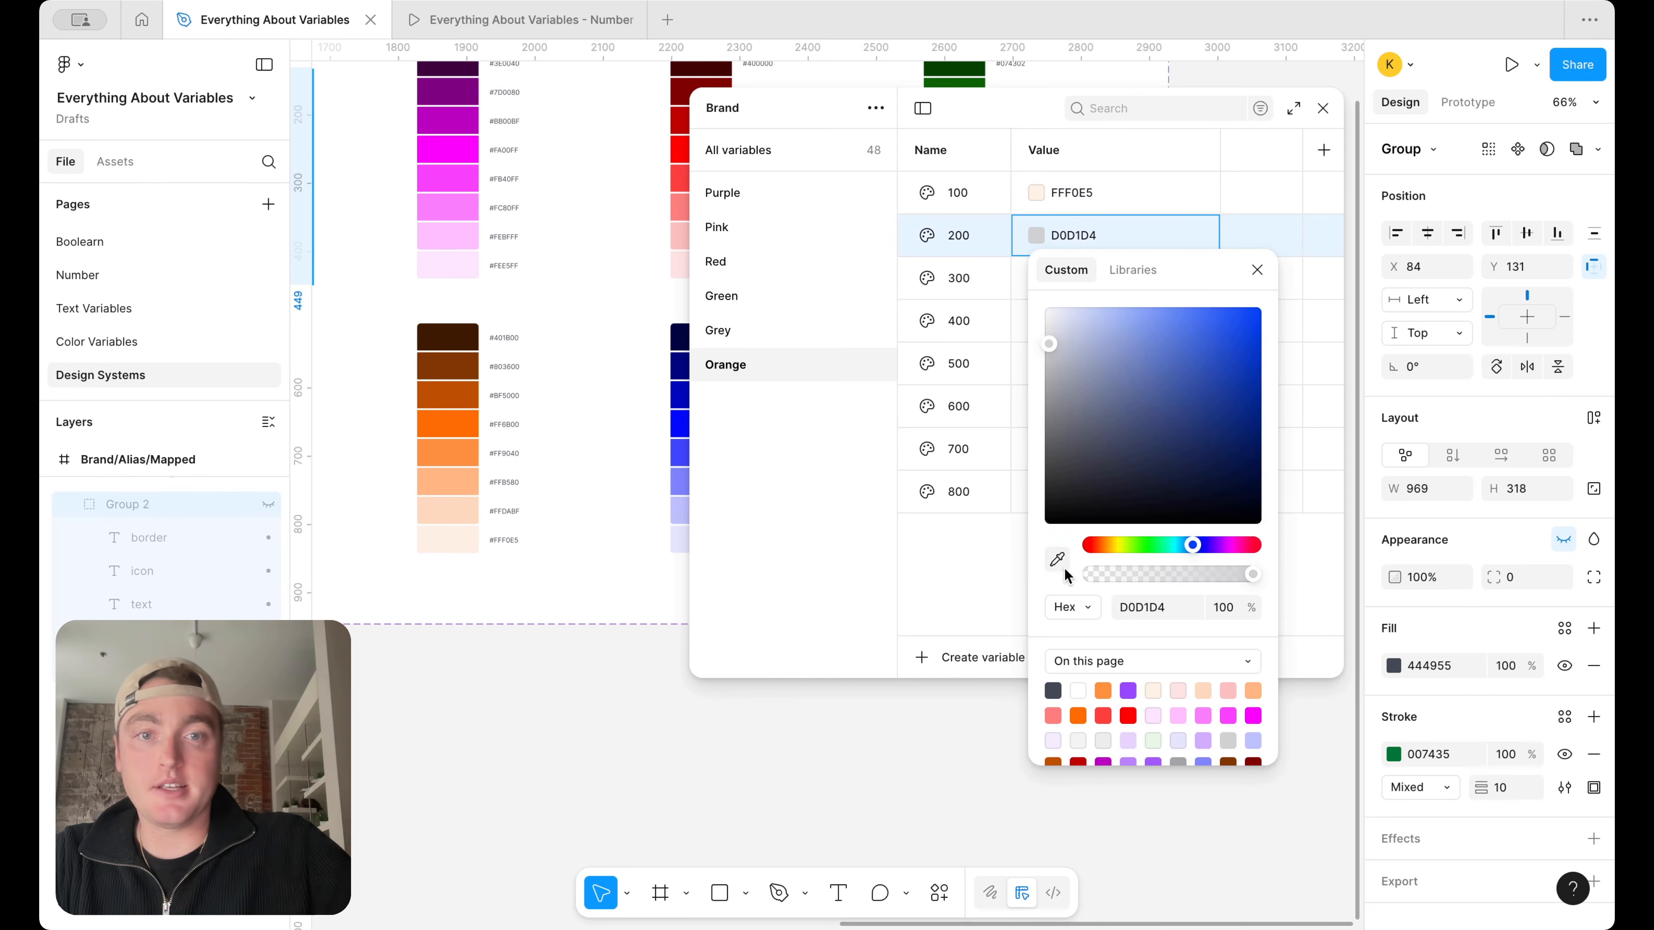
{"action": "left_click", "coordinate": [1057, 558]}
{"action": "left_click", "coordinate": [471, 509]}
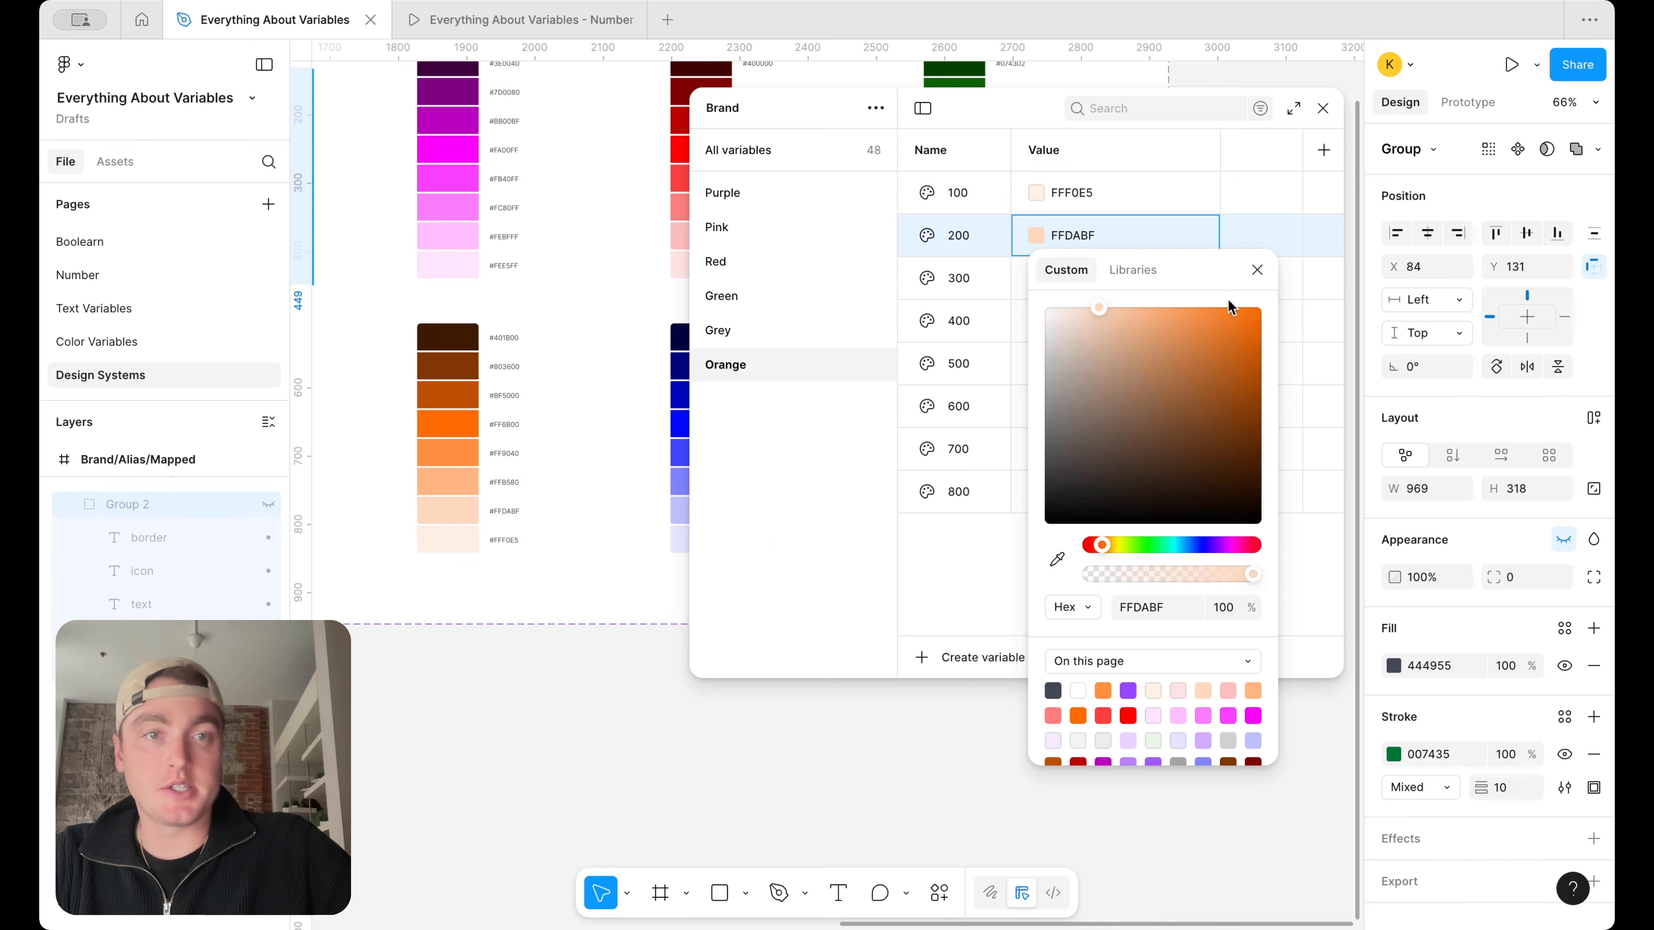
{"action": "left_click", "coordinate": [1257, 268]}
Set Orange 300 to FFB580 and Orange 400 to FF9040 by sampling the third- and fourth-lightest swatches of the orange ramp
{"action": "left_click", "coordinate": [1037, 279]}
{"action": "left_click", "coordinate": [1057, 601]}
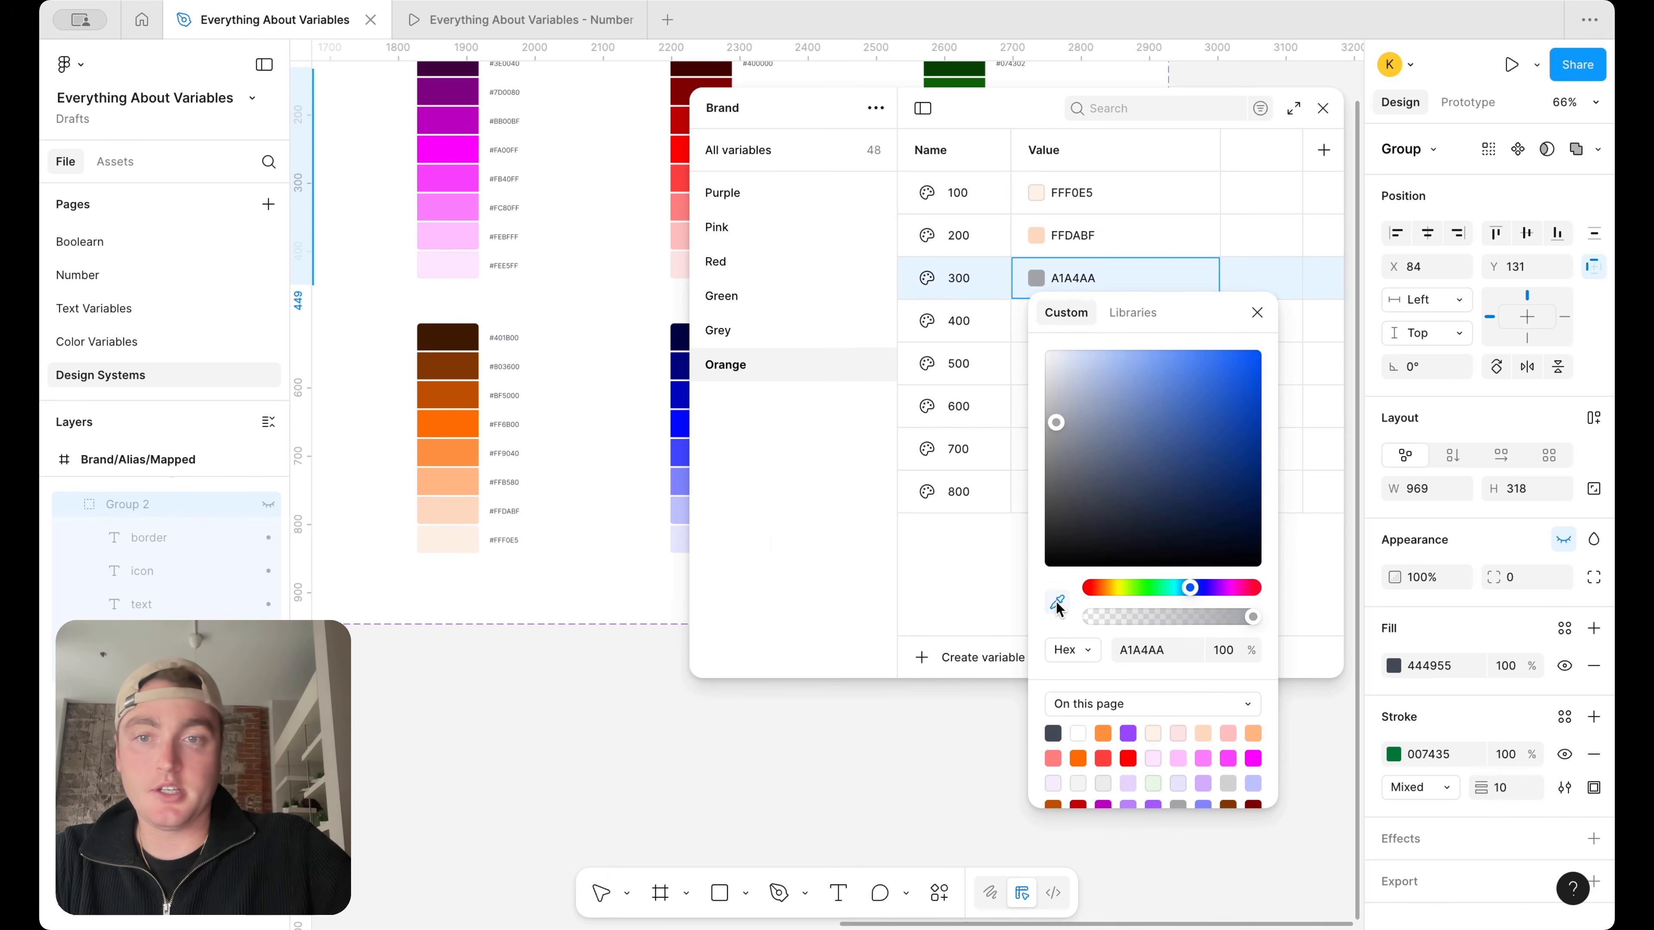
{"action": "left_click", "coordinate": [456, 483]}
{"action": "left_click", "coordinate": [1257, 312]}
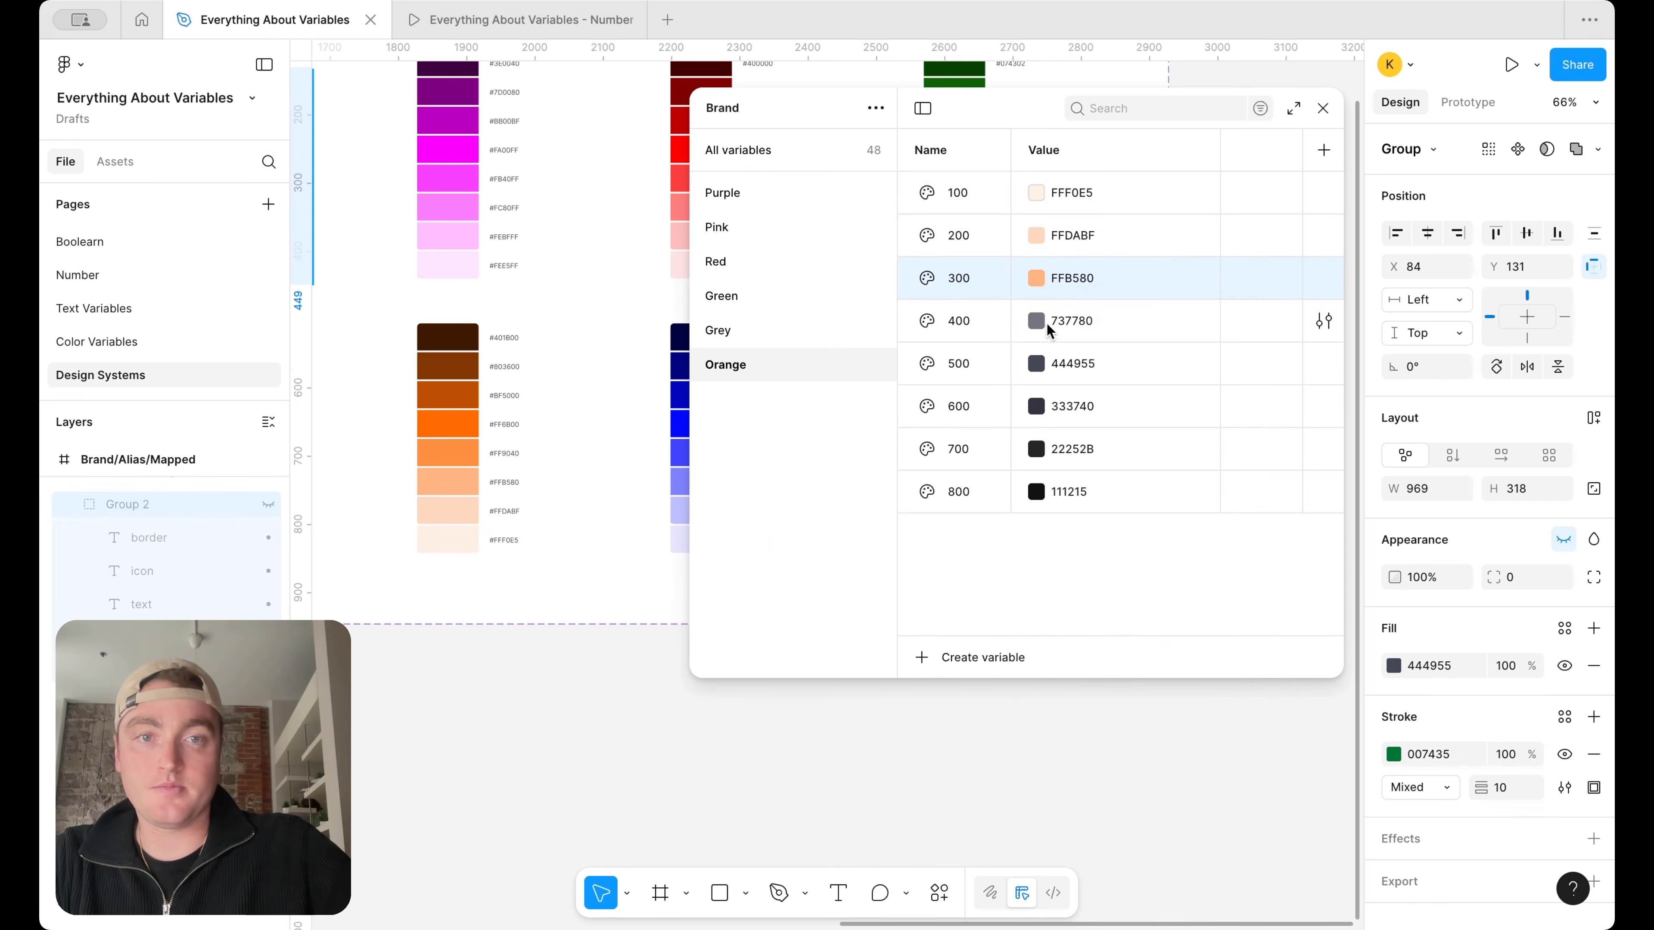
{"action": "left_click", "coordinate": [1045, 322]}
{"action": "left_click", "coordinate": [1057, 645]}
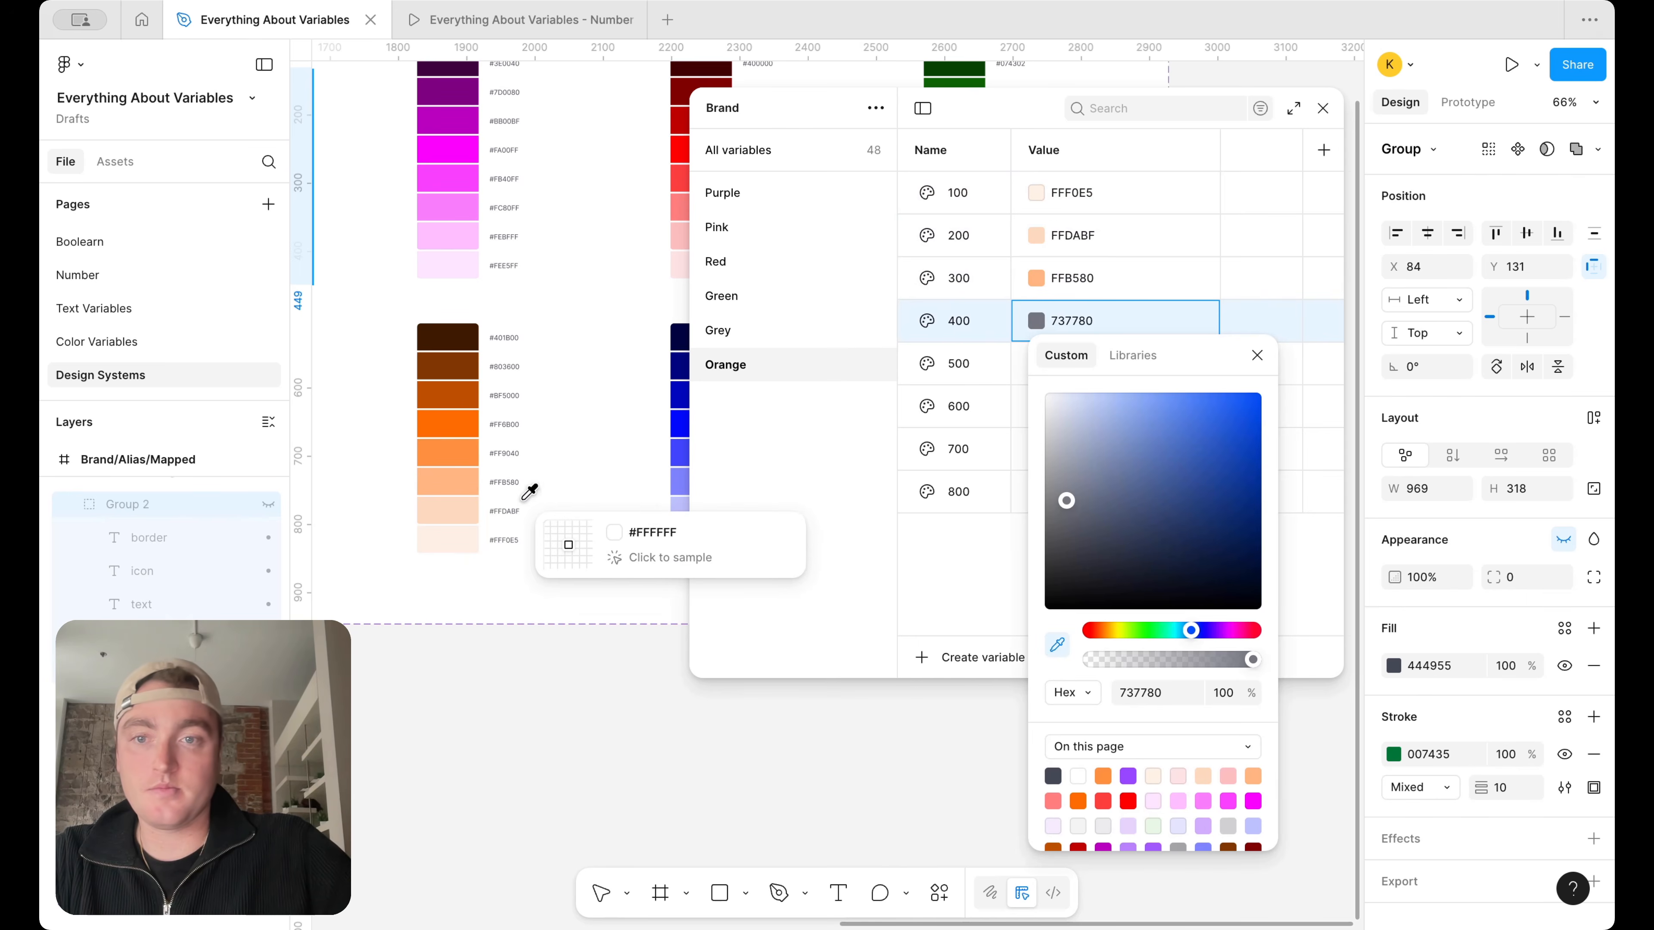
{"action": "left_click", "coordinate": [460, 452]}
{"action": "left_click", "coordinate": [1257, 355]}
Set Orange 500 to FF6B00 by sampling the fifth-lightest swatch of the orange ramp
{"action": "left_click", "coordinate": [1037, 364]}
{"action": "left_click", "coordinate": [1039, 365]}
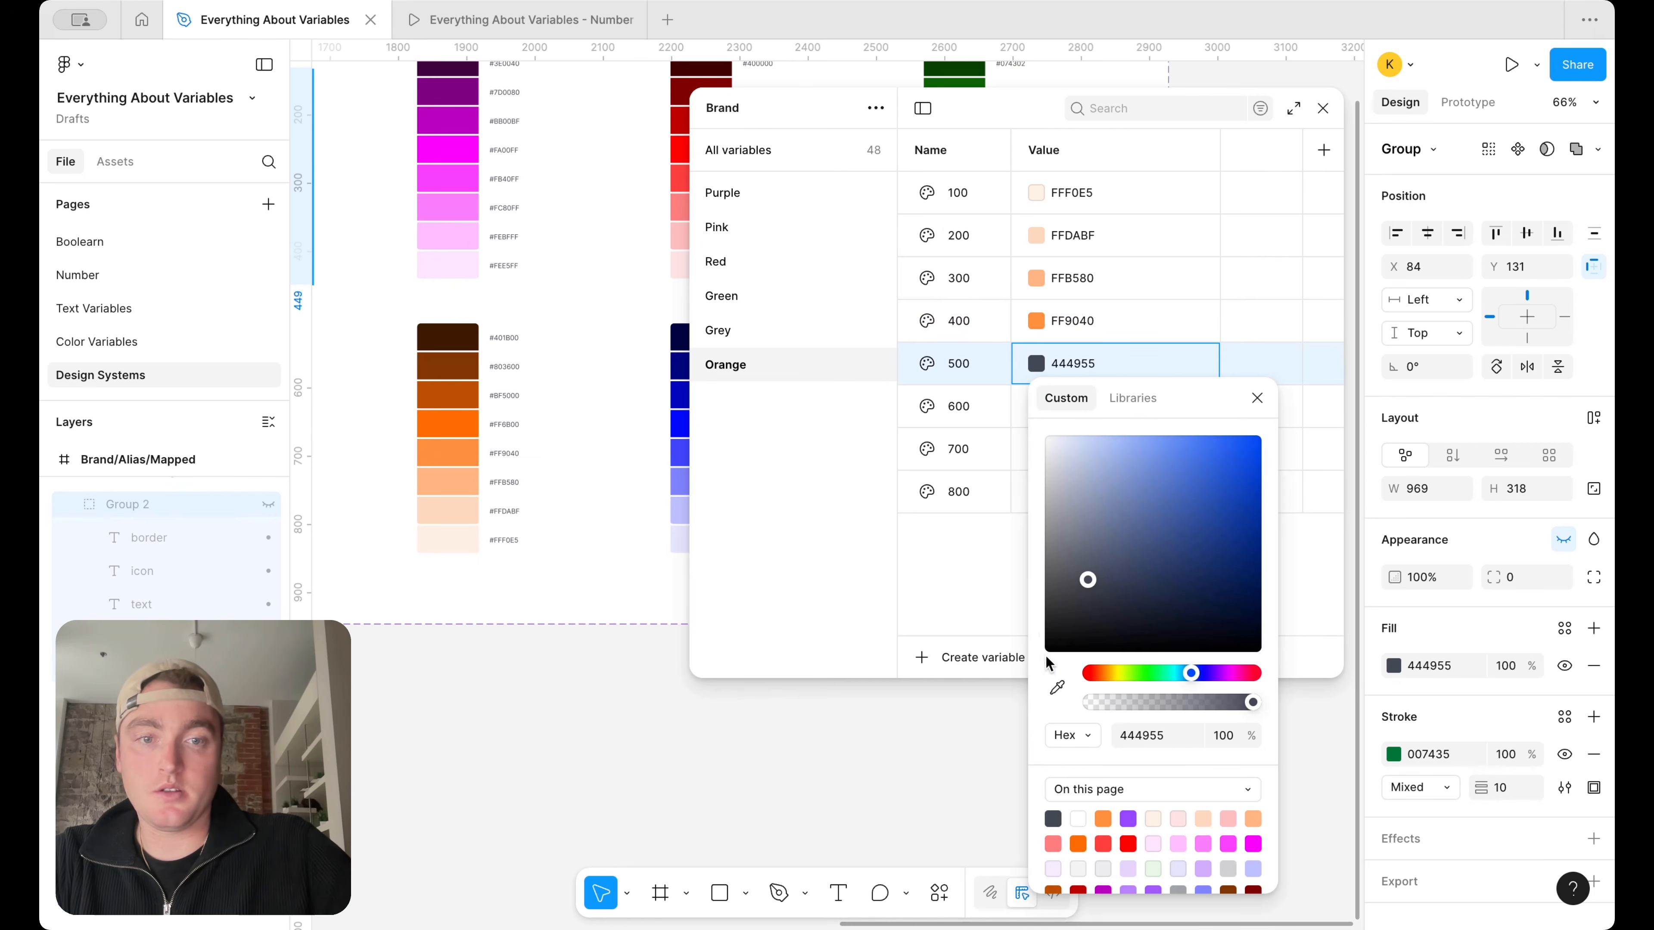
{"action": "left_click", "coordinate": [1057, 688]}
{"action": "left_click", "coordinate": [467, 420]}
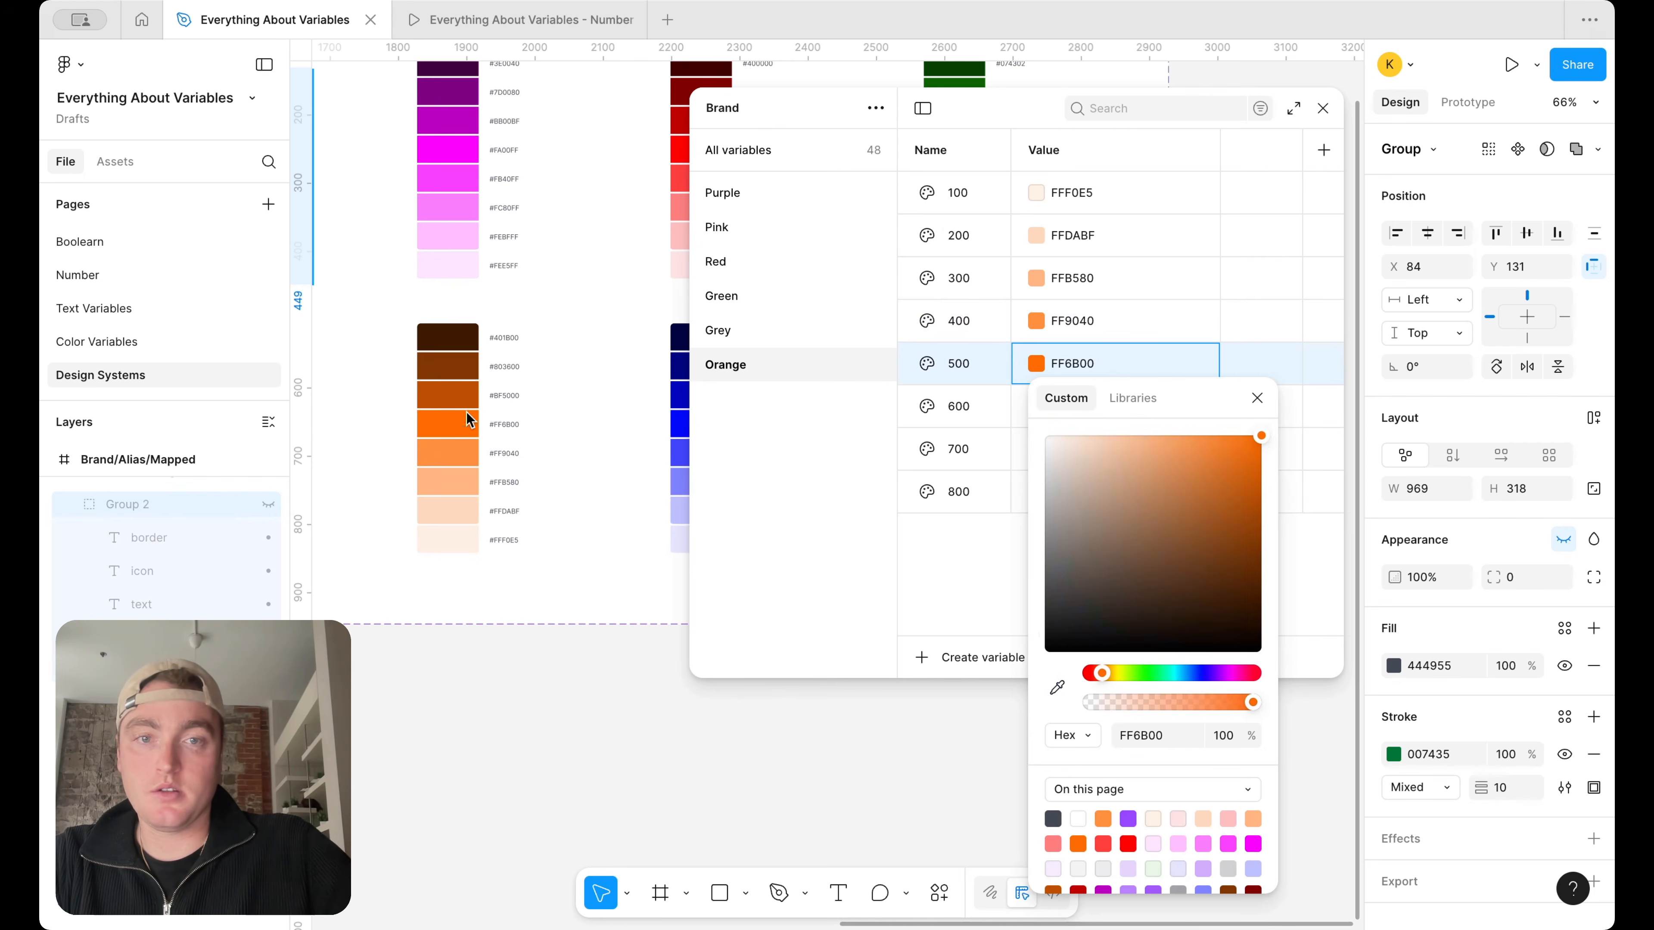
{"action": "left_click", "coordinate": [1257, 398]}
Set Orange 800 to 401B00 by sampling the darkest swatch of the orange ramp
{"action": "left_click", "coordinate": [1034, 493]}
{"action": "left_click", "coordinate": [1057, 707]}
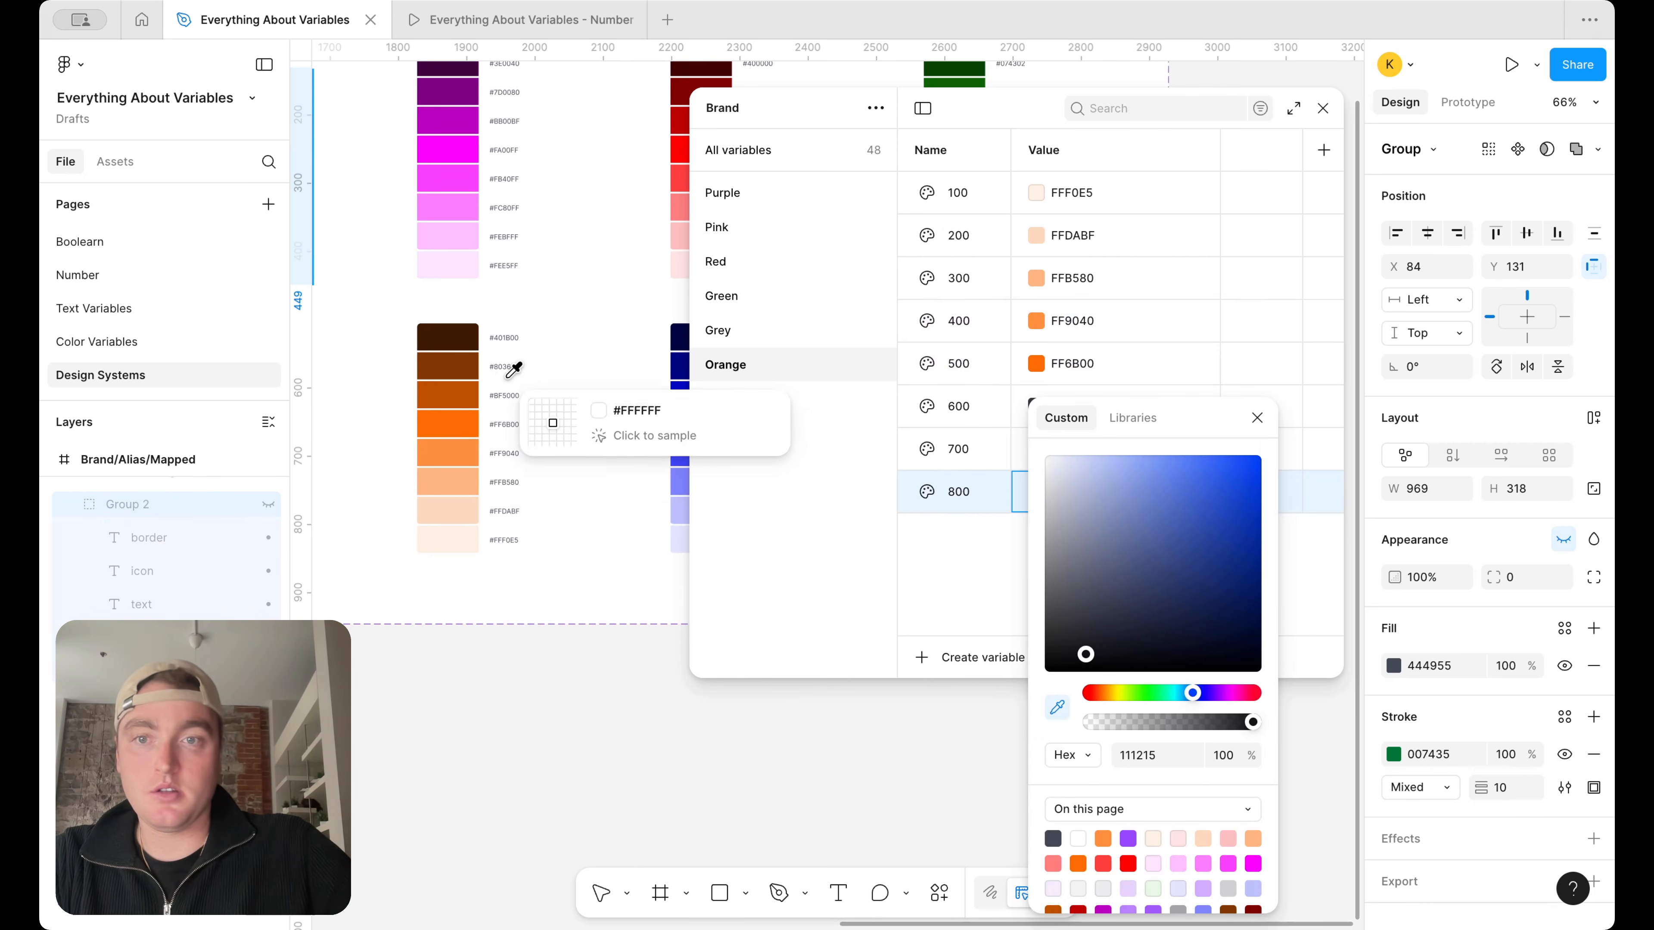
{"action": "left_click", "coordinate": [463, 335]}
{"action": "left_click", "coordinate": [1257, 418]}
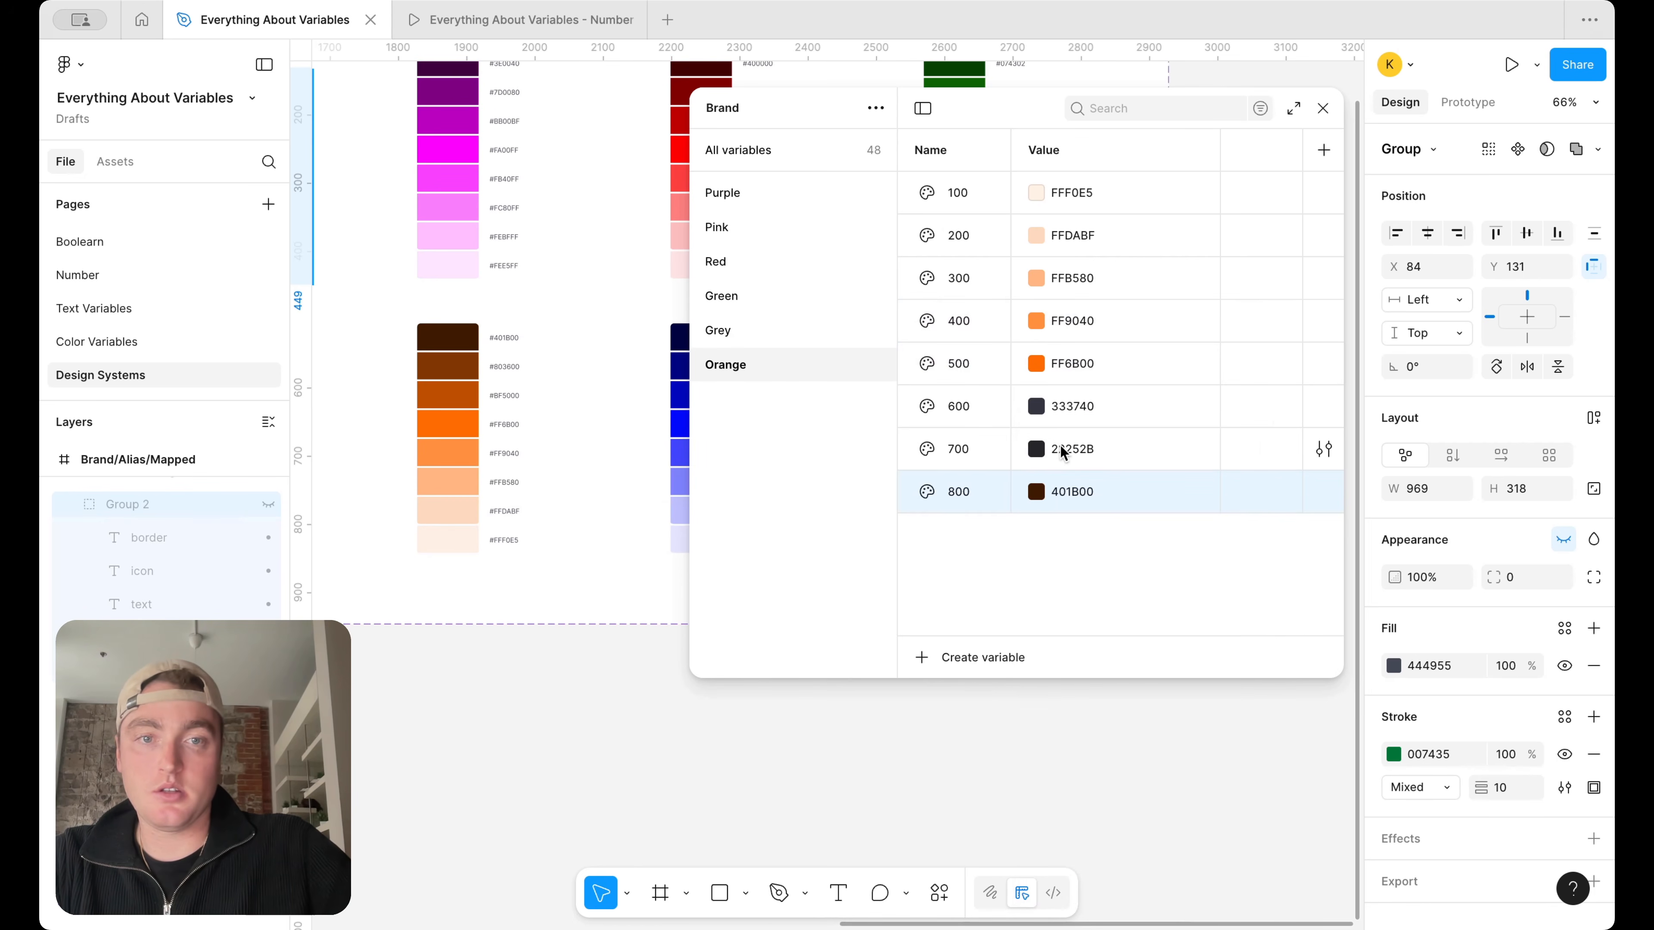
Set Orange 700 to 803600 and Orange 600 to BF5000 by sampling the second- and third-darkest swatches of the orange ramp
{"action": "left_click", "coordinate": [1035, 450]}
{"action": "left_click", "coordinate": [1057, 707]}
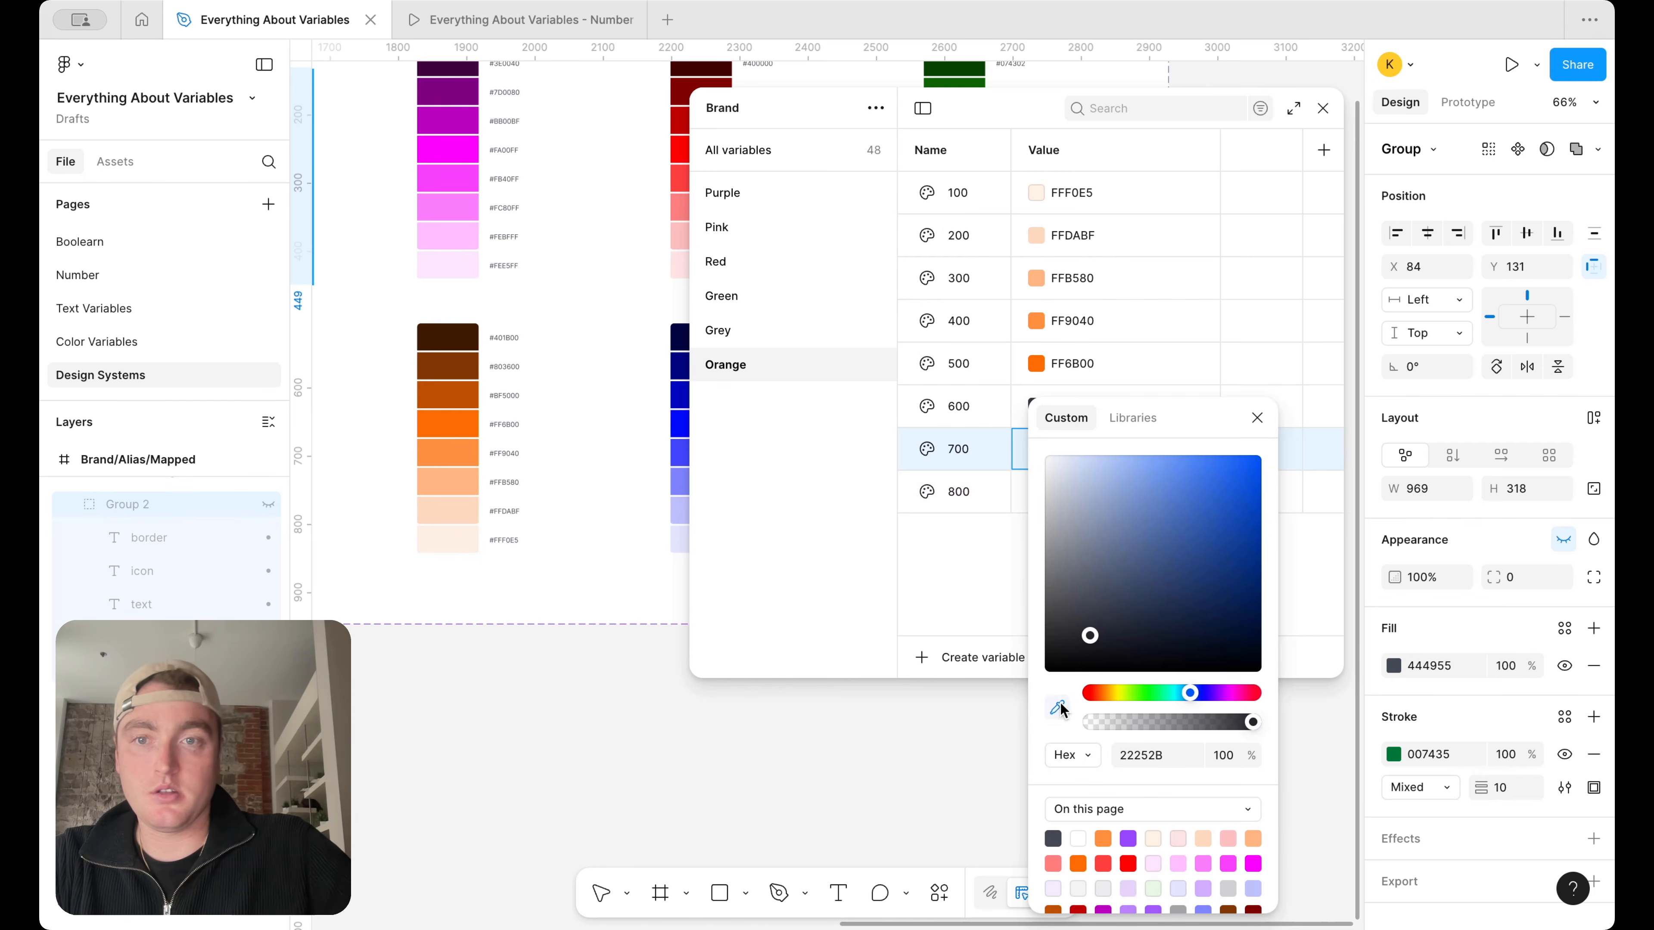
{"action": "left_click", "coordinate": [446, 366]}
{"action": "left_click", "coordinate": [1254, 418]}
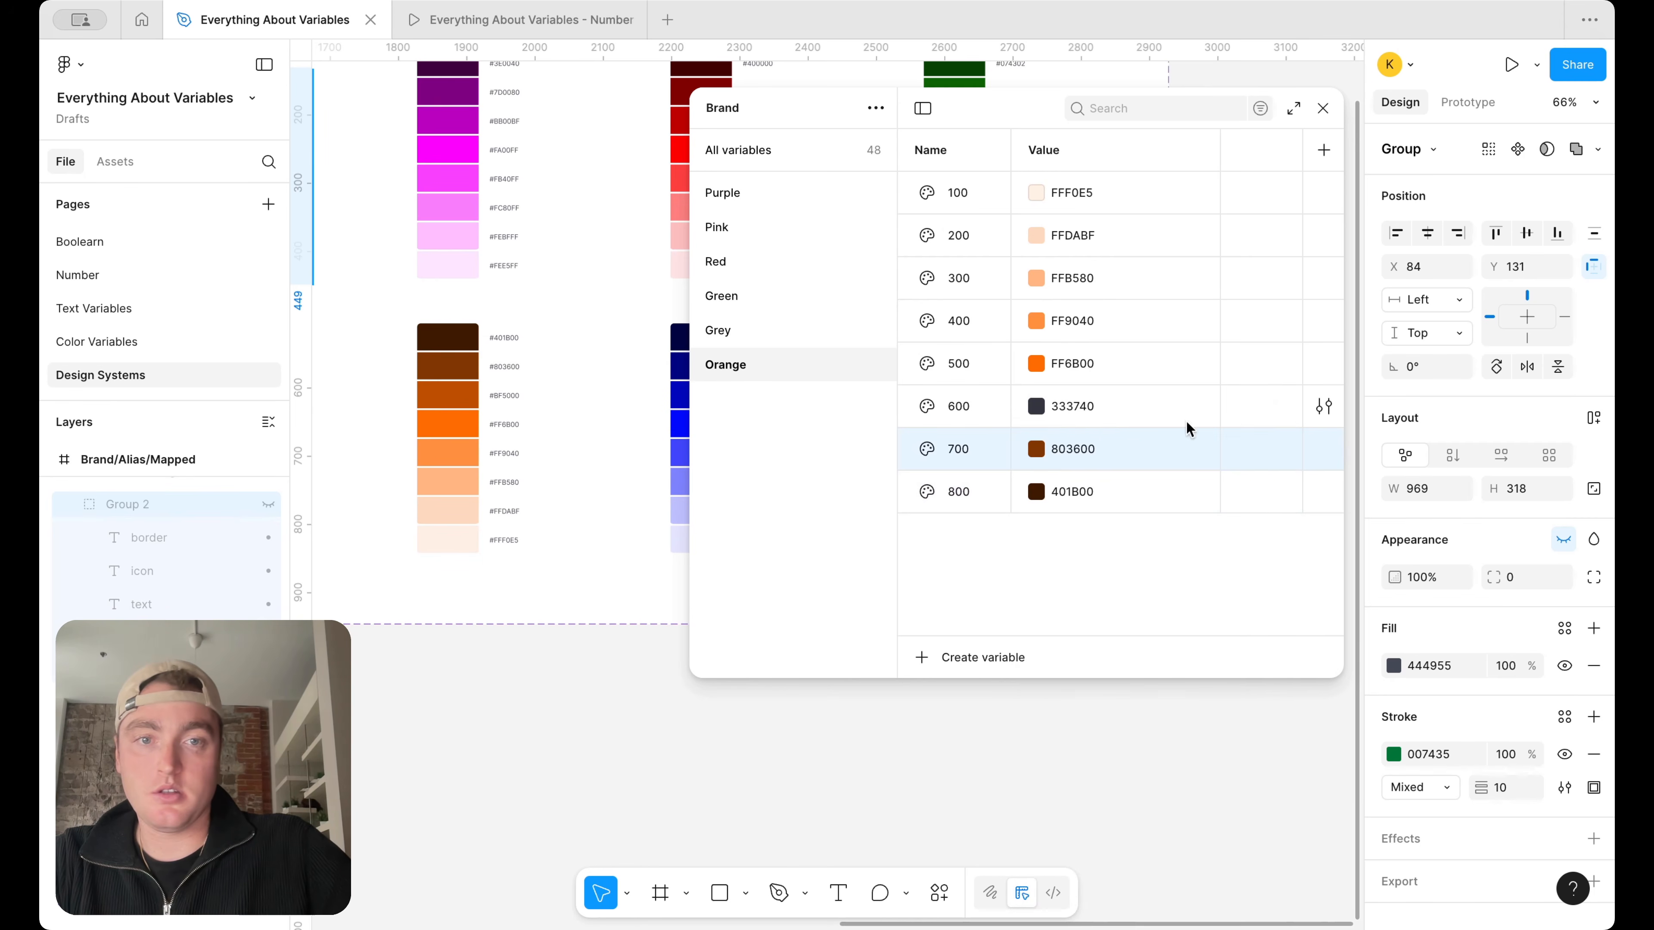
{"action": "left_click", "coordinate": [1035, 406]}
{"action": "left_click", "coordinate": [1057, 707]}
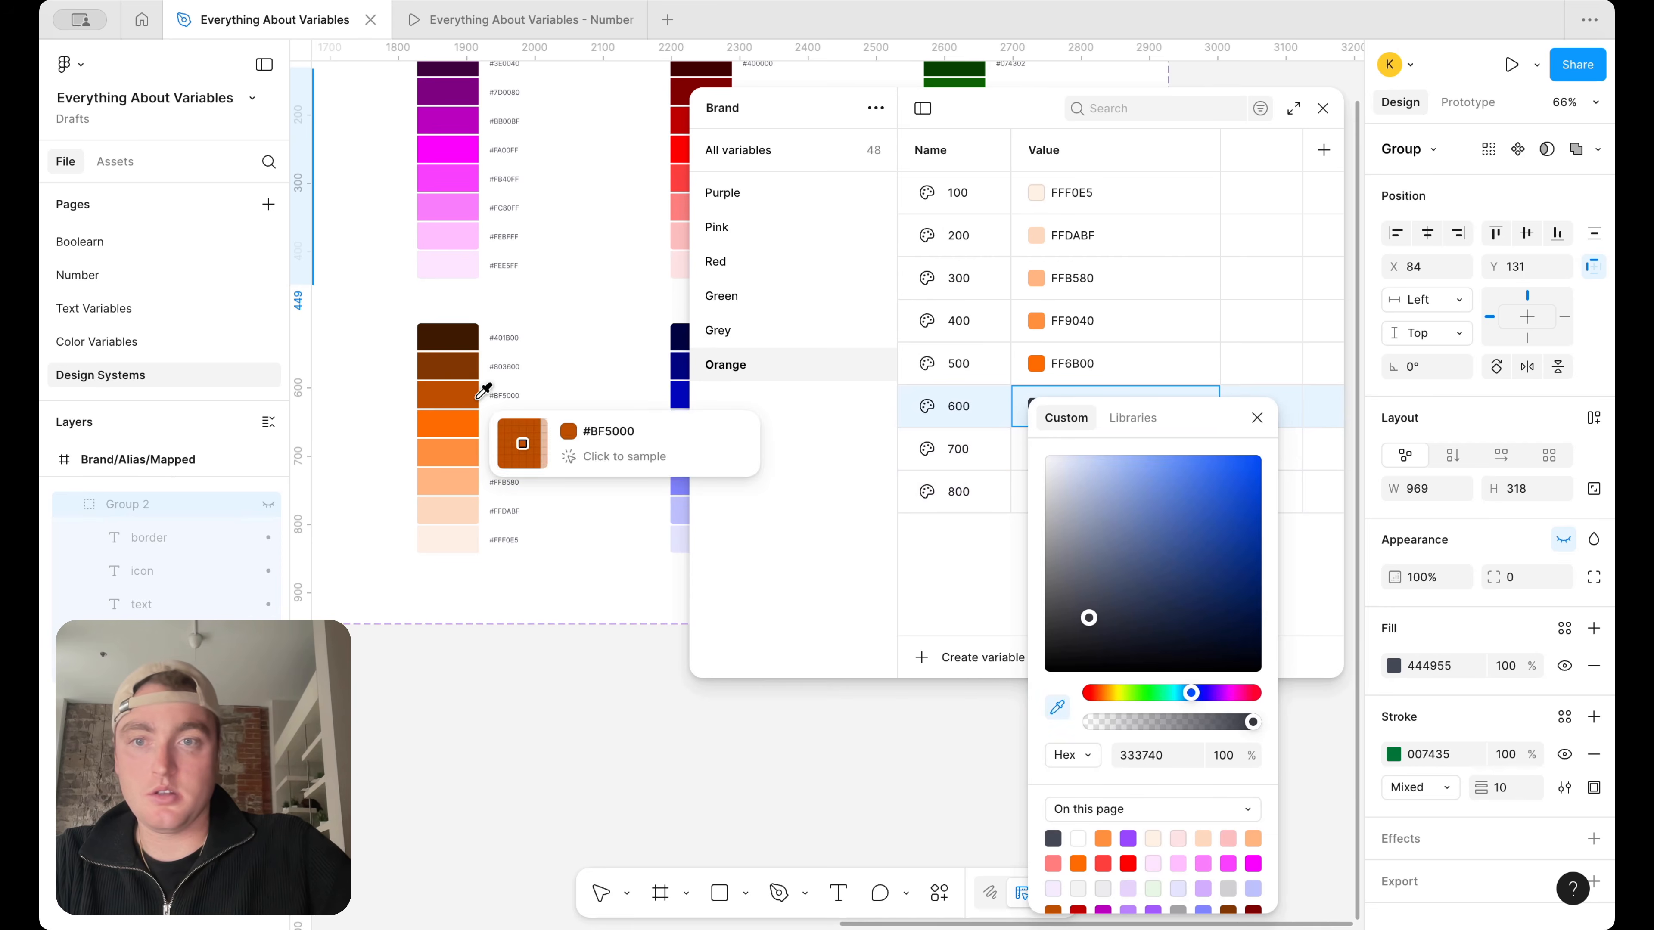
{"action": "left_click", "coordinate": [454, 396]}
{"action": "key", "text": "Escape"}
Duplicate the Orange variable group and rename the copy Blue
{"action": "scroll", "coordinate": [622, 396], "scroll_direction": "right", "scroll_amount": 5}
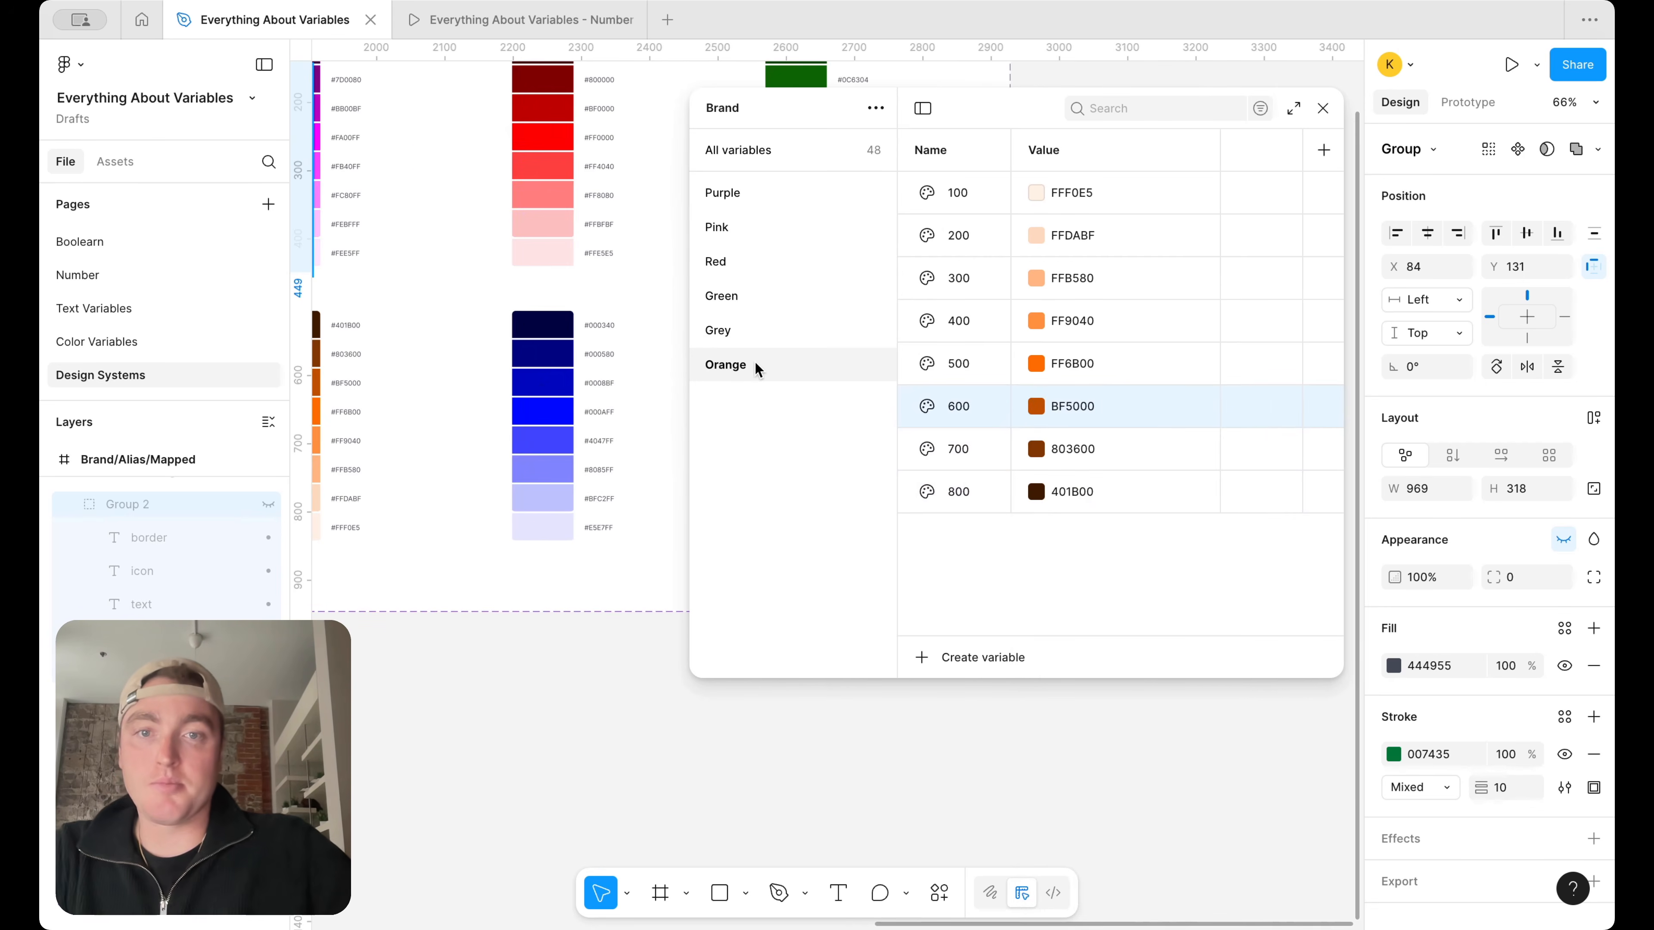
{"action": "right_click", "coordinate": [755, 363]}
{"action": "left_click", "coordinate": [840, 406]}
{"action": "double_click", "coordinate": [758, 404]}
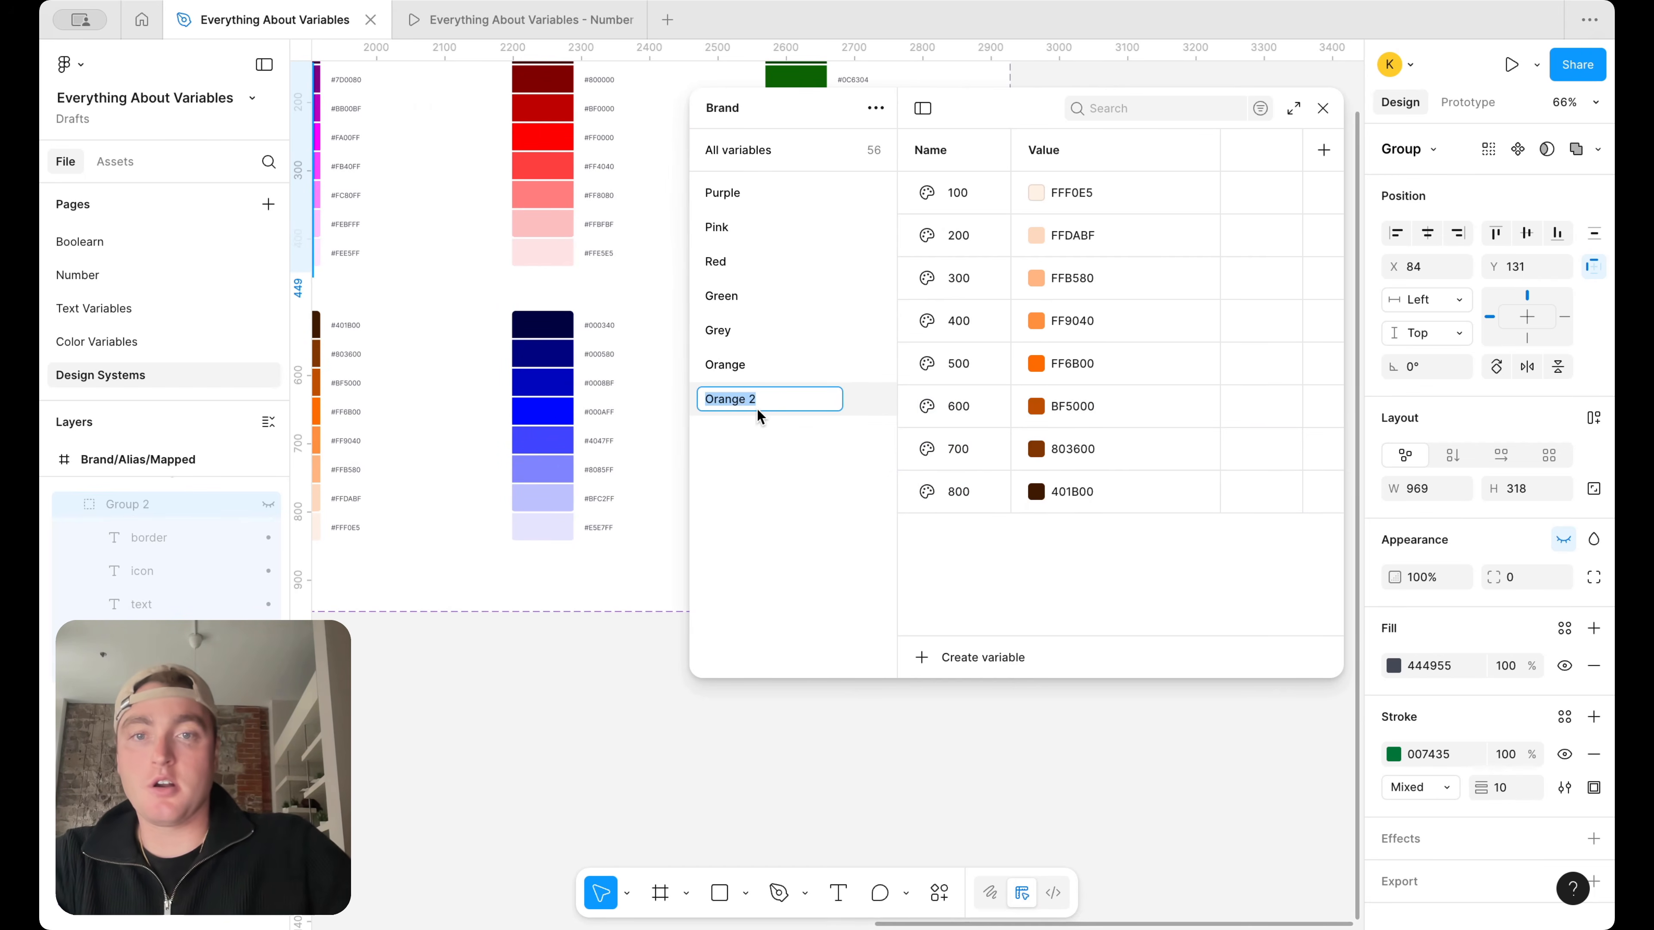
{"action": "type", "text": "Blue"}
{"action": "key", "text": "Return"}
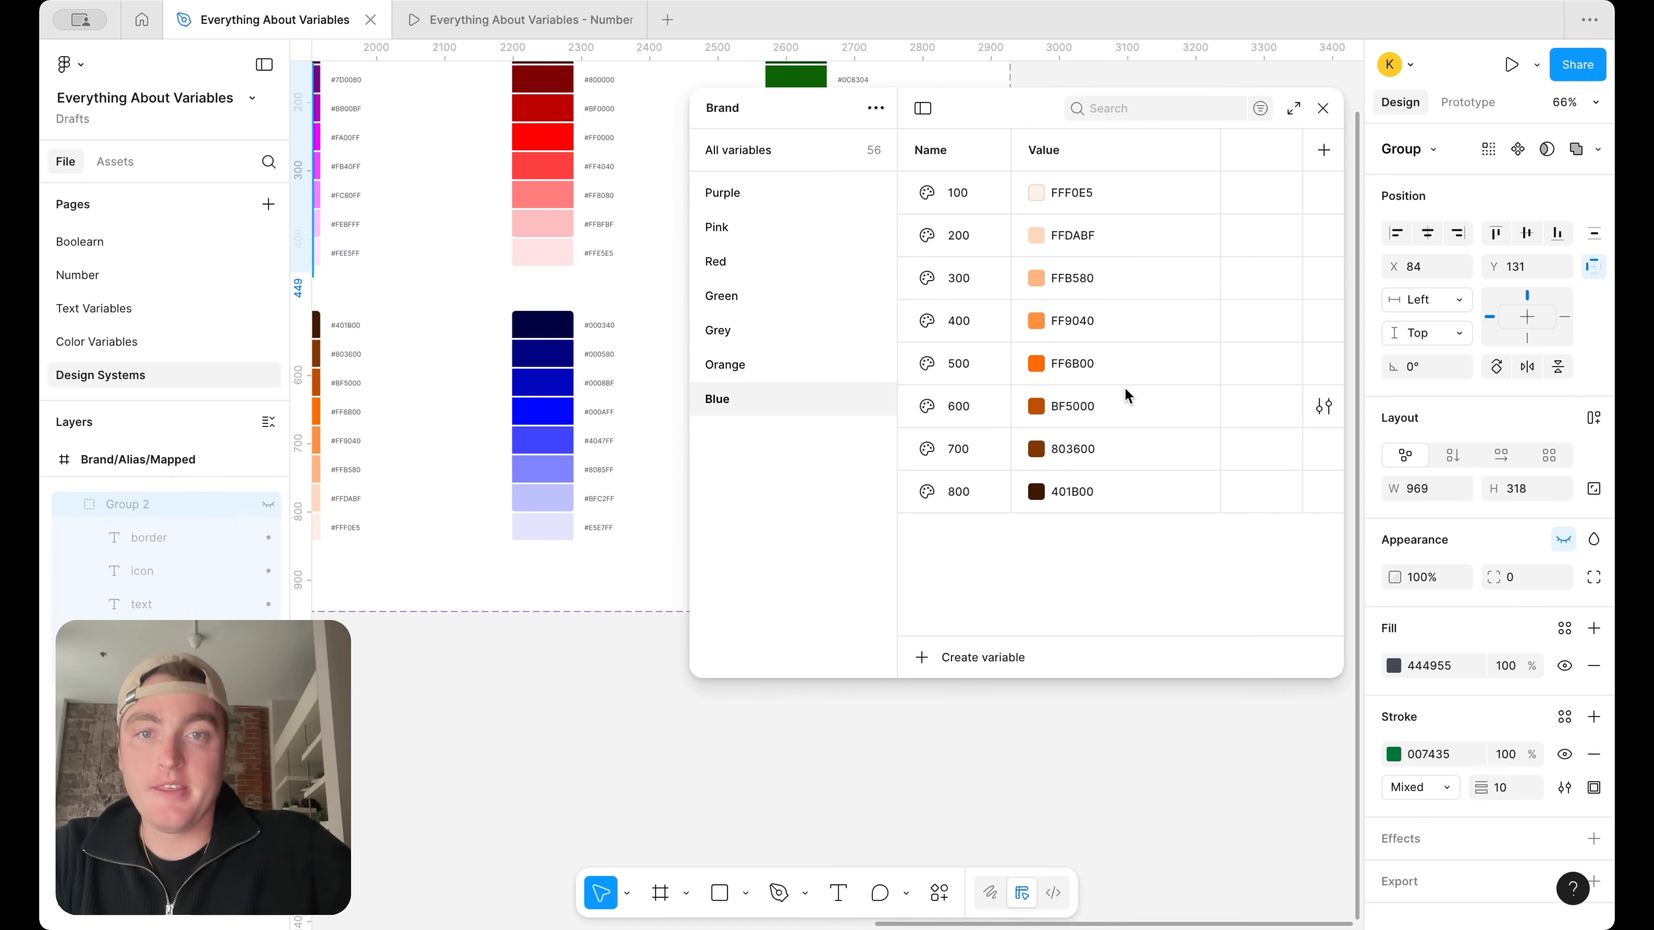
Set Blue 100 to E5E7FF and Blue 200 to BFC2FF by sampling the two lightest swatches of the blue ramp
{"action": "left_click", "coordinate": [1037, 185]}
{"action": "left_click", "coordinate": [1057, 517]}
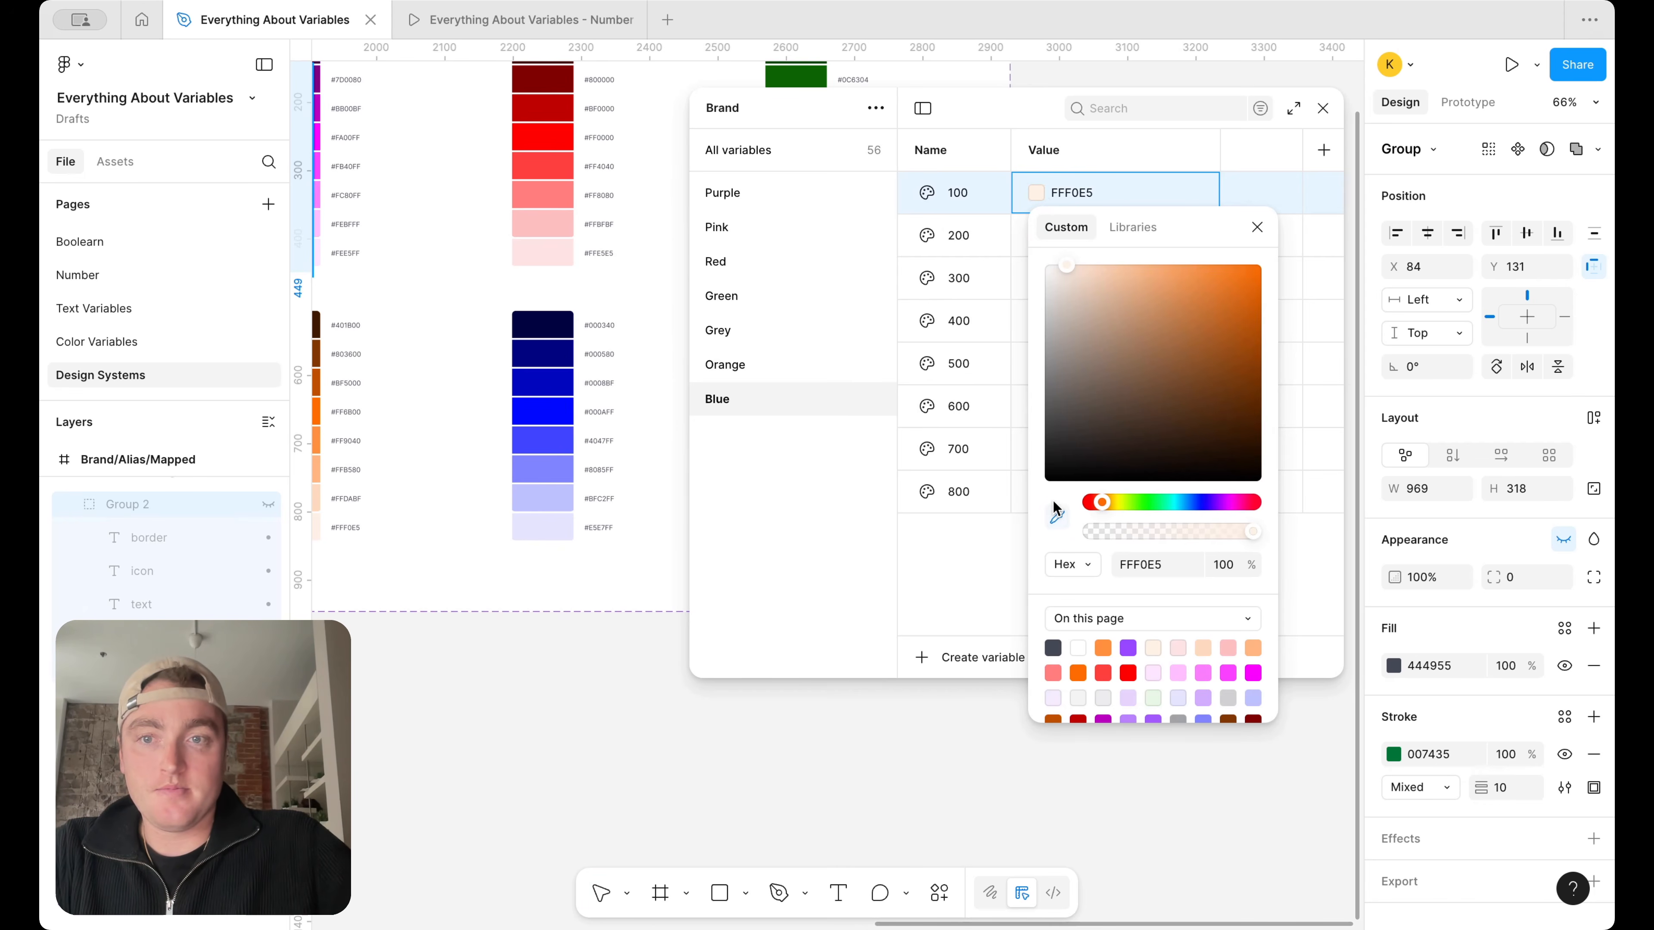
{"action": "left_click", "coordinate": [547, 526]}
{"action": "left_click", "coordinate": [1256, 228]}
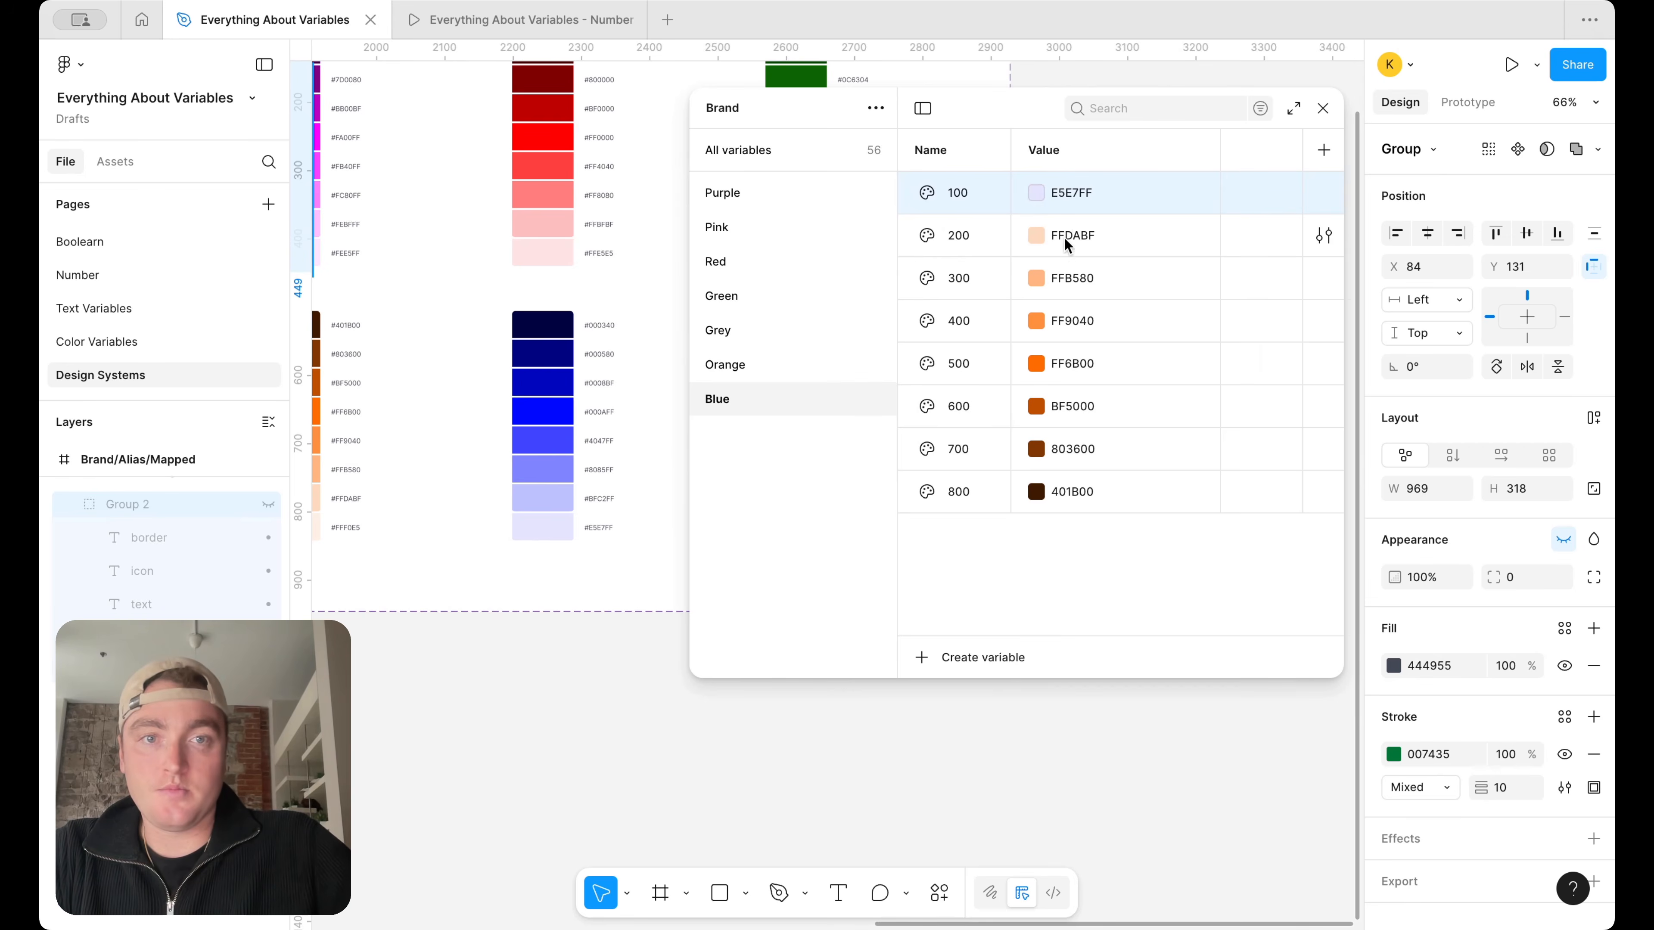
{"action": "left_click", "coordinate": [1037, 237]}
{"action": "left_click", "coordinate": [1057, 559]}
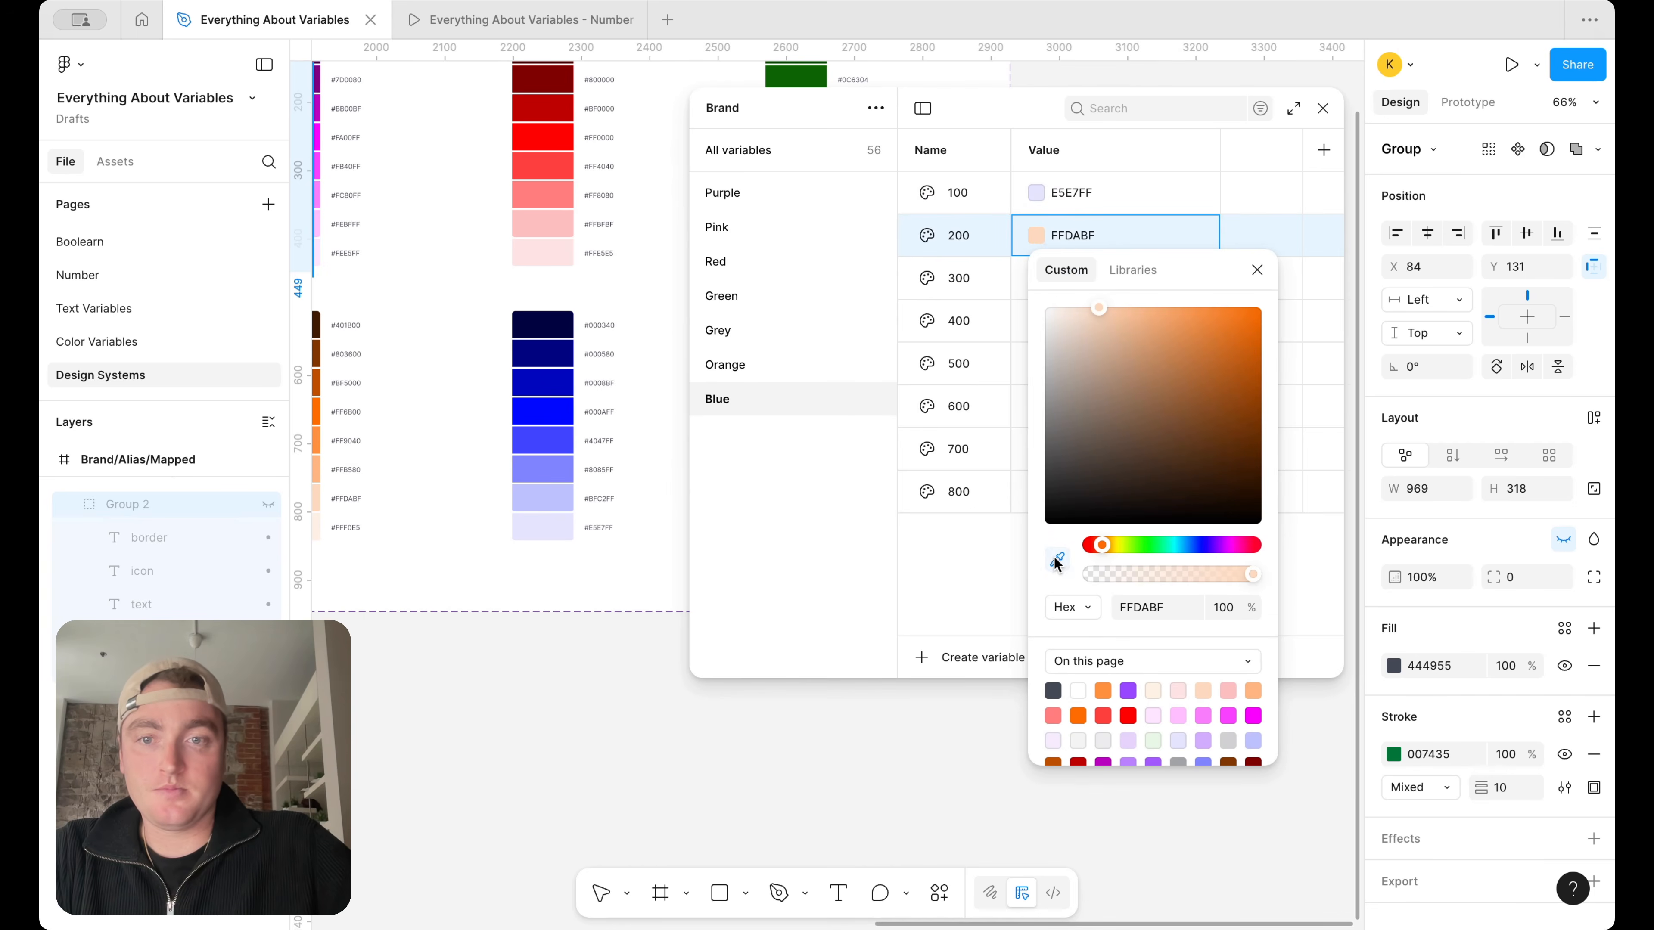
{"action": "left_click", "coordinate": [544, 499]}
{"action": "left_click", "coordinate": [1257, 270]}
Set Blue 300 to 8085FF and Blue 400 to 4047FF by sampling the third- and fourth-lightest swatches of the blue ramp
{"action": "left_click", "coordinate": [1035, 278]}
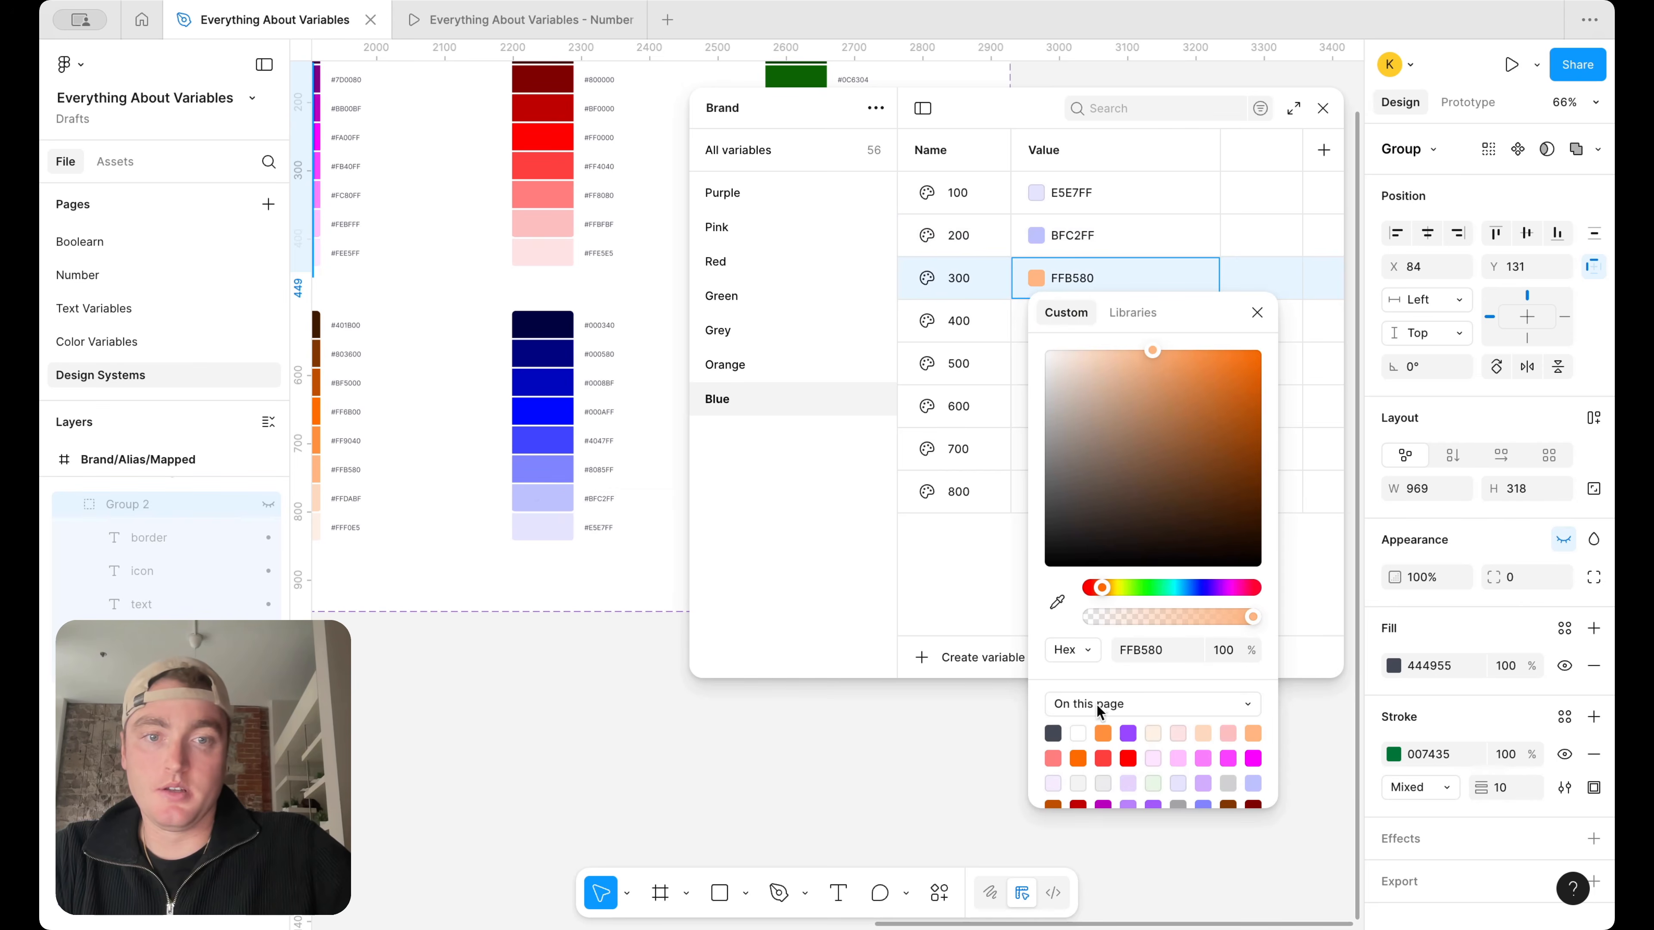
{"action": "left_click", "coordinate": [1057, 601]}
{"action": "left_click", "coordinate": [564, 466]}
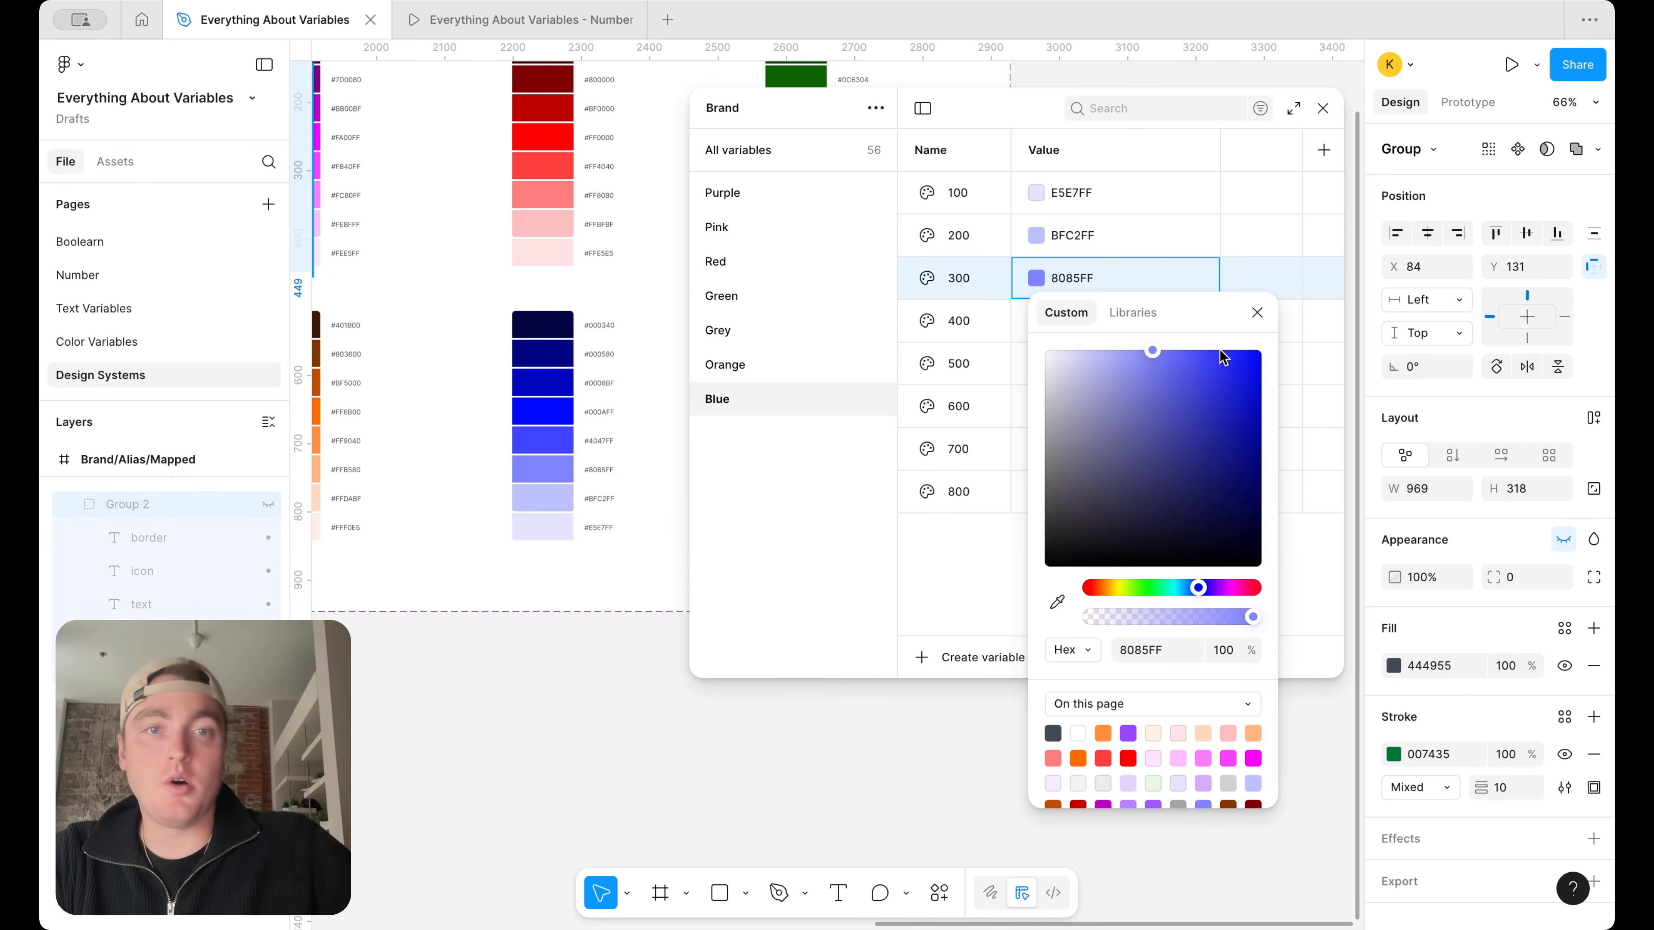
{"action": "left_click", "coordinate": [1256, 313]}
{"action": "left_click", "coordinate": [1035, 320]}
{"action": "left_click", "coordinate": [1053, 643]}
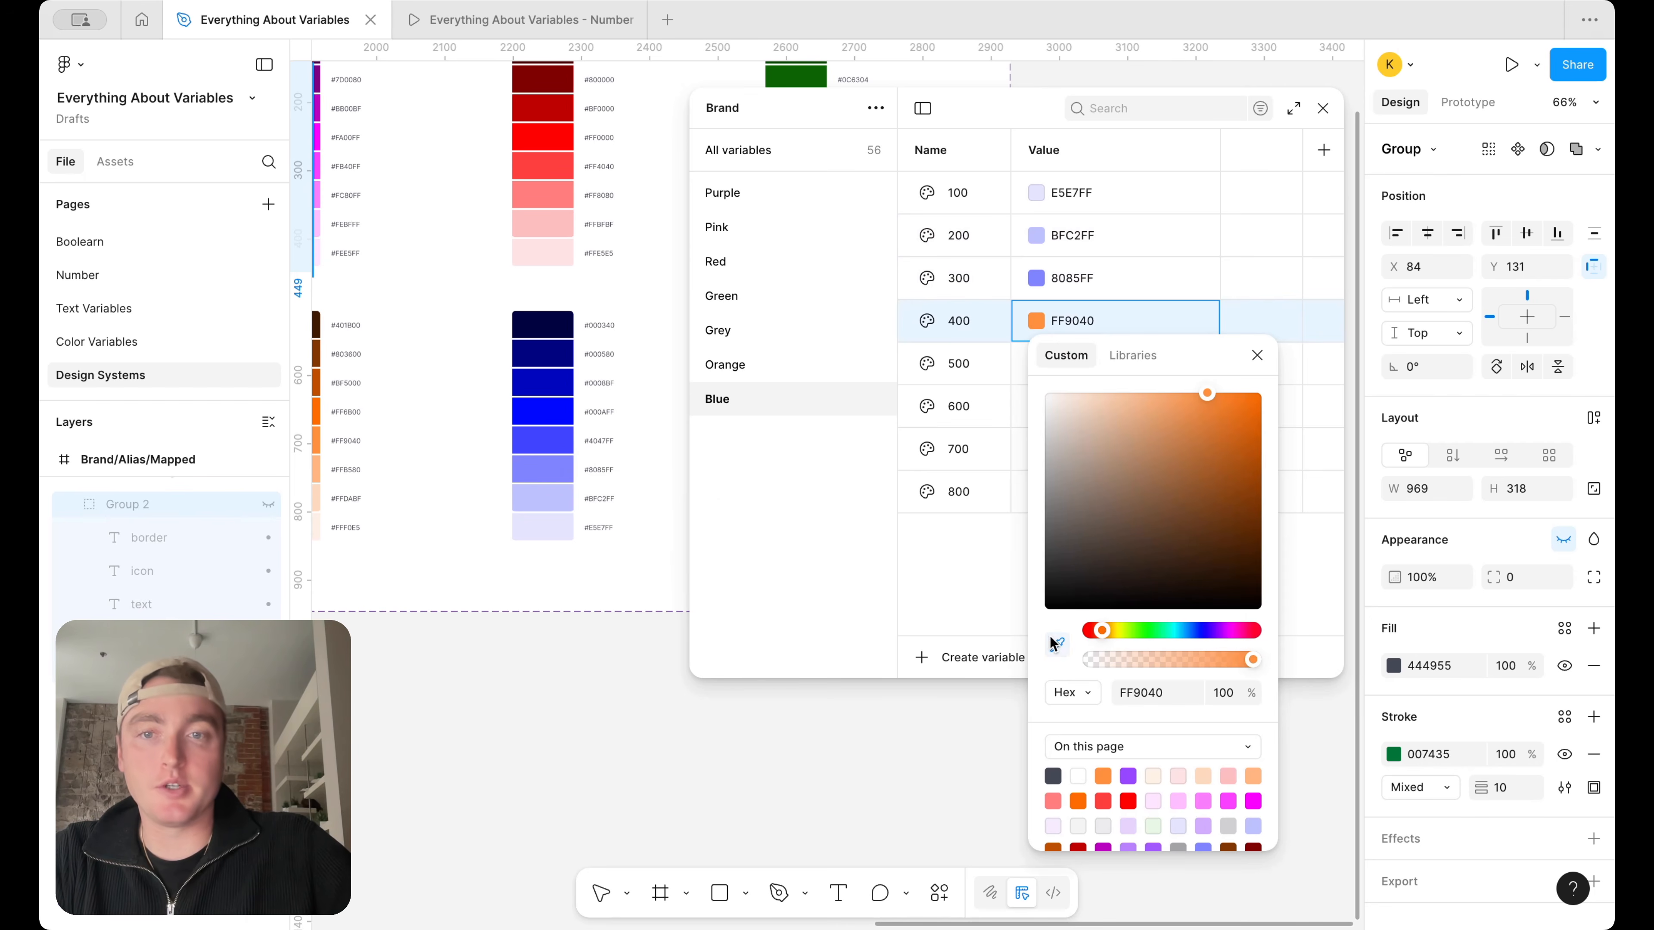
{"action": "left_click", "coordinate": [564, 442]}
{"action": "left_click", "coordinate": [1258, 355]}
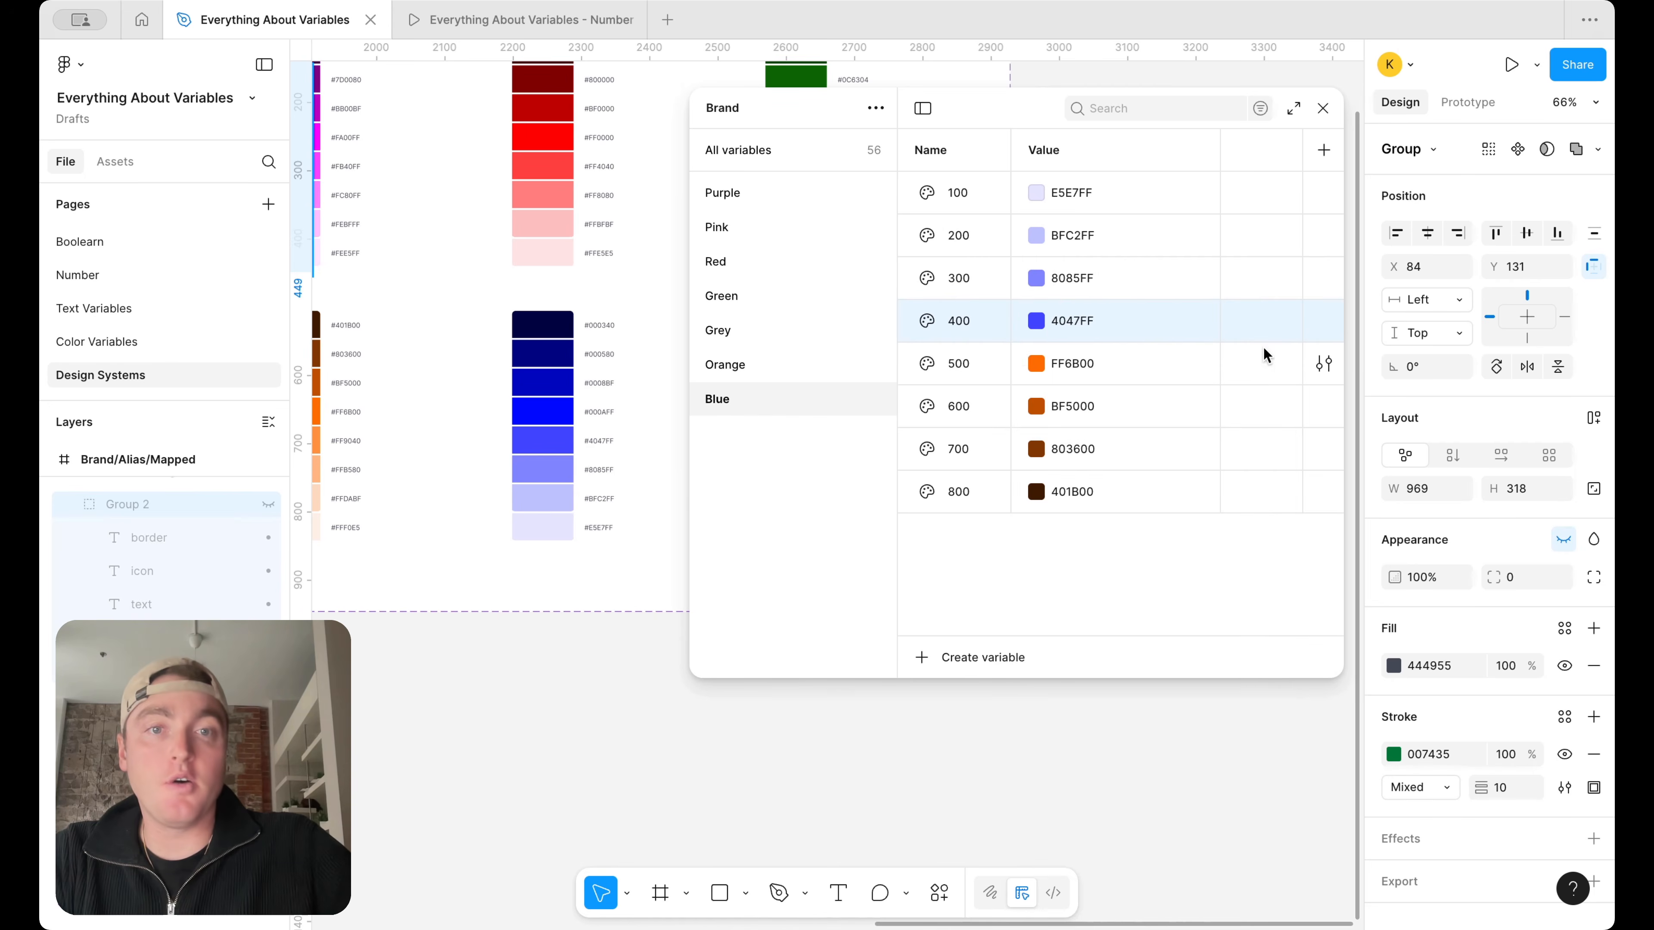
Set Blue 500 to 000AFF and Blue 600 to 0008BF by sampling the fifth- and sixth-lightest swatches of the blue ramp
{"action": "left_click", "coordinate": [1041, 363]}
{"action": "left_click", "coordinate": [1063, 681]}
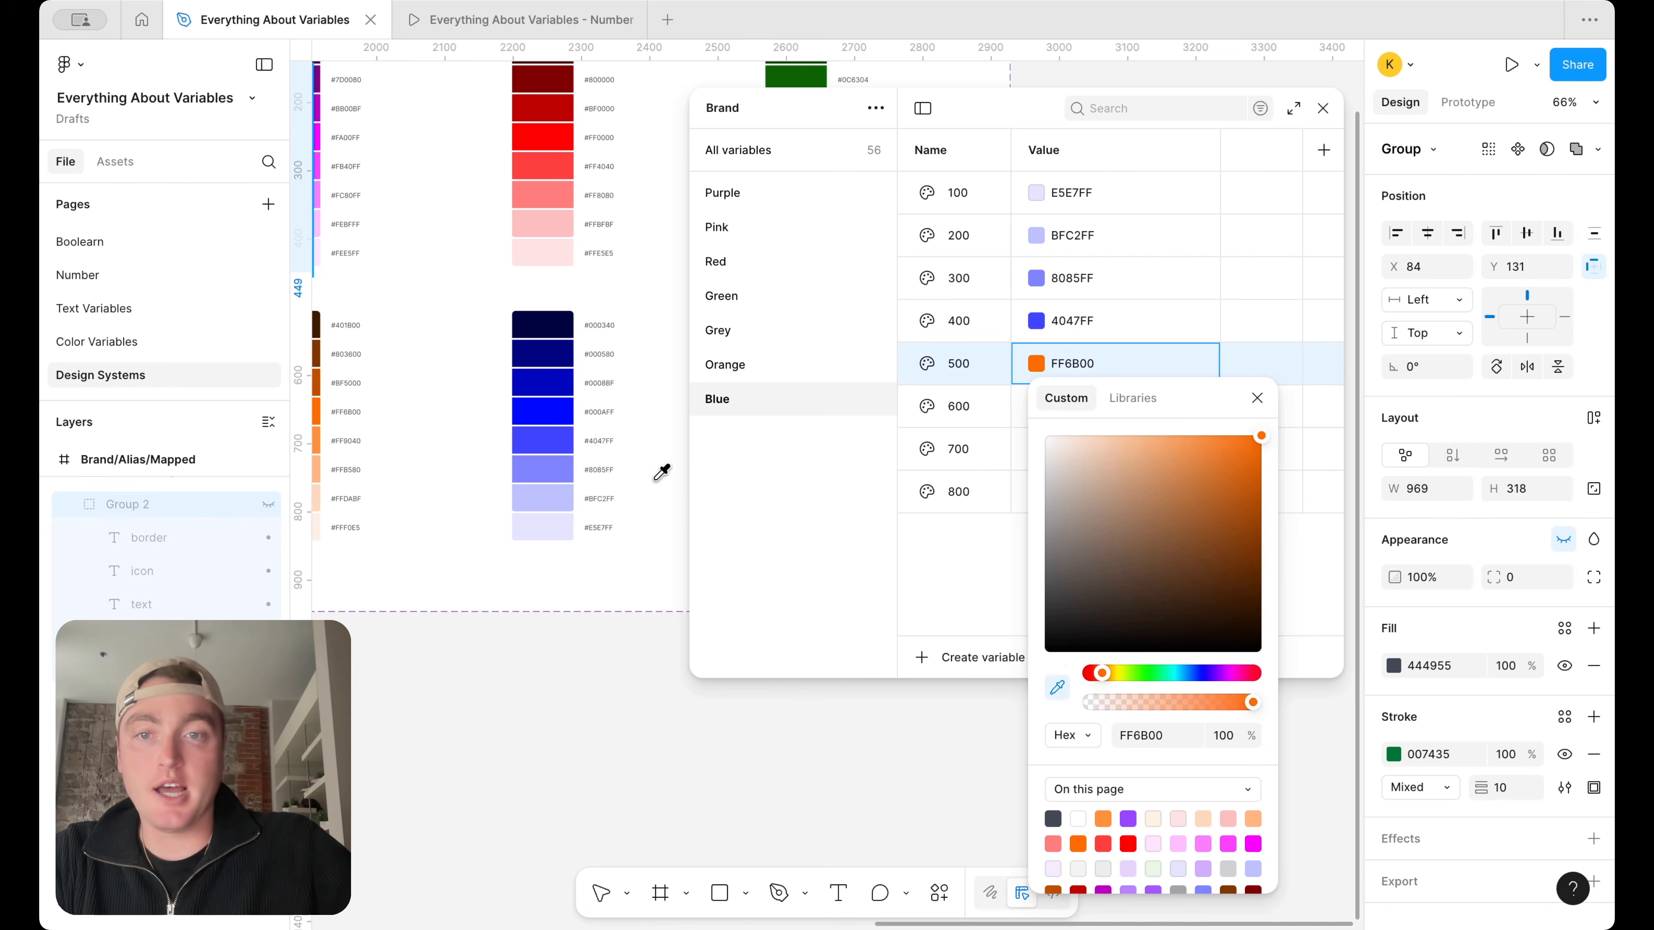
{"action": "left_click", "coordinate": [567, 407]}
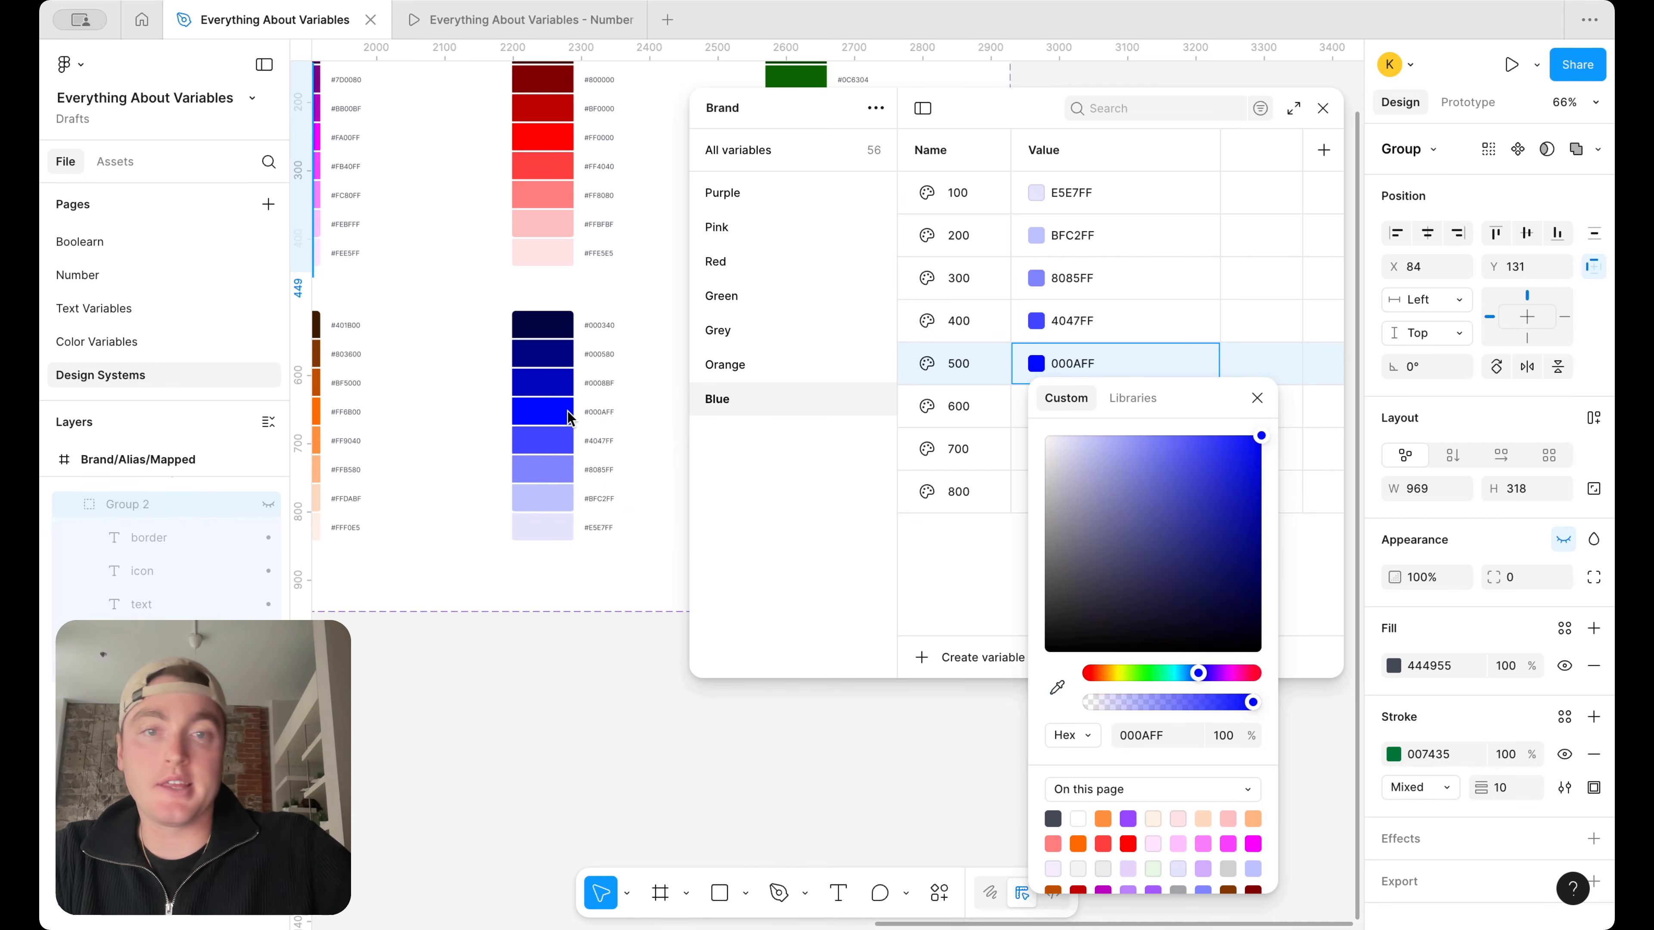
{"action": "left_click", "coordinate": [1257, 397]}
{"action": "left_click", "coordinate": [1036, 406]}
{"action": "left_click", "coordinate": [1057, 707]}
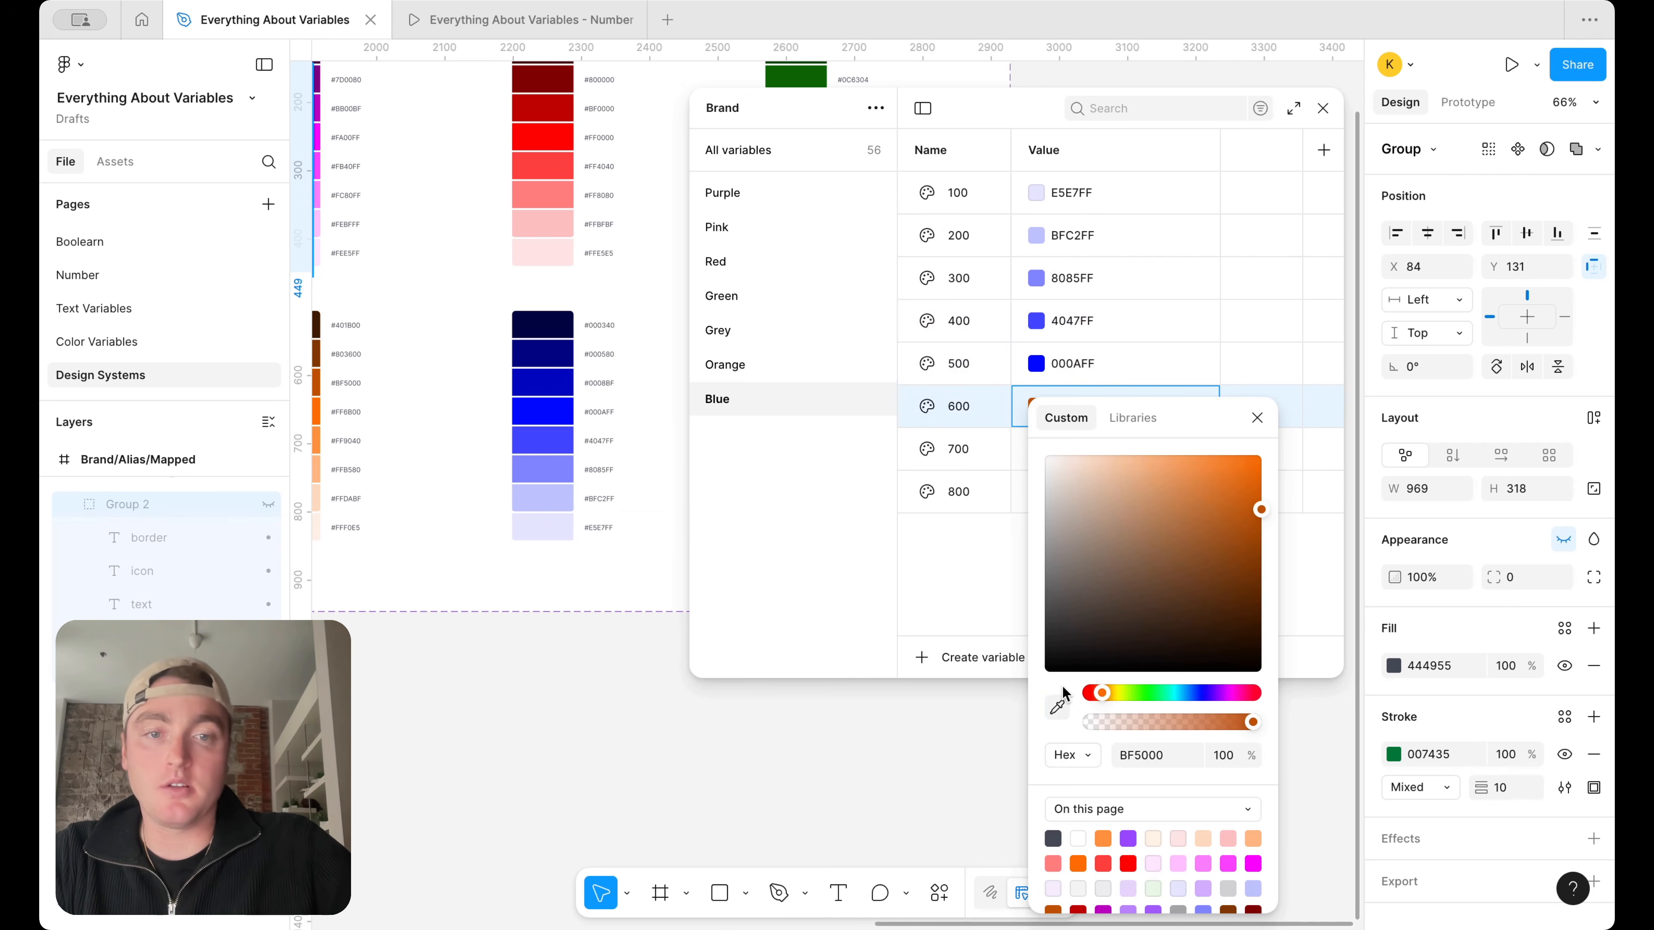
{"action": "left_click", "coordinate": [541, 382]}
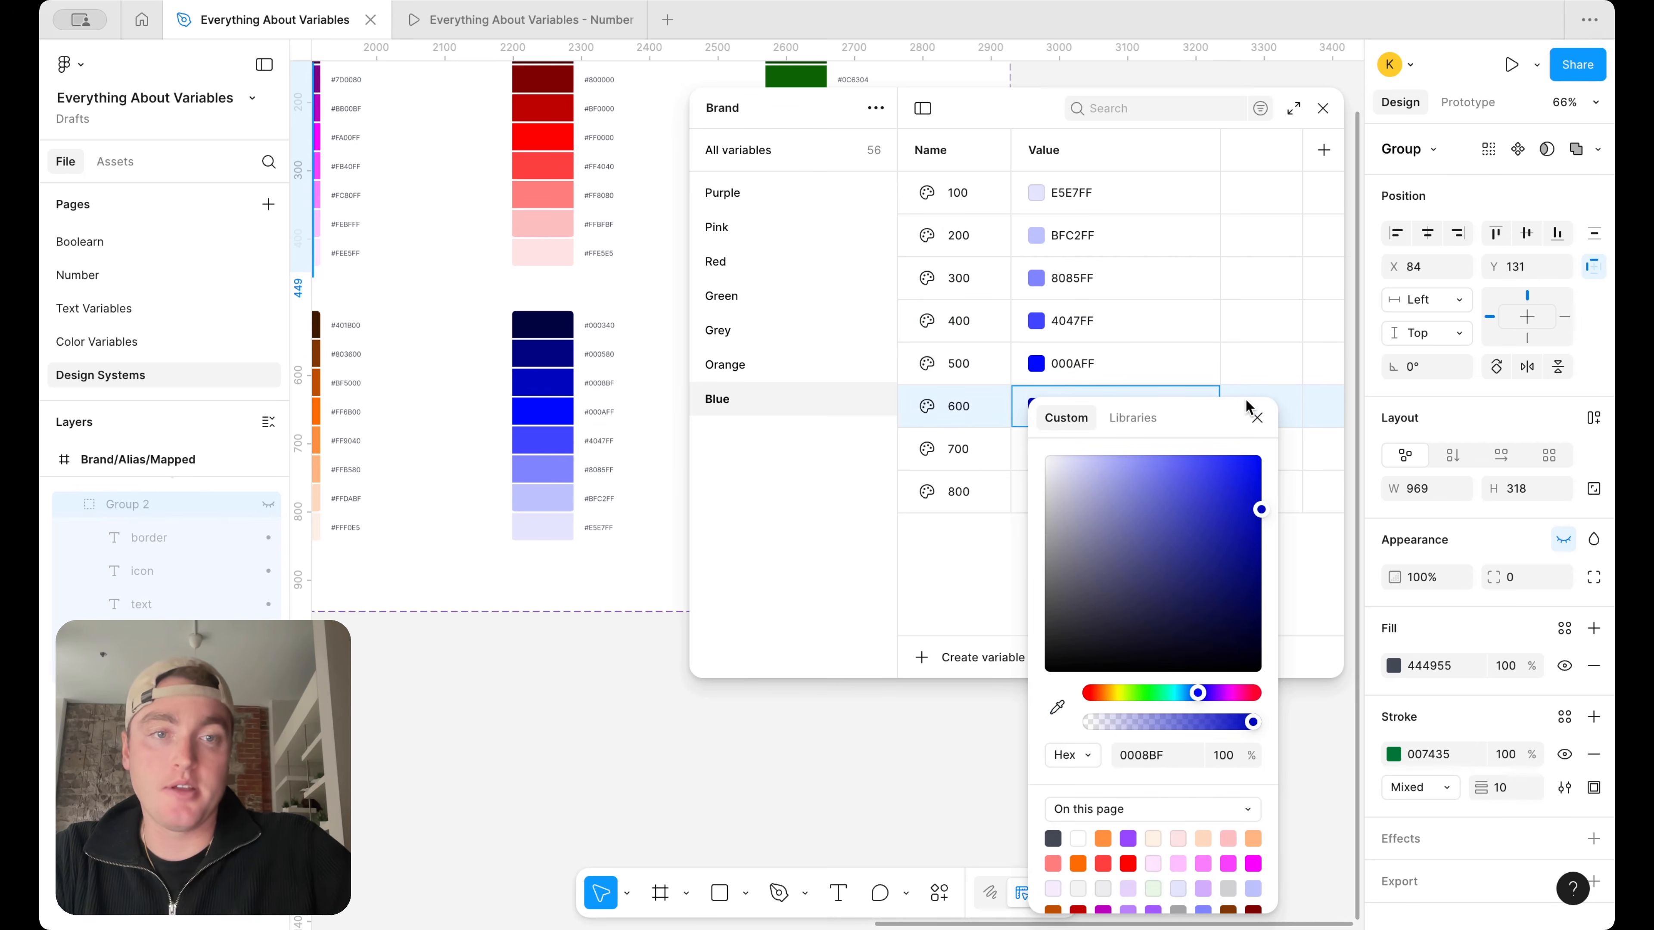
{"action": "left_click", "coordinate": [1256, 417]}
Set Blue 700 to 000580 and Blue 800 to 000340 by sampling the two darkest swatches of the blue ramp
{"action": "left_click", "coordinate": [1036, 449]}
{"action": "left_click", "coordinate": [1057, 707]}
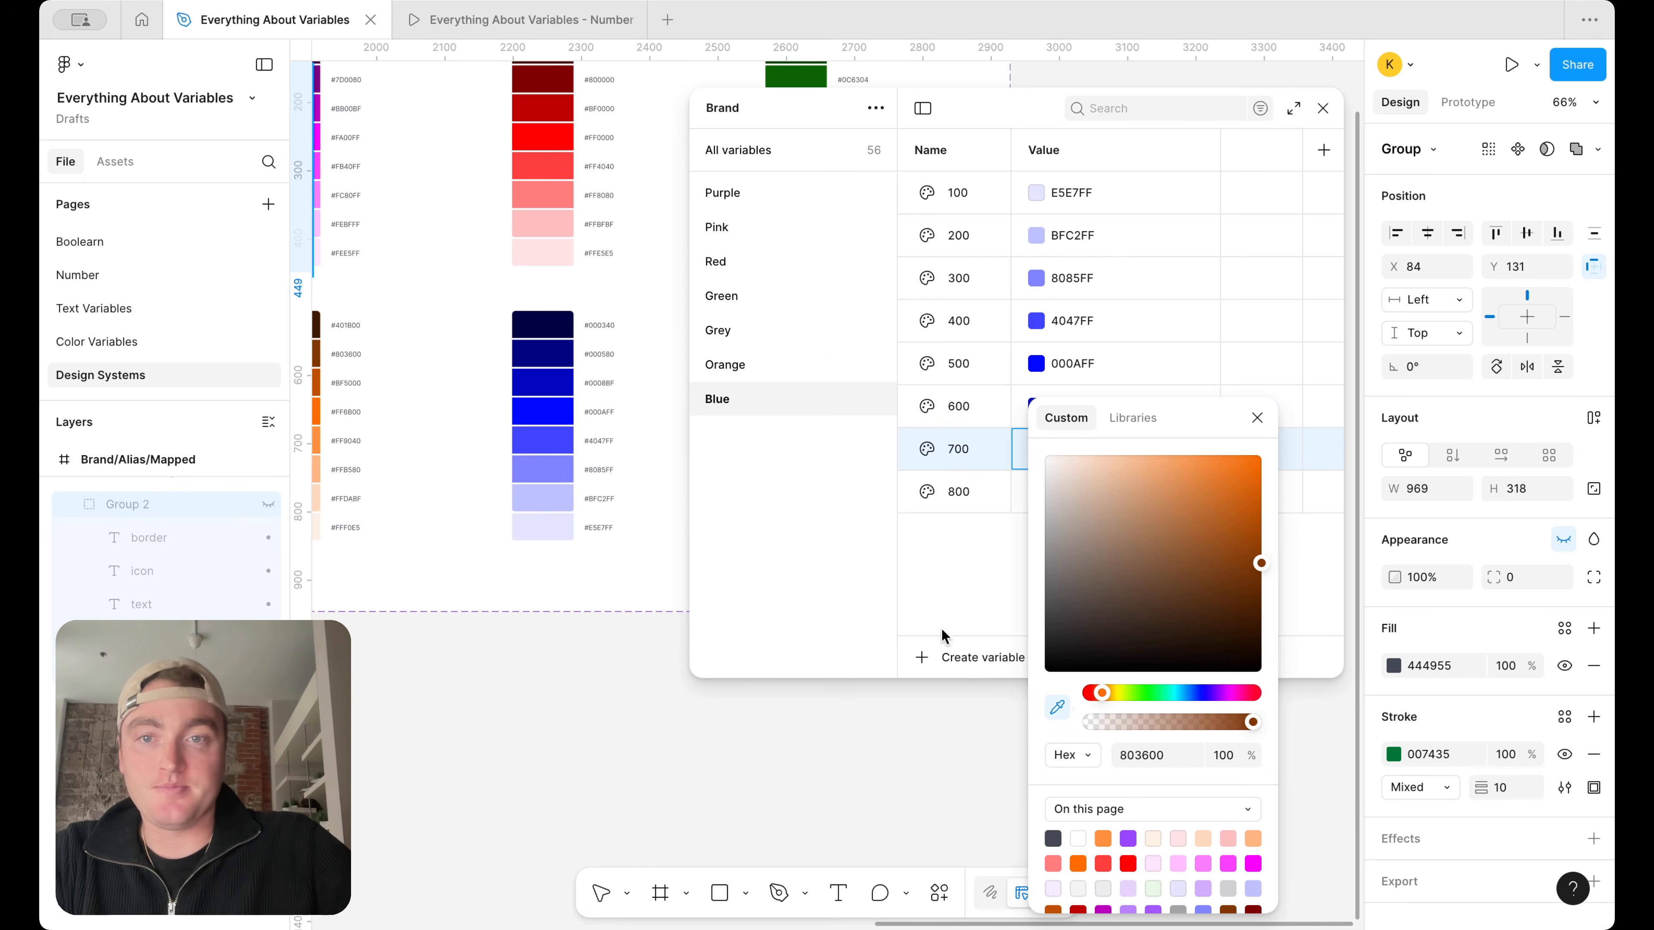
{"action": "left_click", "coordinate": [543, 353]}
{"action": "left_click", "coordinate": [1256, 417]}
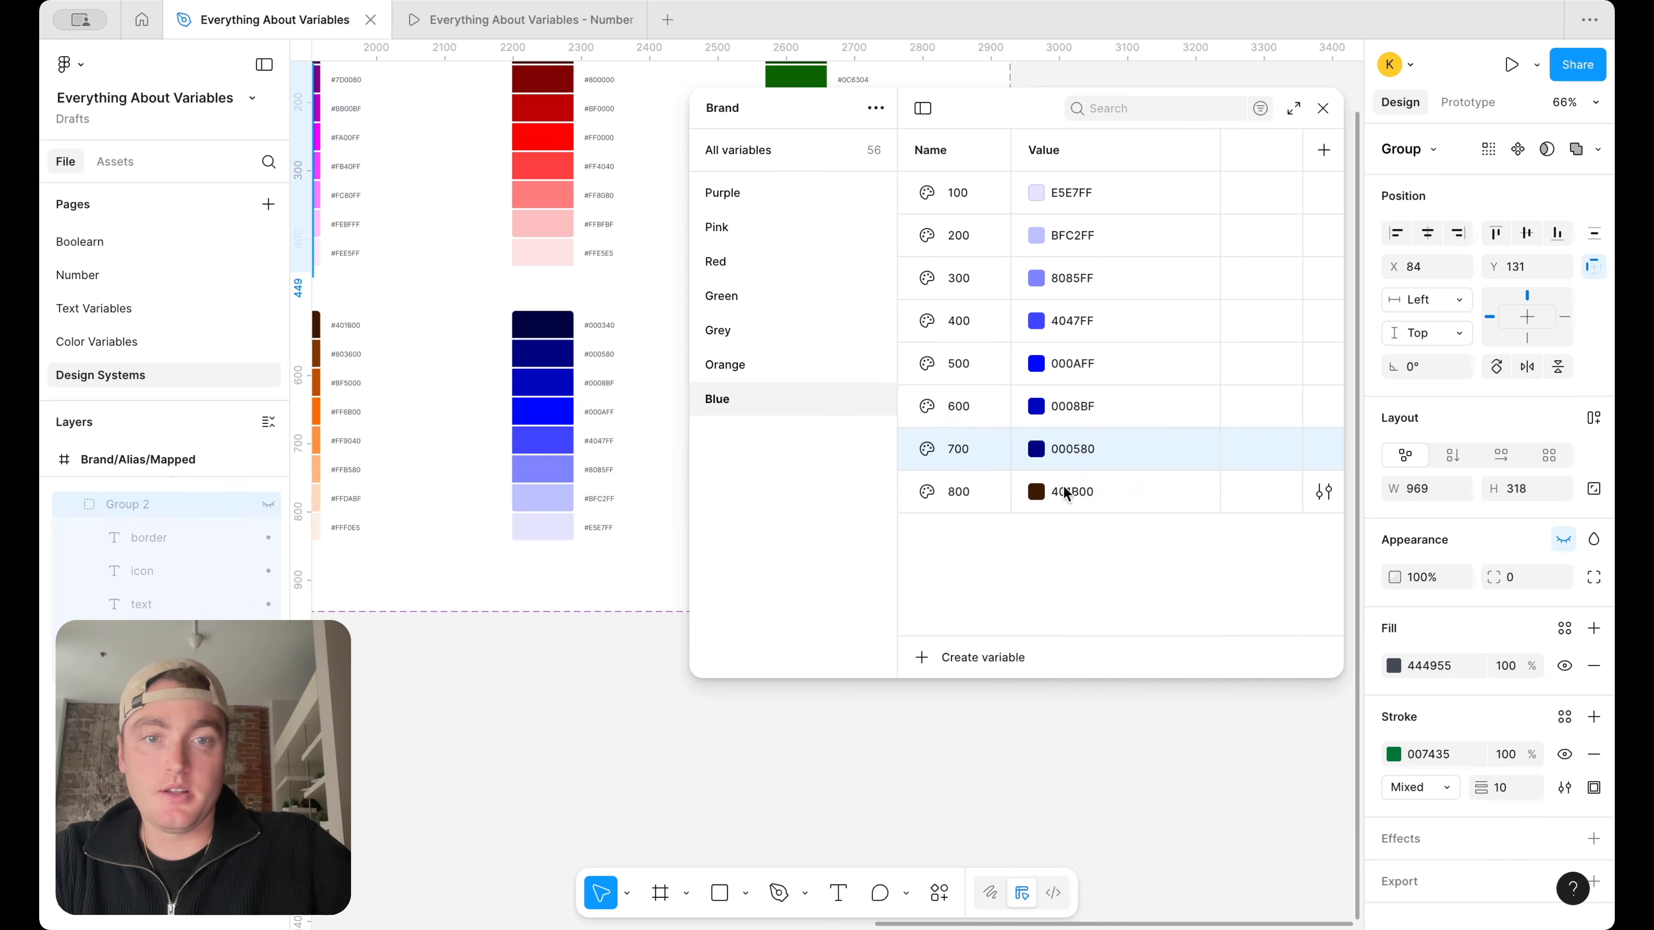
{"action": "left_click", "coordinate": [1036, 491]}
{"action": "left_click", "coordinate": [1057, 707]}
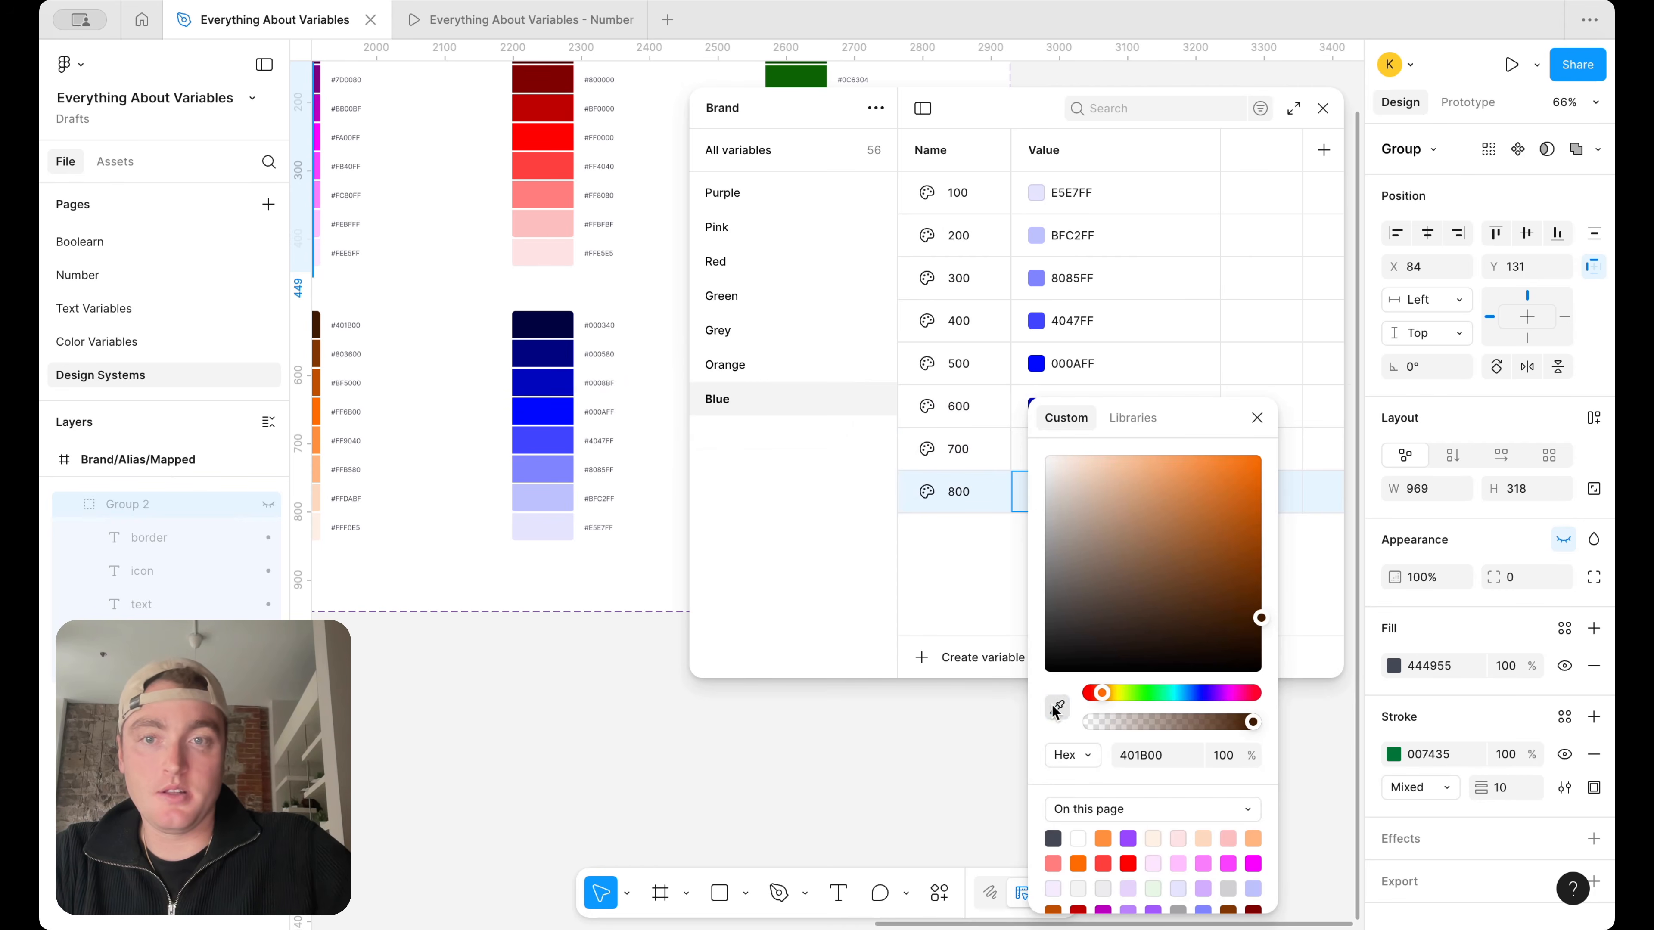
{"action": "left_click", "coordinate": [546, 314]}
{"action": "left_click", "coordinate": [1256, 416]}
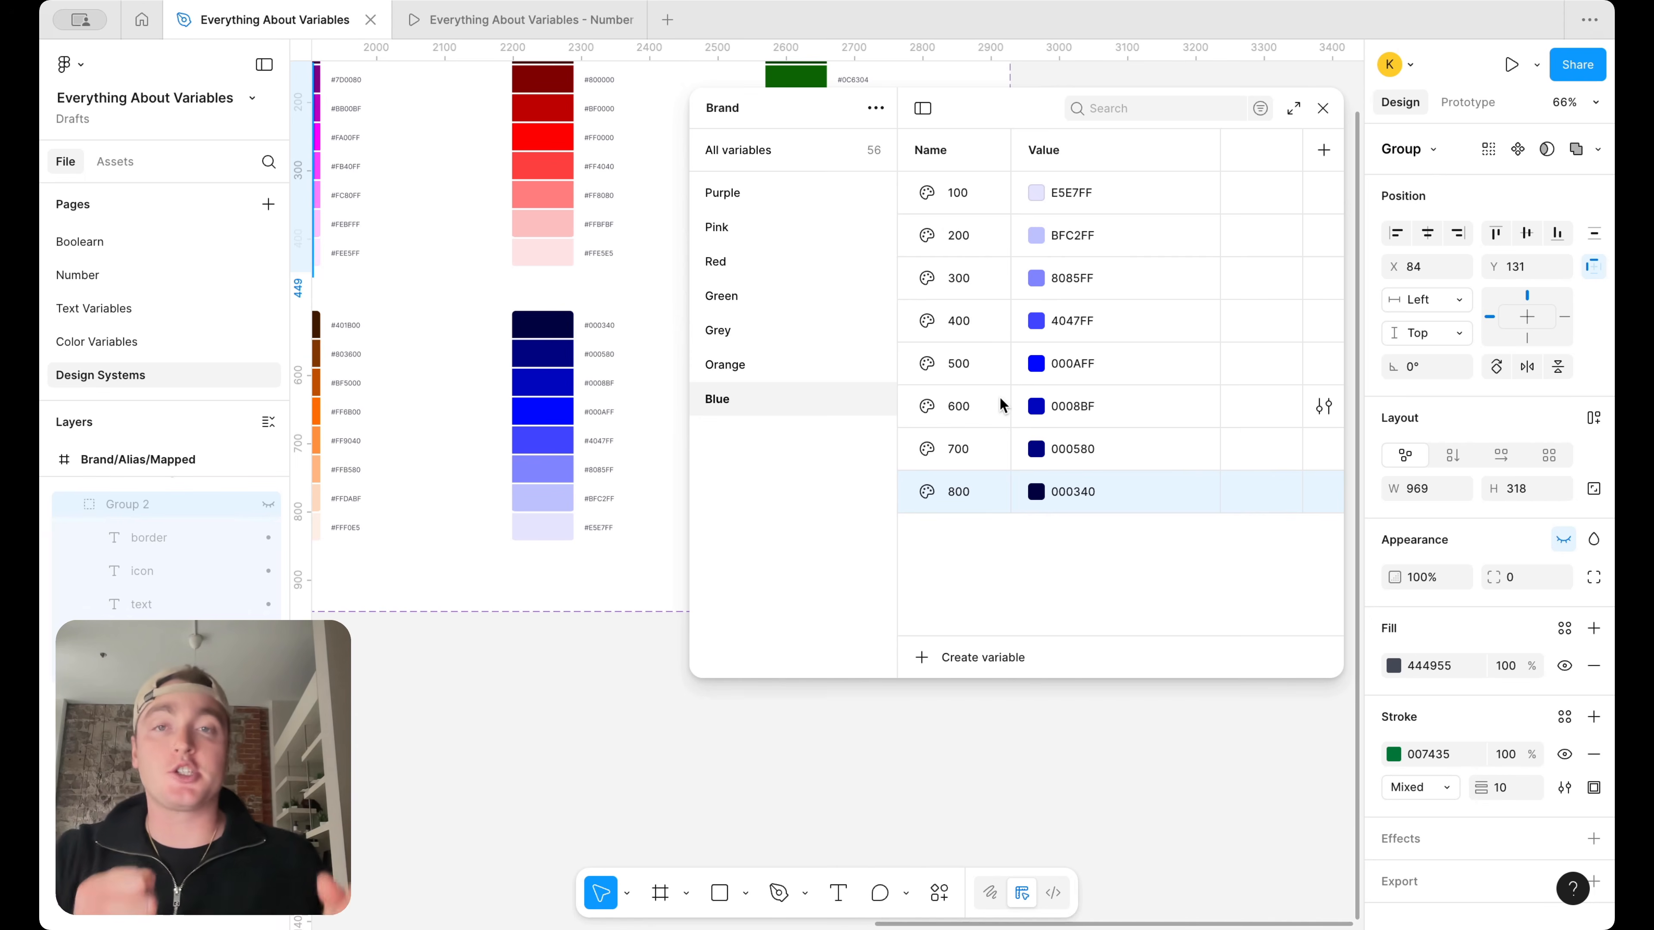
Review the color values of each Brand group from Purple through Blue and back to Purple
{"action": "left_click", "coordinate": [784, 192]}
{"action": "left_click", "coordinate": [771, 225]}
{"action": "left_click", "coordinate": [768, 261]}
{"action": "left_click", "coordinate": [763, 295]}
{"action": "left_click", "coordinate": [762, 328]}
{"action": "left_click", "coordinate": [762, 366]}
{"action": "left_click", "coordinate": [758, 400]}
{"action": "left_click", "coordinate": [754, 376]}
{"action": "left_click", "coordinate": [754, 334]}
{"action": "left_click", "coordinate": [759, 297]}
{"action": "left_click", "coordinate": [759, 264]}
{"action": "left_click", "coordinate": [779, 217]}
{"action": "left_click", "coordinate": [786, 193]}
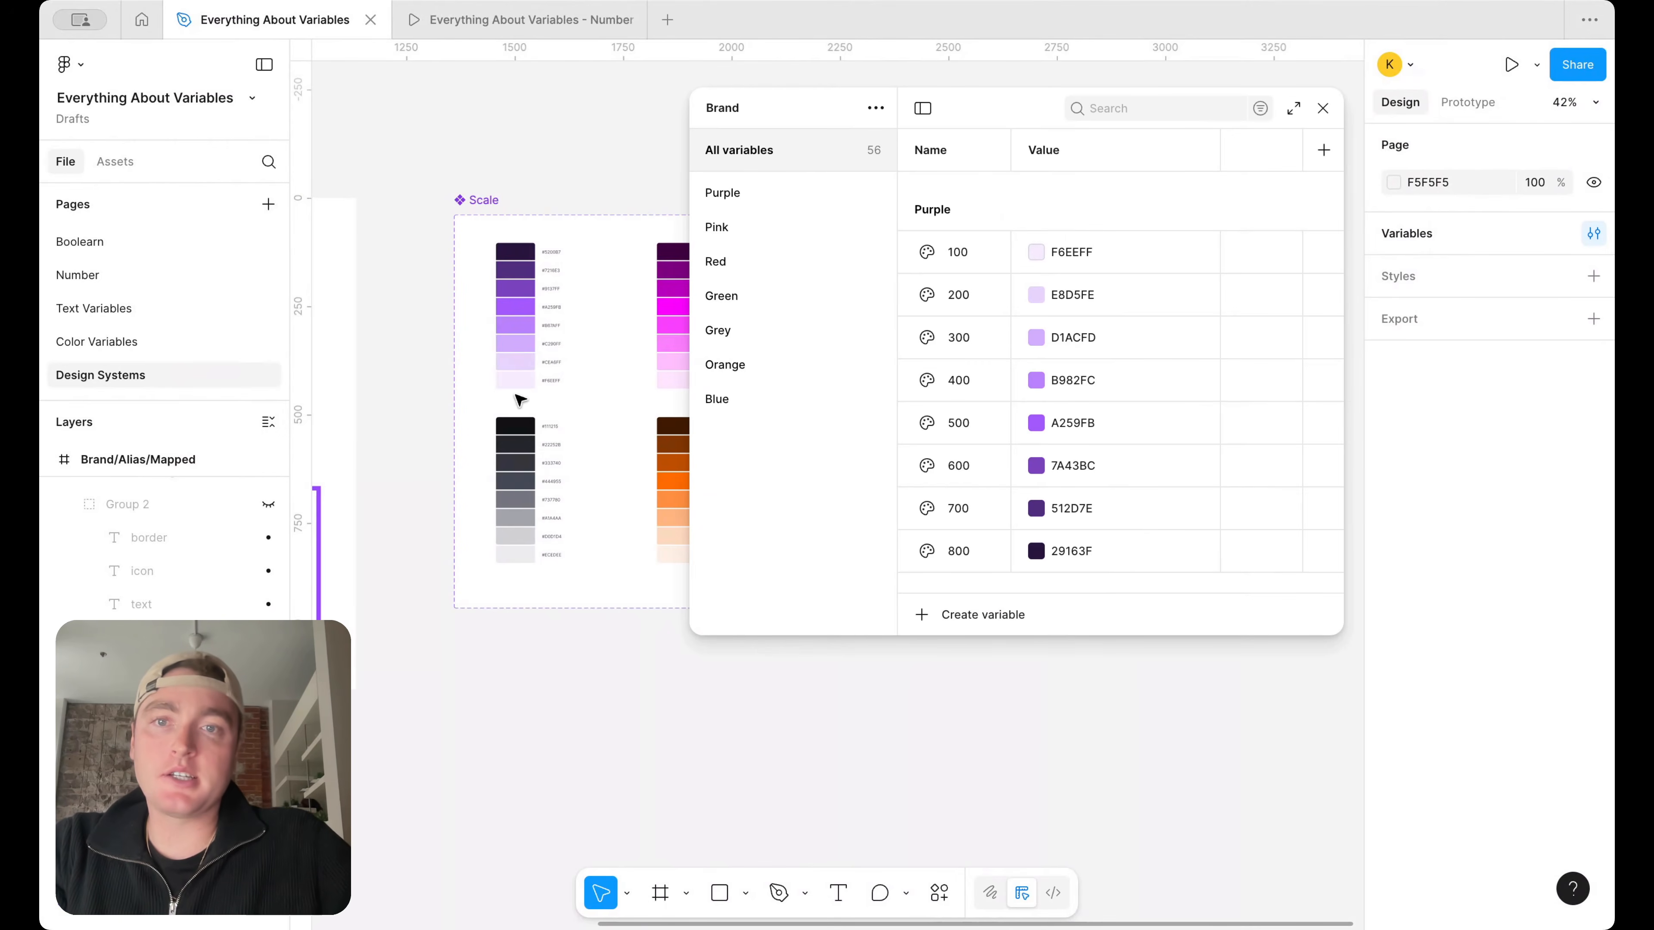
Create a new variable collection named Alias
{"action": "scroll", "coordinate": [520, 399], "scroll_direction": "right", "scroll_amount": 1}
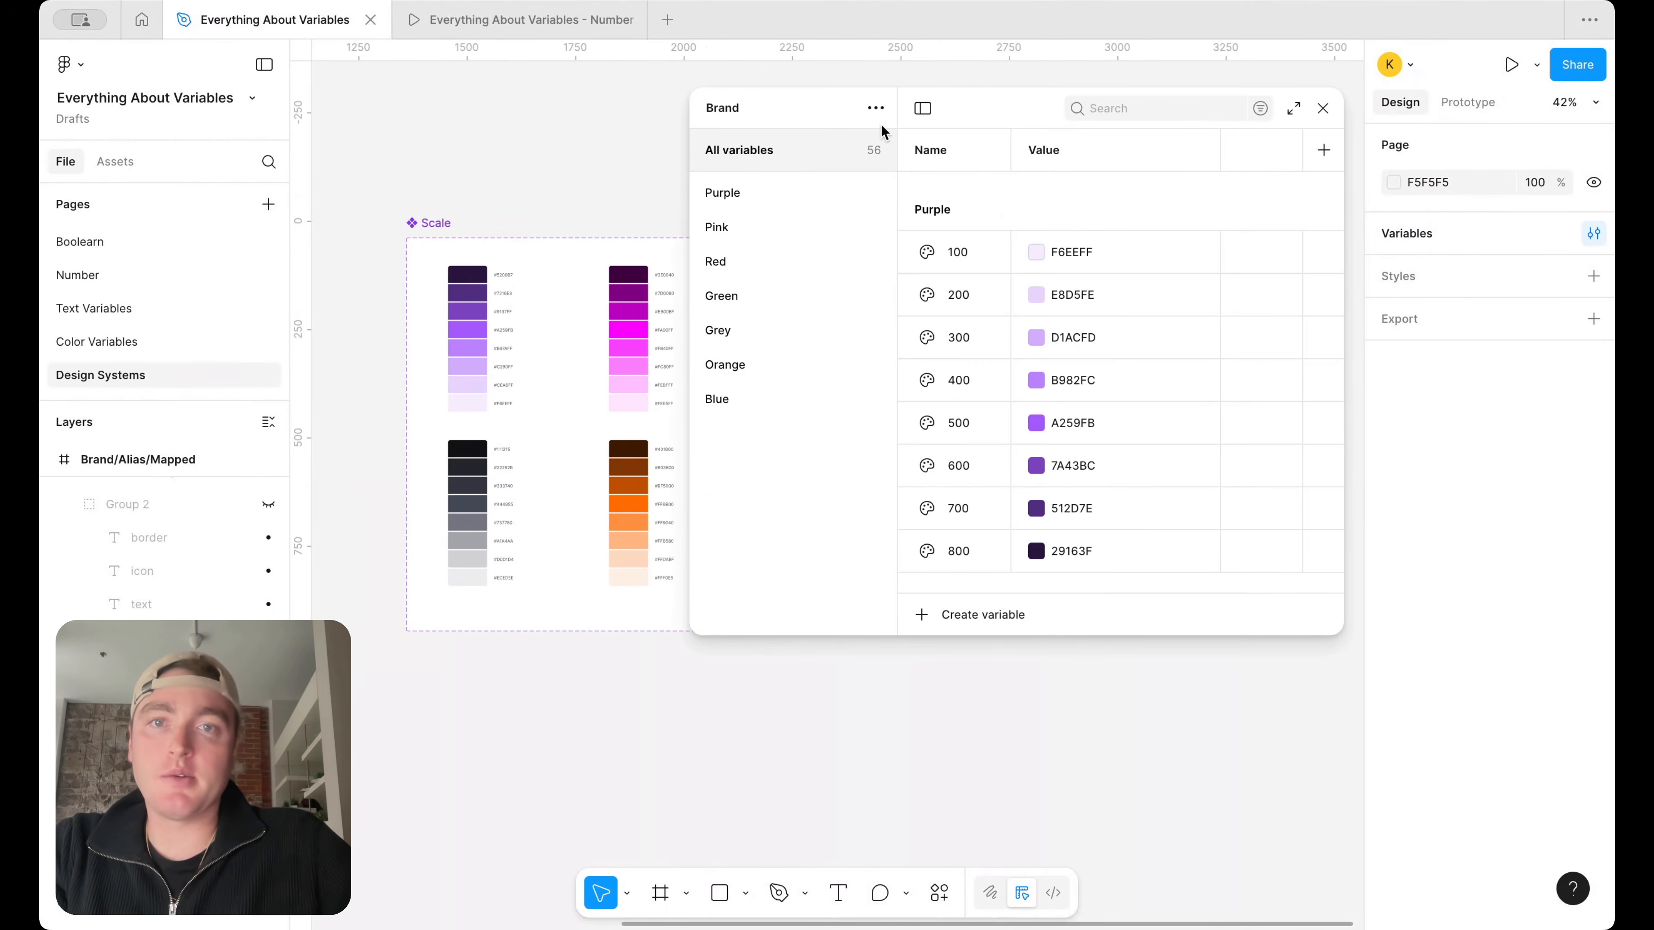
{"action": "left_click", "coordinate": [876, 109]}
{"action": "left_click", "coordinate": [861, 216]}
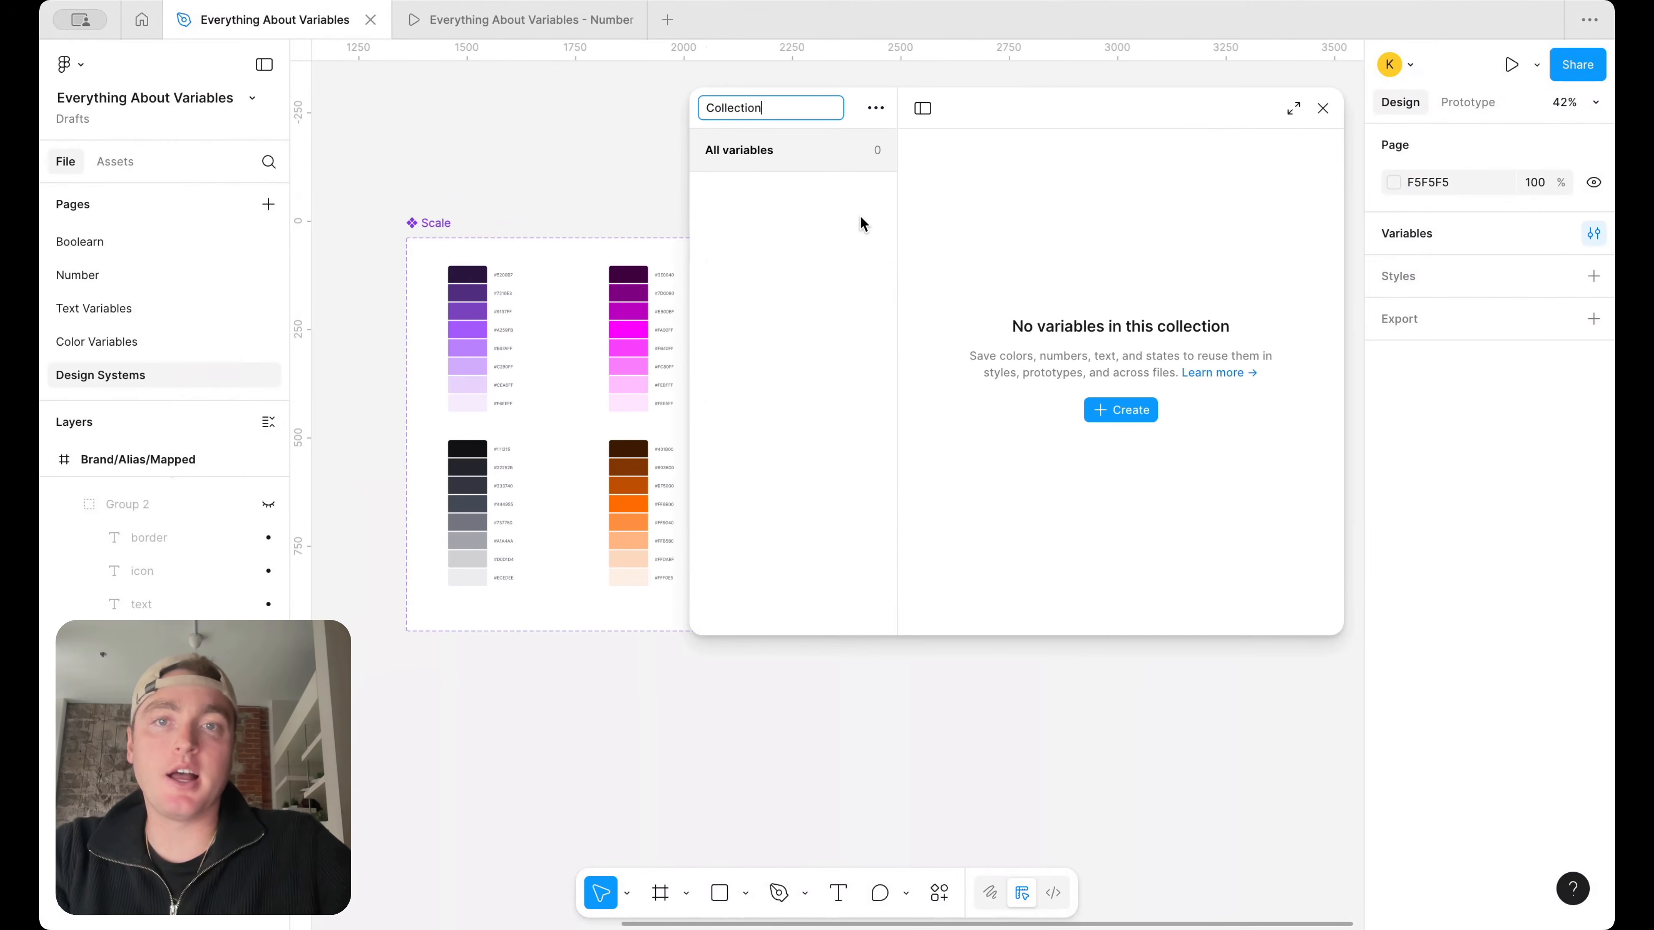
{"action": "type", "text": "Alias"}
{"action": "key", "text": "Return"}
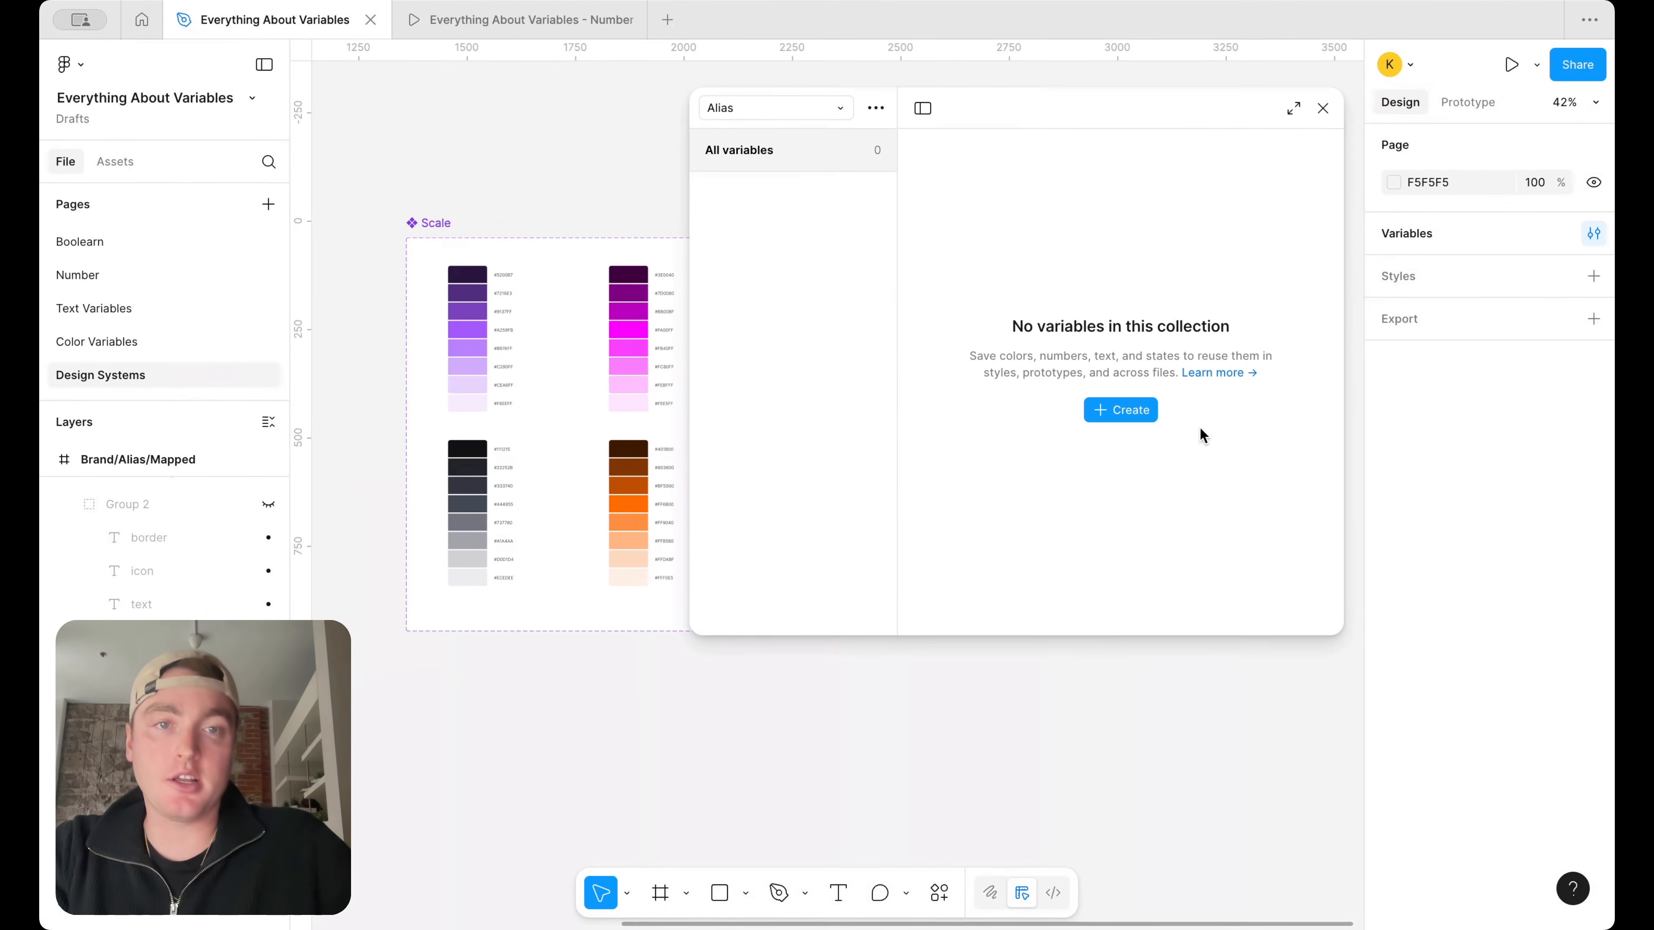
Add a color variable to the empty Alias collection
{"action": "left_click", "coordinate": [1105, 412]}
{"action": "left_click", "coordinate": [1109, 450]}
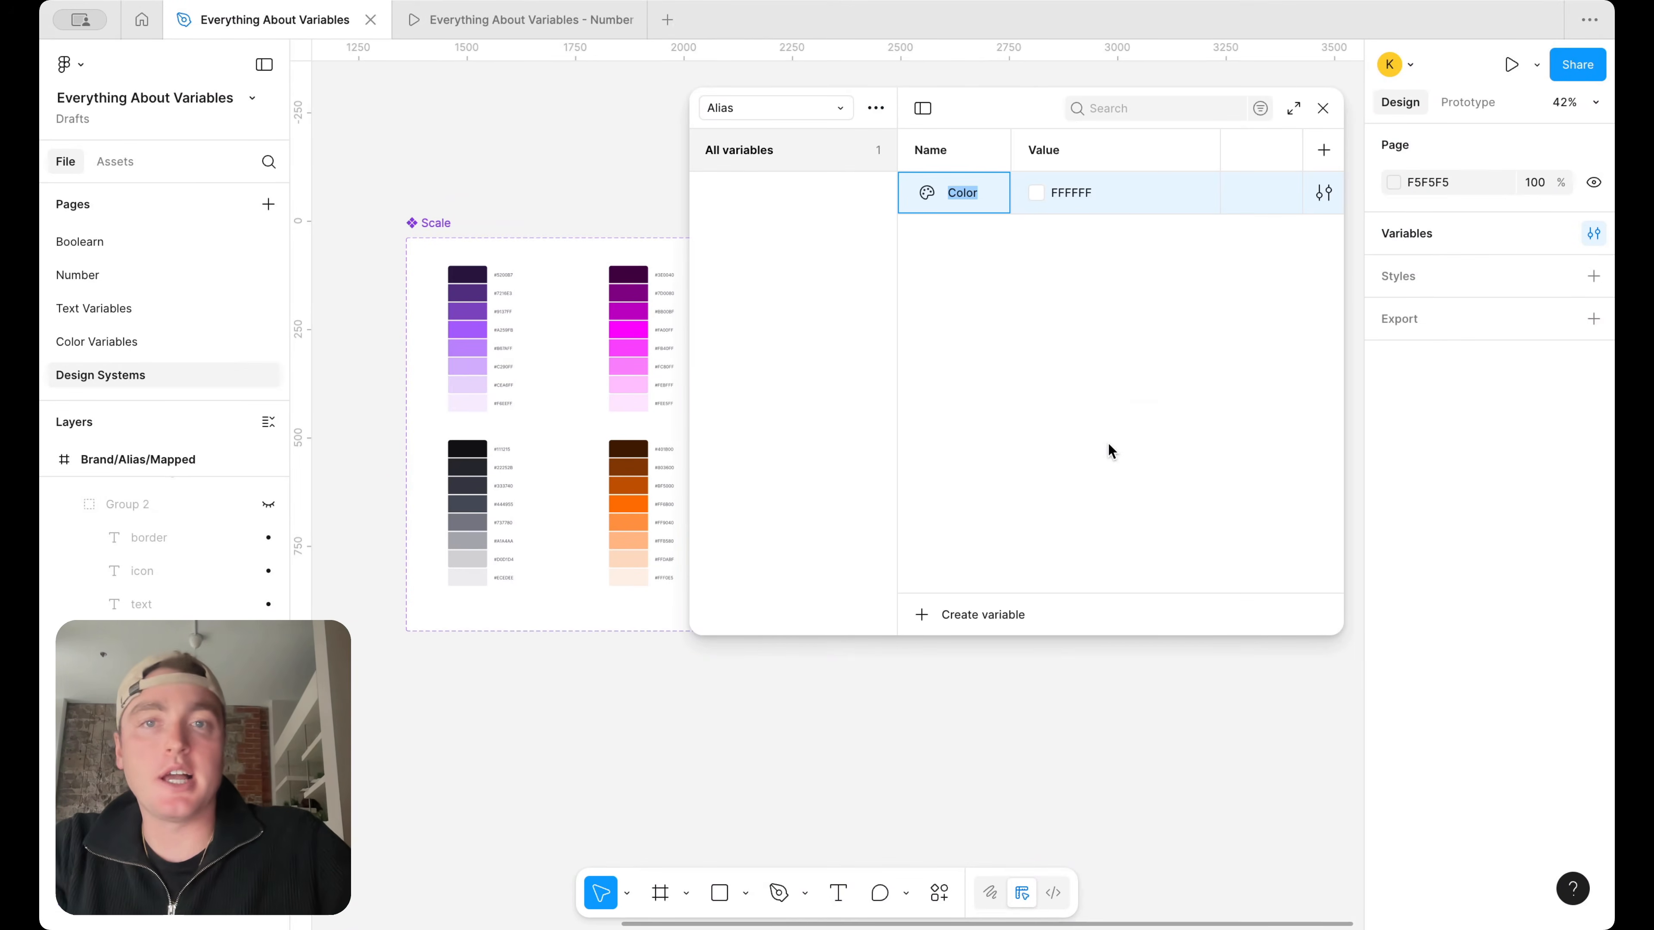
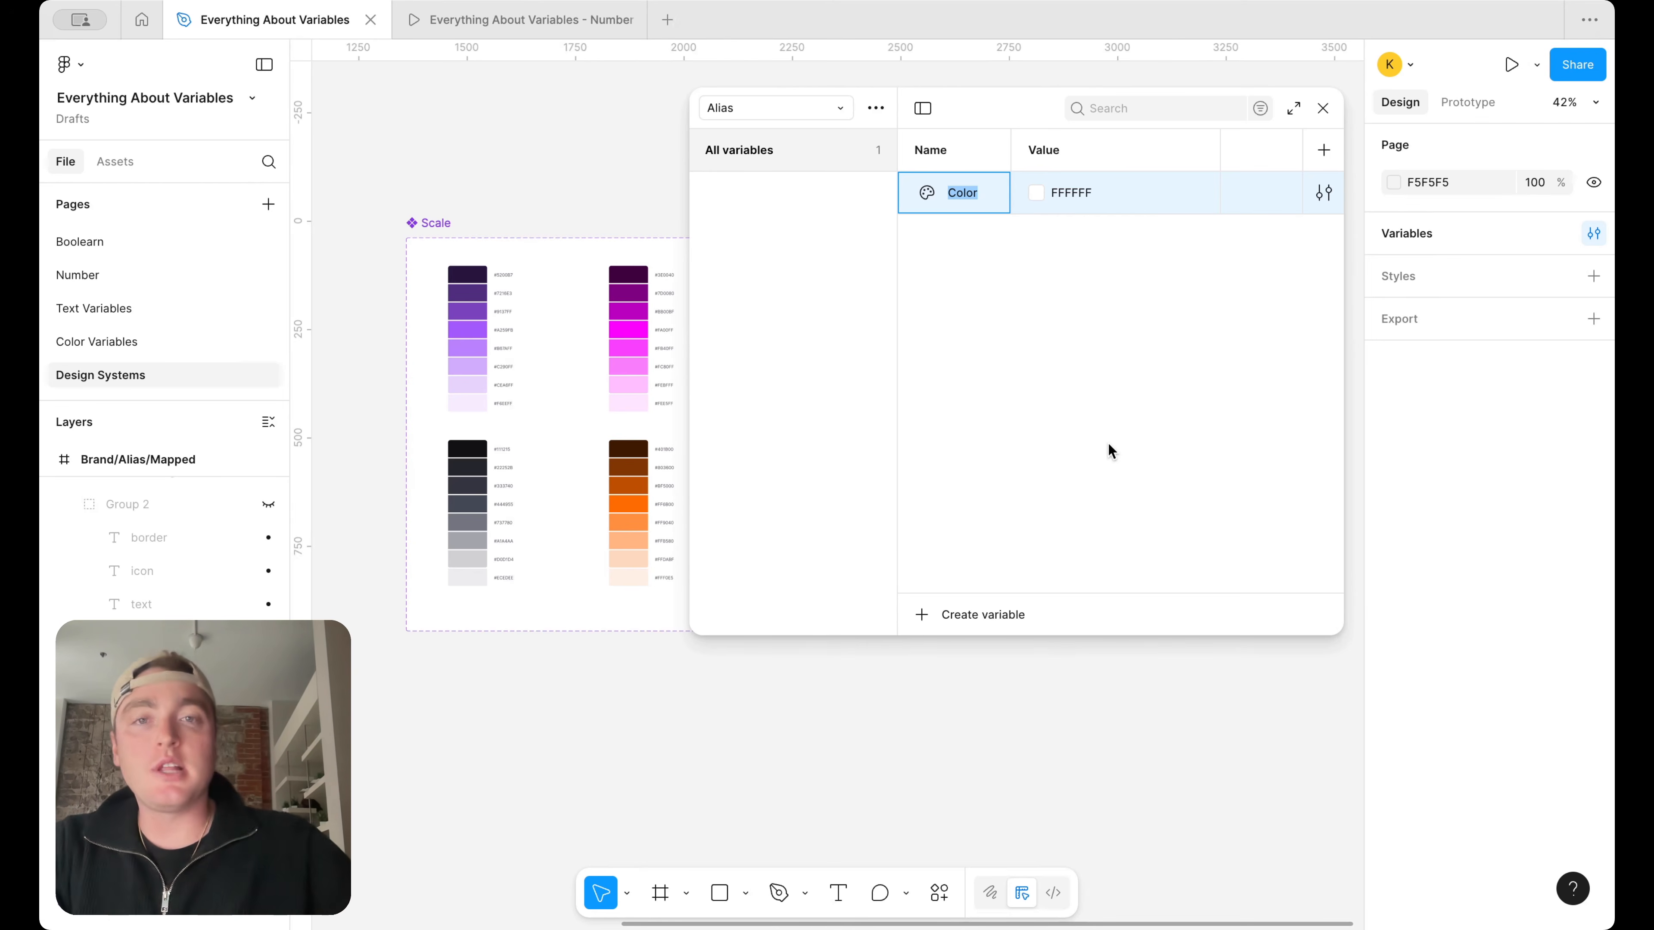
Name the new color variable Primary/100 and duplicate it to make eight variables in the Primary group
{"action": "type", "text": "Primary"}
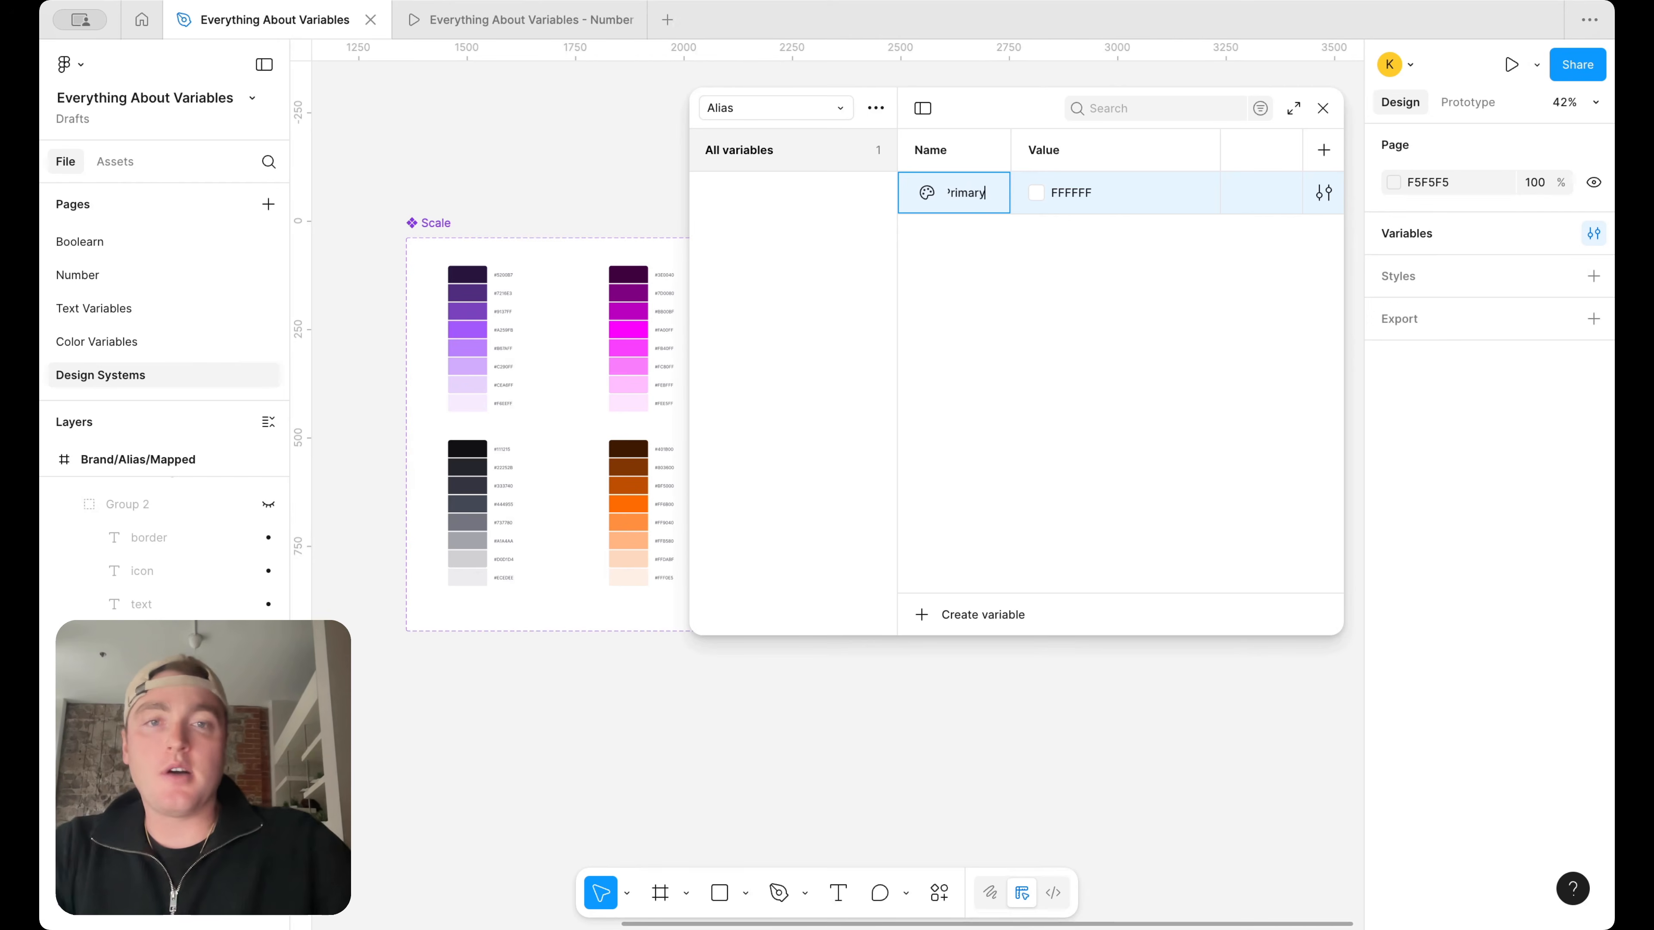
{"action": "key", "text": "Return"}
{"action": "key", "text": "Return"}
{"action": "key", "text": "Return"}
{"action": "key", "text": "Return"}
{"action": "key", "text": "Return"}
{"action": "key", "text": "Return"}
{"action": "key", "text": "Return"}
{"action": "key", "text": "Return"}
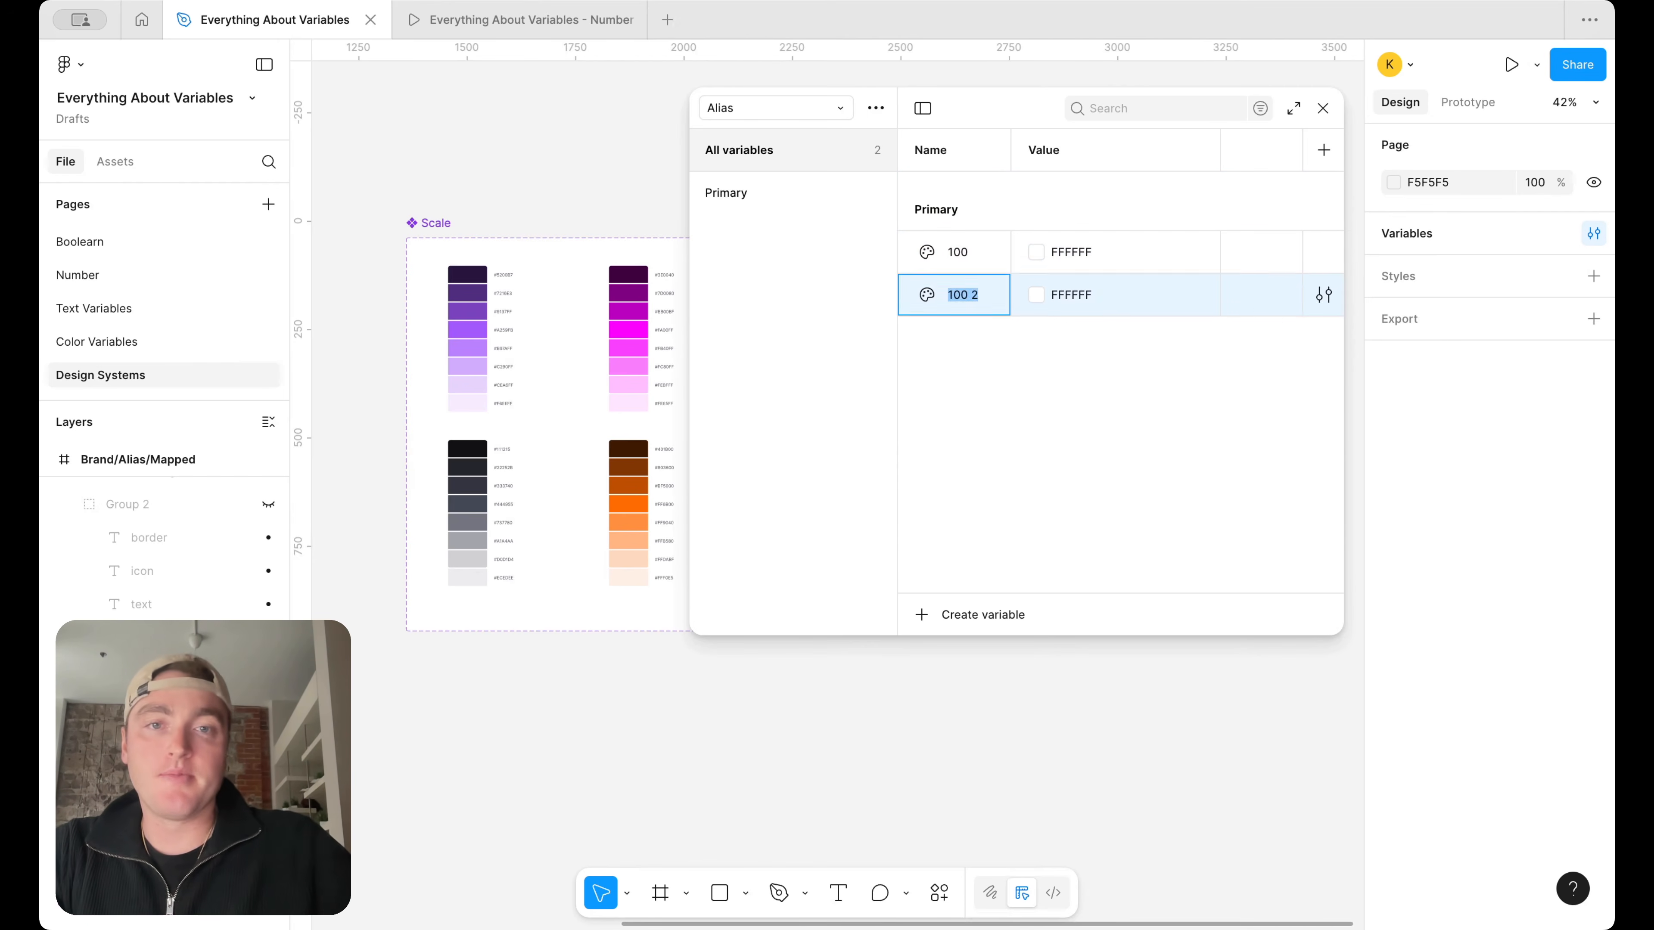
Rename the Primary group's second, third and fourth variables as 200, 300 and 400
{"action": "double_click", "coordinate": [964, 295]}
{"action": "type", "text": "200"}
{"action": "double_click", "coordinate": [963, 333]}
{"action": "type", "text": "30"}
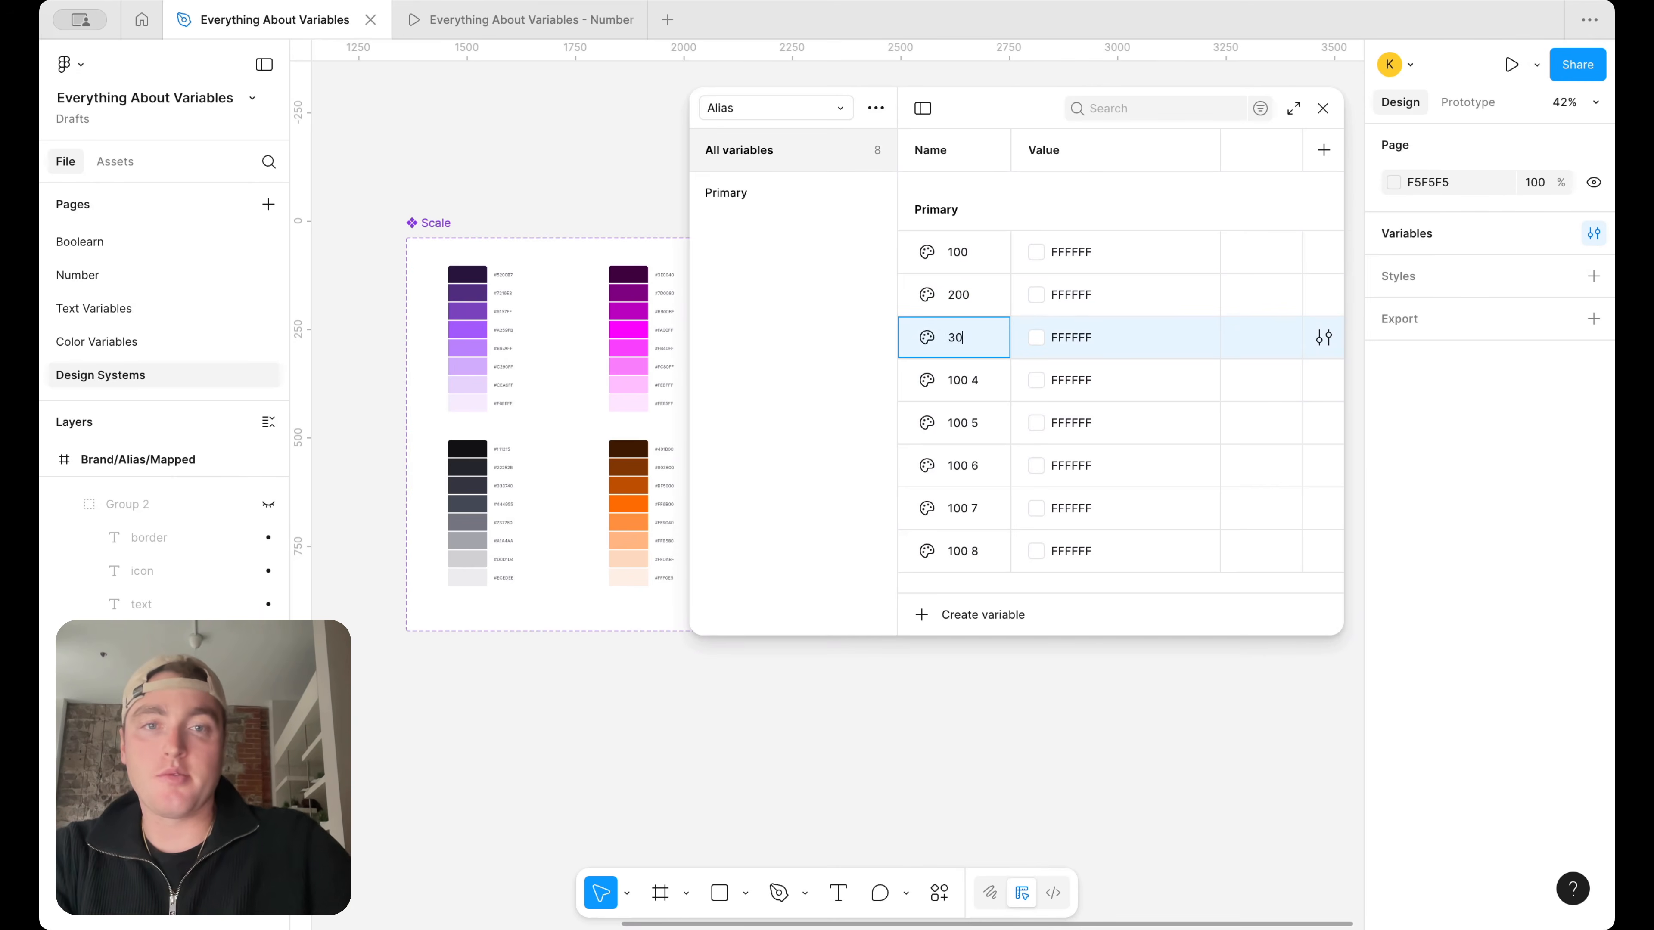
{"action": "type", "text": "0"}
{"action": "double_click", "coordinate": [964, 380]}
{"action": "type", "text": "400"}
Rename the last four variables of the Primary group as 500, 600, 700 and 800
{"action": "double_click", "coordinate": [963, 423]}
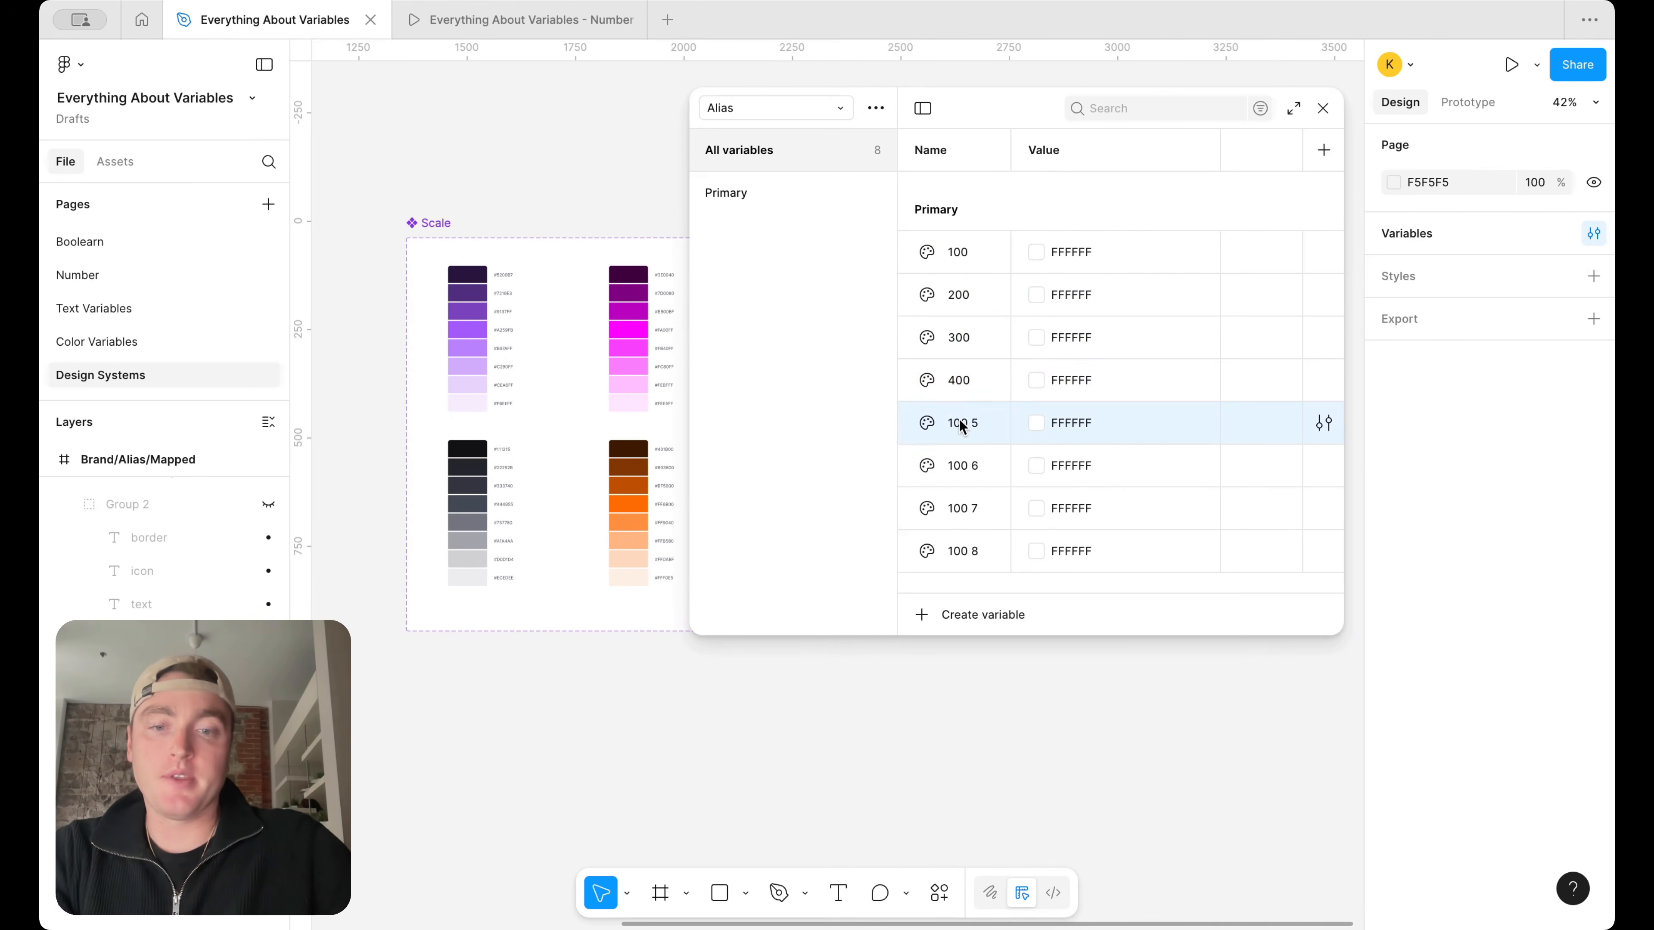
{"action": "type", "text": "500"}
{"action": "double_click", "coordinate": [965, 466]}
{"action": "type", "text": "600"}
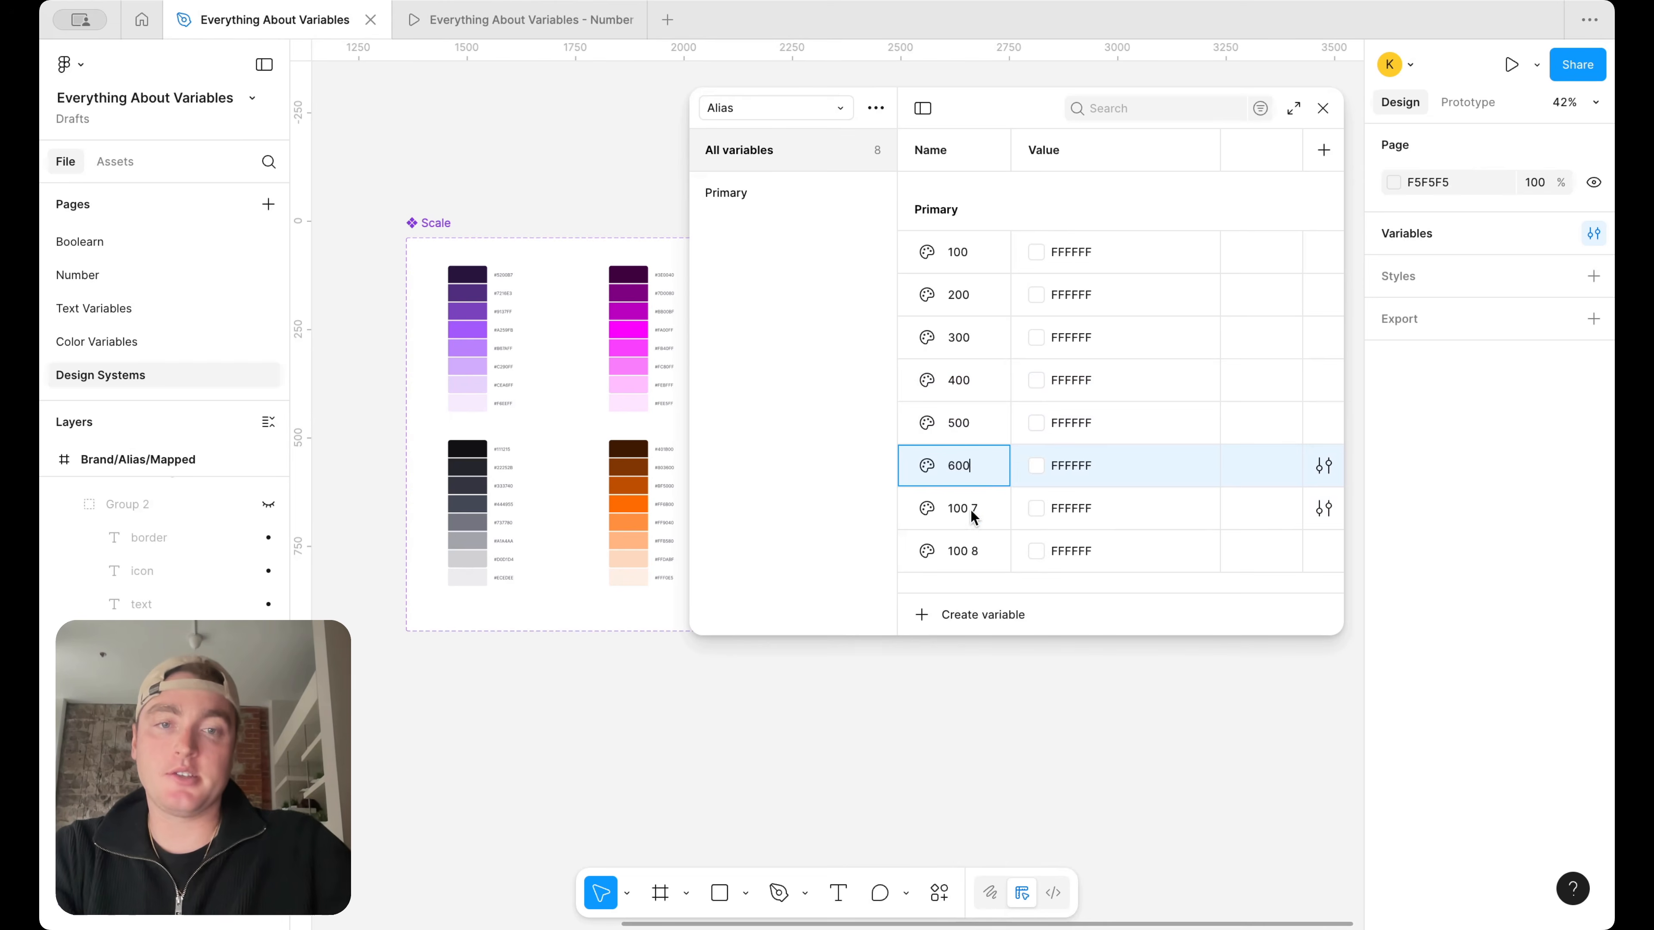
{"action": "left_click", "coordinate": [975, 519]}
{"action": "double_click", "coordinate": [976, 519]}
{"action": "type", "text": "700"}
{"action": "double_click", "coordinate": [967, 552]}
{"action": "type", "text": "800"}
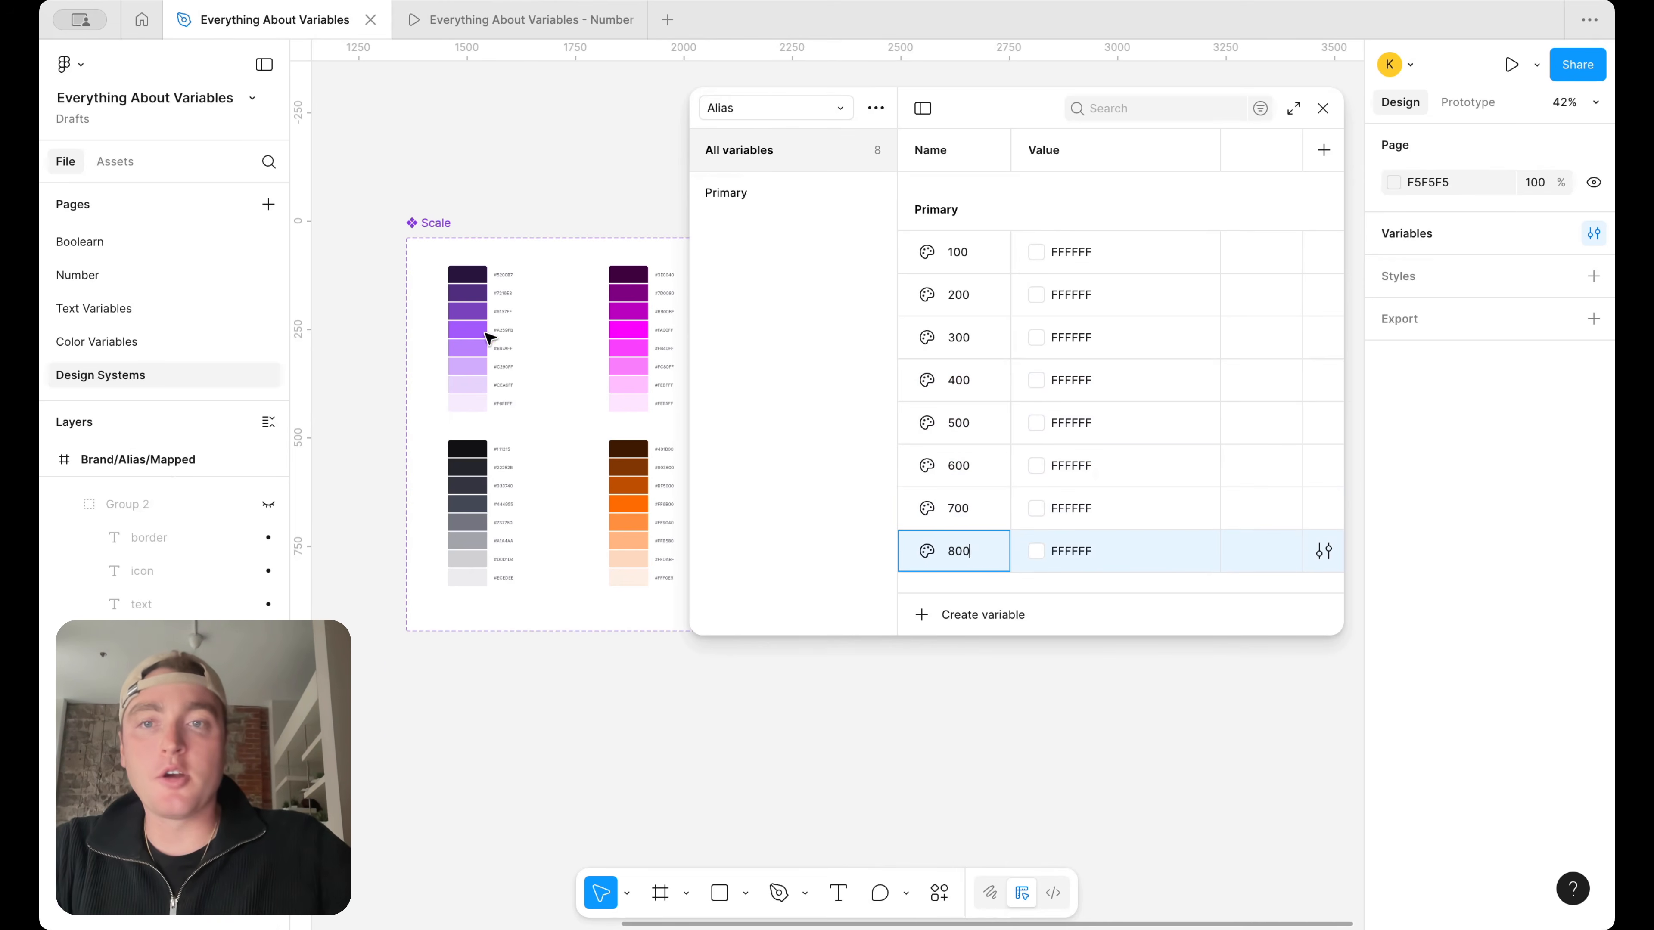
Alias the Primary group's 100 variable to Purple/100 from the Brand collection
{"action": "scroll", "coordinate": [565, 351], "scroll_direction": "up", "scroll_amount": 5}
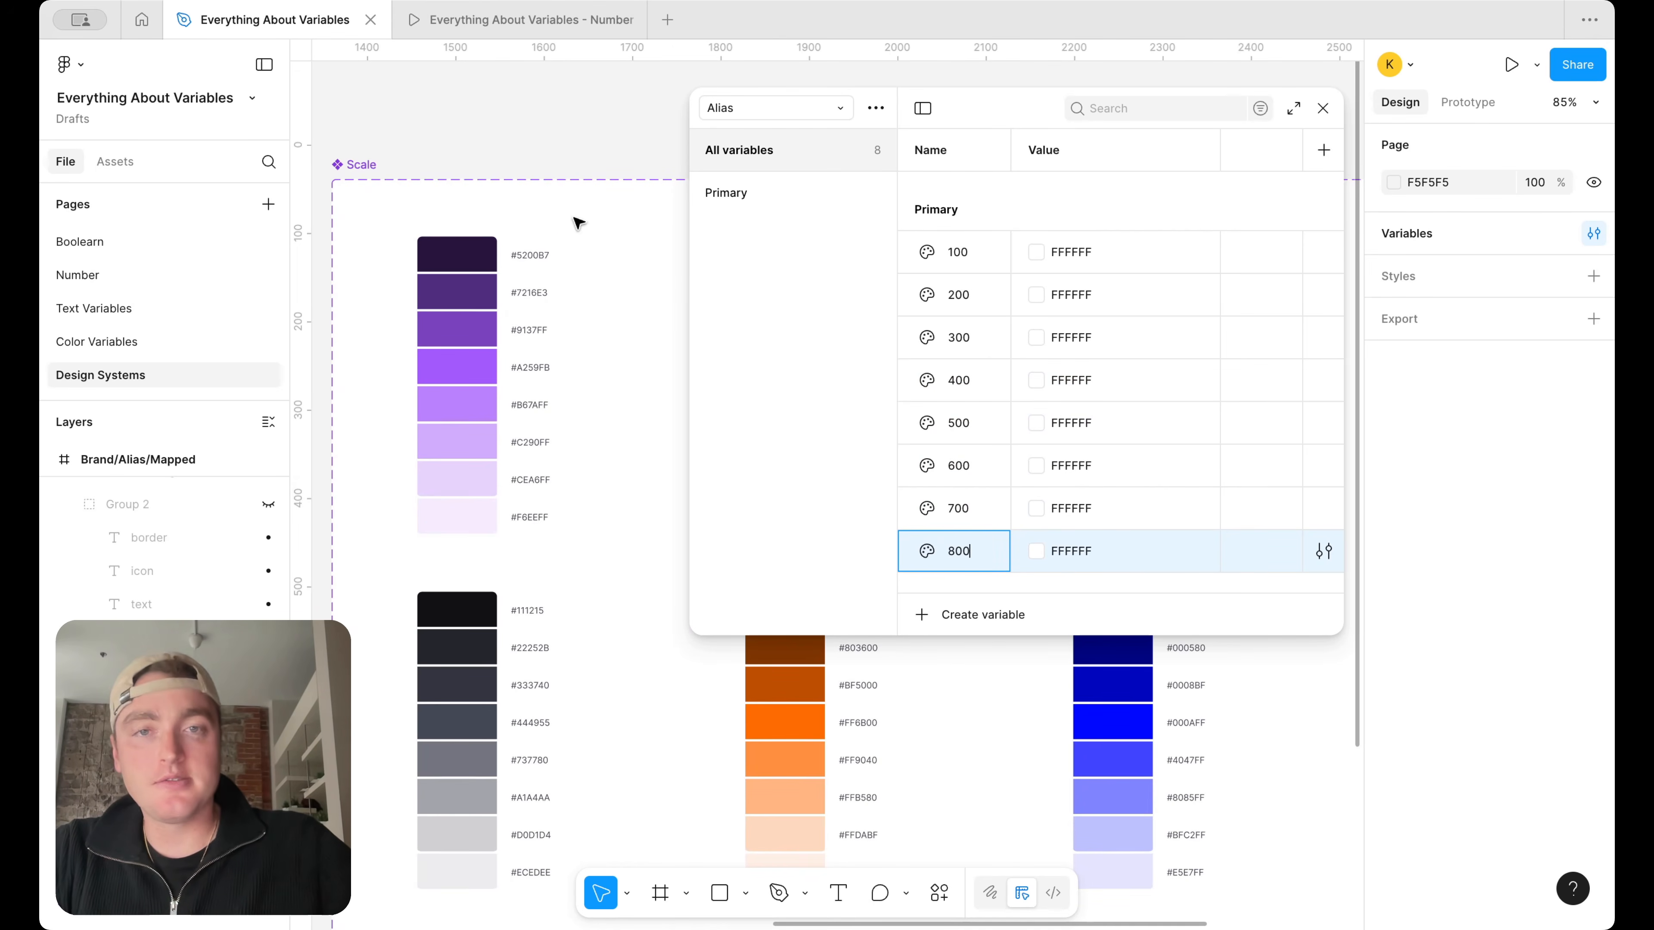
{"action": "right_click", "coordinate": [1101, 248]}
{"action": "left_click", "coordinate": [1153, 262]}
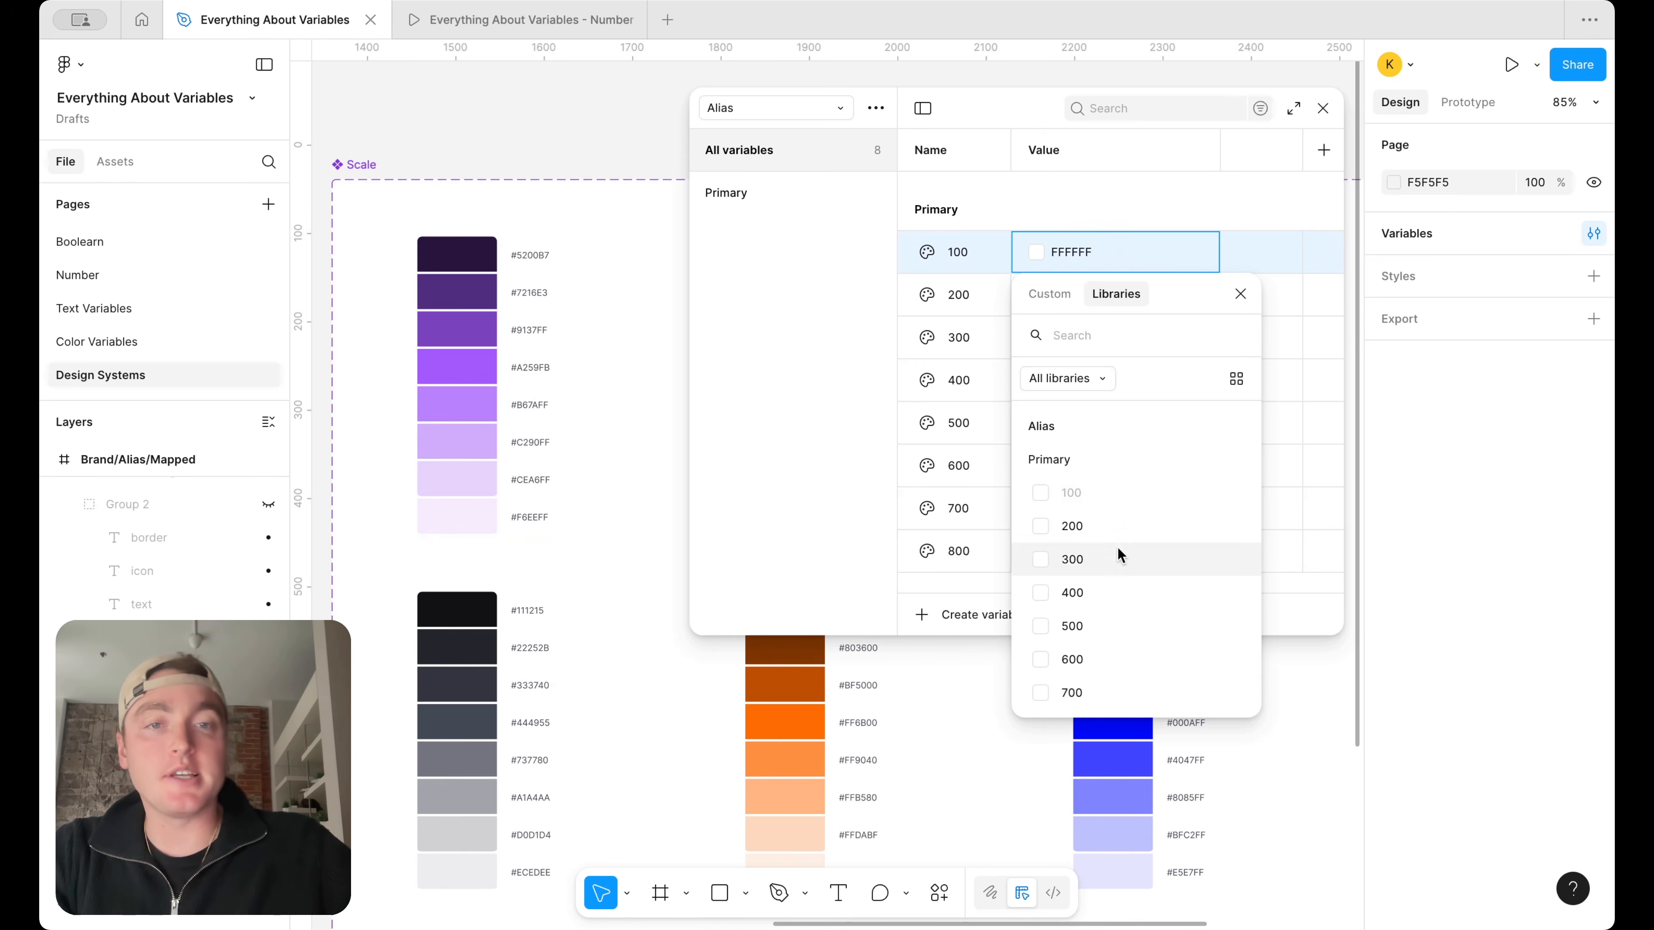
{"action": "scroll", "coordinate": [1117, 546], "scroll_direction": "down", "scroll_amount": 4}
{"action": "scroll", "coordinate": [1120, 546], "scroll_direction": "down", "scroll_amount": 2}
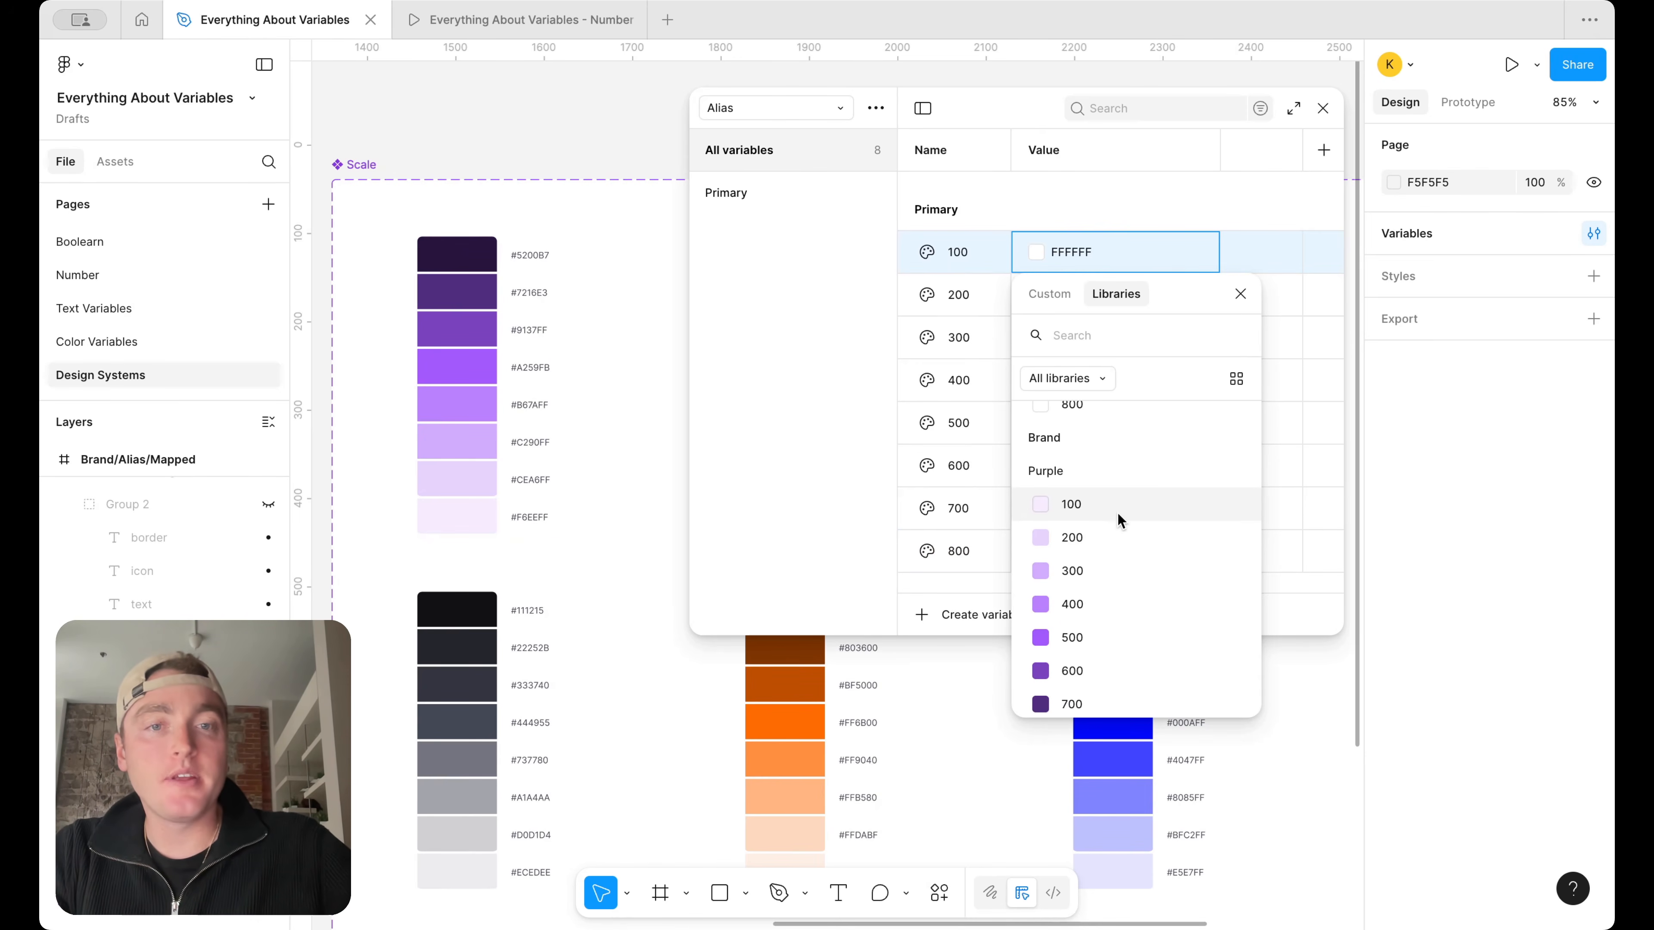
{"action": "left_click", "coordinate": [1117, 514]}
Alias Primary 200 to the Brand color Purple/200 and Primary 300 to Purple/300
{"action": "right_click", "coordinate": [1124, 310]}
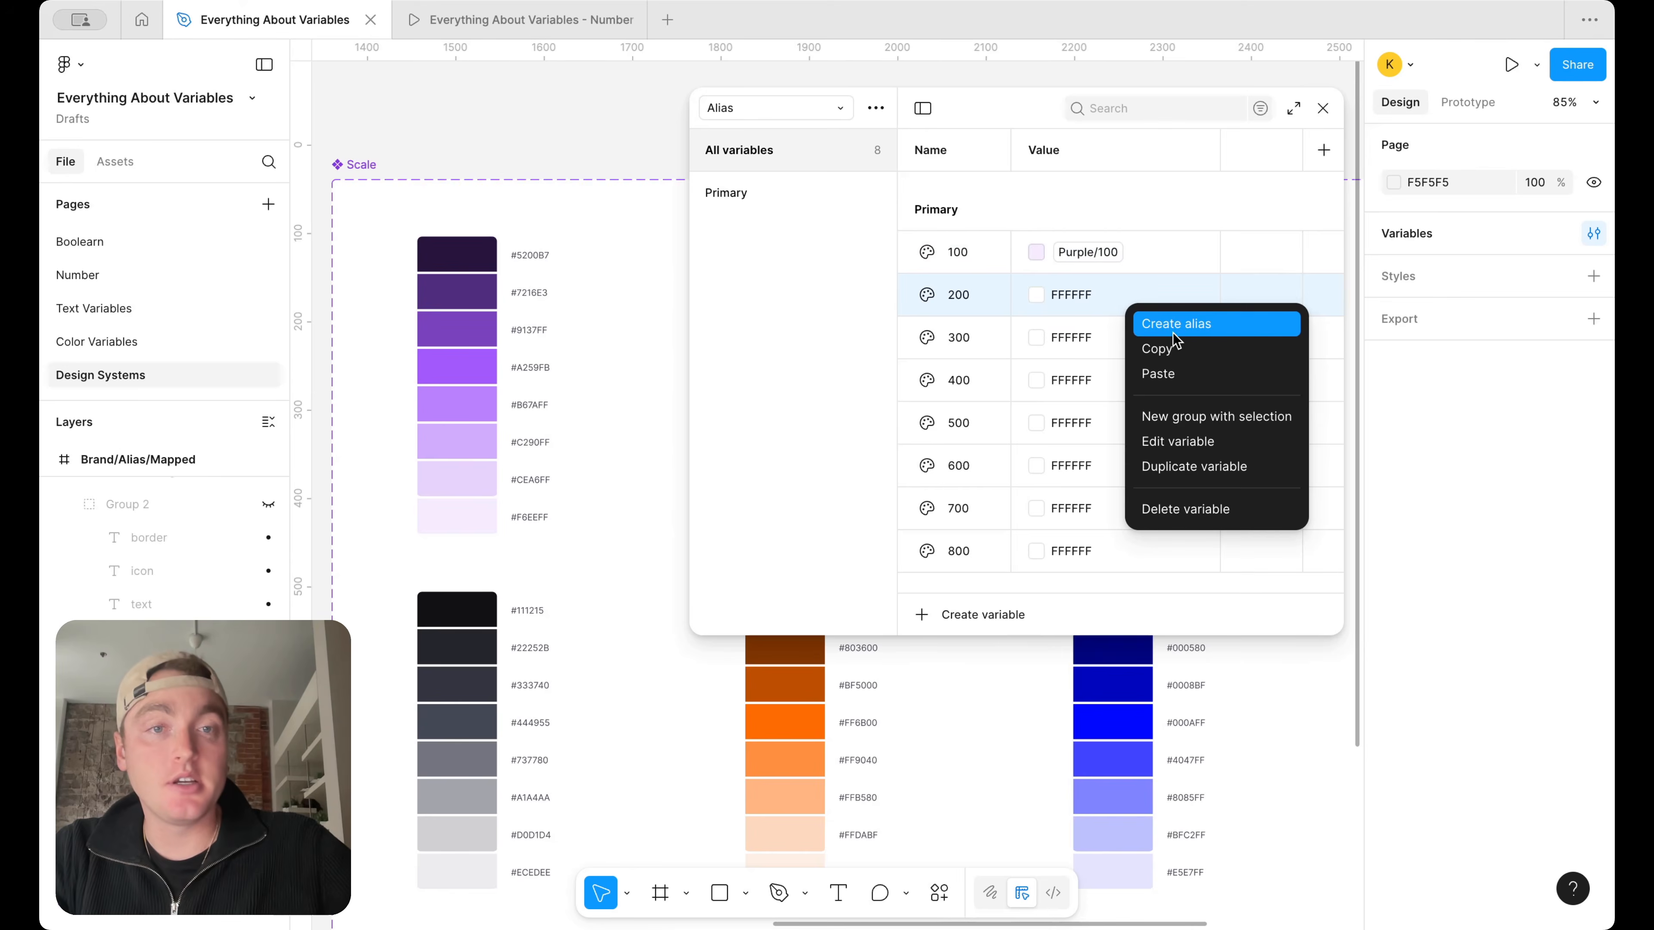
{"action": "left_click", "coordinate": [1173, 325]}
{"action": "scroll", "coordinate": [1083, 615], "scroll_direction": "down", "scroll_amount": 5}
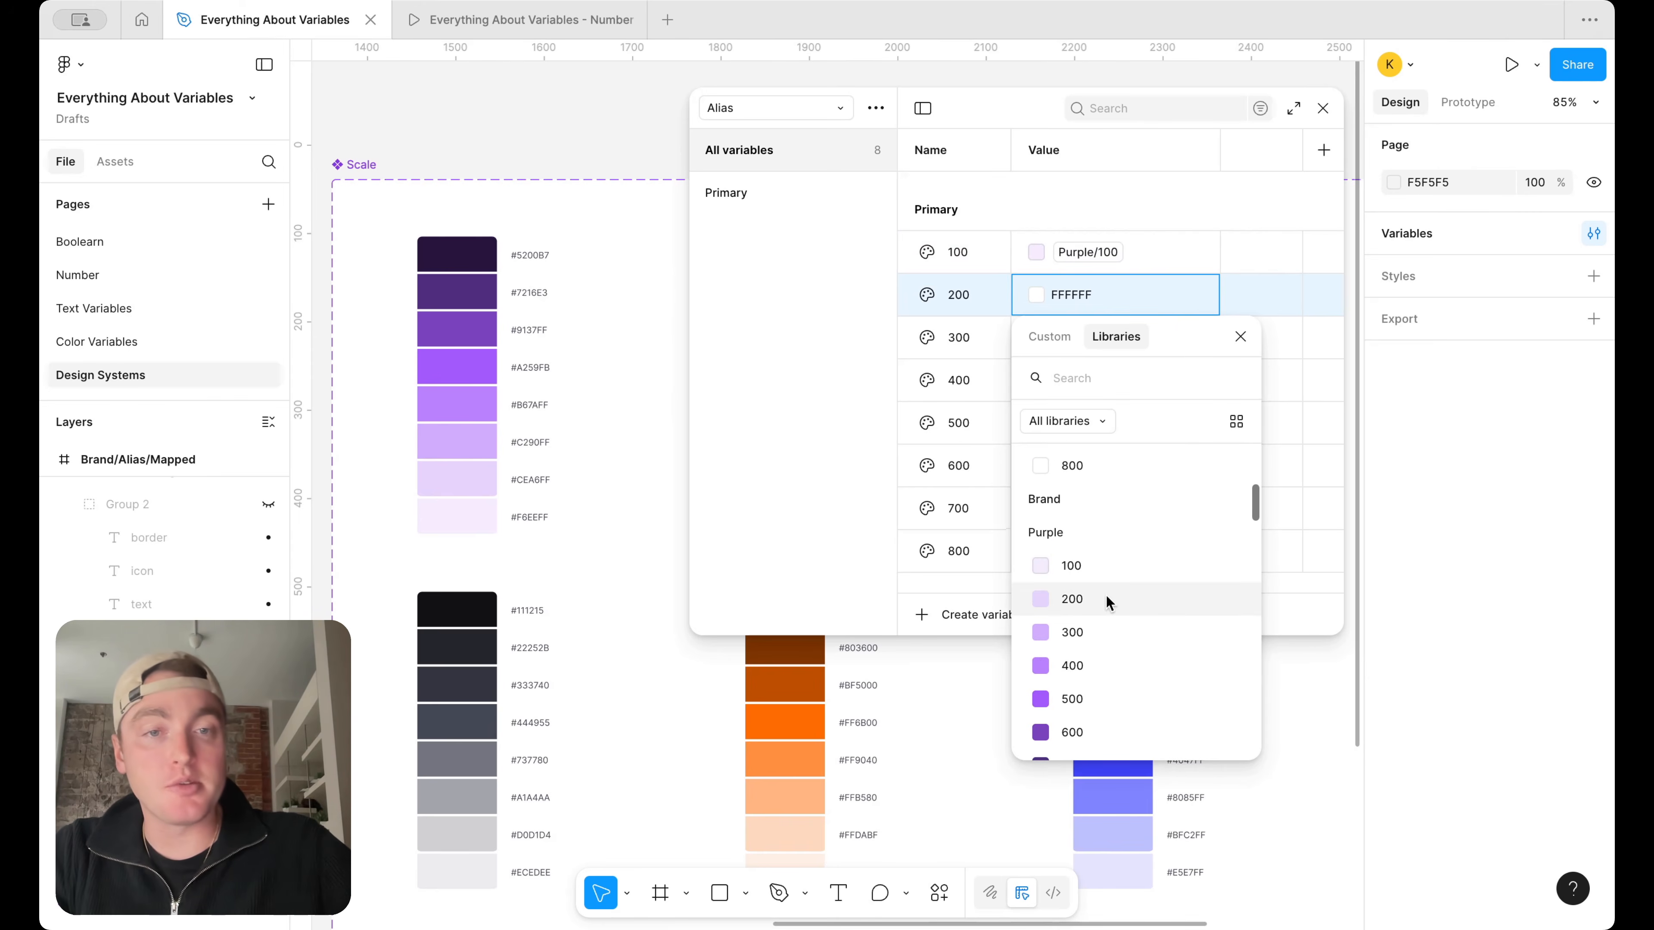
{"action": "left_click", "coordinate": [1109, 600]}
{"action": "right_click", "coordinate": [1111, 337]}
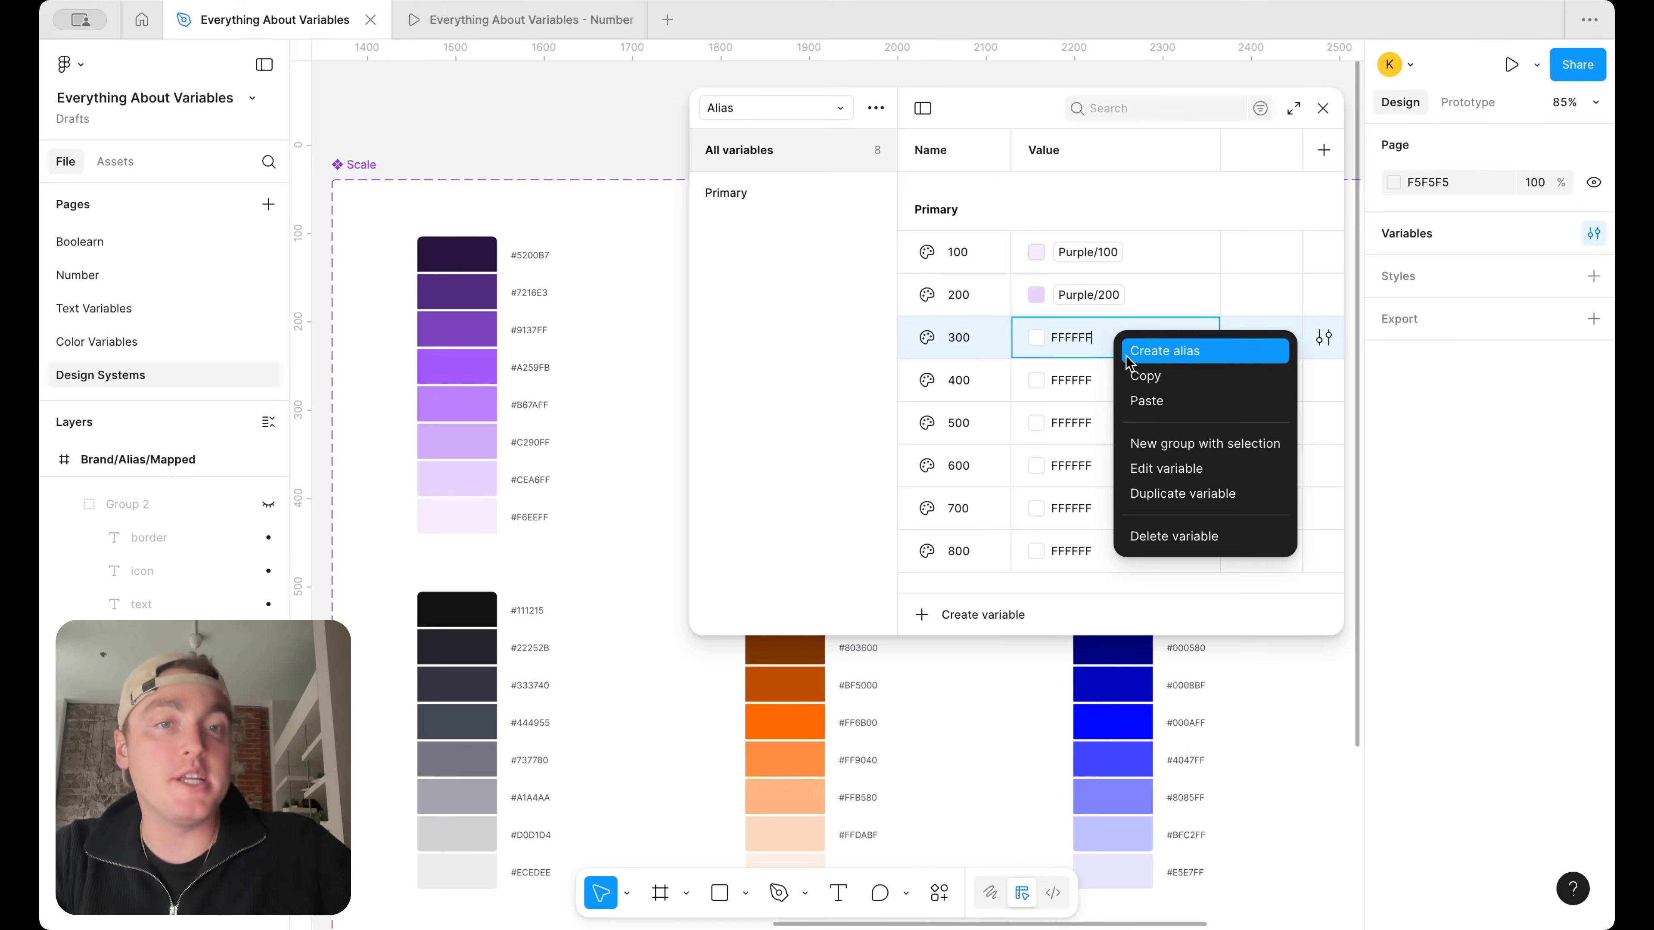
{"action": "left_click", "coordinate": [1171, 354]}
{"action": "scroll", "coordinate": [1148, 554], "scroll_direction": "down", "scroll_amount": 5}
{"action": "left_click", "coordinate": [1119, 639]}
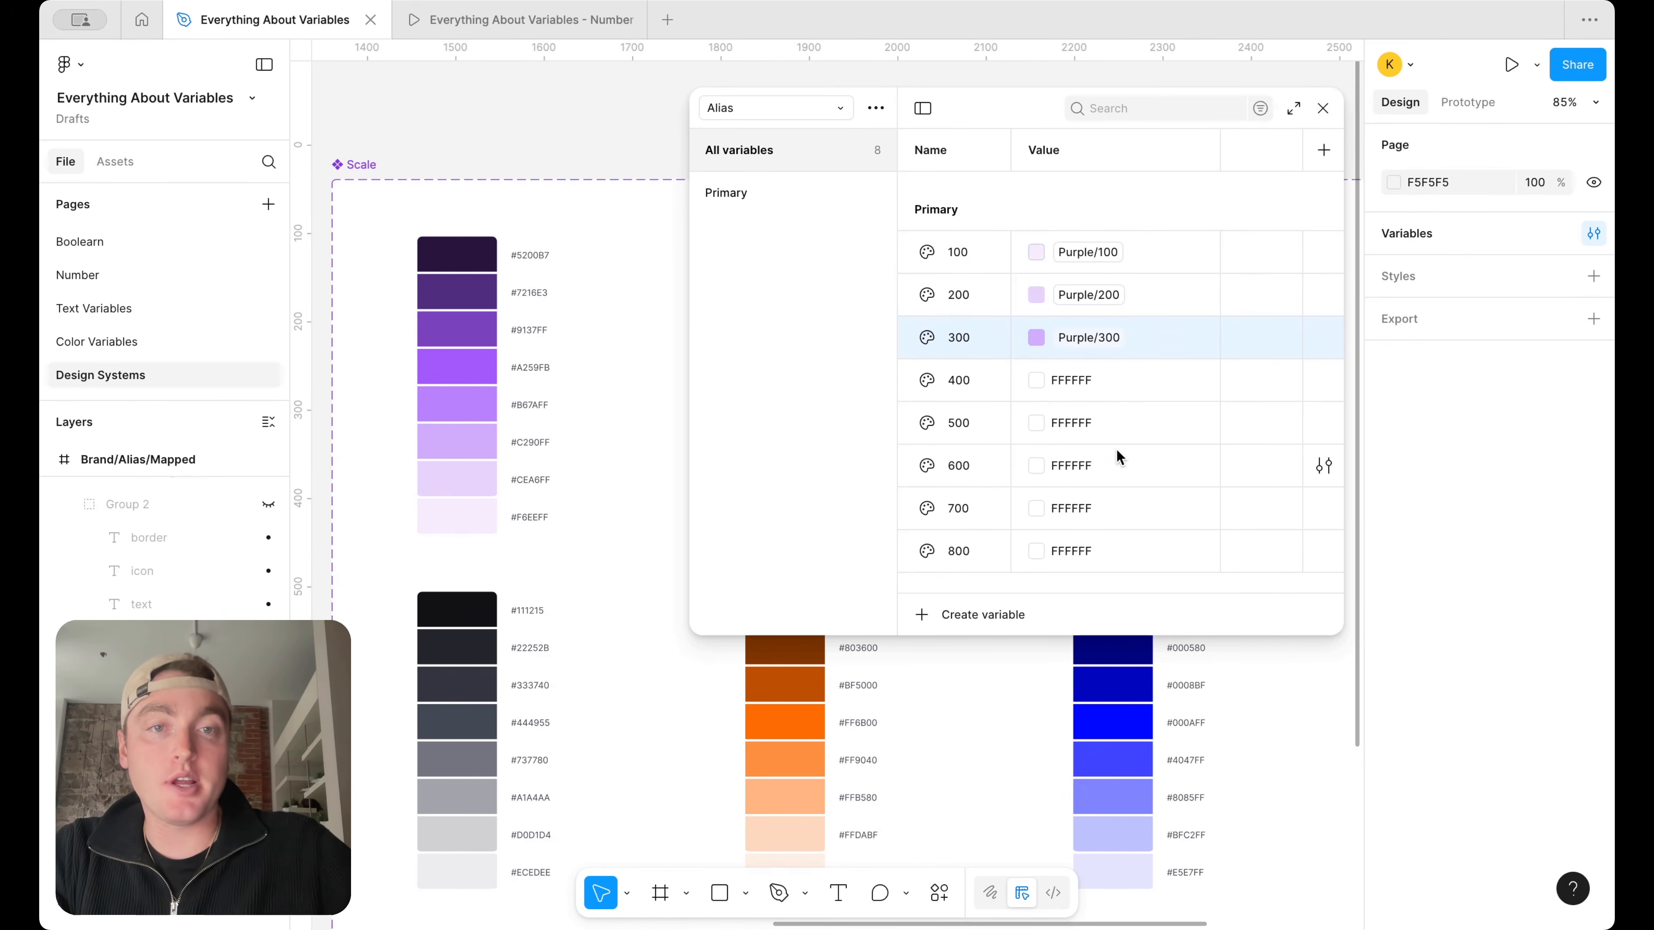
Alias Primary 400 to Purple/400 and Primary 500 to Purple/500, searching the libraries for "pur"
{"action": "right_click", "coordinate": [1113, 374]}
{"action": "left_click", "coordinate": [1166, 392]}
{"action": "type", "text": "pur"}
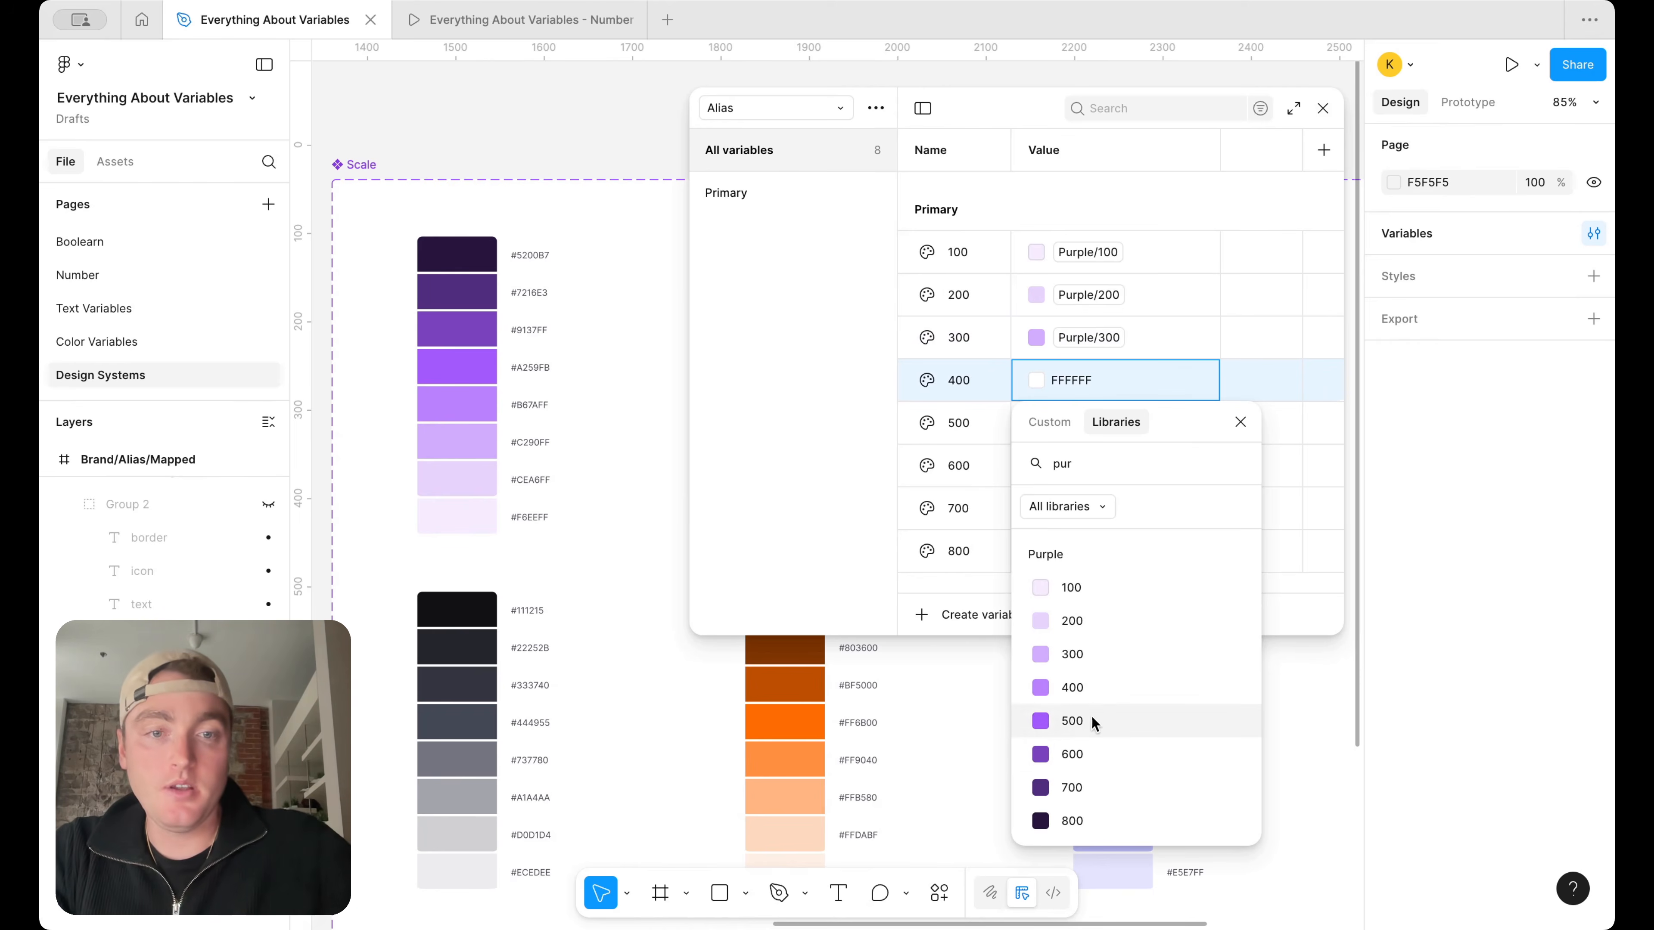
{"action": "left_click", "coordinate": [1073, 688]}
{"action": "right_click", "coordinate": [1083, 428]}
{"action": "left_click", "coordinate": [1120, 445]}
{"action": "type", "text": "p"}
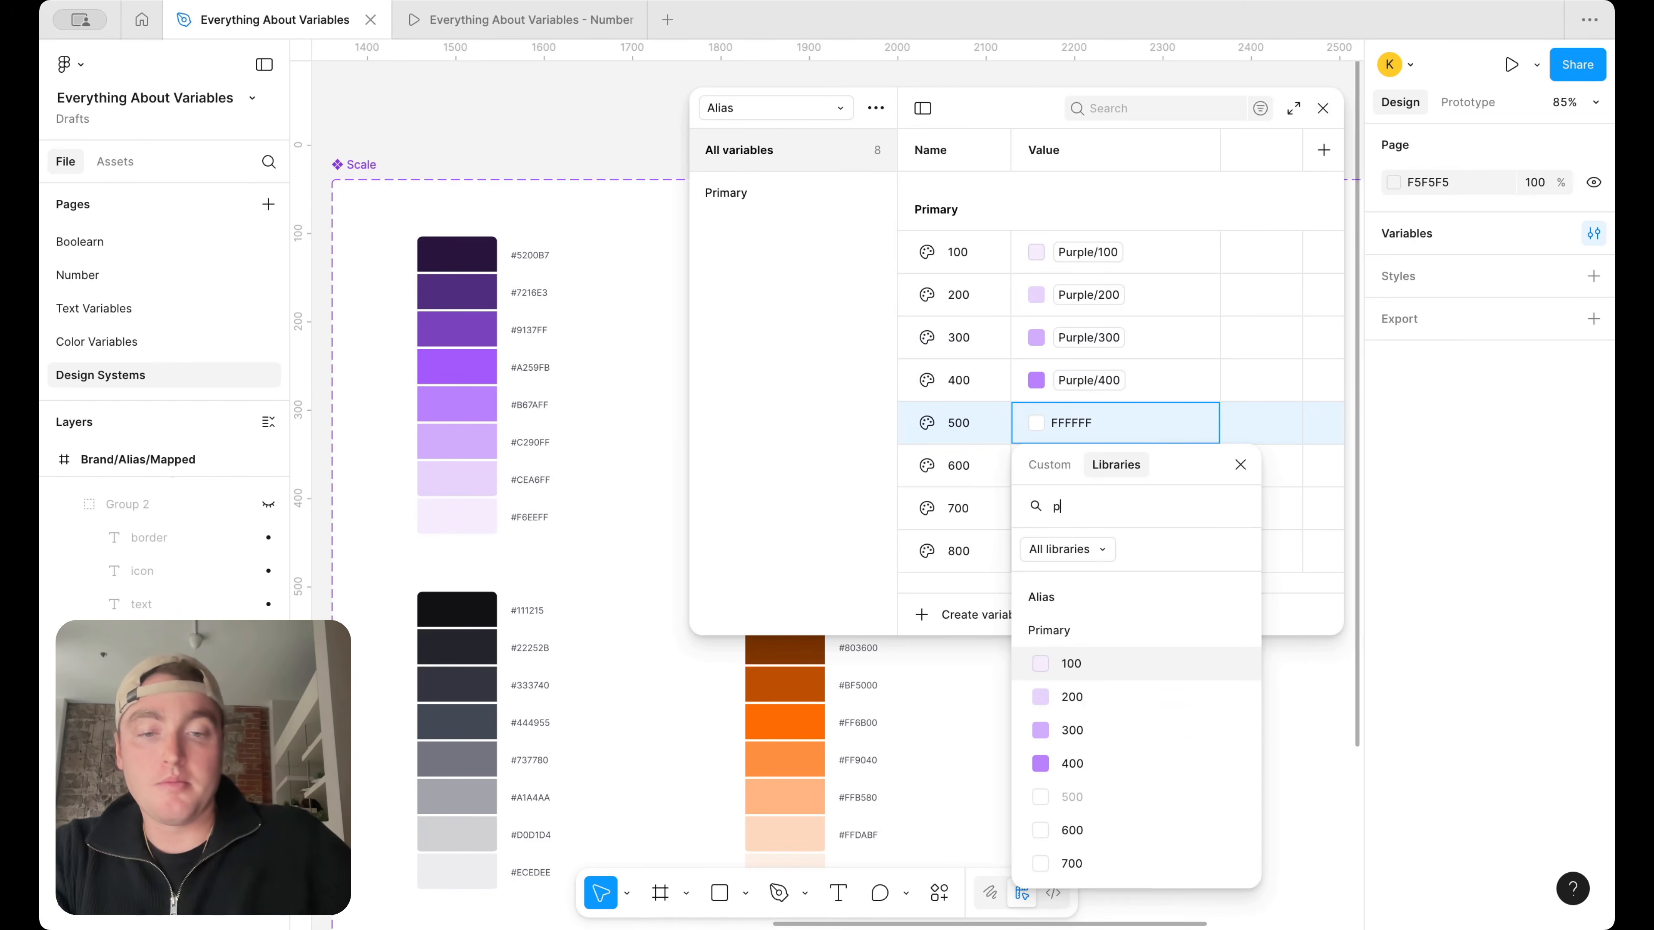
{"action": "type", "text": "ur"}
{"action": "left_click", "coordinate": [1081, 768]}
Alias Primary 600 to Purple/600 and Primary 700 to Purple/700, searching the libraries for "pur"
{"action": "right_click", "coordinate": [1089, 467]}
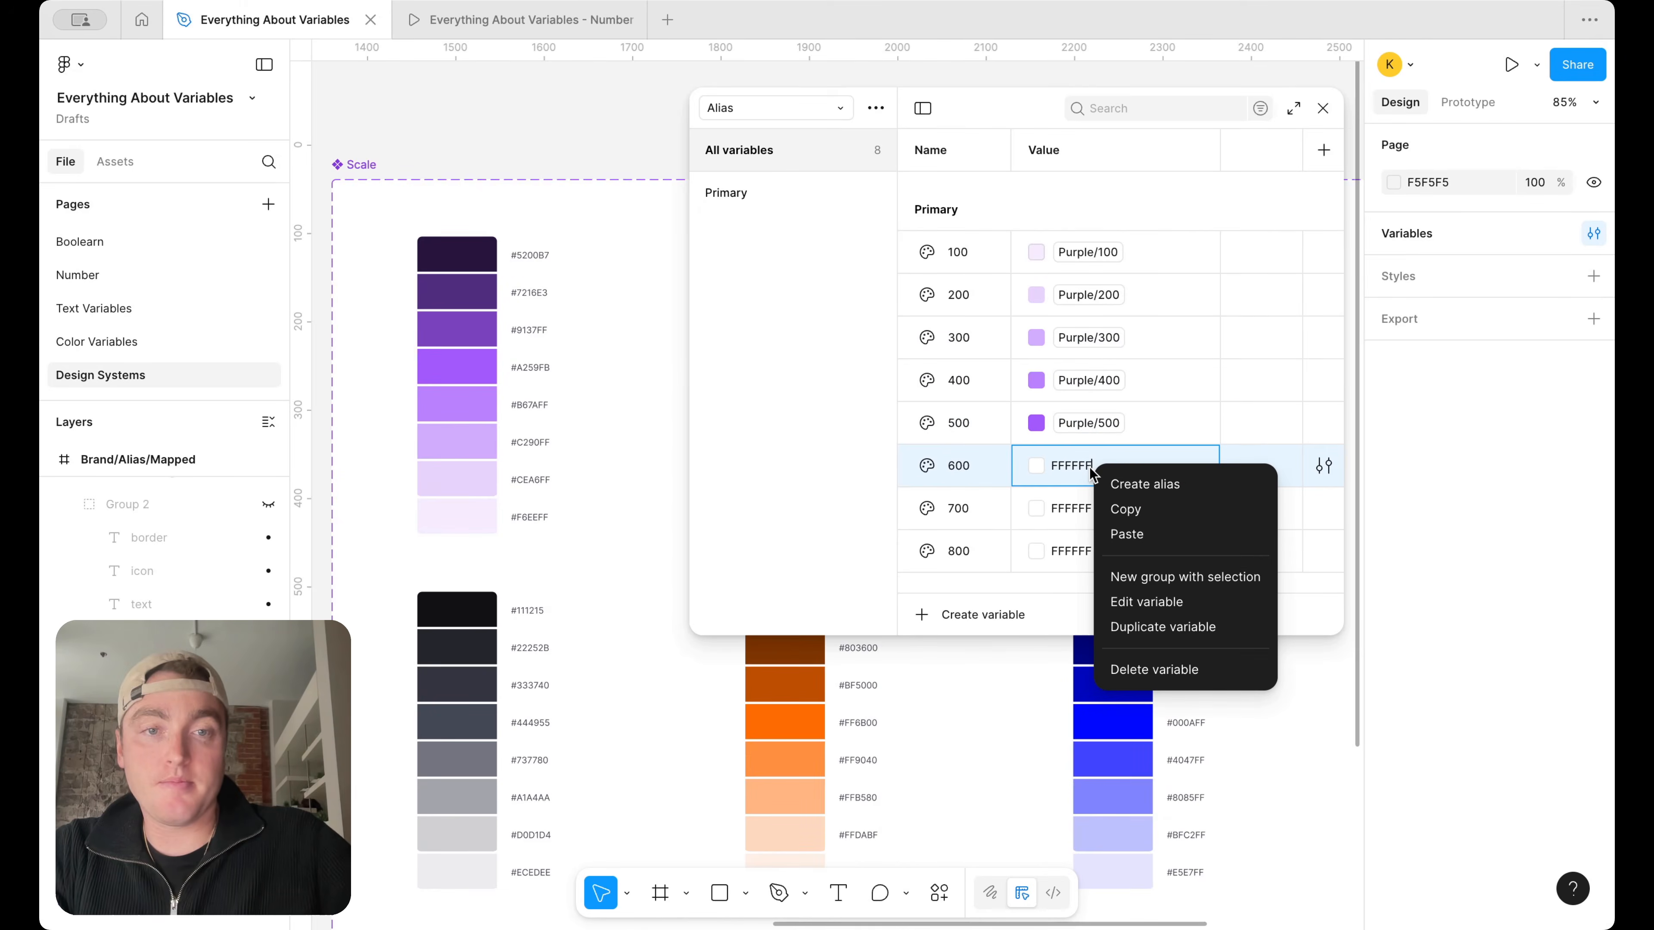
{"action": "left_click", "coordinate": [1144, 483]}
{"action": "type", "text": "pur"}
{"action": "left_click", "coordinate": [1102, 834]}
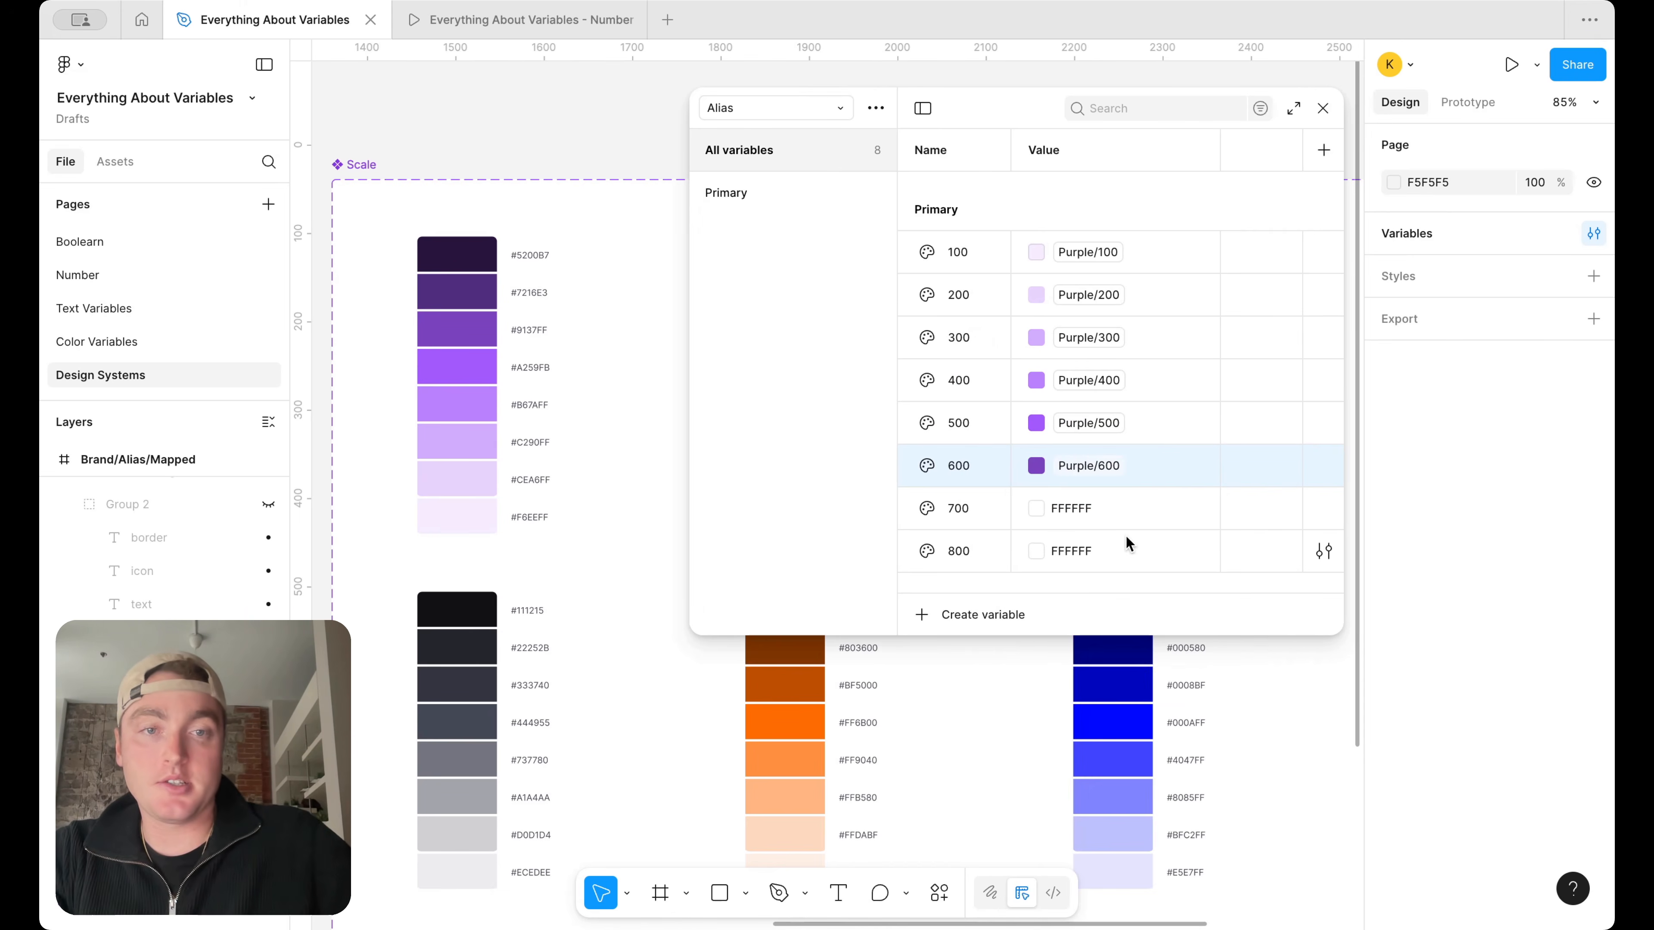
{"action": "right_click", "coordinate": [1132, 507]}
{"action": "left_click", "coordinate": [1189, 519]}
Alias Primary 800 to Purple/800 and make the variables window taller
{"action": "type", "text": "pur"}
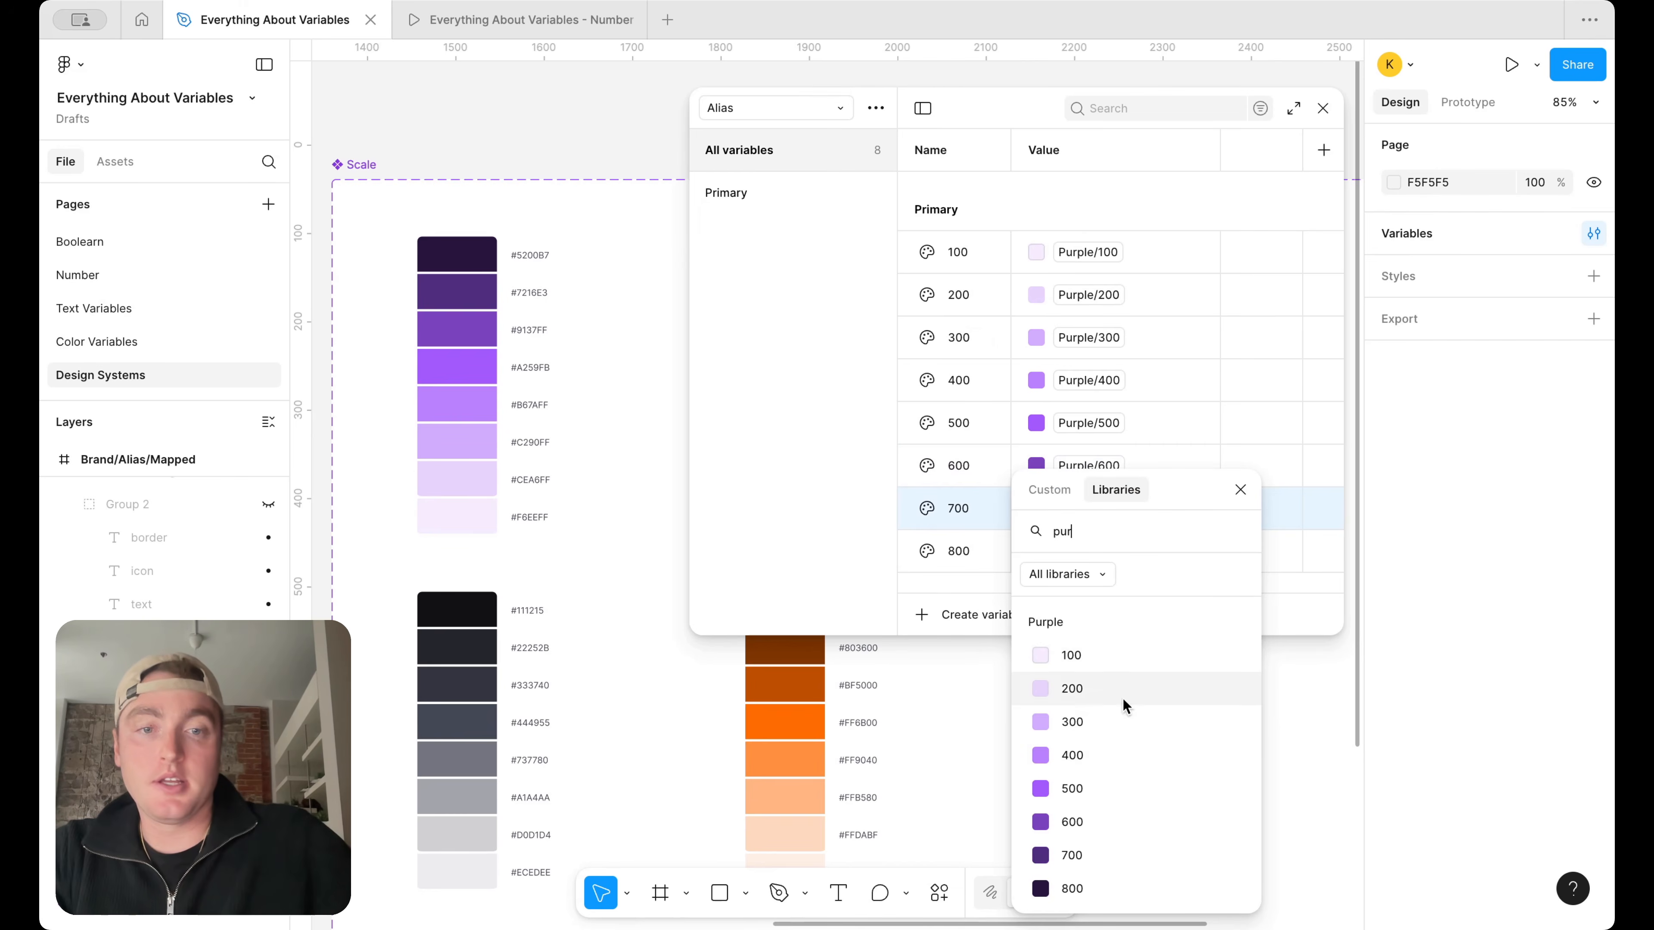
{"action": "left_click", "coordinate": [1072, 855]}
{"action": "left_click", "coordinate": [1116, 549]}
{"action": "right_click", "coordinate": [1112, 550]}
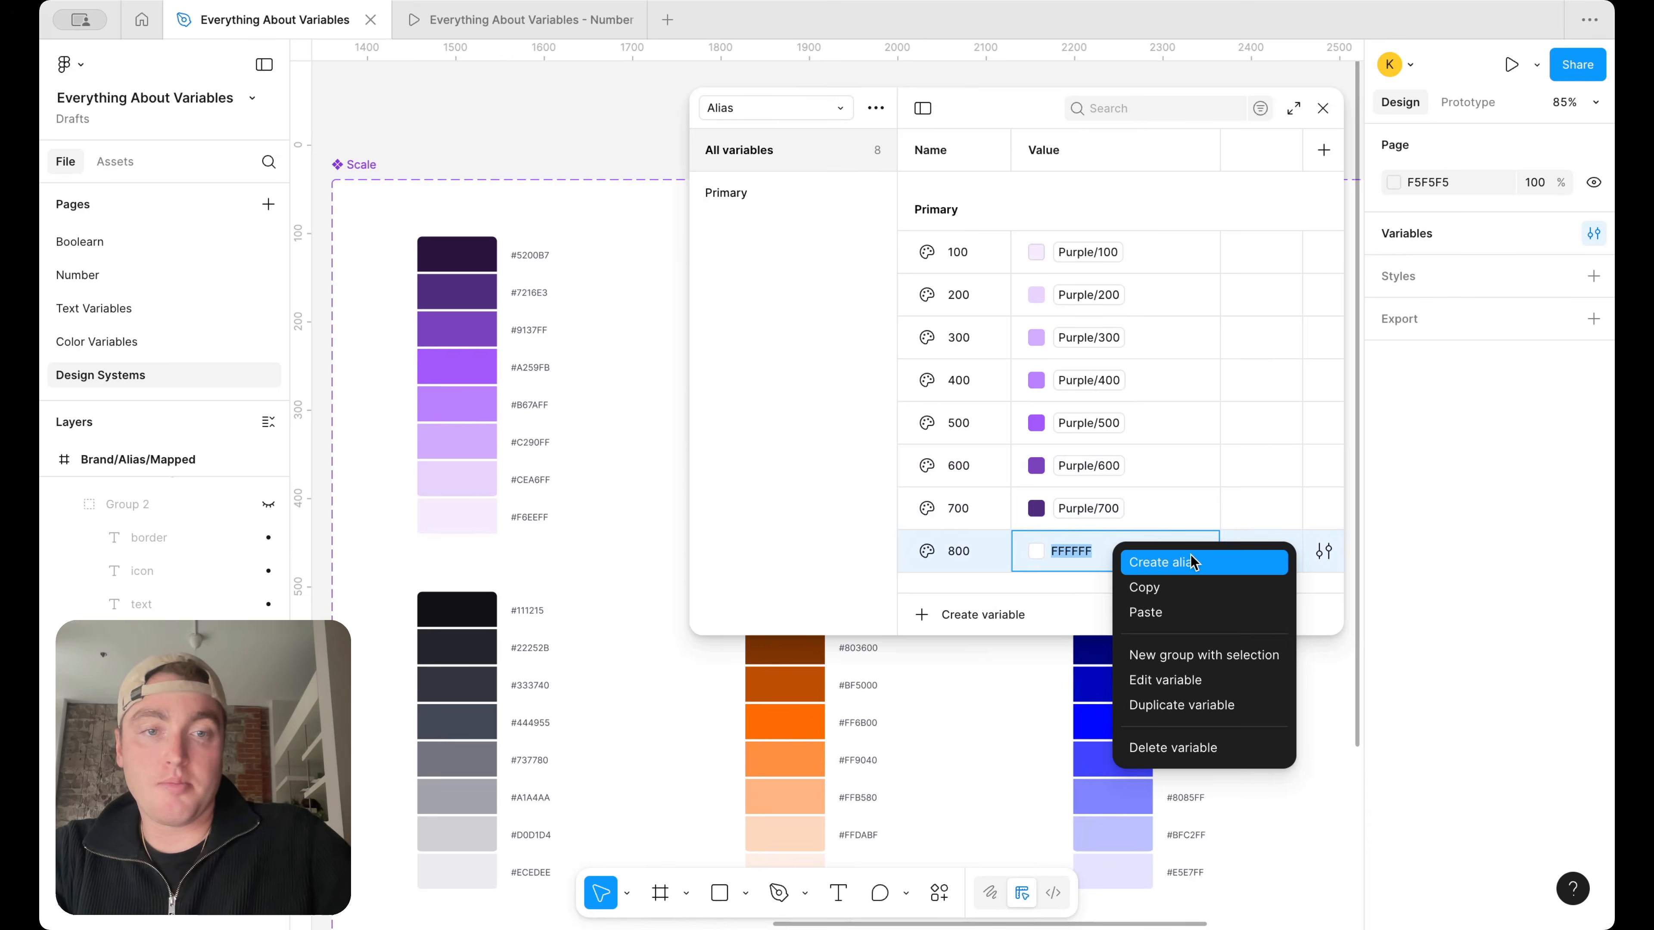
{"action": "left_click", "coordinate": [1191, 562]}
{"action": "type", "text": "pur"}
{"action": "left_click", "coordinate": [1156, 890]}
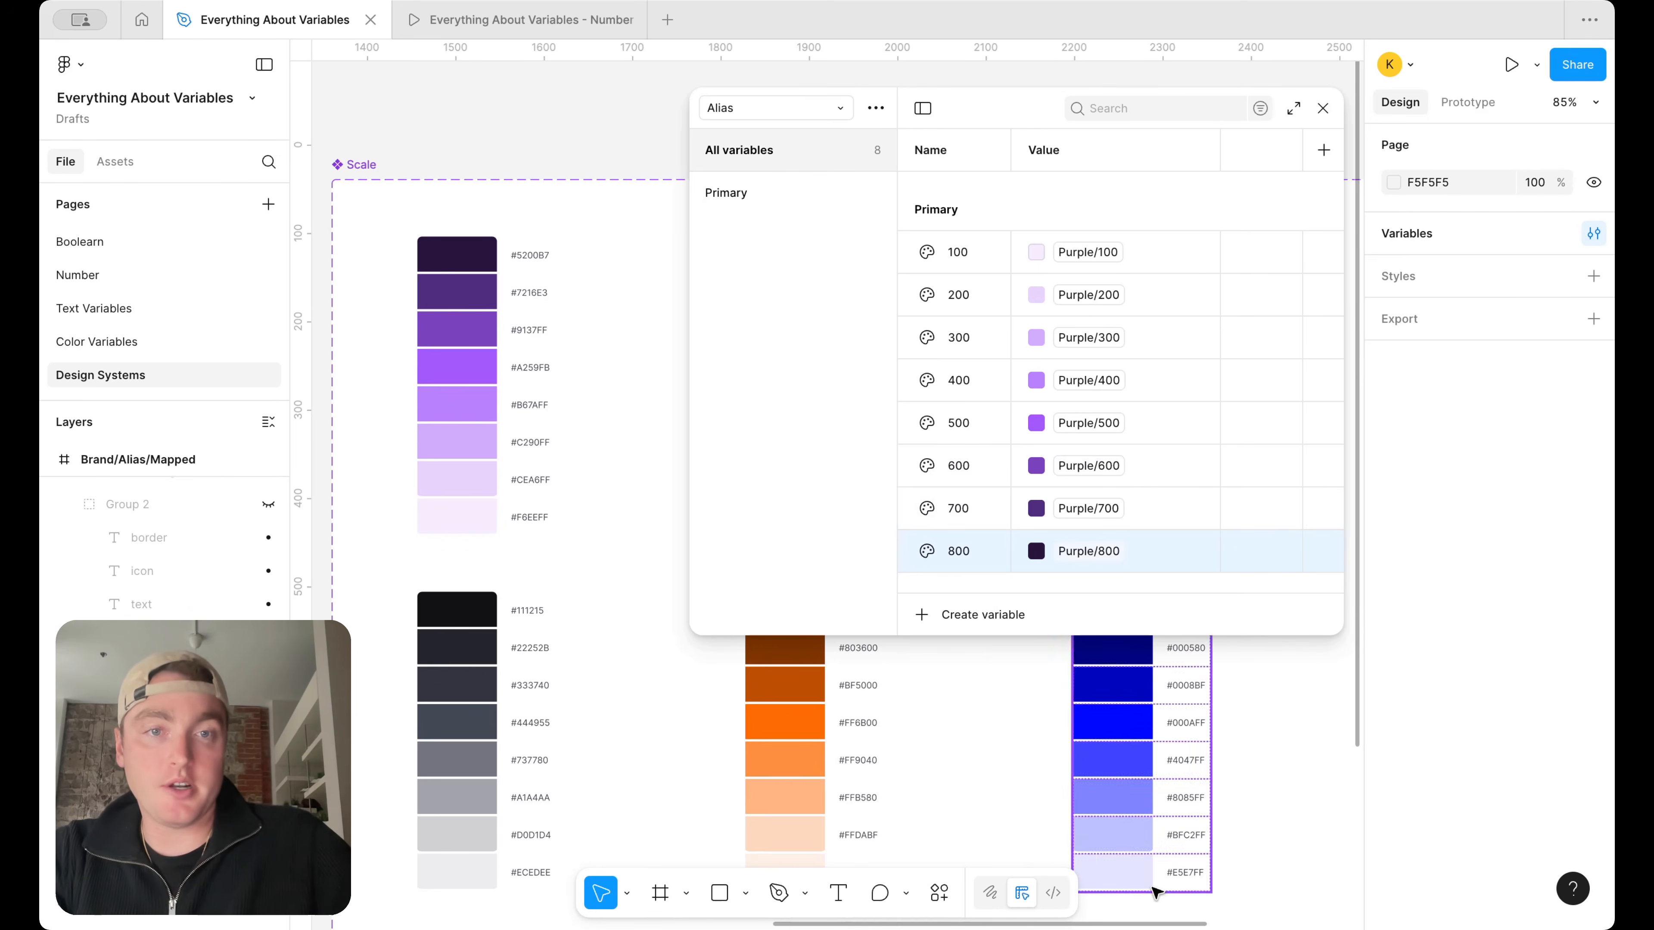
{"action": "left_click_drag", "start_coordinate": [1043, 639], "coordinate": [1044, 731]}
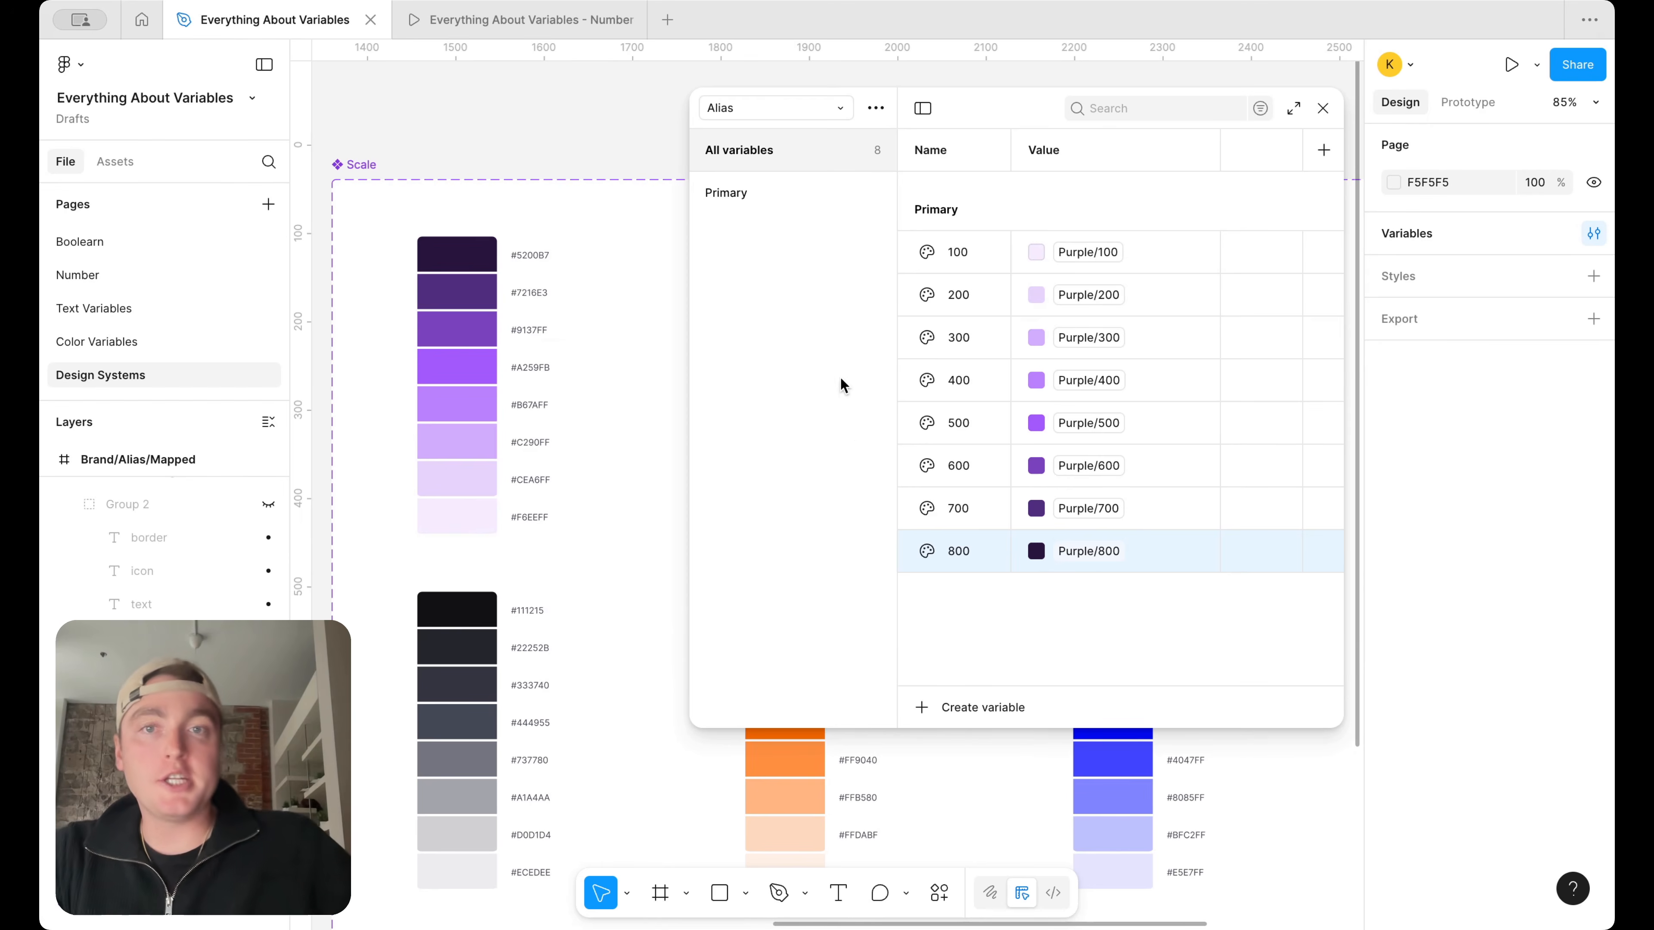
View the groups of the Brand collection and return to the Alias collection
{"action": "left_click", "coordinate": [813, 110]}
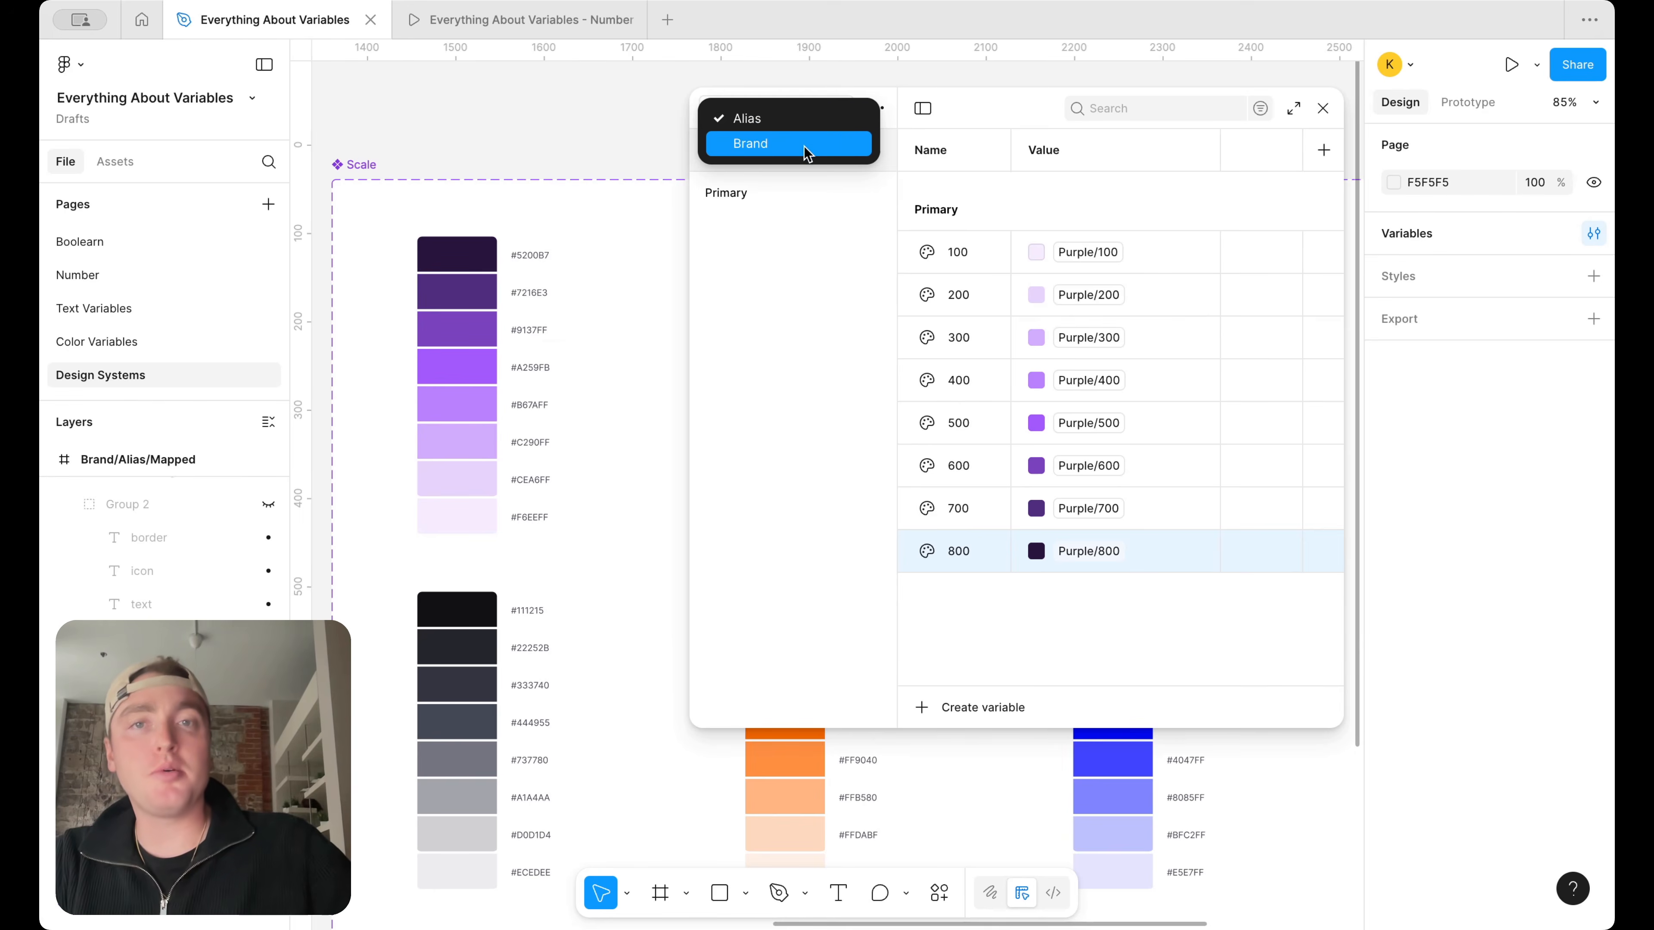
{"action": "left_click", "coordinate": [804, 146]}
{"action": "left_click", "coordinate": [793, 104]}
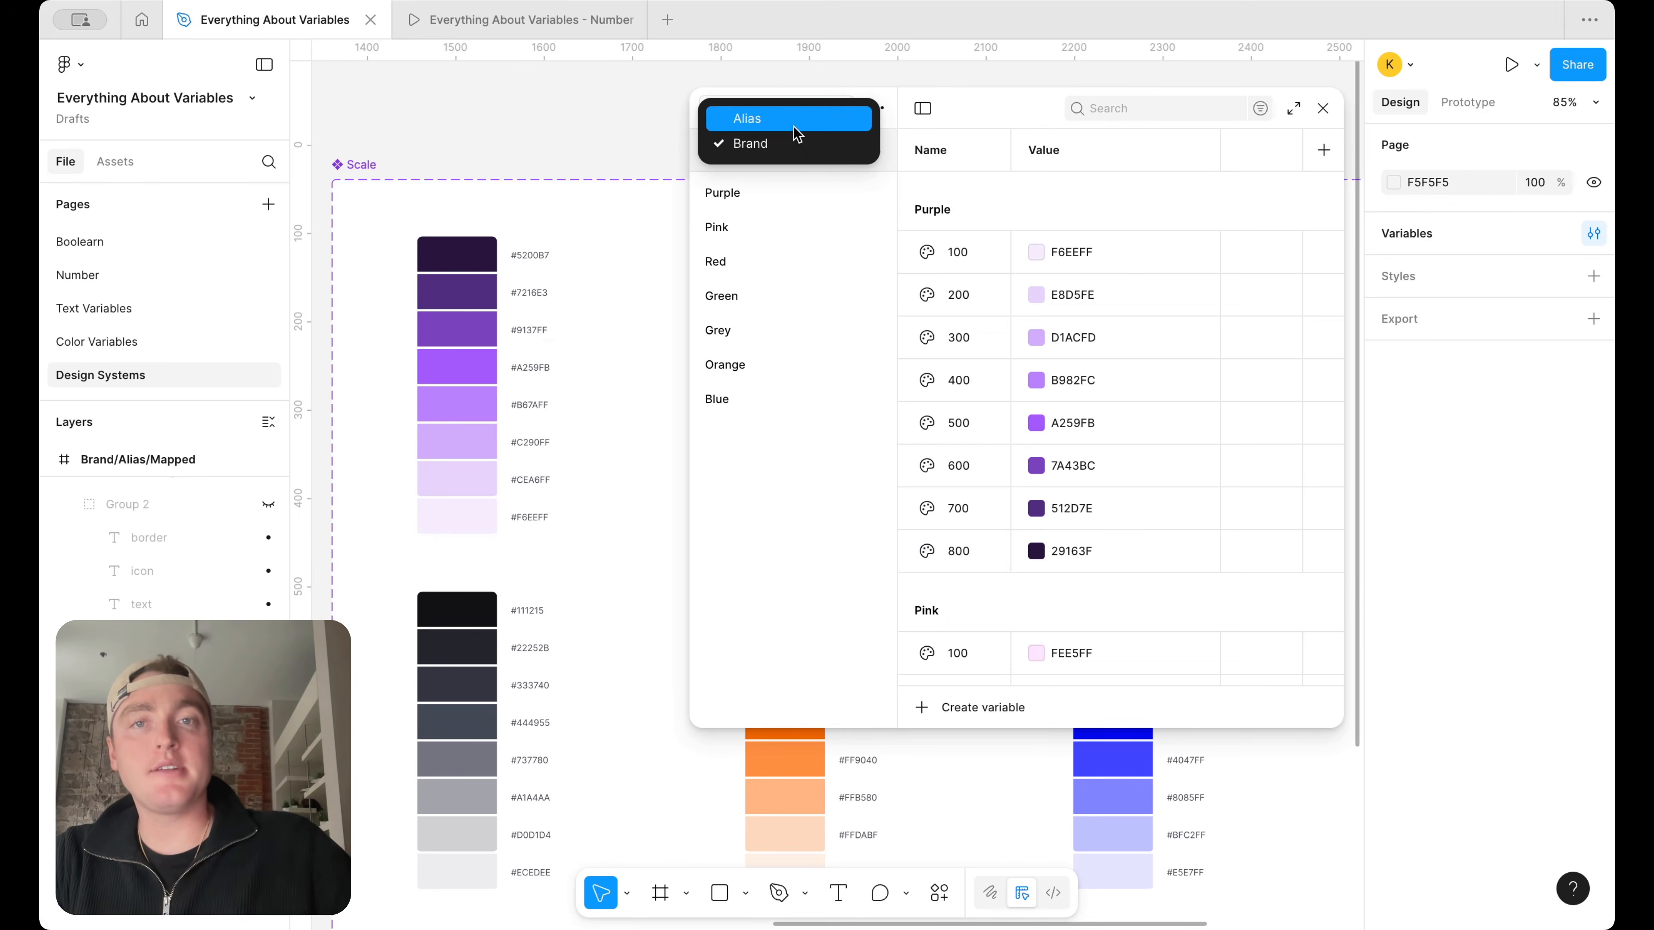
{"action": "left_click", "coordinate": [793, 126]}
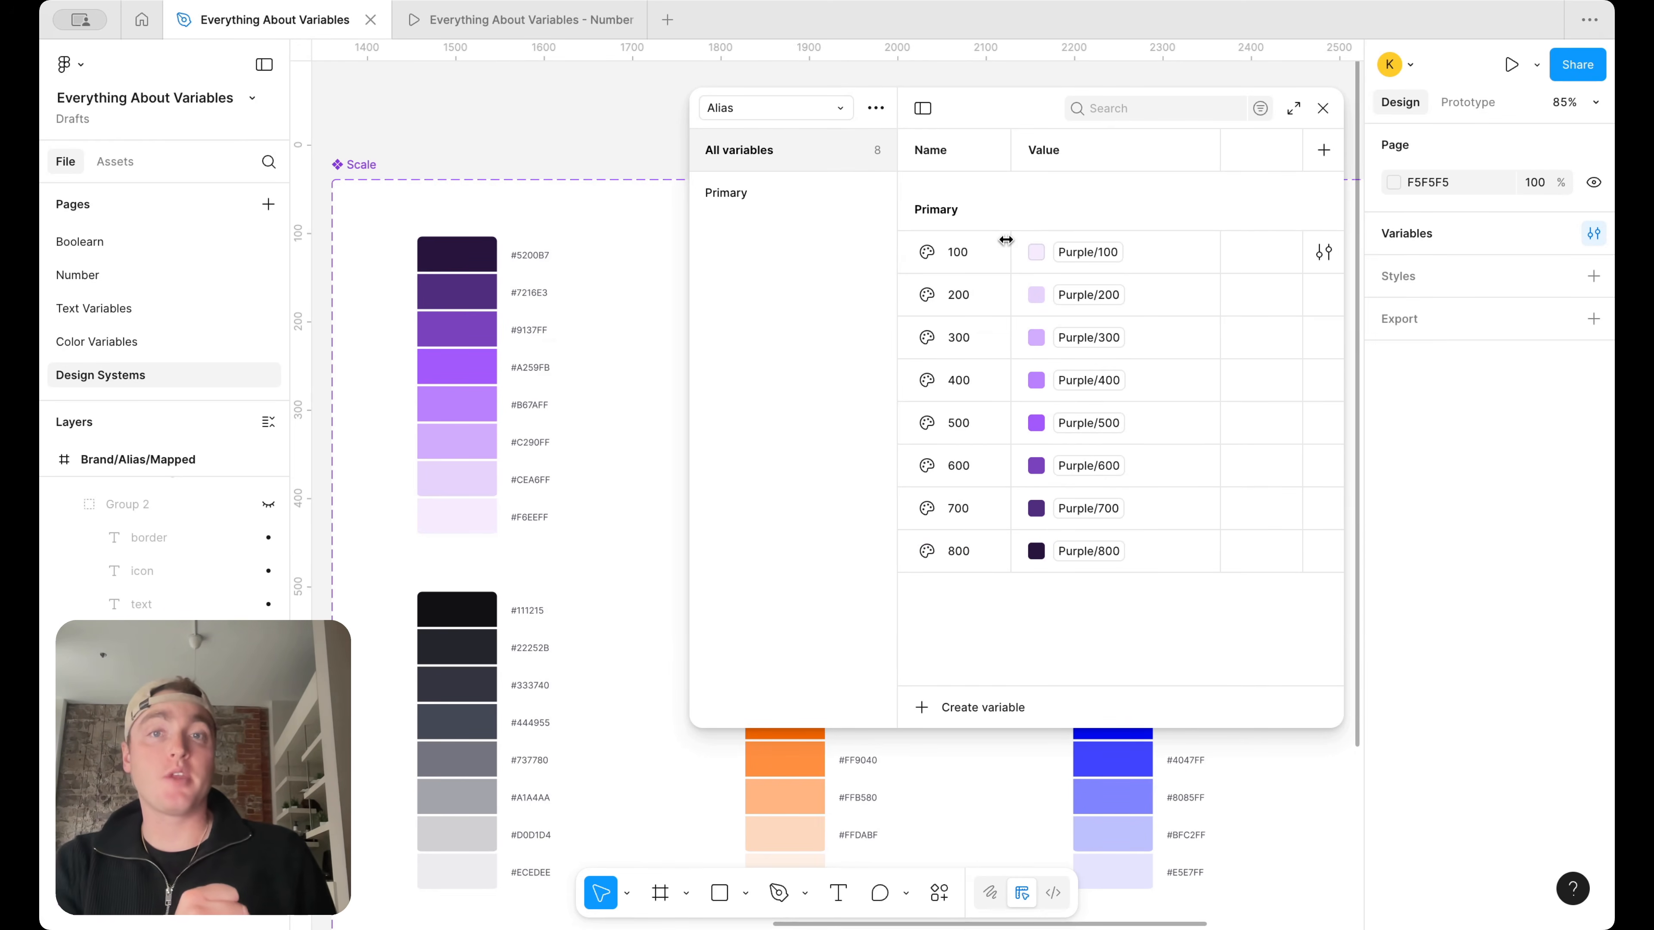
Duplicate the Primary group in the Alias collection and name the copy Secondary
{"action": "left_click", "coordinate": [711, 205]}
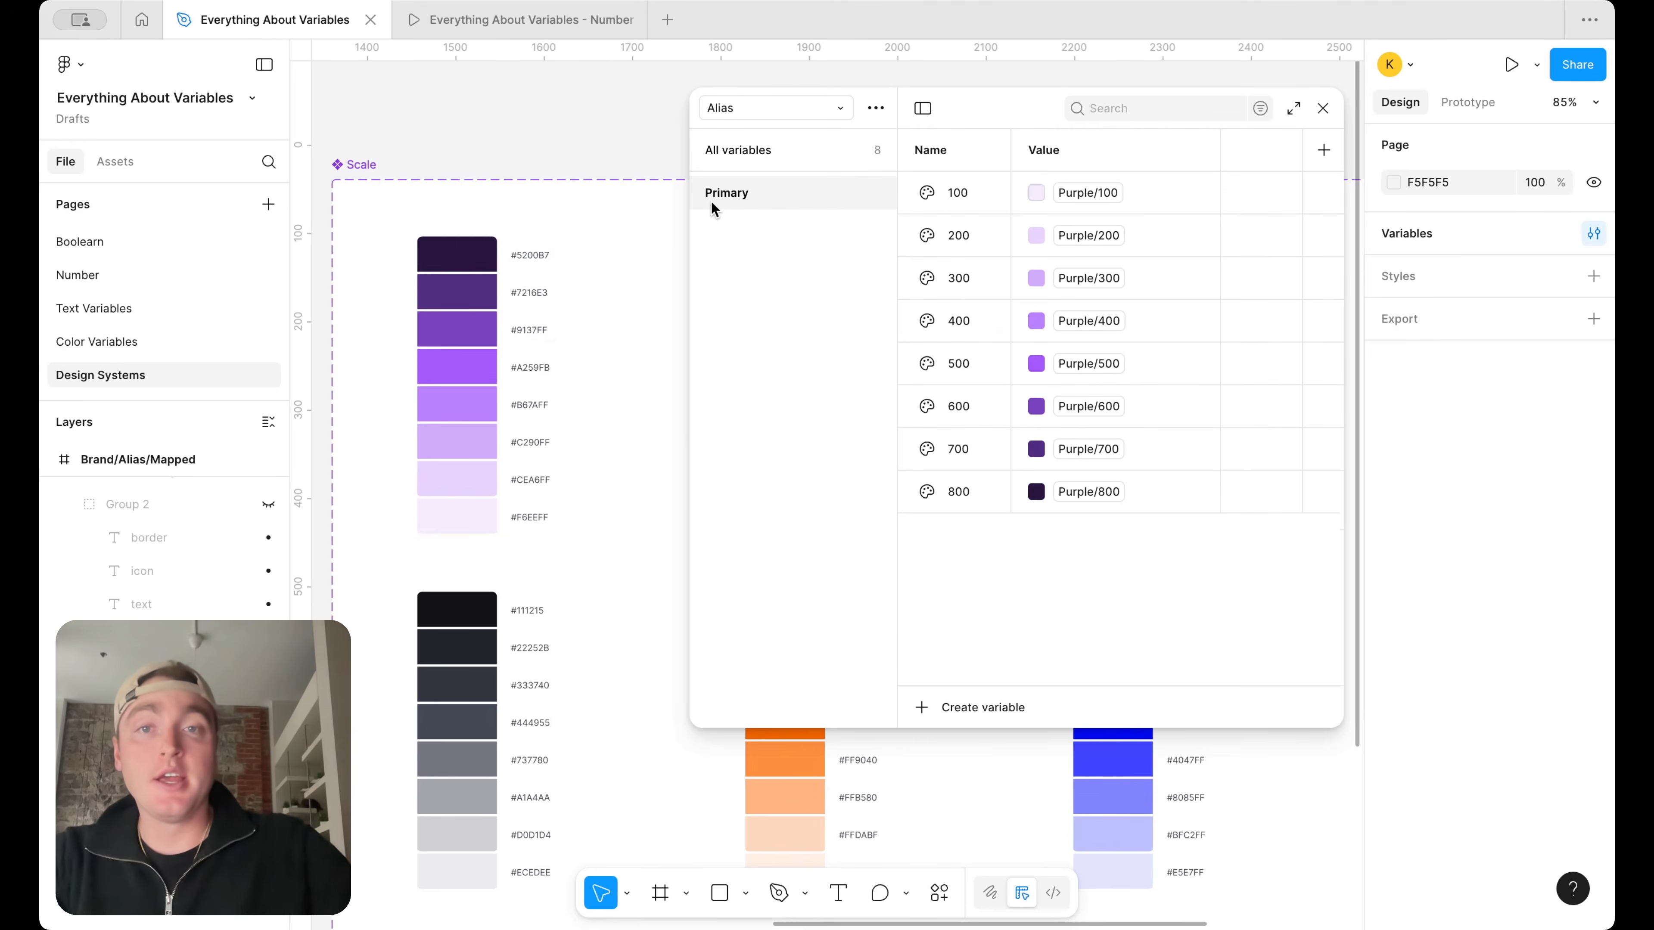
{"action": "right_click", "coordinate": [710, 202]}
{"action": "left_click", "coordinate": [749, 232]}
{"action": "type", "text": "Secondary"}
{"action": "key", "text": "Return"}
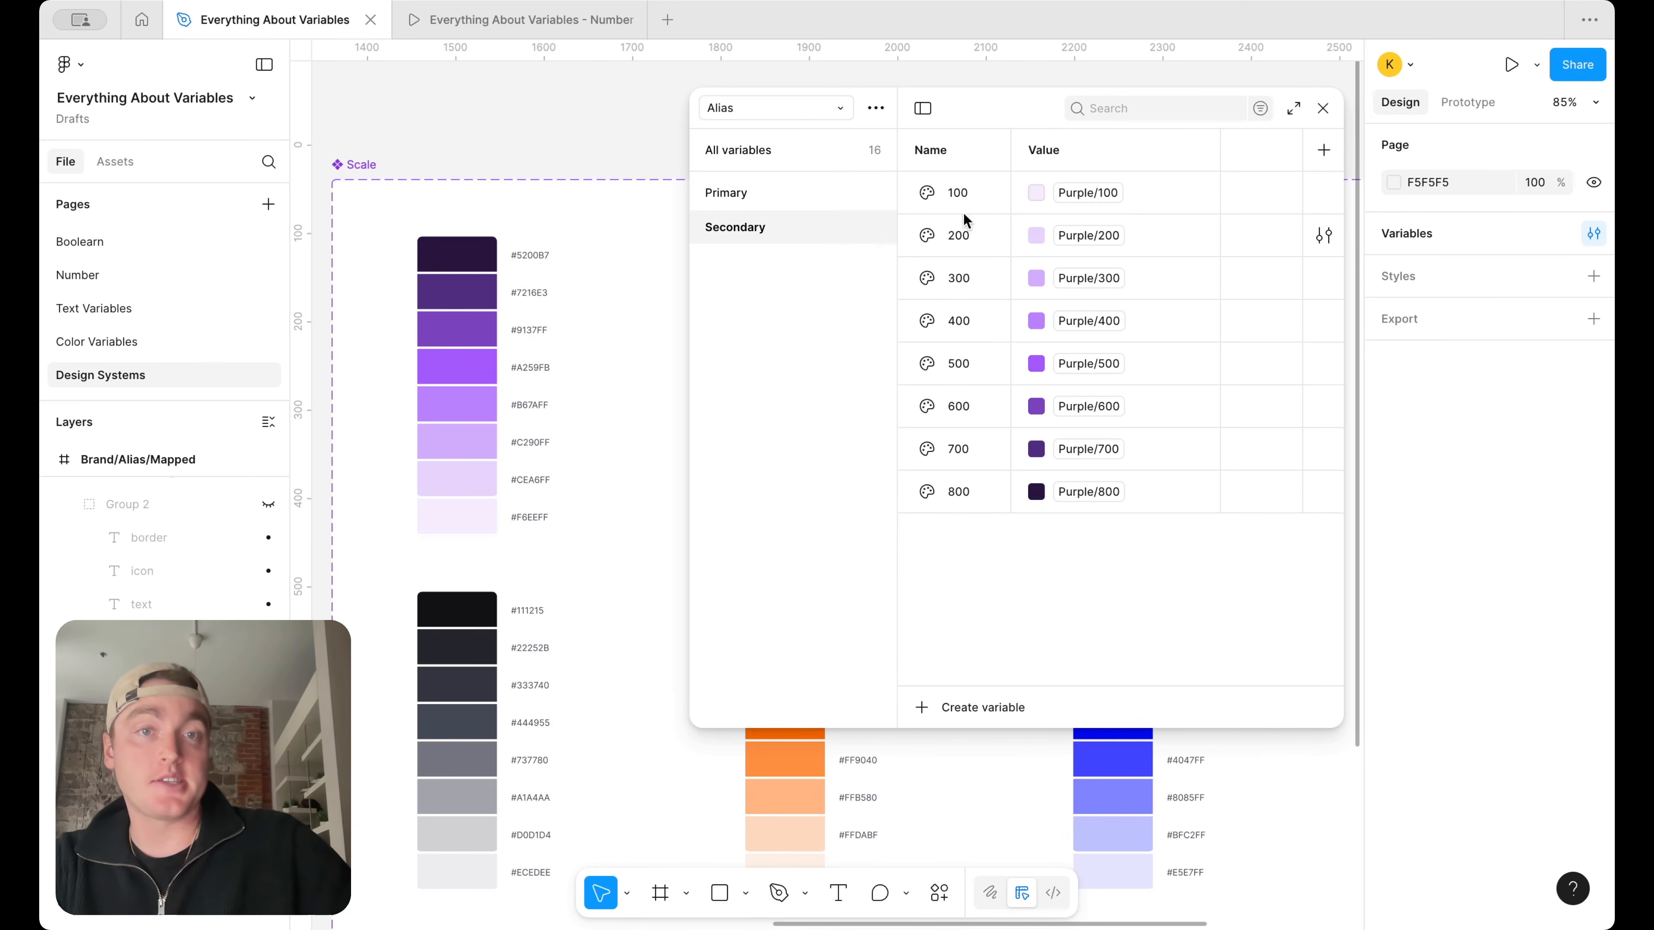
Change the alias of the Secondary group's 100 variable to Pink/100
{"action": "left_click", "coordinate": [1087, 192]}
{"action": "scroll", "coordinate": [1105, 479], "scroll_direction": "down", "scroll_amount": 5}
{"action": "left_click", "coordinate": [1104, 424]}
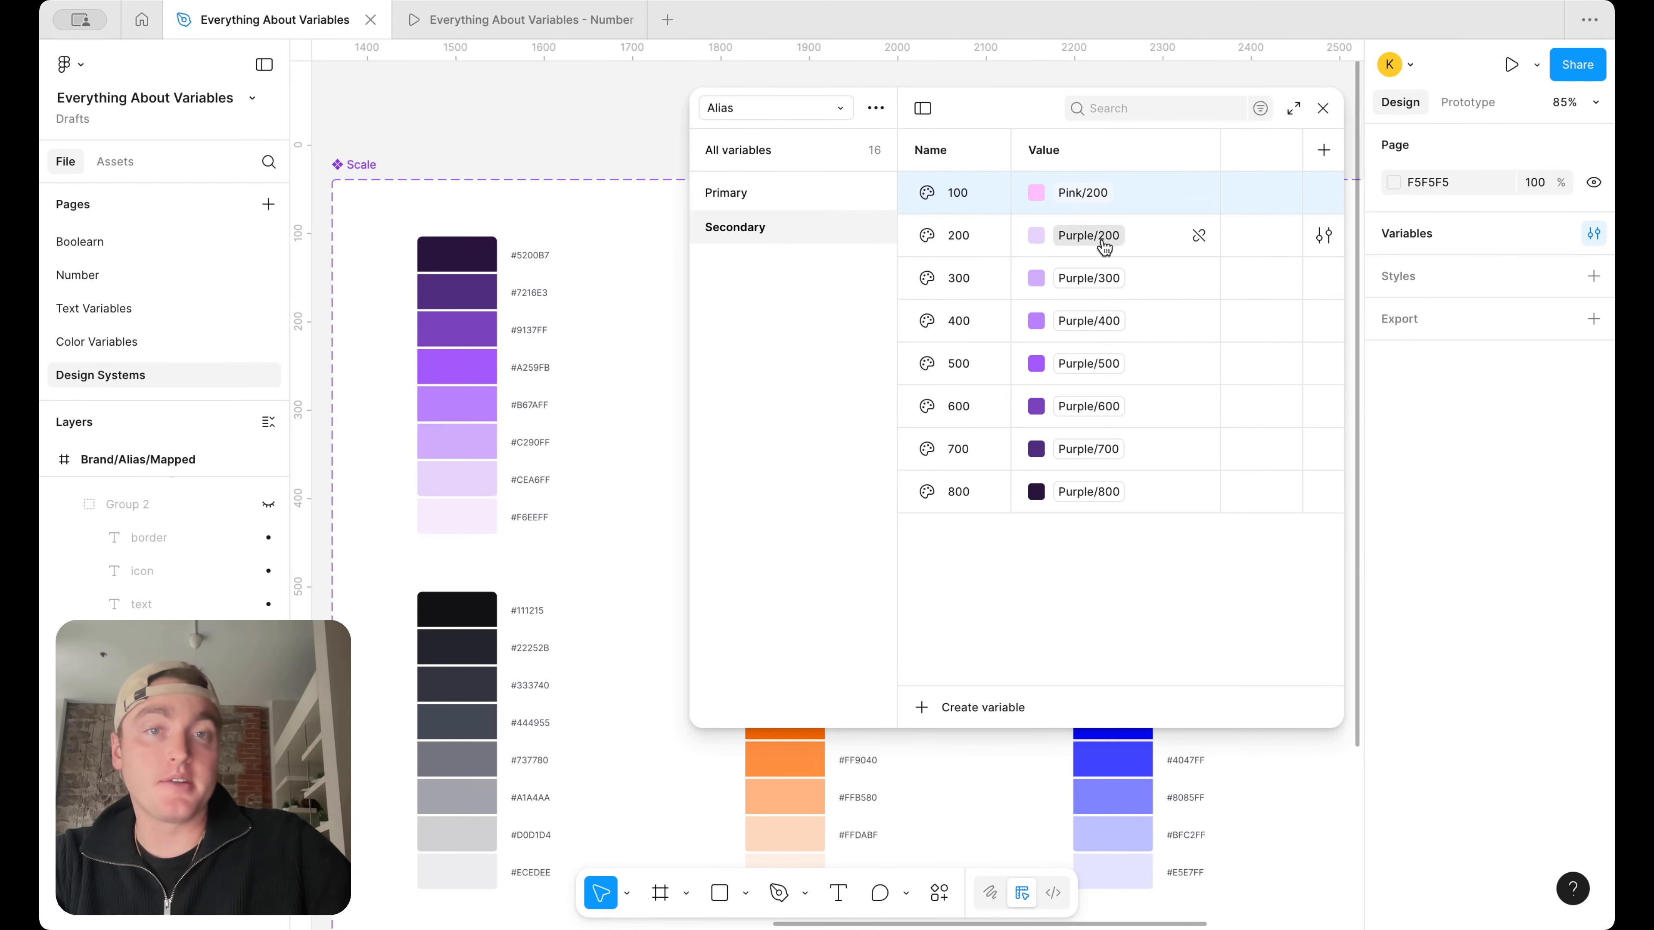
{"action": "left_click", "coordinate": [1088, 191]}
{"action": "left_click", "coordinate": [1082, 504]}
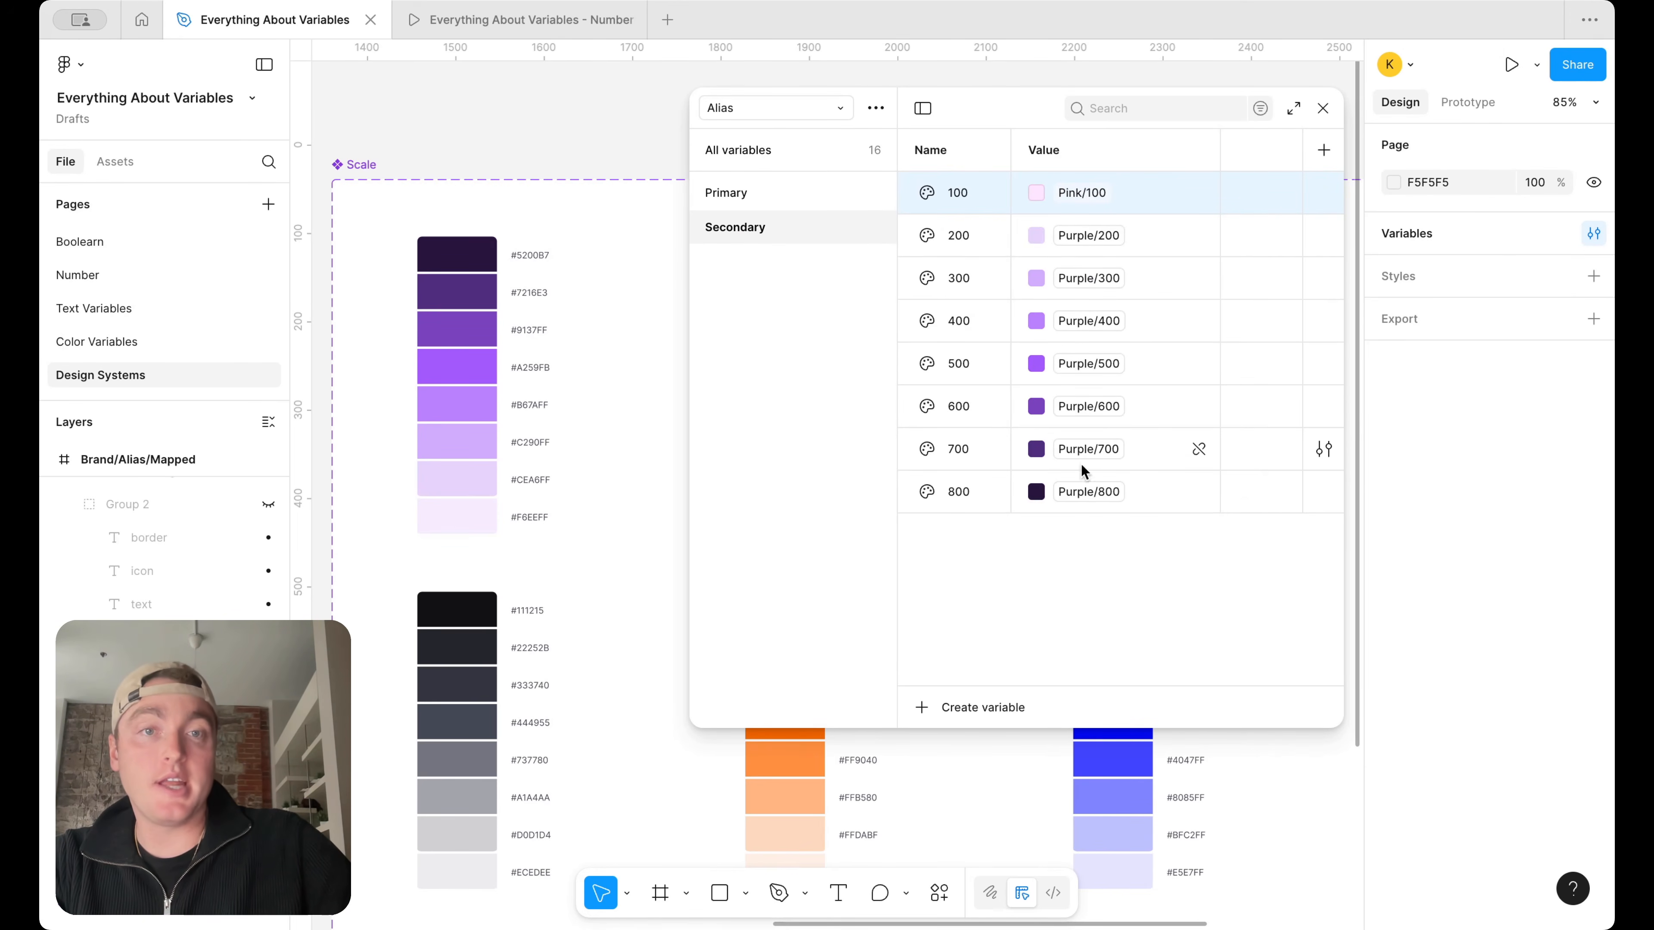
Change the aliases of Secondary 200 and 300 to Pink/200 and Pink/300
{"action": "left_click", "coordinate": [1092, 236]}
{"action": "scroll", "coordinate": [1116, 580], "scroll_direction": "down", "scroll_amount": 5}
{"action": "left_click", "coordinate": [1116, 585]}
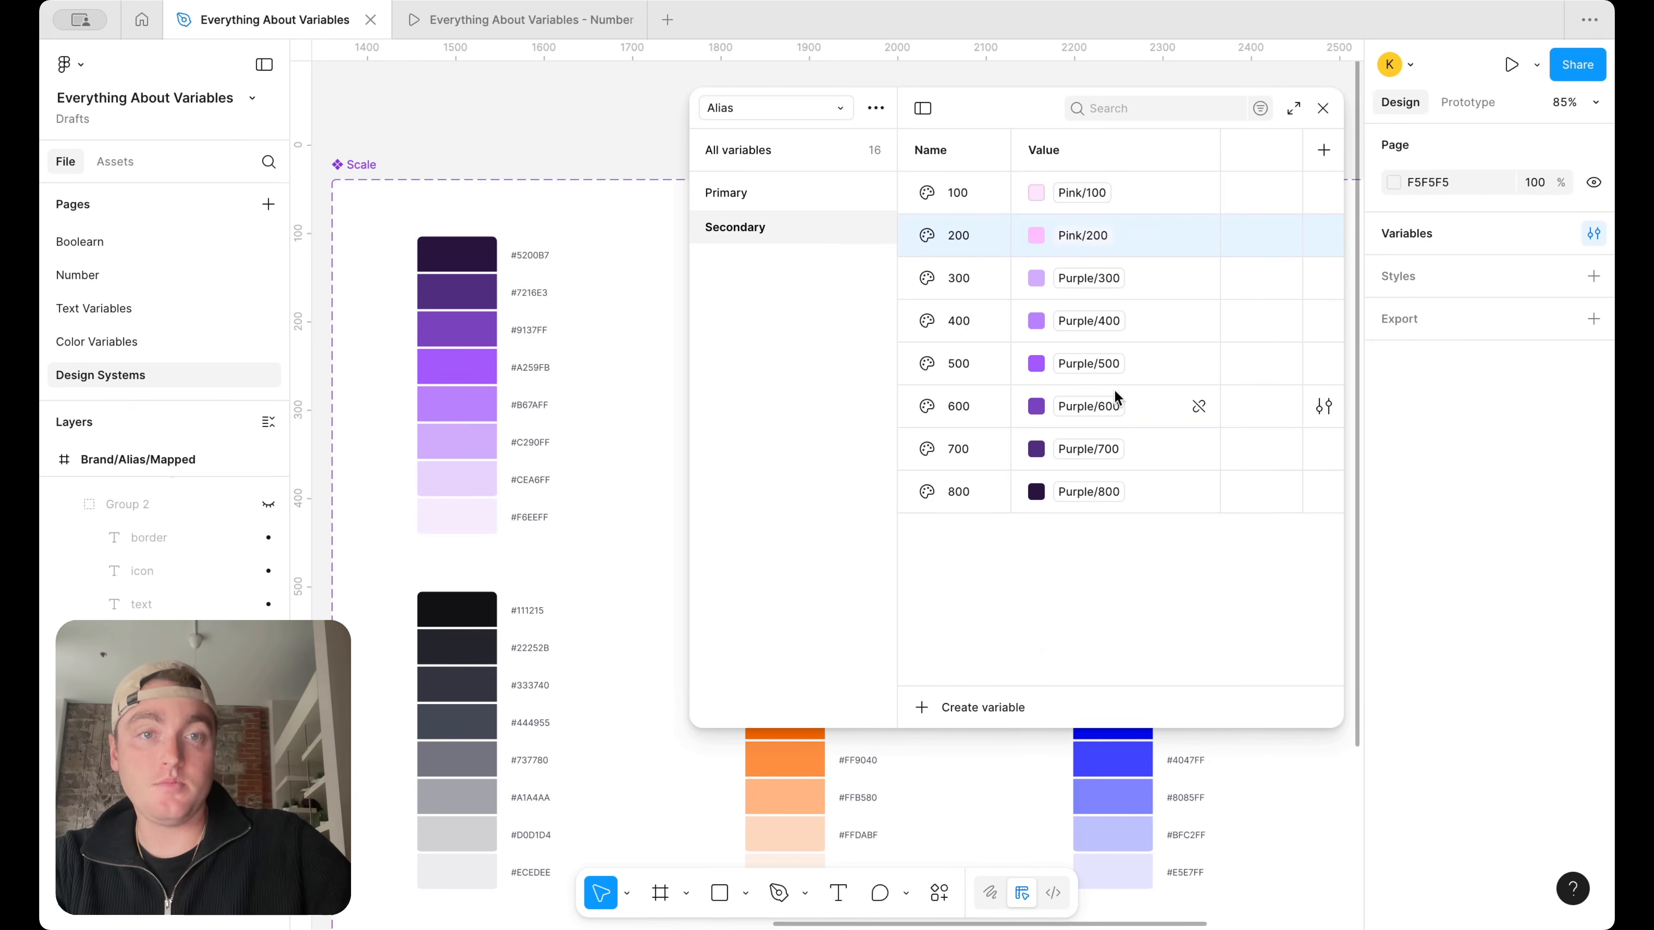
{"action": "left_click", "coordinate": [1094, 277]}
{"action": "scroll", "coordinate": [1107, 456], "scroll_direction": "down", "scroll_amount": 5}
{"action": "scroll", "coordinate": [1106, 573], "scroll_direction": "down", "scroll_amount": 2}
{"action": "left_click", "coordinate": [1118, 554]}
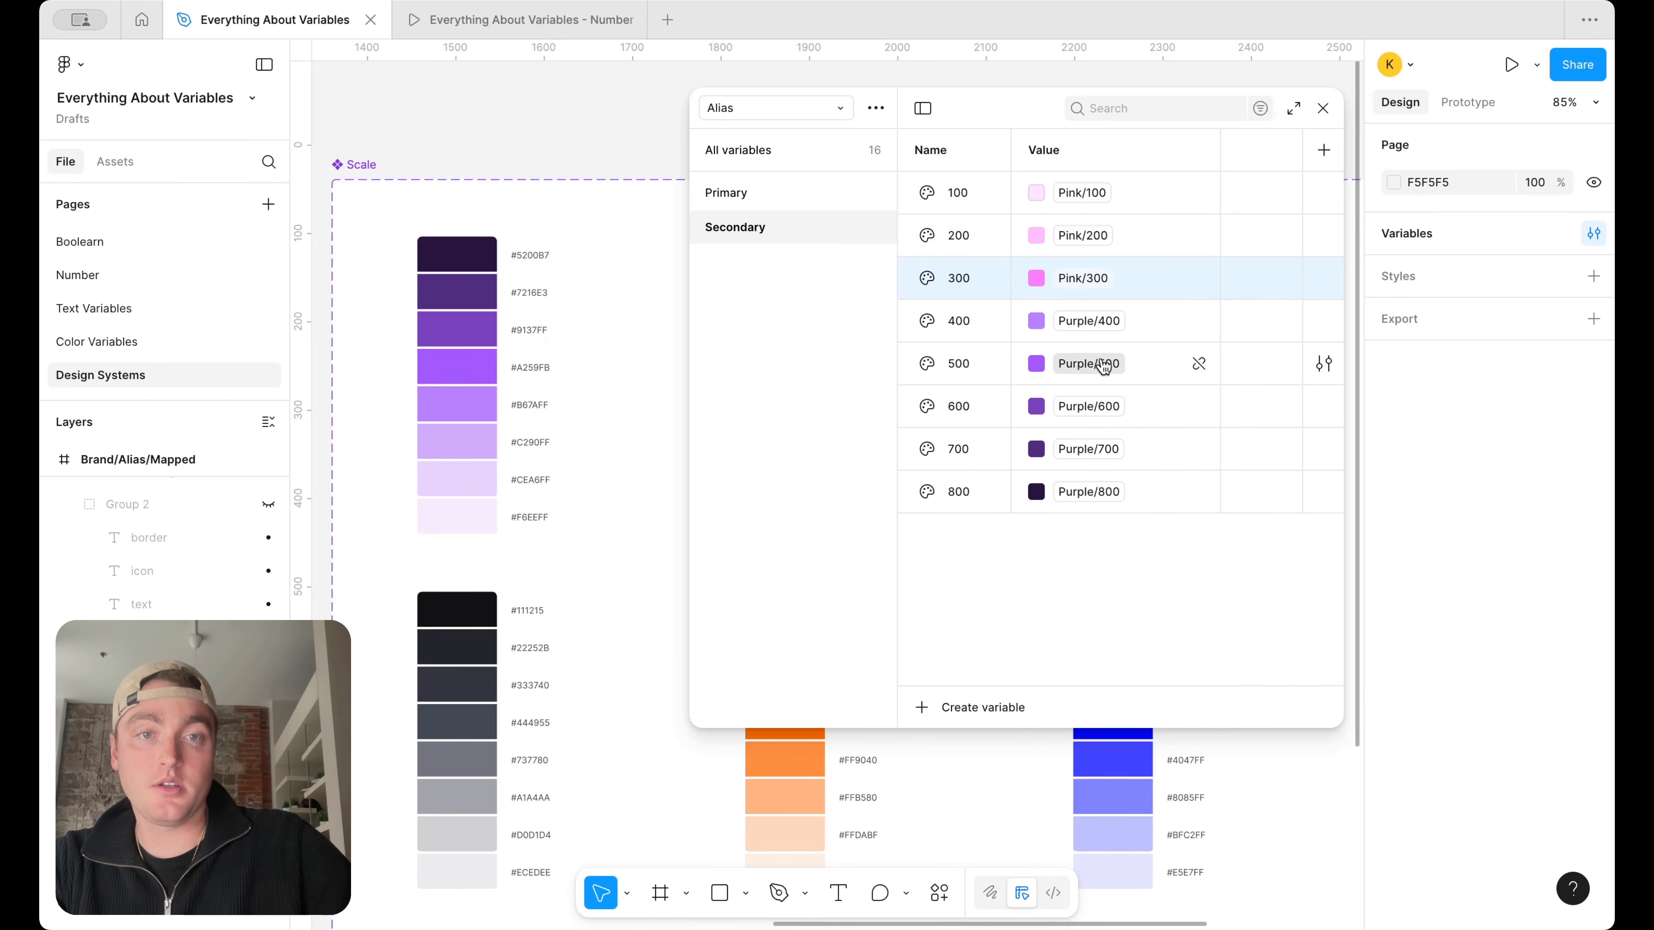
Change the aliases of Secondary 400 and 500 to Pink/400 and Pink/500
{"action": "left_click", "coordinate": [1100, 363]}
{"action": "scroll", "coordinate": [1115, 517], "scroll_direction": "down", "scroll_amount": 5}
{"action": "left_click", "coordinate": [1115, 495]}
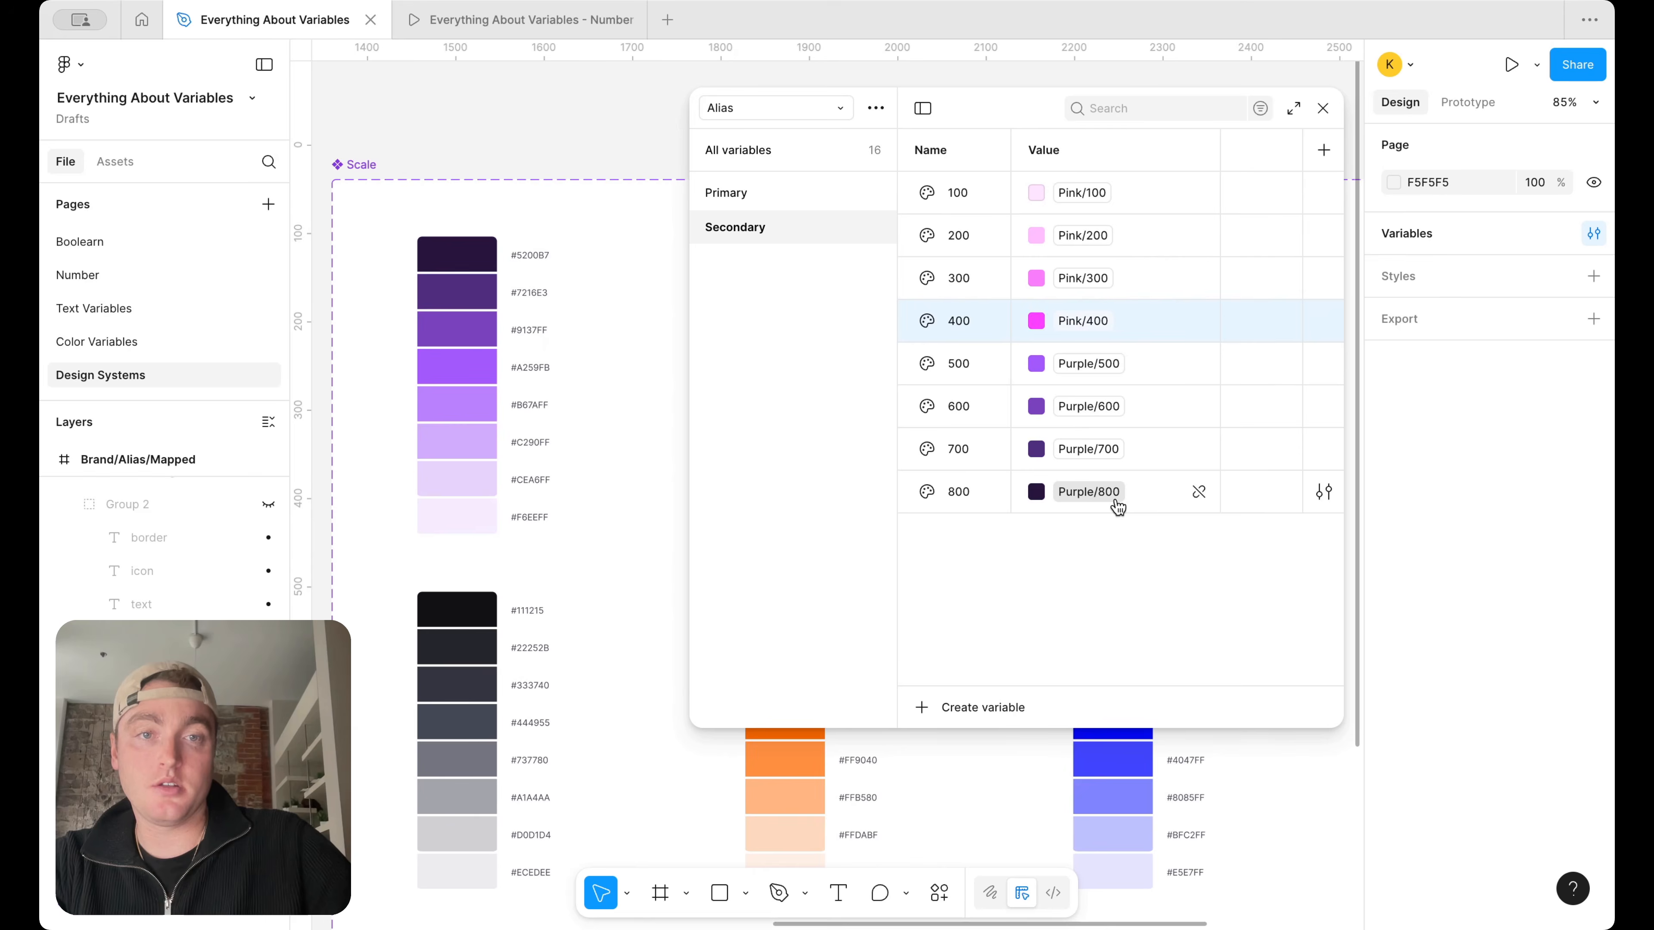
{"action": "left_click", "coordinate": [1101, 363]}
{"action": "scroll", "coordinate": [1131, 658], "scroll_direction": "down", "scroll_amount": 2}
{"action": "scroll", "coordinate": [1131, 658], "scroll_direction": "down", "scroll_amount": 5}
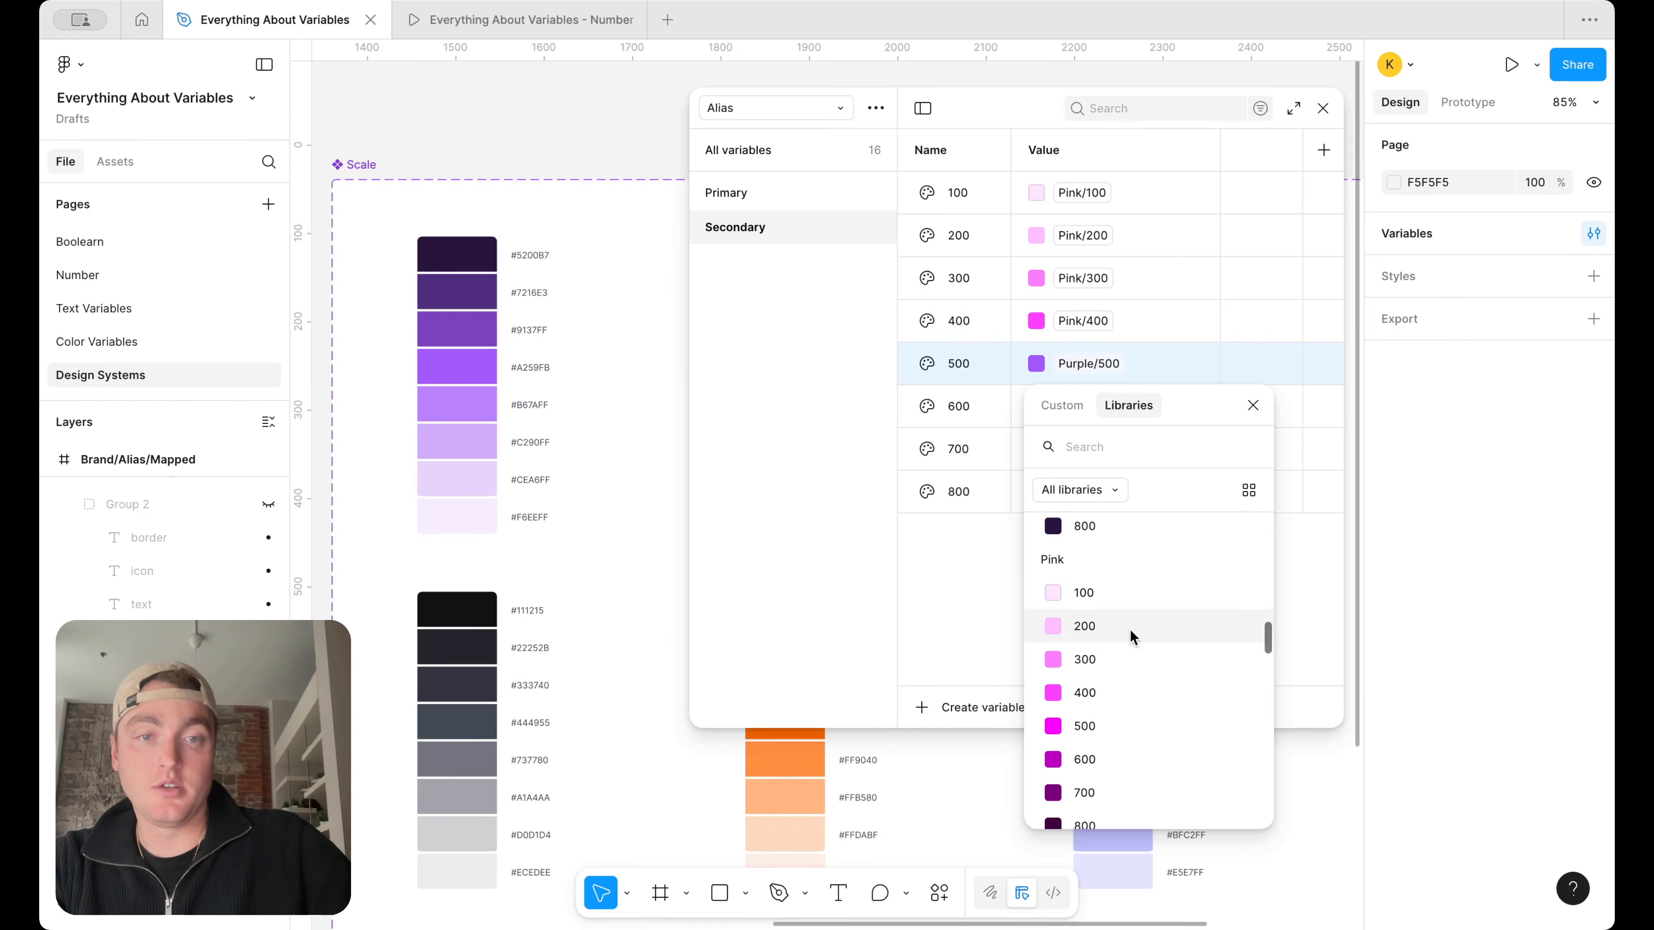
{"action": "left_click", "coordinate": [1114, 724]}
Change the aliases of Secondary 600 and 700 to Pink/600 and Pink/700
{"action": "left_click", "coordinate": [1101, 405]}
{"action": "scroll", "coordinate": [1139, 696], "scroll_direction": "down", "scroll_amount": 5}
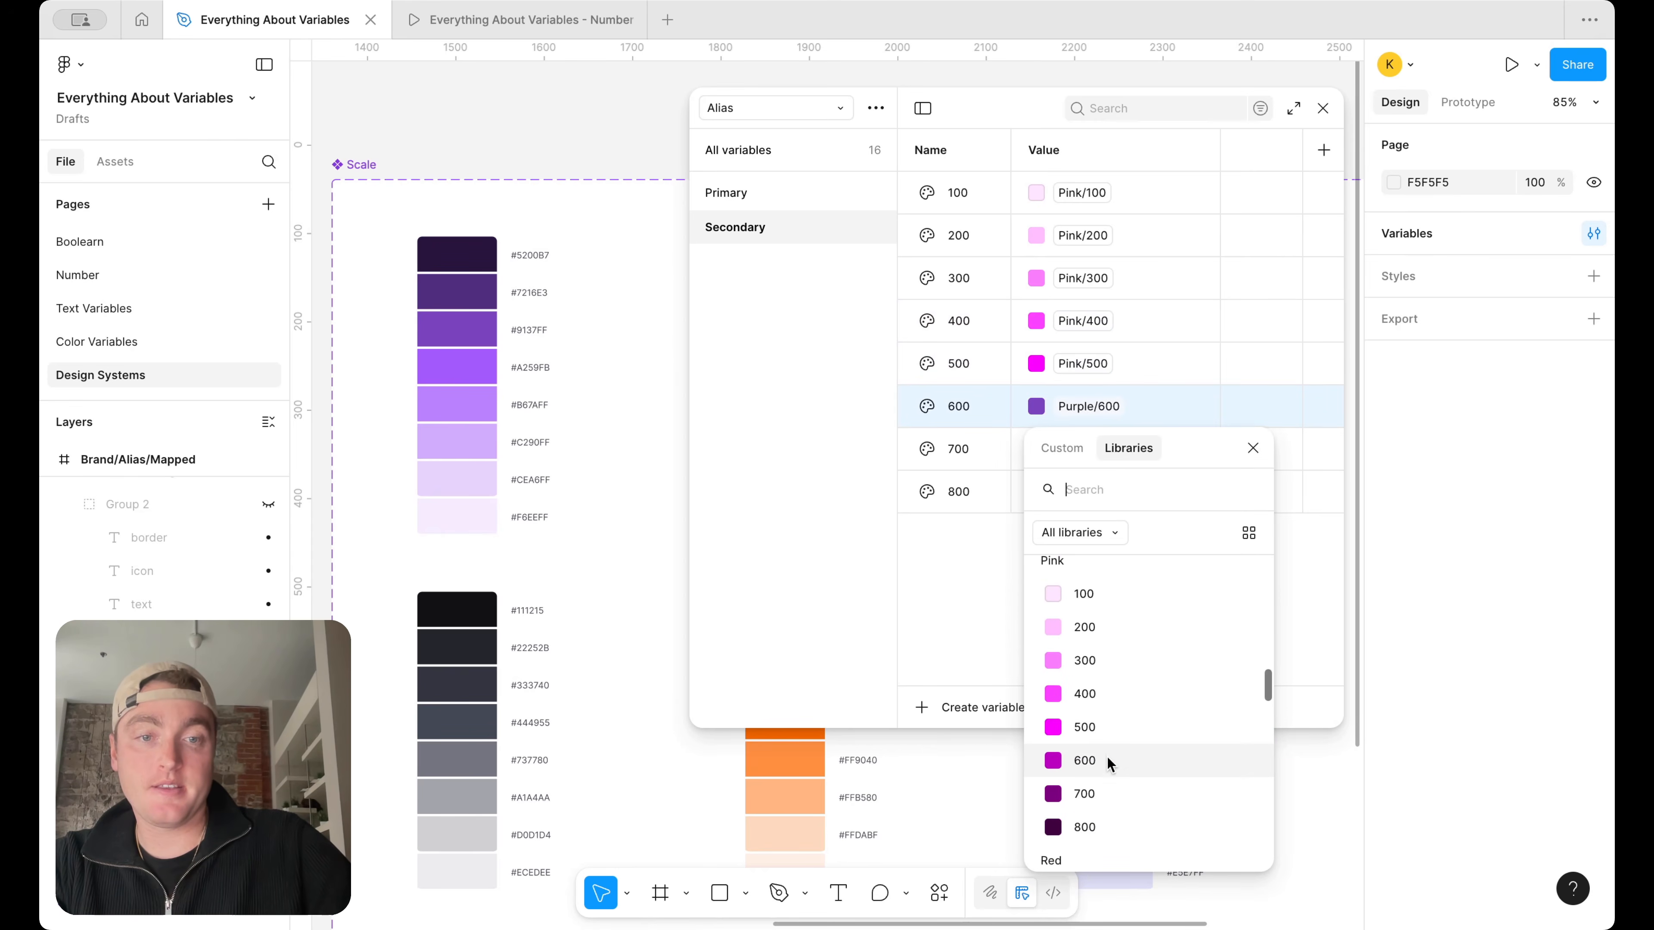
{"action": "left_click", "coordinate": [1109, 751]}
{"action": "left_click", "coordinate": [1110, 451]}
{"action": "scroll", "coordinate": [1135, 725], "scroll_direction": "down", "scroll_amount": 5}
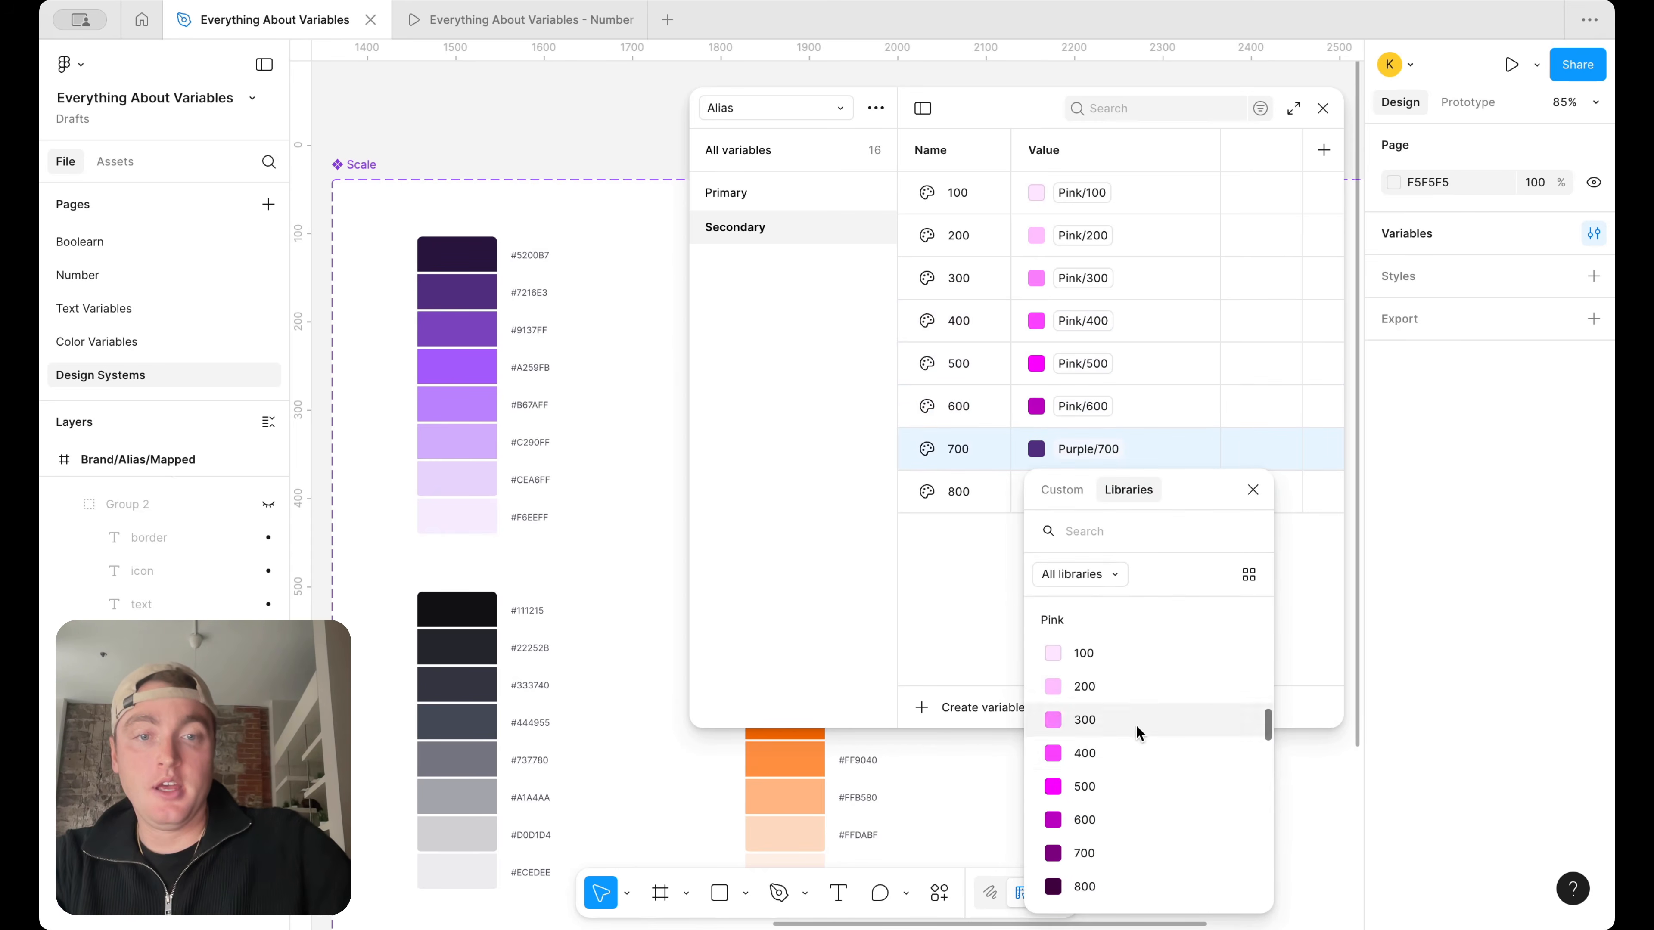
{"action": "left_click", "coordinate": [1089, 847]}
Change the alias of the Secondary group's 800 variable to Pink/800
{"action": "left_click", "coordinate": [1107, 495]}
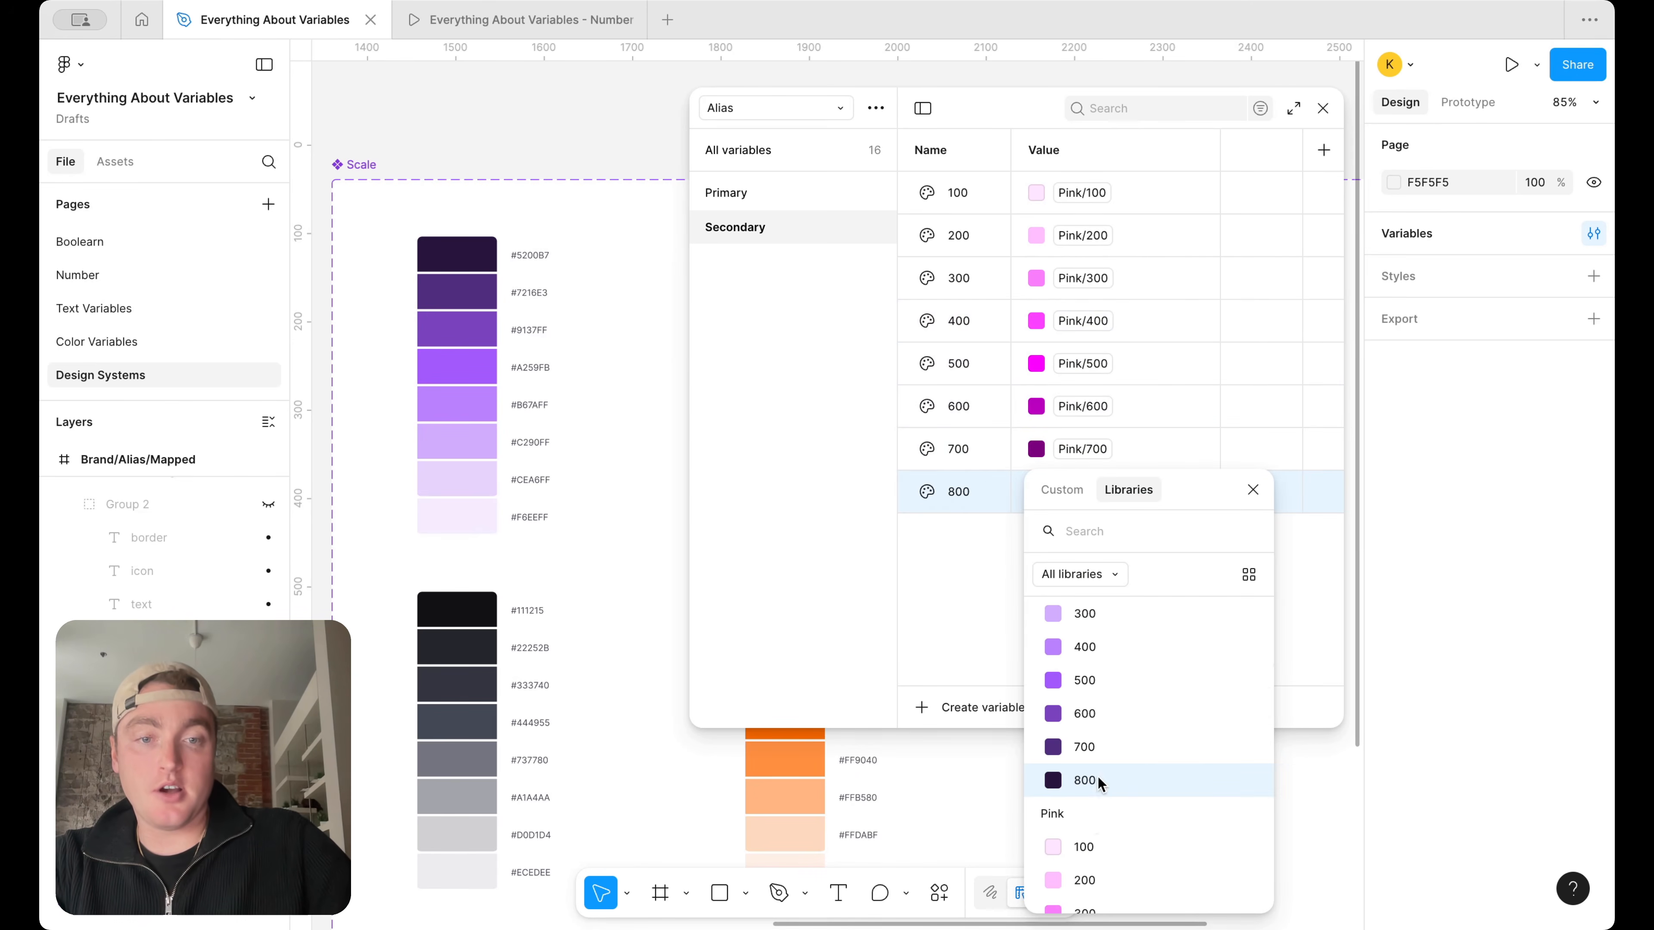
{"action": "scroll", "coordinate": [1097, 778], "scroll_direction": "down", "scroll_amount": 5}
{"action": "left_click", "coordinate": [1094, 843]}
Duplicate the Secondary group in the Alias collection and rename the copy Error
{"action": "scroll", "coordinate": [610, 409], "scroll_direction": "down", "scroll_amount": 5}
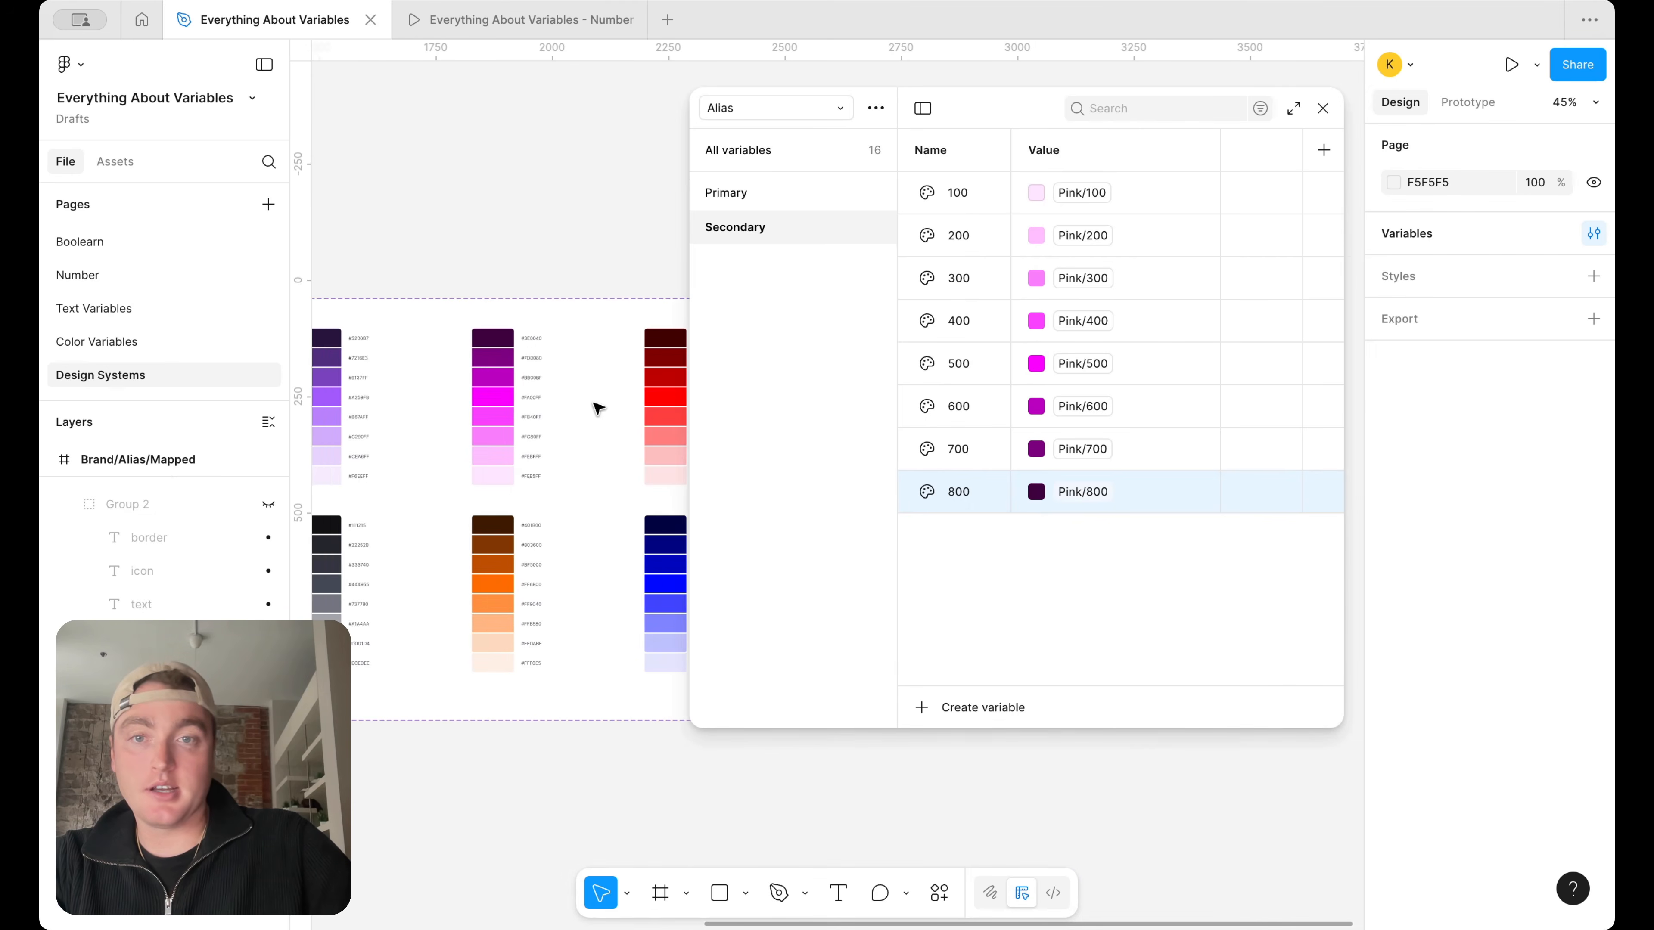
{"action": "scroll", "coordinate": [599, 409], "scroll_direction": "right", "scroll_amount": 1}
{"action": "right_click", "coordinate": [765, 227]}
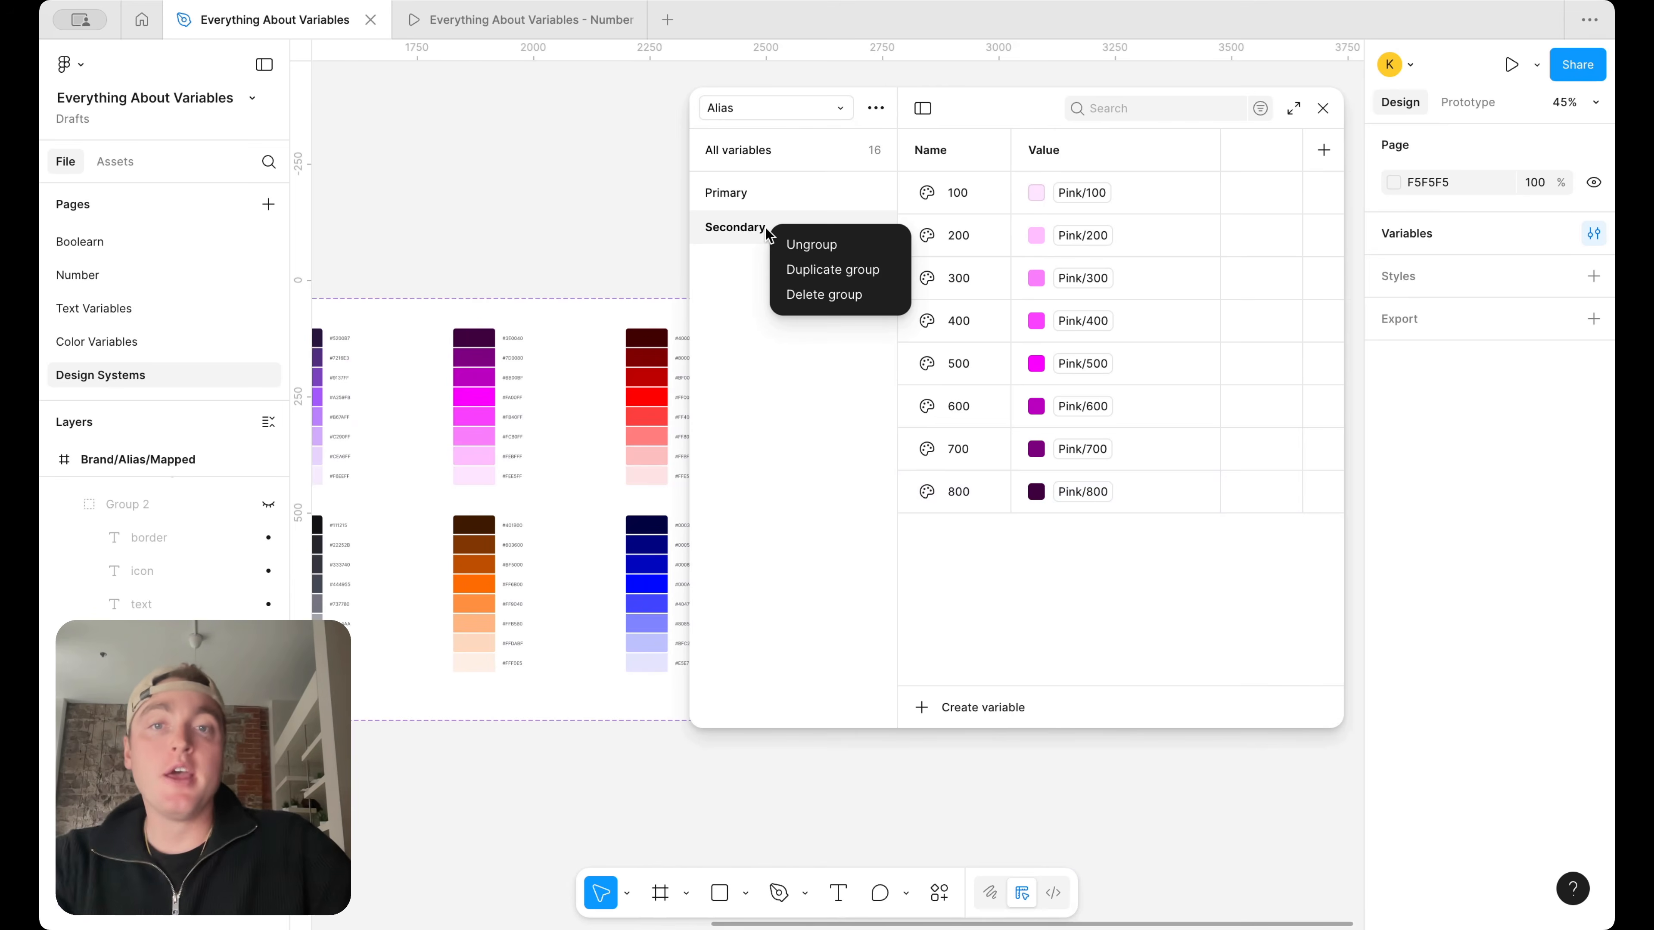
{"action": "left_click", "coordinate": [738, 280]}
{"action": "right_click", "coordinate": [760, 232]}
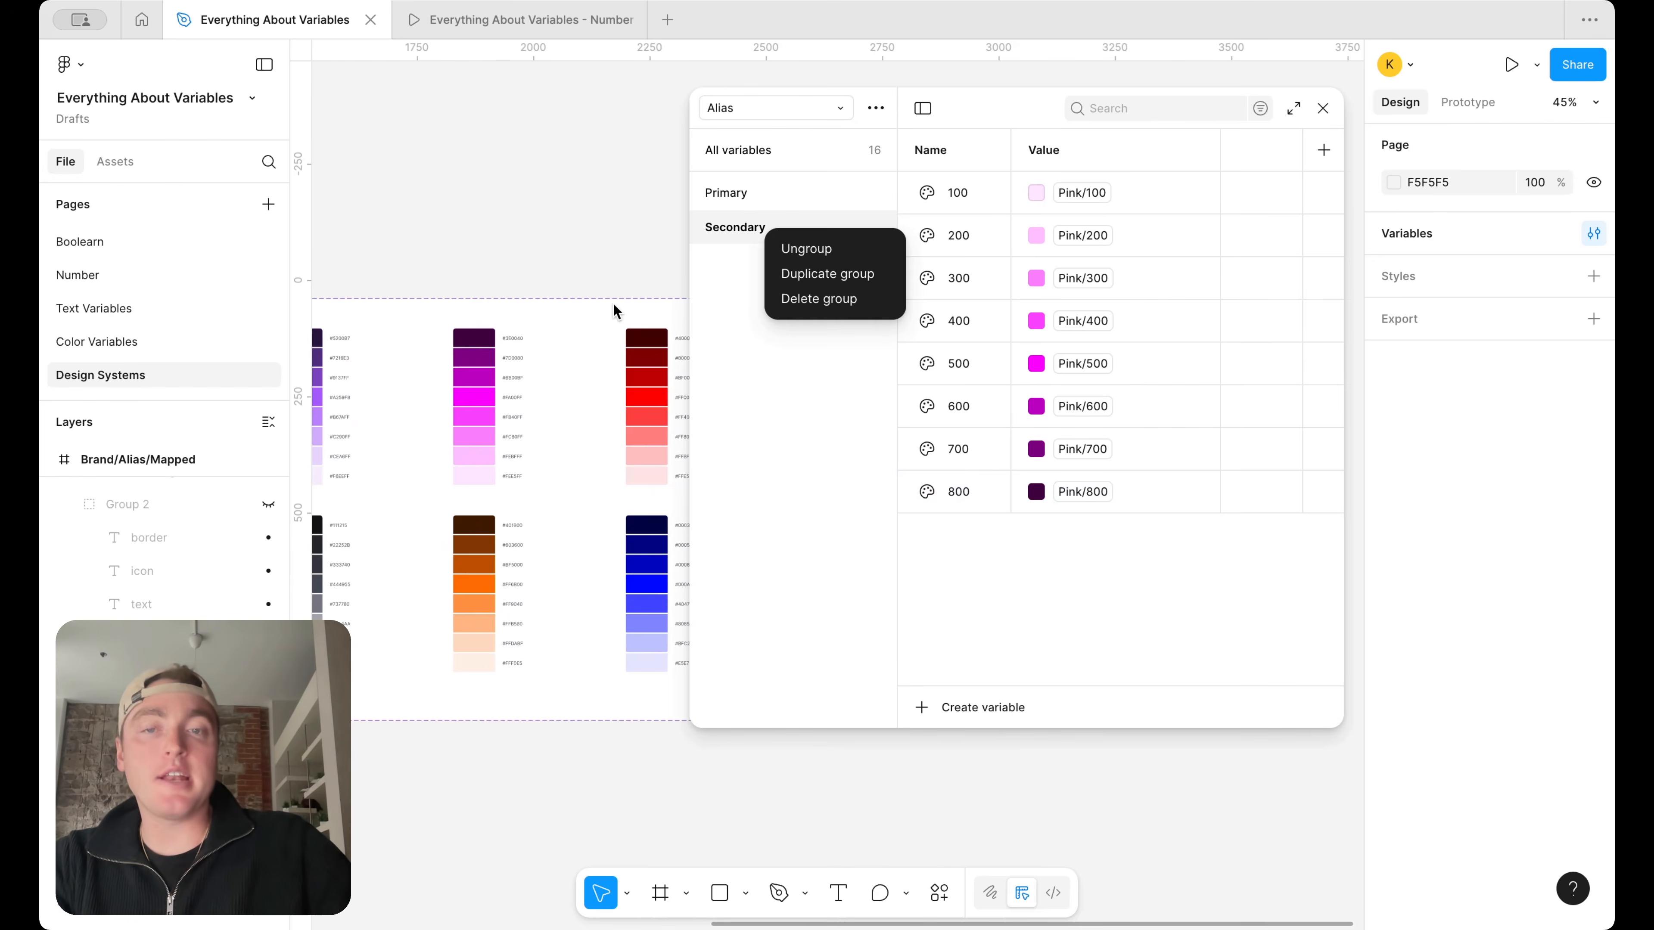
{"action": "scroll", "coordinate": [614, 304], "scroll_direction": "up", "scroll_amount": 5}
{"action": "scroll", "coordinate": [614, 303], "scroll_direction": "right", "scroll_amount": 5}
{"action": "scroll", "coordinate": [617, 306], "scroll_direction": "left", "scroll_amount": 3}
{"action": "scroll", "coordinate": [616, 307], "scroll_direction": "down", "scroll_amount": 2}
{"action": "right_click", "coordinate": [746, 229]}
{"action": "left_click", "coordinate": [801, 277]}
{"action": "double_click", "coordinate": [756, 259]}
{"action": "type", "text": "E"}
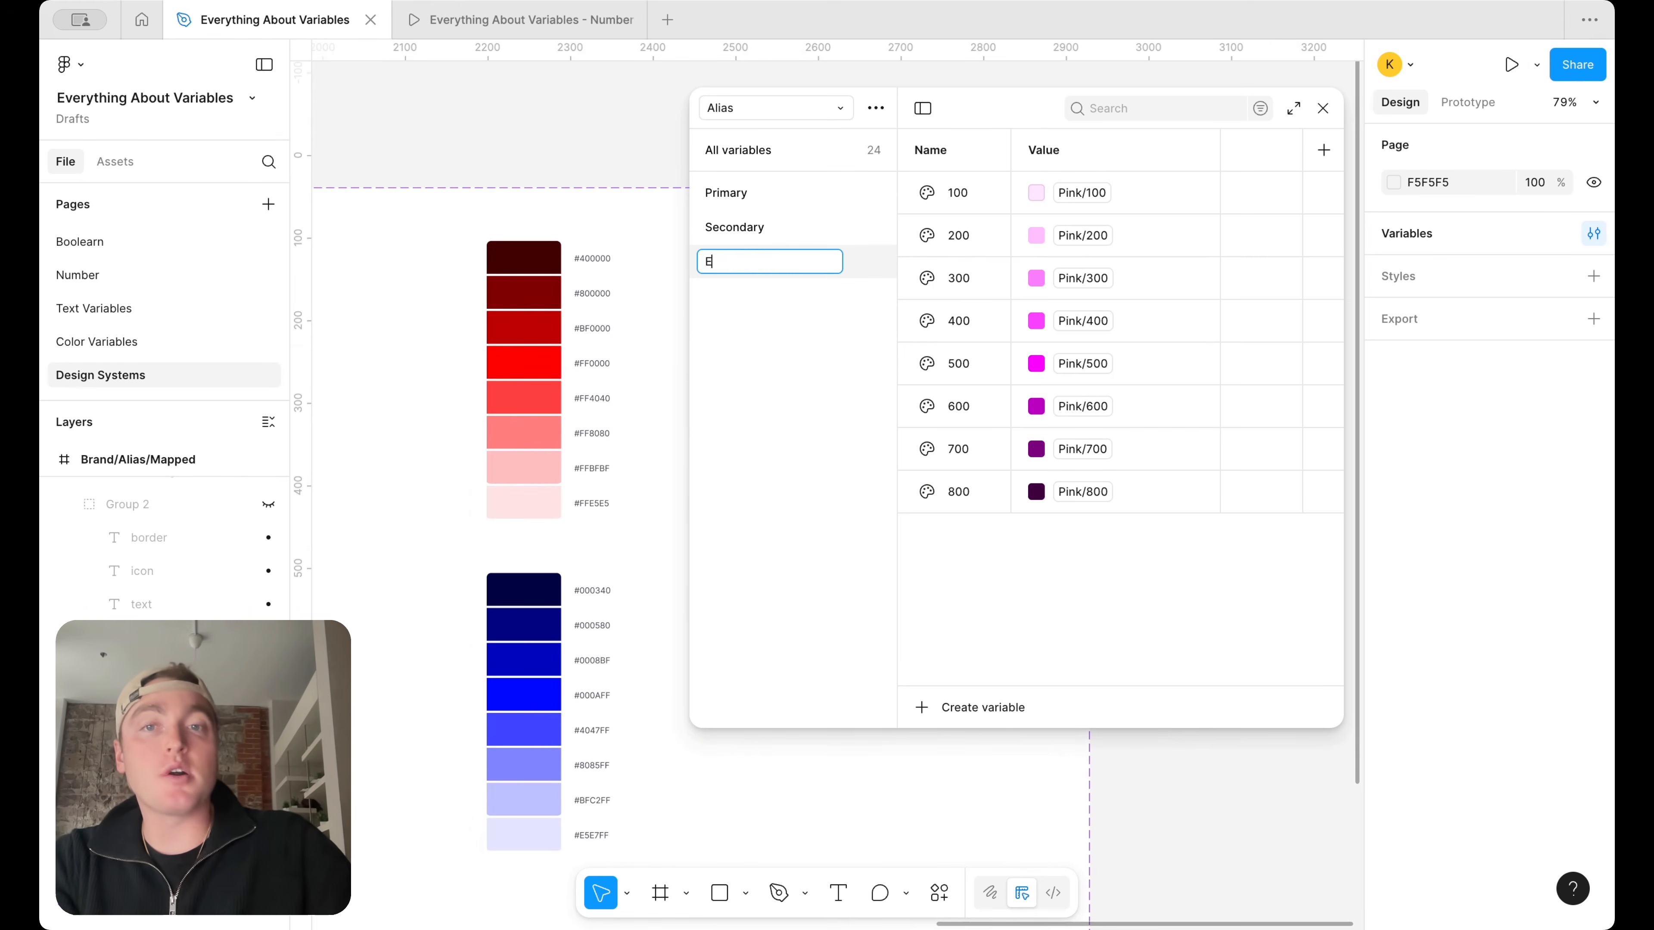
{"action": "type", "text": "rror"}
{"action": "key", "text": "Return"}
Change the aliases of the Error group's 100 and 200 variables to Red/100 and Red/200
{"action": "left_click", "coordinate": [1083, 193]}
{"action": "scroll", "coordinate": [1098, 521], "scroll_direction": "down", "scroll_amount": 2}
{"action": "scroll", "coordinate": [1099, 545], "scroll_direction": "down", "scroll_amount": 3}
{"action": "left_click", "coordinate": [1097, 454]}
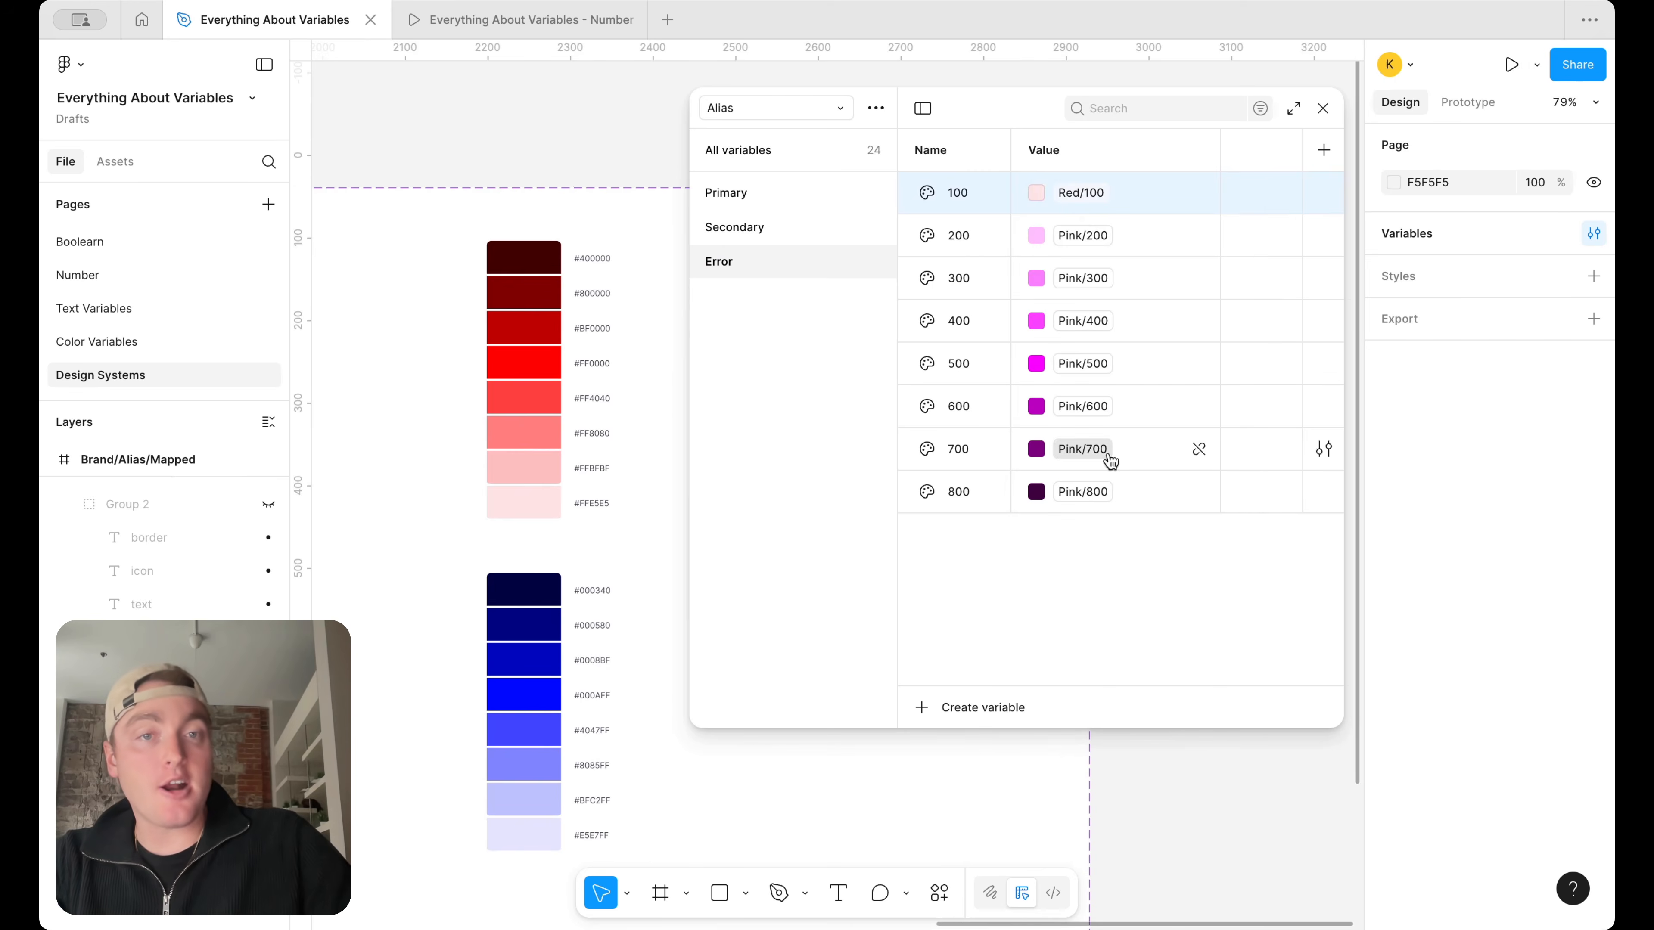
{"action": "left_click", "coordinate": [1082, 234]}
{"action": "scroll", "coordinate": [1164, 590], "scroll_direction": "down", "scroll_amount": 6}
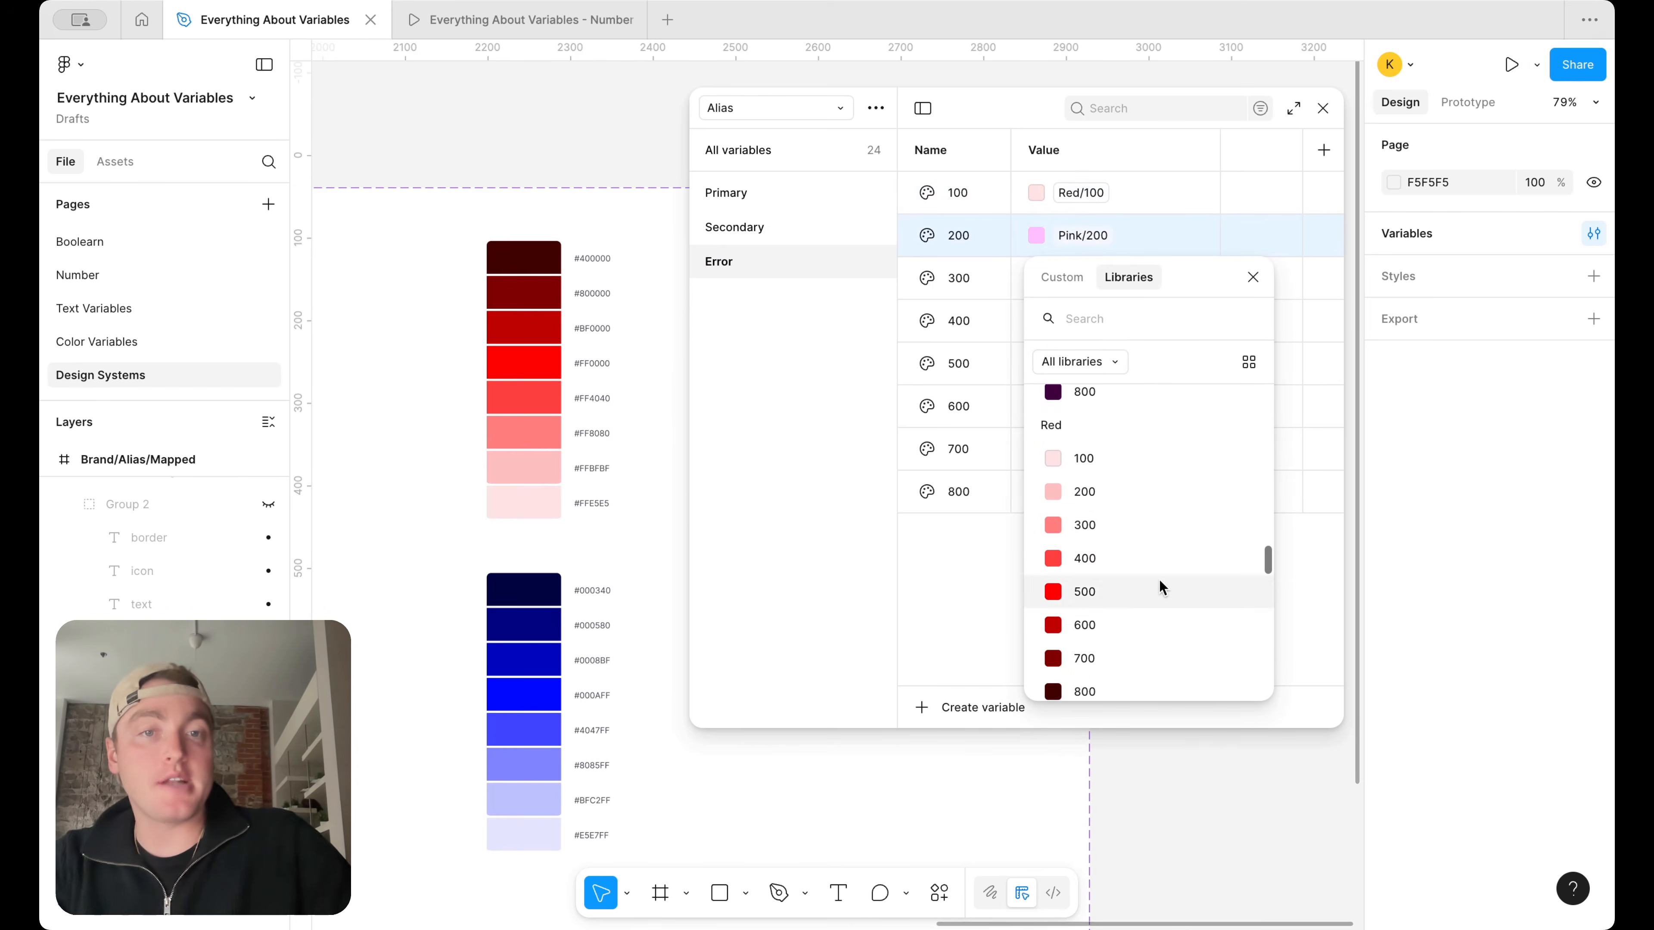
{"action": "left_click", "coordinate": [1145, 498]}
Change the aliases of Error 300 and 400 to Red/300 and Red/400
{"action": "left_click", "coordinate": [1084, 278]}
{"action": "scroll", "coordinate": [1113, 572], "scroll_direction": "down", "scroll_amount": 3}
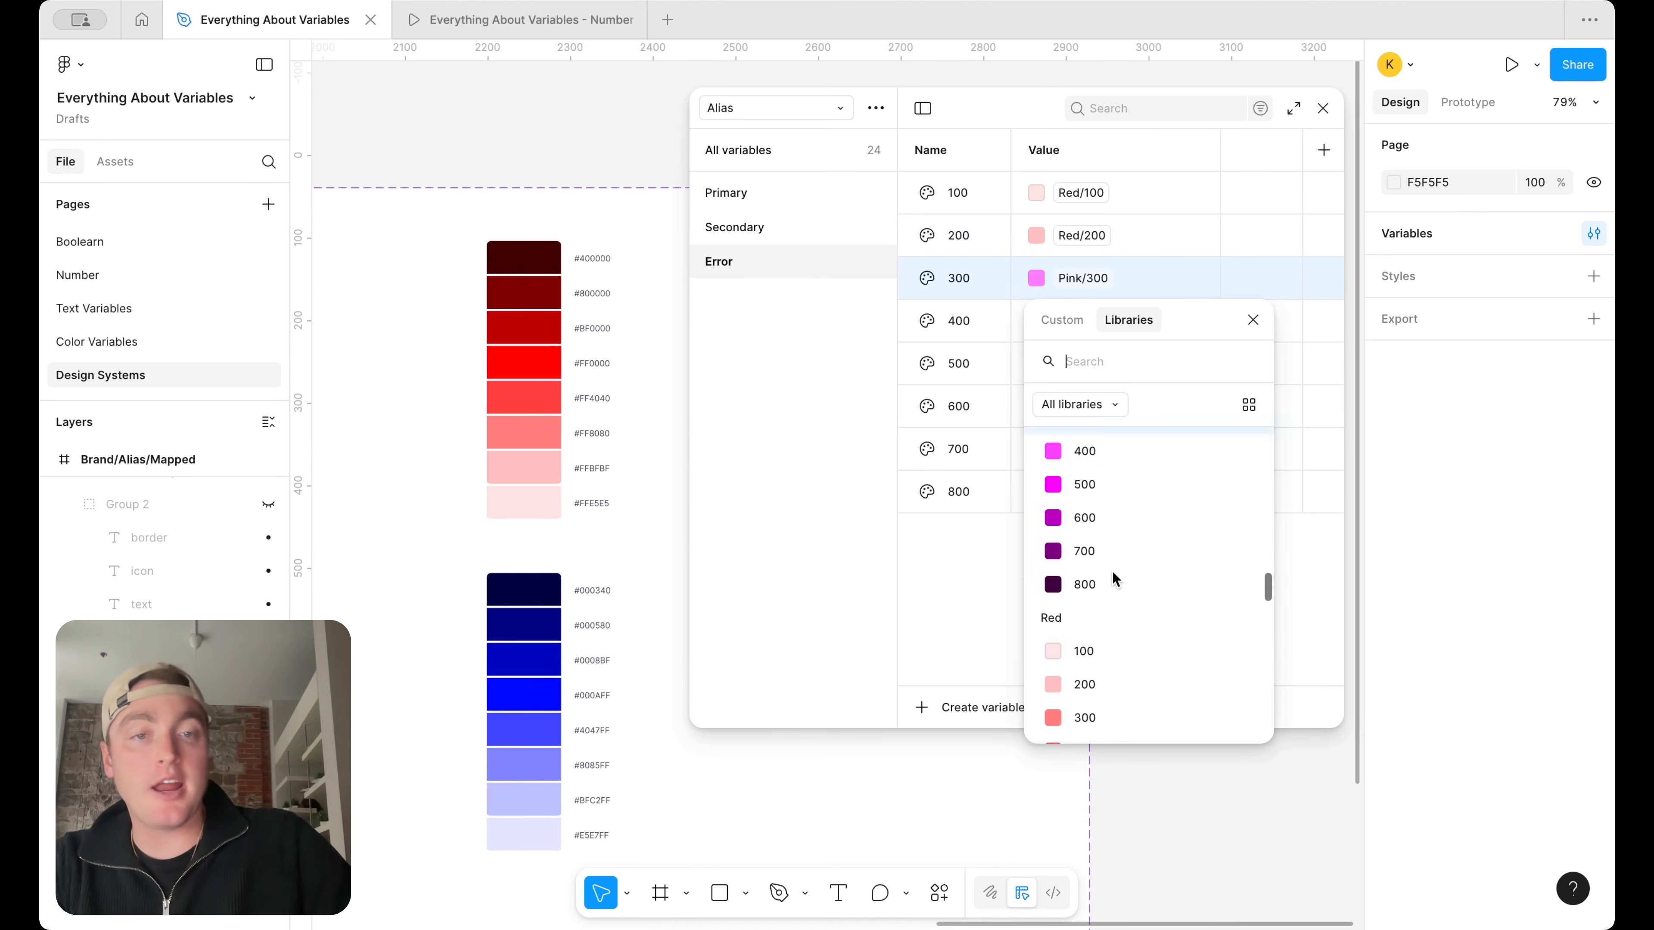
{"action": "left_click", "coordinate": [1114, 551]}
{"action": "left_click", "coordinate": [1081, 322]}
{"action": "scroll", "coordinate": [1088, 521], "scroll_direction": "down", "scroll_amount": 3}
{"action": "left_click", "coordinate": [1116, 648]}
Change the aliases of Error 500 and 600 to Red/500 and Red/600
{"action": "left_click", "coordinate": [1081, 364]}
{"action": "scroll", "coordinate": [1092, 652], "scroll_direction": "down", "scroll_amount": 3}
{"action": "left_click", "coordinate": [1093, 692]}
{"action": "left_click", "coordinate": [1081, 406]}
{"action": "scroll", "coordinate": [1120, 658], "scroll_direction": "down", "scroll_amount": 3}
{"action": "left_click", "coordinate": [1107, 772]}
Change the aliases of Error 700 and 800 to Red/700 and Red/800
{"action": "left_click", "coordinate": [1096, 450]}
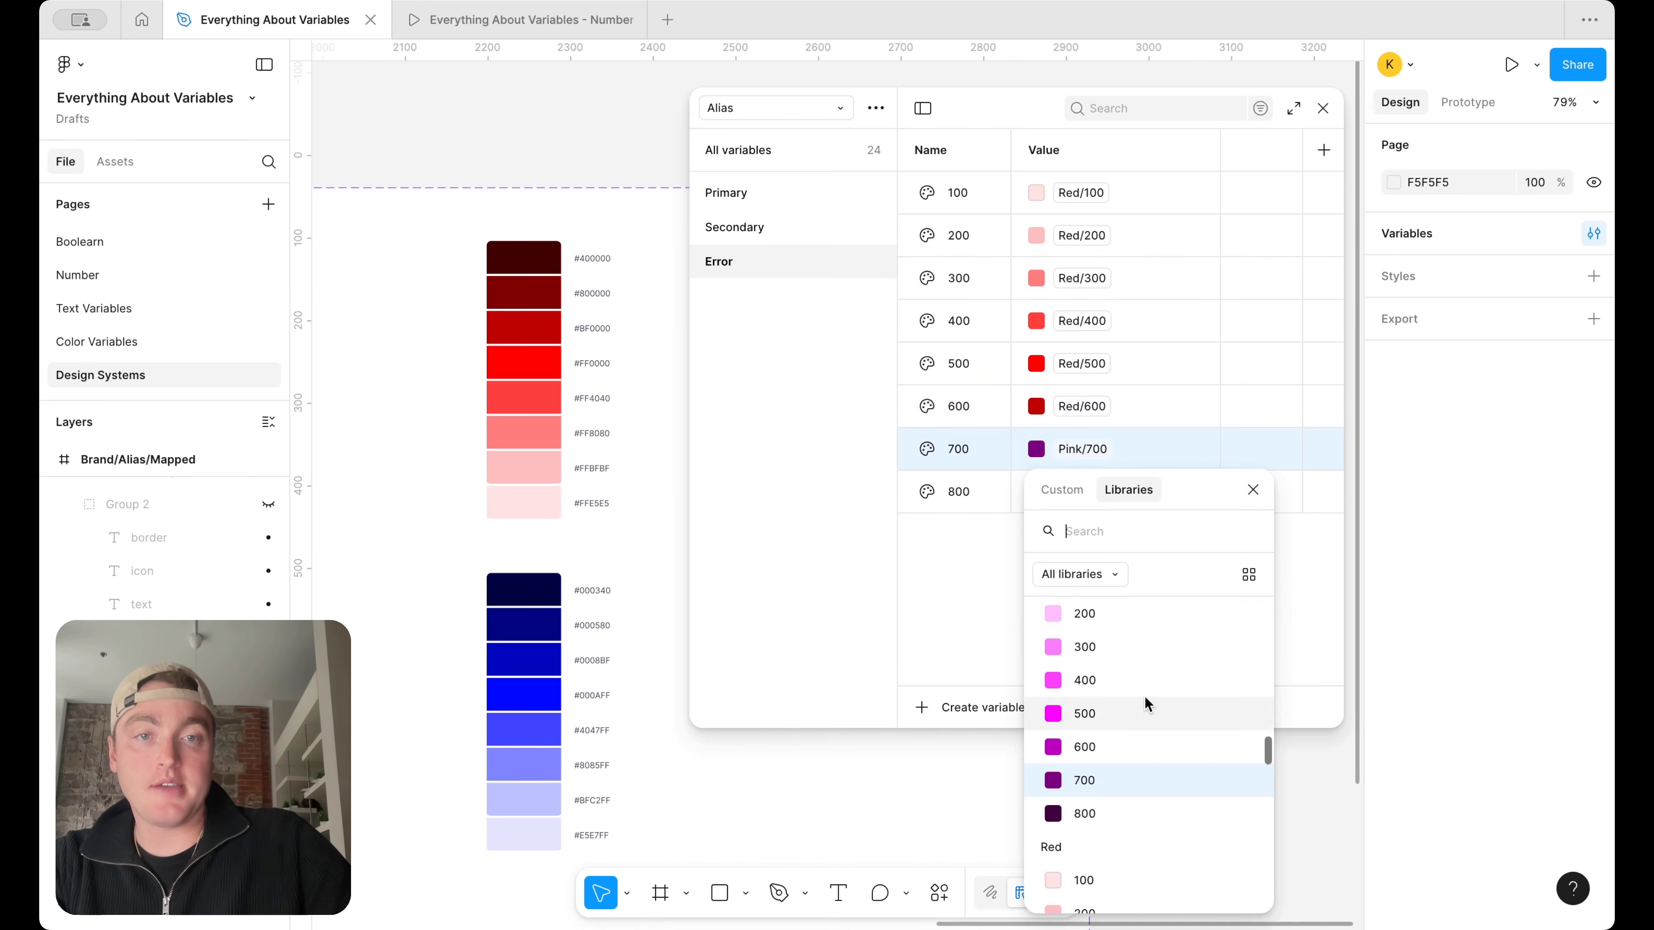
{"action": "scroll", "coordinate": [1140, 749], "scroll_direction": "down", "scroll_amount": 3}
{"action": "scroll", "coordinate": [1134, 795], "scroll_direction": "down", "scroll_amount": 2}
{"action": "left_click", "coordinate": [1118, 777]}
{"action": "left_click", "coordinate": [1089, 491]}
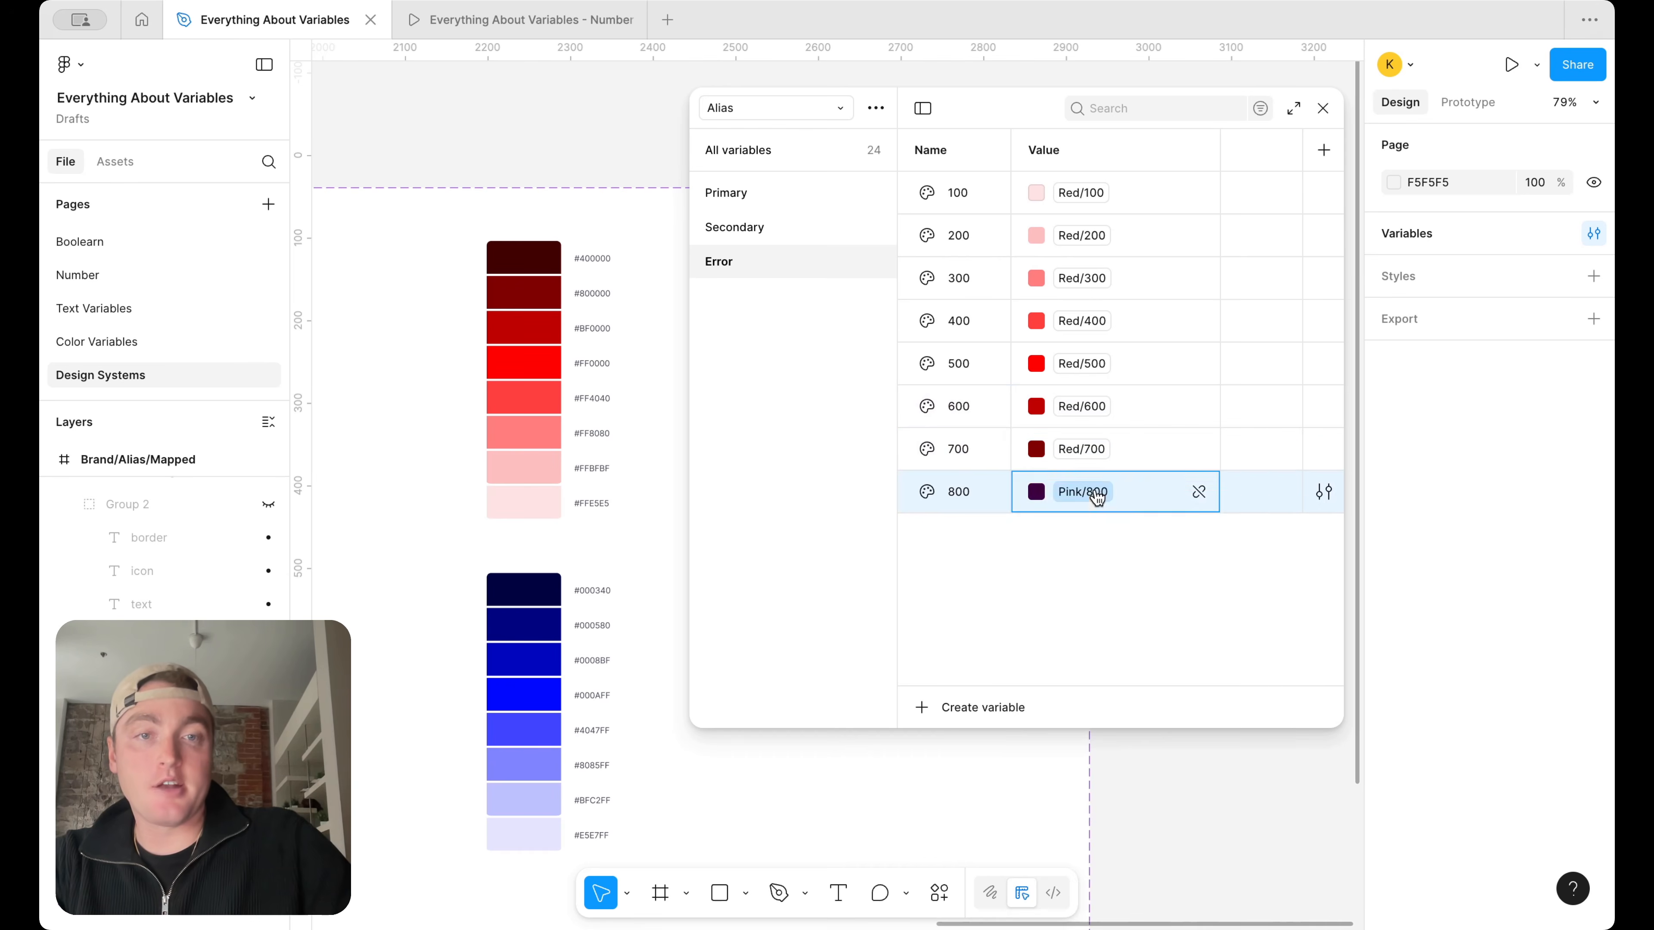
{"action": "scroll", "coordinate": [1098, 710], "scroll_direction": "down", "scroll_amount": 3}
{"action": "left_click", "coordinate": [1099, 715]}
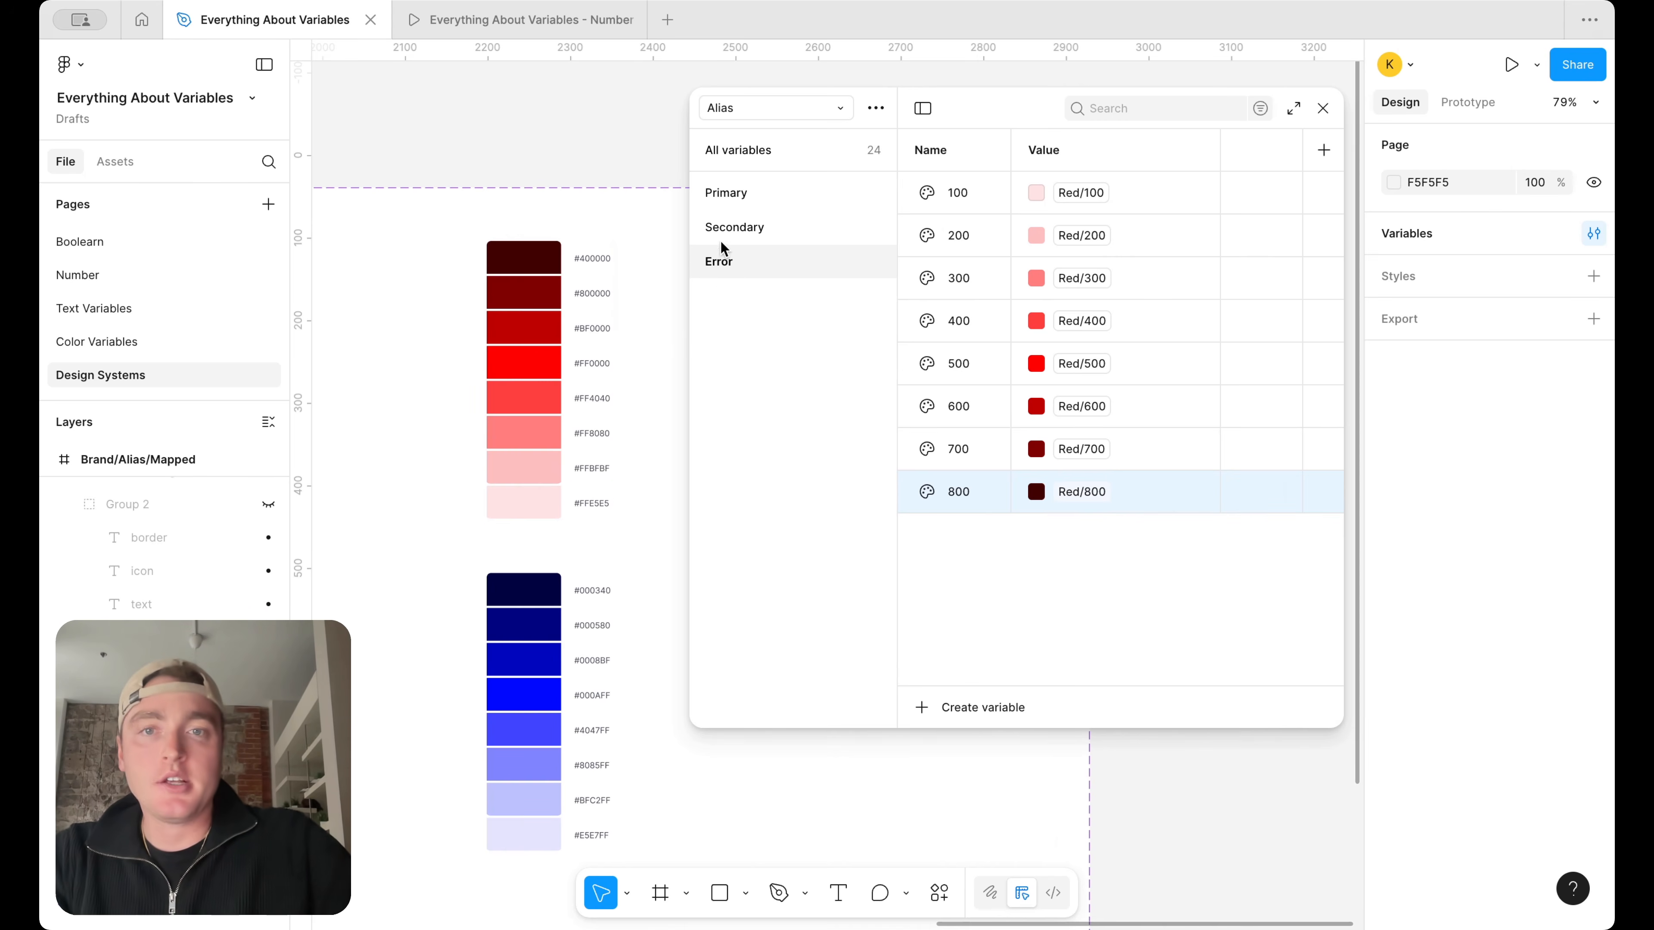
Duplicate the Error group as Primary (example) and move that copy between the Secondary and Error groups
{"action": "right_click", "coordinate": [728, 250]}
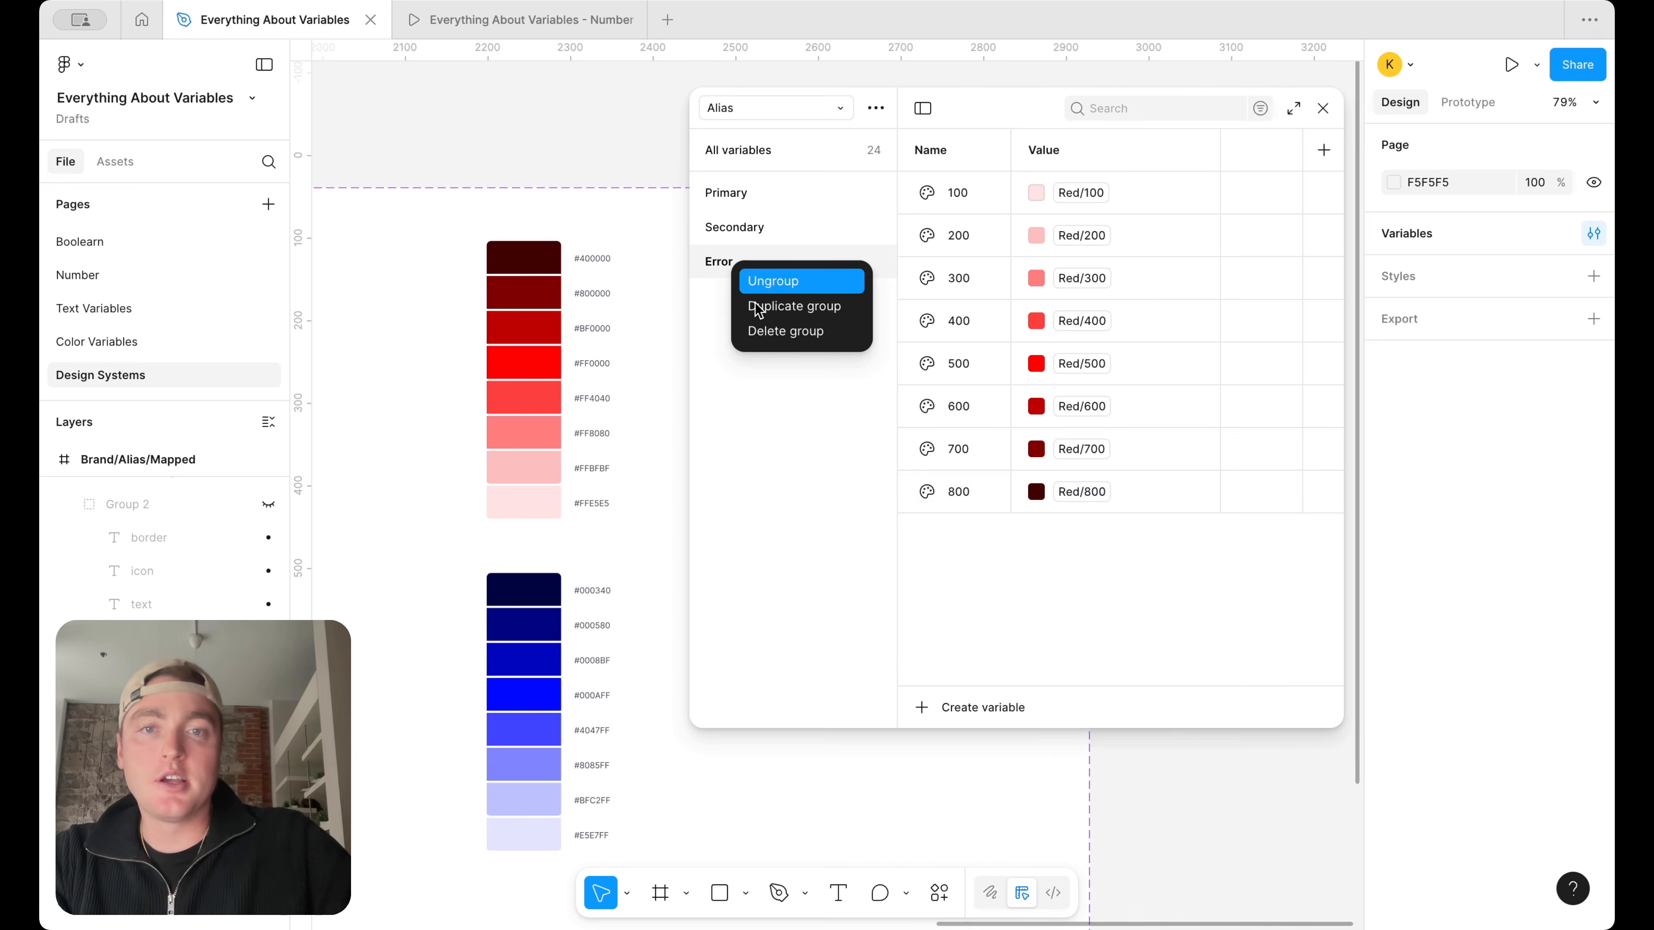
{"action": "left_click", "coordinate": [791, 309]}
{"action": "double_click", "coordinate": [732, 294]}
{"action": "type", "text": "Primary (ex"}
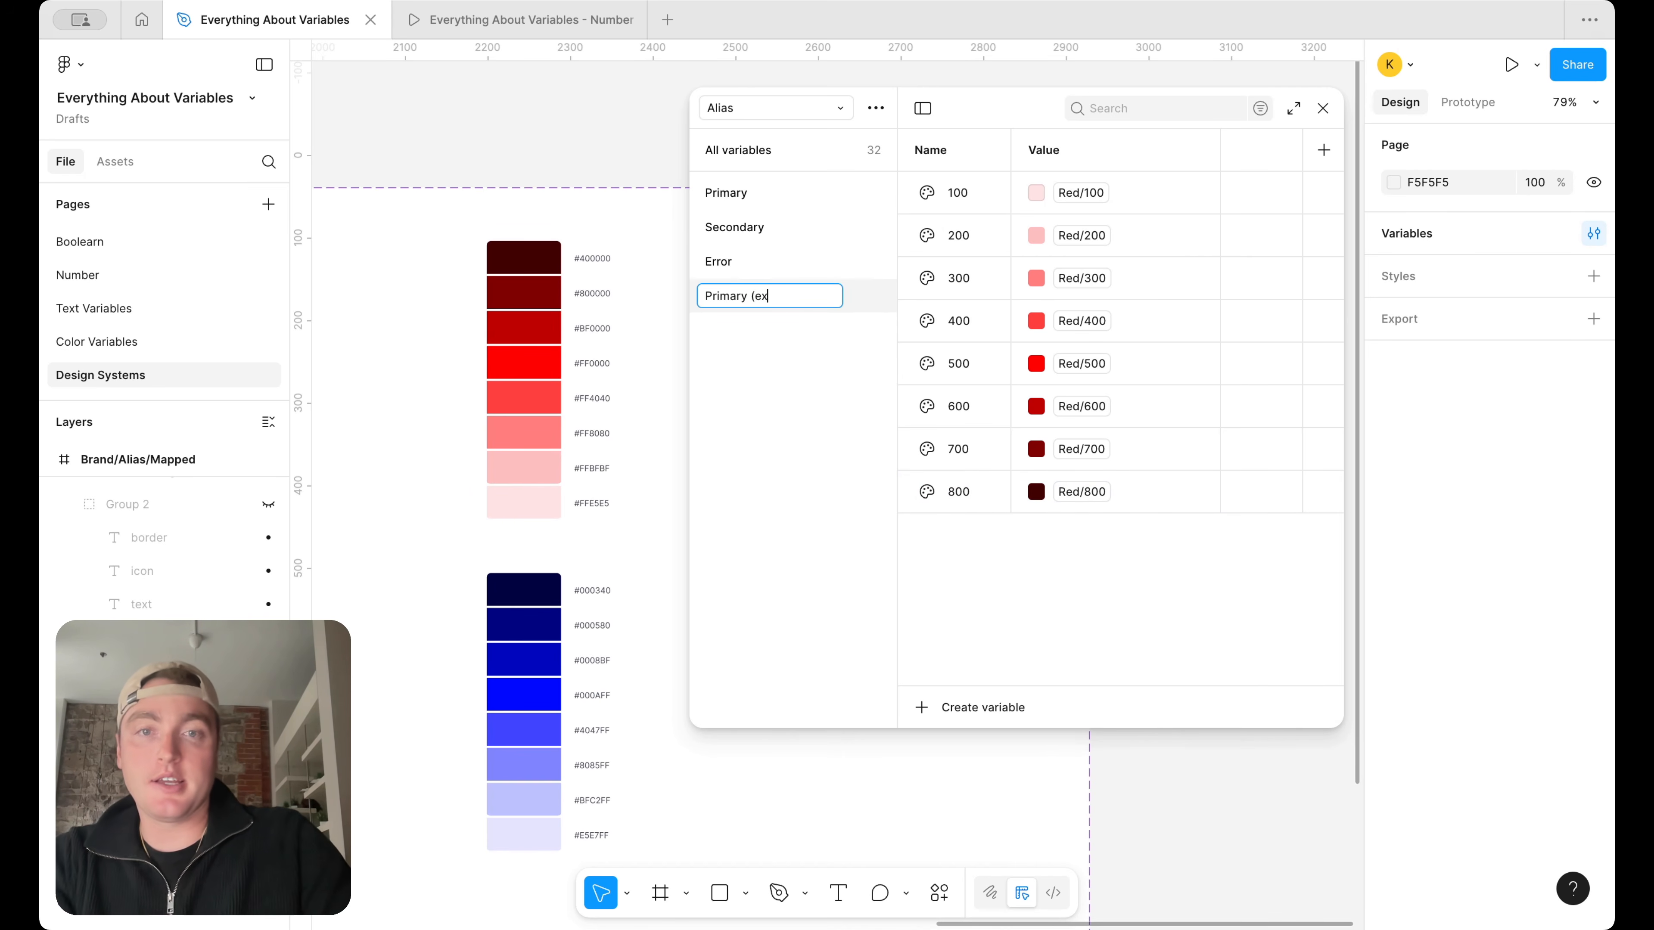
{"action": "key", "text": "Return"}
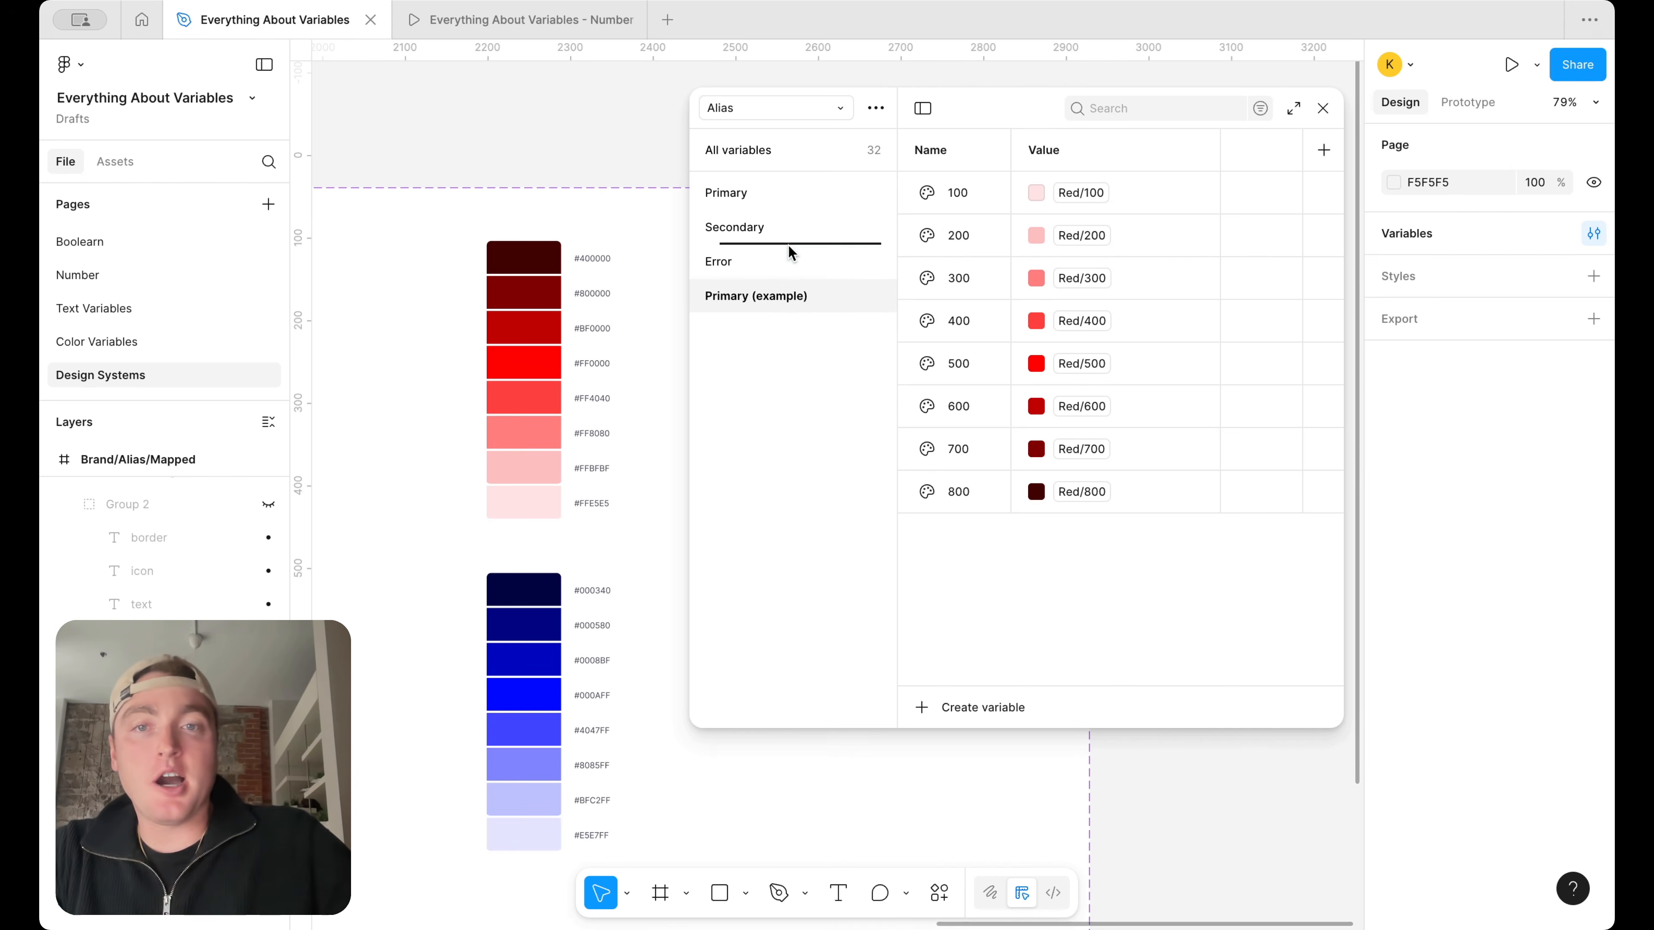
{"action": "left_click_drag", "start_coordinate": [787, 250], "coordinate": [788, 249]}
{"action": "left_click", "coordinate": [768, 287]}
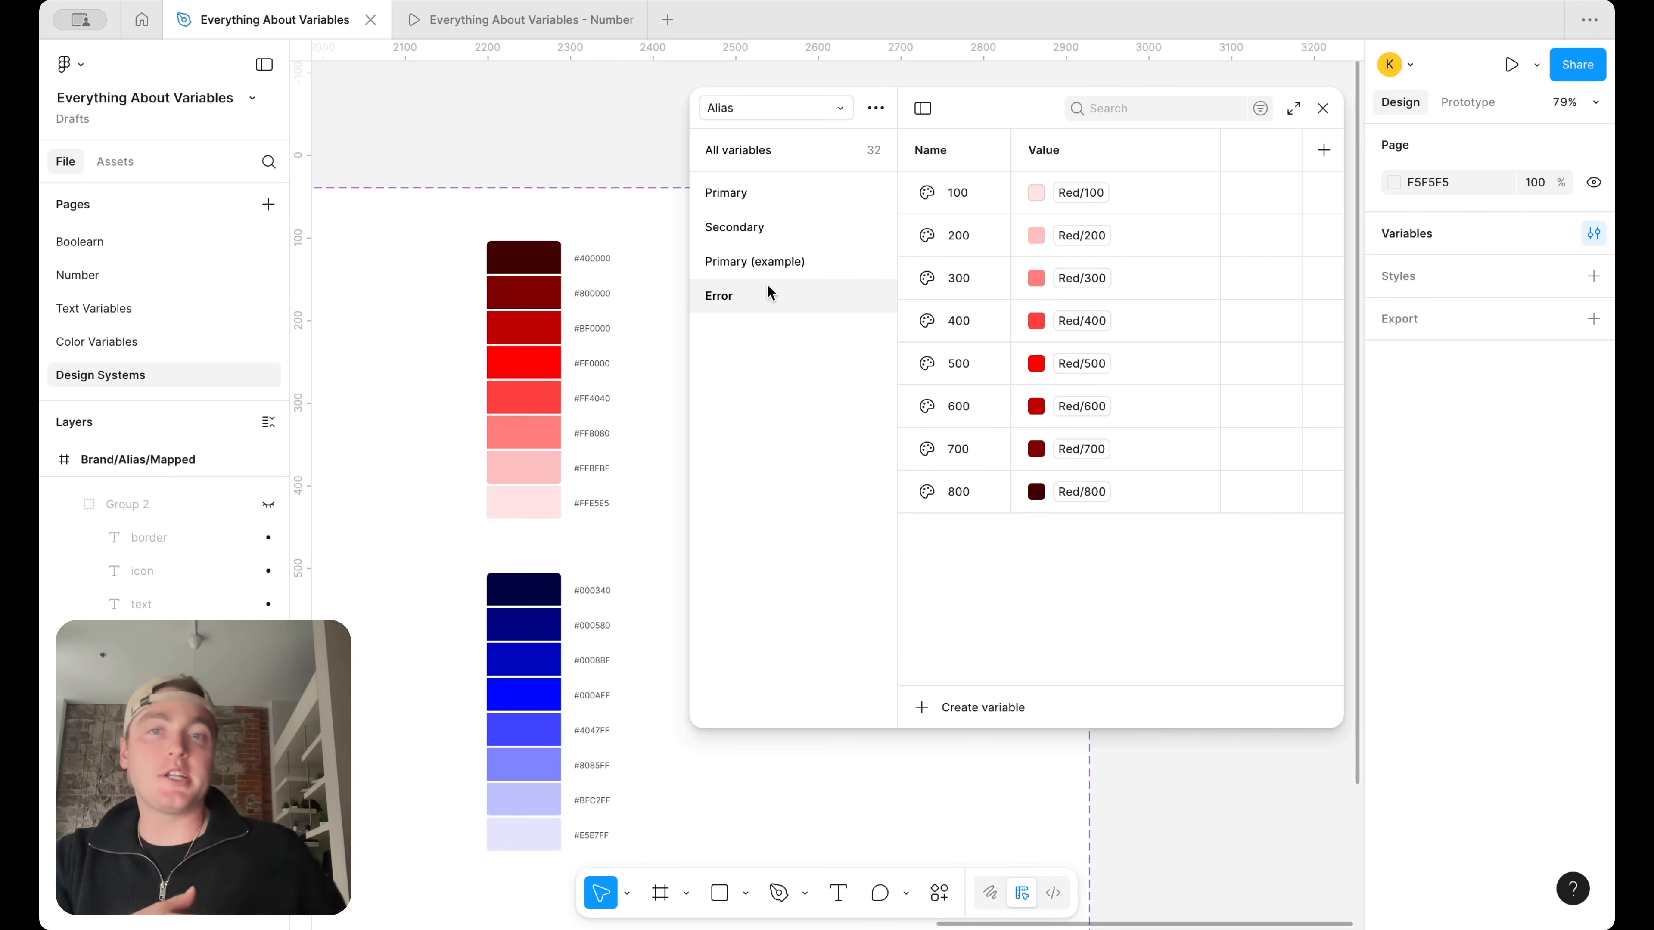
{"action": "left_click", "coordinate": [785, 262]}
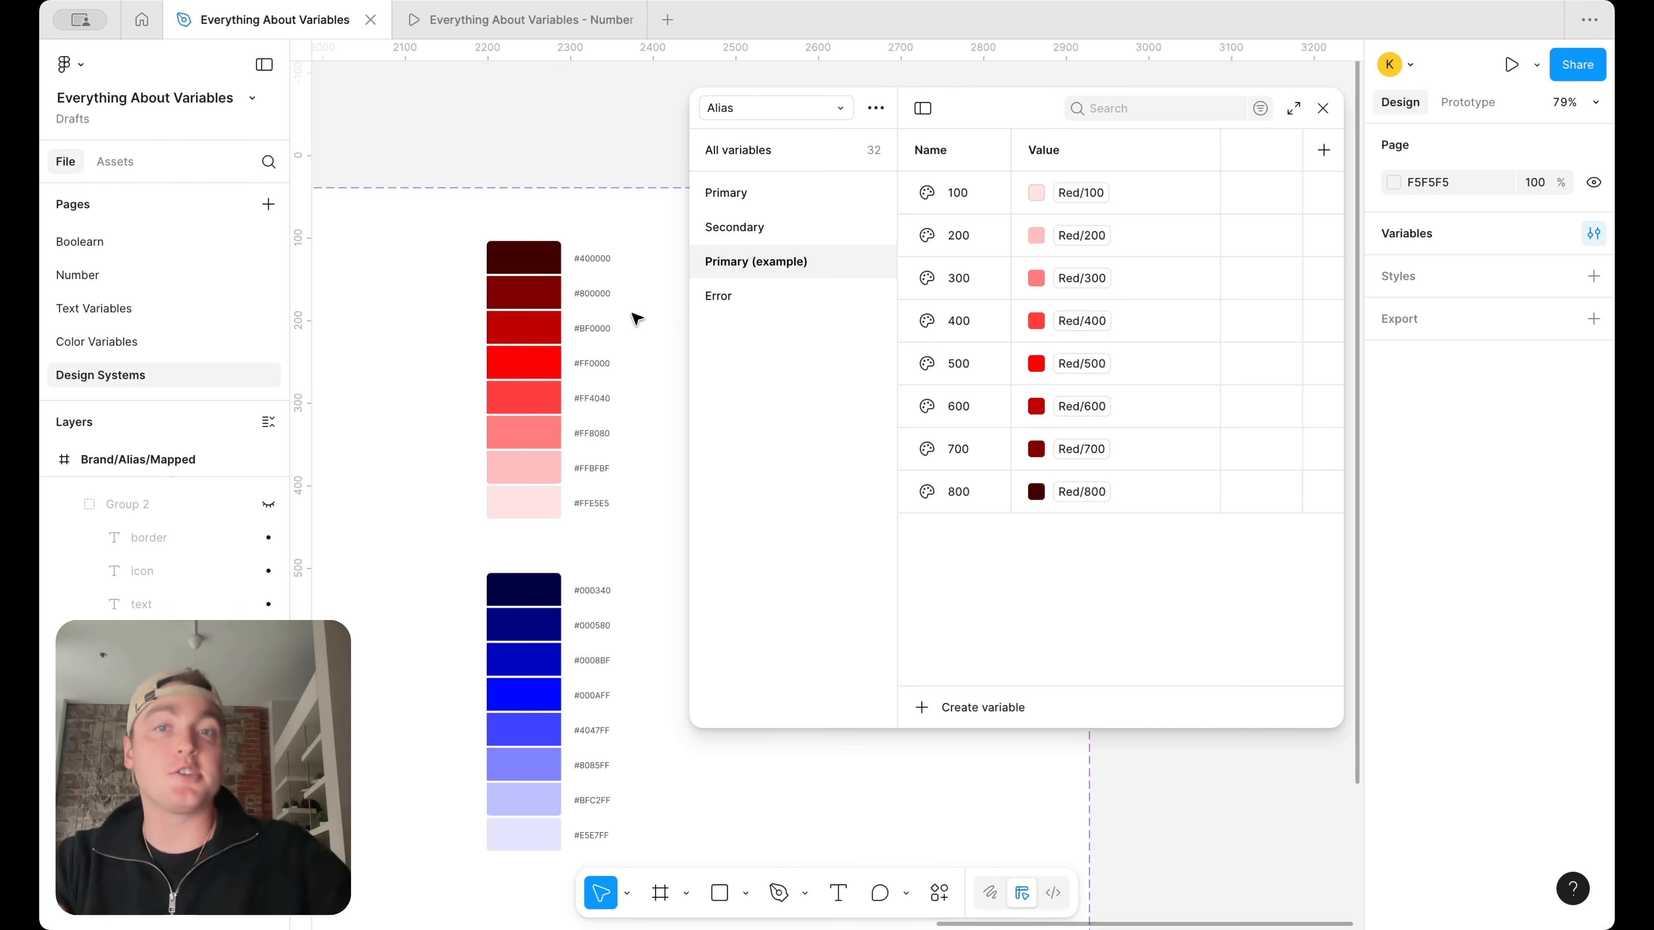
Delete the Primary (example) group from the Alias collection
{"action": "right_click", "coordinate": [771, 262]}
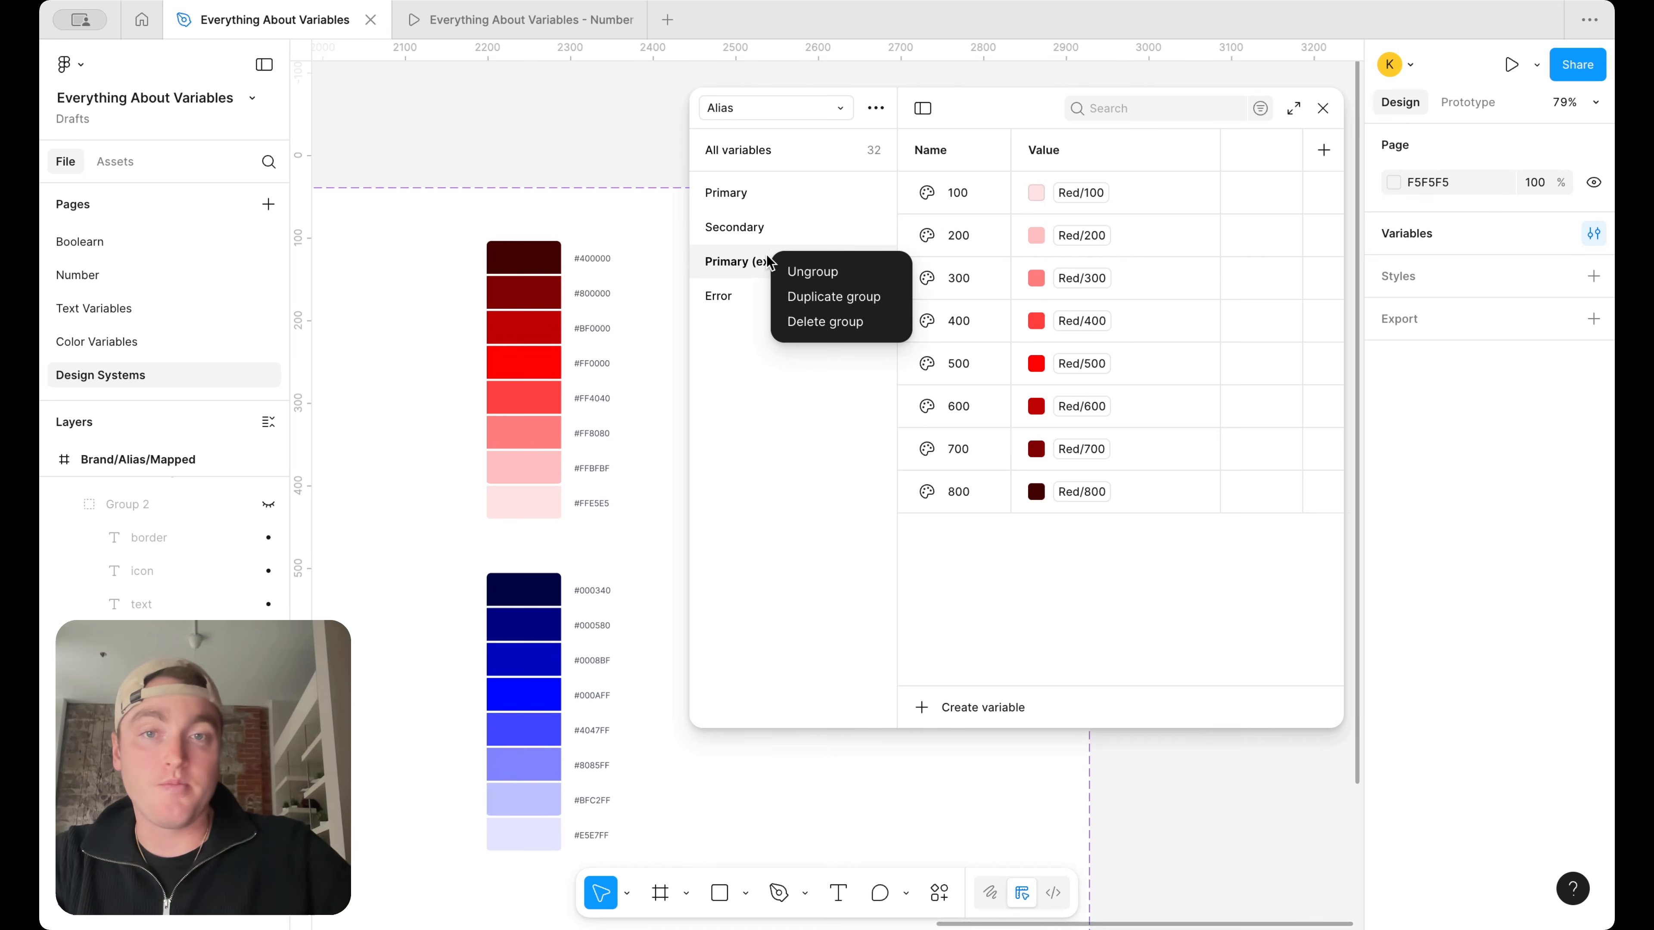
{"action": "left_click", "coordinate": [822, 321]}
{"action": "scroll", "coordinate": [550, 316], "scroll_direction": "left", "scroll_amount": 8}
{"action": "scroll", "coordinate": [550, 316], "scroll_direction": "down", "scroll_amount": 3}
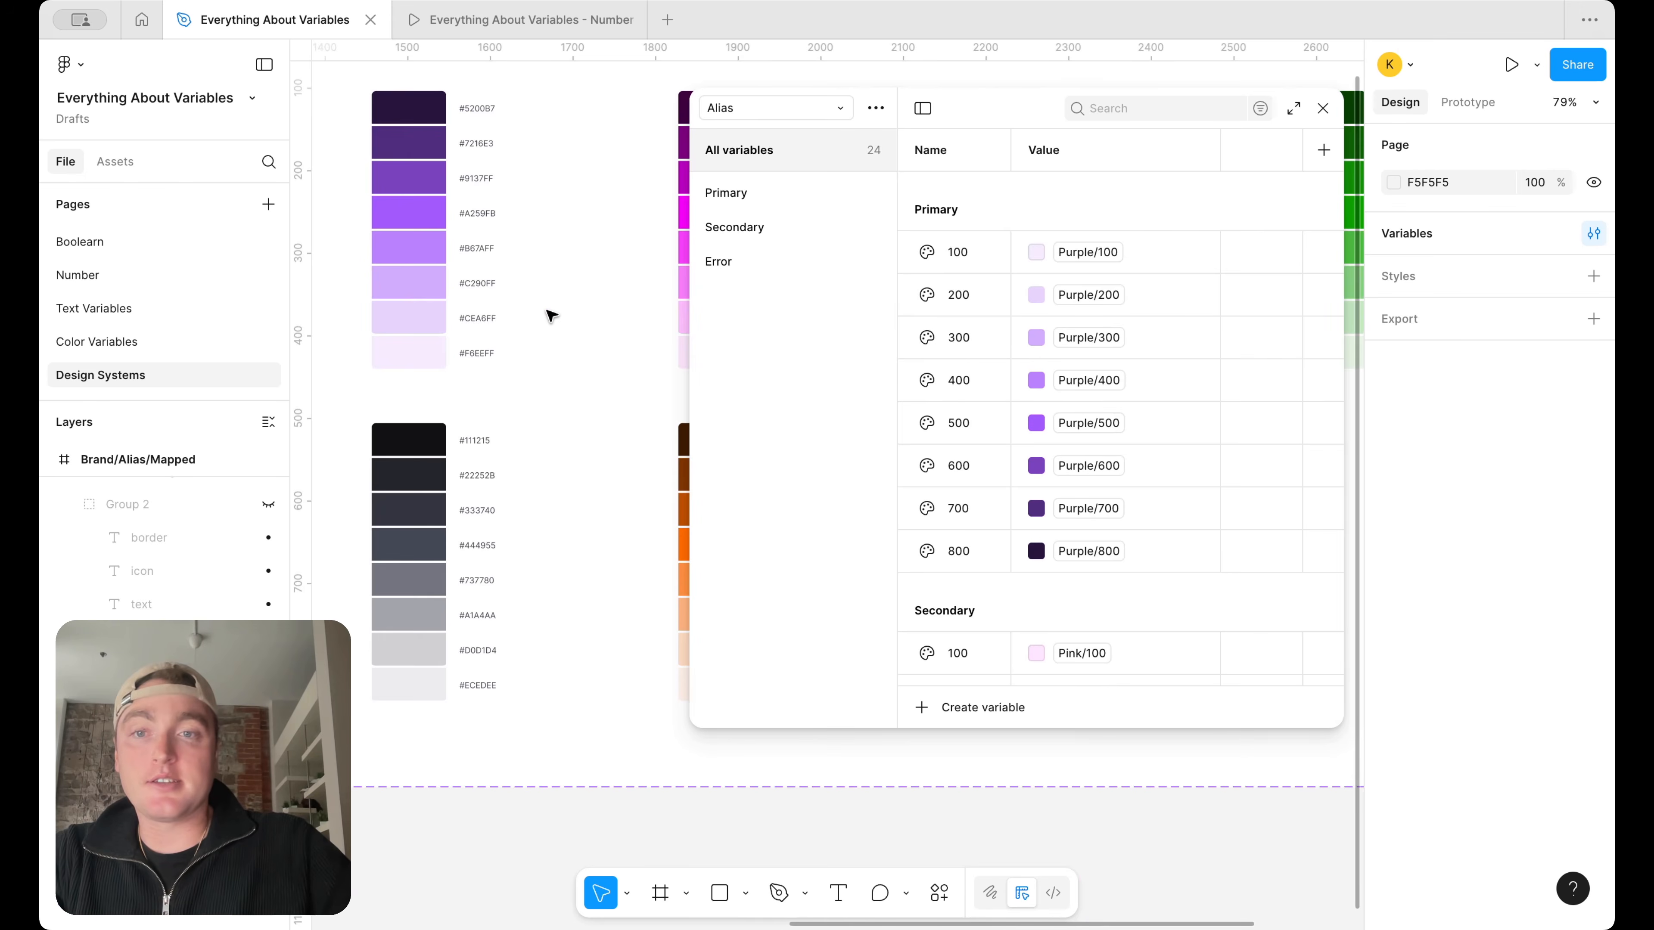
Duplicate the Error group in the Alias collection and name the copy Neutral
{"action": "right_click", "coordinate": [765, 262]}
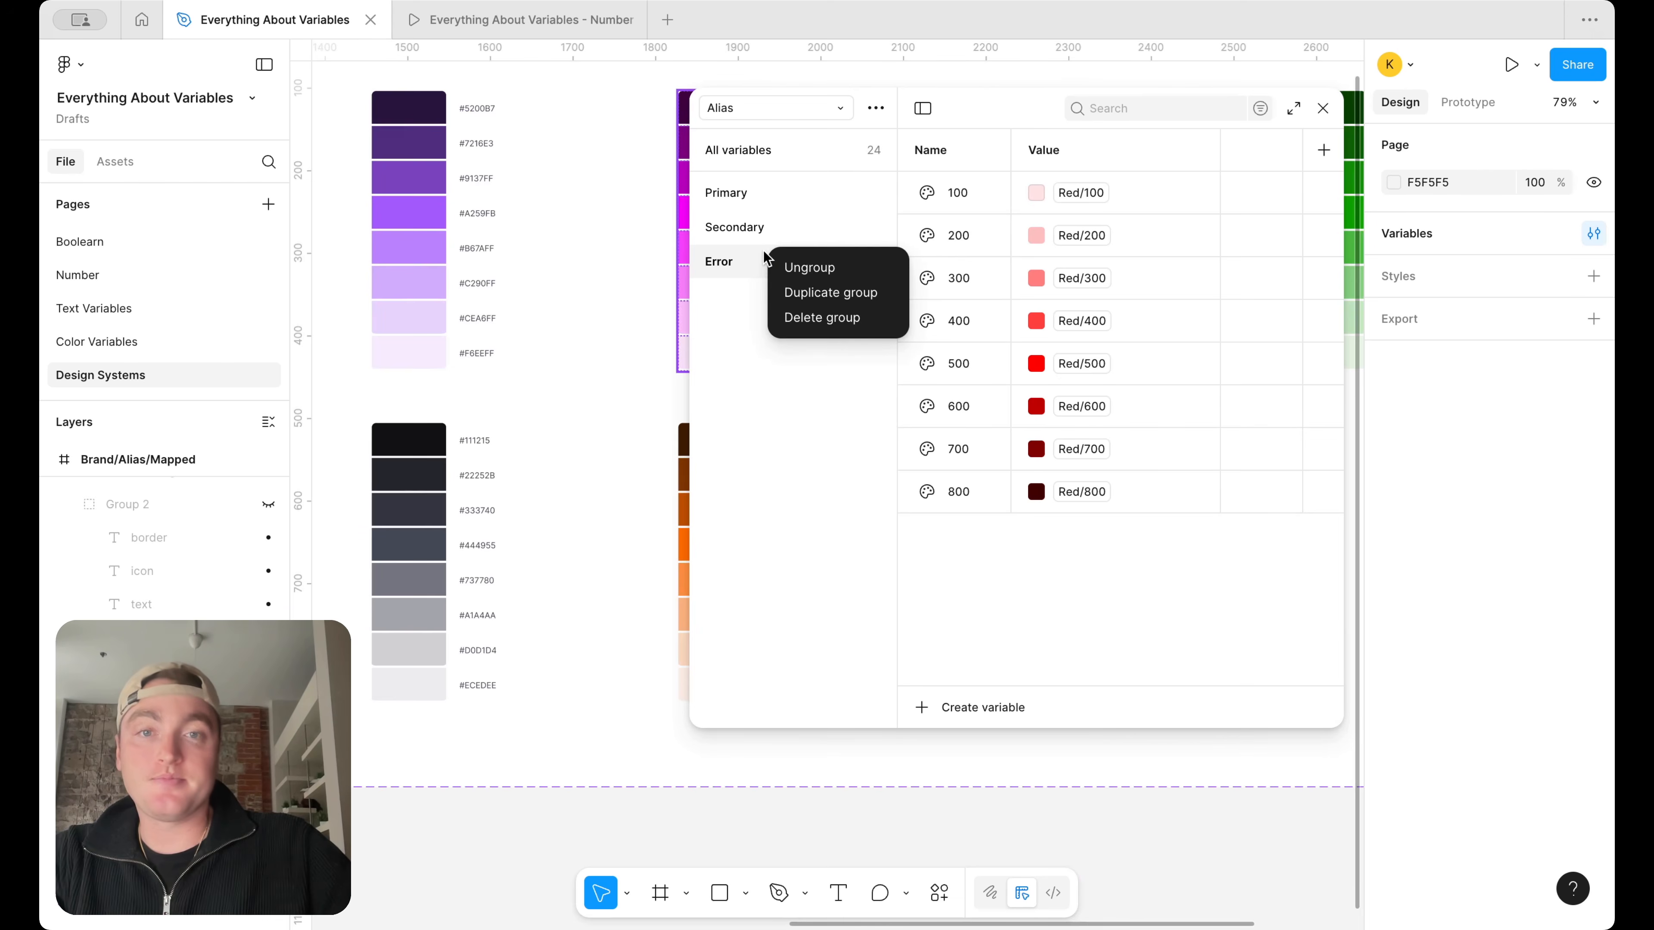
{"action": "left_click", "coordinate": [832, 285]}
{"action": "double_click", "coordinate": [764, 295]}
{"action": "type", "text": "Neutral"}
{"action": "key", "text": "Return"}
{"action": "scroll", "coordinate": [395, 519], "scroll_direction": "right", "scroll_amount": 15}
{"action": "scroll", "coordinate": [394, 520], "scroll_direction": "left", "scroll_amount": 6}
{"action": "scroll", "coordinate": [394, 520], "scroll_direction": "up", "scroll_amount": 1}
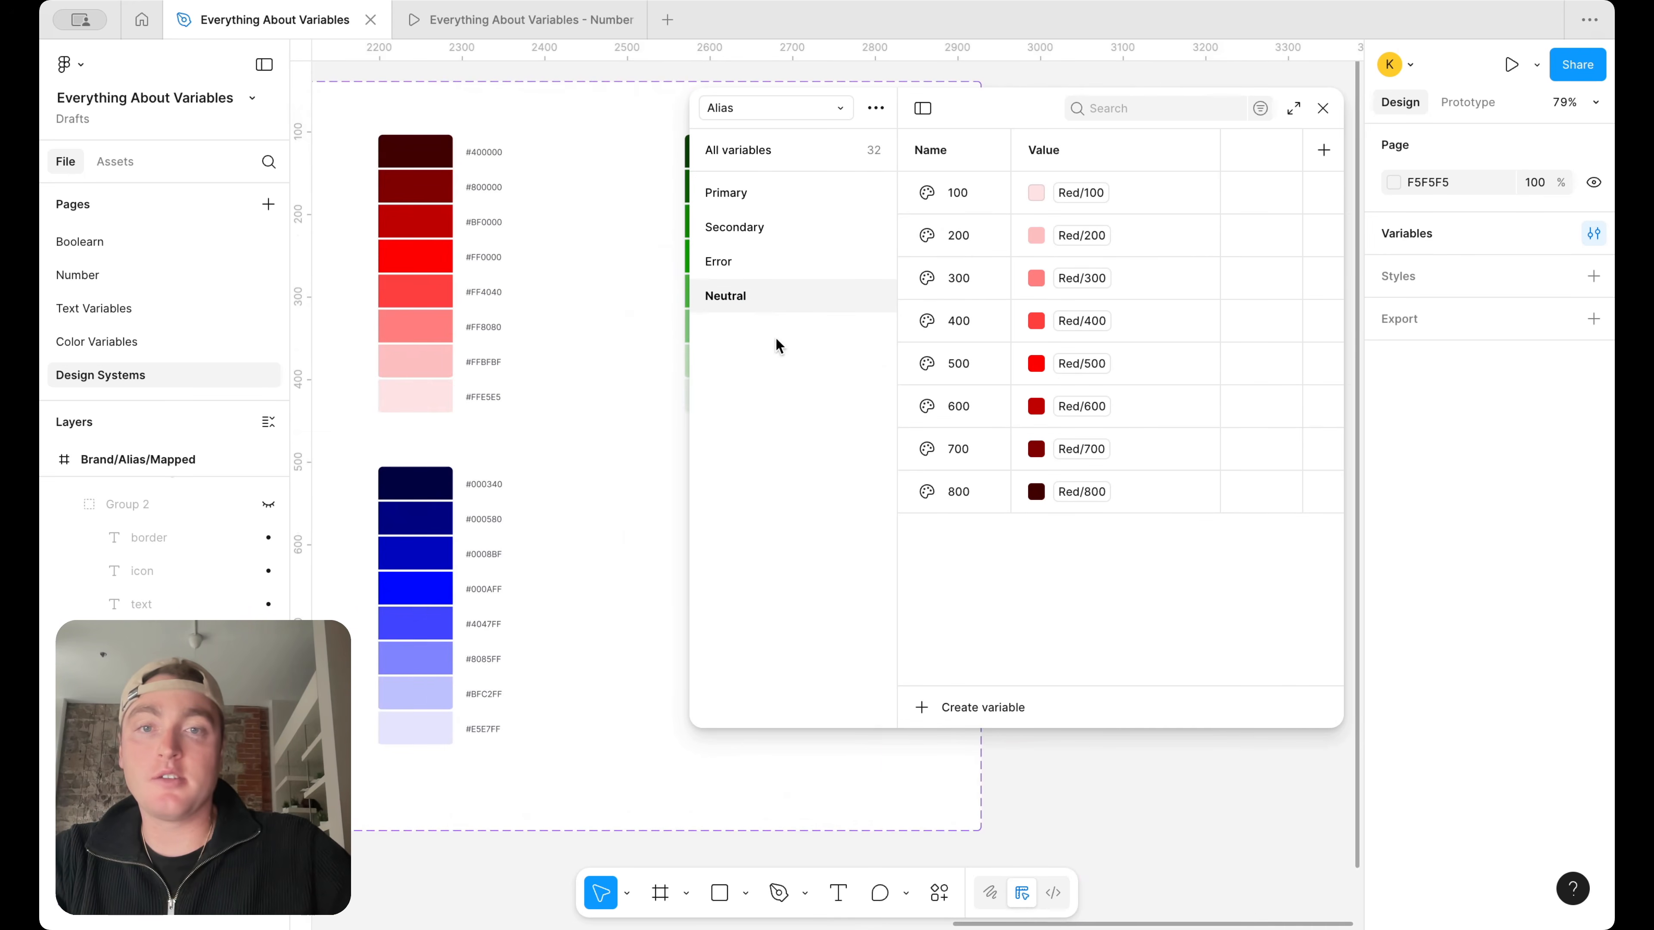
Rename the new Neutral group as Success
{"action": "double_click", "coordinate": [737, 298]}
{"action": "type", "text": "Green"}
{"action": "key", "text": "BackSpace"}
{"action": "key", "text": "BackSpace"}
{"action": "key", "text": "BackSpace"}
{"action": "key", "text": "BackSpace"}
{"action": "key", "text": "BackSpace"}
{"action": "type", "text": "Success"}
{"action": "key", "text": "Return"}
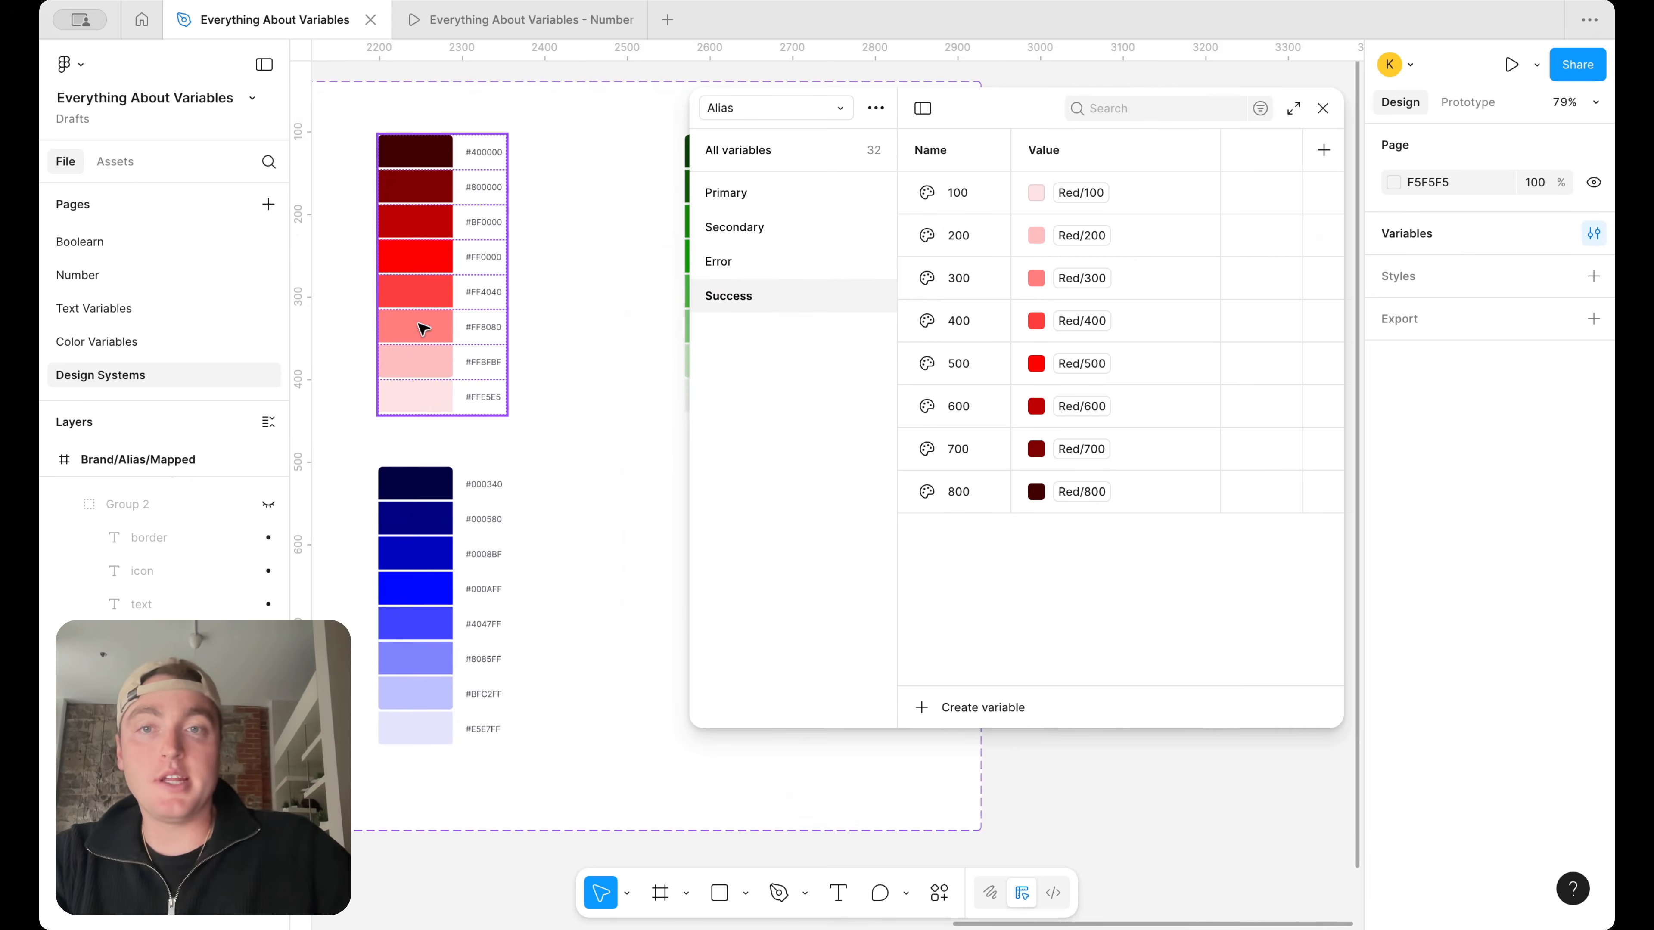
Change the aliases of the Success group's 100 and 200 variables to Green/100 and Green/200
{"action": "scroll", "coordinate": [428, 325], "scroll_direction": "right", "scroll_amount": 6}
{"action": "left_click", "coordinate": [1117, 207]}
{"action": "scroll", "coordinate": [1082, 543], "scroll_direction": "down", "scroll_amount": 5}
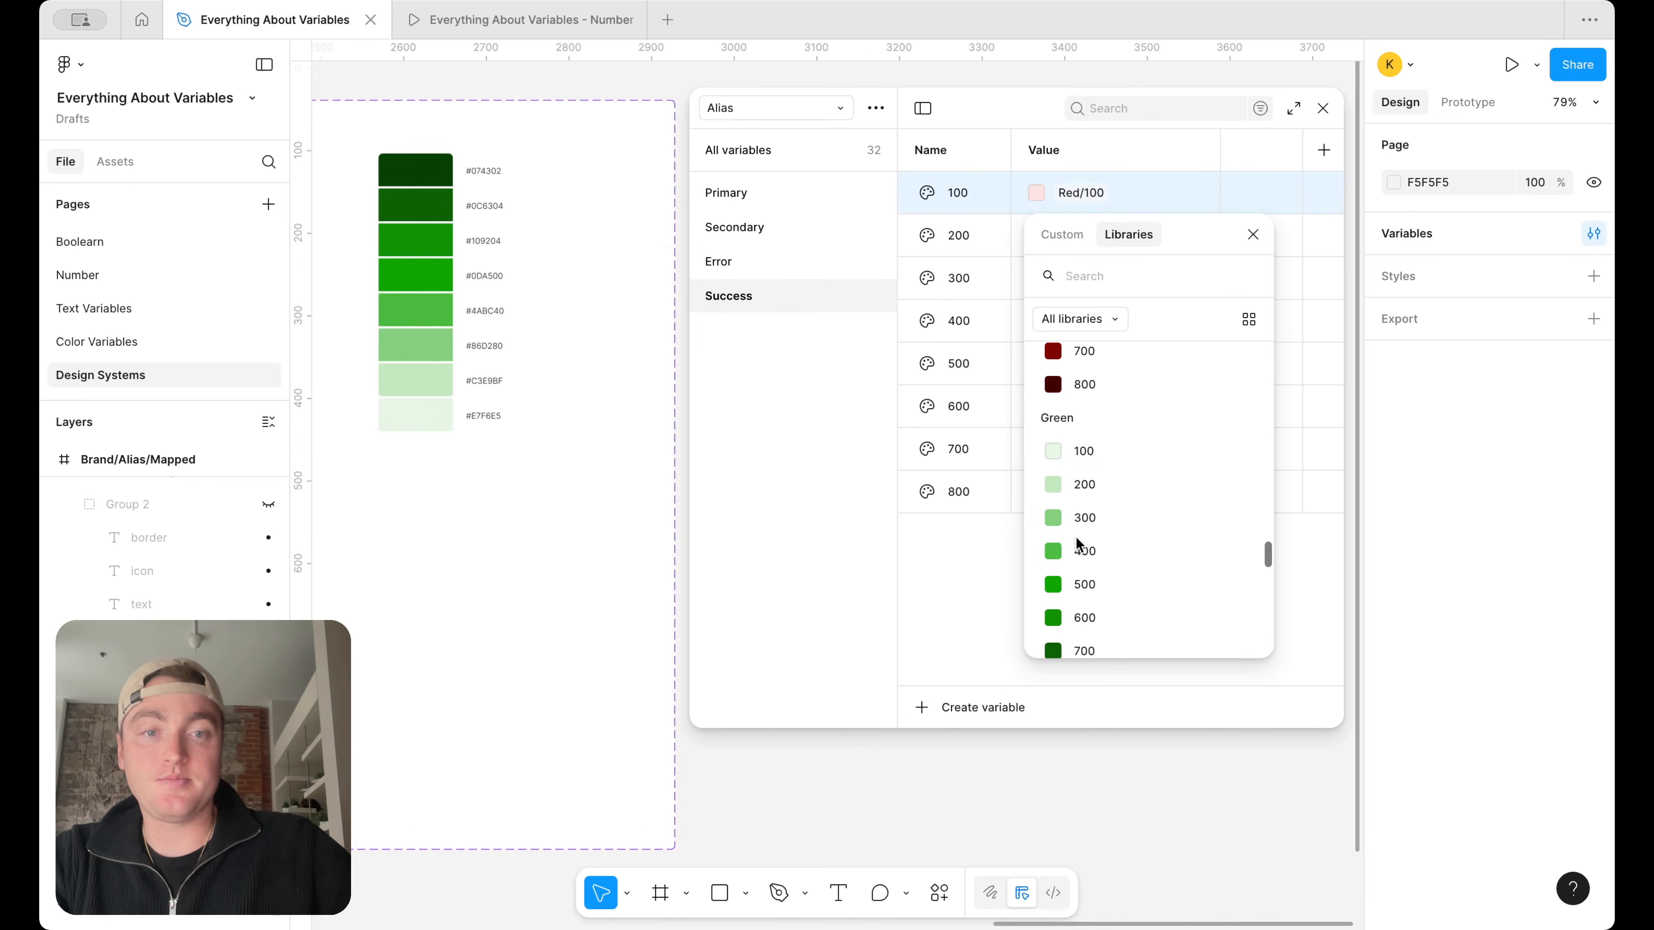
{"action": "left_click", "coordinate": [1110, 455]}
{"action": "scroll", "coordinate": [1111, 535], "scroll_direction": "down", "scroll_amount": 5}
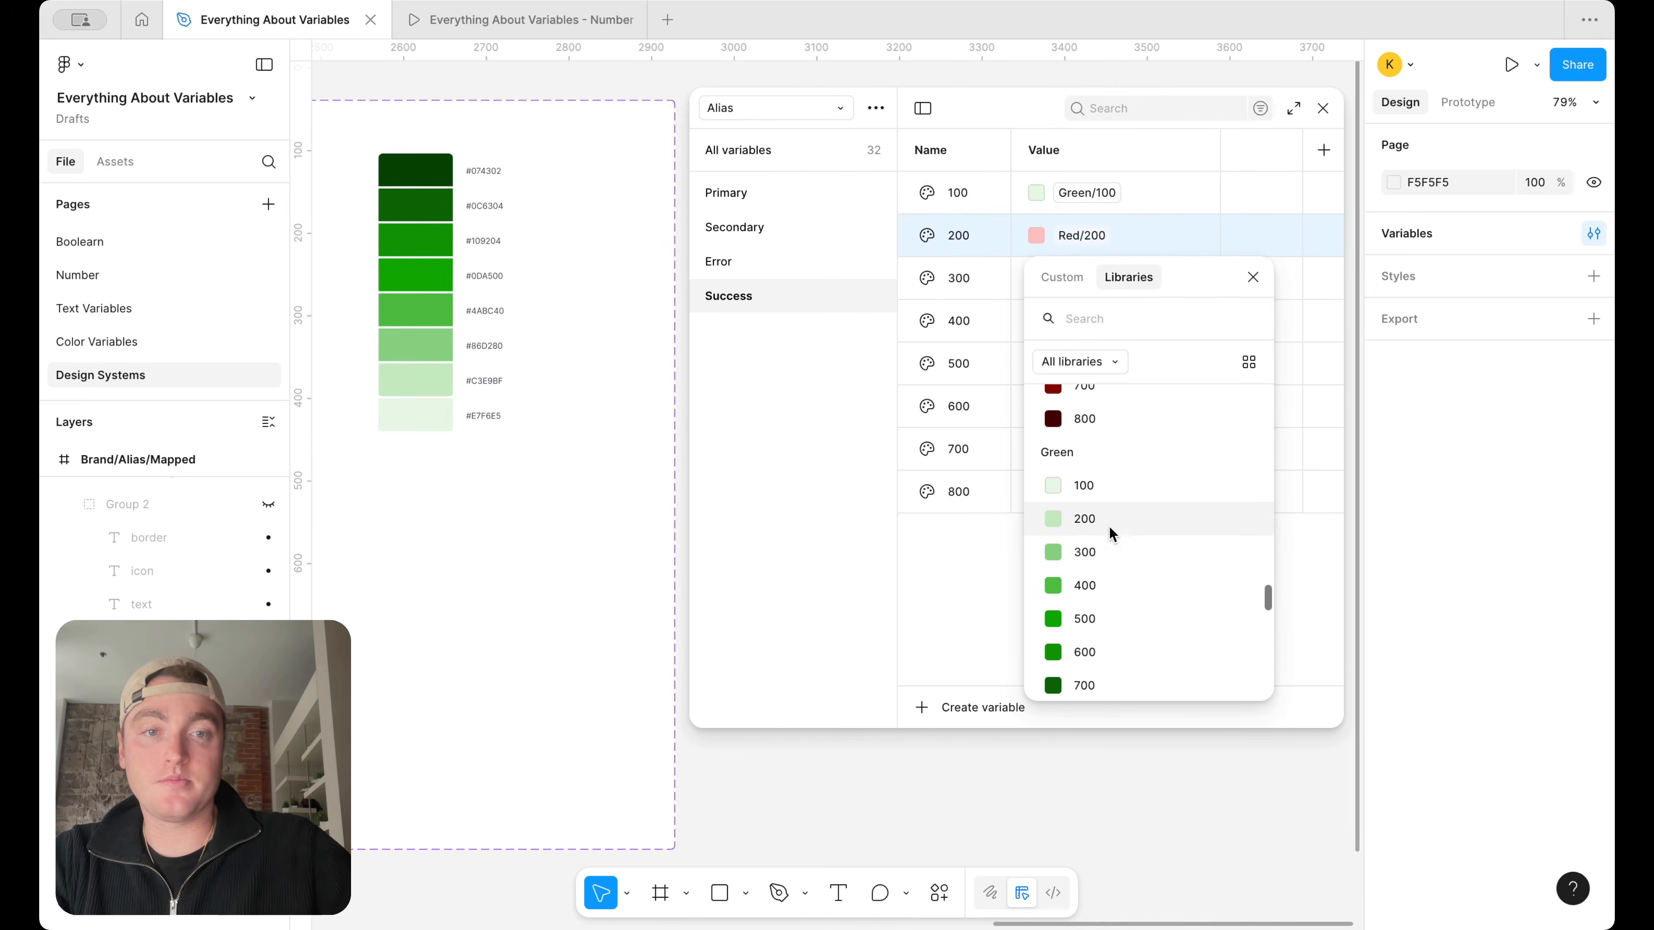
{"action": "left_click", "coordinate": [1108, 536]}
Change the aliases of Success 300 and 400 to Green/300 and Green/400
{"action": "left_click", "coordinate": [1082, 275]}
{"action": "scroll", "coordinate": [1098, 490], "scroll_direction": "down", "scroll_amount": 1}
{"action": "scroll", "coordinate": [1094, 479], "scroll_direction": "down", "scroll_amount": 3}
{"action": "scroll", "coordinate": [1093, 577], "scroll_direction": "up", "scroll_amount": 3}
{"action": "left_click", "coordinate": [1089, 603]}
{"action": "left_click", "coordinate": [1090, 328]}
{"action": "scroll", "coordinate": [1104, 642], "scroll_direction": "up", "scroll_amount": 3}
{"action": "left_click", "coordinate": [1100, 614]}
Change the aliases of Success 500 and 600 to Green/500 and Green/600
{"action": "left_click", "coordinate": [1089, 369]}
{"action": "scroll", "coordinate": [1082, 598], "scroll_direction": "down", "scroll_amount": 2}
{"action": "left_click", "coordinate": [1112, 587]}
{"action": "left_click", "coordinate": [1104, 408]}
{"action": "scroll", "coordinate": [1129, 671], "scroll_direction": "down", "scroll_amount": 3}
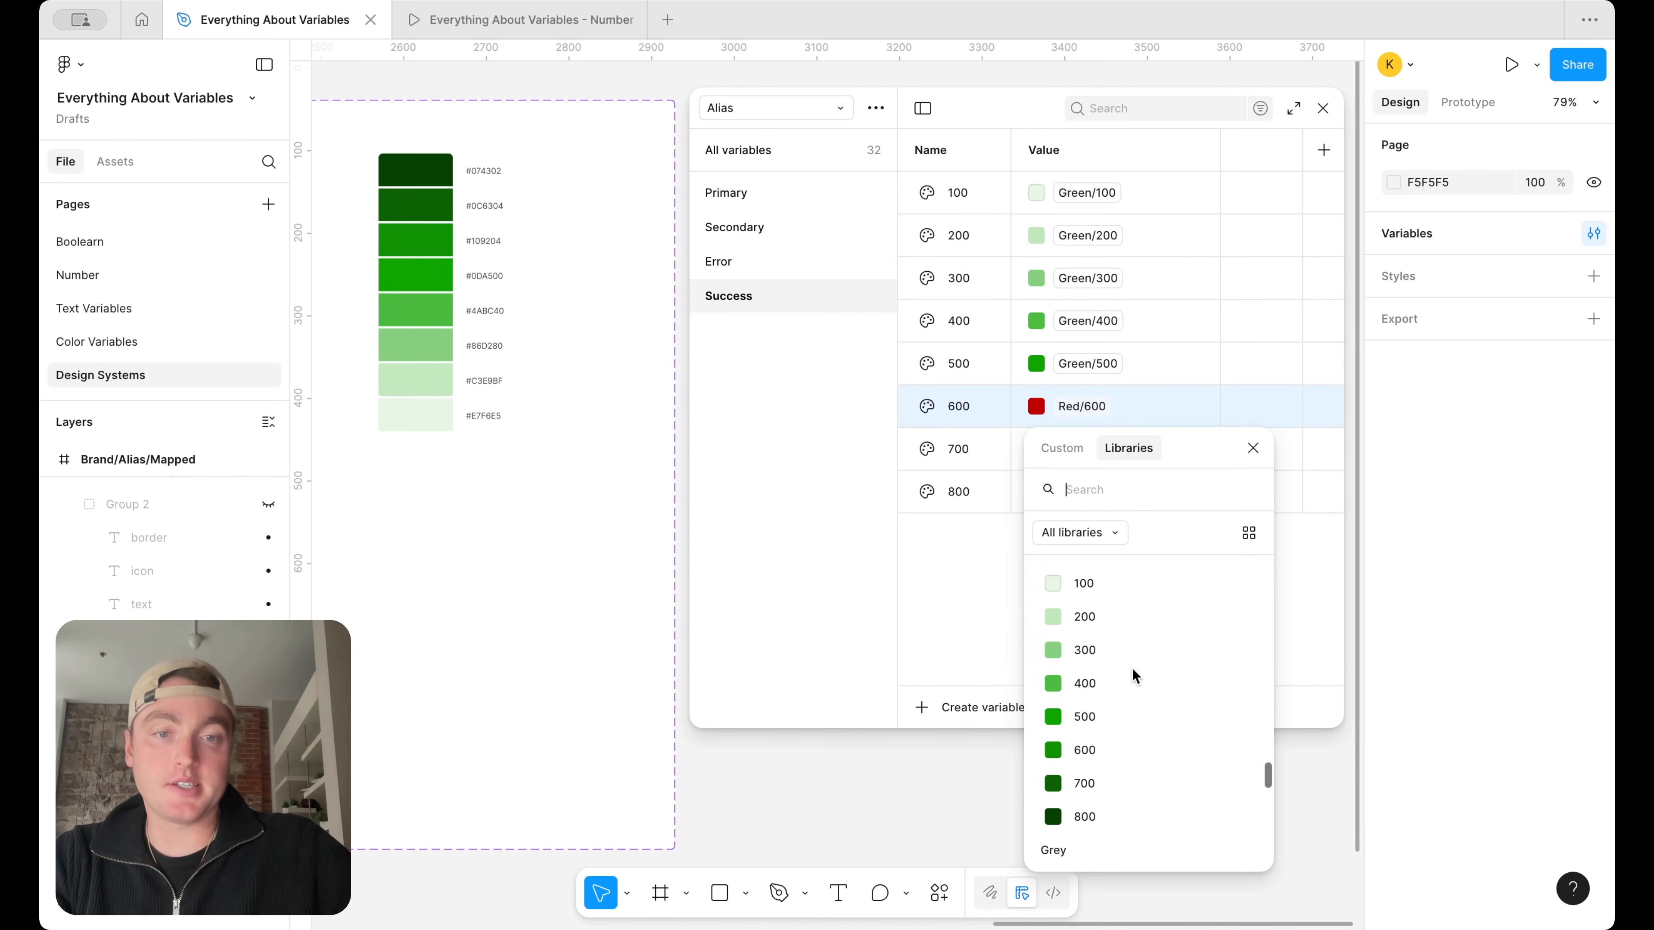
{"action": "left_click", "coordinate": [1122, 655]}
Change the aliases of Success 700 and 800 to Green/700 and Green/800
{"action": "left_click", "coordinate": [1100, 461]}
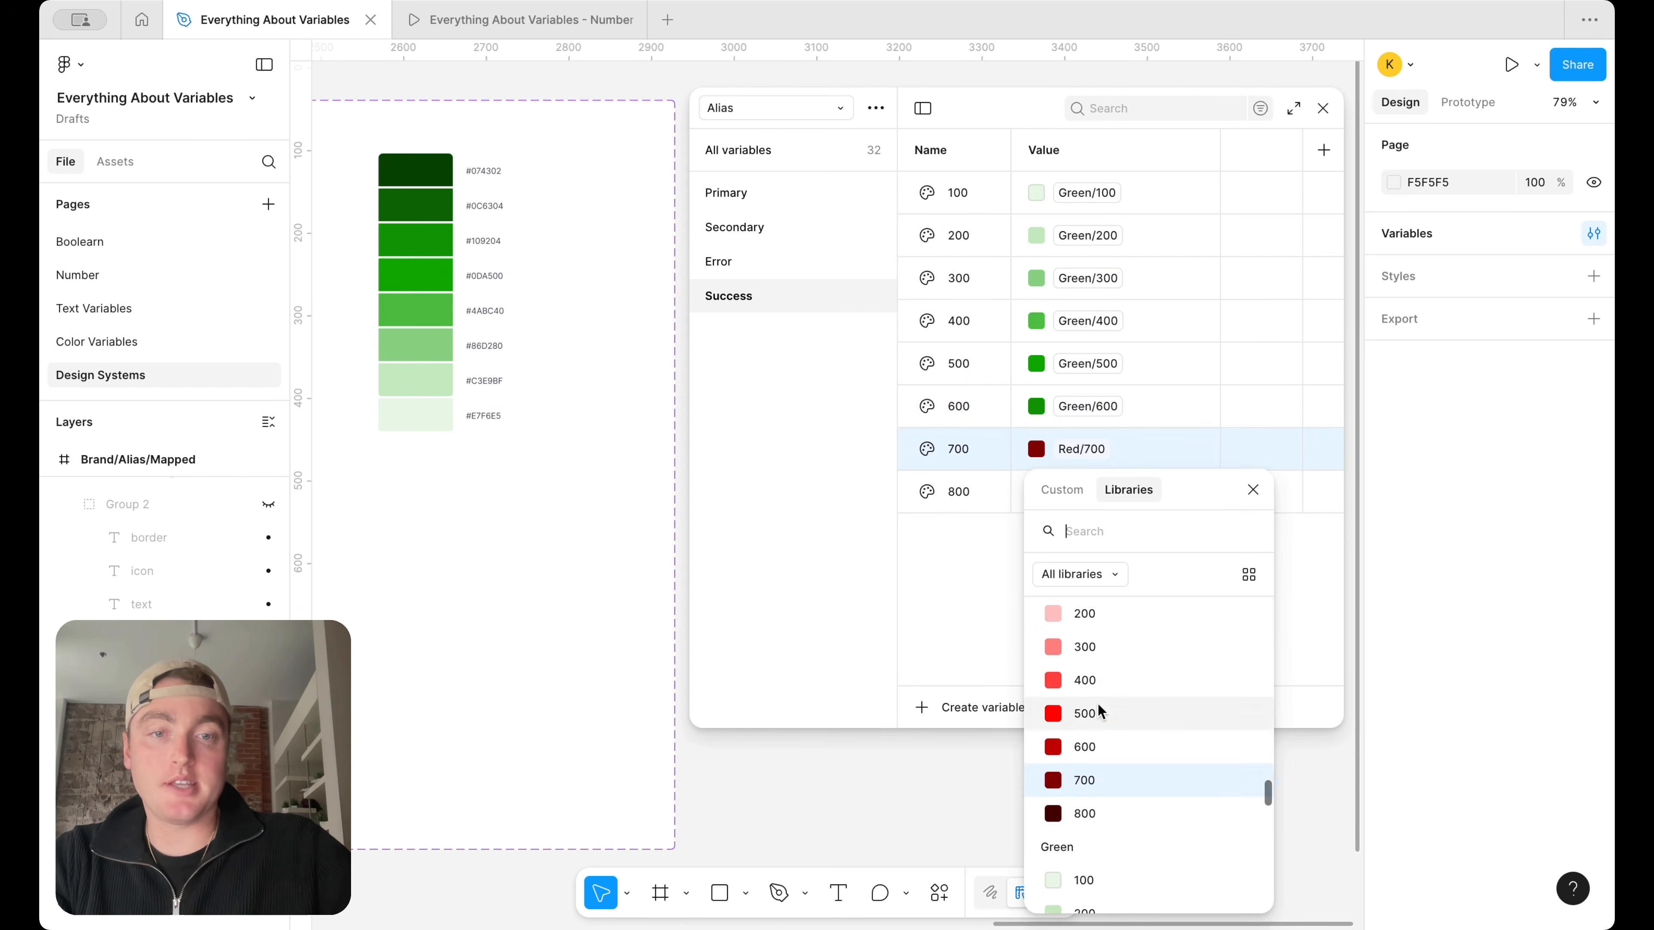
{"action": "scroll", "coordinate": [1103, 714], "scroll_direction": "down", "scroll_amount": 3}
{"action": "left_click", "coordinate": [1105, 814]}
{"action": "left_click", "coordinate": [1087, 499]}
{"action": "scroll", "coordinate": [1084, 710], "scroll_direction": "down", "scroll_amount": 3}
{"action": "left_click", "coordinate": [1101, 800]}
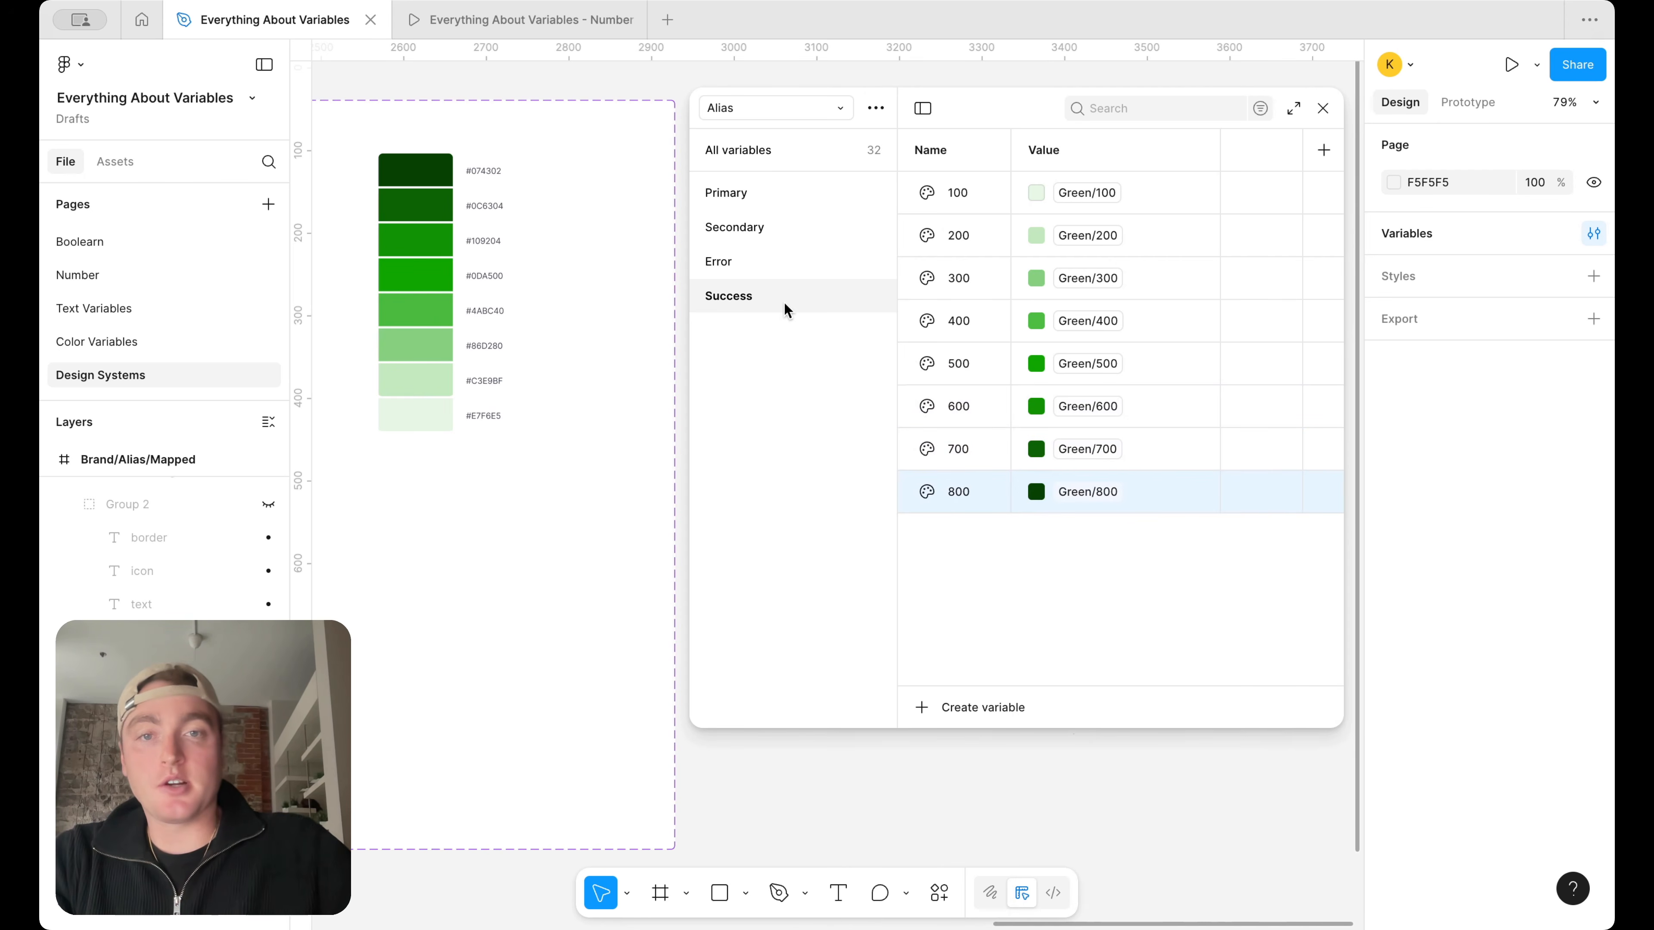
Duplicate the Success group in the Alias collection and rename the copy Neutral
{"action": "right_click", "coordinate": [786, 310]}
{"action": "left_click", "coordinate": [860, 369]}
{"action": "double_click", "coordinate": [742, 331]}
{"action": "type", "text": "eutral"}
{"action": "key", "text": "Return"}
Change the aliases of the Neutral group's 100 and 200 variables to Grey/100 and Grey/200
{"action": "scroll", "coordinate": [492, 370], "scroll_direction": "left", "scroll_amount": 10}
{"action": "scroll", "coordinate": [493, 371], "scroll_direction": "left", "scroll_amount": 10}
{"action": "scroll", "coordinate": [494, 372], "scroll_direction": "down", "scroll_amount": 2}
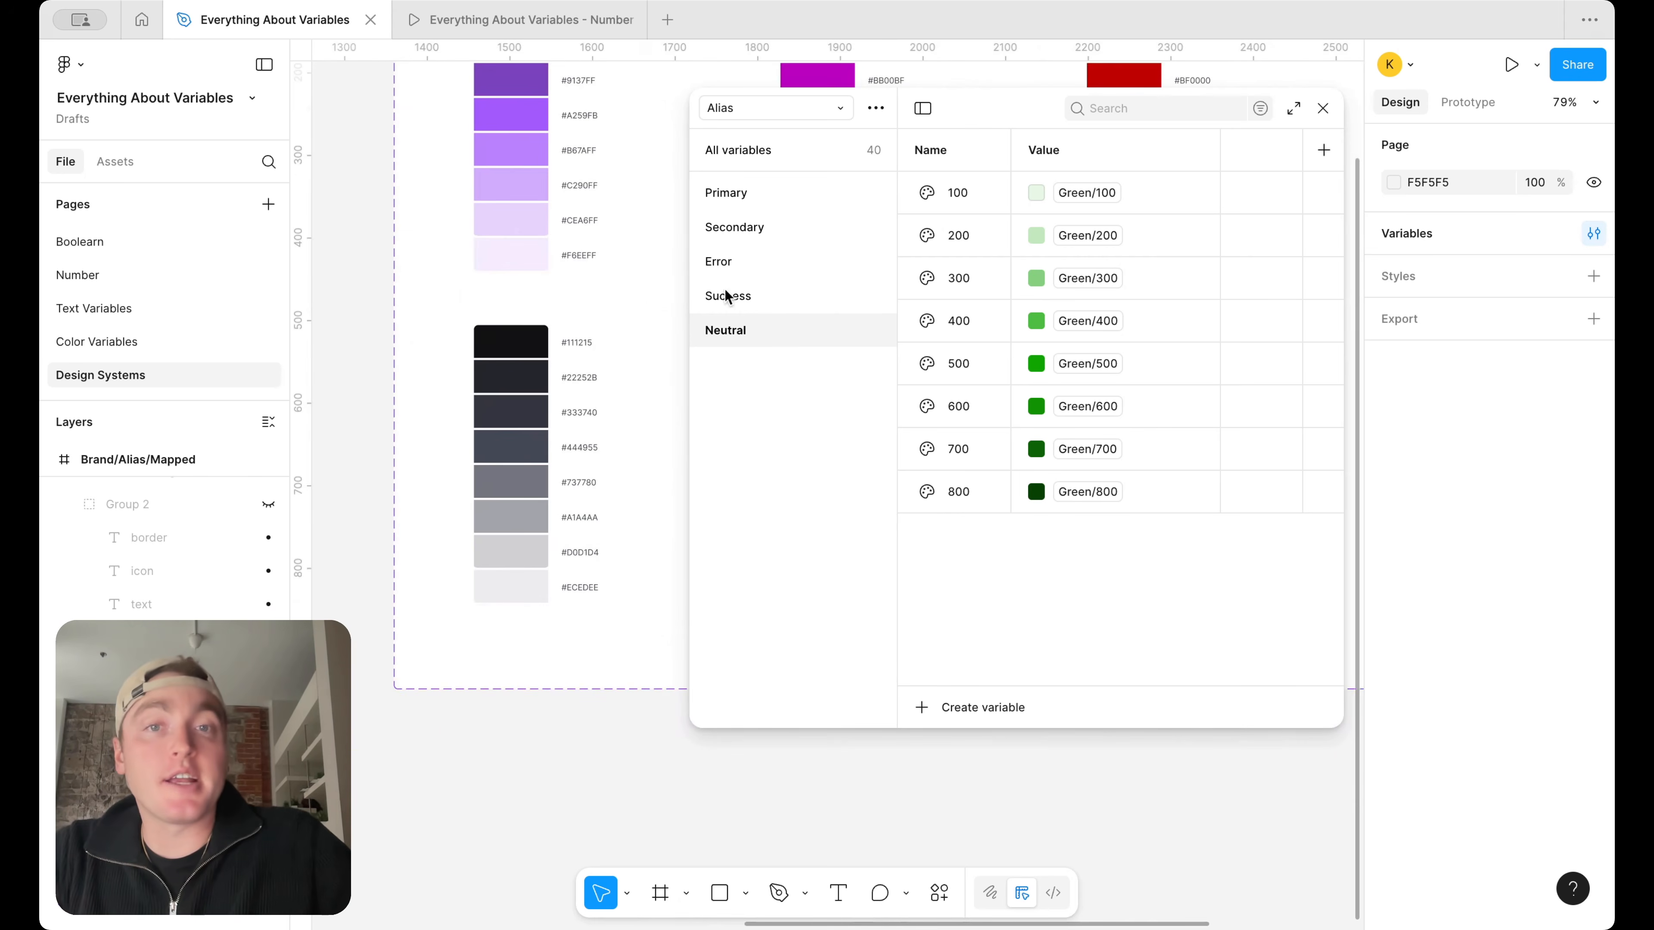
{"action": "left_click", "coordinate": [1085, 193]}
{"action": "scroll", "coordinate": [1117, 469], "scroll_direction": "down", "scroll_amount": 3}
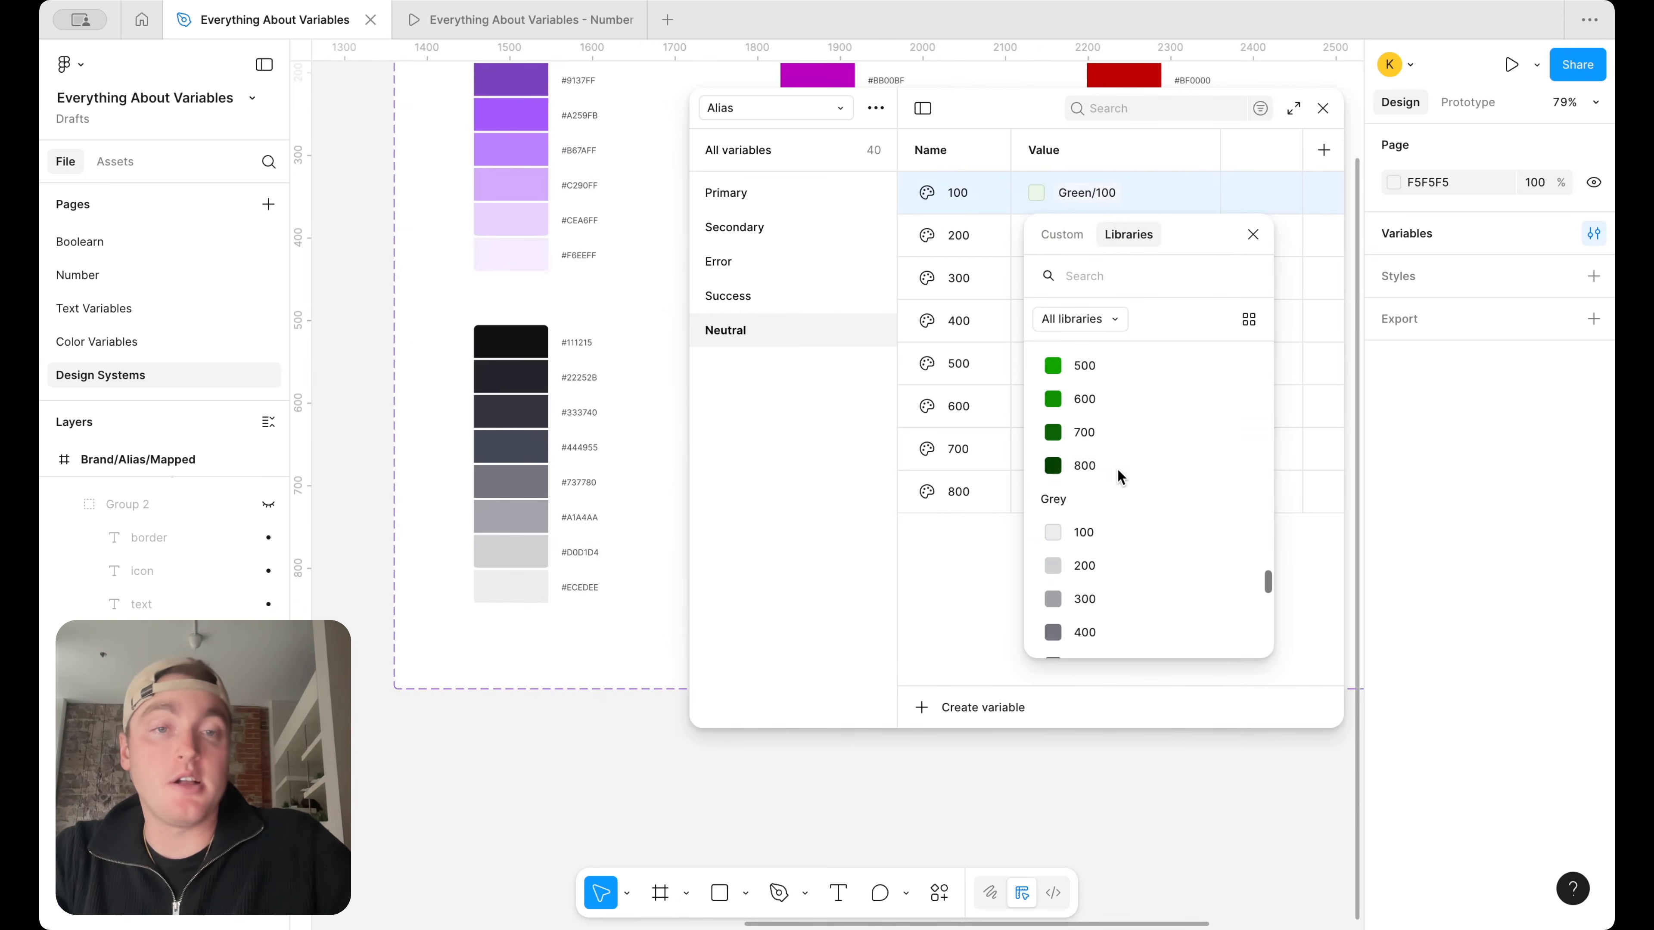
{"action": "left_click", "coordinate": [1115, 533]}
{"action": "left_click", "coordinate": [1100, 236]}
{"action": "scroll", "coordinate": [1129, 586], "scroll_direction": "down", "scroll_amount": 2}
{"action": "scroll", "coordinate": [1129, 584], "scroll_direction": "down", "scroll_amount": 2}
{"action": "left_click", "coordinate": [1124, 547]}
Change the aliases of Neutral 300 and 400 to Grey/300 and Grey/400
{"action": "left_click", "coordinate": [1121, 286]}
{"action": "scroll", "coordinate": [1110, 506], "scroll_direction": "down", "scroll_amount": 4}
{"action": "scroll", "coordinate": [1111, 509], "scroll_direction": "down", "scroll_amount": 2}
{"action": "left_click", "coordinate": [1106, 577]}
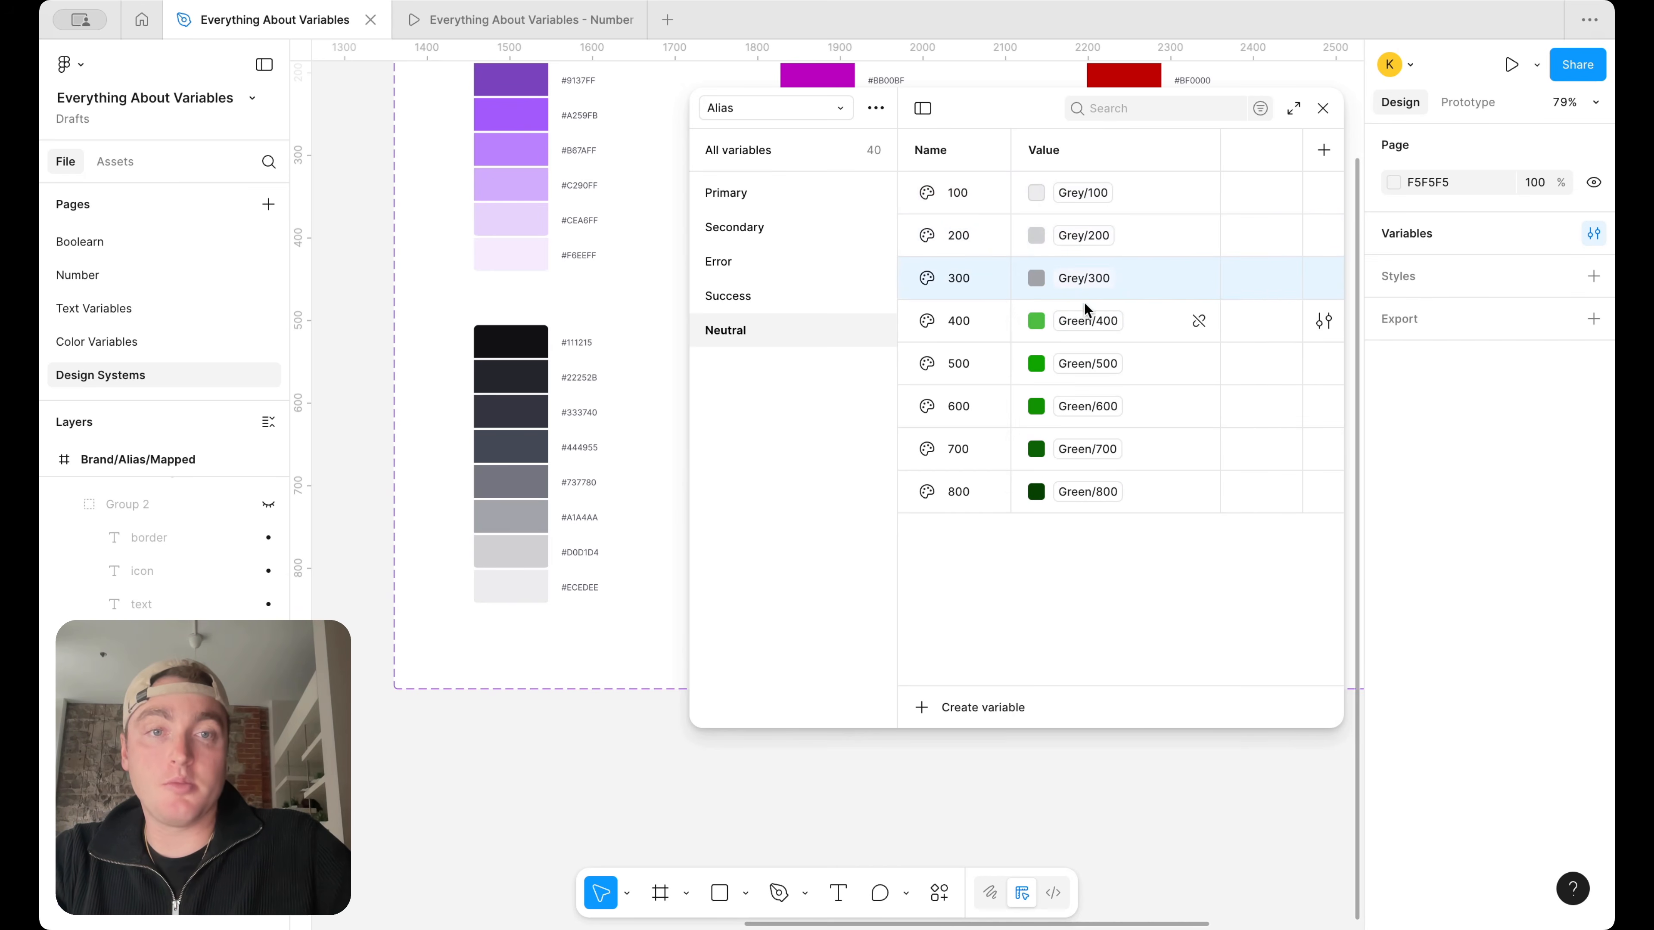
{"action": "left_click", "coordinate": [1086, 318]}
{"action": "scroll", "coordinate": [1104, 569], "scroll_direction": "down", "scroll_amount": 3}
{"action": "left_click", "coordinate": [1097, 558]}
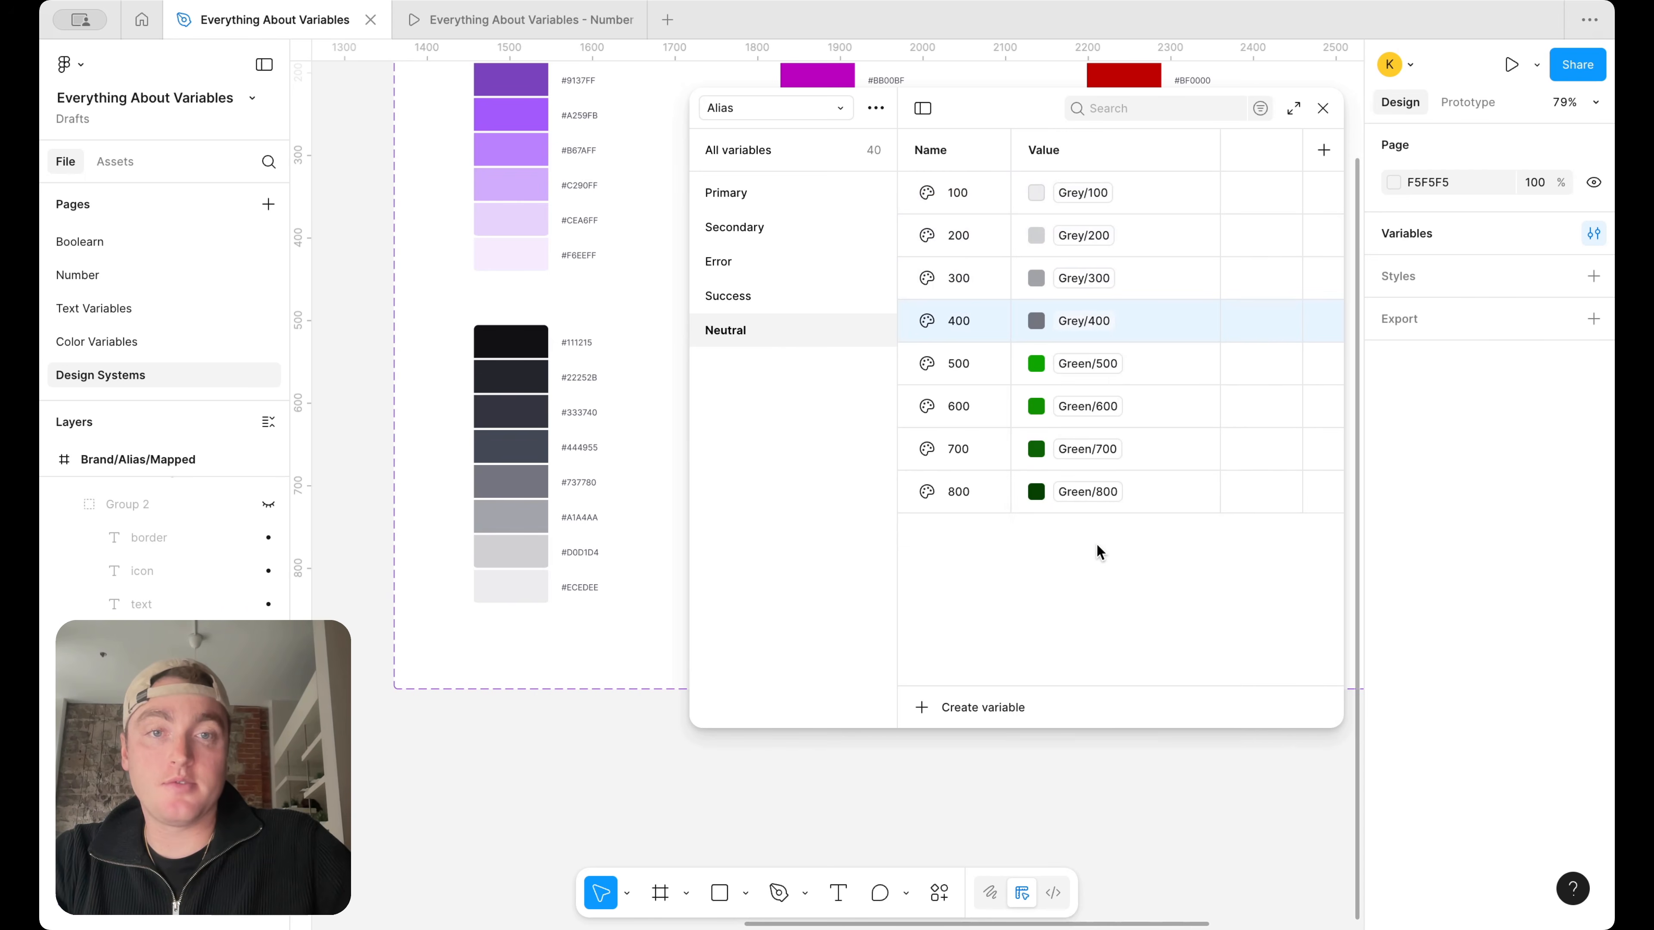
Change the aliases of Neutral 500 and 600 to Grey/500 and Grey/600
{"action": "left_click", "coordinate": [1099, 363]}
{"action": "scroll", "coordinate": [1101, 619], "scroll_direction": "down", "scroll_amount": 5}
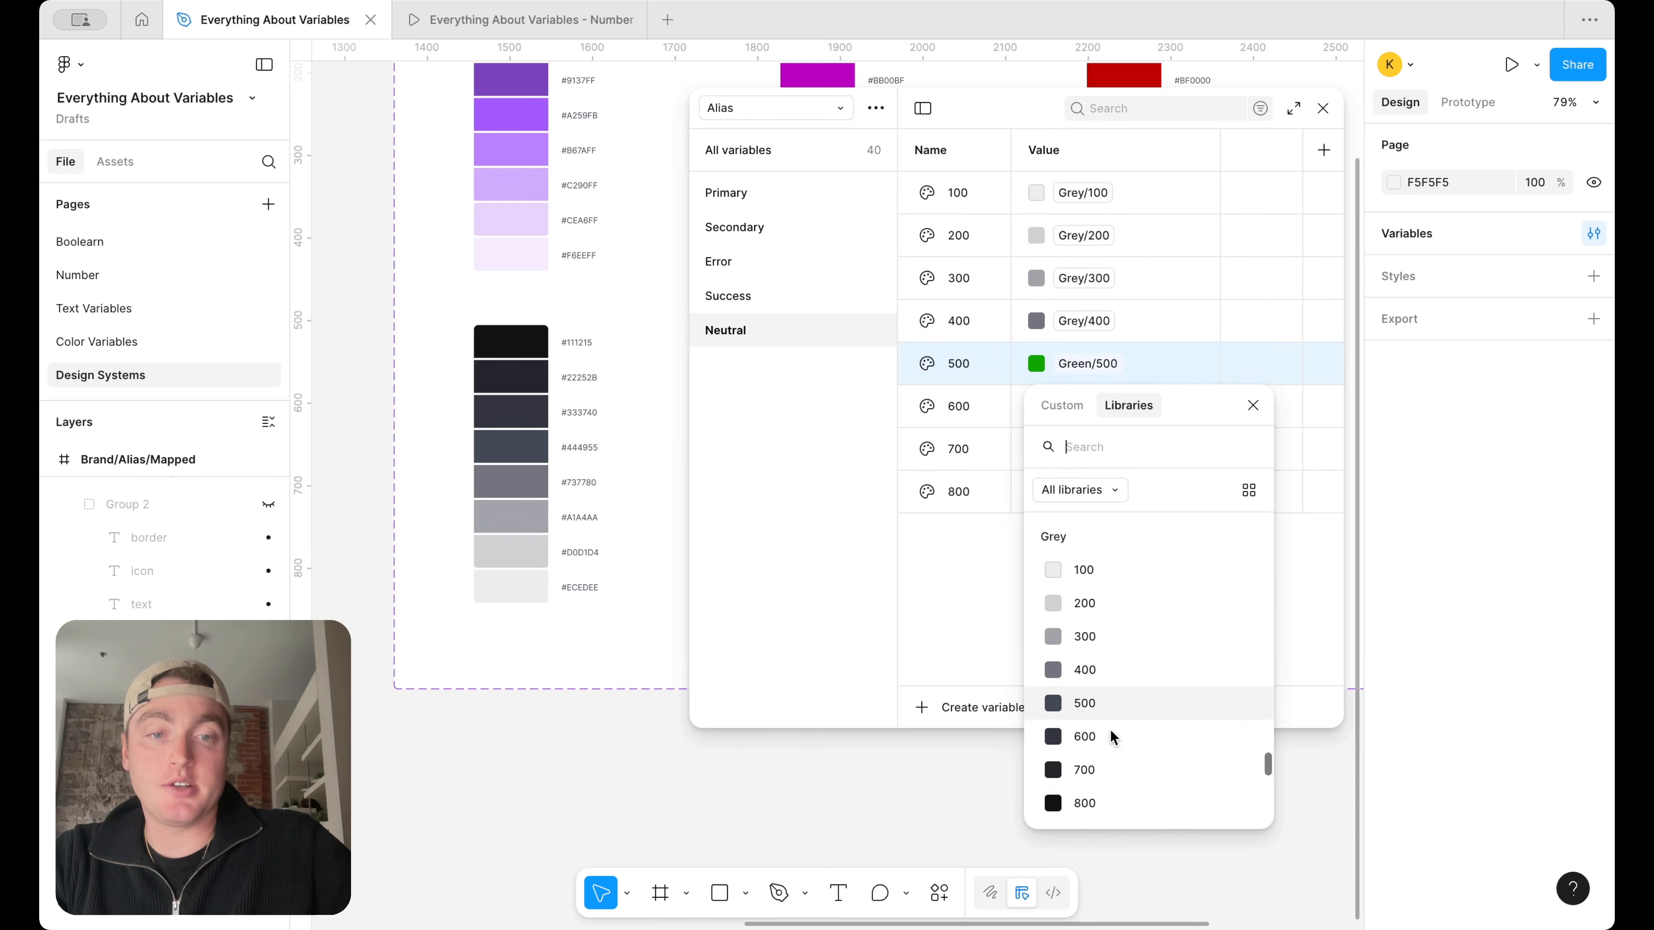
{"action": "left_click", "coordinate": [1109, 686]}
{"action": "left_click", "coordinate": [1084, 415]}
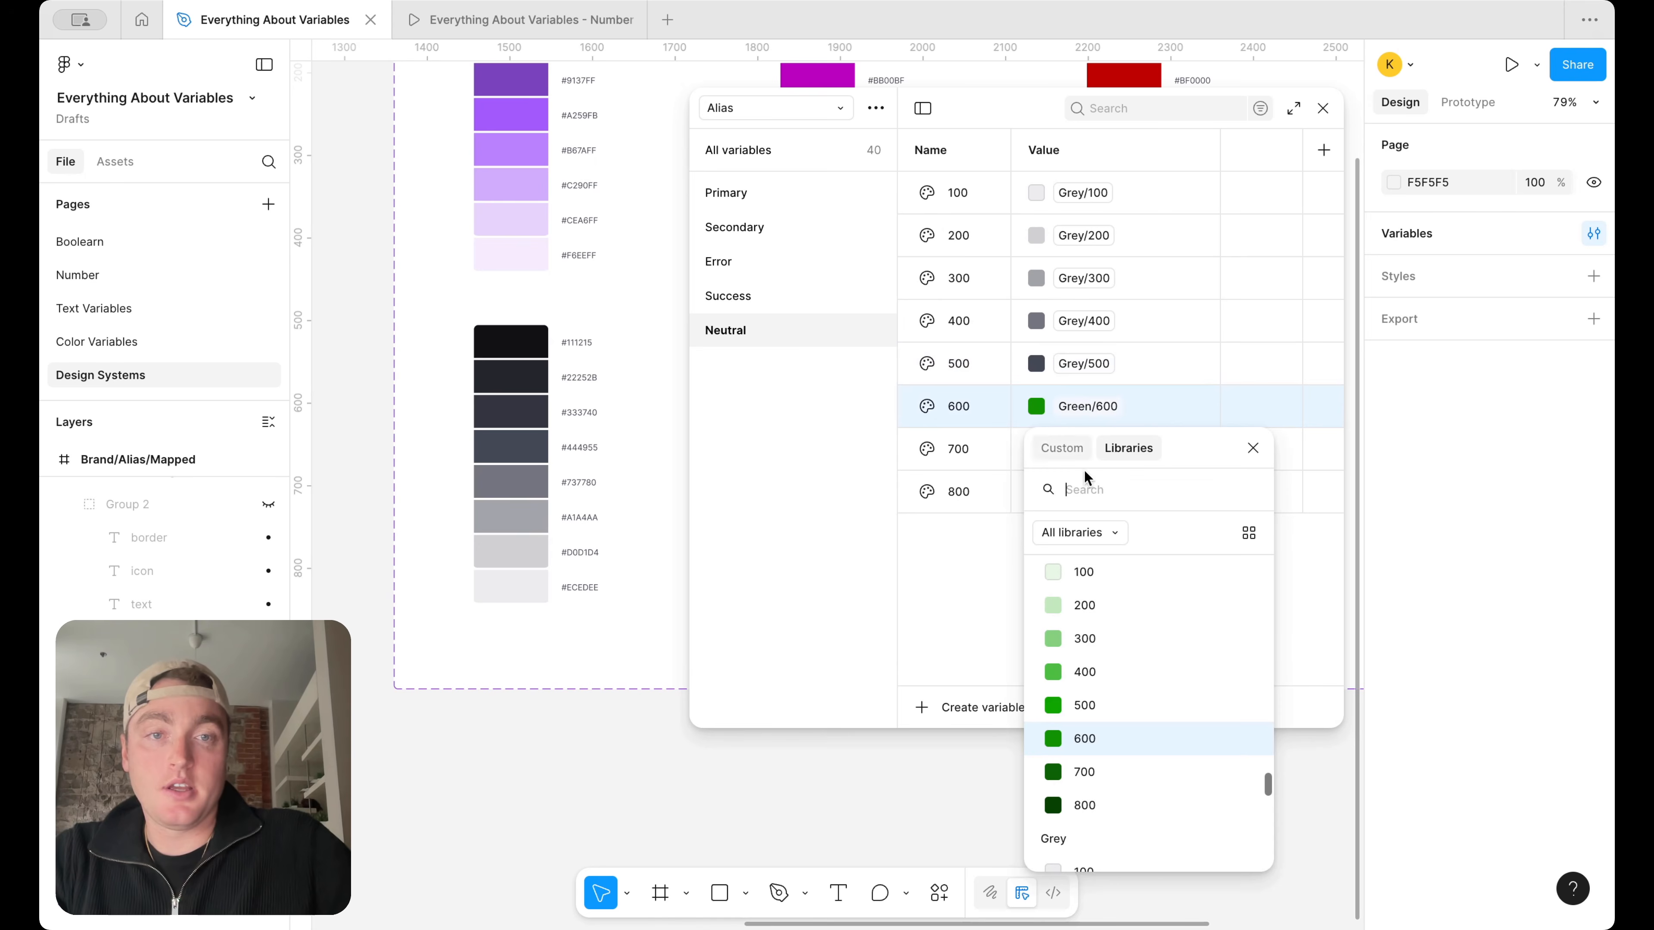
{"action": "scroll", "coordinate": [1119, 688], "scroll_direction": "down", "scroll_amount": 6}
{"action": "scroll", "coordinate": [1114, 724], "scroll_direction": "up", "scroll_amount": 2}
{"action": "left_click", "coordinate": [1112, 638]}
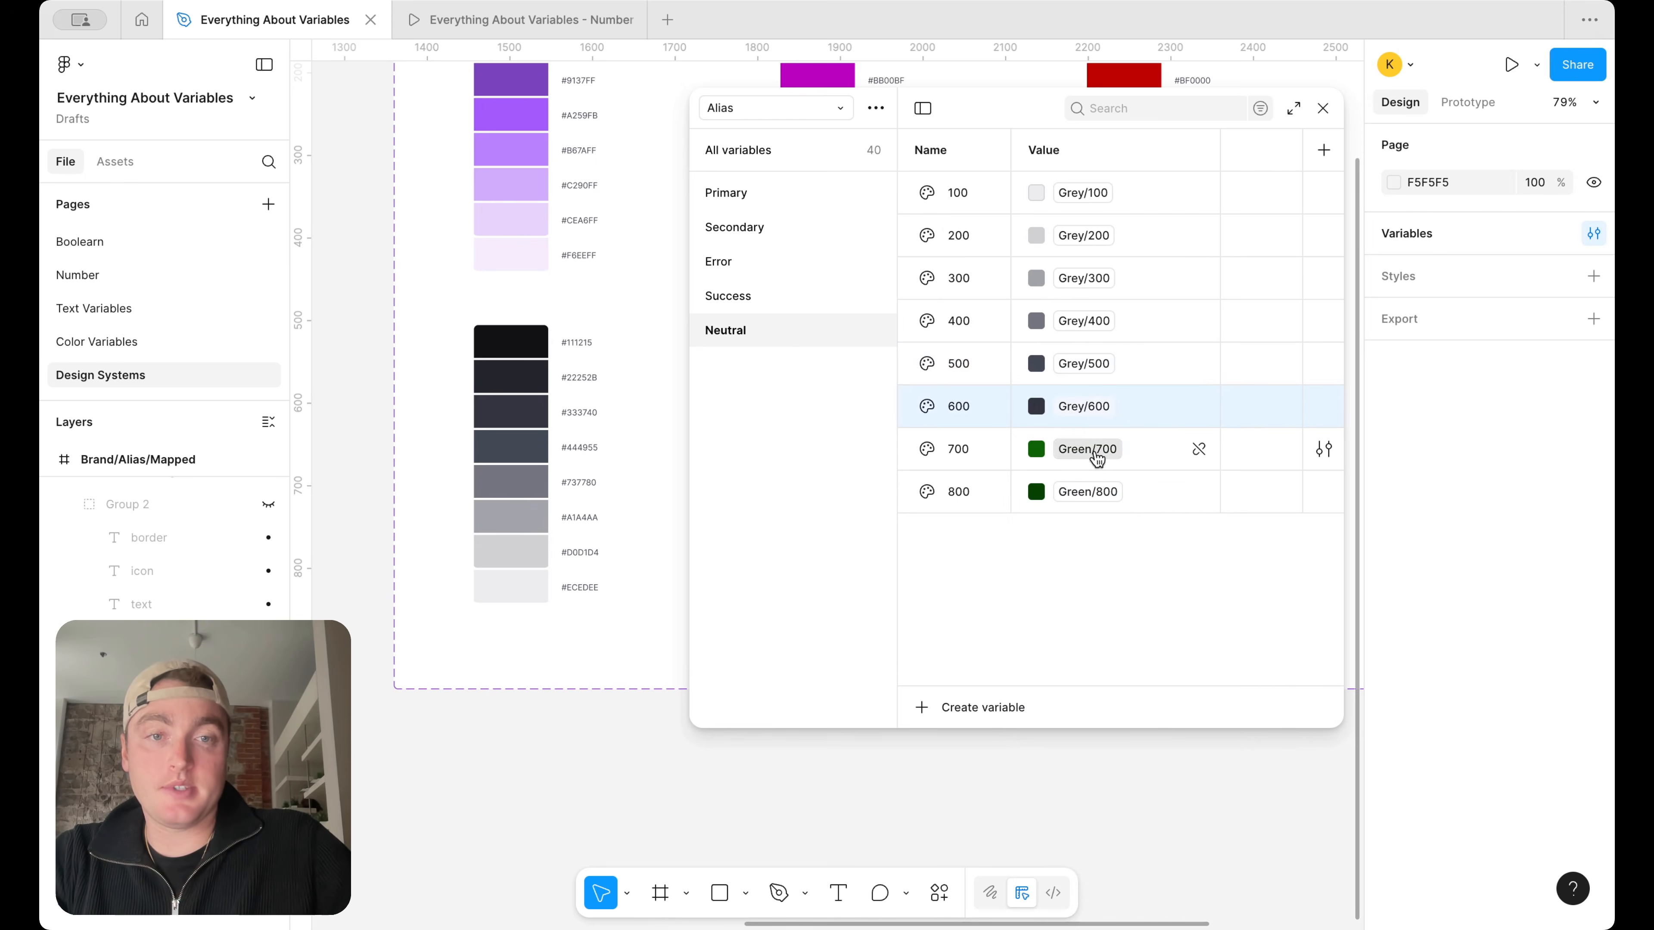
Change the aliases of Neutral 700 and 800 to Grey/700 and Grey/800
{"action": "left_click", "coordinate": [1094, 460]}
{"action": "scroll", "coordinate": [1094, 697], "scroll_direction": "down", "scroll_amount": 3}
{"action": "left_click", "coordinate": [1106, 743]}
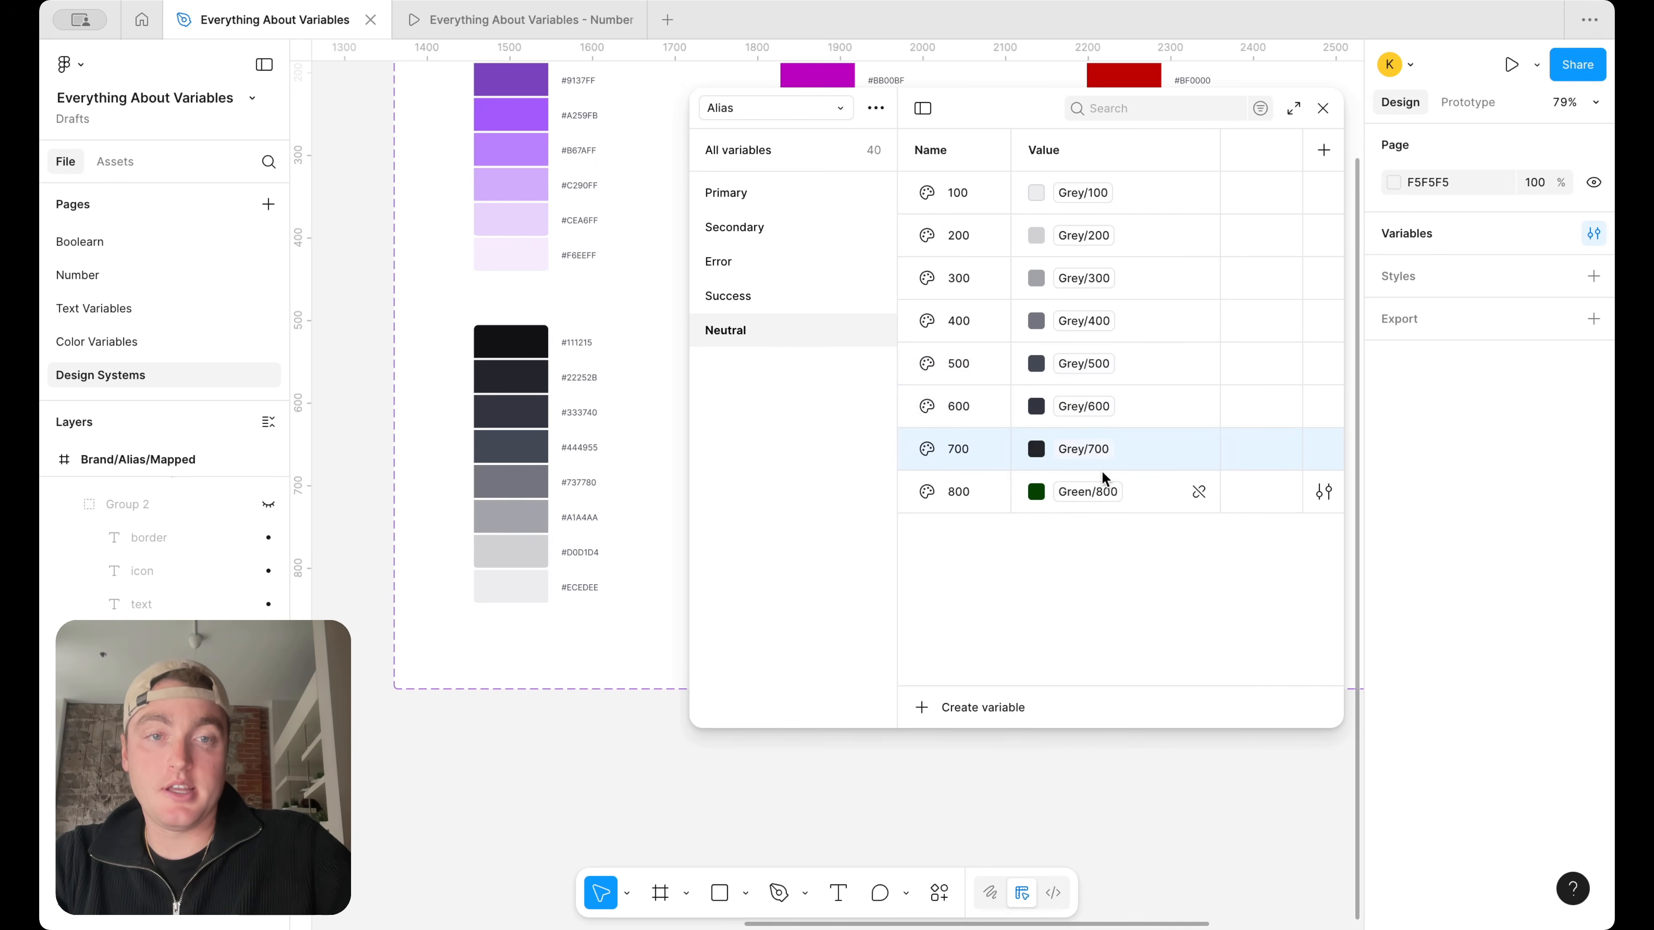
{"action": "left_click", "coordinate": [1104, 494]}
{"action": "scroll", "coordinate": [1130, 812], "scroll_direction": "down", "scroll_amount": 3}
{"action": "left_click", "coordinate": [1125, 811]}
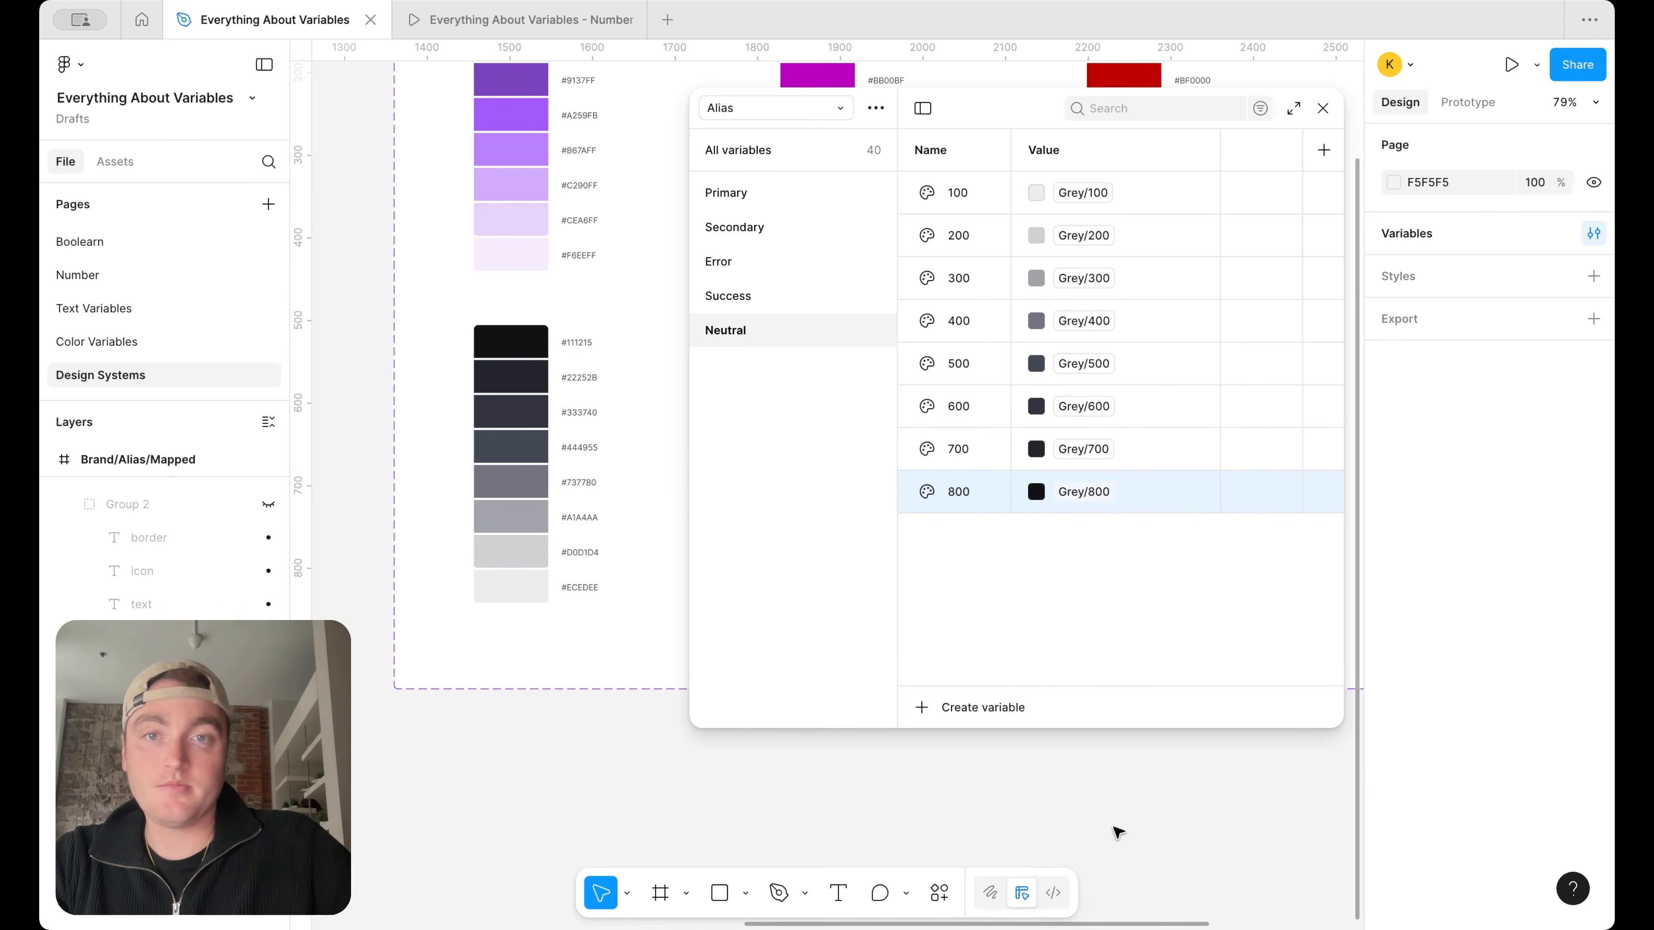
Duplicate the Neutral group in the Alias collection and rename the copy Warning
{"action": "scroll", "coordinate": [580, 459], "scroll_direction": "right", "scroll_amount": 5}
{"action": "right_click", "coordinate": [750, 328]}
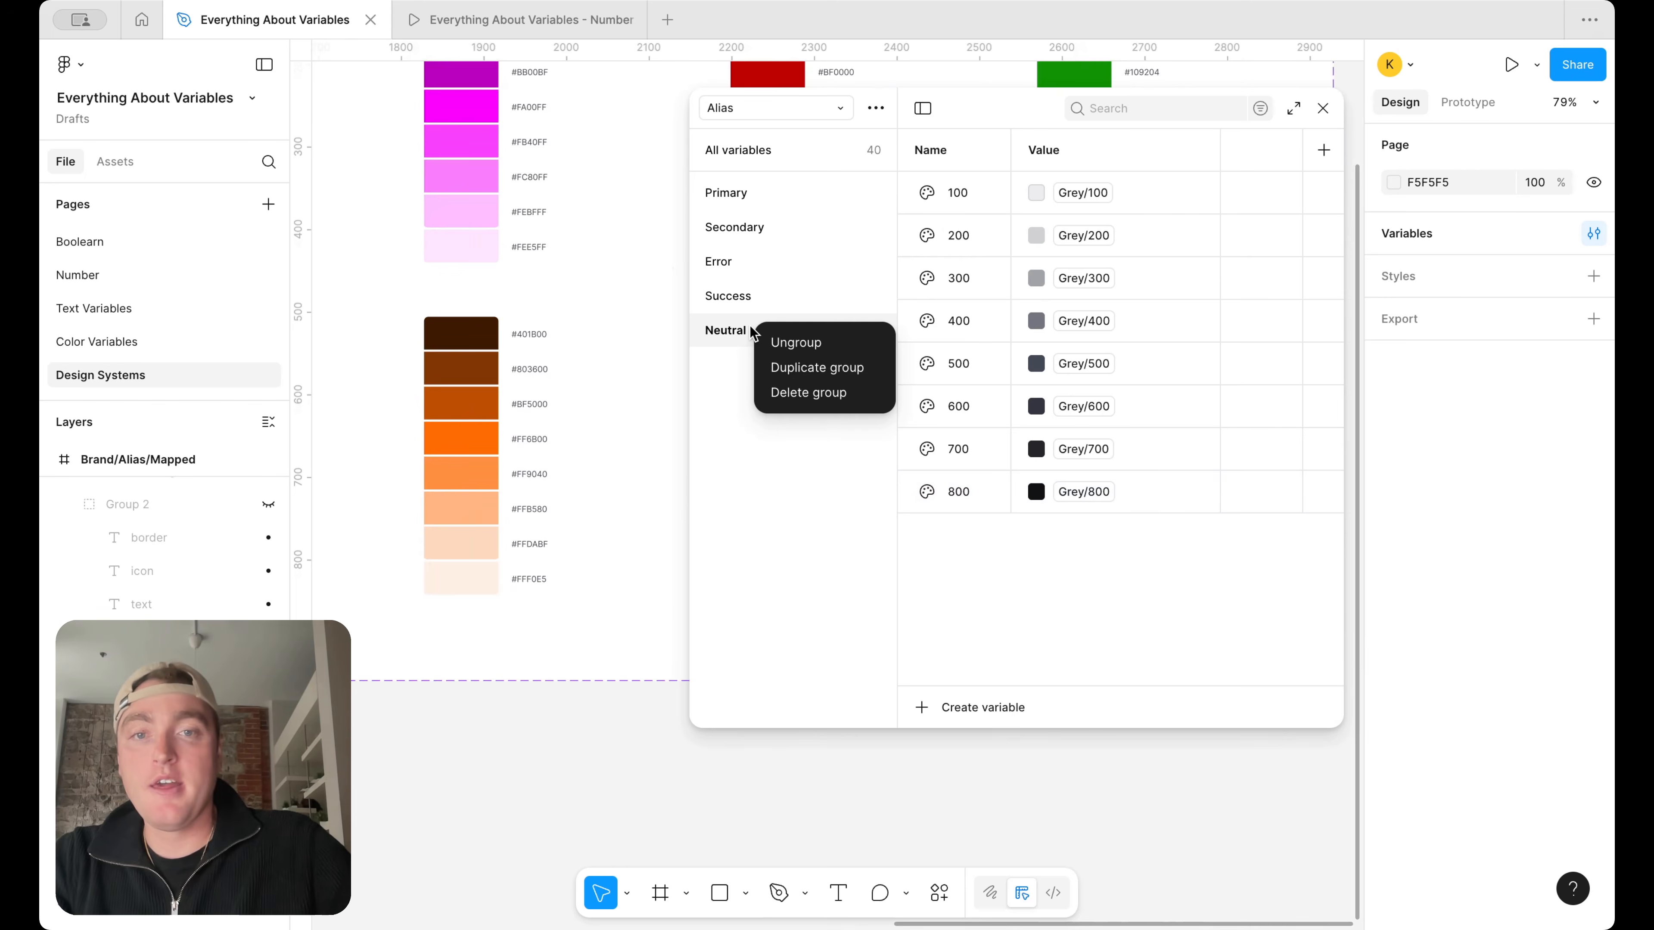
{"action": "left_click", "coordinate": [807, 372]}
{"action": "double_click", "coordinate": [744, 358]}
{"action": "type", "text": "War"}
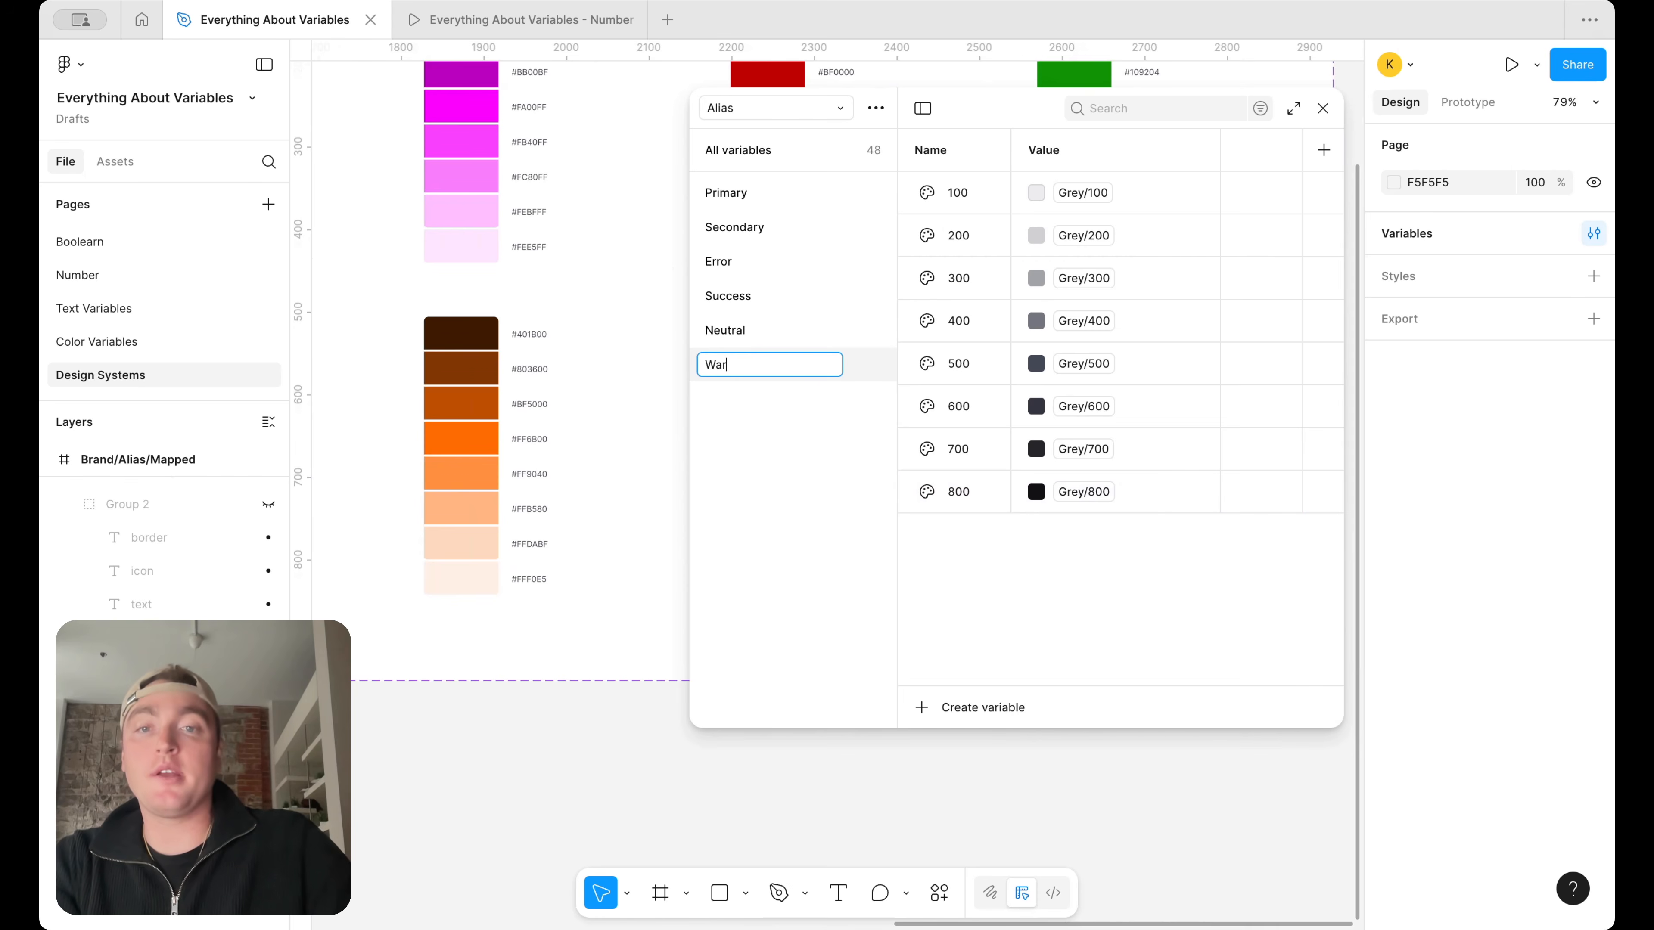
{"action": "type", "text": "ning"}
{"action": "key", "text": "Return"}
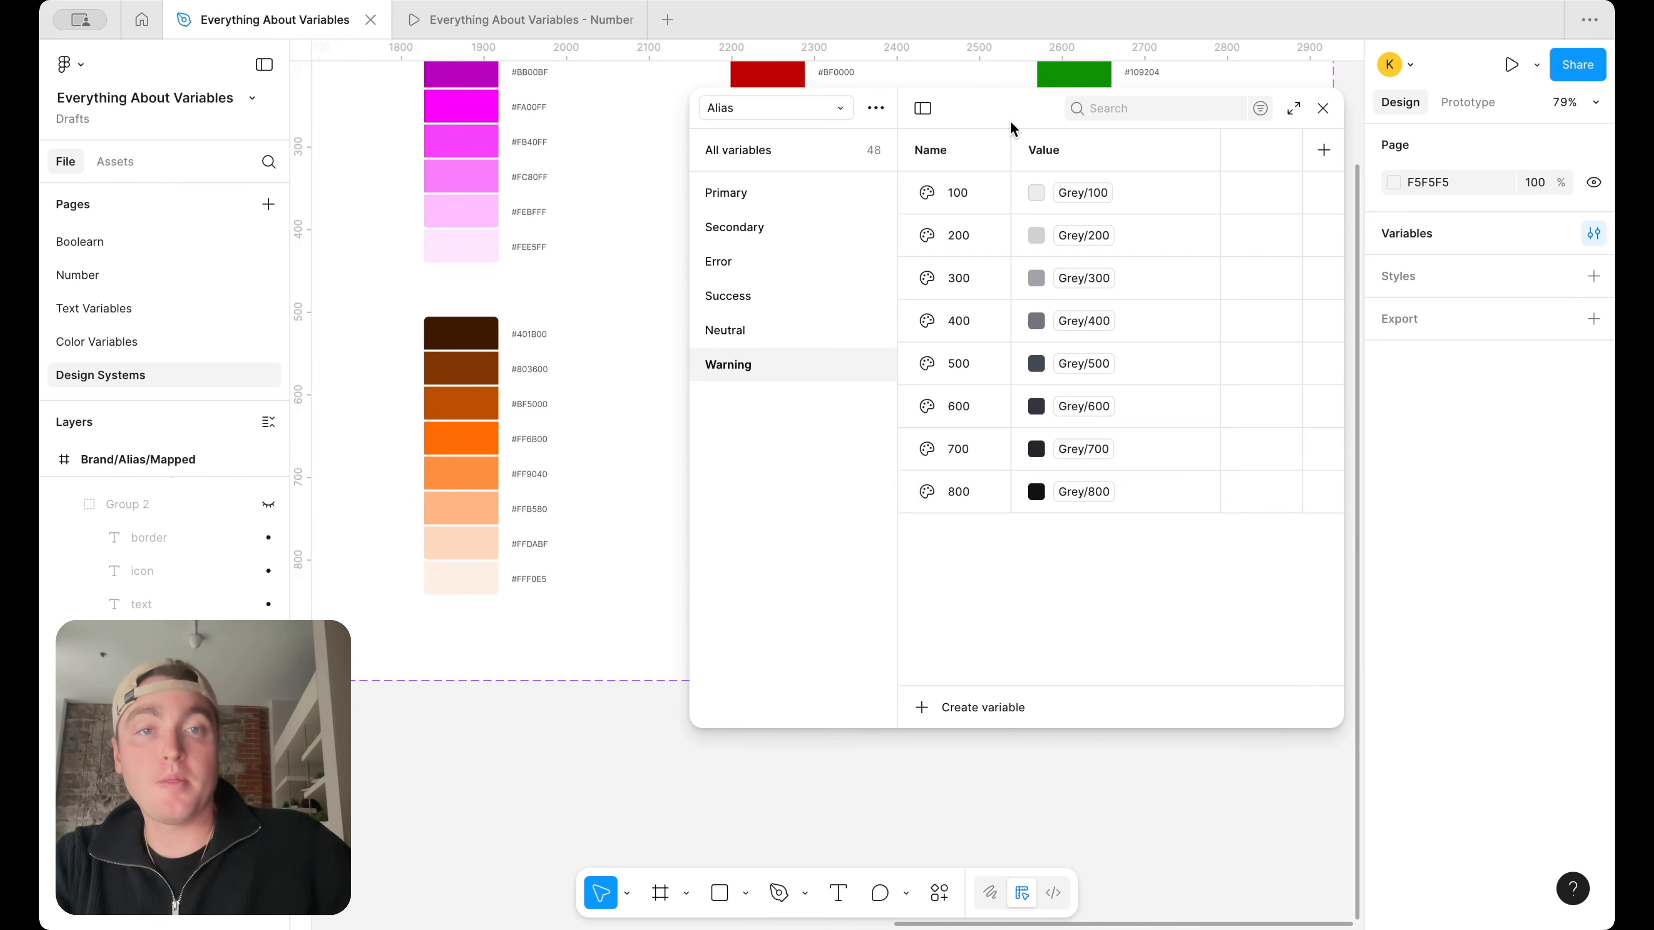
Change the aliases of the Warning group's 100 and 200 variables to Orange/100 and Orange/200
{"action": "left_click", "coordinate": [1083, 193]}
{"action": "scroll", "coordinate": [1081, 541], "scroll_direction": "down", "scroll_amount": 3}
{"action": "left_click", "coordinate": [1080, 538]}
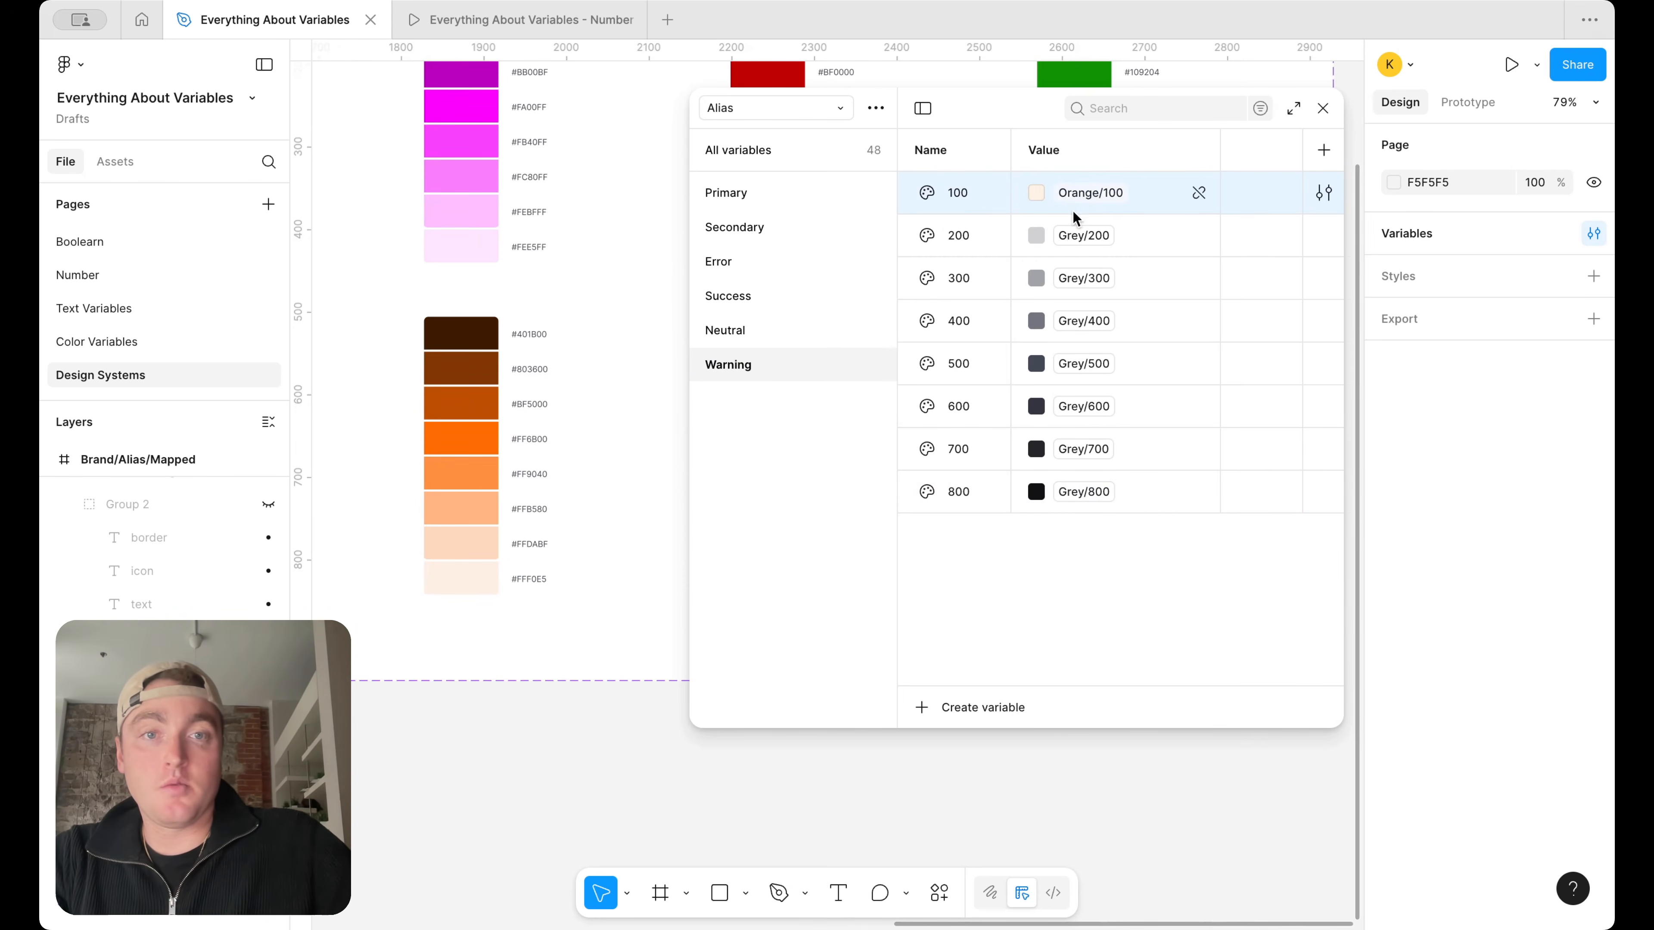
{"action": "left_click", "coordinate": [1083, 236]}
{"action": "scroll", "coordinate": [1111, 584], "scroll_direction": "down", "scroll_amount": 3}
{"action": "left_click", "coordinate": [1092, 616]}
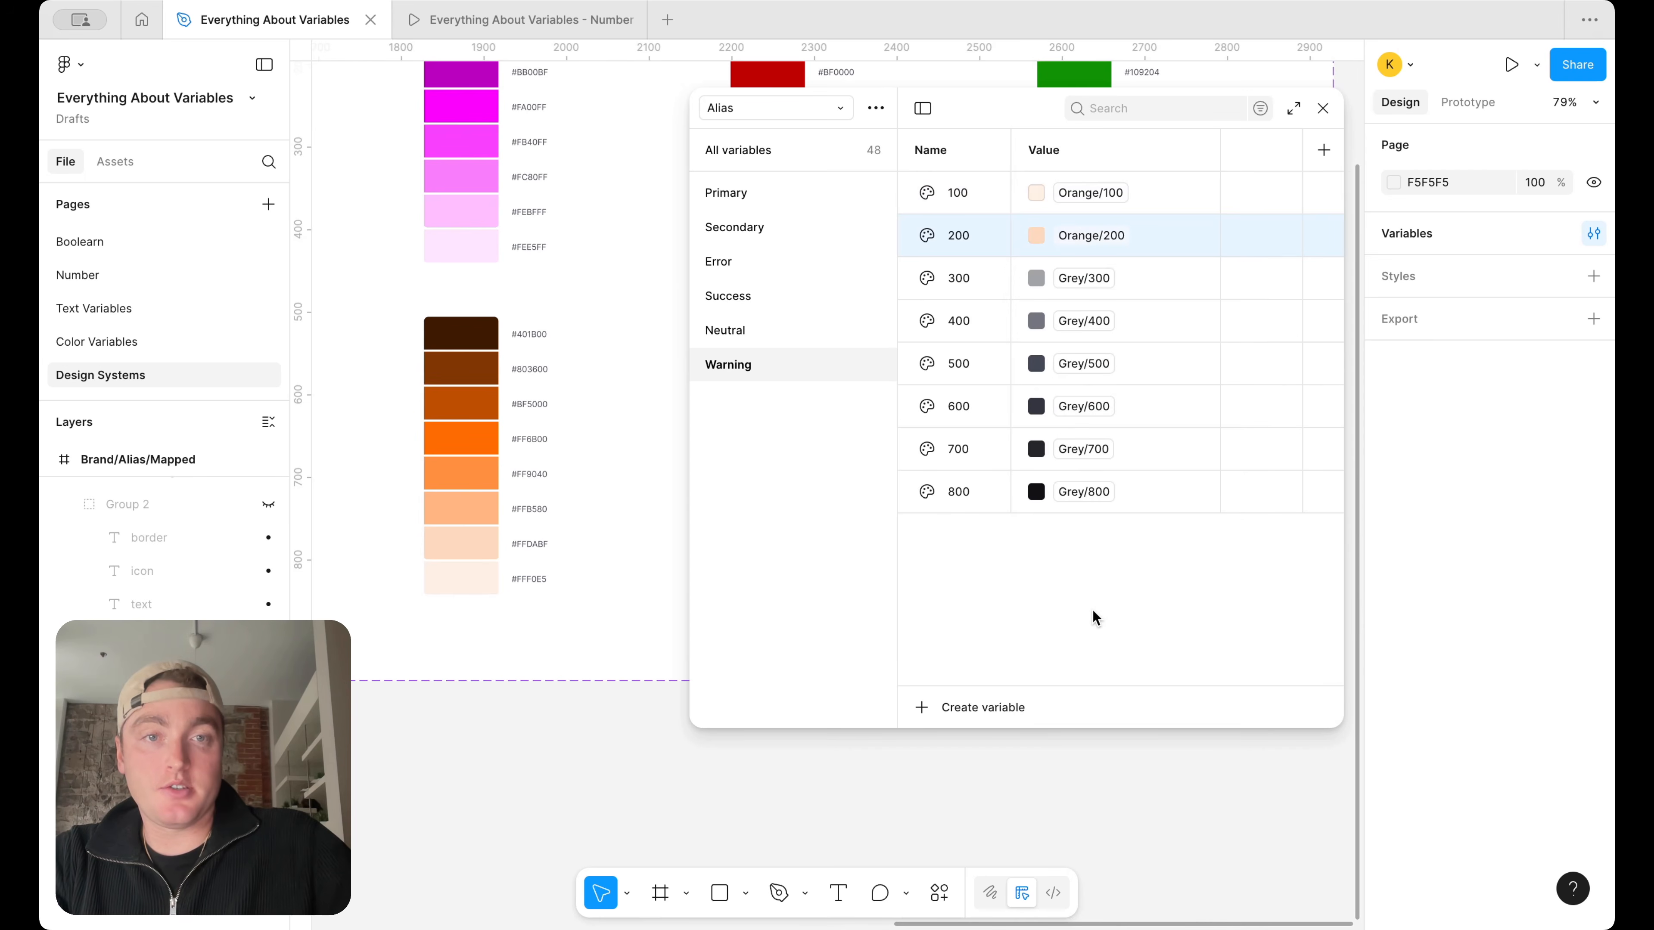
Change the aliases of Warning 300 and 400 to Orange/300 and Orange/400
{"action": "left_click", "coordinate": [1081, 278]}
{"action": "scroll", "coordinate": [1114, 627], "scroll_direction": "down", "scroll_amount": 5}
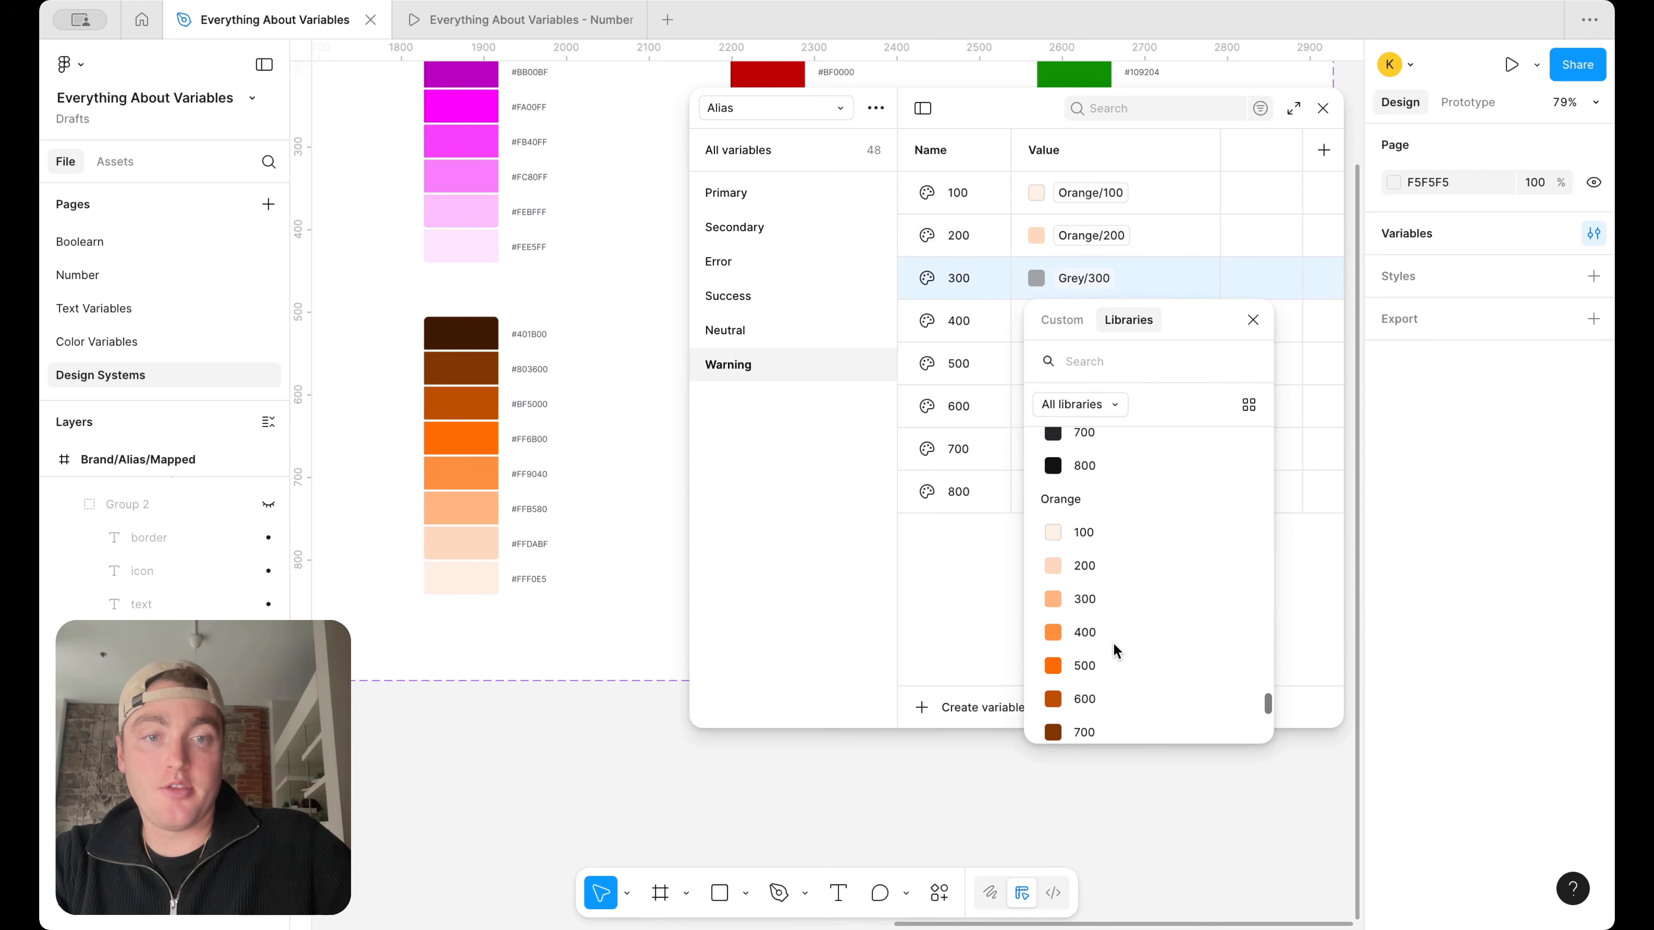
{"action": "left_click", "coordinate": [1111, 597]}
{"action": "left_click", "coordinate": [1094, 321]}
{"action": "scroll", "coordinate": [1105, 665], "scroll_direction": "down", "scroll_amount": 5}
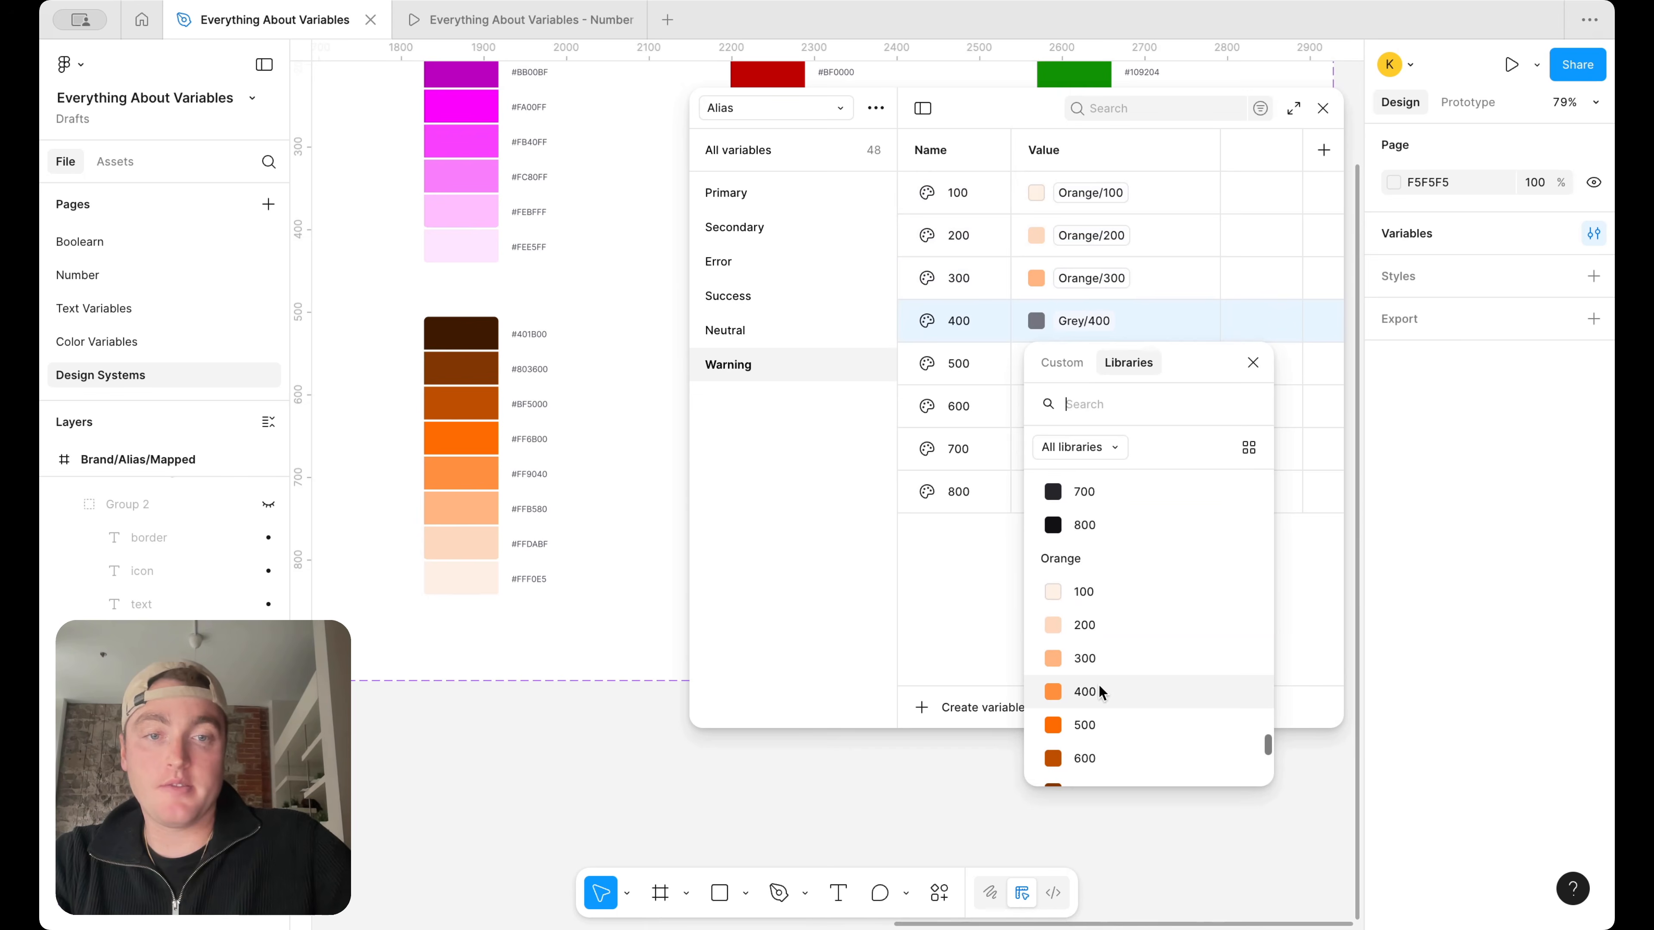
{"action": "left_click", "coordinate": [1099, 685]}
Change the aliases of Warning 500 and 600 to Orange/500 and Orange/600
{"action": "left_click", "coordinate": [1081, 375]}
{"action": "scroll", "coordinate": [1088, 573], "scroll_direction": "down", "scroll_amount": 5}
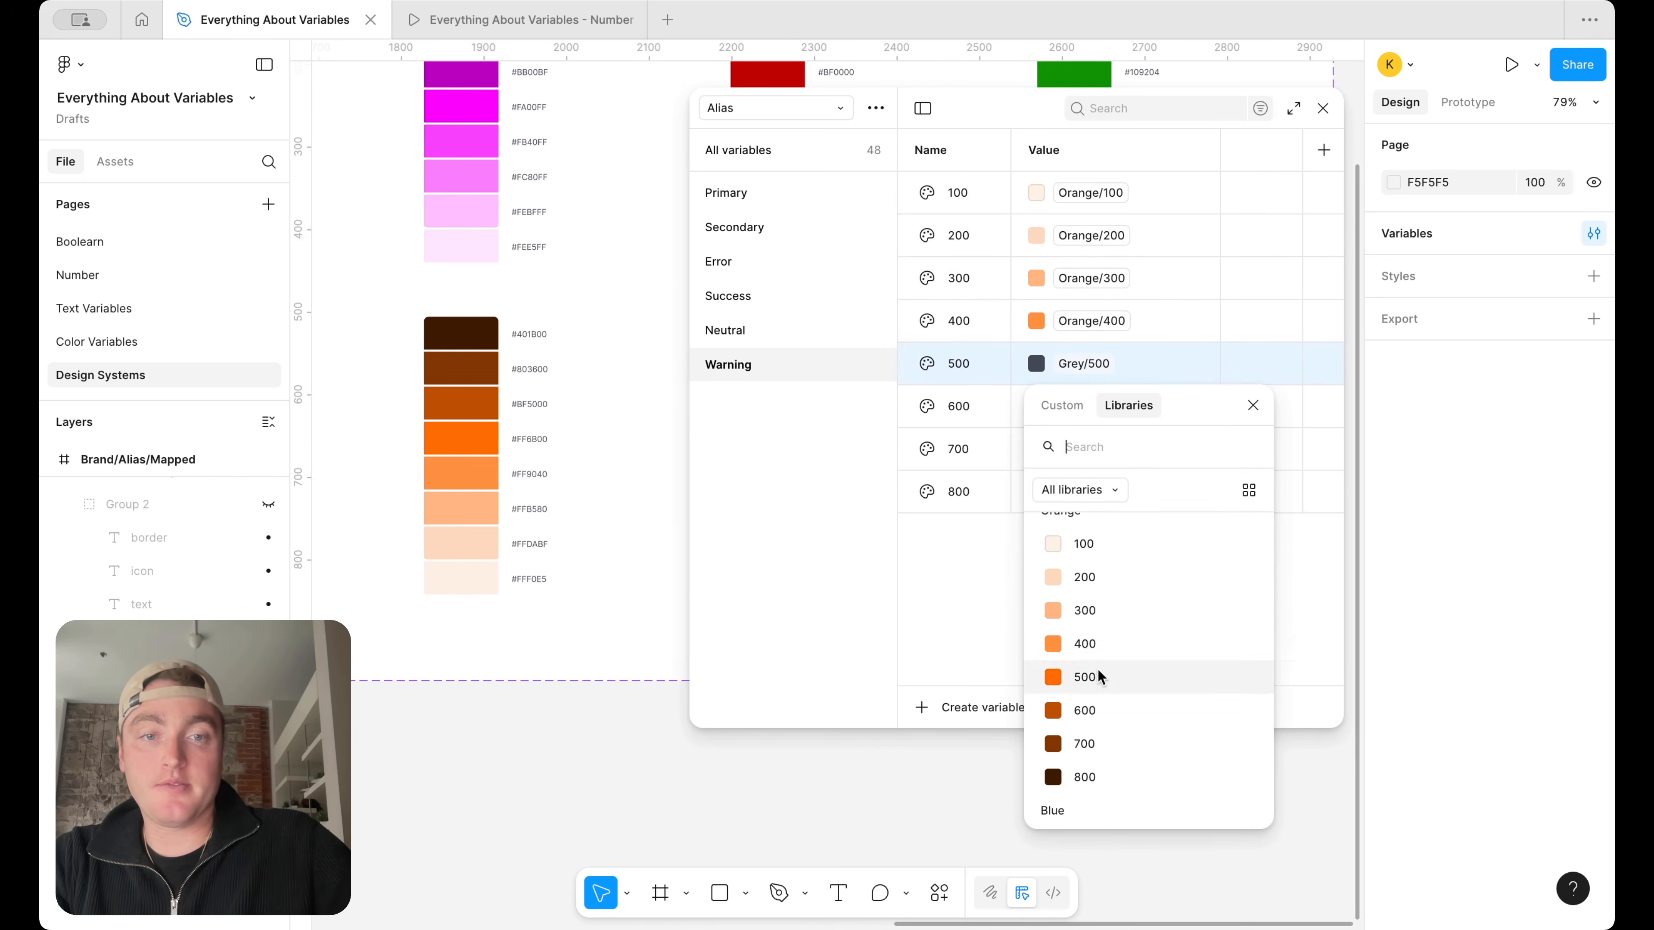
{"action": "left_click", "coordinate": [1089, 678]}
{"action": "left_click", "coordinate": [1083, 406]}
{"action": "scroll", "coordinate": [1136, 621], "scroll_direction": "down", "scroll_amount": 3}
{"action": "scroll", "coordinate": [1136, 622], "scroll_direction": "down", "scroll_amount": 2}
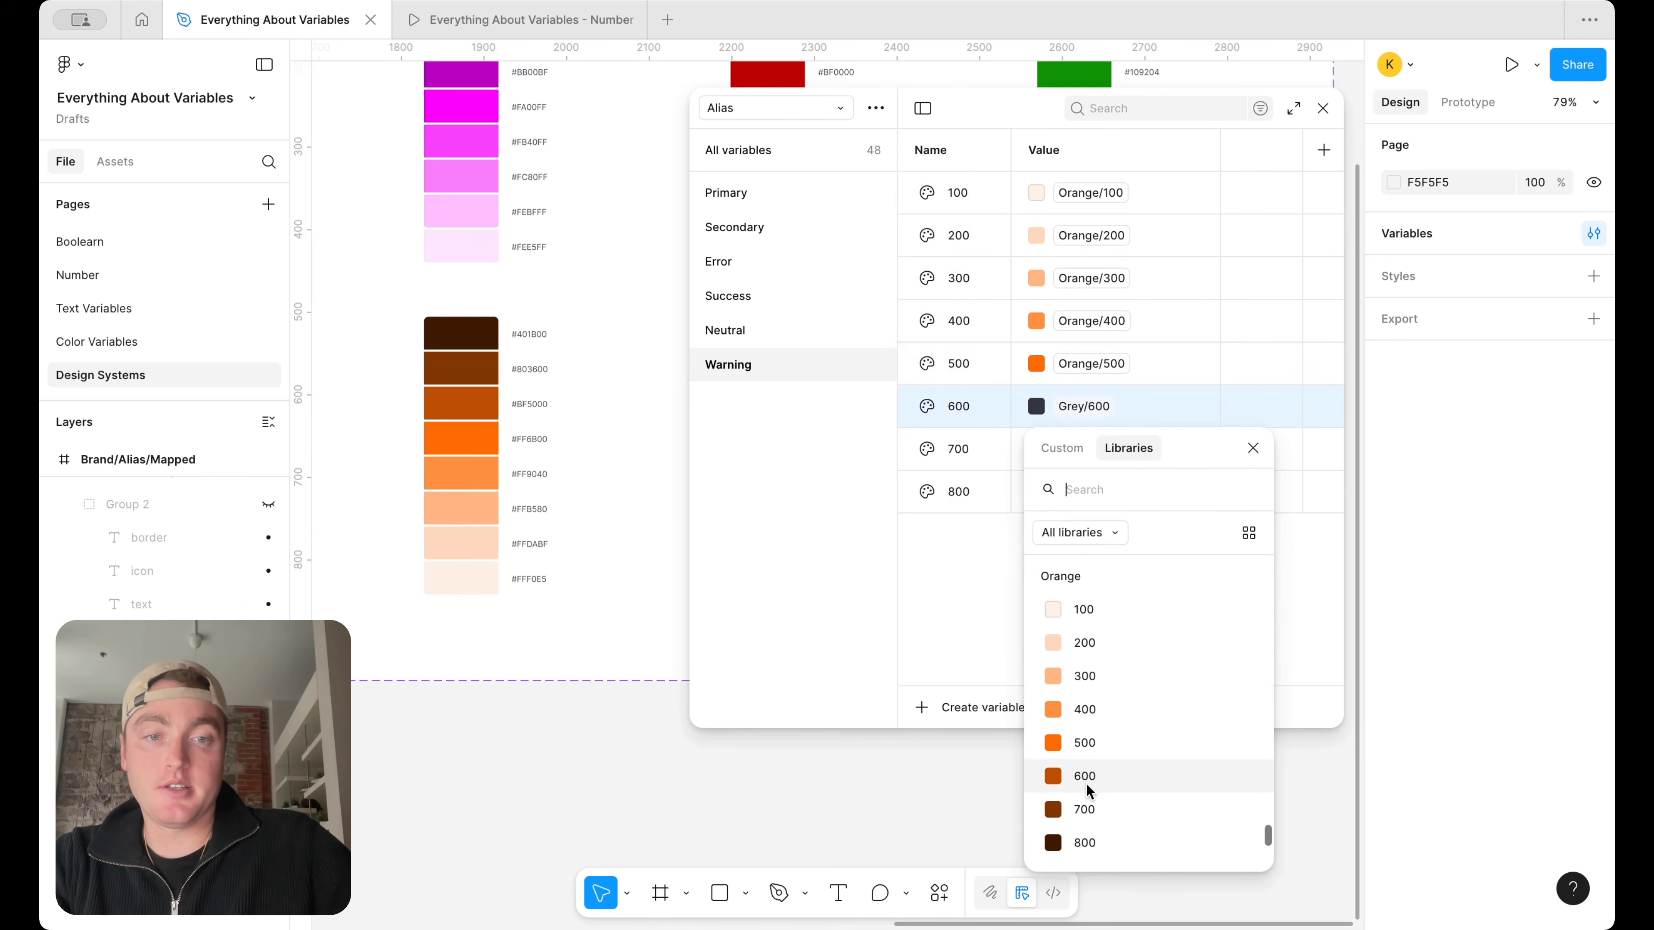
{"action": "left_click", "coordinate": [1087, 784]}
Change the aliases of Warning 700 and 800 to Orange/700 and Orange/800
{"action": "left_click", "coordinate": [1084, 434]}
{"action": "scroll", "coordinate": [1084, 456], "scroll_direction": "down", "scroll_amount": 5}
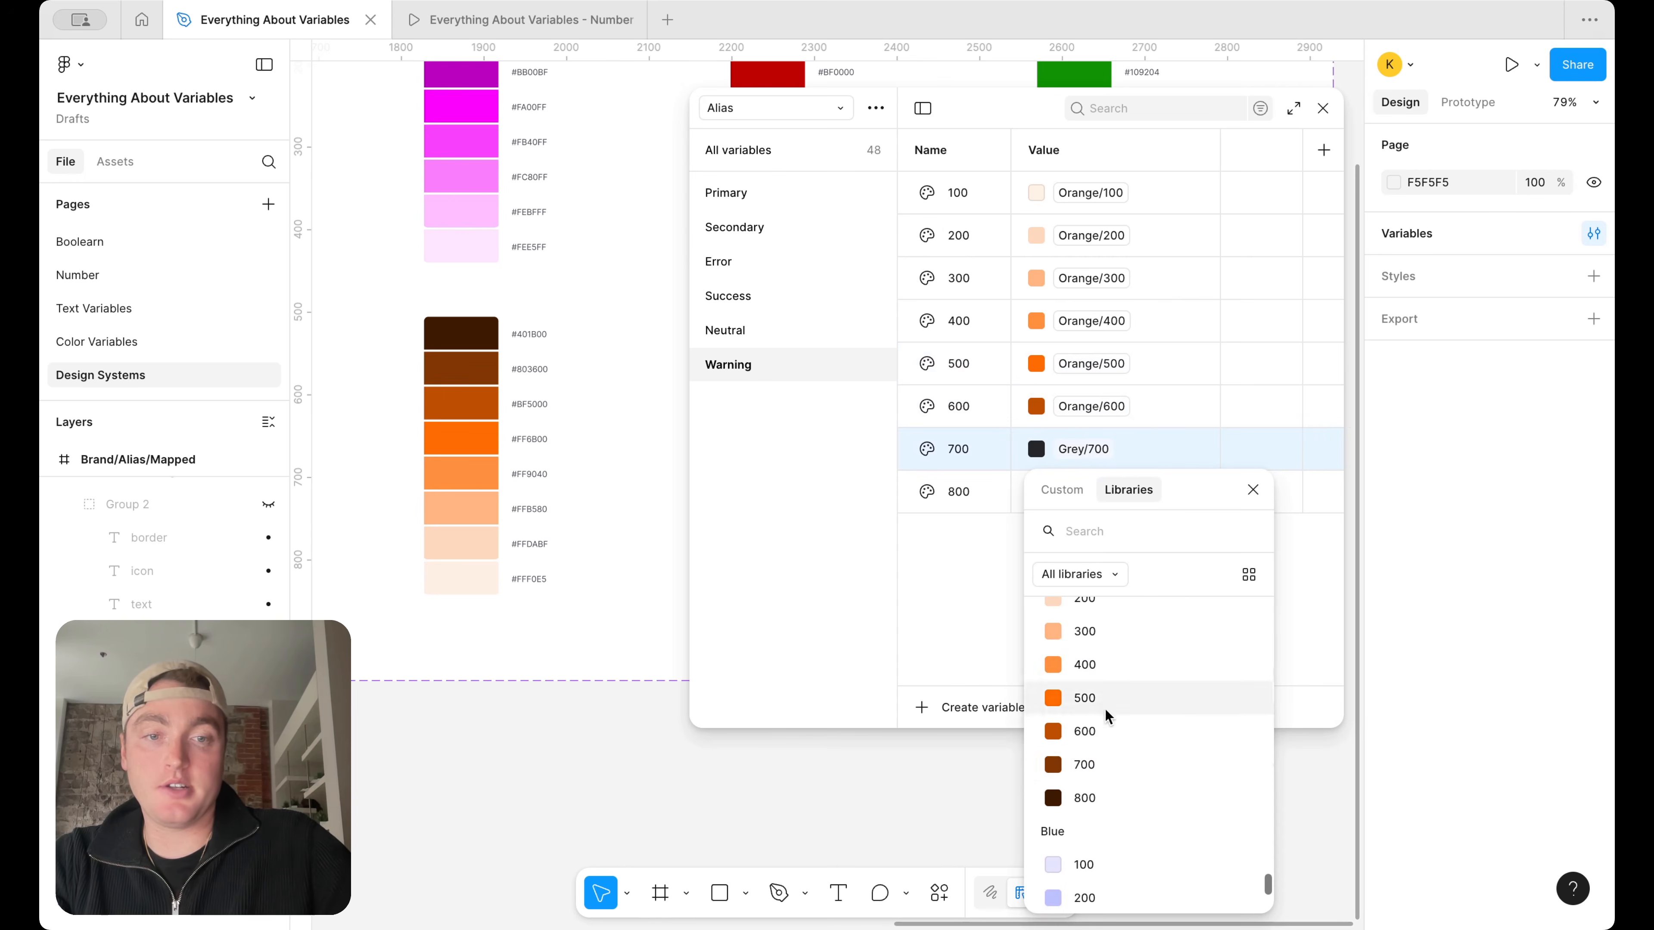
{"action": "left_click", "coordinate": [1087, 756]}
{"action": "left_click", "coordinate": [1084, 493]}
{"action": "scroll", "coordinate": [1116, 727], "scroll_direction": "down", "scroll_amount": 4}
{"action": "left_click", "coordinate": [1097, 831]}
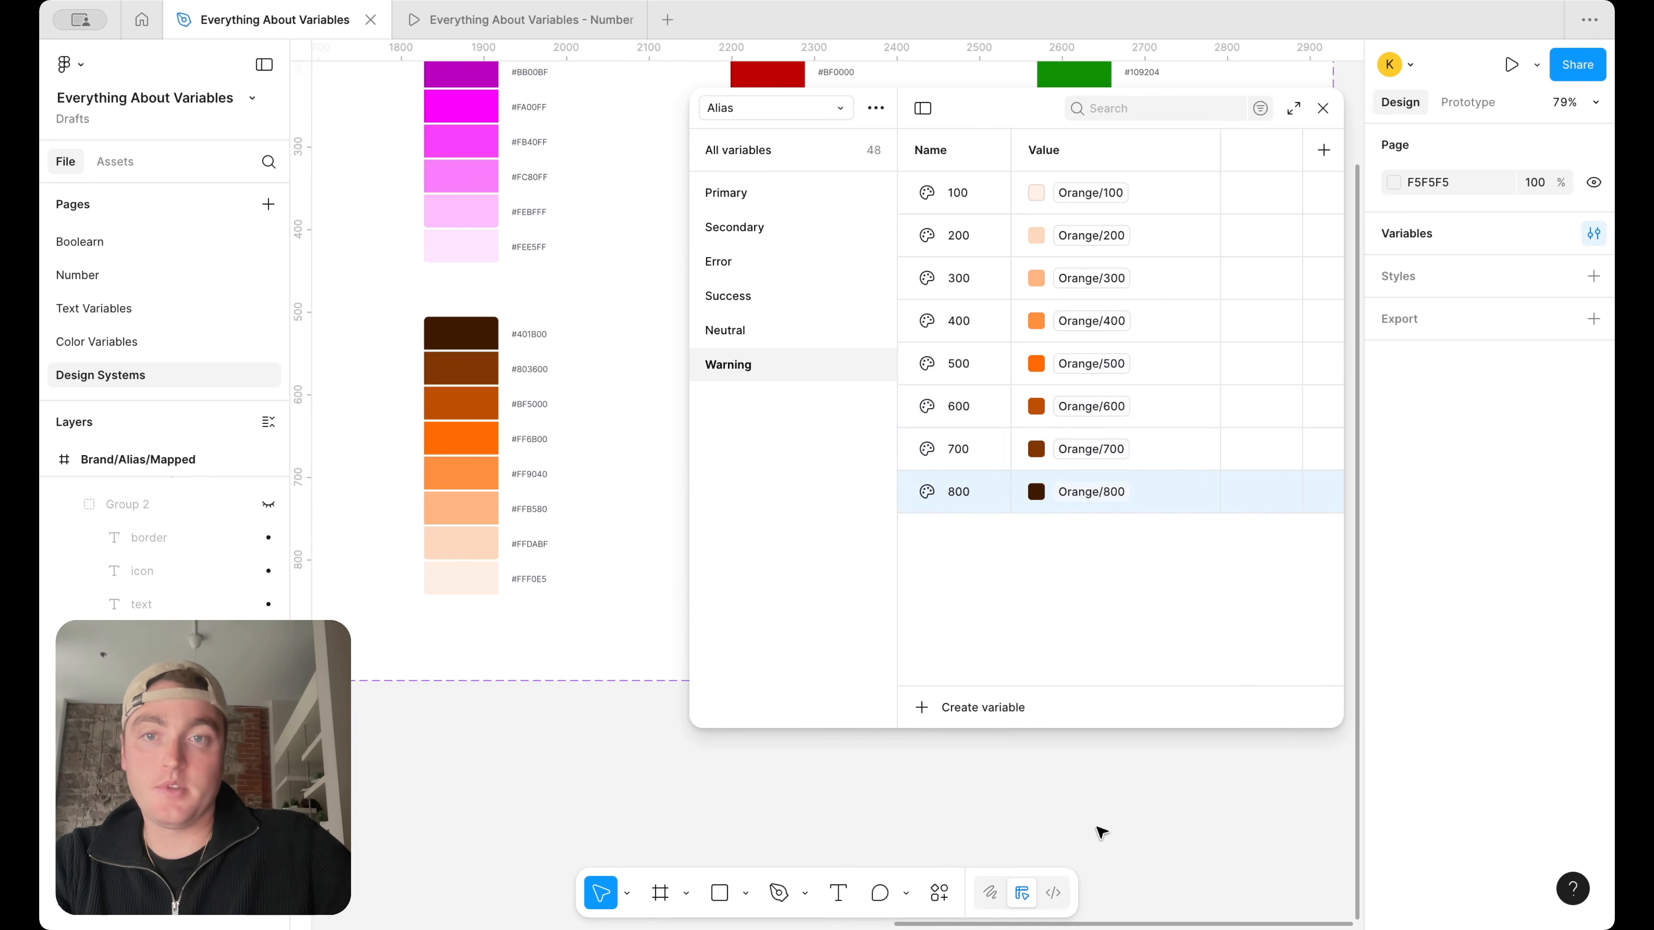
Duplicate the Warning group and rename the copy Information
{"action": "scroll", "coordinate": [515, 405], "scroll_direction": "right", "scroll_amount": 5}
{"action": "right_click", "coordinate": [780, 373]}
{"action": "left_click", "coordinate": [823, 412]}
{"action": "double_click", "coordinate": [761, 399]}
{"action": "key", "text": "BackSpace"}
{"action": "type", "text": "Information"}
{"action": "key", "text": "Return"}
Change the aliases of the Information group's 100 and 200 variables to Blue/100 and Blue/200
{"action": "left_click", "coordinate": [1091, 192]}
{"action": "scroll", "coordinate": [1090, 513], "scroll_direction": "down", "scroll_amount": 5}
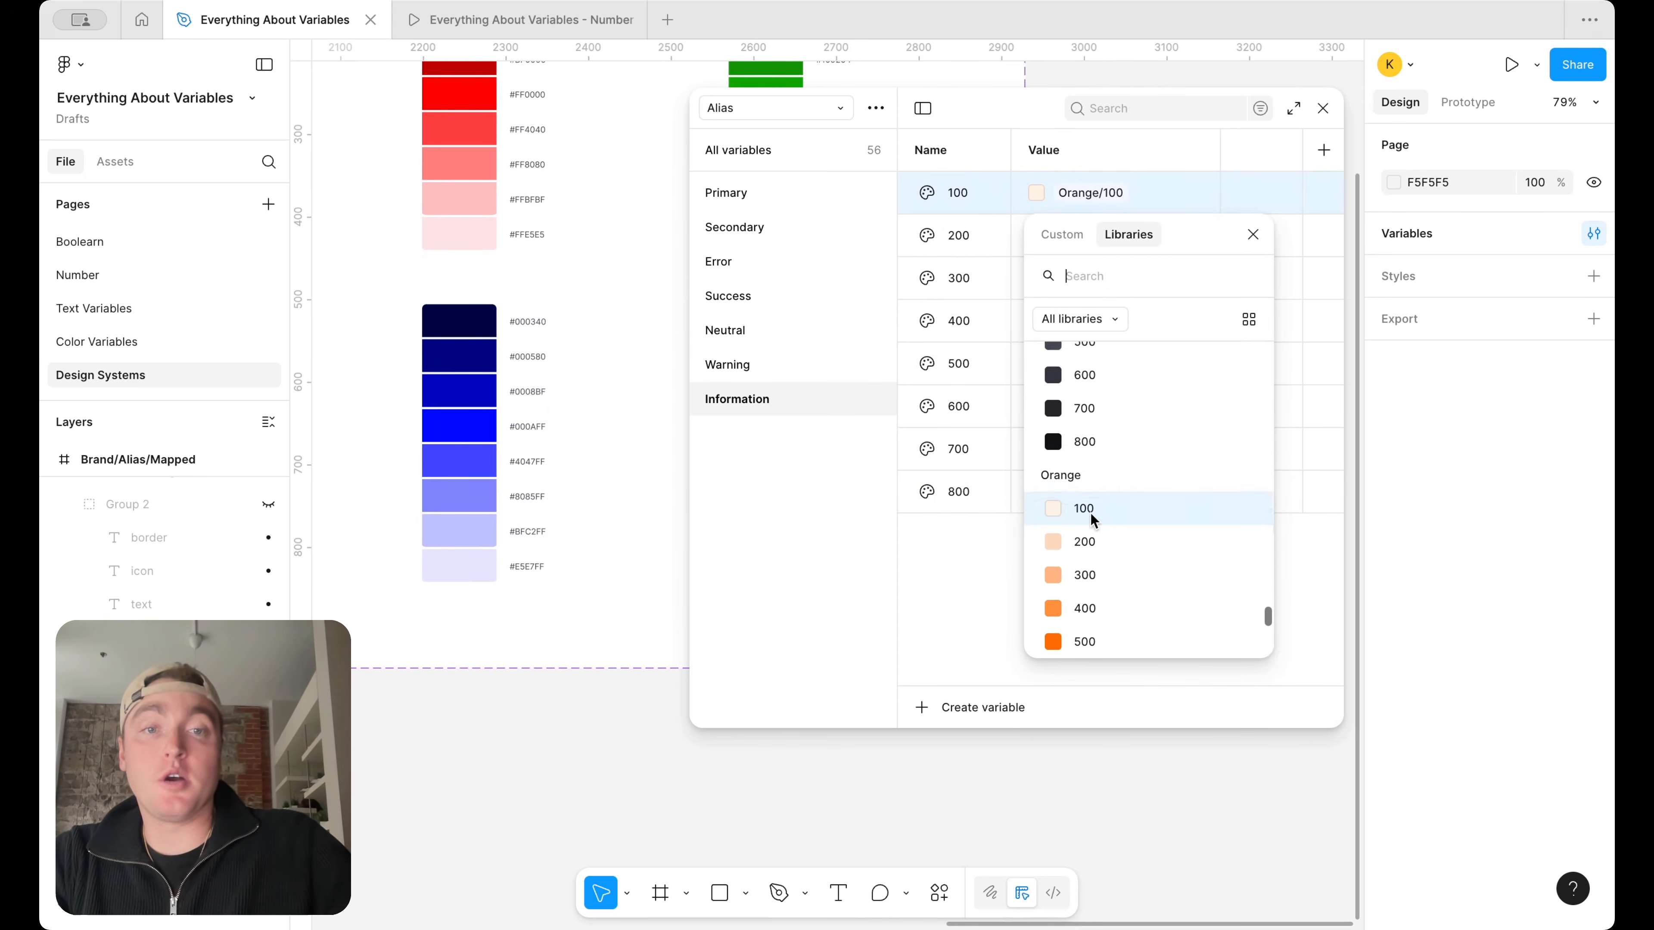
{"action": "left_click", "coordinate": [1101, 434]}
{"action": "left_click", "coordinate": [1090, 235]}
{"action": "scroll", "coordinate": [1104, 488], "scroll_direction": "down", "scroll_amount": 5}
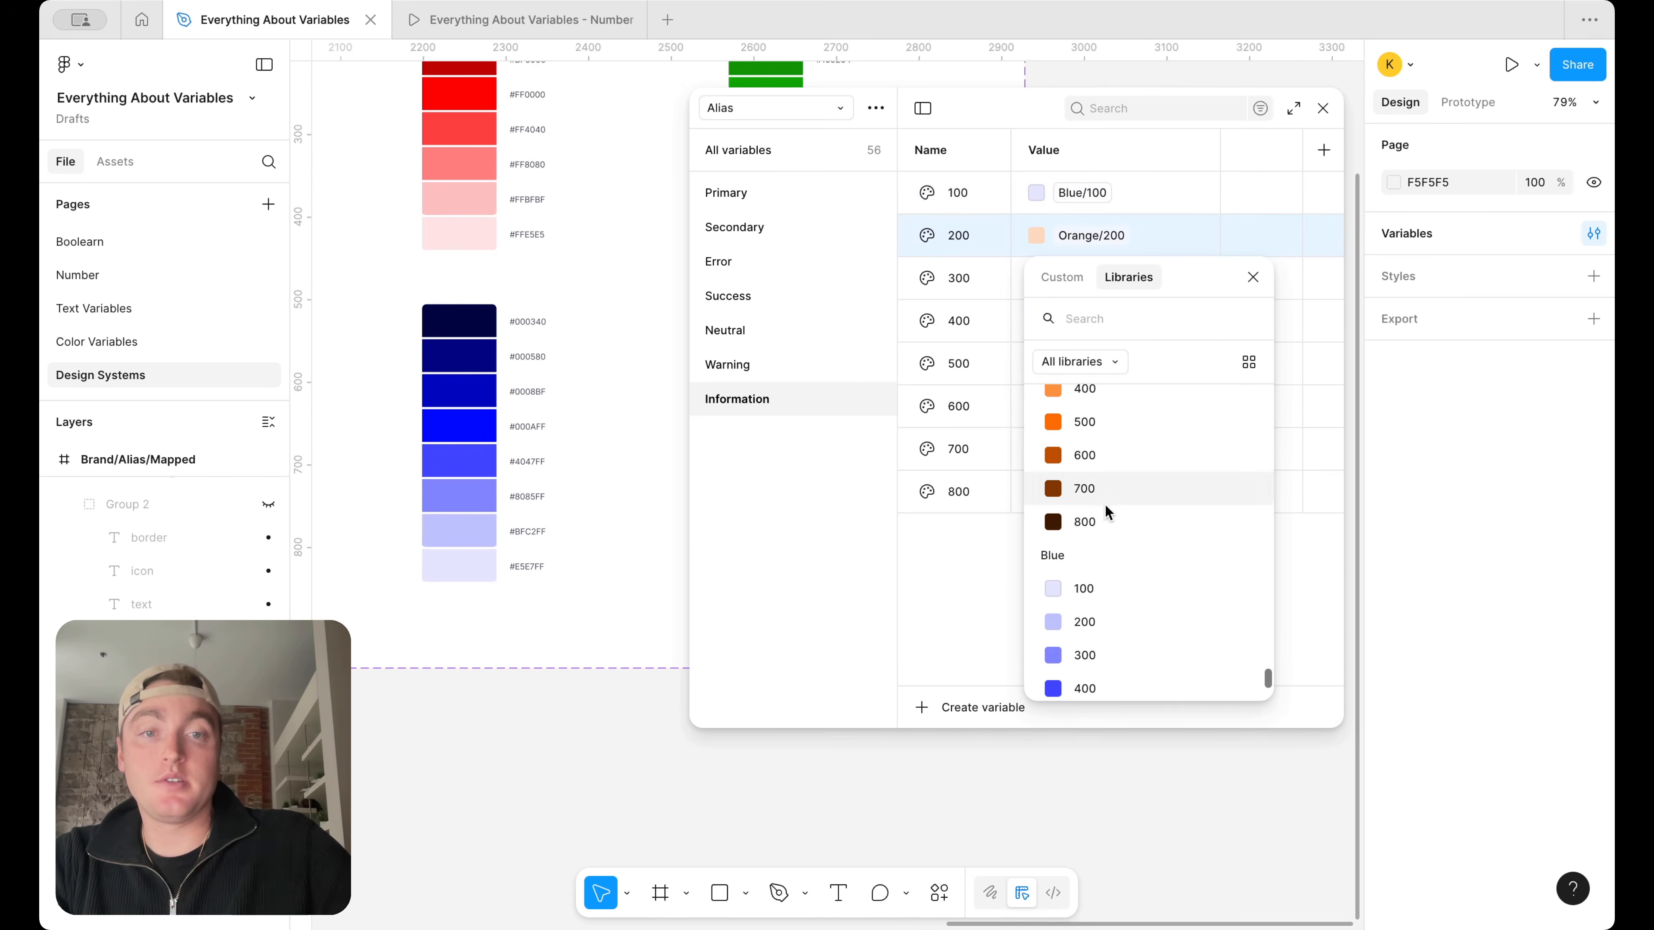
{"action": "left_click", "coordinate": [1089, 622]}
Change the aliases of Information 300 and 400 to Blue/300 and Blue/400
{"action": "left_click", "coordinate": [1092, 280]}
{"action": "scroll", "coordinate": [1100, 577], "scroll_direction": "down", "scroll_amount": 5}
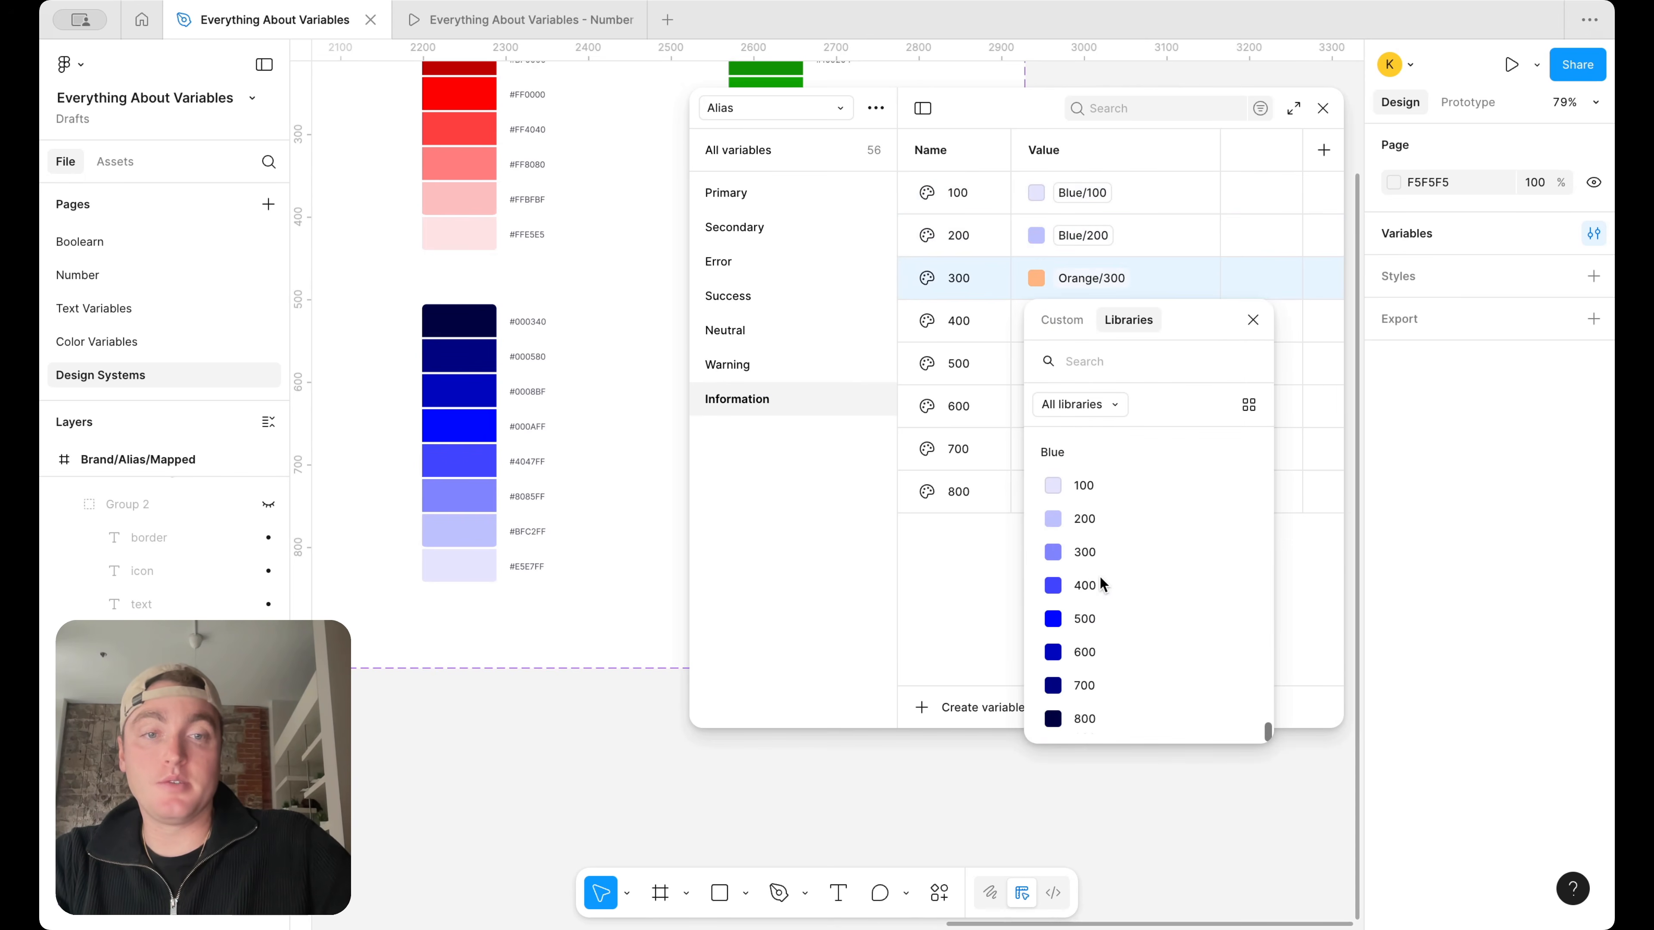
{"action": "left_click", "coordinate": [1115, 552]}
{"action": "left_click", "coordinate": [1092, 320]}
{"action": "scroll", "coordinate": [1104, 651], "scroll_direction": "down", "scroll_amount": 5}
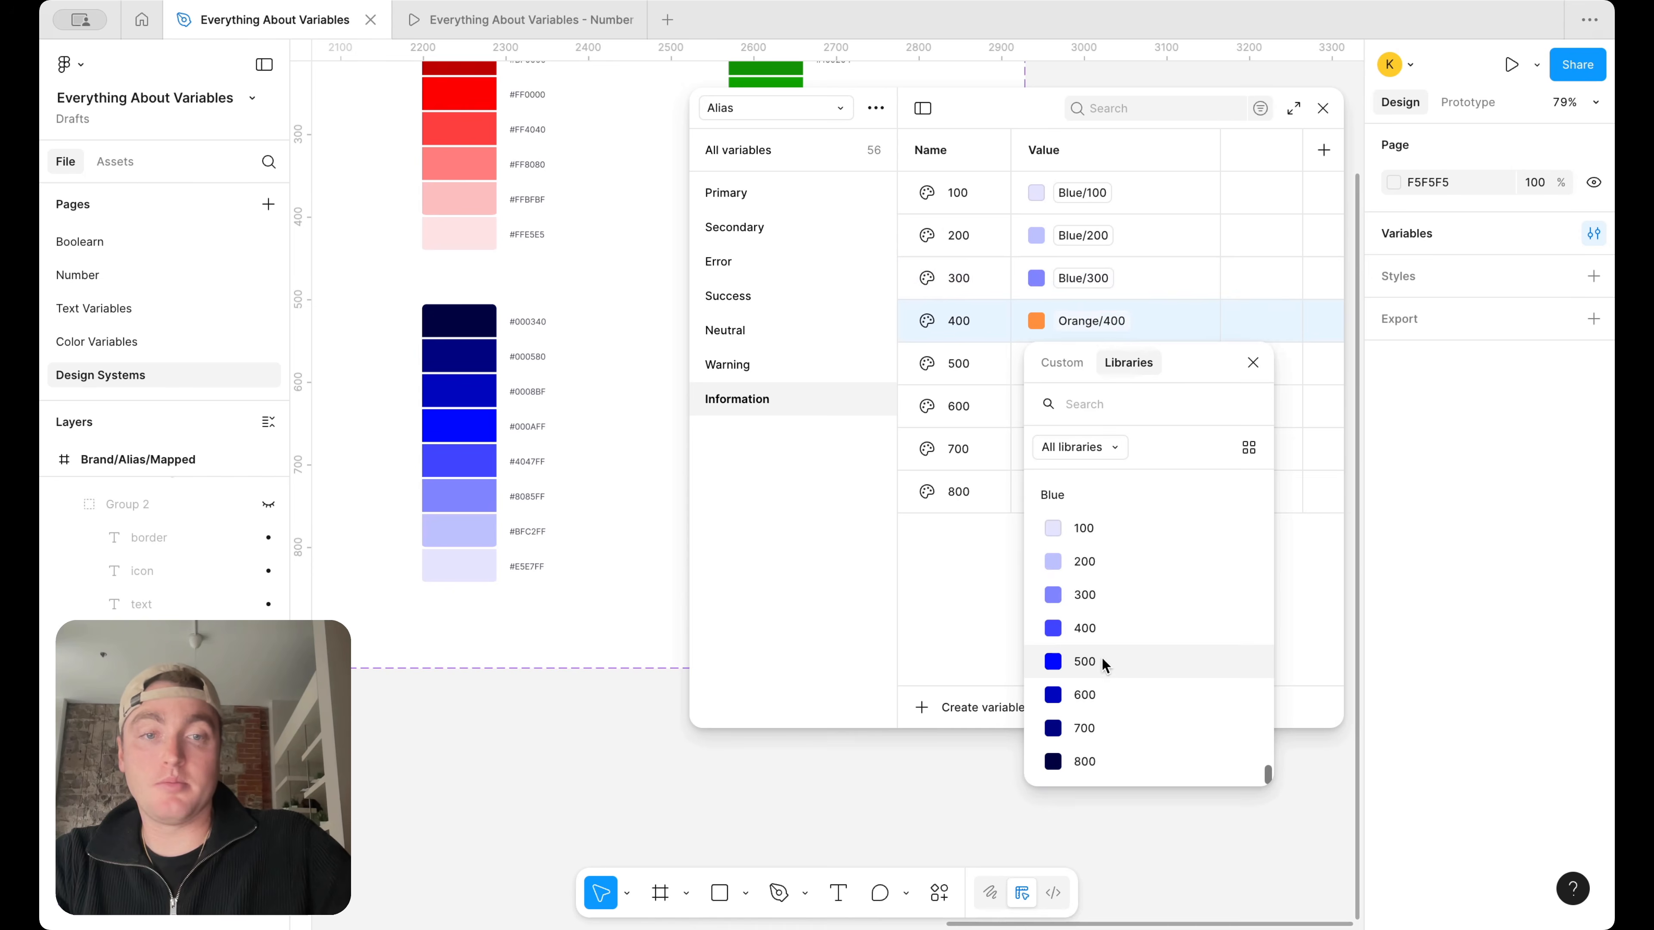
{"action": "left_click", "coordinate": [1105, 655]}
Change the aliases of Information 500 and 600 to Blue/500 and Blue/600
{"action": "left_click", "coordinate": [1099, 364]}
{"action": "scroll", "coordinate": [1097, 594], "scroll_direction": "down", "scroll_amount": 5}
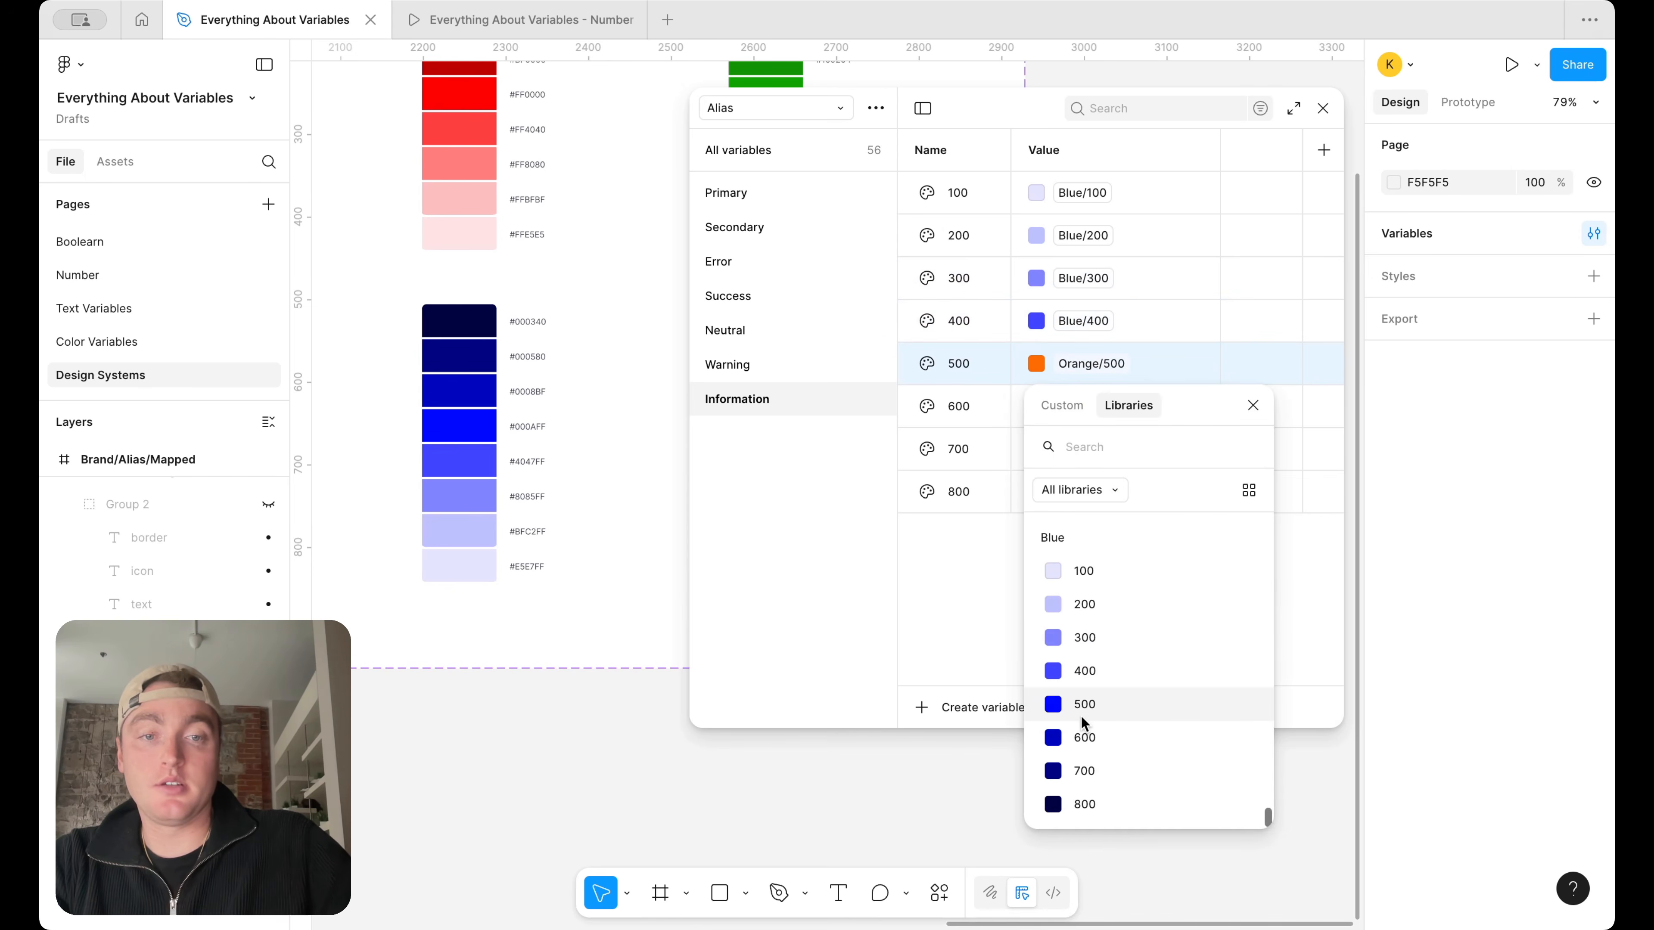
{"action": "left_click", "coordinate": [1084, 713]}
{"action": "left_click", "coordinate": [1104, 404]}
{"action": "scroll", "coordinate": [1111, 692], "scroll_direction": "down", "scroll_amount": 5}
{"action": "left_click", "coordinate": [1078, 779]}
Change the aliases of Information 700 and 800 to Blue/700 and Blue/800
{"action": "left_click", "coordinate": [1087, 445]}
{"action": "scroll", "coordinate": [1141, 688], "scroll_direction": "down", "scroll_amount": 5}
{"action": "left_click", "coordinate": [1101, 859]}
{"action": "left_click", "coordinate": [1100, 493]}
{"action": "scroll", "coordinate": [1136, 764], "scroll_direction": "down", "scroll_amount": 5}
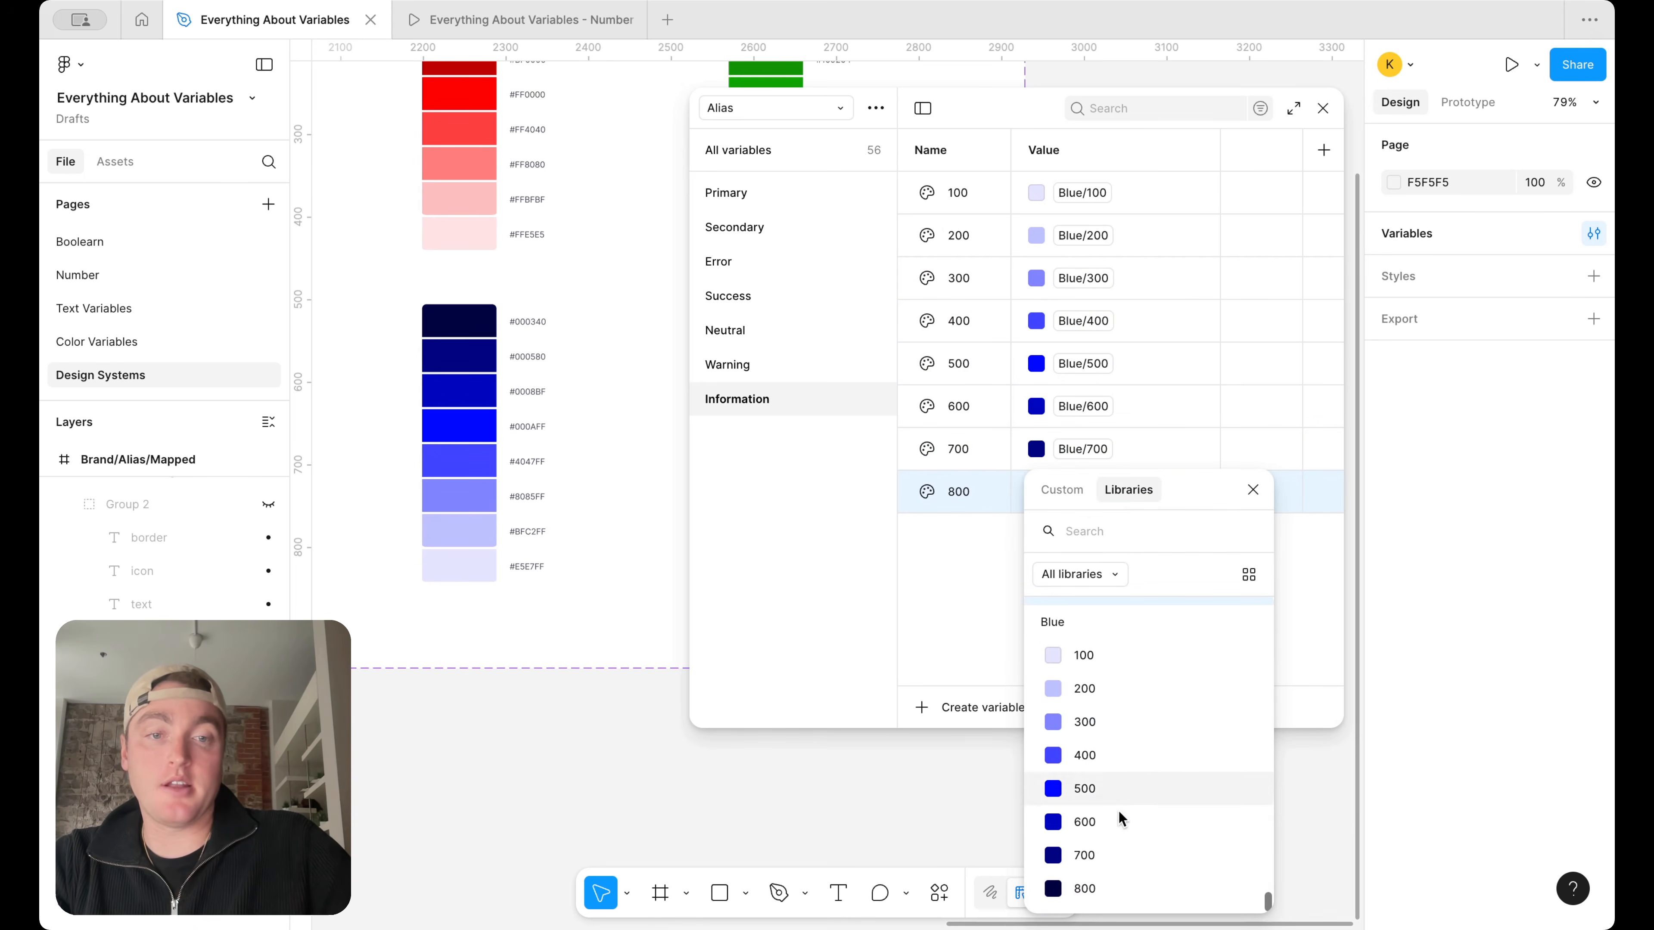
{"action": "left_click", "coordinate": [1104, 885]}
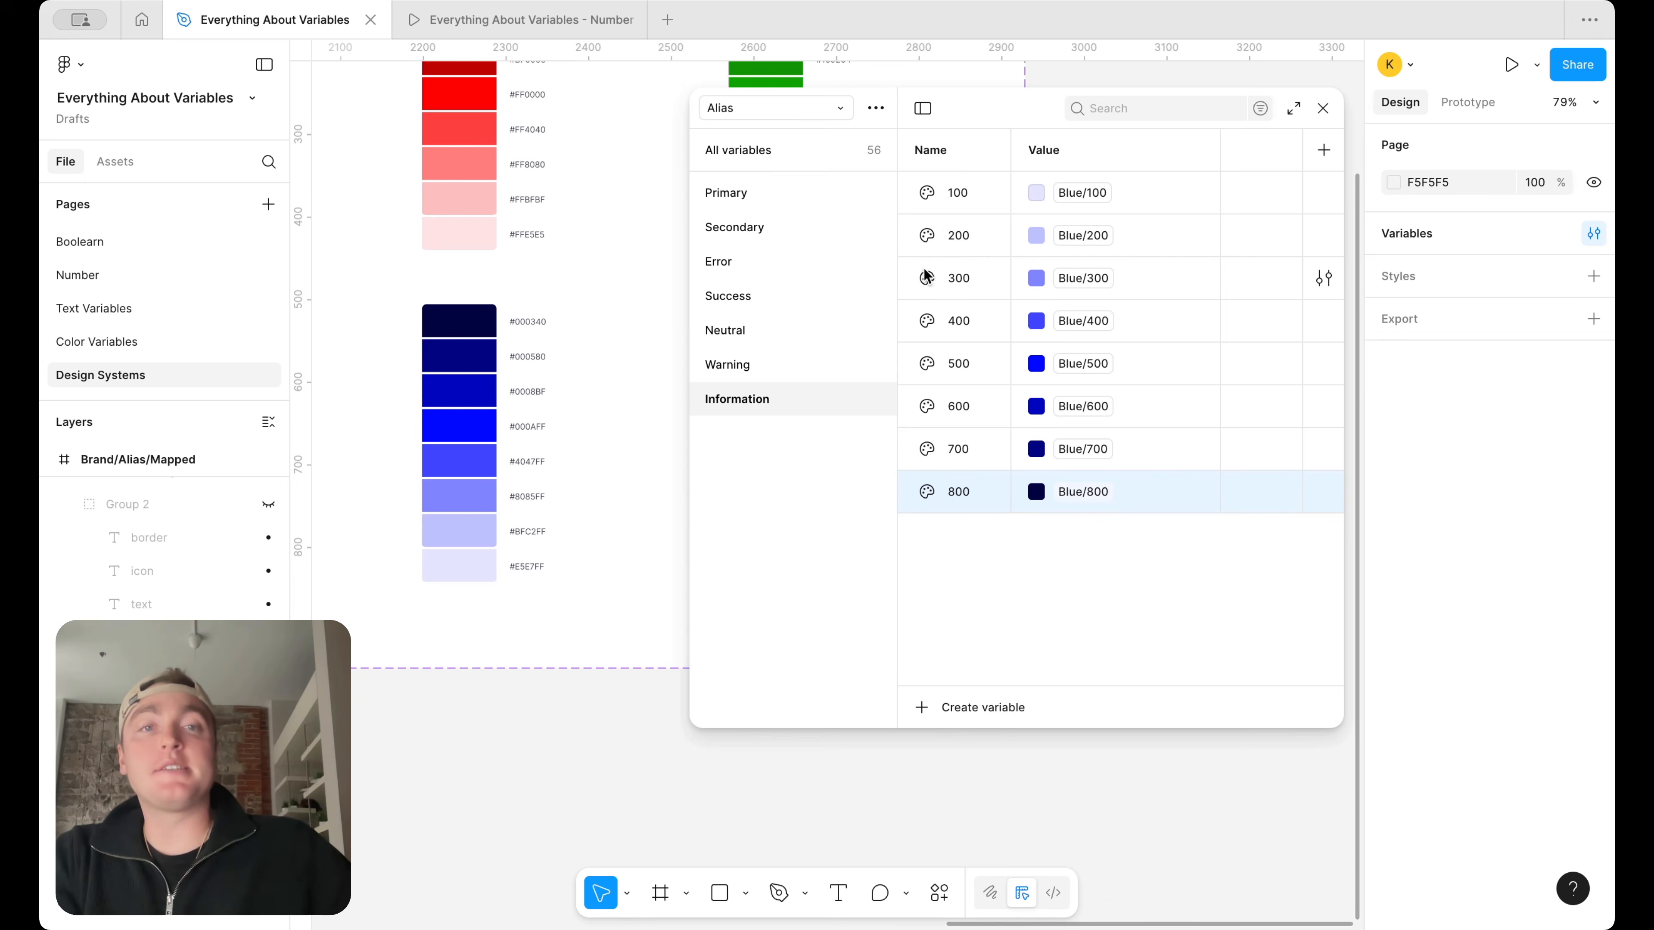
Widen the variables window, show the Primary group and rename the Alias collection's Value mode to Brand A
{"action": "left_click_drag", "start_coordinate": [688, 356], "coordinate": [579, 356]}
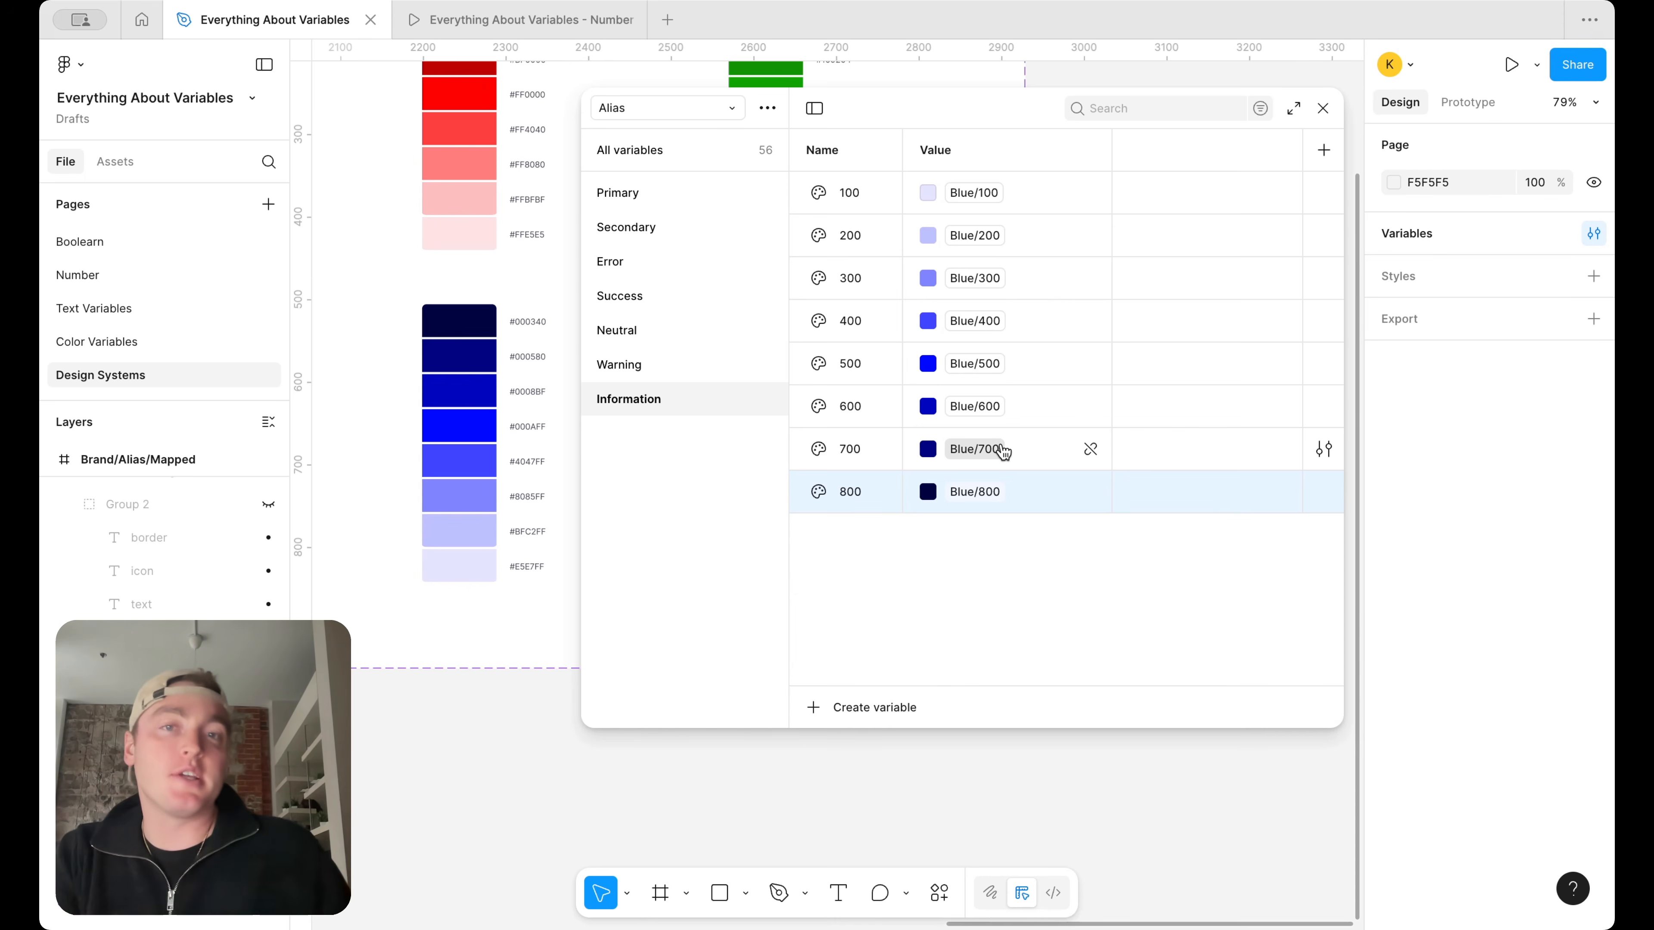
{"action": "left_click", "coordinate": [627, 193]}
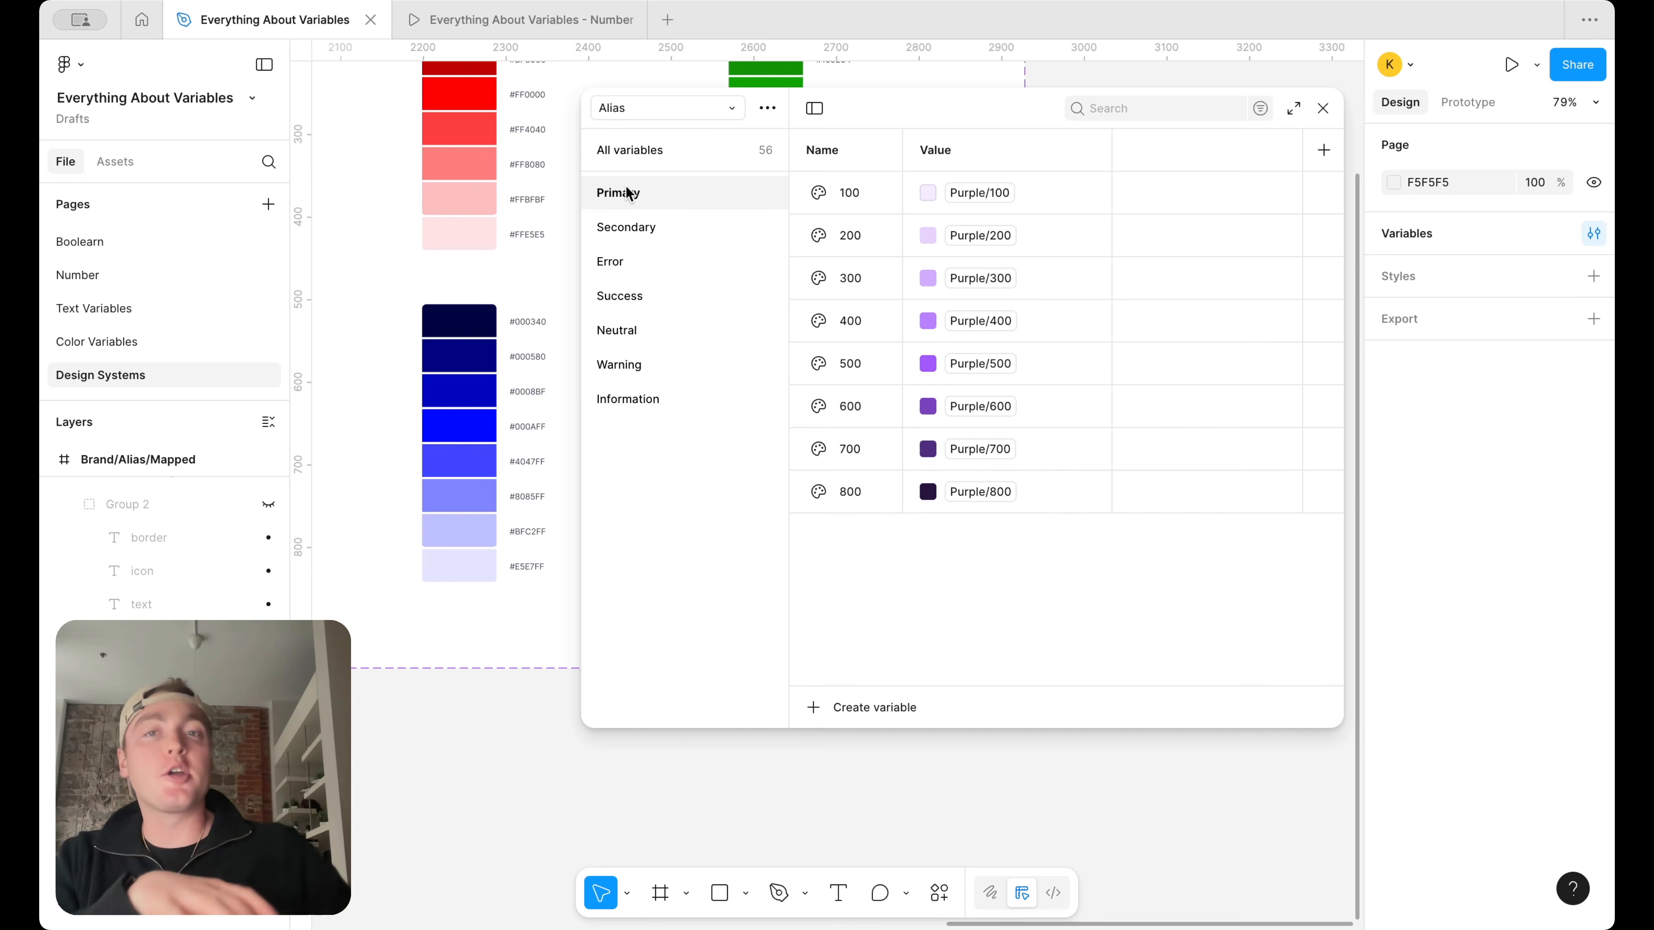
{"action": "double_click", "coordinate": [965, 154]}
{"action": "type", "text": "Brand"}
{"action": "key", "text": "Return"}
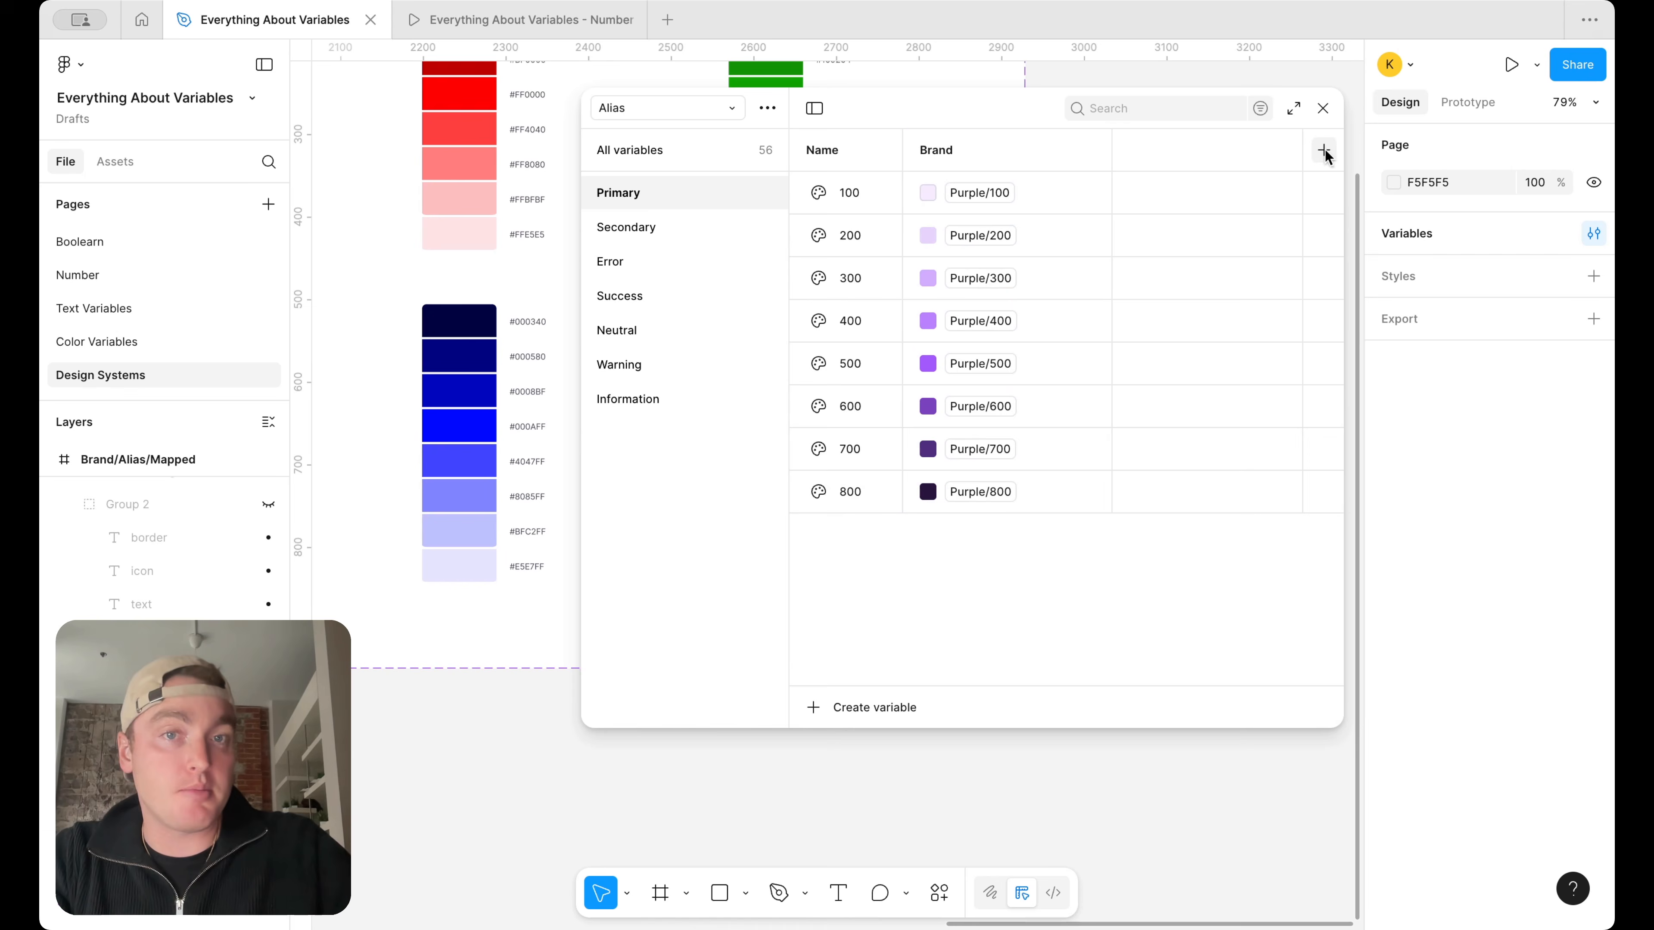
{"action": "double_click", "coordinate": [1026, 154]}
{"action": "key", "text": "Right"}
{"action": "type", "text": "A"}
{"action": "key", "text": "Return"}
Add a second mode to the Alias collection and name it Brand B
{"action": "left_click", "coordinate": [1322, 151]}
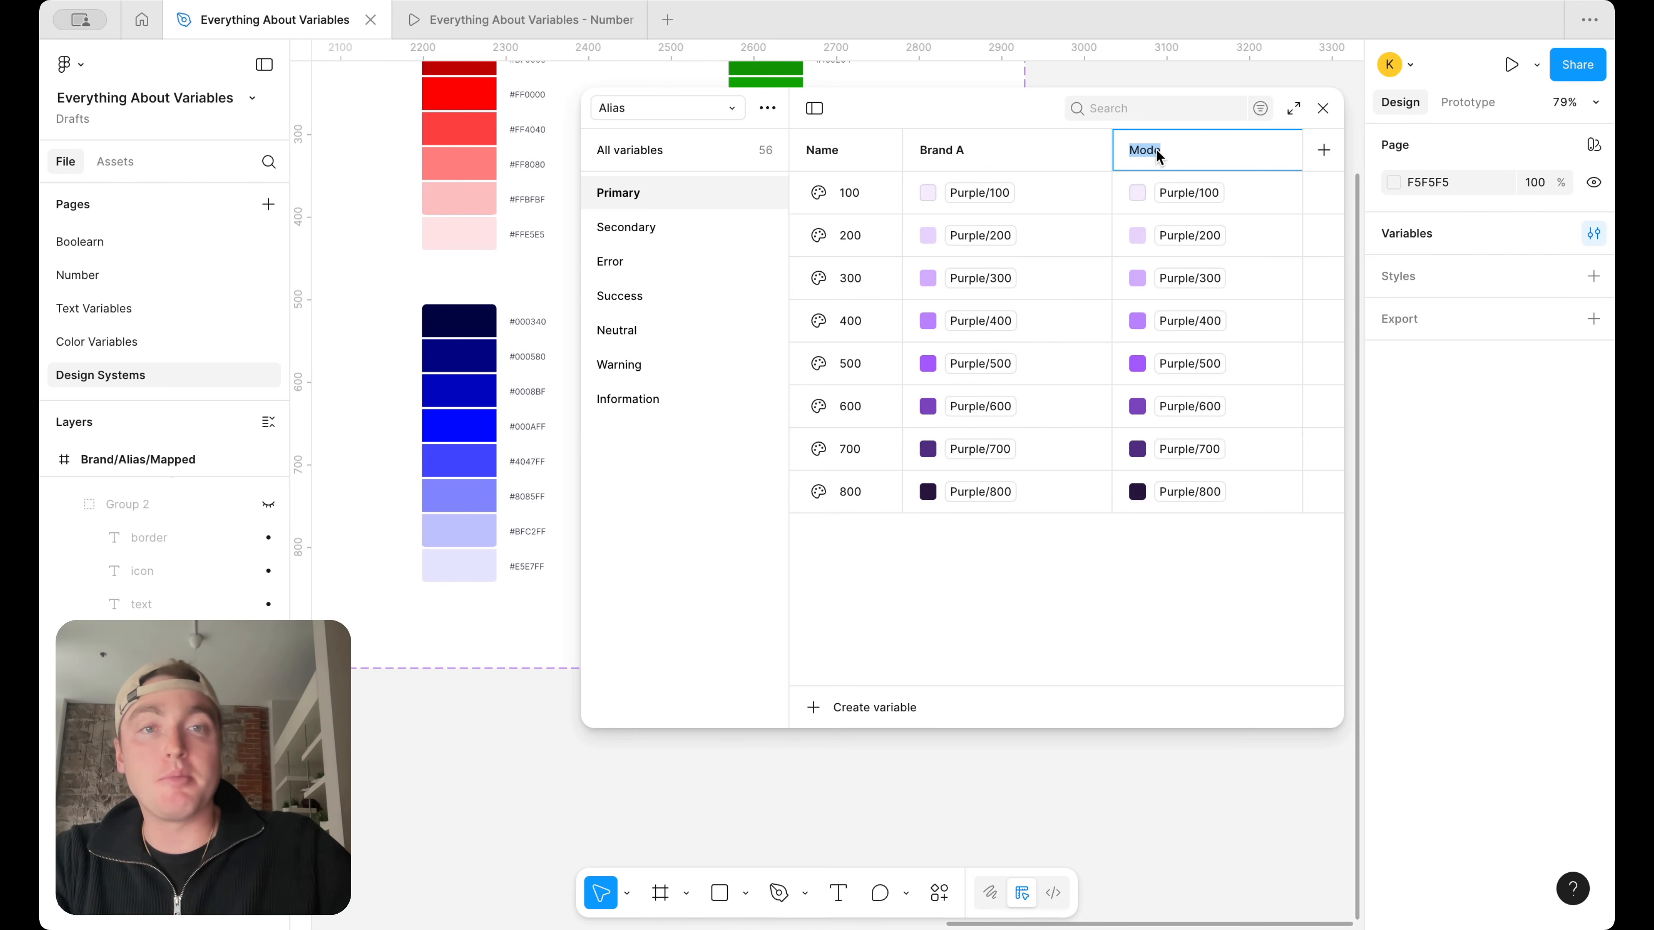
{"action": "type", "text": "Nrand B"}
{"action": "key", "text": "Return"}
Set the Brand B aliases of Primary 100 and 200 to Pink/100 and Pink/200
{"action": "left_click", "coordinate": [1187, 194]}
{"action": "scroll", "coordinate": [1193, 580], "scroll_direction": "down", "scroll_amount": 5}
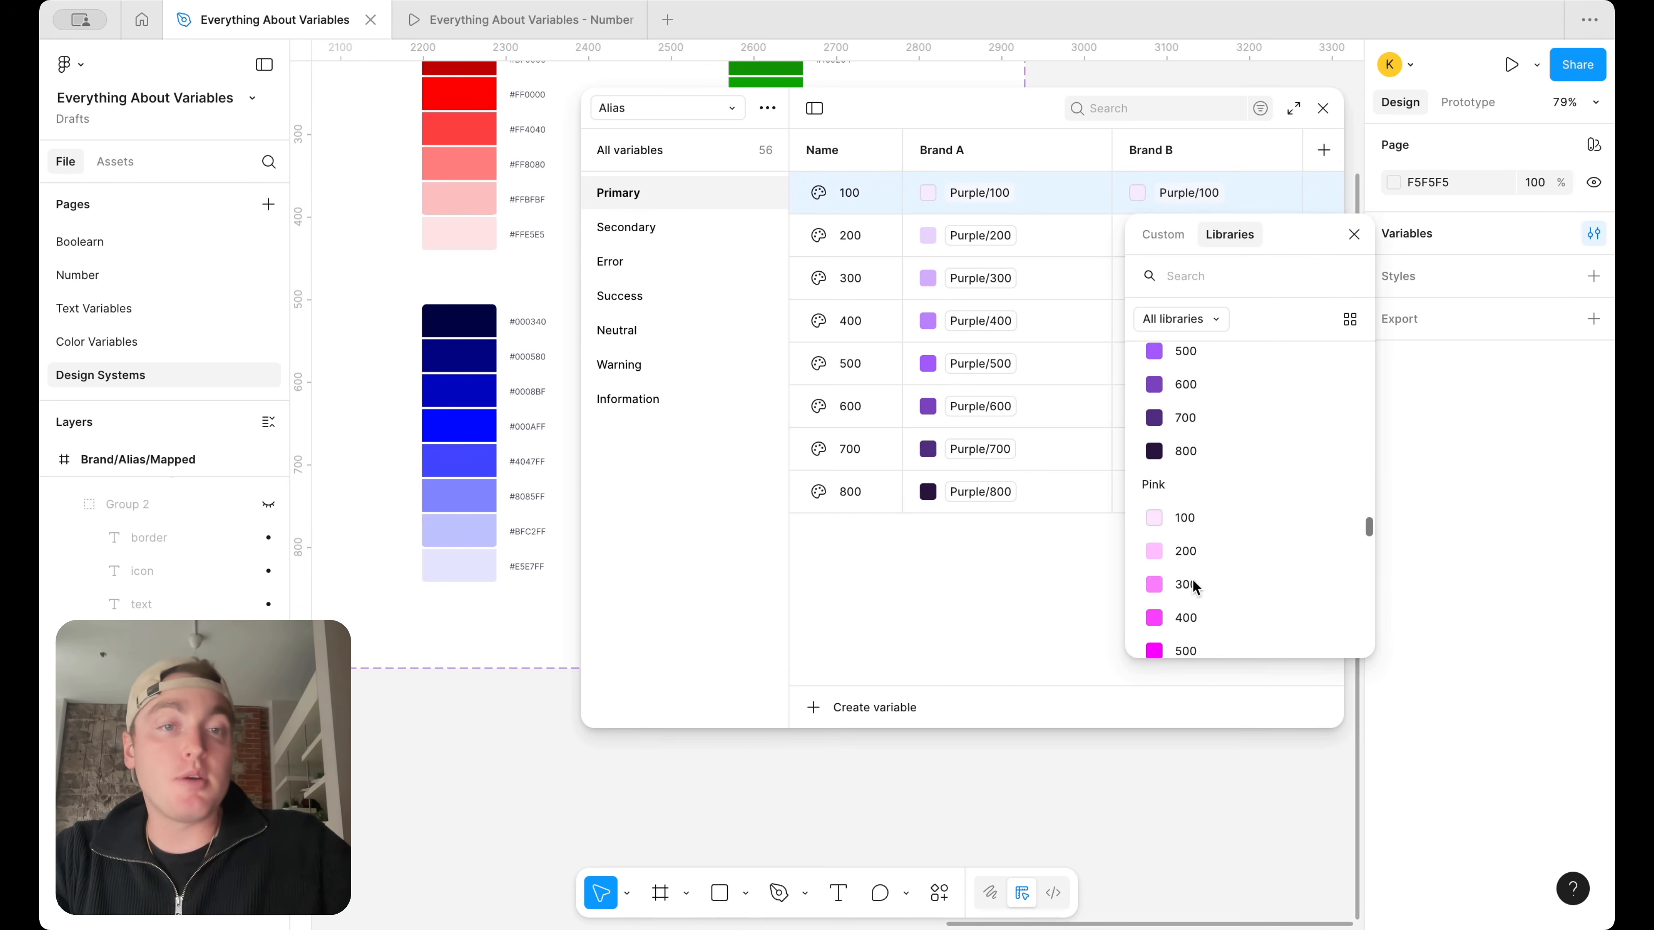
{"action": "left_click", "coordinate": [1193, 524]}
{"action": "left_click", "coordinate": [1189, 236]}
{"action": "scroll", "coordinate": [1215, 584], "scroll_direction": "down", "scroll_amount": 5}
{"action": "left_click", "coordinate": [1211, 600]}
Set the Brand B aliases of Primary 300 and 400 to Pink/300 and Pink/400
{"action": "left_click", "coordinate": [1199, 279]}
{"action": "scroll", "coordinate": [1237, 586], "scroll_direction": "down", "scroll_amount": 5}
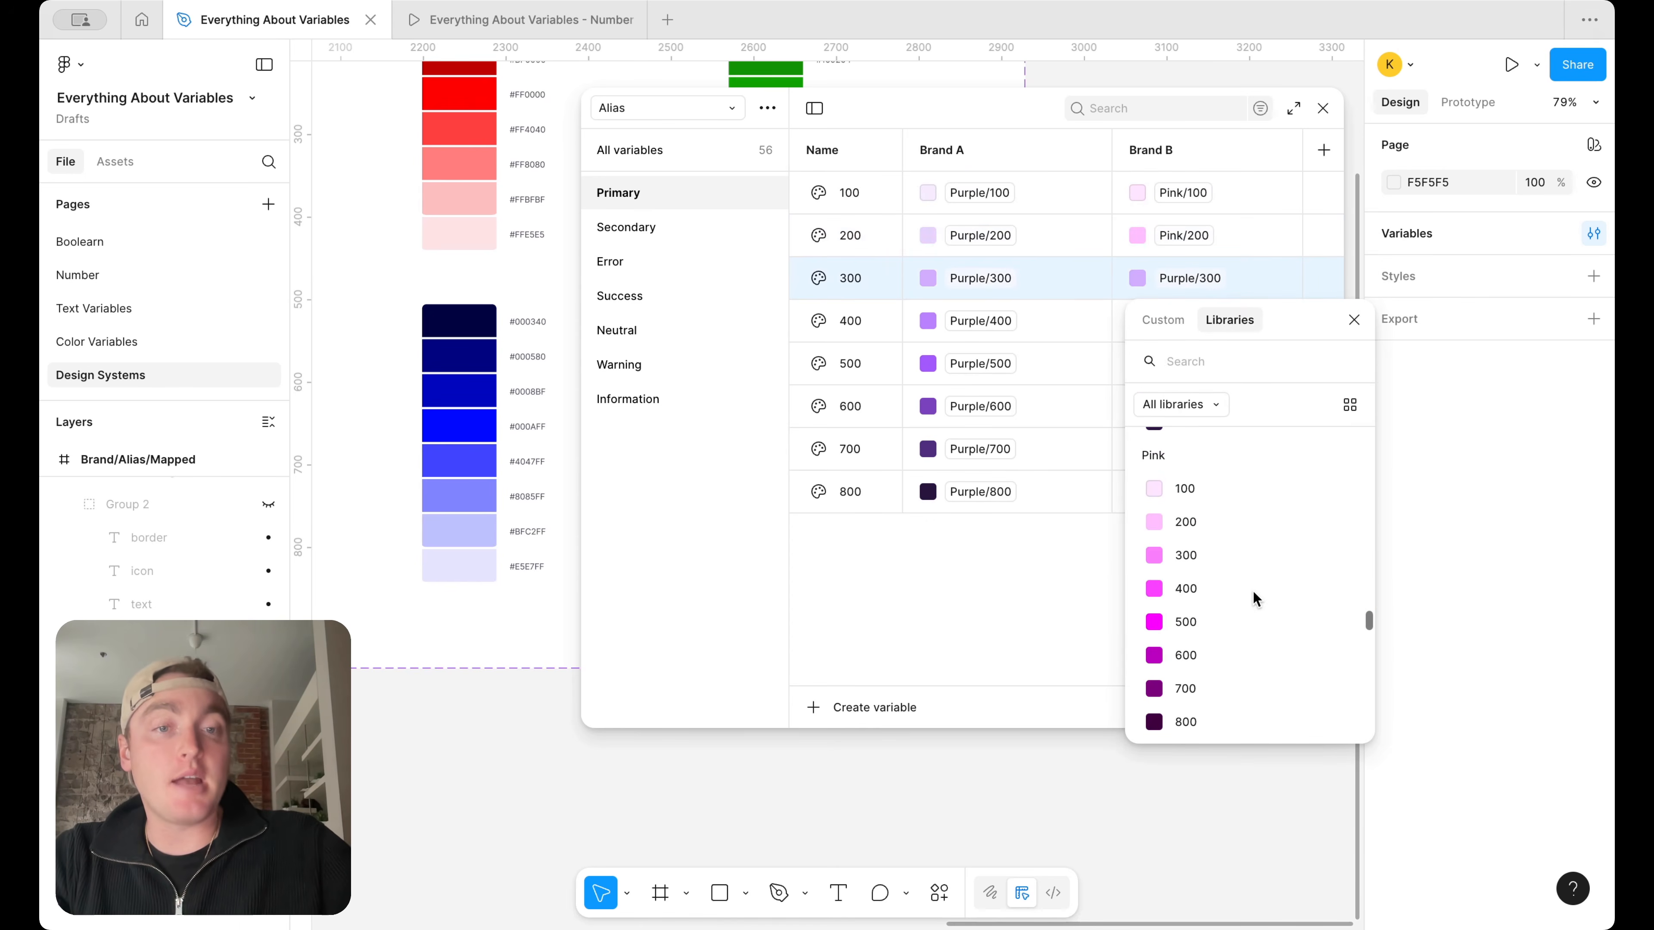
{"action": "left_click", "coordinate": [1210, 557]}
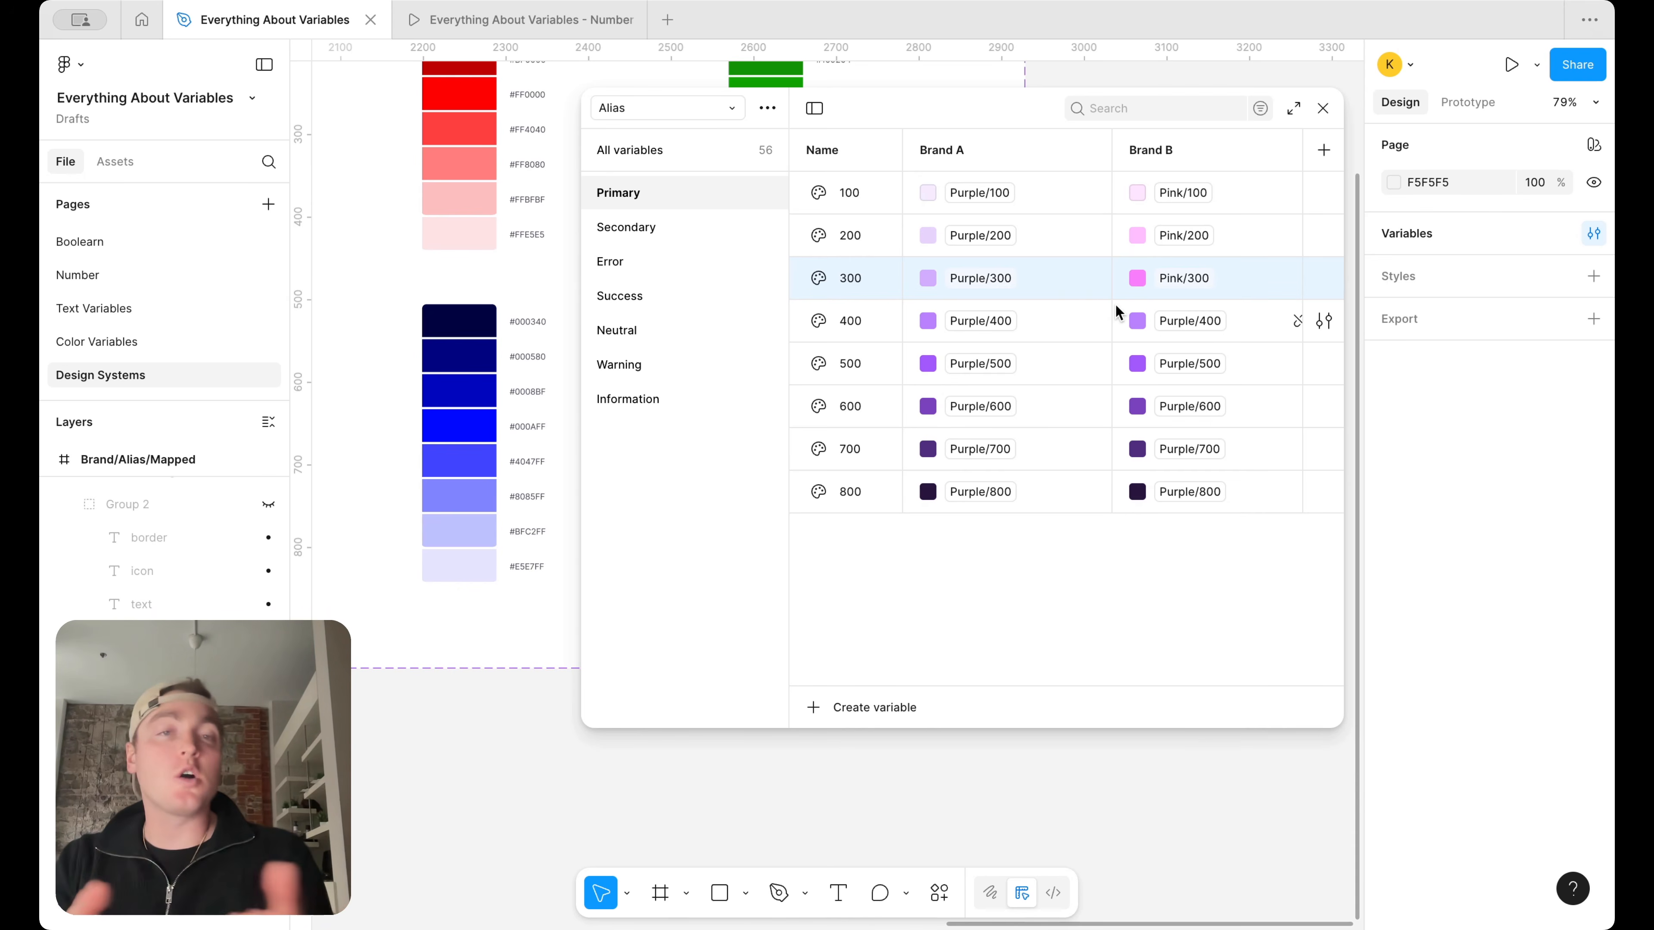
{"action": "left_click", "coordinate": [1190, 321]}
{"action": "scroll", "coordinate": [1223, 670], "scroll_direction": "down", "scroll_amount": 3}
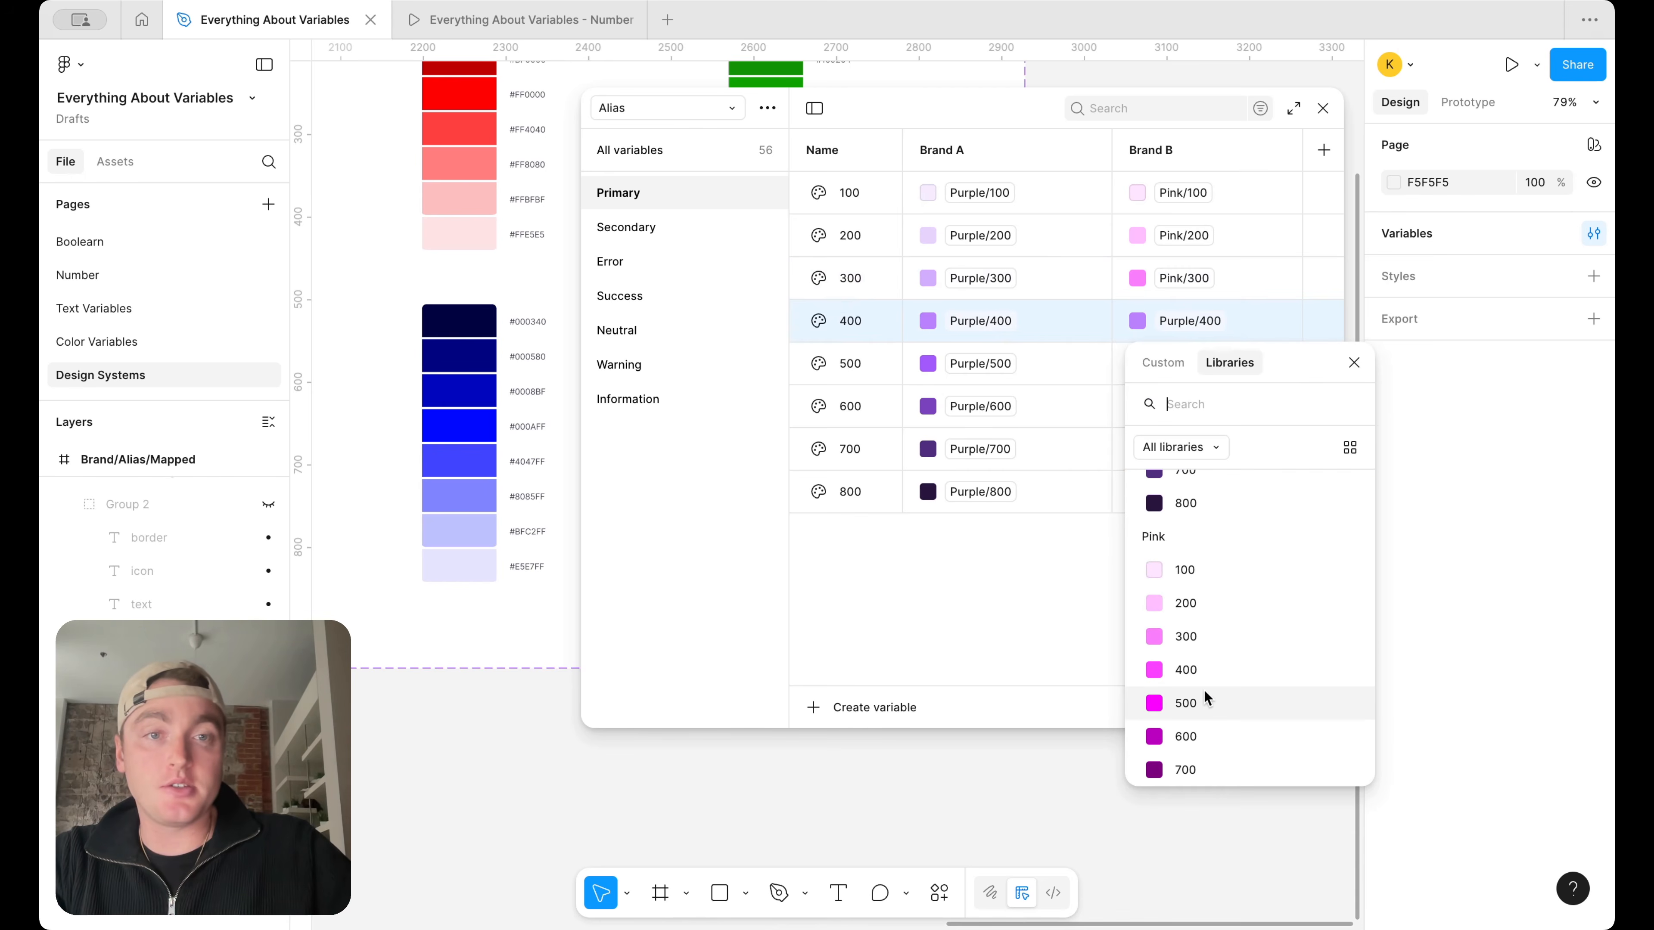
{"action": "left_click", "coordinate": [1208, 673]}
Set the Brand B aliases of Primary 500 and 600 to Pink/500 and Pink/600
{"action": "left_click", "coordinate": [1209, 363]}
{"action": "scroll", "coordinate": [1221, 664], "scroll_direction": "down", "scroll_amount": 5}
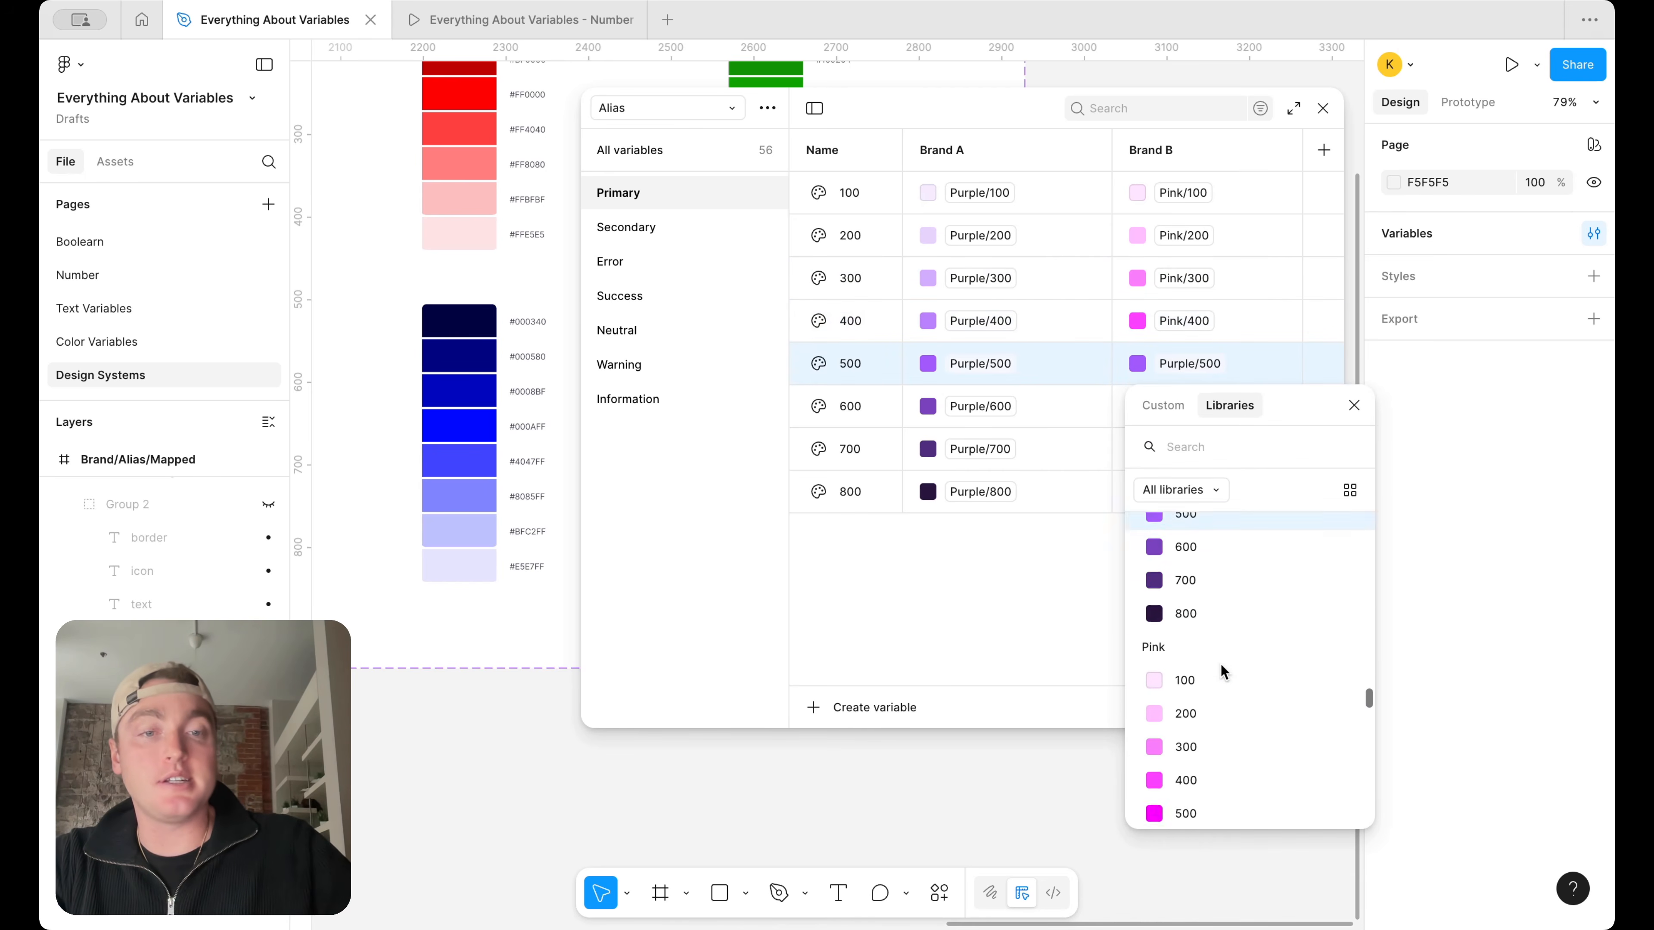
{"action": "left_click", "coordinate": [1206, 728]}
{"action": "left_click", "coordinate": [1210, 406]}
{"action": "scroll", "coordinate": [1200, 682], "scroll_direction": "down", "scroll_amount": 5}
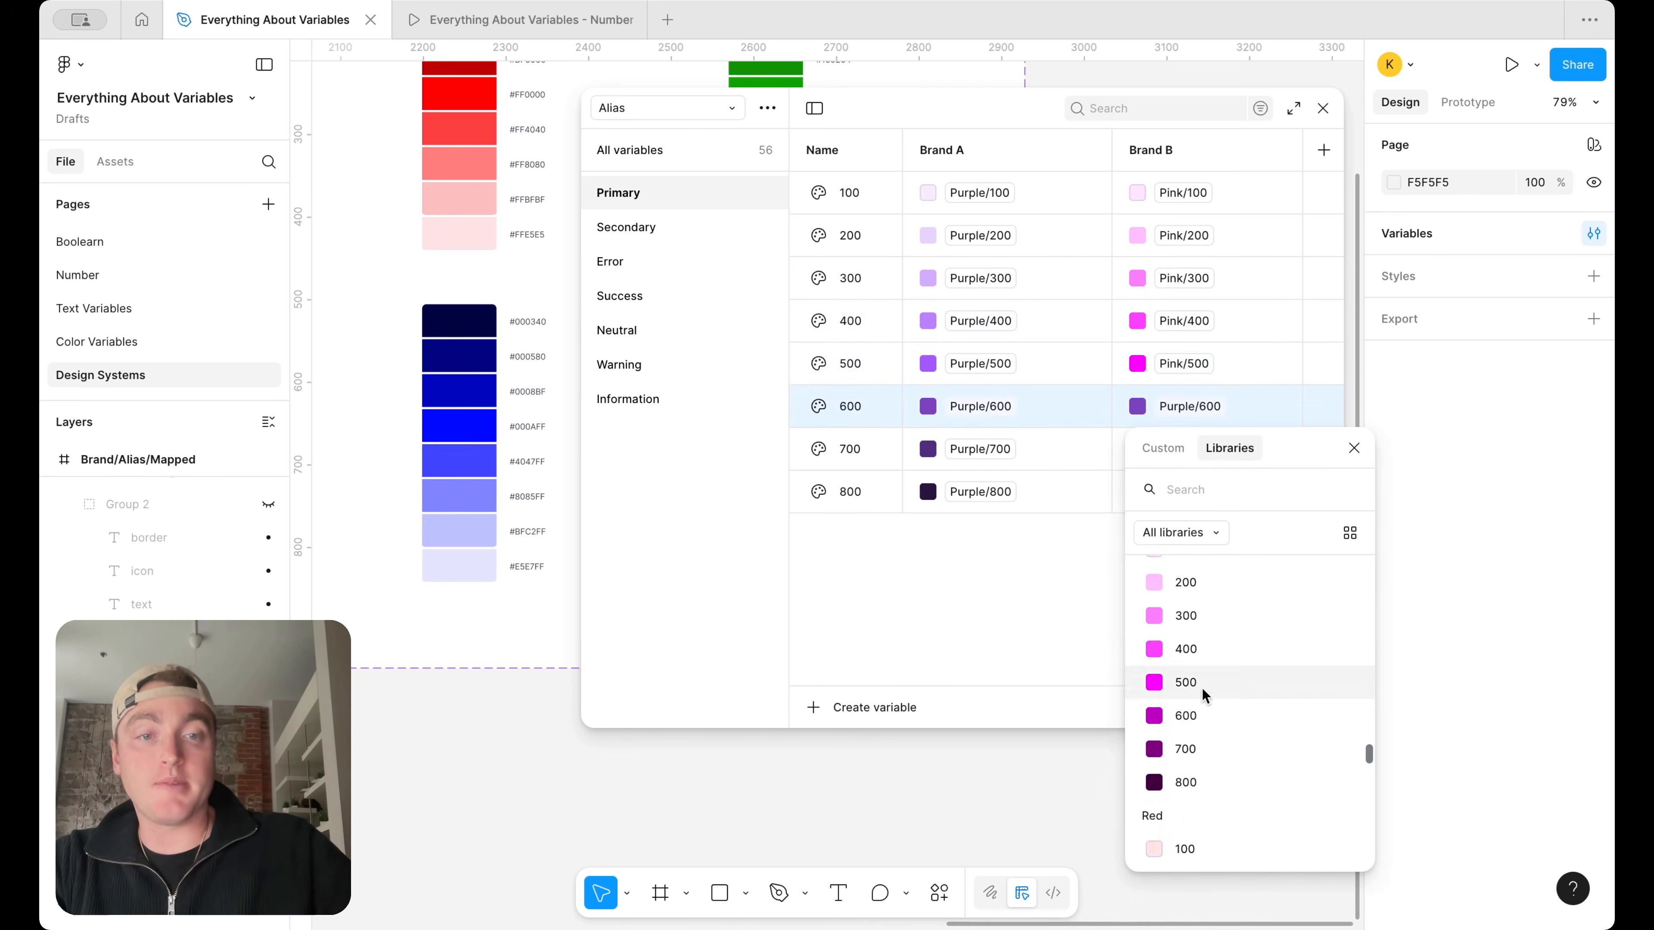
{"action": "left_click", "coordinate": [1217, 724]}
Set the Brand B aliases of Primary 700 and 800 to Pink/700 and Pink/800
{"action": "left_click", "coordinate": [1211, 448]}
{"action": "scroll", "coordinate": [1211, 660], "scroll_direction": "down", "scroll_amount": 5}
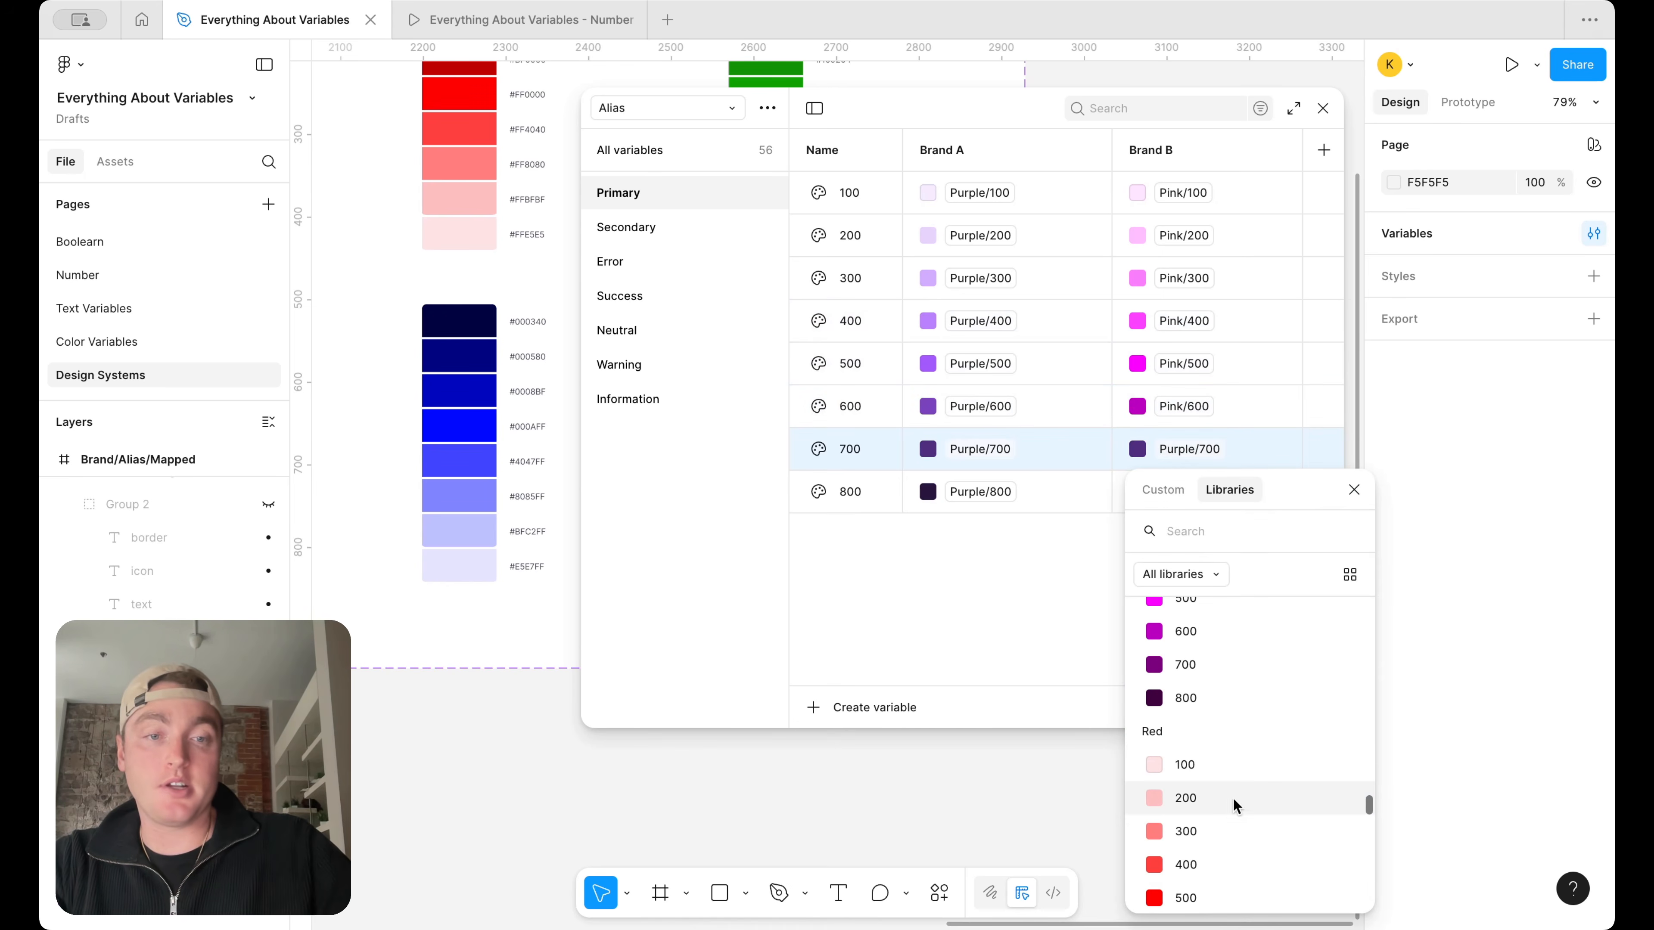
{"action": "left_click", "coordinate": [1210, 661]}
{"action": "left_click", "coordinate": [1208, 492]}
{"action": "scroll", "coordinate": [1216, 726], "scroll_direction": "down", "scroll_amount": 5}
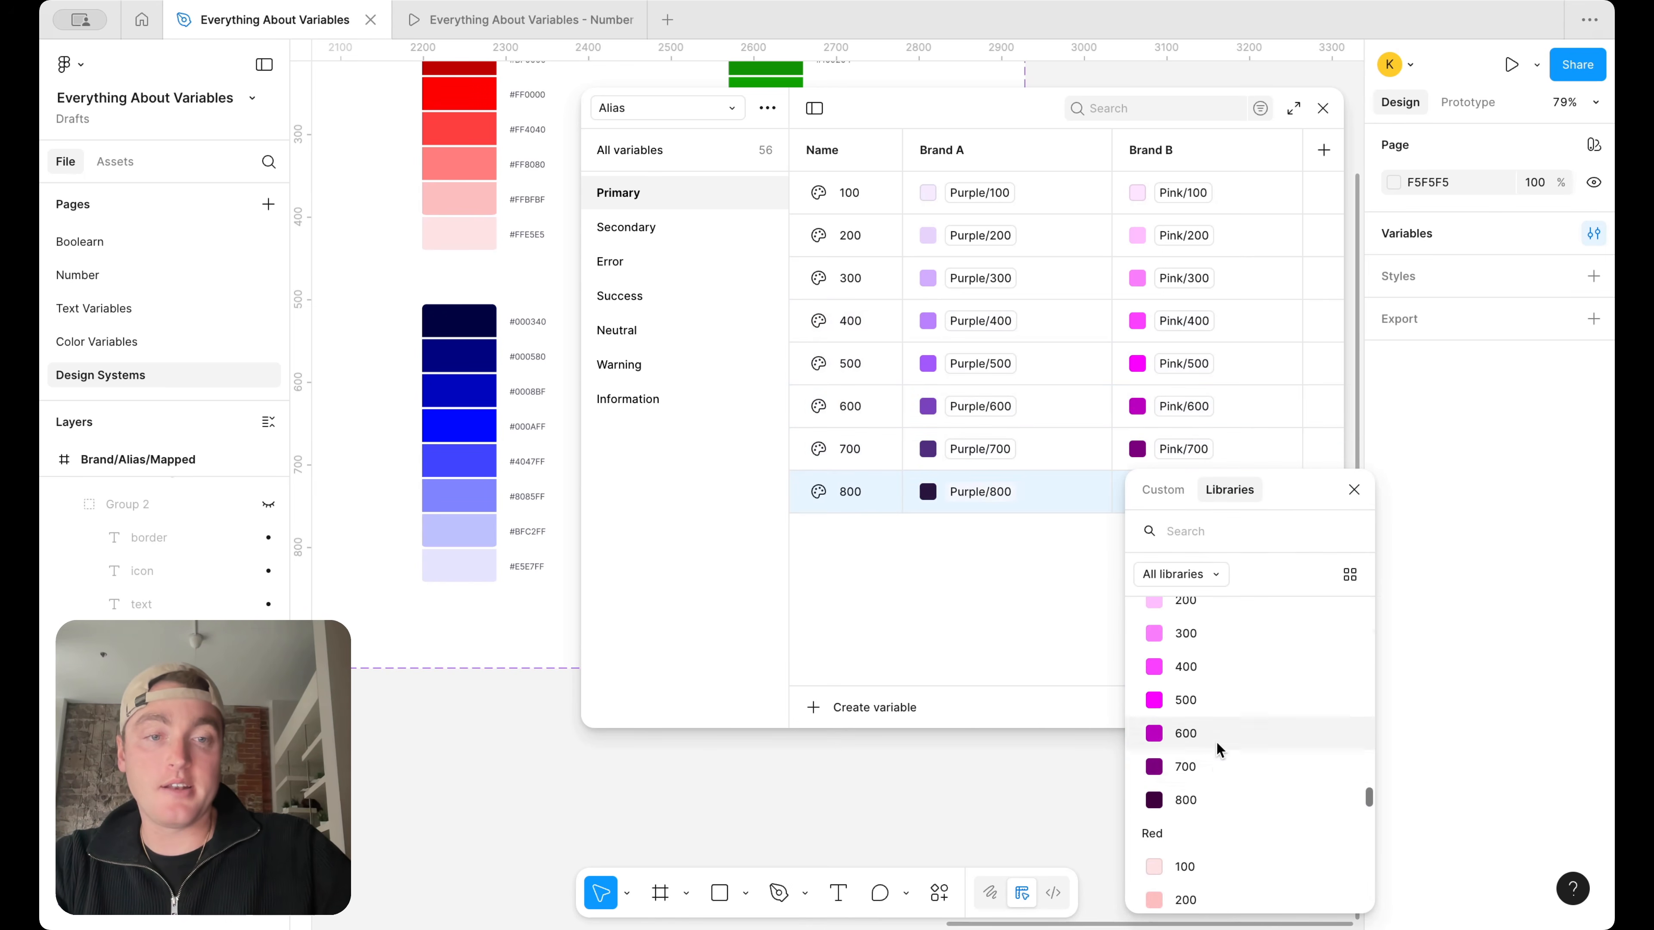
{"action": "left_click", "coordinate": [1216, 726]}
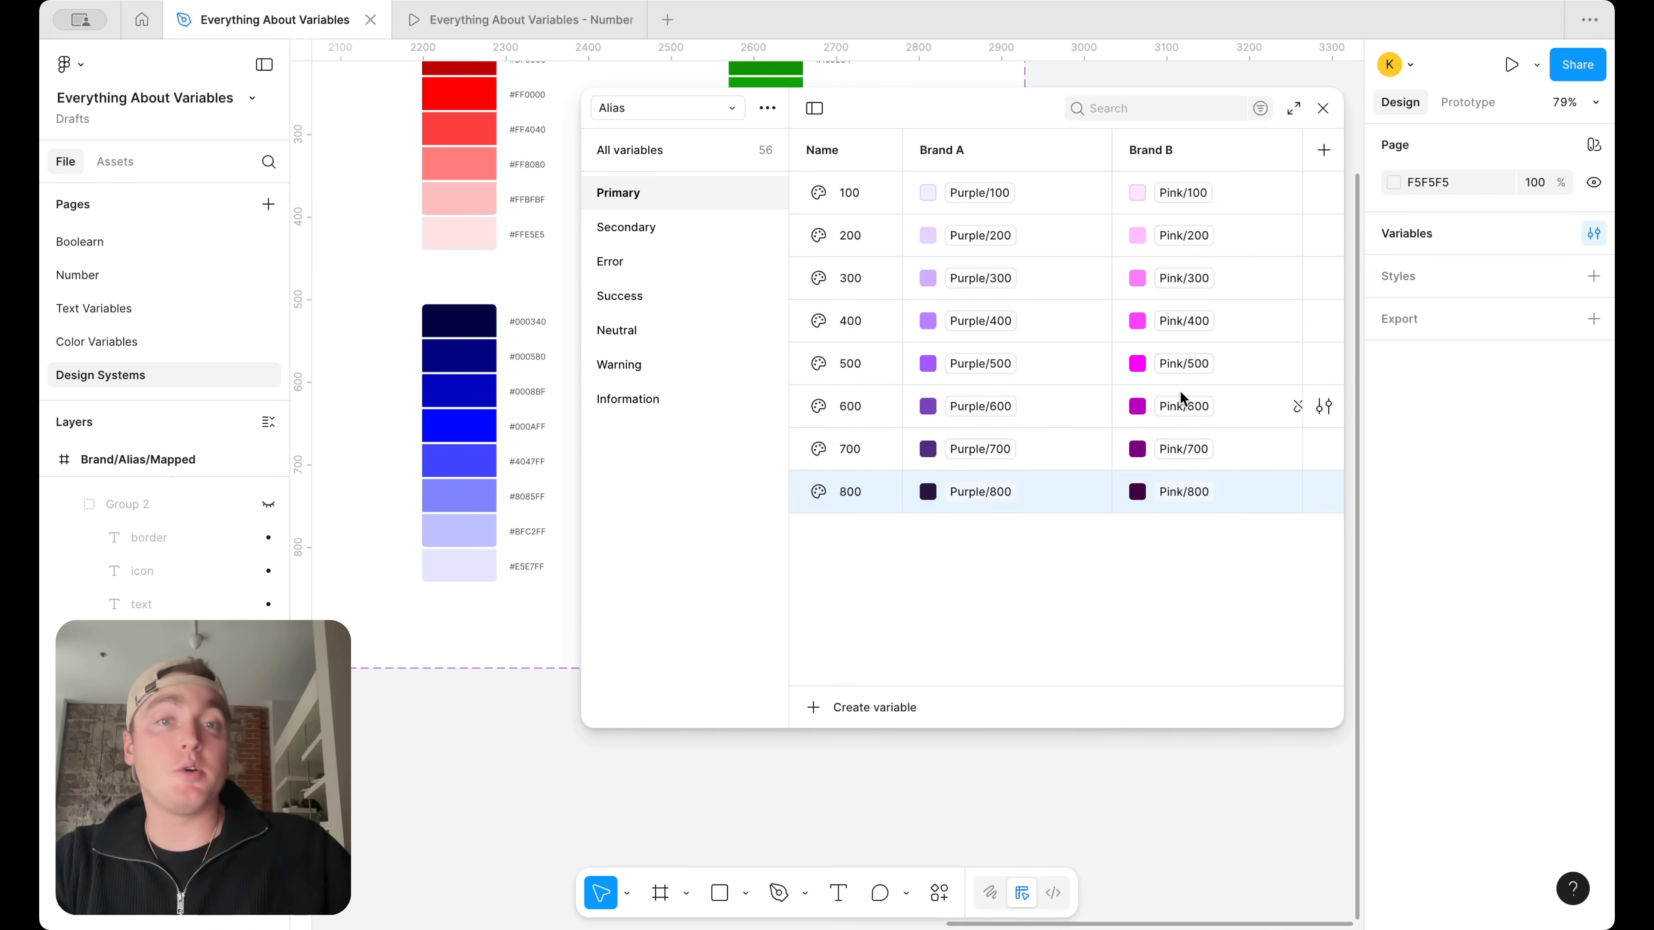
Close the variables window and unhide Group 1, the orange box with alias labels, in the Brand/Alias/Mapped tree diagram
{"action": "left_click", "coordinate": [1321, 109]}
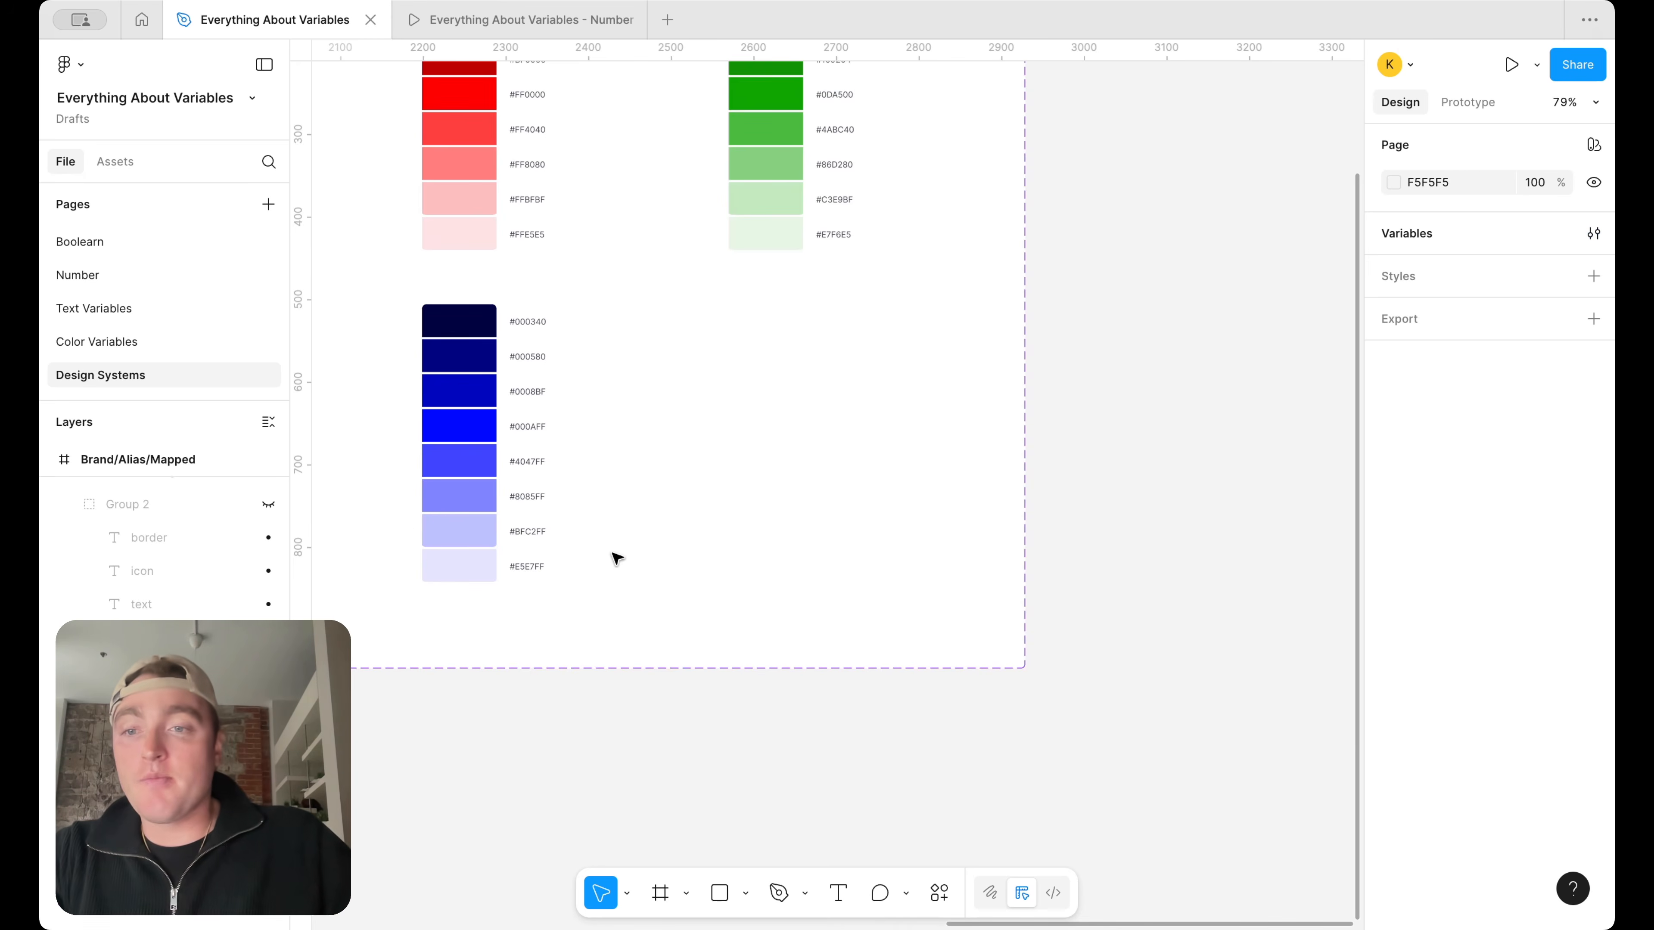
{"action": "scroll", "coordinate": [613, 558], "scroll_direction": "down", "scroll_amount": 5}
{"action": "scroll", "coordinate": [613, 557], "scroll_direction": "left", "scroll_amount": 5}
{"action": "scroll", "coordinate": [616, 558], "scroll_direction": "left", "scroll_amount": 3}
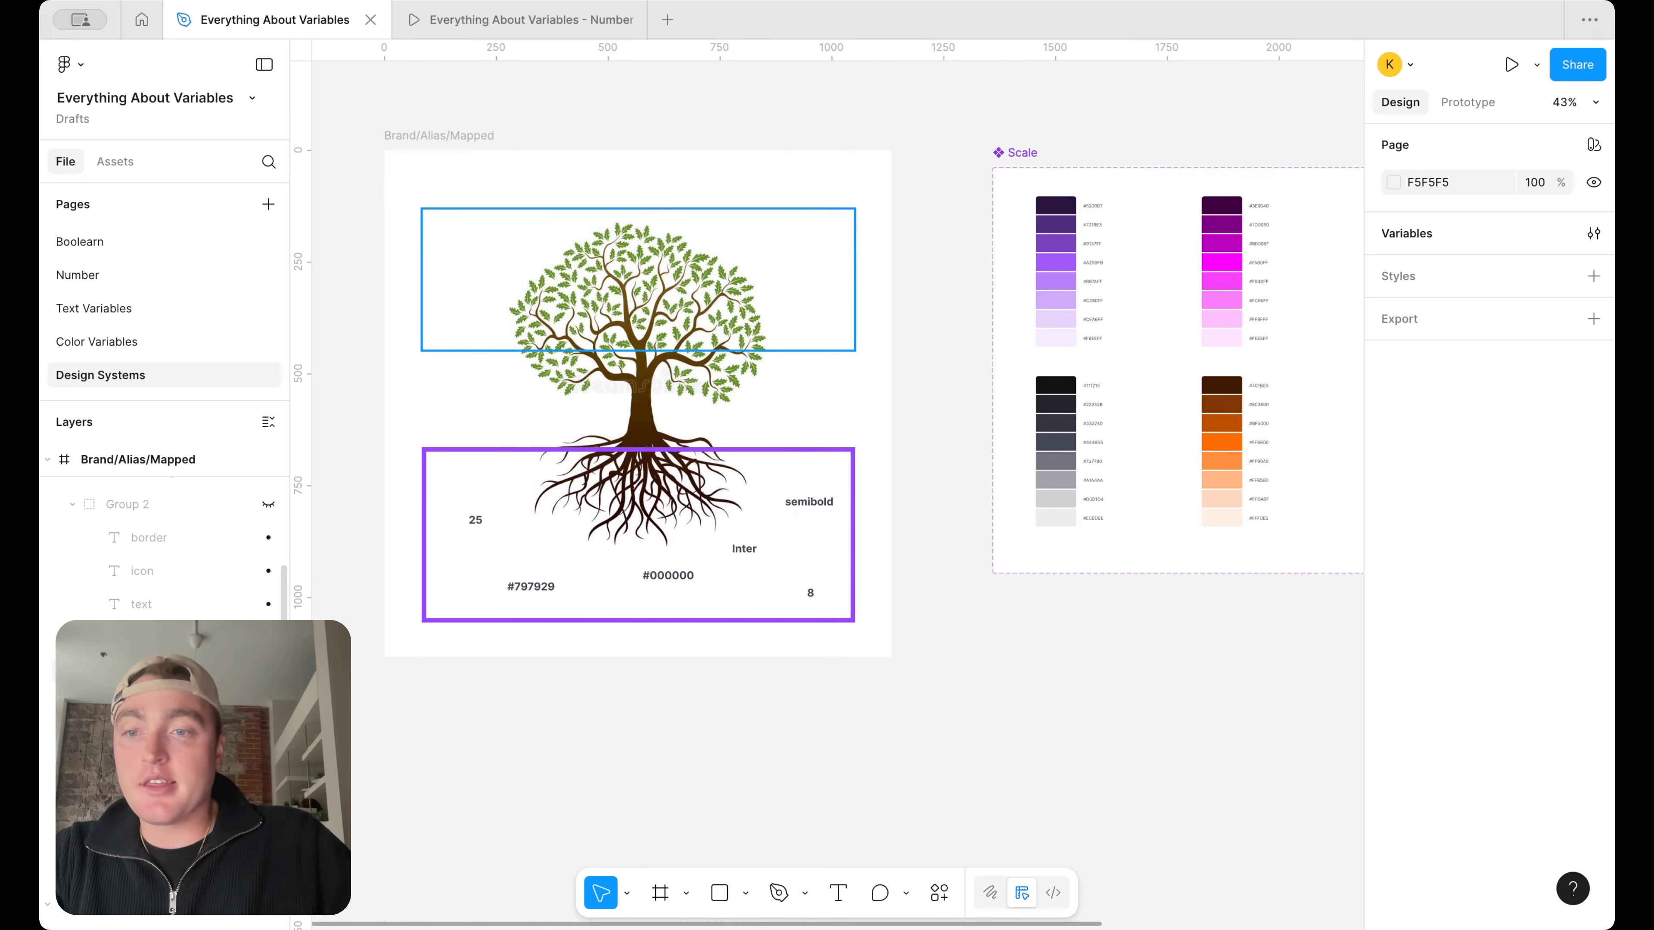
{"action": "scroll", "coordinate": [253, 600], "scroll_direction": "up", "scroll_amount": 3}
{"action": "scroll", "coordinate": [264, 567], "scroll_direction": "up", "scroll_amount": 3}
{"action": "left_click", "coordinate": [268, 525]}
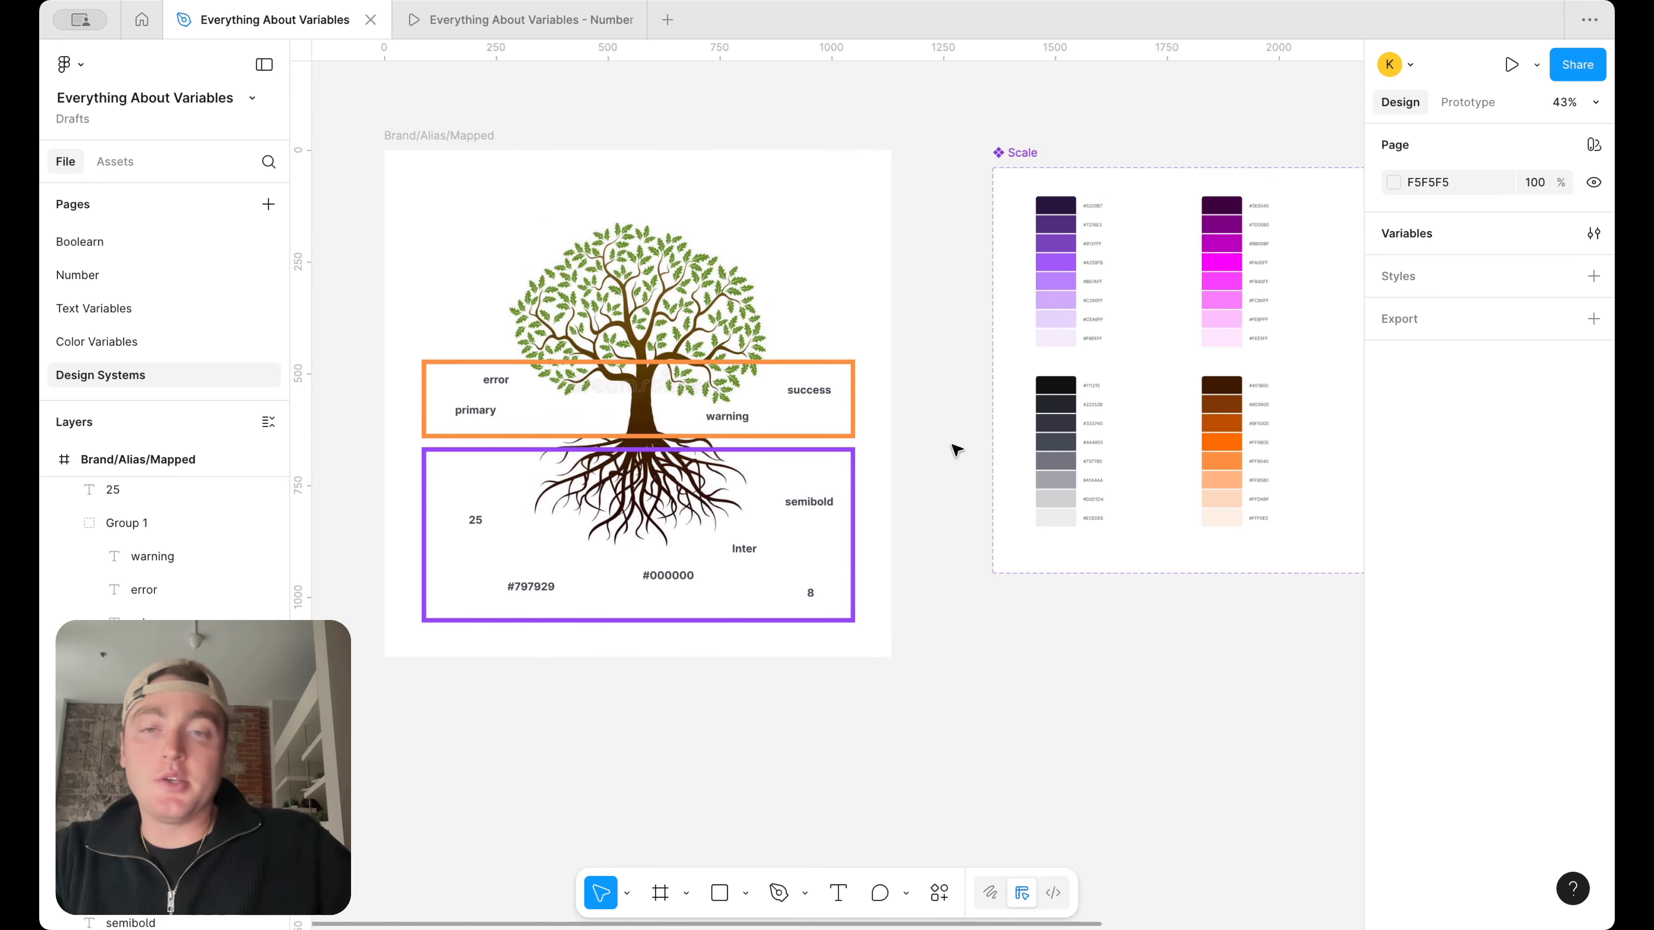
{"action": "scroll", "coordinate": [952, 447], "scroll_direction": "up", "scroll_amount": 3}
{"action": "scroll", "coordinate": [781, 391], "scroll_direction": "left", "scroll_amount": 3}
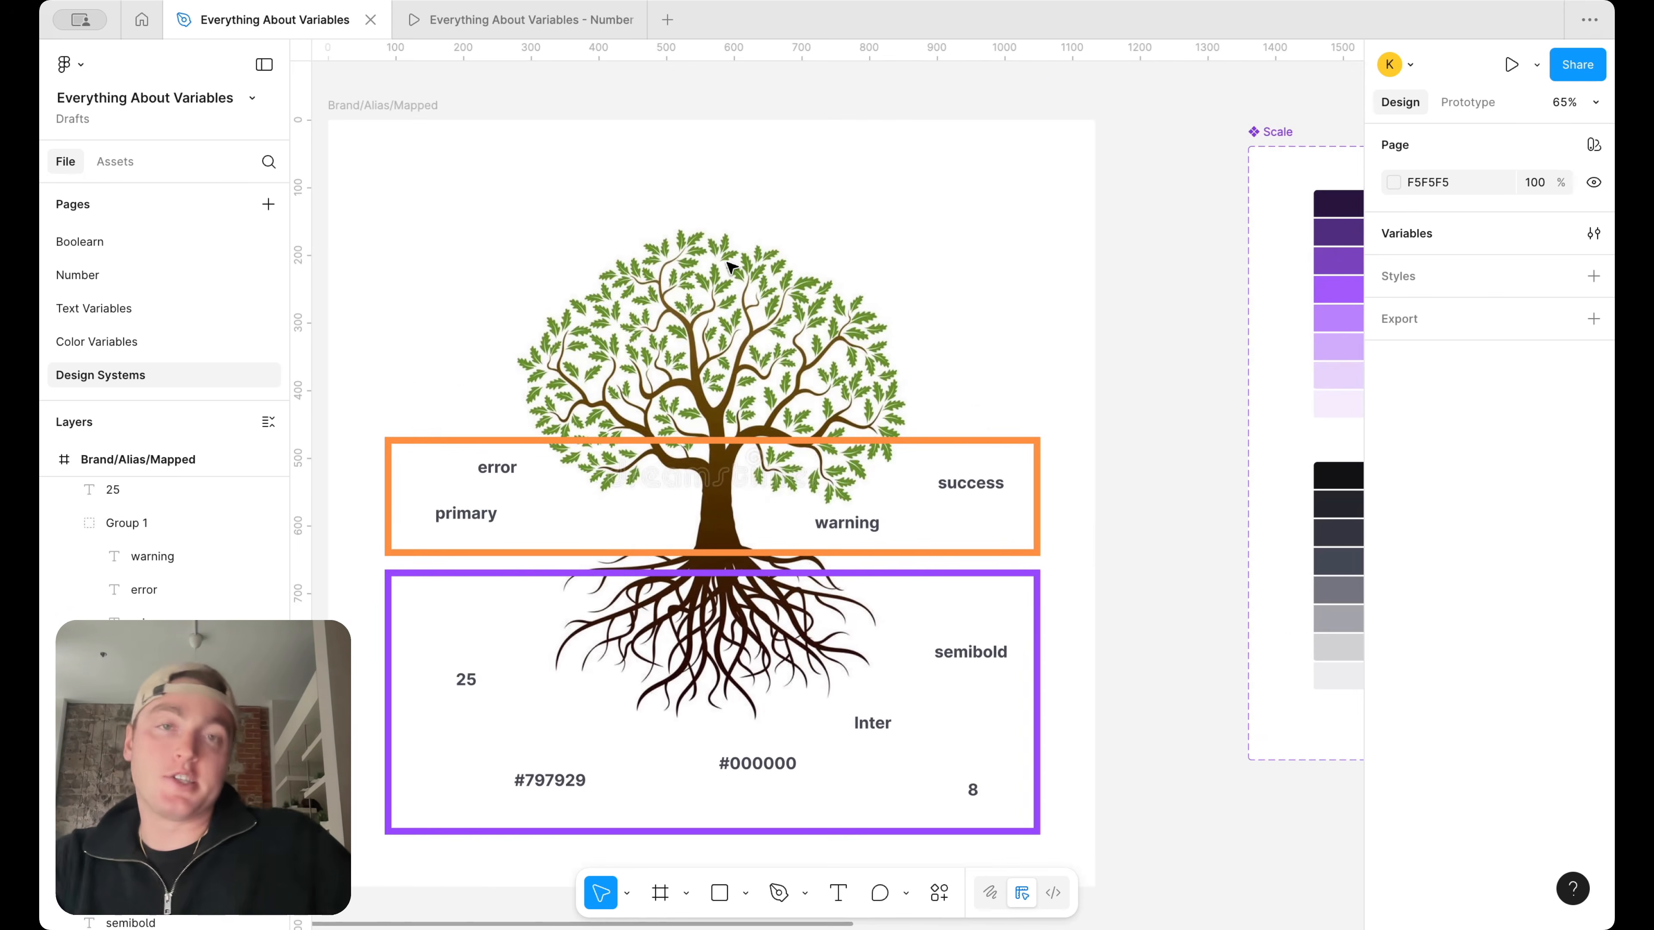
Unhide the green box with the text, icon, surface and border labels around the tree's crown in the Brand/Alias/Mapped diagram
{"action": "scroll", "coordinate": [730, 264], "scroll_direction": "down", "scroll_amount": 2}
{"action": "scroll", "coordinate": [729, 264], "scroll_direction": "left", "scroll_amount": 2}
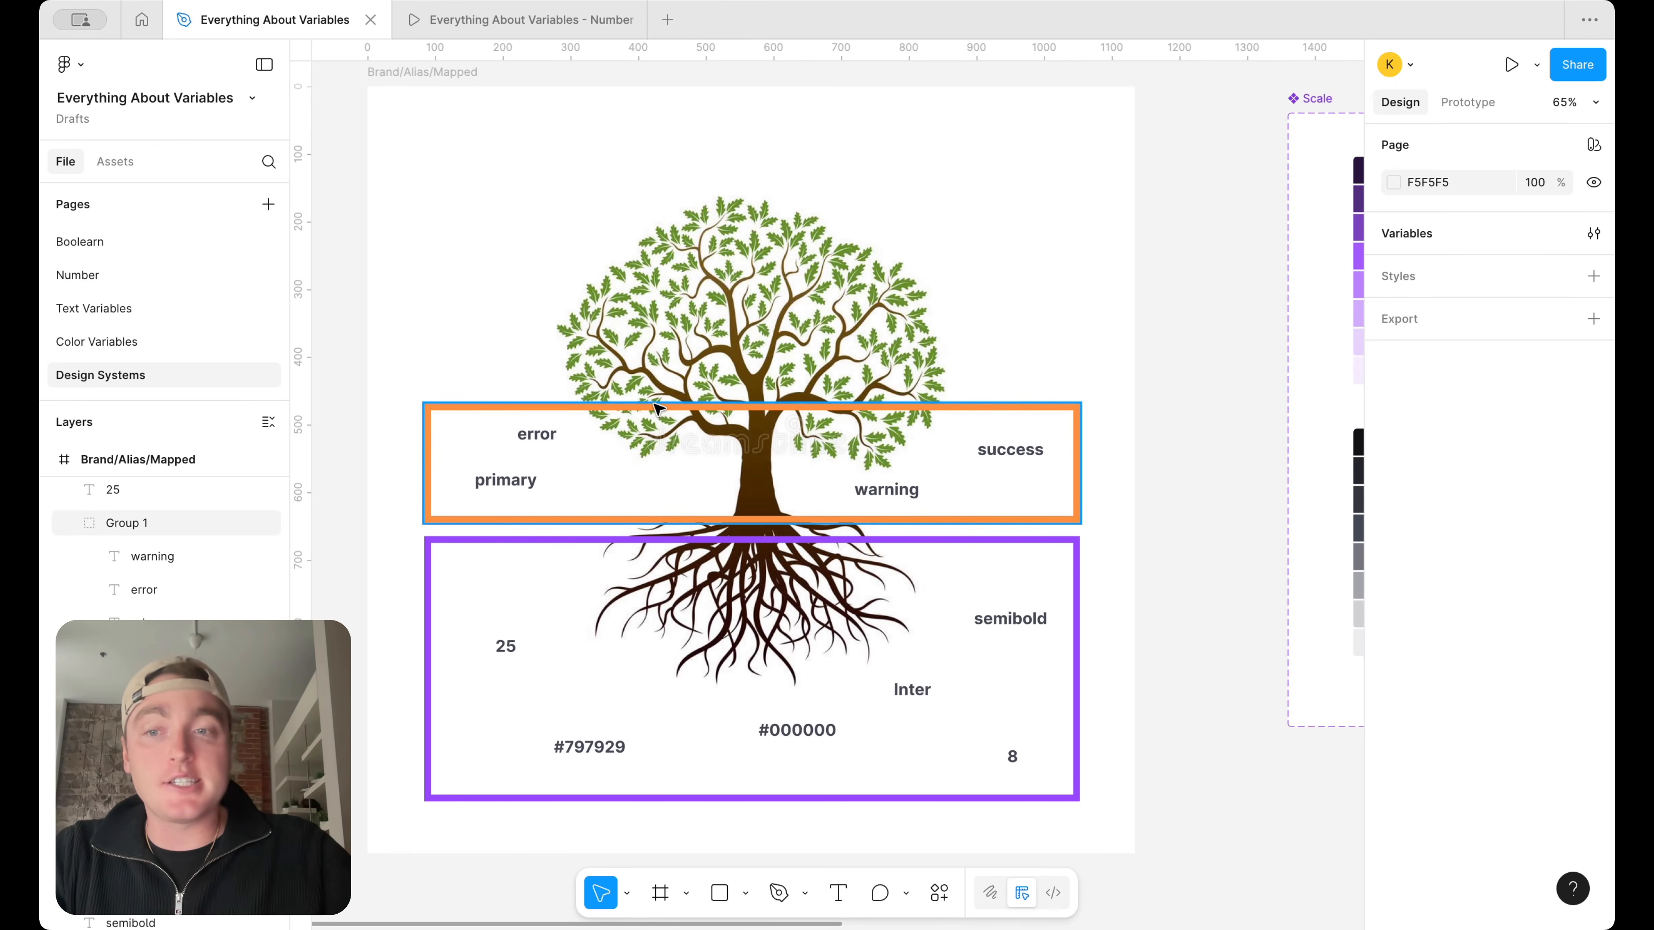
{"action": "left_click", "coordinate": [268, 724]}
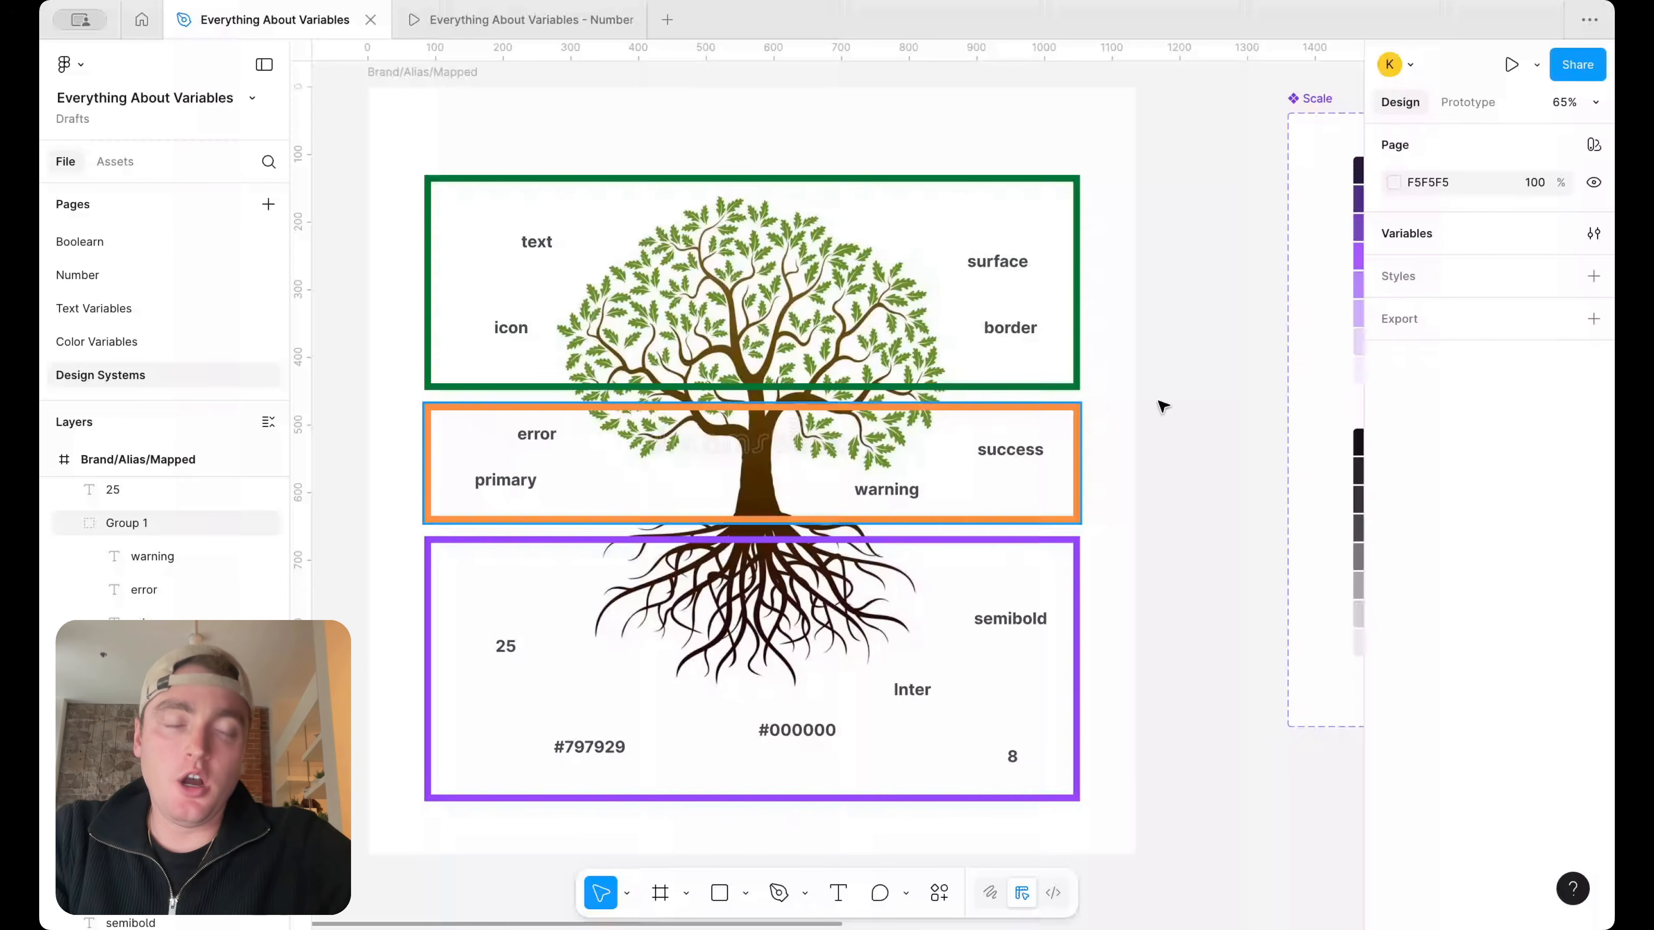
Create a new variable collection named Mapped
{"action": "scroll", "coordinate": [1160, 407], "scroll_direction": "down", "scroll_amount": 6}
{"action": "scroll", "coordinate": [1147, 407], "scroll_direction": "up", "scroll_amount": 3}
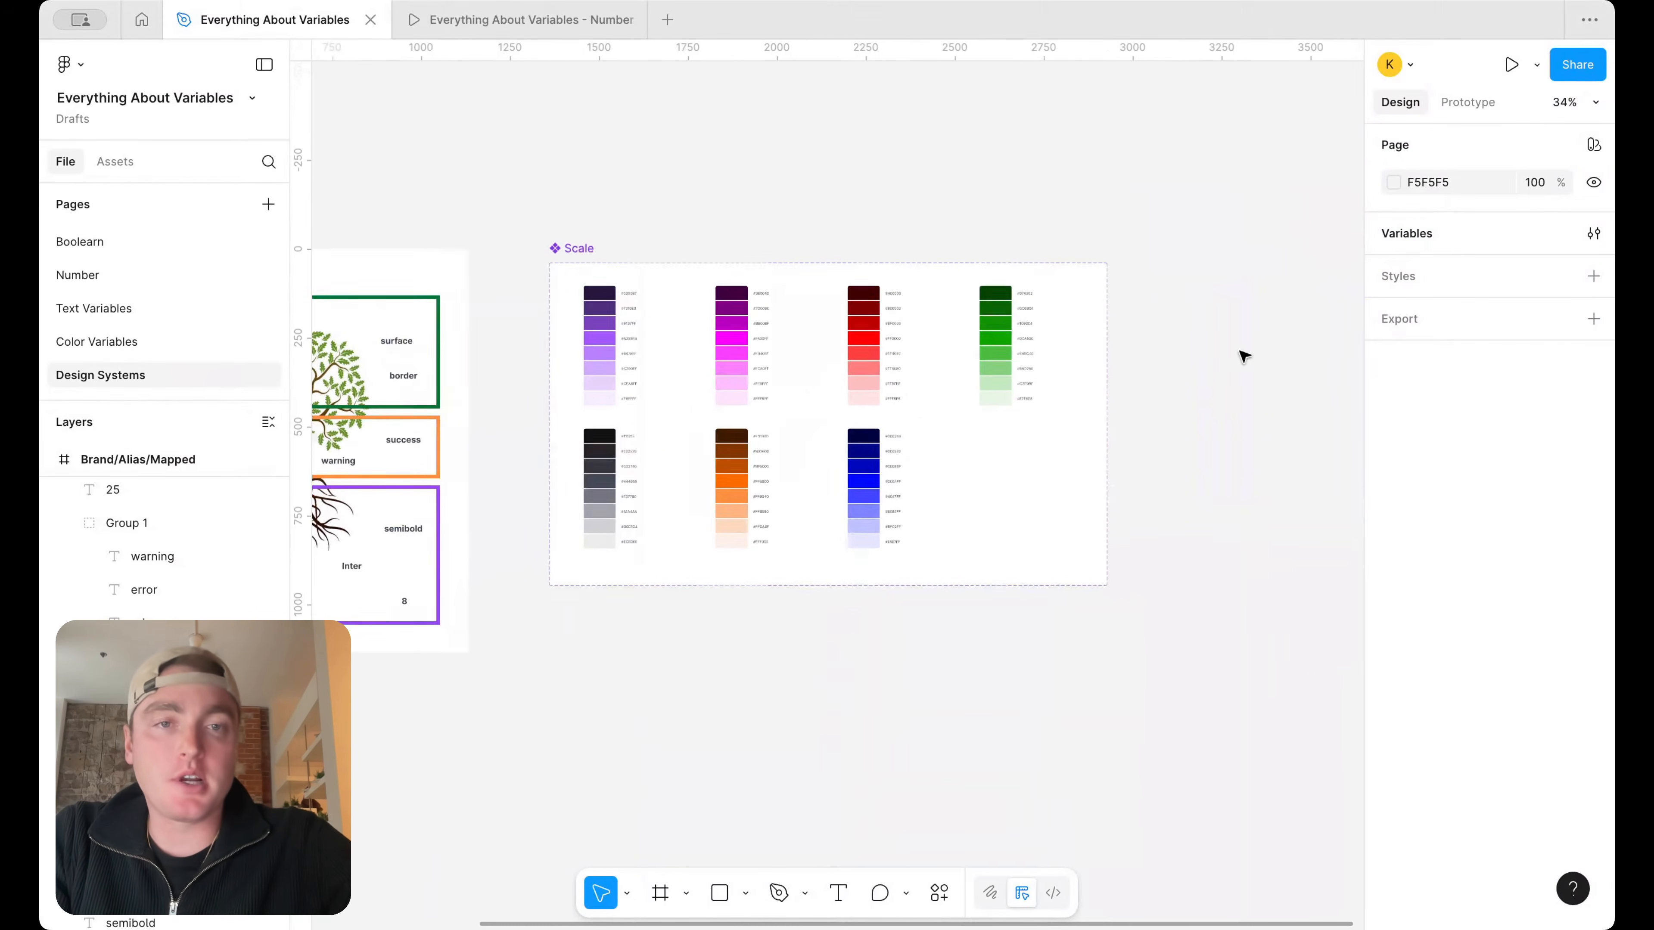
{"action": "scroll", "coordinate": [1313, 351], "scroll_direction": "left", "scroll_amount": 3}
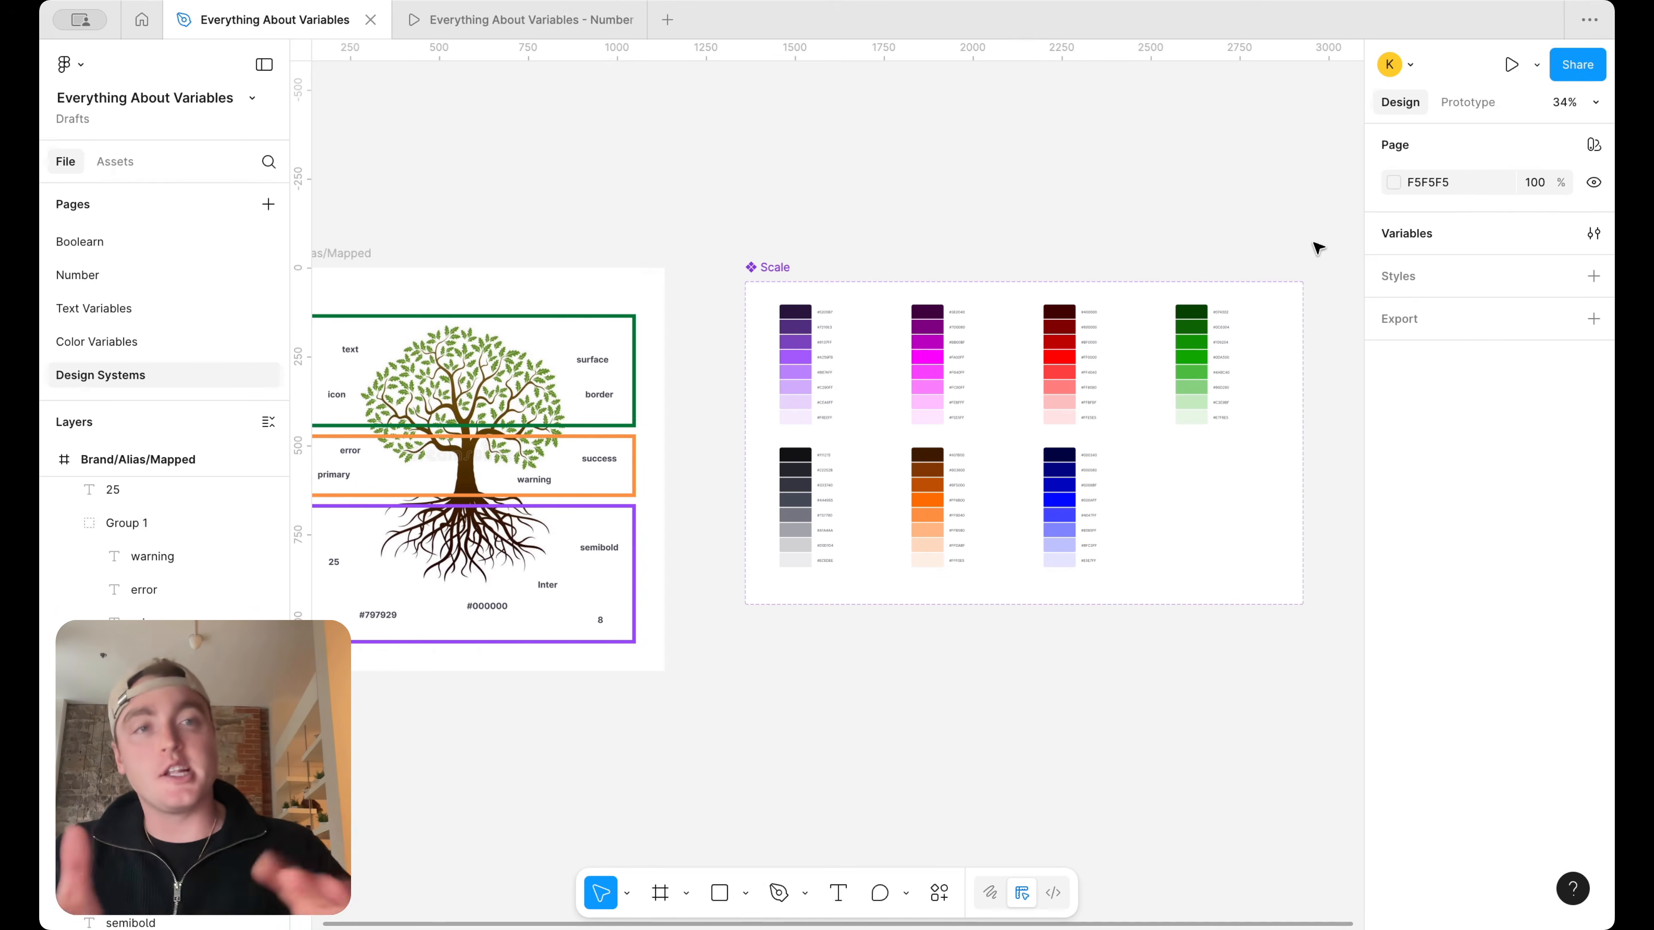
{"action": "scroll", "coordinate": [1319, 248], "scroll_direction": "right", "scroll_amount": 5}
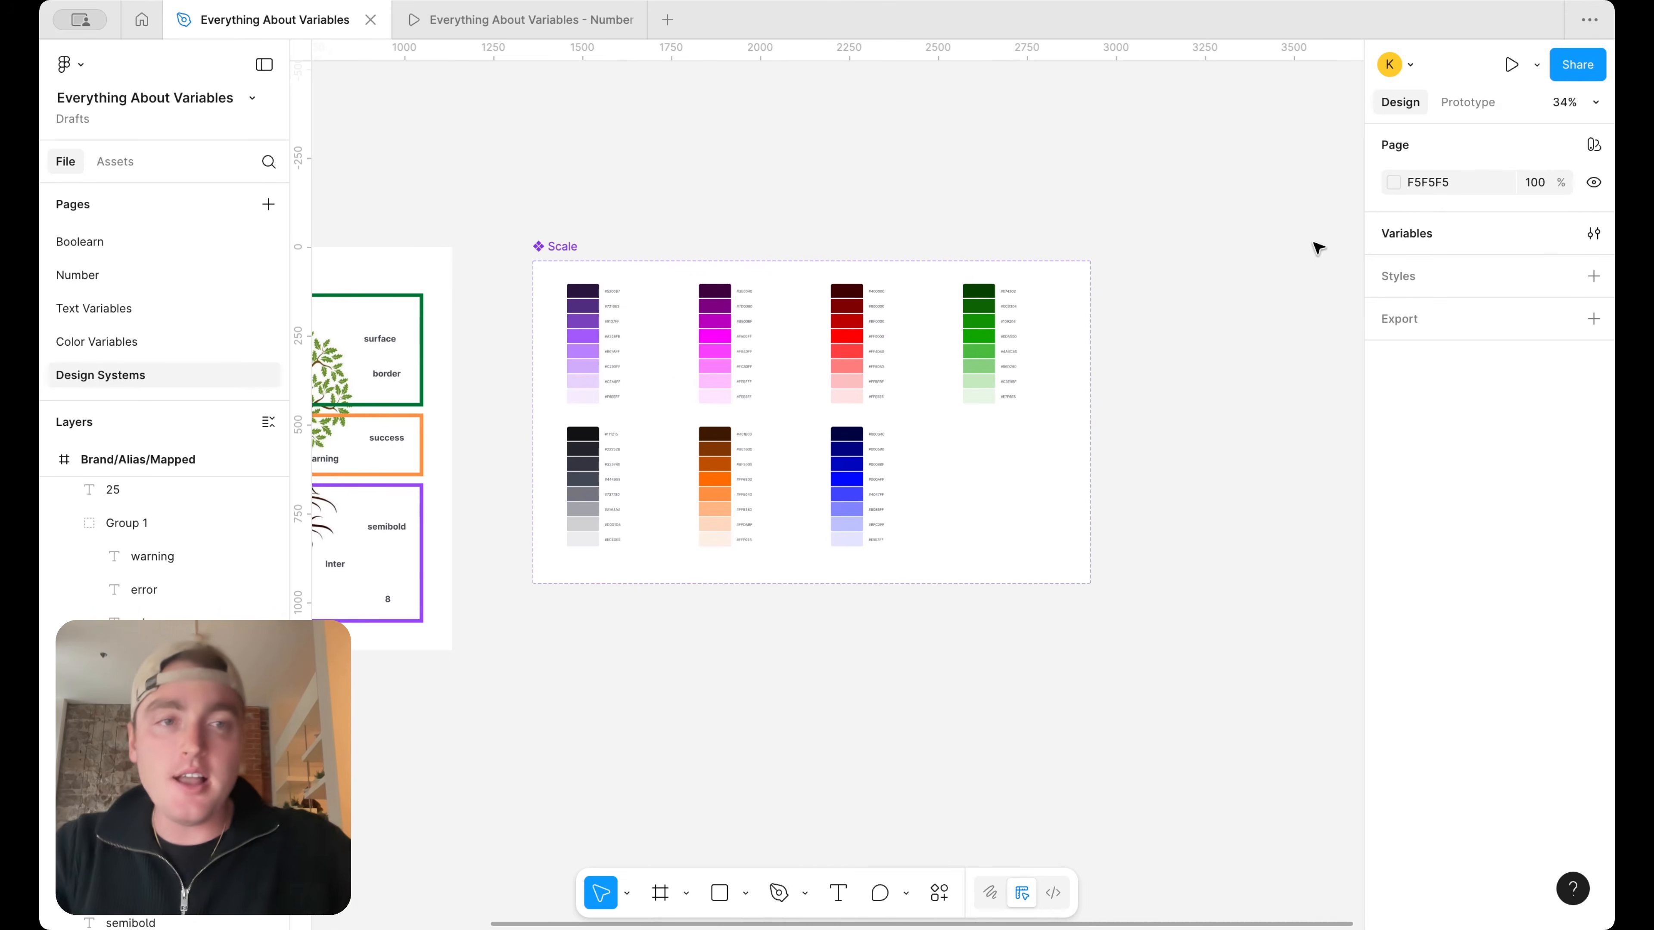
{"action": "left_click", "coordinate": [1593, 233]}
{"action": "left_click", "coordinate": [767, 108]}
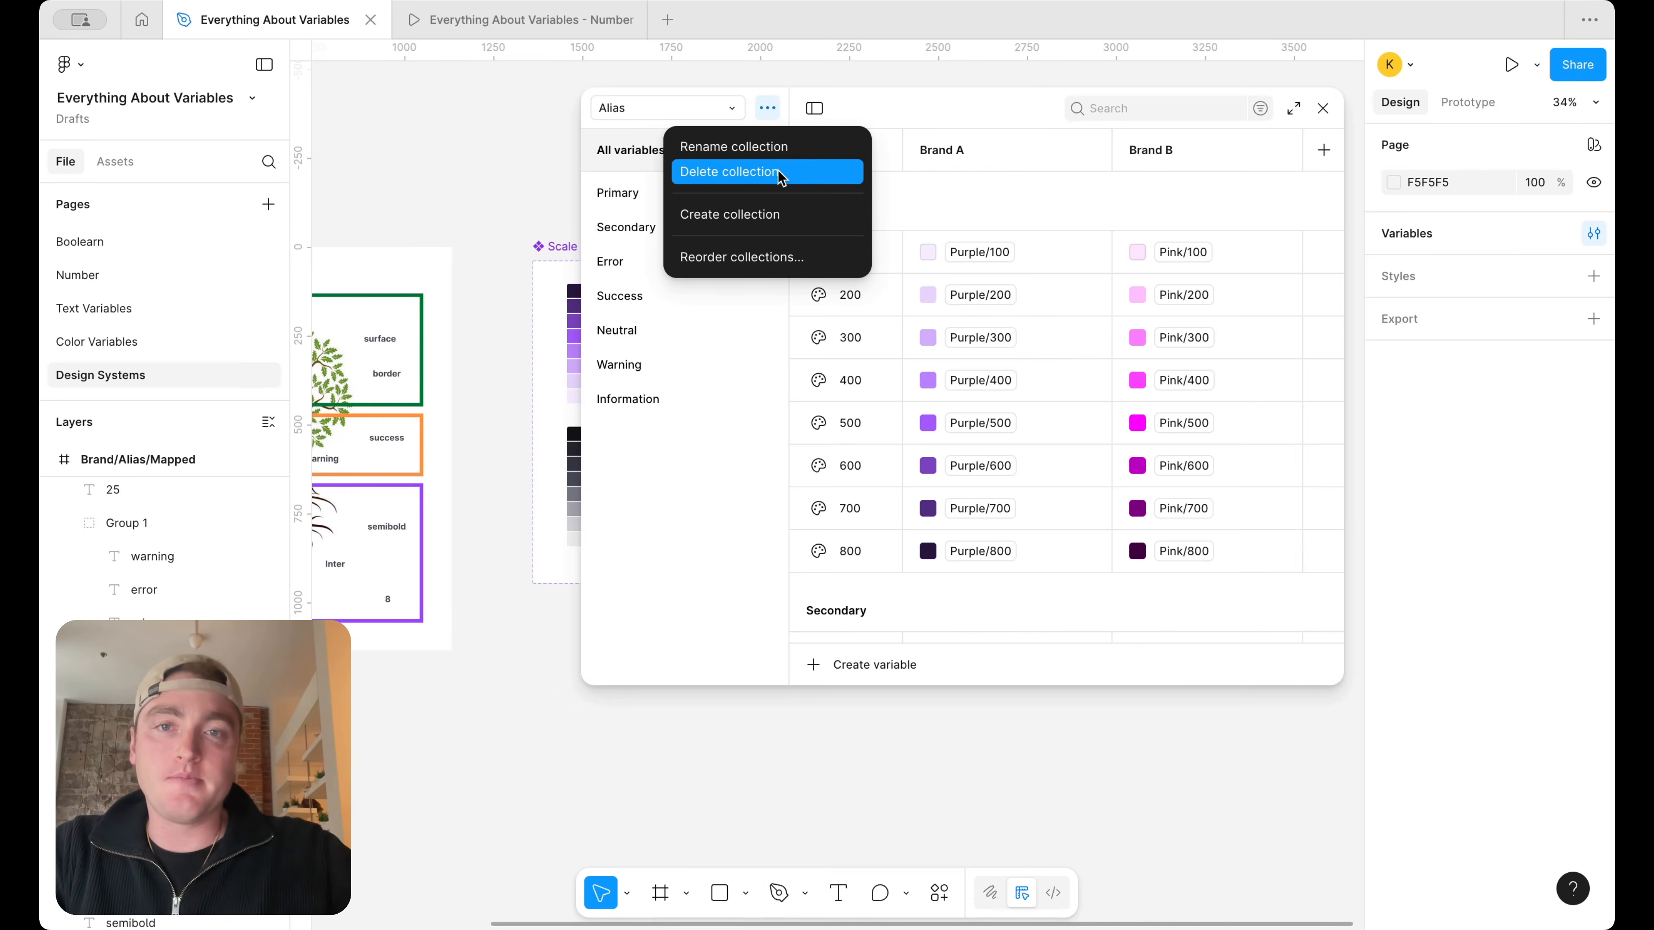
{"action": "left_click", "coordinate": [773, 212]}
{"action": "key", "text": "ctrl+a"}
{"action": "type", "text": "Mapped"}
{"action": "key", "text": "Return"}
Narrow and shorten the variables window so the tree diagram can be viewed beside the Mapped collection
{"action": "scroll", "coordinate": [508, 301], "scroll_direction": "left", "scroll_amount": 2}
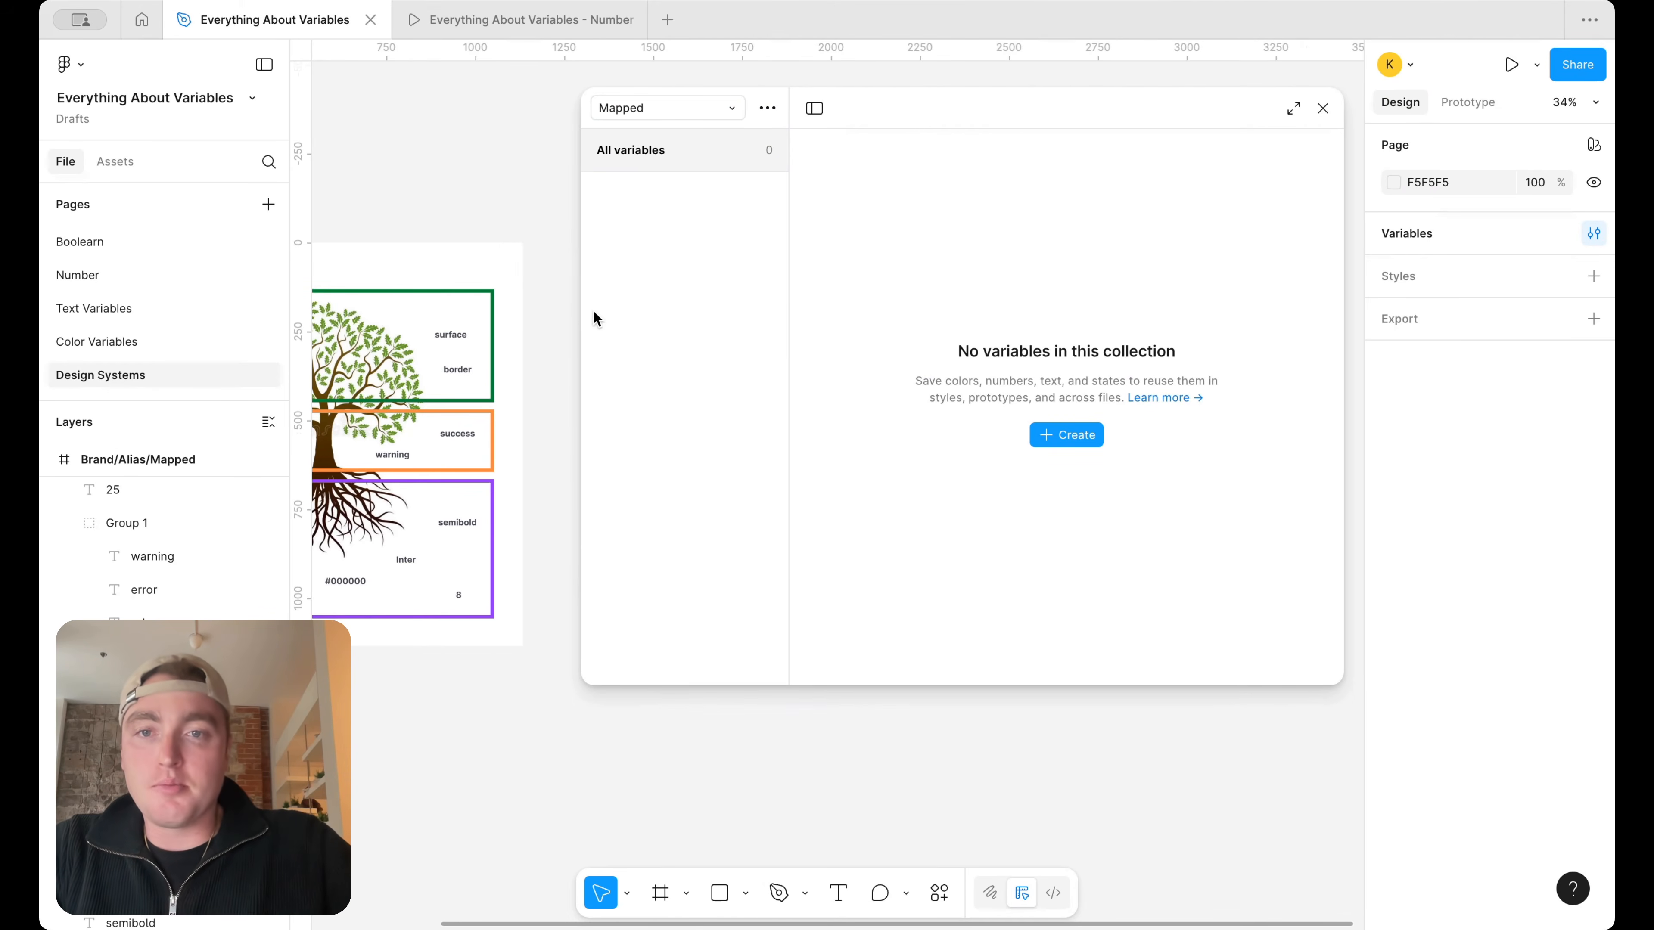
{"action": "left_click_drag", "start_coordinate": [580, 312], "coordinate": [848, 317]}
{"action": "scroll", "coordinate": [658, 306], "scroll_direction": "left", "scroll_amount": 3}
{"action": "scroll", "coordinate": [653, 247], "scroll_direction": "up", "scroll_amount": 5}
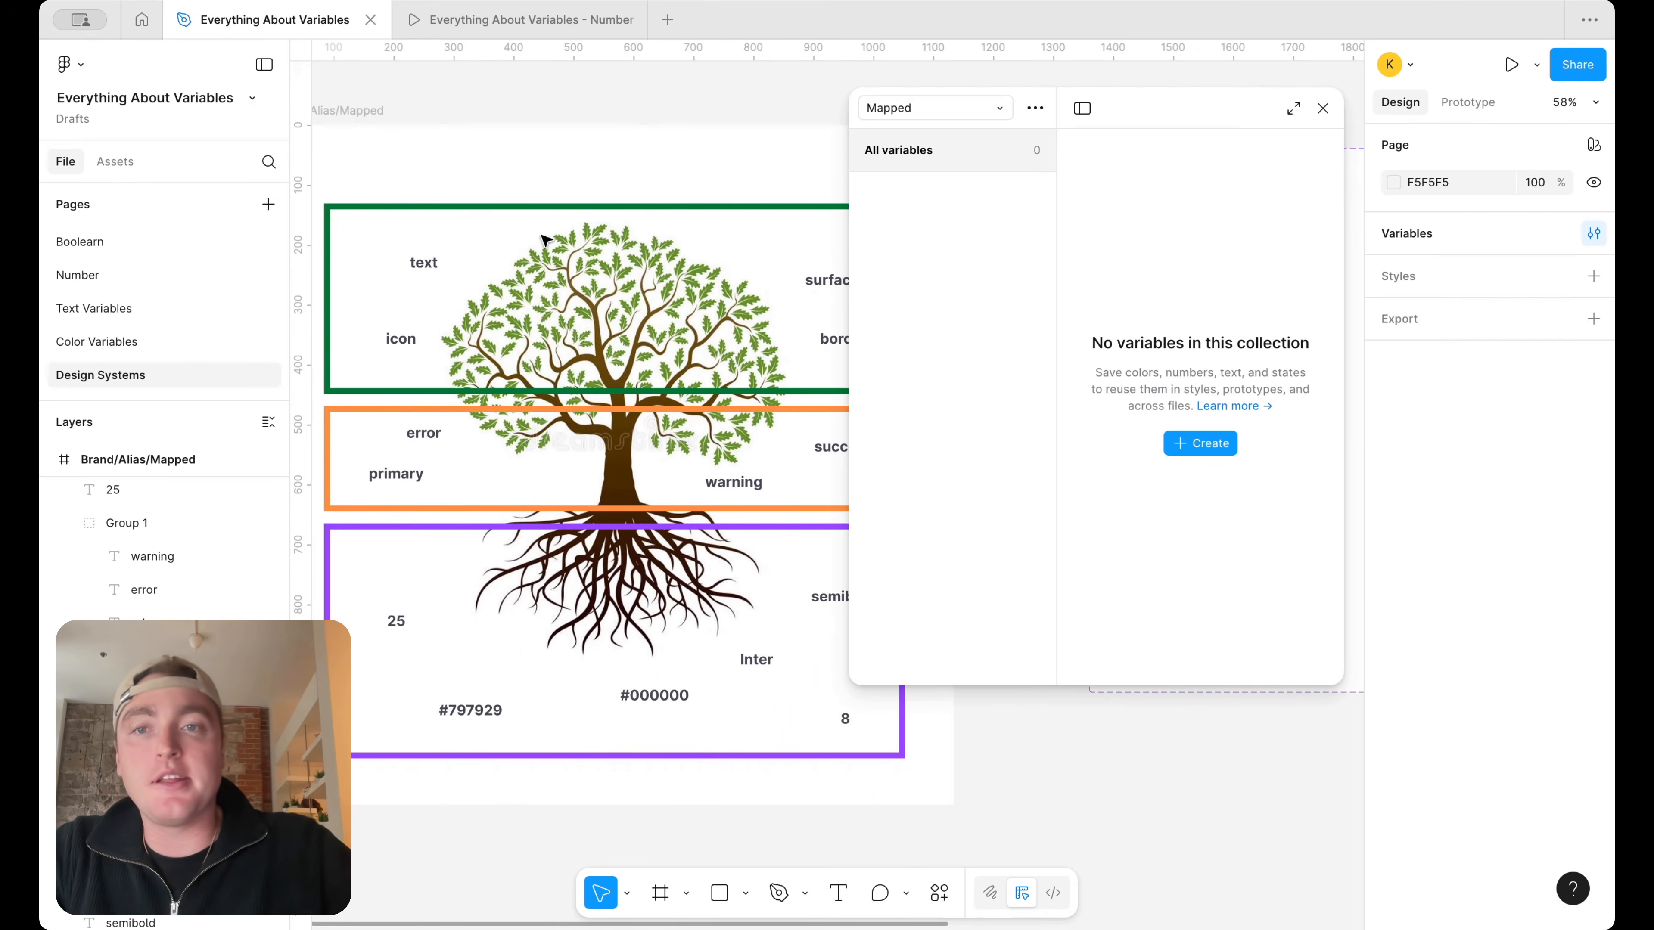
{"action": "scroll", "coordinate": [616, 281], "scroll_direction": "right", "scroll_amount": 2}
{"action": "scroll", "coordinate": [616, 281], "scroll_direction": "up", "scroll_amount": 1}
{"action": "scroll", "coordinate": [616, 281], "scroll_direction": "left", "scroll_amount": 2}
{"action": "scroll", "coordinate": [616, 282], "scroll_direction": "down", "scroll_amount": 1}
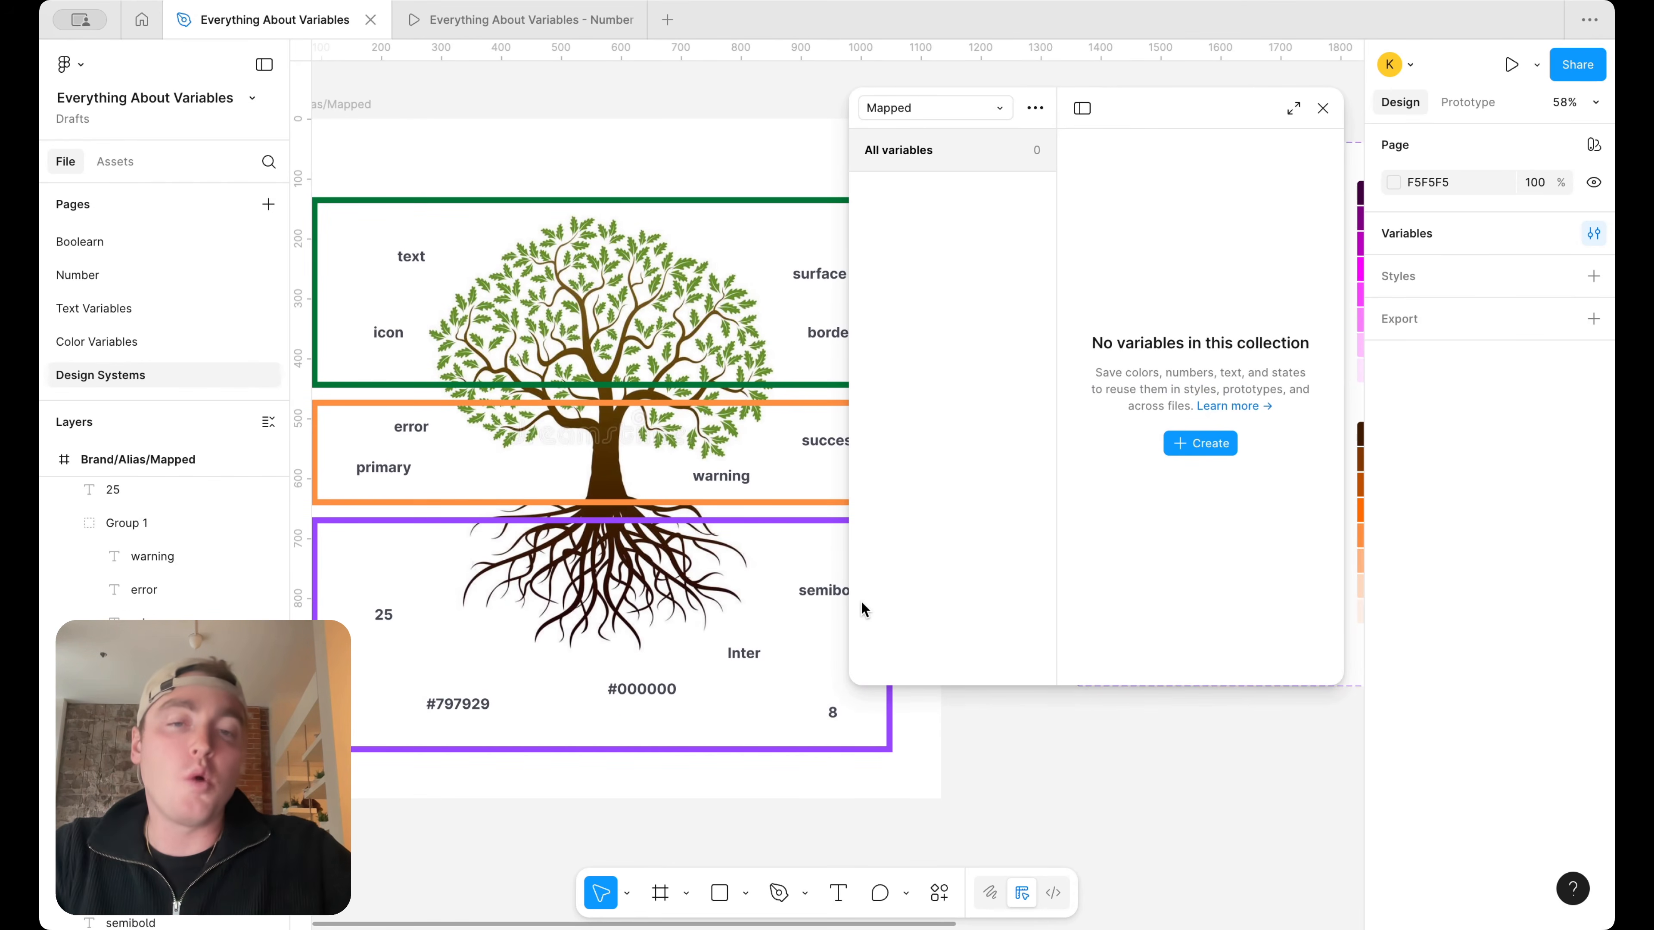
{"action": "left_click_drag", "start_coordinate": [934, 683], "coordinate": [935, 599]}
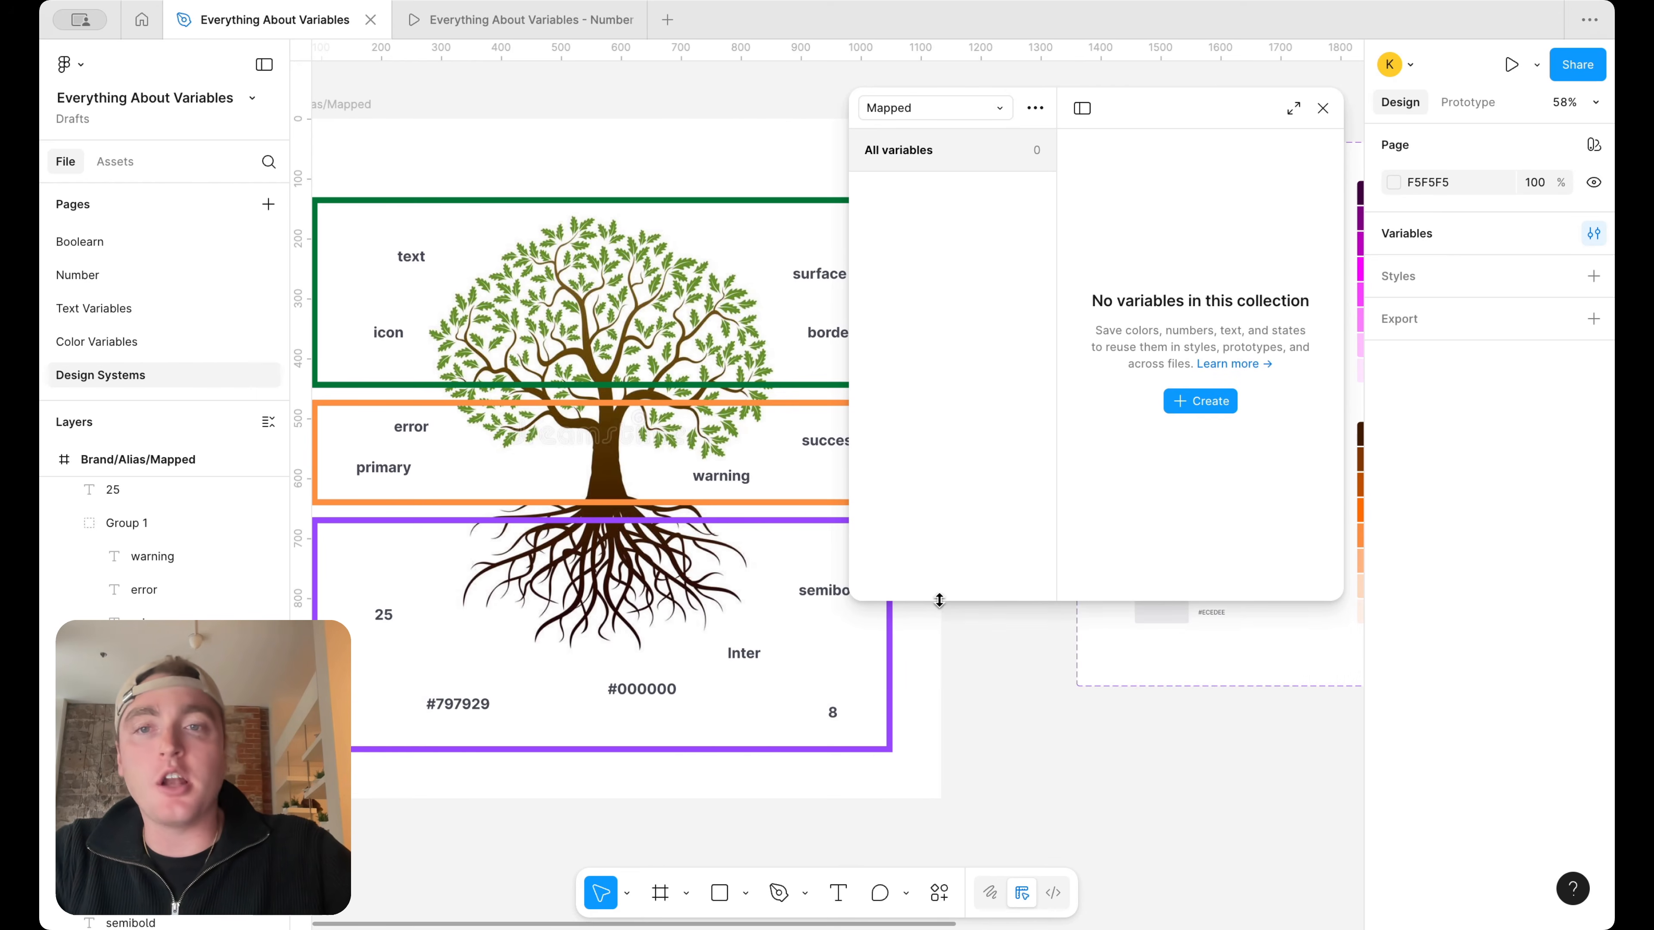
{"action": "scroll", "coordinate": [543, 322], "scroll_direction": "down", "scroll_amount": 5}
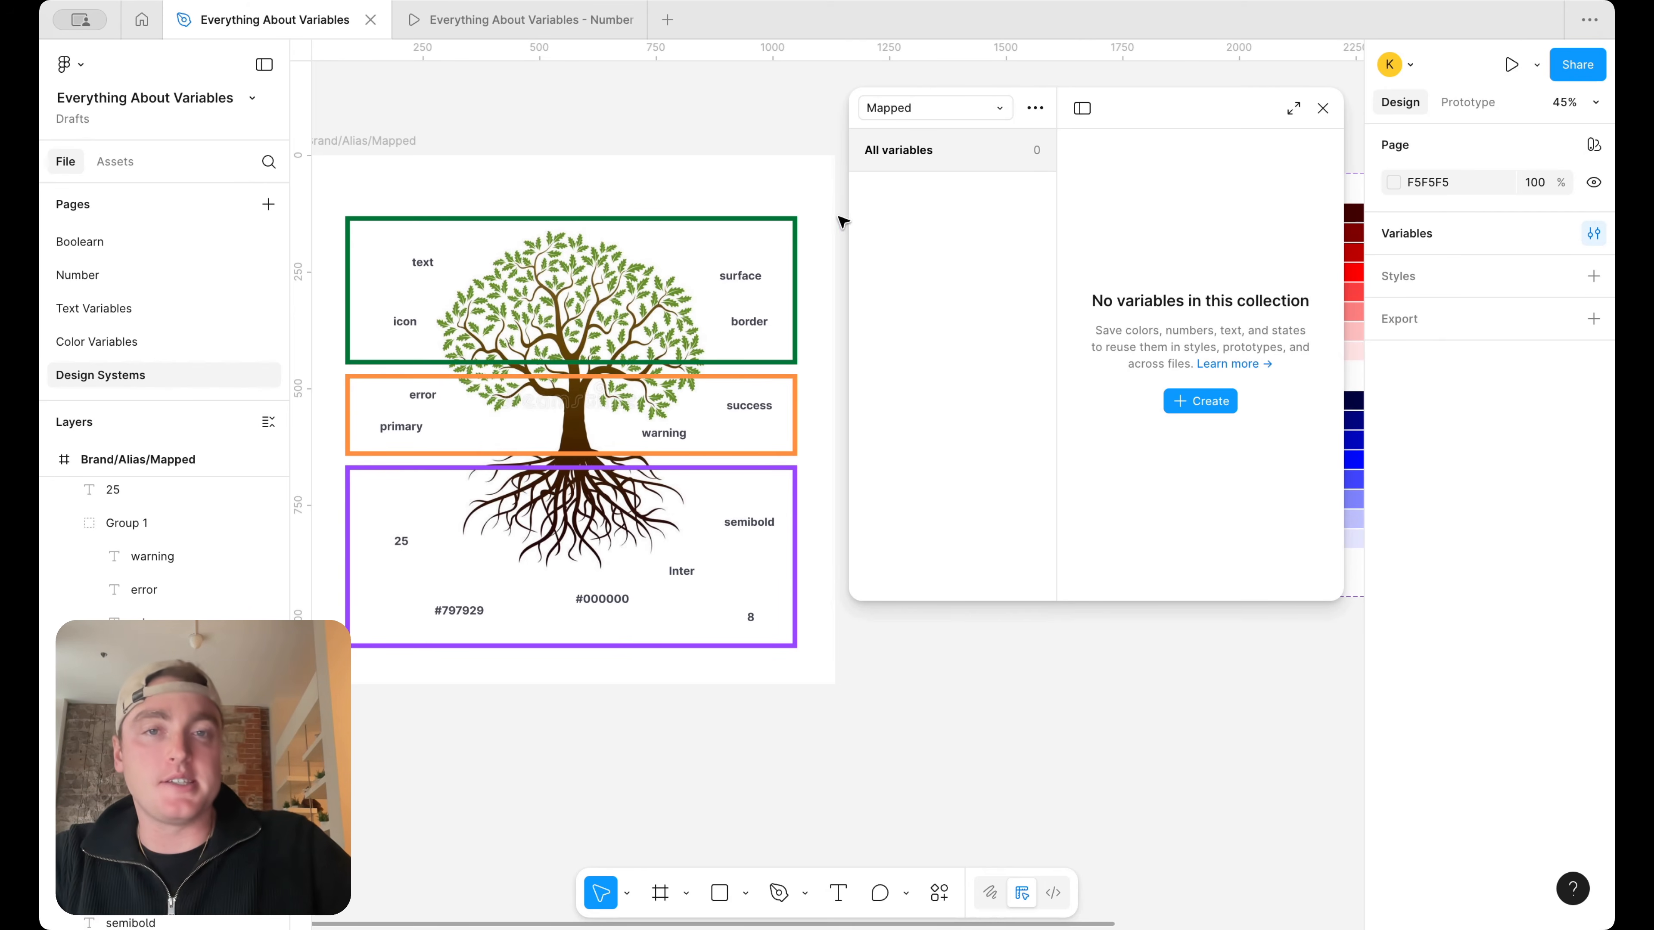
Widen the variables window and create a color variable named Surface in the Mapped collection
{"action": "left_click_drag", "start_coordinate": [847, 222], "coordinate": [617, 234]}
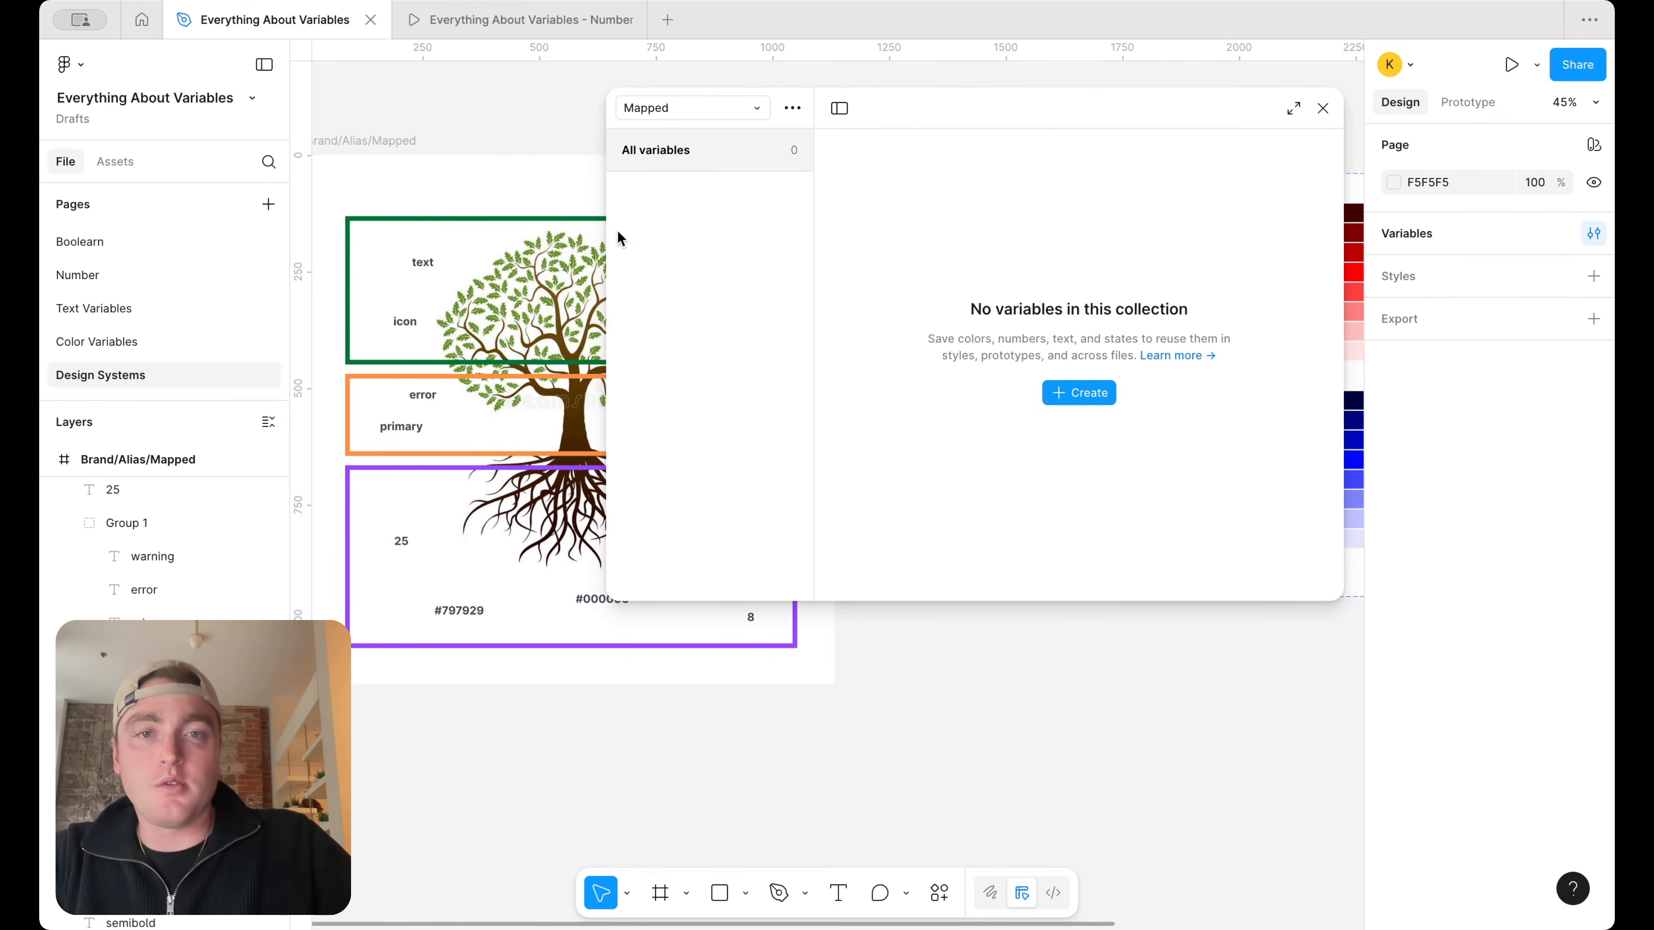
{"action": "left_click", "coordinate": [1076, 393]}
{"action": "left_click", "coordinate": [1100, 430]}
{"action": "type", "text": "Surface/"}
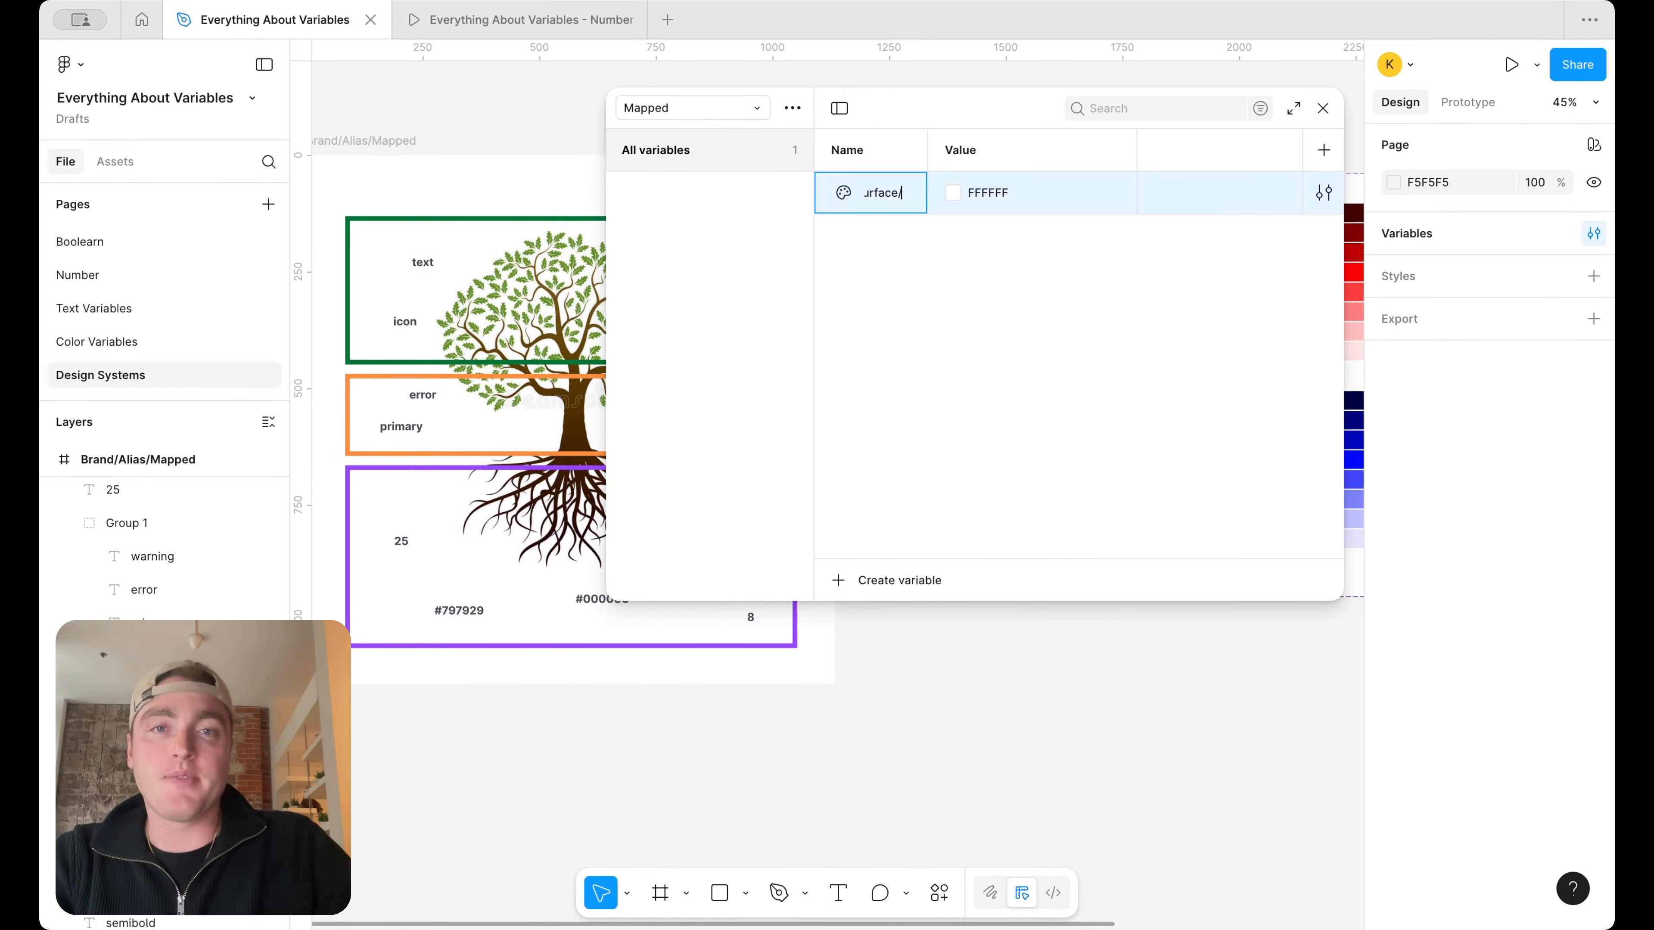
{"action": "key", "text": "BackSpace"}
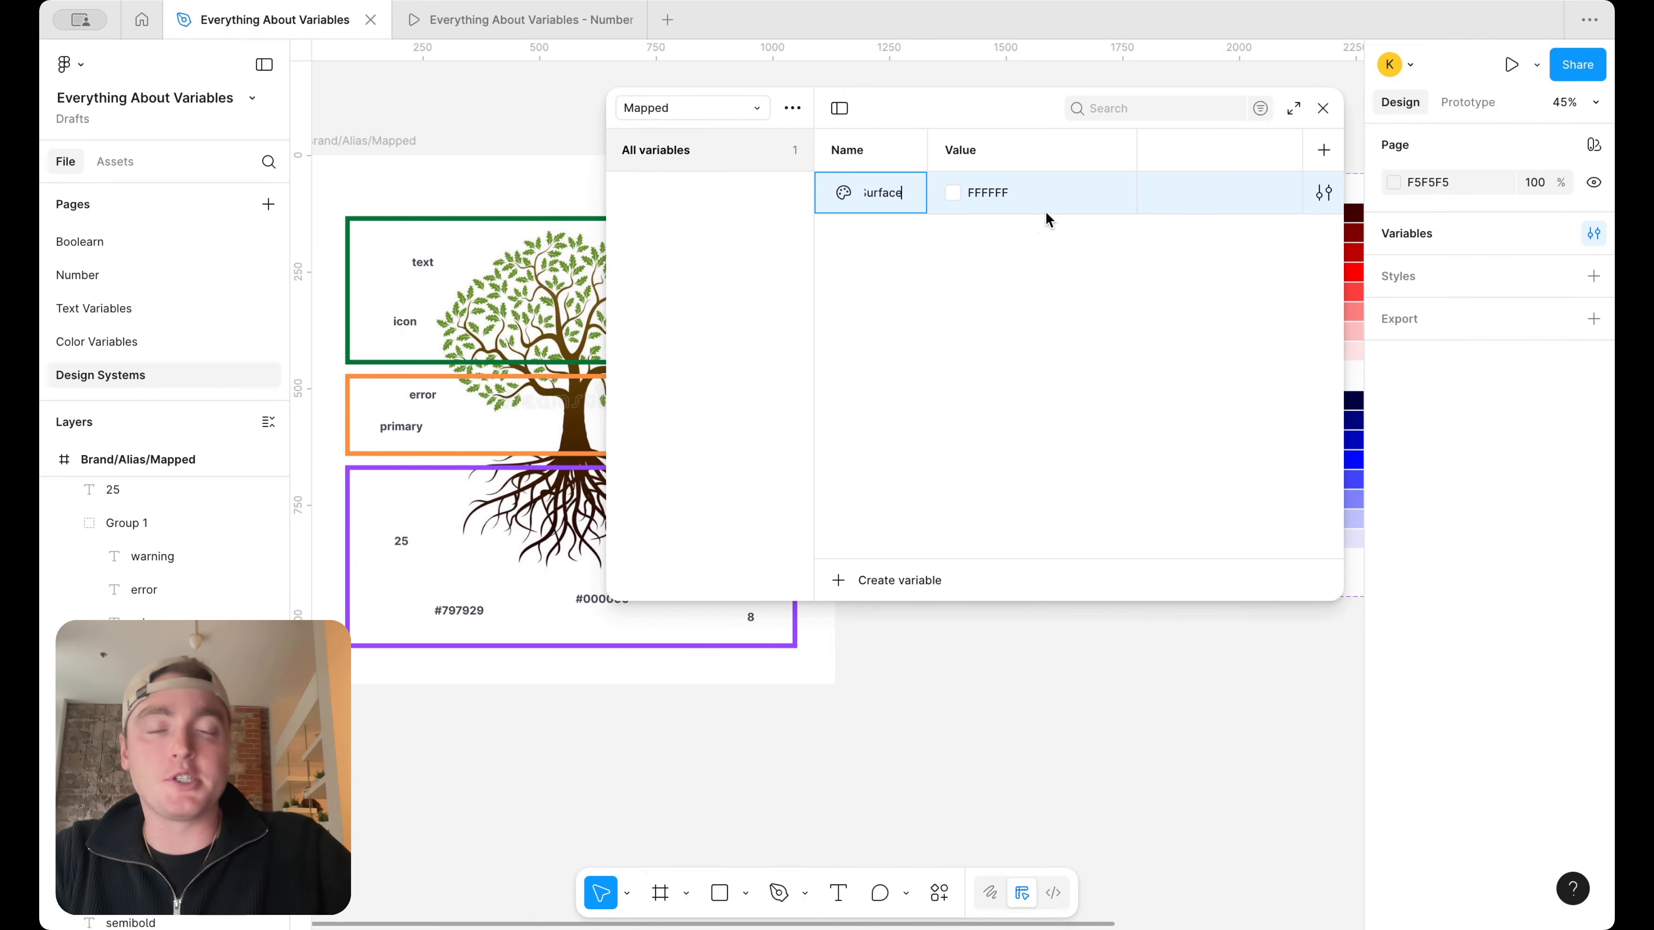
{"action": "left_click", "coordinate": [1058, 263]}
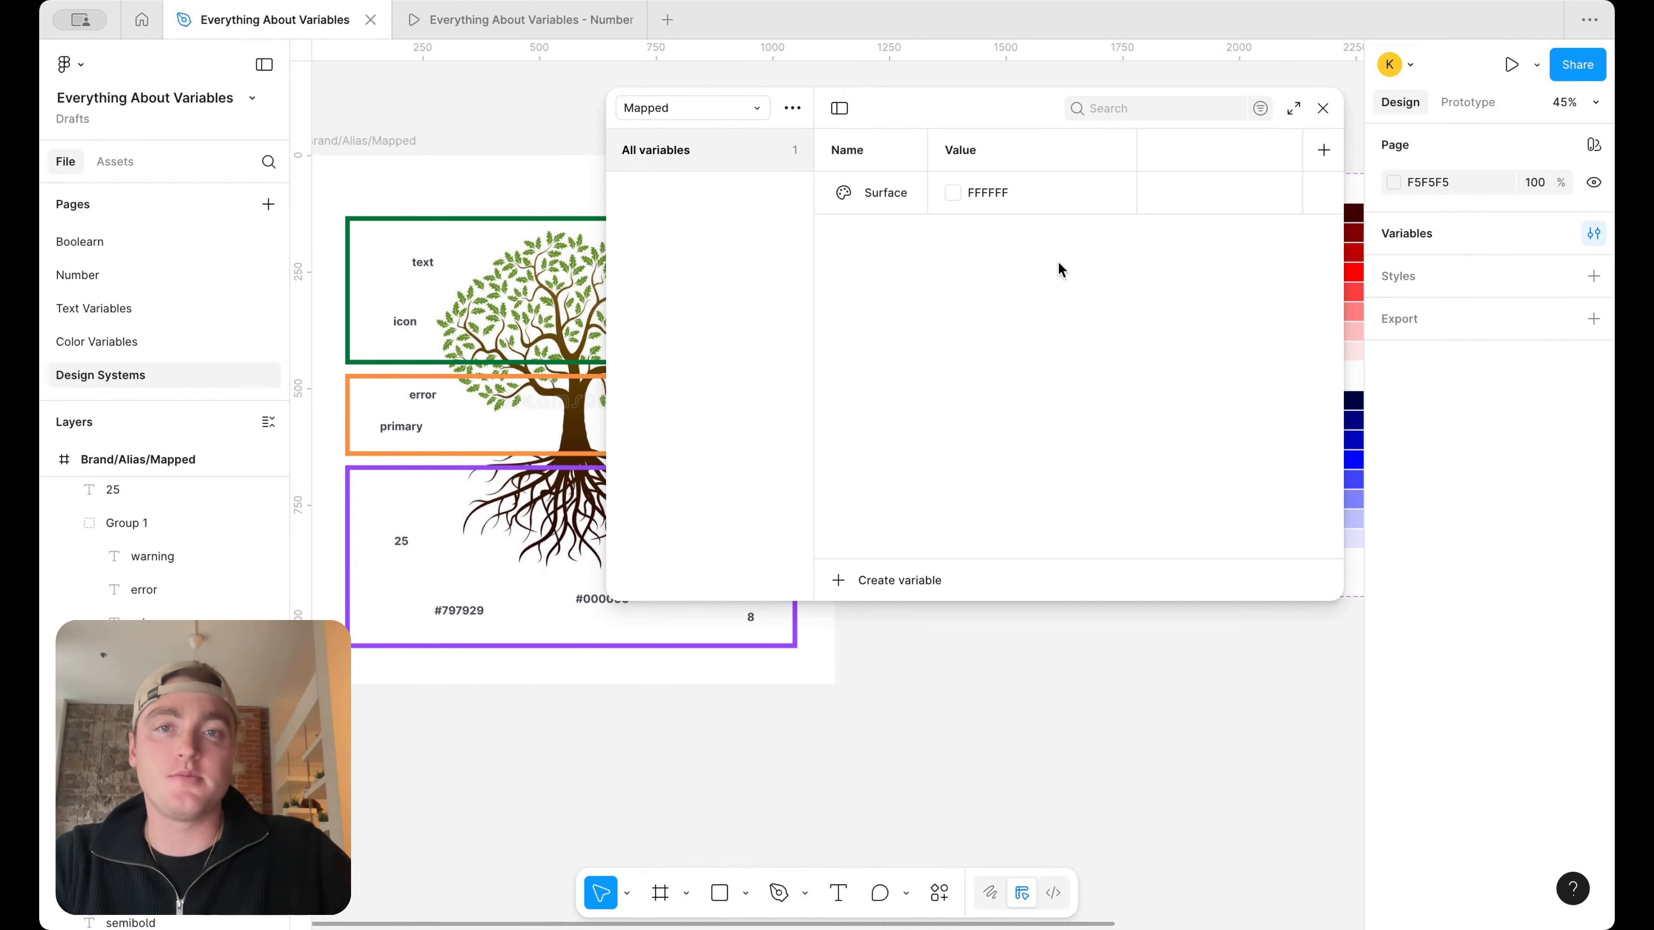
Widen the variables window further and rename the Surface variable as Surface/page to put it in a Surface group
{"action": "scroll", "coordinate": [602, 254], "scroll_direction": "right", "scroll_amount": 10}
{"action": "left_click_drag", "start_coordinate": [606, 255], "coordinate": [485, 254]}
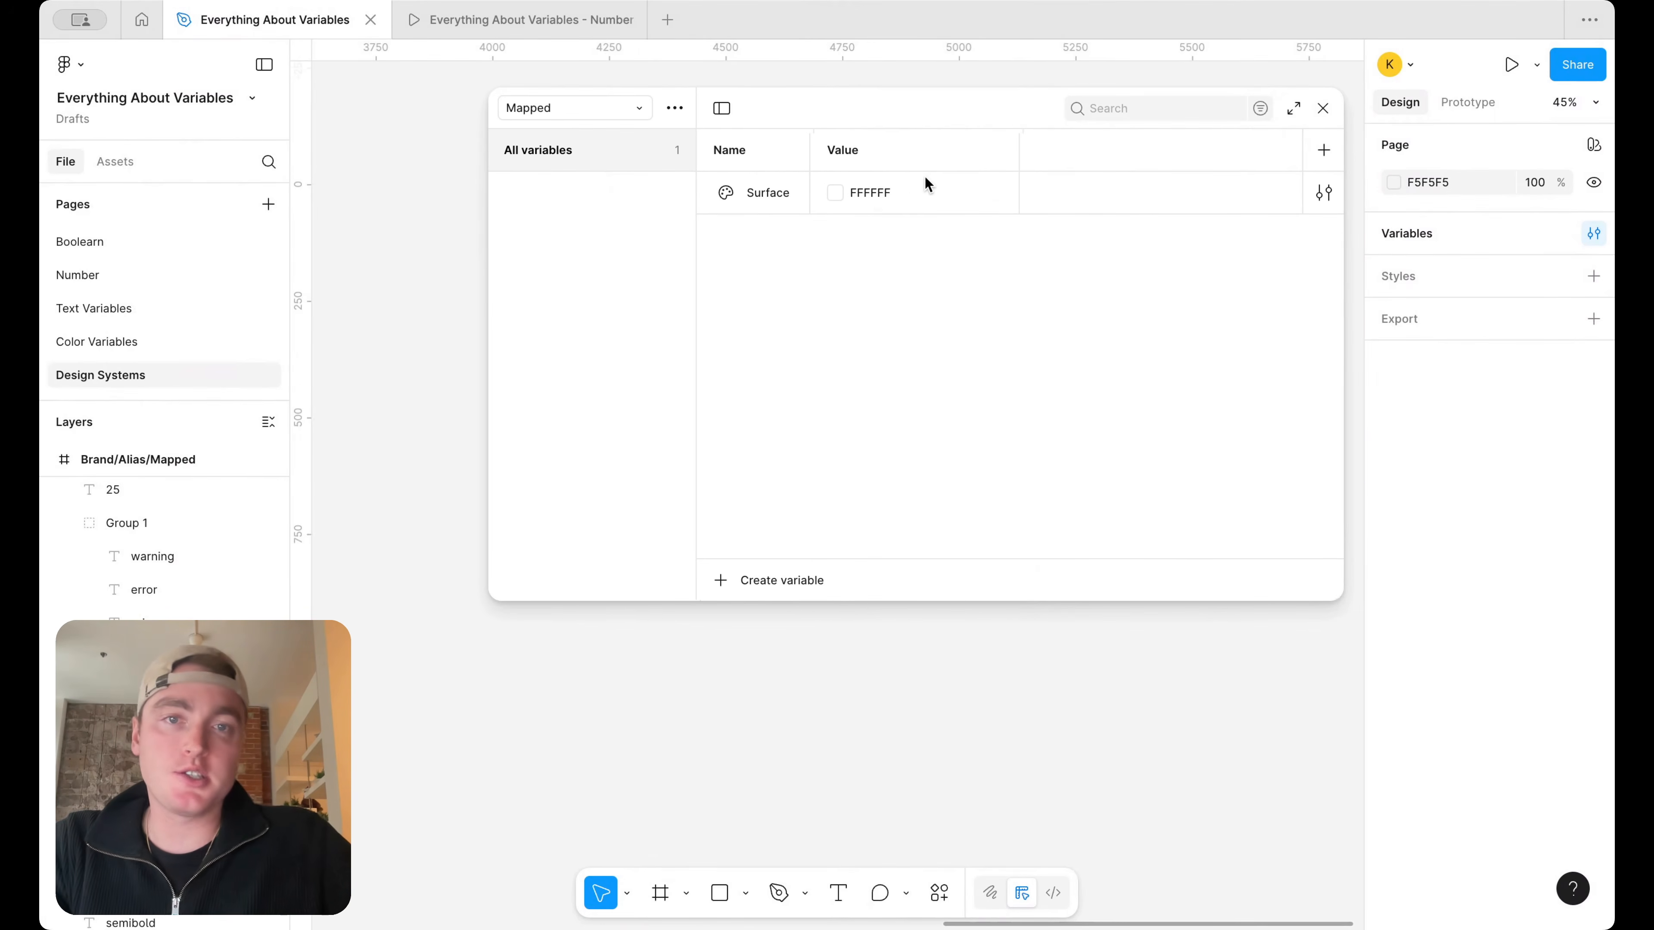
{"action": "double_click", "coordinate": [886, 189]}
{"action": "double_click", "coordinate": [780, 195]}
{"action": "key", "text": "Right"}
{"action": "type", "text": "/page"}
{"action": "key", "text": "Return"}
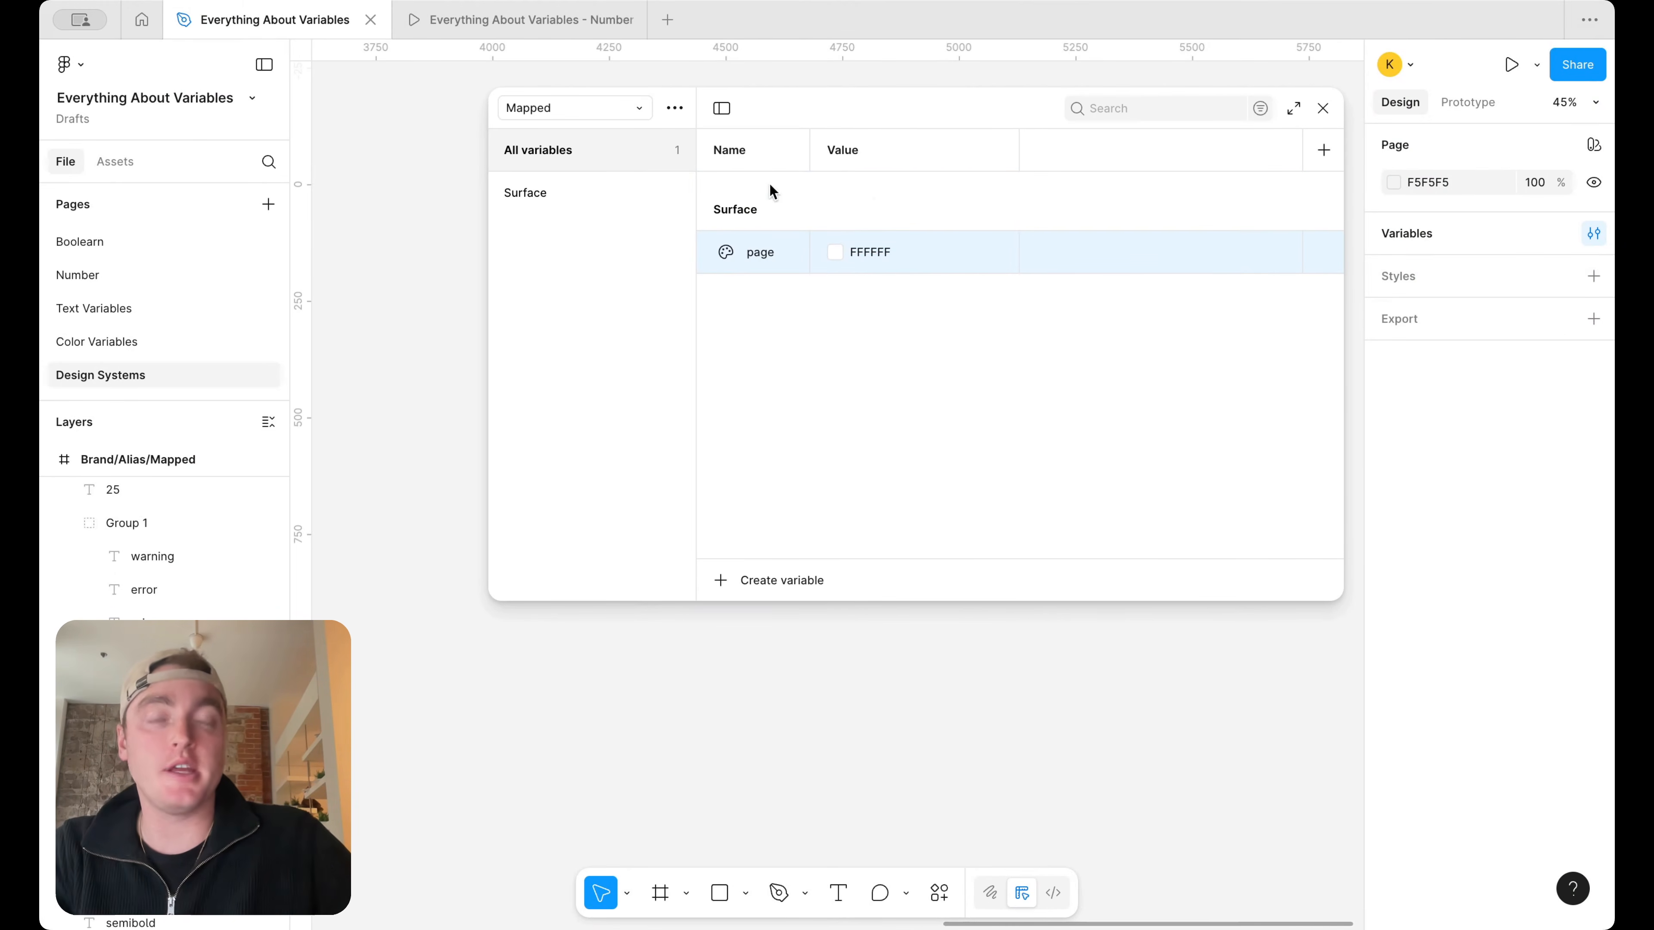
Create a color variable named Foundations/white in the Brand collection
{"action": "left_click", "coordinate": [621, 112]}
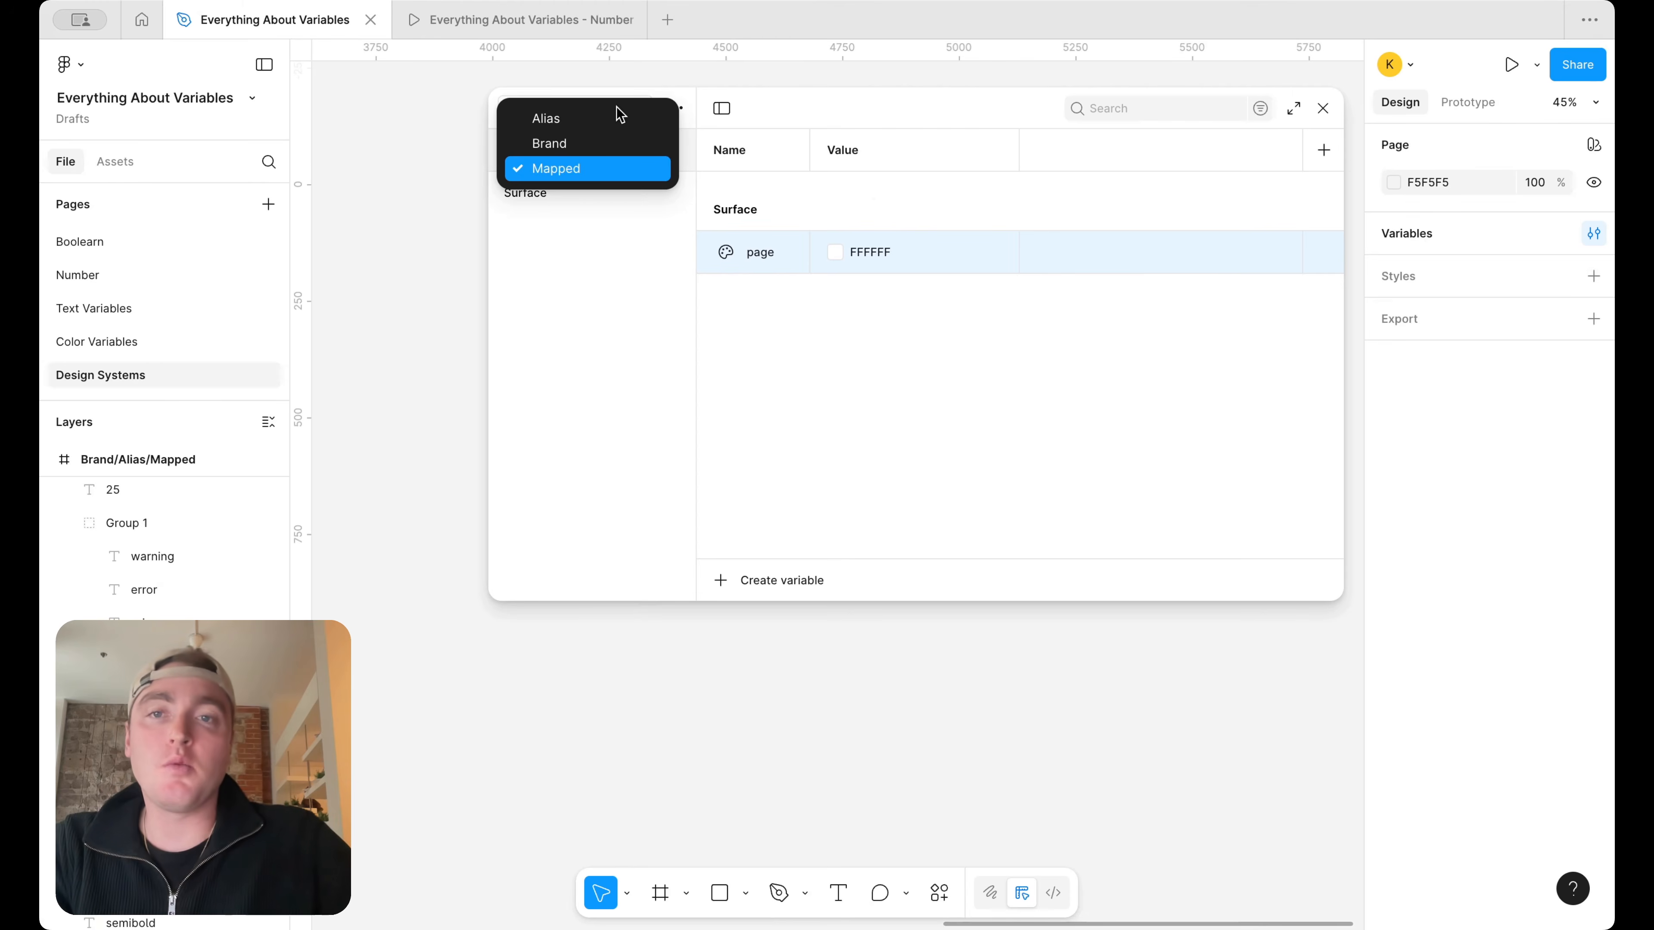
{"action": "left_click", "coordinate": [616, 130]}
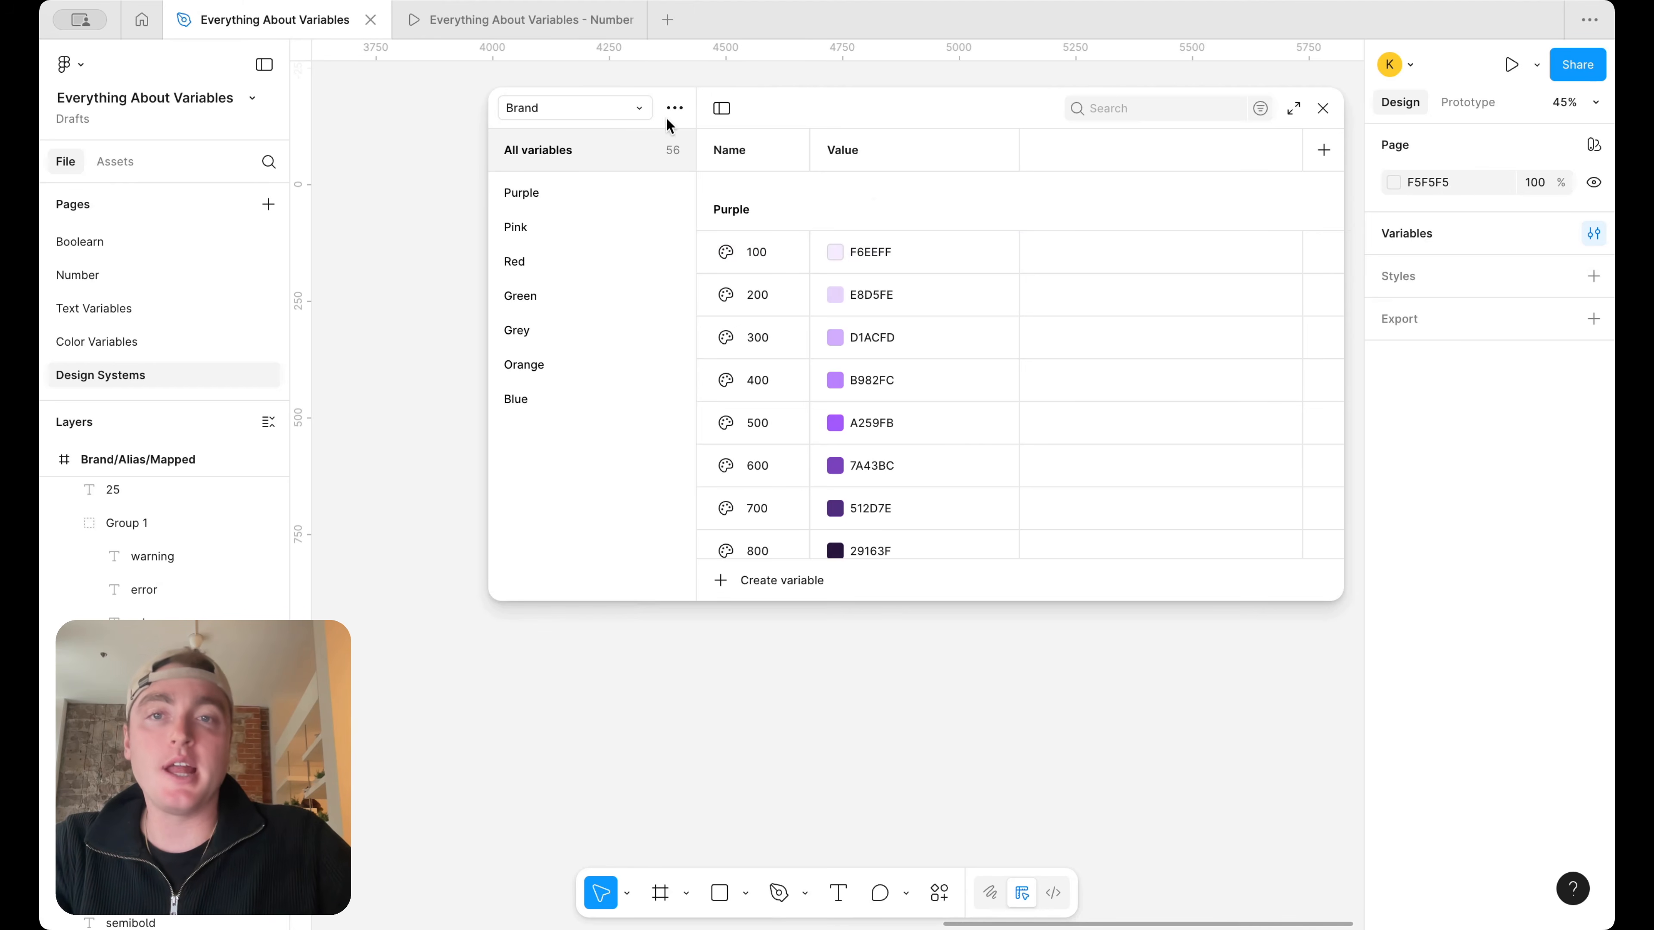
{"action": "left_click", "coordinate": [772, 580]}
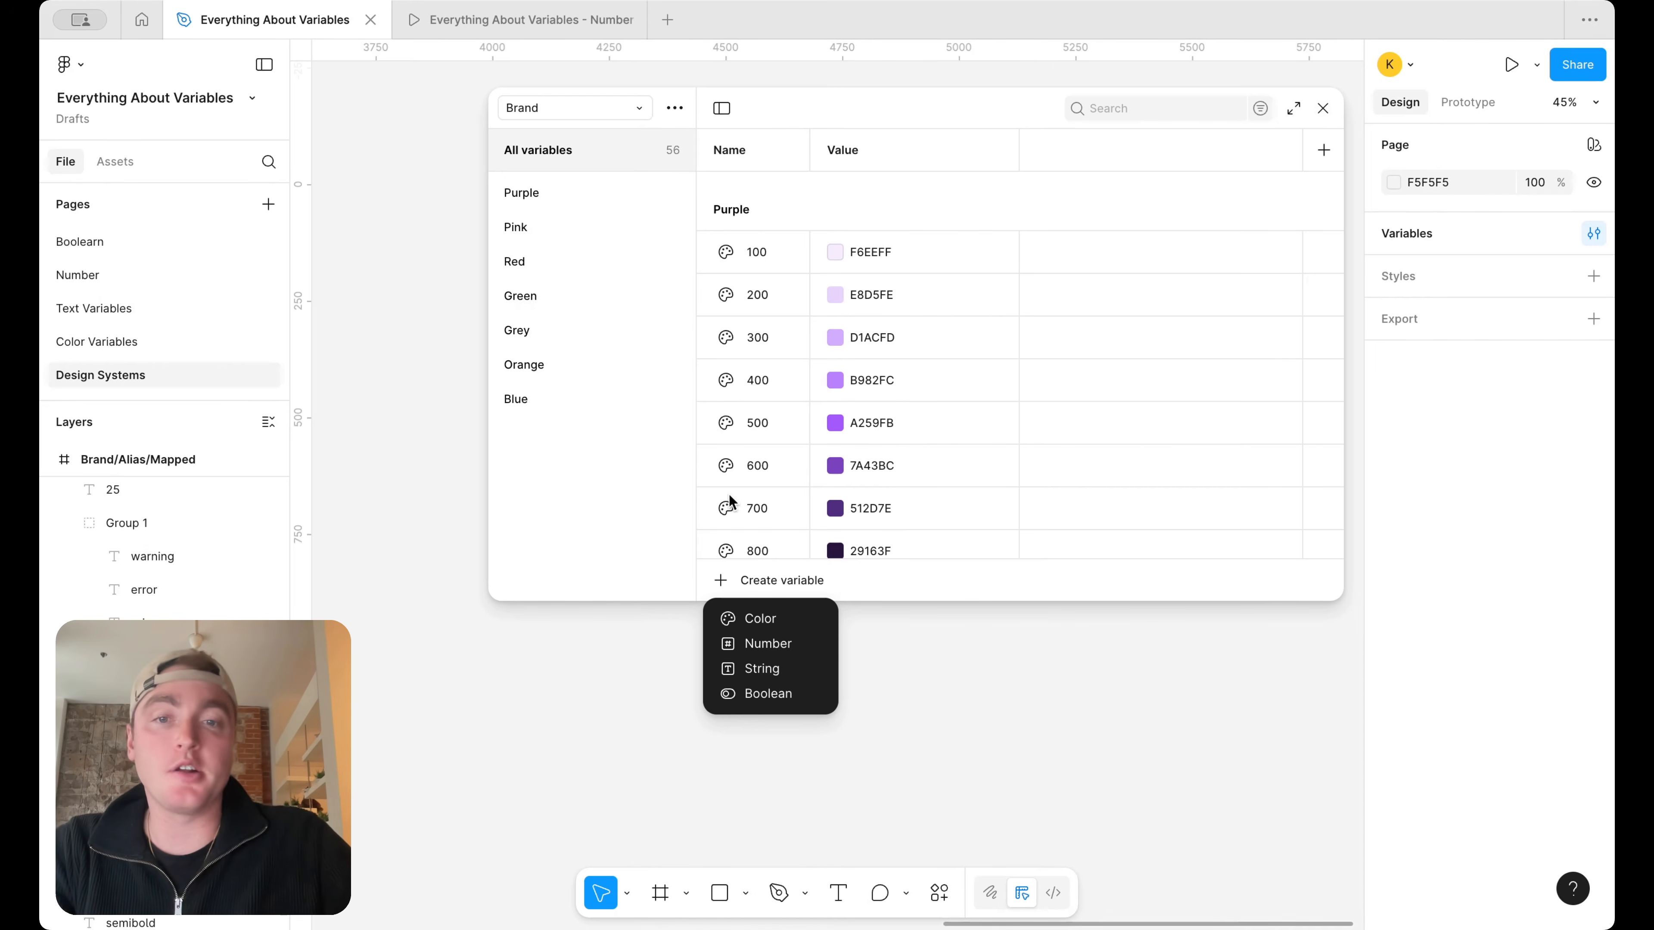
{"action": "left_click", "coordinate": [761, 618]}
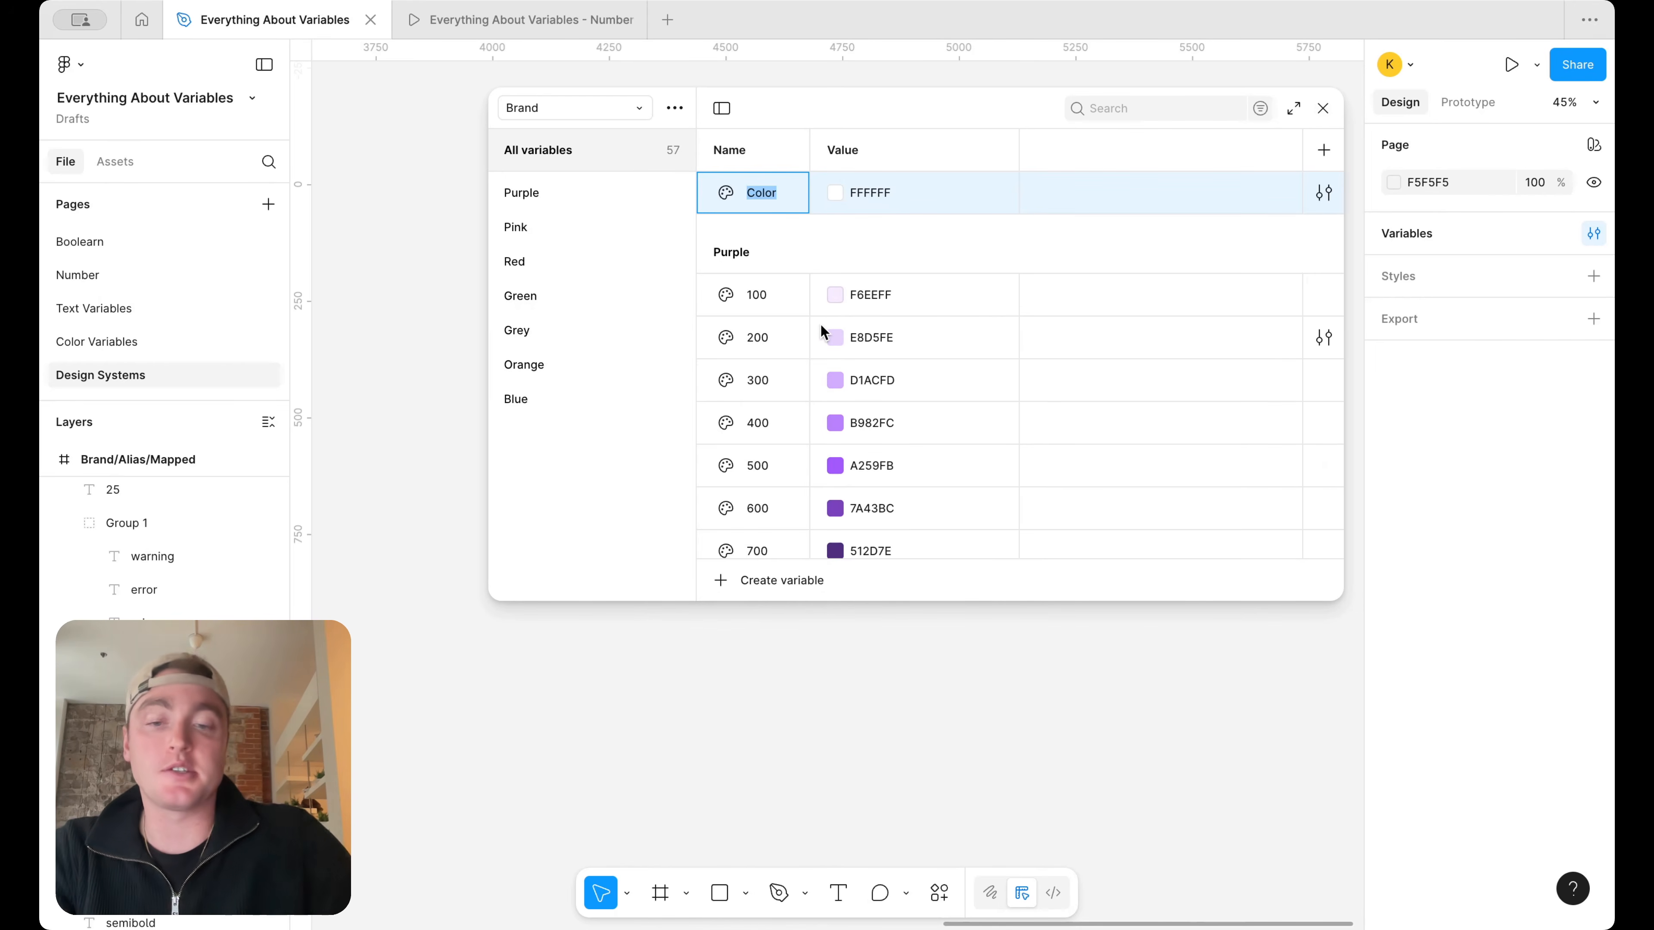
{"action": "type", "text": "Foundation"}
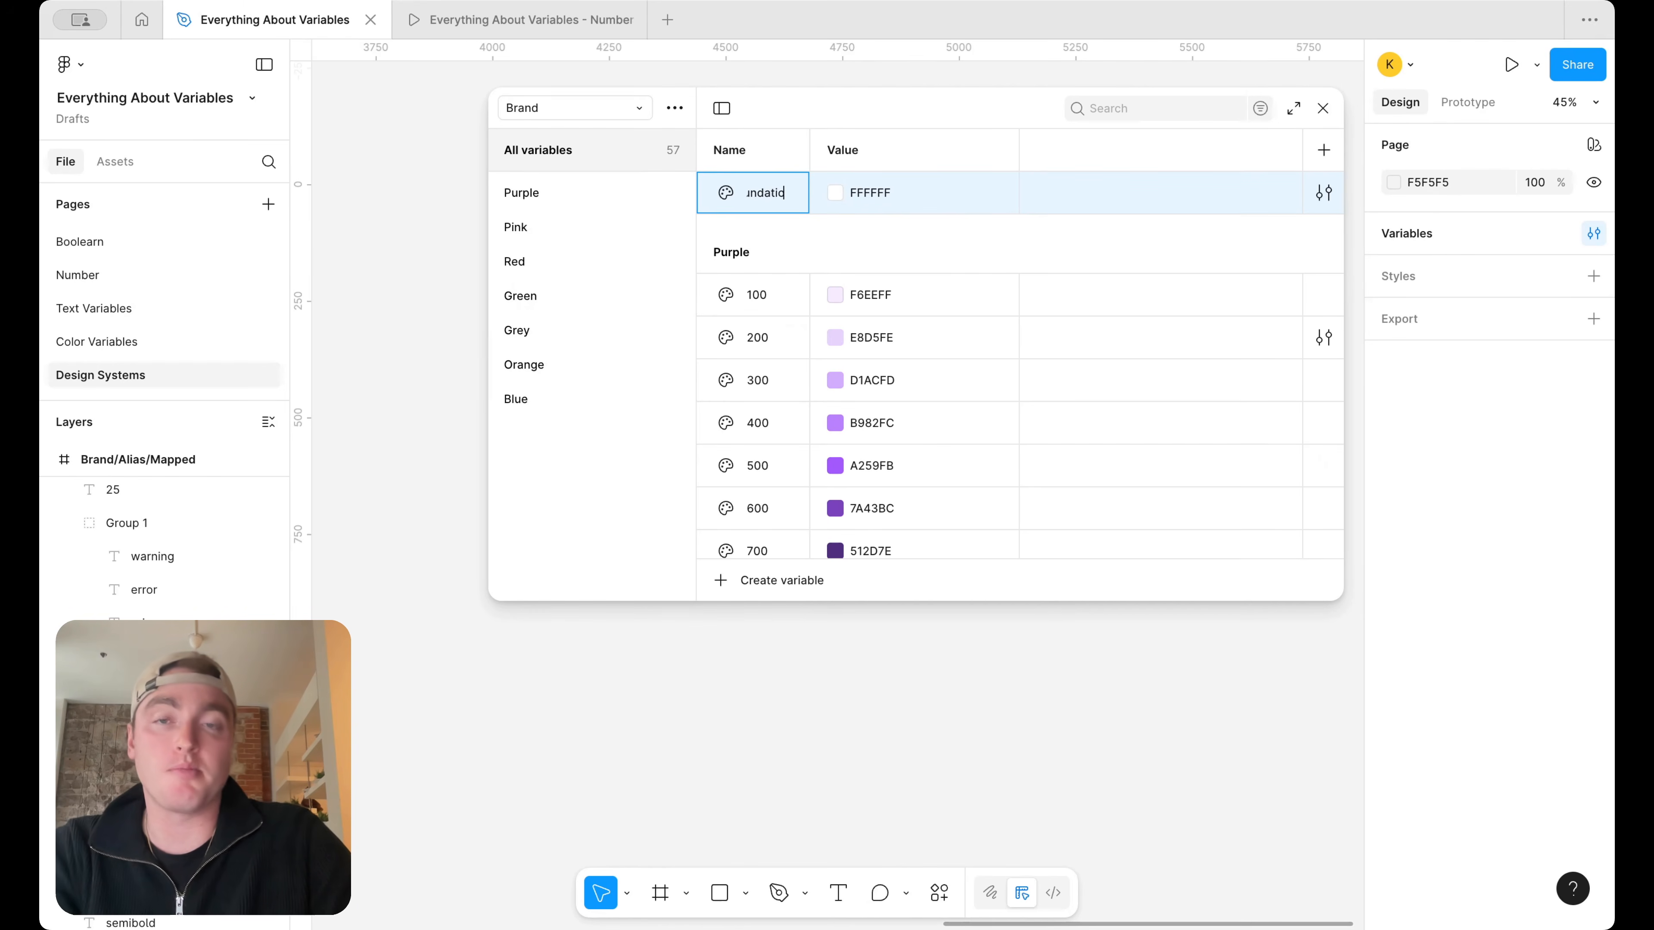
{"action": "type", "text": "s/white"}
{"action": "key", "text": "Return"}
Add a color variable named black to the Foundations group and set its value to 000000
{"action": "left_click", "coordinate": [560, 435]}
{"action": "left_click", "coordinate": [889, 189]}
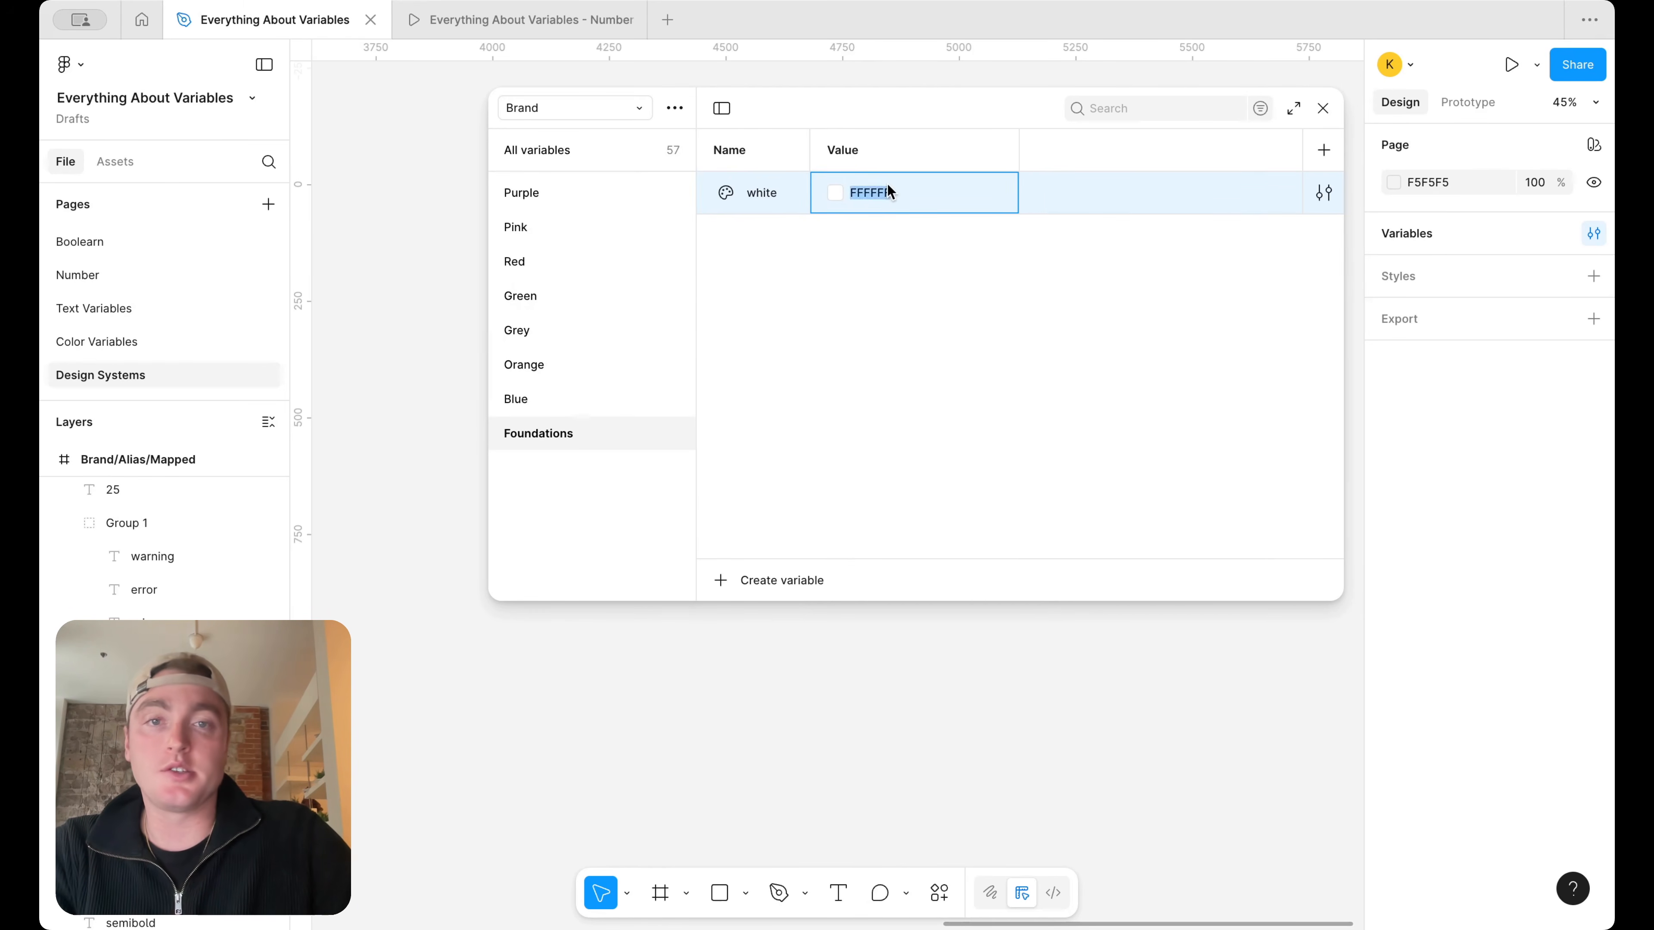
{"action": "key", "text": "shift+Return"}
{"action": "type", "text": "black"}
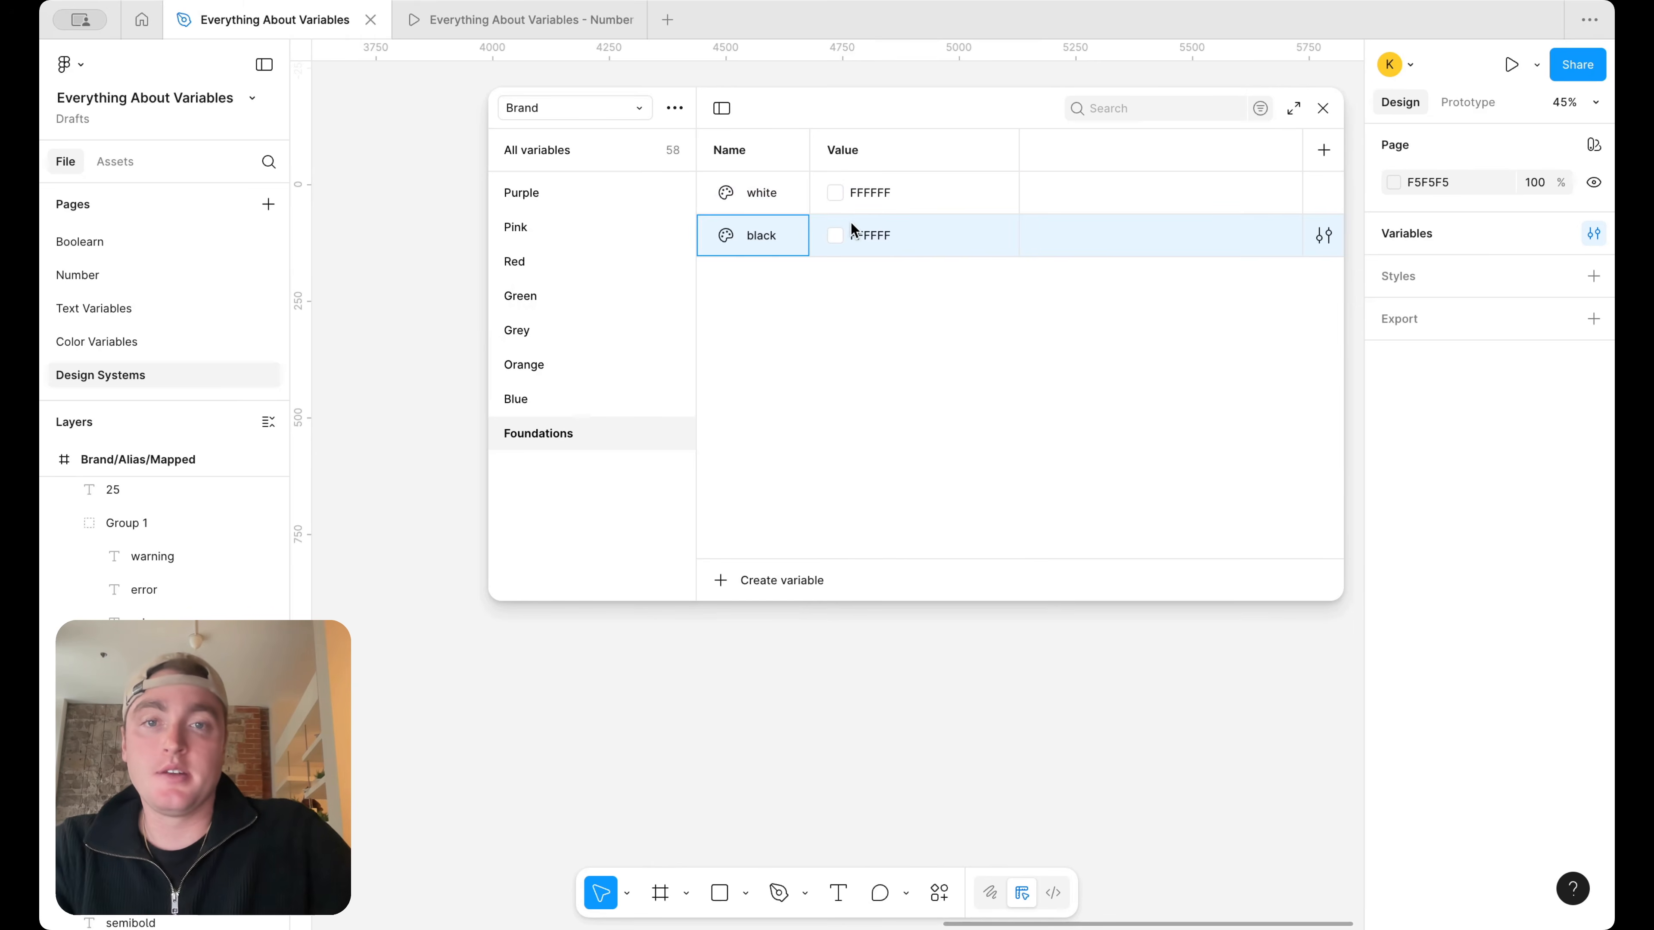
{"action": "left_click", "coordinate": [837, 235]}
{"action": "left_click", "coordinate": [919, 390]}
{"action": "left_click_drag", "start_coordinate": [912, 407], "coordinate": [846, 524]}
Duplicate the 800 variable in the Alias collection's Neutral group and name the copy white
{"action": "left_click", "coordinate": [564, 108]}
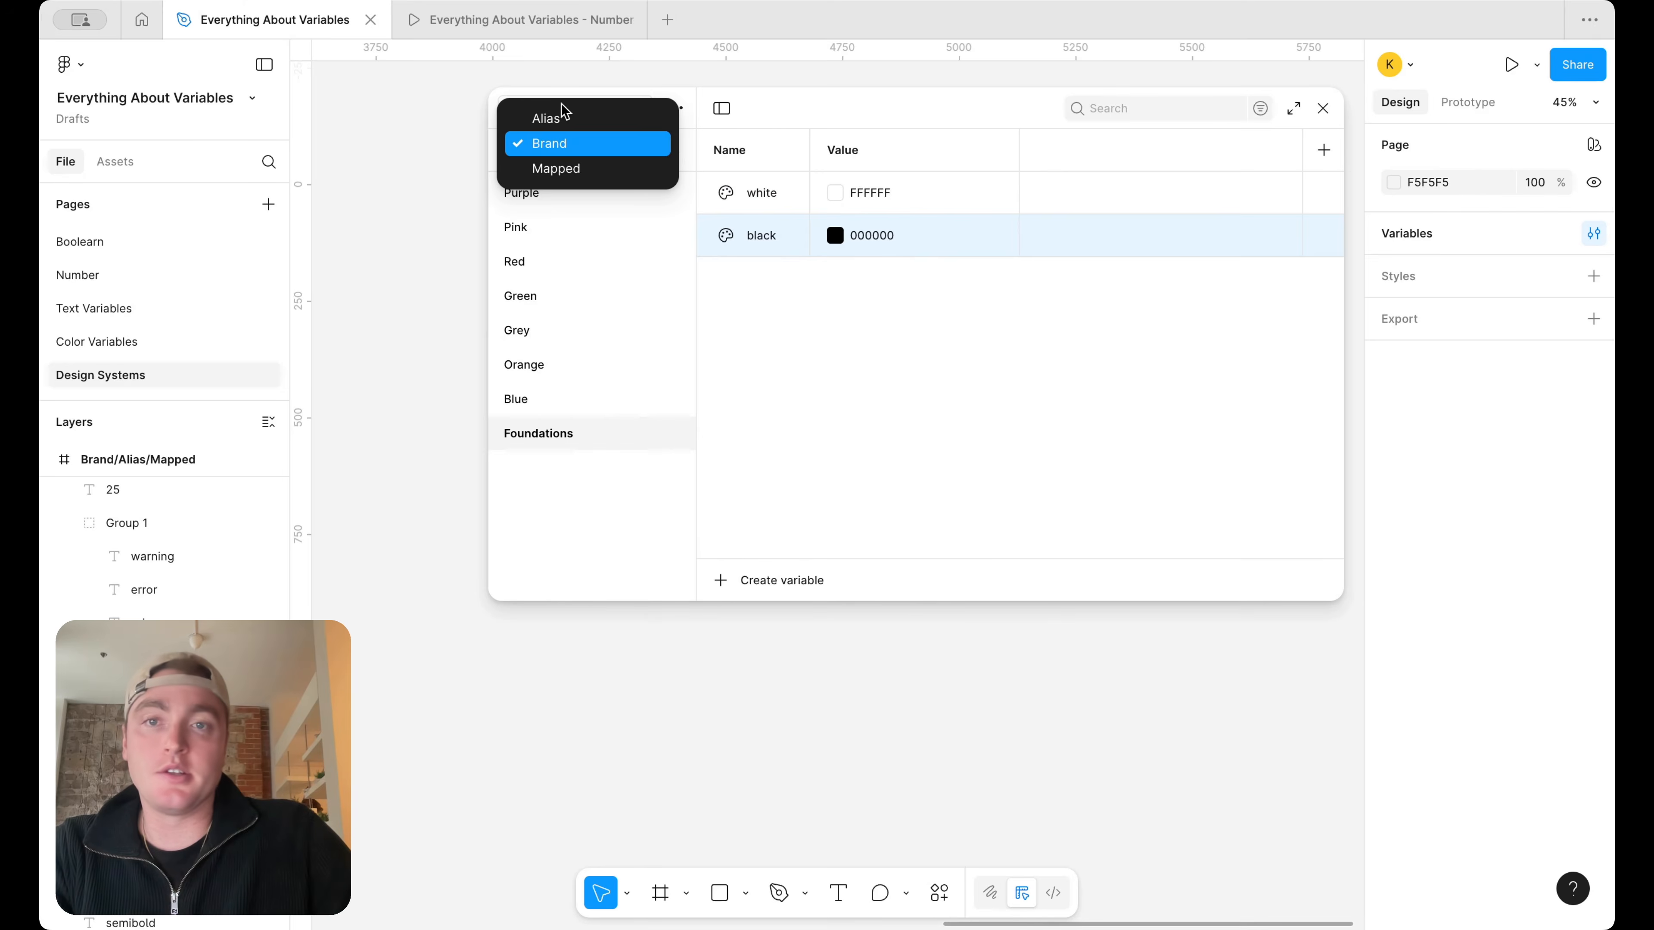
{"action": "left_click", "coordinate": [564, 116]}
{"action": "left_click", "coordinate": [571, 326]}
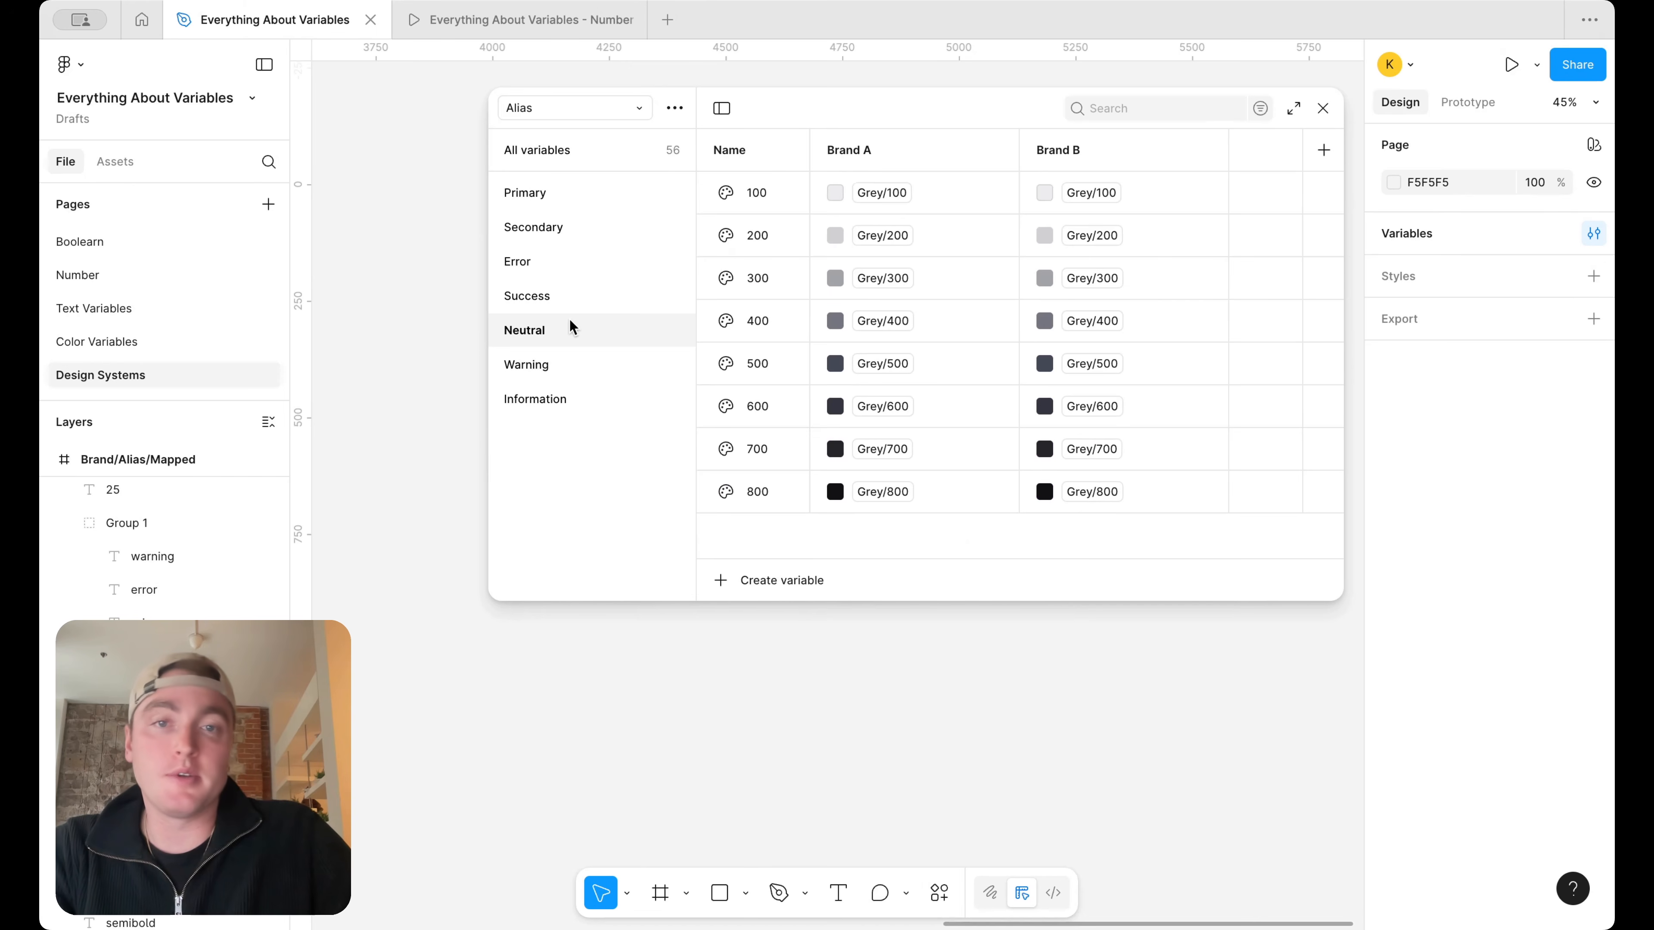
{"action": "key", "text": "super+d"}
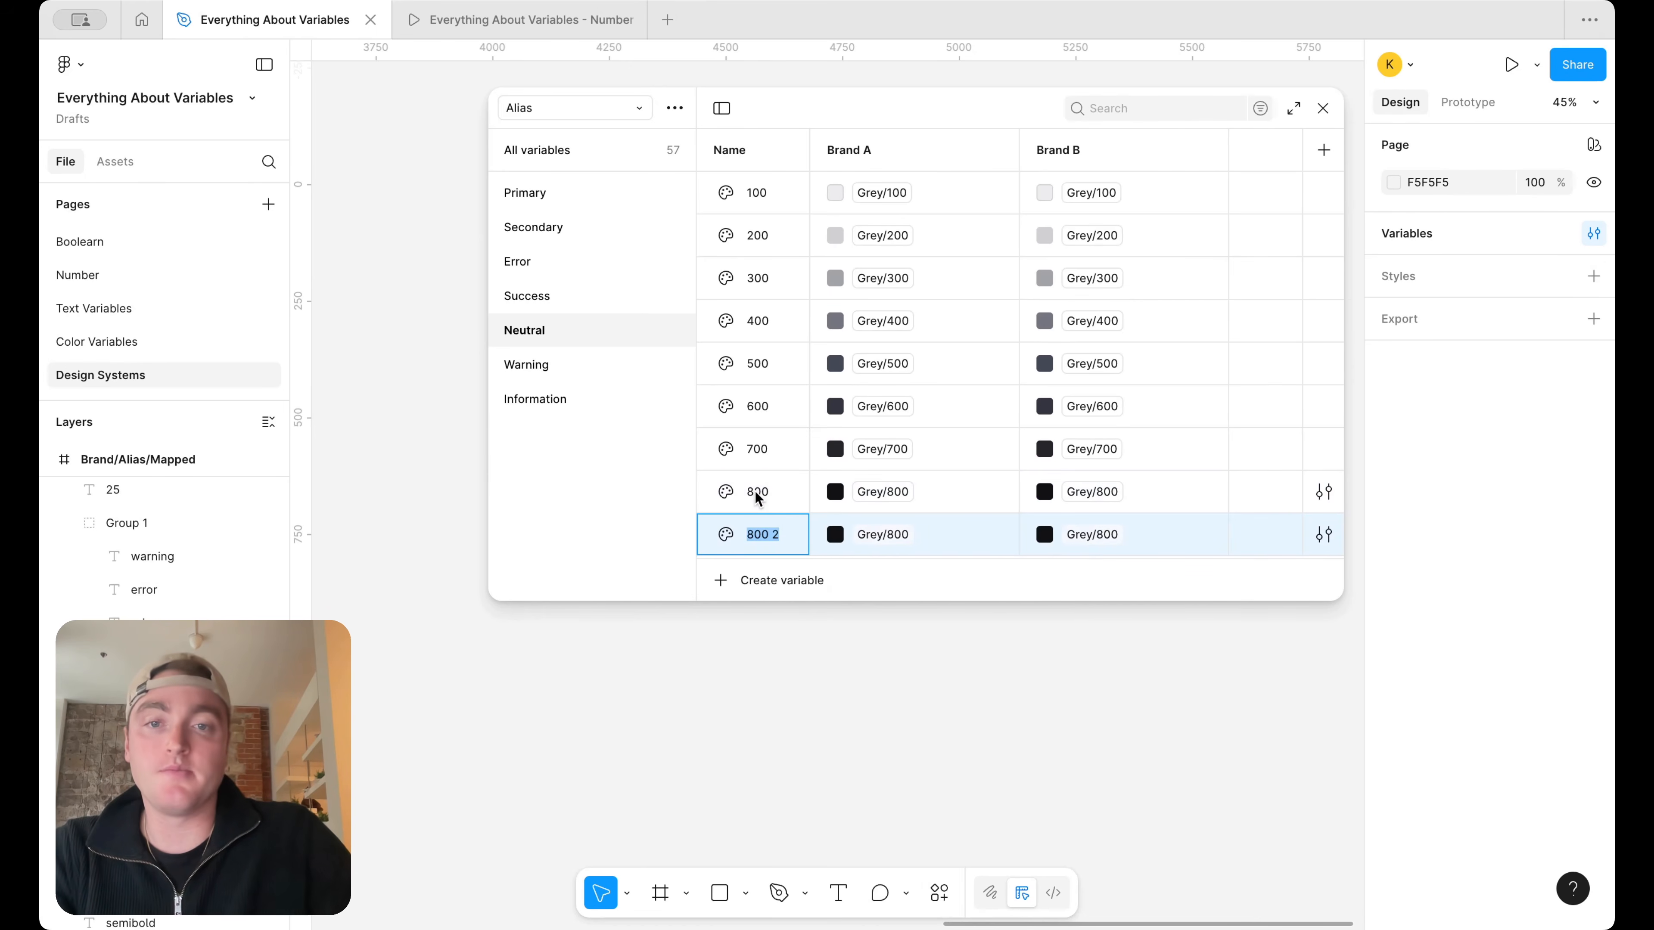
{"action": "type", "text": "white"}
{"action": "key", "text": "Return"}
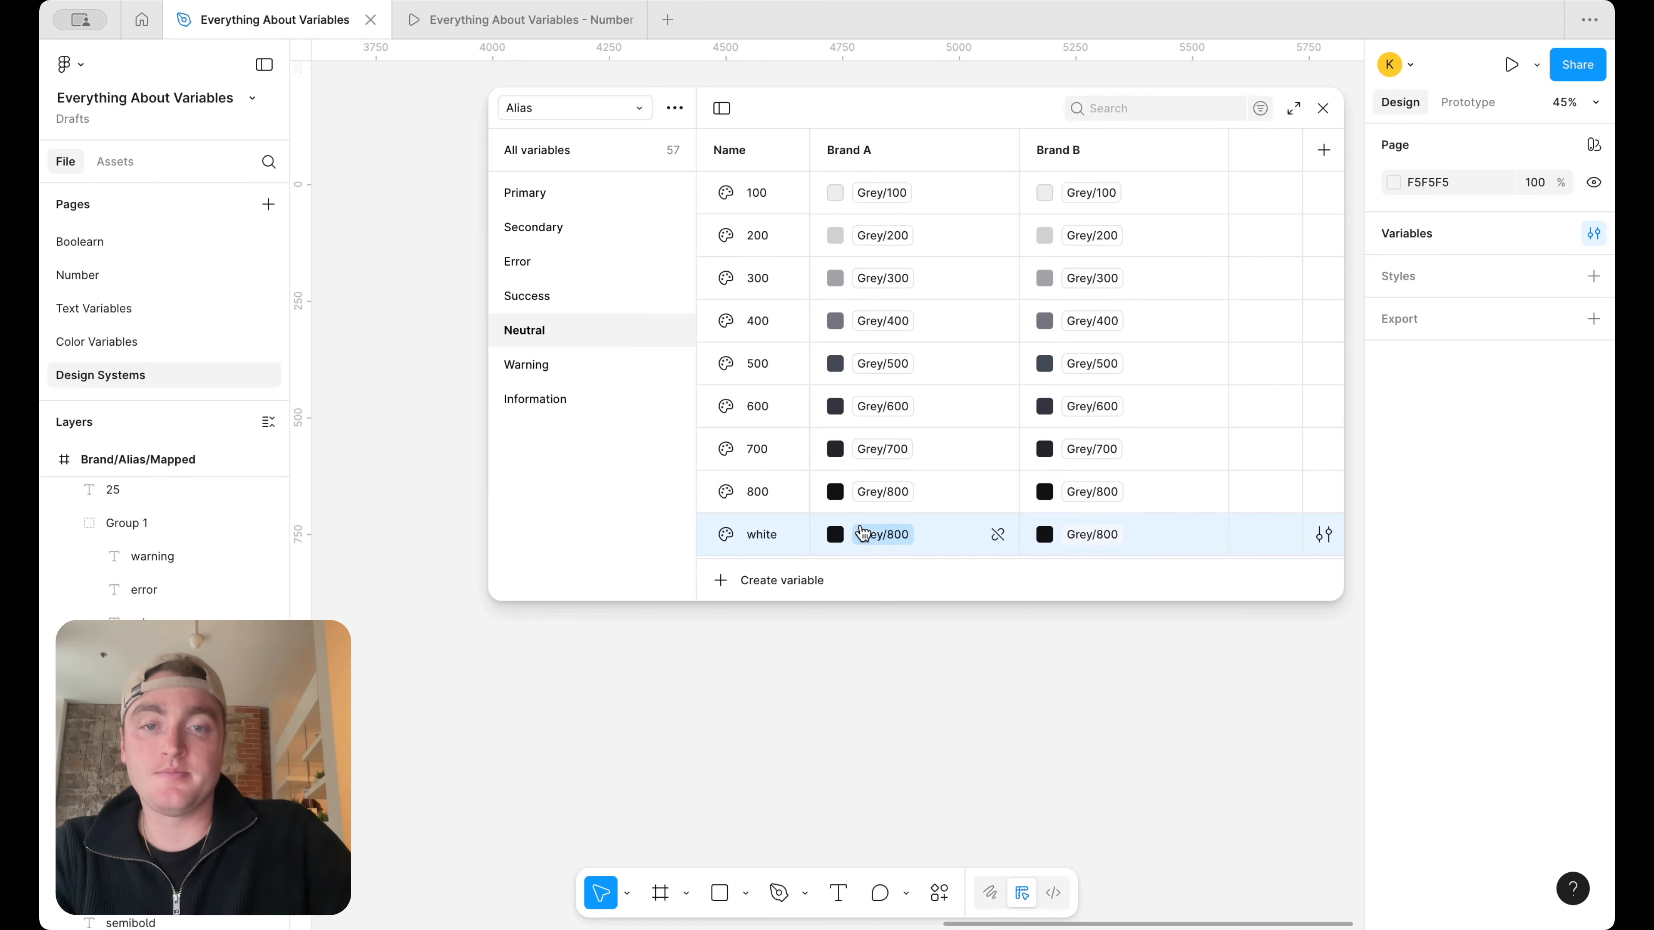
Set the Brand A alias of Neutral white to Foundations/white
{"action": "left_click", "coordinate": [883, 535]}
{"action": "scroll", "coordinate": [878, 681], "scroll_direction": "up", "scroll_amount": 3}
{"action": "scroll", "coordinate": [879, 684], "scroll_direction": "down", "scroll_amount": 8}
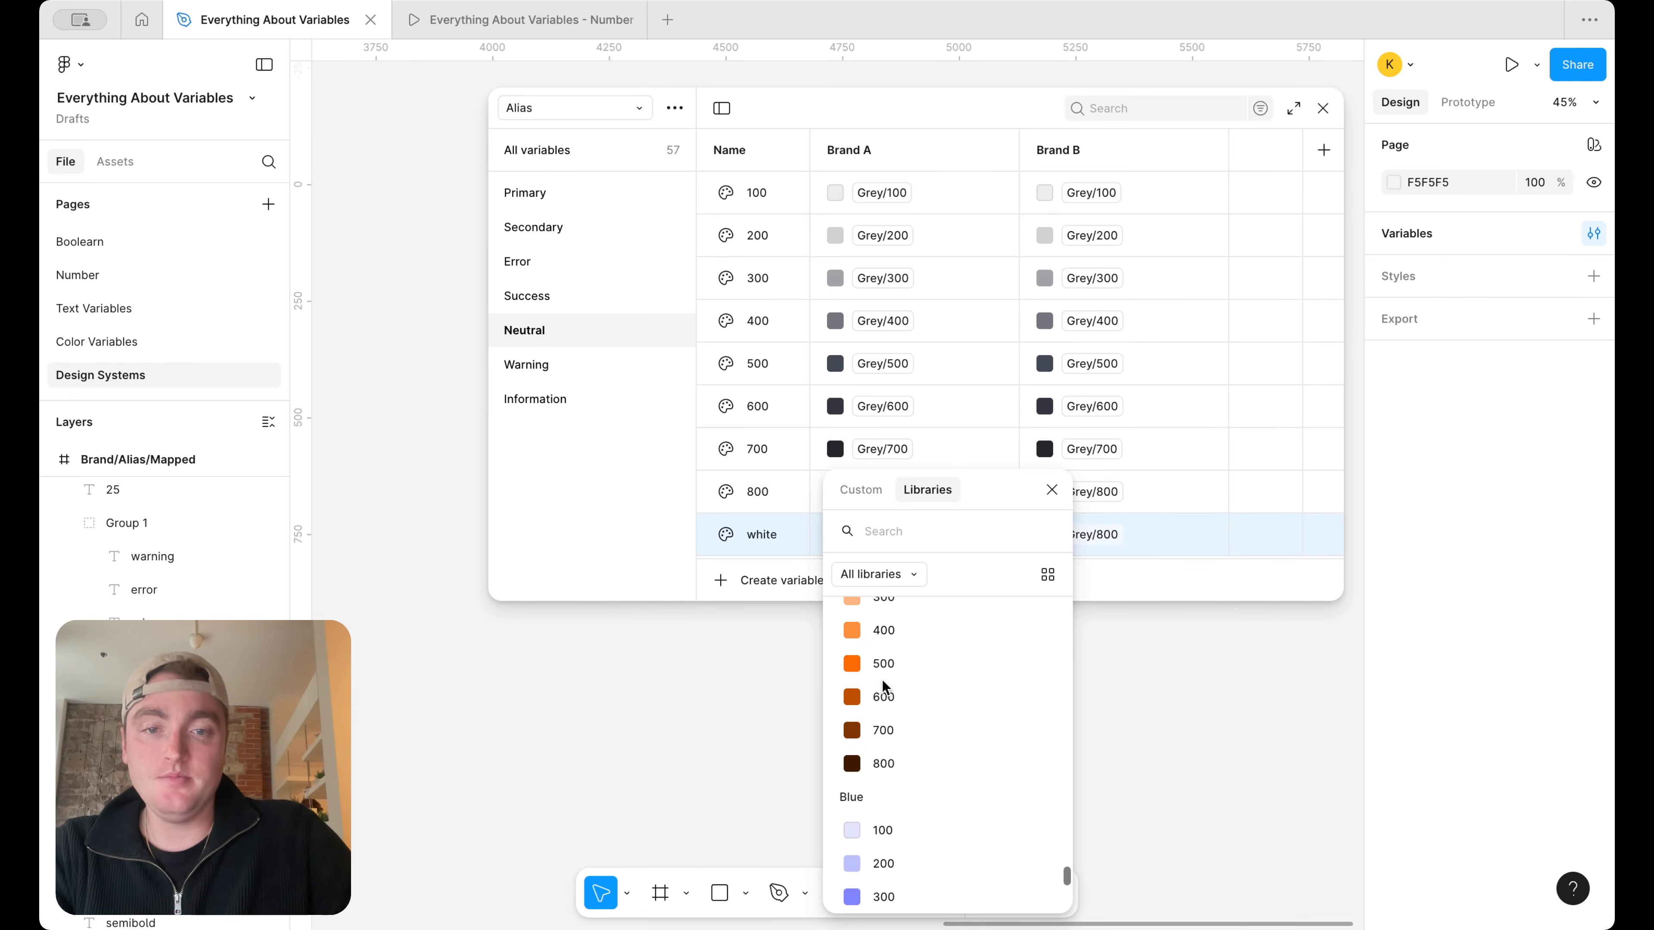
{"action": "type", "text": "so"}
{"action": "key", "text": "BackSpace"}
{"action": "key", "text": "BackSpace"}
{"action": "type", "text": "fou"}
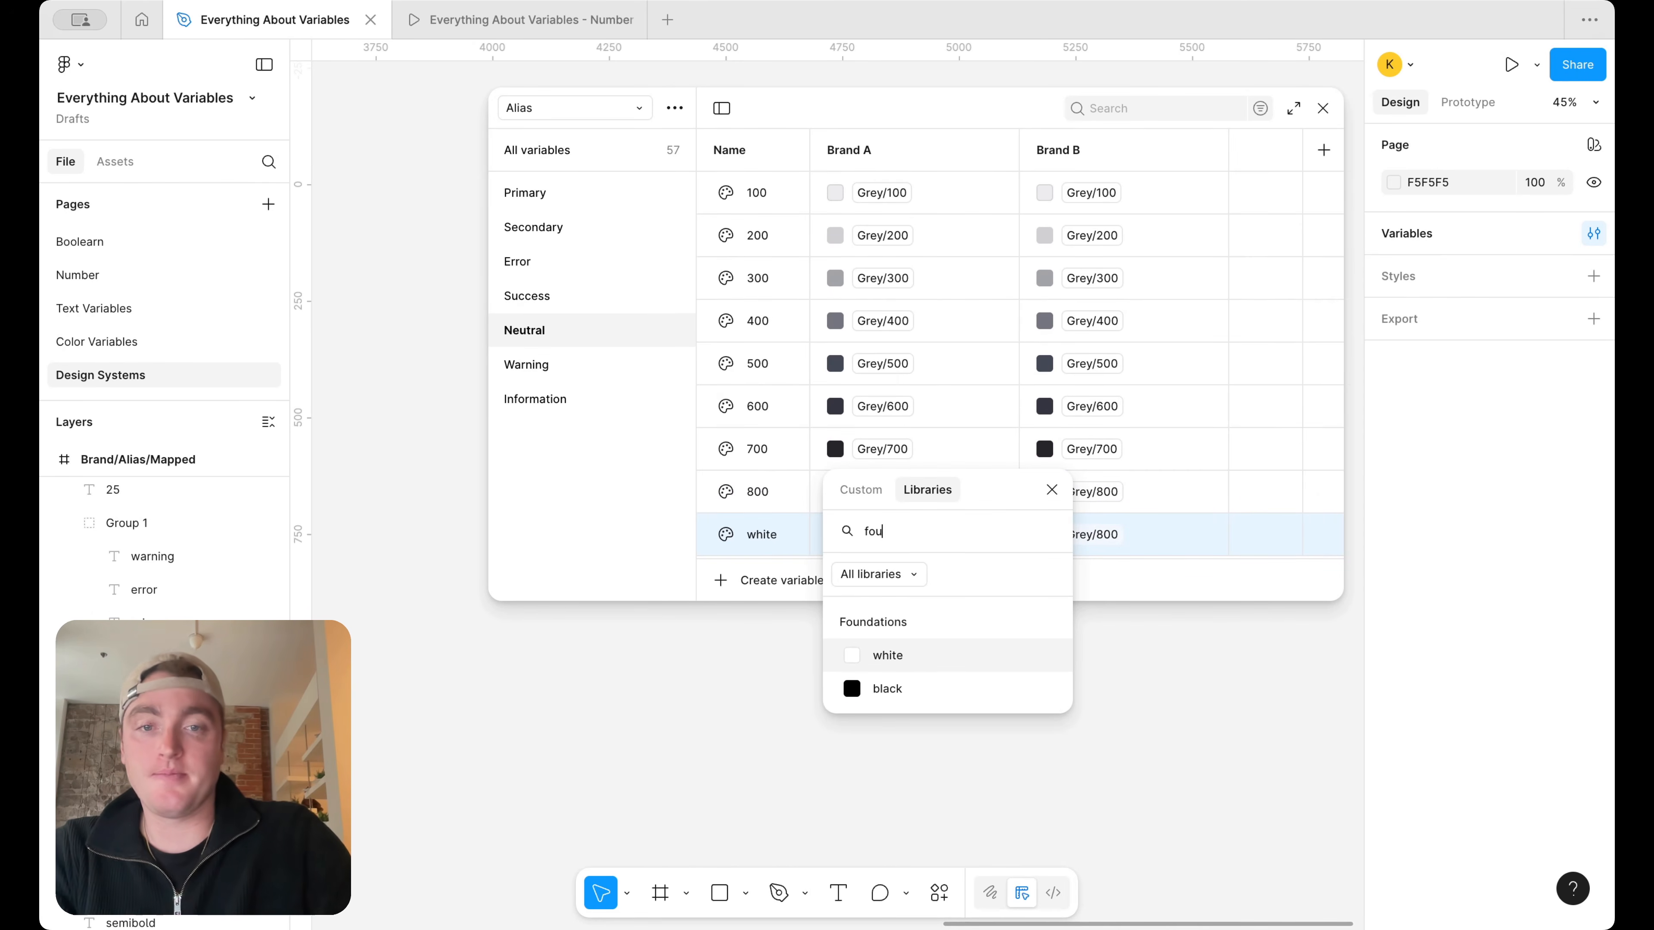
{"action": "left_click", "coordinate": [934, 664]}
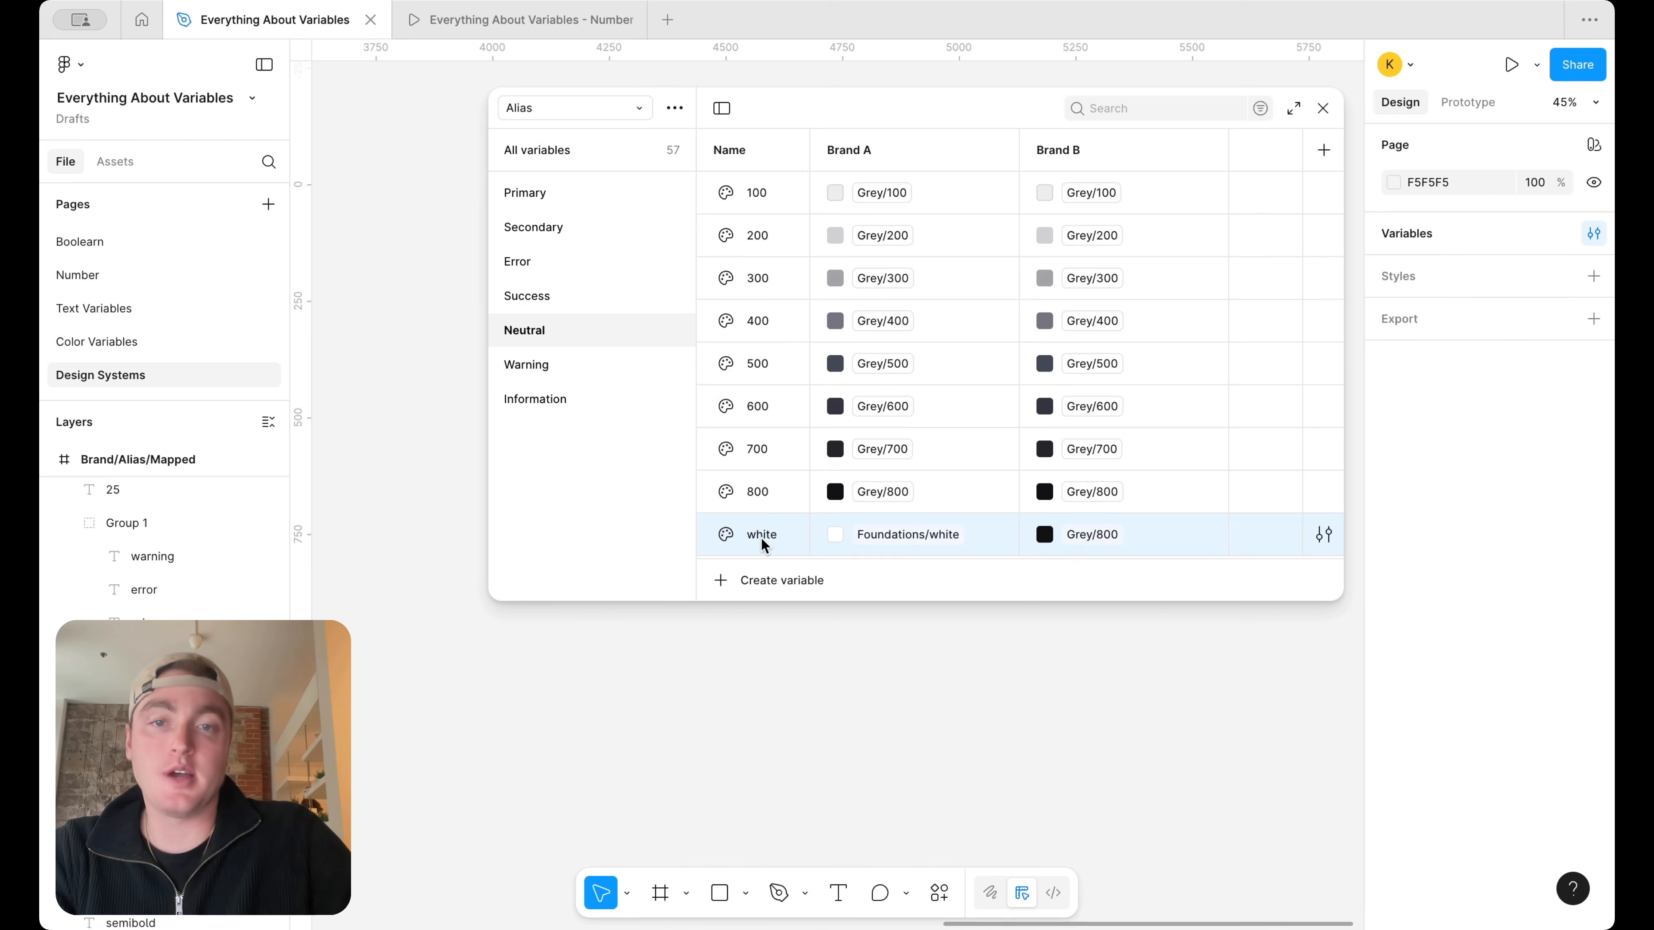
Add a variable named black to the Neutral group and set its Brand A alias to Foundations/black
{"action": "left_click", "coordinate": [781, 580]}
{"action": "type", "text": "black"}
{"action": "left_click", "coordinate": [864, 542]}
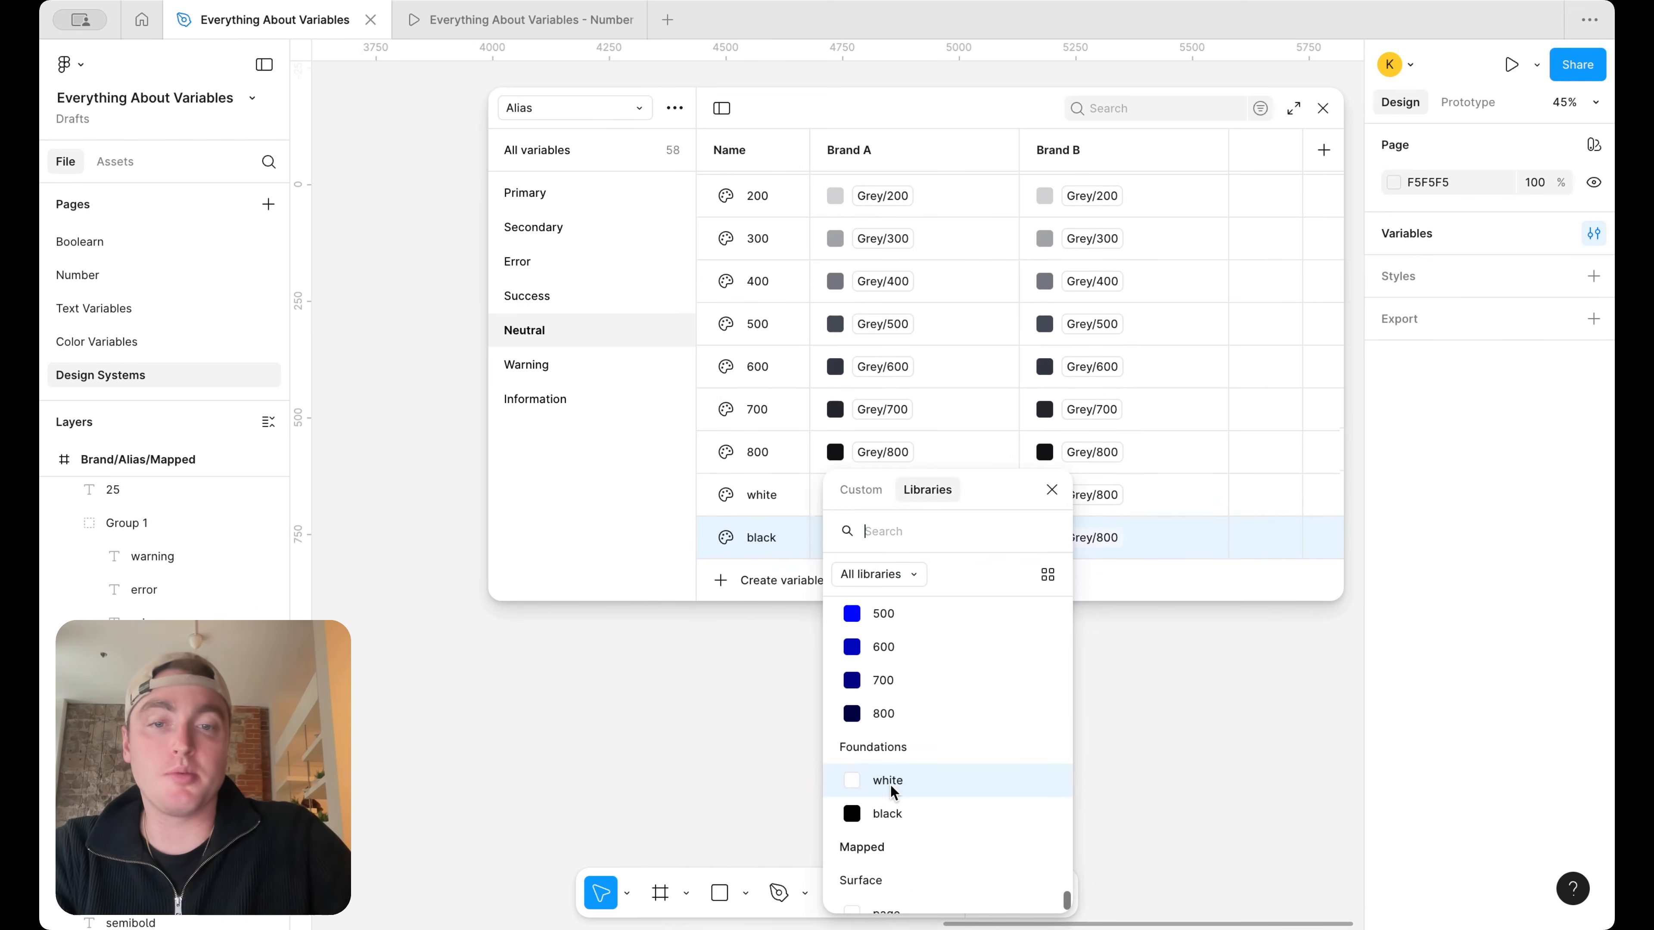
{"action": "scroll", "coordinate": [899, 779], "scroll_direction": "down", "scroll_amount": 1}
{"action": "left_click", "coordinate": [890, 787]}
Switch to the Mapped collection and examine the Brand/Alias/Mapped tree diagram with the variables window moved aside
{"action": "left_click", "coordinate": [580, 110]}
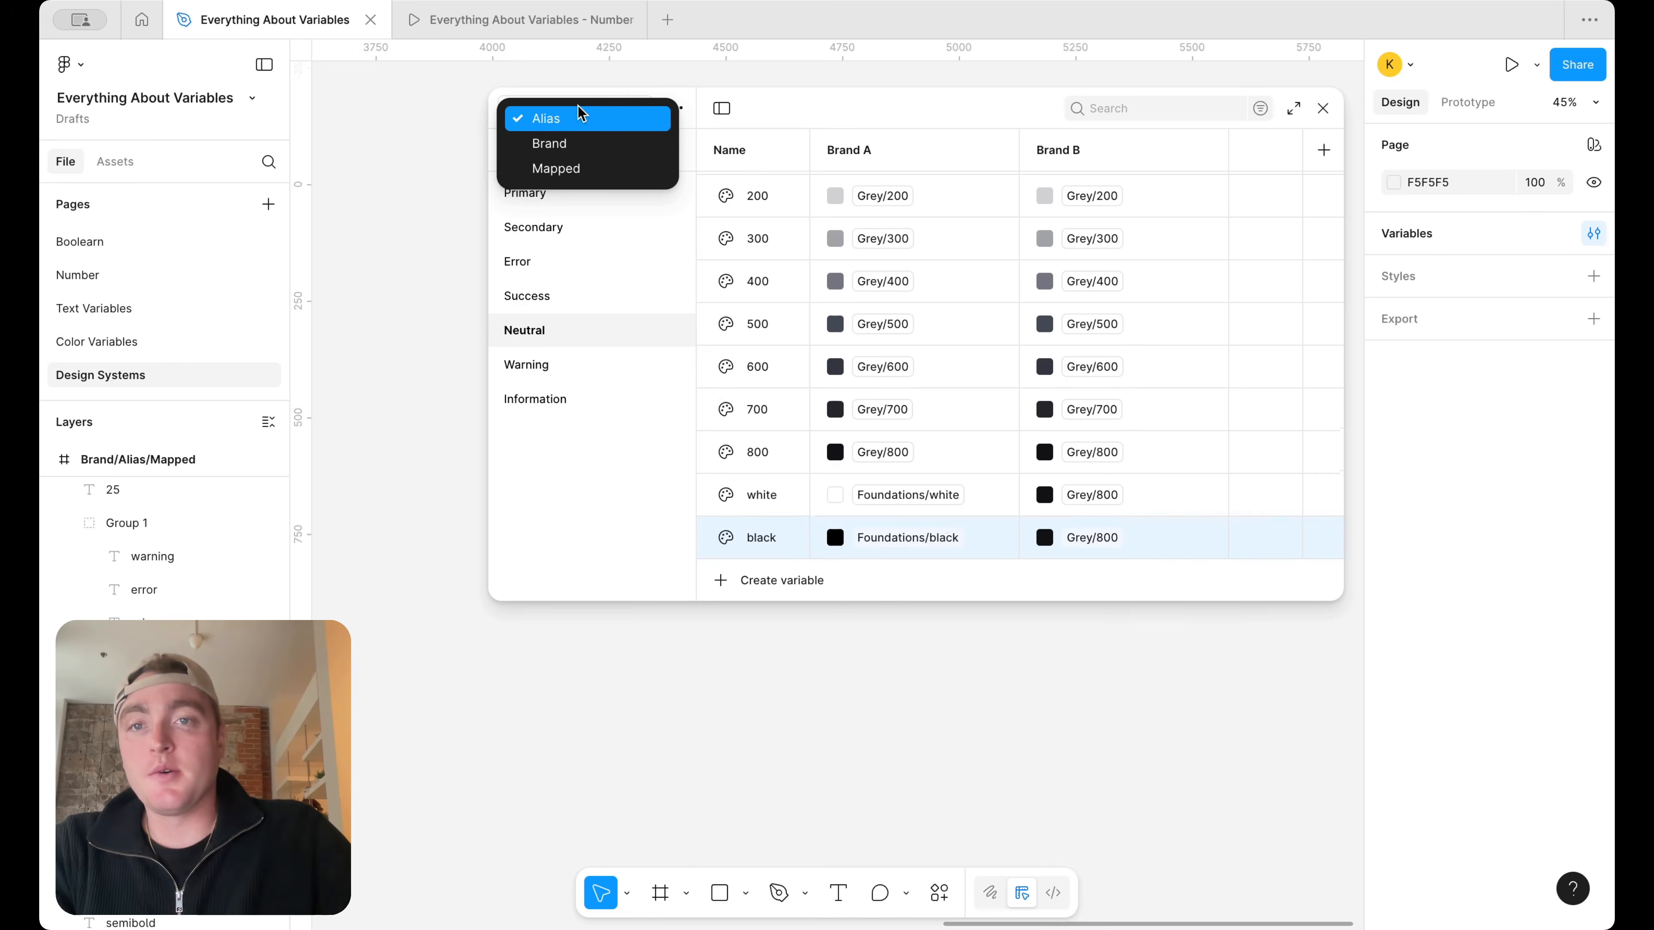
{"action": "left_click", "coordinate": [579, 168]}
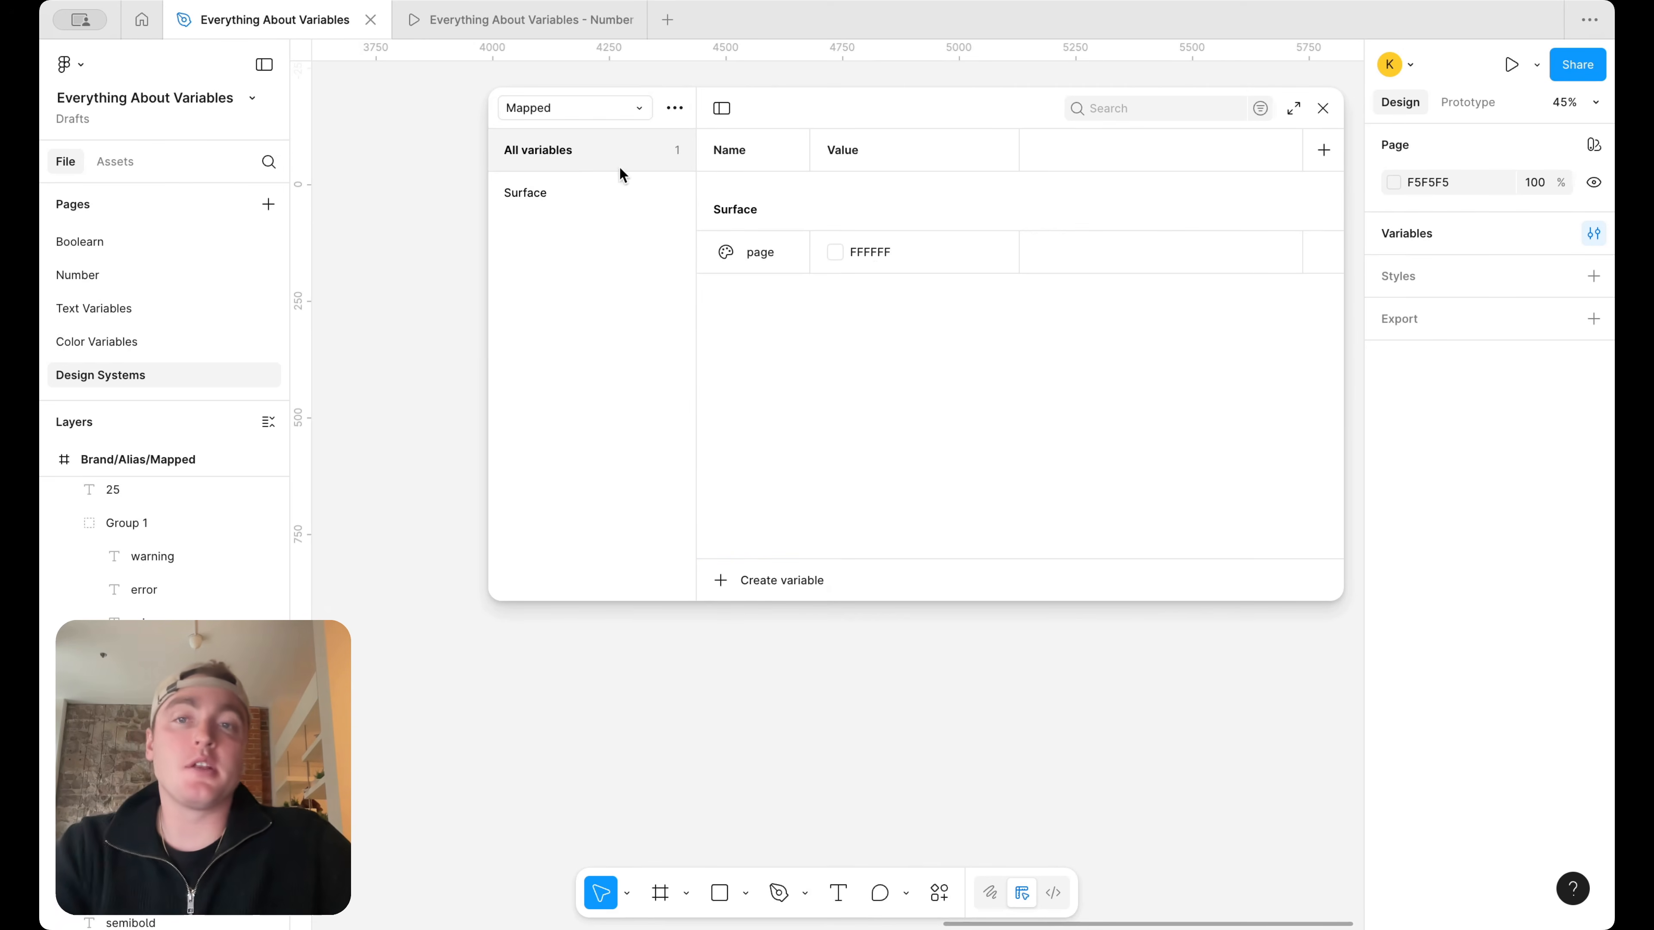
{"action": "right_click", "coordinate": [872, 264]}
{"action": "left_click", "coordinate": [909, 278]}
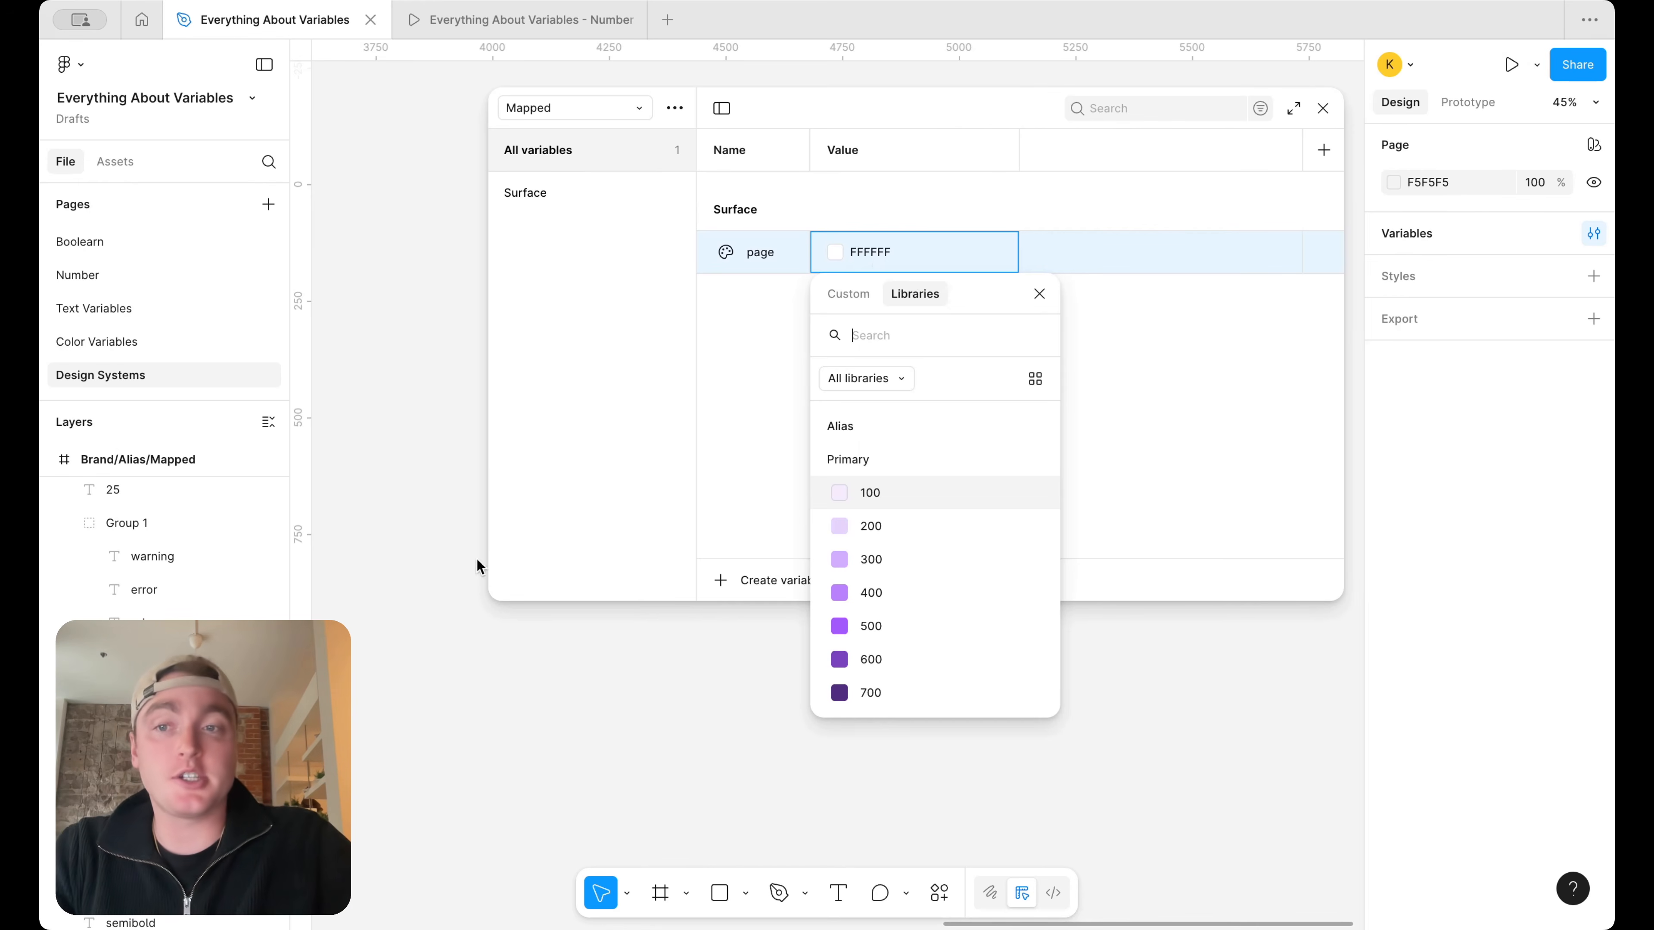
{"action": "left_click", "coordinate": [412, 659]}
{"action": "scroll", "coordinate": [413, 660], "scroll_direction": "down", "scroll_amount": 5}
{"action": "scroll", "coordinate": [412, 660], "scroll_direction": "left", "scroll_amount": 8}
{"action": "scroll", "coordinate": [418, 633], "scroll_direction": "up", "scroll_amount": 3}
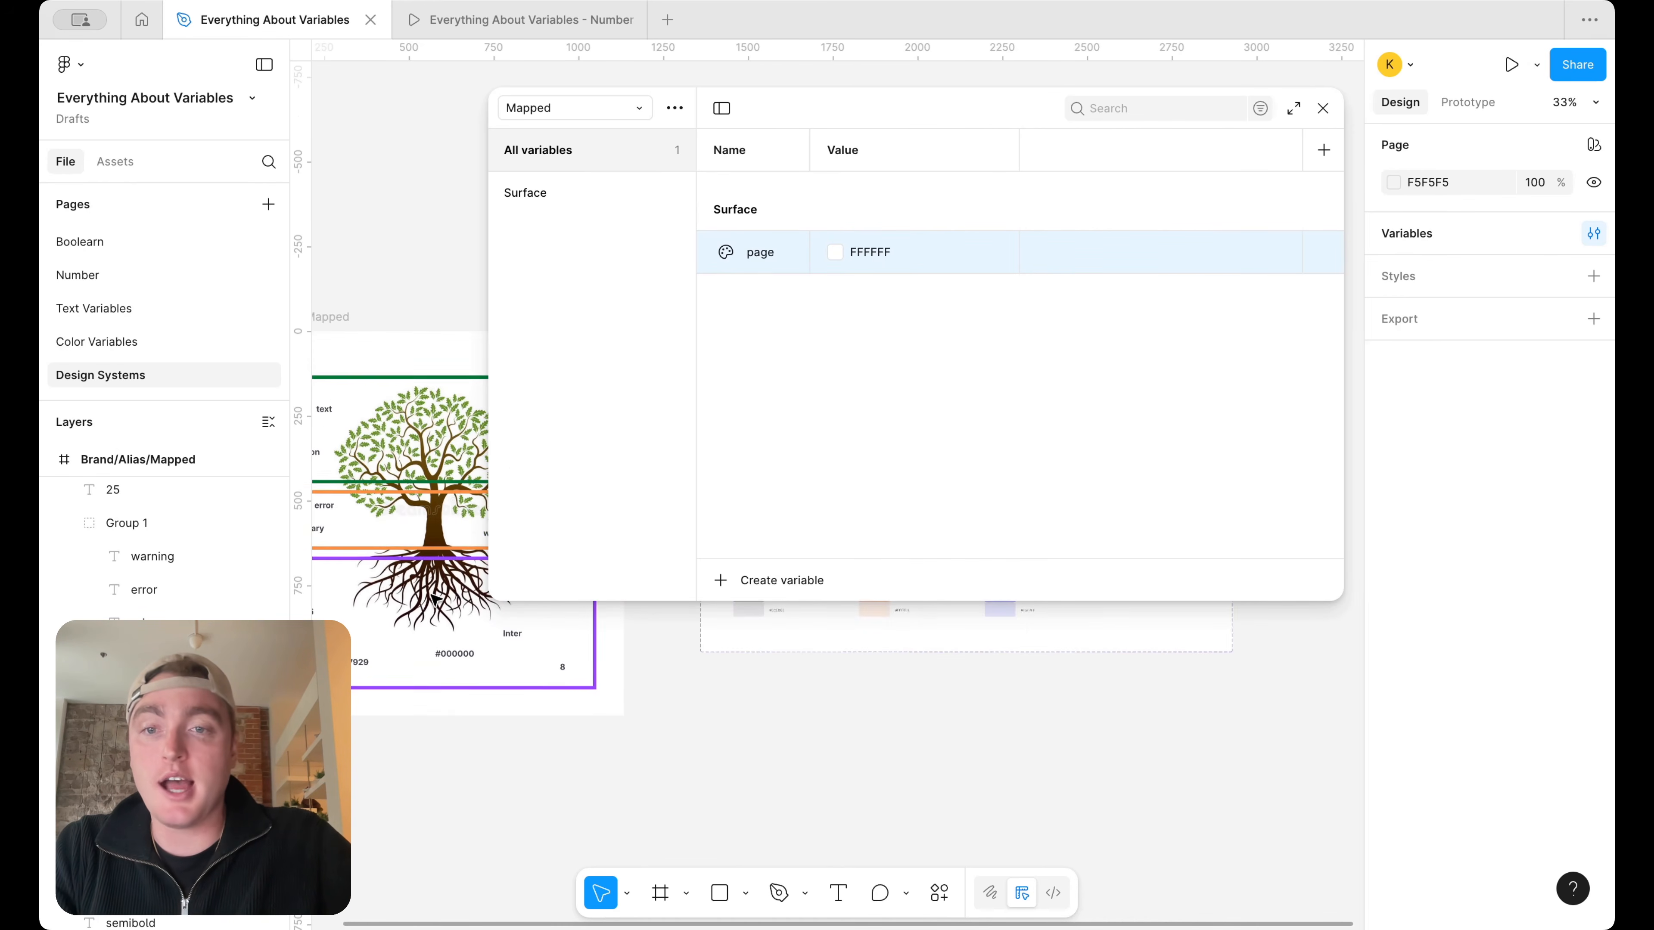
{"action": "left_click_drag", "start_coordinate": [489, 460], "coordinate": [725, 457]}
{"action": "scroll", "coordinate": [365, 362], "scroll_direction": "up", "scroll_amount": 2}
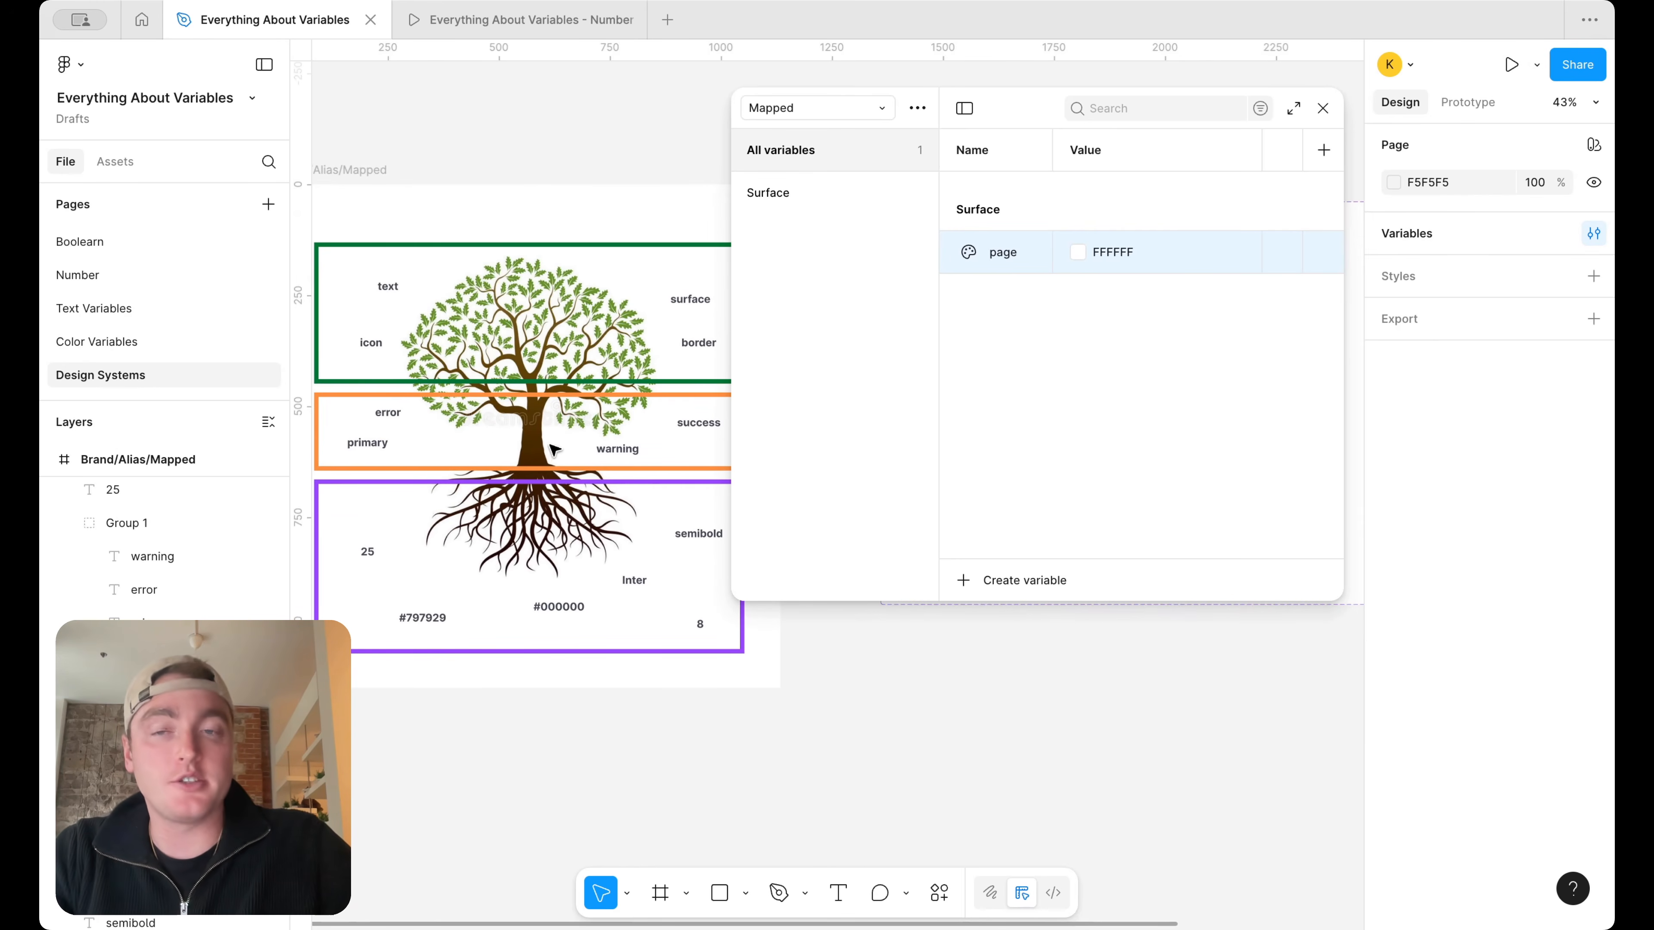
Set the value of the Surface group's page variable to an alias of Neutral/white
{"action": "right_click", "coordinate": [1113, 258]}
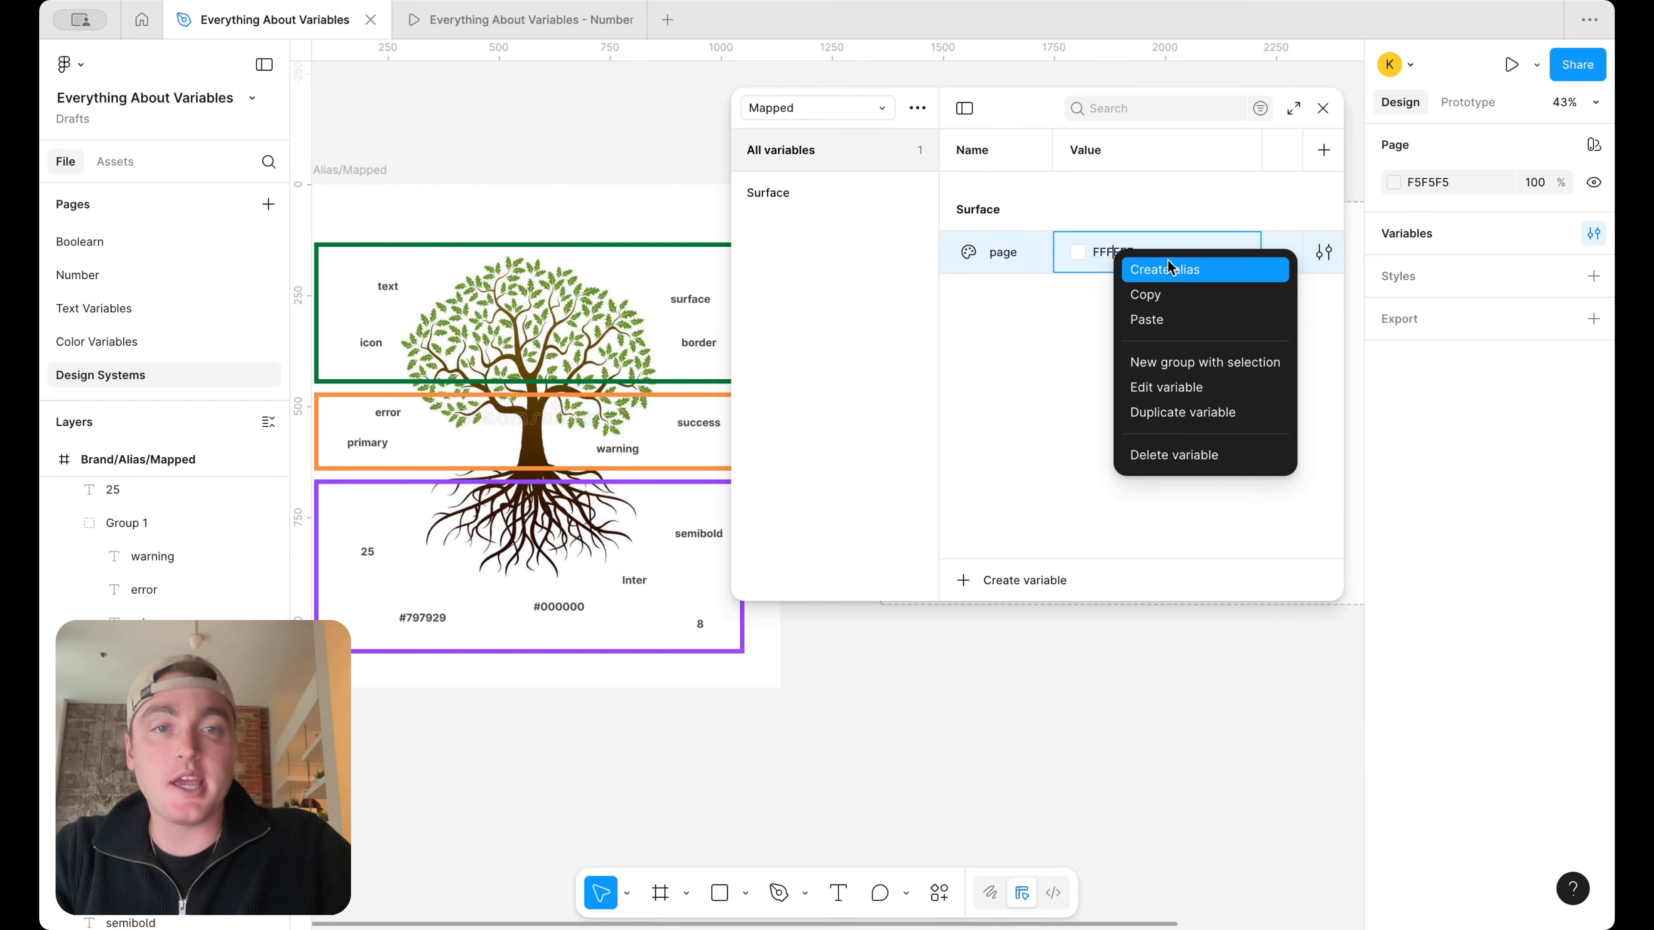
{"action": "left_click", "coordinate": [1173, 267]}
{"action": "type", "text": "neu"}
{"action": "scroll", "coordinate": [1130, 580], "scroll_direction": "down", "scroll_amount": 3}
{"action": "left_click", "coordinate": [1120, 659]}
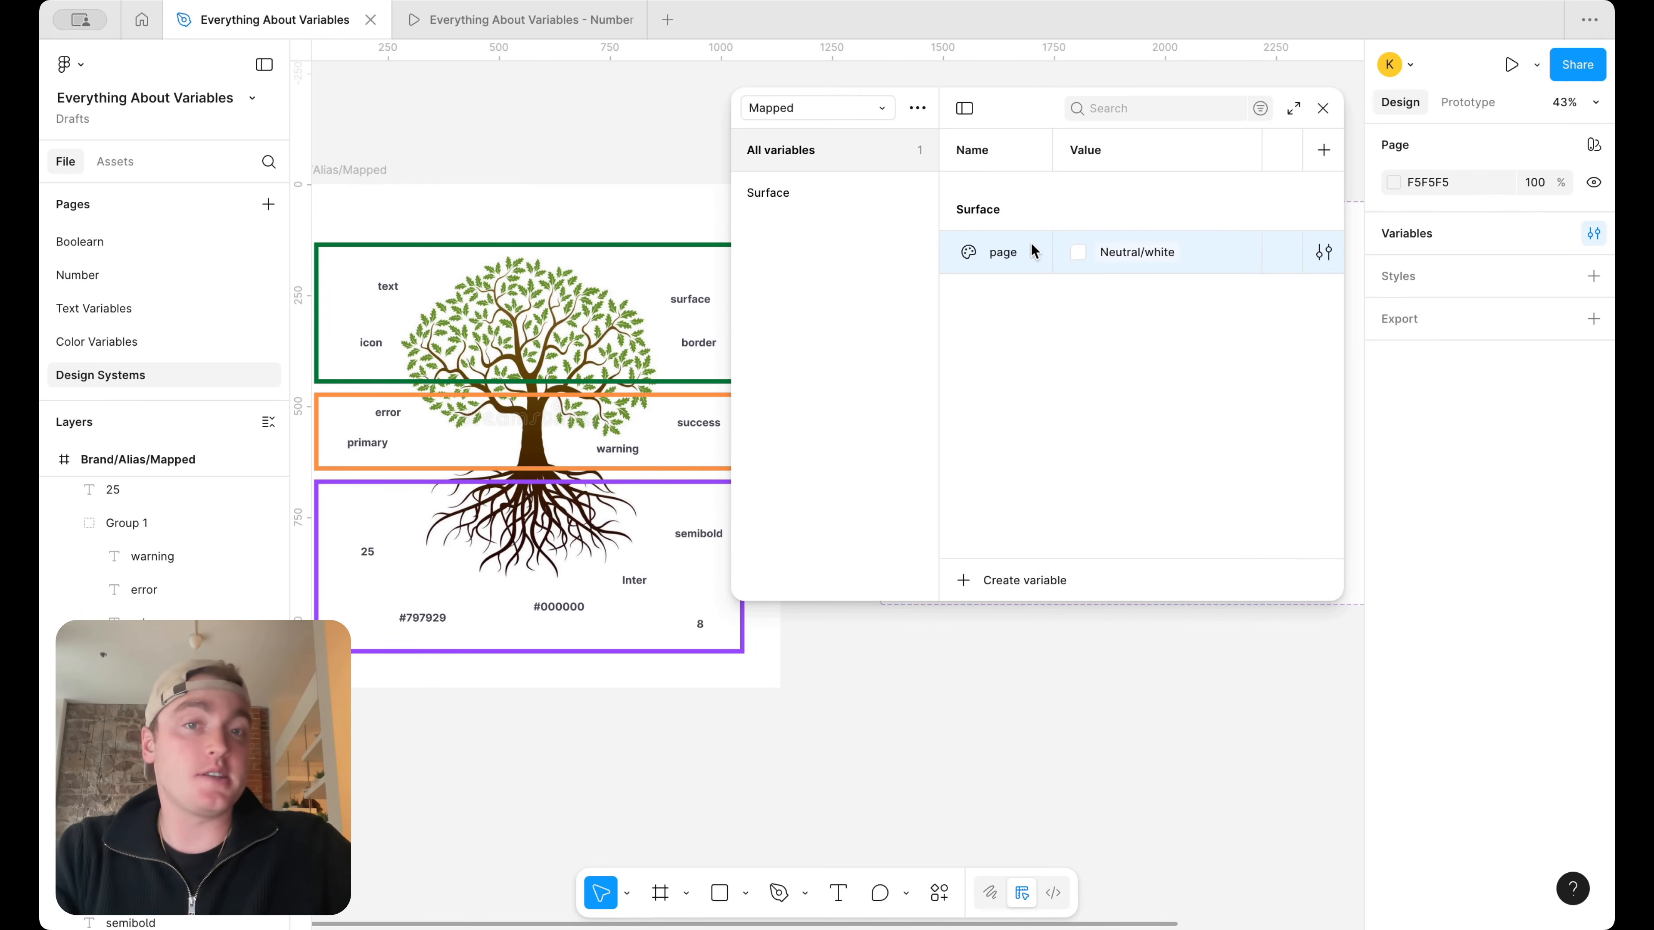
Draw a frame about 667 × 1264 on empty canvas and apply the Surface/page variable as its fill
{"action": "scroll", "coordinate": [1027, 766], "scroll_direction": "right", "scroll_amount": 15}
{"action": "scroll", "coordinate": [1028, 766], "scroll_direction": "right", "scroll_amount": 5}
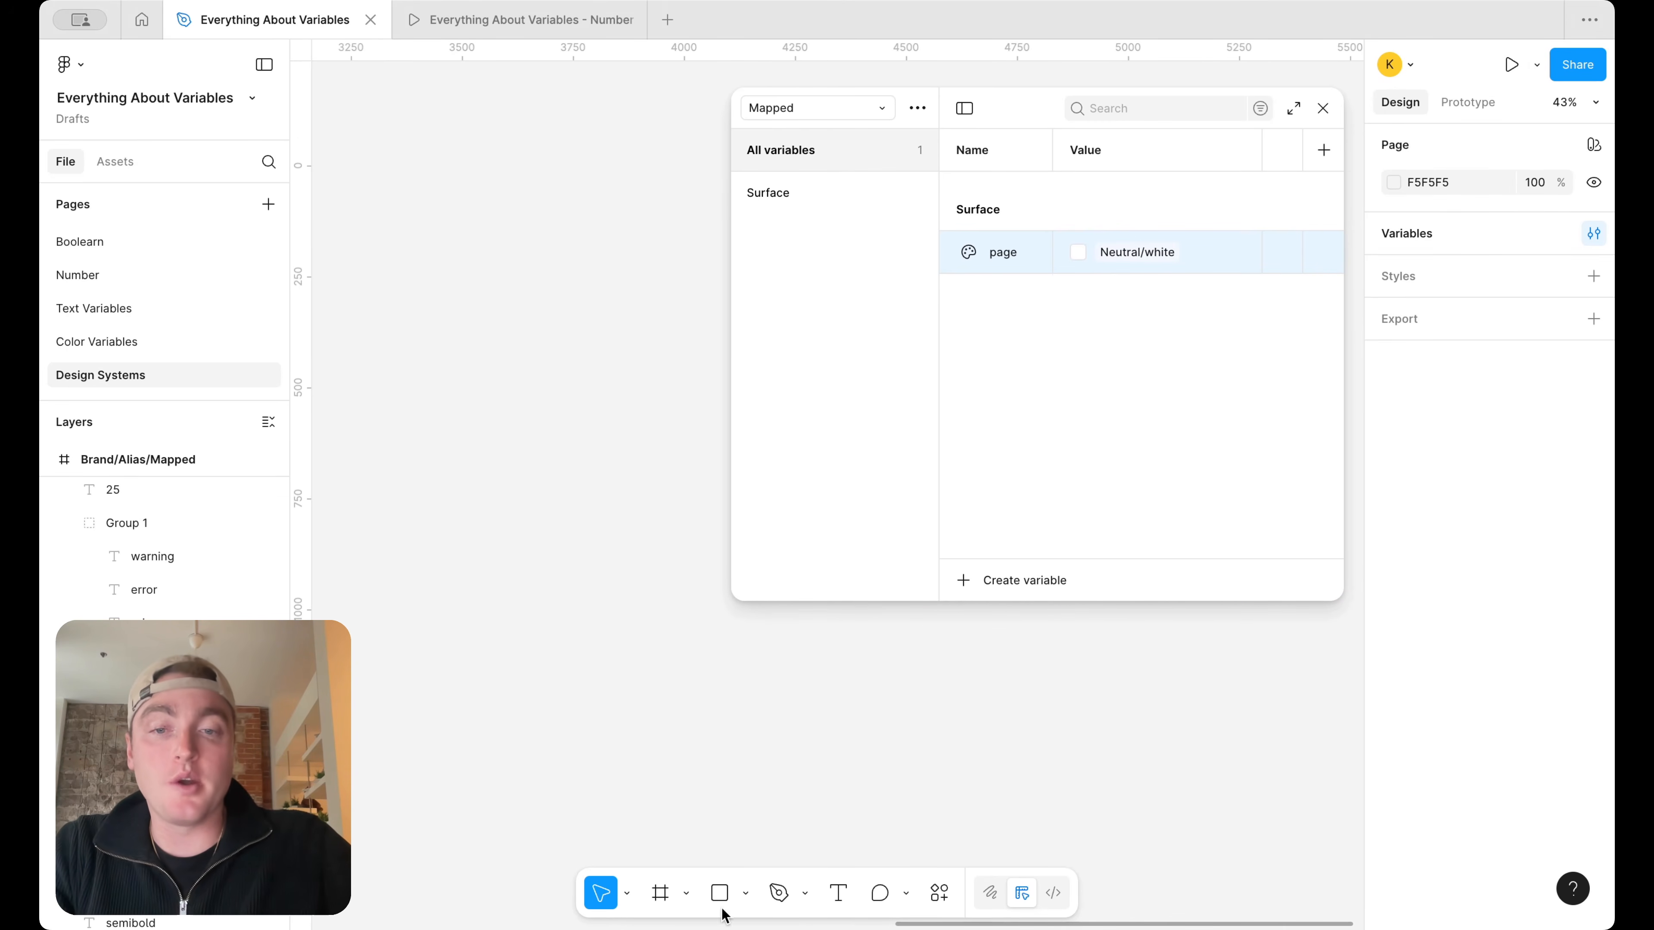
{"action": "left_click", "coordinate": [659, 893]}
{"action": "mouse_move", "coordinate": [370, 186]}
{"action": "left_mouse_down"}
{"action": "mouse_move", "coordinate": [617, 591]}
{"action": "mouse_move", "coordinate": [667, 747]}
{"action": "left_mouse_up"}
{"action": "left_click", "coordinate": [1565, 595]}
{"action": "type", "text": "surf"}
{"action": "left_click", "coordinate": [1191, 656]}
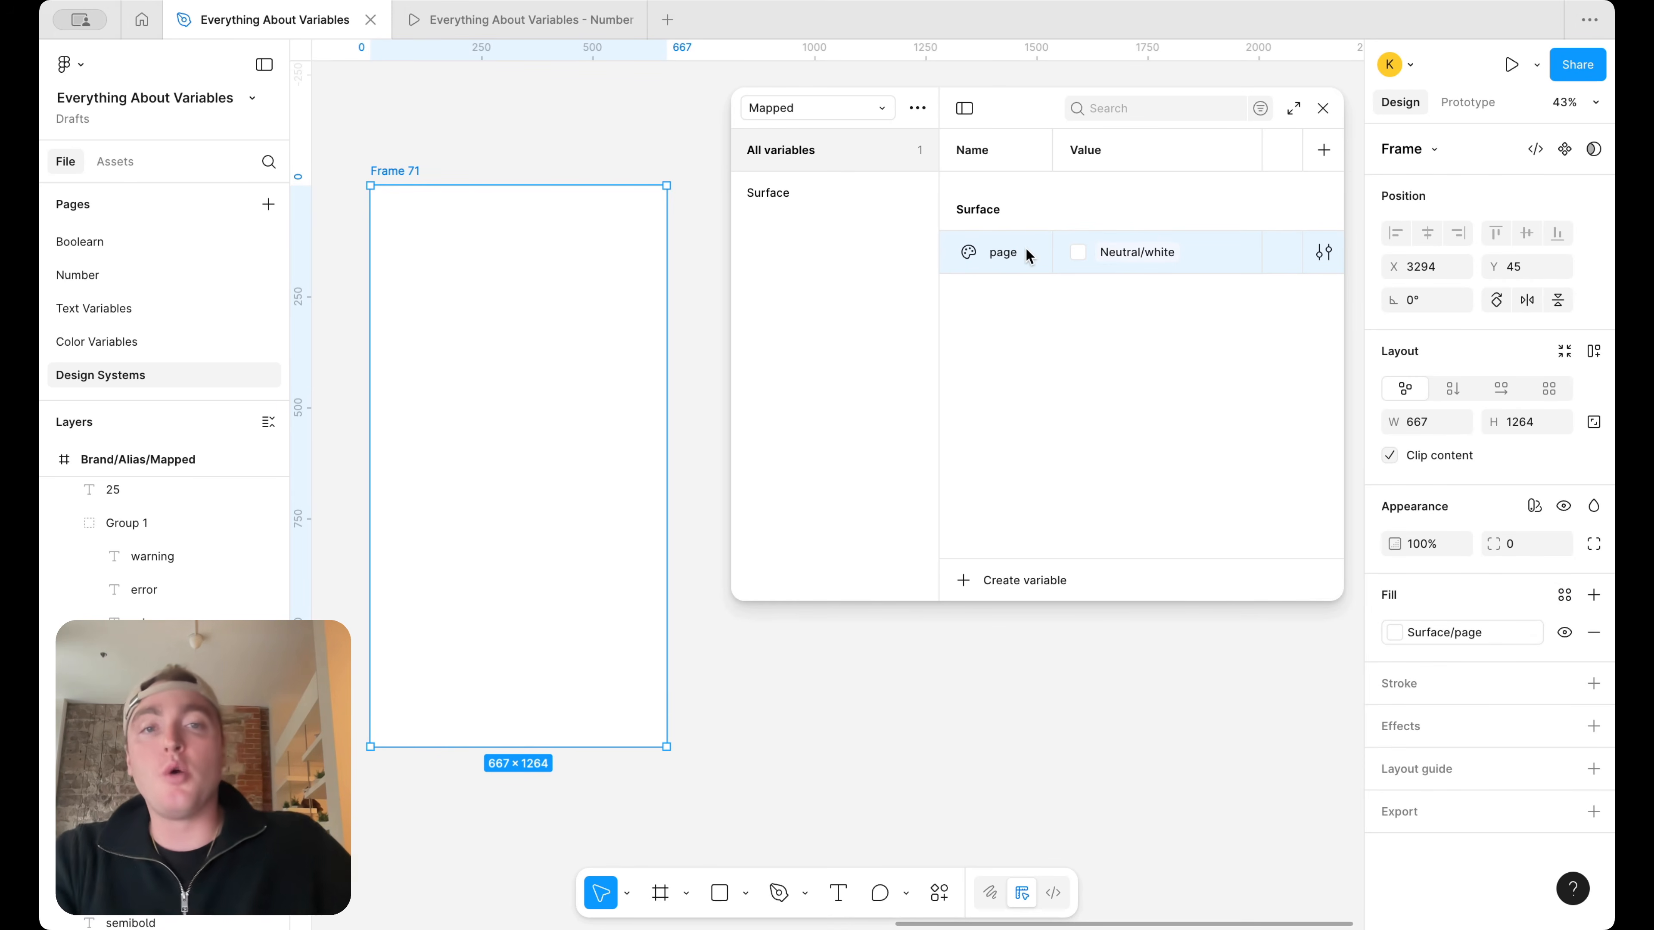
Add a variable named primary to the Surface group and alias its value to Neutral/100
{"action": "key", "text": "shift+Return"}
{"action": "type", "text": "primary"}
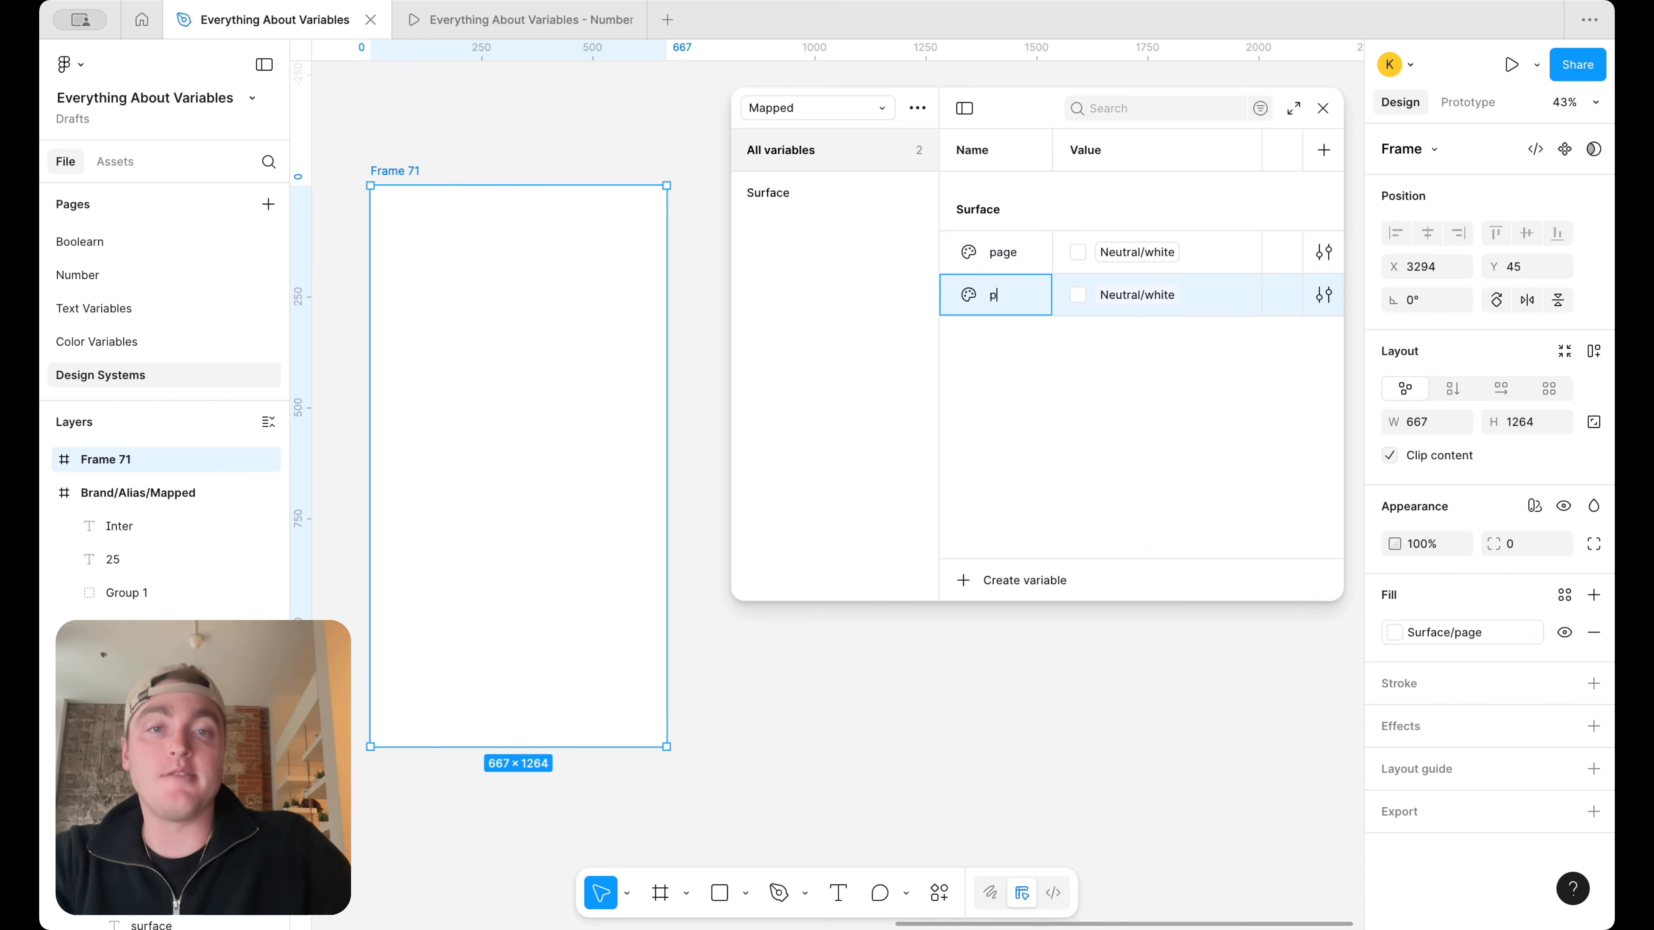
{"action": "left_click", "coordinate": [1134, 301]}
{"action": "scroll", "coordinate": [1153, 629], "scroll_direction": "up", "scroll_amount": 1}
{"action": "scroll", "coordinate": [1153, 629], "scroll_direction": "up", "scroll_amount": 3}
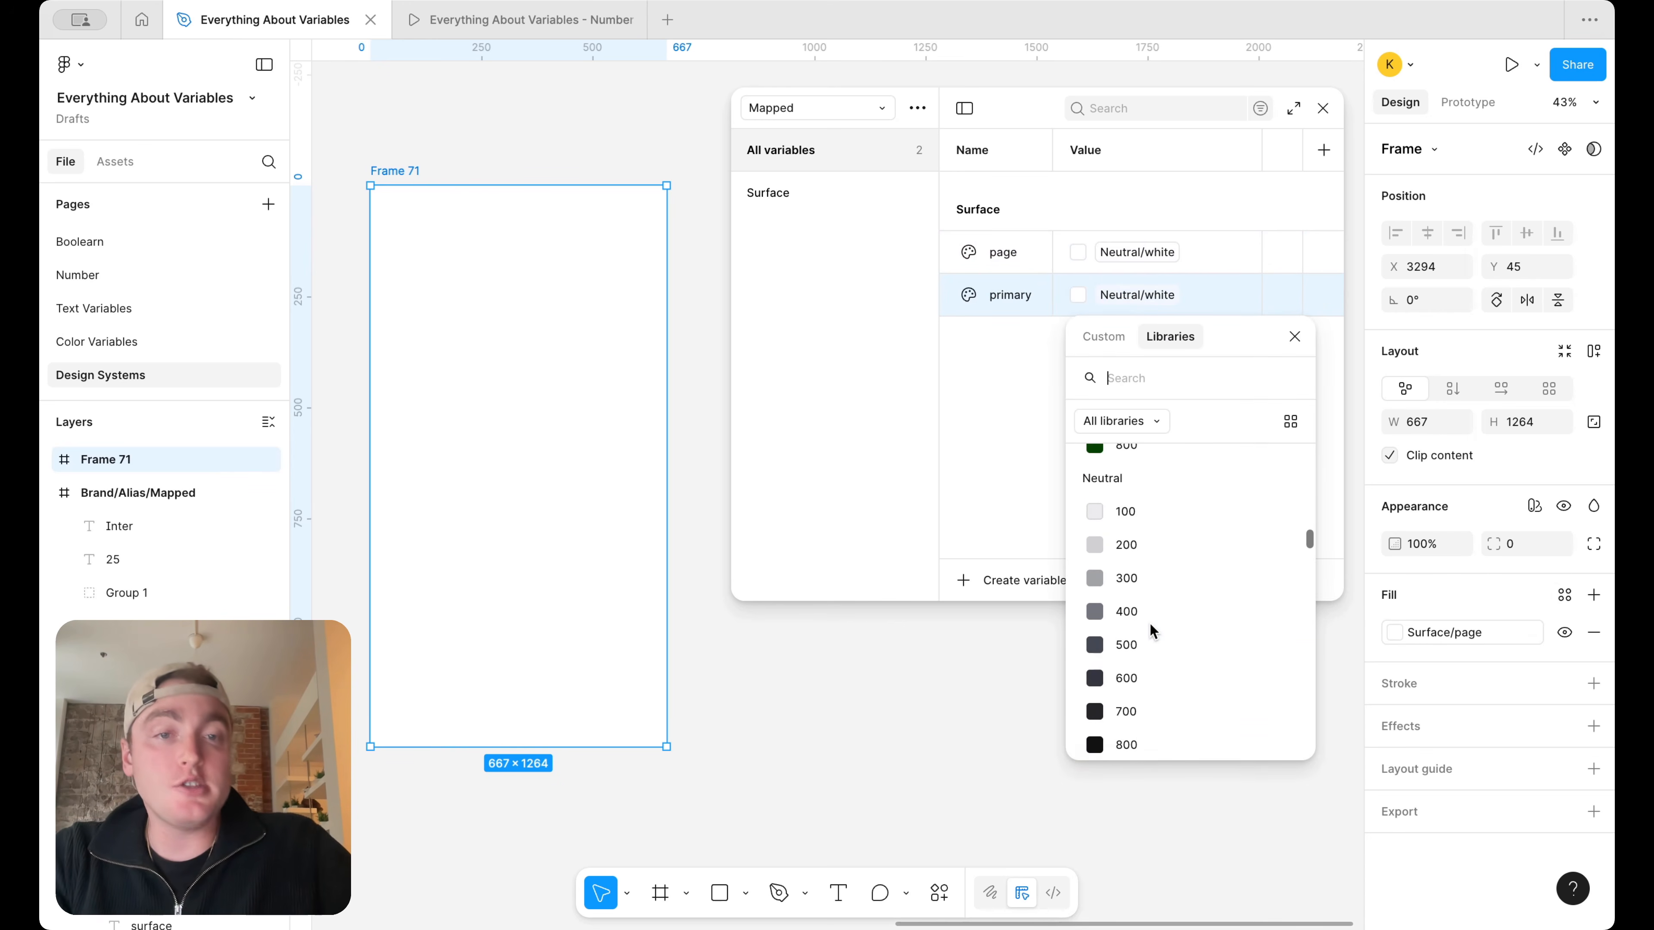
{"action": "left_click", "coordinate": [1185, 509]}
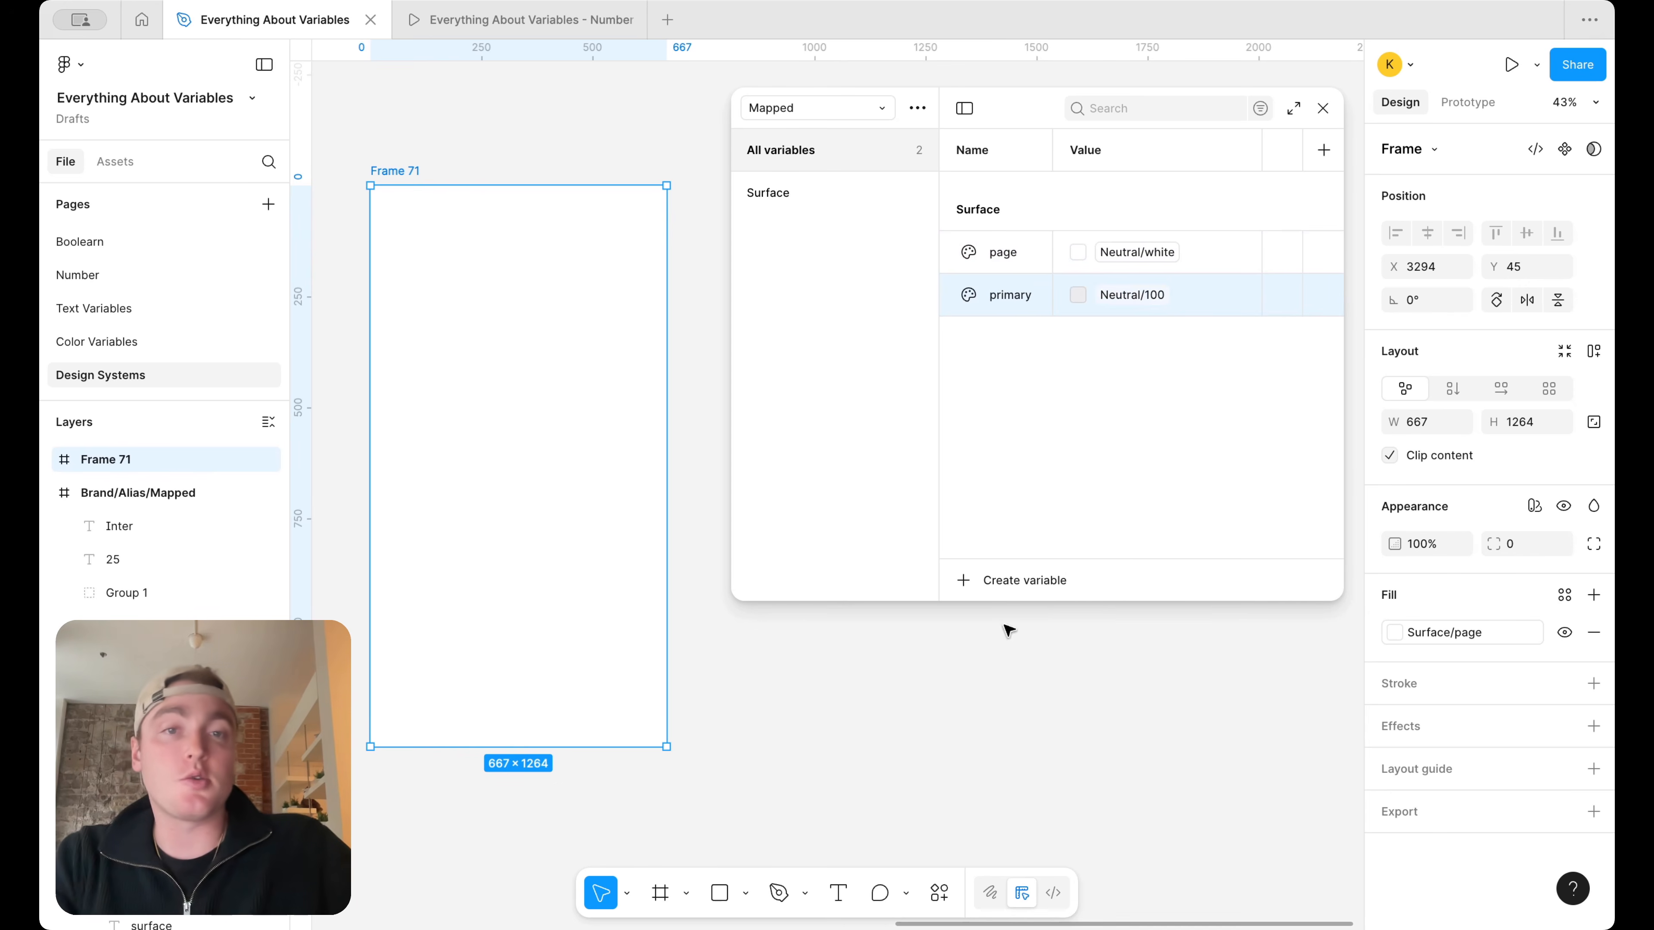
Draw a rectangle about 502 × 296 in the upper part of the frame and fill it with the Surface/primary variable
{"action": "left_click", "coordinate": [720, 892]}
{"action": "left_click_drag", "start_coordinate": [411, 264], "coordinate": [626, 394]}
{"action": "left_click", "coordinate": [1565, 595]}
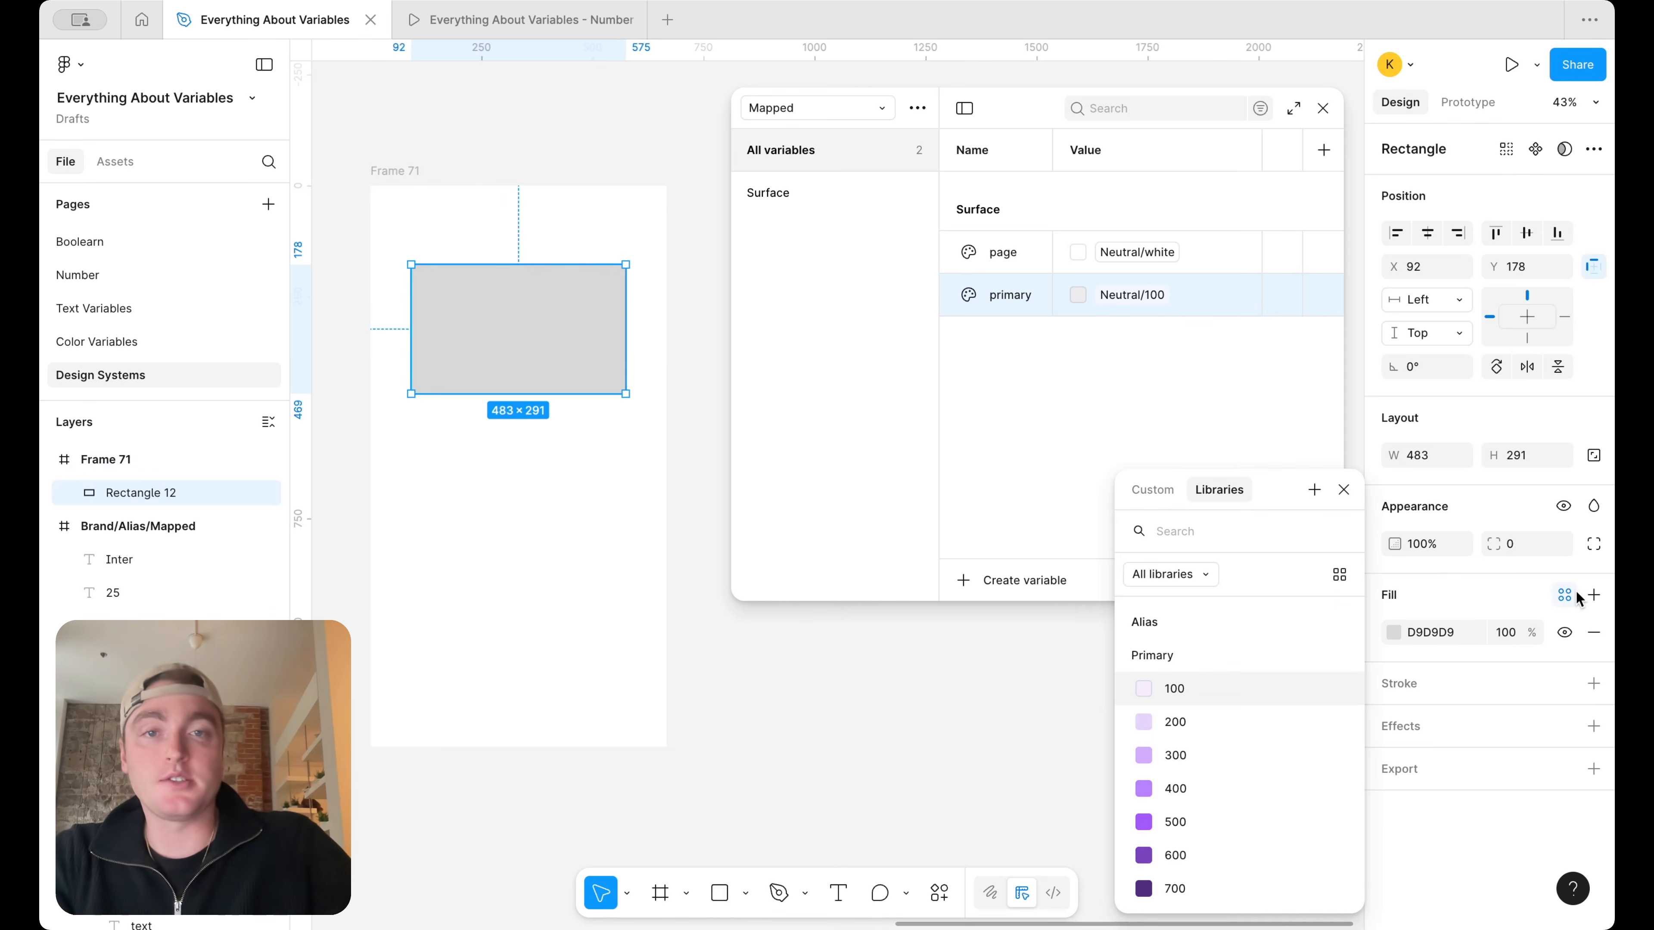
{"action": "type", "text": "surf"}
{"action": "left_click", "coordinate": [1166, 687]}
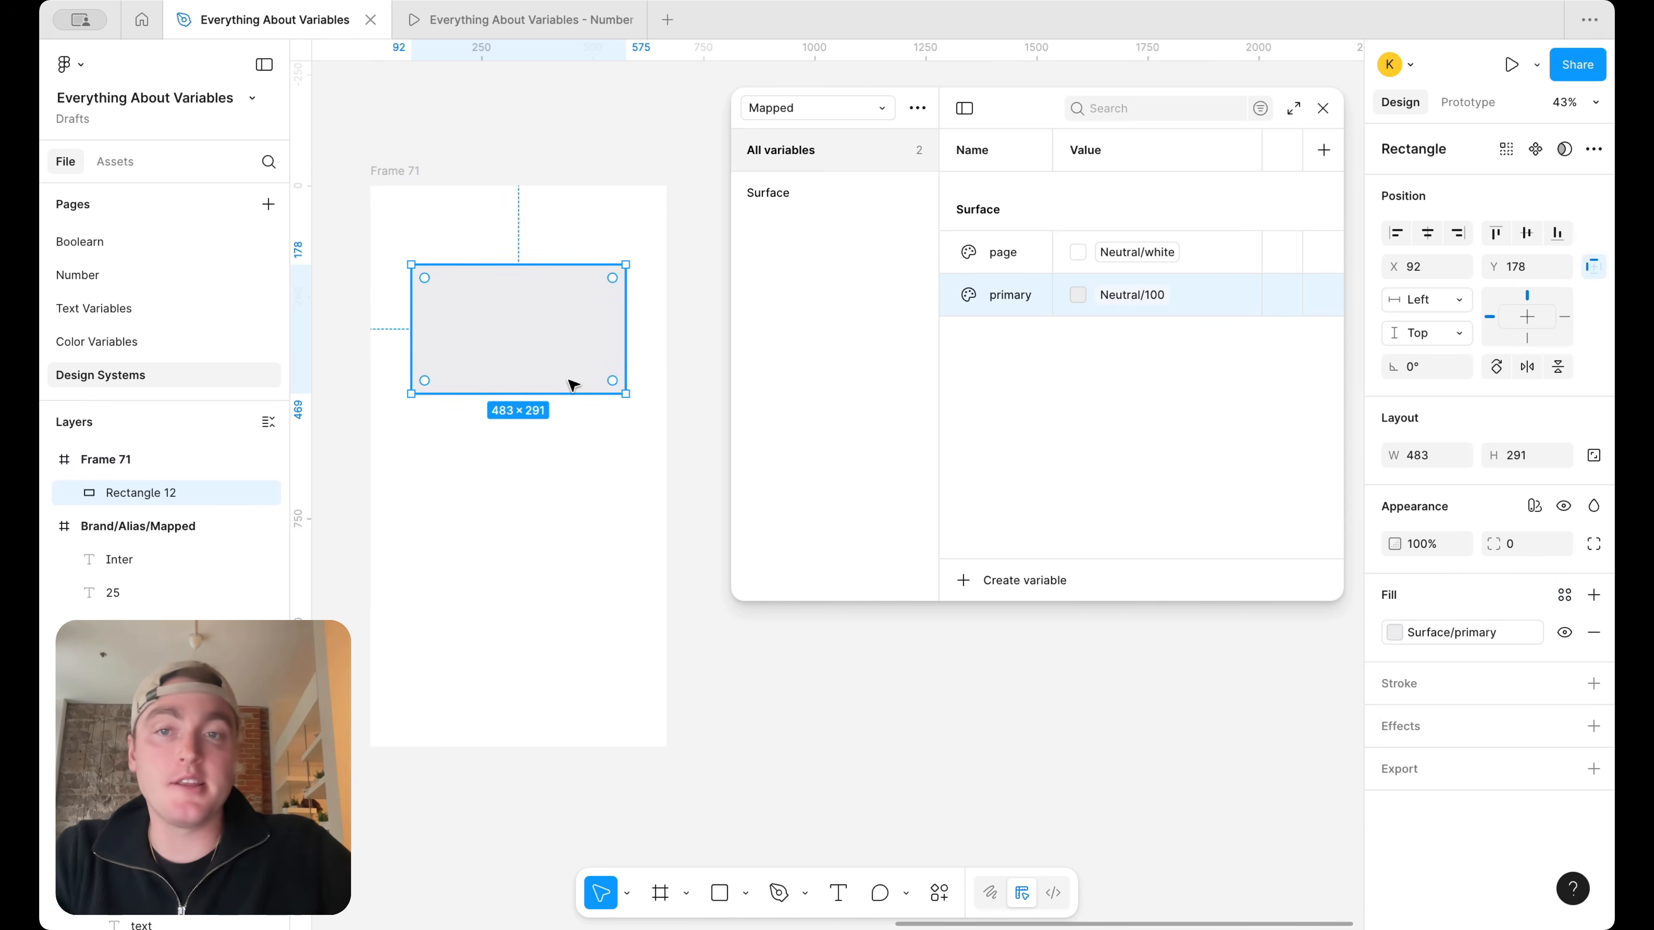
{"action": "left_click_drag", "start_coordinate": [572, 381], "coordinate": [625, 353]}
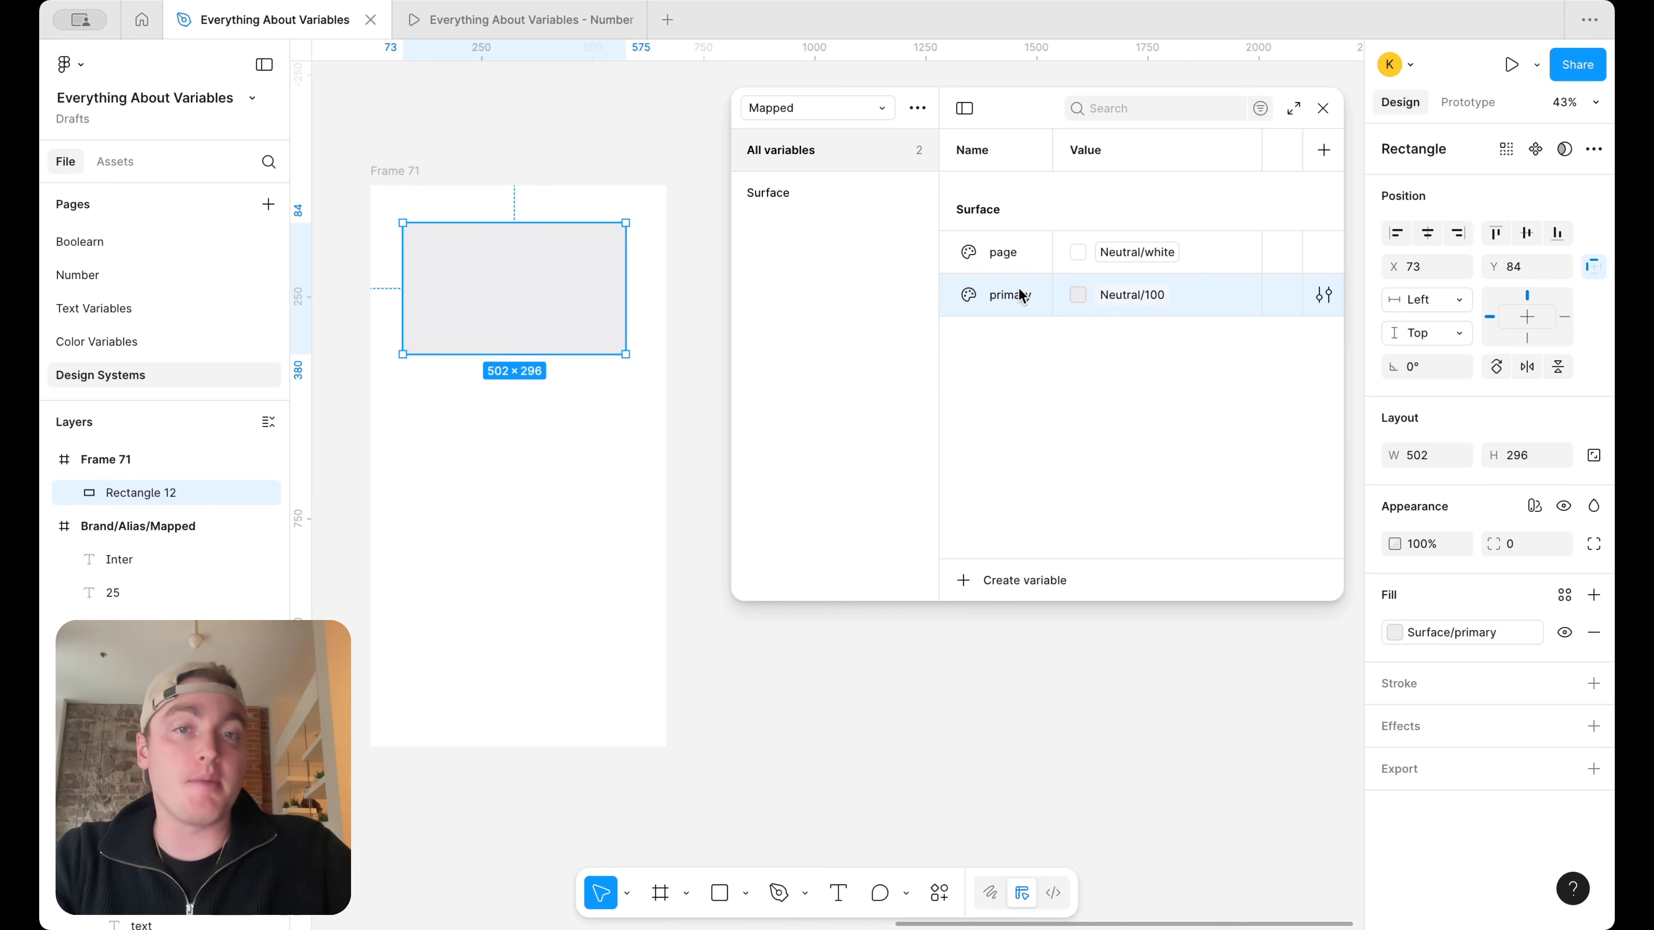
Add a variable named secondary below primary in the Surface group and delete it again
{"action": "key", "text": "shift+Return"}
{"action": "type", "text": "secondary"}
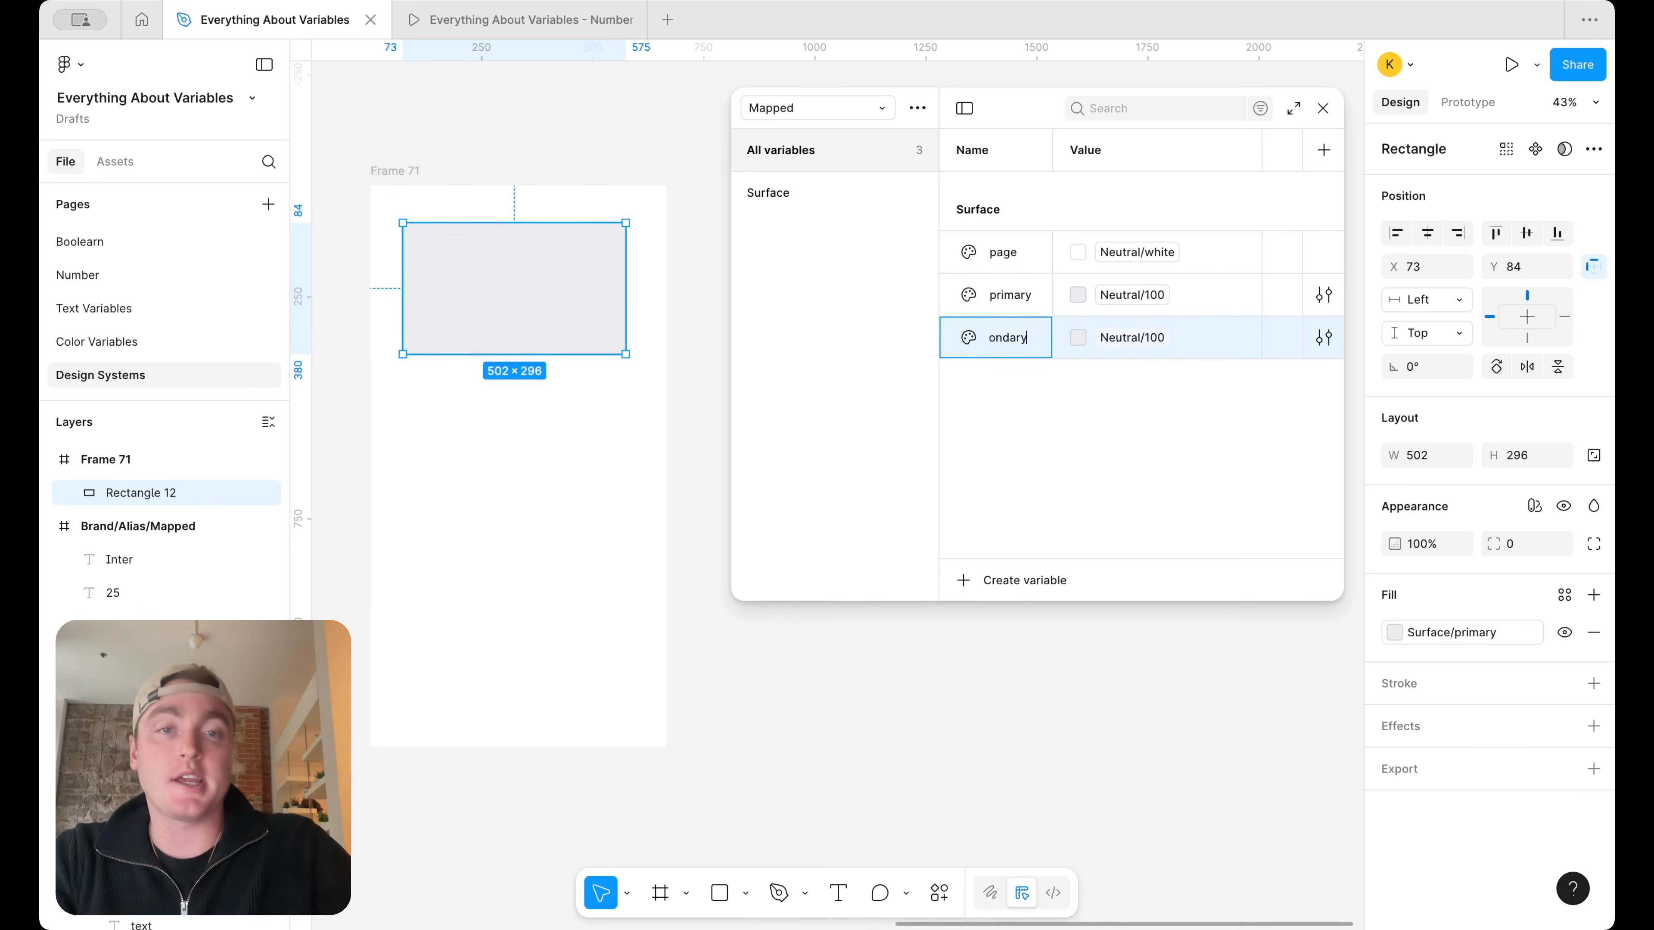
{"action": "left_click", "coordinate": [1003, 401]}
{"action": "right_click", "coordinate": [1006, 335]}
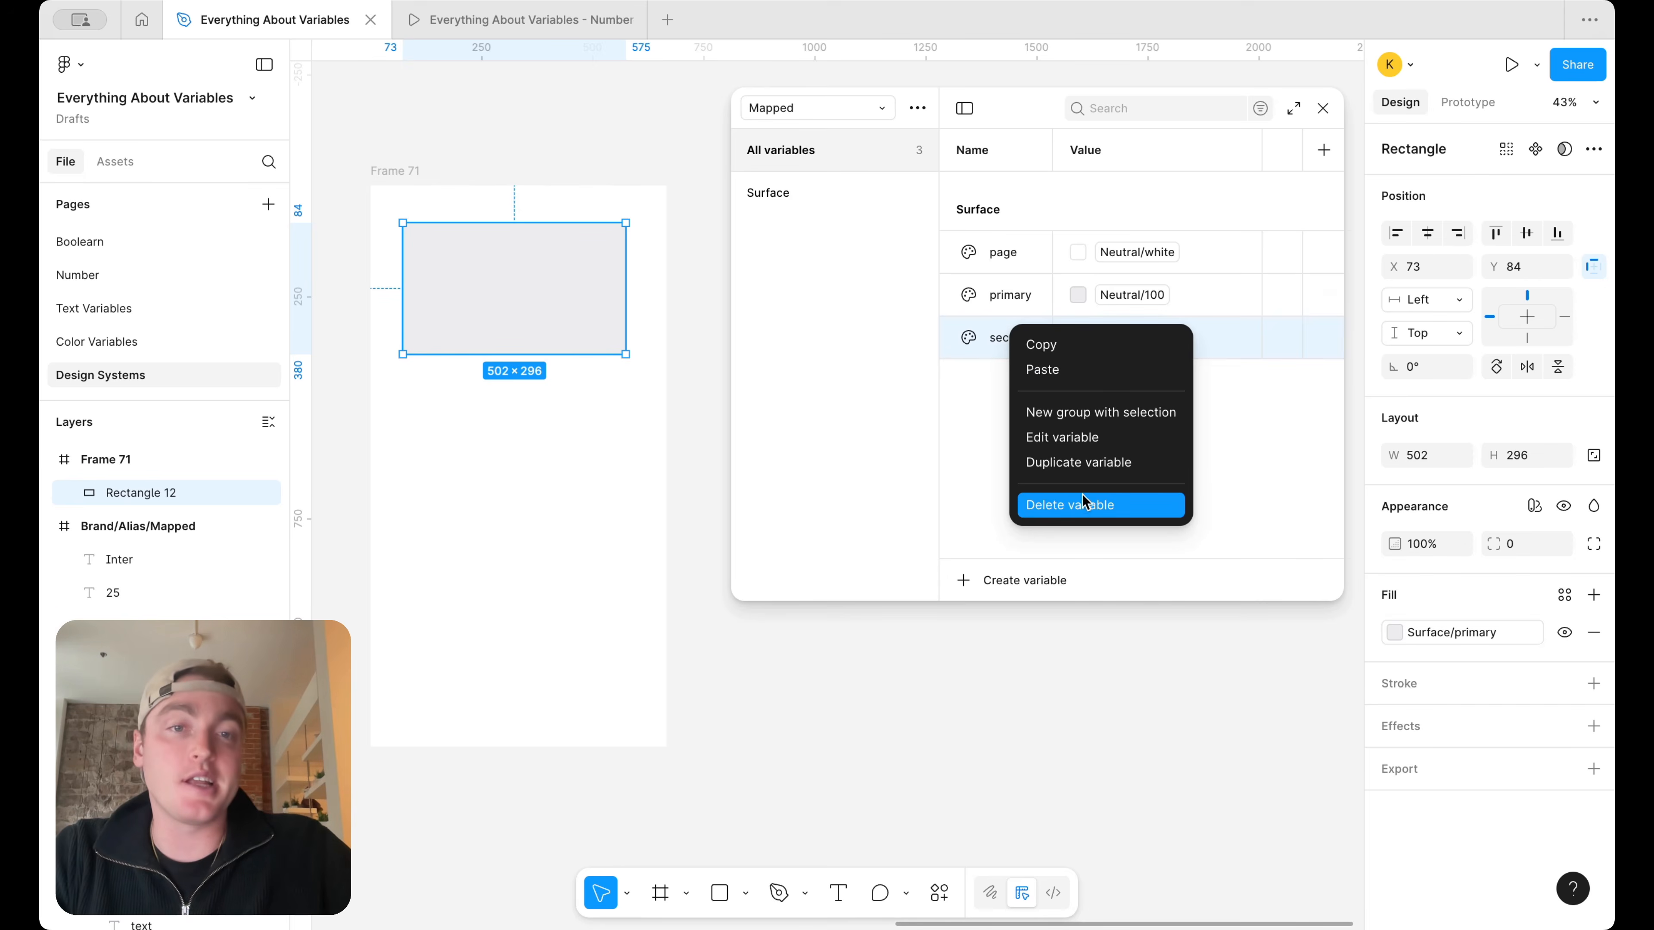
{"action": "left_click", "coordinate": [1078, 503]}
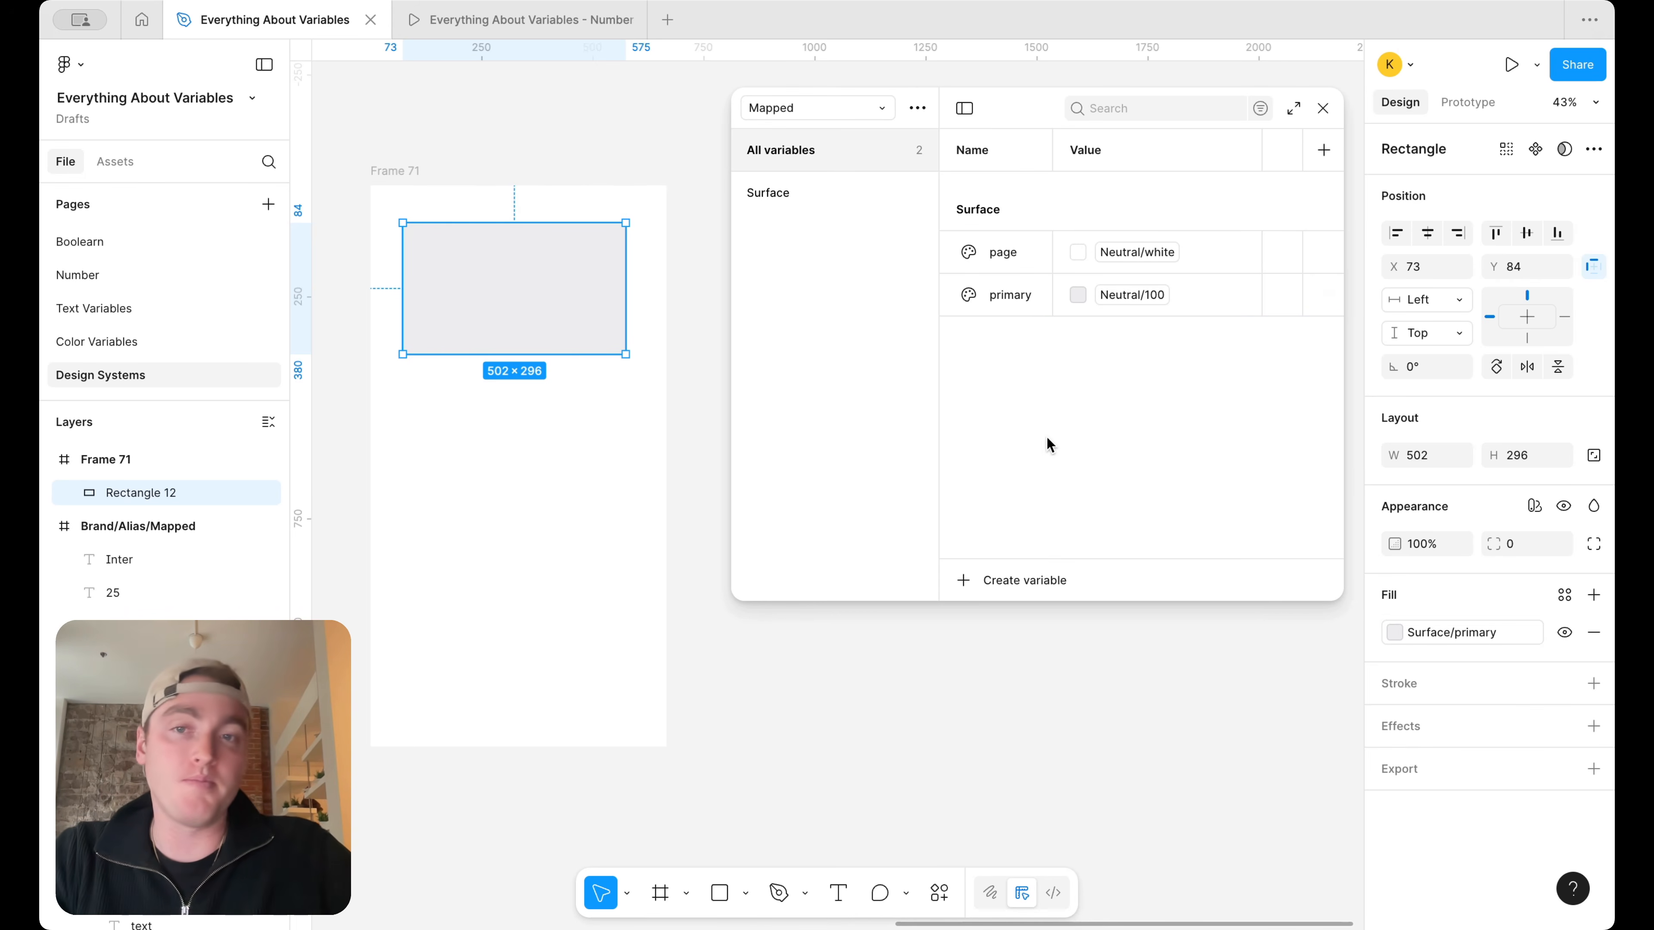
Duplicate the primary variable in the Surface group and name the copy action
{"action": "left_click", "coordinate": [1012, 288]}
{"action": "key", "text": "shift+Return"}
{"action": "type", "text": "action"}
{"action": "key", "text": "Return"}
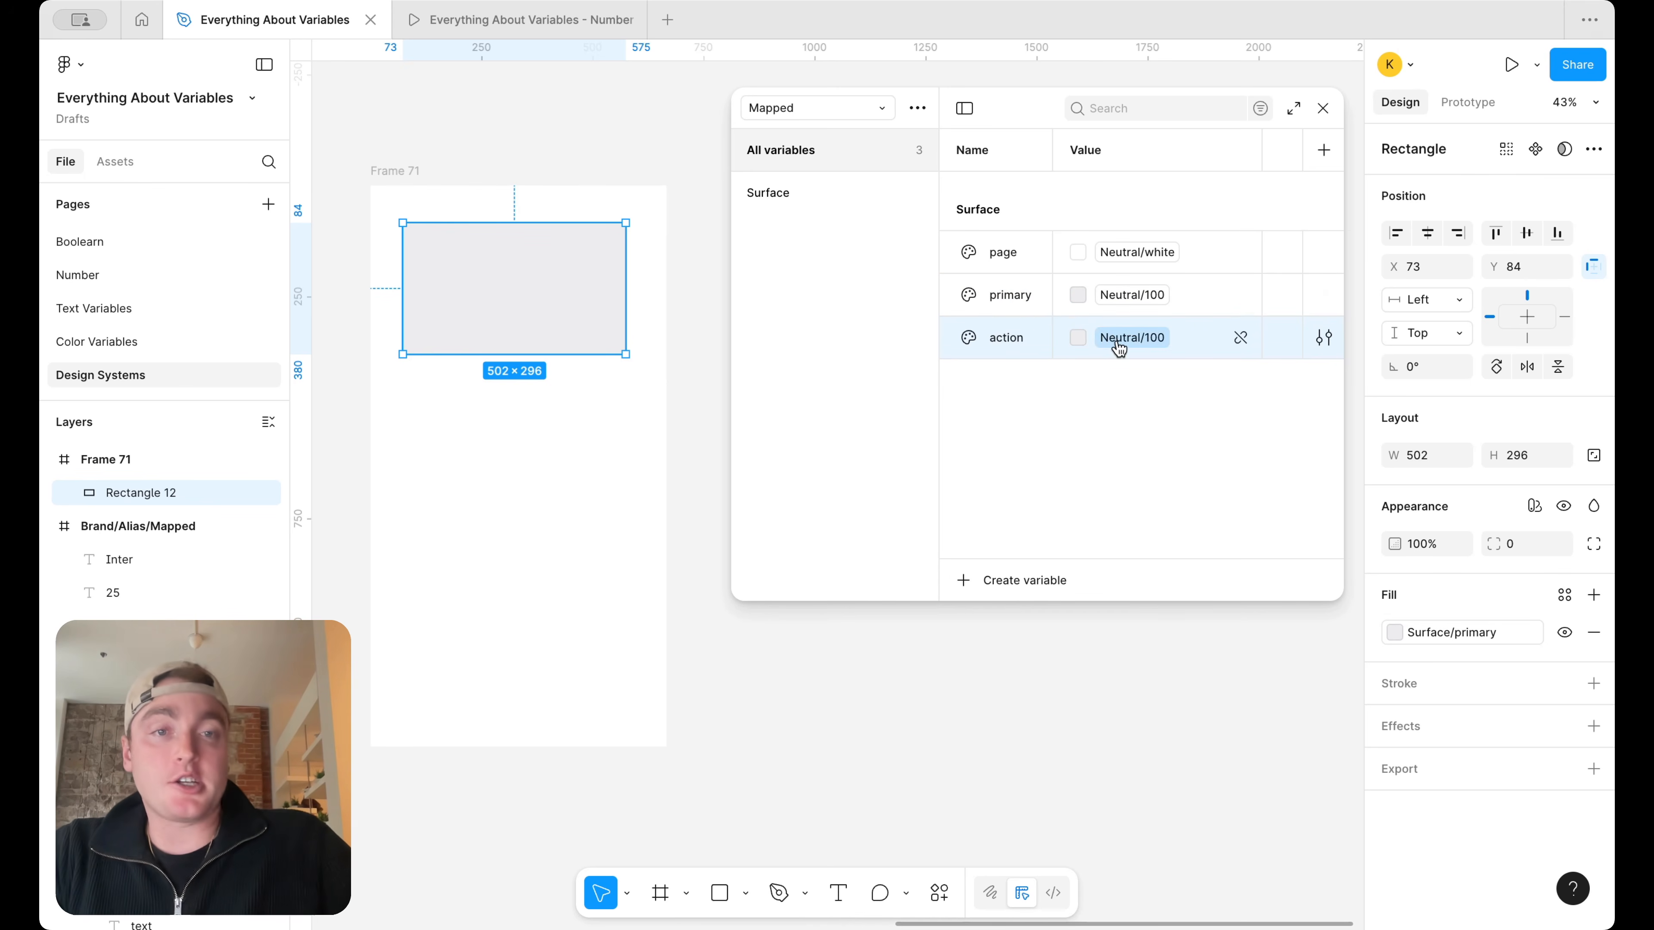
Set the alias of the Surface action variable to Primary/500
{"action": "mouse_move", "coordinate": [1120, 348]}
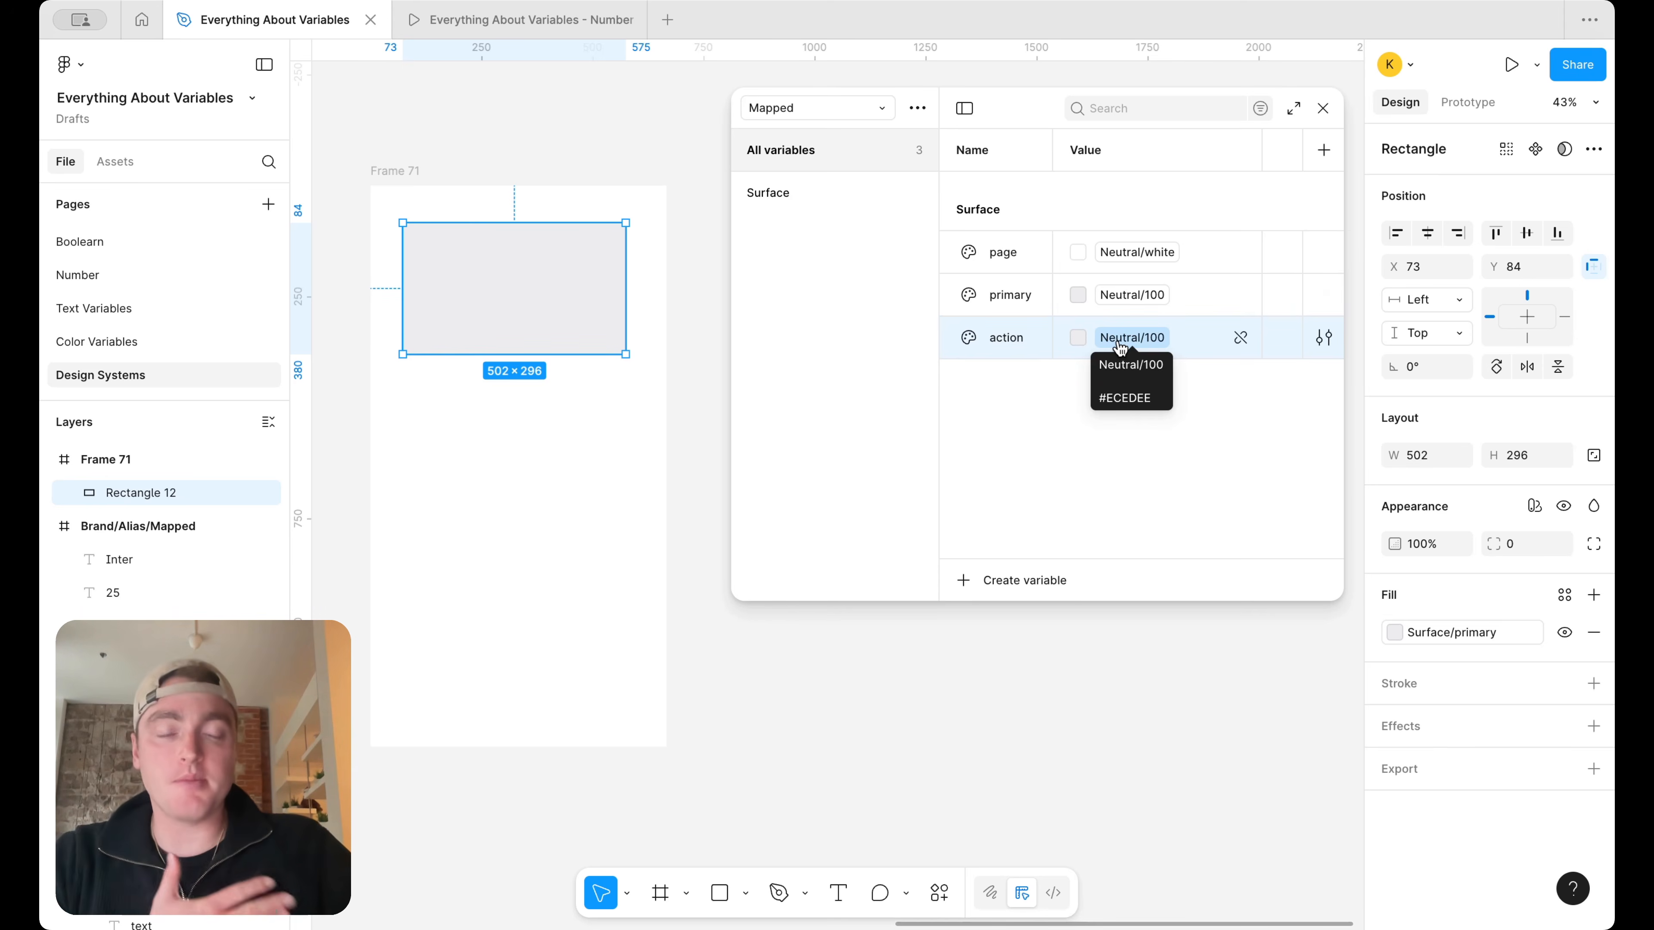
{"action": "left_click", "coordinate": [1119, 345]}
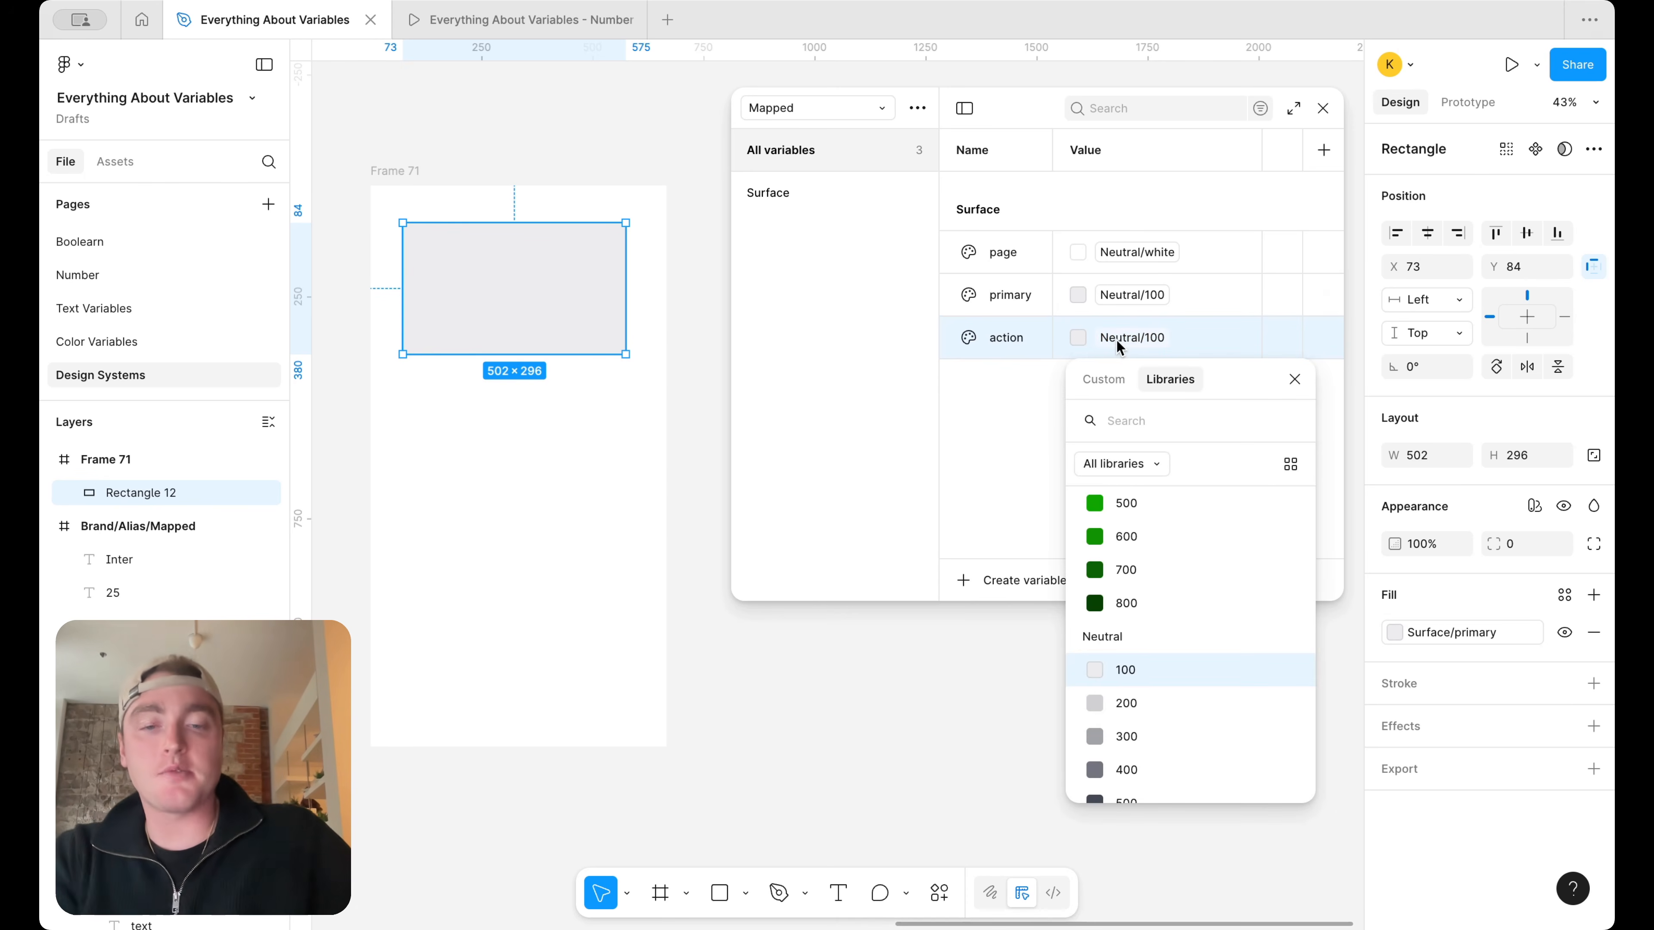
{"action": "type", "text": "pru"}
{"action": "key", "text": "BackSpace"}
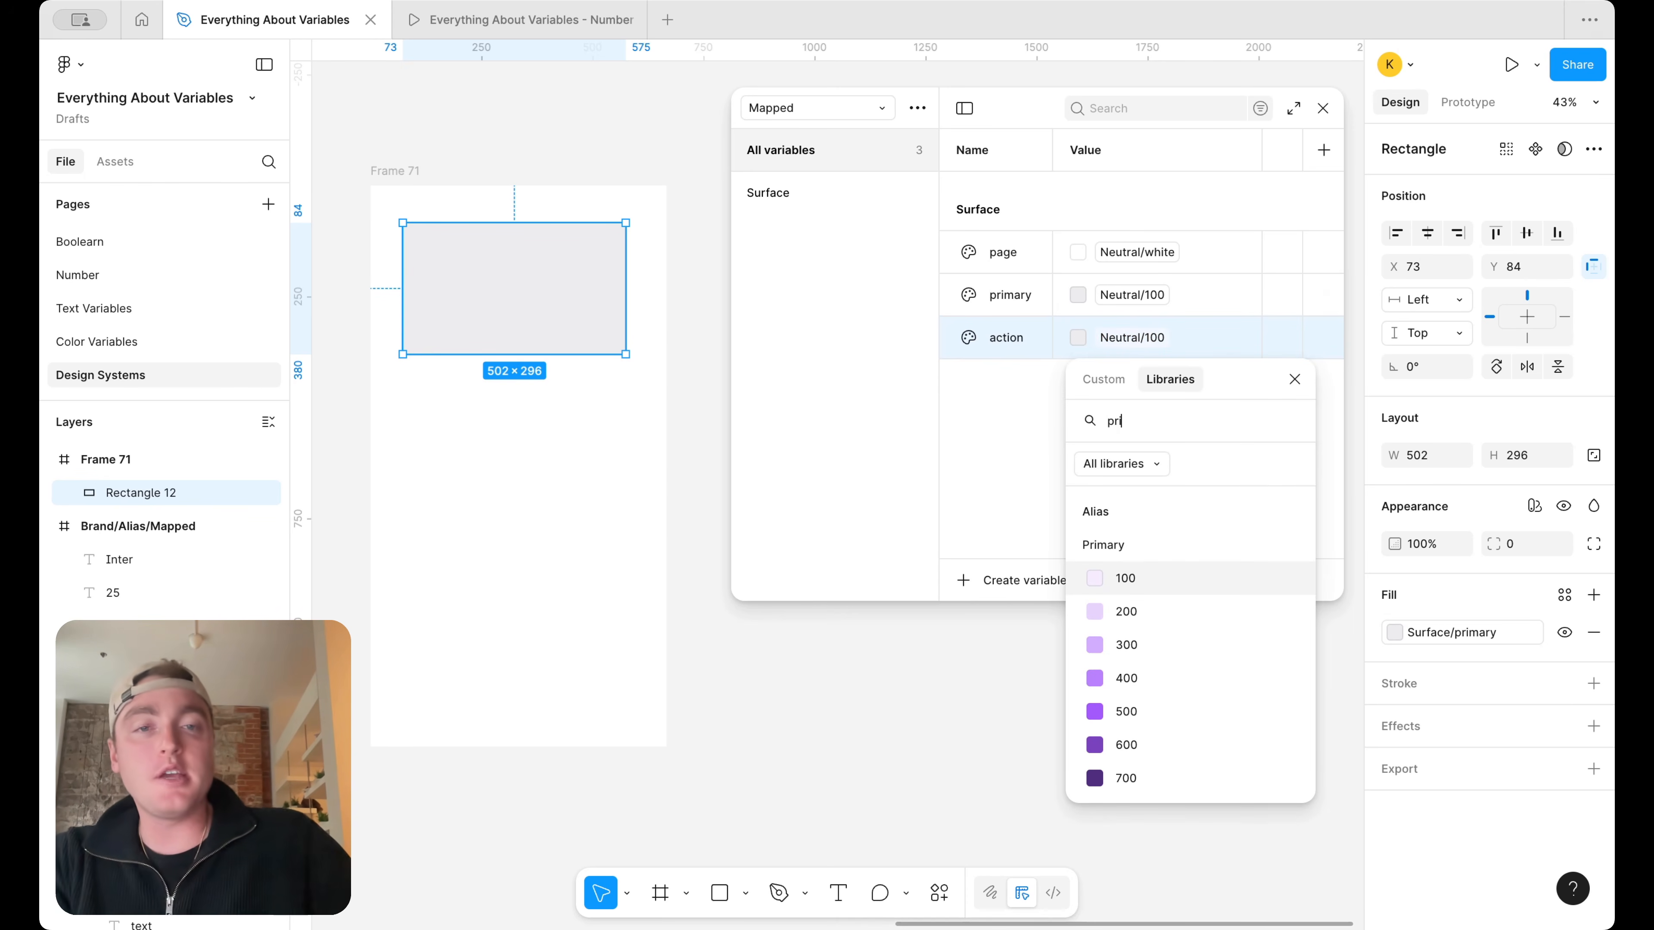
{"action": "scroll", "coordinate": [1151, 709], "scroll_direction": "down", "scroll_amount": 1}
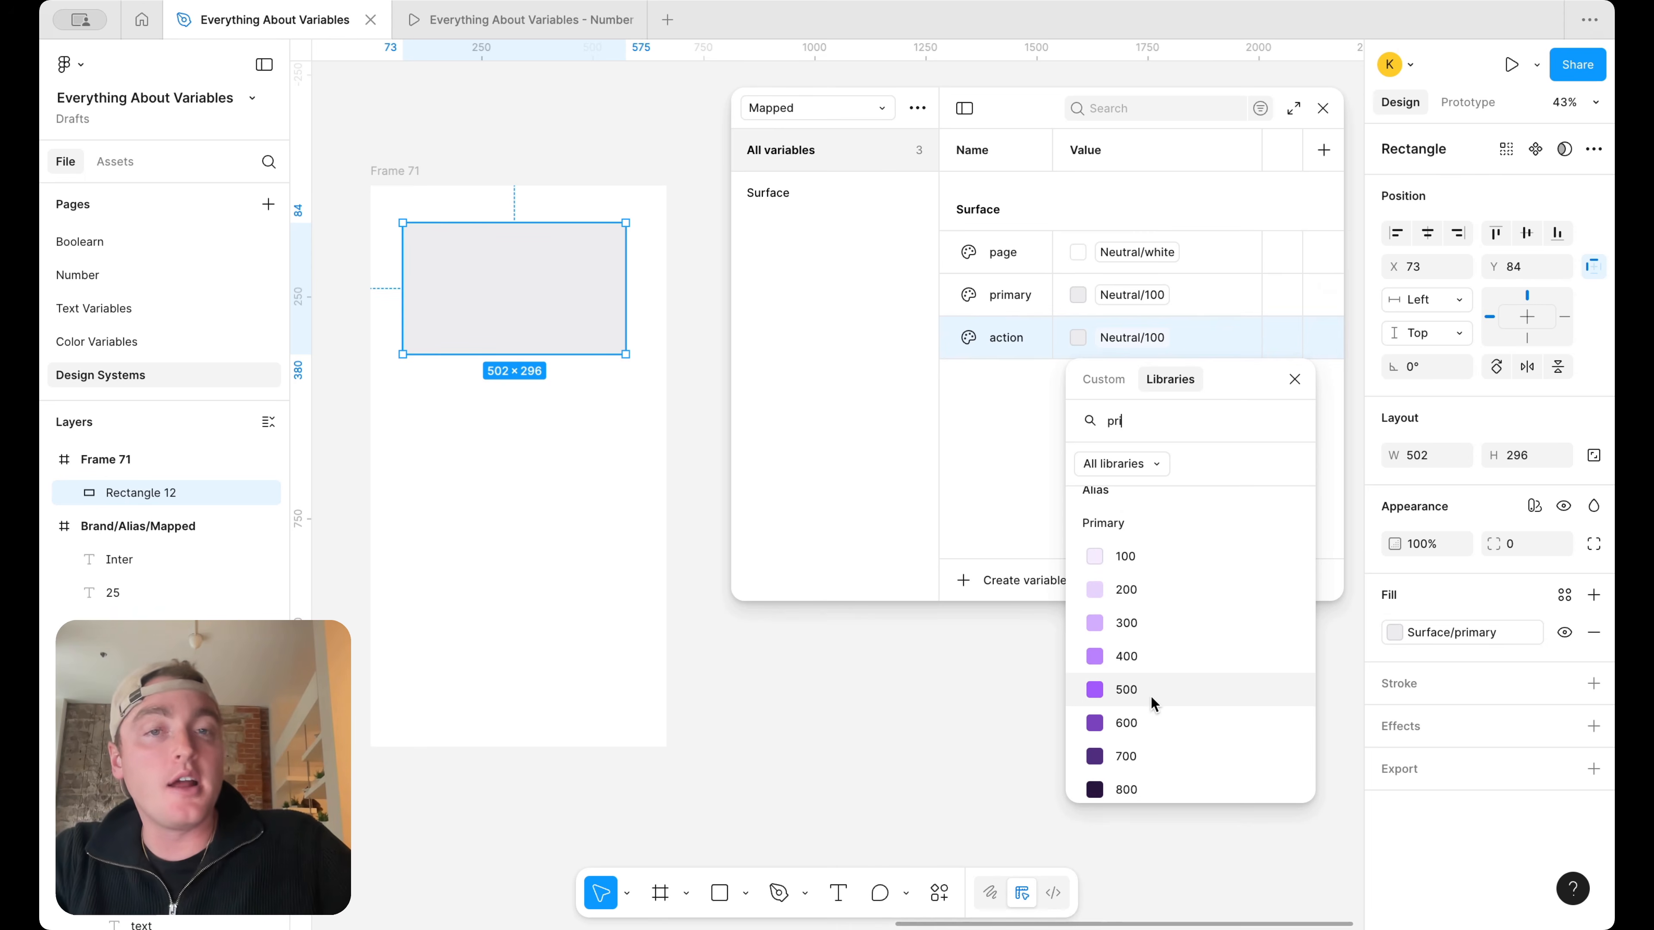
{"action": "left_click", "coordinate": [1151, 696]}
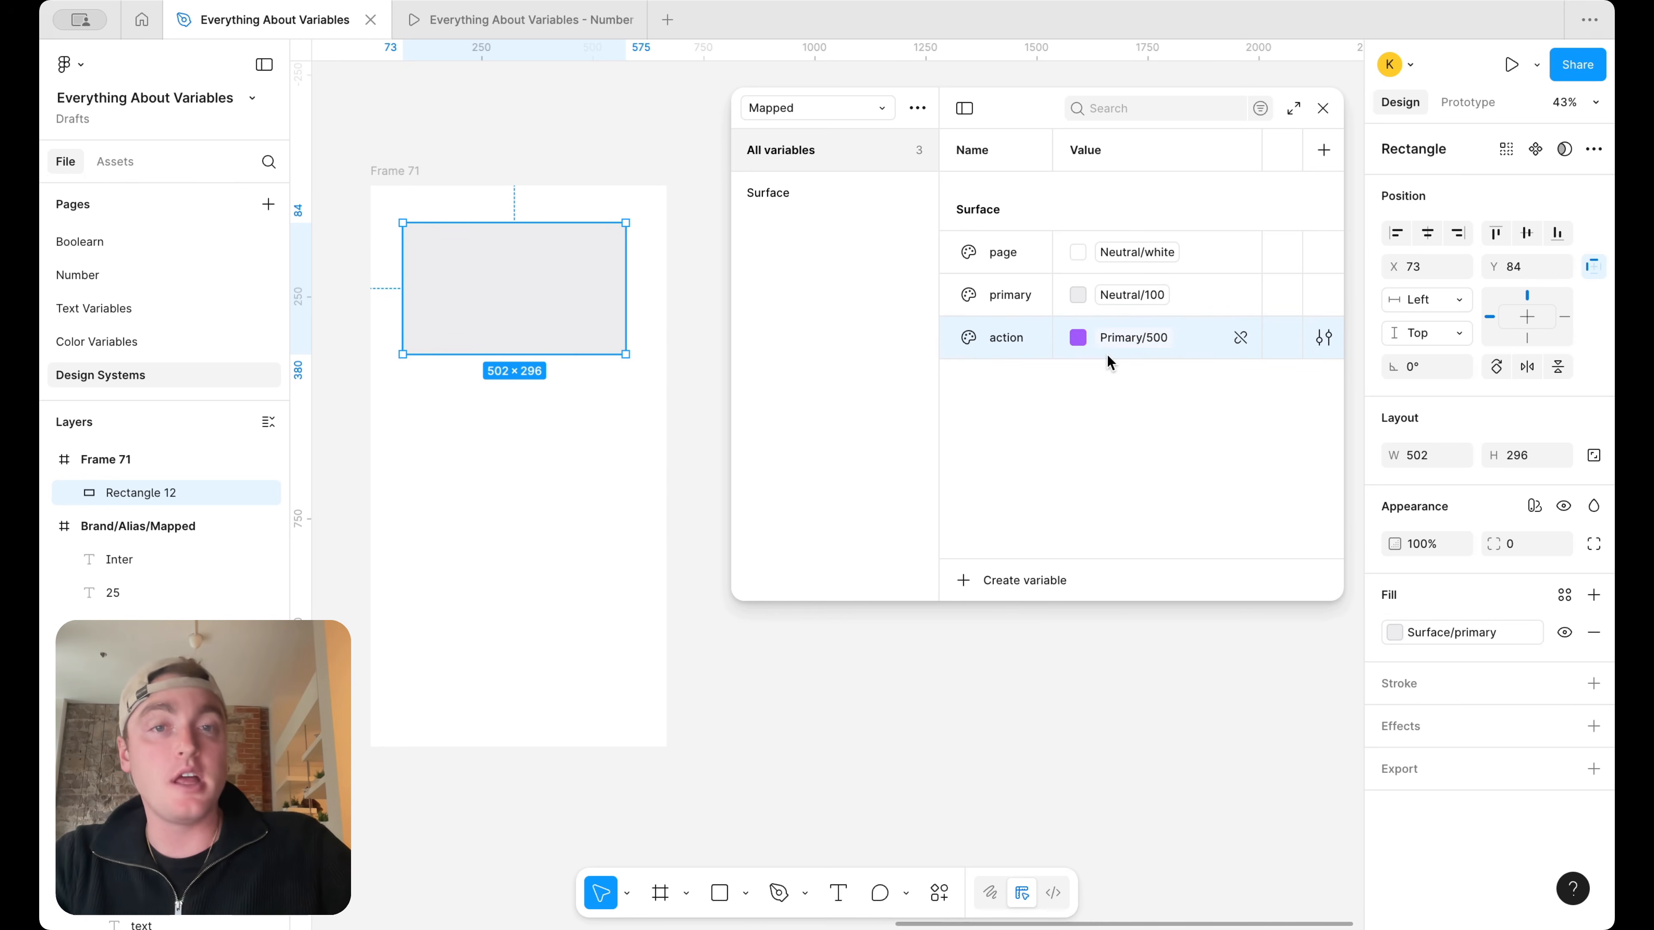
Add the text "Learn more" on empty canvas beside the frame and wrap it in an auto layout frame
{"action": "left_click", "coordinate": [838, 893]}
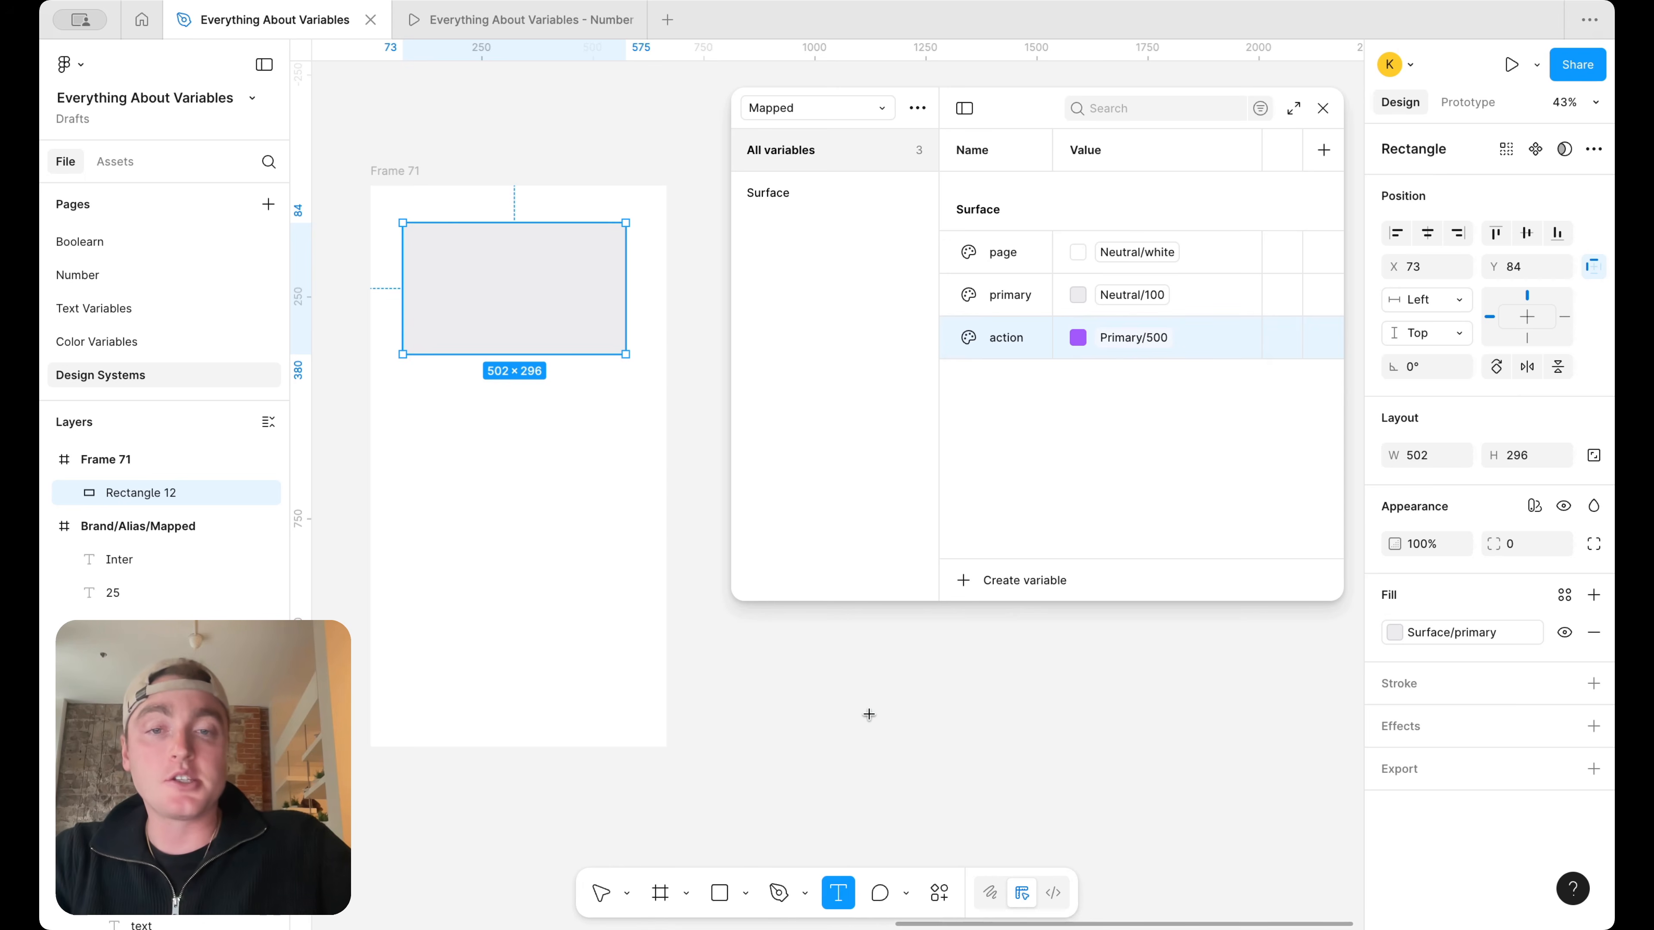
{"action": "left_click_drag", "start_coordinate": [819, 690], "coordinate": [908, 735]}
{"action": "scroll", "coordinate": [912, 736], "scroll_direction": "up", "scroll_amount": 3}
{"action": "type", "text": "Learn more"}
{"action": "key", "text": "Escape"}
{"action": "key", "text": "shift+a"}
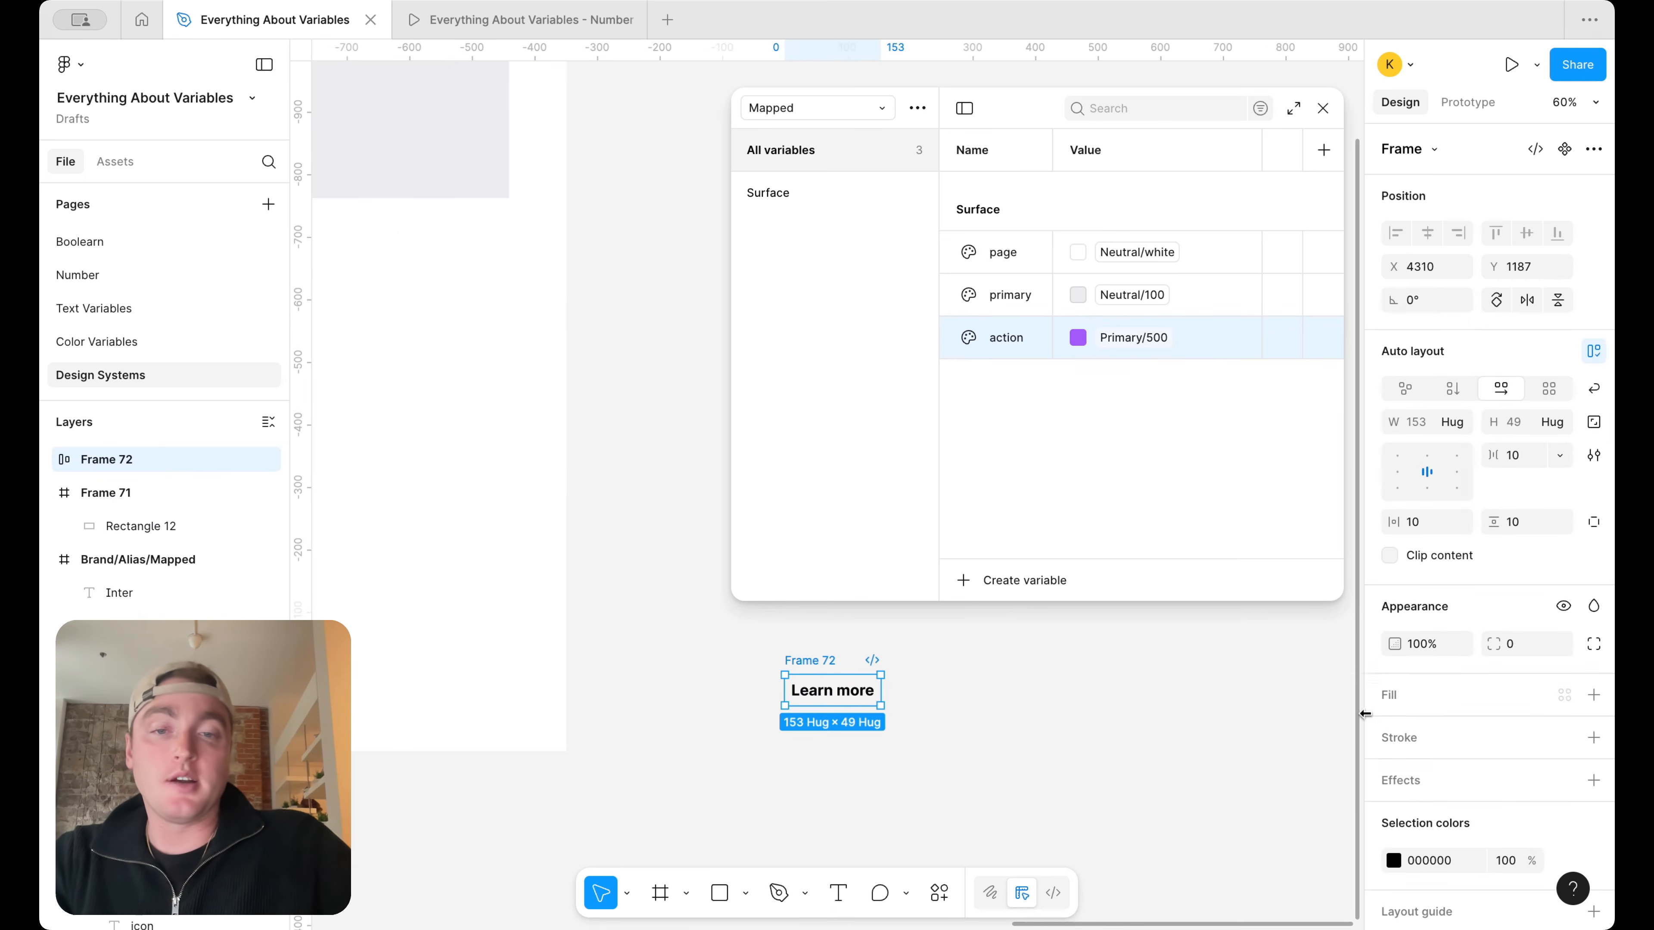
Add a fill to the Learn more frame and bind it to the Surface/action variable
{"action": "left_click", "coordinate": [1594, 694]}
{"action": "left_click", "coordinate": [1564, 696]}
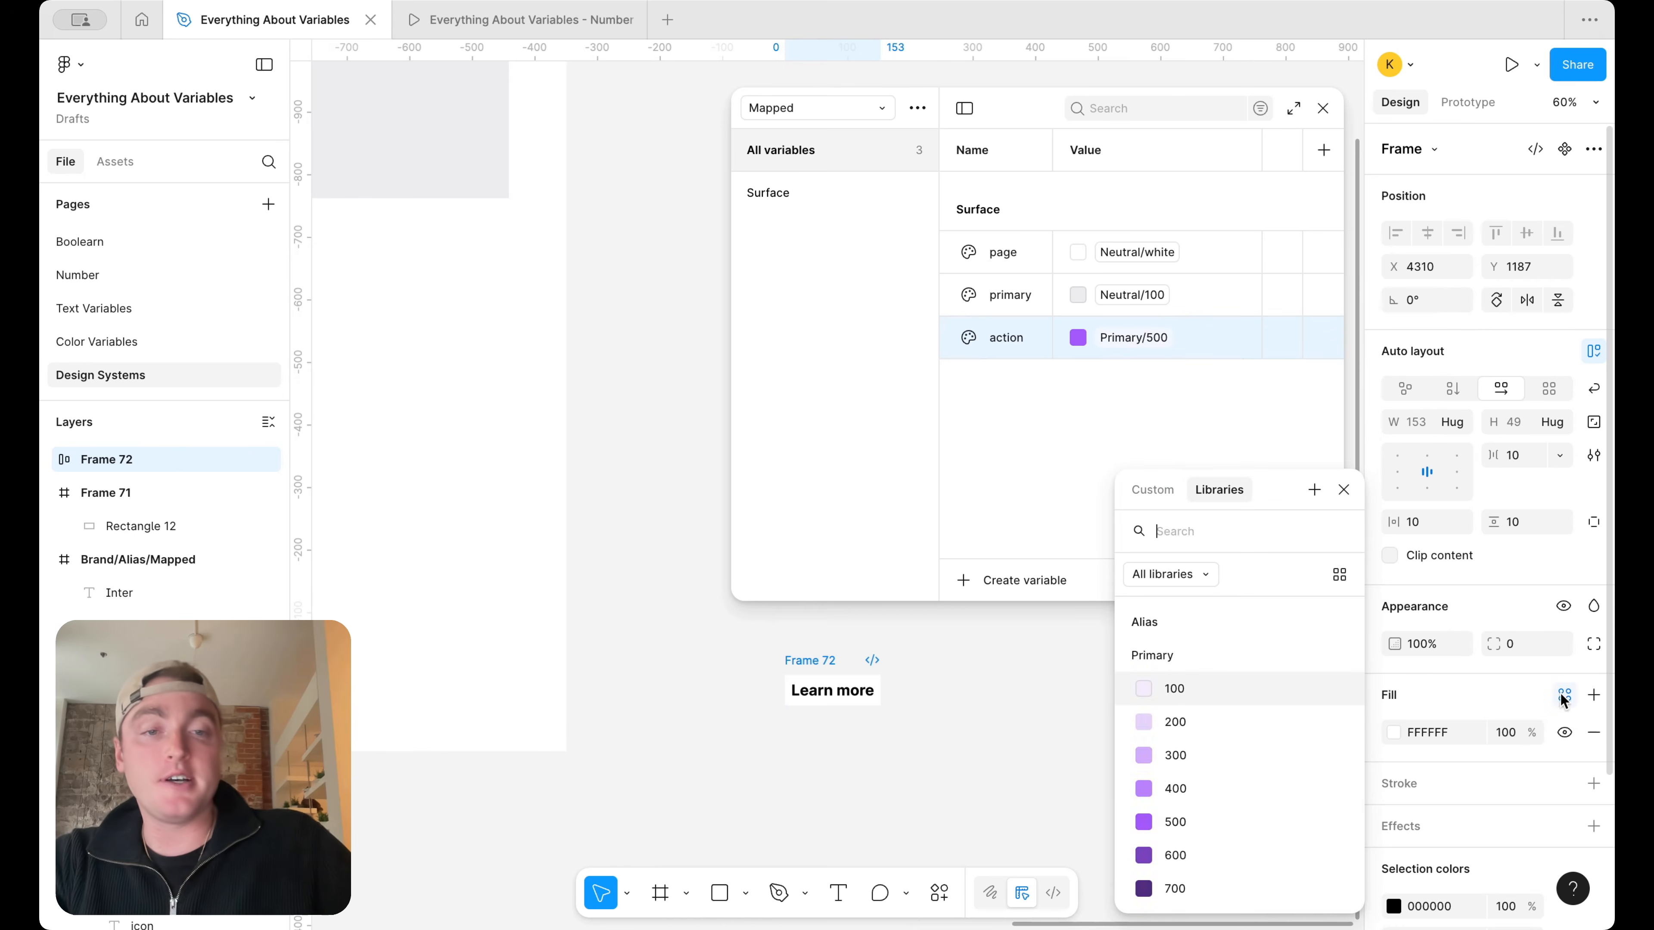
{"action": "type", "text": "surf"}
{"action": "left_click", "coordinate": [1262, 725]}
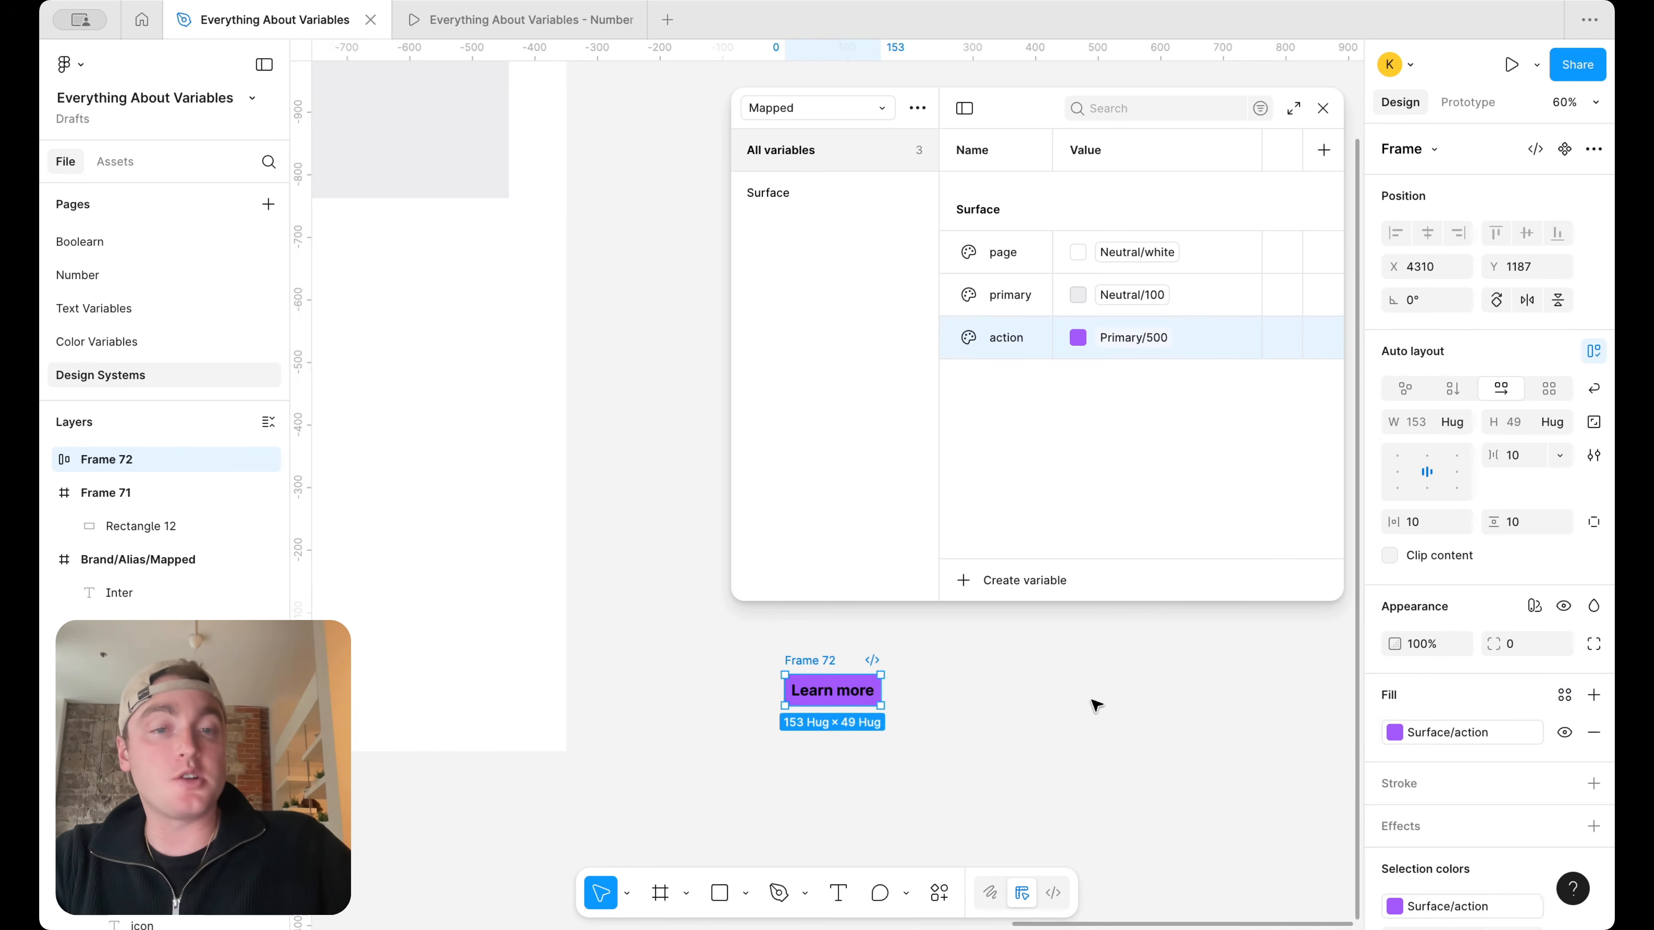
Set the Learn more text's fill to FFFFFF and its font weight to Medium
{"action": "double_click", "coordinate": [843, 697]}
{"action": "left_click", "coordinate": [1397, 788]}
{"action": "left_click_drag", "start_coordinate": [1293, 527], "coordinate": [1132, 456]}
{"action": "left_click", "coordinate": [1439, 636]}
{"action": "left_click", "coordinate": [1456, 594]}
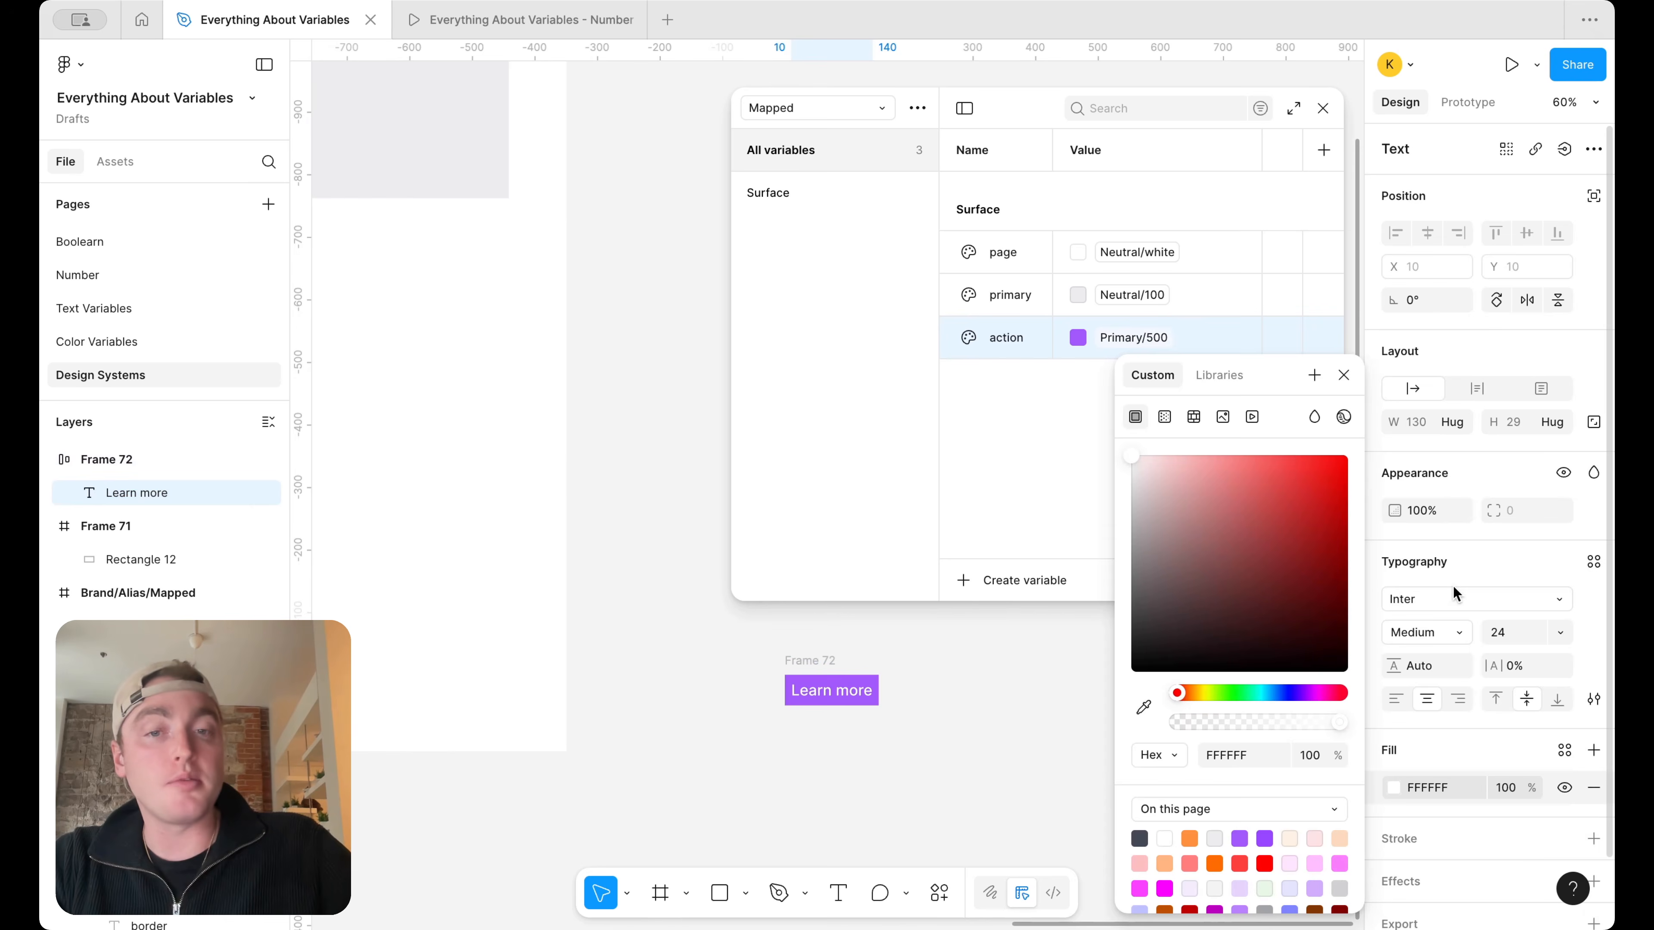
{"action": "left_click", "coordinate": [970, 712]}
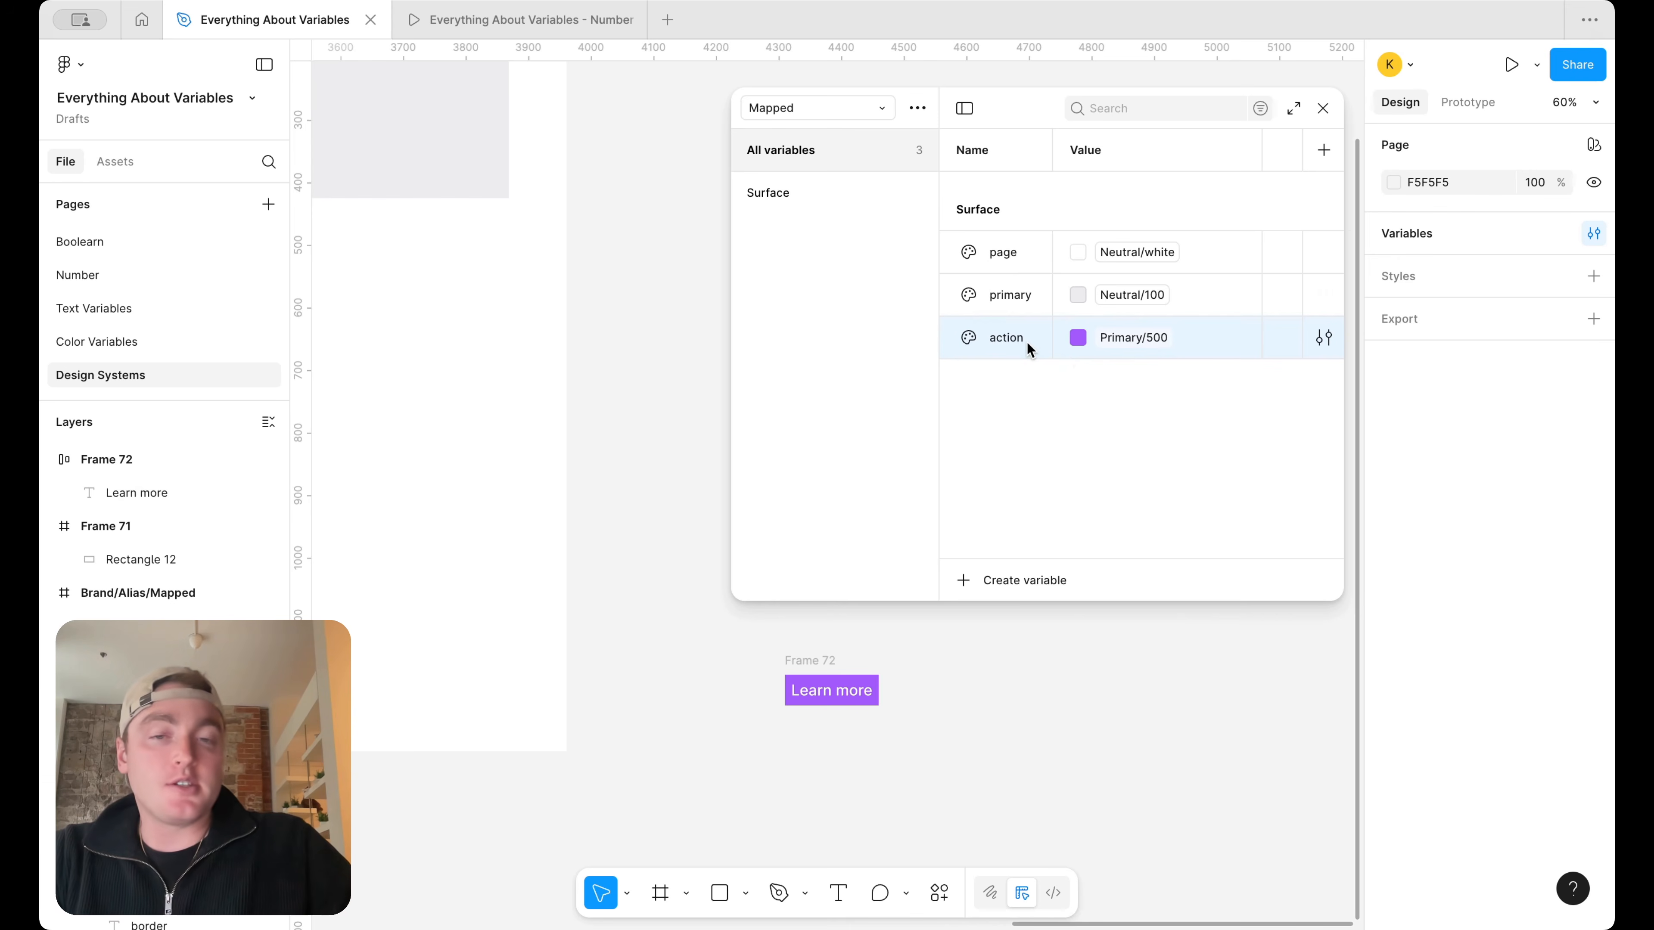
Duplicate the action variable as action-hover and set its alias to Primary/600
{"action": "key", "text": "super+d"}
{"action": "type", "text": "ac"}
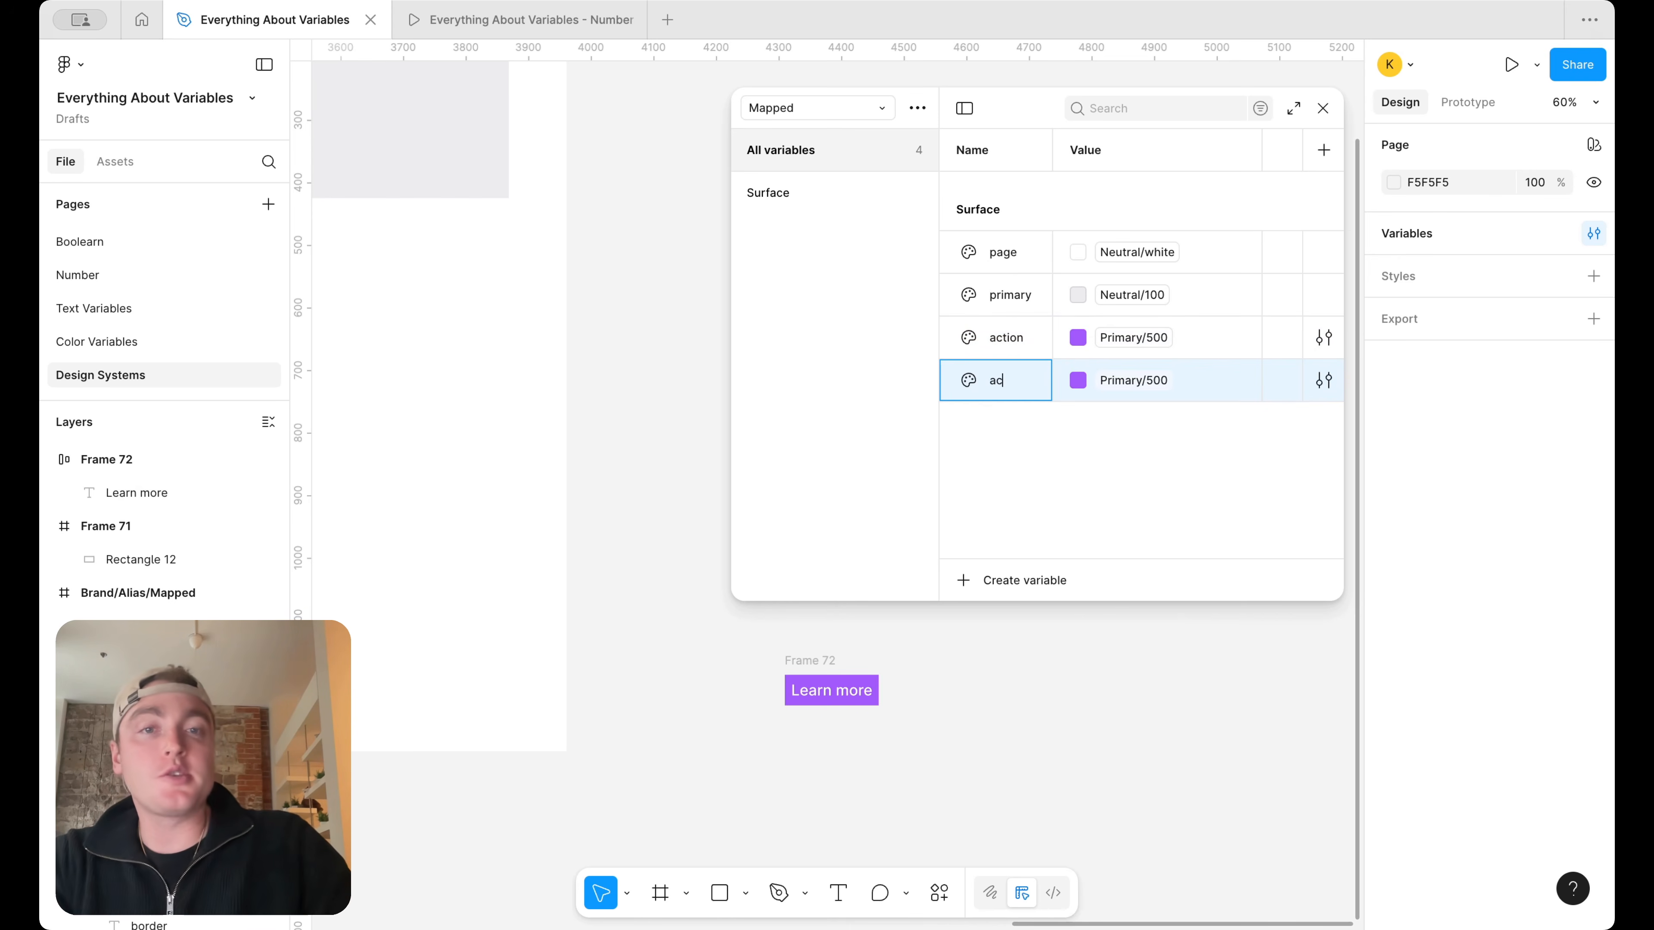
{"action": "type", "text": "tion-hover"}
{"action": "key", "text": "Return"}
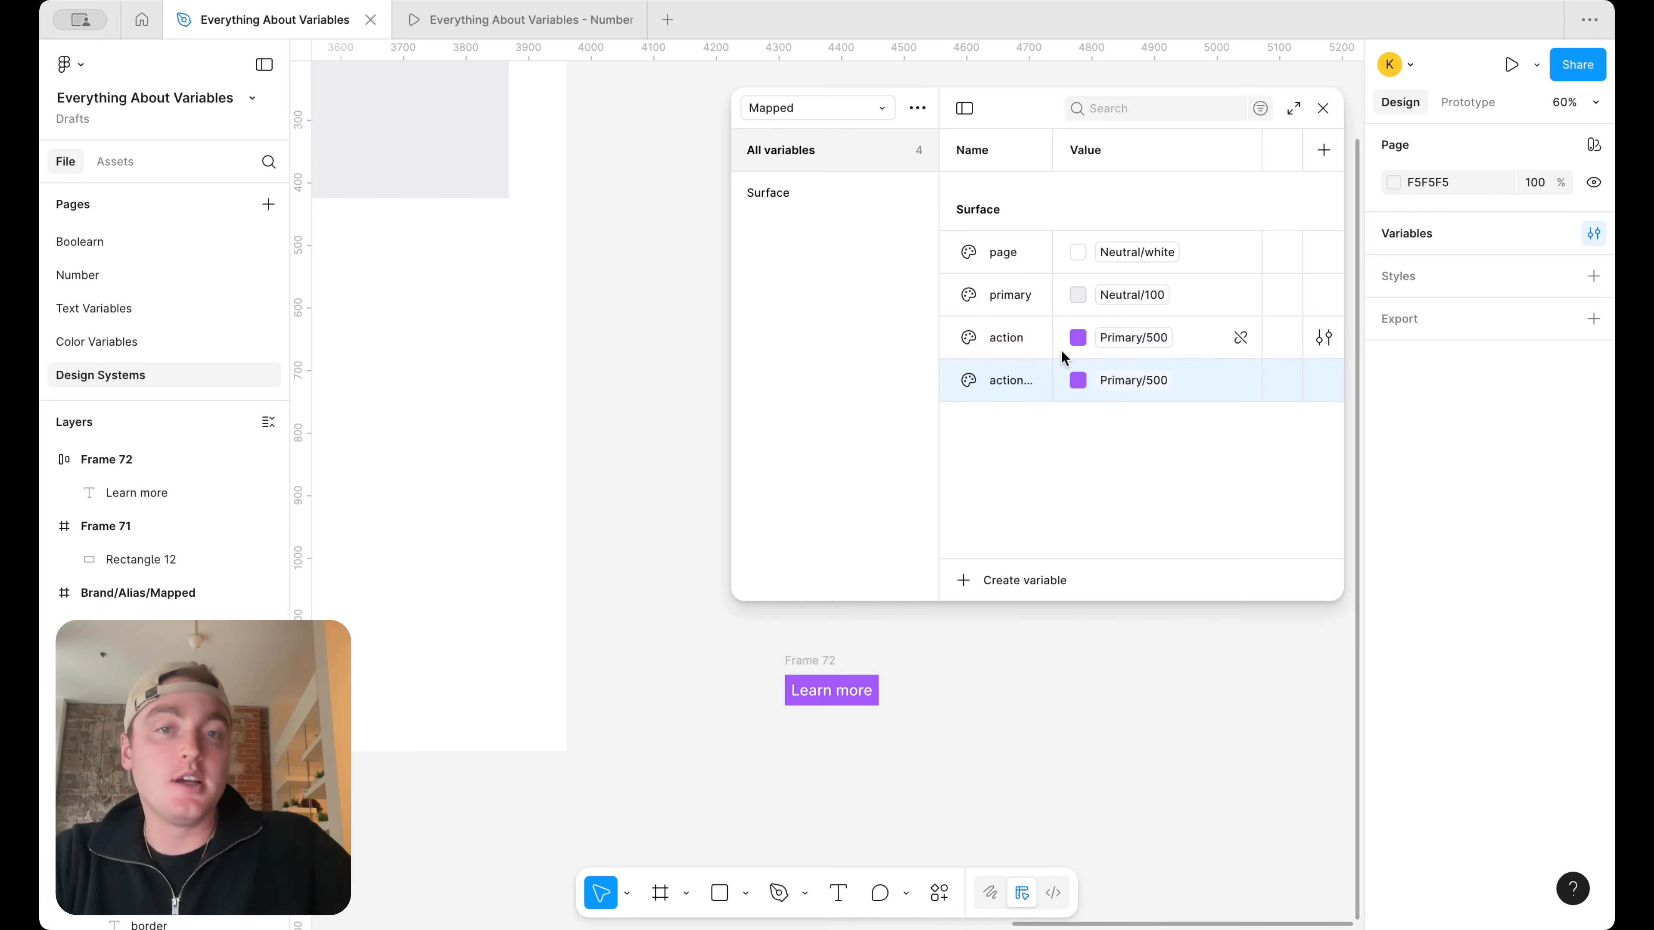
{"action": "left_click", "coordinate": [1134, 380]}
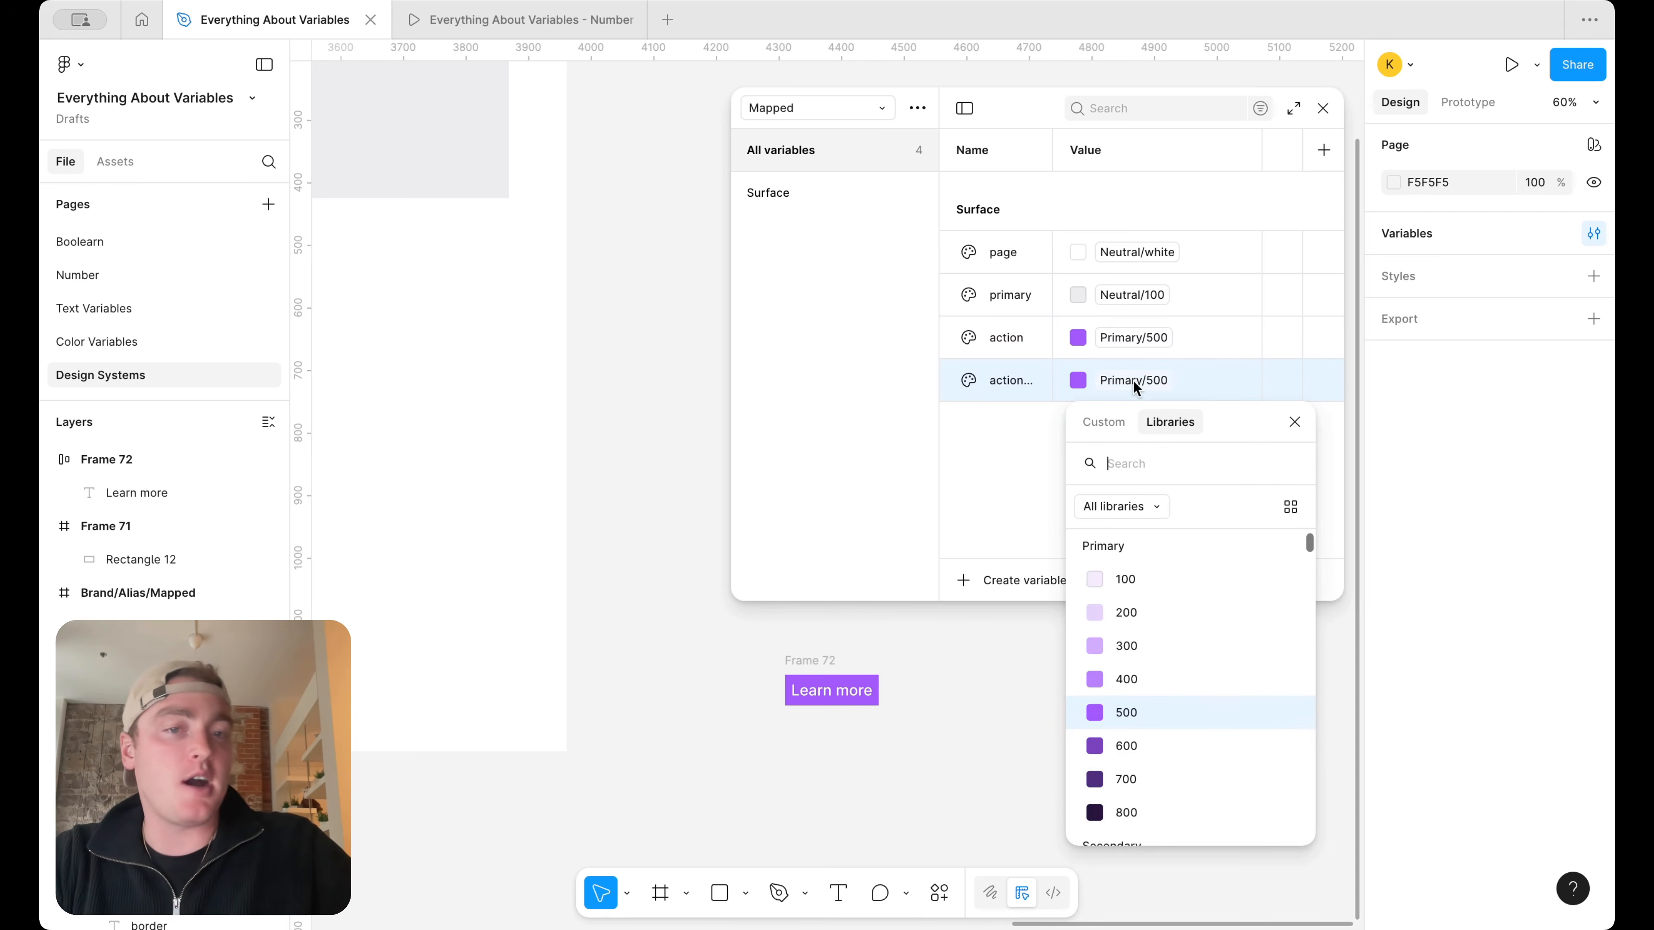
{"action": "left_click", "coordinate": [1122, 744]}
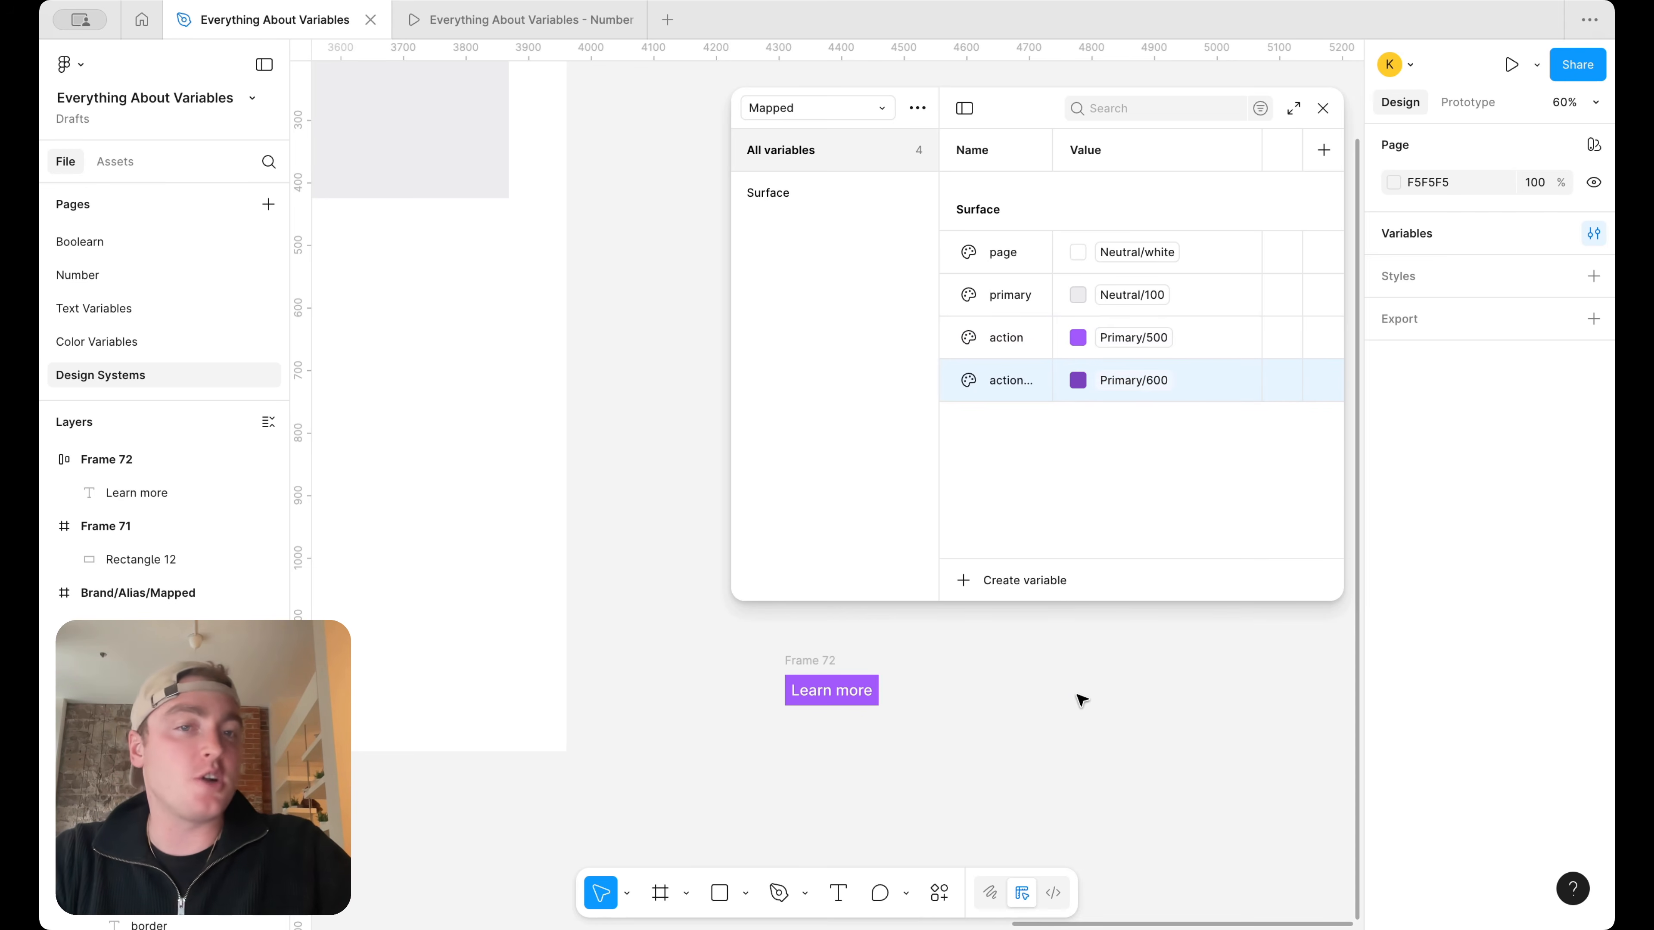
Rename the Learn more auto layout frame as Button and convert it into a component
{"action": "left_click", "coordinate": [819, 654]}
{"action": "type", "text": "Button"}
{"action": "key", "text": "Return"}
{"action": "right_click", "coordinate": [802, 681]}
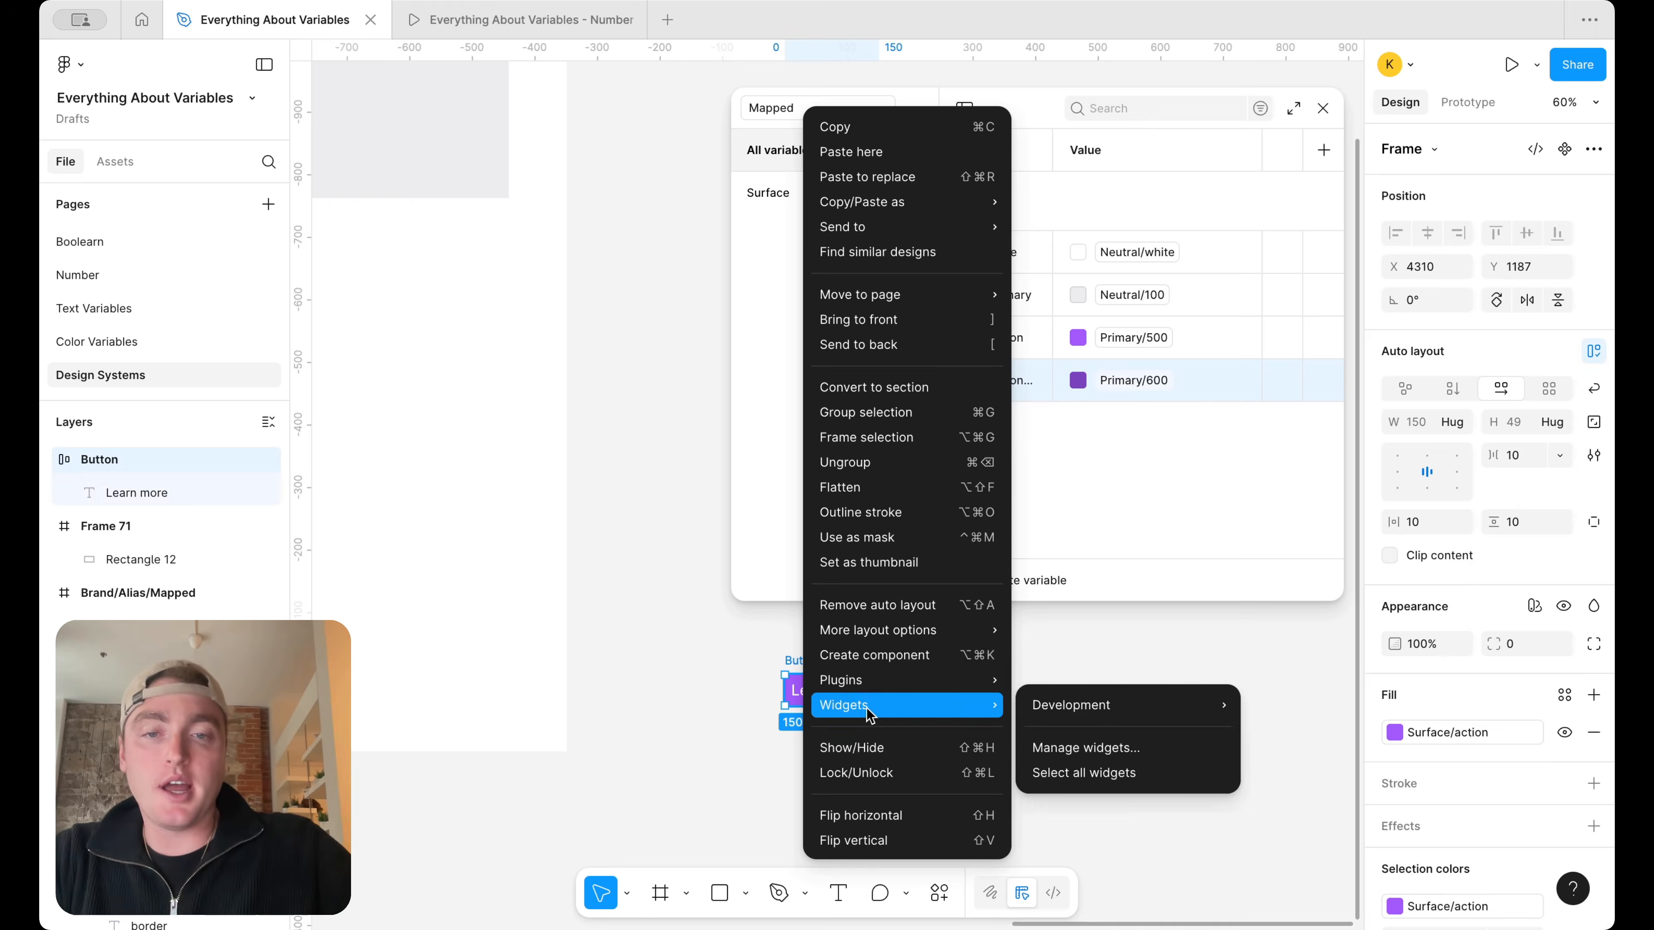
{"action": "left_click", "coordinate": [893, 651]}
Add a variant to the Button component and bind the new variant's fill to the Surface/action-hover variable
{"action": "right_click", "coordinate": [836, 692]}
{"action": "mouse_move", "coordinate": [885, 651]}
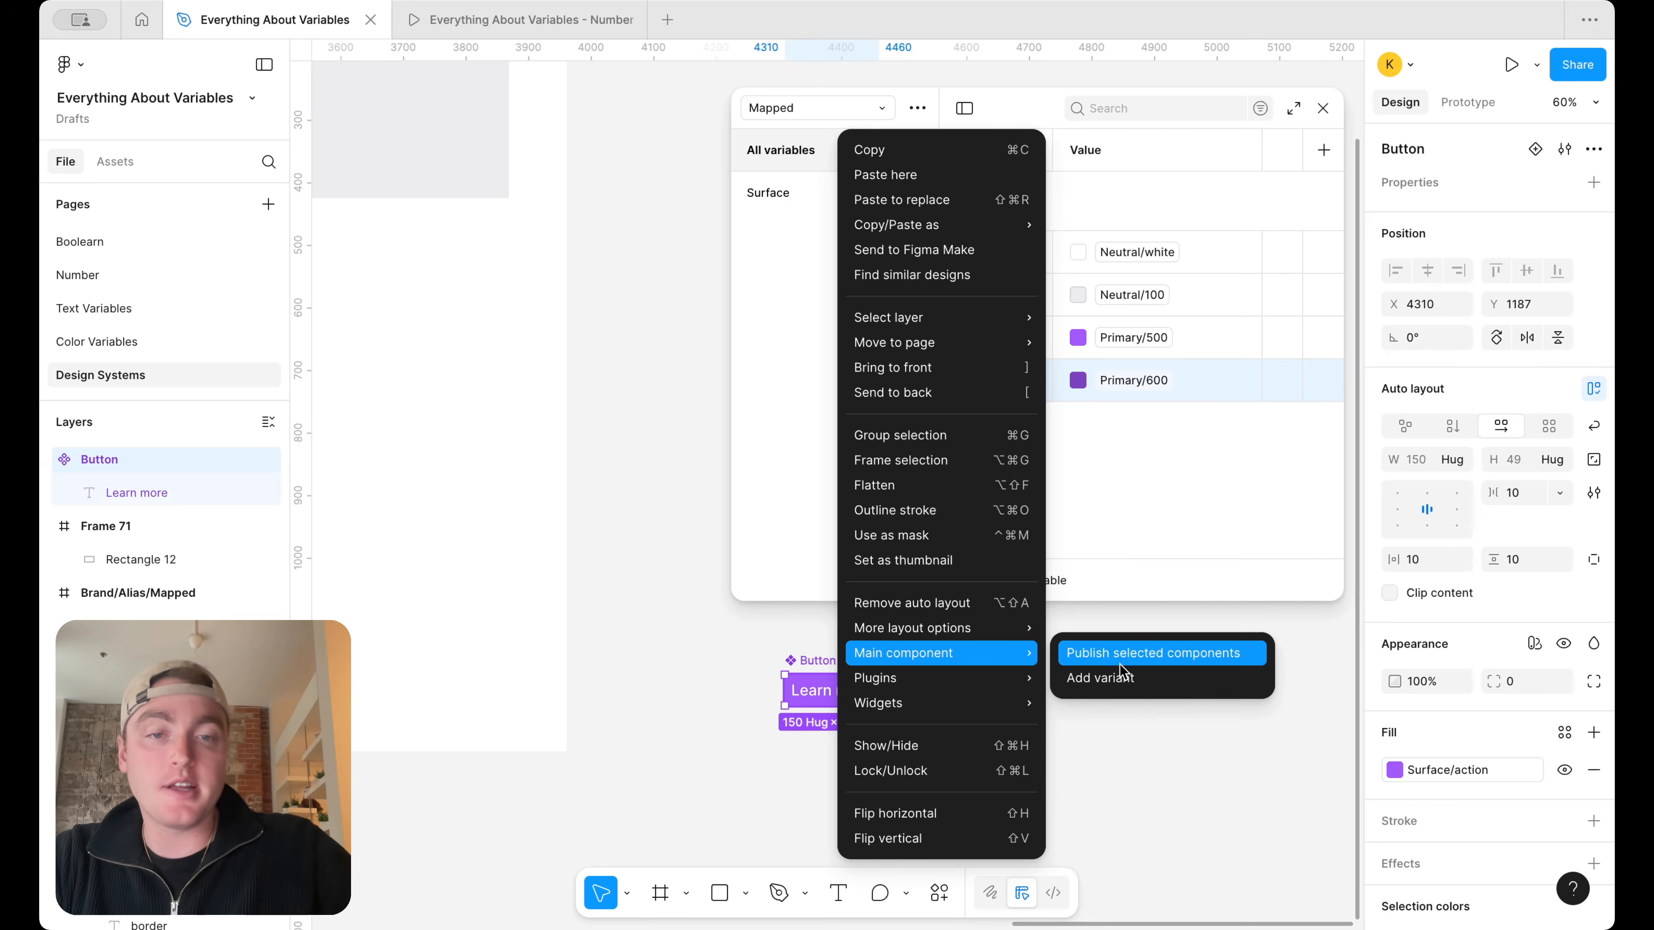
{"action": "left_click", "coordinate": [1105, 678]}
{"action": "left_click", "coordinate": [1445, 864]}
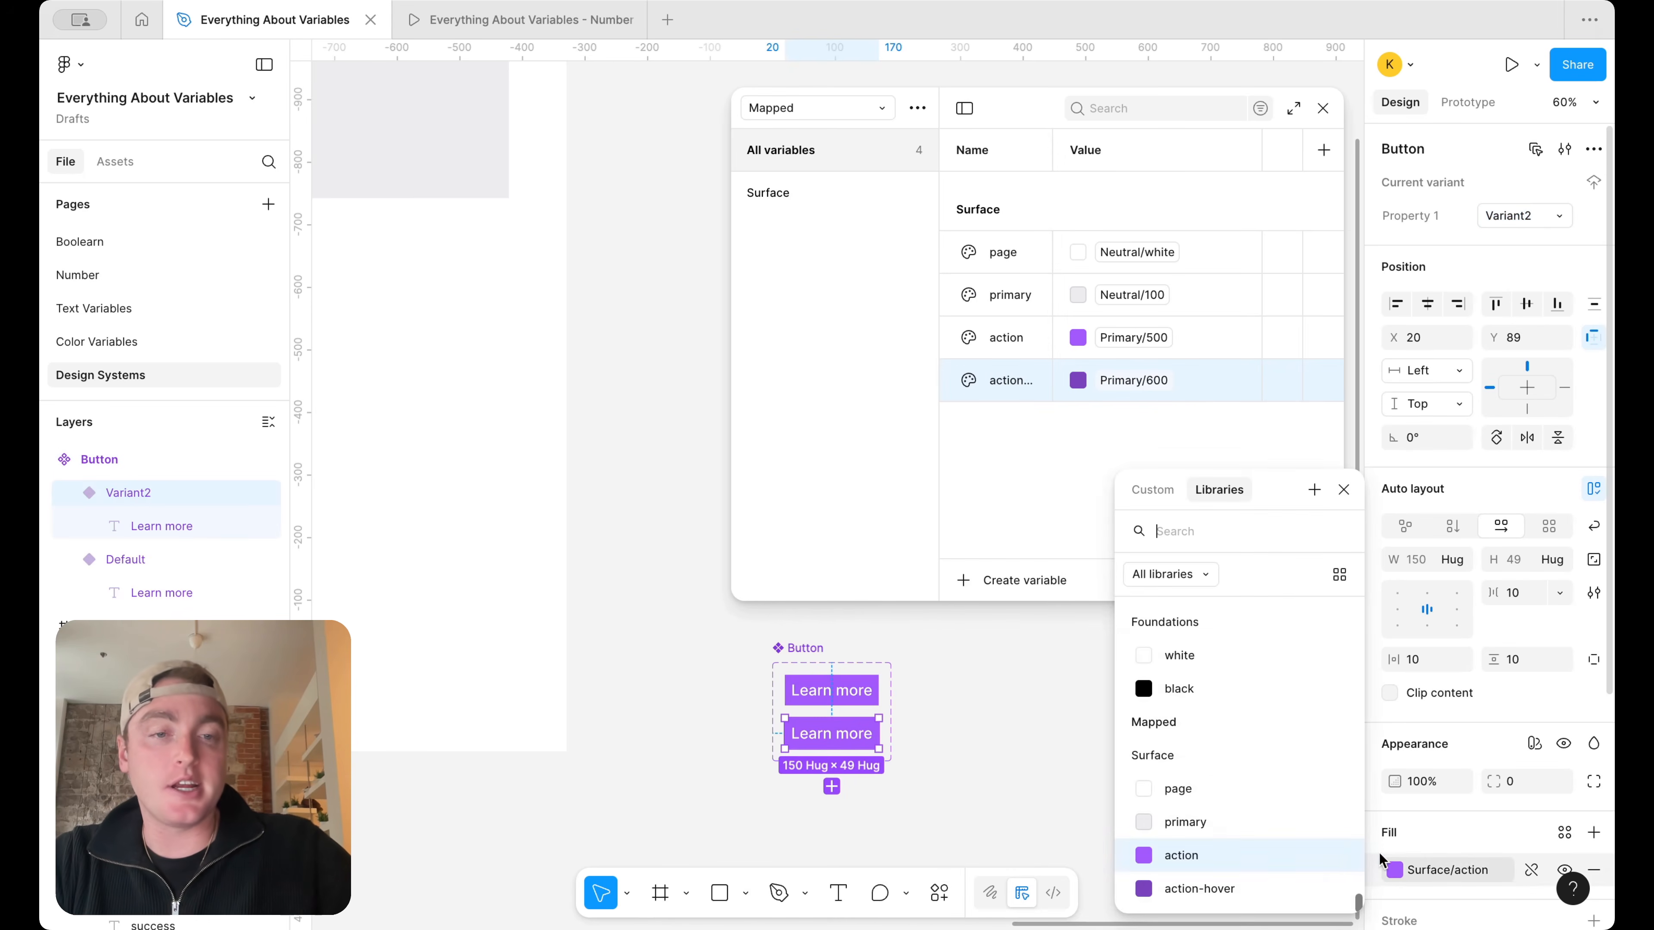
{"action": "left_click", "coordinate": [1285, 880]}
{"action": "left_click", "coordinate": [1146, 692]}
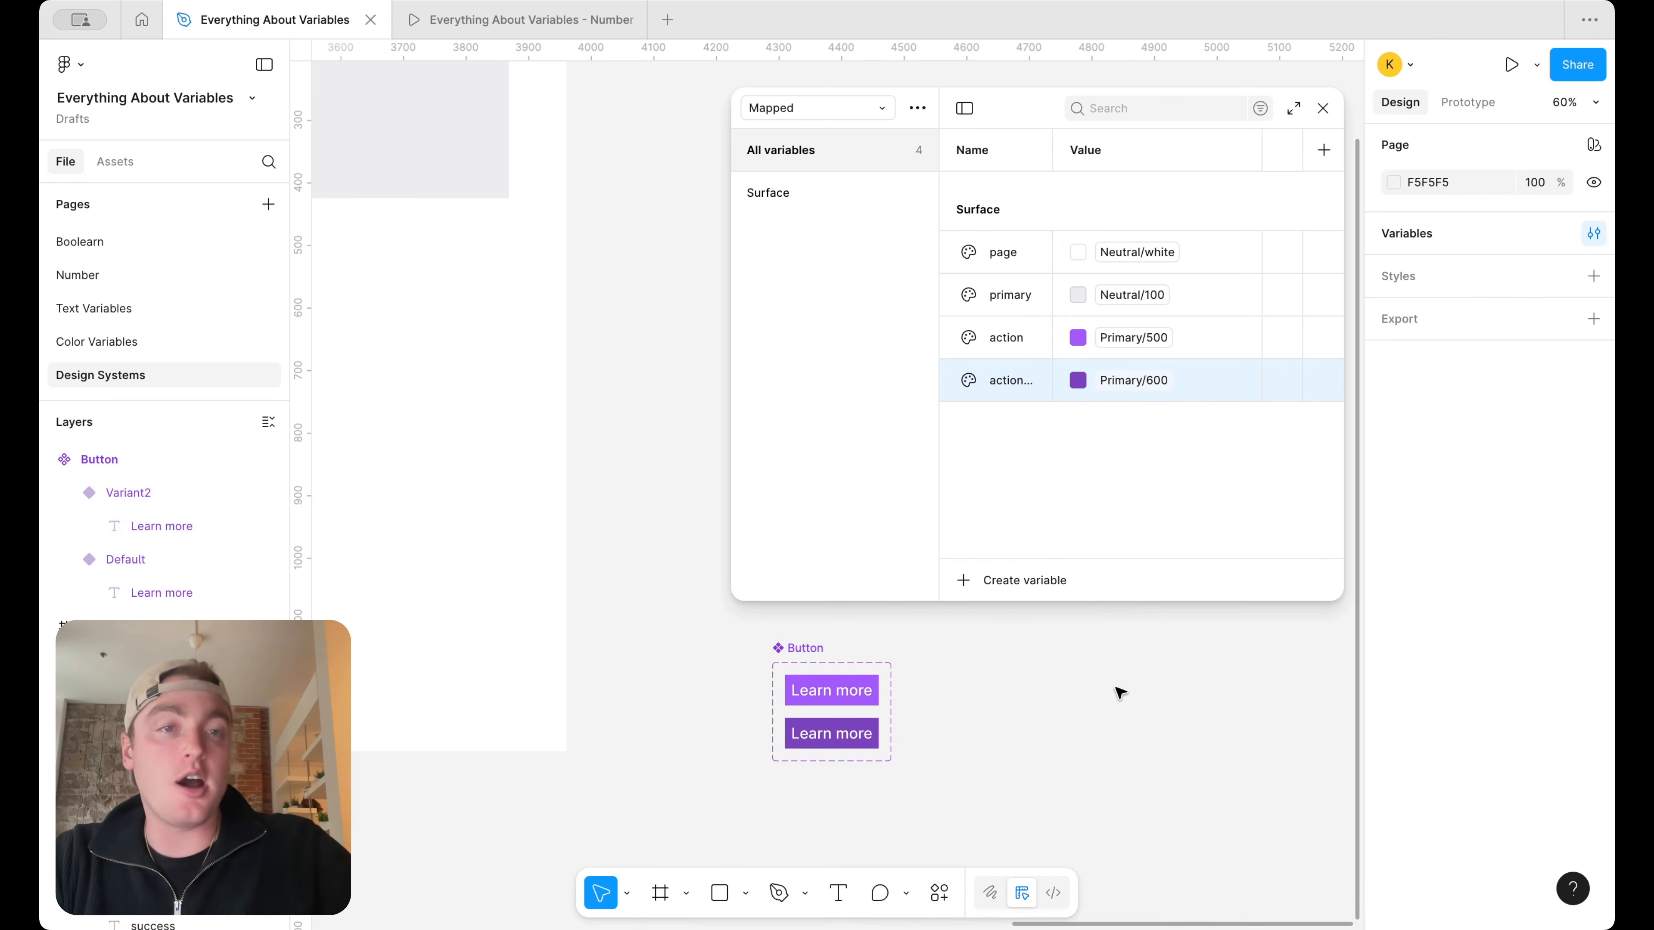
Set the variant value of the original Button variant, filled with Surface/action, to default
{"action": "left_click", "coordinate": [845, 687]}
{"action": "left_click", "coordinate": [1514, 213]}
{"action": "type", "text": "defau"}
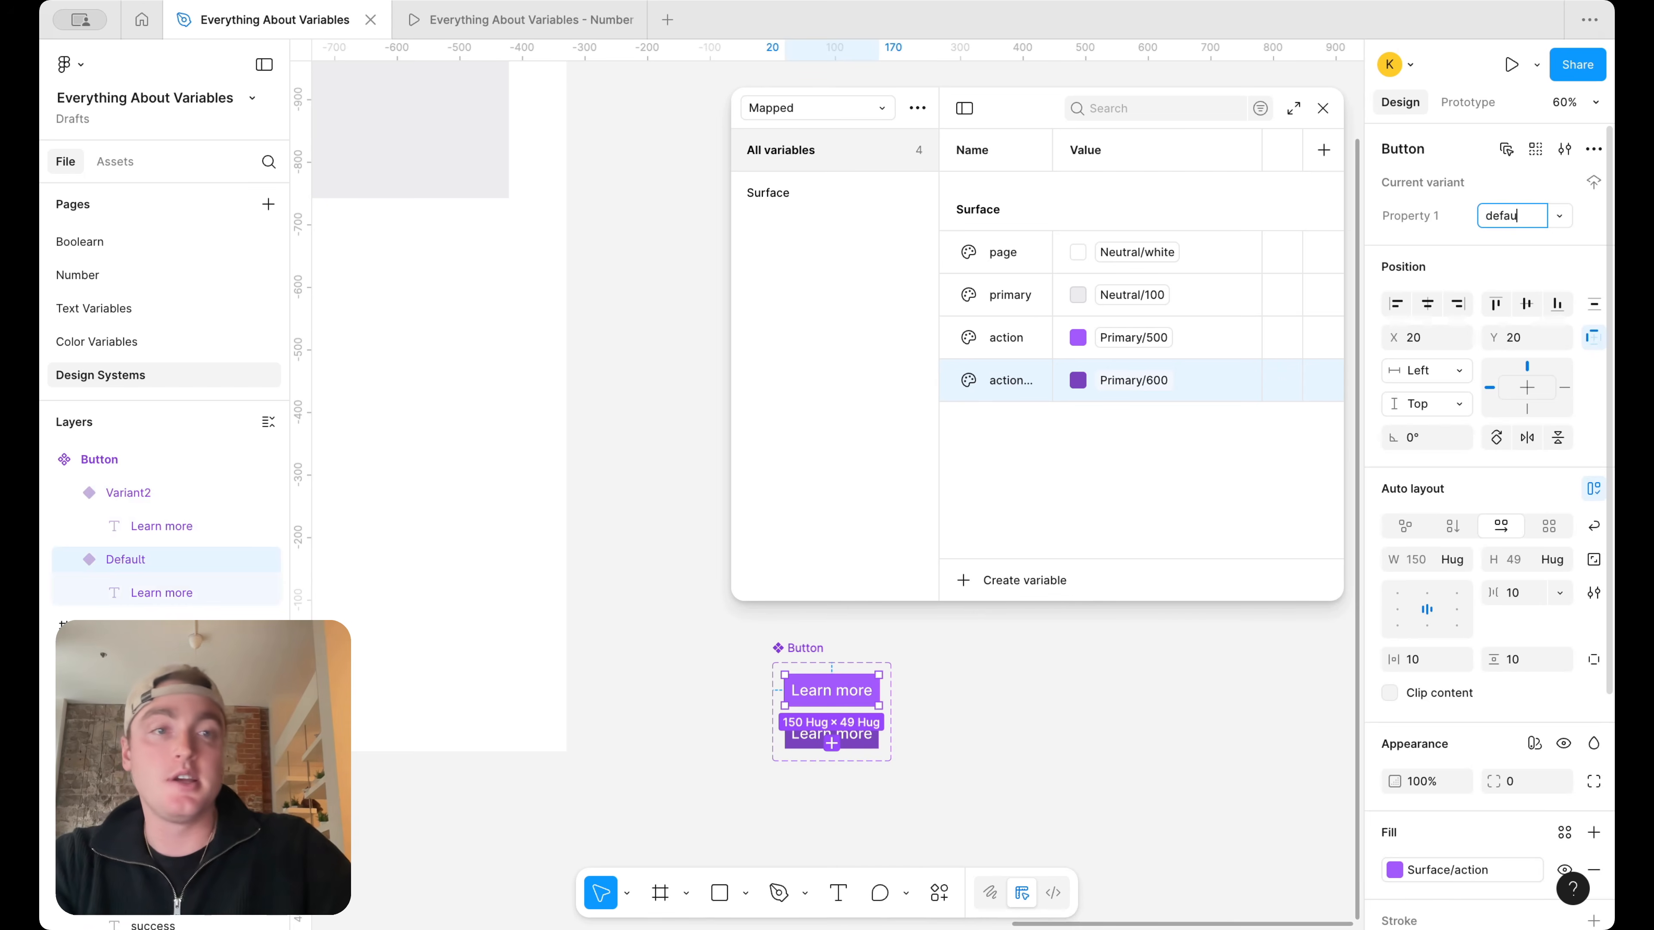
{"action": "key", "text": "Return"}
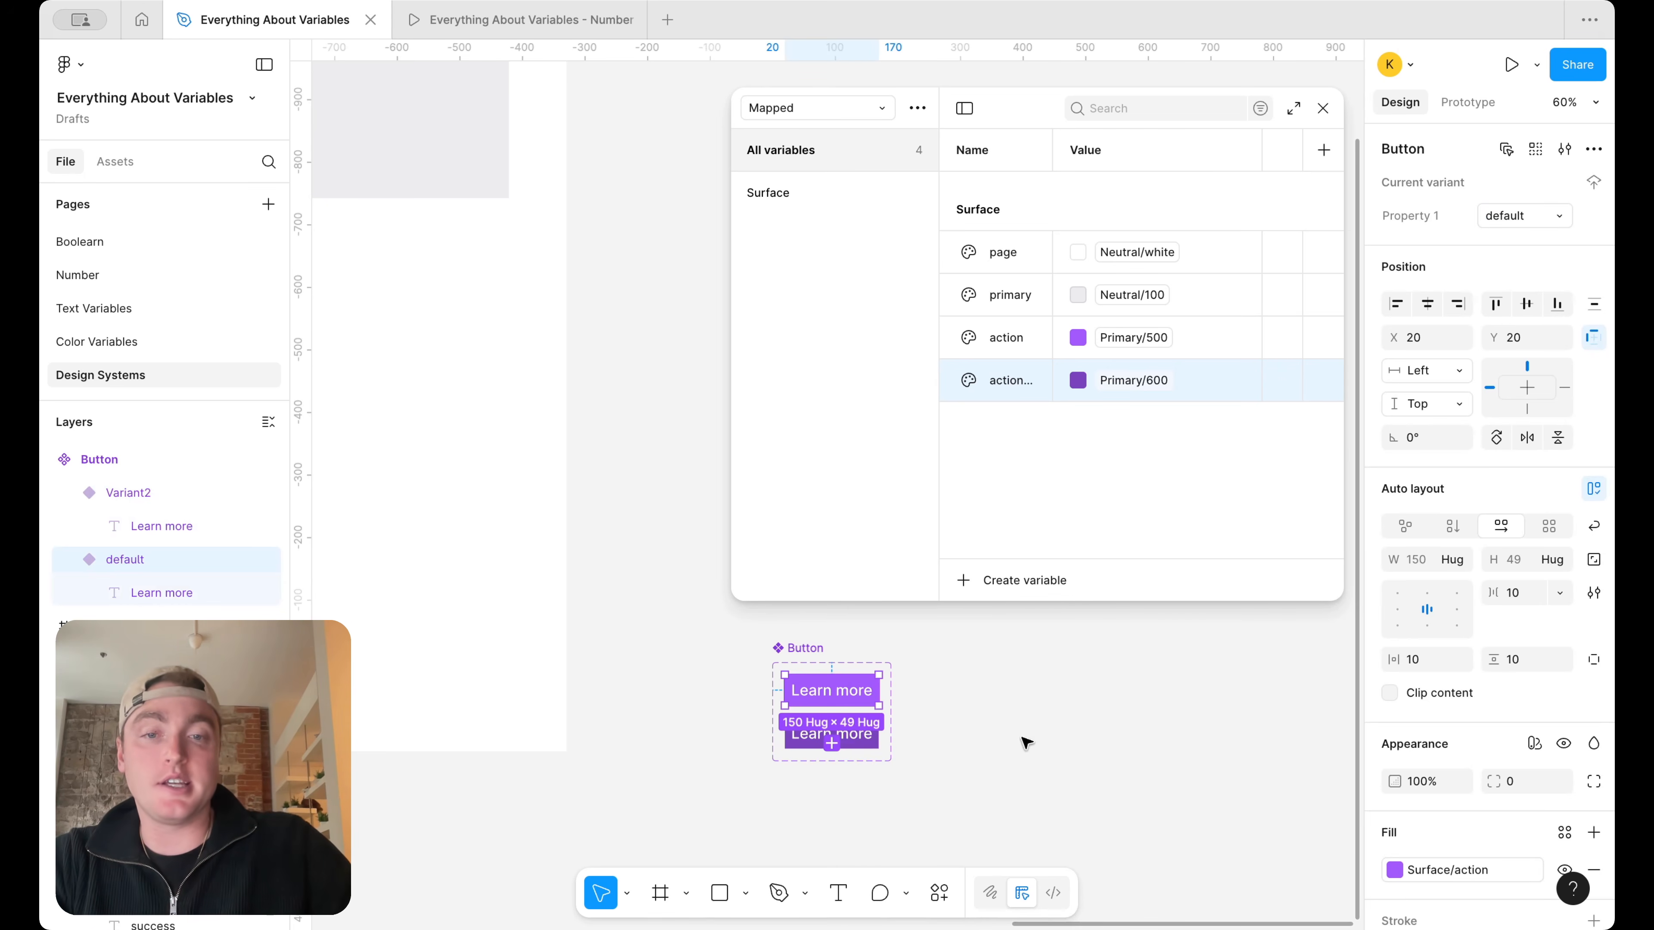
Set the darker Button variant's value to hover and rename the variant property as Status
{"action": "left_click", "coordinate": [832, 734]}
{"action": "left_click", "coordinate": [1524, 216]}
{"action": "type", "text": "hover"}
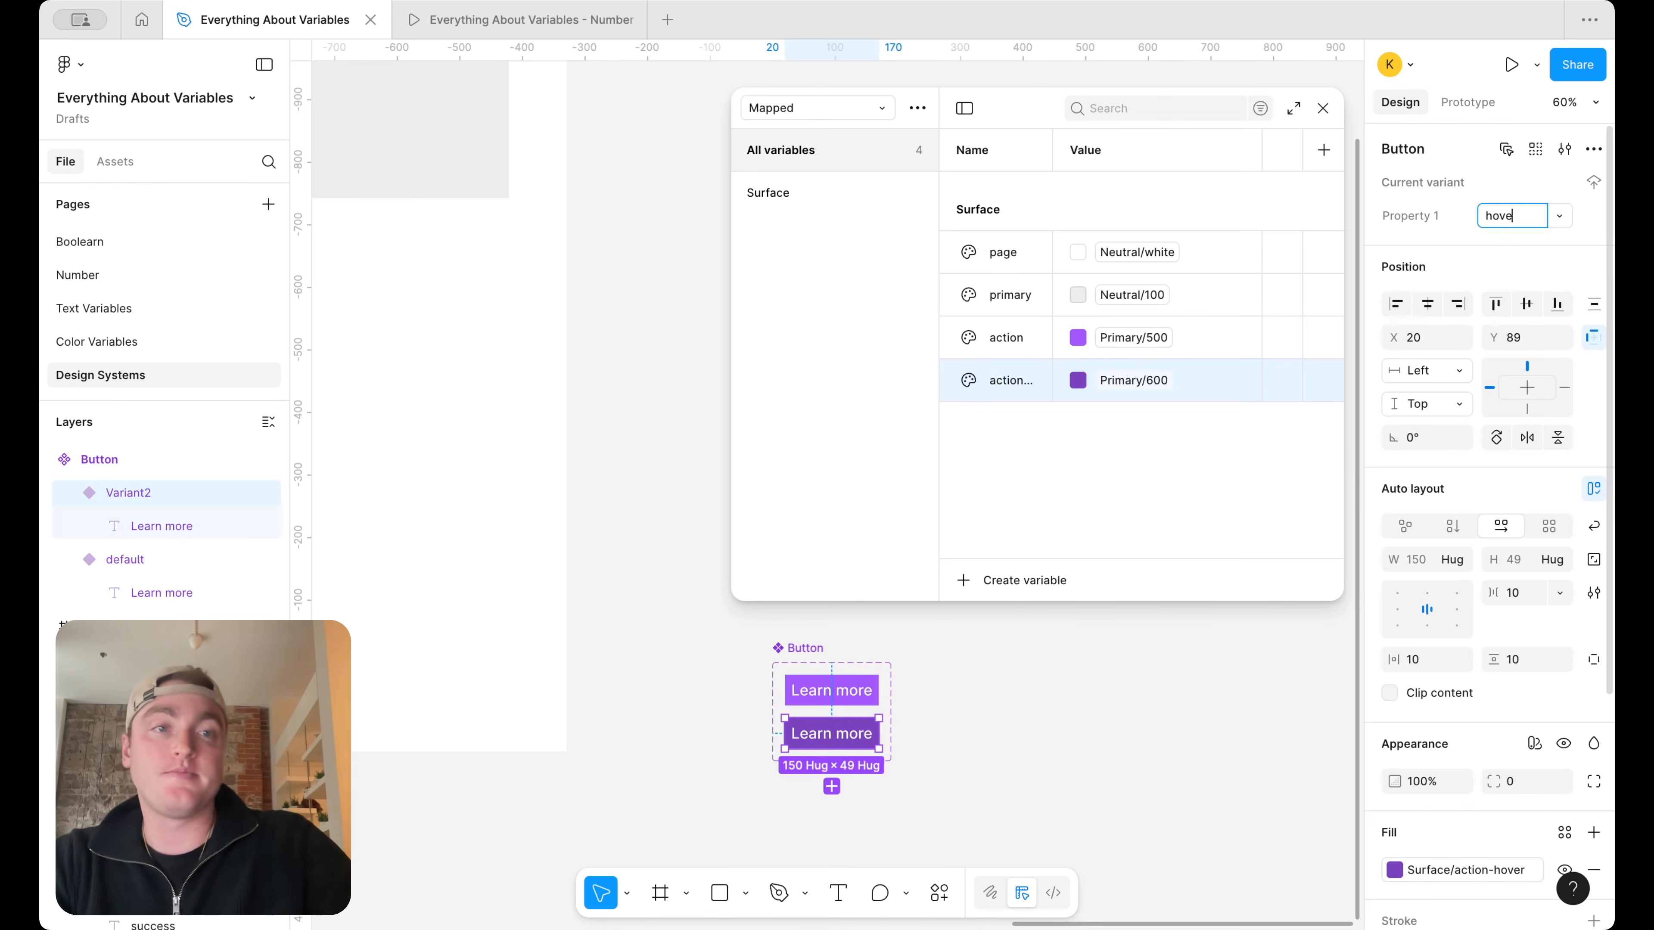
{"action": "left_click", "coordinate": [1420, 216]}
{"action": "type", "text": "Status"}
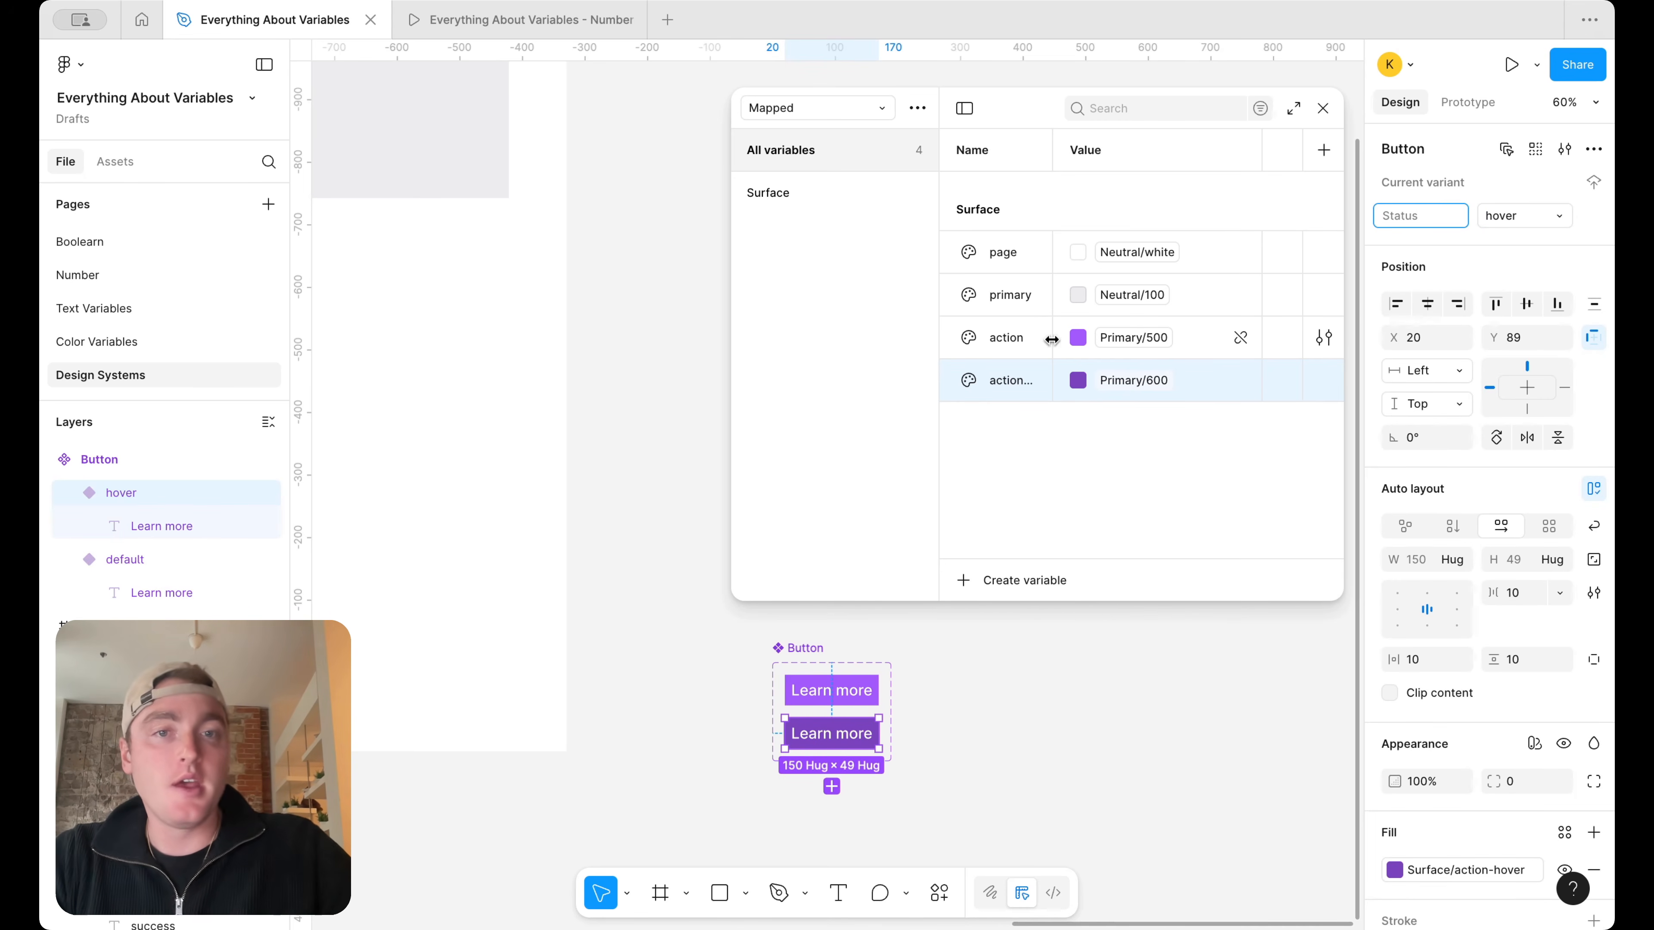
Widen the variables window and its Name column so that long variable names fit
{"action": "left_click_drag", "start_coordinate": [731, 379], "coordinate": [609, 376]}
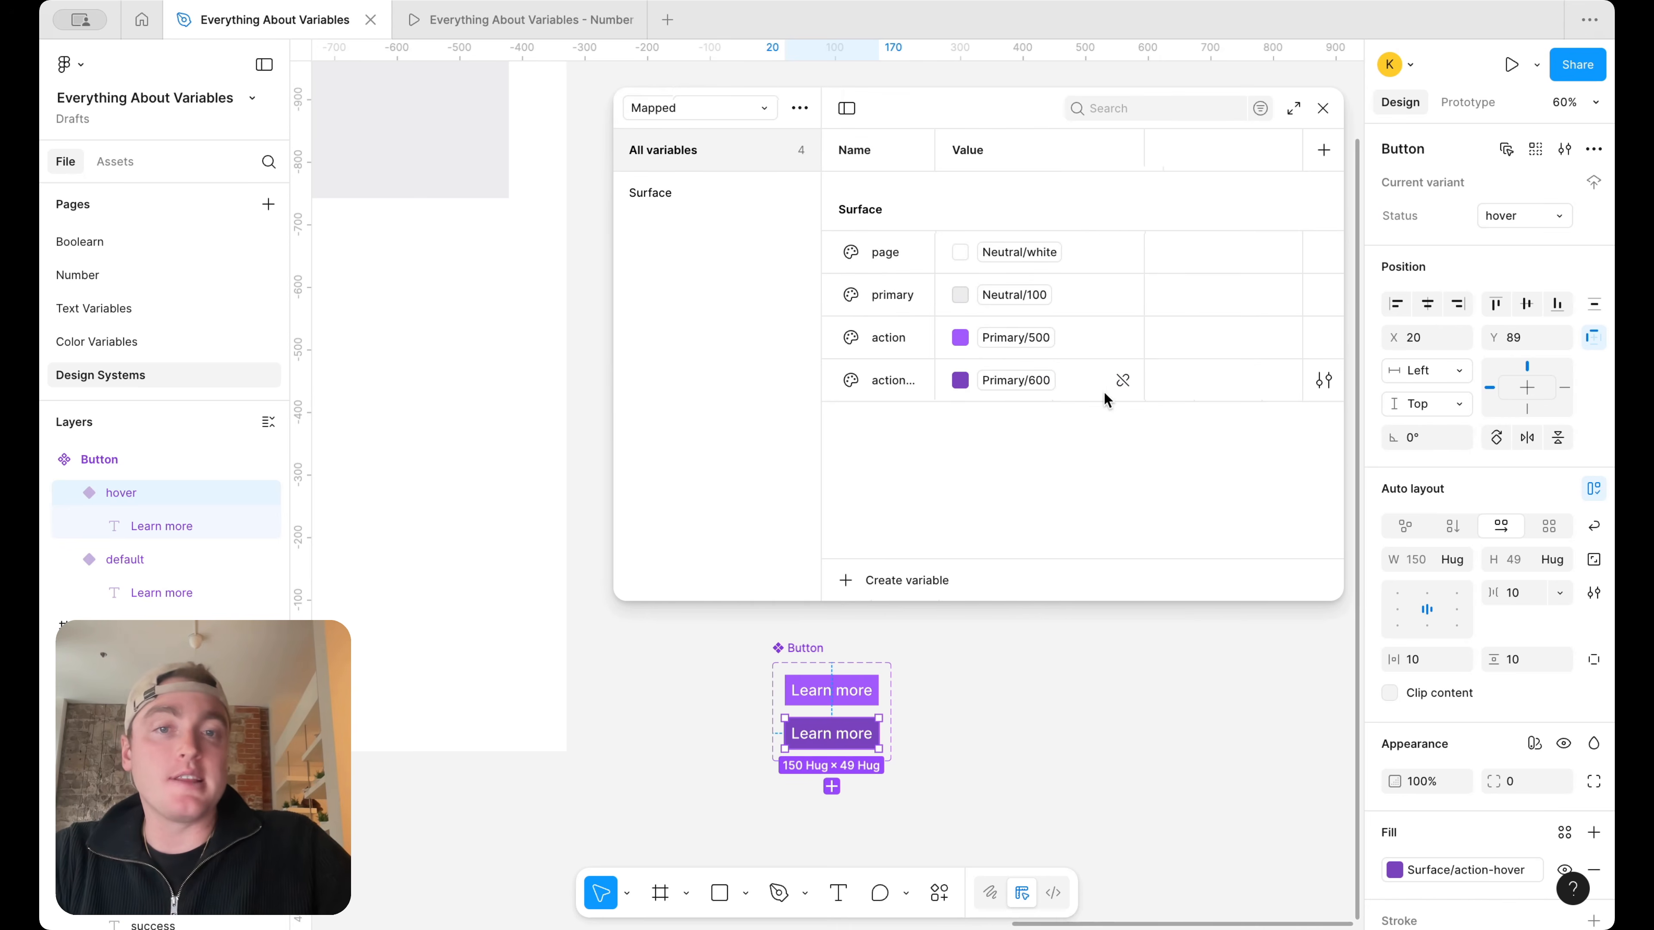
{"action": "left_click_drag", "start_coordinate": [935, 150], "coordinate": [973, 150]}
Duplicate the action-hover variable as action-hover-2 and set its alias to Primary/300
{"action": "left_click", "coordinate": [933, 380]}
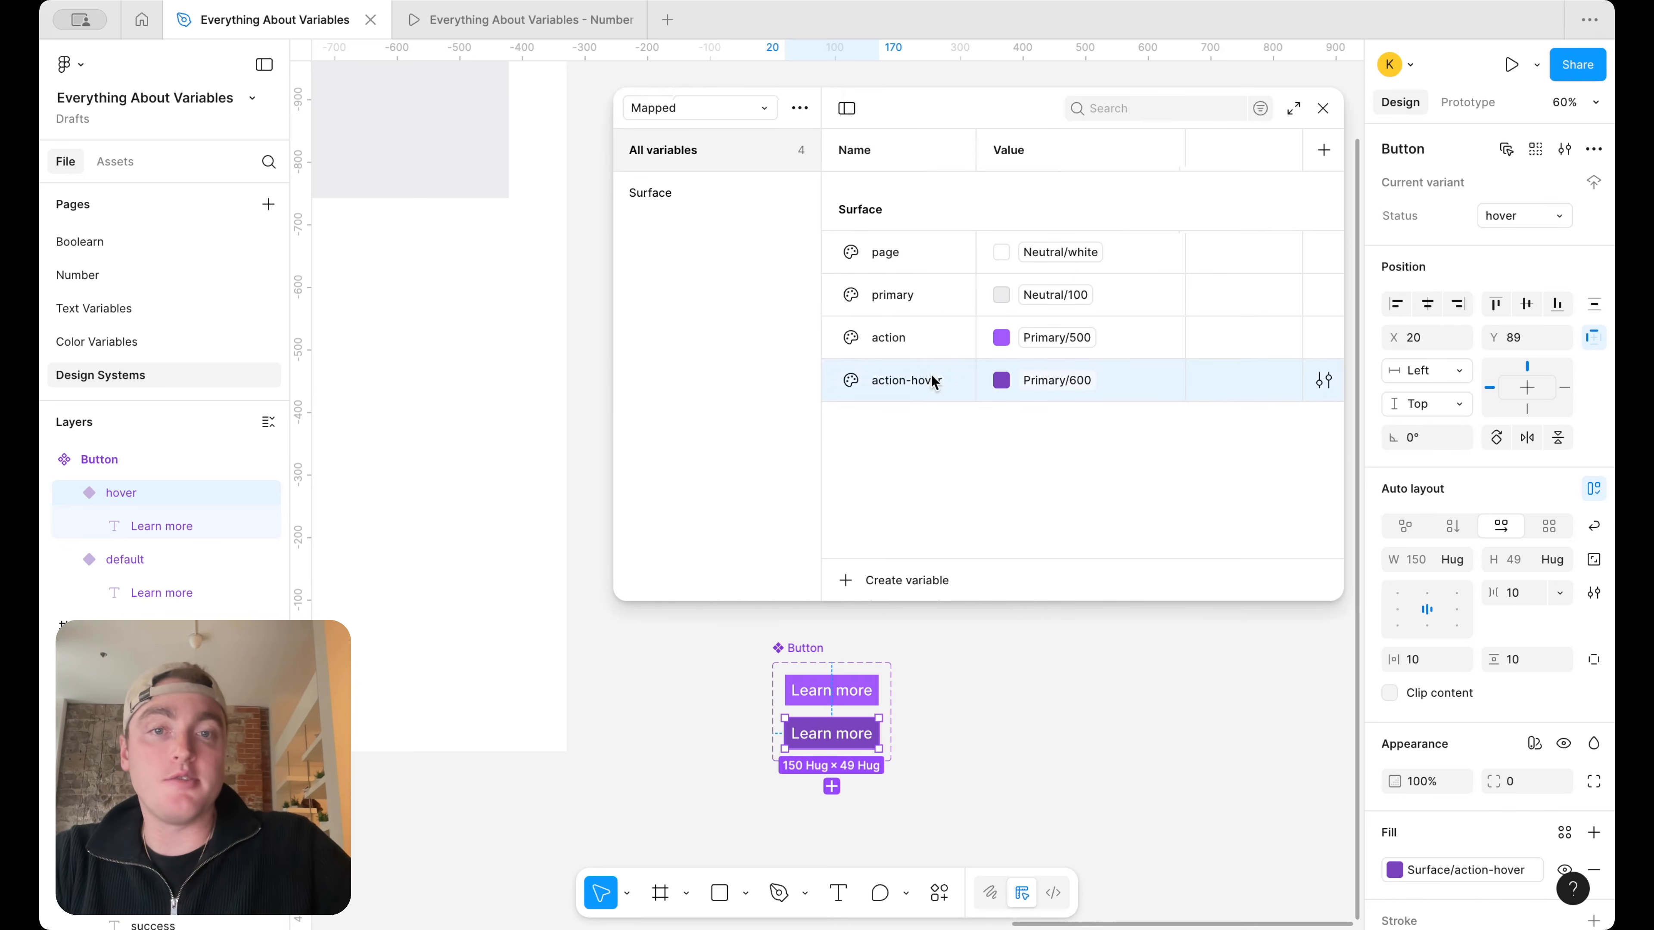
{"action": "key", "text": "shift+Return"}
{"action": "type", "text": "action-hov"}
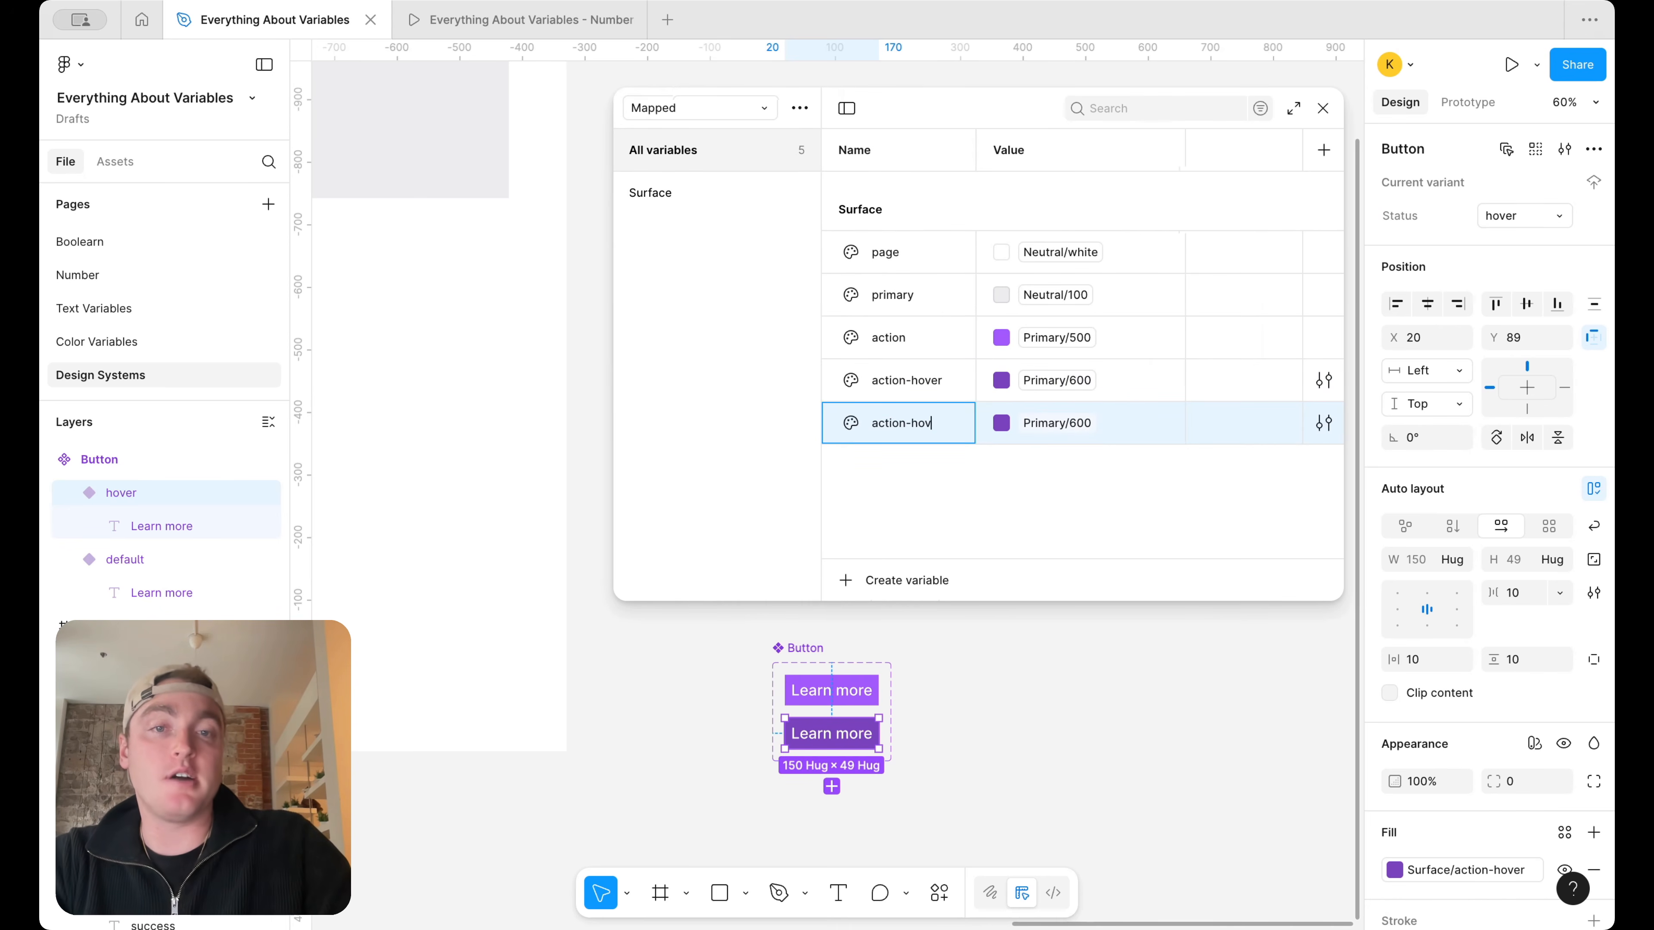
{"action": "type", "text": "er-2"}
{"action": "key", "text": "Return"}
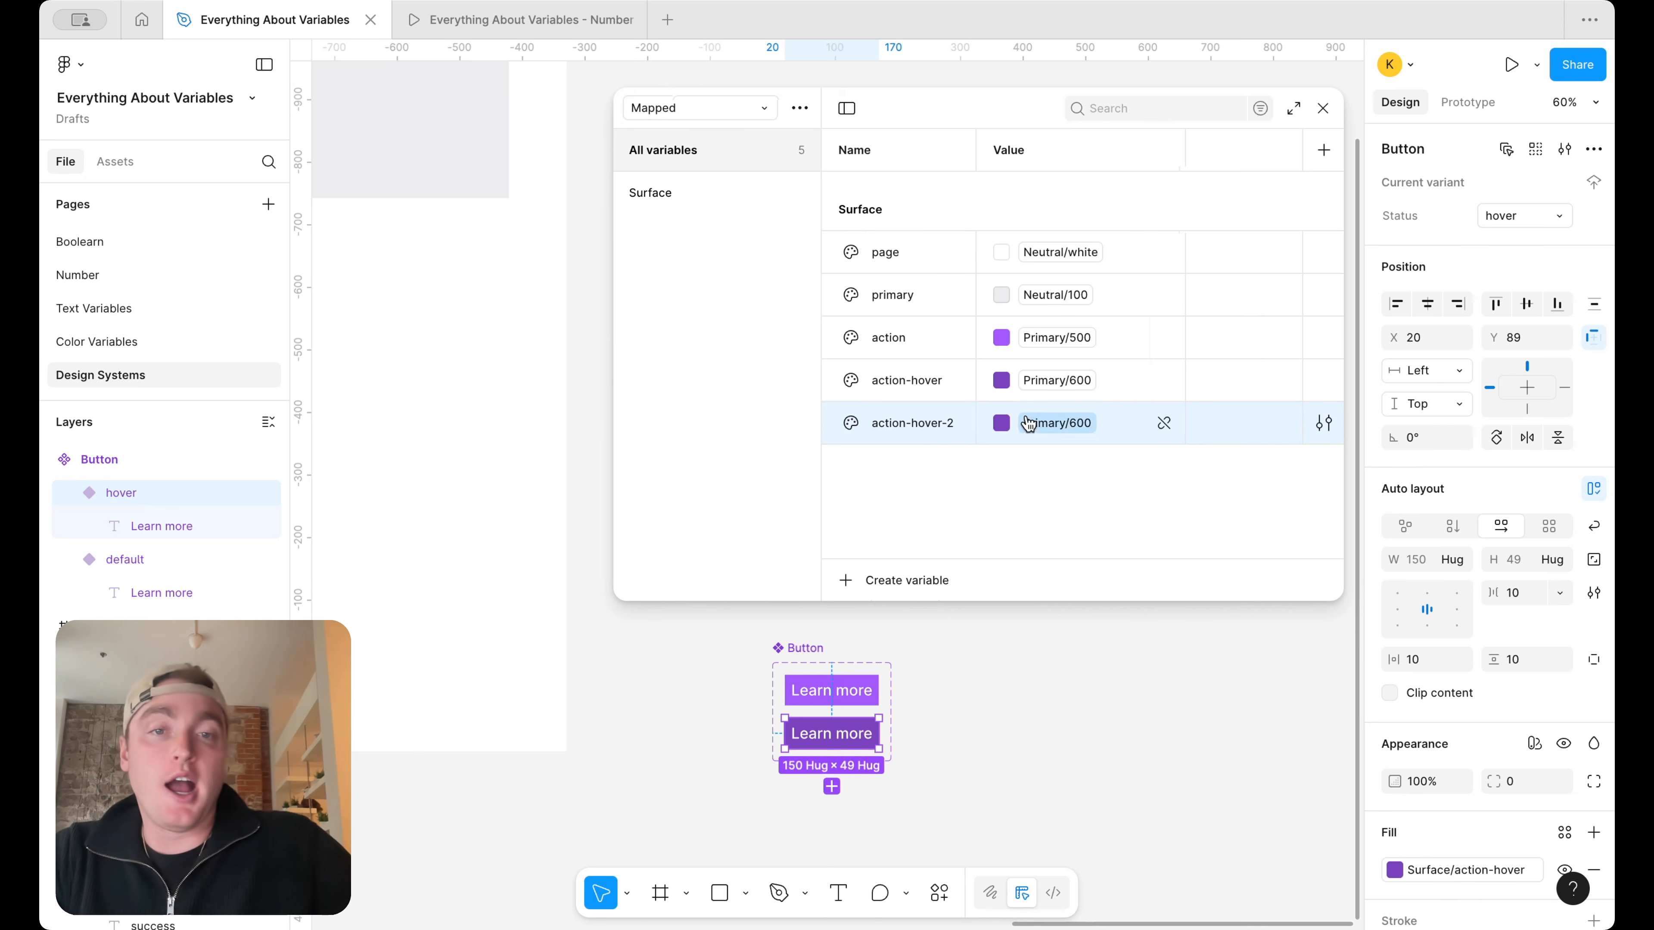
{"action": "left_click", "coordinate": [1003, 423]}
{"action": "left_click", "coordinate": [1080, 663]}
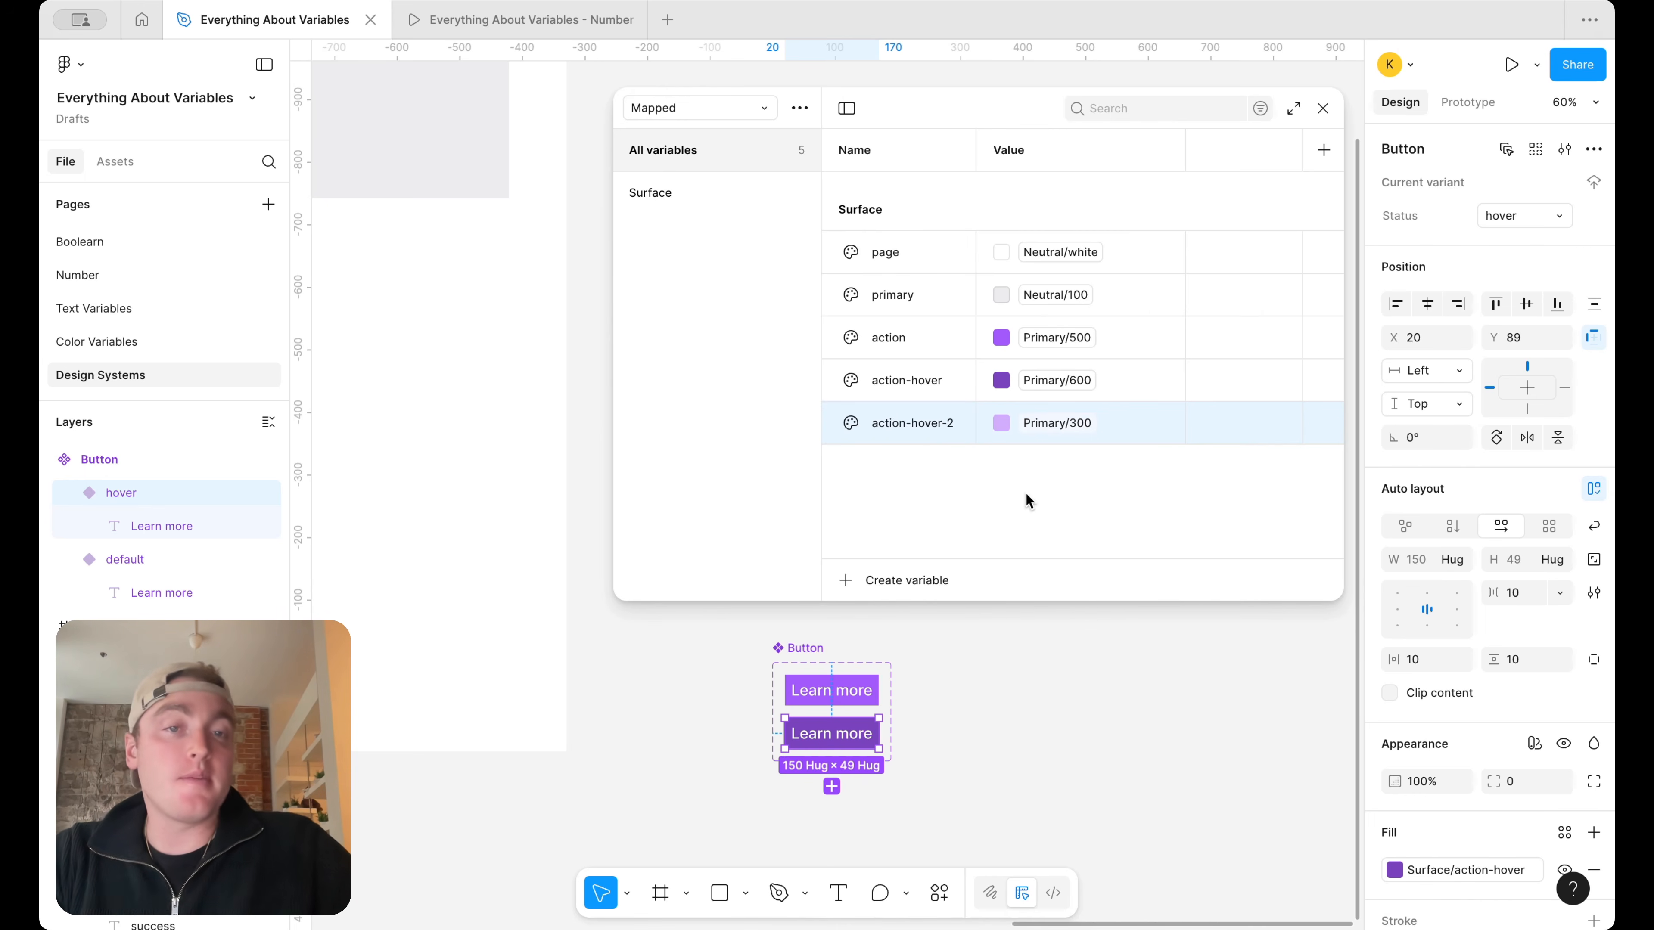
Delete the action-hover-2 variable from the Surface group
{"action": "right_click", "coordinate": [924, 431]}
{"action": "key", "text": "Escape"}
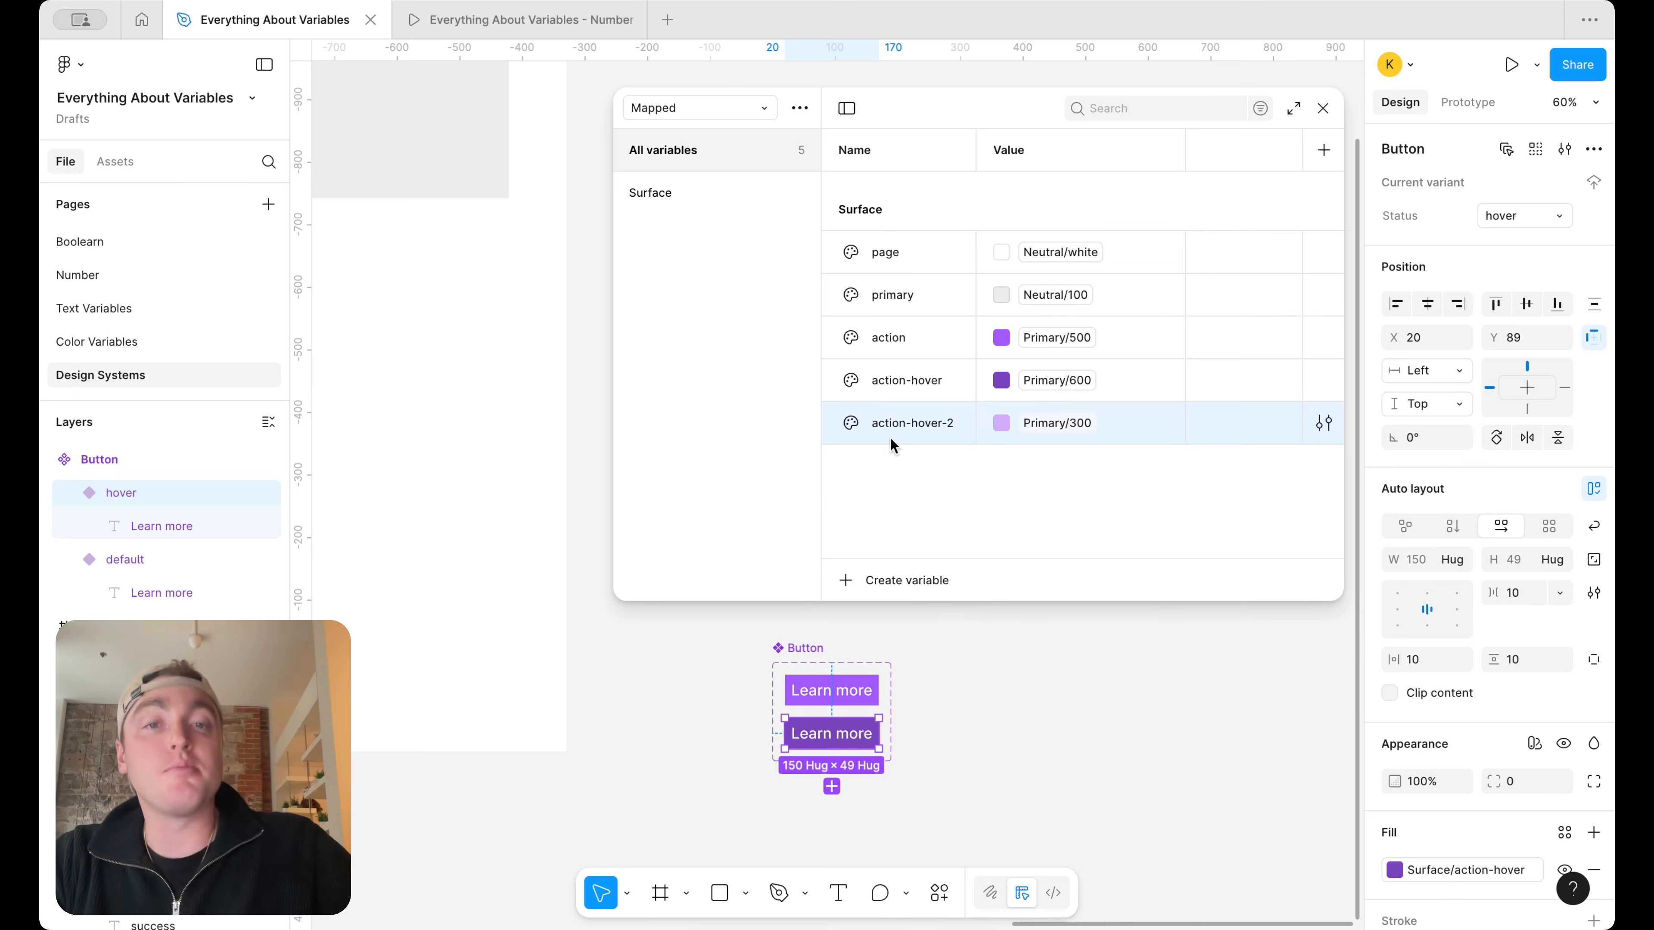
{"action": "right_click", "coordinate": [906, 419]}
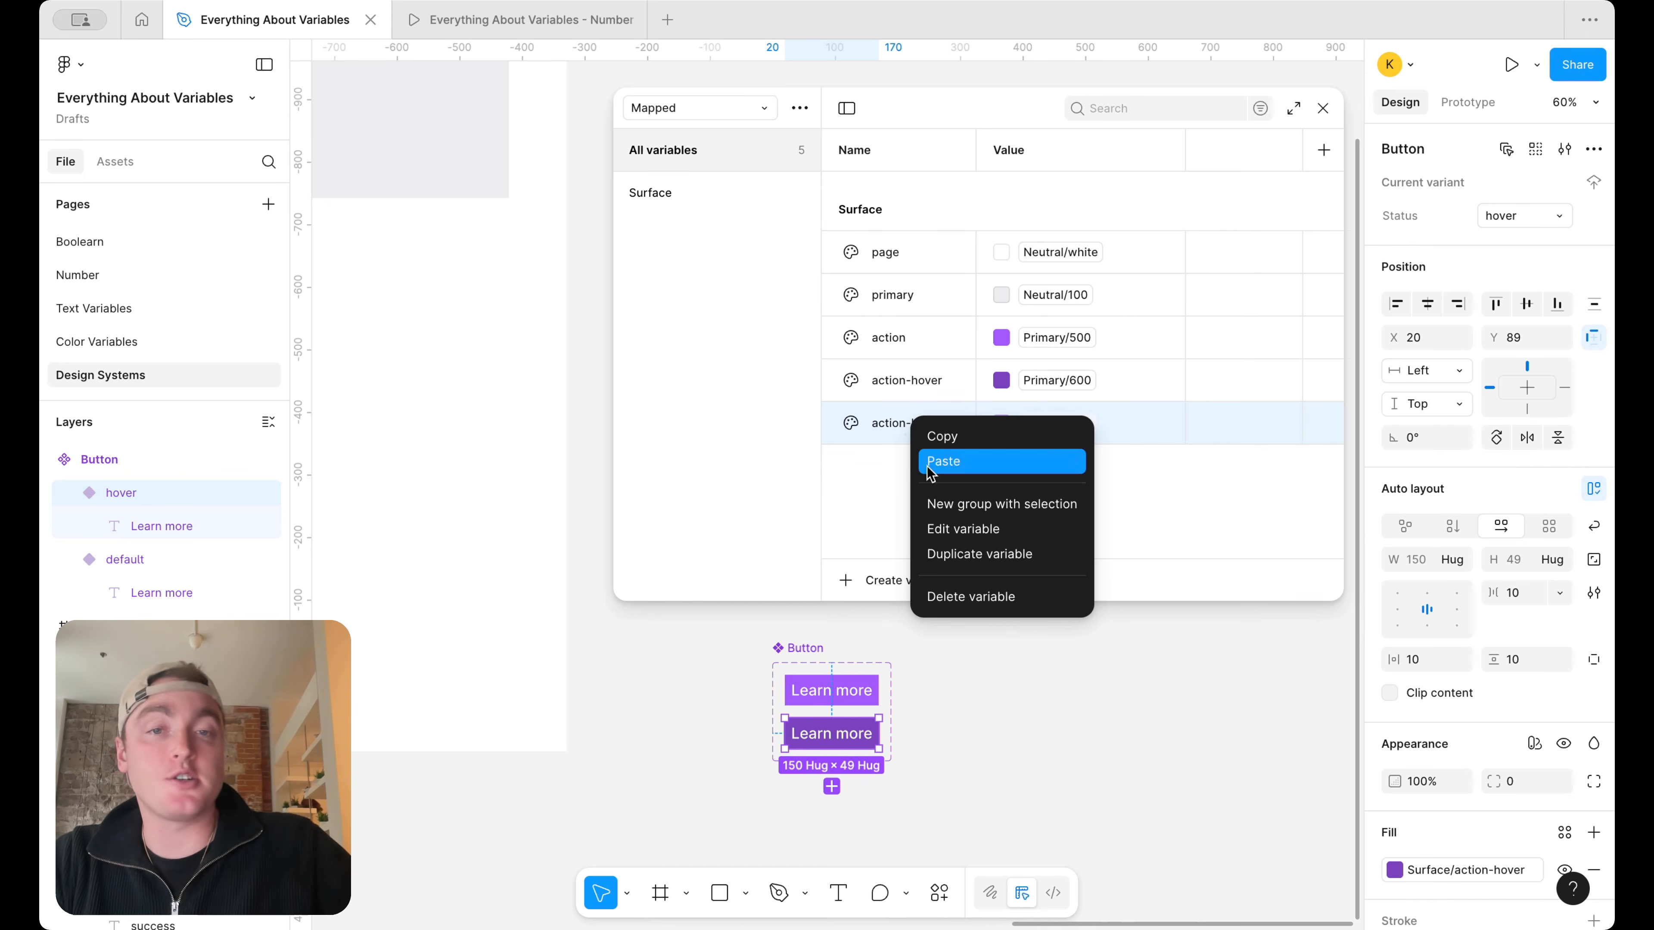
{"action": "left_click", "coordinate": [993, 596]}
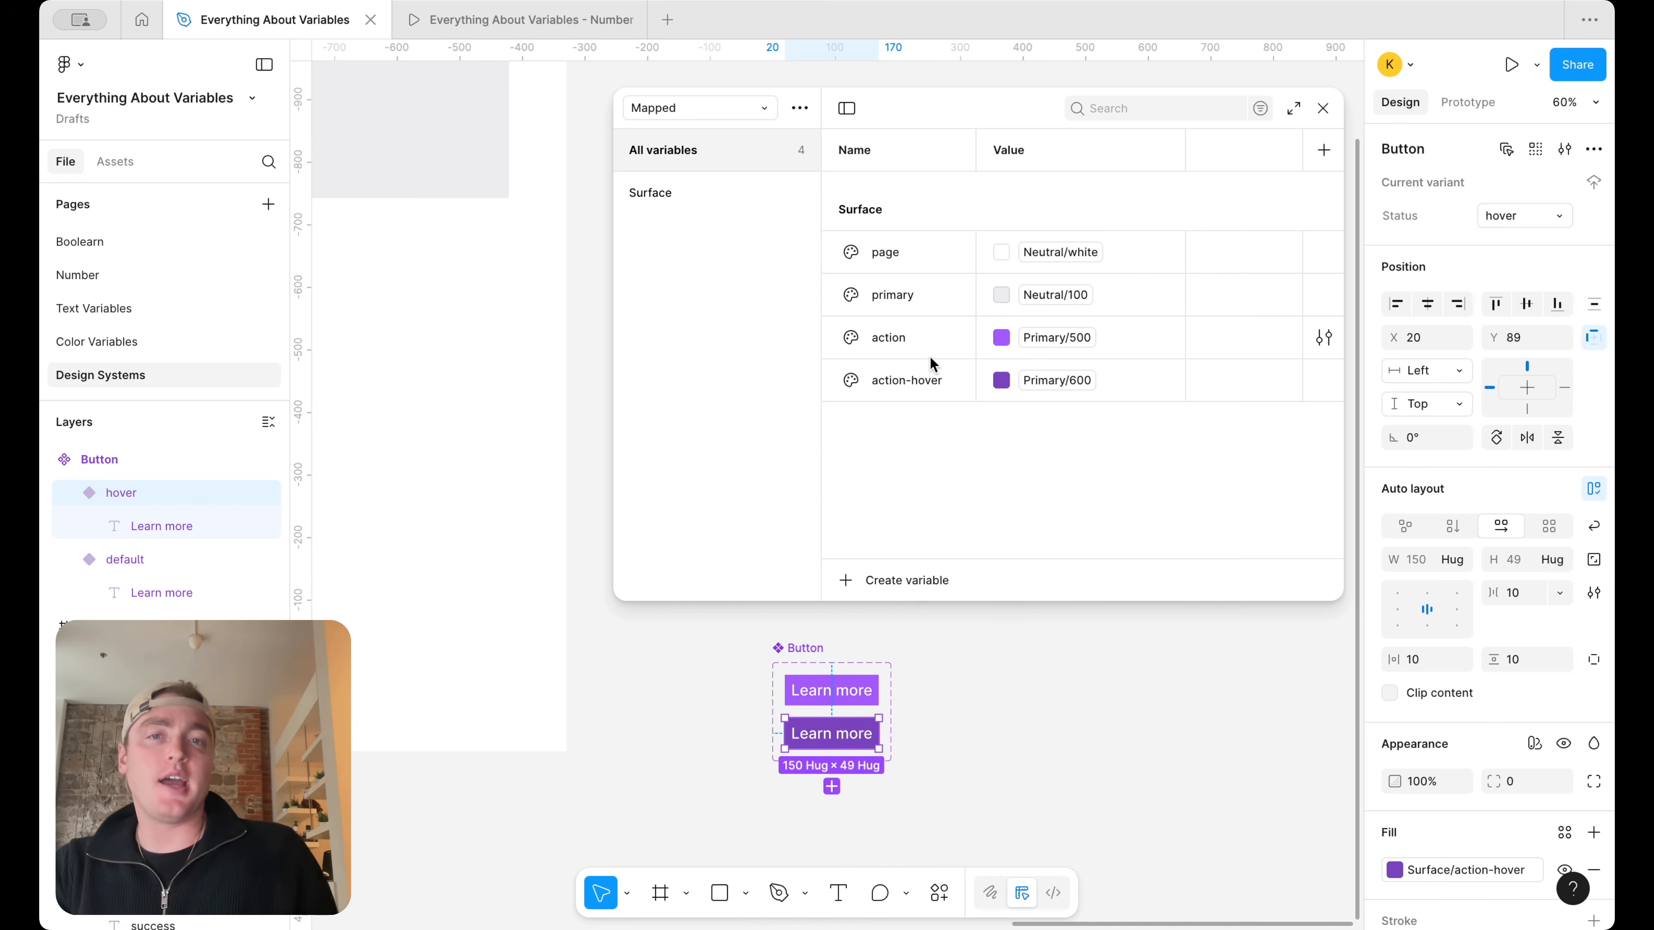
Duplicate the action and action-hover variables together and rename the copy of action as action-secondary
{"action": "left_click", "coordinate": [921, 391]}
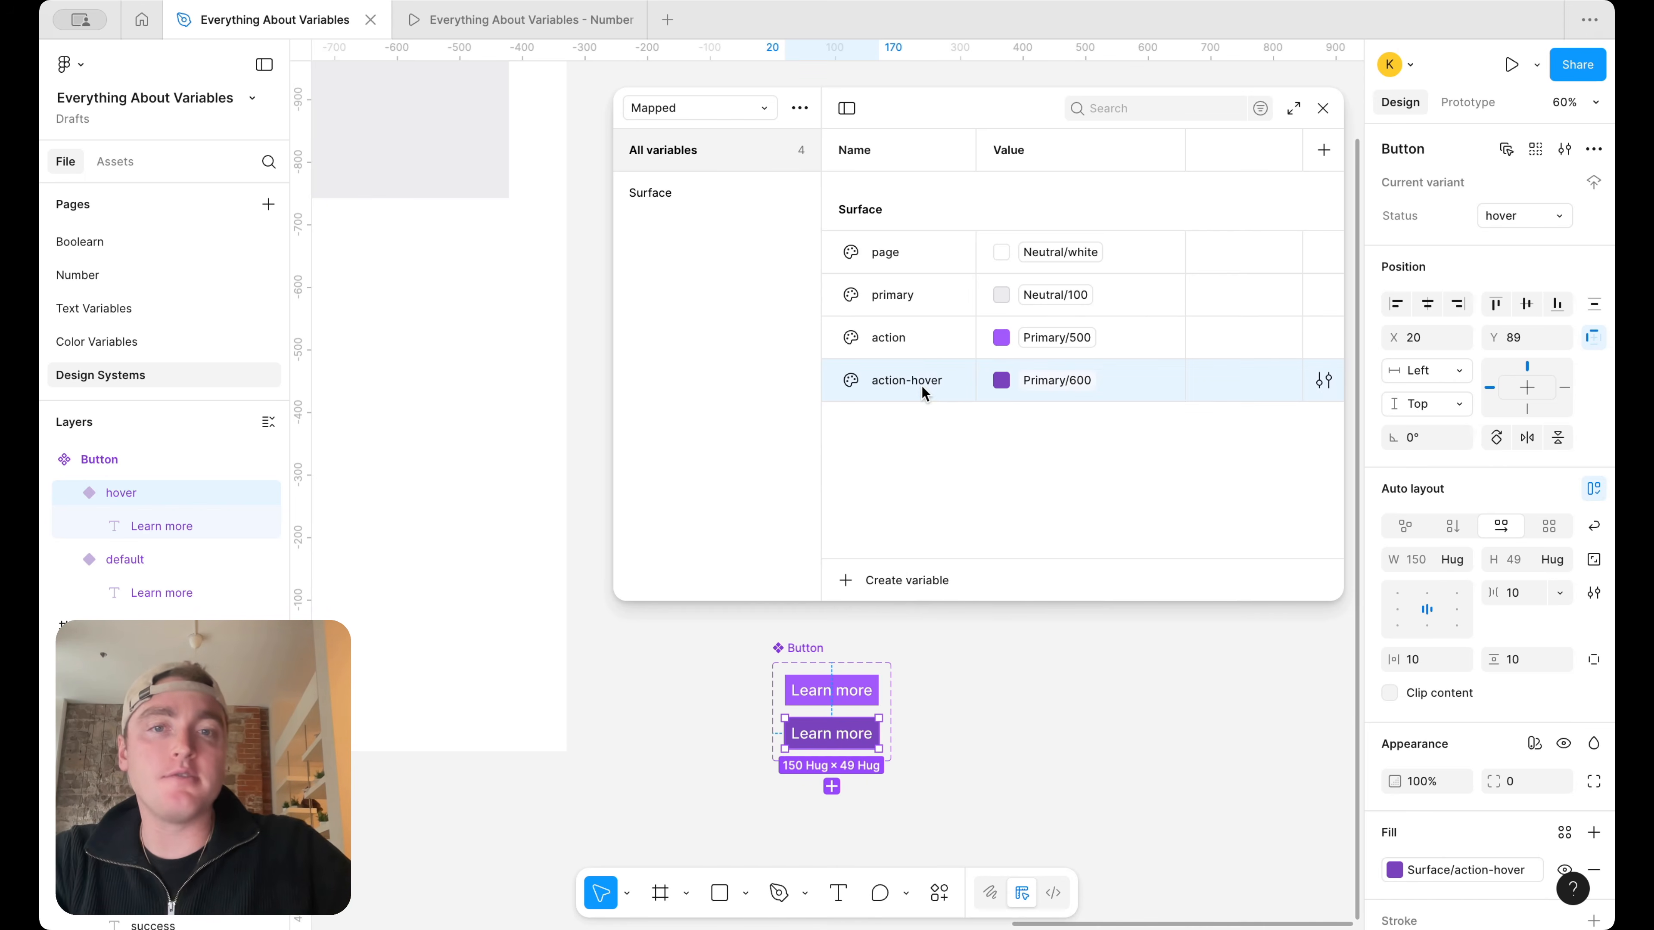
{"action": "left_click", "coordinate": [921, 341], "text": "shift"}
{"action": "right_click", "coordinate": [921, 341]}
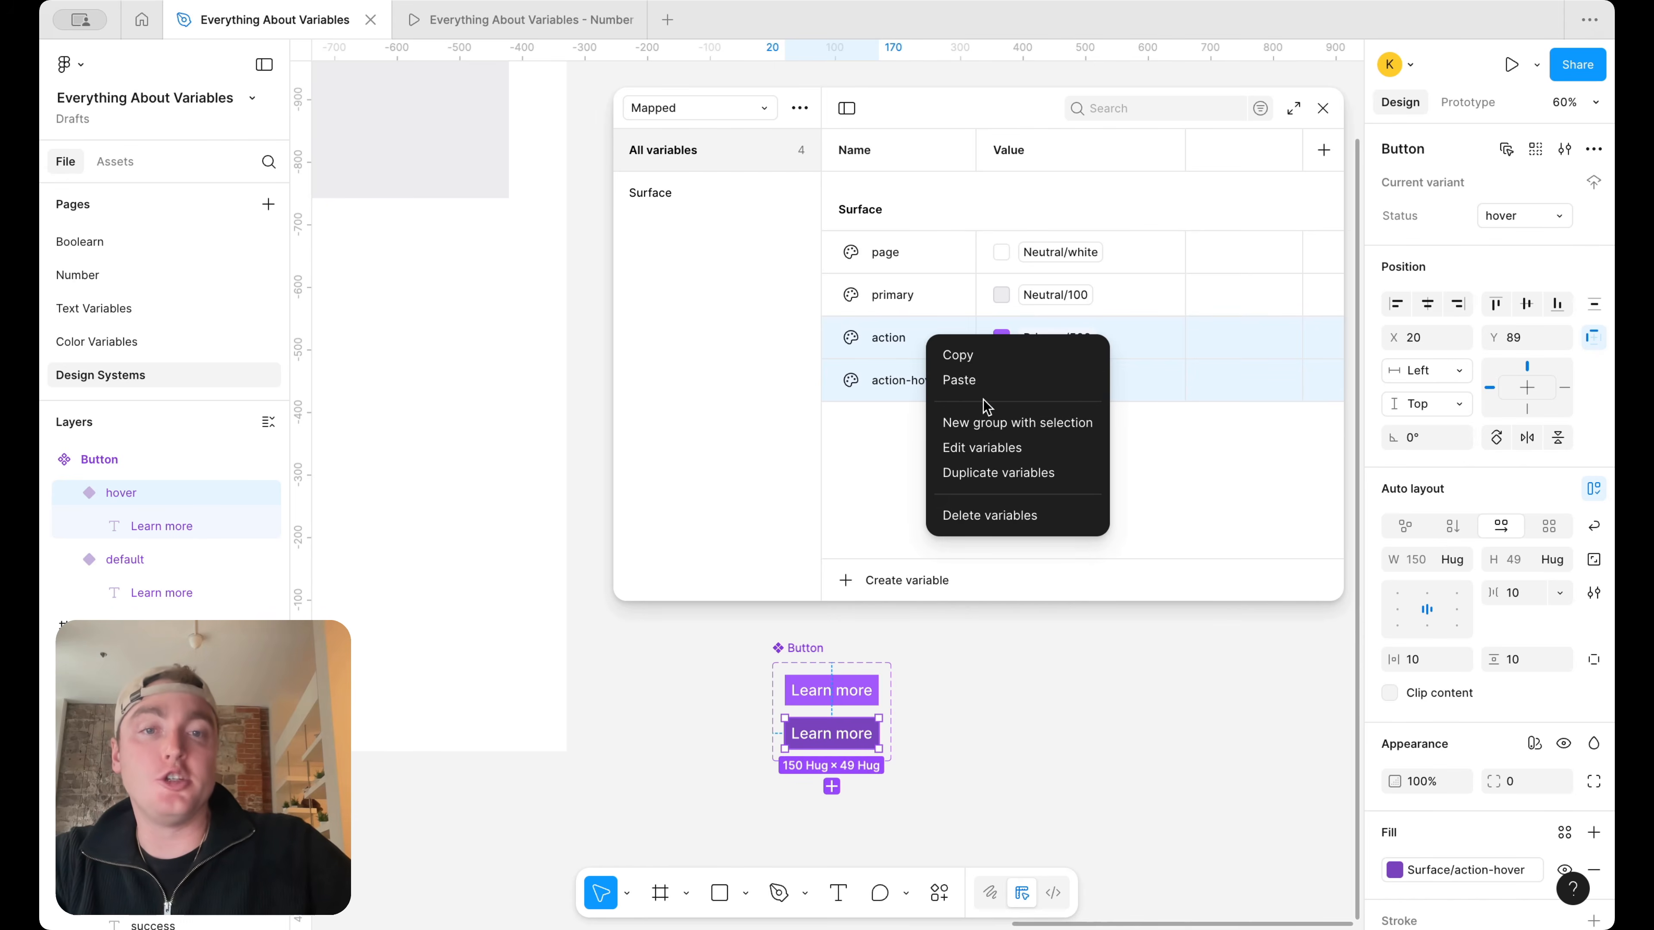
{"action": "left_click", "coordinate": [1002, 470]}
{"action": "double_click", "coordinate": [898, 423]}
{"action": "left_click", "coordinate": [924, 422]}
{"action": "key", "text": "BackSpace"}
{"action": "key", "text": "BackSpace"}
{"action": "type", "text": "-secondary"}
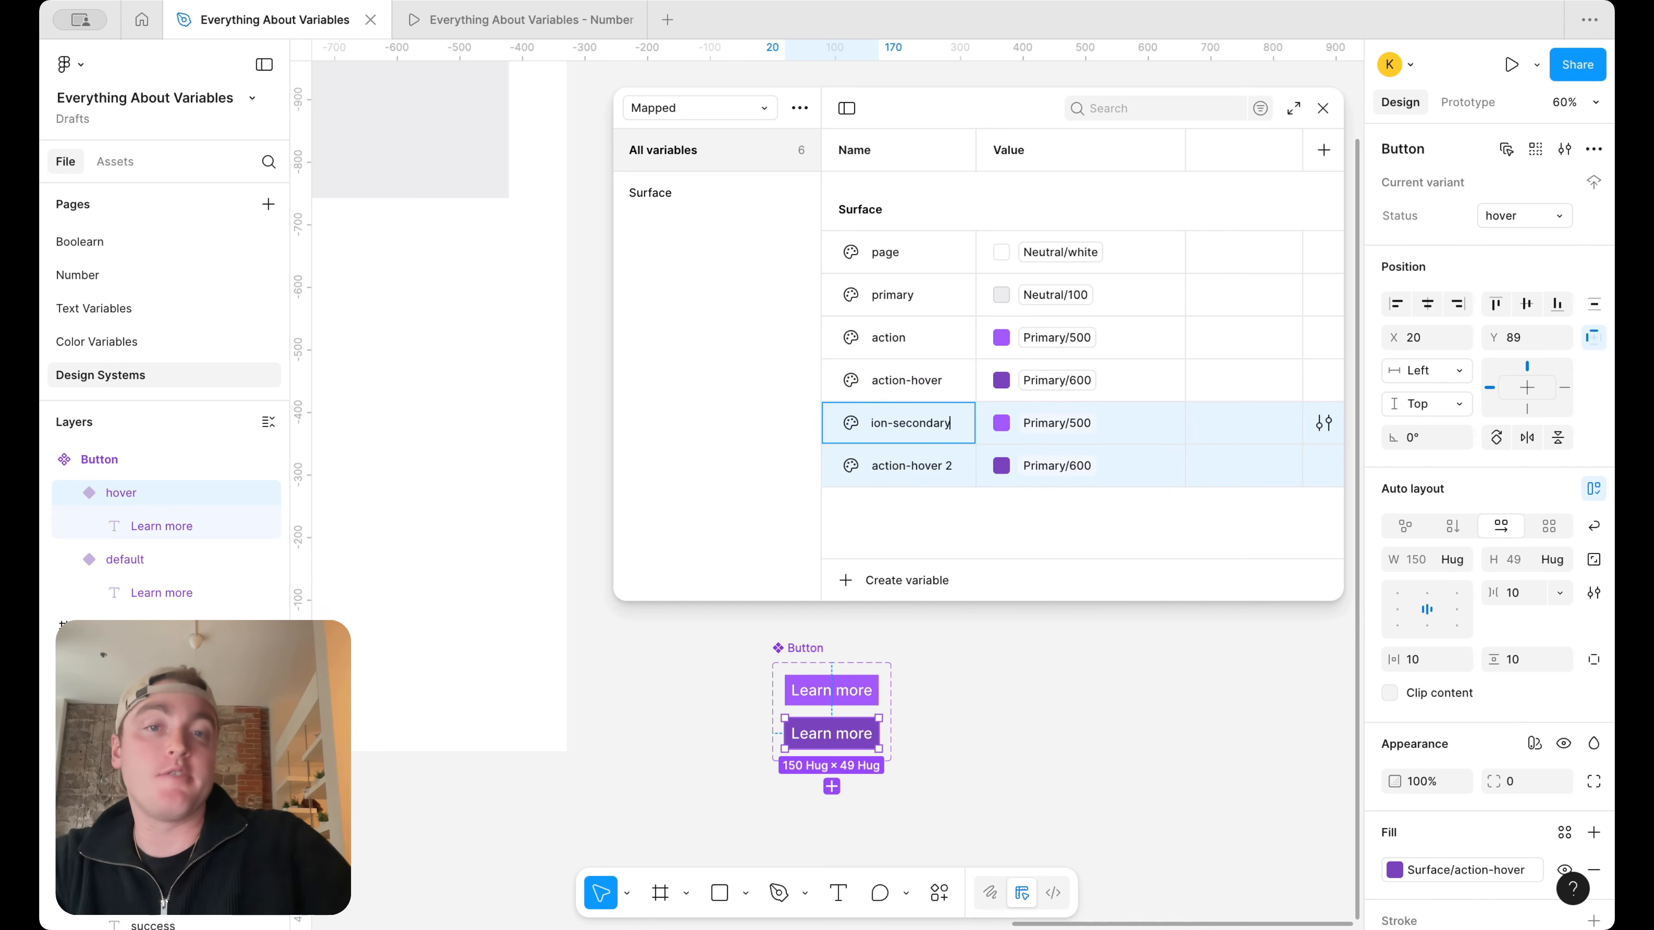
{"action": "double_click", "coordinate": [950, 465]}
{"action": "left_click", "coordinate": [960, 465]}
{"action": "key", "text": "BackSpace"}
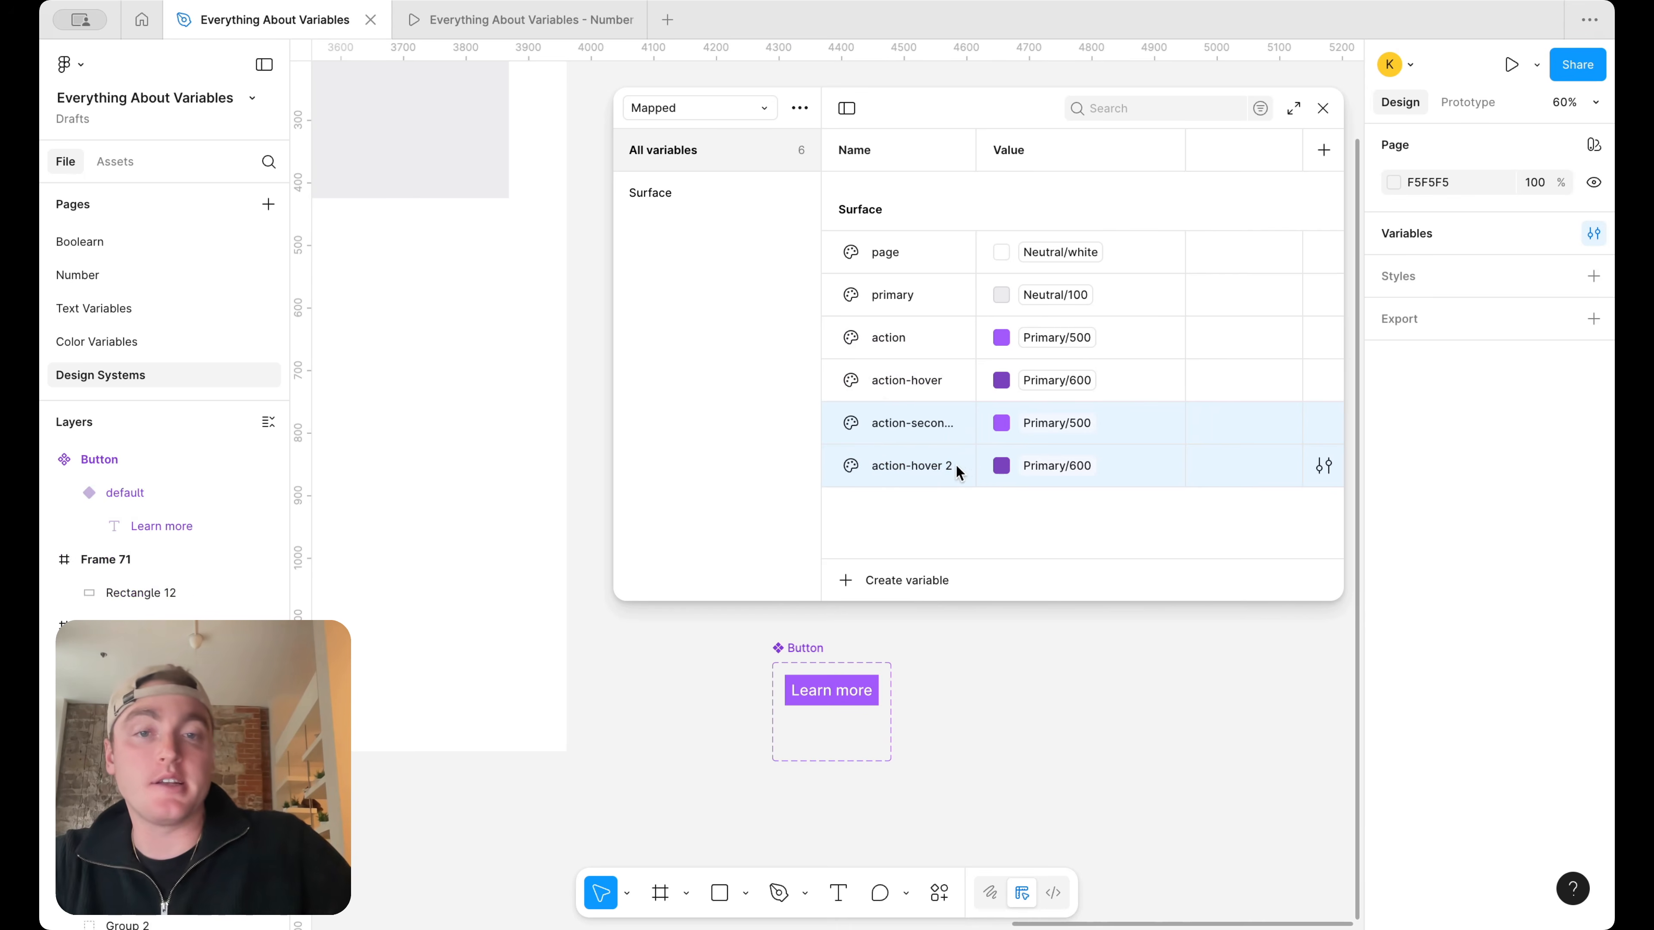
{"action": "key", "text": "super+z"}
Delete the duplicated action-secondary and action-hover 2 variables from the Surface group
{"action": "double_click", "coordinate": [943, 464]}
{"action": "left_click", "coordinate": [949, 476]}
{"action": "left_click", "coordinate": [942, 493]}
{"action": "left_click", "coordinate": [943, 474]}
{"action": "left_click", "coordinate": [943, 408], "text": "shift"}
{"action": "right_click", "coordinate": [942, 407]}
{"action": "left_click", "coordinate": [1011, 584]}
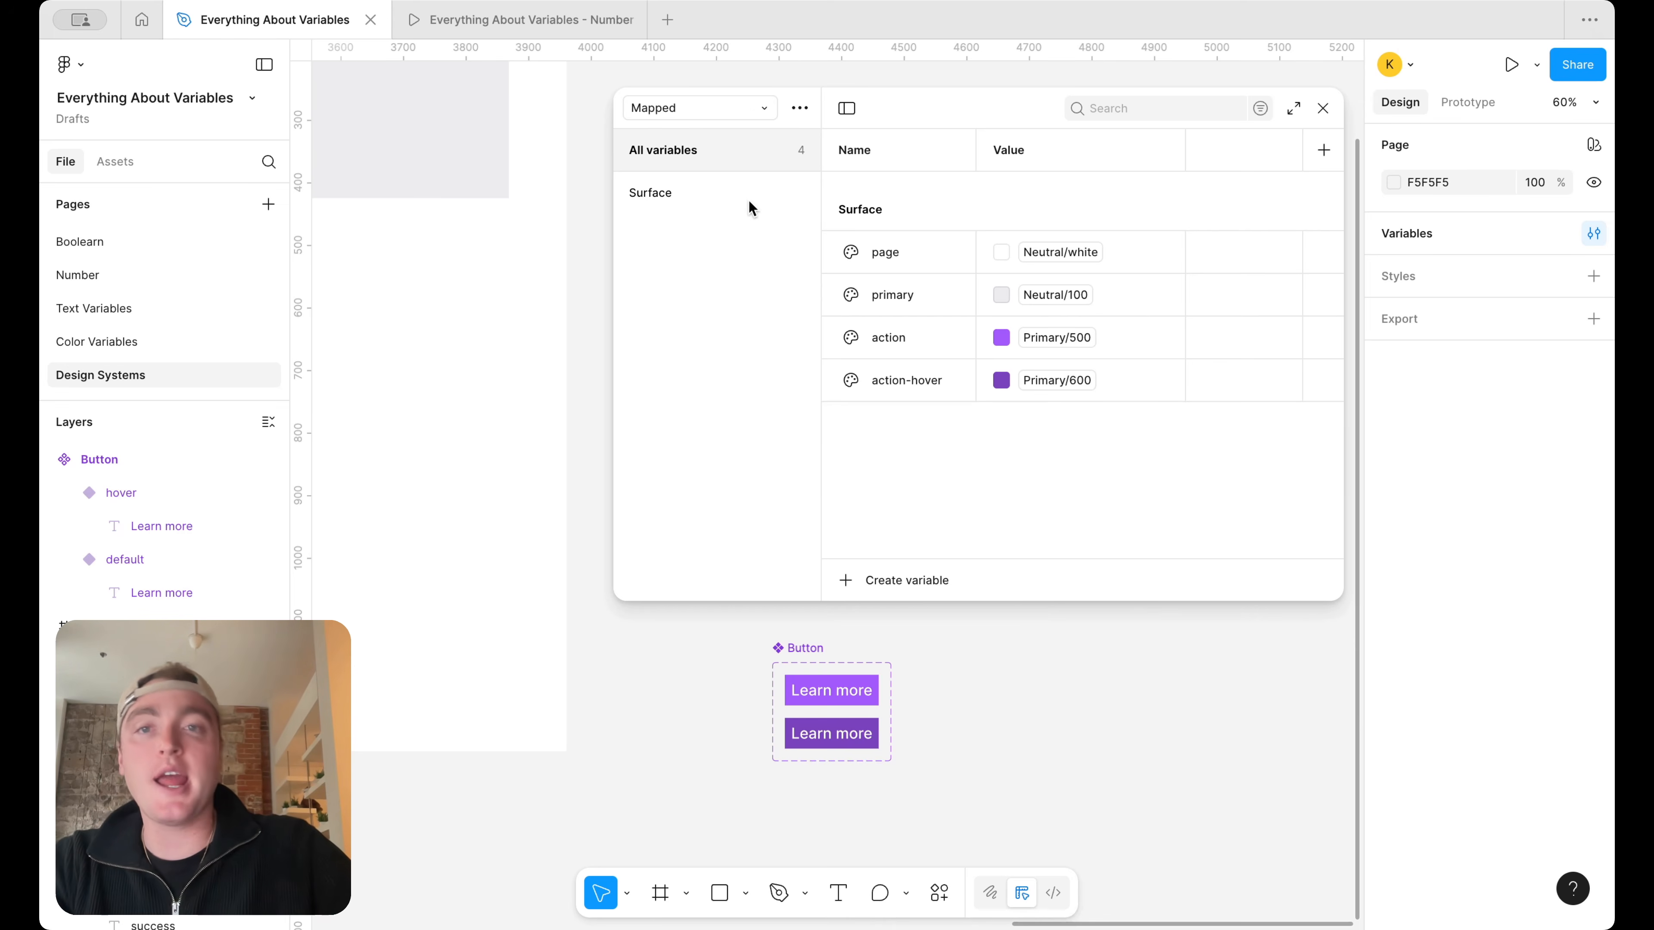
Examine the Error, Success and Warning groups of the Alias collection and return to the Mapped collection
{"action": "left_click", "coordinate": [751, 110]}
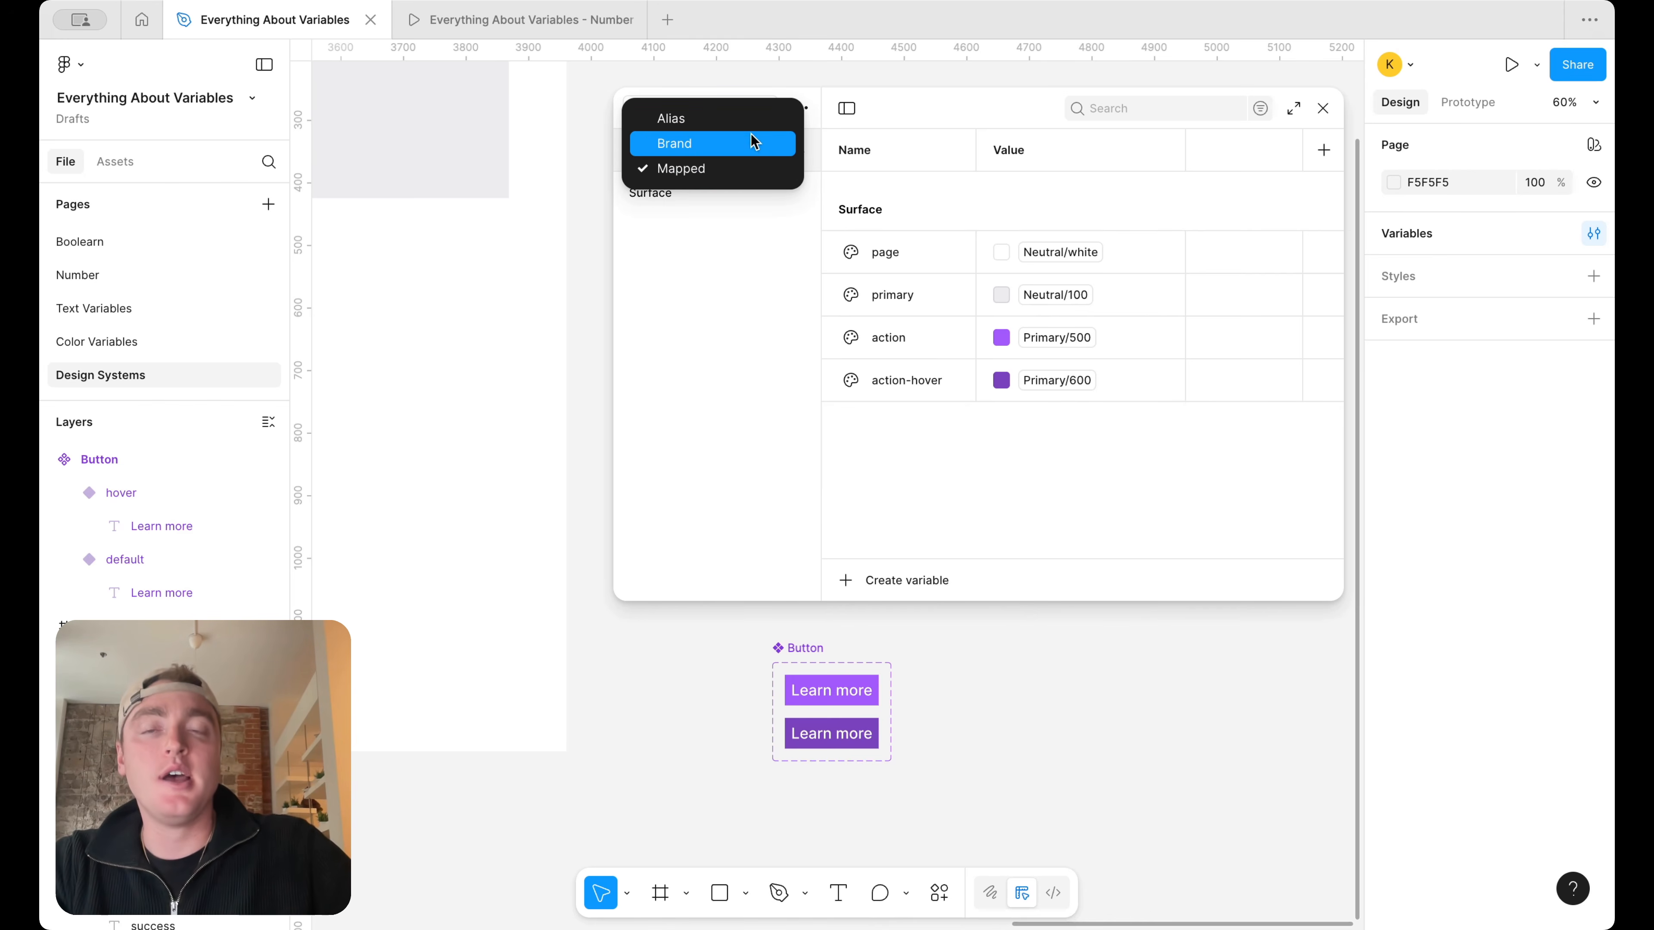
{"action": "left_click", "coordinate": [757, 128]}
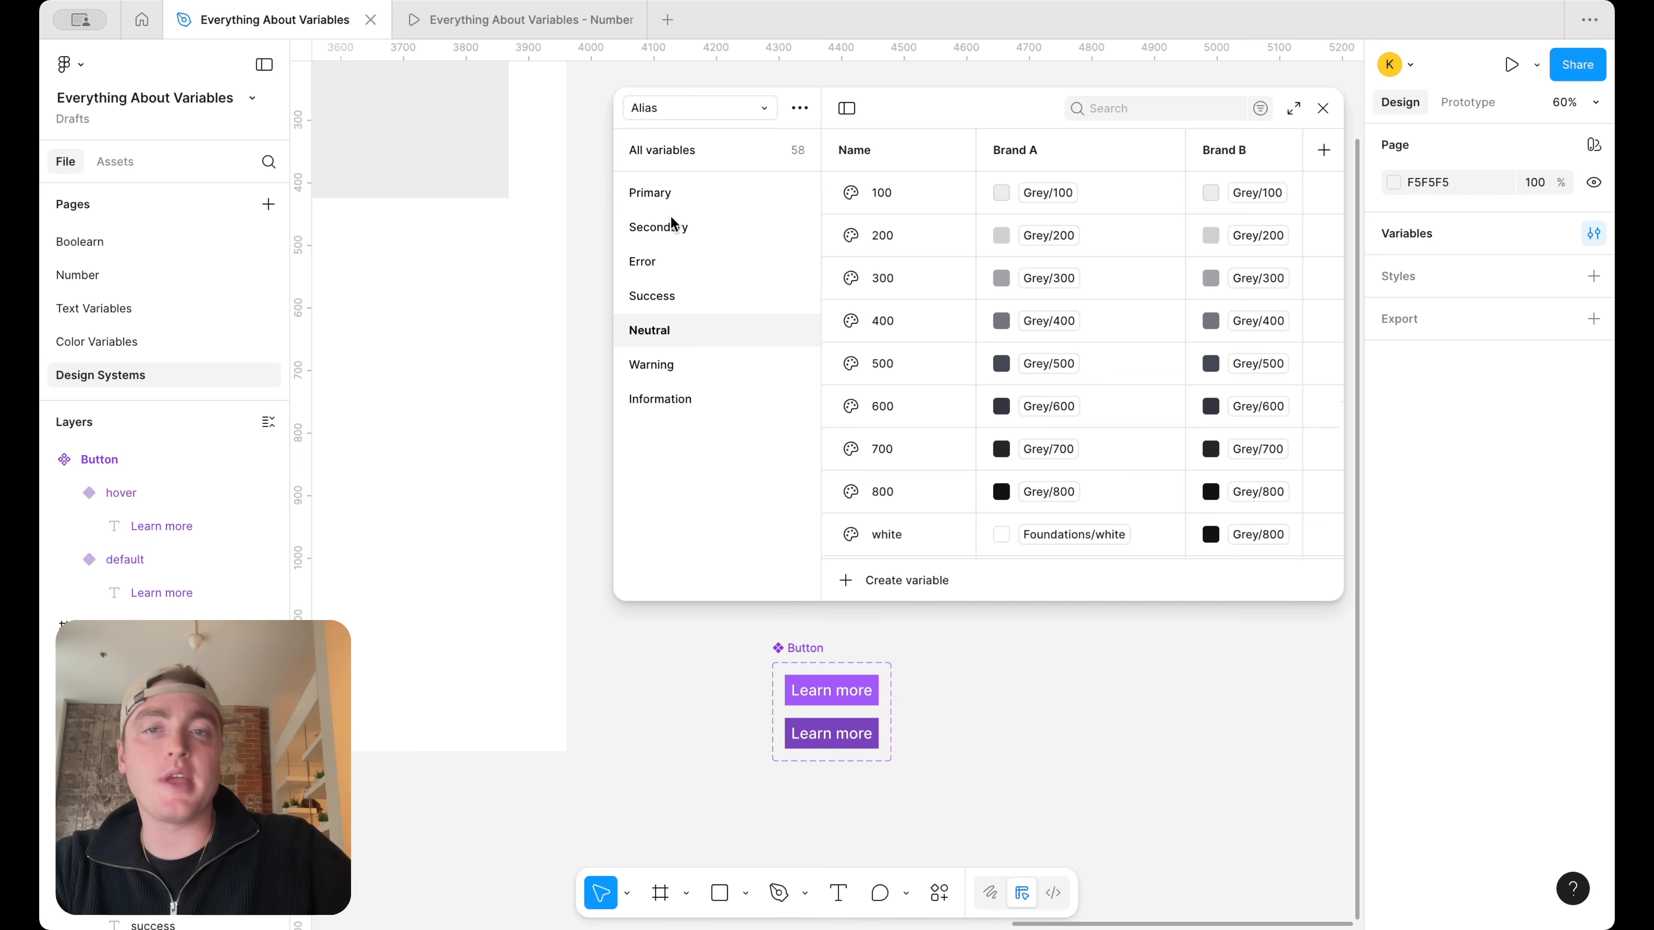
{"action": "left_click", "coordinate": [701, 260]}
{"action": "left_click", "coordinate": [700, 295]}
{"action": "left_click", "coordinate": [699, 366]}
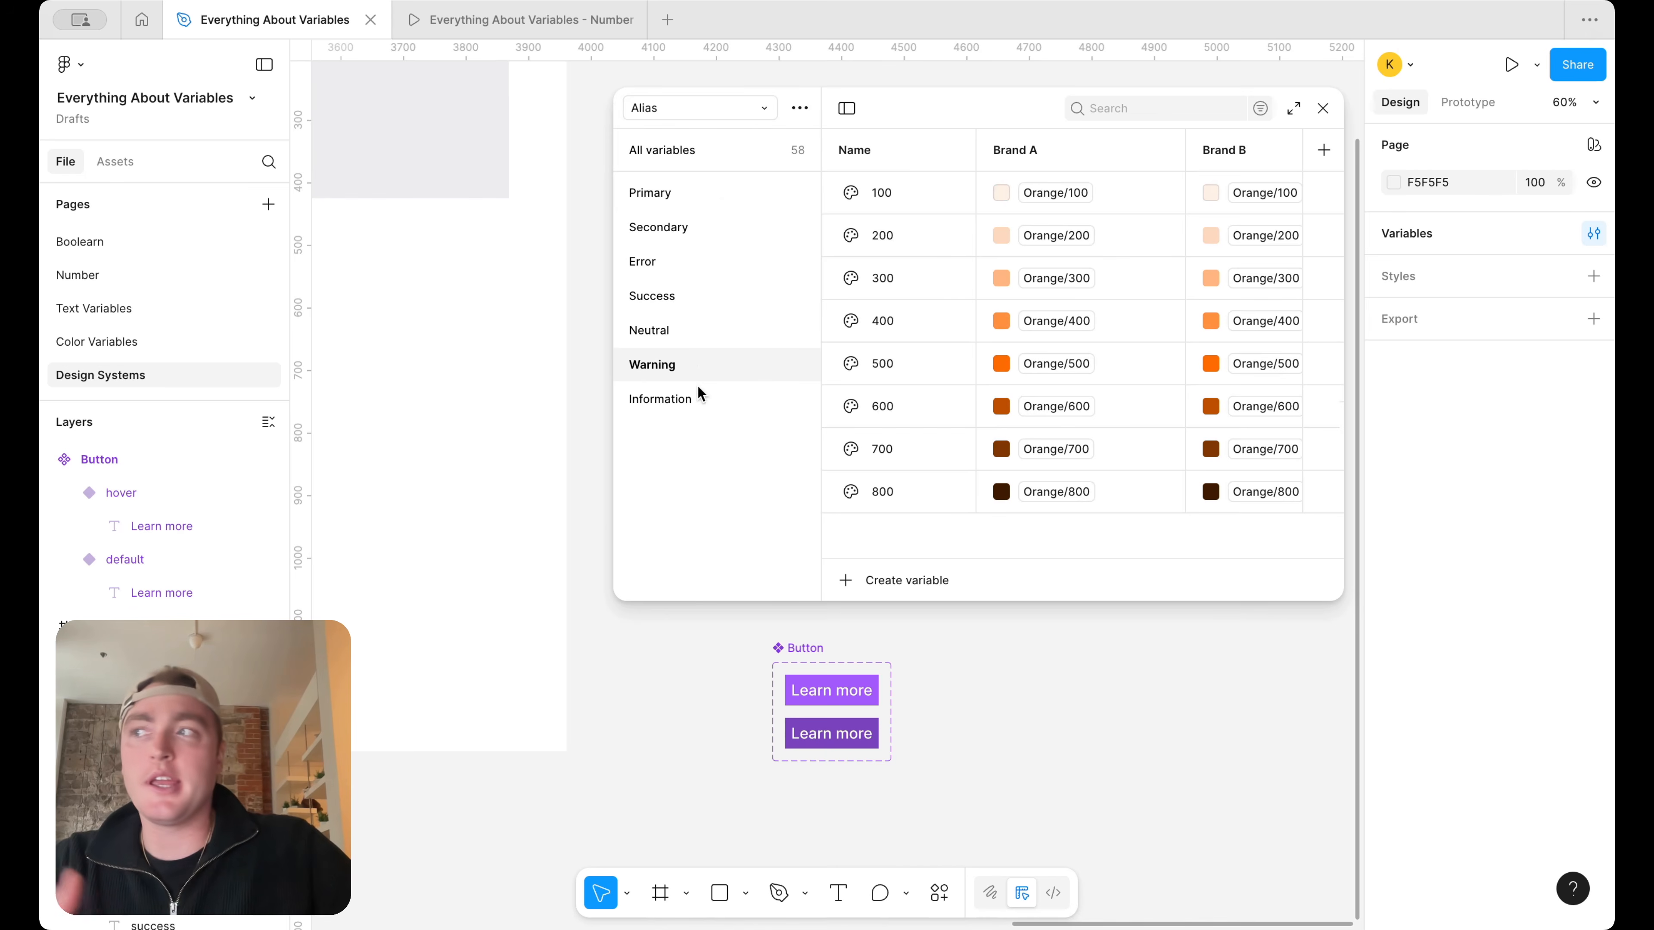
{"action": "left_click", "coordinate": [705, 108]}
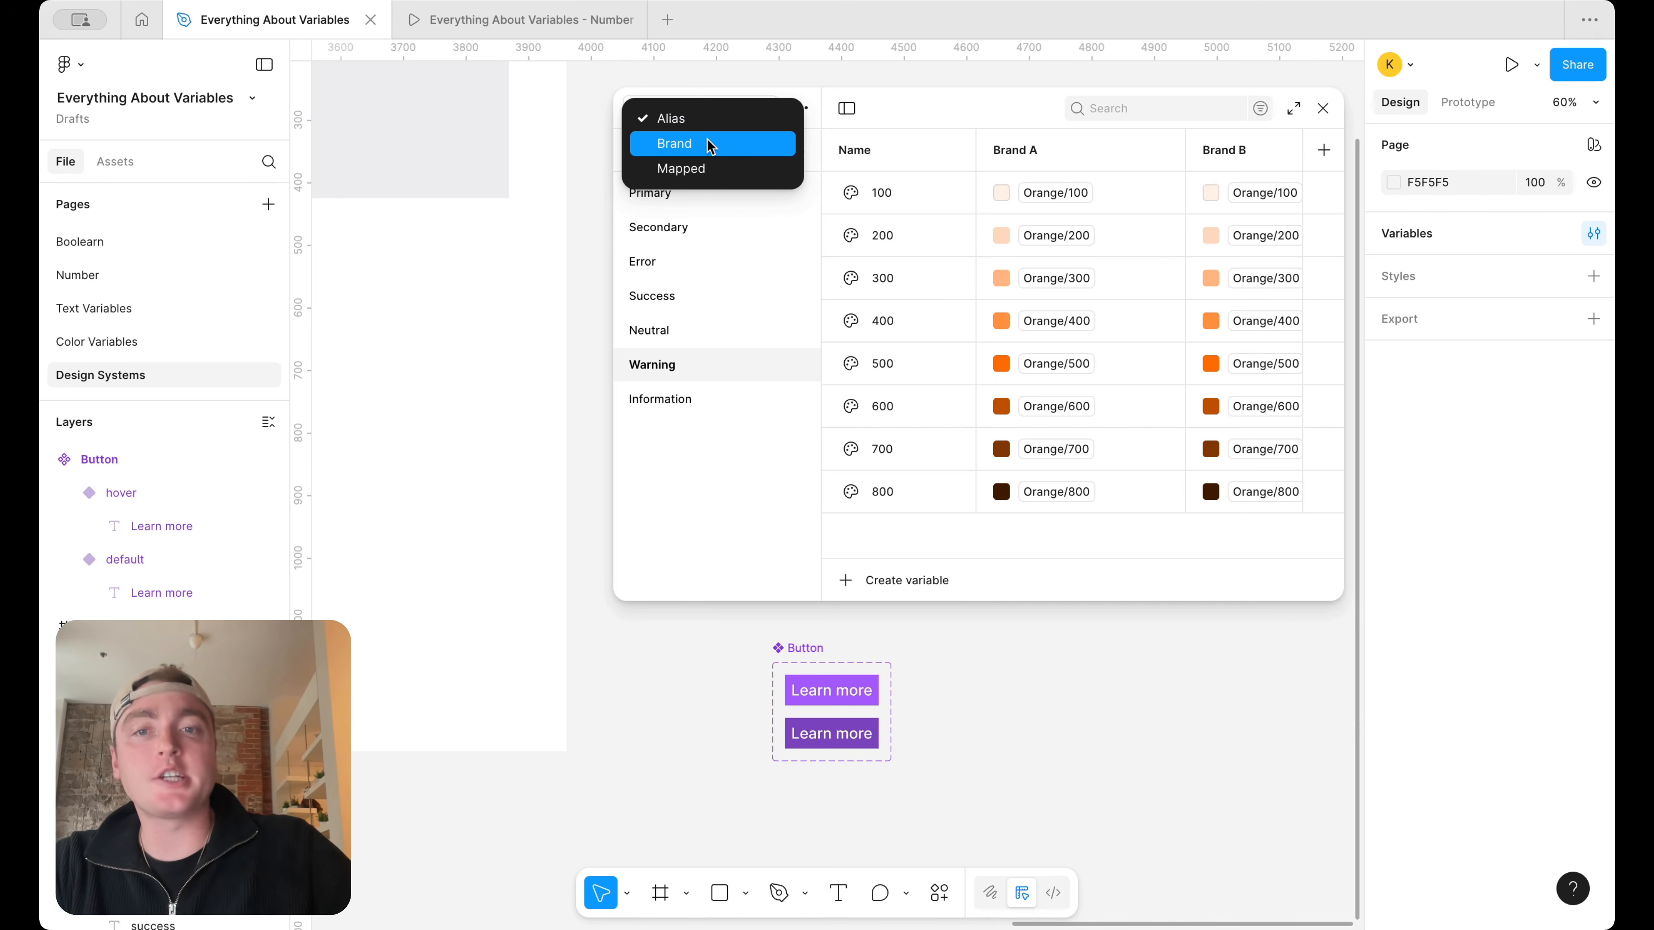
{"action": "left_click", "coordinate": [710, 166]}
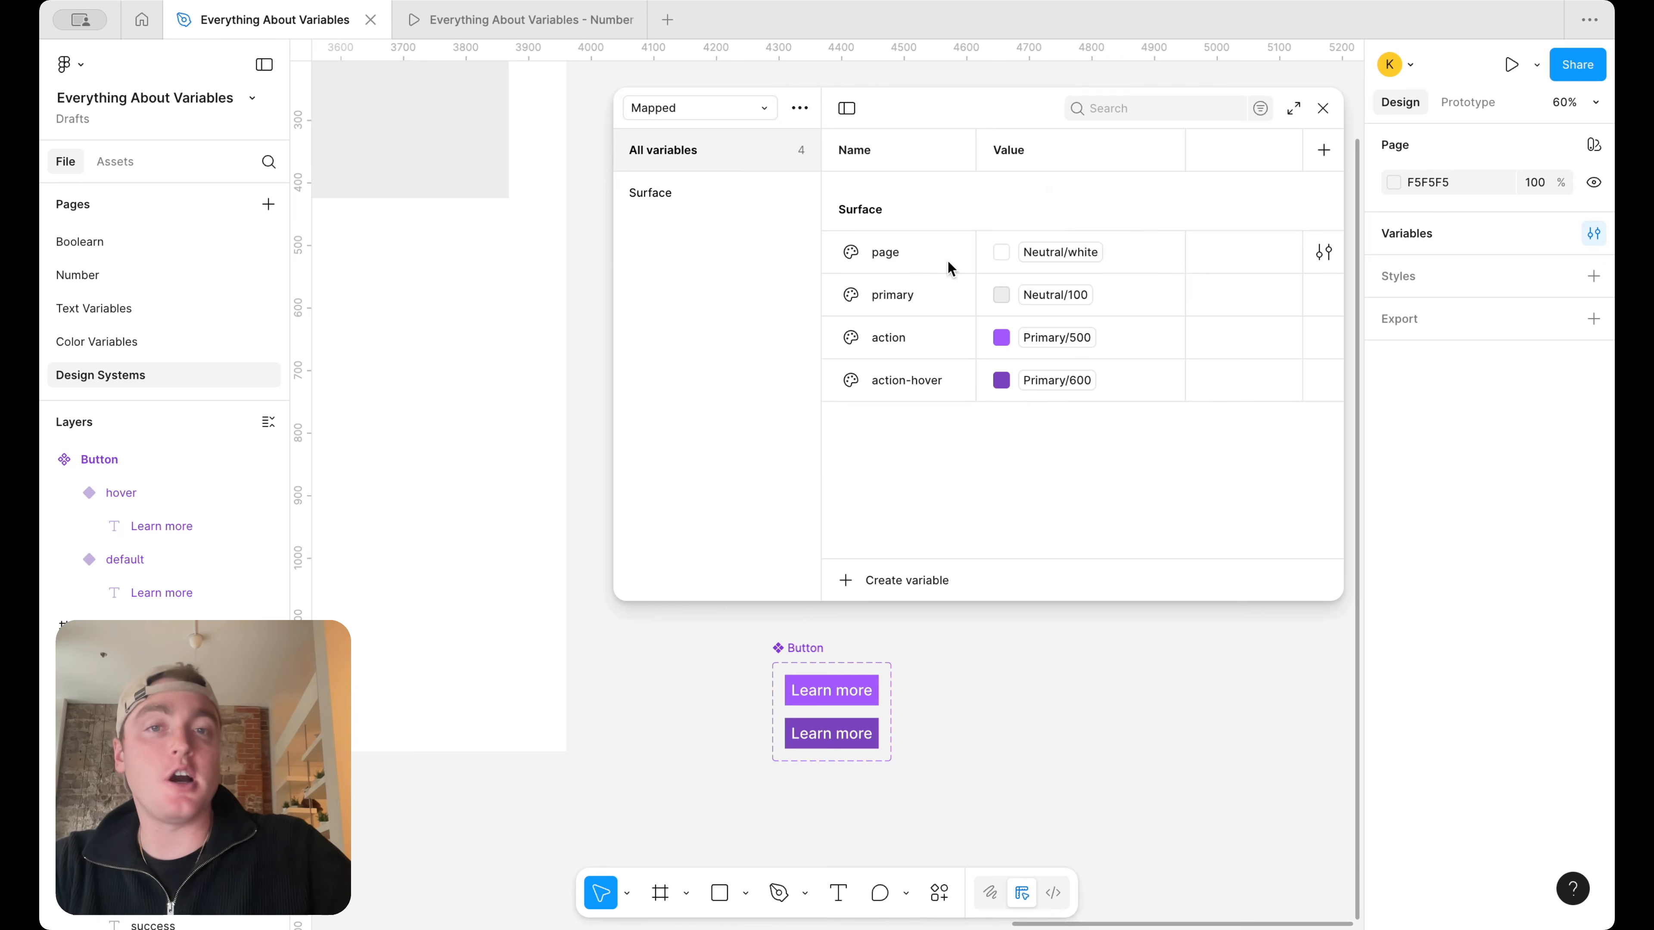
Duplicate the action-hover variable as success, and duplicate that copy as error
{"action": "key", "text": "ctrl+d"}
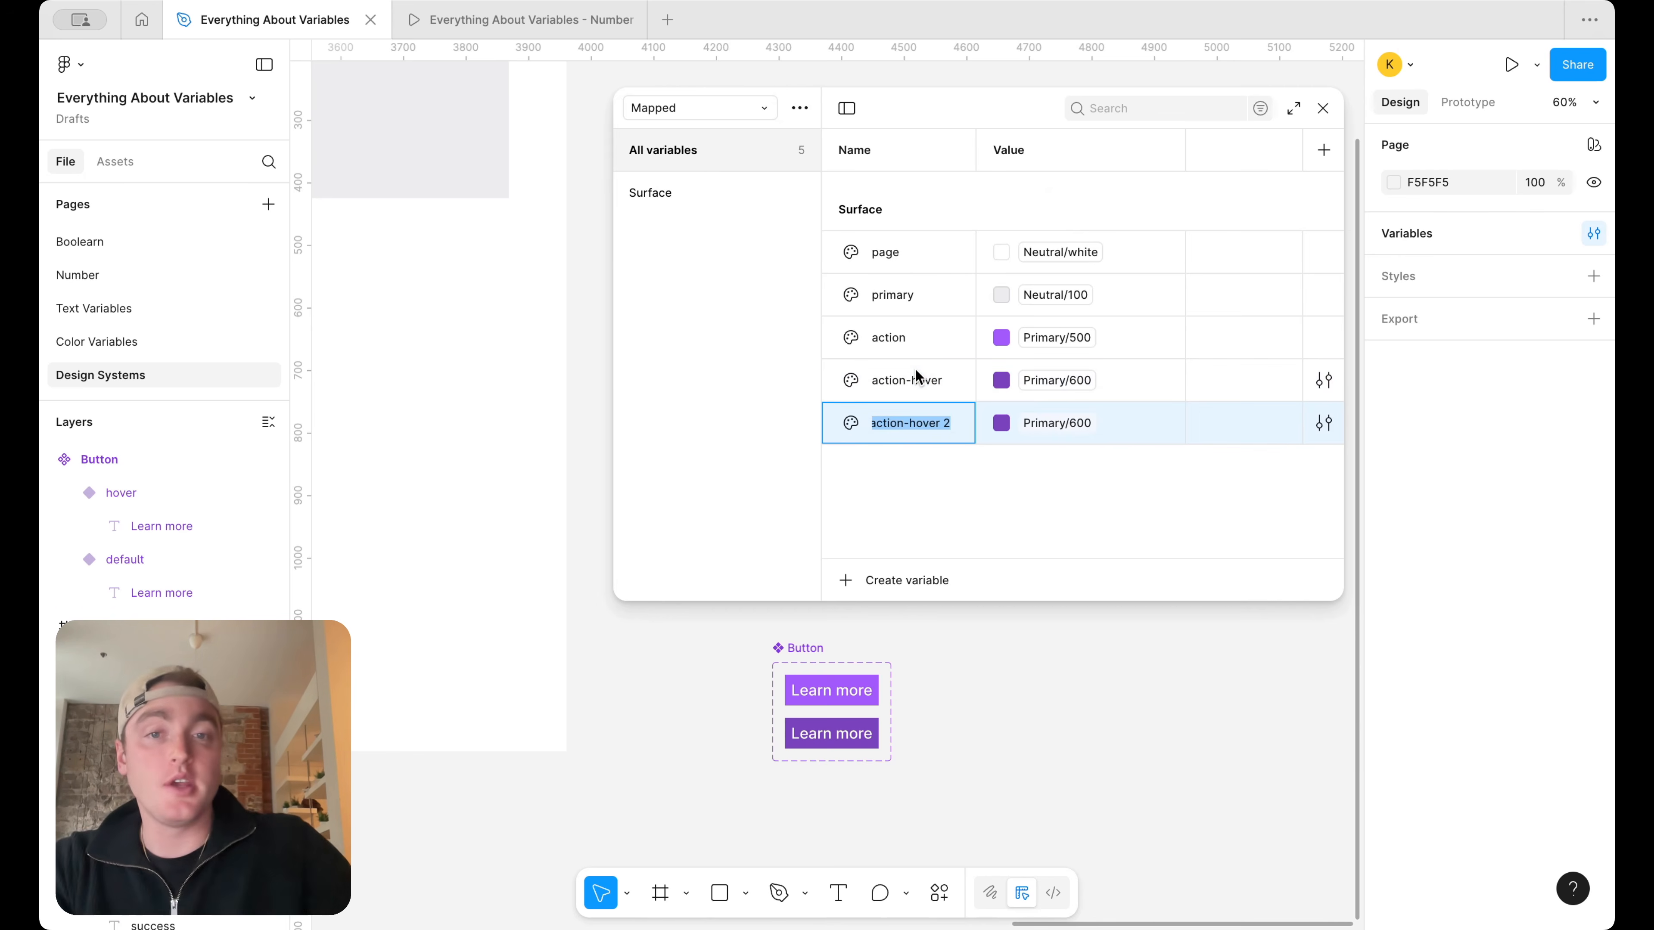
{"action": "type", "text": "success"}
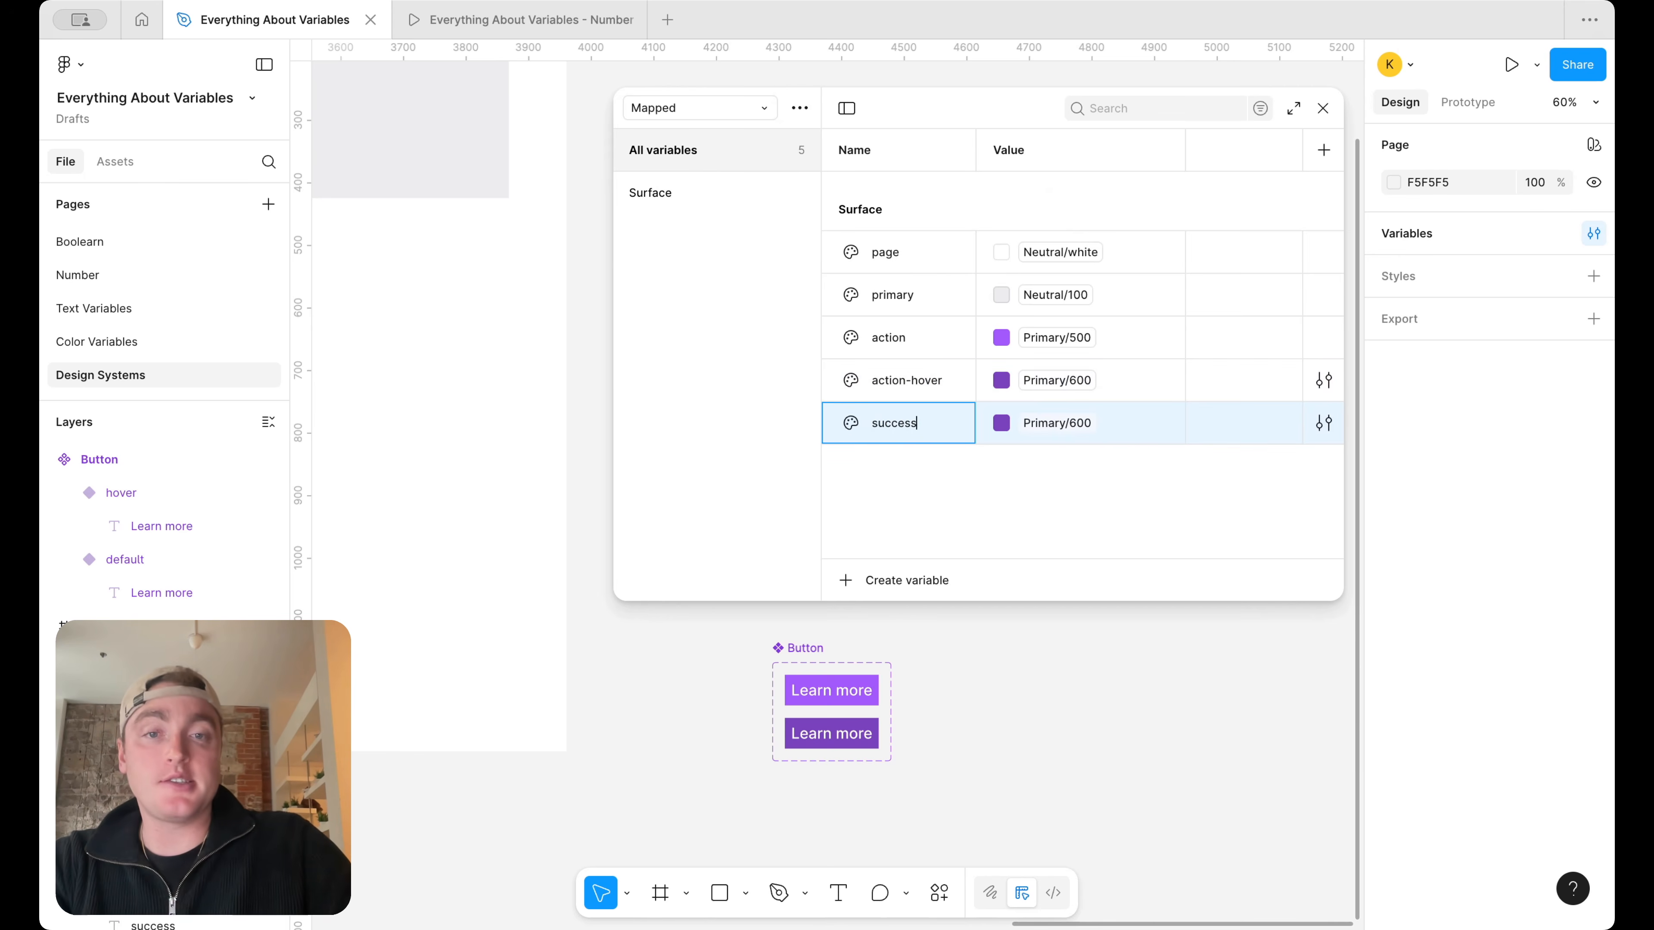
{"action": "key", "text": "Return"}
{"action": "key", "text": "ctrl+d"}
{"action": "type", "text": "error"}
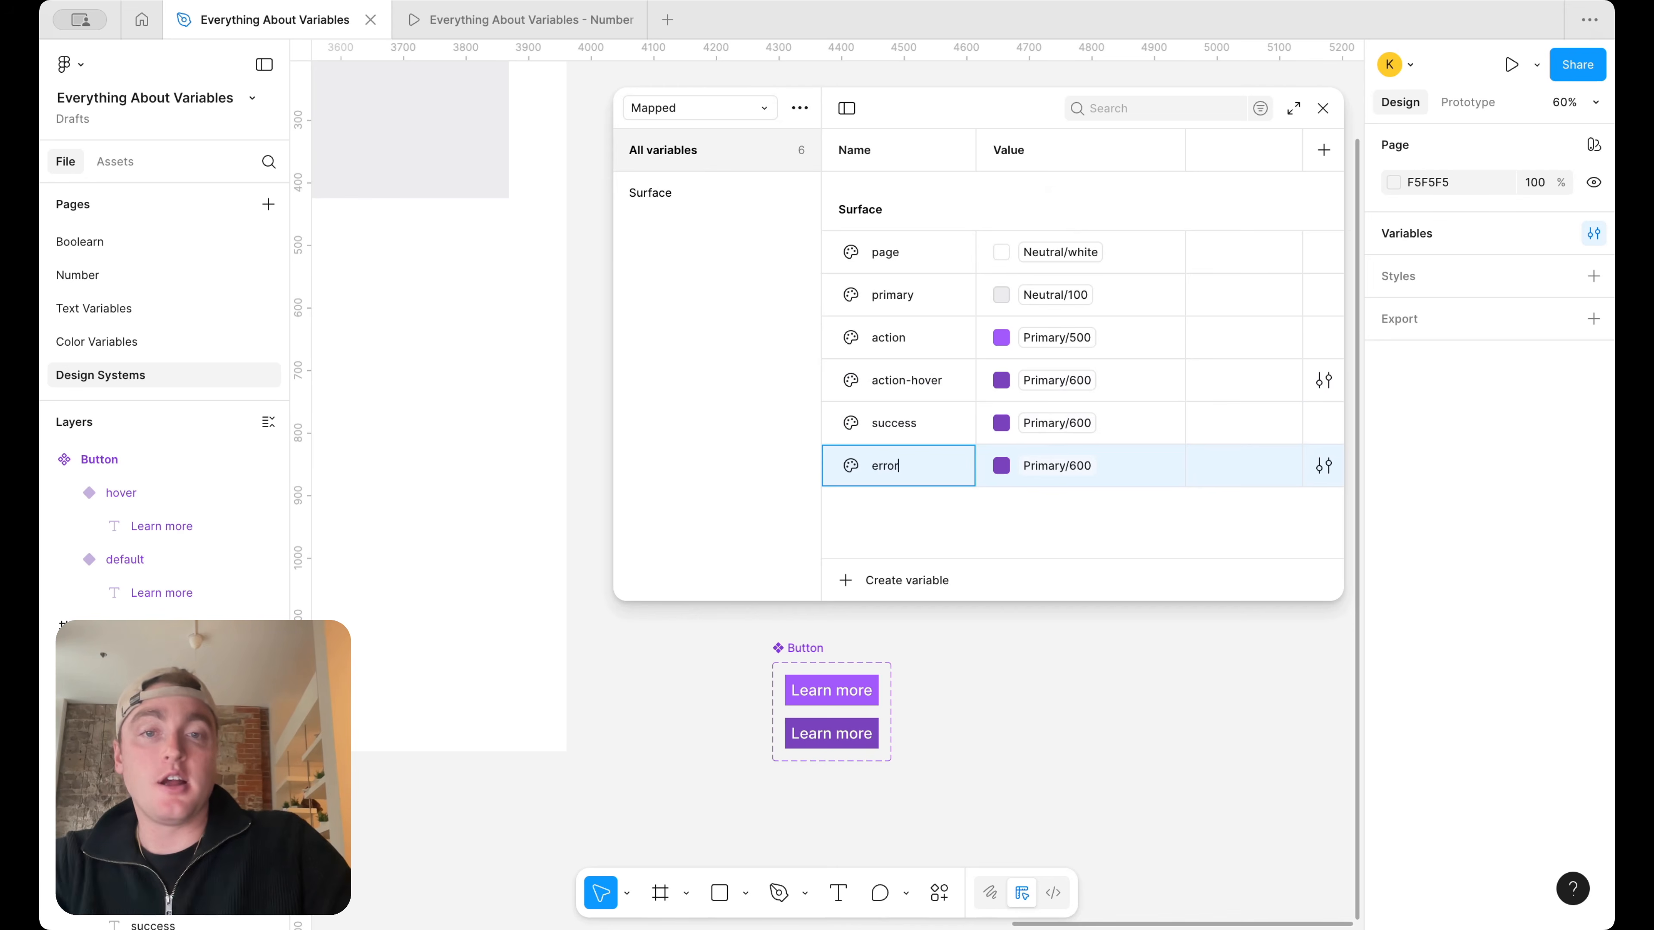
{"action": "key", "text": "Return"}
Duplicate the error variable as warning, and duplicate that copy as information
{"action": "key", "text": "ctrl+d"}
{"action": "type", "text": "w"}
{"action": "key", "text": "Return"}
{"action": "key", "text": "ctrl+d"}
{"action": "type", "text": "information"}
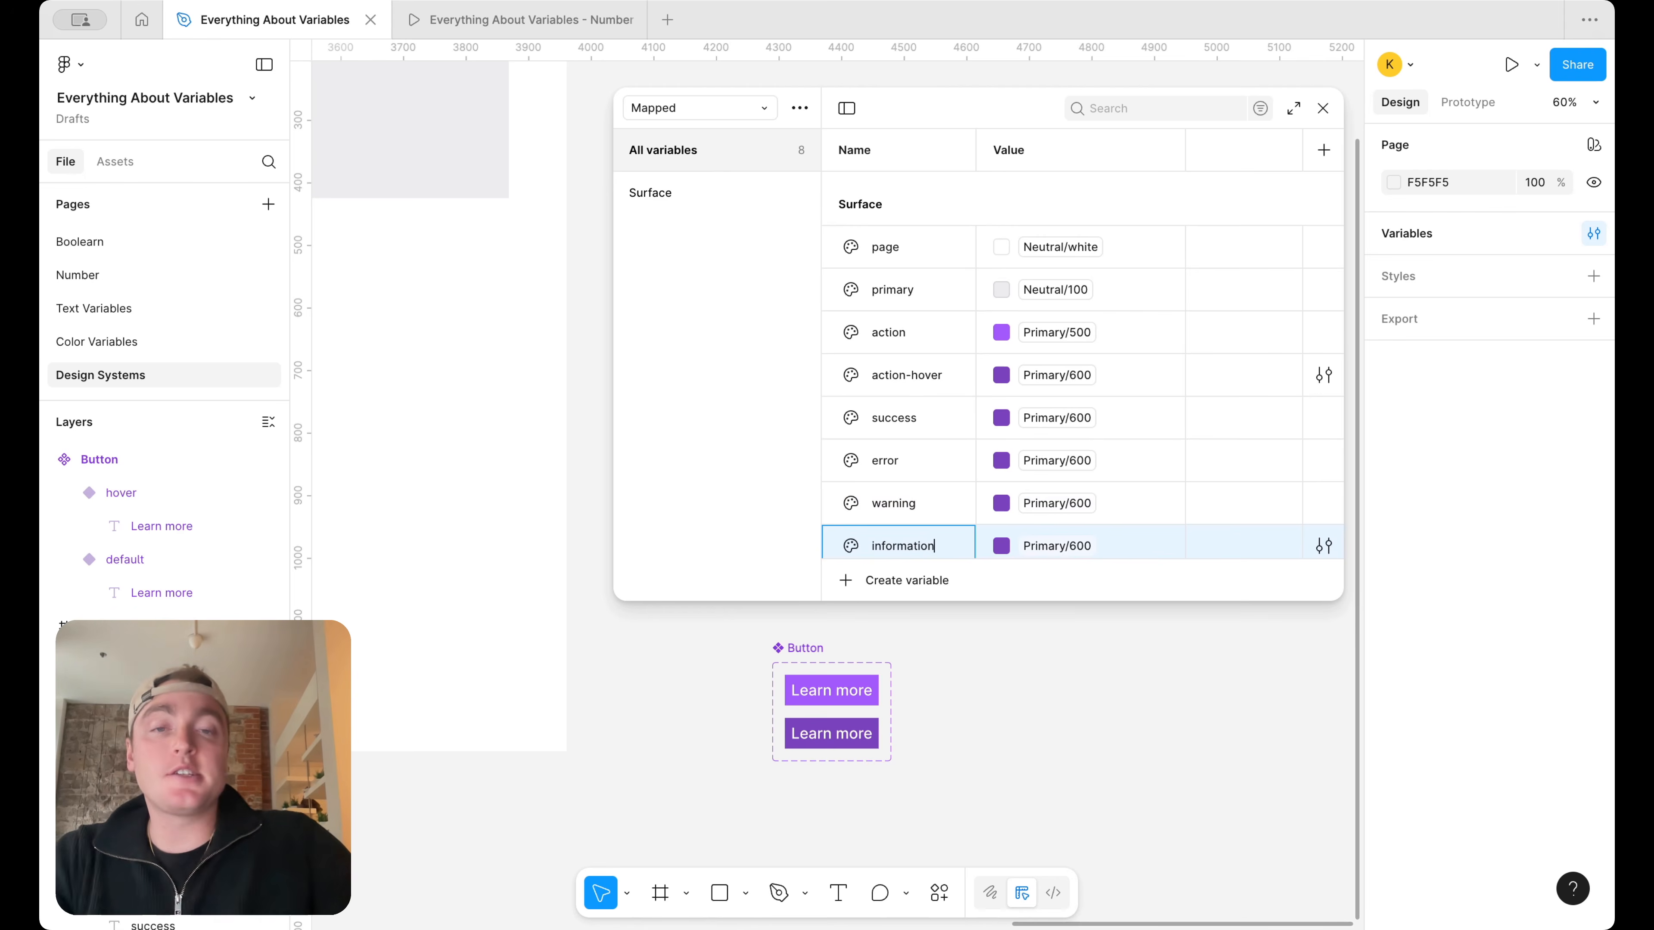
{"action": "key", "text": "Return"}
Set the success variable's alias to Success/100
{"action": "scroll", "coordinate": [995, 433], "scroll_direction": "down", "scroll_amount": 1}
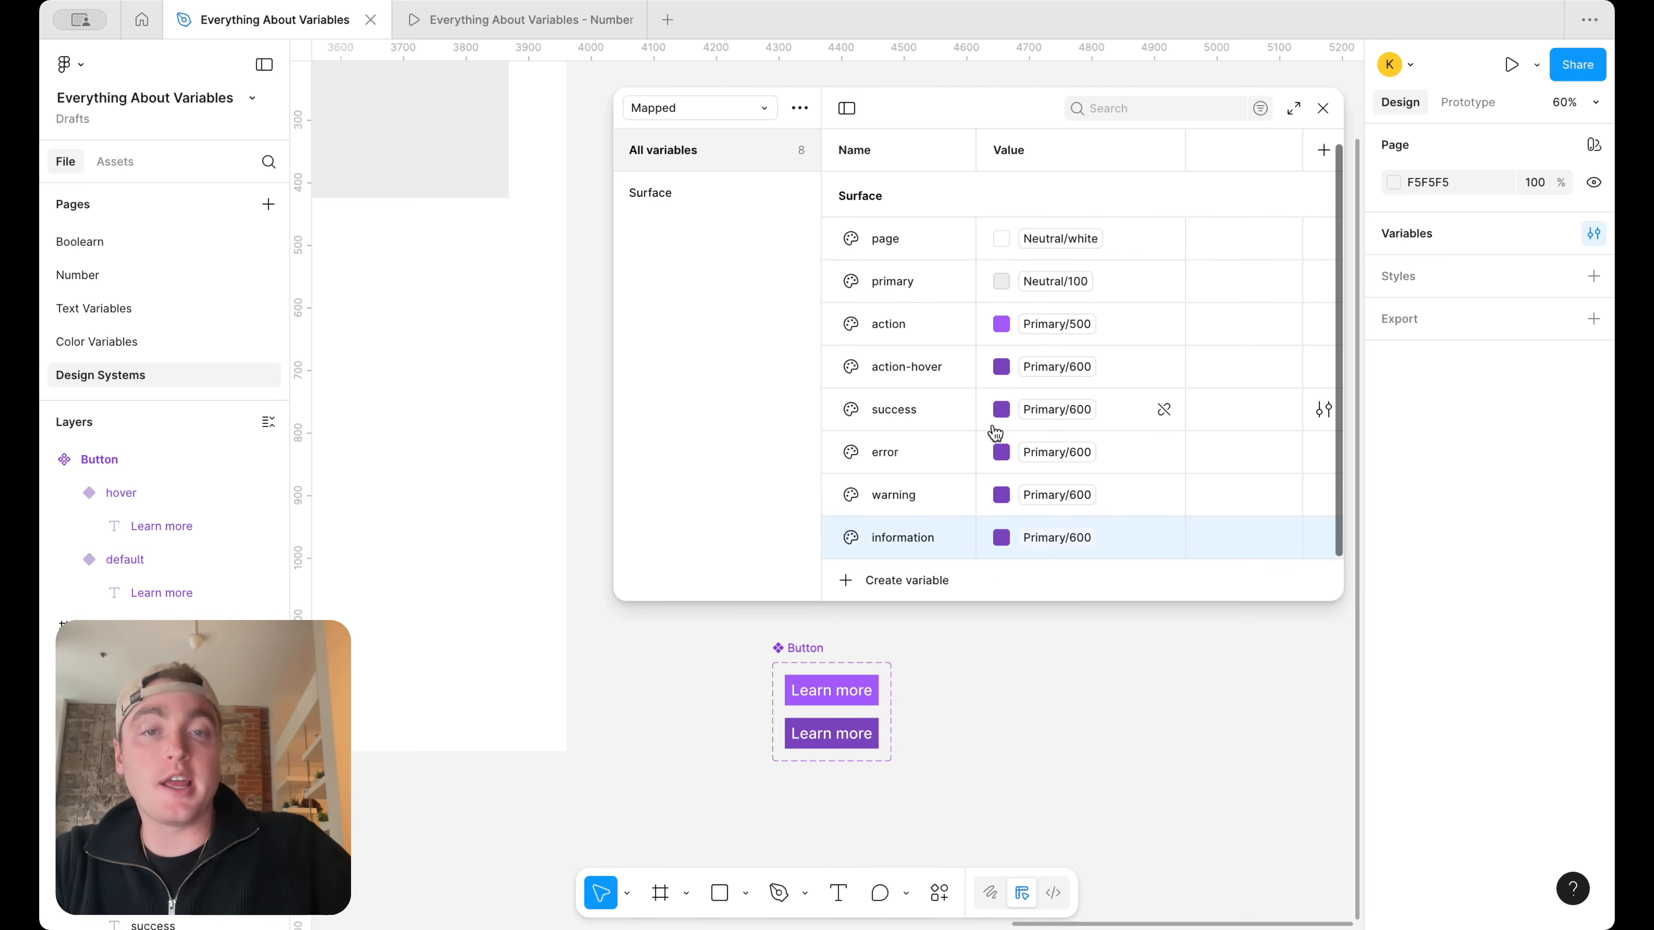
{"action": "left_click", "coordinate": [1059, 417]}
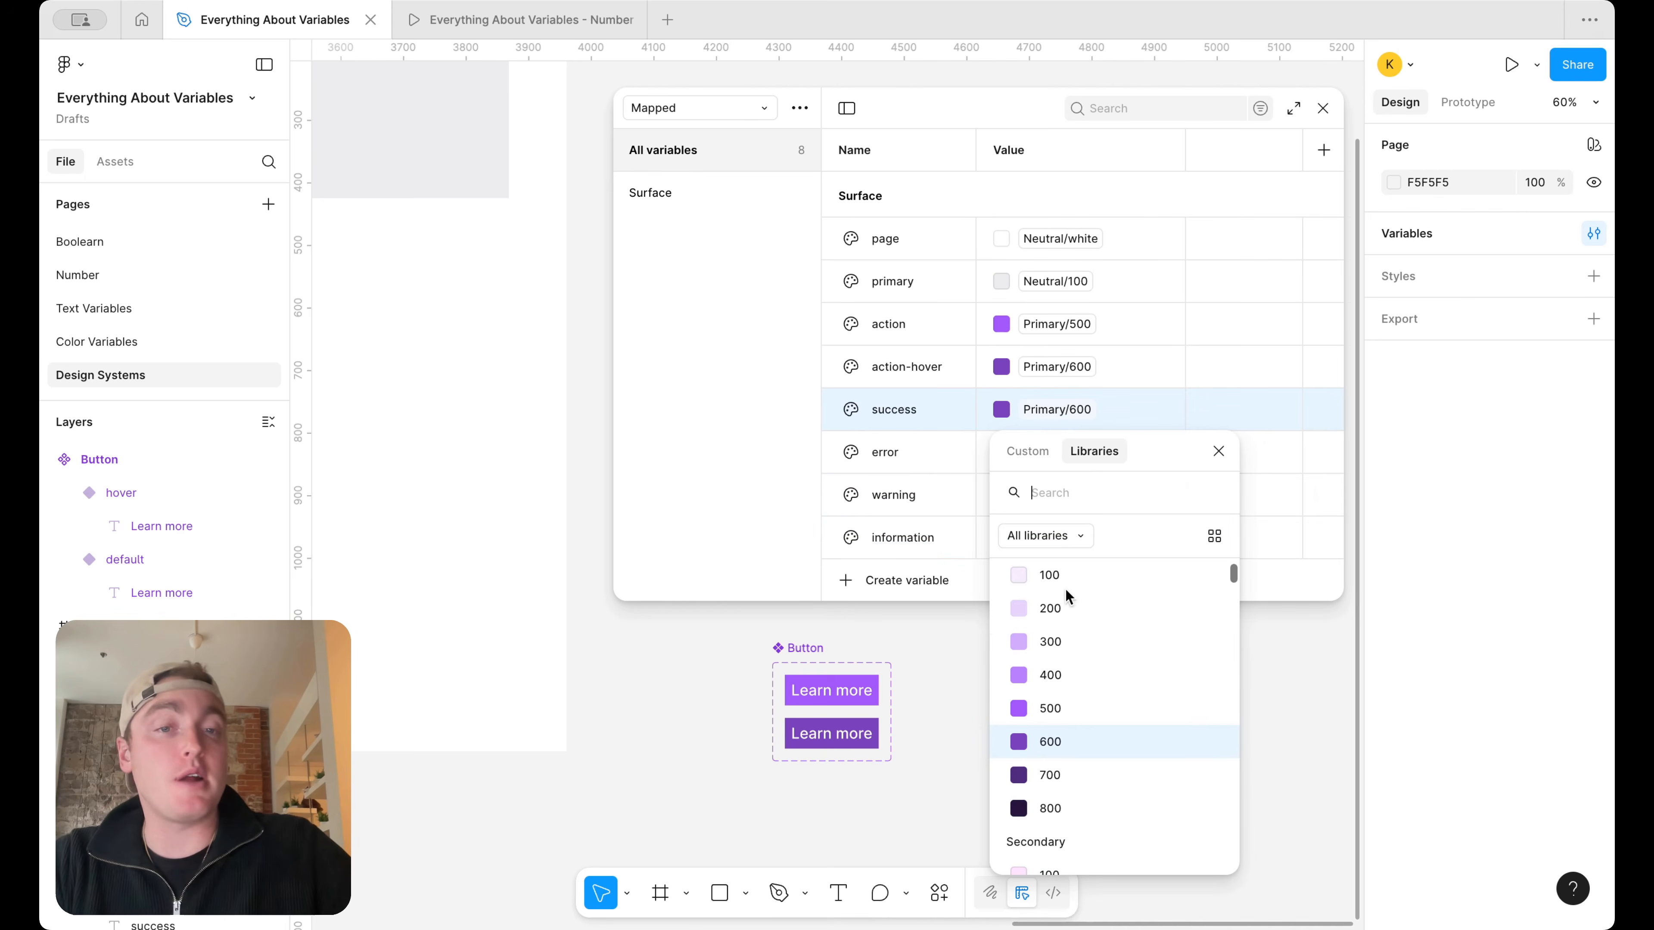
{"action": "type", "text": "succ"}
{"action": "left_click", "coordinate": [1067, 649]}
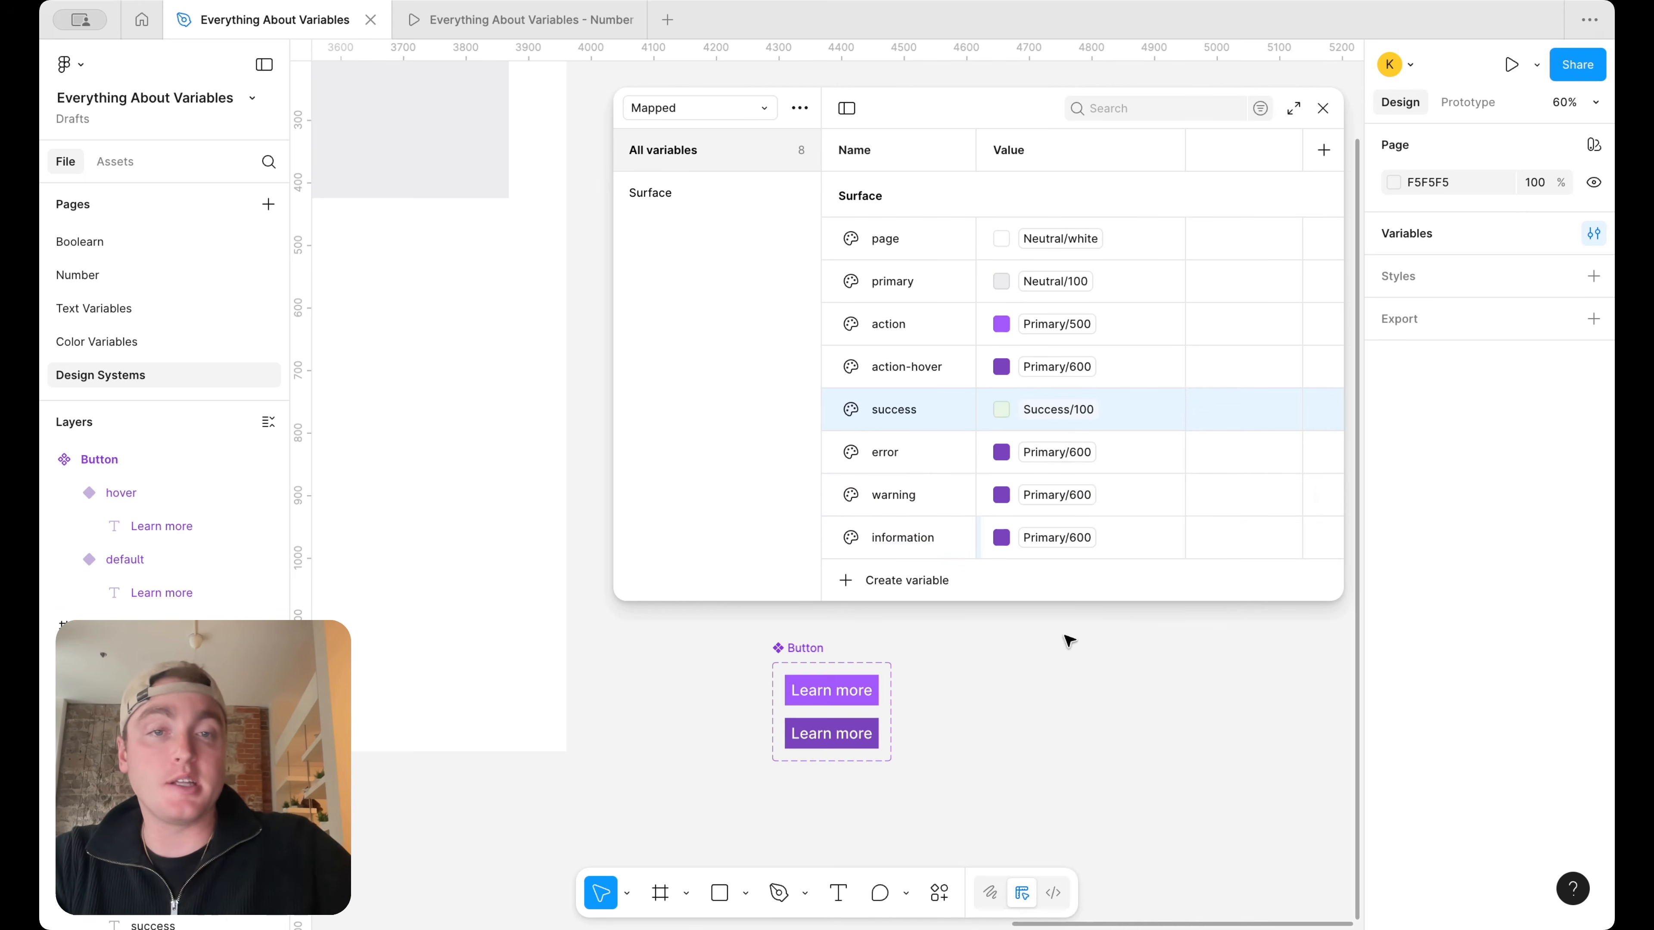
Set the error variable's alias to Error/100
{"action": "left_click", "coordinate": [1073, 446]}
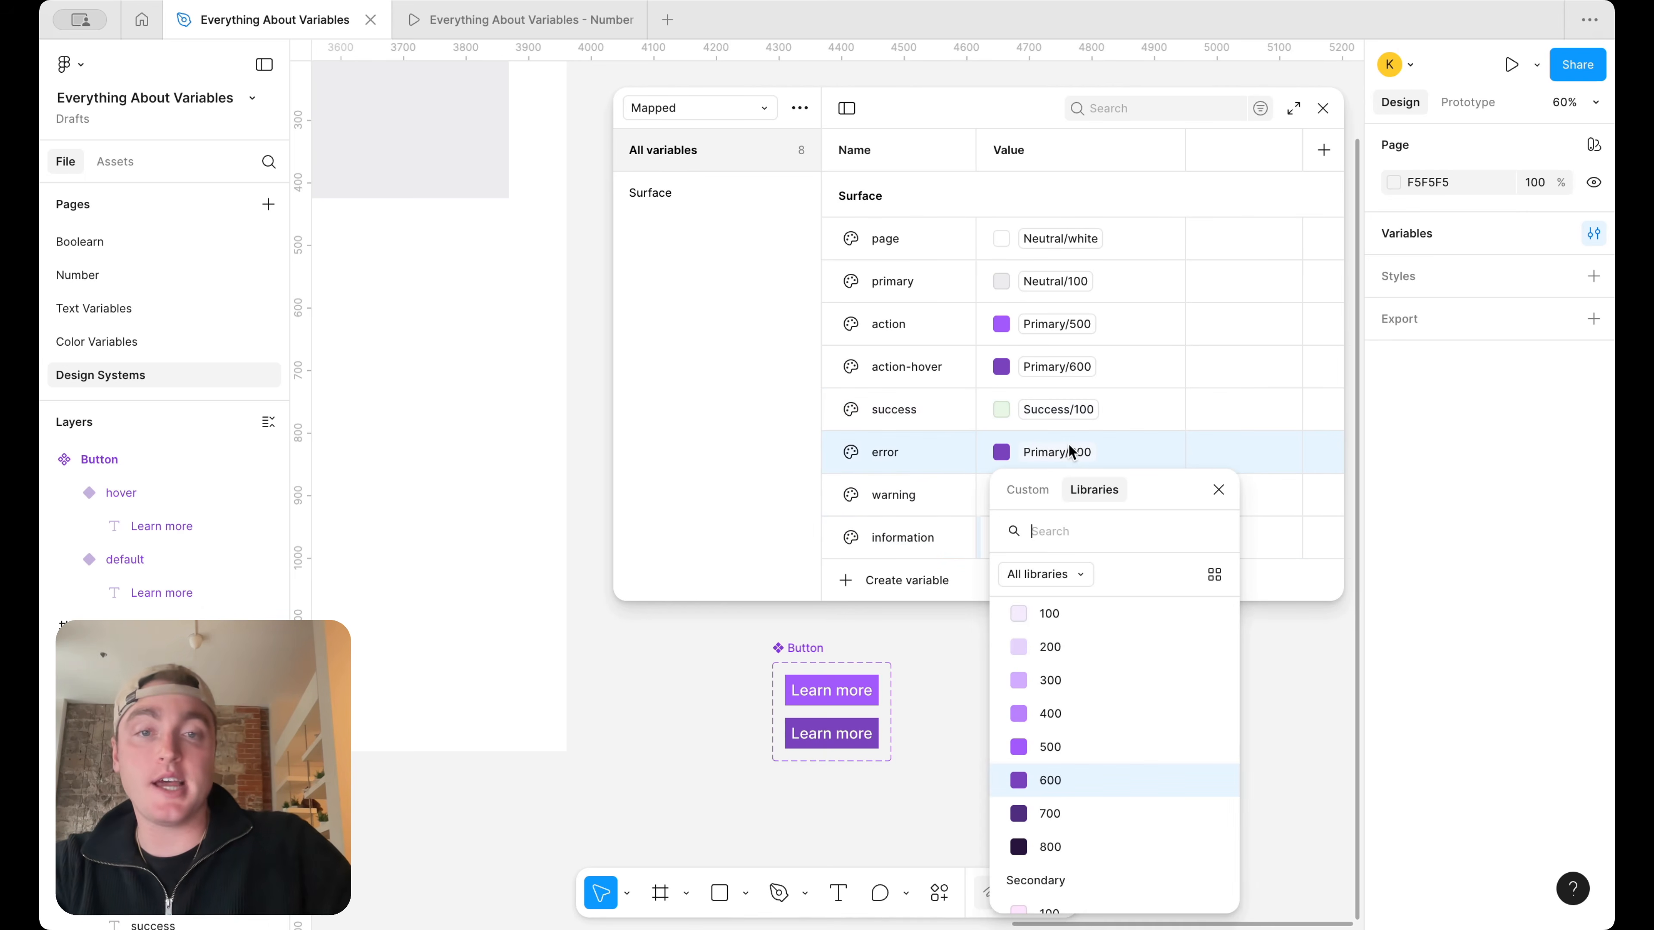
{"action": "type", "text": "erro"}
{"action": "left_click", "coordinate": [1051, 687]}
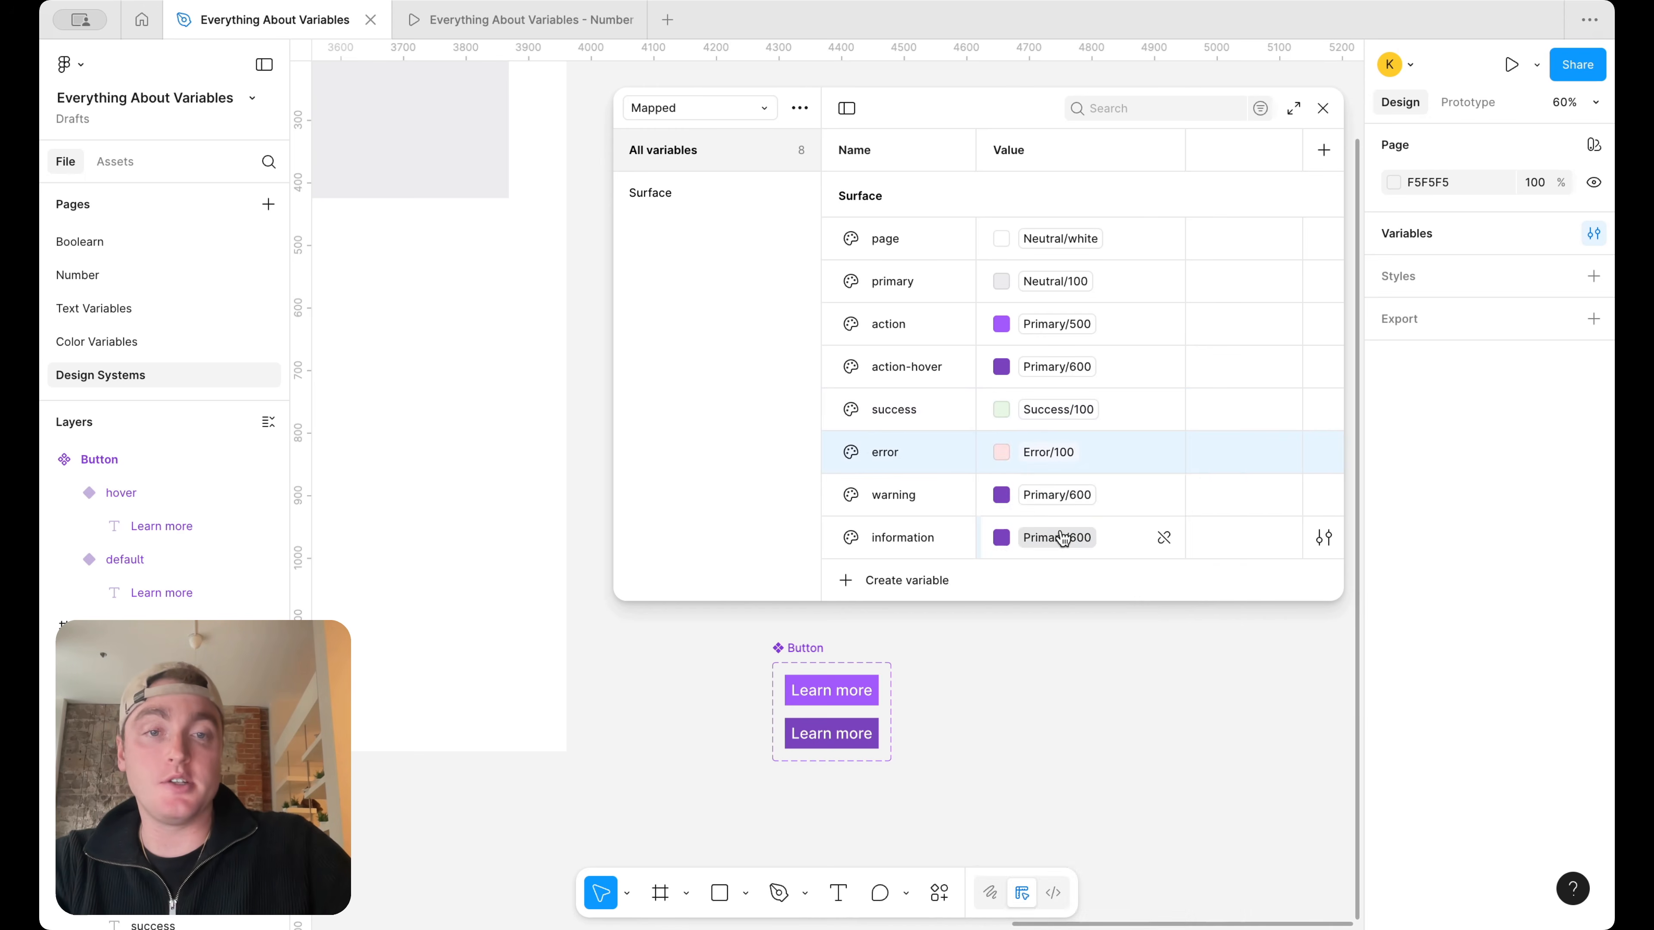
Set the Surface warning variable's alias to Warning/100 and the information variable's alias to Information/100
{"action": "left_click", "coordinate": [1063, 497]}
{"action": "type", "text": "war"}
{"action": "left_click", "coordinate": [1052, 687]}
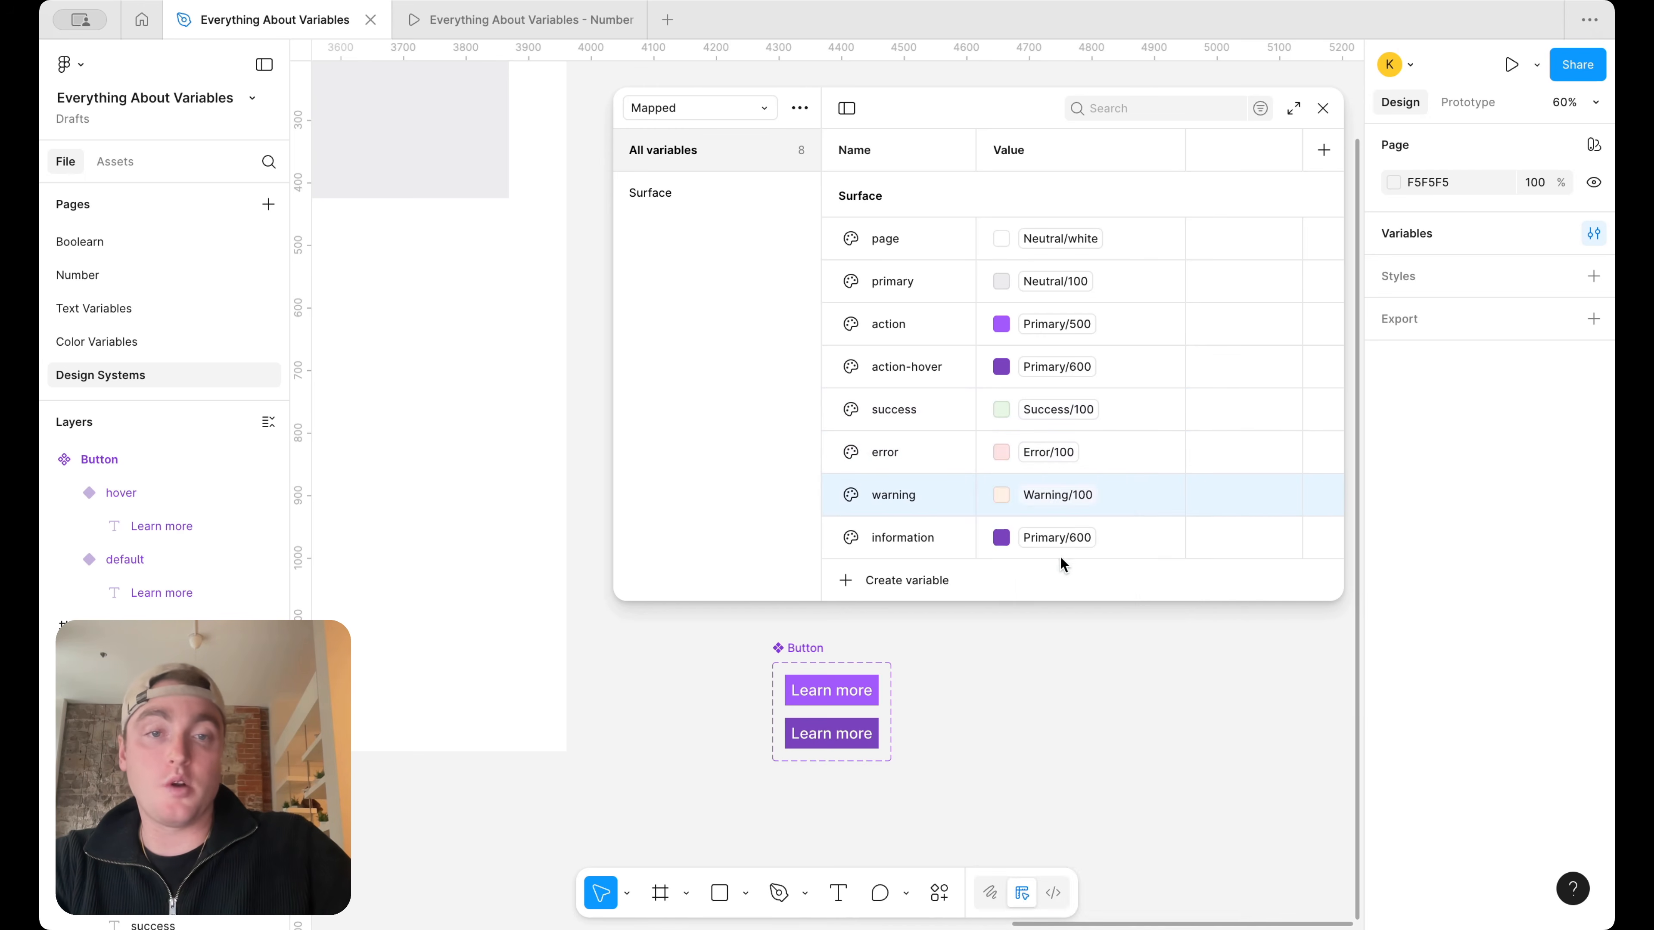
{"action": "left_click", "coordinate": [1068, 536]}
{"action": "type", "text": "inf"}
{"action": "left_click", "coordinate": [1045, 684]}
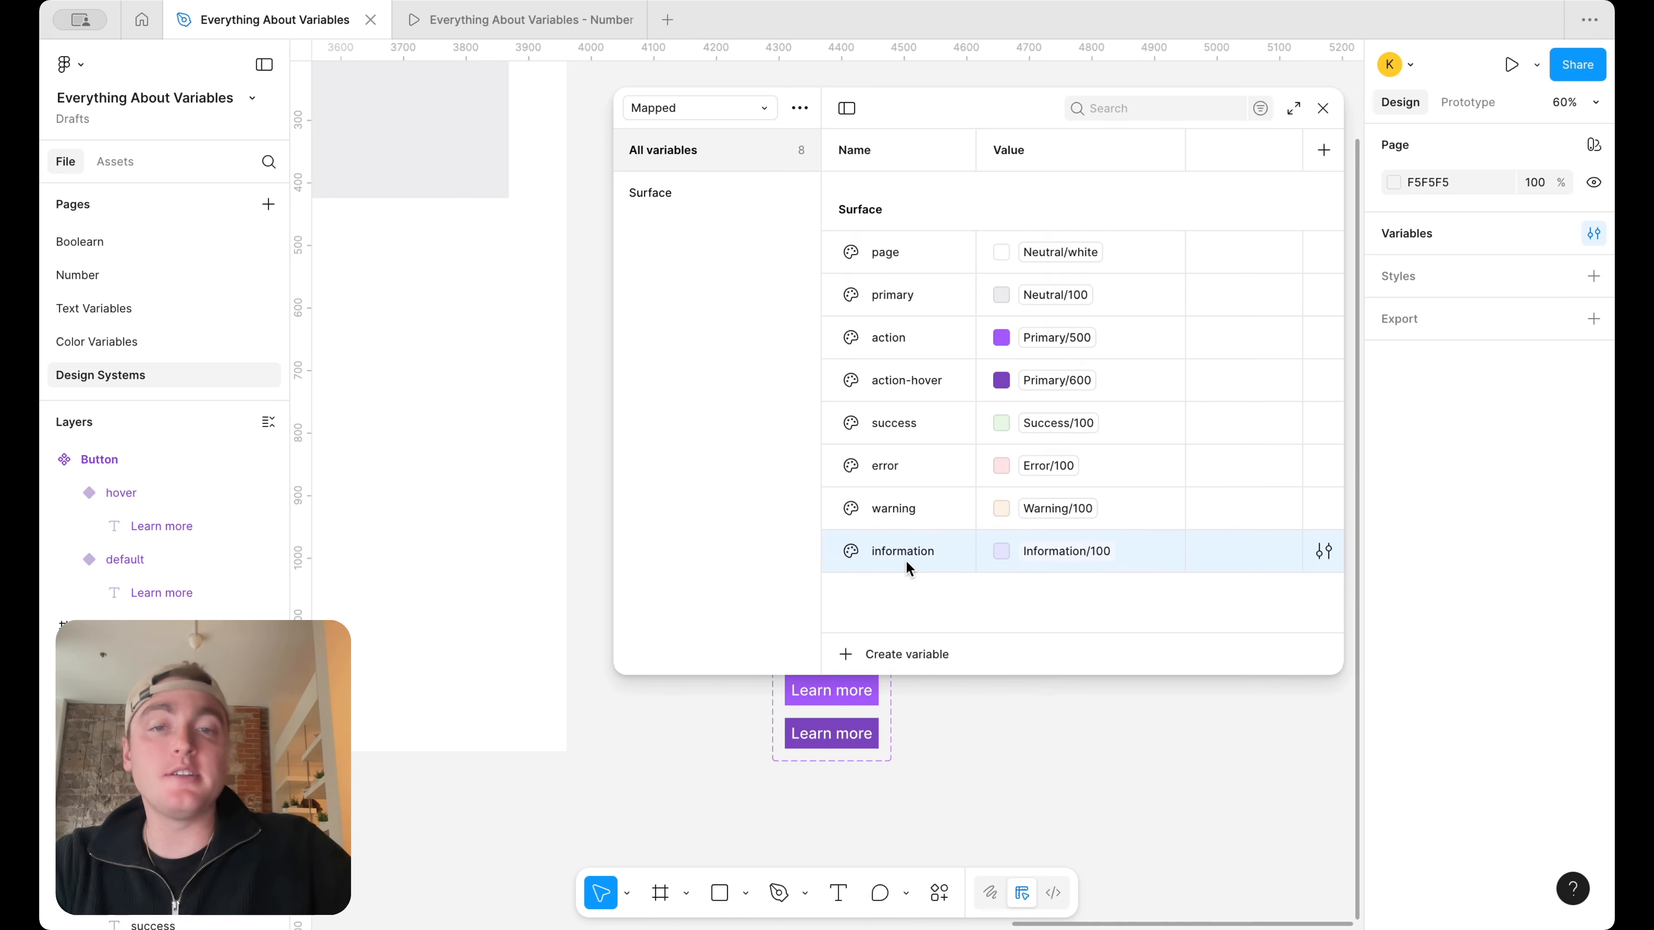
Duplicate the information variable as disabled and set its alias to Neutral/200
{"action": "key", "text": "ctrl+d"}
{"action": "type", "text": "disb"}
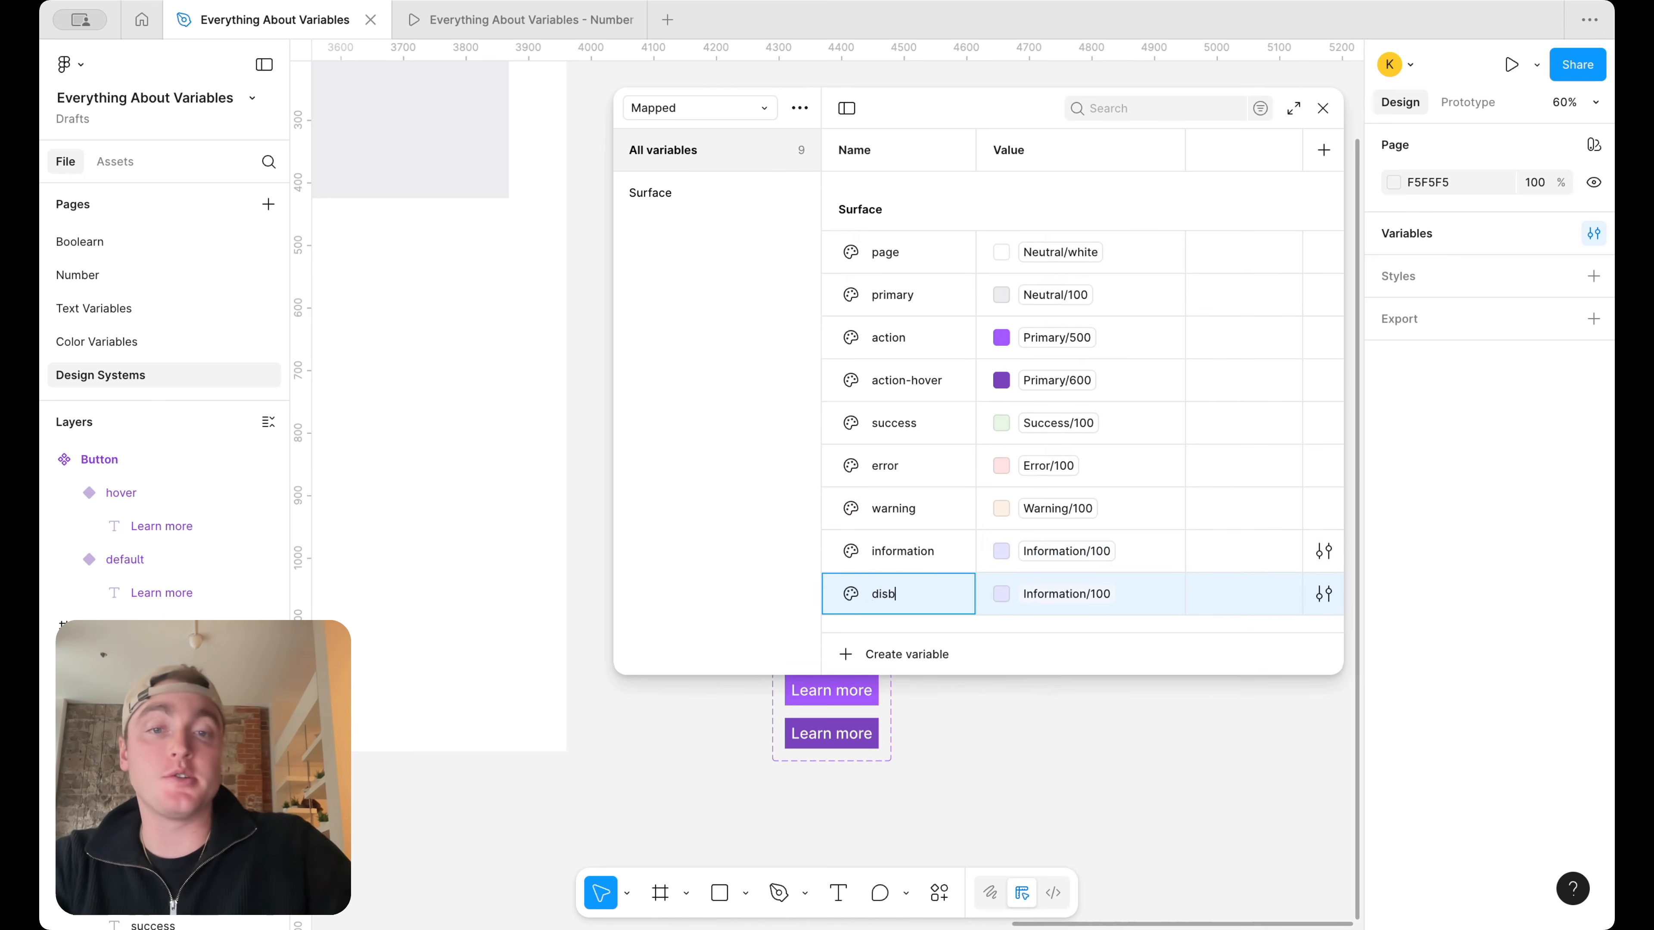
{"action": "key", "text": "BackSpace"}
{"action": "type", "text": "abled"}
{"action": "left_click", "coordinate": [1031, 590]}
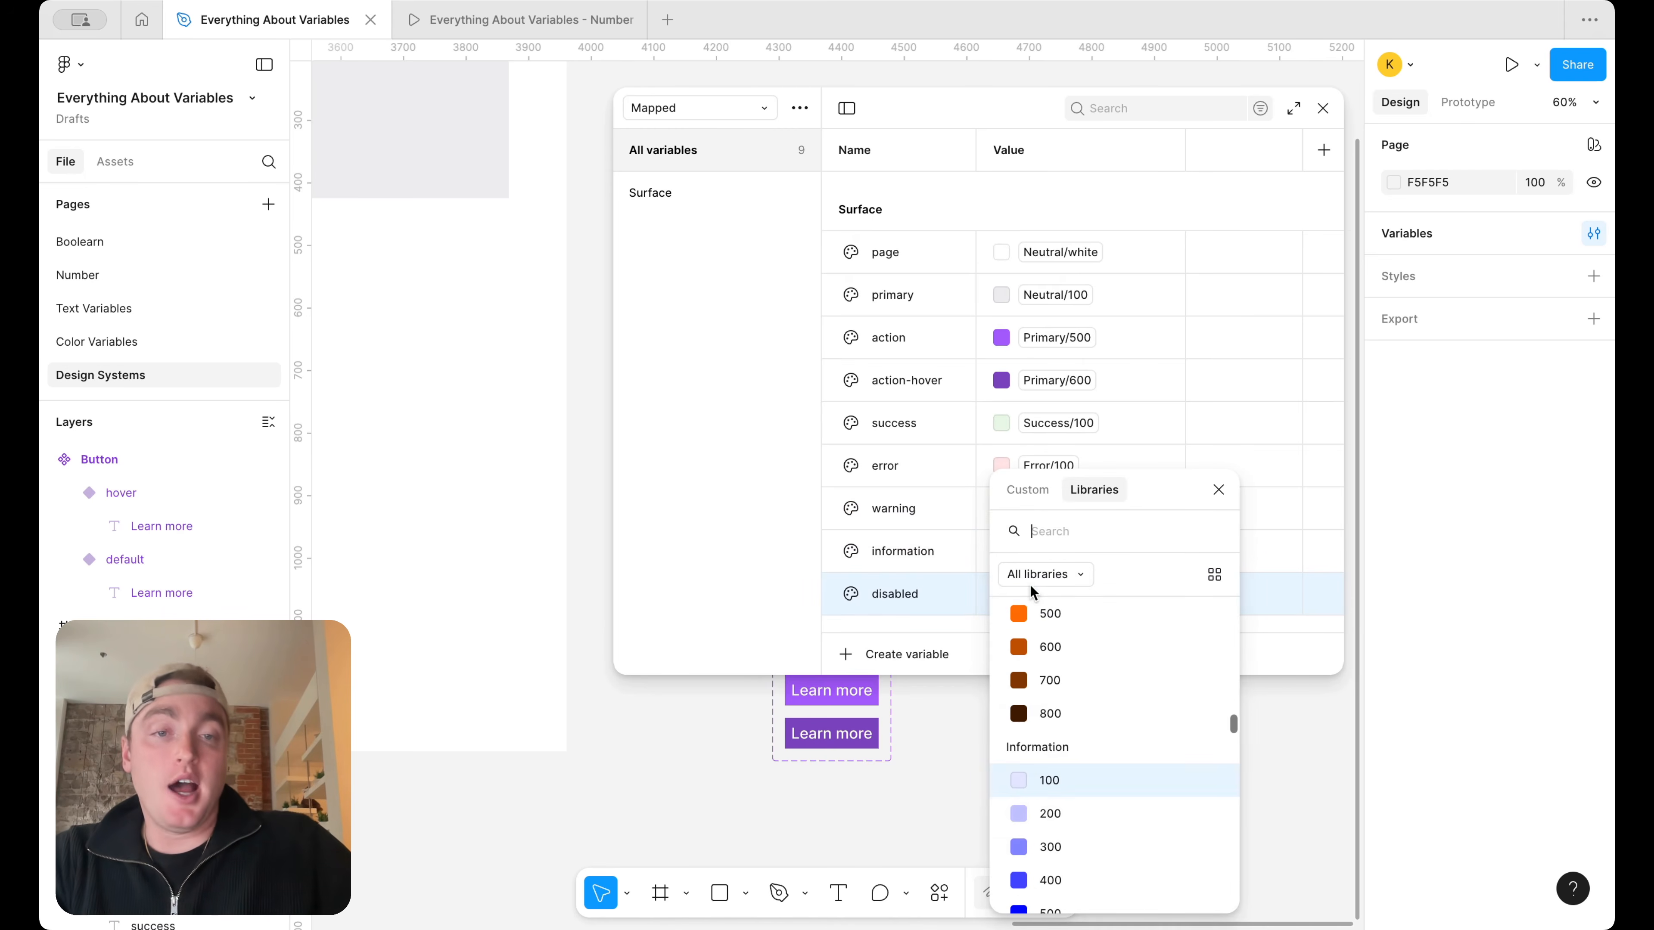
{"action": "type", "text": "ne"}
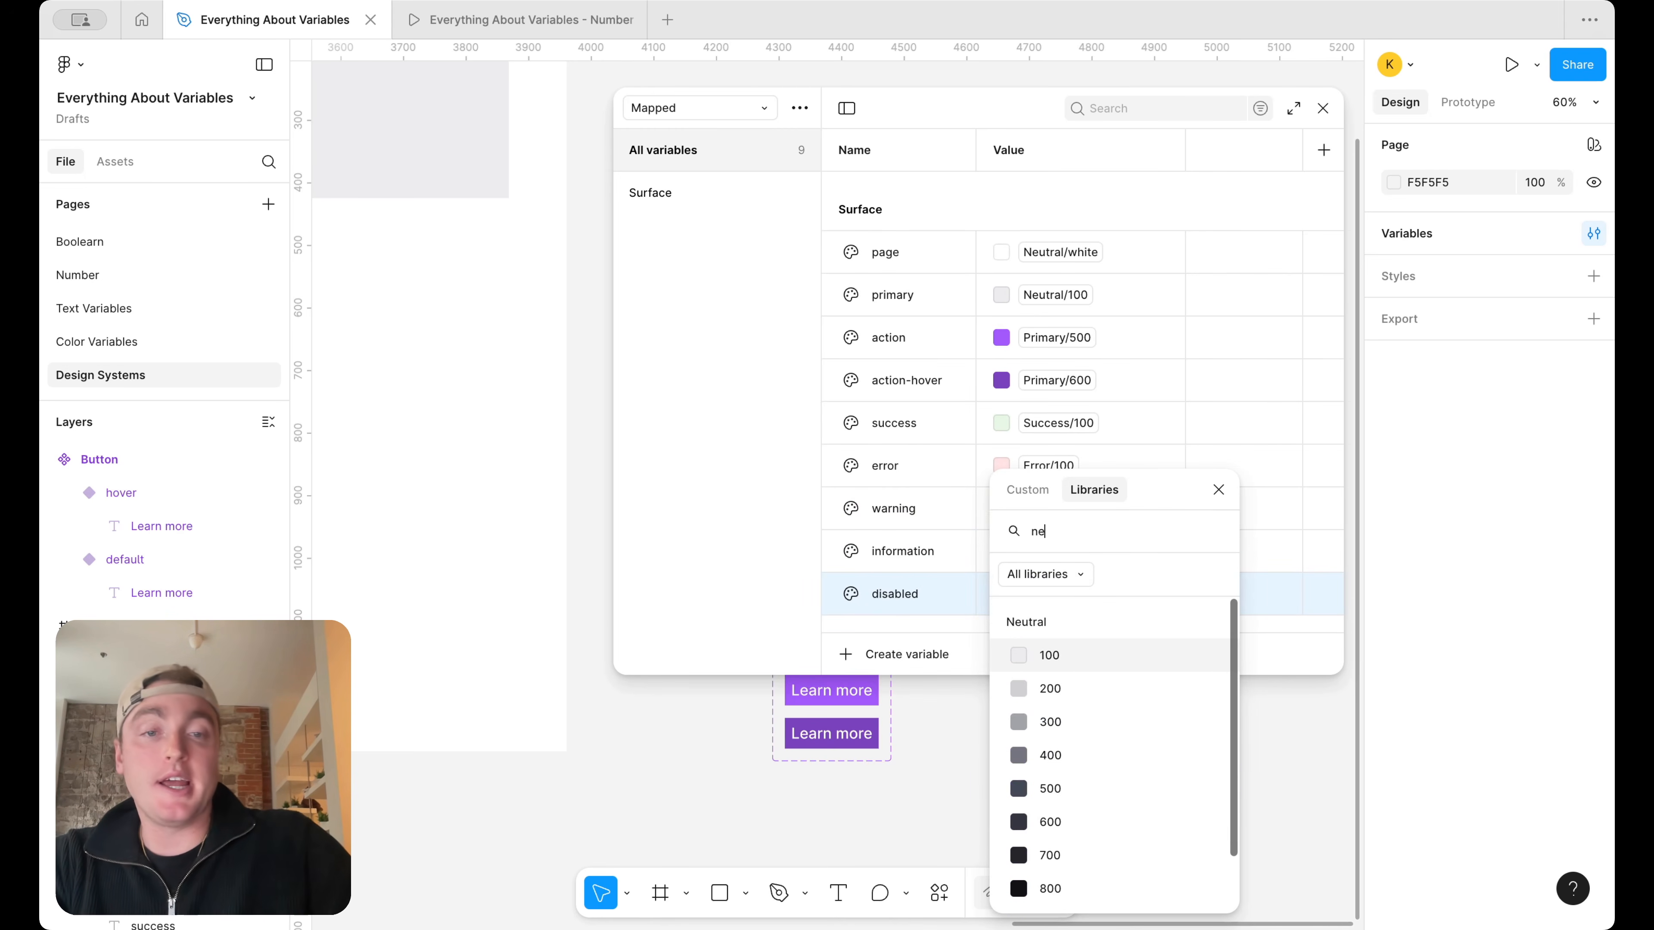
{"action": "left_click", "coordinate": [1055, 692]}
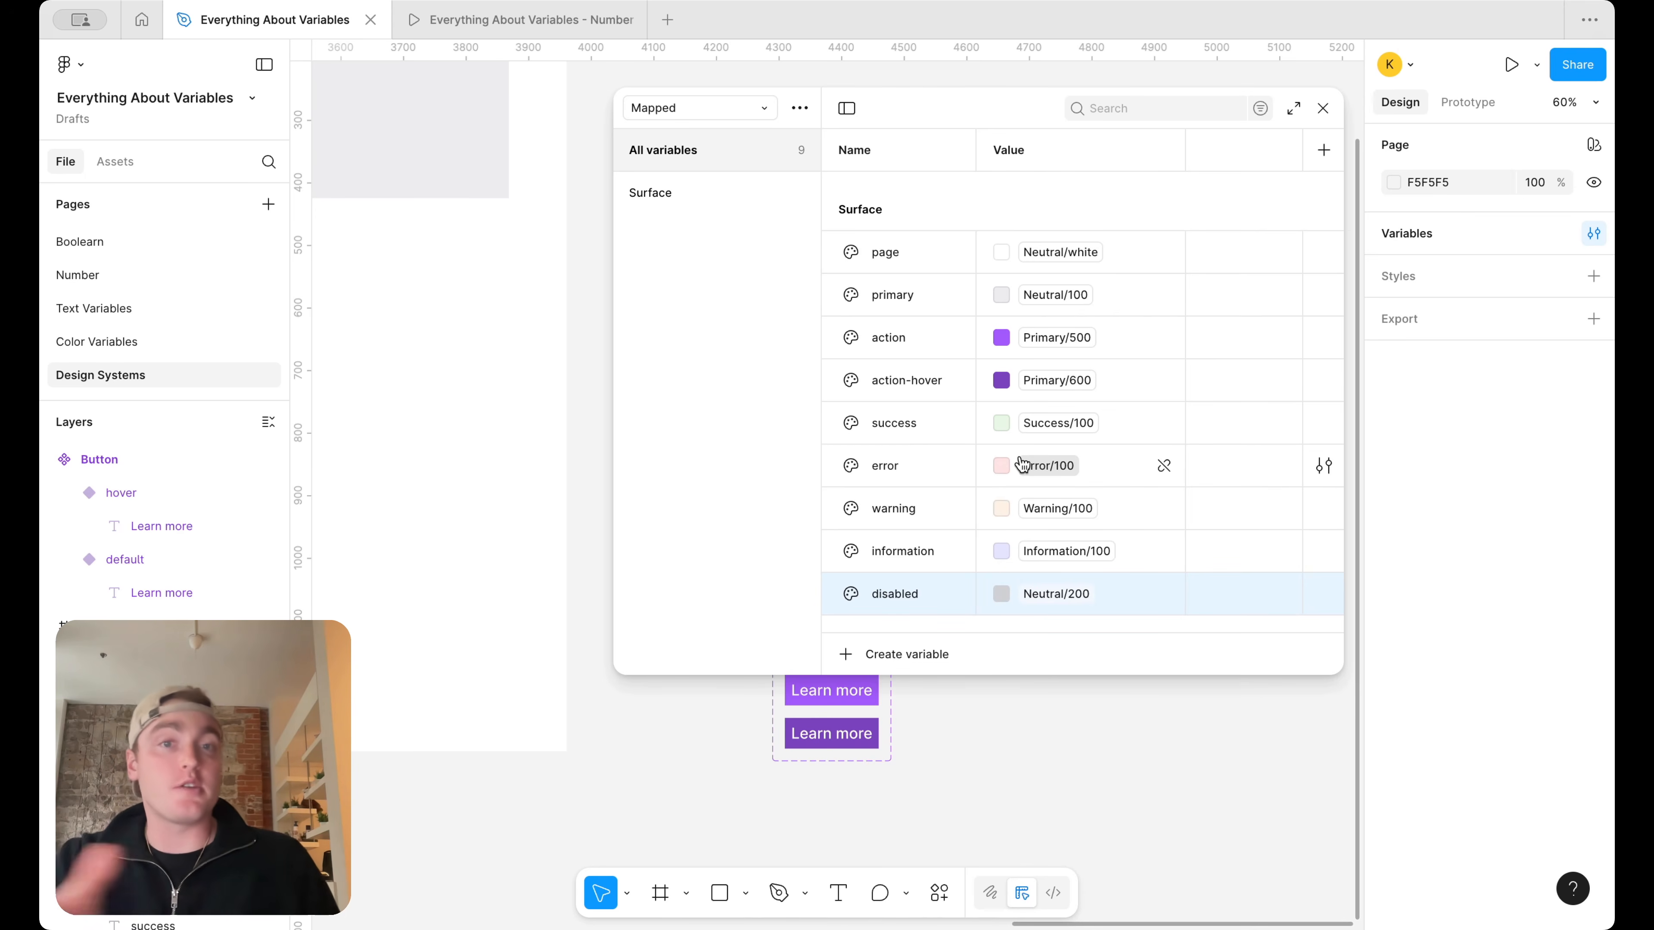
Rename the Mapped collection's value mode as Light
{"action": "double_click", "coordinate": [1015, 159]}
{"action": "type", "text": "Light"}
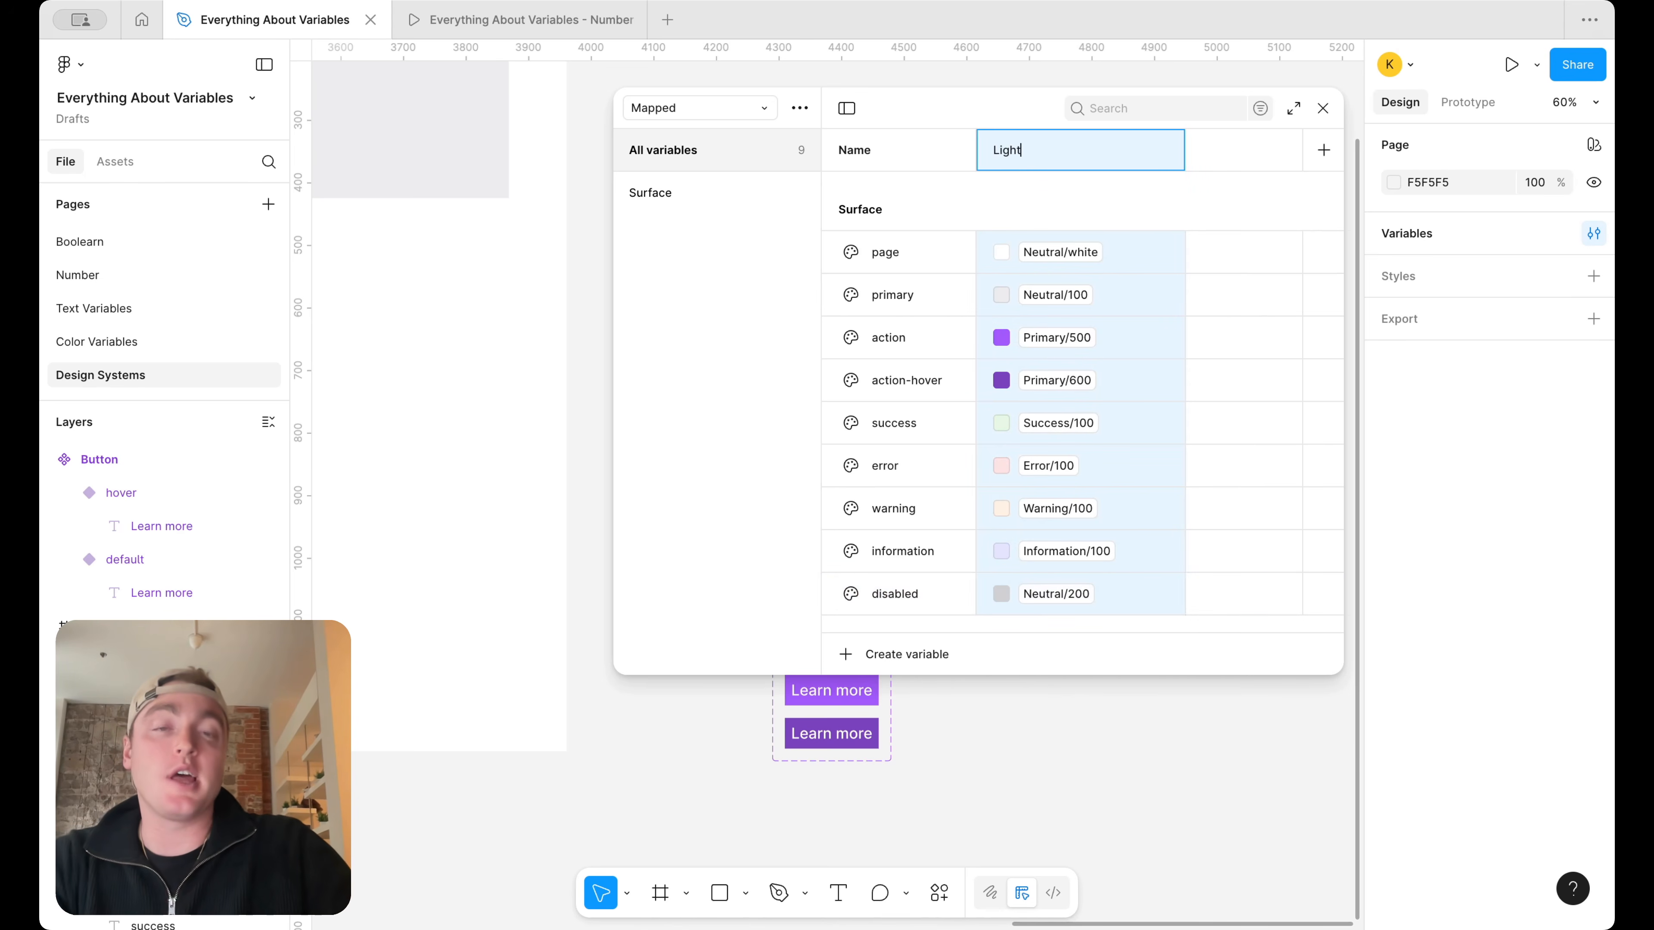
{"action": "key", "text": "Return"}
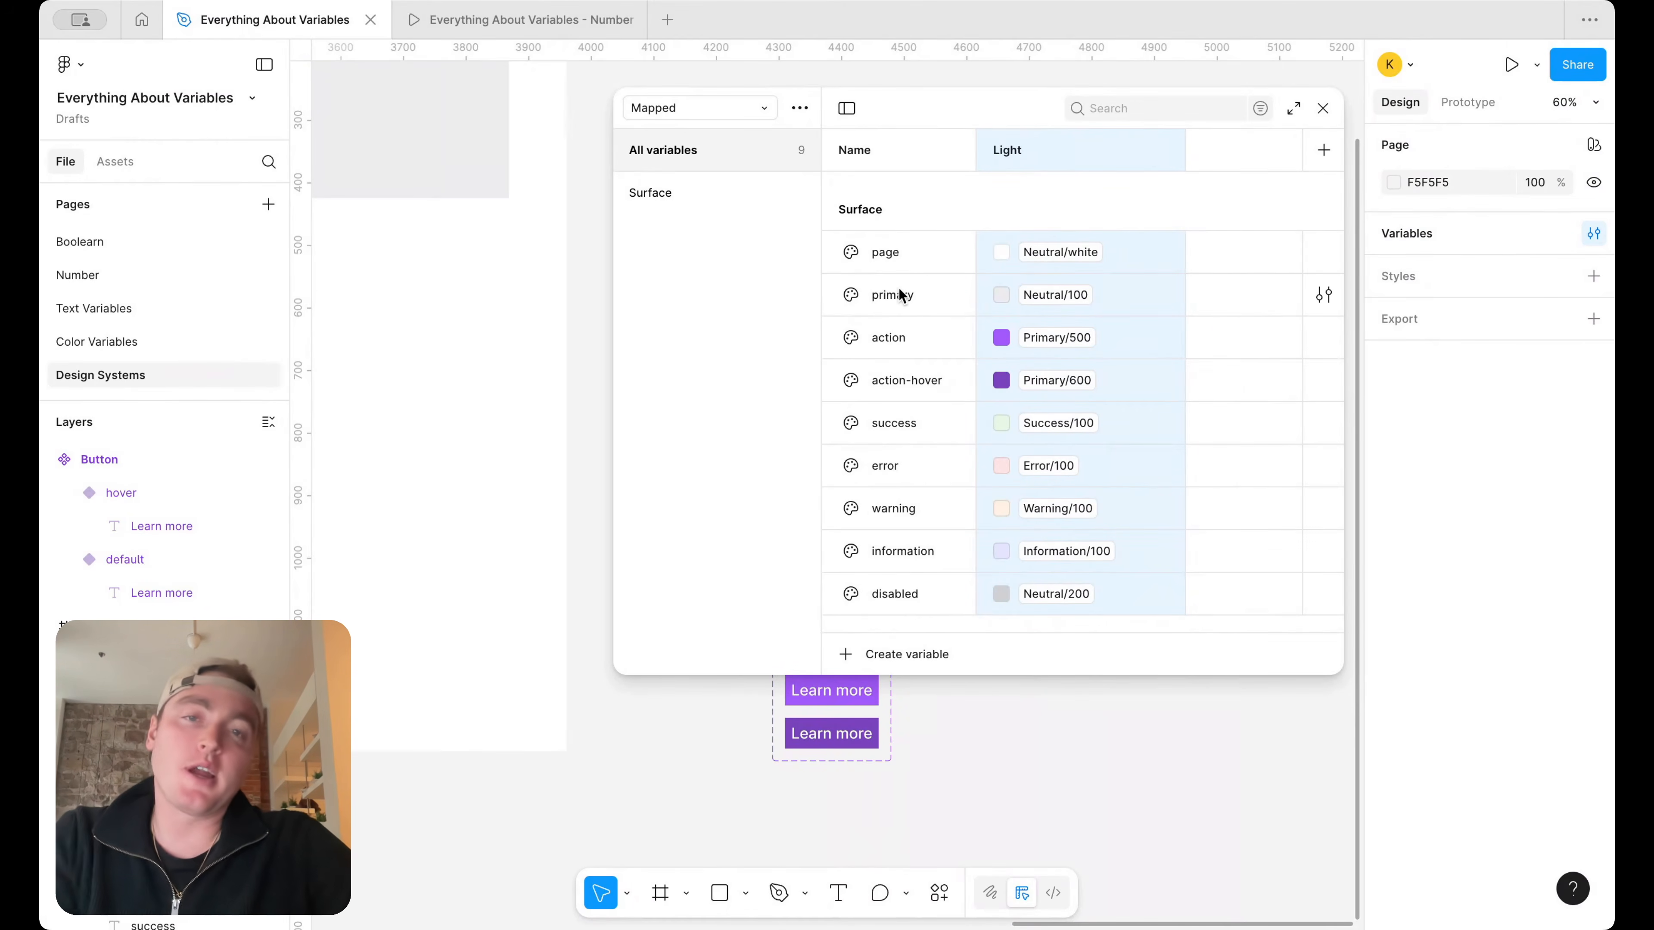
Rename the Surface group's primary variable as default
{"action": "double_click", "coordinate": [906, 295]}
{"action": "type", "text": "defau"}
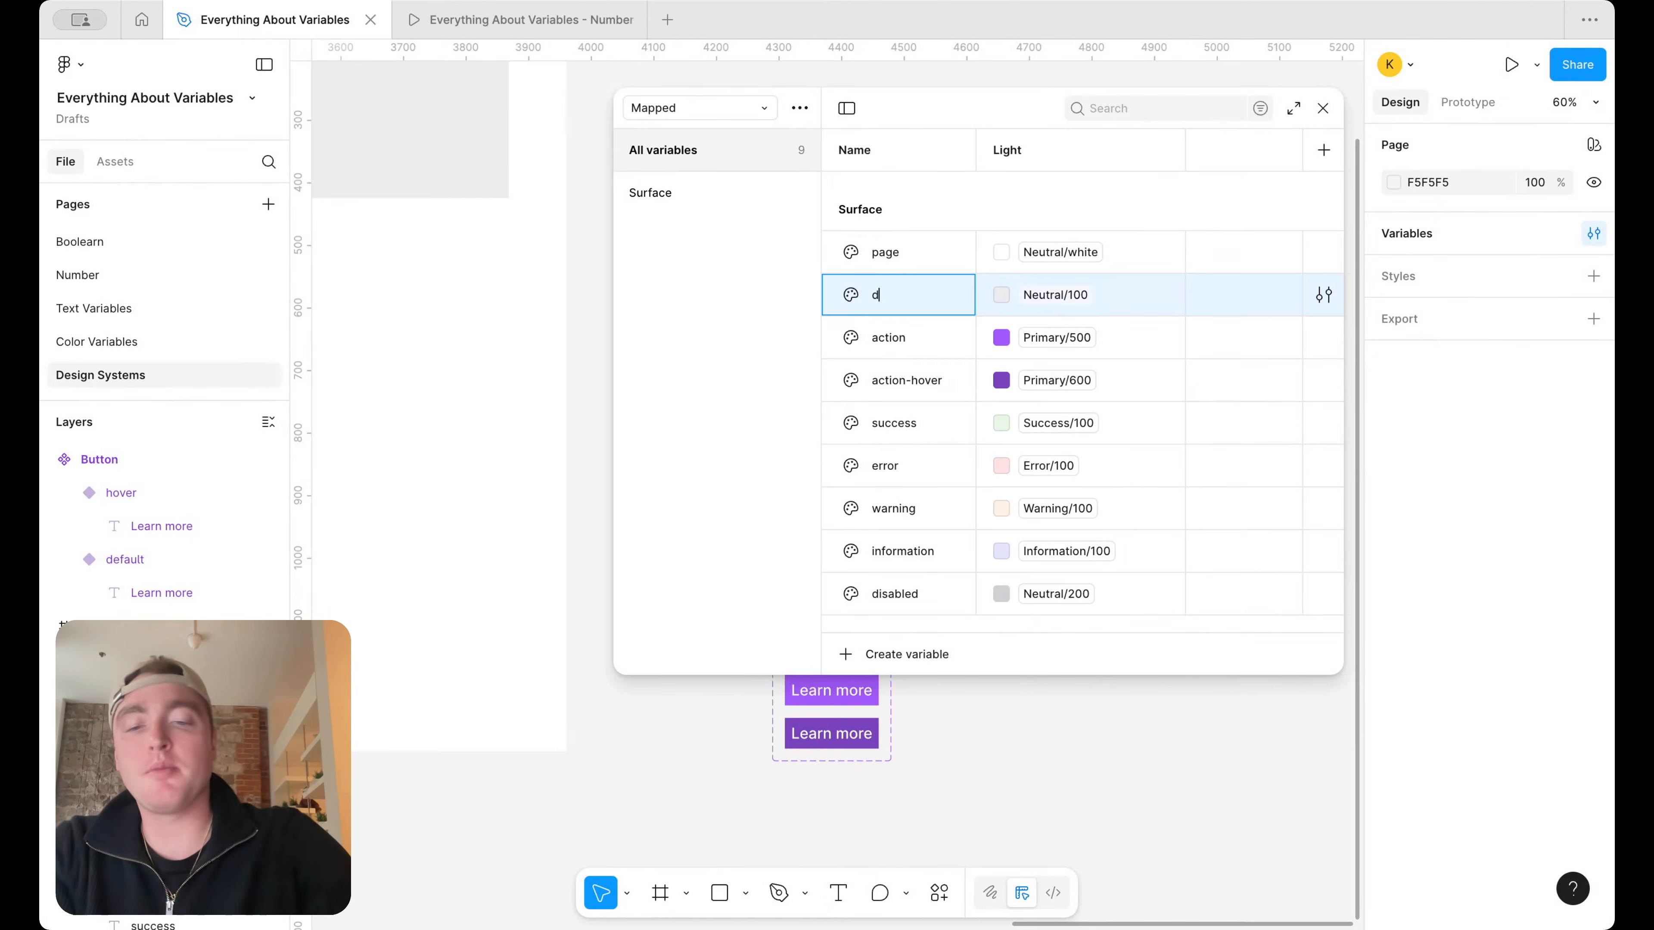
{"action": "key", "text": "Return"}
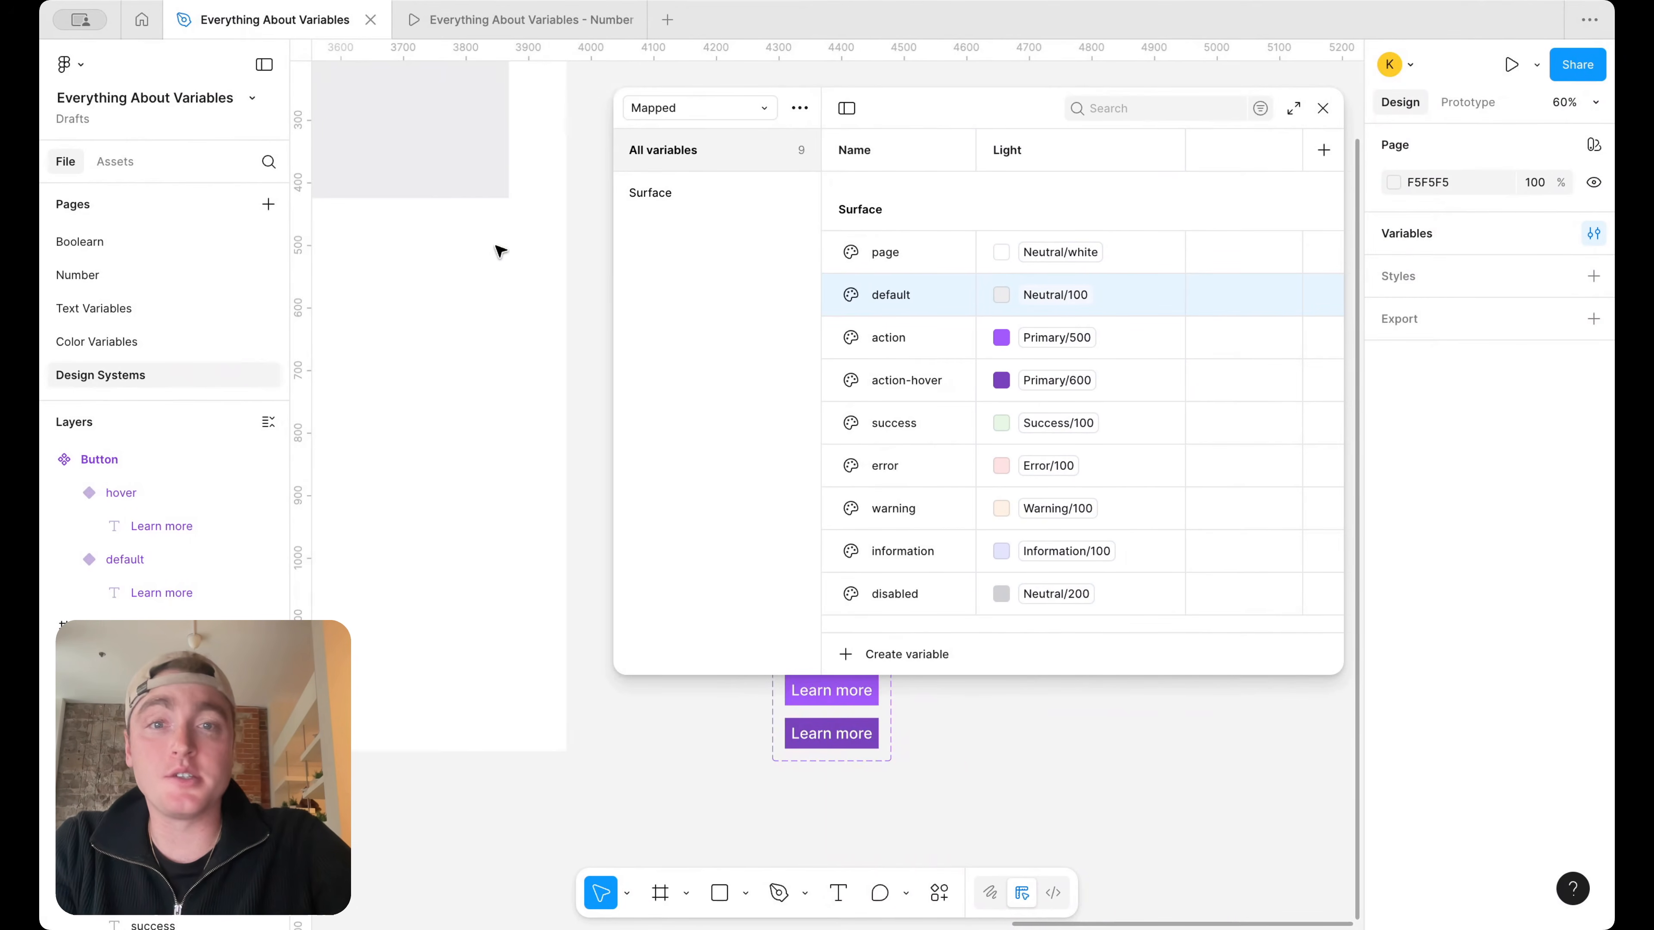
Duplicate the Surface group as Border and delete the page variable from the Border group
{"action": "scroll", "coordinate": [502, 254], "scroll_direction": "up", "scroll_amount": 3}
{"action": "scroll", "coordinate": [502, 254], "scroll_direction": "left", "scroll_amount": 2}
{"action": "scroll", "coordinate": [530, 168], "scroll_direction": "left", "scroll_amount": 3}
{"action": "scroll", "coordinate": [530, 168], "scroll_direction": "up", "scroll_amount": 1}
{"action": "scroll", "coordinate": [565, 182], "scroll_direction": "right", "scroll_amount": 1}
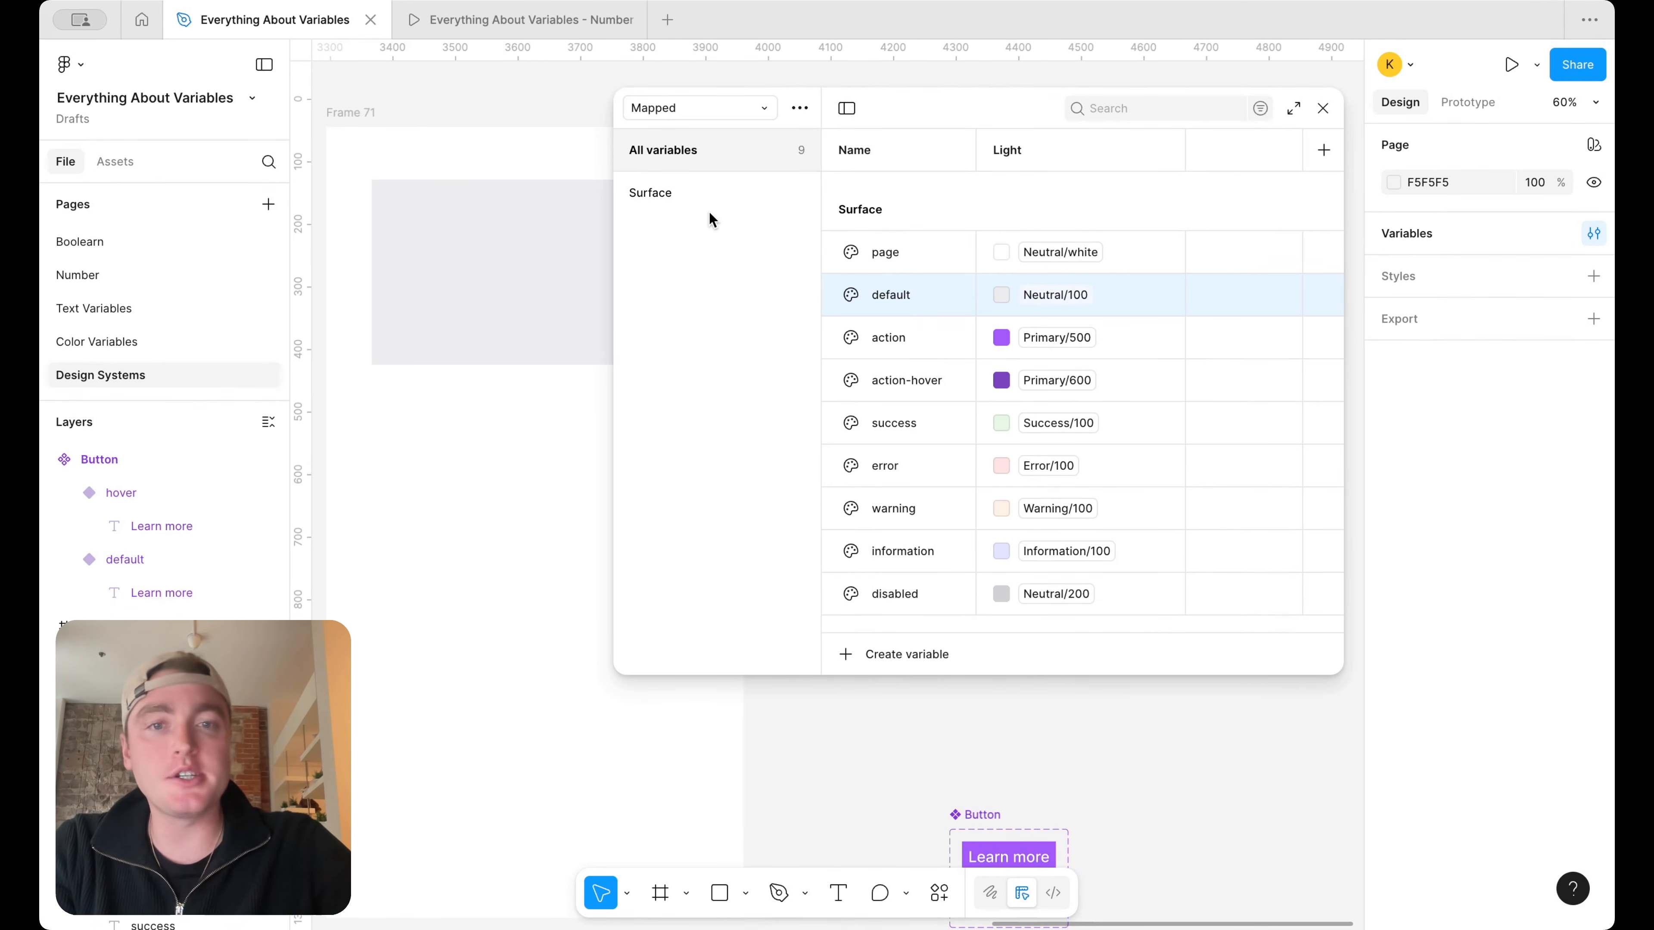
{"action": "left_click", "coordinate": [684, 184]}
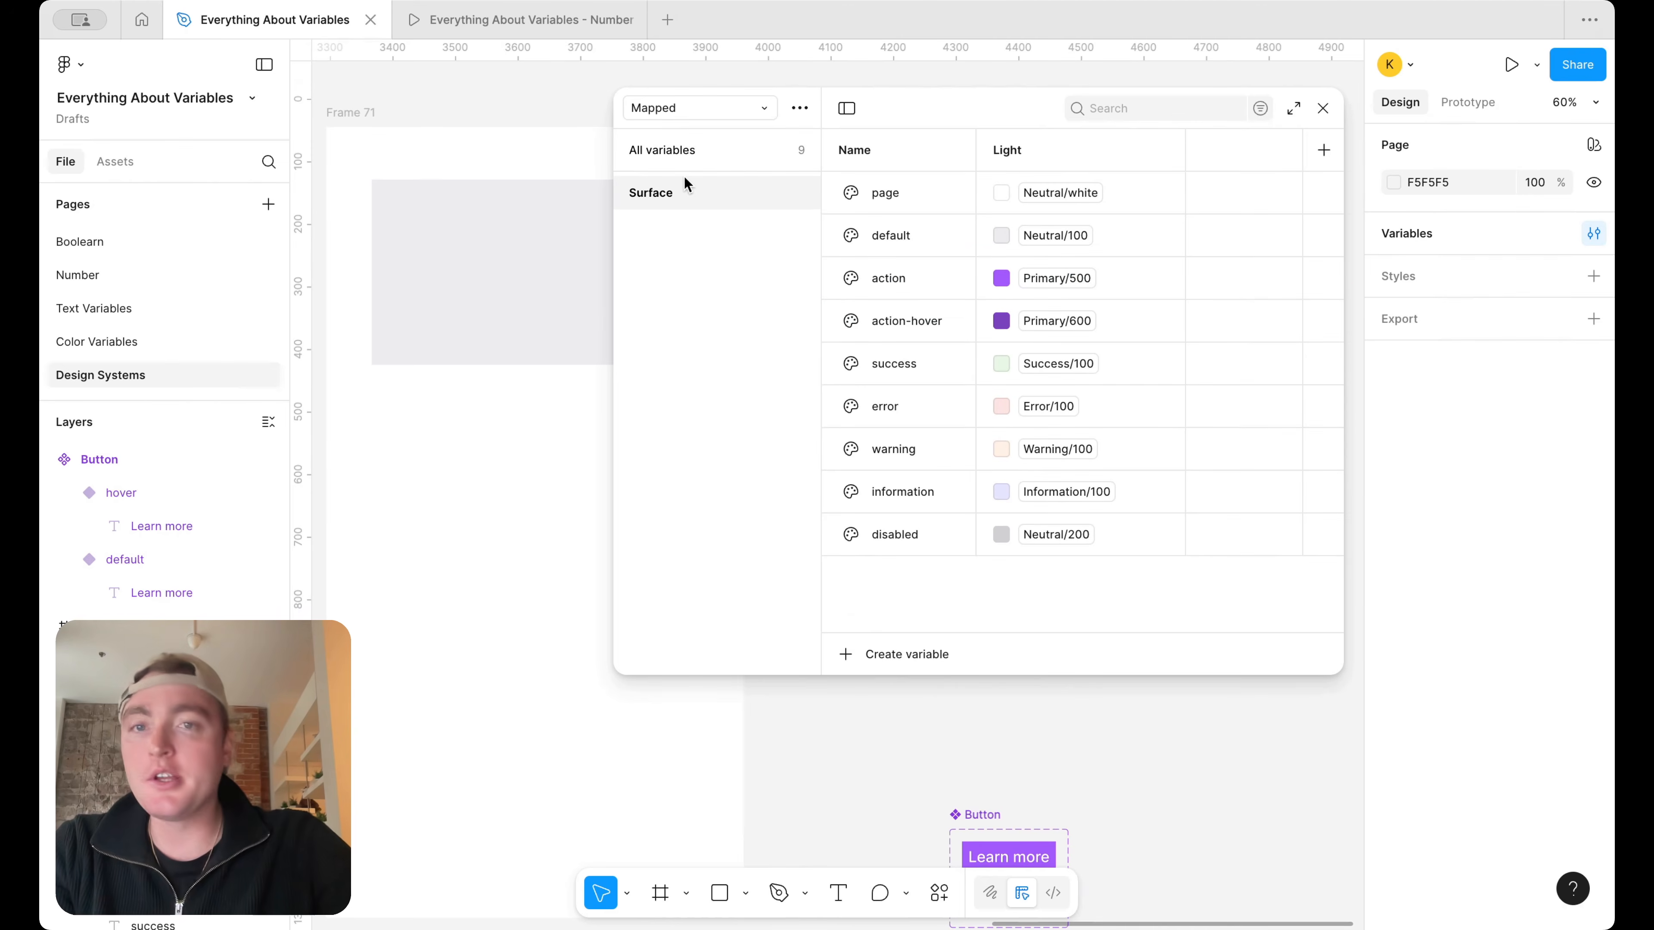
{"action": "right_click", "coordinate": [683, 184]}
{"action": "left_click", "coordinate": [722, 220]}
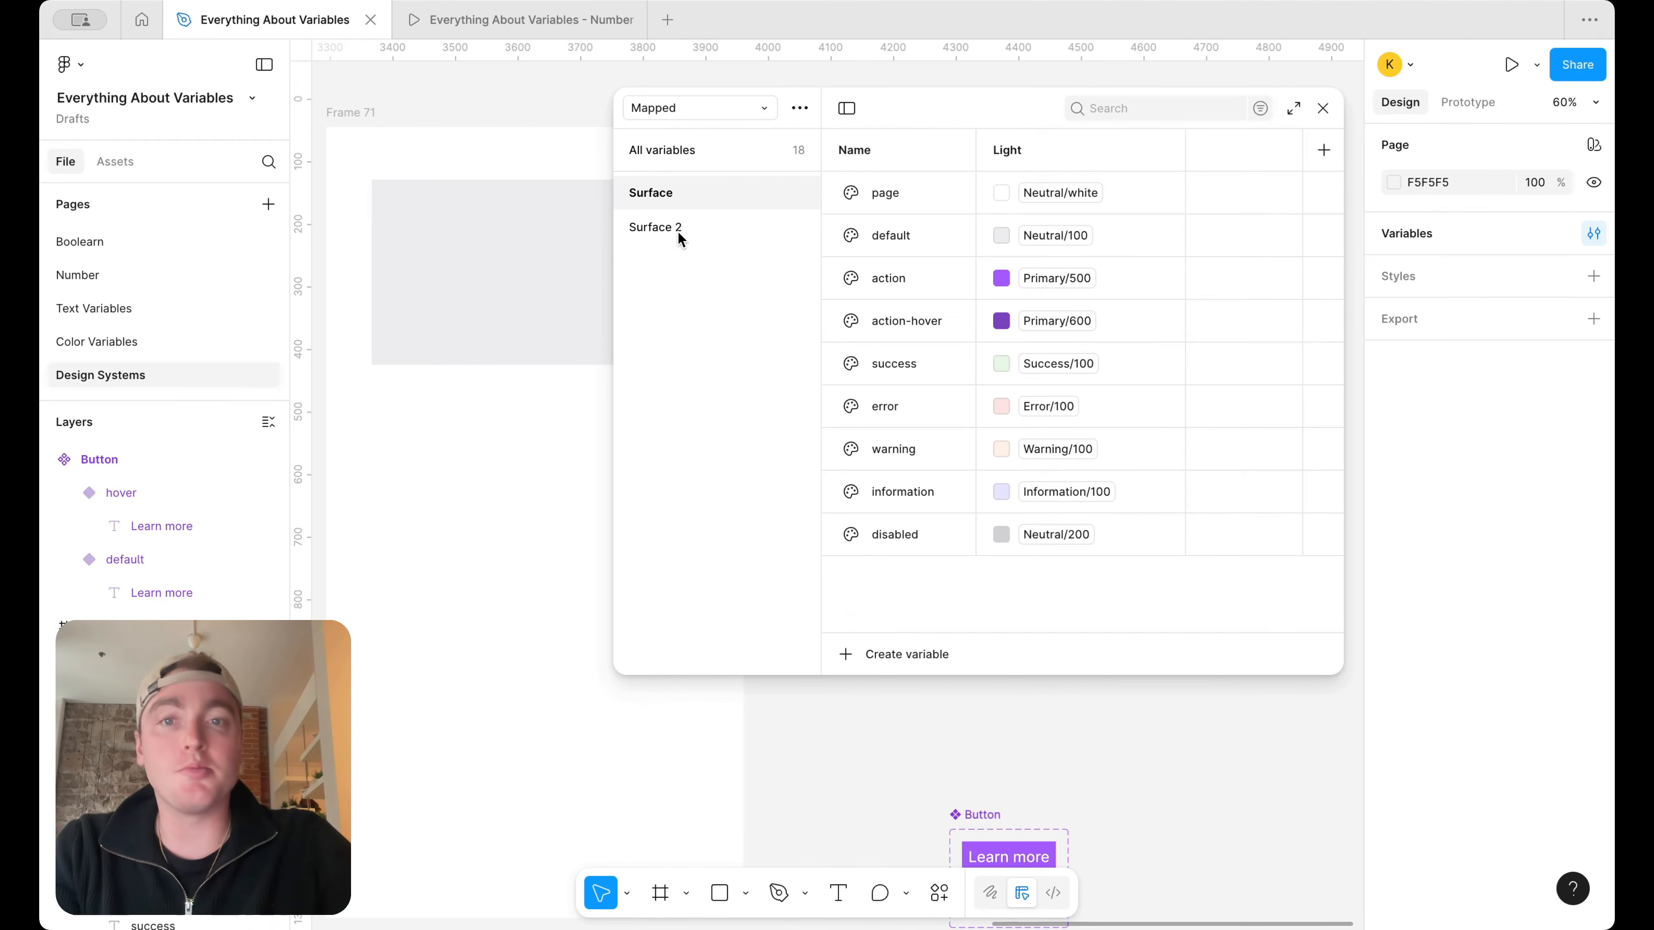
{"action": "double_click", "coordinate": [678, 226]}
{"action": "type", "text": "Border"}
{"action": "key", "text": "Return"}
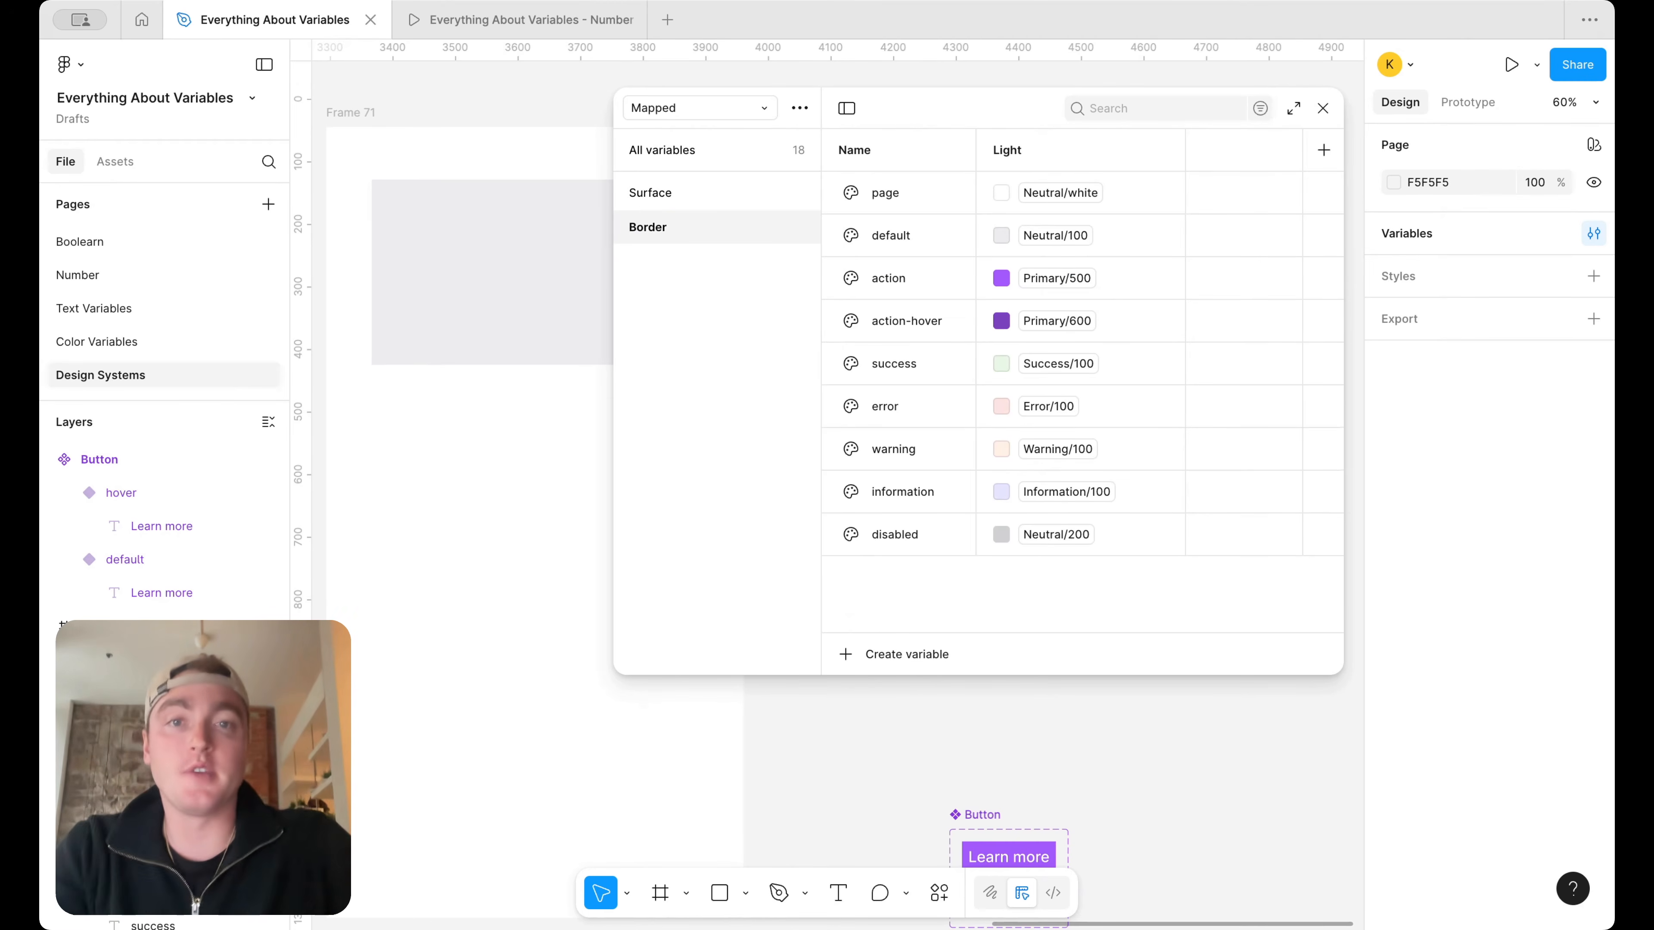
{"action": "right_click", "coordinate": [914, 191]}
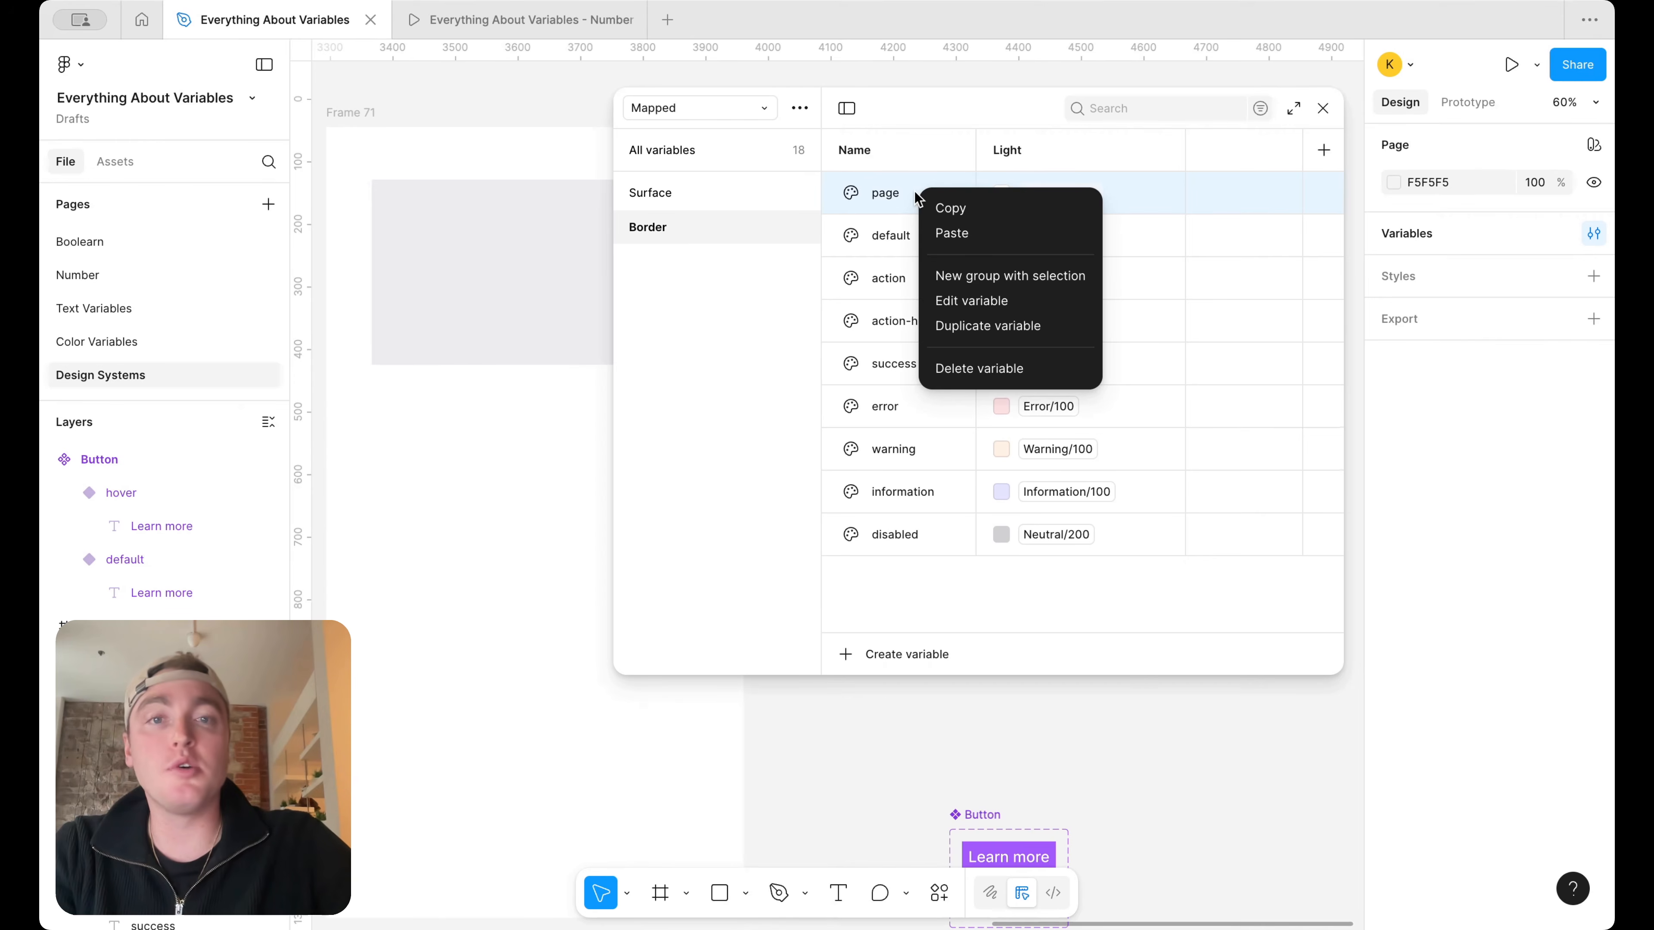
{"action": "left_click", "coordinate": [990, 376]}
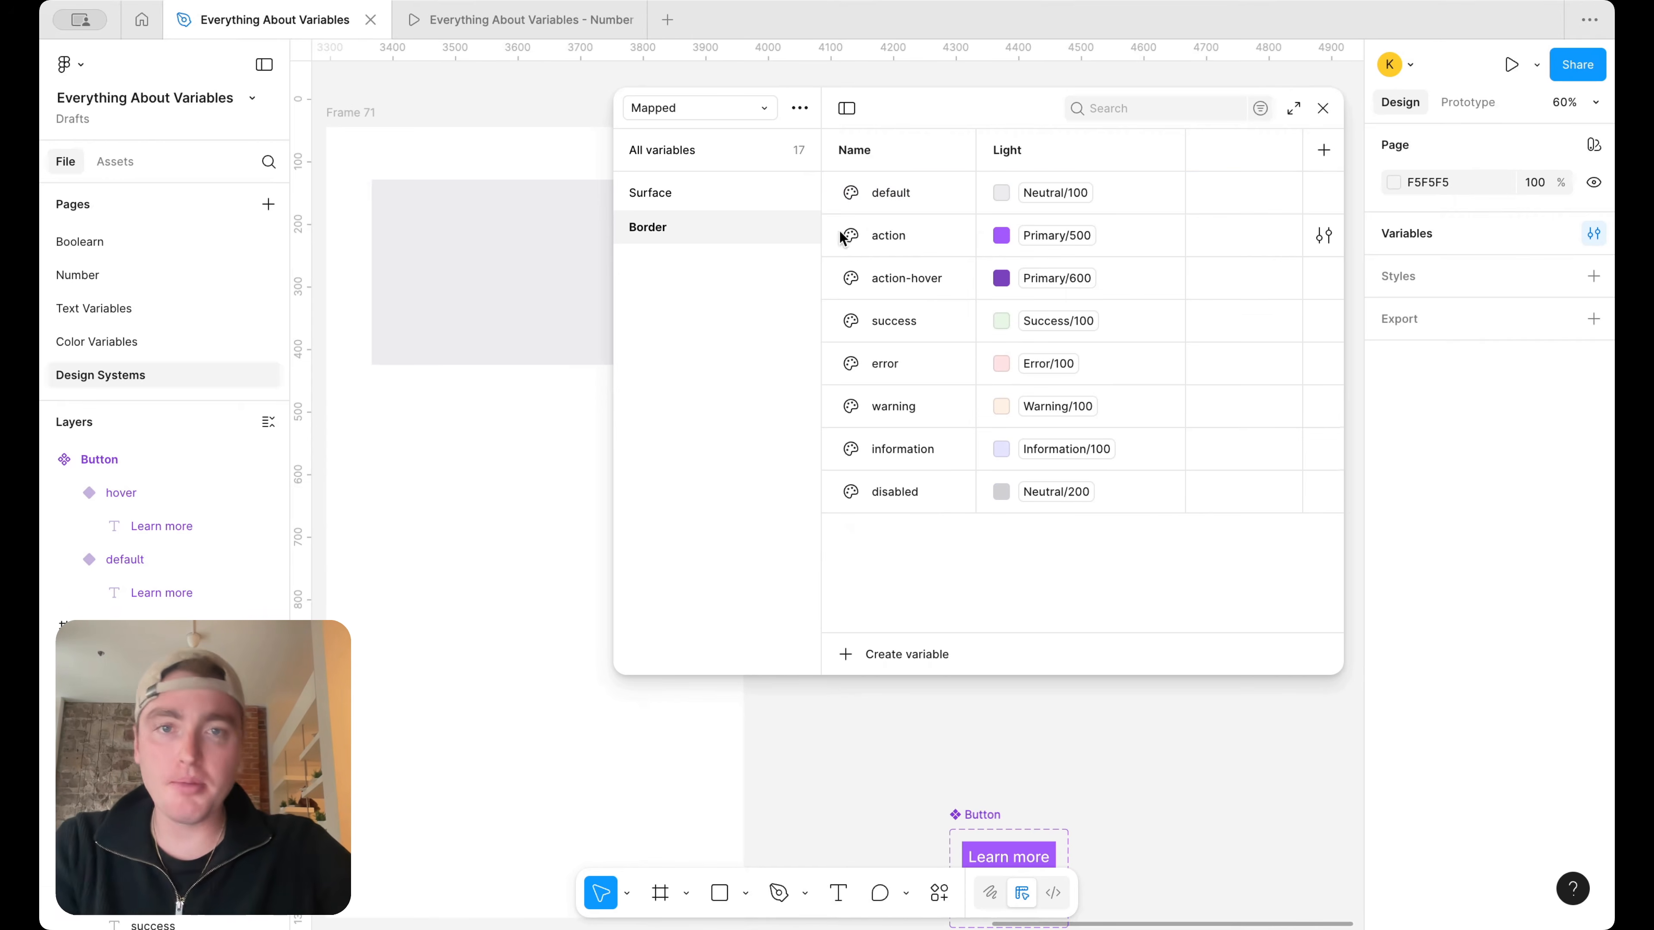
Add a stroke to the grey rectangle in Frame 71 and bind it to Border/default
{"action": "left_click", "coordinate": [524, 292]}
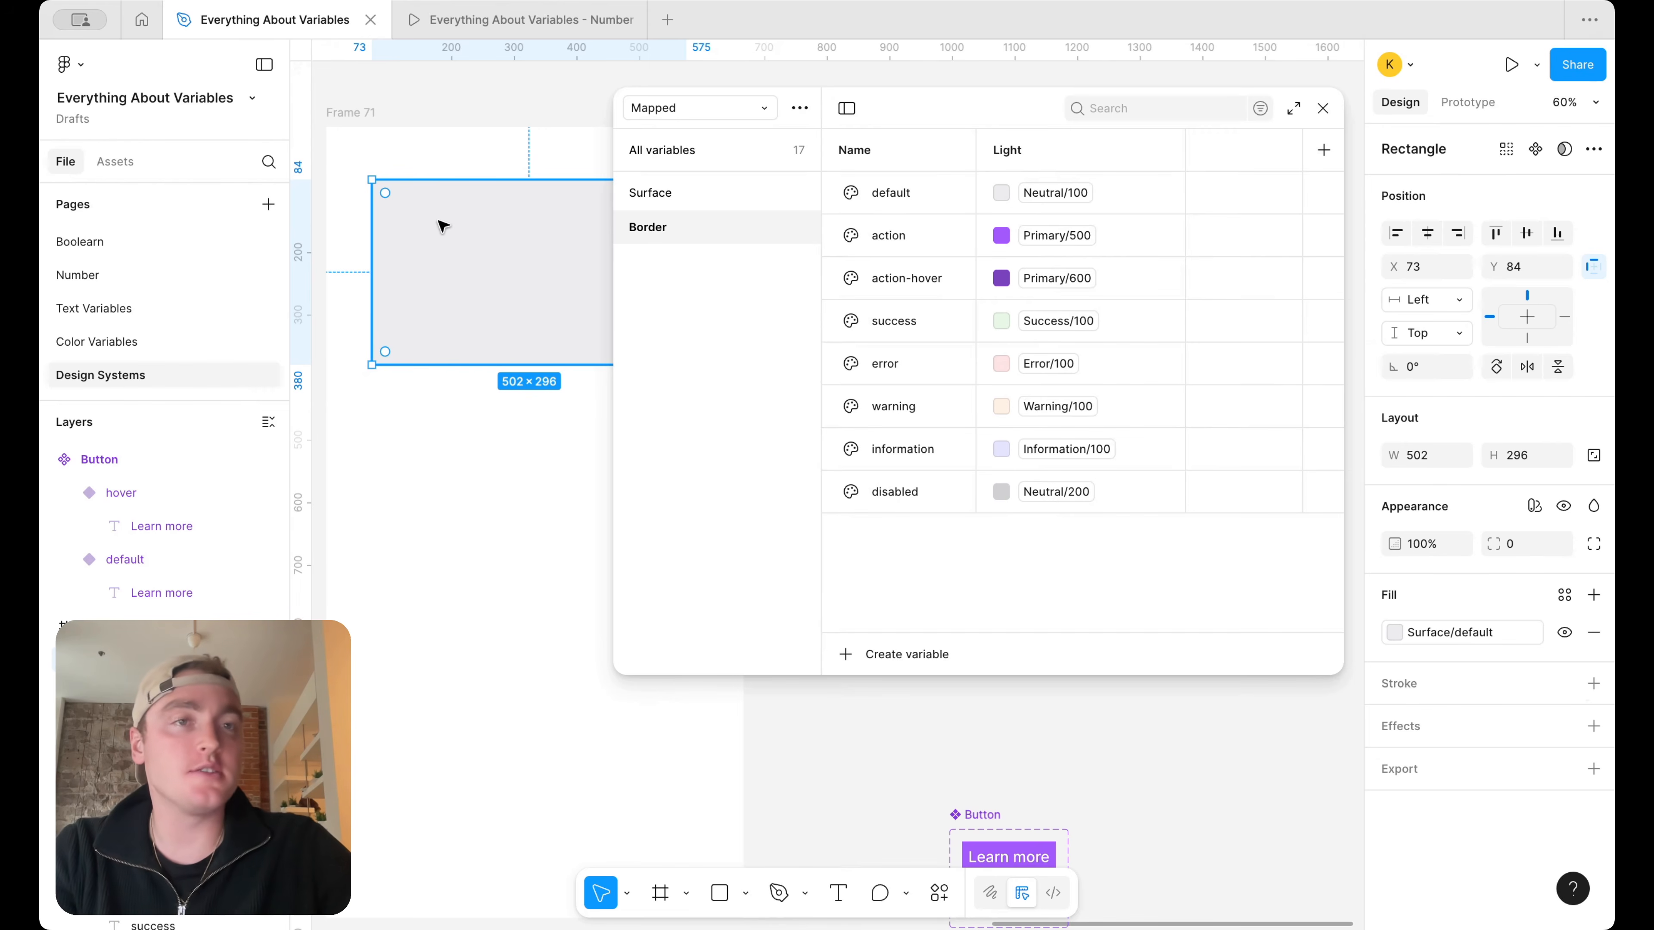
{"action": "left_click", "coordinate": [1593, 683]}
{"action": "left_click", "coordinate": [1567, 683]}
{"action": "left_click", "coordinate": [1566, 682]}
{"action": "type", "text": "bord"}
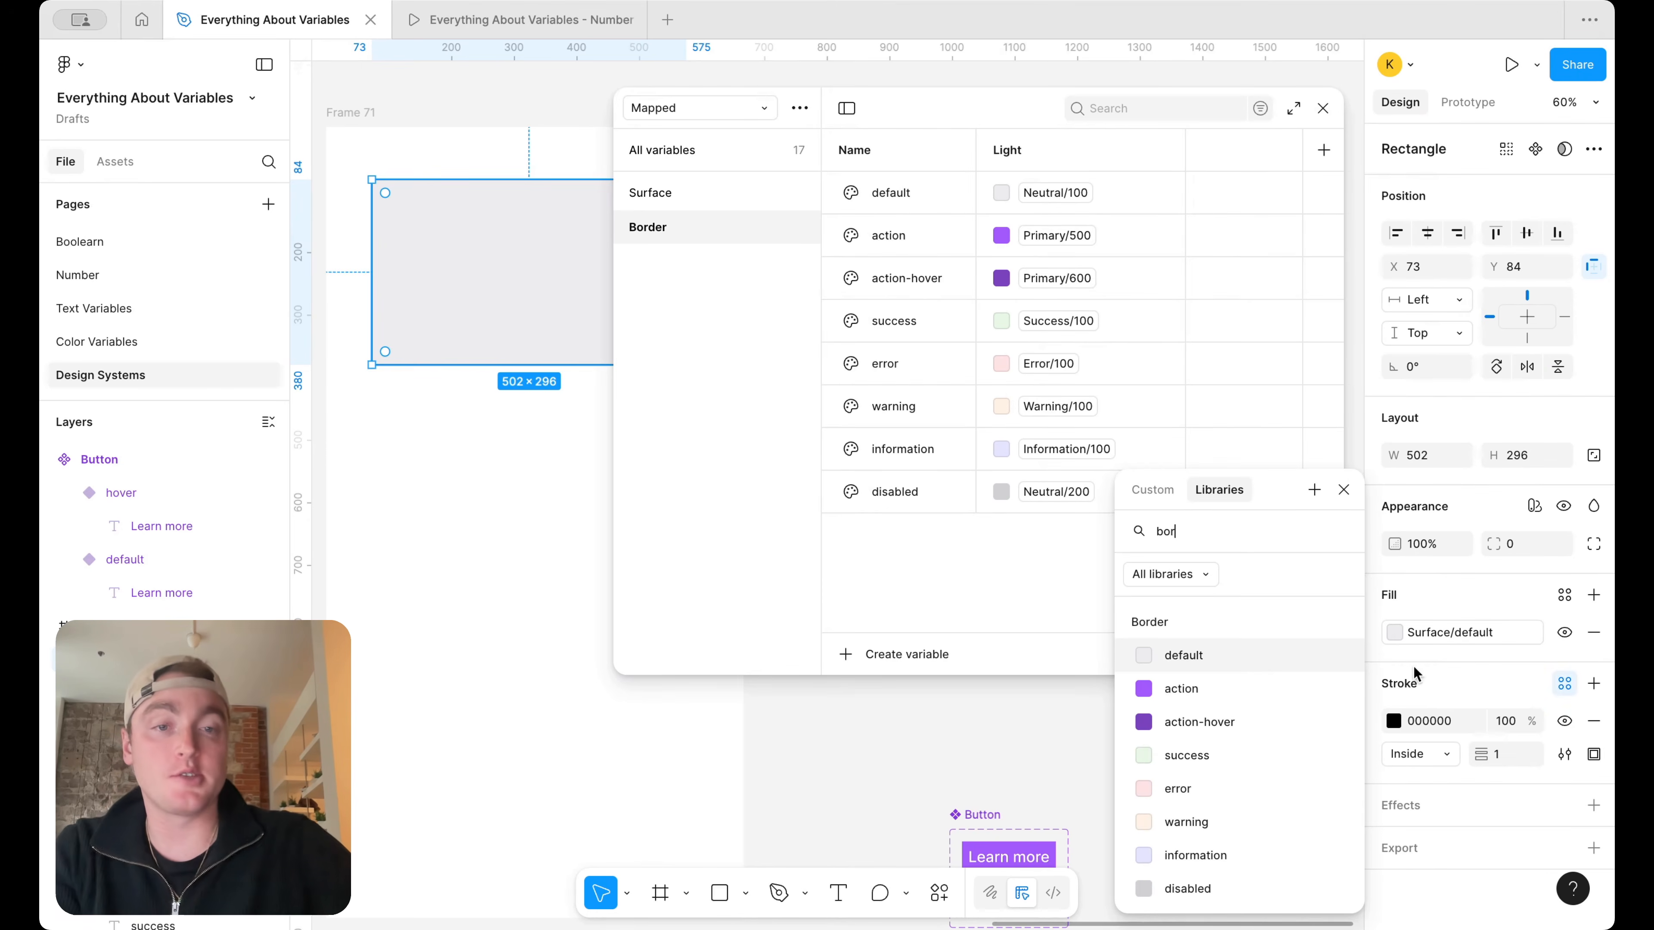
{"action": "left_click", "coordinate": [1276, 653]}
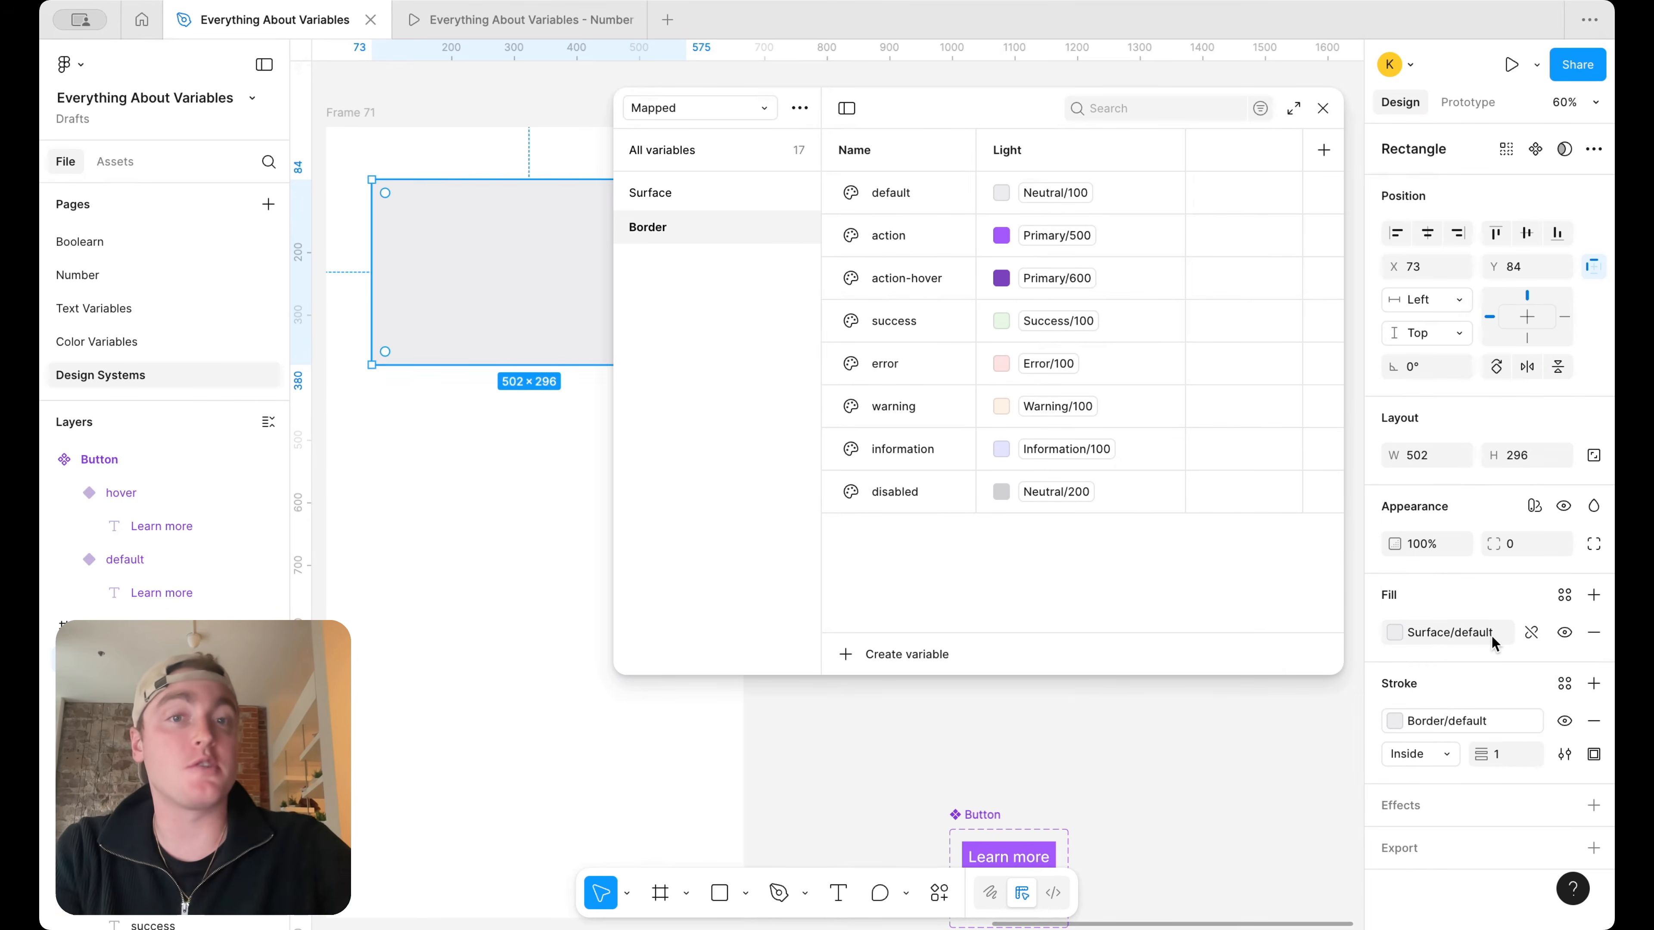
Reduce the height of the variables window slightly to expose more of the canvas around the Button component
{"action": "scroll", "coordinate": [1096, 785], "scroll_direction": "down", "scroll_amount": 3}
{"action": "scroll", "coordinate": [1095, 785], "scroll_direction": "right", "scroll_amount": 1}
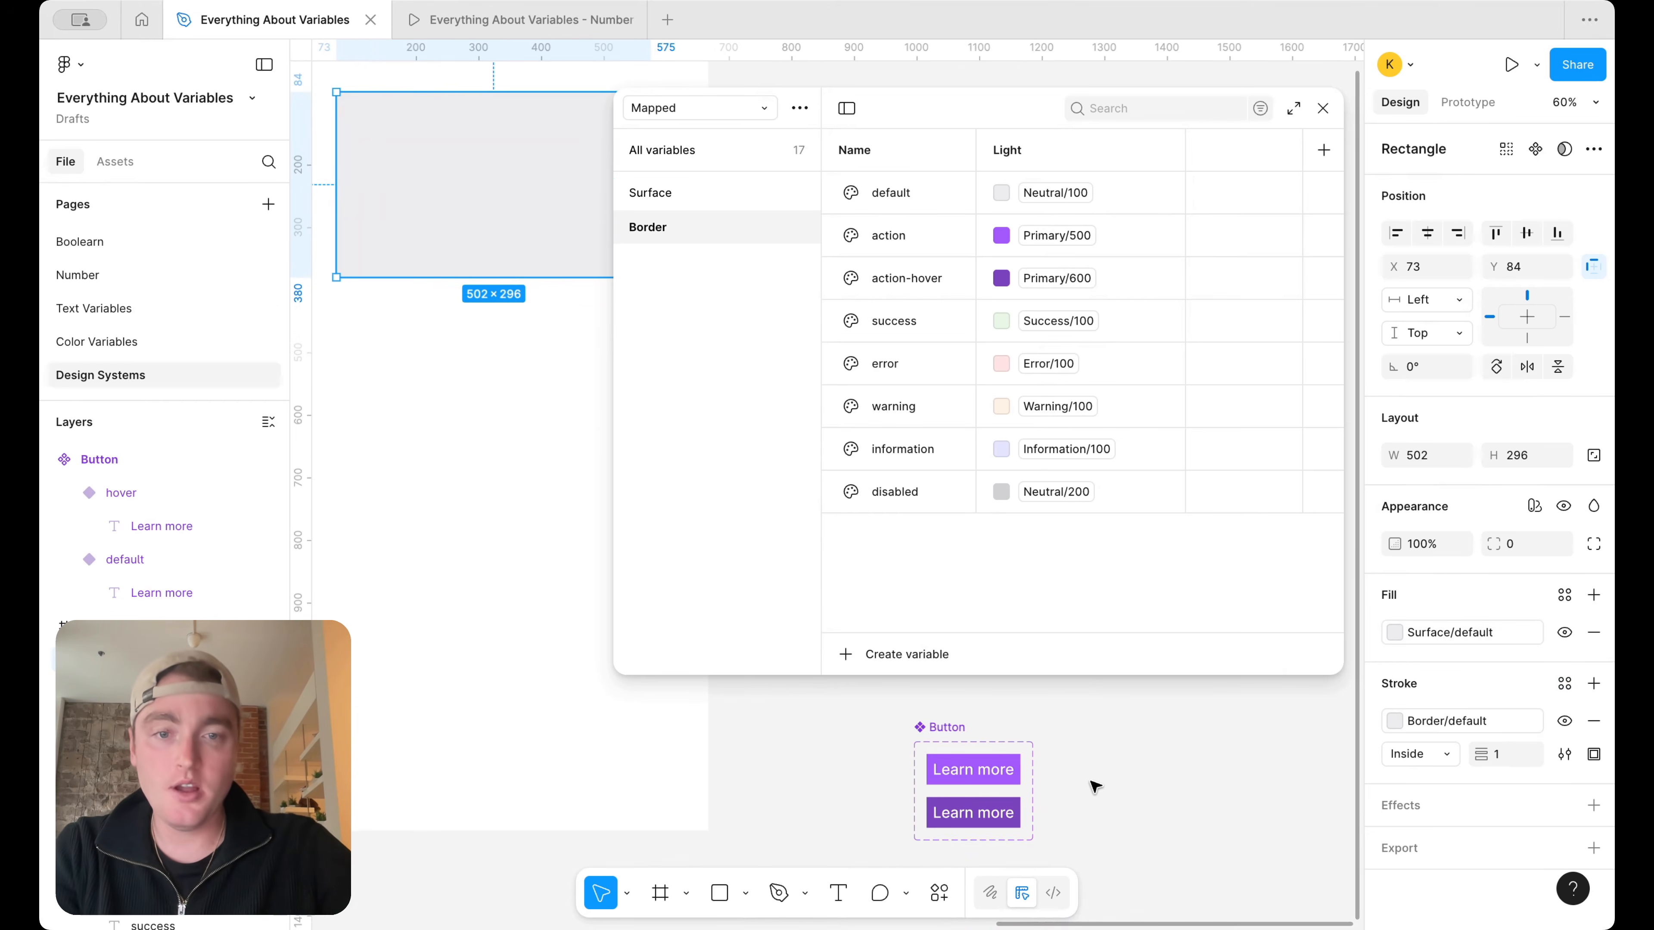
{"action": "scroll", "coordinate": [1096, 787], "scroll_direction": "down", "scroll_amount": 1}
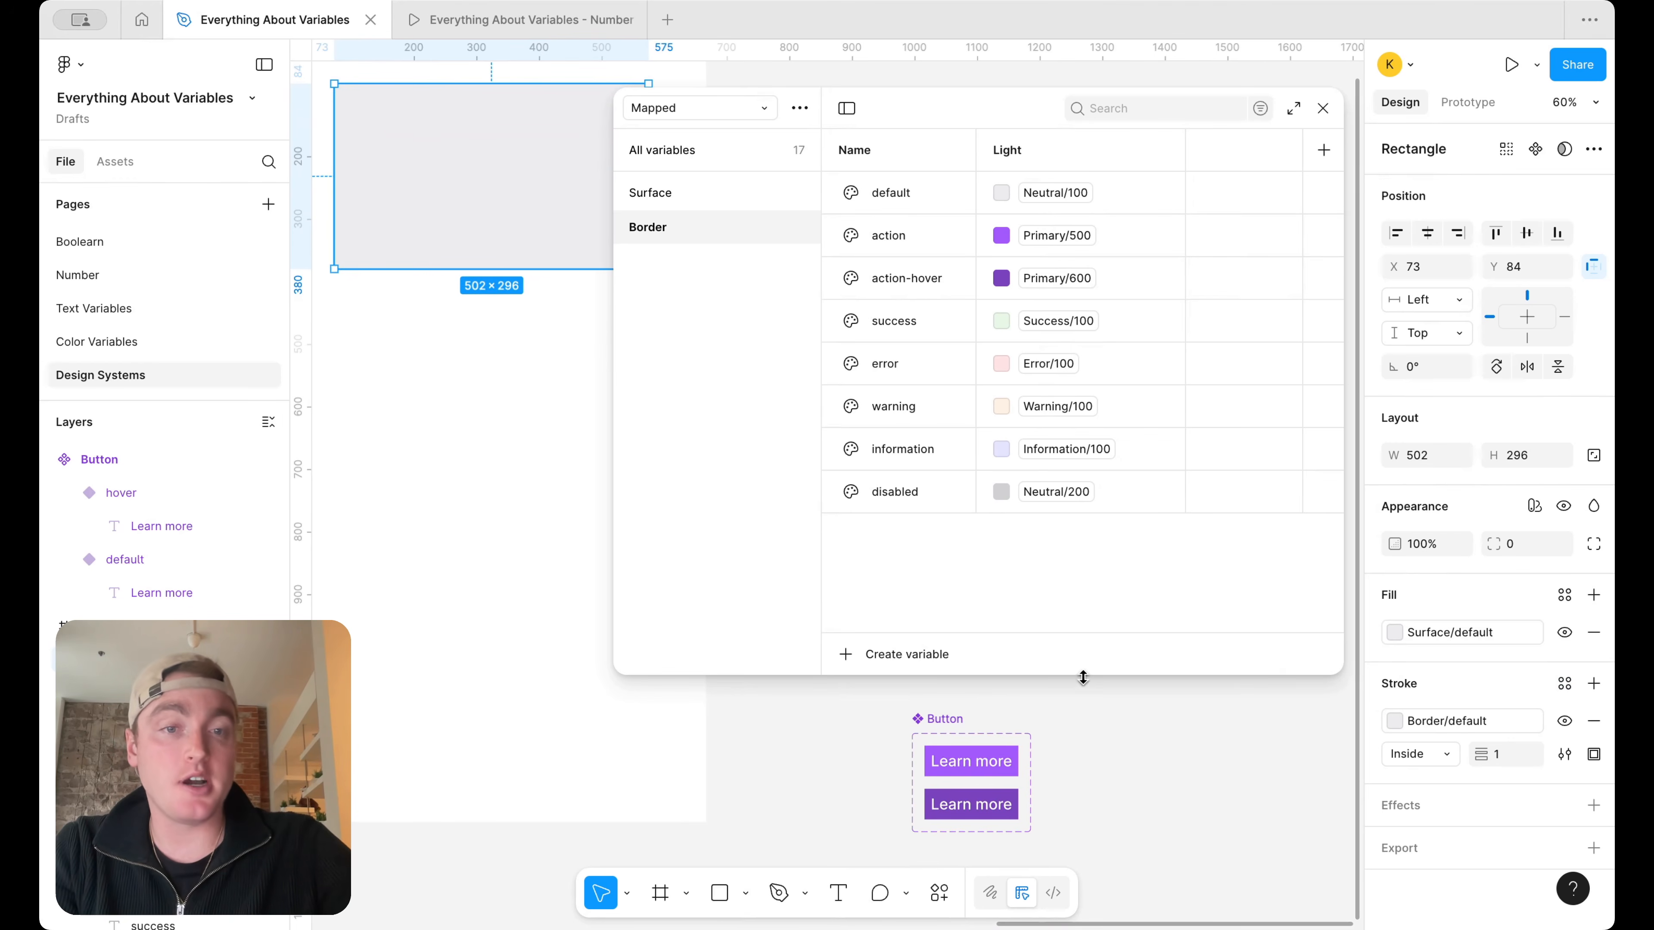
{"action": "left_click_drag", "start_coordinate": [1081, 677], "coordinate": [1083, 637]}
{"action": "scroll", "coordinate": [1071, 820], "scroll_direction": "up", "scroll_amount": 5}
{"action": "scroll", "coordinate": [1071, 820], "scroll_direction": "down", "scroll_amount": 1}
Add a stroke to the default Button variant and bind it to Border/action
{"action": "left_click", "coordinate": [982, 715]}
{"action": "scroll", "coordinate": [1192, 729], "scroll_direction": "up", "scroll_amount": 1}
{"action": "scroll", "coordinate": [1192, 729], "scroll_direction": "right", "scroll_amount": 5}
{"action": "scroll", "coordinate": [1192, 729], "scroll_direction": "down", "scroll_amount": 3}
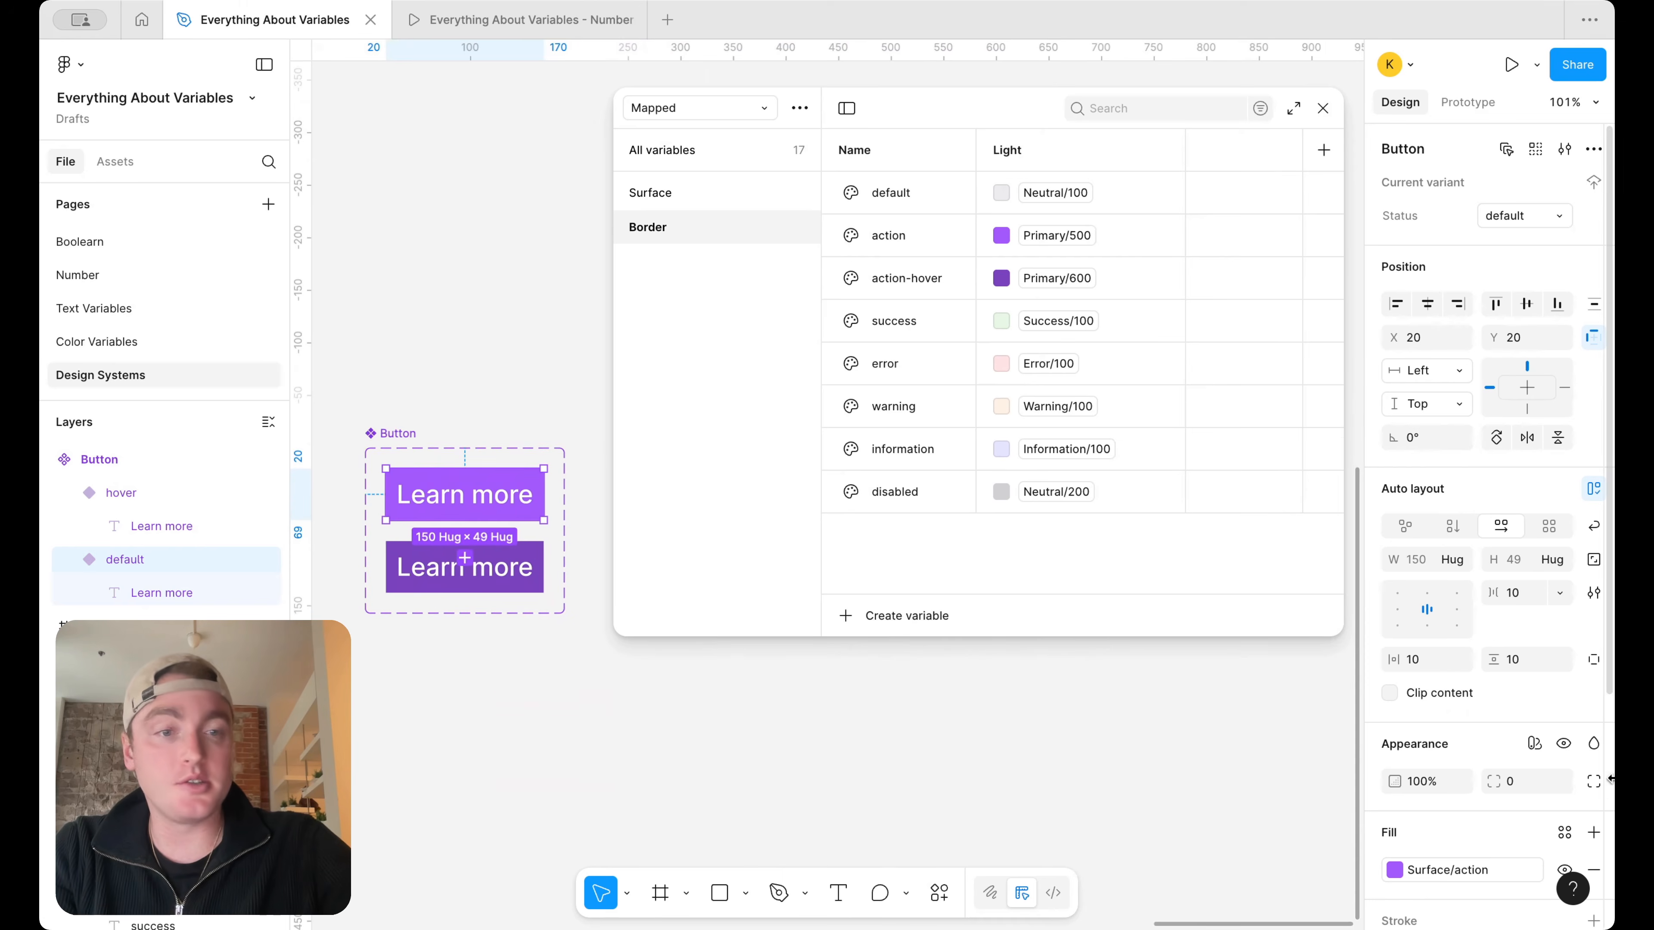
{"action": "scroll", "coordinate": [1556, 810], "scroll_direction": "down", "scroll_amount": 2}
{"action": "scroll", "coordinate": [1556, 809], "scroll_direction": "down", "scroll_amount": 1}
{"action": "left_click", "coordinate": [1593, 757]}
{"action": "left_click", "coordinate": [1393, 795]}
{"action": "left_click", "coordinate": [1219, 490]}
{"action": "type", "text": "bor"}
{"action": "left_click", "coordinate": [1275, 690]}
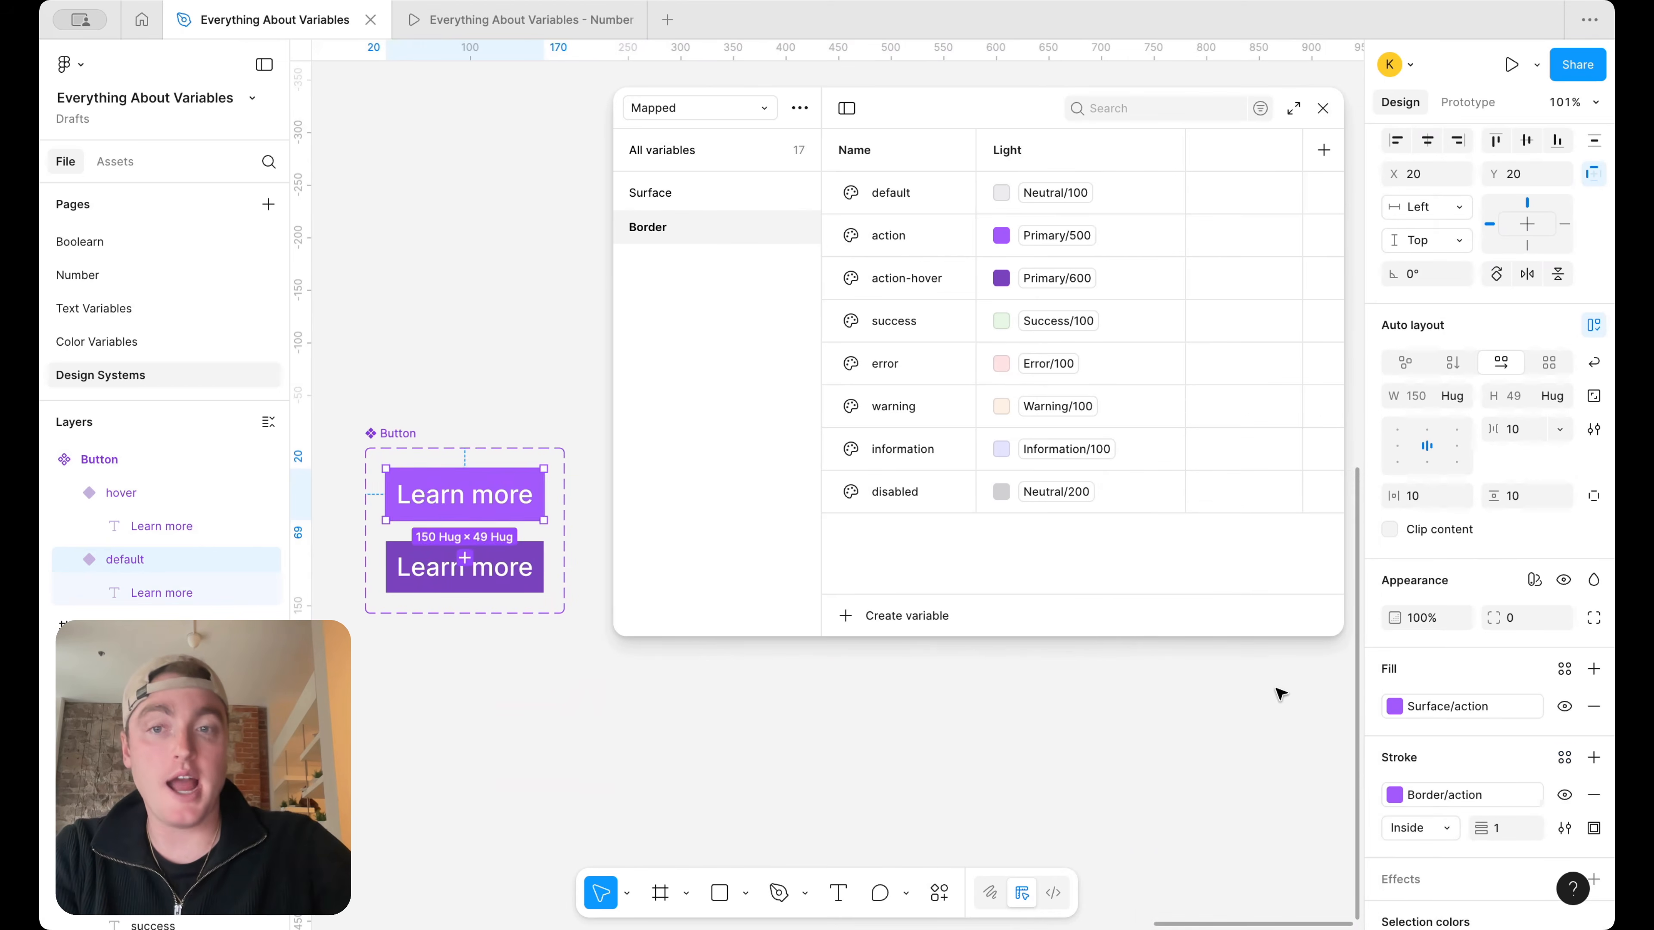
Add a stroke to the hover Button variant and bind it to Border/action-hover
{"action": "left_click", "coordinate": [483, 579]}
{"action": "left_click", "coordinate": [1593, 758]}
{"action": "key", "text": "o"}
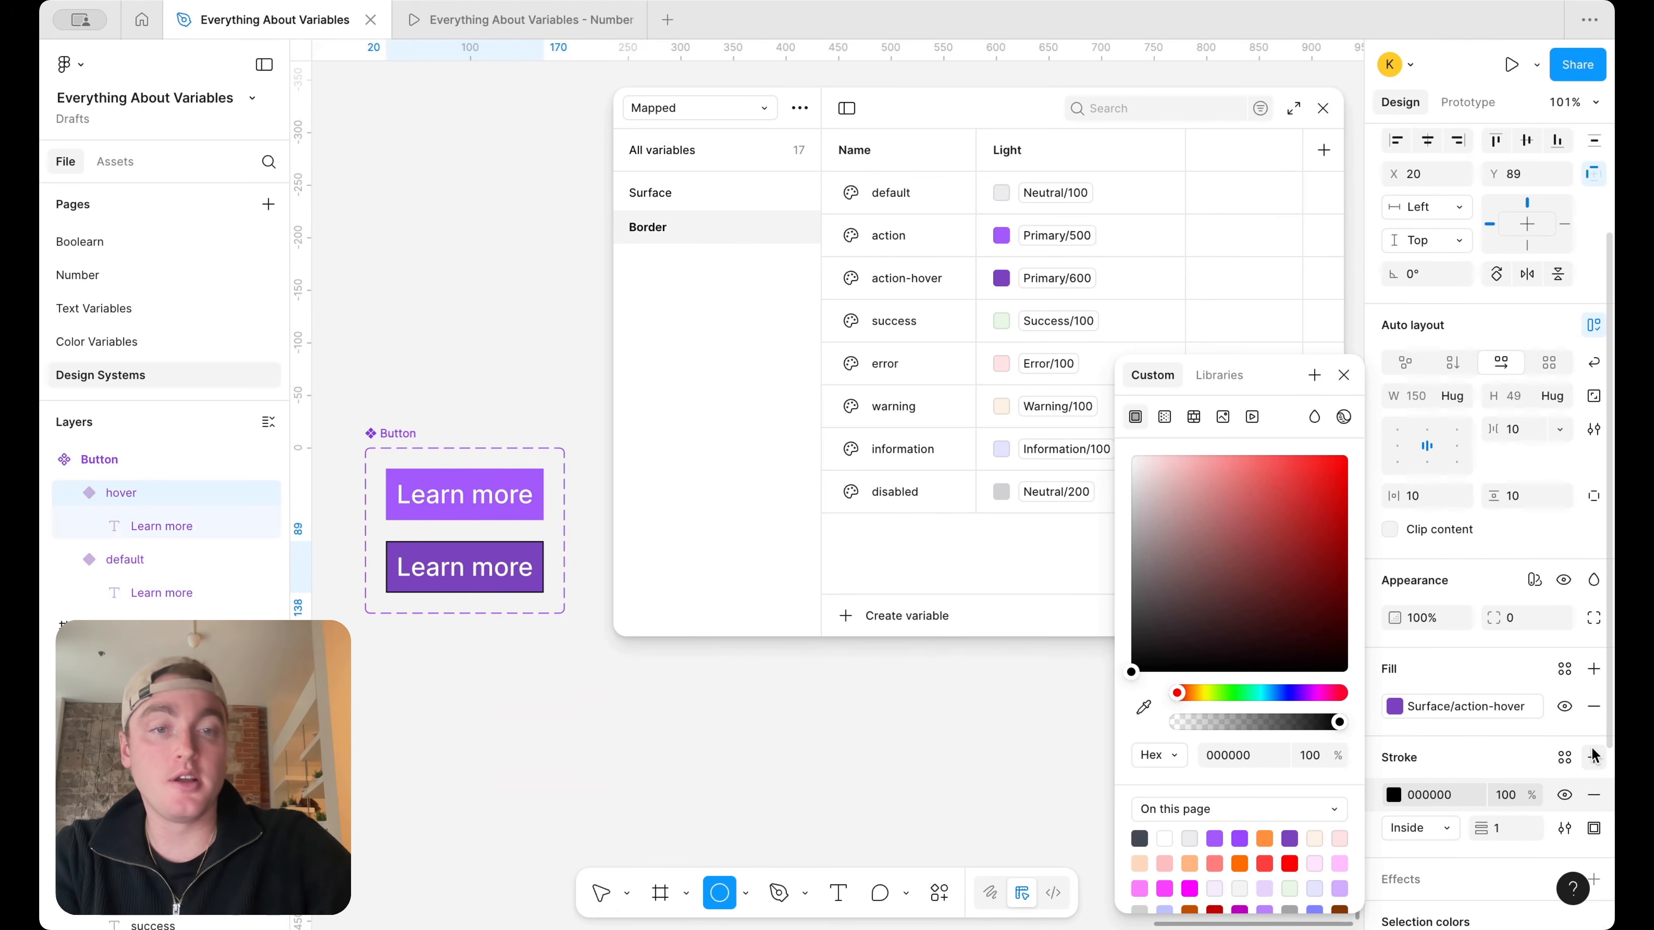
{"action": "left_click", "coordinate": [1565, 757]}
{"action": "type", "text": "bor"}
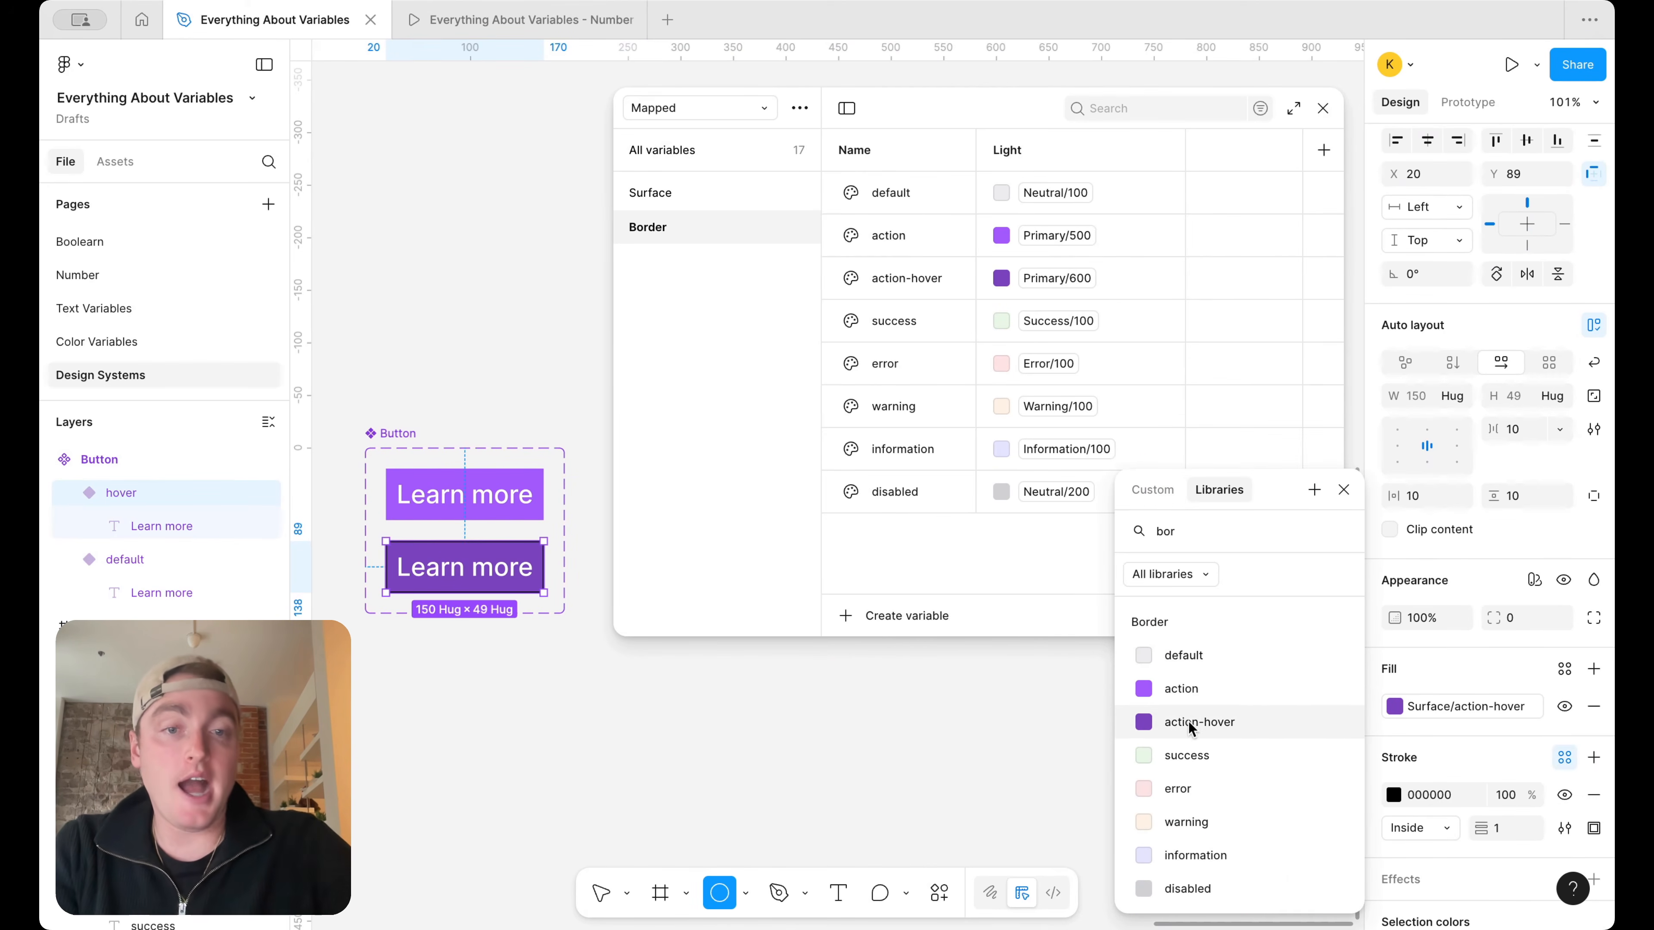
{"action": "left_click", "coordinate": [1165, 722]}
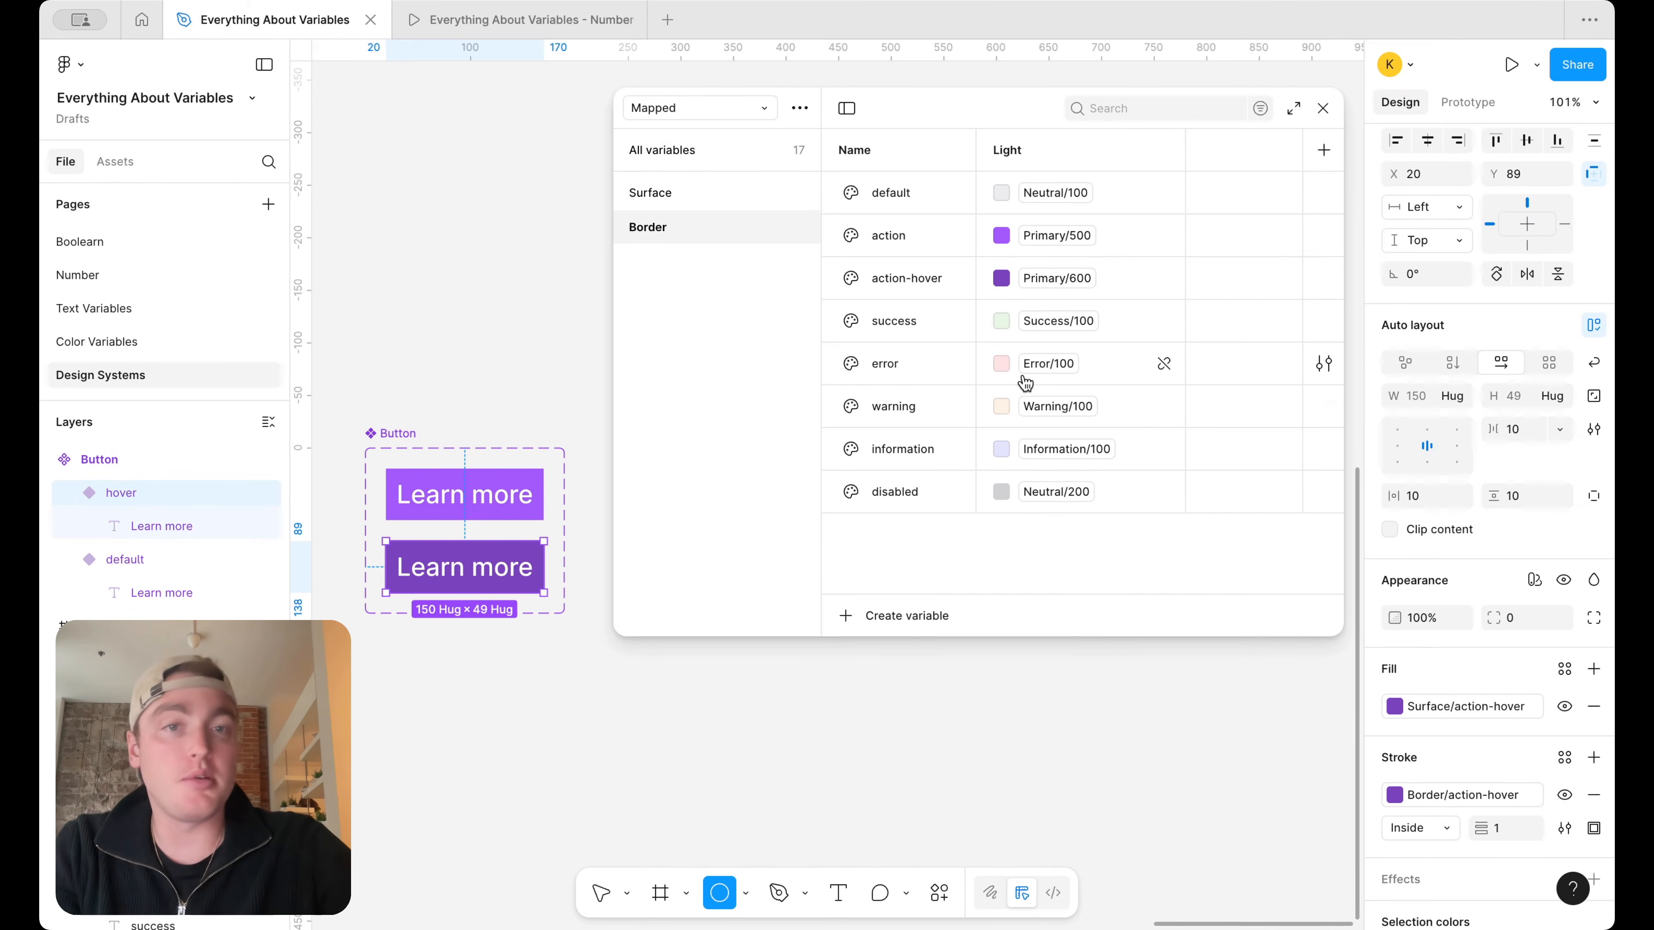
Set the Border success variable's alias to Success/200 and the error variable's alias to Error/200
{"action": "left_click", "coordinate": [1060, 321]}
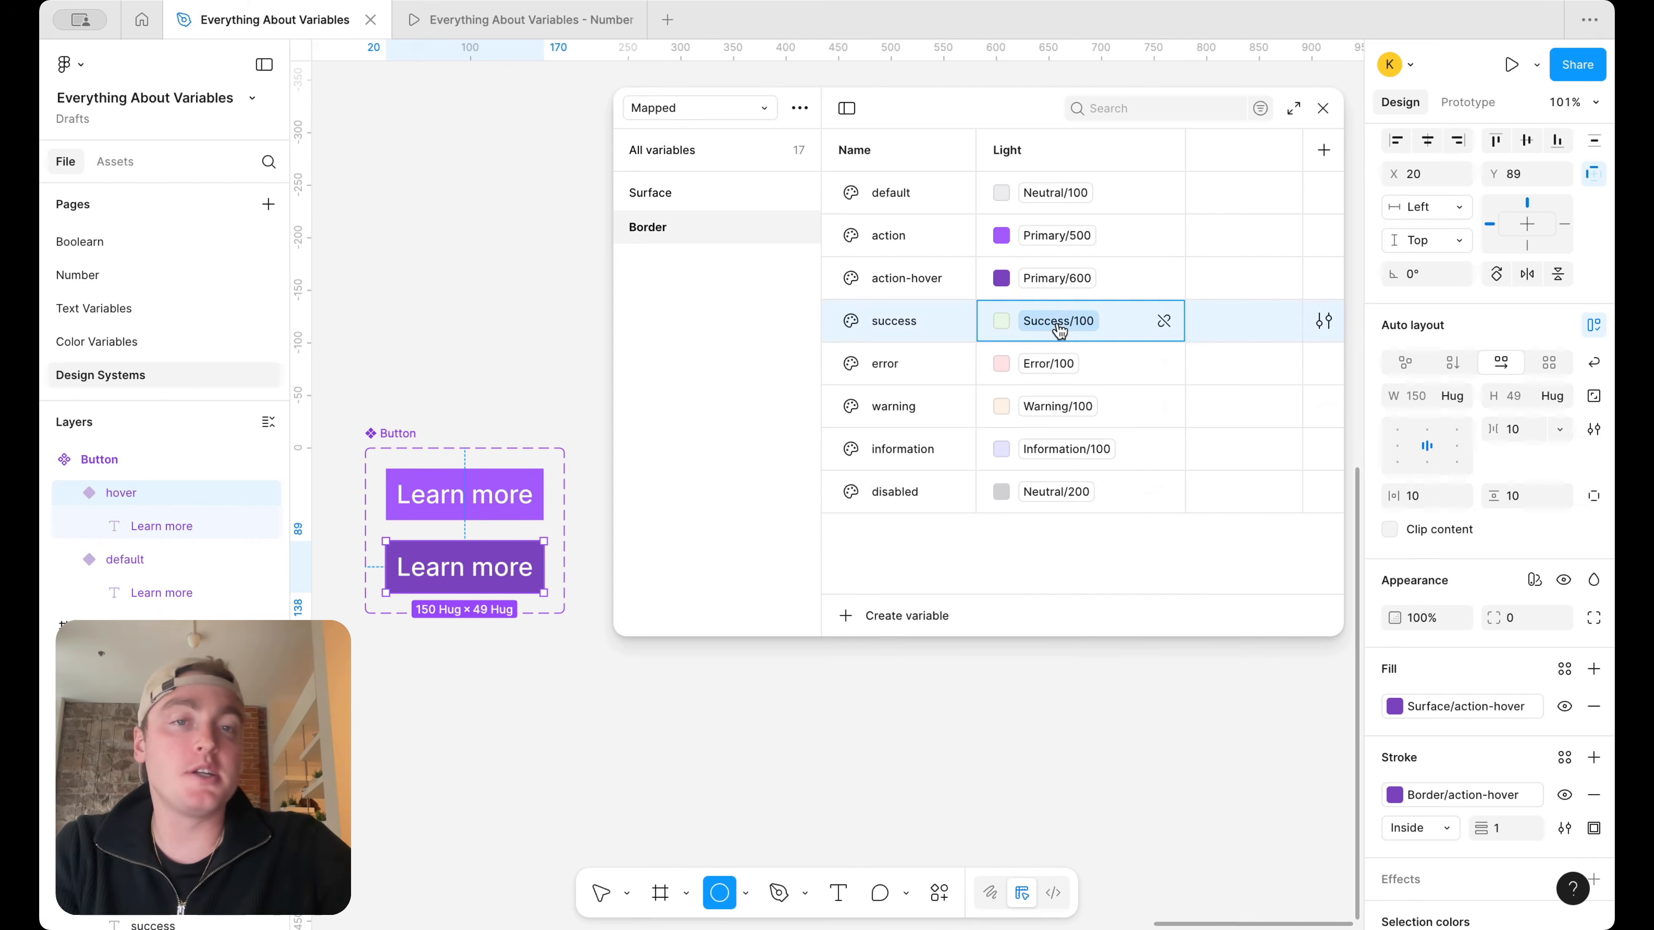
{"action": "scroll", "coordinate": [1048, 652], "scroll_direction": "down", "scroll_amount": 2}
{"action": "left_click", "coordinate": [1072, 680]}
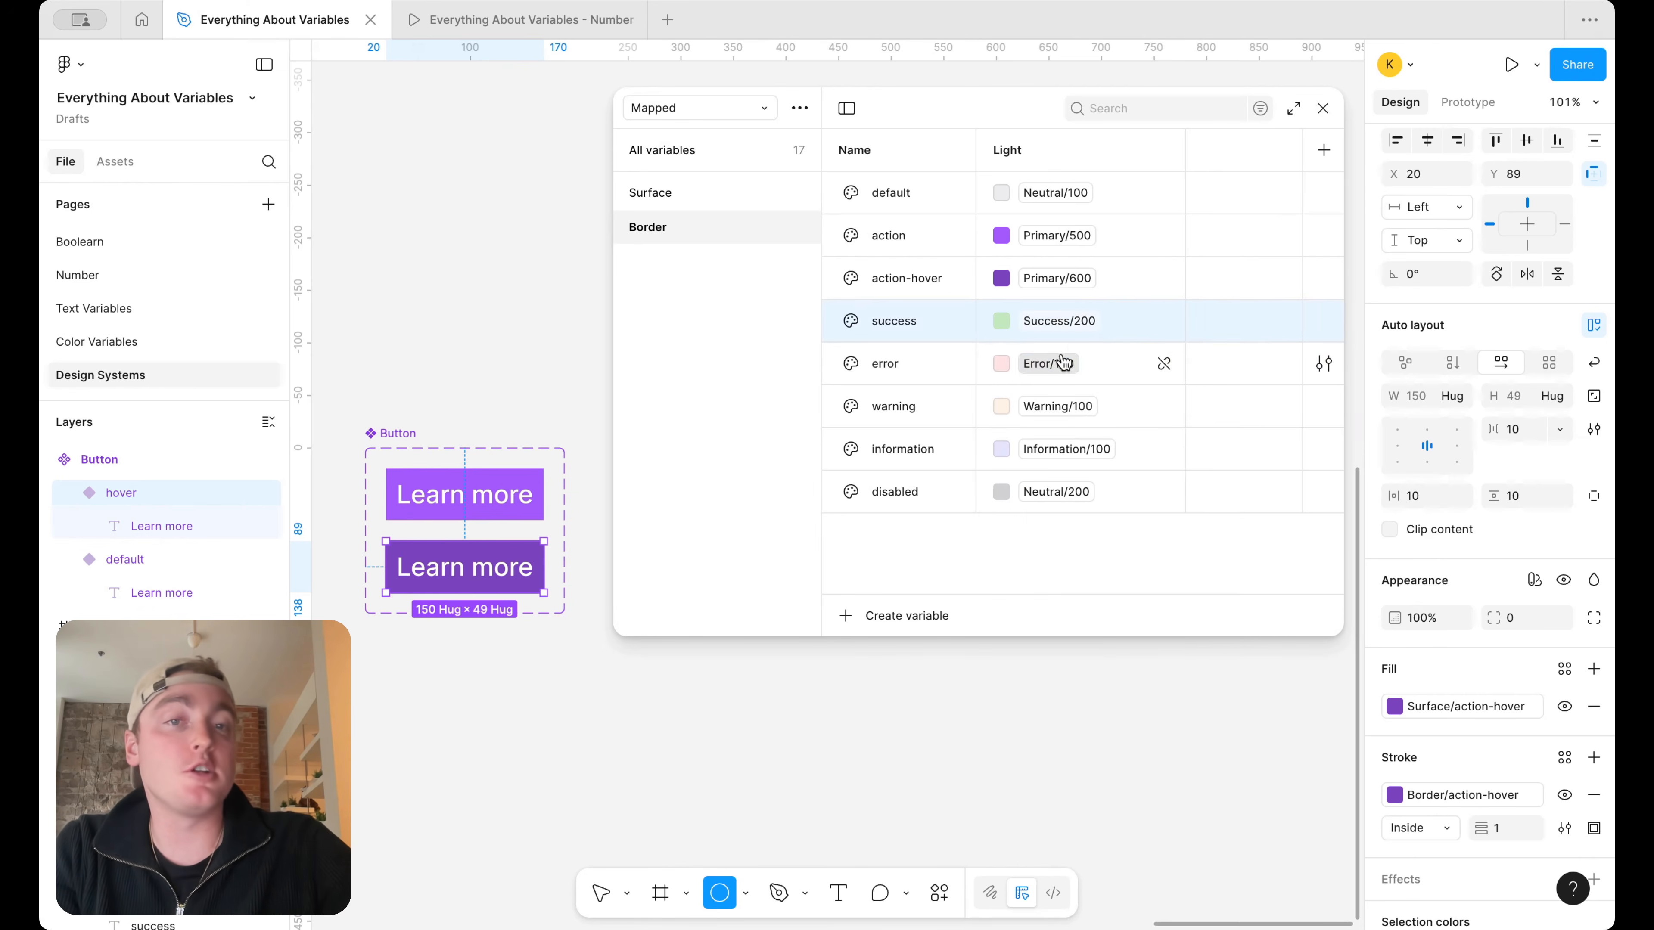
{"action": "left_click", "coordinate": [1049, 363]}
{"action": "scroll", "coordinate": [1116, 691], "scroll_direction": "down", "scroll_amount": 1}
{"action": "left_click", "coordinate": [1075, 687]}
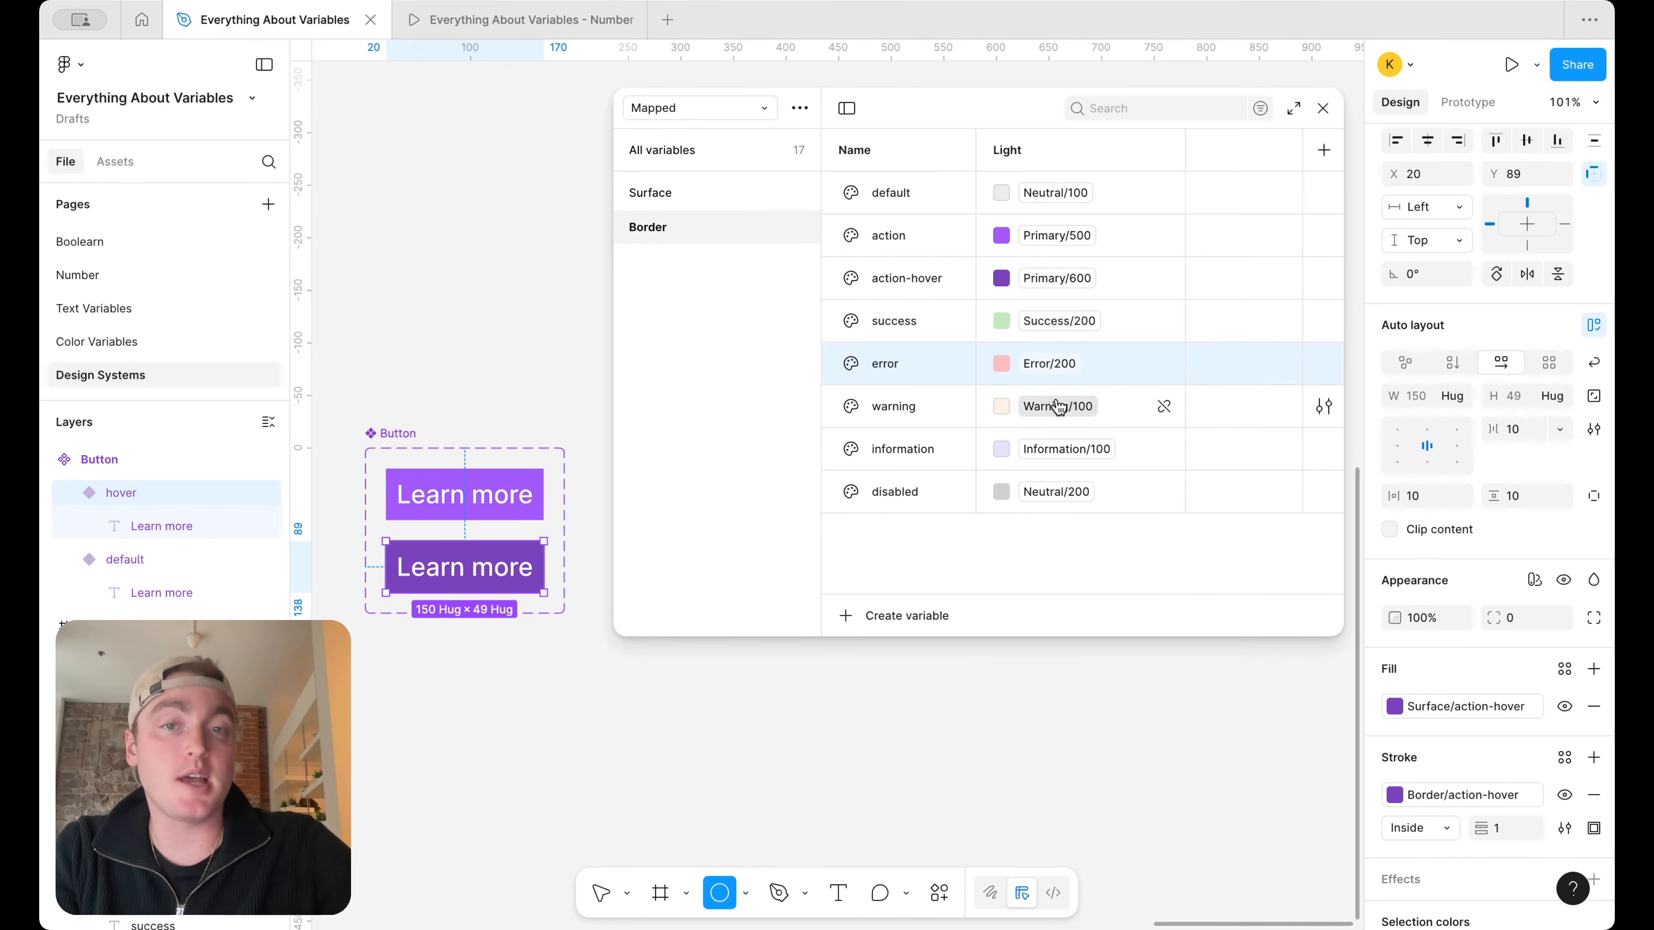
Set the Border warning variable's alias to Warning/200
{"action": "left_click", "coordinate": [1064, 406]}
{"action": "scroll", "coordinate": [1107, 691], "scroll_direction": "down", "scroll_amount": 1}
{"action": "left_click", "coordinate": [1072, 722]}
Set the Border information variable's alias to Information/200 and the disabled variable's alias to Neutral/300
{"action": "left_click", "coordinate": [1068, 448]}
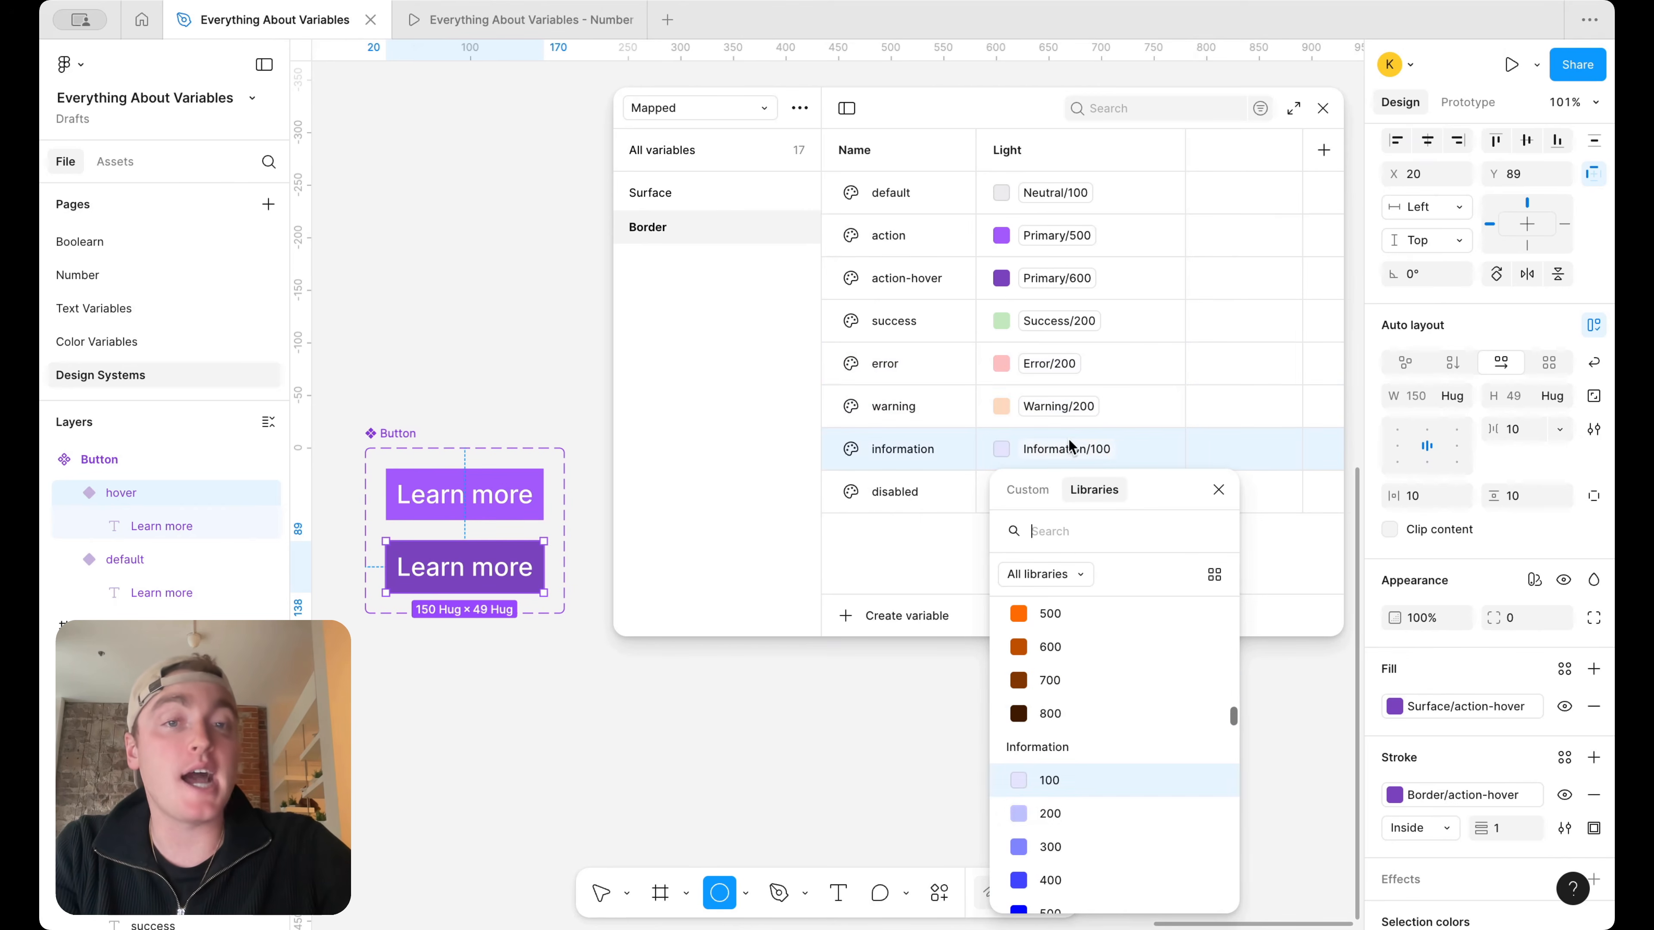
{"action": "left_click", "coordinate": [1075, 810]}
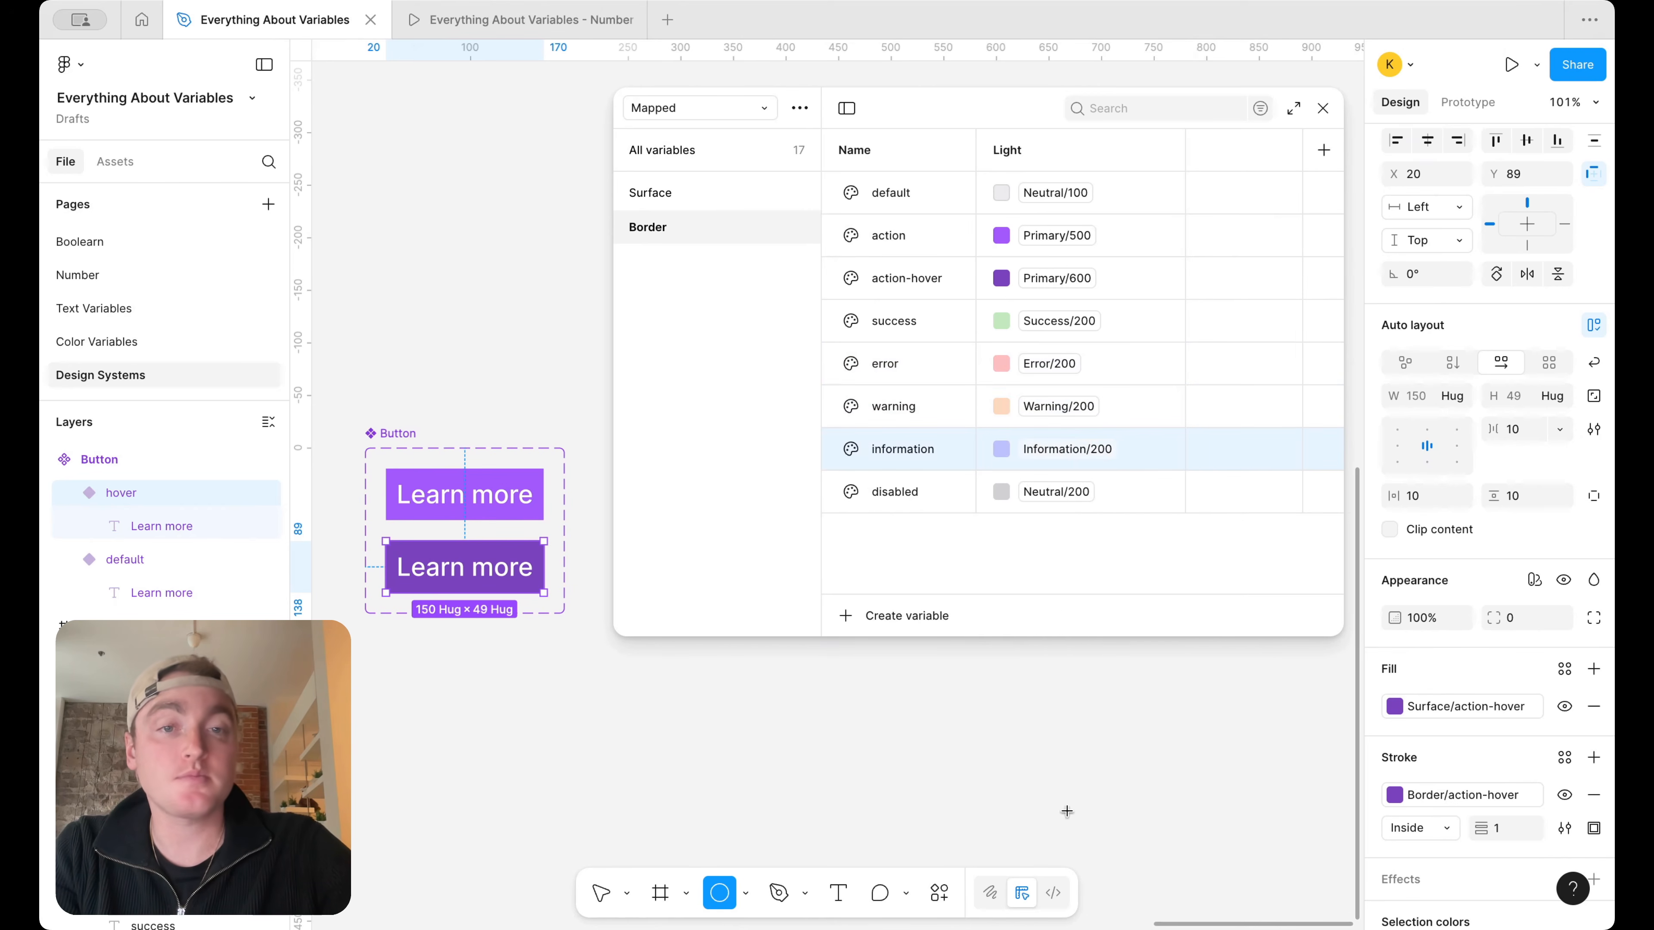
{"action": "left_click", "coordinate": [1063, 491]}
{"action": "left_click", "coordinate": [1068, 815]}
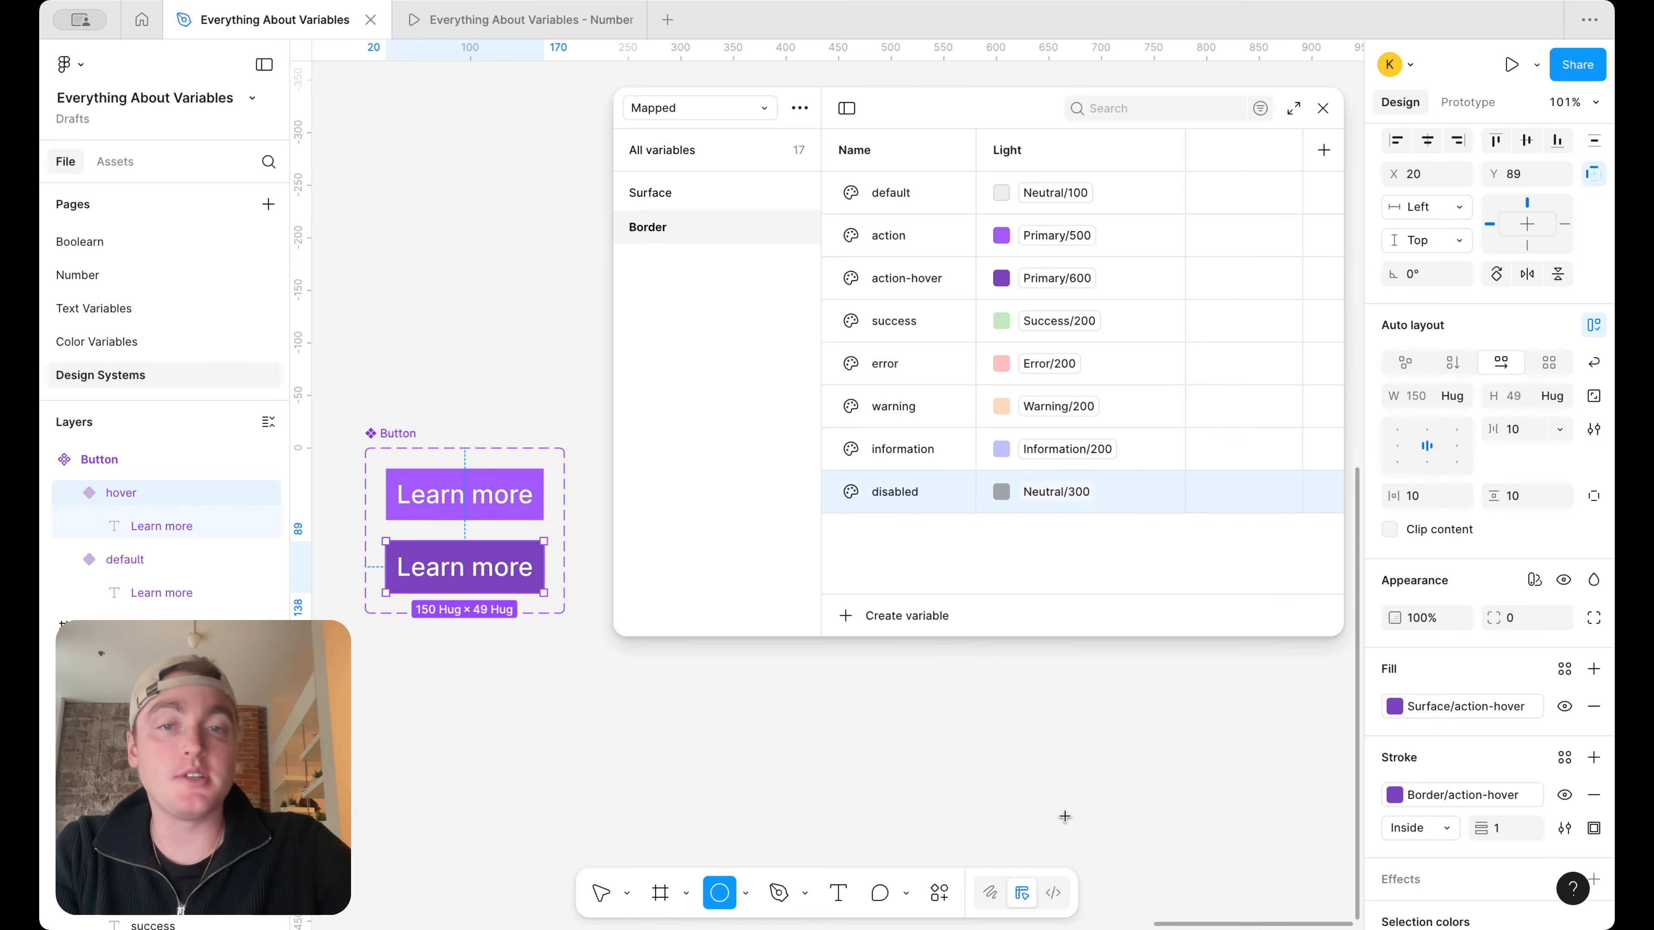
{"action": "scroll", "coordinate": [507, 288], "scroll_direction": "down", "scroll_amount": 3}
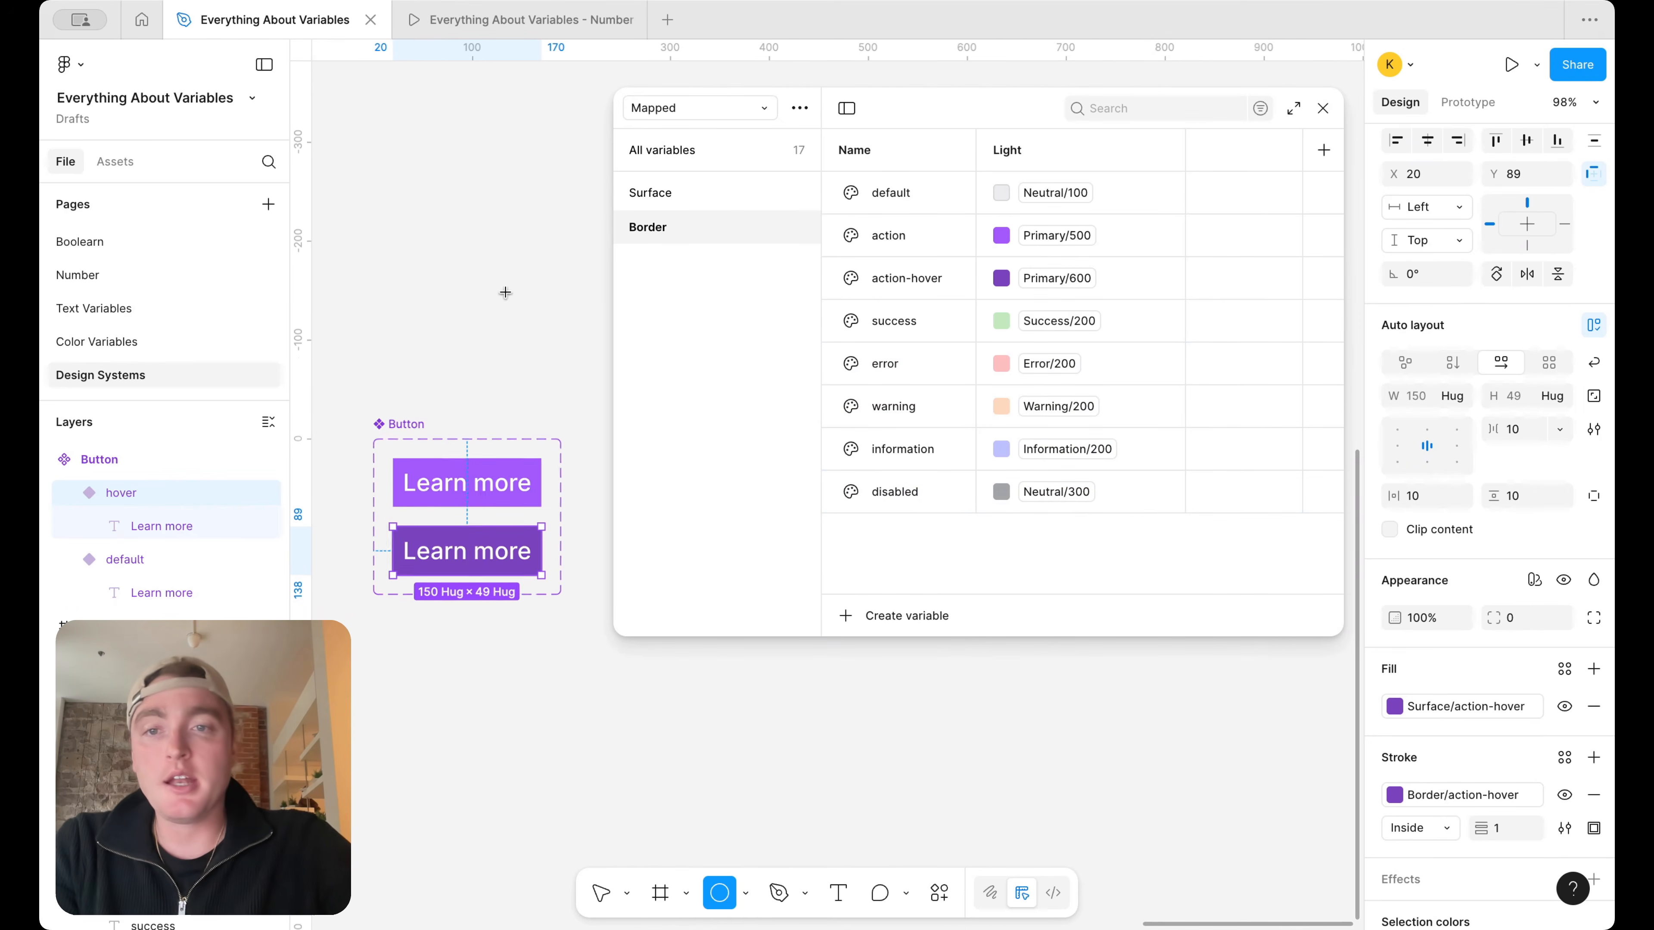
{"action": "left_click", "coordinate": [499, 306]}
{"action": "left_click", "coordinate": [469, 208]}
{"action": "left_click", "coordinate": [480, 285]}
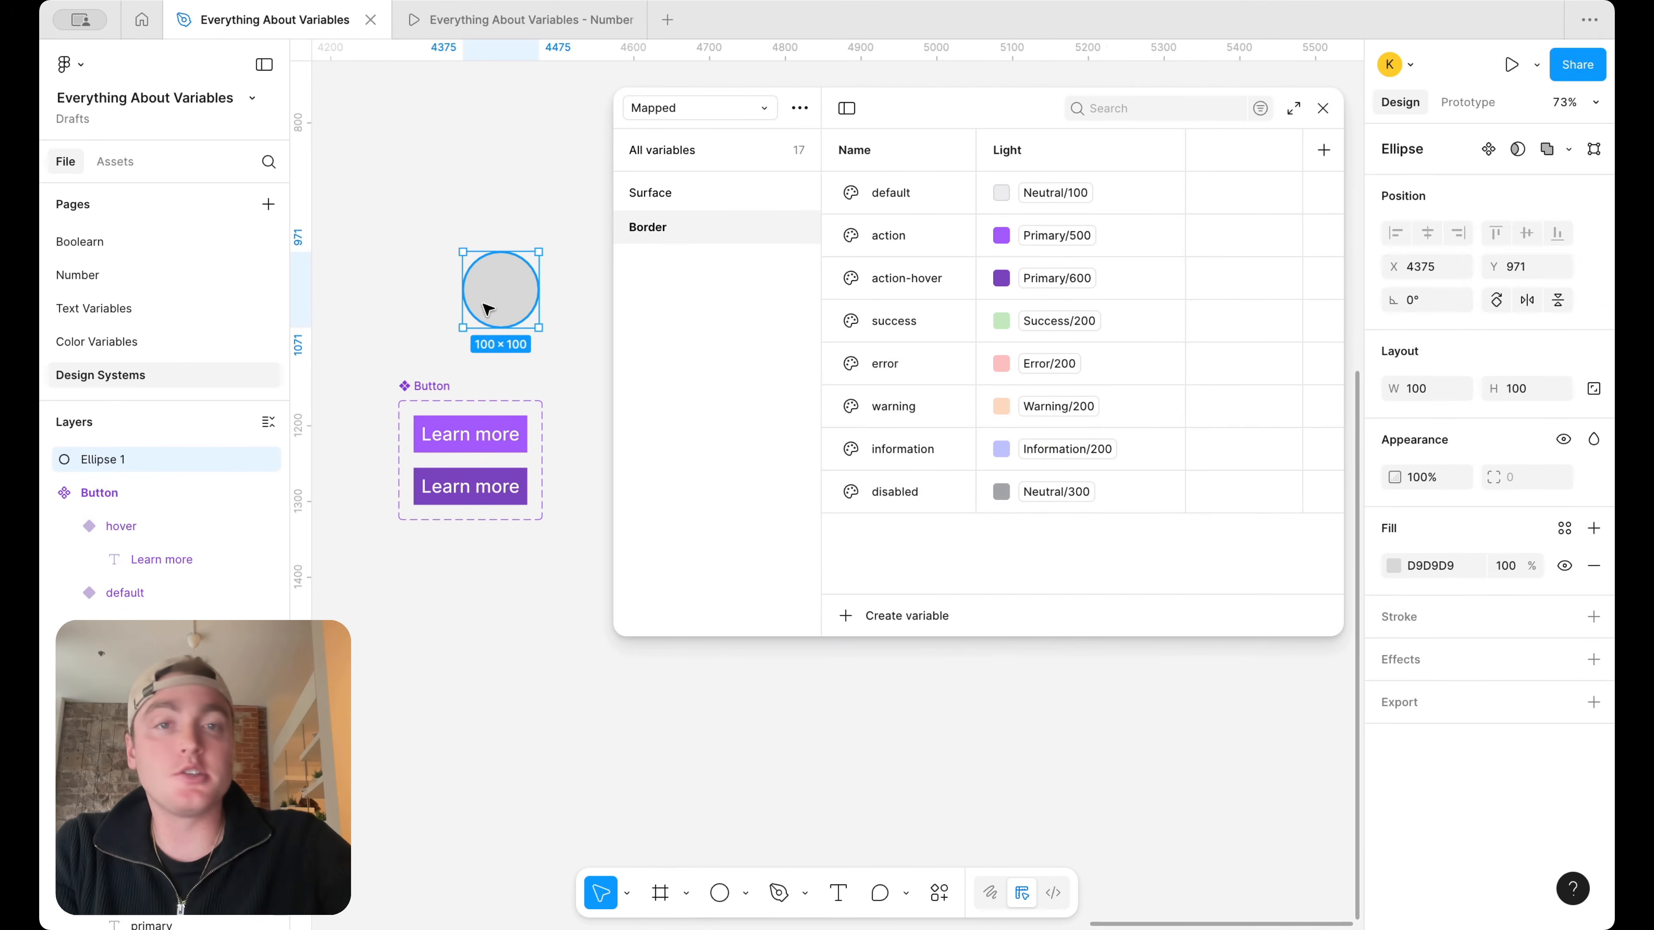
{"action": "key", "text": "Delete"}
Duplicate the Border disabled variable as focus and set its alias to Primary/500
{"action": "left_click", "coordinate": [934, 225]}
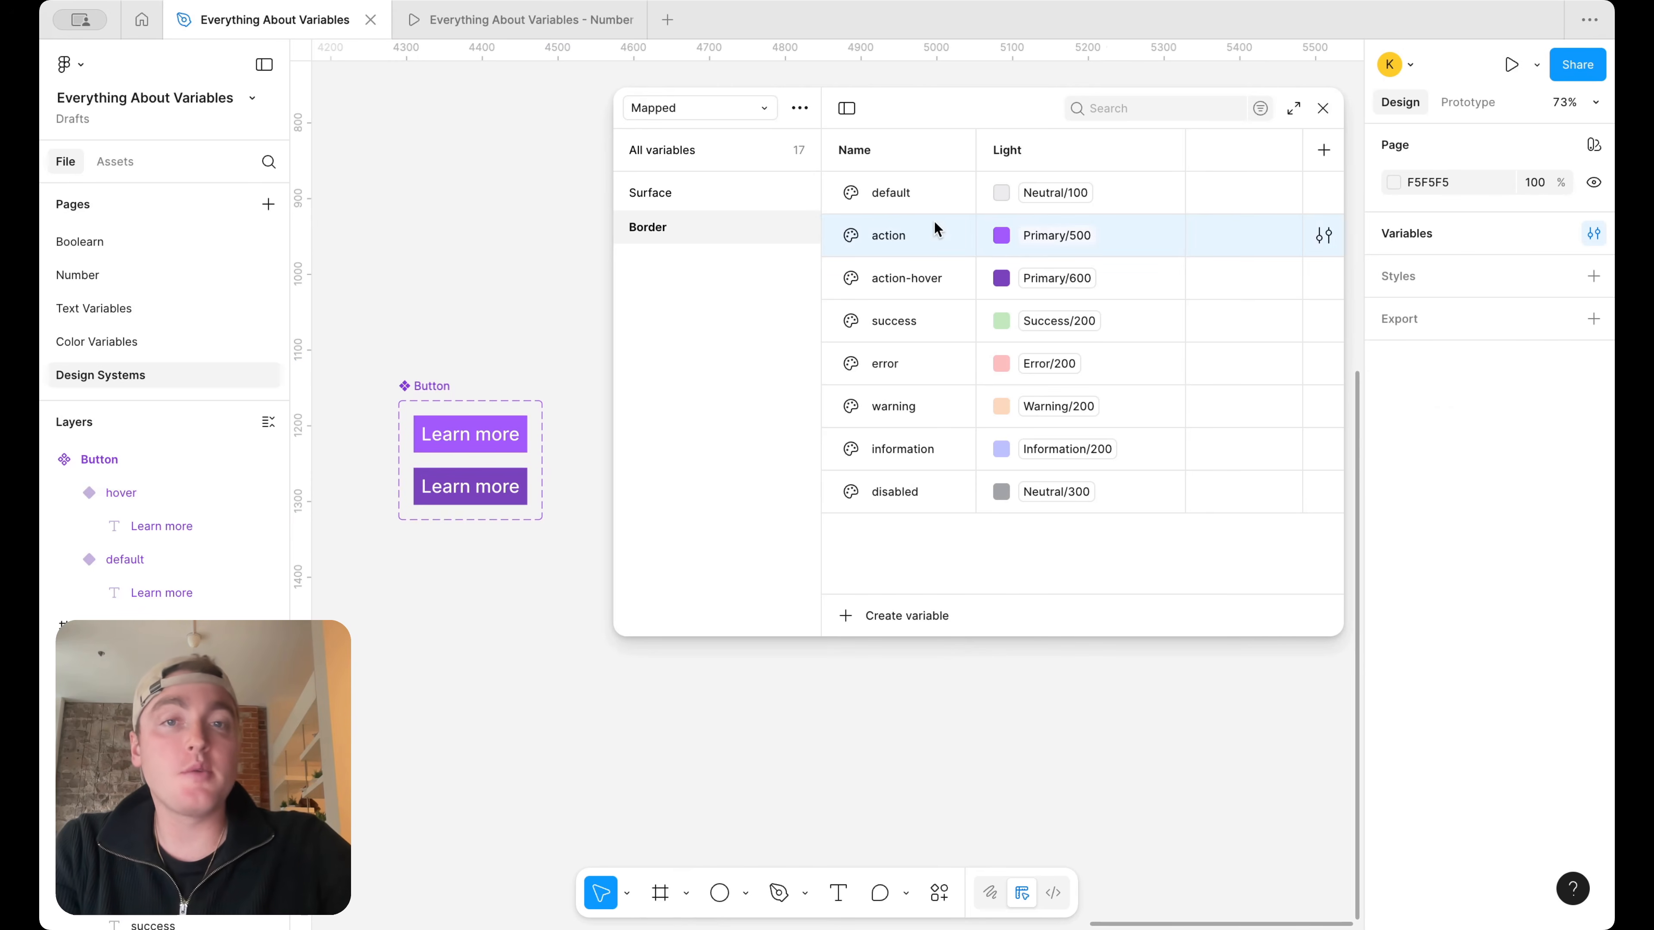
{"action": "left_click", "coordinate": [879, 496]}
{"action": "key", "text": "ctrl+d"}
{"action": "type", "text": "focus"}
{"action": "left_click", "coordinate": [1078, 533]}
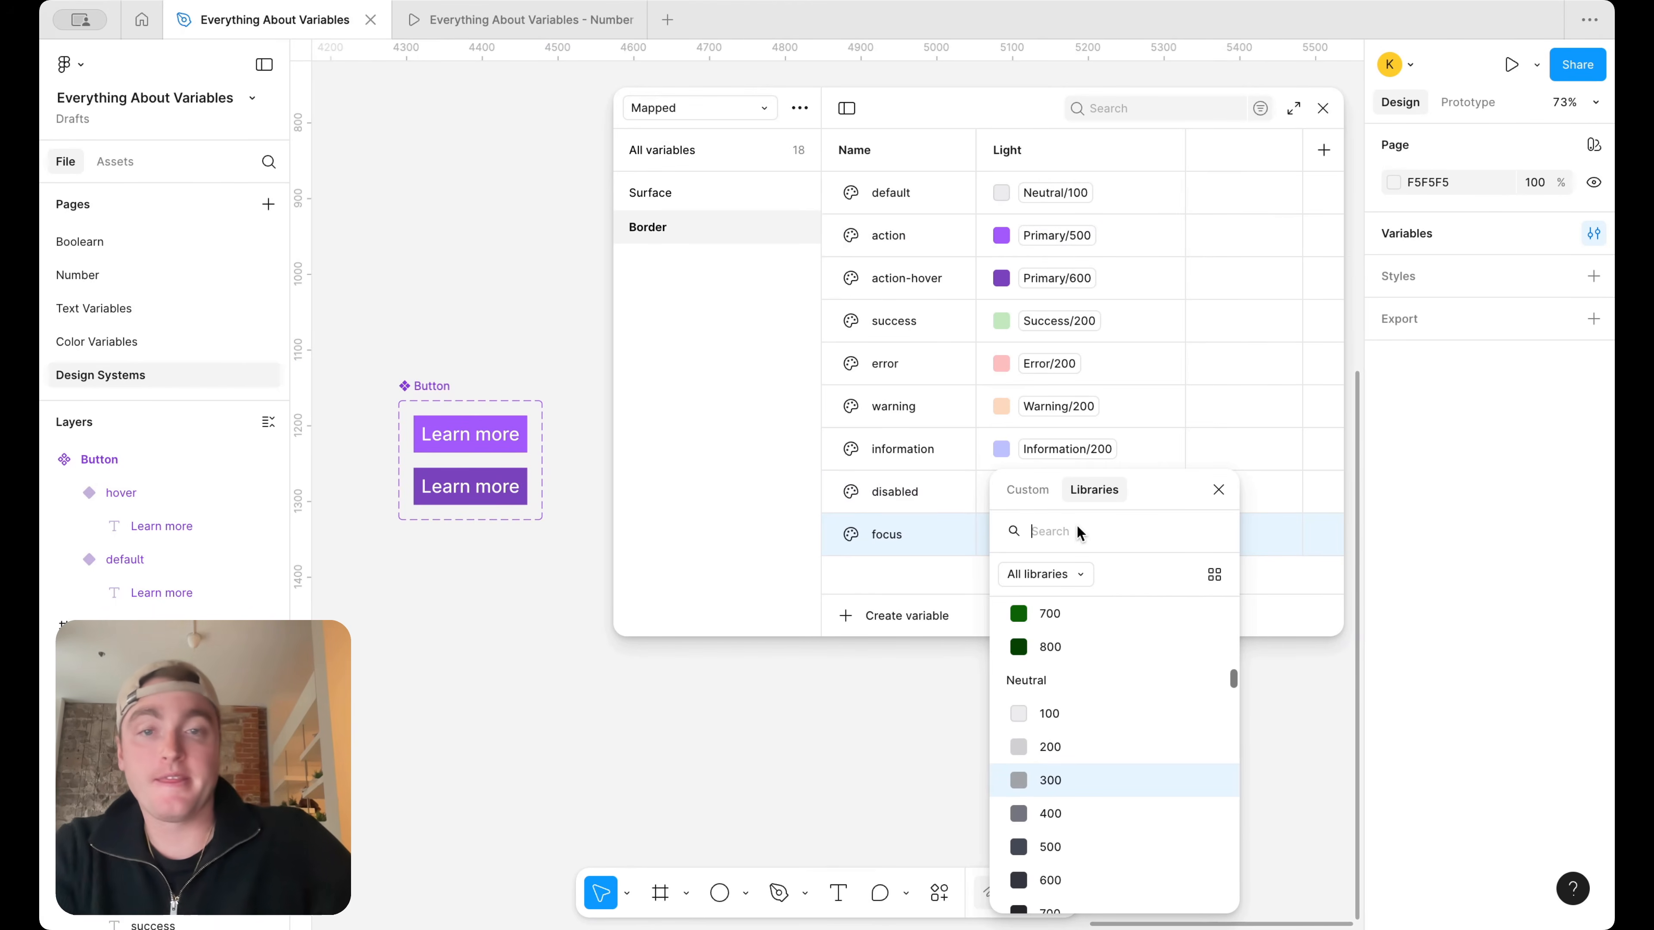
{"action": "type", "text": "pri"}
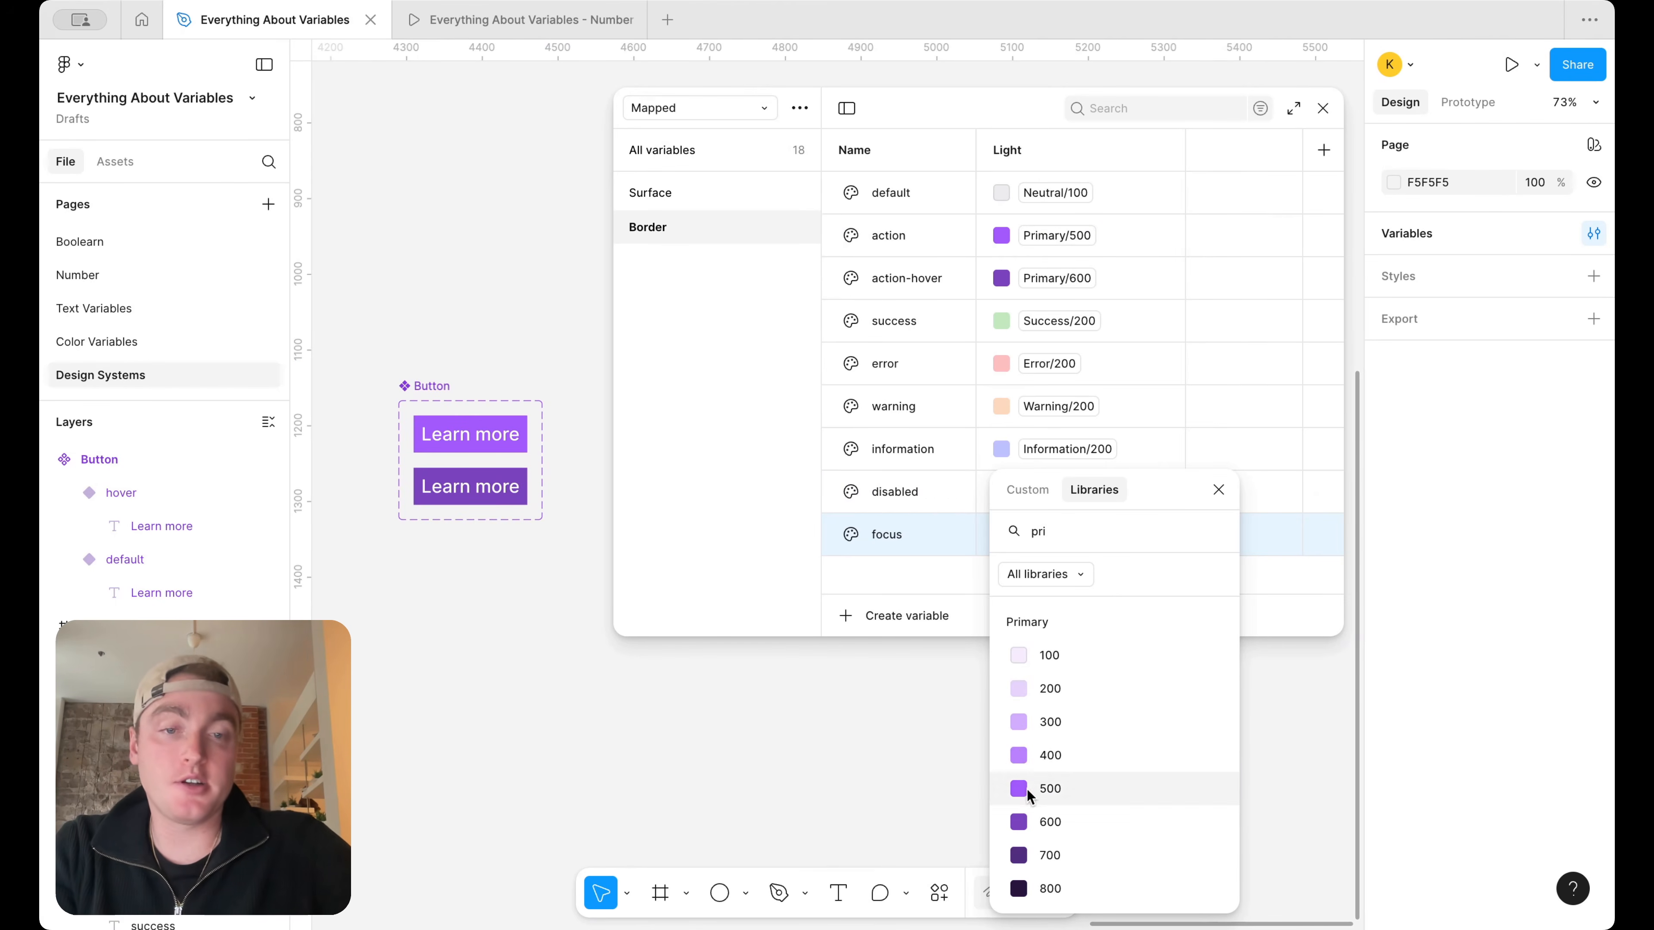
{"action": "left_click", "coordinate": [1028, 789]}
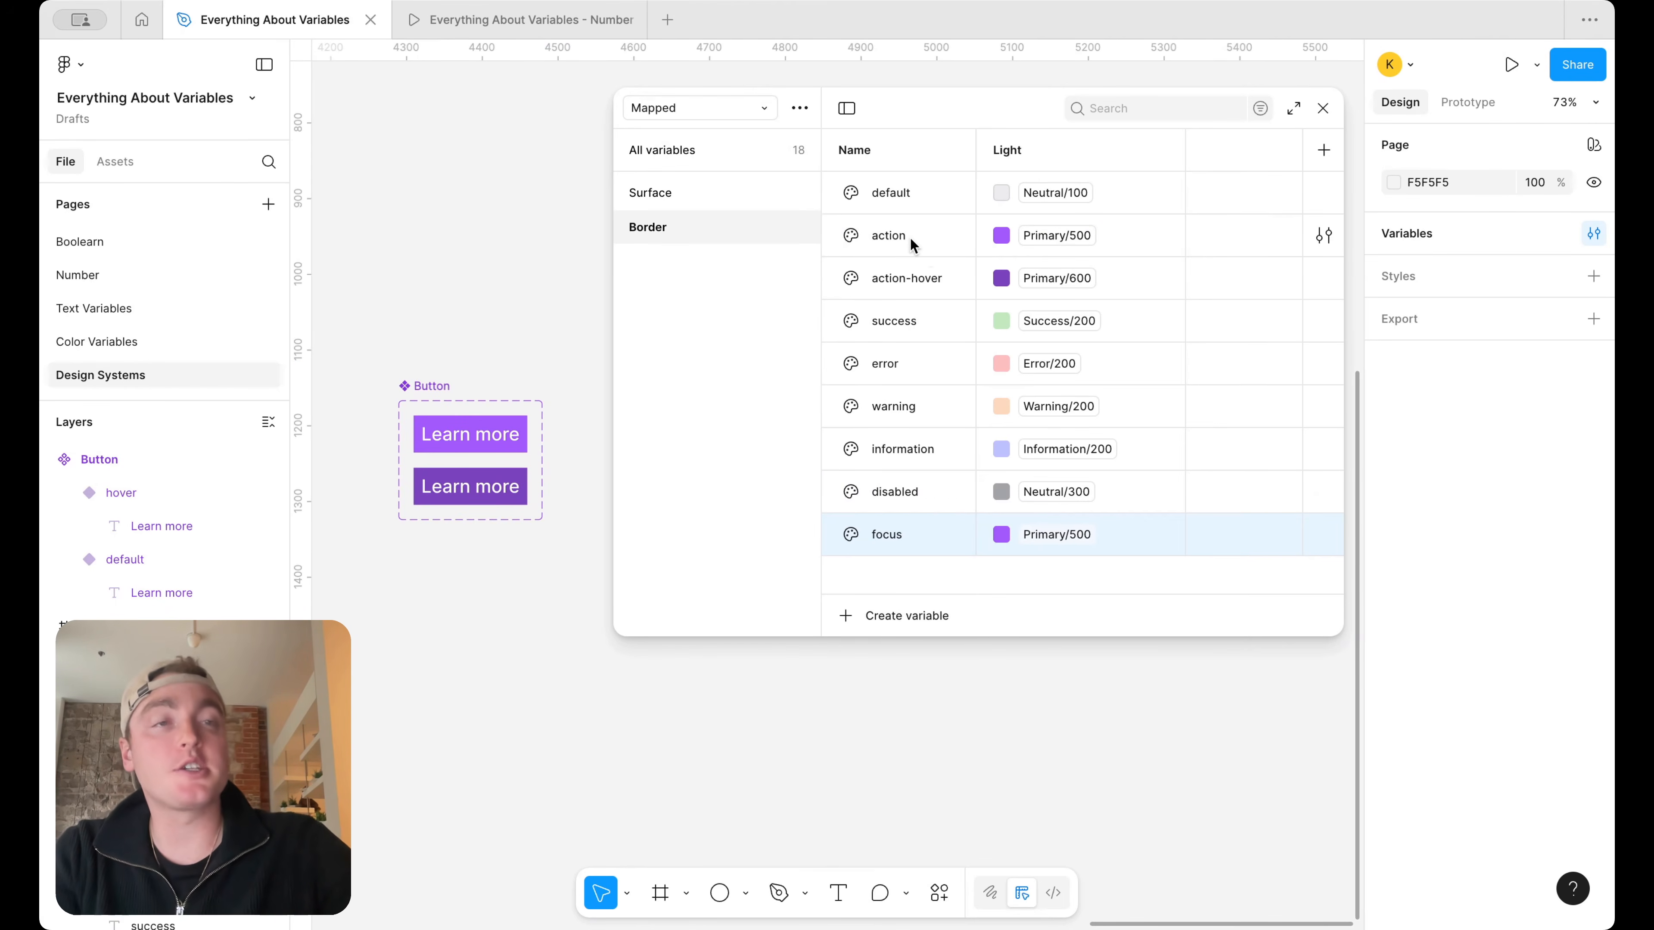
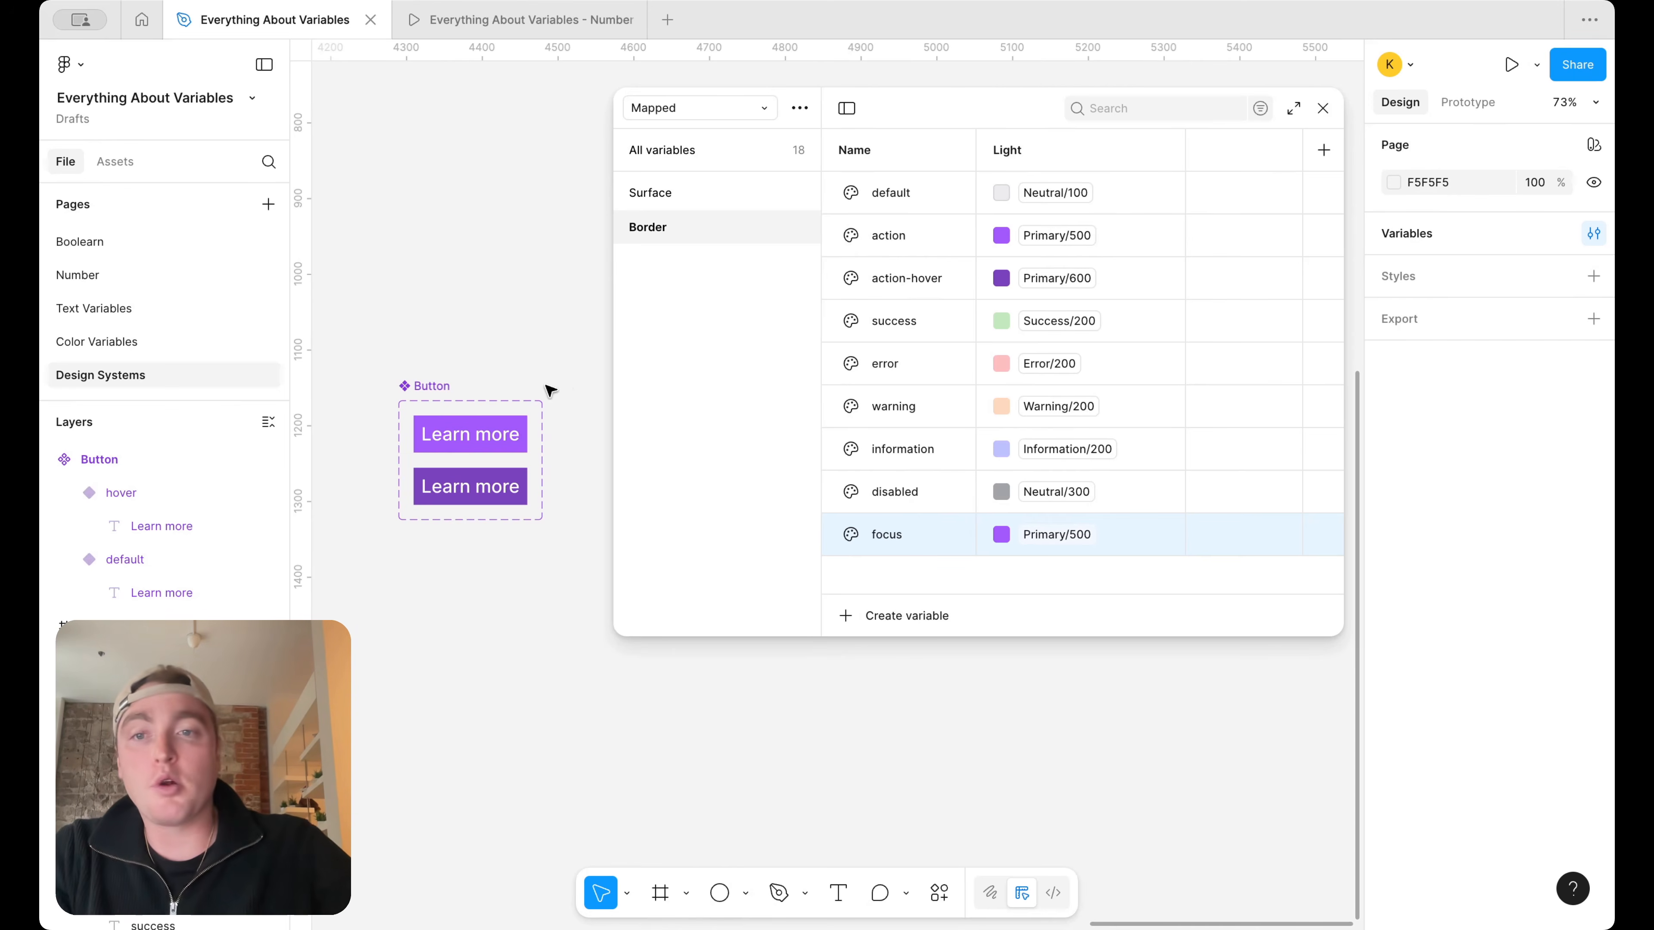
{"action": "left_click", "coordinate": [520, 435]}
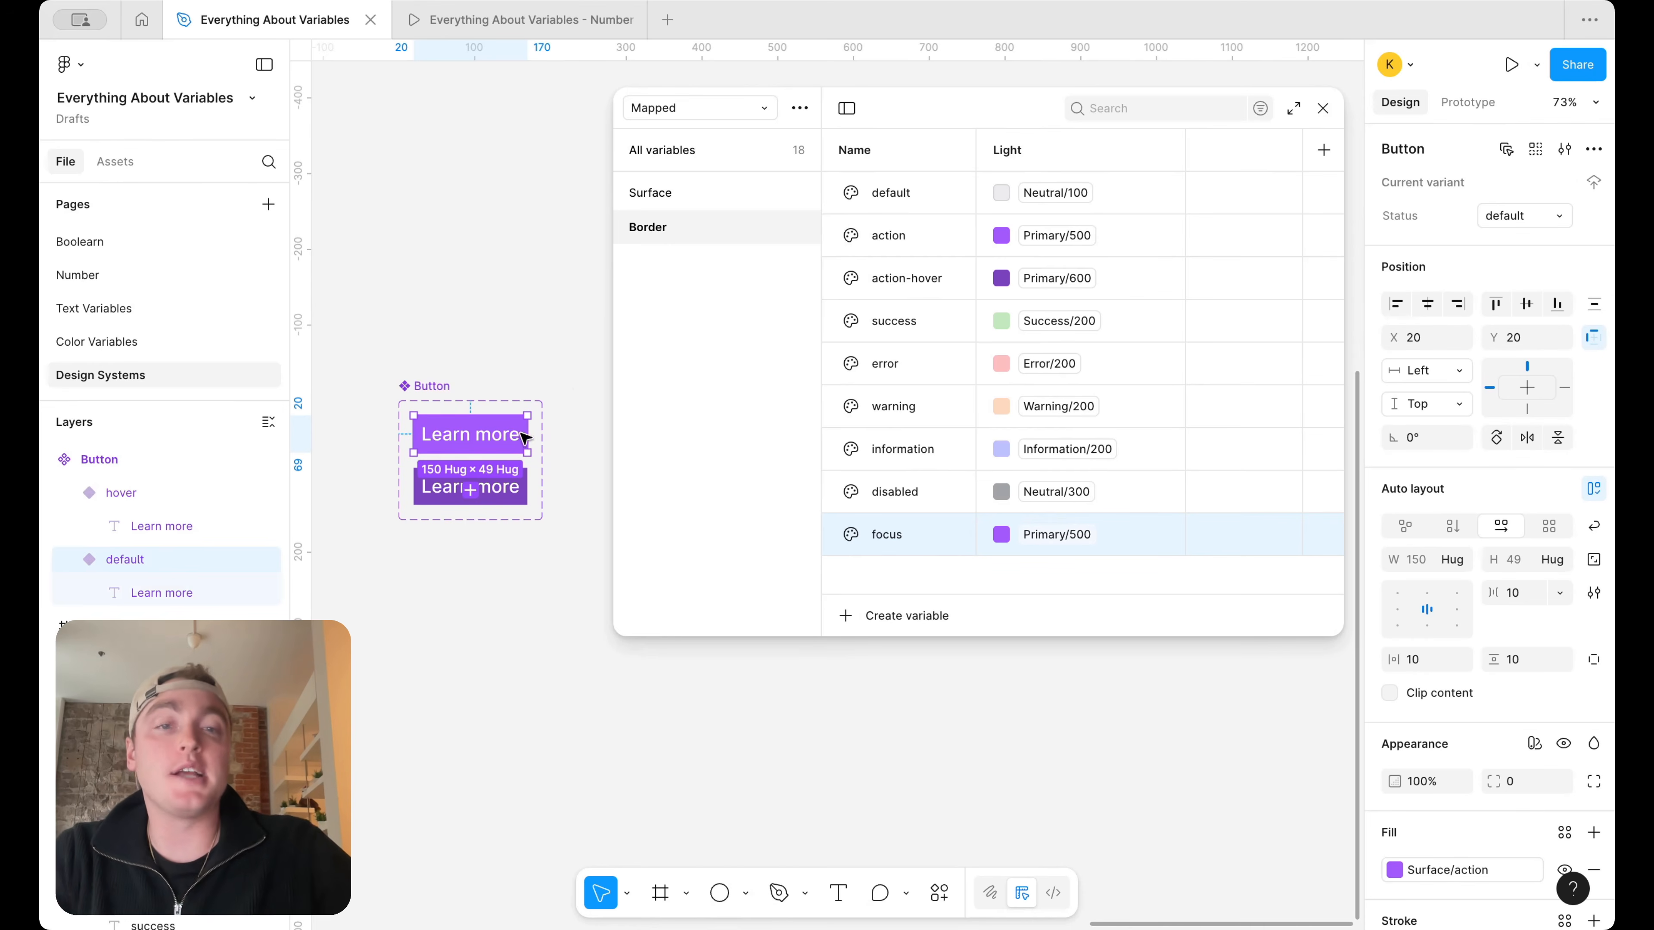
{"action": "left_click", "coordinate": [553, 351]}
{"action": "scroll", "coordinate": [564, 347], "scroll_direction": "down", "scroll_amount": 5}
{"action": "scroll", "coordinate": [564, 347], "scroll_direction": "right", "scroll_amount": 4}
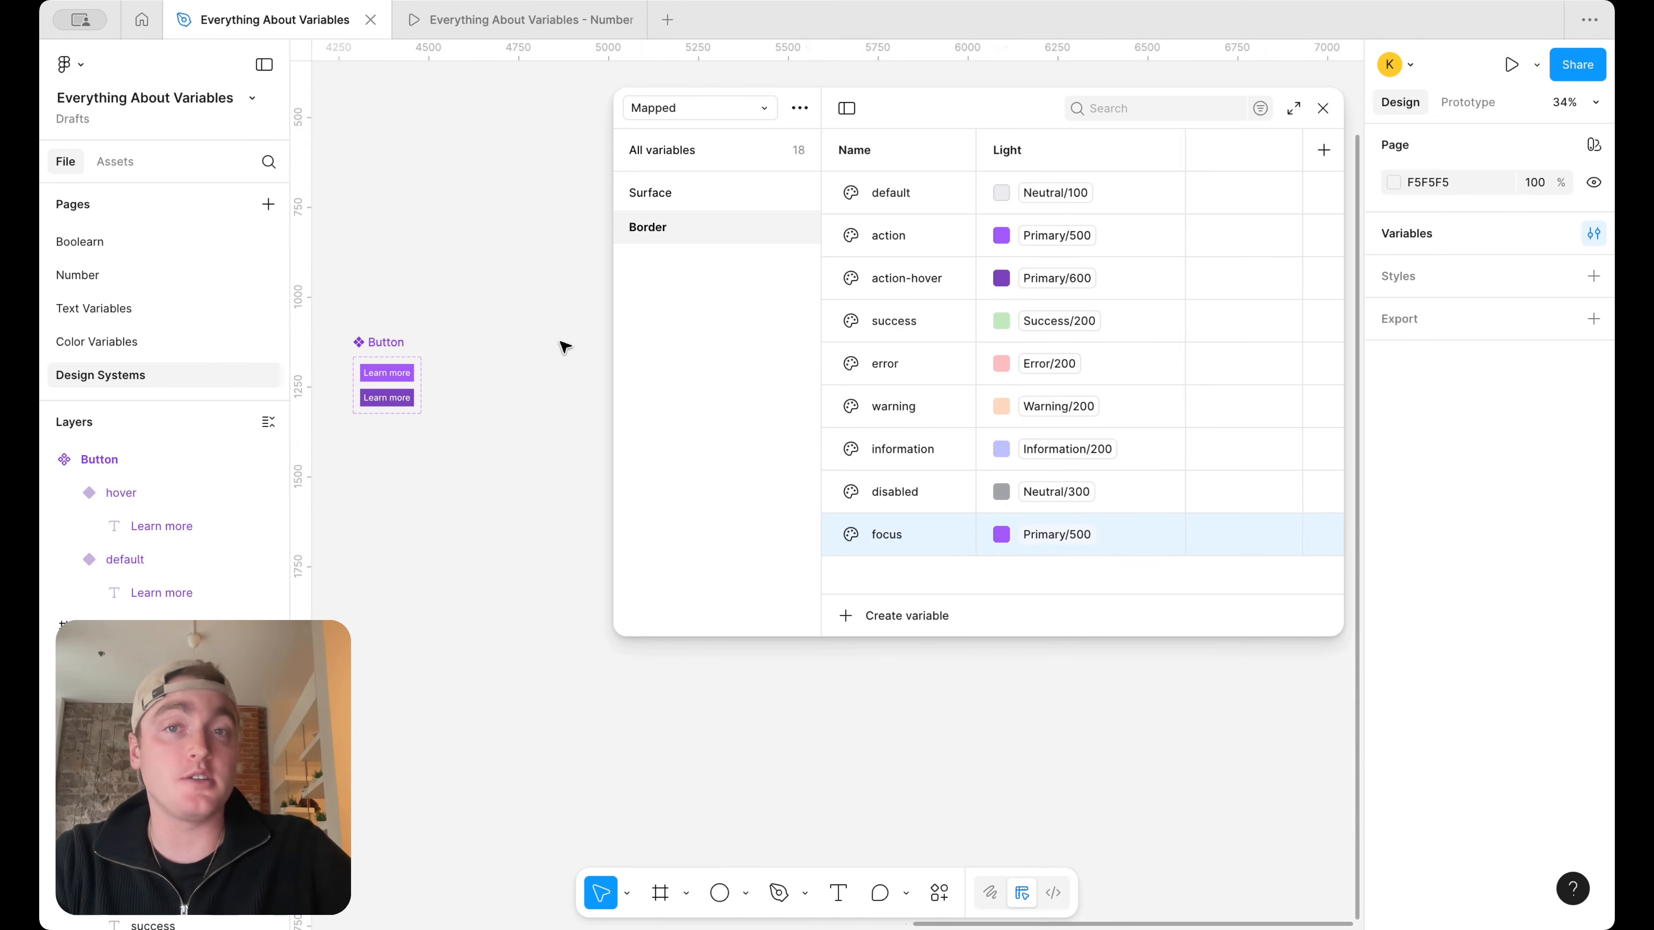
Create a color variable named Text/Headings in the Mapped collection
{"action": "left_click", "coordinate": [872, 609]}
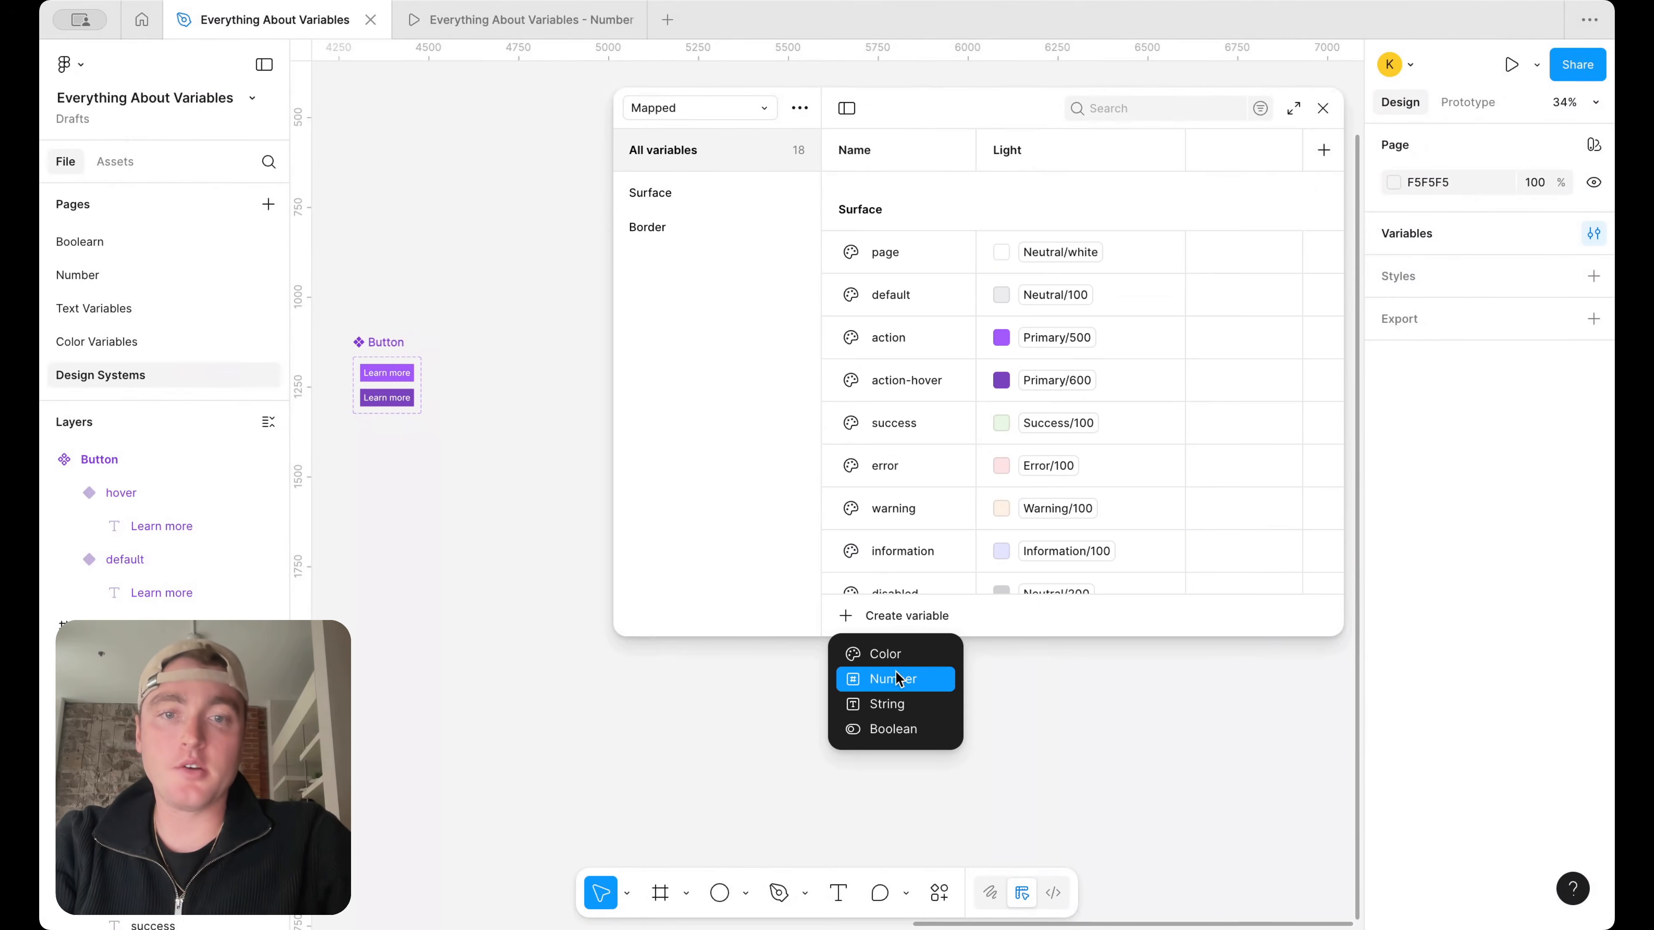
{"action": "left_click", "coordinate": [896, 657]}
{"action": "type", "text": "Text"}
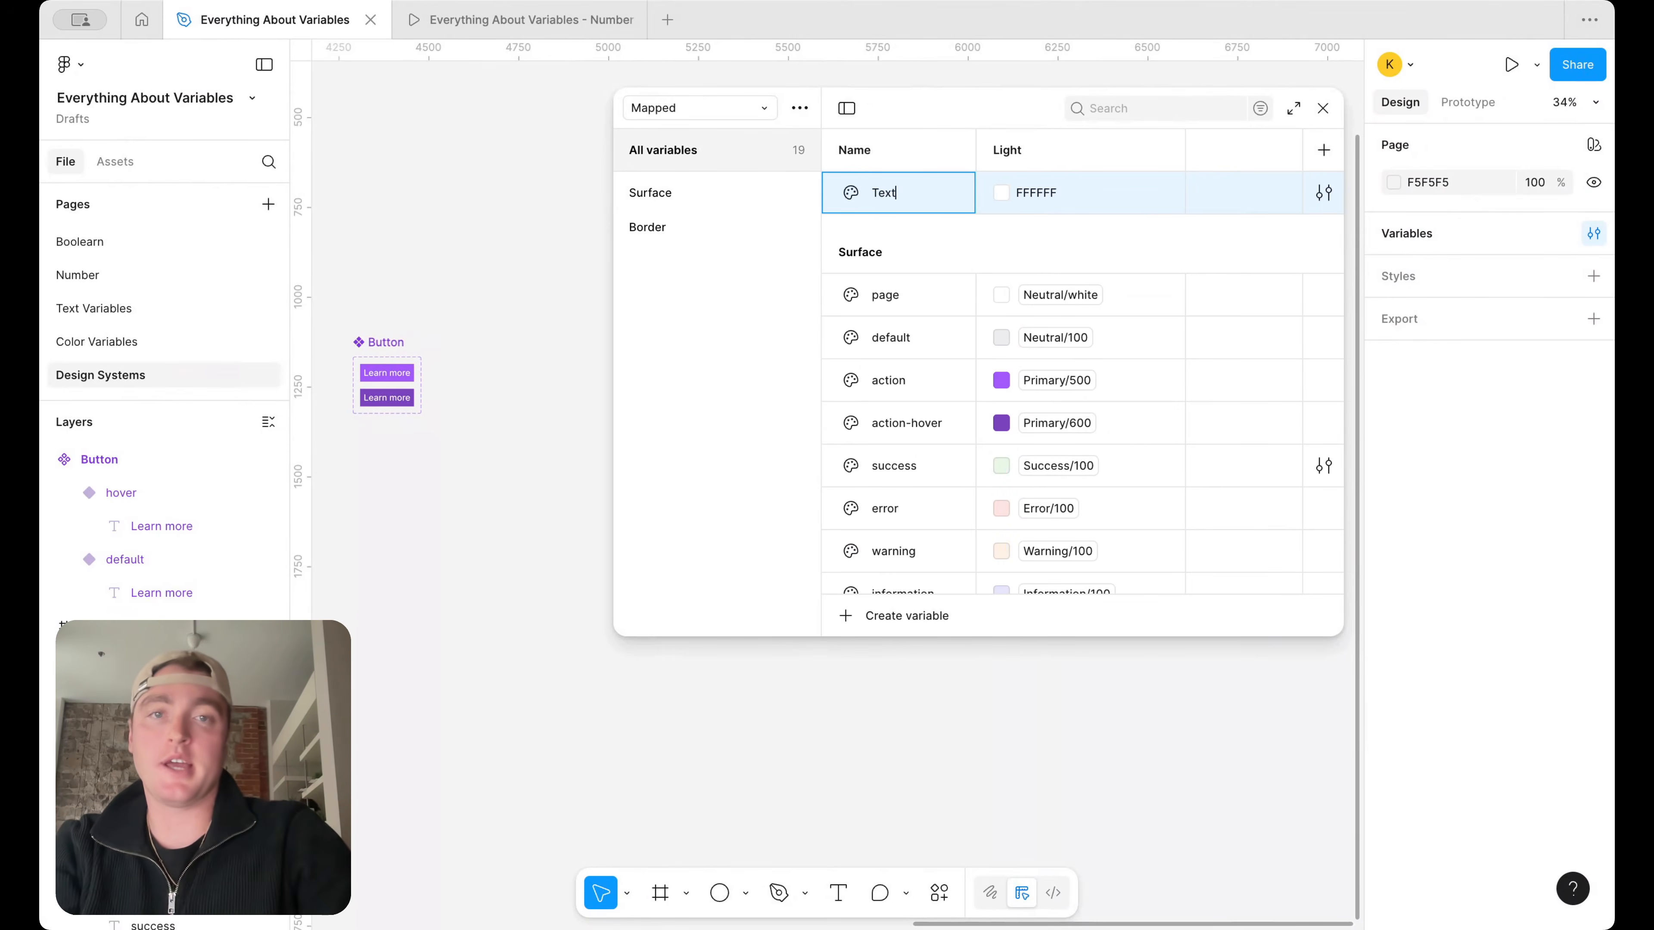
{"action": "type", "text": "/heading"}
{"action": "key", "text": "Return"}
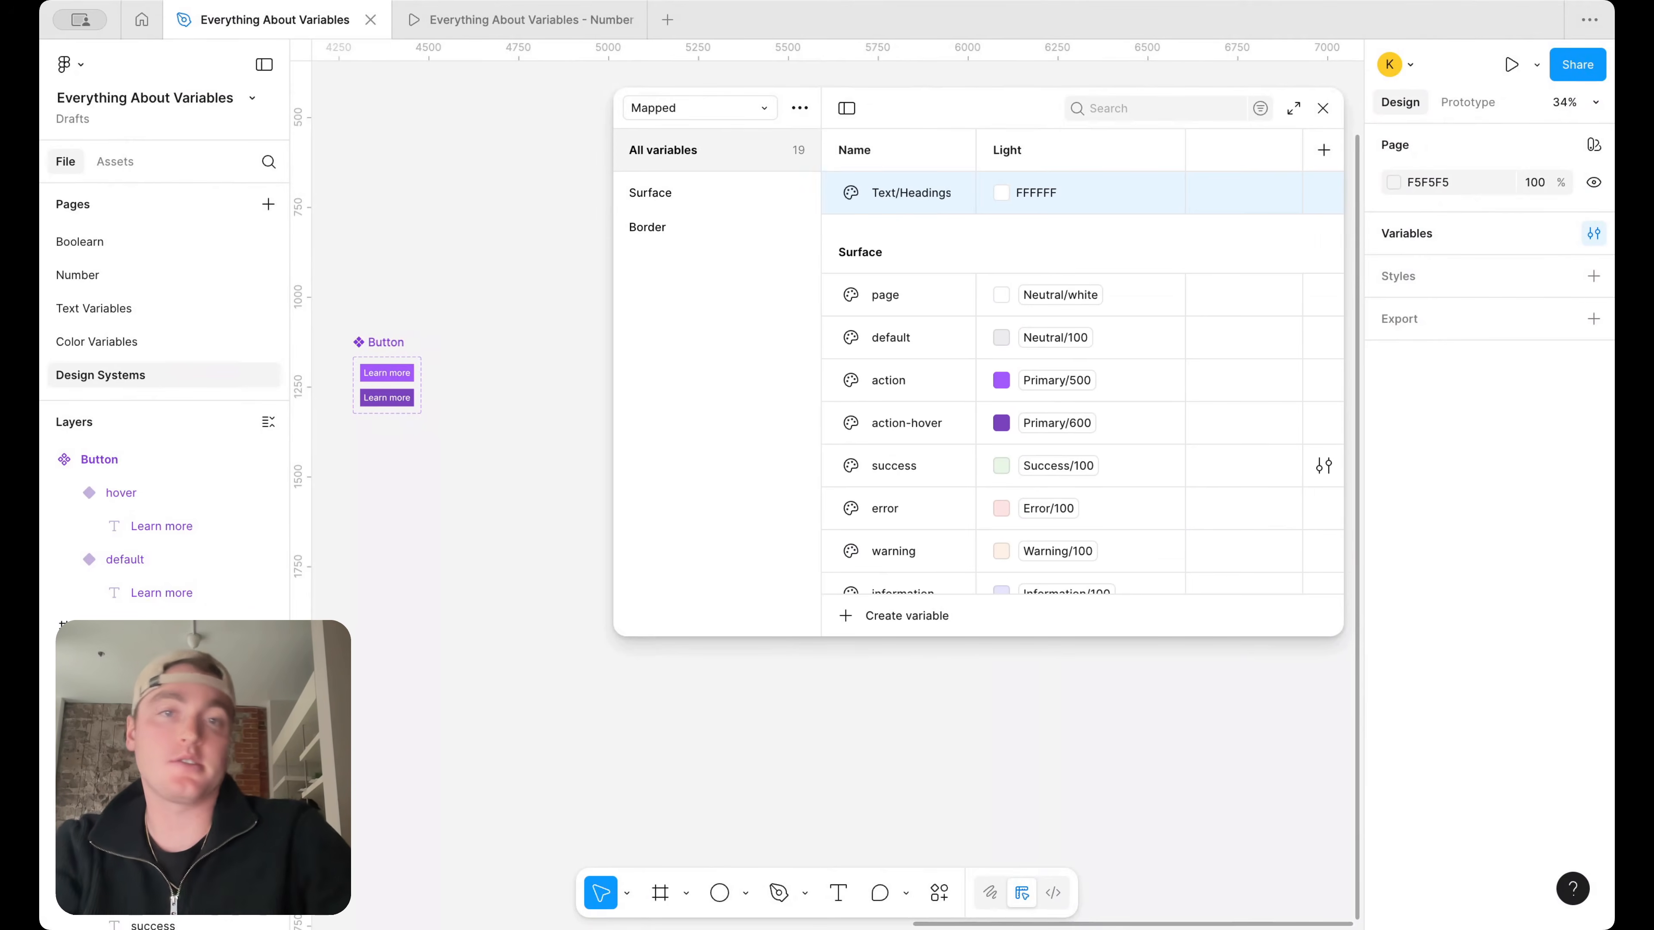
Alias the Headings variable in the Text group to Neutral/800
{"action": "left_click", "coordinate": [697, 264]}
{"action": "right_click", "coordinate": [1051, 175]}
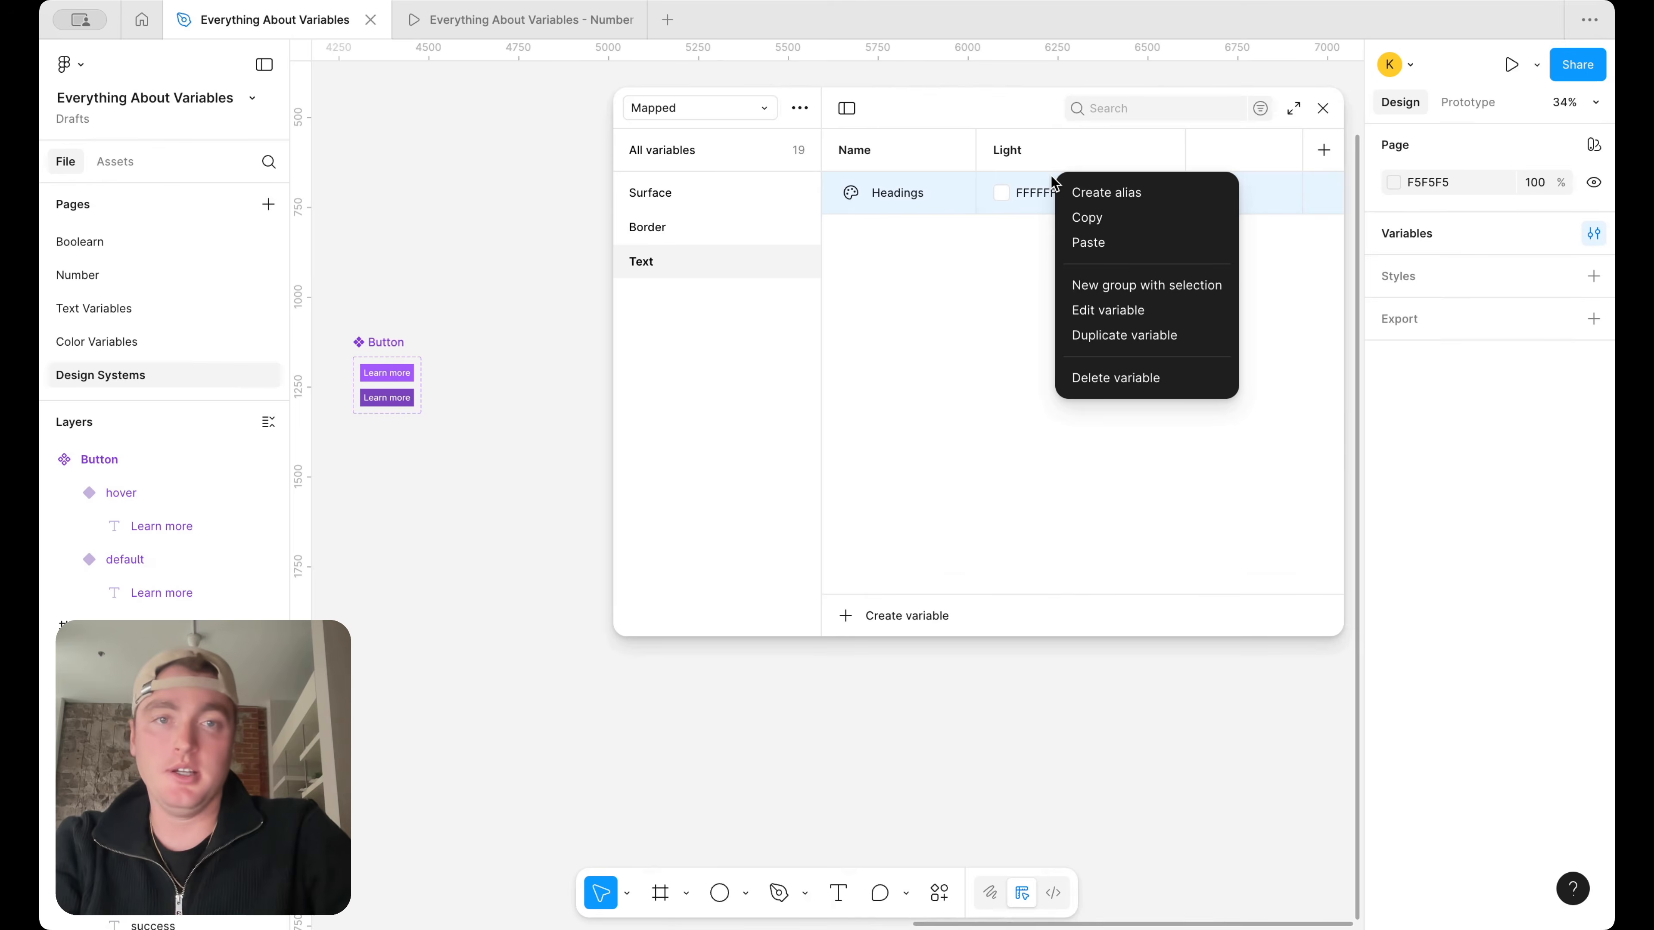
{"action": "left_click", "coordinate": [1128, 198]}
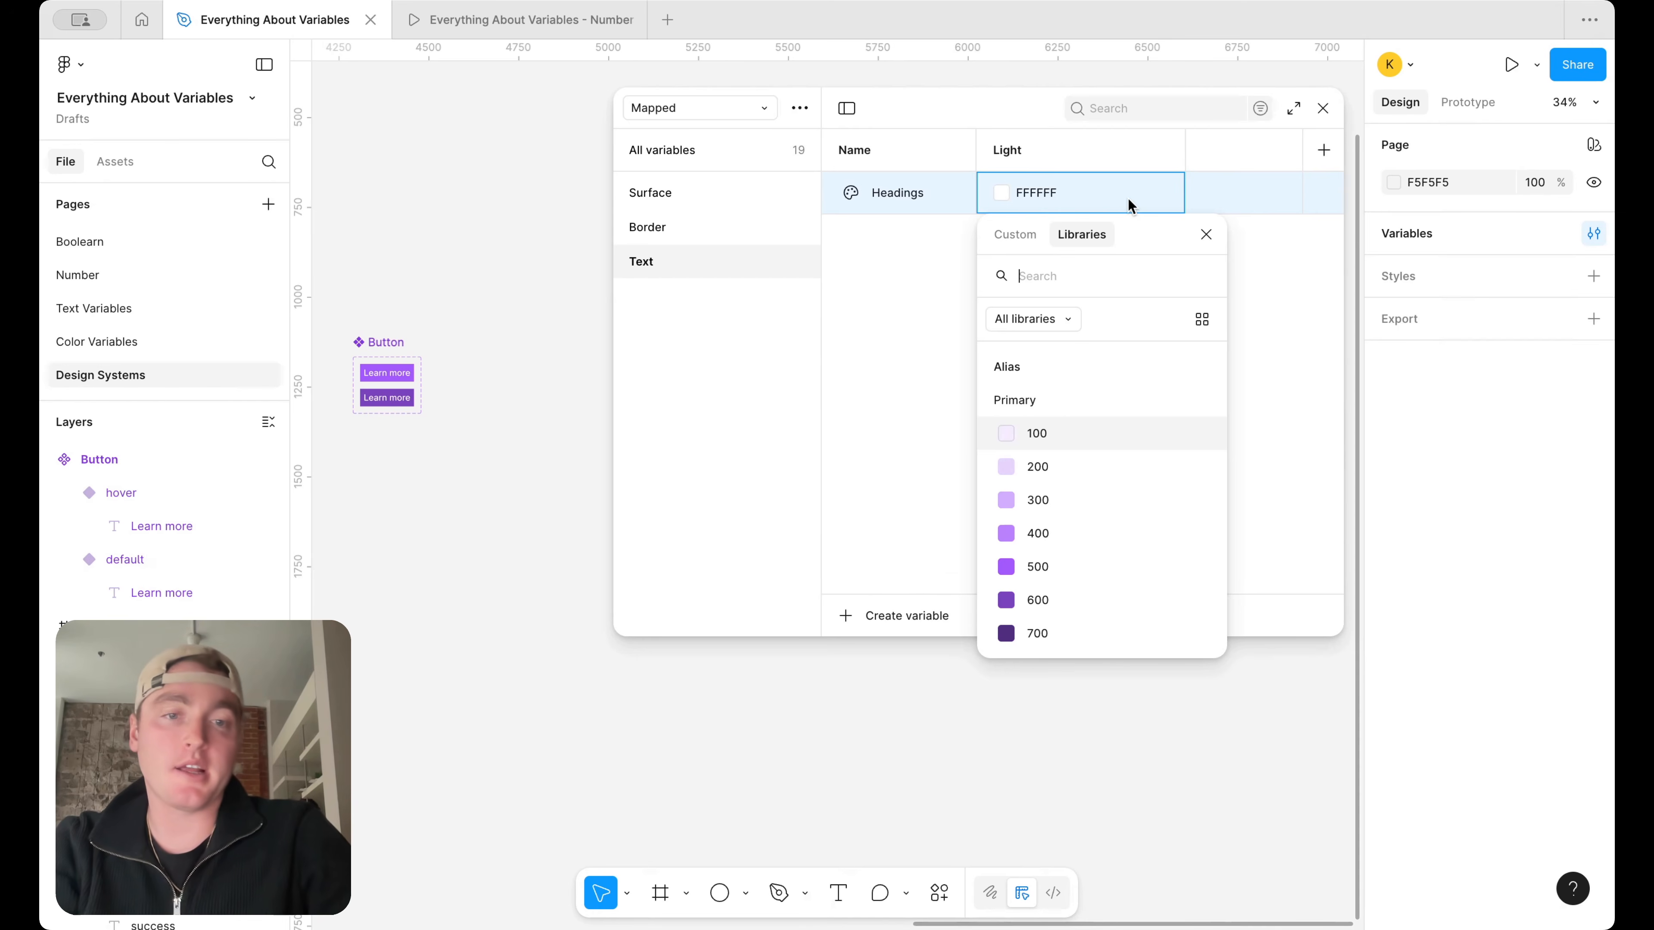
{"action": "type", "text": "neu"}
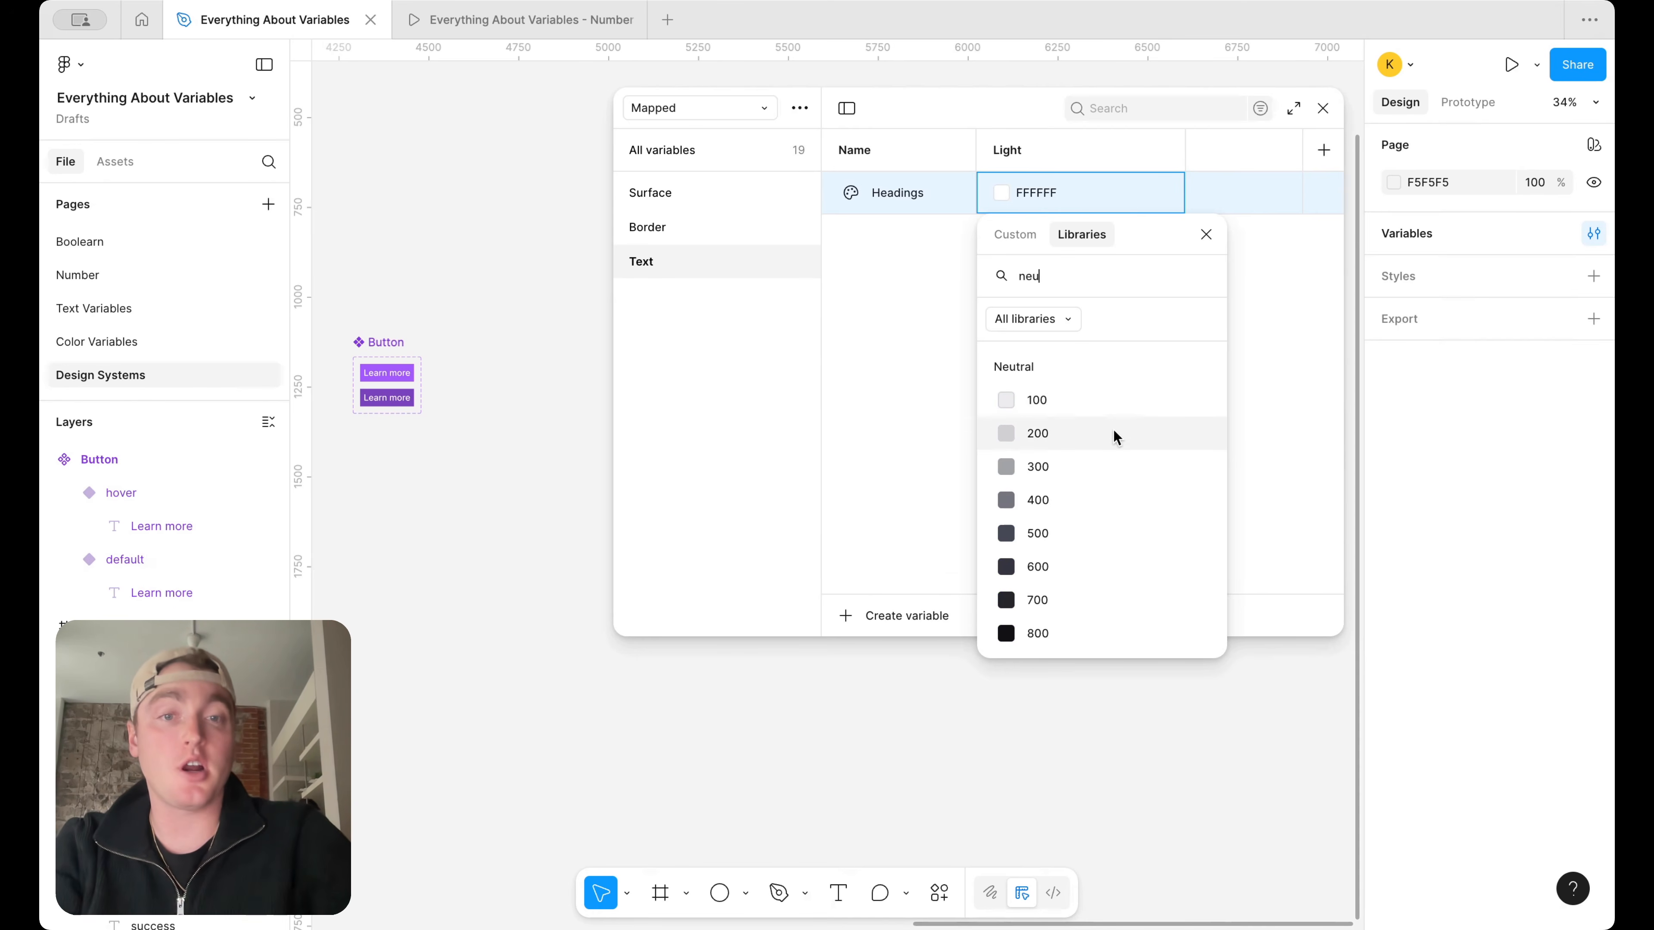
{"action": "scroll", "coordinate": [1114, 429], "scroll_direction": "down", "scroll_amount": 1}
{"action": "left_click", "coordinate": [1062, 624]}
Duplicate the Headings variable as body, and rename the original to lowercase headings
{"action": "key", "text": "super+d"}
{"action": "type", "text": "body"}
{"action": "double_click", "coordinate": [896, 193]}
{"action": "key", "text": "Left"}
{"action": "key", "text": "Right"}
{"action": "key", "text": "BackSpace"}
{"action": "type", "text": "h"}
{"action": "key", "text": "Return"}
Alias the body text variable to Neutral/700 and duplicate it under the name placeholder
{"action": "left_click", "coordinate": [1026, 240]}
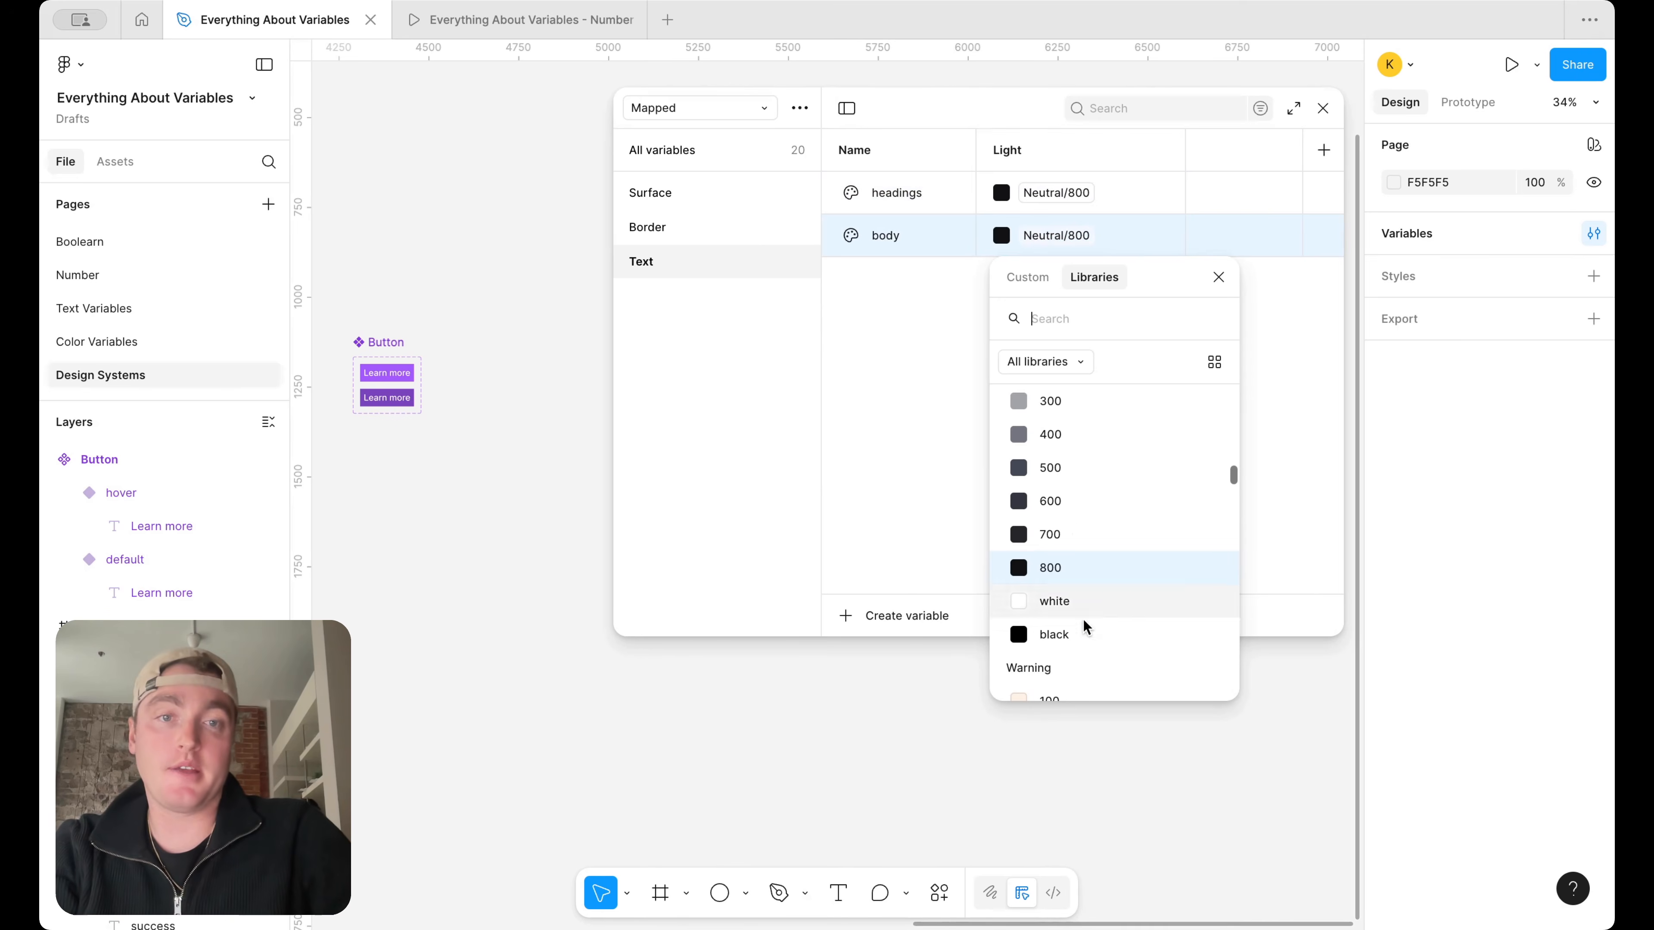
{"action": "left_click", "coordinate": [1101, 533]}
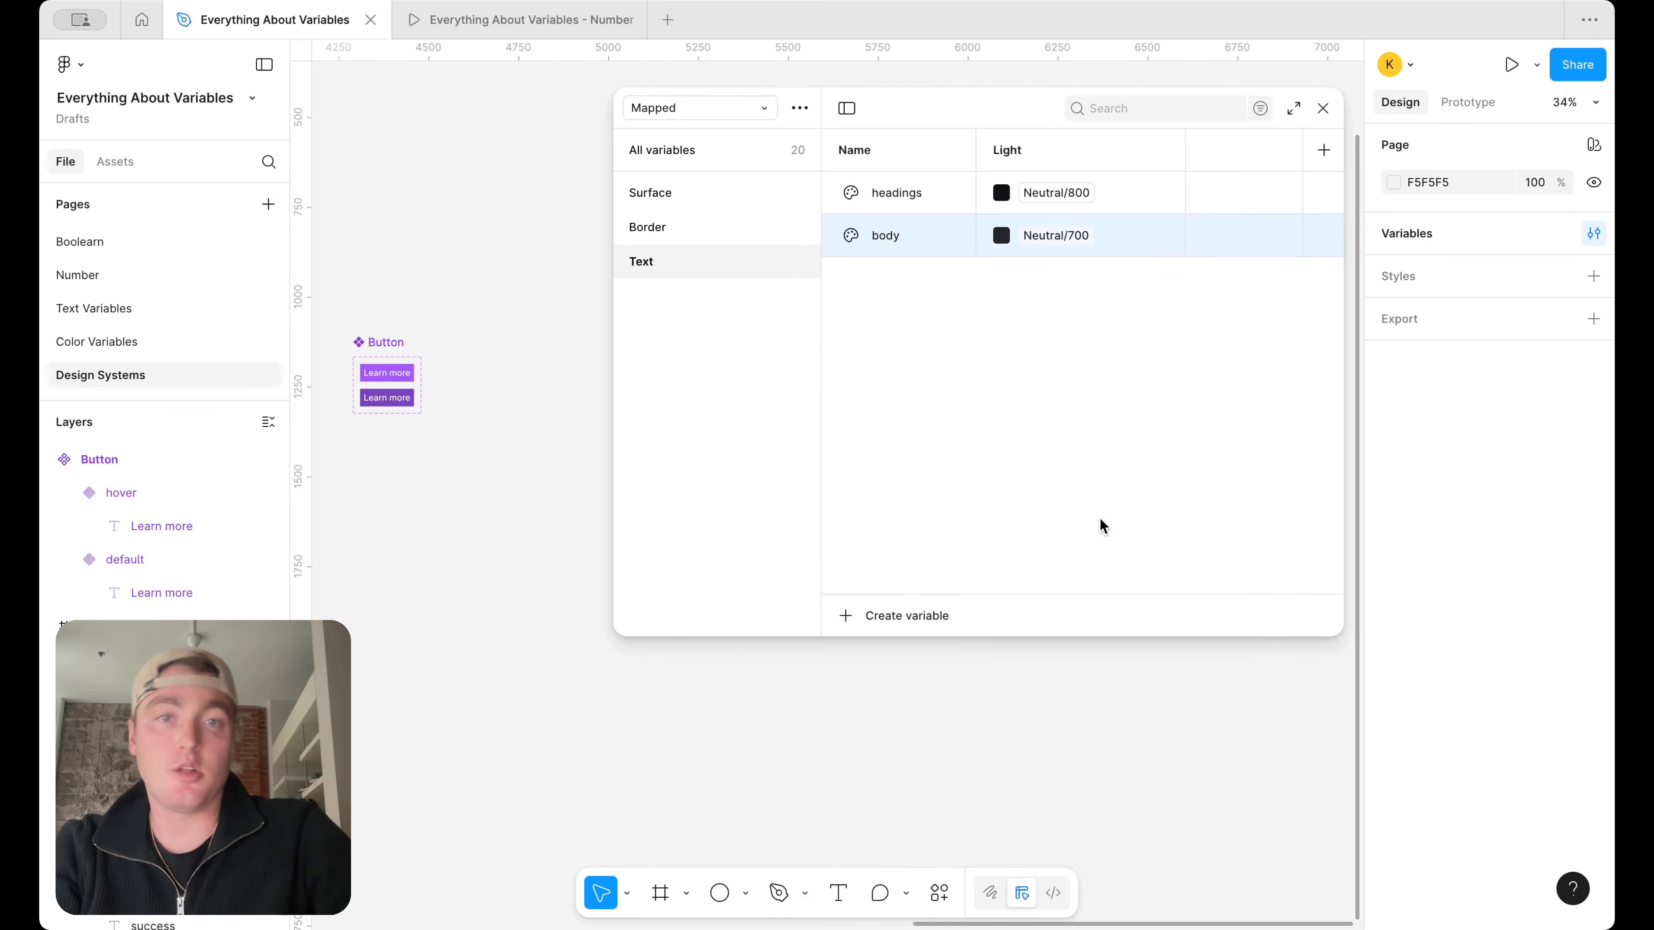
{"action": "key", "text": "ctrl+d"}
{"action": "type", "text": "pla"}
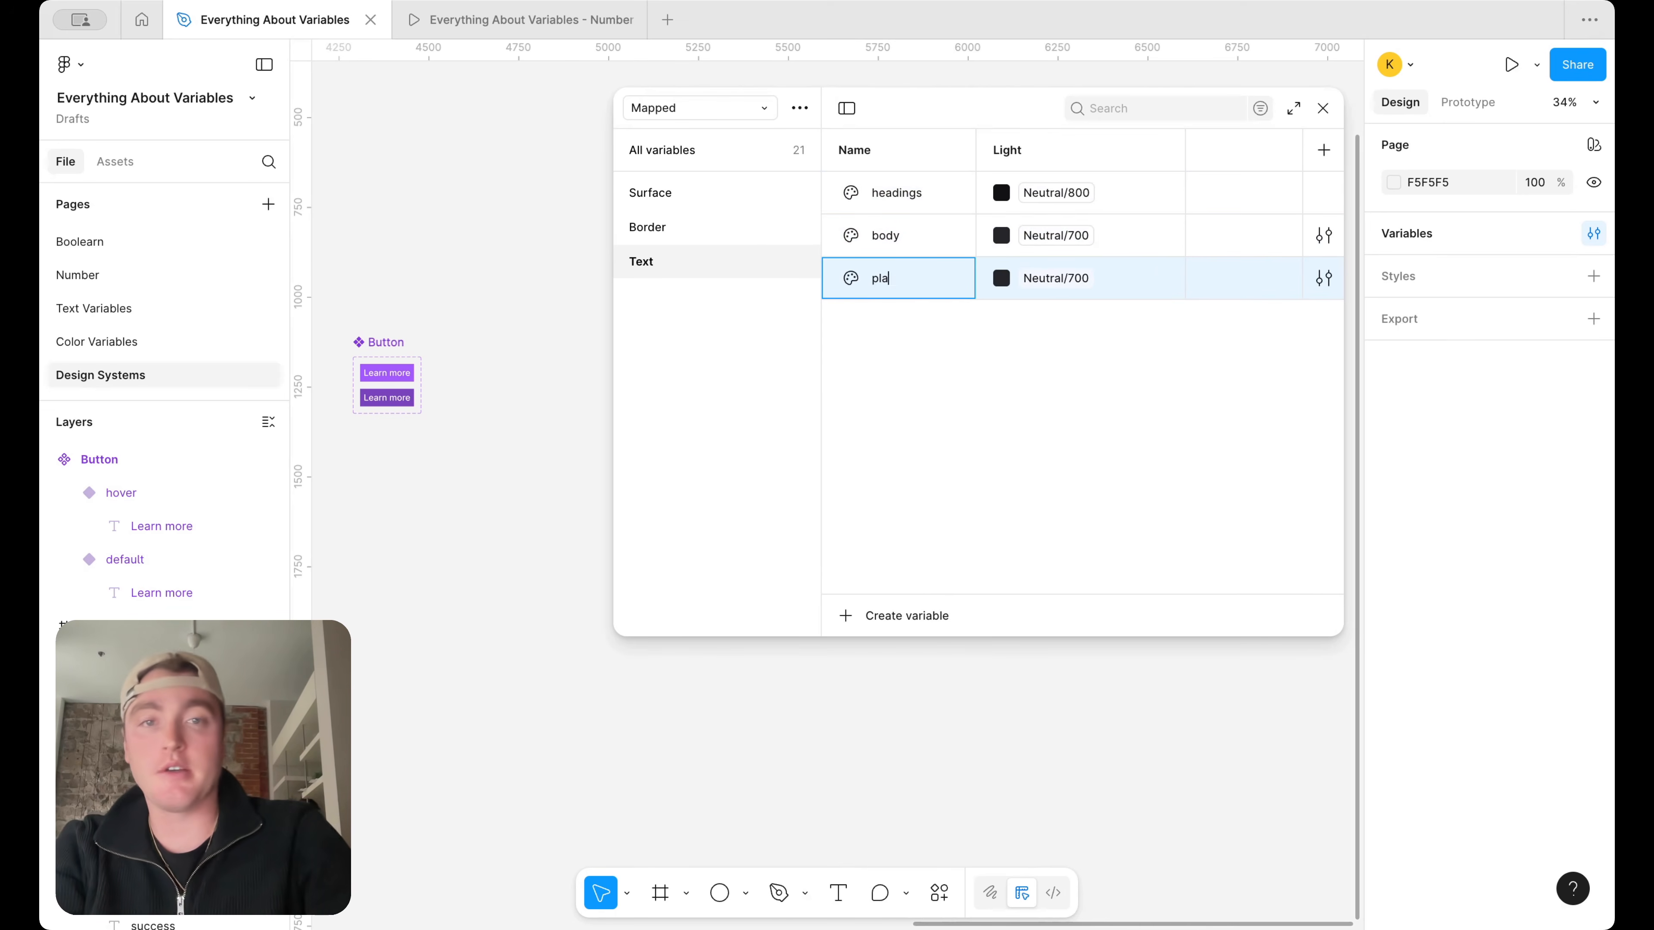
{"action": "type", "text": "ceholder"}
{"action": "key", "text": "BackSpace"}
{"action": "type", "text": "er"}
{"action": "key", "text": "Return"}
Add another copy of the Neutral/700 text variable and name it caption
{"action": "key", "text": "ctrl+d"}
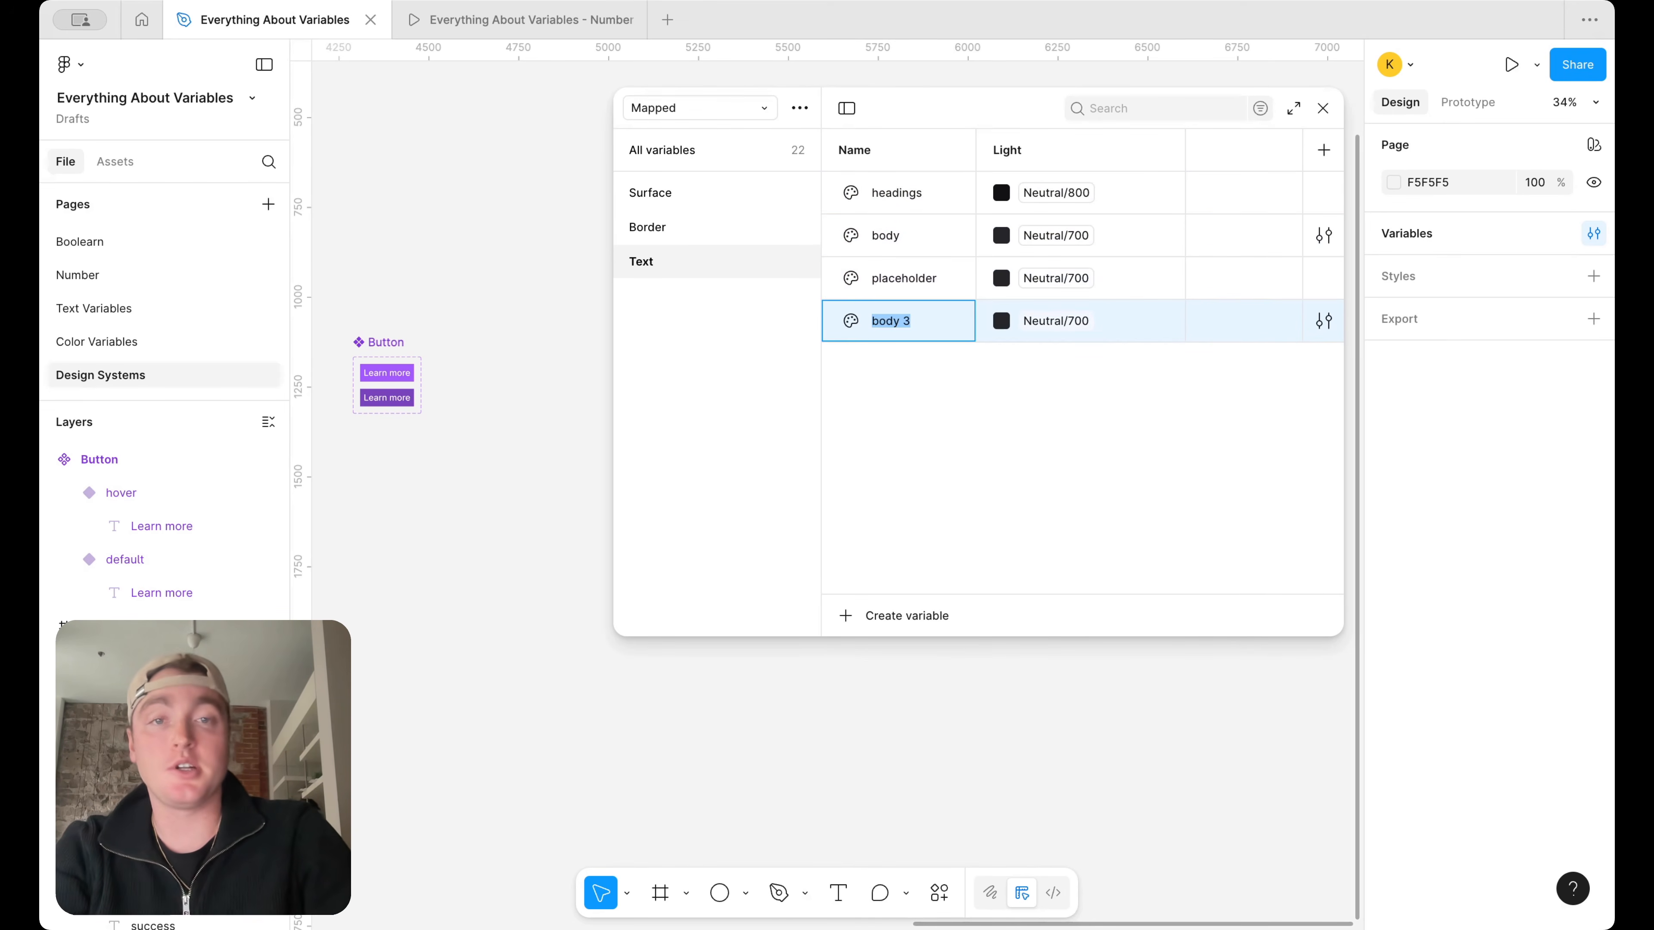
{"action": "type", "text": "caption"}
{"action": "key", "text": "Return"}
Set the placeholder text variable to Neutral/400 and the caption variable to Neutral/500
{"action": "left_click", "coordinate": [1042, 278]}
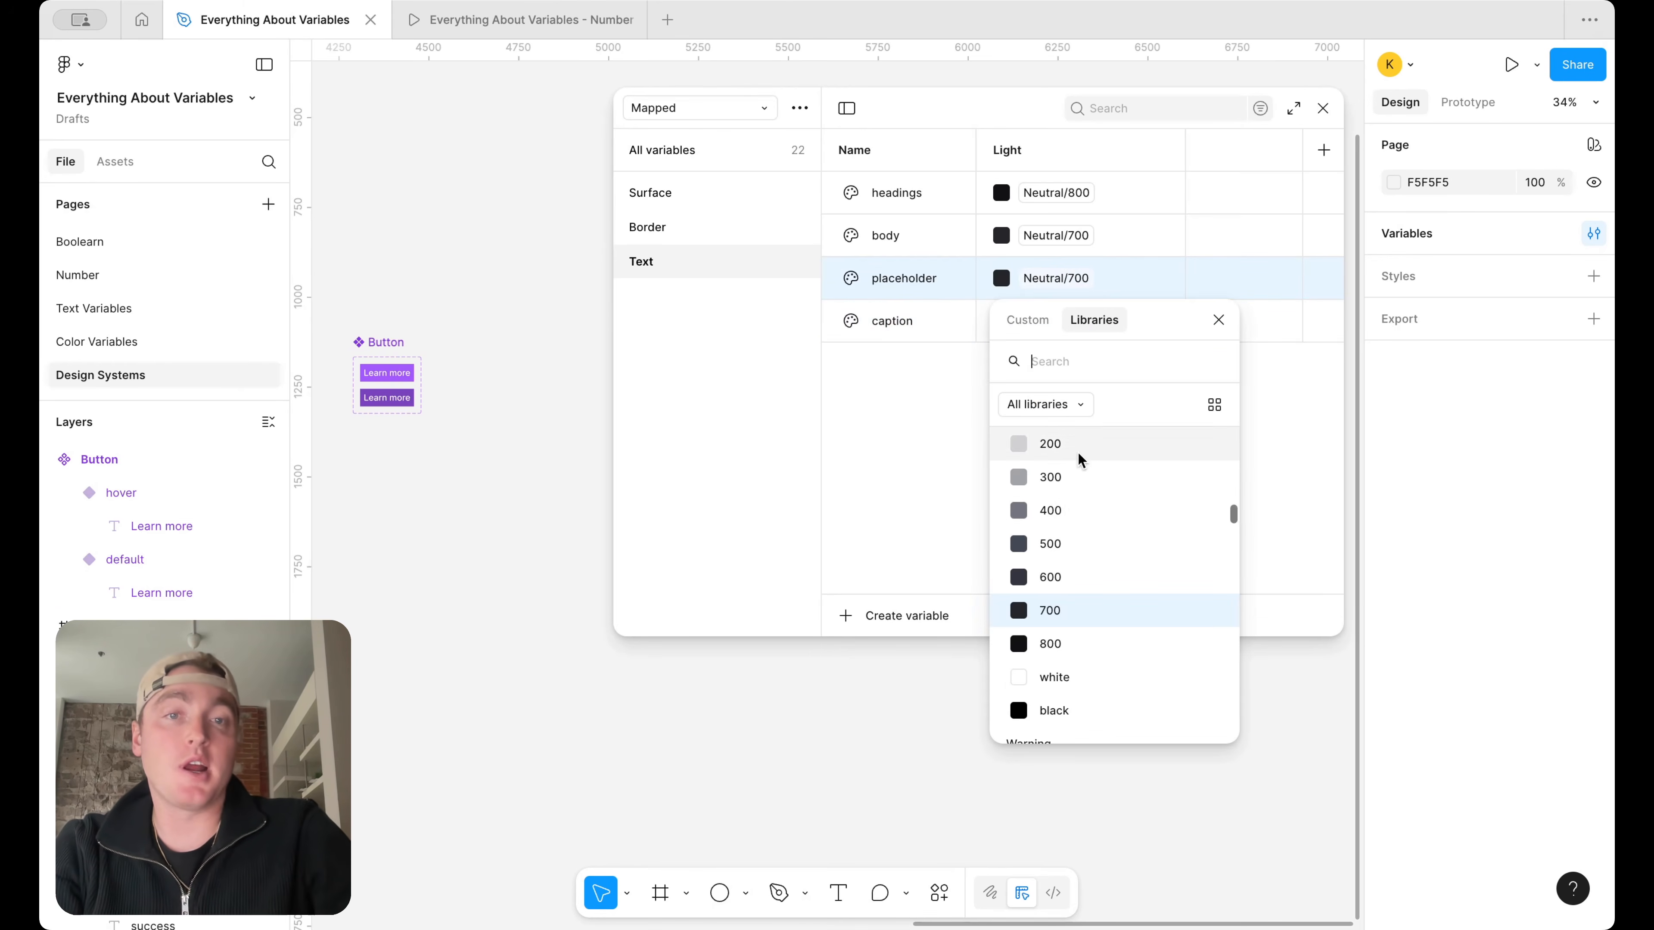
{"action": "left_click", "coordinate": [1083, 509]}
{"action": "left_click", "coordinate": [1056, 321]}
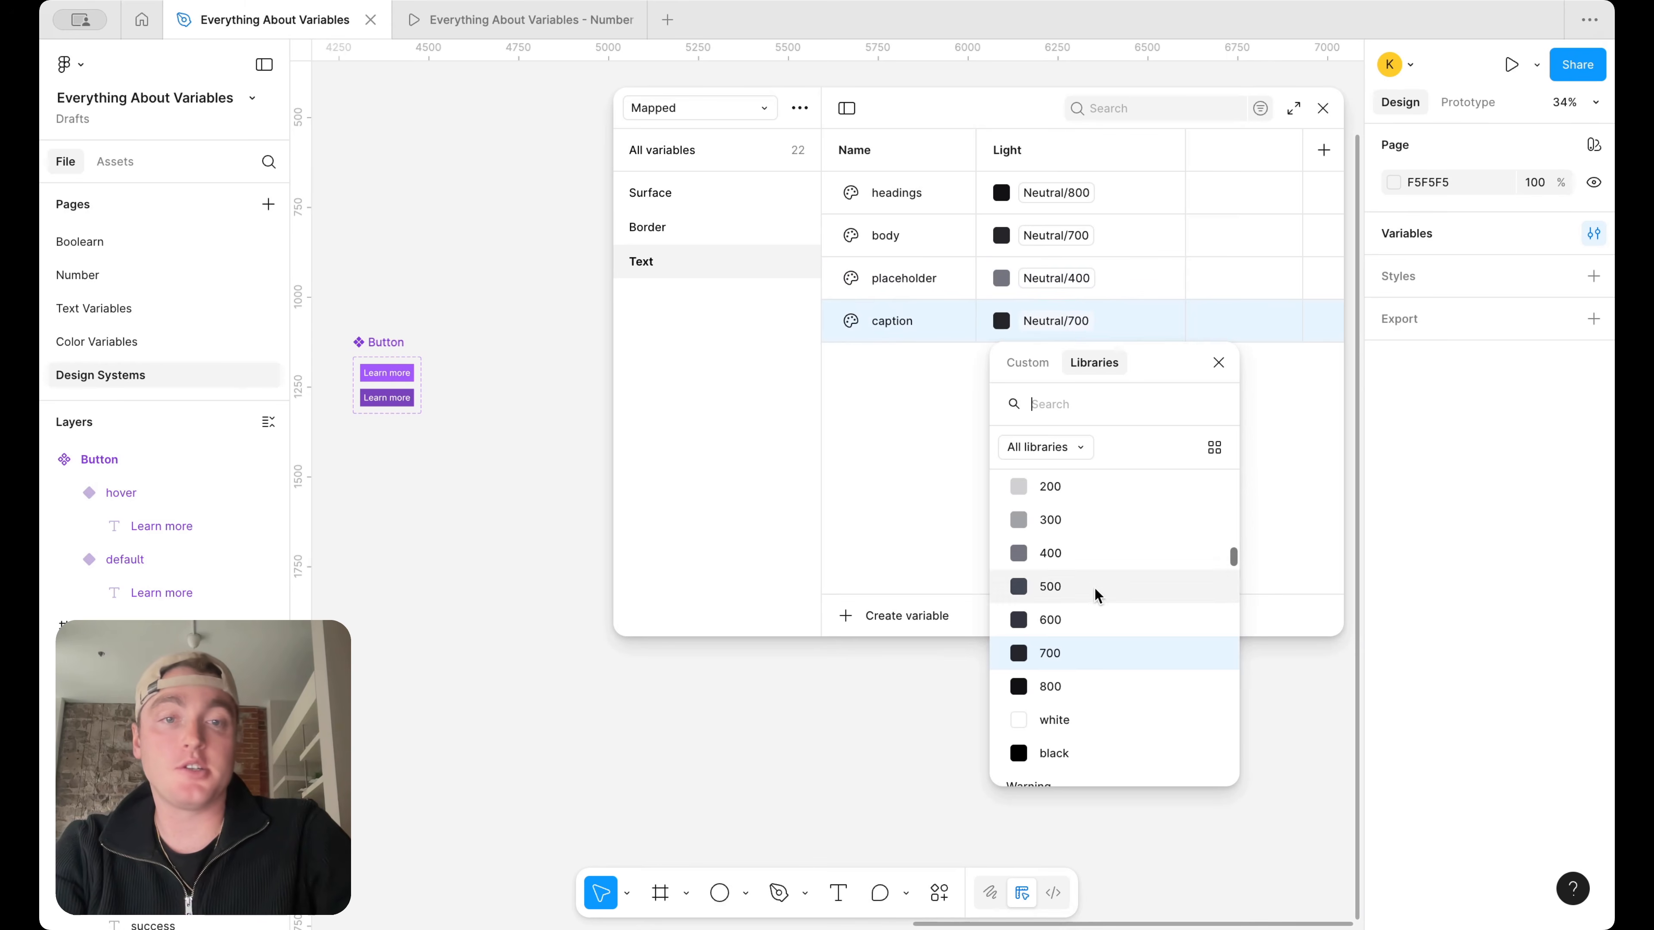
{"action": "left_click", "coordinate": [1085, 583]}
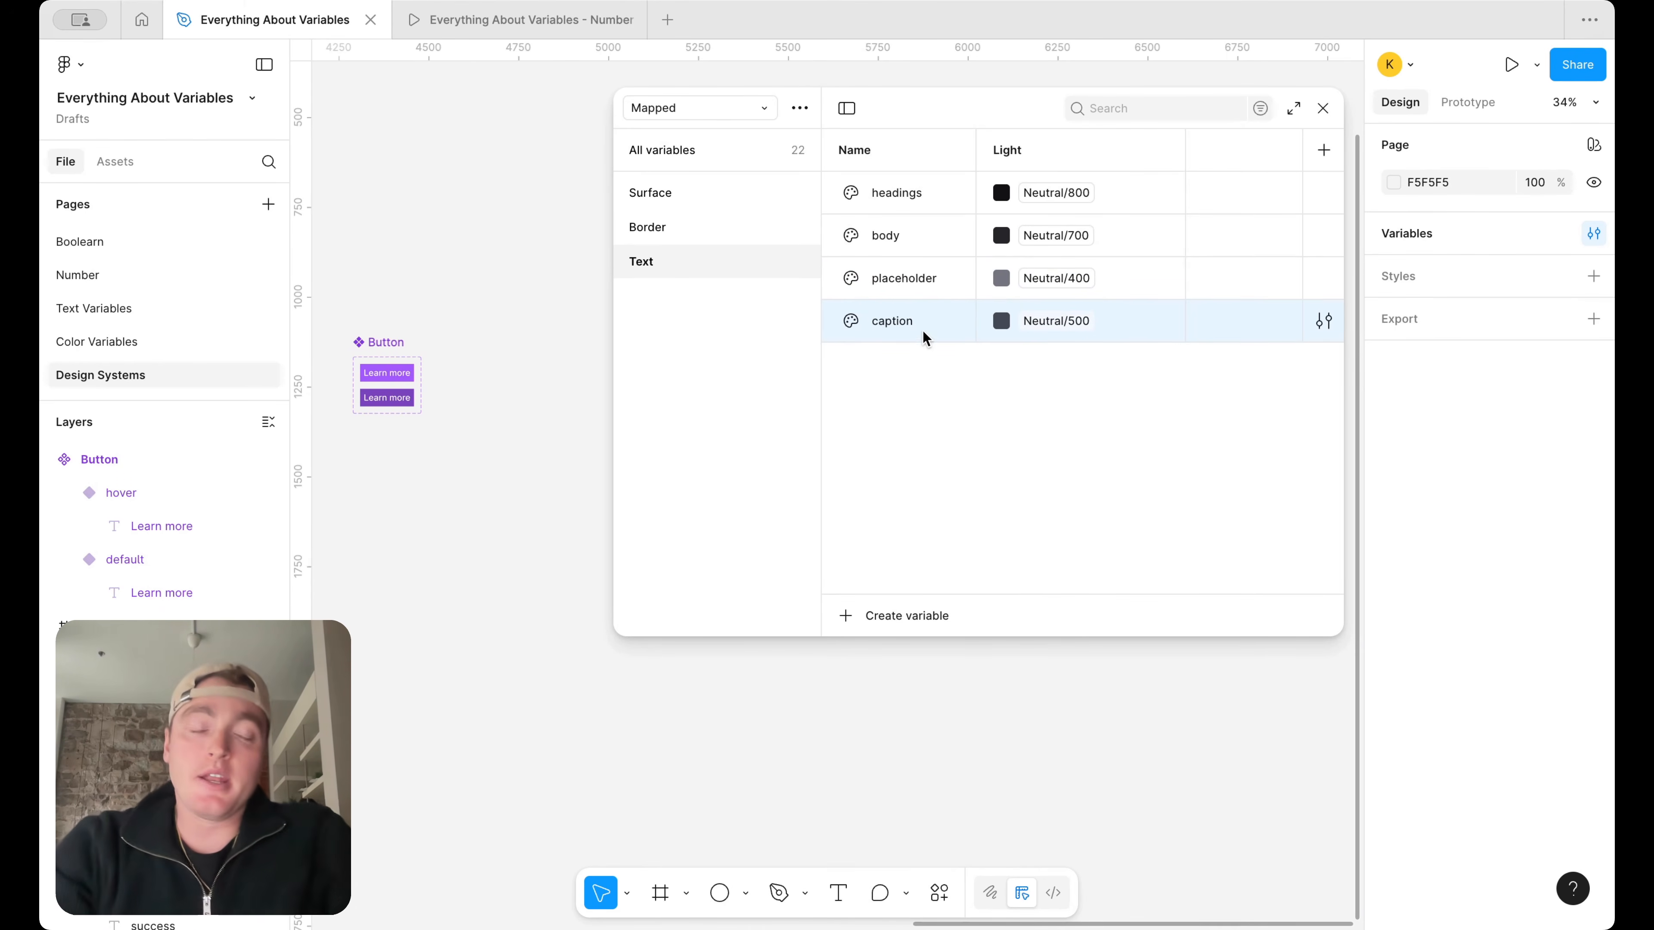
Duplicate the caption variable to add text variables named action and action-hover
{"action": "key", "text": "super+d"}
{"action": "type", "text": "action"}
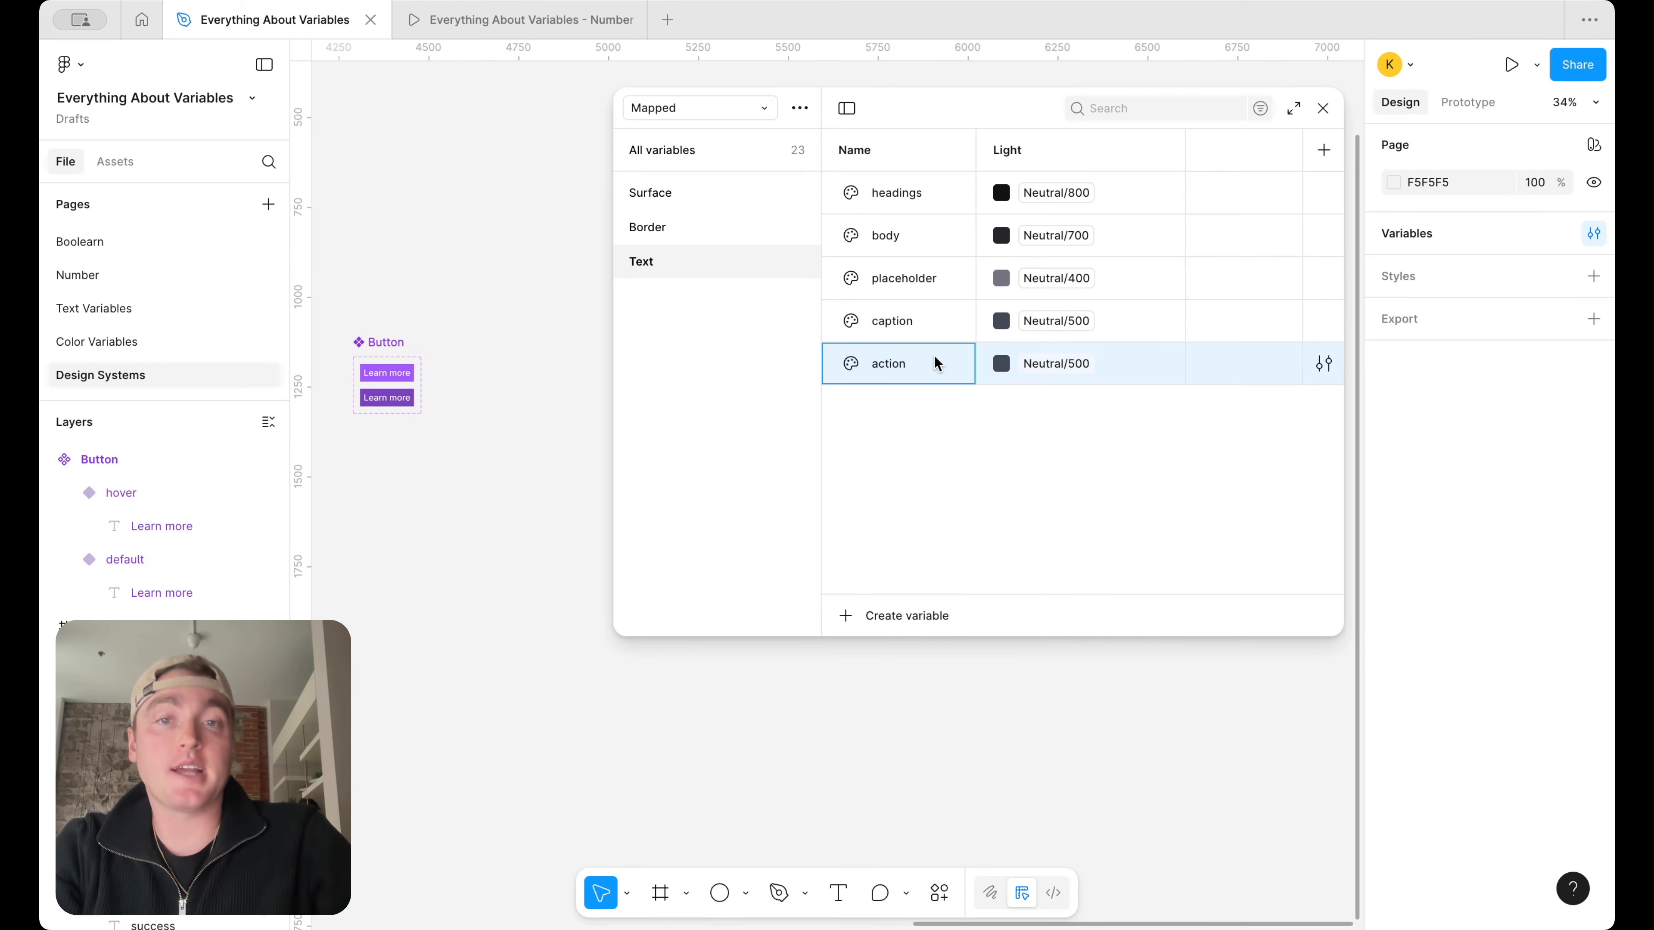
{"action": "key", "text": "super+d"}
{"action": "type", "text": "action-hover"}
{"action": "key", "text": "Return"}
Set the action text variable to Primary/500 and action-hover to Primary/600
{"action": "left_click", "coordinate": [1036, 363]}
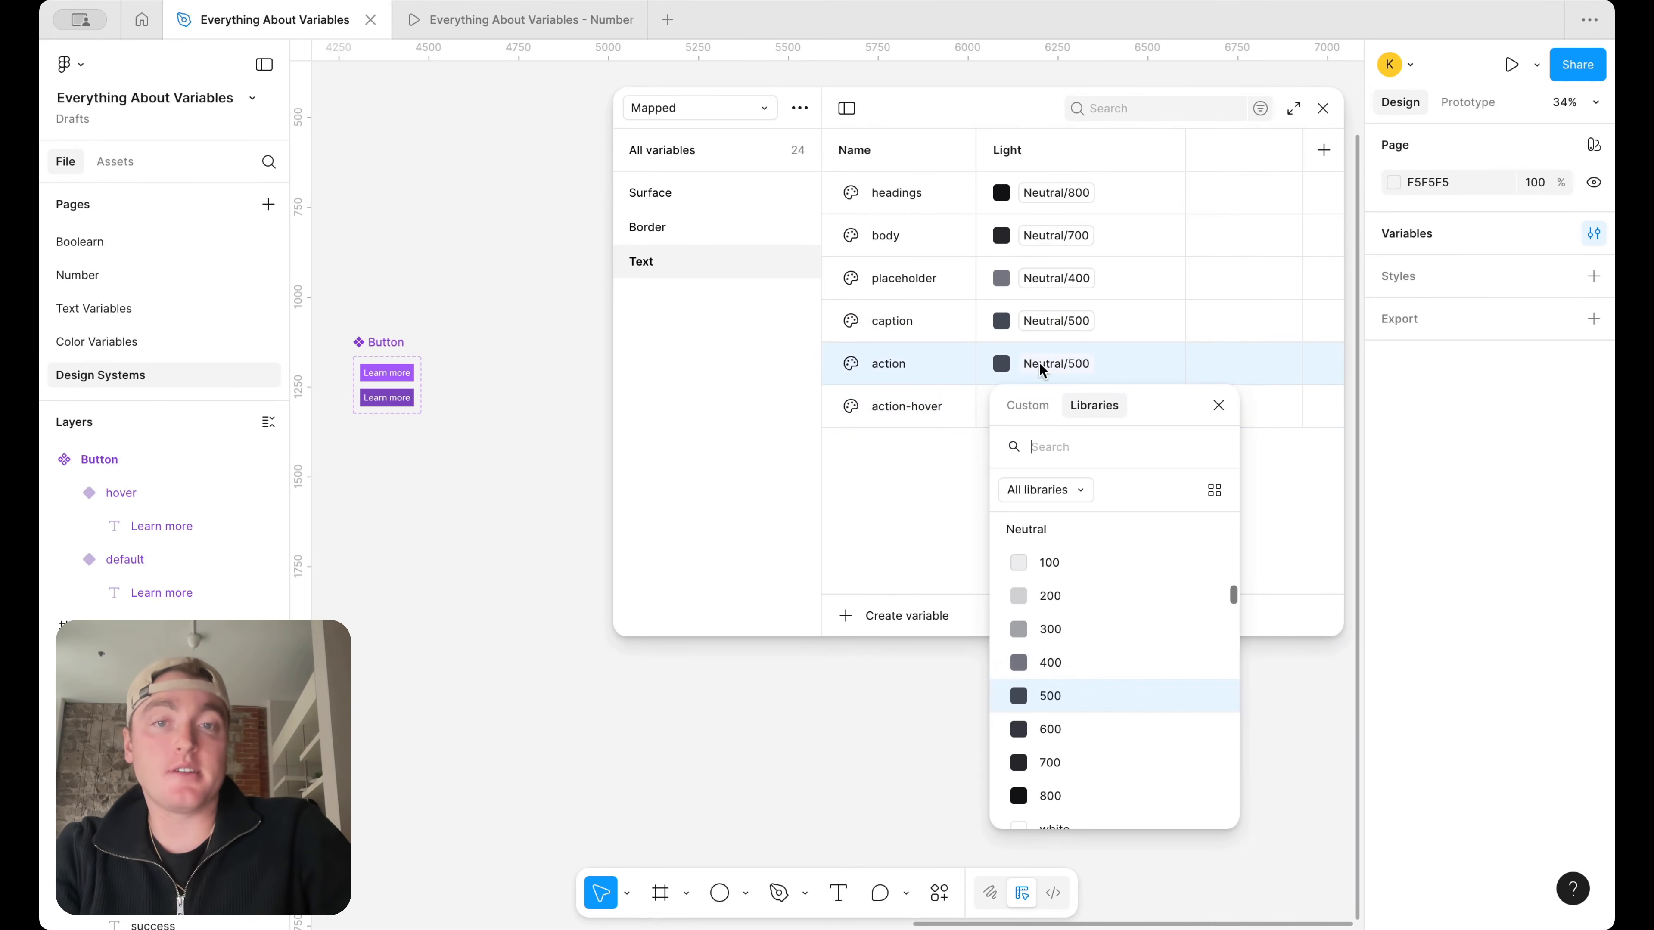
{"action": "scroll", "coordinate": [1087, 665], "scroll_direction": "down", "scroll_amount": 10}
{"action": "type", "text": "pri"}
{"action": "left_click", "coordinate": [1093, 729]}
{"action": "left_click", "coordinate": [1056, 406]}
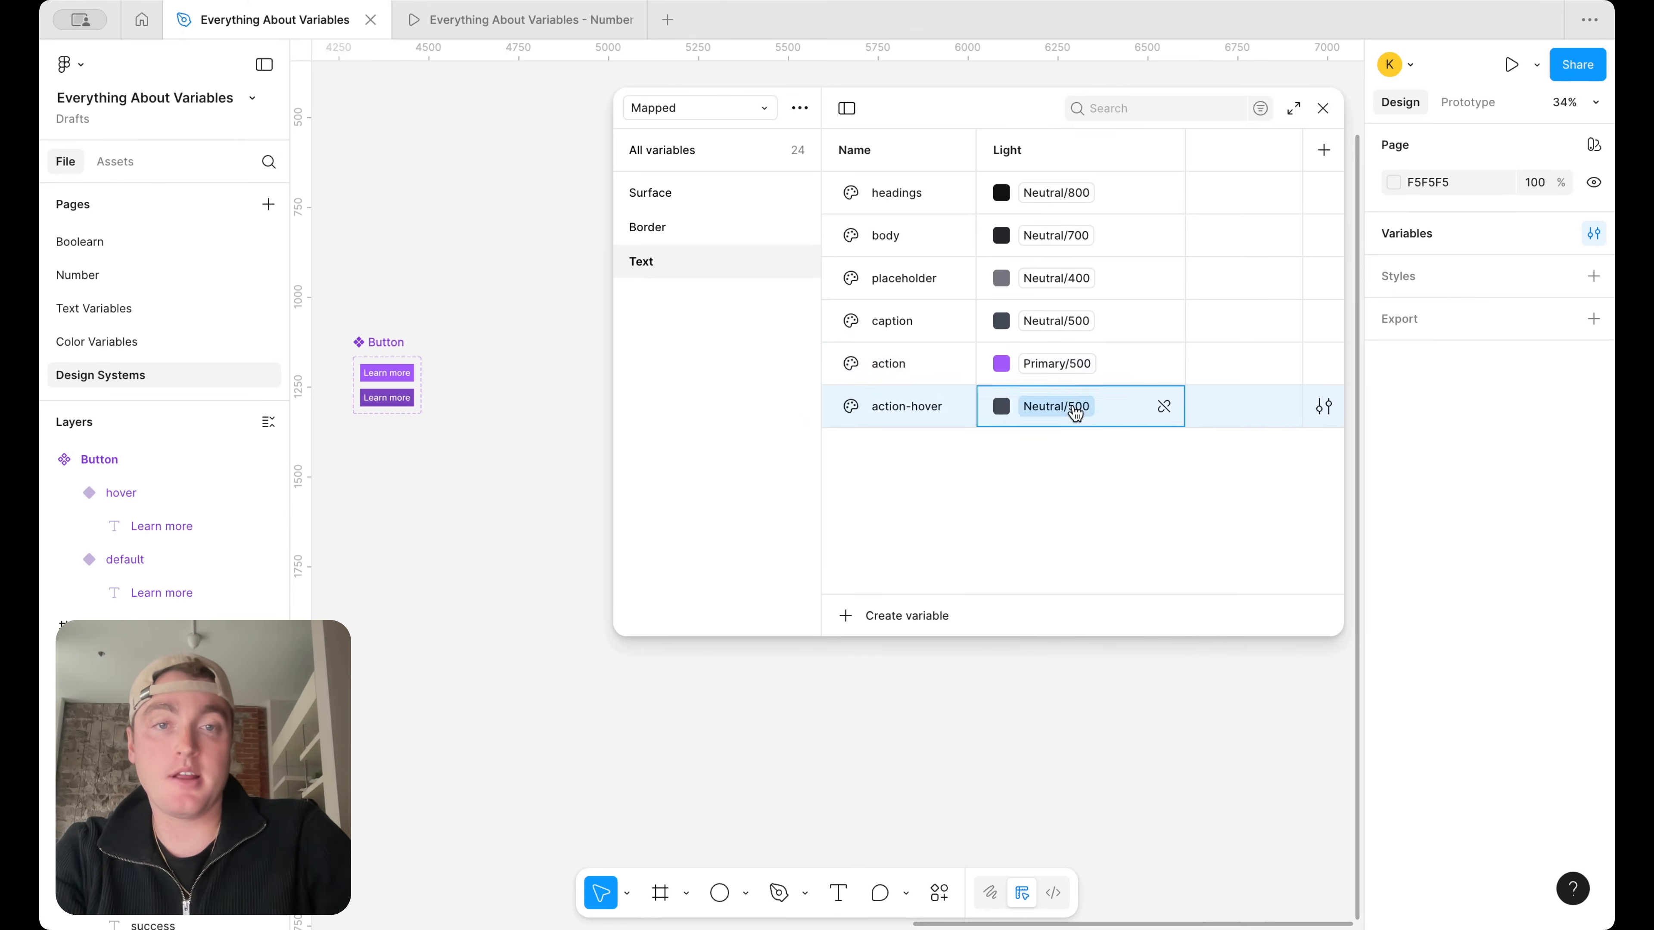
{"action": "left_click", "coordinate": [1044, 779]}
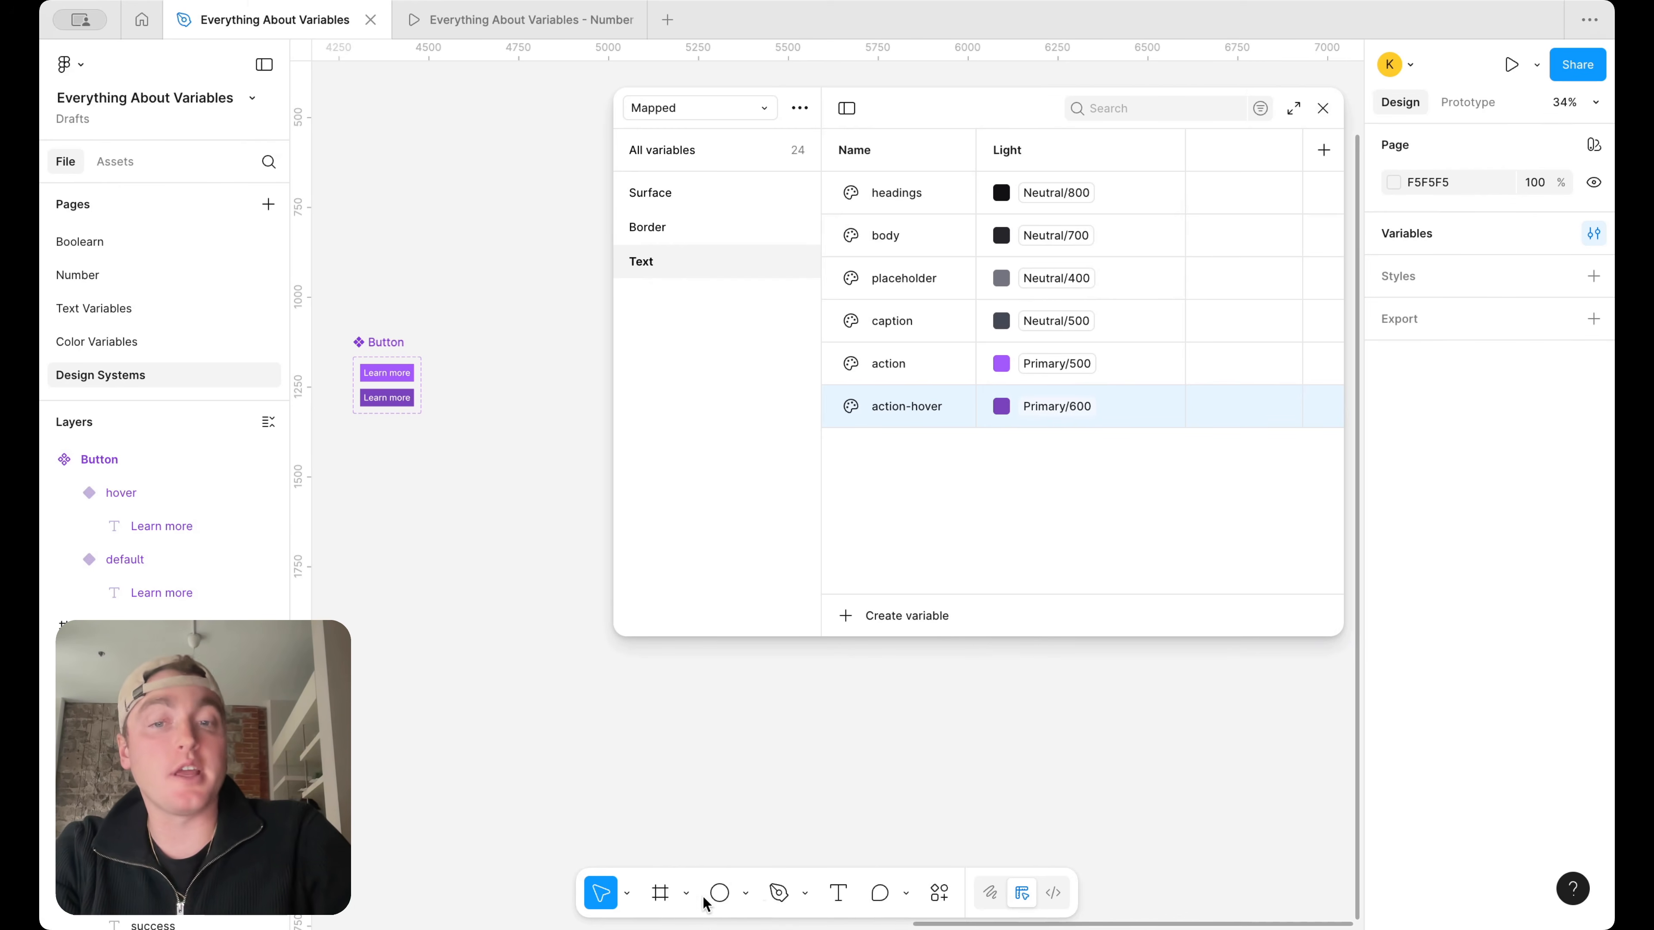
Place a text box about 127 × 36 beside the Button component and enter "Learn mor"
{"action": "left_click", "coordinate": [838, 892]}
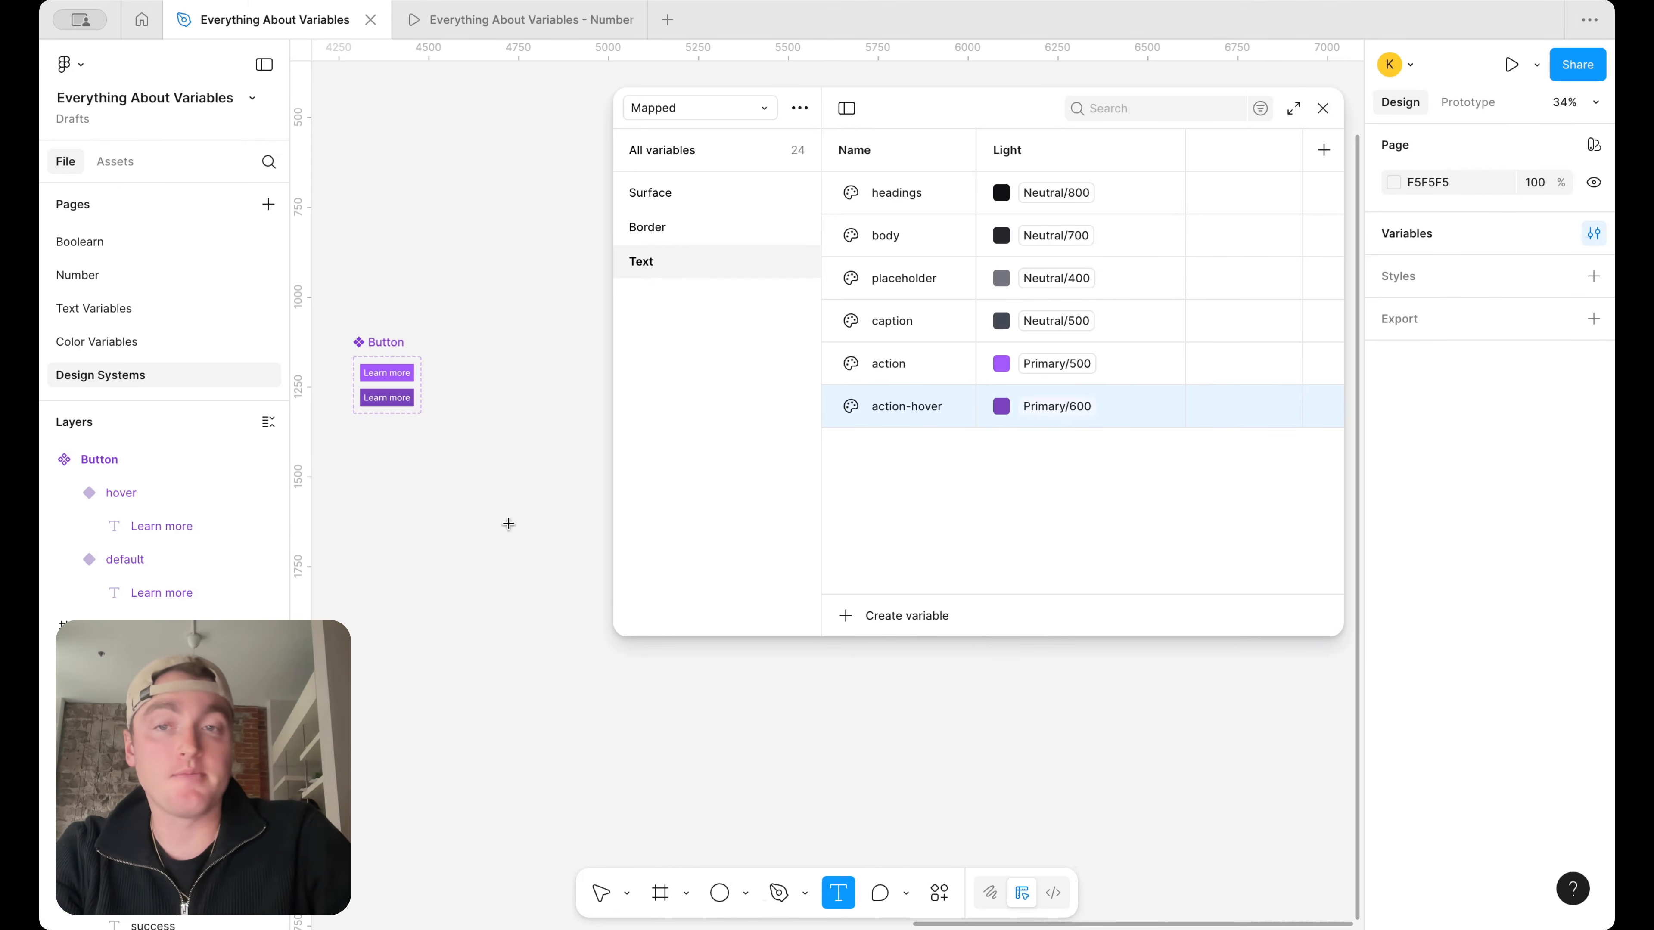
{"action": "scroll", "coordinate": [487, 388], "scroll_direction": "up", "scroll_amount": 3}
{"action": "left_click_drag", "start_coordinate": [463, 359], "coordinate": [544, 370]}
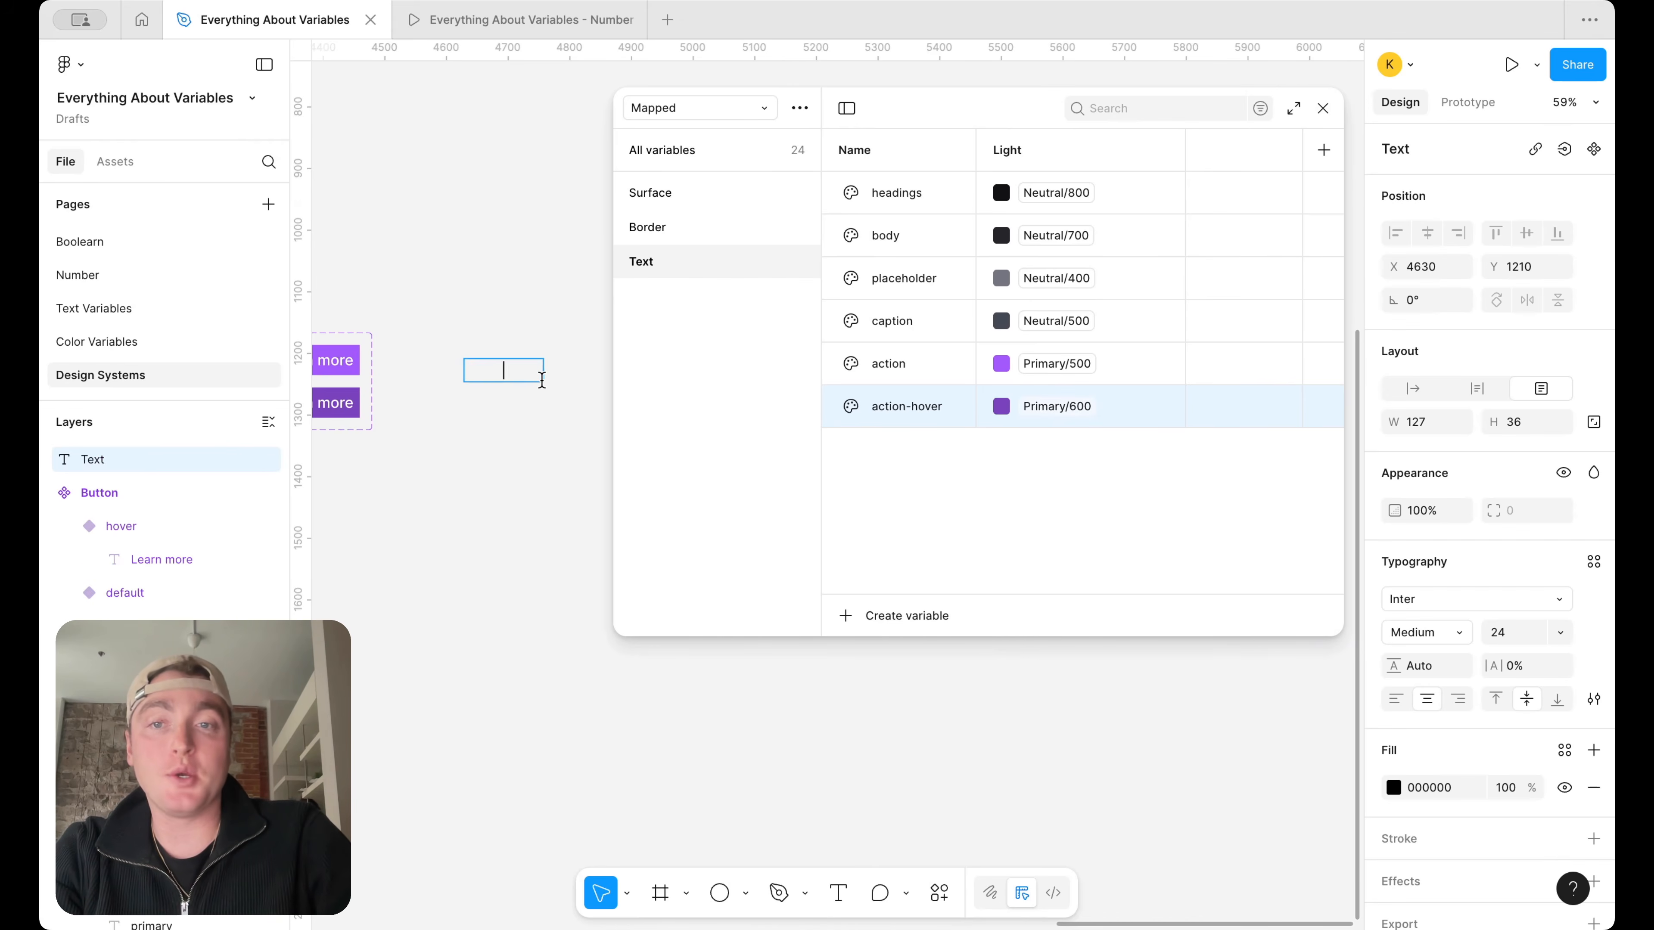
{"action": "scroll", "coordinate": [542, 375], "scroll_direction": "up", "scroll_amount": 5}
{"action": "type", "text": "Learn mor"}
Replace the text box's content with "Click here to learn more."
{"action": "key", "text": "ctrl+a"}
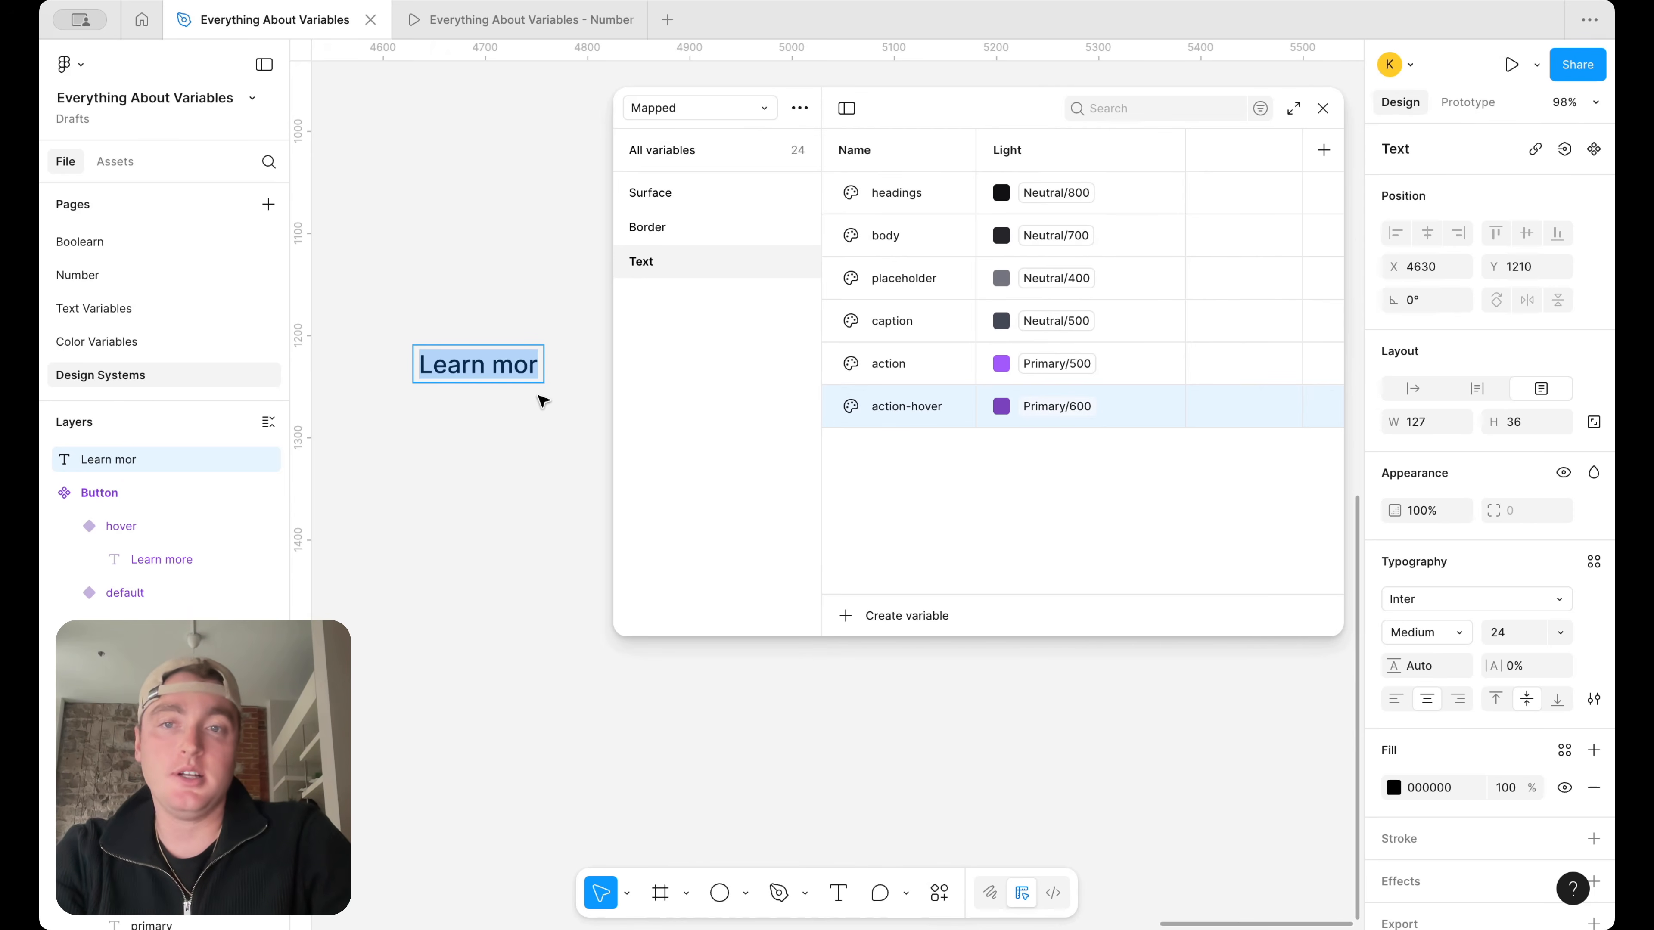
{"action": "type", "text": "click"}
{"action": "key", "text": "BackSpace"}
{"action": "key", "text": "BackSpace"}
{"action": "key", "text": "BackSpace"}
{"action": "key", "text": "BackSpace"}
{"action": "key", "text": "BackSpace"}
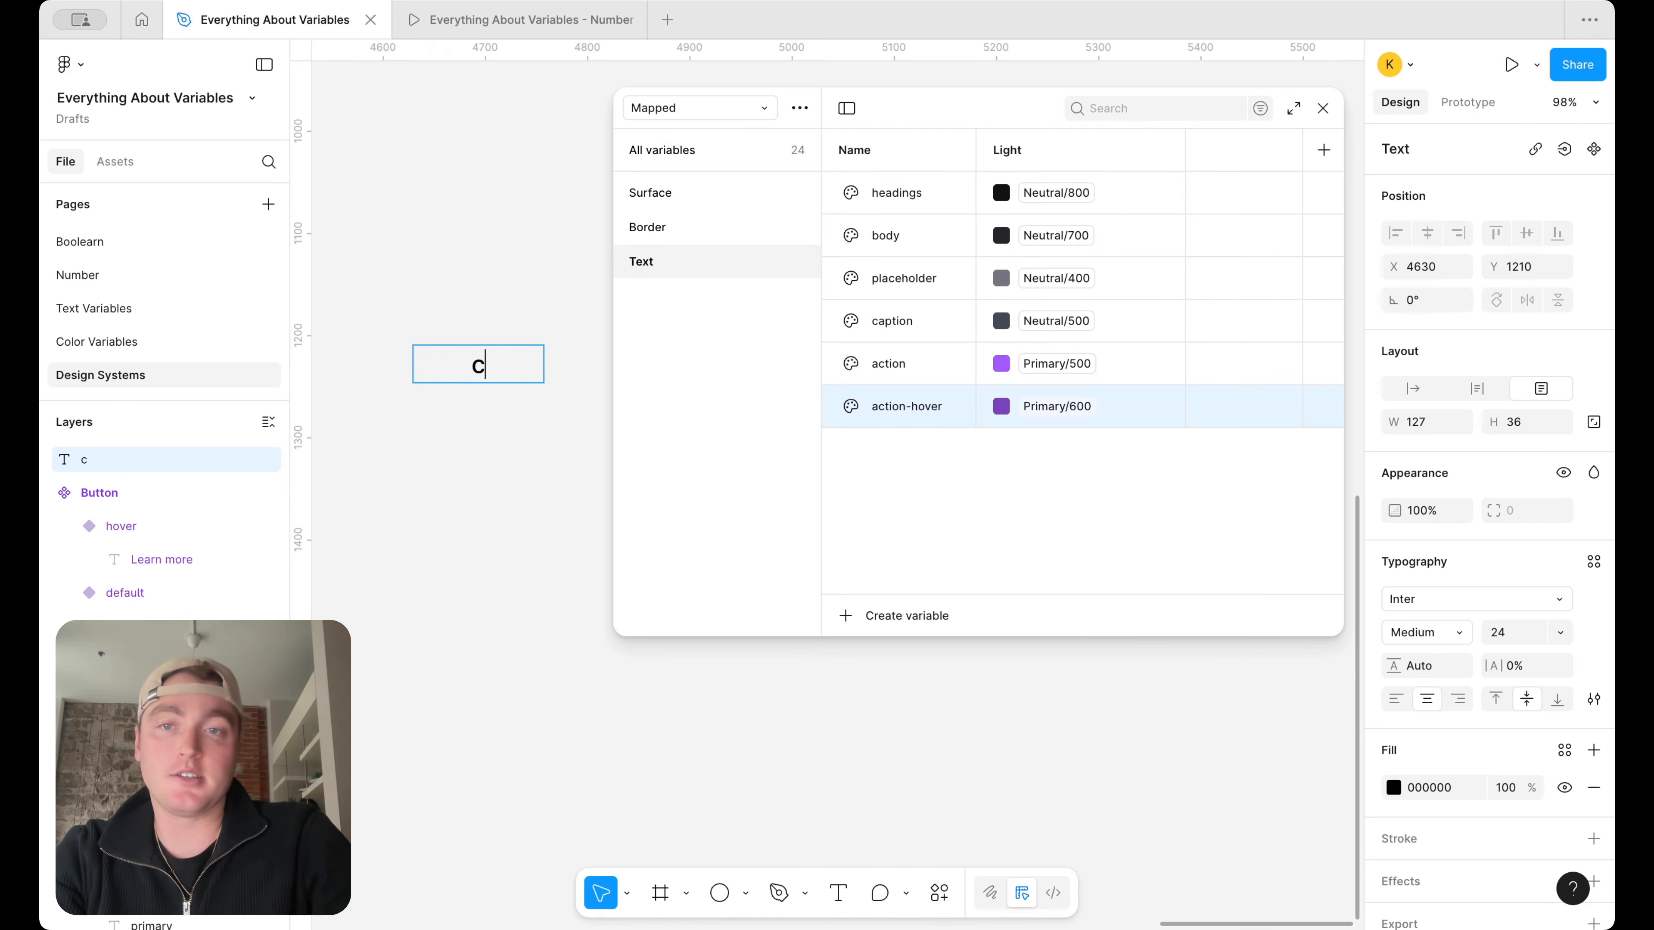
{"action": "type", "text": "Click here to learn more."}
{"action": "key", "text": "Escape"}
Widen the text box to about 312
{"action": "left_click_drag", "start_coordinate": [543, 364], "coordinate": [610, 370]}
{"action": "scroll", "coordinate": [565, 373], "scroll_direction": "right", "scroll_amount": 4}
{"action": "scroll", "coordinate": [401, 374], "scroll_direction": "left", "scroll_amount": 3}
{"action": "scroll", "coordinate": [401, 375], "scroll_direction": "down", "scroll_amount": 3}
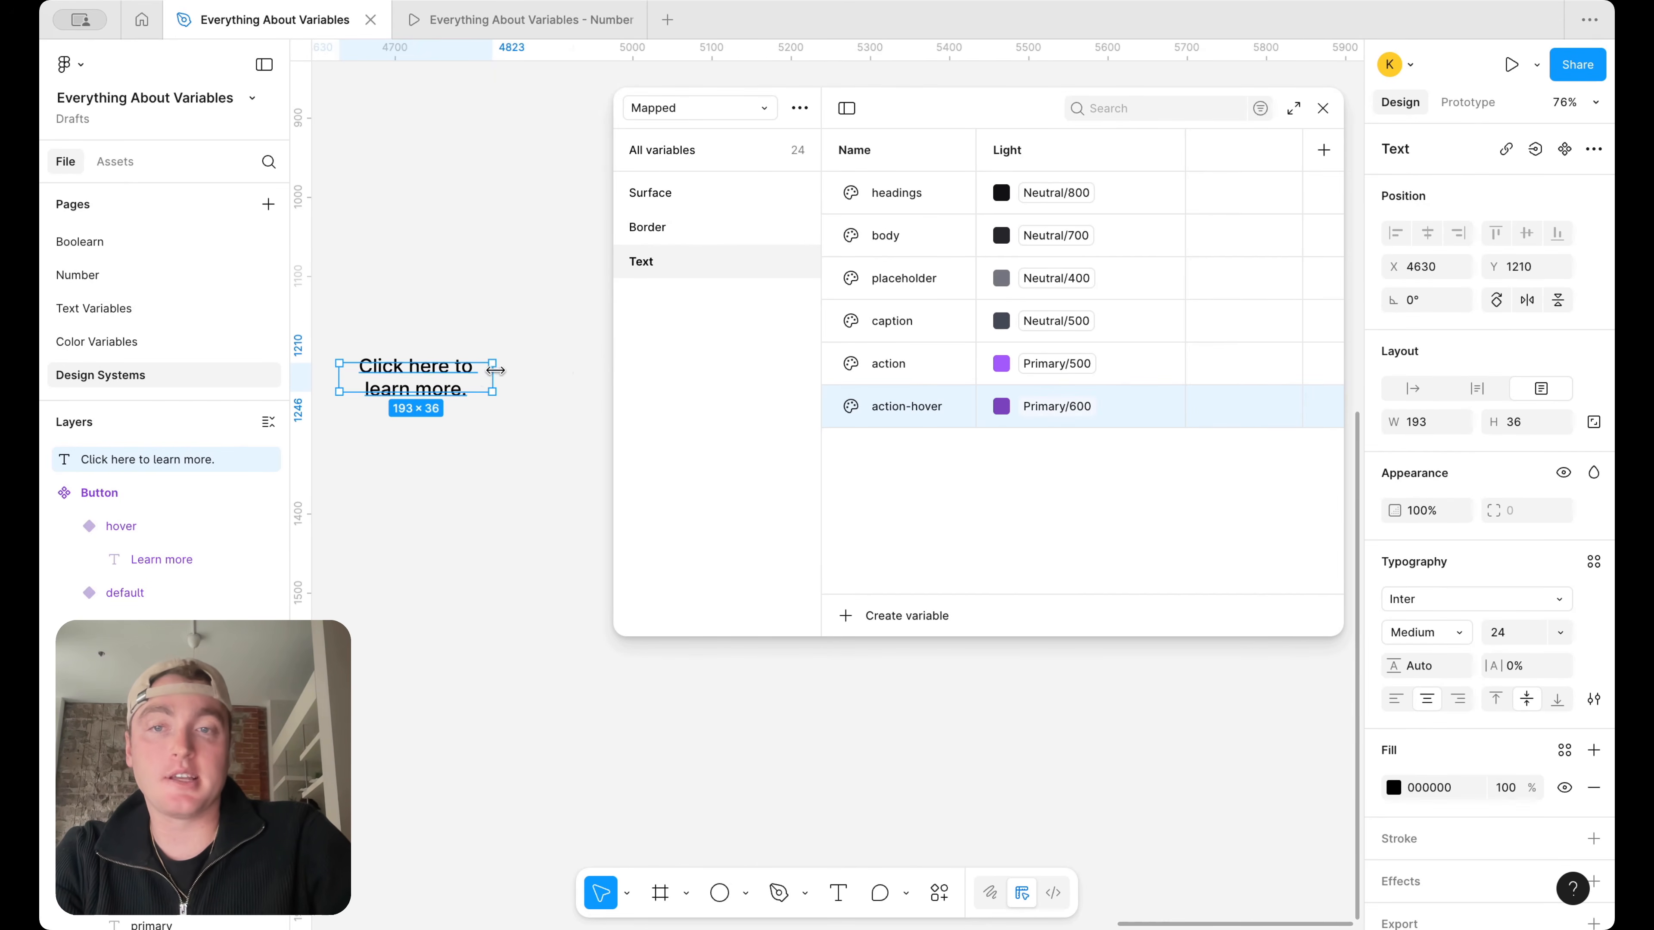
{"action": "left_click_drag", "start_coordinate": [494, 370], "coordinate": [587, 370]}
Change the text to "Link" and wrap it, fitted to its content, in an auto layout frame
{"action": "key", "text": "Return"}
{"action": "type", "text": "Link"}
{"action": "key", "text": "Escape"}
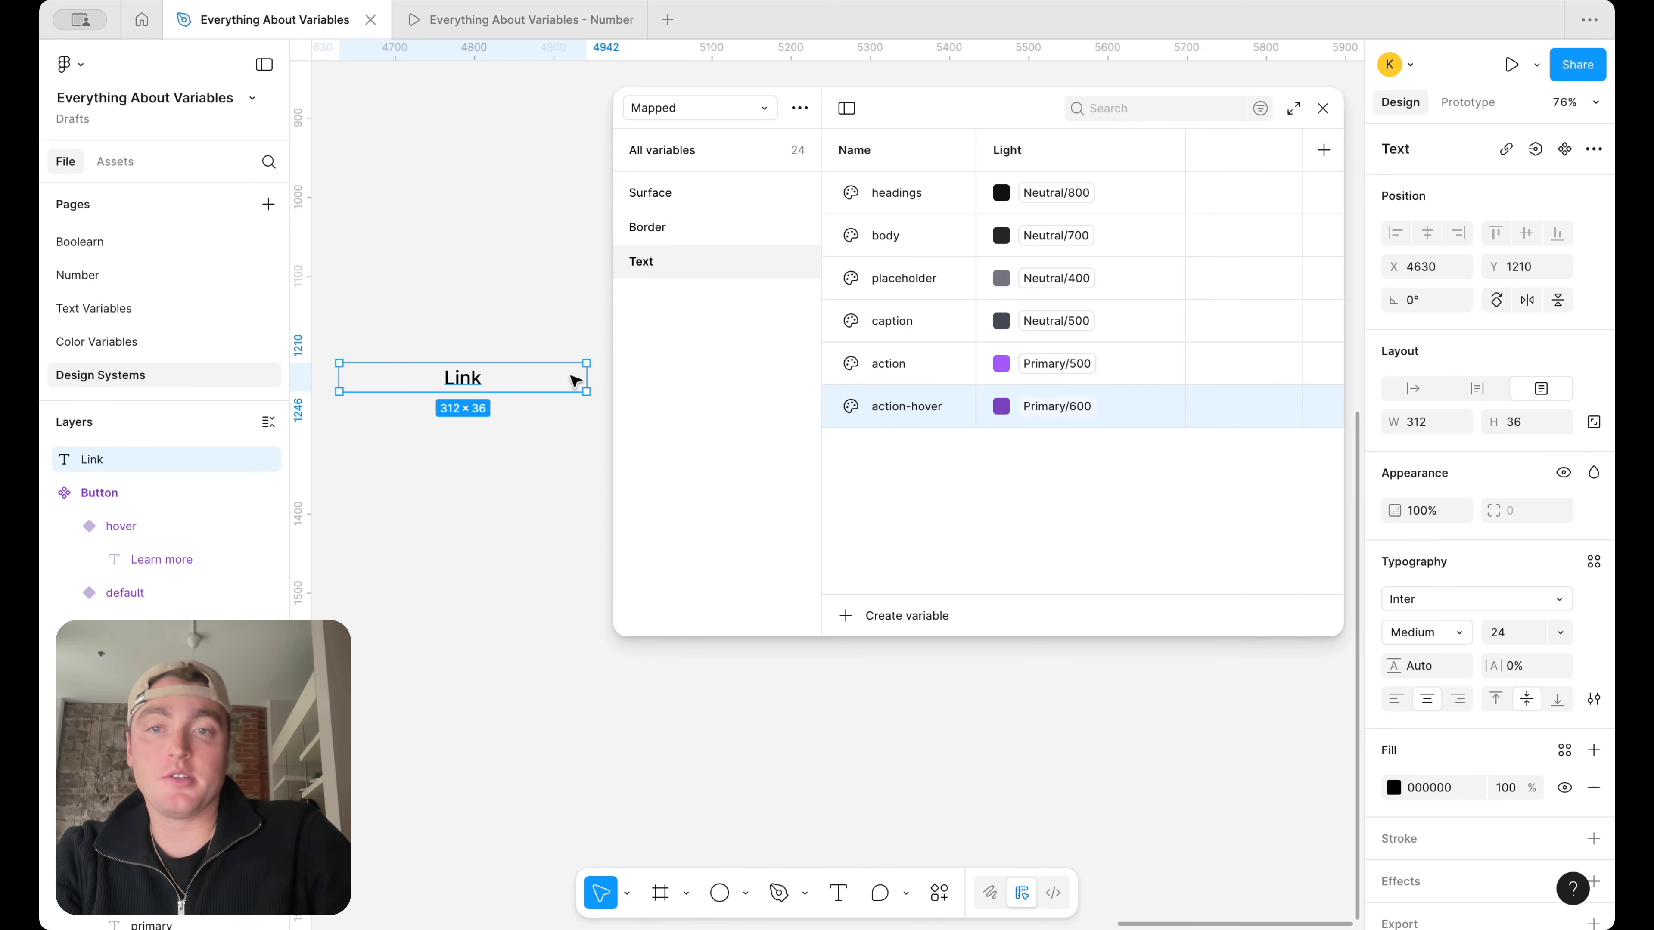
{"action": "double_click", "coordinate": [587, 378]}
{"action": "key", "text": "shift+a"}
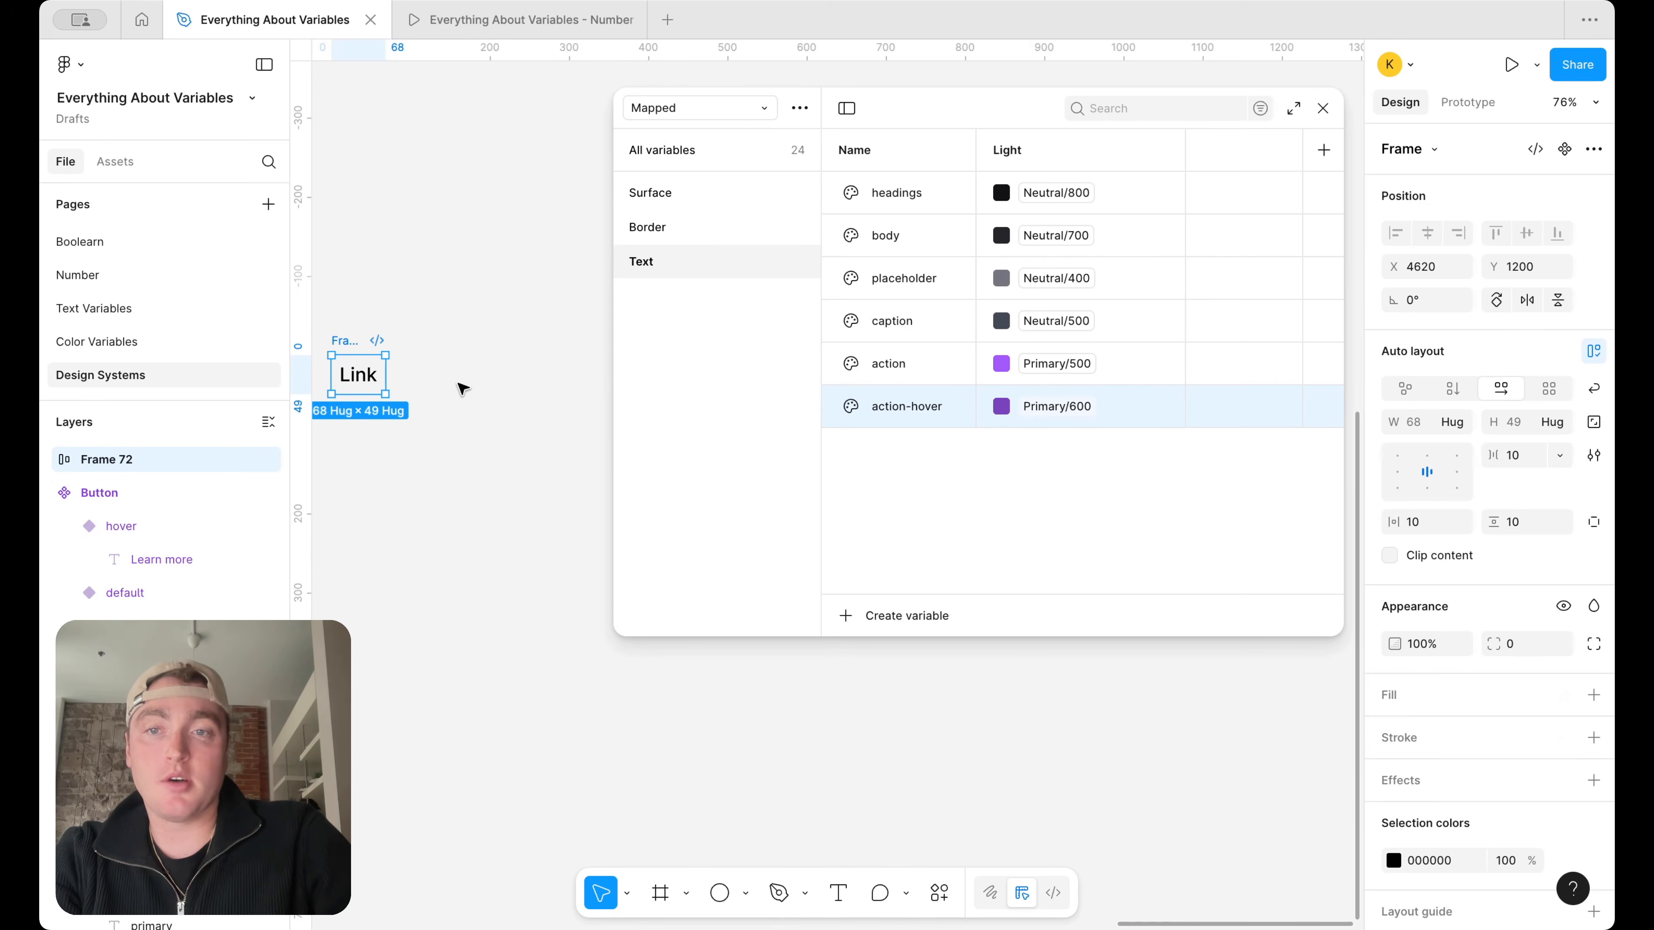
Apply the Text/action color variable to the text in the new auto layout frame
{"action": "scroll", "coordinate": [1572, 763], "scroll_direction": "down", "scroll_amount": 3}
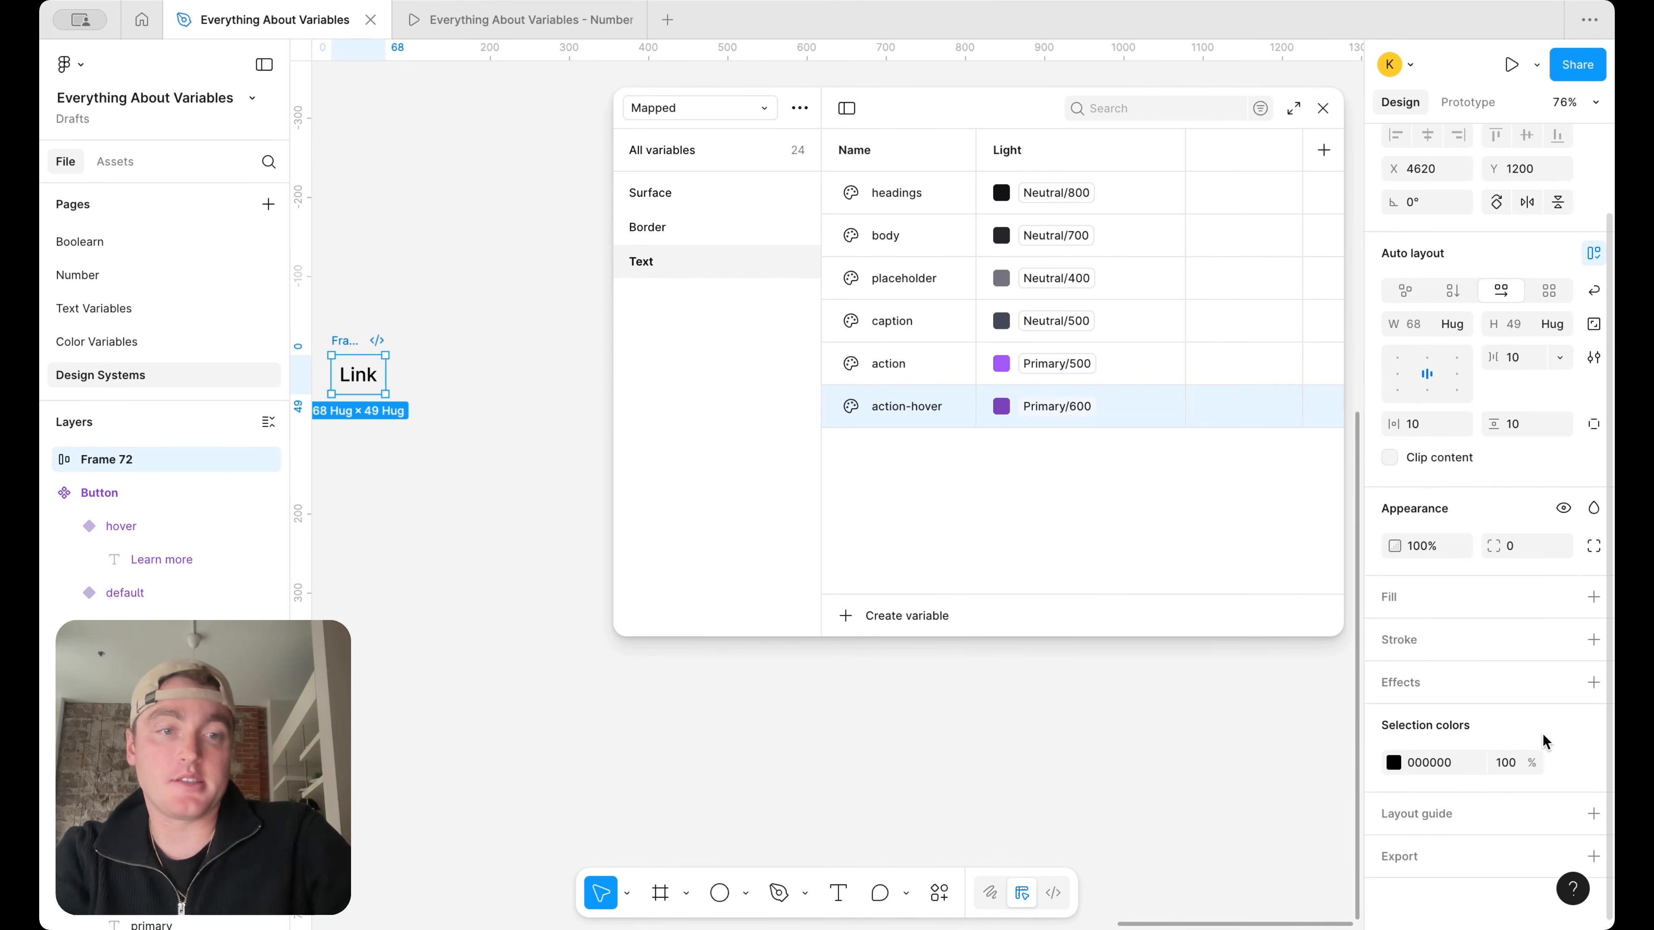
{"action": "left_click", "coordinate": [1565, 762]}
{"action": "type", "text": "yexy"}
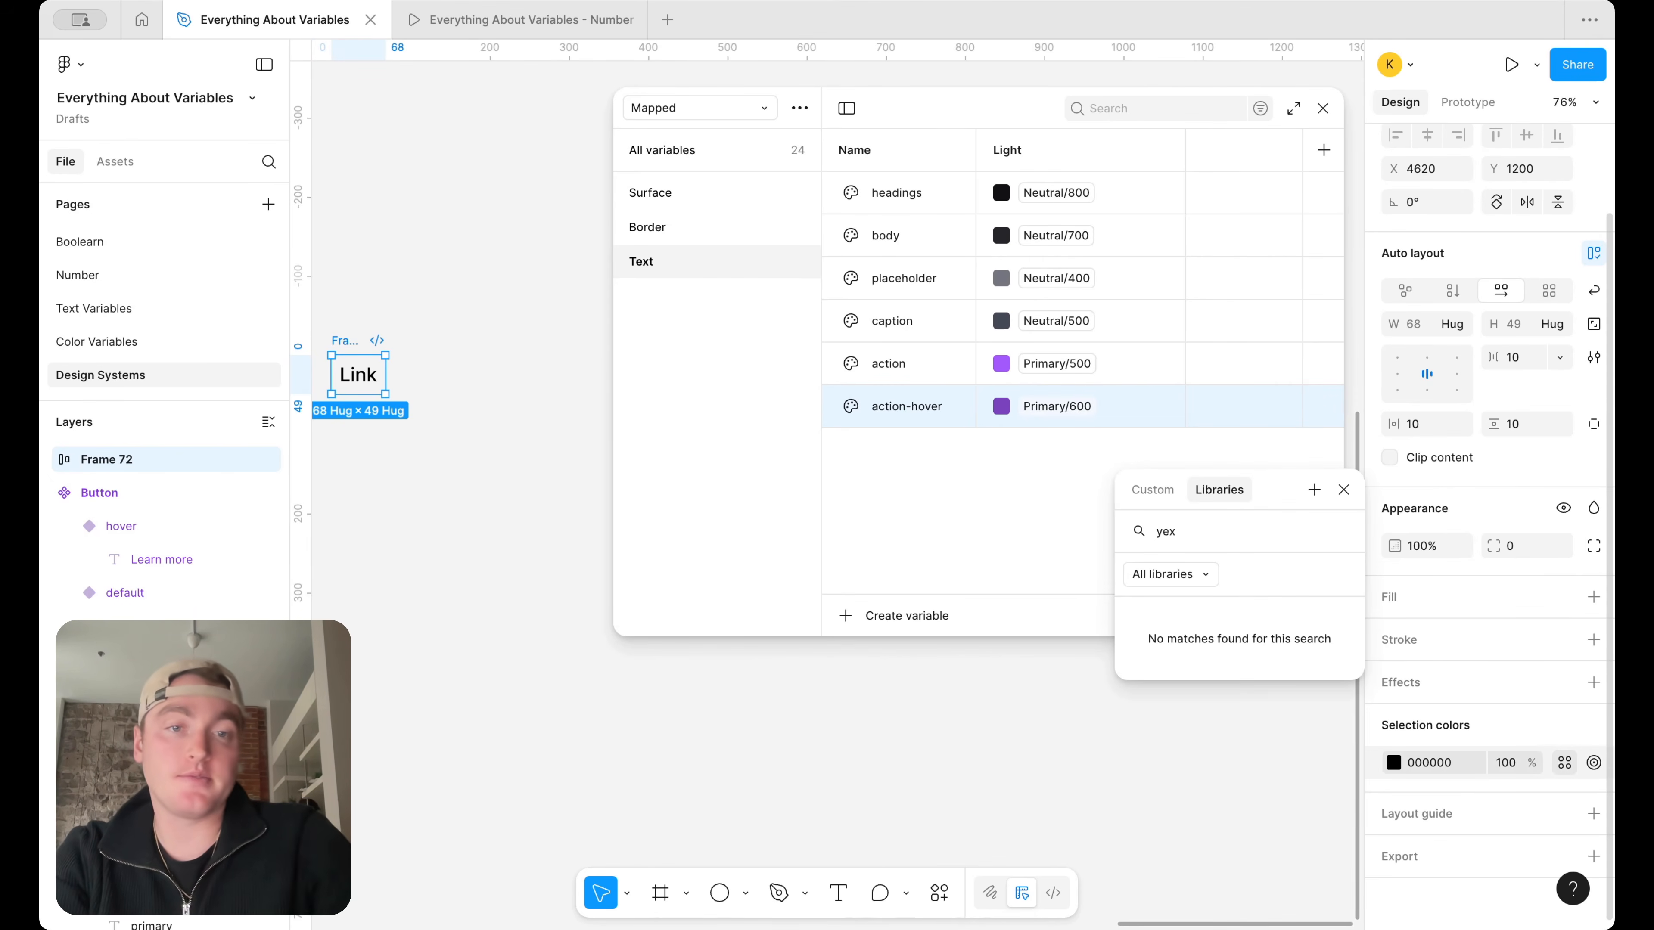
{"action": "key", "text": "BackSpace"}
{"action": "key", "text": "BackSpace"}
{"action": "key", "text": "BackSpace"}
{"action": "type", "text": "text"}
{"action": "left_click", "coordinate": [1290, 791]}
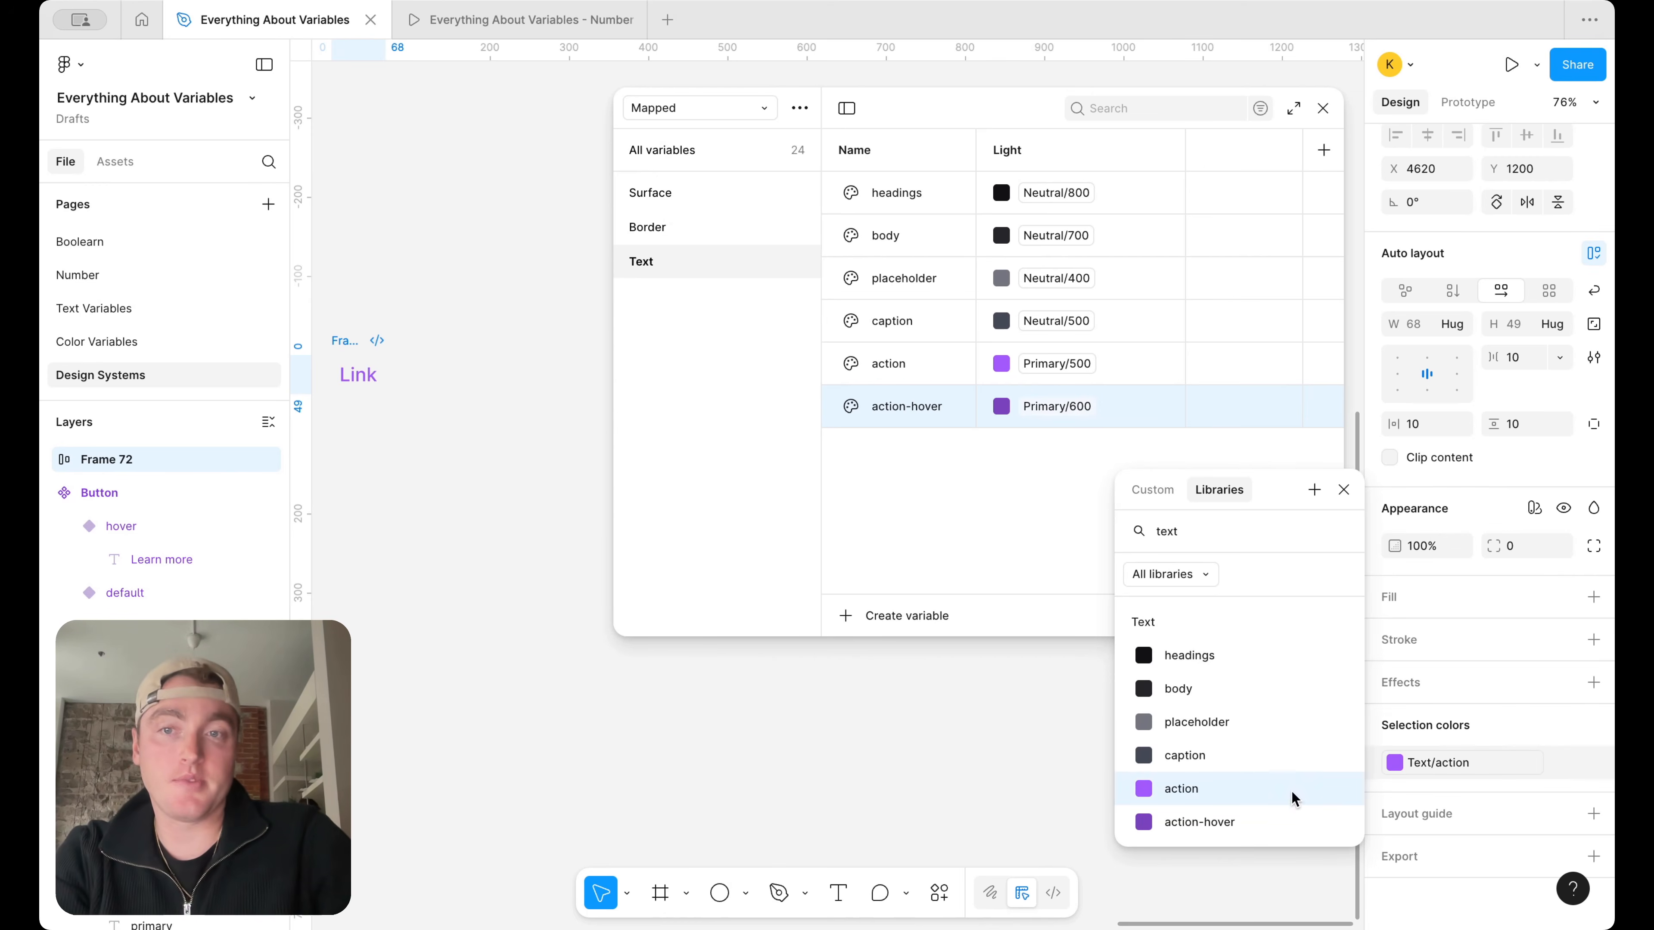
{"action": "left_click", "coordinate": [449, 444]}
Rename the auto layout frame as Link
{"action": "double_click", "coordinate": [342, 341]}
{"action": "type", "text": "Link"}
{"action": "key", "text": "Return"}
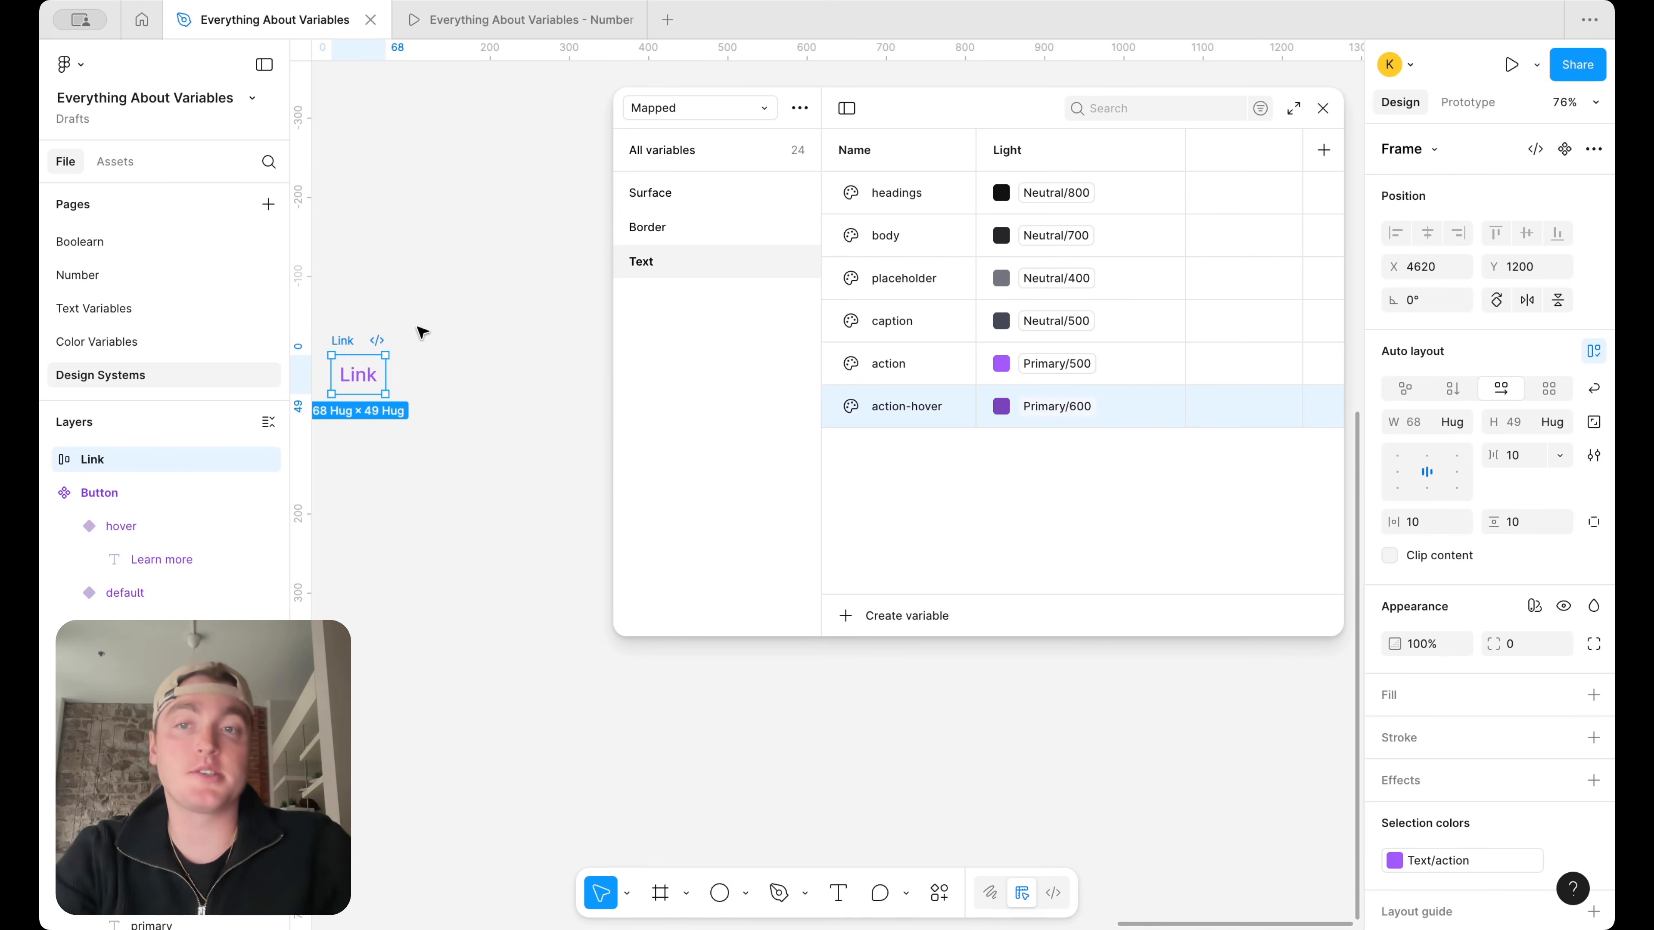
Duplicate the action-hover text variable to add variables named success and Information
{"action": "scroll", "coordinate": [468, 312], "scroll_direction": "left", "scroll_amount": 2}
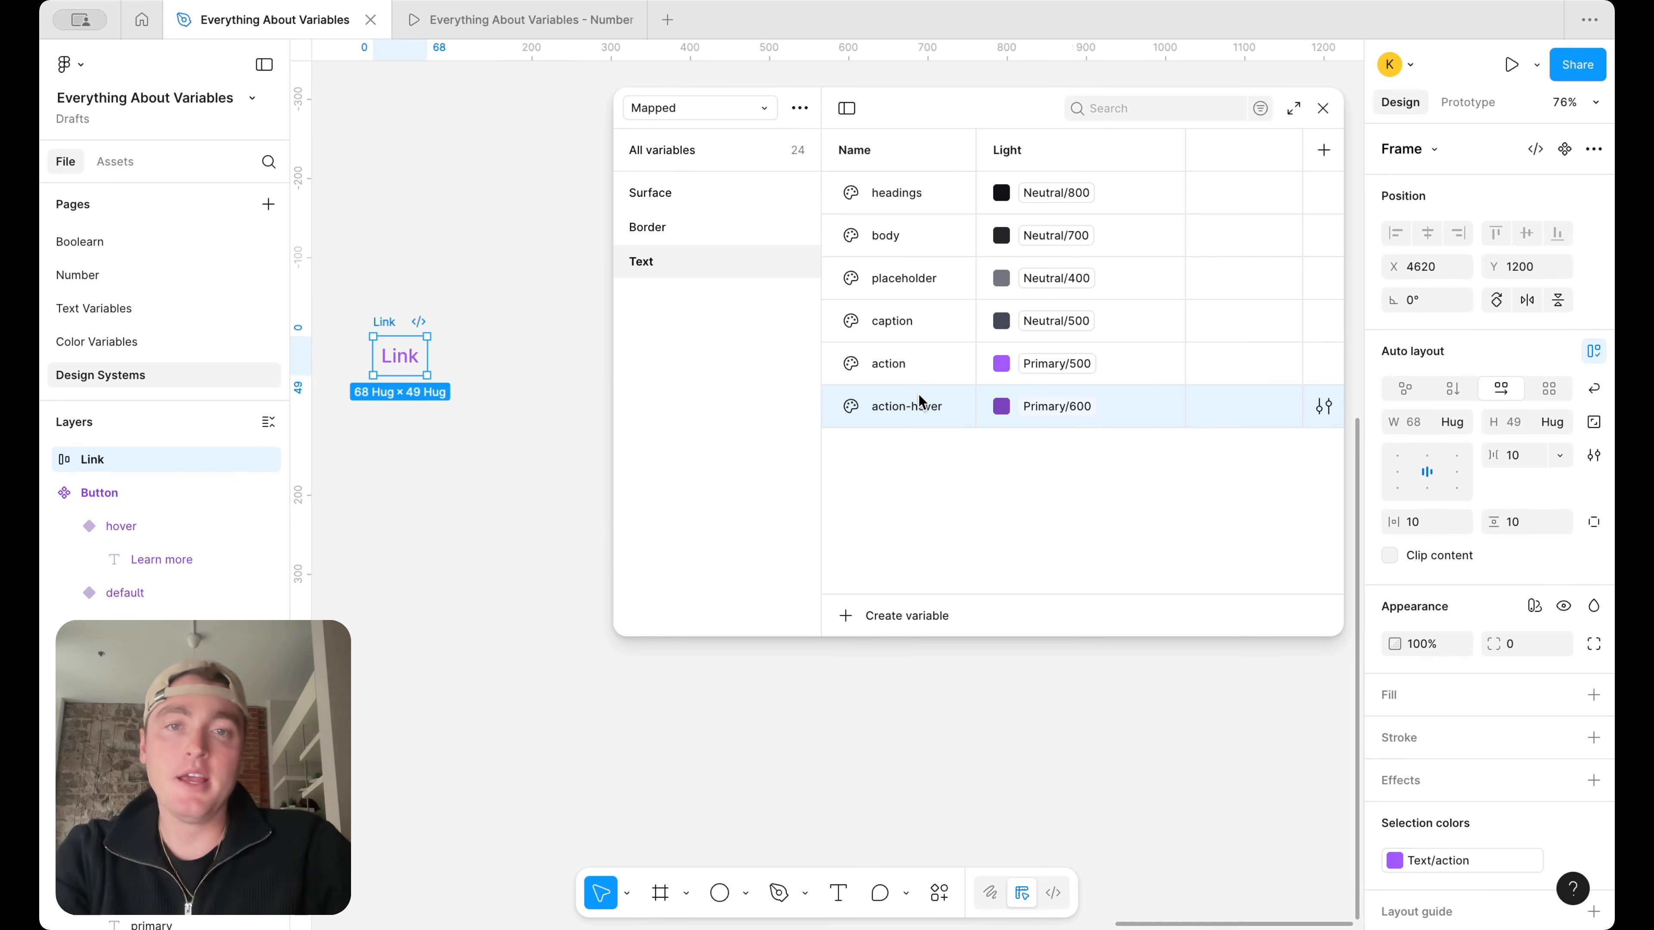
{"action": "key", "text": "super+d"}
{"action": "type", "text": "success"}
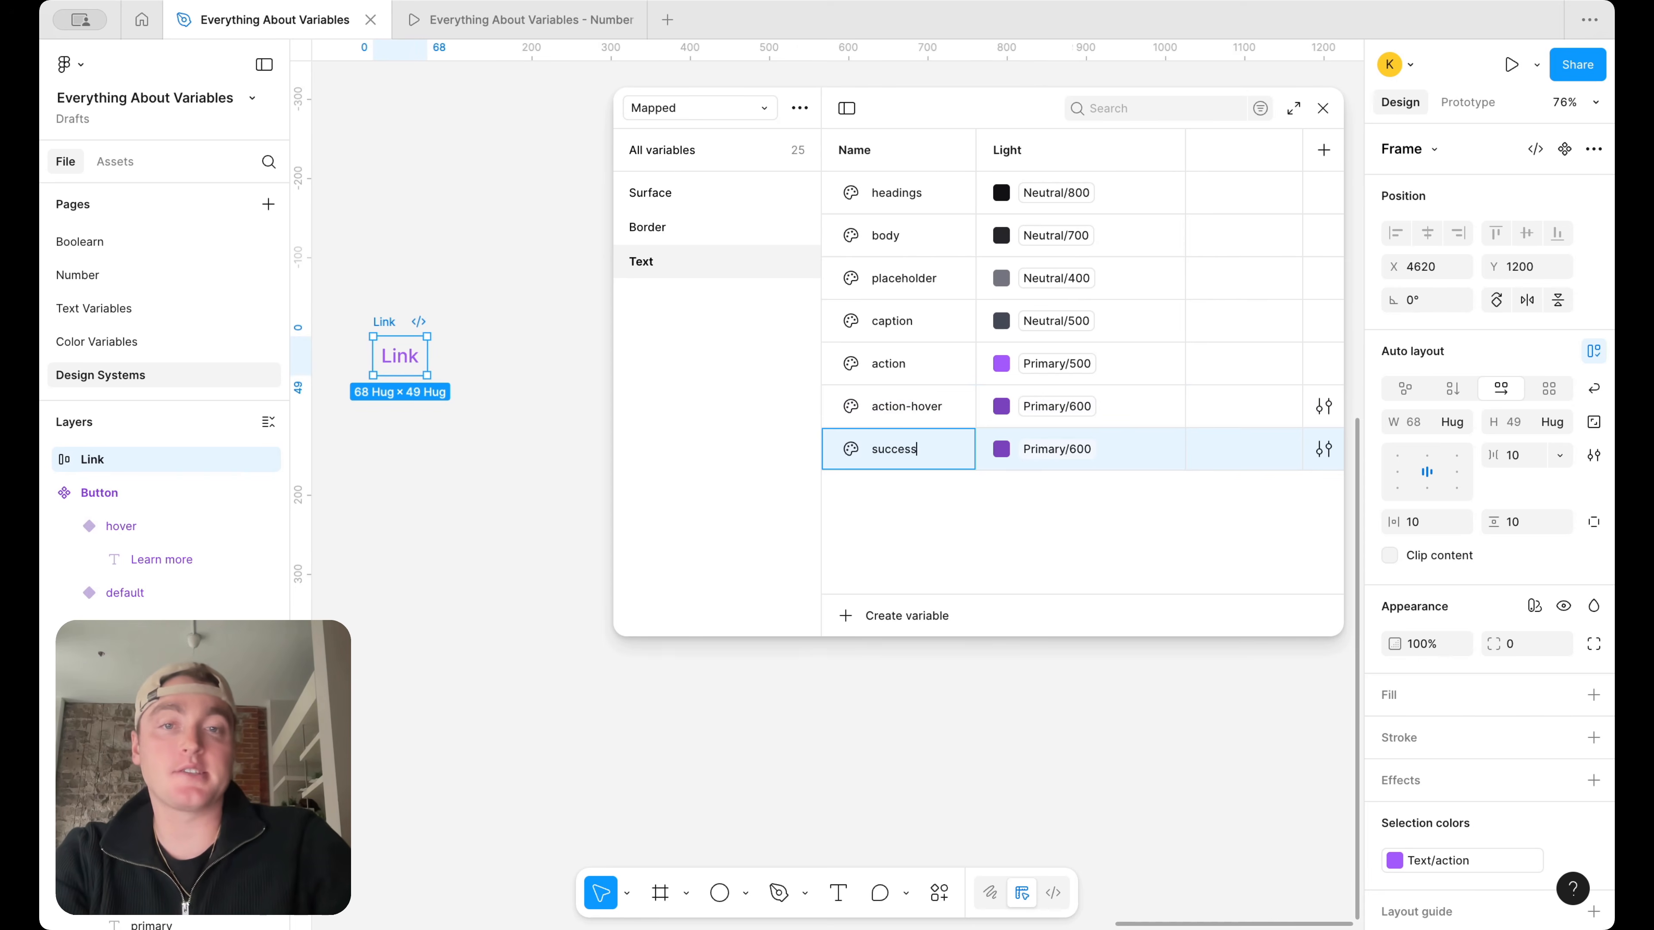
{"action": "key", "text": "Return"}
{"action": "key", "text": "super+d"}
{"action": "type", "text": "Info"}
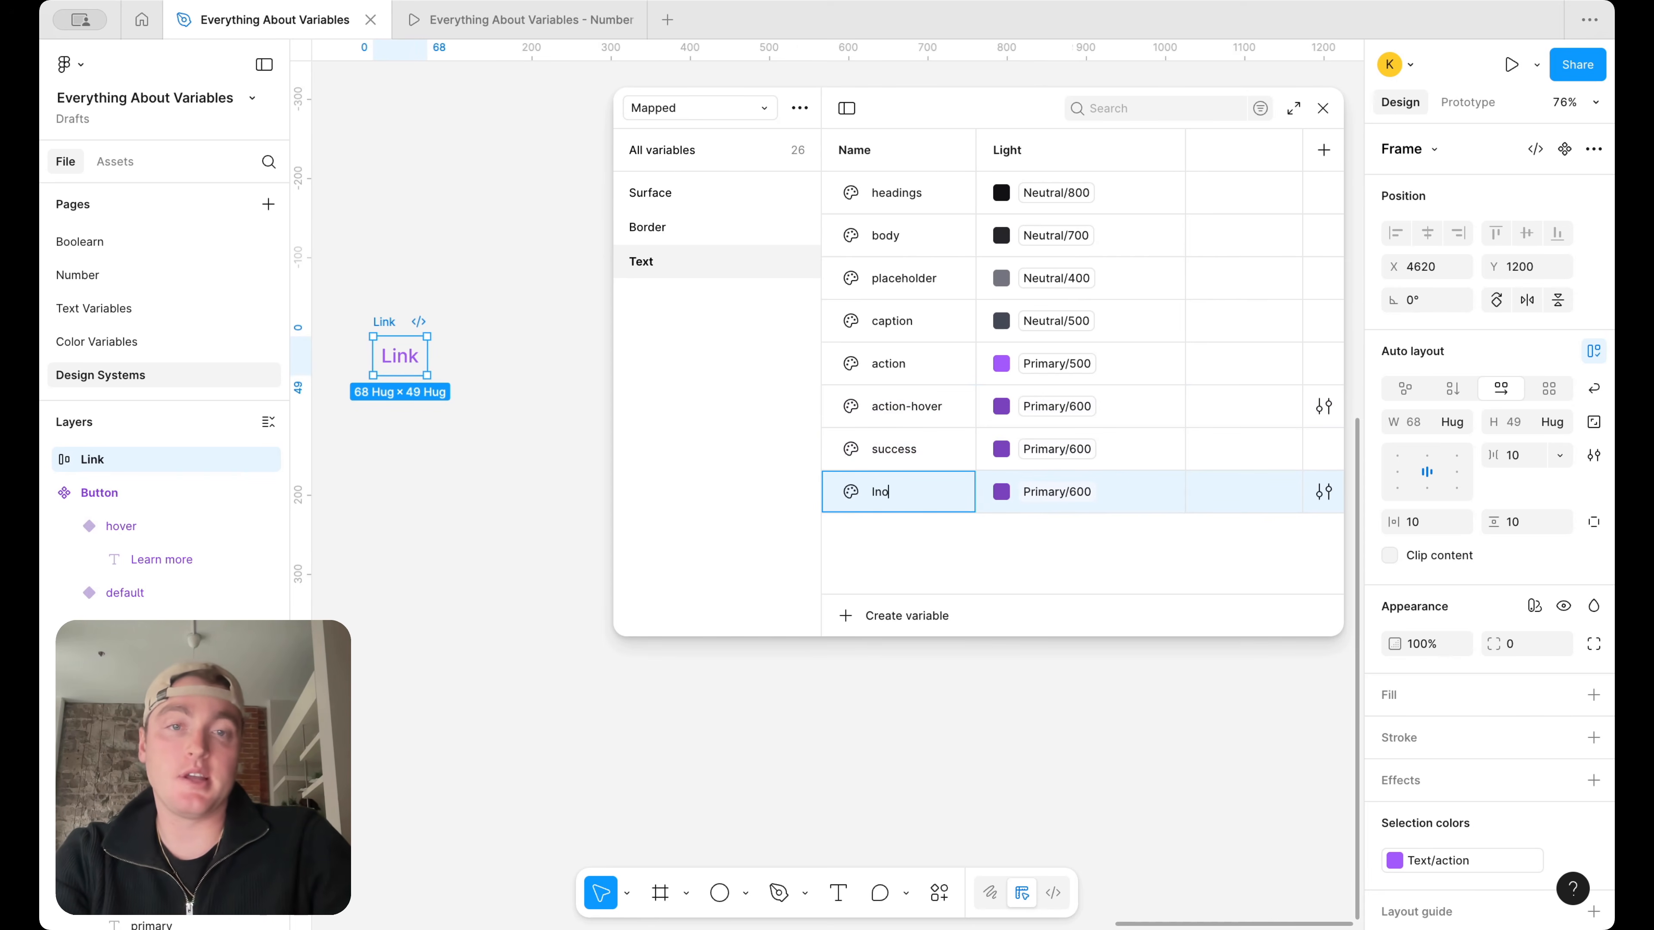
{"action": "type", "text": "rmation"}
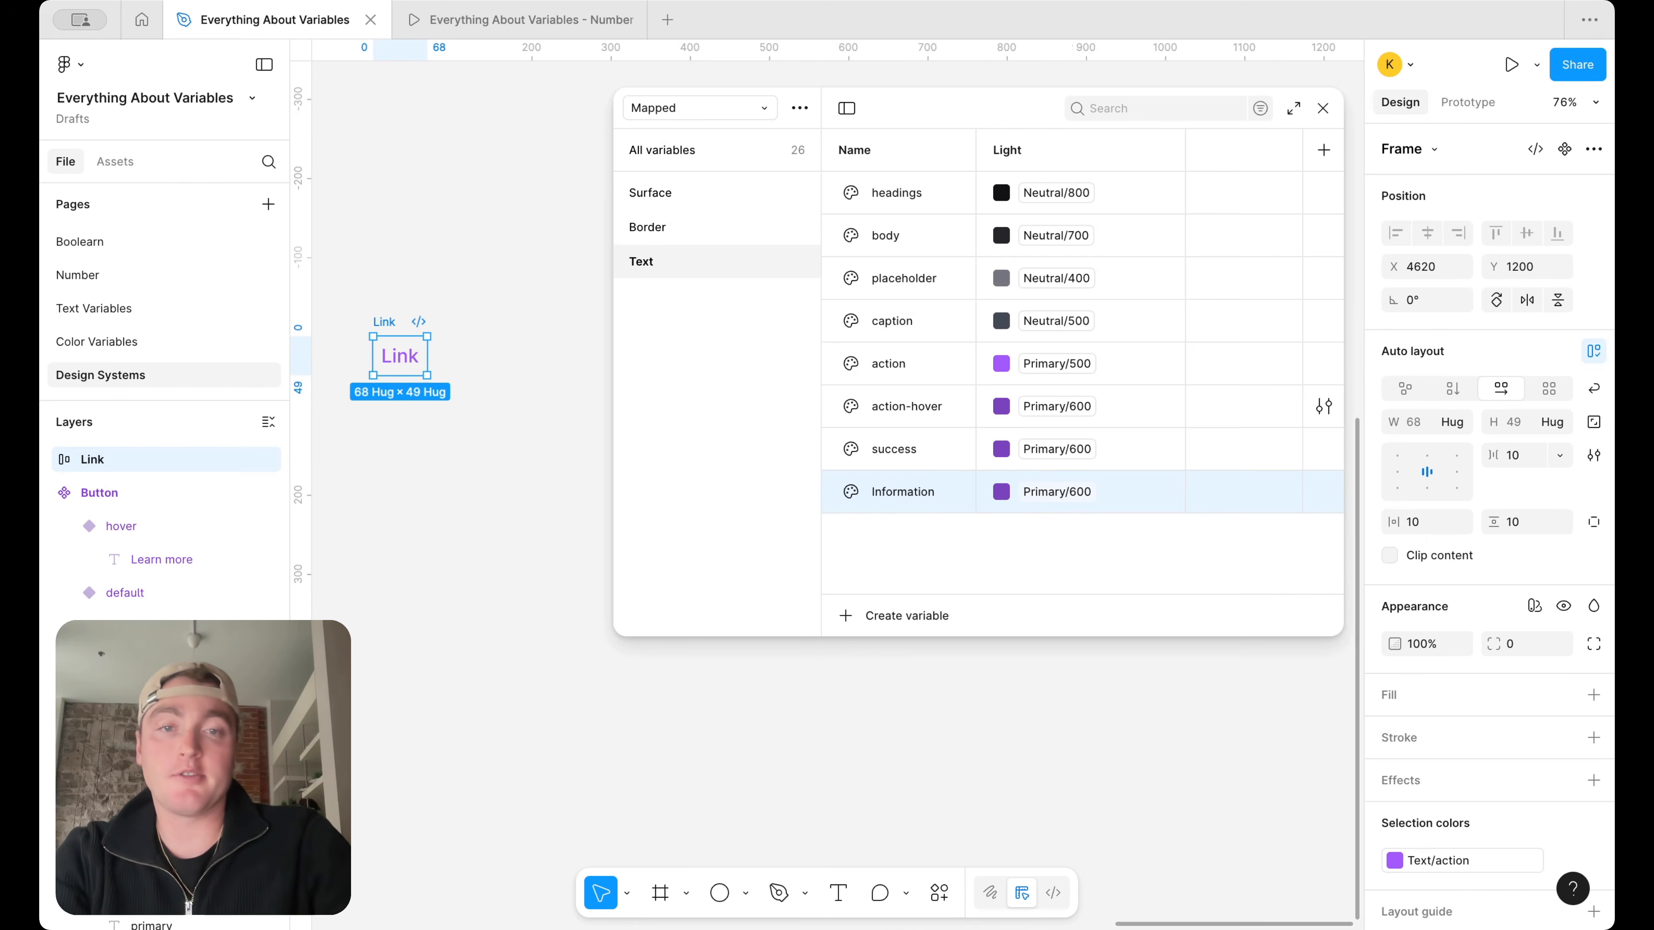
{"action": "key", "text": "Return"}
Add two more duplicates to the Text group, named error and warning
{"action": "key", "text": "super+d"}
{"action": "type", "text": "error"}
{"action": "key", "text": "Return"}
{"action": "key", "text": "super+d"}
{"action": "type", "text": "warning"}
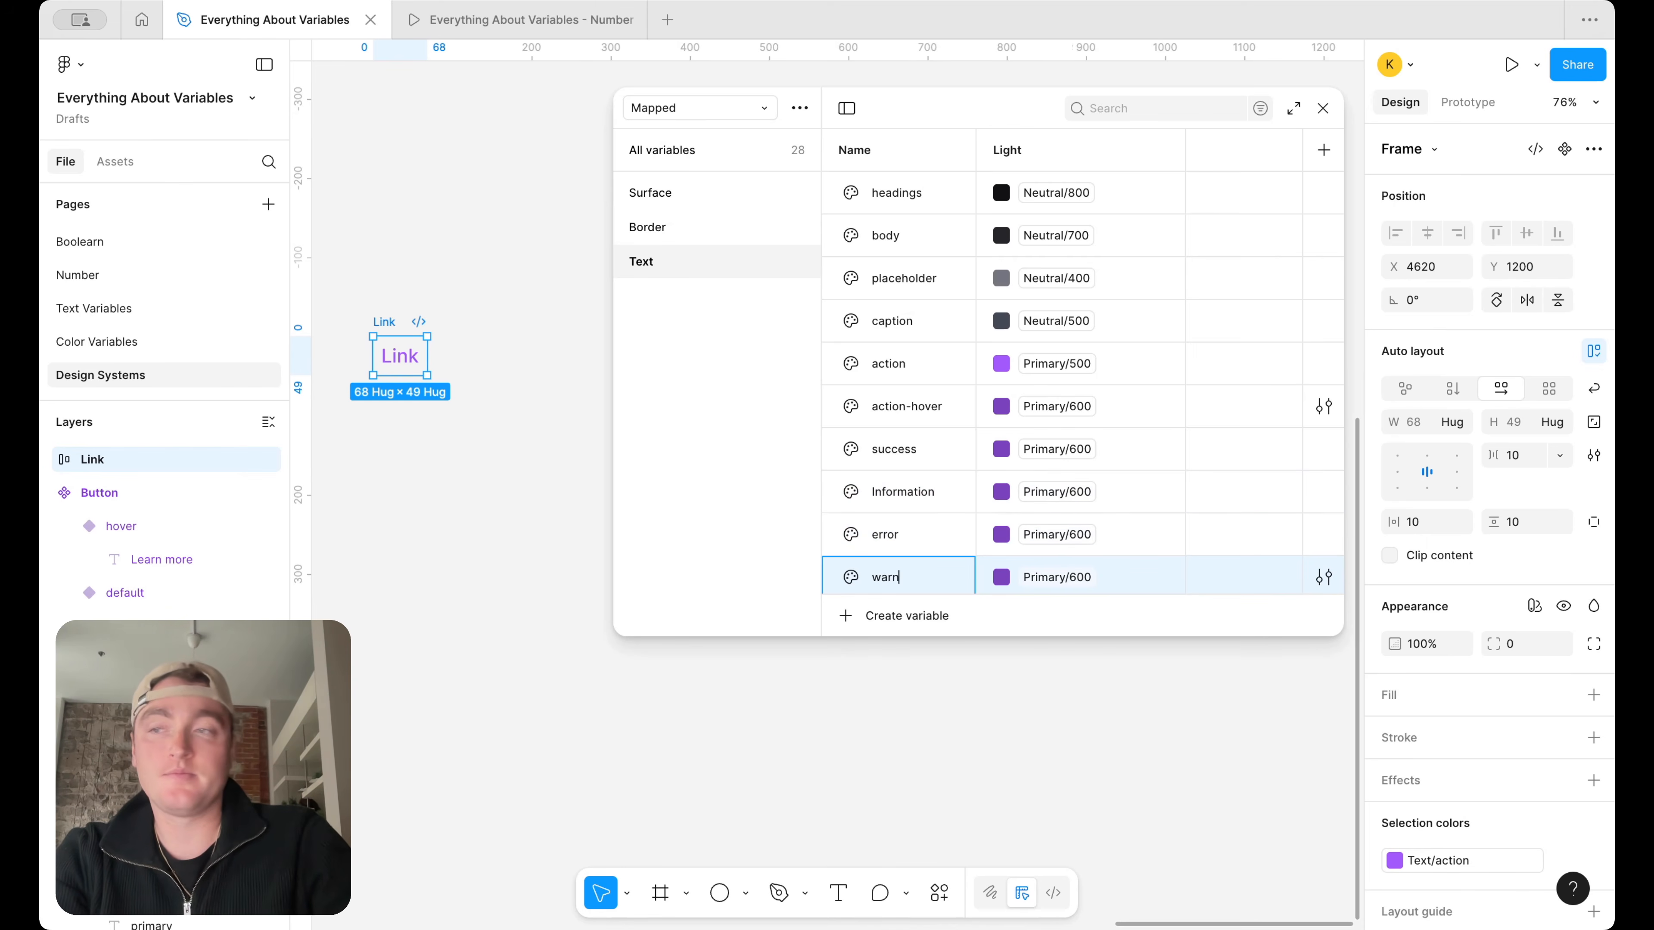
Alias the success text variable to Success/500 and enlarge the variables window to fit more rows
{"action": "left_click", "coordinate": [1057, 450]}
{"action": "type", "text": "succ"}
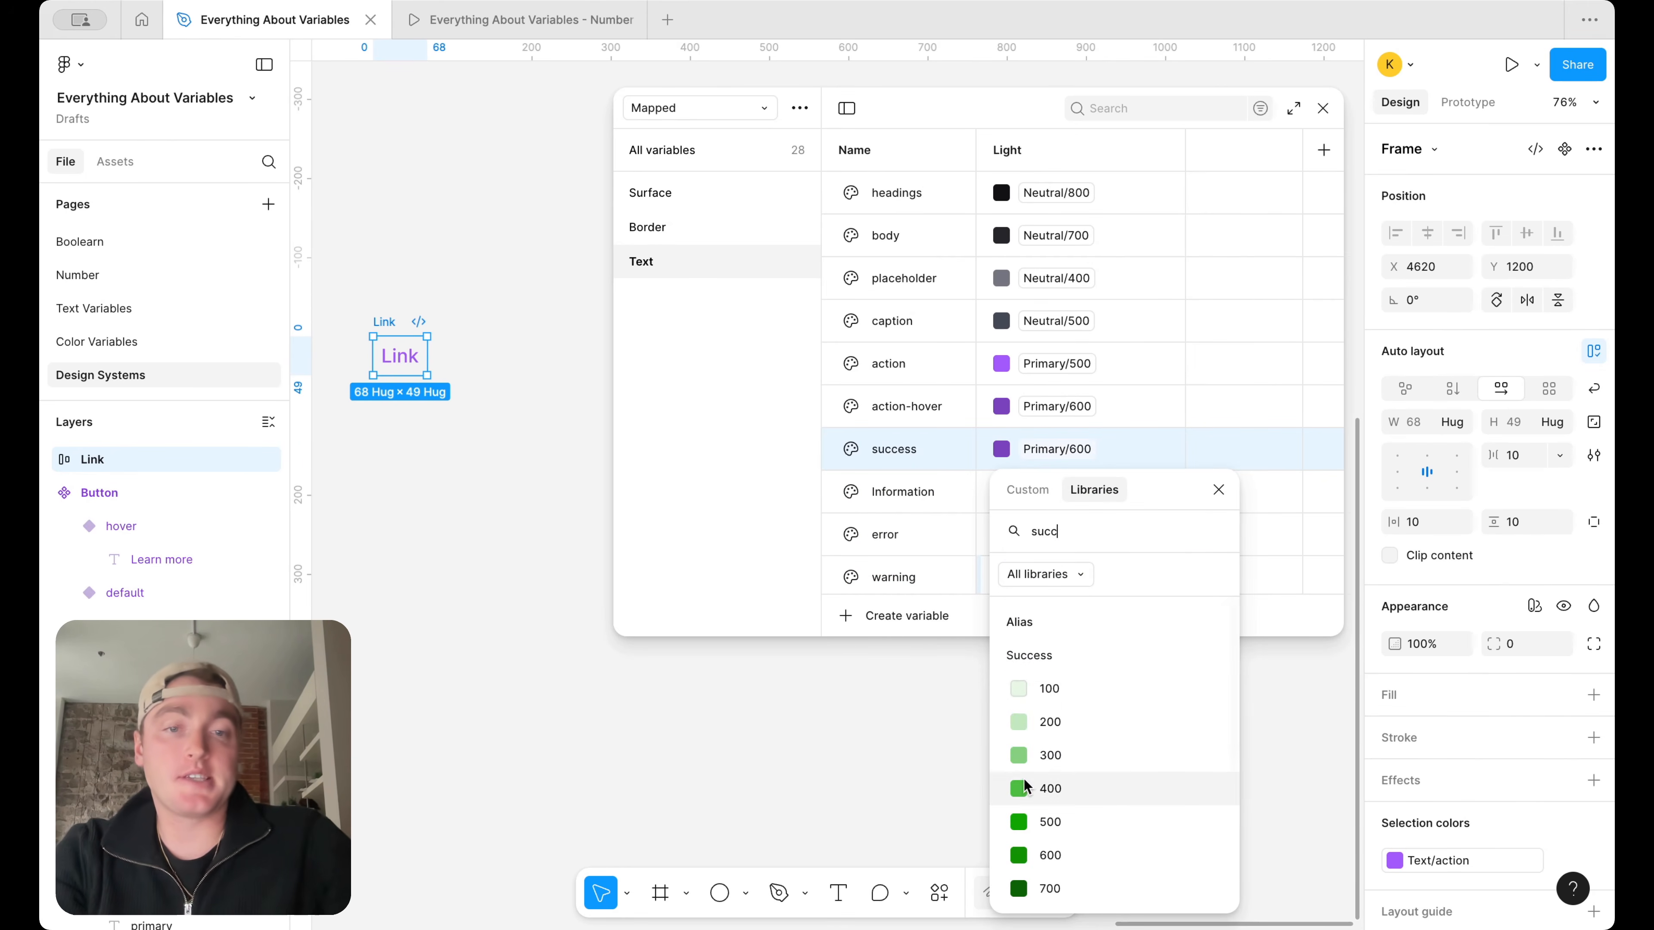
{"action": "scroll", "coordinate": [1072, 741], "scroll_direction": "down", "scroll_amount": 2}
{"action": "left_click", "coordinate": [1072, 740]}
{"action": "scroll", "coordinate": [1074, 512], "scroll_direction": "down", "scroll_amount": 1}
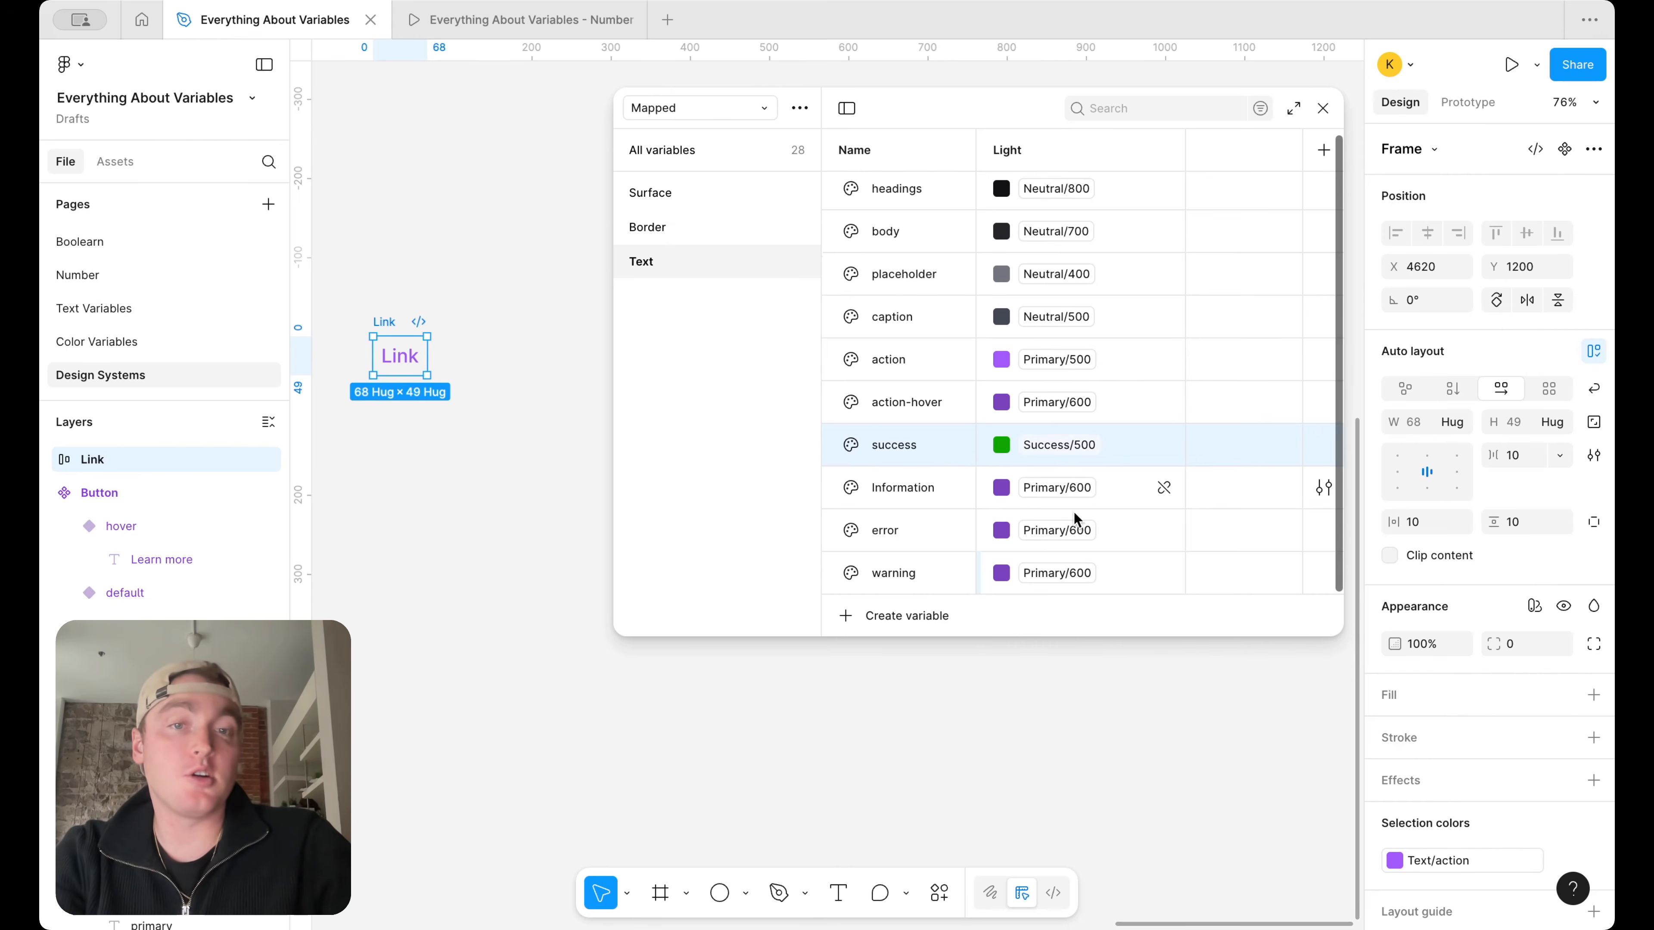
{"action": "left_click_drag", "start_coordinate": [1083, 642], "coordinate": [1081, 694]}
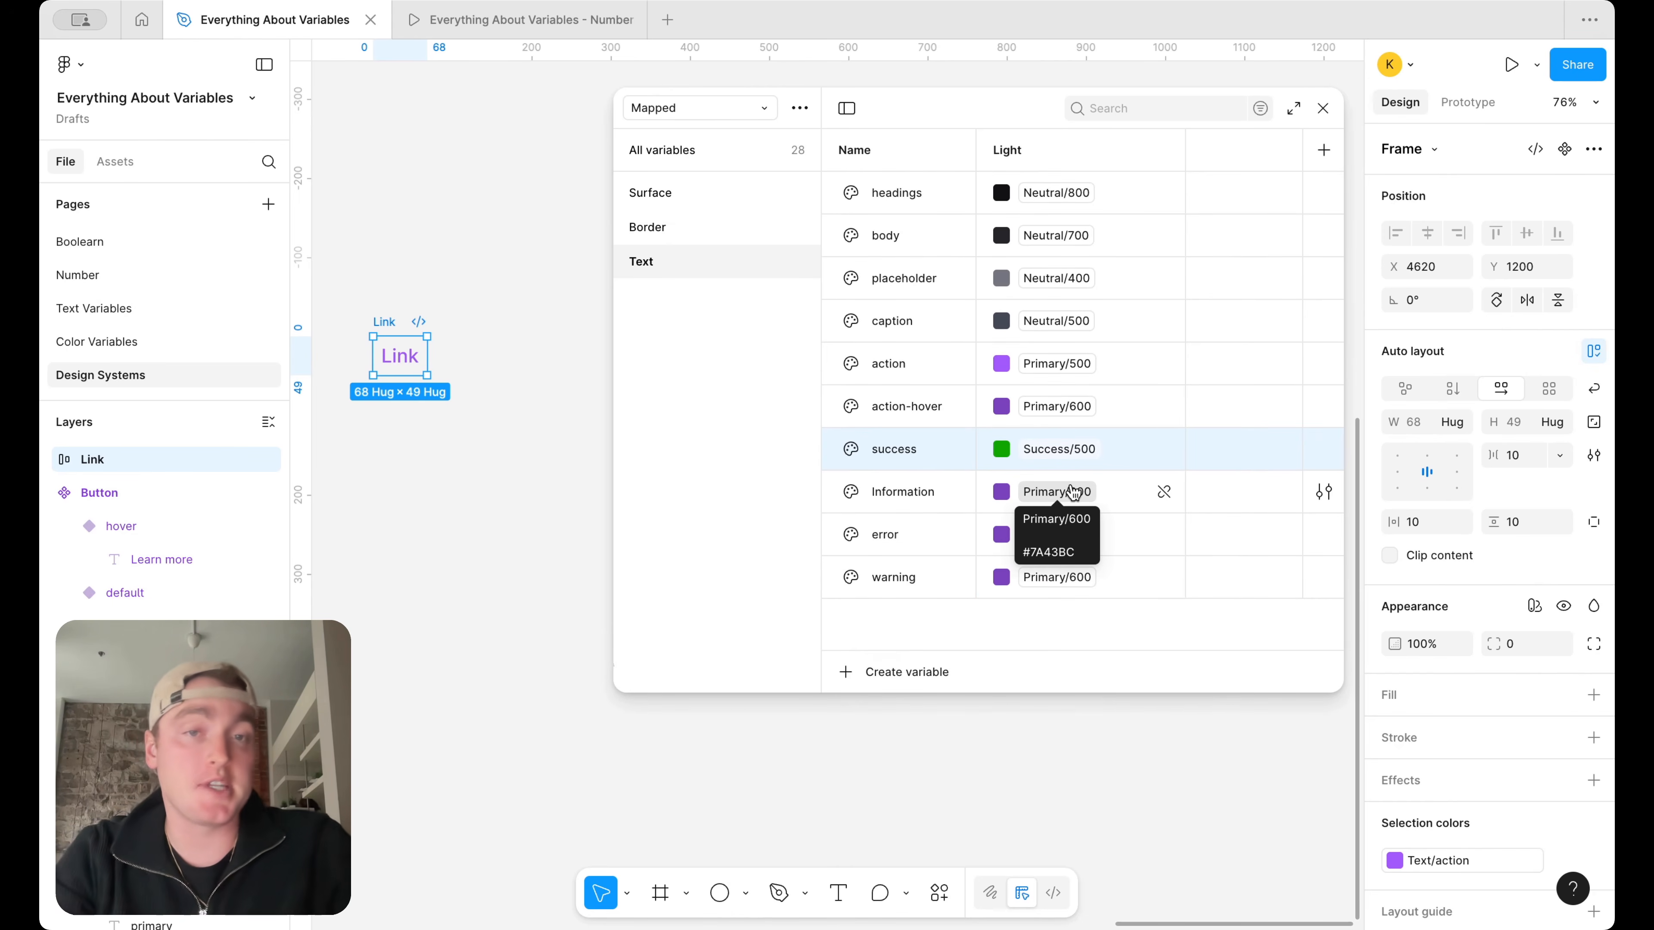
Rename the Information text variable in lowercase as information and alias it to Information/500
{"action": "double_click", "coordinate": [895, 492]}
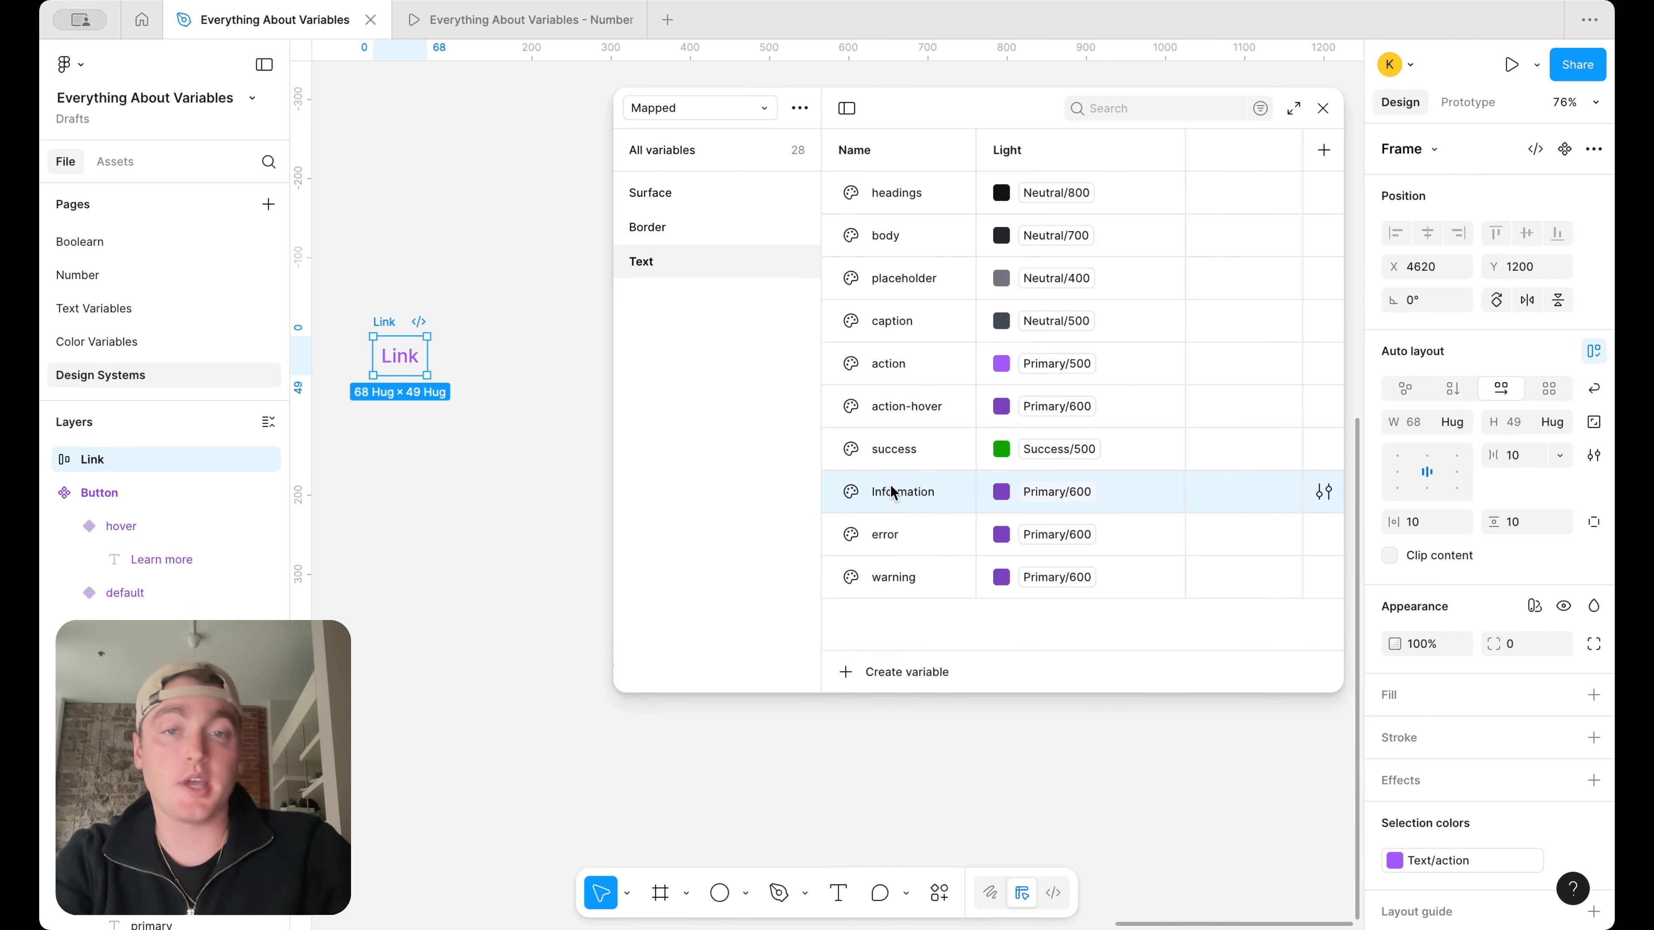
{"action": "key", "text": "Escape"}
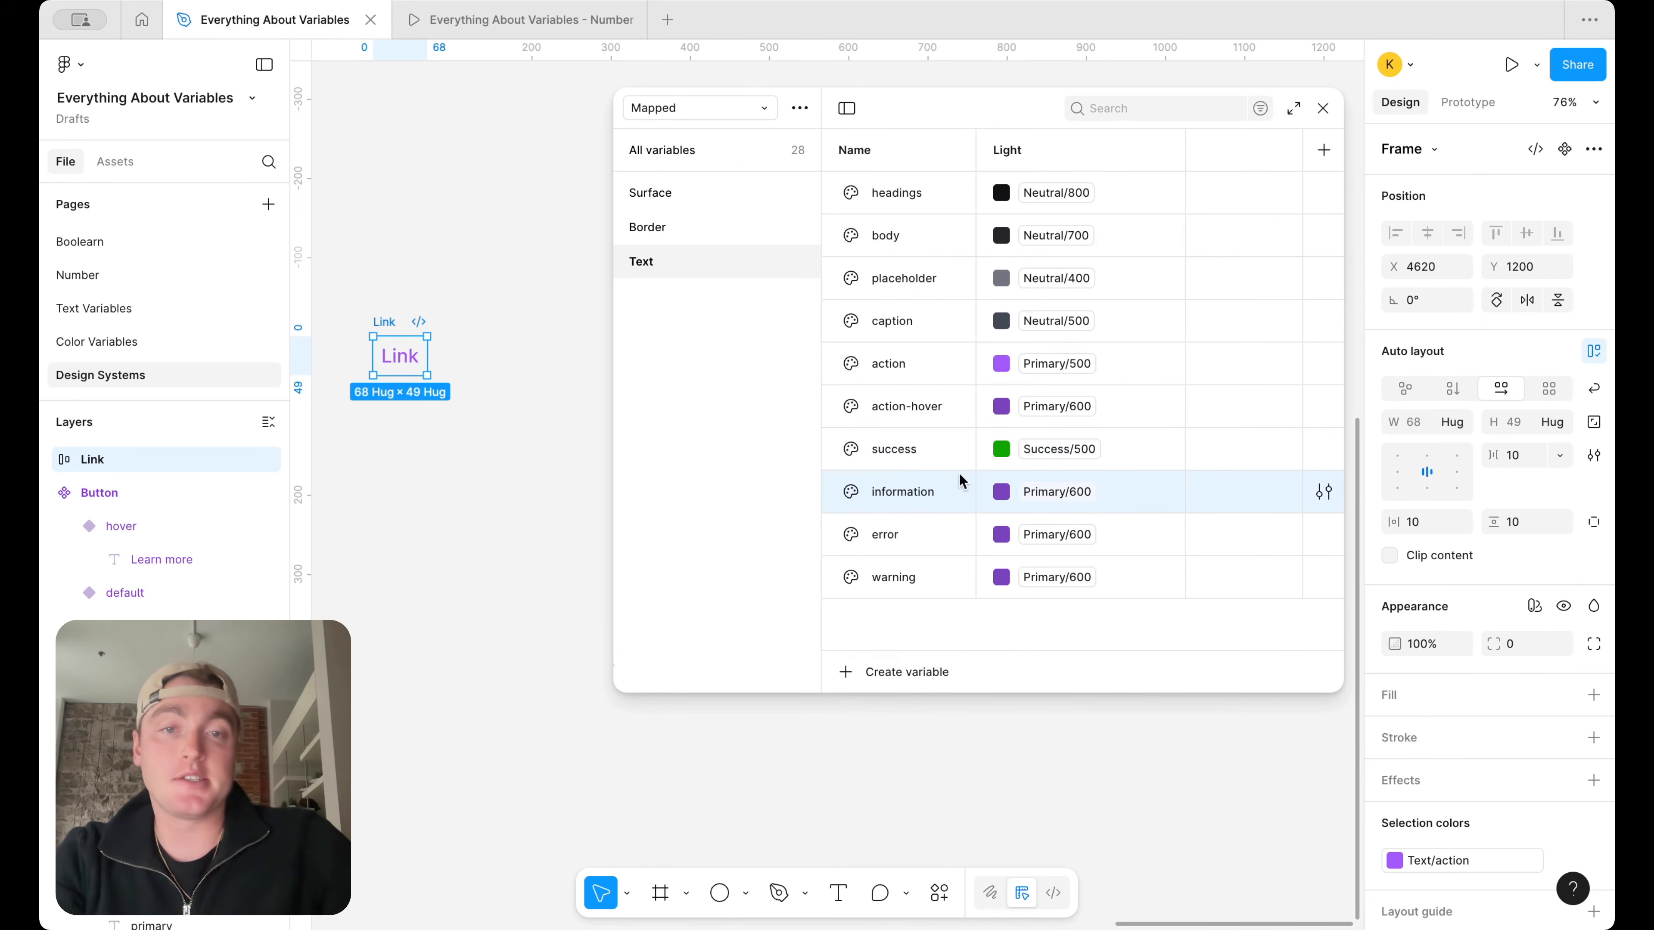
{"action": "left_click", "coordinate": [1062, 490]}
{"action": "type", "text": "info"}
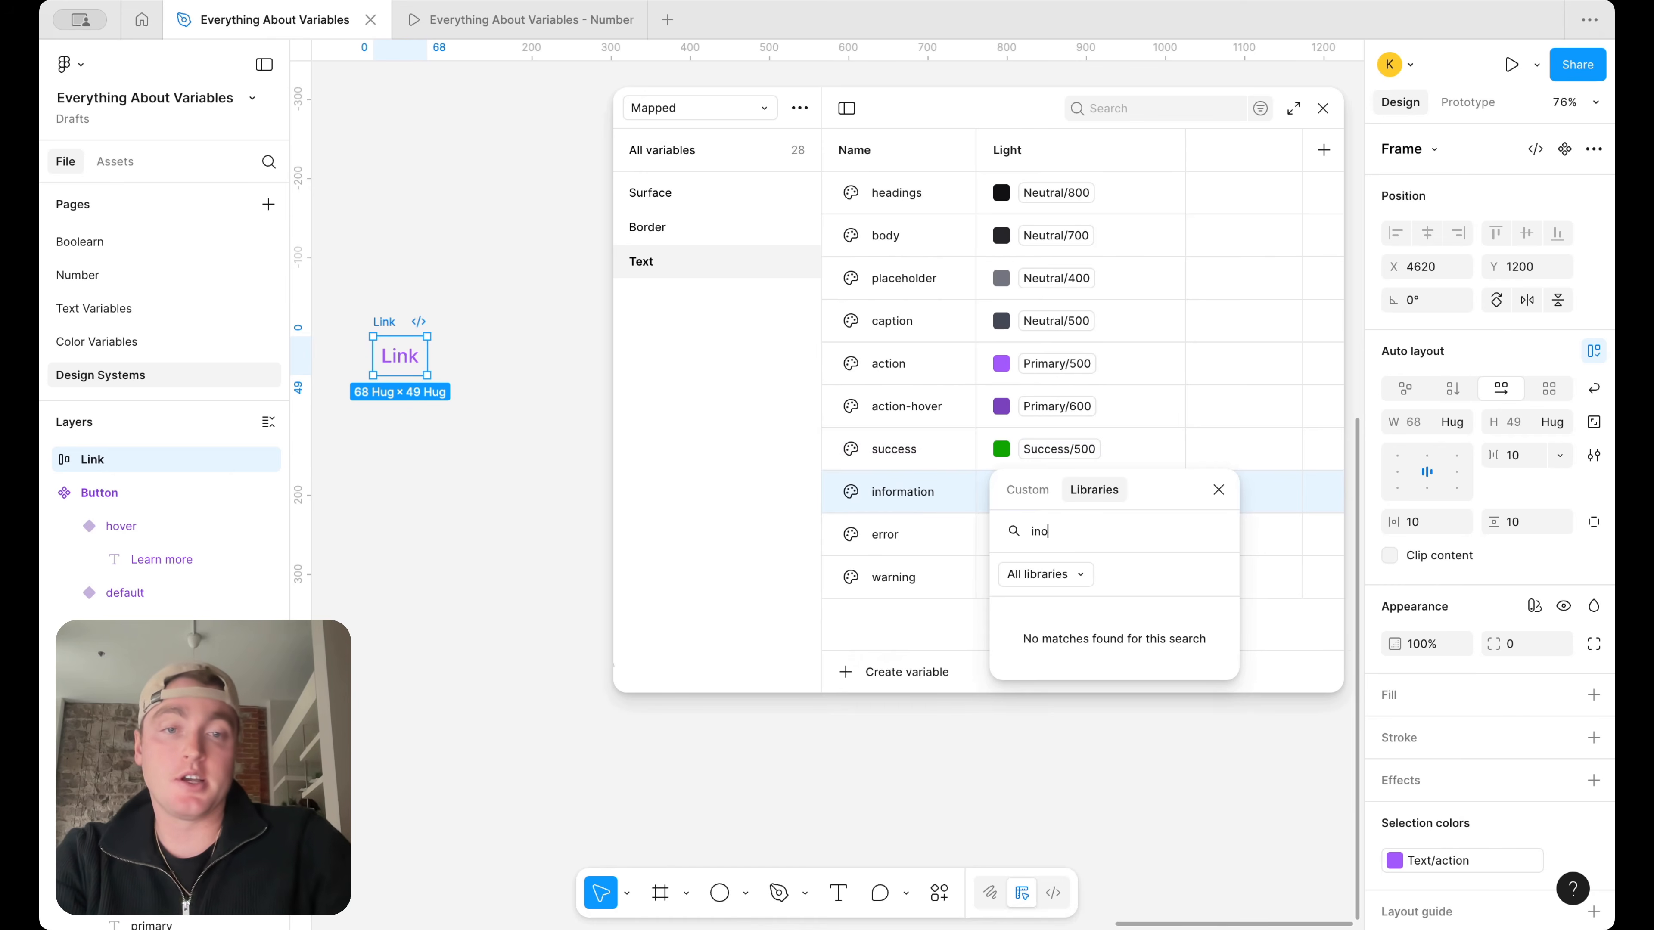
{"action": "scroll", "coordinate": [1054, 763], "scroll_direction": "down", "scroll_amount": 3}
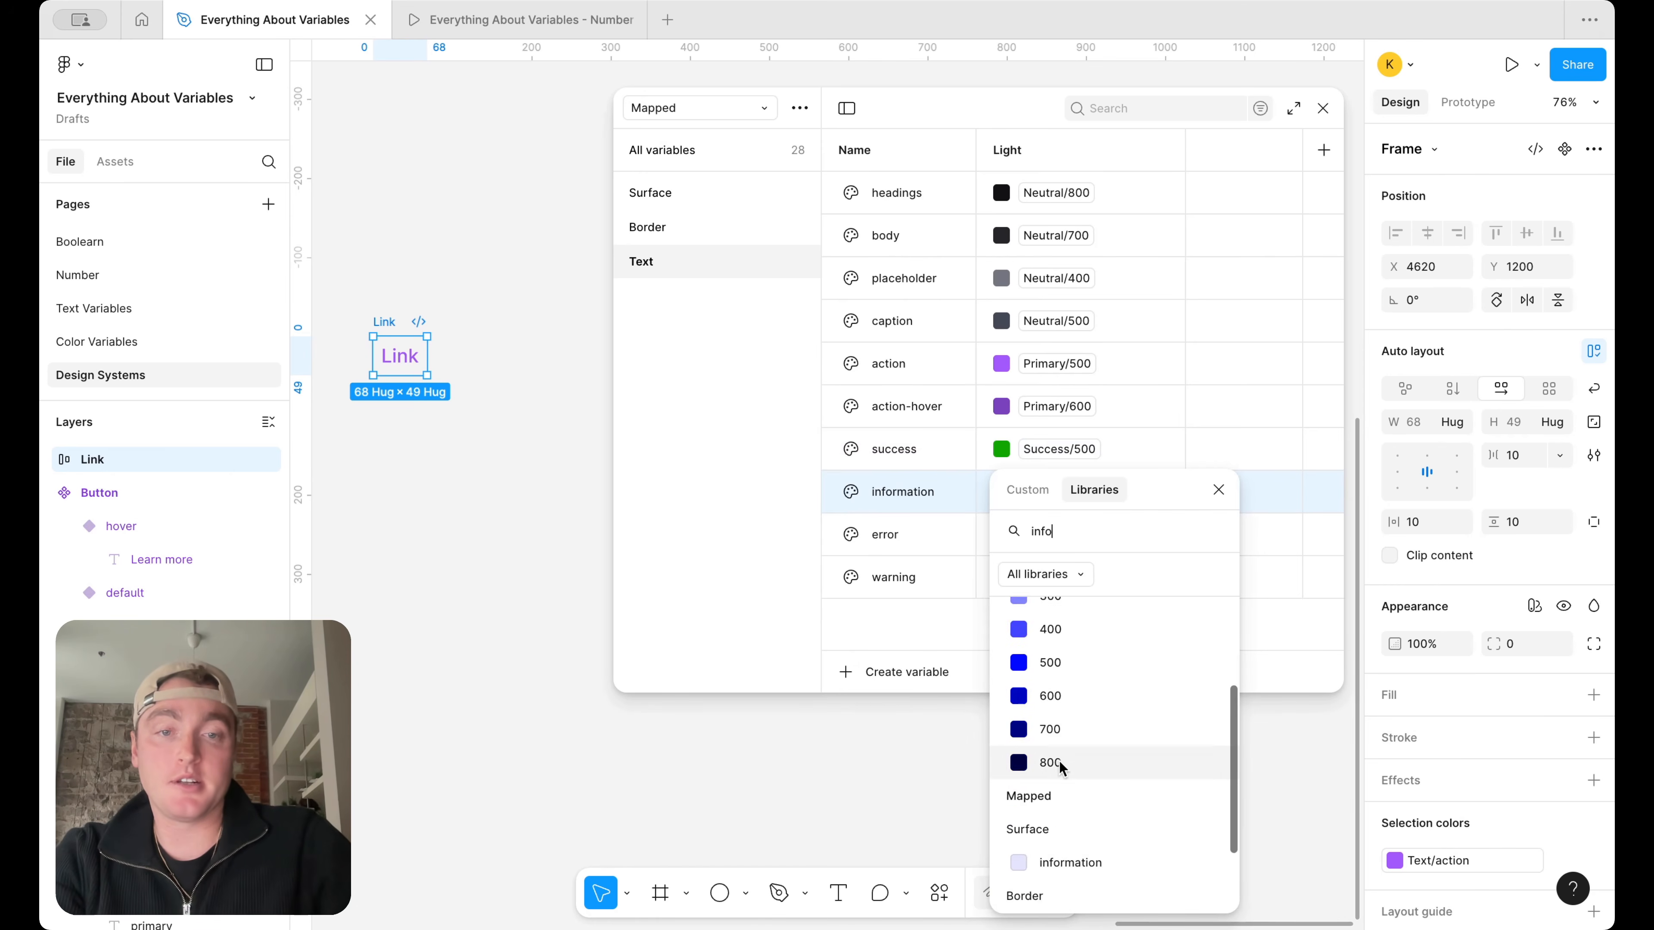
{"action": "left_click", "coordinate": [1076, 664]}
Alias the error text variable to Error/500 and the warning text variable to Warning/500
{"action": "left_click", "coordinate": [1056, 534]}
{"action": "type", "text": "err"}
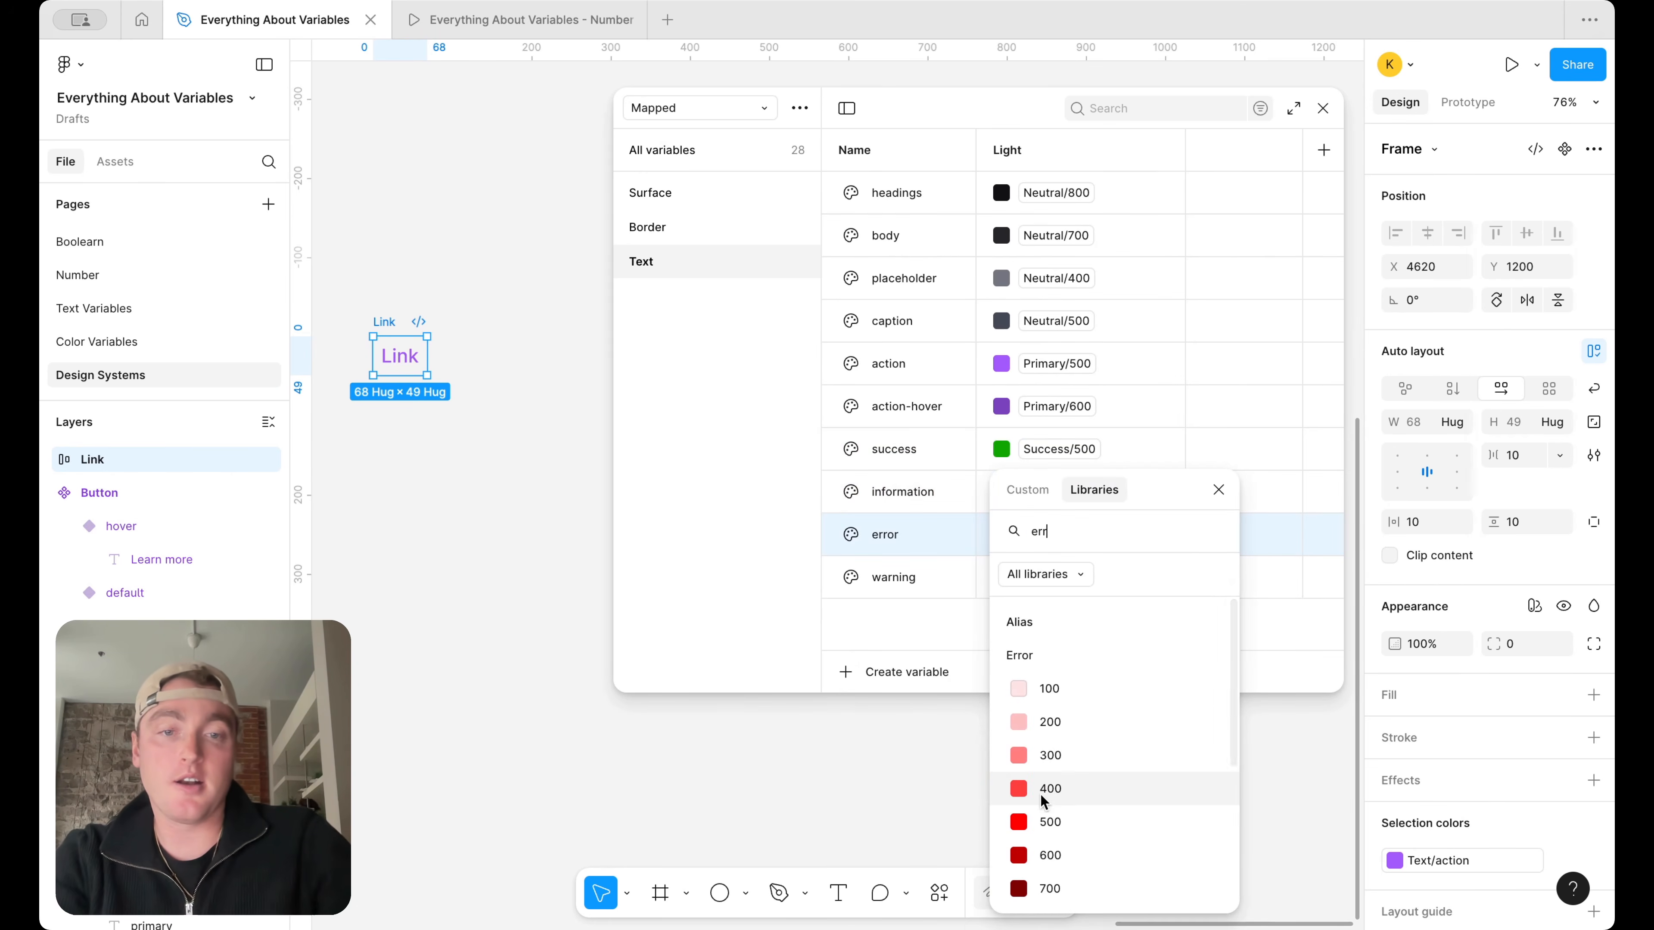
{"action": "left_click", "coordinate": [1046, 822]}
{"action": "left_click", "coordinate": [1046, 579]}
{"action": "type", "text": "war"}
{"action": "scroll", "coordinate": [1080, 782], "scroll_direction": "down", "scroll_amount": 3}
{"action": "left_click", "coordinate": [1075, 734]}
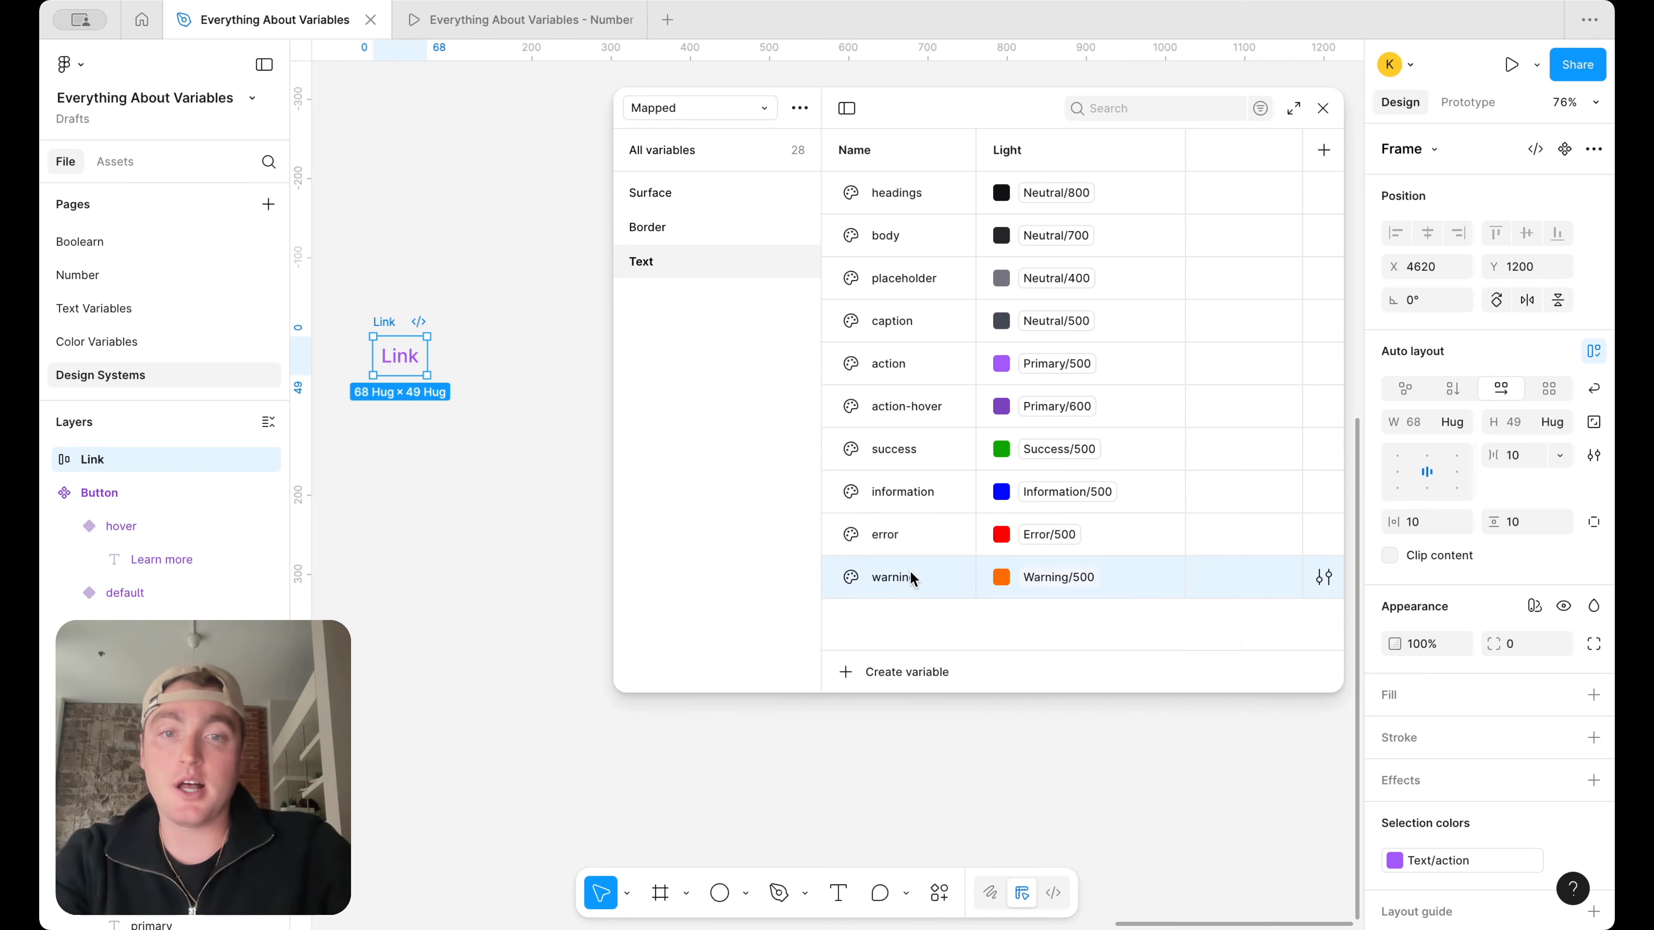
Duplicate the warning text variable as disabled and alias the copy to Neutral/600
{"action": "key", "text": "ctrl+d"}
{"action": "type", "text": "disabled"}
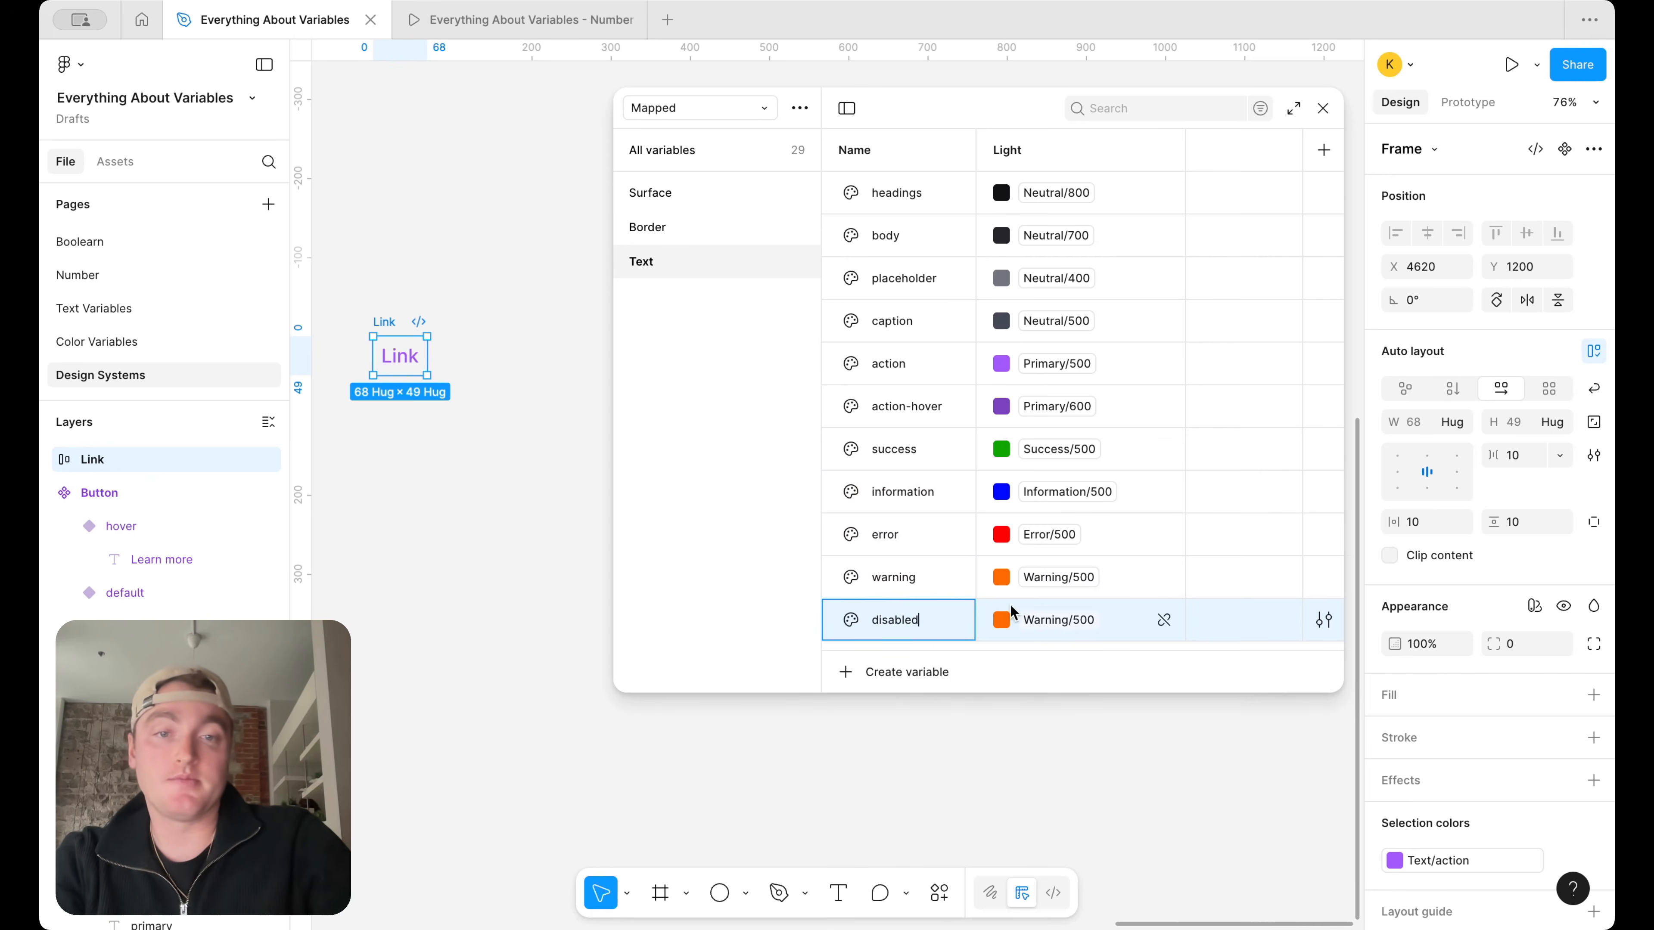
{"action": "left_click", "coordinate": [1029, 624]}
{"action": "left_click", "coordinate": [1029, 625]}
{"action": "type", "text": "neu"}
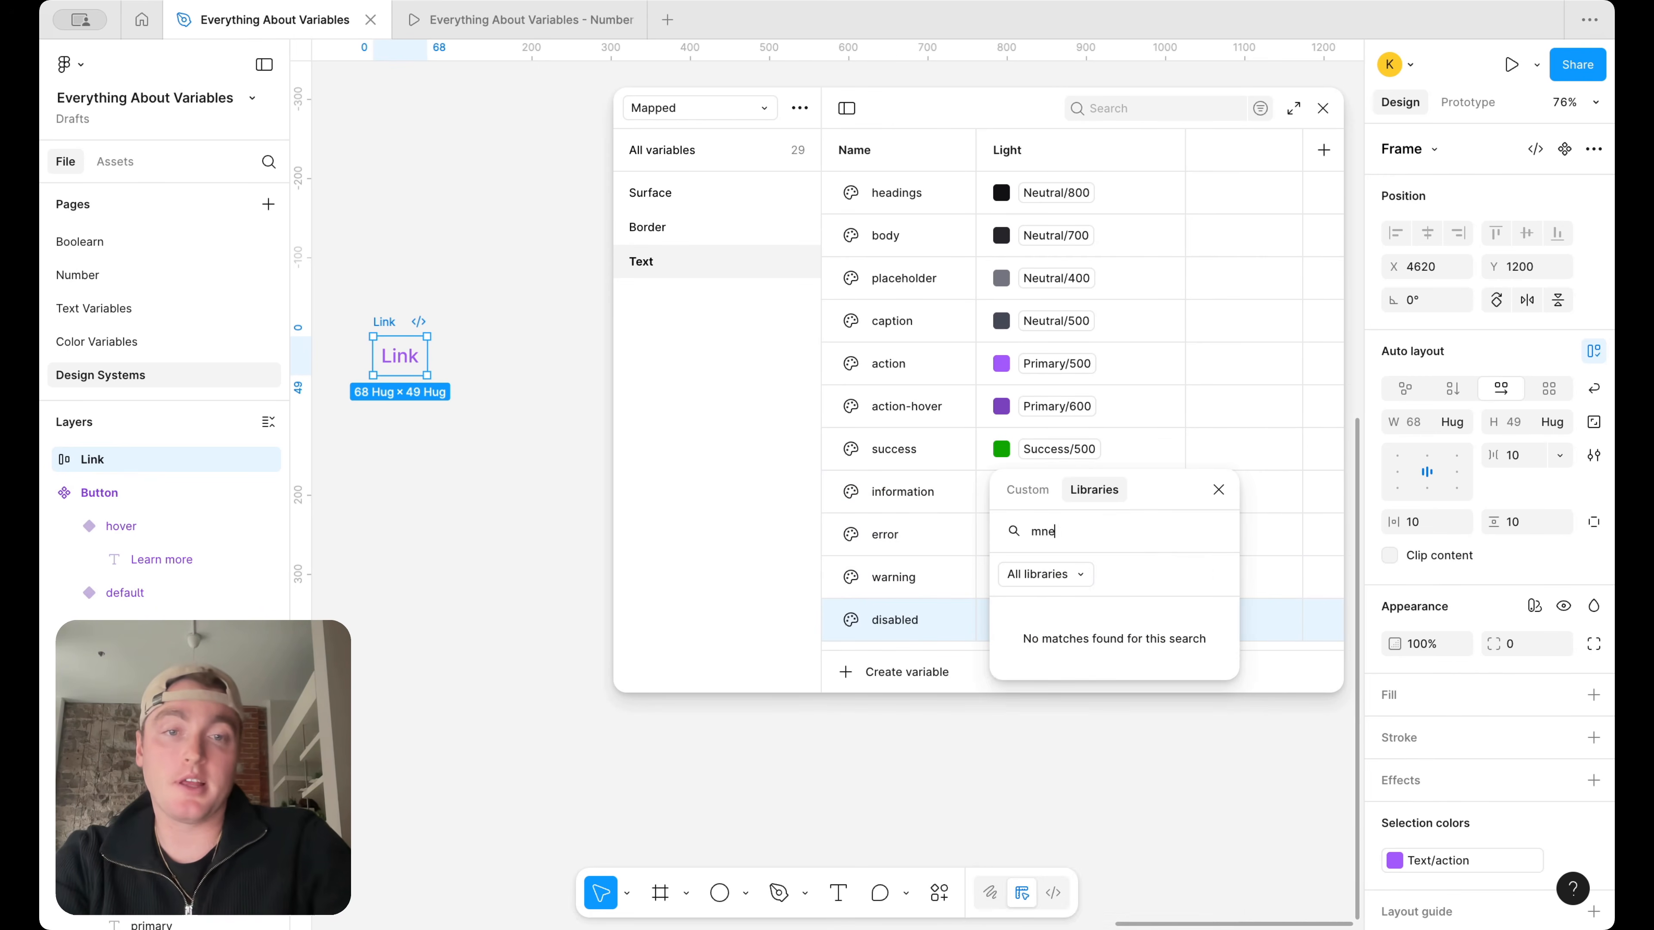
{"action": "key", "text": "BackSpace"}
{"action": "key", "text": "BackSpace"}
{"action": "key", "text": "BackSpace"}
{"action": "type", "text": "neu"}
{"action": "scroll", "coordinate": [1071, 729], "scroll_direction": "down", "scroll_amount": 1}
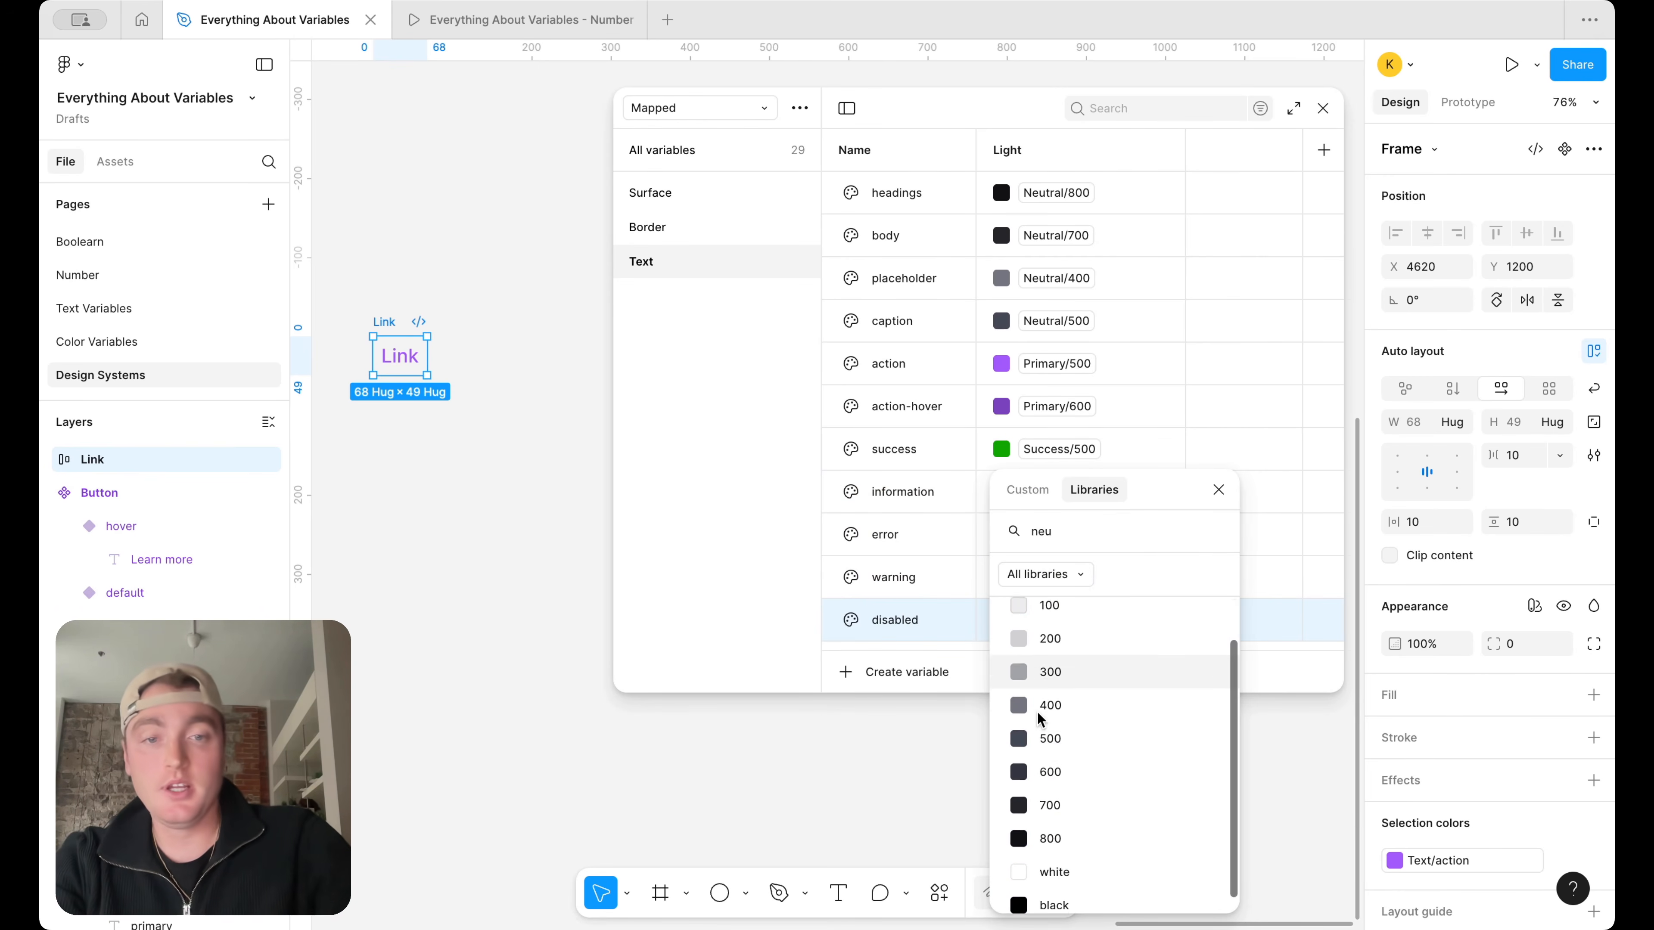
{"action": "left_click", "coordinate": [1076, 737]}
{"action": "left_click_drag", "start_coordinate": [1043, 692], "coordinate": [1044, 741]}
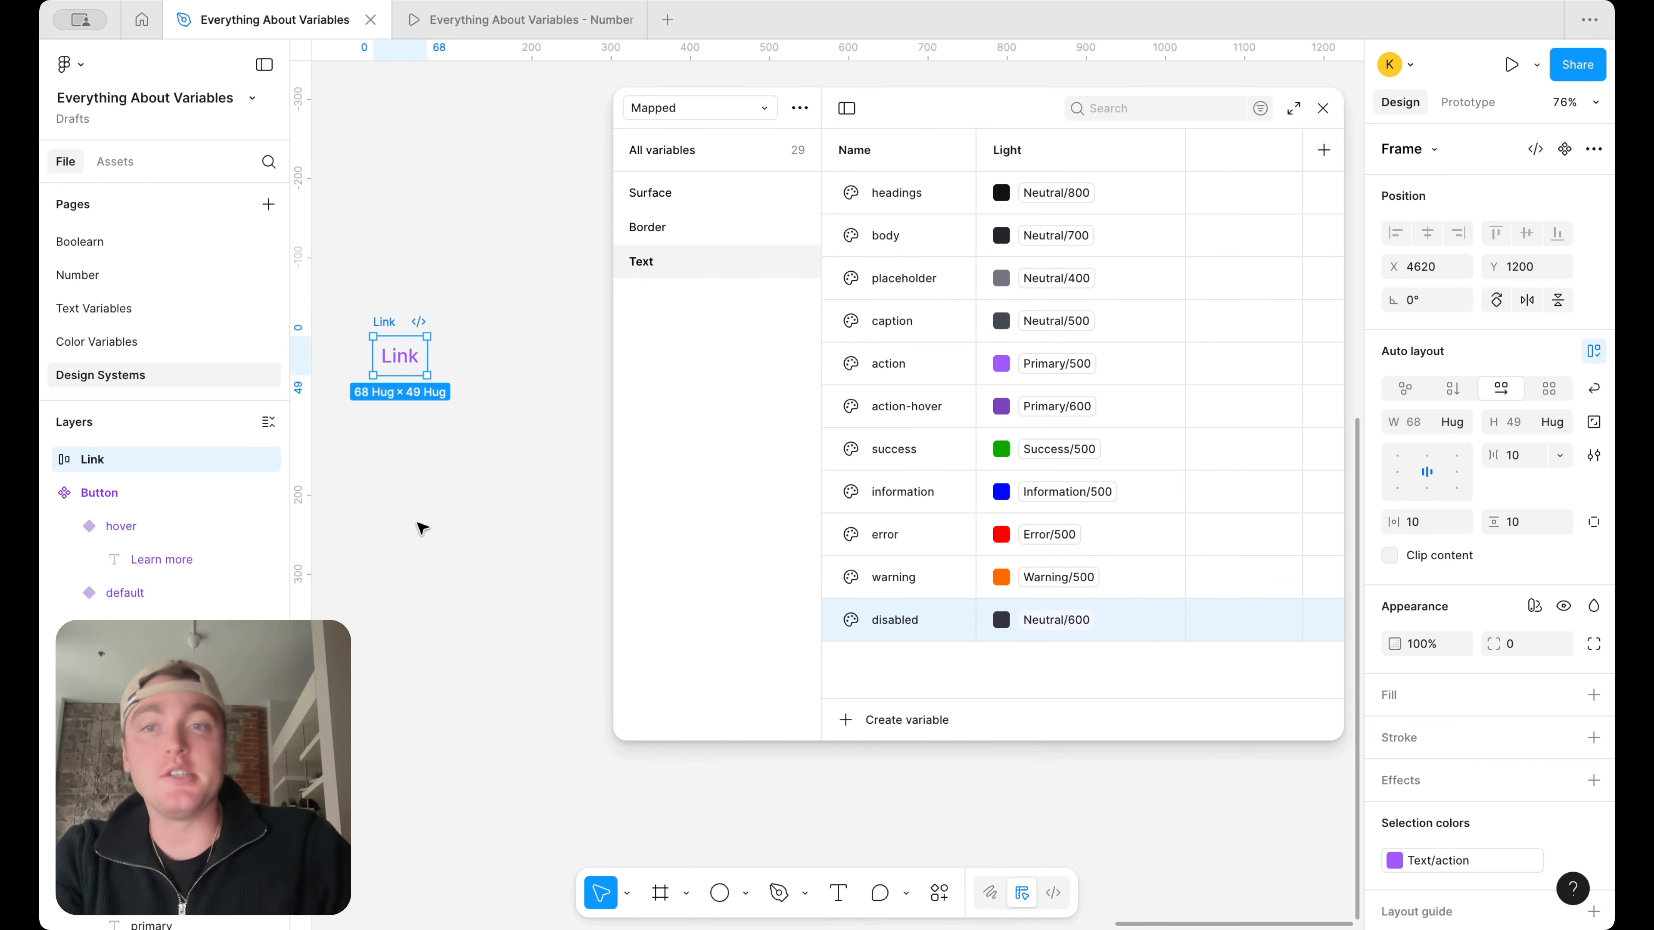
Select the default Button variant on the canvas and examine its fill, stroke and selection colors
{"action": "scroll", "coordinate": [422, 527], "scroll_direction": "left", "scroll_amount": 5}
{"action": "scroll", "coordinate": [452, 358], "scroll_direction": "up", "scroll_amount": 3}
{"action": "left_click", "coordinate": [467, 357]}
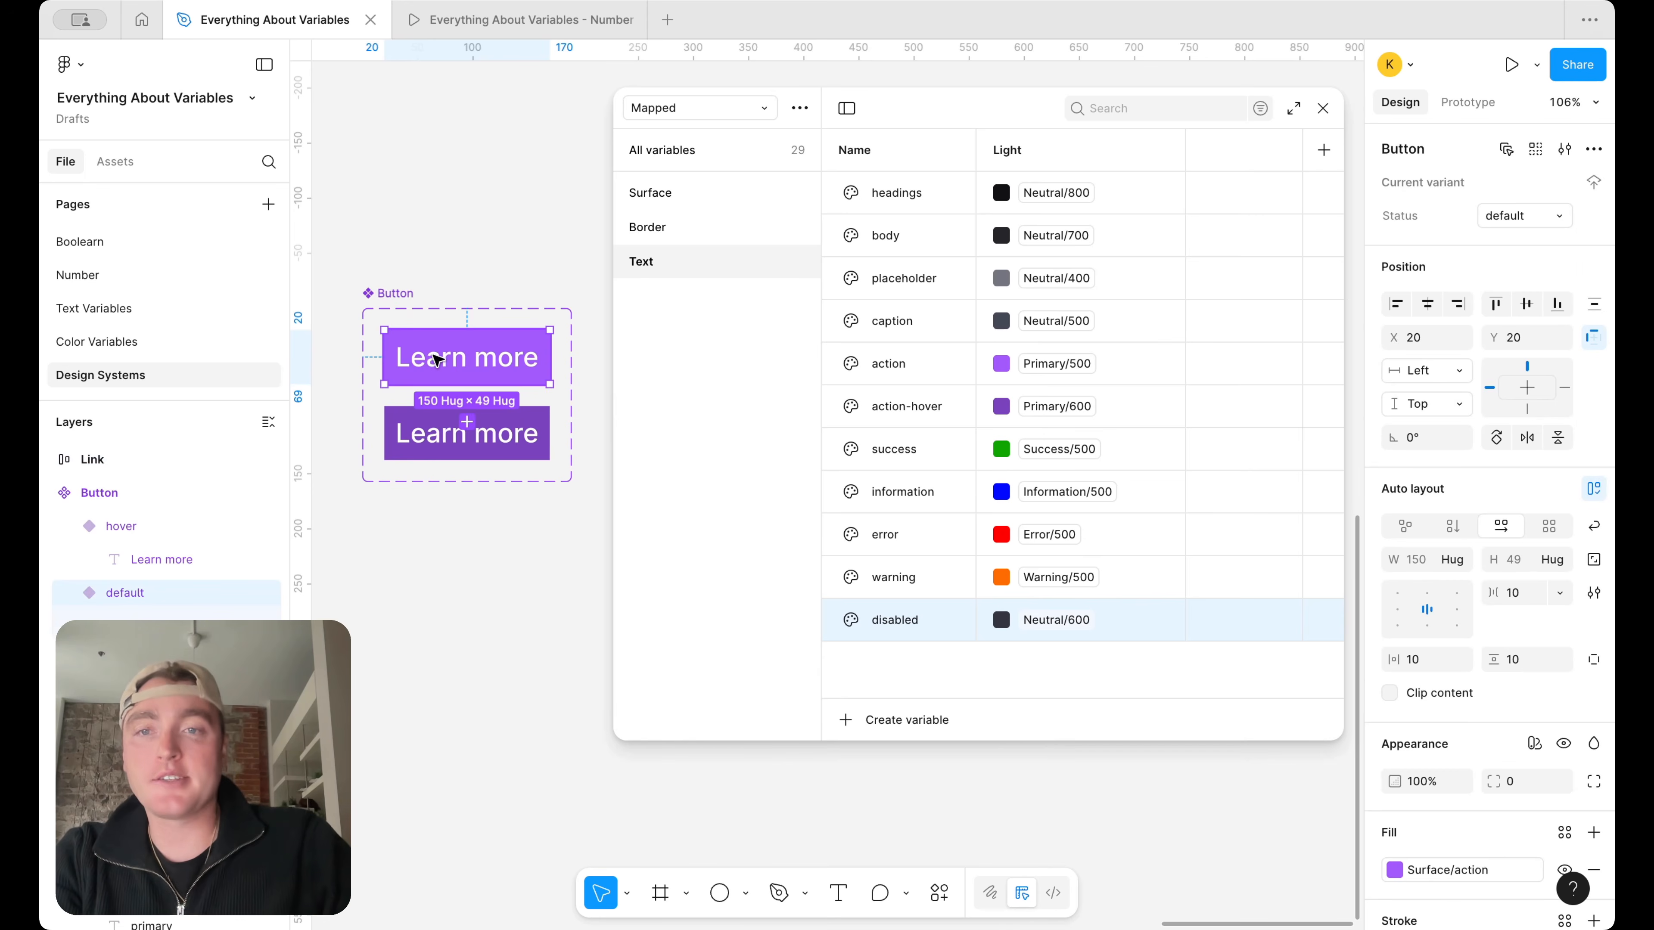
{"action": "scroll", "coordinate": [1437, 676], "scroll_direction": "down", "scroll_amount": 5}
{"action": "scroll", "coordinate": [1466, 609], "scroll_direction": "down", "scroll_amount": 1}
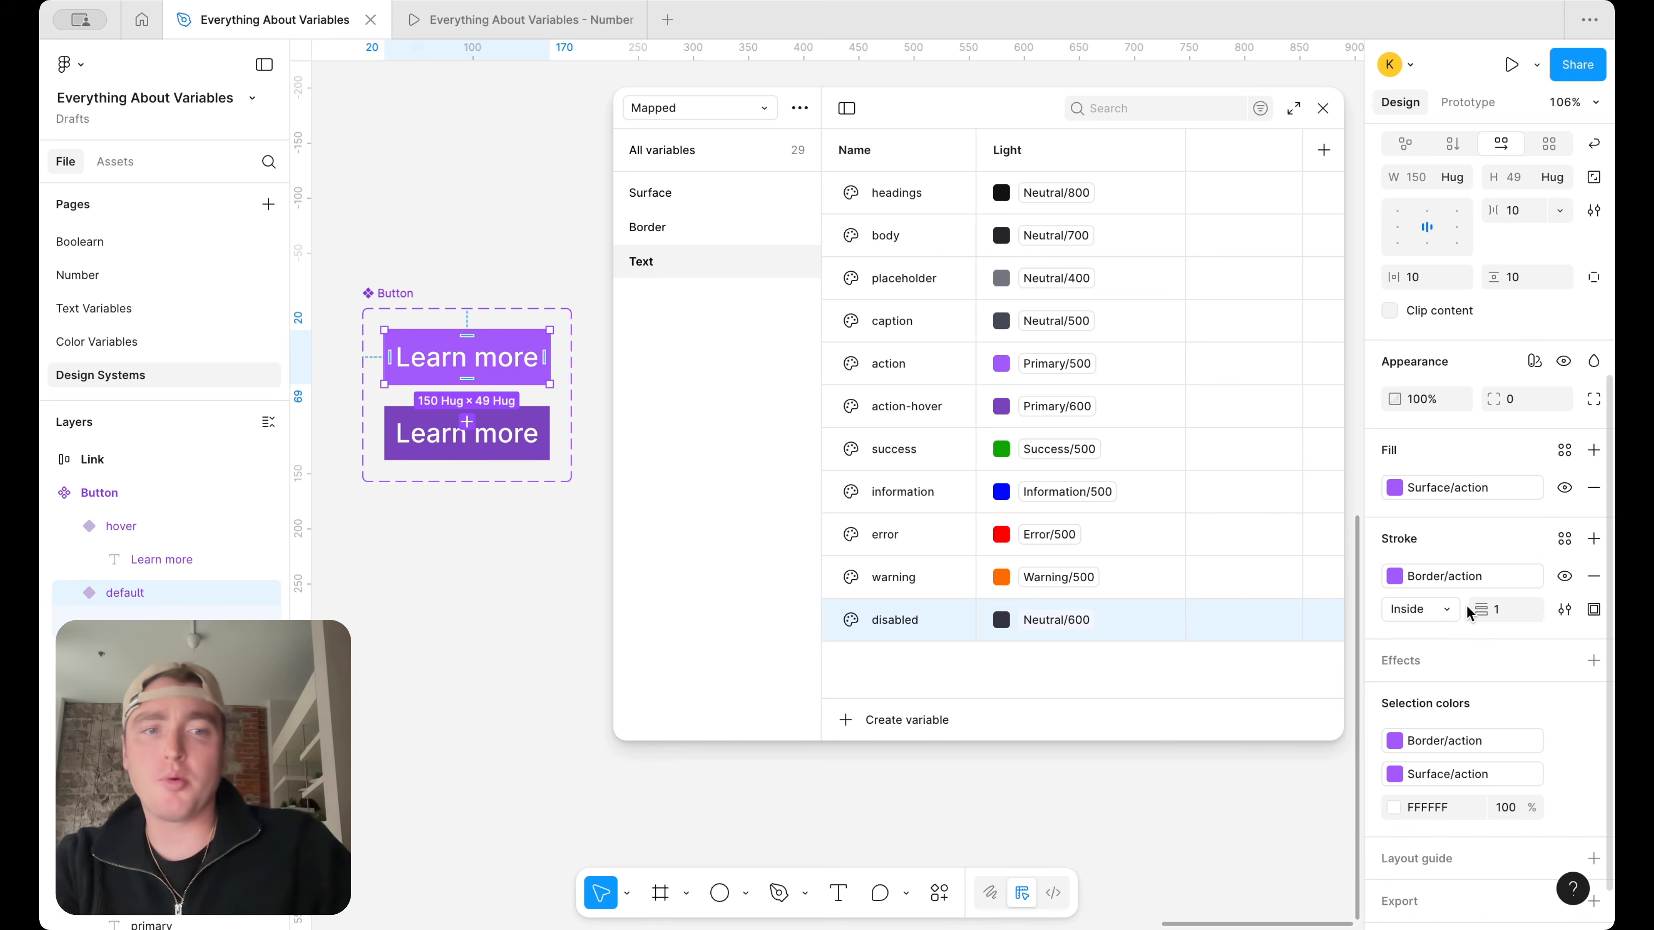
{"action": "scroll", "coordinate": [1485, 717], "scroll_direction": "down", "scroll_amount": 1}
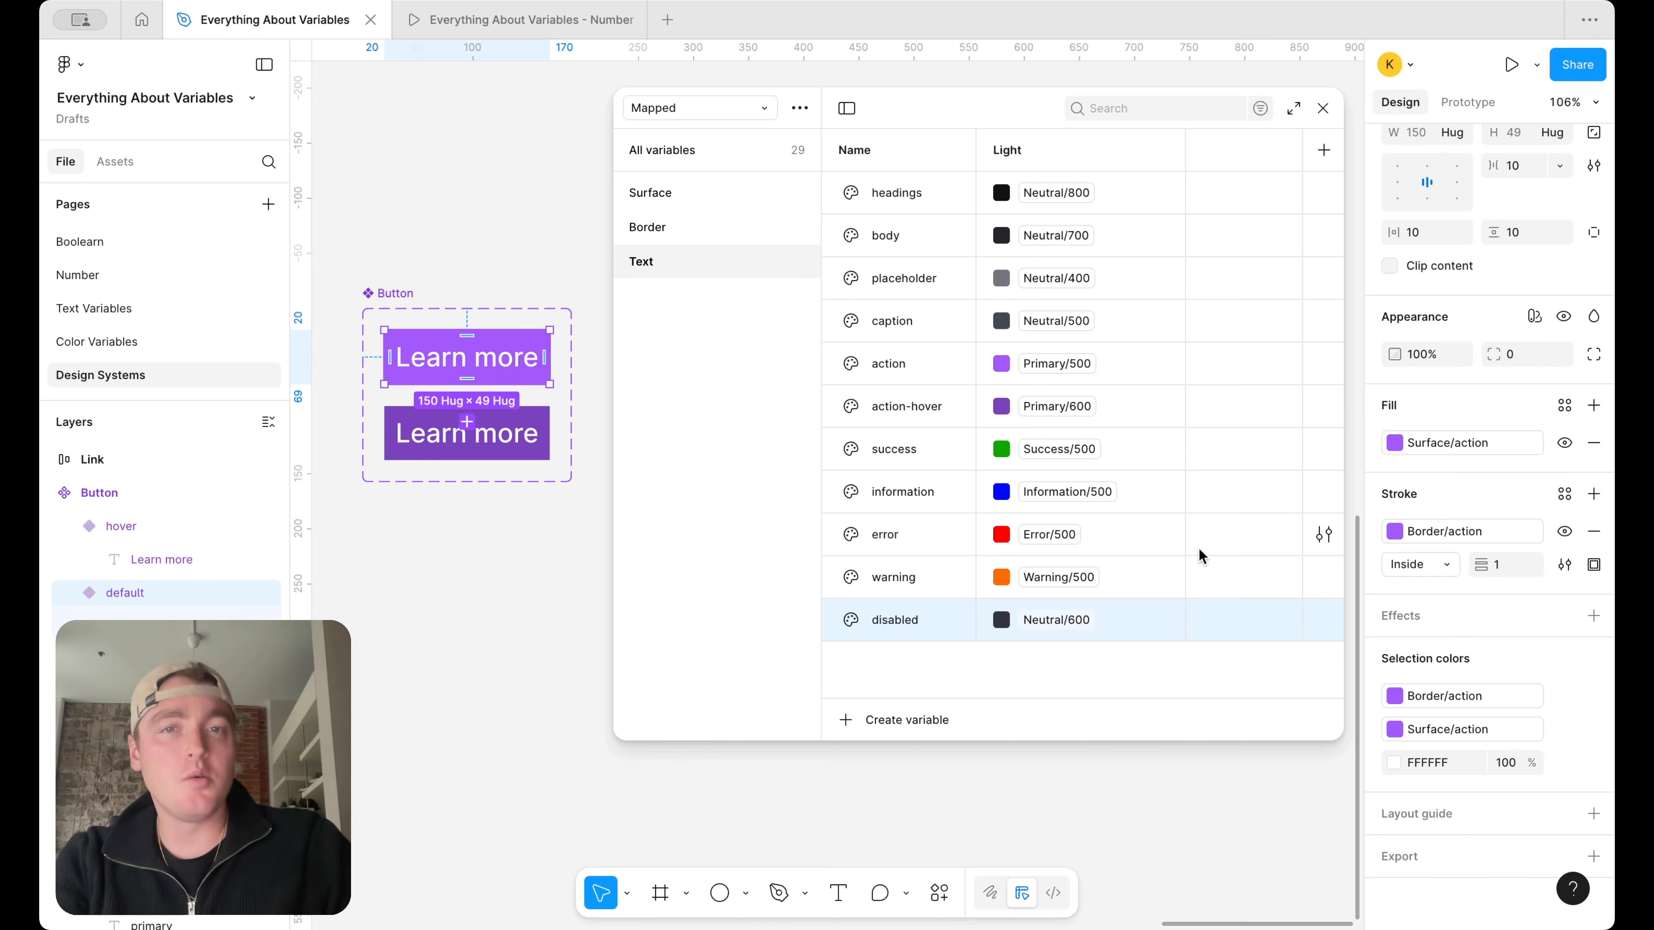
Duplicate the action text variable as on-action and alias the copy to Neutral/white
{"action": "left_click", "coordinate": [890, 360]}
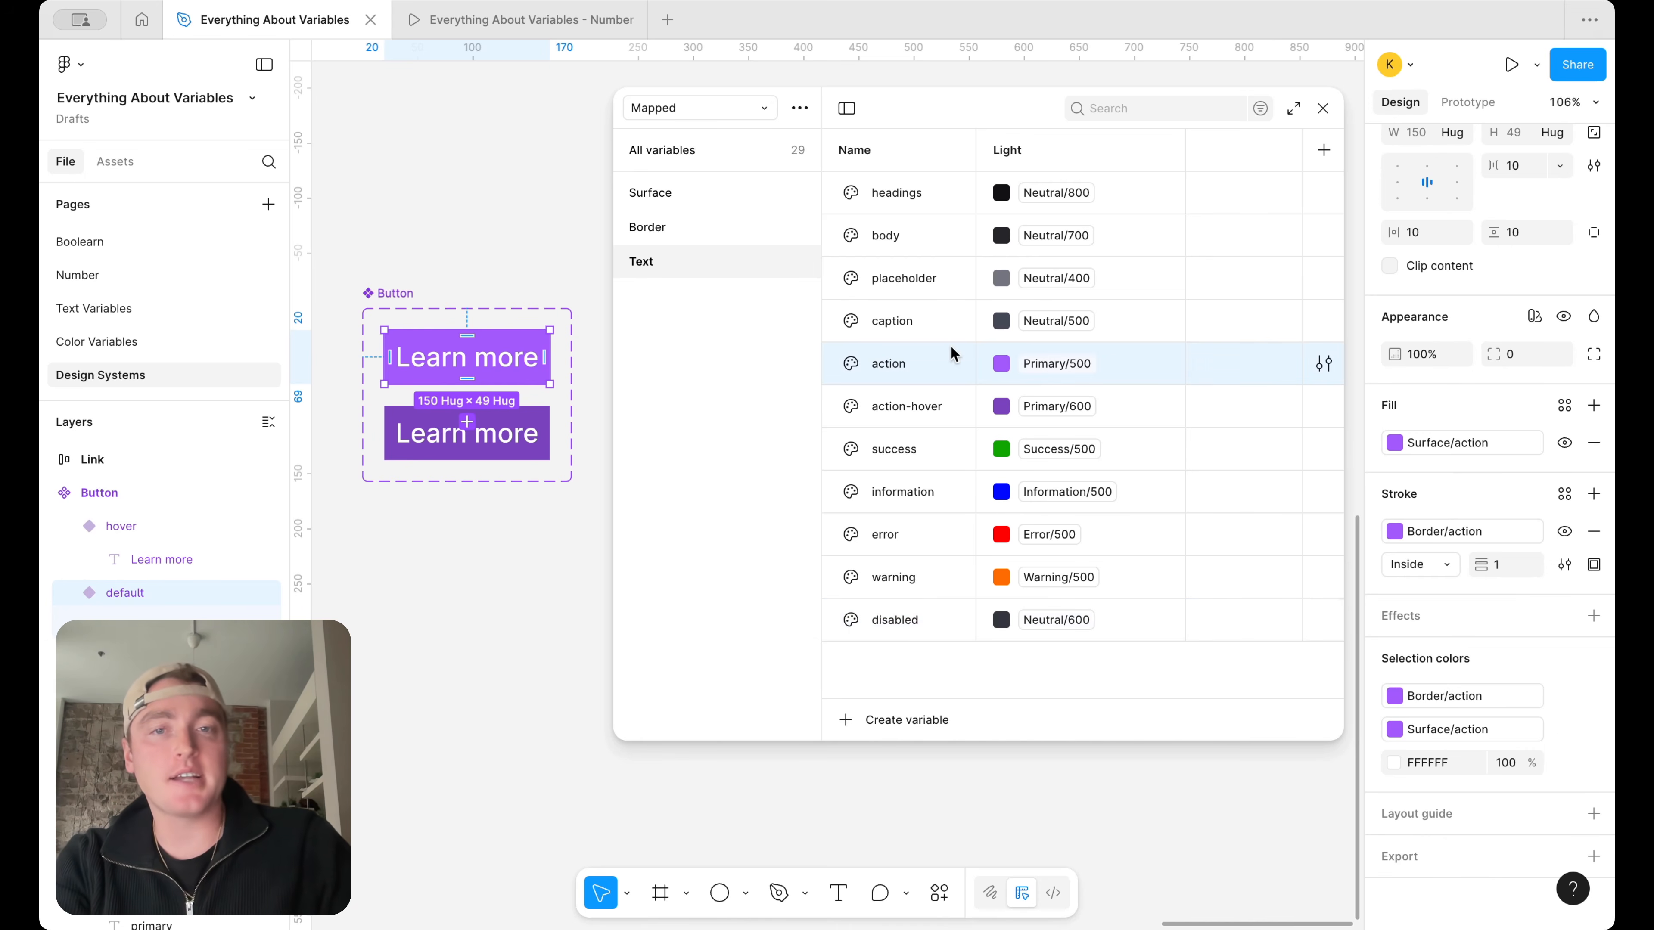
{"action": "key", "text": "super+d"}
{"action": "type", "text": "on-action"}
{"action": "key", "text": "Return"}
{"action": "left_click", "coordinate": [1034, 407]}
{"action": "type", "text": "neu"}
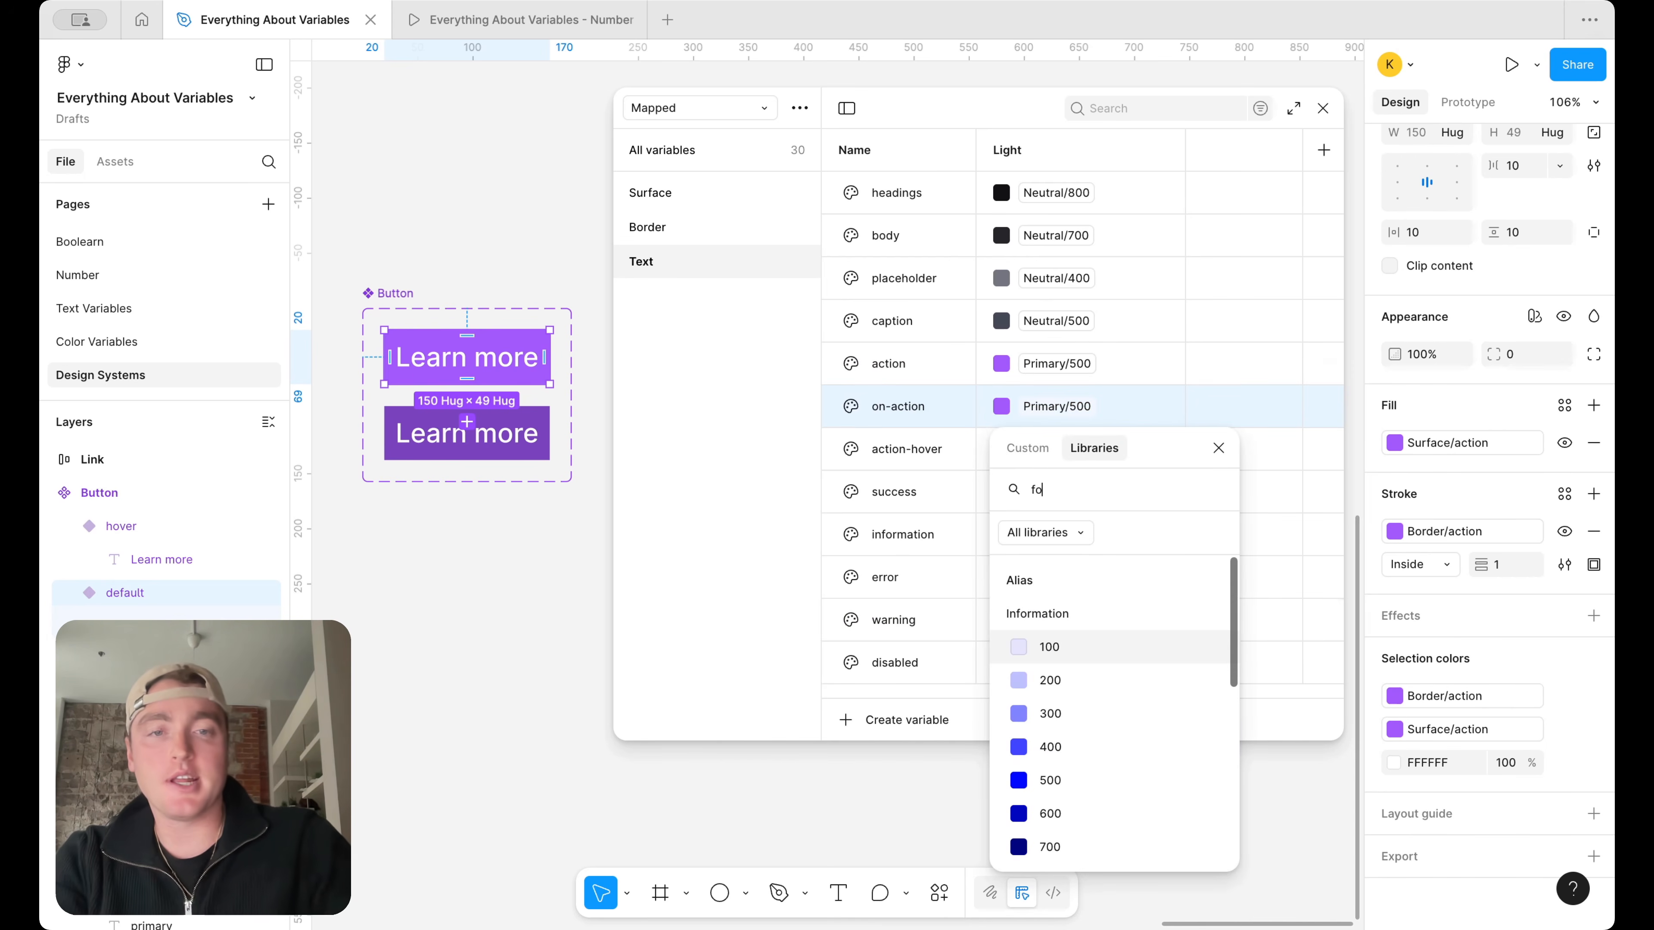
{"action": "scroll", "coordinate": [1094, 716], "scroll_direction": "down", "scroll_amount": 2}
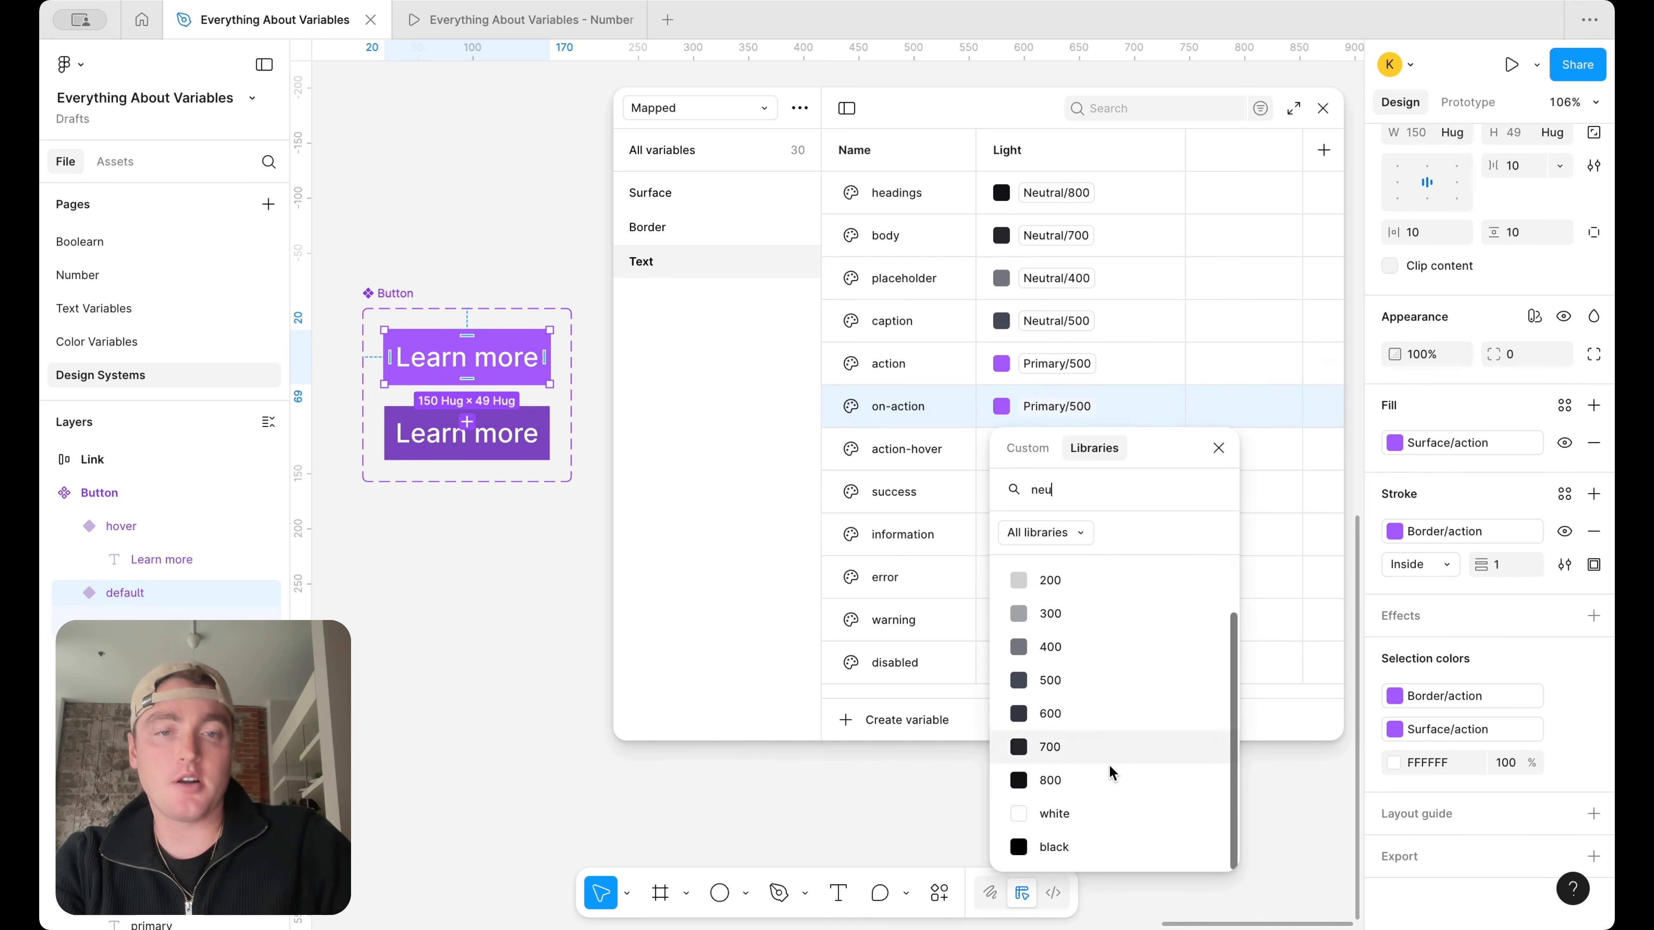
{"action": "left_click", "coordinate": [1118, 815]}
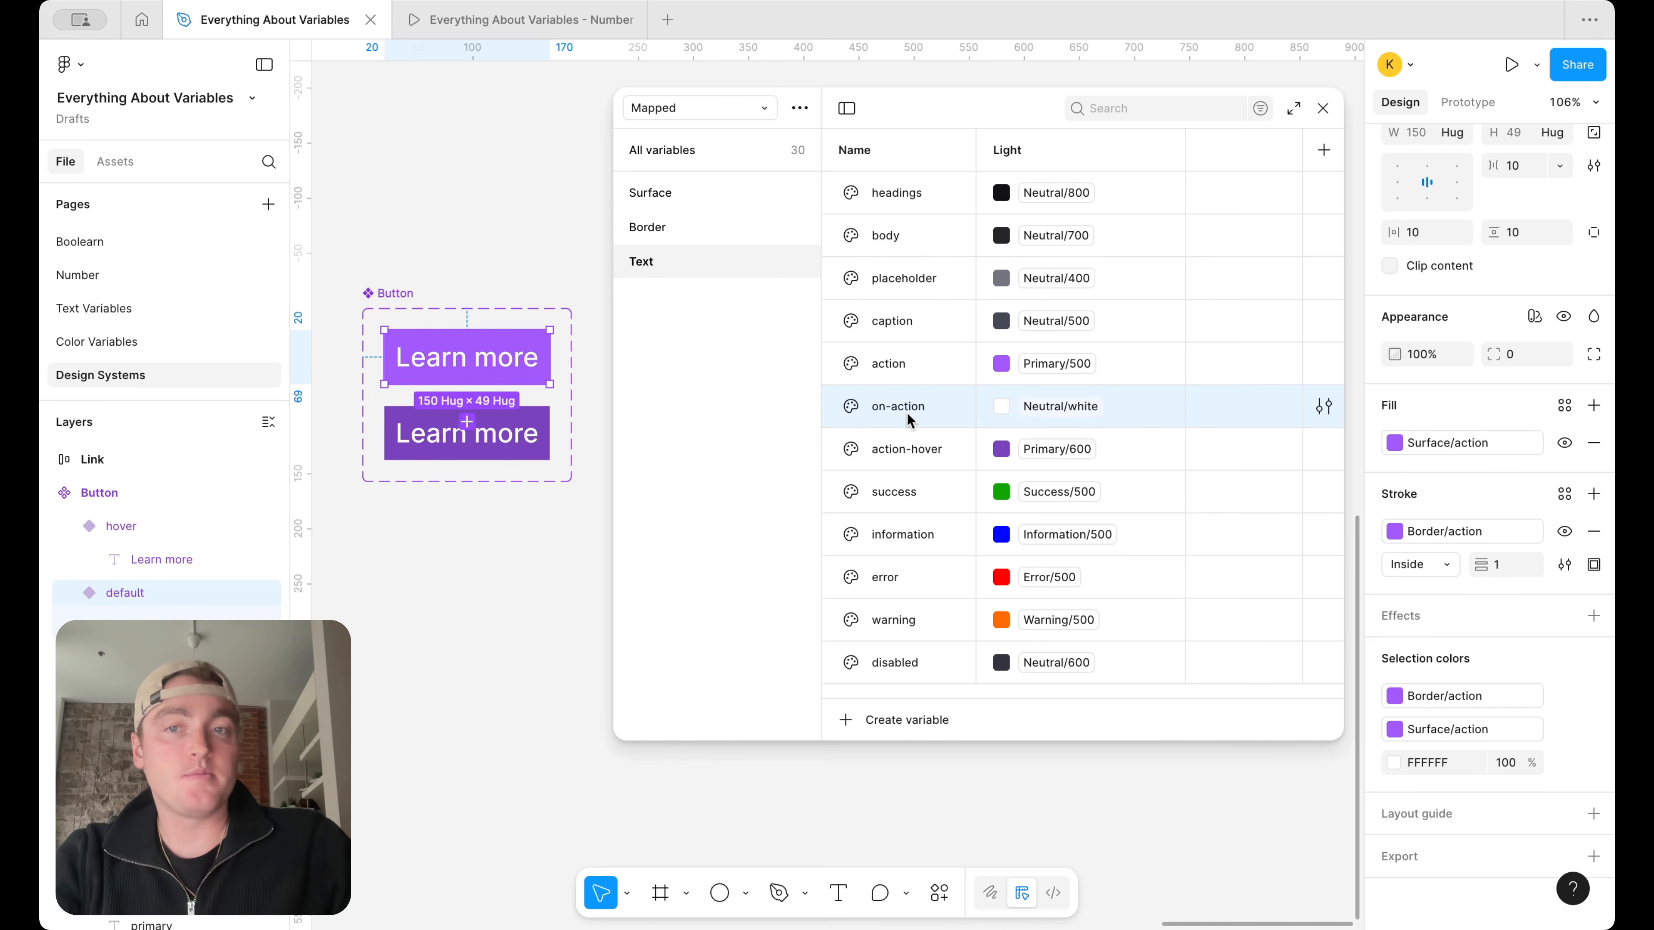
With both Button variants selected, replace their FFFFFF label color with the Text/on-action variable
{"action": "left_click", "coordinate": [518, 437], "text": "shift"}
{"action": "scroll", "coordinate": [1544, 844], "scroll_direction": "down", "scroll_amount": 2}
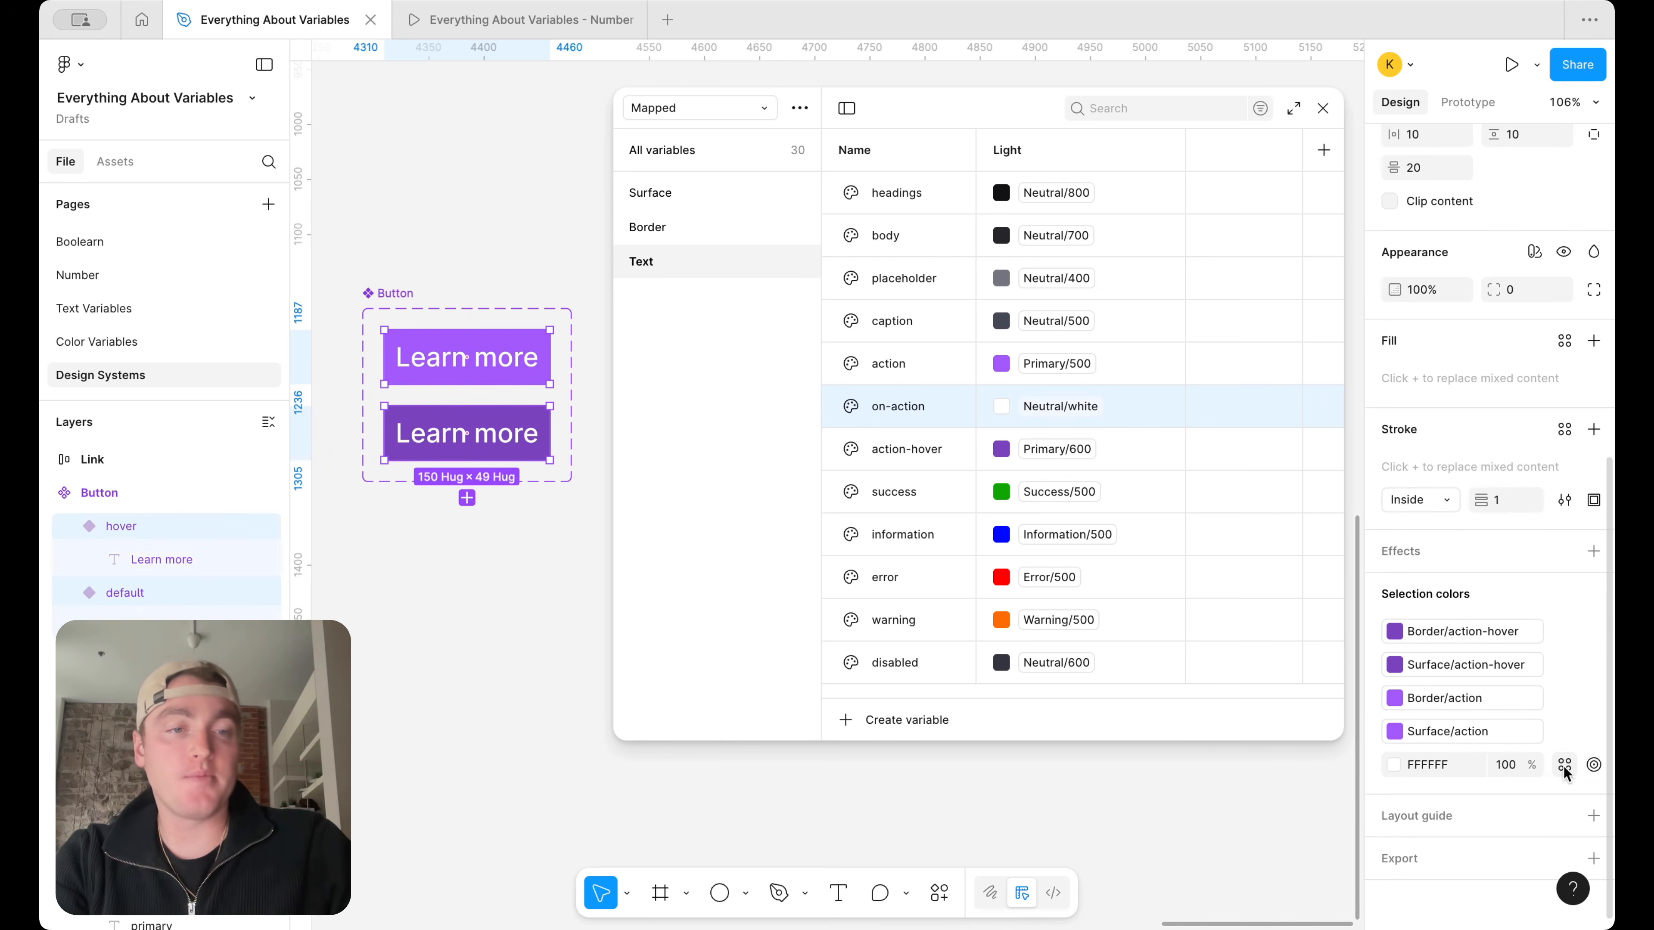
{"action": "left_click", "coordinate": [1564, 765]}
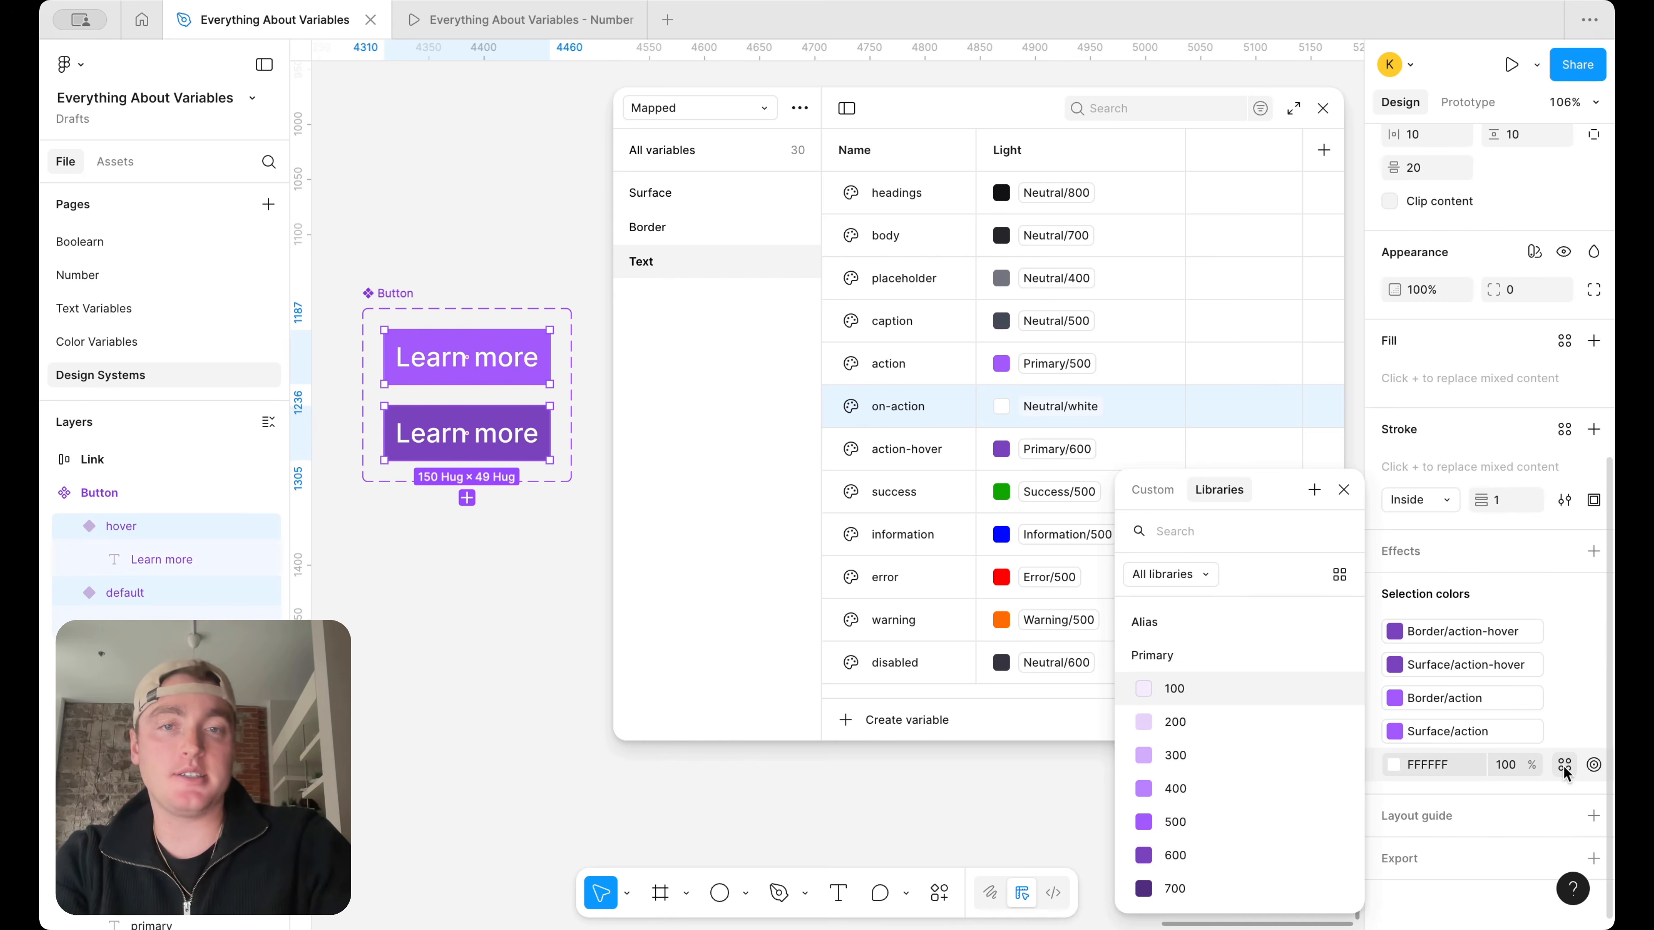
{"action": "type", "text": "te"}
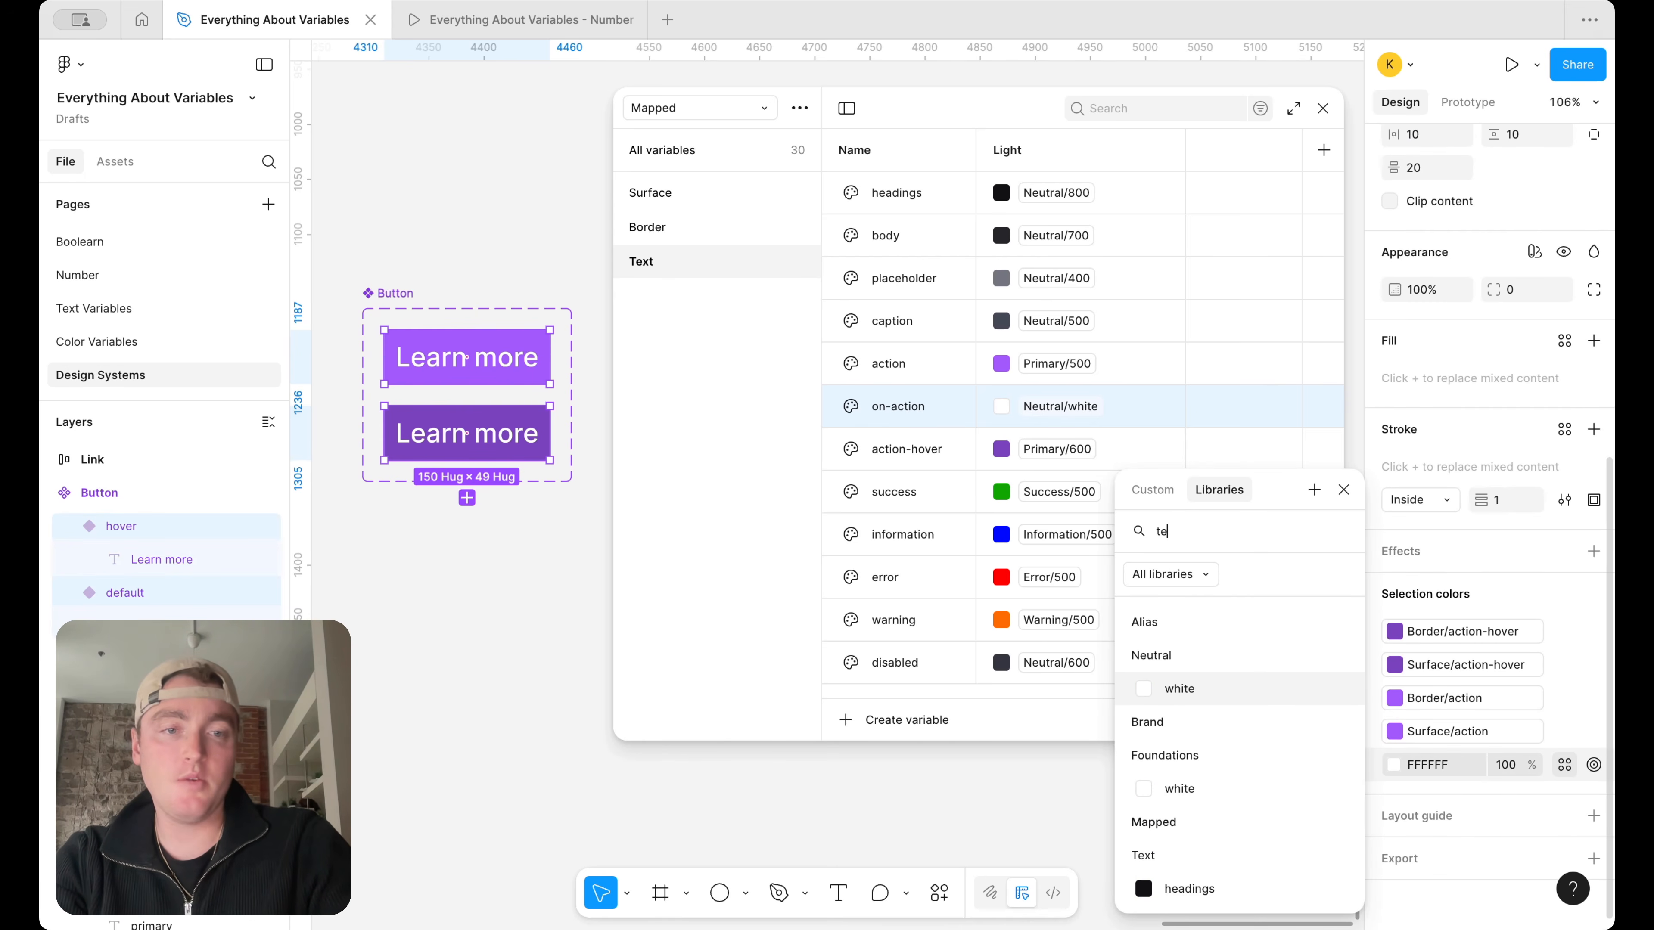
{"action": "type", "text": "xt"}
{"action": "scroll", "coordinate": [1329, 820], "scroll_direction": "down", "scroll_amount": 3}
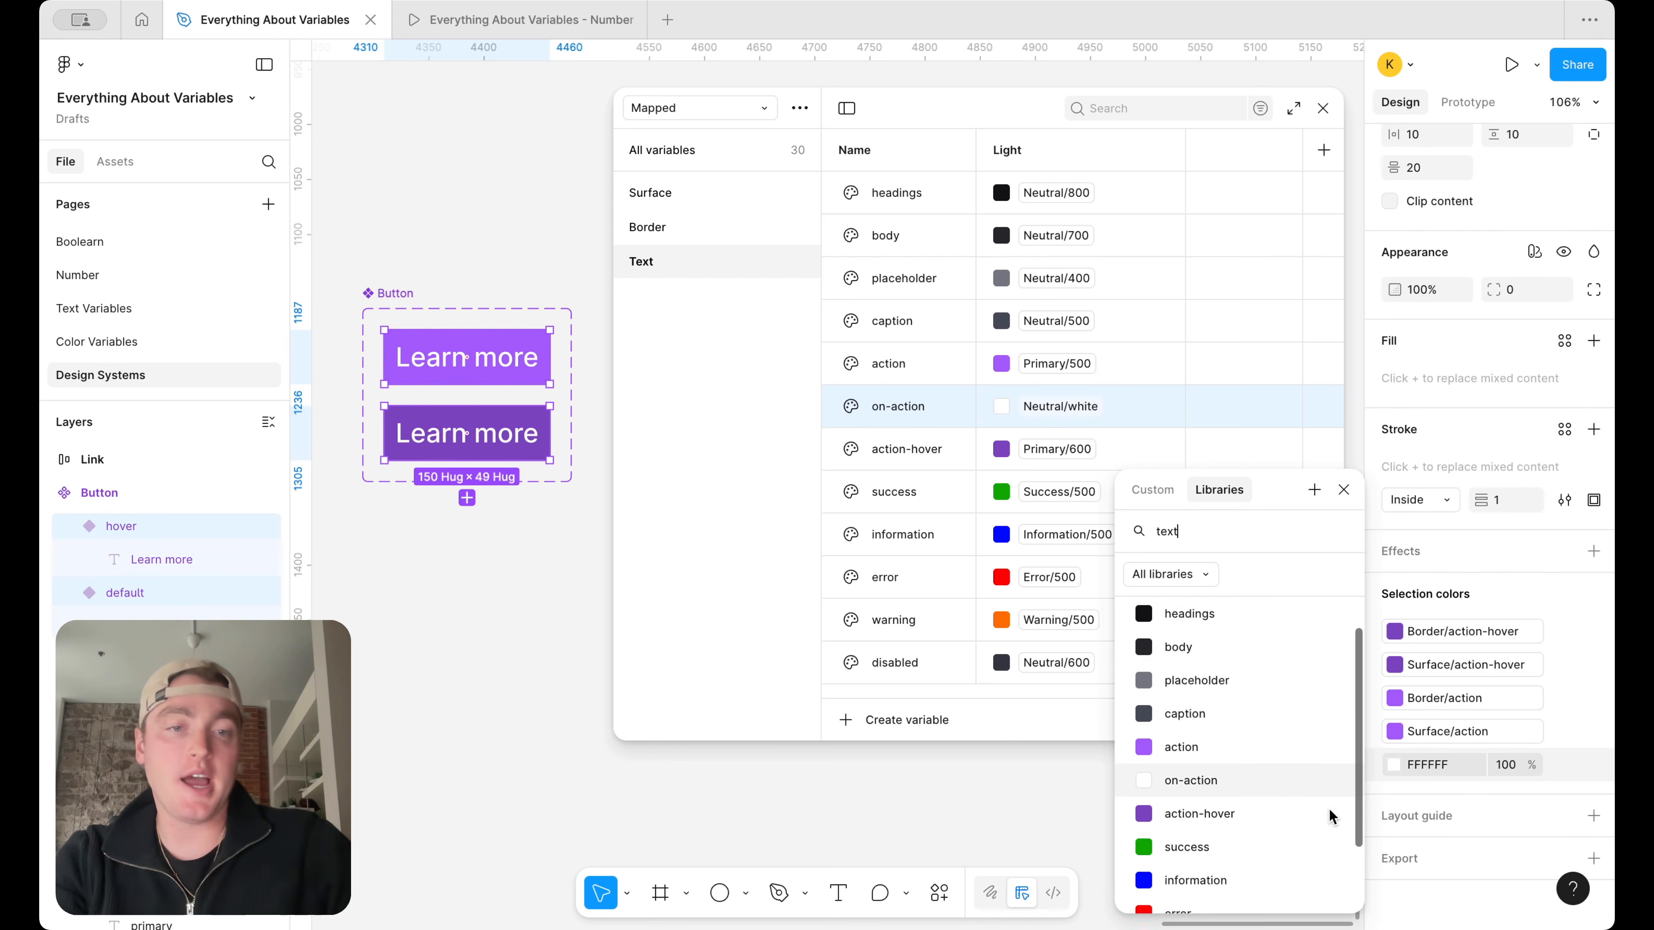
{"action": "left_click", "coordinate": [1261, 747]}
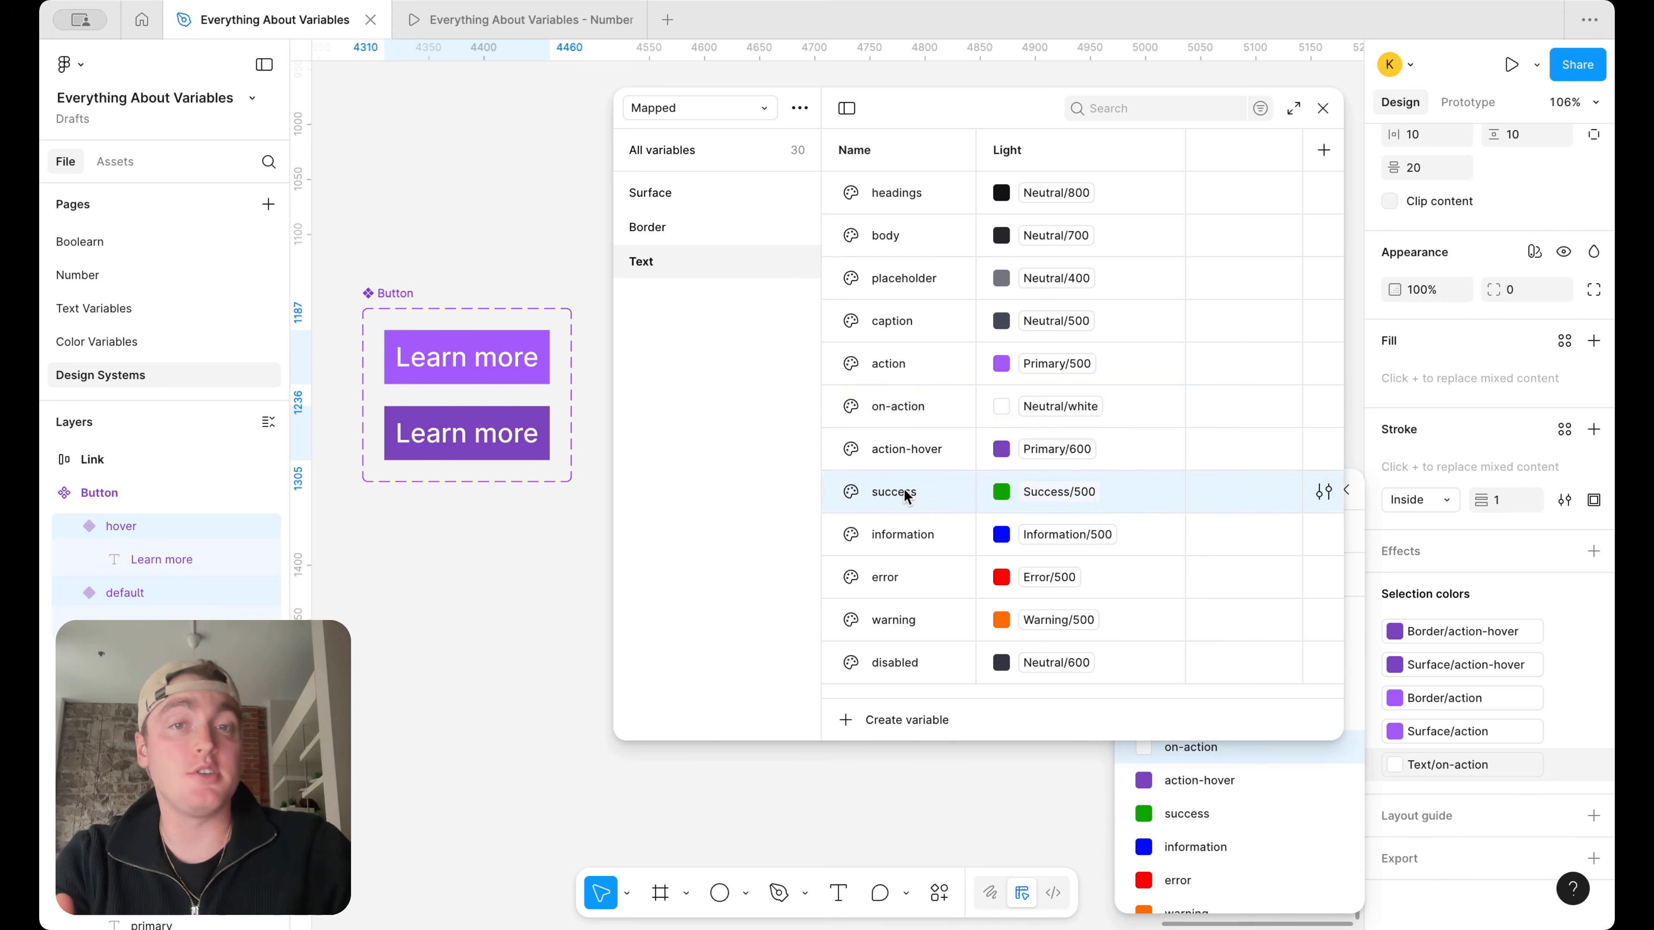
Duplicate the on-action text variable as on-action-hover and alias the copy to Neutral/100
{"action": "key", "text": "ctrl+d"}
{"action": "type", "text": "on-action-hove"}
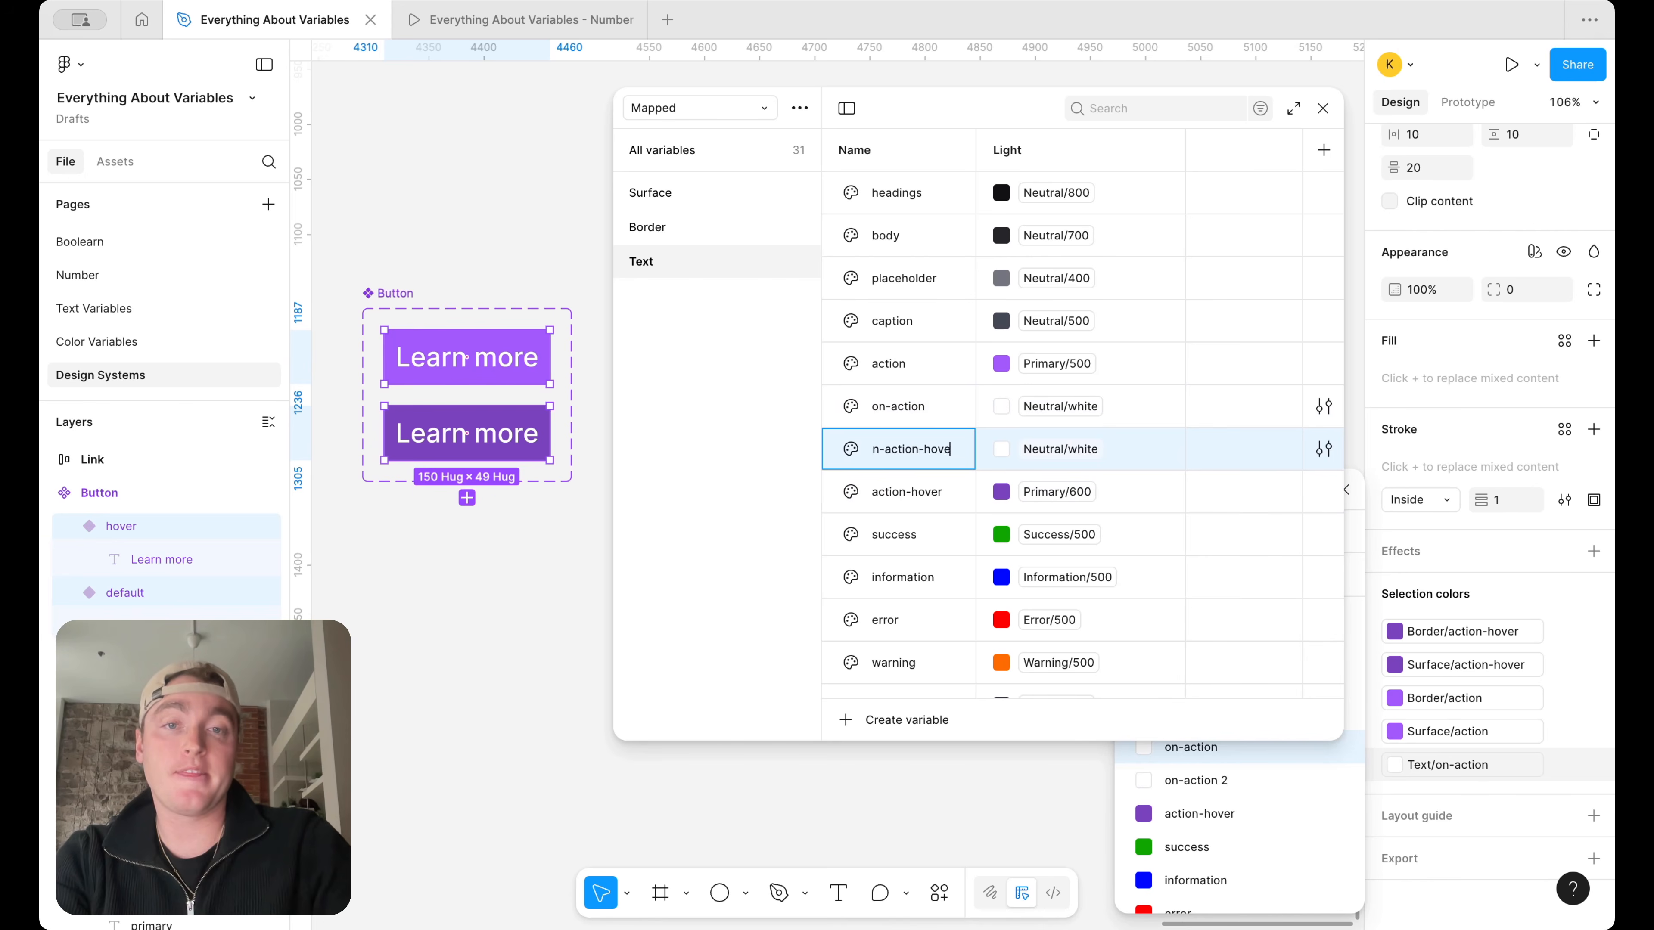
{"action": "type", "text": "r"}
{"action": "key", "text": "Return"}
{"action": "left_click", "coordinate": [1060, 449]}
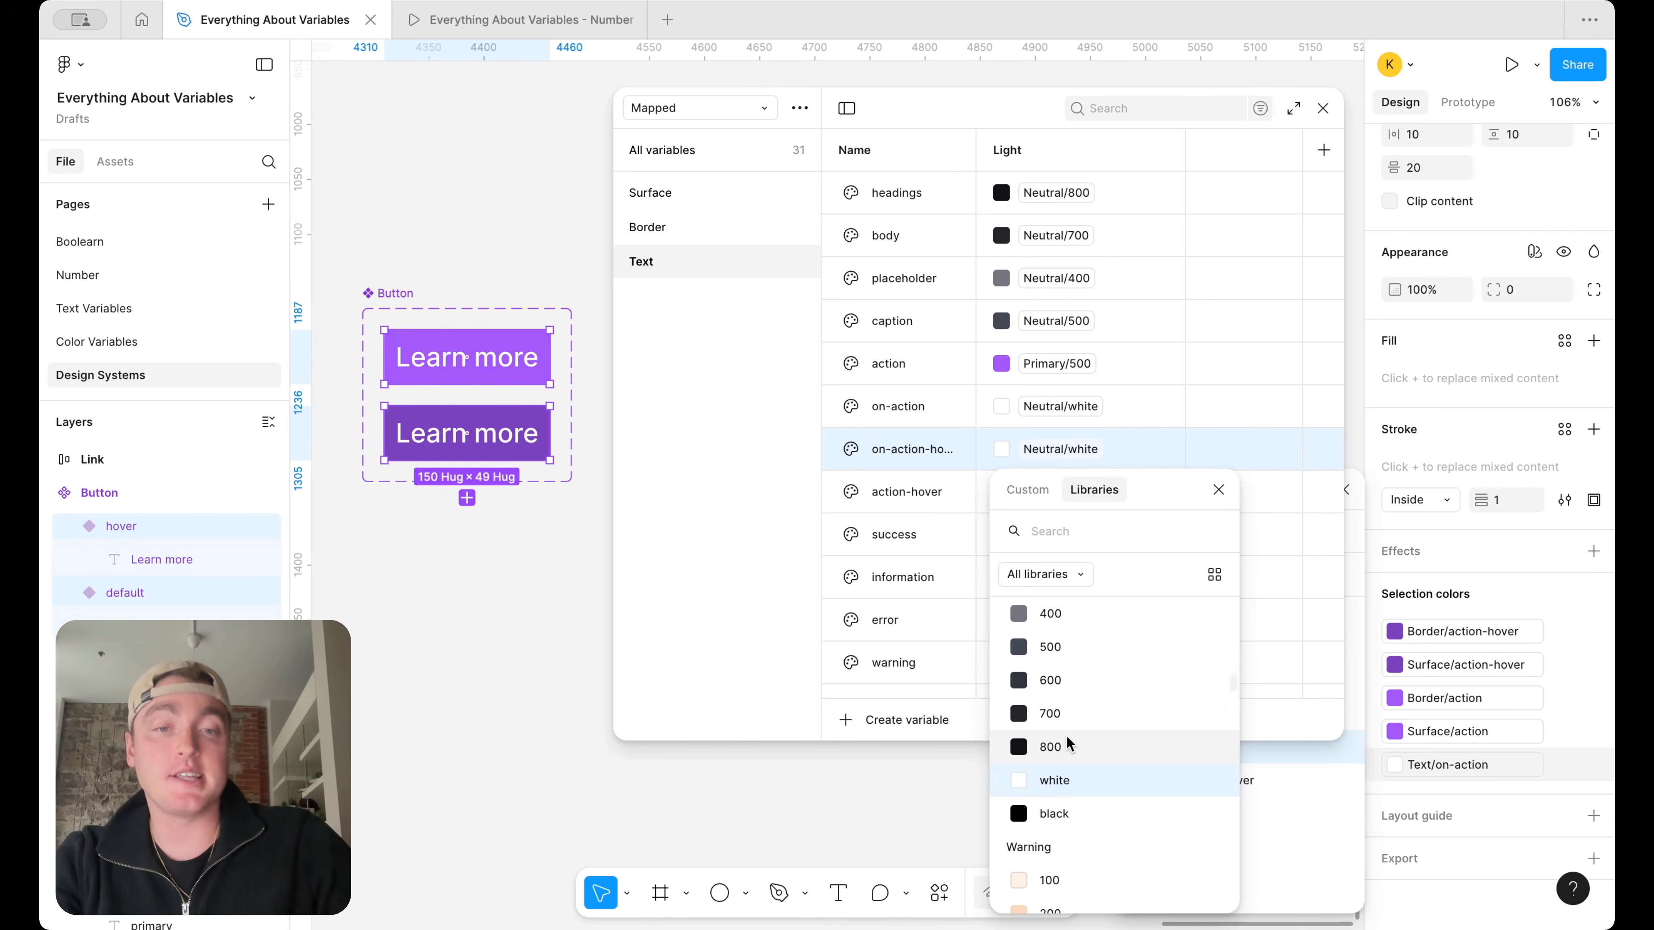
{"action": "type", "text": "neu"}
{"action": "left_click", "coordinate": [1053, 652]}
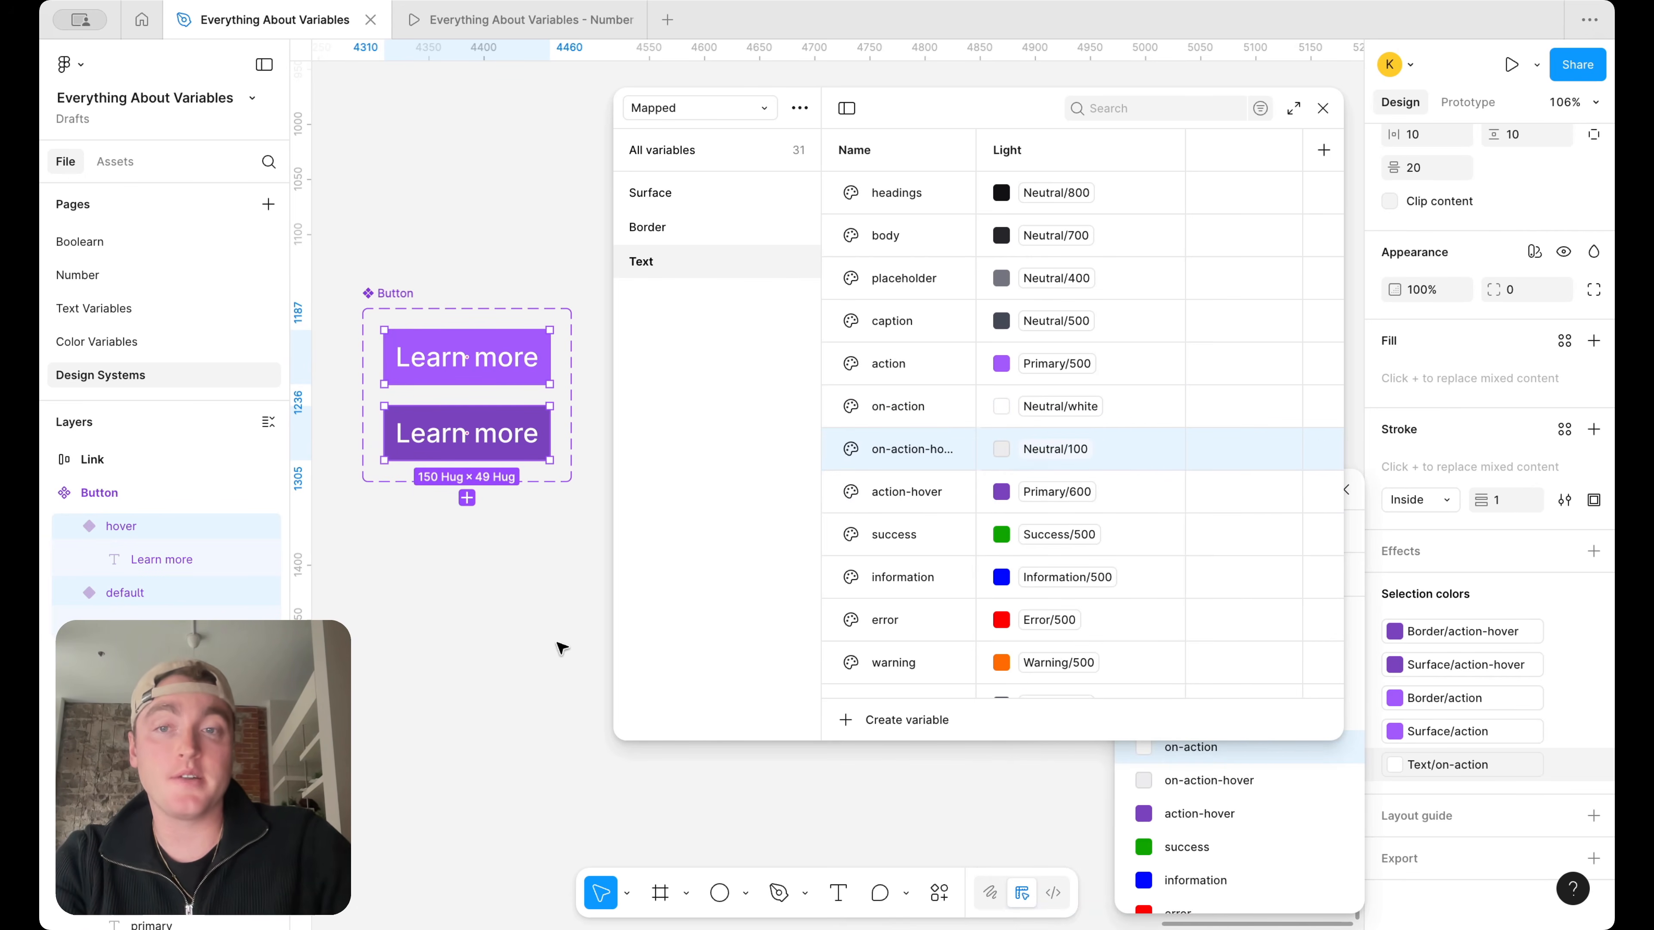
Apply the Text/on-action-hover variable to the fill of the hover variant's Learn more label
{"action": "double_click", "coordinate": [509, 444]}
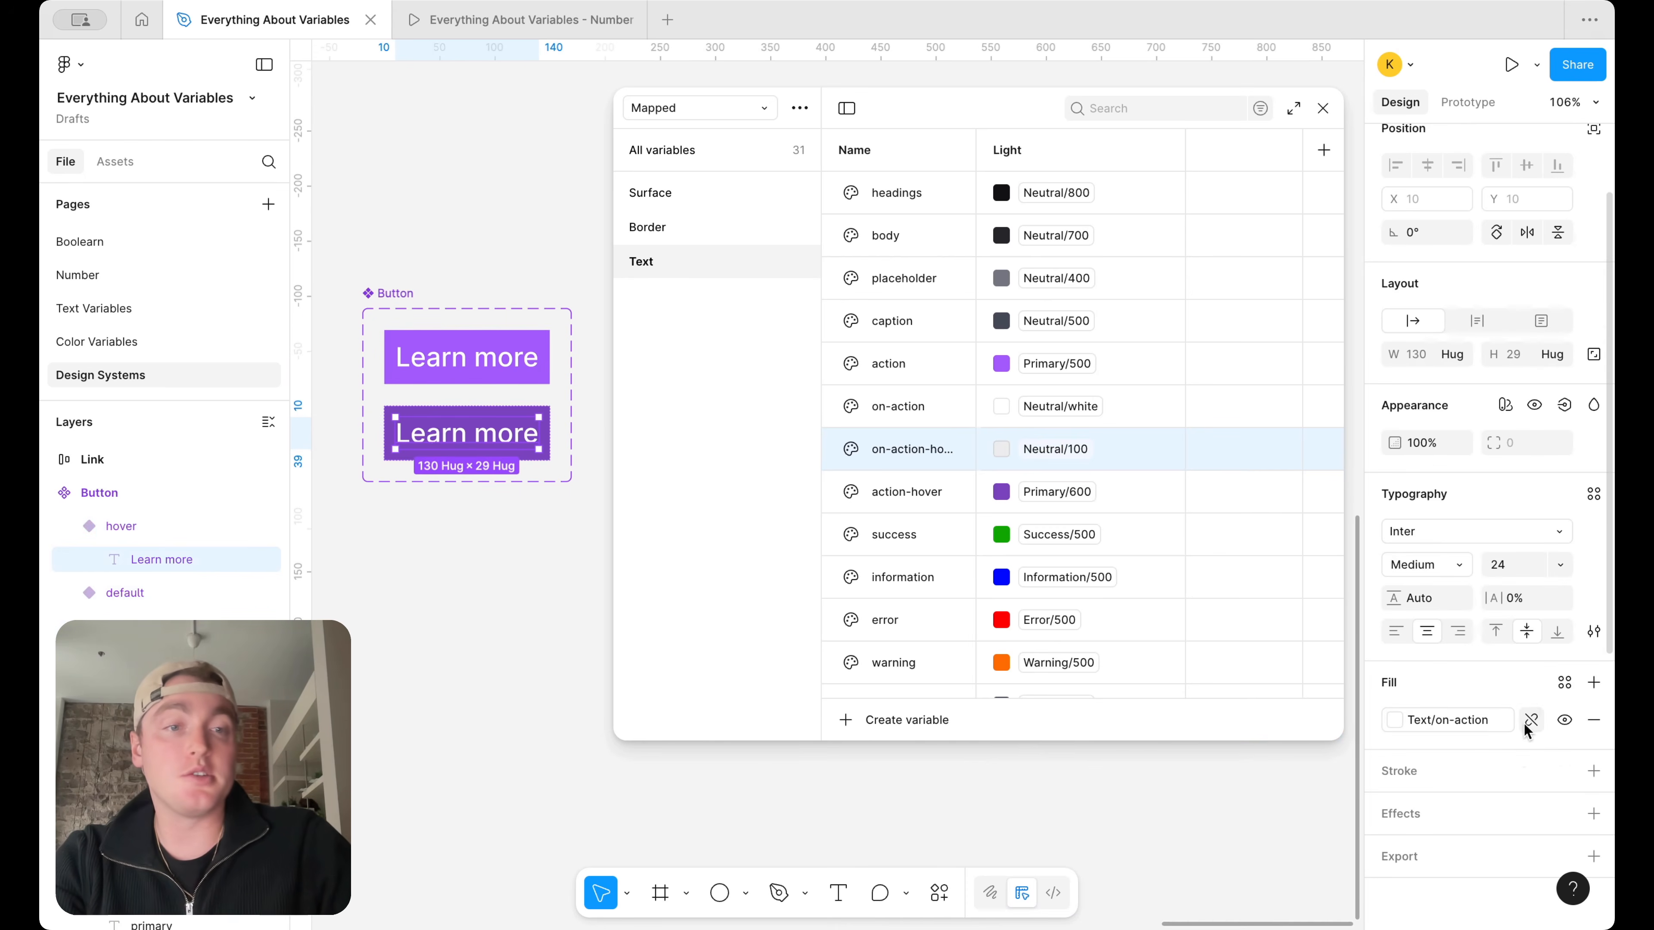
{"action": "left_click", "coordinate": [1469, 718]}
{"action": "left_click", "coordinate": [1209, 814]}
{"action": "left_click", "coordinate": [573, 670]}
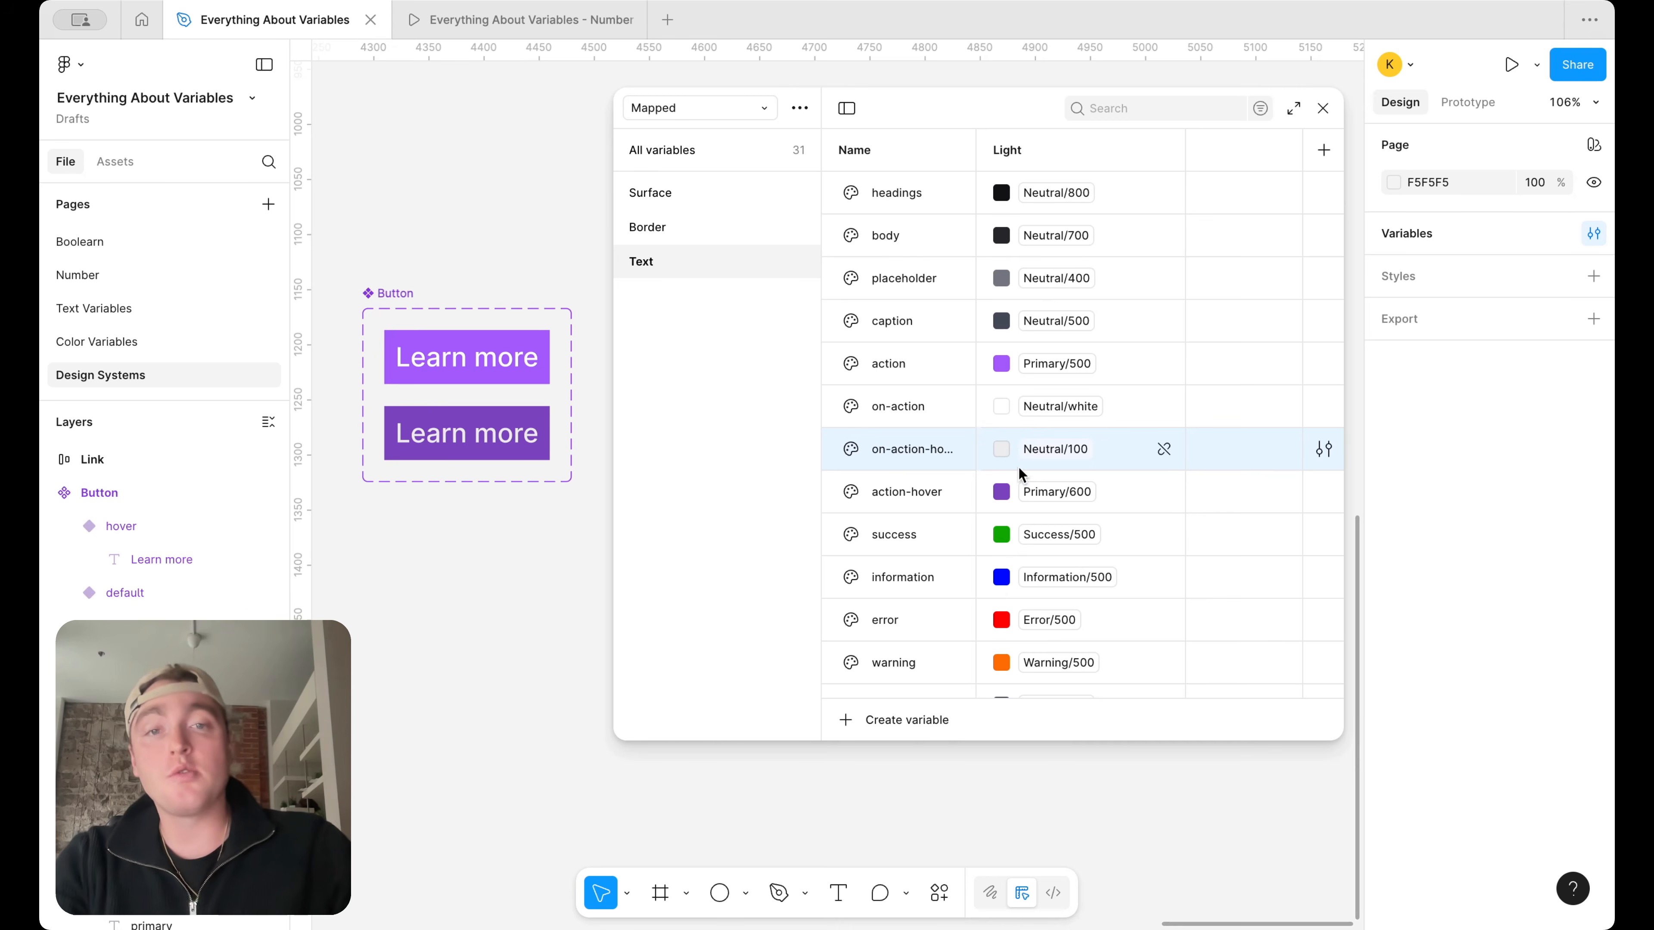
{"action": "scroll", "coordinate": [1018, 466], "scroll_direction": "down", "scroll_amount": 1}
{"action": "scroll", "coordinate": [957, 417], "scroll_direction": "up", "scroll_amount": 1}
{"action": "scroll", "coordinate": [958, 417], "scroll_direction": "down", "scroll_amount": 1}
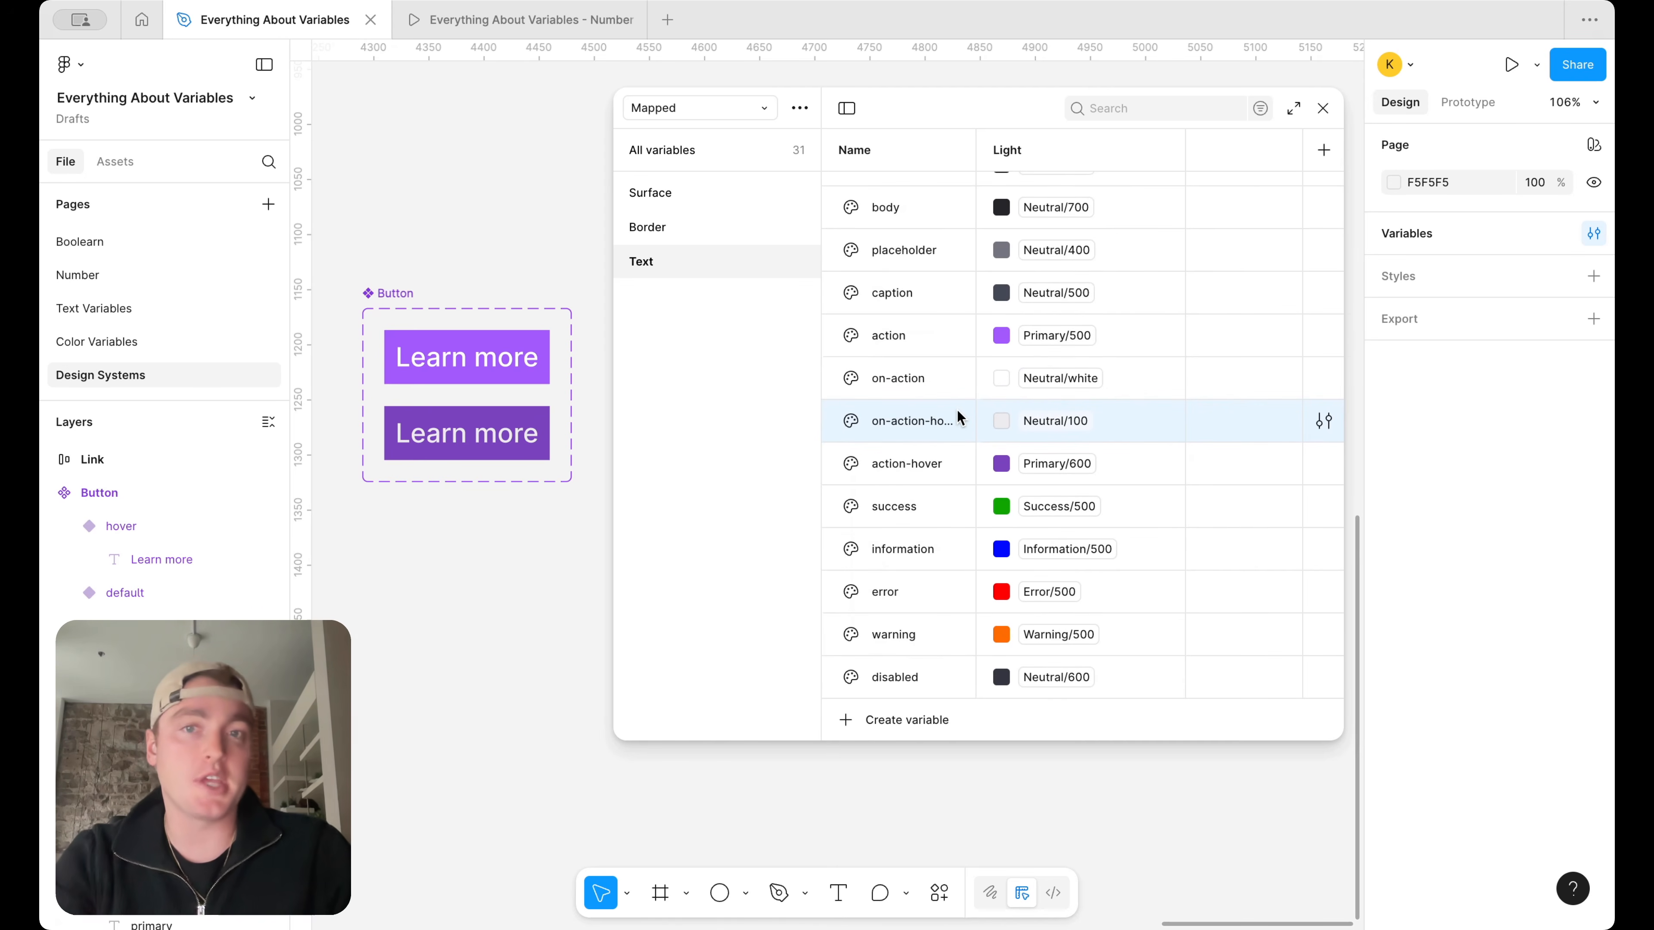
{"action": "scroll", "coordinate": [958, 412], "scroll_direction": "up", "scroll_amount": 1}
{"action": "scroll", "coordinate": [958, 413], "scroll_direction": "down", "scroll_amount": 1}
{"action": "scroll", "coordinate": [958, 413], "scroll_direction": "up", "scroll_amount": 1}
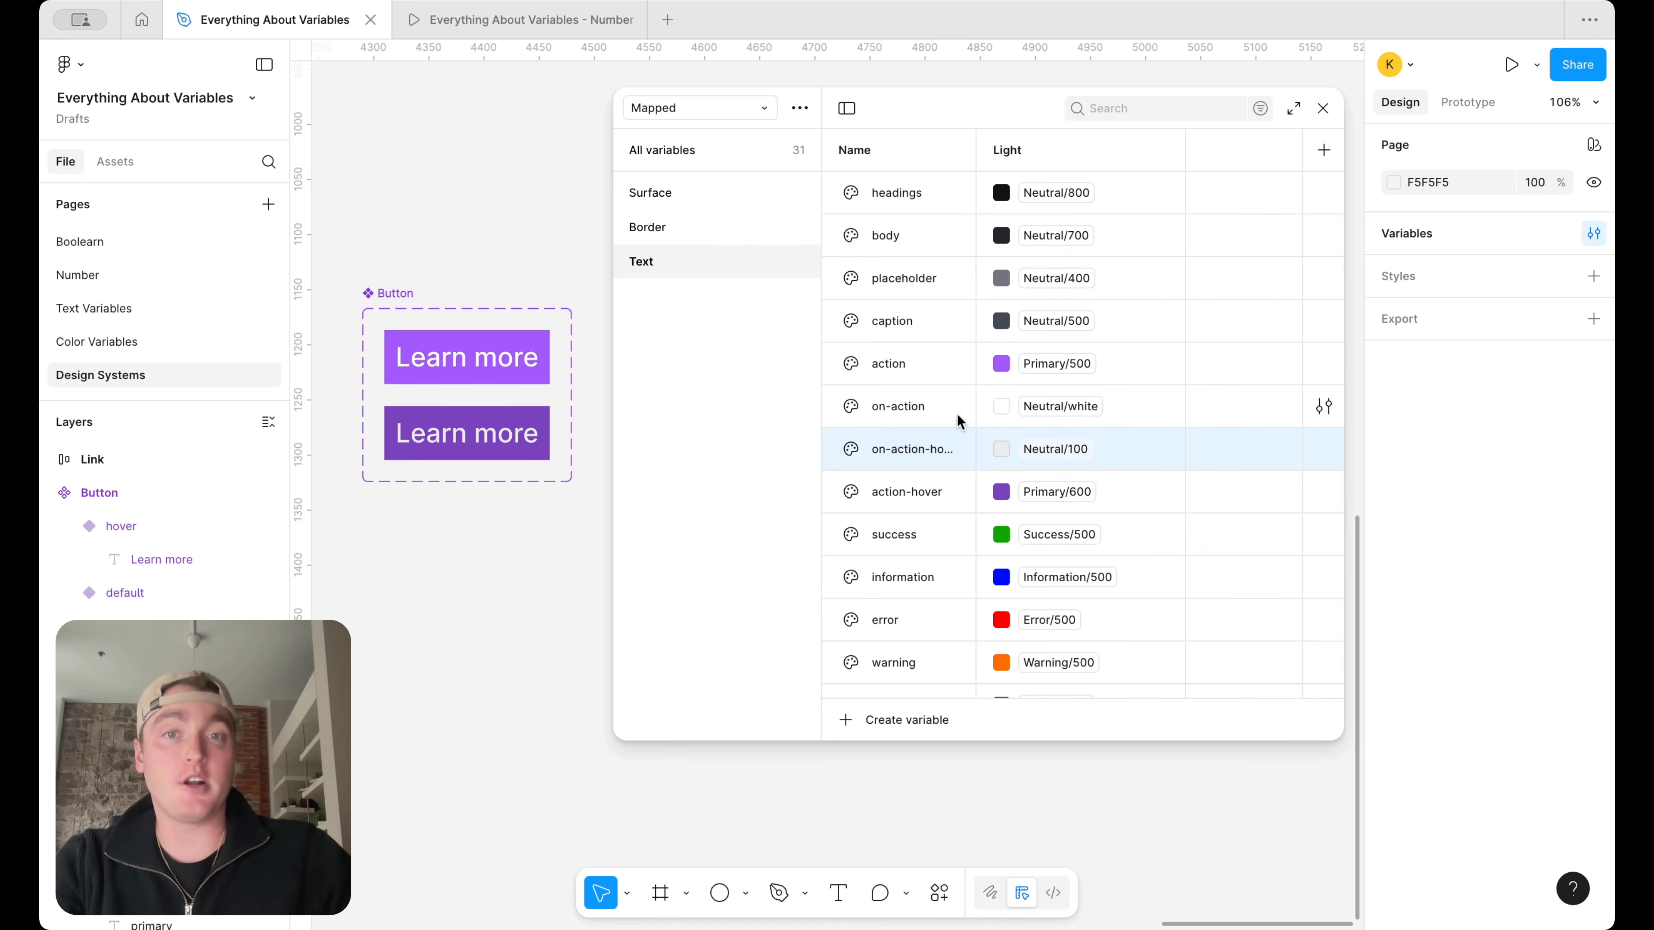
Duplicate the Text variable group and rename the copy as Icon
{"action": "right_click", "coordinate": [709, 260]}
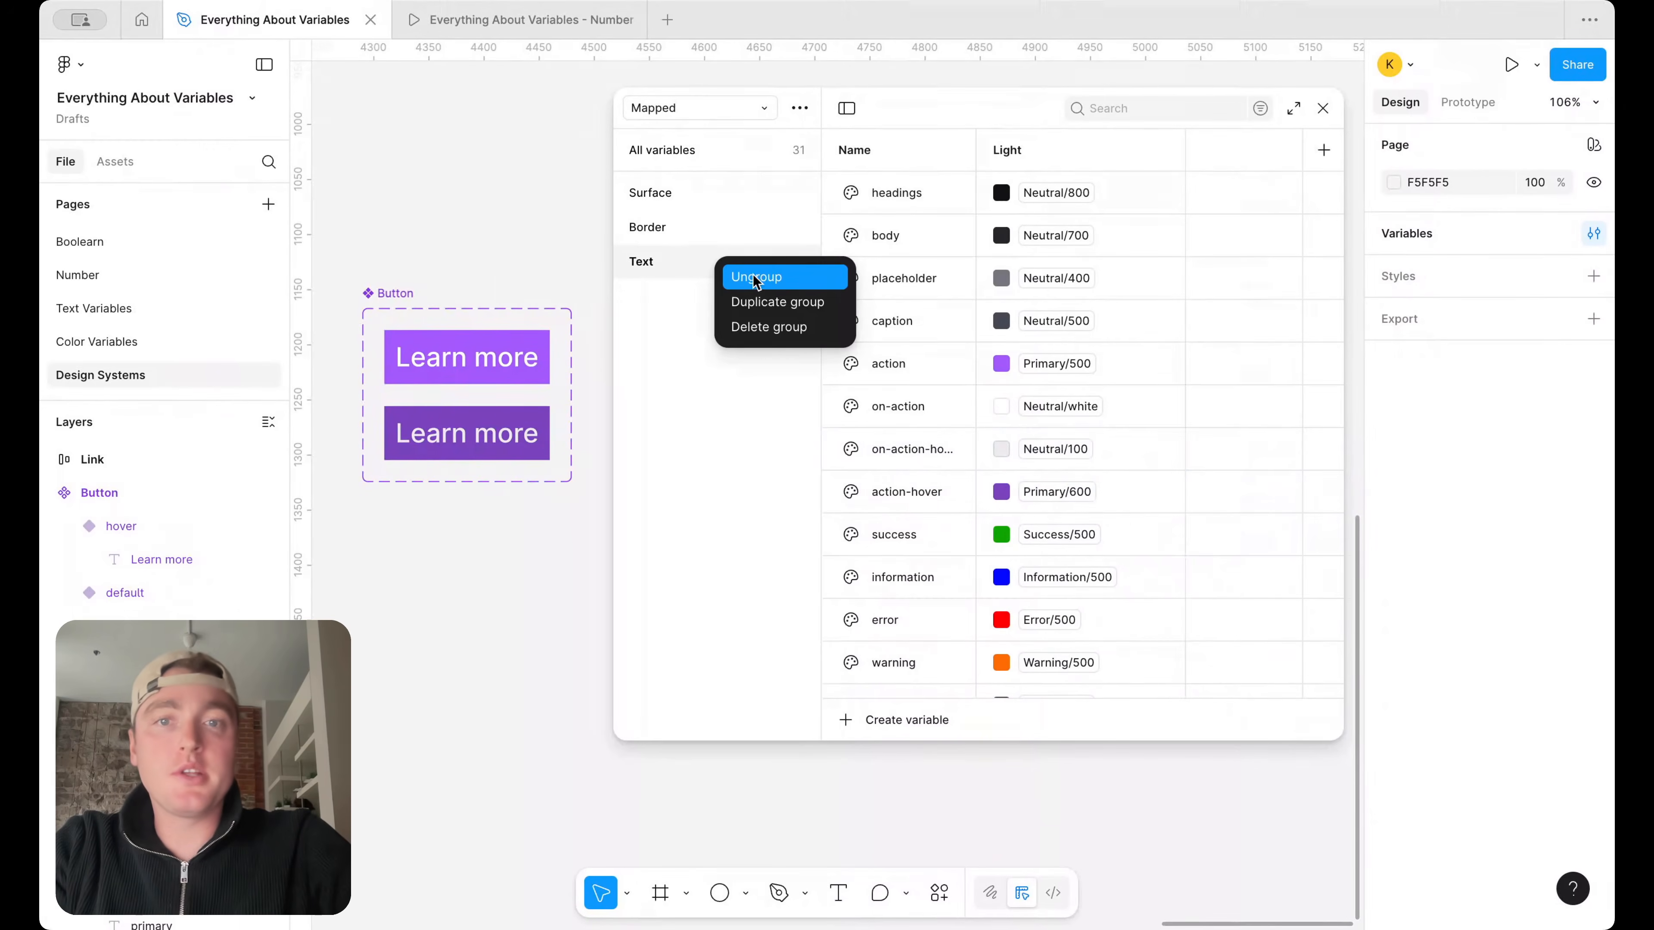
{"action": "left_click", "coordinate": [766, 302]}
{"action": "double_click", "coordinate": [656, 304]}
{"action": "type", "text": "Id"}
{"action": "key", "text": "Return"}
{"action": "left_click", "coordinate": [937, 321]}
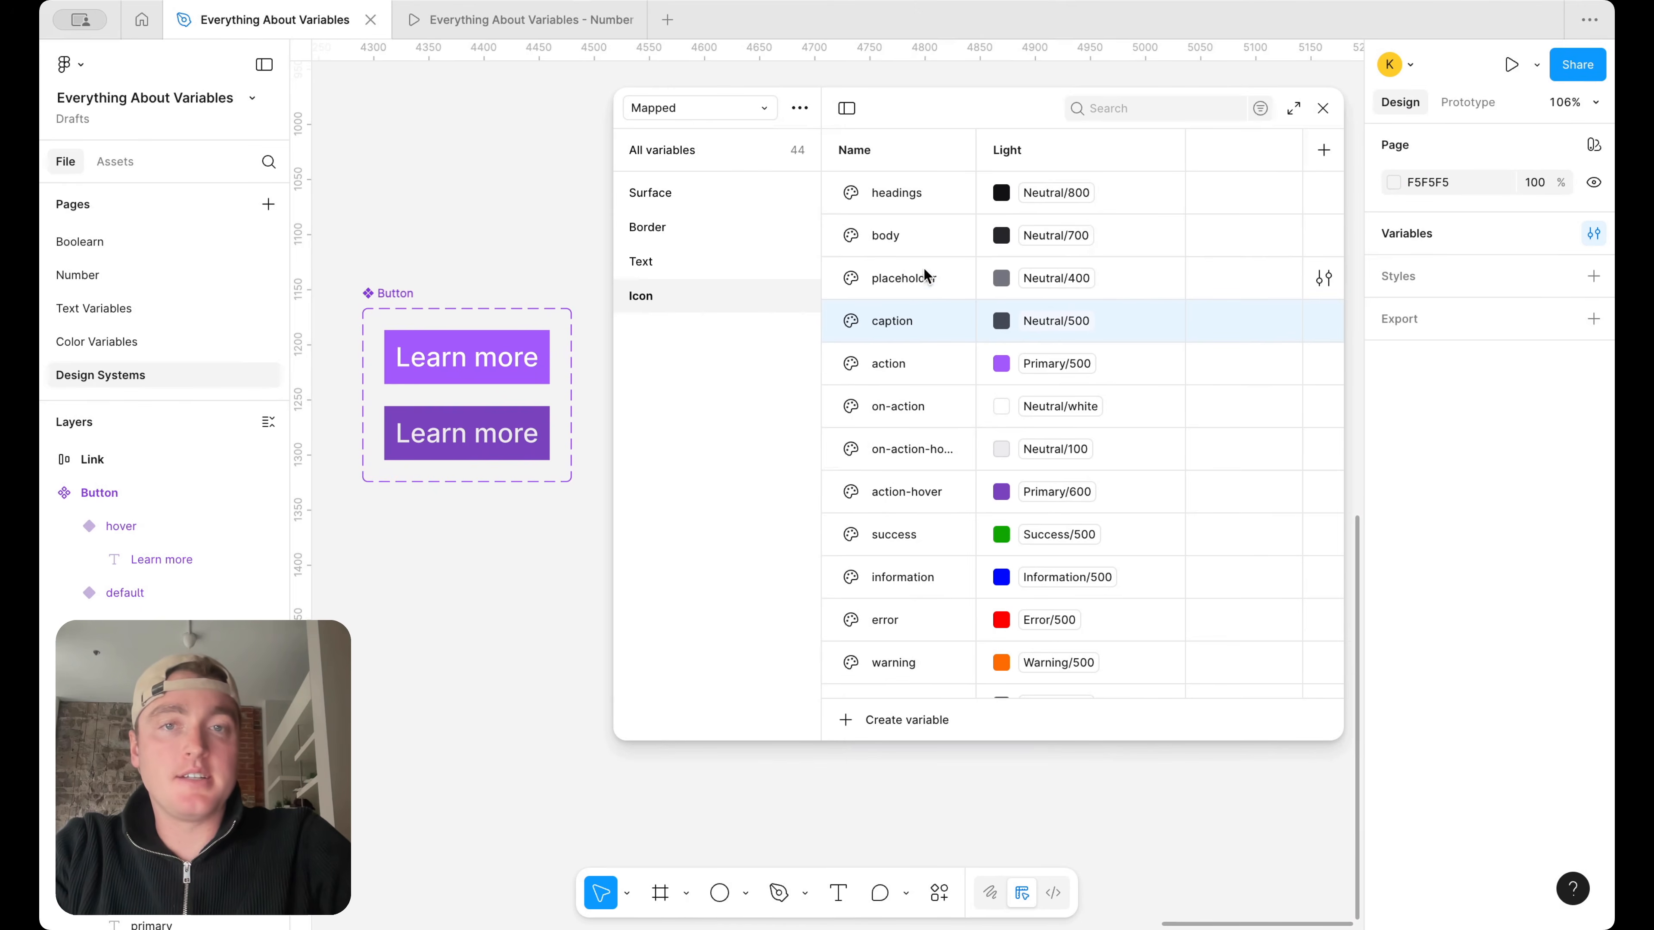
{"action": "left_click", "coordinate": [942, 197], "text": "shift"}
{"action": "right_click", "coordinate": [947, 195]}
{"action": "left_click", "coordinate": [851, 369]}
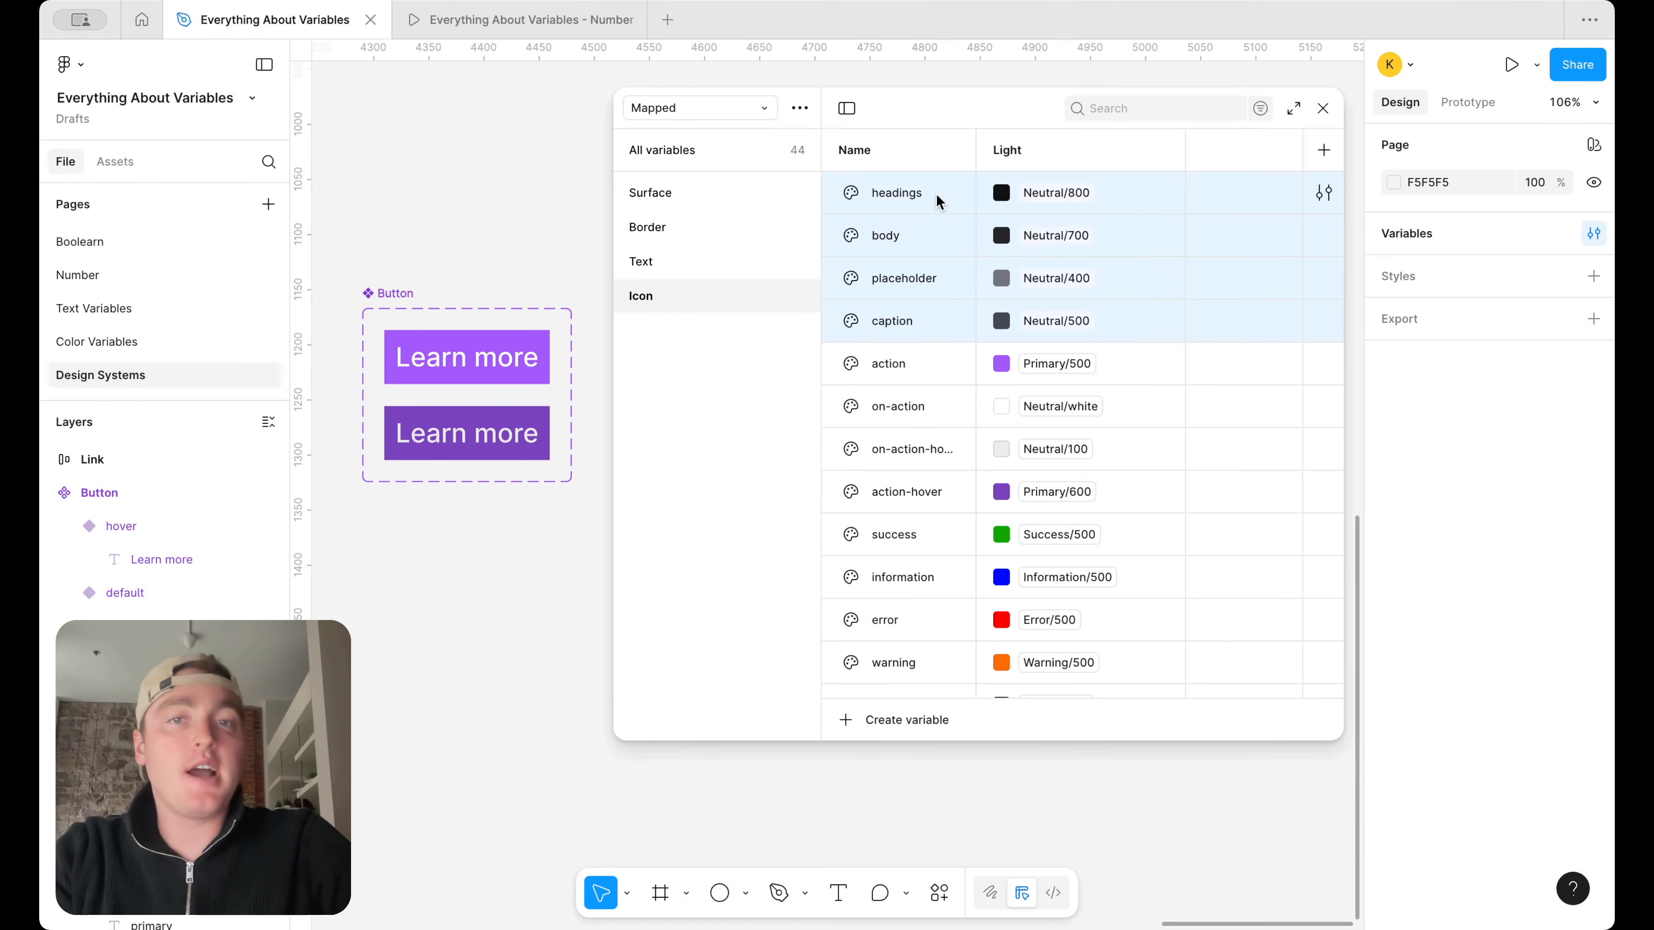
{"action": "left_click", "coordinate": [920, 360]}
Delete the placeholder, caption and headings variables from the Icon group
{"action": "left_click", "coordinate": [929, 325]}
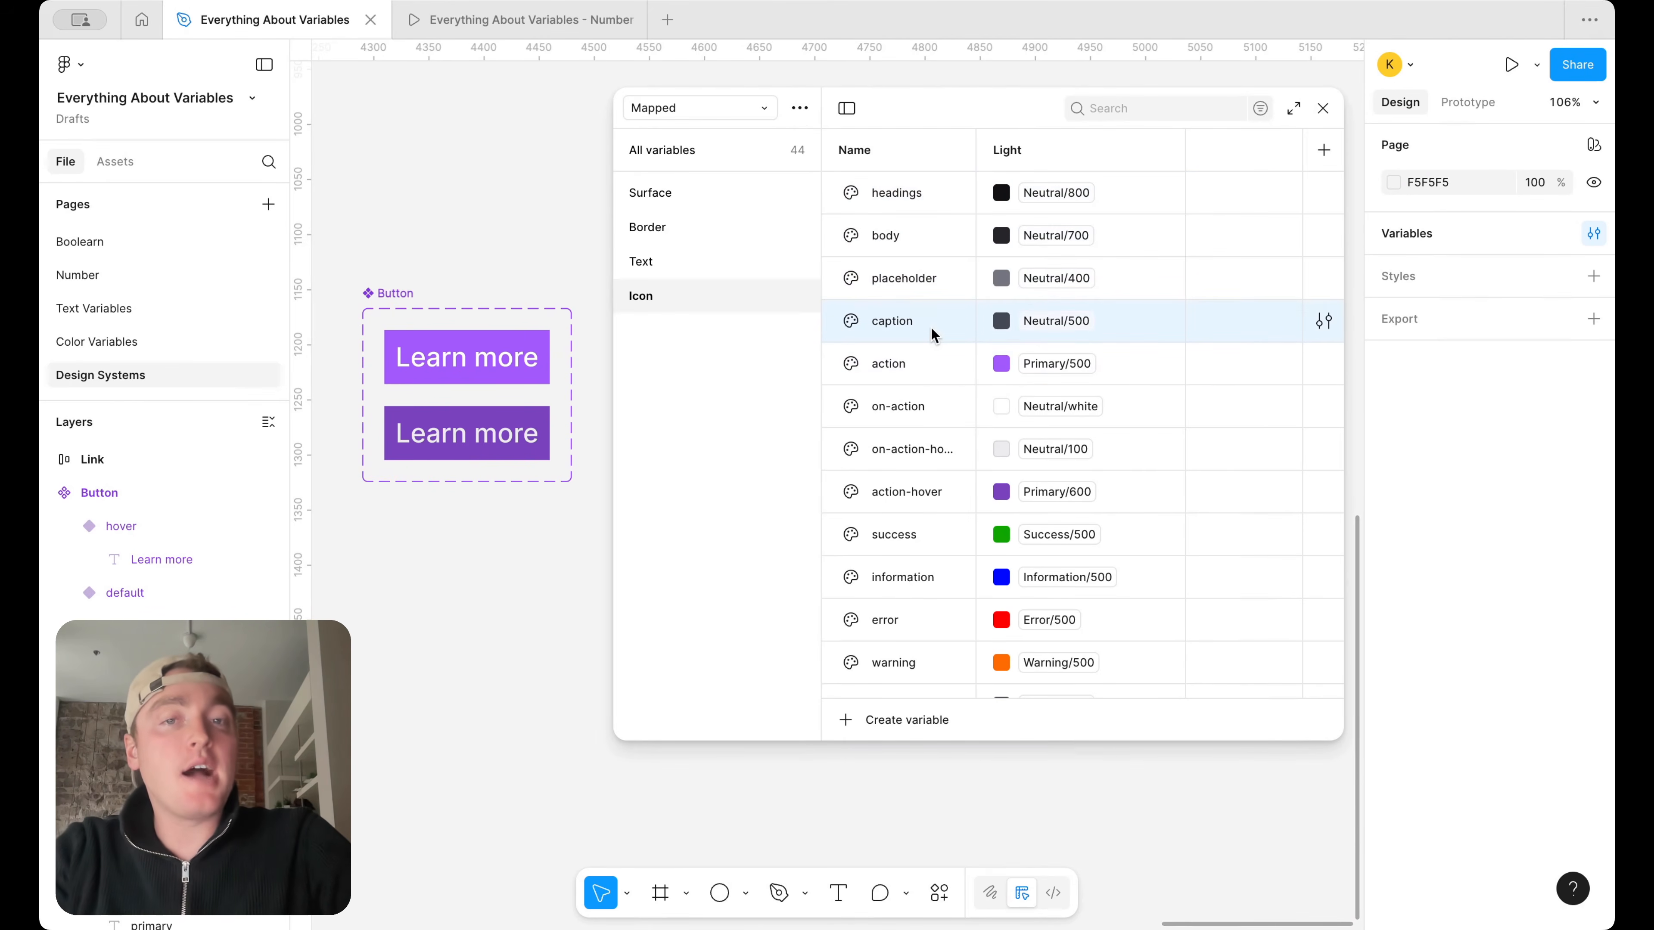
{"action": "left_click", "coordinate": [938, 277], "text": "shift"}
{"action": "right_click", "coordinate": [939, 277]}
{"action": "left_click", "coordinate": [1041, 464]}
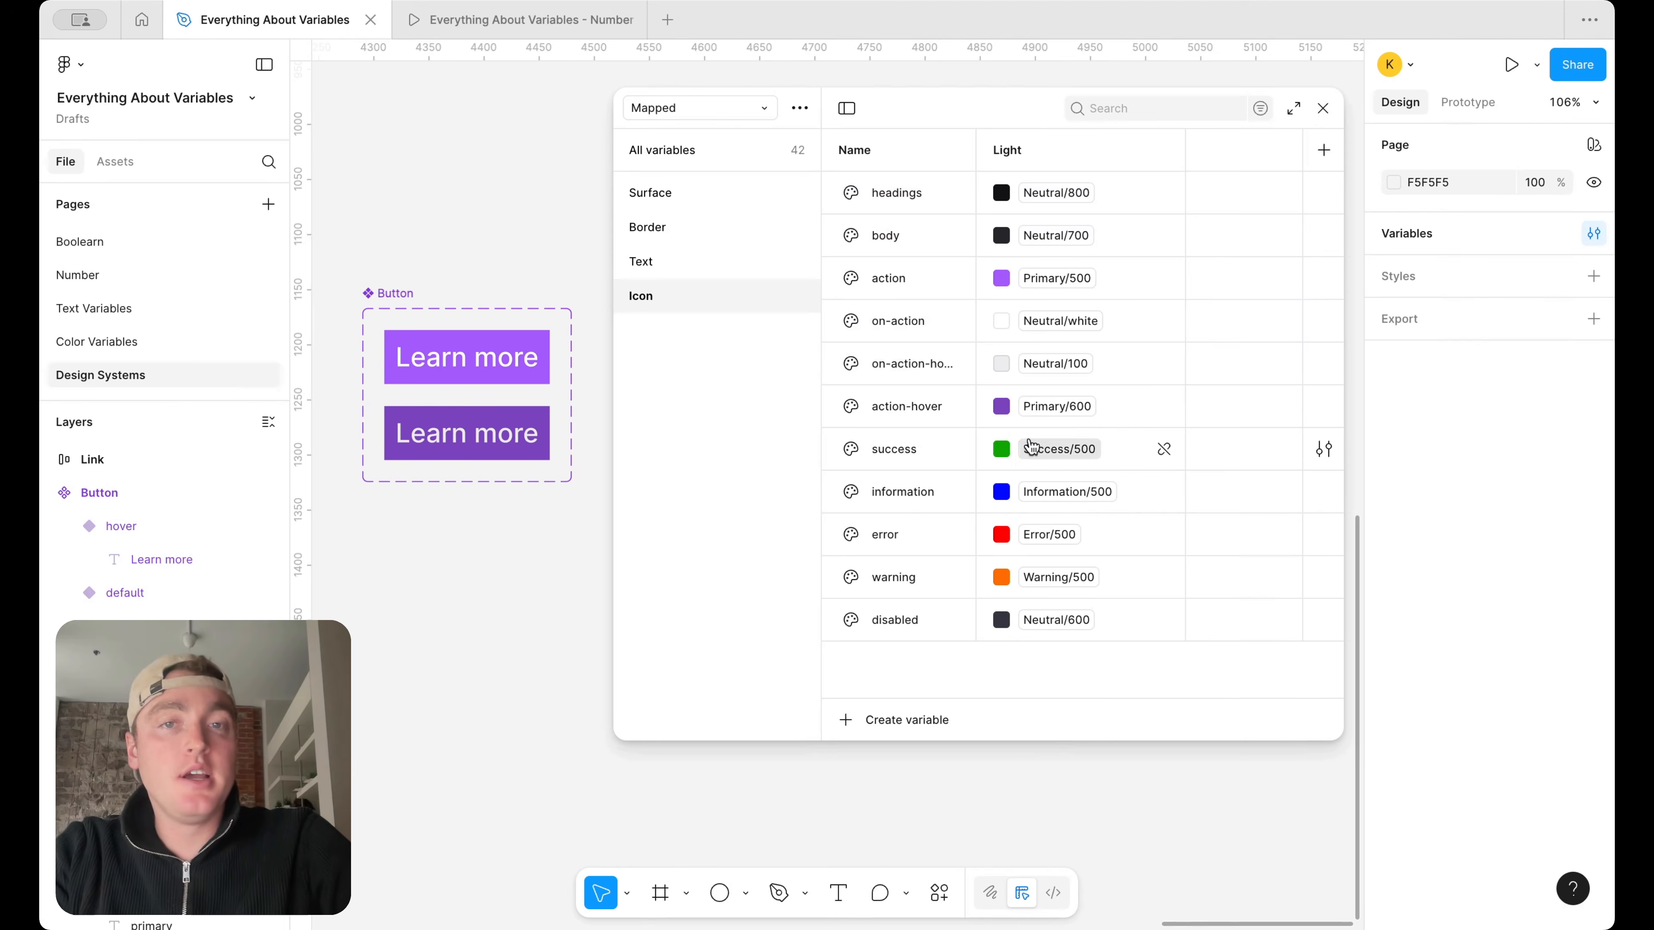
{"action": "right_click", "coordinate": [899, 191]}
{"action": "left_click", "coordinate": [970, 358]}
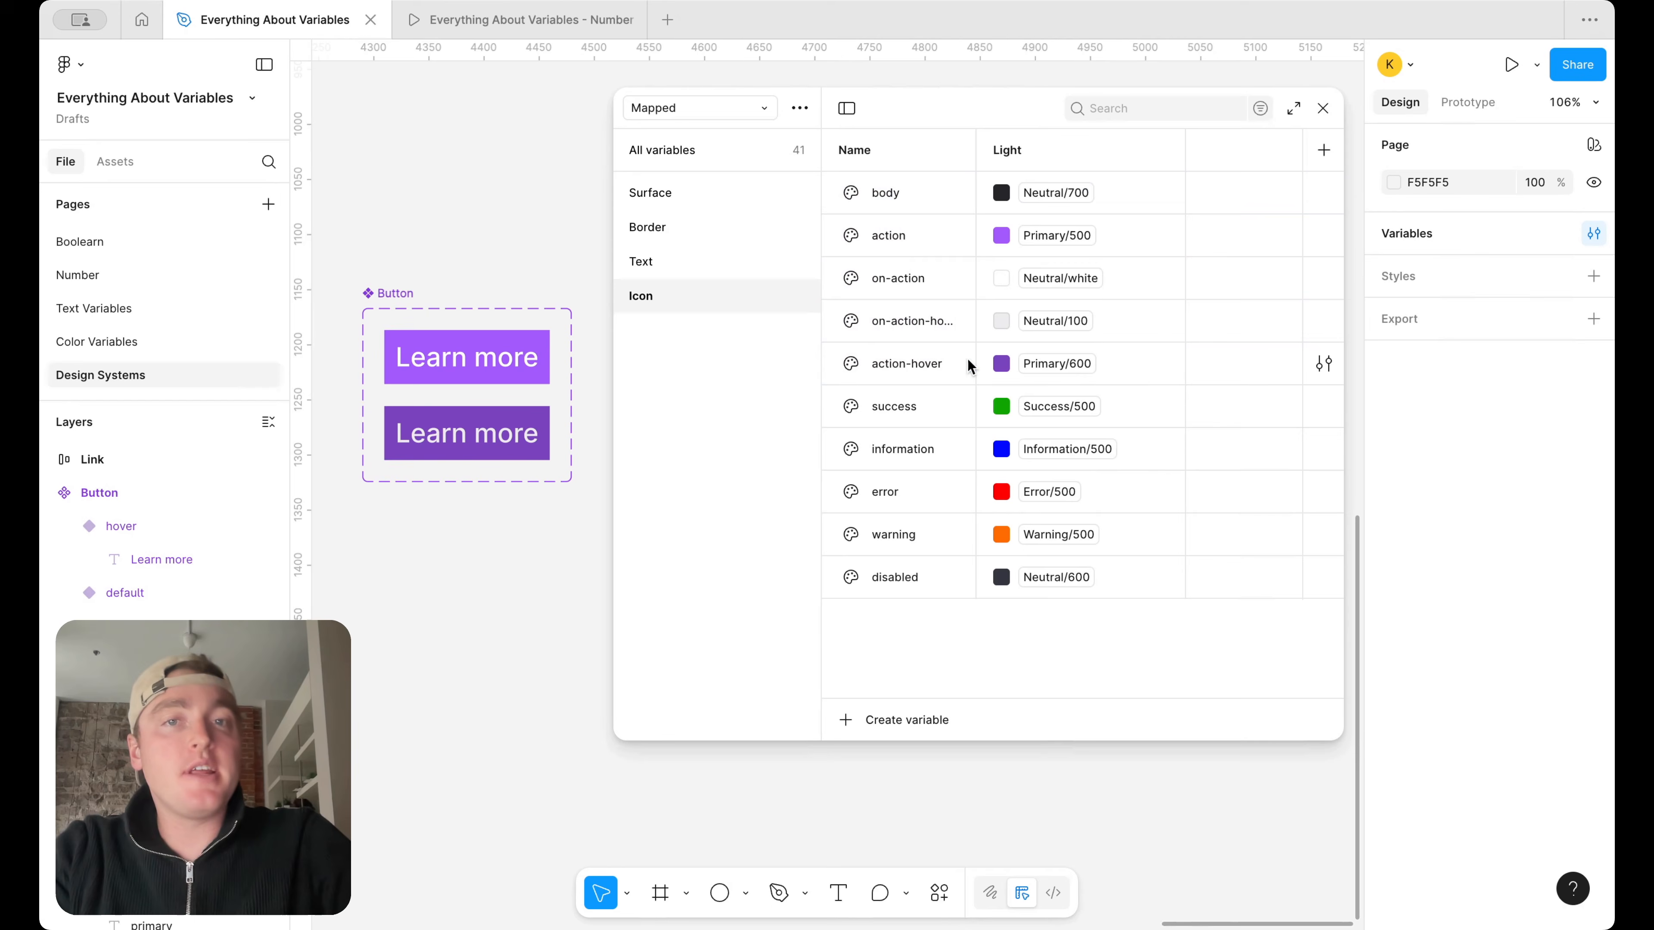
Rename the Icon group's body variable as default
{"action": "double_click", "coordinate": [898, 198]}
{"action": "type", "text": "default"}
{"action": "key", "text": "Return"}
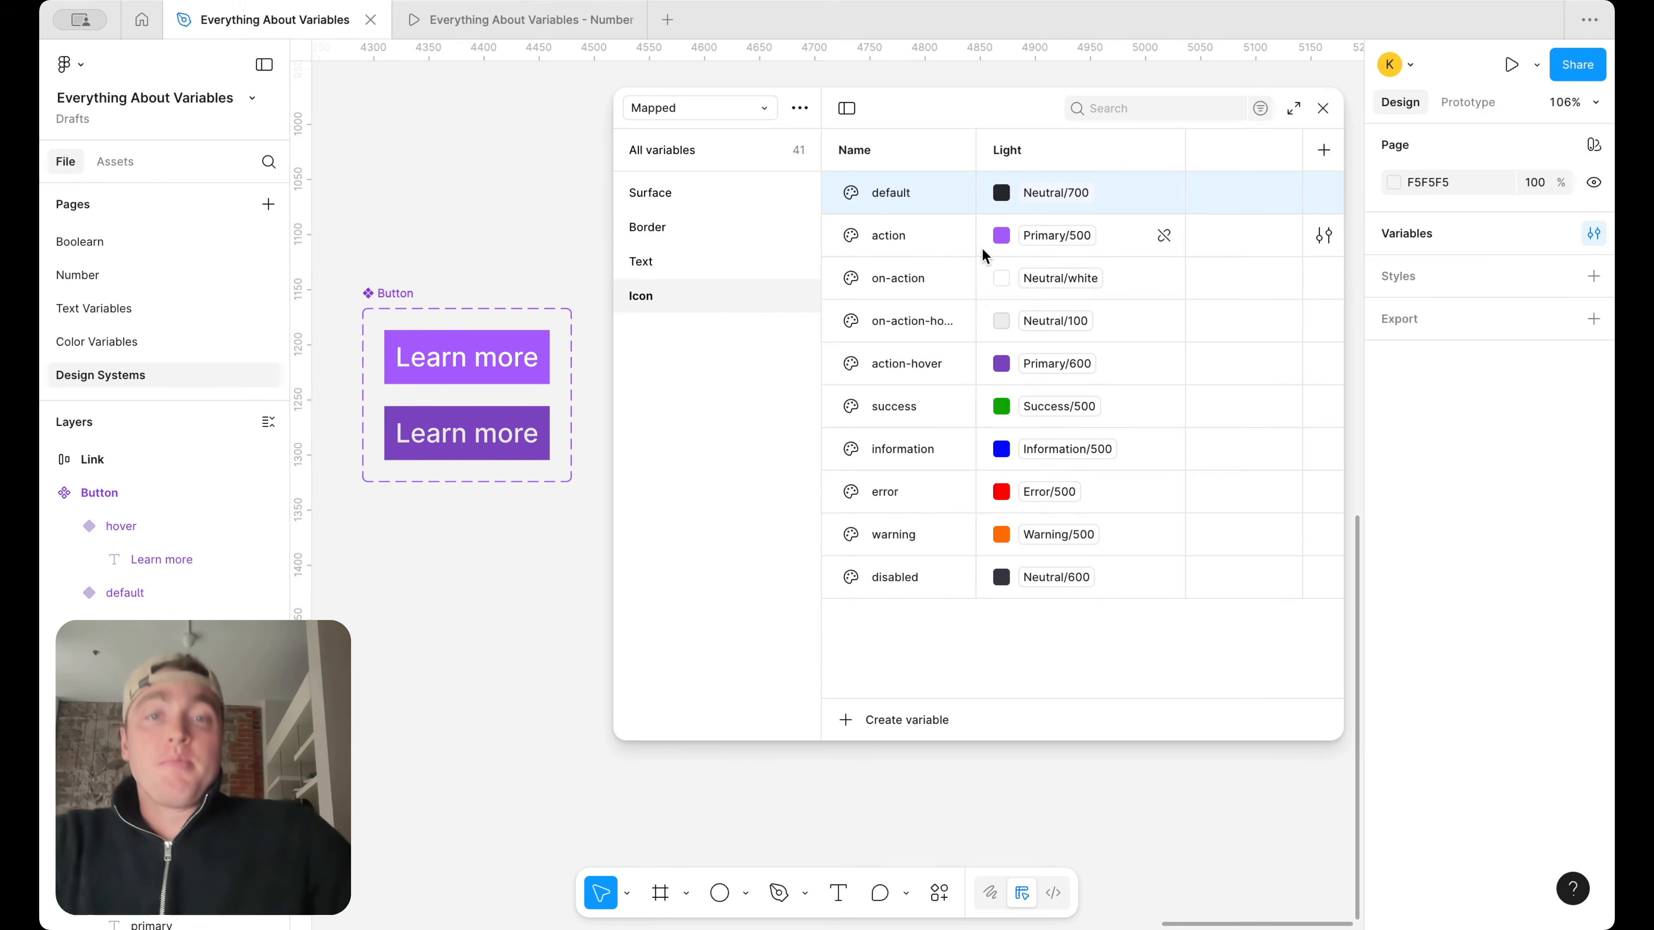
Compare the variables of the Text group with those of the Icon group
{"action": "left_click", "coordinate": [665, 263]}
{"action": "left_click", "coordinate": [662, 295]}
{"action": "left_click", "coordinate": [677, 262]}
{"action": "left_click", "coordinate": [685, 296]}
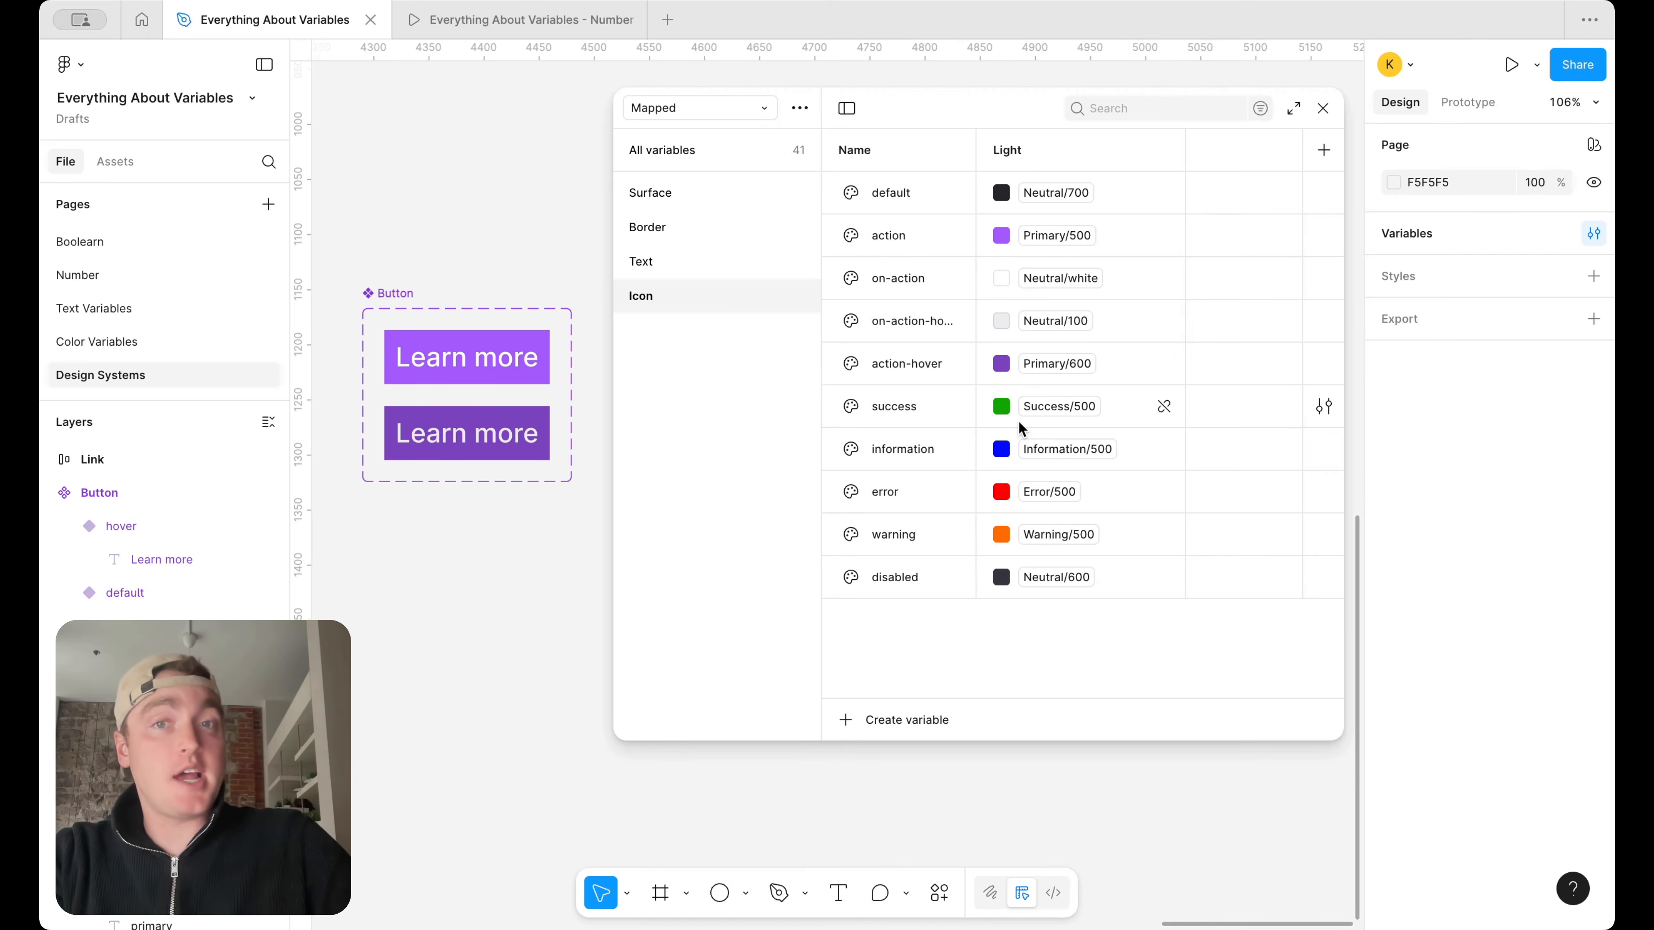
{"action": "left_click", "coordinate": [739, 267]}
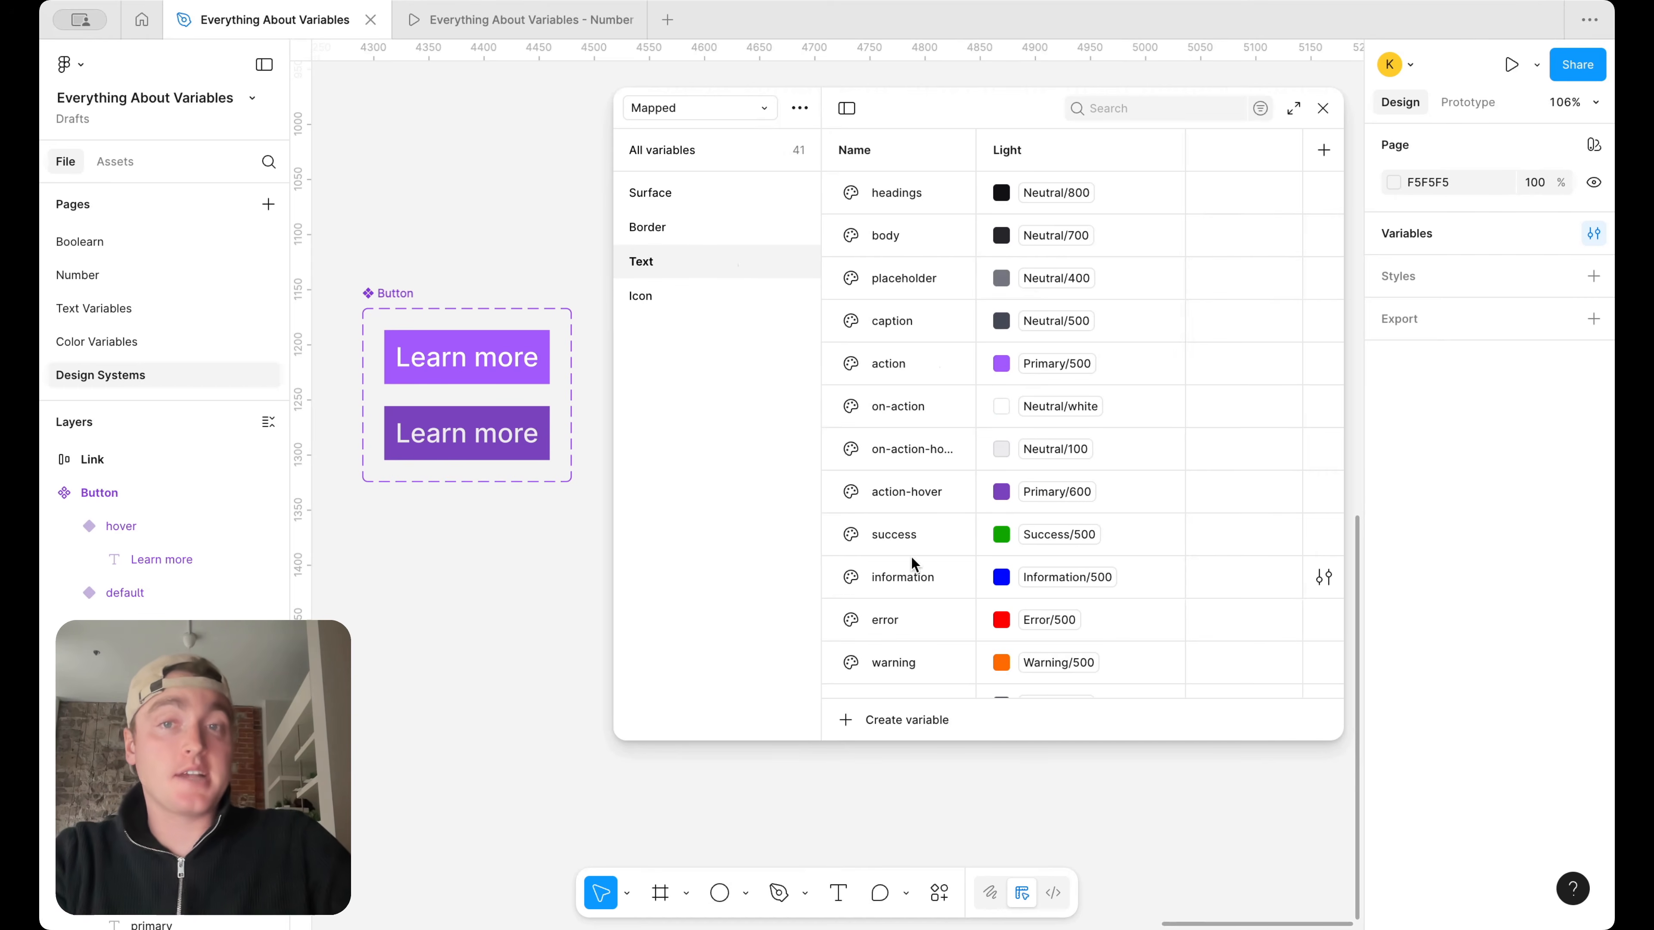
{"action": "left_click", "coordinate": [732, 301]}
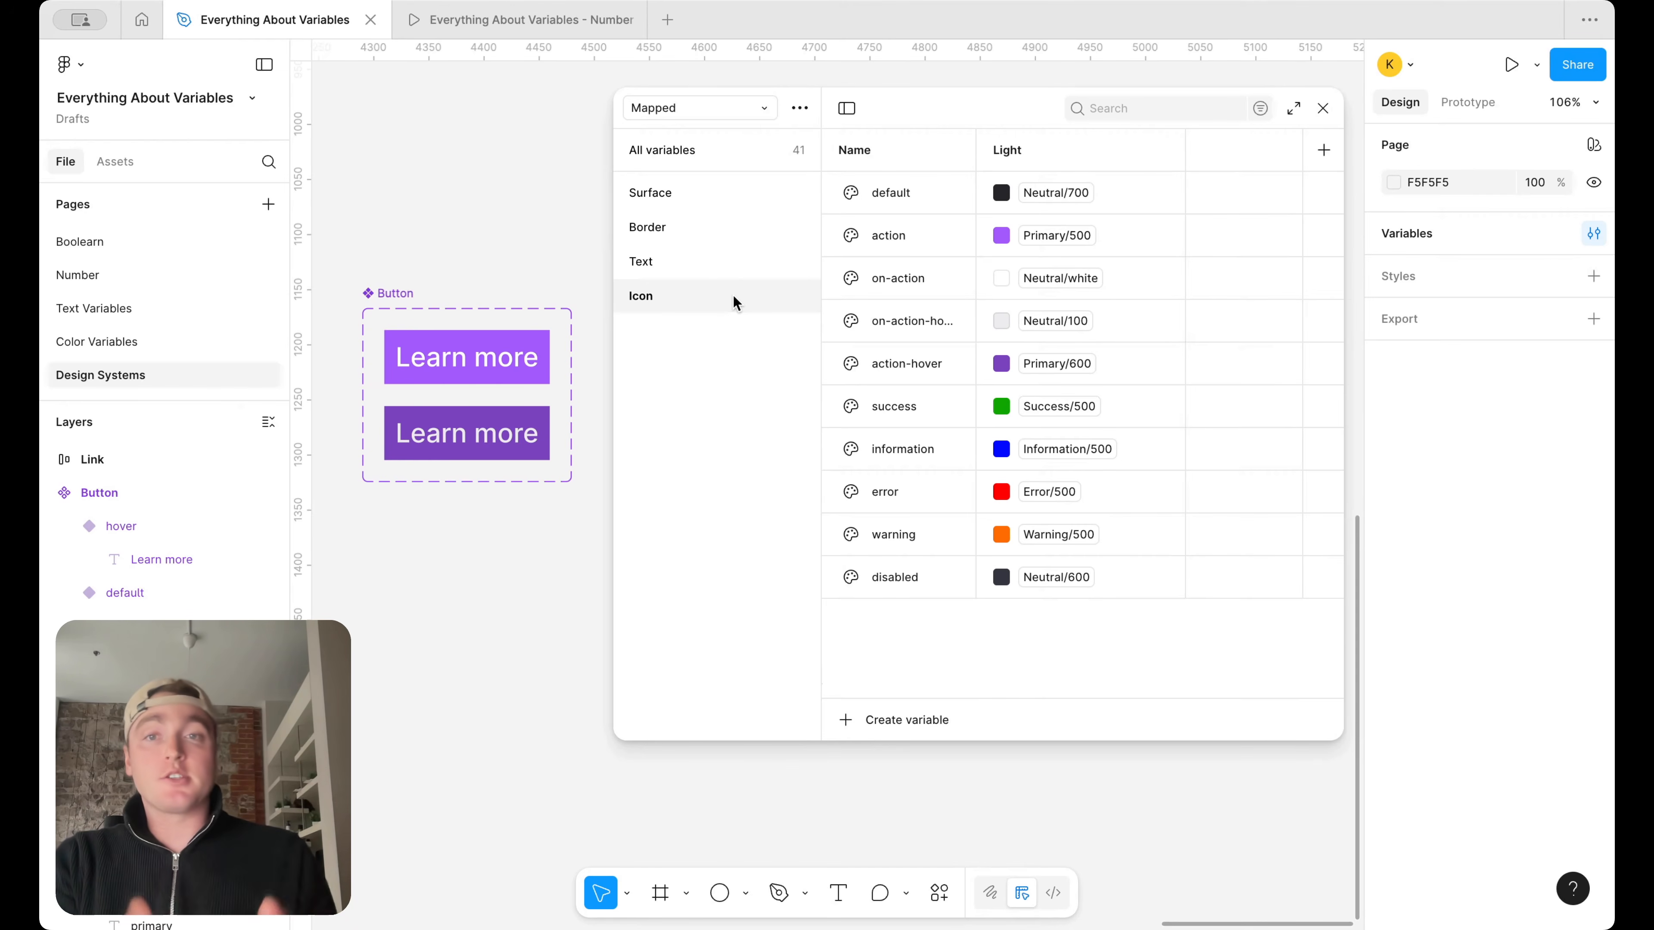
Review the Surface, Border, Text and Icon variable groups, comparing the color shades assigned in Surface and Border
{"action": "left_click", "coordinate": [719, 198]}
{"action": "left_click", "coordinate": [716, 225]}
{"action": "left_click", "coordinate": [709, 262]}
{"action": "left_click", "coordinate": [710, 292]}
{"action": "left_click", "coordinate": [724, 223]}
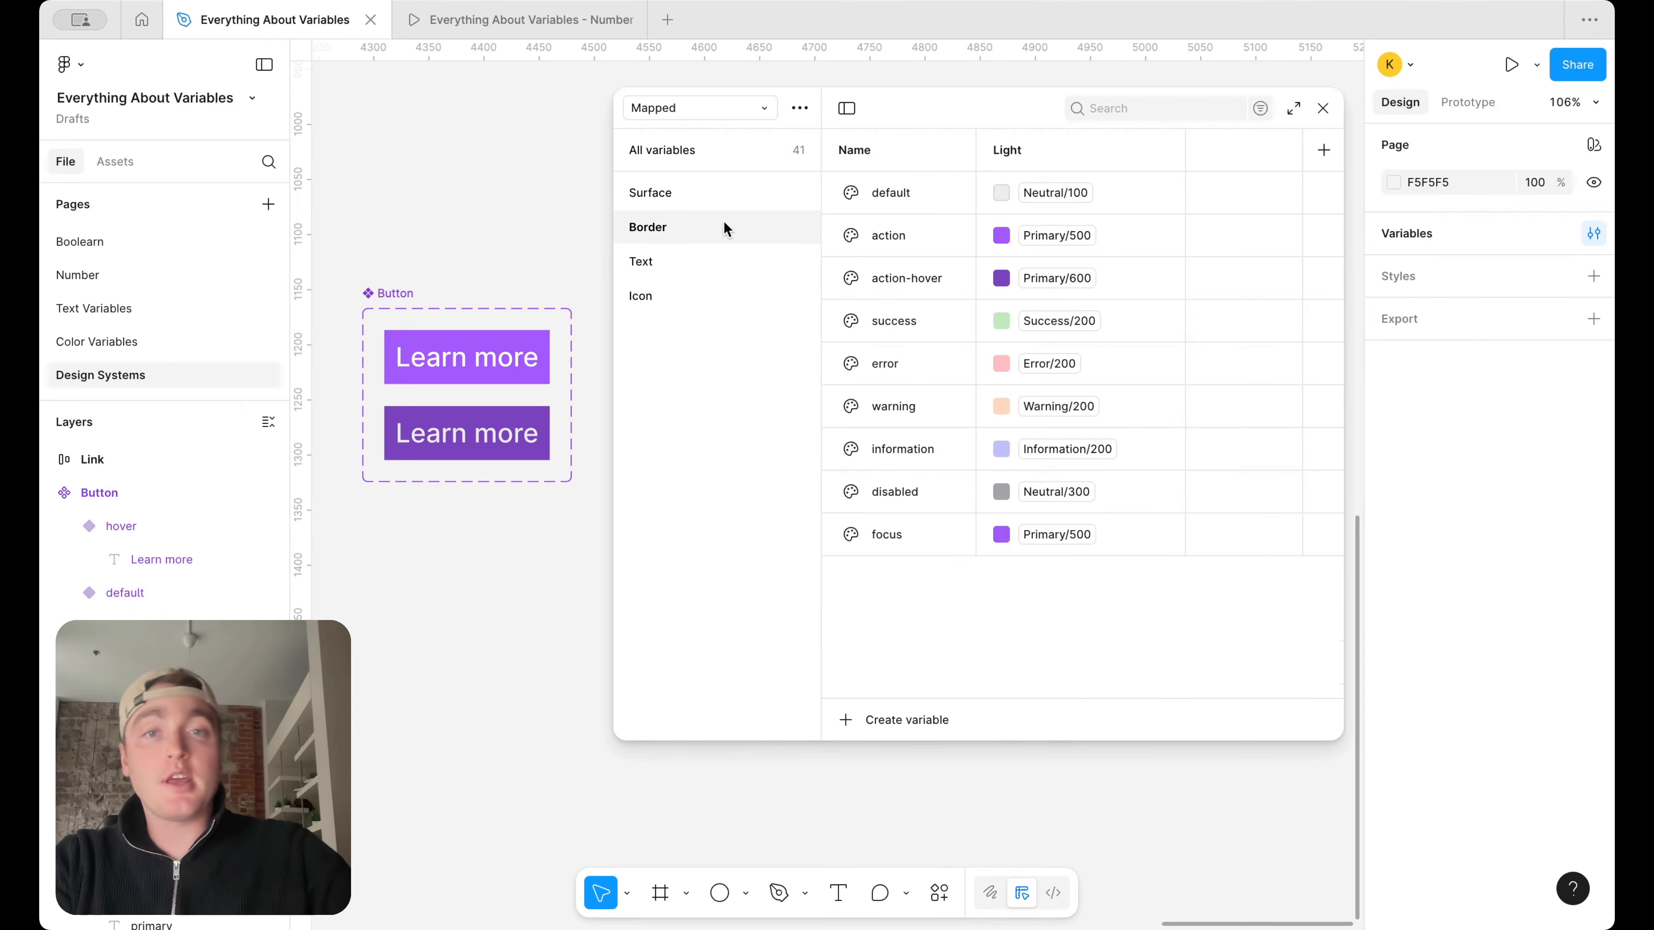
{"action": "left_click", "coordinate": [738, 189]}
{"action": "left_click", "coordinate": [735, 222]}
{"action": "left_click", "coordinate": [726, 261]}
{"action": "left_click", "coordinate": [714, 296]}
{"action": "left_click", "coordinate": [713, 264]}
{"action": "left_click", "coordinate": [716, 191]}
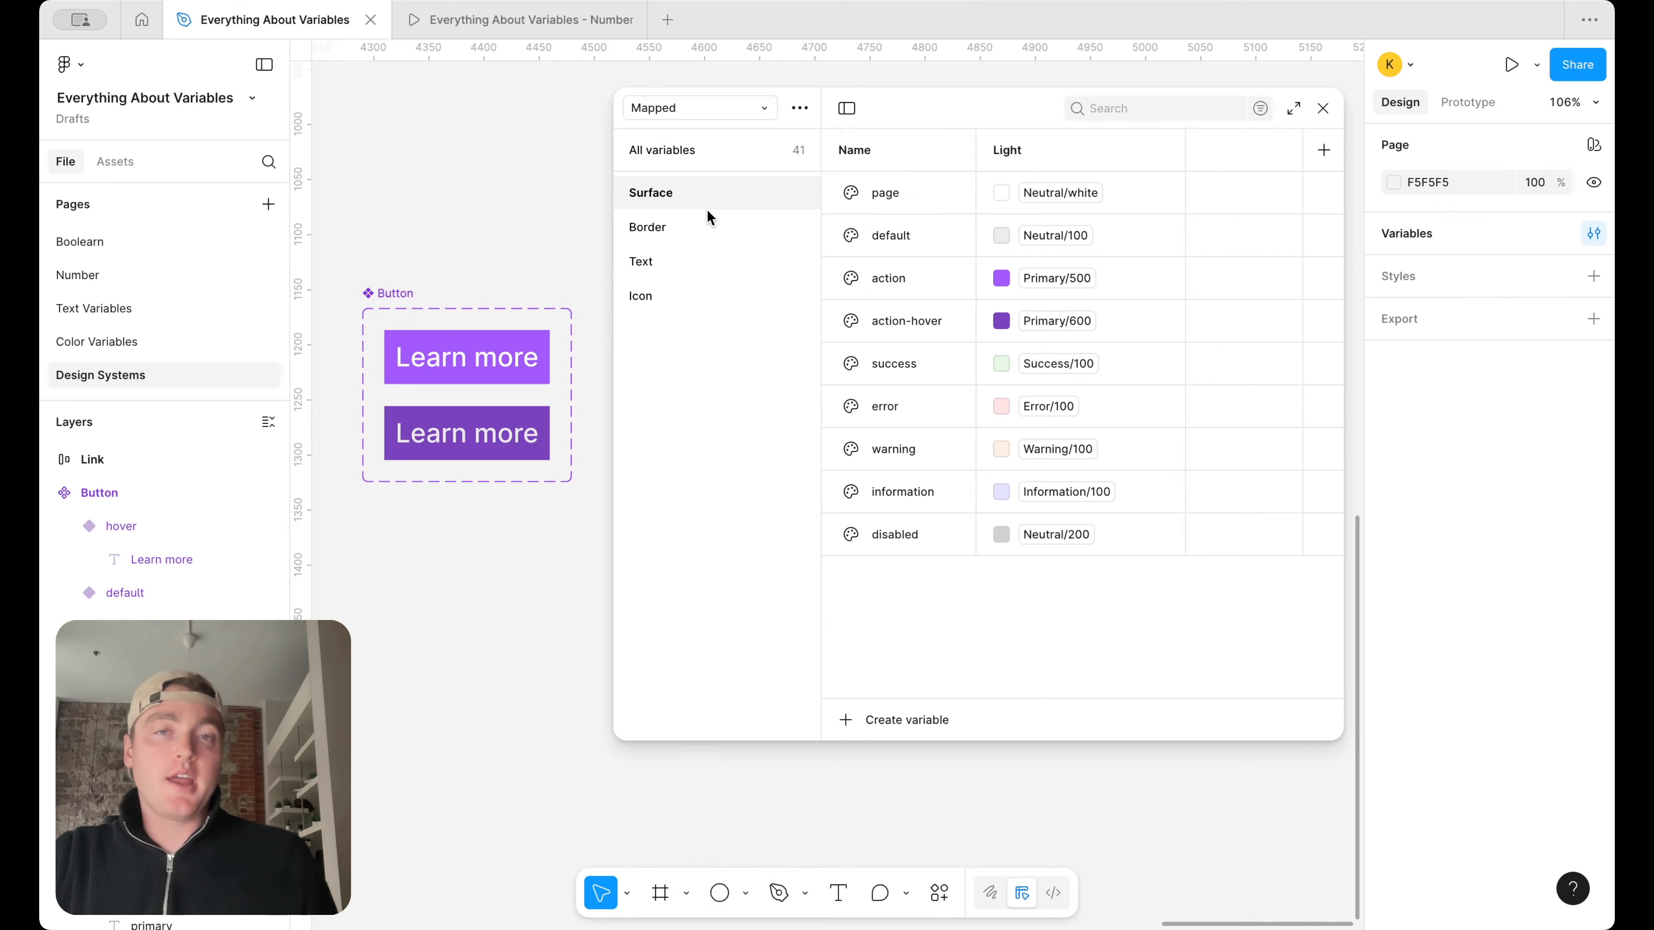
{"action": "left_click", "coordinate": [694, 213]}
{"action": "left_click", "coordinate": [698, 190]}
{"action": "left_click", "coordinate": [682, 224]}
{"action": "left_click", "coordinate": [704, 188]}
{"action": "left_click", "coordinate": [696, 220]}
{"action": "left_click", "coordinate": [692, 185]}
{"action": "left_click", "coordinate": [681, 228]}
{"action": "left_click", "coordinate": [687, 203]}
{"action": "left_click", "coordinate": [679, 222]}
{"action": "left_click", "coordinate": [687, 201]}
{"action": "left_click", "coordinate": [689, 220]}
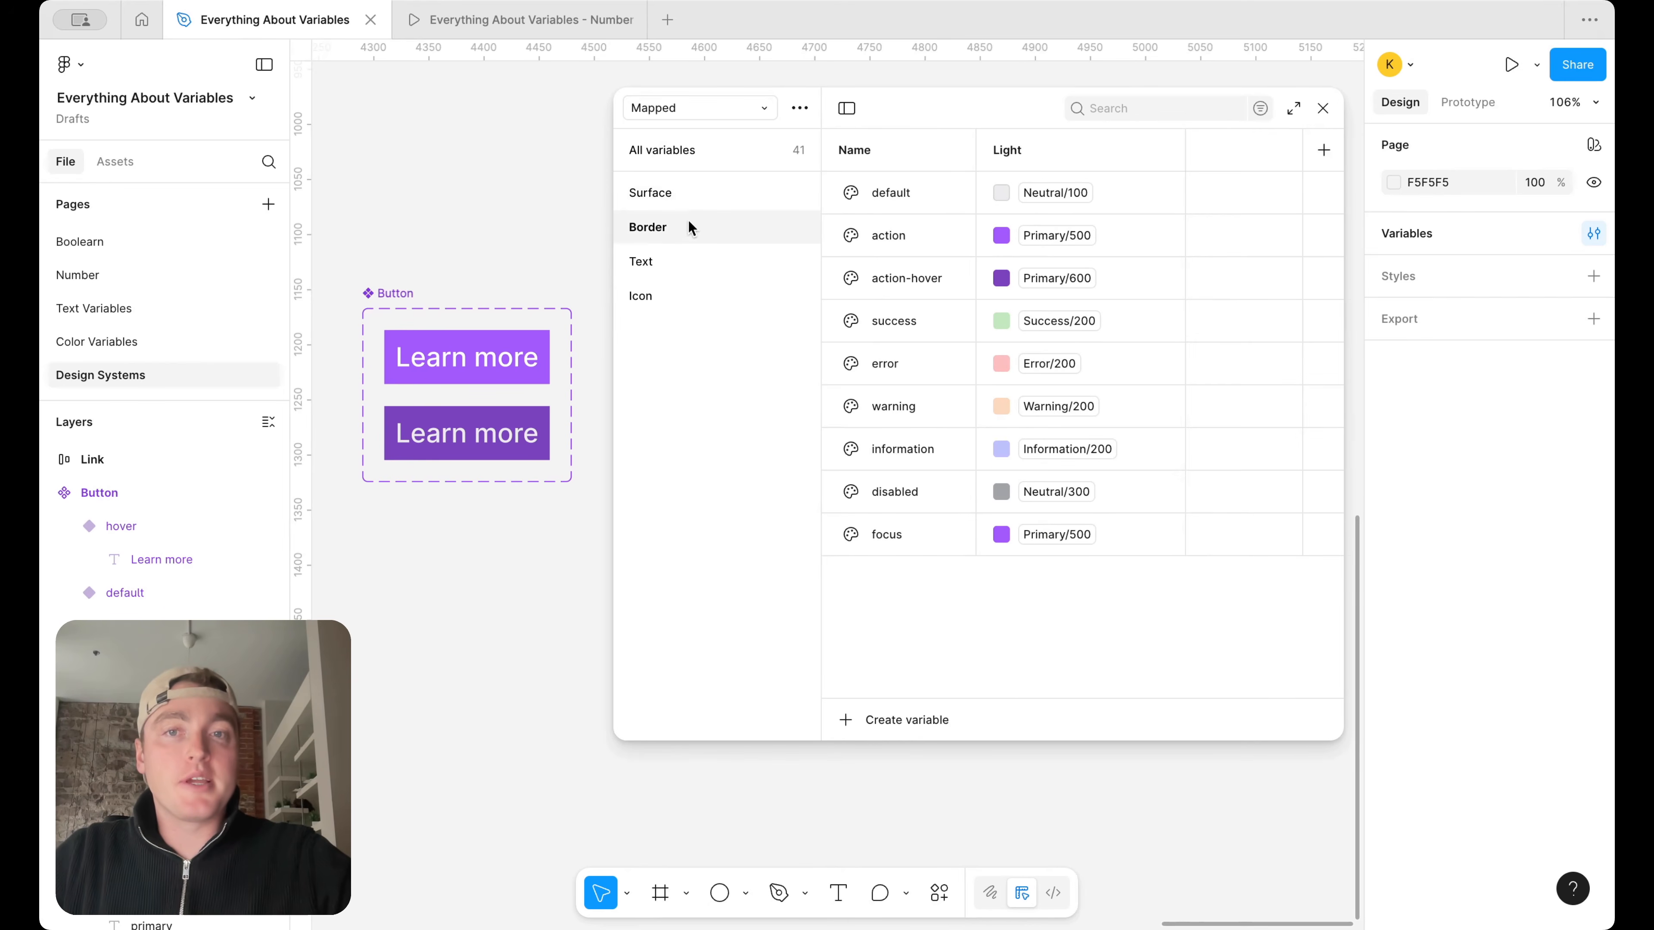
{"action": "left_click", "coordinate": [669, 267]}
{"action": "left_click", "coordinate": [678, 287]}
{"action": "left_click", "coordinate": [693, 251]}
{"action": "left_click", "coordinate": [697, 229]}
{"action": "left_click", "coordinate": [711, 198]}
Show all variables in a widened variables window and add a second mode named Dark
{"action": "left_click", "coordinate": [702, 156]}
{"action": "left_click_drag", "start_coordinate": [617, 206], "coordinate": [445, 206]}
{"action": "left_click", "coordinate": [1324, 150]}
{"action": "type", "text": "Dark"}
{"action": "key", "text": "Return"}
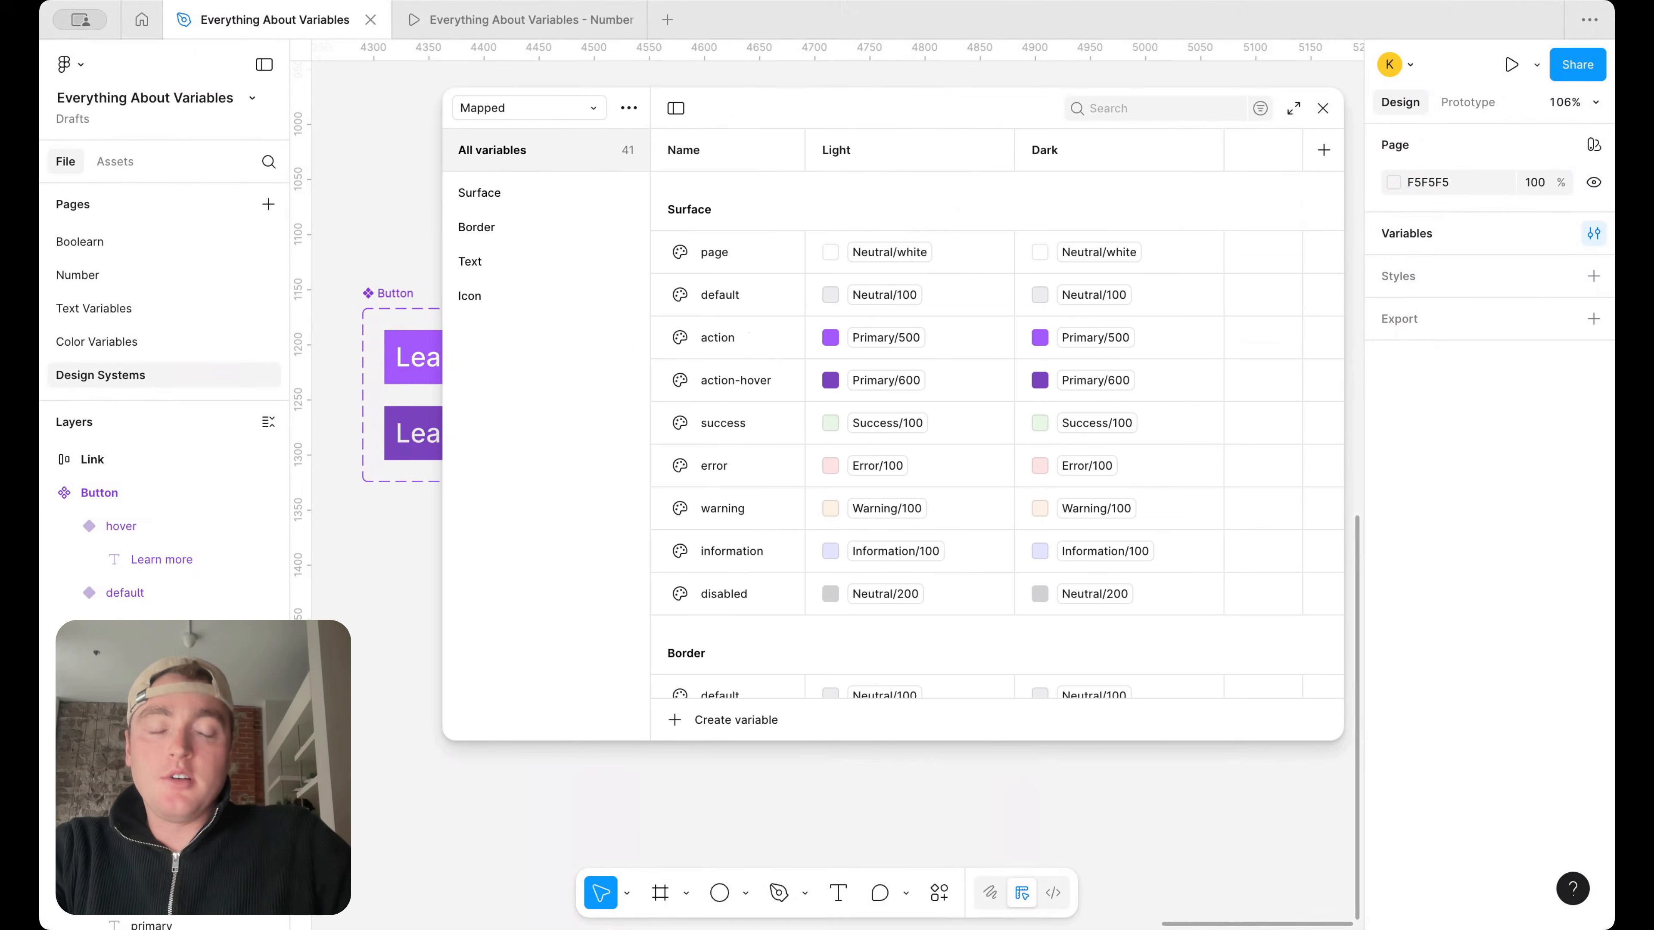
In Dark mode, alias the Surface page variable to Neutral/black and the Surface default variable to Neutral/800
{"action": "left_click", "coordinate": [1115, 252]}
{"action": "left_click", "coordinate": [1091, 619]}
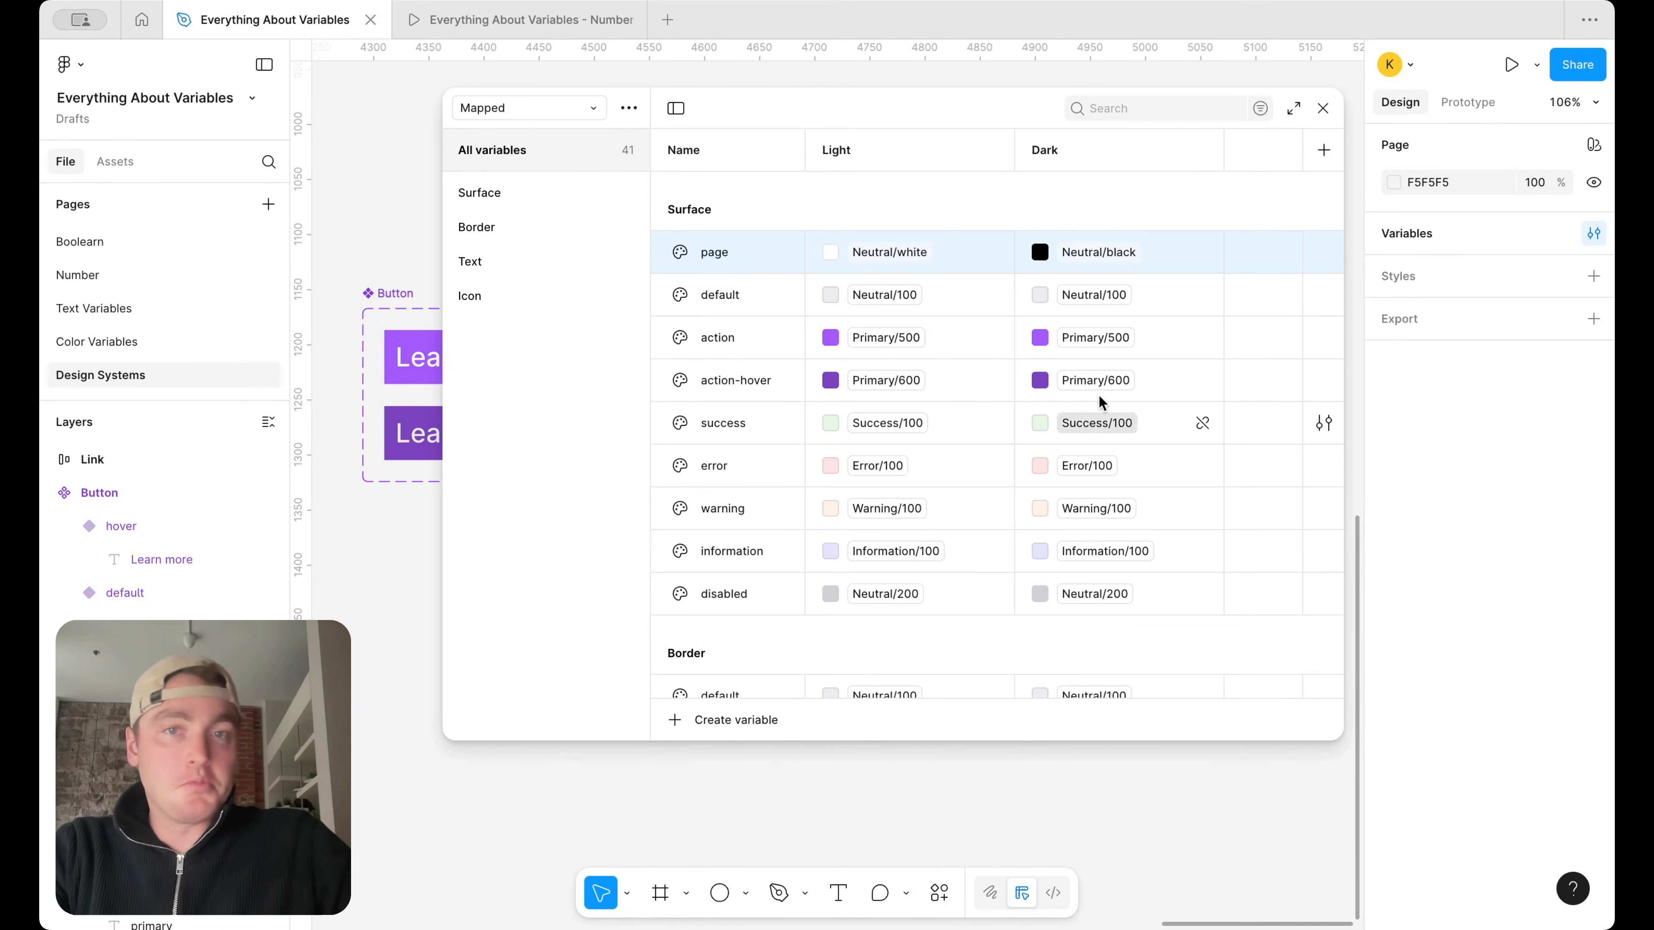
{"action": "left_click", "coordinate": [1094, 299]}
{"action": "scroll", "coordinate": [1093, 617], "scroll_direction": "down", "scroll_amount": 2}
{"action": "left_click", "coordinate": [1098, 729]}
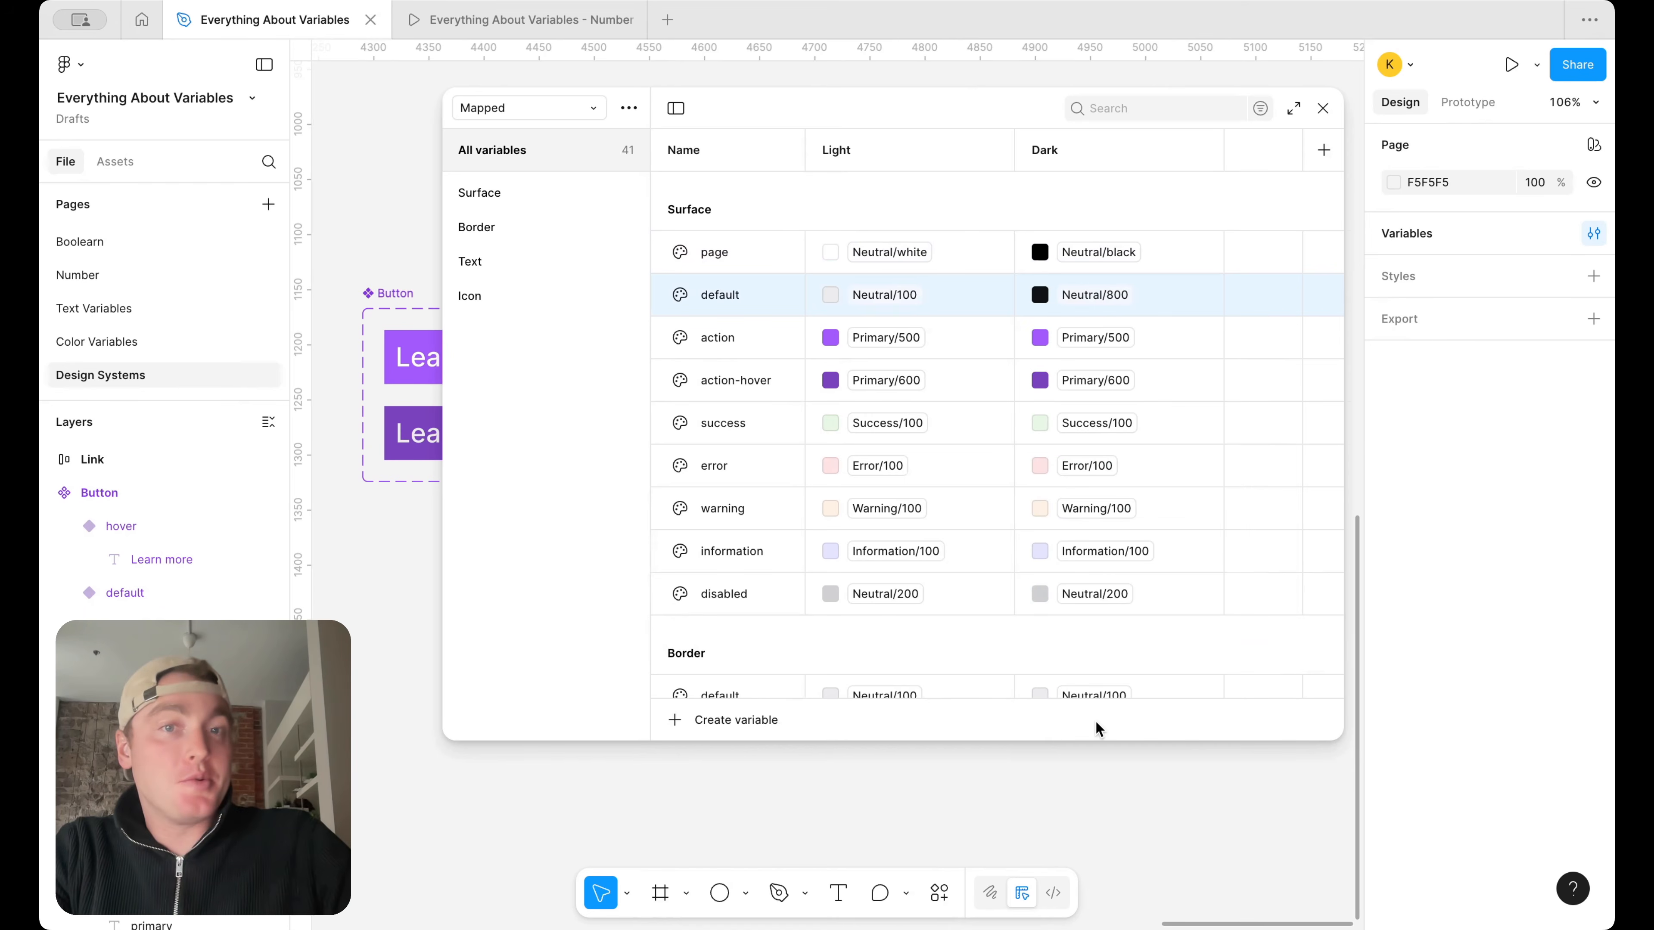
Alias the Dark value of the Surface action variable to Primary/400
{"action": "left_click", "coordinate": [1104, 337]}
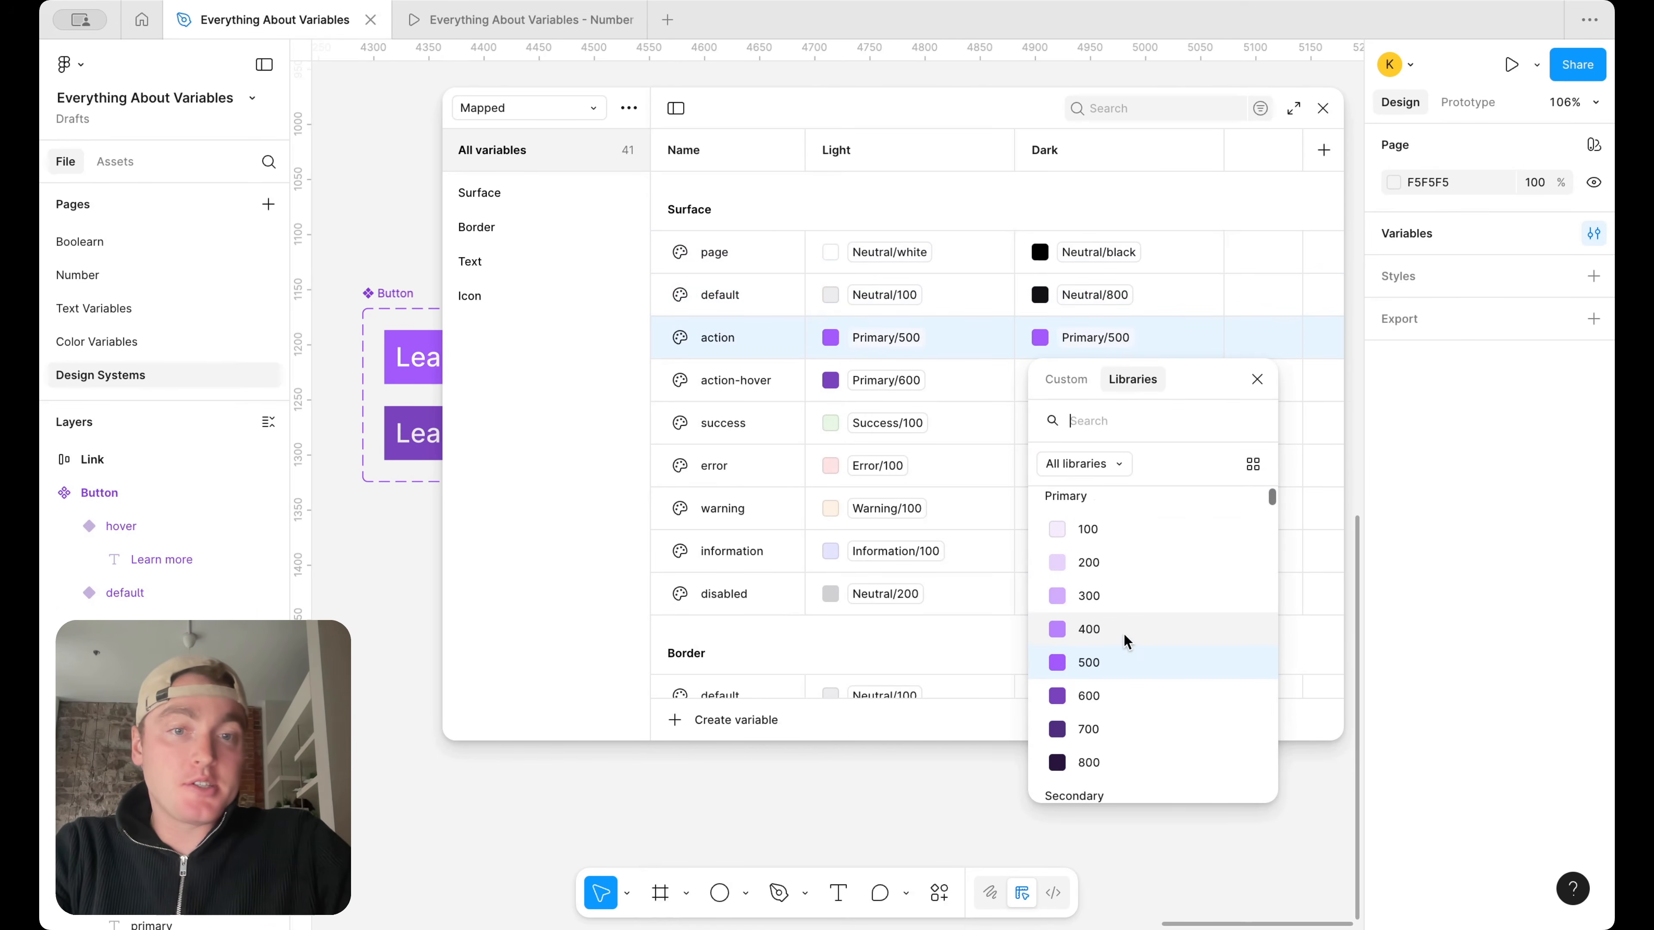
{"action": "left_click", "coordinate": [1189, 647]}
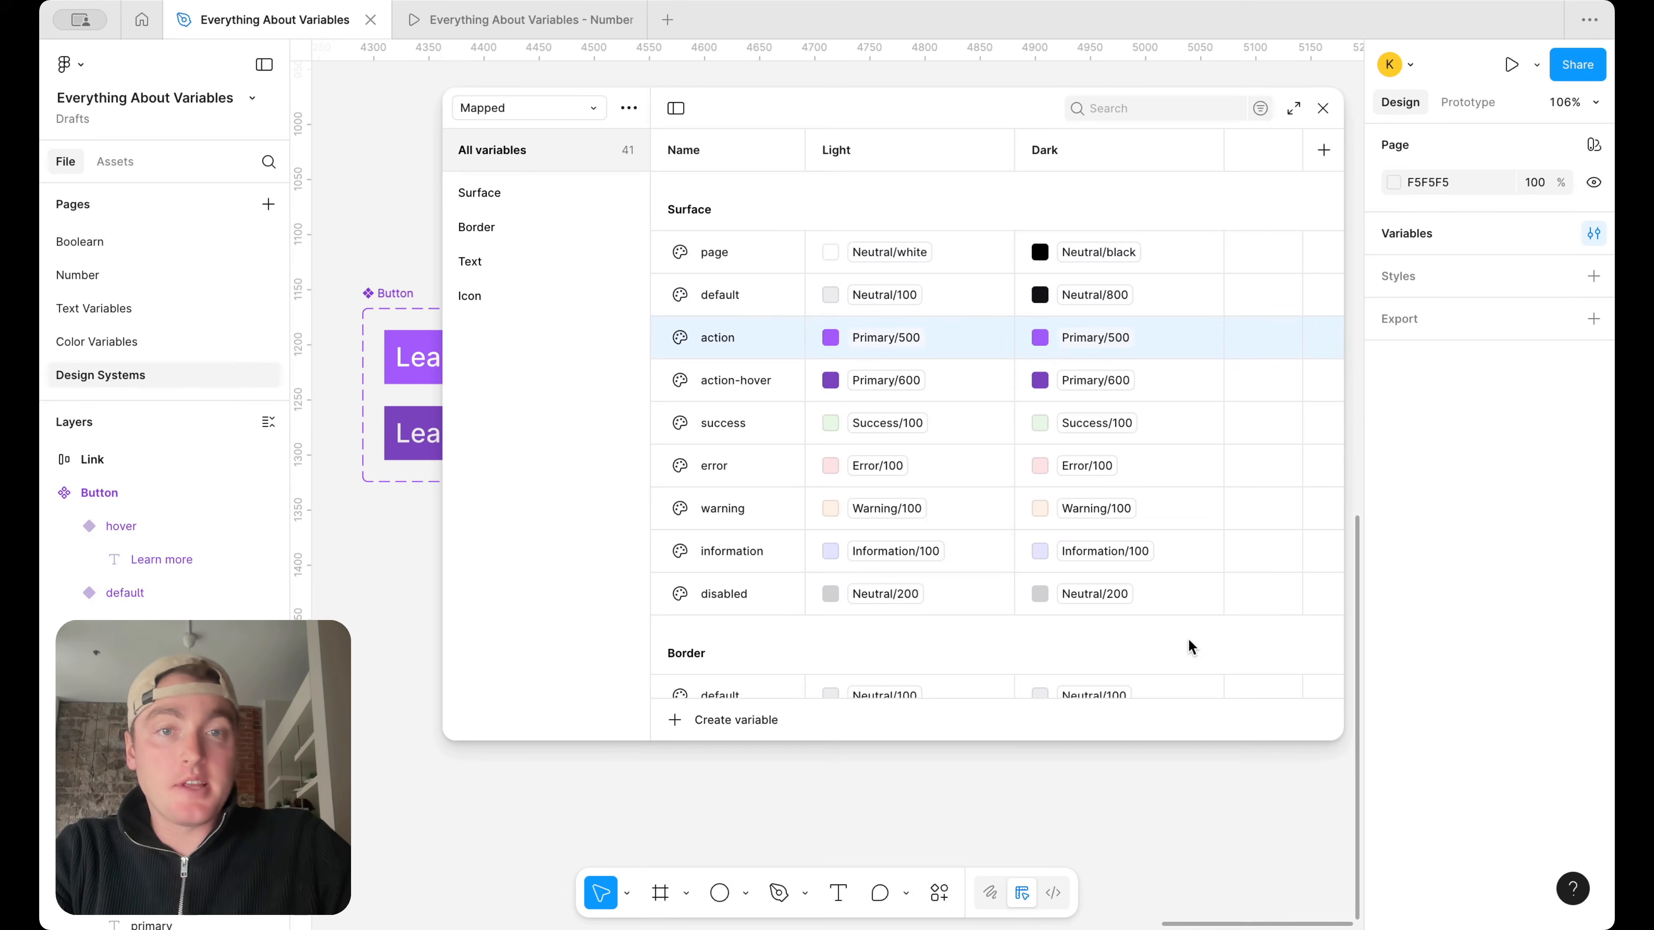
{"action": "left_click", "coordinate": [1122, 385]}
{"action": "left_click", "coordinate": [1109, 349]}
In Dark mode, alias the Surface action-hover variable to Primary/300 and the Surface action variable to Primary/500
{"action": "left_click", "coordinate": [1103, 389]}
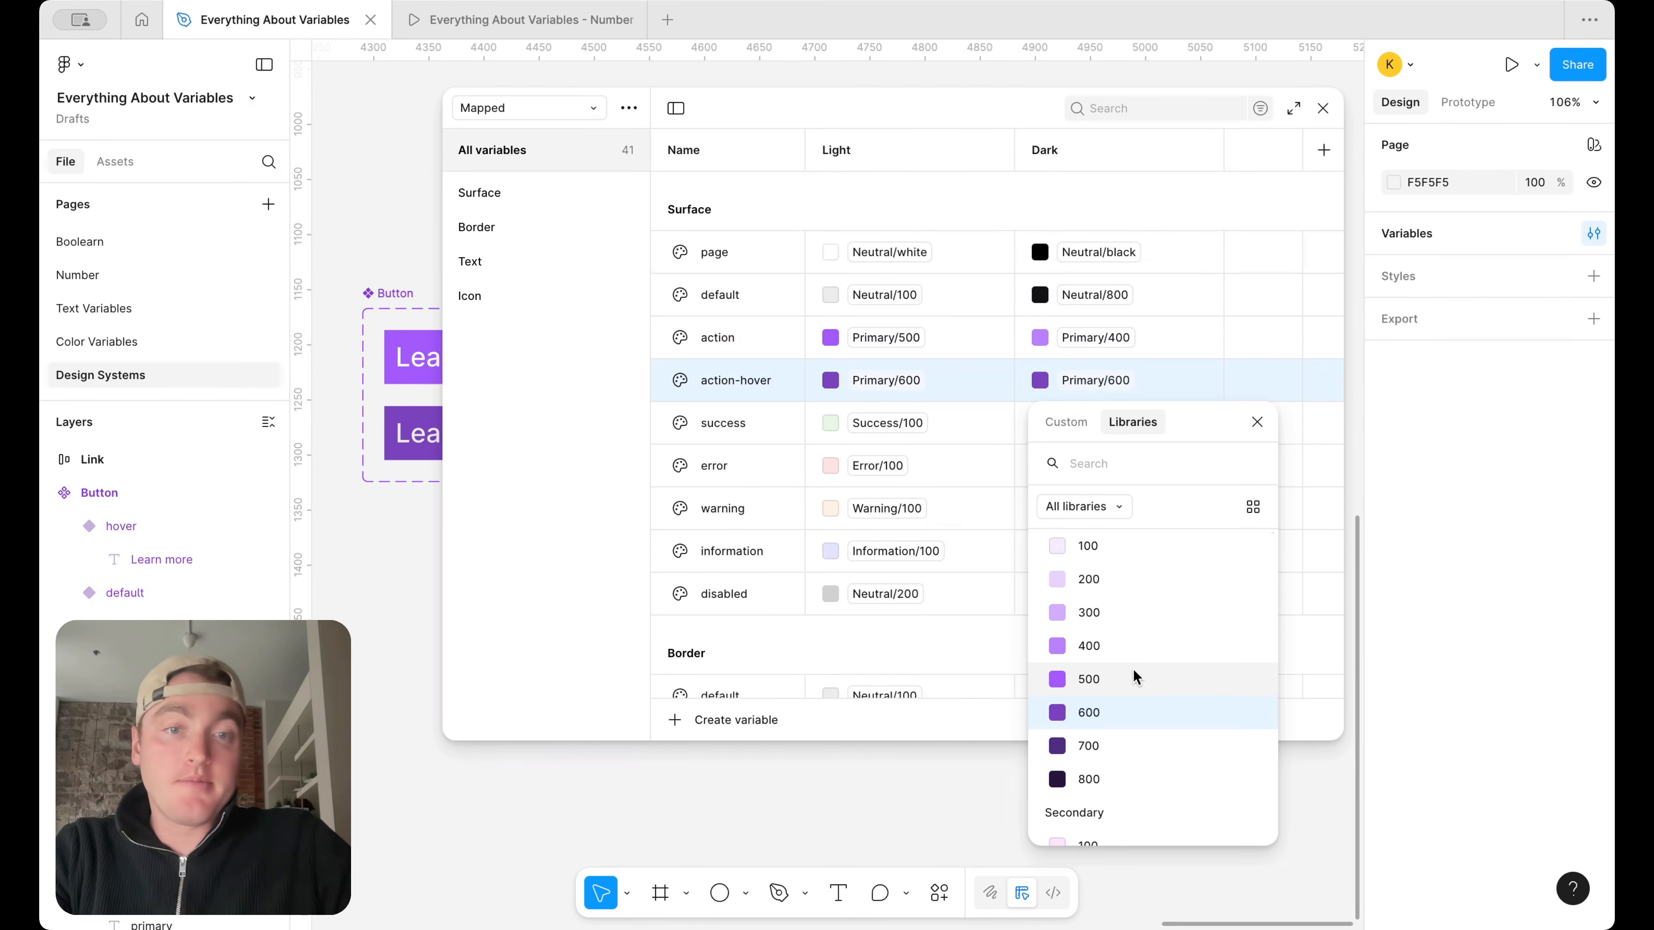
{"action": "scroll", "coordinate": [1135, 651], "scroll_direction": "up", "scroll_amount": 1}
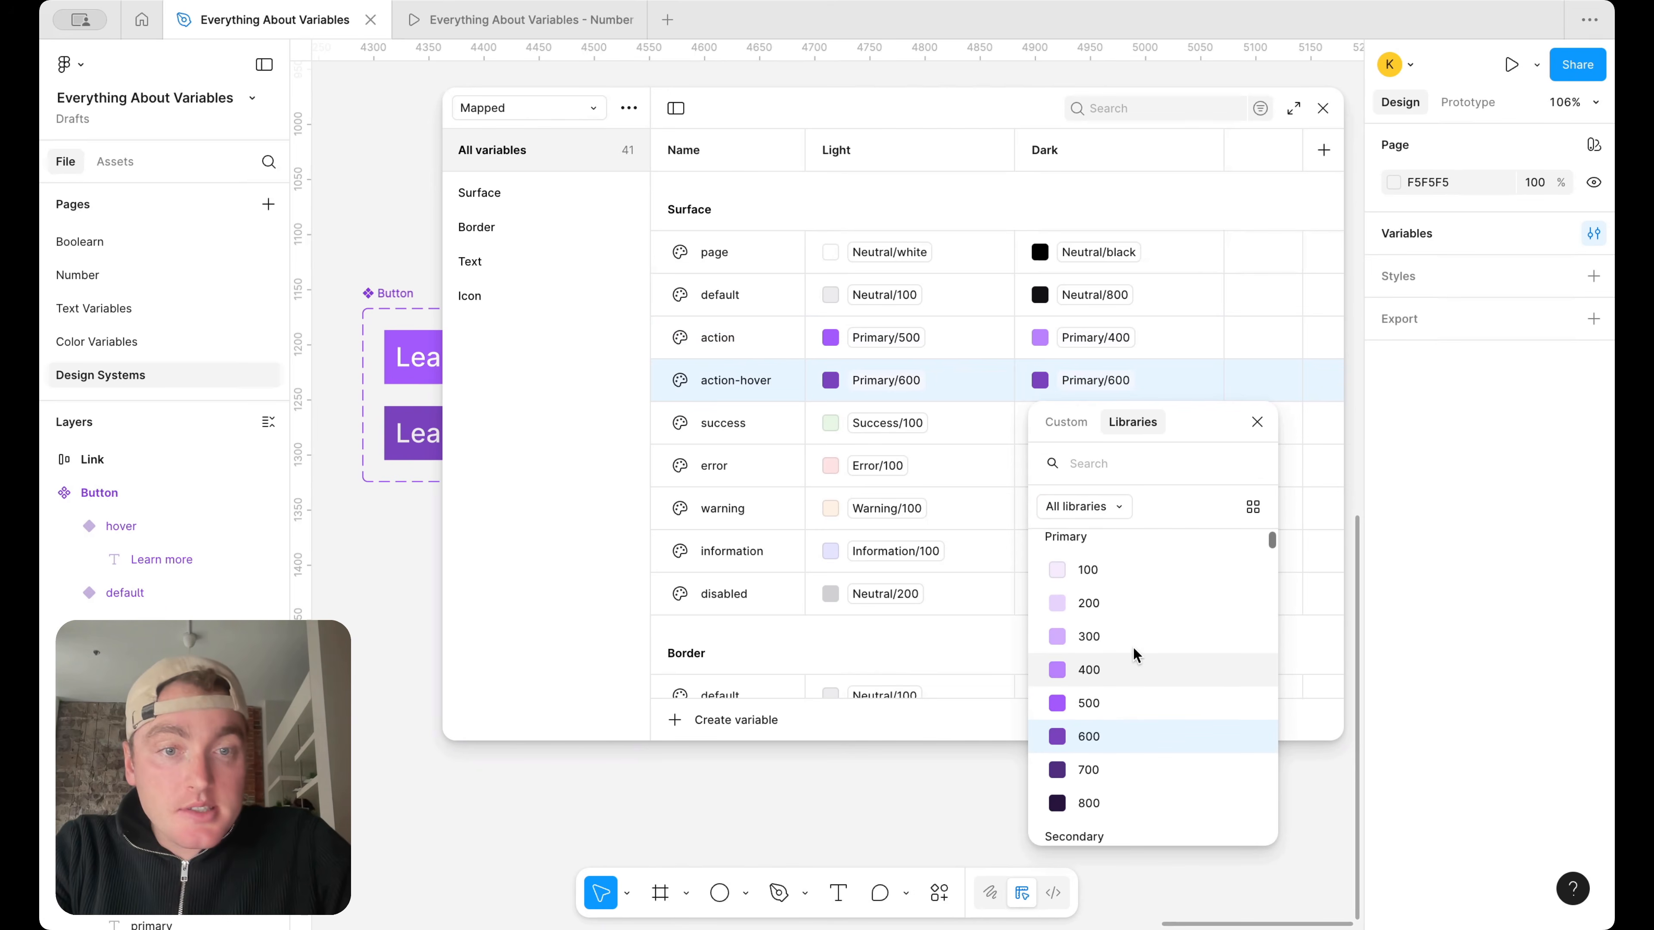
{"action": "left_click", "coordinate": [1137, 629]}
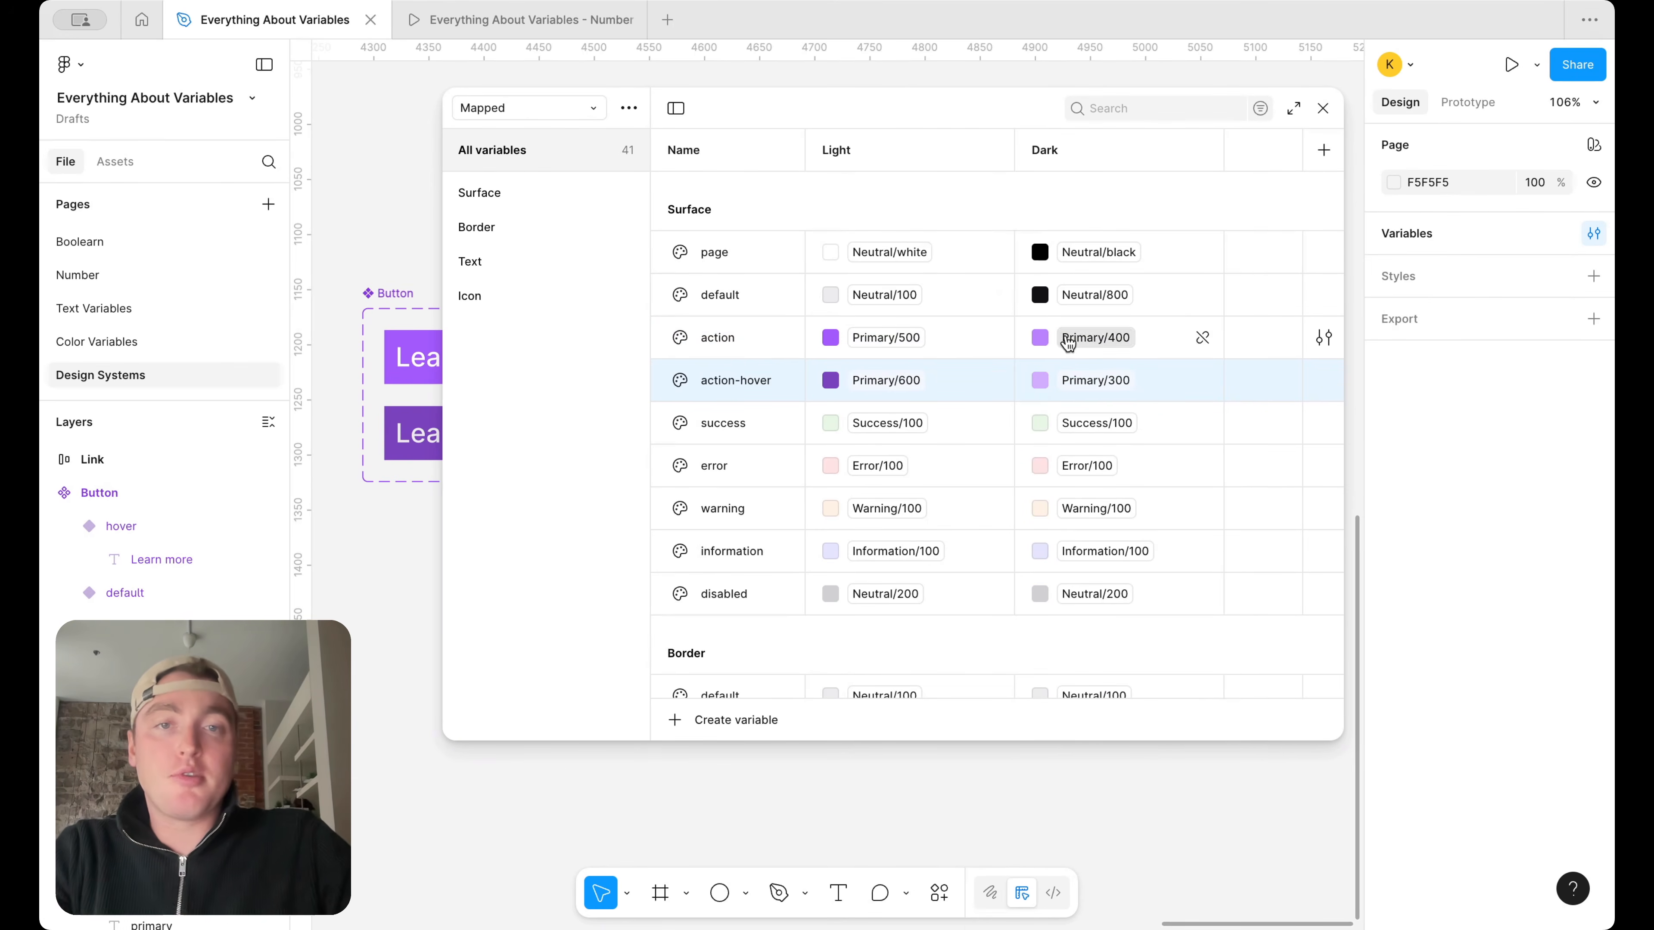
{"action": "left_click", "coordinate": [1095, 337]}
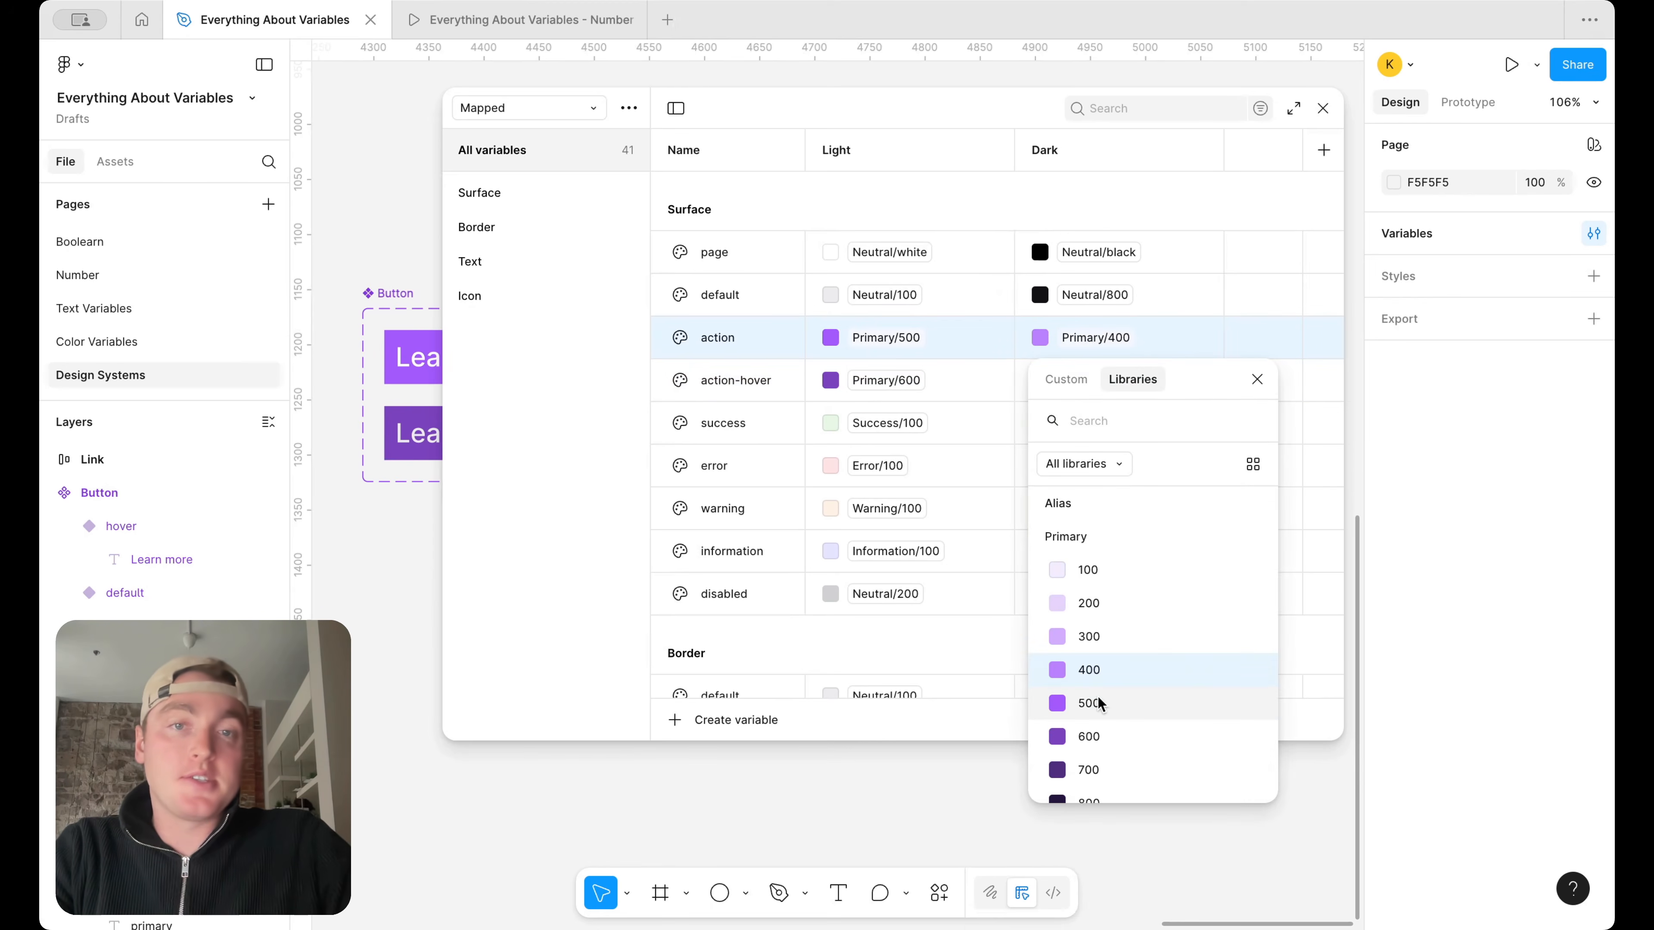
{"action": "left_click", "coordinate": [1089, 703]}
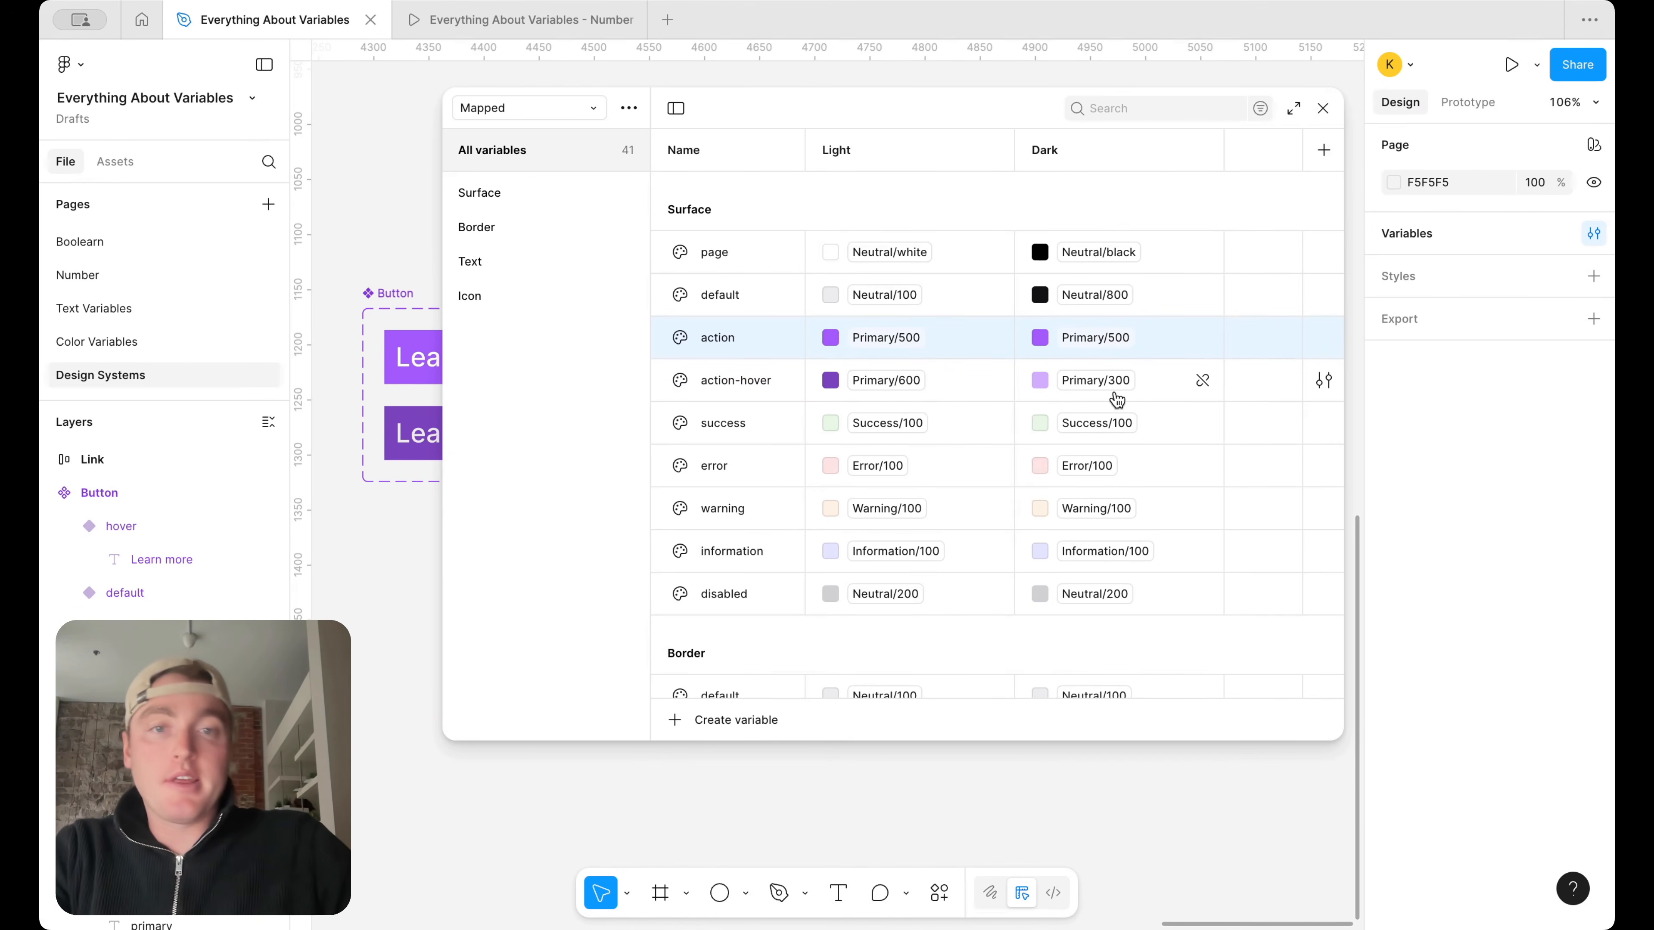
In Dark mode, alias the Surface success variable to Success/800 and the Surface error variable to Error/800
{"action": "left_click", "coordinate": [1104, 423]}
{"action": "scroll", "coordinate": [1105, 724], "scroll_direction": "down", "scroll_amount": 3}
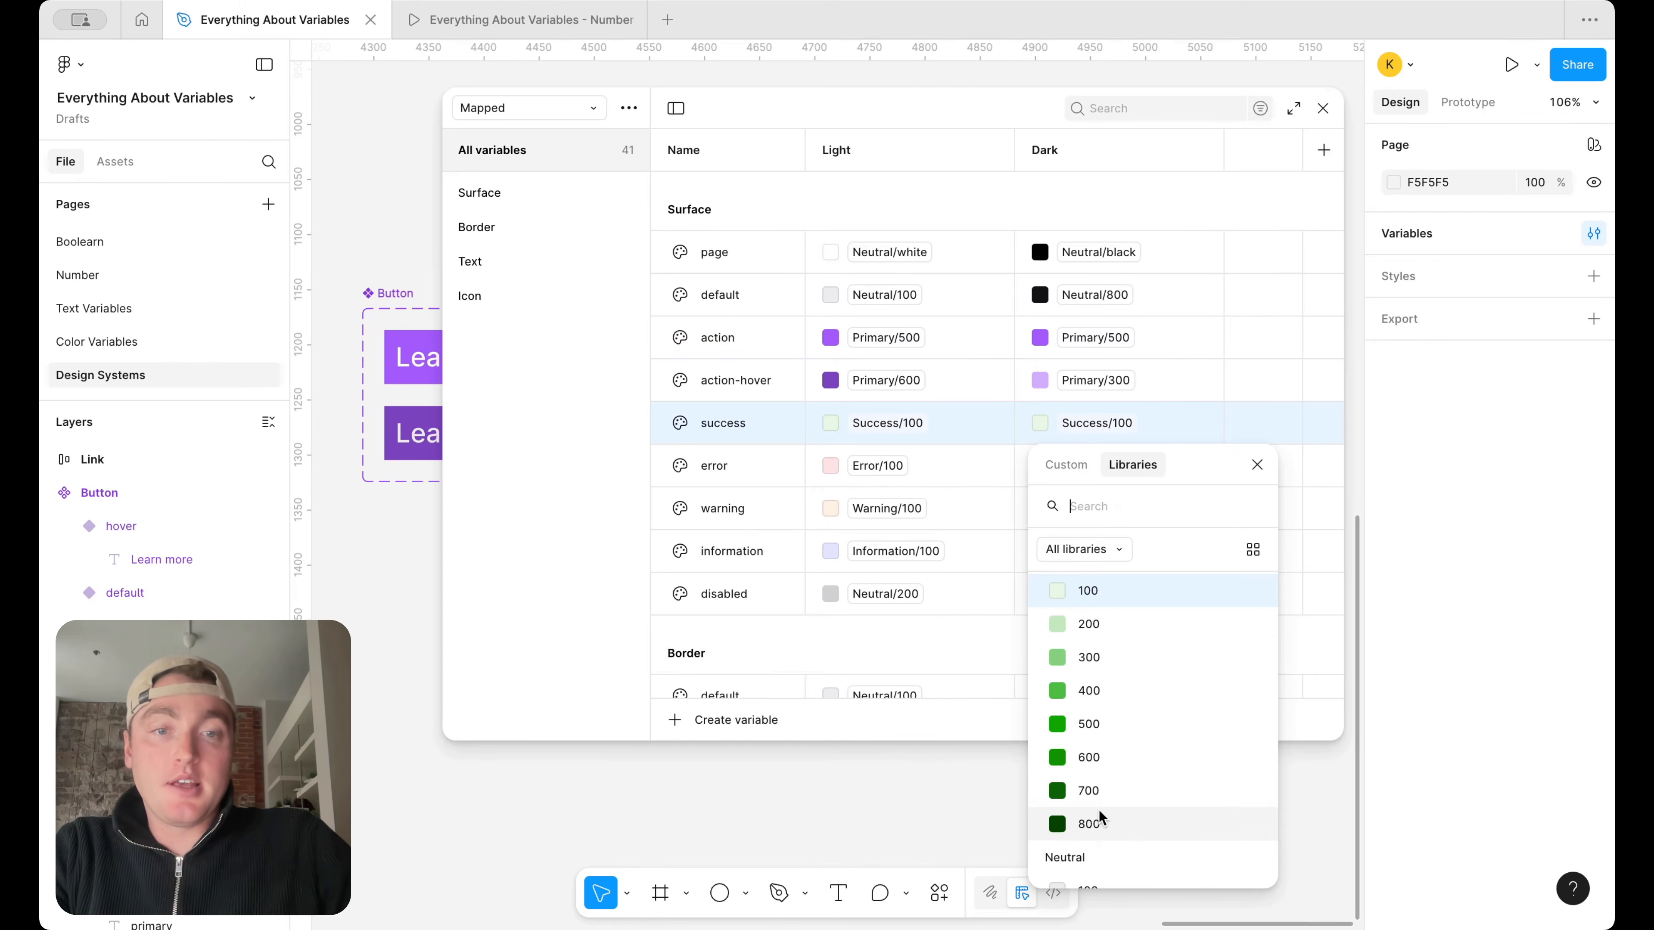
{"action": "left_click", "coordinate": [1094, 823]}
{"action": "left_click", "coordinate": [1084, 466]}
{"action": "scroll", "coordinate": [1107, 651], "scroll_direction": "down", "scroll_amount": 5}
{"action": "left_click", "coordinate": [1094, 714]}
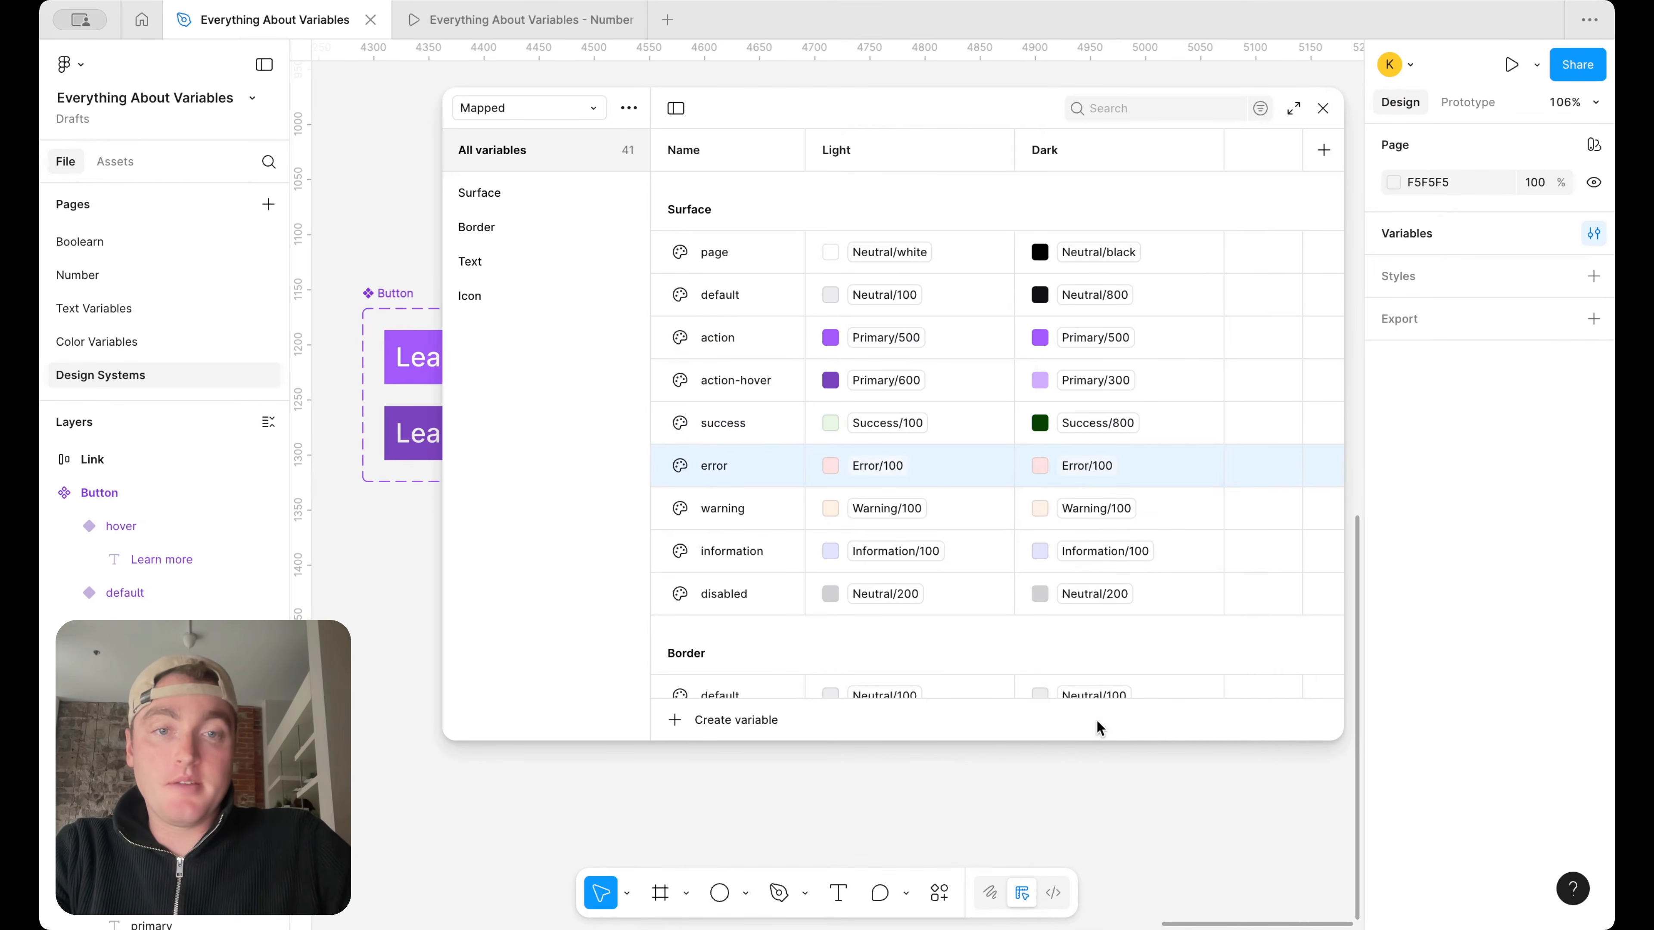
In Dark mode, alias the Surface warning variable to Warning/800 and the Surface information variable to Information/800
{"action": "left_click", "coordinate": [1094, 508]}
{"action": "scroll", "coordinate": [1130, 751], "scroll_direction": "down", "scroll_amount": 3}
{"action": "left_click", "coordinate": [1100, 837]}
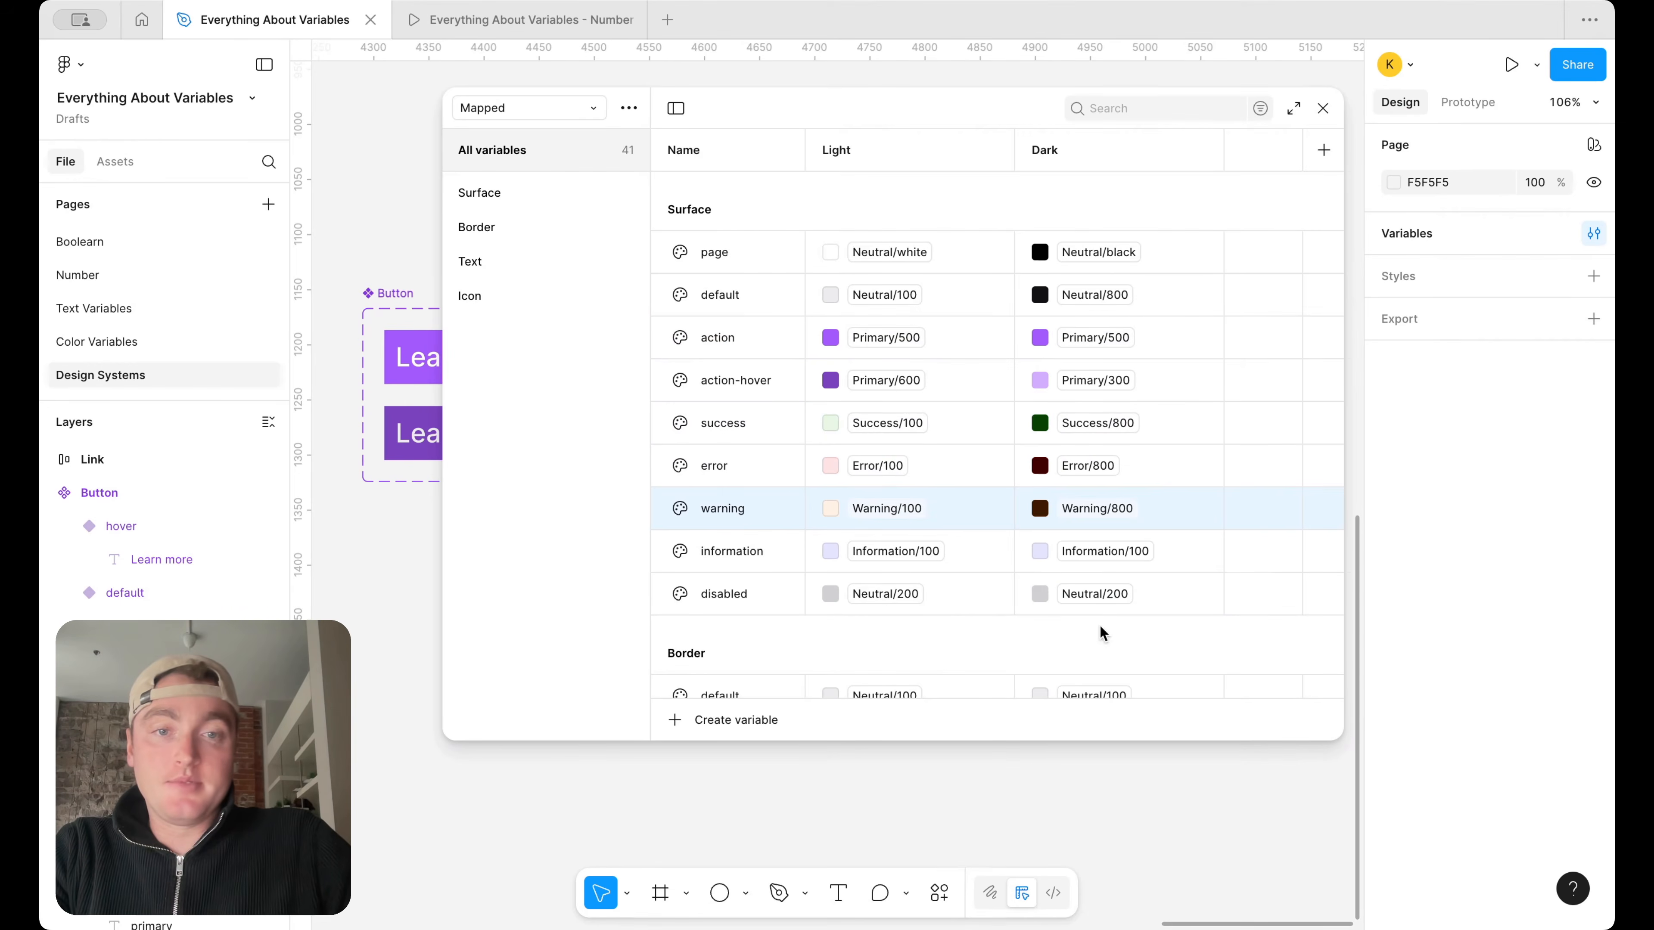
{"action": "left_click", "coordinate": [1117, 550]}
{"action": "scroll", "coordinate": [1110, 799], "scroll_direction": "down", "scroll_amount": 3}
{"action": "left_click", "coordinate": [1093, 879]}
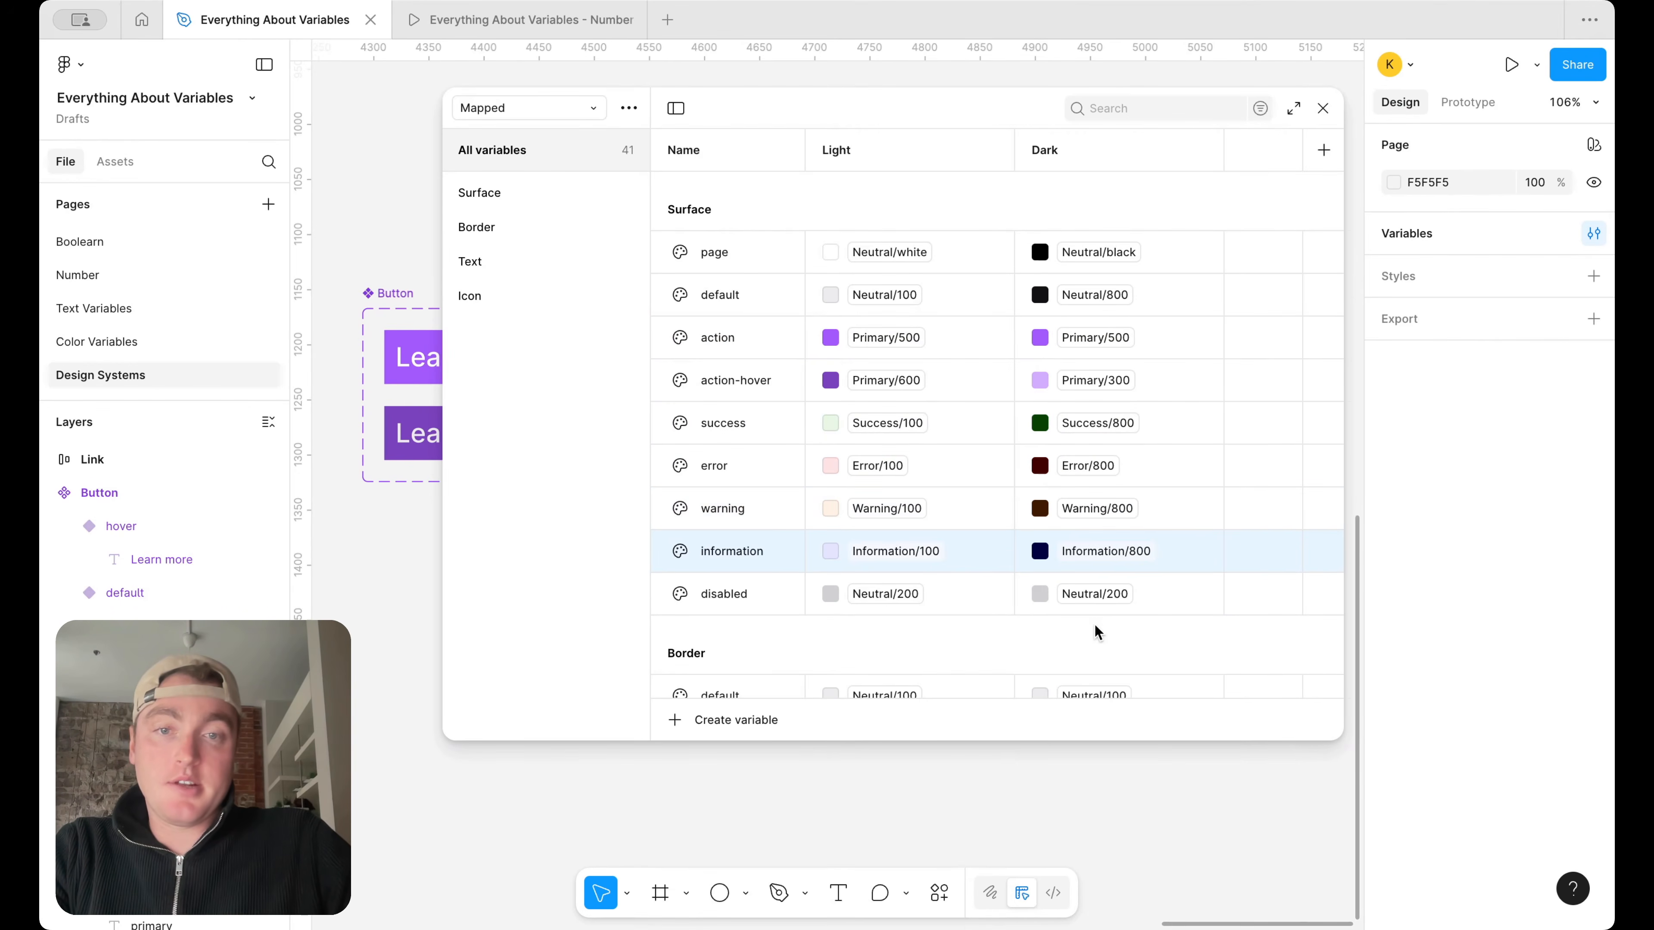
Alias the Dark value of the Surface disabled variable to Neutral/700
{"action": "left_click", "coordinate": [1104, 594]}
{"action": "scroll", "coordinate": [1107, 782], "scroll_direction": "up", "scroll_amount": 3}
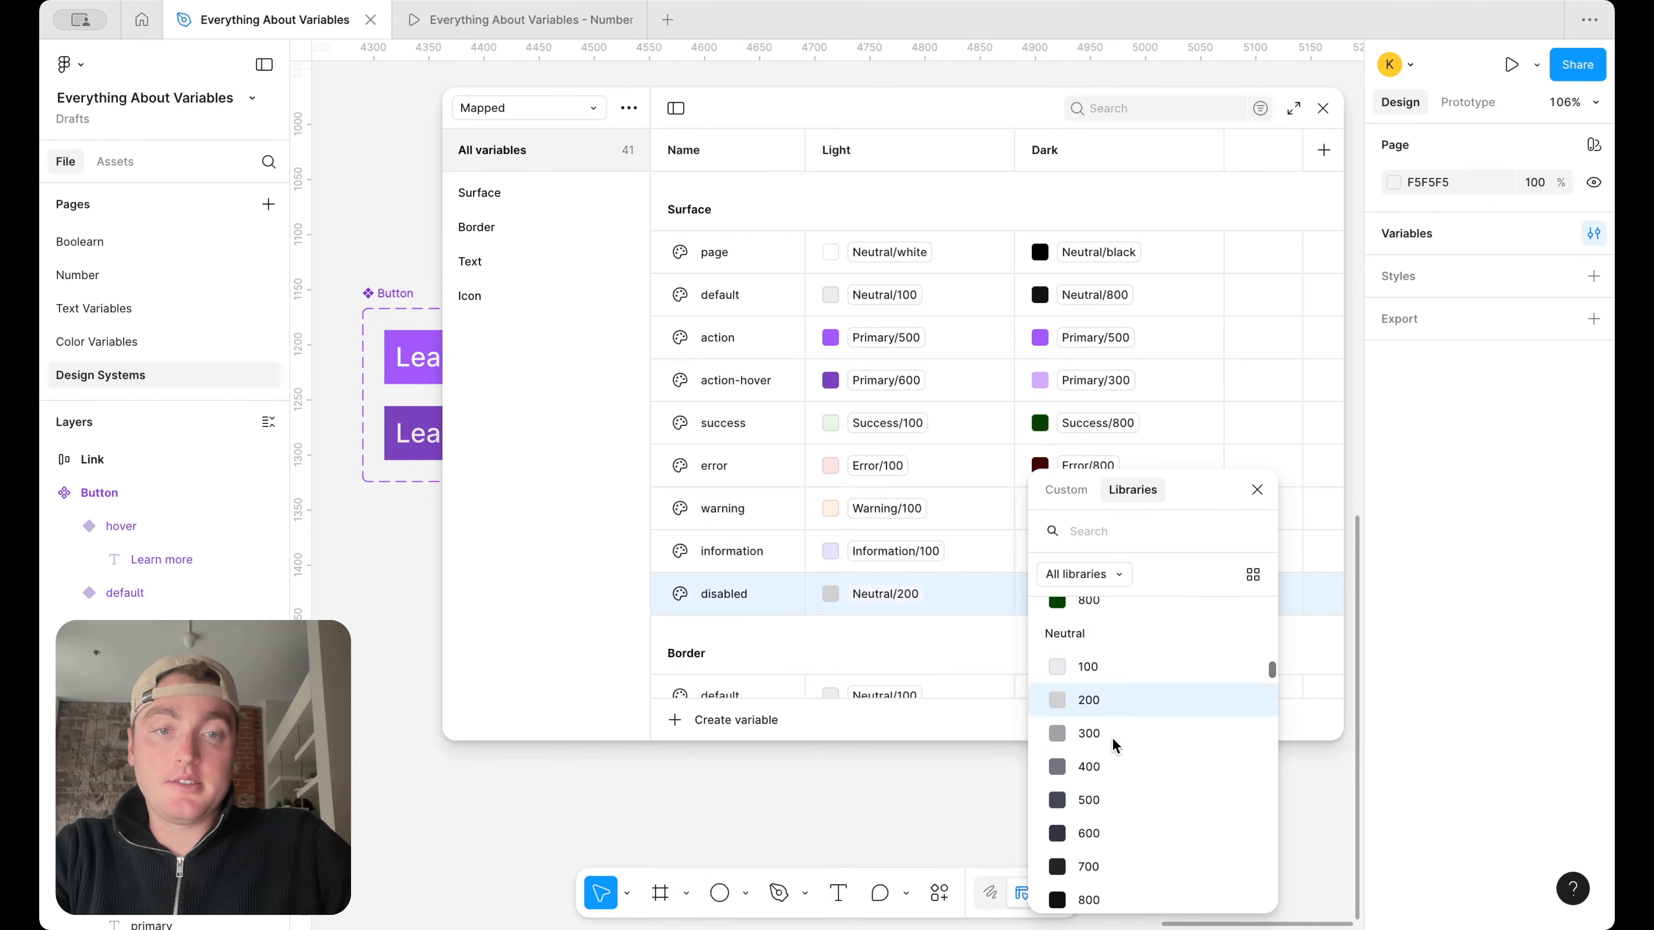
{"action": "scroll", "coordinate": [1113, 749], "scroll_direction": "down", "scroll_amount": 2}
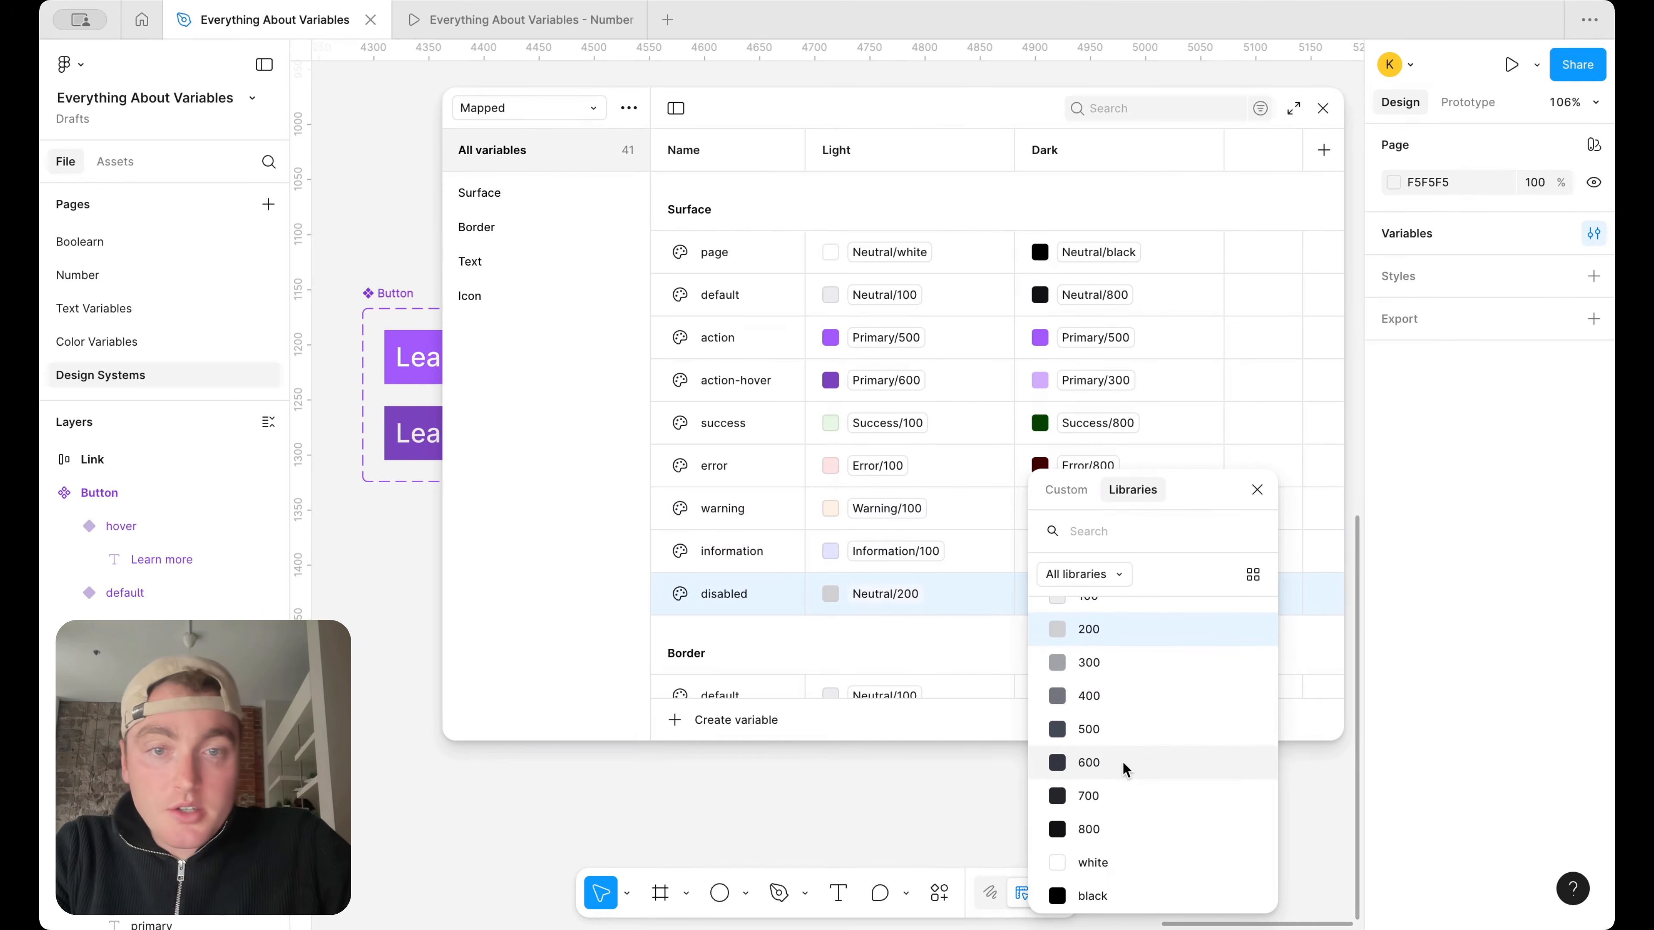
{"action": "left_click", "coordinate": [1120, 795]}
Alias the Dark value of the Border default variable to Neutral/800
{"action": "scroll", "coordinate": [1164, 539], "scroll_direction": "down", "scroll_amount": 5}
{"action": "scroll", "coordinate": [1156, 508], "scroll_direction": "down", "scroll_amount": 3}
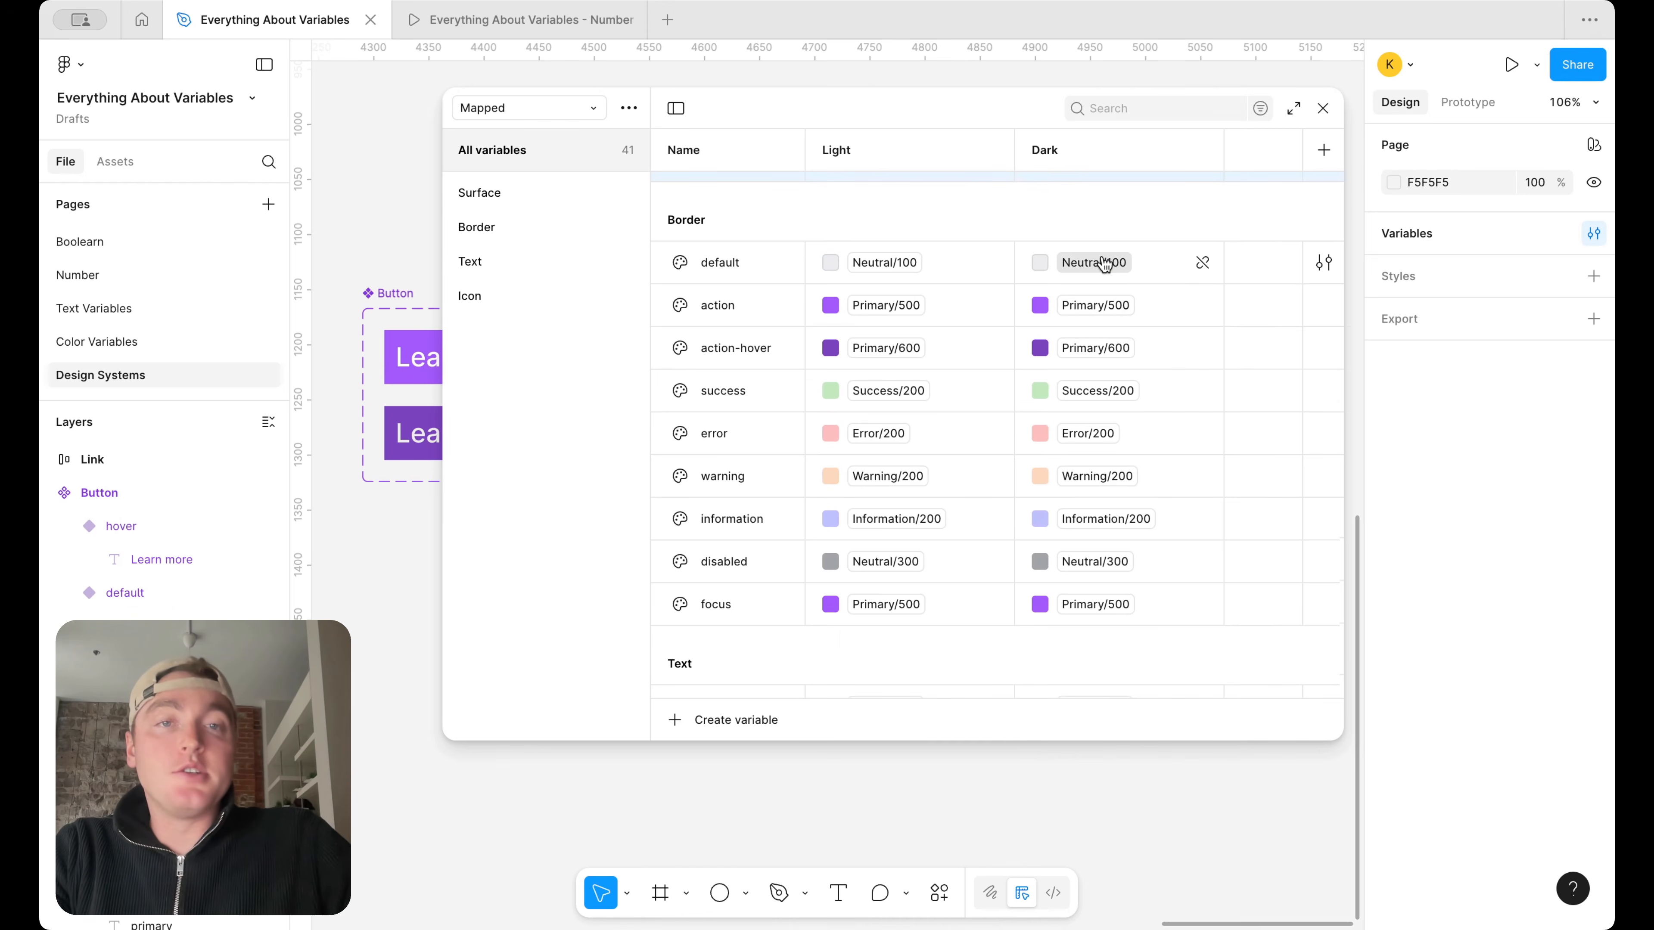
{"action": "left_click", "coordinate": [1105, 263]}
{"action": "scroll", "coordinate": [1116, 614], "scroll_direction": "down", "scroll_amount": 3}
{"action": "left_click", "coordinate": [1113, 617]}
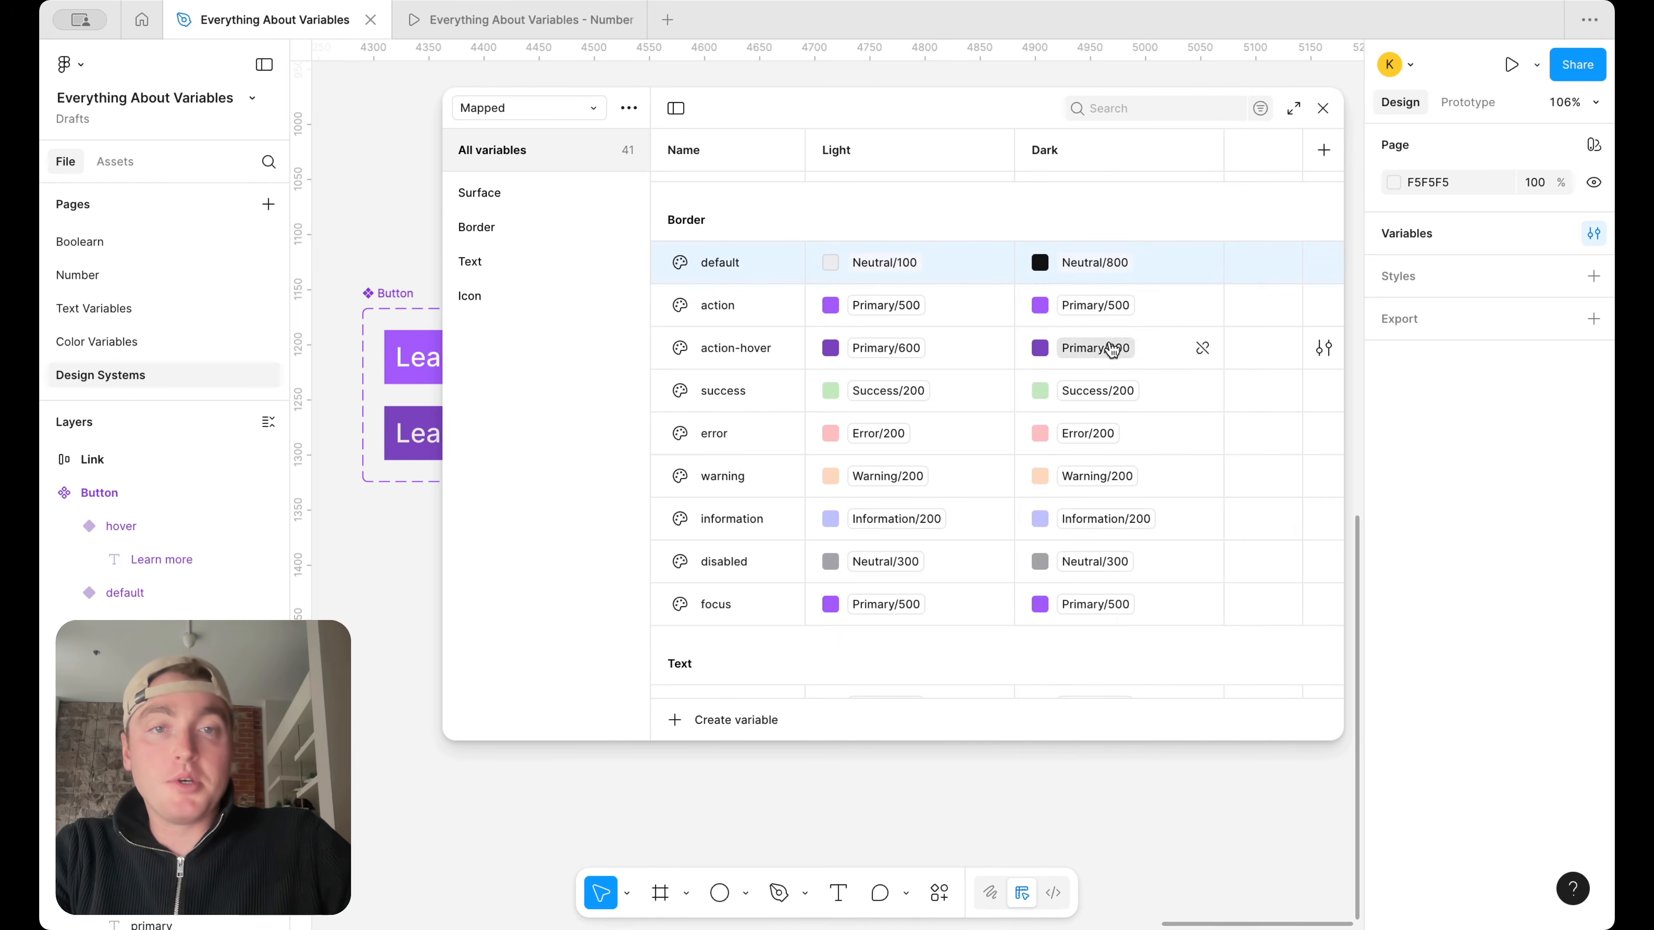
Alias the Dark value of the Border action-hover variable to Primary/400
{"action": "left_click", "coordinate": [1104, 305]}
{"action": "left_click", "coordinate": [938, 362]}
{"action": "left_click", "coordinate": [1099, 348]}
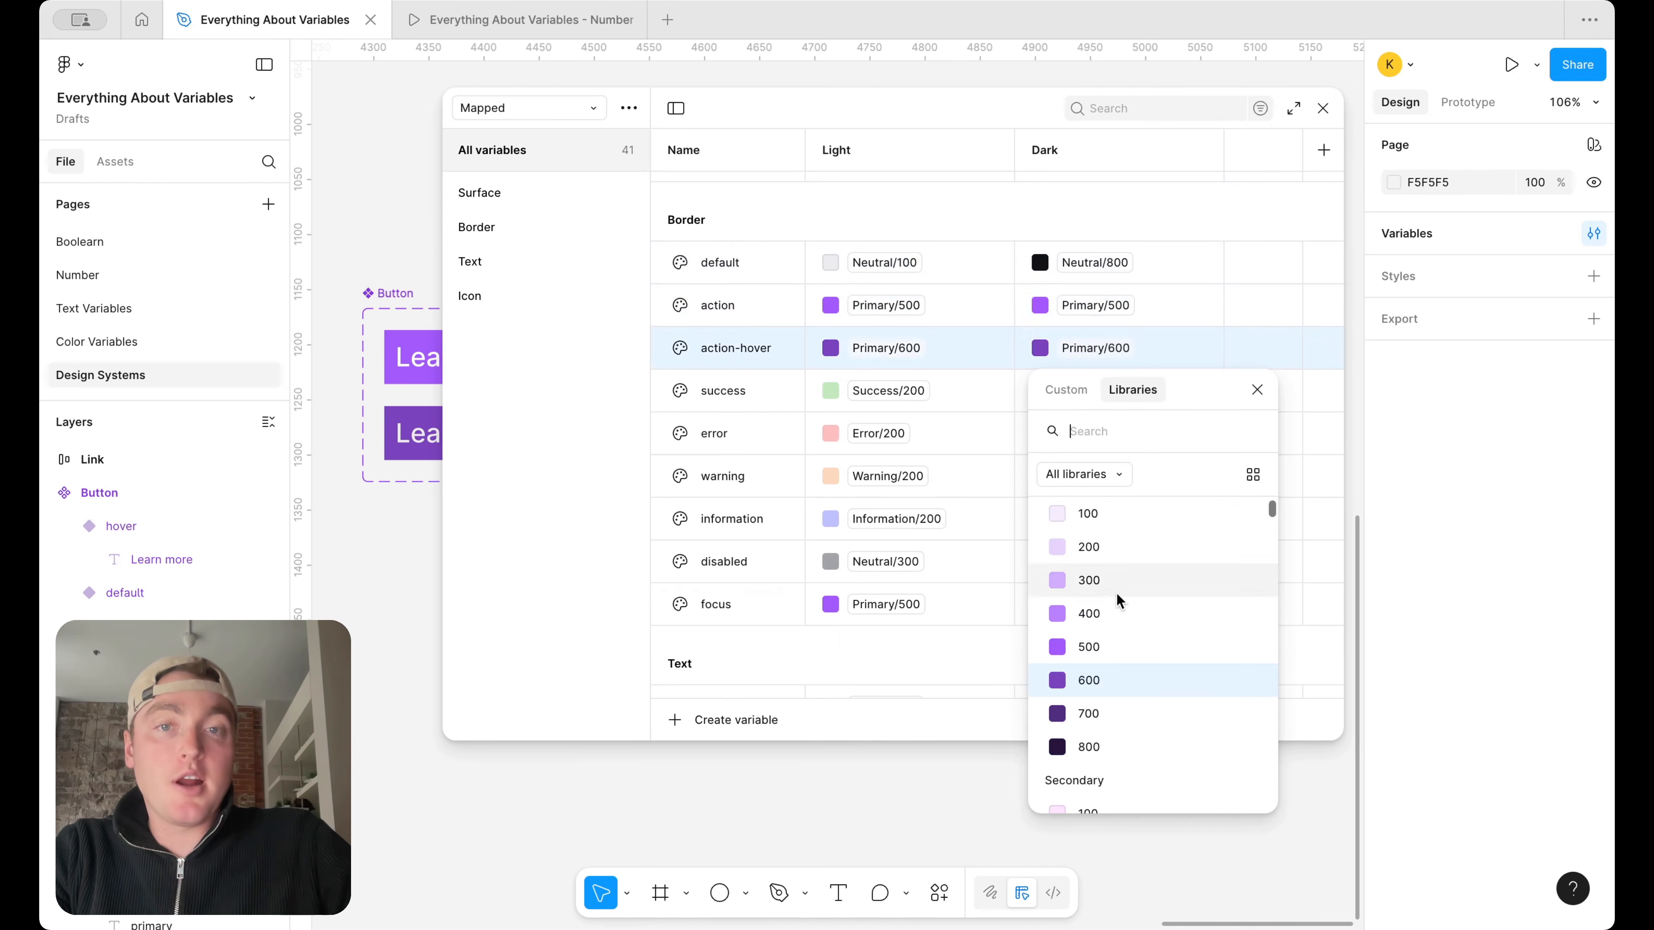
{"action": "left_click", "coordinate": [1107, 614]}
In Dark mode, alias the Border success variable to Success/700 and the Border error variable to Error/700
{"action": "left_click", "coordinate": [1101, 392]}
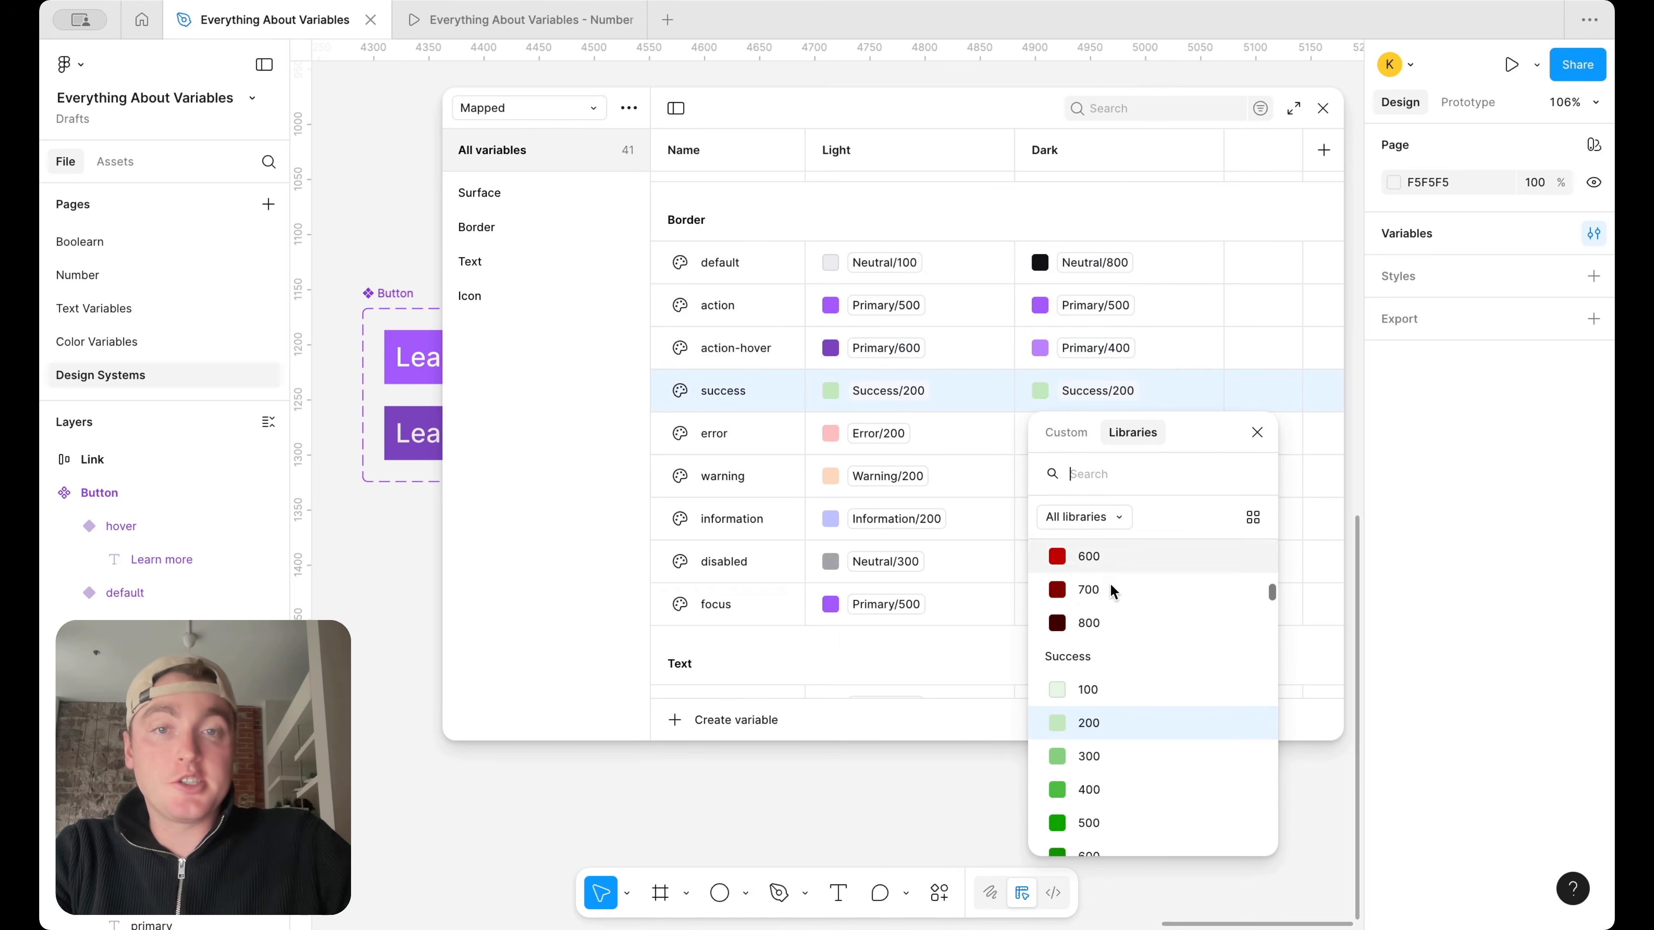
{"action": "scroll", "coordinate": [1113, 590], "scroll_direction": "down", "scroll_amount": 4}
{"action": "left_click", "coordinate": [1115, 769]}
{"action": "left_click", "coordinate": [1107, 433]}
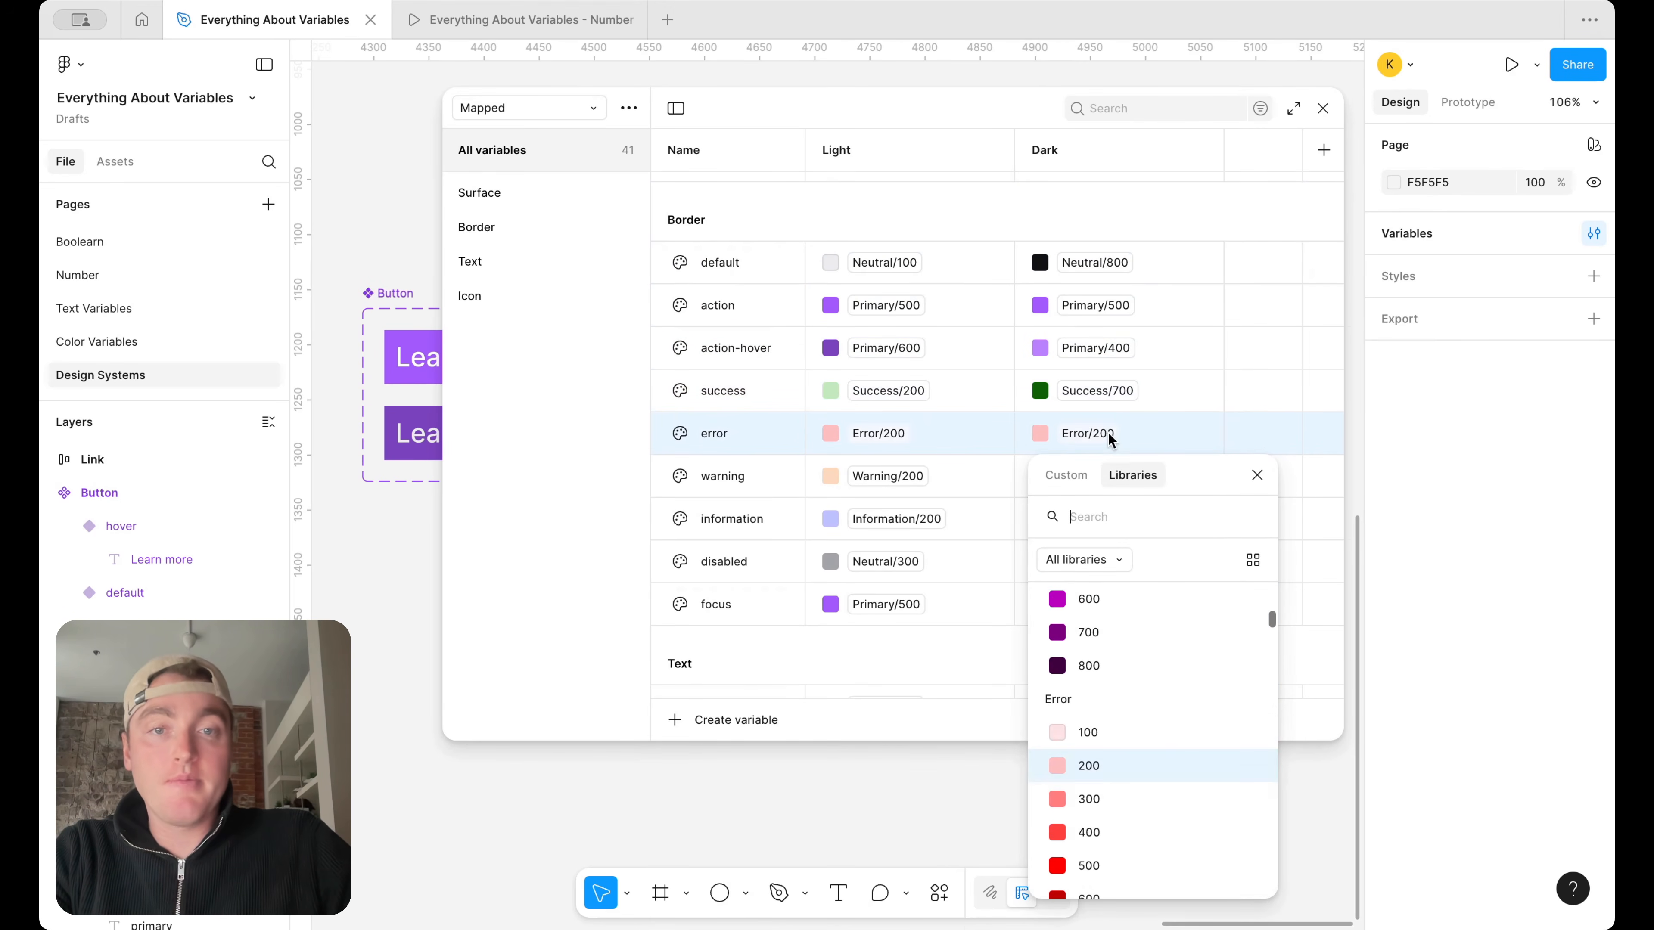
{"action": "scroll", "coordinate": [1108, 652], "scroll_direction": "down", "scroll_amount": 4}
{"action": "left_click", "coordinate": [1107, 710]}
In Dark mode, alias the Border warning and information variables to dark shades of the Warning and Information color scales
{"action": "left_click", "coordinate": [1114, 478]}
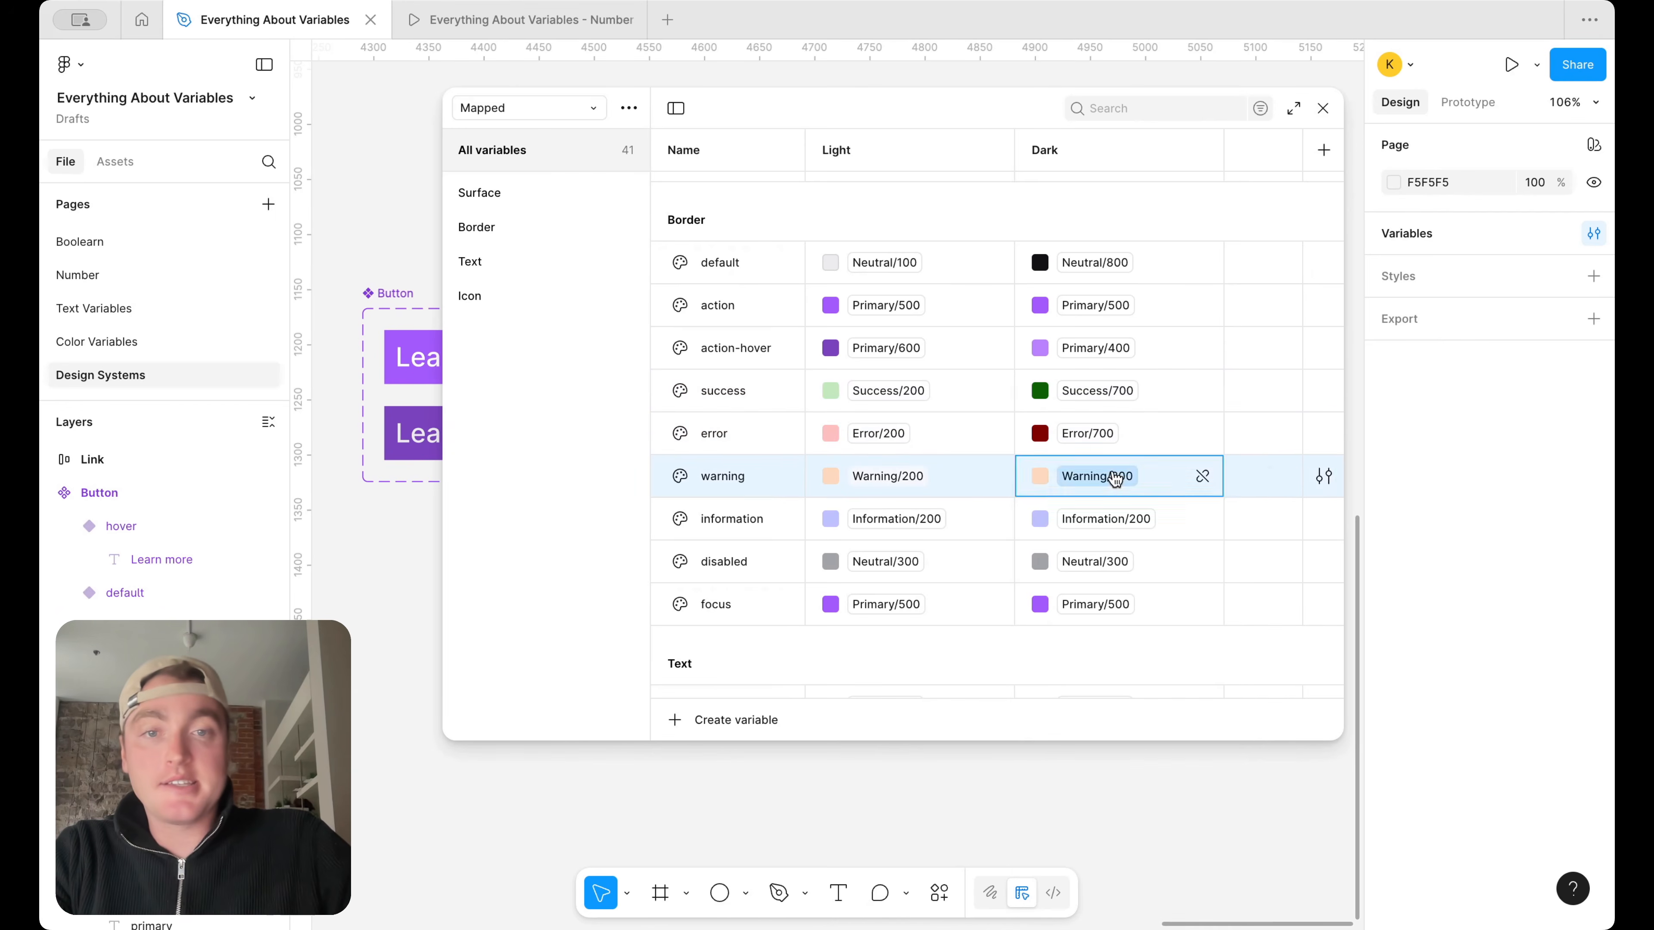
{"action": "scroll", "coordinate": [1101, 728], "scroll_direction": "down", "scroll_amount": 2}
{"action": "left_click", "coordinate": [1103, 764]}
{"action": "left_click", "coordinate": [1112, 482]}
{"action": "left_click", "coordinate": [1089, 811]}
{"action": "left_click", "coordinate": [1107, 520]}
{"action": "scroll", "coordinate": [1107, 782], "scroll_direction": "down", "scroll_amount": 3}
{"action": "left_click", "coordinate": [1100, 788]}
Alias the Dark value of the Border disabled variable to Neutral/400
{"action": "left_click", "coordinate": [1100, 562]}
{"action": "left_click", "coordinate": [1101, 562]}
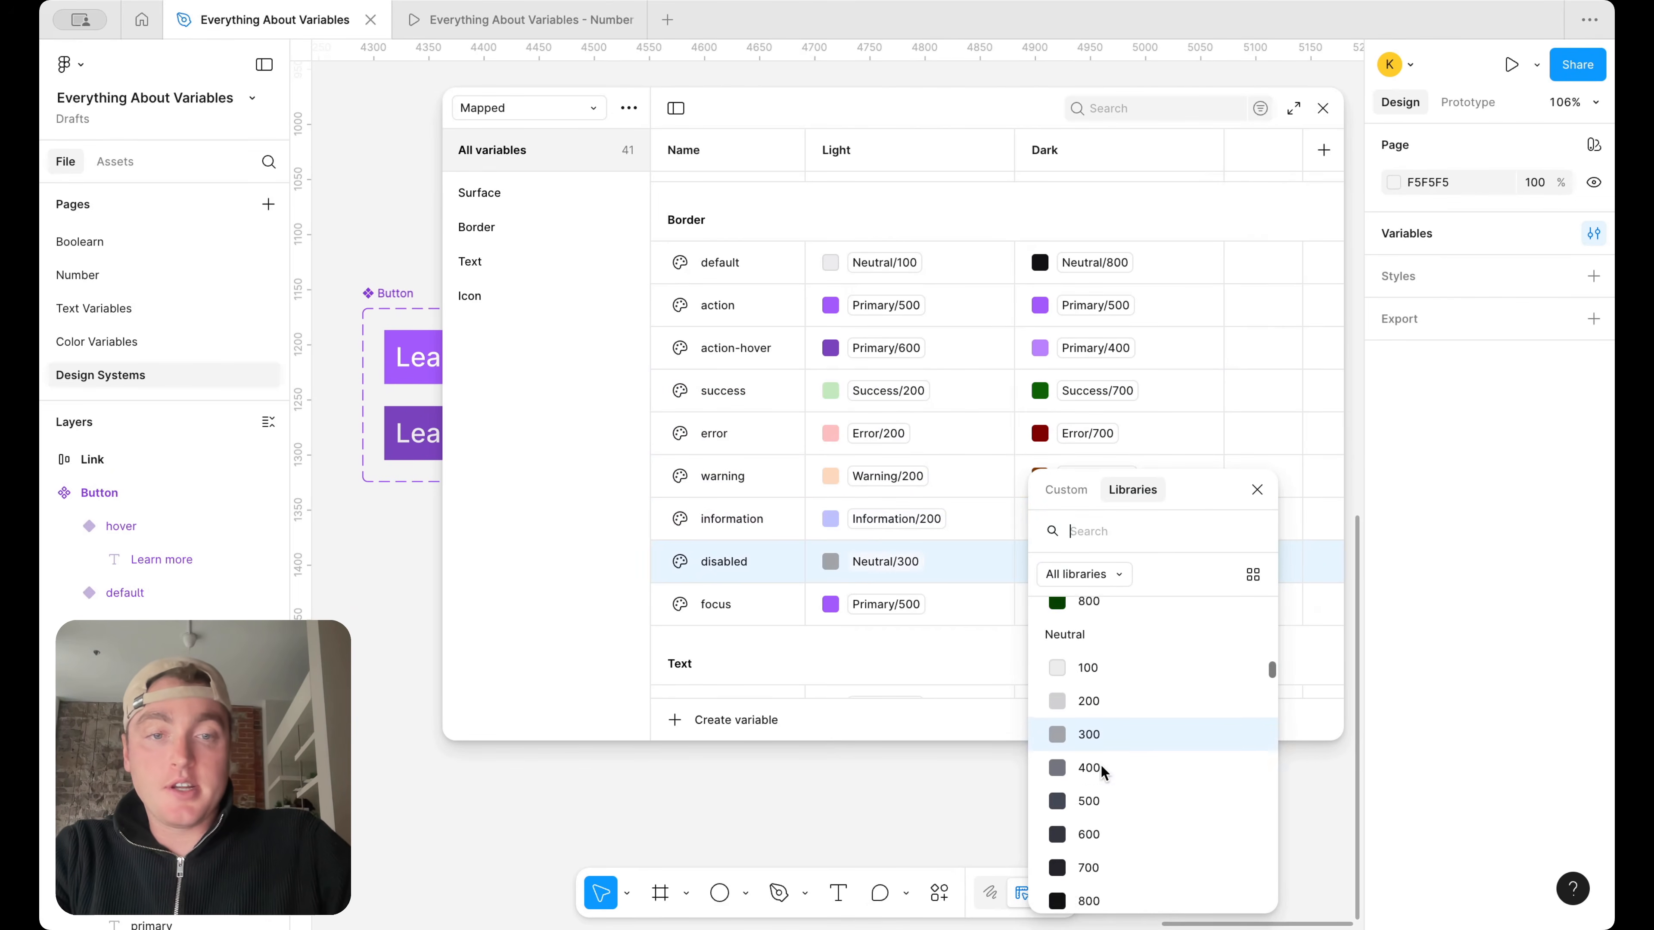
{"action": "left_click", "coordinate": [1102, 769]}
{"action": "left_click", "coordinate": [1100, 604]}
{"action": "left_click", "coordinate": [1101, 604]}
{"action": "left_click", "coordinate": [983, 642]}
In Dark mode, alias the Text headings variable to Neutral/white and the Text body variable to Neutral/100
{"action": "scroll", "coordinate": [1100, 566], "scroll_direction": "down", "scroll_amount": 6}
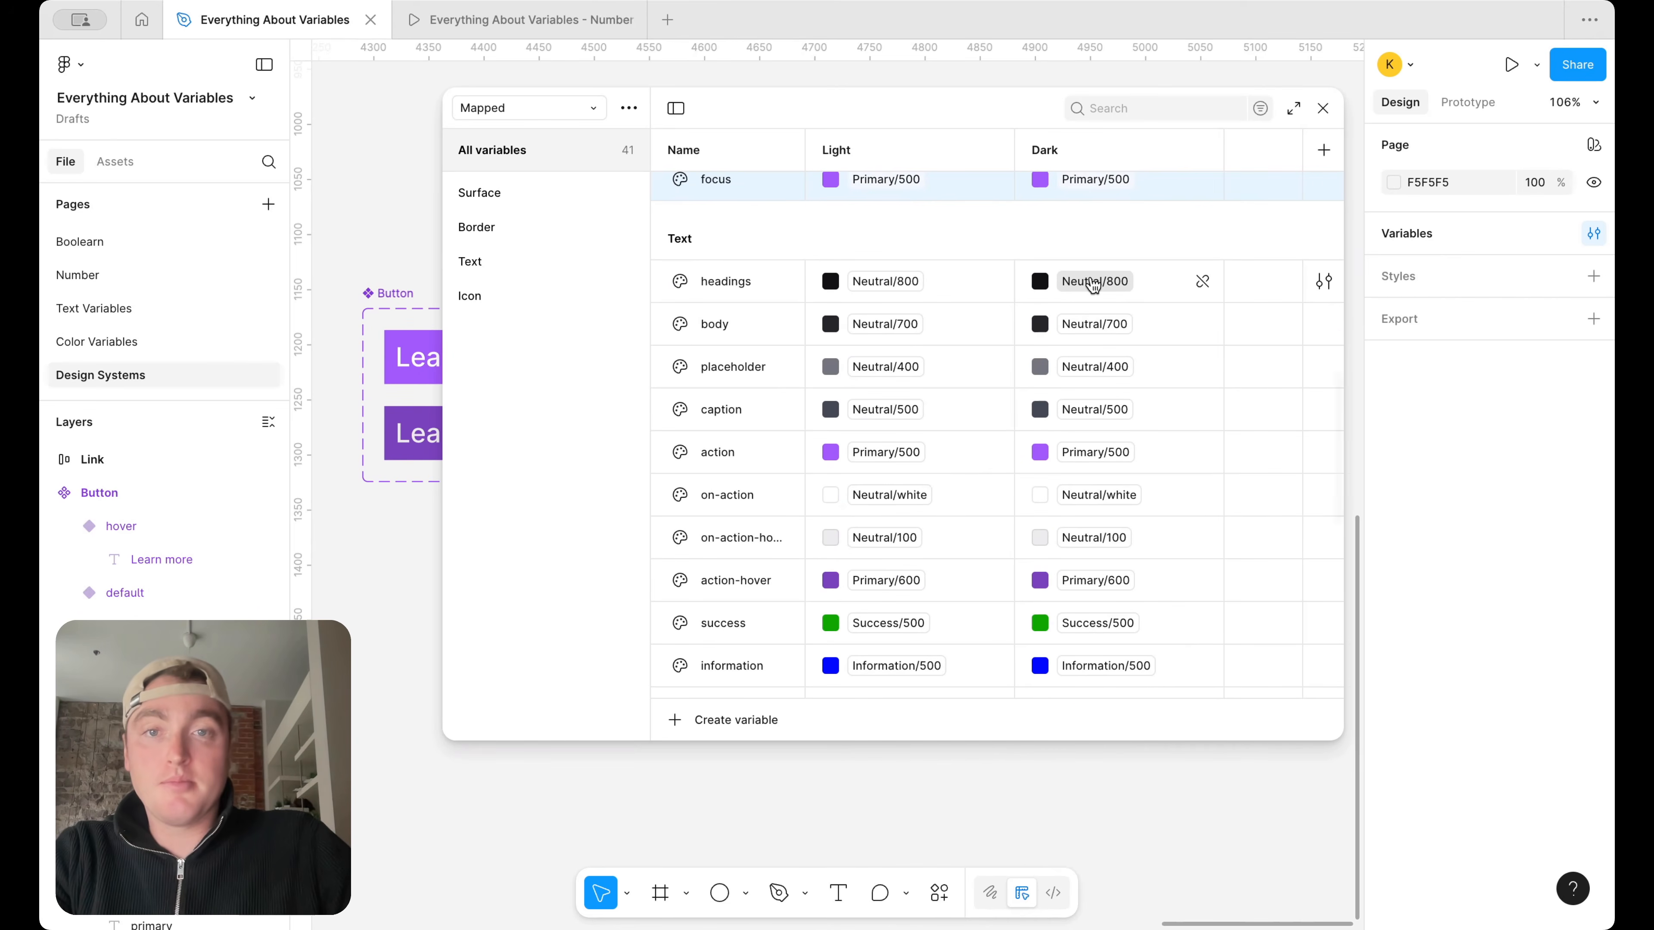
{"action": "left_click", "coordinate": [1093, 281]}
{"action": "scroll", "coordinate": [1122, 628], "scroll_direction": "up", "scroll_amount": 2}
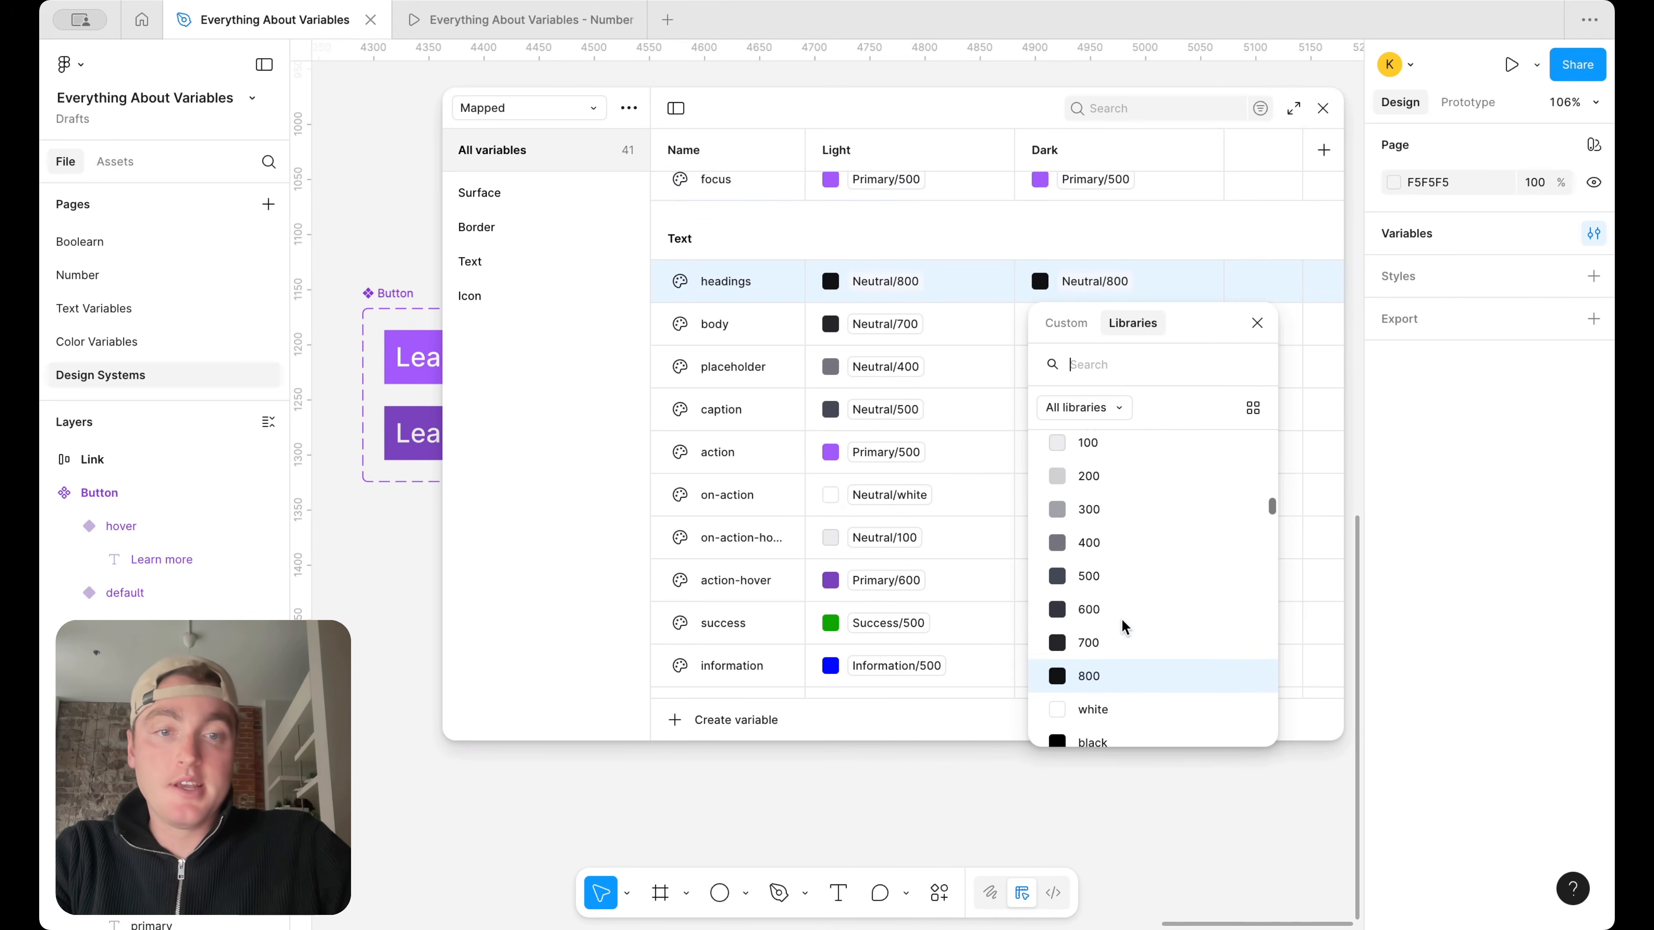
{"action": "scroll", "coordinate": [1102, 639], "scroll_direction": "up", "scroll_amount": 2}
{"action": "scroll", "coordinate": [1100, 636], "scroll_direction": "down", "scroll_amount": 1}
{"action": "scroll", "coordinate": [1099, 677], "scroll_direction": "up", "scroll_amount": 1}
{"action": "left_click", "coordinate": [1097, 712]}
{"action": "left_click", "coordinate": [1114, 324]}
{"action": "scroll", "coordinate": [1119, 609], "scroll_direction": "down", "scroll_amount": 1}
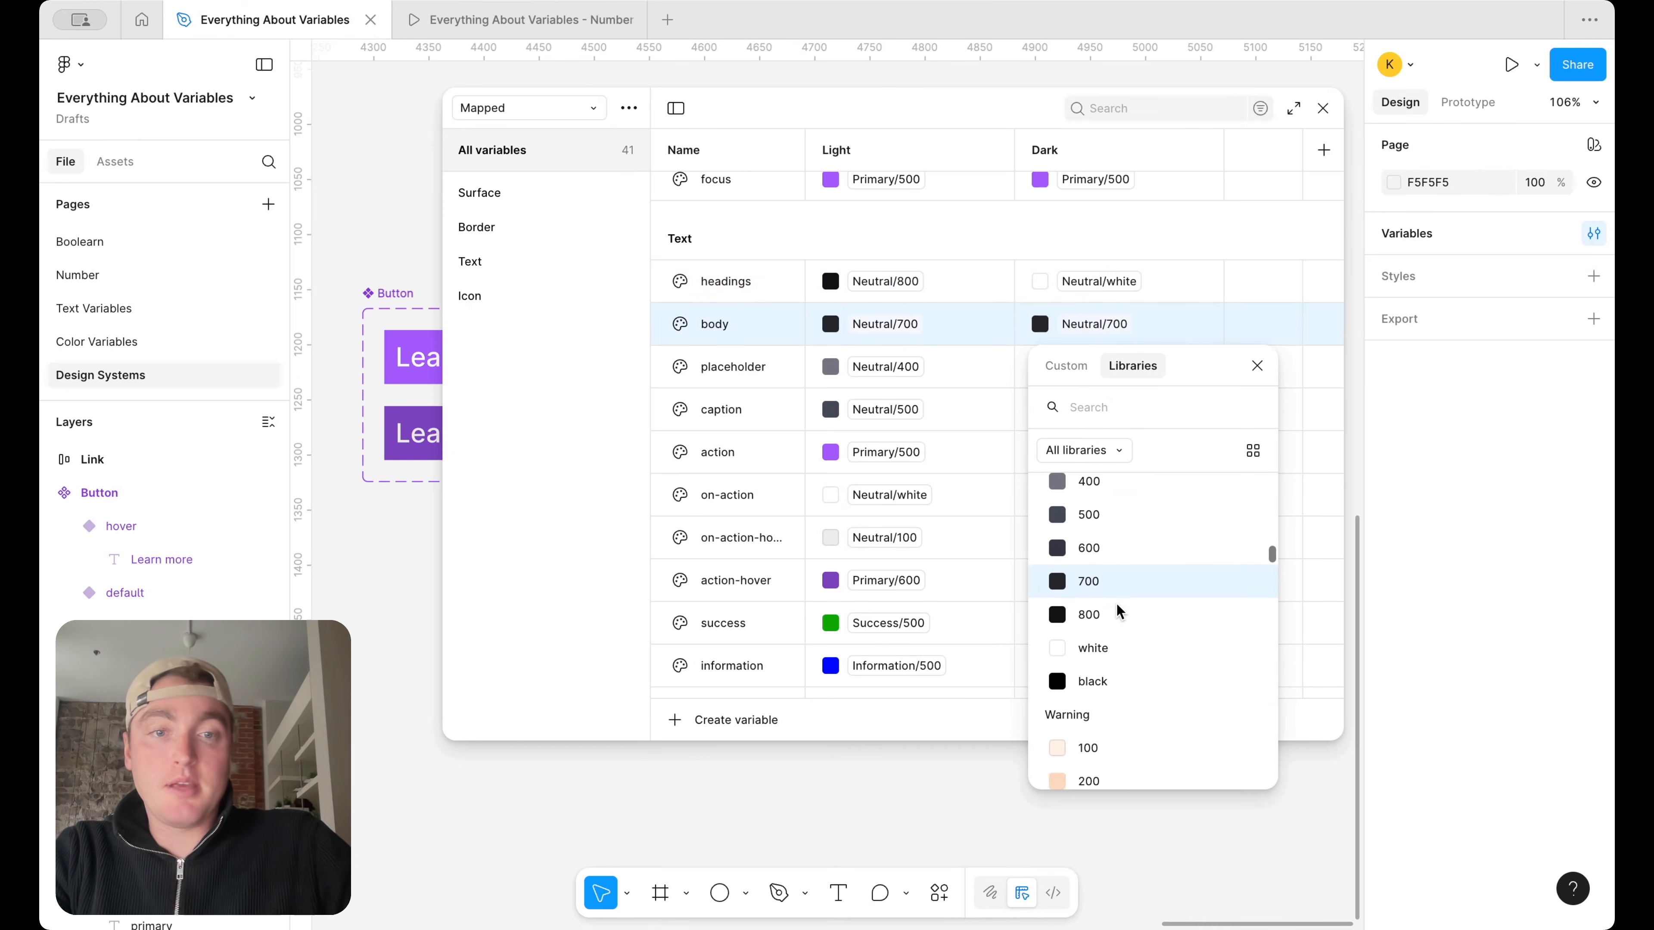
{"action": "scroll", "coordinate": [1119, 543], "scroll_direction": "up", "scroll_amount": 1}
{"action": "key", "text": "Escape"}
In Dark mode, alias the Text placeholder variable to Neutral/600 and the Text caption variable to Neutral/400
{"action": "left_click", "coordinate": [1114, 375]}
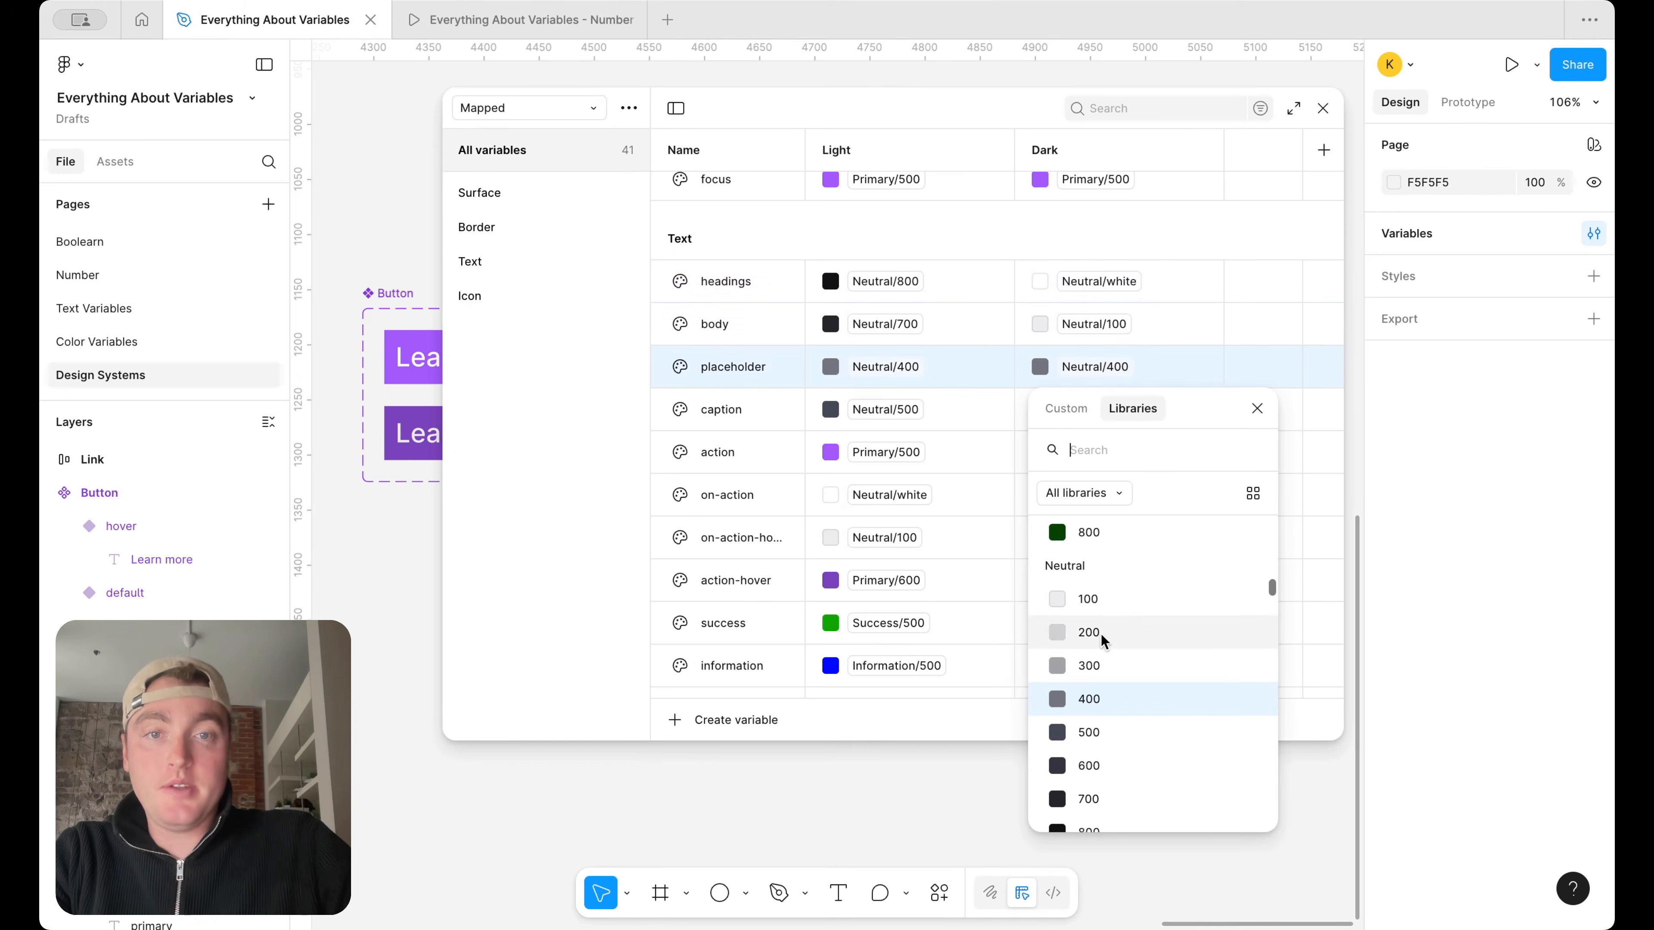
{"action": "key", "text": "Escape"}
{"action": "left_click", "coordinate": [1119, 416]}
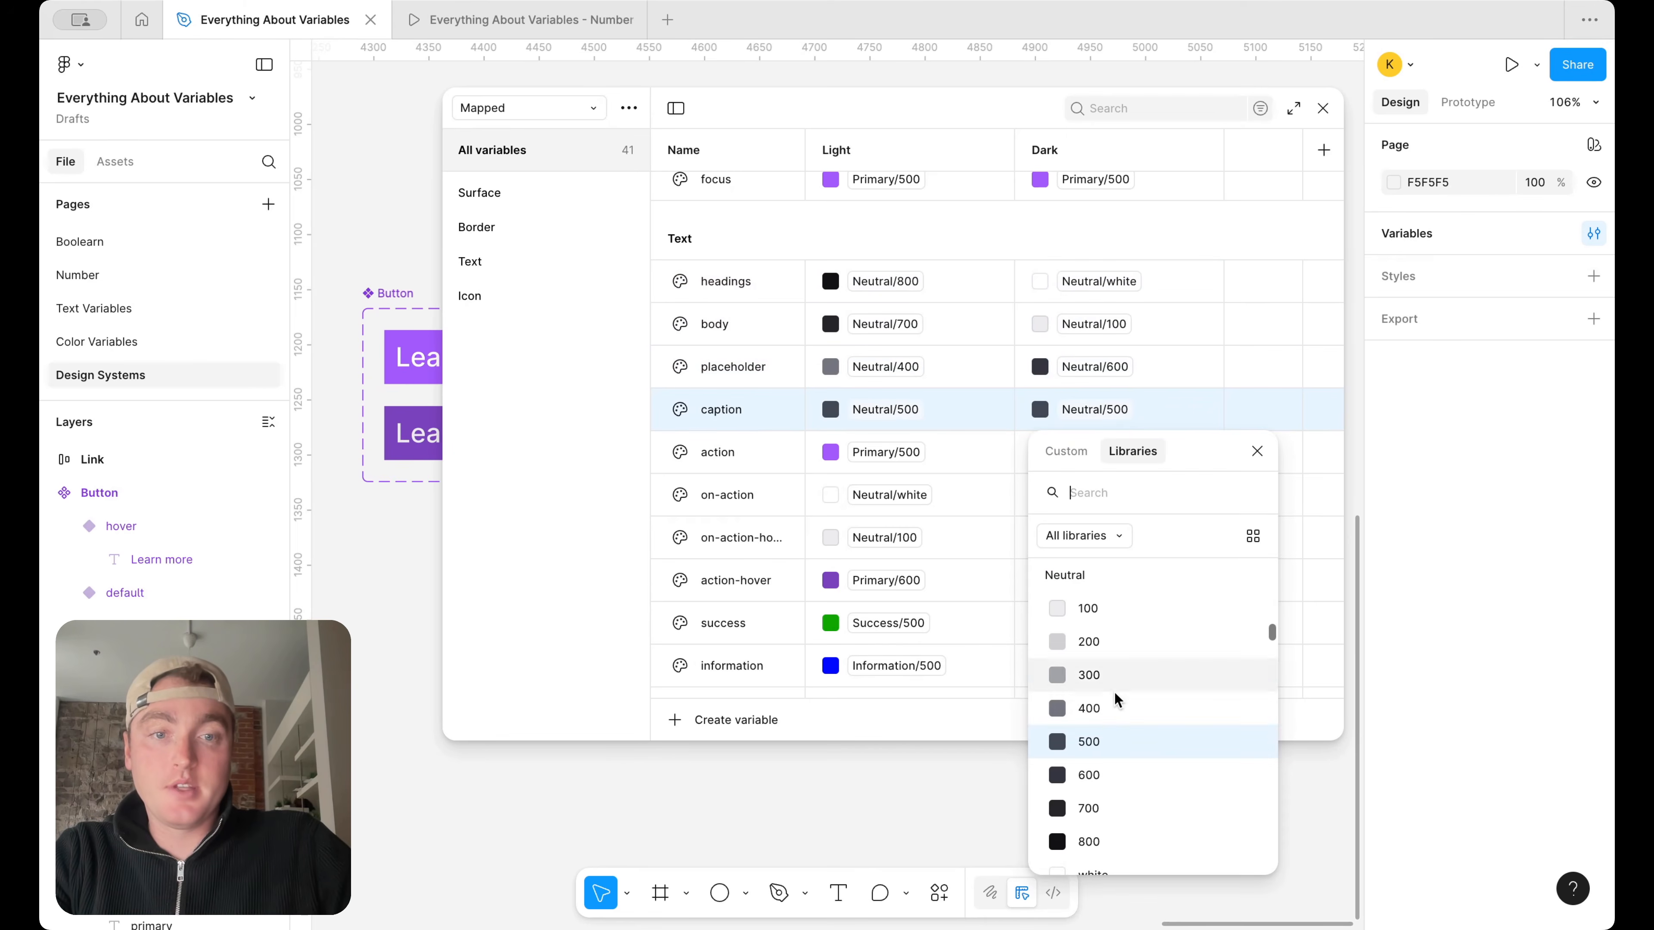
{"action": "left_click", "coordinate": [1098, 710]}
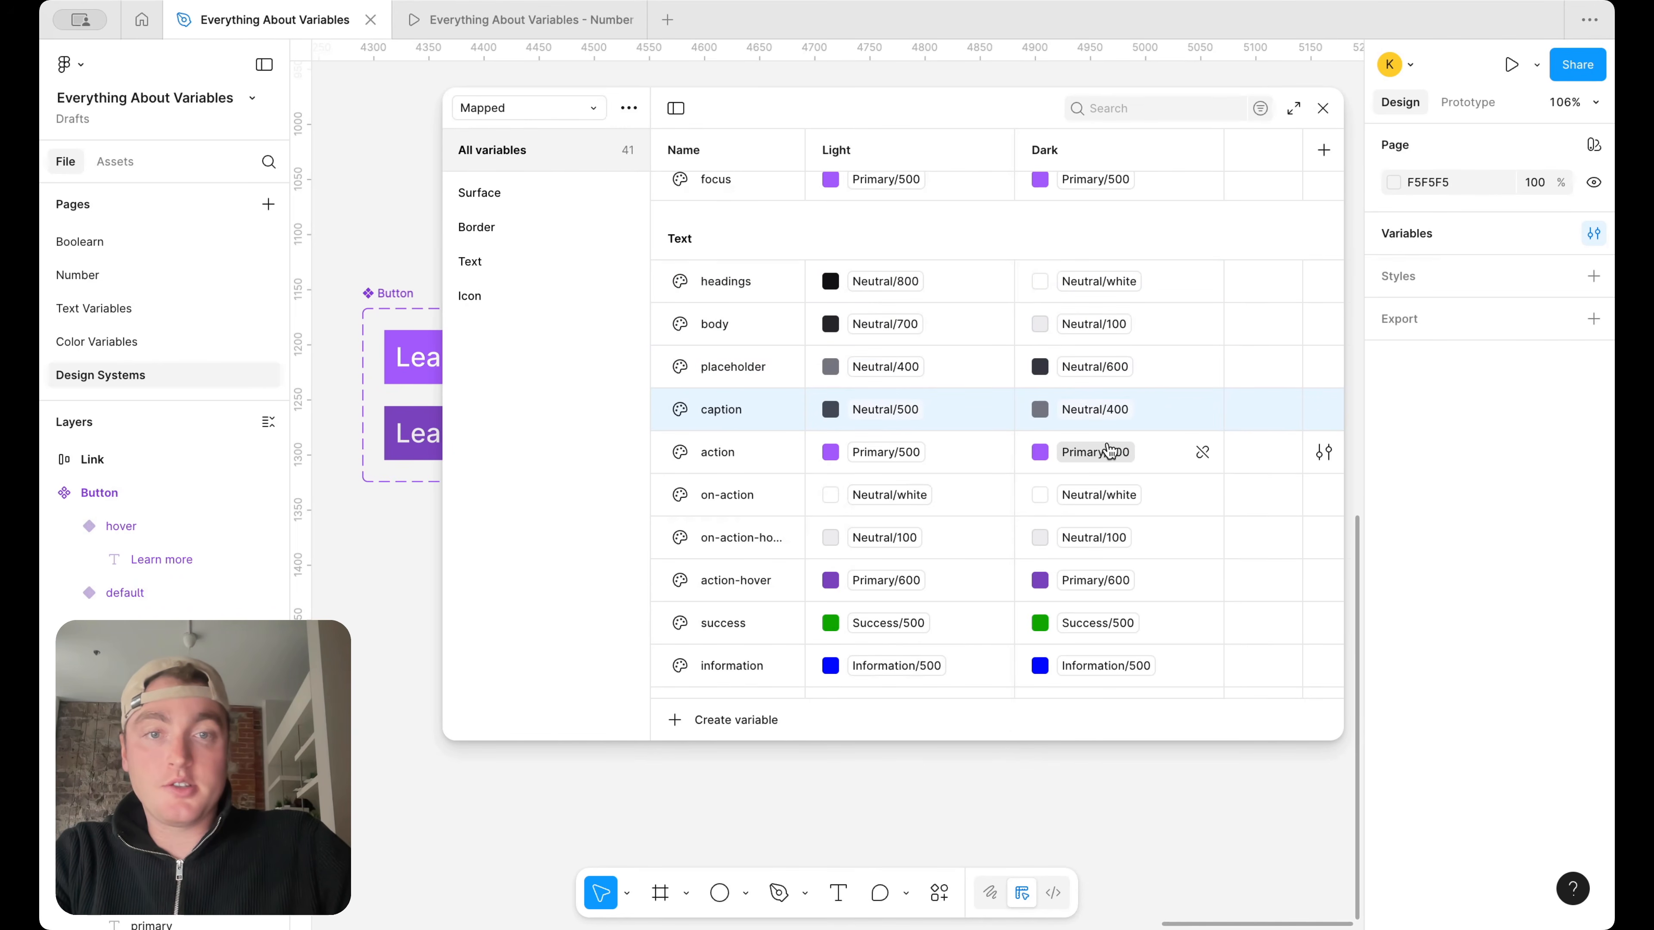
In Dark mode, alias the Text on-action variable to Neutral/black and the Text on-action-hover variable to Neutral/800
{"action": "left_click", "coordinate": [1099, 496]}
{"action": "left_click", "coordinate": [1099, 495]}
{"action": "scroll", "coordinate": [1100, 729], "scroll_direction": "down", "scroll_amount": 1}
{"action": "left_click", "coordinate": [1112, 704]}
{"action": "left_click", "coordinate": [1101, 537]}
{"action": "left_click", "coordinate": [1100, 538]}
{"action": "scroll", "coordinate": [1126, 718], "scroll_direction": "down", "scroll_amount": 4}
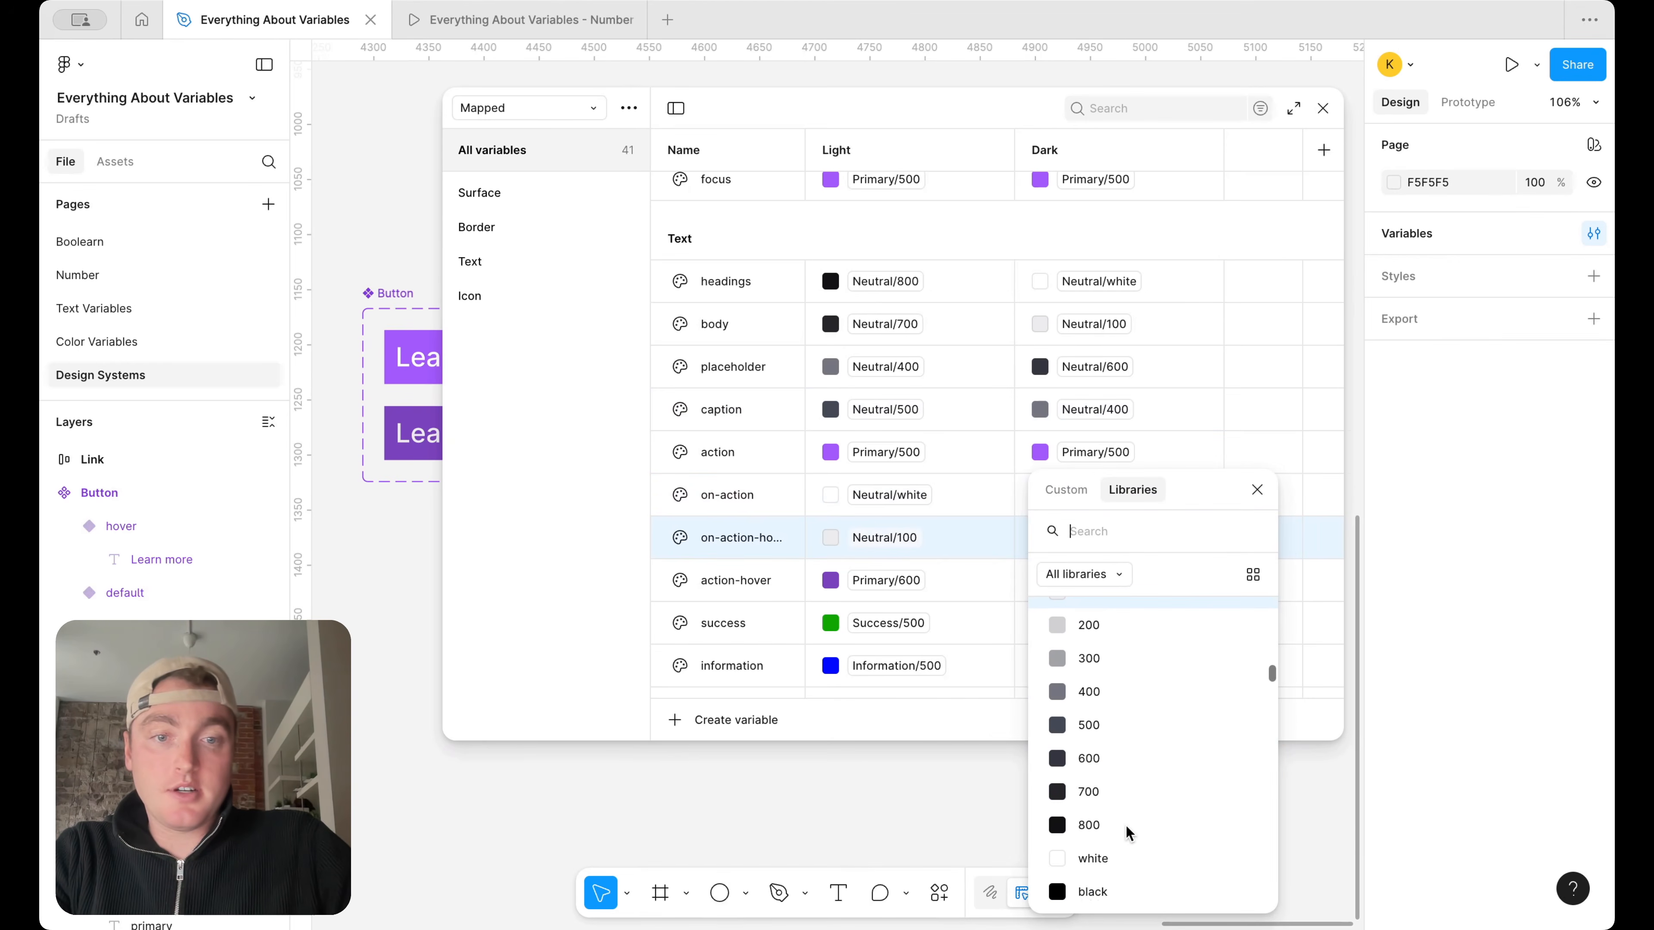
{"action": "left_click", "coordinate": [1125, 826]}
In Dark mode, alias the Text action-hover variable to Primary/400 and the Text success variable to Success/400
{"action": "scroll", "coordinate": [1116, 566], "scroll_direction": "down", "scroll_amount": 1}
{"action": "left_click", "coordinate": [1117, 564]}
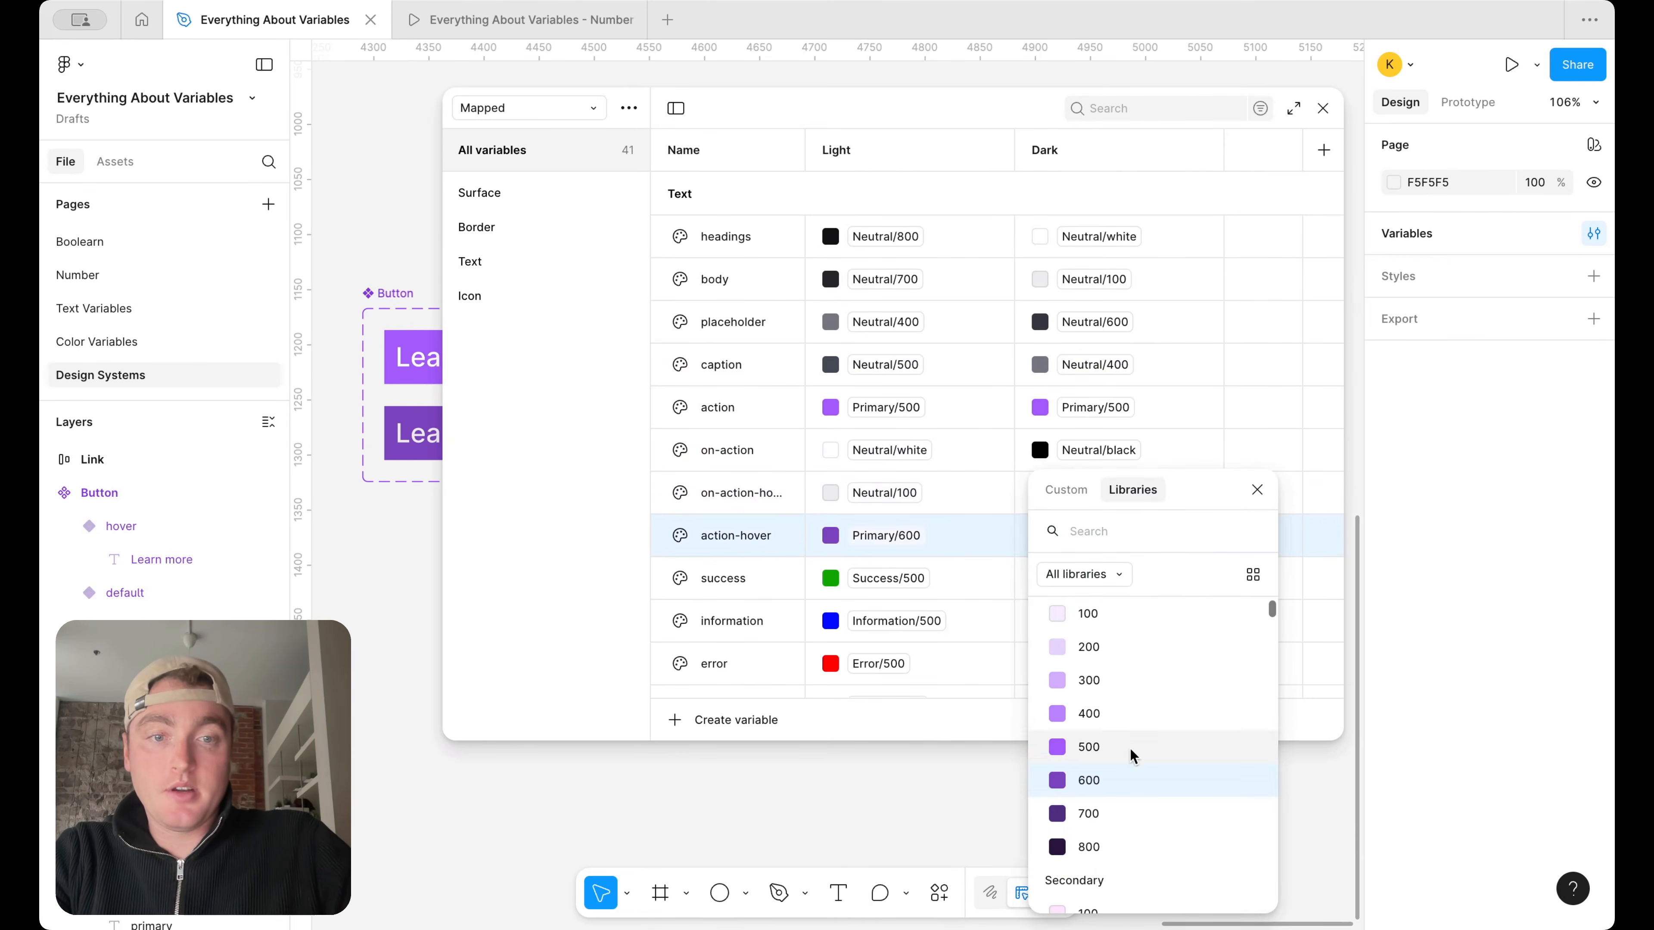
{"action": "left_click", "coordinate": [1132, 711]}
{"action": "left_click", "coordinate": [1115, 580]}
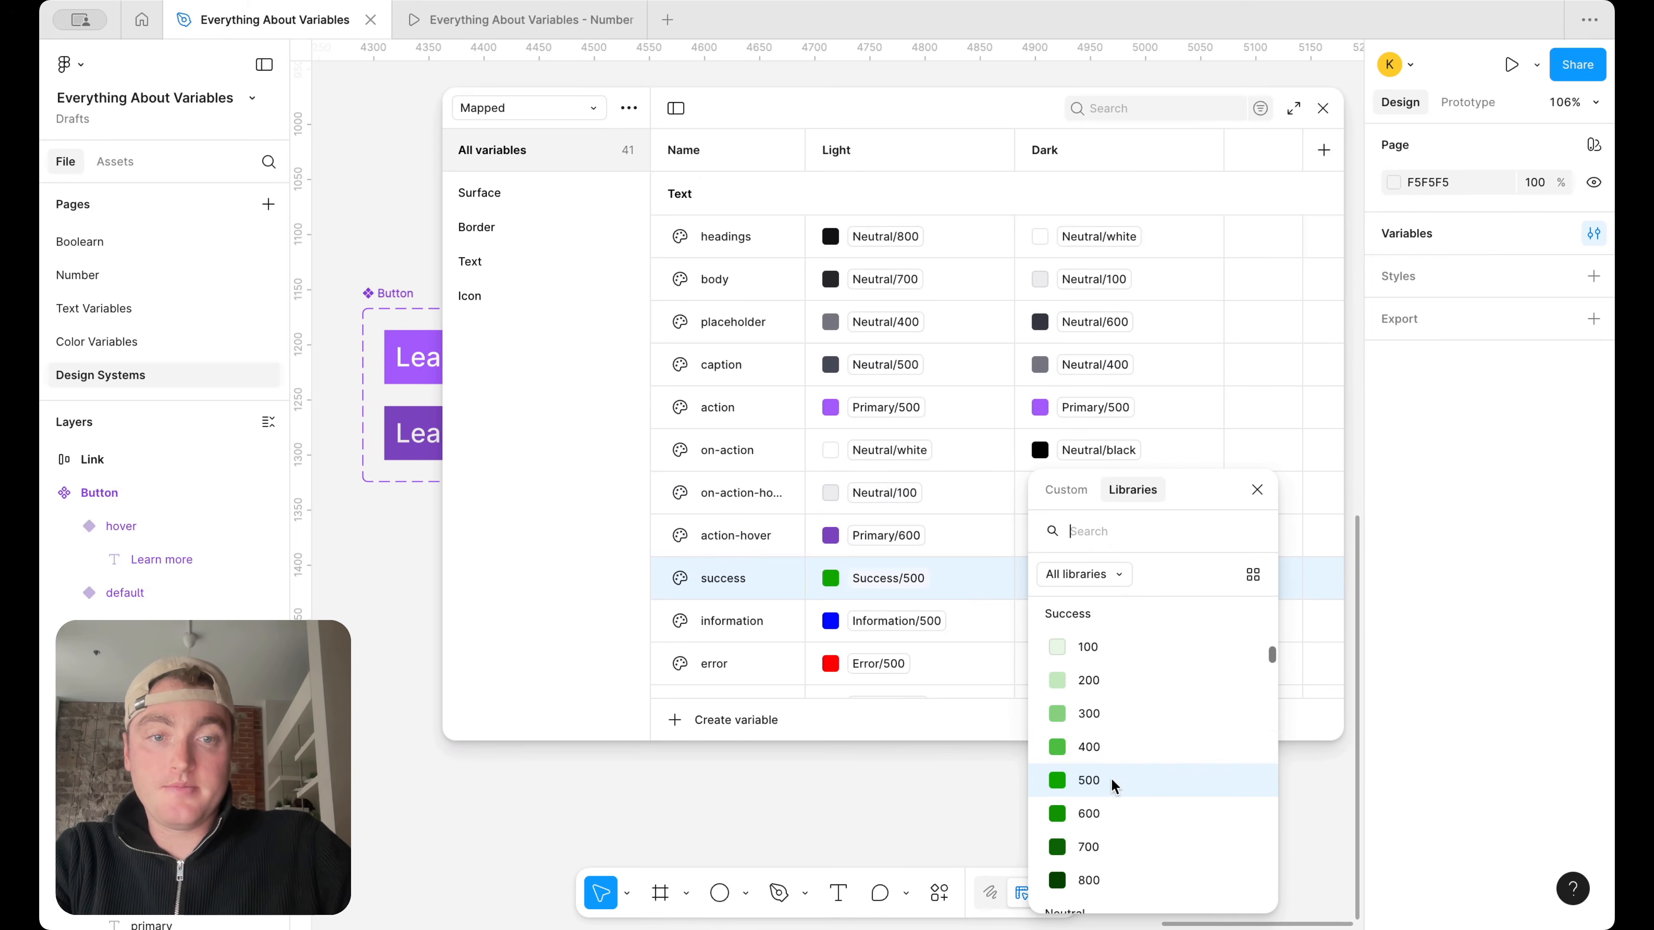
{"action": "left_click", "coordinate": [1117, 747]}
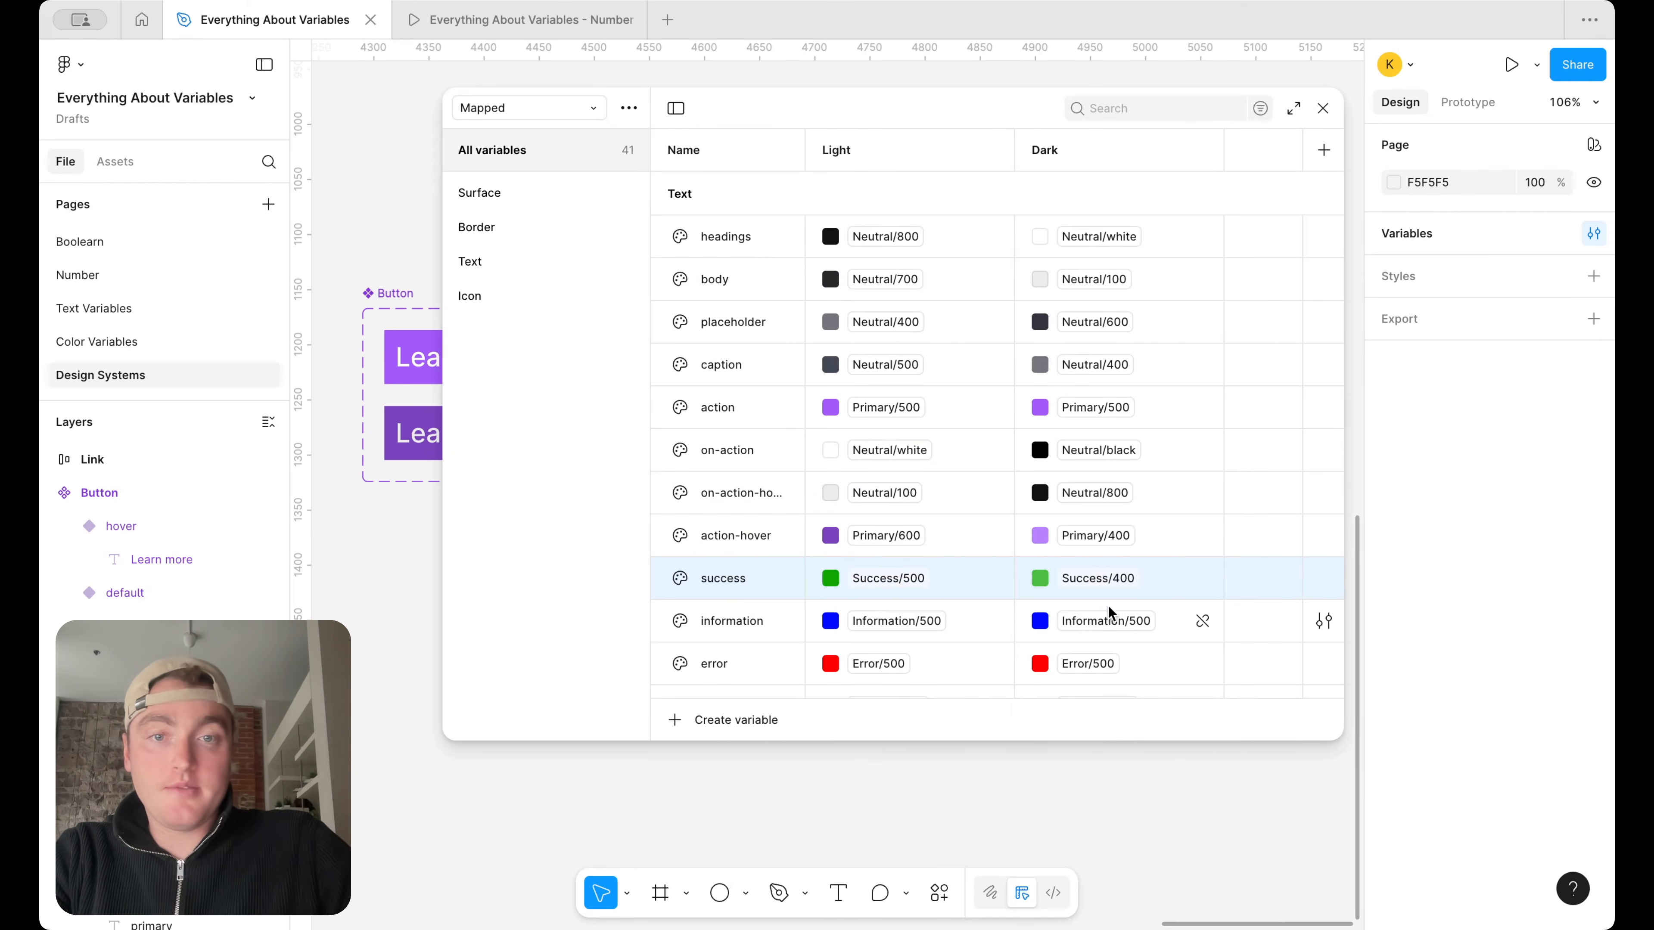
{"action": "left_click", "coordinate": [1104, 546]}
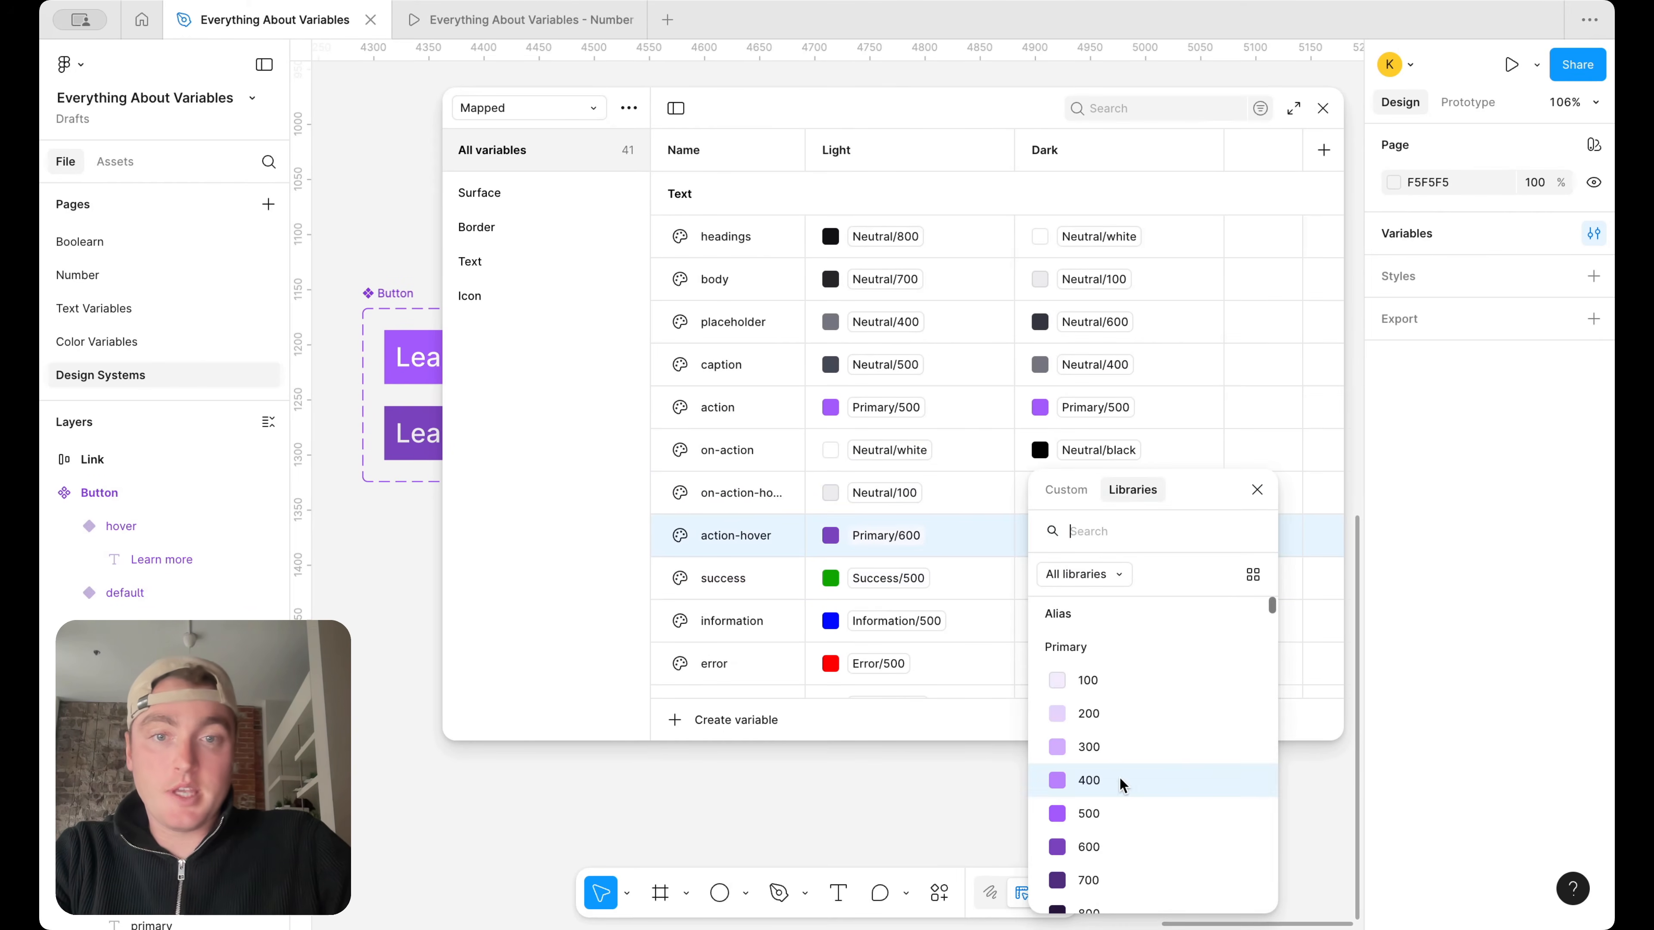
{"action": "left_click", "coordinate": [946, 632]}
In Dark mode, alias the Text information variable to Information/400 and the Text error variable to Error/400
{"action": "scroll", "coordinate": [1042, 633], "scroll_direction": "down", "scroll_amount": 2}
{"action": "left_click", "coordinate": [1094, 567]}
{"action": "left_click", "coordinate": [1105, 751]}
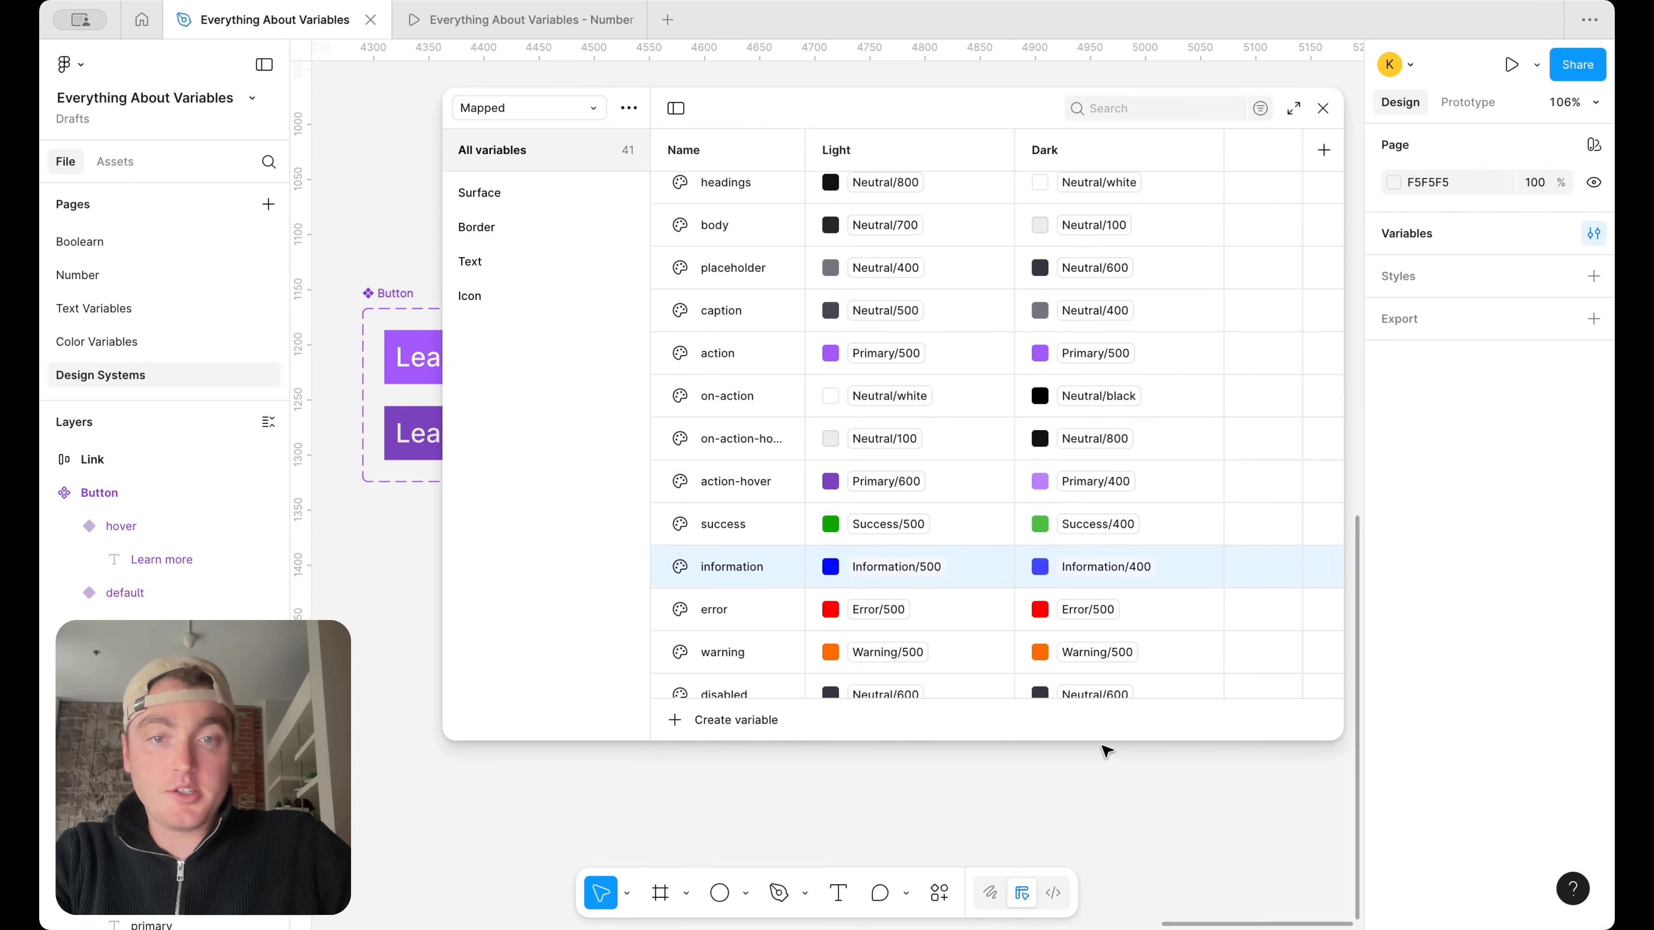
{"action": "left_click", "coordinate": [1092, 609]}
{"action": "left_click", "coordinate": [1099, 748]}
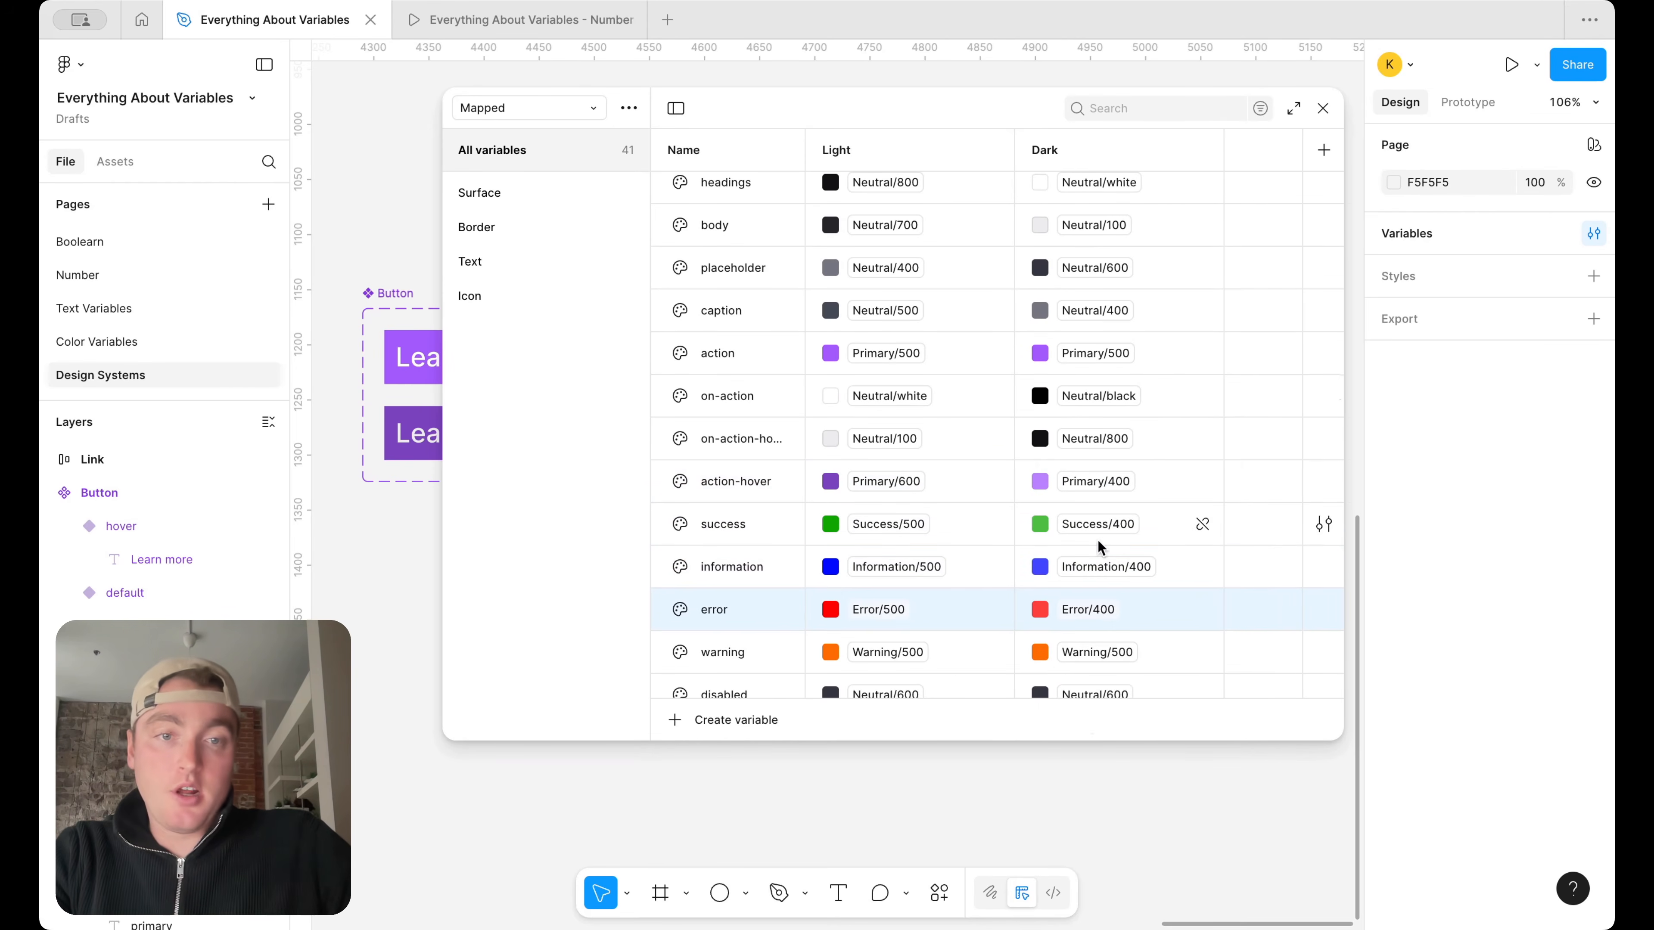
In Dark mode, alias the Text warning variable to Warning/400 and the Text disabled variable to Neutral/300
{"action": "scroll", "coordinate": [1099, 547], "scroll_direction": "down", "scroll_amount": 2}
{"action": "left_click", "coordinate": [1098, 554]}
{"action": "scroll", "coordinate": [1124, 773], "scroll_direction": "down", "scroll_amount": 1}
{"action": "left_click", "coordinate": [1123, 725]}
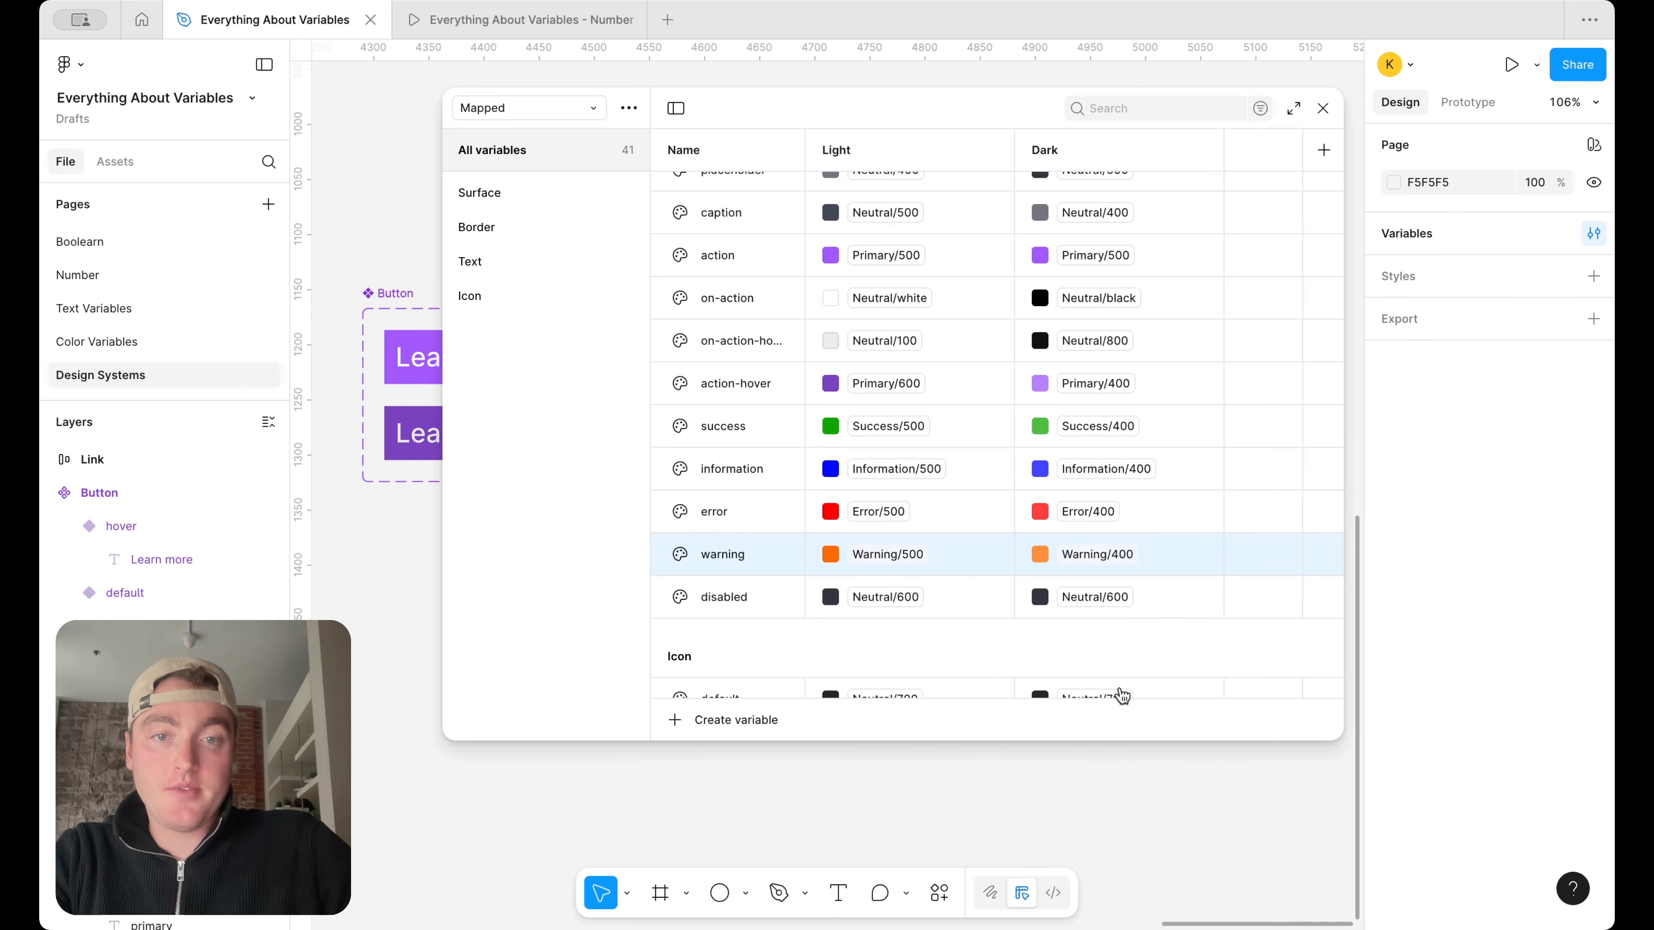
{"action": "left_click", "coordinate": [1109, 594]}
{"action": "left_click", "coordinate": [1126, 719]}
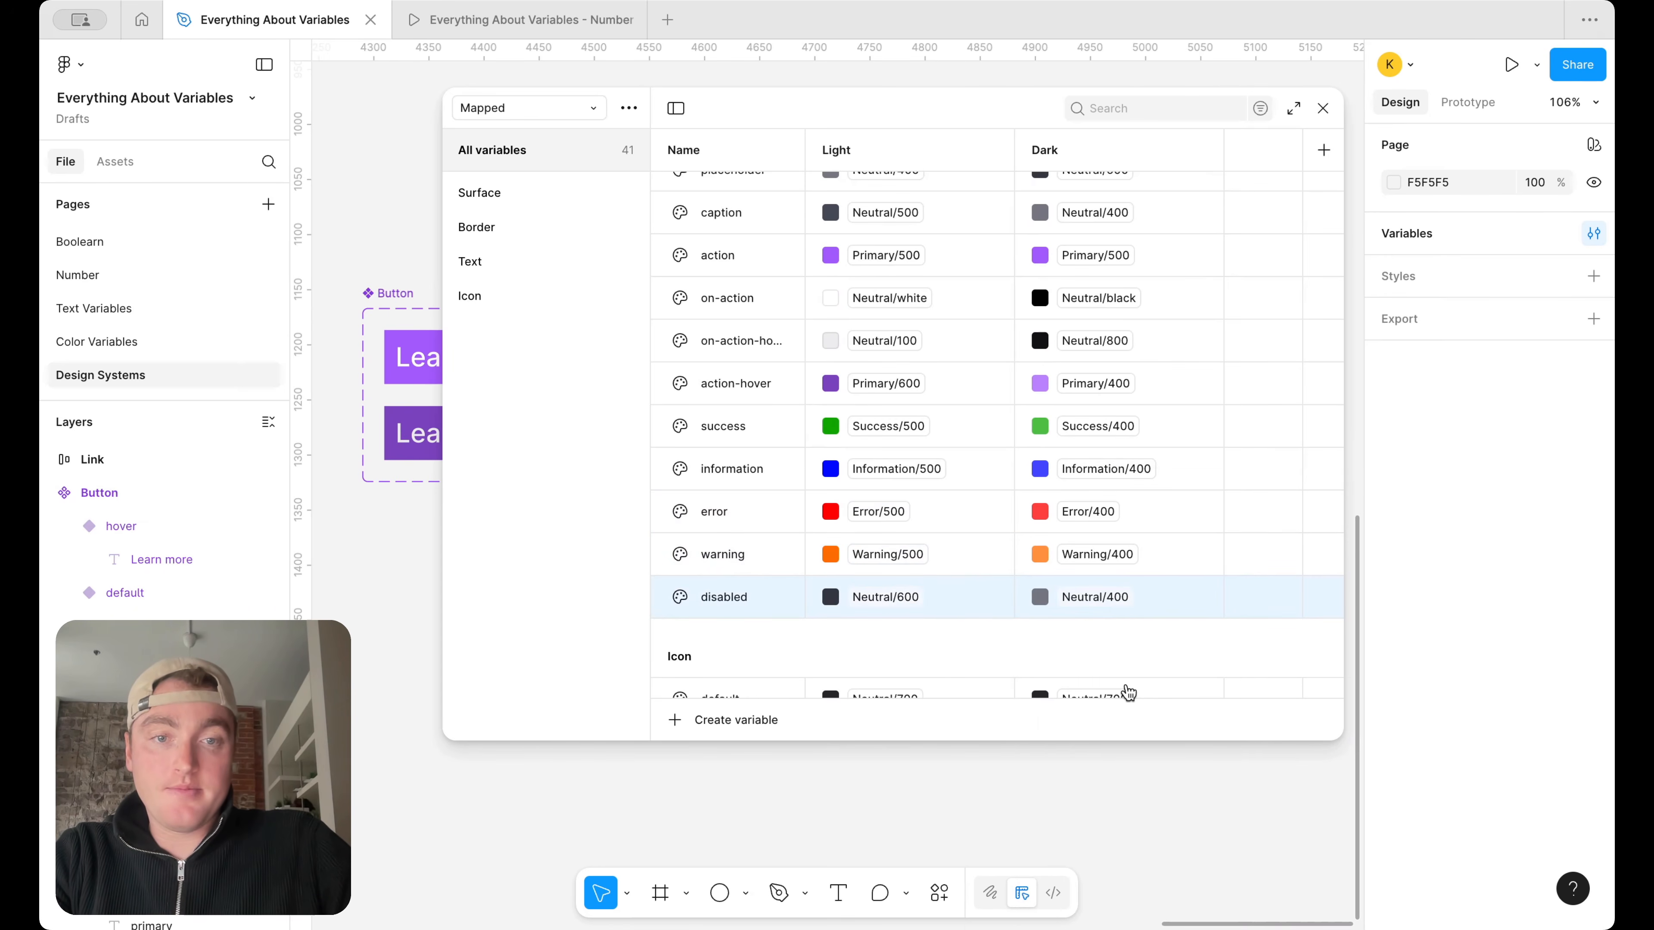
{"action": "left_click", "coordinate": [1111, 598]}
{"action": "left_click", "coordinate": [1123, 739]}
Alias the Dark value of the Icon default variable to Neutral/300
{"action": "scroll", "coordinate": [1074, 554], "scroll_direction": "down", "scroll_amount": 5}
{"action": "scroll", "coordinate": [1085, 474], "scroll_direction": "down", "scroll_amount": 2}
{"action": "left_click", "coordinate": [1094, 292]}
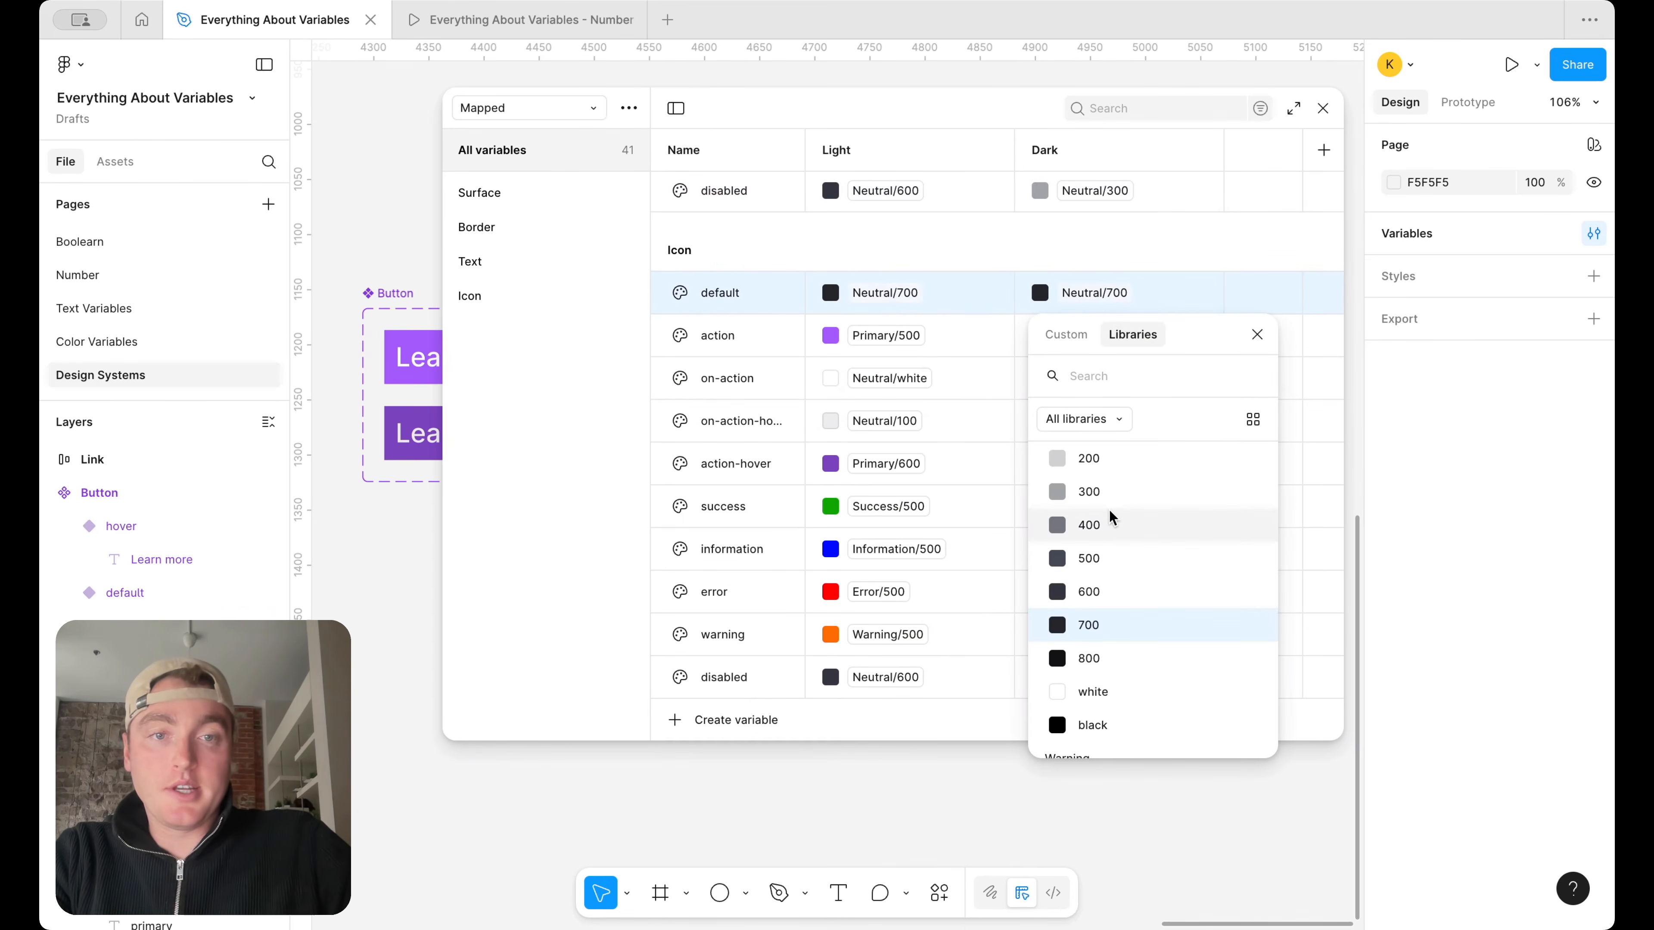
{"action": "left_click", "coordinate": [1108, 492]}
{"action": "left_click", "coordinate": [1107, 339]}
{"action": "left_click", "coordinate": [1014, 382]}
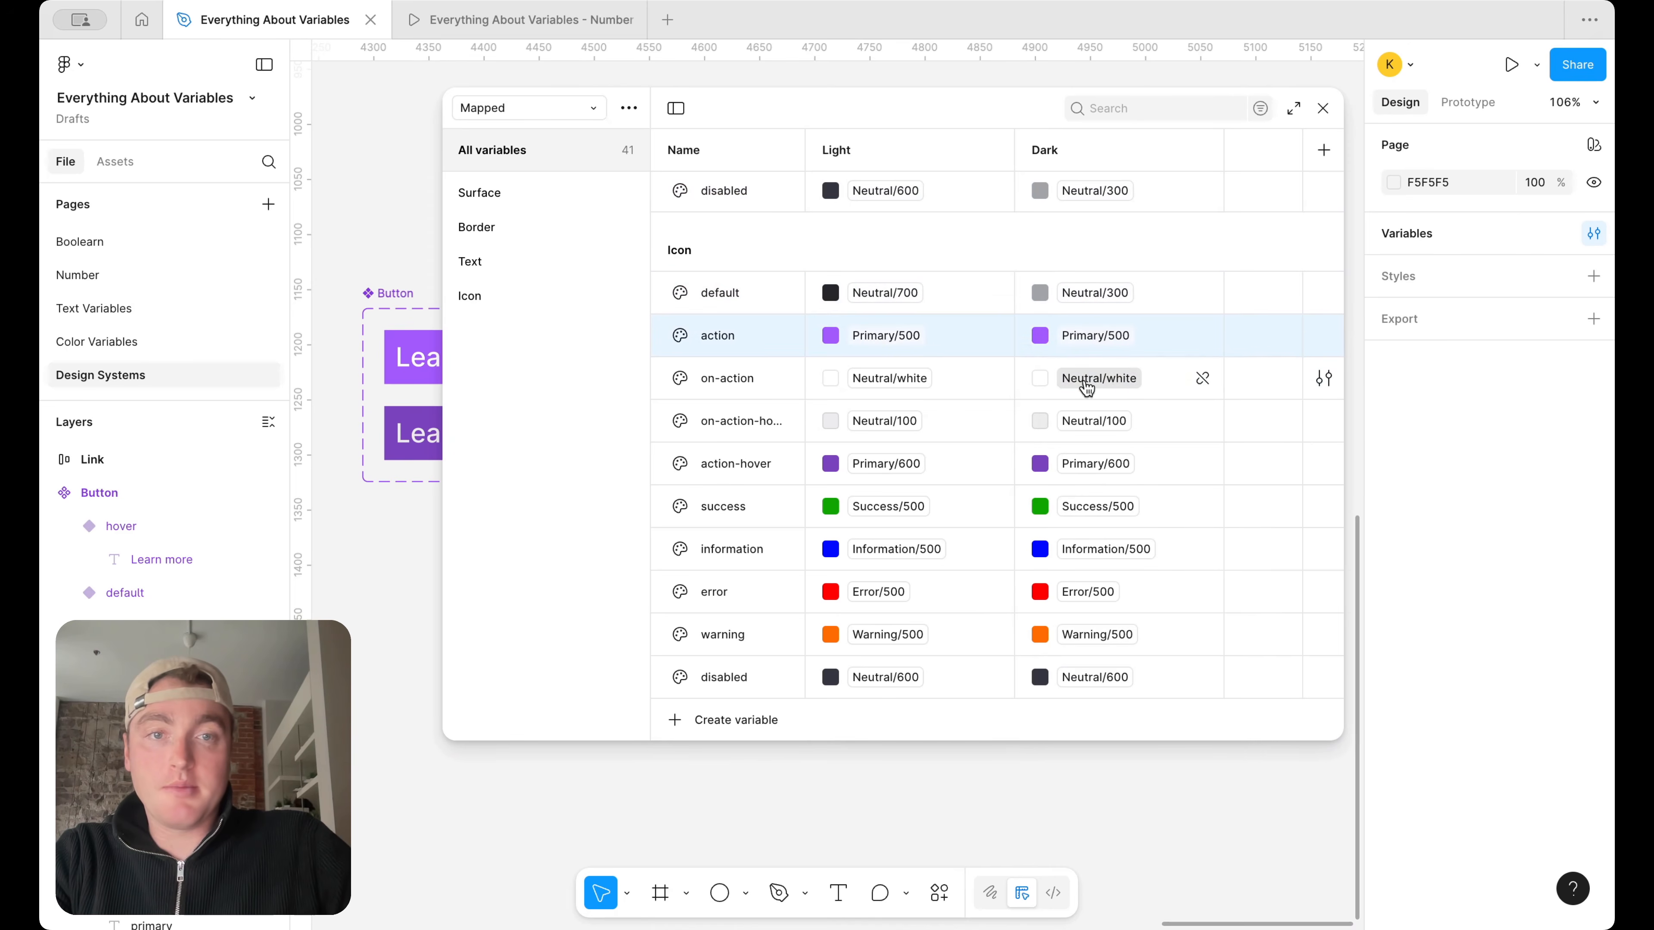
In Dark mode, alias the Icon on-action variable to Neutral/black and the Icon on-action-hover variable to Neutral/800
{"action": "left_click", "coordinate": [1098, 378]}
{"action": "scroll", "coordinate": [1096, 723], "scroll_direction": "down", "scroll_amount": 2}
{"action": "left_click", "coordinate": [1104, 689]}
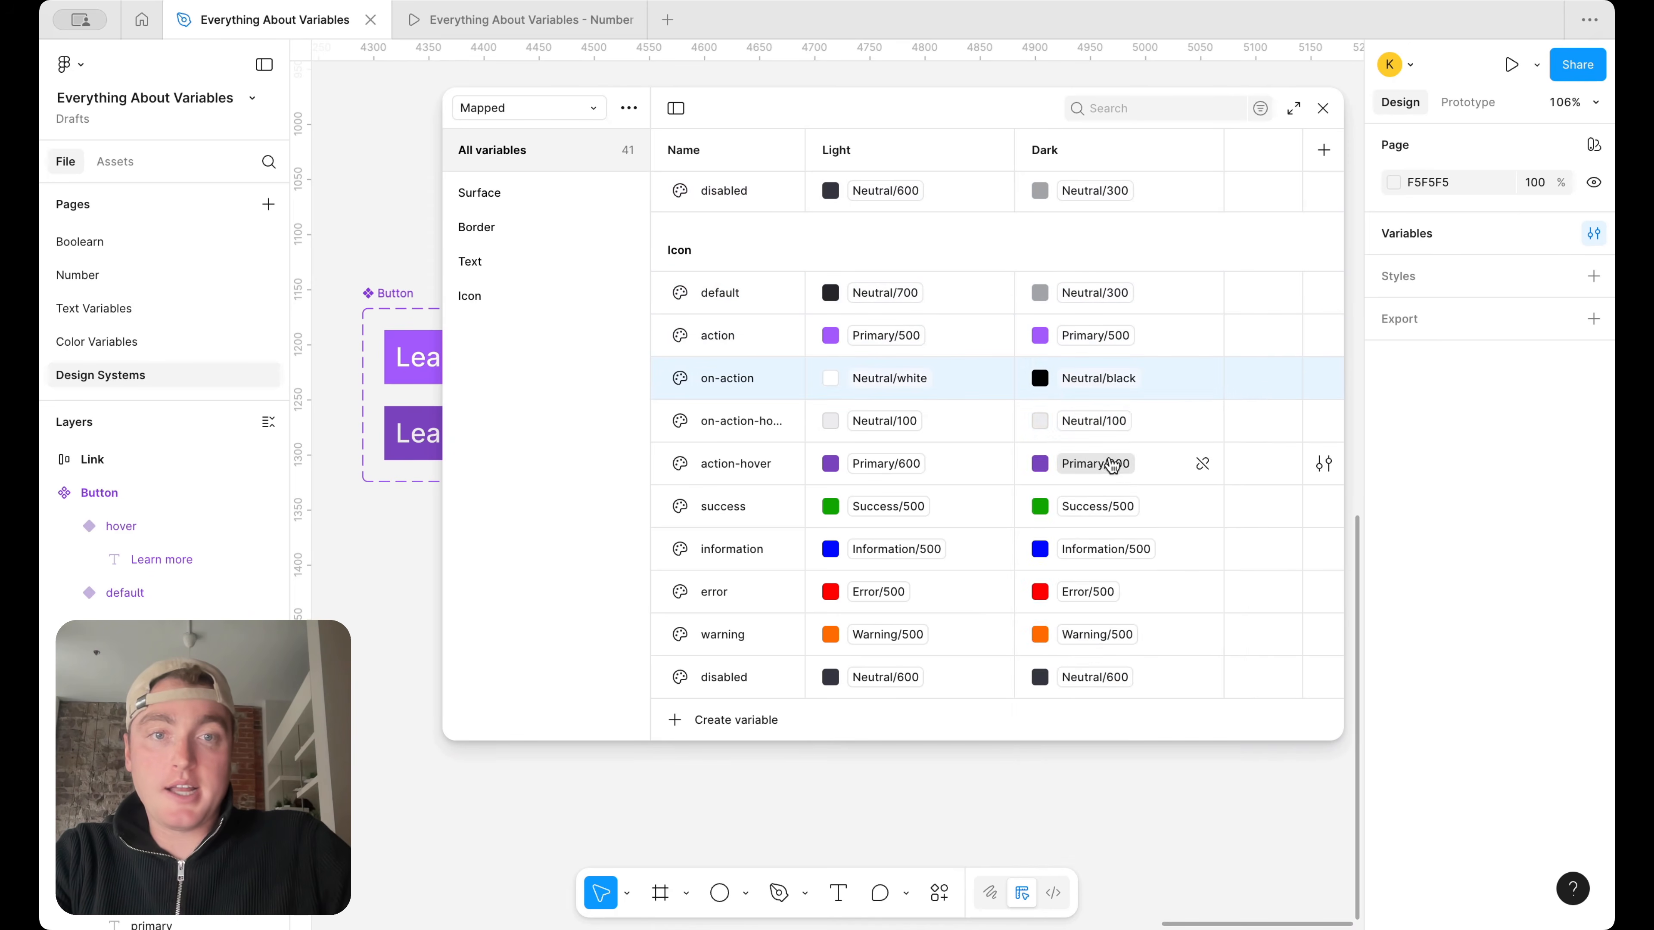
{"action": "left_click", "coordinate": [1097, 420]}
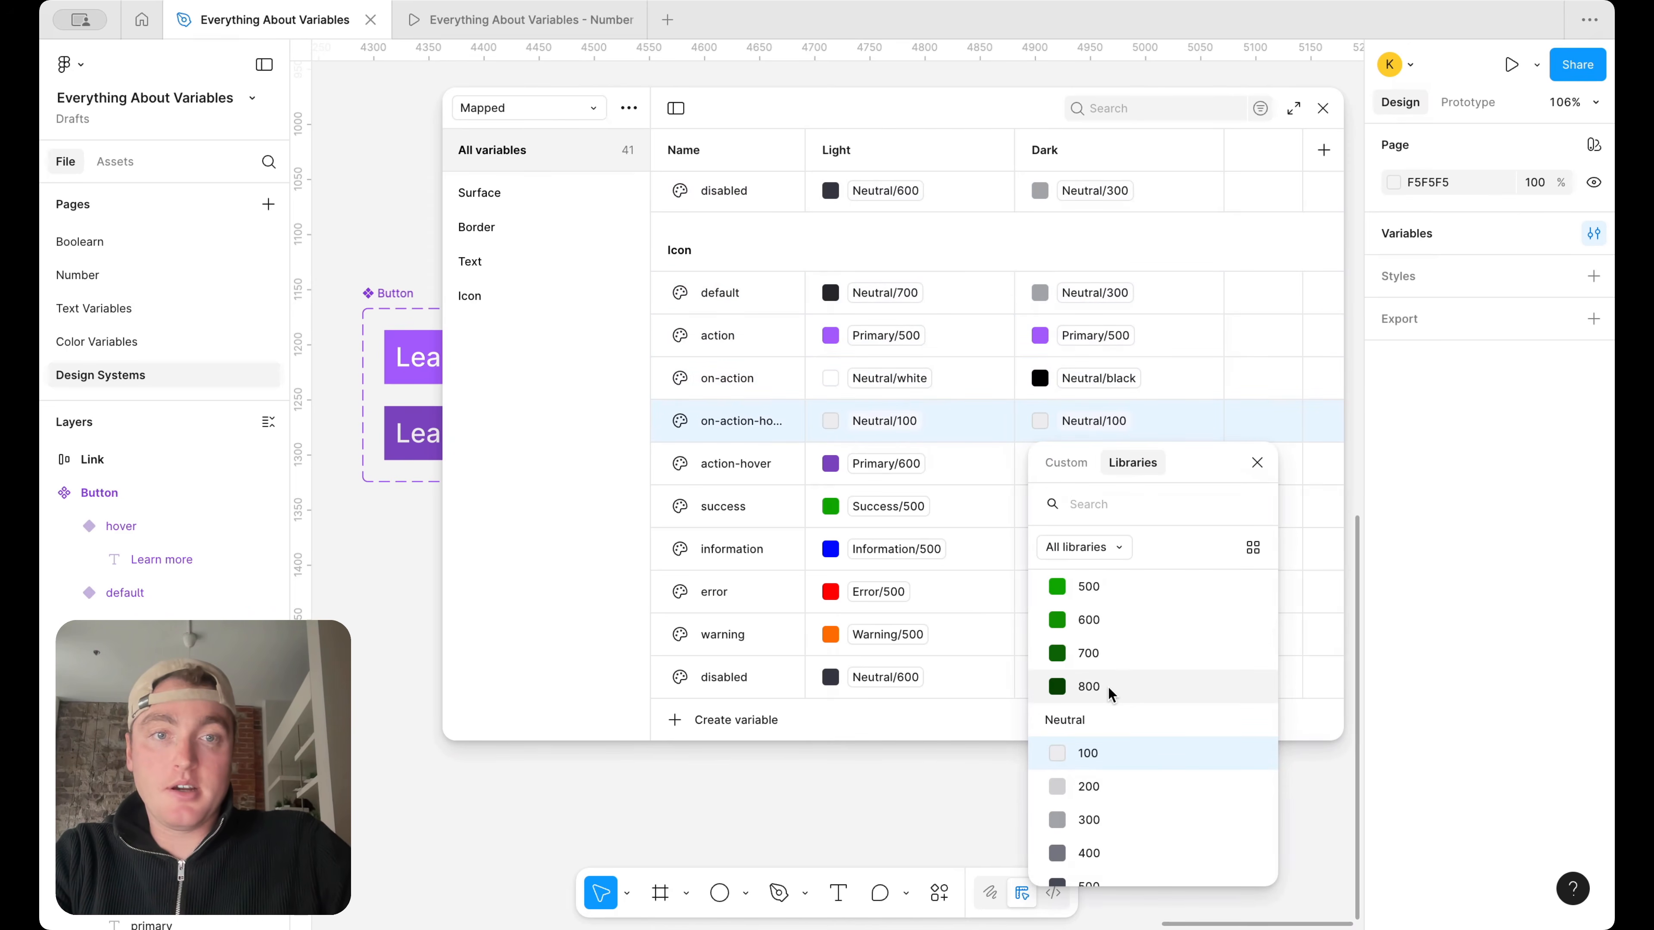
{"action": "scroll", "coordinate": [1108, 695], "scroll_direction": "down", "scroll_amount": 5}
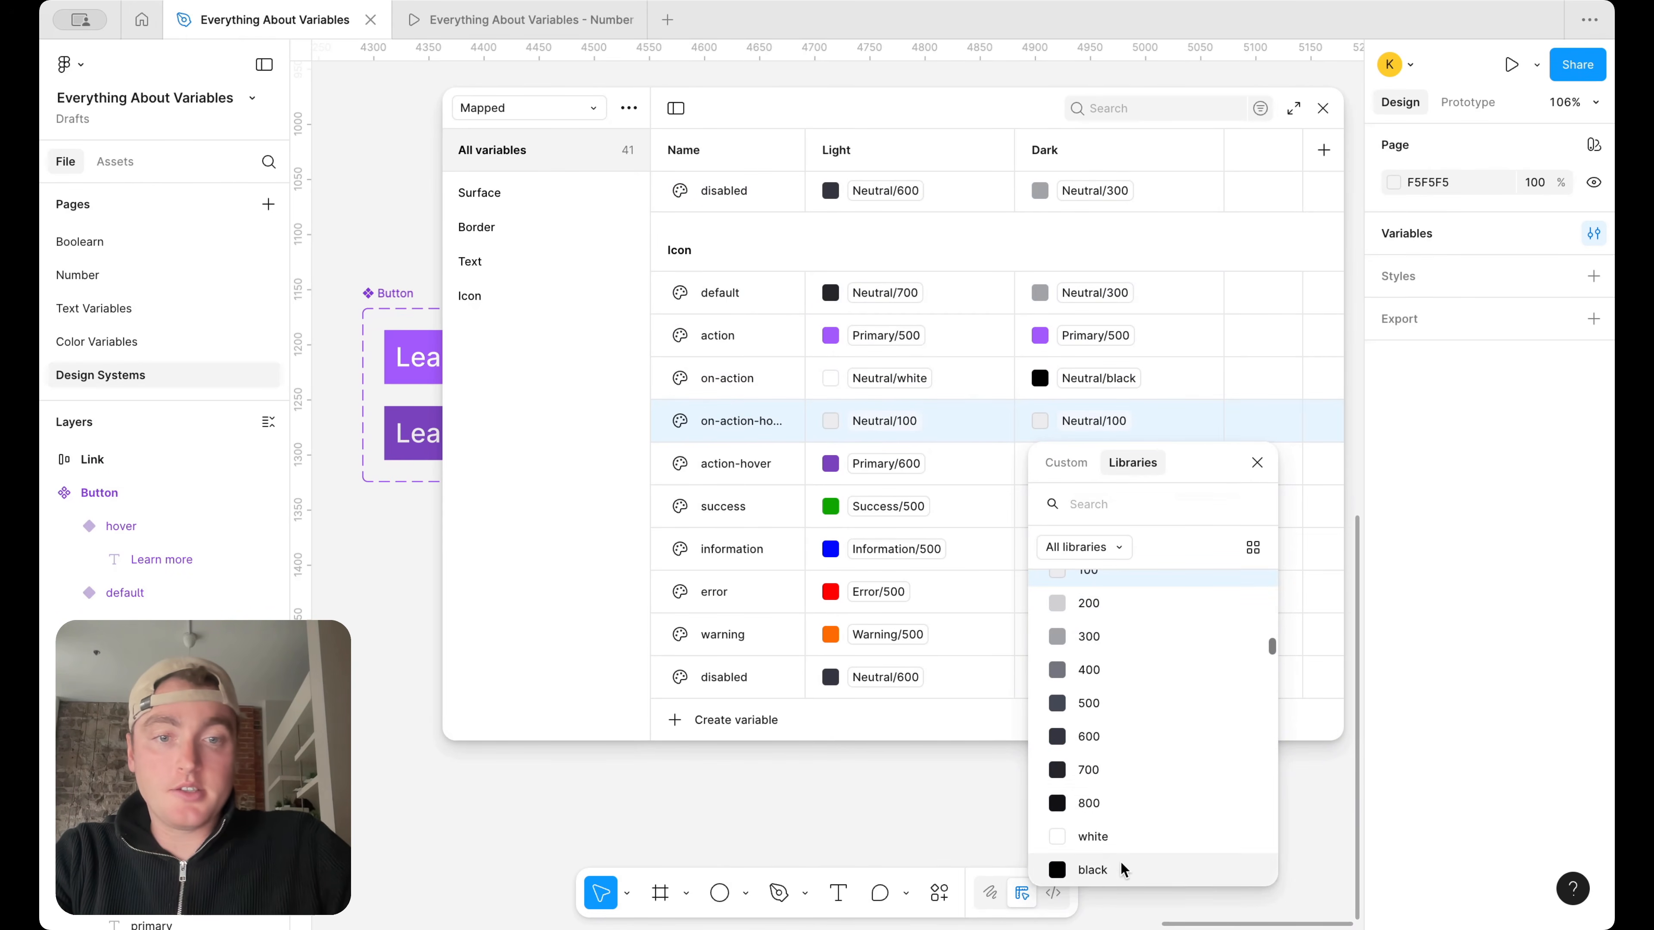
{"action": "left_click", "coordinate": [1114, 805]}
In Dark mode, alias the Icon action-hover variable to Primary/400 and the Icon success variable to Success/400
{"action": "left_click", "coordinate": [1125, 480]}
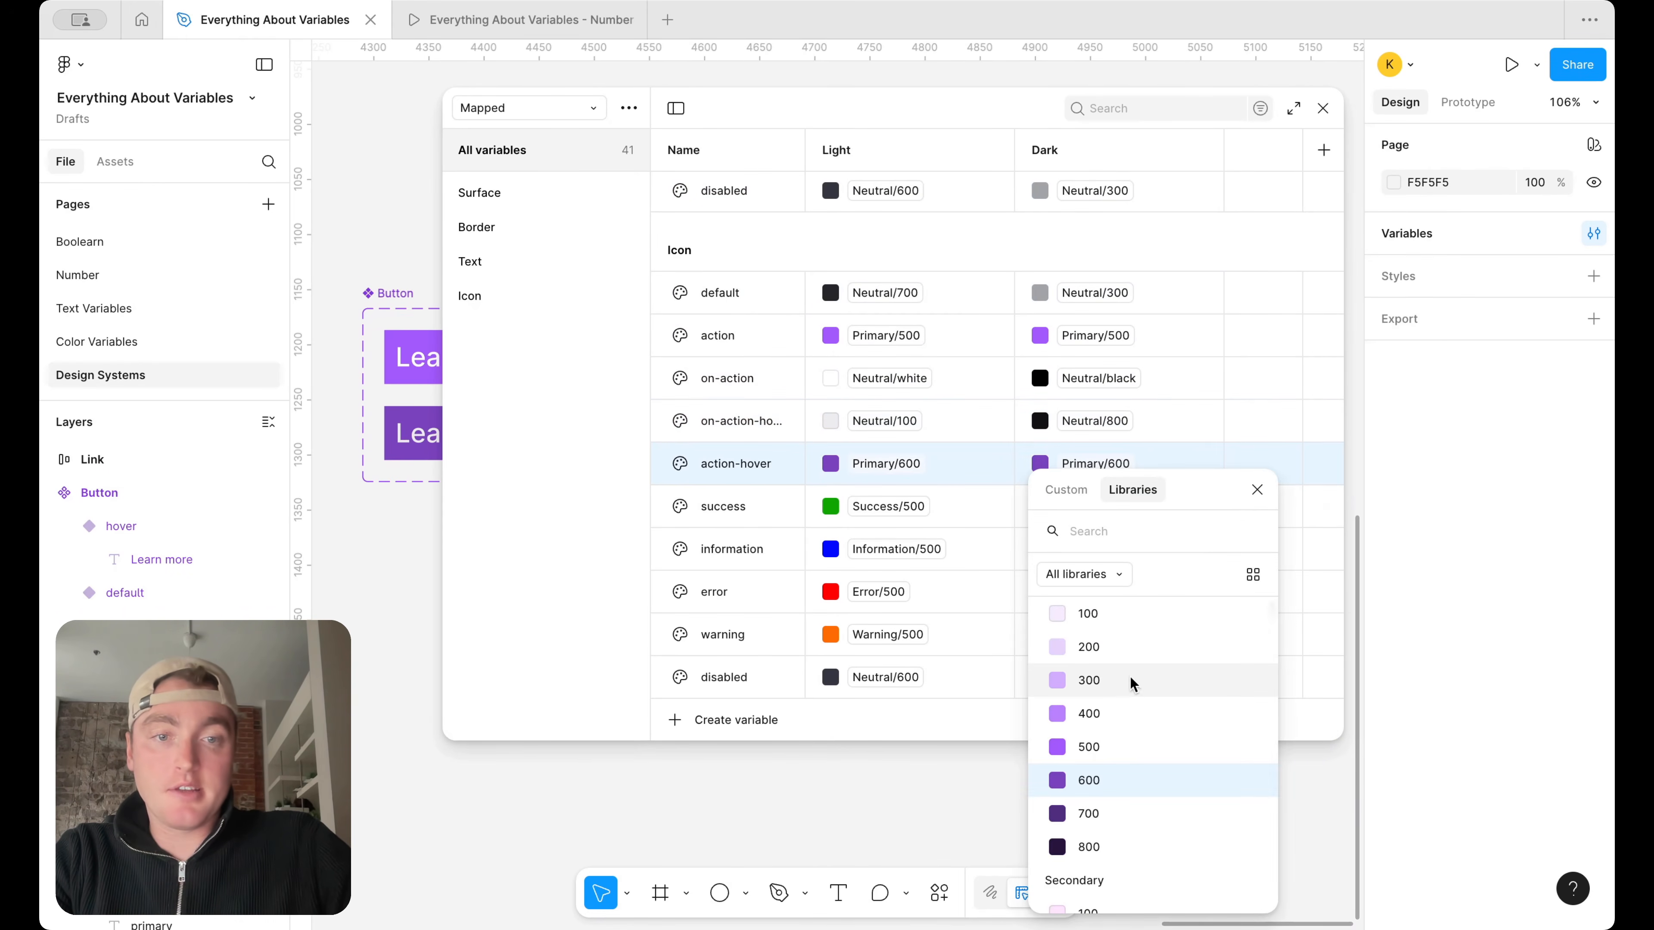
{"action": "left_click", "coordinate": [1132, 707]}
{"action": "left_click", "coordinate": [1124, 520]}
{"action": "scroll", "coordinate": [1118, 728], "scroll_direction": "down", "scroll_amount": 1}
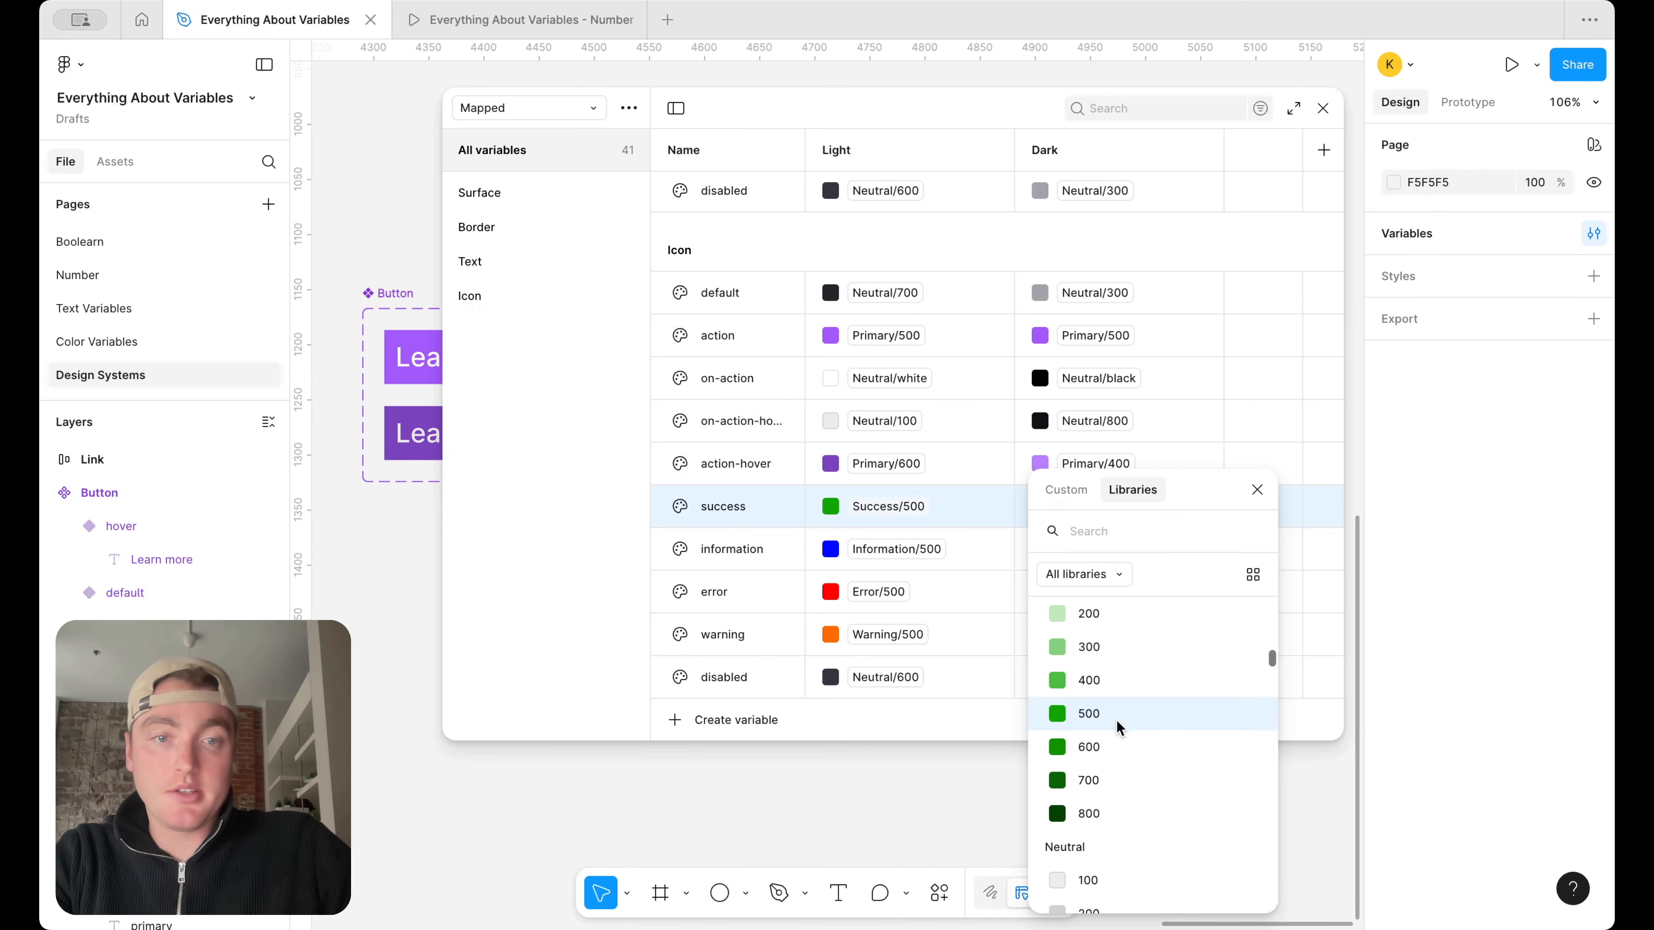
{"action": "left_click", "coordinate": [1122, 684]}
In Dark mode, alias the Icon information, error and warning variables to Information/400, Error/400 and Warning/400 respectively
{"action": "left_click", "coordinate": [1132, 549]}
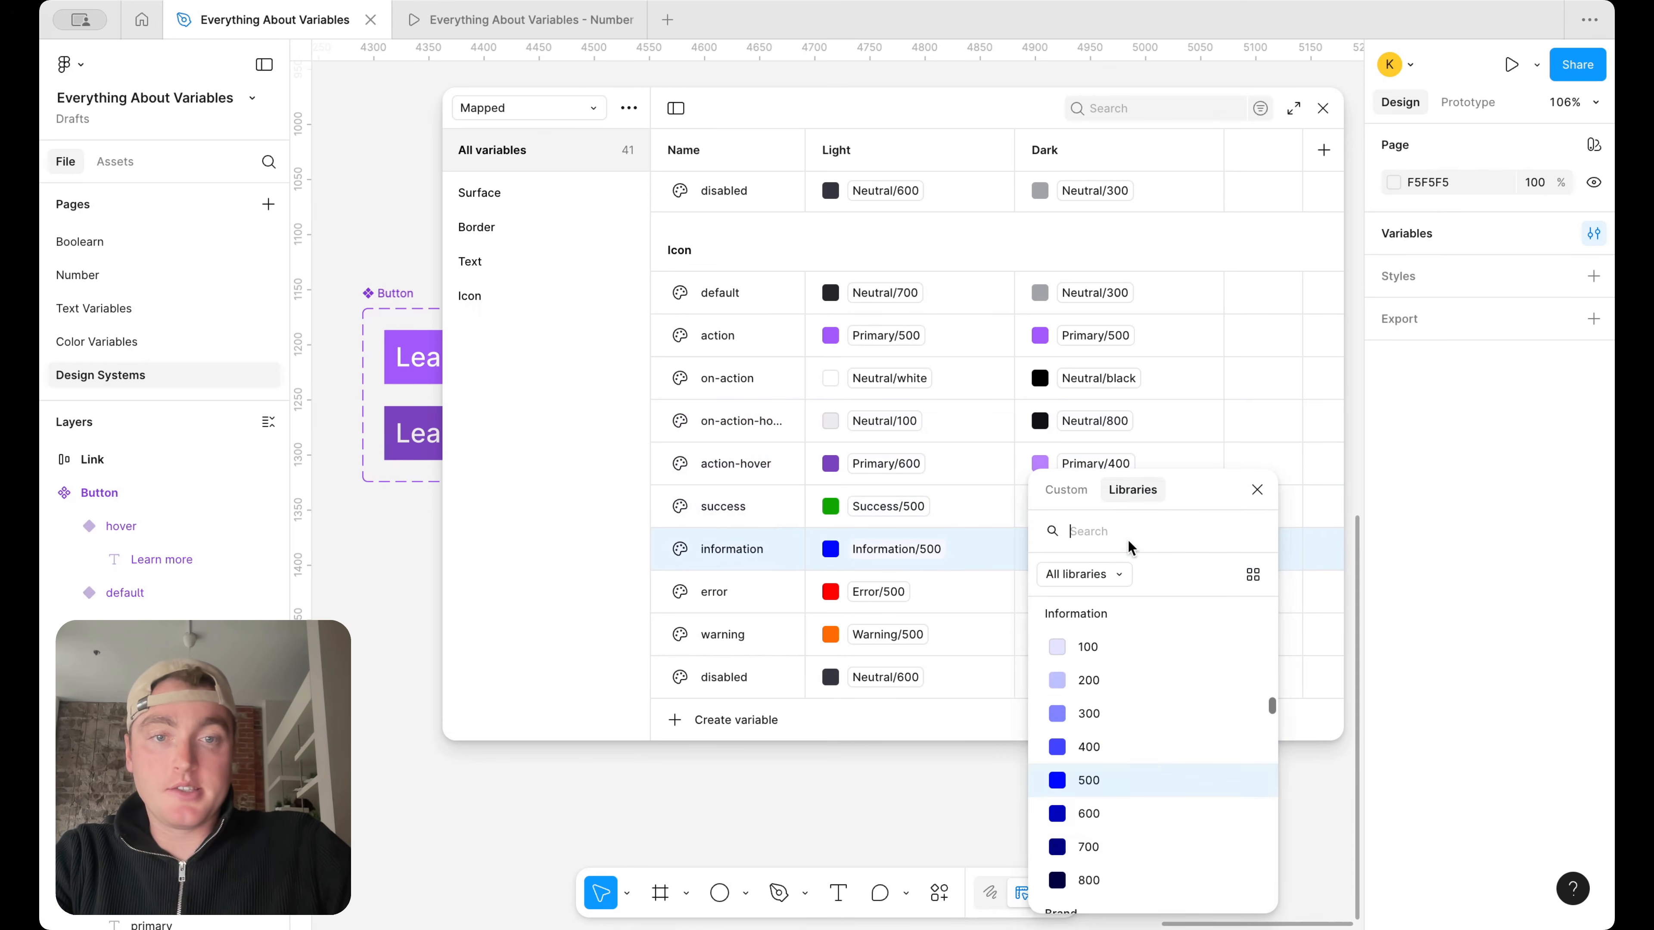
{"action": "left_click", "coordinate": [1101, 760]}
{"action": "left_click", "coordinate": [1101, 591]}
{"action": "left_click", "coordinate": [1107, 743]}
{"action": "left_click", "coordinate": [1099, 645]}
{"action": "left_click", "coordinate": [1107, 757]}
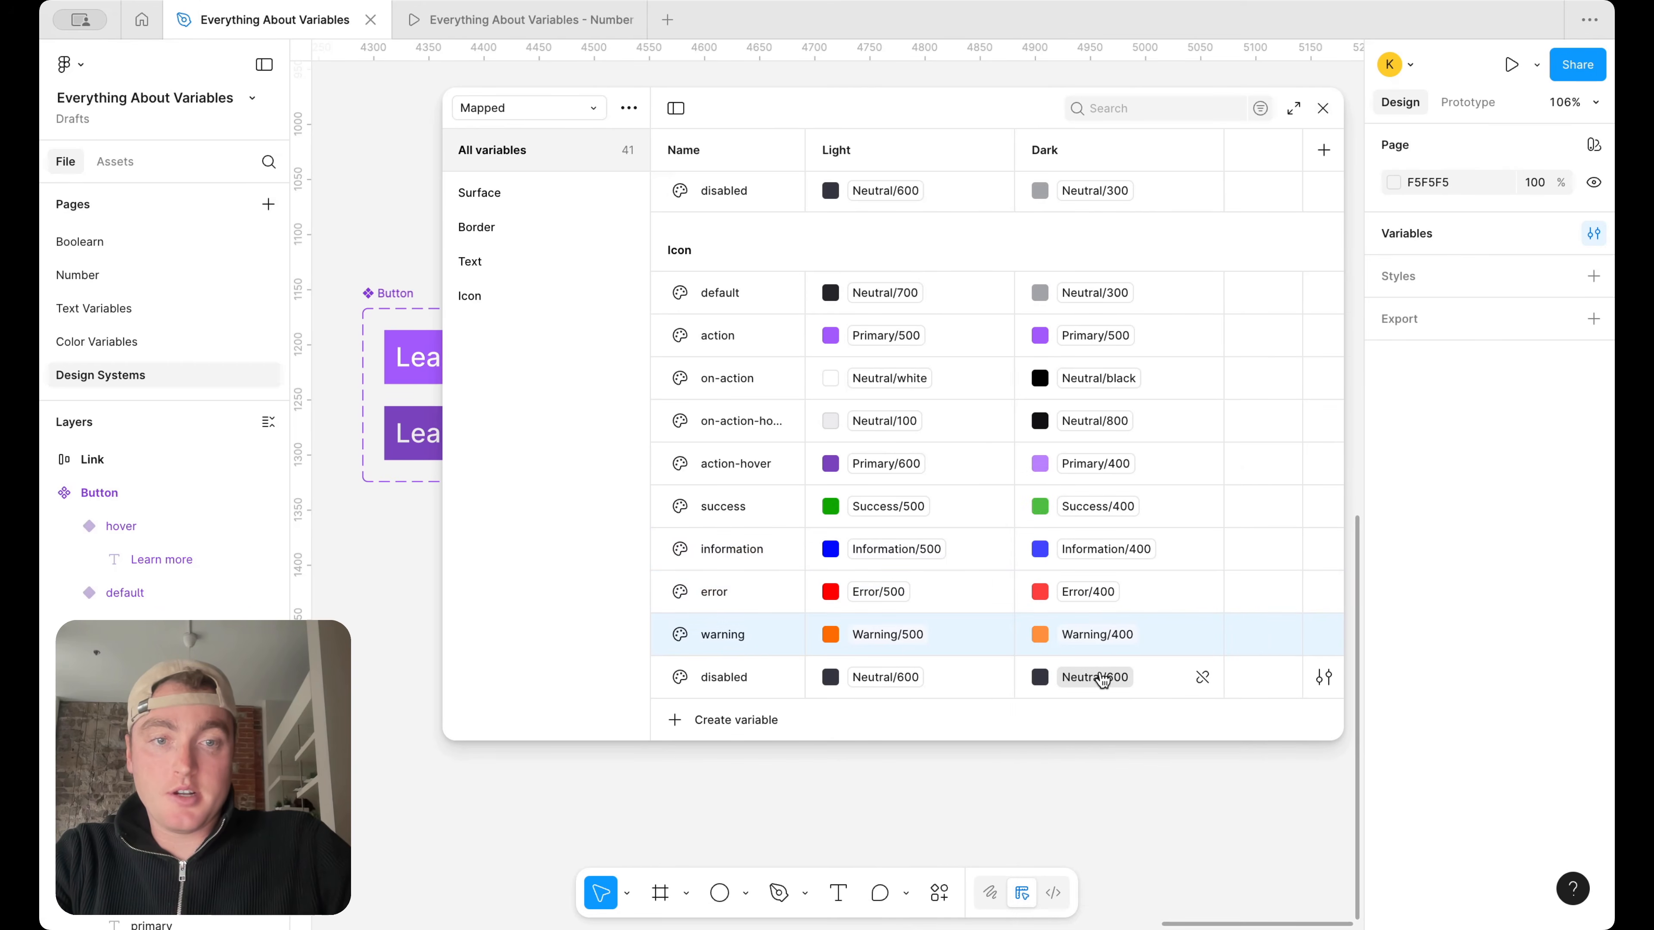
Alias the Dark value of the Icon disabled variable to Neutral/300 and close the variables window
{"action": "left_click", "coordinate": [1101, 677]}
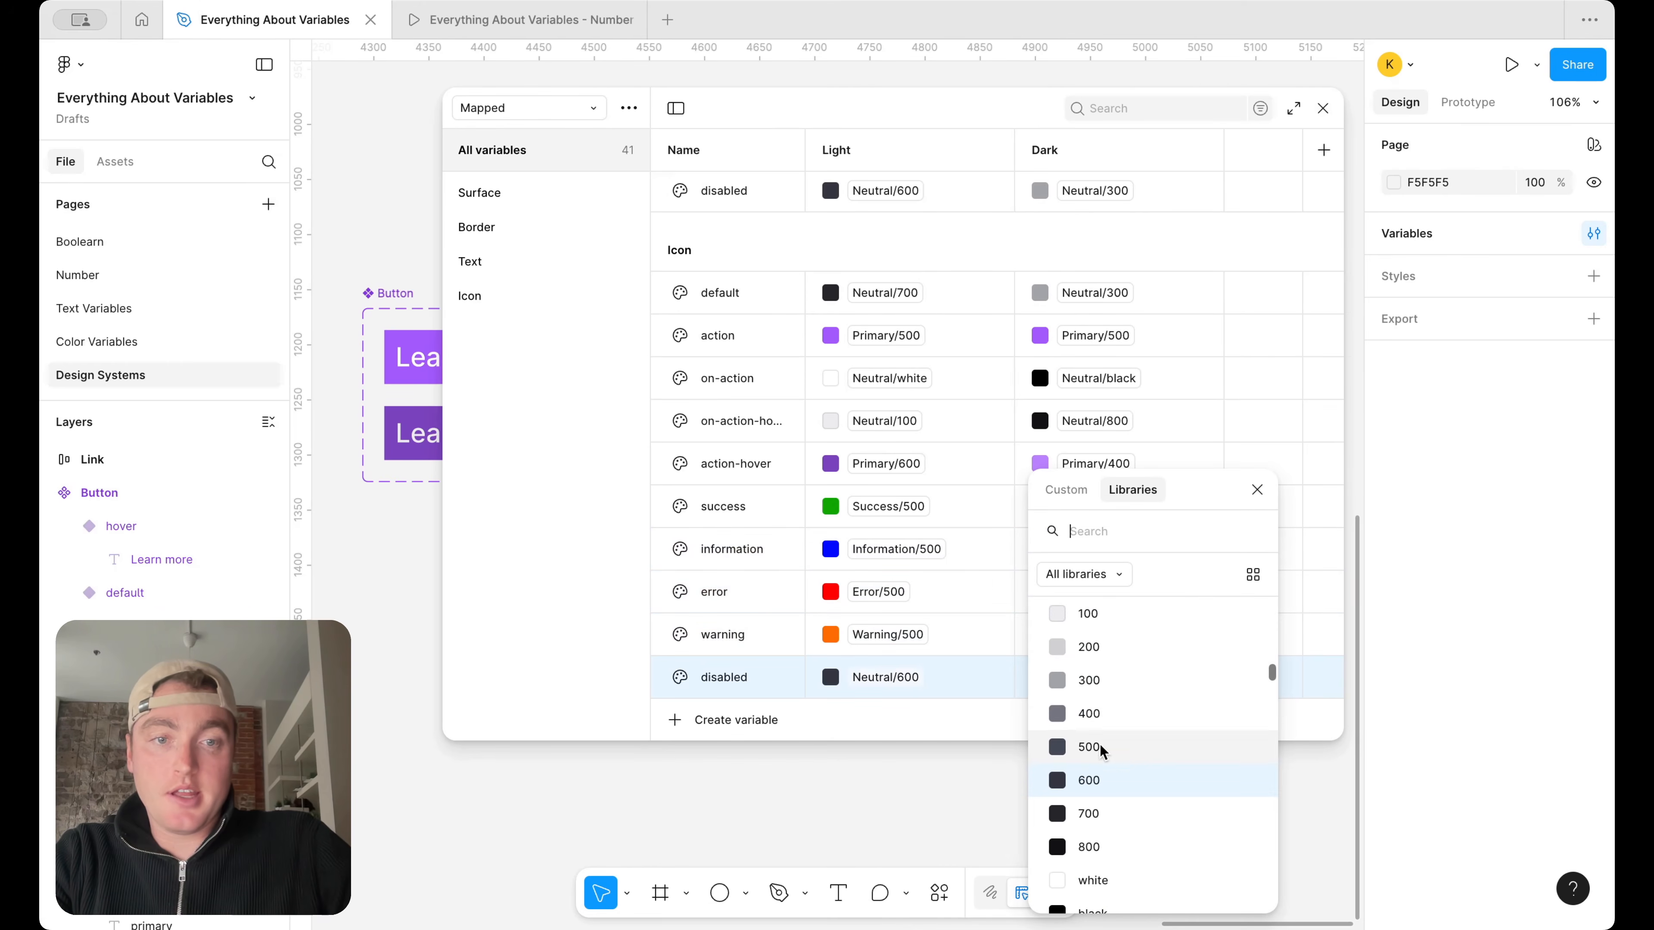
{"action": "left_click", "coordinate": [1107, 680]}
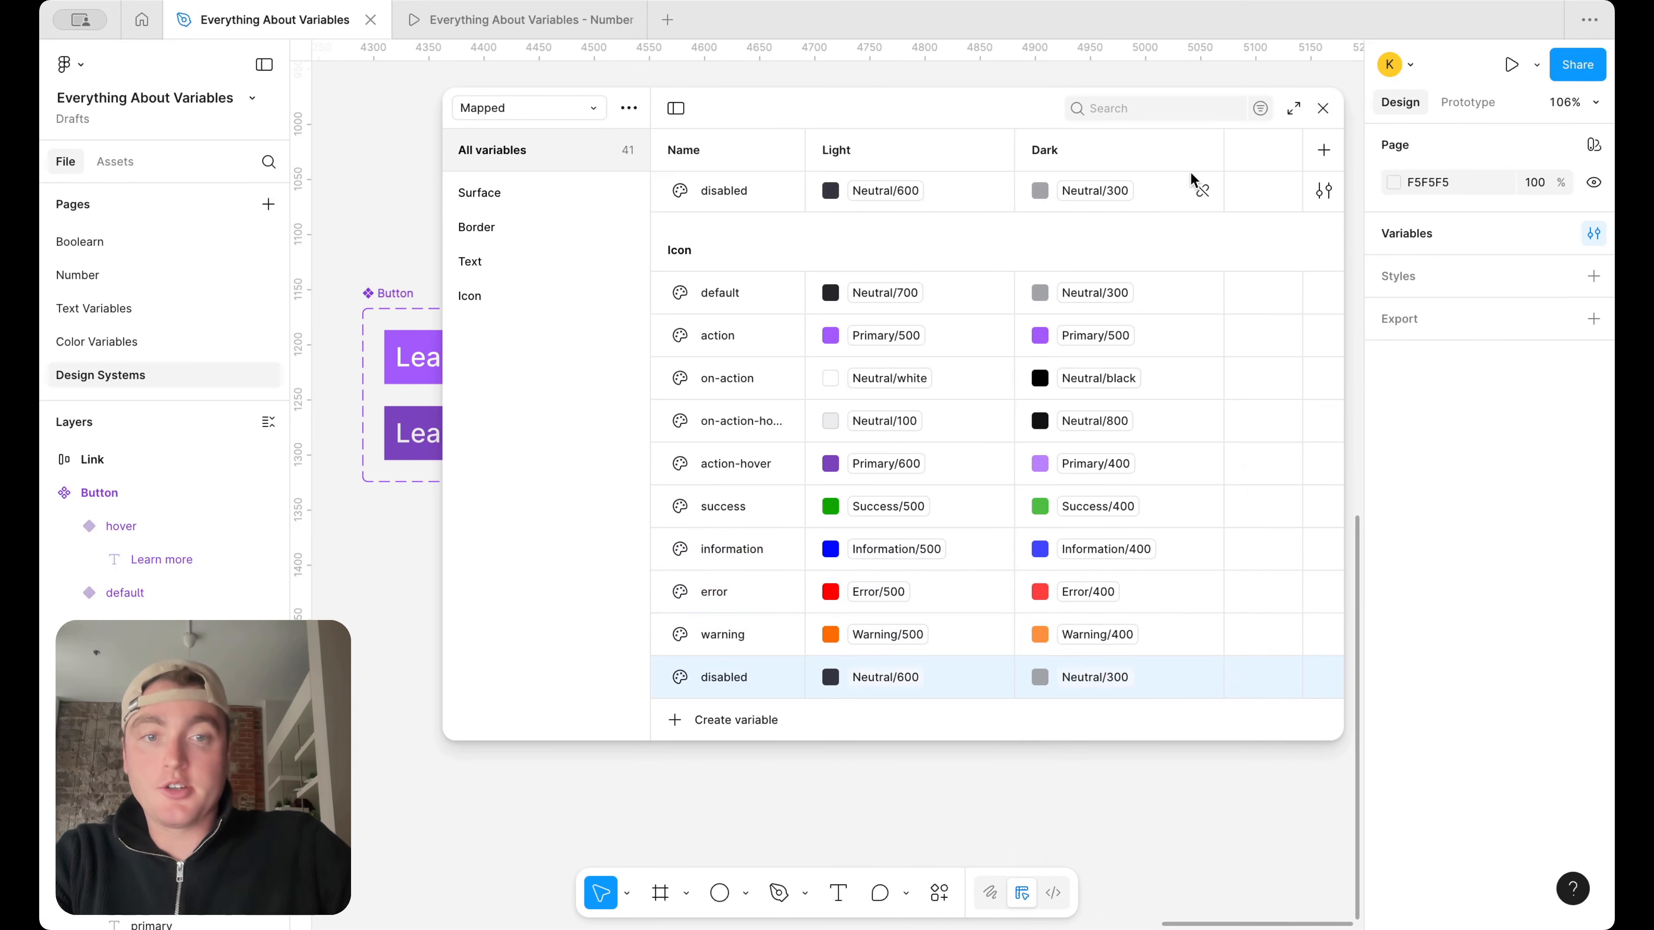
{"action": "left_click", "coordinate": [1324, 111]}
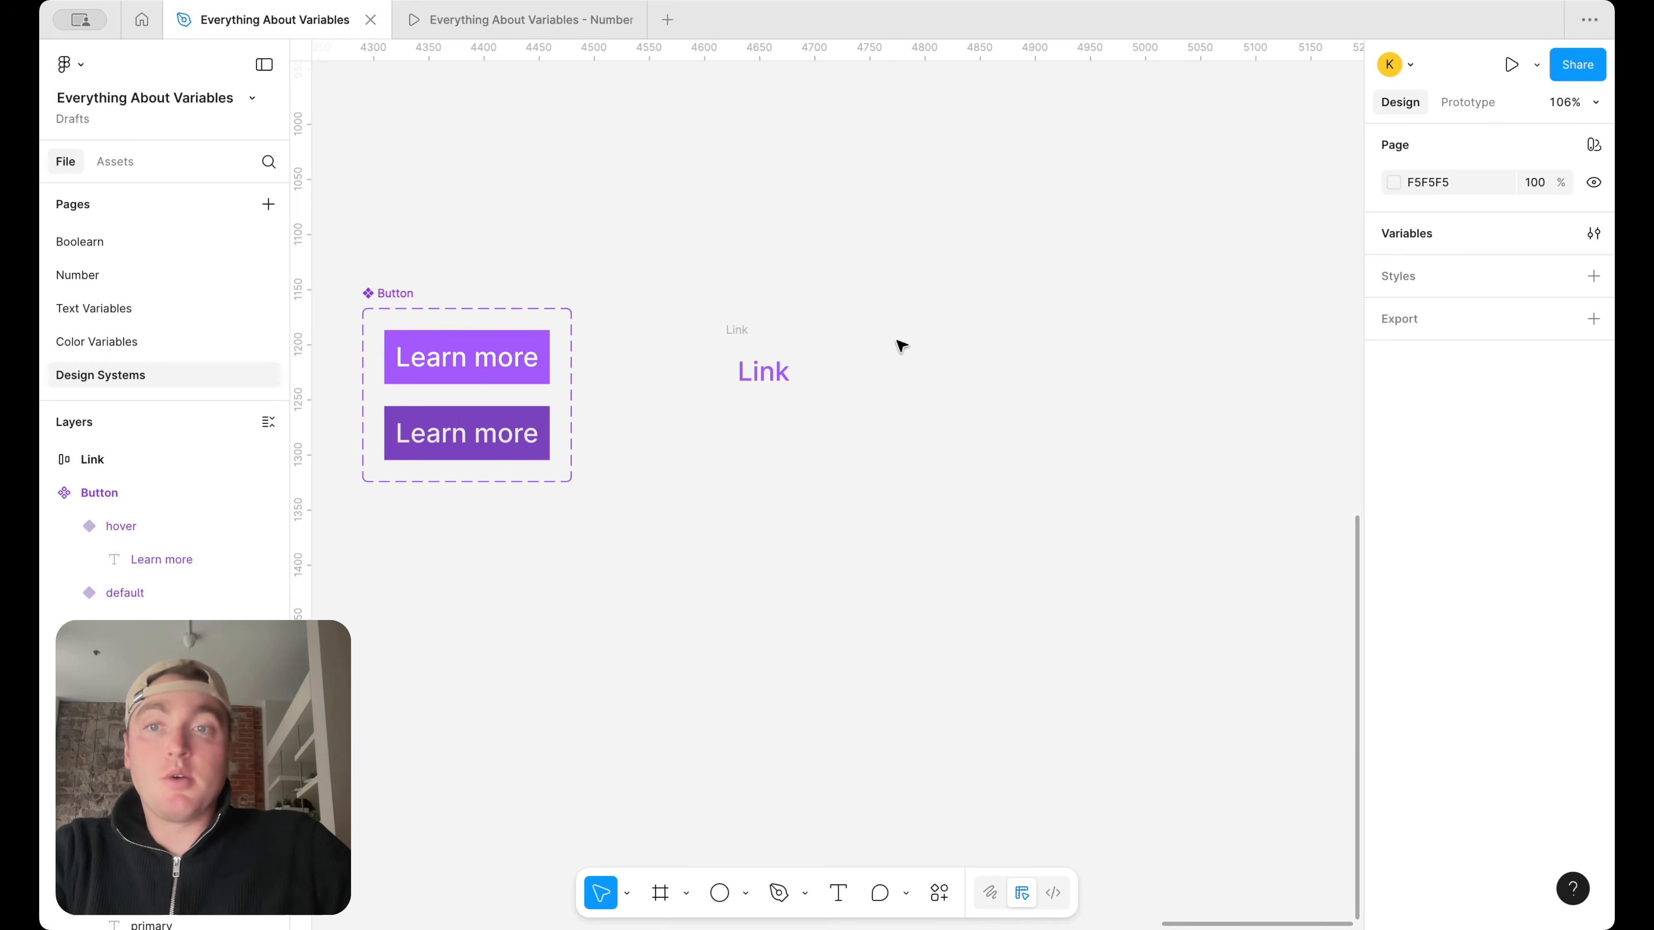
Add a fill to the Button component set and bind it to the Surface/page variable
{"action": "scroll", "coordinate": [898, 344], "scroll_direction": "left", "scroll_amount": 2}
{"action": "left_click", "coordinate": [511, 295]}
{"action": "left_click", "coordinate": [1593, 698]}
{"action": "left_click", "coordinate": [1564, 699]}
{"action": "type", "text": "sur"}
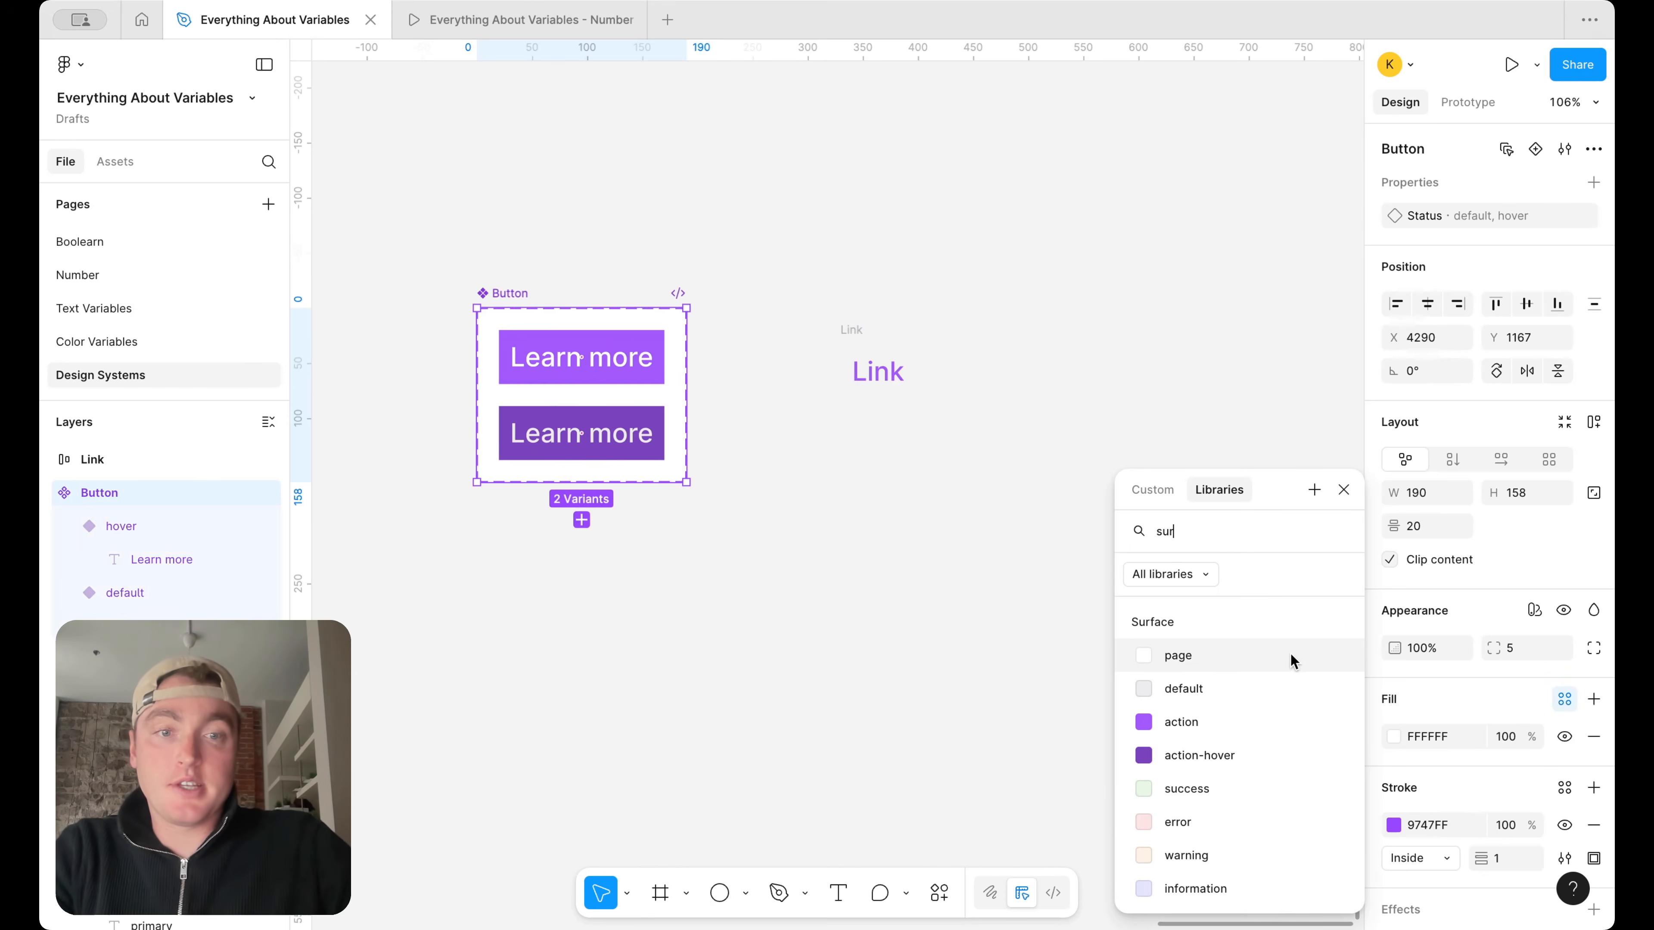
{"action": "left_click", "coordinate": [1281, 660]}
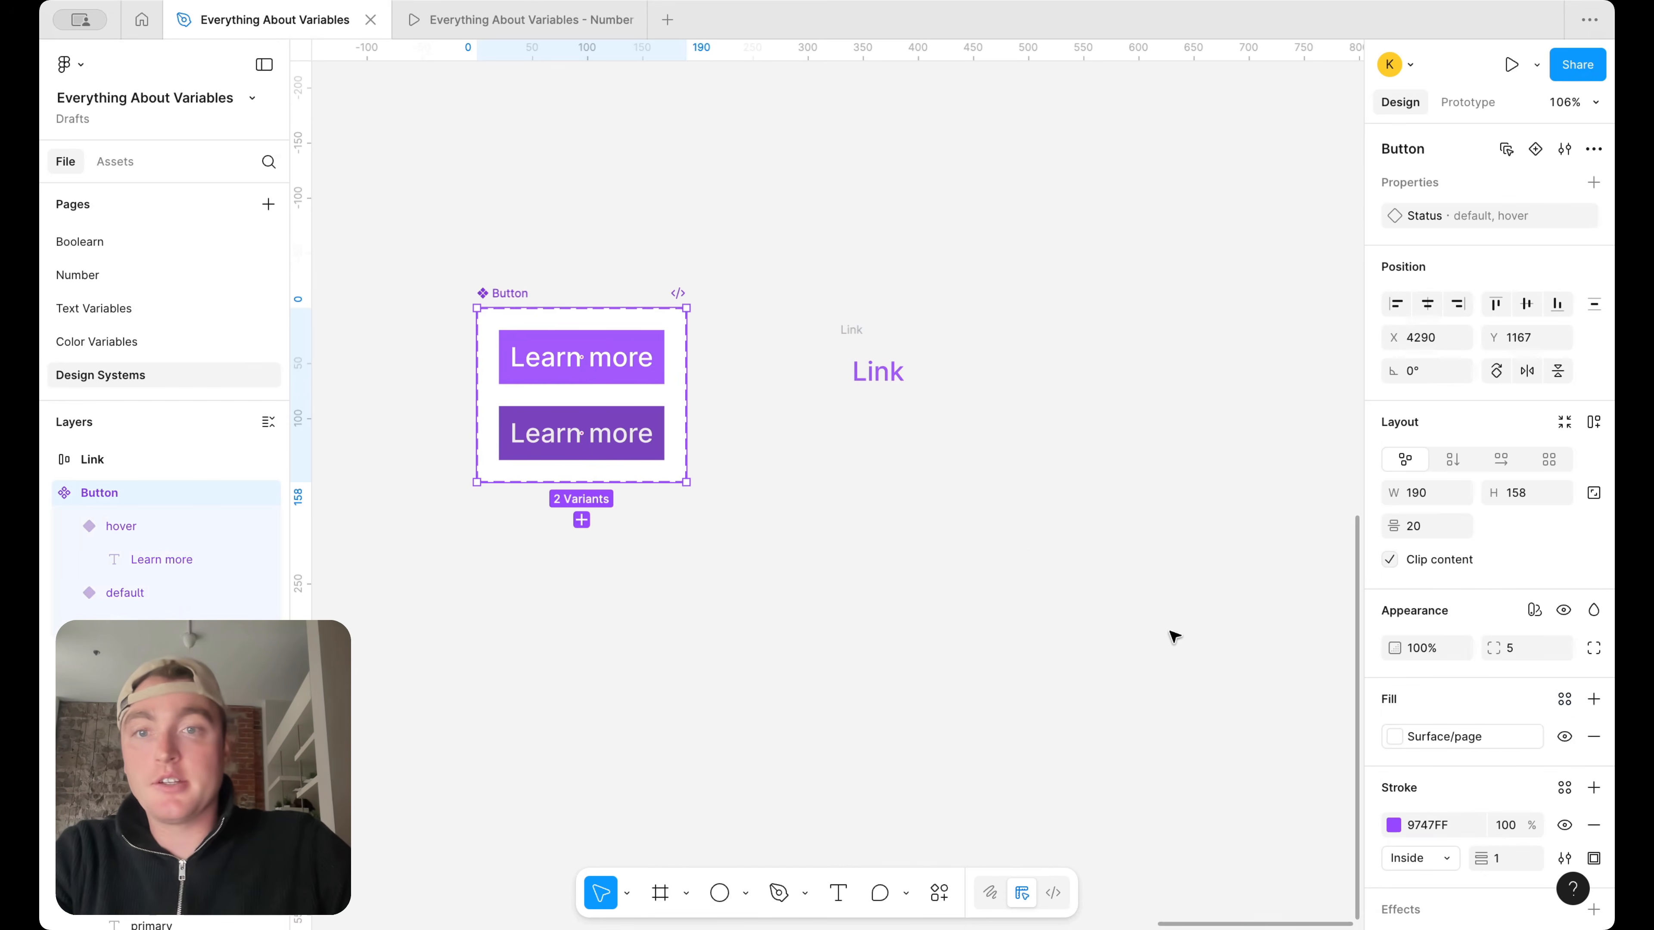
Apply the Light mode of the Mapped collection to the Button component set
{"action": "scroll", "coordinate": [1037, 558], "scroll_direction": "left", "scroll_amount": 1}
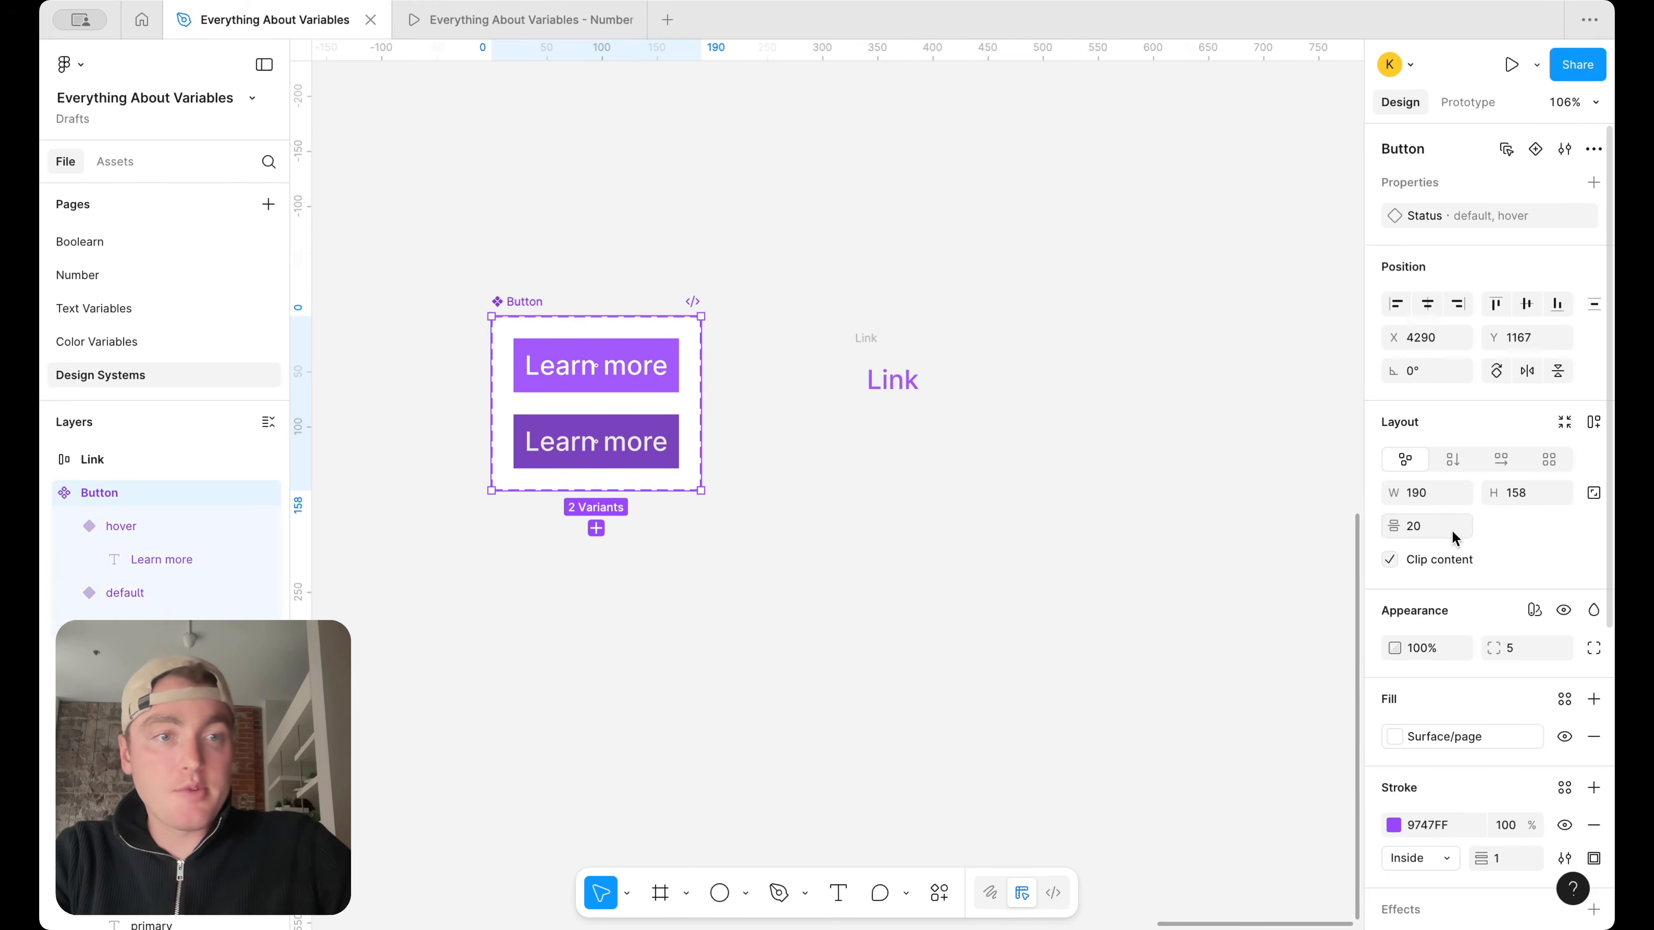
{"action": "left_click", "coordinate": [1535, 611]}
{"action": "mouse_move", "coordinate": [1464, 673]}
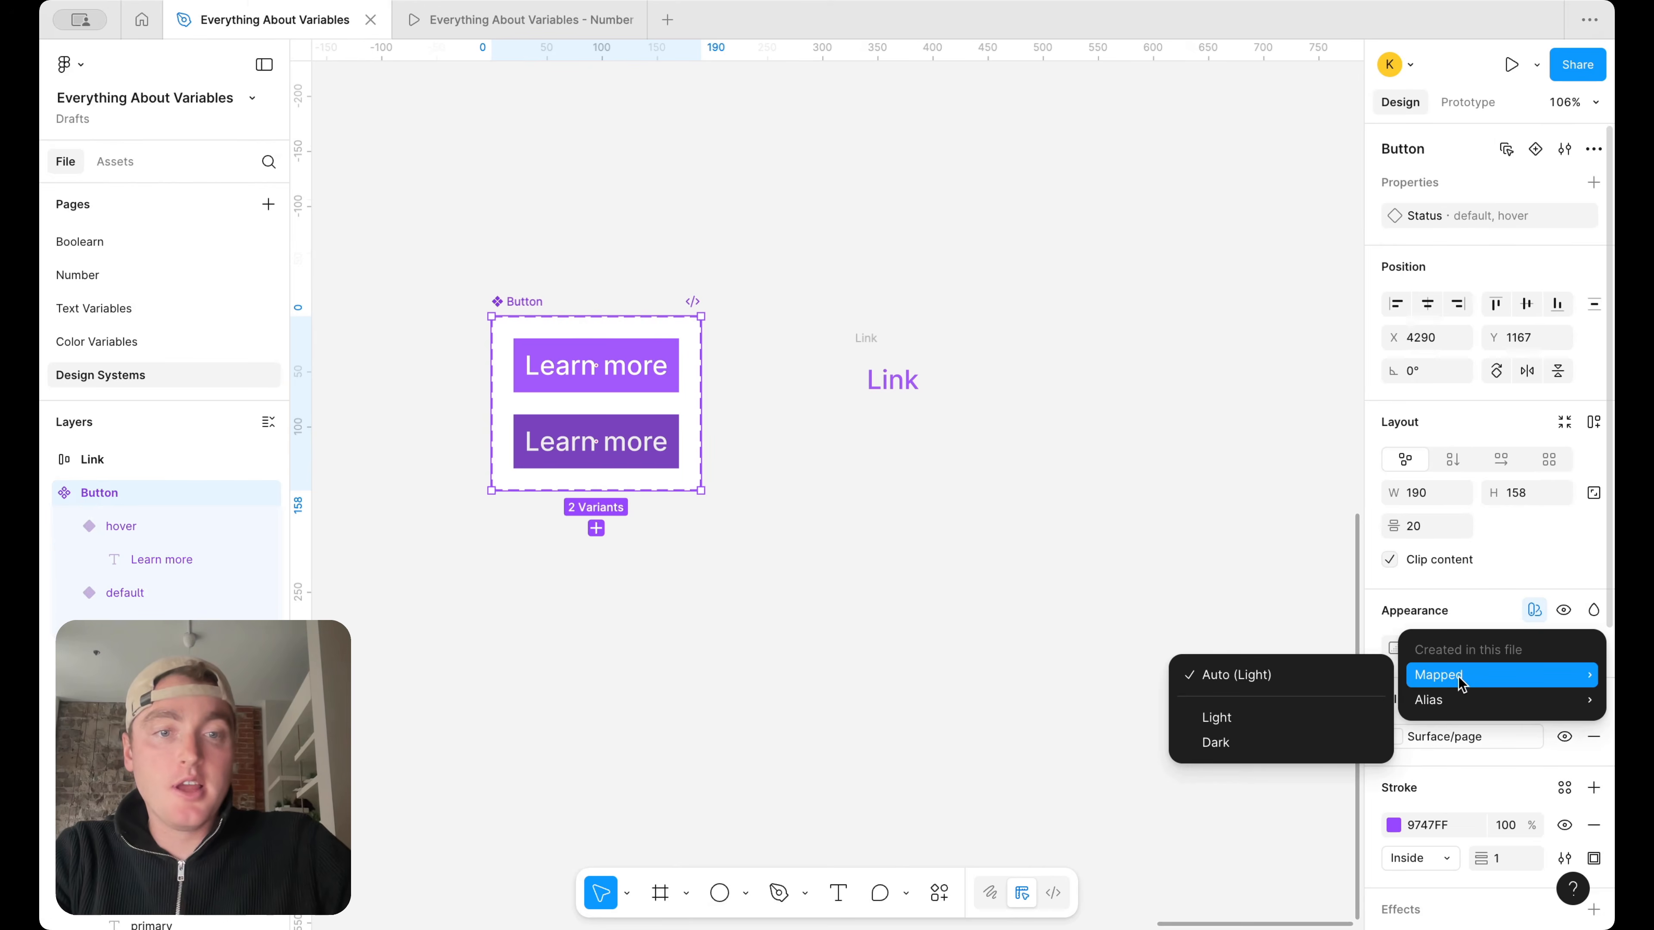
{"action": "left_click", "coordinate": [1229, 724]}
Switch the Button component set repeatedly between the Dark and Light modes of the Mapped collection, finishing on Light
{"action": "left_click", "coordinate": [1519, 682]}
{"action": "left_click", "coordinate": [1512, 704]}
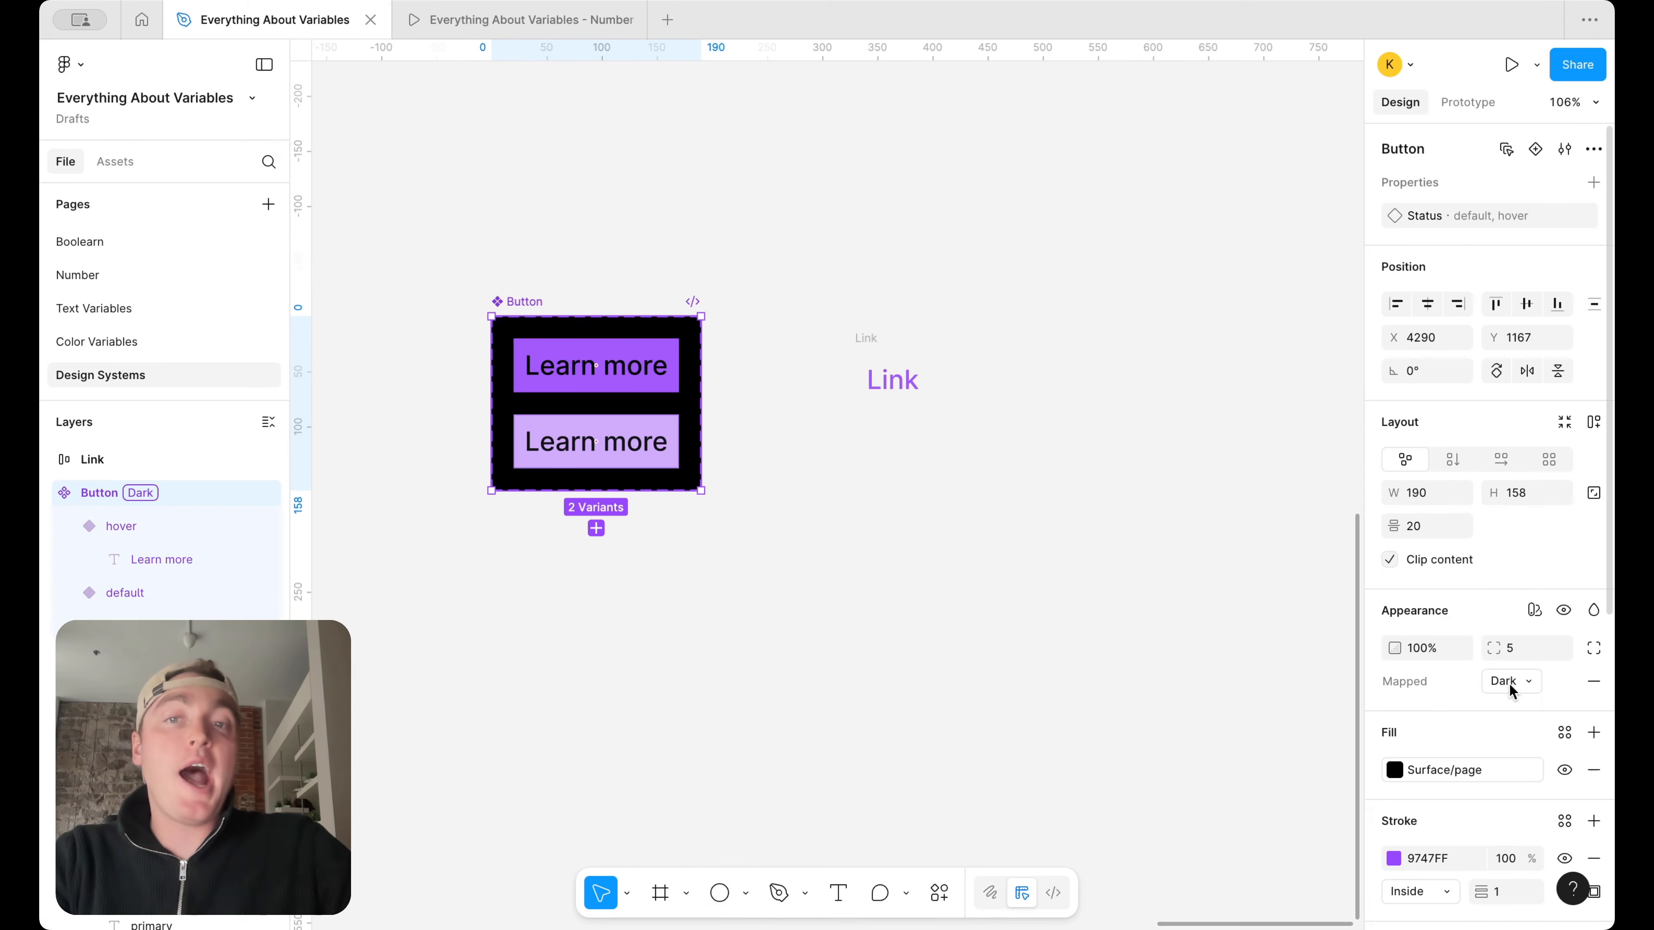
{"action": "left_click", "coordinate": [1509, 684]}
{"action": "left_click", "coordinate": [1512, 655]}
{"action": "left_click", "coordinate": [1512, 677]}
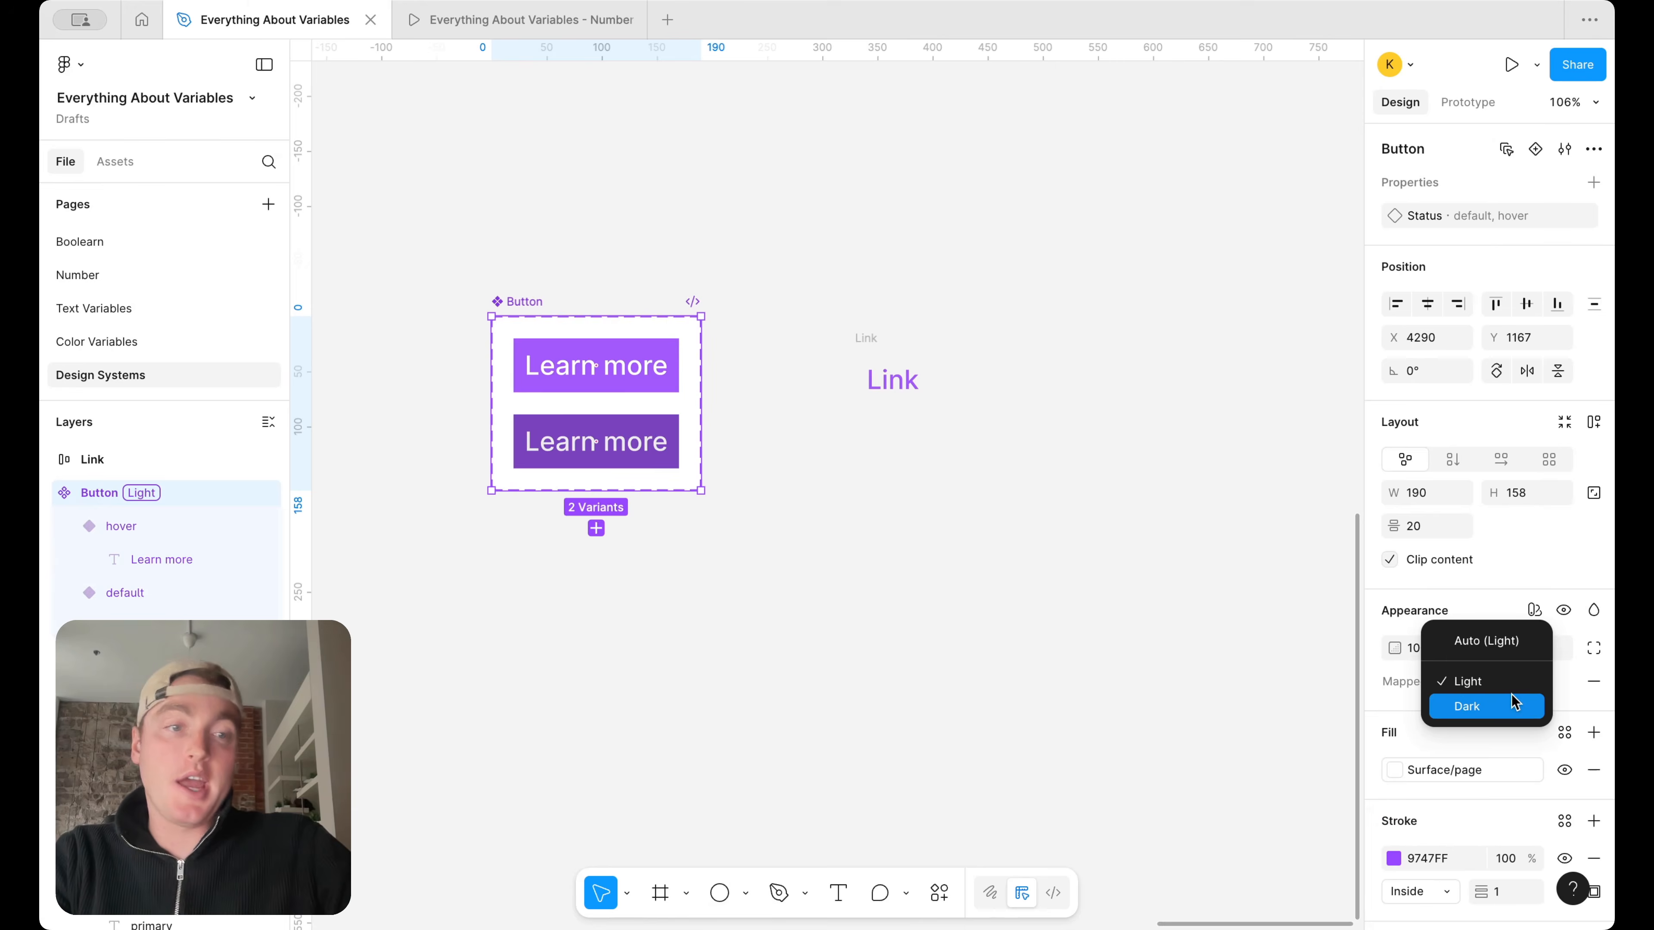
{"action": "left_click", "coordinate": [1512, 707]}
{"action": "left_click", "coordinate": [1512, 681]}
{"action": "left_click", "coordinate": [1518, 655]}
{"action": "left_click", "coordinate": [1516, 685]}
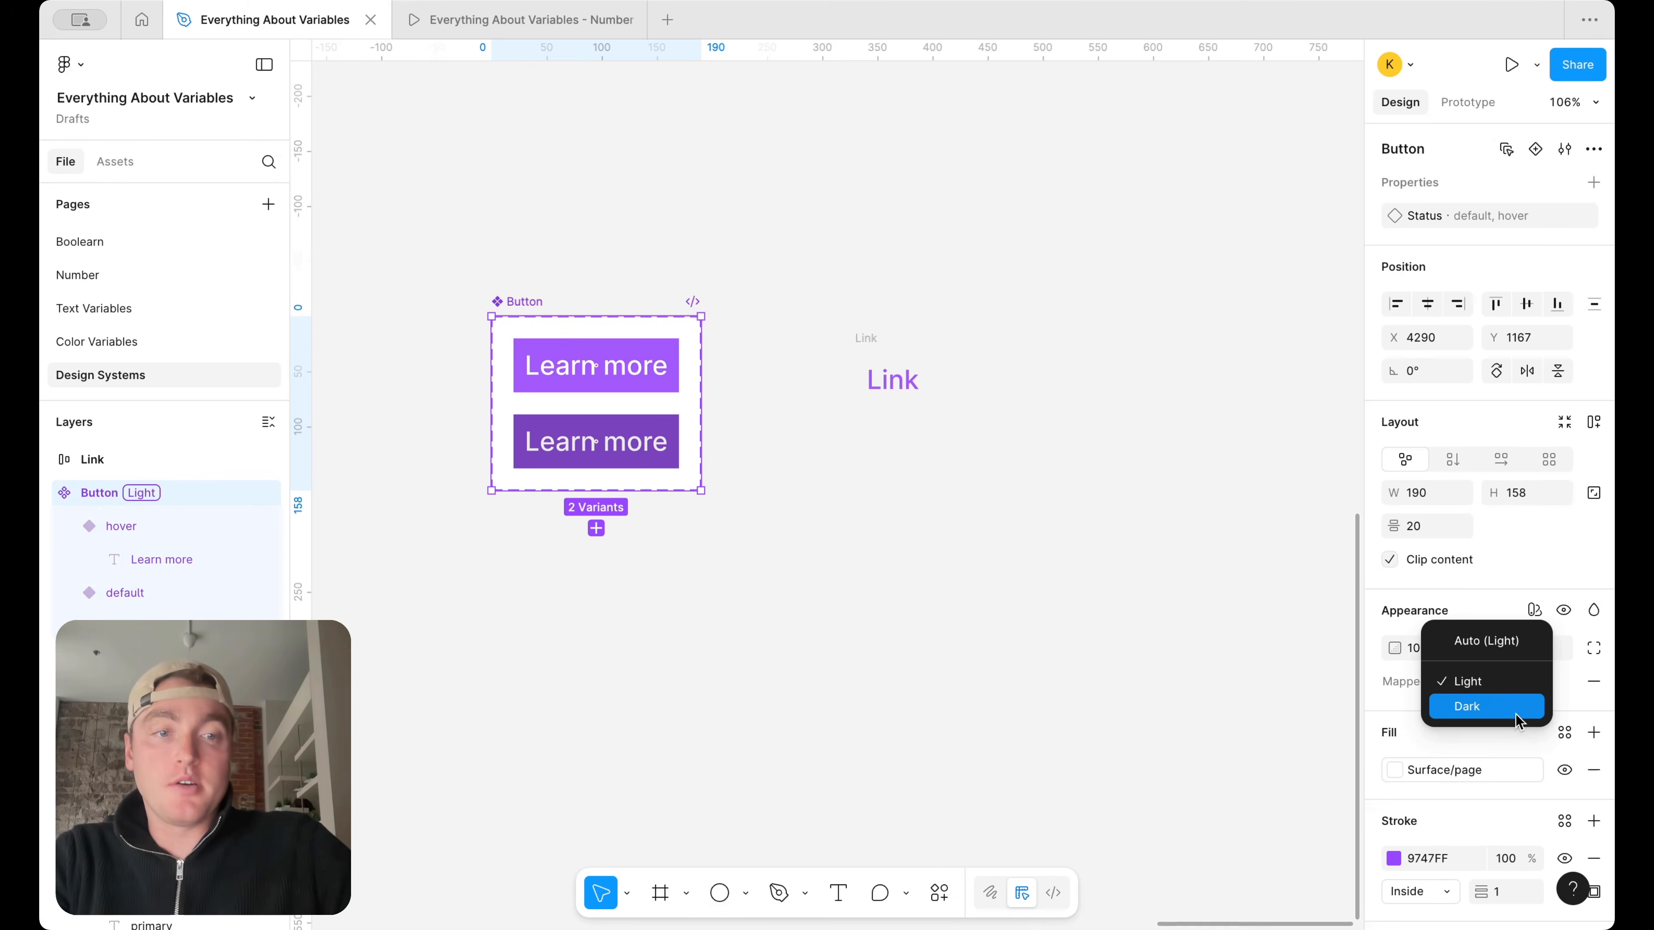
{"action": "left_click", "coordinate": [1516, 714]}
{"action": "left_click", "coordinate": [1516, 681]}
{"action": "left_click", "coordinate": [1513, 681]}
{"action": "left_click", "coordinate": [1512, 685]}
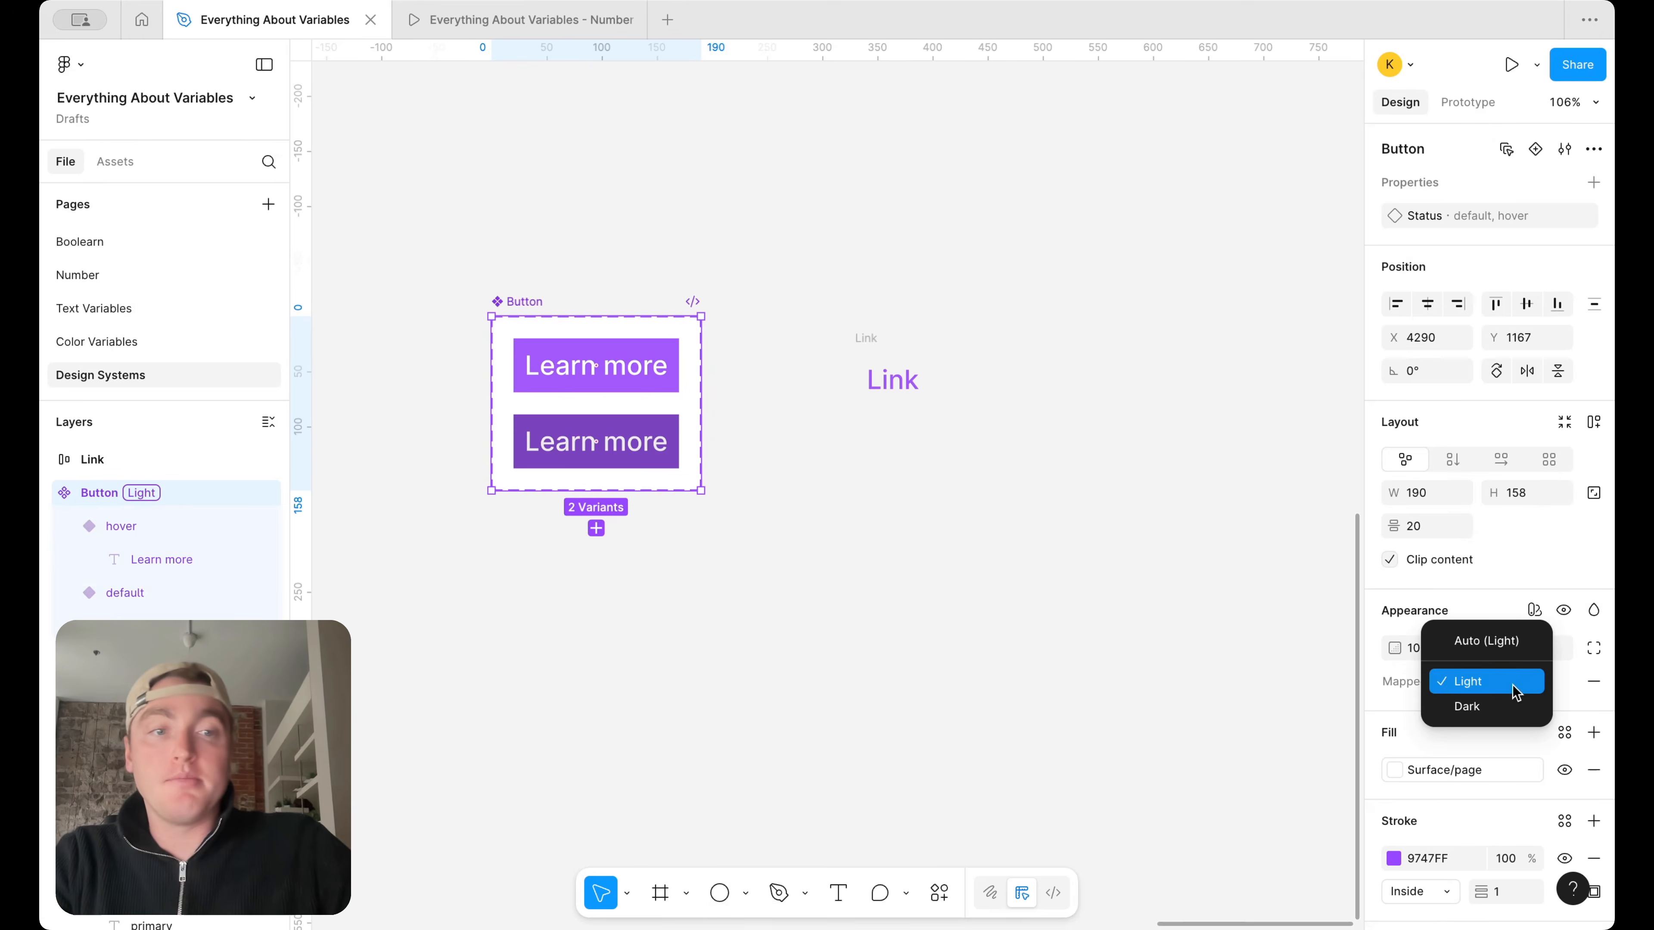
{"action": "left_click", "coordinate": [1512, 705]}
{"action": "left_click", "coordinate": [1513, 681]}
{"action": "left_click", "coordinate": [1518, 653]}
{"action": "left_click", "coordinate": [1518, 684]}
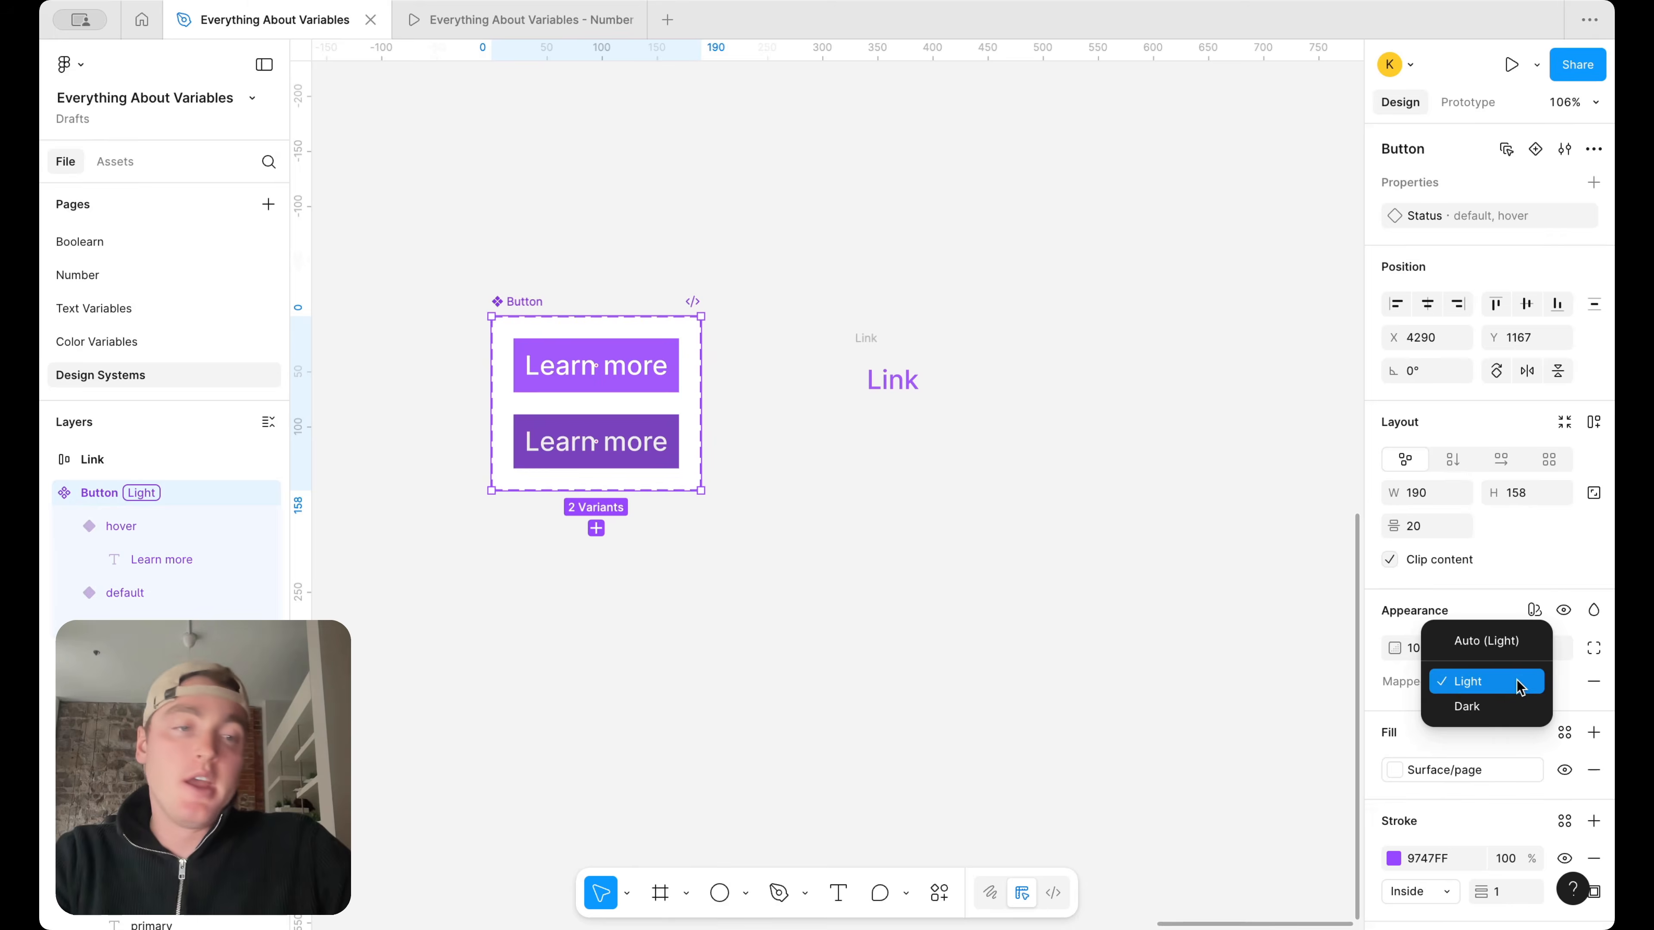
{"action": "left_click", "coordinate": [1516, 706]}
{"action": "left_click", "coordinate": [1518, 681]}
{"action": "left_click", "coordinate": [1519, 655]}
{"action": "left_click", "coordinate": [1517, 684]}
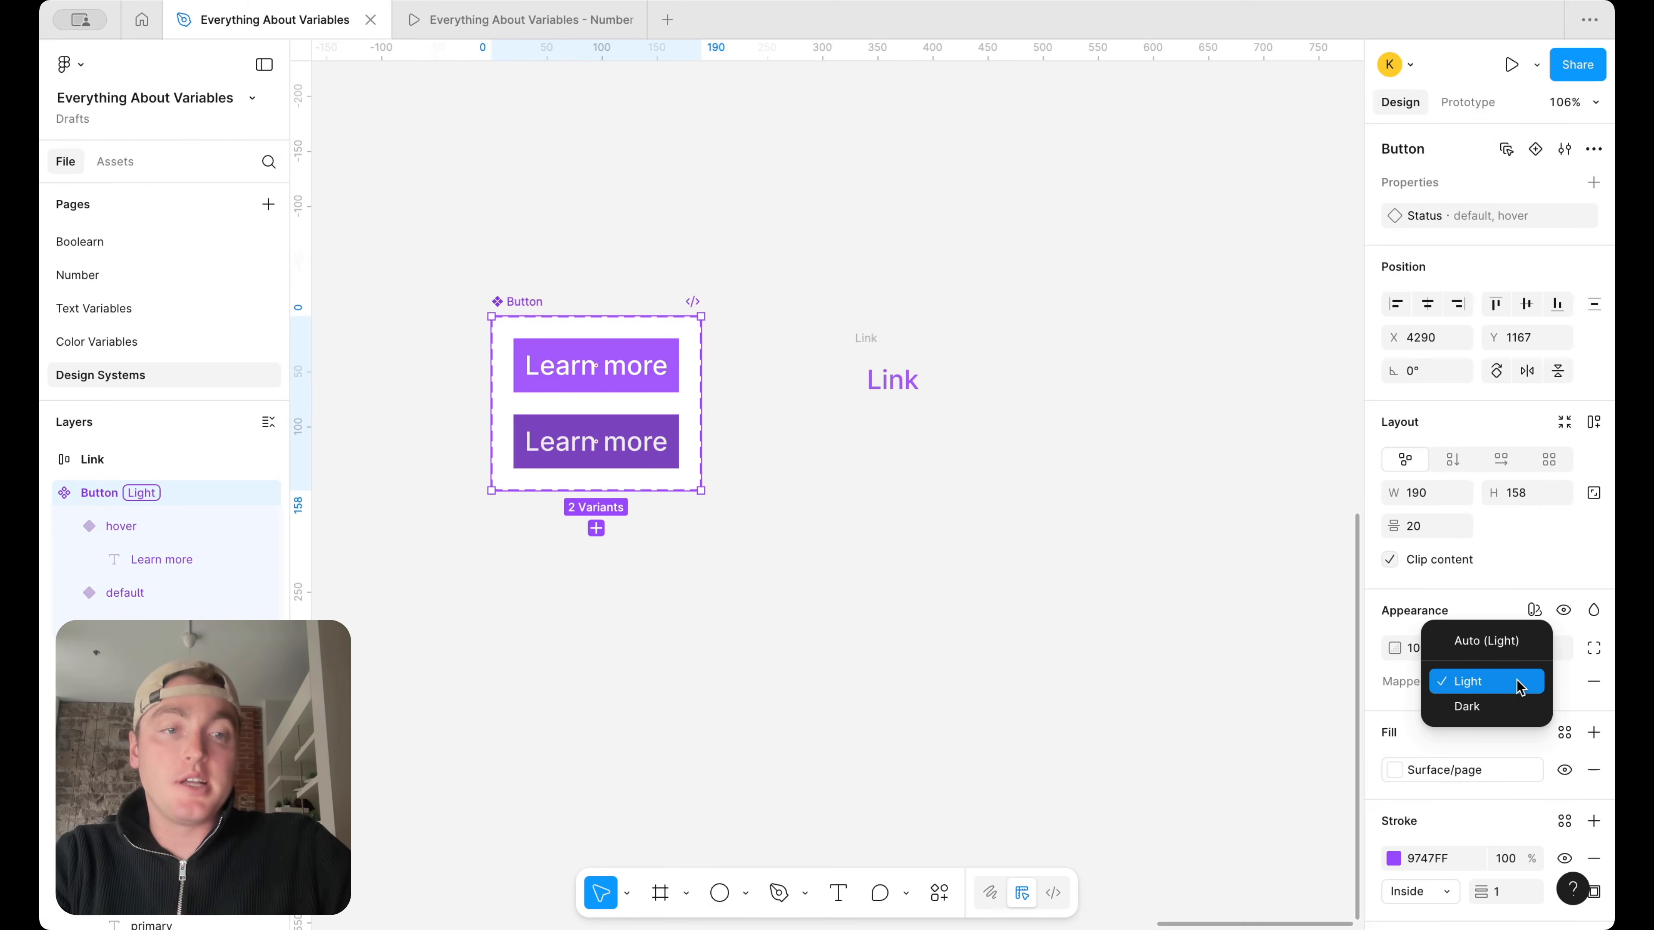
{"action": "left_click", "coordinate": [1518, 705]}
{"action": "left_click", "coordinate": [1517, 676]}
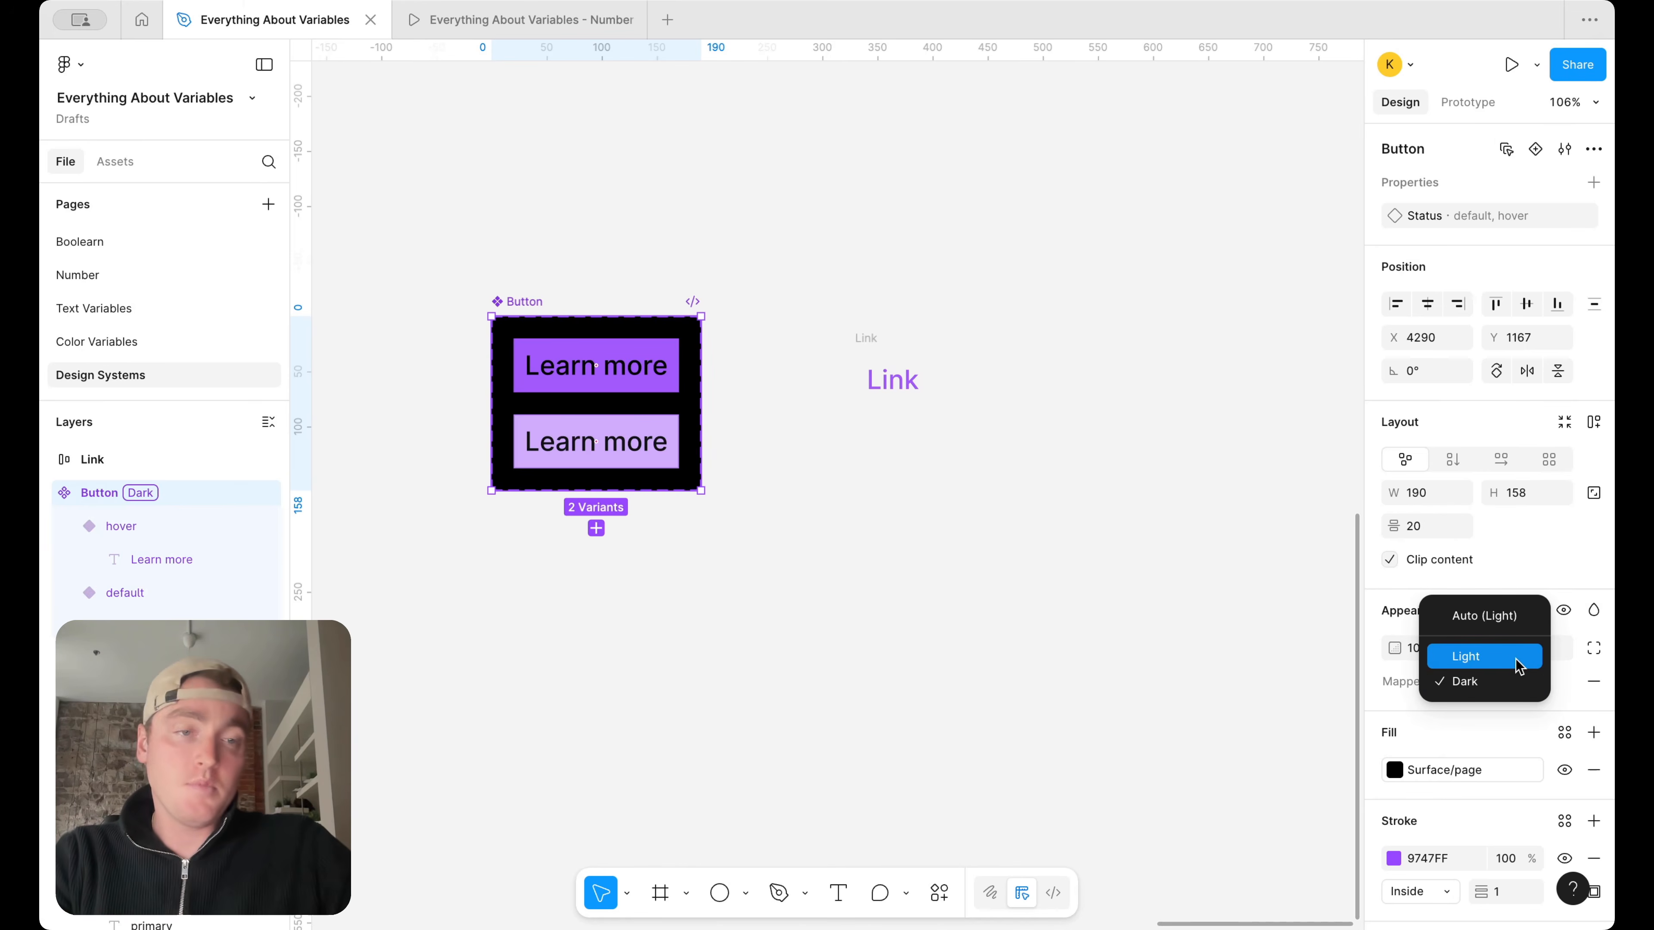
{"action": "left_click", "coordinate": [1517, 657]}
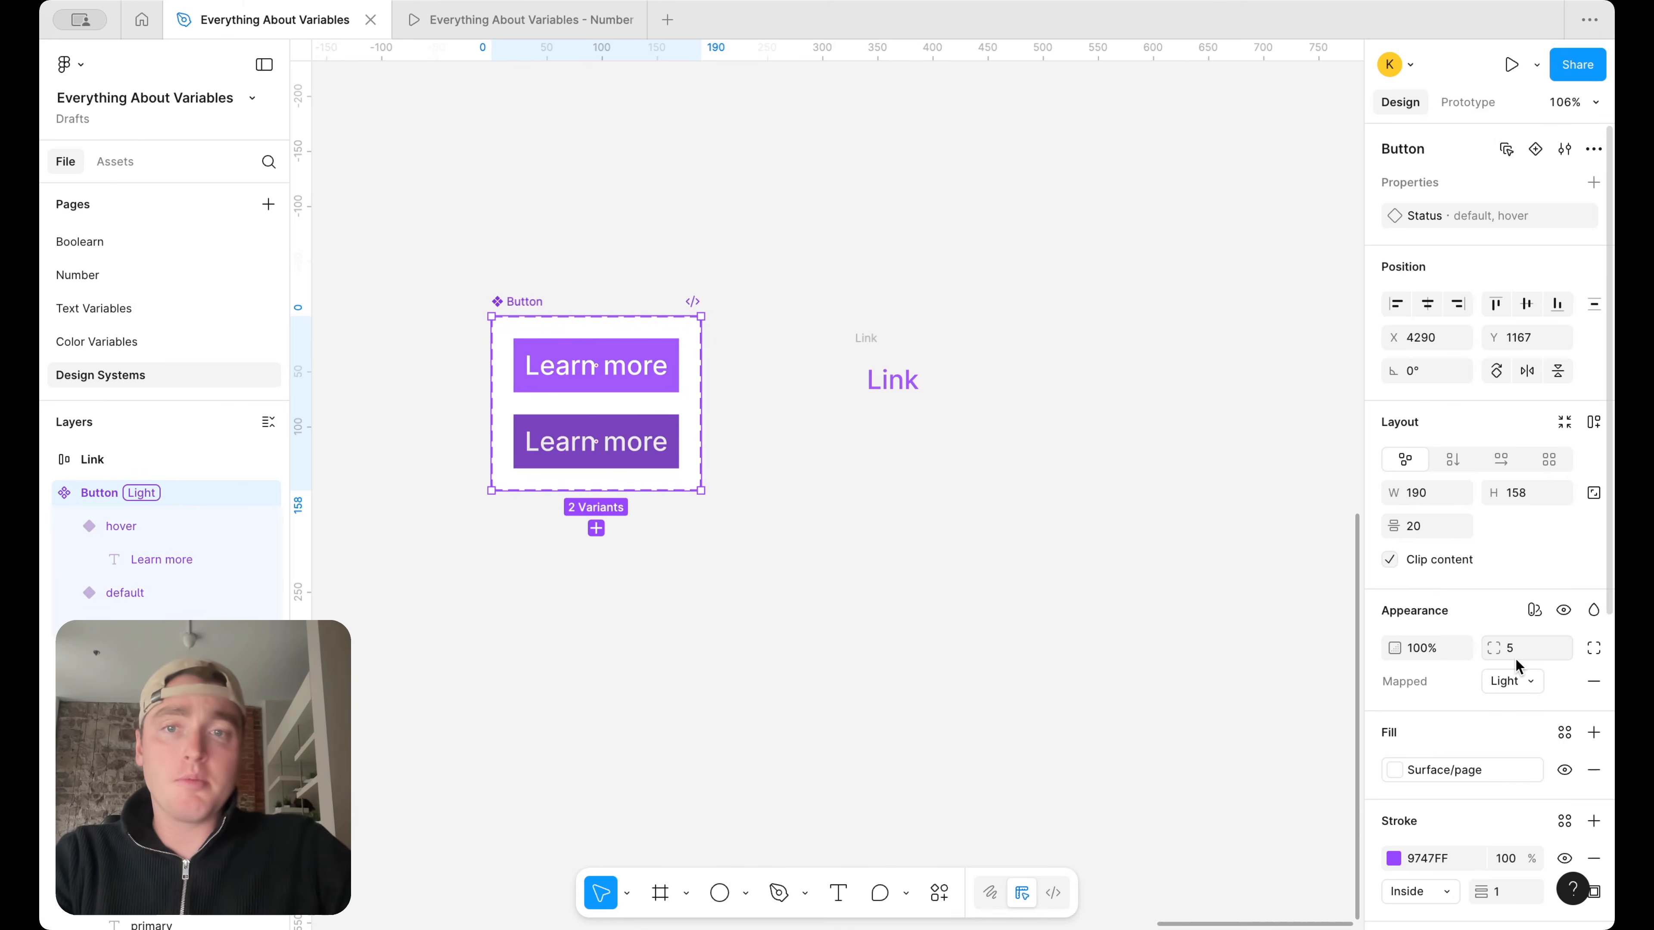
Examine the Brand A and Brand B modes of the Alias collection in the variables window, and close the window
{"action": "left_click", "coordinate": [1215, 462]}
{"action": "left_click", "coordinate": [1594, 233]}
{"action": "left_click_drag", "start_coordinate": [777, 121], "coordinate": [1022, 112]}
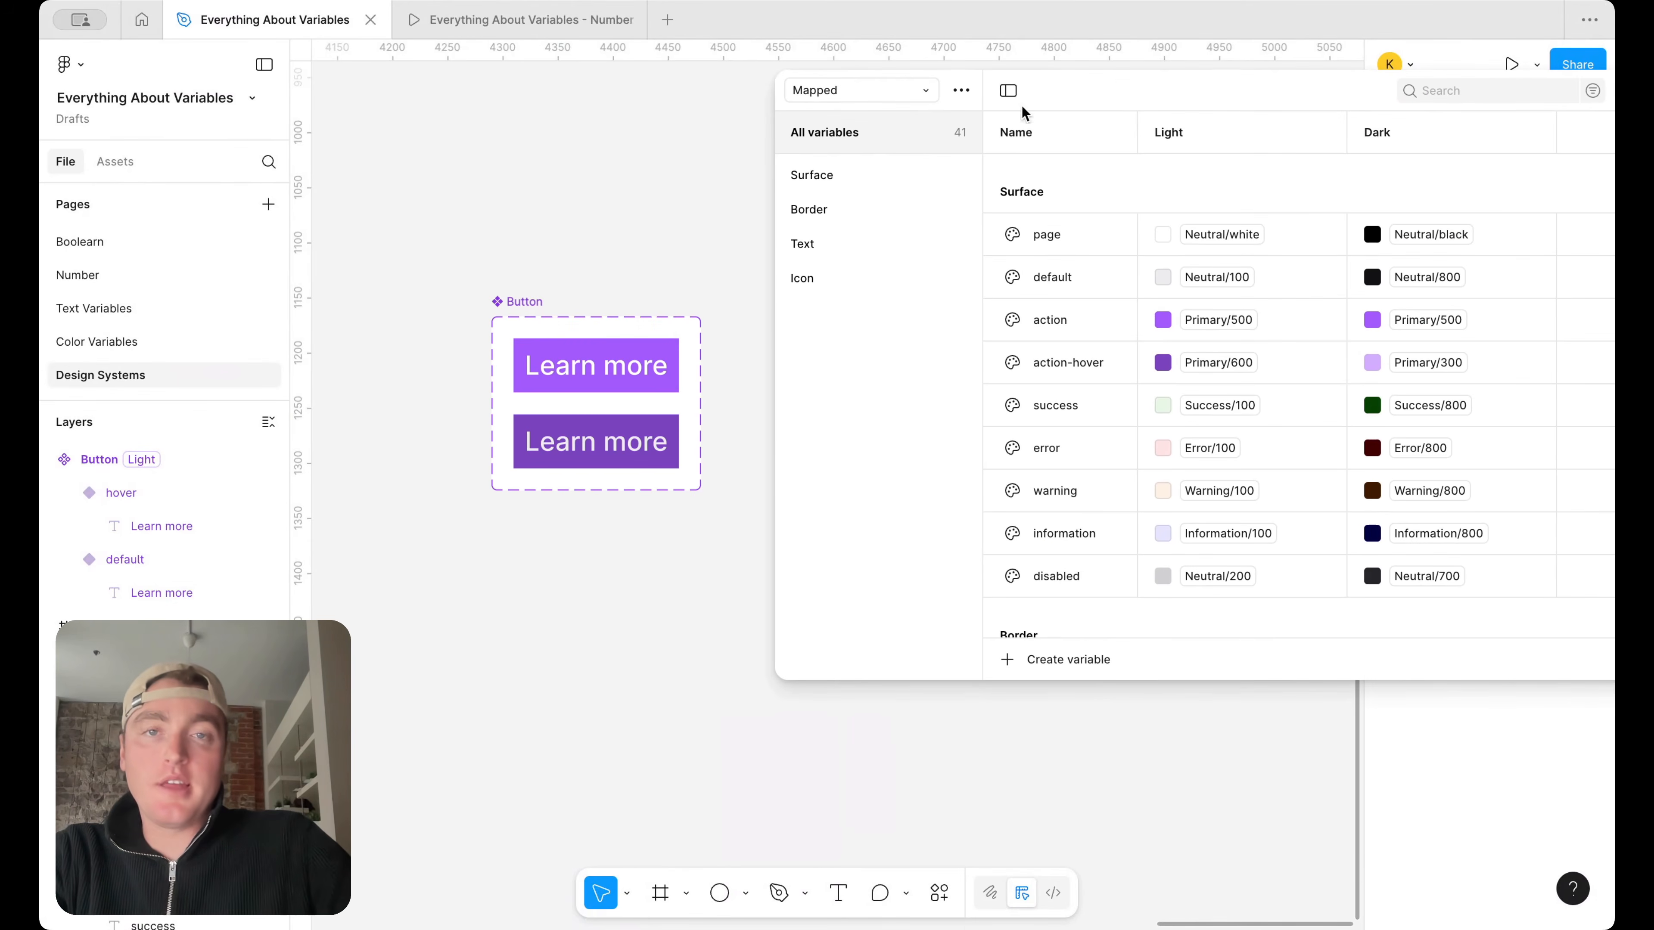
{"action": "left_click_drag", "start_coordinate": [771, 223], "coordinate": [948, 221]}
{"action": "left_click_drag", "start_coordinate": [1307, 101], "coordinate": [1148, 108]}
{"action": "left_click", "coordinate": [899, 98]}
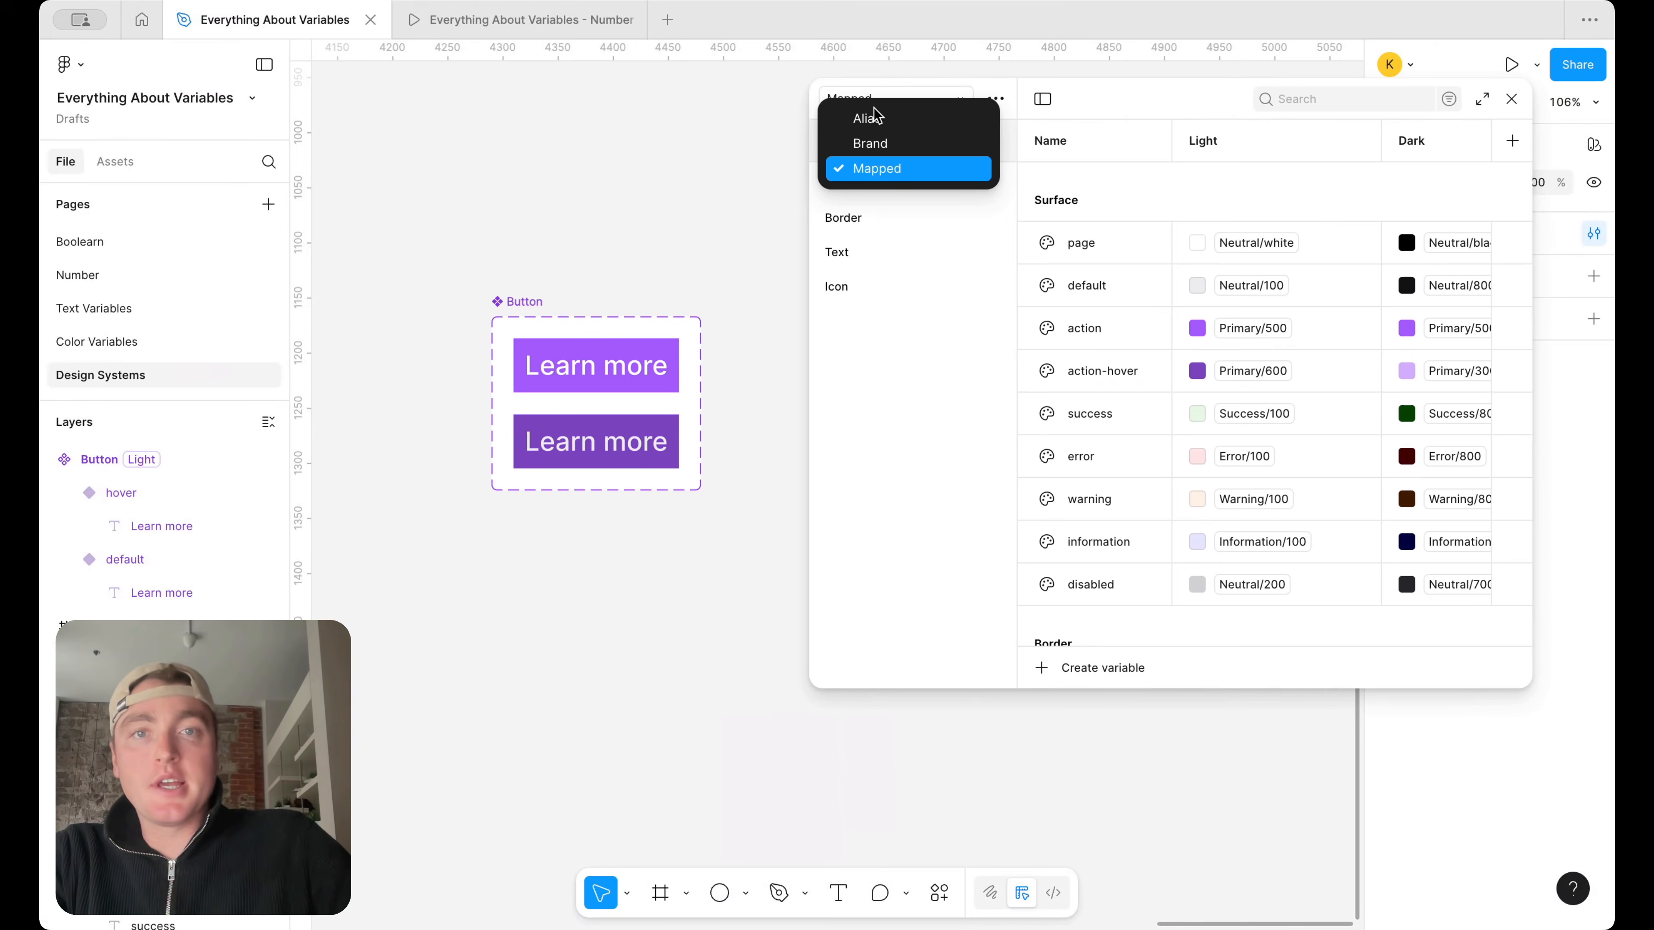
{"action": "left_click", "coordinate": [906, 115]}
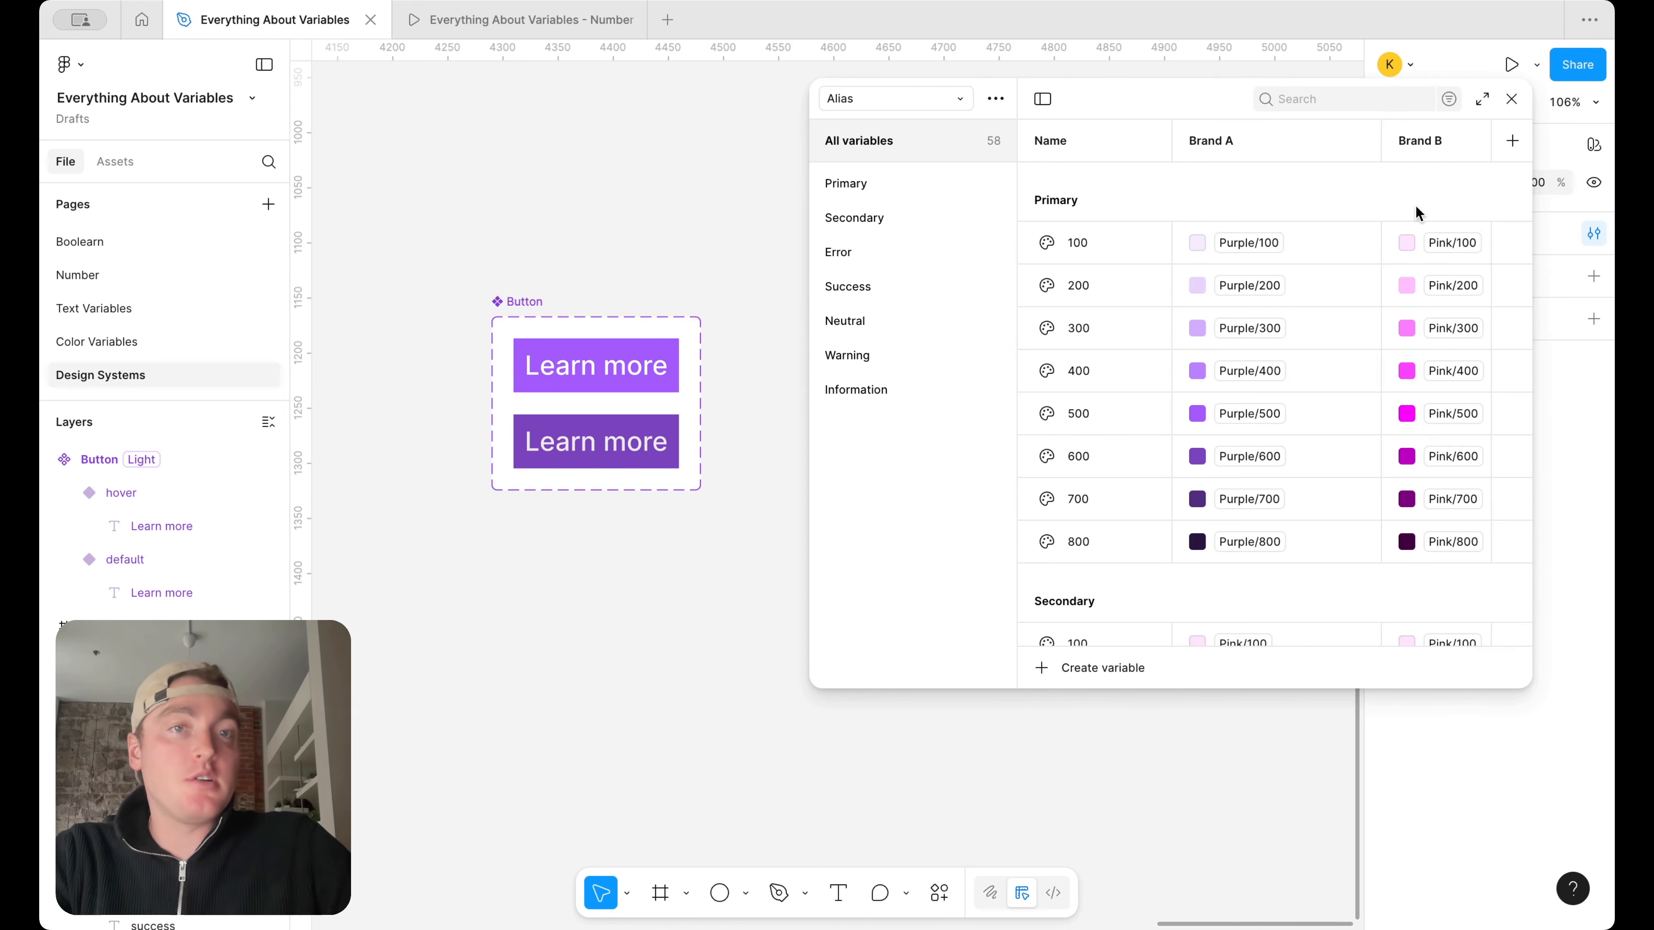
{"action": "left_click_drag", "start_coordinate": [808, 259], "coordinate": [756, 260]}
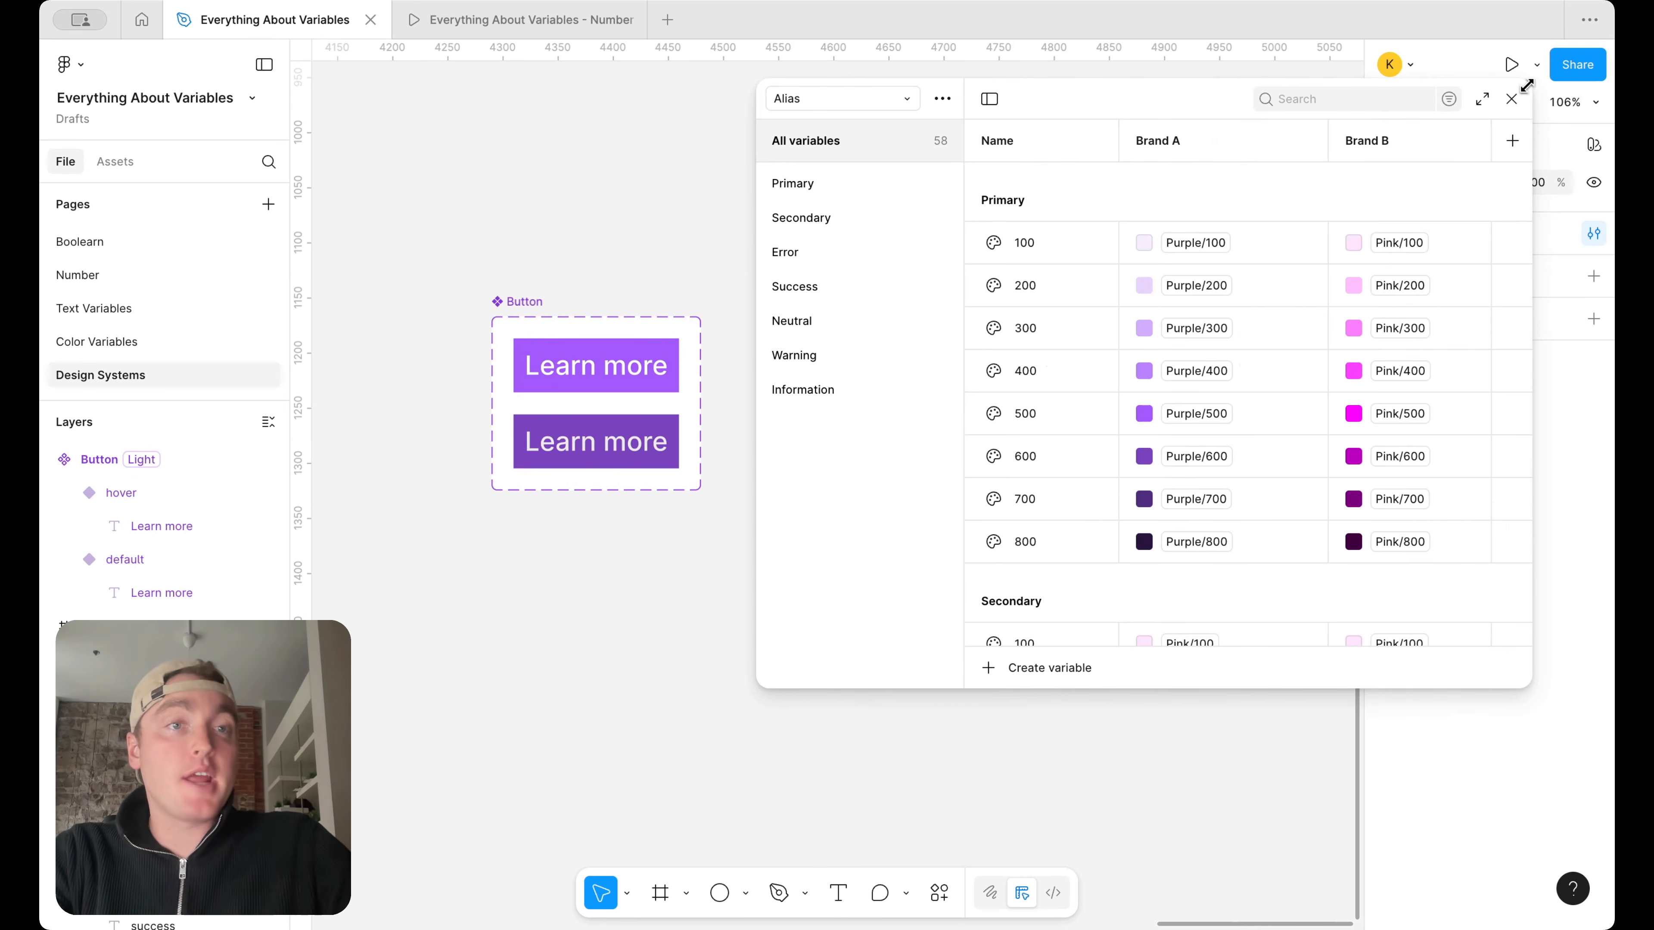
{"action": "left_click", "coordinate": [1508, 101]}
Apply the Brand A mode of the Alias collection to the Button component set
{"action": "left_click", "coordinate": [531, 325]}
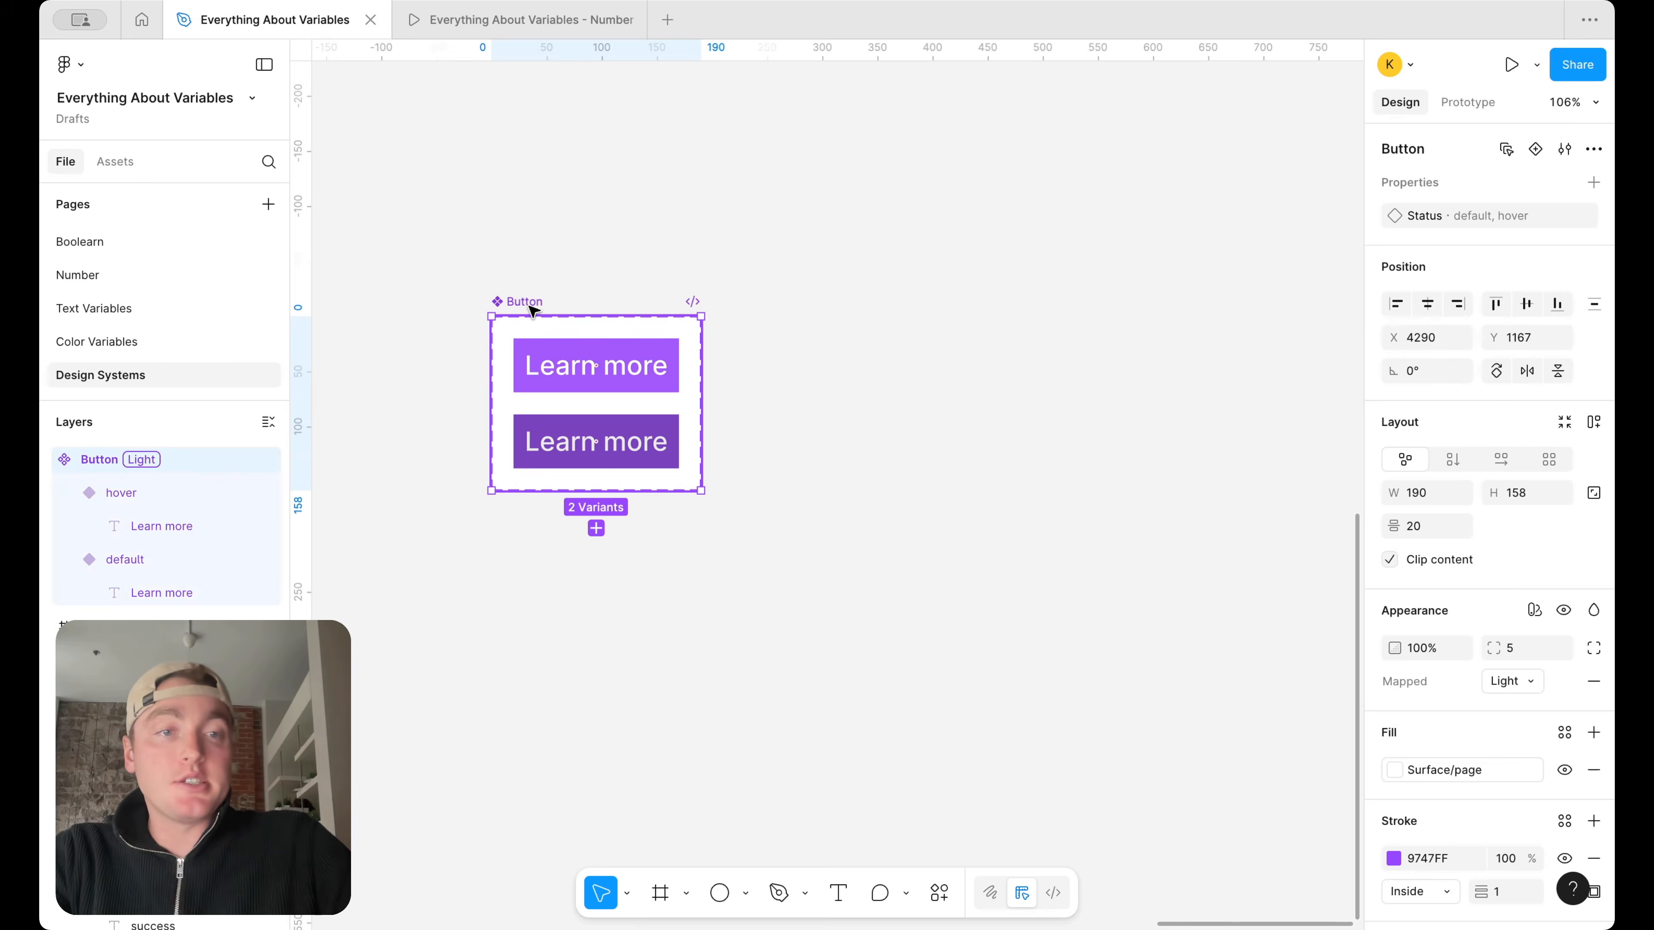
{"action": "left_click", "coordinate": [1533, 609]}
{"action": "left_click", "coordinate": [1456, 607]}
{"action": "scroll", "coordinate": [1455, 608], "scroll_direction": "down", "scroll_amount": 3}
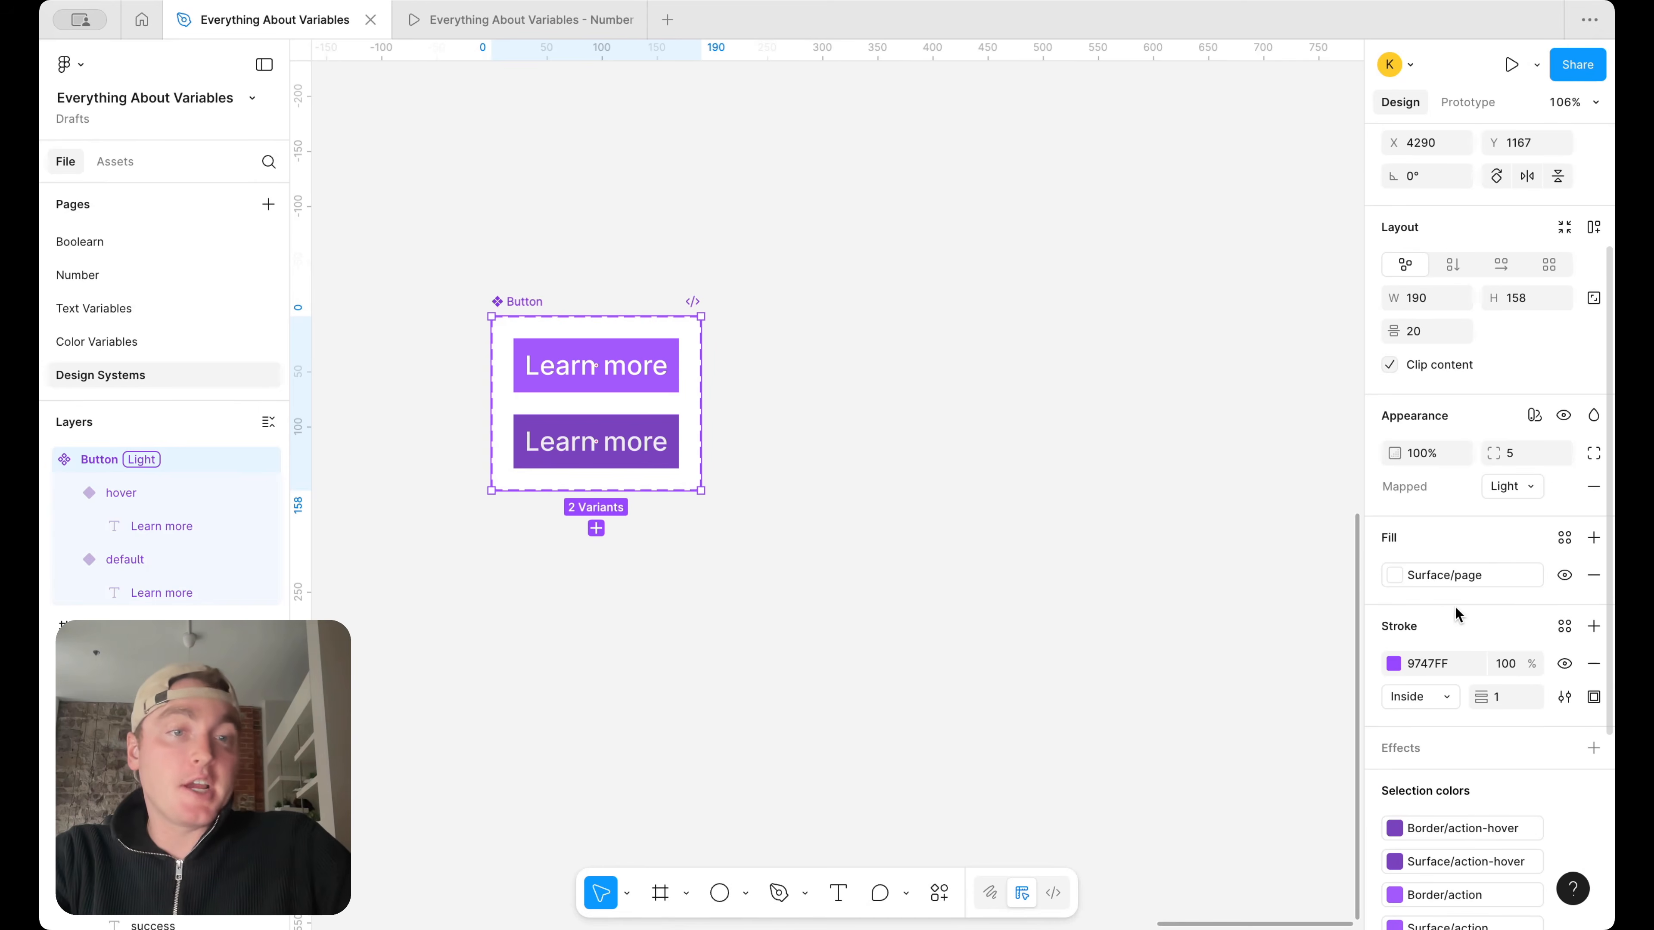
{"action": "scroll", "coordinate": [1460, 460], "scroll_direction": "down", "scroll_amount": 1}
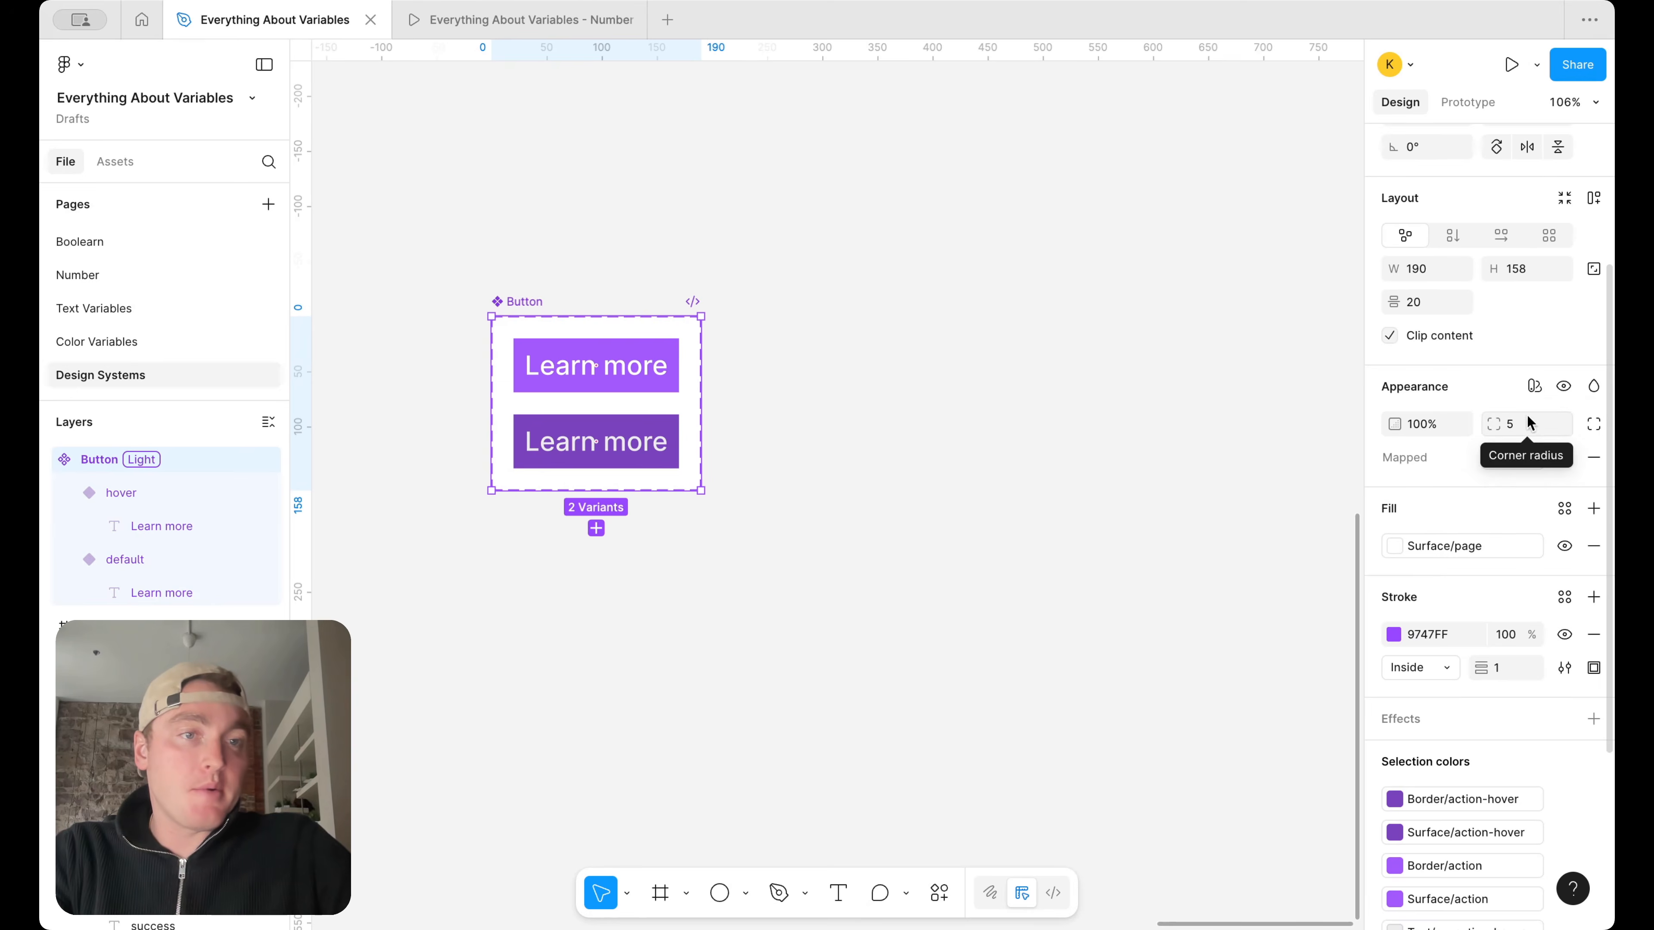
{"action": "left_click", "coordinate": [1535, 386]}
{"action": "mouse_move", "coordinate": [1508, 455]}
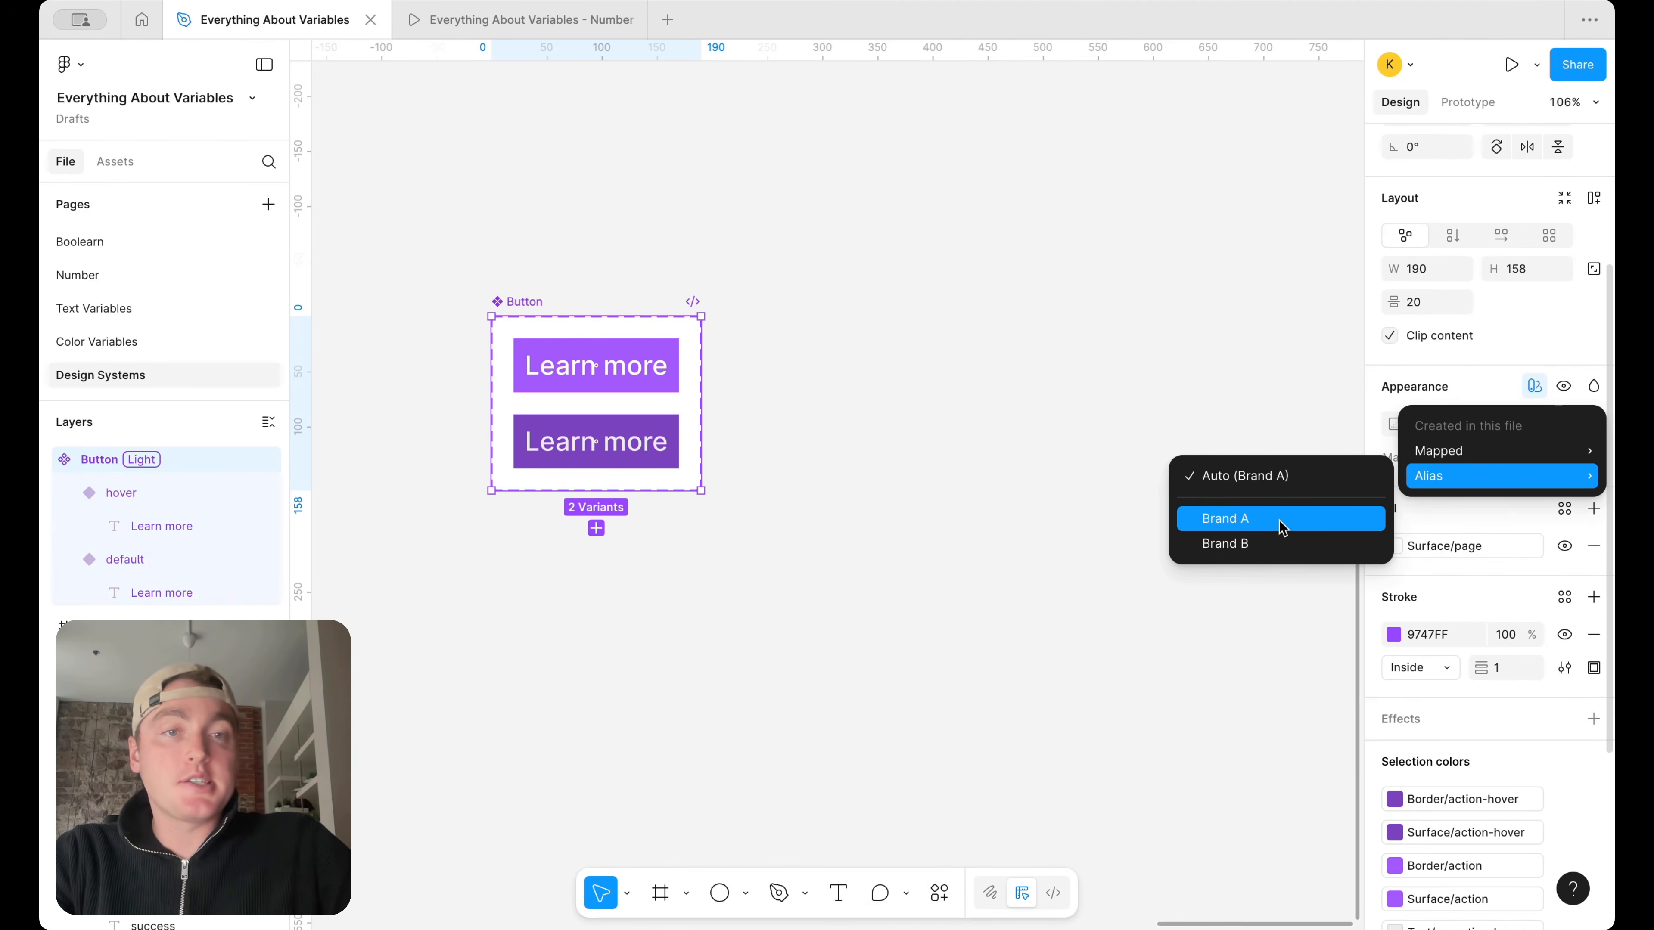
{"action": "left_click", "coordinate": [1281, 523]}
Test the Button component set with Brand B and Brand A in both Light and Dark modes, finishing on Brand A and Light
{"action": "left_click", "coordinate": [1533, 459]}
{"action": "left_click", "coordinate": [1524, 479]}
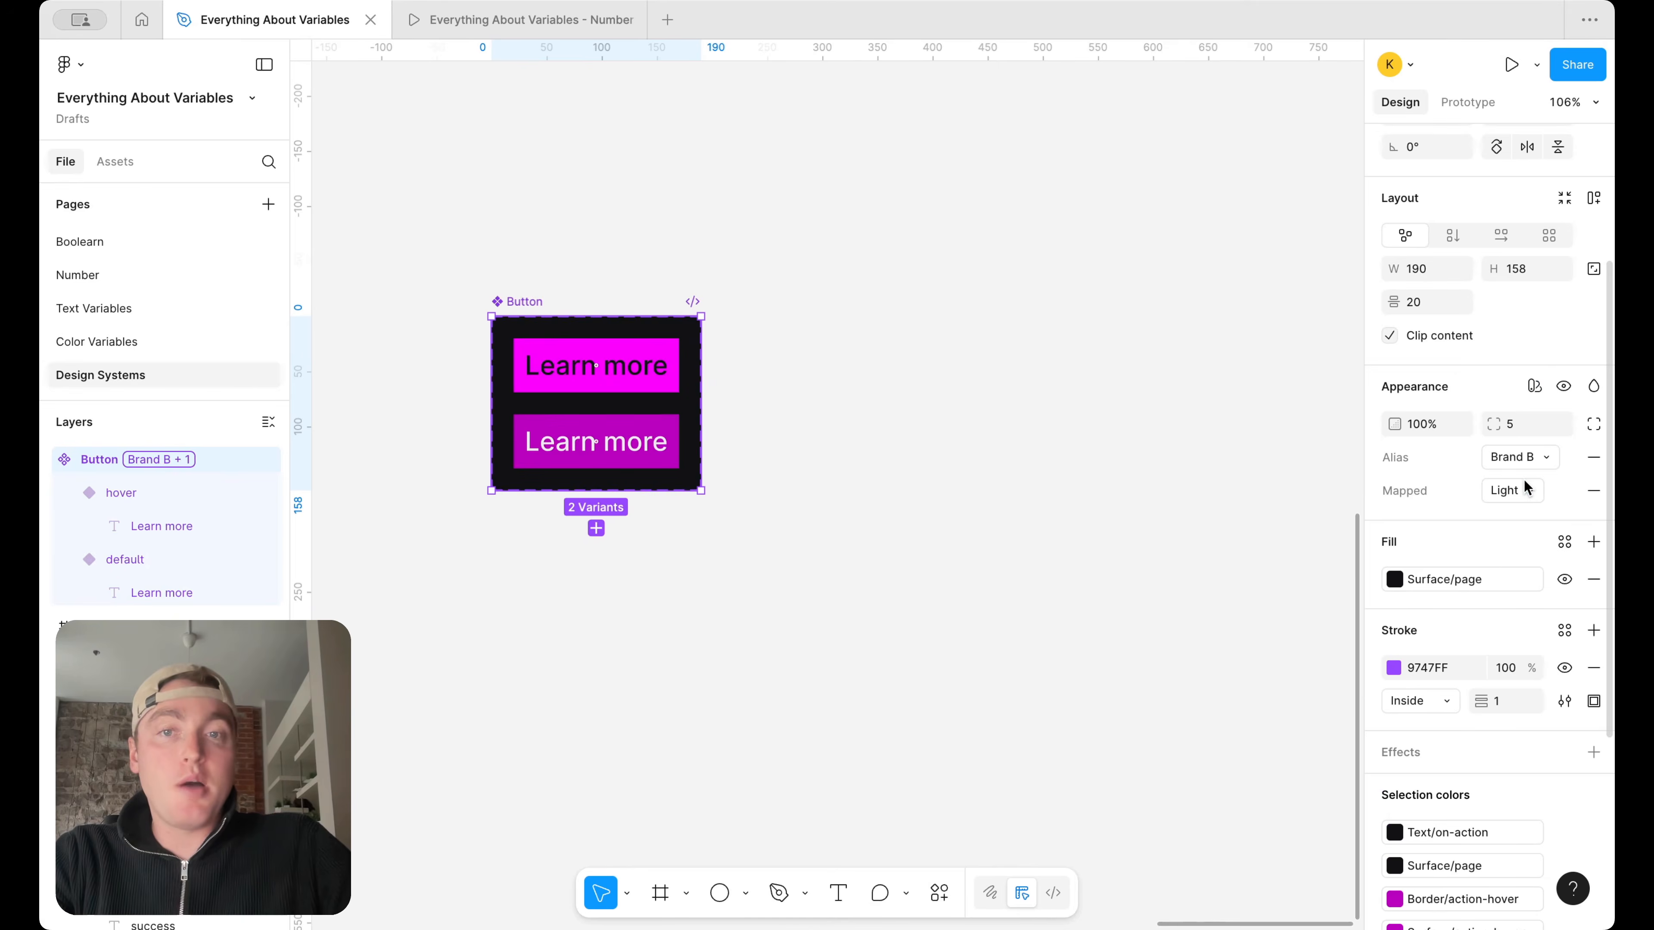
{"action": "left_click", "coordinate": [1516, 485]}
{"action": "left_click", "coordinate": [1512, 511]}
{"action": "left_click", "coordinate": [1528, 495]}
{"action": "left_click", "coordinate": [1526, 465]}
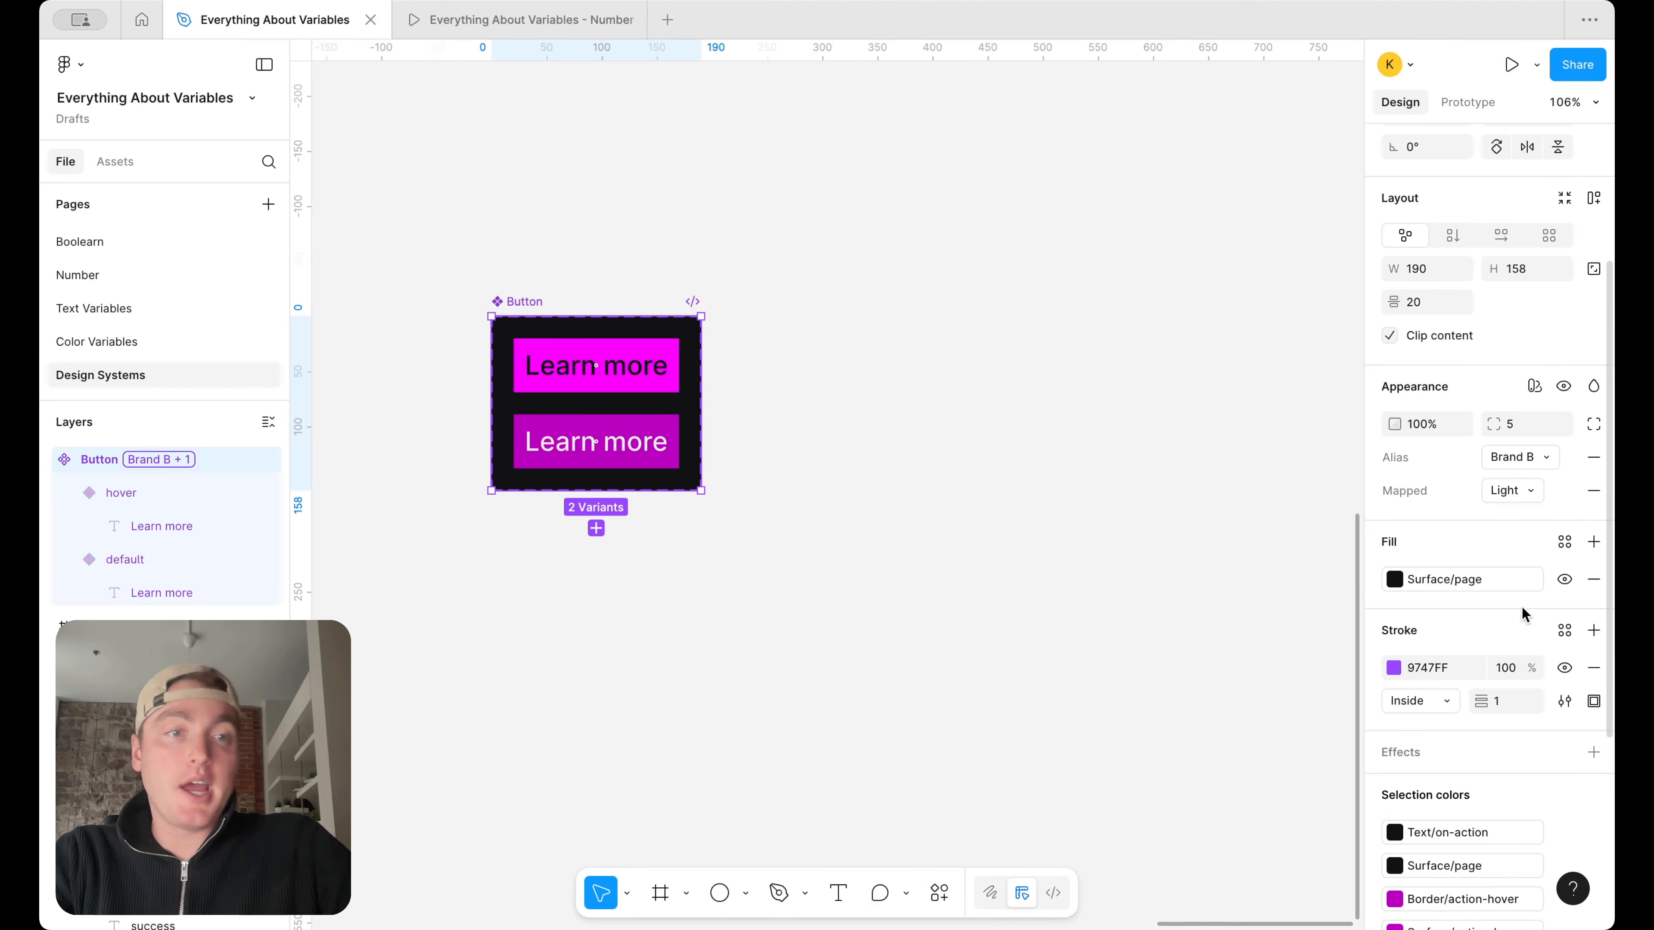
{"action": "left_click", "coordinate": [1531, 458]}
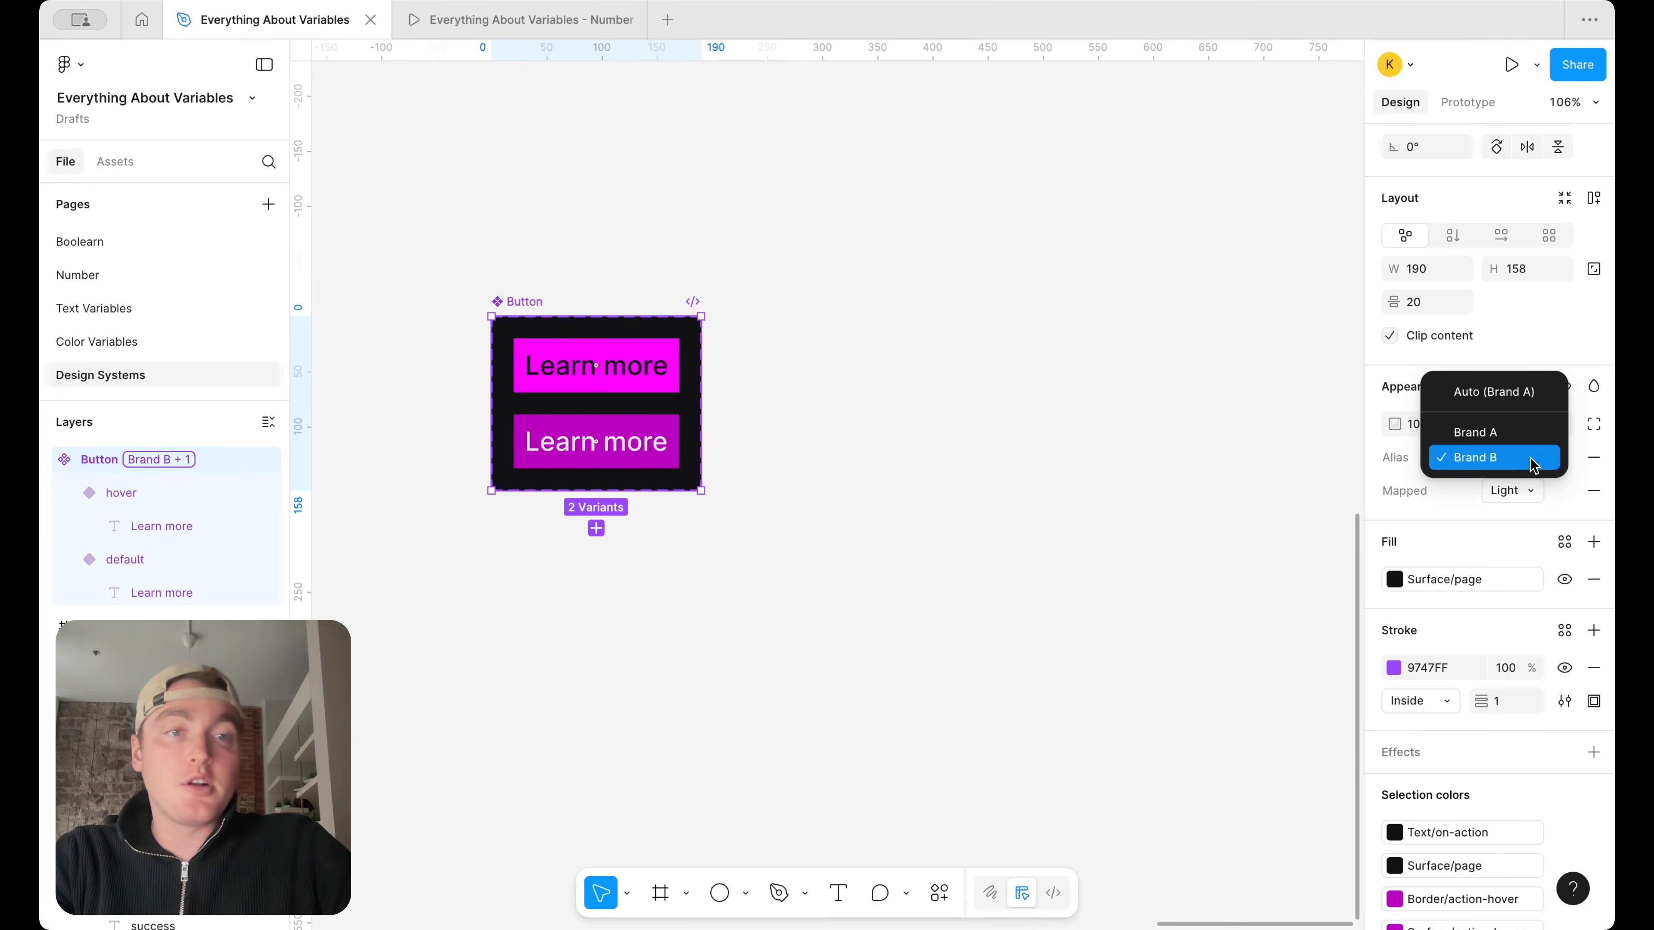
{"action": "left_click", "coordinate": [1527, 432]}
{"action": "left_click", "coordinate": [1531, 459]}
{"action": "left_click", "coordinate": [1527, 482]}
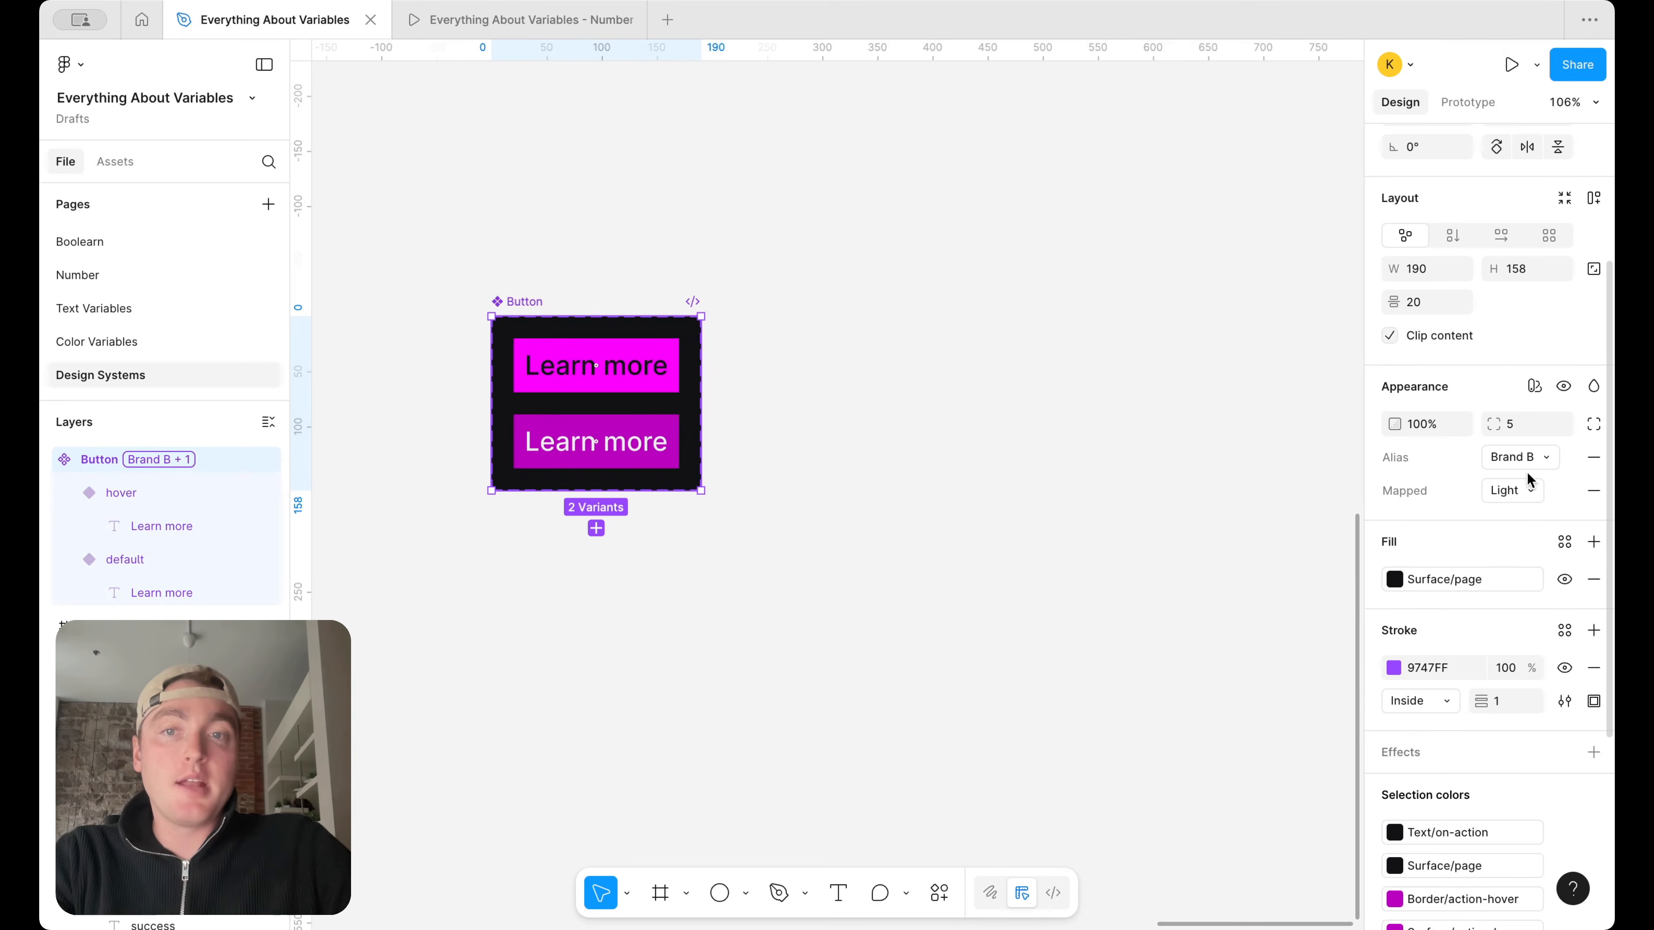
{"action": "left_click", "coordinate": [1527, 491]}
{"action": "left_click", "coordinate": [1523, 517]}
{"action": "left_click", "coordinate": [1526, 490]}
{"action": "left_click", "coordinate": [1524, 464]}
{"action": "left_click", "coordinate": [1527, 459]}
{"action": "left_click", "coordinate": [1525, 433]}
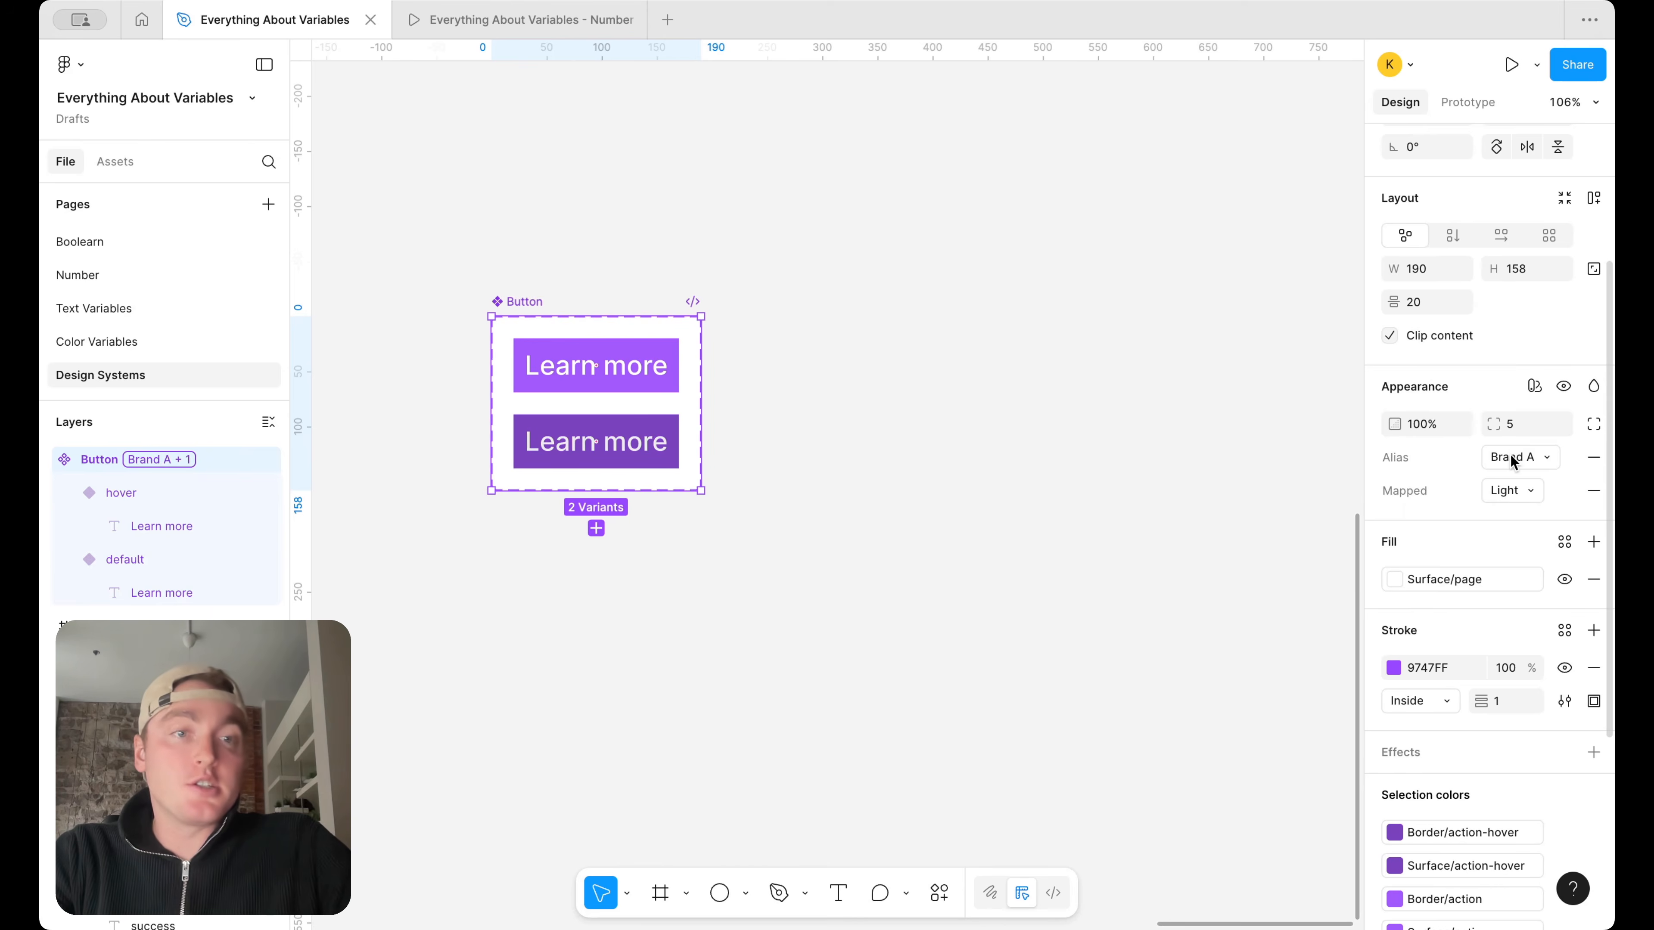
Review the Alias and Mapped modes set on the Button component set and the Alias collection in the variables window
{"action": "left_click", "coordinate": [1116, 455]}
{"action": "left_click", "coordinate": [529, 312]}
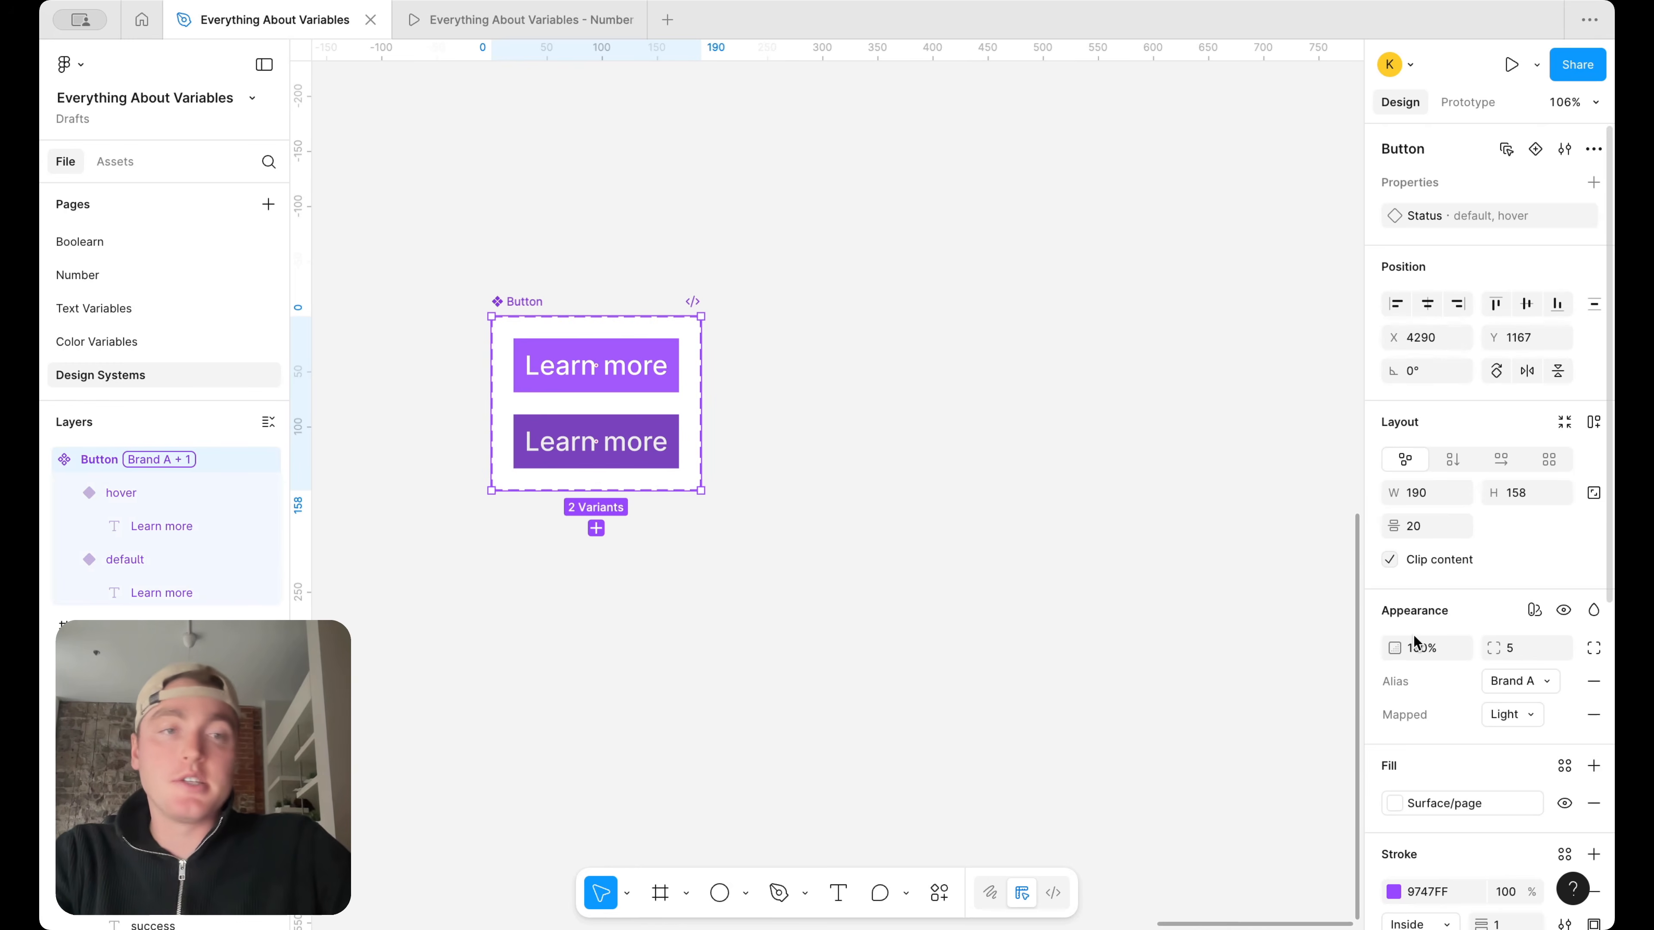
{"action": "scroll", "coordinate": [1556, 671], "scroll_direction": "down", "scroll_amount": 2}
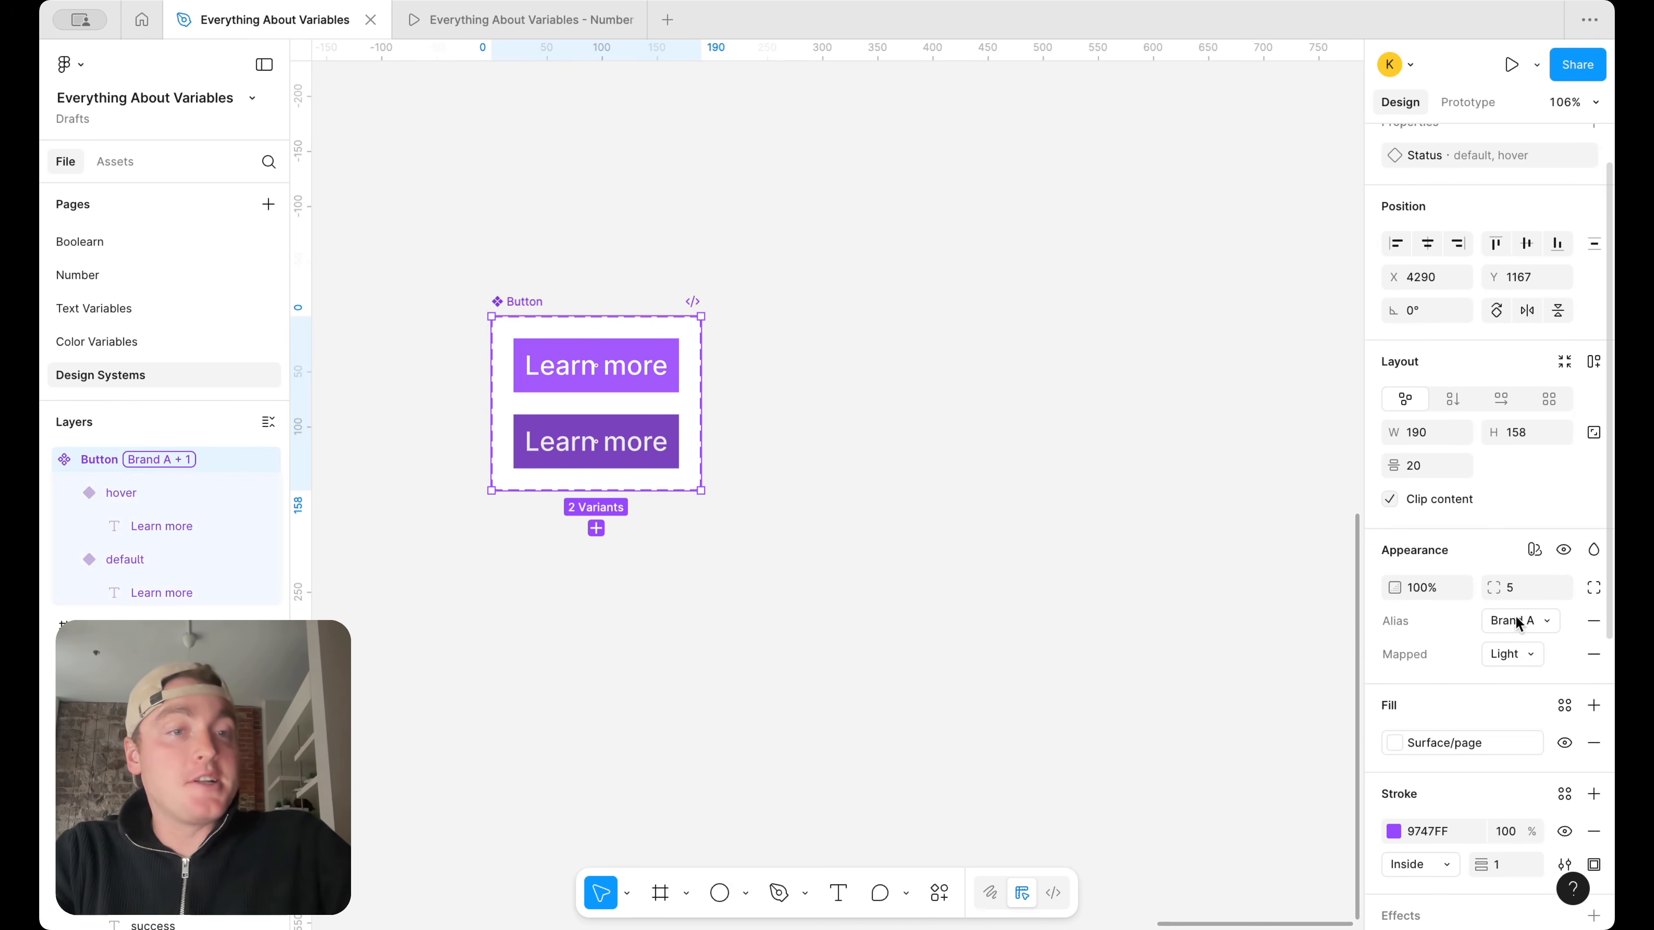
{"action": "left_click", "coordinate": [1149, 507]}
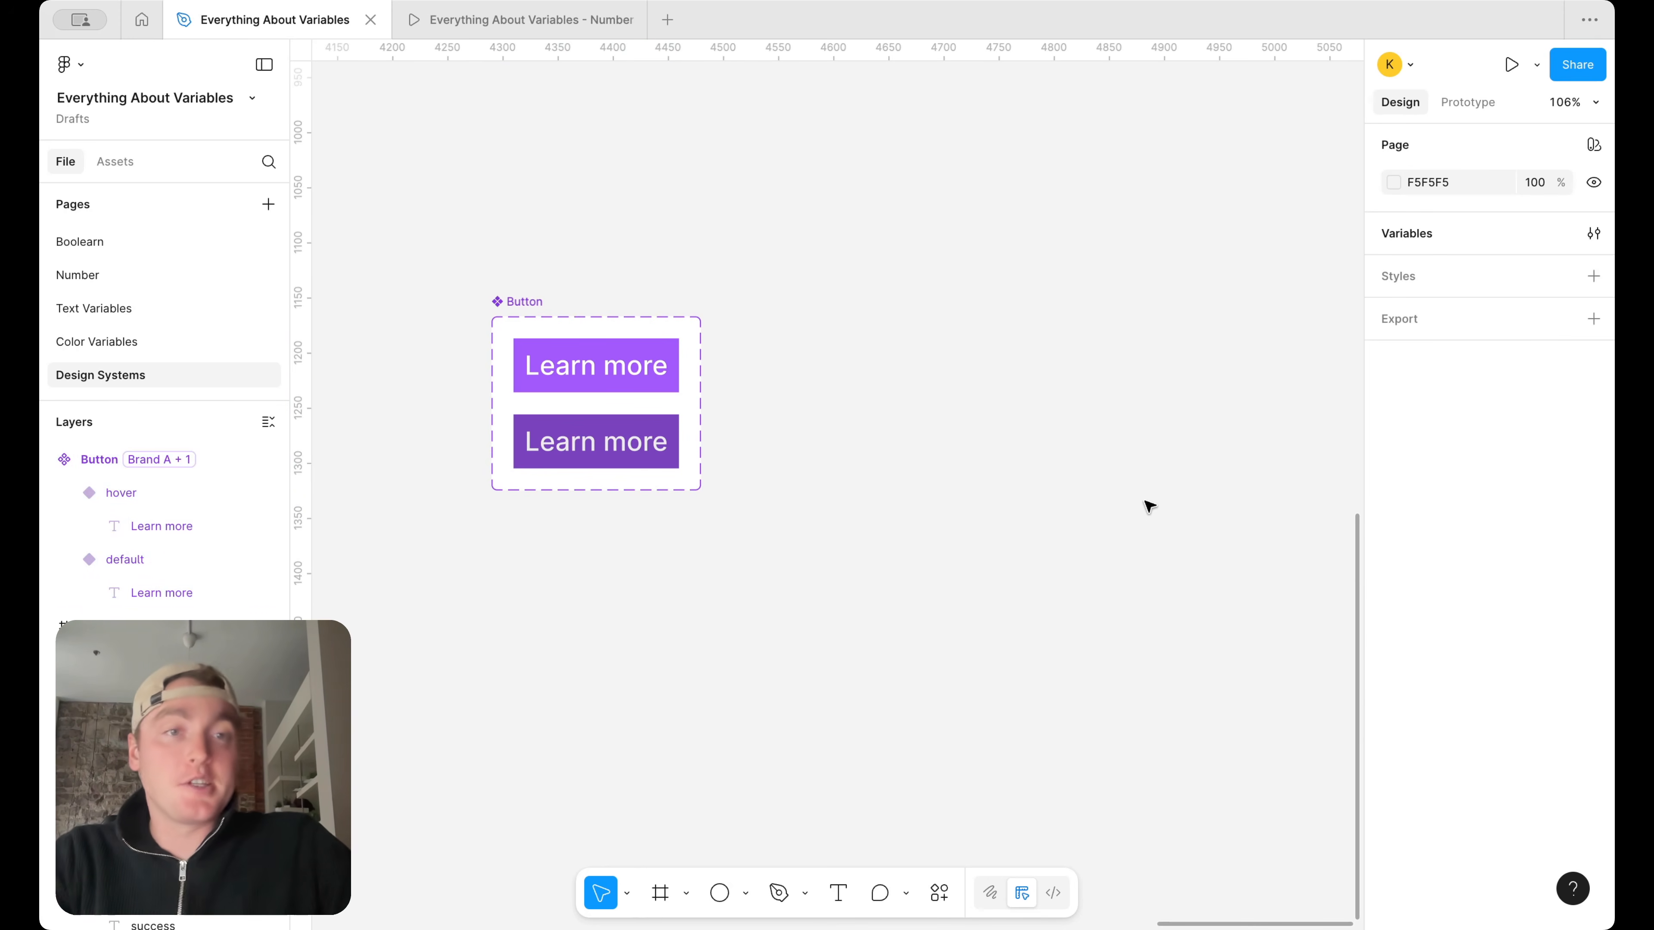
{"action": "left_click", "coordinate": [1597, 233]}
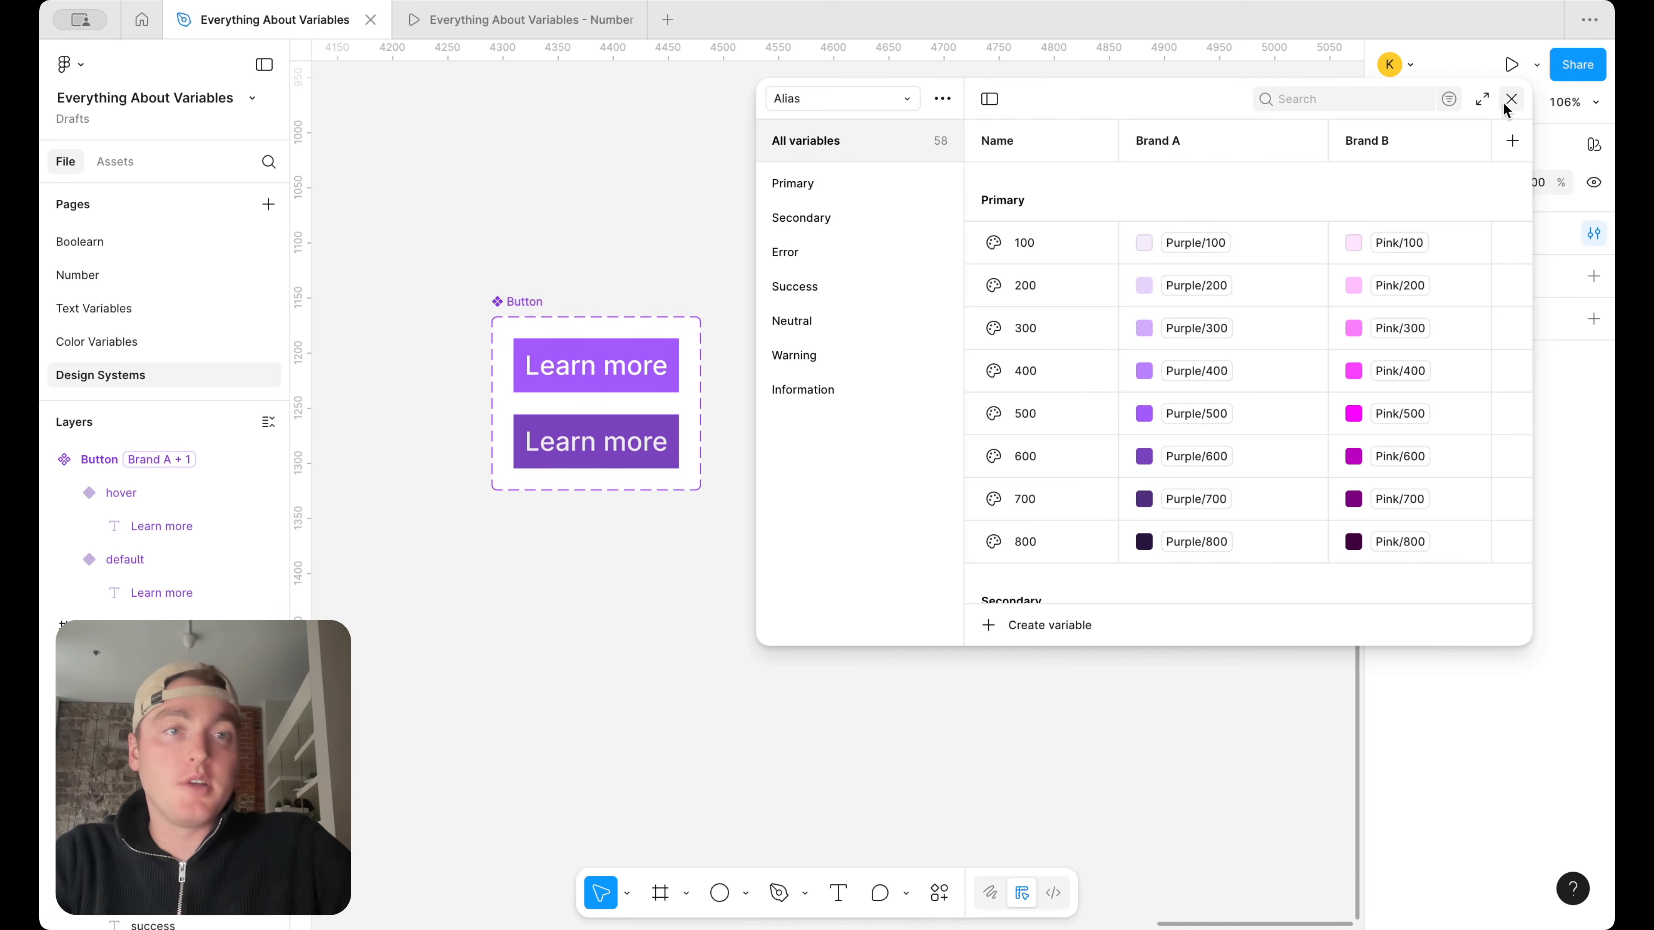
{"action": "left_click", "coordinate": [1511, 98]}
Switch the Button component set's Alias mode back and forth between Brand B and Brand A, finishing on Brand A
{"action": "left_click", "coordinate": [642, 313]}
{"action": "left_click", "coordinate": [1539, 678]}
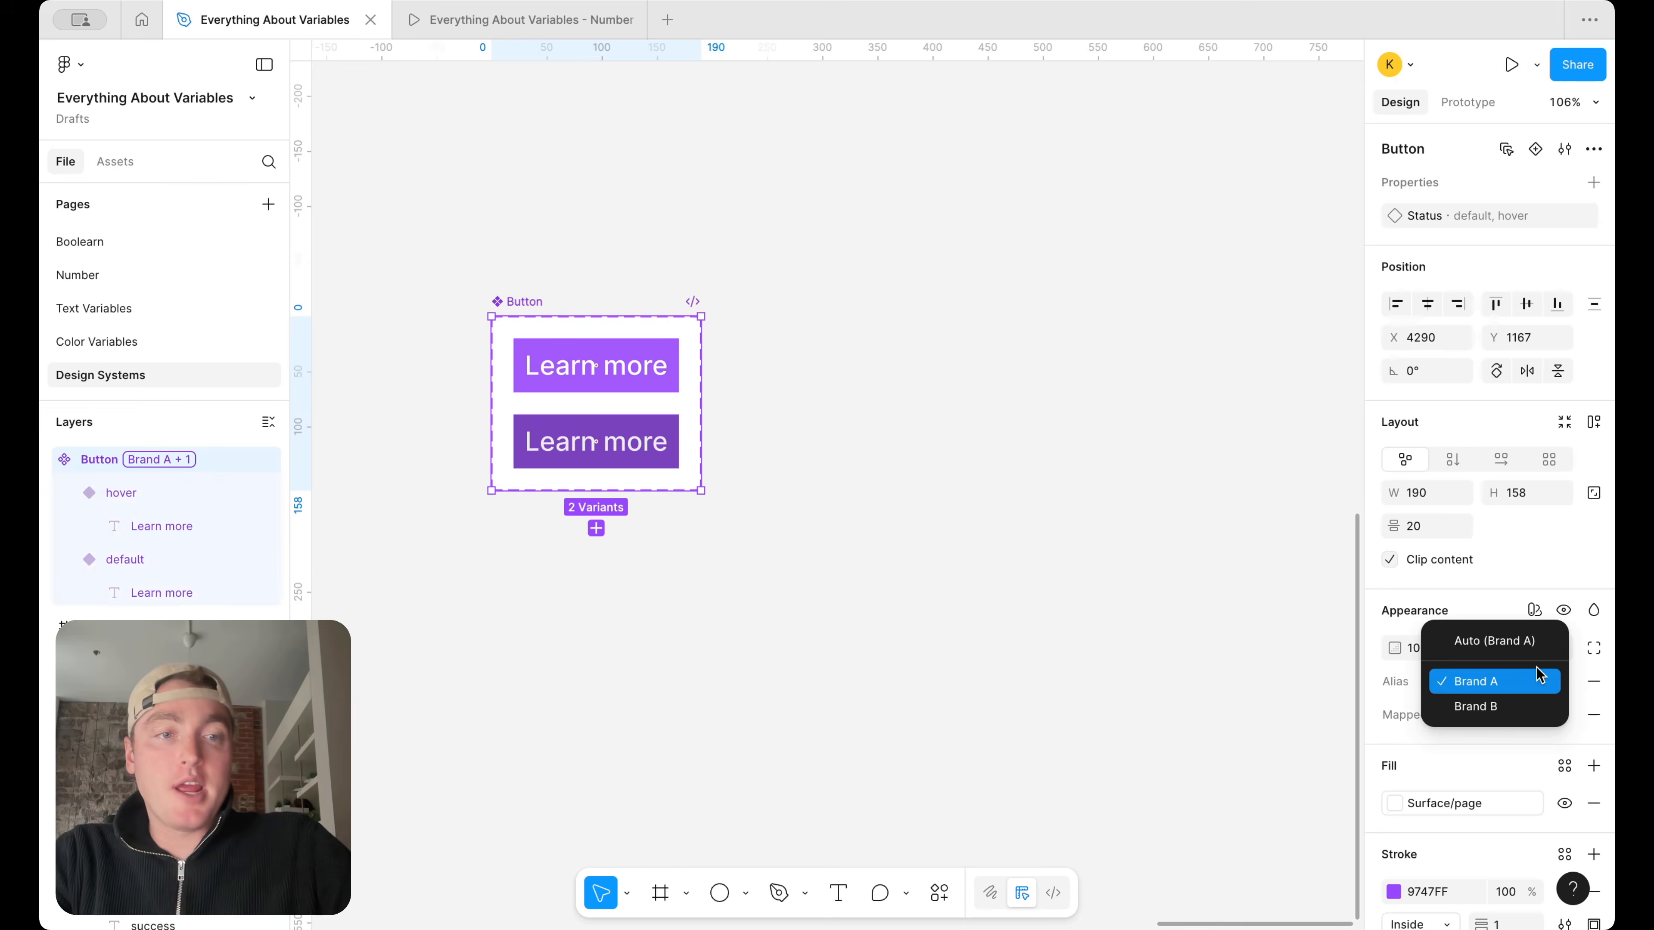
{"action": "left_click", "coordinate": [1508, 702]}
{"action": "left_click", "coordinate": [1512, 679]}
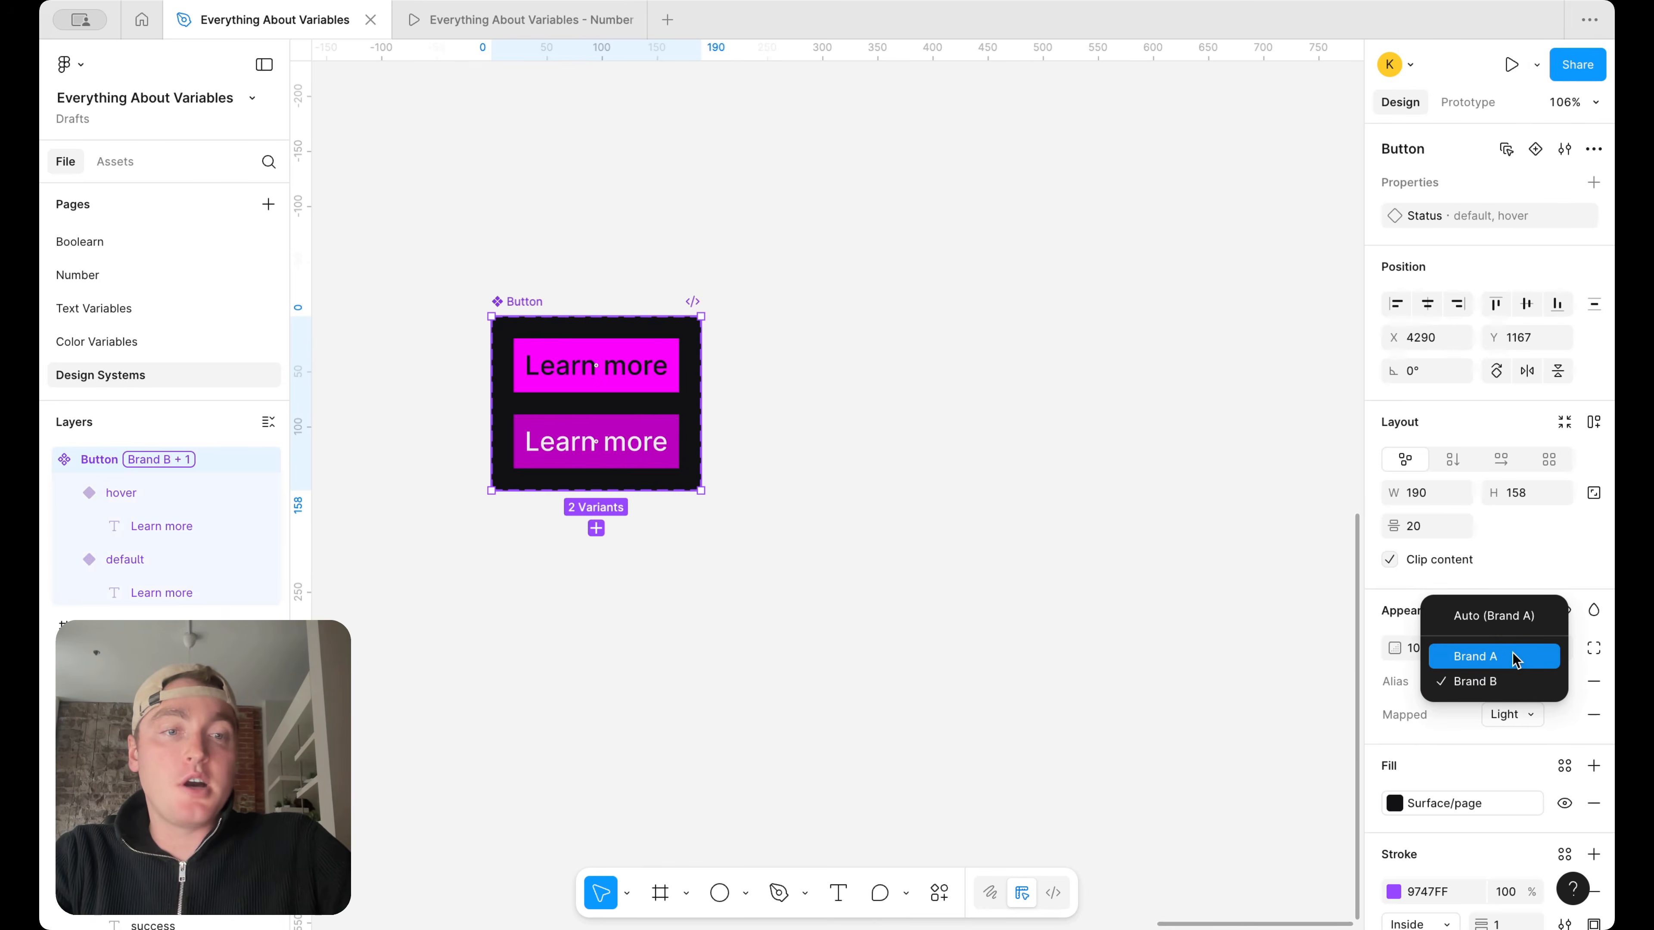
{"action": "left_click", "coordinate": [1498, 655]}
{"action": "left_click", "coordinate": [1512, 681]}
{"action": "left_click", "coordinate": [1519, 706]}
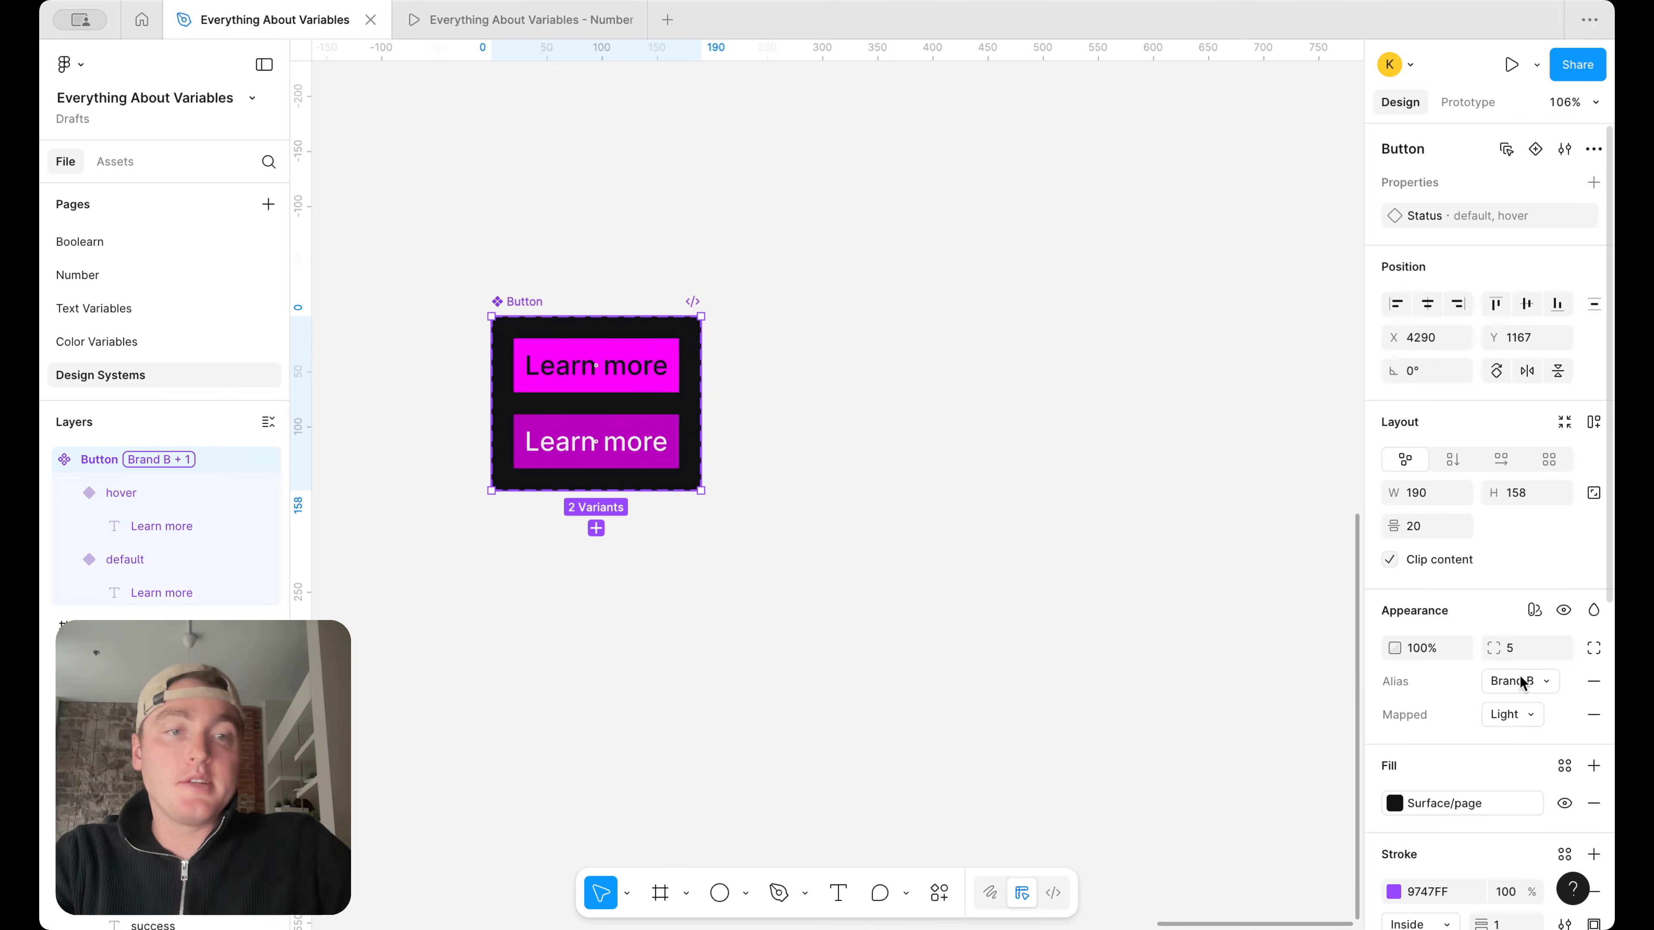
{"action": "left_click", "coordinate": [1519, 681]}
{"action": "left_click", "coordinate": [1520, 654]}
{"action": "left_click", "coordinate": [1066, 494]}
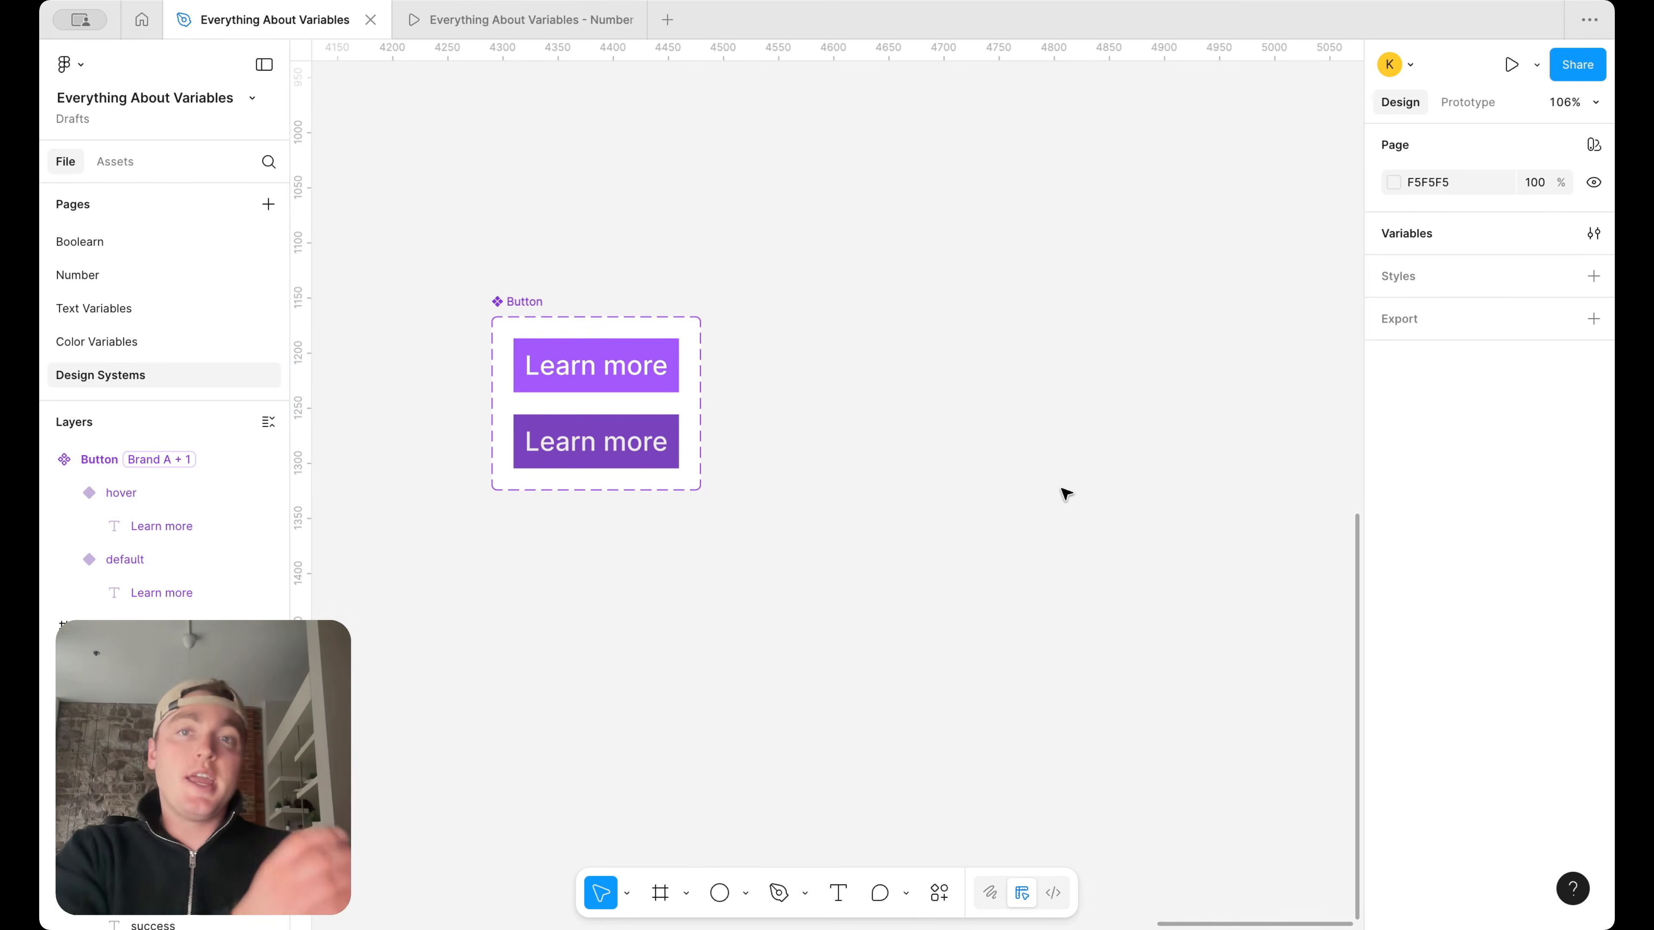
Open the local variables window, move it clear of the canvas edge, and show the Brand collection
{"action": "left_click", "coordinate": [1595, 235]}
{"action": "scroll", "coordinate": [664, 310], "scroll_direction": "down", "scroll_amount": 5}
{"action": "scroll", "coordinate": [677, 256], "scroll_direction": "down", "scroll_amount": 5}
{"action": "left_click", "coordinate": [860, 99]}
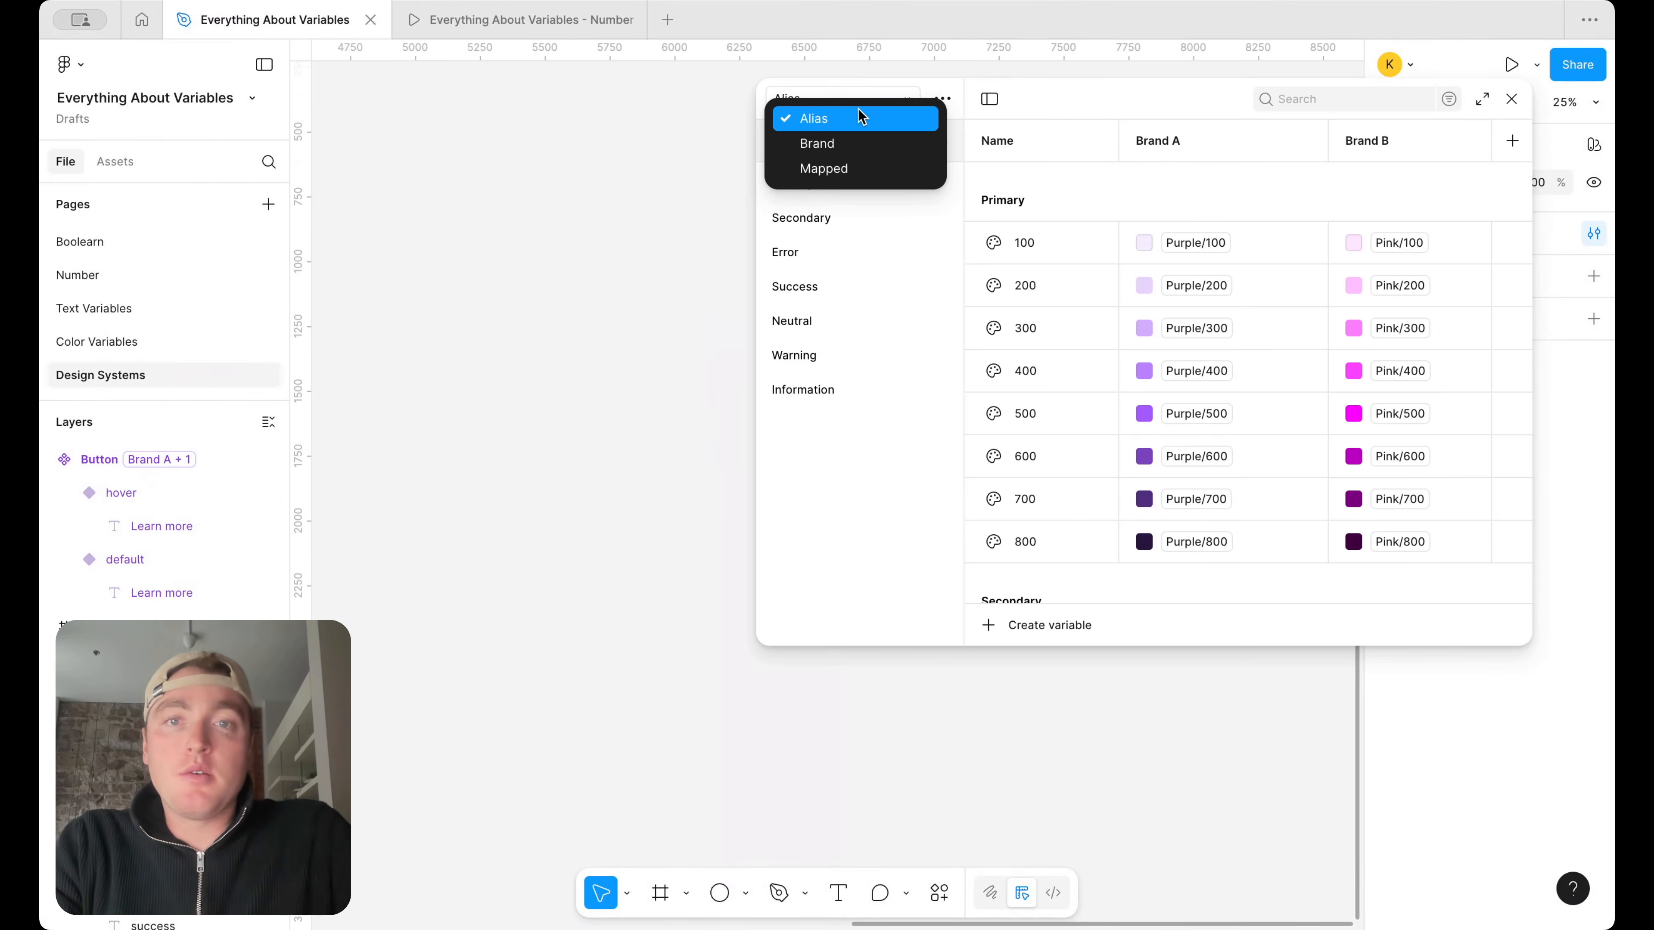
{"action": "left_click", "coordinate": [1021, 97]}
{"action": "left_click_drag", "start_coordinate": [1086, 101], "coordinate": [730, 114]}
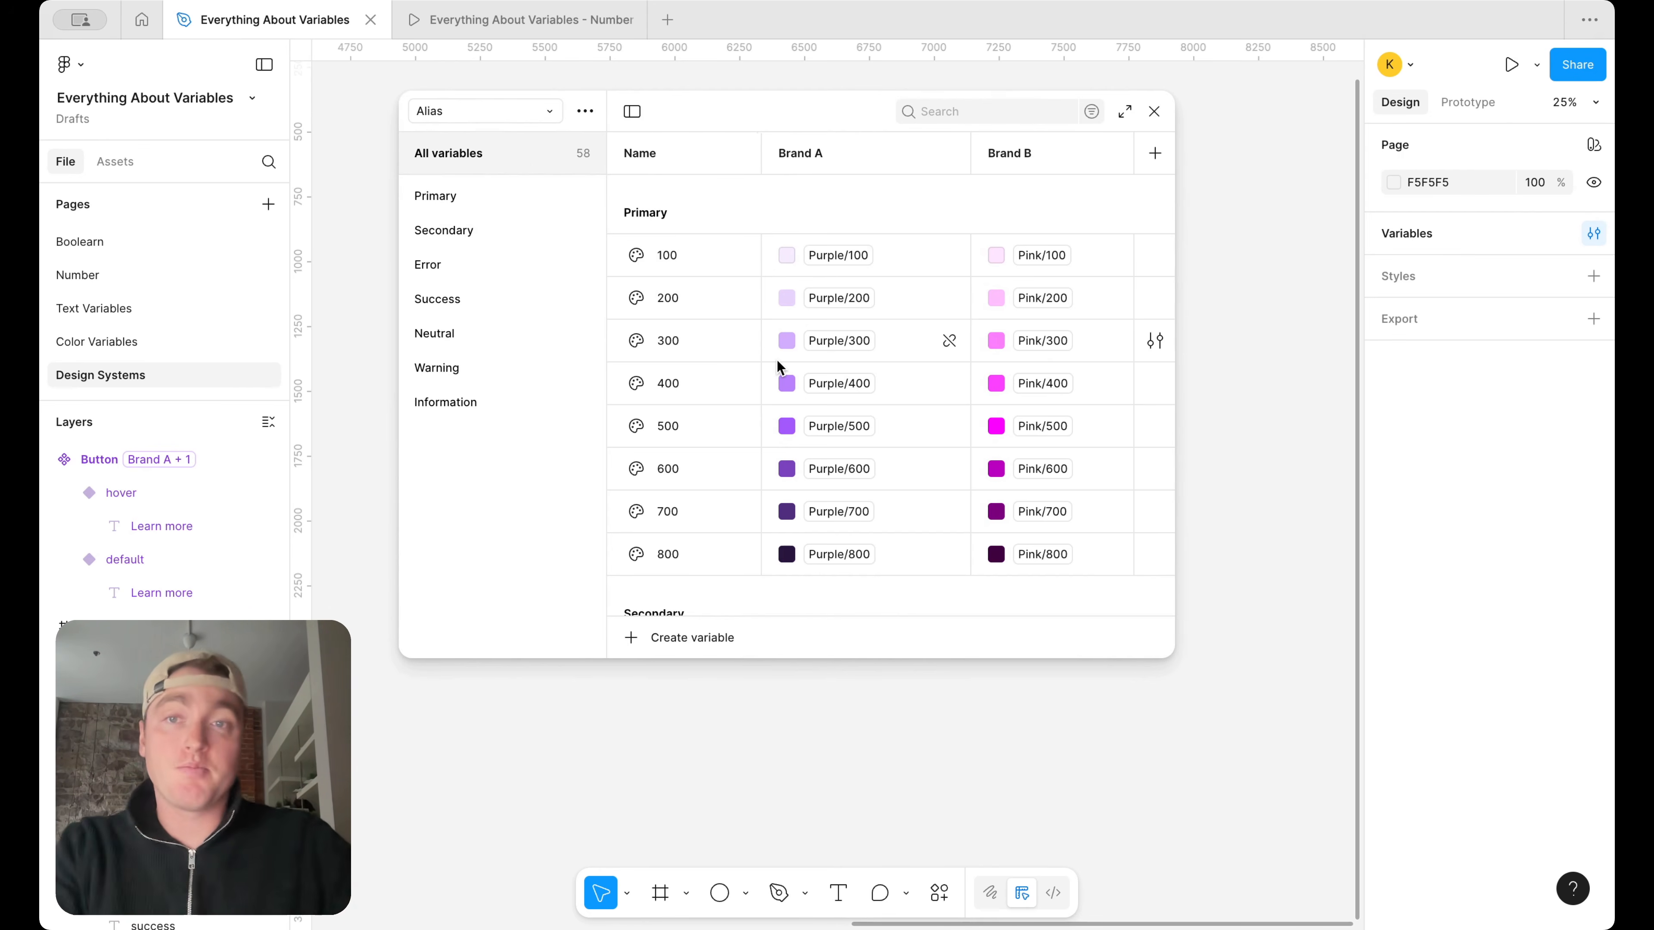
{"action": "left_click", "coordinate": [525, 115]}
{"action": "left_click", "coordinate": [519, 143]}
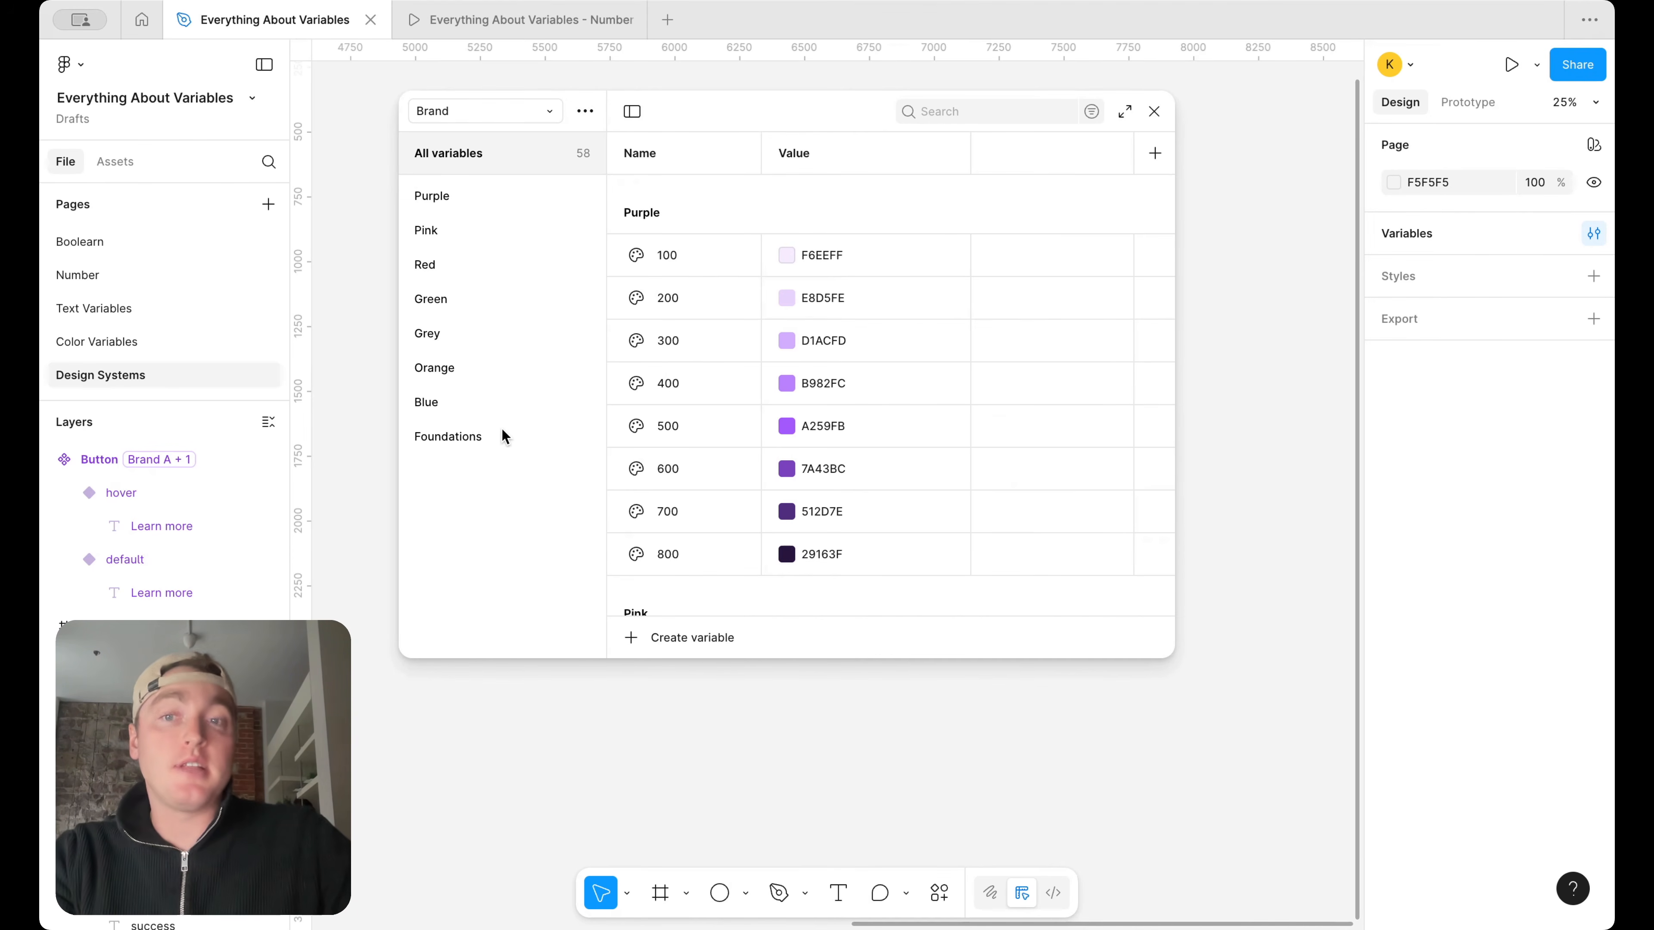
Create a string variable named font style/primary in the Brand collection and show its font style group
{"action": "left_click", "coordinate": [648, 636]}
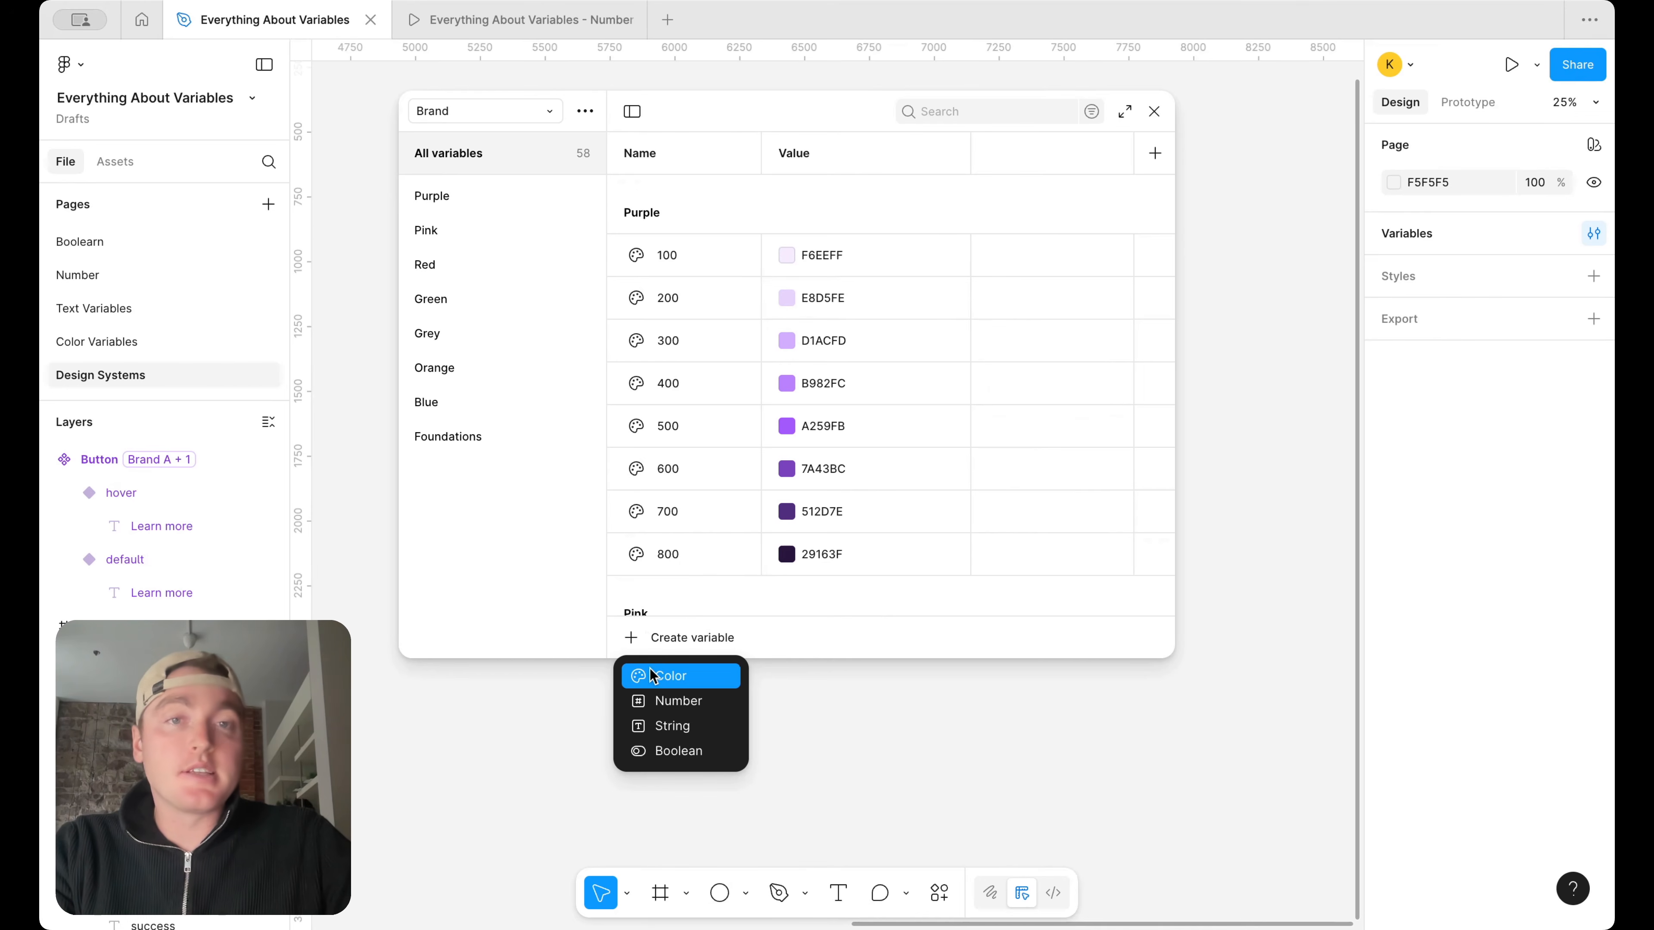
{"action": "left_click", "coordinate": [671, 726]}
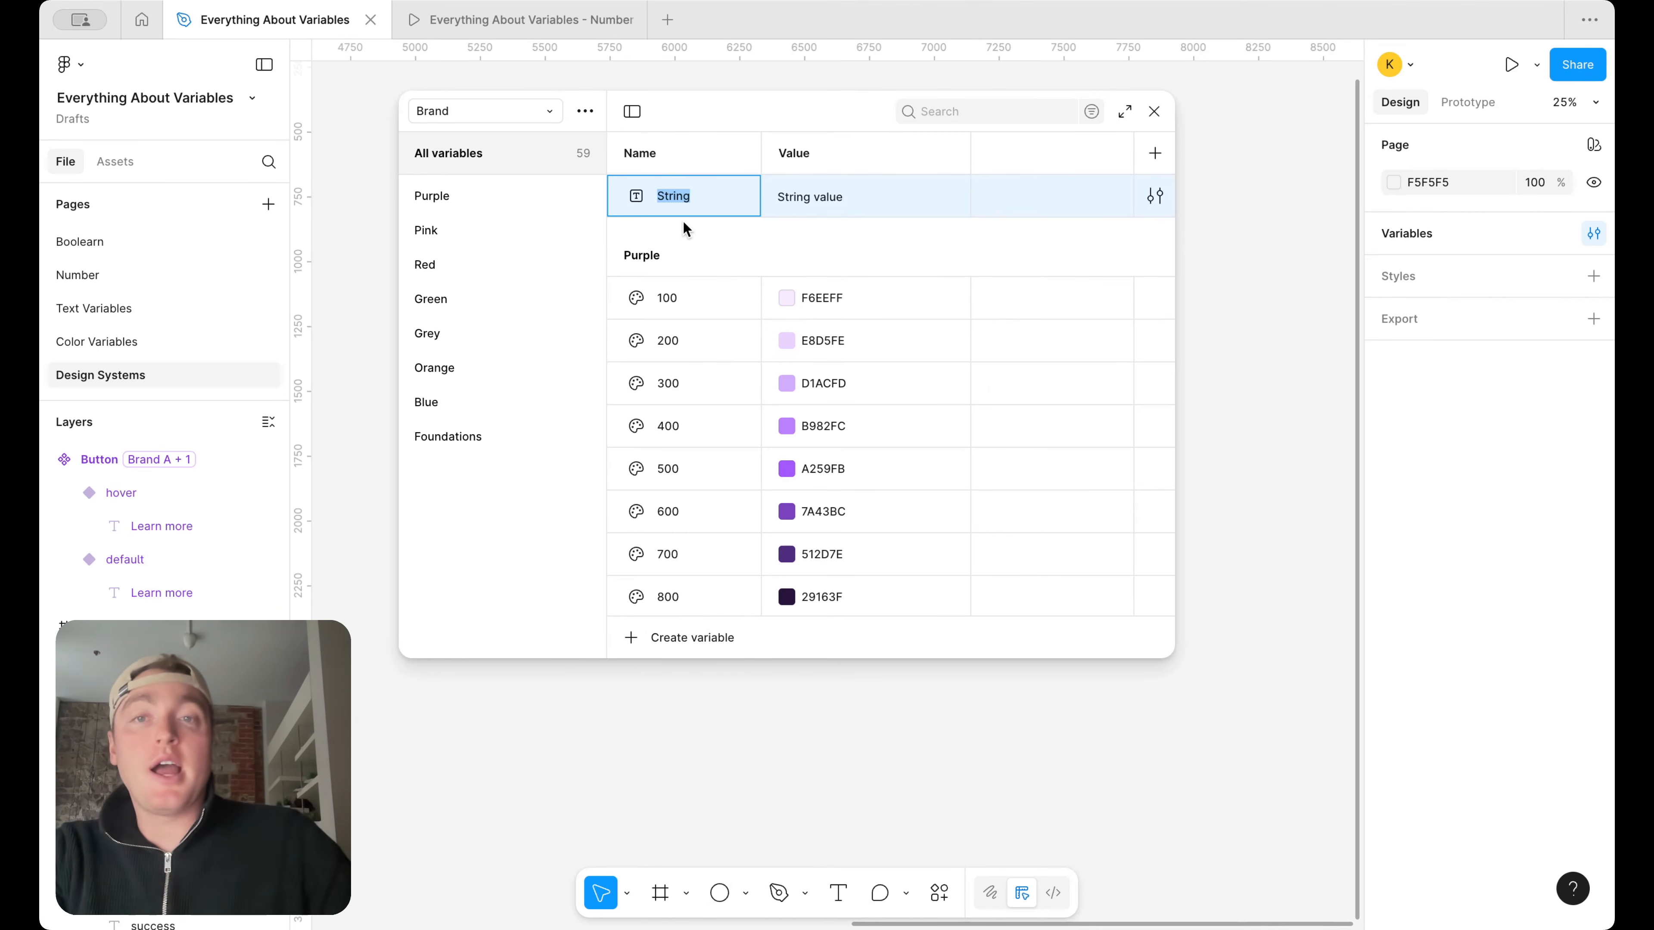
{"action": "type", "text": "fo"}
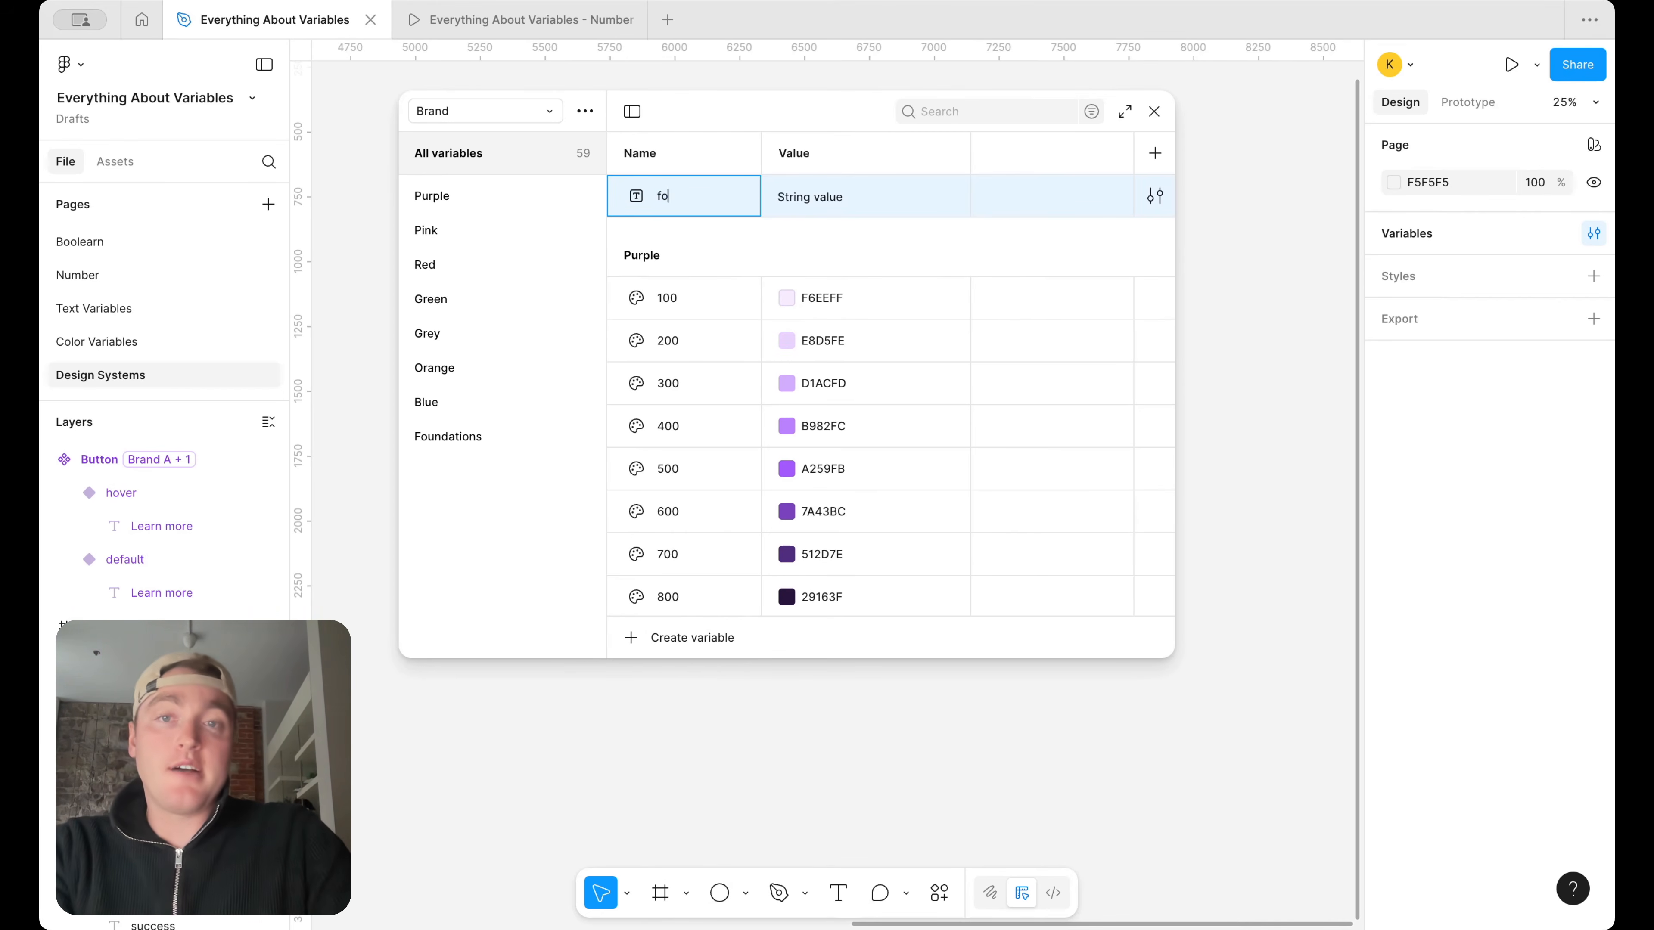
{"action": "type", "text": "nt style"}
{"action": "left_click", "coordinate": [838, 203]}
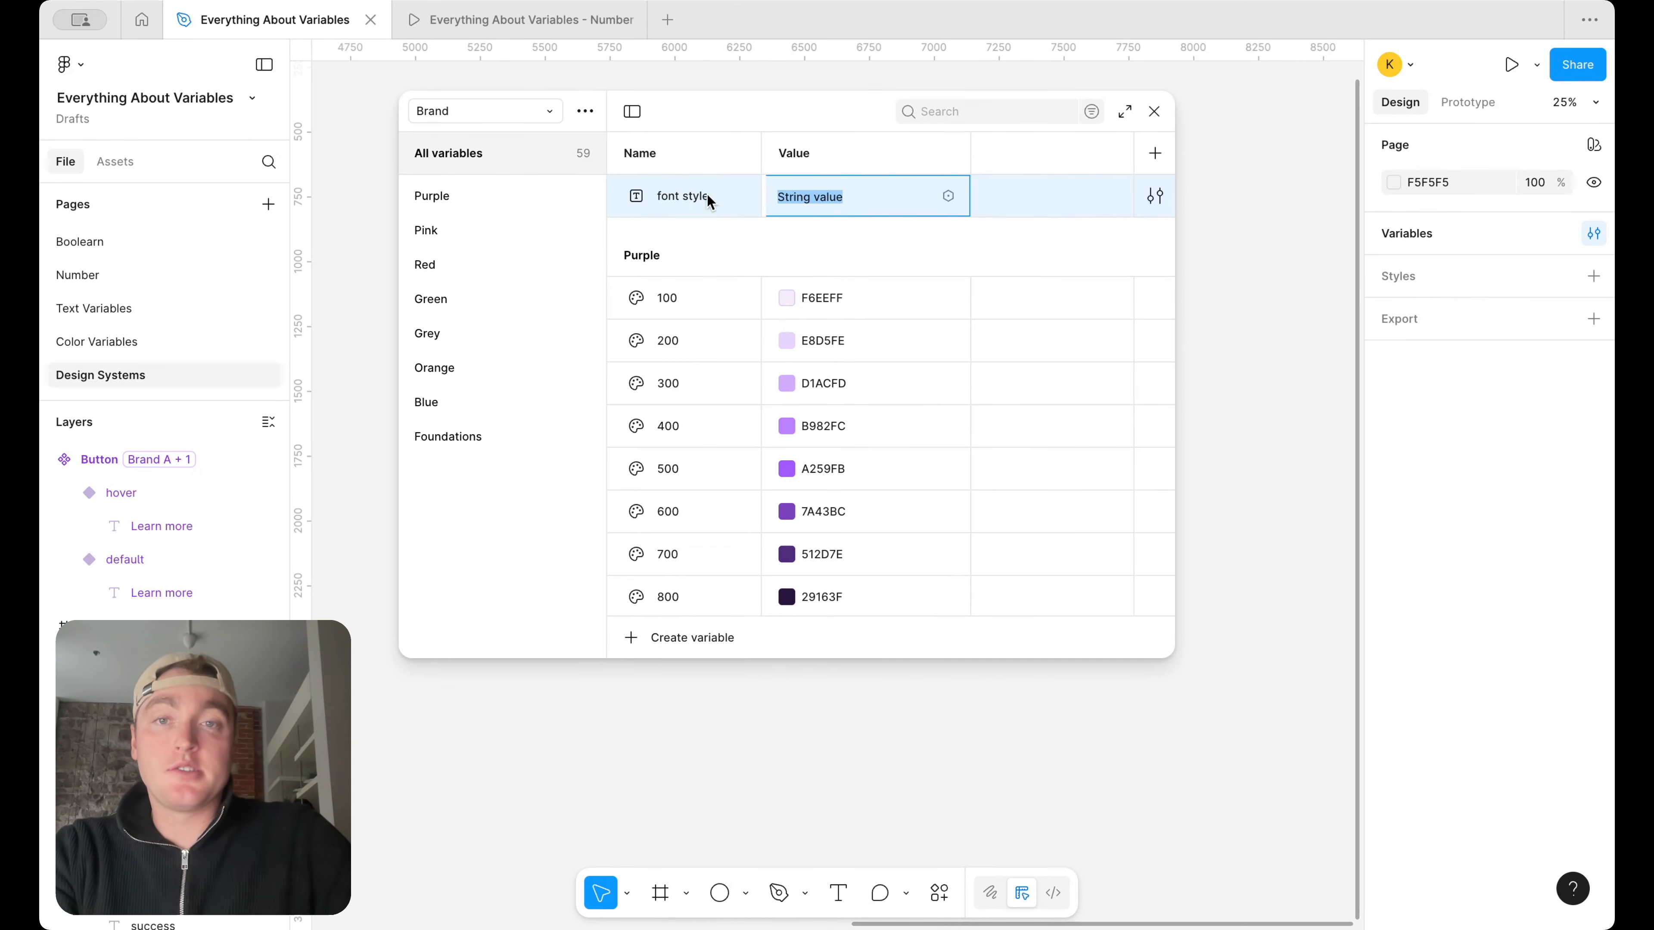
{"action": "left_click", "coordinate": [731, 195]}
{"action": "left_click", "coordinate": [732, 194]}
{"action": "type", "text": "/prim"}
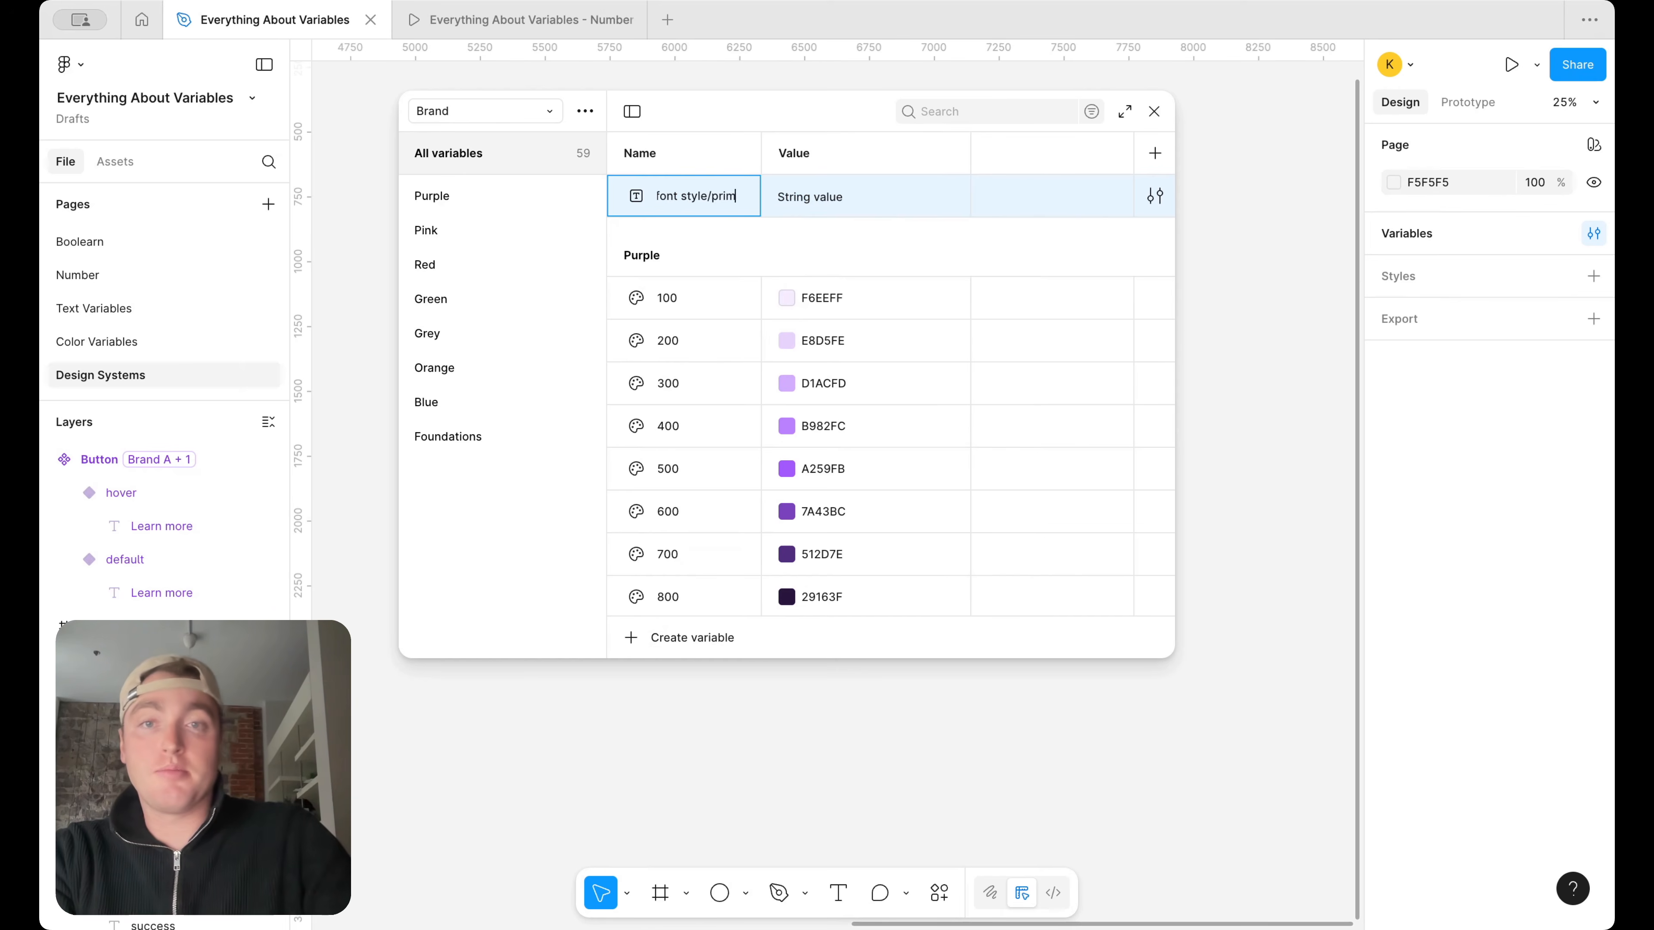
{"action": "type", "text": "ary"}
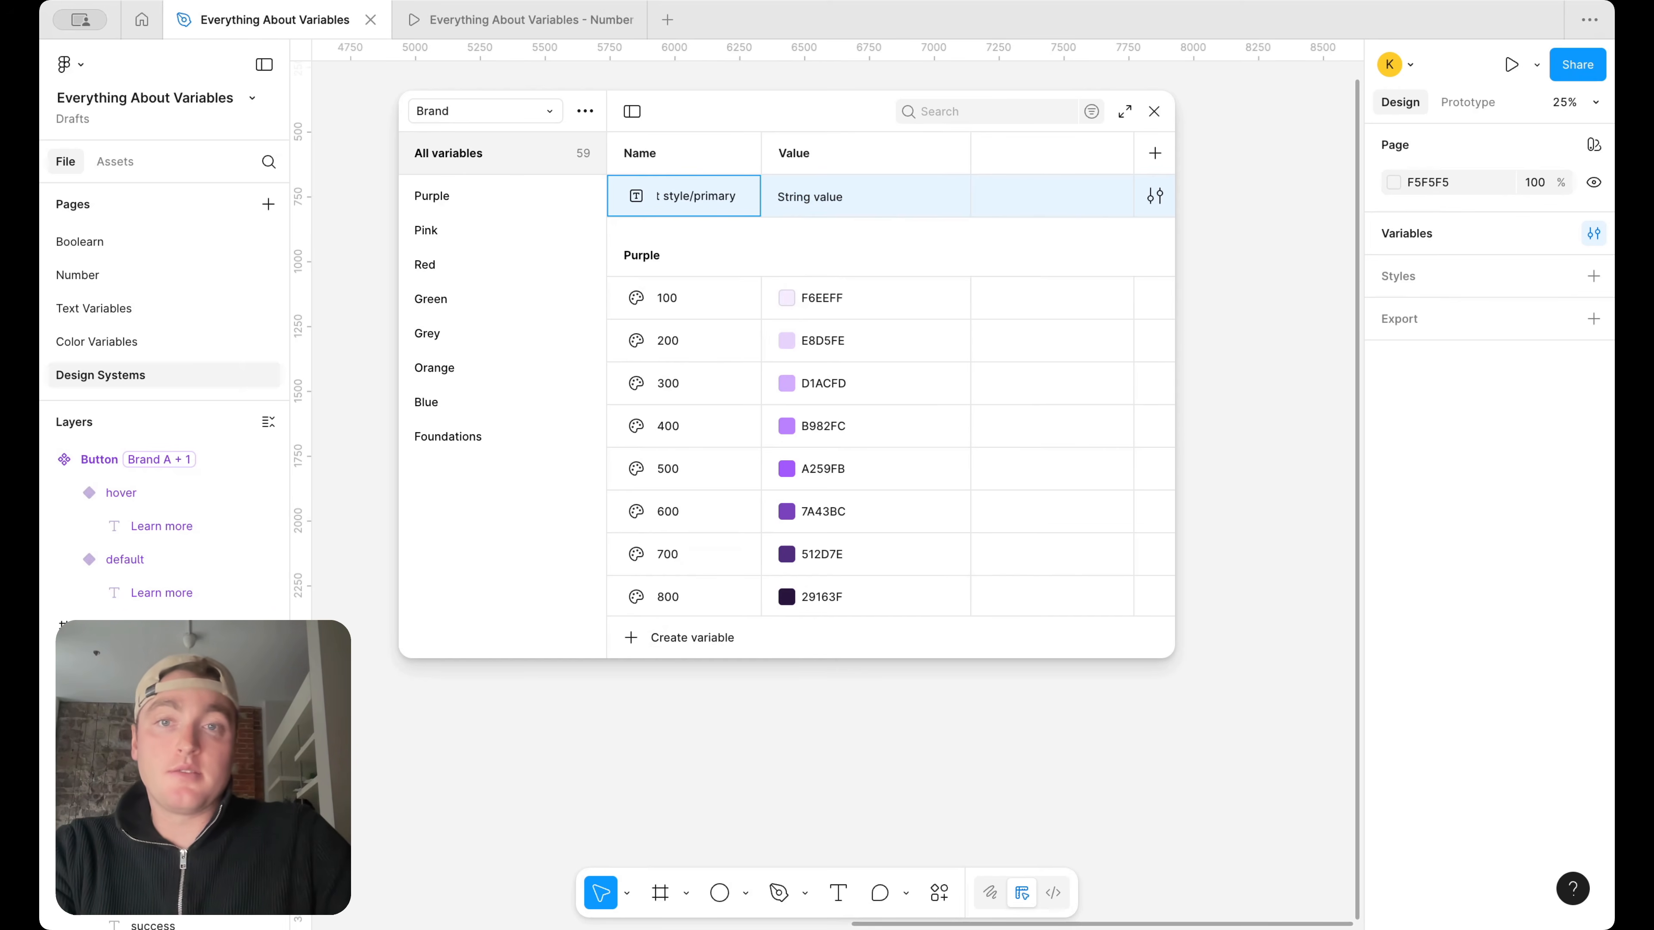
{"action": "key", "text": "Return"}
{"action": "left_click", "coordinate": [473, 470]}
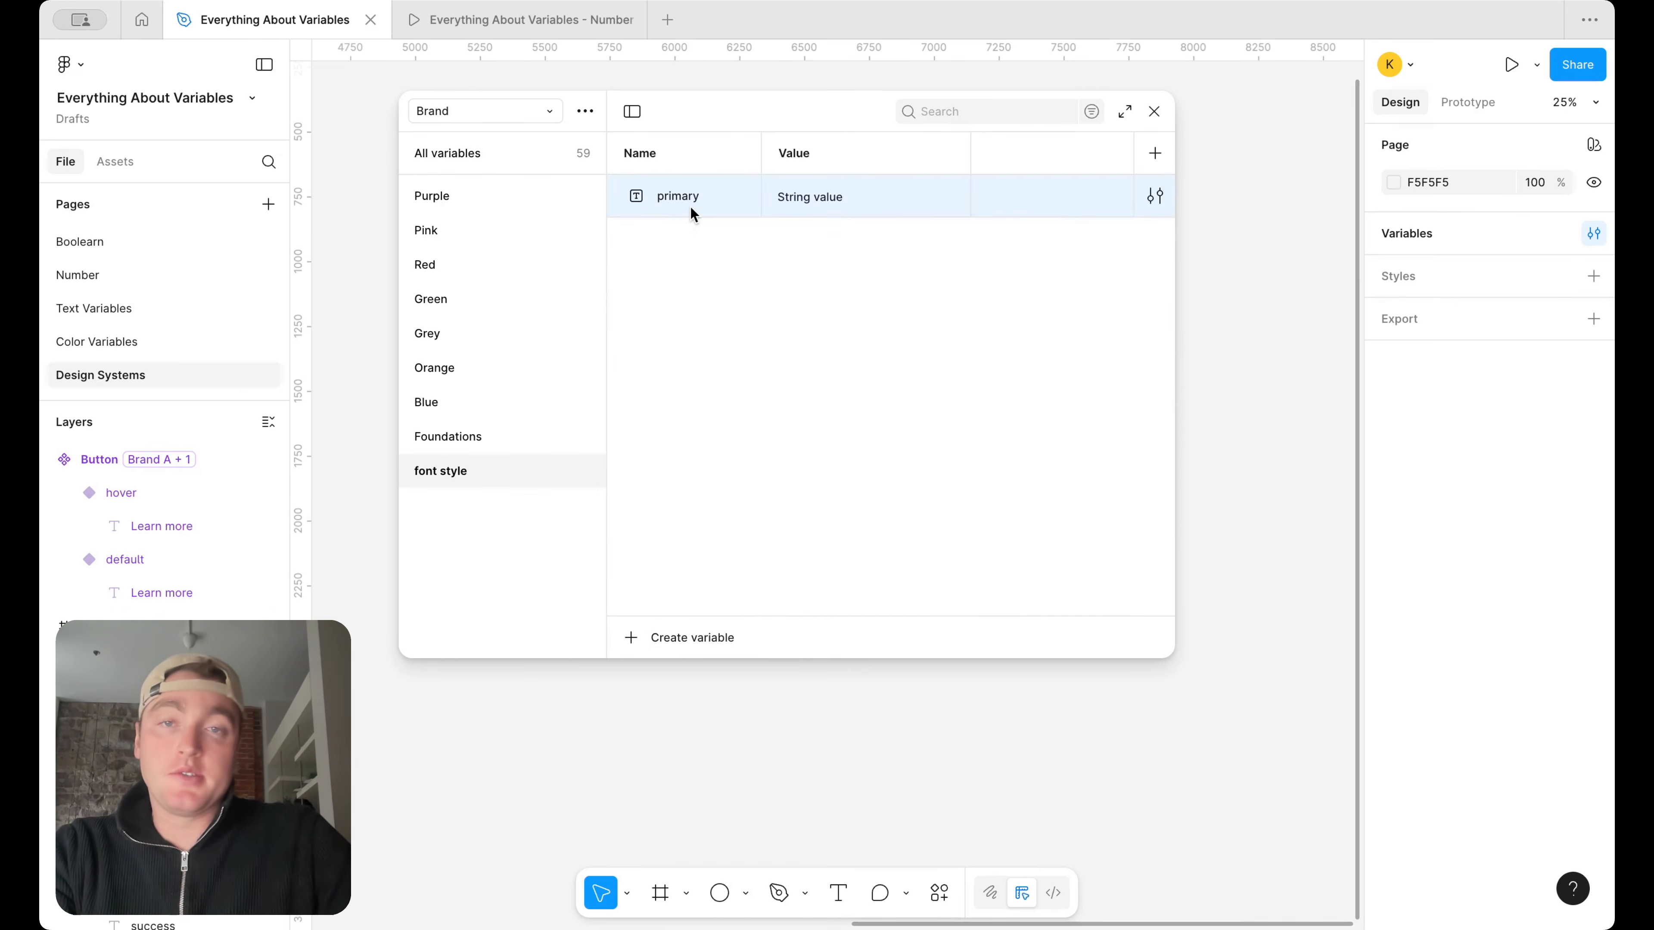
Set the value of the primary font style variable to inter
{"action": "left_click", "coordinate": [782, 196]}
{"action": "double_click", "coordinate": [830, 207]}
{"action": "type", "text": "inter"}
{"action": "key", "text": "Return"}
Duplicate the primary font style variable and name the copy secondar
{"action": "key", "text": "ctrl+d"}
{"action": "type", "text": "roboto"}
{"action": "key", "text": "ctrl+a"}
{"action": "type", "text": "Secon"}
{"action": "key", "text": "ctrl+a"}
{"action": "type", "text": "secondar"}
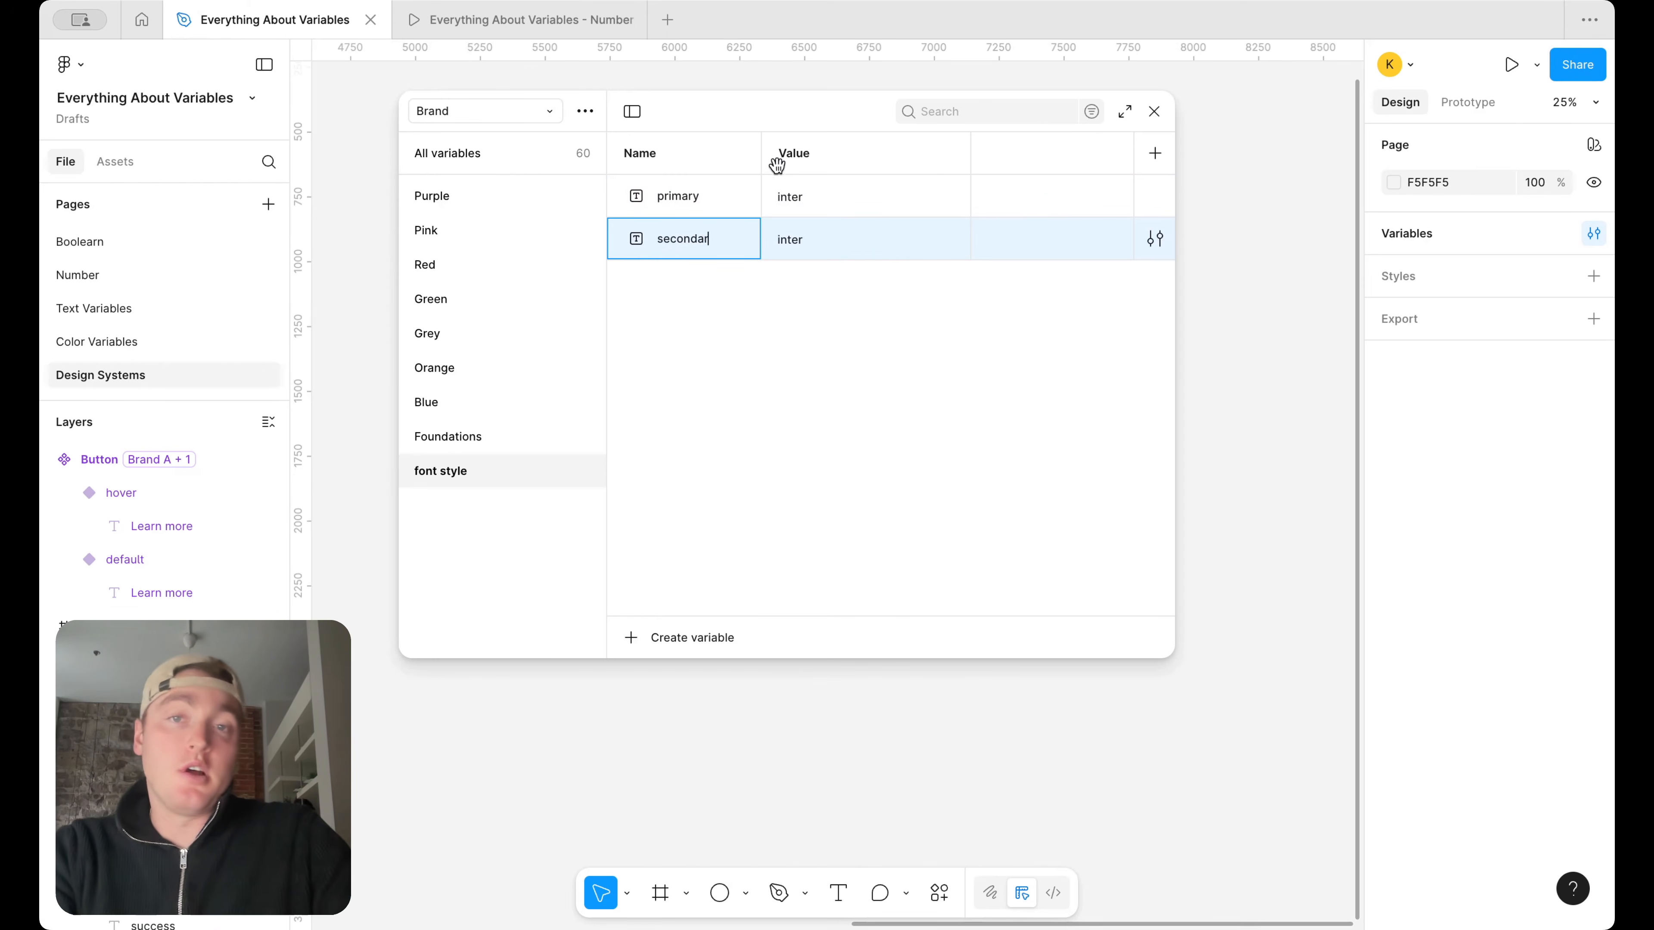
Rename the two font style variables inter and roboto, and set the second one's value to roboto
{"action": "double_click", "coordinate": [677, 196]}
{"action": "type", "text": "inter"}
{"action": "double_click", "coordinate": [688, 238]}
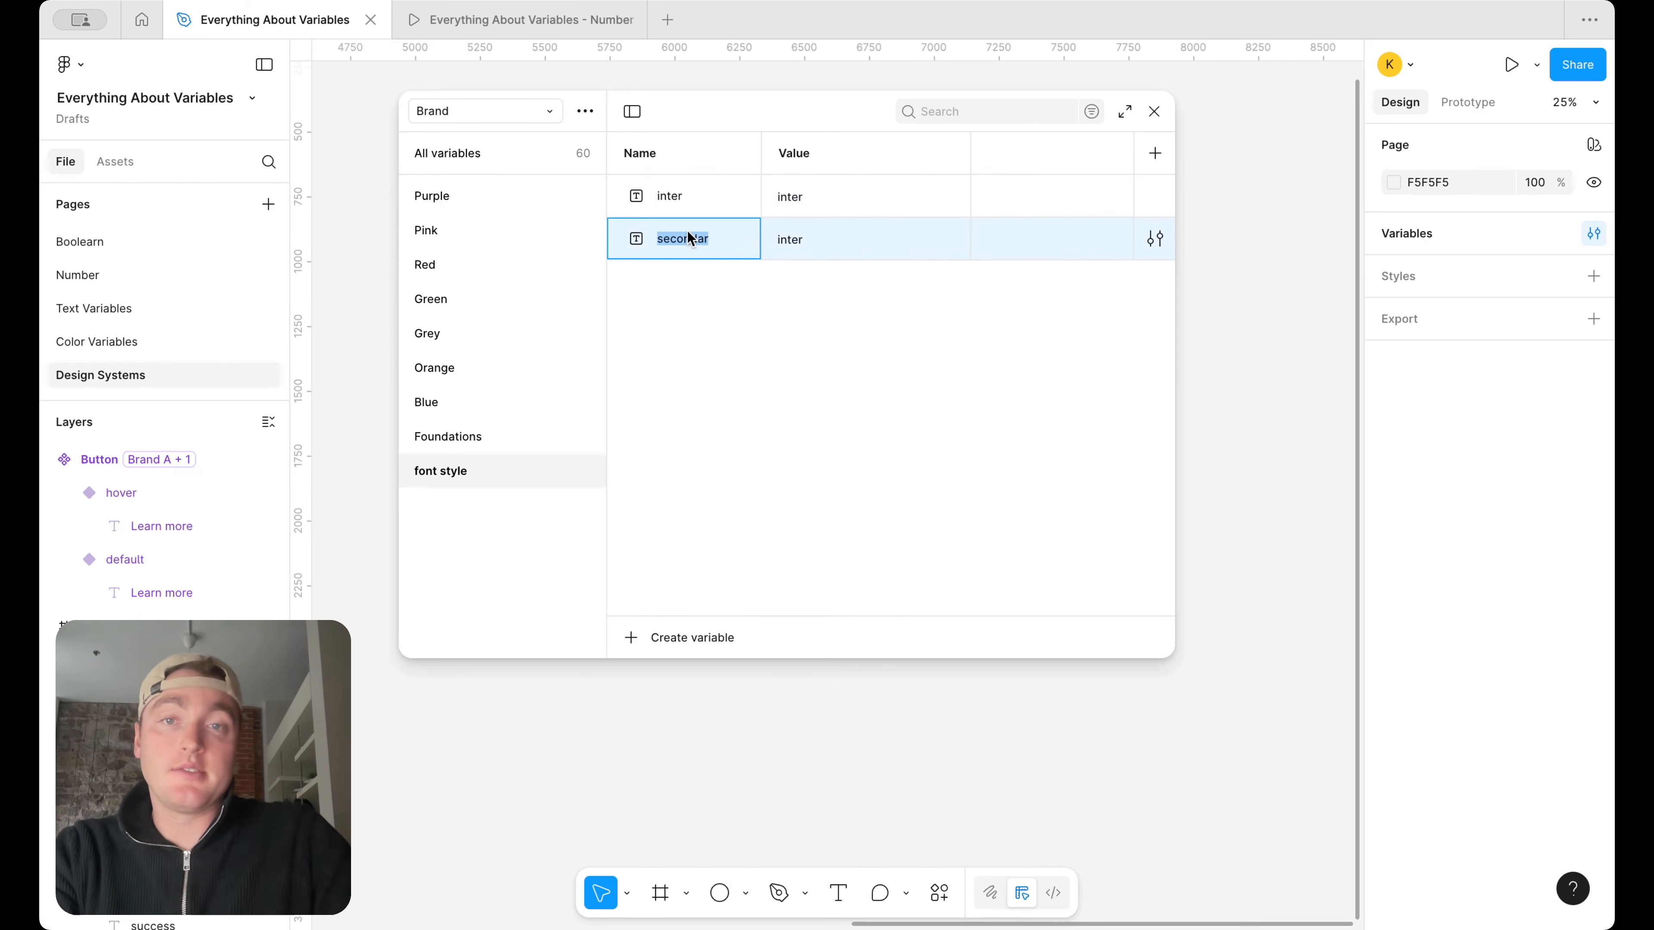
{"action": "type", "text": "roboto"}
{"action": "key", "text": "Return"}
{"action": "double_click", "coordinate": [856, 235]}
{"action": "type", "text": "roboto"}
{"action": "key", "text": "Return"}
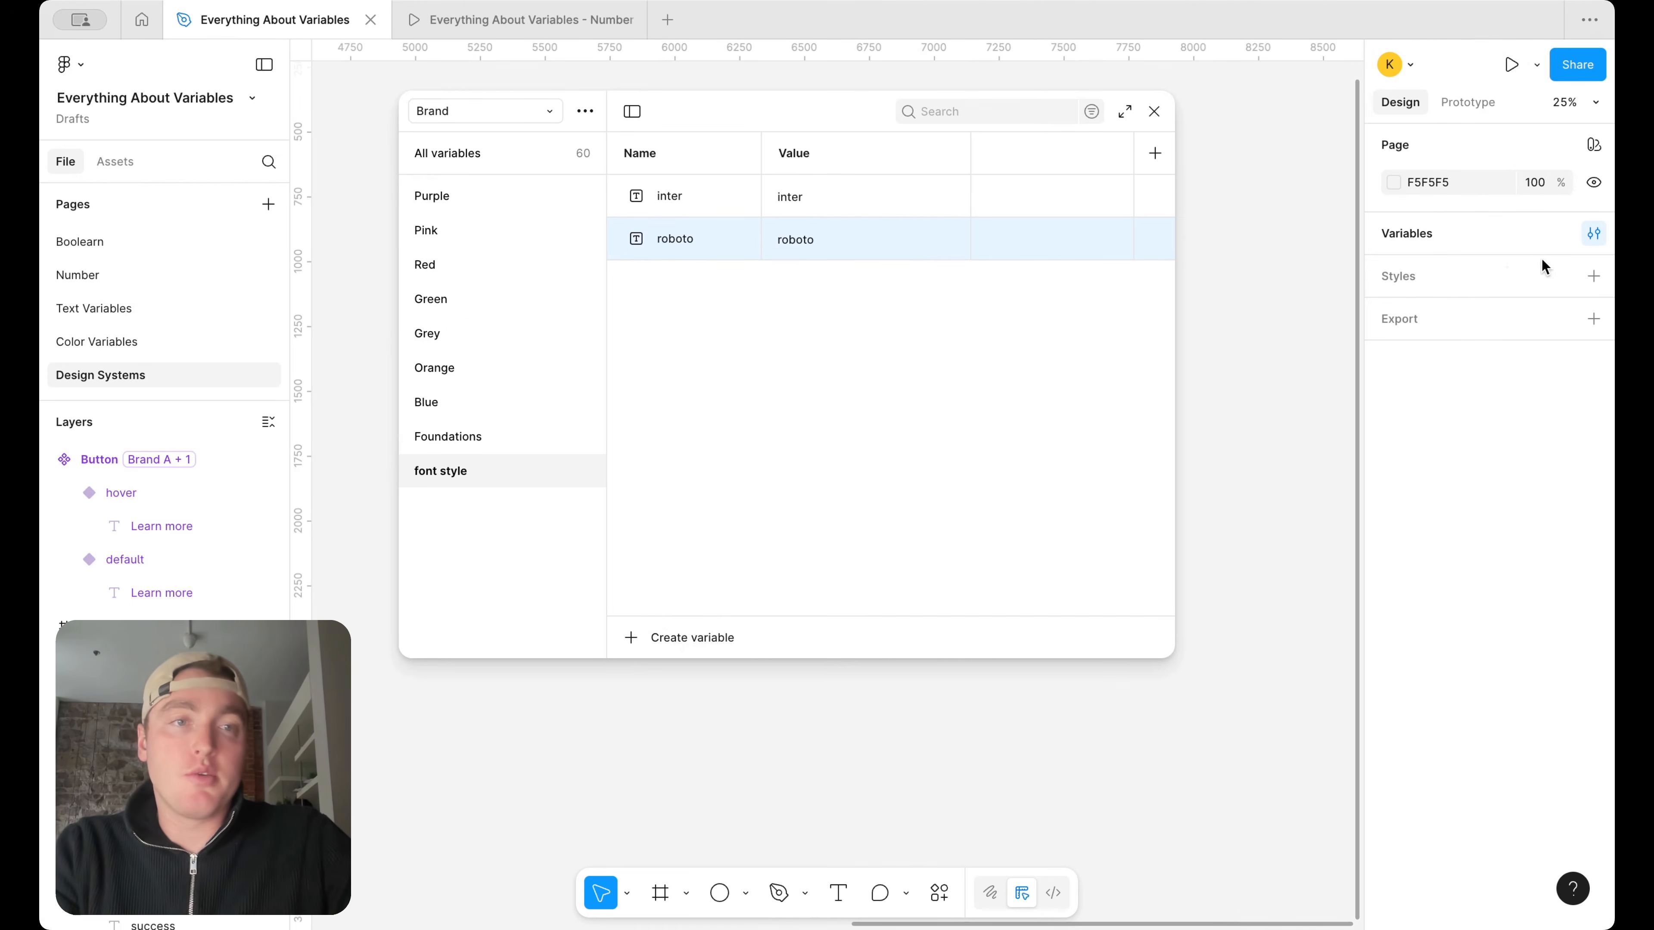
Add a text box about 635 × 185 on the empty canvas below the variables window, reading Hello
{"action": "left_click", "coordinate": [839, 893]}
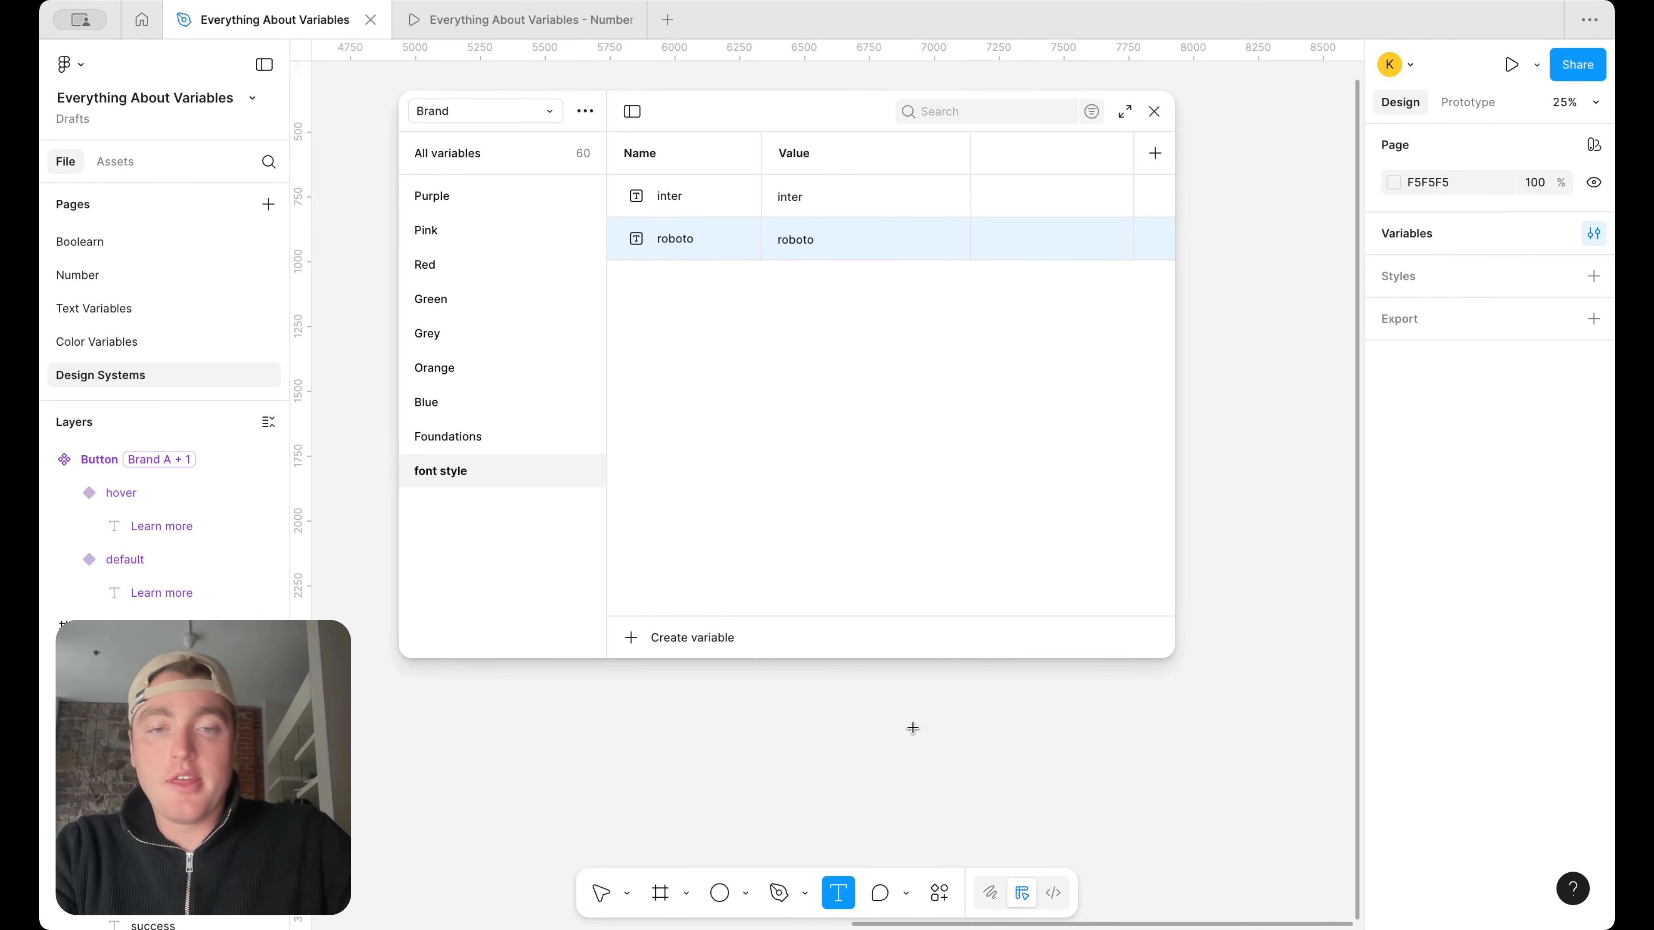
{"action": "left_click_drag", "start_coordinate": [911, 728], "coordinate": [1073, 773]}
{"action": "scroll", "coordinate": [1073, 773], "scroll_direction": "up", "scroll_amount": 3}
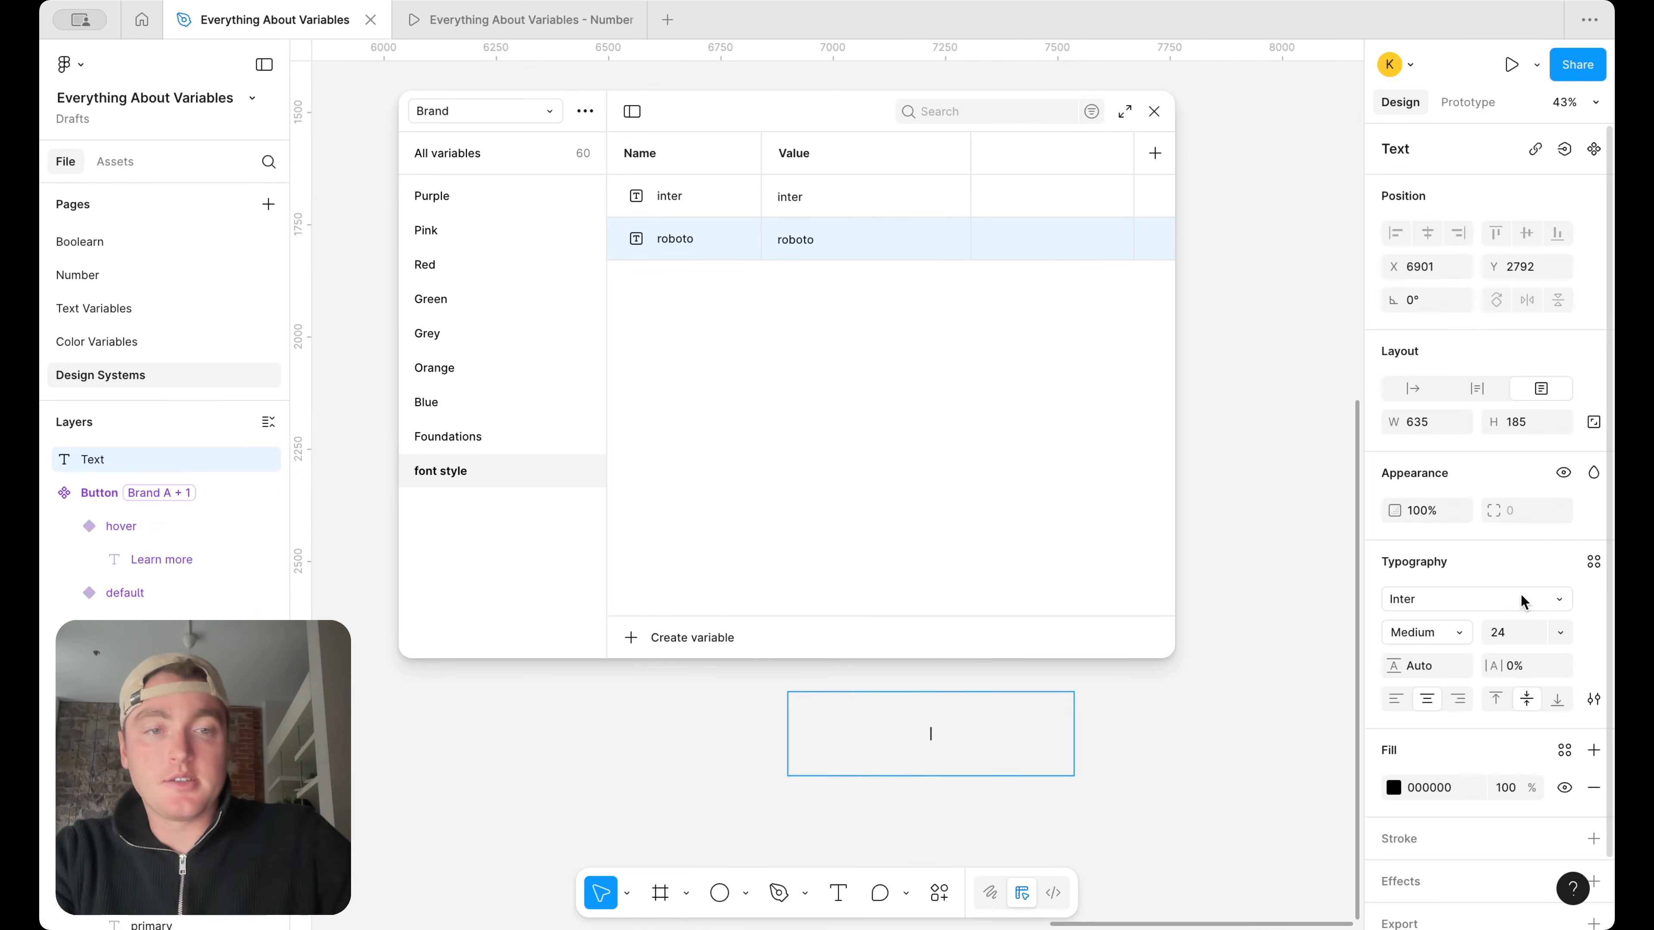
{"action": "scroll", "coordinate": [1097, 757], "scroll_direction": "up", "scroll_amount": 2}
{"action": "type", "text": "Hello"}
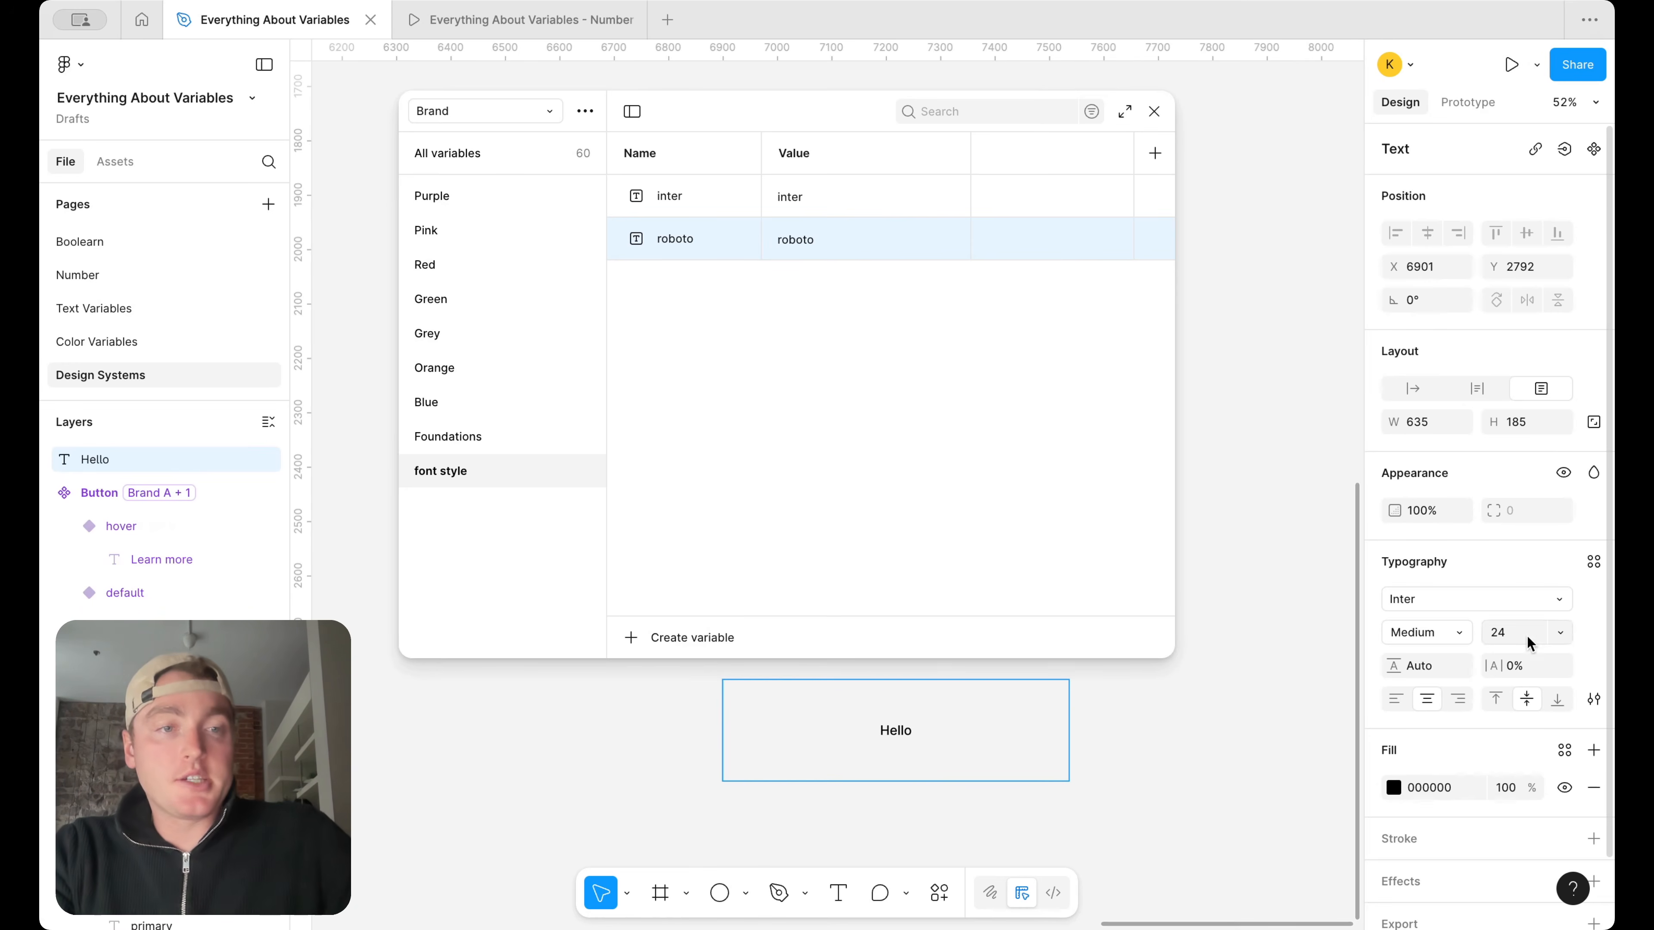
Try to apply the font style/inter variable as the Hello text's font family
{"action": "left_click", "coordinate": [1566, 606]}
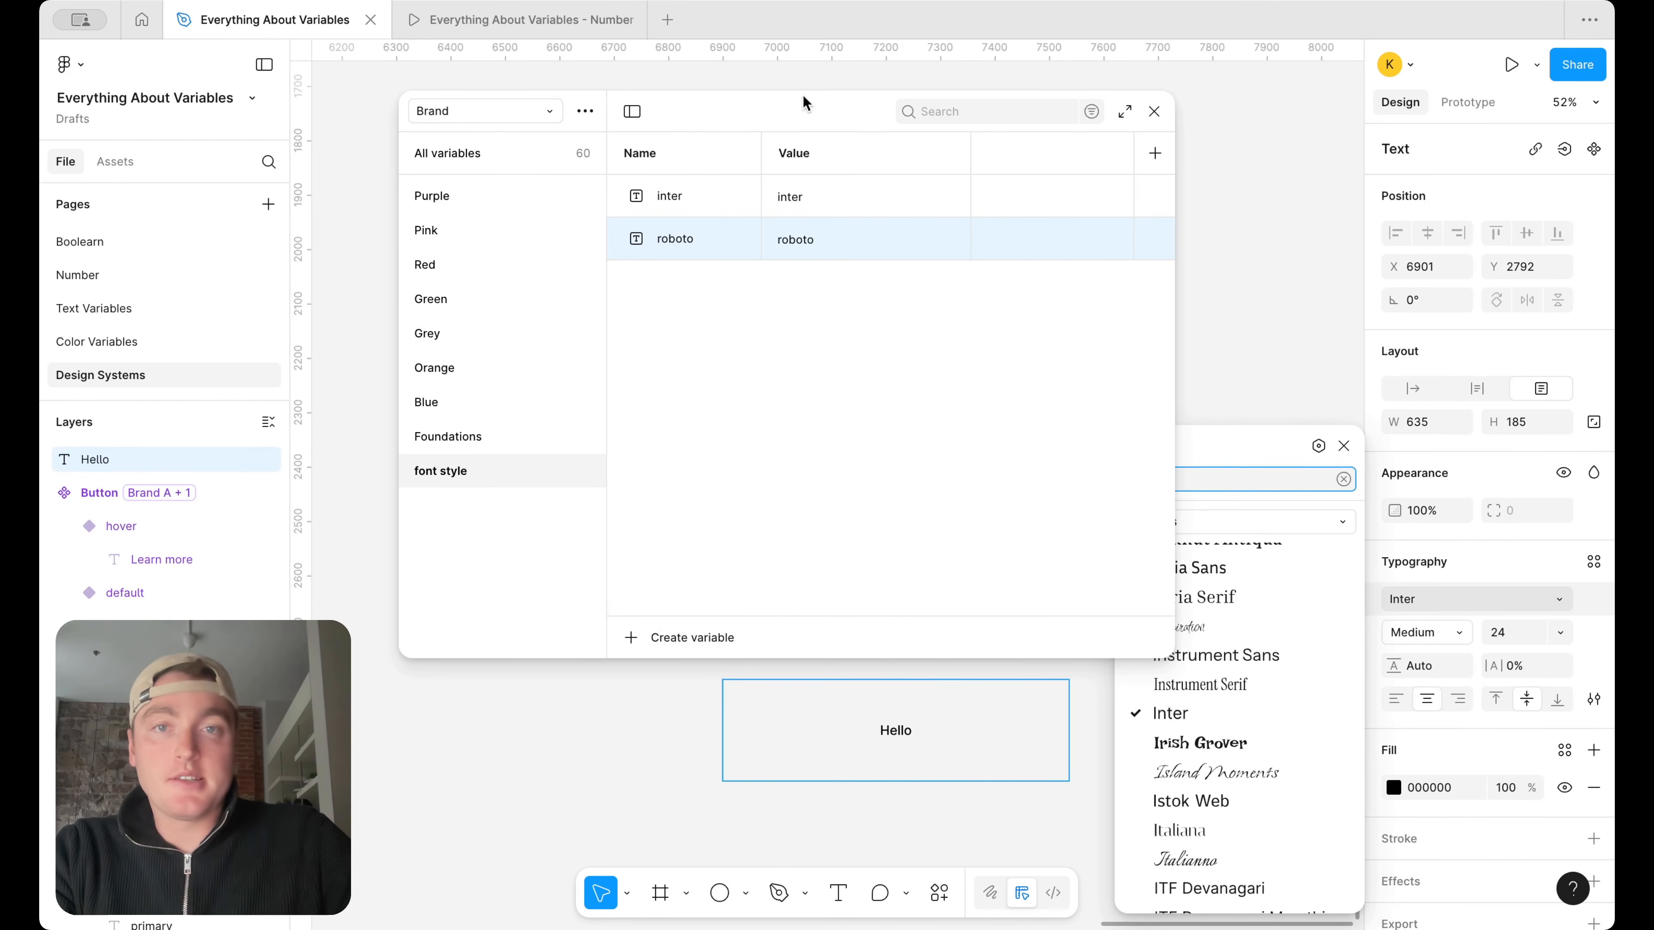
{"action": "left_click", "coordinate": [1319, 446]}
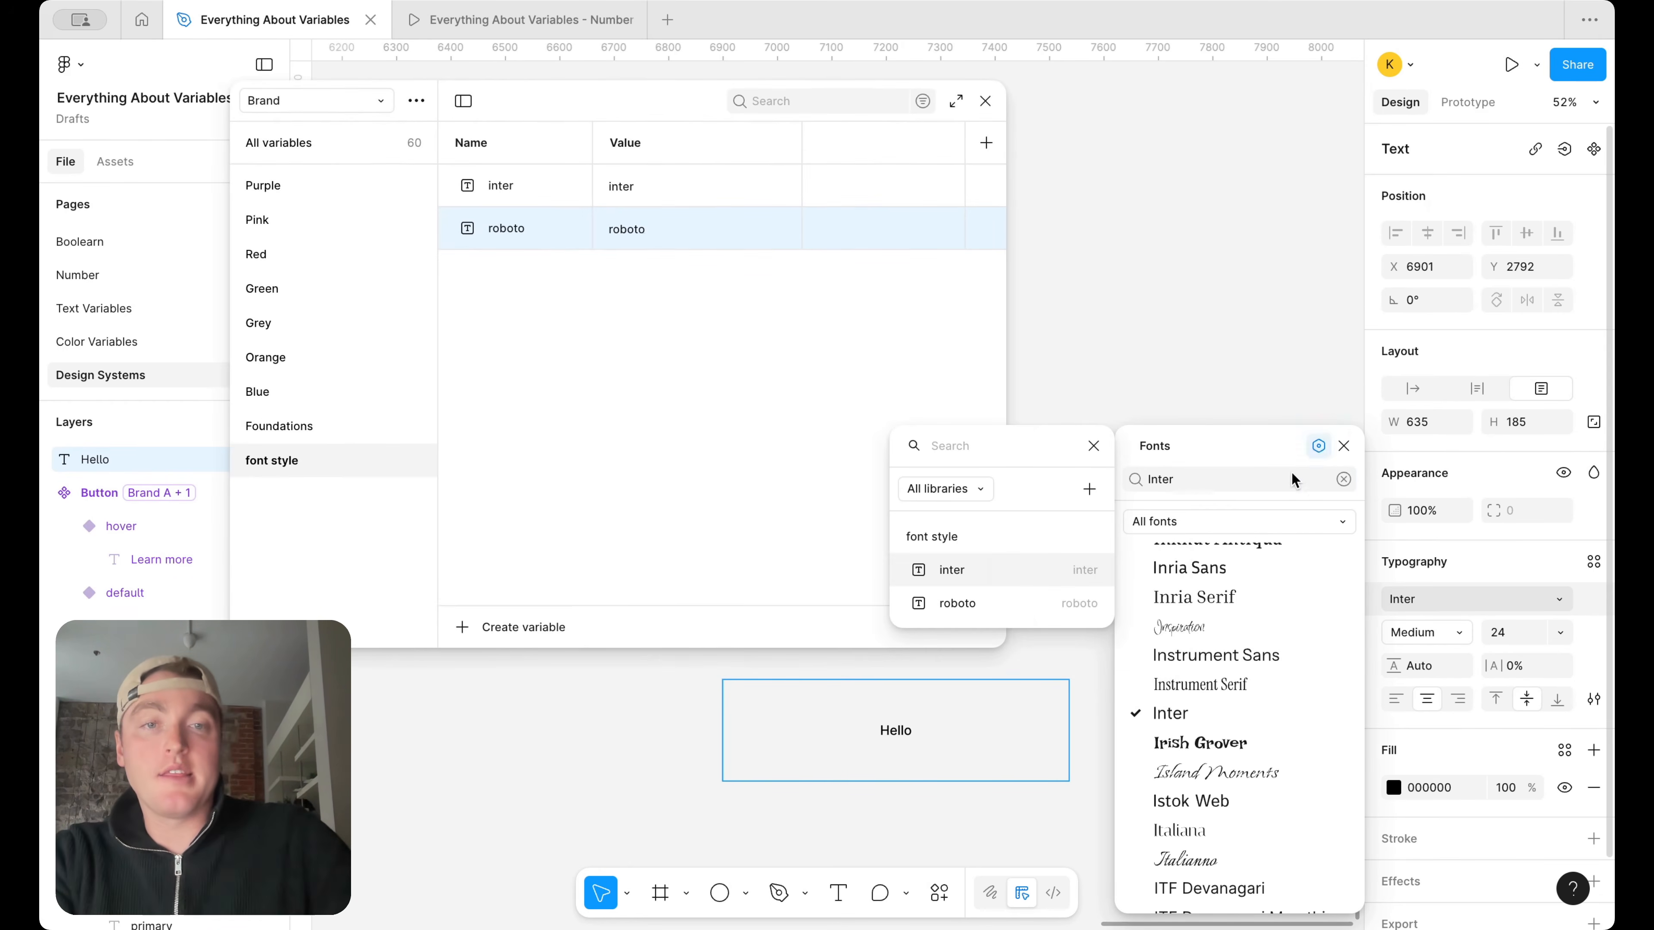
{"action": "left_click", "coordinate": [1040, 573]}
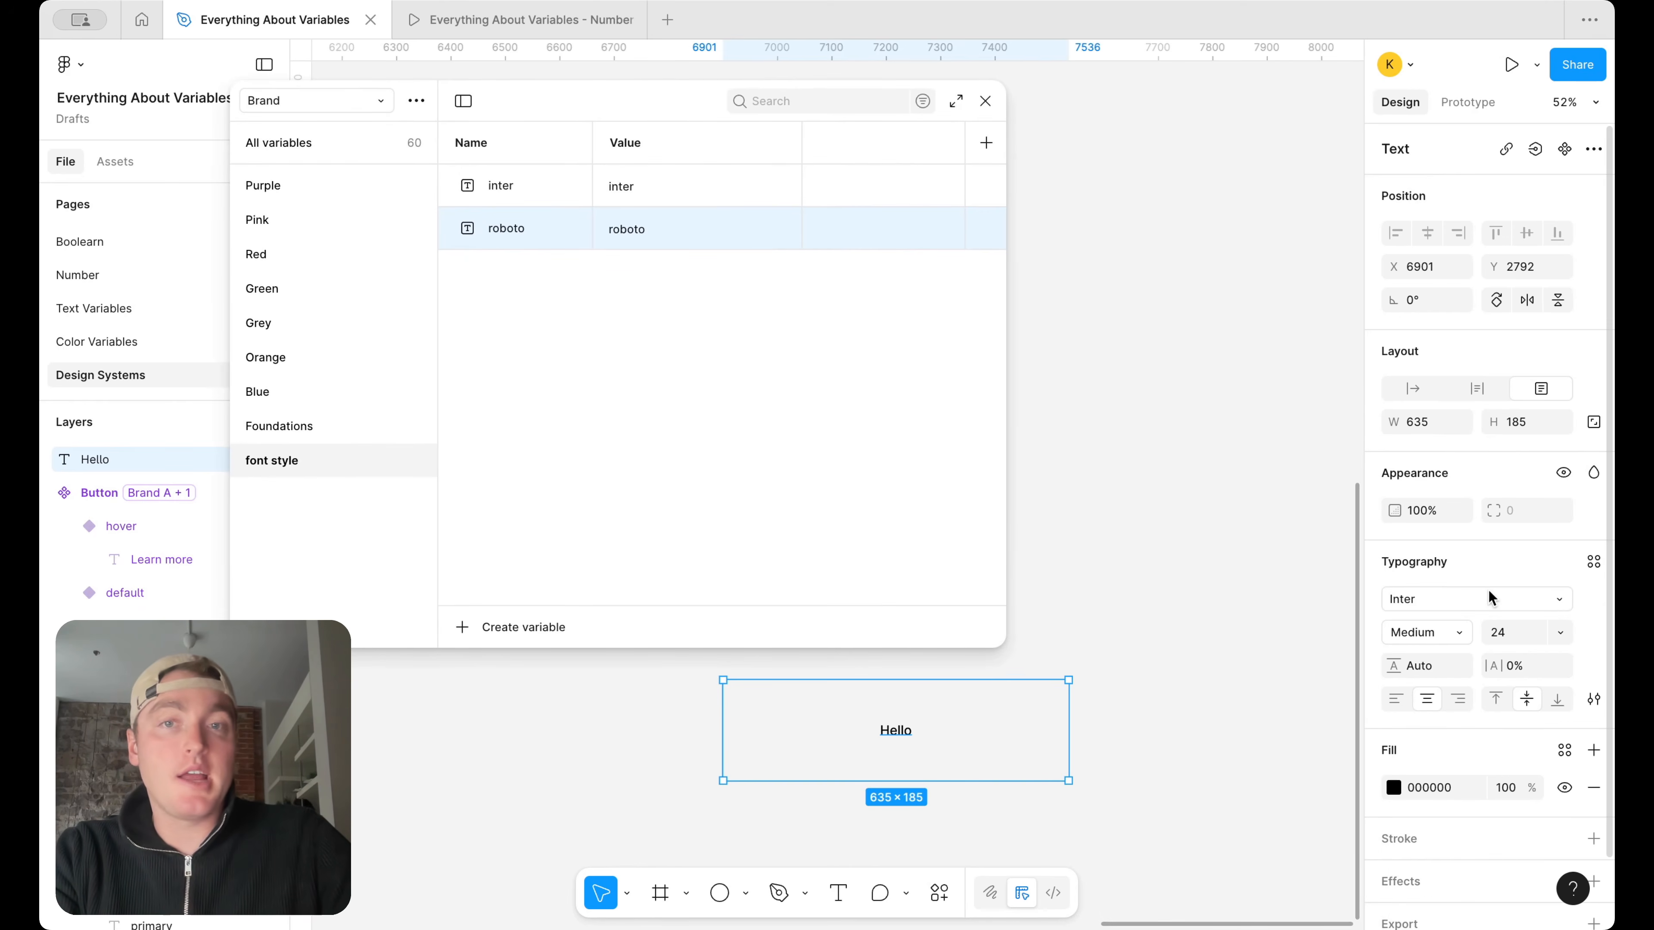
Set the inter variable's value to Inter and apply that variable as the Hello text's font family
{"action": "left_click", "coordinate": [1561, 600]}
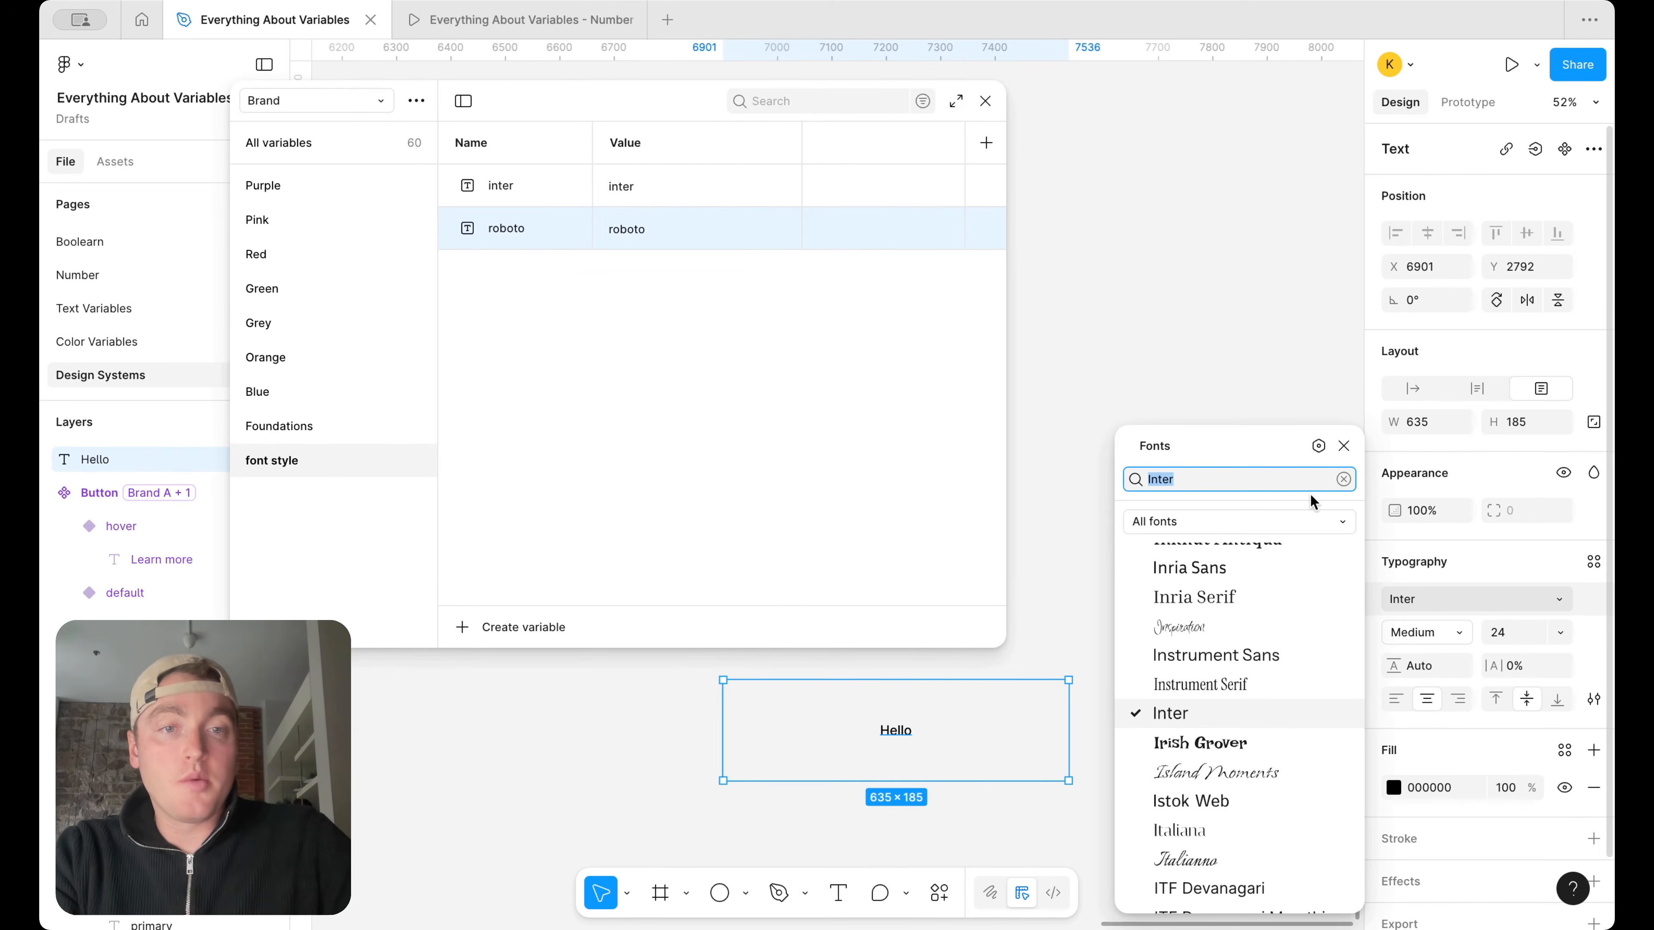
{"action": "left_click", "coordinate": [1318, 446]}
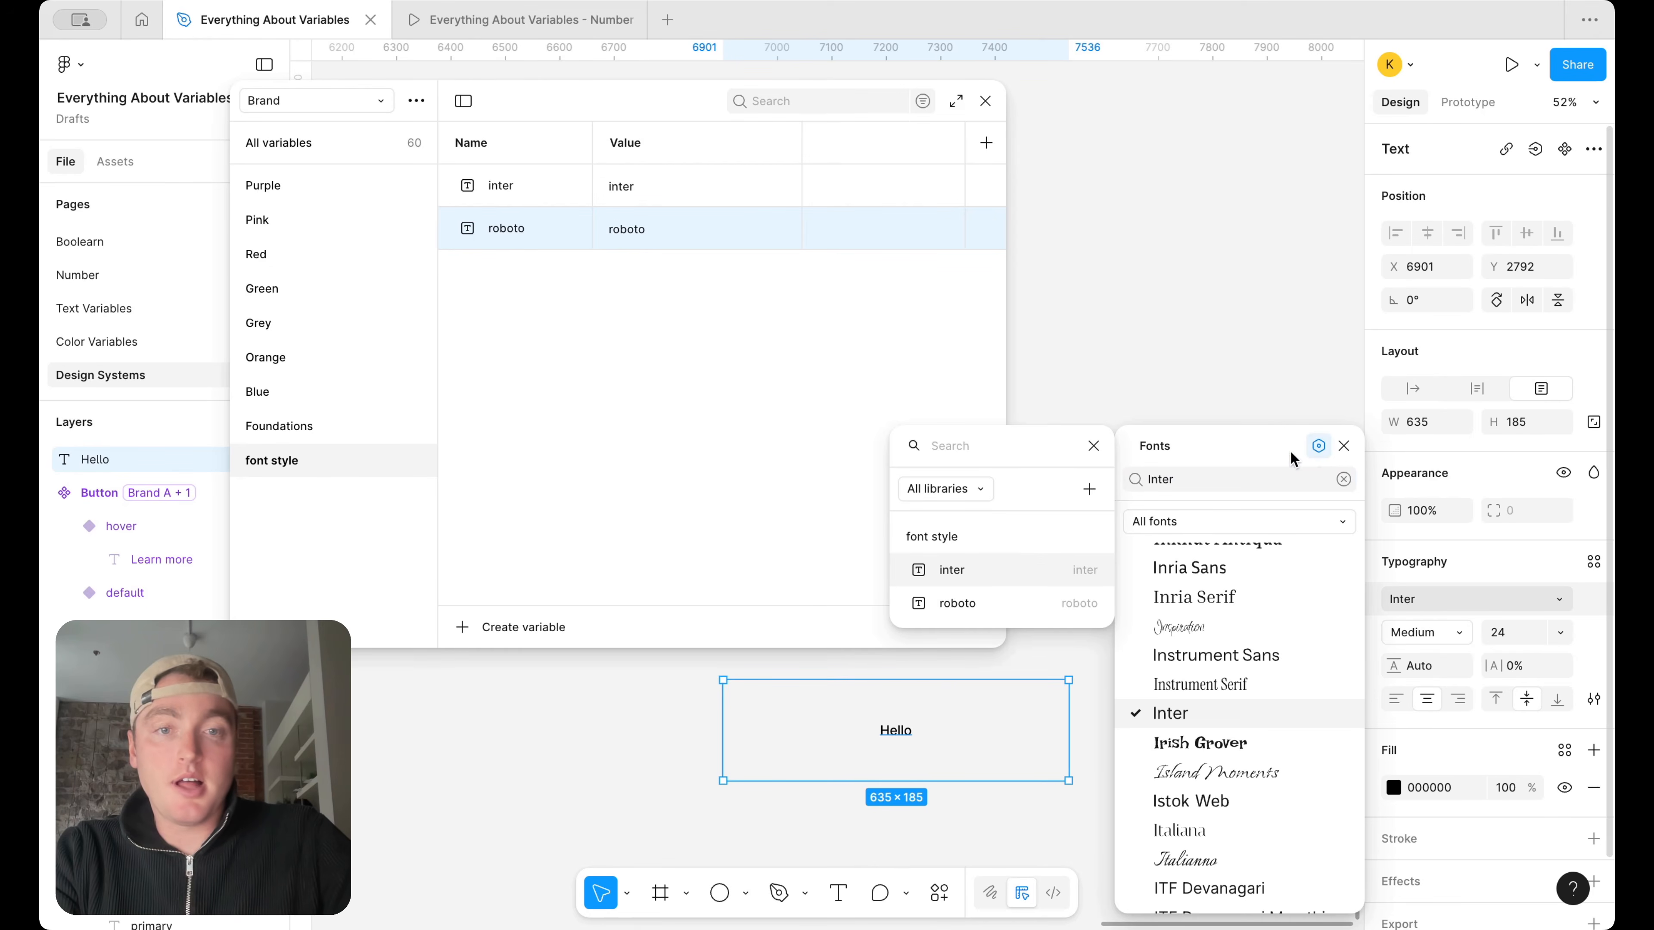
{"action": "double_click", "coordinate": [622, 187]}
{"action": "type", "text": "Inter"}
{"action": "key", "text": "Return"}
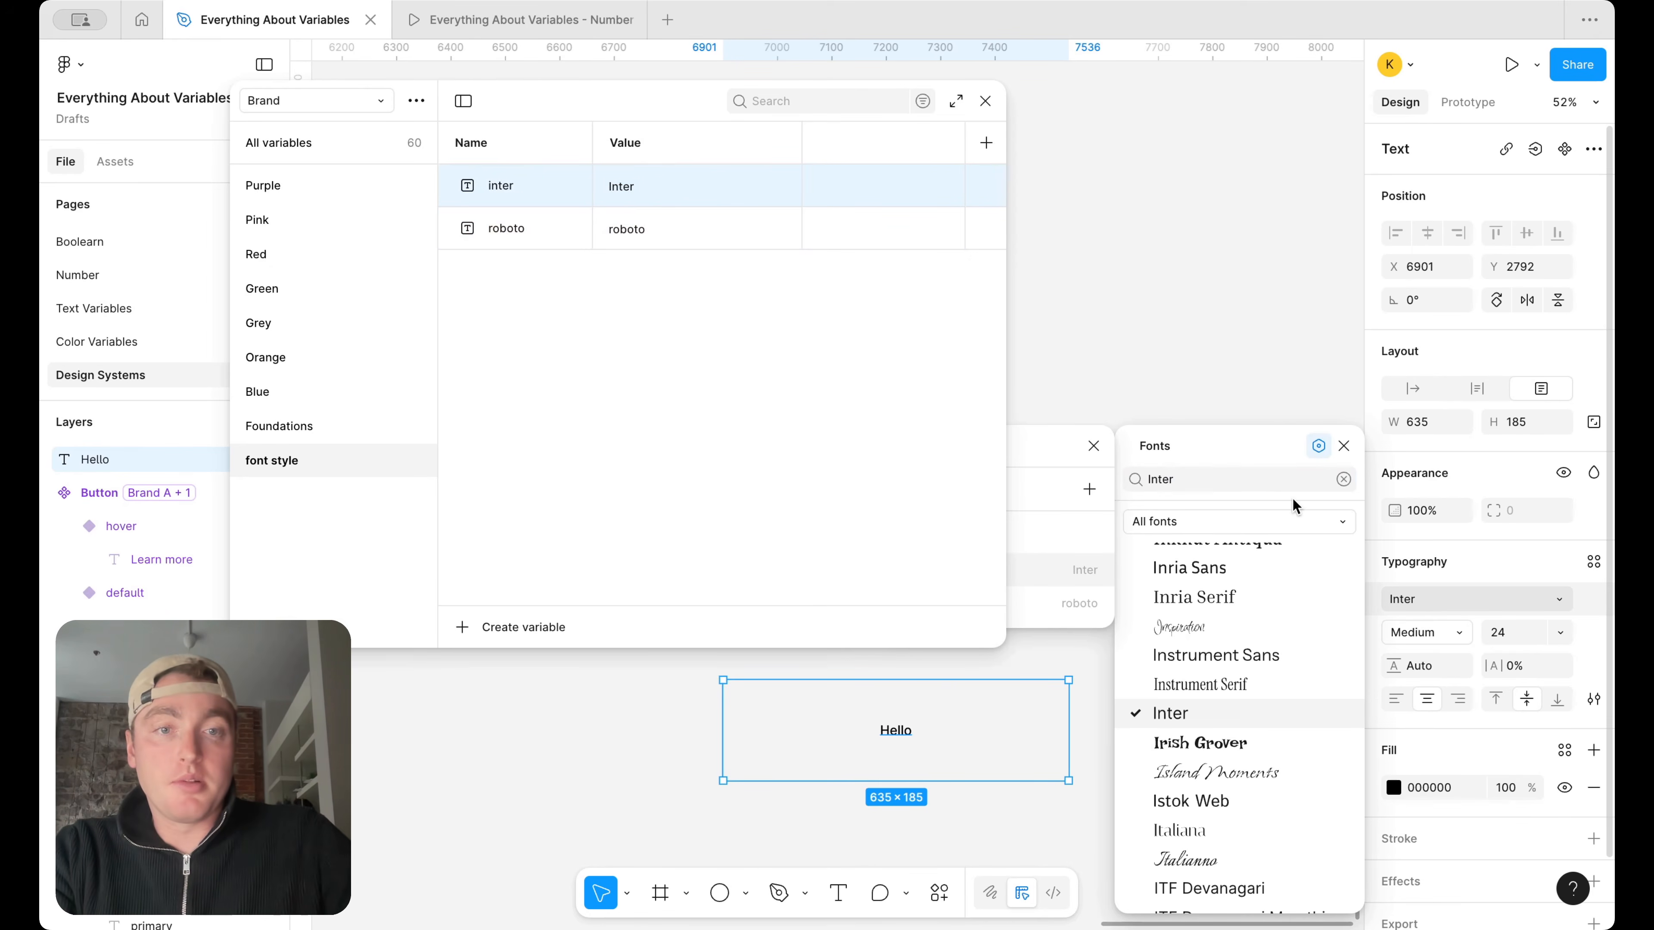
{"action": "left_click", "coordinate": [1318, 449]}
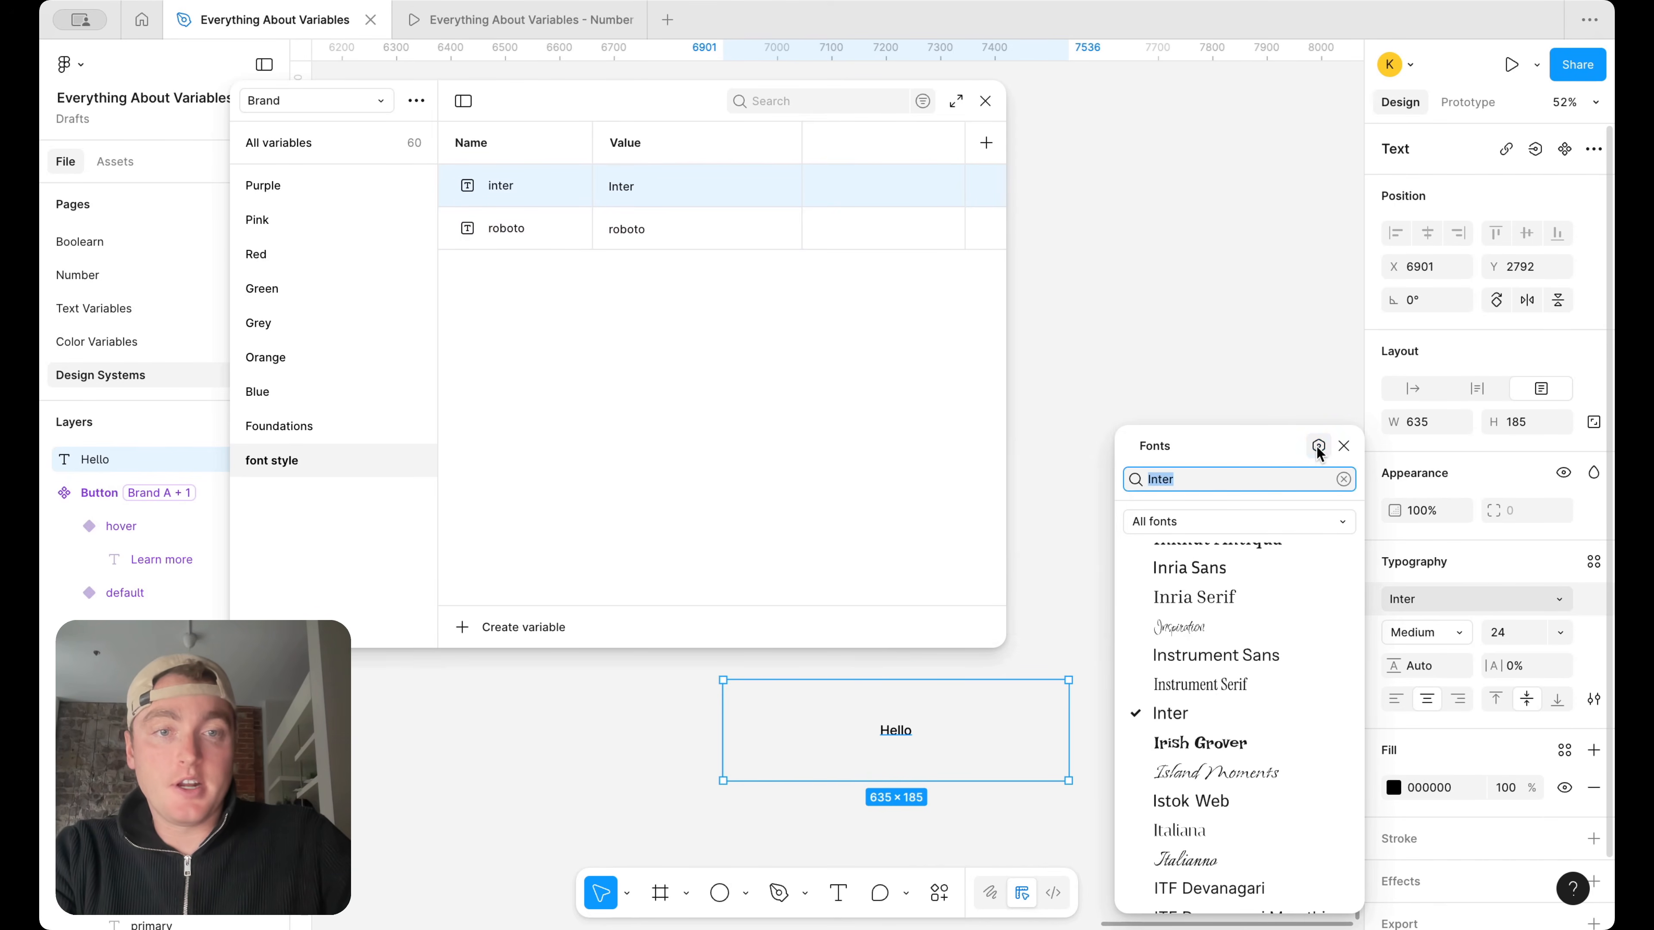
{"action": "left_click", "coordinate": [1318, 448]}
{"action": "left_click", "coordinate": [995, 576]}
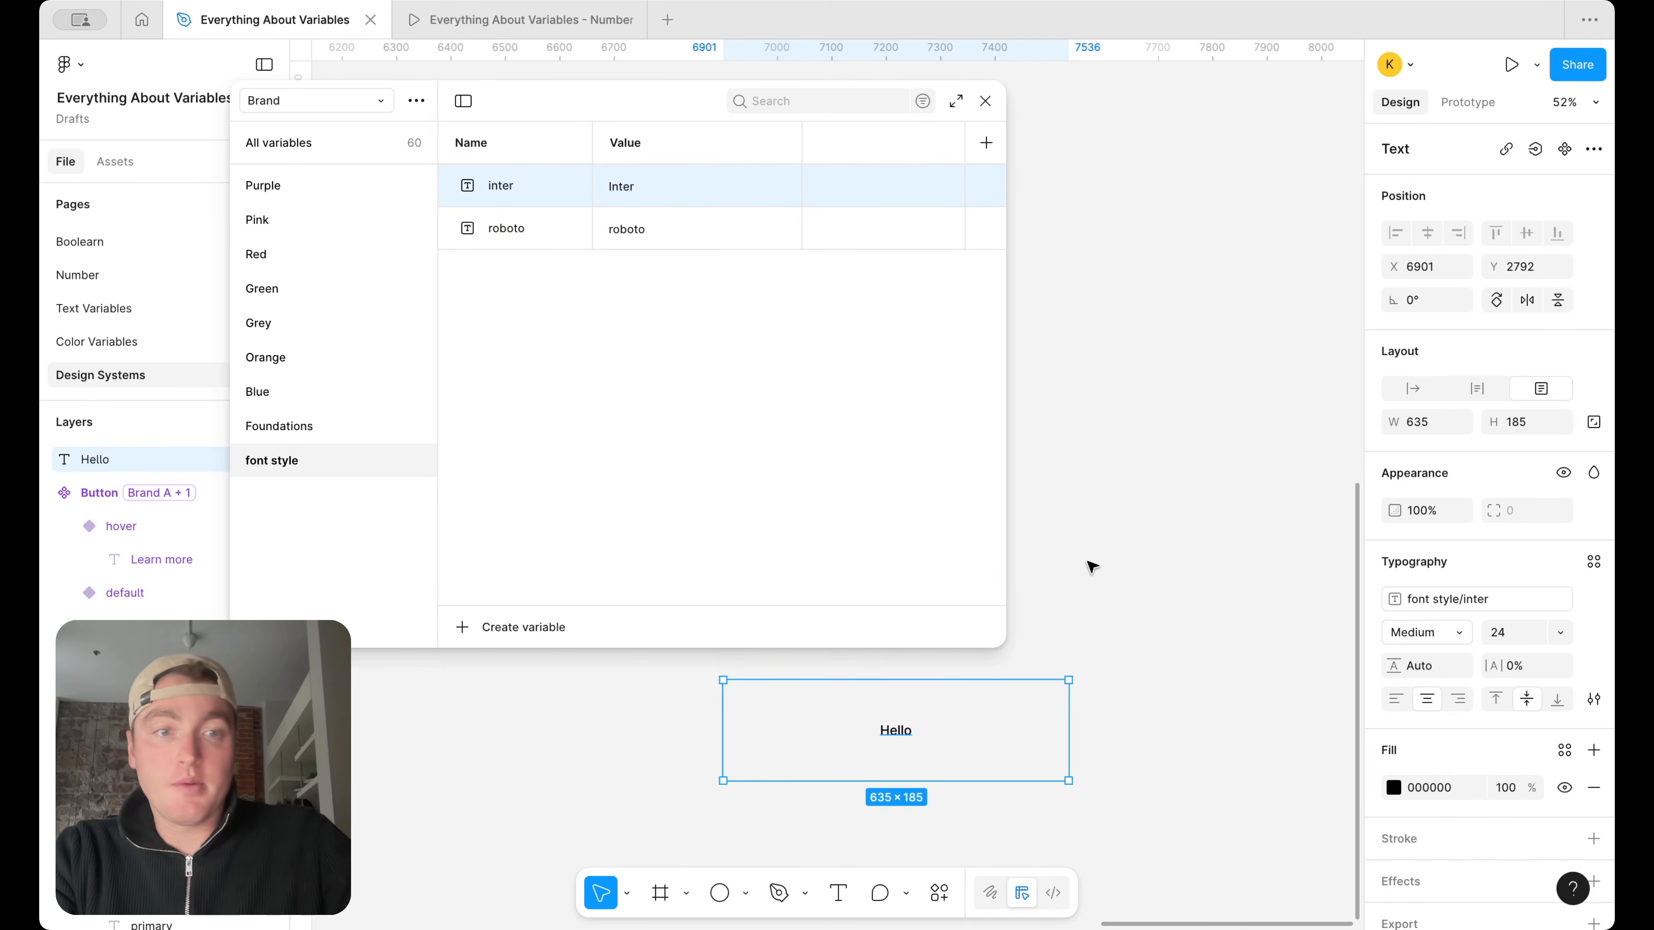
Switch the Hello text's font family variable back and forth between roboto and inter, finishing on inter
{"action": "left_click", "coordinate": [1504, 603]}
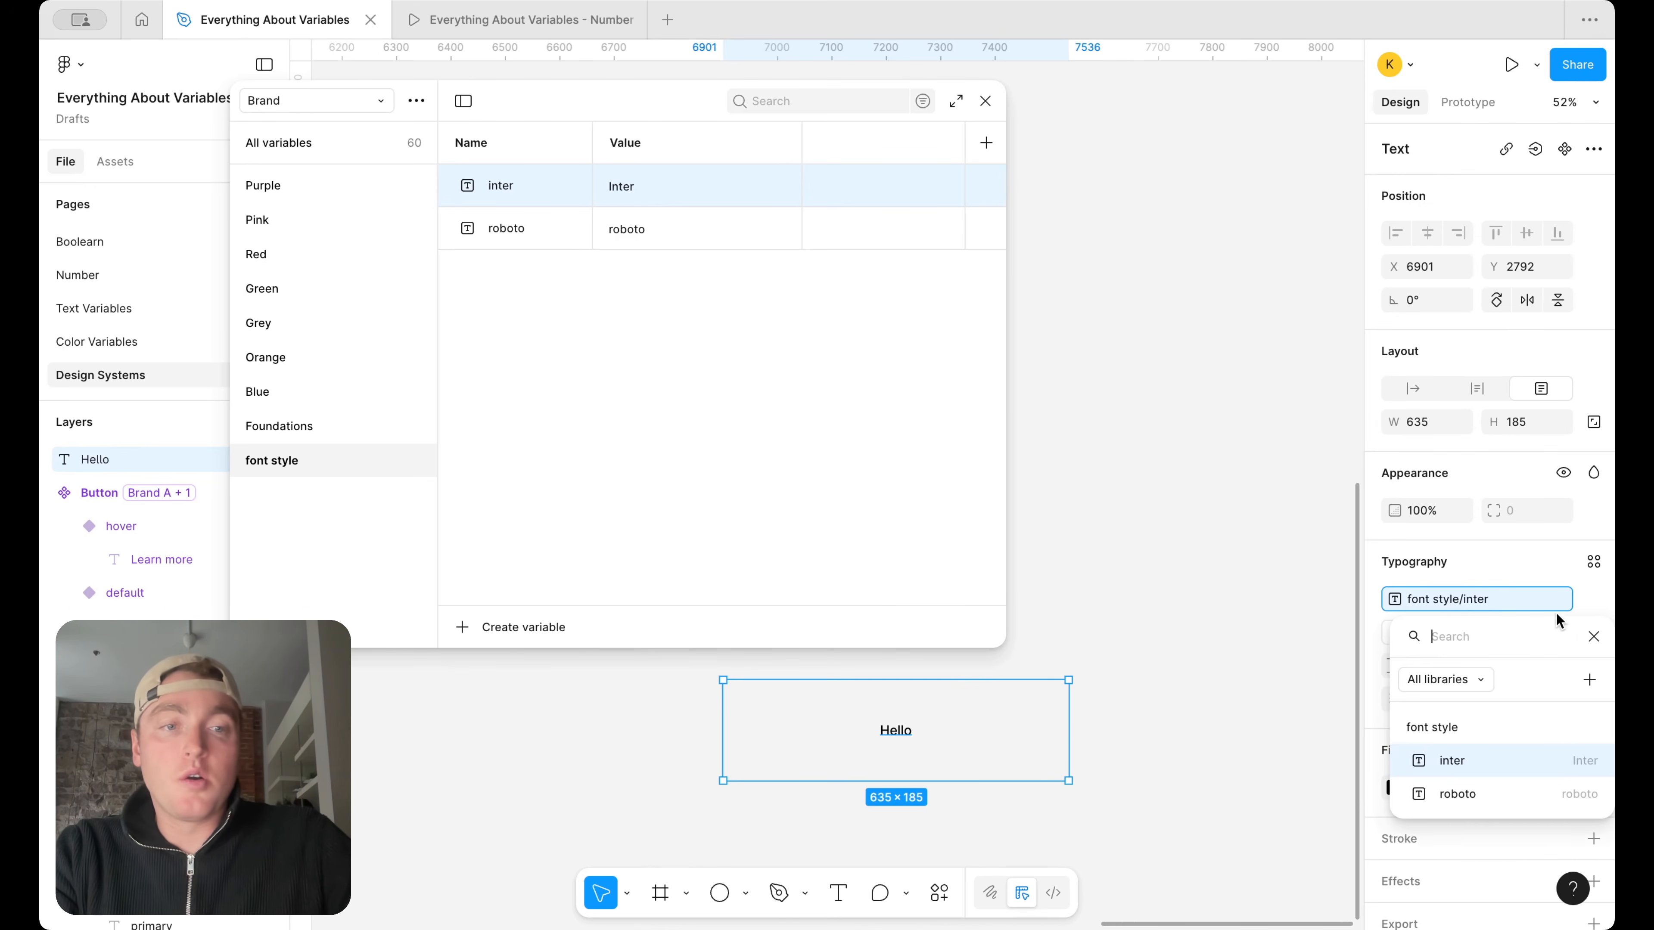
{"action": "left_click", "coordinate": [1551, 792]}
{"action": "scroll", "coordinate": [980, 707], "scroll_direction": "up", "scroll_amount": 3}
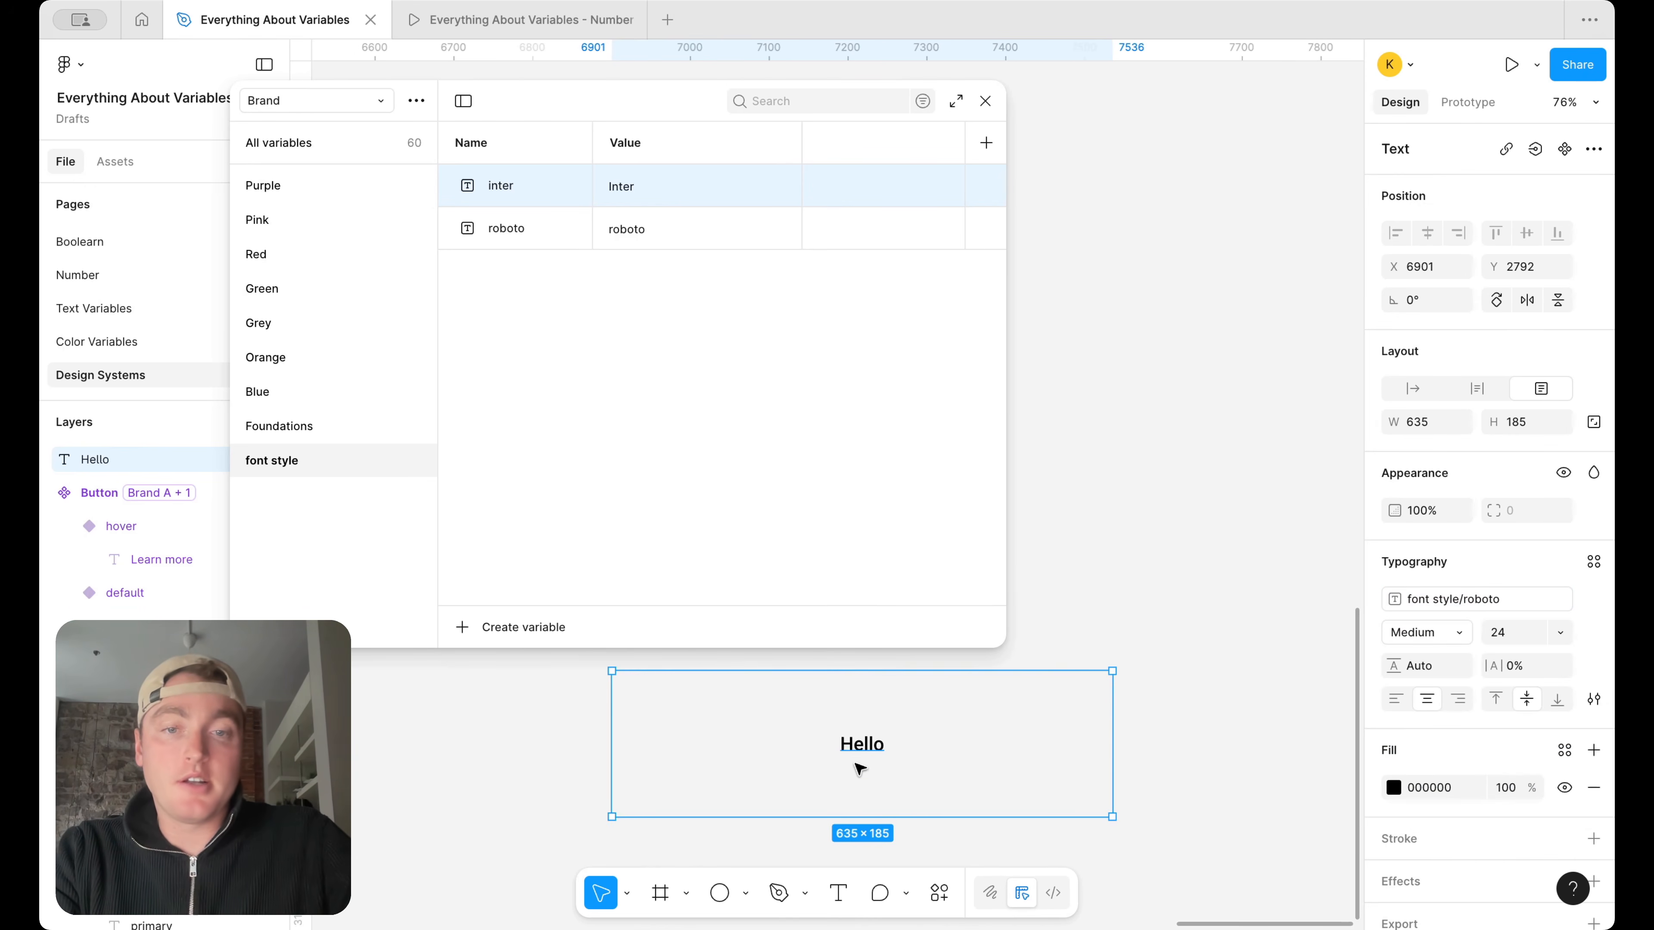
{"action": "scroll", "coordinate": [858, 765], "scroll_direction": "up", "scroll_amount": 4}
{"action": "left_click", "coordinate": [1462, 597]}
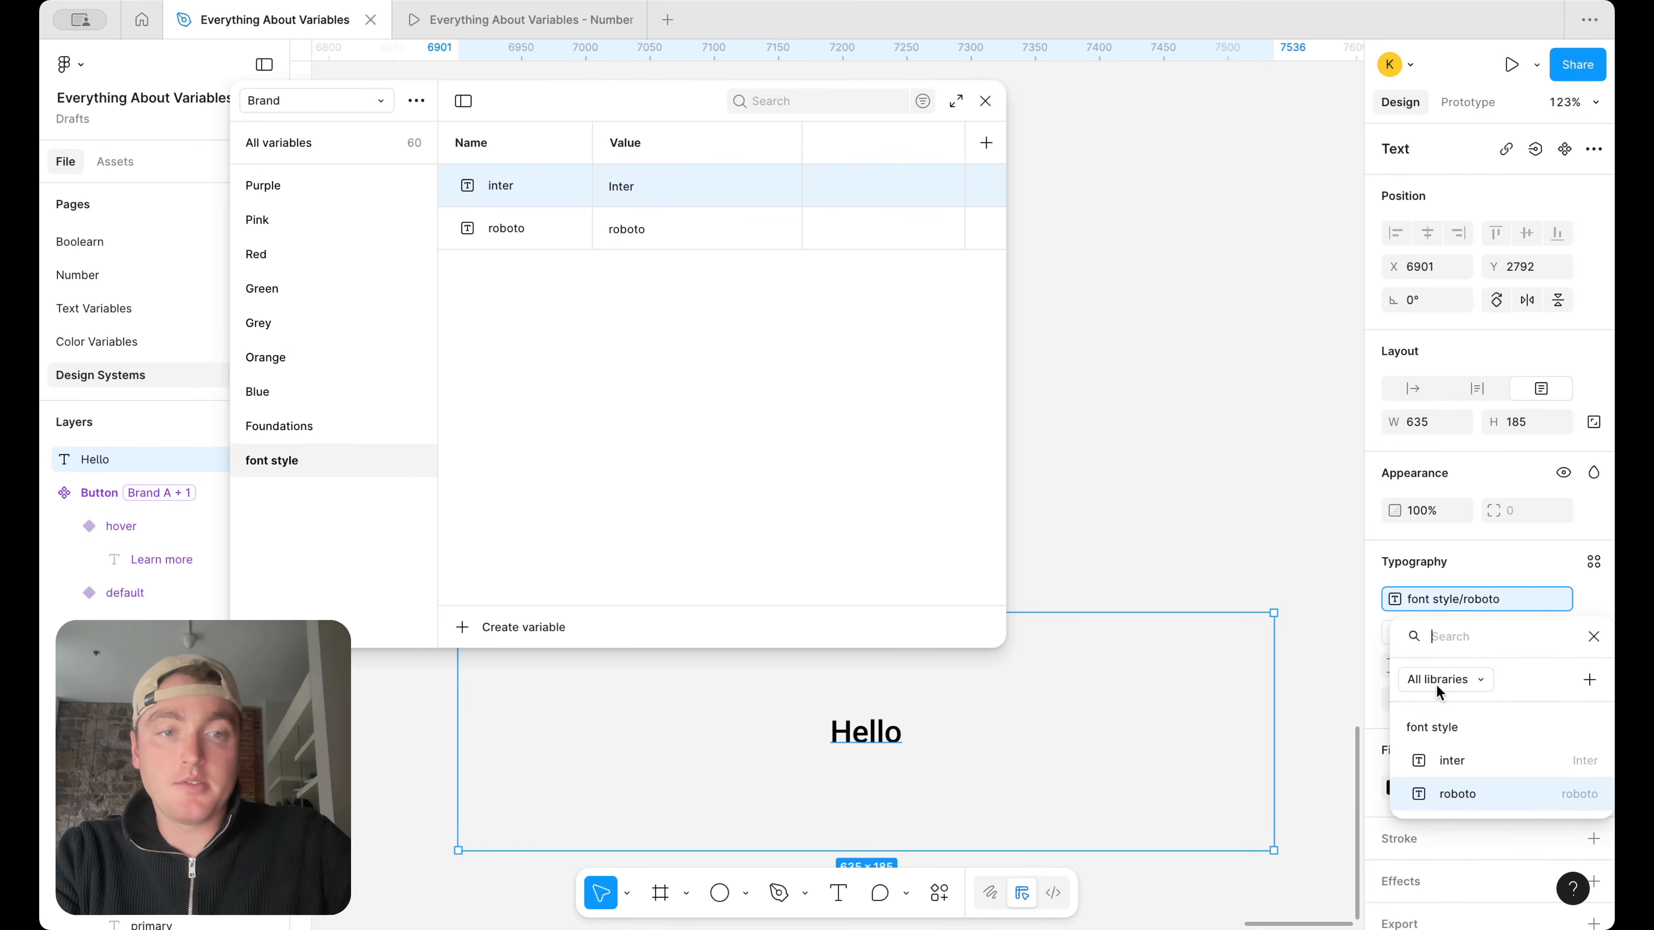
{"action": "left_click", "coordinate": [1437, 758]}
{"action": "left_click", "coordinate": [1465, 597]}
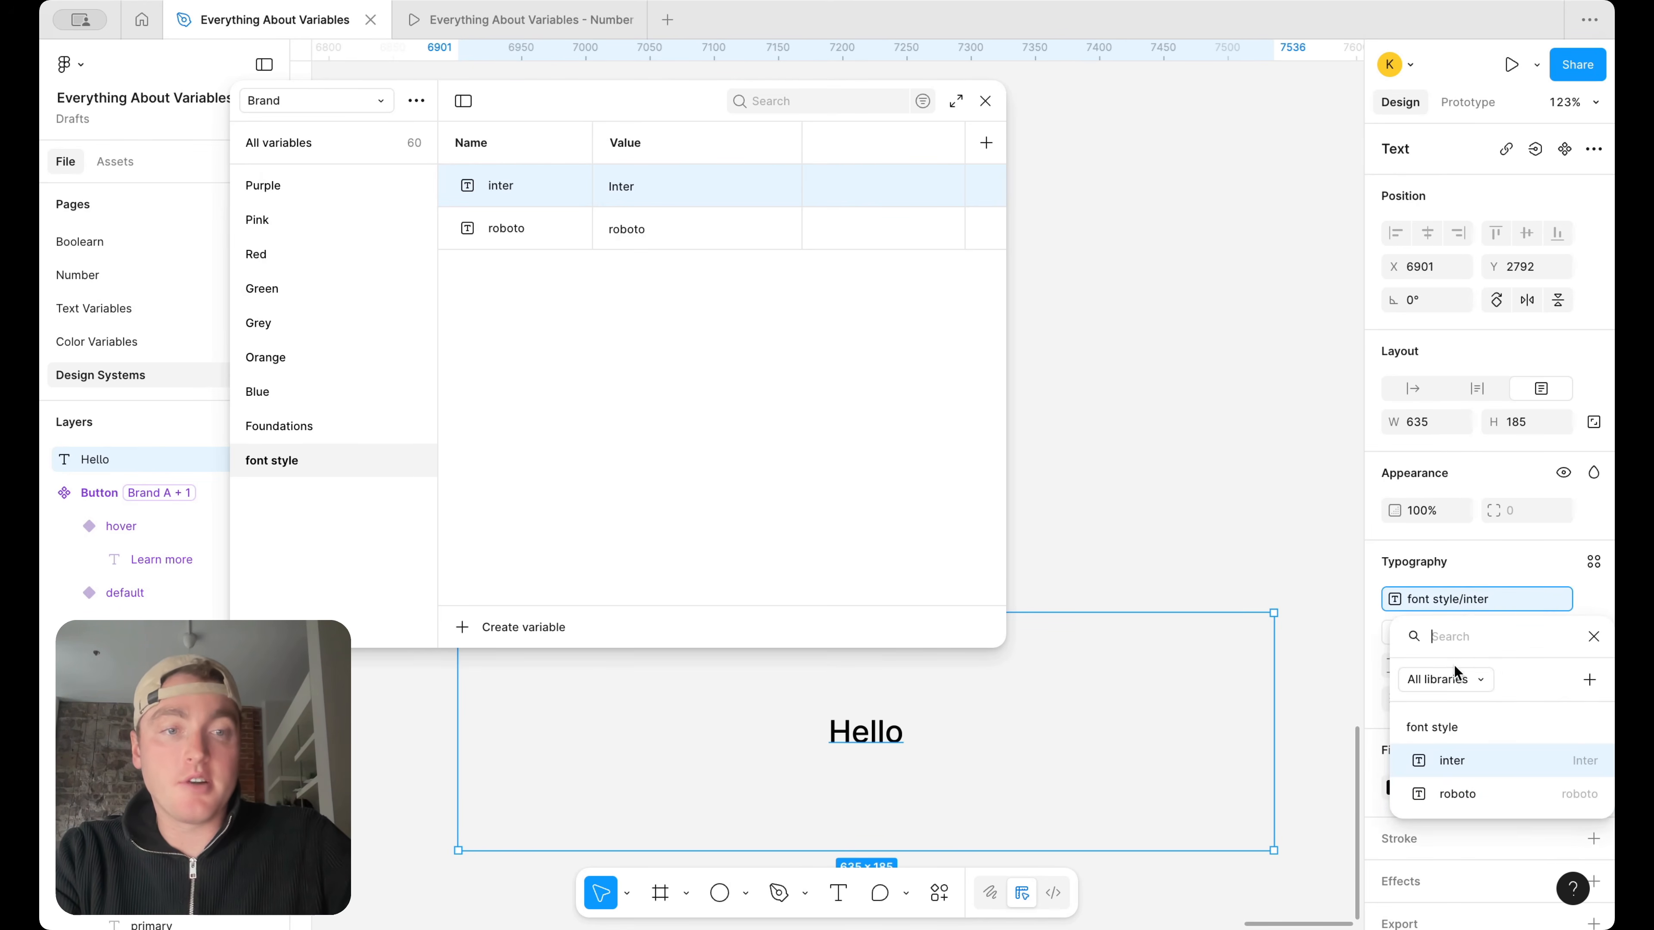
{"action": "left_click", "coordinate": [1445, 790]}
{"action": "left_click", "coordinate": [1458, 596]}
{"action": "left_click", "coordinate": [1442, 760]}
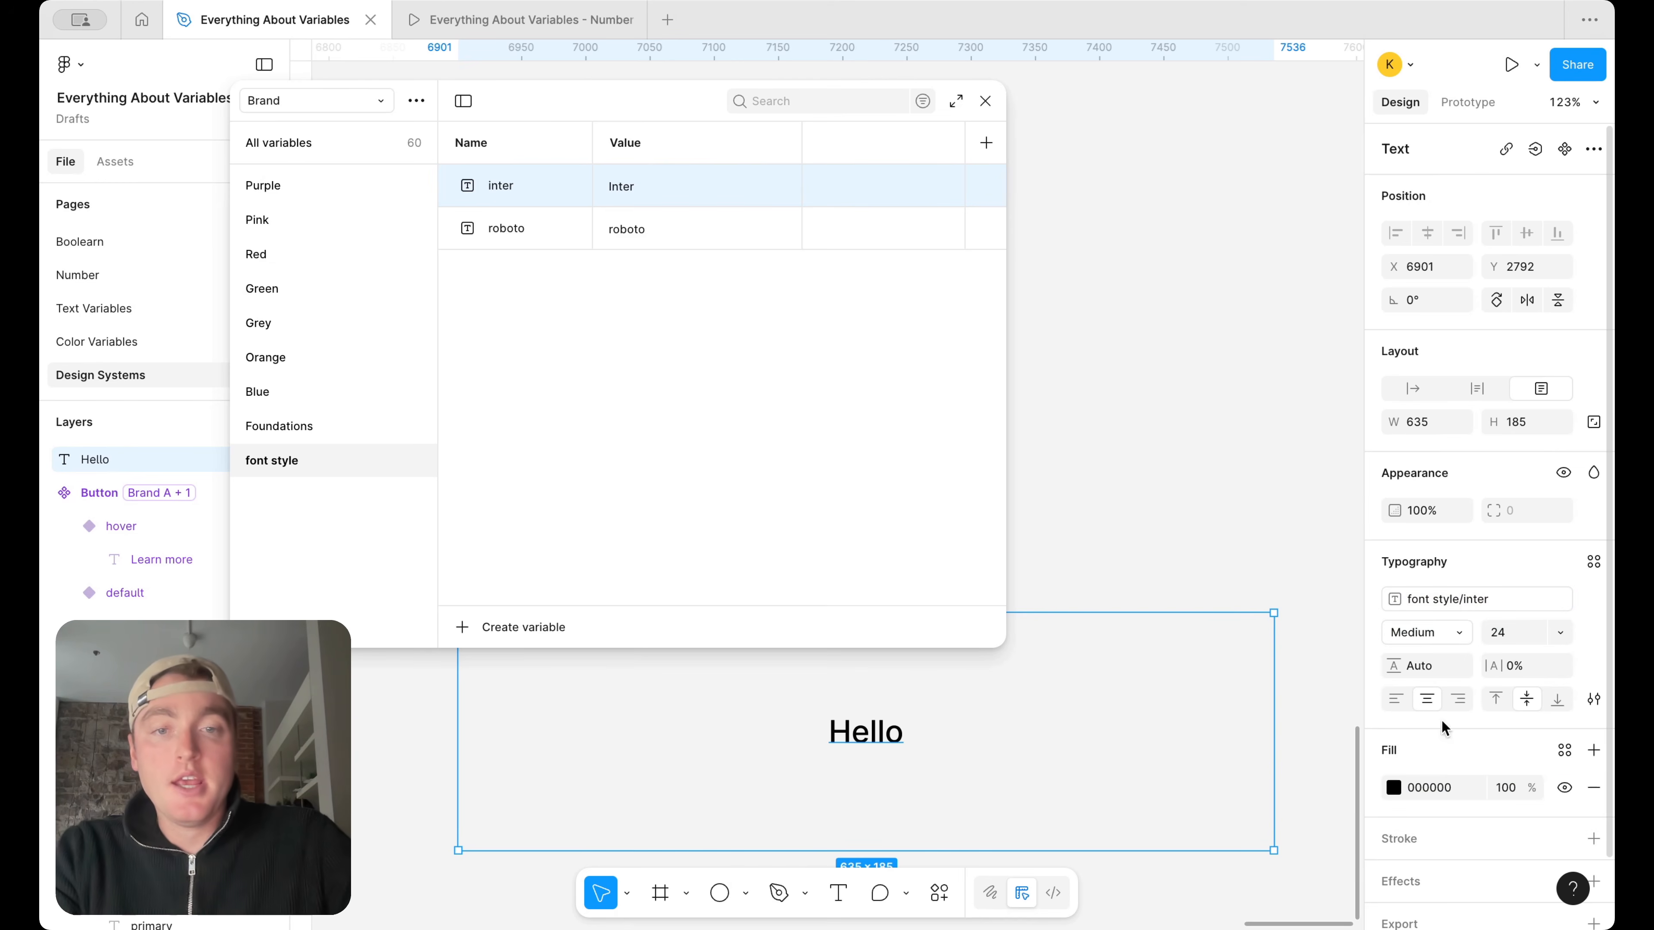
{"action": "left_click", "coordinate": [1463, 596]}
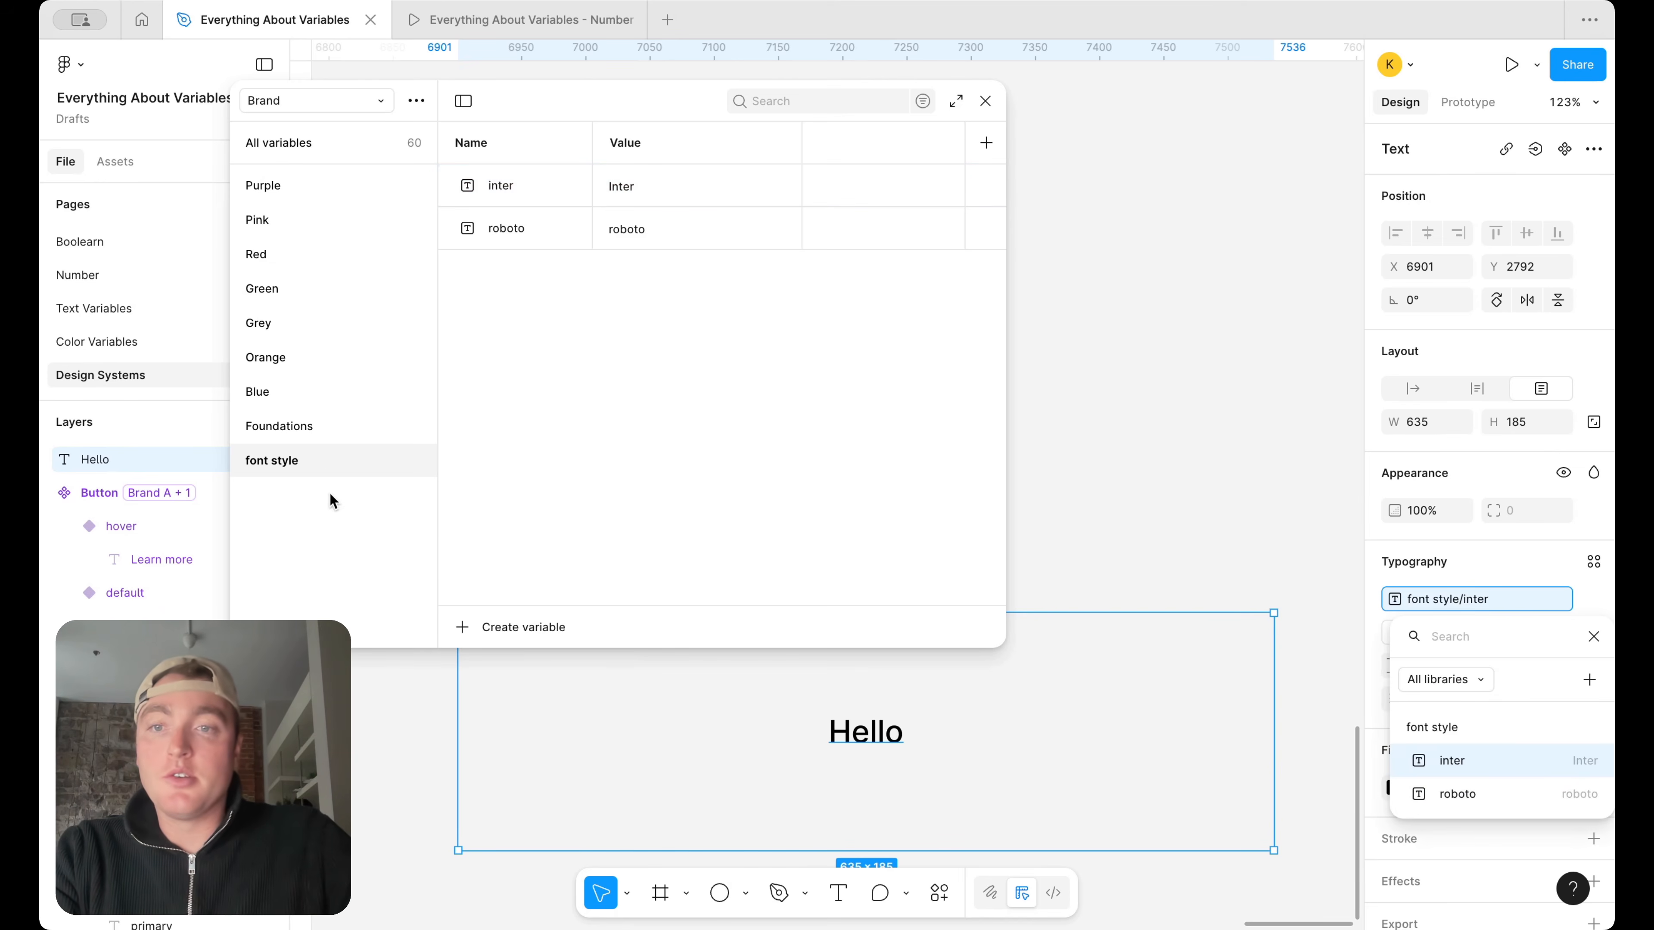
Duplicate the font style group in the Brand collection and name the copy font weight
{"action": "right_click", "coordinate": [324, 459]}
{"action": "left_click", "coordinate": [393, 493]}
{"action": "double_click", "coordinate": [306, 502]}
{"action": "type", "text": "font weight"}
{"action": "key", "text": "Return"}
Rename the inter variable in the font weight group bold and set its value to bold
{"action": "double_click", "coordinate": [502, 188]}
{"action": "type", "text": "bold"}
{"action": "key", "text": "Return"}
{"action": "double_click", "coordinate": [655, 186]}
{"action": "type", "text": "bol"}
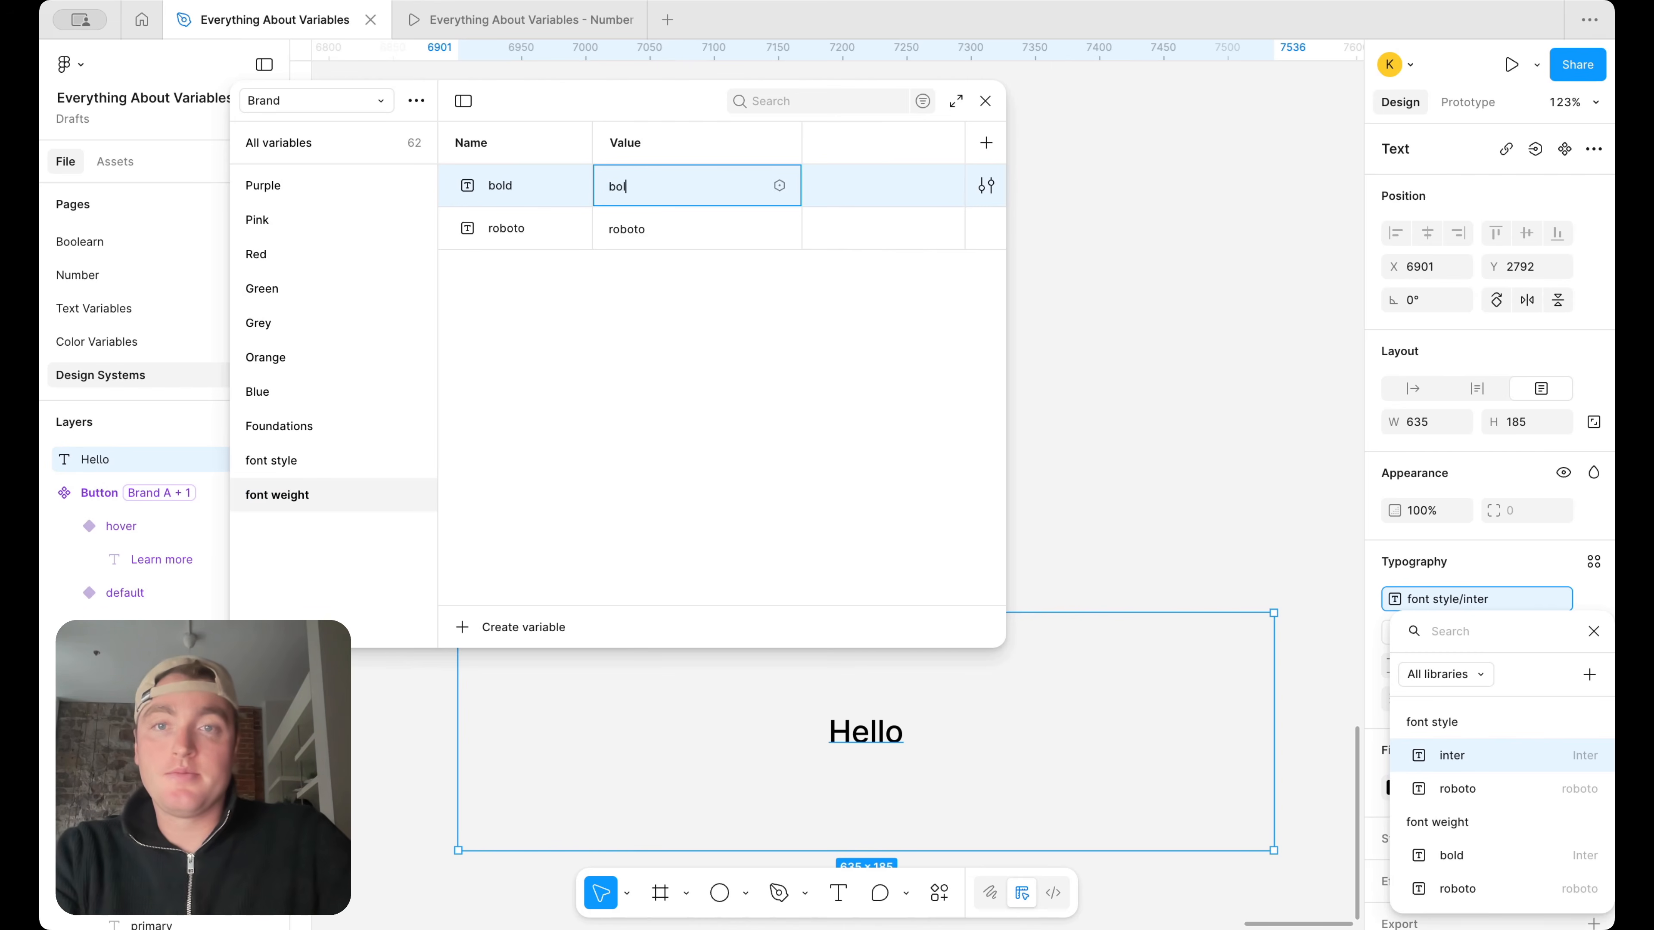
{"action": "key", "text": "Return"}
Rename the roboto variable in the font weight group semibold and set its value to semibold
{"action": "double_click", "coordinate": [505, 228]}
{"action": "type", "text": "sem"}
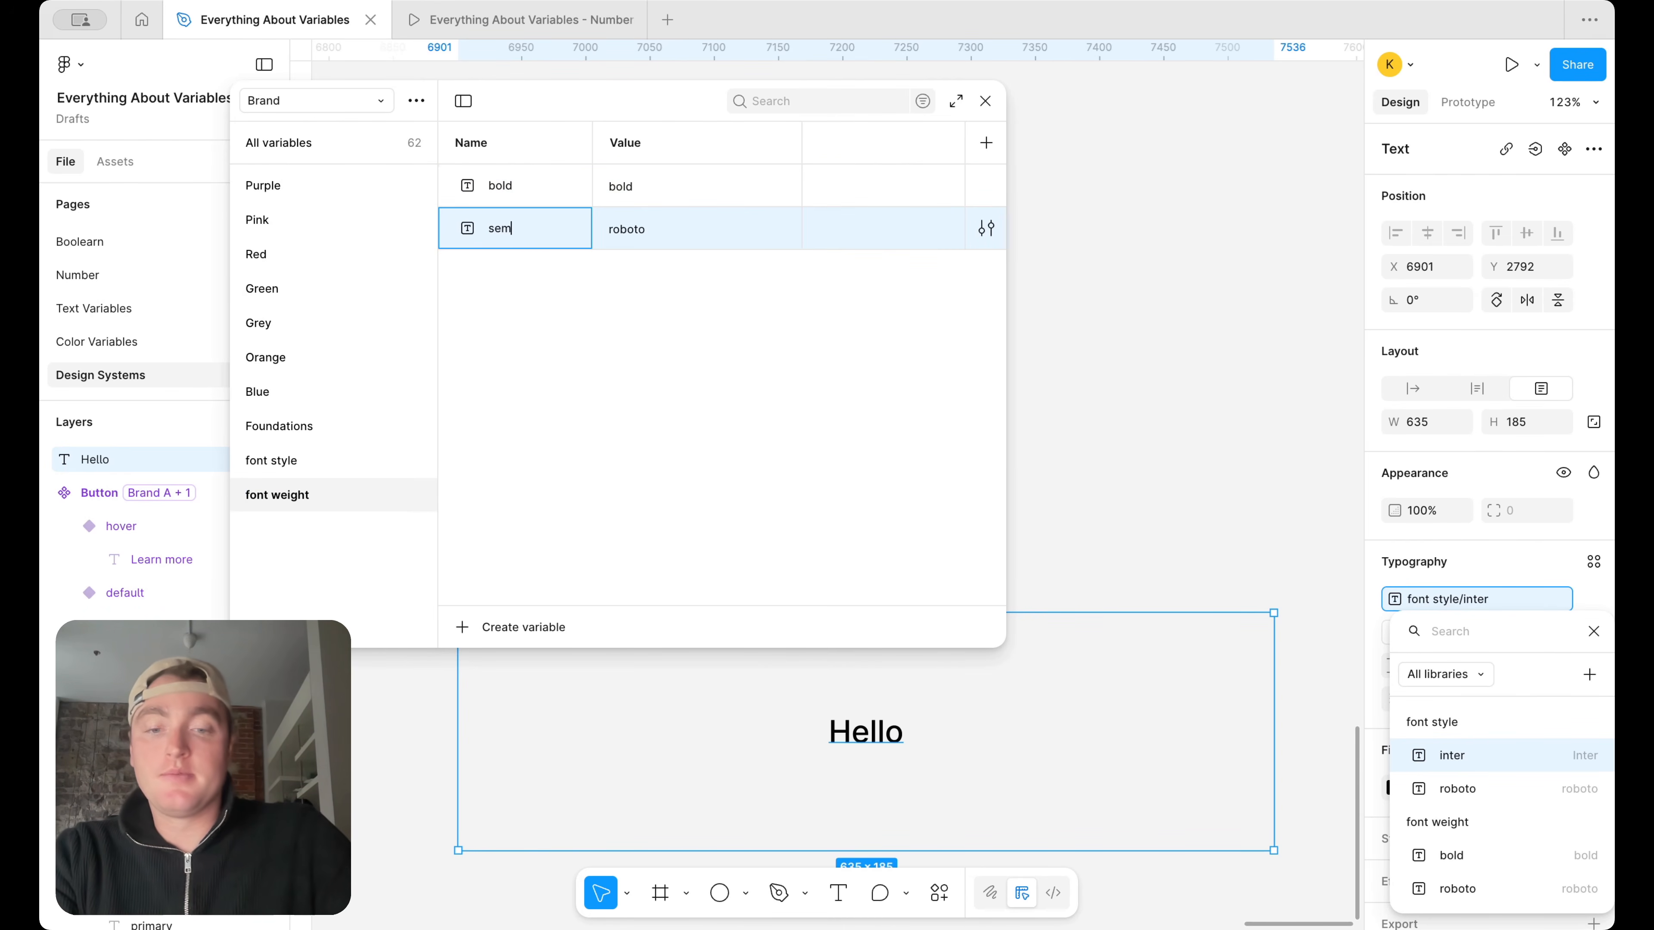
{"action": "type", "text": "ibold"}
{"action": "double_click", "coordinate": [635, 218]}
{"action": "type", "text": "se"}
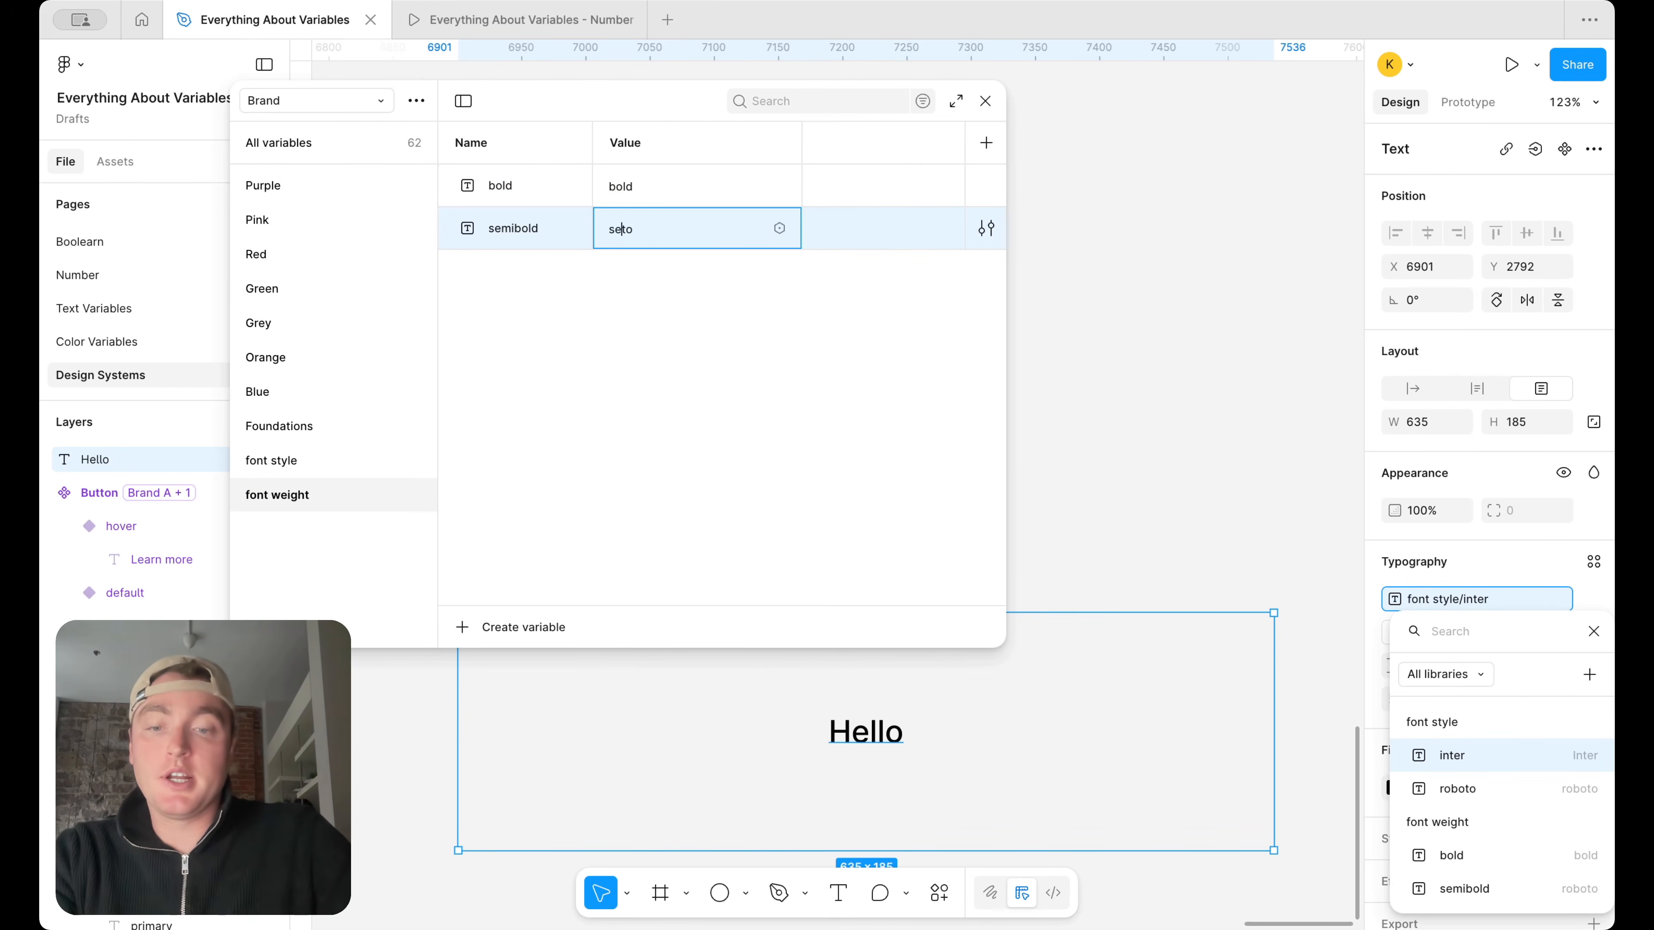
{"action": "type", "text": "mibold"}
{"action": "key", "text": "Return"}
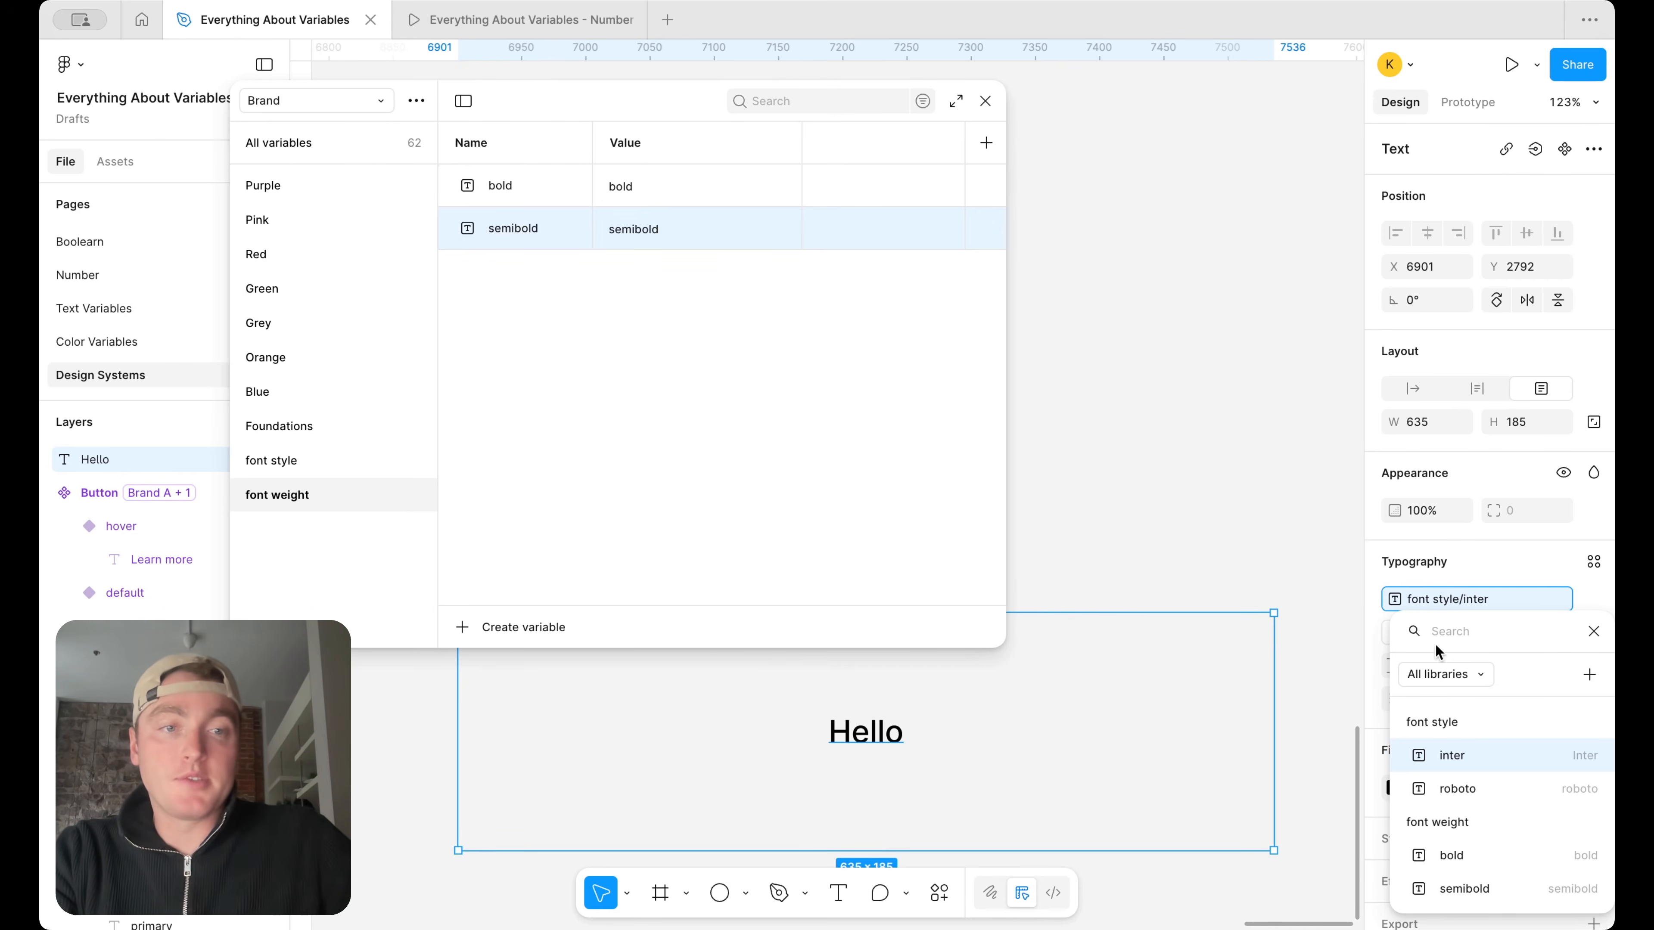
Apply the font weight variable bold to the Hello text's weight, then switch it to the semibold variable
{"action": "left_click", "coordinate": [1350, 598]}
{"action": "left_click", "coordinate": [1447, 633]}
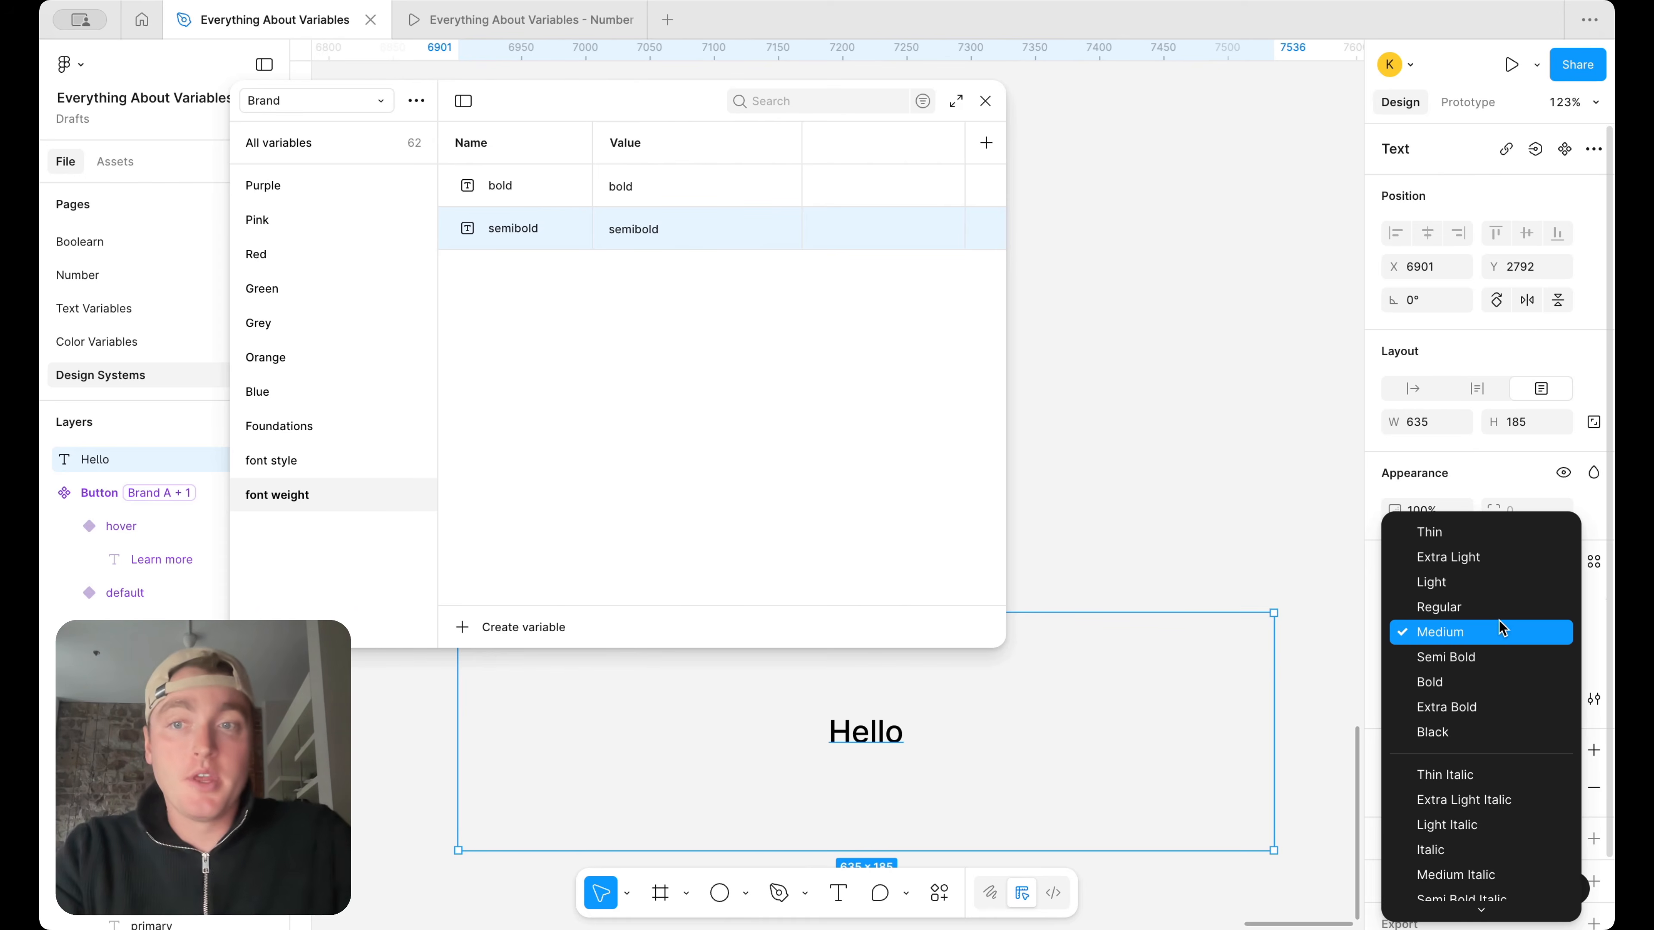
{"action": "left_click", "coordinate": [301, 460]}
{"action": "left_click", "coordinate": [313, 460]}
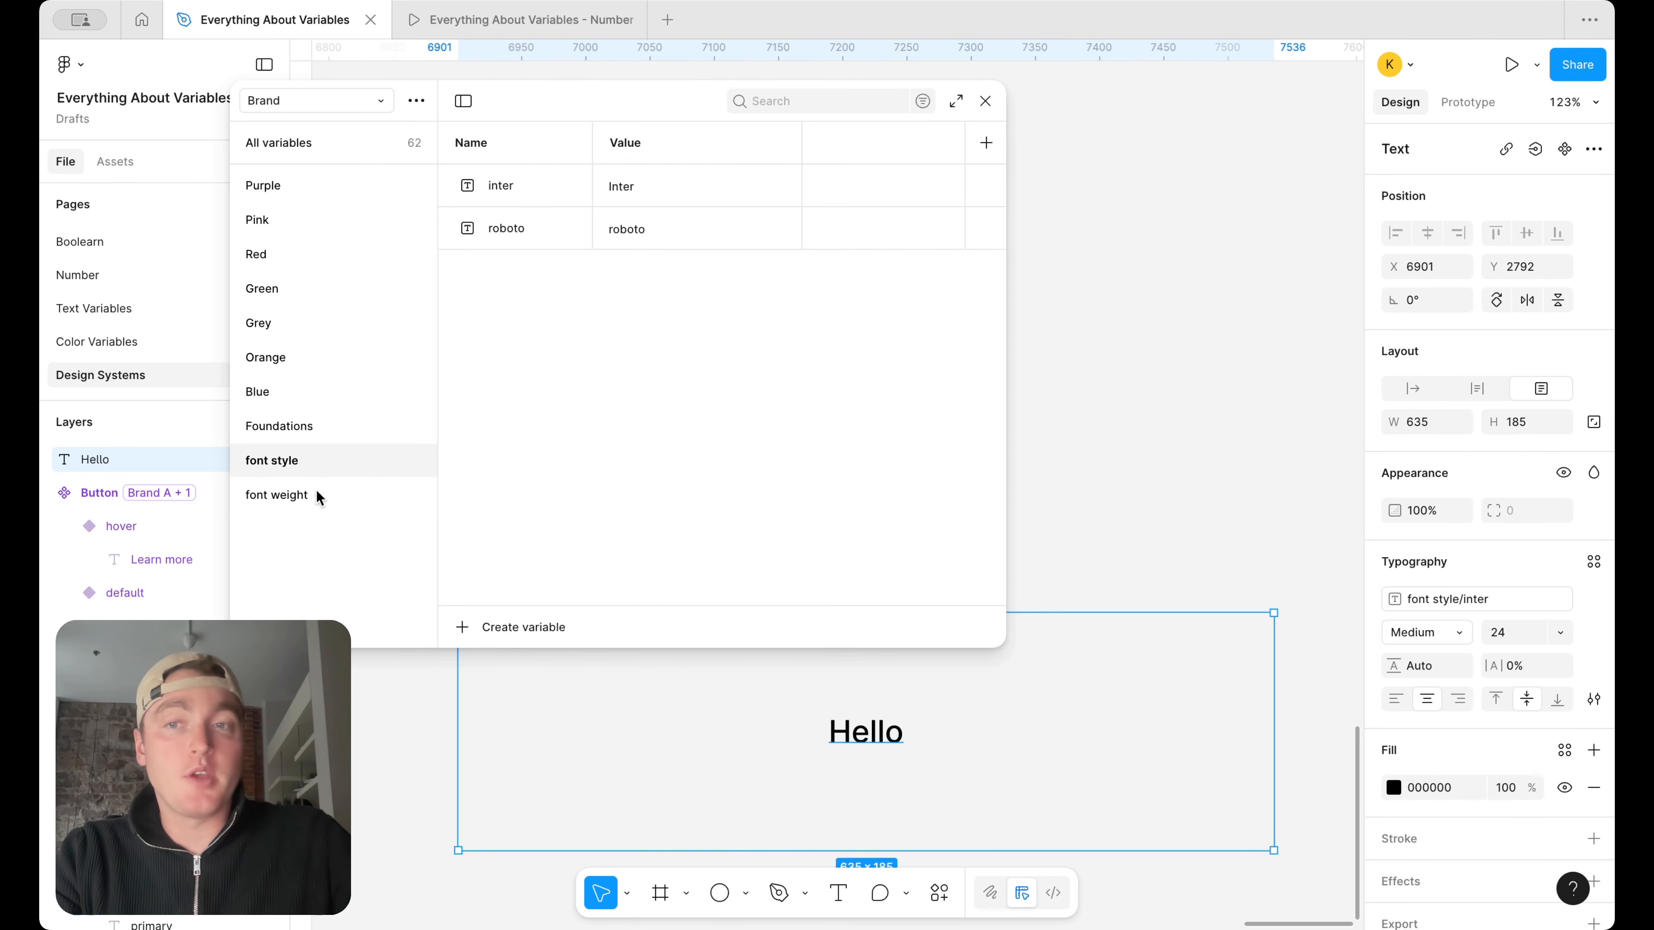
{"action": "left_click", "coordinate": [341, 493]}
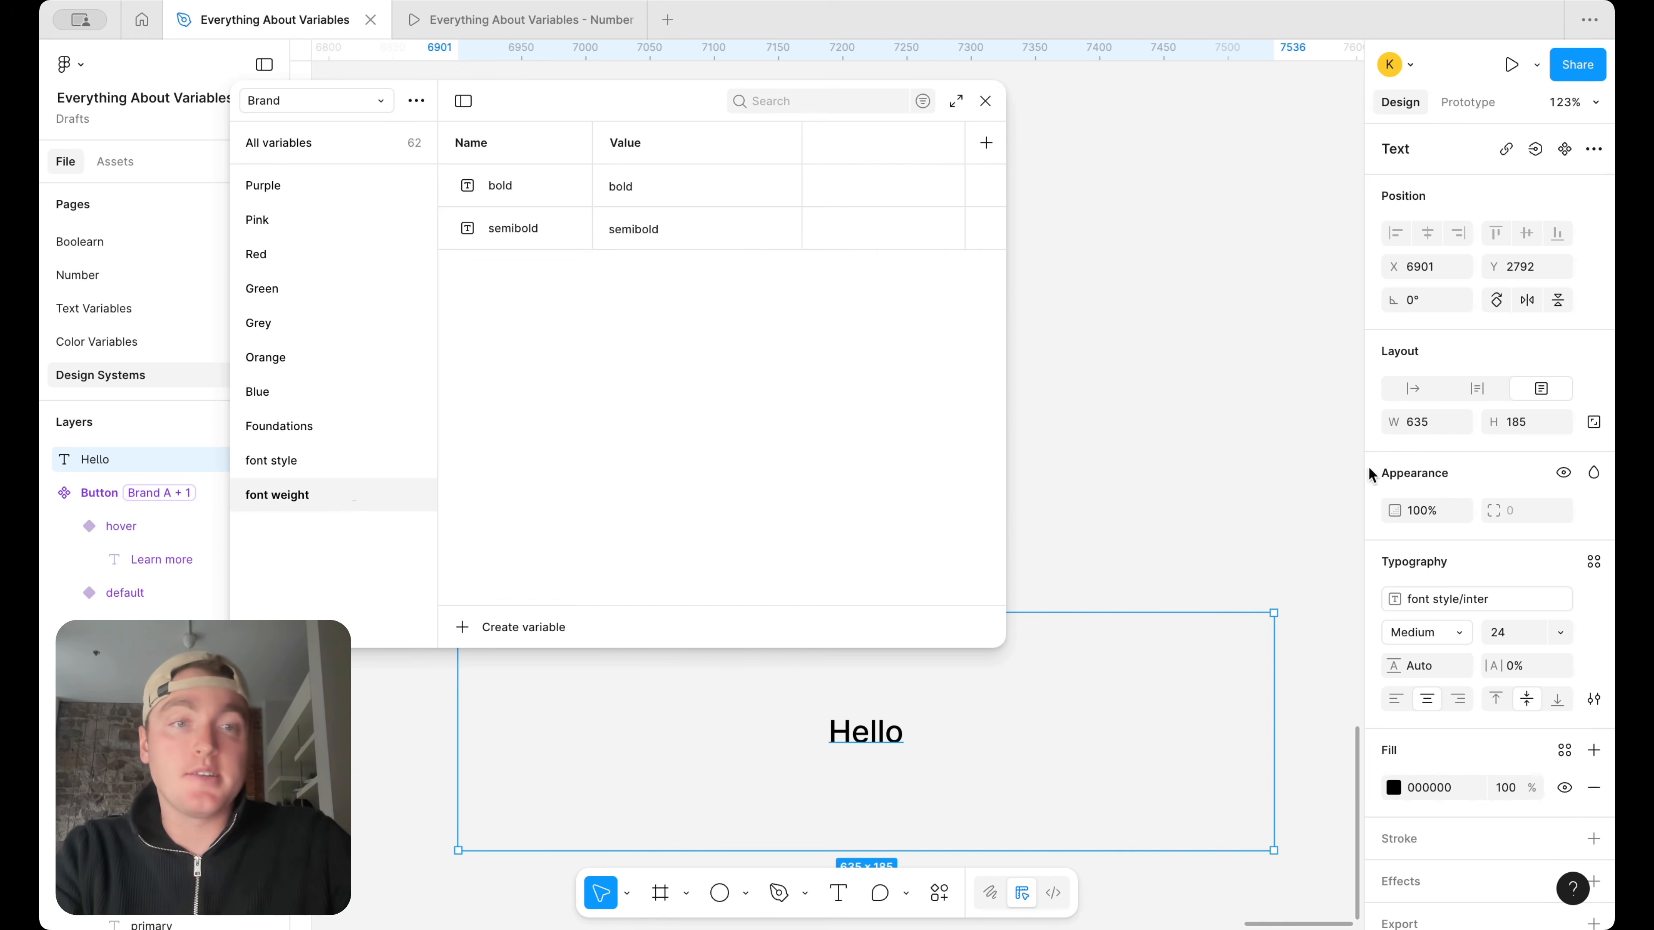
{"action": "left_click", "coordinate": [1462, 632]}
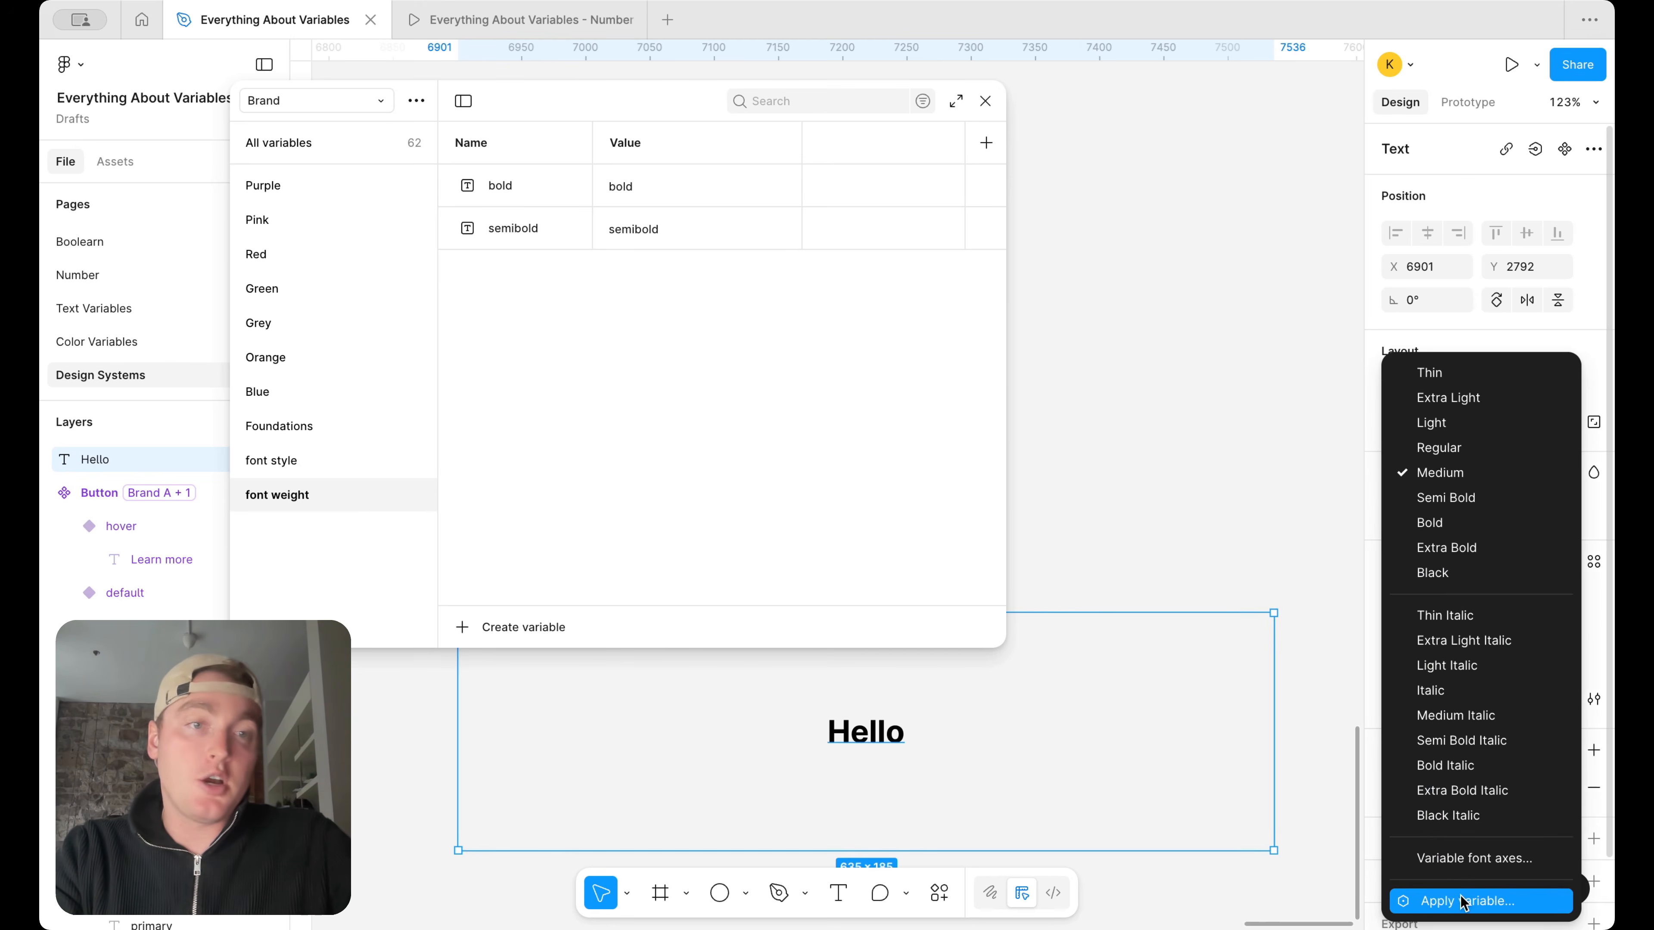
{"action": "left_click", "coordinate": [1462, 903]}
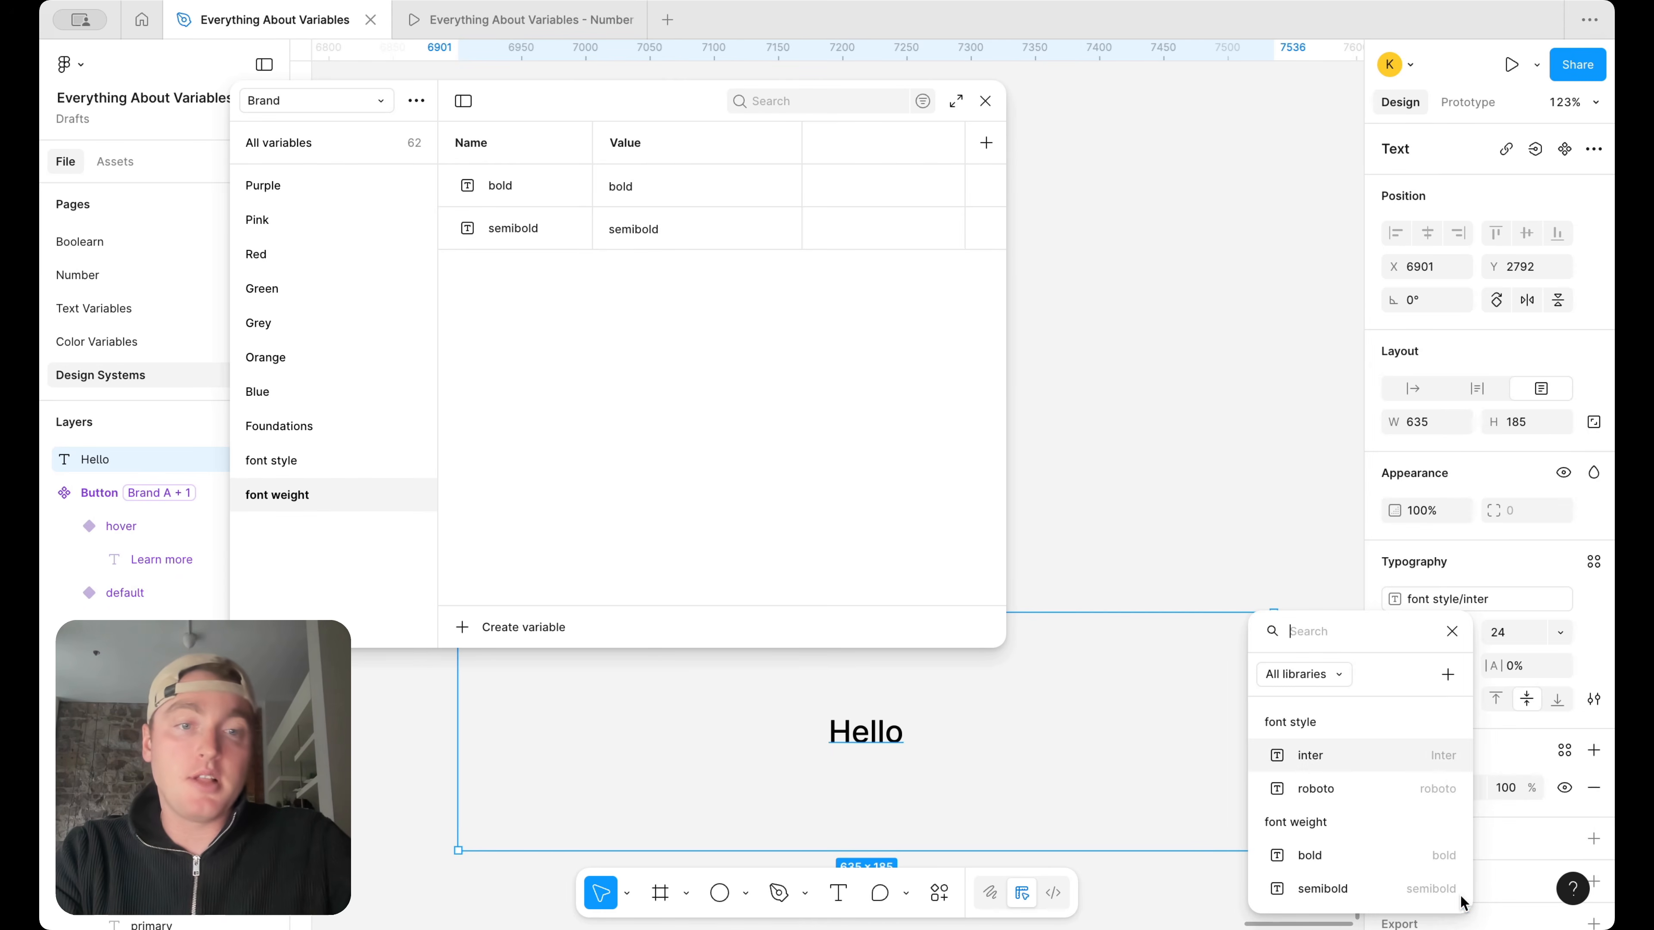
{"action": "left_click", "coordinate": [1376, 858]}
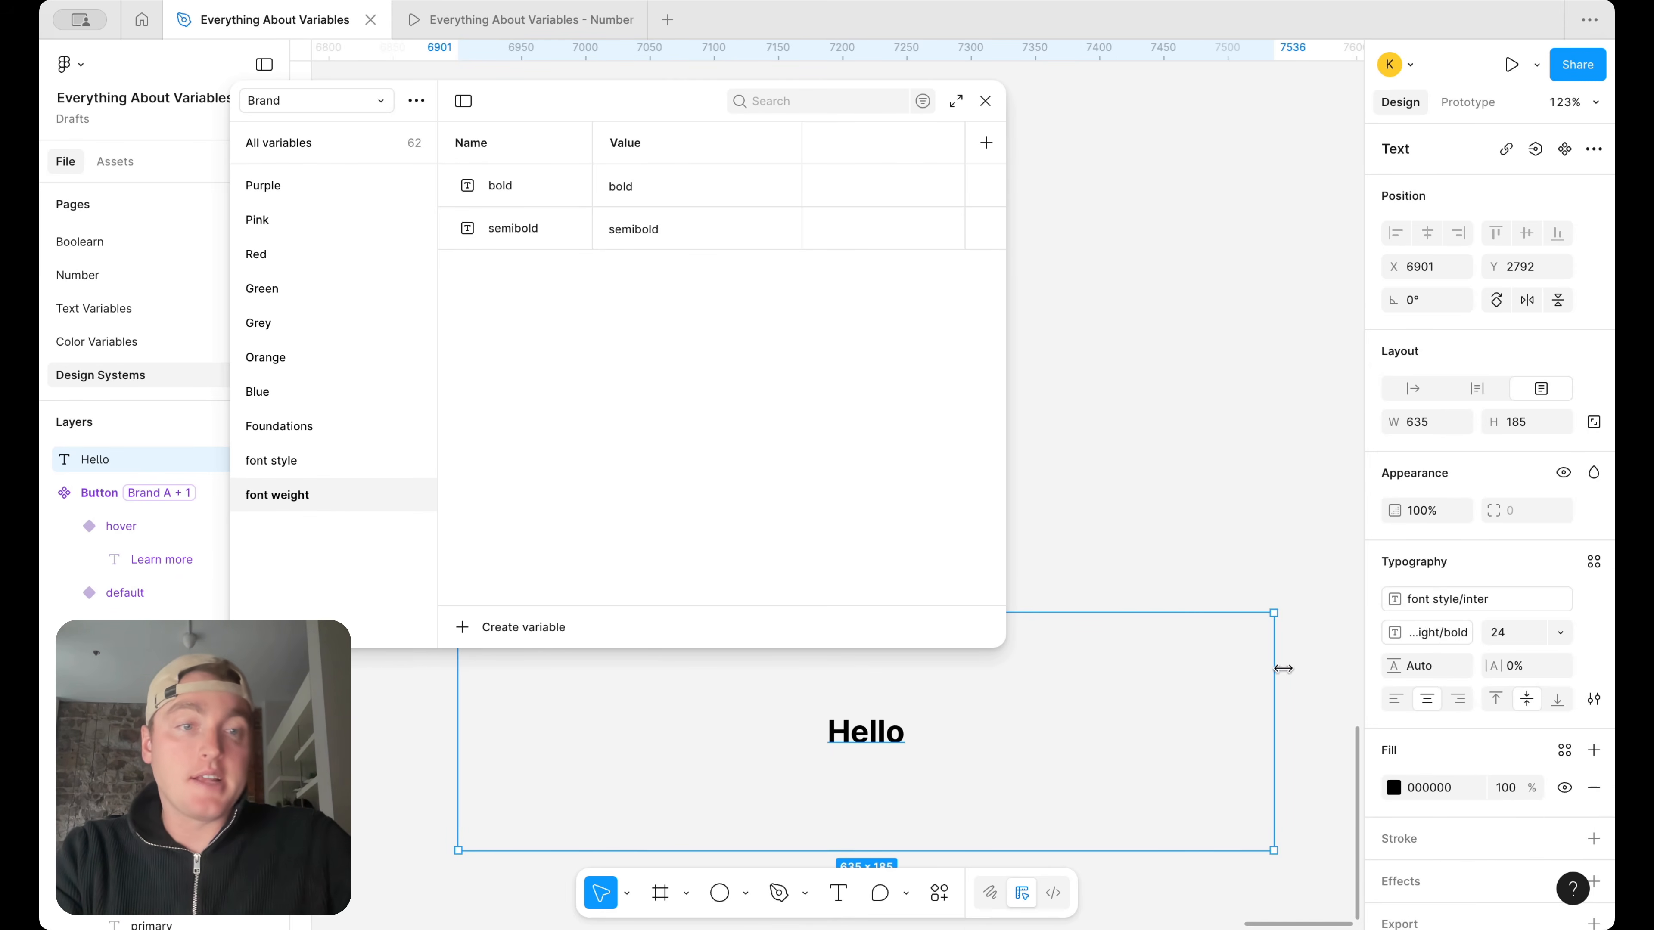
{"action": "left_click", "coordinate": [1429, 632]}
{"action": "left_click", "coordinate": [1456, 888]}
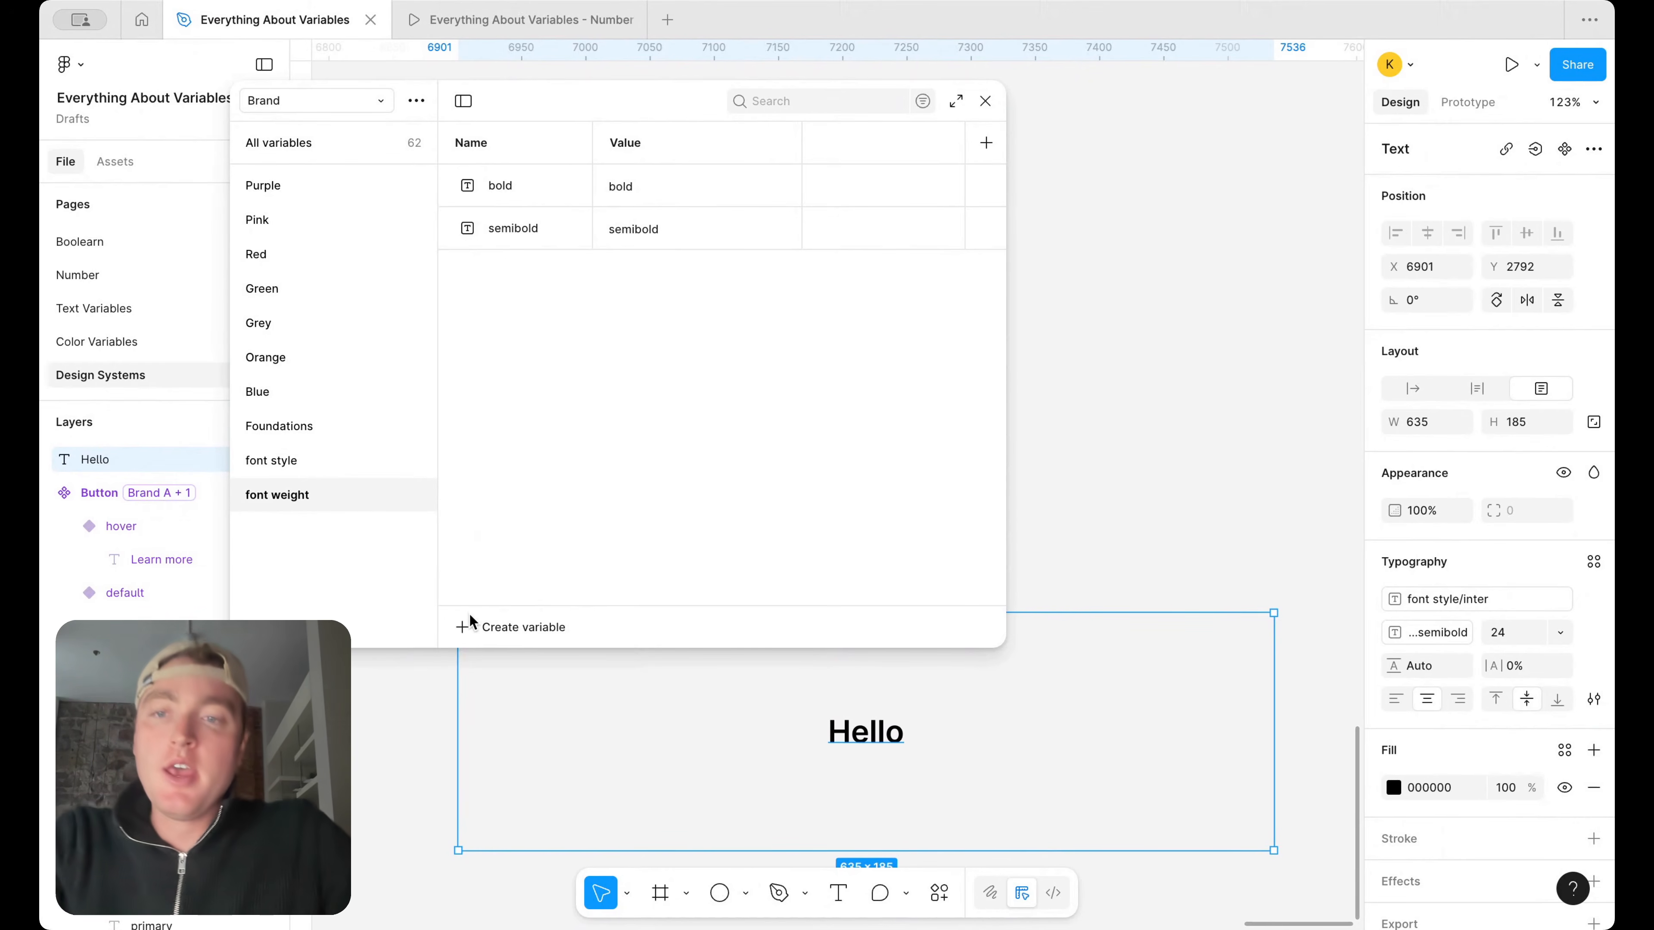
Create a number variable named sm inside a Border radius group in the Alias collection, and open that group
{"action": "left_click", "coordinate": [357, 108]}
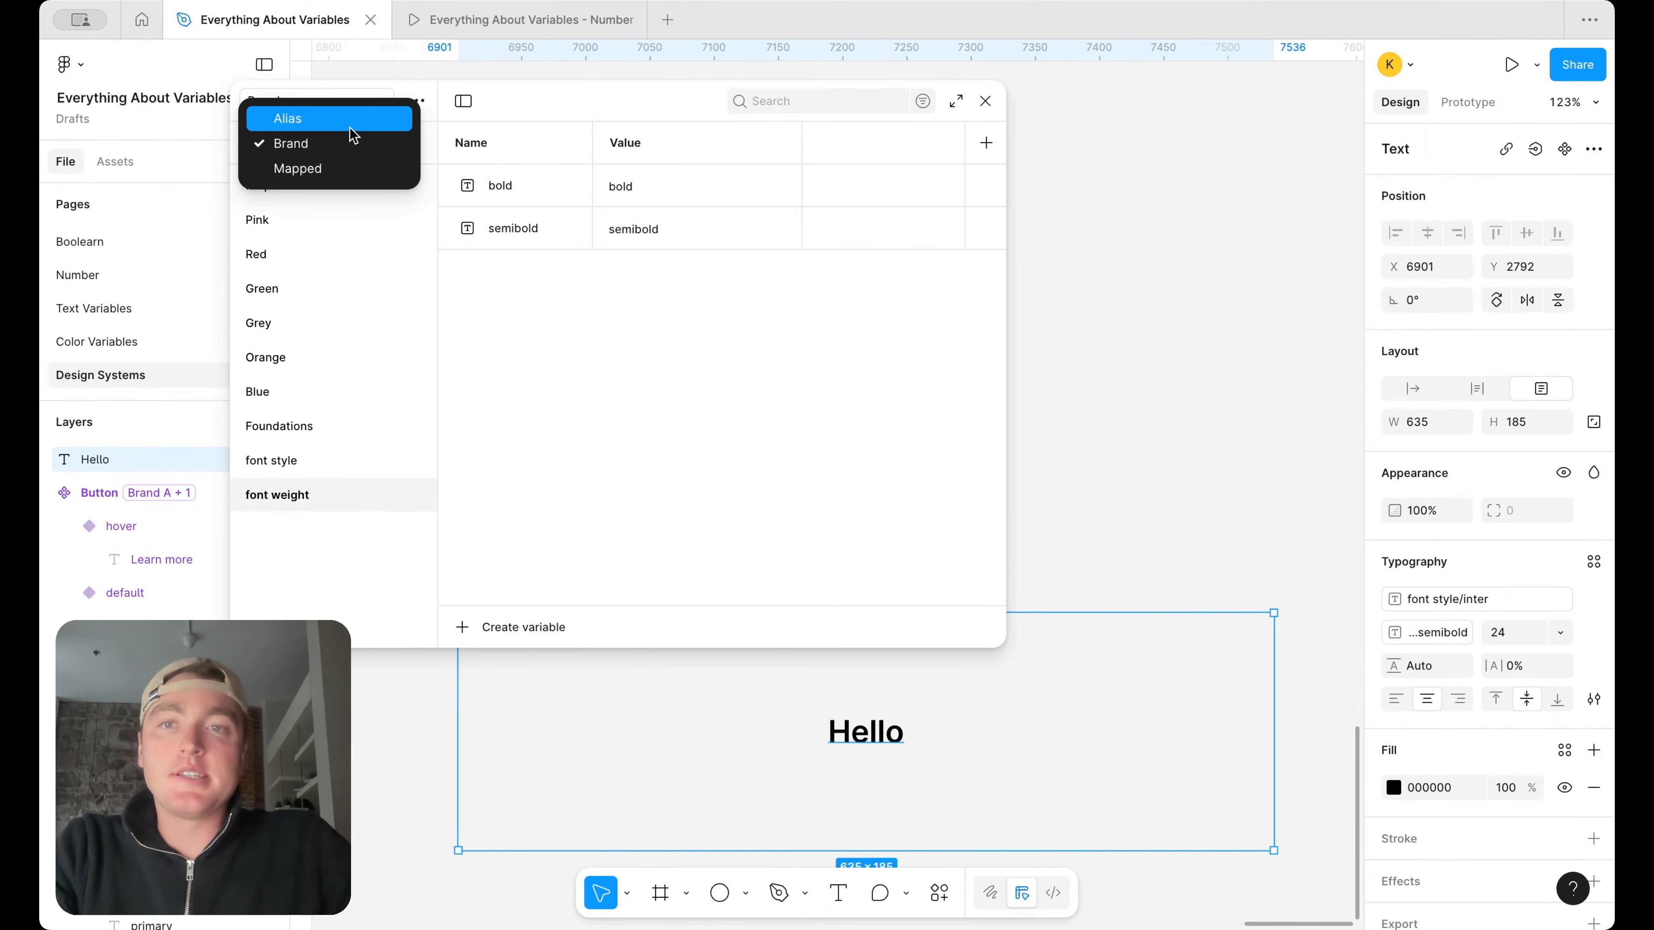
{"action": "left_click", "coordinate": [353, 119]}
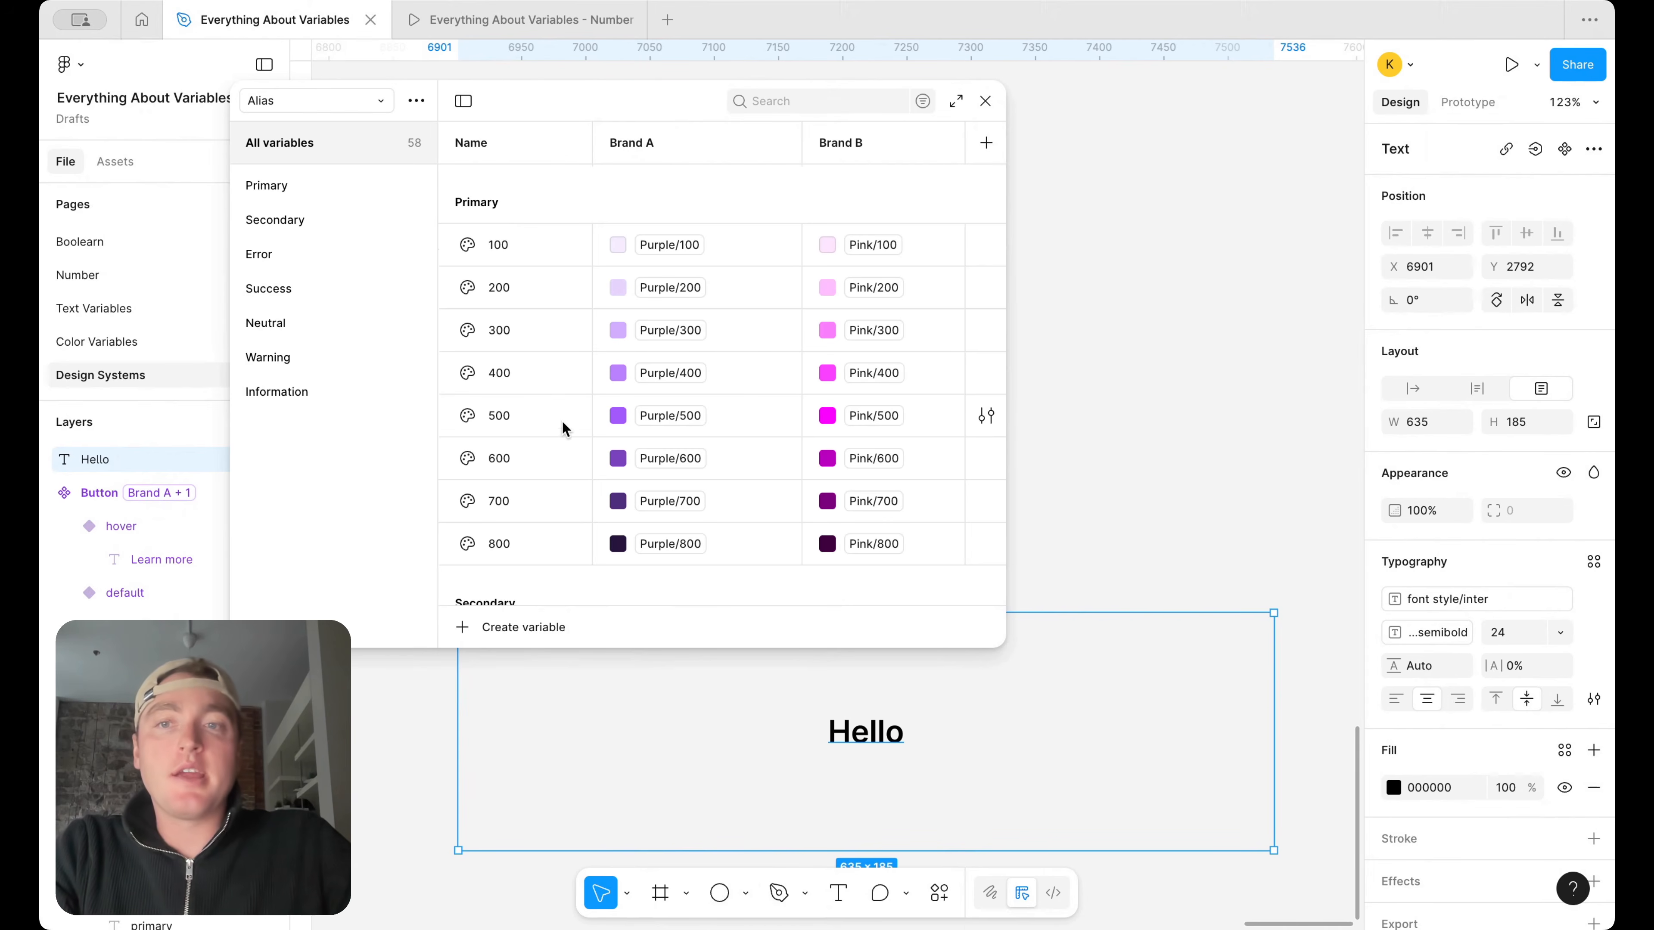
{"action": "left_click", "coordinate": [508, 629]}
{"action": "left_click", "coordinate": [521, 700]}
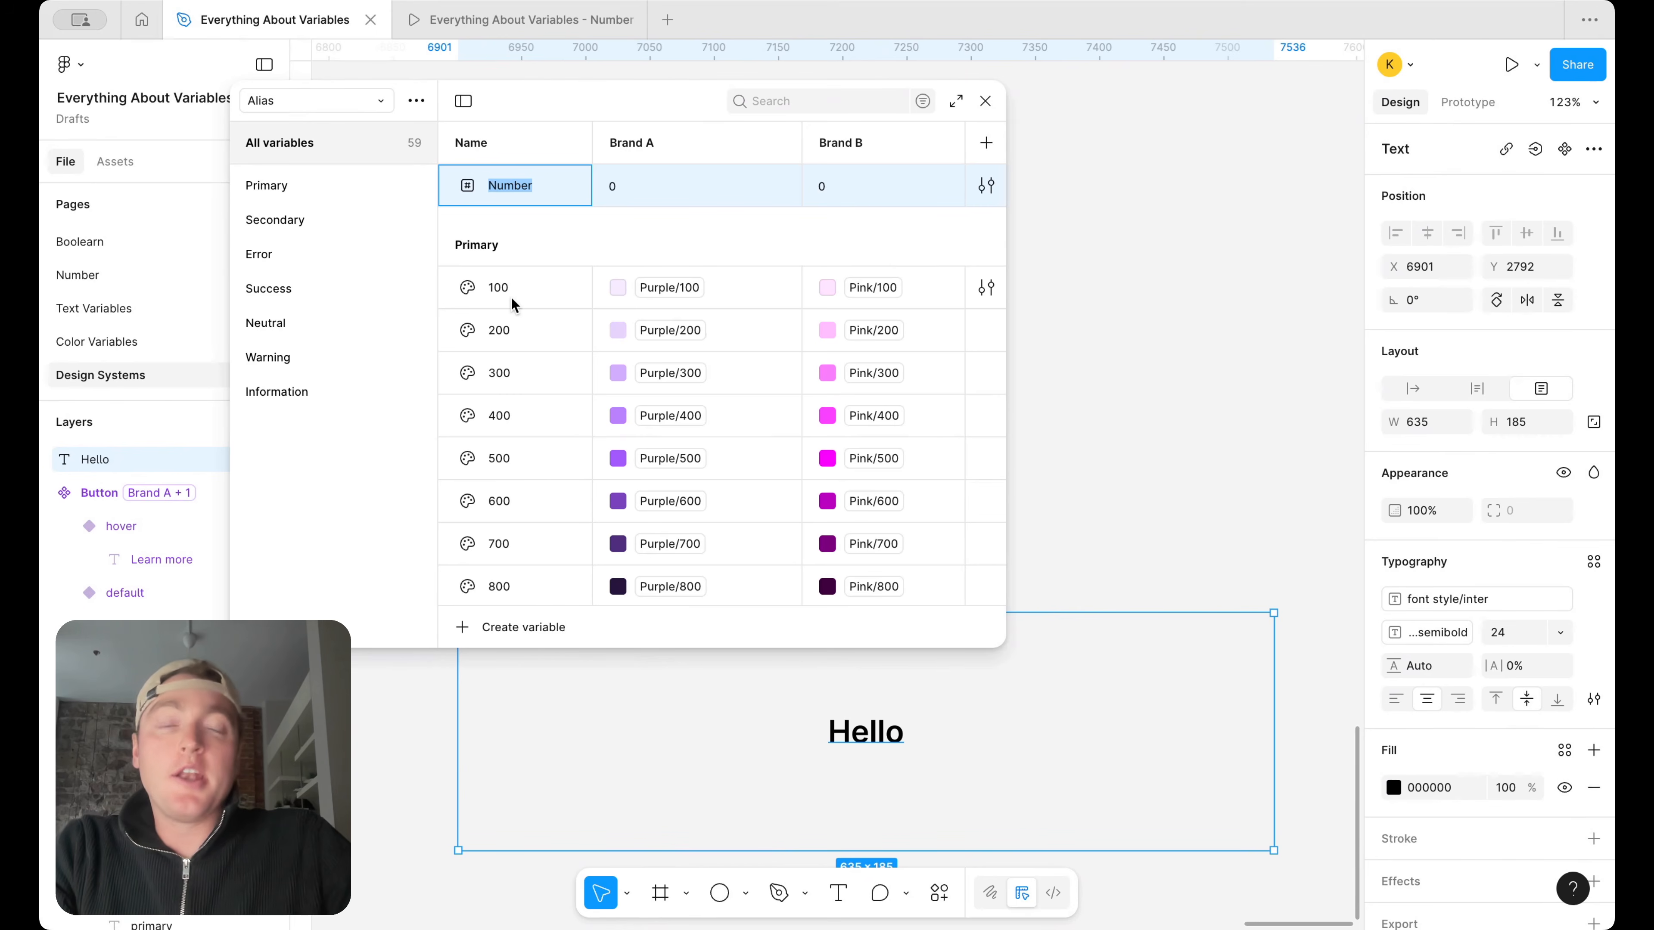
{"action": "type", "text": "B"}
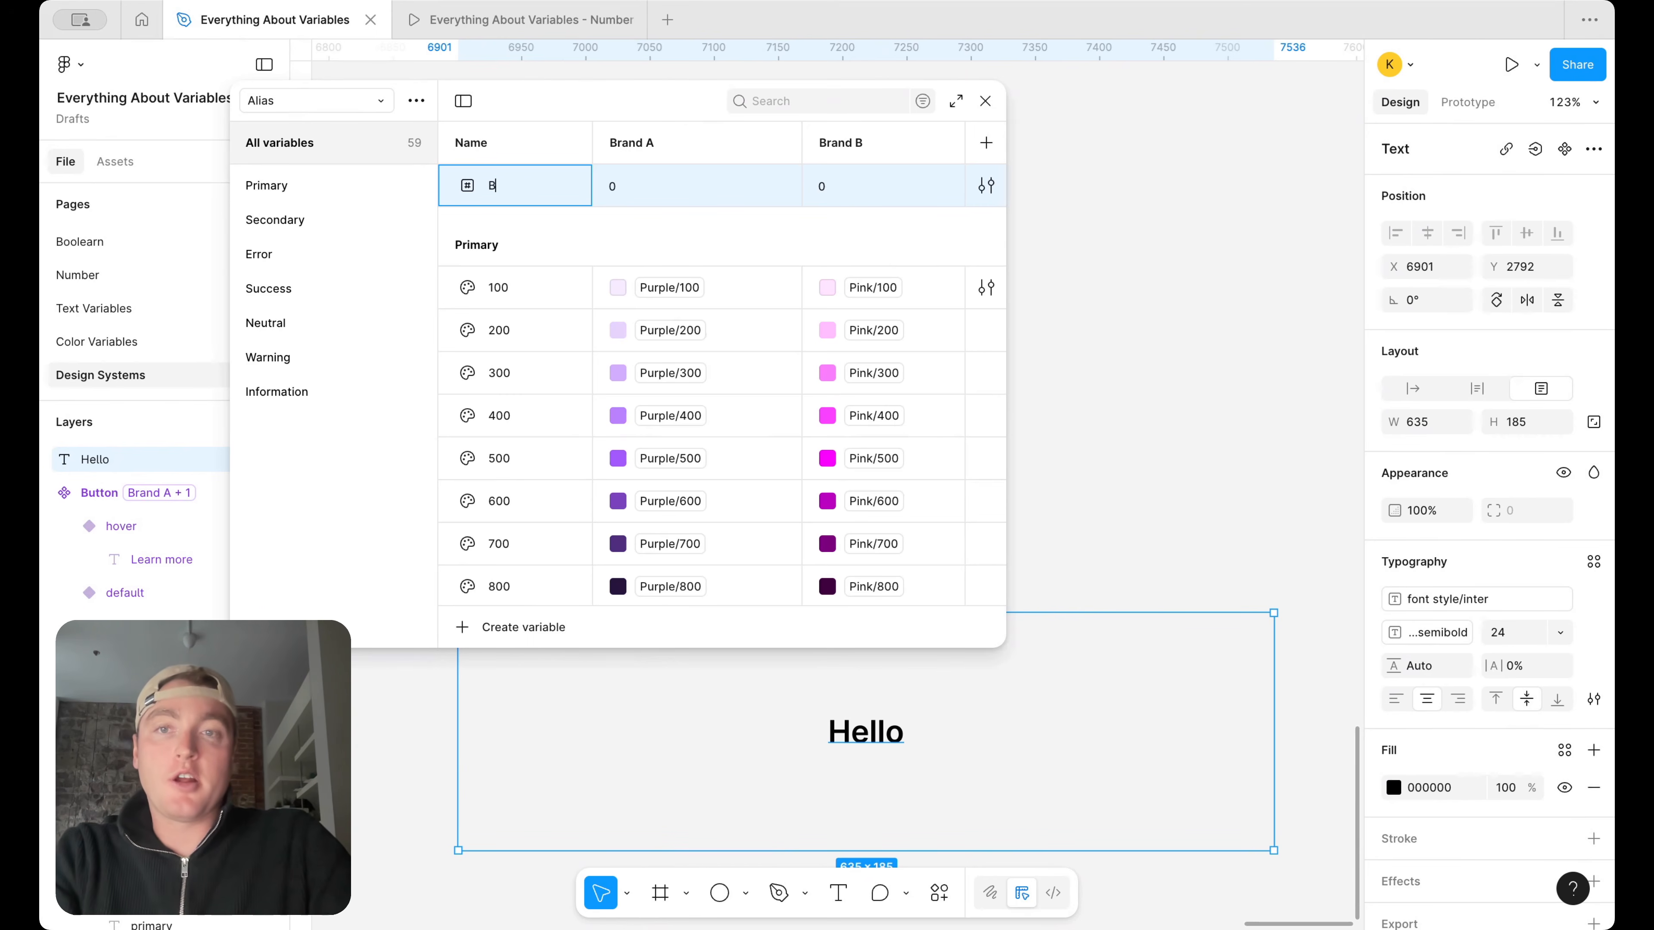
{"action": "type", "text": "order radius/"}
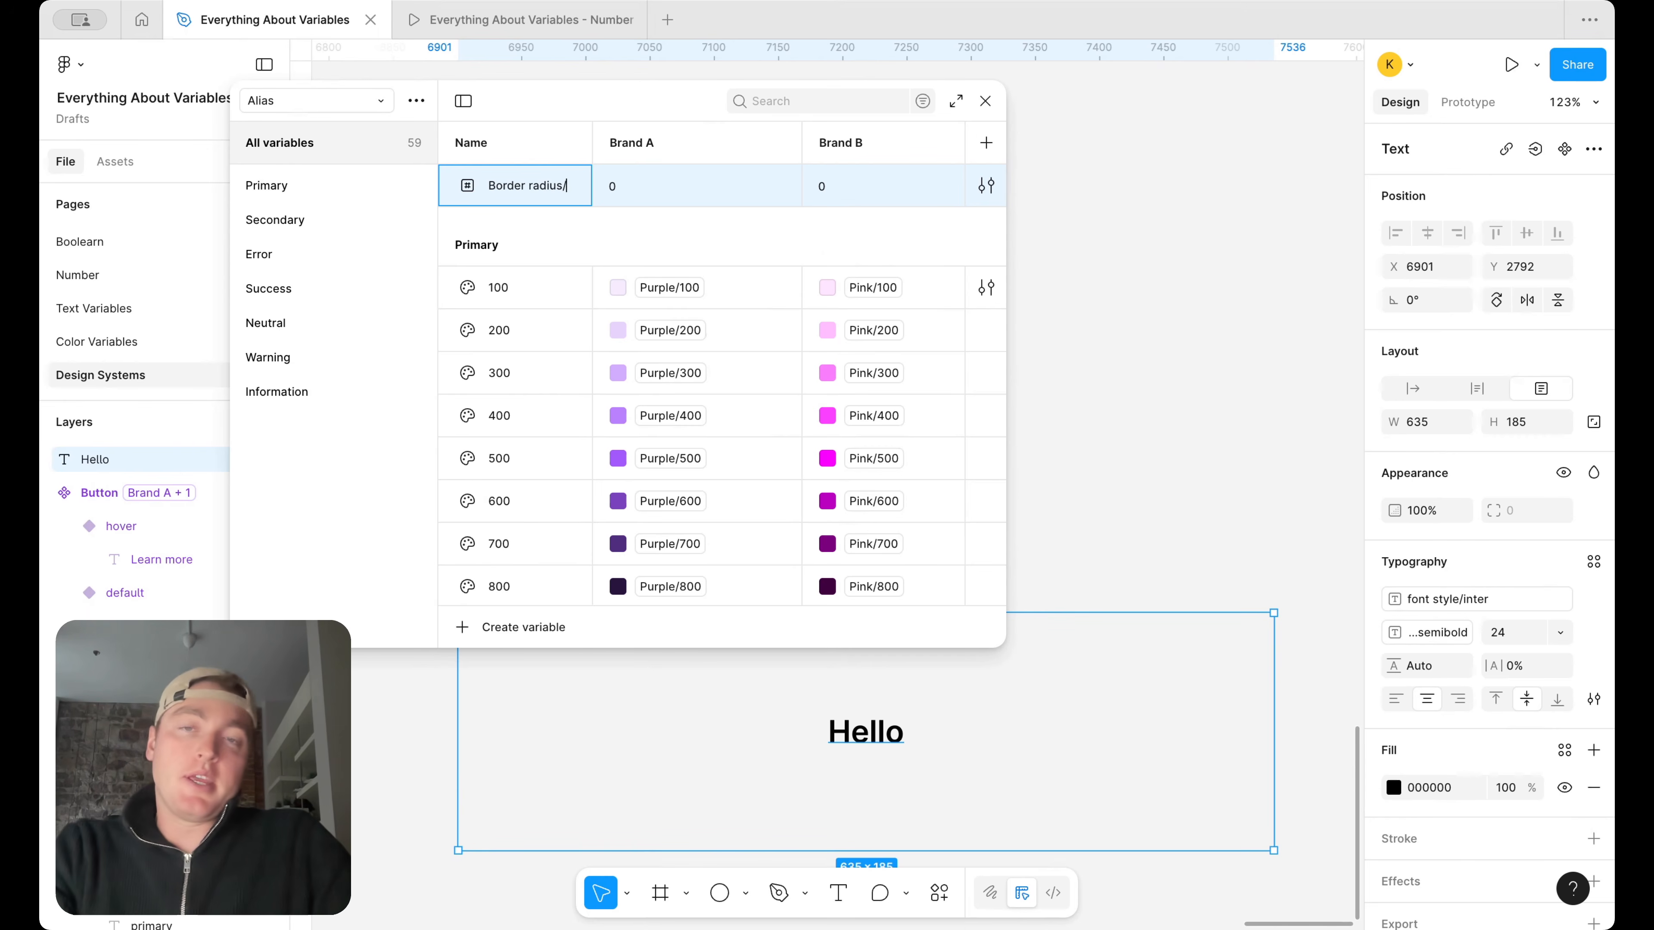
{"action": "key", "text": "Return"}
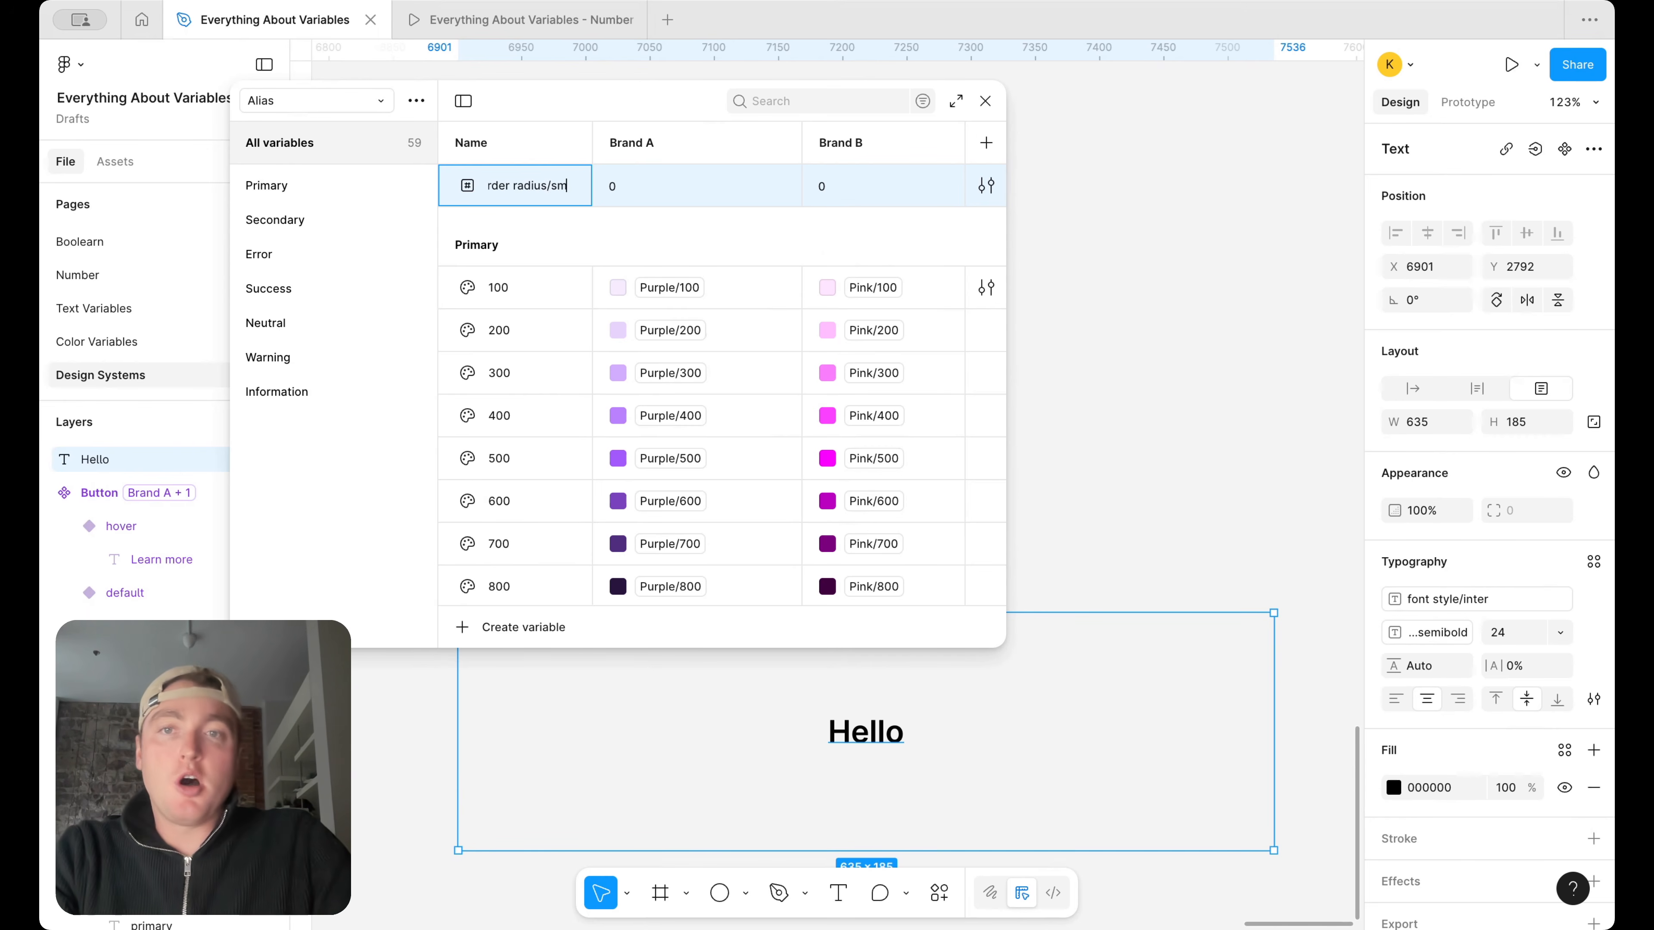
{"action": "left_click", "coordinate": [303, 430]}
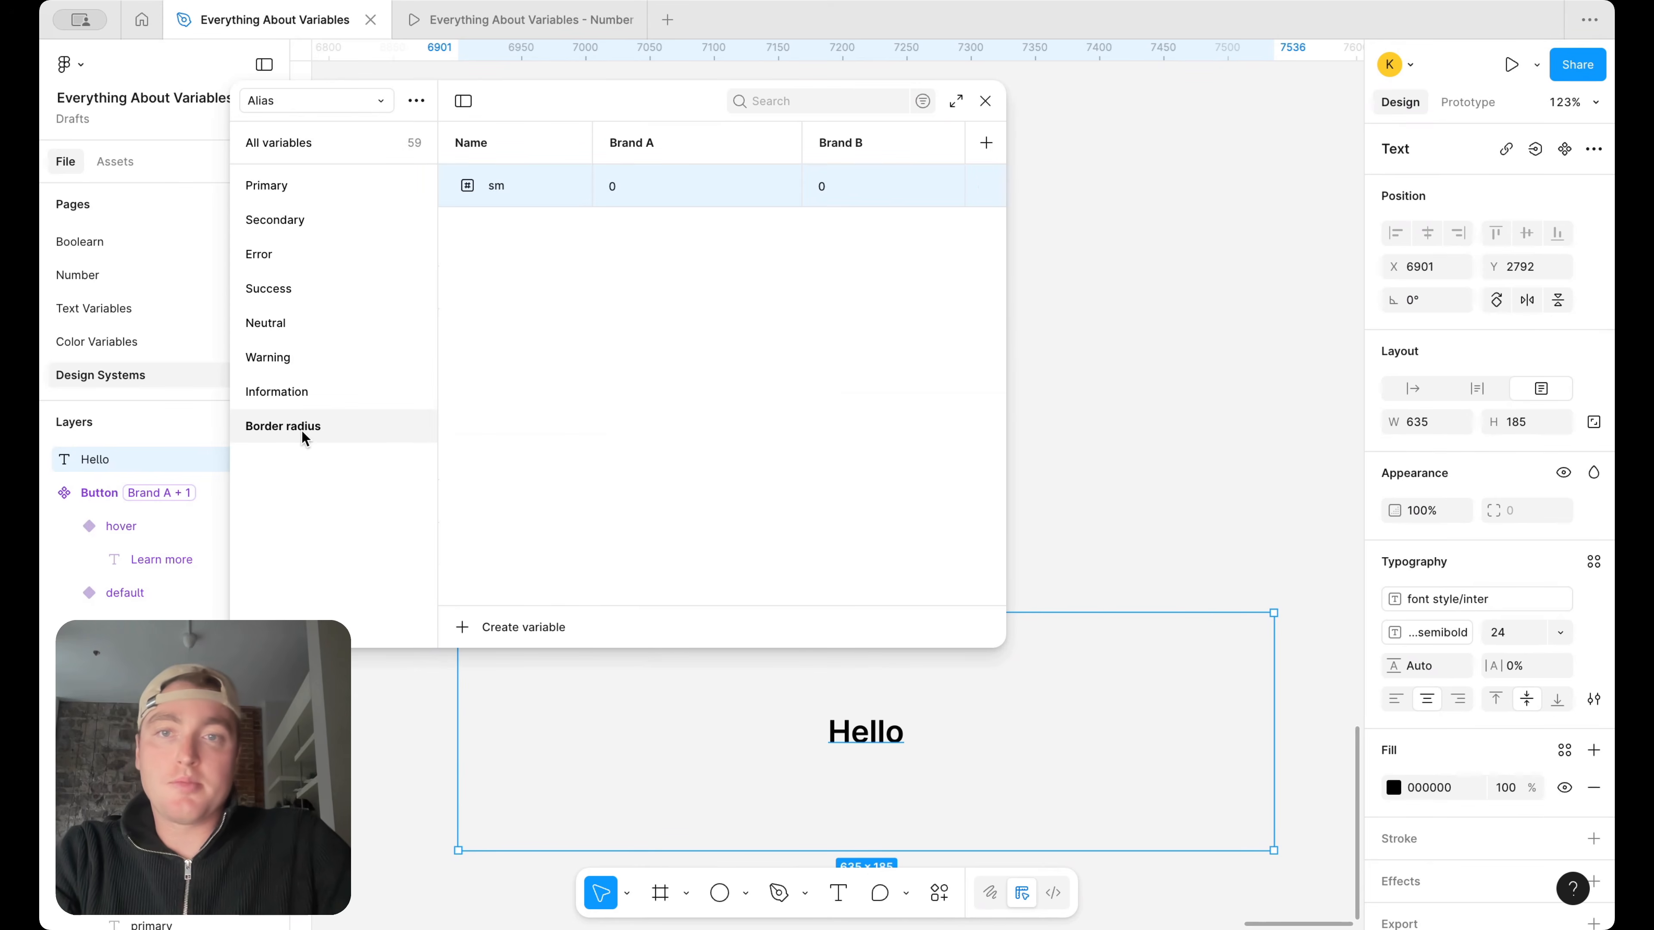
Add two more number variables named md and lg to the Border radius group
{"action": "key", "text": "shift+Return"}
{"action": "type", "text": "md"}
{"action": "key", "text": "shift+Return"}
{"action": "type", "text": "lg"}
{"action": "key", "text": "Return"}
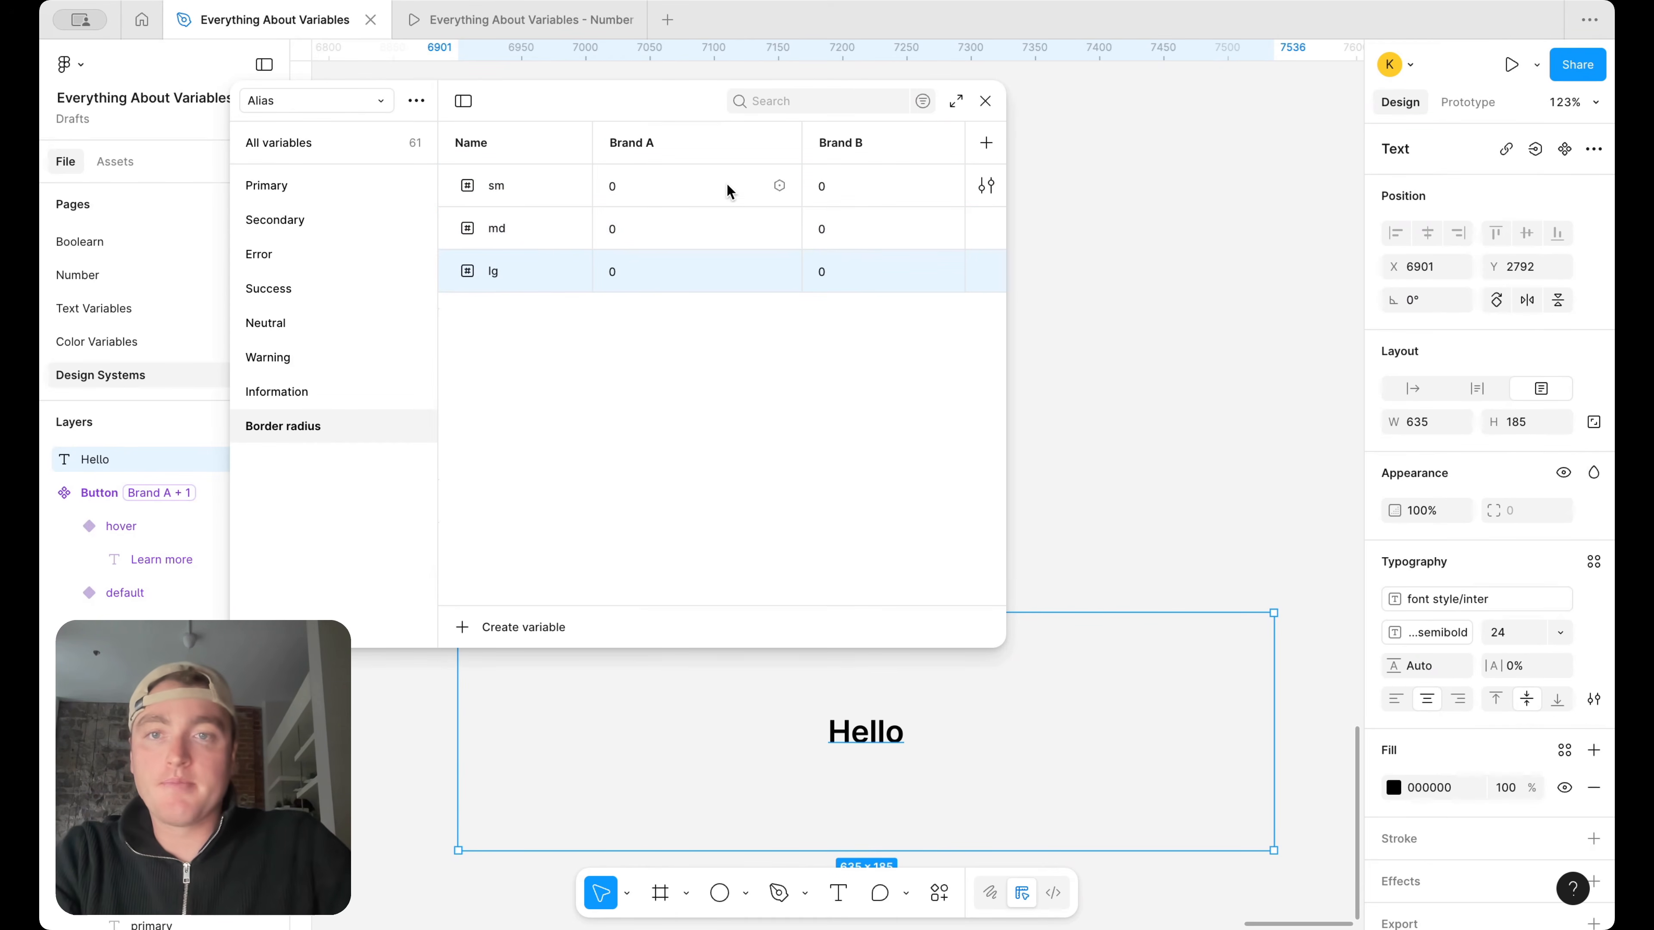
Set the Brand A border radius values to 2 for sm, 4 for md and 8 for lg
{"action": "left_click", "coordinate": [704, 186]}
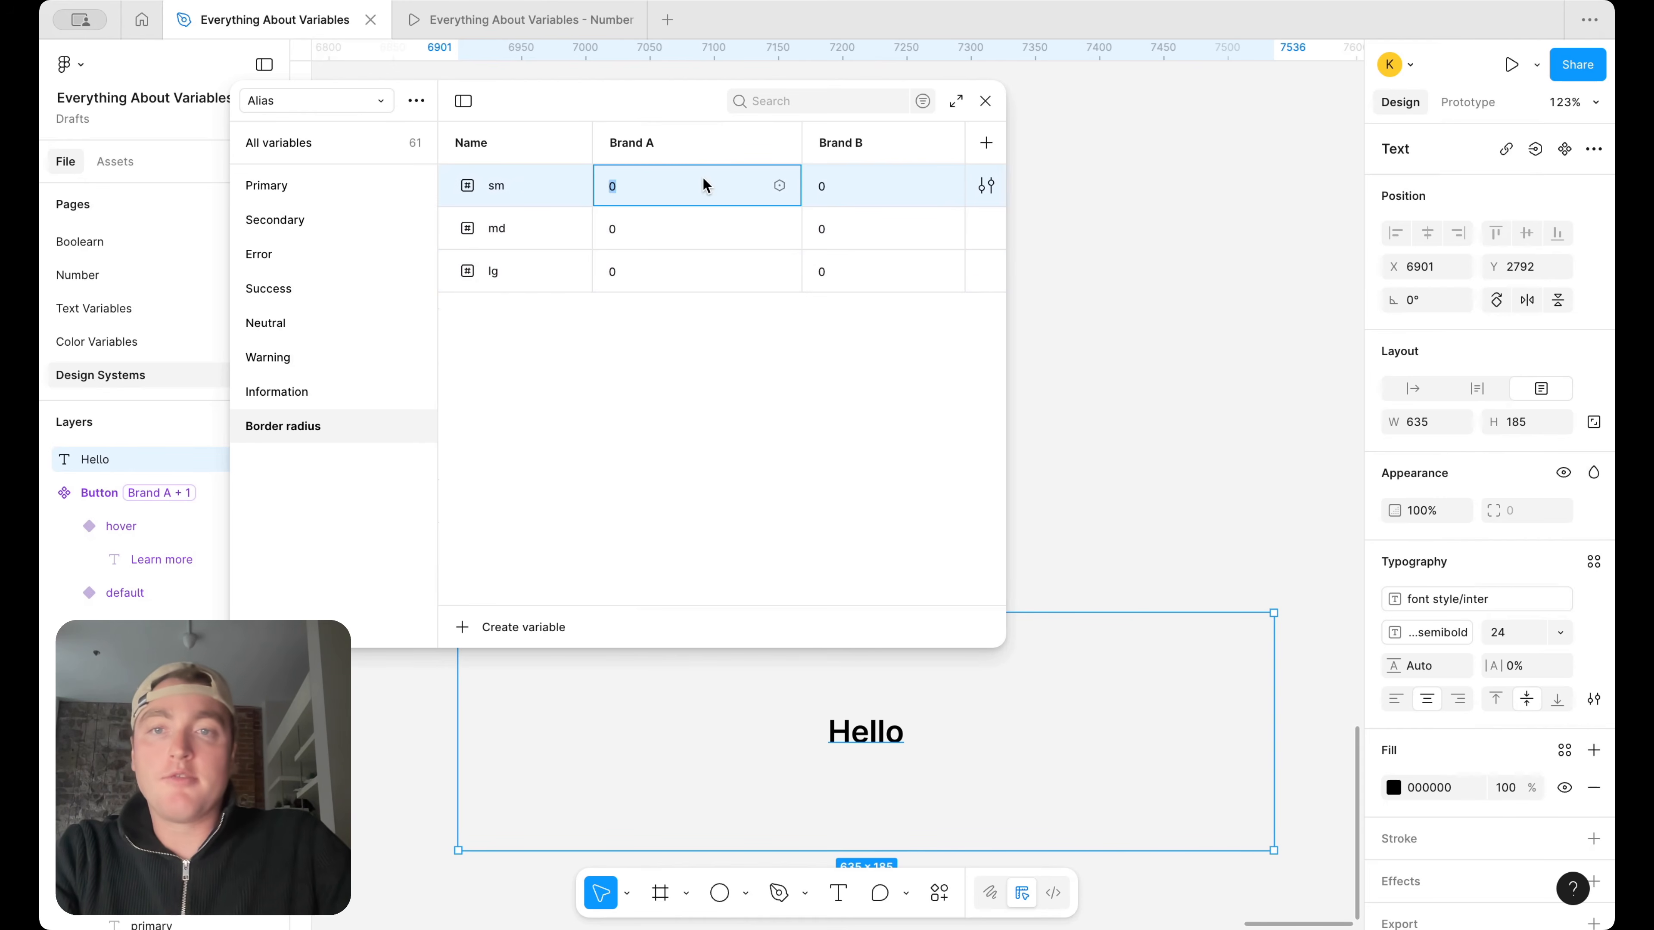
{"action": "type", "text": "2"}
{"action": "key", "text": "Return"}
{"action": "left_click", "coordinate": [677, 225]}
{"action": "type", "text": "4"}
{"action": "key", "text": "Return"}
{"action": "left_click", "coordinate": [646, 271]}
{"action": "type", "text": "8"}
{"action": "key", "text": "Return"}
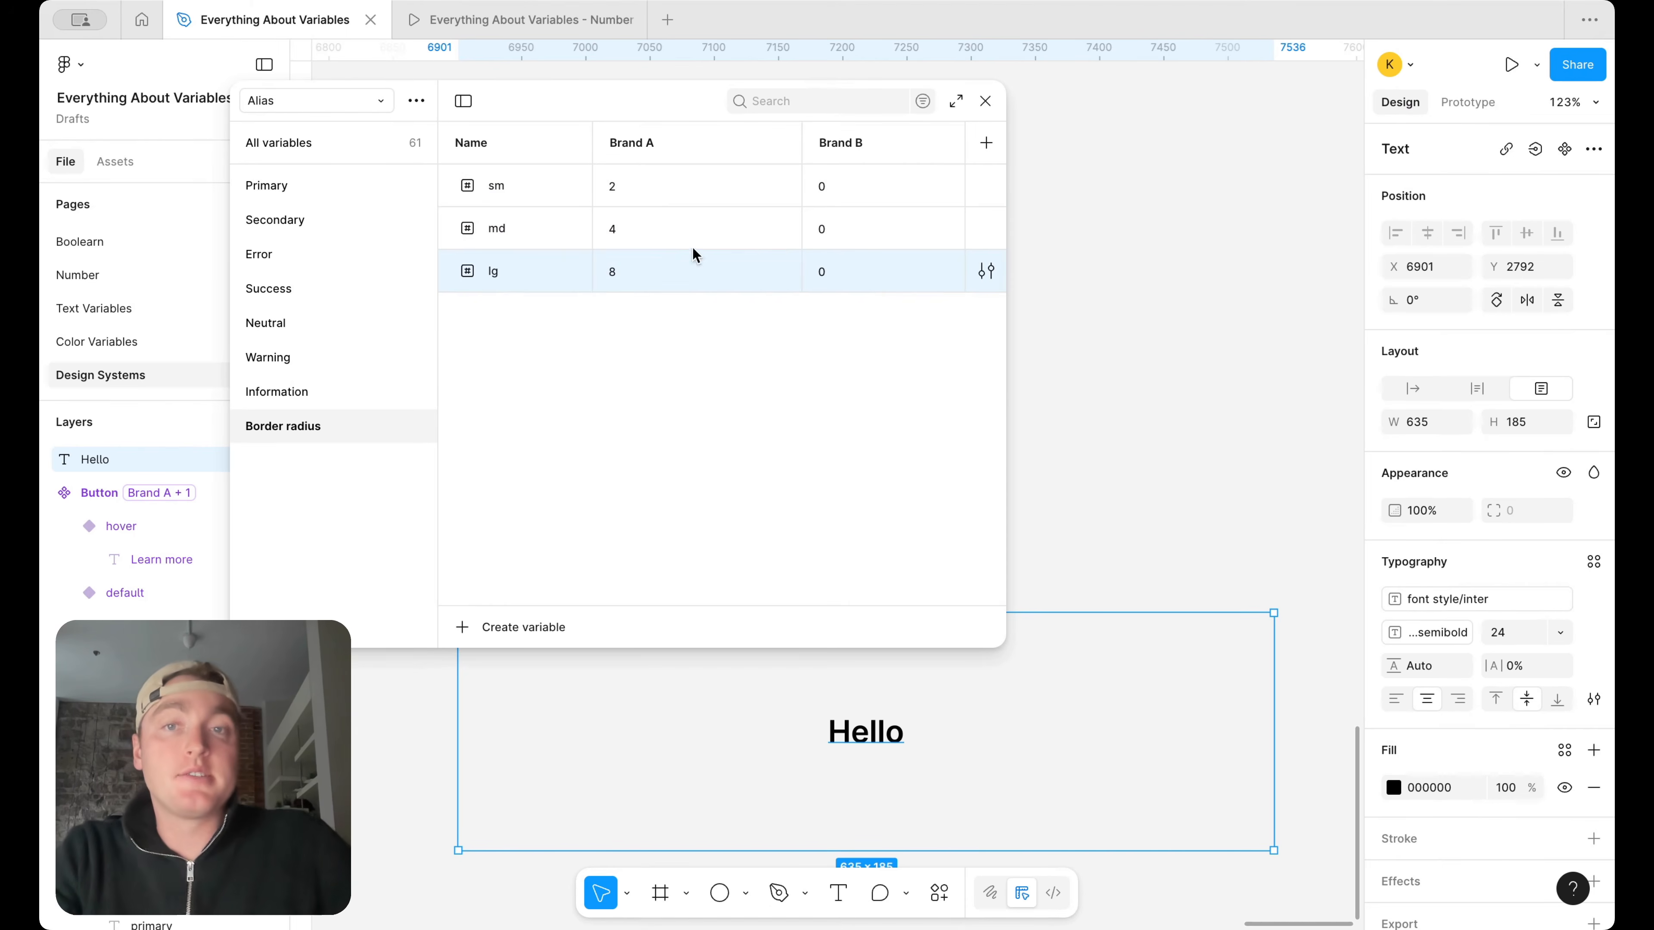
Set the Brand B border radius values to 2 for sm, 4 for md and 8 for lg
{"action": "left_click", "coordinate": [847, 186]}
{"action": "type", "text": "2"}
{"action": "key", "text": "Return"}
{"action": "left_click", "coordinate": [851, 229]}
{"action": "type", "text": "4"}
{"action": "key", "text": "Return"}
{"action": "left_click", "coordinate": [838, 271]}
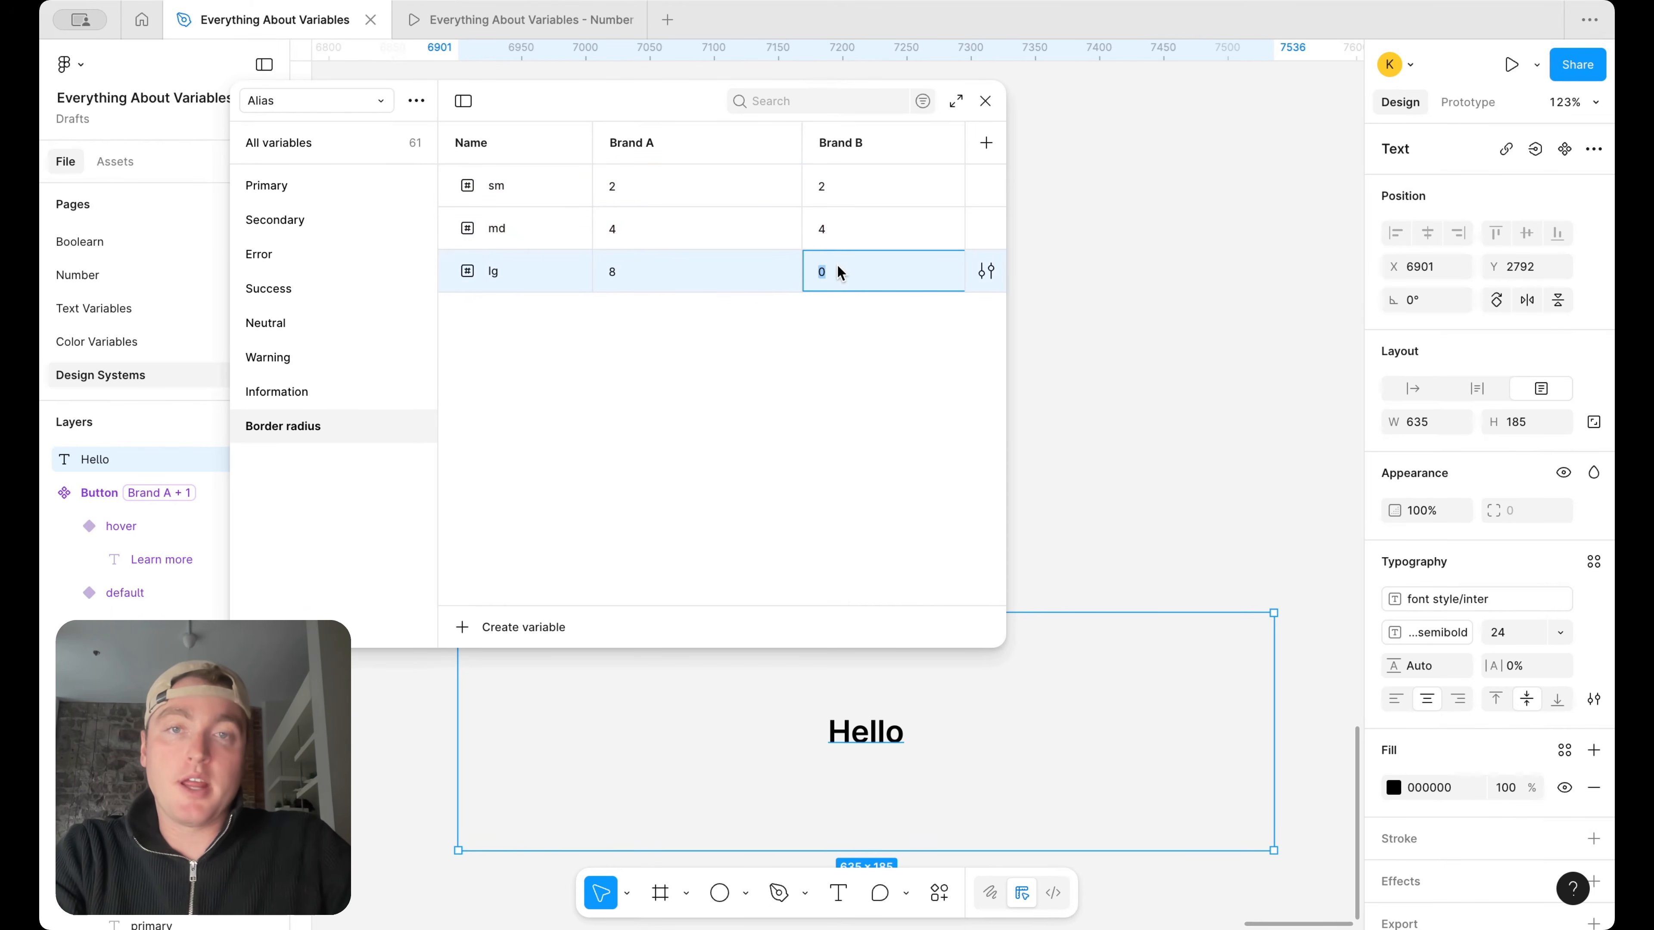
{"action": "type", "text": "8"}
{"action": "key", "text": "Return"}
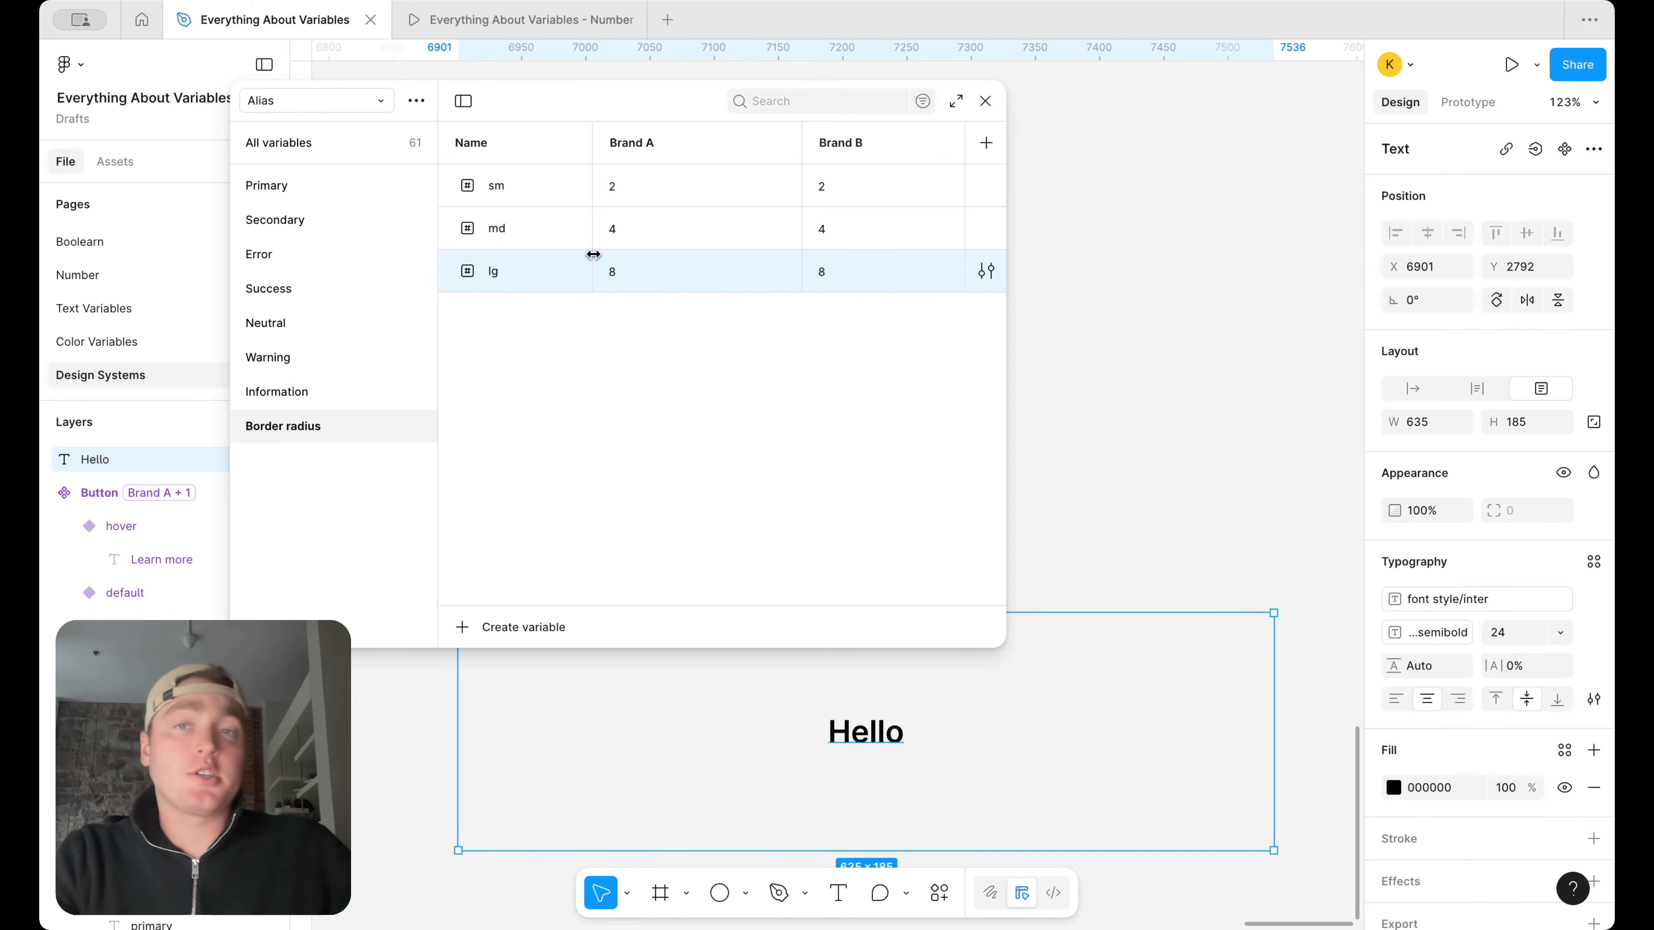
Add a border radius variable named none with value 0 for both brands and move it above sm
{"action": "left_click", "coordinate": [527, 183]}
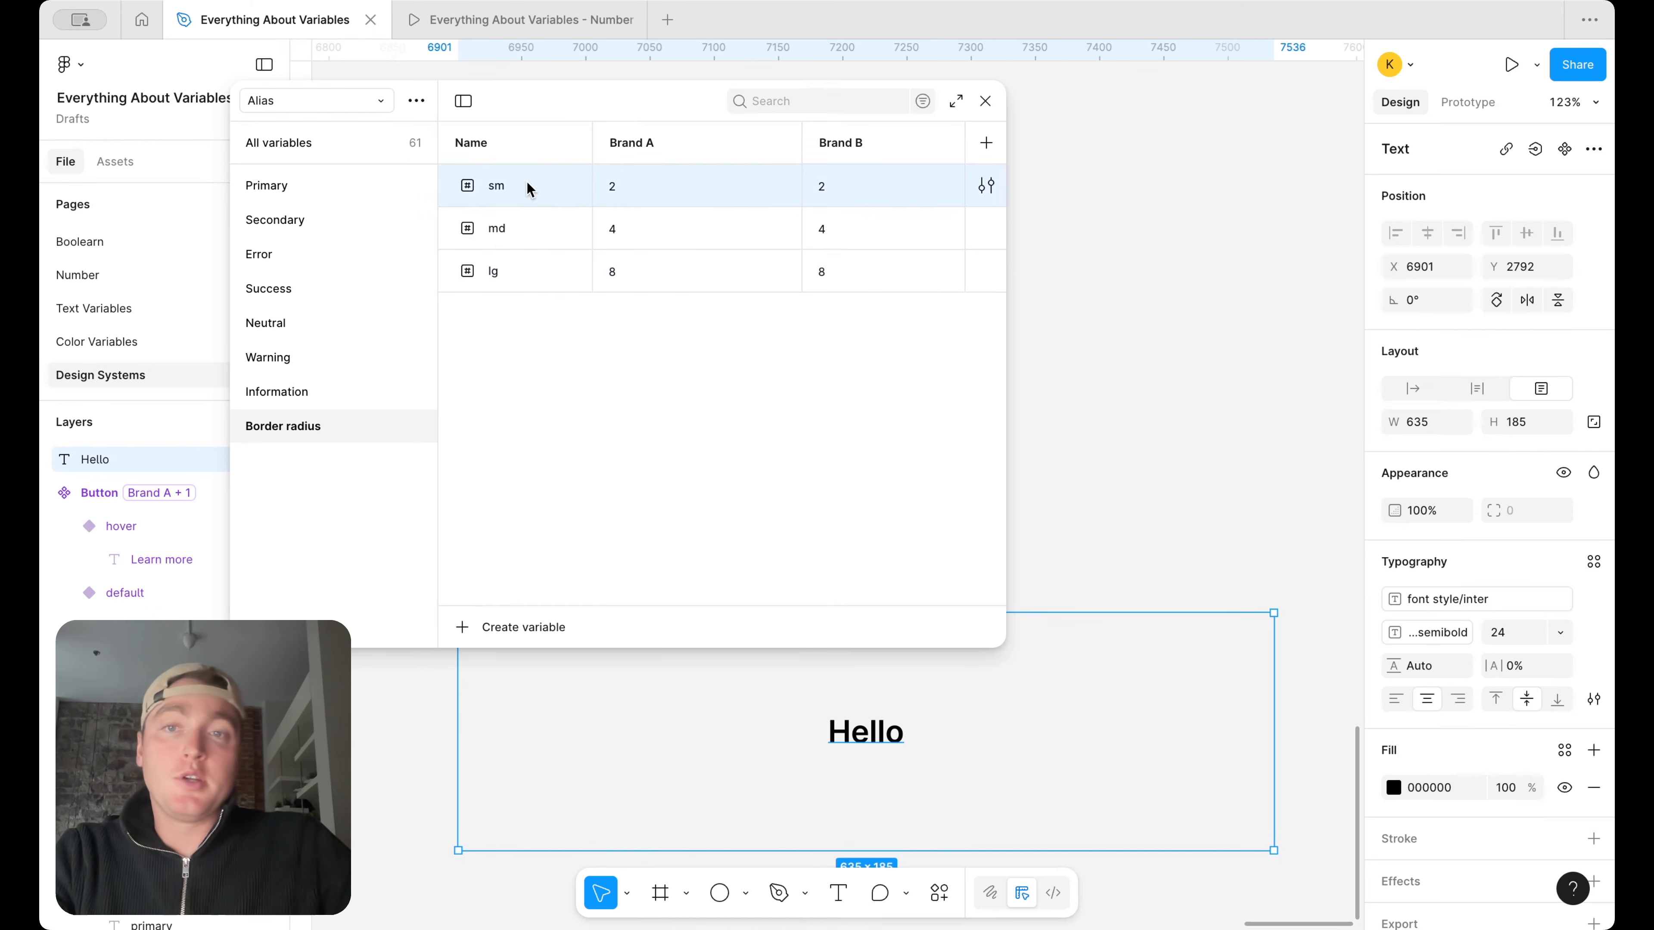
{"action": "key", "text": "shift+Return"}
{"action": "type", "text": "none"}
{"action": "key", "text": "Return"}
{"action": "left_click", "coordinate": [645, 228]}
{"action": "type", "text": "0"}
{"action": "key", "text": "Return"}
{"action": "left_click", "coordinate": [885, 228]}
{"action": "type", "text": "0"}
{"action": "key", "text": "Return"}
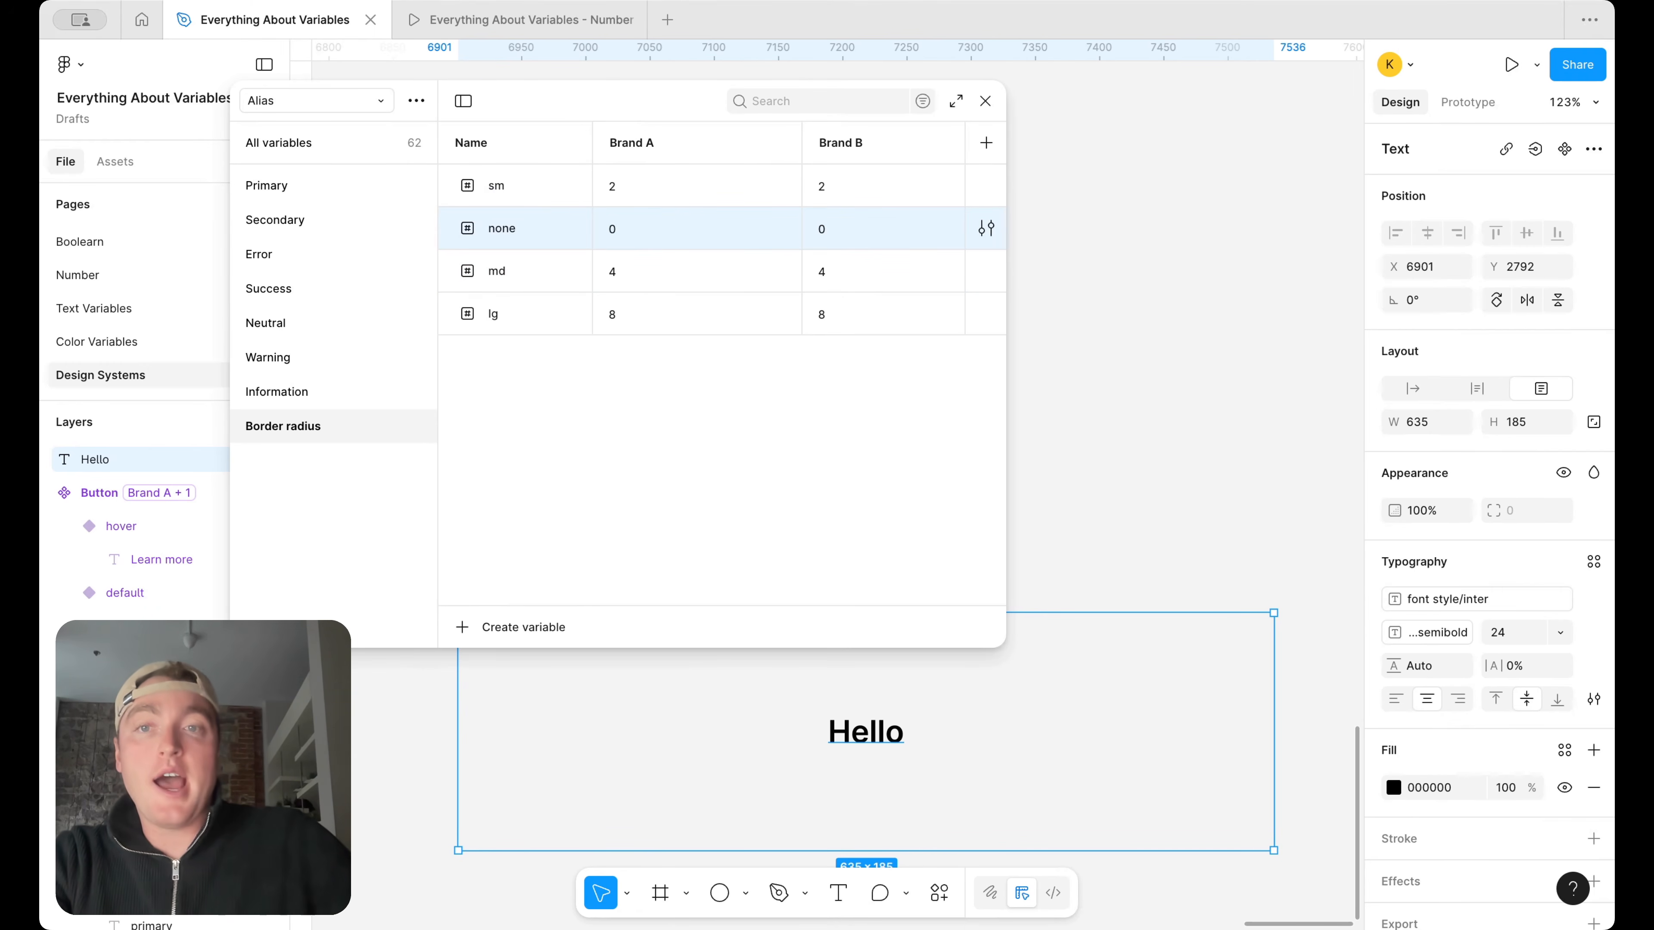
{"action": "left_click_drag", "start_coordinate": [483, 227], "coordinate": [483, 170]}
Add a border radius variable named round after lg with value 1000 for both Brand A and Brand B
{"action": "left_click", "coordinate": [525, 311]}
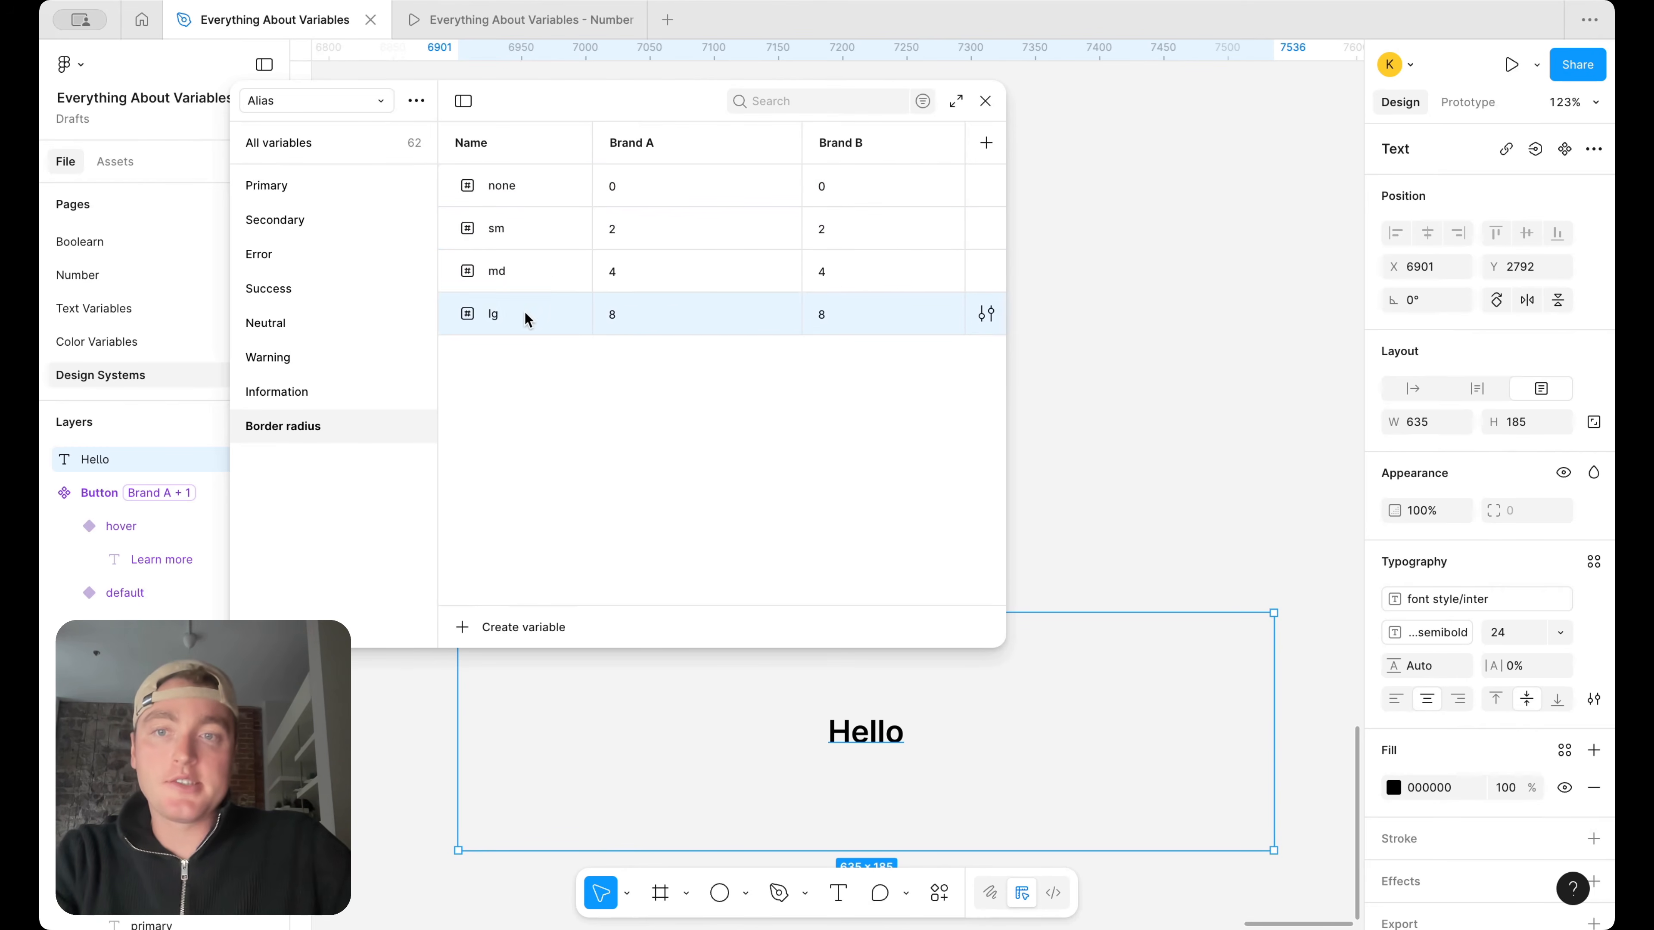
{"action": "key", "text": "shift+Return"}
{"action": "type", "text": "round"}
{"action": "key", "text": "Return"}
{"action": "left_click", "coordinate": [686, 358]}
{"action": "type", "text": "10"}
{"action": "key", "text": "Return"}
{"action": "left_click", "coordinate": [872, 360]}
{"action": "type", "text": "1000"}
{"action": "key", "text": "Return"}
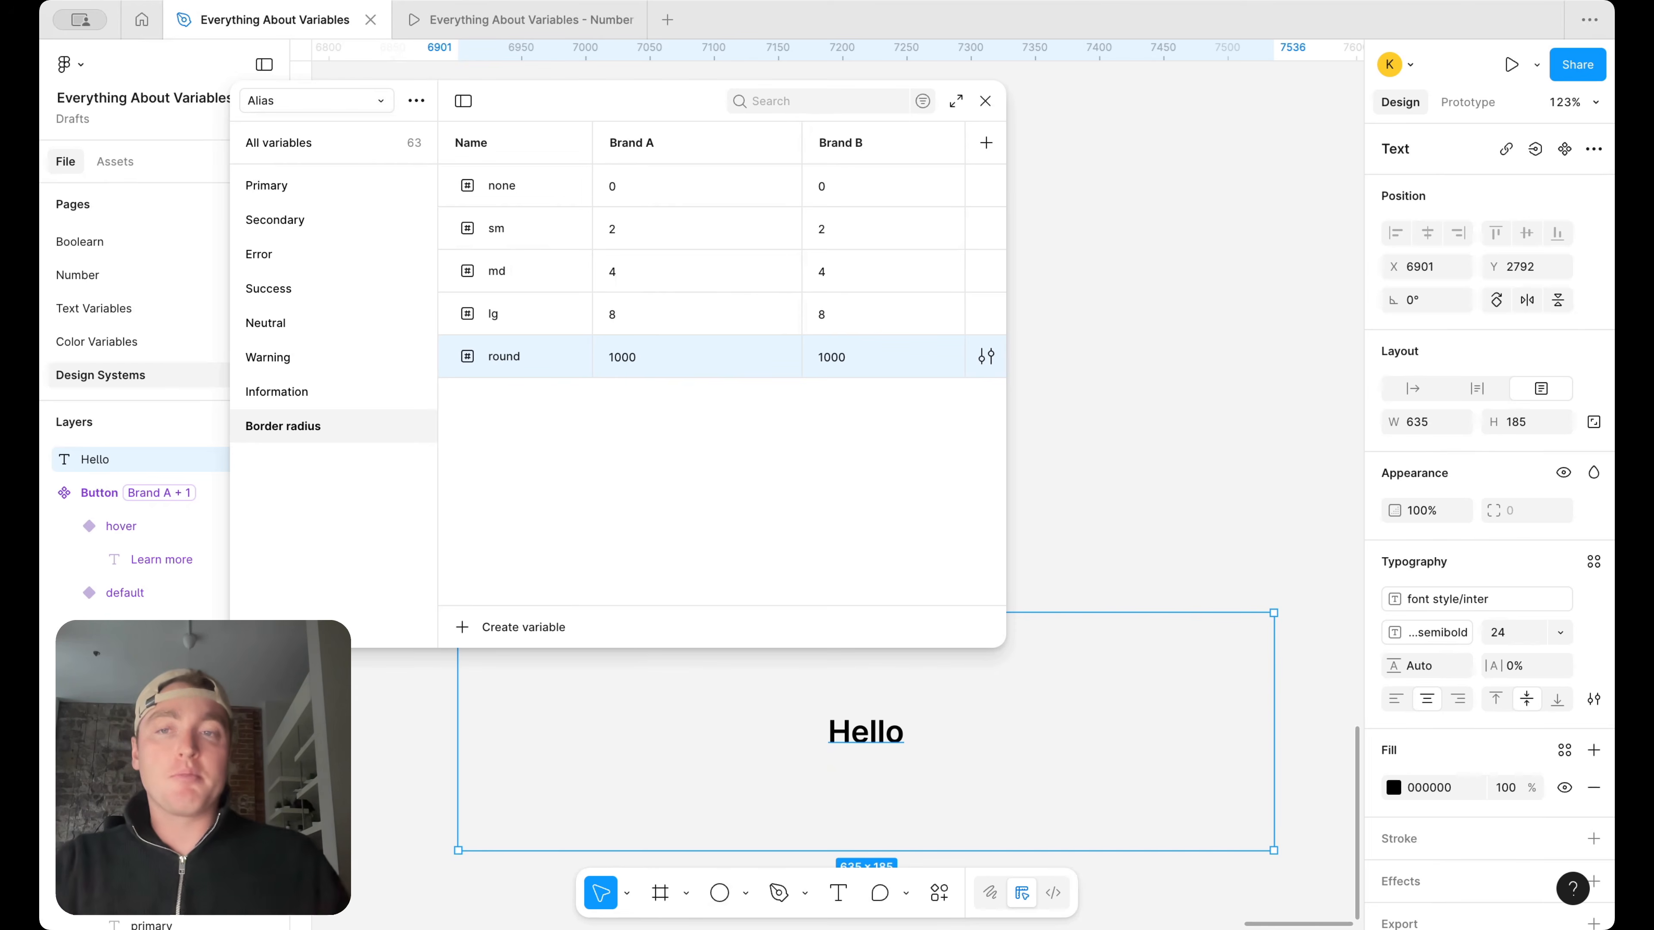
Duplicate the Border radius group as Border width and delete the round variable from the copy
{"action": "right_click", "coordinate": [339, 418]}
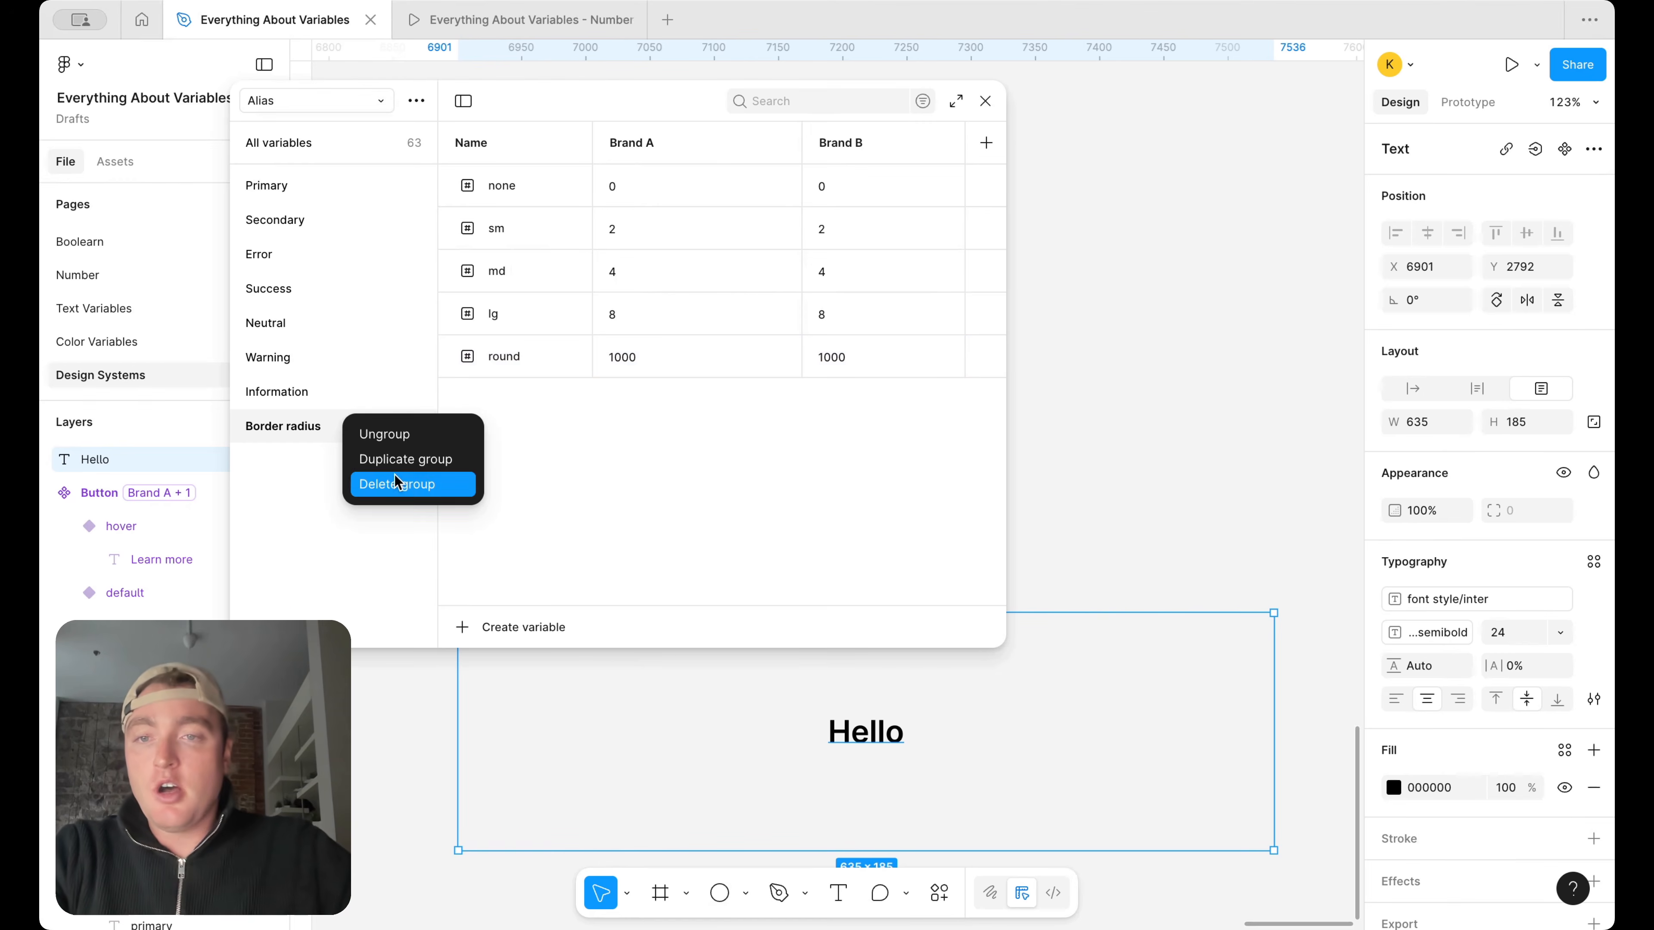
{"action": "left_click", "coordinate": [394, 475]}
{"action": "double_click", "coordinate": [289, 453]}
{"action": "key", "text": "BackSpace"}
{"action": "type", "text": "Border wid"}
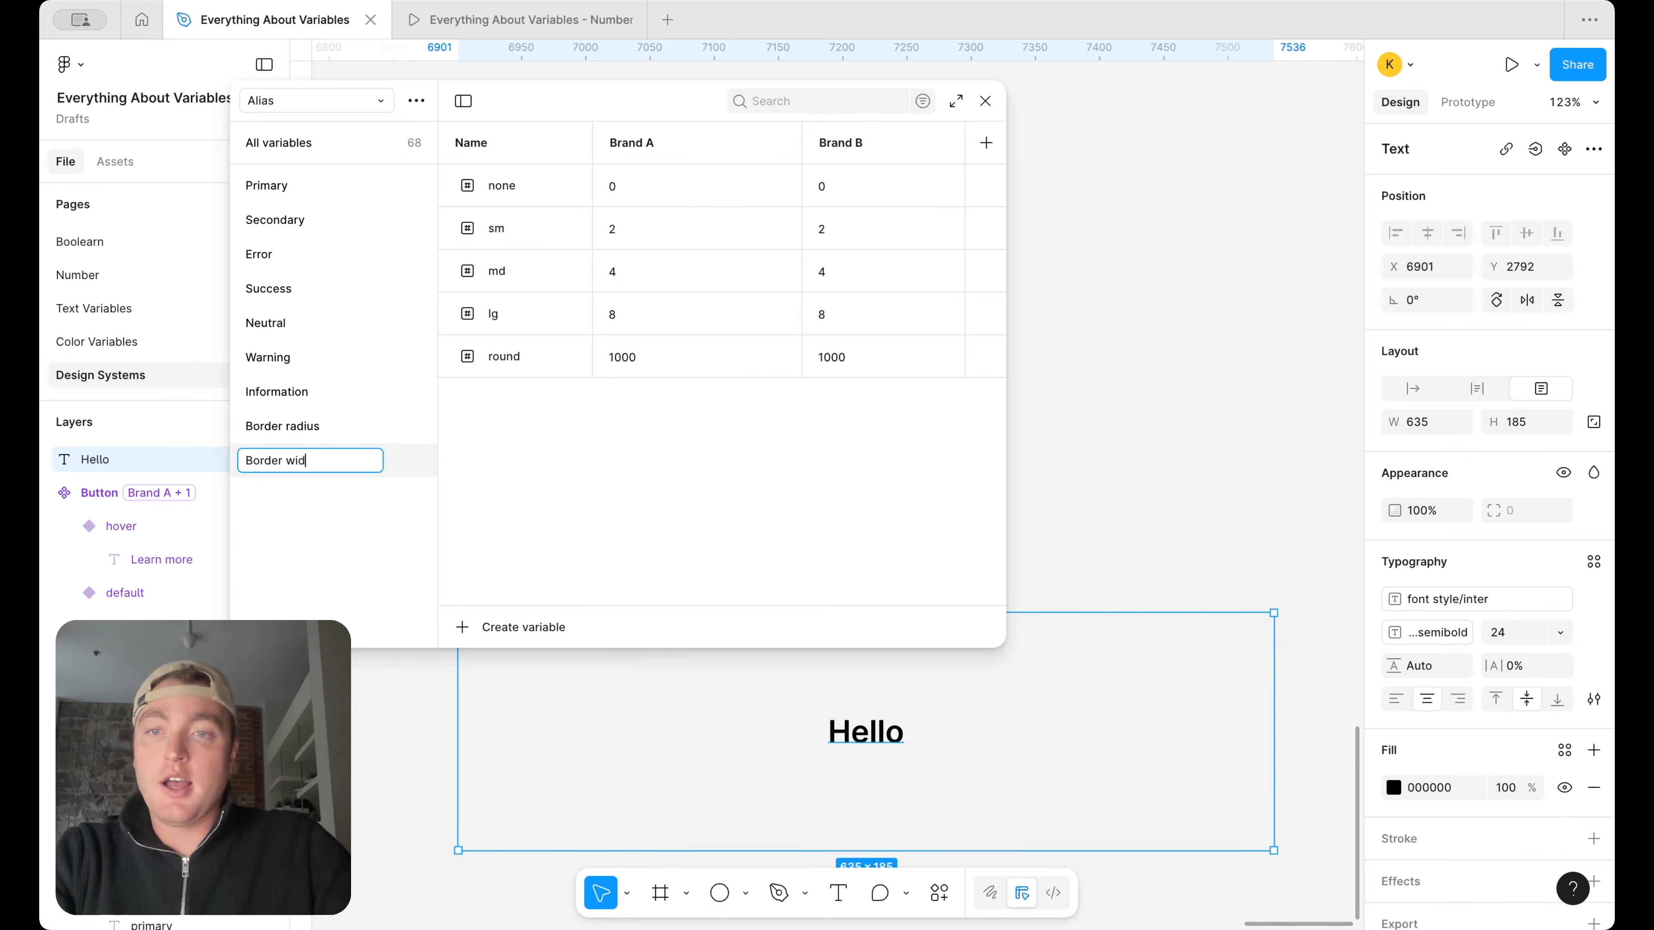
{"action": "type", "text": "th"}
{"action": "key", "text": "Return"}
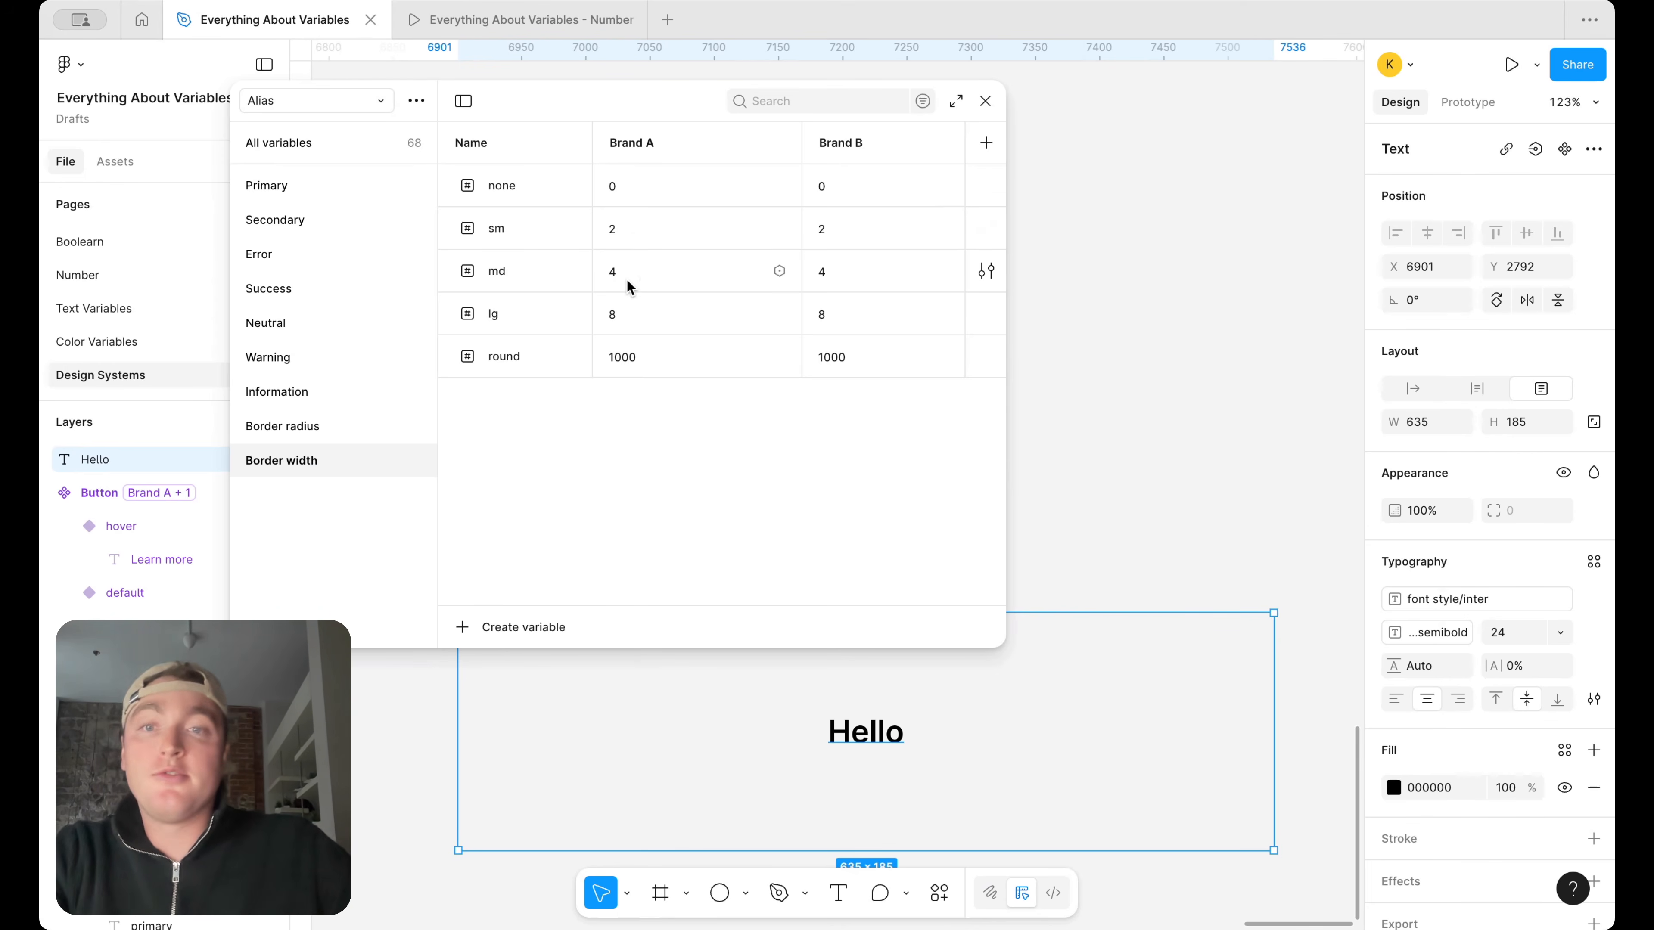
{"action": "right_click", "coordinate": [548, 353]}
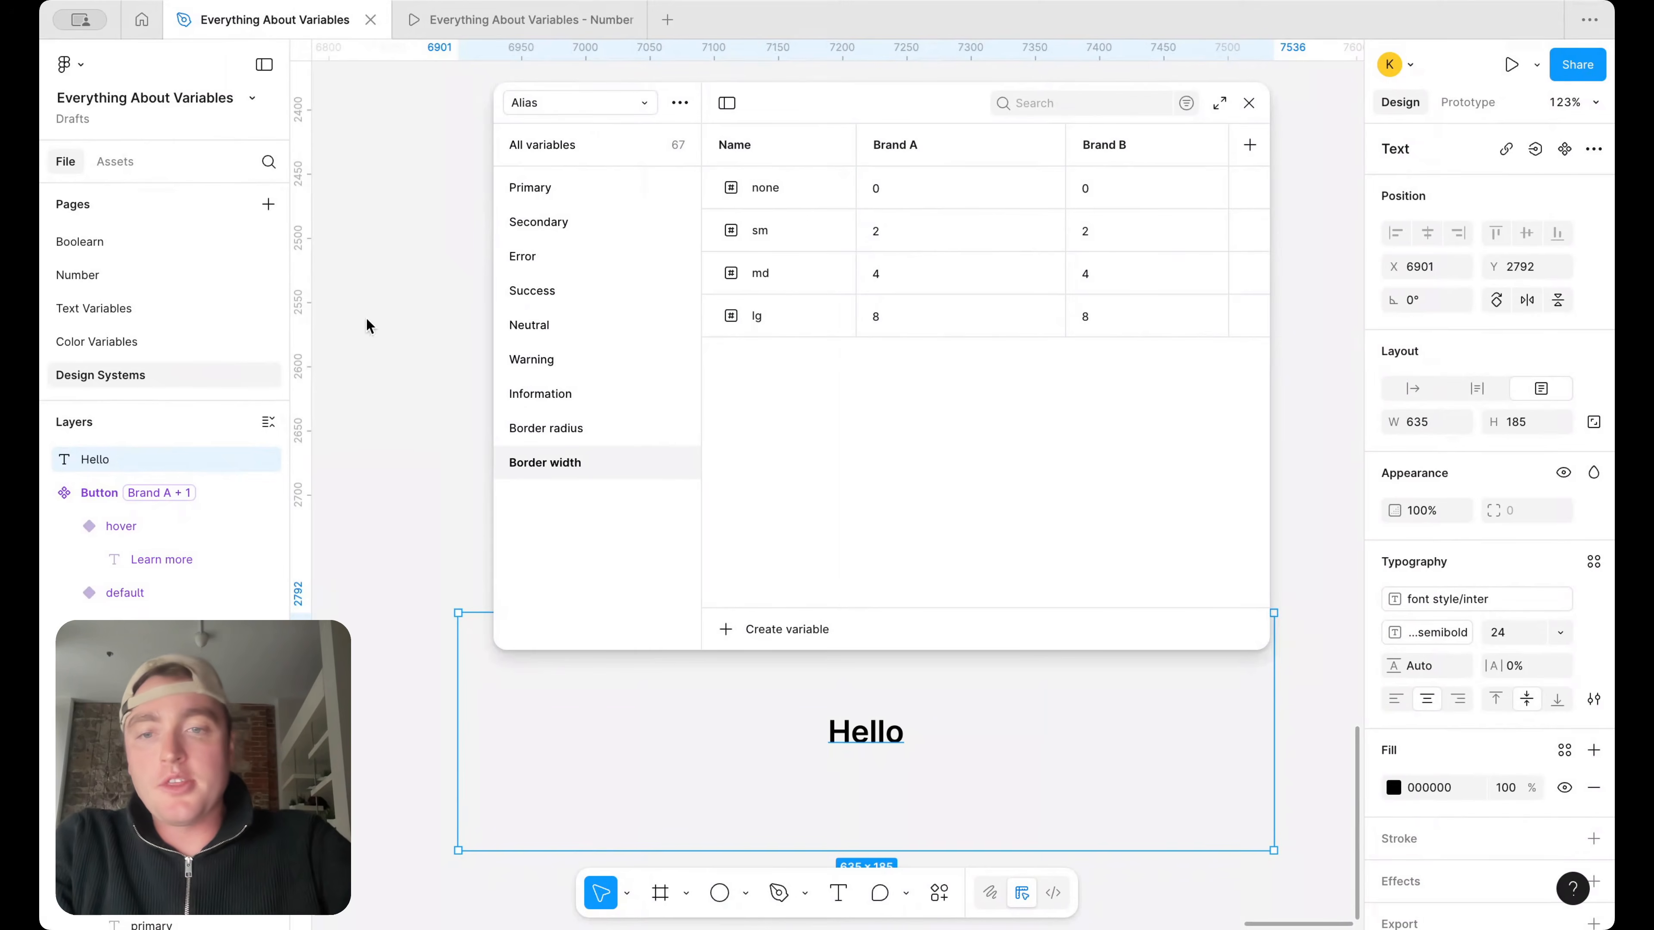
Delete the Hello sample text from the canvas
{"action": "scroll", "coordinate": [366, 318], "scroll_direction": "down", "scroll_amount": 5}
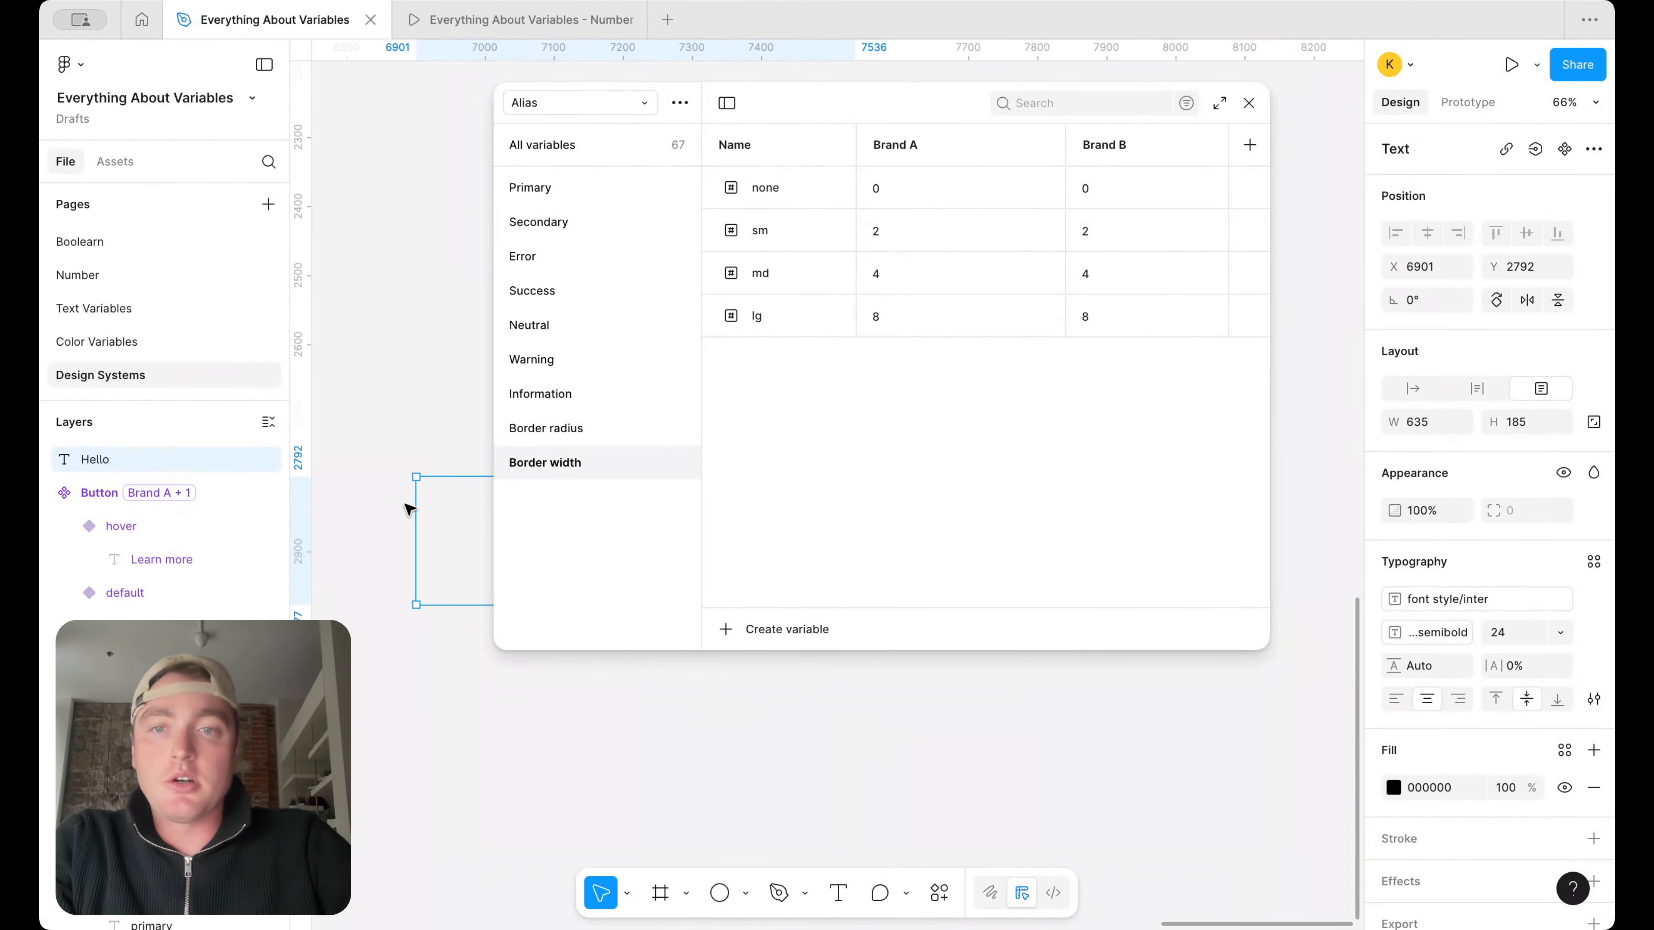
{"action": "key", "text": "Delete"}
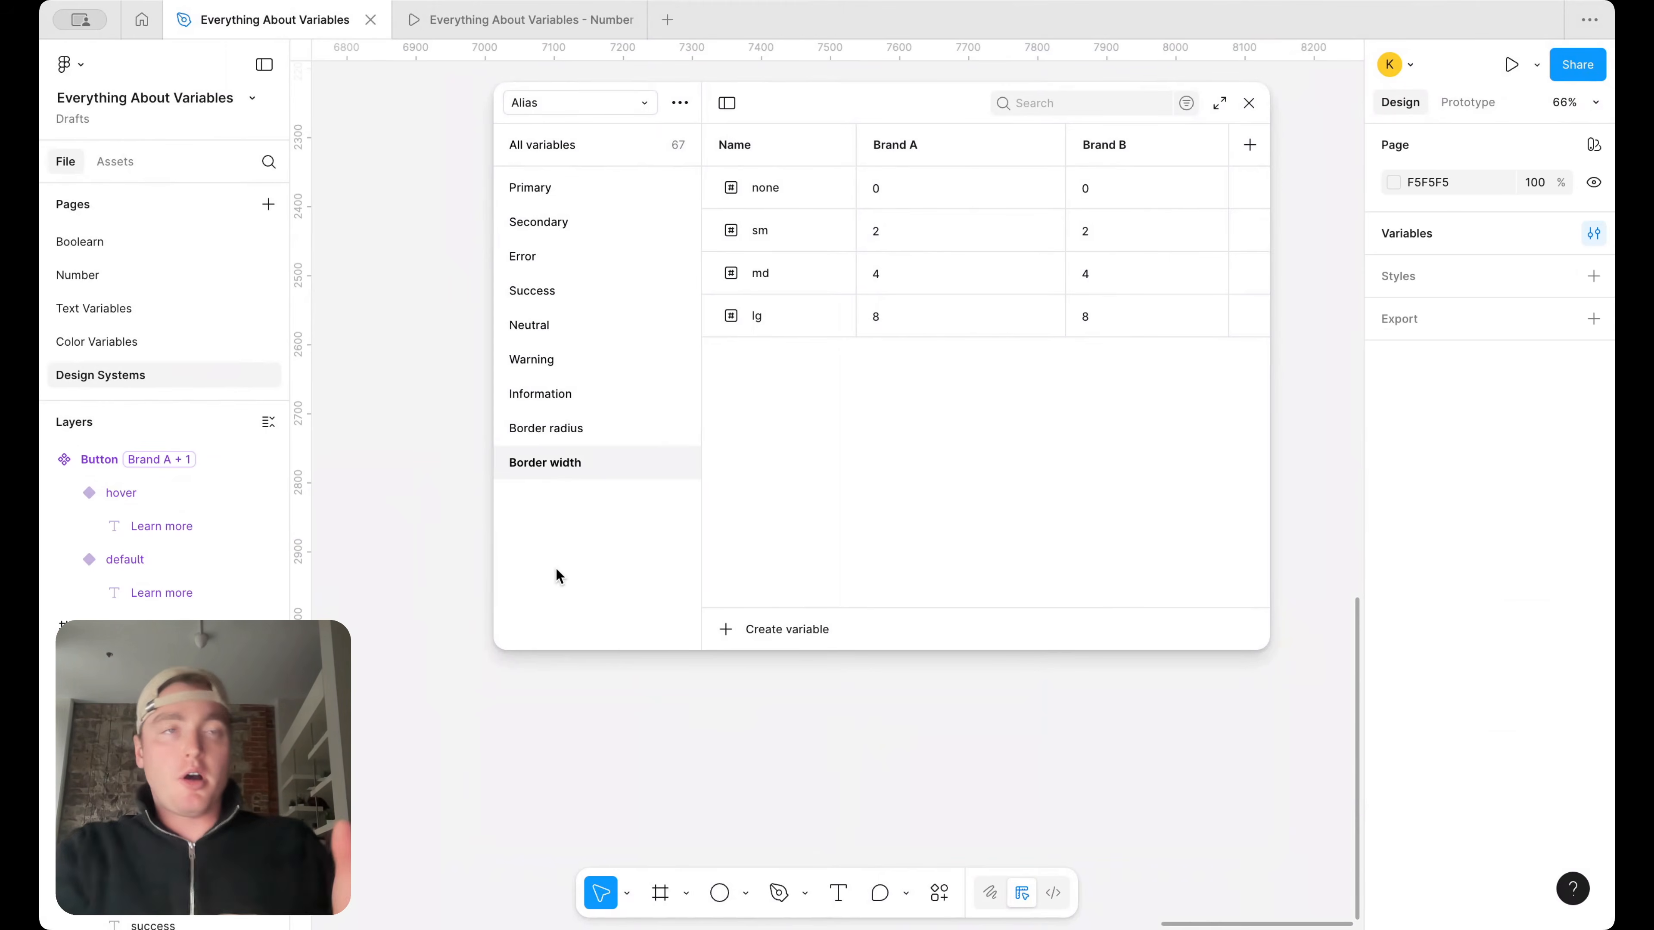
Create a new variable collection named Responsive
{"action": "left_click", "coordinate": [683, 105]}
{"action": "left_click", "coordinate": [520, 105]}
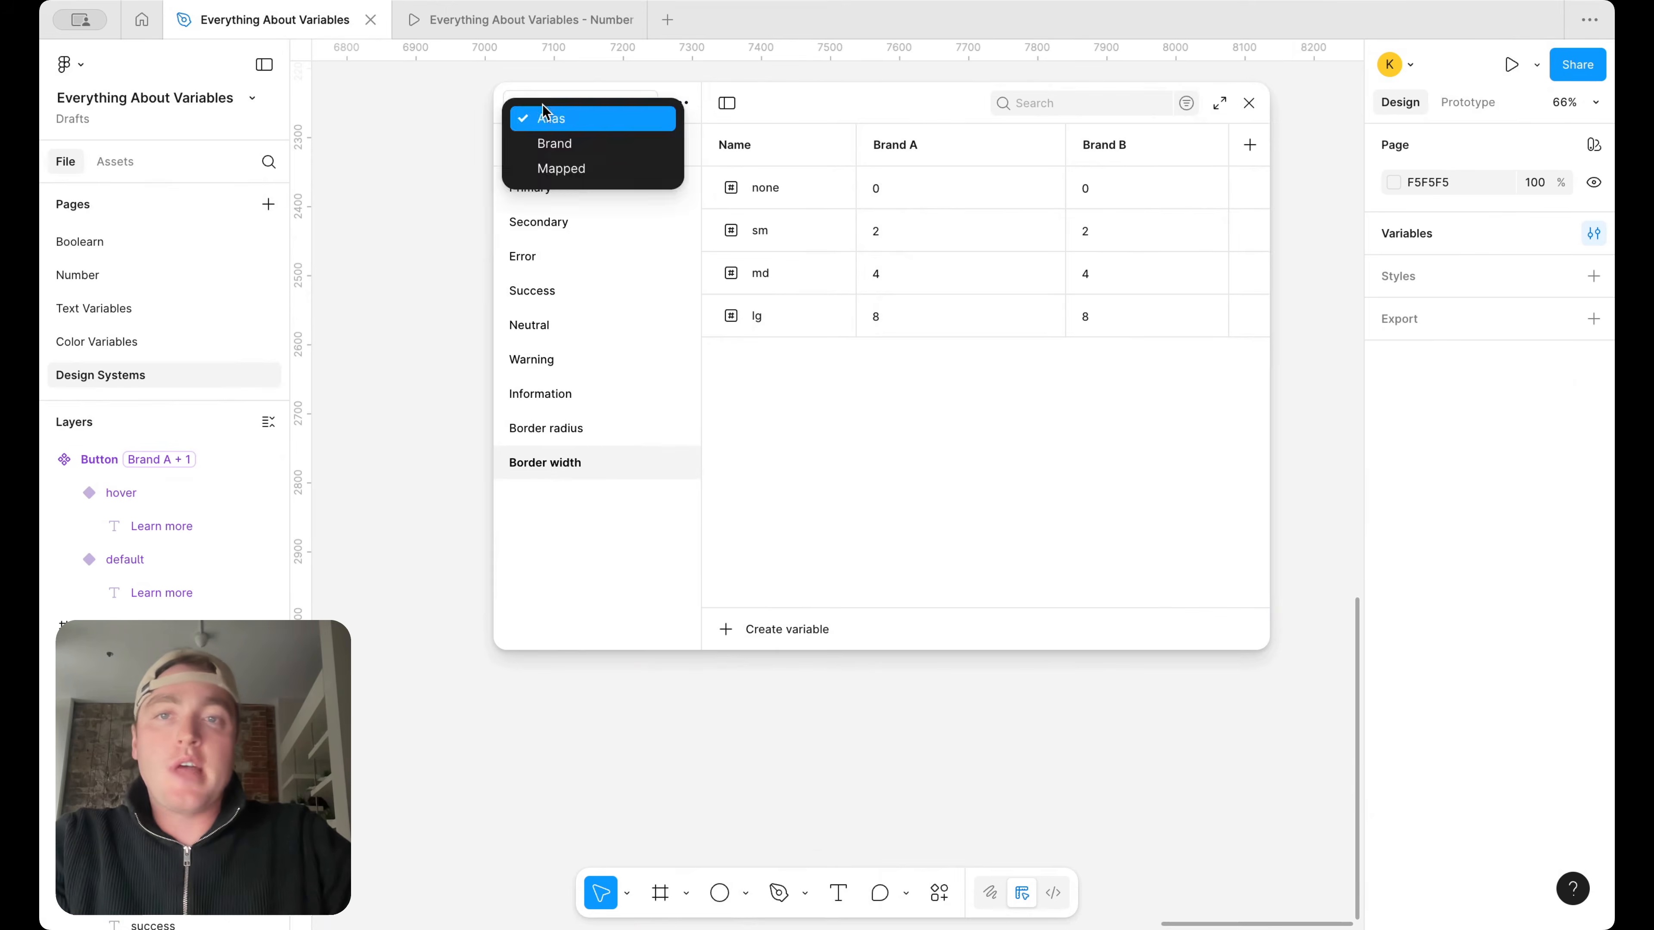
{"action": "left_click", "coordinate": [587, 120]}
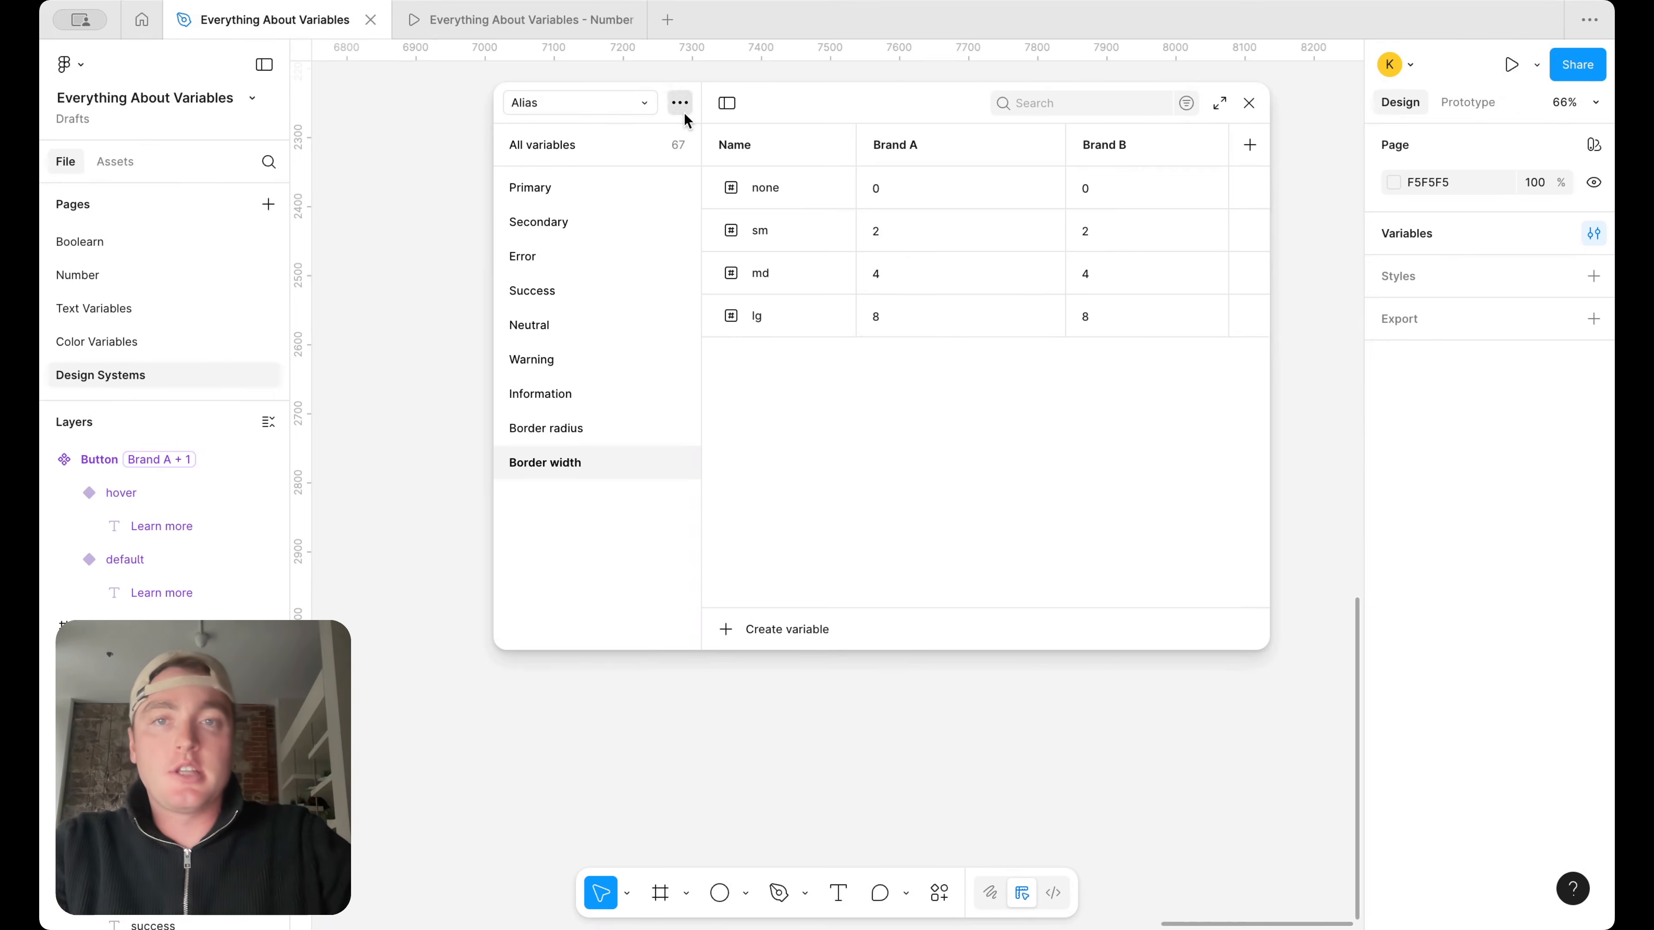
{"action": "left_click", "coordinate": [682, 104]}
{"action": "left_click", "coordinate": [657, 203]}
{"action": "type", "text": "Responsive"}
{"action": "key", "text": "Return"}
Create a number variable named Device size in the Responsive collection
{"action": "left_click", "coordinate": [1002, 416]}
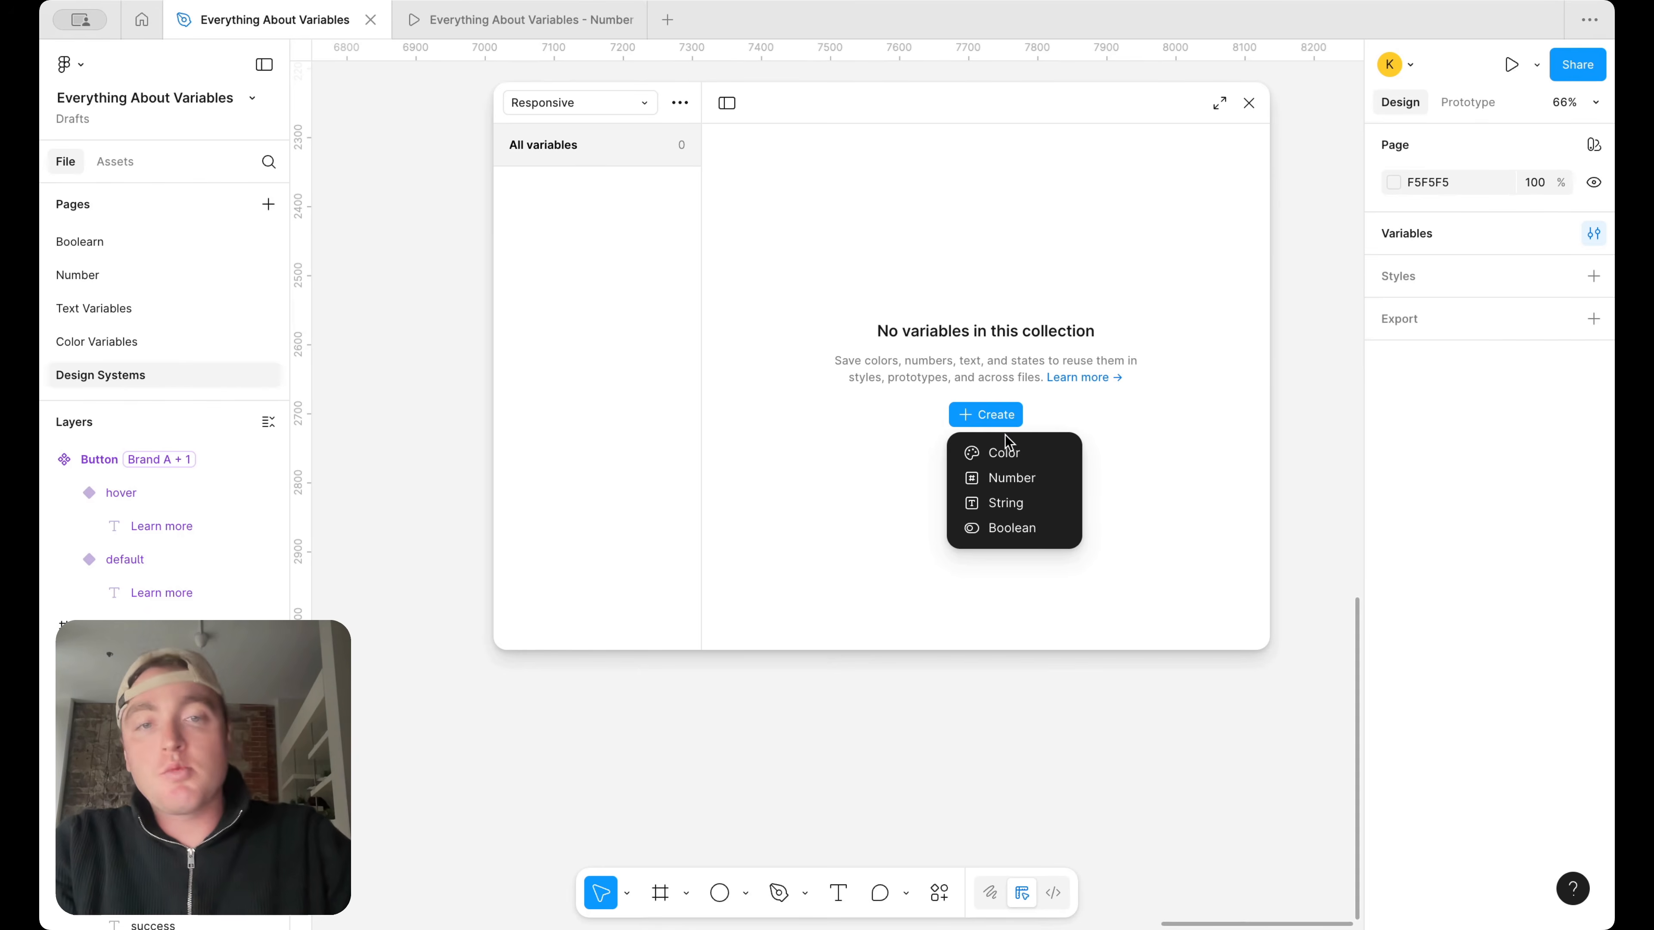
{"action": "left_click", "coordinate": [1008, 478]}
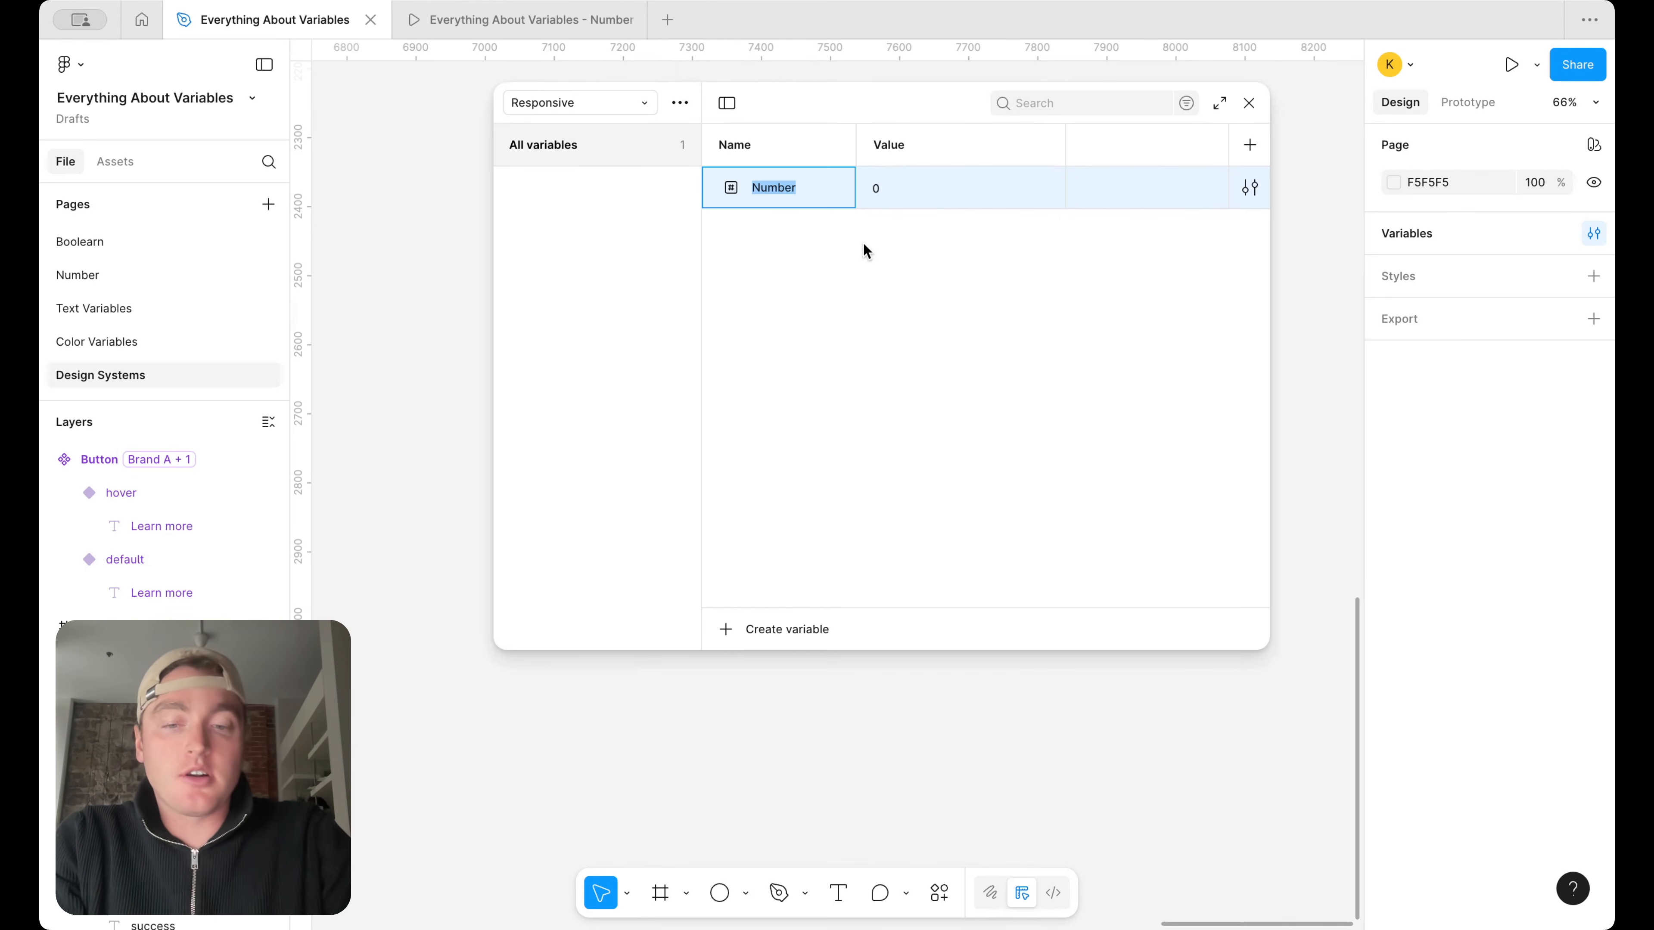
{"action": "type", "text": "Frame"}
{"action": "key", "text": "super+a"}
{"action": "type", "text": "De"}
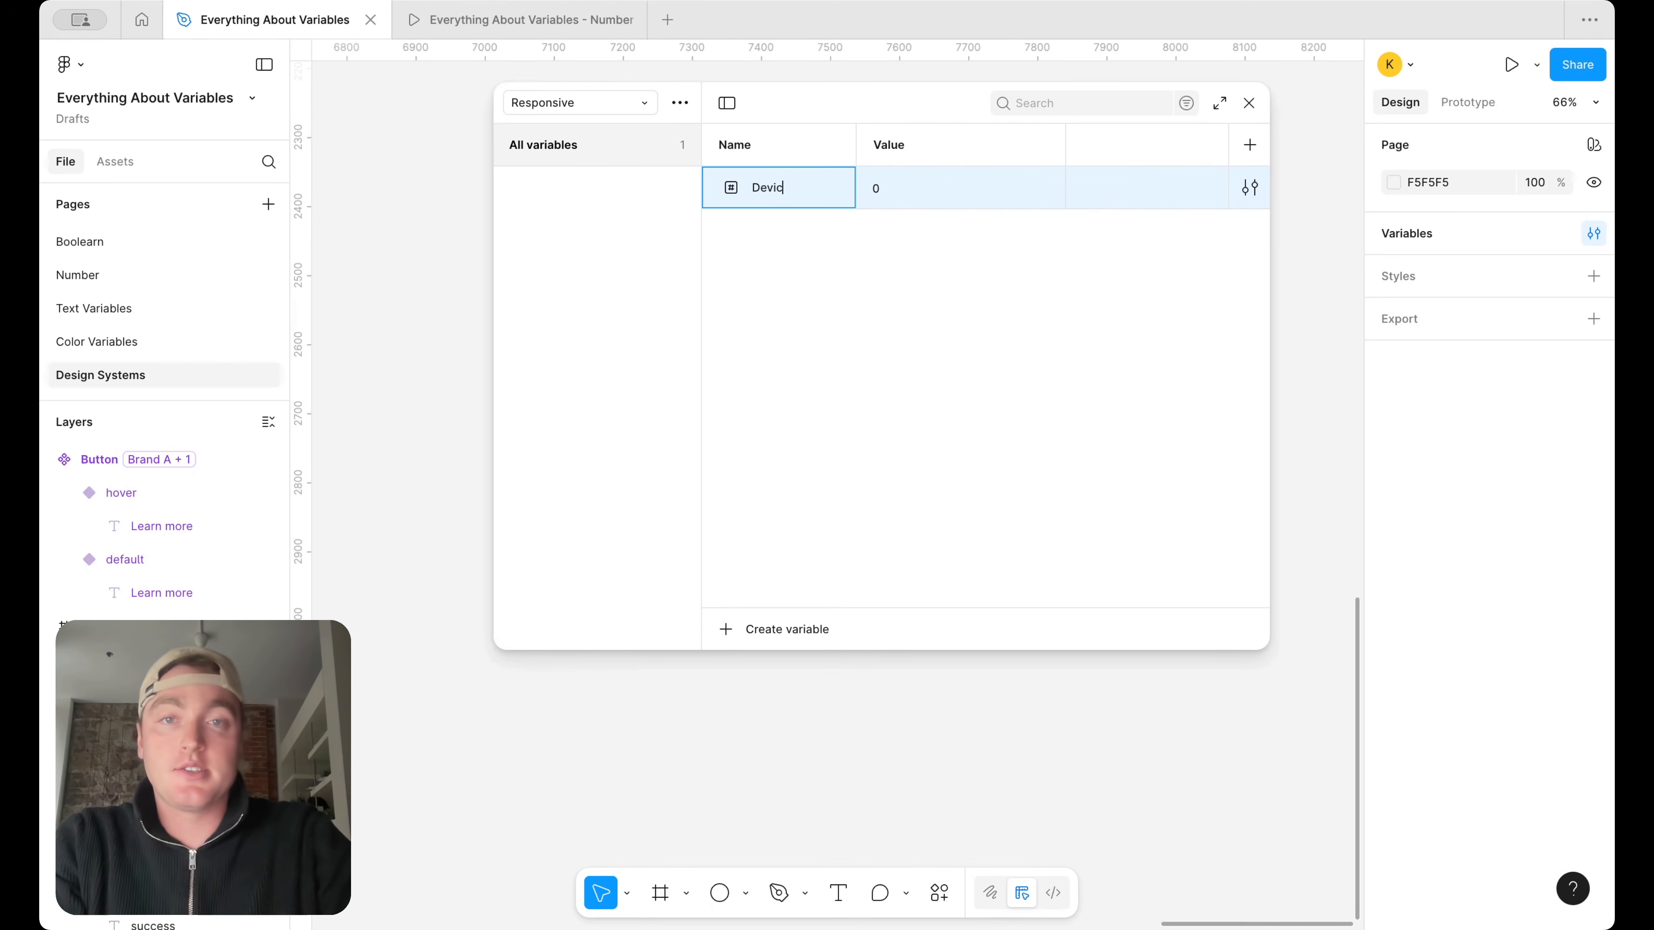
{"action": "key", "text": "Return"}
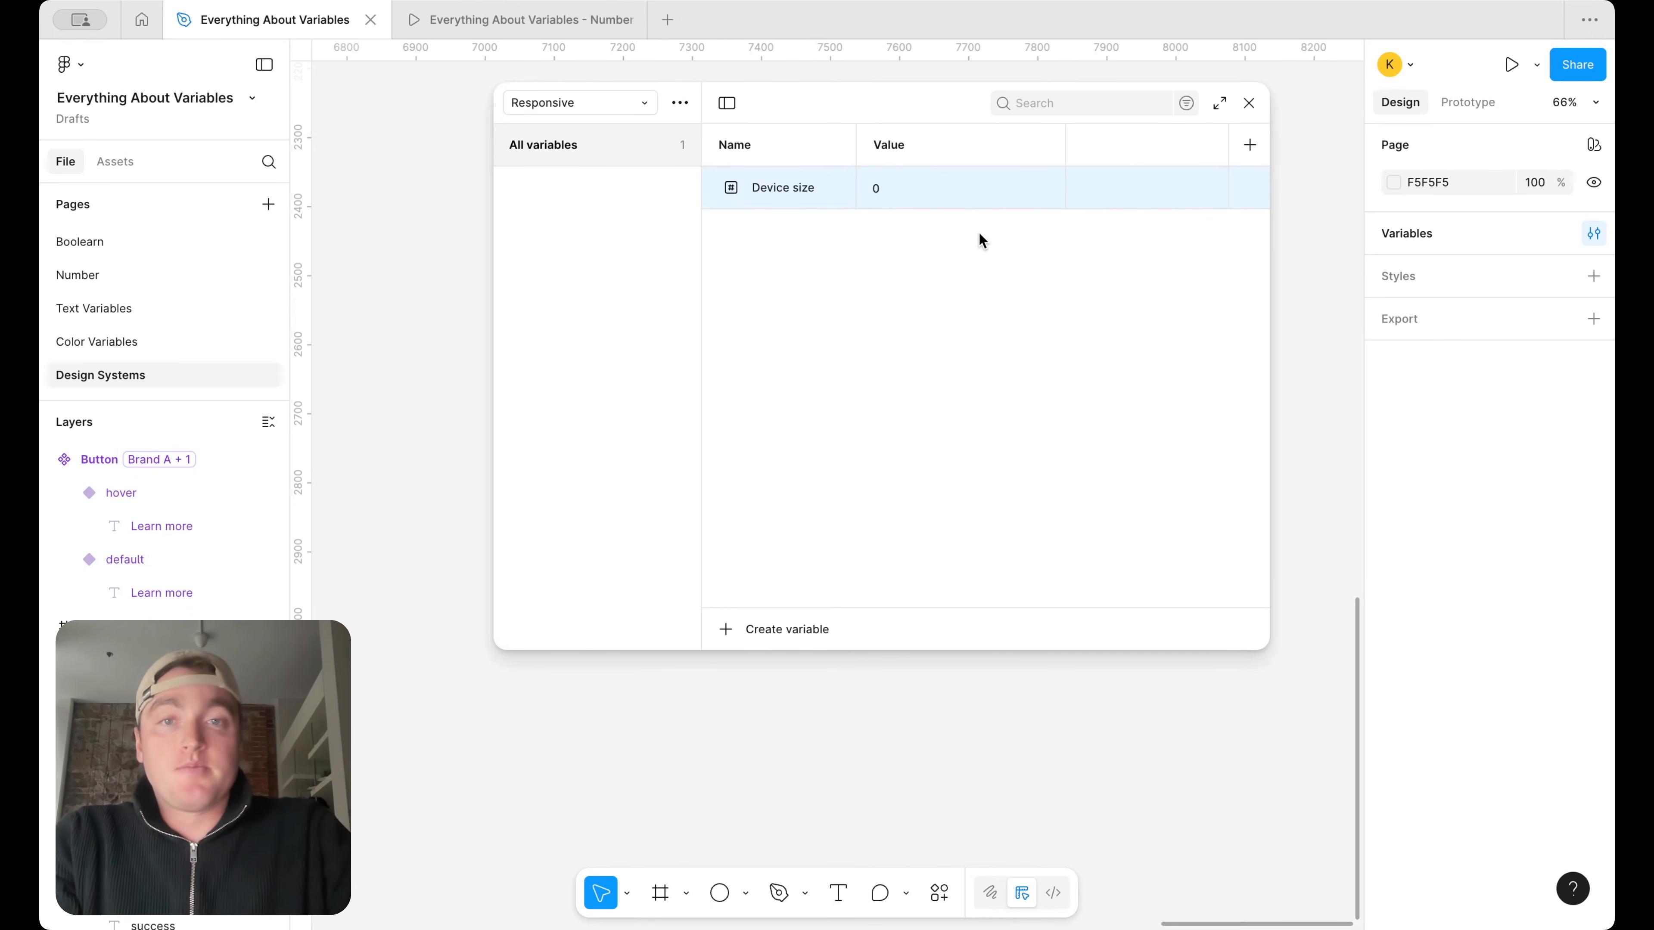
Rename the Responsive collection's first mode as Desktop and set its Device size to 1440
{"action": "double_click", "coordinate": [910, 150]}
{"action": "type", "text": "Desktop"}
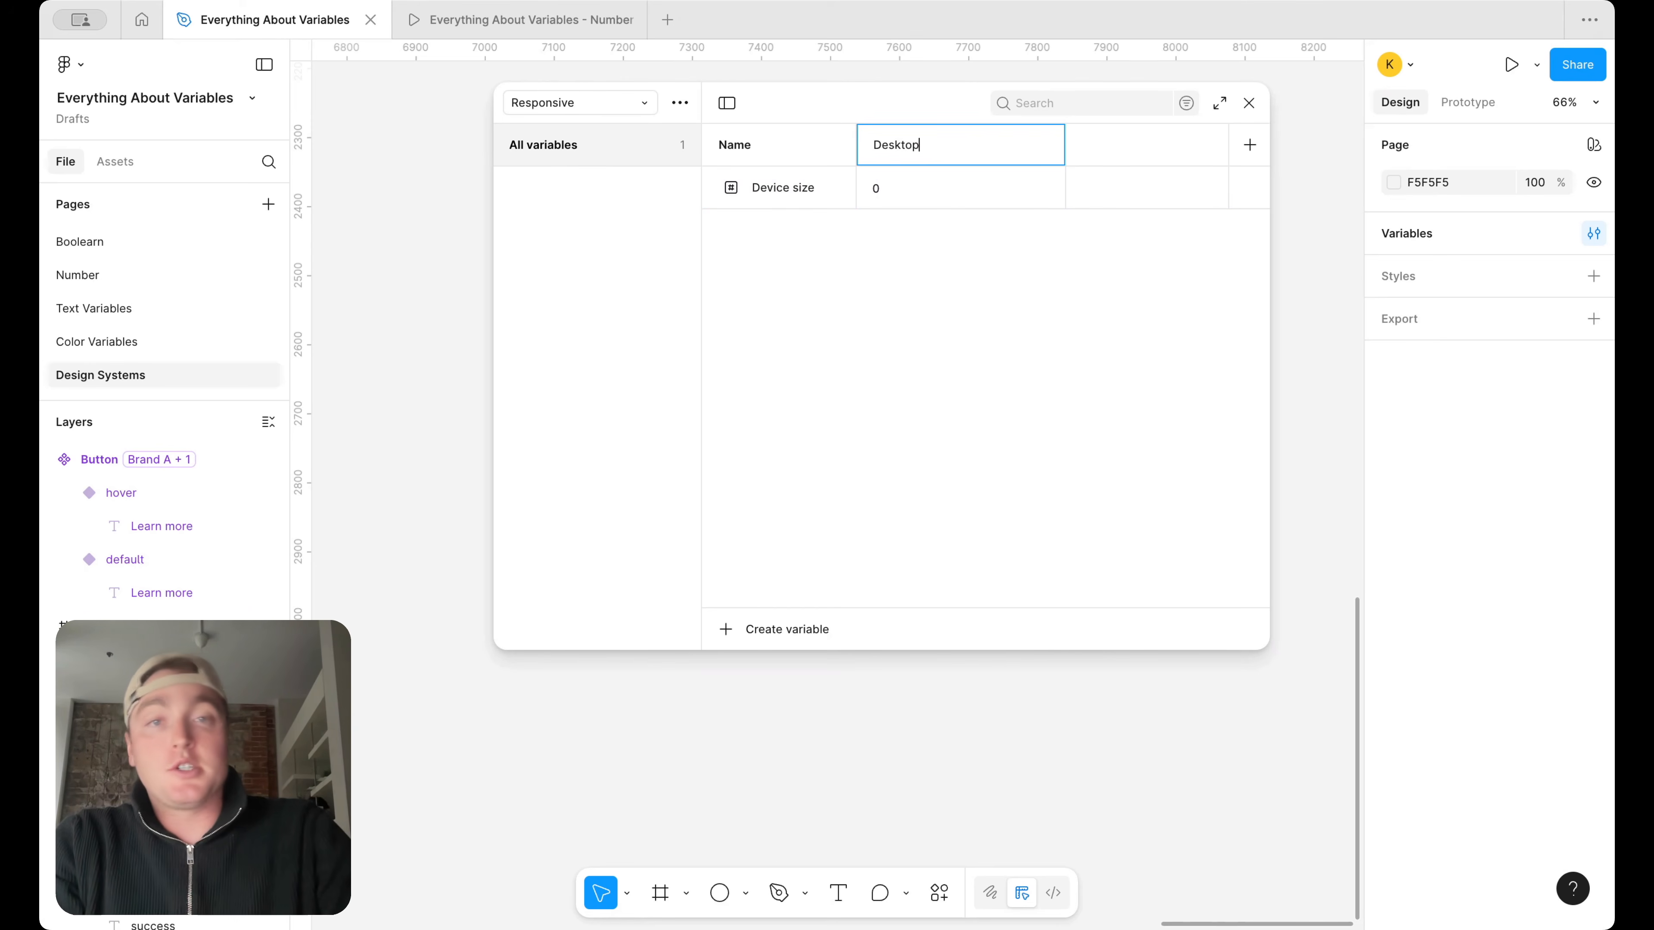
{"action": "left_click", "coordinate": [904, 192]}
{"action": "type", "text": "1440"}
{"action": "key", "text": "Return"}
Add a second mode named Mobile to the Responsive collection and set its Device size to 440
{"action": "left_click", "coordinate": [1249, 145]}
{"action": "type", "text": "M"}
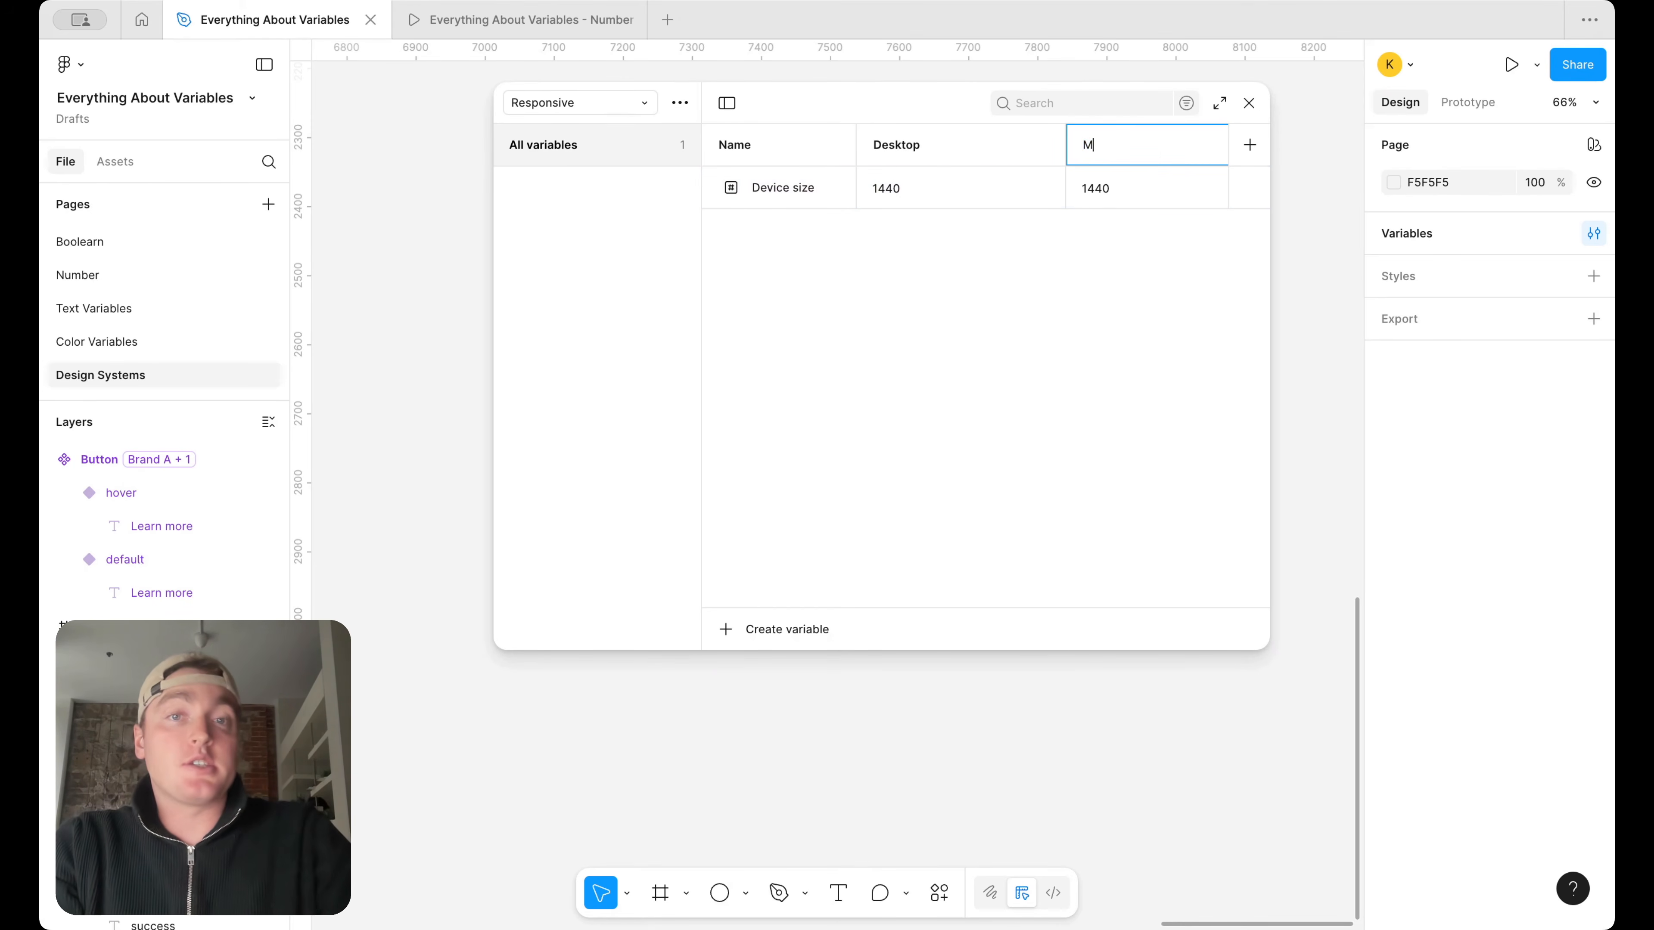
{"action": "type", "text": "obile"}
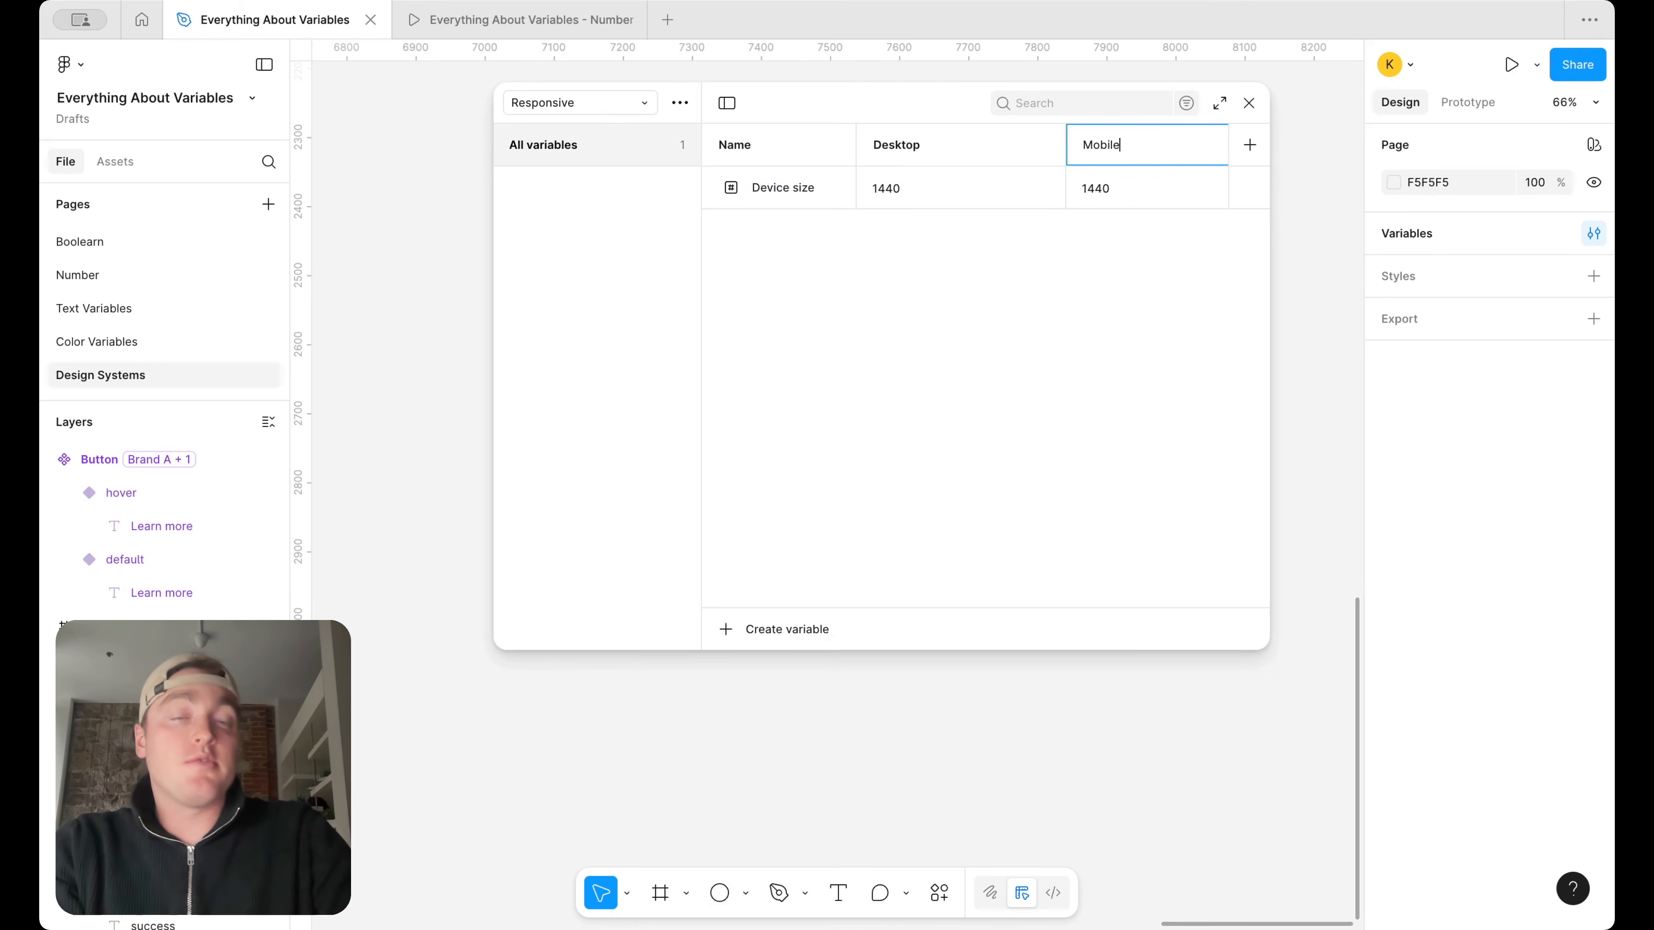
{"action": "key", "text": "Return"}
{"action": "left_click", "coordinate": [1132, 196]}
{"action": "type", "text": "440"}
{"action": "key", "text": "Return"}
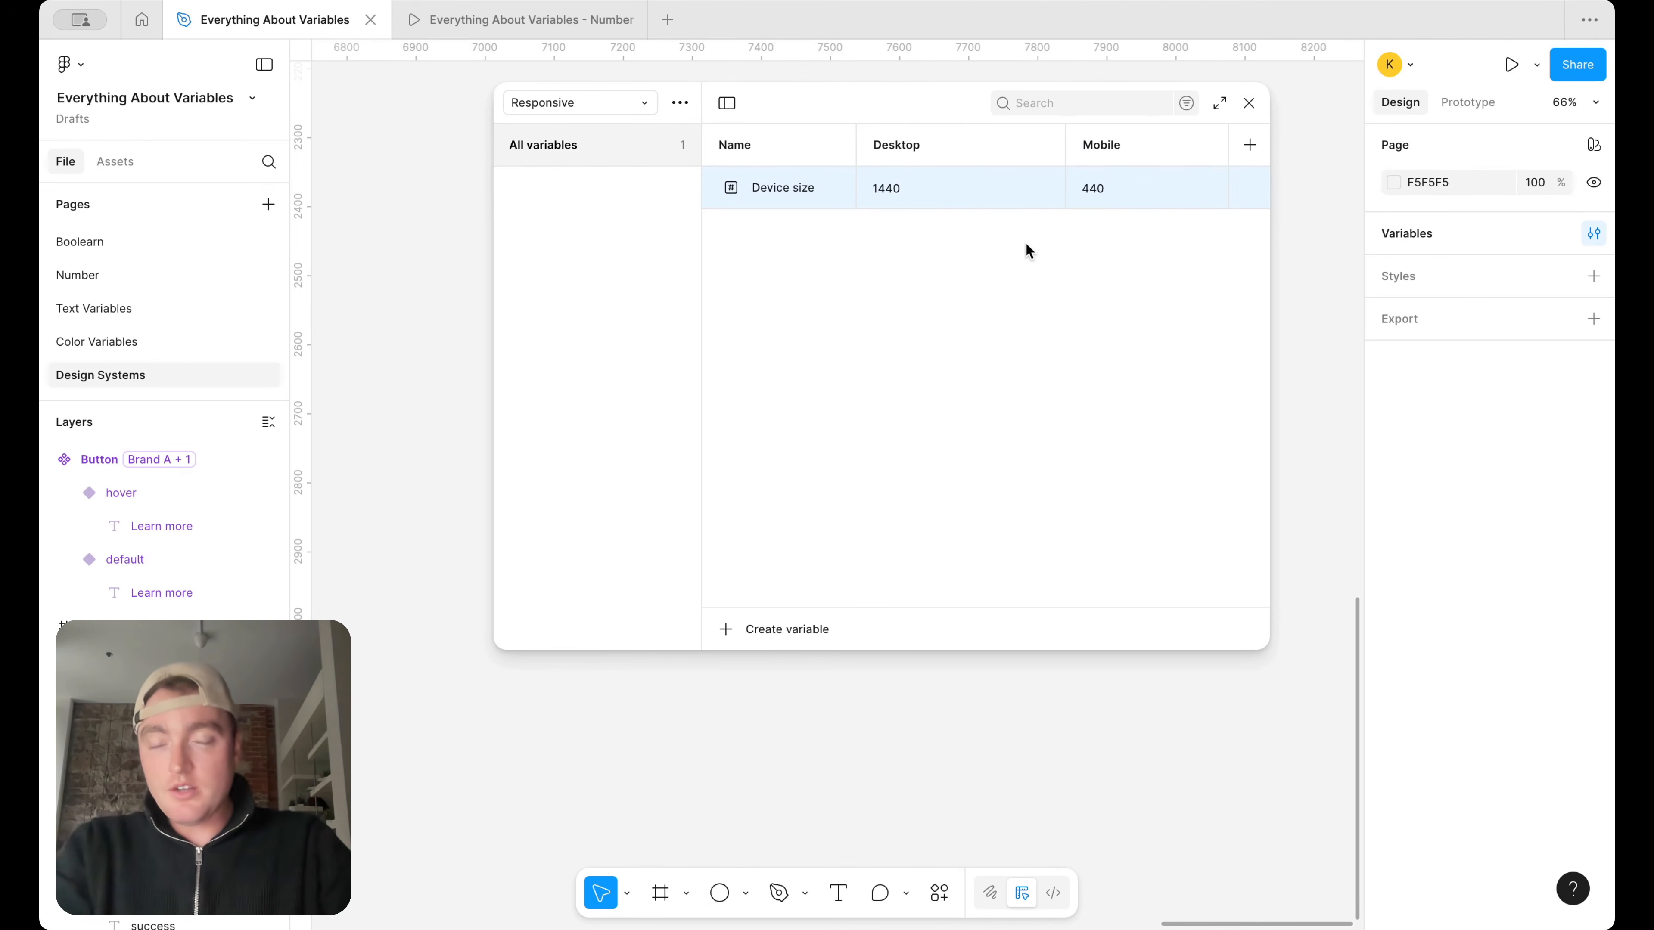
Draw a frame of about 193 × 117 on the empty canvas, moving the variables window out of its way
{"action": "left_click_drag", "start_coordinate": [798, 99], "coordinate": [905, 98]}
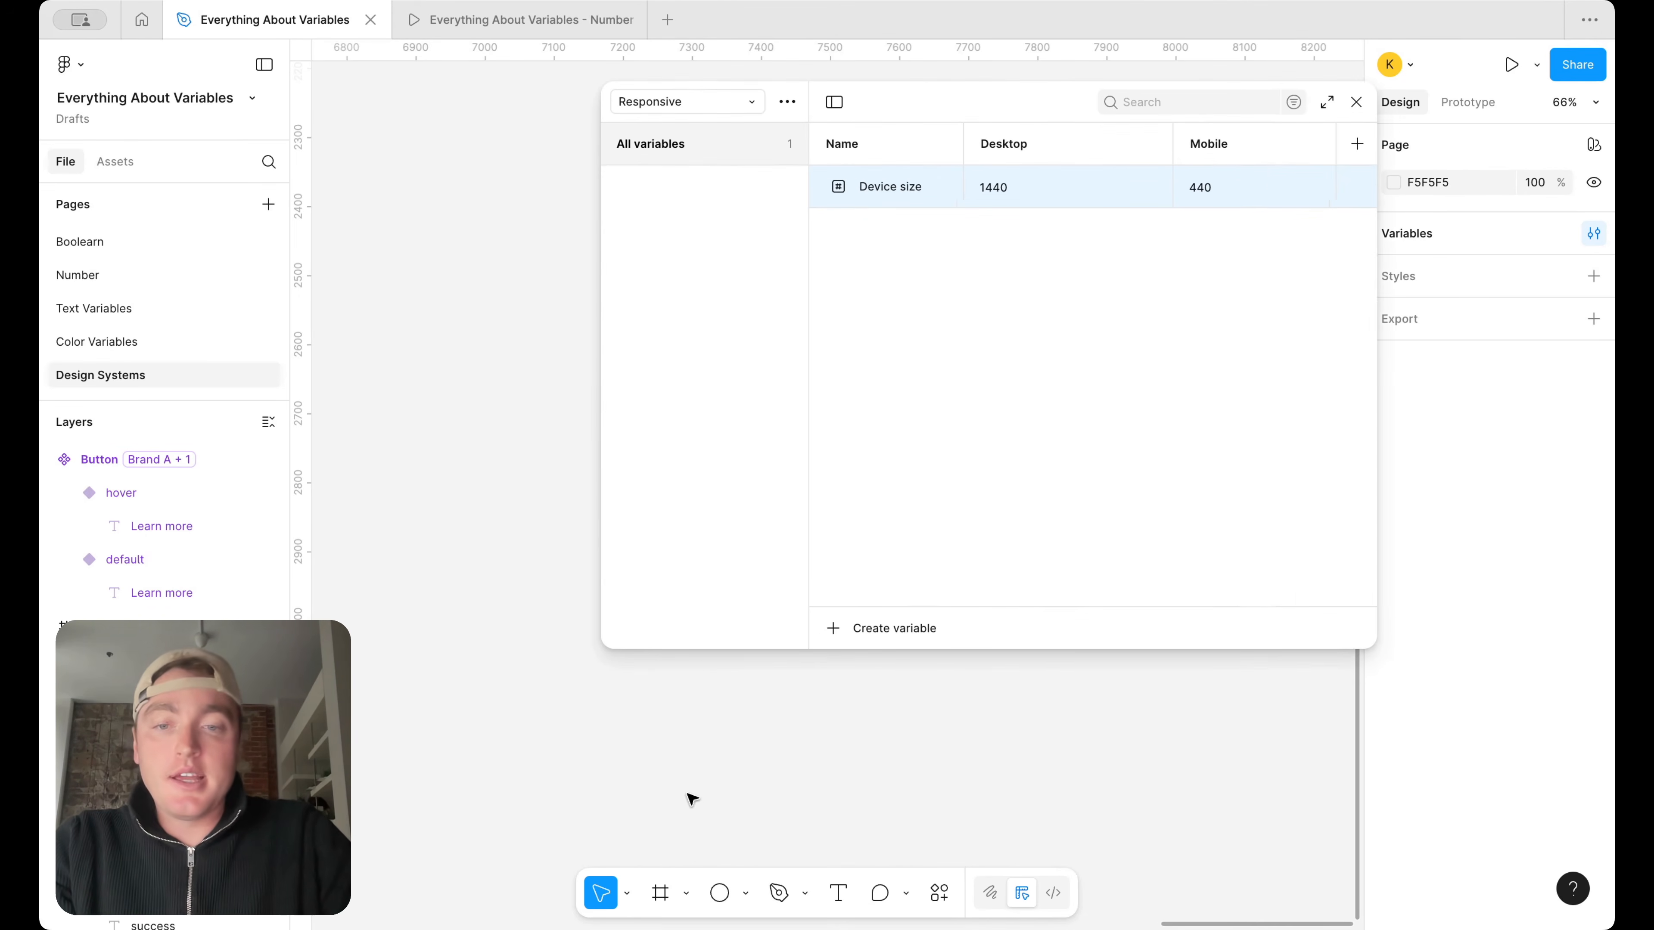
{"action": "left_click", "coordinate": [660, 893]}
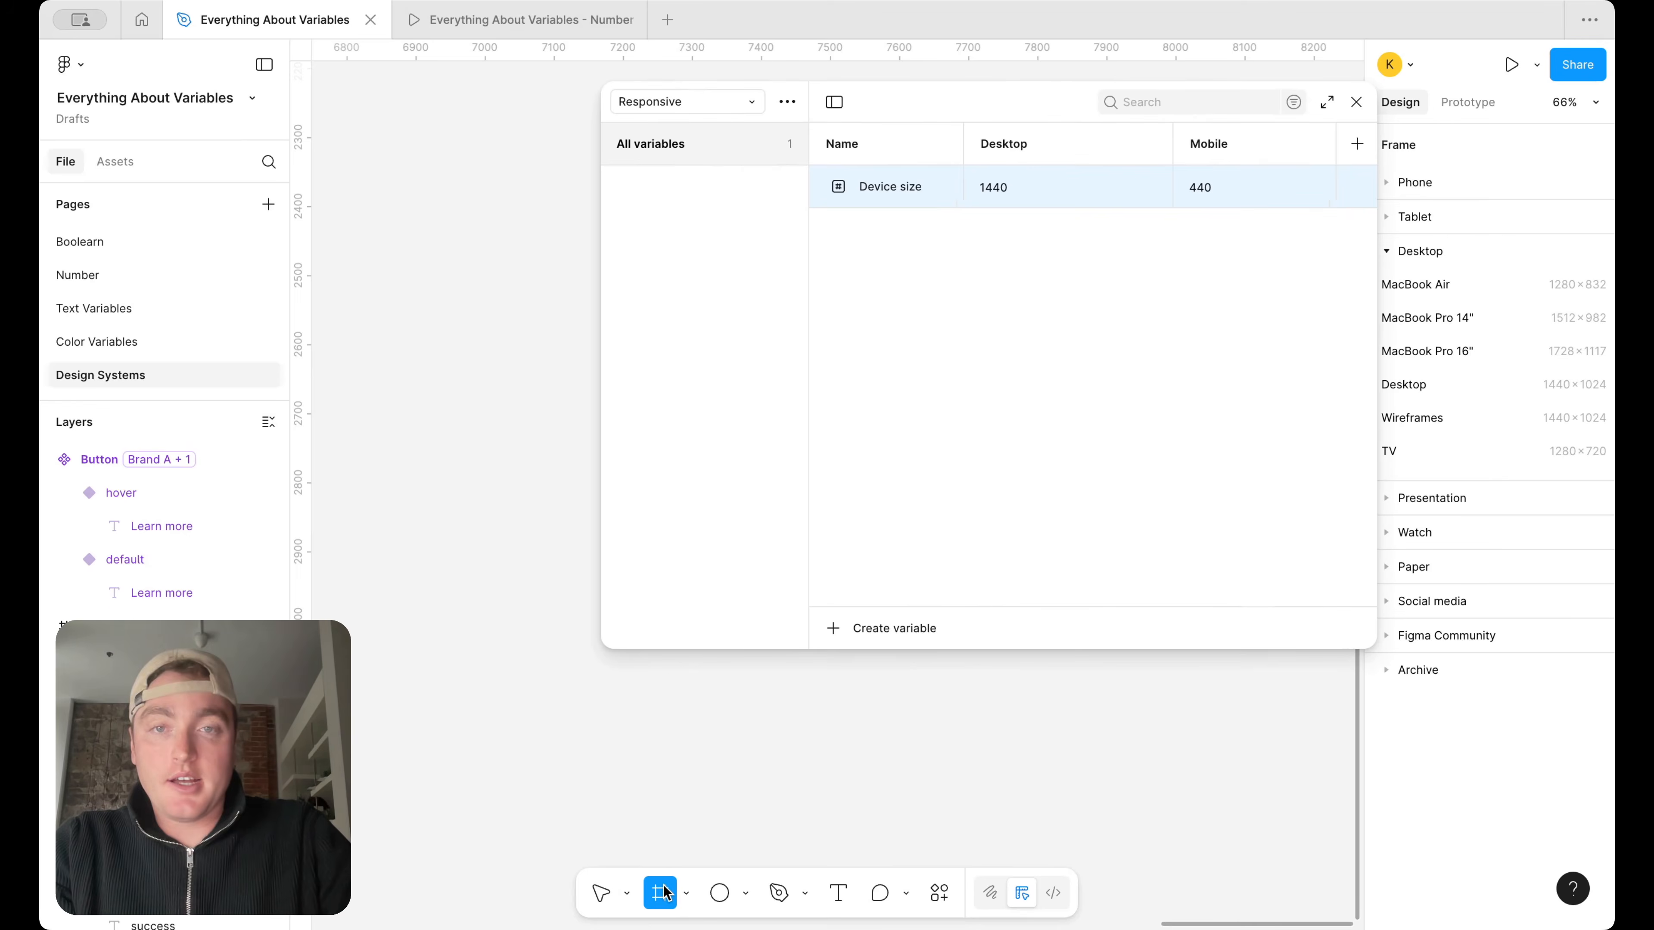
{"action": "left_click_drag", "start_coordinate": [368, 268], "coordinate": [501, 349]}
{"action": "left_click_drag", "start_coordinate": [601, 296], "coordinate": [751, 296]}
{"action": "left_click_drag", "start_coordinate": [1039, 115], "coordinate": [926, 417]}
Bind the new frame's width to the Device size variable
{"action": "left_click", "coordinate": [1447, 420]}
{"action": "left_click", "coordinate": [1460, 422]}
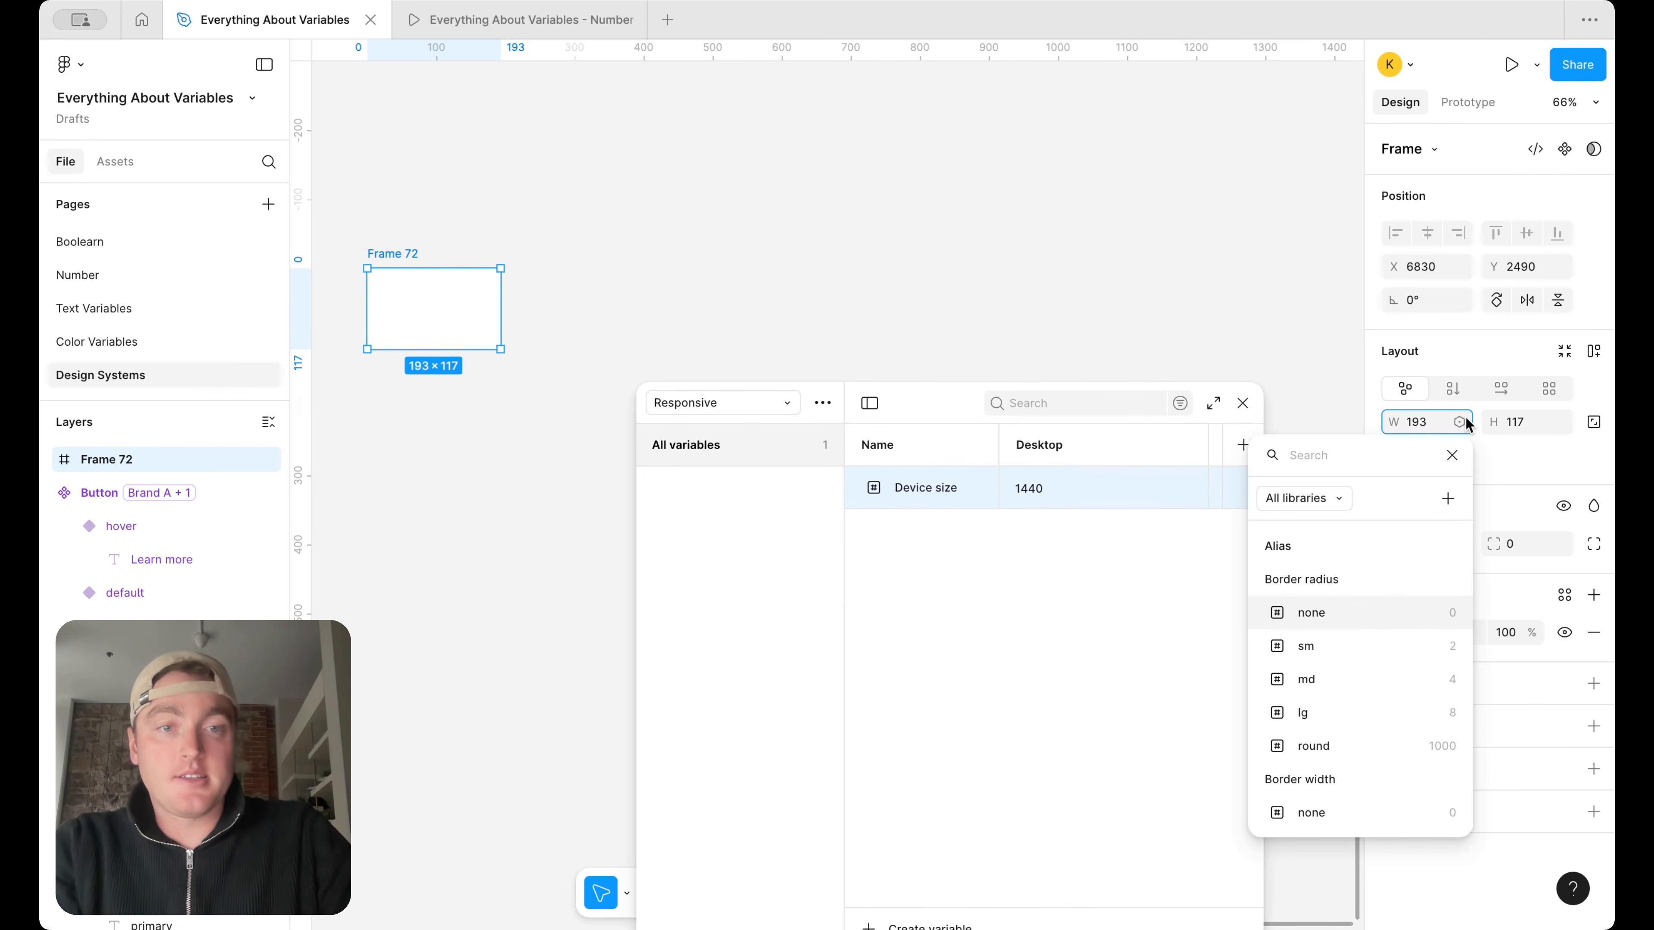
{"action": "type", "text": "dev"}
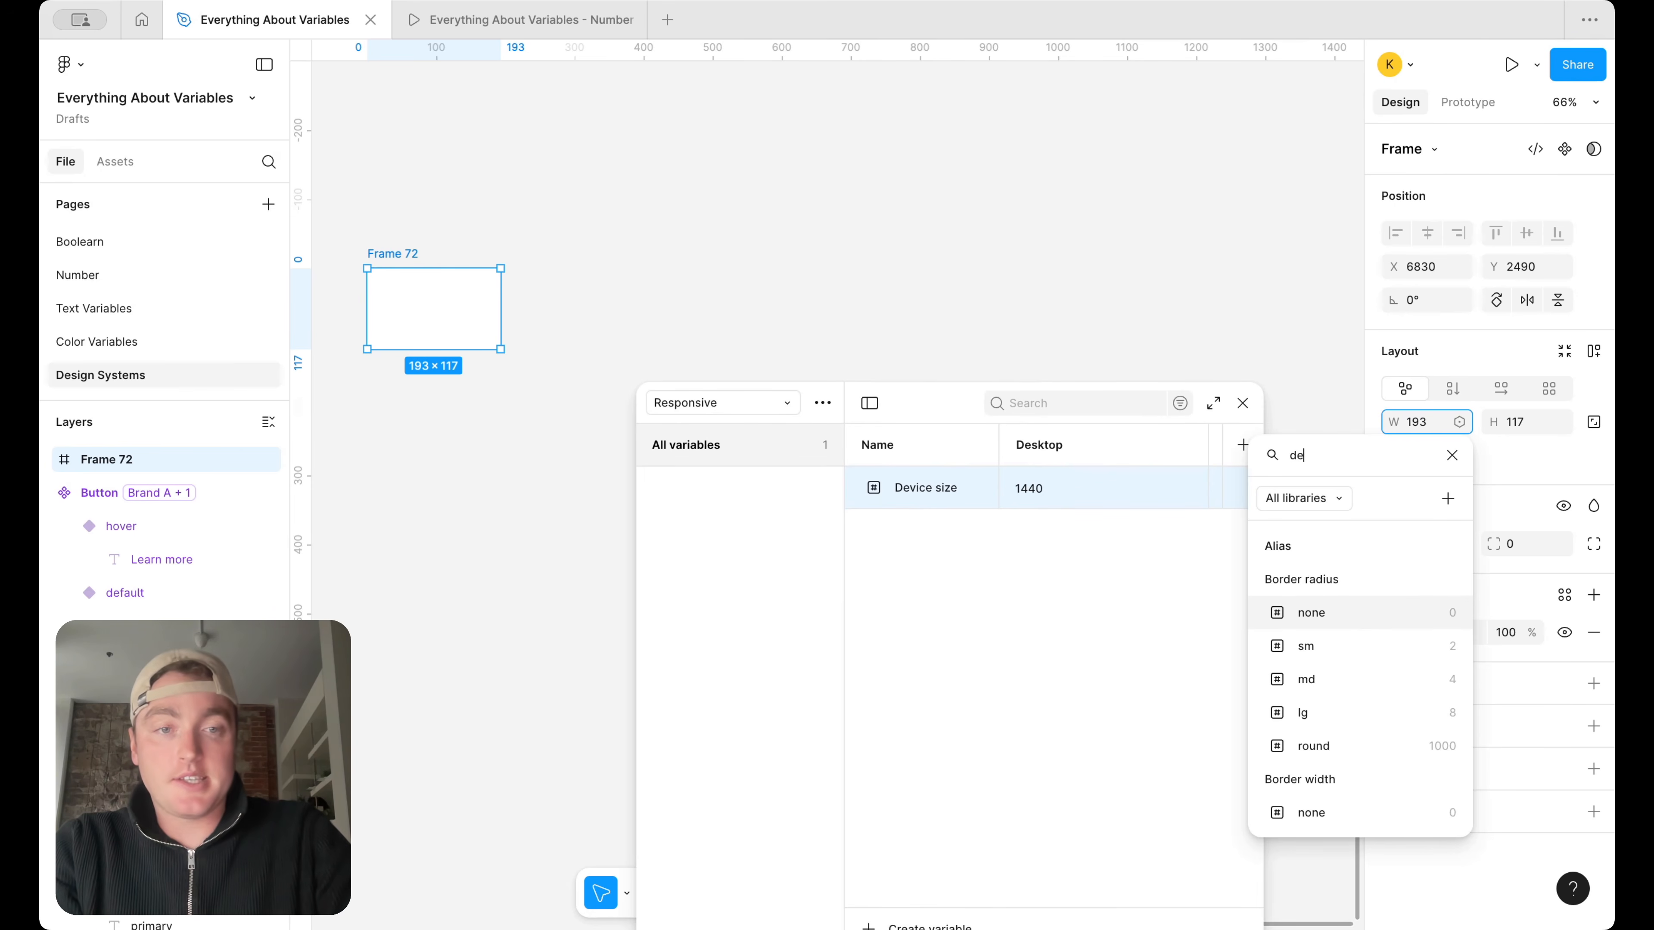
{"action": "left_click", "coordinate": [1329, 547]}
Stretch the frame downward to a height of about 507
{"action": "scroll", "coordinate": [891, 257], "scroll_direction": "down", "scroll_amount": 5}
{"action": "scroll", "coordinate": [886, 252], "scroll_direction": "right", "scroll_amount": 3}
{"action": "left_click_drag", "start_coordinate": [853, 284], "coordinate": [853, 414]}
{"action": "scroll", "coordinate": [1029, 217], "scroll_direction": "down", "scroll_amount": 4}
{"action": "scroll", "coordinate": [1029, 218], "scroll_direction": "right", "scroll_amount": 3}
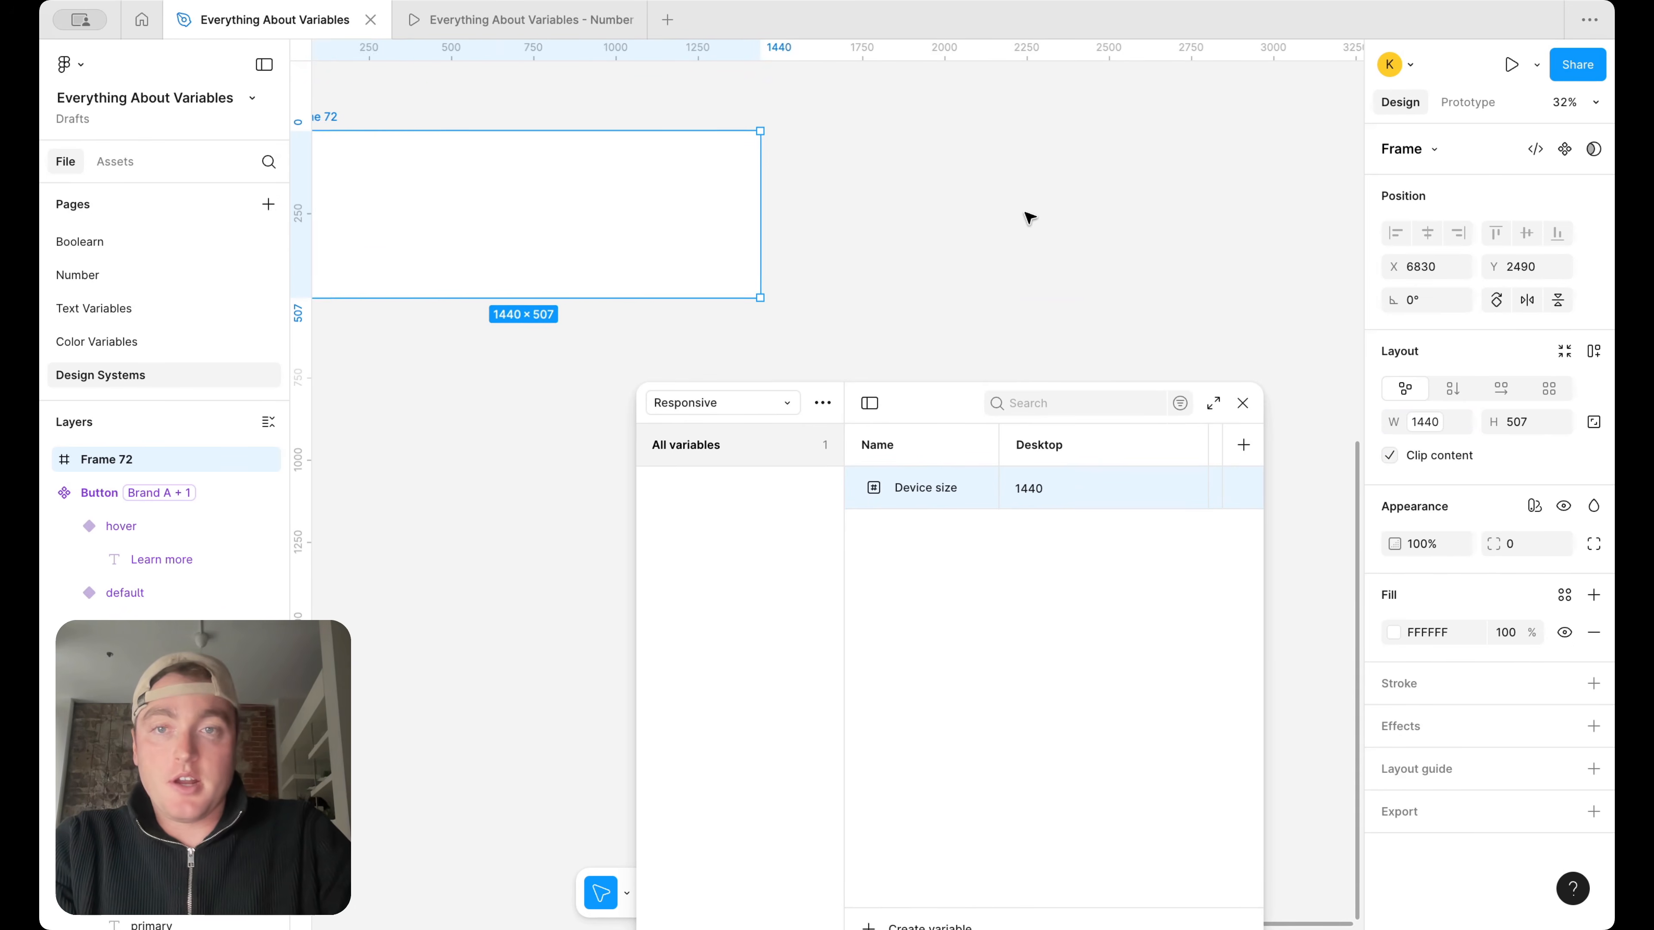
Switch the frame's Responsive mode back and forth between Mobile and Desktop, leaving it on Desktop
{"action": "left_click", "coordinate": [1534, 505]}
{"action": "mouse_move", "coordinate": [1496, 575]}
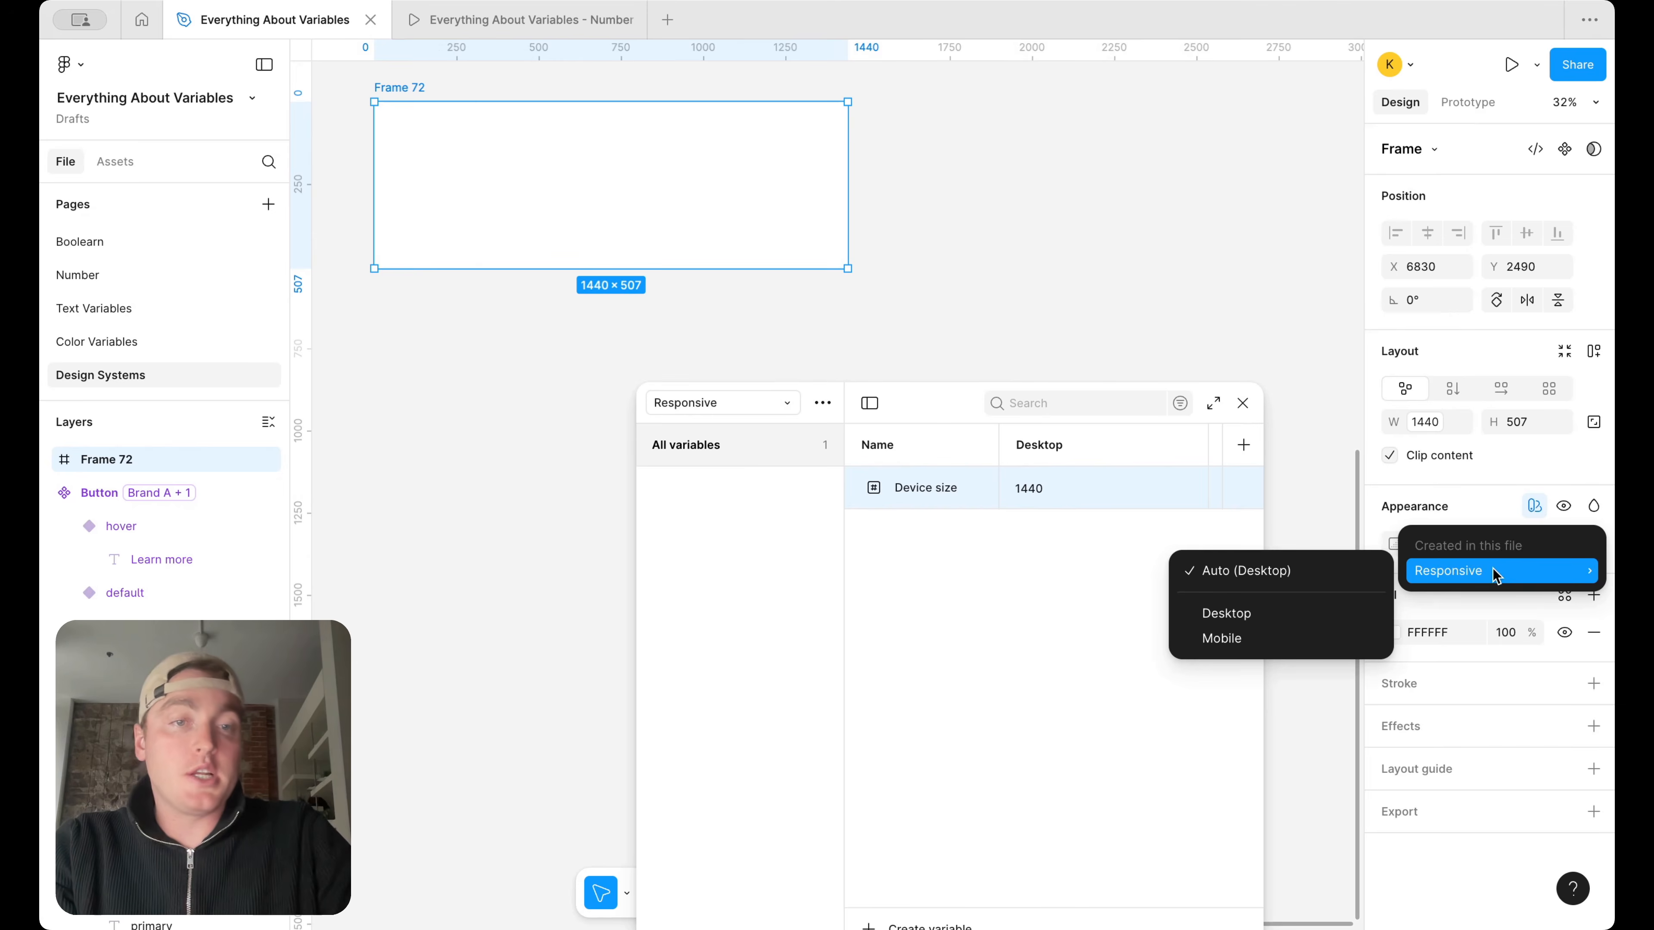
{"action": "left_click", "coordinate": [1257, 639]}
{"action": "left_click", "coordinate": [1526, 580]}
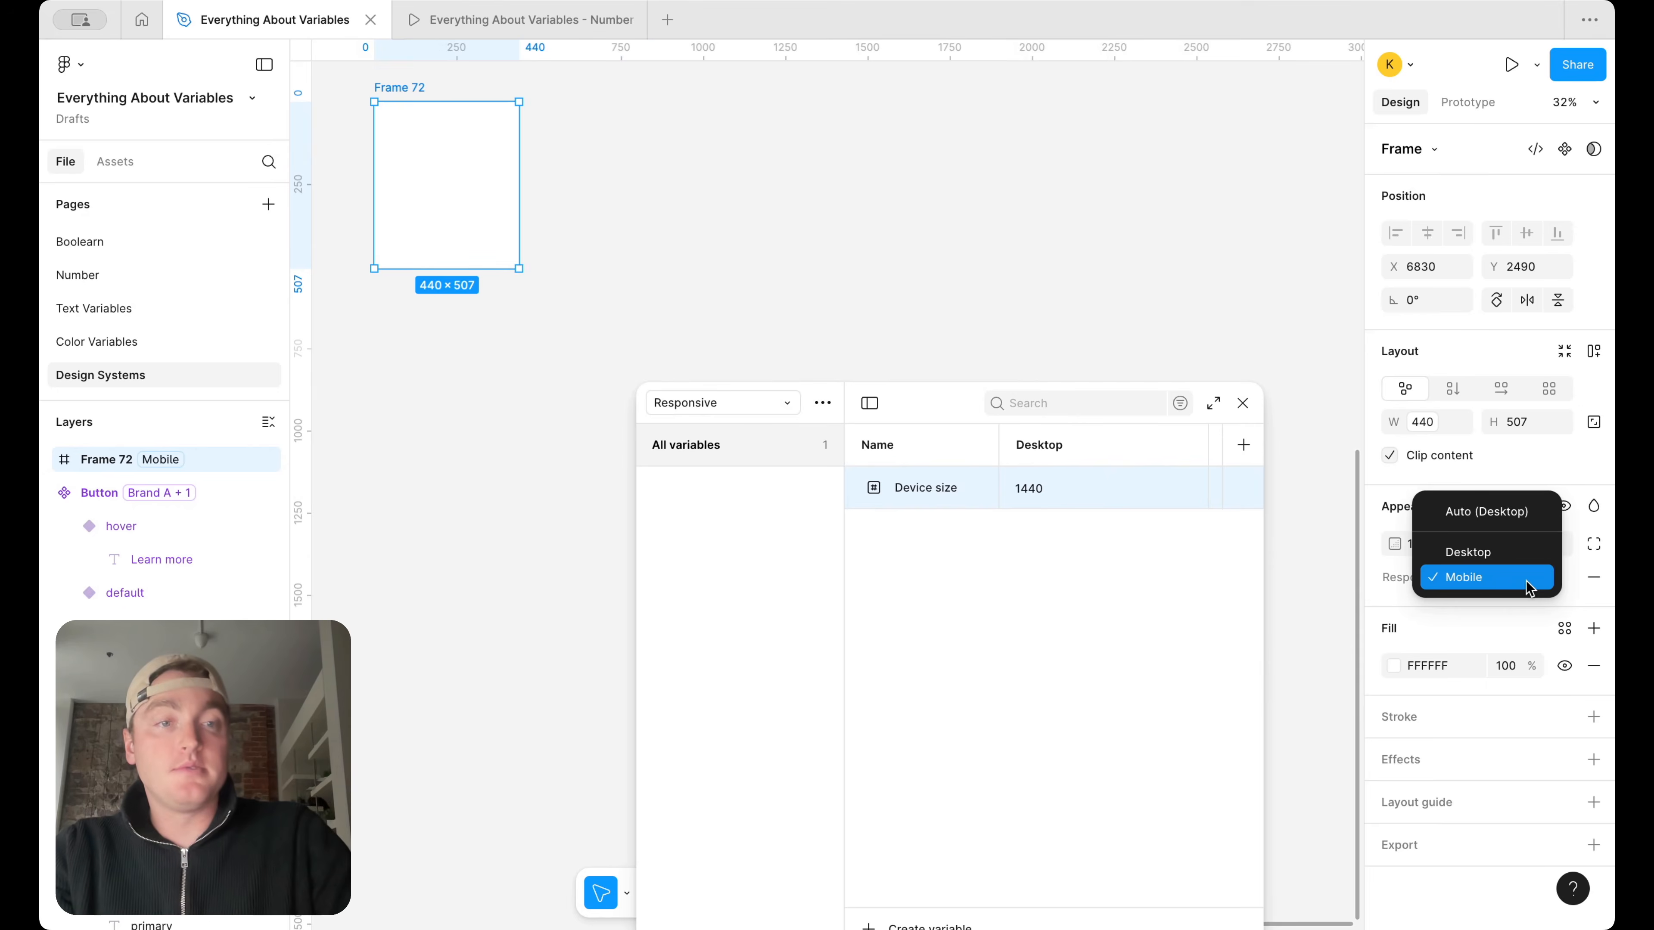
{"action": "left_click", "coordinate": [1498, 549]}
{"action": "left_click", "coordinate": [1517, 584]}
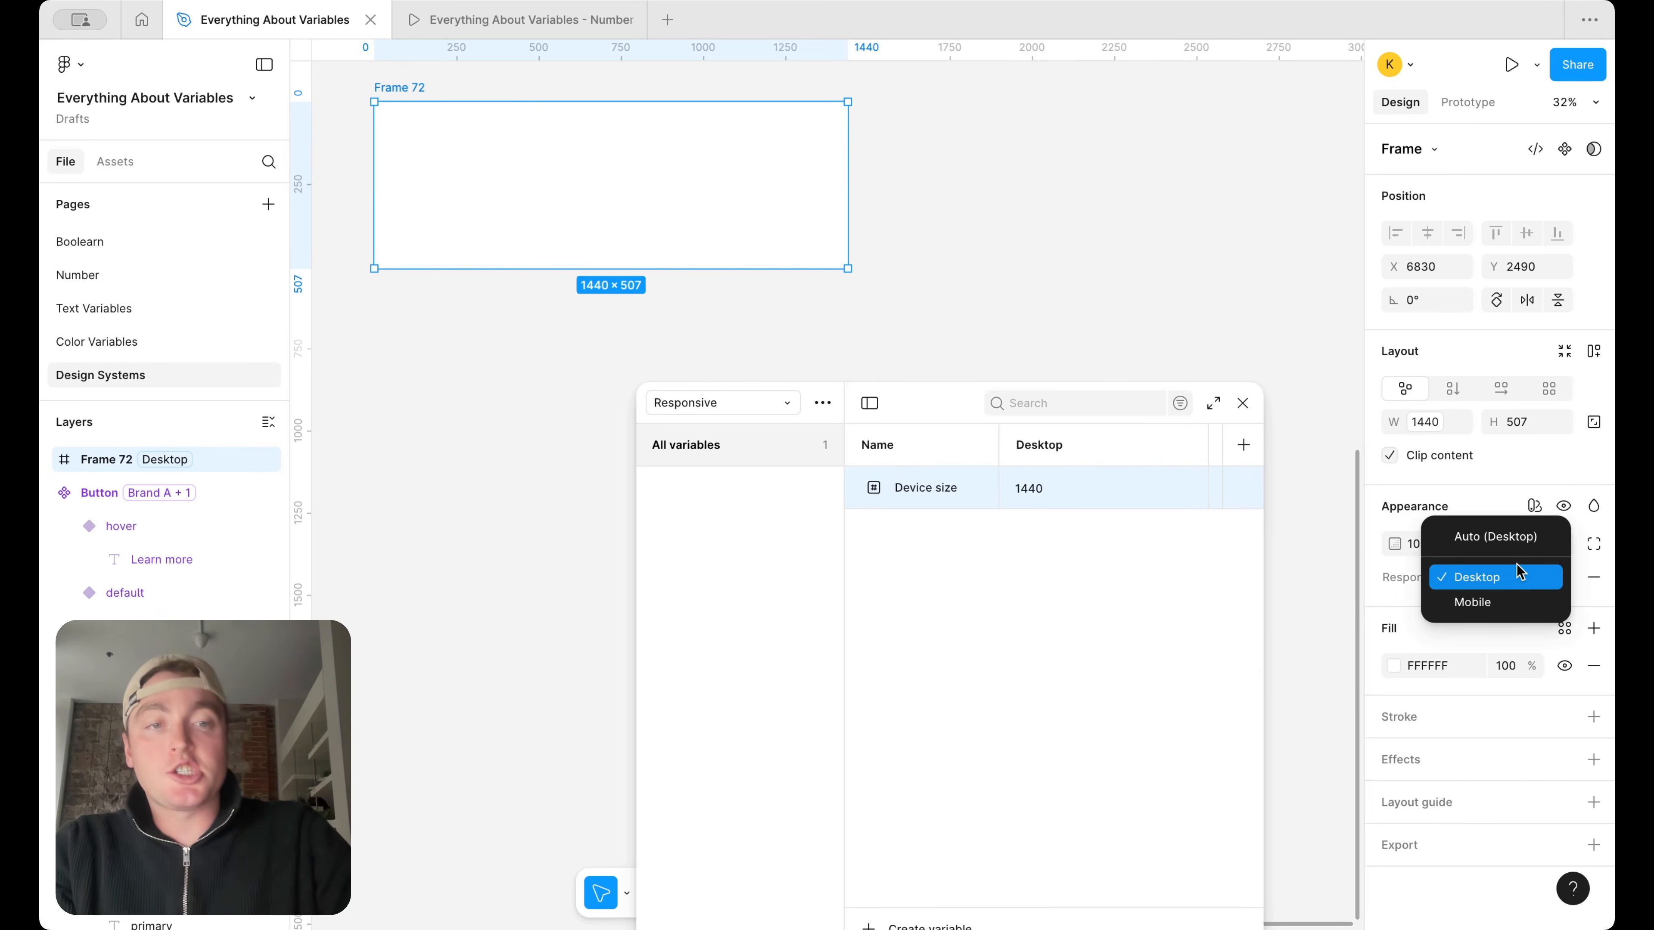
{"action": "left_click", "coordinate": [1495, 601]}
{"action": "left_click", "coordinate": [1496, 579]}
{"action": "left_click", "coordinate": [1496, 553]}
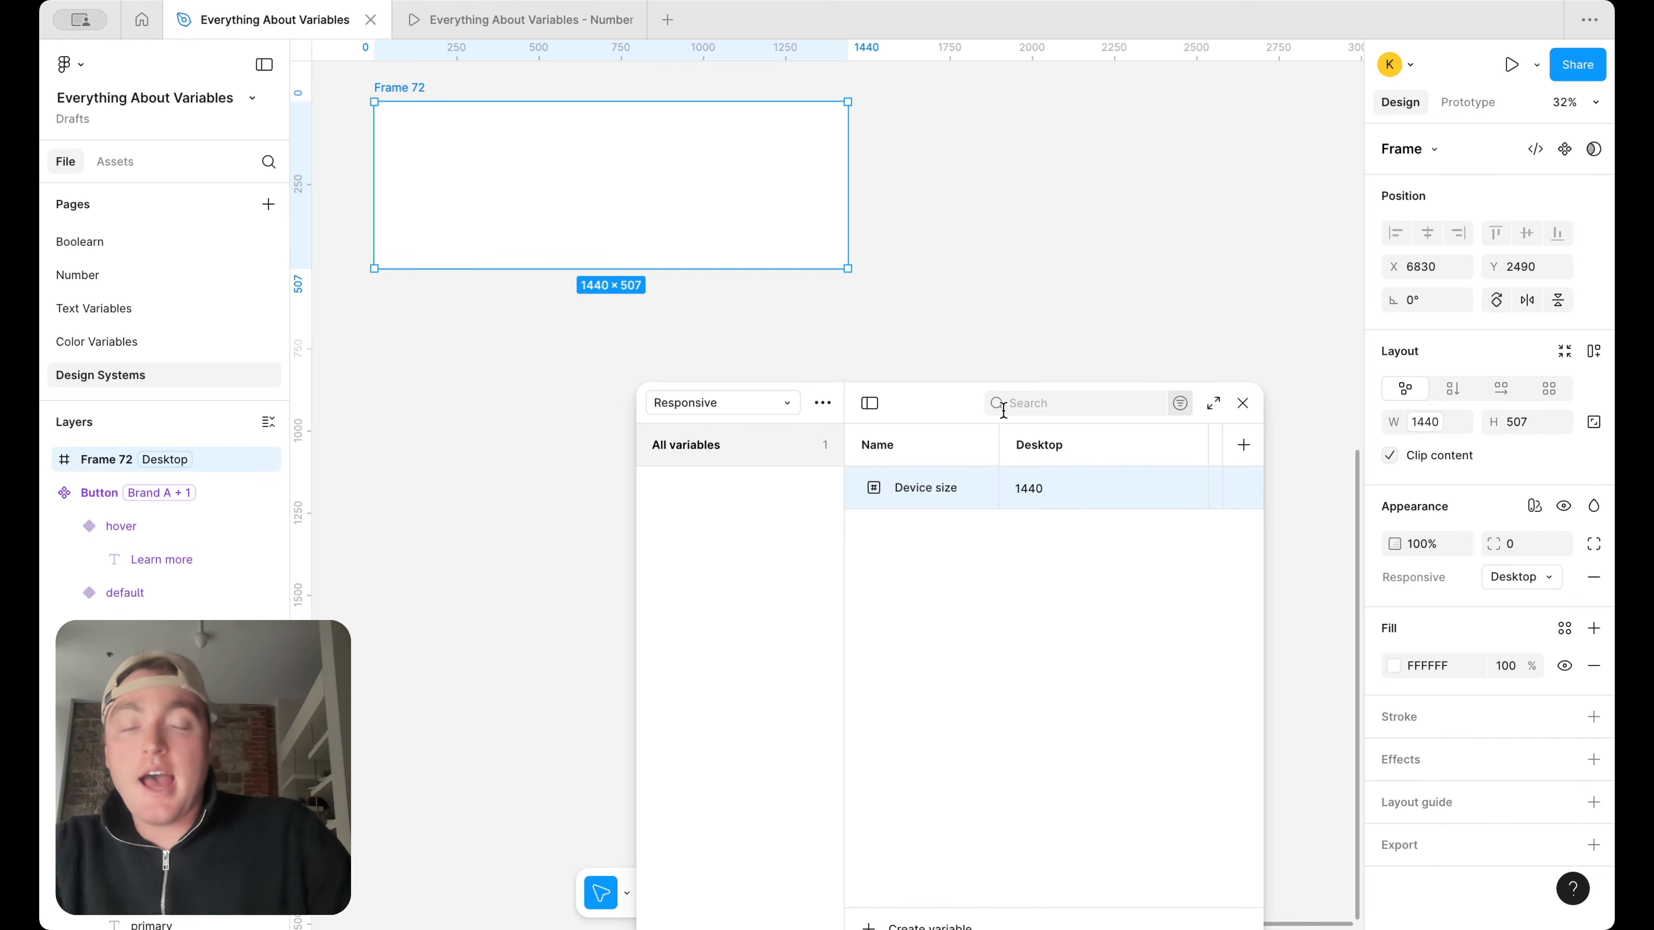
Create a number variable named font size inside a new H1 group in the Responsive collection
{"action": "left_click_drag", "start_coordinate": [935, 392], "coordinate": [880, 135]}
{"action": "left_click", "coordinate": [850, 579]}
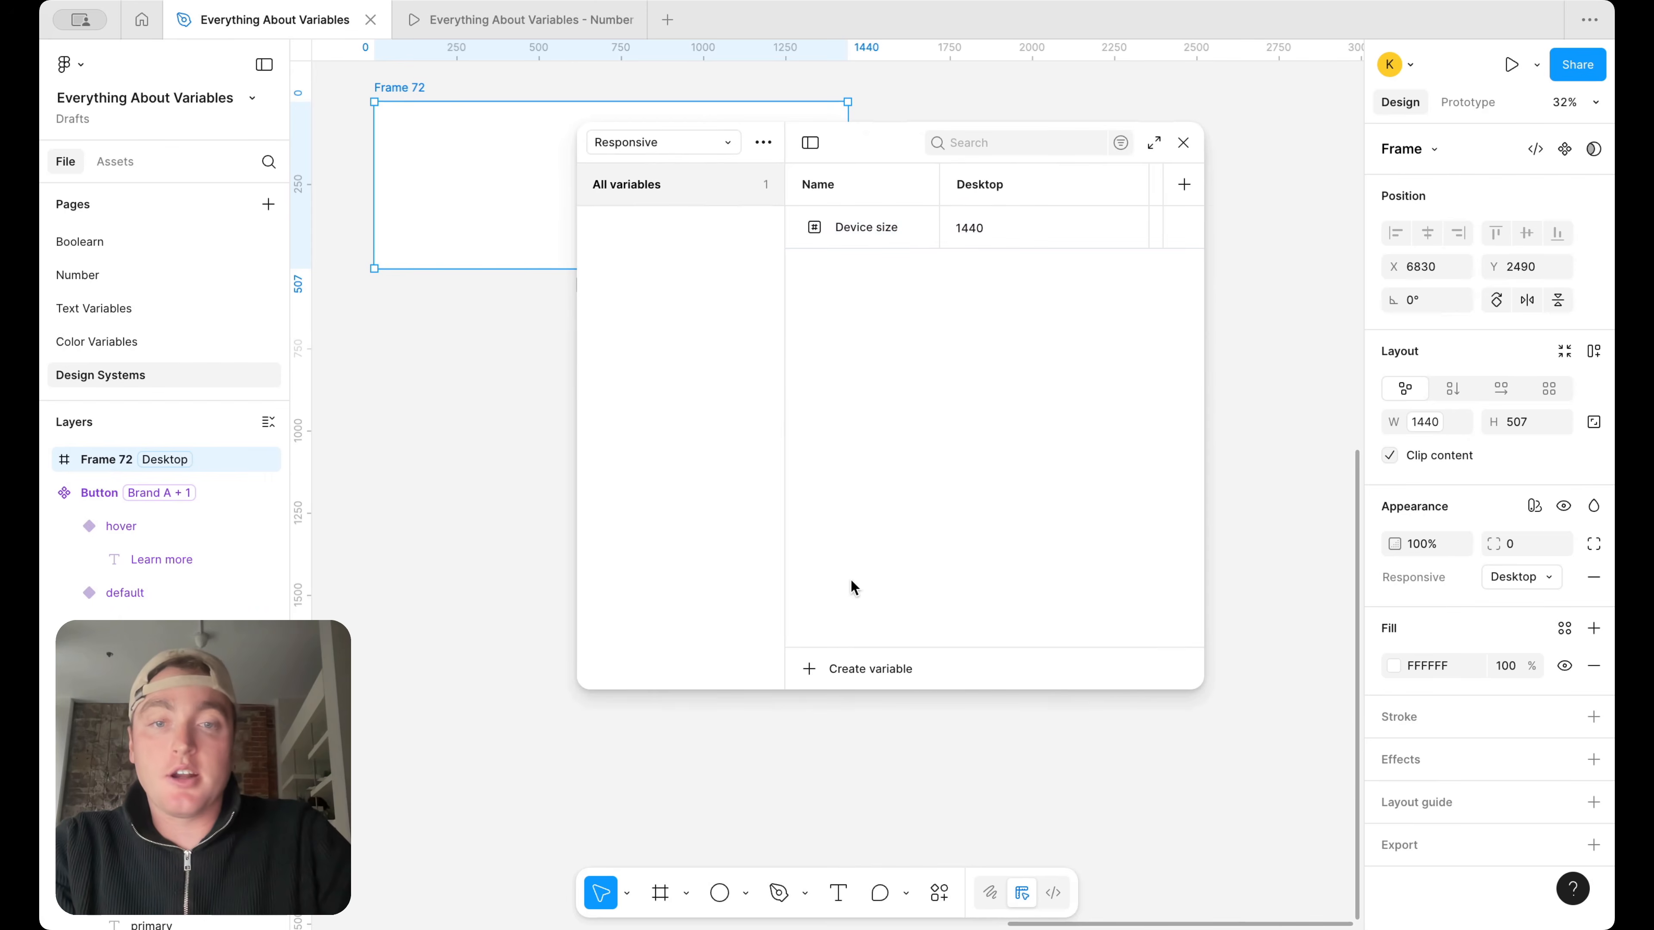
{"action": "left_click", "coordinate": [853, 669]}
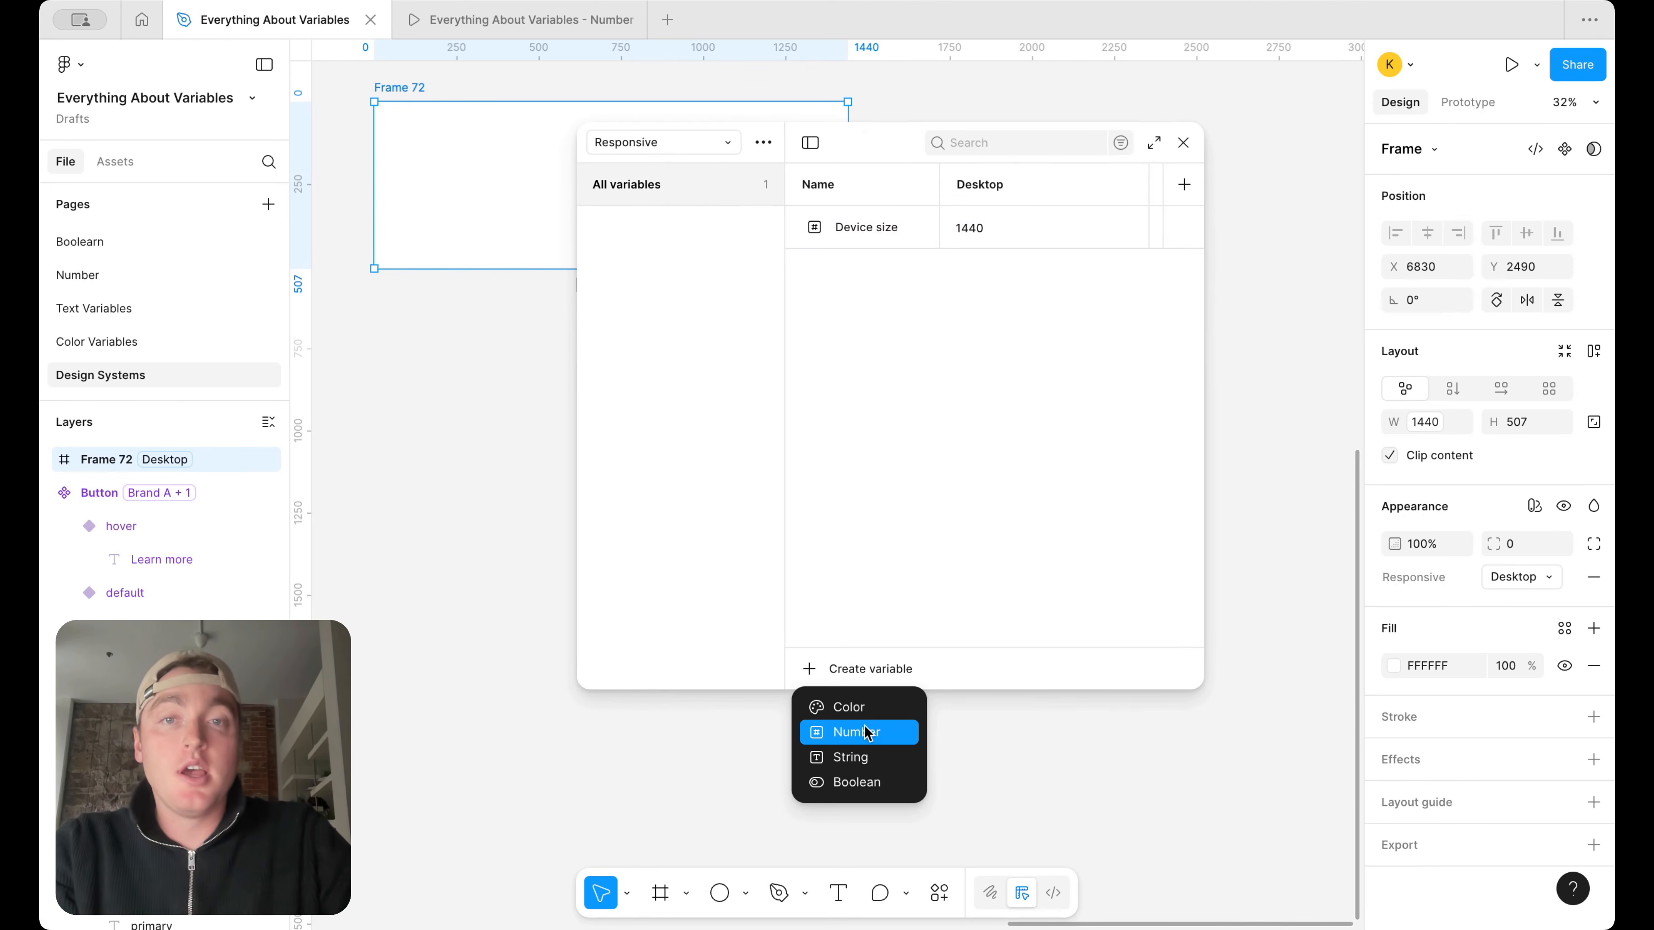
{"action": "left_click", "coordinate": [858, 732]}
{"action": "type", "text": "H1"}
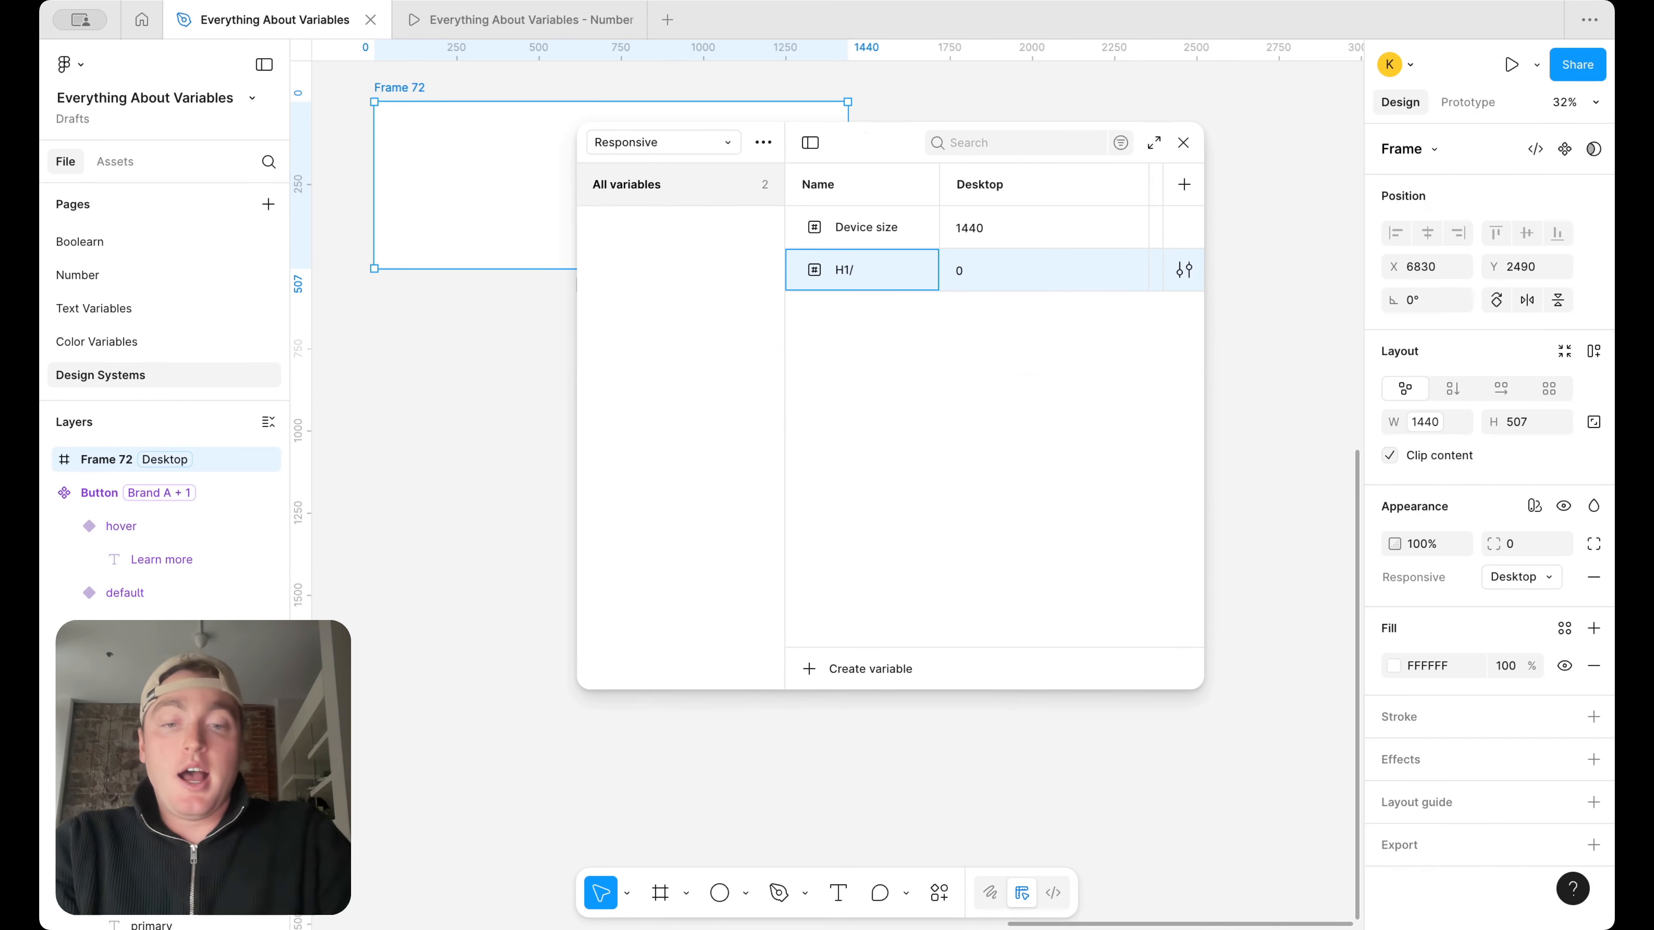
{"action": "type", "text": "/font size"}
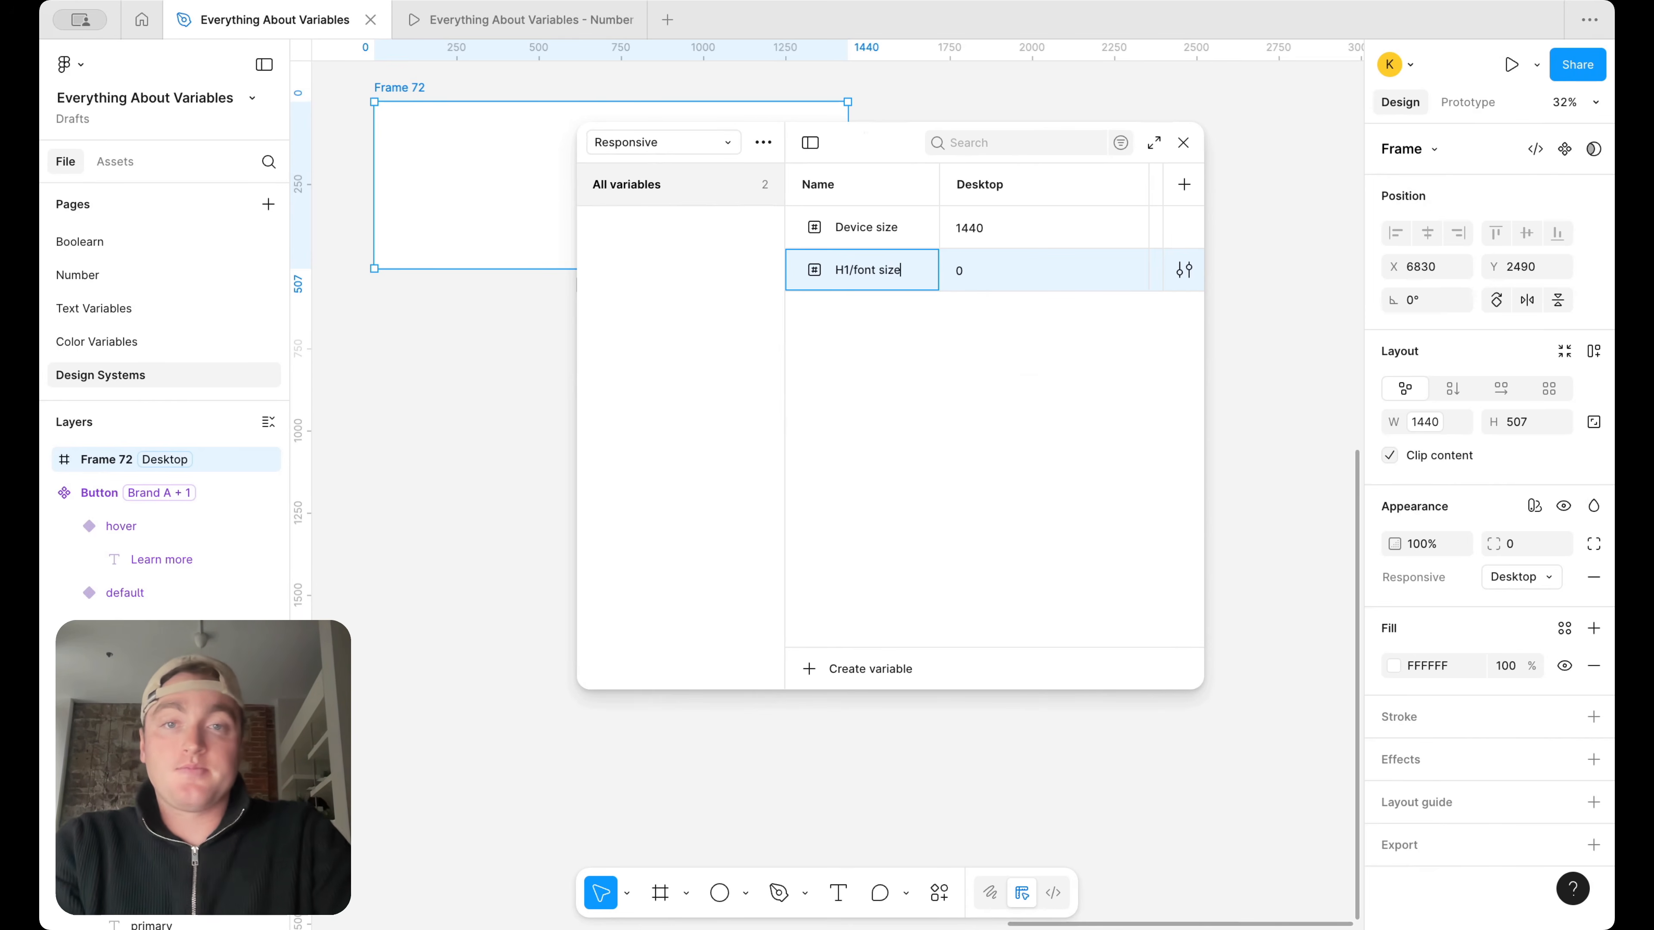
{"action": "key", "text": "Return"}
Add number variables named line height and paragraph spacing to the H1 group and widen the variables window
{"action": "left_click", "coordinate": [724, 231]}
{"action": "key", "text": "shift+Return"}
{"action": "type", "text": "line height"}
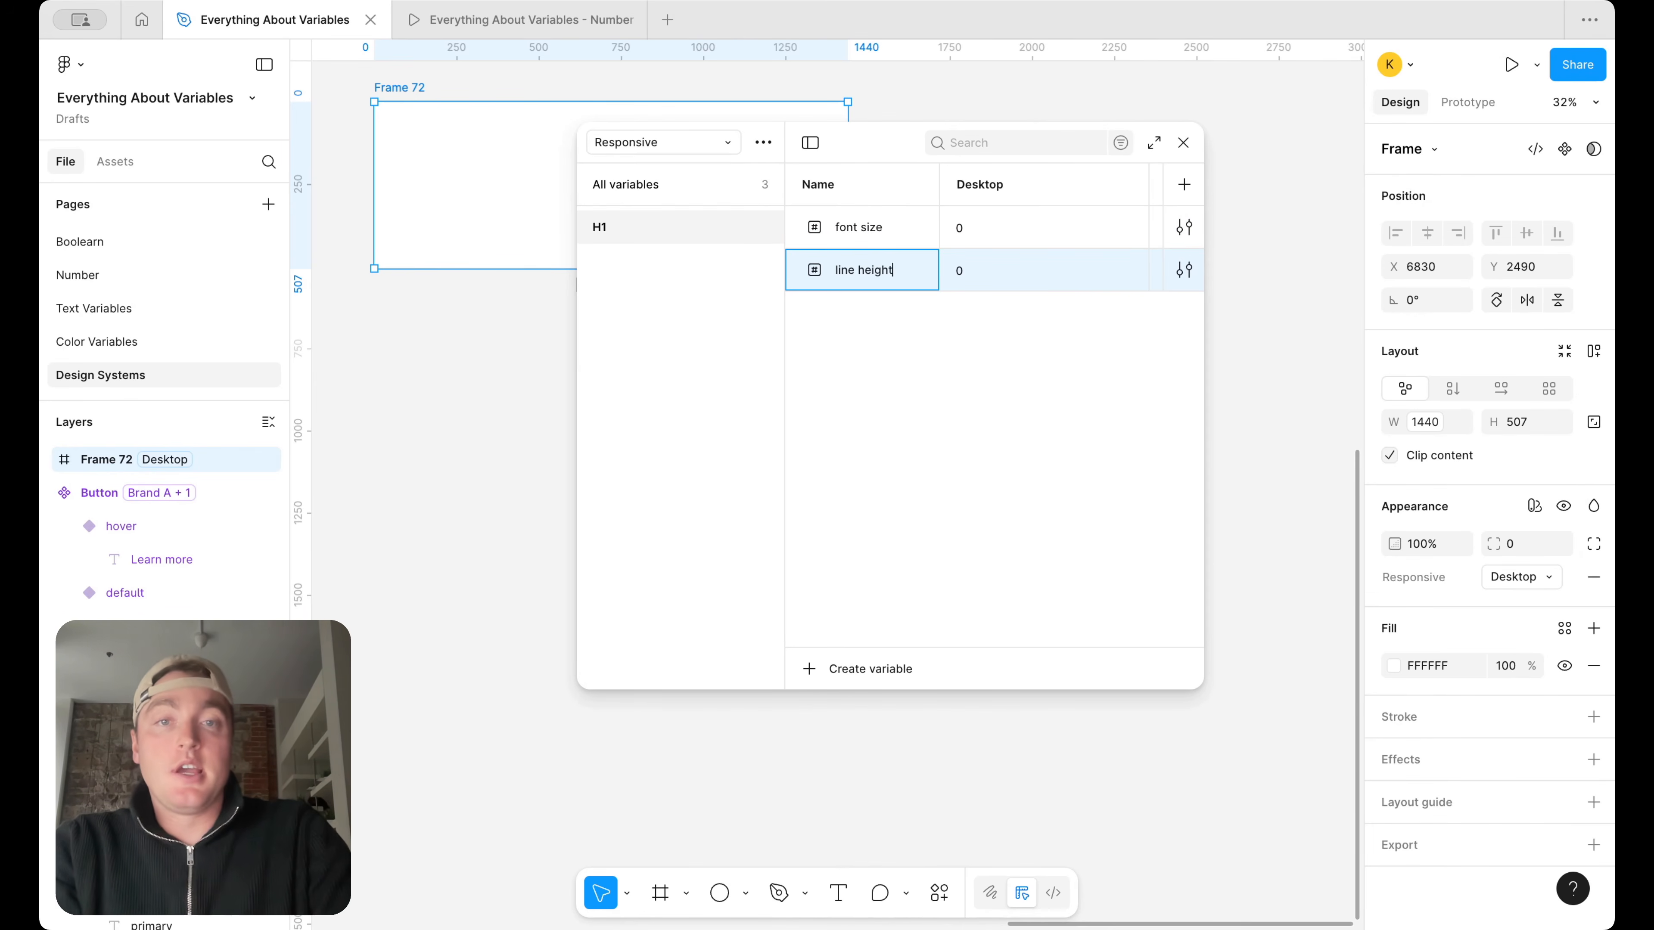
{"action": "key", "text": "shift+Return"}
{"action": "type", "text": "parag"}
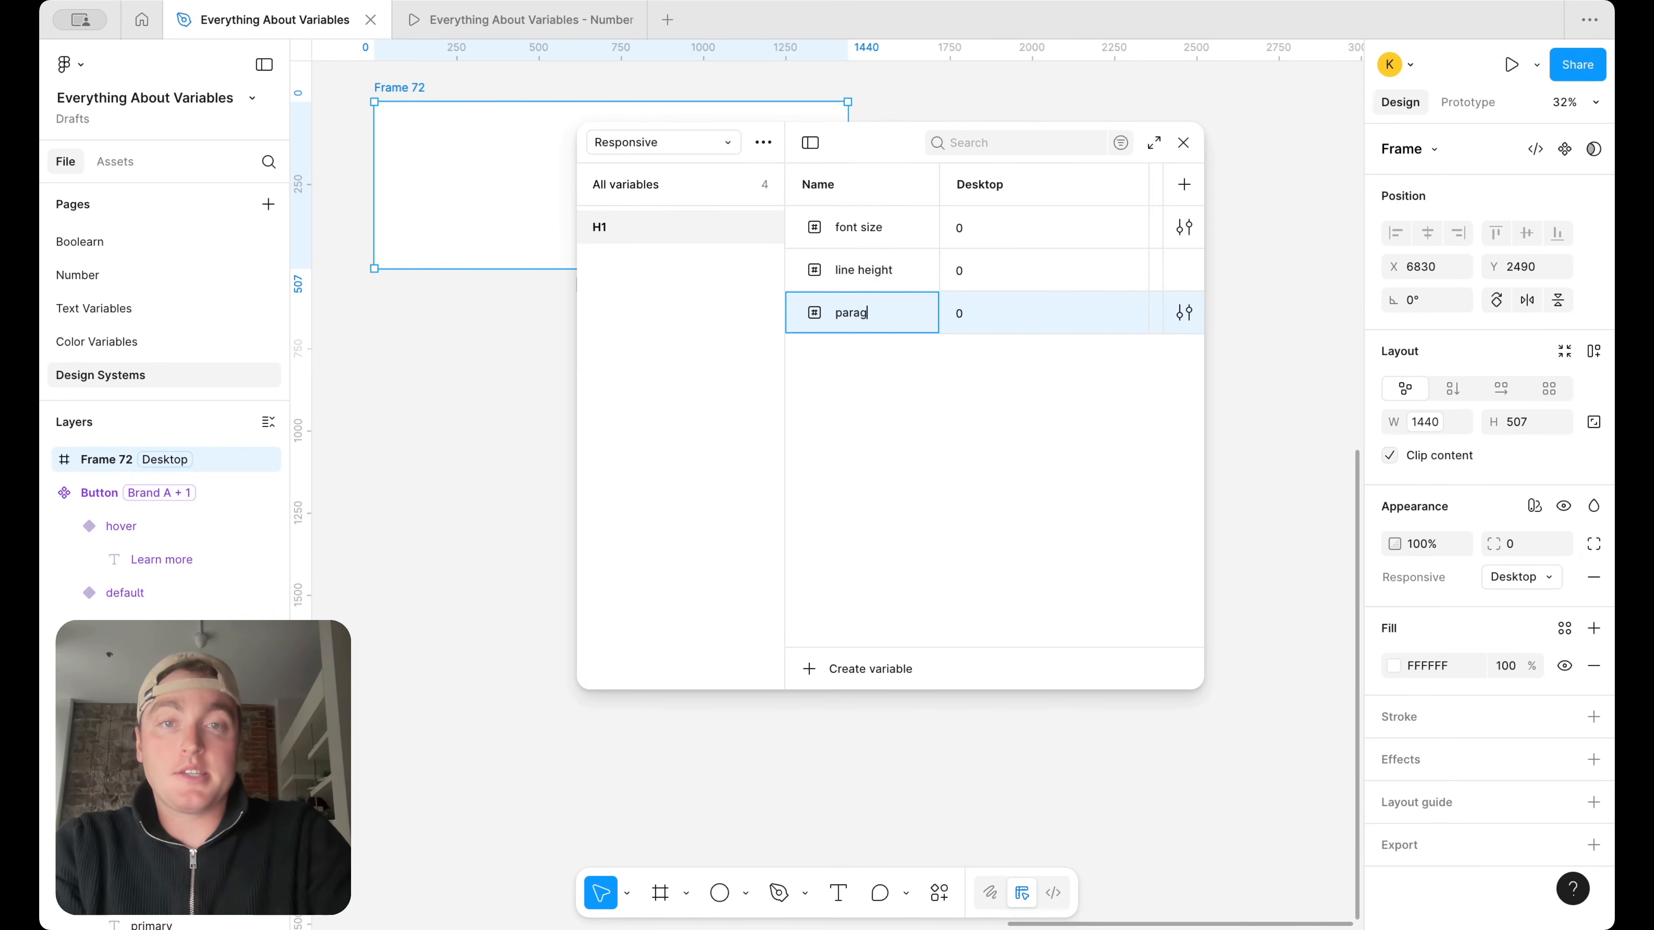
{"action": "type", "text": "raph spacing"}
{"action": "key", "text": "Return"}
{"action": "left_click_drag", "start_coordinate": [578, 378], "coordinate": [403, 376]}
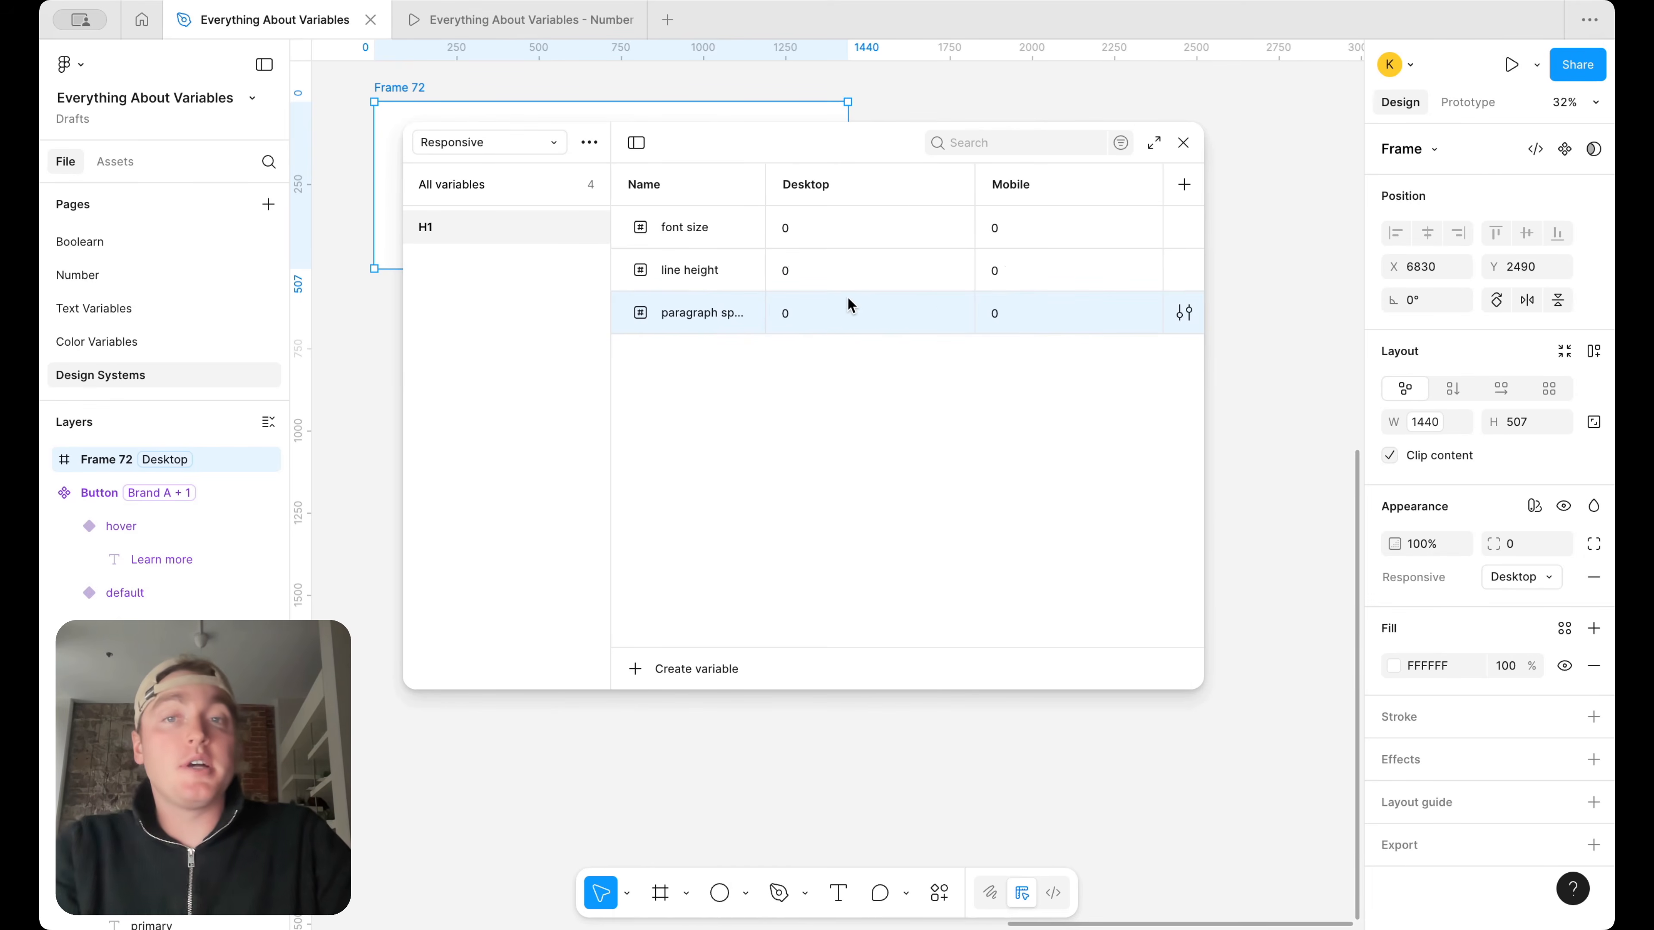
Duplicate the H1 variable group and name the copy H2
{"action": "right_click", "coordinate": [467, 218]}
{"action": "left_click", "coordinate": [517, 256]}
{"action": "double_click", "coordinate": [447, 263]}
{"action": "type", "text": "H2"}
{"action": "key", "text": "Return"}
Duplicate the H2 variable group and name the copy H3
{"action": "right_click", "coordinate": [454, 263]}
{"action": "left_click", "coordinate": [505, 304]}
{"action": "double_click", "coordinate": [431, 290]}
{"action": "key", "text": "BackSpace"}
{"action": "type", "text": "H"}
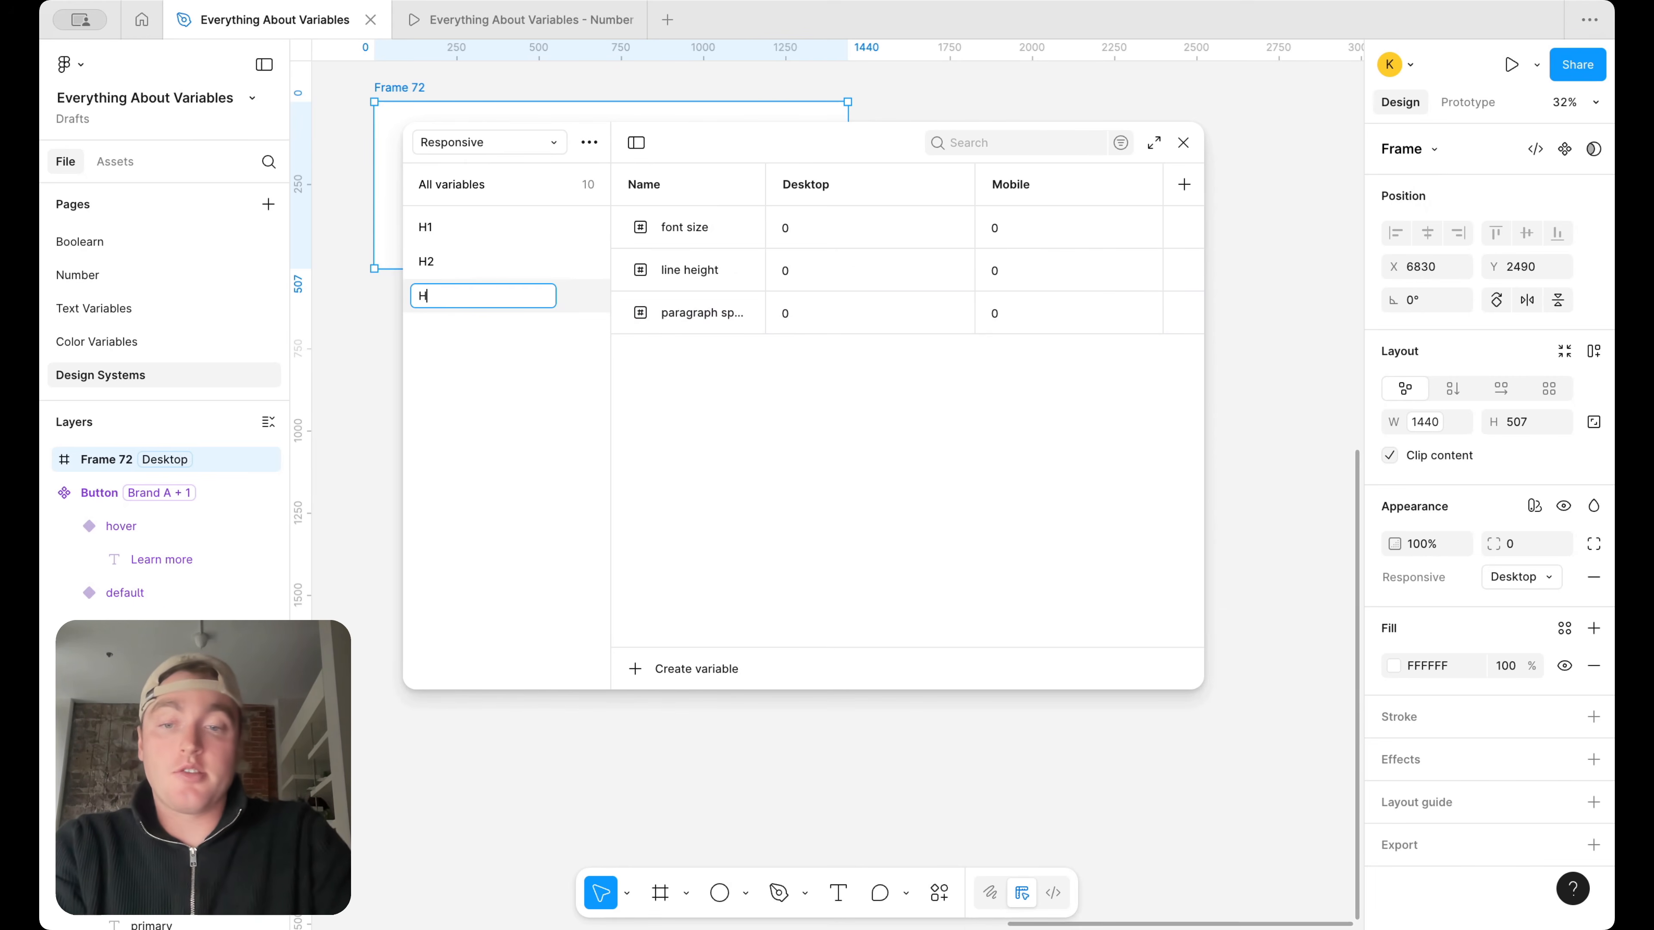
{"action": "type", "text": "3"}
{"action": "key", "text": "Return"}
Duplicate the H3 variable group and name the copy H4
{"action": "right_click", "coordinate": [425, 296]}
{"action": "left_click", "coordinate": [498, 332]}
{"action": "double_click", "coordinate": [438, 327]}
{"action": "type", "text": "H4"}
{"action": "key", "text": "Return"}
Duplicate the H4 variable group and name the copy H5
{"action": "right_click", "coordinate": [455, 328]}
{"action": "left_click", "coordinate": [478, 366]}
{"action": "double_click", "coordinate": [436, 362]}
{"action": "type", "text": "H5"}
{"action": "key", "text": "Return"}
Duplicate the H5 variable group and name the copy H6
{"action": "right_click", "coordinate": [433, 362]}
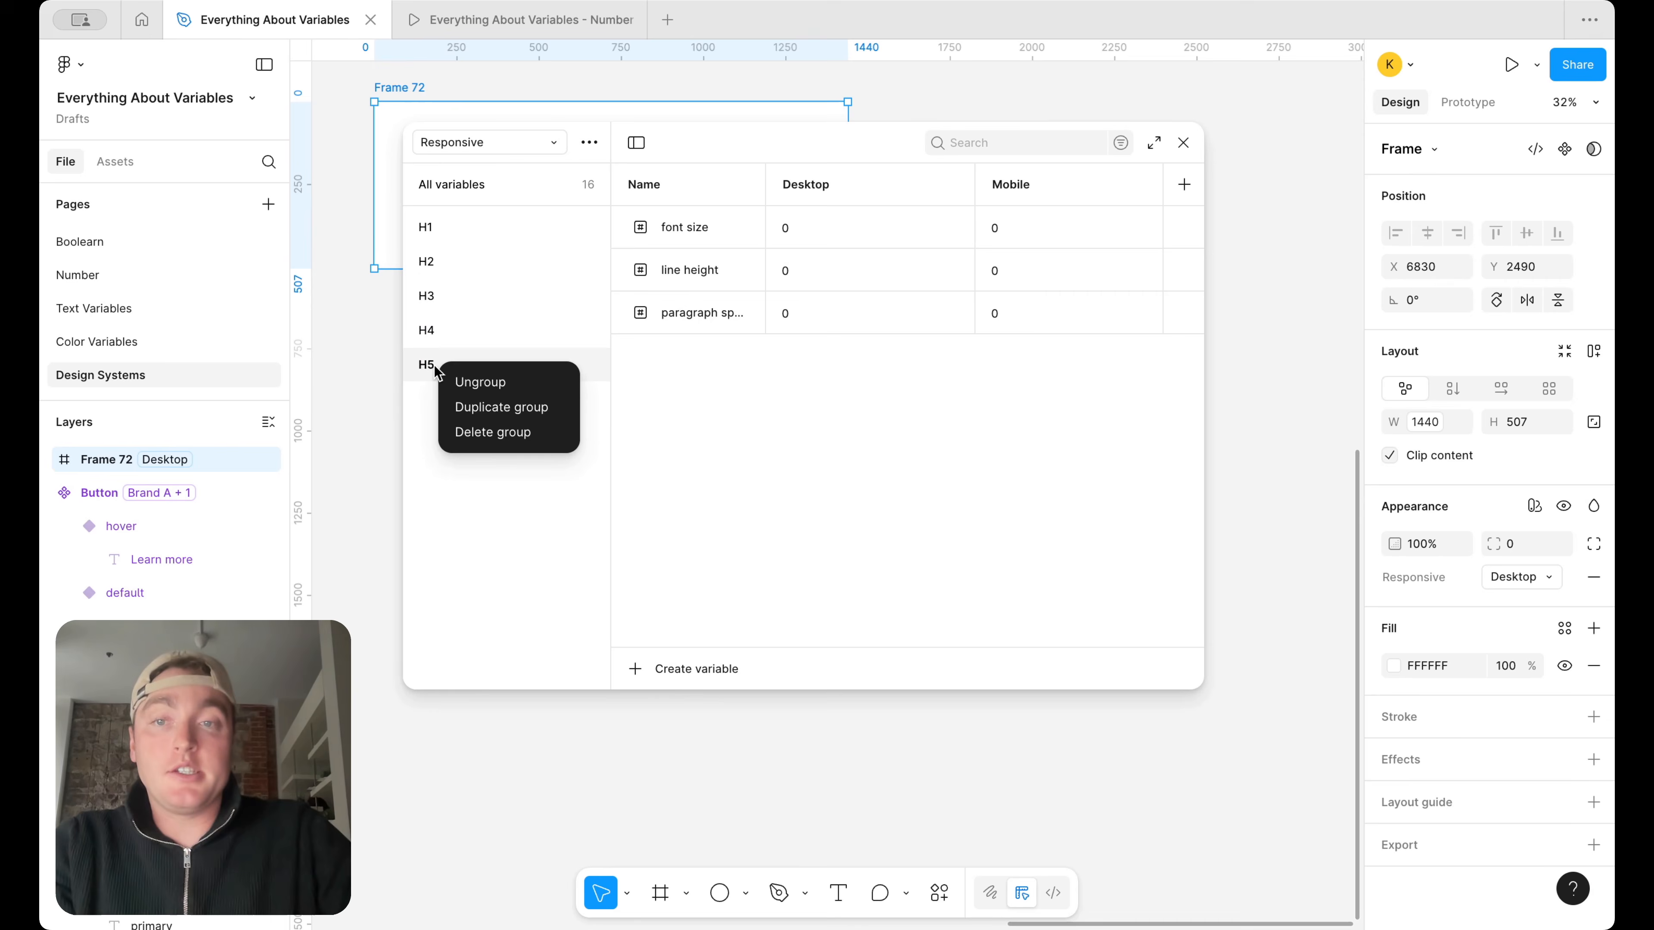
{"action": "left_click", "coordinate": [482, 407]}
{"action": "double_click", "coordinate": [454, 396]}
{"action": "type", "text": "6"}
{"action": "key", "text": "Return"}
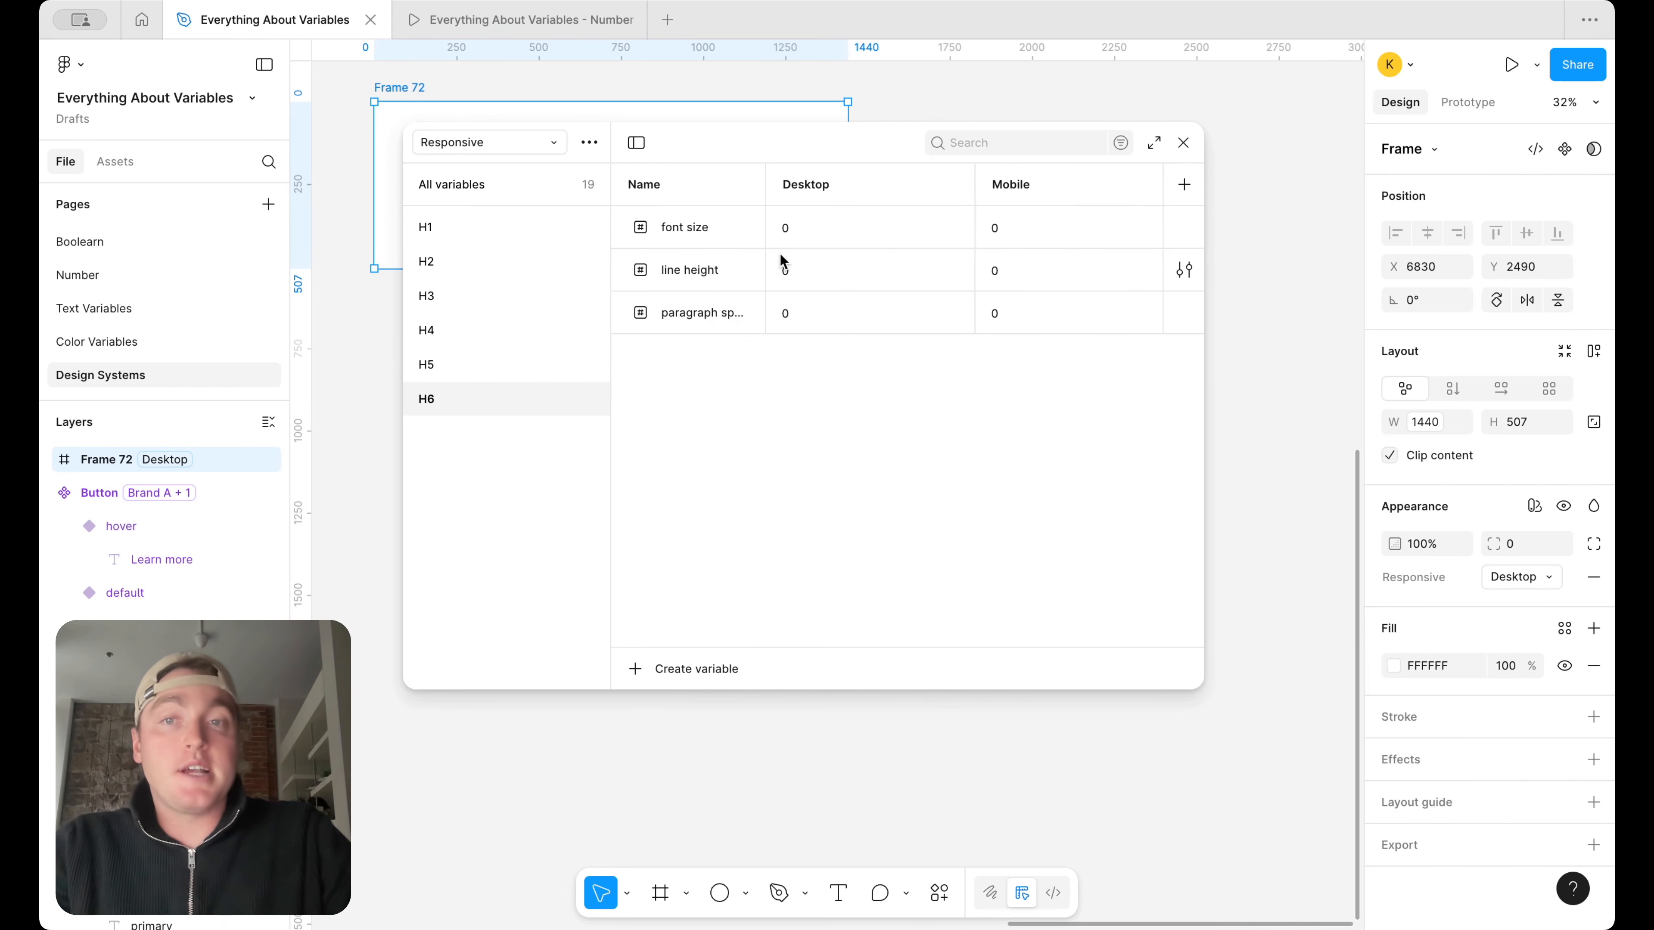
Duplicate the H6 variable group and name the copy paragraph-lg
{"action": "left_click", "coordinate": [494, 224]}
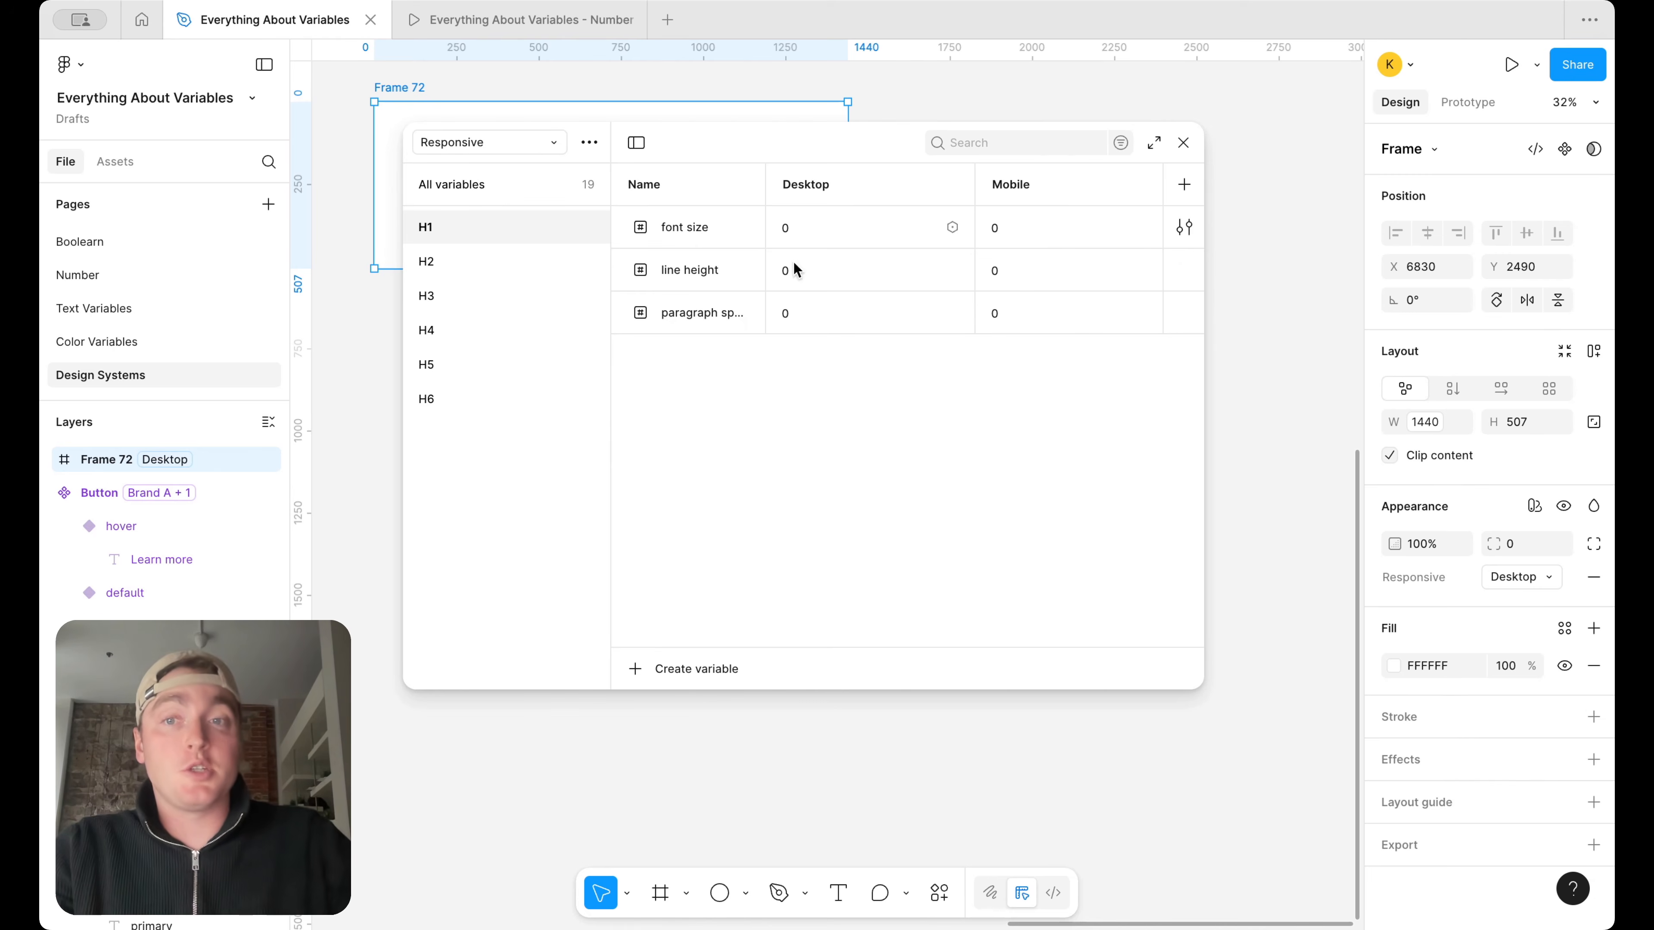
{"action": "right_click", "coordinate": [486, 388]}
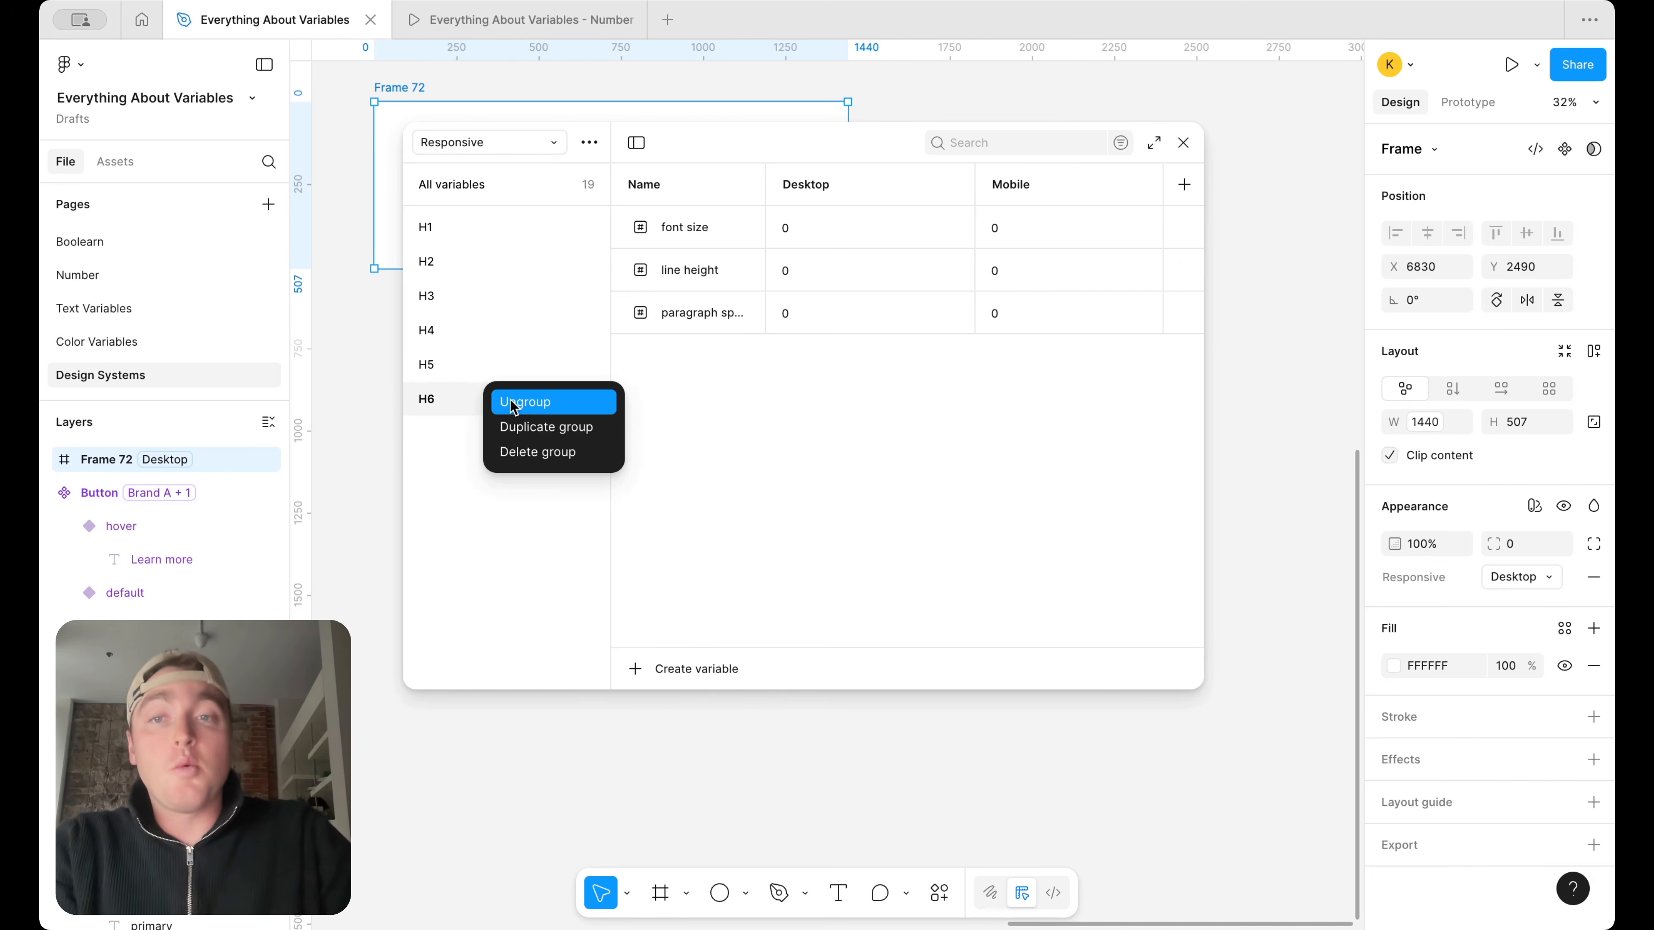
{"action": "left_click", "coordinate": [533, 424]}
{"action": "double_click", "coordinate": [467, 431]}
{"action": "type", "text": "p"}
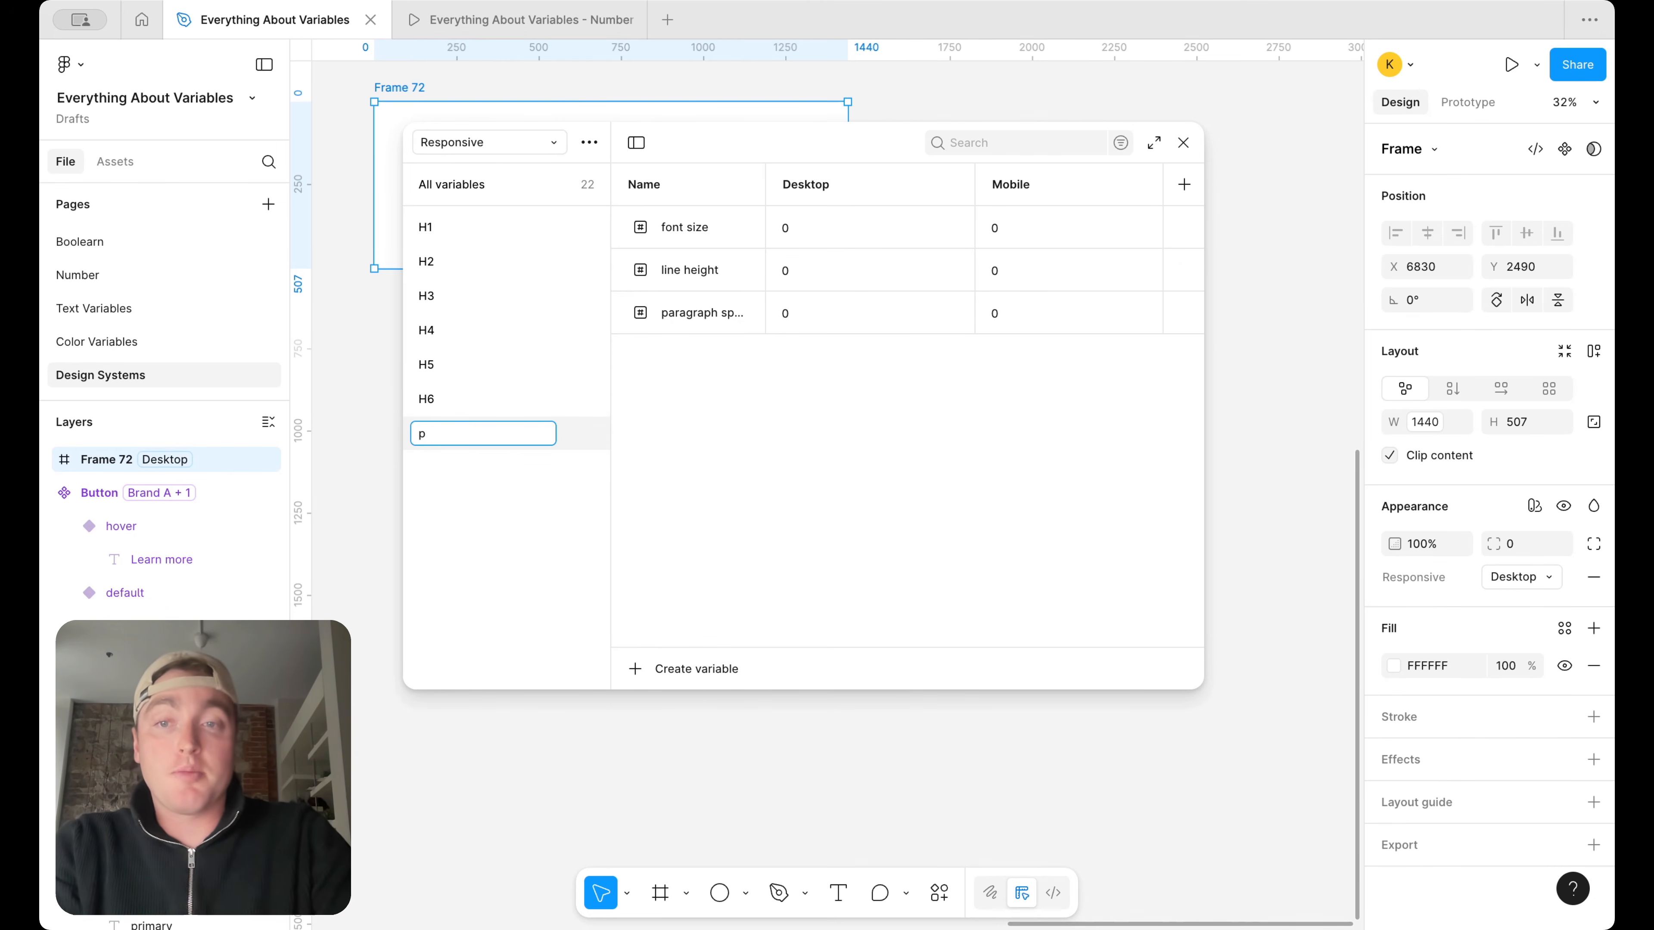
{"action": "type", "text": "aragraph"}
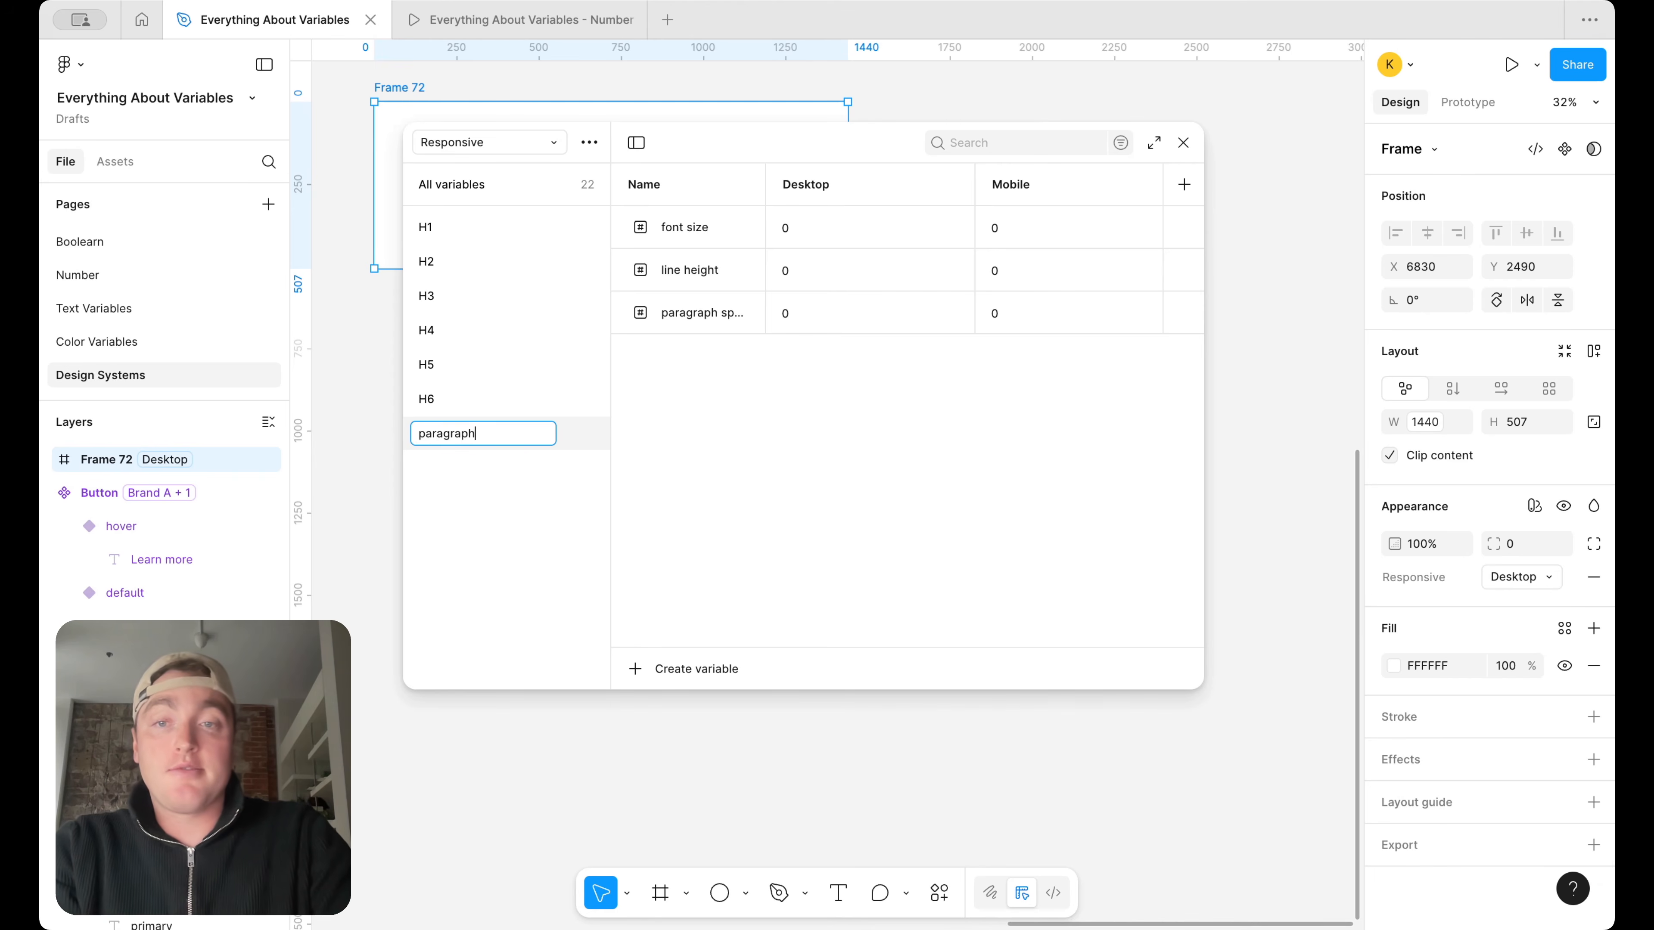
{"action": "key", "text": "Return"}
Duplicate the paragraph-lg variable group and name the copy paragraph
{"action": "right_click", "coordinate": [481, 435]}
{"action": "left_click", "coordinate": [523, 474]}
{"action": "double_click", "coordinate": [485, 473]}
{"action": "key", "text": "BackSpace"}
{"action": "key", "text": "BackSpace"}
{"action": "key", "text": "BackSpace"}
{"action": "key", "text": "BackSpace"}
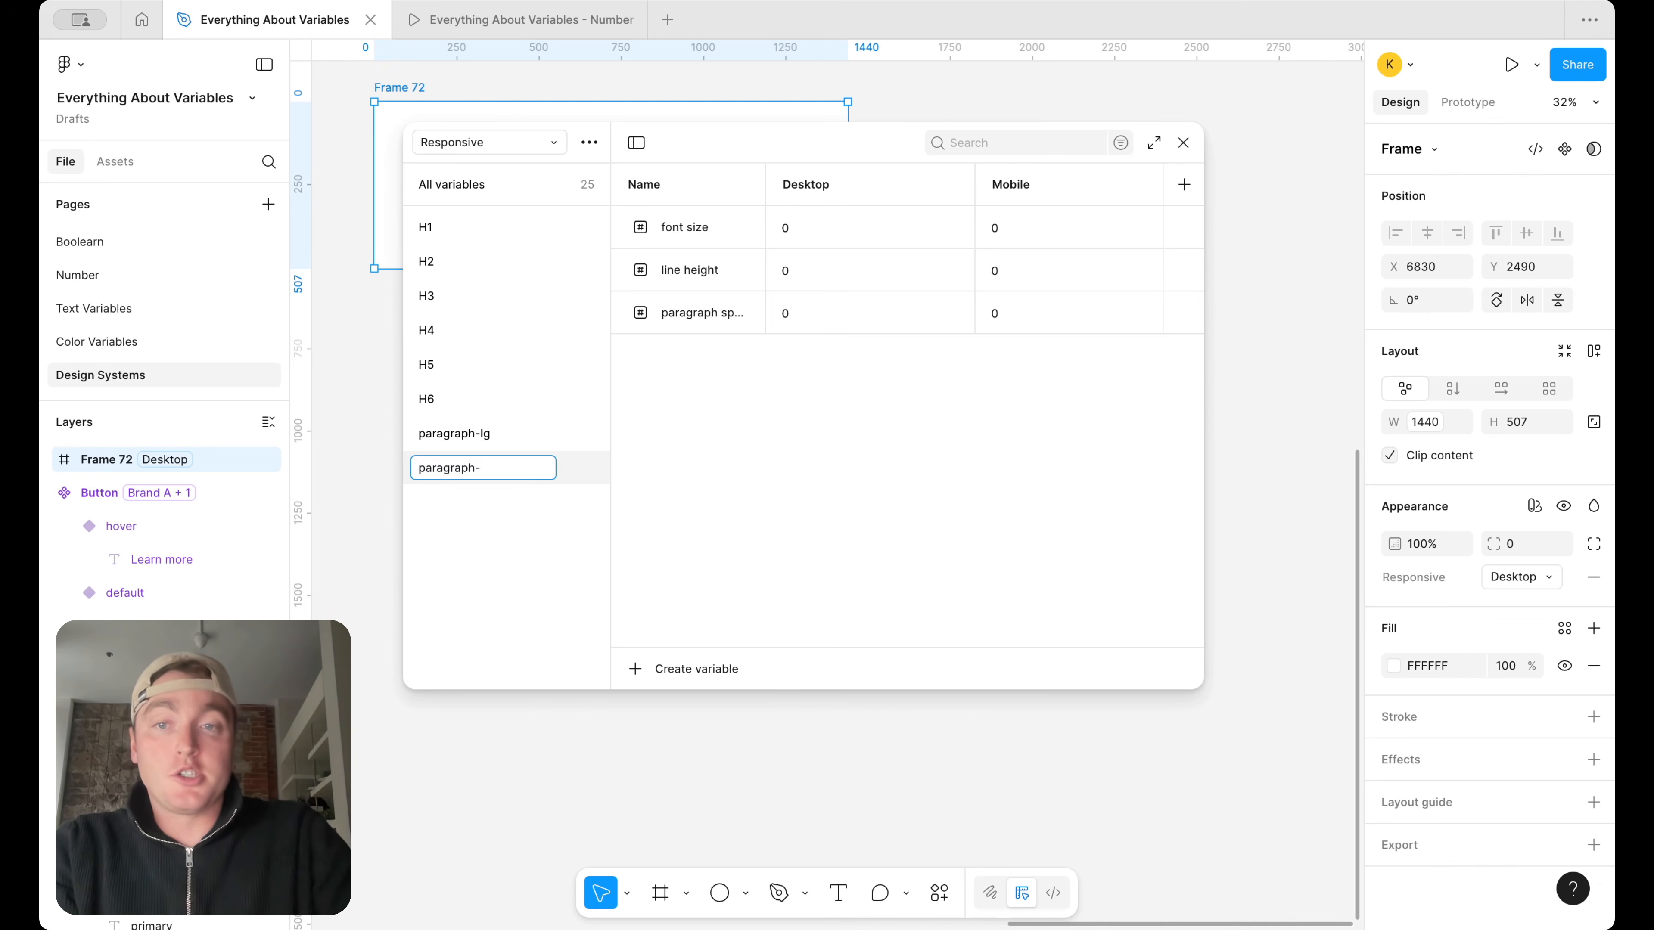
{"action": "key", "text": "Return"}
{"action": "double_click", "coordinate": [482, 468]}
{"action": "key", "text": "BackSpace"}
{"action": "key", "text": "BackSpace"}
{"action": "key", "text": "BackSpace"}
{"action": "key", "text": "Return"}
Duplicate the paragraph variable group and name the copy paragraph sm
{"action": "right_click", "coordinate": [512, 467]}
{"action": "left_click", "coordinate": [564, 513]}
{"action": "double_click", "coordinate": [491, 503]}
{"action": "type", "text": "paragraph sm"}
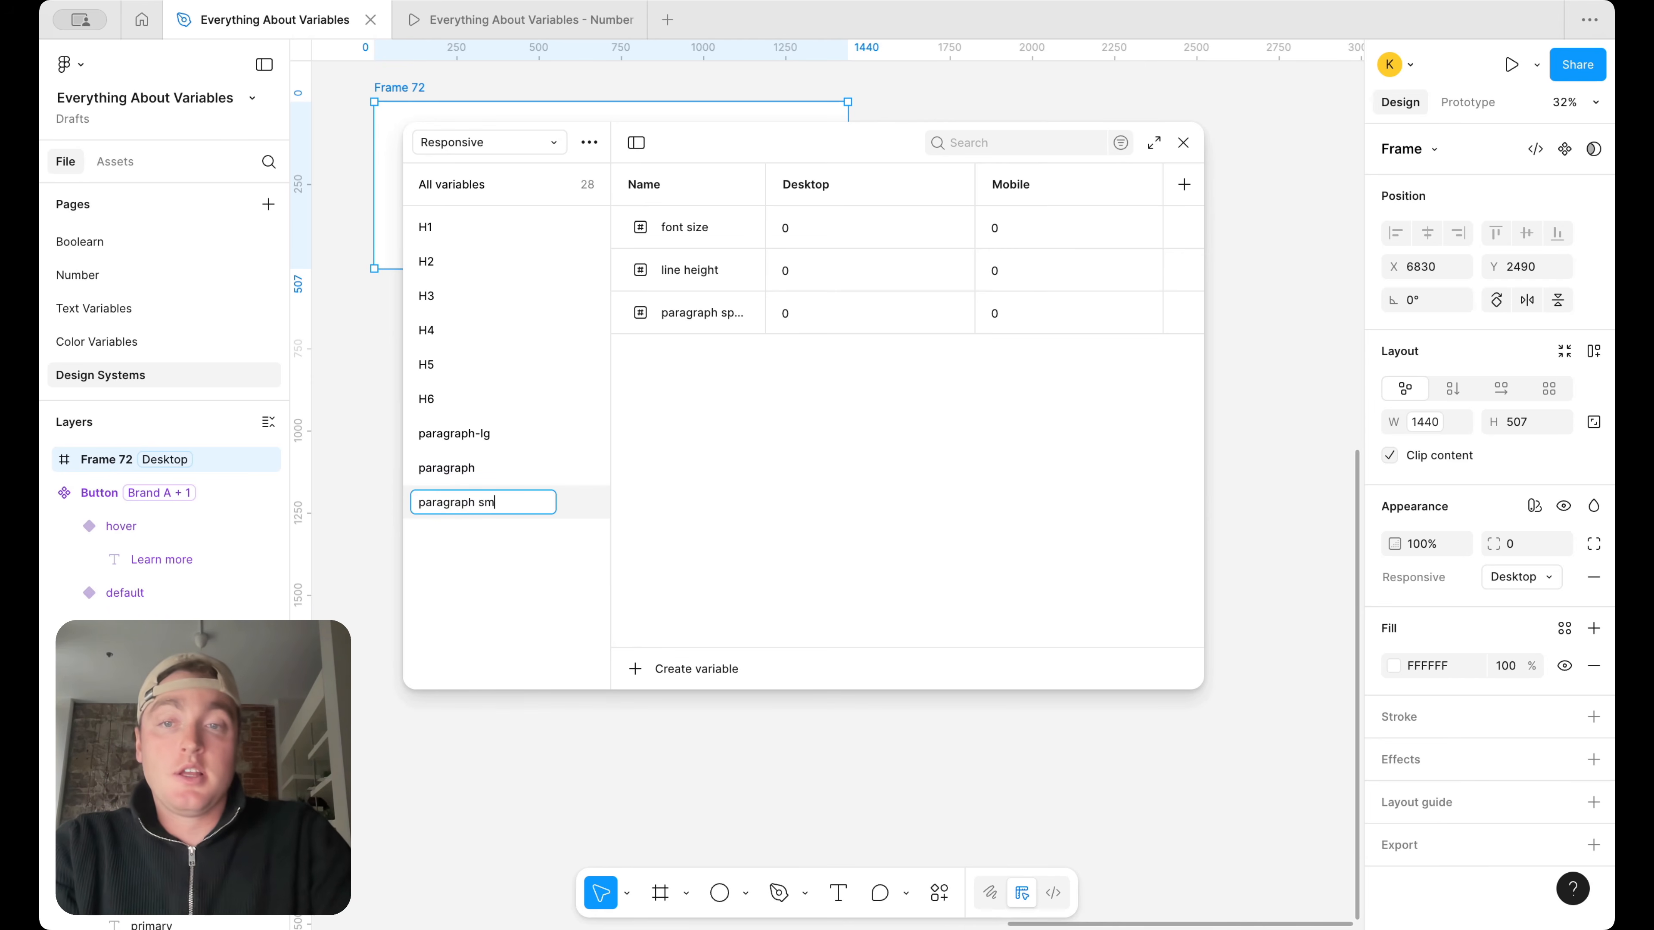
{"action": "key", "text": "Return"}
Duplicate the paragraph sm variable group and name the copy caption
{"action": "right_click", "coordinate": [526, 502]}
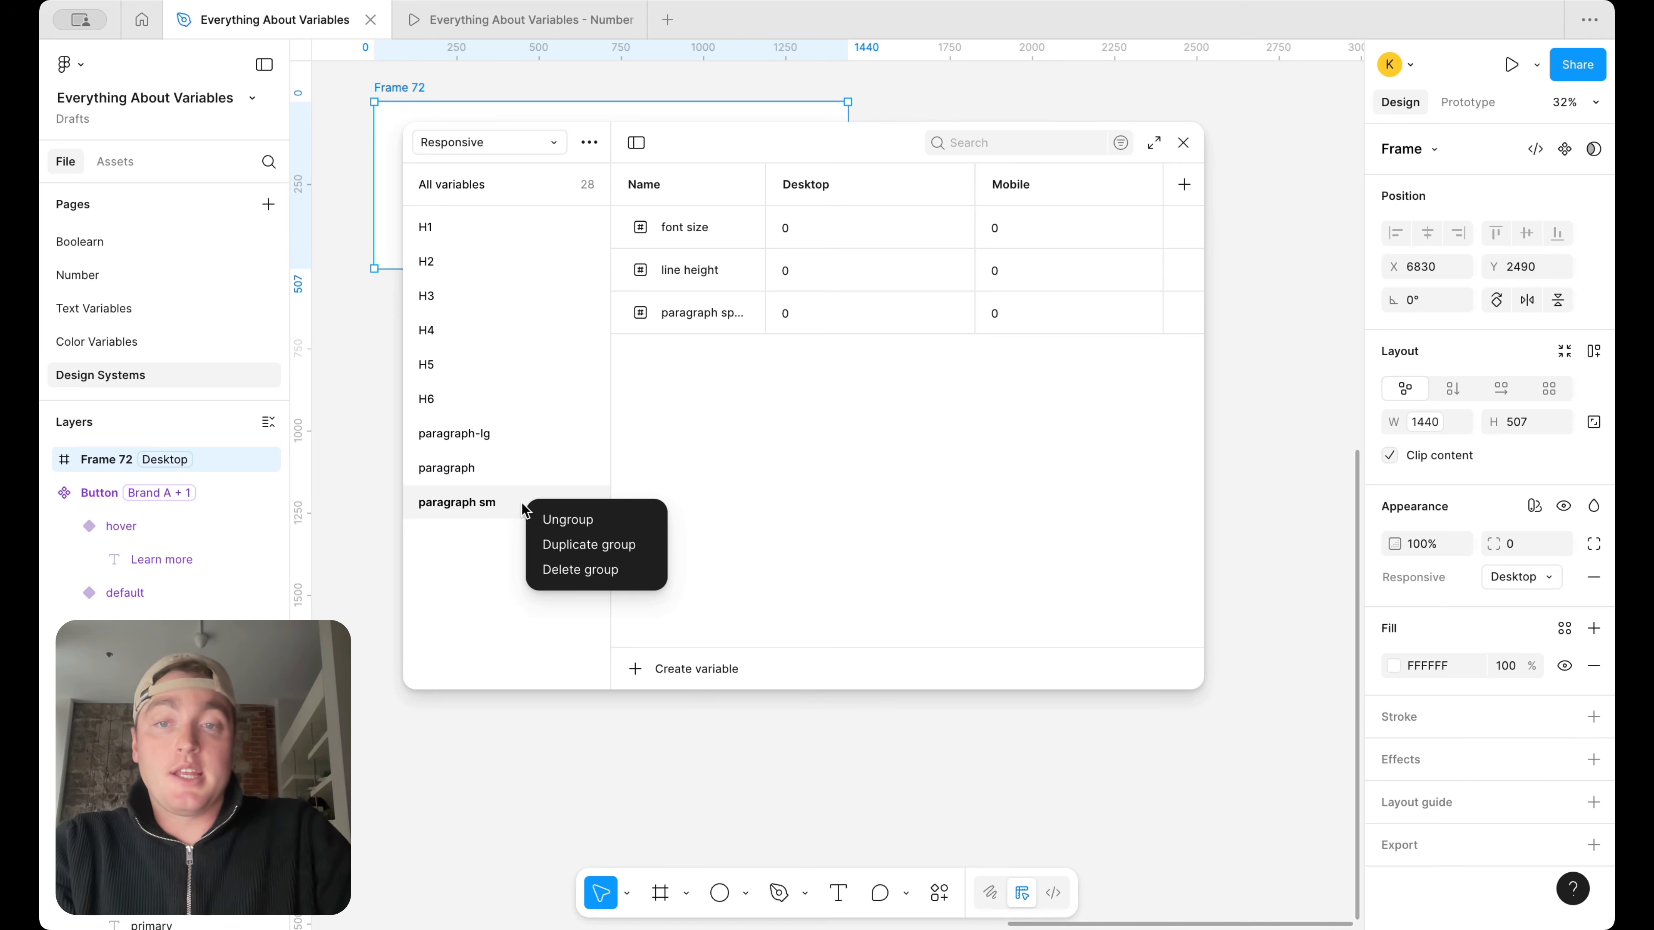
{"action": "left_click", "coordinate": [487, 524]}
{"action": "right_click", "coordinate": [488, 511]}
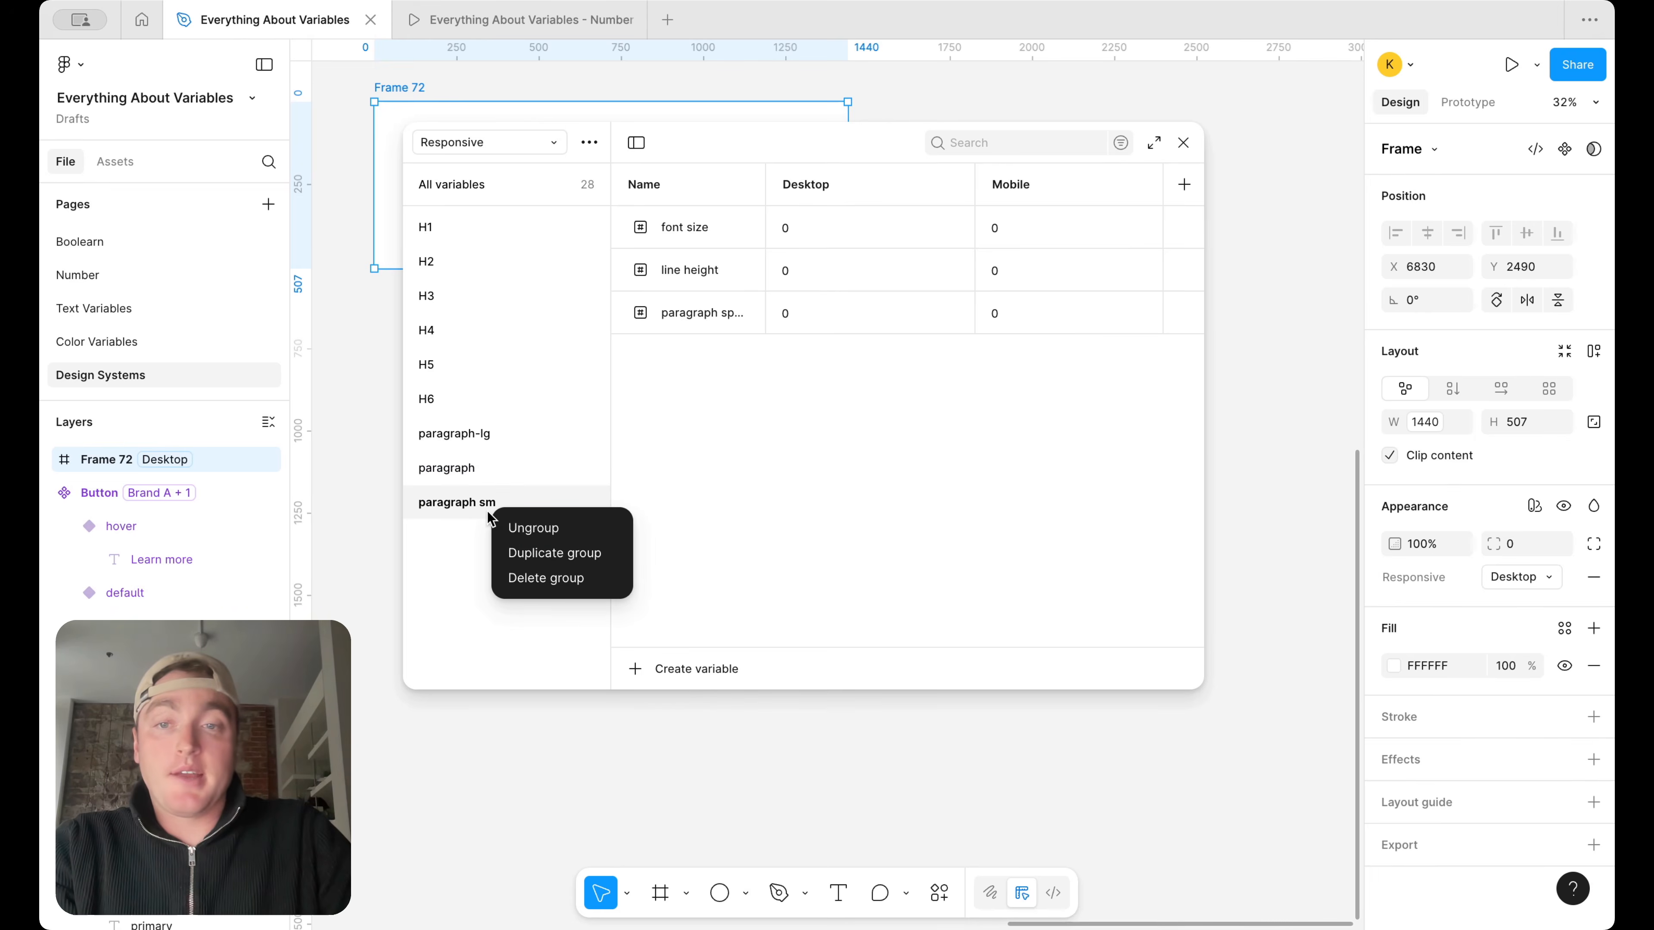
{"action": "left_click", "coordinate": [533, 559]}
{"action": "double_click", "coordinate": [464, 538]}
{"action": "type", "text": "caption"}
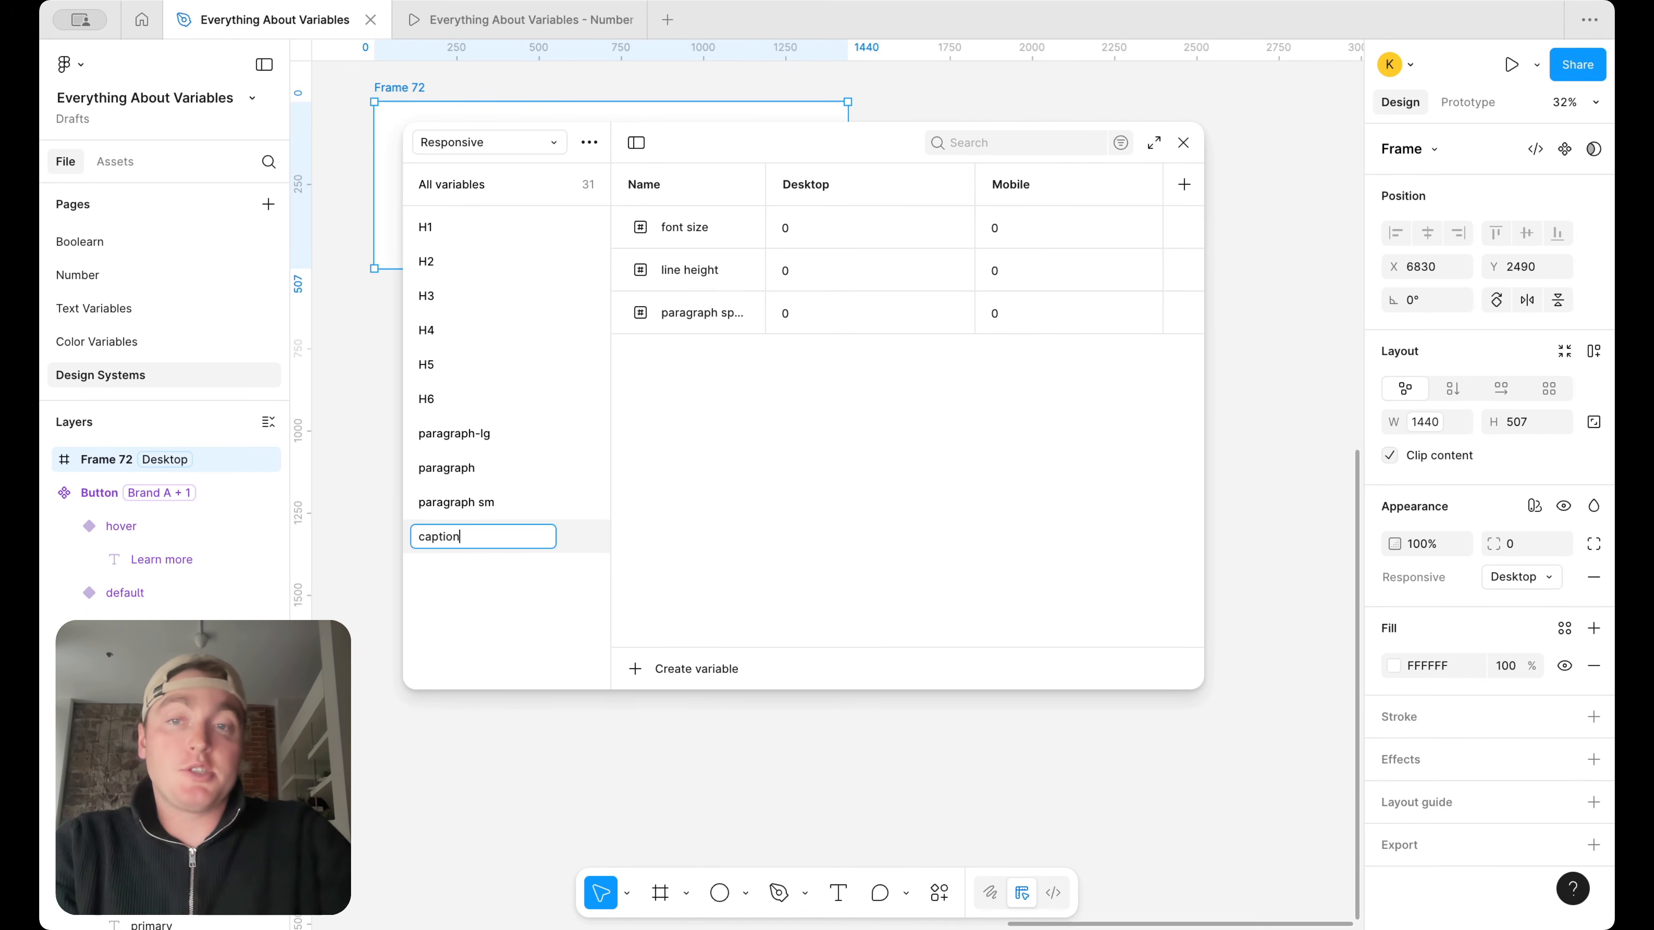
{"action": "key", "text": "Return"}
Rename the paragraph sm group as paragraph-sm and open the H1 group's variables
{"action": "double_click", "coordinate": [475, 507]}
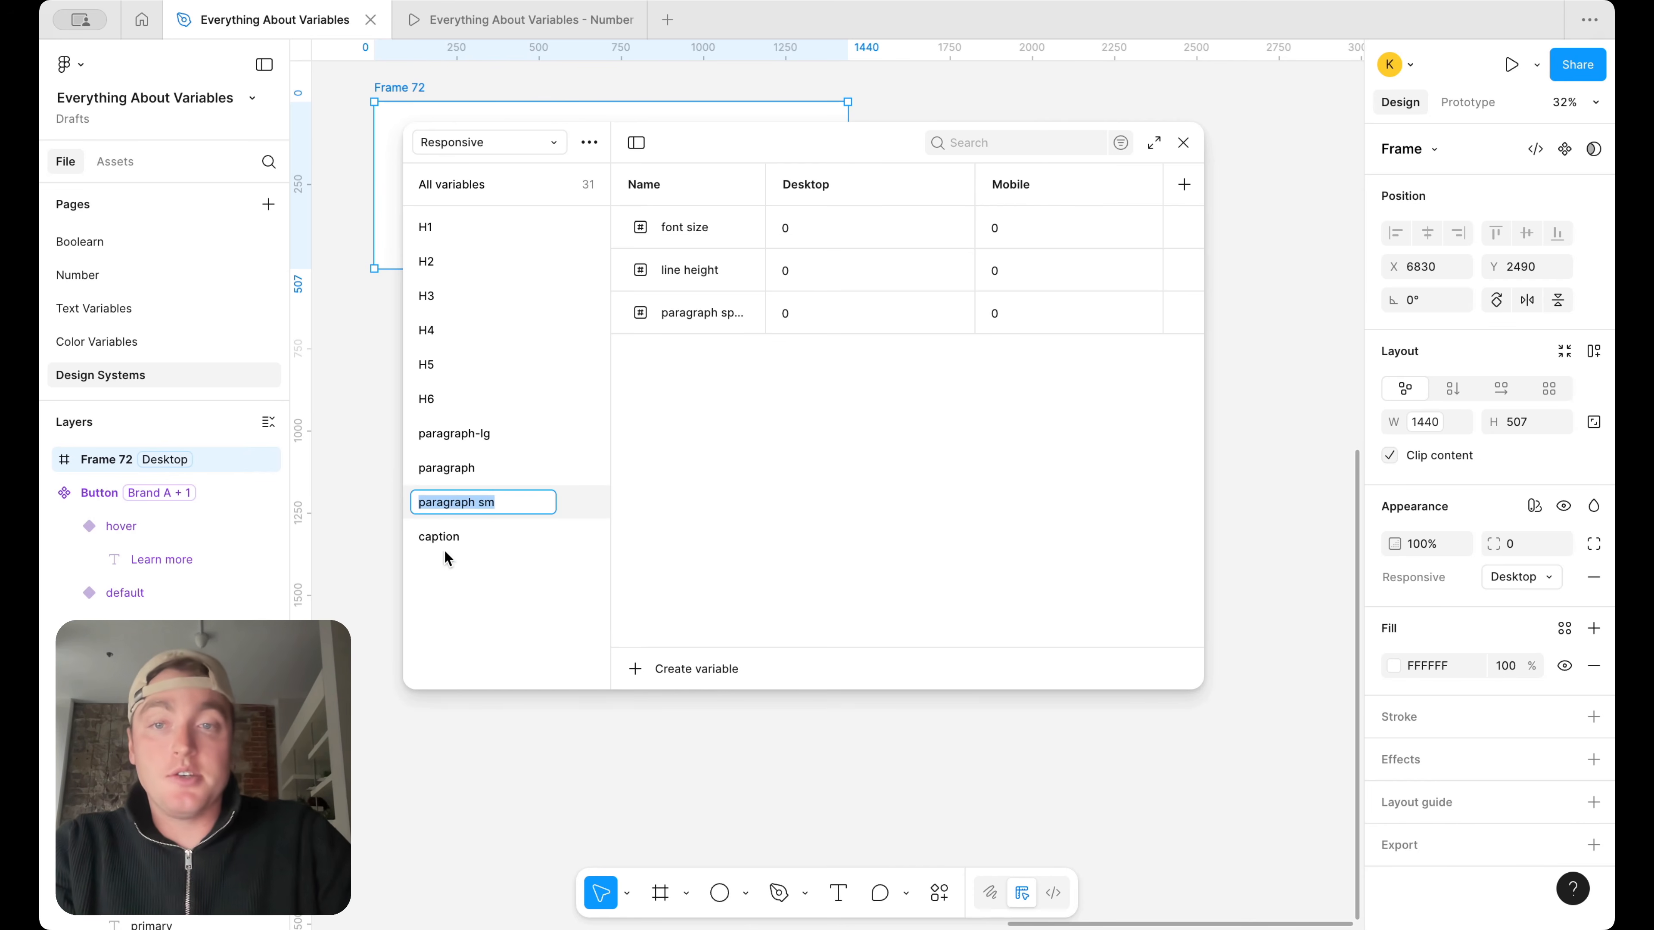
{"action": "key", "text": "BackSpace"}
{"action": "type", "text": "-"}
{"action": "key", "text": "Return"}
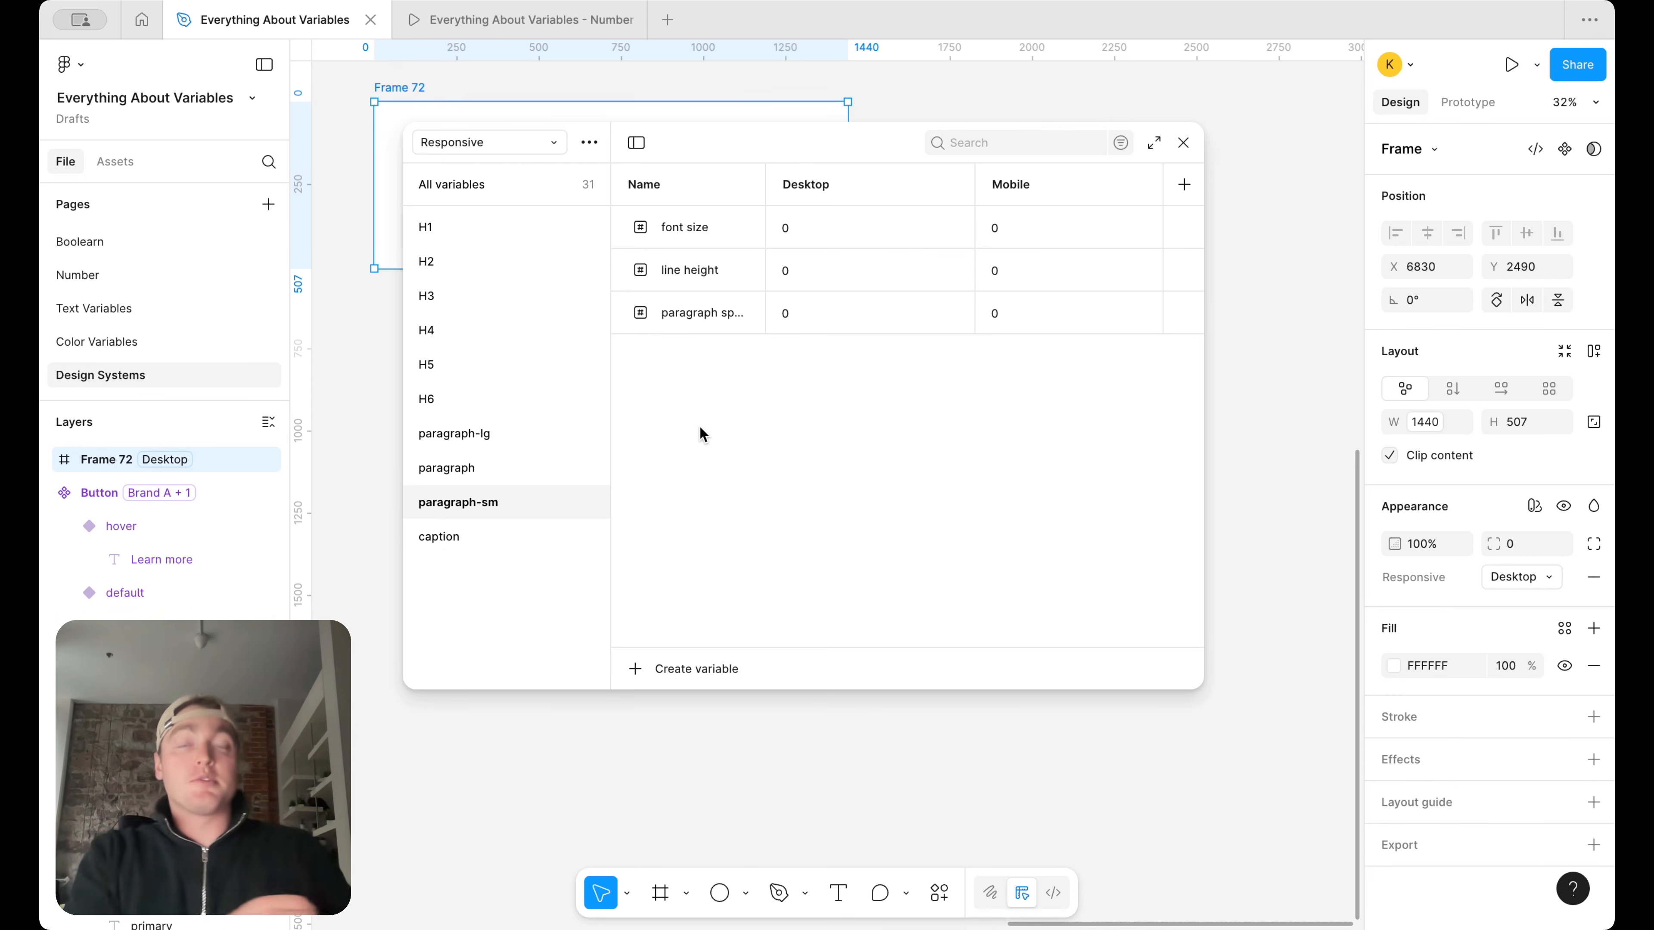
{"action": "left_click", "coordinate": [492, 227]}
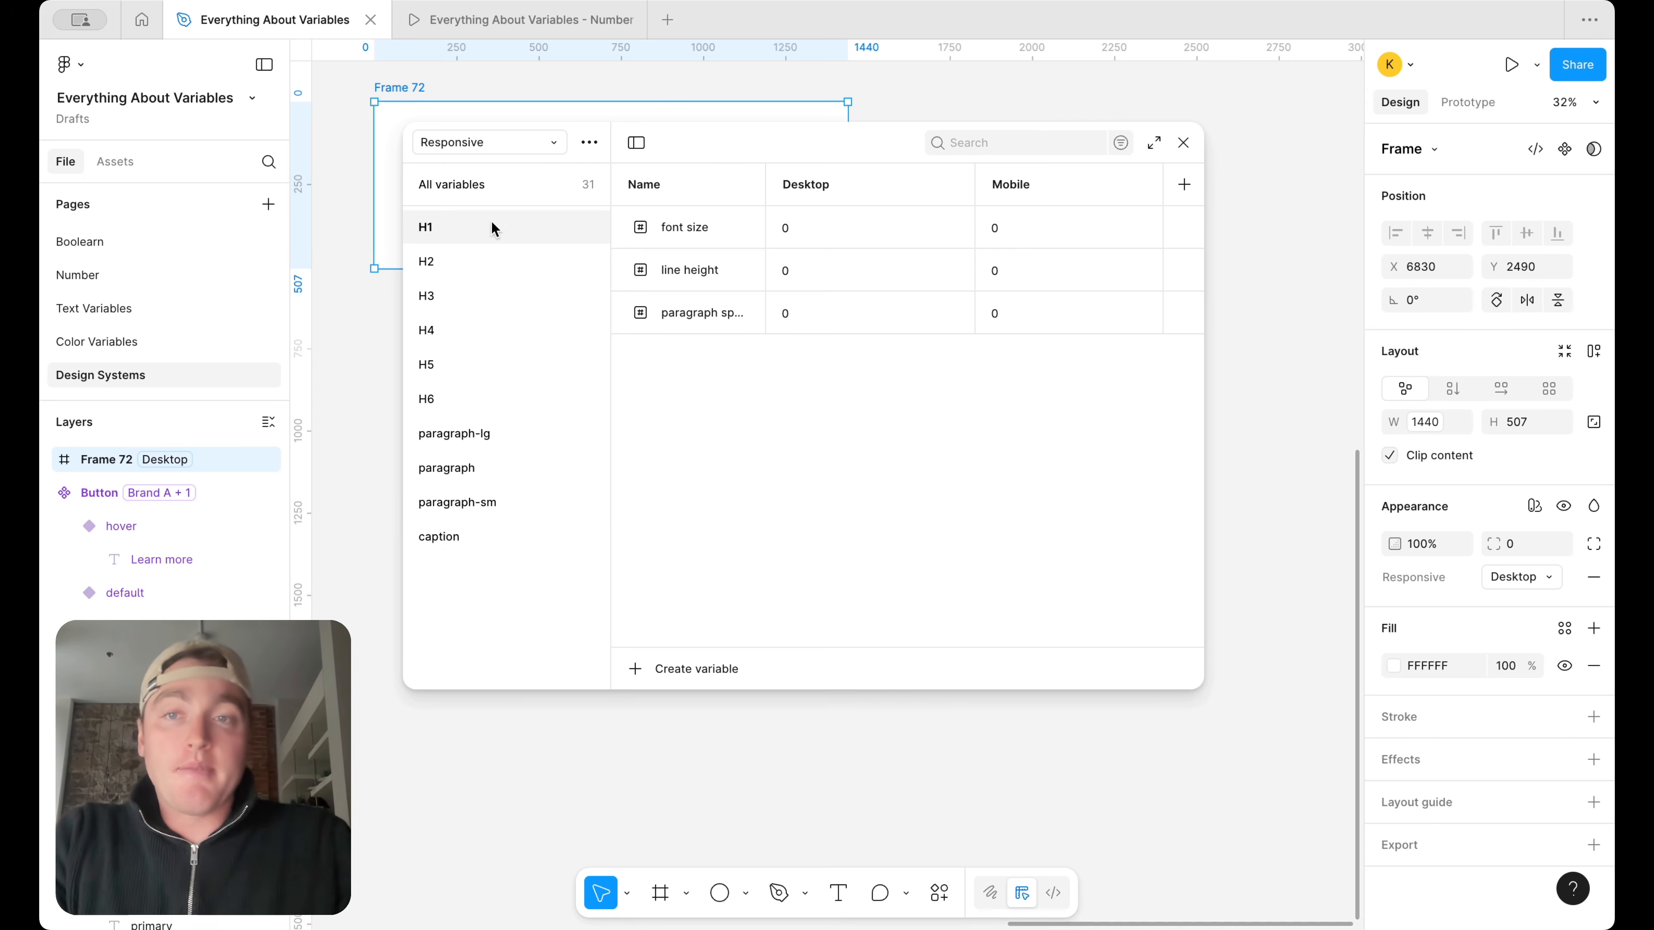
{"action": "left_click", "coordinate": [489, 262]}
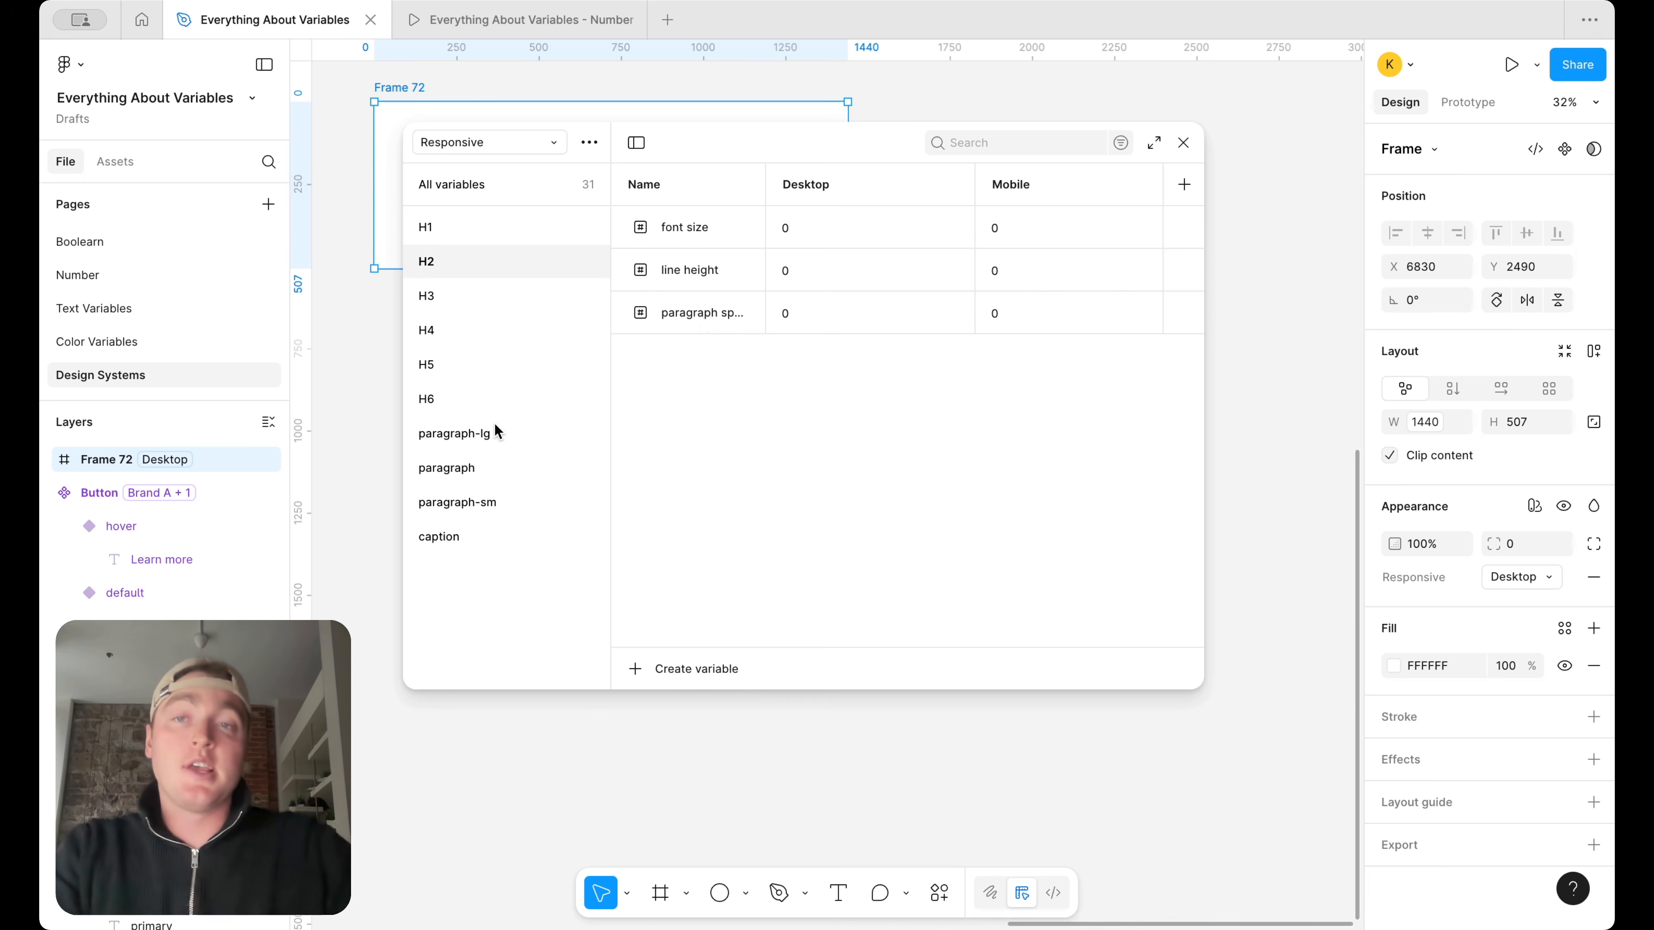
{"action": "left_click", "coordinate": [495, 195]}
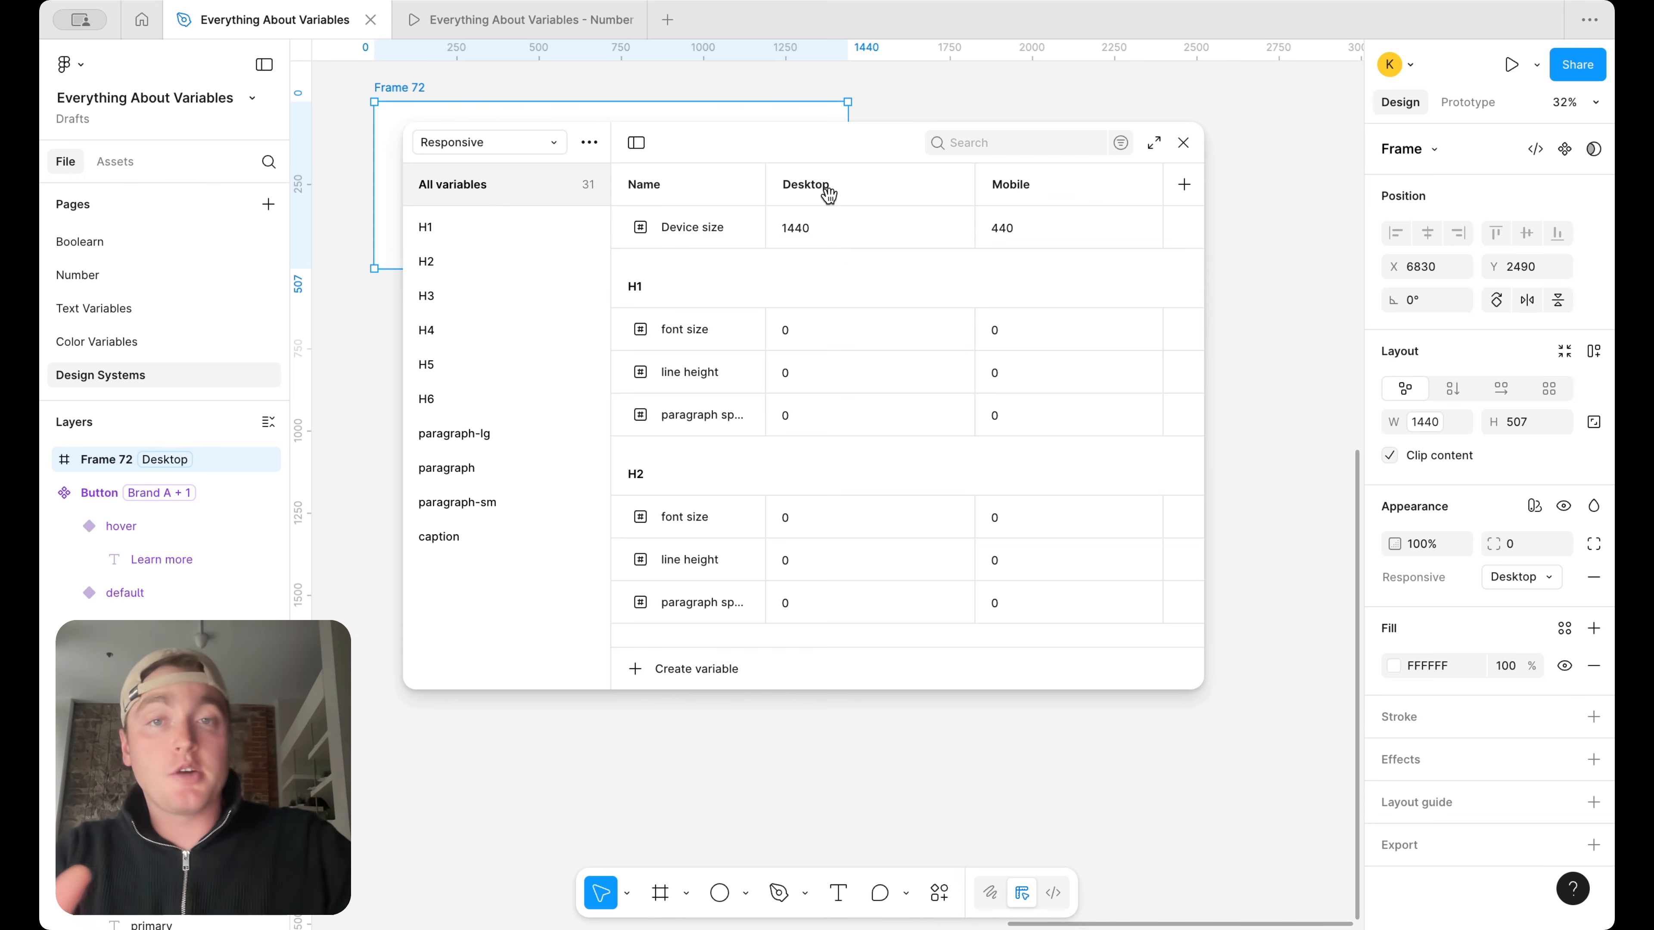
{"action": "scroll", "coordinate": [1007, 422], "scroll_direction": "down", "scroll_amount": 6}
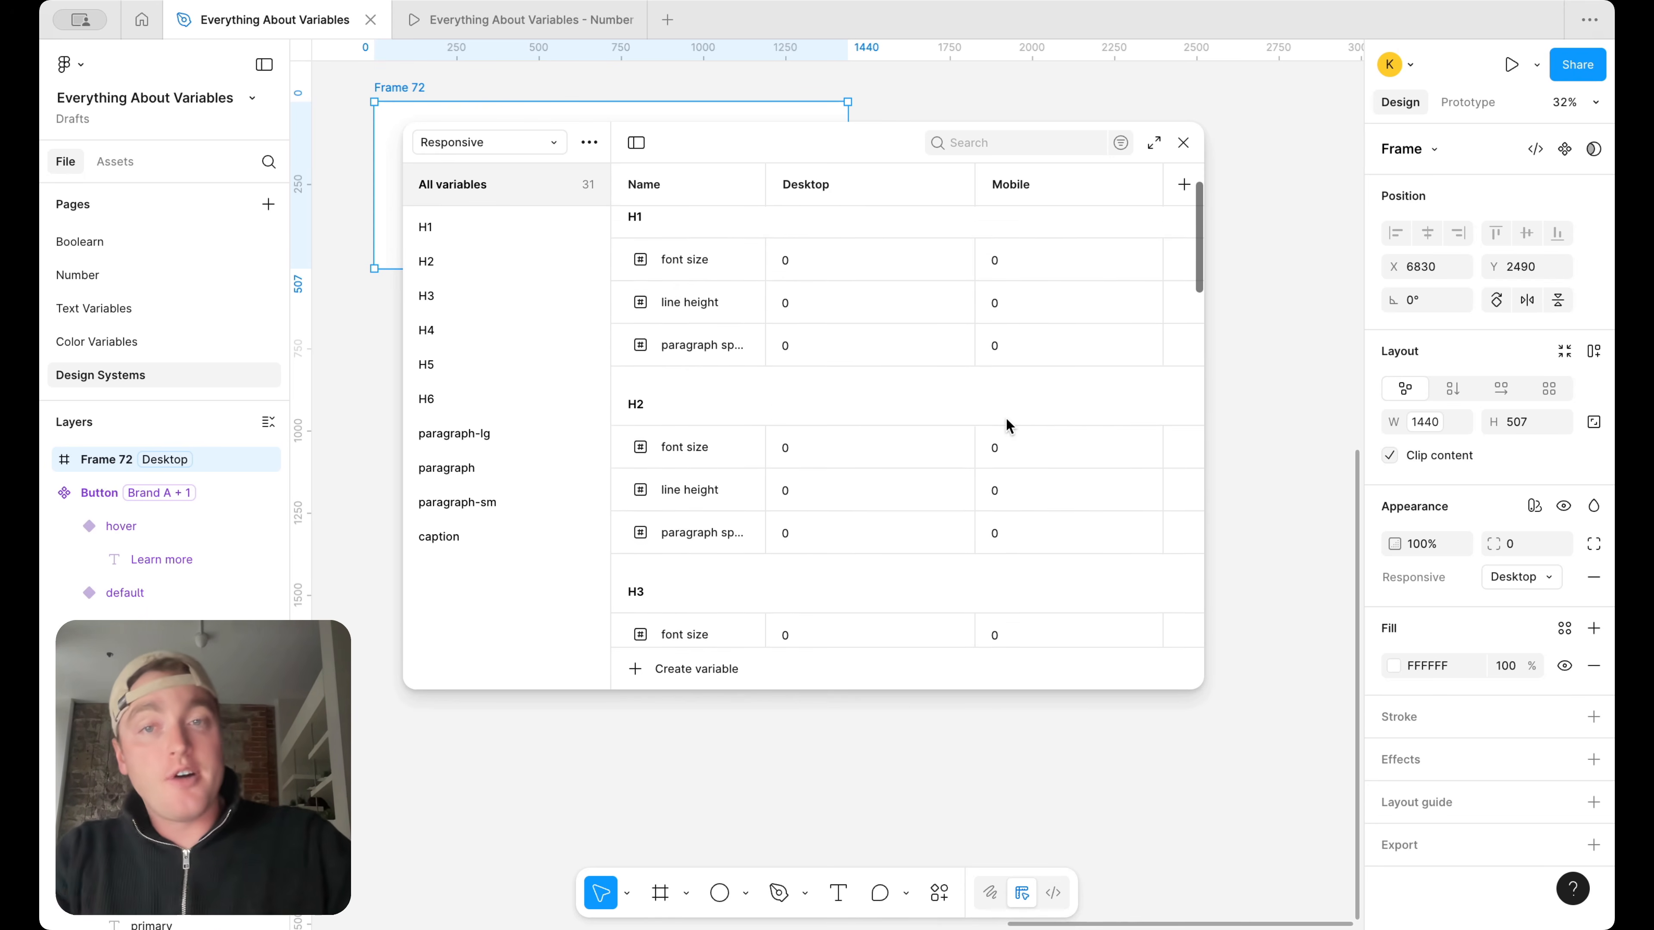
{"action": "scroll", "coordinate": [1007, 422], "scroll_direction": "down", "scroll_amount": 4}
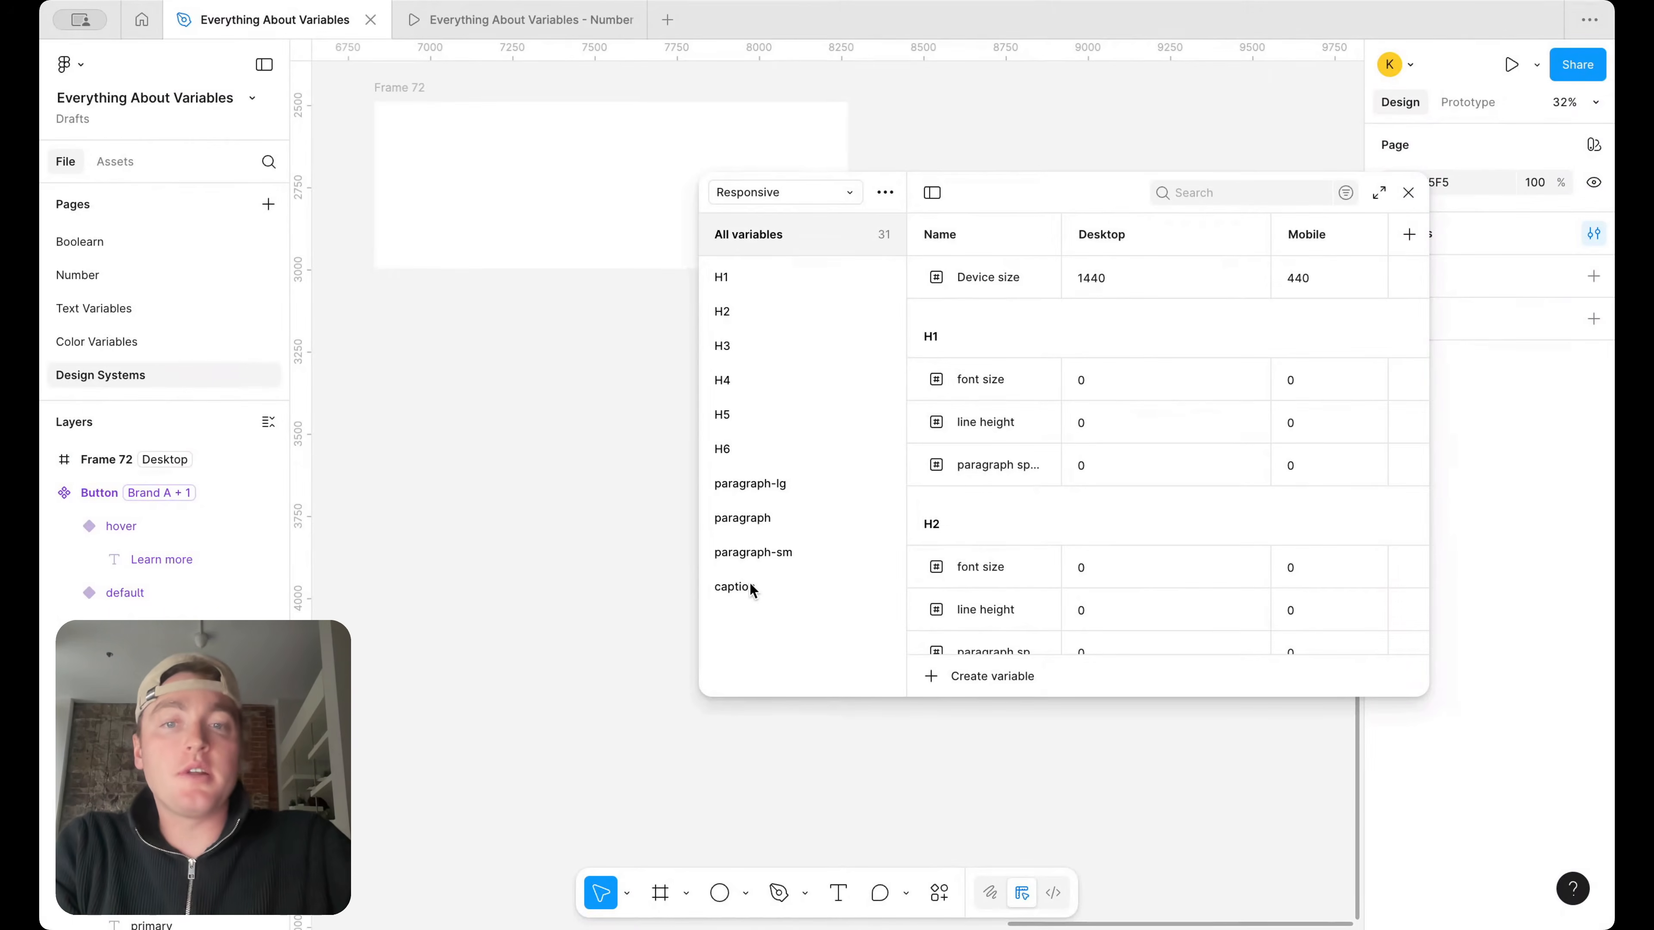
Duplicate the caption variable group and name the copy jumper
{"action": "left_click", "coordinate": [755, 586]}
{"action": "right_click", "coordinate": [764, 590]}
{"action": "left_click", "coordinate": [823, 631]}
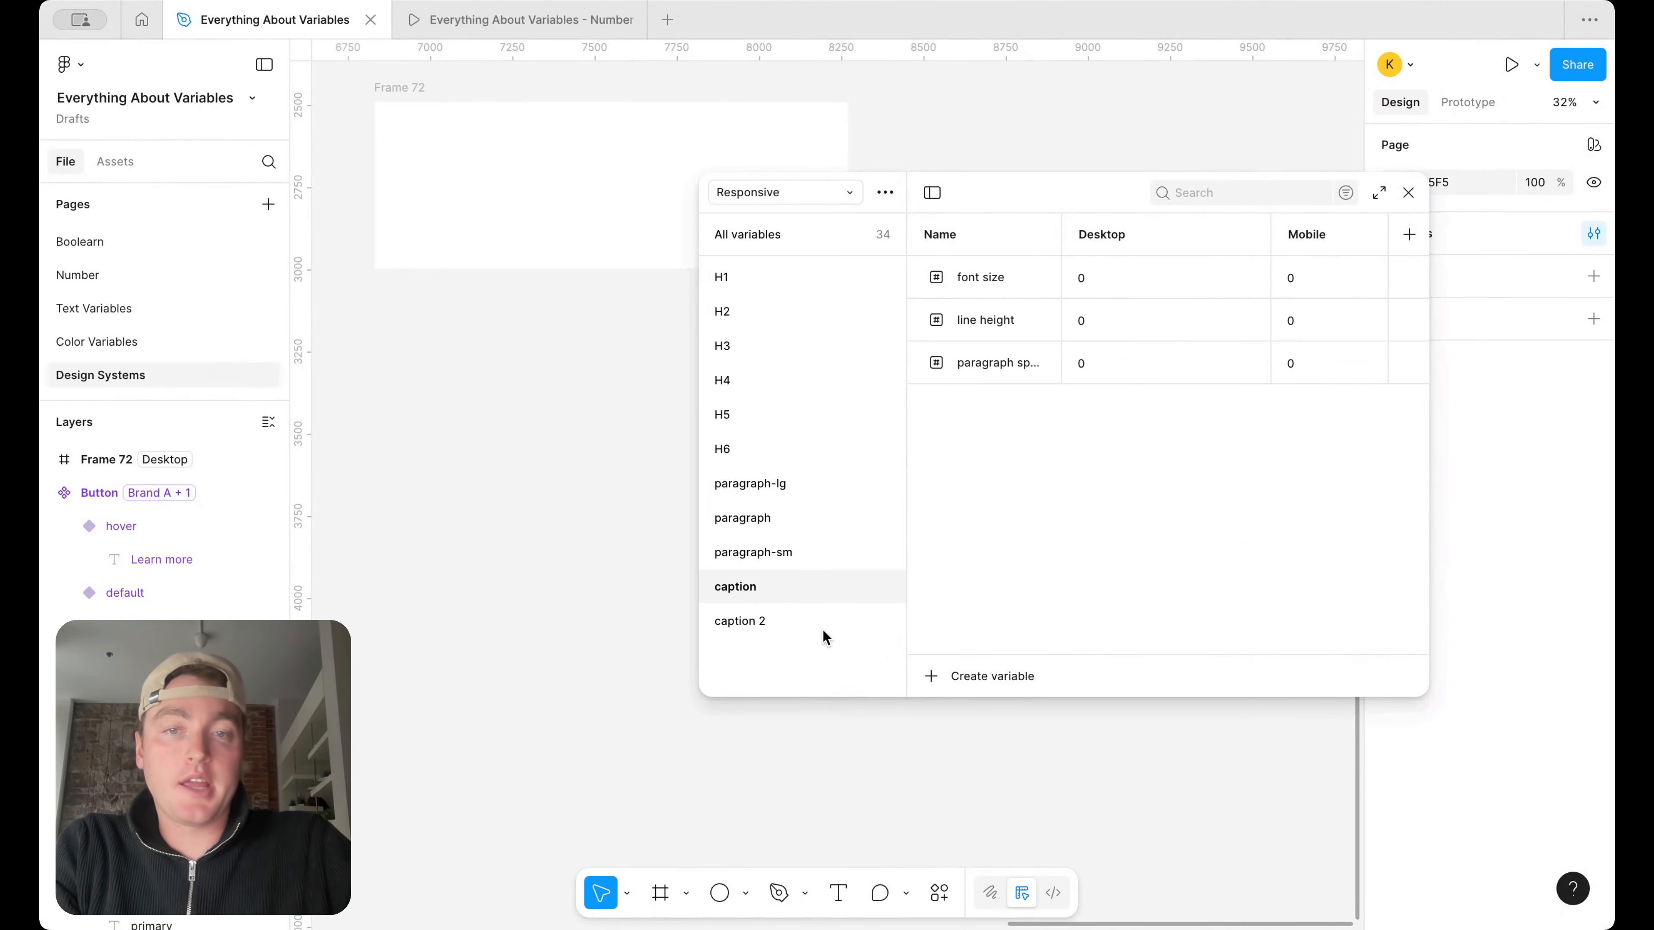
{"action": "double_click", "coordinate": [754, 621]}
{"action": "type", "text": "jumper"}
{"action": "key", "text": "Return"}
Delete the line height and paragraph spacing variables from the jumper group
{"action": "left_click_drag", "start_coordinate": [983, 279], "coordinate": [1004, 369]}
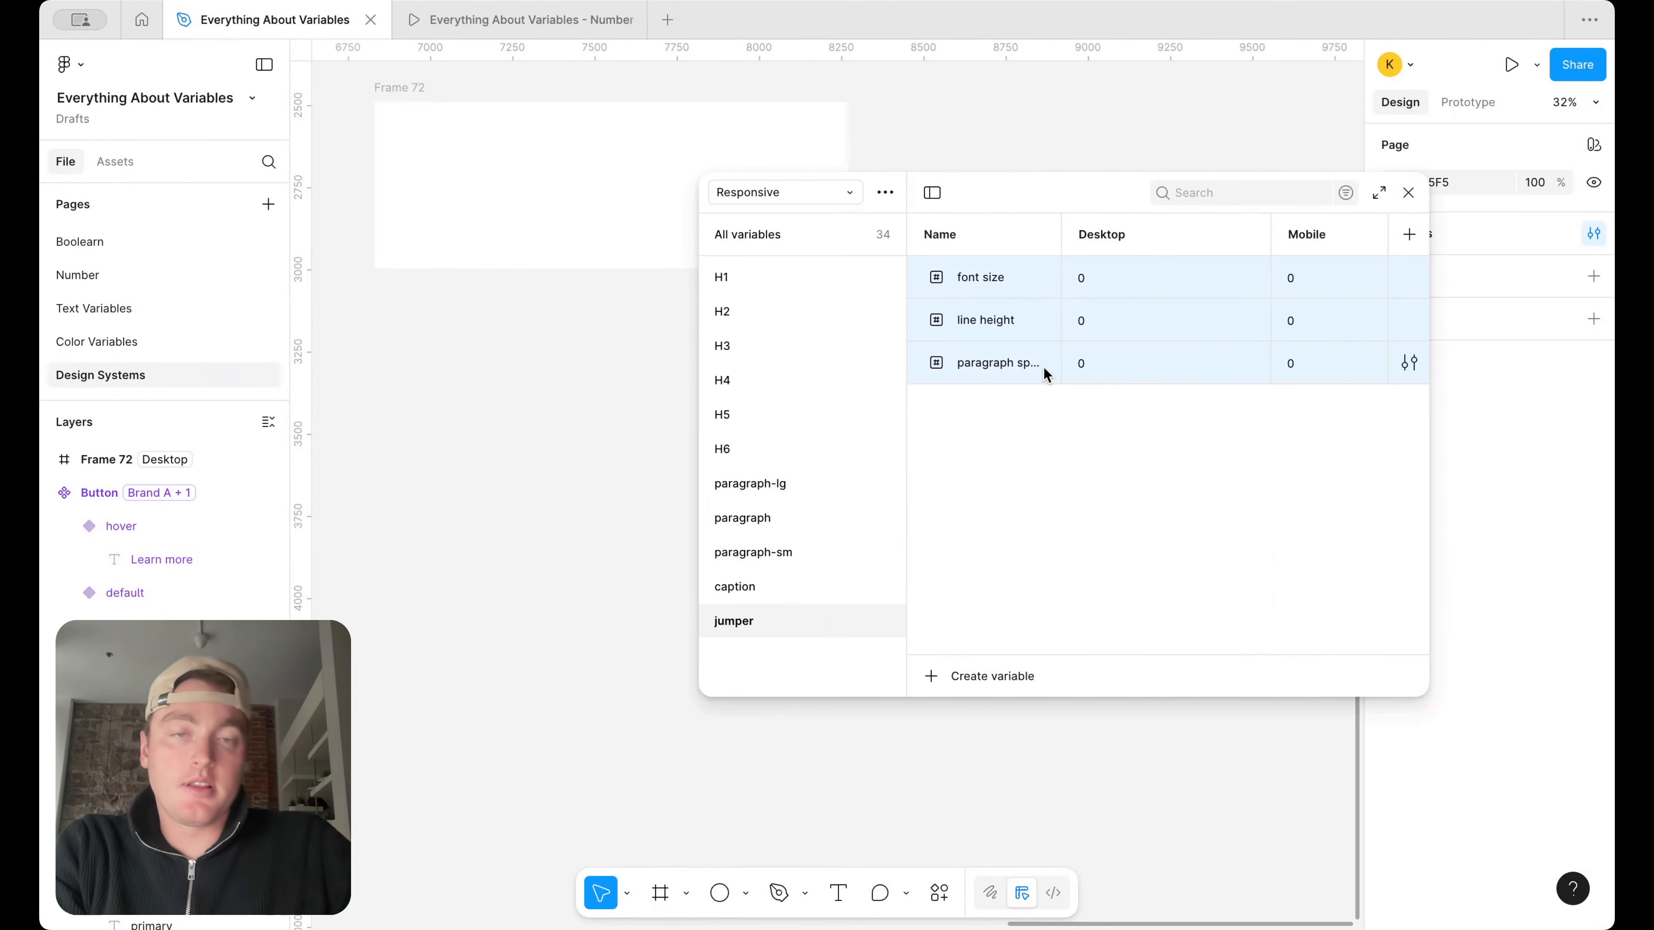
{"action": "left_click", "coordinate": [987, 430]}
{"action": "left_click", "coordinate": [990, 363]}
{"action": "left_click", "coordinate": [992, 321], "text": "shift"}
{"action": "right_click", "coordinate": [993, 321]}
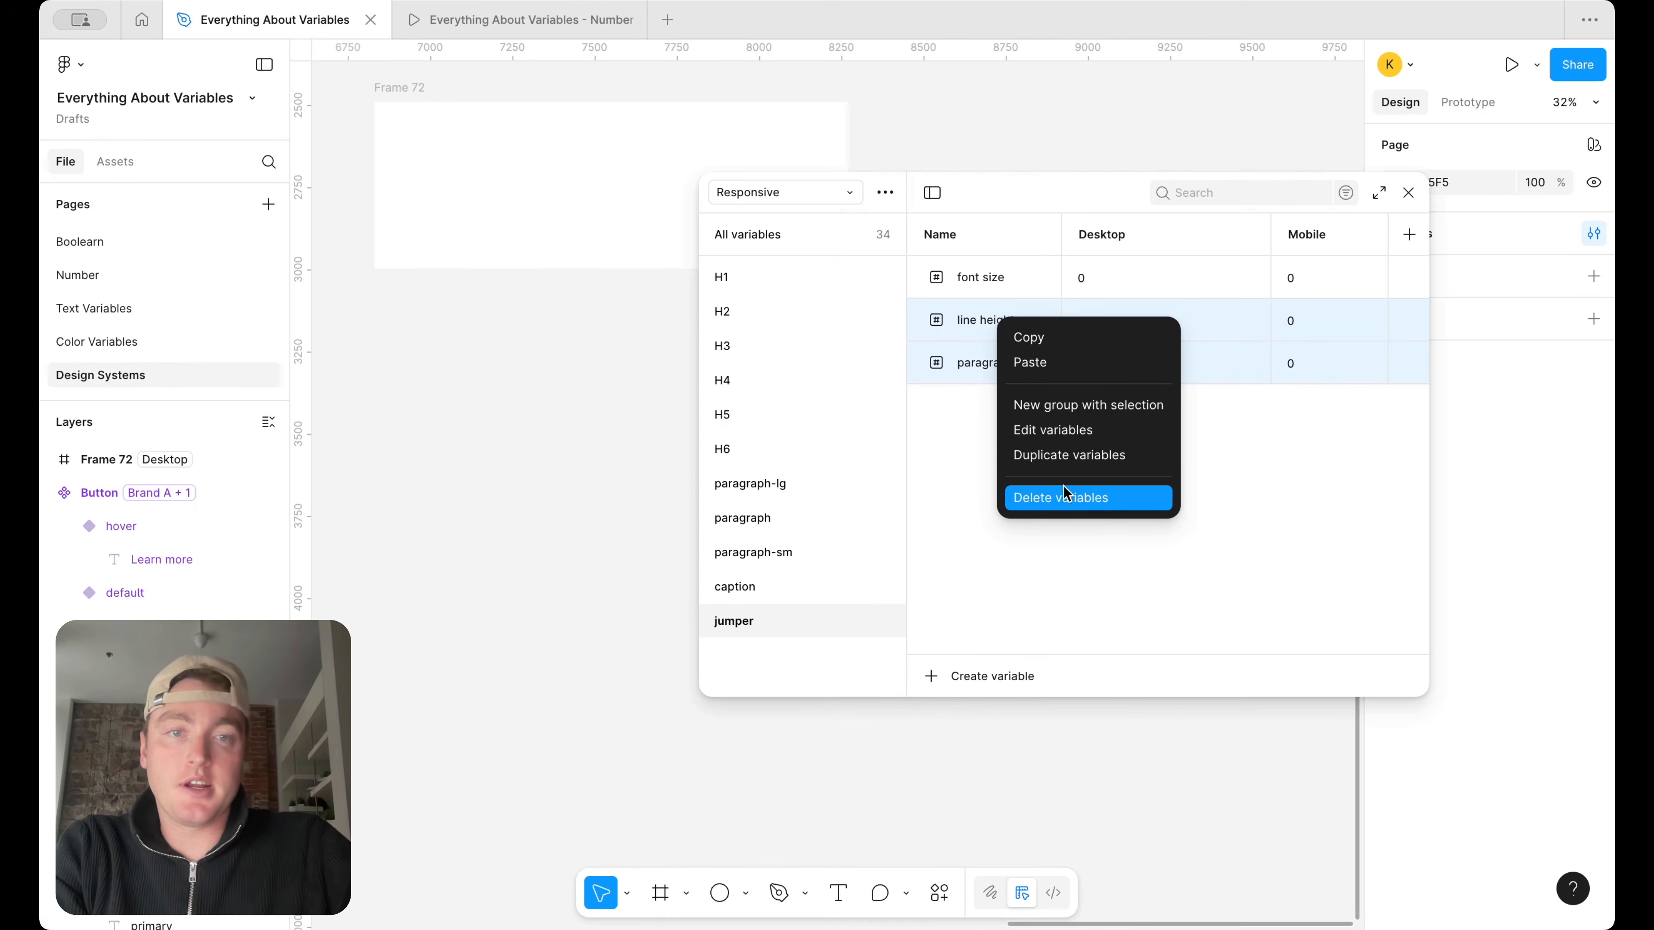
{"action": "left_click", "coordinate": [1063, 496]}
Rename the jumper group's font size variable as sm-lg
{"action": "double_click", "coordinate": [988, 275]}
{"action": "type", "text": "sm-lg"}
{"action": "key", "text": "Return"}
Duplicate the sm-lg variable in the jumper group and name the copy lg-sm
{"action": "right_click", "coordinate": [1011, 281]}
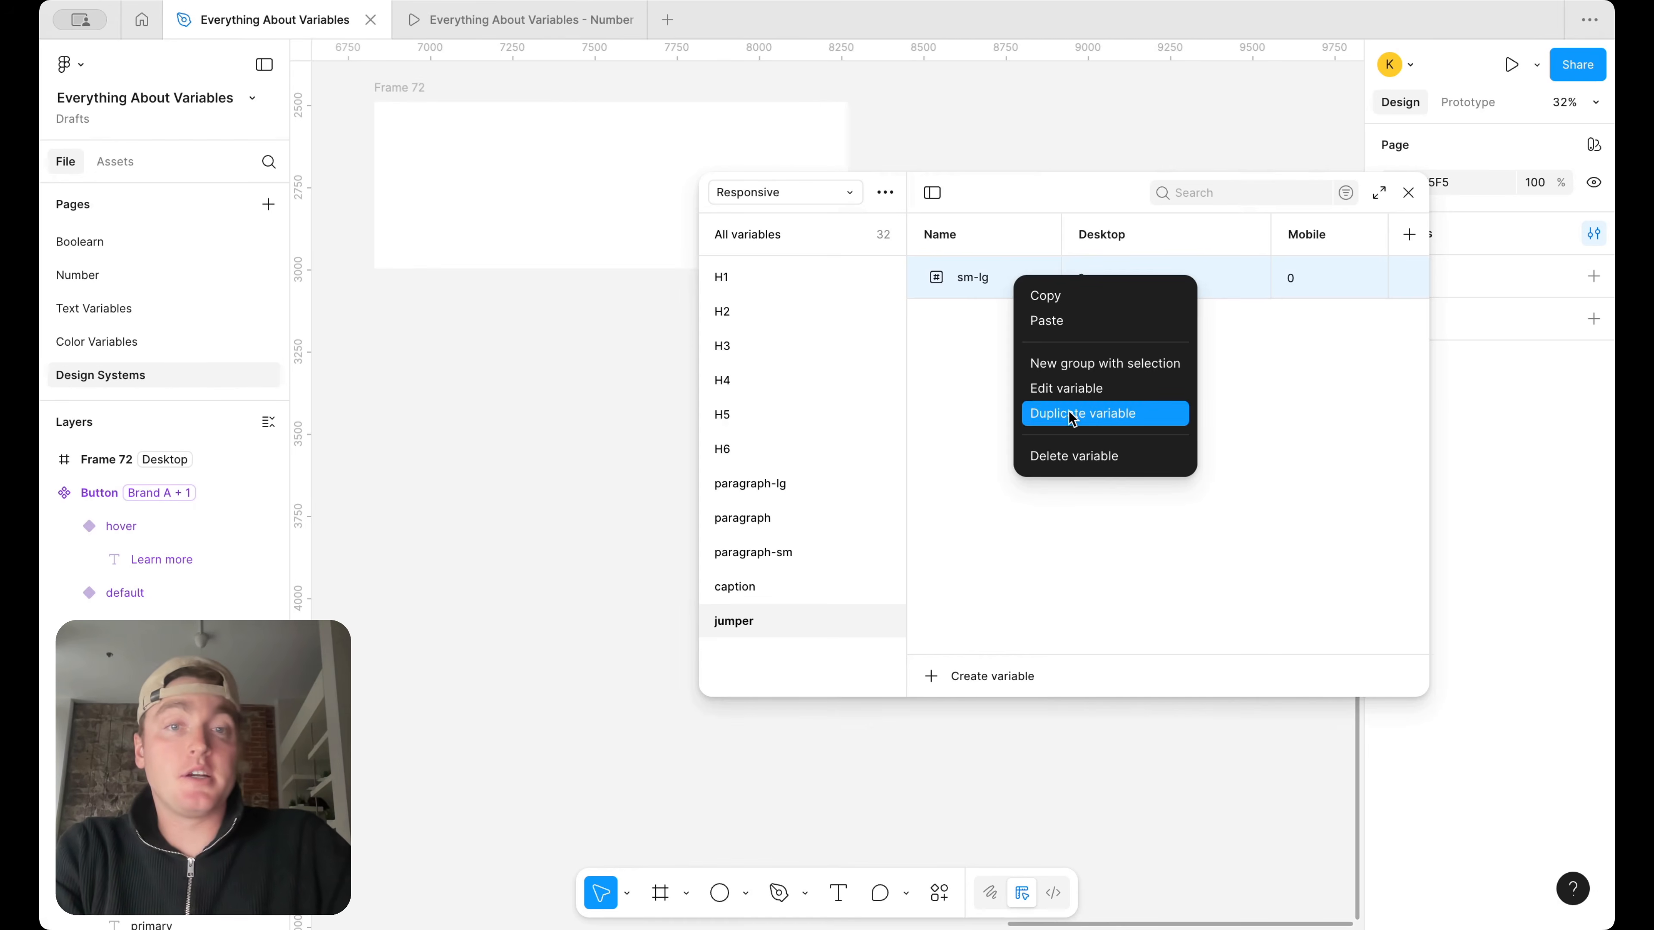
{"action": "left_click", "coordinate": [1071, 414]}
{"action": "key", "text": "super+a"}
{"action": "type", "text": "lg-sm"}
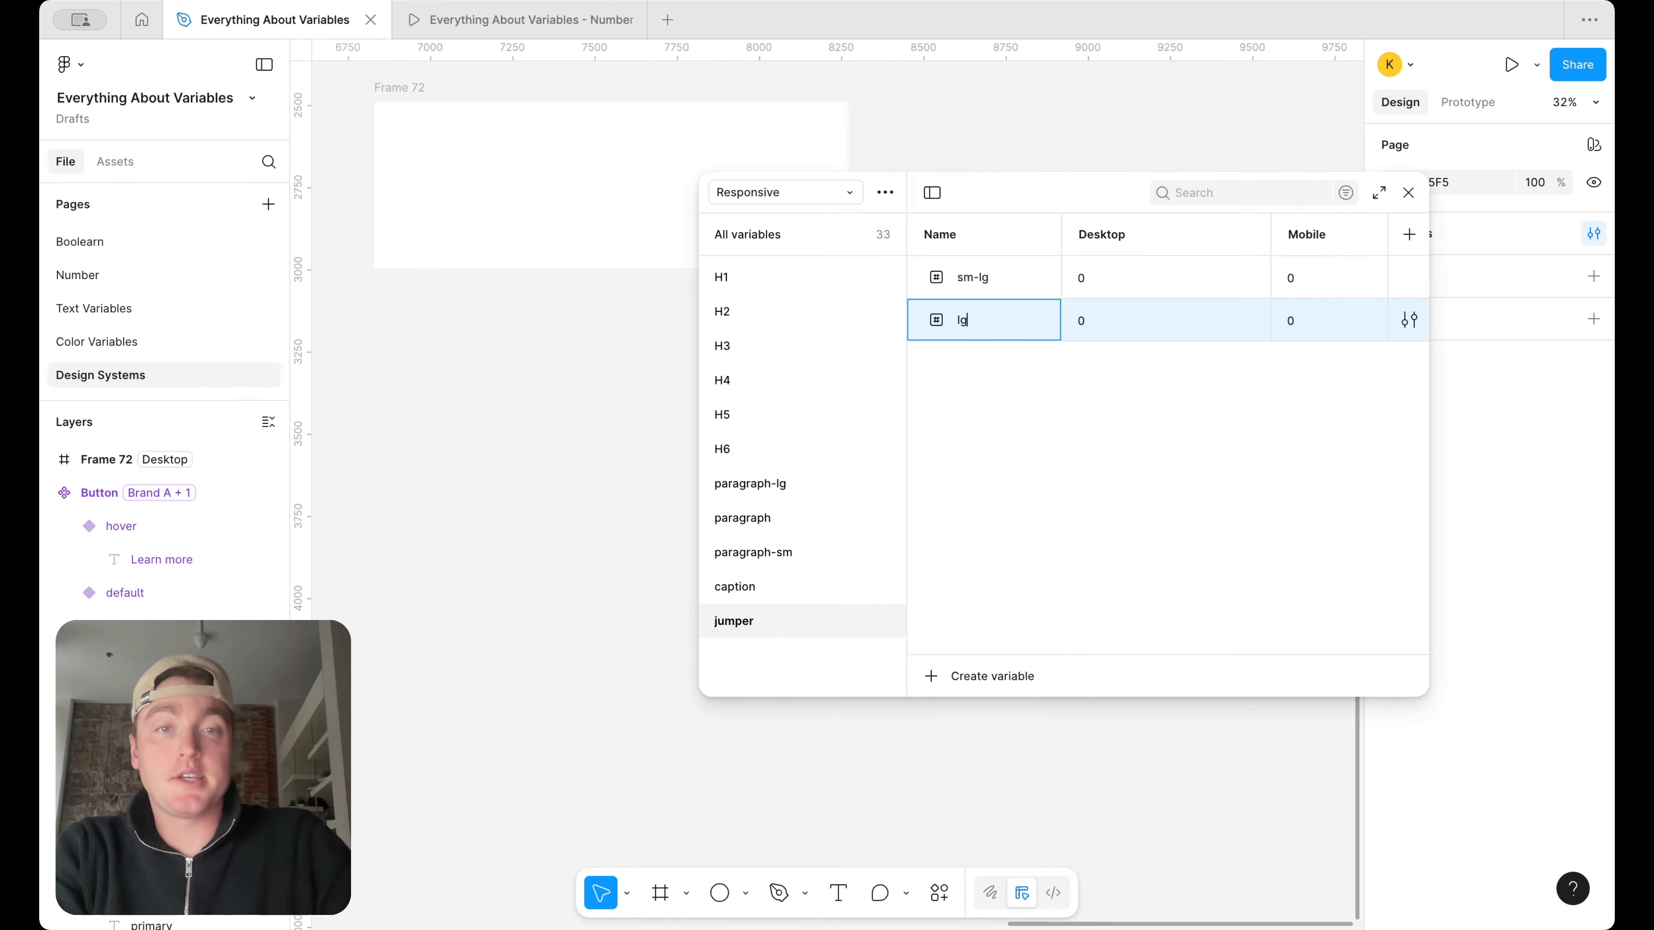
{"action": "key", "text": "Return"}
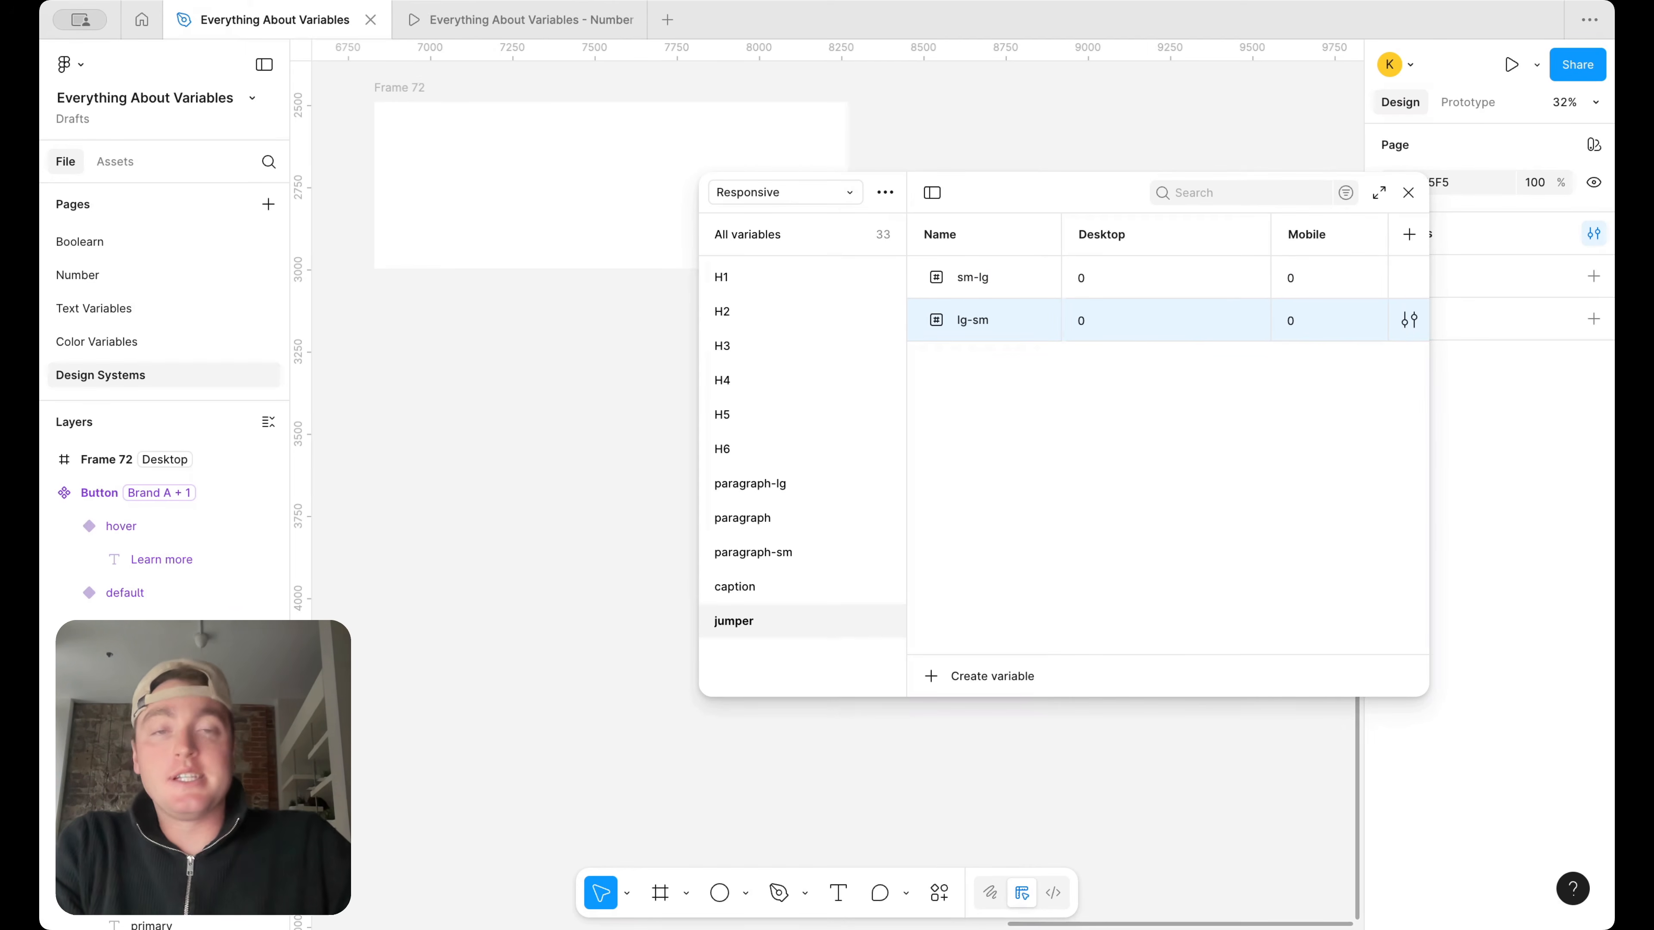
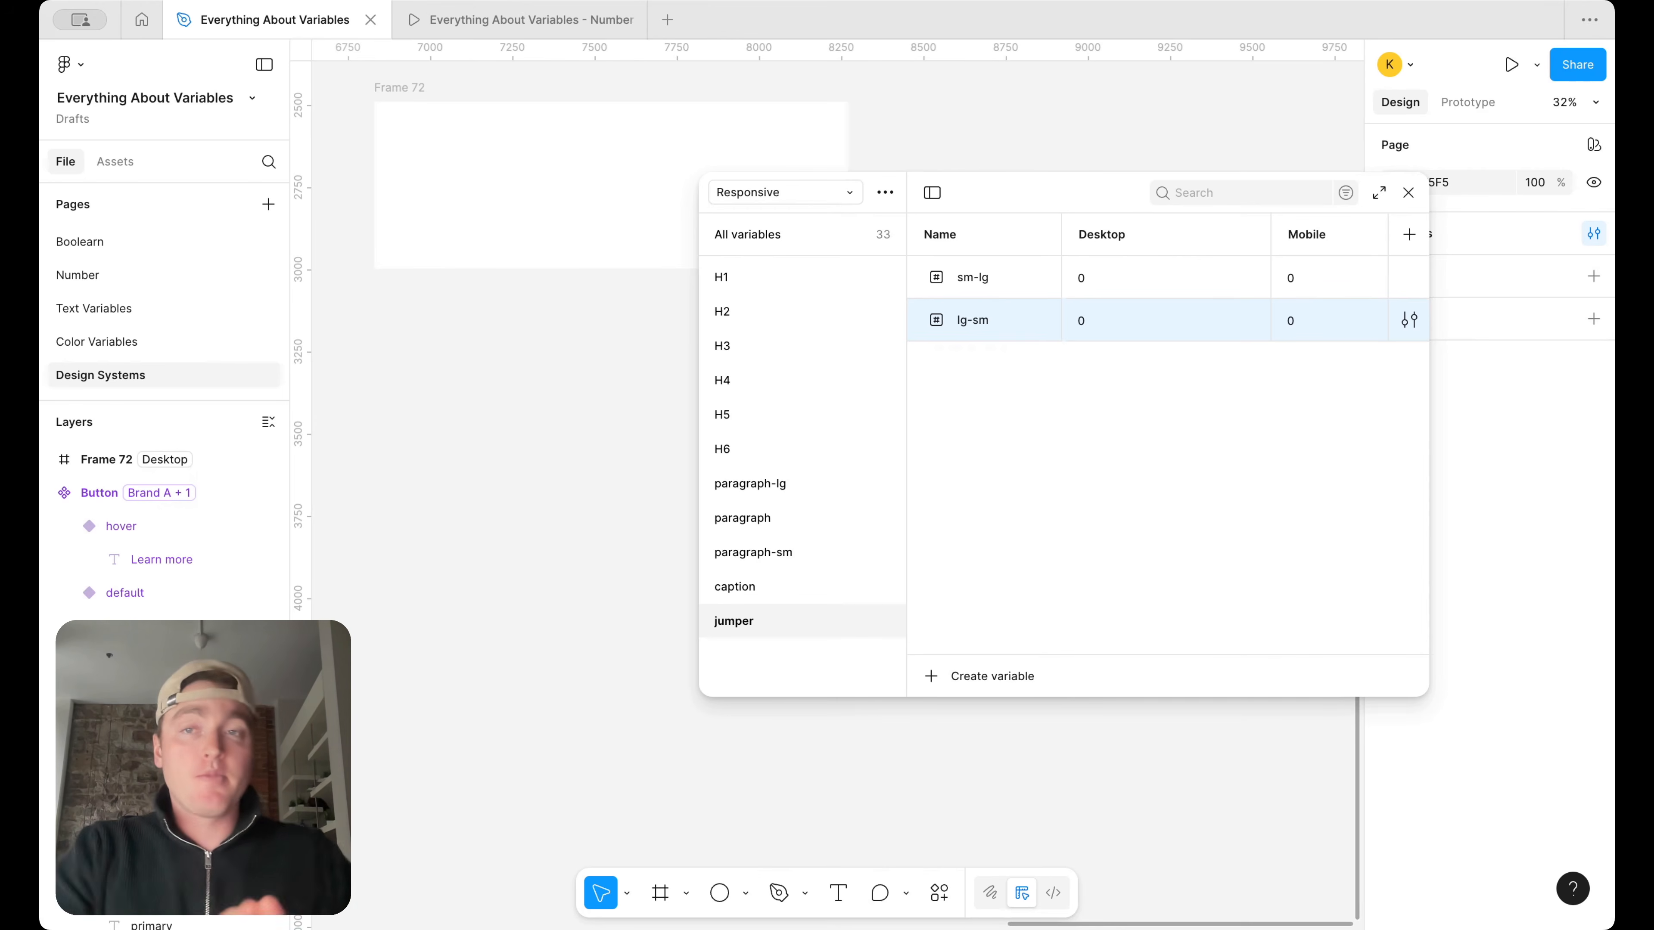
Draw a frame about 792 × 333 inside Frame 72 and fill it with dark grey 5D5D5D
{"action": "left_click", "coordinate": [1407, 194]}
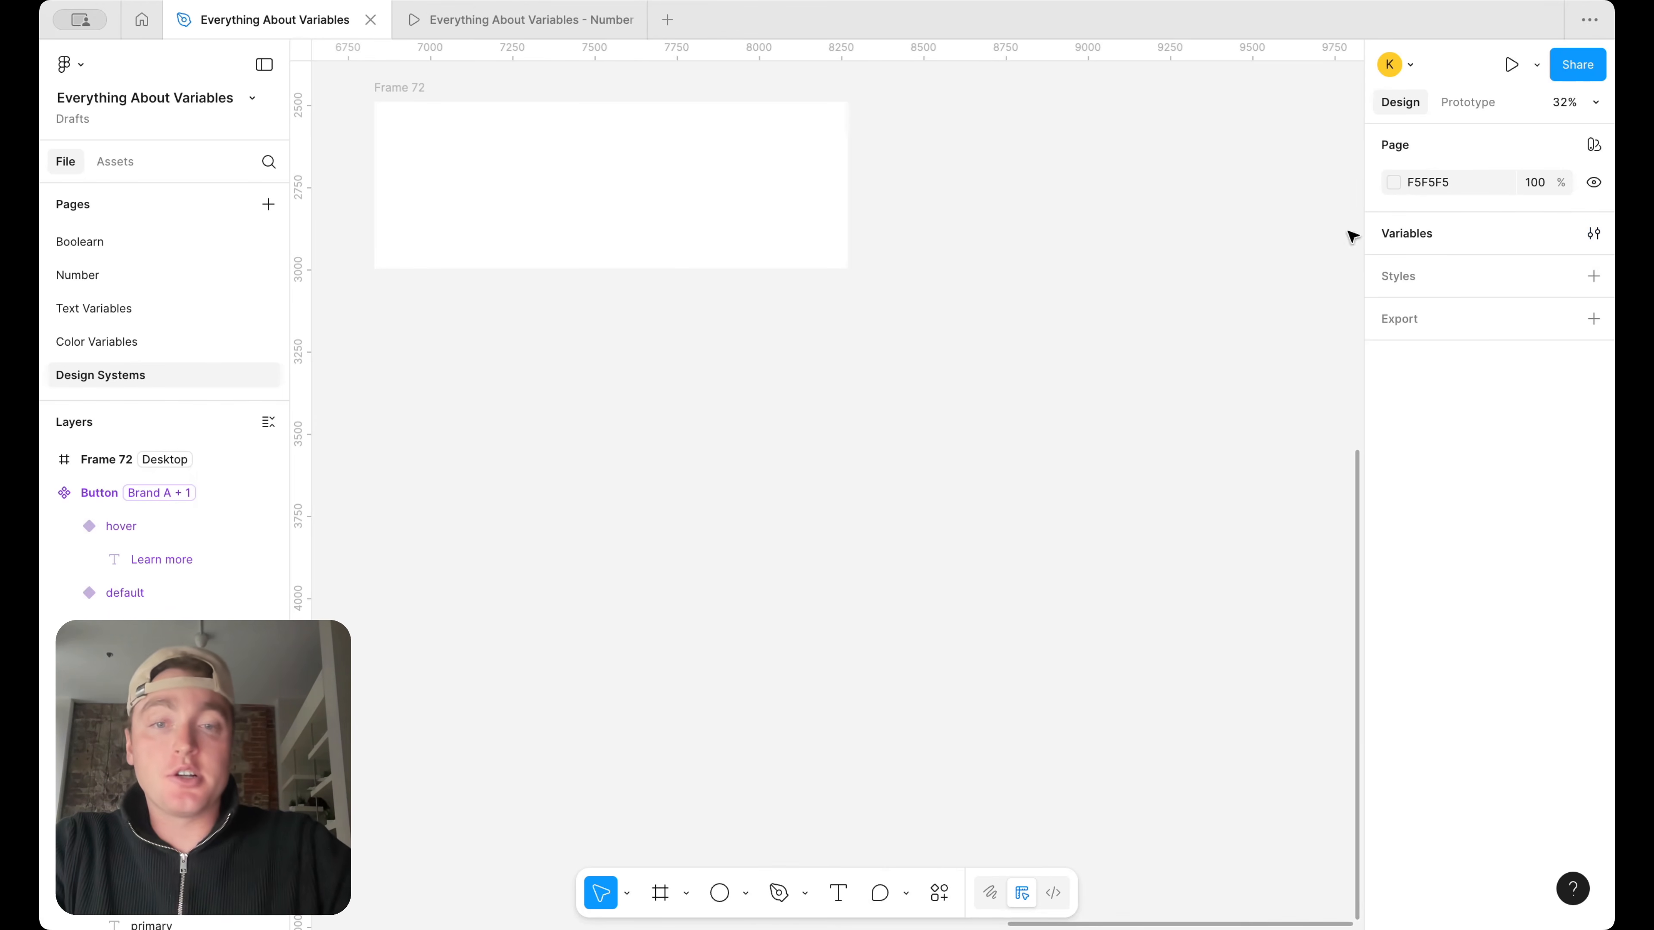
{"action": "left_click", "coordinate": [746, 893]}
{"action": "left_click", "coordinate": [822, 704]}
{"action": "scroll", "coordinate": [528, 515], "scroll_direction": "up", "scroll_amount": 3}
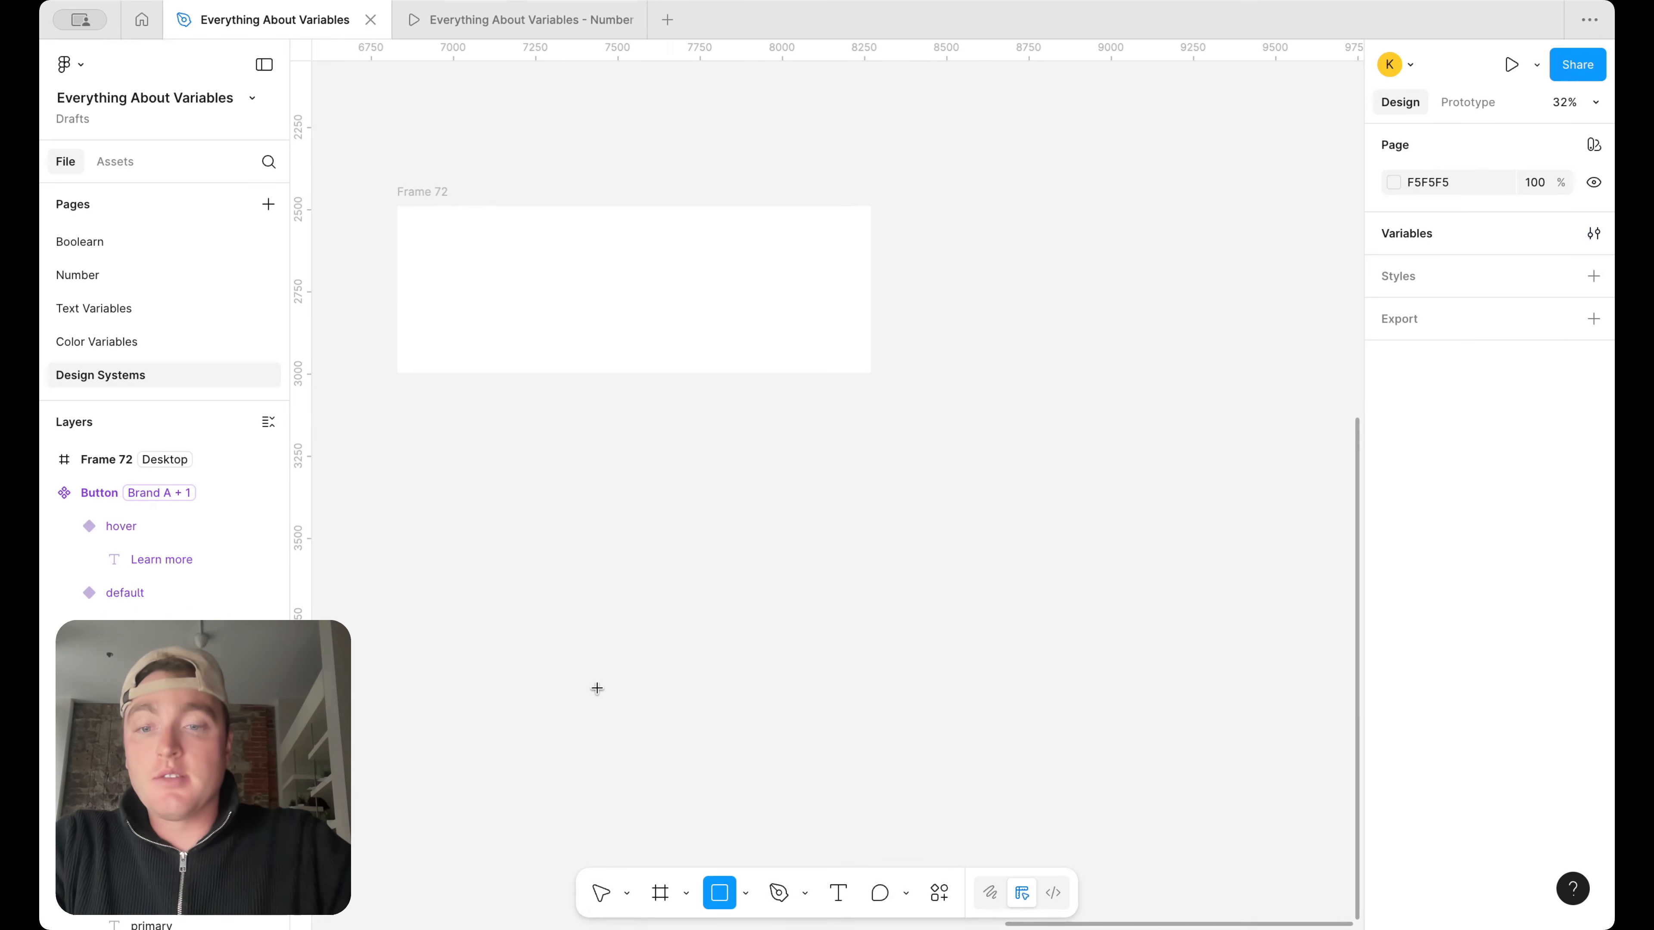
{"action": "left_click", "coordinate": [661, 894]}
{"action": "left_click_drag", "start_coordinate": [471, 429], "coordinate": [734, 545]}
{"action": "left_click_drag", "start_coordinate": [624, 469], "coordinate": [617, 285]}
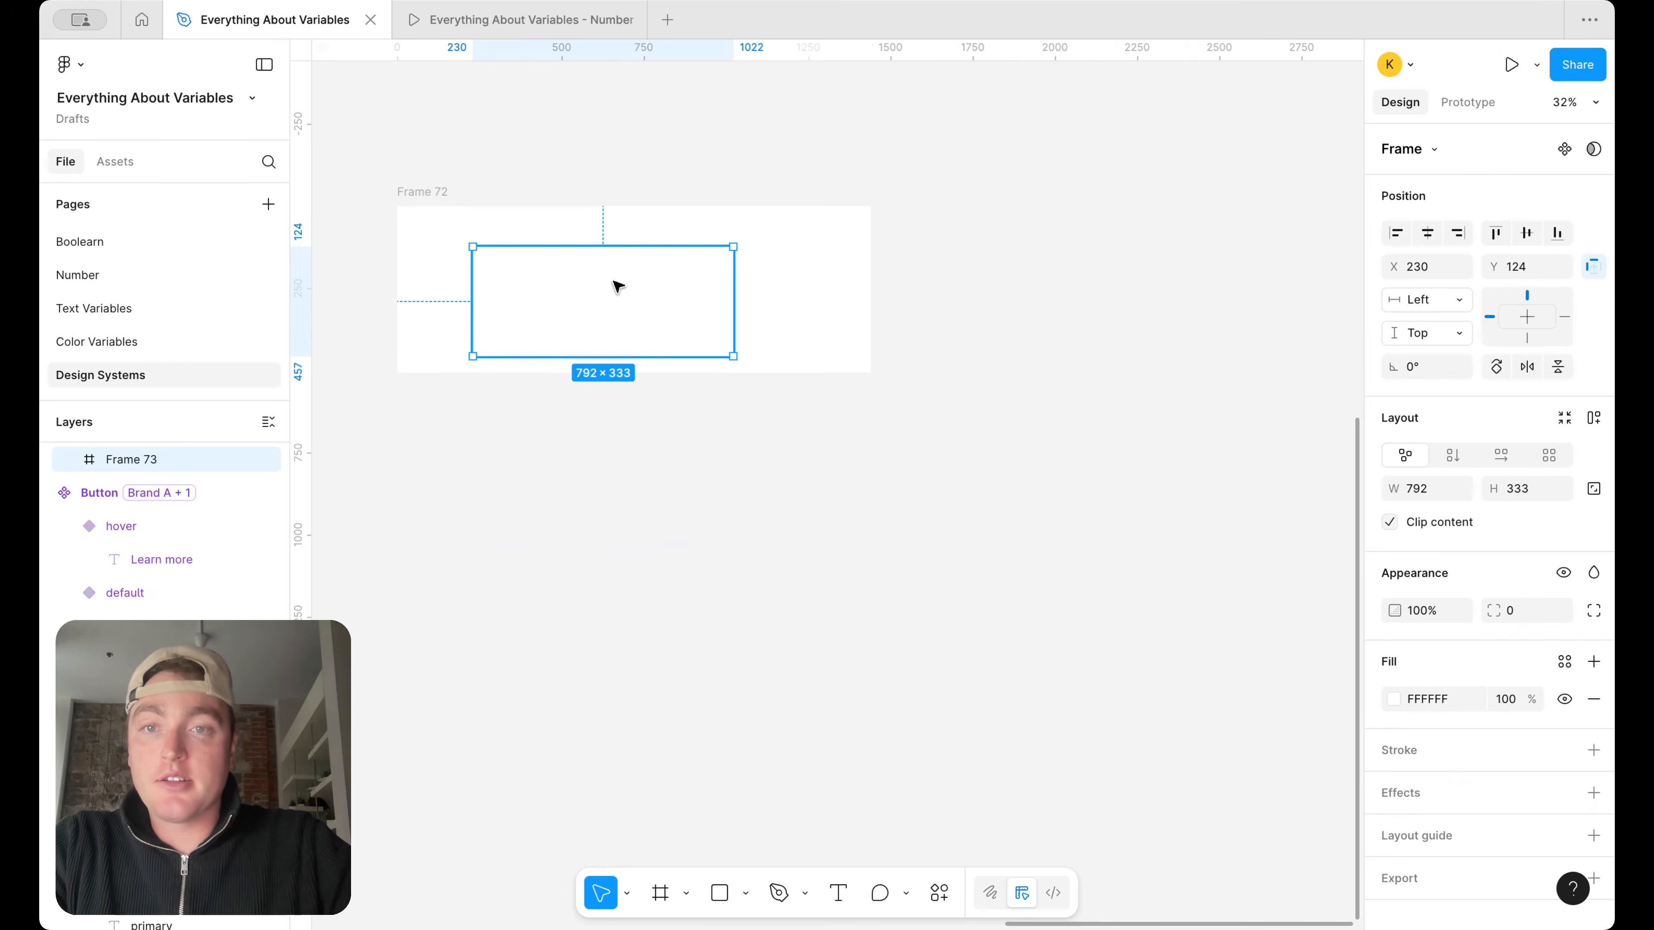
{"action": "left_click", "coordinate": [1395, 703]}
{"action": "left_click", "coordinate": [1208, 498]}
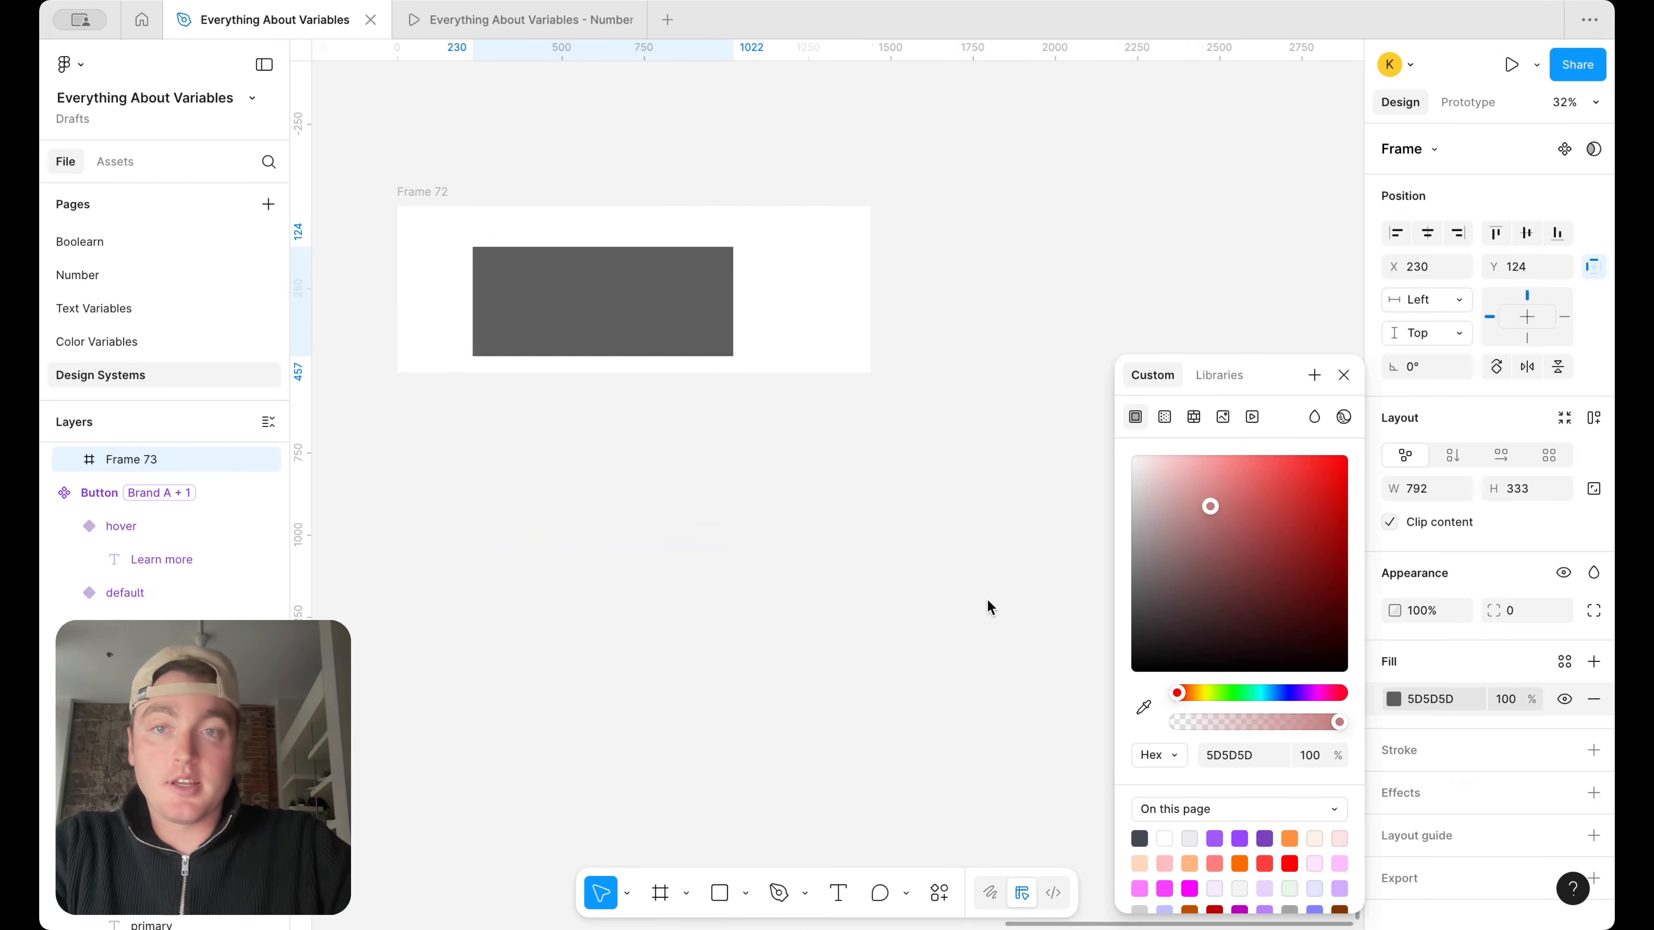
Apply auto layout to Frame 72 and set its horizontal padding to 16
{"action": "left_click", "coordinate": [432, 194]}
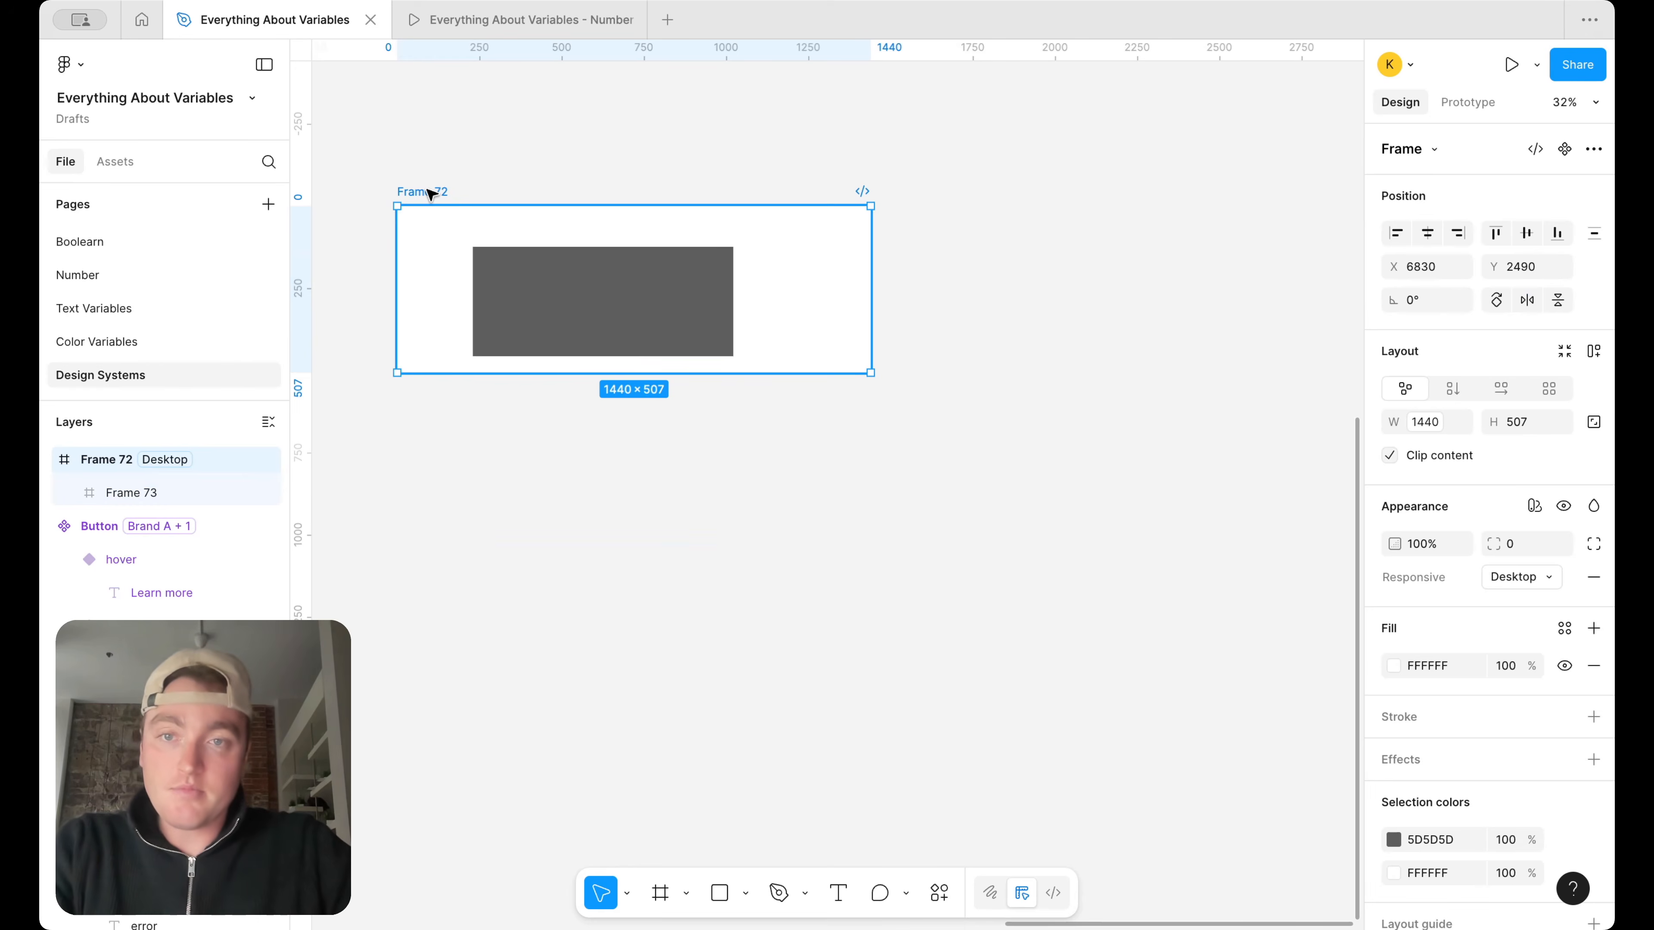
{"action": "key", "text": "shift+a"}
{"action": "left_click", "coordinate": [1426, 521]}
{"action": "type", "text": "16"}
{"action": "key", "text": "Return"}
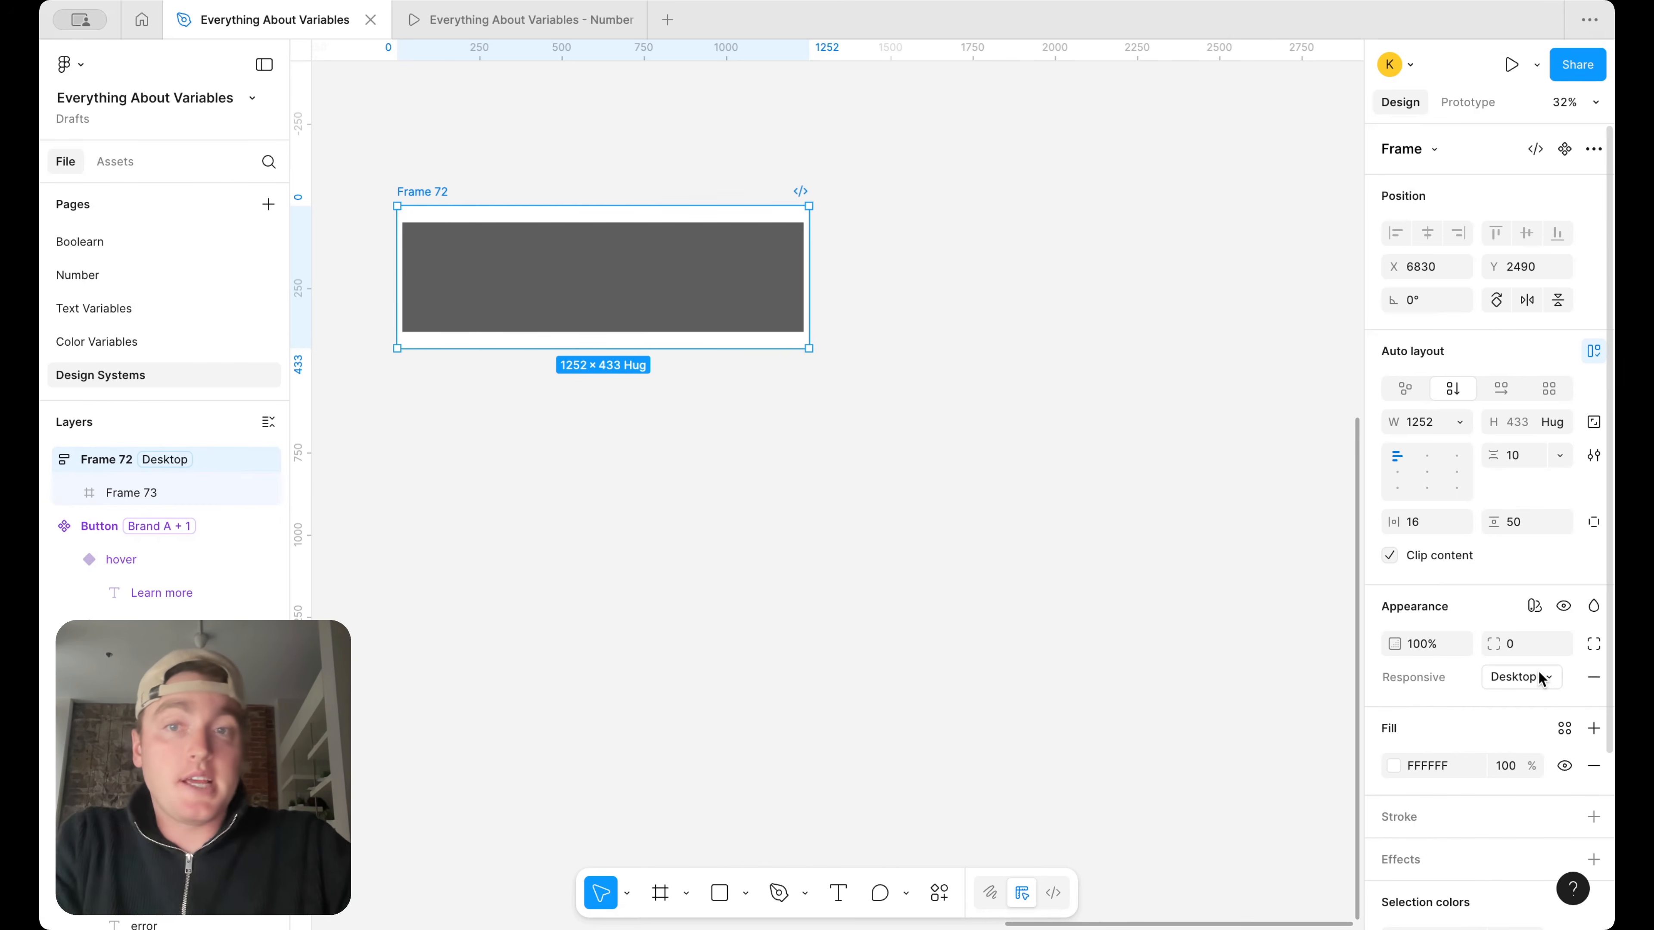
Set the width of the inner grey frame to Fill container
{"action": "left_click", "coordinate": [738, 279]}
{"action": "left_click", "coordinate": [1460, 422]}
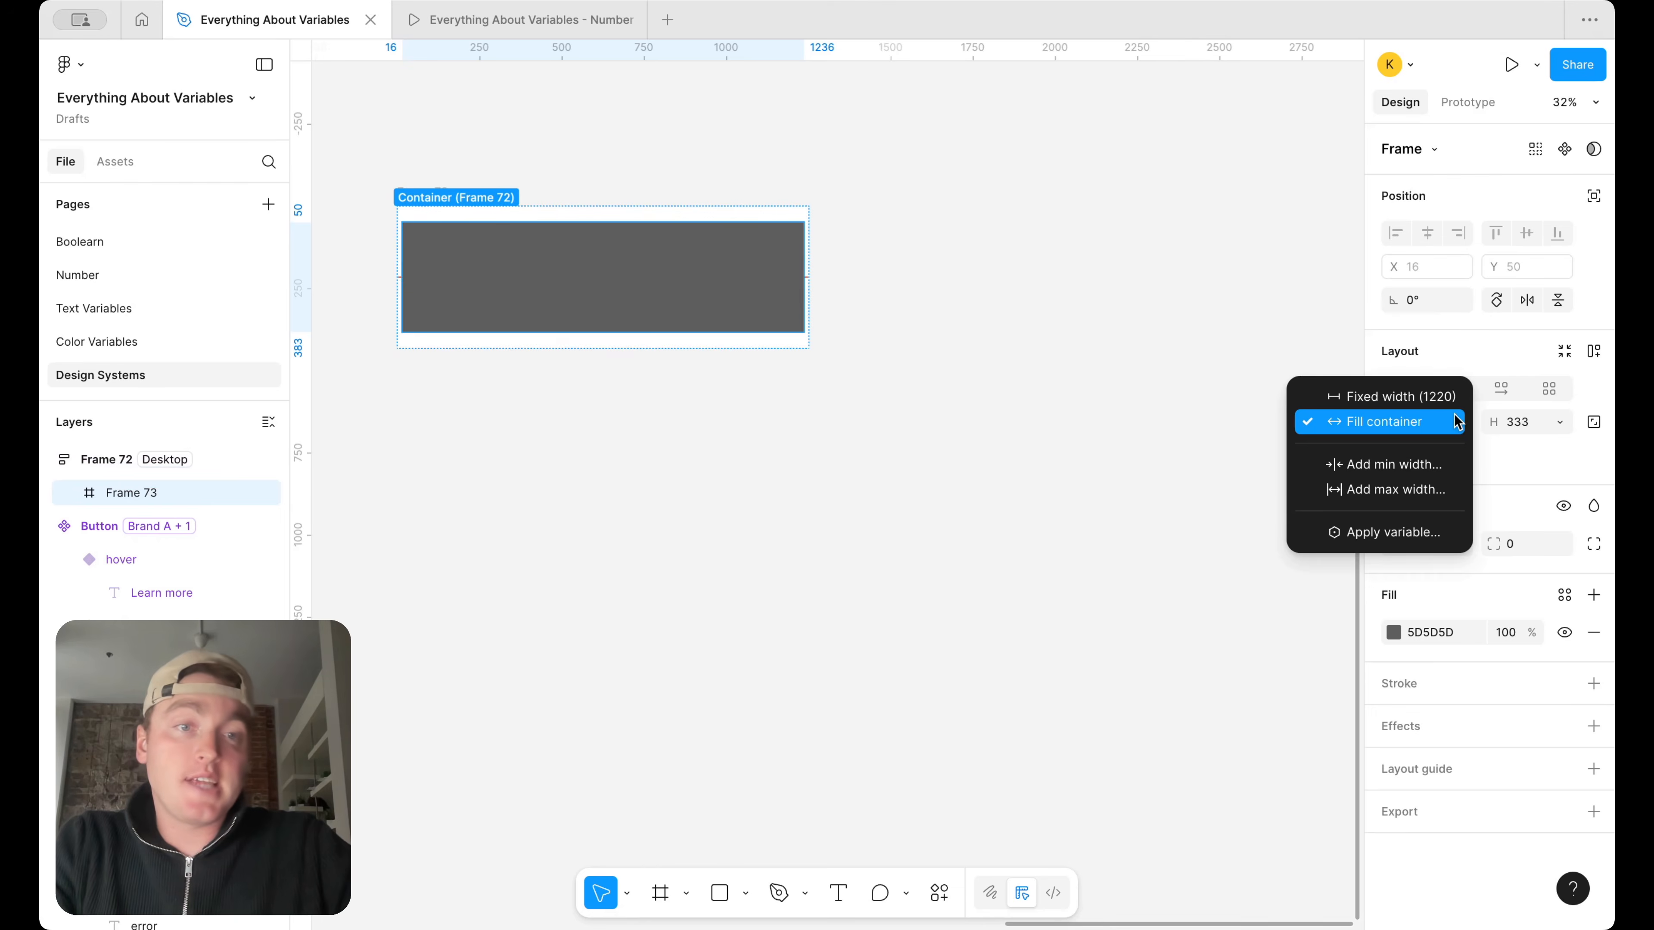
{"action": "left_click", "coordinate": [1419, 422]}
{"action": "left_click", "coordinate": [1058, 490]}
Switch Frame 72's Responsive variable mode to Mobile
{"action": "left_click", "coordinate": [418, 196]}
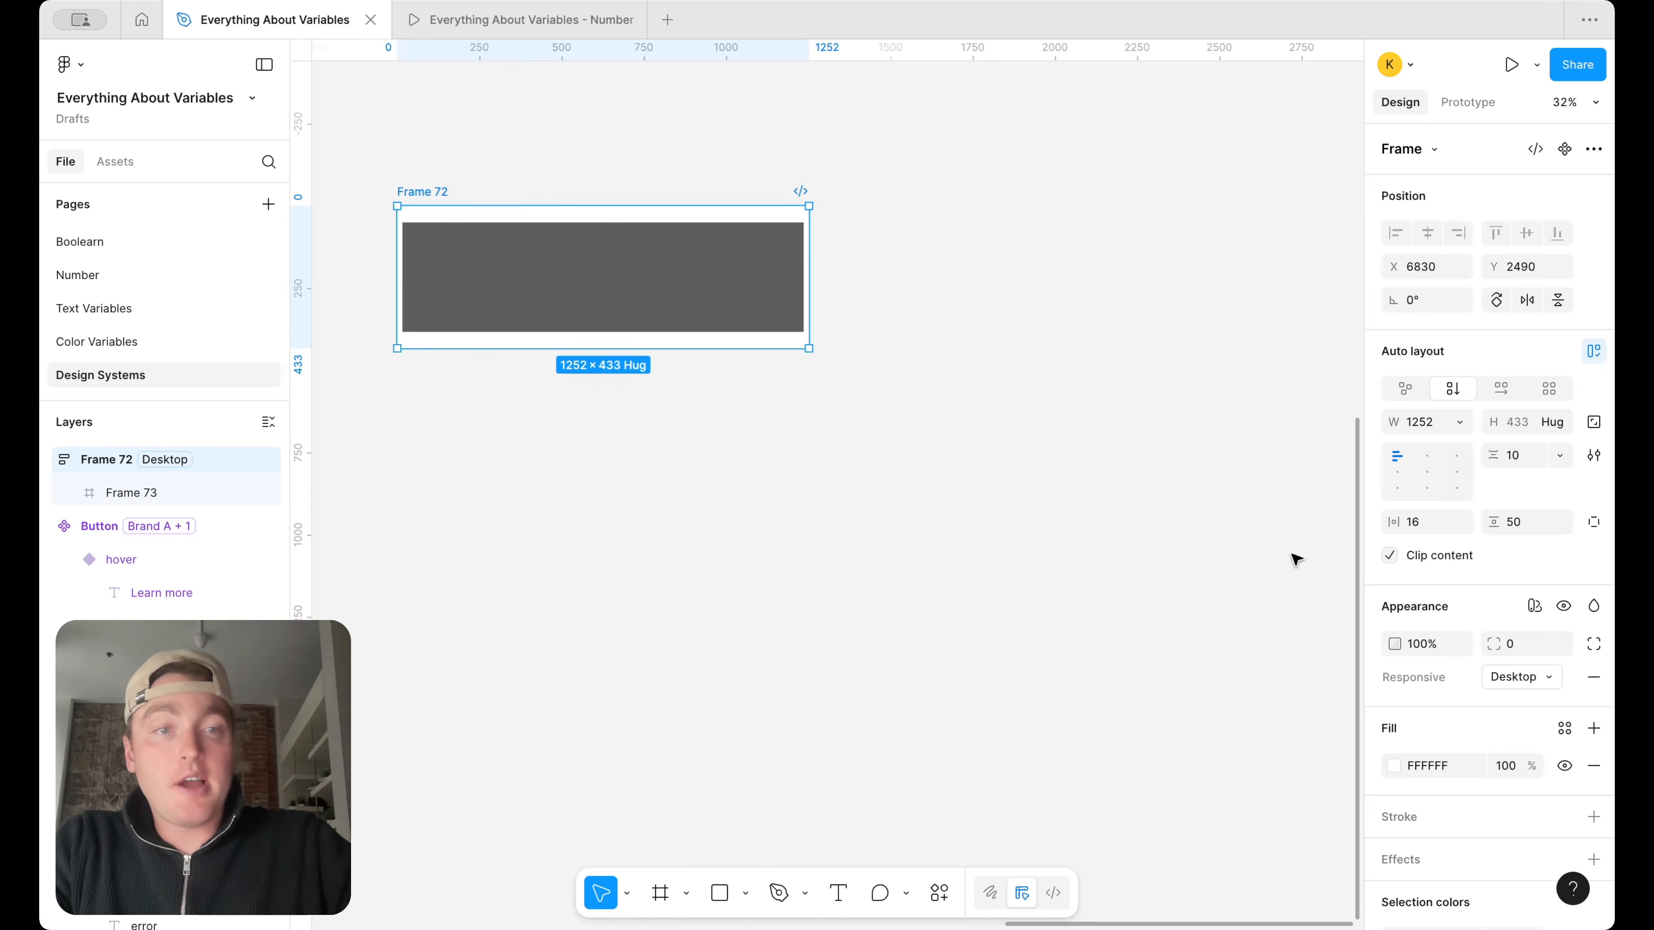
{"action": "left_click", "coordinate": [1501, 677]}
{"action": "left_click", "coordinate": [1493, 701]}
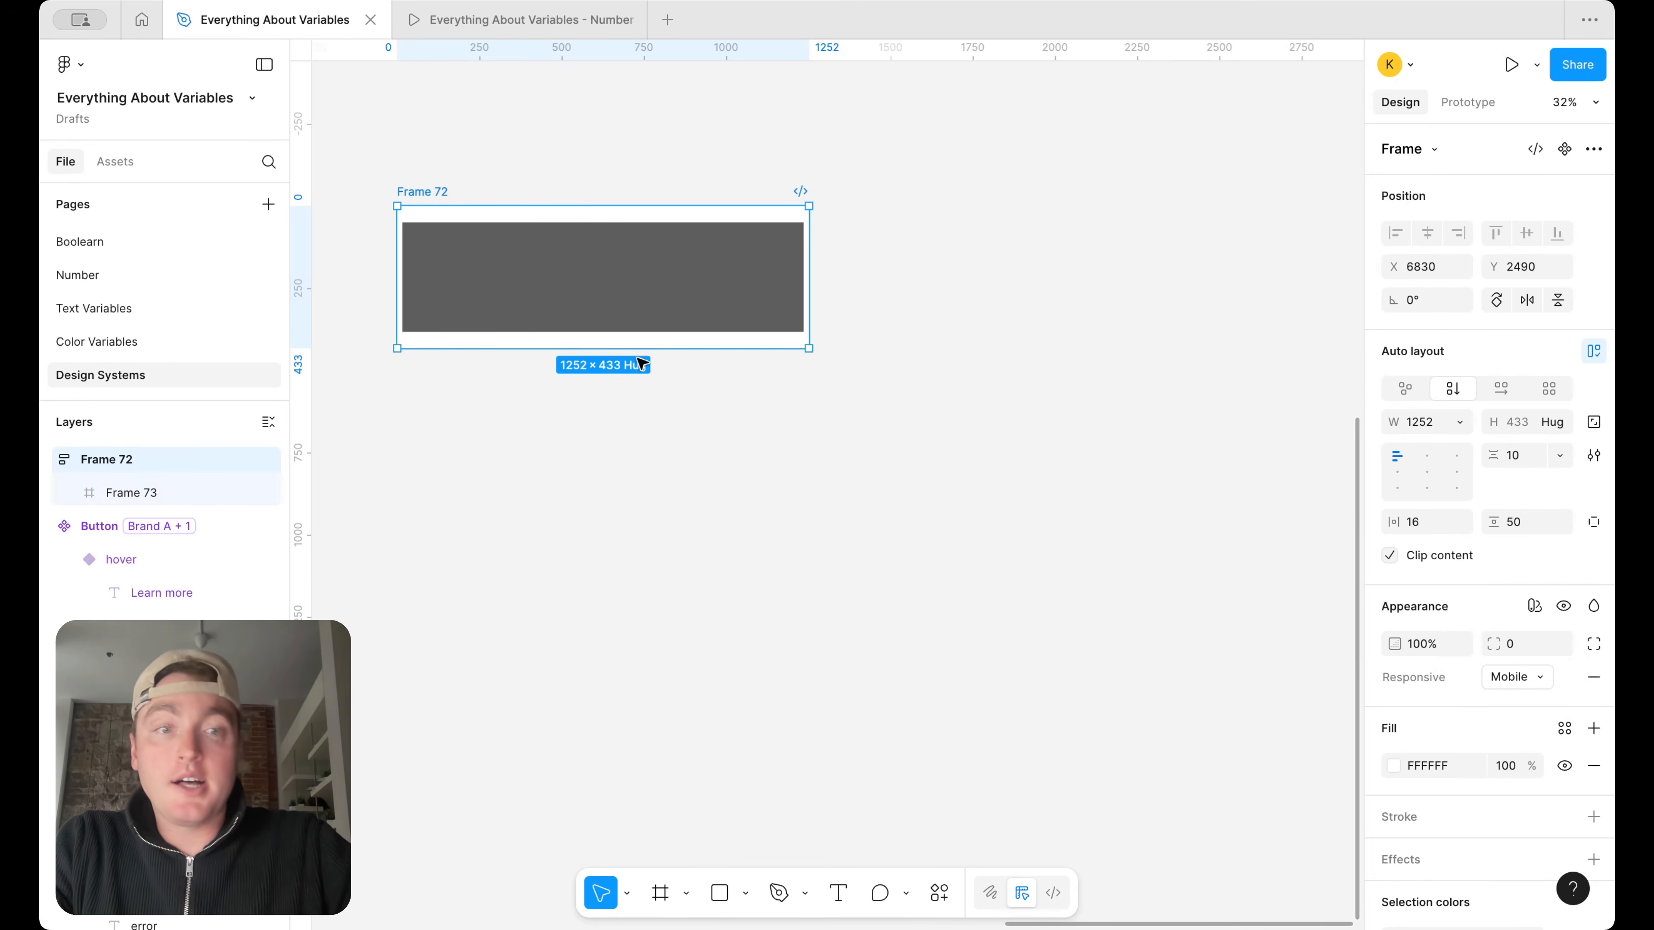
Apply the Device size variable from the Responsive collection to Frame 72's width
{"action": "left_click", "coordinate": [1460, 422]}
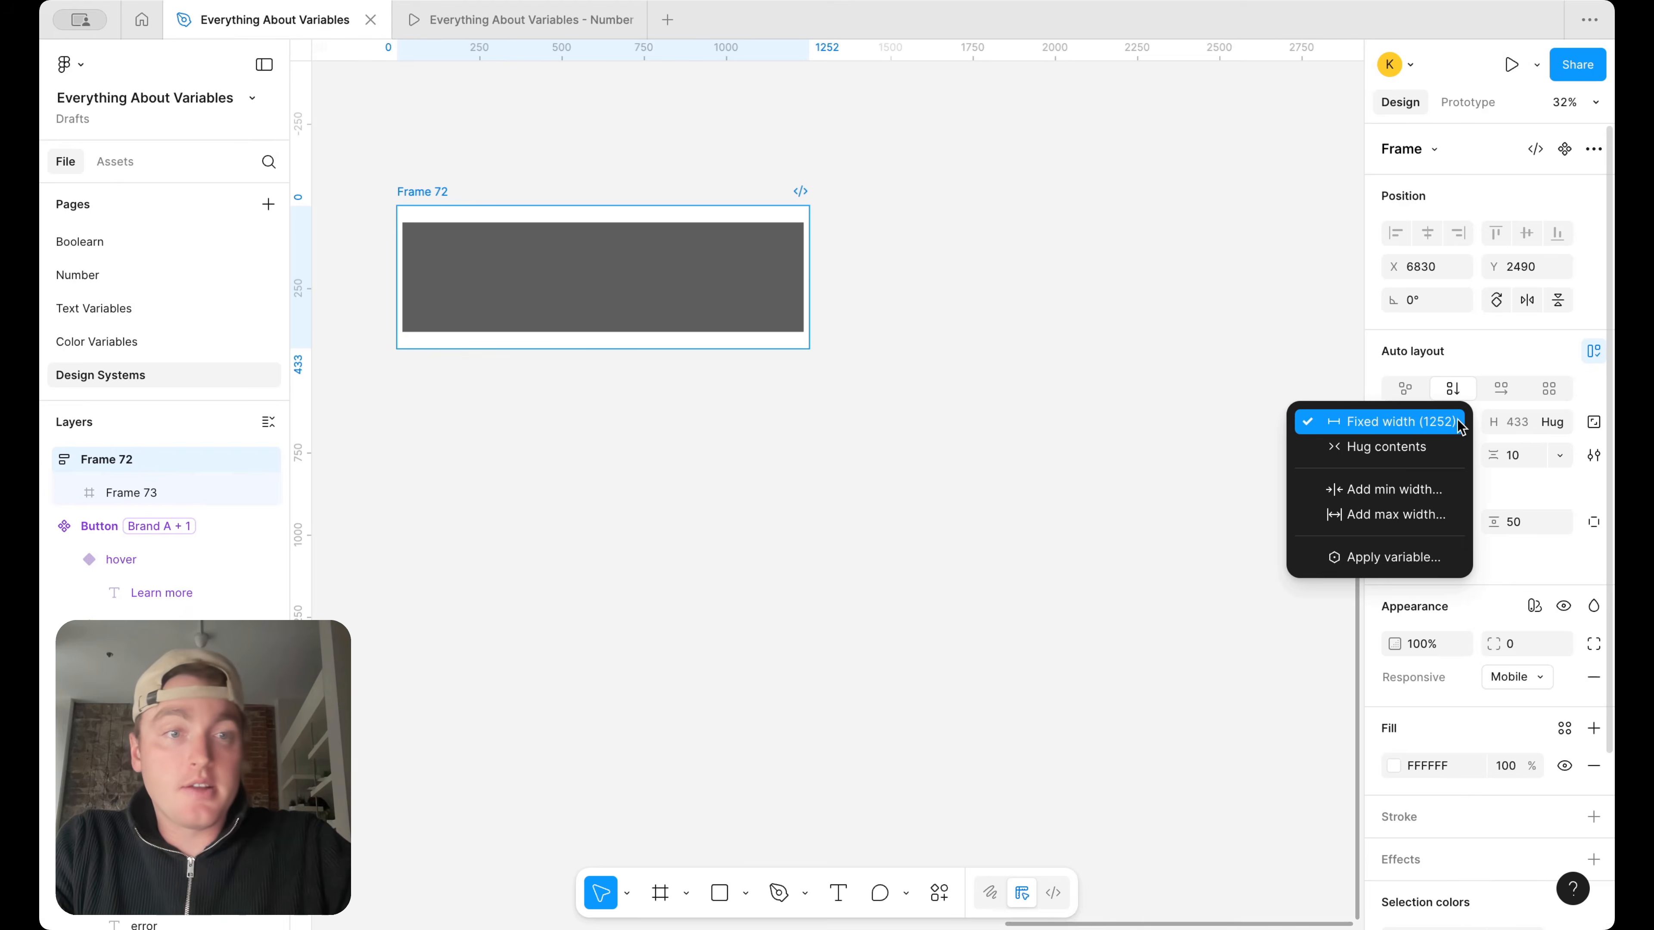
{"action": "left_click", "coordinate": [1430, 559]}
{"action": "scroll", "coordinate": [1370, 700], "scroll_direction": "down", "scroll_amount": 10}
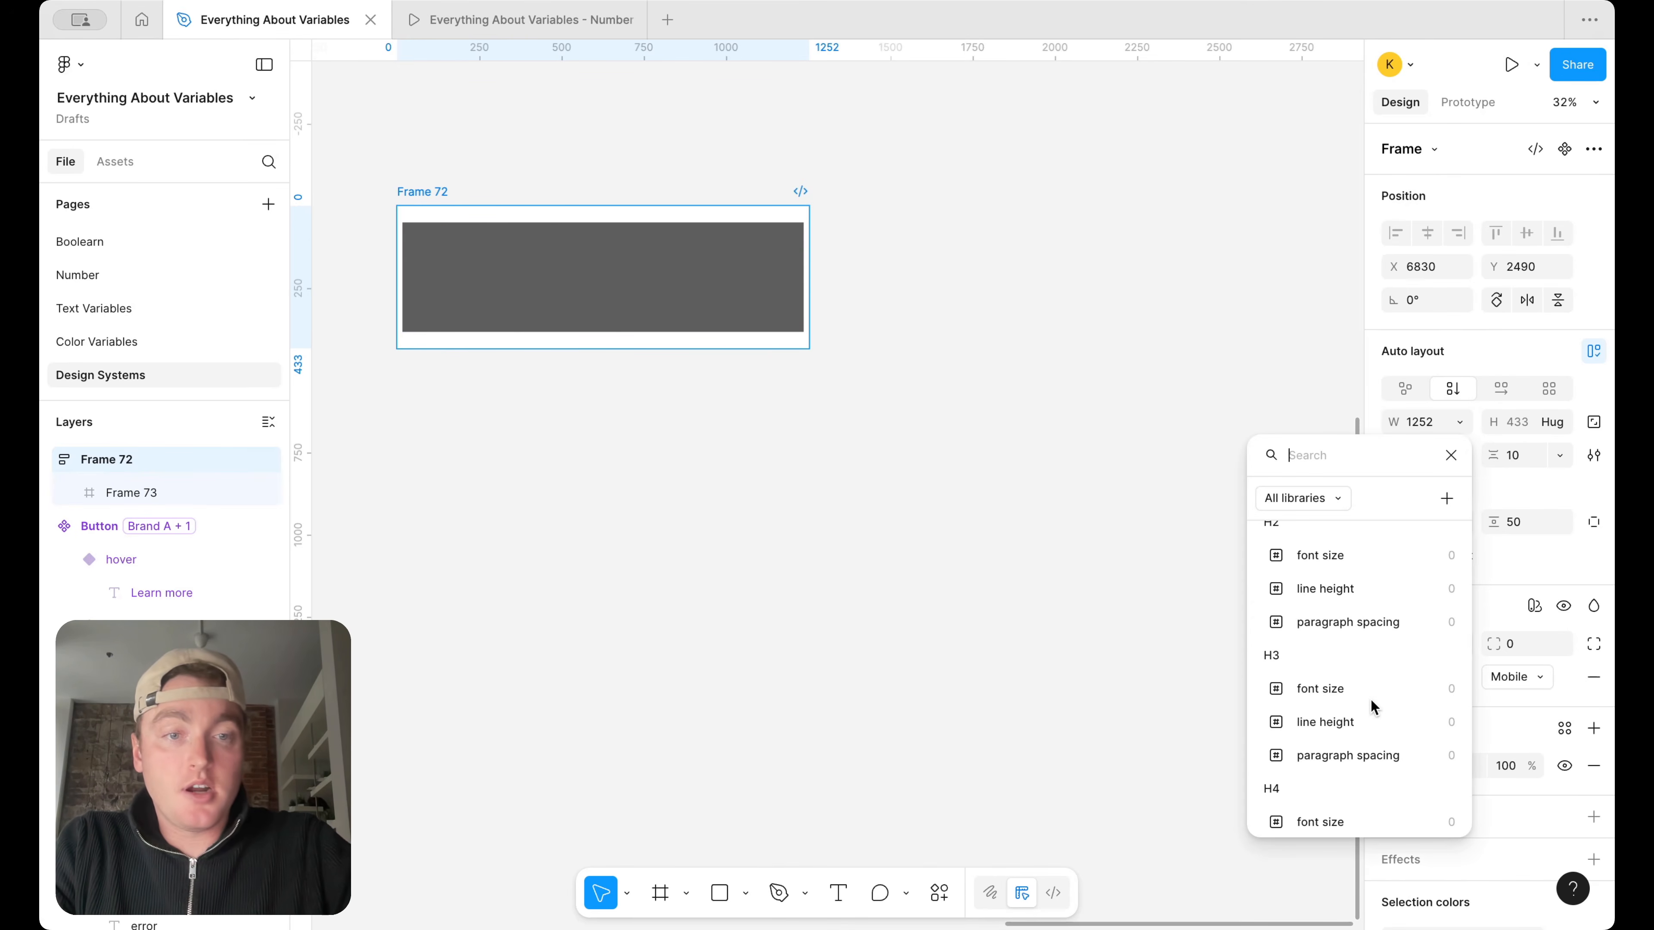
{"action": "scroll", "coordinate": [1370, 700], "scroll_direction": "down", "scroll_amount": 3}
{"action": "type", "text": "de"}
{"action": "scroll", "coordinate": [1369, 780], "scroll_direction": "down", "scroll_amount": 5}
{"action": "left_click", "coordinate": [1341, 816]}
{"action": "left_click", "coordinate": [1167, 565]}
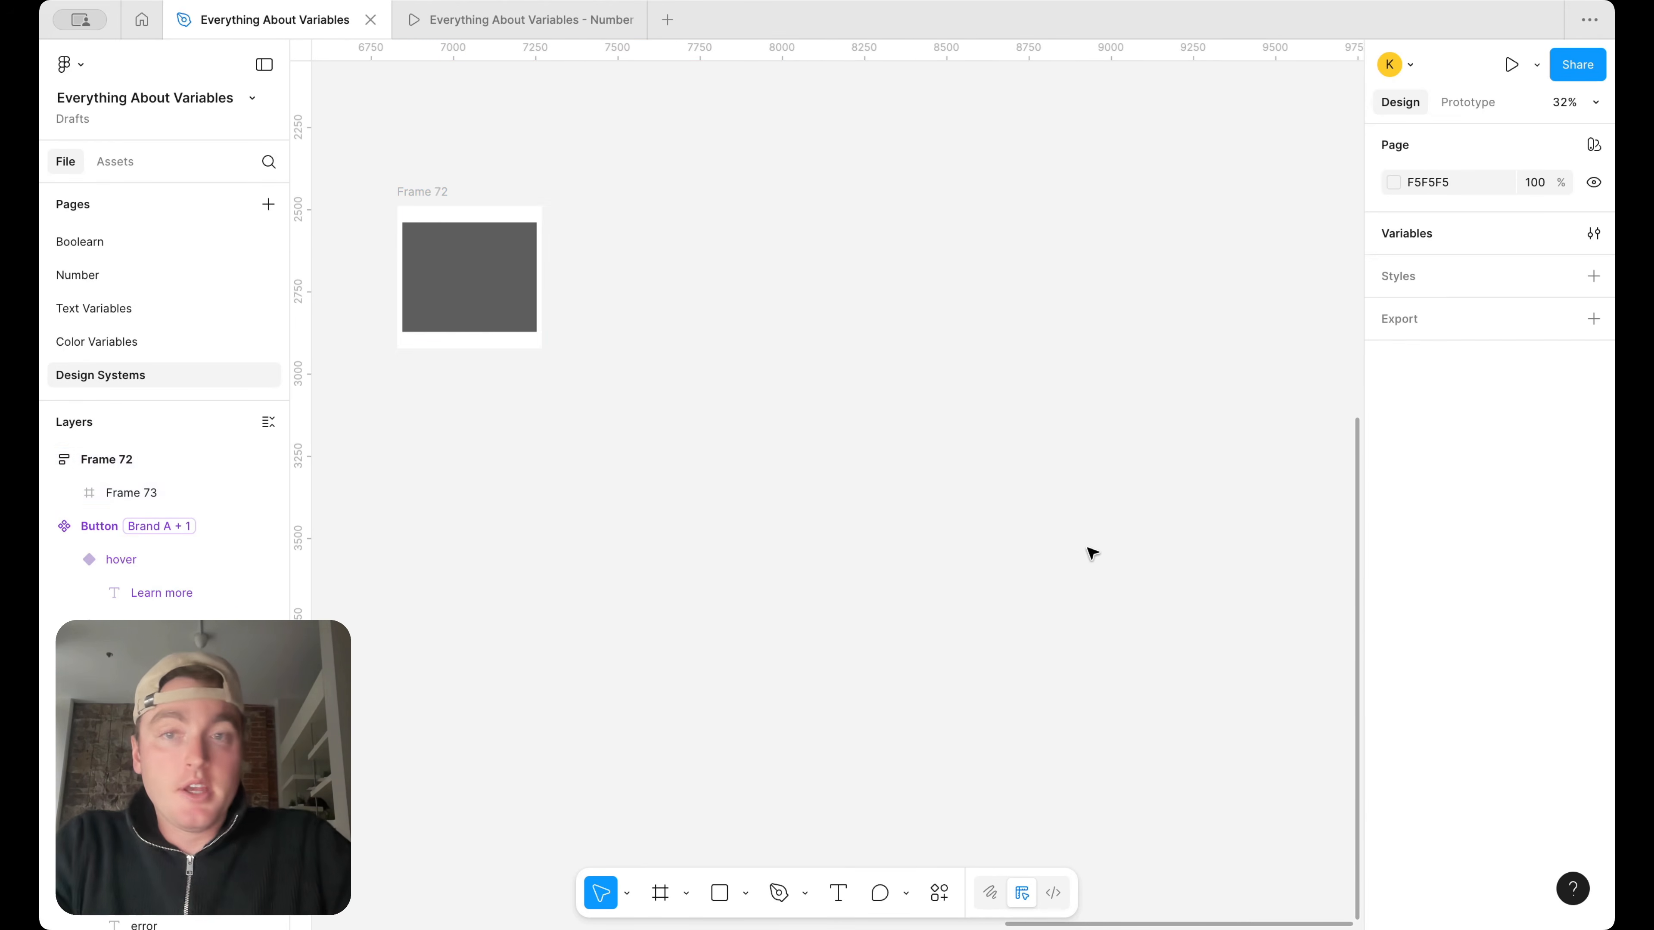
Switch Frame 72's Responsive variable mode to Desktop
{"action": "scroll", "coordinate": [465, 172], "scroll_direction": "up", "scroll_amount": 5}
{"action": "left_click", "coordinate": [355, 241]}
{"action": "scroll", "coordinate": [358, 244], "scroll_direction": "left", "scroll_amount": 7}
{"action": "scroll", "coordinate": [1211, 337], "scroll_direction": "right", "scroll_amount": 1}
{"action": "scroll", "coordinate": [1211, 336], "scroll_direction": "up", "scroll_amount": 1}
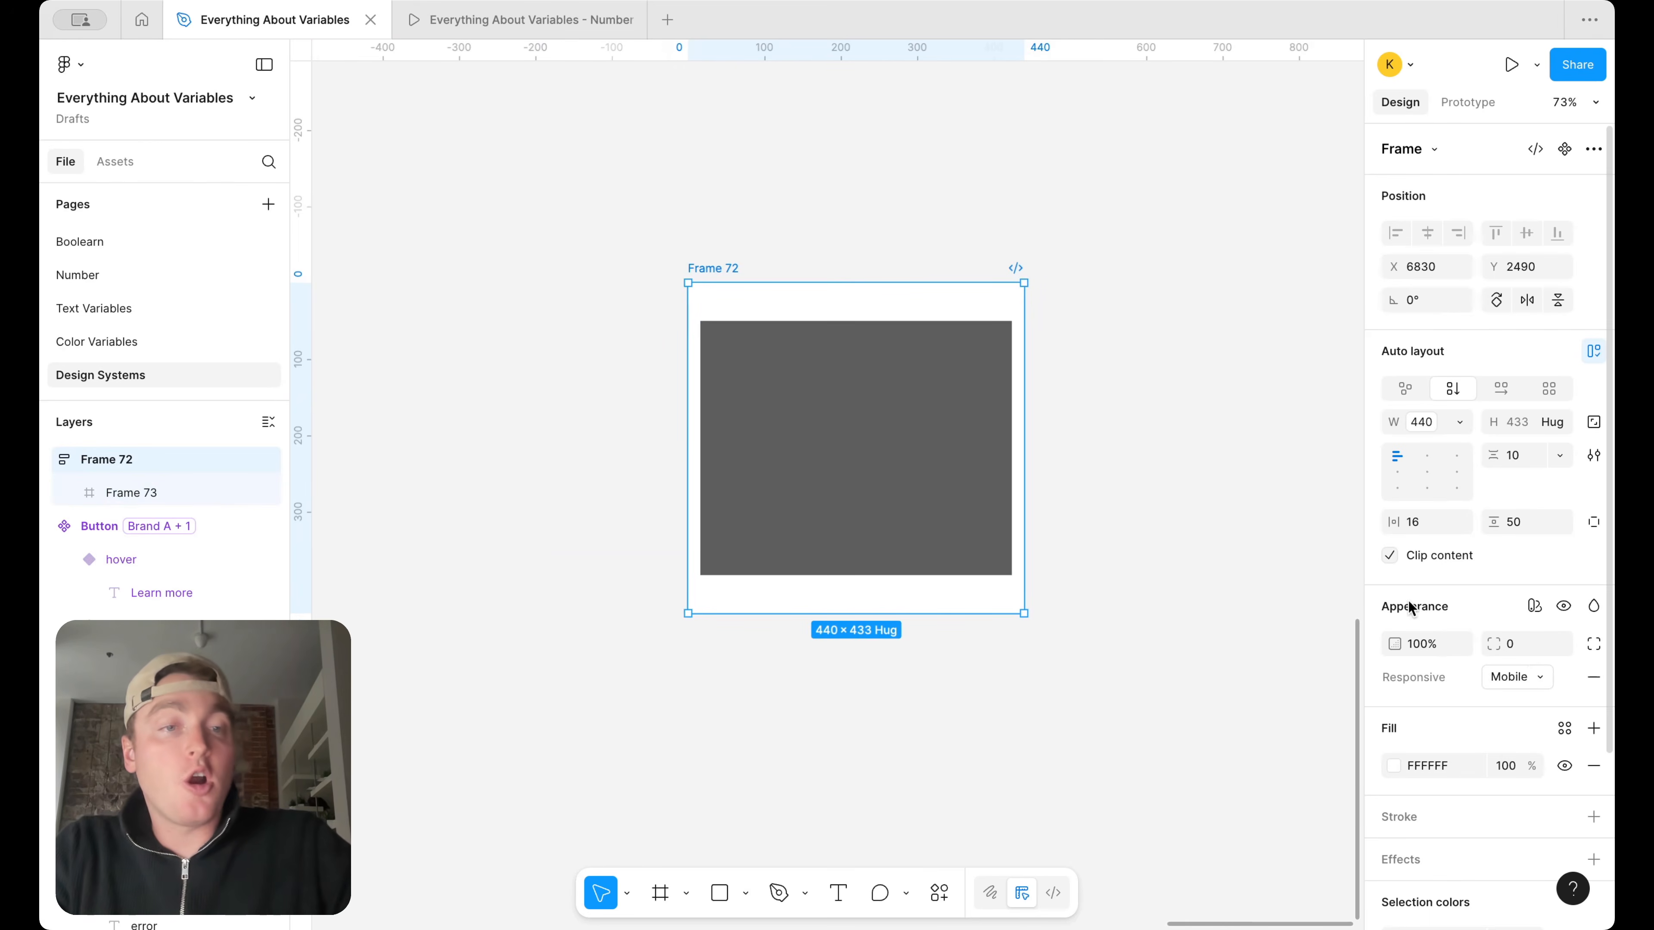
{"action": "left_click", "coordinate": [1500, 678]}
{"action": "left_click", "coordinate": [1509, 650]}
{"action": "scroll", "coordinate": [979, 429], "scroll_direction": "right", "scroll_amount": 5}
{"action": "scroll", "coordinate": [980, 433], "scroll_direction": "down", "scroll_amount": 5}
{"action": "left_click", "coordinate": [1157, 336]}
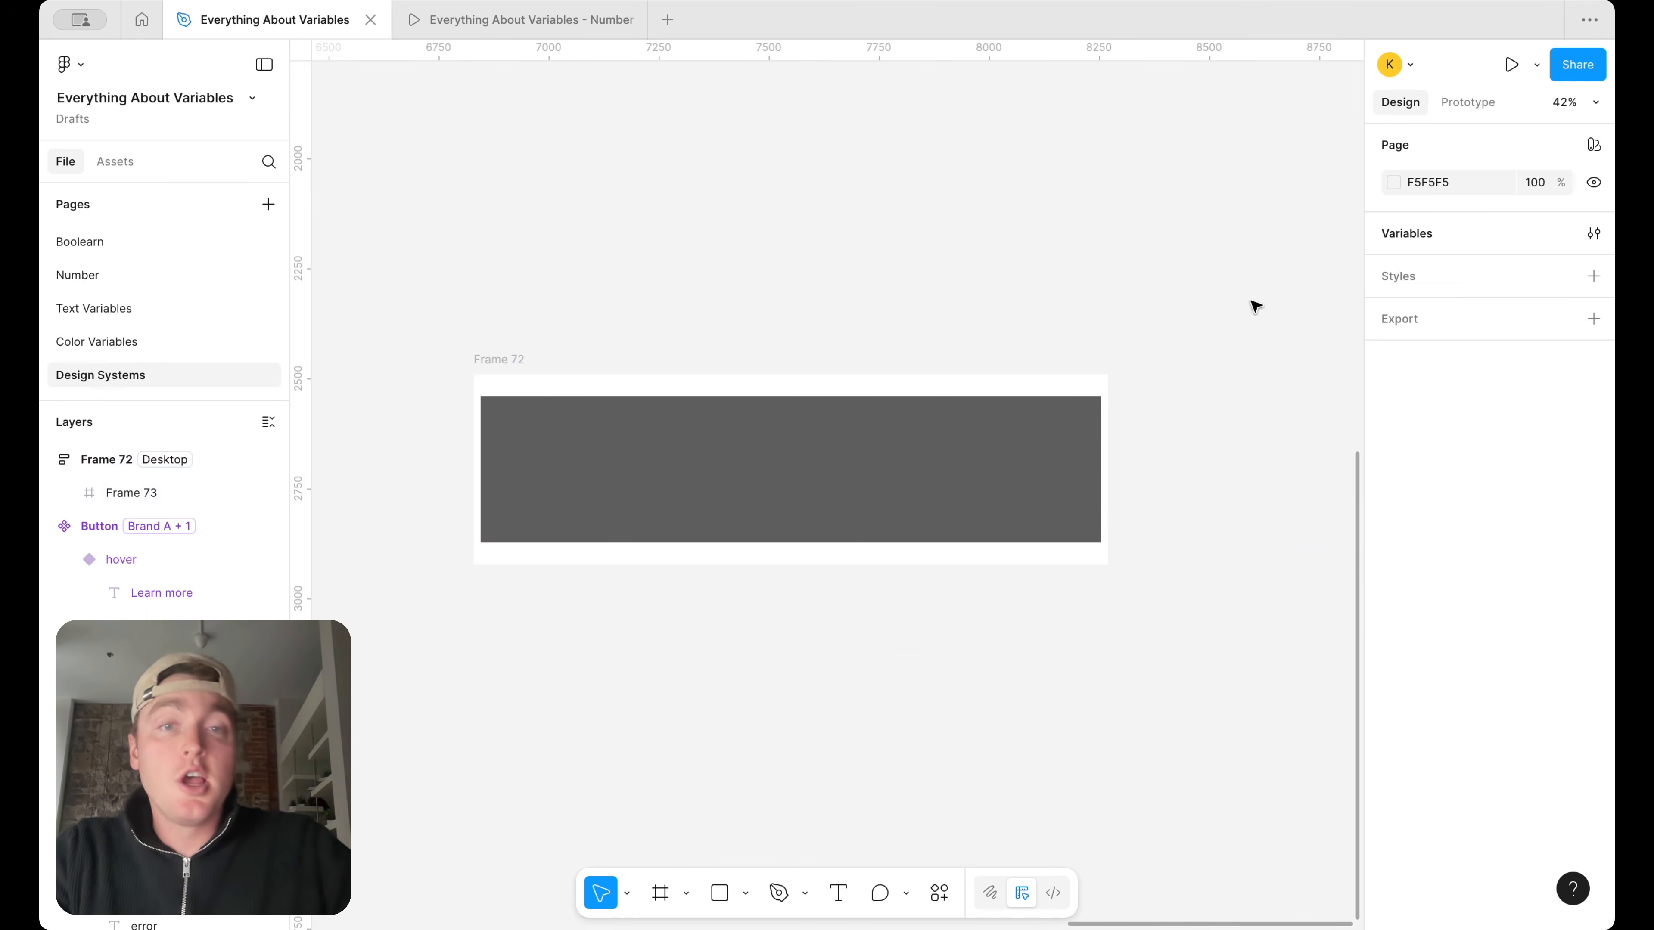
Open the jumper group of the Responsive variables and make the variables window narrower and taller, with Frame 72 selected
{"action": "left_click", "coordinate": [1595, 234]}
{"action": "scroll", "coordinate": [605, 328], "scroll_direction": "right", "scroll_amount": 1}
{"action": "scroll", "coordinate": [604, 328], "scroll_direction": "down", "scroll_amount": 1}
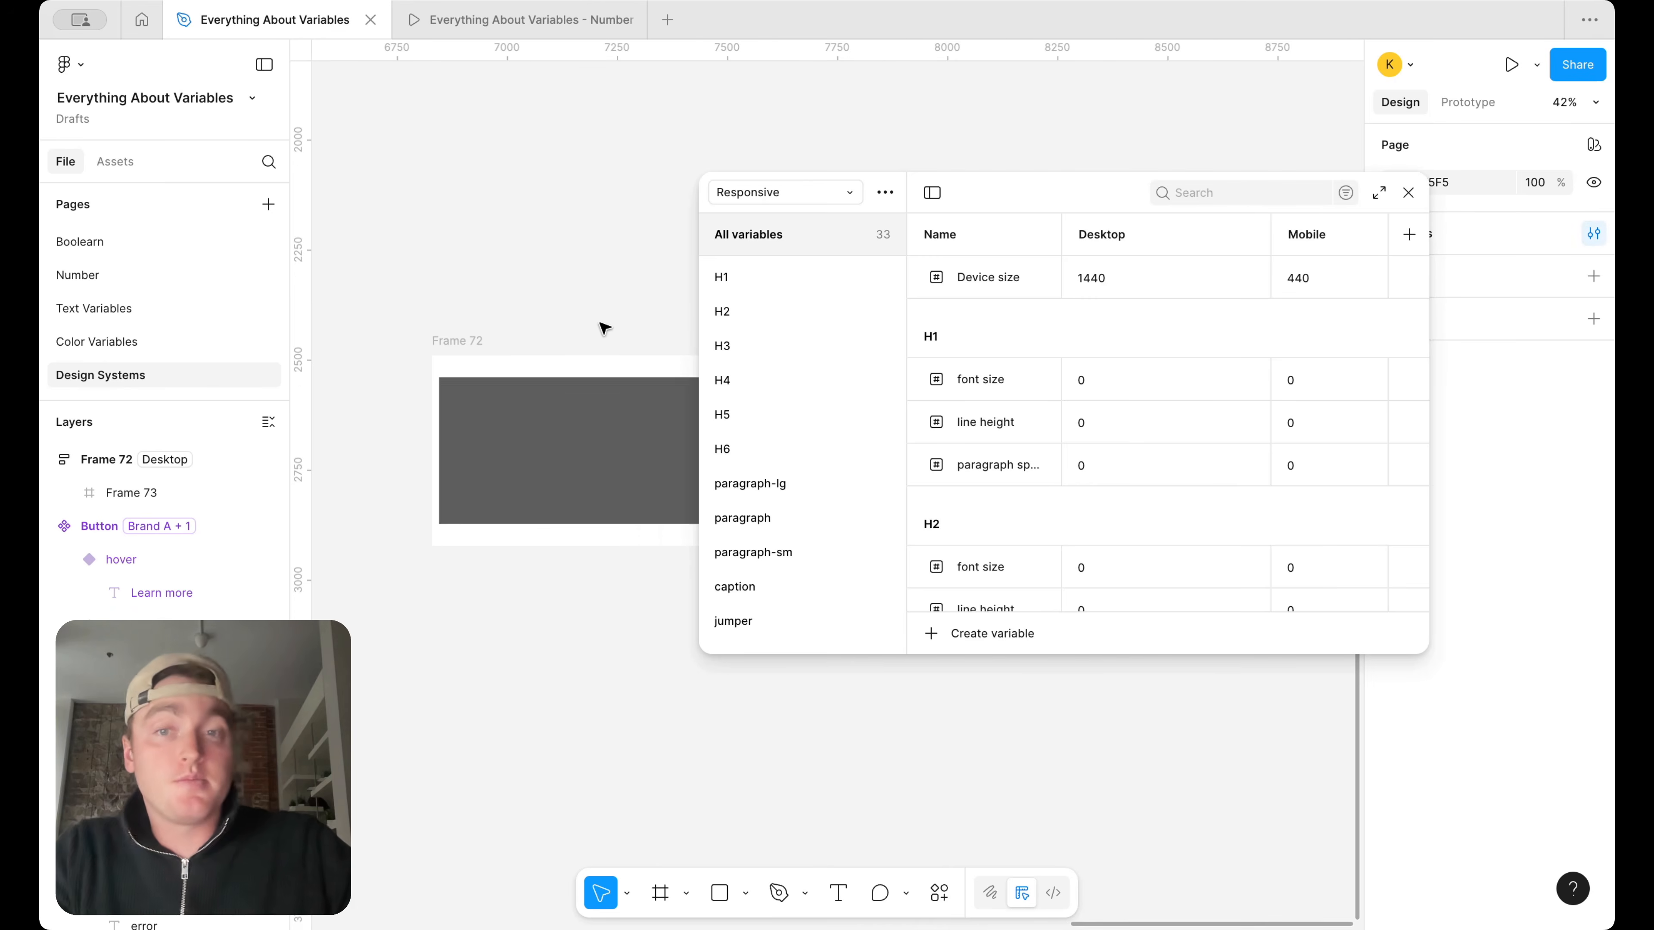
{"action": "scroll", "coordinate": [604, 328], "scroll_direction": "right", "scroll_amount": 2}
{"action": "scroll", "coordinate": [604, 327], "scroll_direction": "down", "scroll_amount": 1}
{"action": "left_click_drag", "start_coordinate": [702, 414], "coordinate": [905, 416]}
{"action": "scroll", "coordinate": [642, 255], "scroll_direction": "down", "scroll_amount": 5}
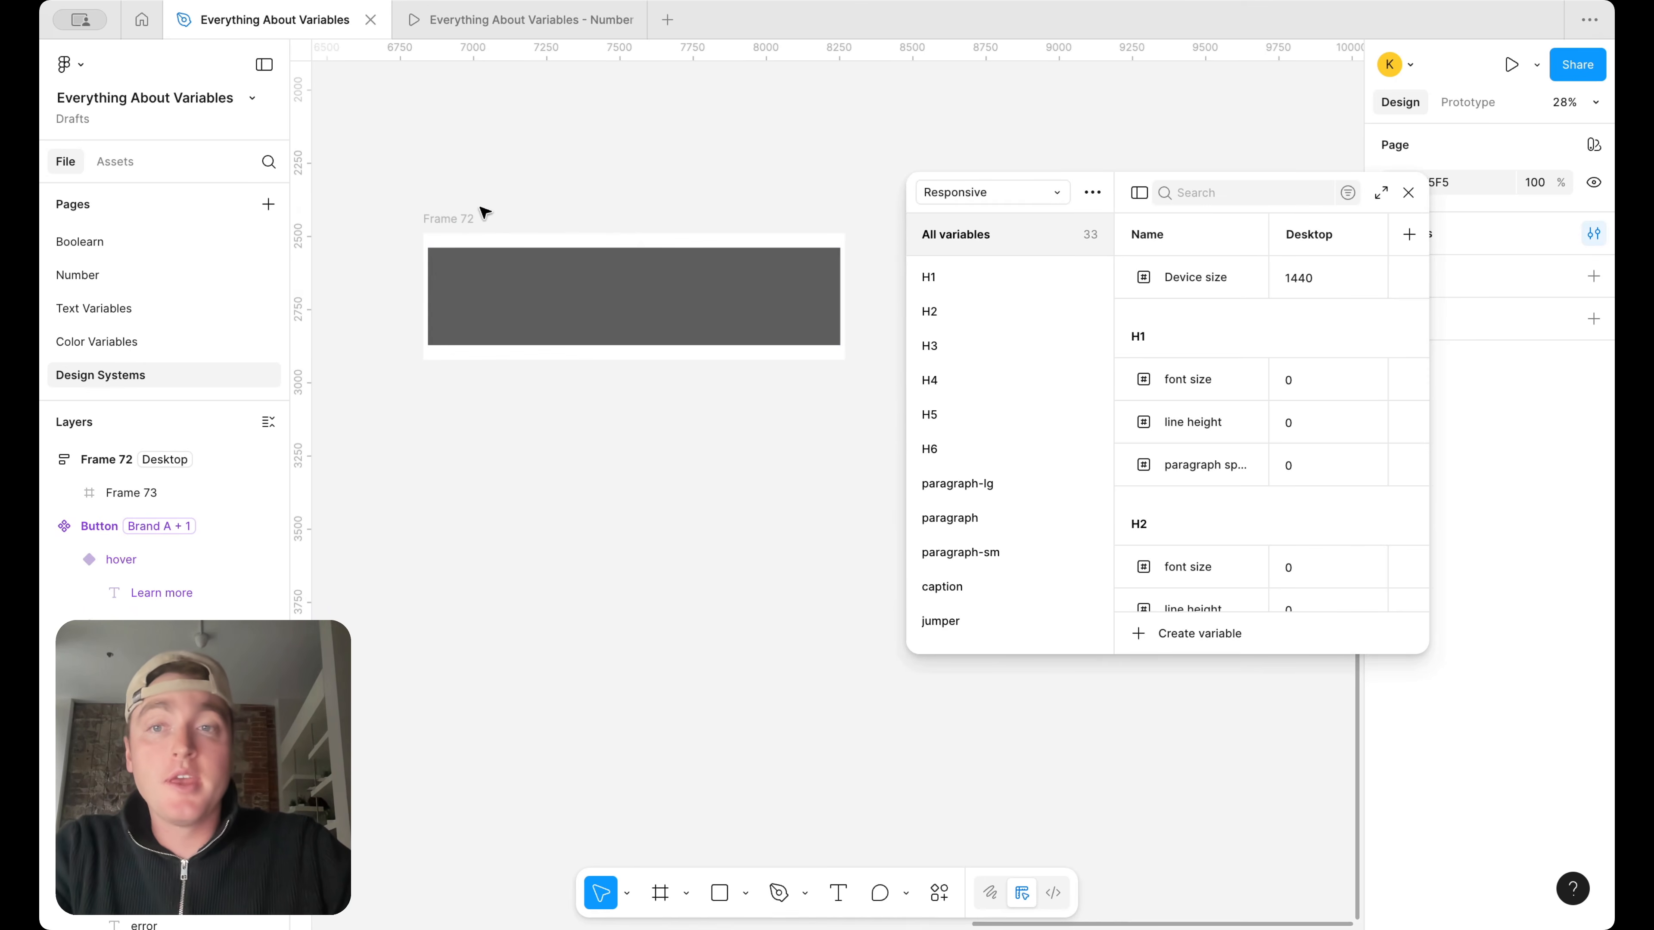
{"action": "left_click", "coordinate": [485, 213]}
{"action": "left_click", "coordinate": [984, 619]}
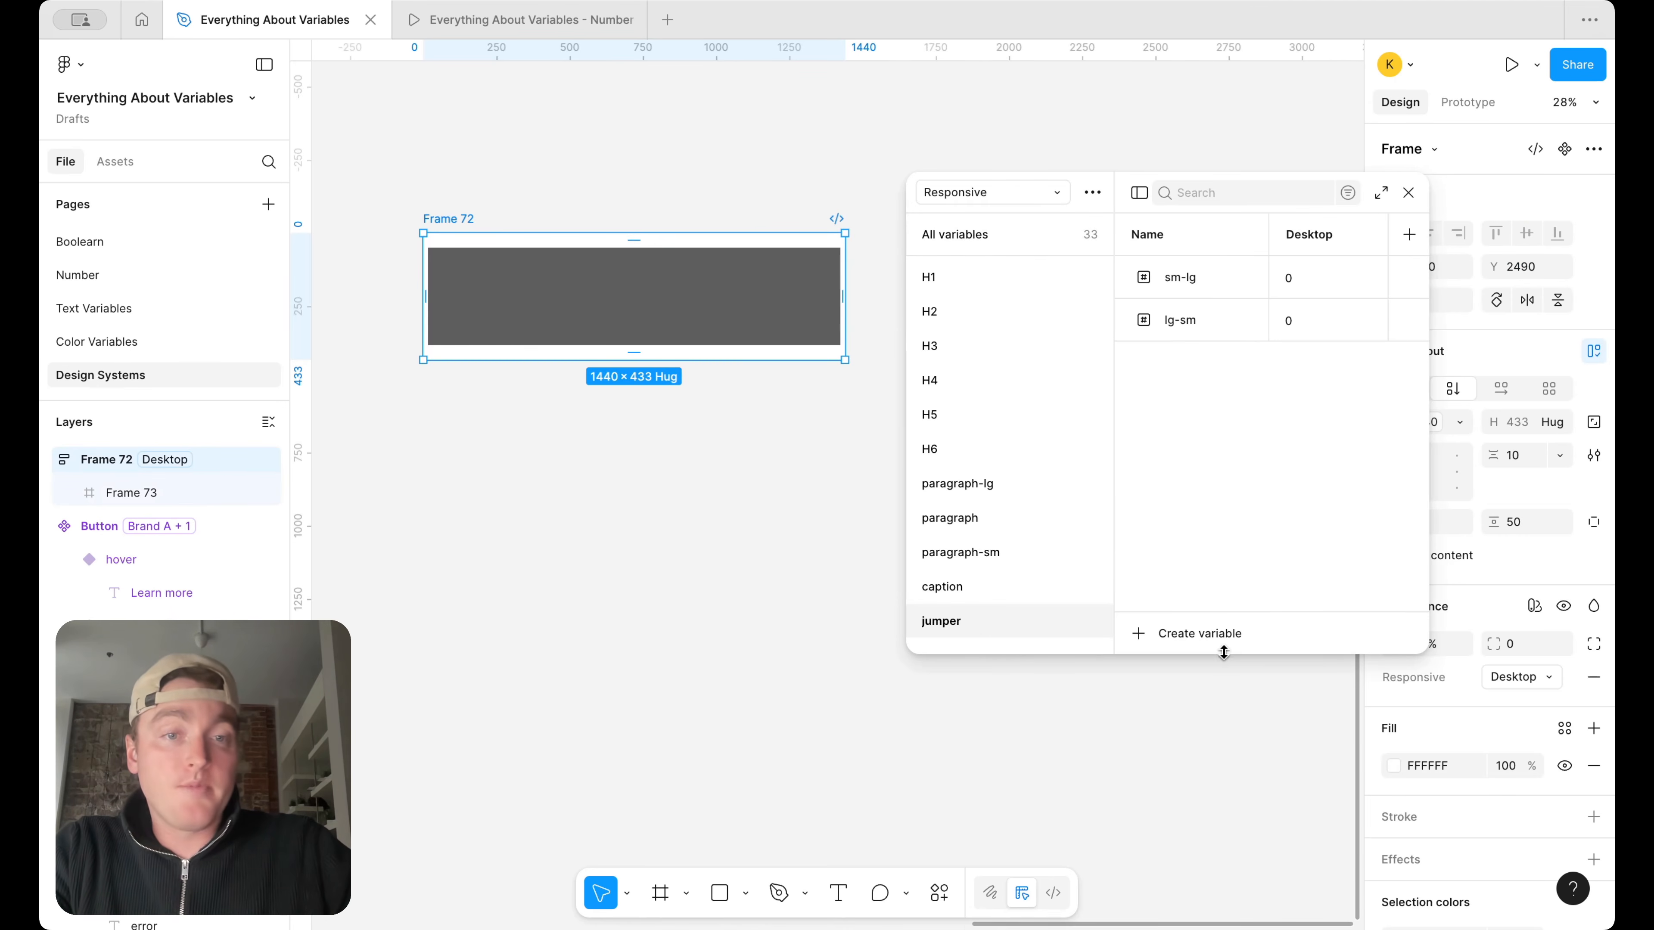
{"action": "left_click_drag", "start_coordinate": [1224, 652], "coordinate": [1224, 818]}
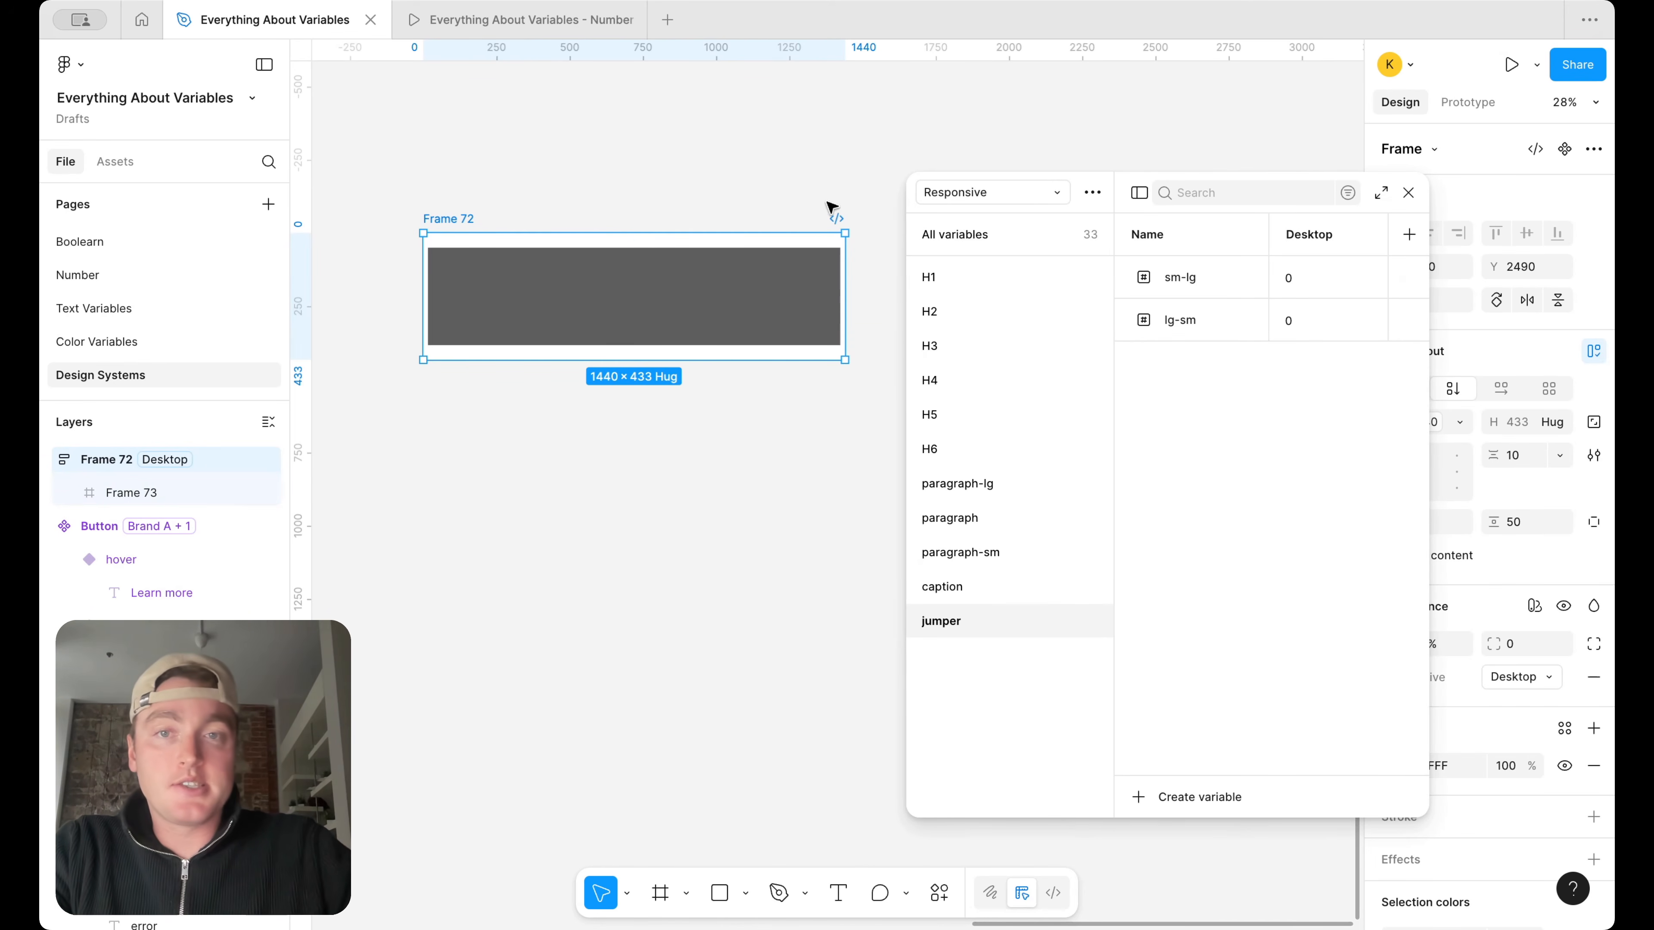
Move the variables window clear of Frame 72 and its properties, keeping the frame selected and in view
{"action": "left_click", "coordinate": [761, 203]}
{"action": "left_click_drag", "start_coordinate": [985, 212], "coordinate": [326, 344]}
{"action": "scroll", "coordinate": [780, 239], "scroll_direction": "left", "scroll_amount": 5}
{"action": "left_click", "coordinate": [843, 208]}
{"action": "scroll", "coordinate": [976, 170], "scroll_direction": "left", "scroll_amount": 1}
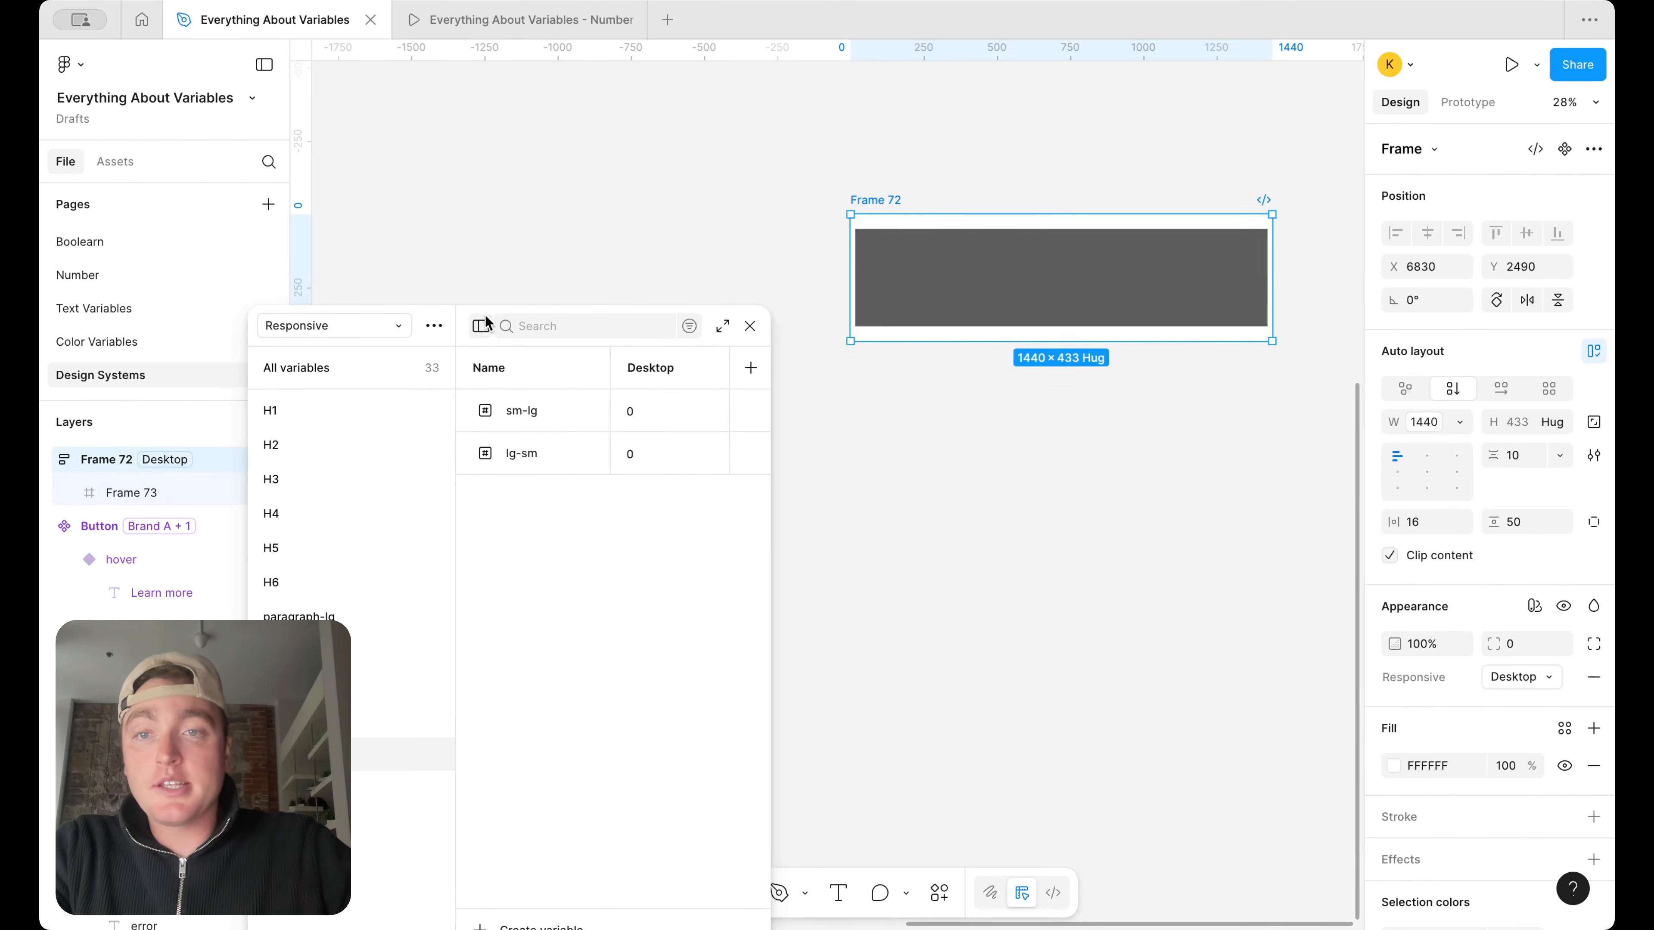
{"action": "left_click_drag", "start_coordinate": [473, 318], "coordinate": [474, 160]}
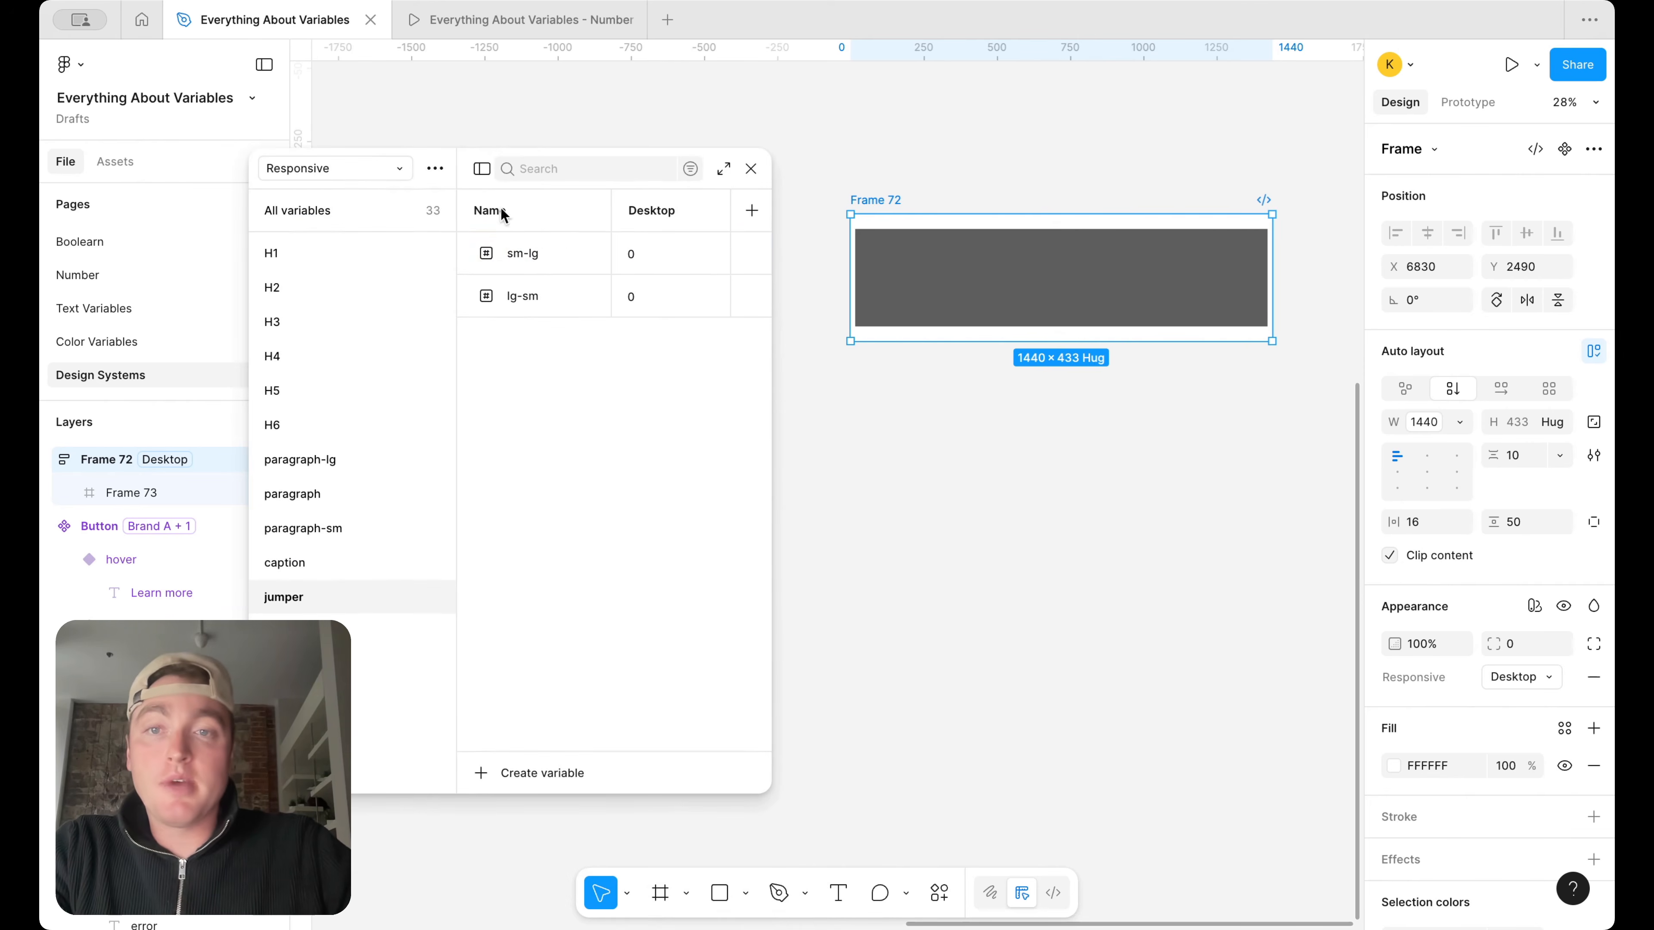
Duplicate the sm-lg variable in the jumper group and name the copy lg-xsm
{"action": "right_click", "coordinate": [538, 257]}
{"action": "left_click", "coordinate": [586, 381]}
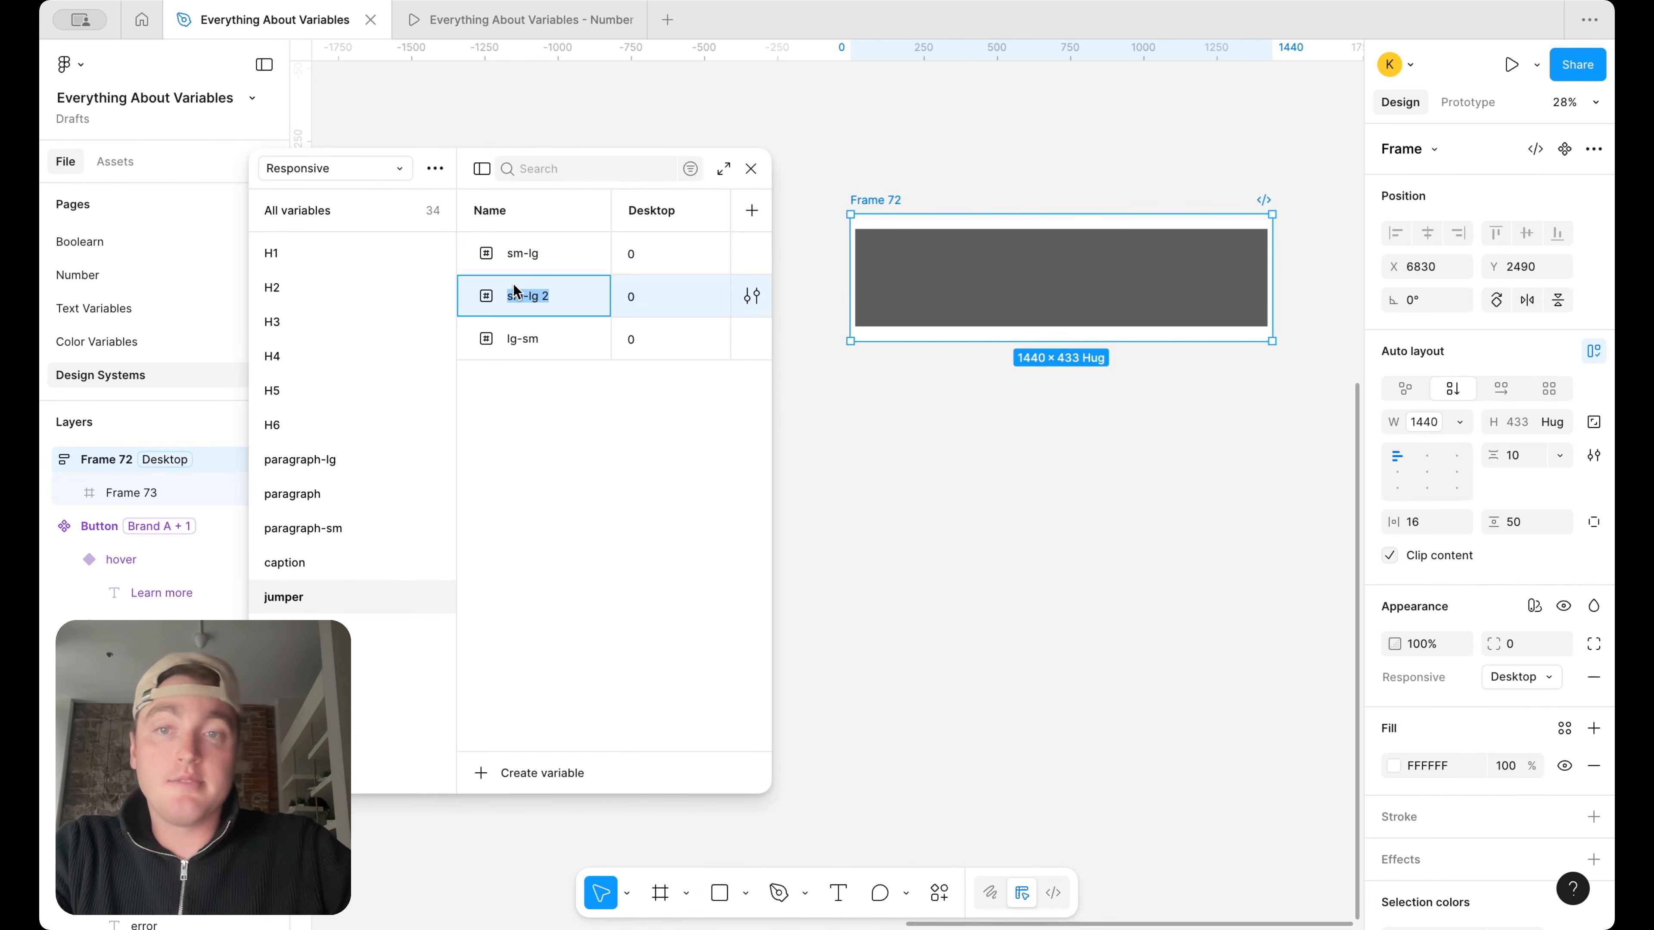
{"action": "type", "text": "xsm"}
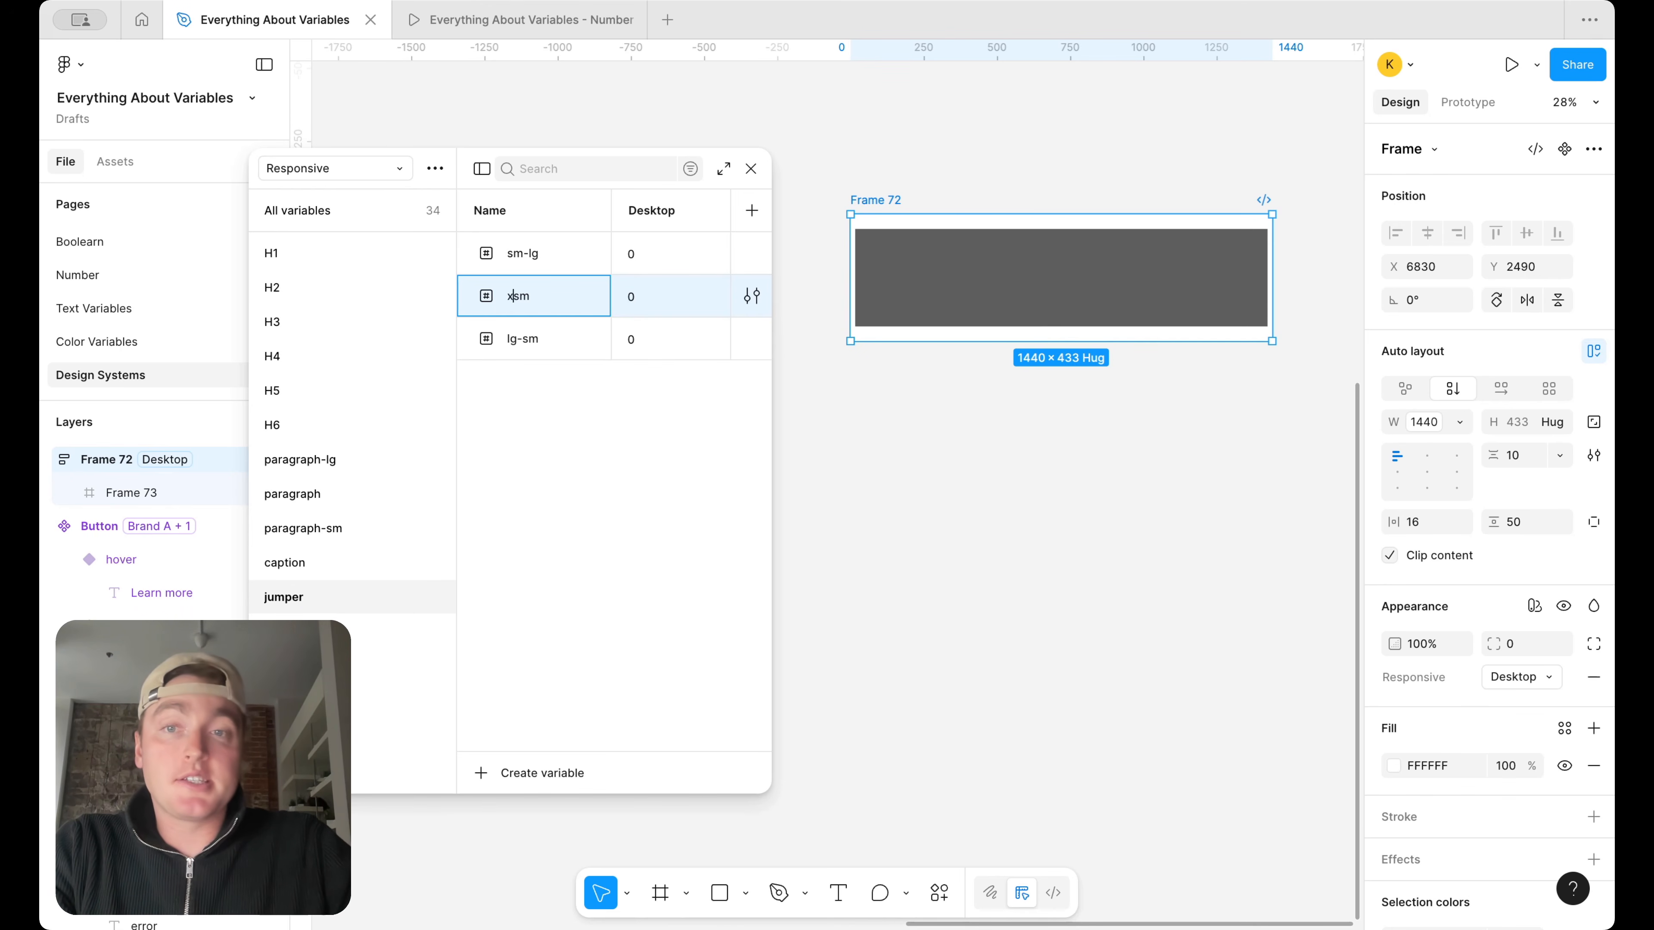
{"action": "type", "text": "lg-"}
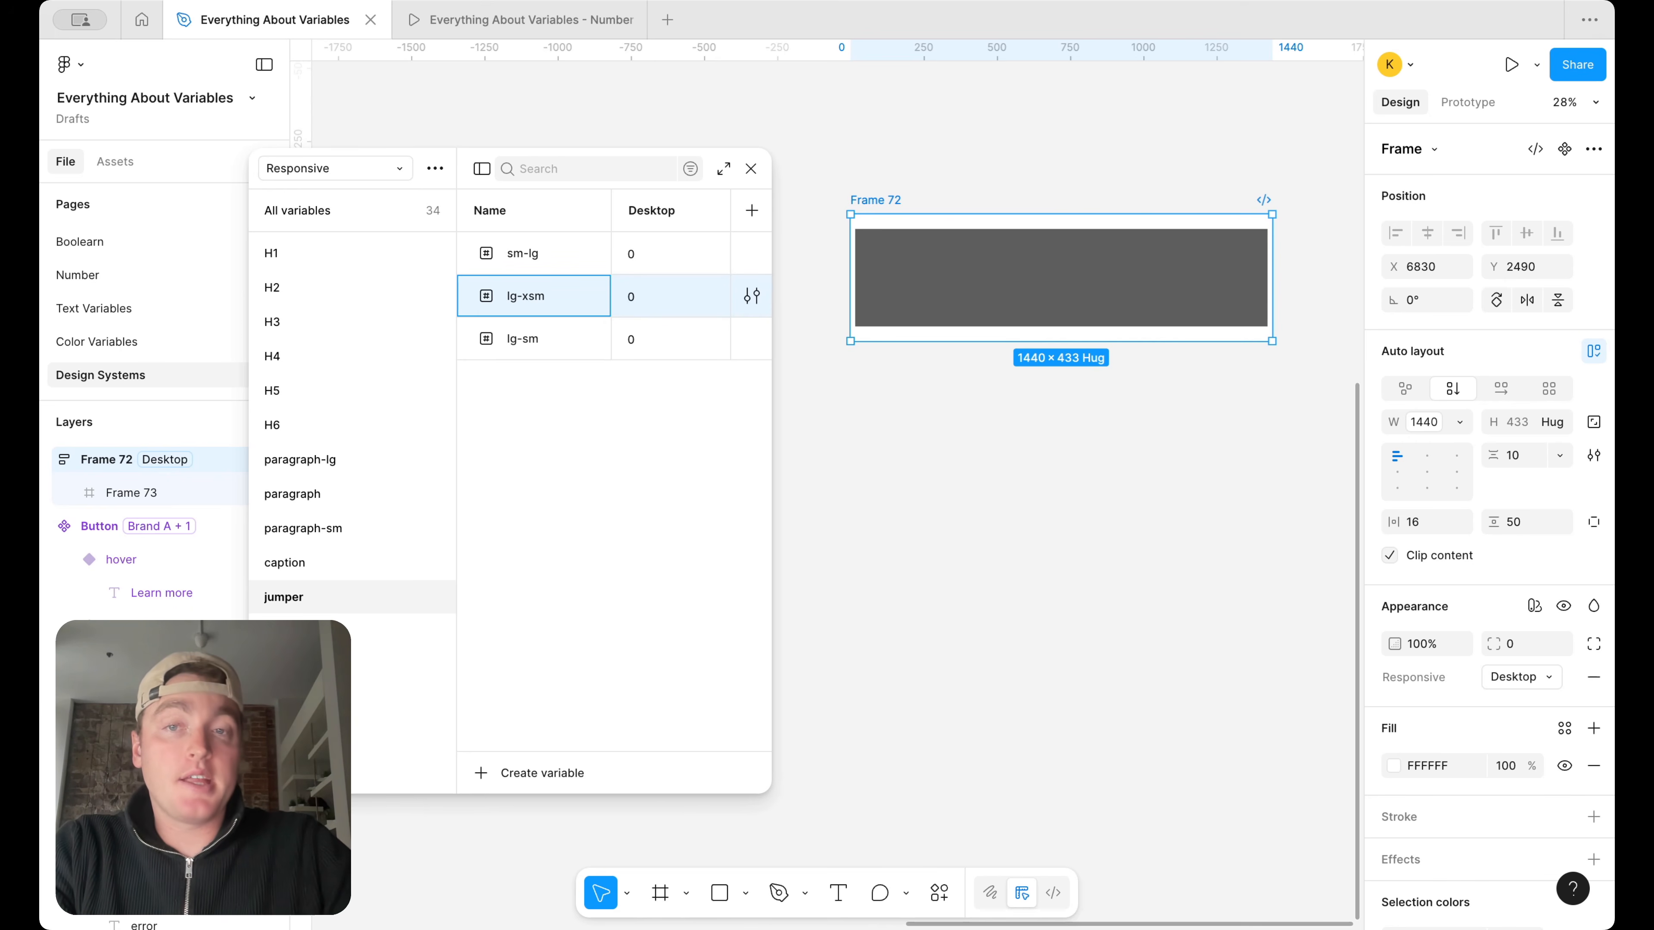
Set the lg-xsm variable to 36 for Desktop and 16 for Mobile, widening the variables window to reach both modes
{"action": "left_click", "coordinate": [645, 305]}
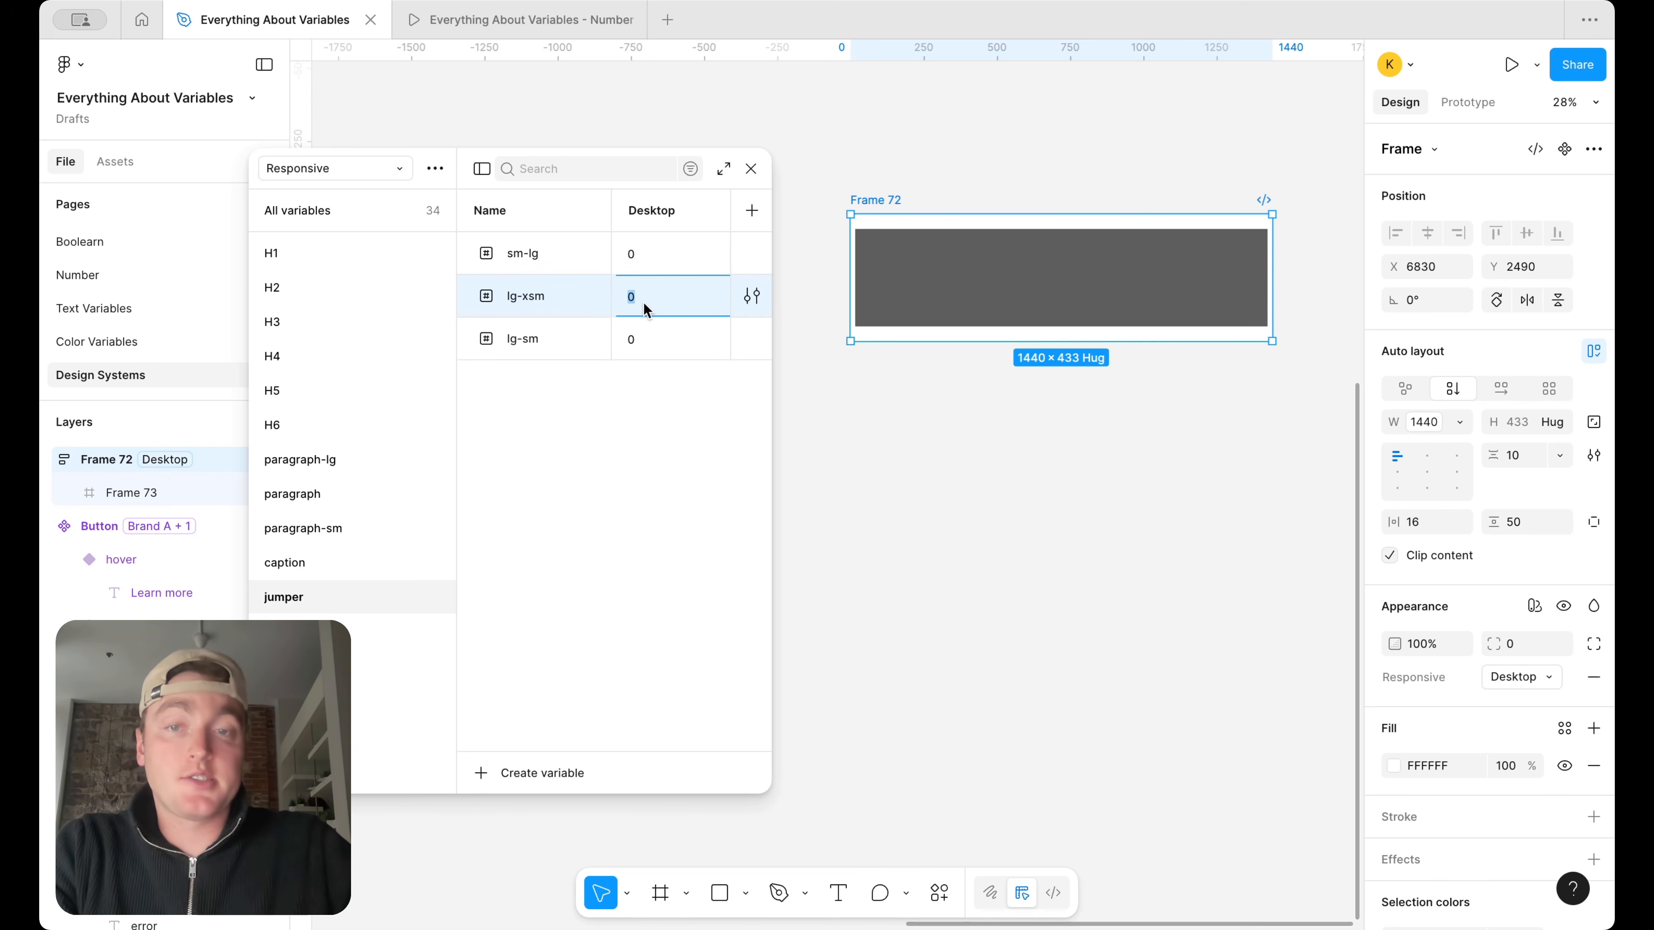
{"action": "type", "text": "36"}
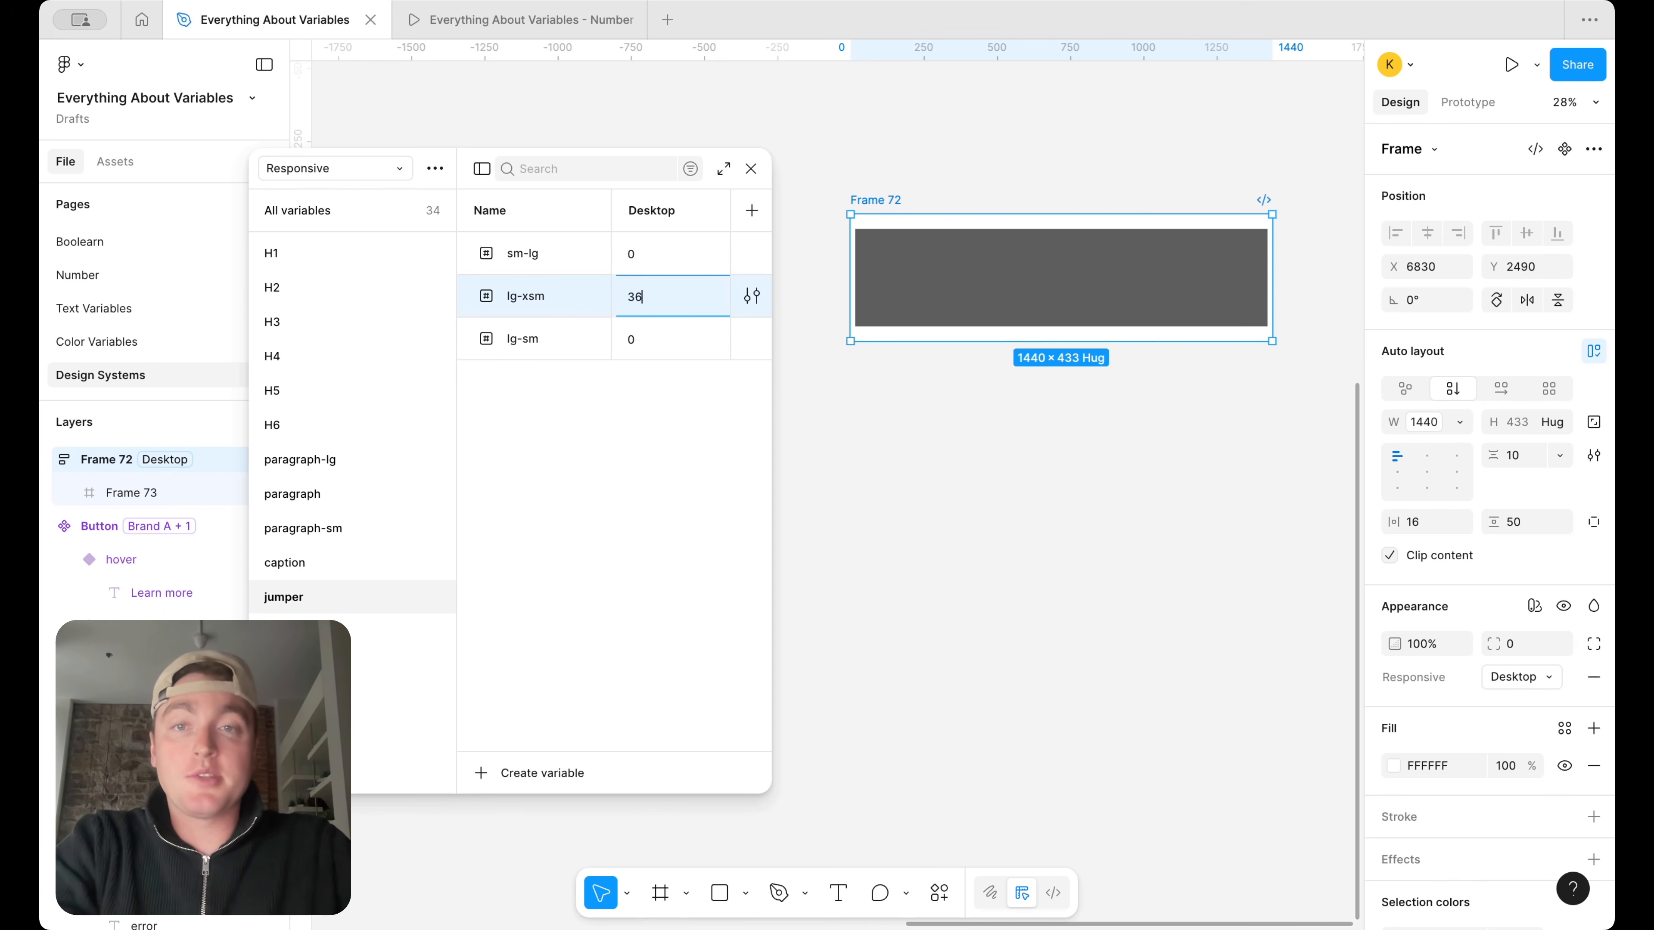
{"action": "key", "text": "Return"}
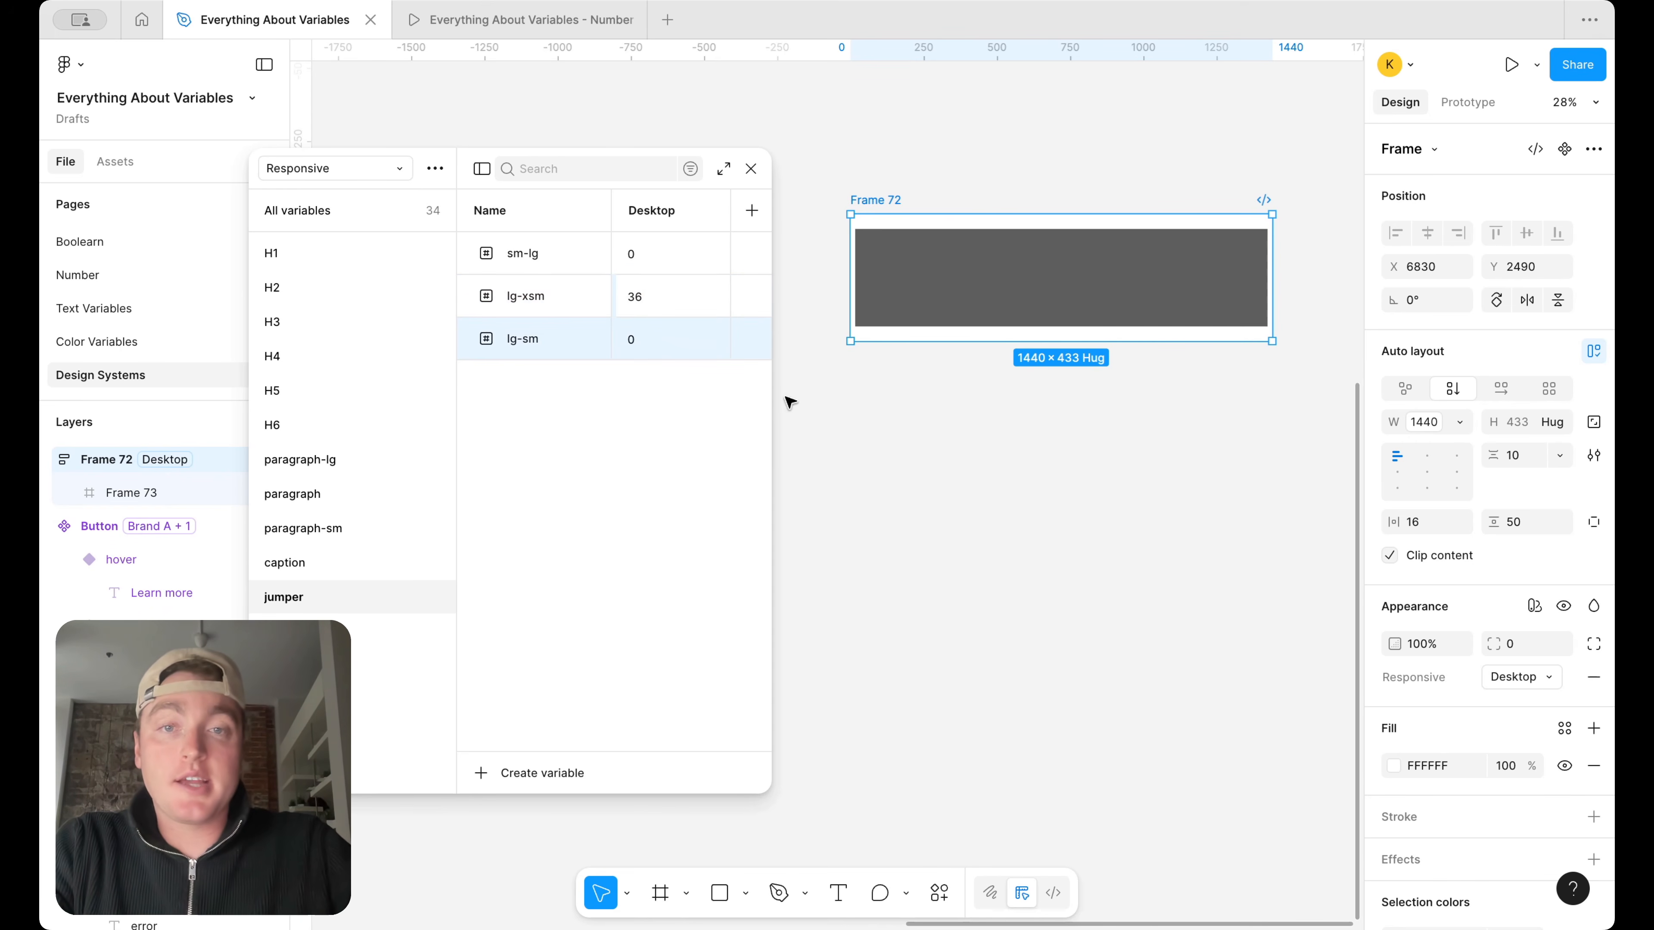
{"action": "left_click_drag", "start_coordinate": [773, 397], "coordinate": [955, 398]}
{"action": "left_click", "coordinate": [844, 299]}
{"action": "type", "text": "16"}
{"action": "key", "text": "Return"}
{"action": "scroll", "coordinate": [1192, 417], "scroll_direction": "left", "scroll_amount": 2}
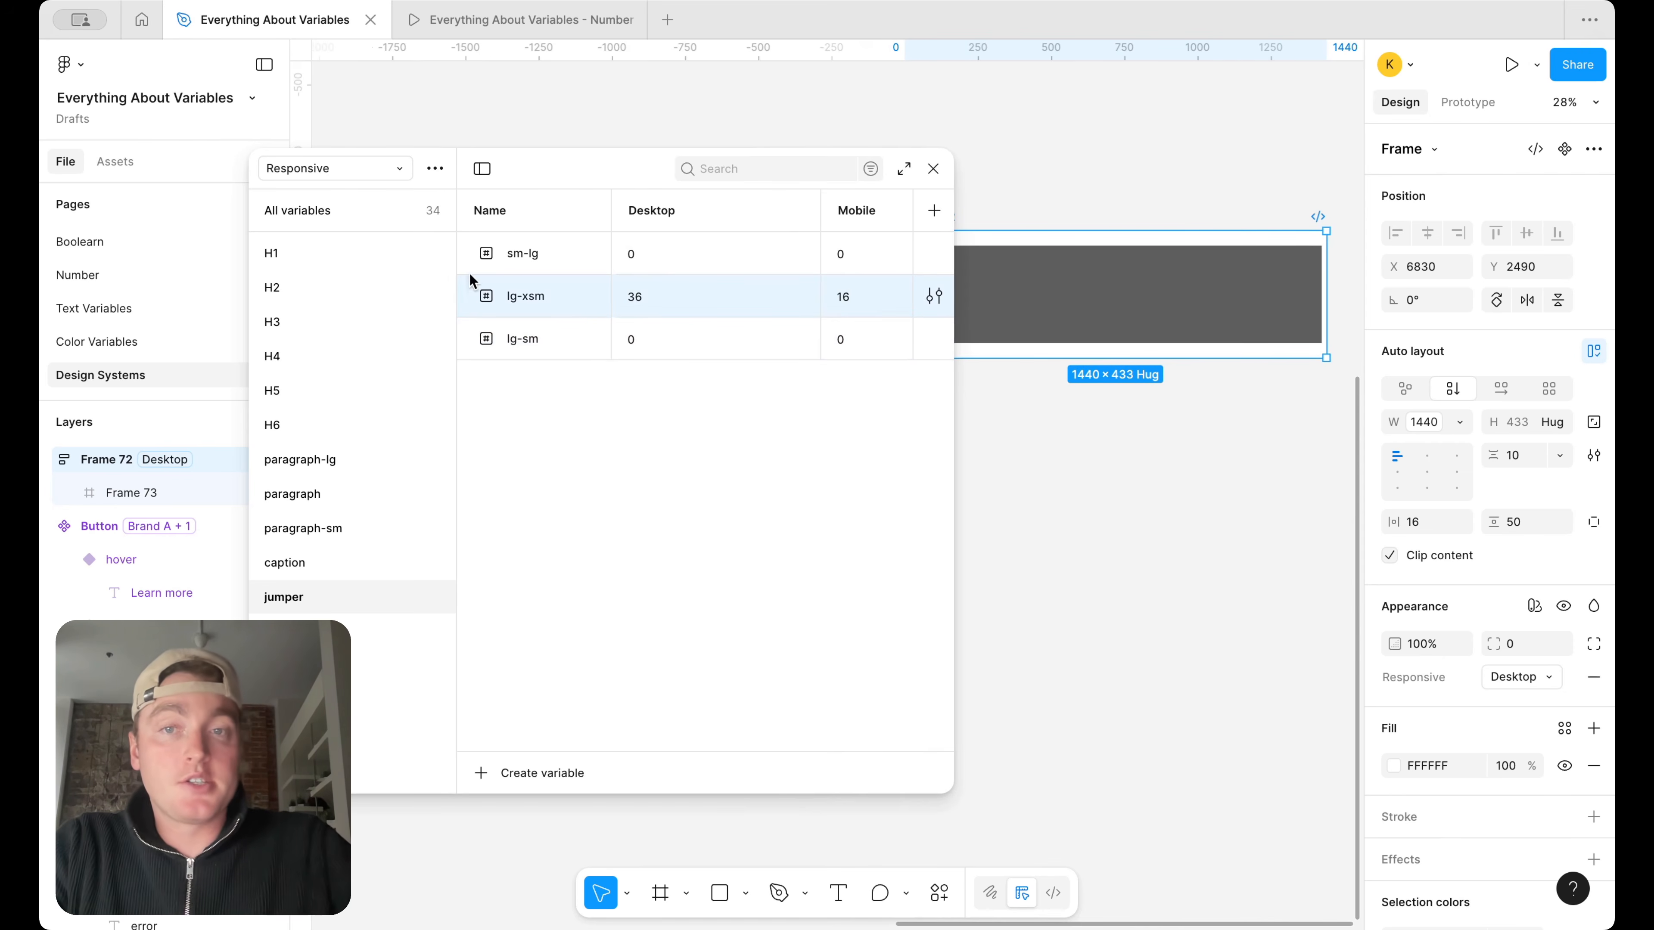
Delete the sm-lg and lg-sm variables from the jumper group
{"action": "right_click", "coordinate": [561, 252]}
{"action": "left_click", "coordinate": [635, 418]}
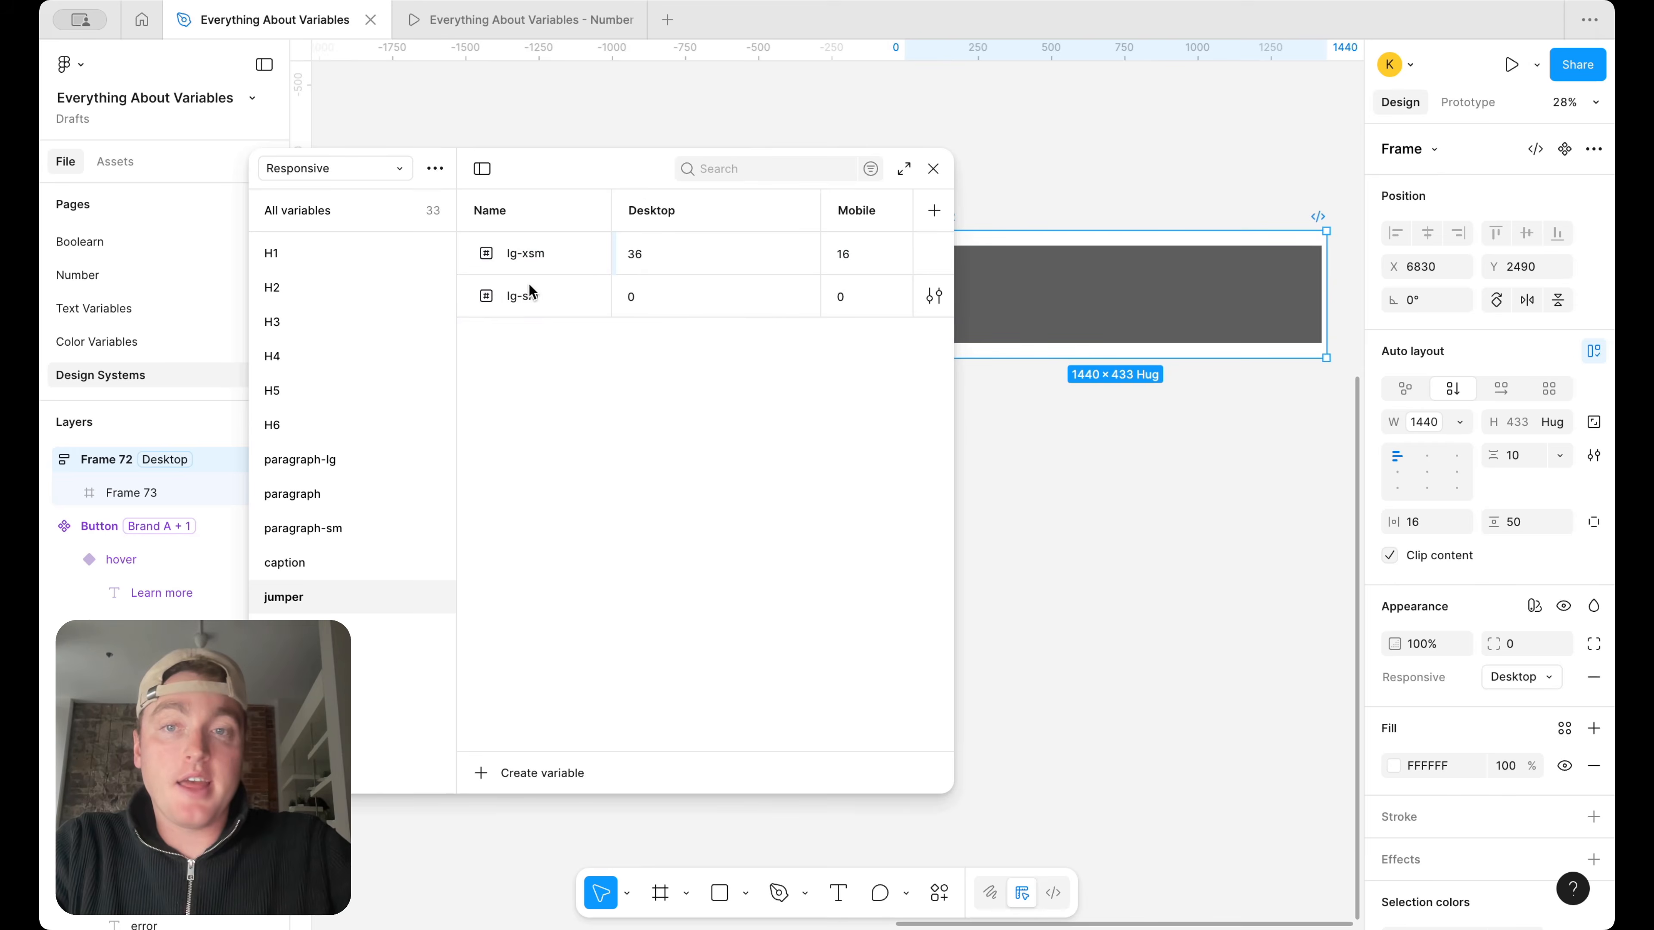
{"action": "right_click", "coordinate": [542, 297]}
{"action": "left_click", "coordinate": [609, 473]}
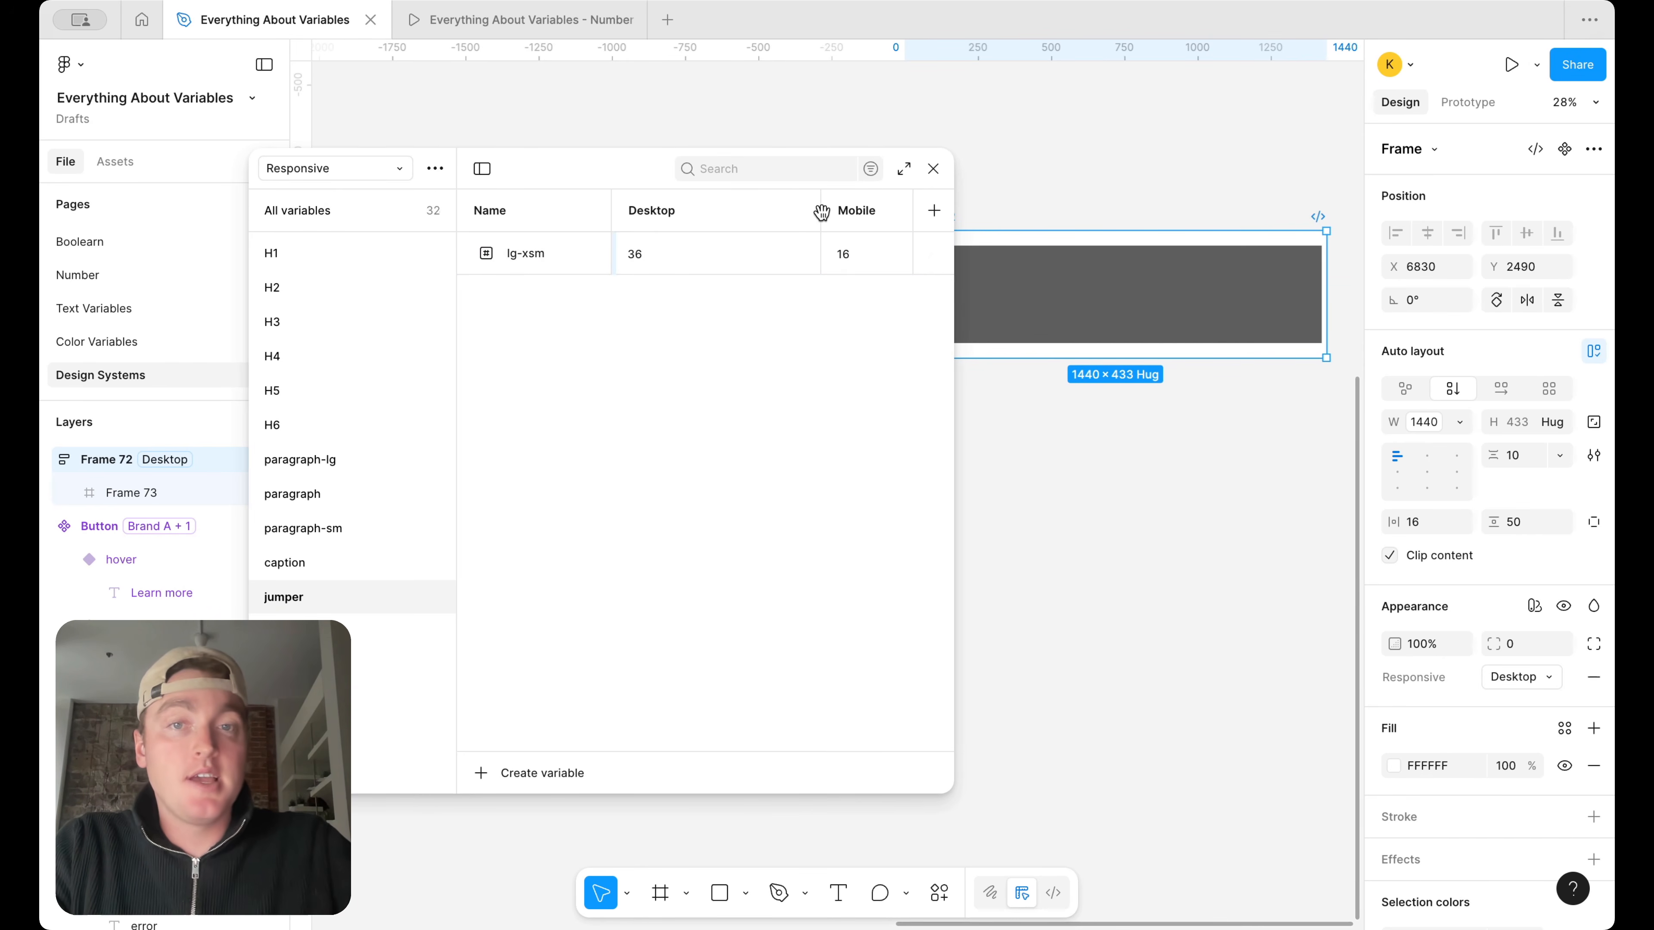
Apply the jumper group's lg-xsm variable to Frame 72's horizontal padding and close the variables window
{"action": "left_click_drag", "start_coordinate": [820, 212], "coordinate": [732, 212]}
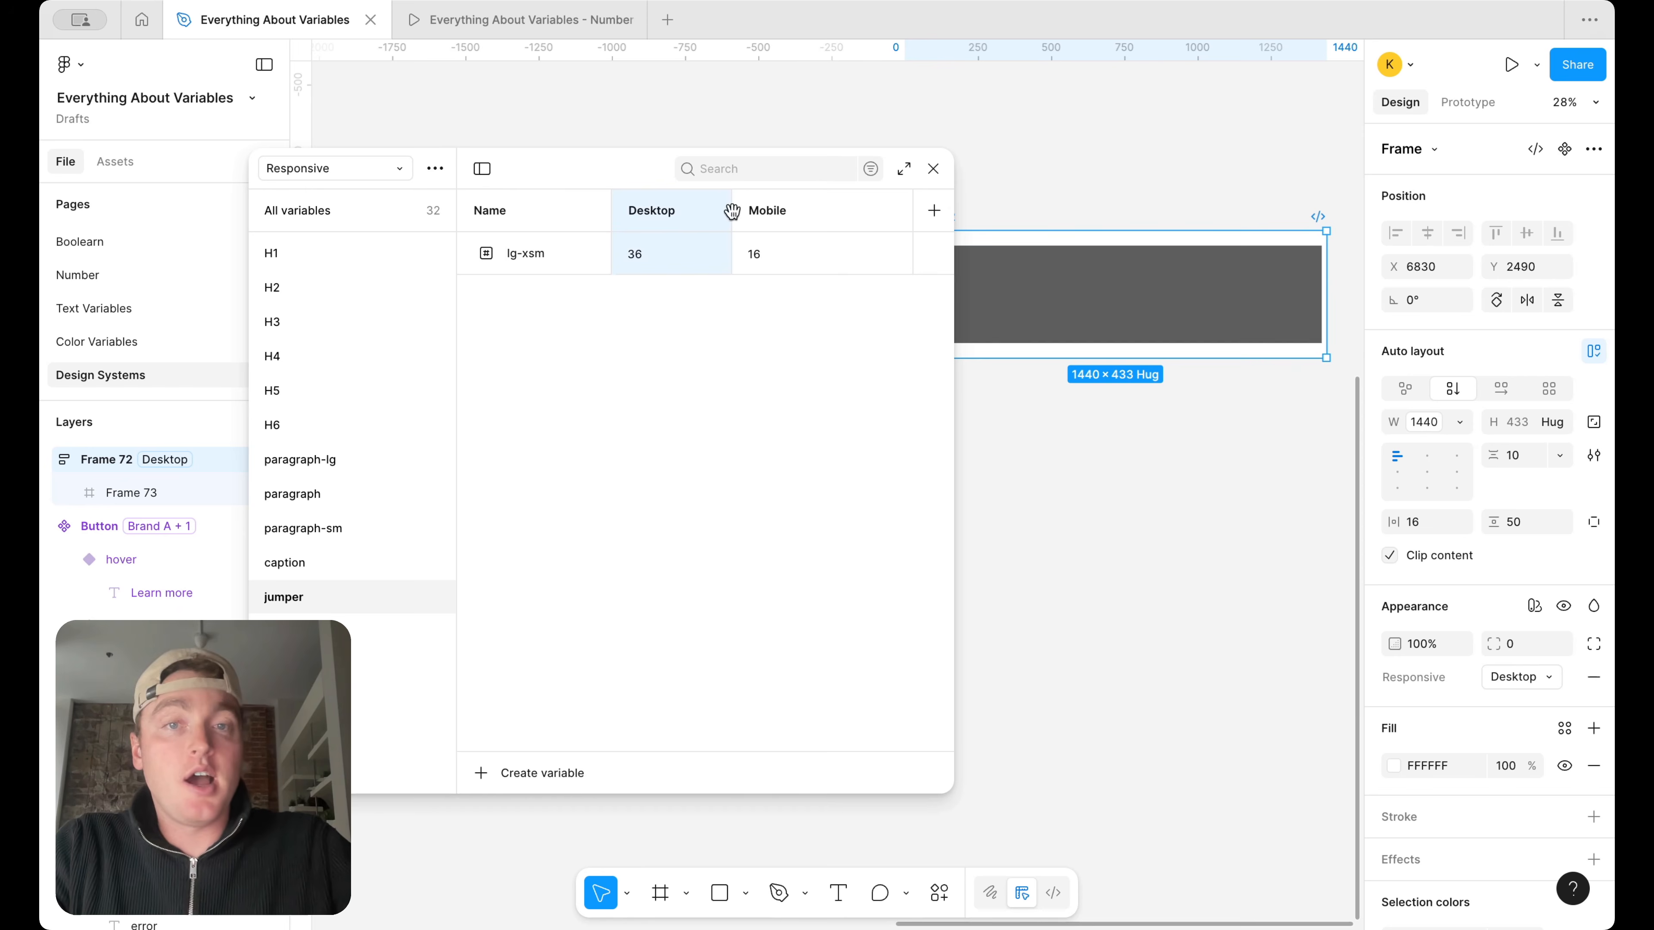
{"action": "scroll", "coordinate": [1172, 423], "scroll_direction": "left", "scroll_amount": 2}
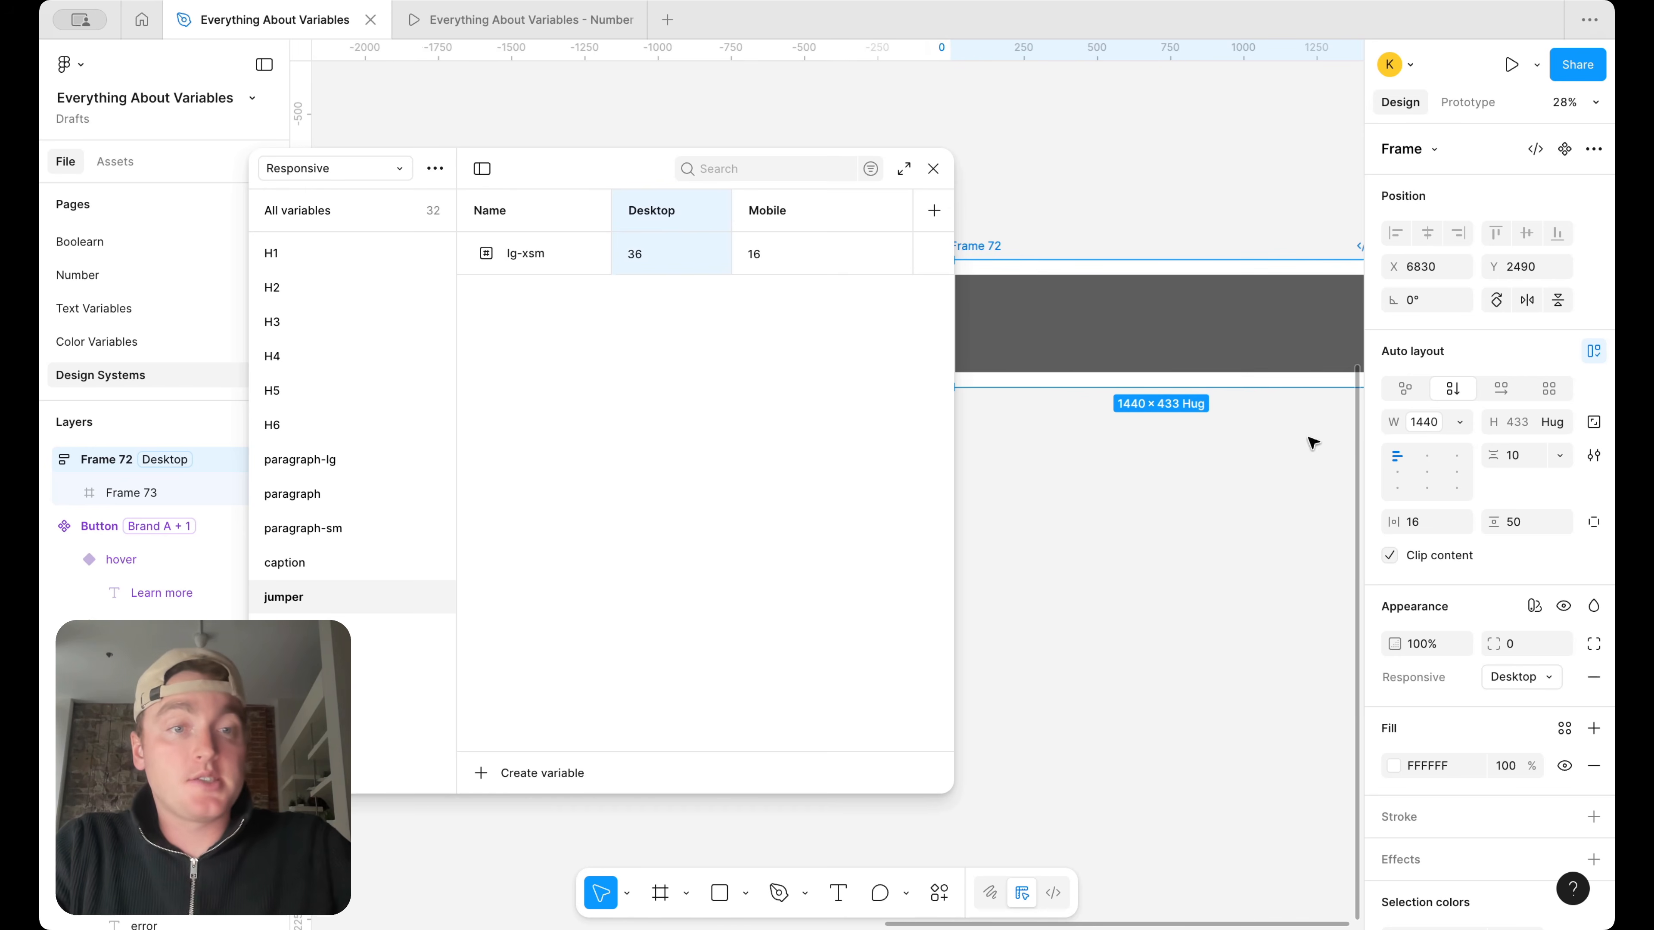
{"action": "left_click", "coordinate": [1453, 525]}
{"action": "scroll", "coordinate": [1393, 693], "scroll_direction": "down", "scroll_amount": 10}
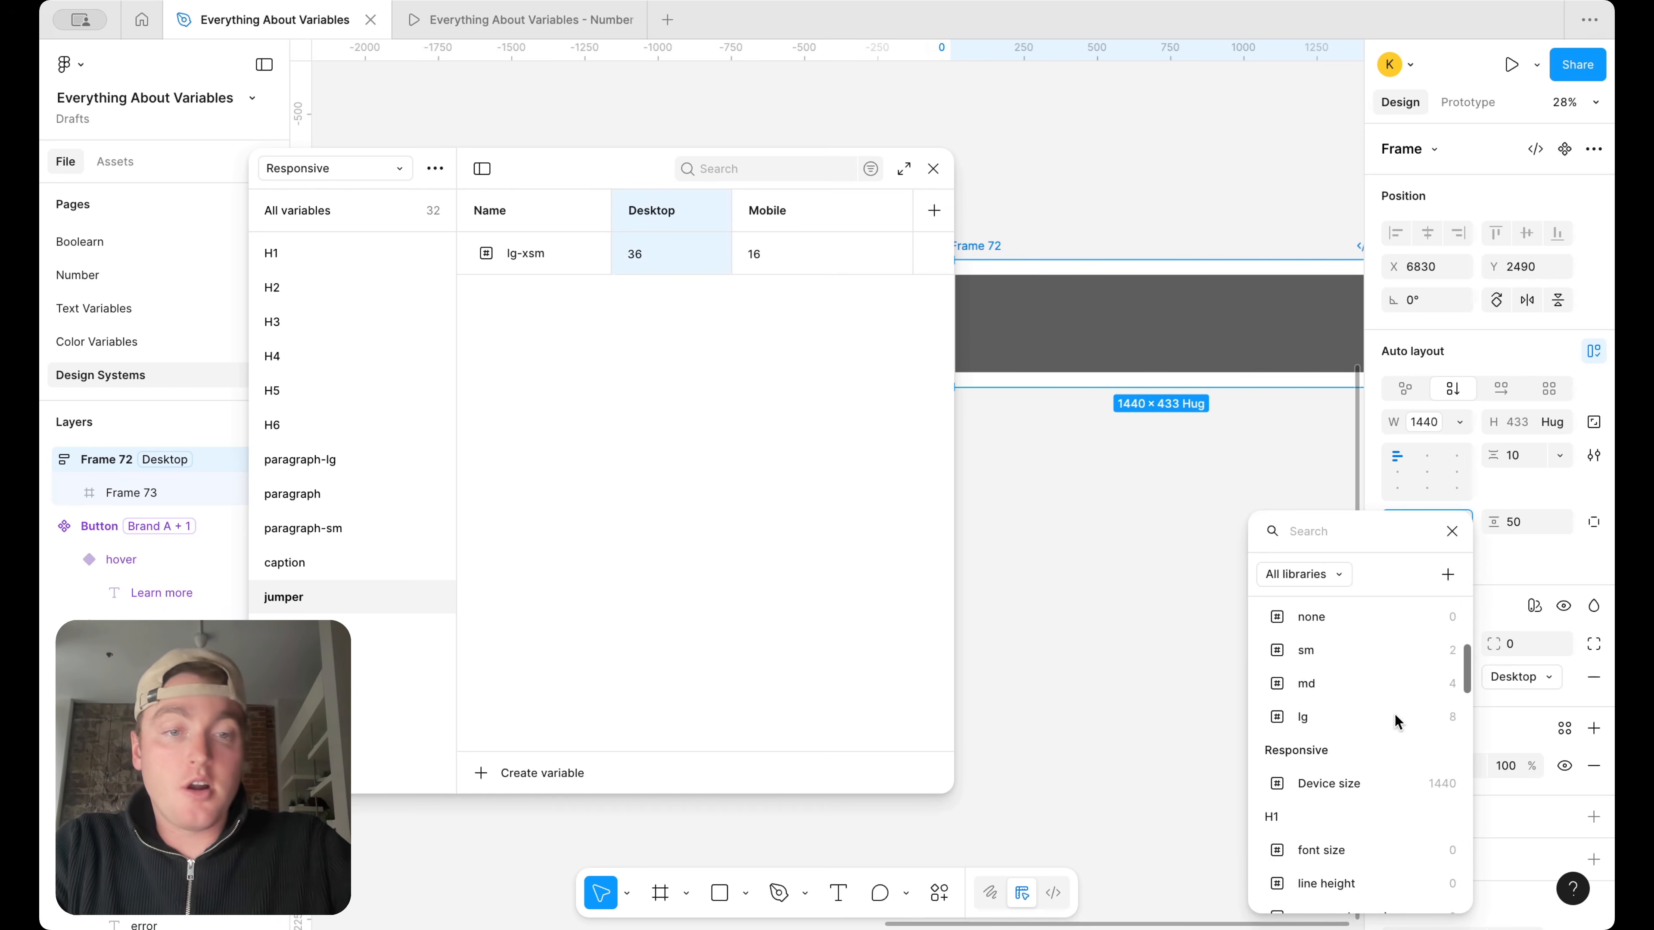
{"action": "scroll", "coordinate": [1395, 720], "scroll_direction": "down", "scroll_amount": 5}
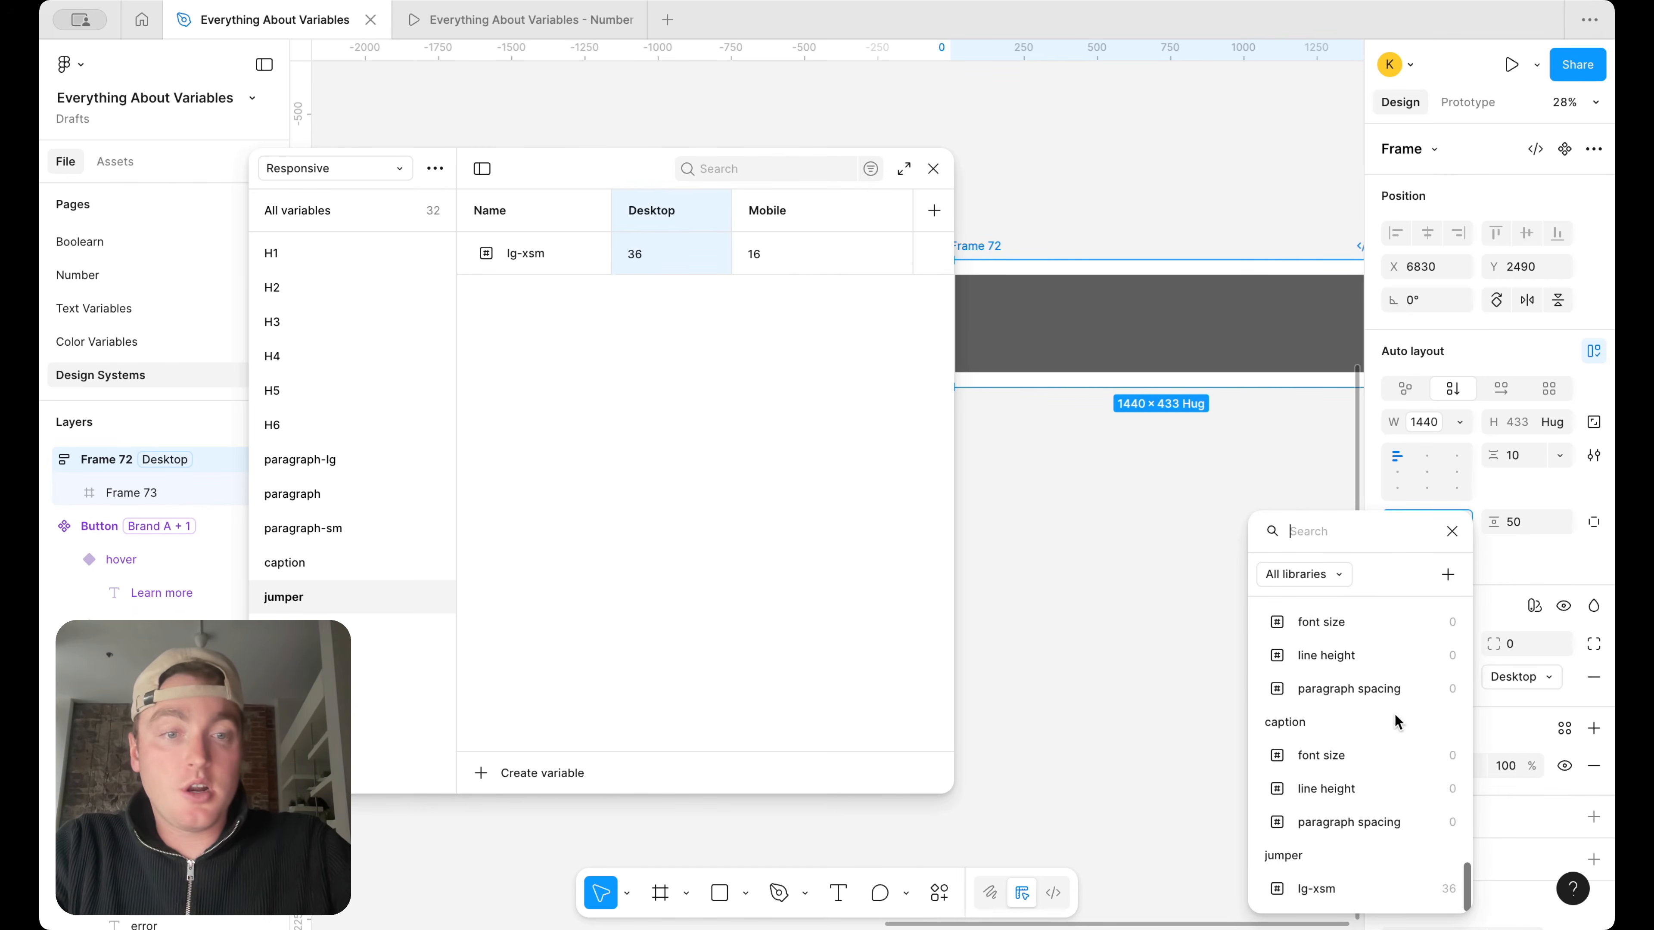
{"action": "left_click", "coordinate": [1355, 887]}
{"action": "left_click", "coordinate": [933, 168]}
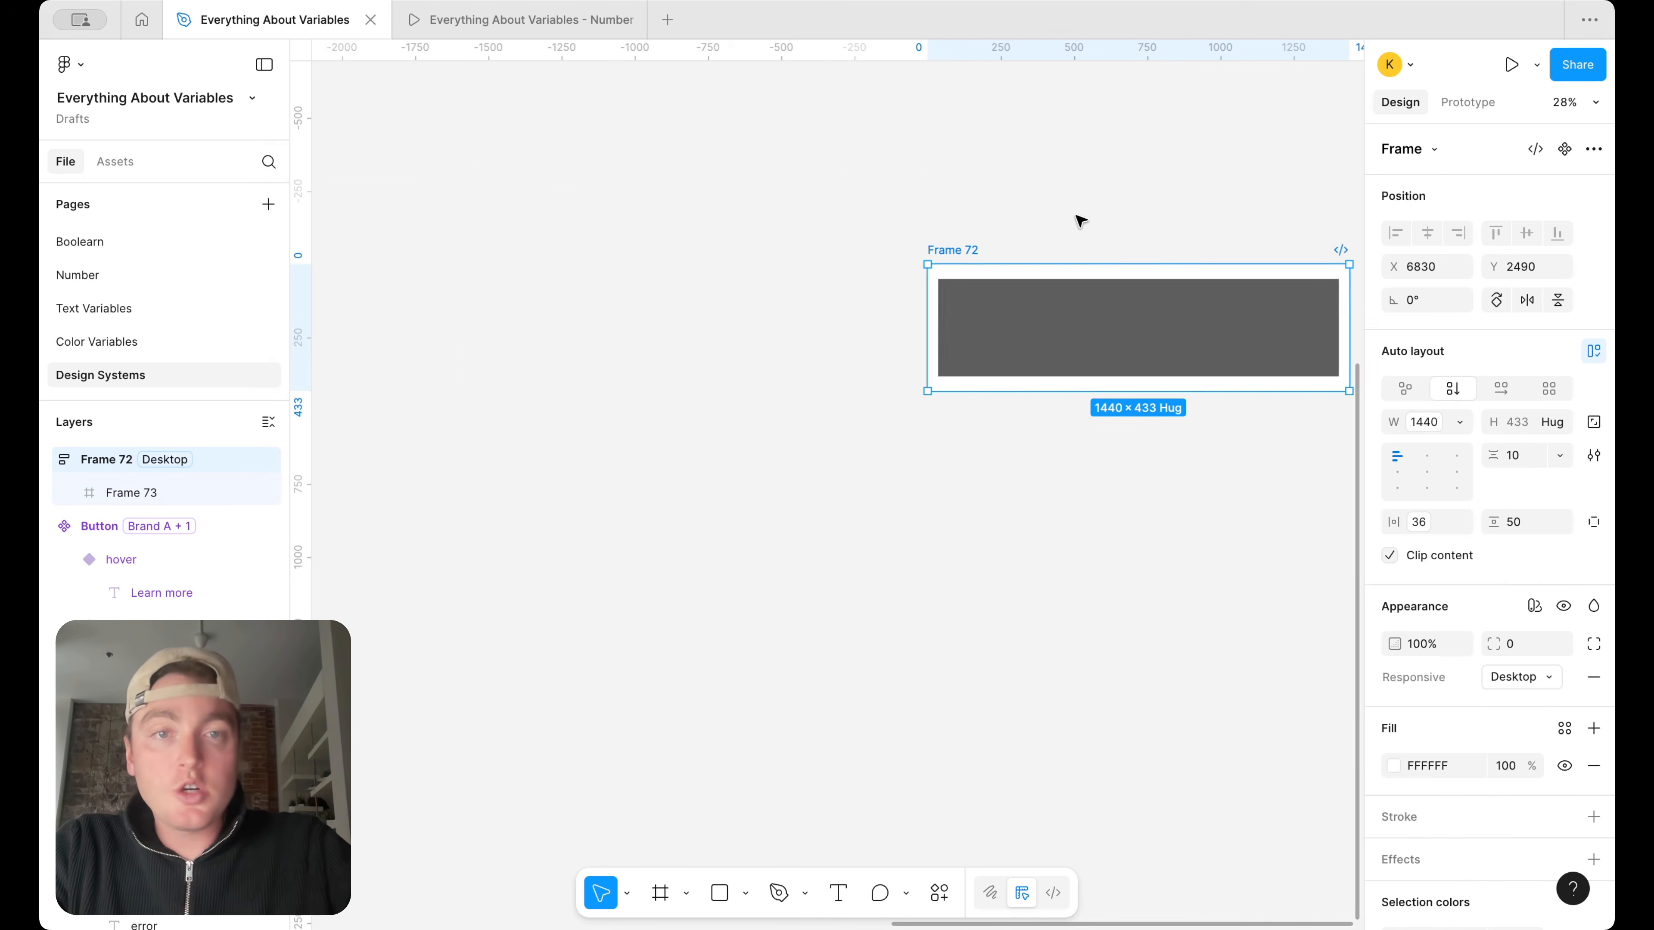
{"action": "scroll", "coordinate": [1089, 233], "scroll_direction": "right", "scroll_amount": 10}
{"action": "scroll", "coordinate": [1012, 299], "scroll_direction": "up", "scroll_amount": 3}
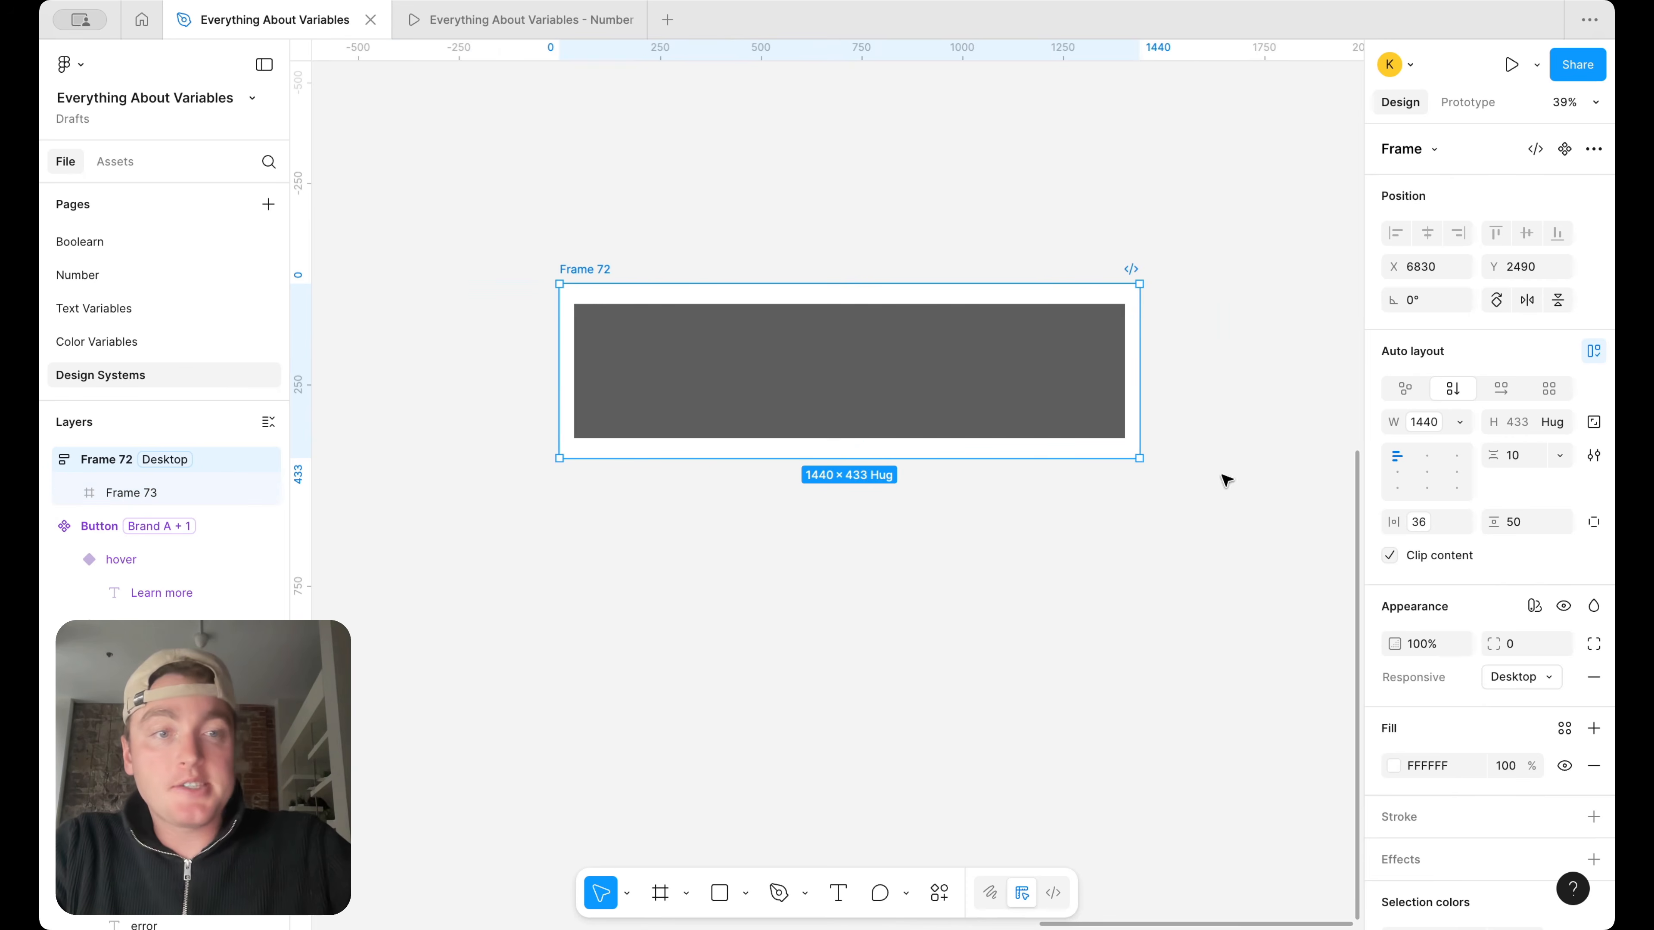
Switch Frame 72's Responsive mode to Mobile and deselect the frame
{"action": "left_click", "coordinate": [1553, 678]}
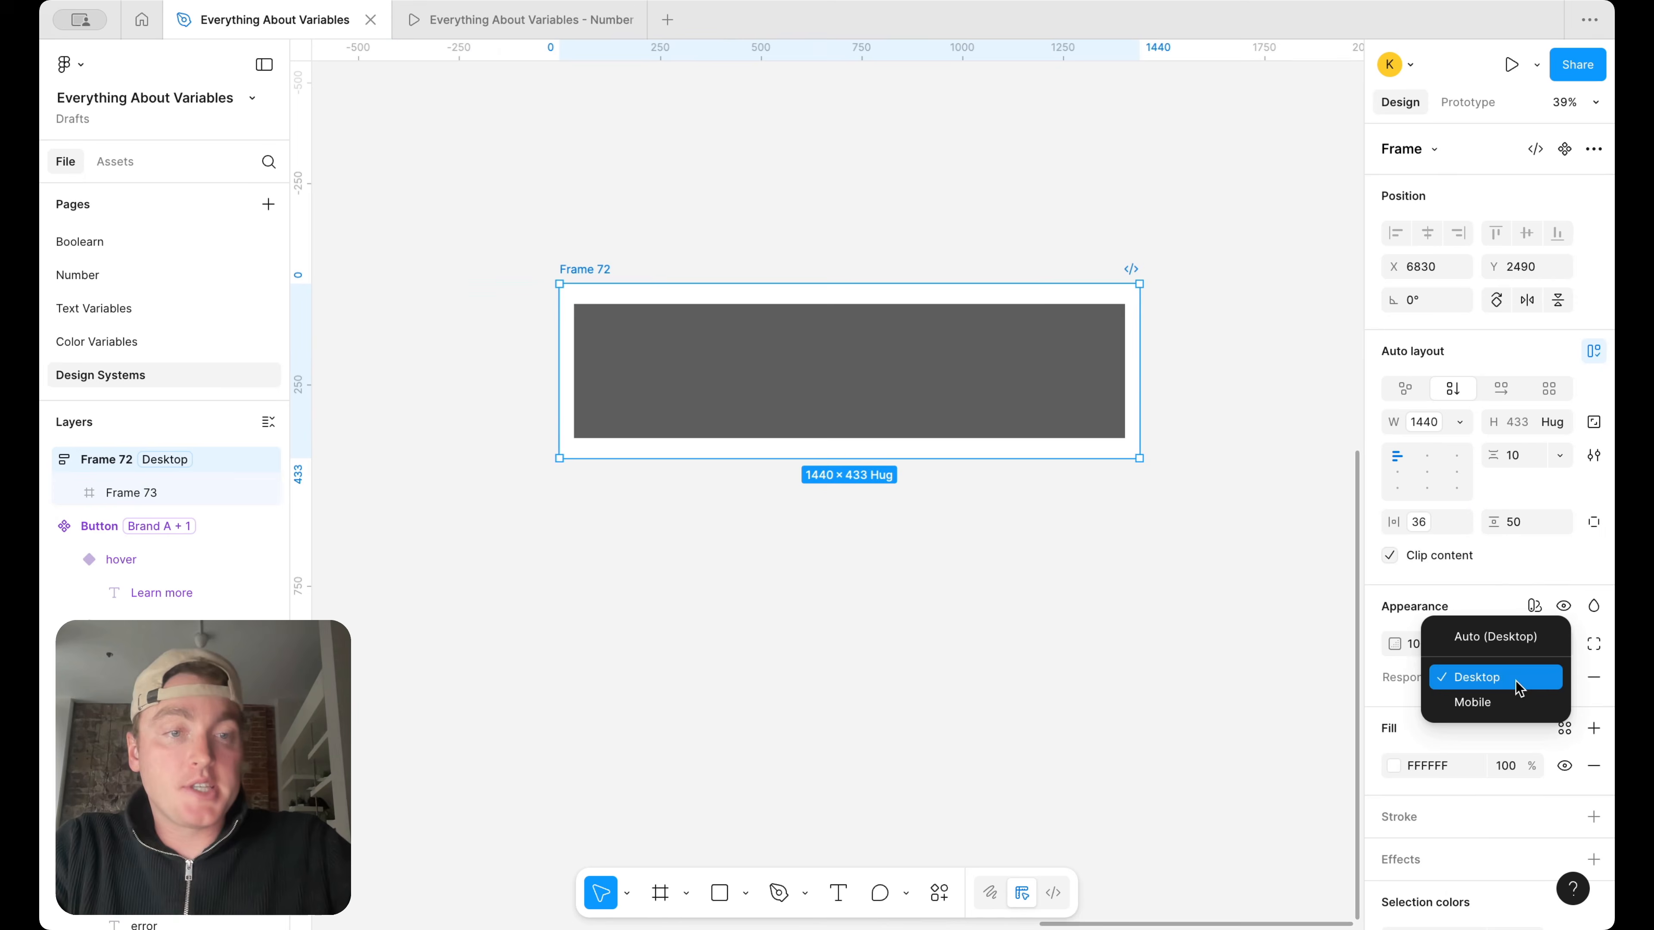
{"action": "left_click", "coordinate": [1517, 708]}
{"action": "left_click", "coordinate": [846, 660]}
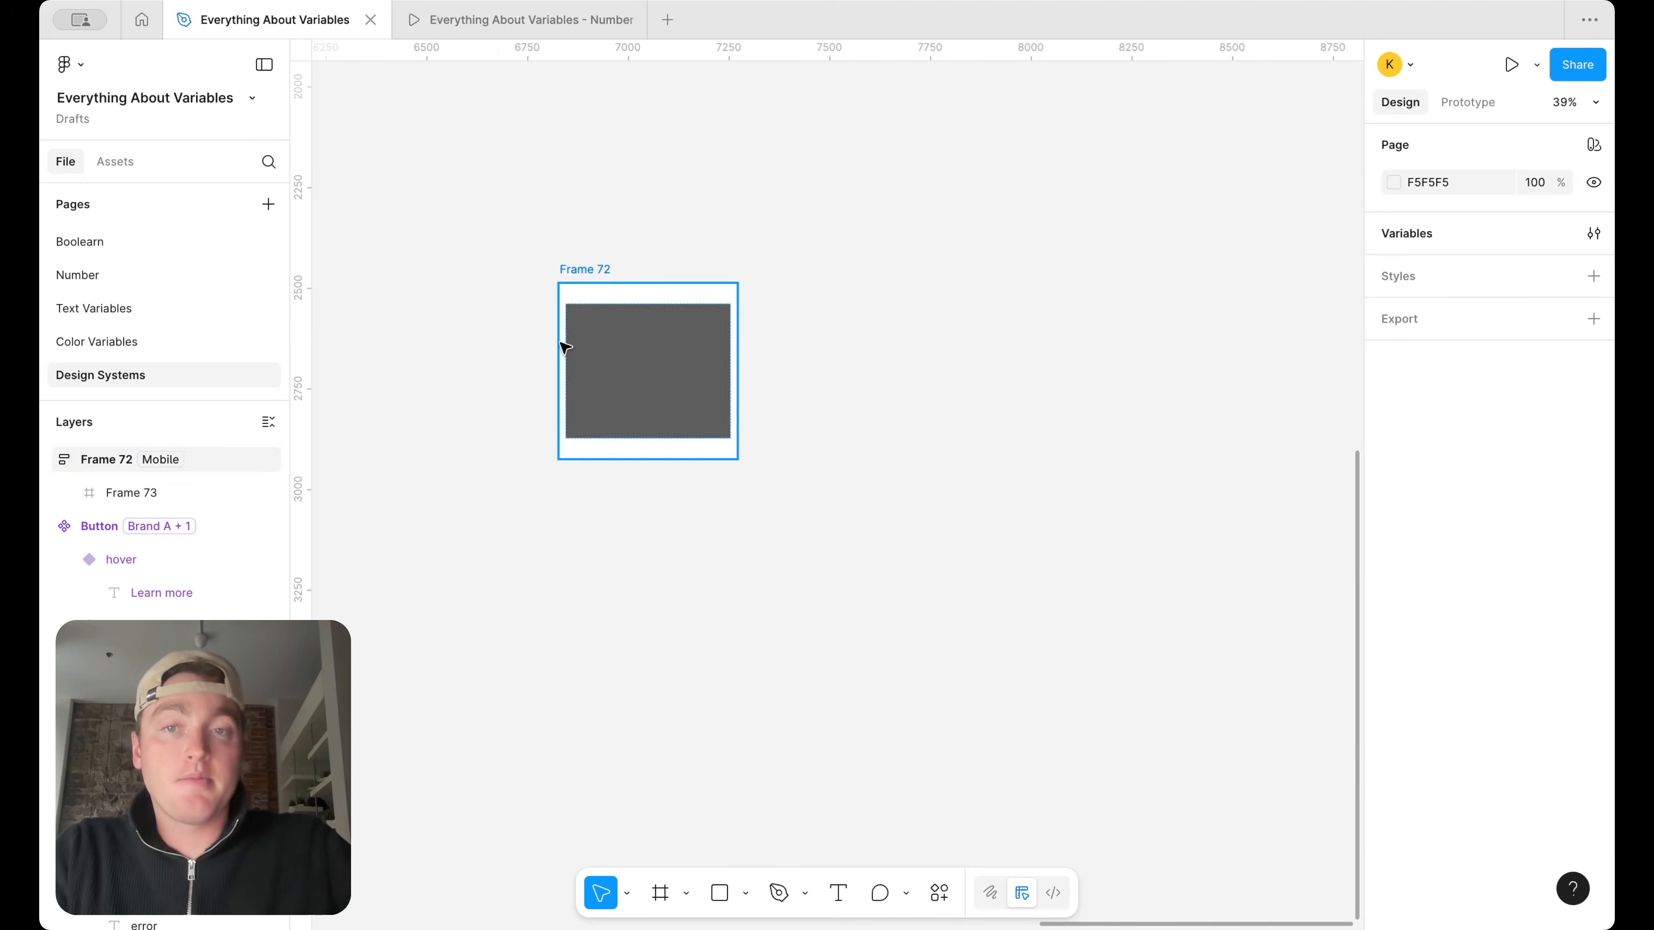
{"action": "scroll", "coordinate": [566, 348], "scroll_direction": "up", "scroll_amount": 3}
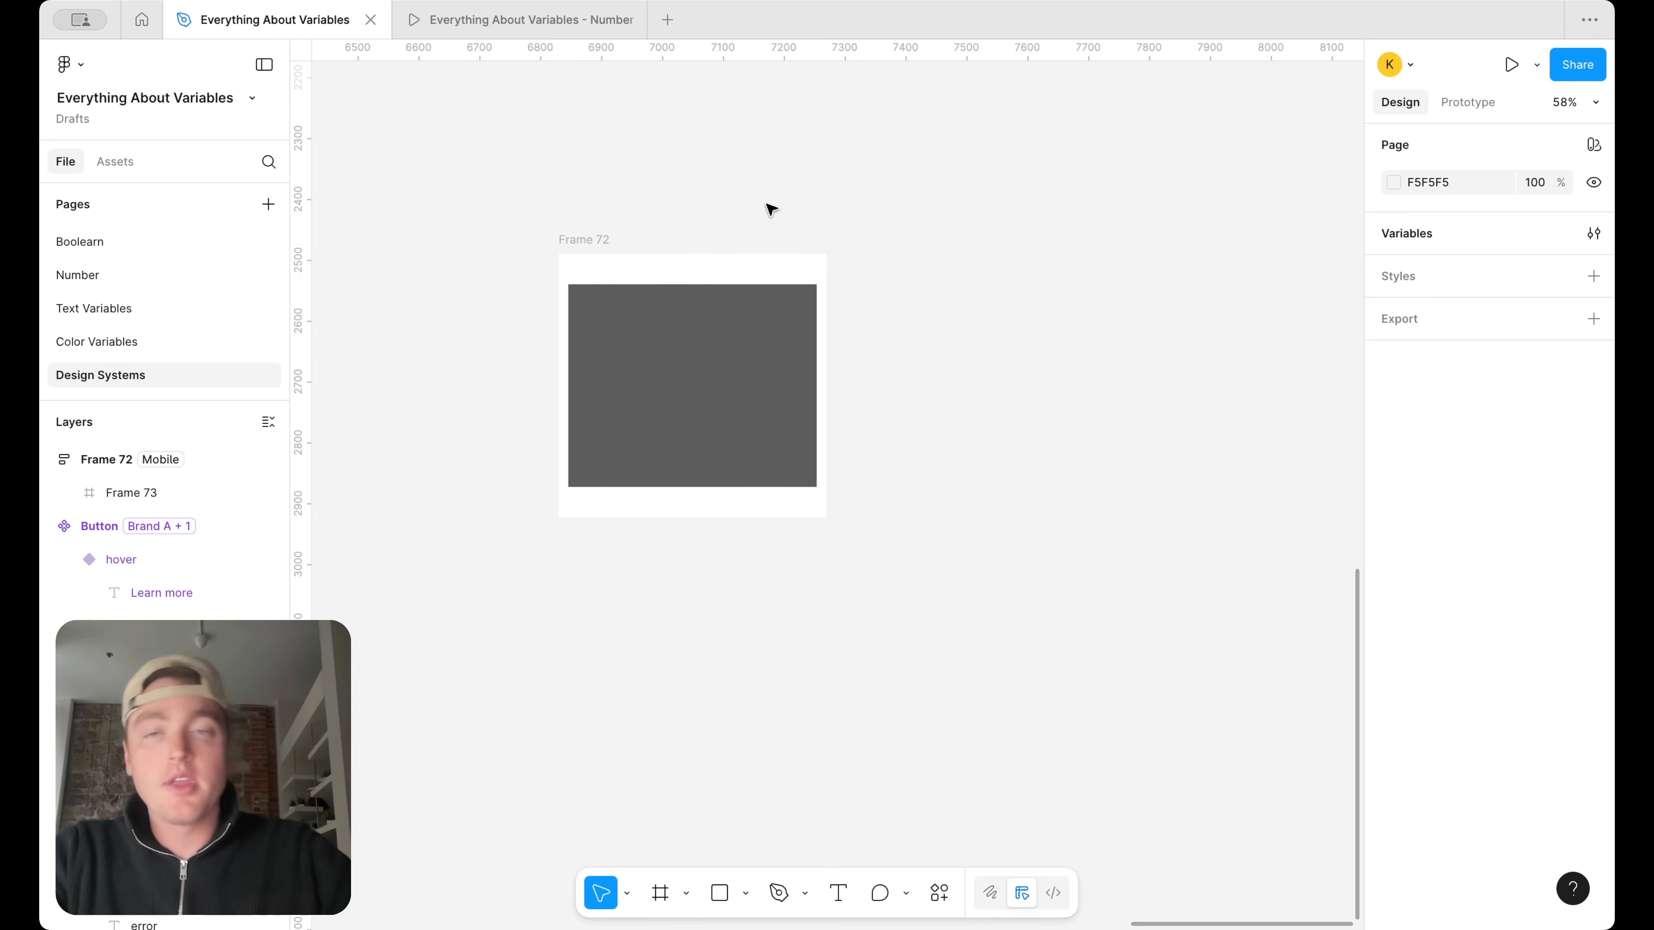
{"action": "left_click", "coordinate": [605, 241]}
{"action": "left_click", "coordinate": [853, 226]}
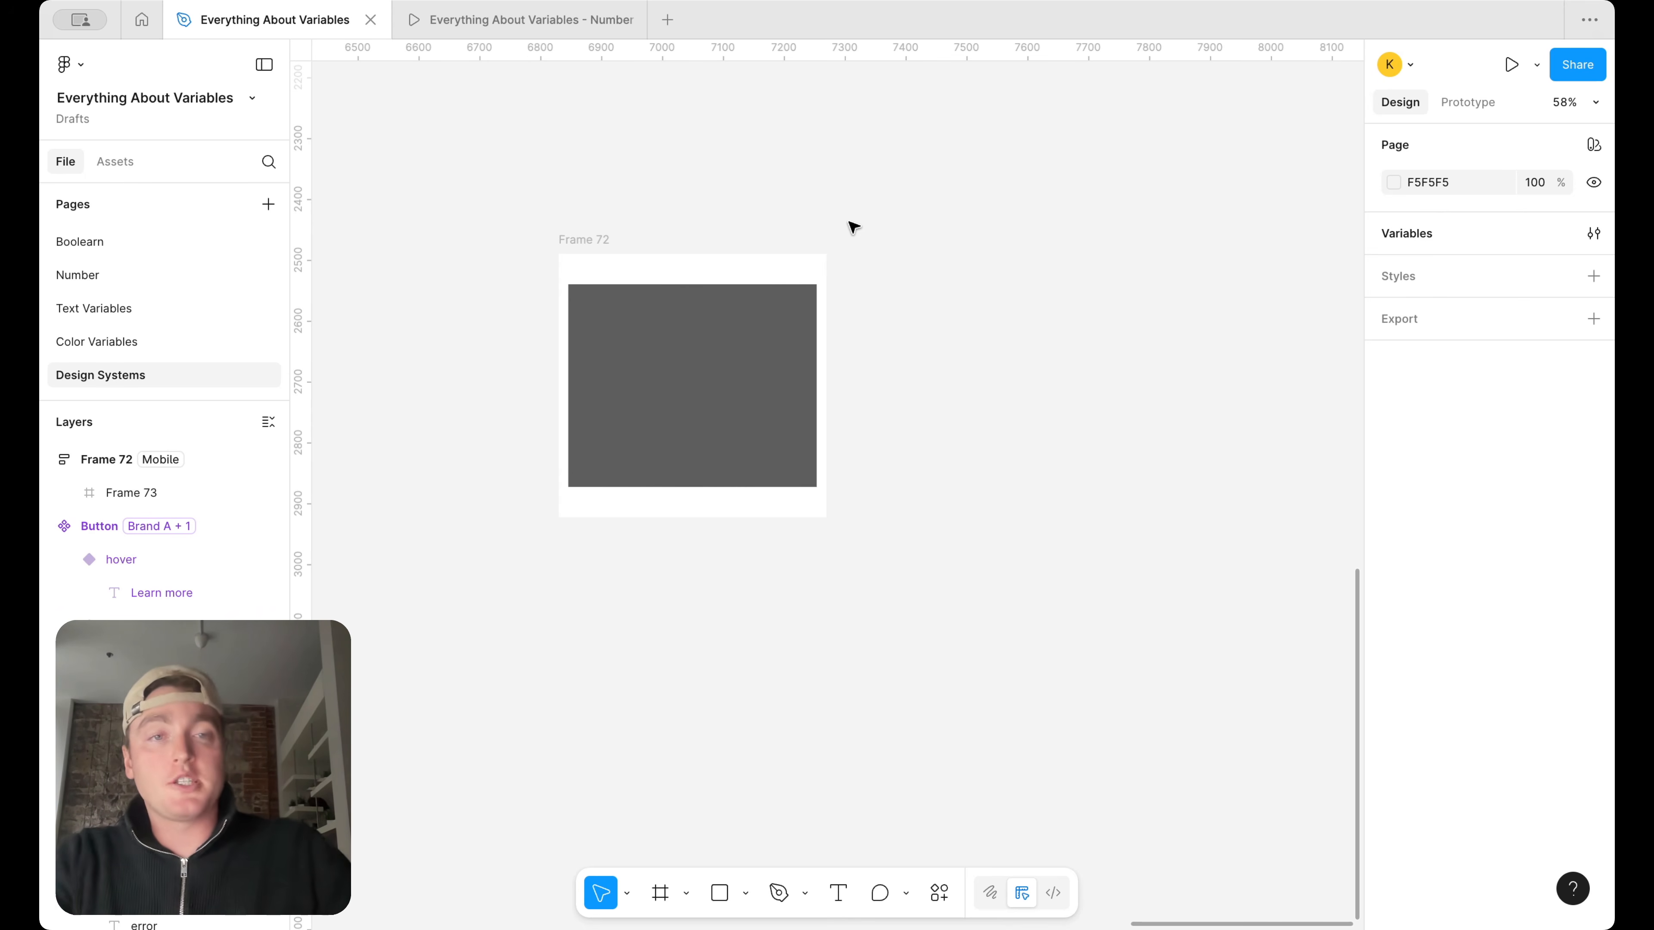
{"action": "left_click", "coordinate": [1594, 233]}
{"action": "left_click_drag", "start_coordinate": [535, 167], "coordinate": [694, 140]}
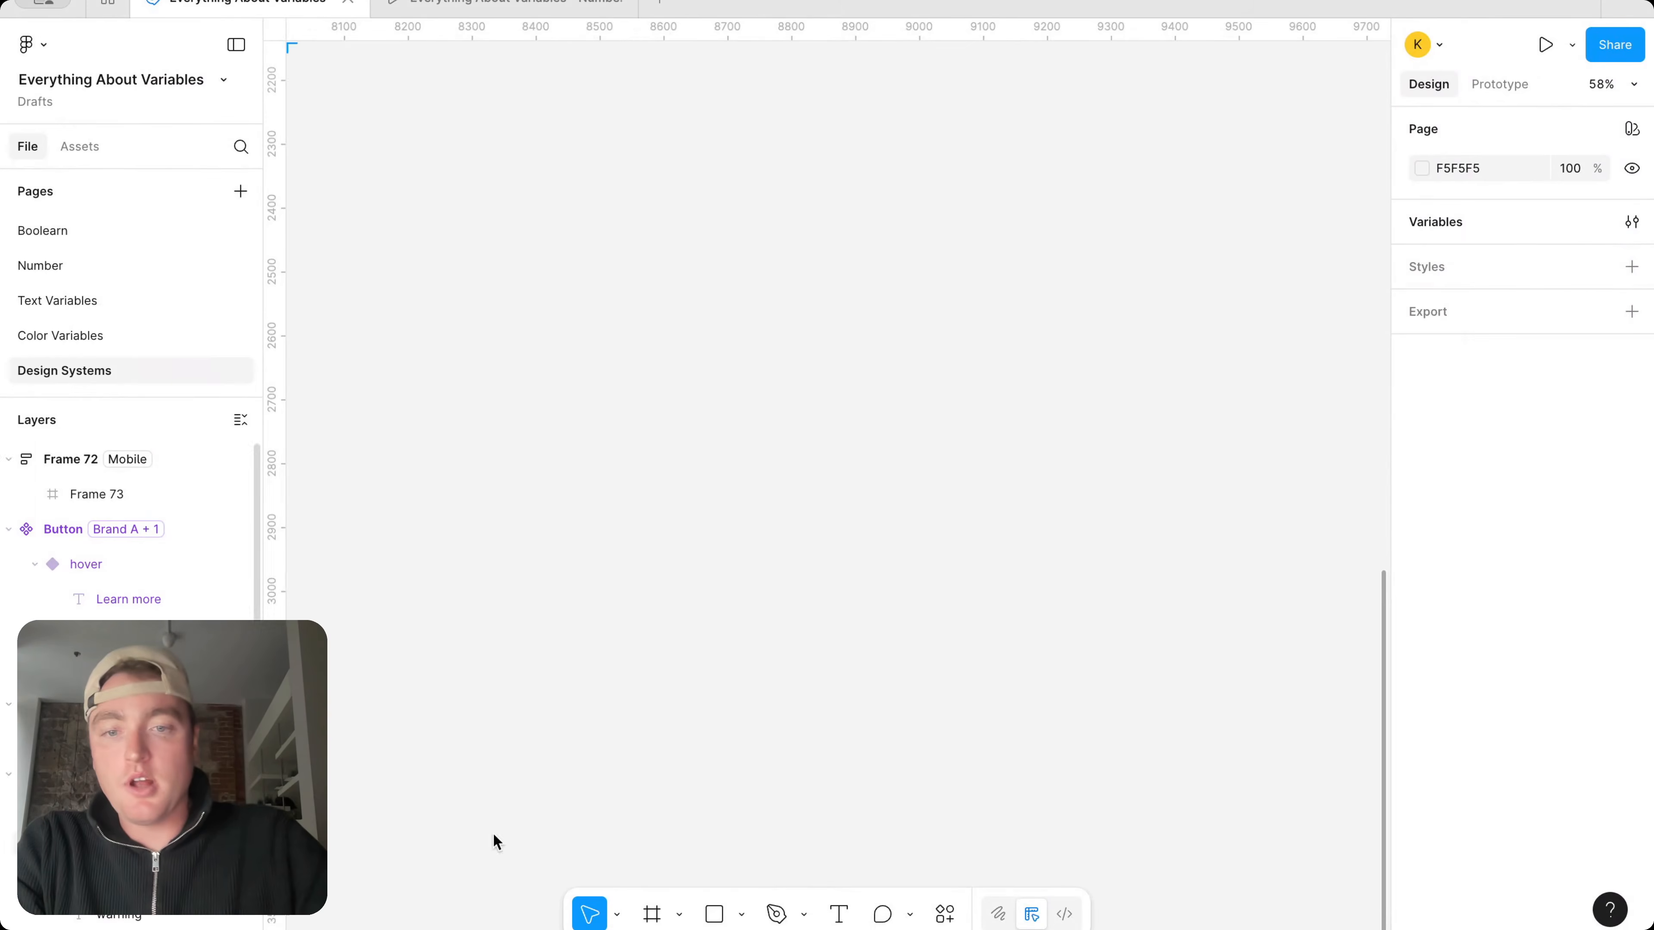
Draw a rectangle about 623 × 344 on empty canvas and fill it with the purple surface color variable
{"action": "left_click", "coordinate": [716, 915]}
{"action": "left_click_drag", "start_coordinate": [750, 370], "coordinate": [1142, 590]}
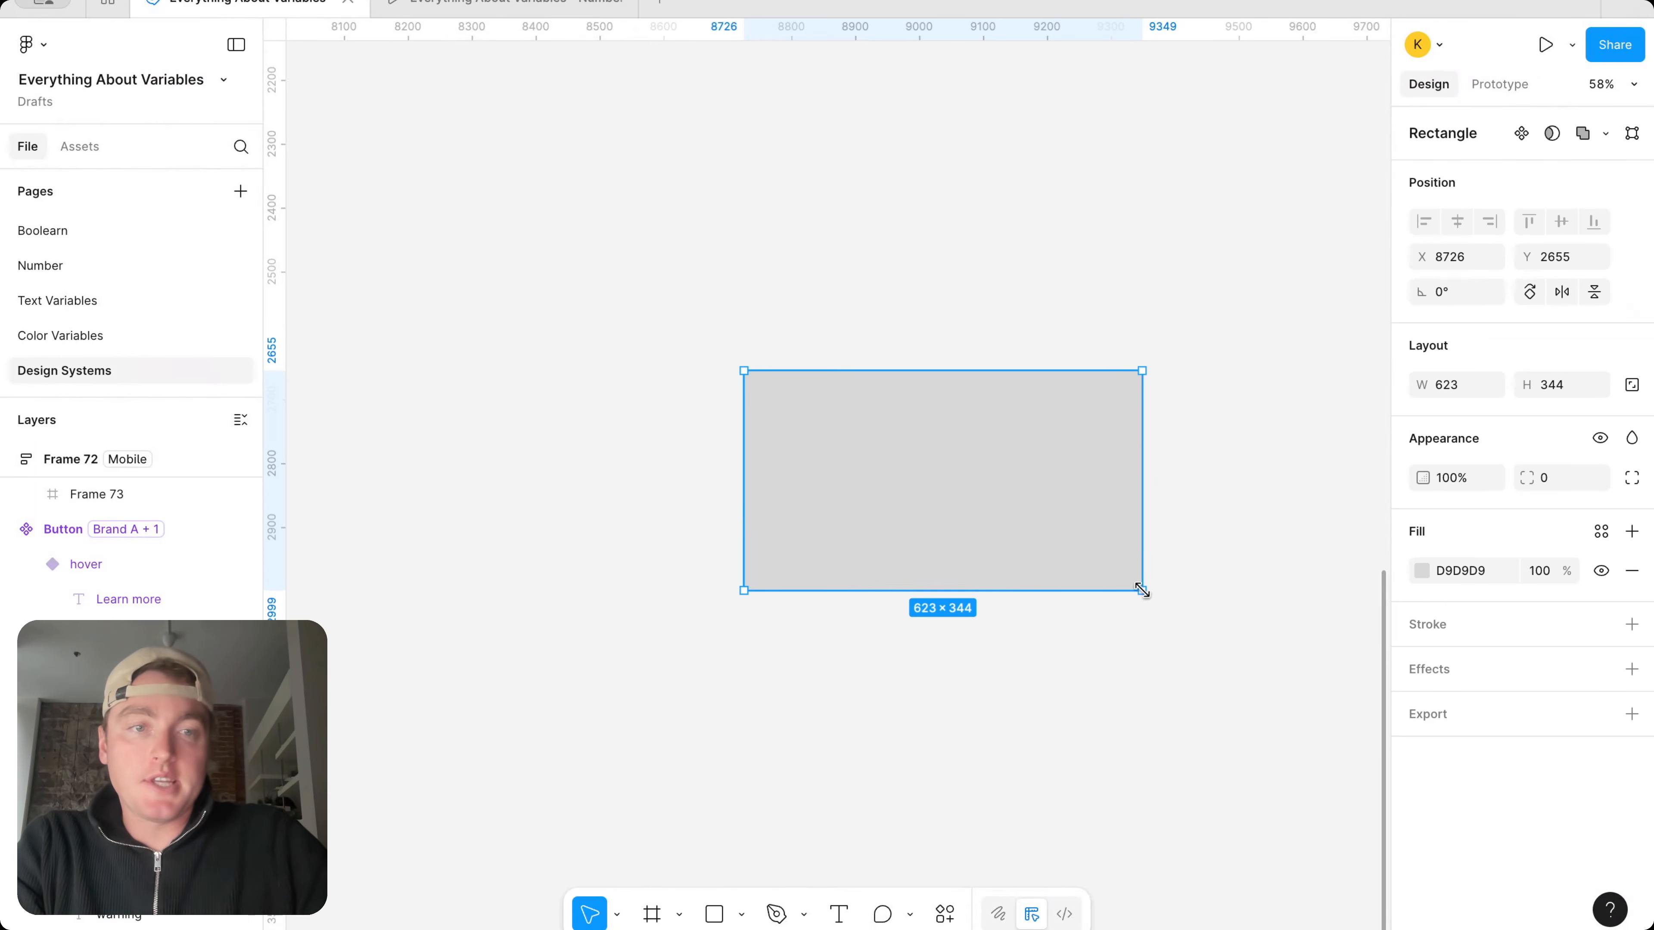
{"action": "left_click", "coordinate": [1601, 531]}
{"action": "scroll", "coordinate": [1240, 748], "scroll_direction": "down", "scroll_amount": 15}
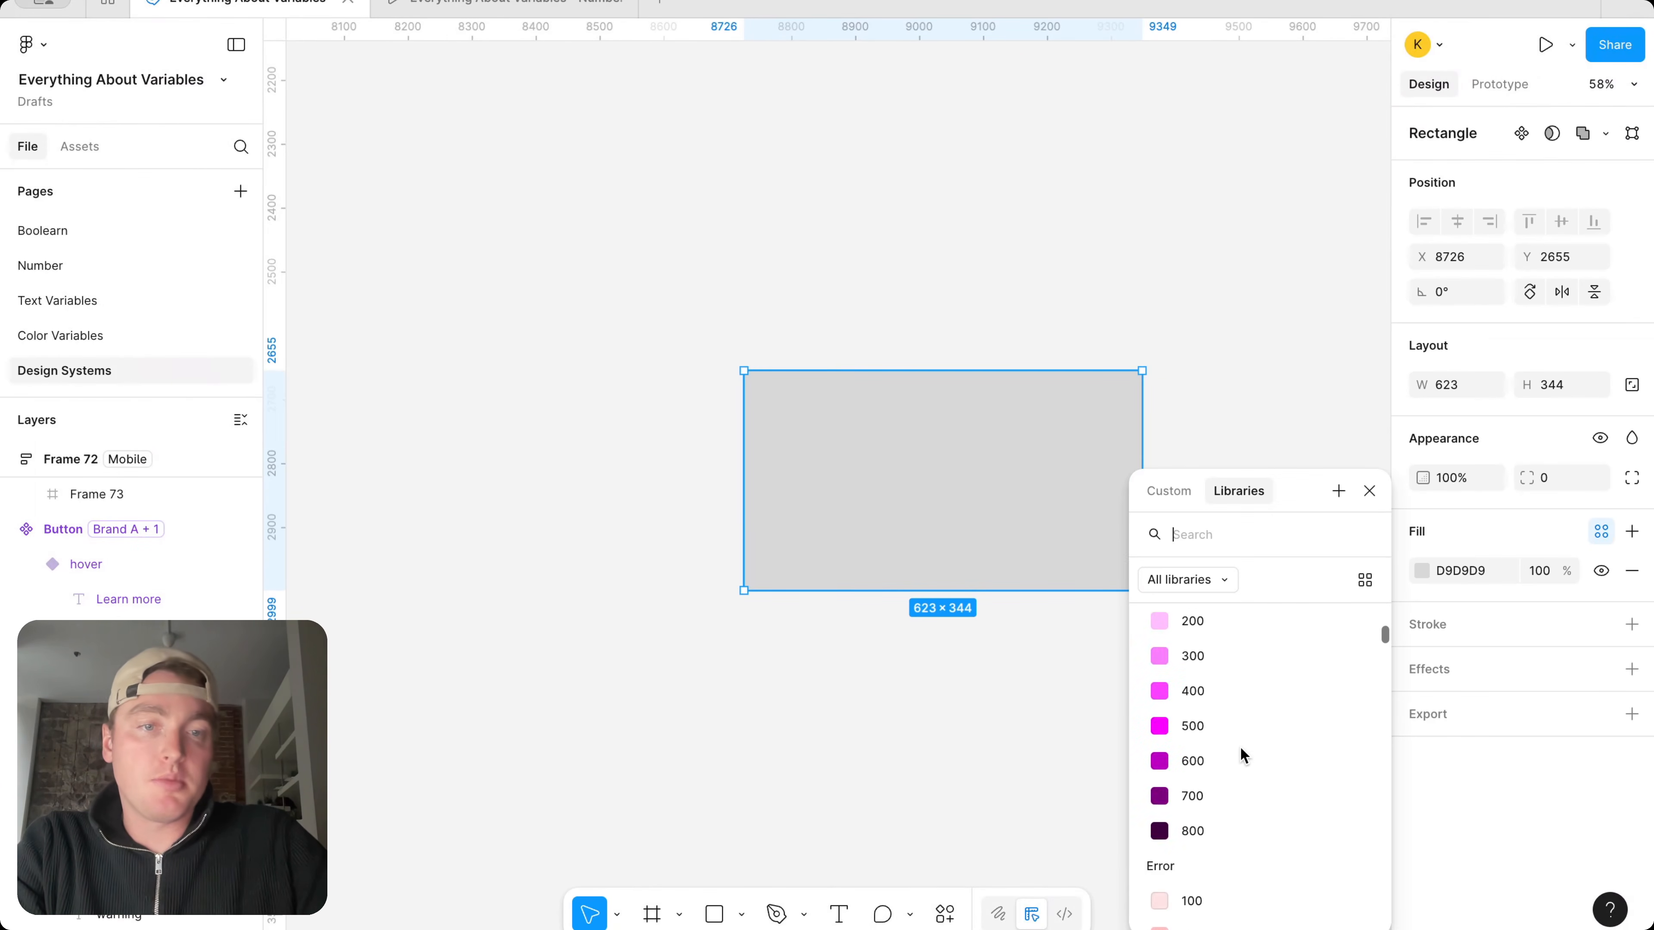
{"action": "scroll", "coordinate": [1239, 746], "scroll_direction": "down", "scroll_amount": 10}
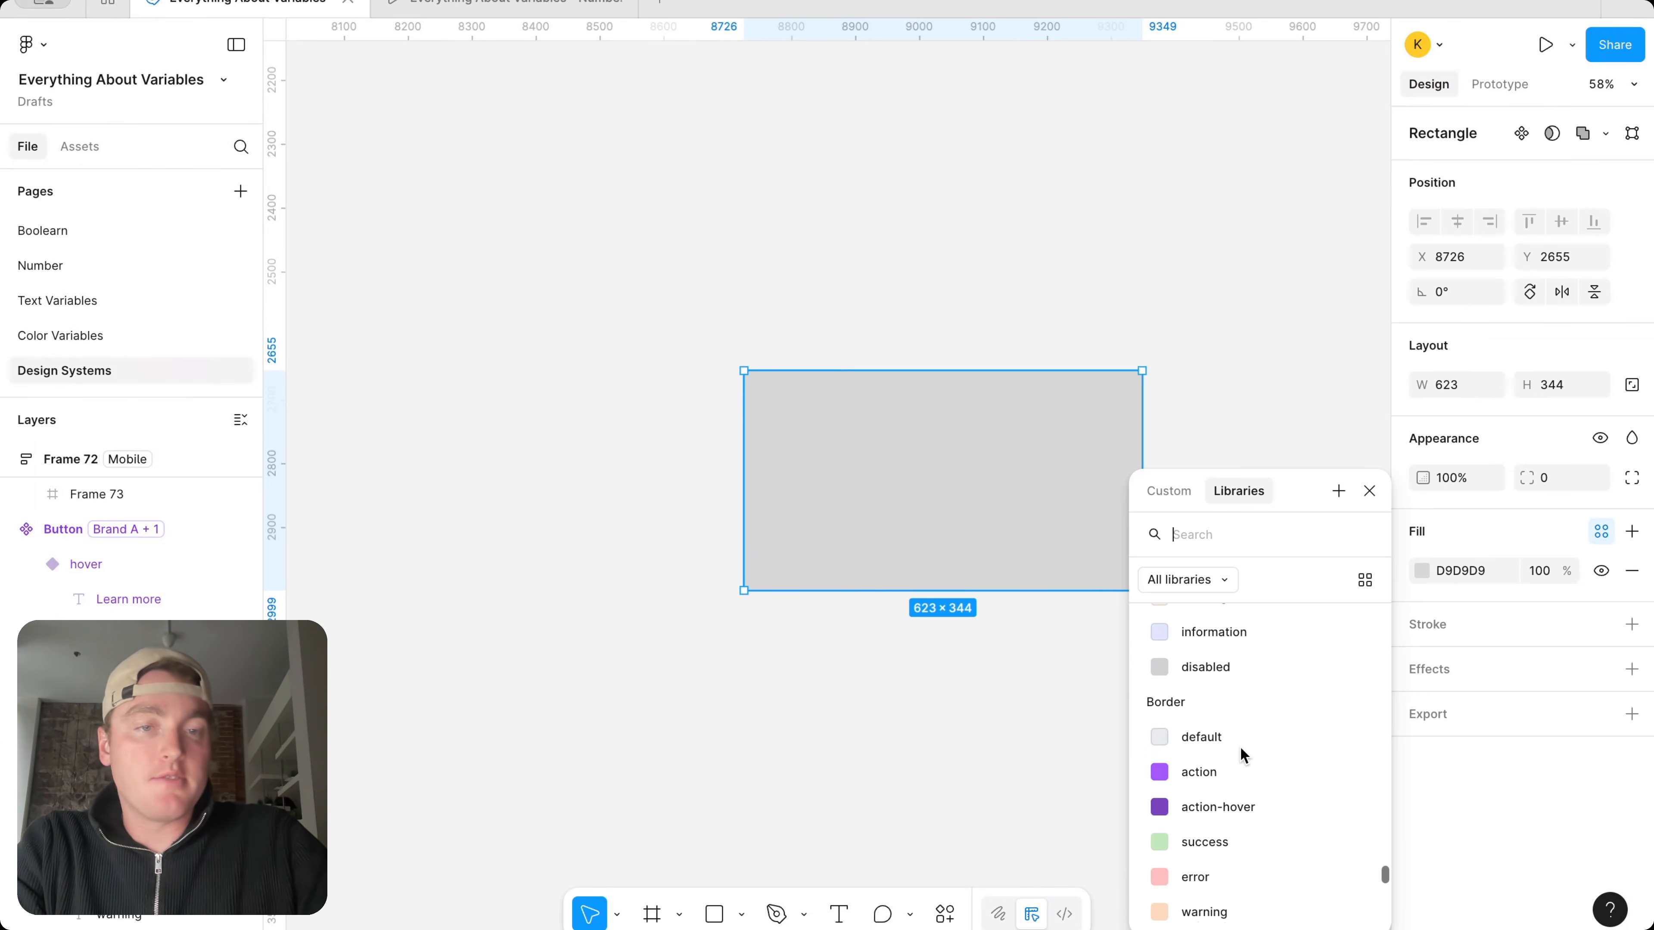
{"action": "type", "text": "sur"}
{"action": "left_click", "coordinate": [1204, 731]}
{"action": "left_click", "coordinate": [1230, 374]}
{"action": "scroll", "coordinate": [1230, 375], "scroll_direction": "right", "scroll_amount": 3}
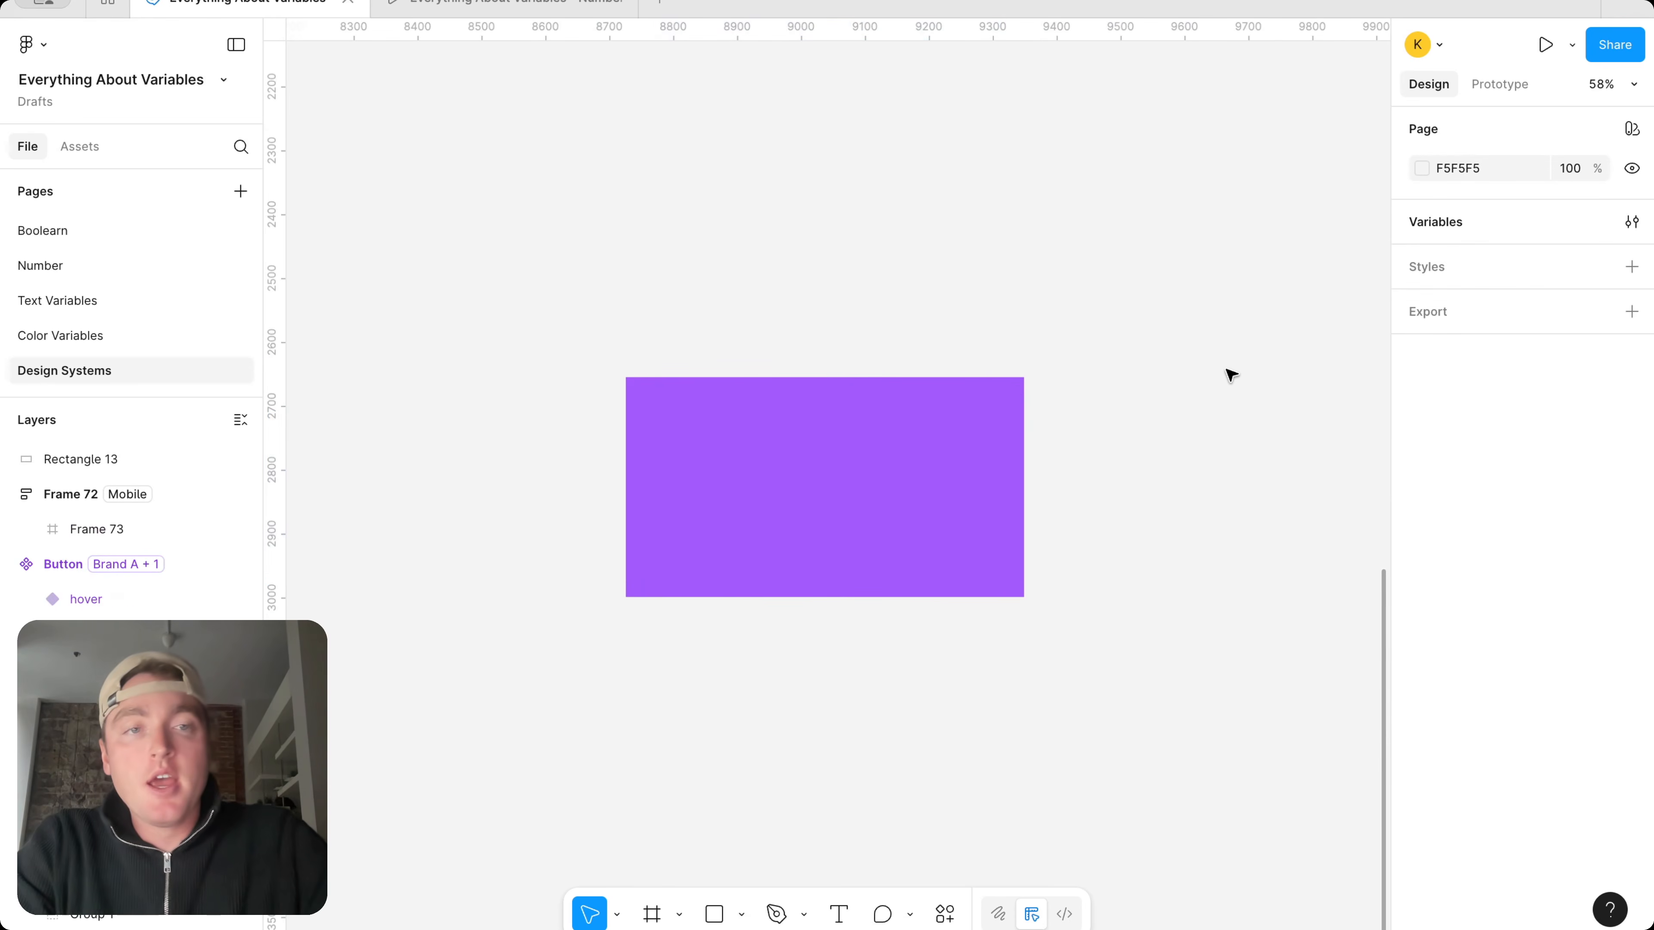
Select all variables in the Brand collection and turn off every supported property in their color scope
{"action": "left_click", "coordinate": [1633, 224]}
{"action": "left_click_drag", "start_coordinate": [748, 127], "coordinate": [1129, 125]}
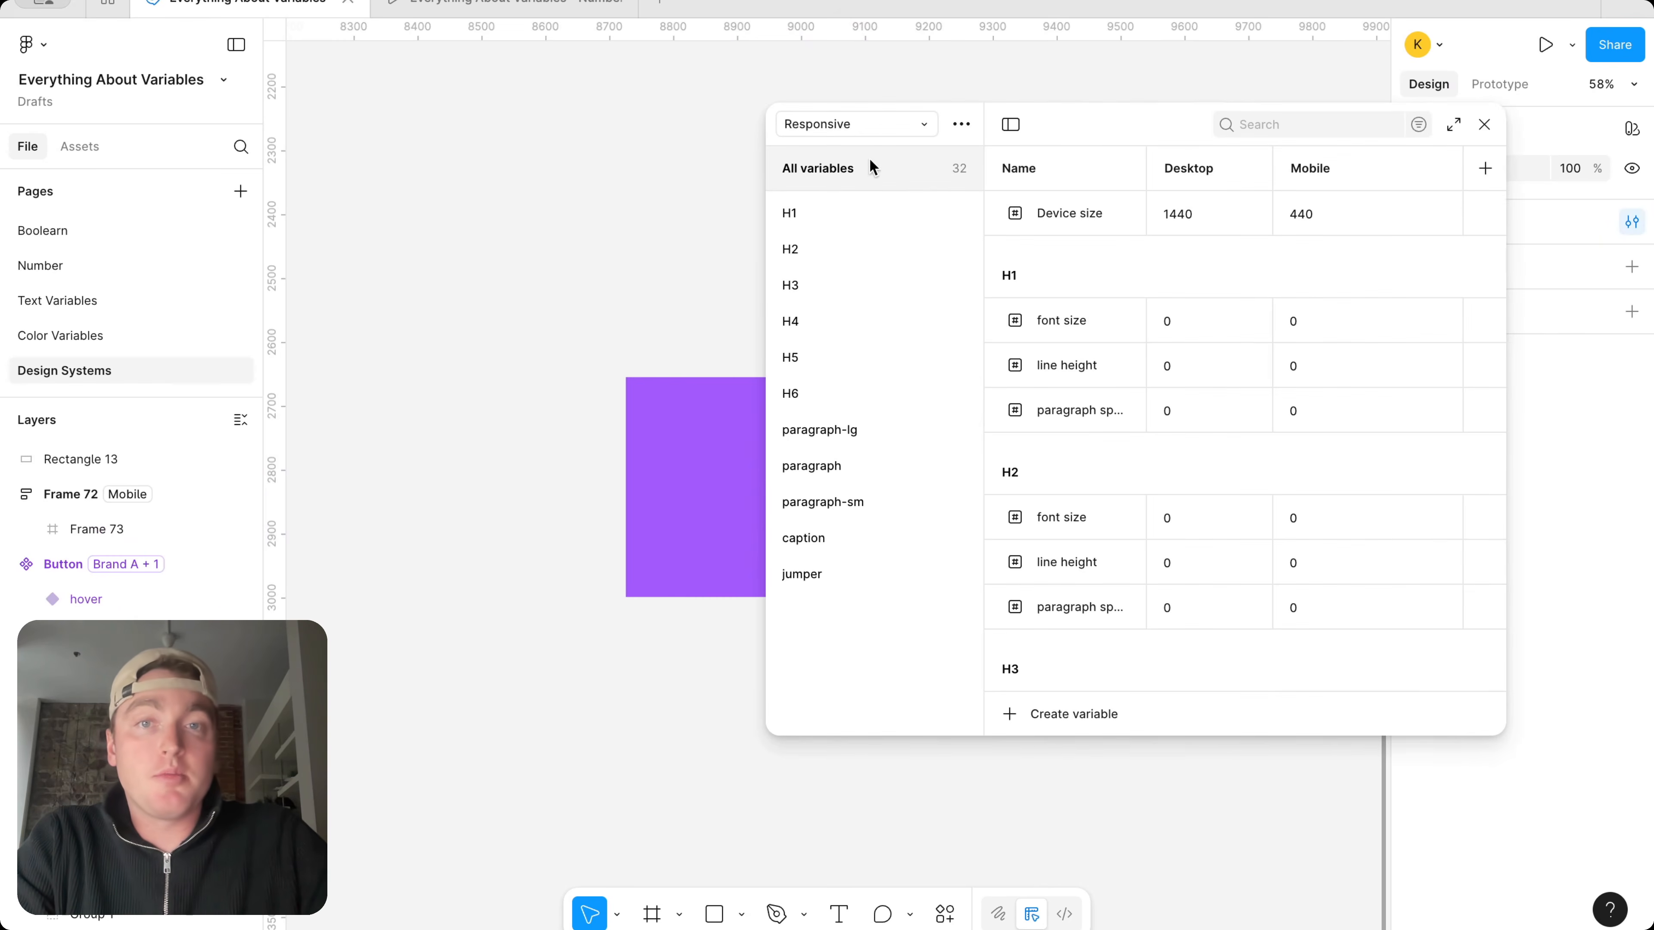
{"action": "left_click", "coordinate": [872, 124]}
{"action": "left_click", "coordinate": [877, 127]}
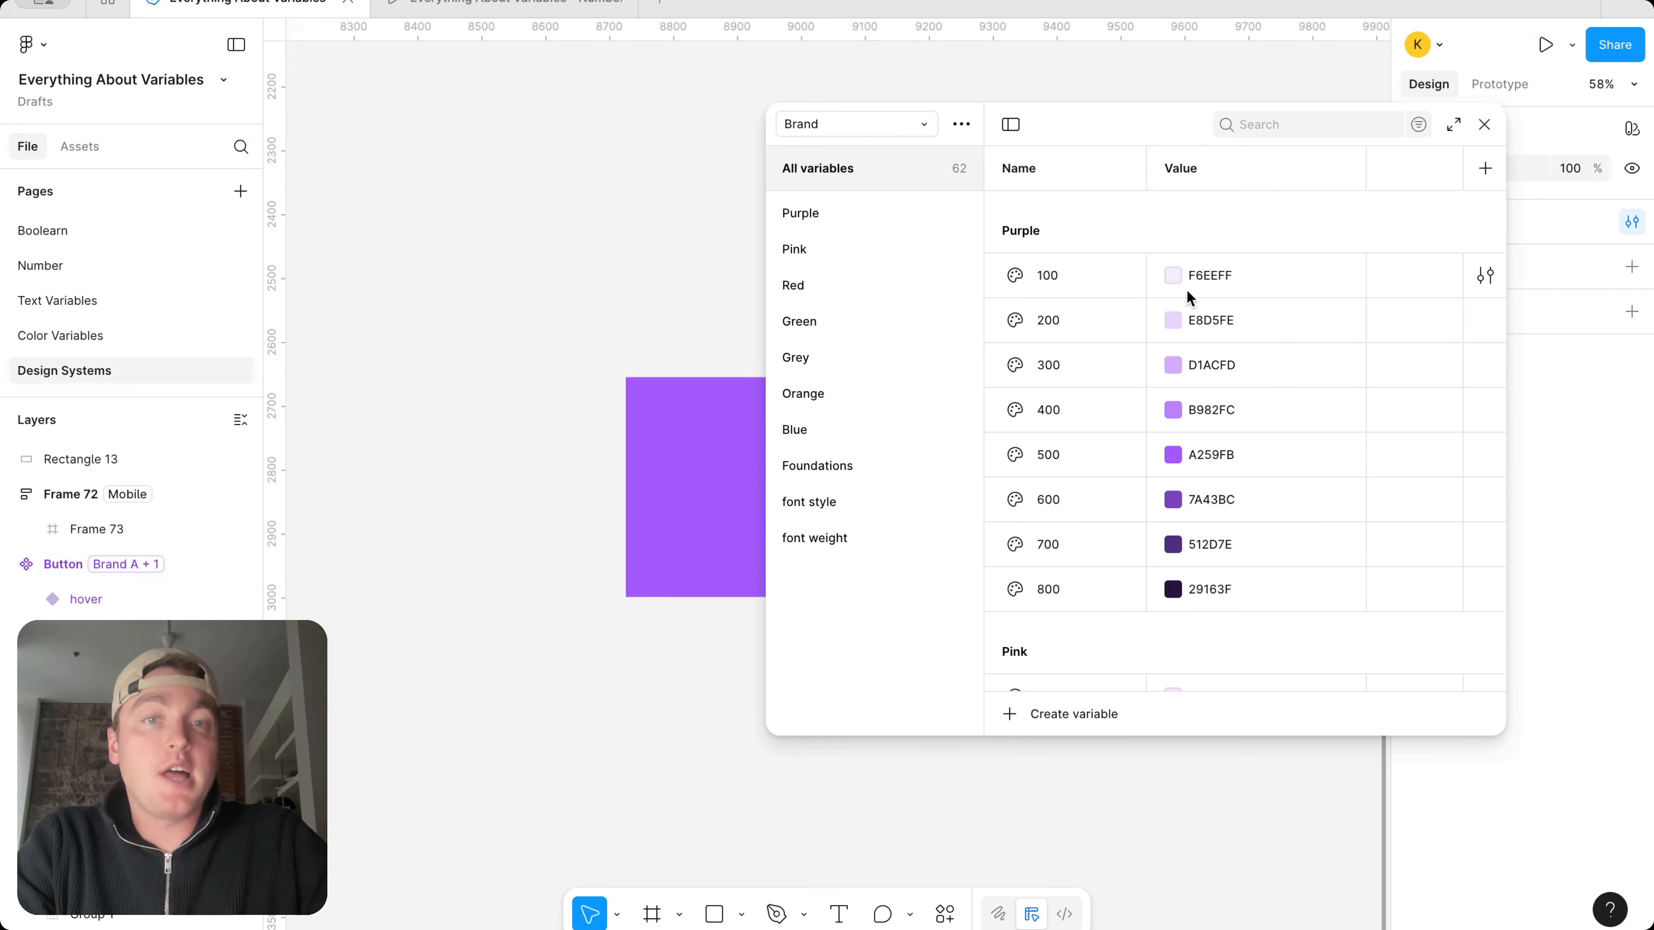
{"action": "scroll", "coordinate": [1165, 521], "scroll_direction": "down", "scroll_amount": 5}
{"action": "scroll", "coordinate": [1164, 517], "scroll_direction": "down", "scroll_amount": 15}
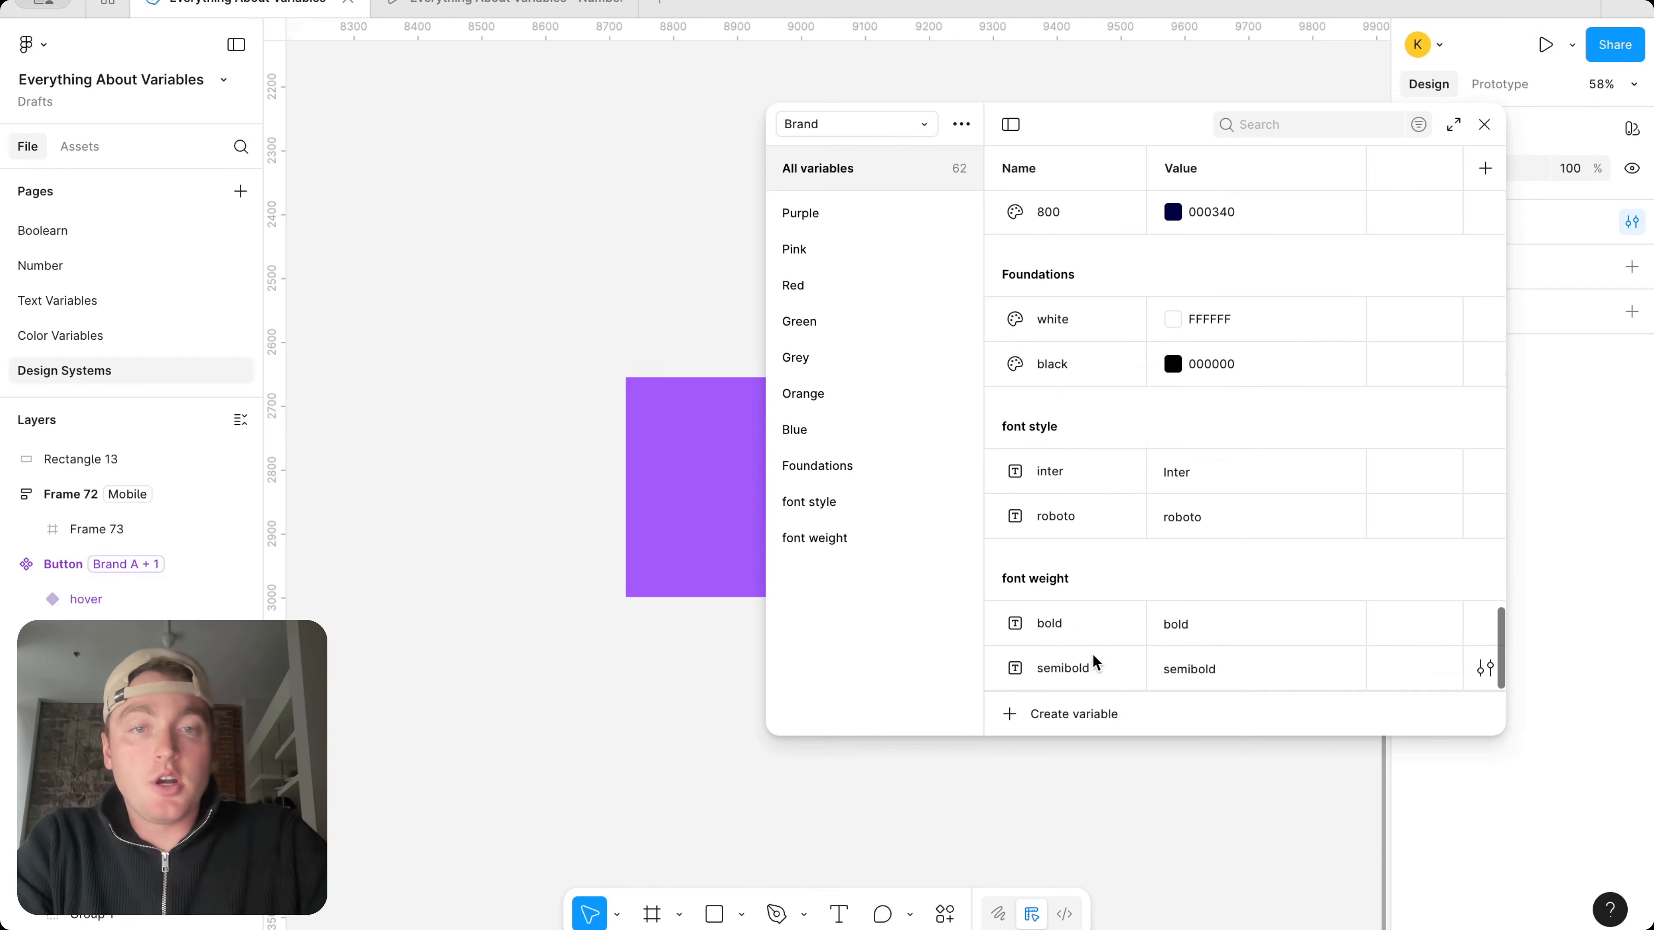
{"action": "key", "text": "ctrl+a"}
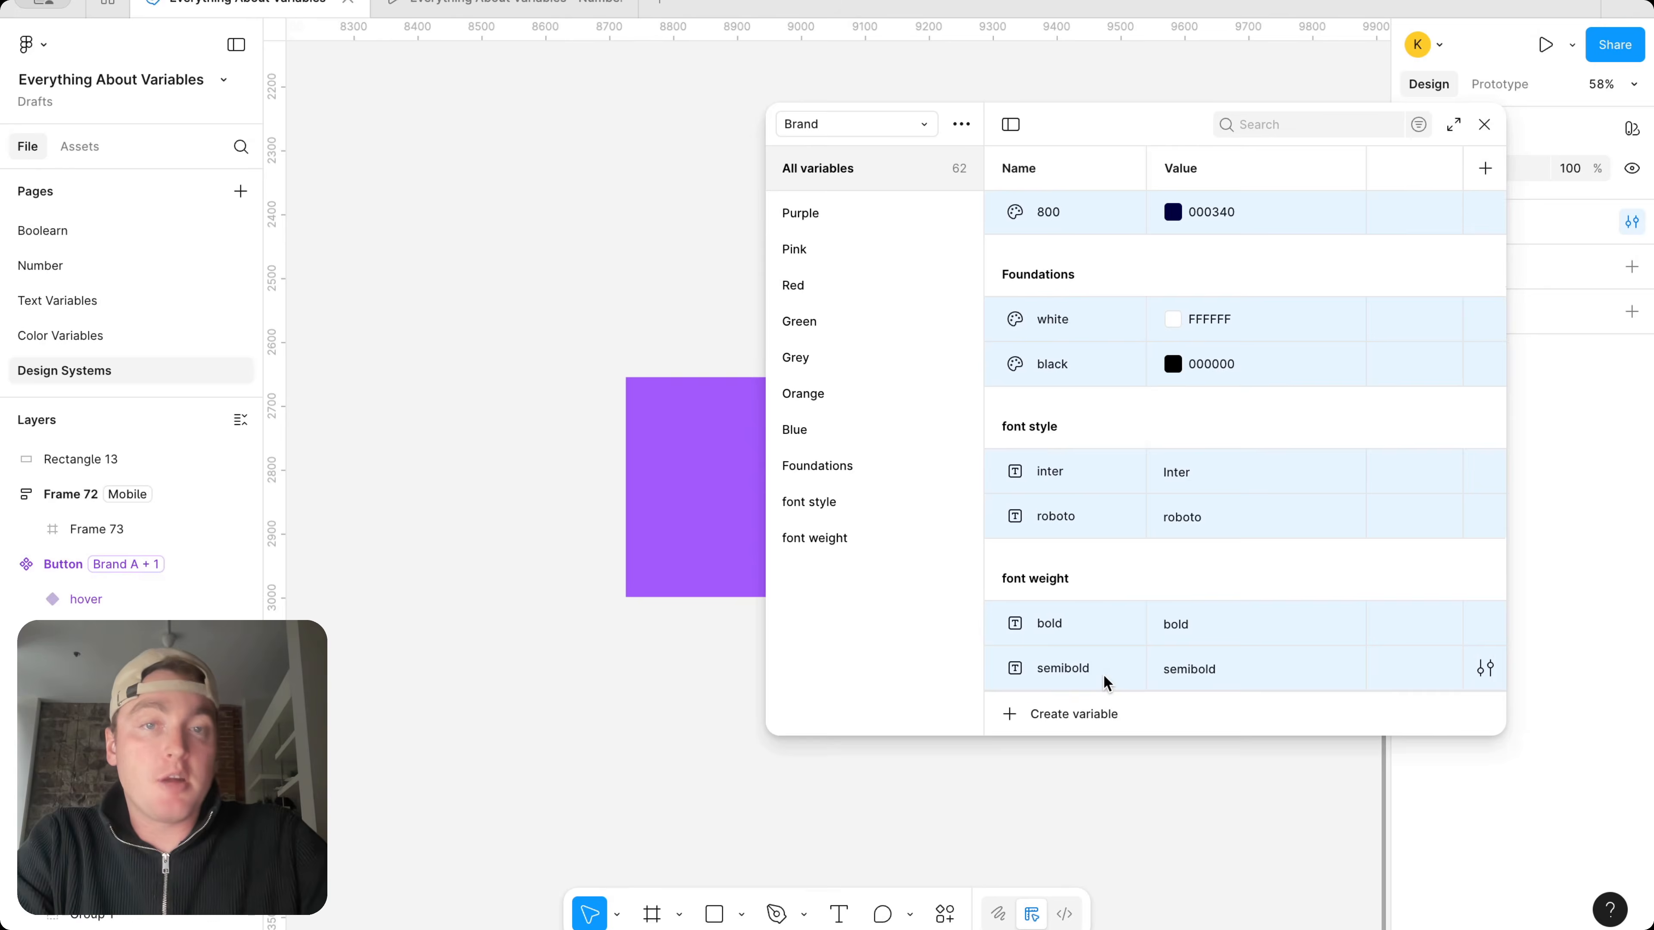
{"action": "right_click", "coordinate": [1106, 678]}
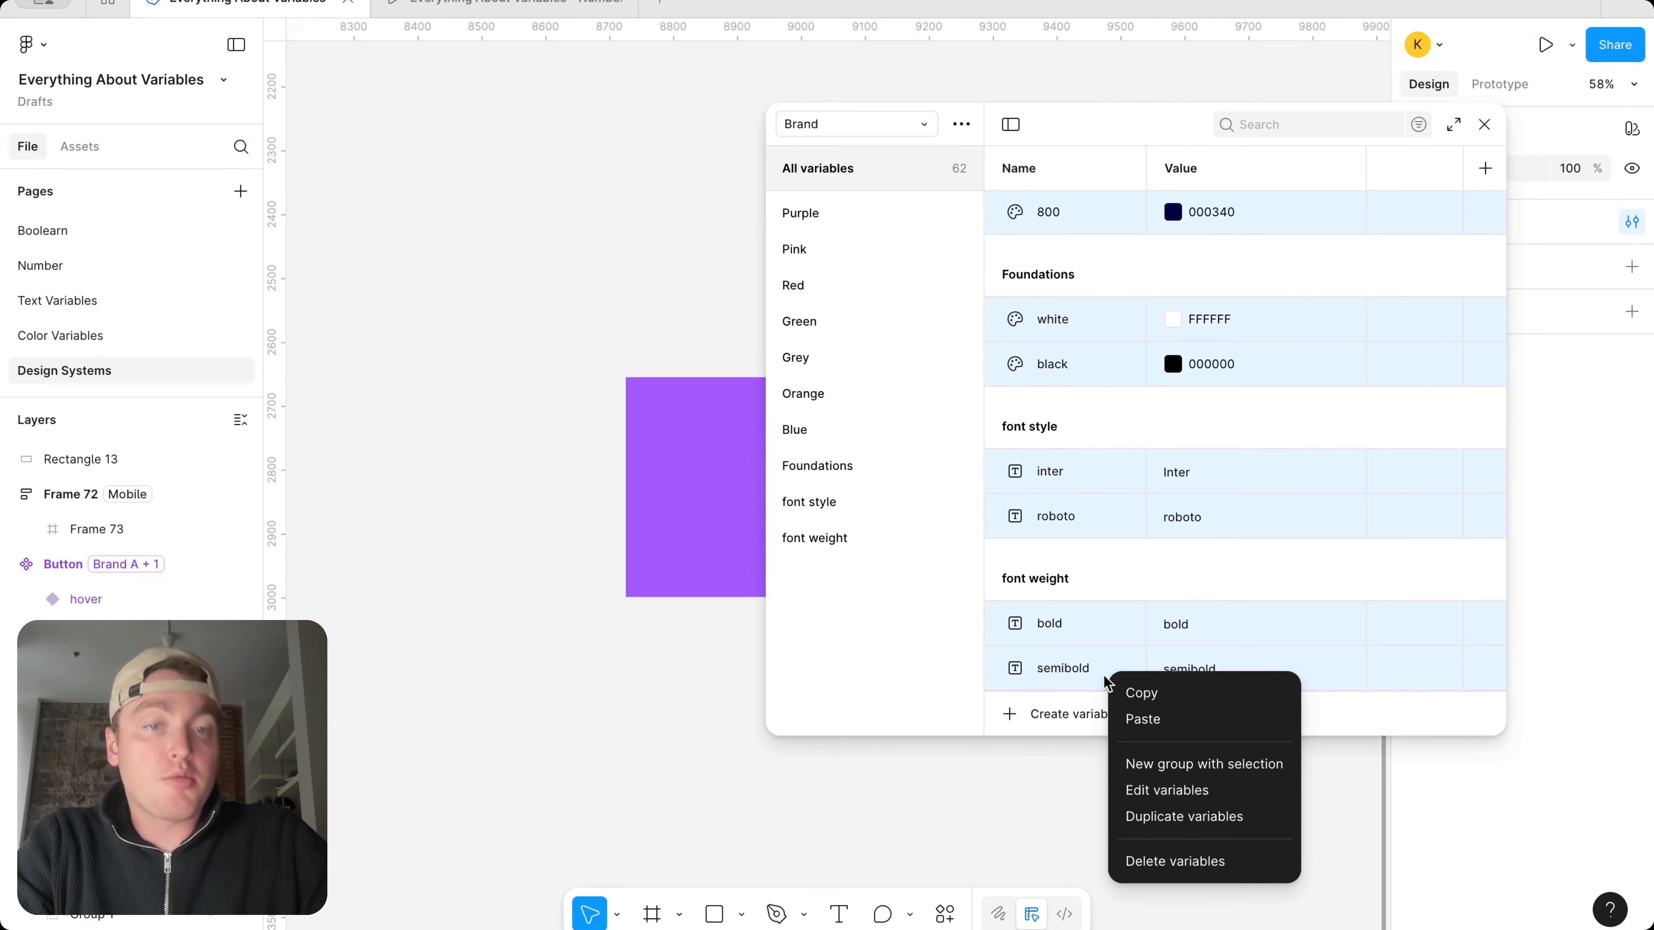
{"action": "left_click", "coordinate": [1205, 791]}
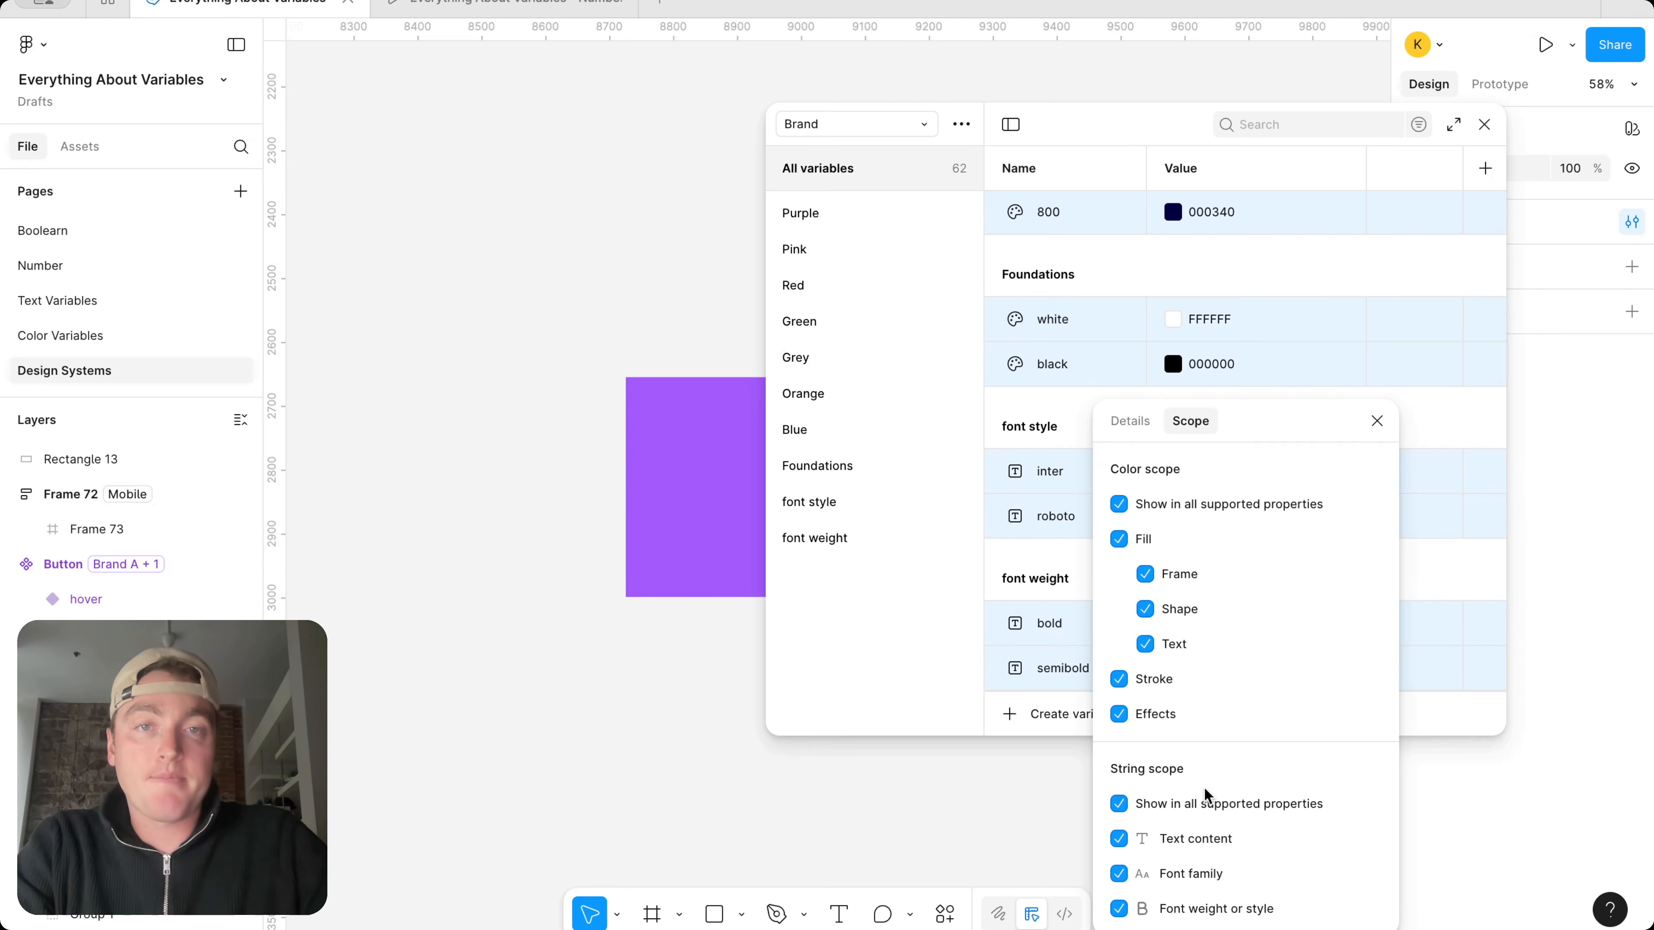
{"action": "left_click", "coordinate": [1118, 503]}
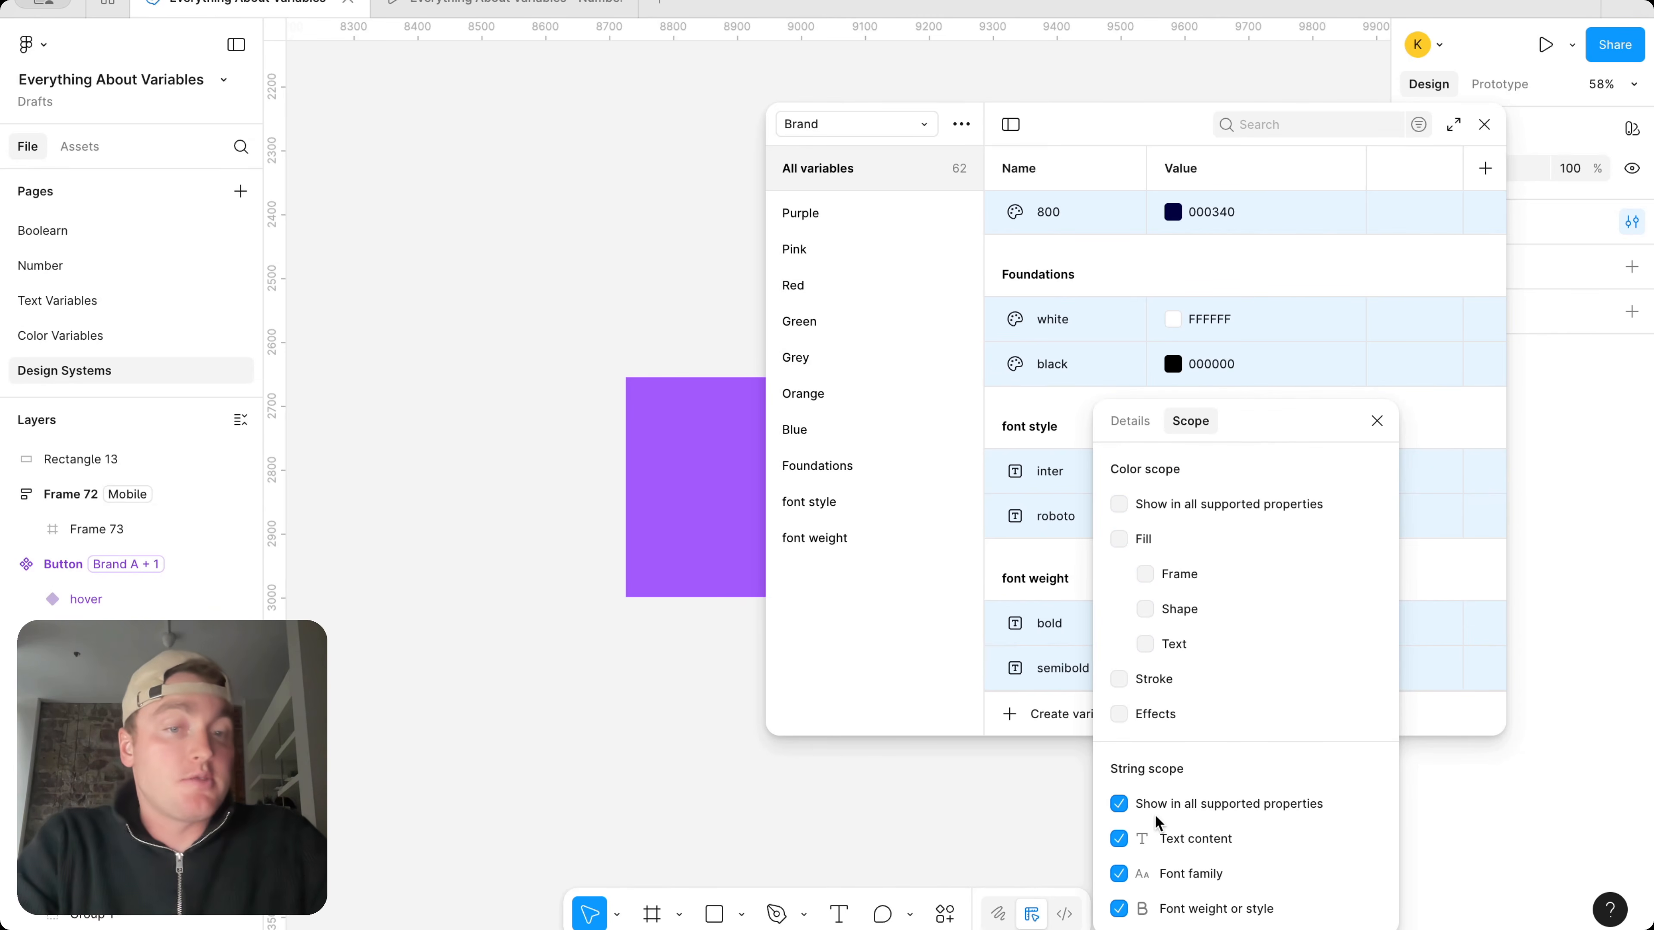
{"action": "left_click", "coordinate": [1376, 421]}
Select the Alias collection's color variables from Primary through Information and turn off all properties in their color scope
{"action": "left_click", "coordinate": [889, 127]}
{"action": "left_click", "coordinate": [892, 102]}
{"action": "scroll", "coordinate": [1155, 263], "scroll_direction": "up", "scroll_amount": 15}
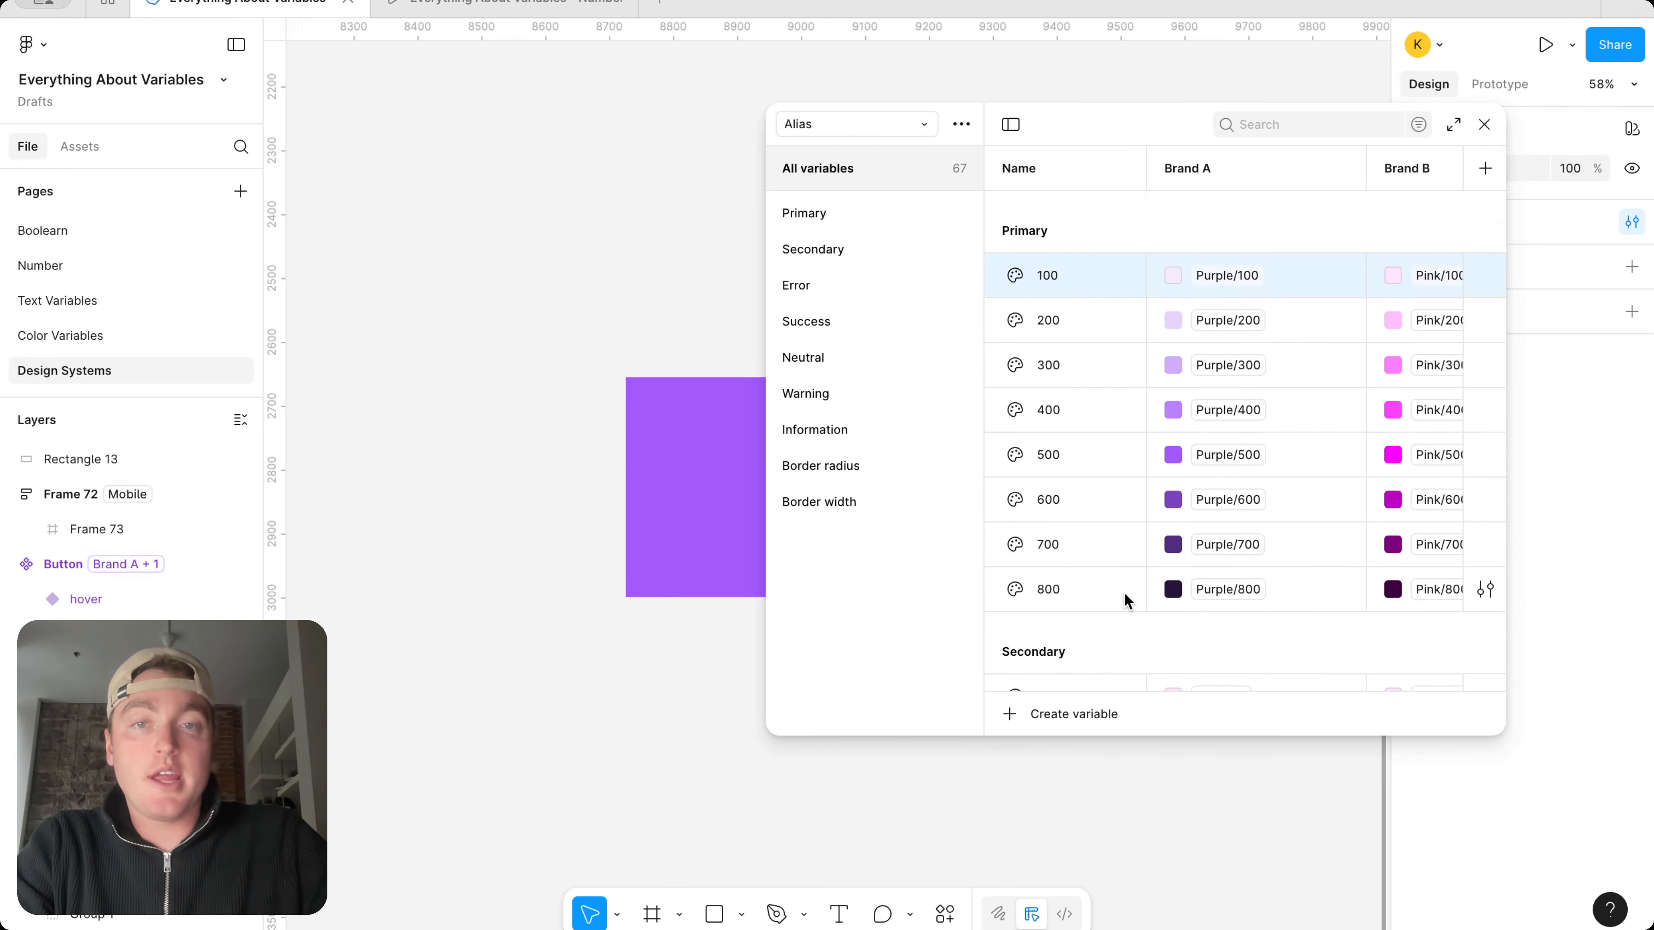
{"action": "scroll", "coordinate": [1124, 592], "scroll_direction": "down", "scroll_amount": 20}
{"action": "scroll", "coordinate": [1123, 592], "scroll_direction": "up", "scroll_amount": 6}
{"action": "left_click", "coordinate": [1104, 547], "text": "shift"}
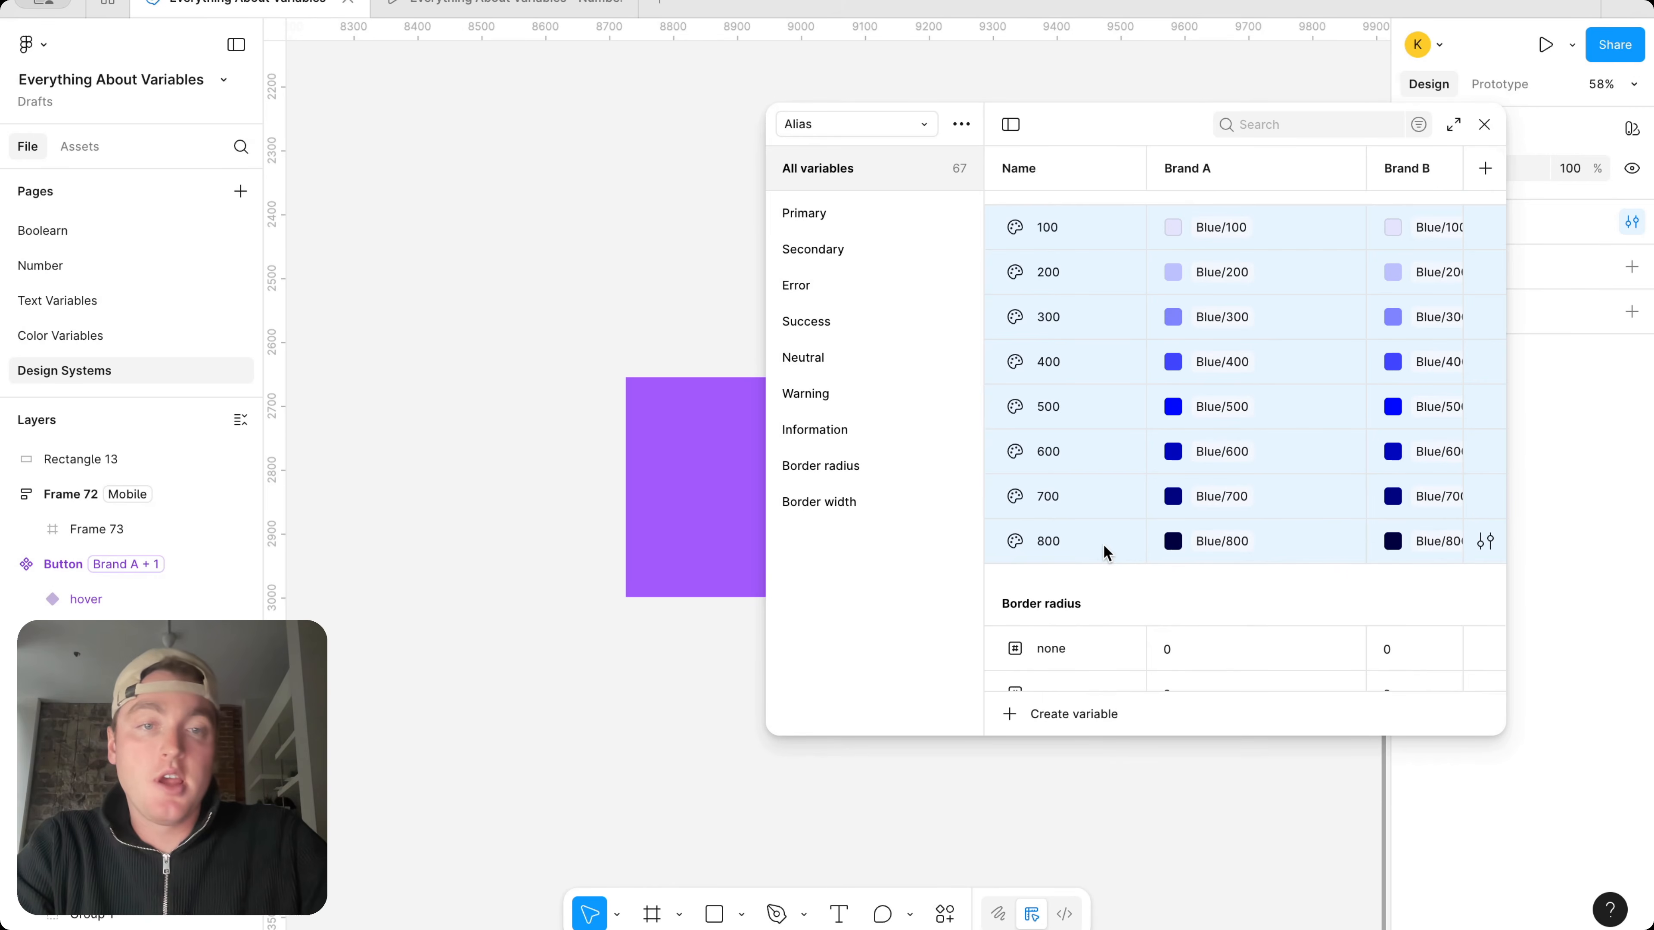
{"action": "right_click", "coordinate": [1108, 532]}
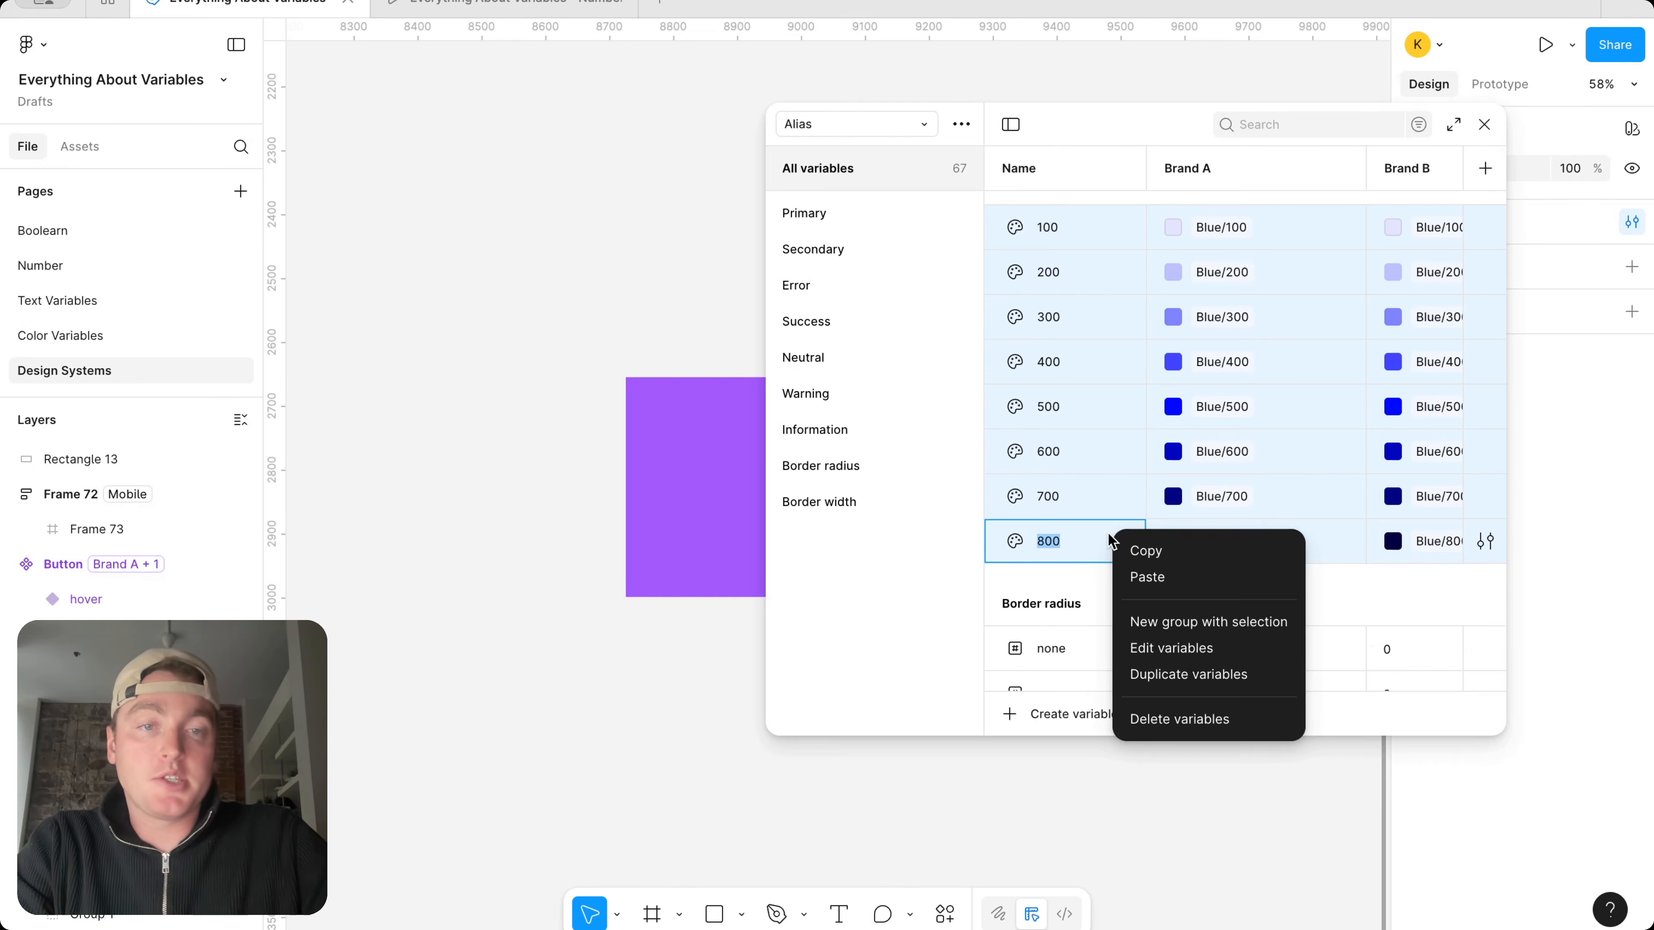
{"action": "left_click", "coordinate": [1160, 645]}
{"action": "left_click", "coordinate": [1181, 671]}
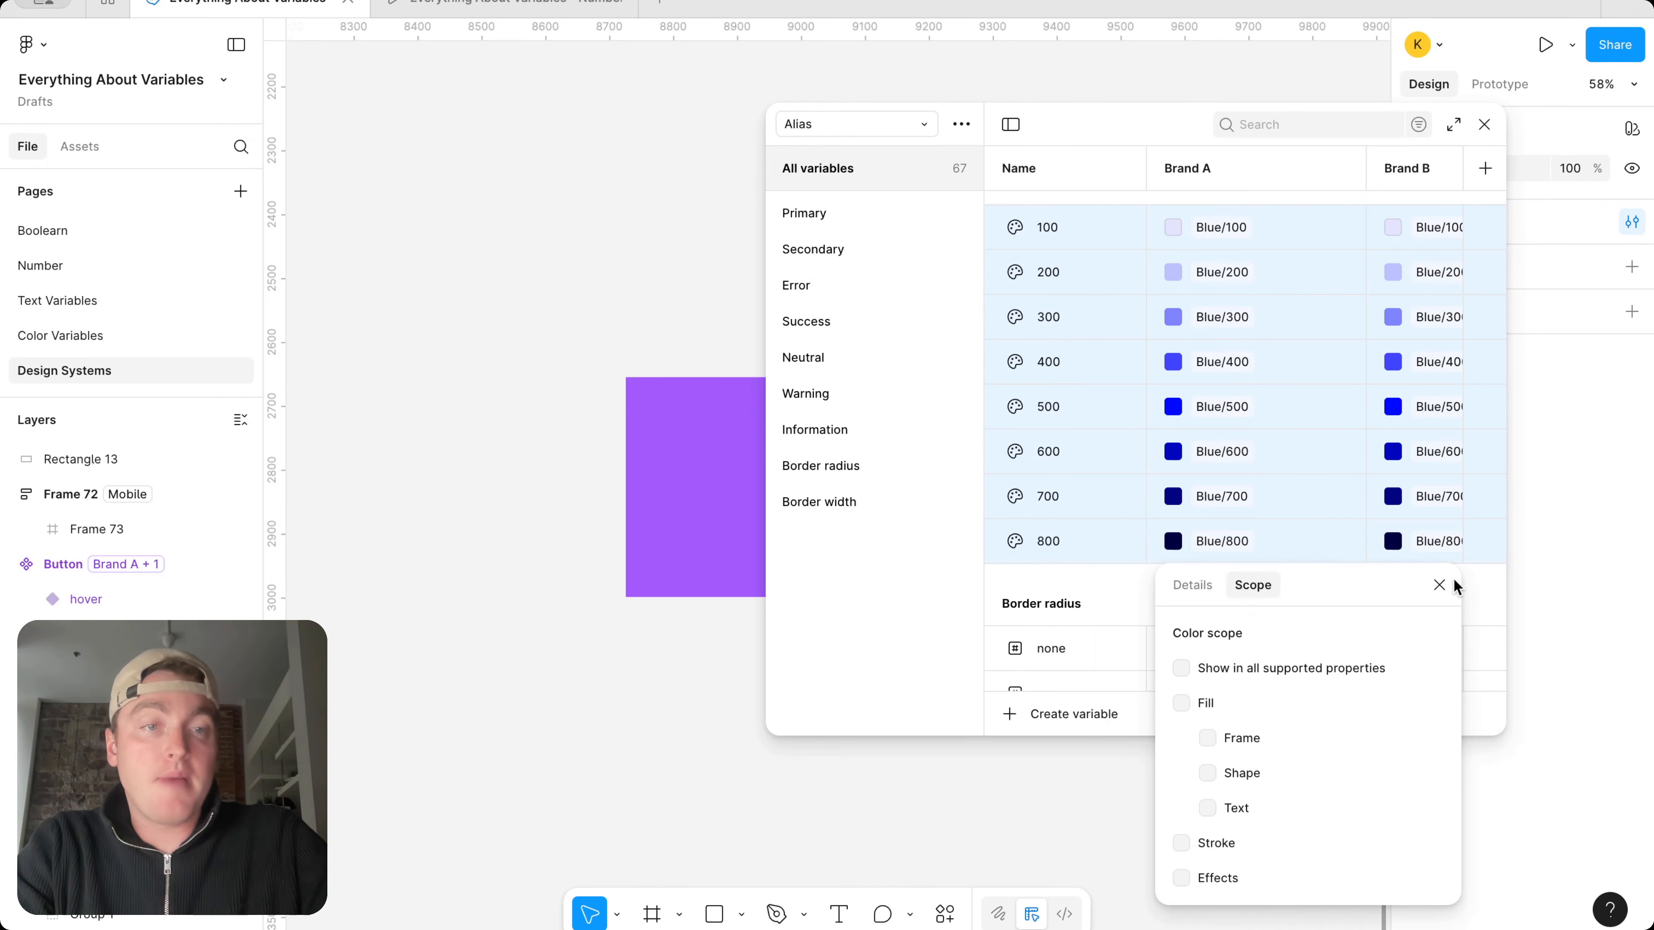
{"action": "left_click", "coordinate": [1439, 585]}
Limit the number scope of the Alias collection's Border radius variables, none through round, to Corner radius only
{"action": "scroll", "coordinate": [1025, 582], "scroll_direction": "down", "scroll_amount": 5}
{"action": "left_click", "coordinate": [1075, 355]}
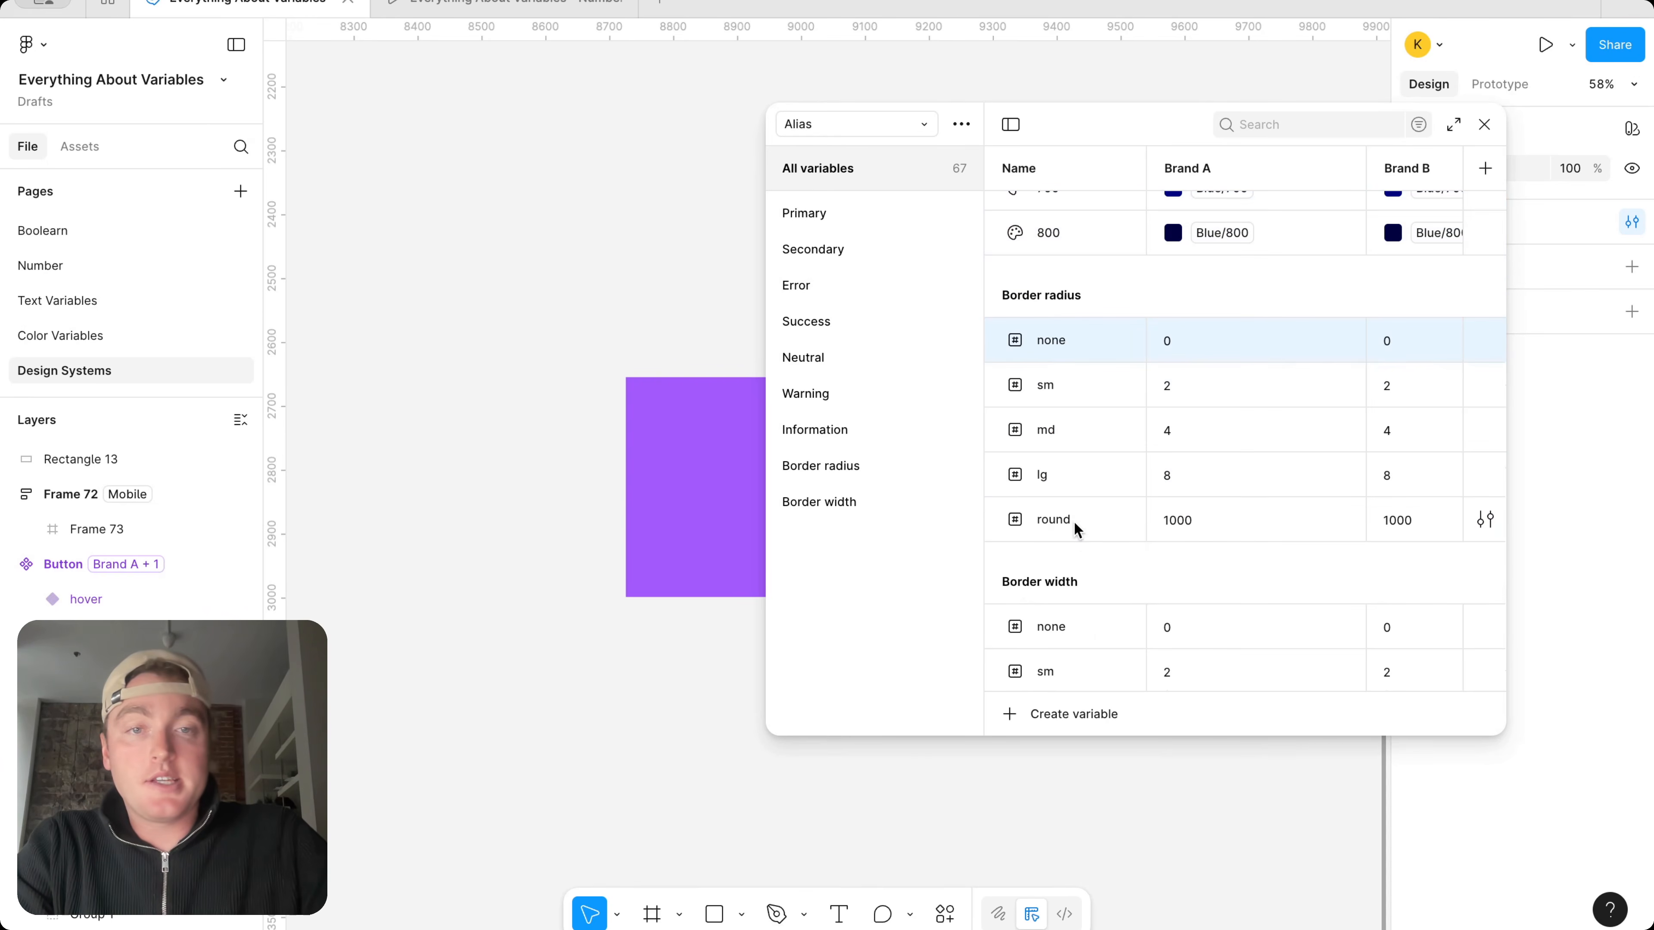
{"action": "left_click", "coordinate": [1074, 516], "text": "shift"}
{"action": "right_click", "coordinate": [1077, 519]}
{"action": "left_click", "coordinate": [1141, 630]}
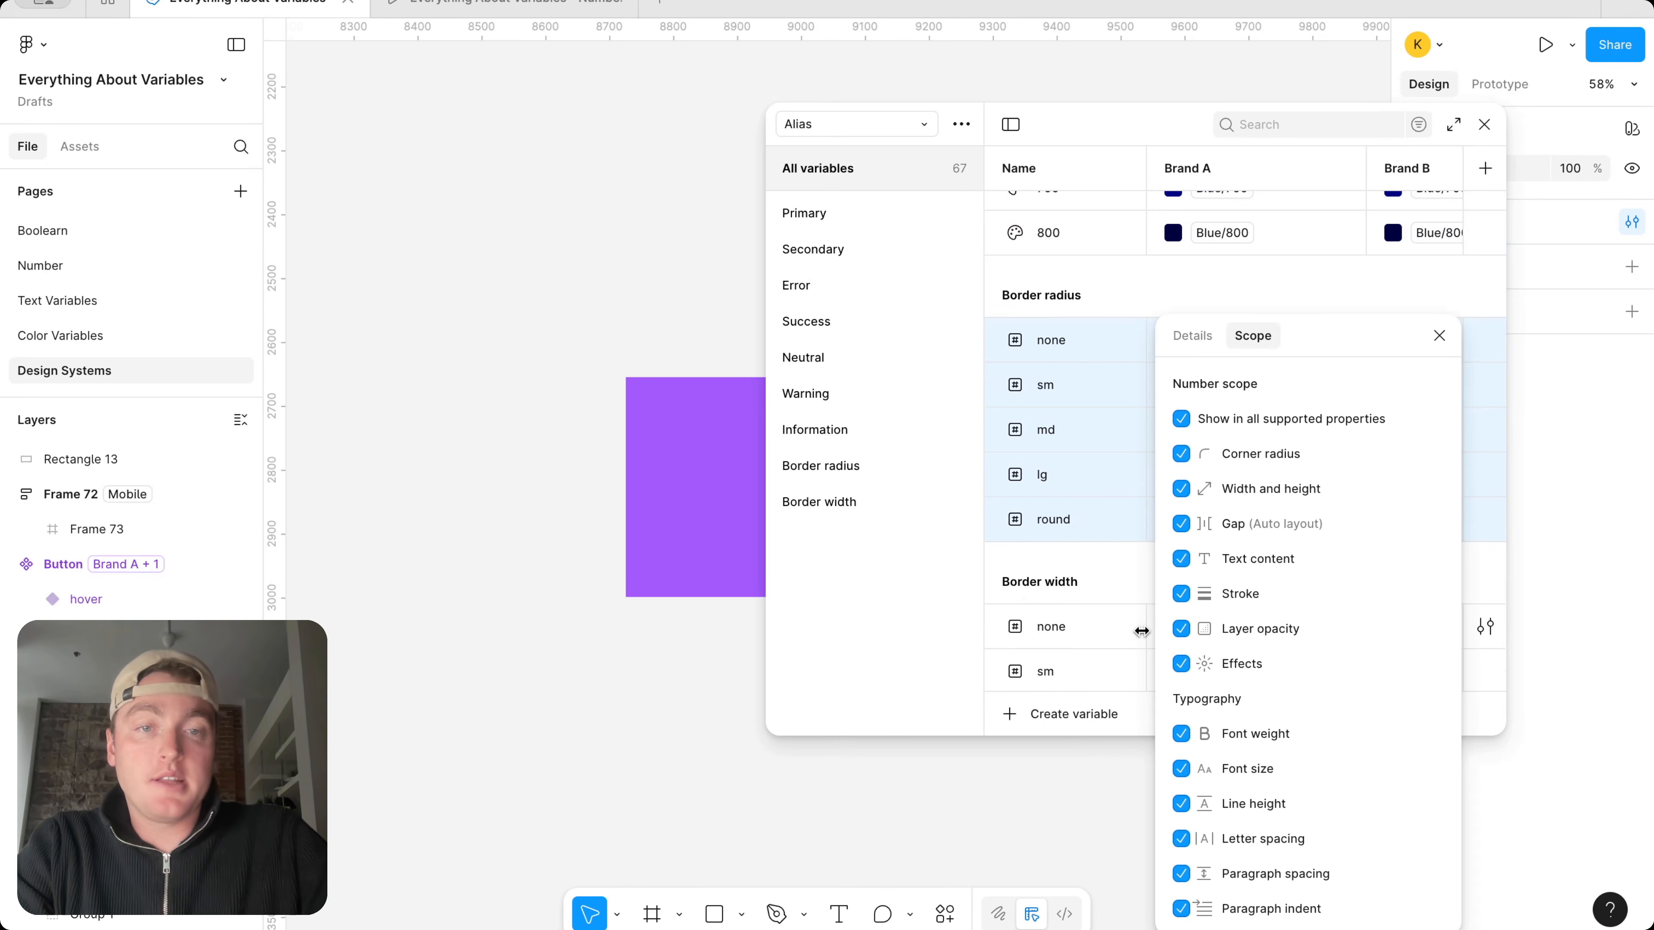
{"action": "left_click", "coordinate": [1181, 419]}
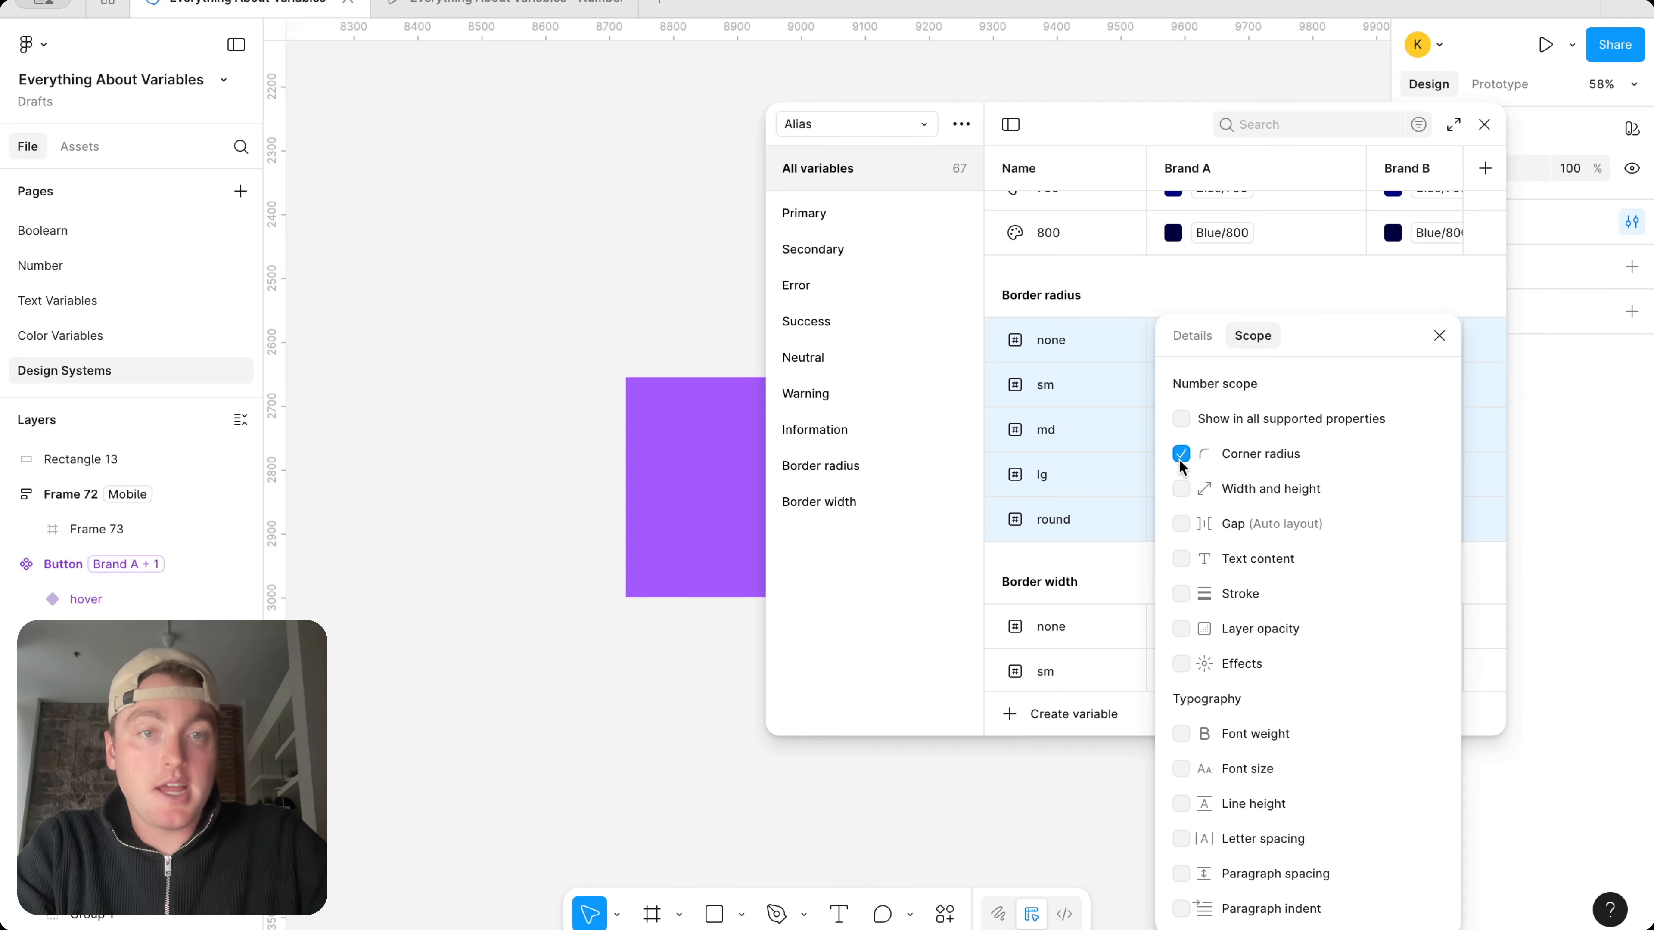
{"action": "left_click", "coordinate": [1437, 337]}
Limit the number scope of the Border width variables, none through lg, to Stroke only
{"action": "scroll", "coordinate": [1156, 531], "scroll_direction": "down", "scroll_amount": 2}
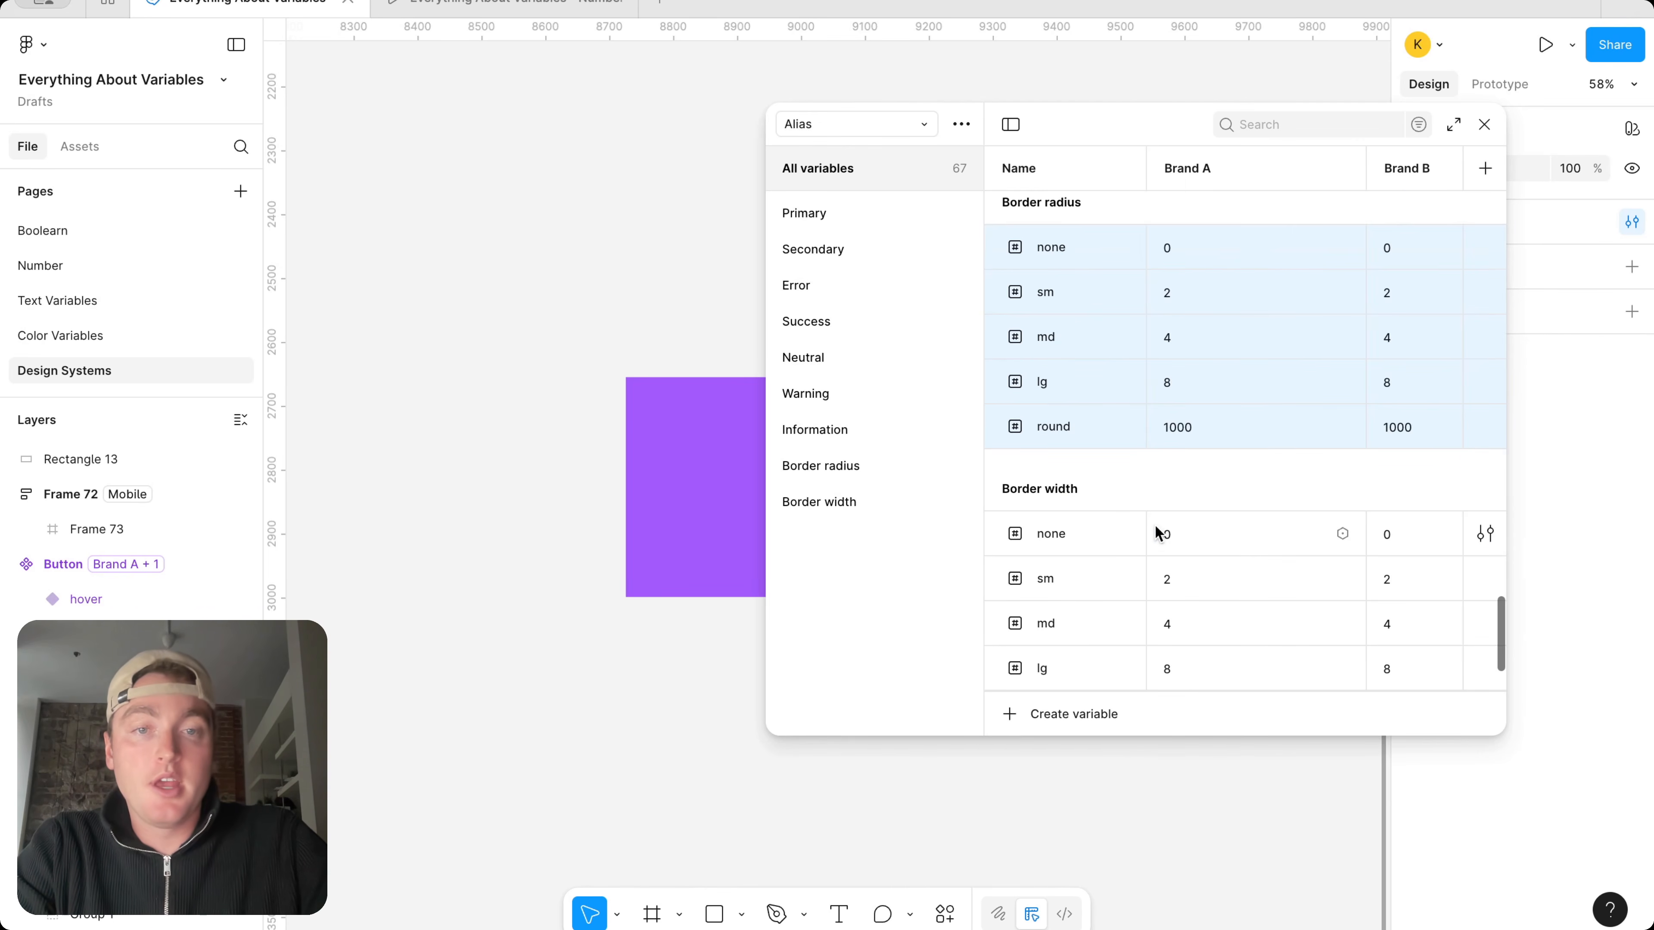
{"action": "left_click", "coordinate": [1063, 529]}
{"action": "left_click", "coordinate": [1076, 674], "text": "shift"}
{"action": "right_click", "coordinate": [1078, 674]}
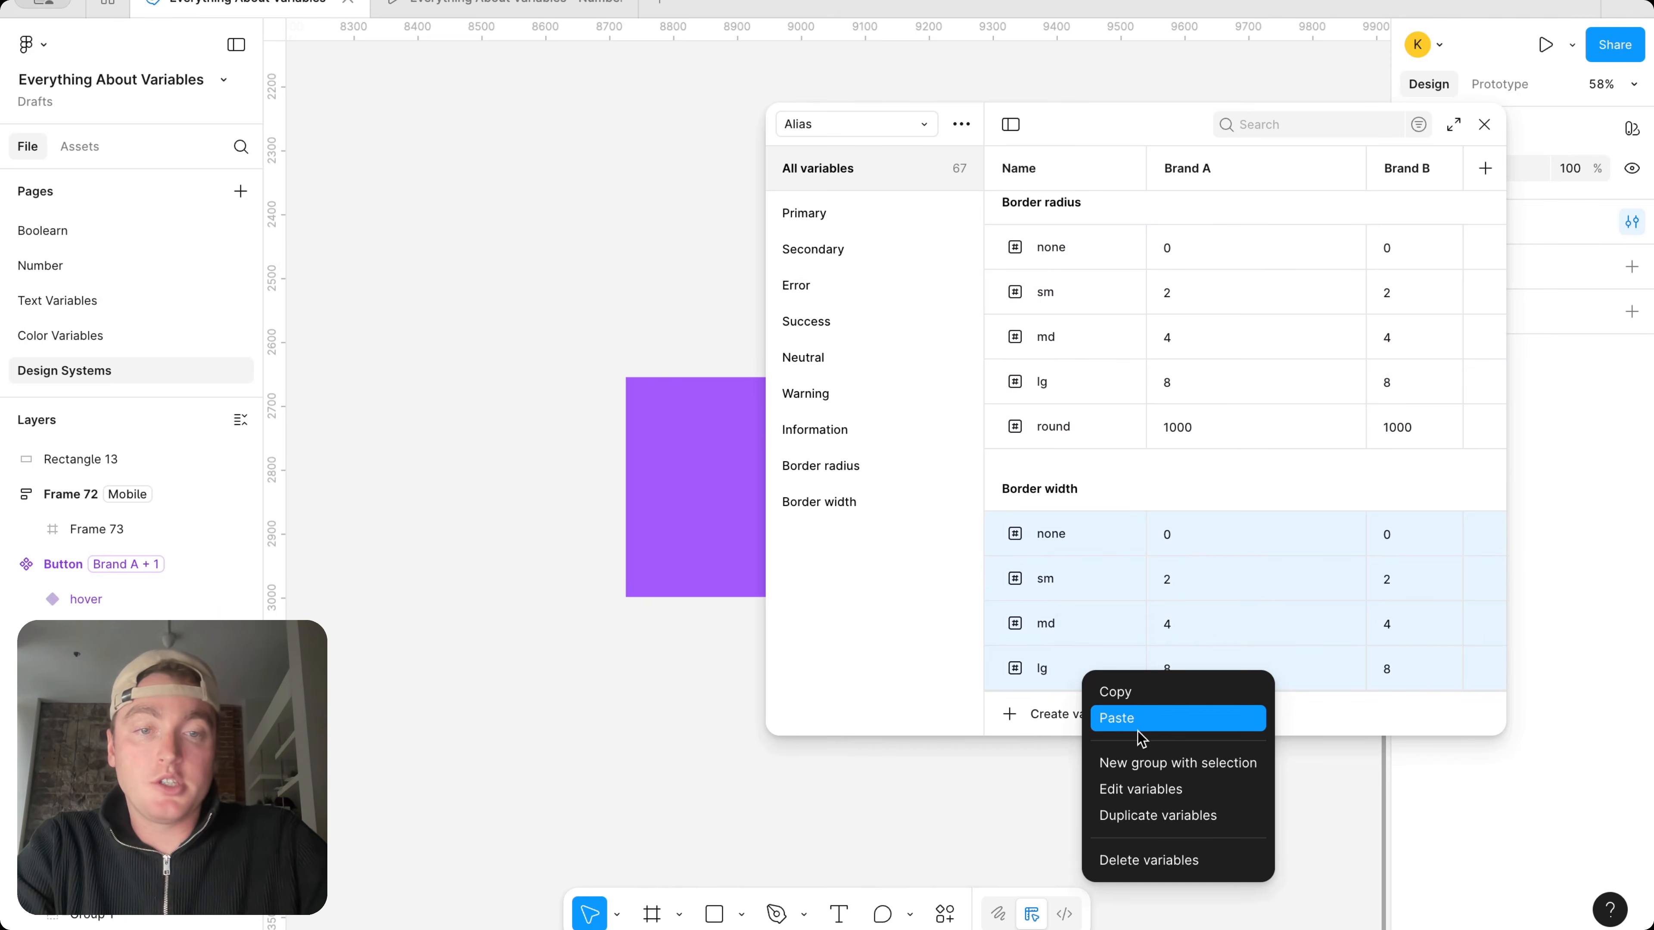
{"action": "left_click", "coordinate": [1135, 780]}
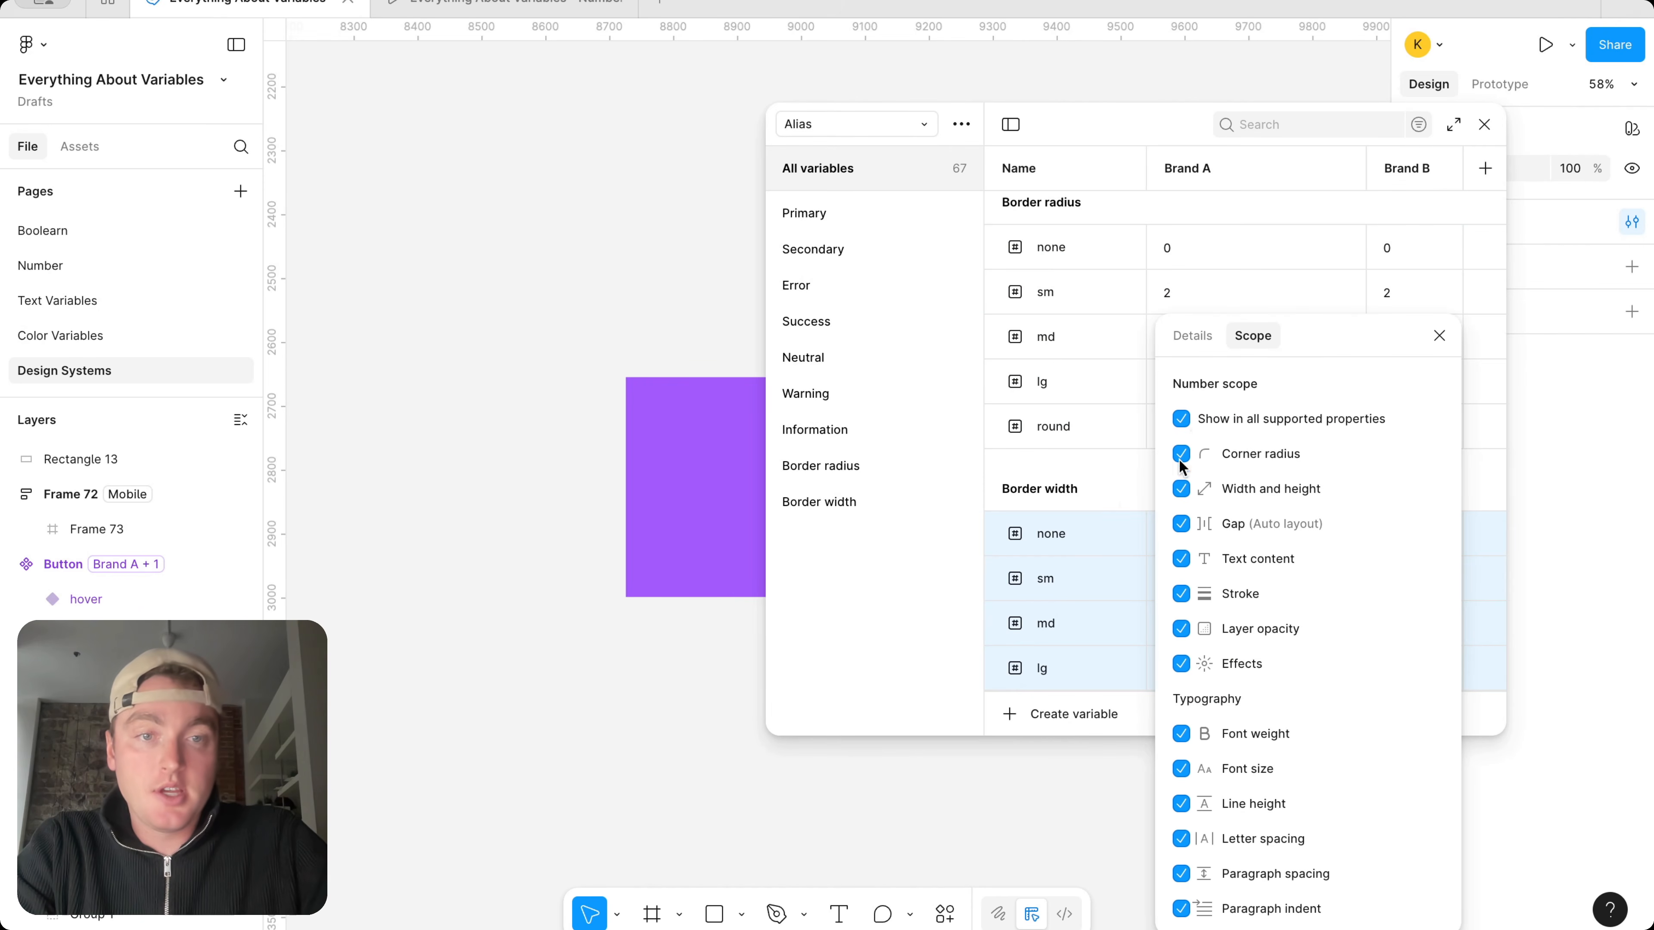
{"action": "left_click", "coordinate": [1182, 419]}
{"action": "left_click", "coordinate": [1182, 593]}
{"action": "left_click", "coordinate": [1440, 339]}
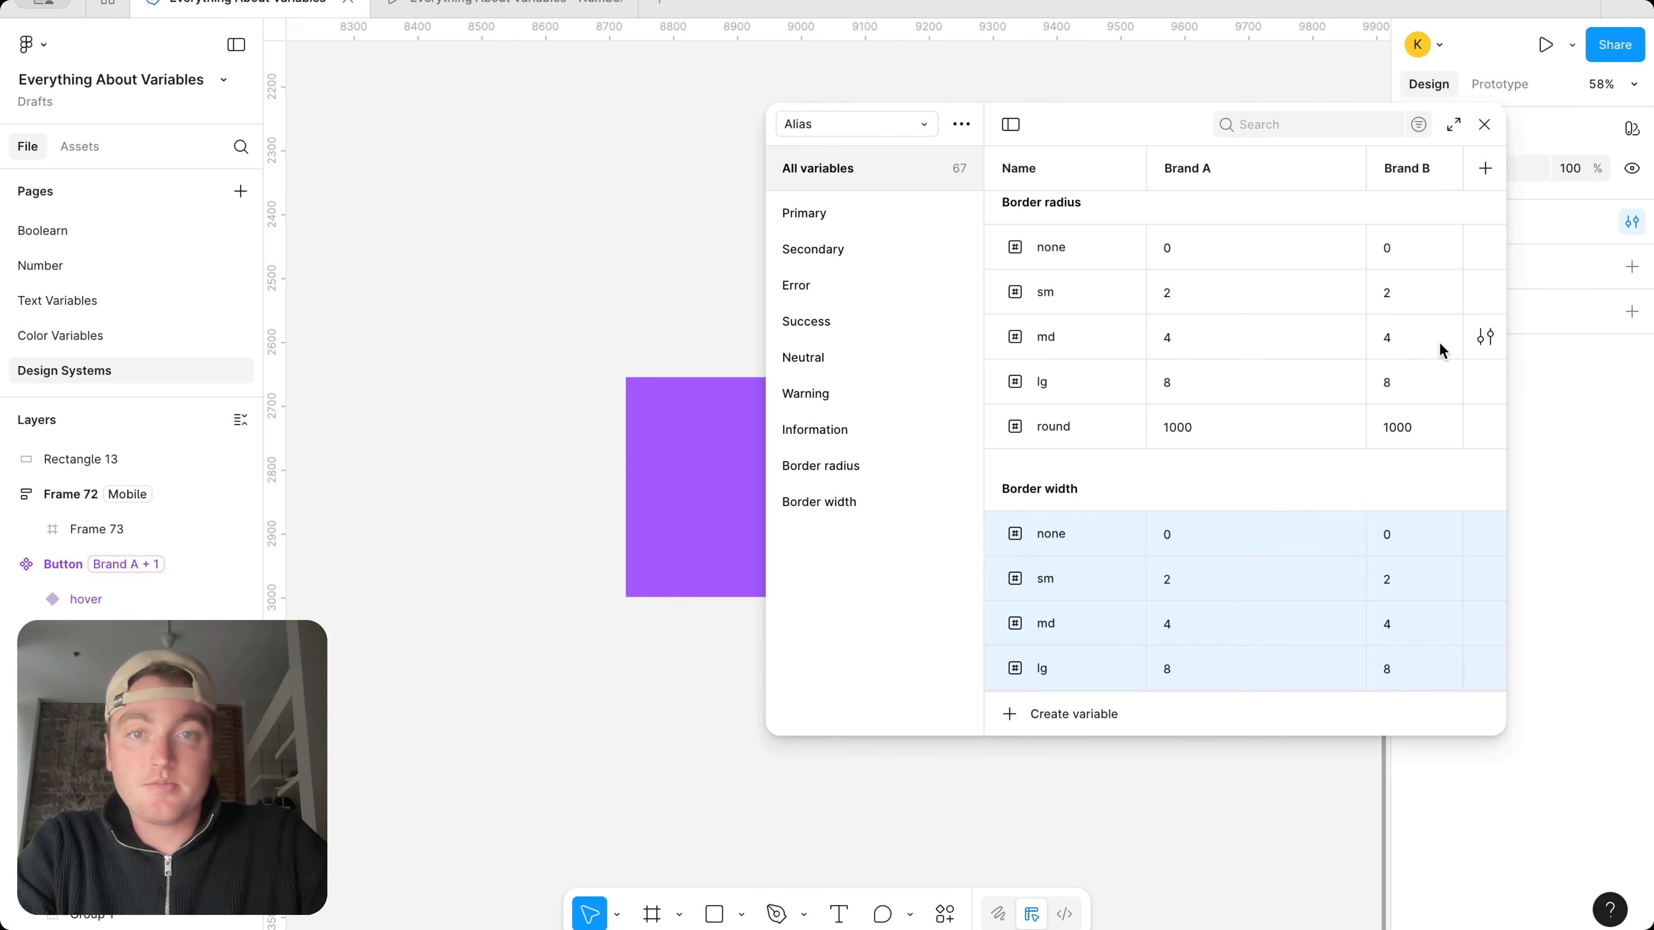
Examine the color scope settings of the Mapped collection's Icon variables, default through disabled
{"action": "left_click", "coordinate": [873, 136]}
{"action": "left_click", "coordinate": [893, 182]}
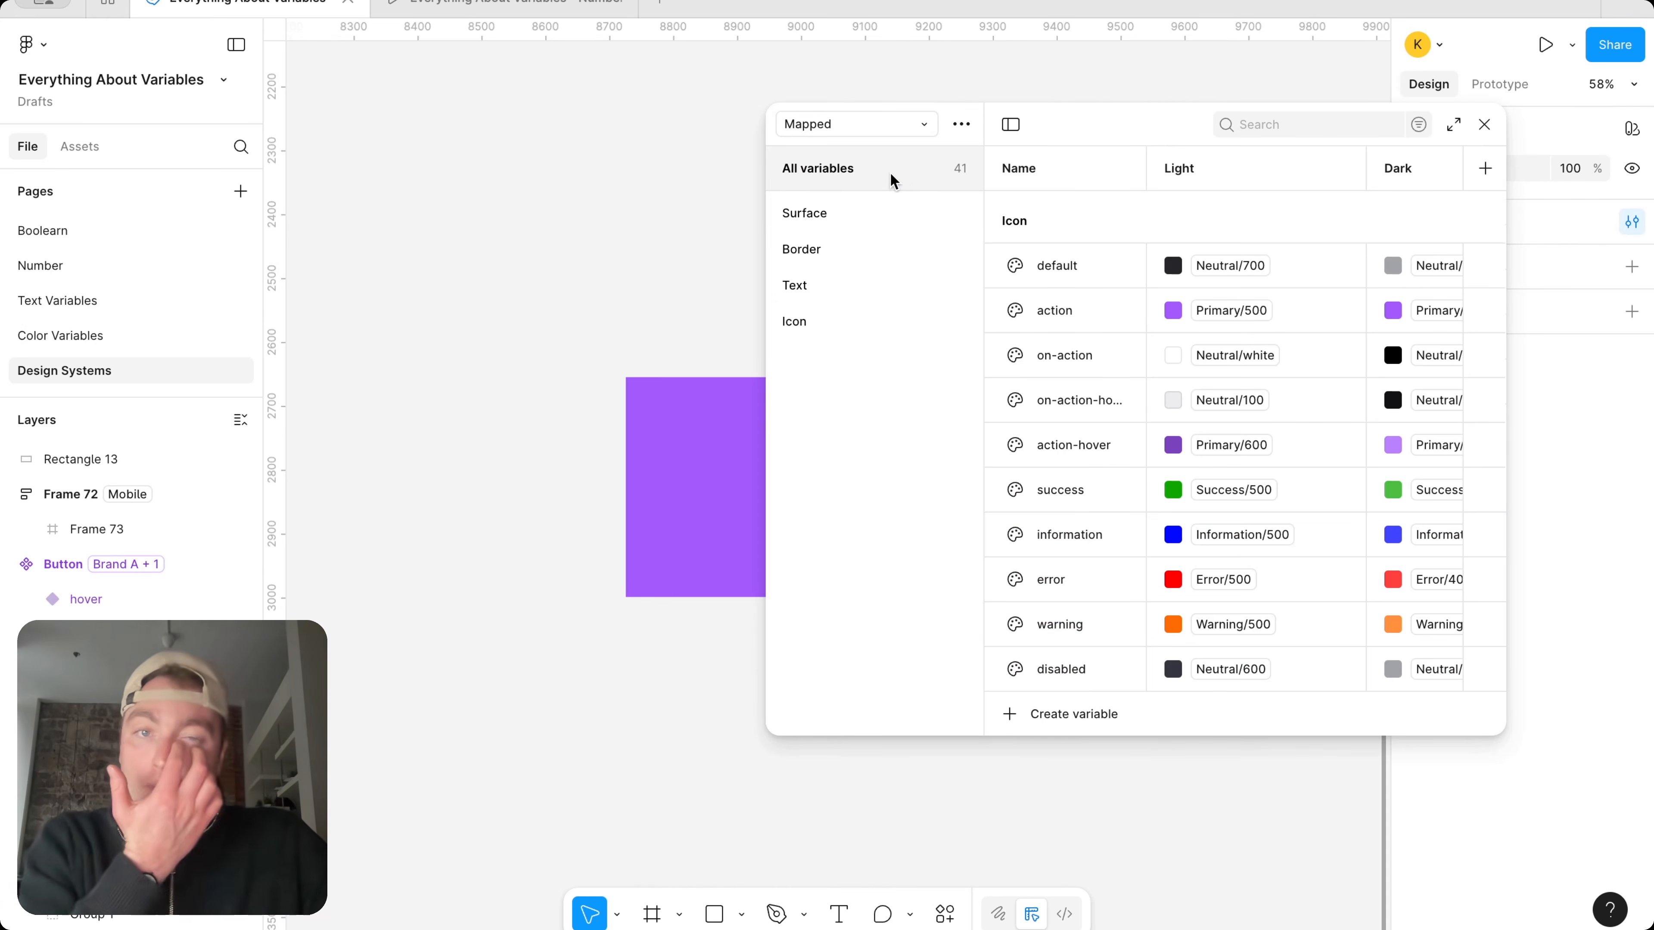
{"action": "left_click", "coordinate": [1080, 261]}
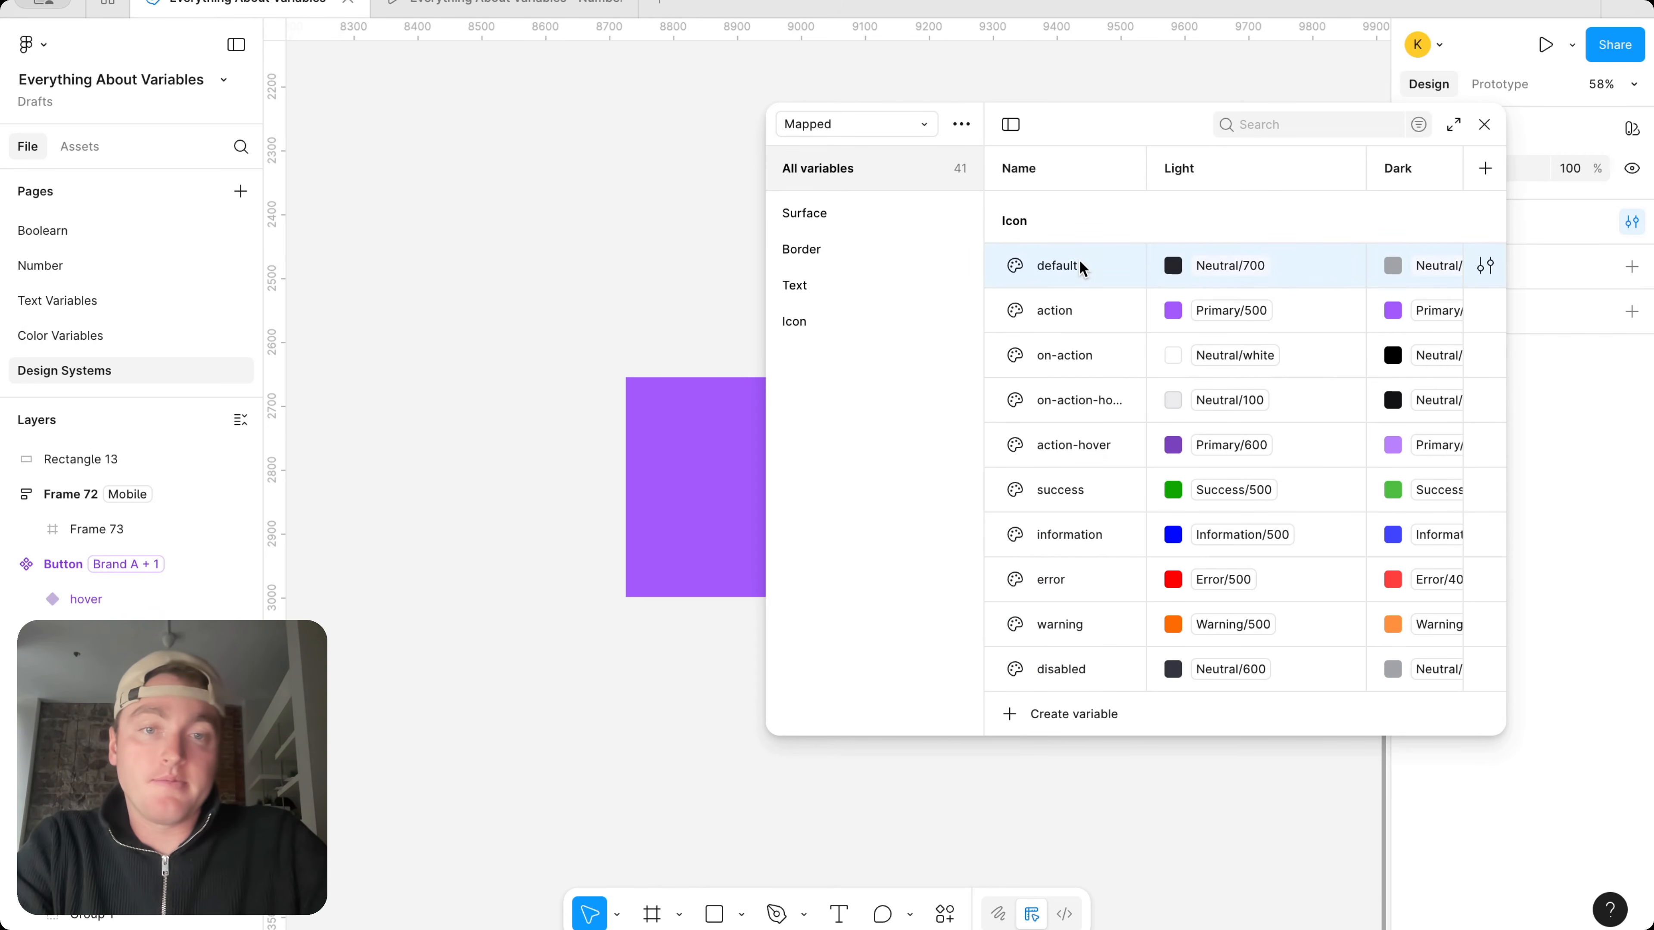
{"action": "left_click", "coordinate": [1067, 667], "text": "shift"}
{"action": "right_click", "coordinate": [1068, 667]}
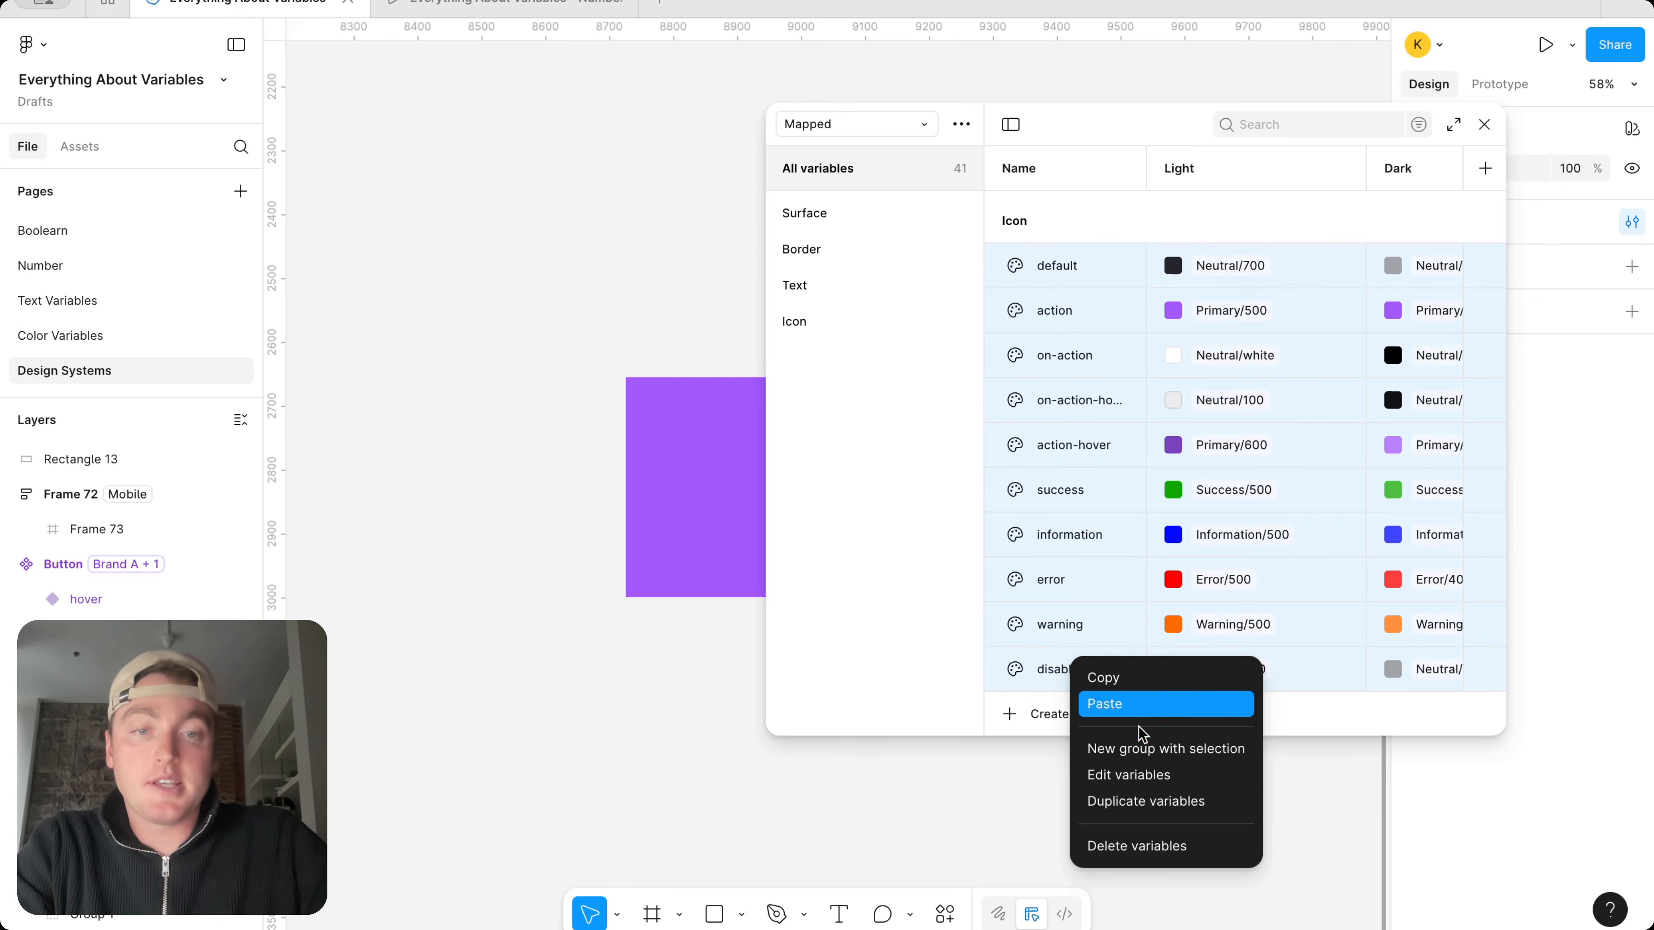
{"action": "left_click", "coordinate": [1137, 781]}
{"action": "left_click_drag", "start_coordinate": [1347, 612], "coordinate": [1364, 474]}
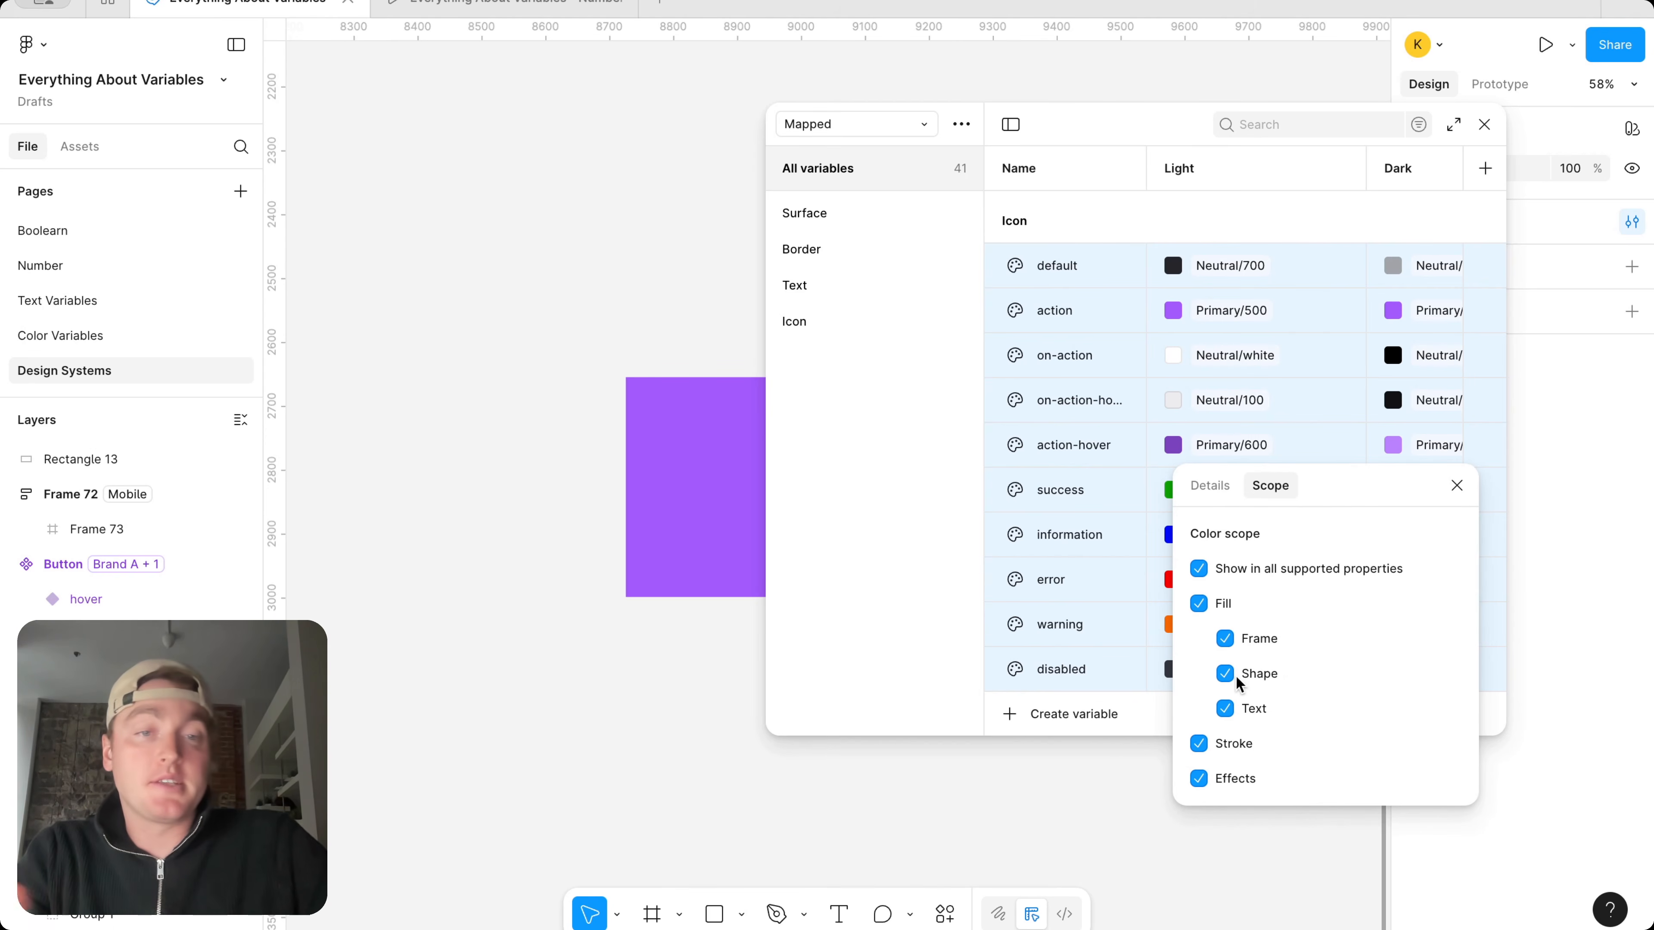
{"action": "left_click", "coordinate": [1457, 486]}
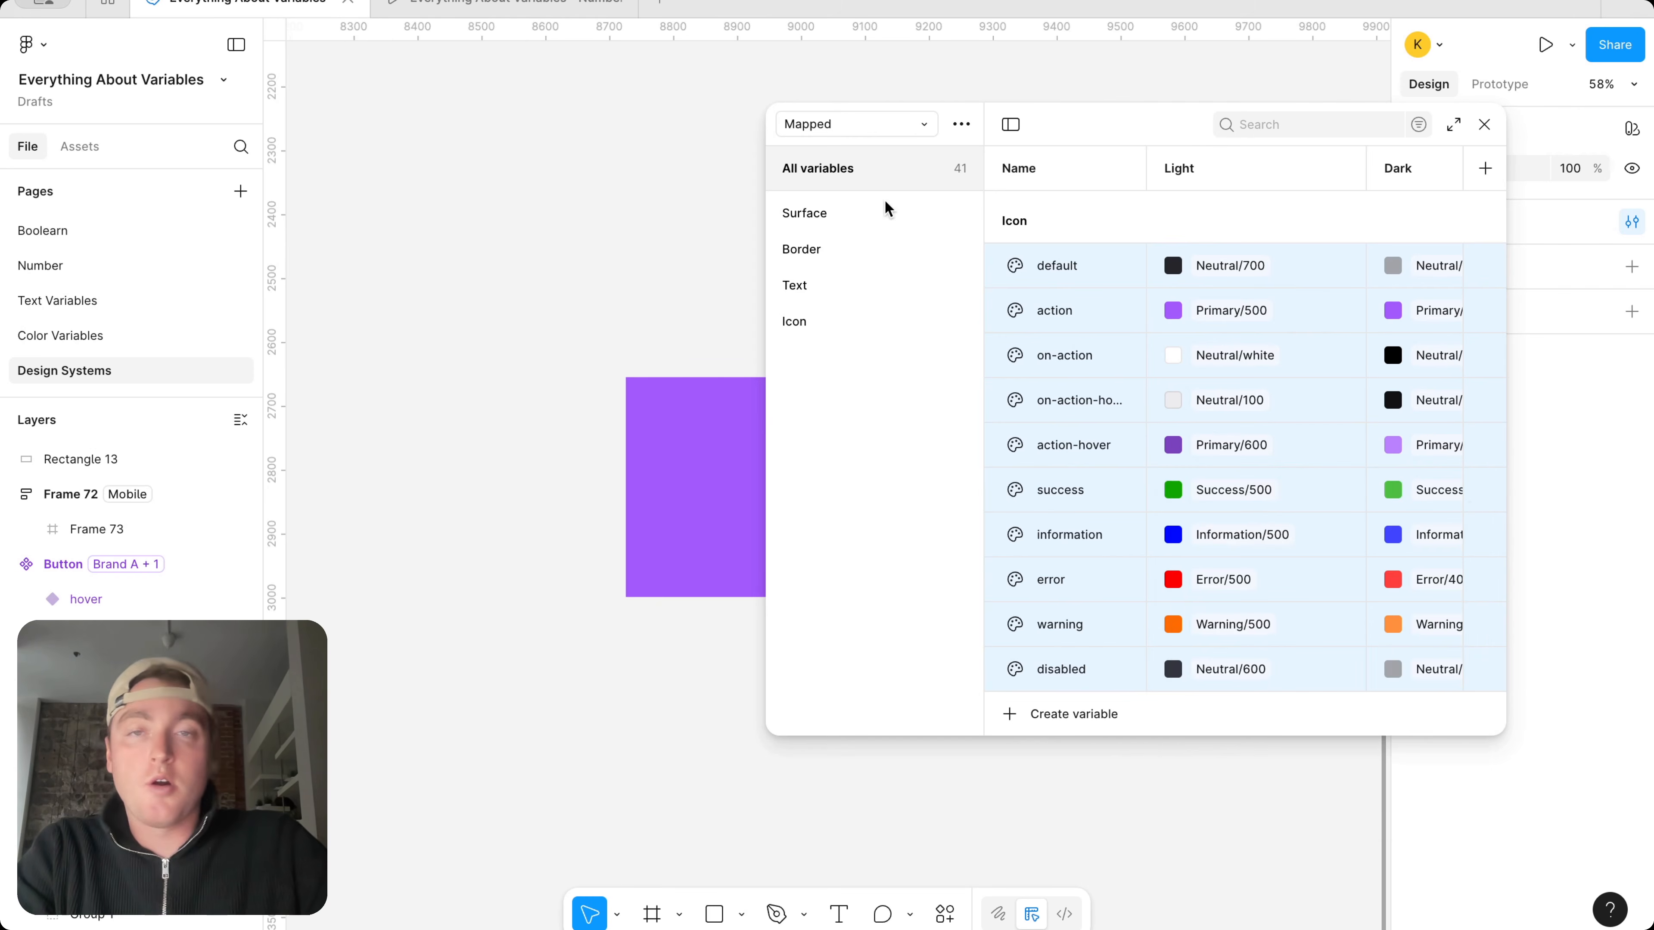
Close the variables window and leave nothing selected on the canvas
{"action": "left_click", "coordinate": [843, 122]}
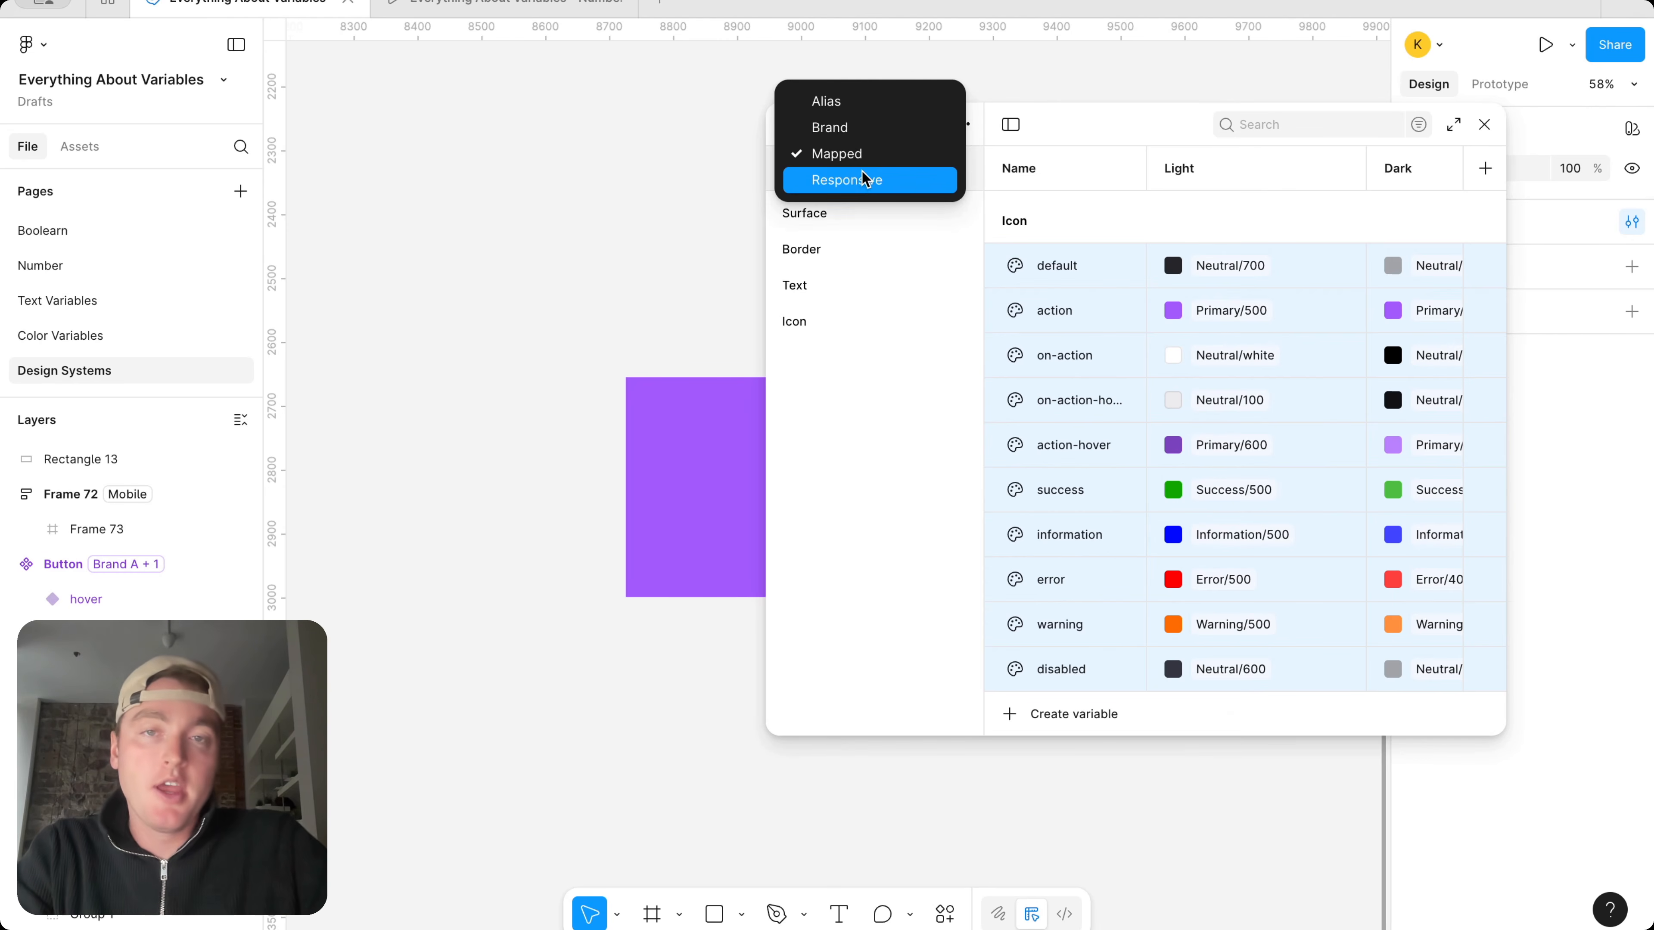
{"action": "left_click", "coordinate": [1483, 138]}
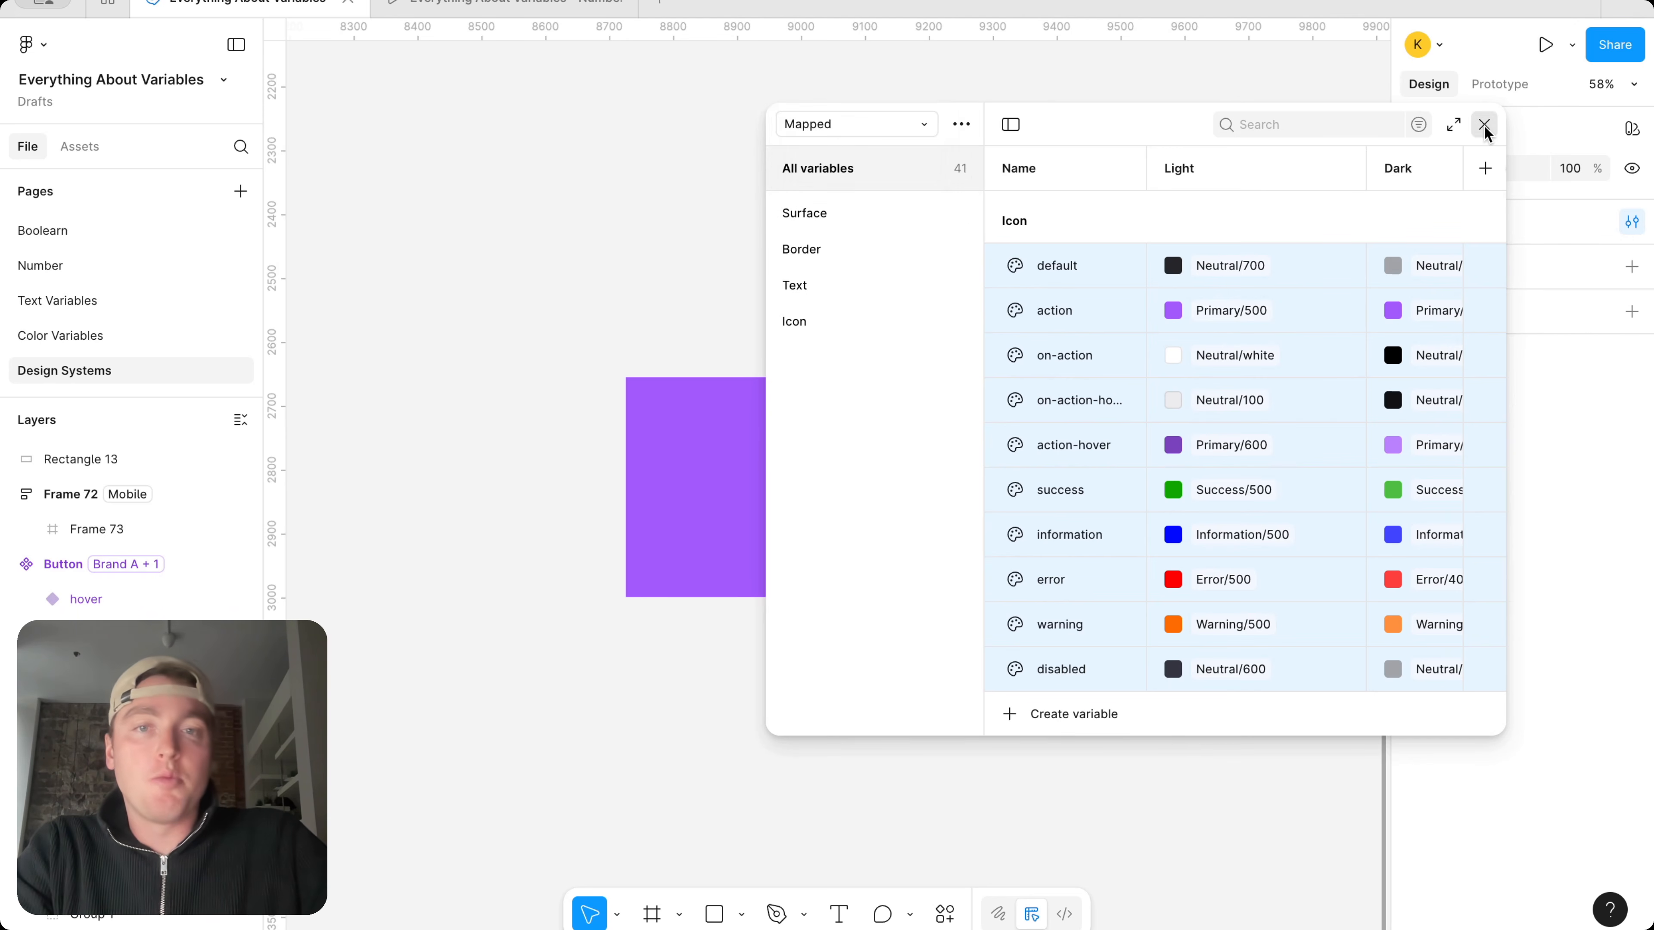
{"action": "left_click", "coordinate": [1485, 123]}
{"action": "left_click", "coordinate": [860, 409]}
{"action": "left_click", "coordinate": [1134, 466]}
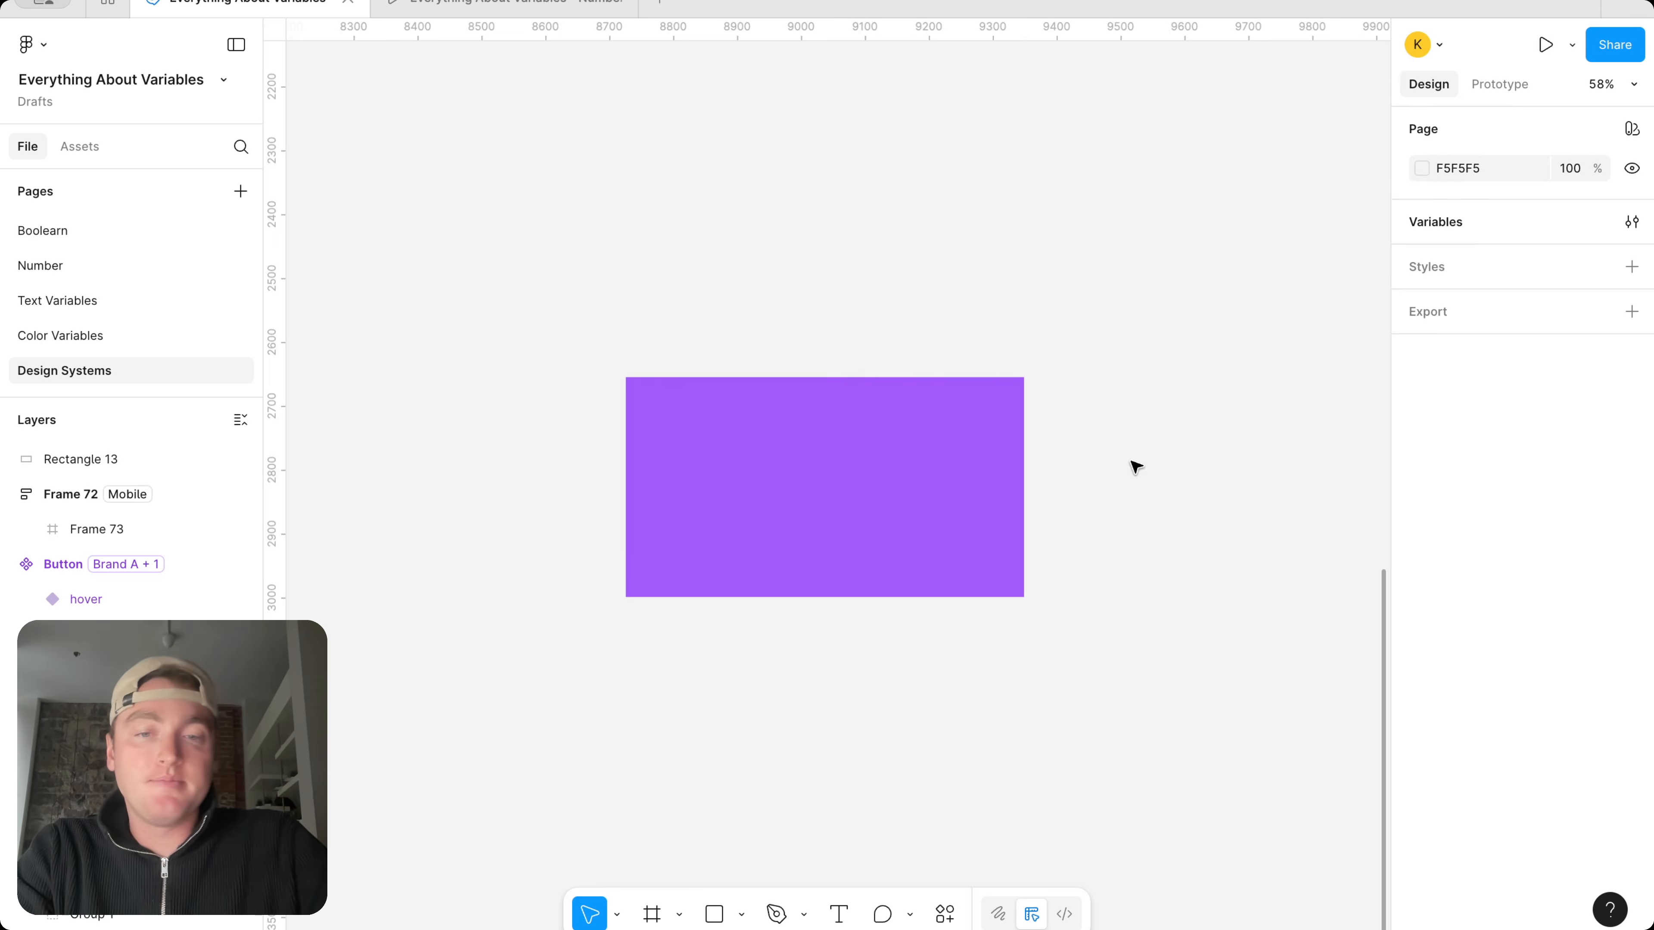
Examine which variables are offered for the corner radius of the purple rectangle, without applying one
{"action": "left_click", "coordinate": [926, 491]}
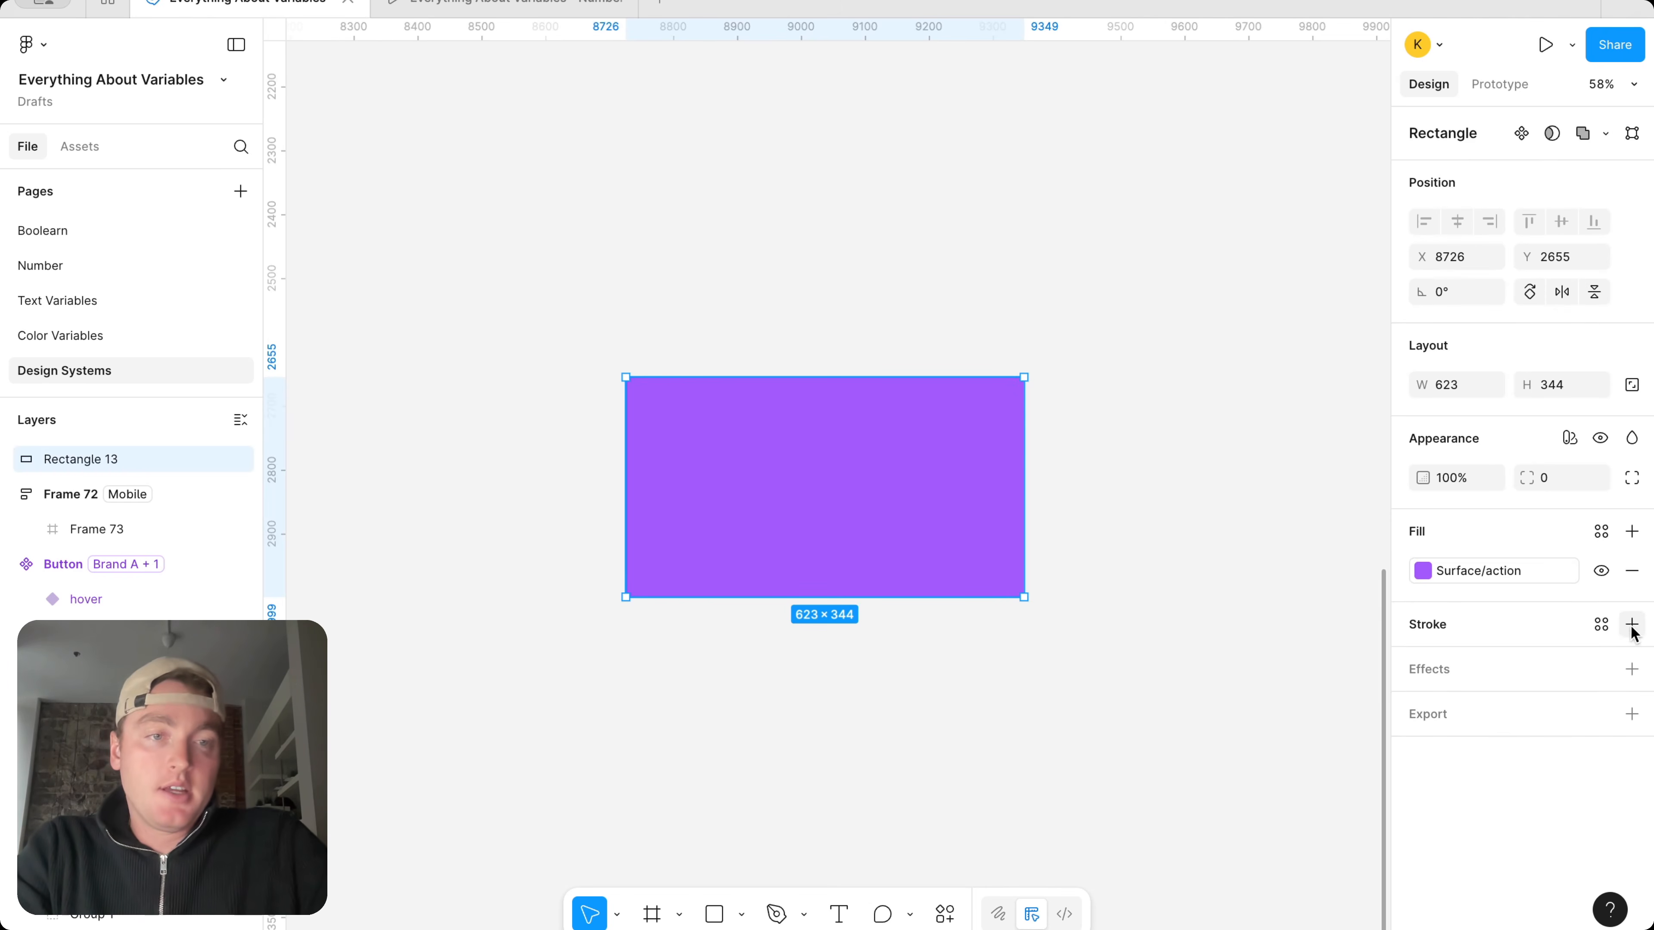
{"action": "left_click", "coordinate": [1596, 480]}
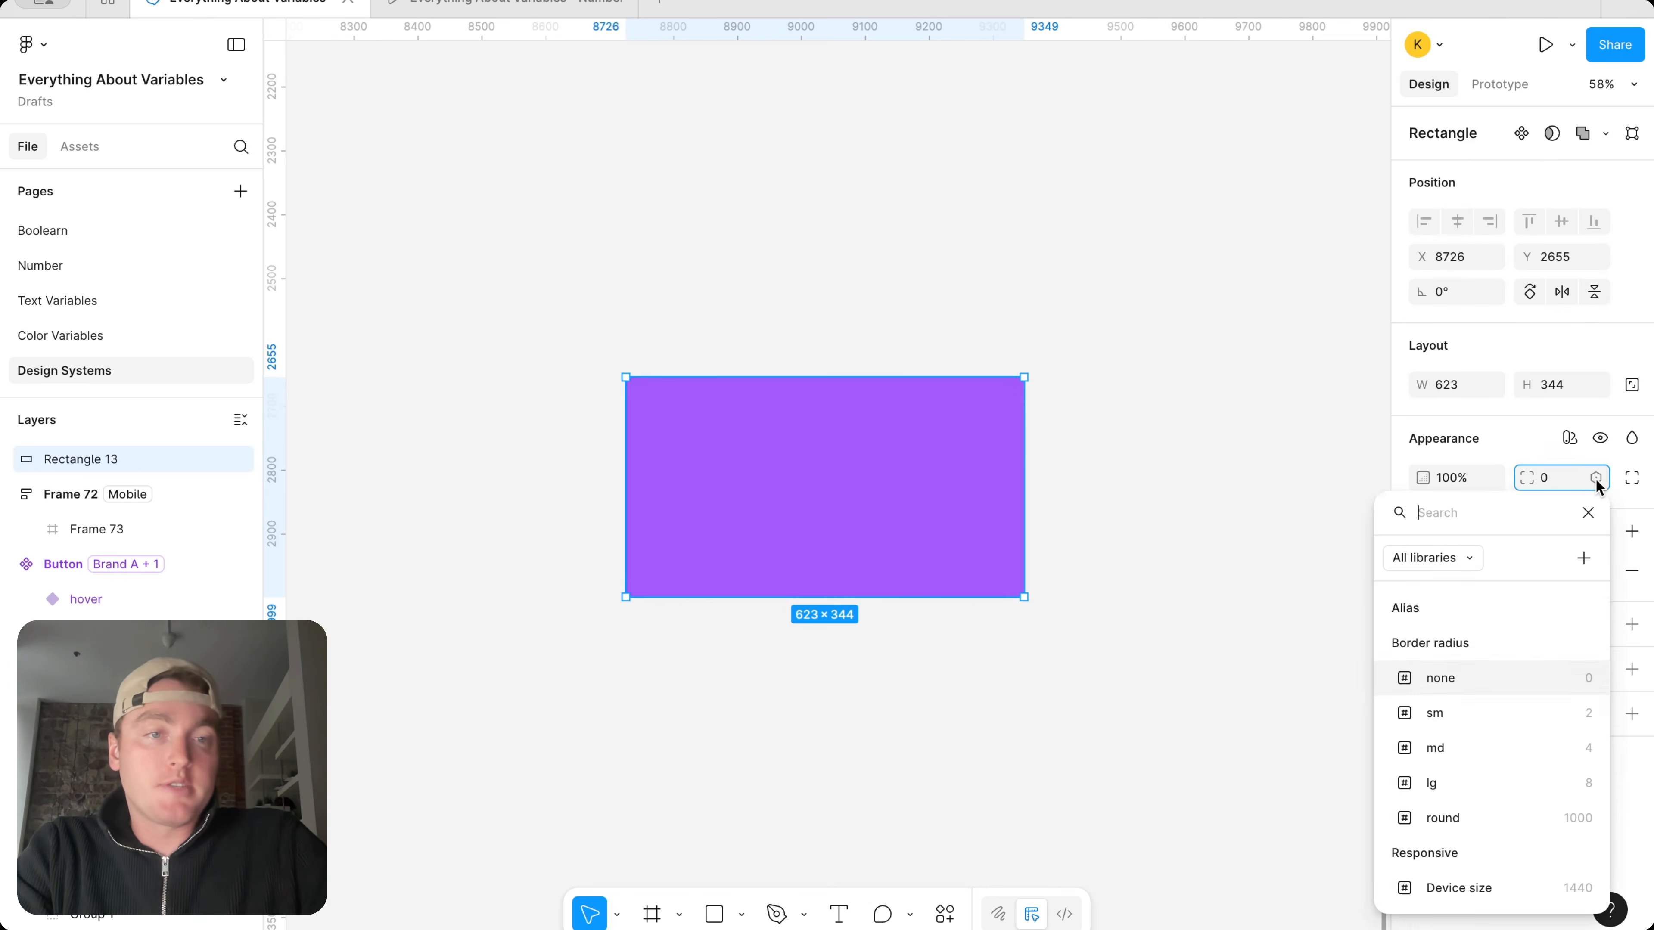
{"action": "scroll", "coordinate": [1515, 718], "scroll_direction": "down", "scroll_amount": 1}
{"action": "scroll", "coordinate": [1516, 719], "scroll_direction": "up", "scroll_amount": 1}
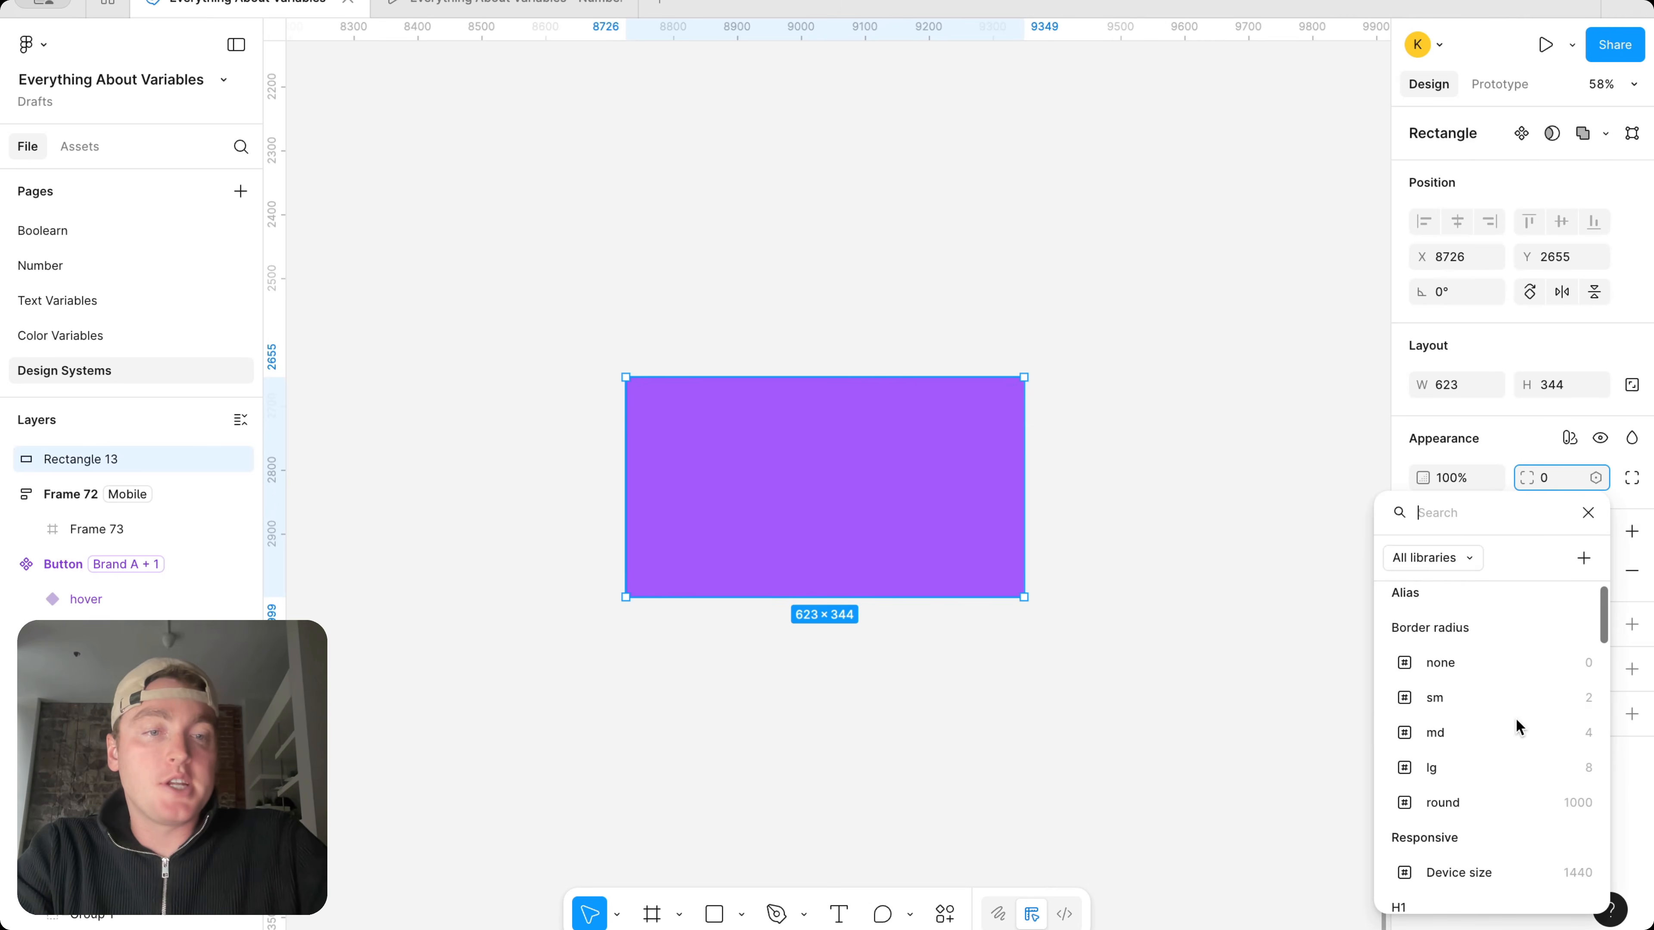
{"action": "scroll", "coordinate": [1495, 776], "scroll_direction": "down", "scroll_amount": 10}
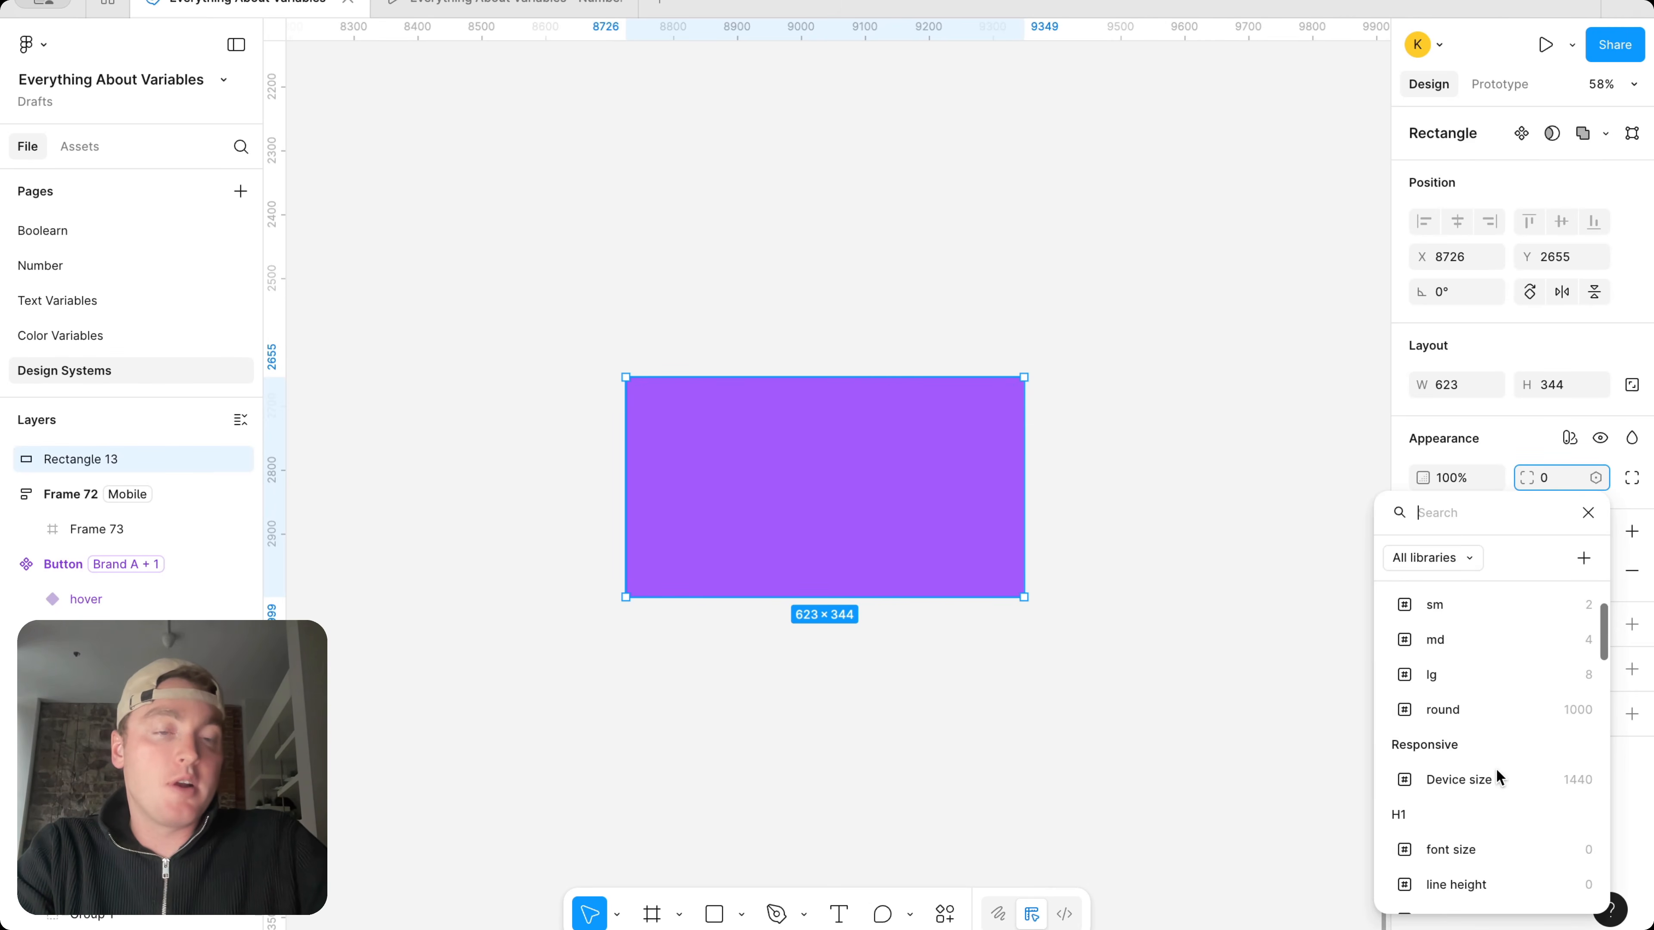
{"action": "scroll", "coordinate": [1479, 796], "scroll_direction": "down", "scroll_amount": 1}
{"action": "scroll", "coordinate": [1479, 796], "scroll_direction": "up", "scroll_amount": 12}
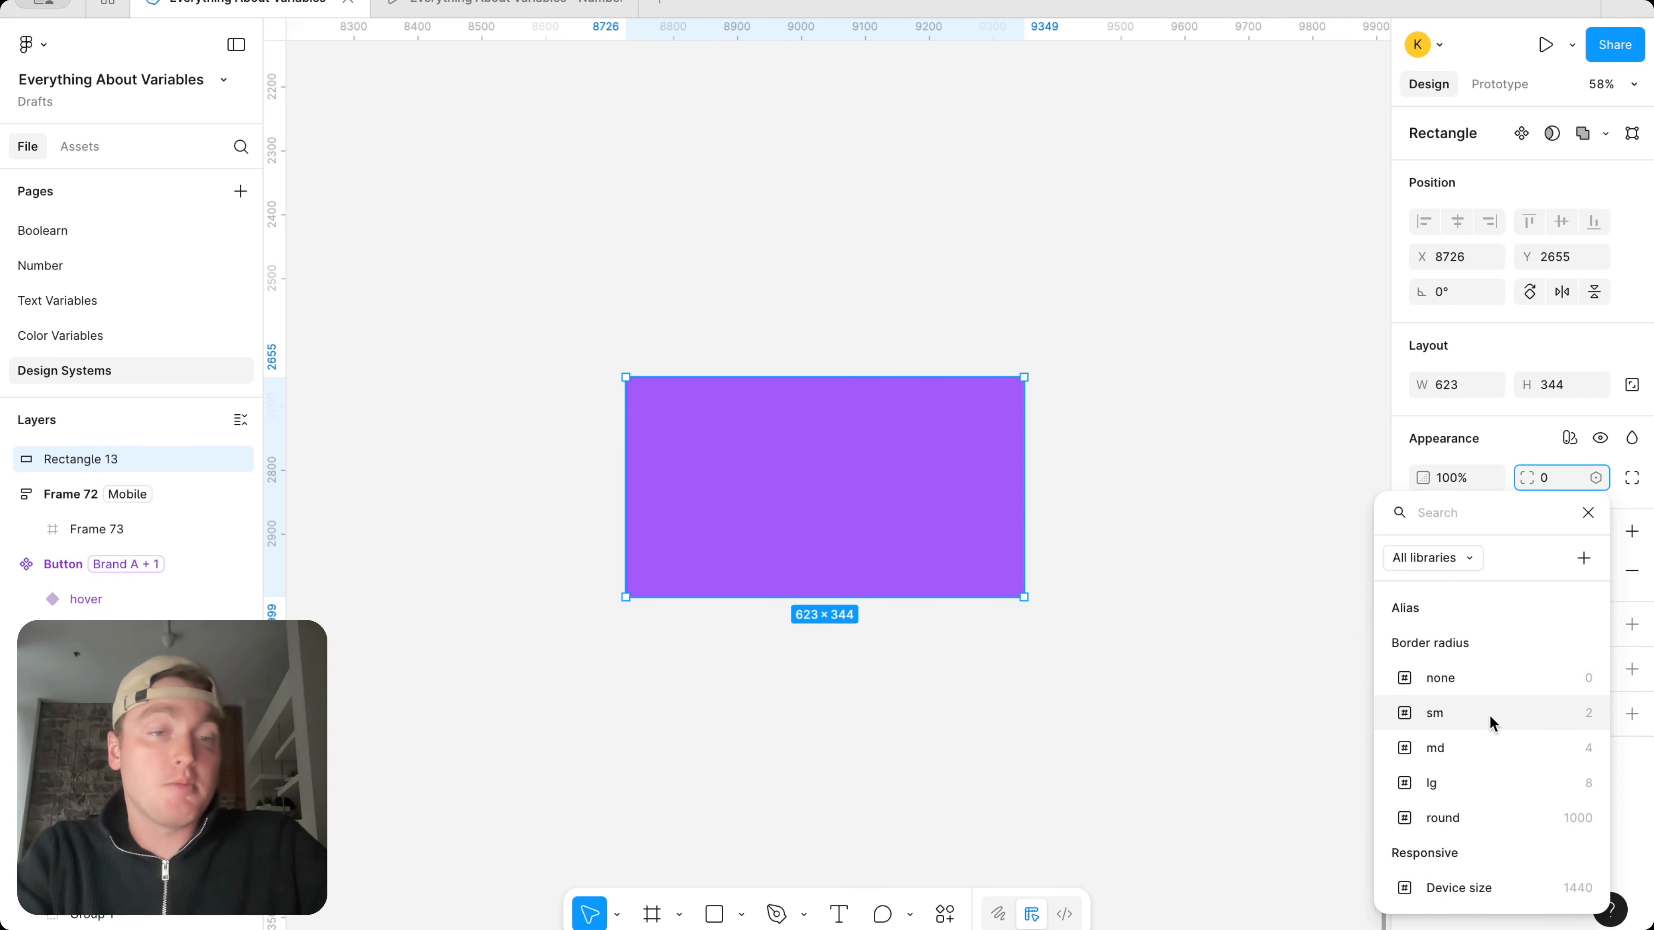
{"action": "scroll", "coordinate": [1490, 714], "scroll_direction": "down", "scroll_amount": 10}
{"action": "scroll", "coordinate": [1490, 714], "scroll_direction": "up", "scroll_amount": 10}
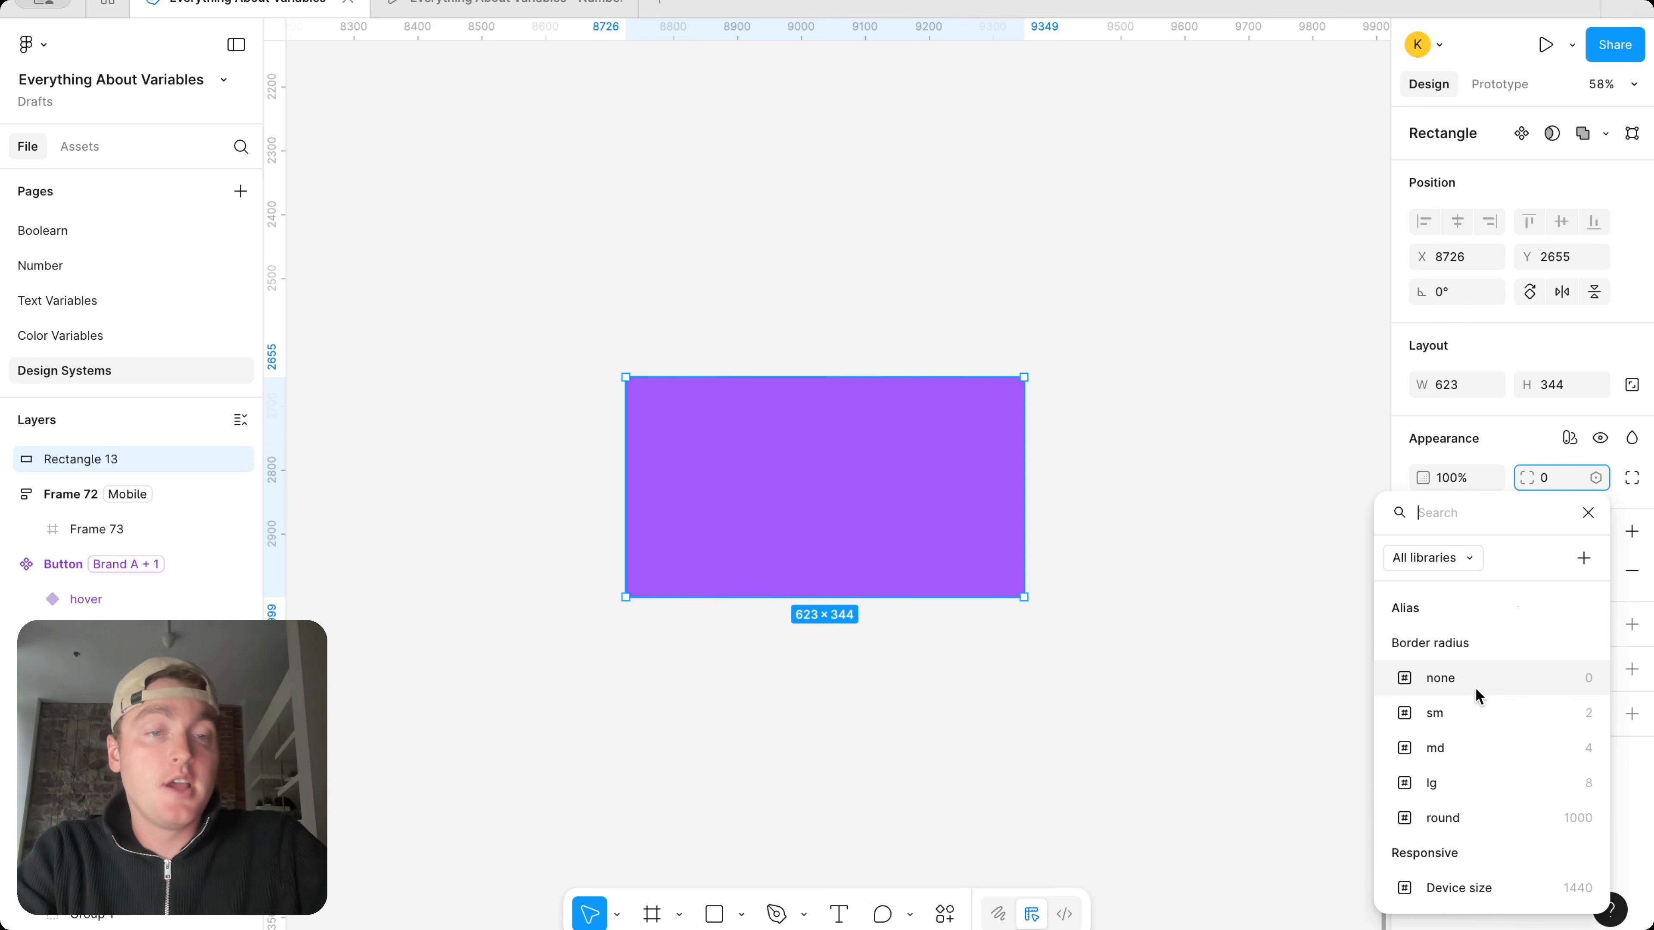
{"action": "scroll", "coordinate": [1491, 815], "scroll_direction": "down", "scroll_amount": 2}
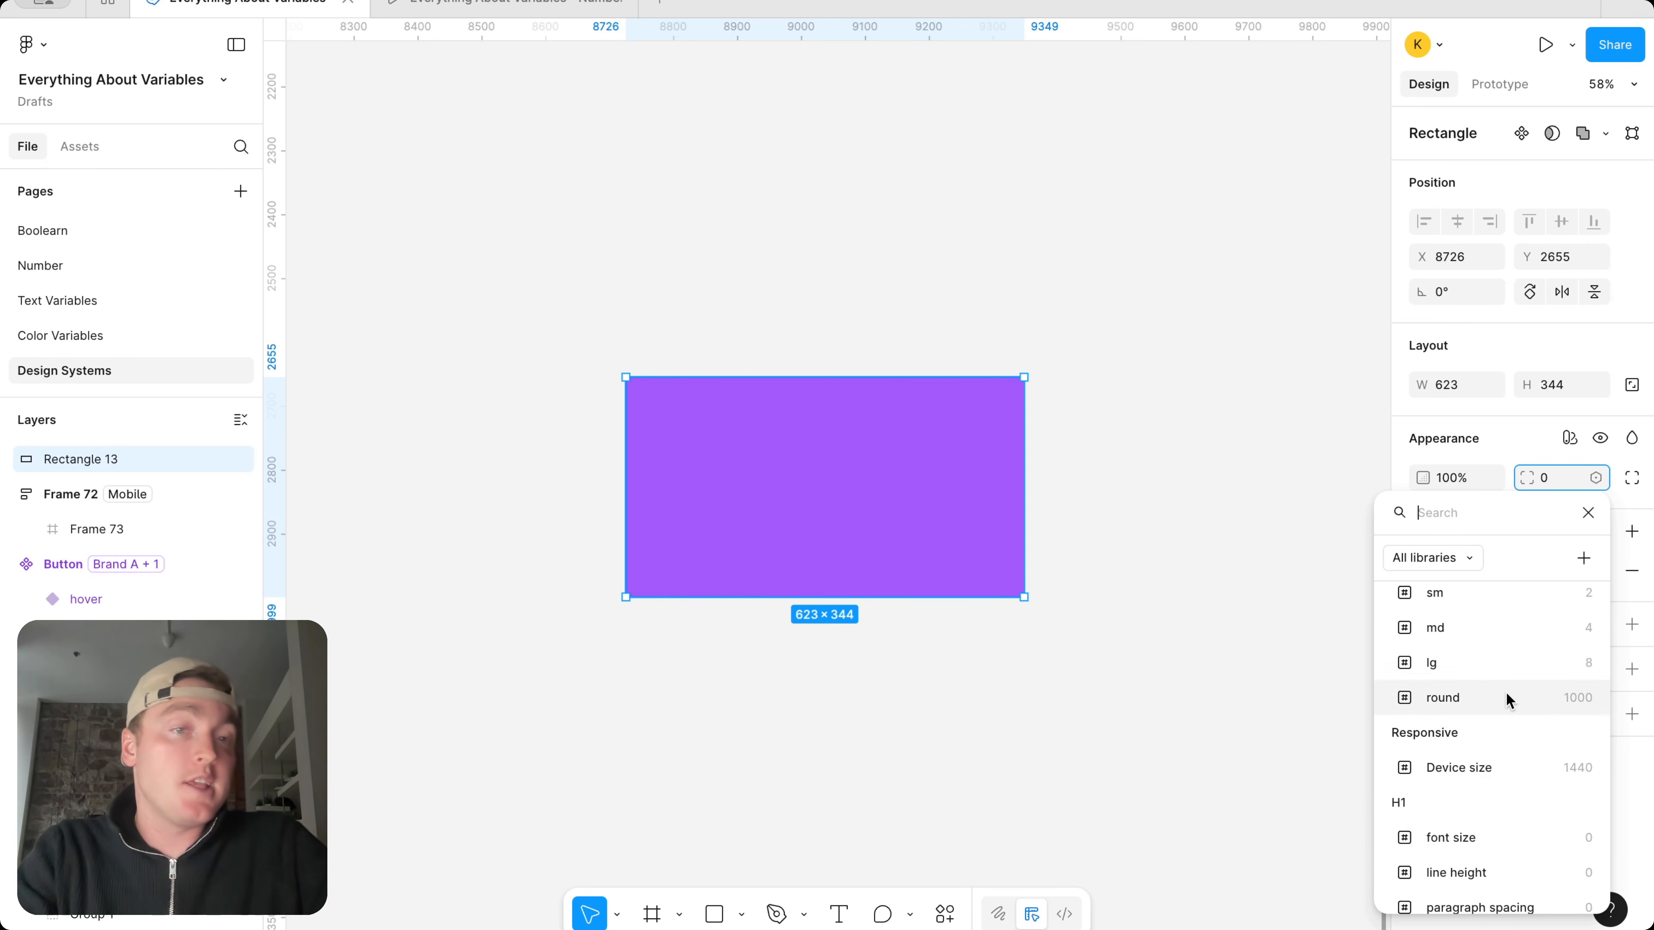
{"action": "scroll", "coordinate": [1507, 677], "scroll_direction": "up", "scroll_amount": 3}
{"action": "left_click", "coordinate": [1251, 457]}
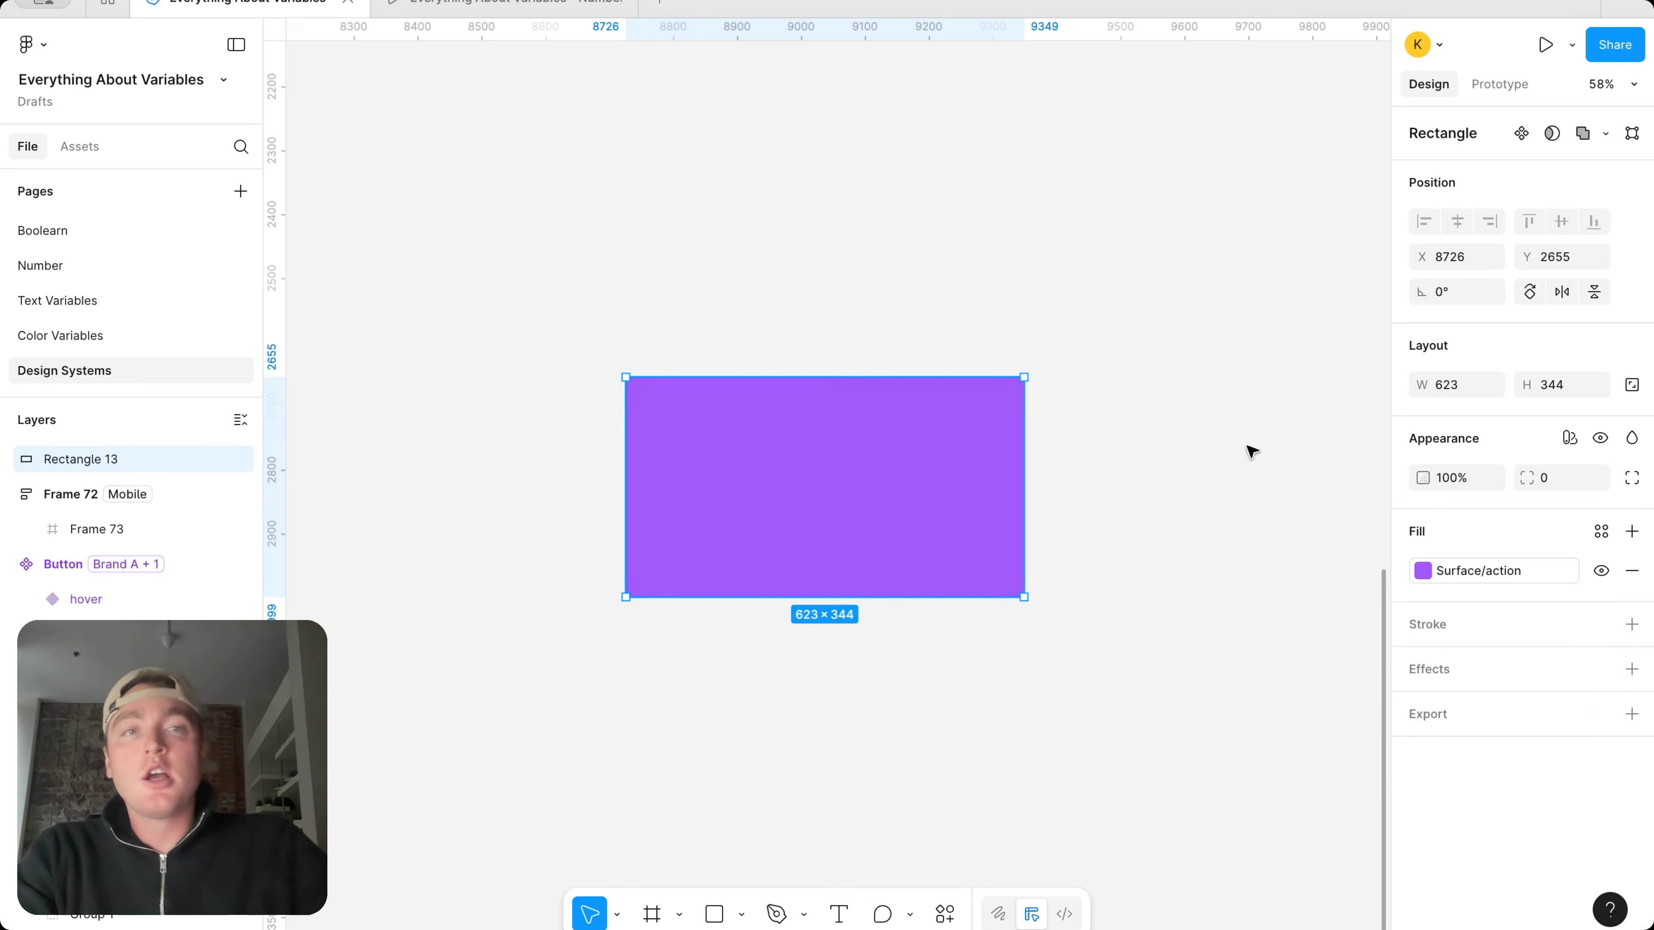